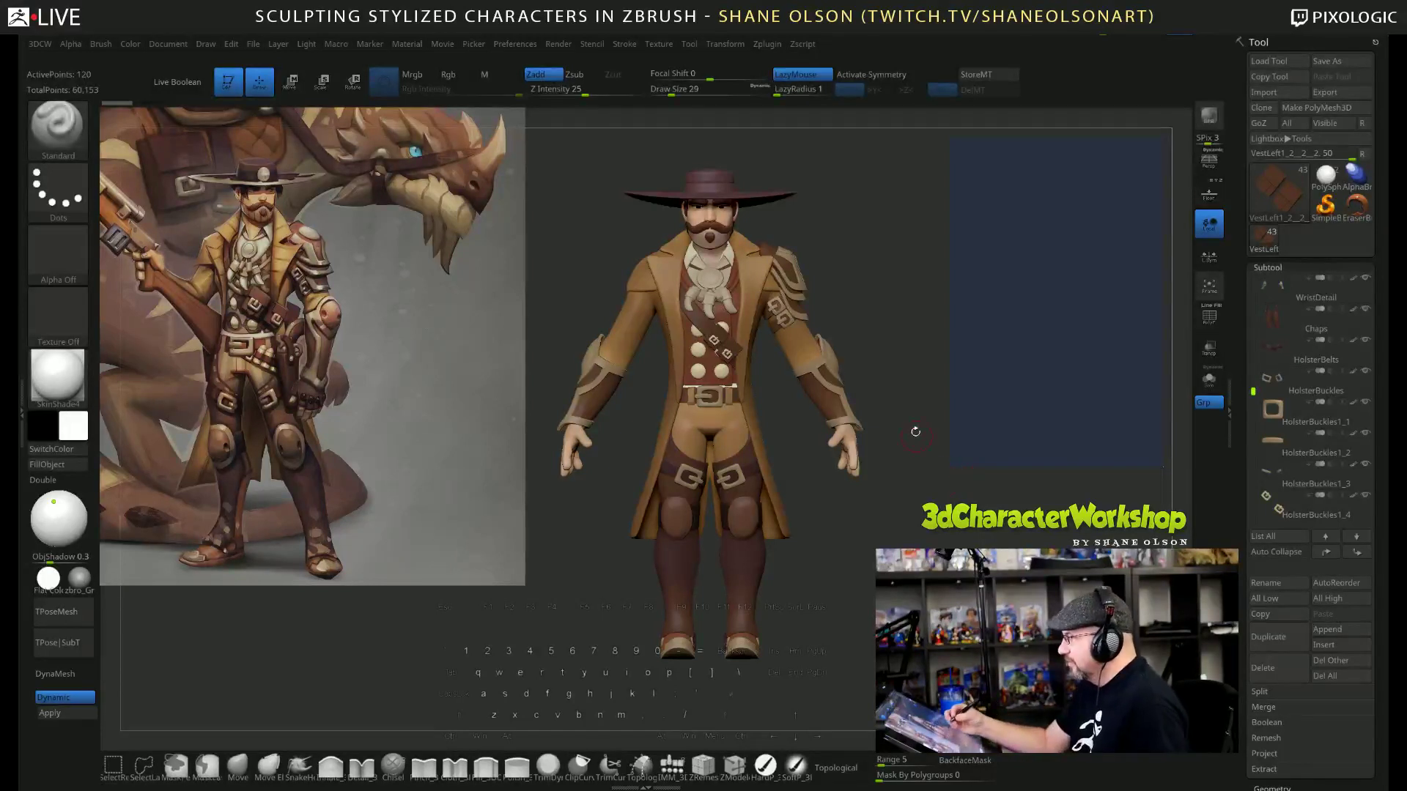
Examine the cowboy character from front and three-quarter angles and compare it with the concept art.
left_click_drag(915, 432, 949, 502)
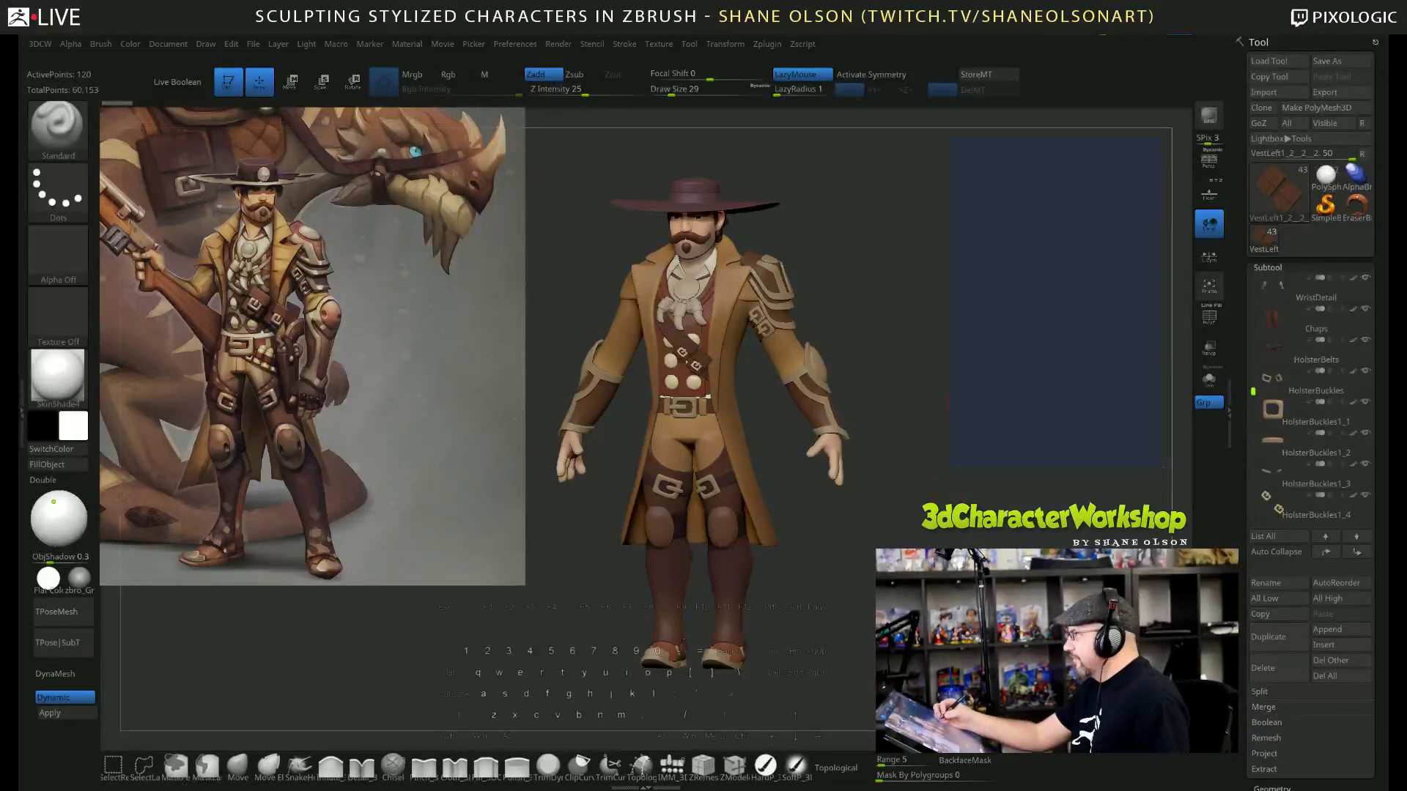
key("s")
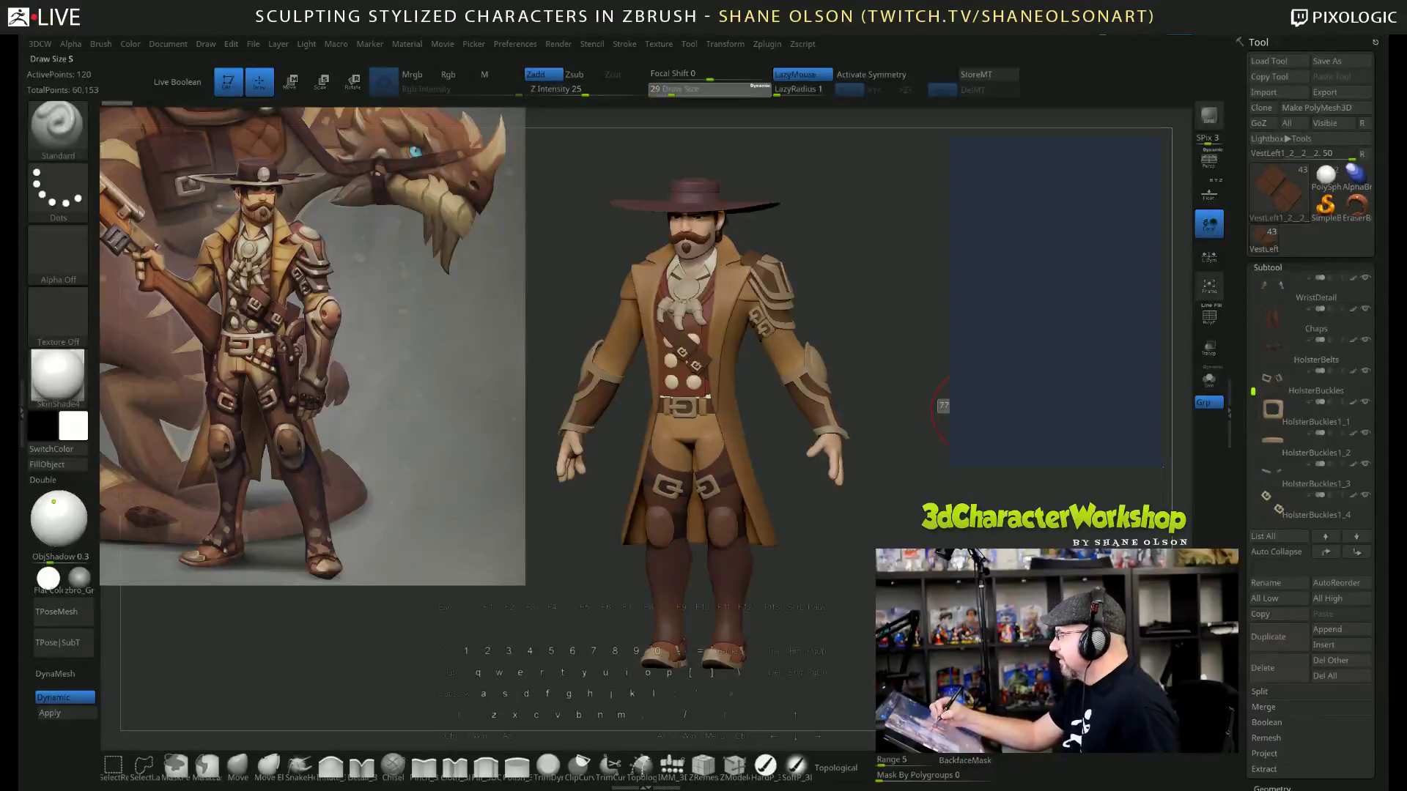
left_click_drag(971, 410, 973, 452)
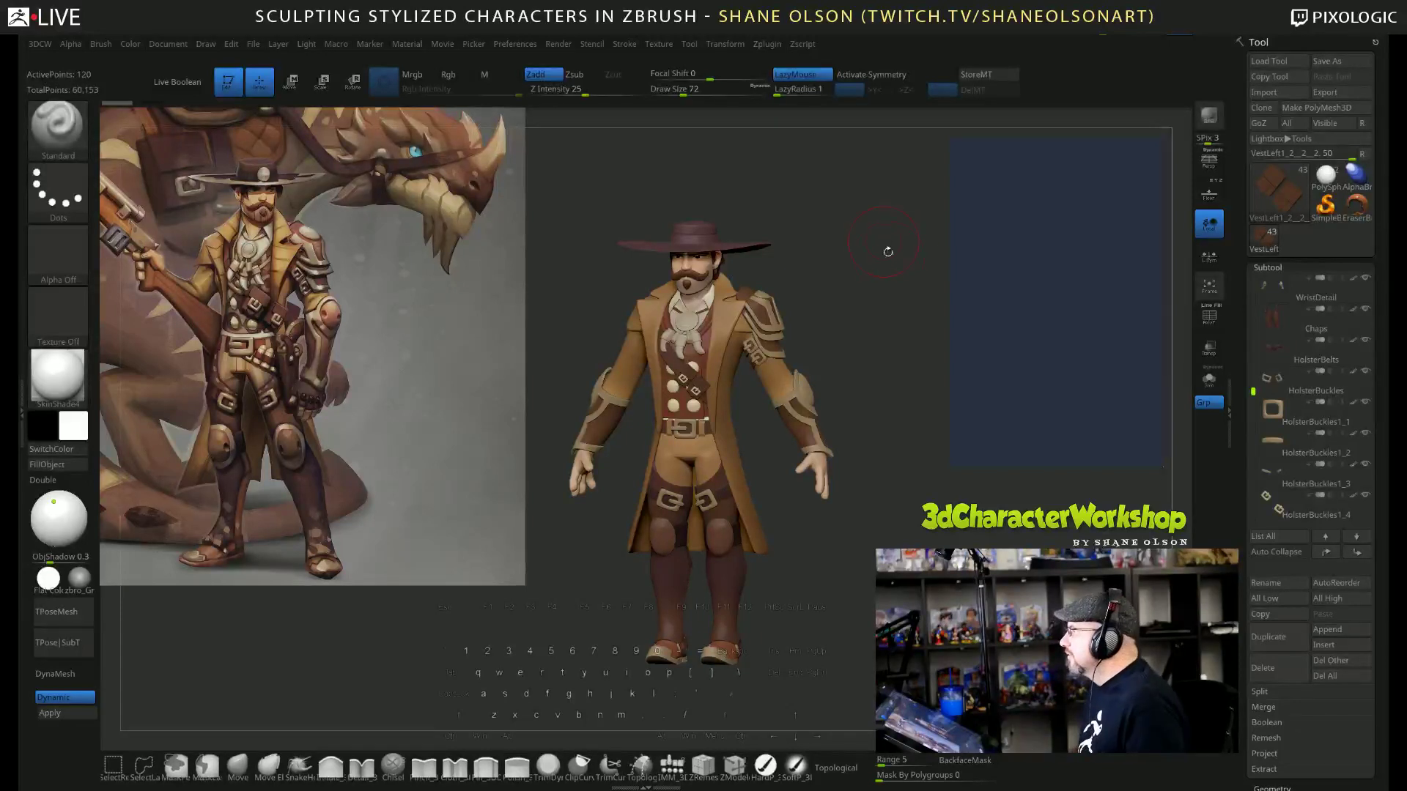
left_click_drag(909, 288, 828, 293)
left_click_drag(922, 270, 867, 192)
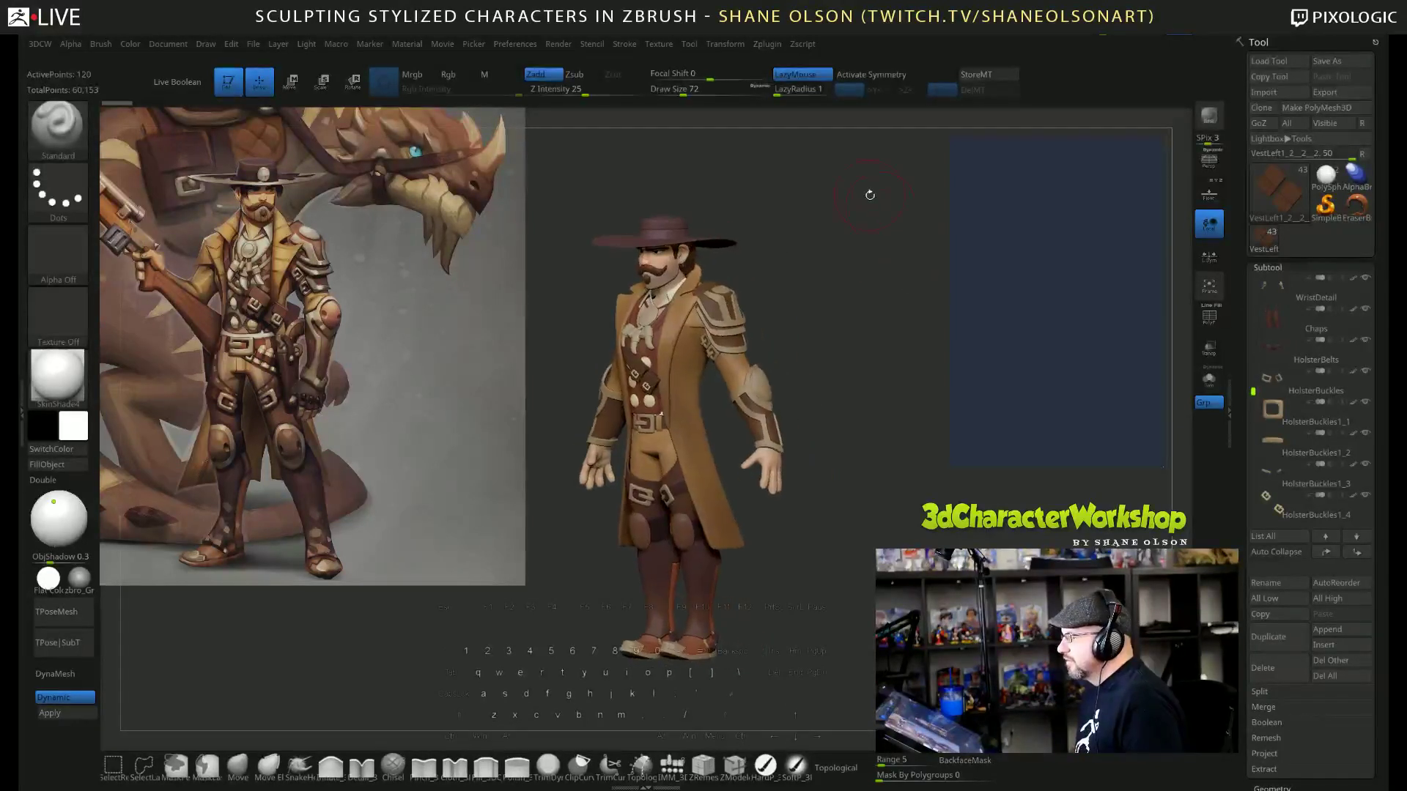
left_click_drag(908, 293, 956, 304)
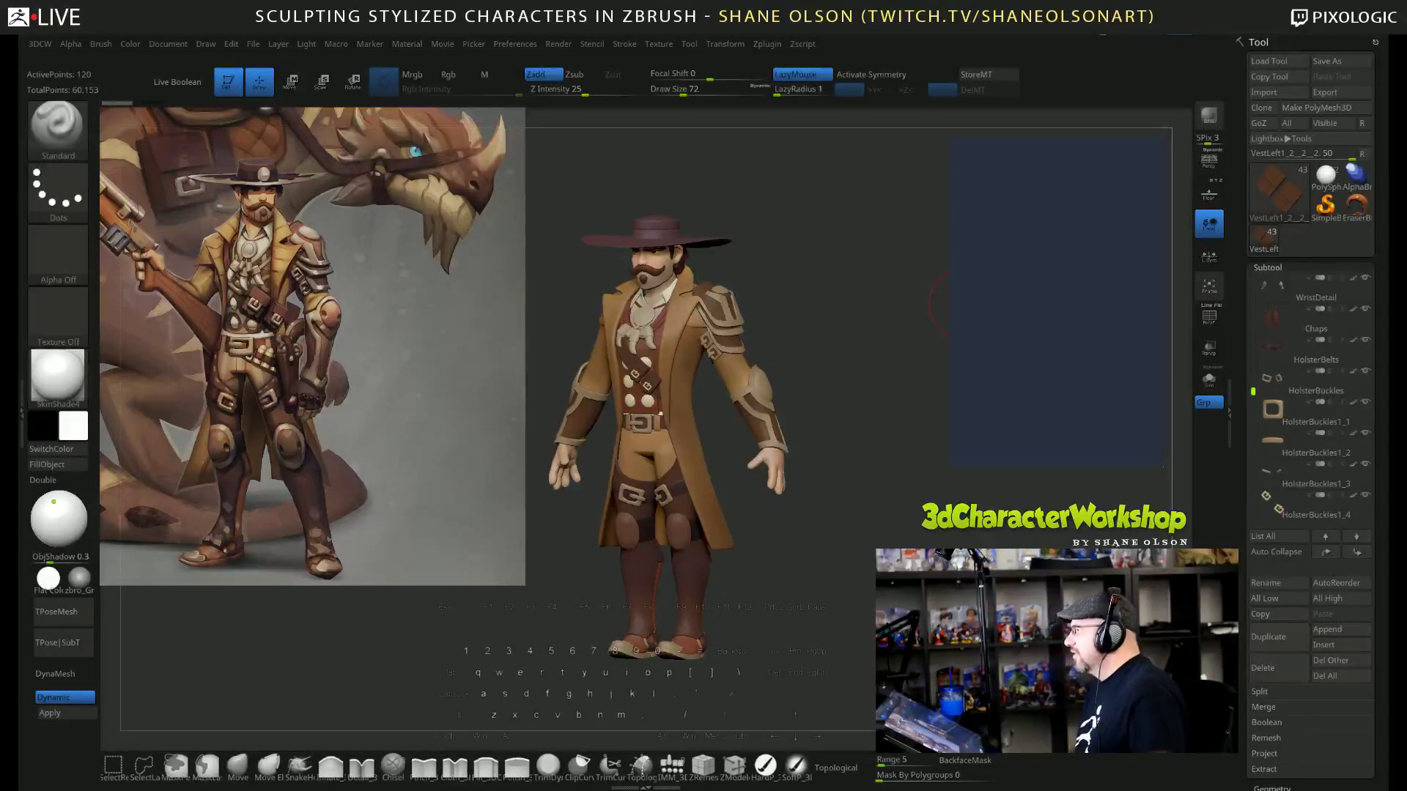
left_click_drag(956, 304, 996, 306)
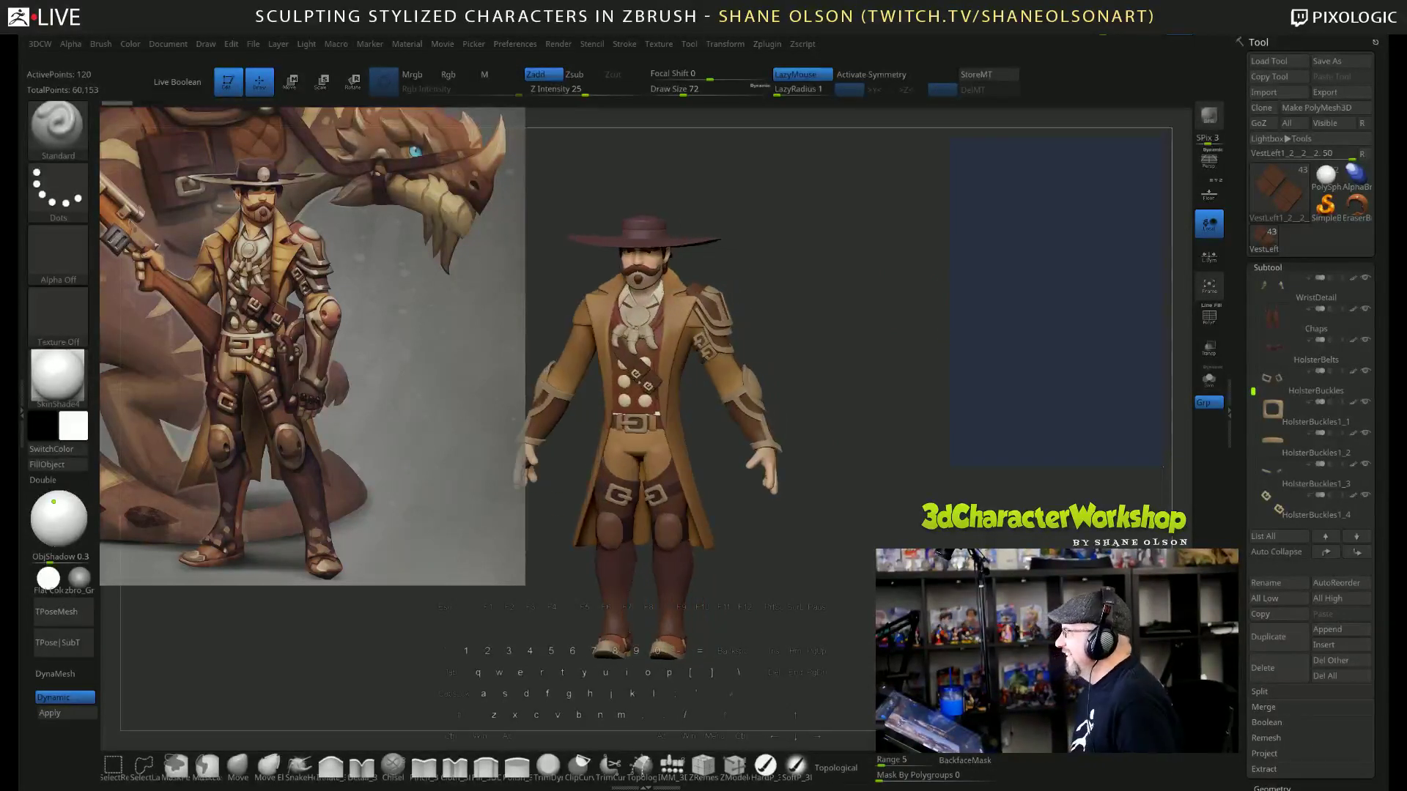
left_click_drag(886, 349, 806, 404)
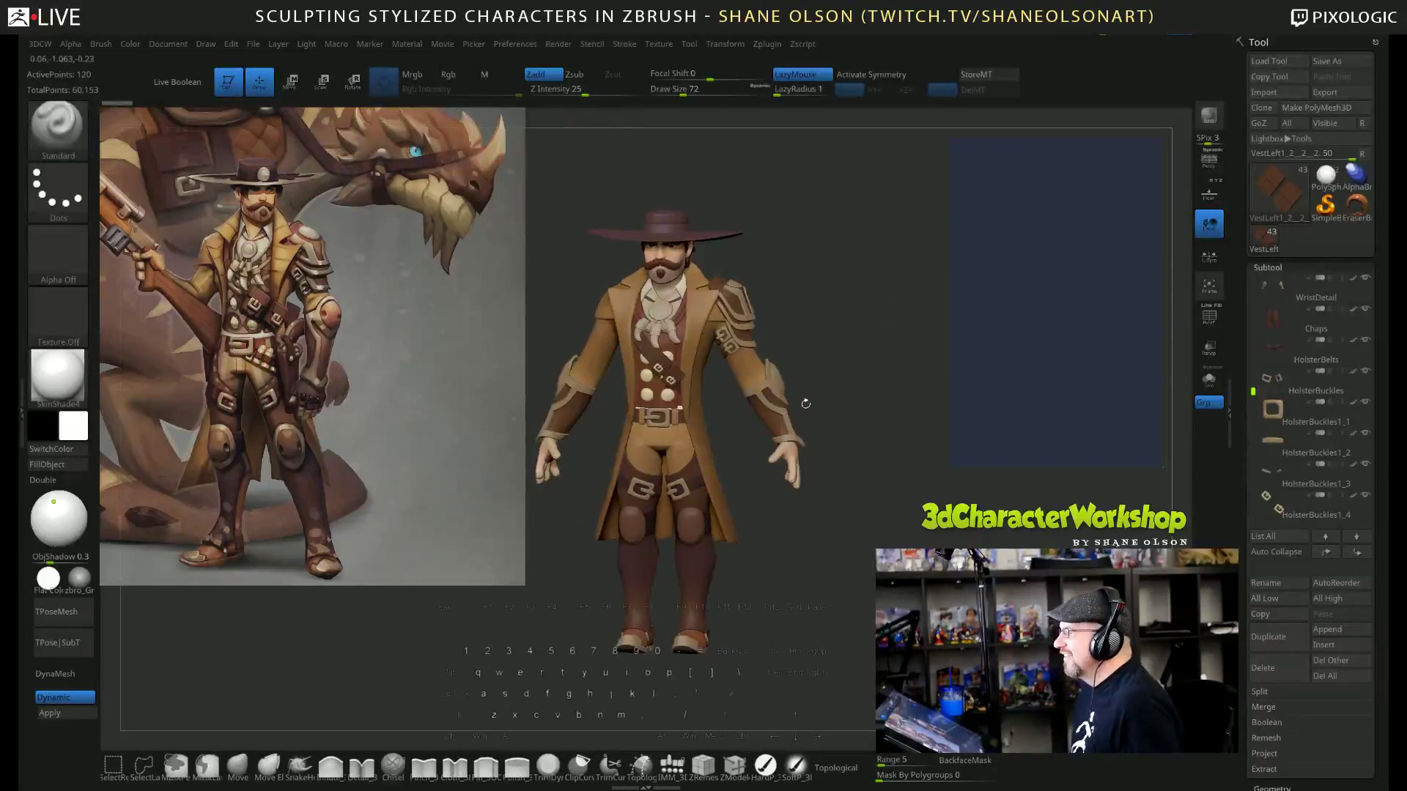
key("shift")
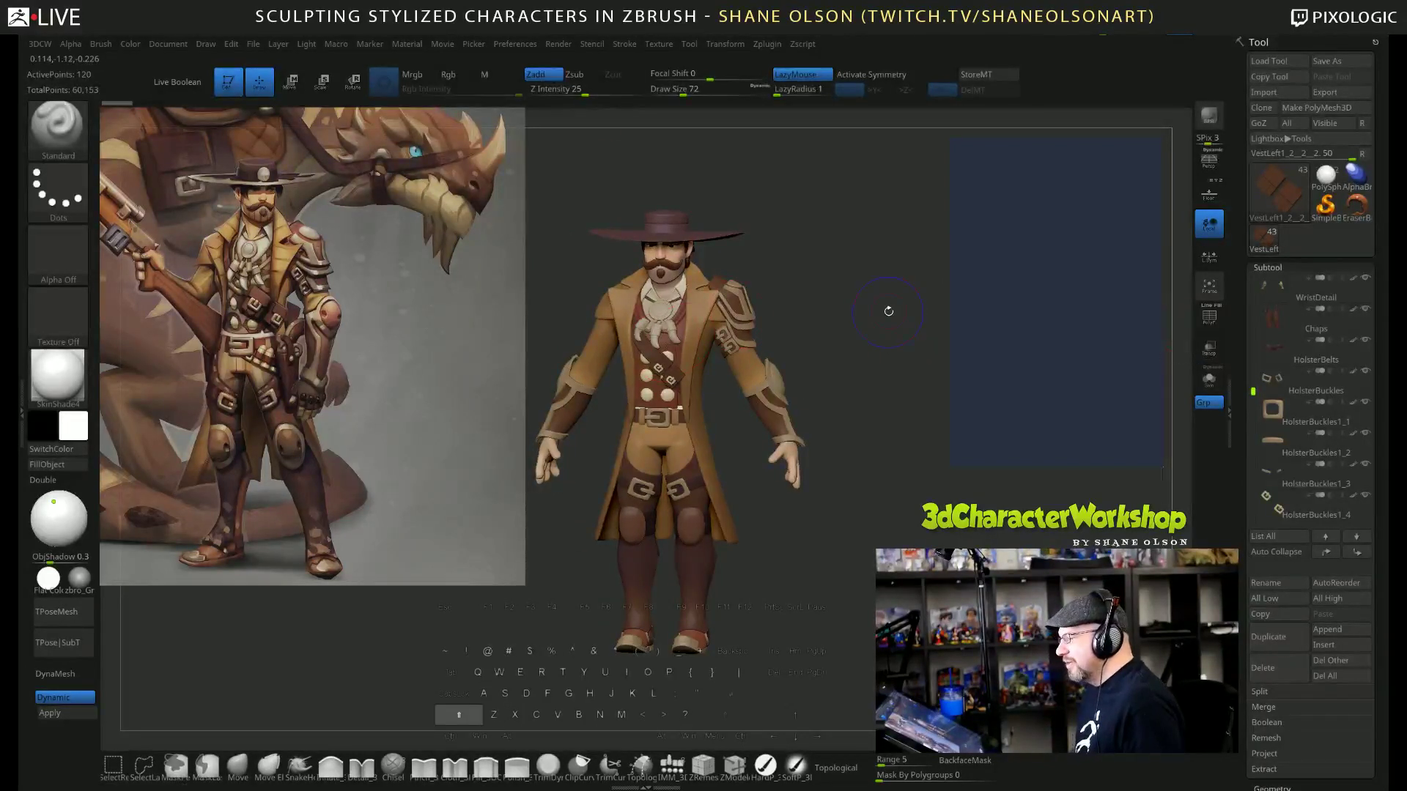
left_click_drag(888, 311, 891, 308, "shift")
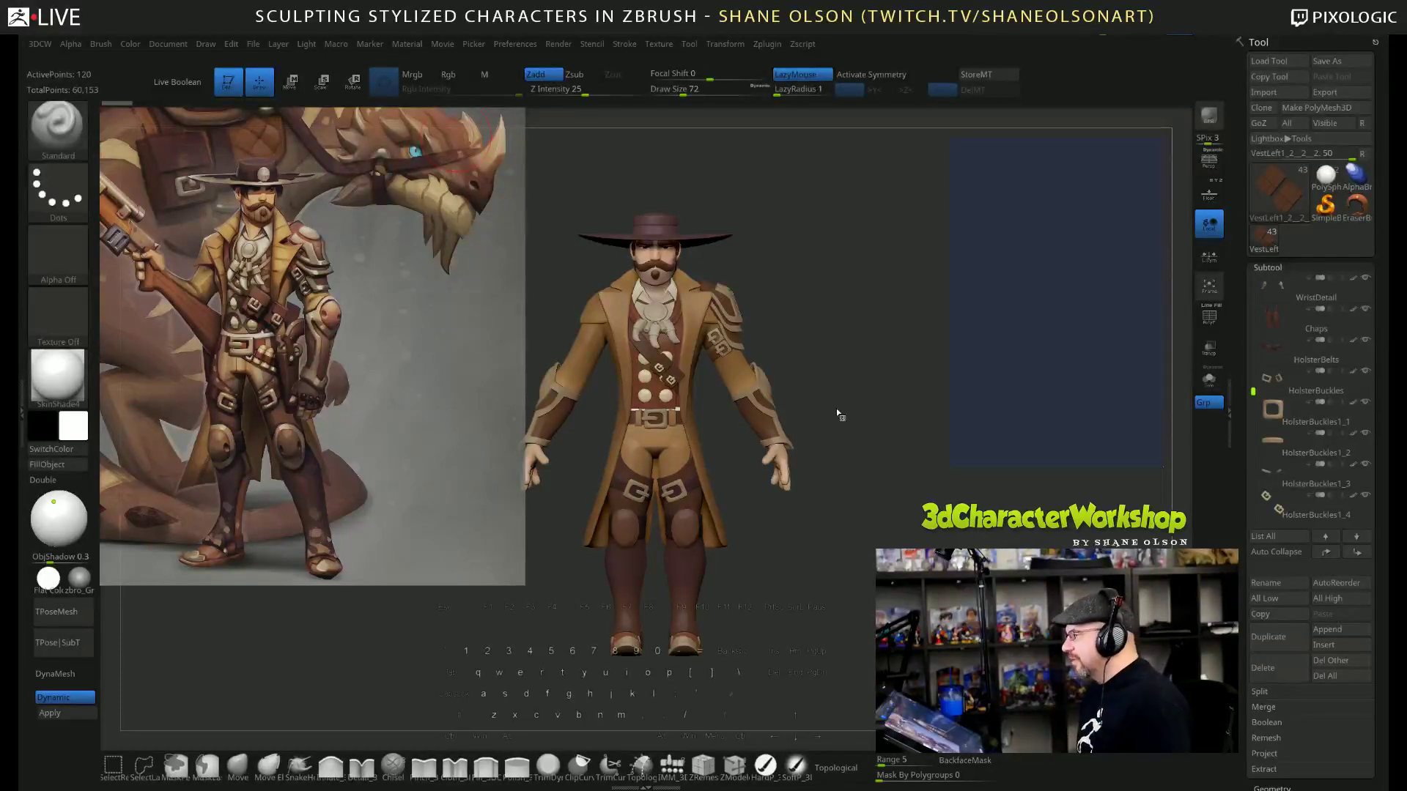
left_click_drag(897, 347, 861, 308)
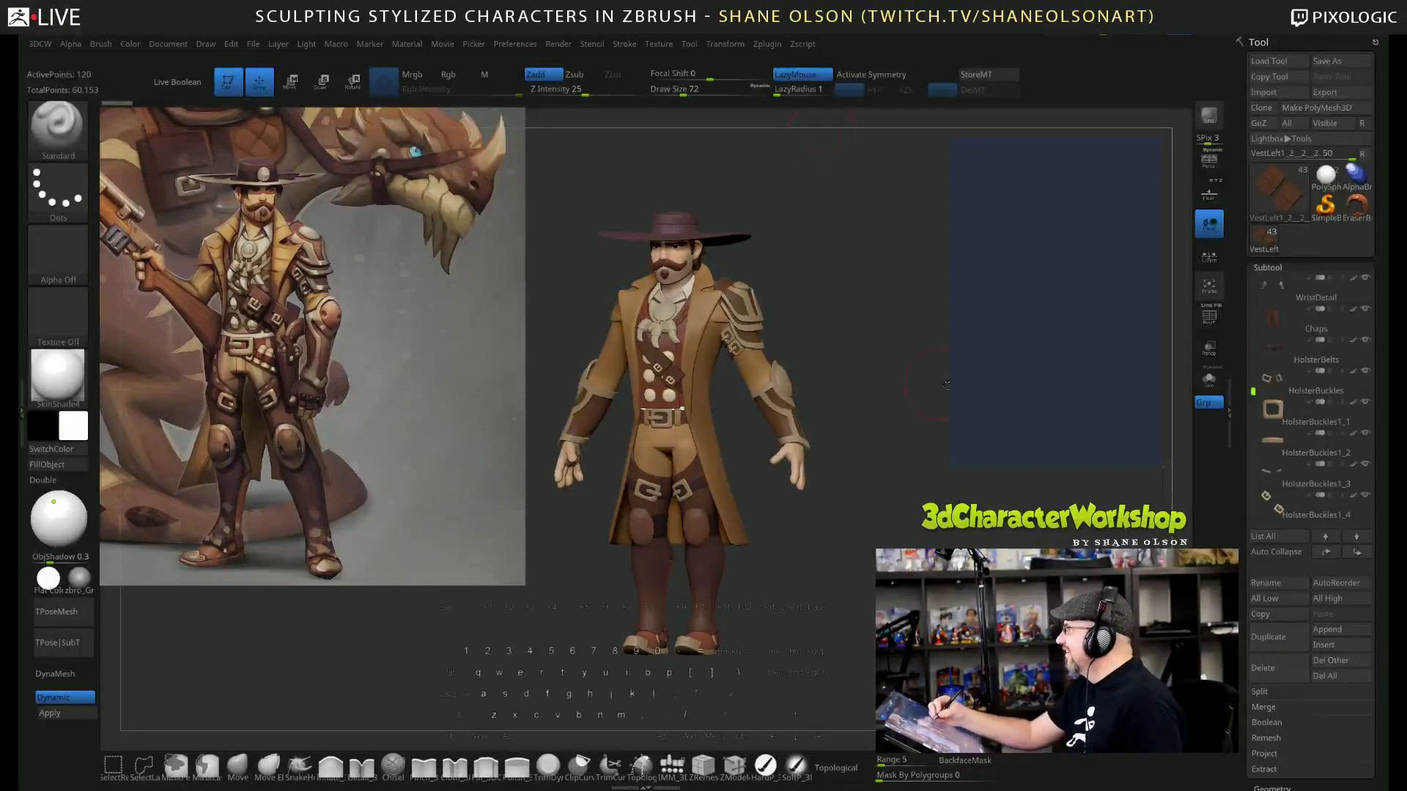
mouse_move(946, 384)
left_mouse_down()
mouse_move(928, 400)
mouse_move(940, 366)
mouse_move(930, 329)
left_mouse_up()
key("bracketleft")
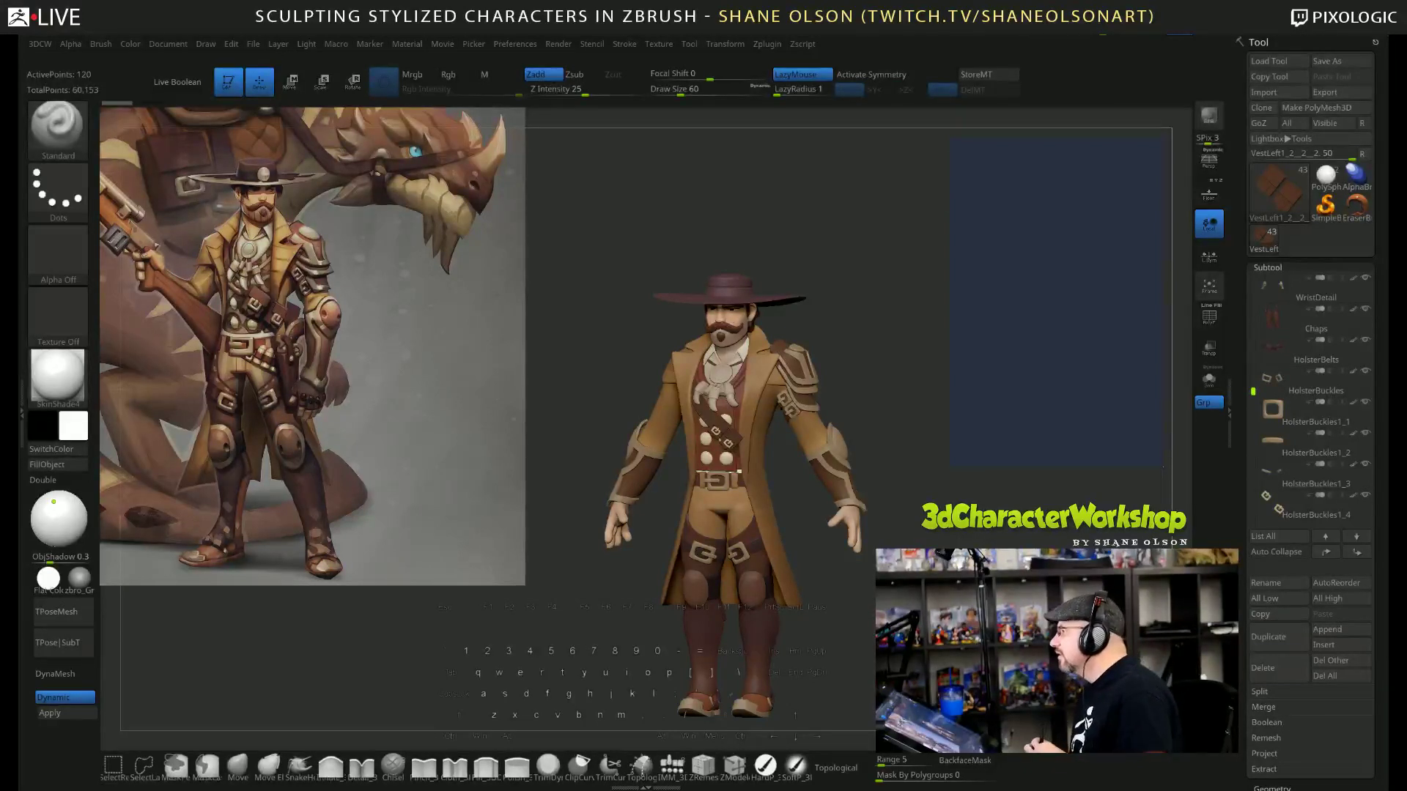
mouse_move(946, 367)
left_mouse_down()
mouse_move(916, 361)
mouse_move(948, 368)
mouse_move(872, 597)
left_mouse_up()
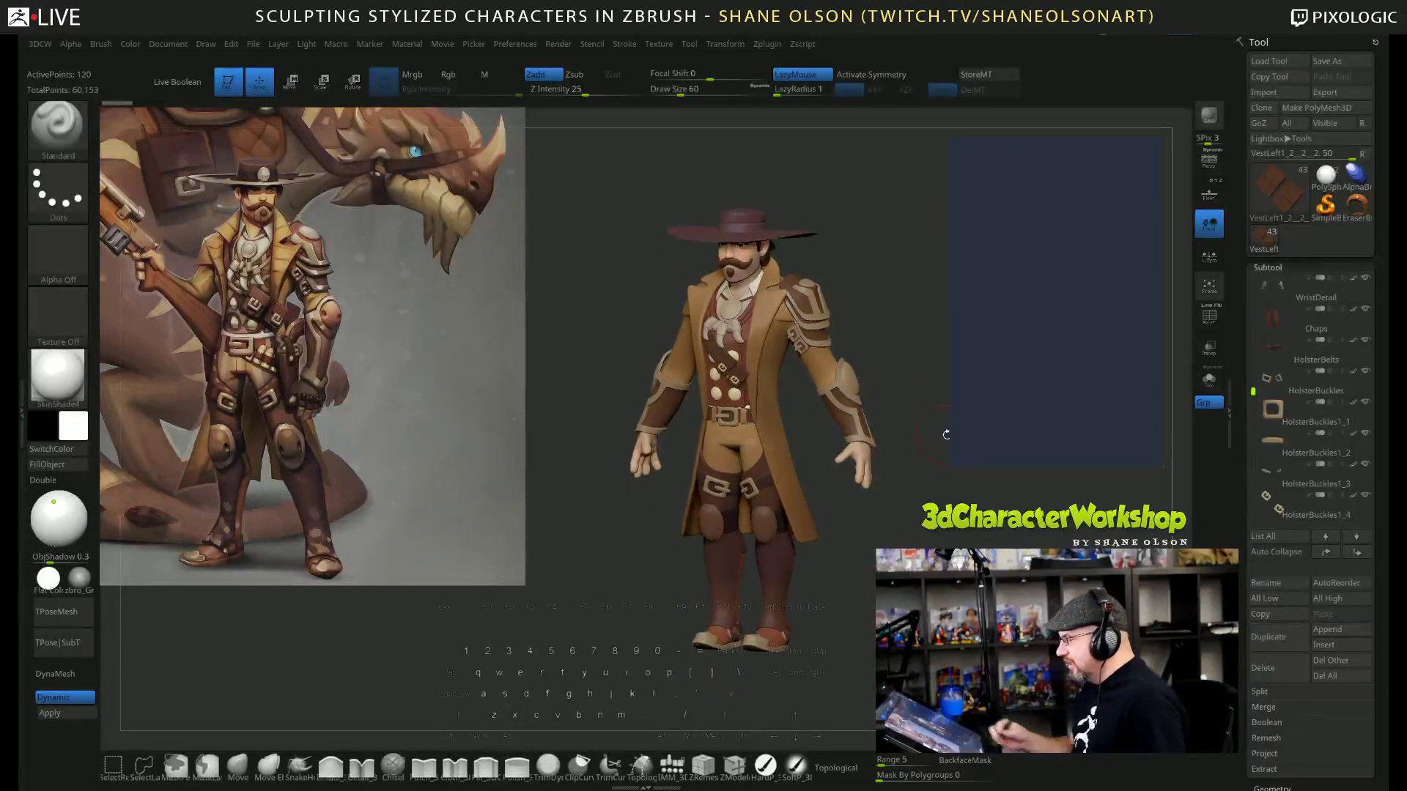
left_click_drag(945, 435, 953, 439)
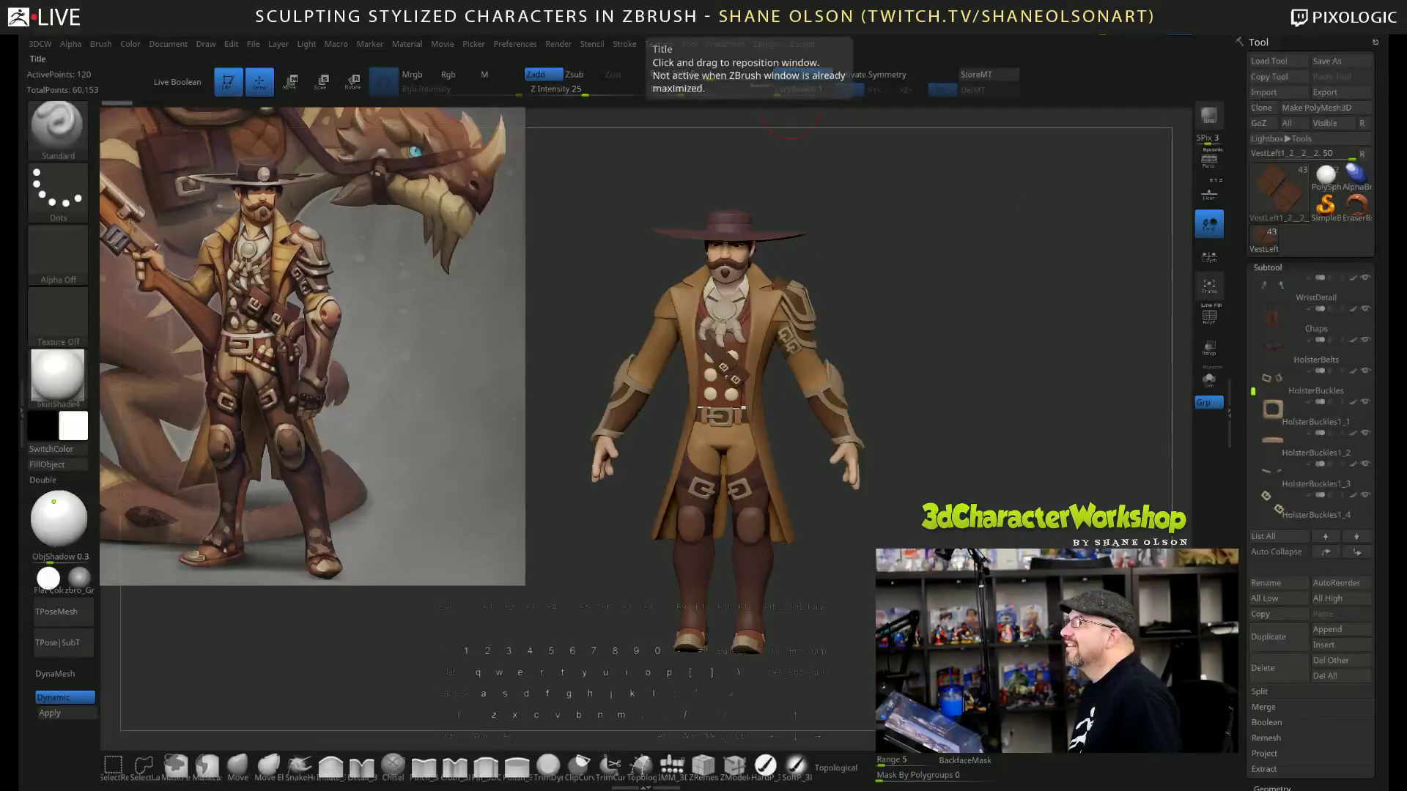
left_click_drag(945, 257, 942, 257)
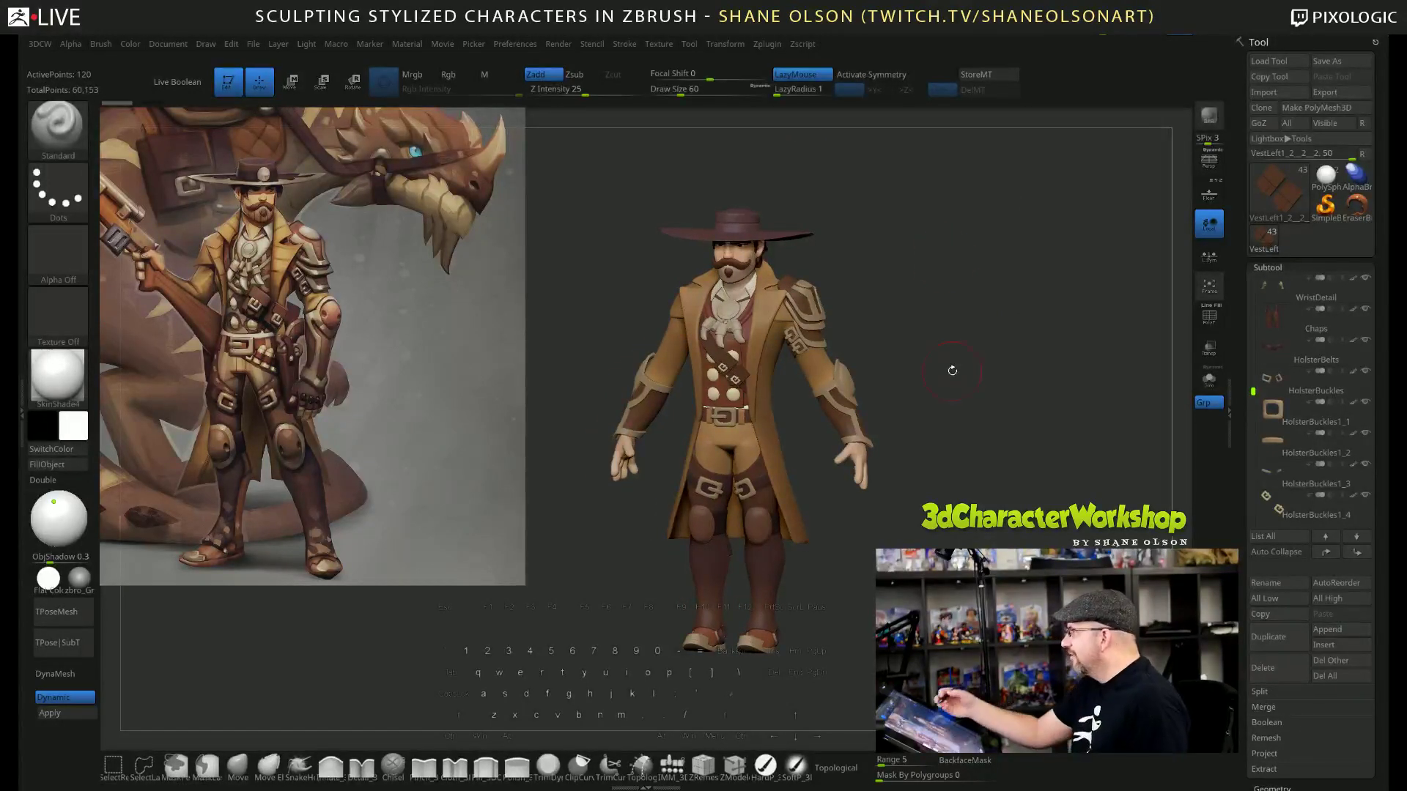
left_click_drag(967, 462, 920, 461, "alt")
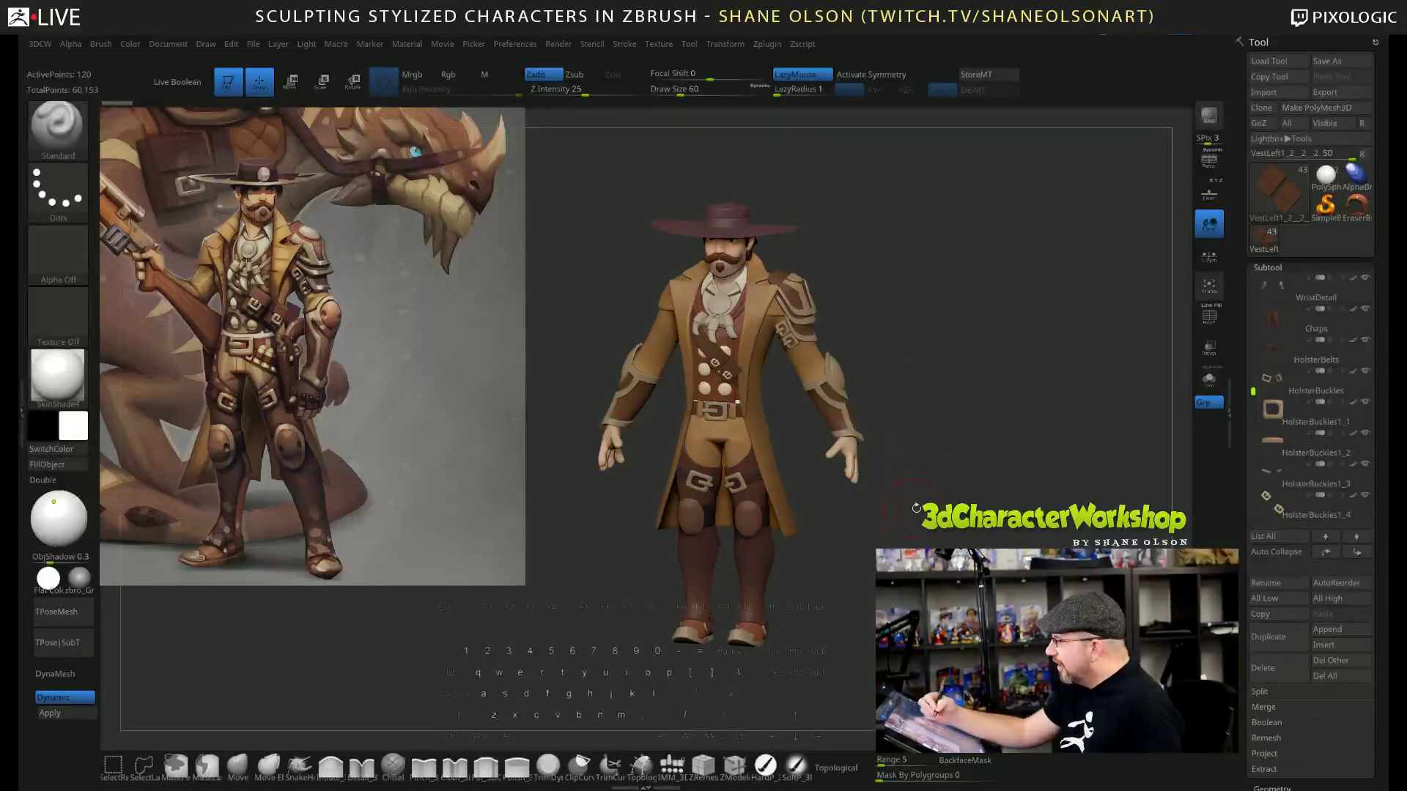
left_click_drag(917, 508, 932, 535, "shift")
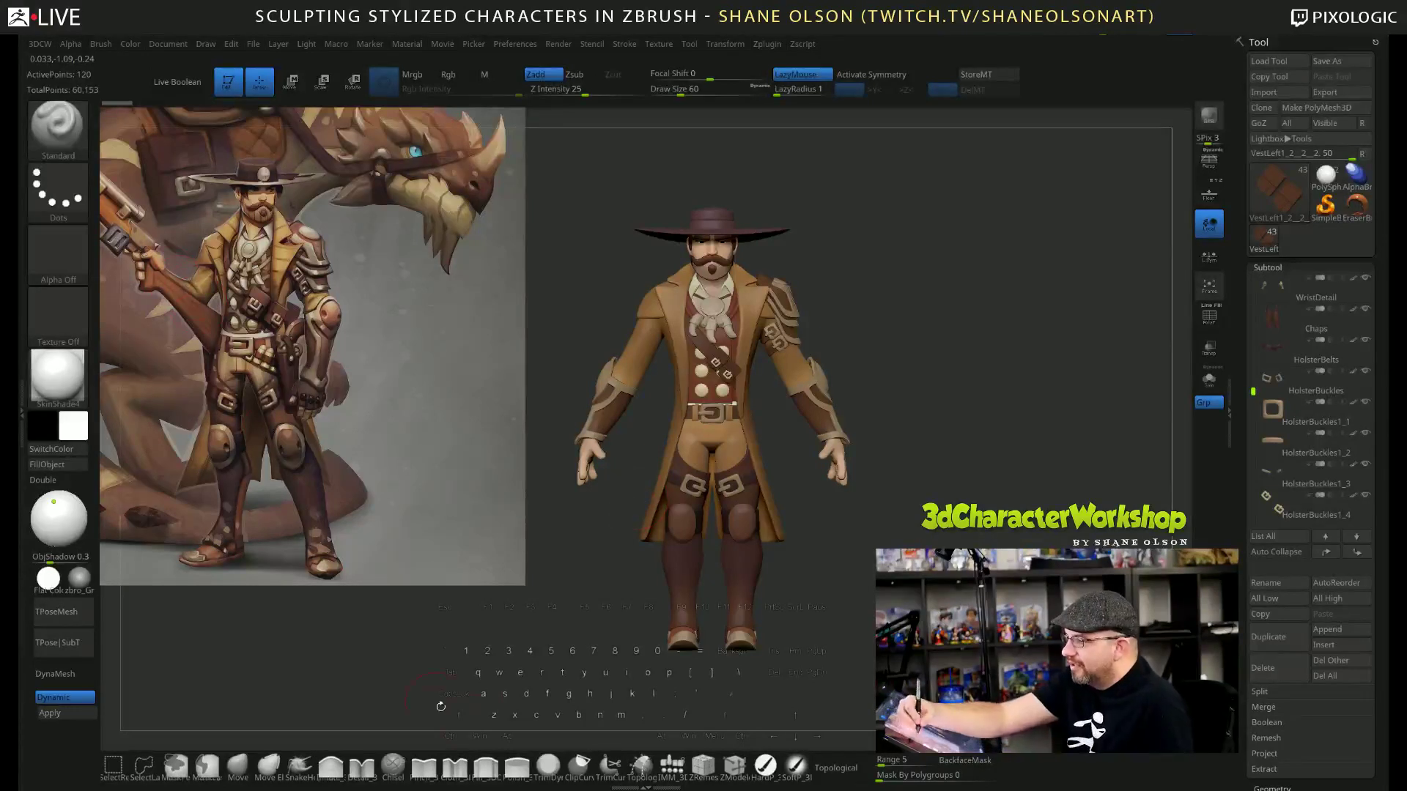
left_click_drag(916, 330, 956, 336)
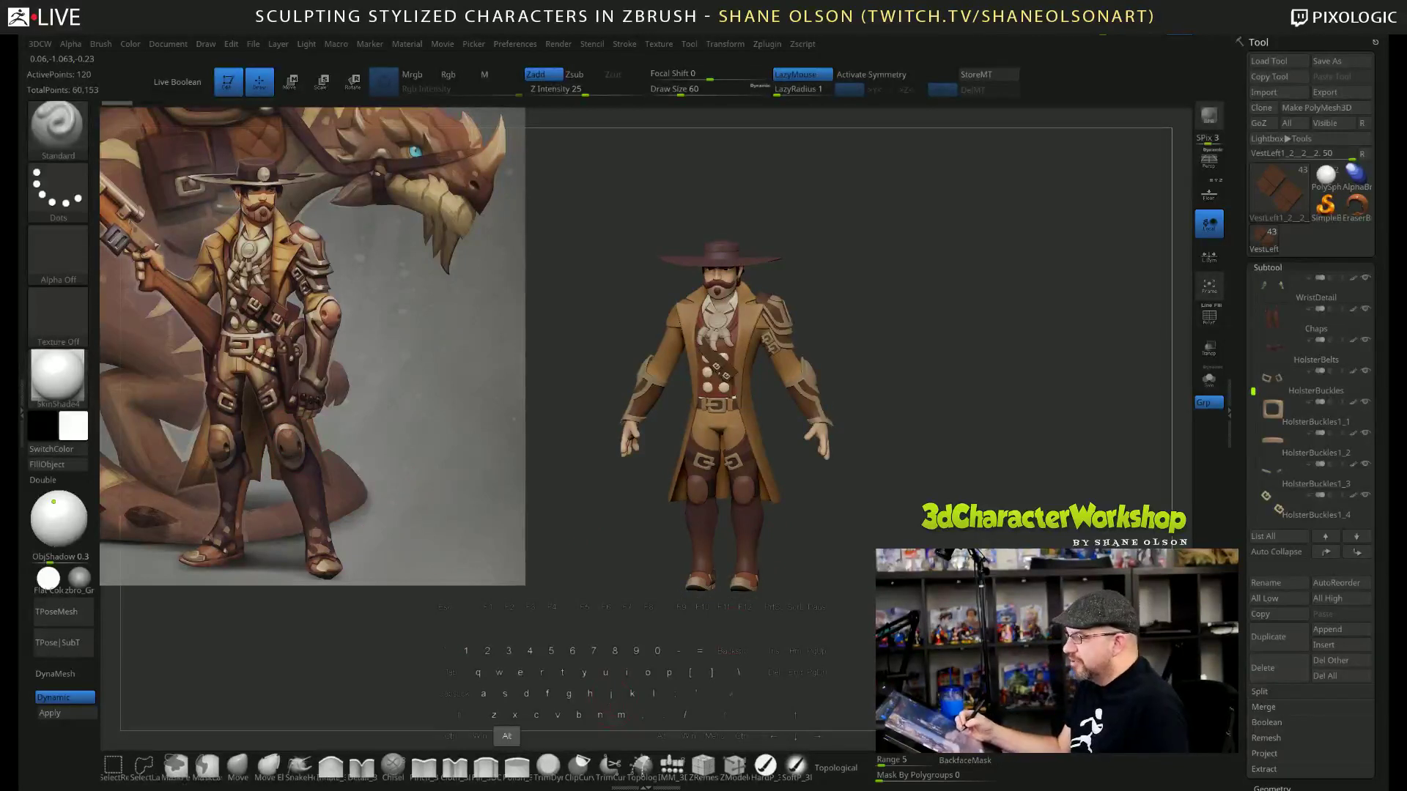
mouse_move(953, 366)
left_mouse_down("alt")
mouse_move(953, 476)
mouse_move(960, 359)
mouse_move(982, 361)
left_mouse_up("alt")
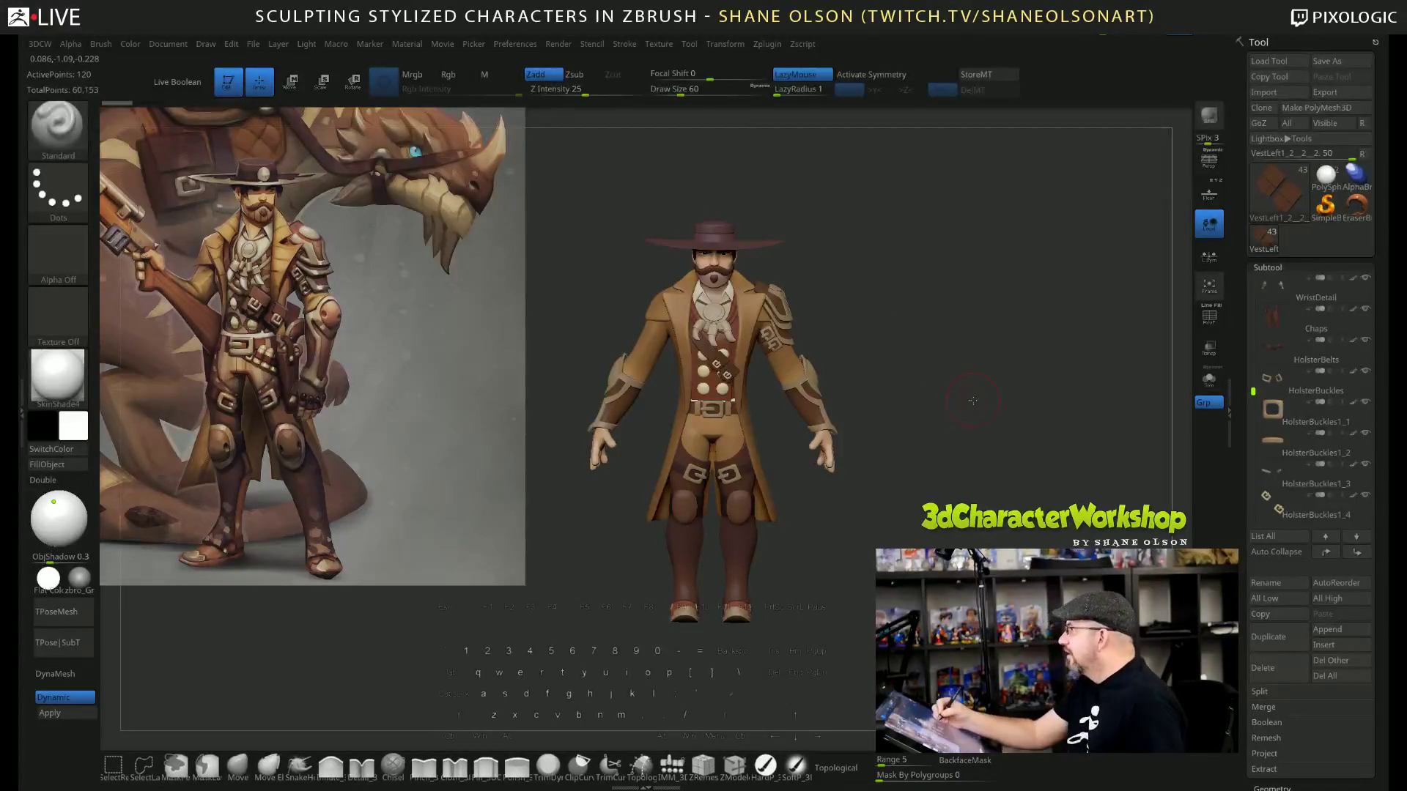
left_click_drag(964, 401, 964, 401)
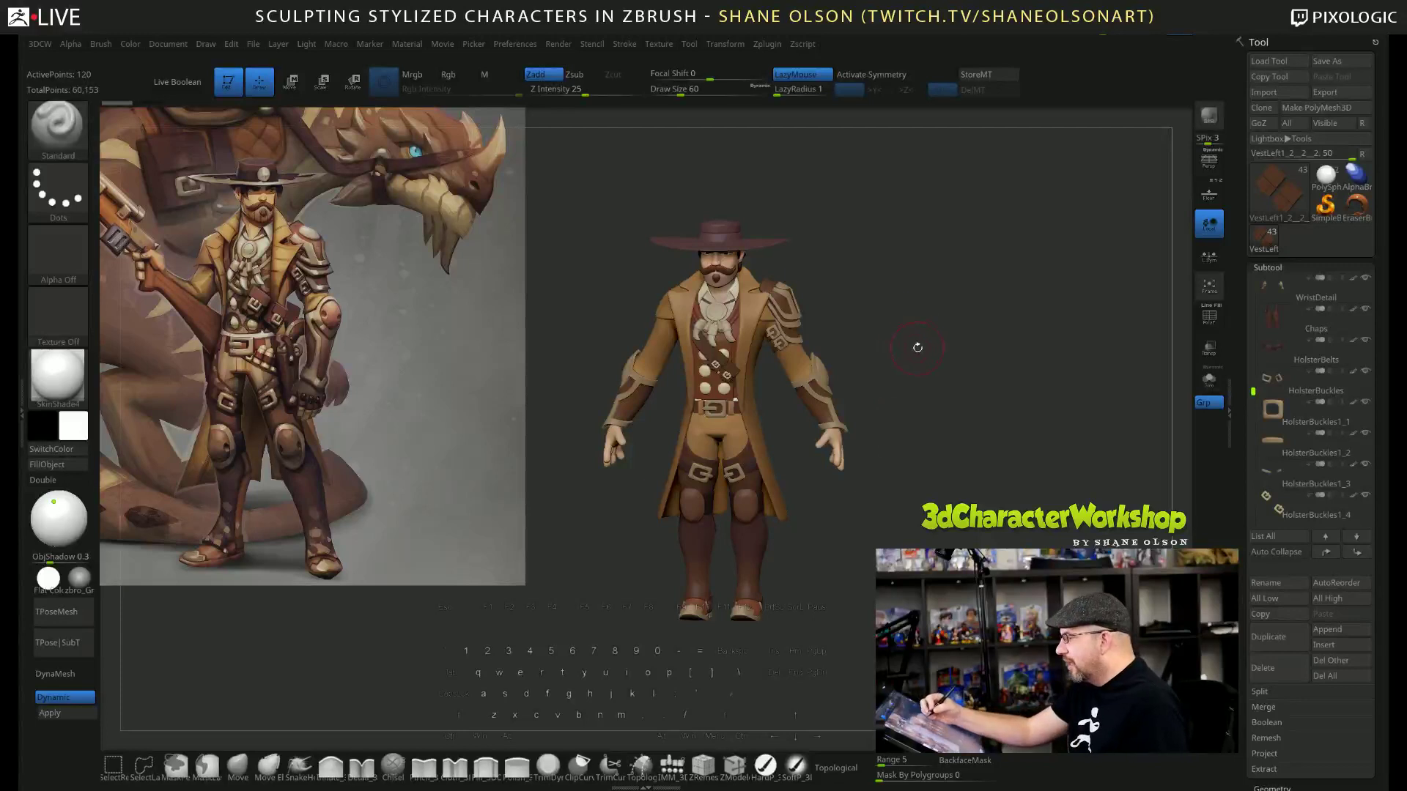
left_click_drag(936, 349, 929, 346)
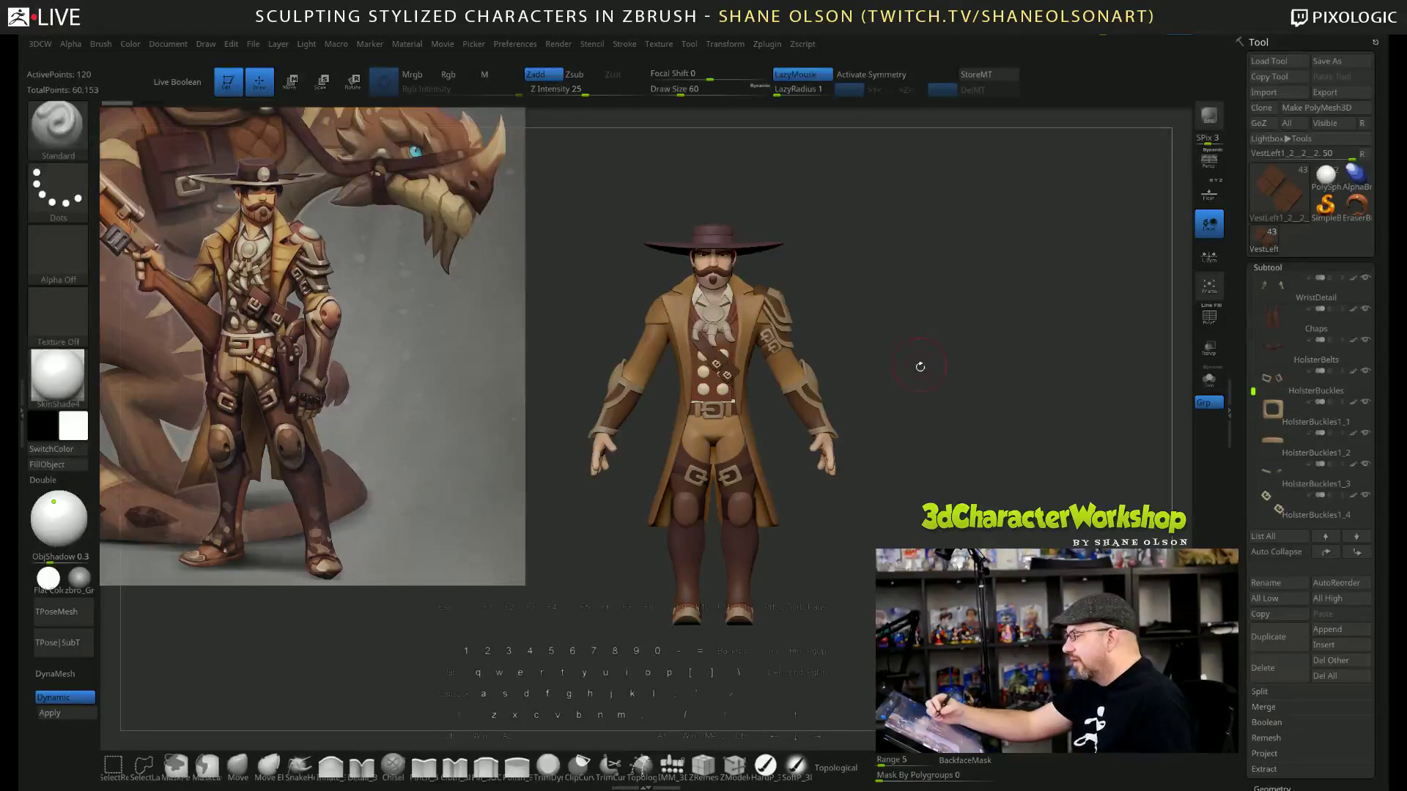
left_click_drag(933, 361, 967, 375)
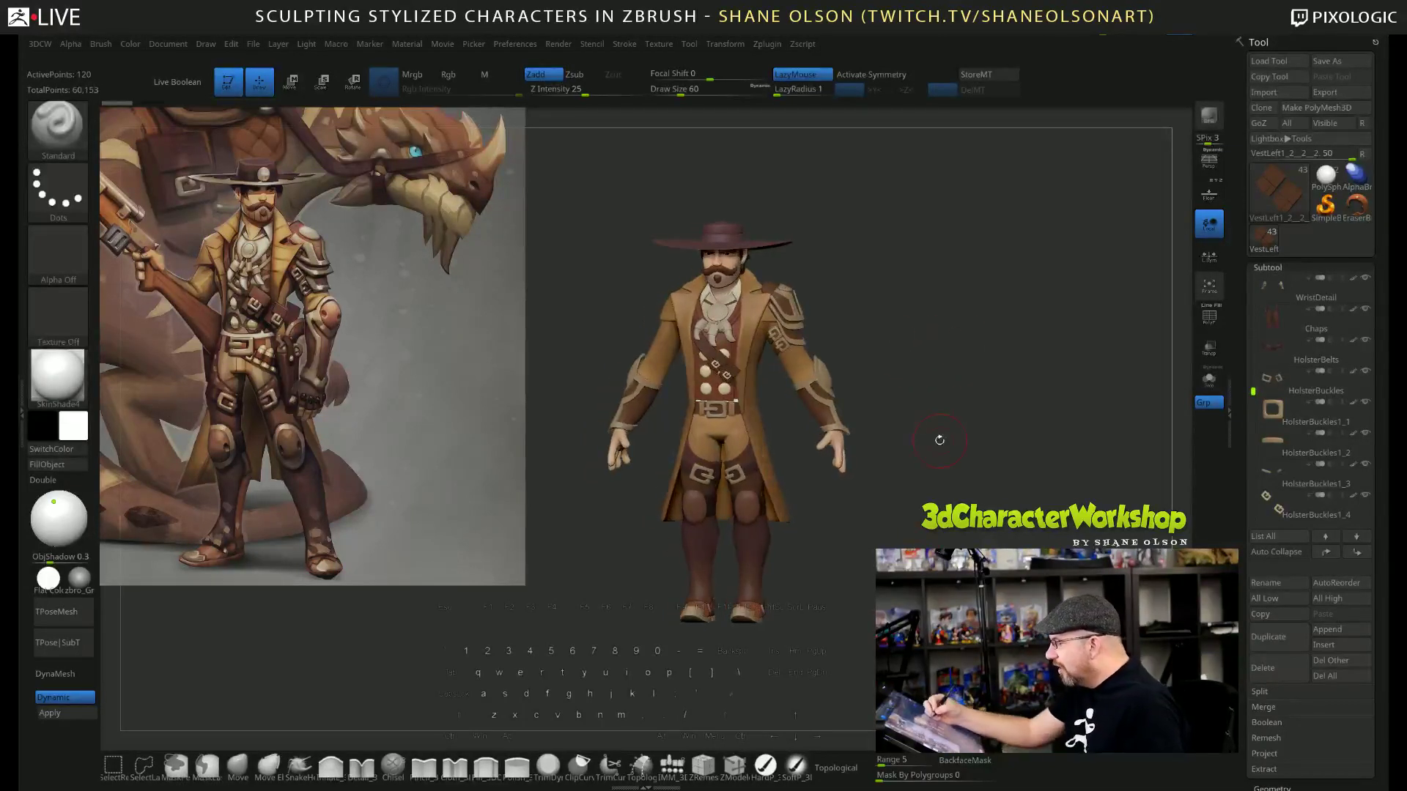
left_click_drag(932, 469, 921, 518)
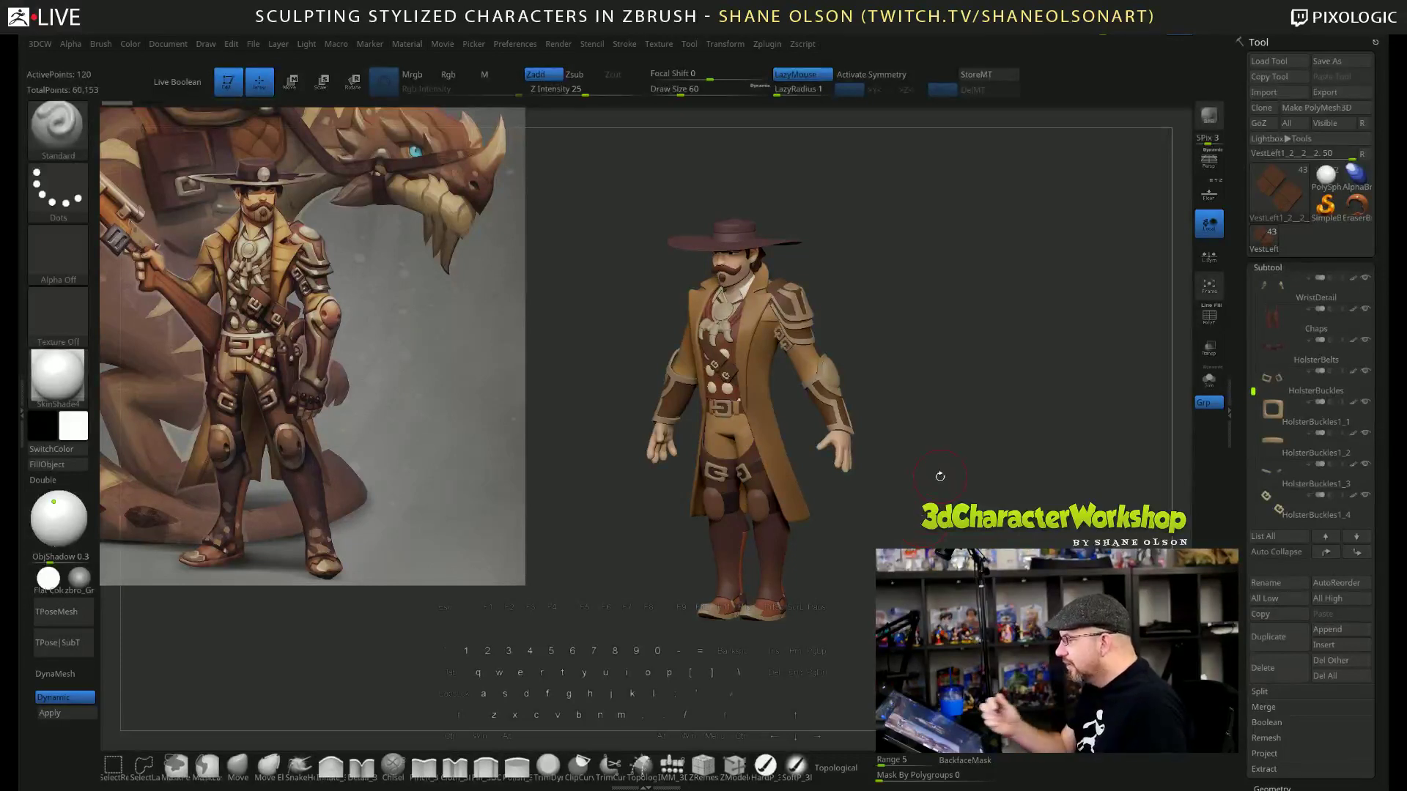
left_click_drag(936, 474, 938, 463)
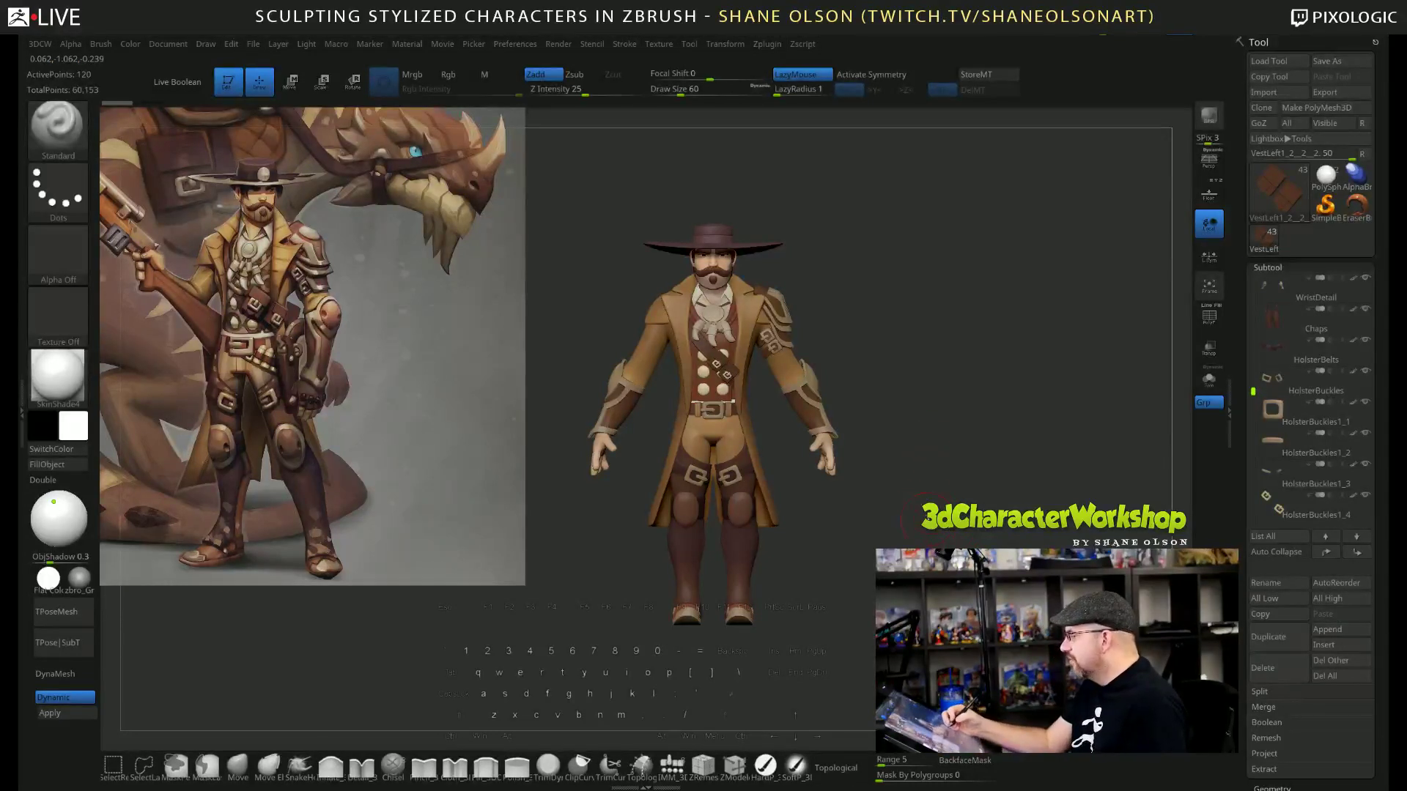
Turn on the floor grid, check the character's legs and boots against it, and set the draw size to 47.
left_click(1209, 192)
left_click_drag(921, 503, 924, 454, "alt")
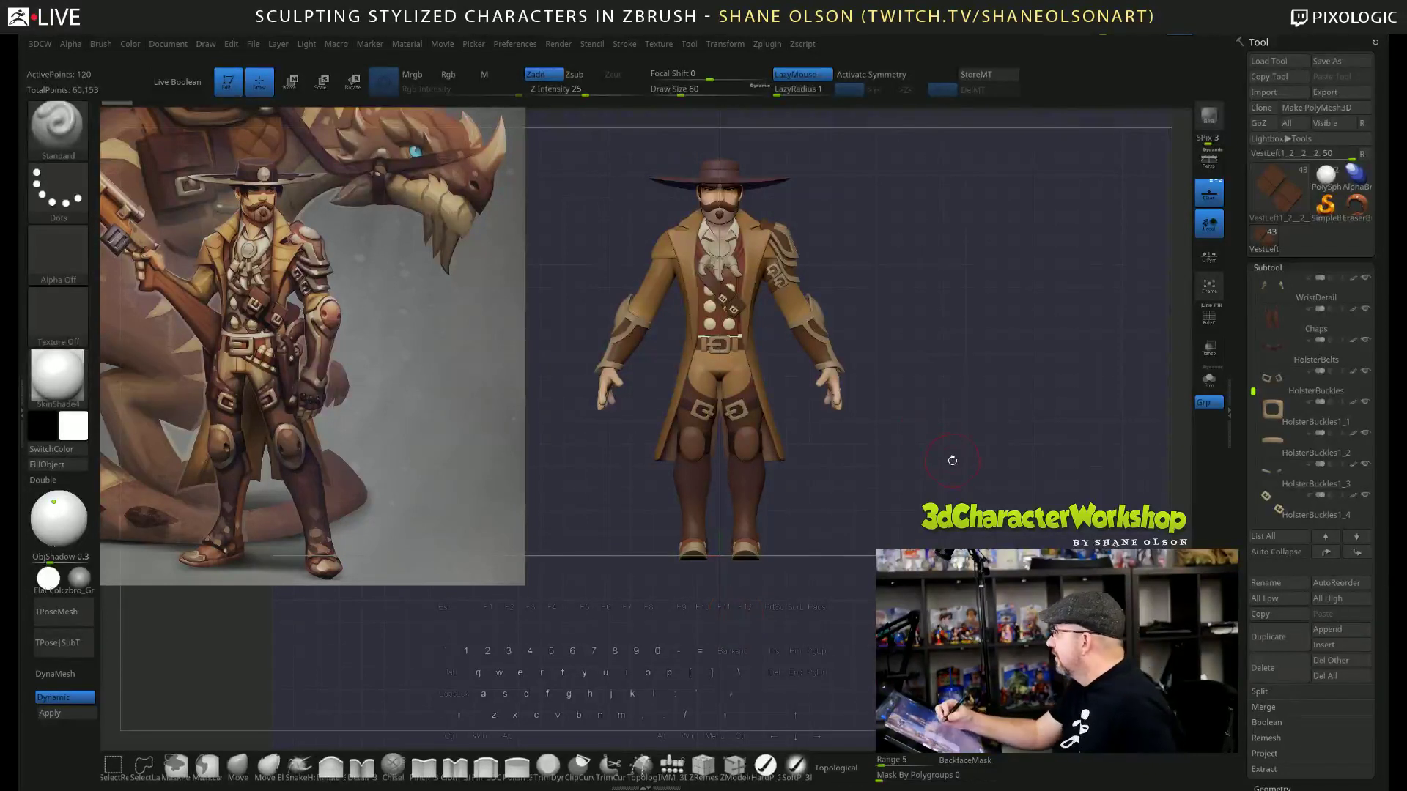
left_click_drag(936, 428, 927, 480)
key("f")
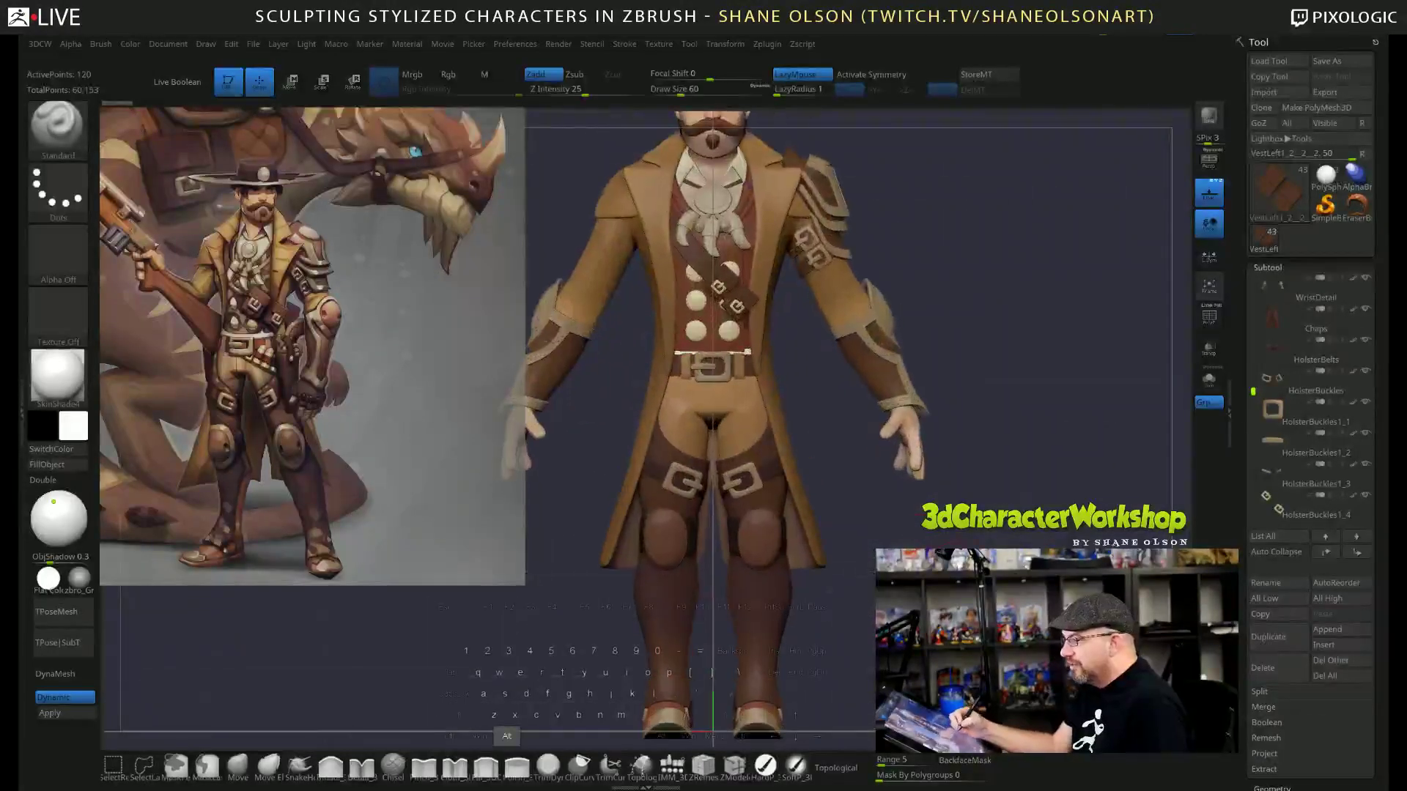
left_click_drag(970, 414, 979, 252, "alt")
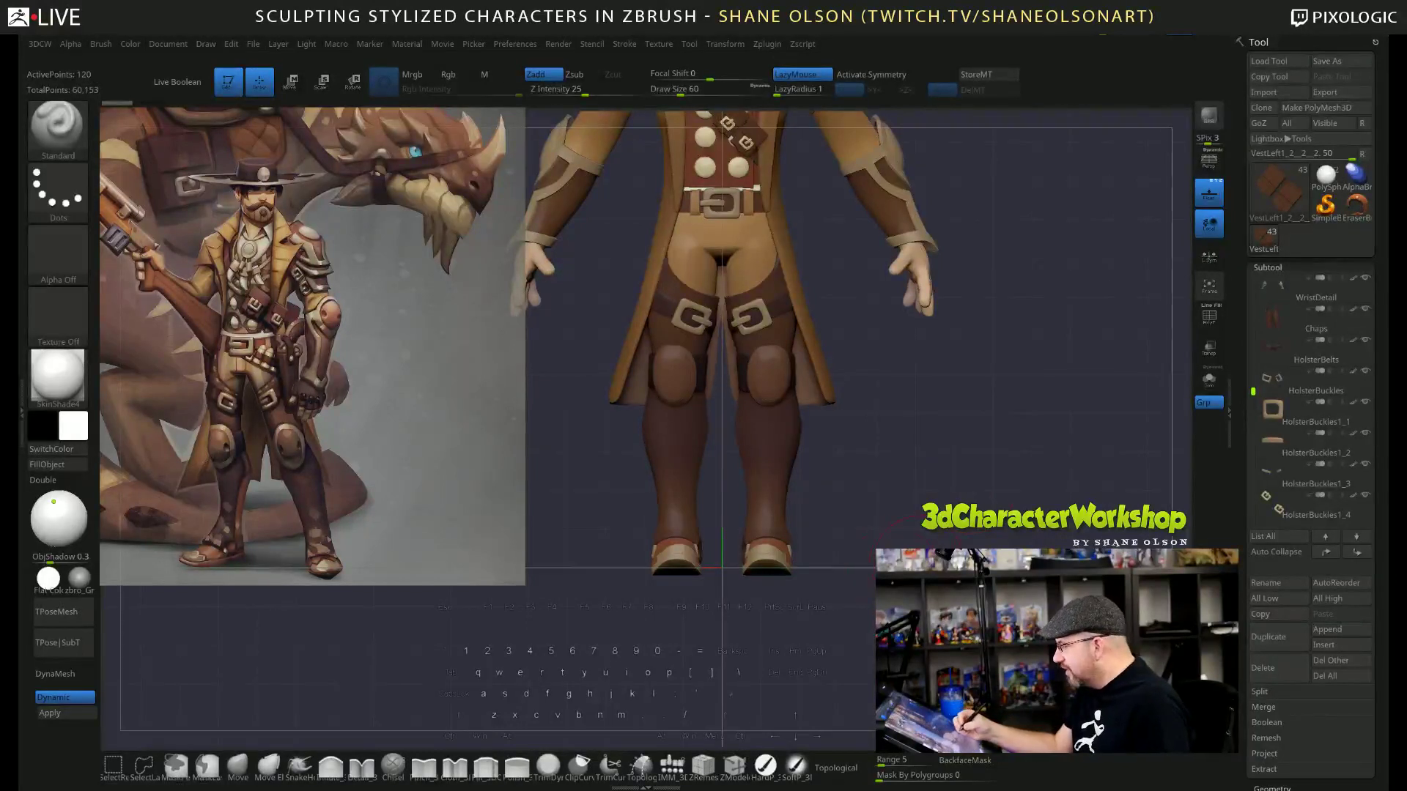
key("[")
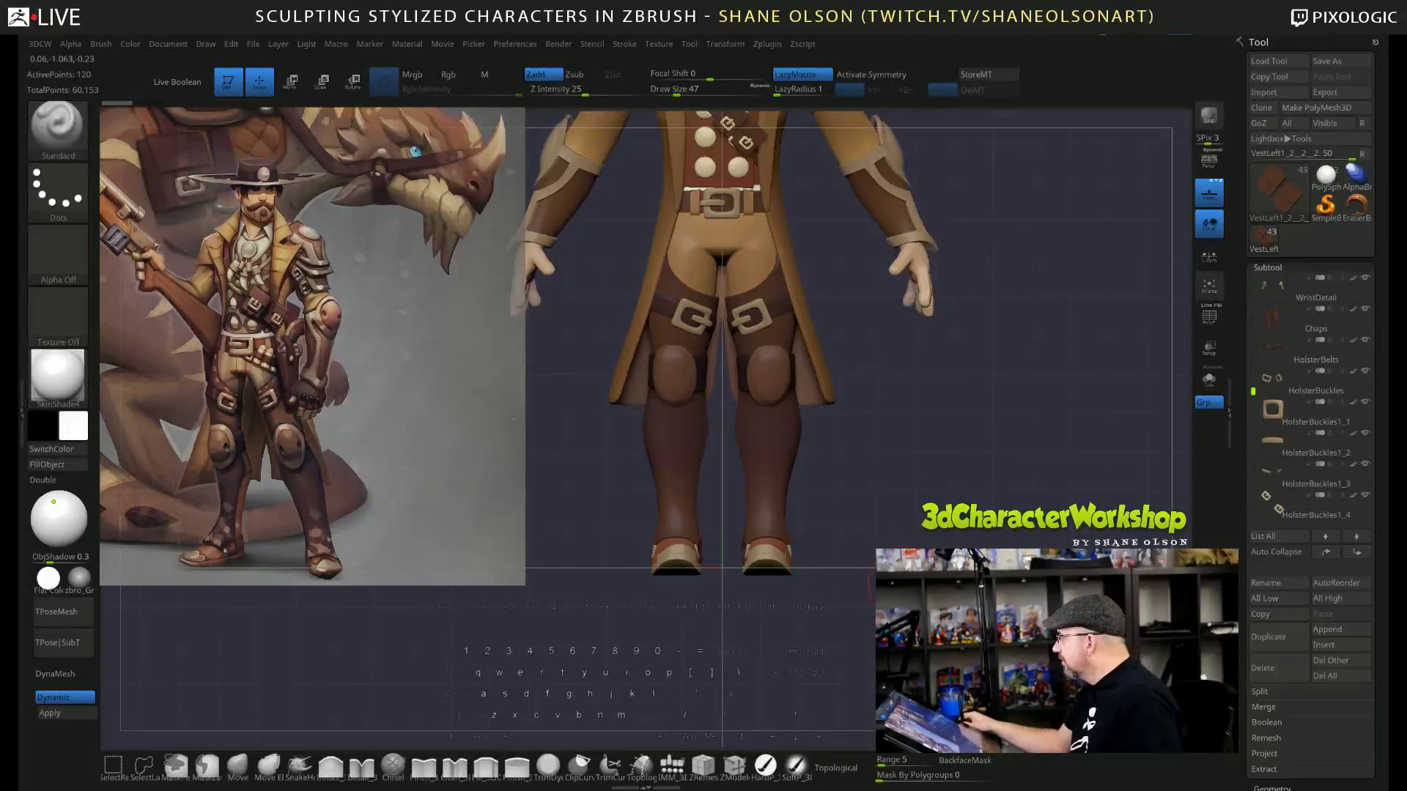
Switch to the PolySphere tool, replace the sphere with a PolyCube primitive, and return to the standard Gizmo 3D.
left_click(1326, 176)
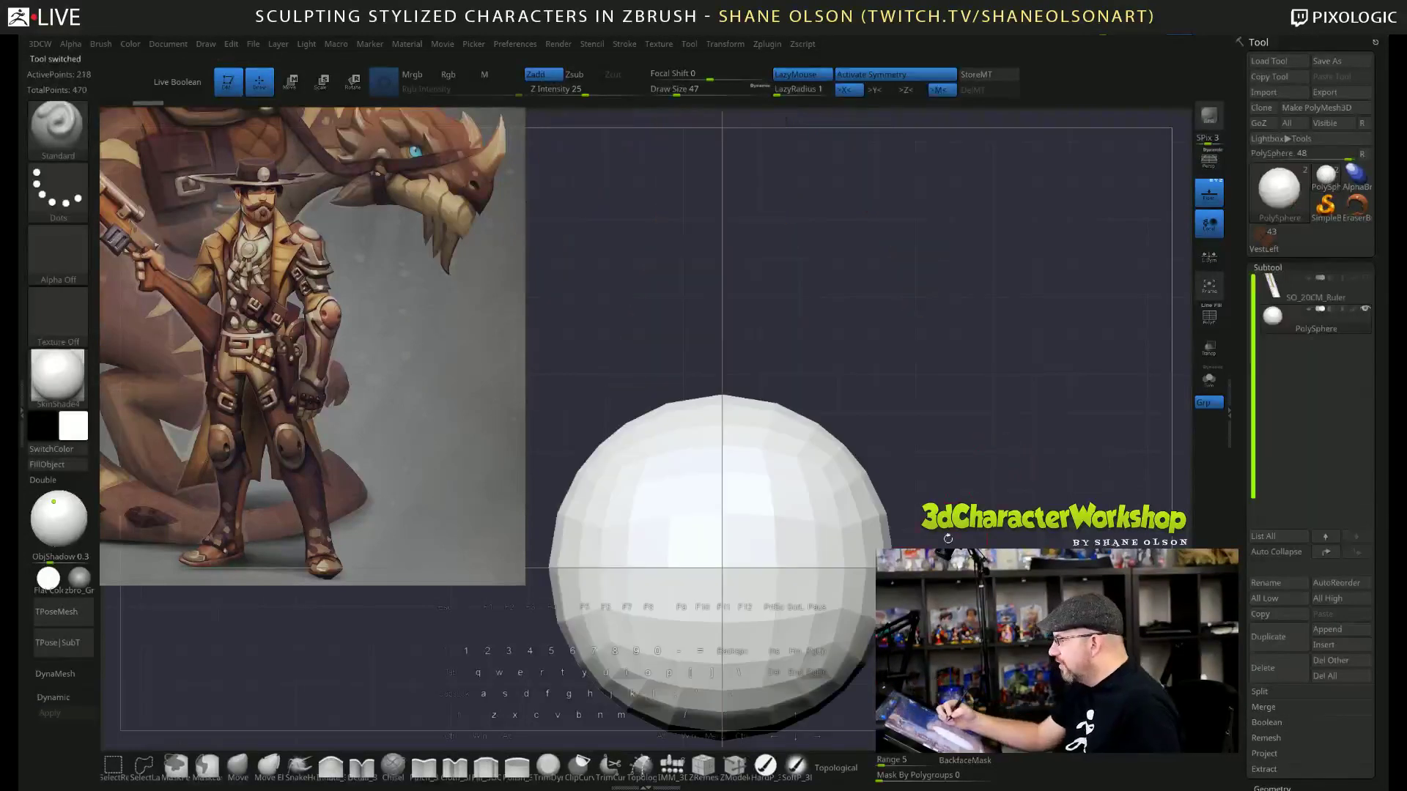
right_click_drag(965, 586, 880, 446, "ctrl")
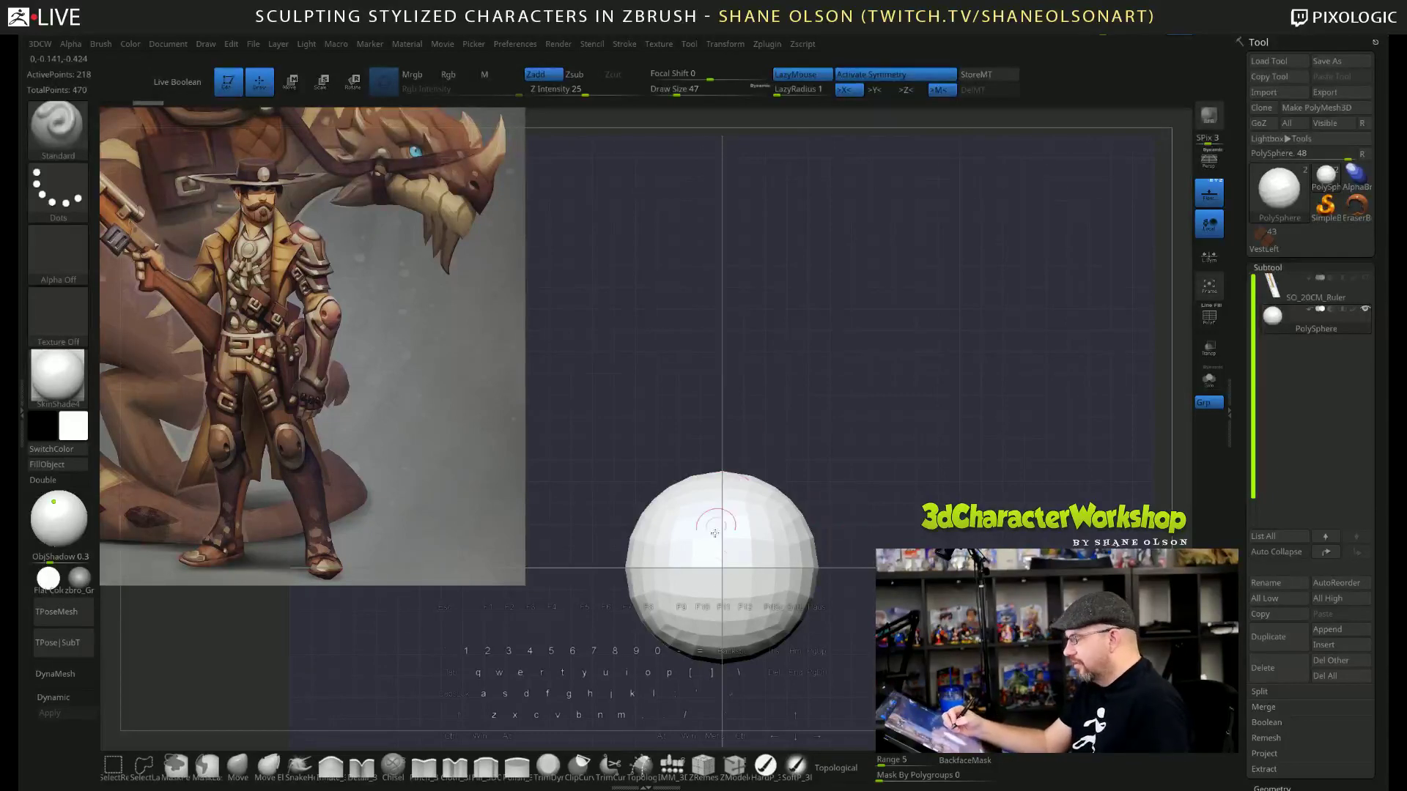
key("w")
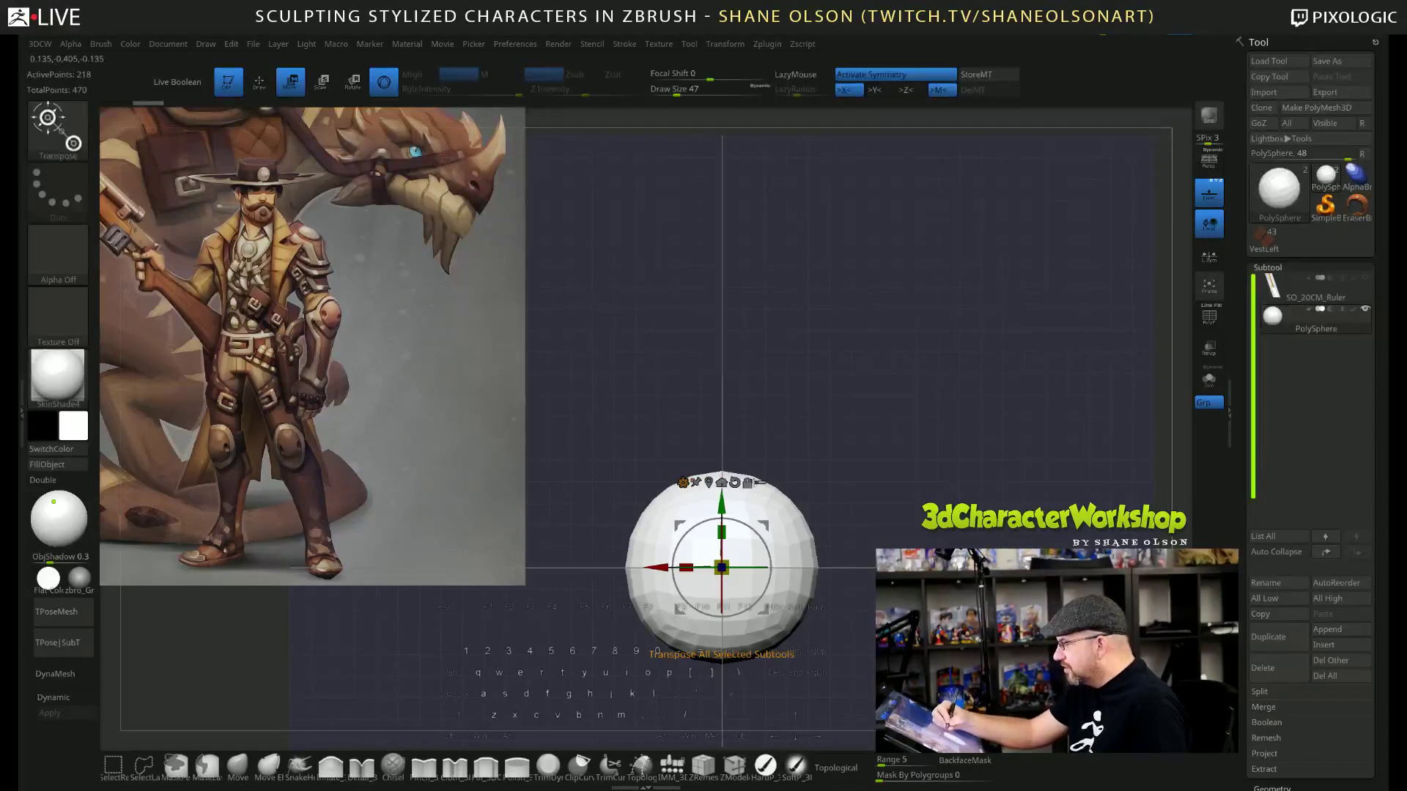
left_click(683, 482)
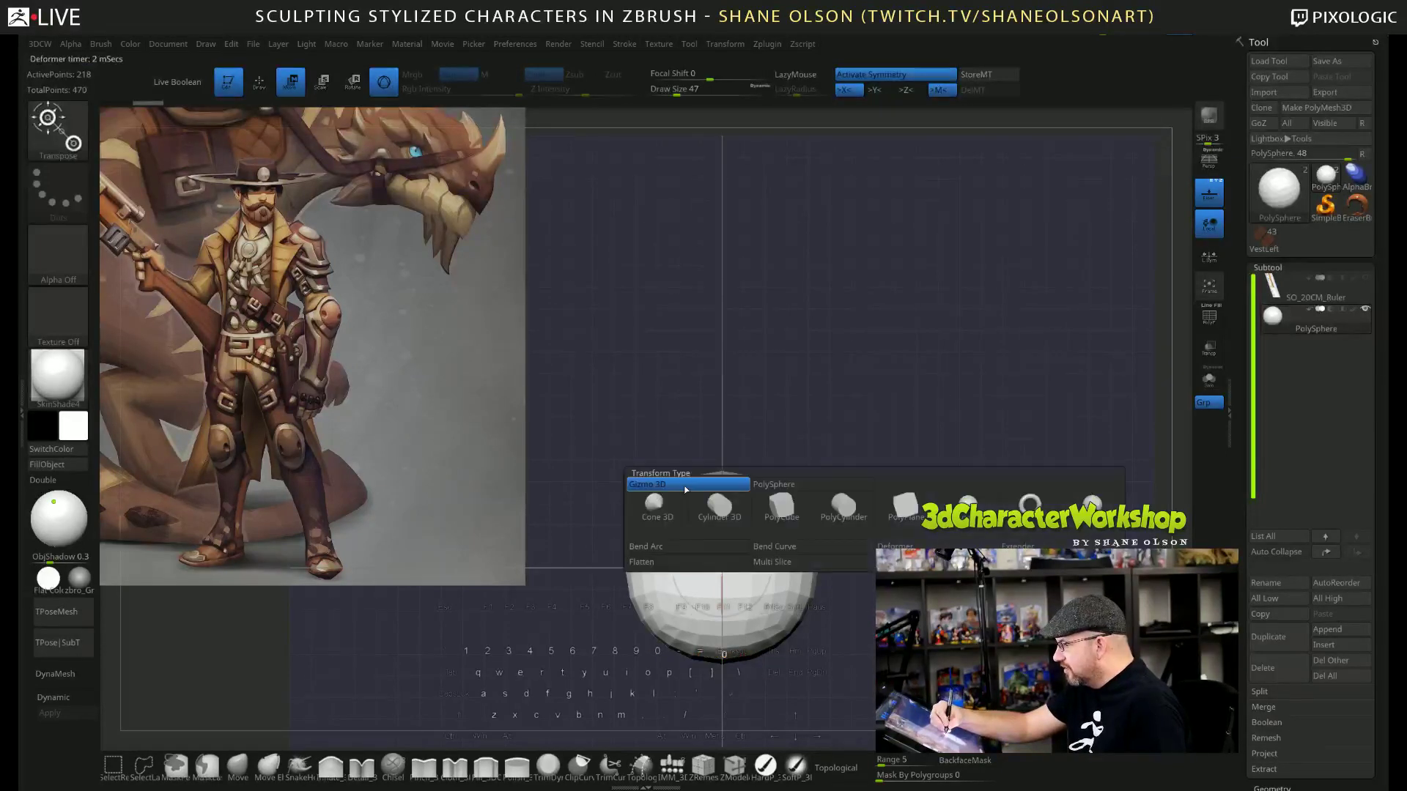
left_click(778, 510)
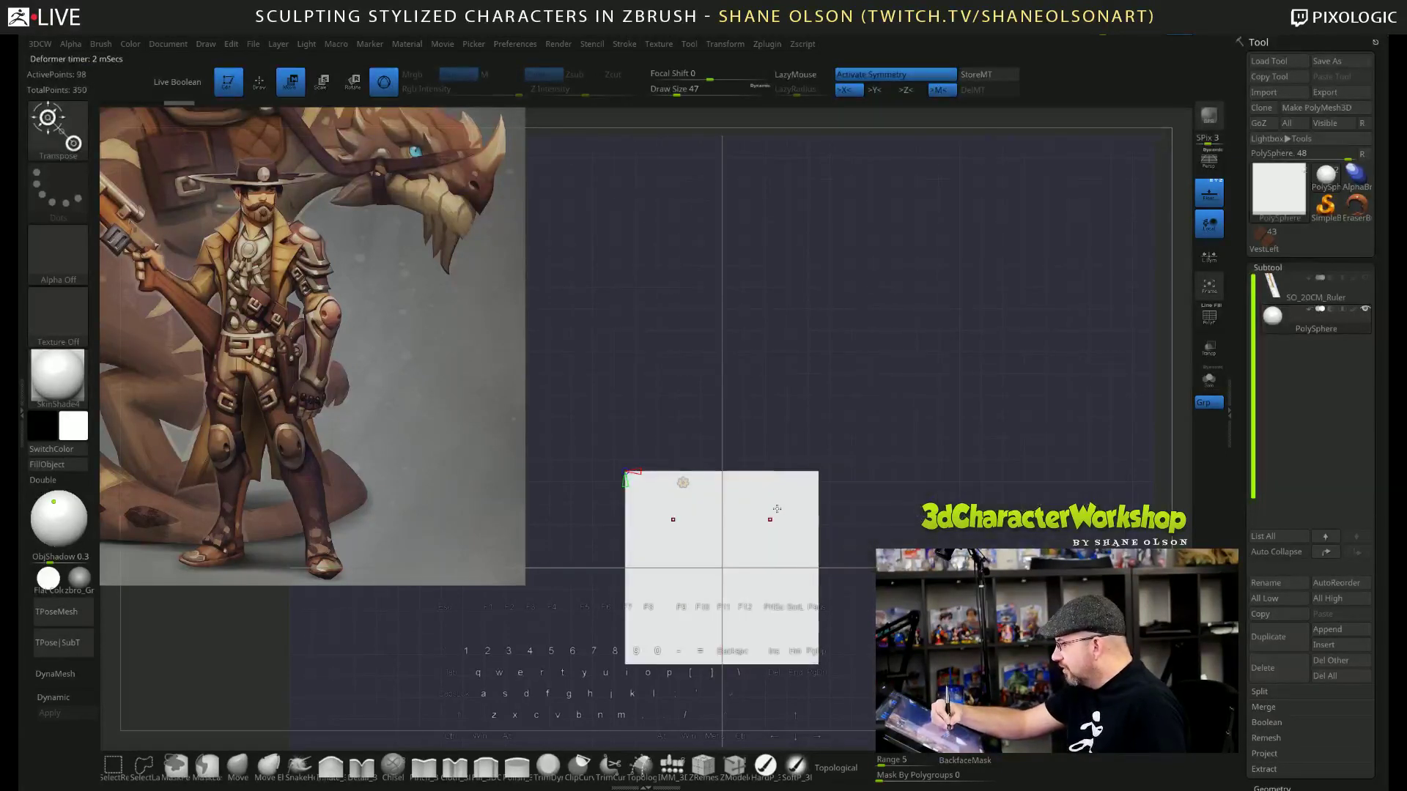
left_click(684, 482)
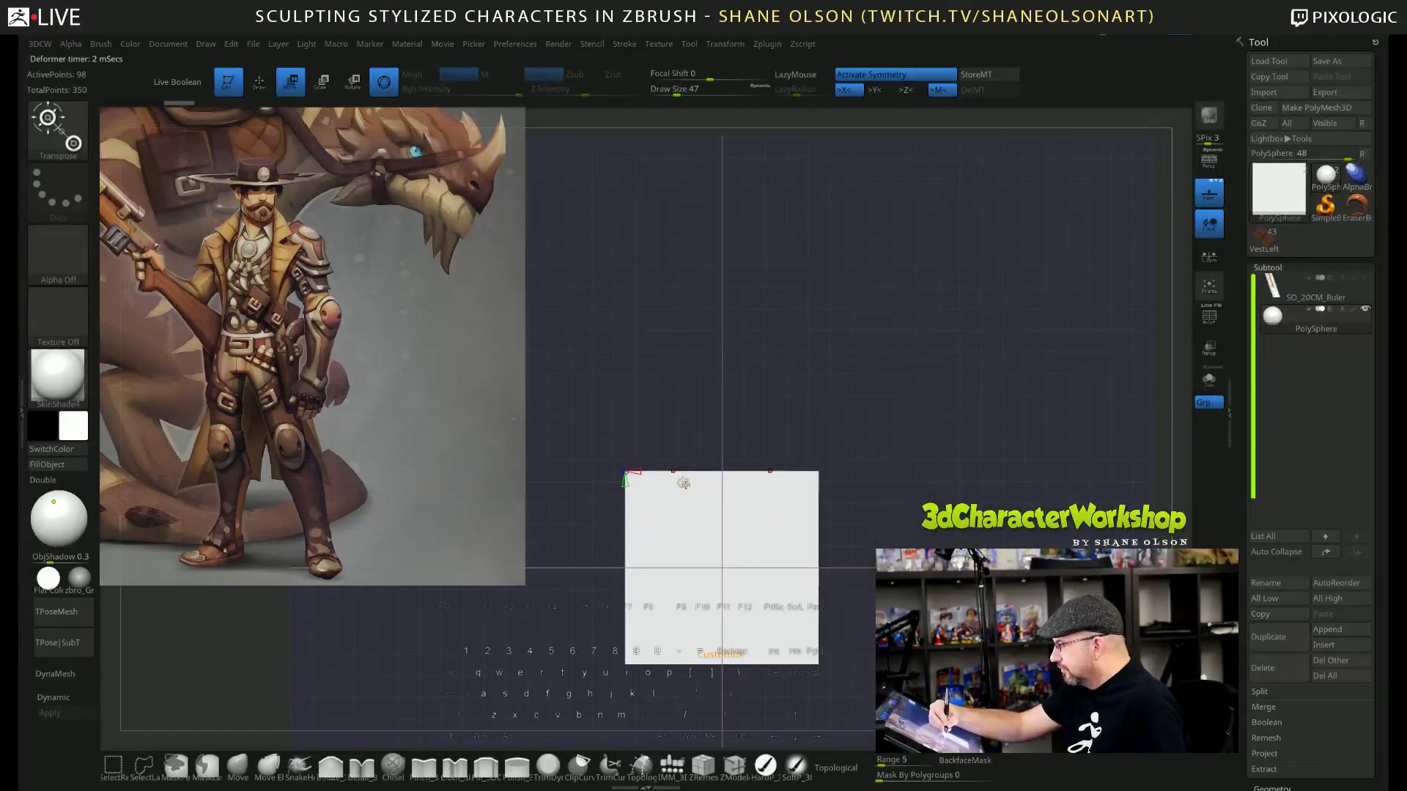
left_click(683, 483)
left_click(687, 484)
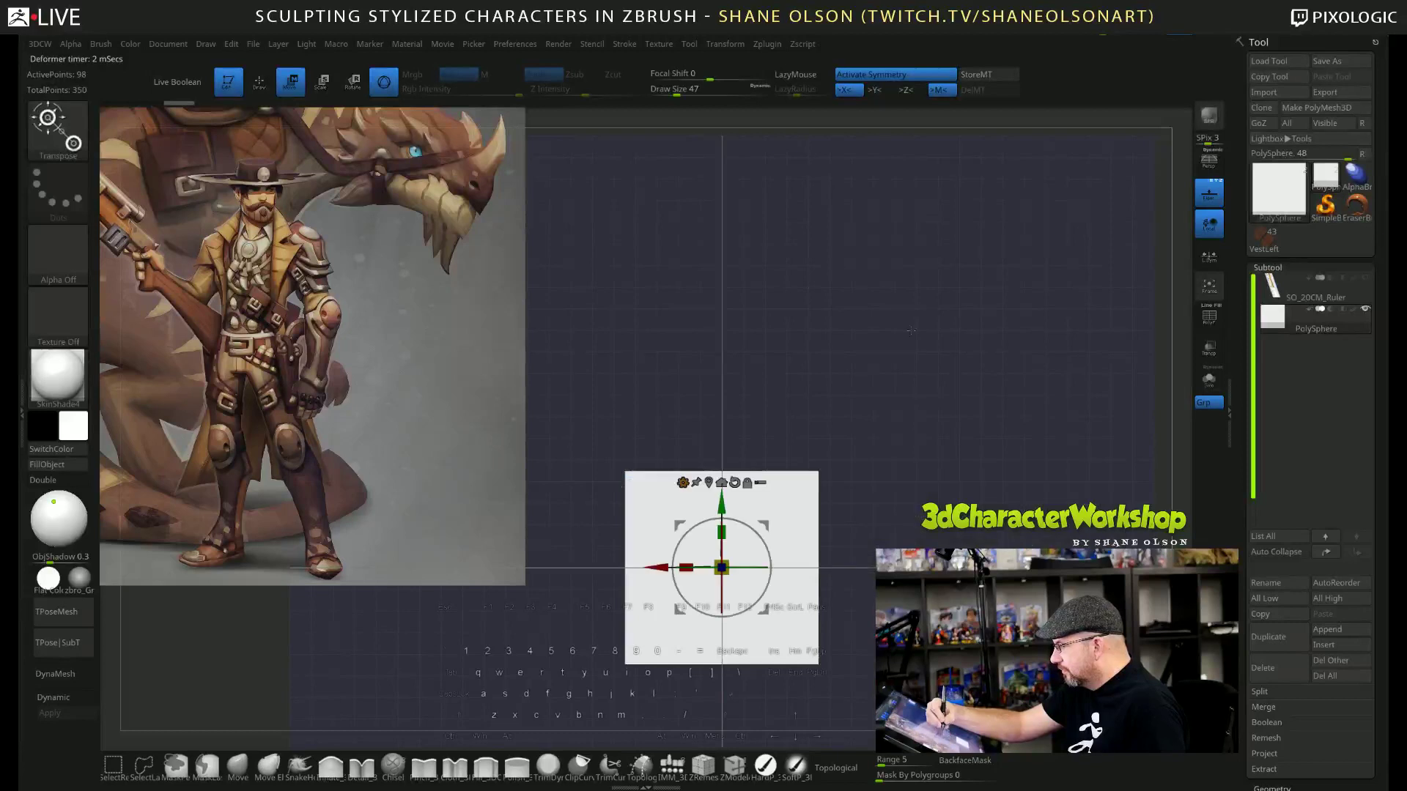
Turn on the polyframe display to show the cube's subdivisions.
left_click_drag(952, 352, 913, 381)
key("shift+f")
left_click_drag(925, 506, 915, 523)
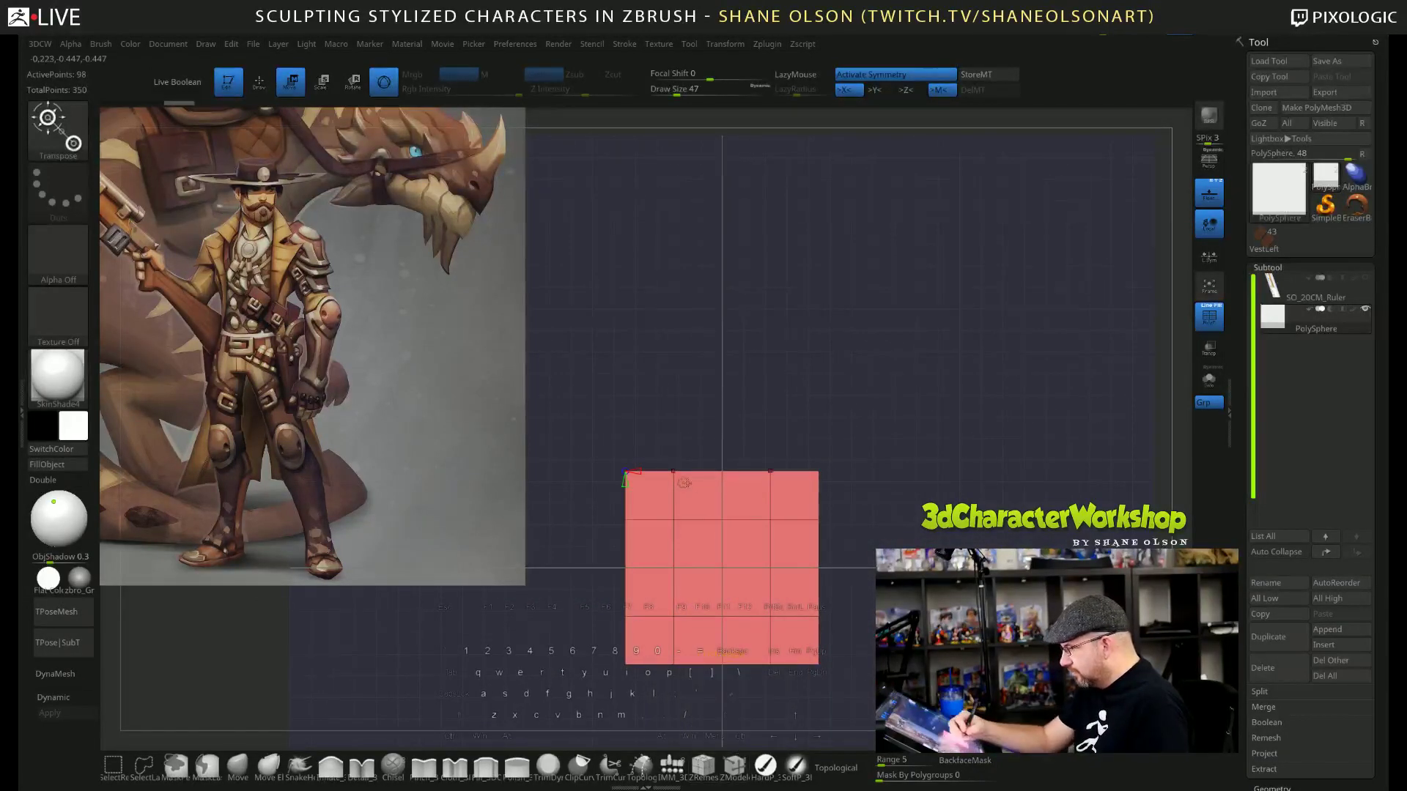
Reduce the PolyCube's subdivisions to two segments along X and one along Y and Z, and switch back to Gizmo 3D.
left_click(682, 482)
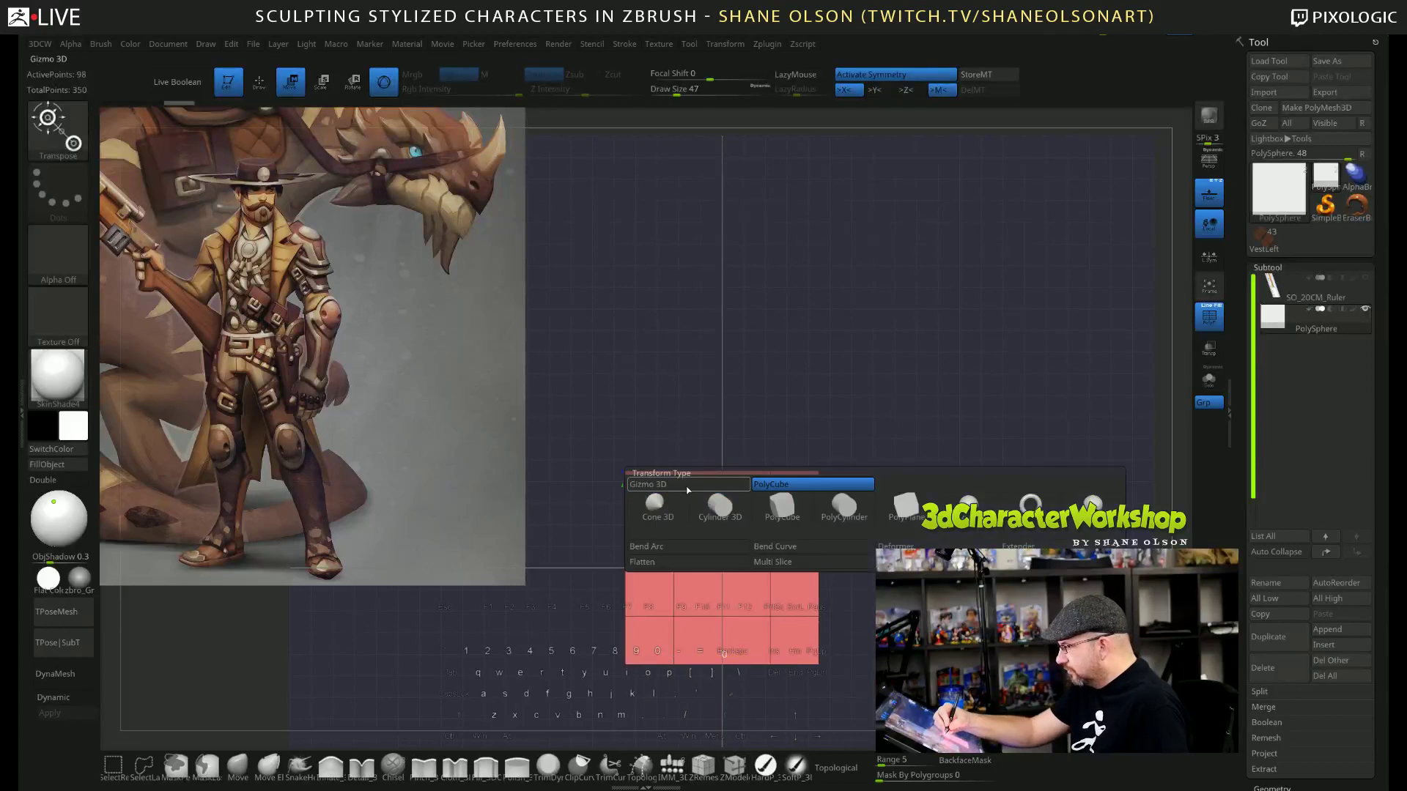
left_click(792, 511)
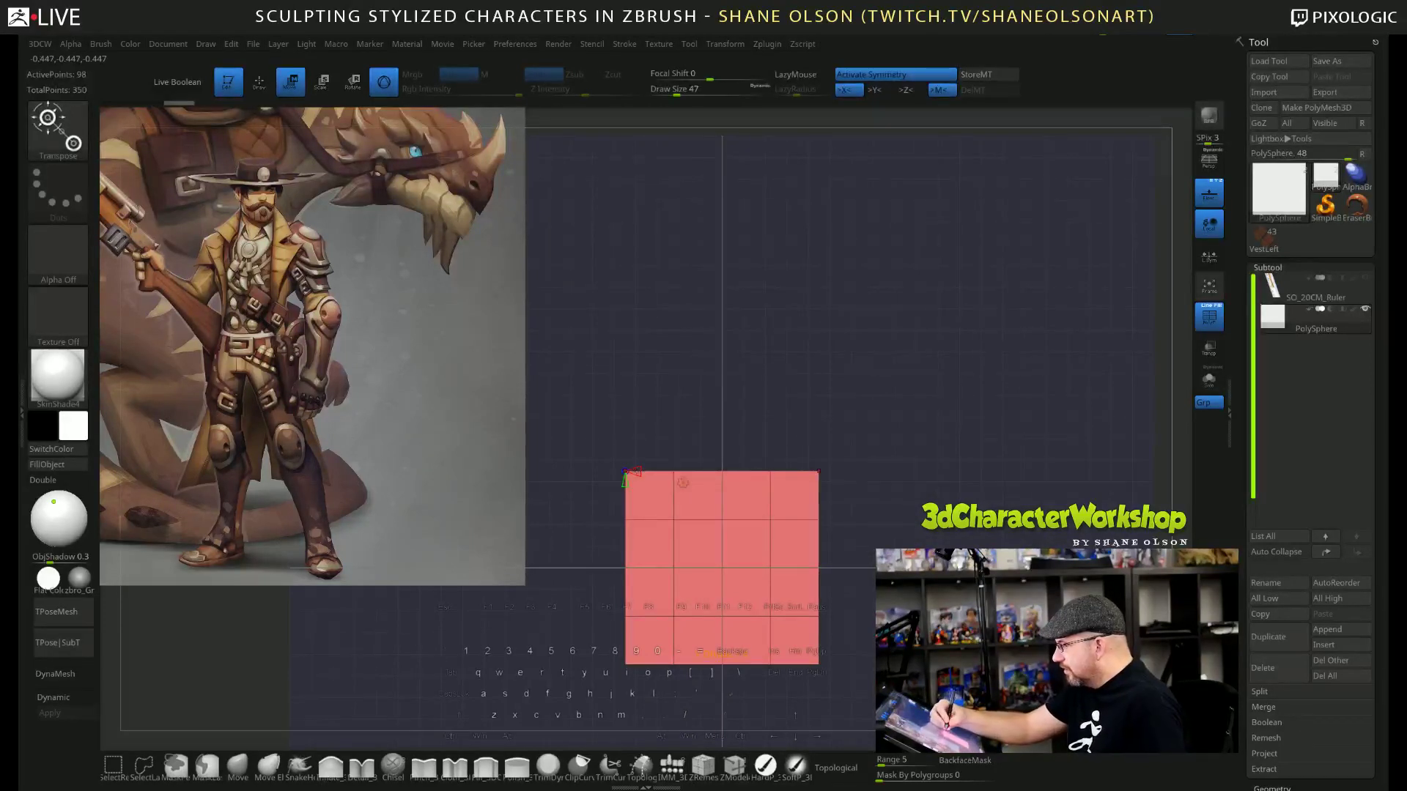
left_click_drag(638, 472, 626, 474)
left_click_drag(925, 481, 870, 513)
left_click_drag(601, 494, 591, 502)
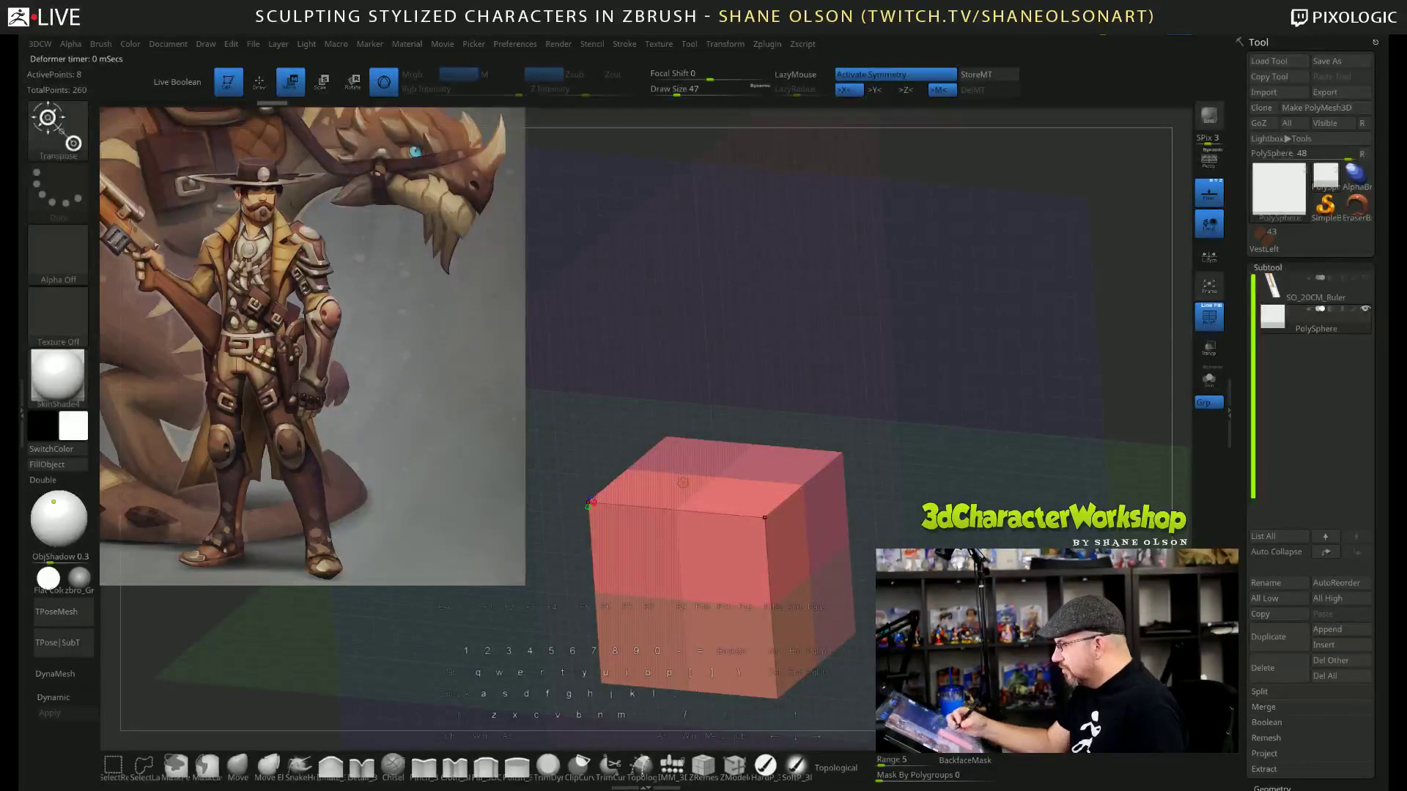
left_click_drag(595, 503, 599, 504)
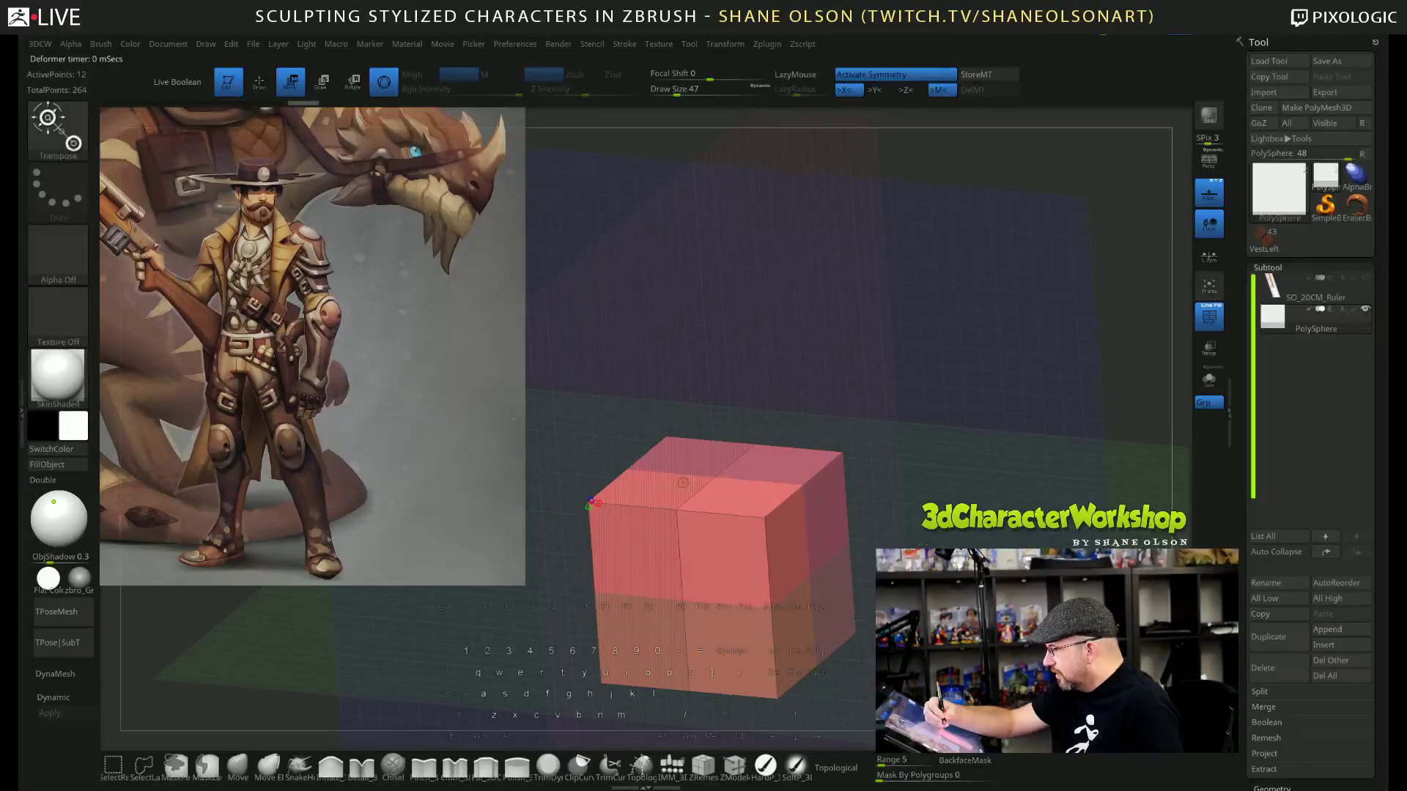
left_click_drag(895, 491, 922, 458)
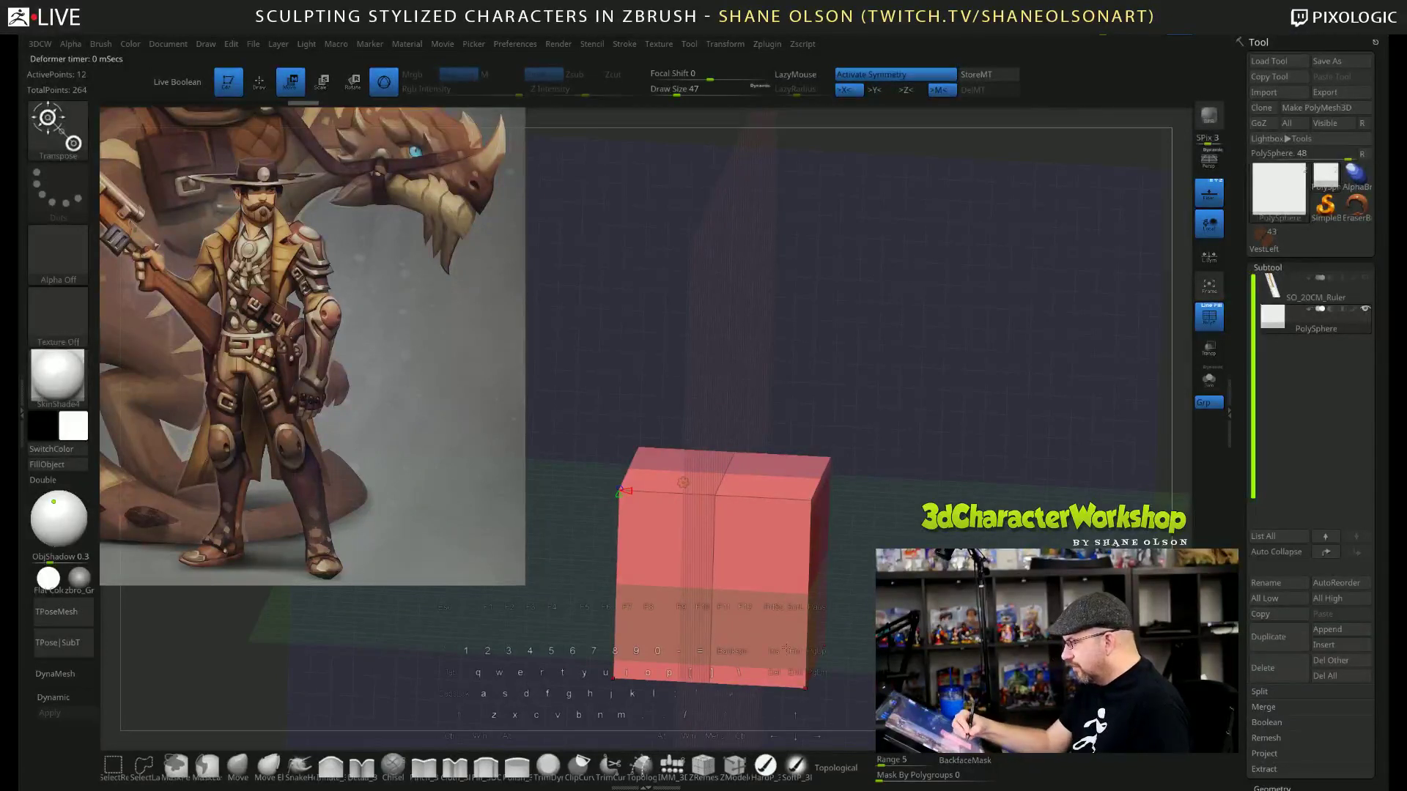
left_click_drag(899, 434, 842, 457)
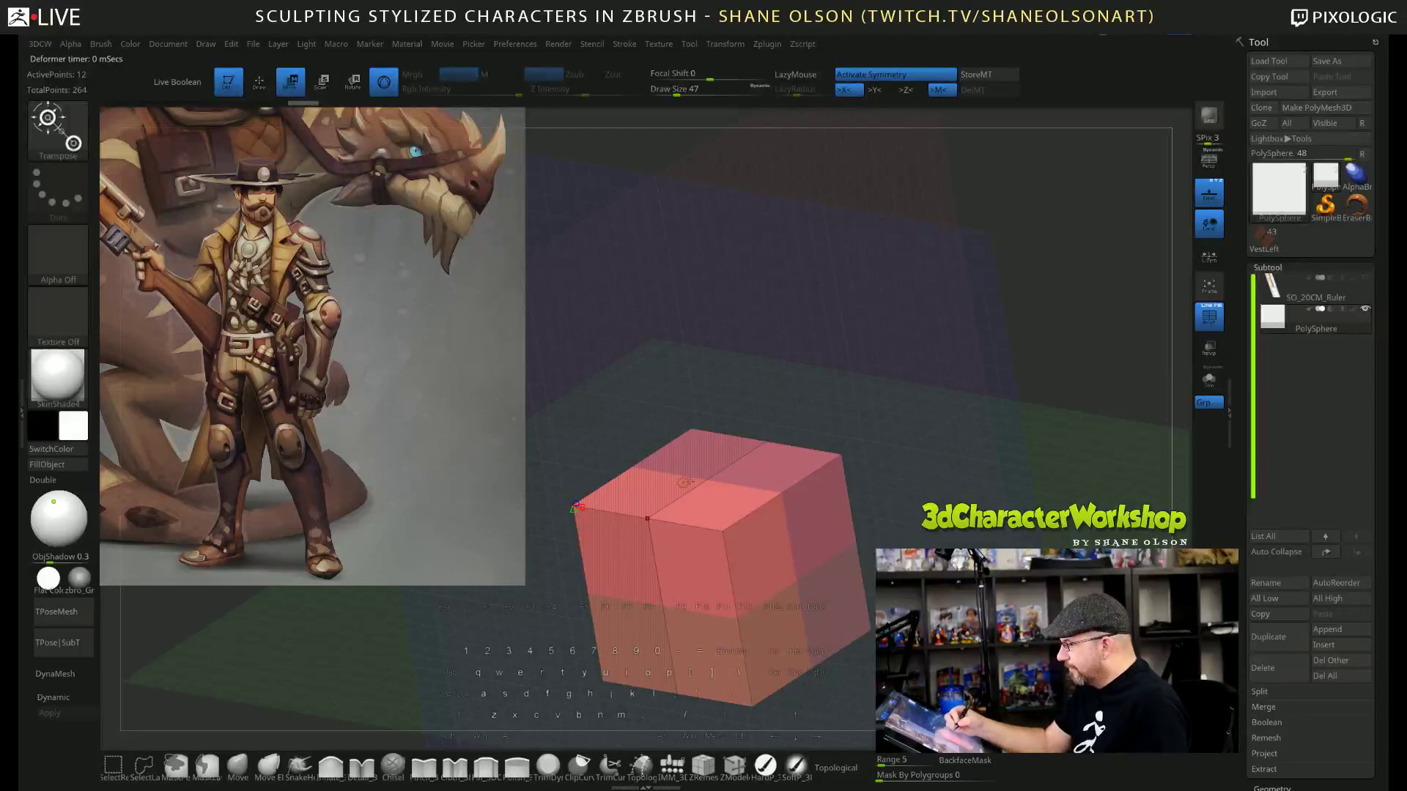
left_click(685, 482)
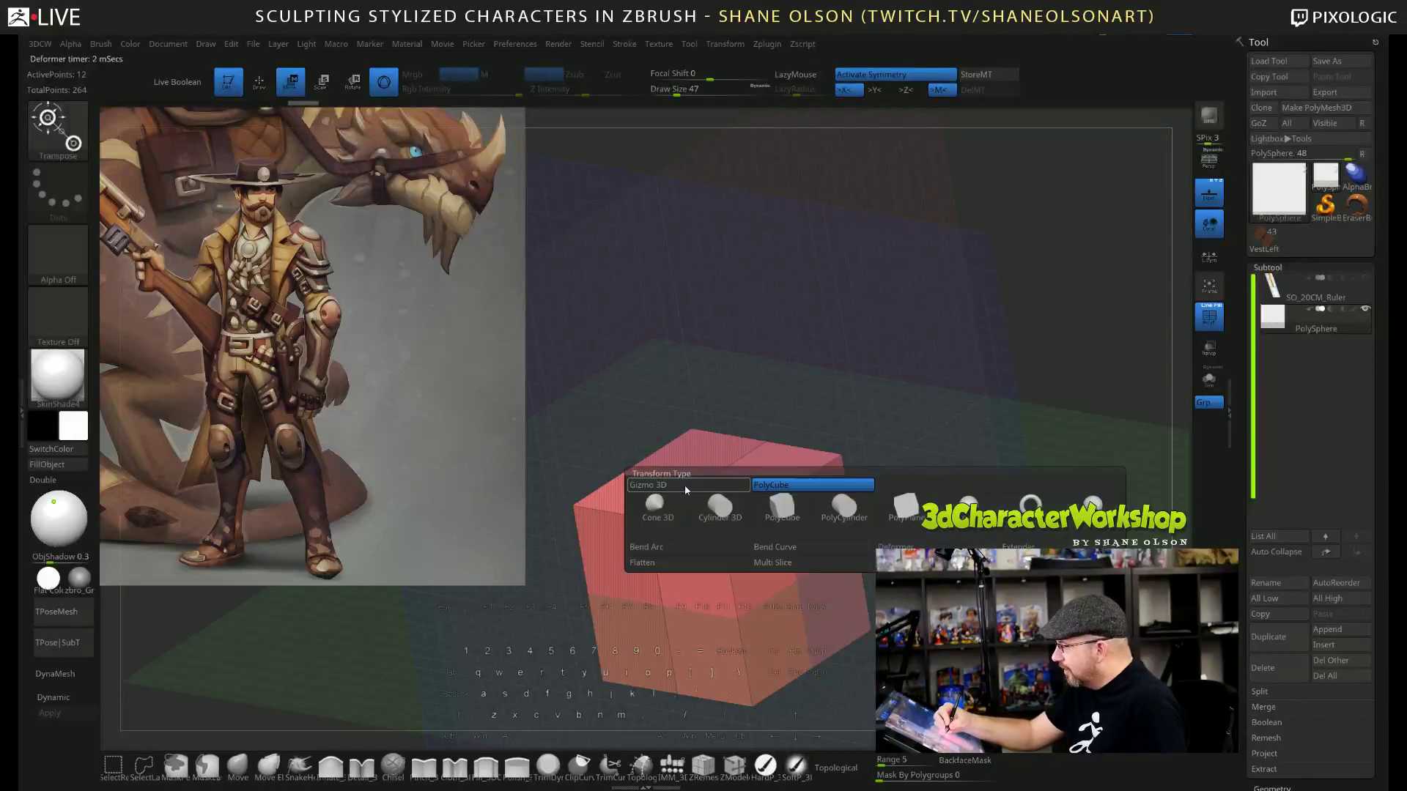
left_click(724, 485)
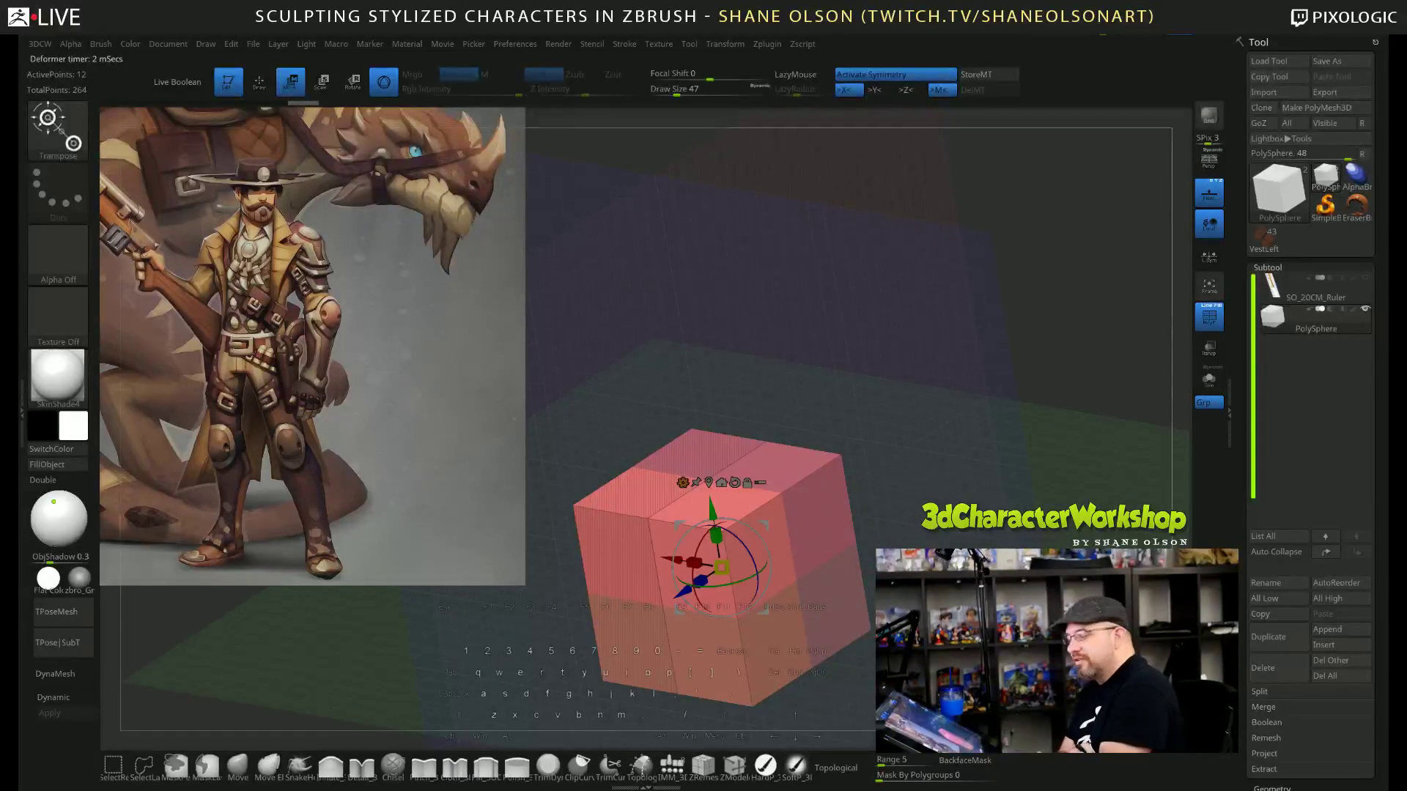
Scale the cube narrower along X and shorter along Y to form a slim block.
key("q")
right_click_drag(722, 568, 751, 564)
left_click_drag(888, 645, 883, 581, "alt")
key("w")
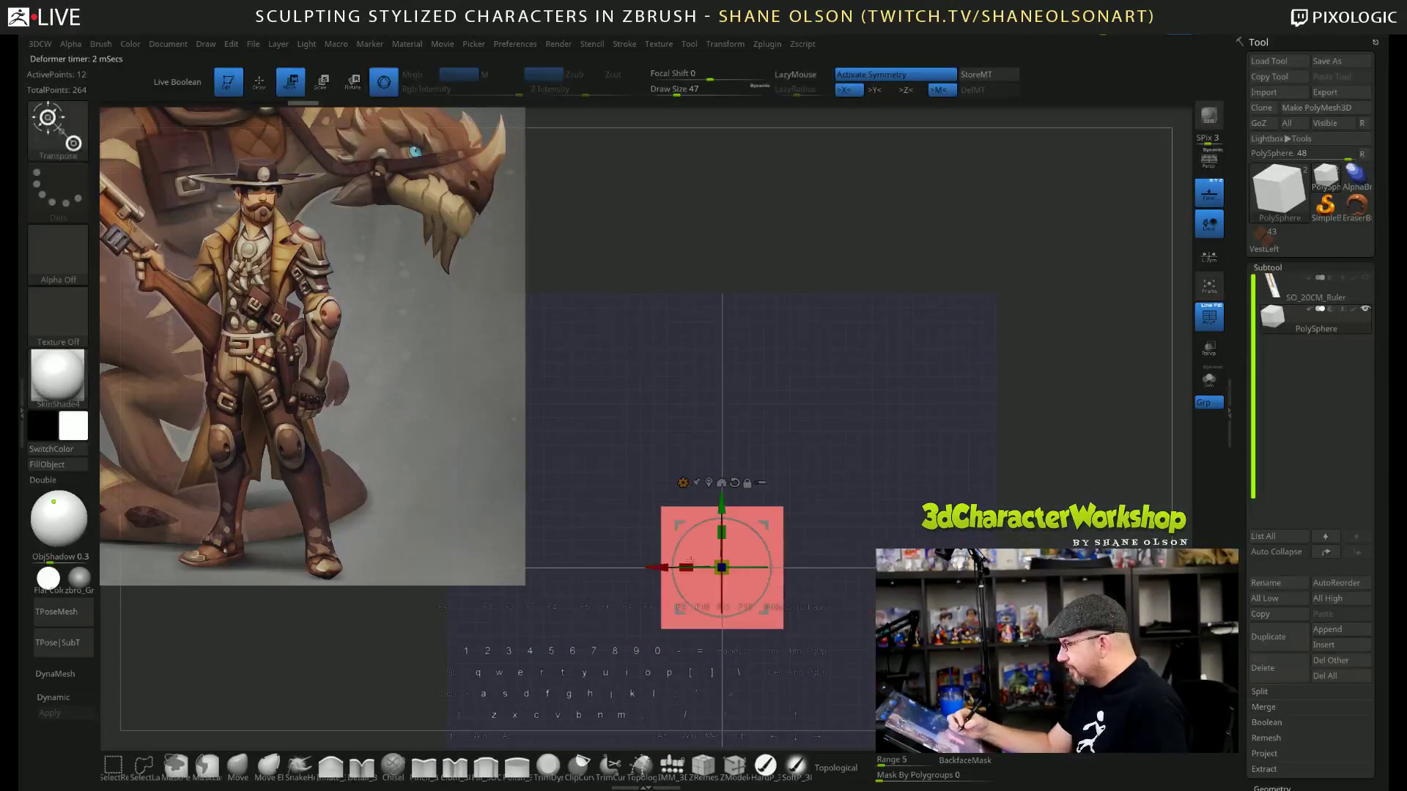
left_click_drag(690, 561, 758, 588)
left_click_drag(909, 440, 782, 506)
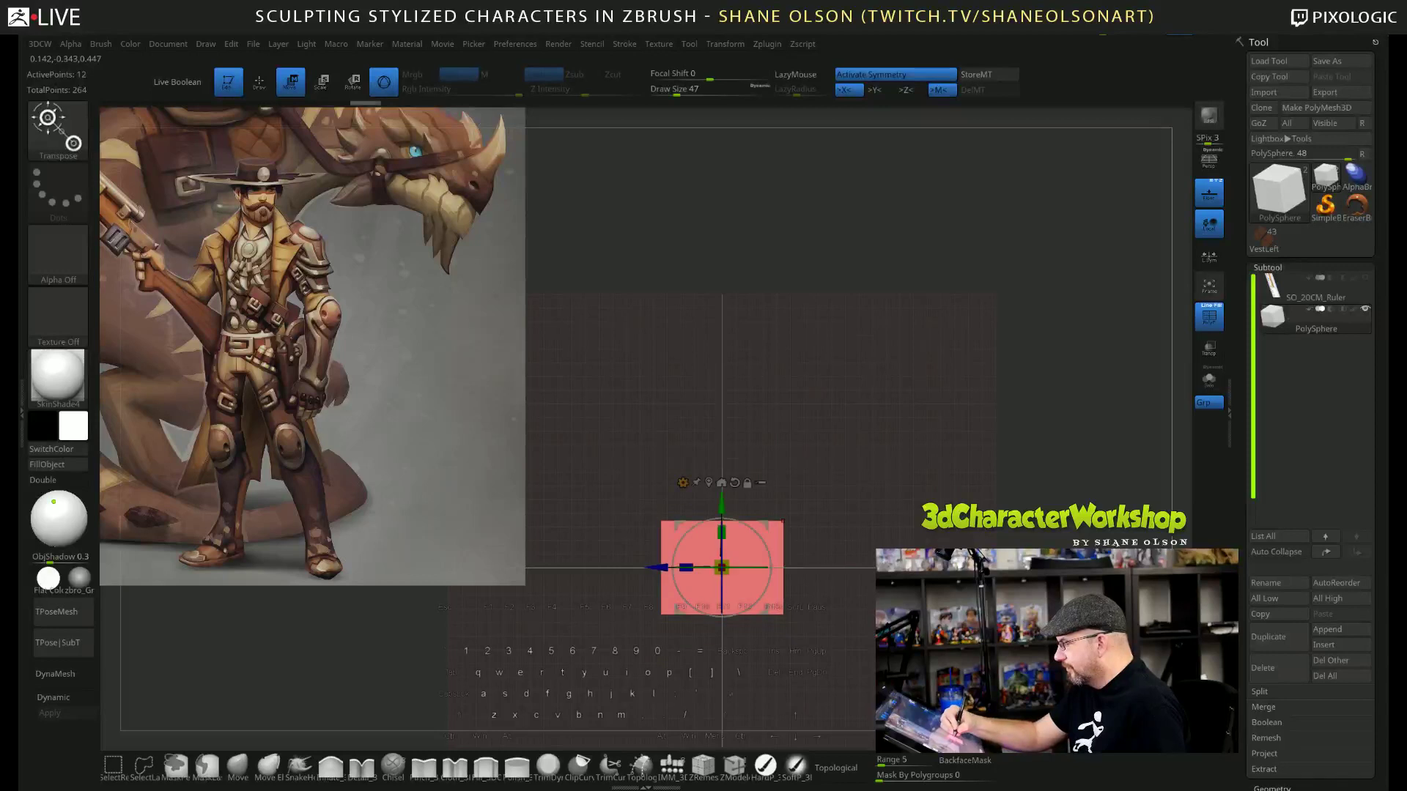
left_click_drag(661, 524, 689, 523, "alt")
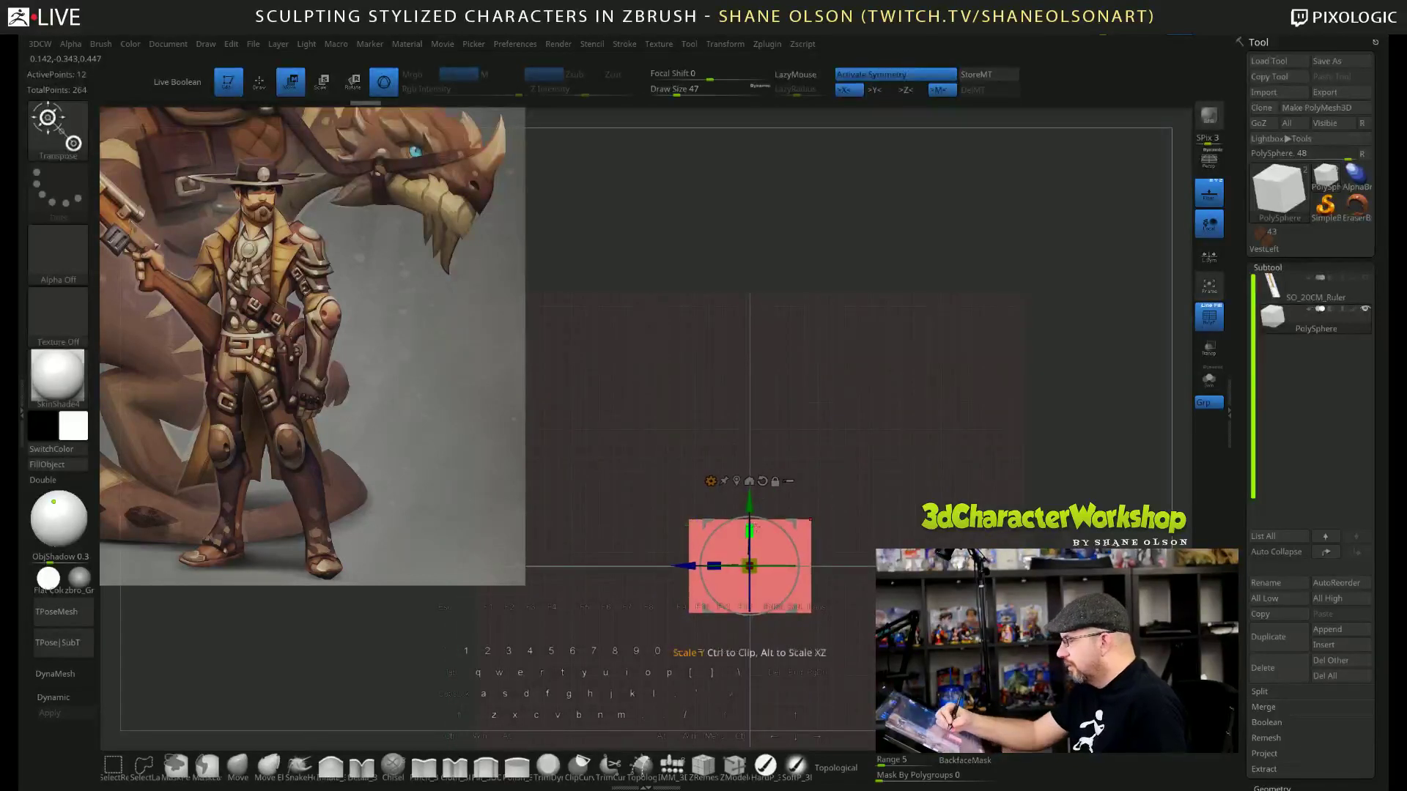
Scale the block down uniformly and raise it so its base sits near the floor line.
left_click_drag(749, 566, 749, 578)
left_click_drag(749, 514, 749, 493)
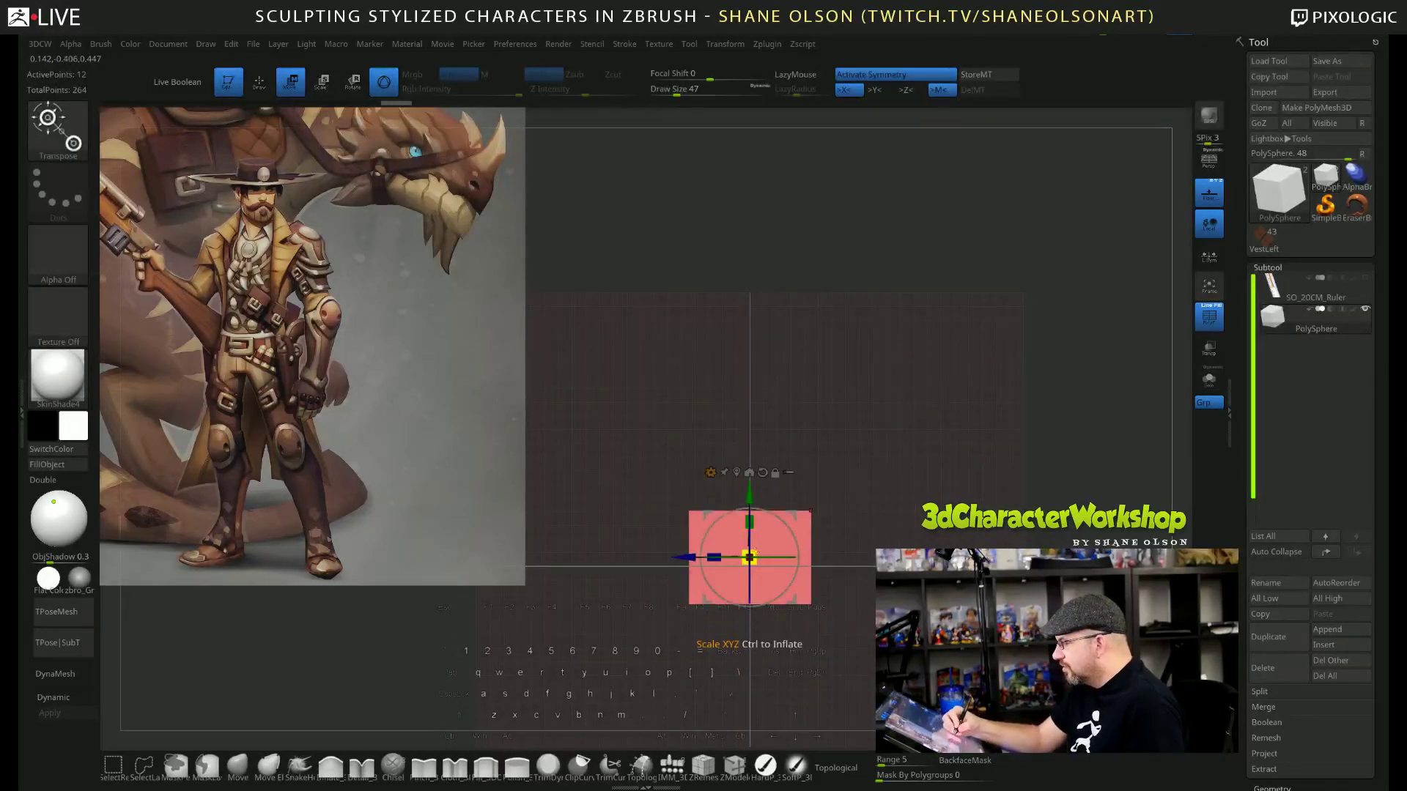
mouse_move(749, 557)
left_mouse_down()
mouse_move(729, 563)
mouse_move(763, 563)
mouse_move(761, 574)
left_mouse_up()
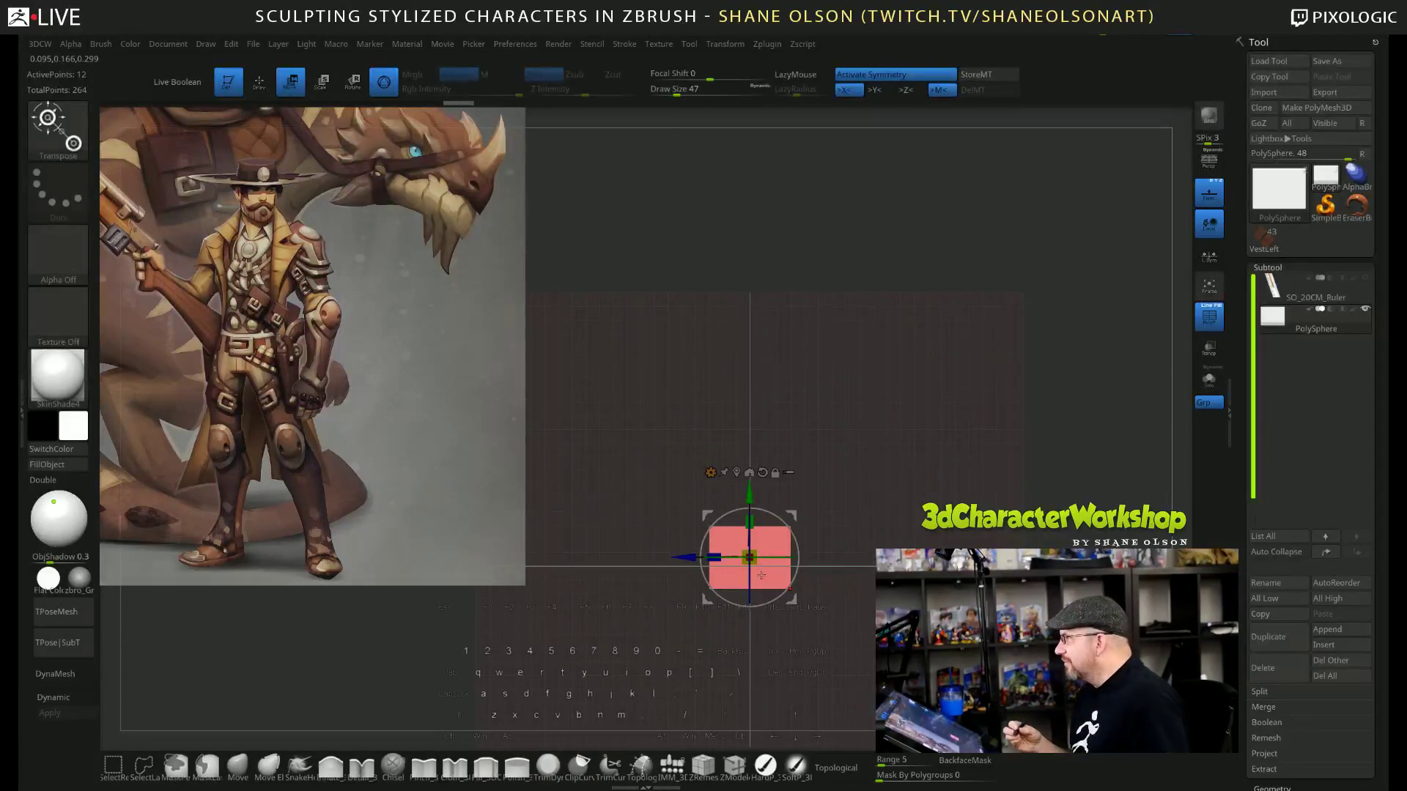
left_click_drag(871, 526, 919, 546)
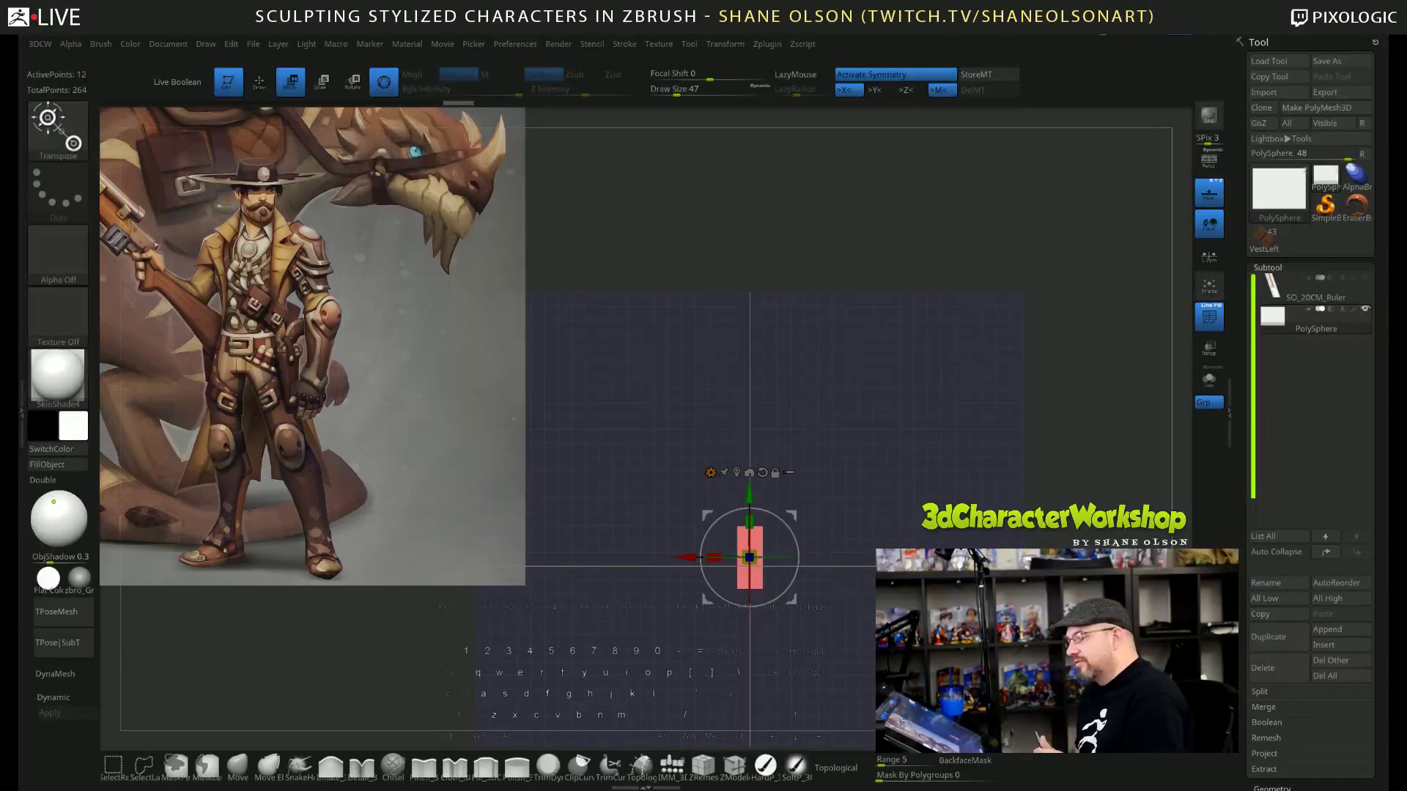
left_click_drag(749, 492, 749, 474)
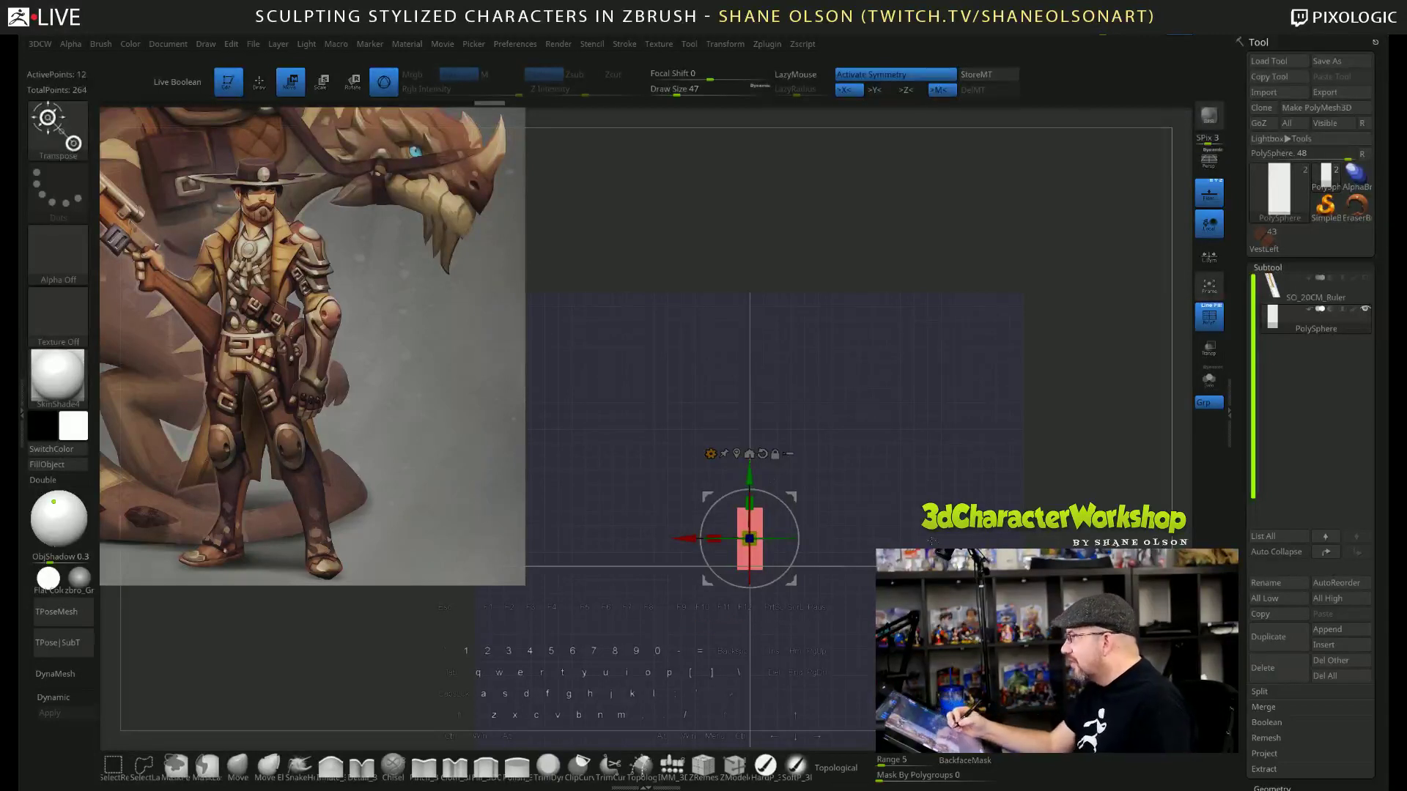
Stretch the block along Z into a long bar extending from one end, and trim its height to meet the floor line.
left_click_drag(918, 423, 868, 519)
left_click_drag(888, 515, 855, 527)
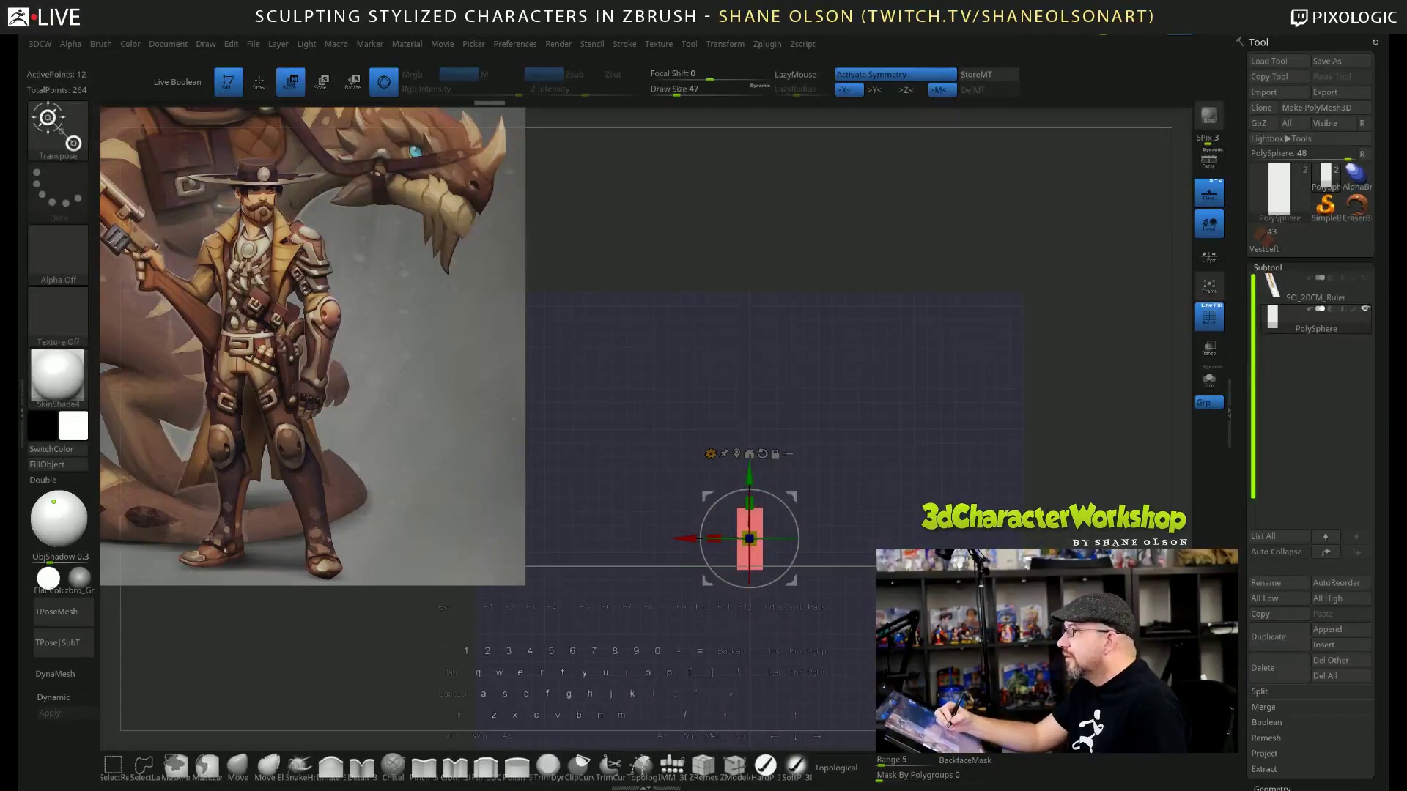
left_click_drag(856, 526, 840, 545)
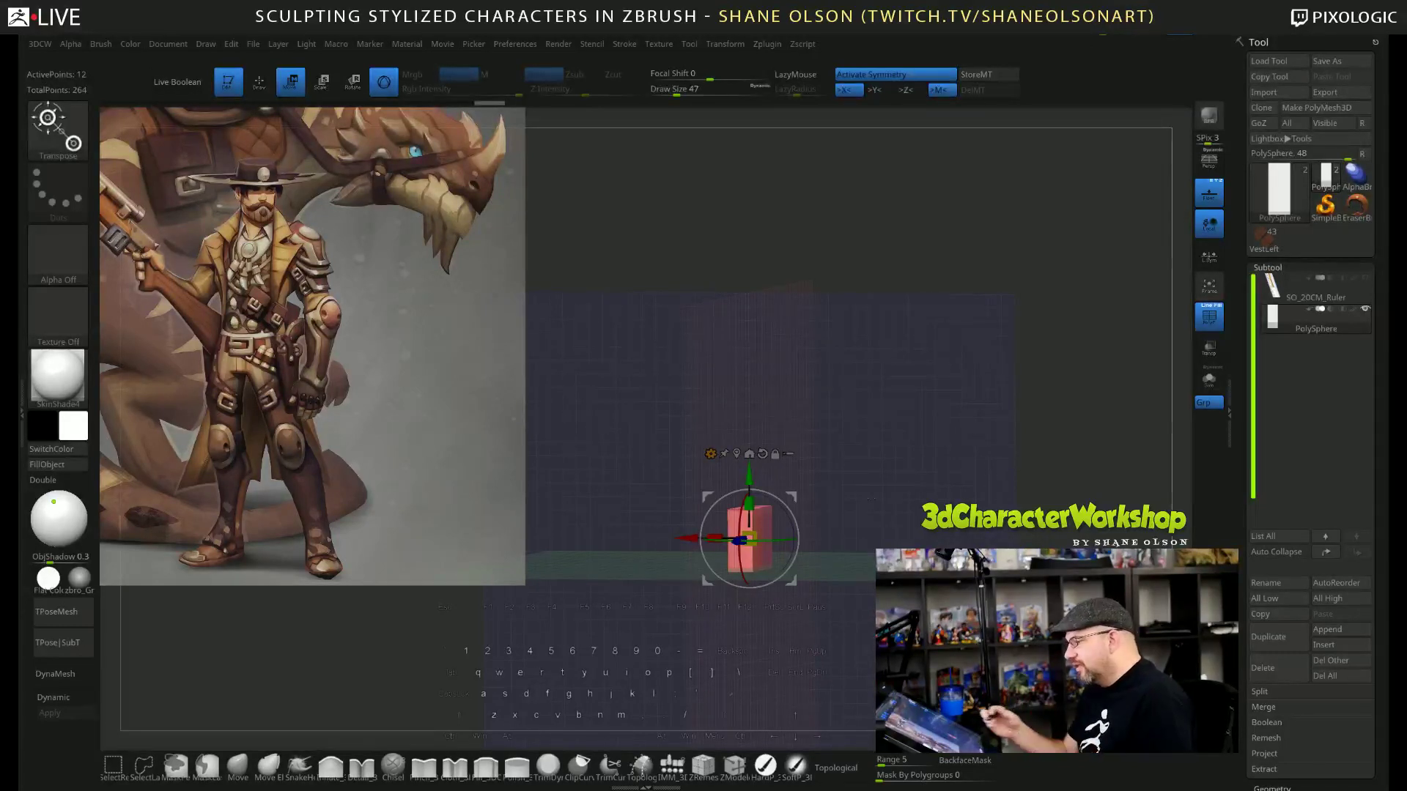
left_click_drag(872, 499, 867, 454, "shift")
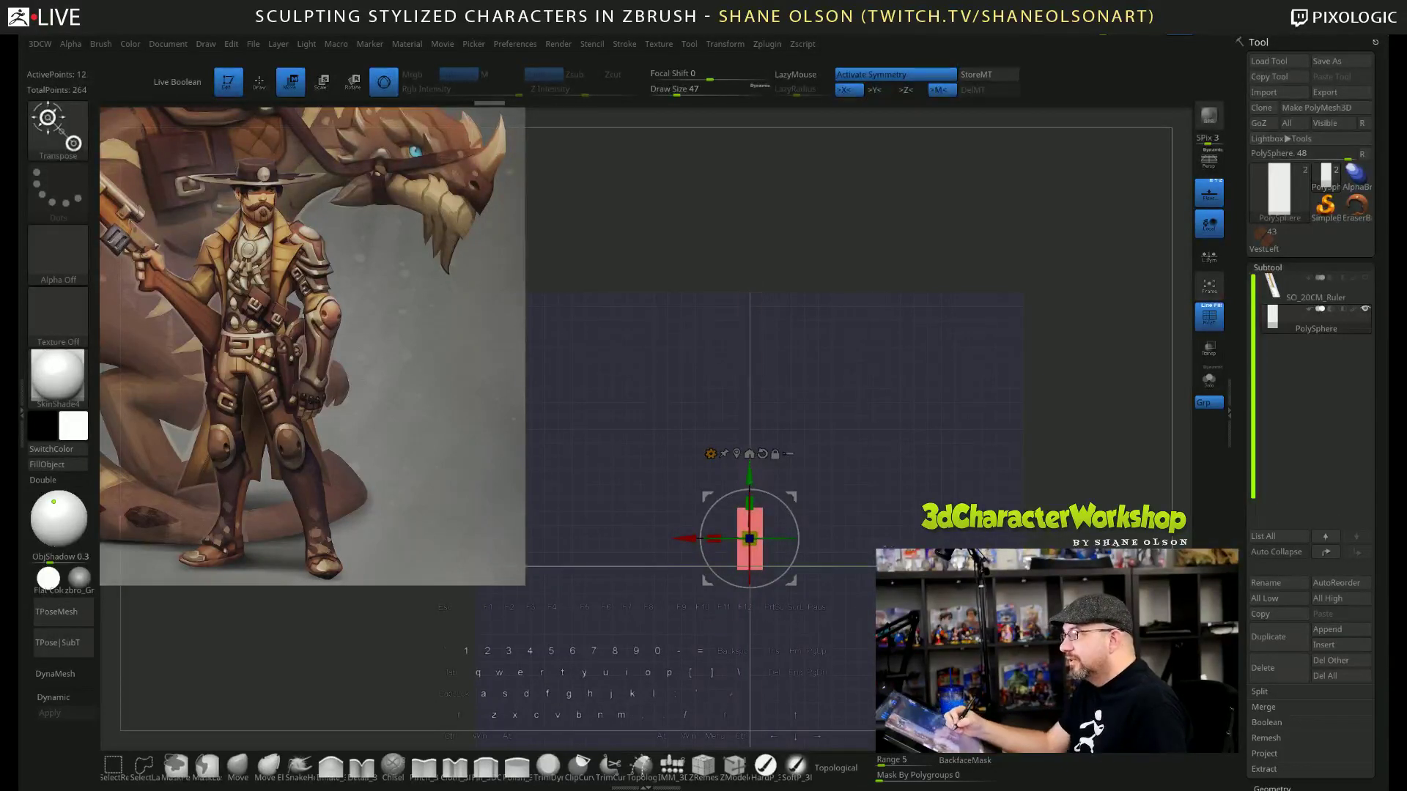
left_click_drag(885, 549, 710, 579)
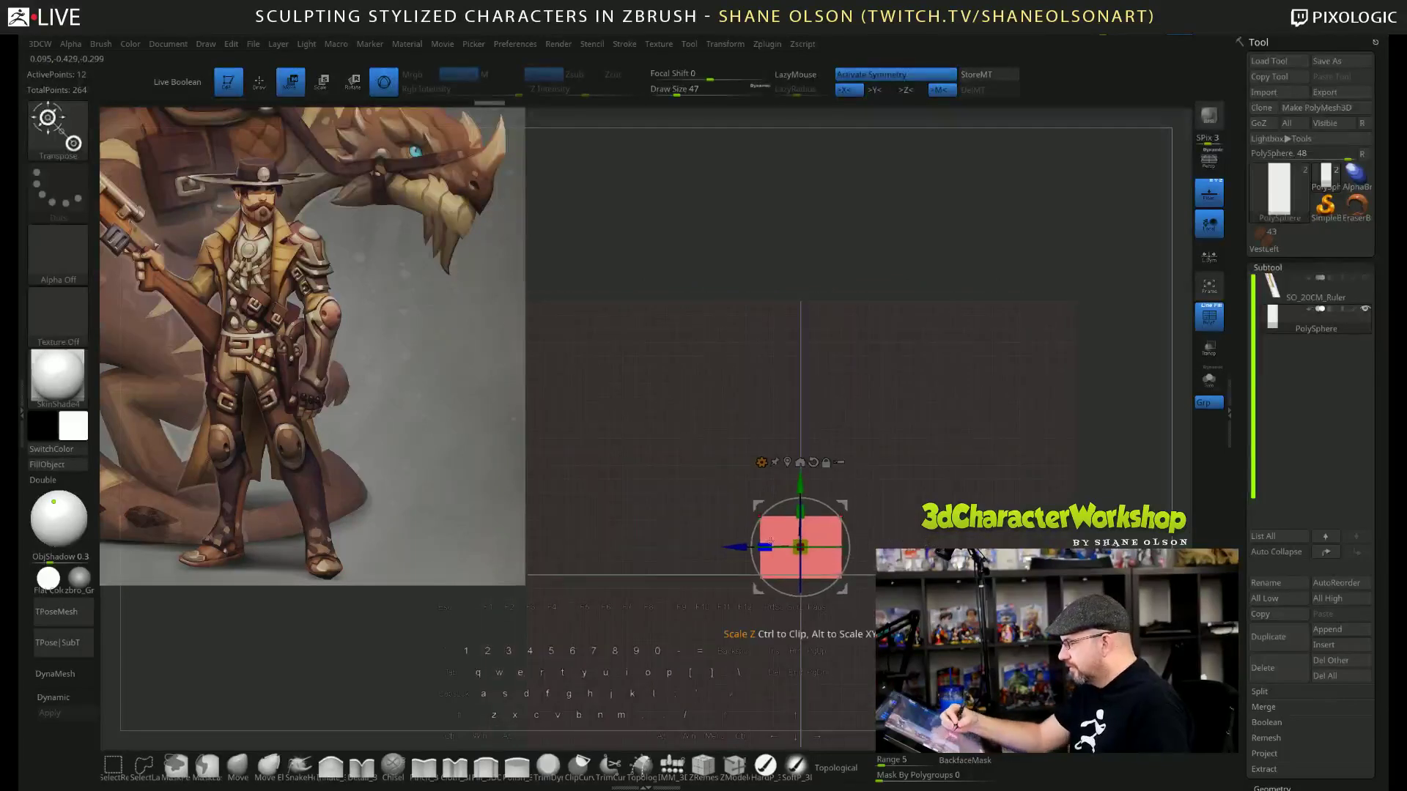
left_click_drag(769, 542, 689, 542)
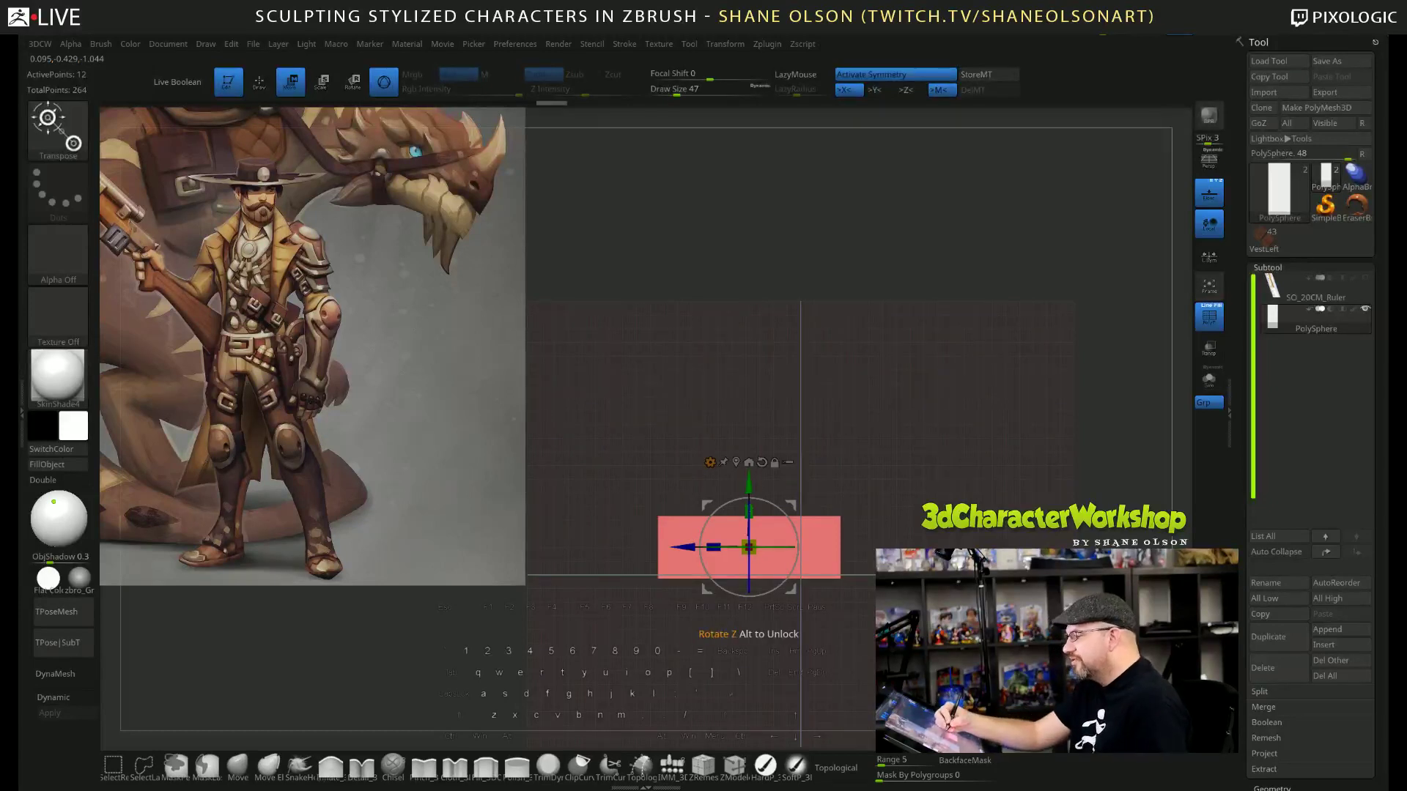
left_click_drag(749, 510, 762, 527)
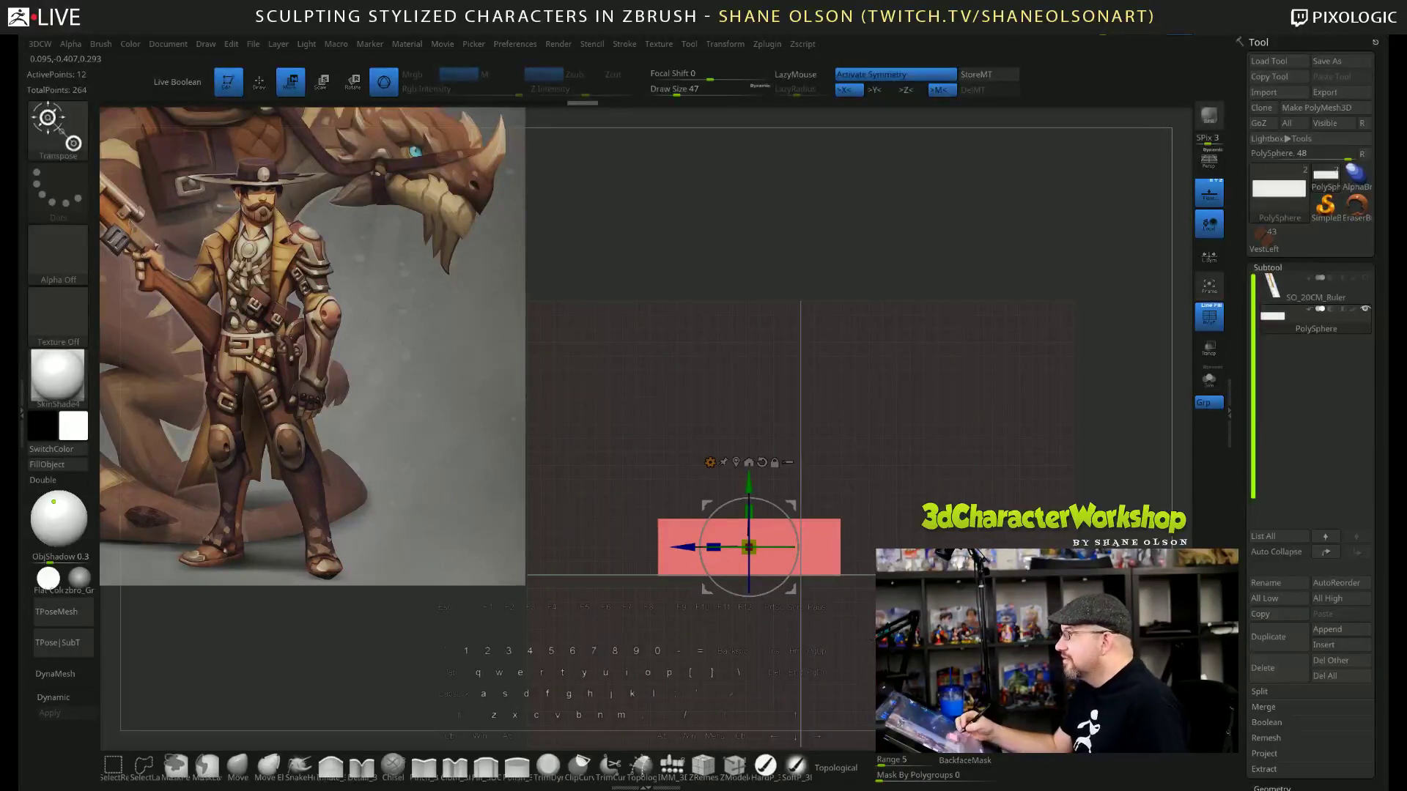
Shift the long block slightly back along Z towards the centre line.
left_click_drag(908, 410, 866, 480)
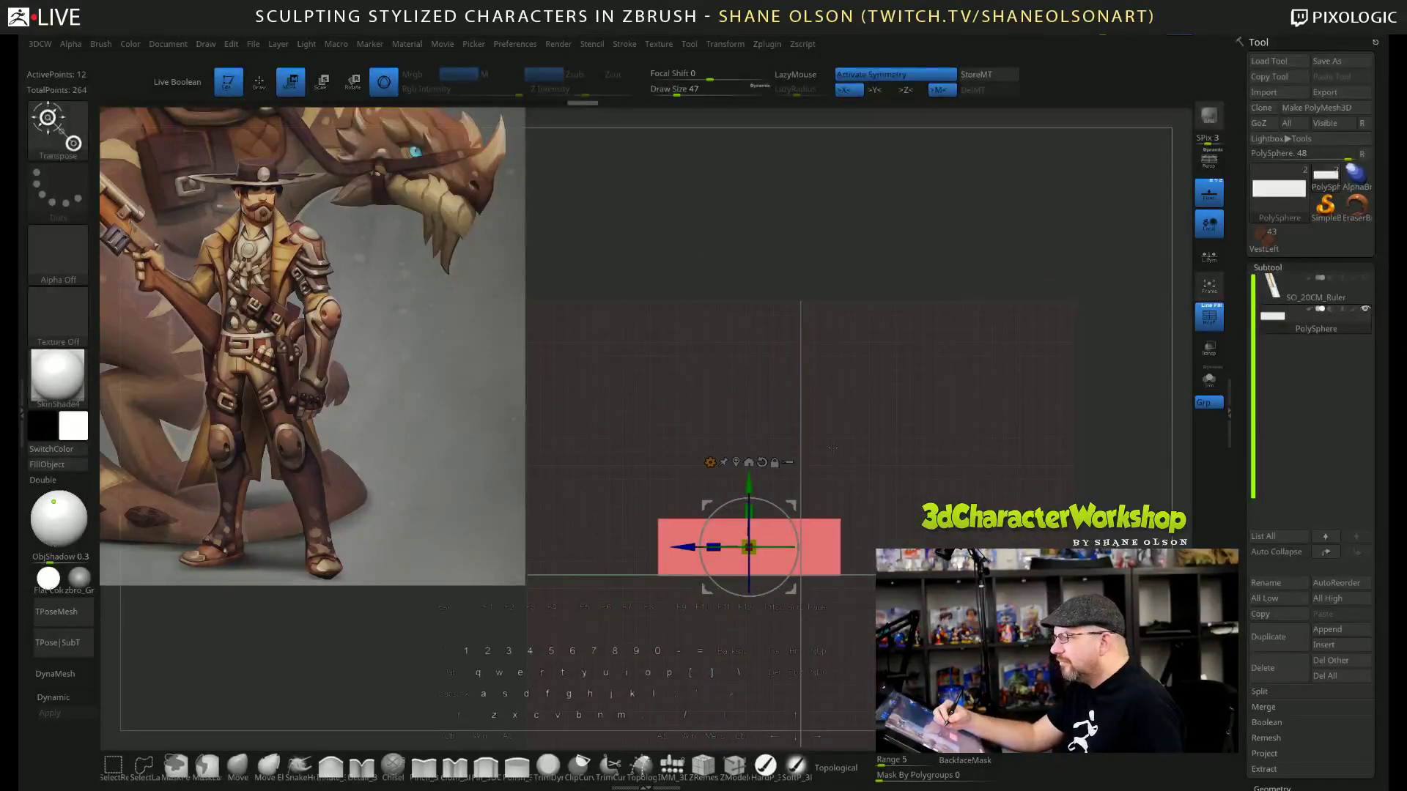
left_click_drag(916, 440, 915, 477, "alt")
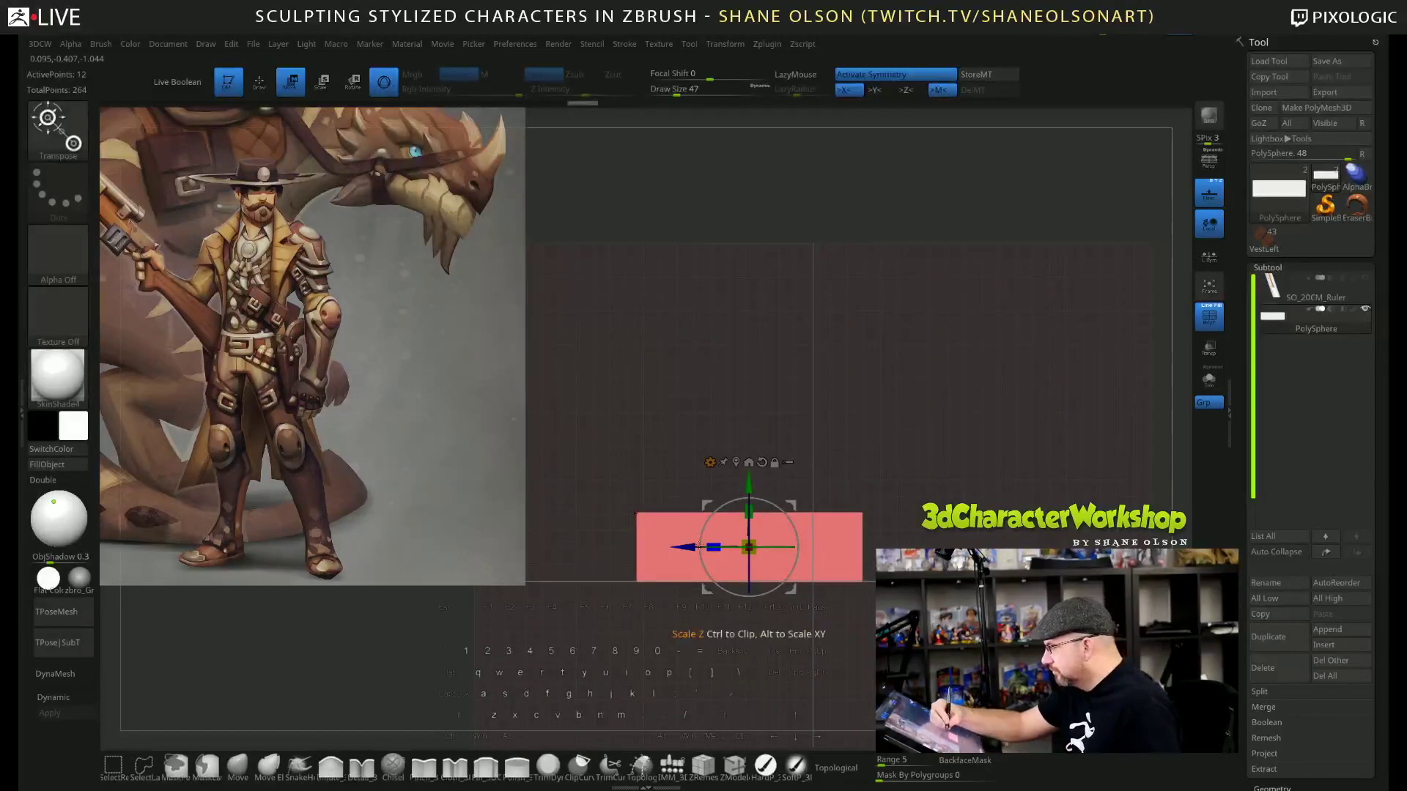
left_click_drag(689, 547, 701, 548)
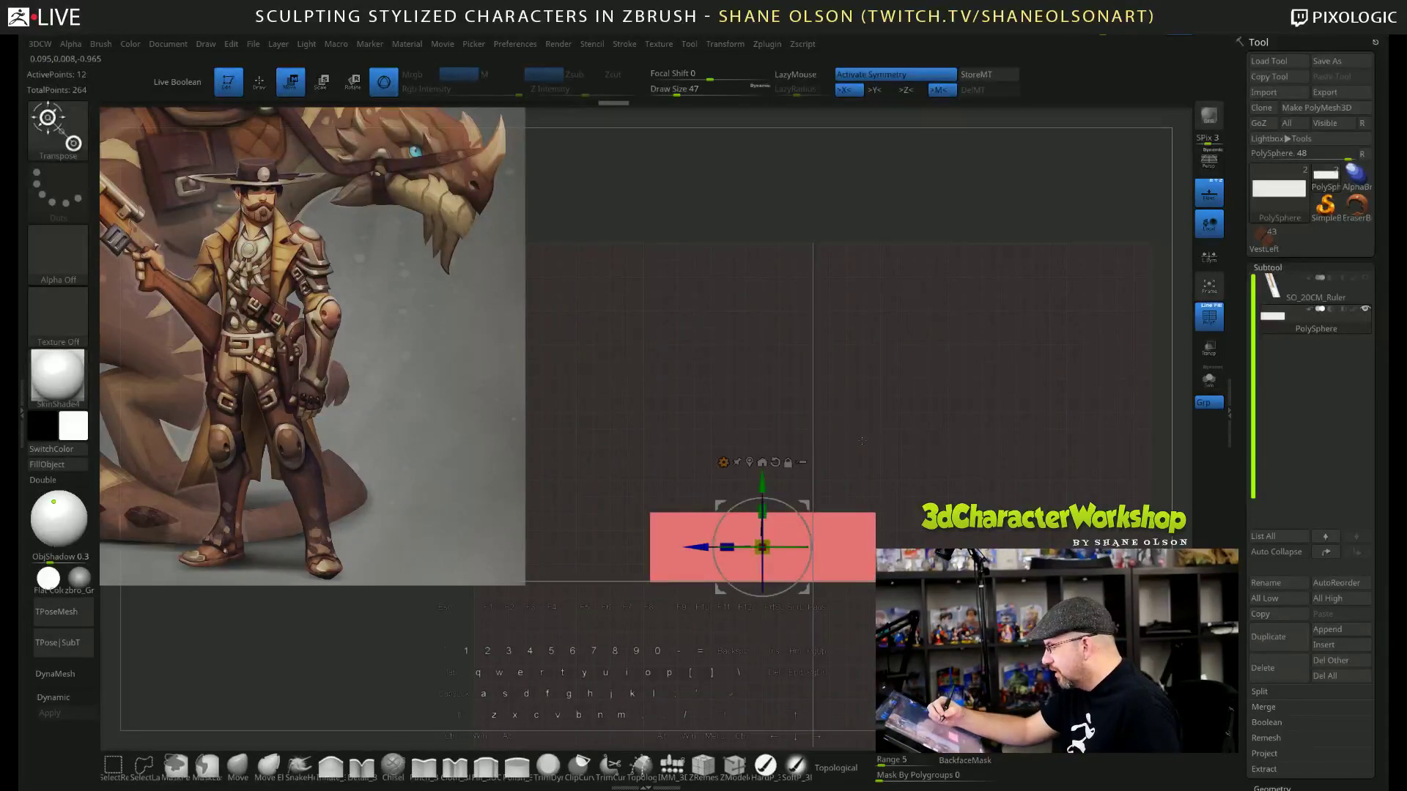
left_click_drag(924, 430, 911, 418, "alt")
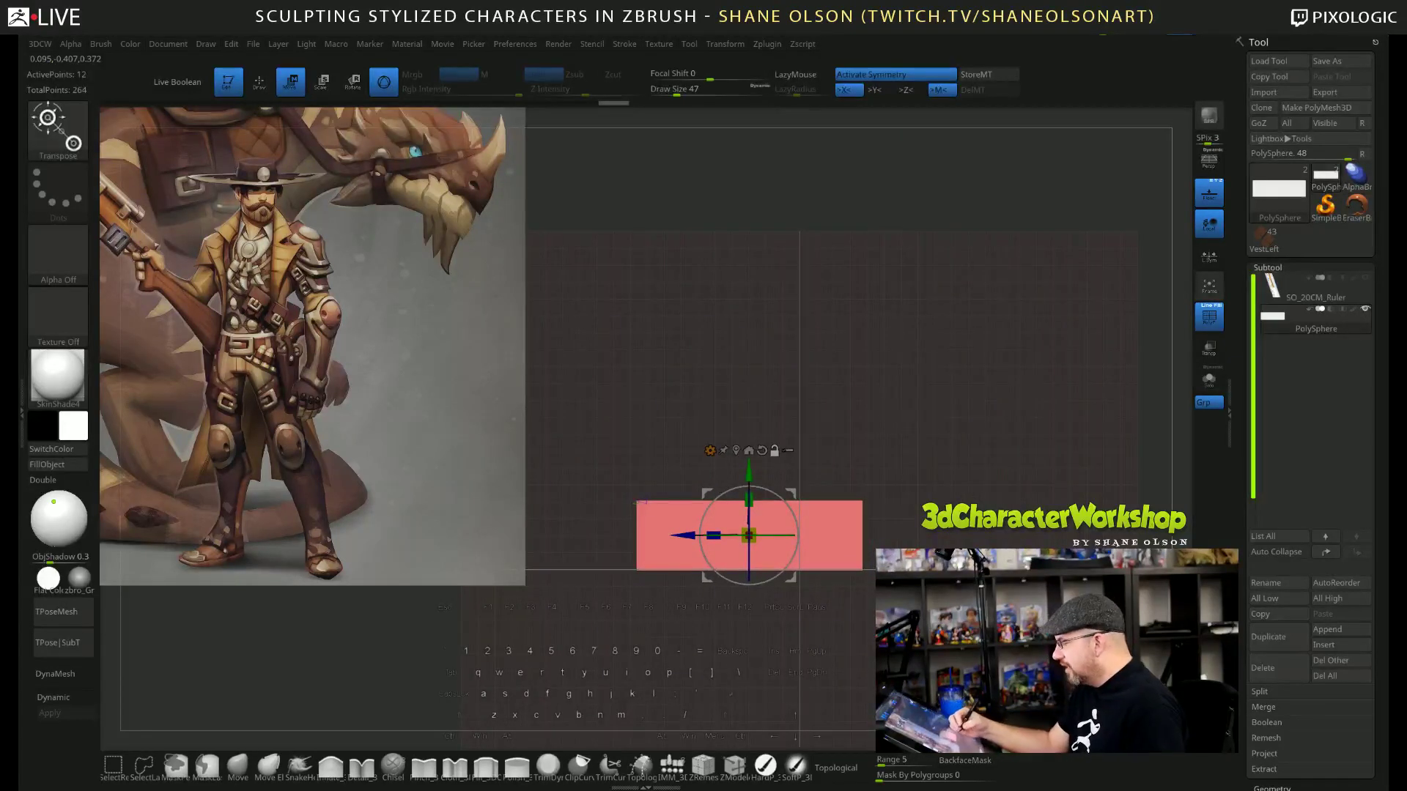
left_click_drag(911, 418, 1005, 412)
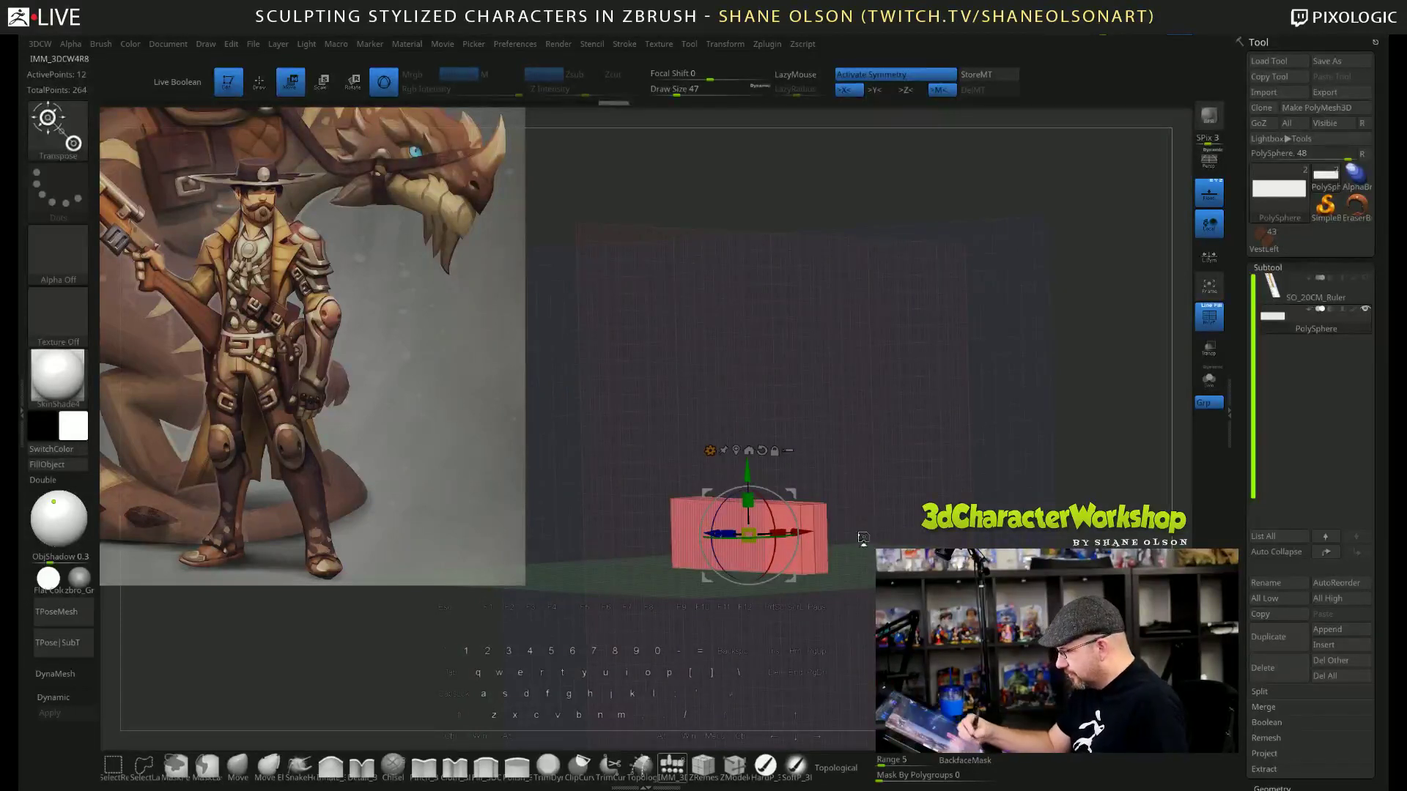
Insert a QuadSphere-3 against the end of the block with the IMM_3DCW brush, and hide the floor grid.
key("q")
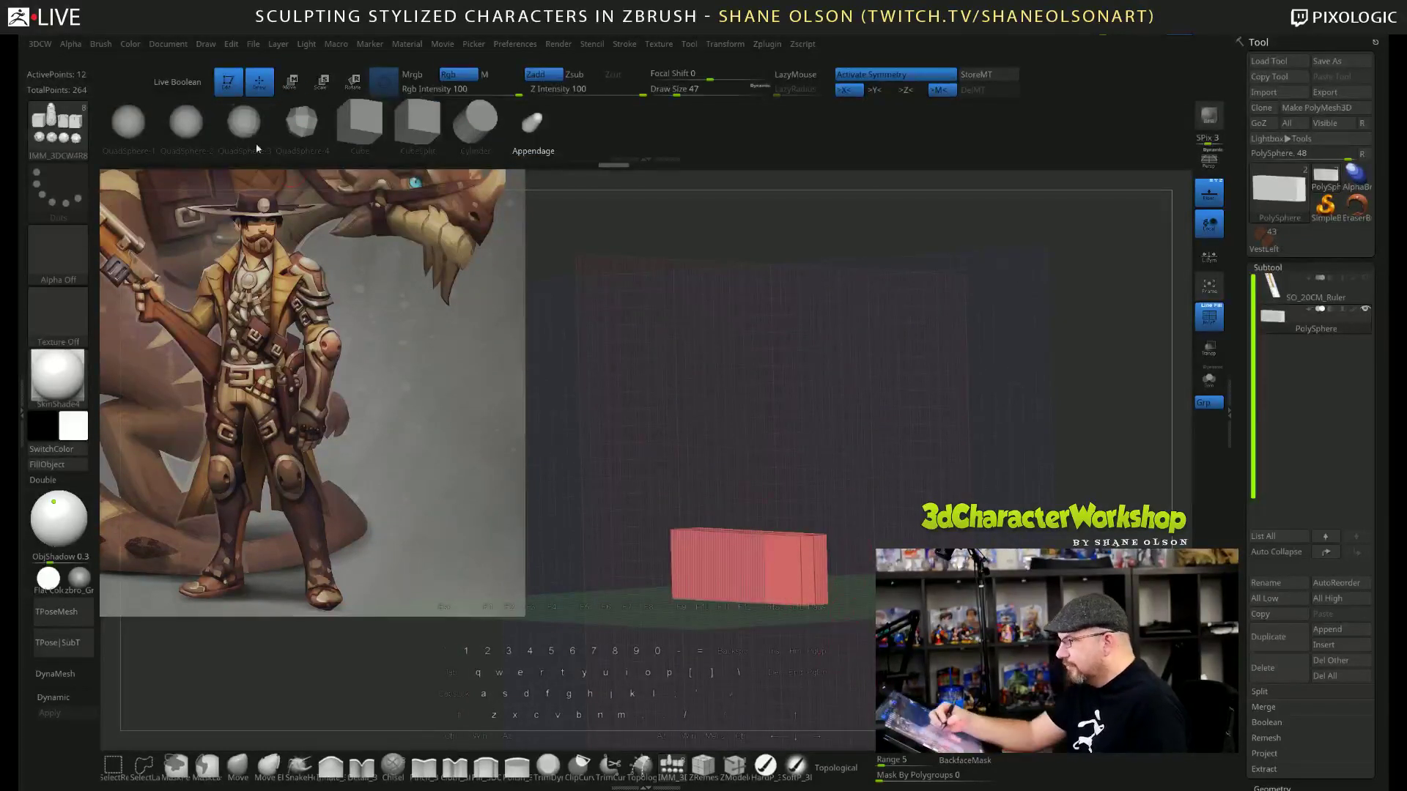
left_click(243, 121)
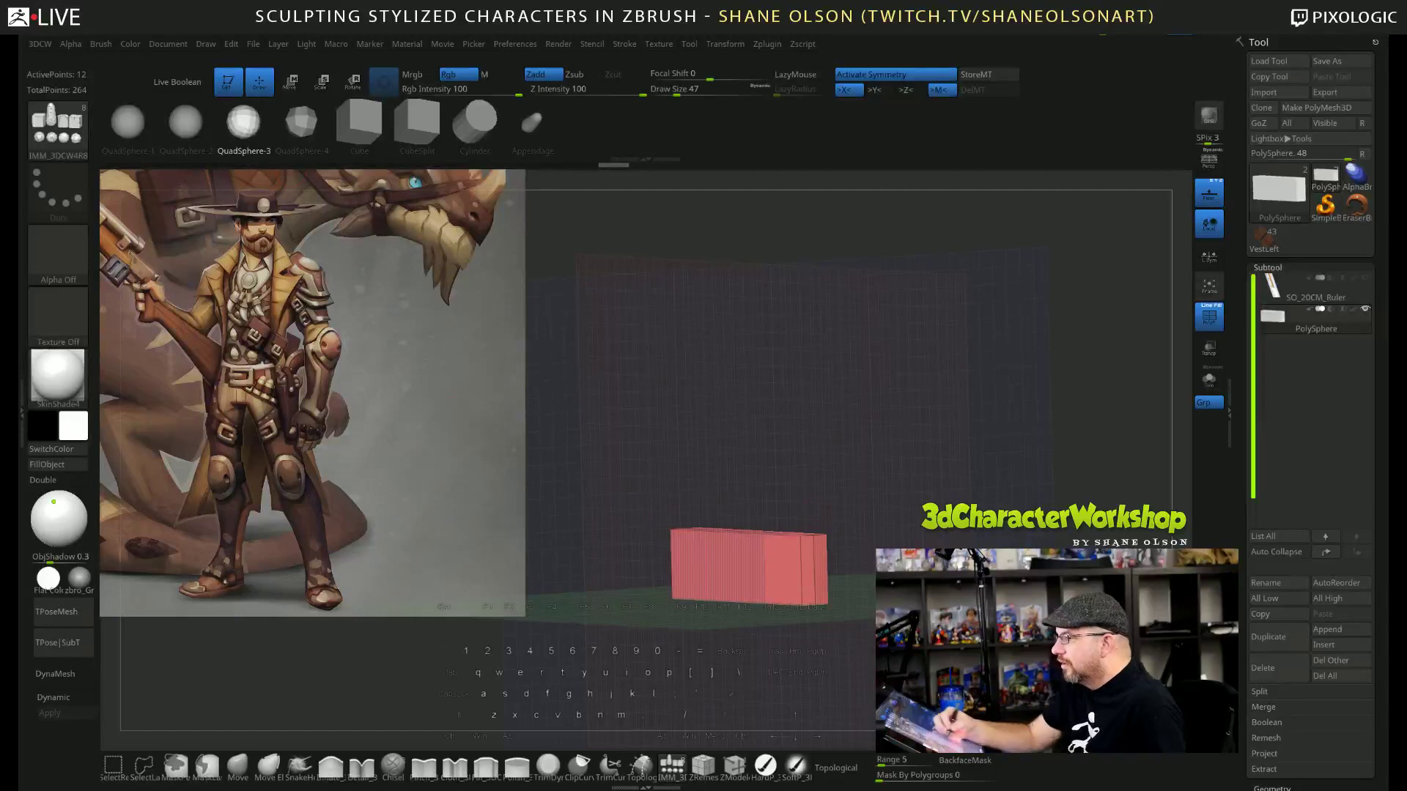
left_click_drag(945, 425, 843, 429)
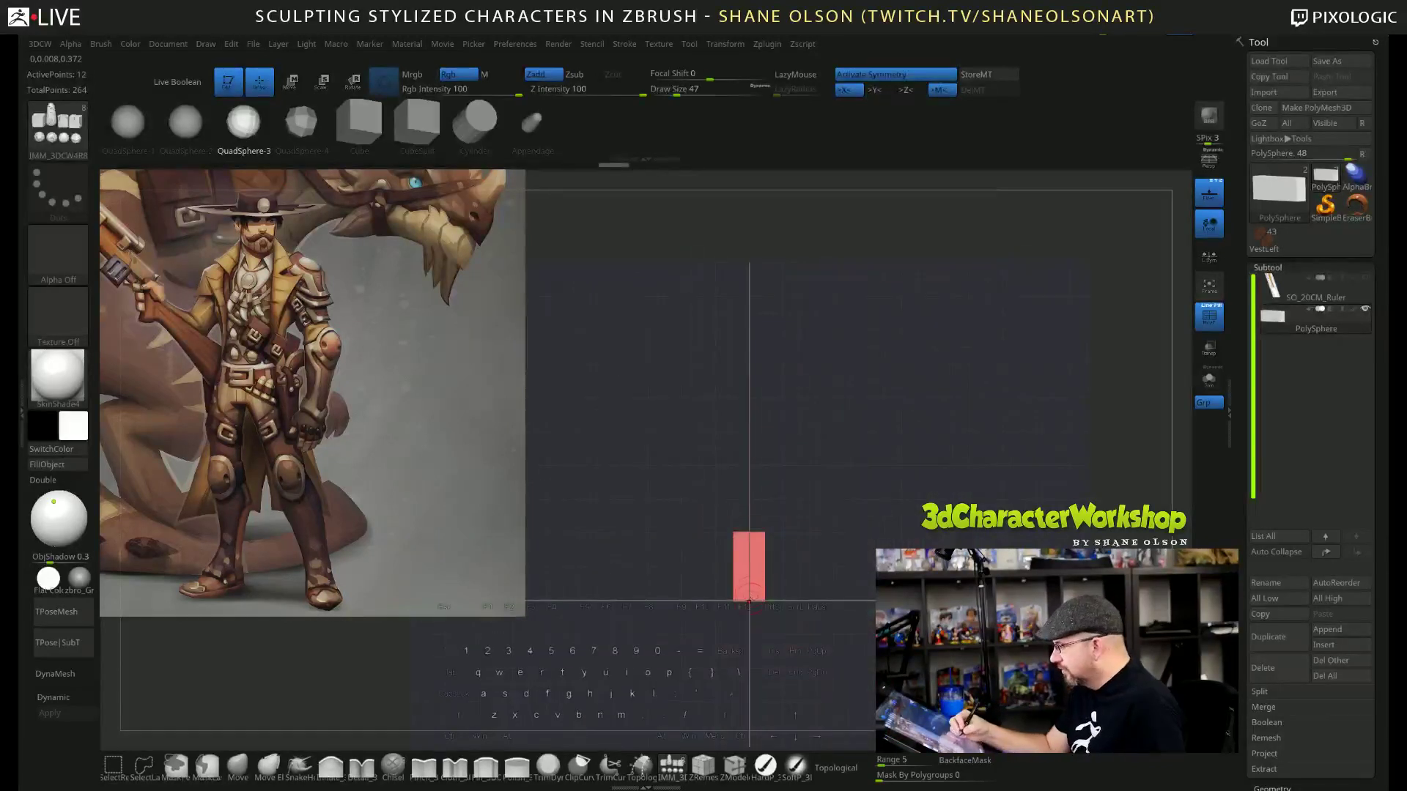
left_click_drag(749, 600, 861, 577)
key("w")
left_click_drag(715, 601, 1012, 473)
left_click(1209, 193)
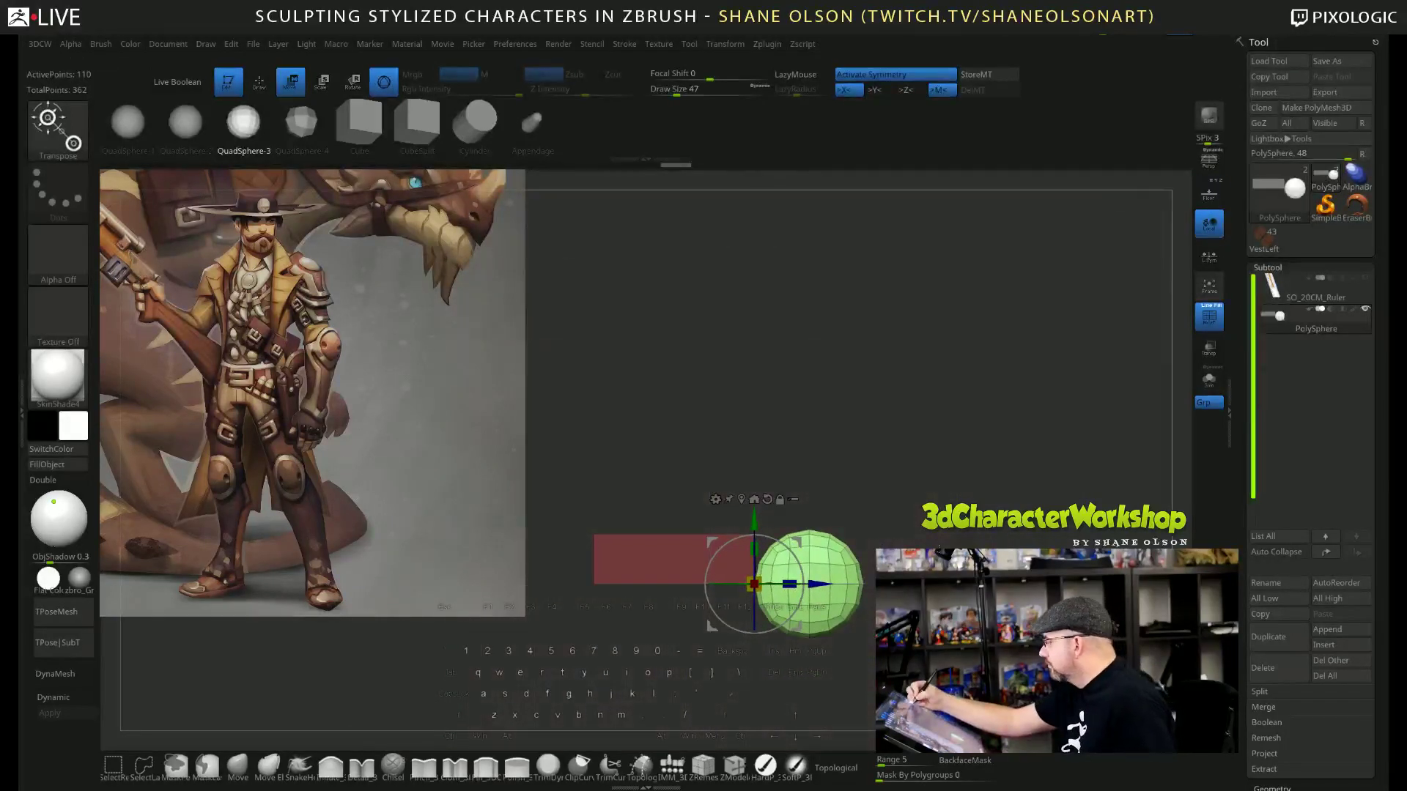
left_click_drag(919, 563, 929, 508, "alt")
key("w")
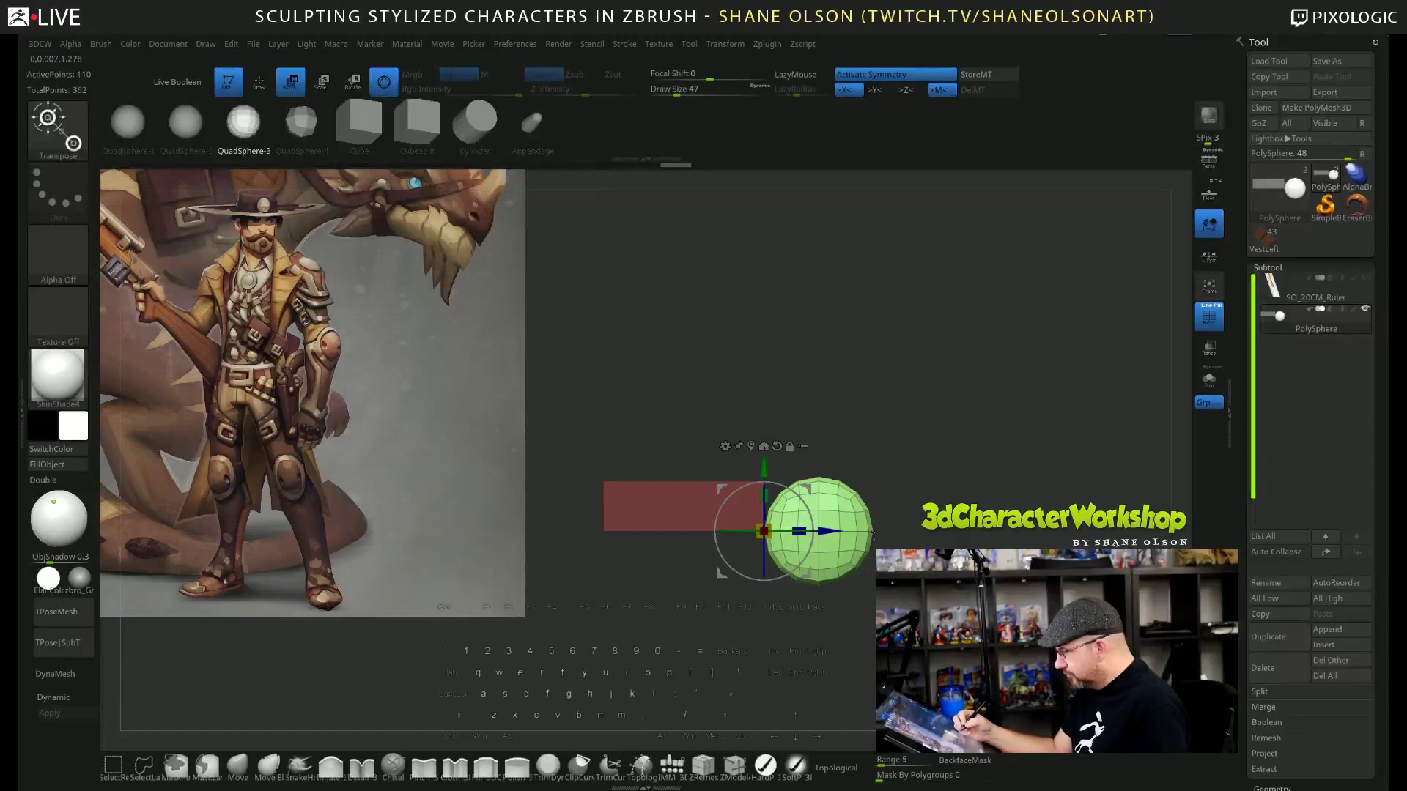
Using the Move brush at draw size 305, pull the inserted sphere downward into an elongated, curved shape beside the block.
key("q")
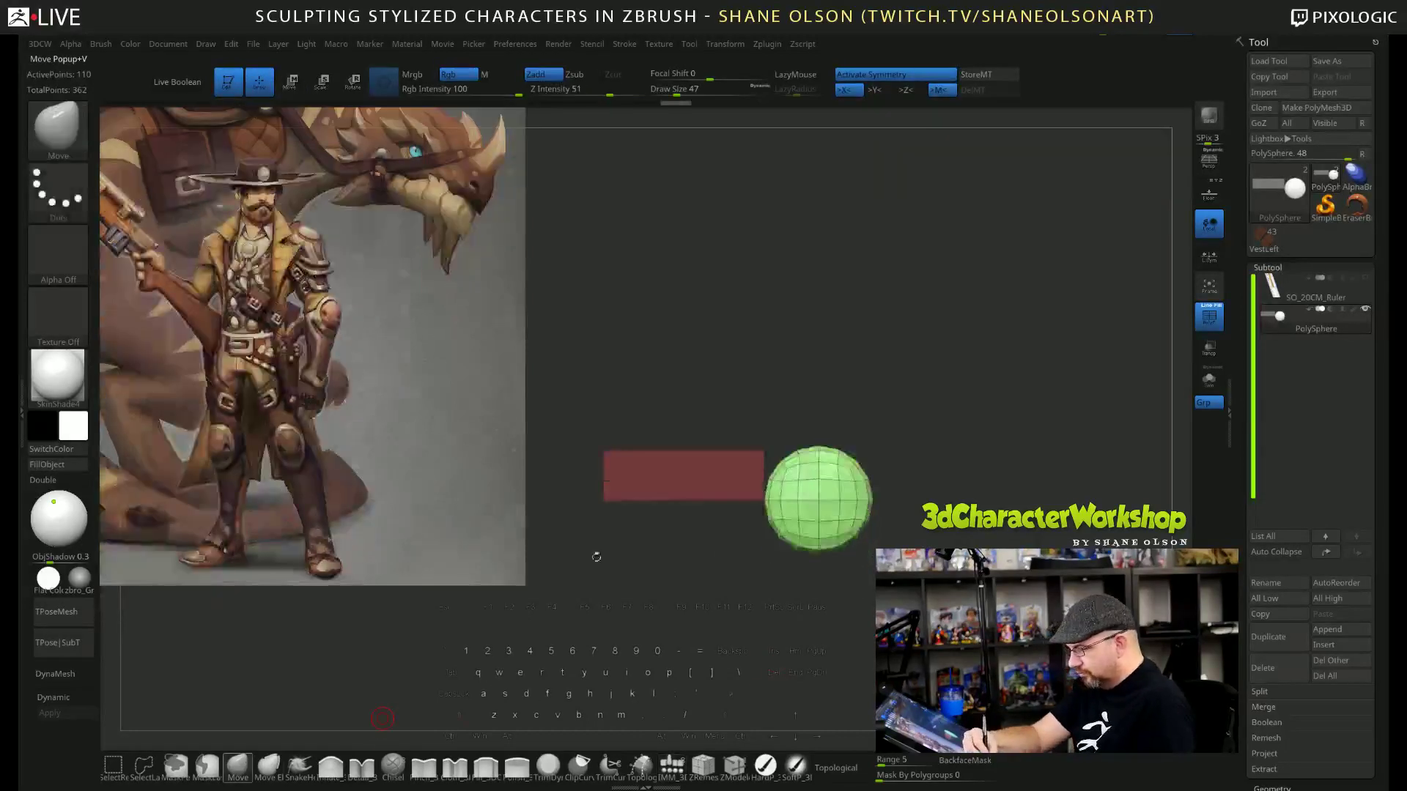
key("s")
left_click_drag(801, 369, 835, 384)
left_click_drag(778, 480, 766, 470)
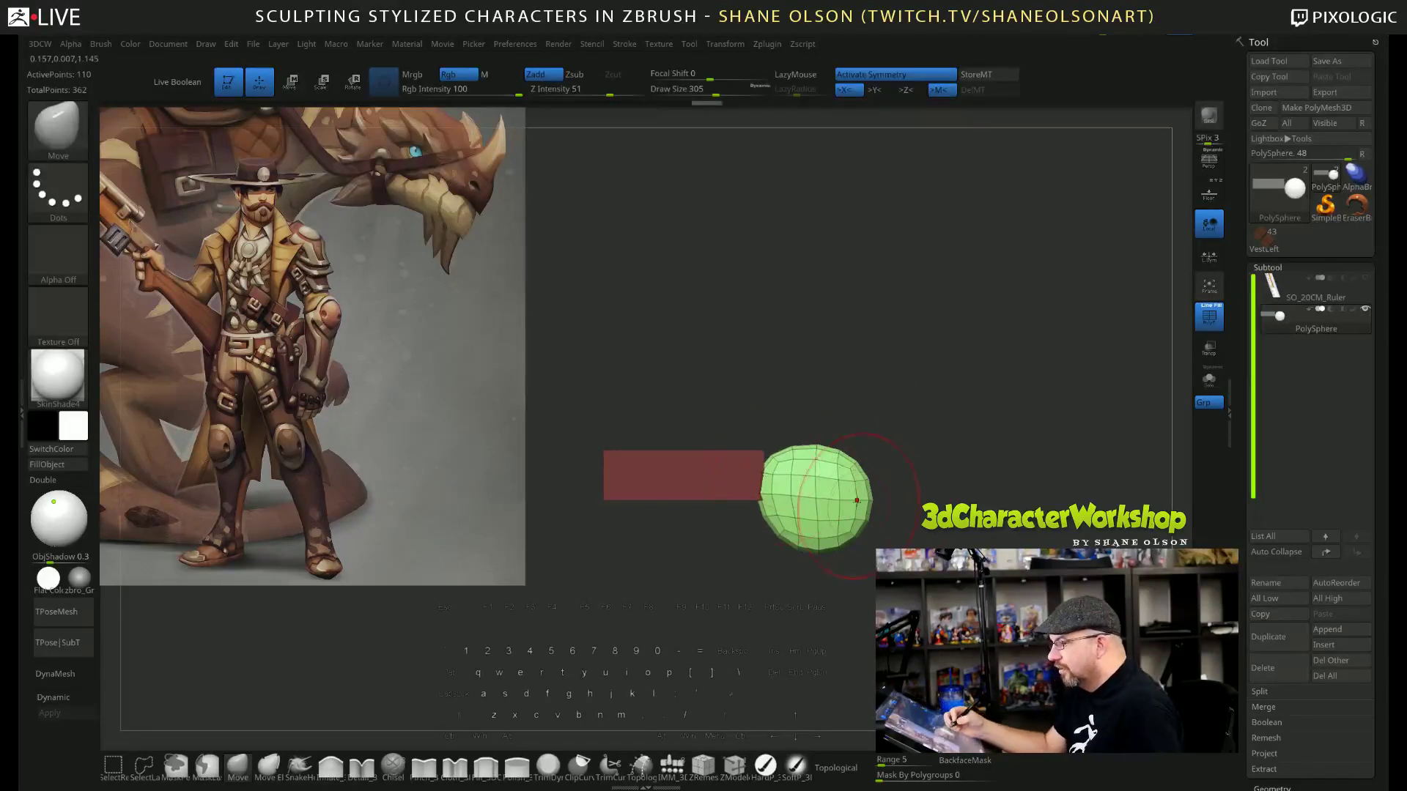
left_click_drag(812, 544, 806, 579)
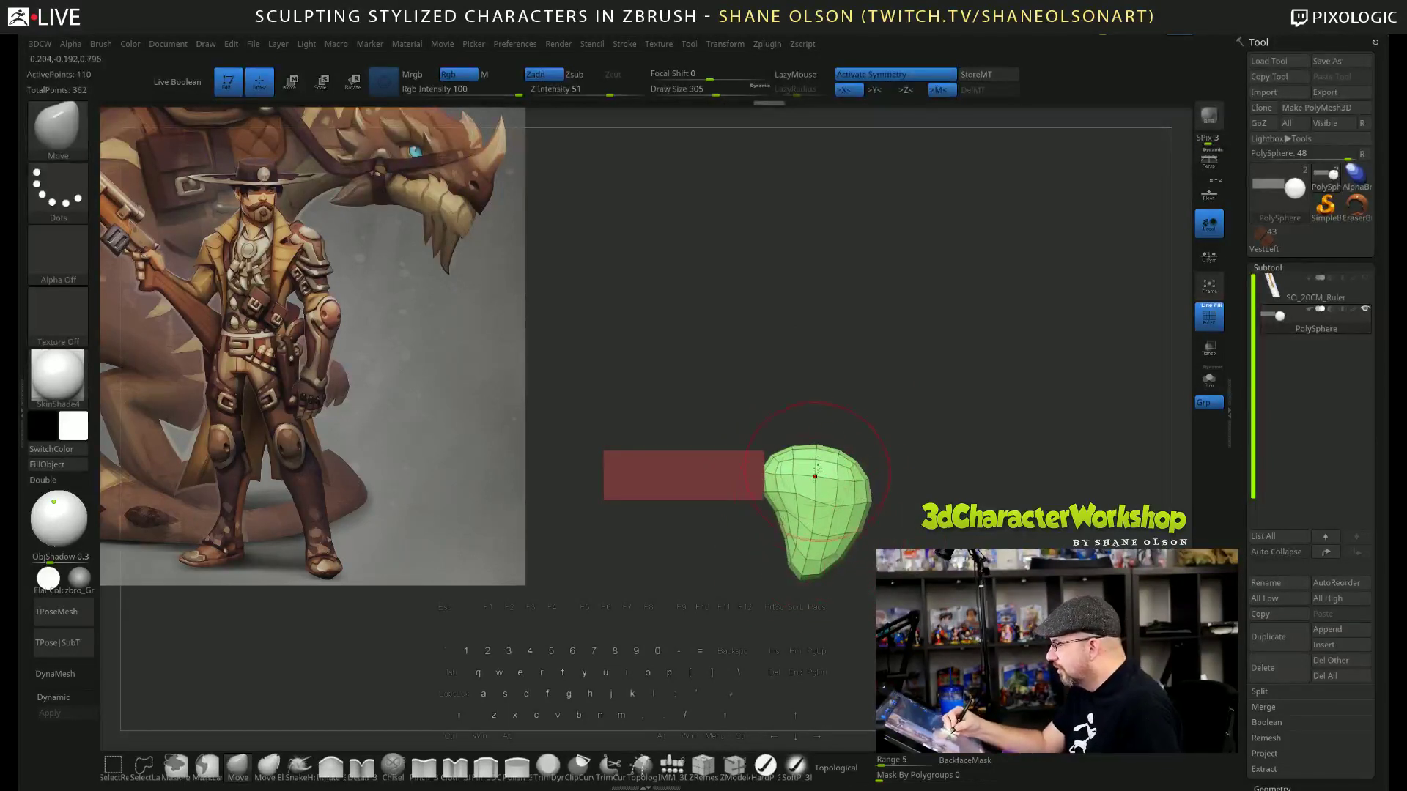
mouse_move(794, 457)
left_mouse_down()
mouse_move(829, 472)
mouse_move(863, 516)
left_mouse_up()
mouse_move(914, 577)
left_mouse_down()
mouse_move(834, 584)
mouse_move(859, 596)
left_mouse_up()
left_click_drag(791, 557, 779, 565)
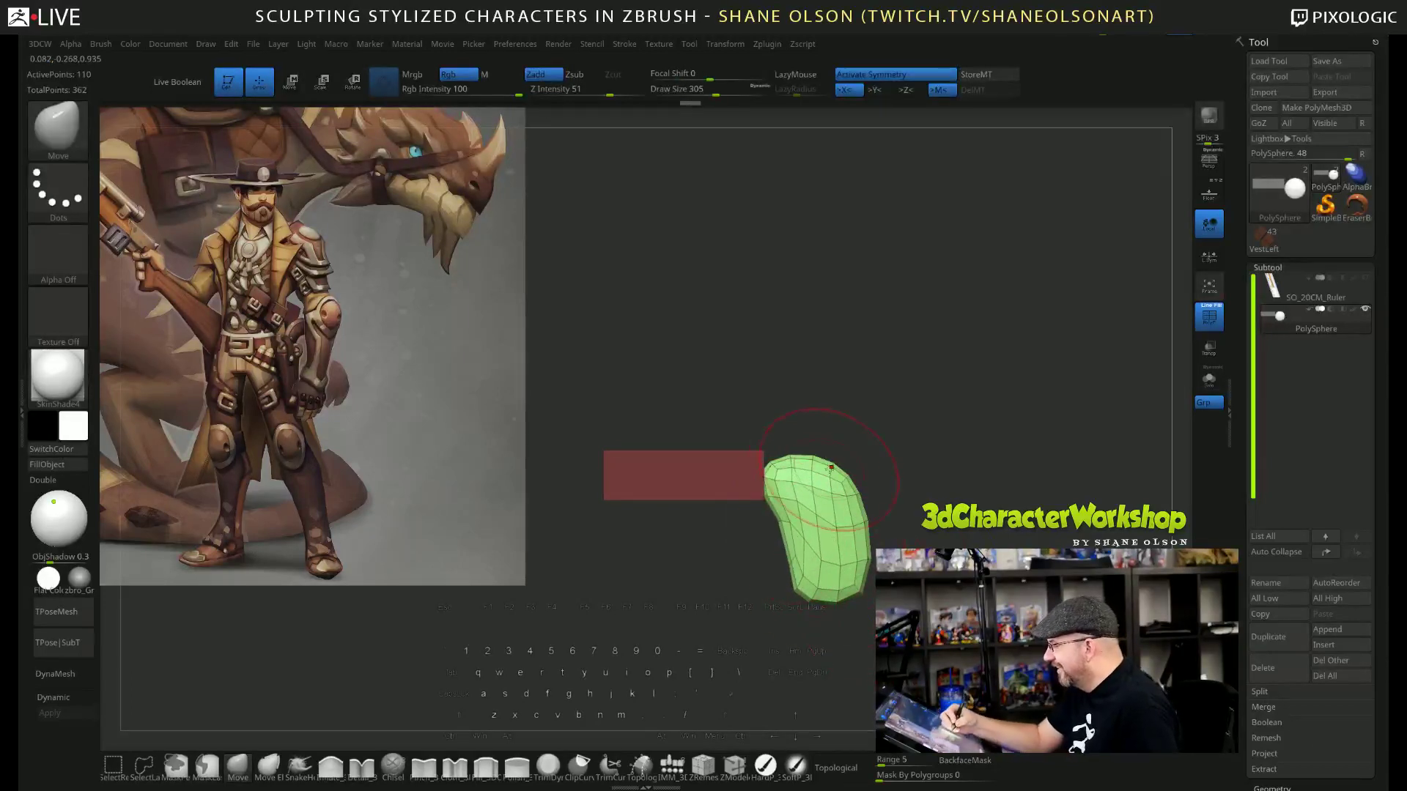
With the Move brush, pull the top of the inserted sphere down and slim its upper bend beside the block.
mouse_move(837, 476)
left_mouse_down()
mouse_move(799, 479)
mouse_move(840, 496)
mouse_move(834, 505)
left_mouse_up()
right_click_drag(837, 501, 828, 503)
left_click_drag(828, 502, 821, 504)
Split the mesh by polygroups into separate subtools with Groups Split, and subdivide the curved piece.
left_click_drag(830, 509, 896, 475)
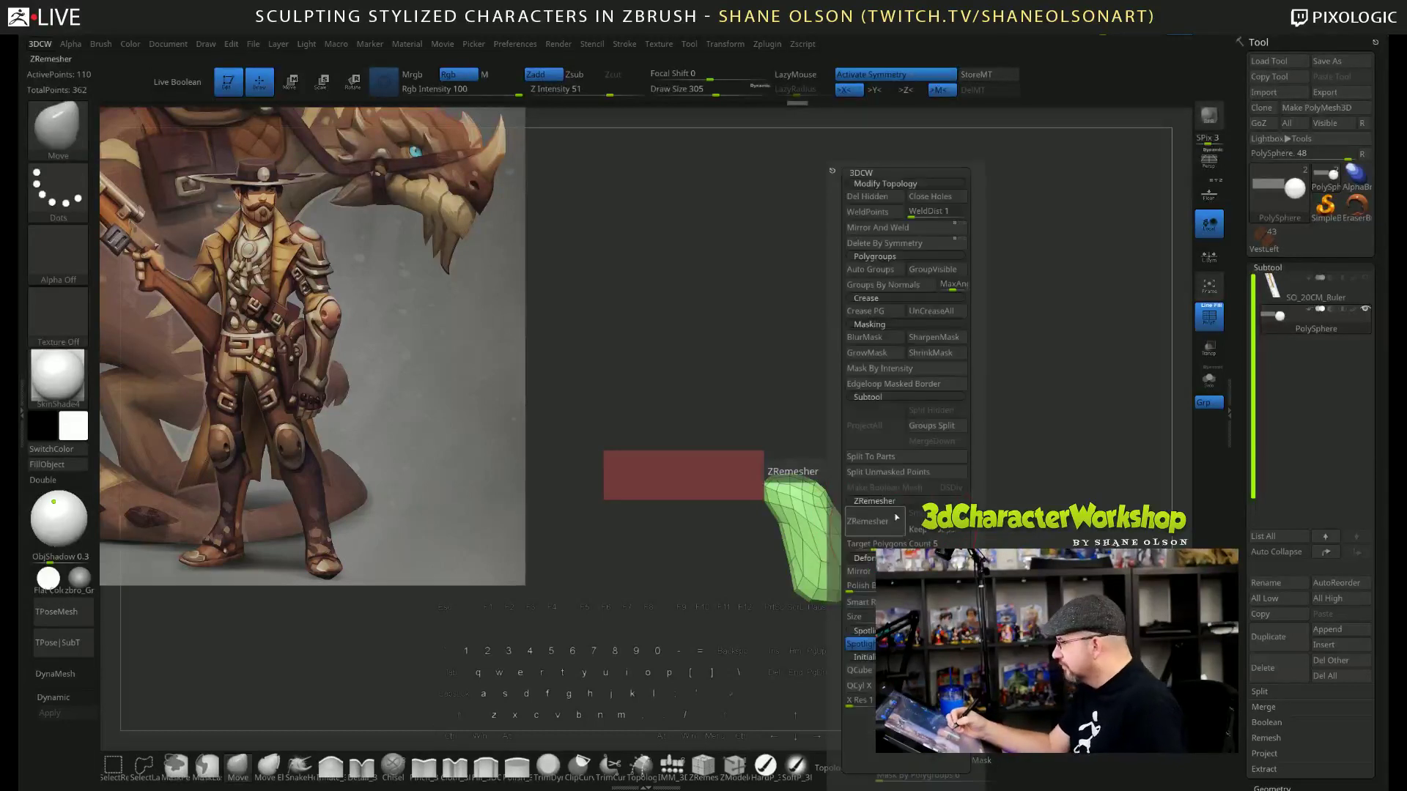
left_click(938, 426)
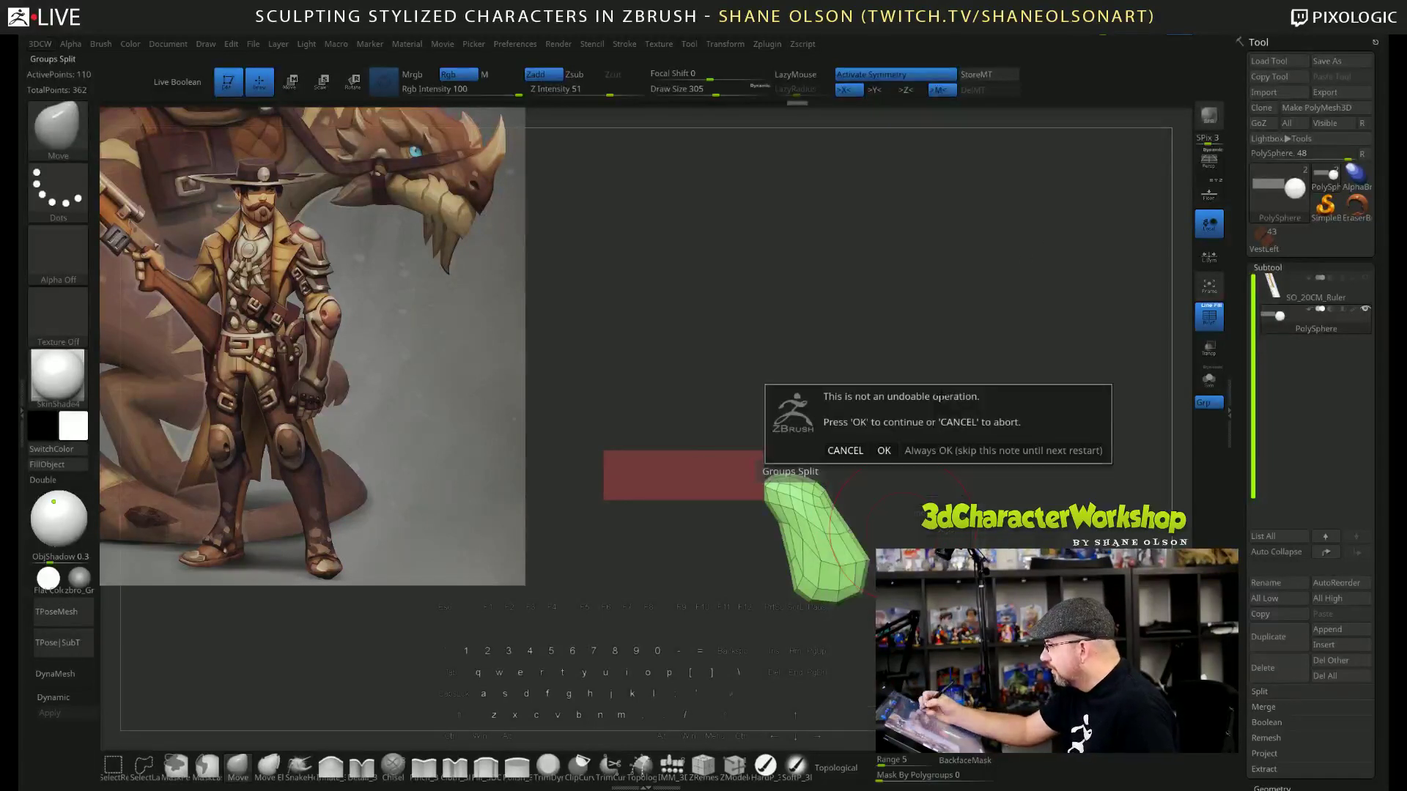
left_click(884, 450)
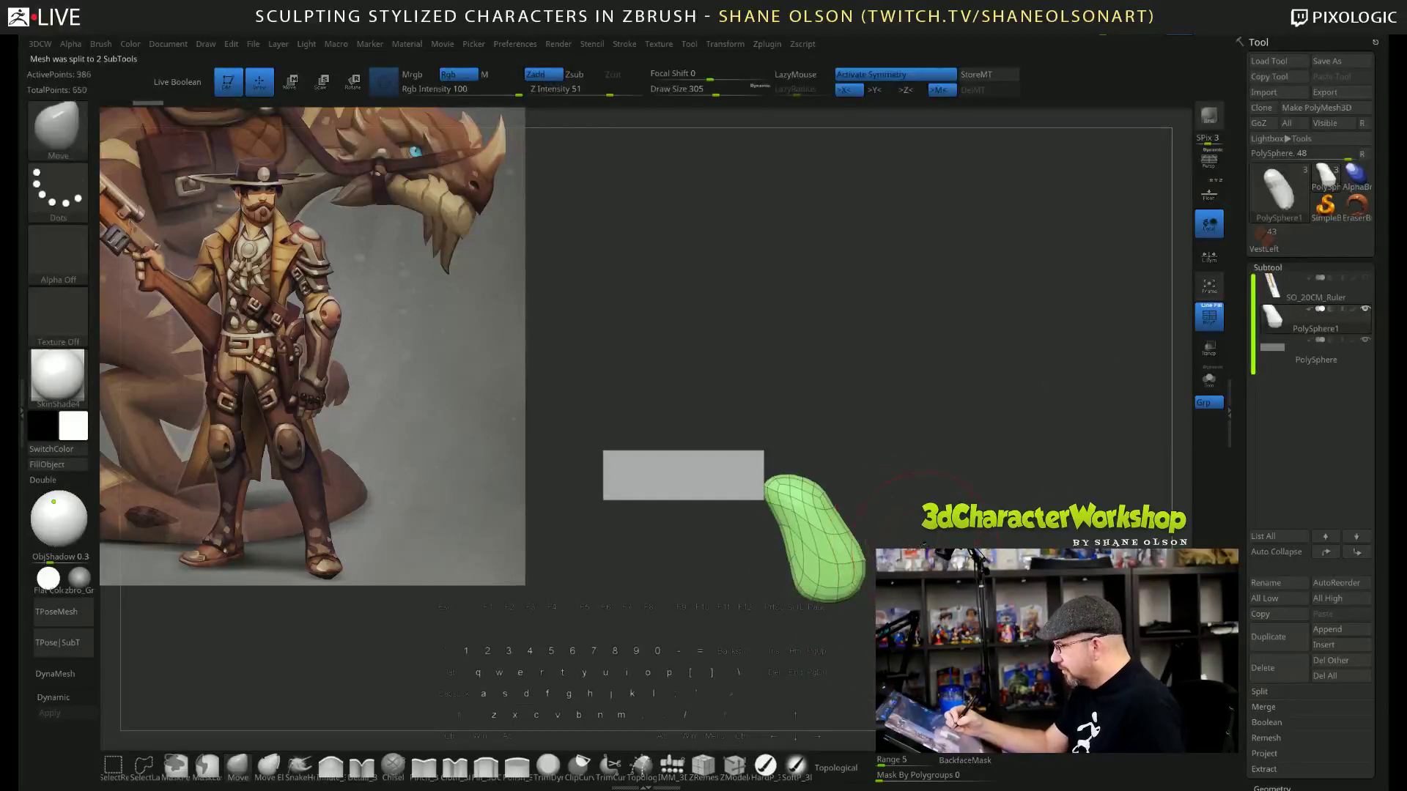
key("ctrl+d")
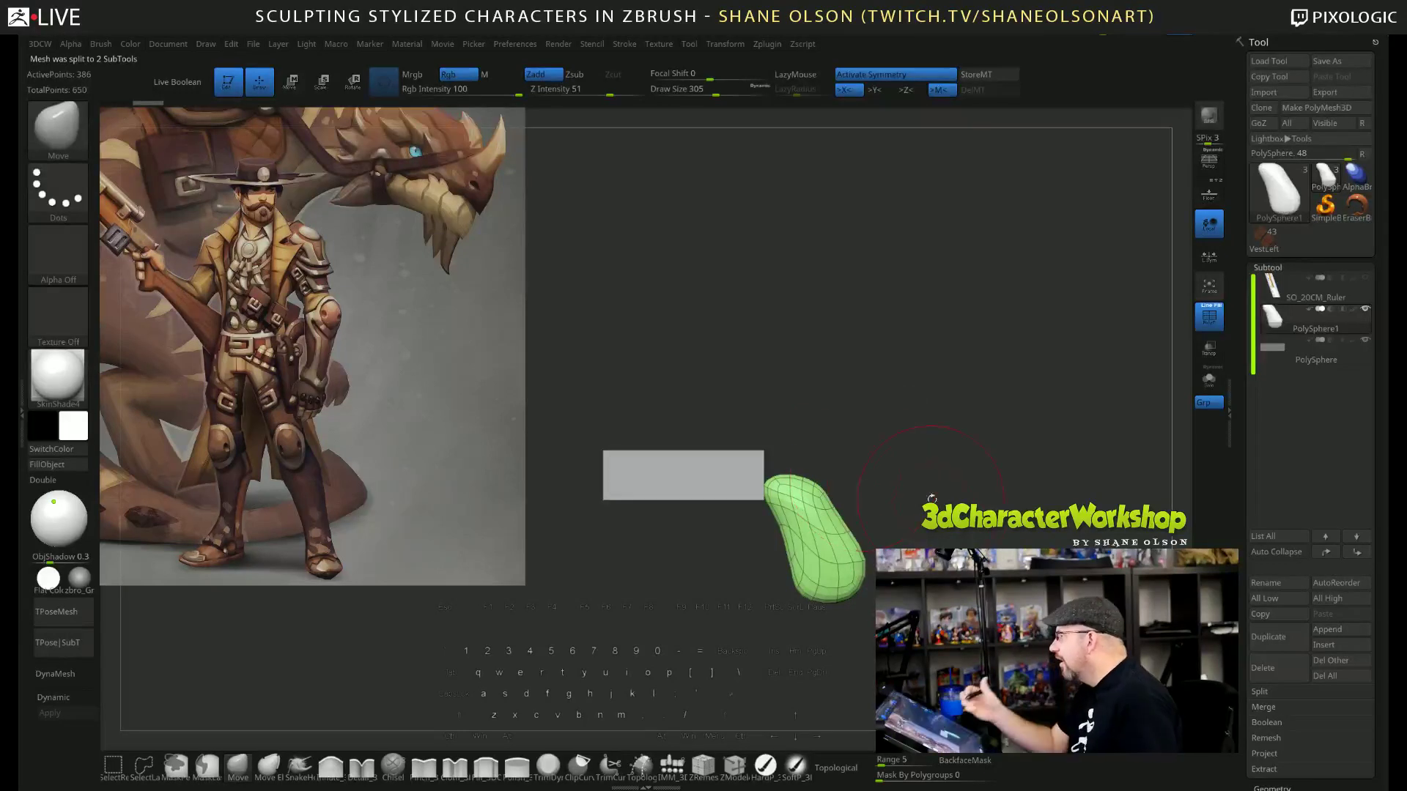
Using the Move brush at draw size 251, reshape the curved piece's upper bend and lower end.
left_click_drag(964, 537, 803, 506)
key("bracketleft")
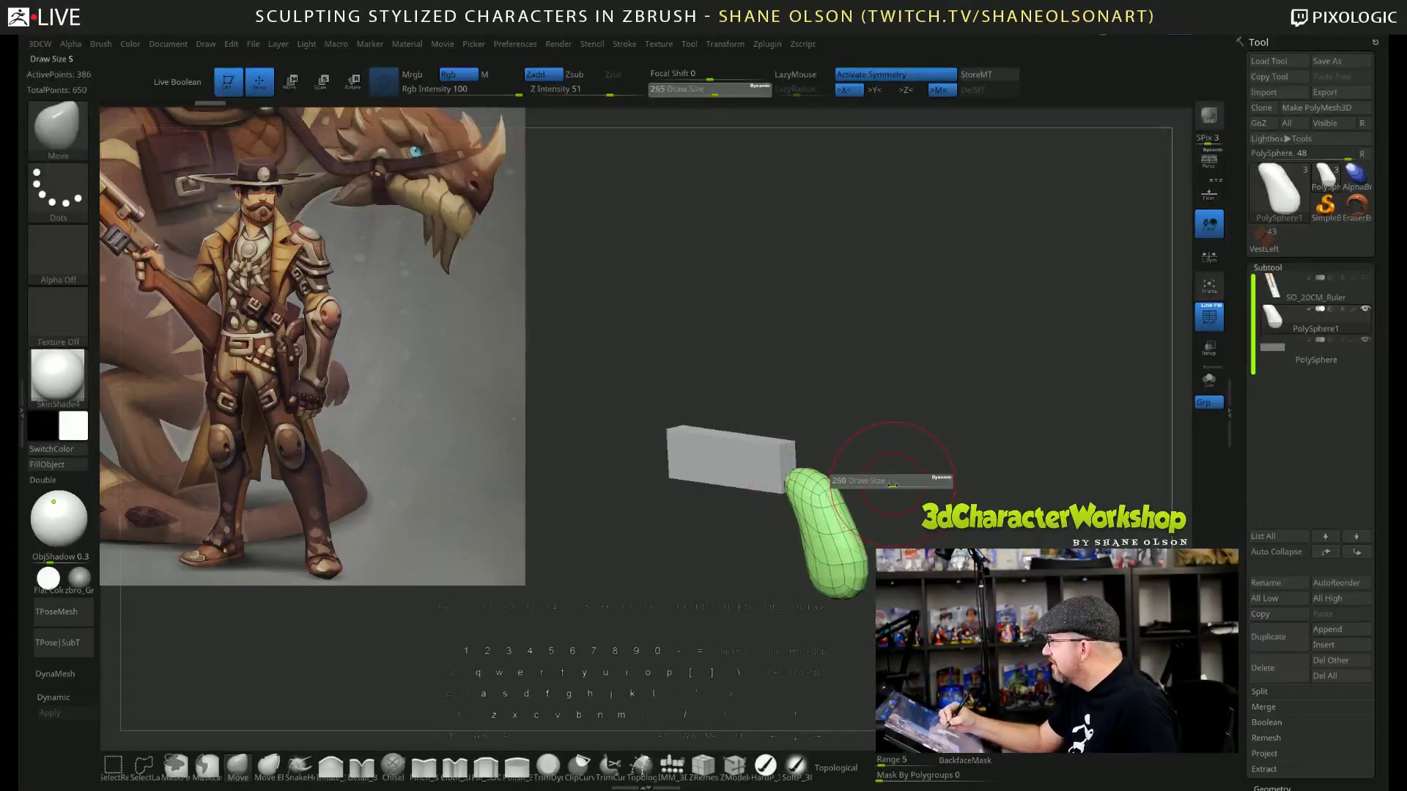
left_click_drag(802, 507, 805, 479)
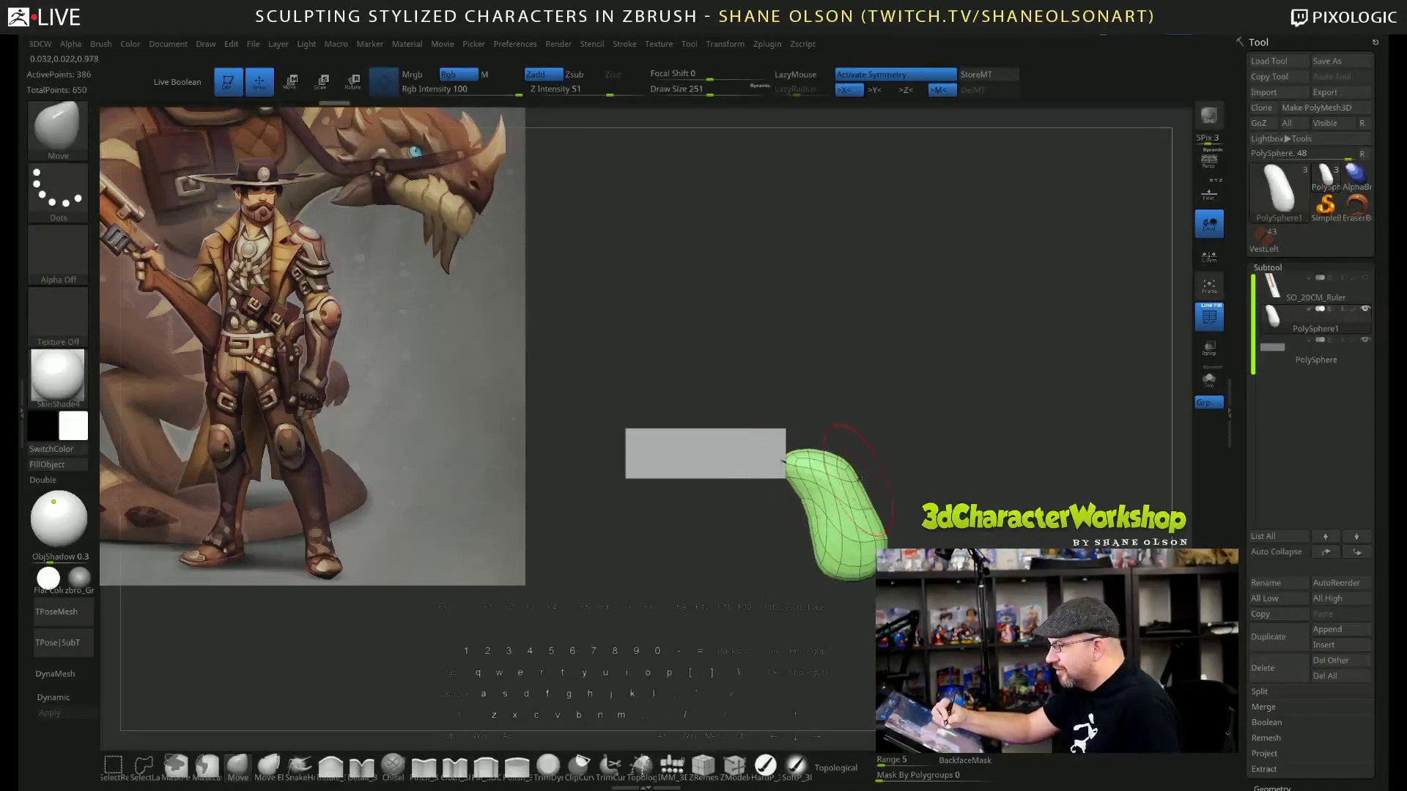
left_click_drag(882, 478, 912, 479, "alt")
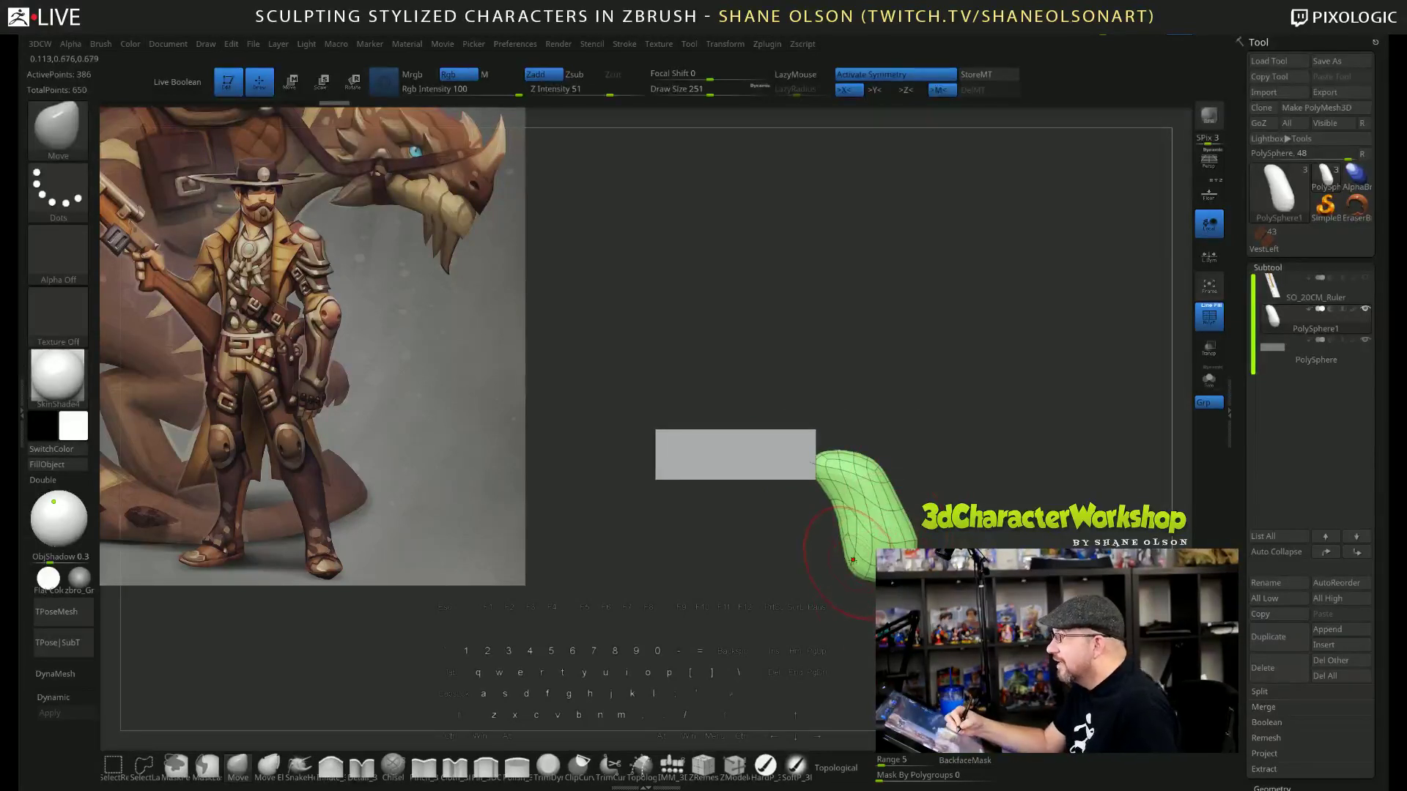
mouse_move(847, 565)
left_mouse_down()
mouse_move(868, 513)
mouse_move(918, 542)
left_mouse_up()
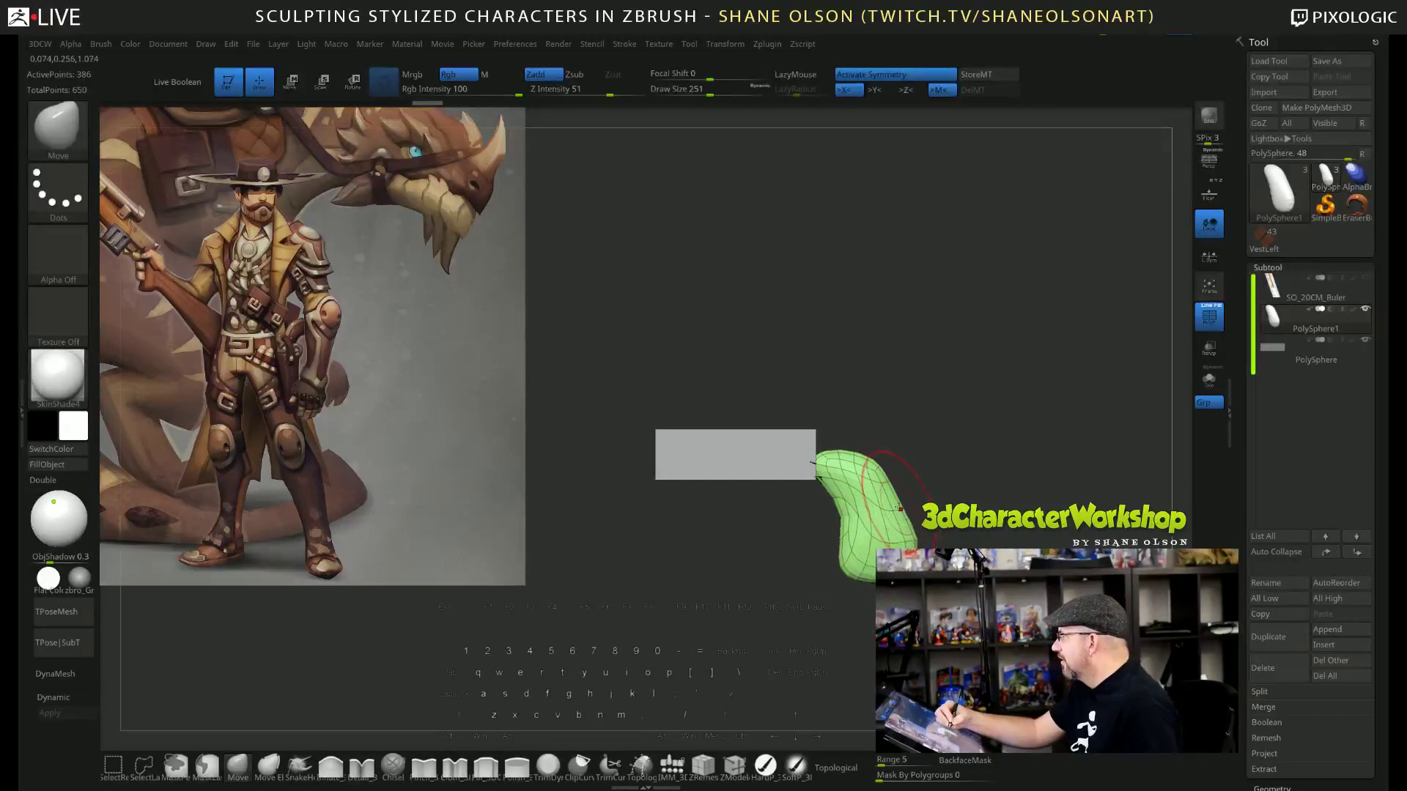
mouse_move(850, 469)
left_mouse_down()
mouse_move(890, 480)
mouse_move(910, 523)
left_mouse_up()
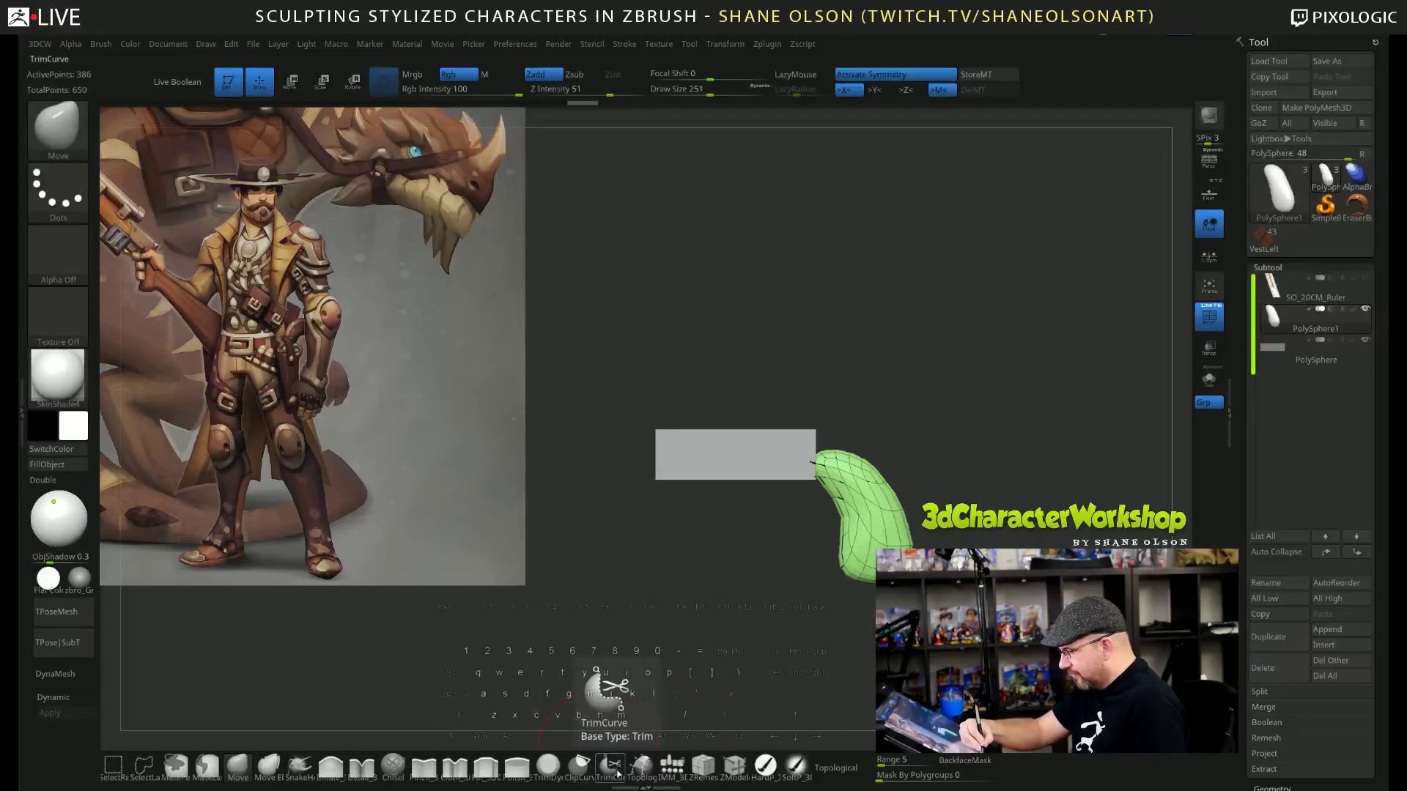
Try to trim the curved piece's lower end with TrimCurve.
left_click(609, 766)
key("ctrl+shift")
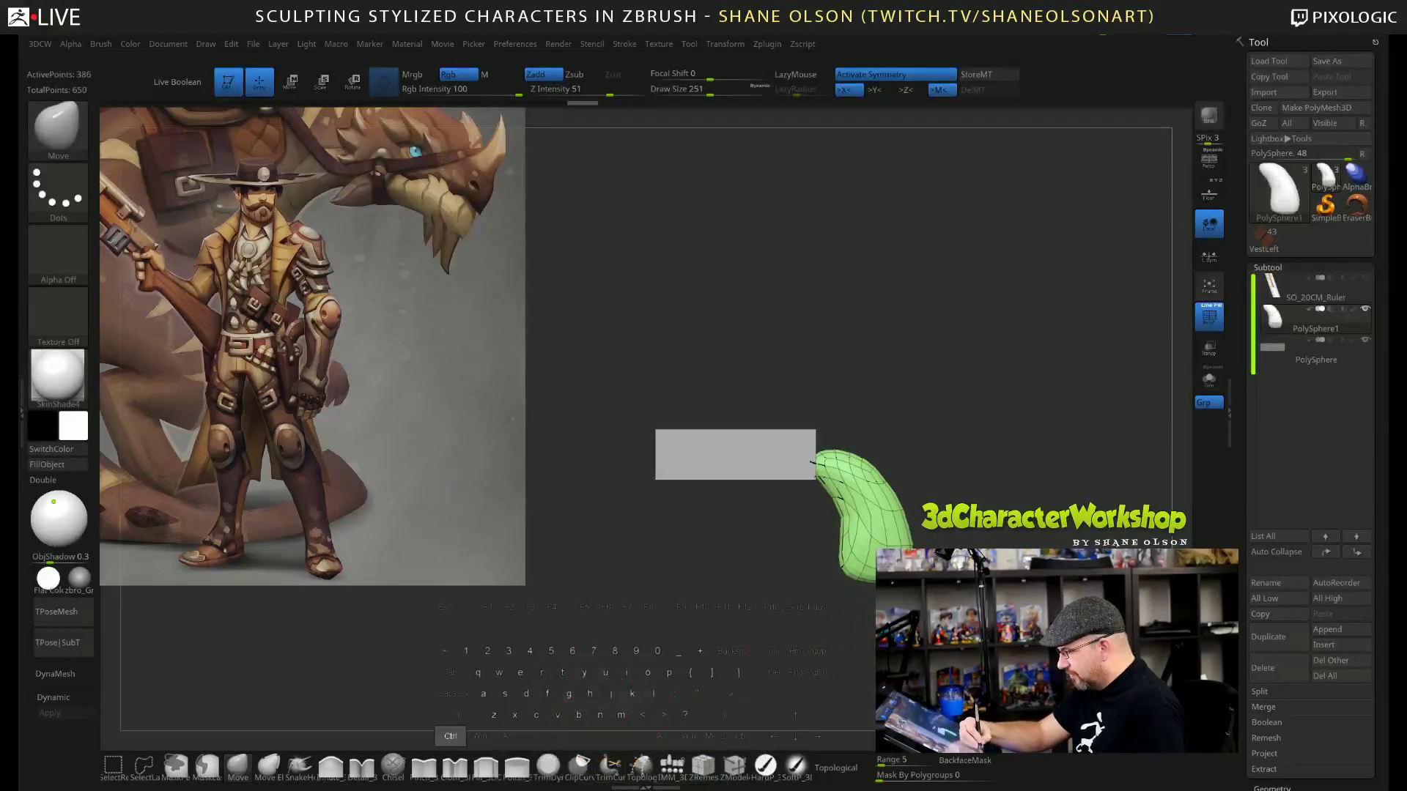
left_click_drag(748, 563, 750, 546, "ctrl+shift")
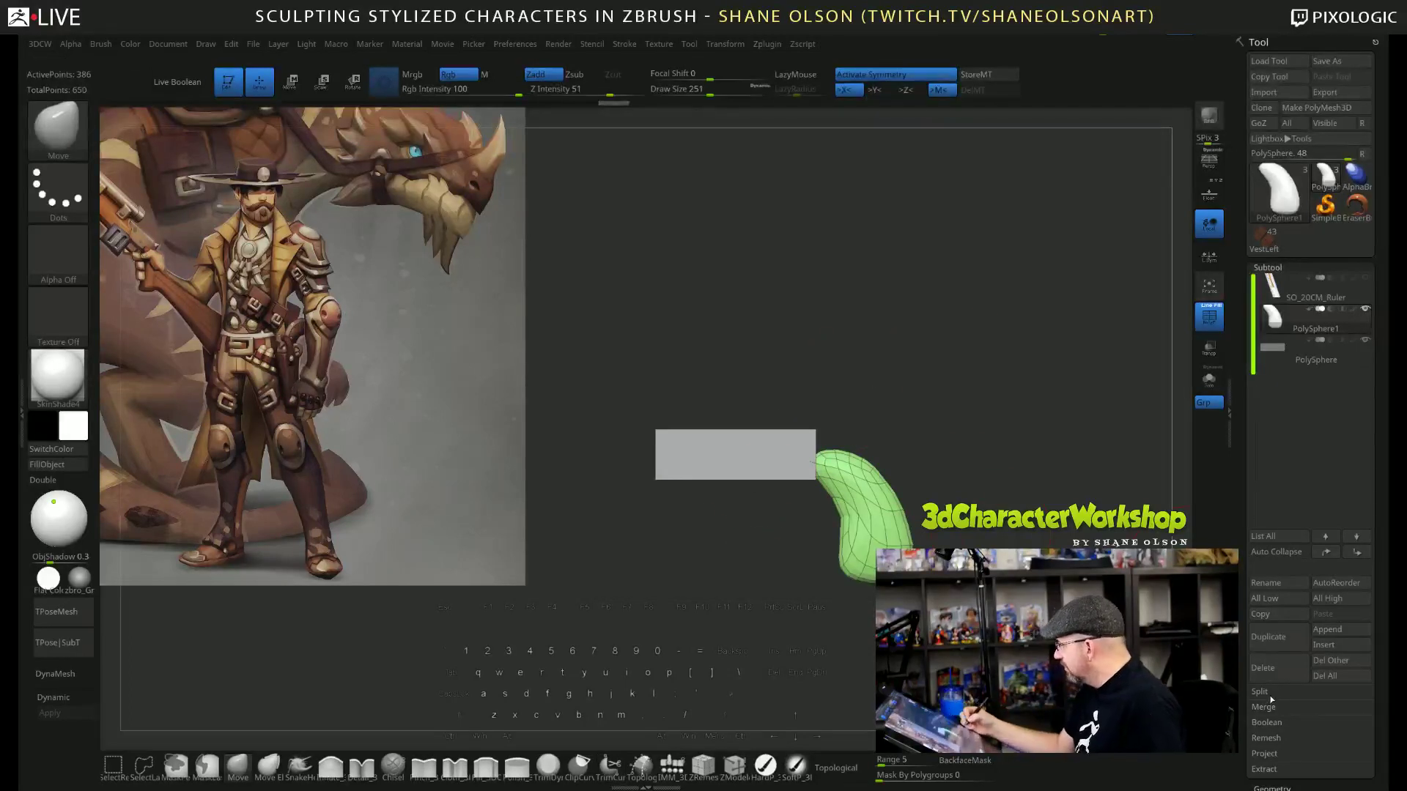
Open the Geometry settings for the curved piece, showing the ZRemesher options.
left_click_drag(1240, 682, 1243, 602)
left_click(1273, 613)
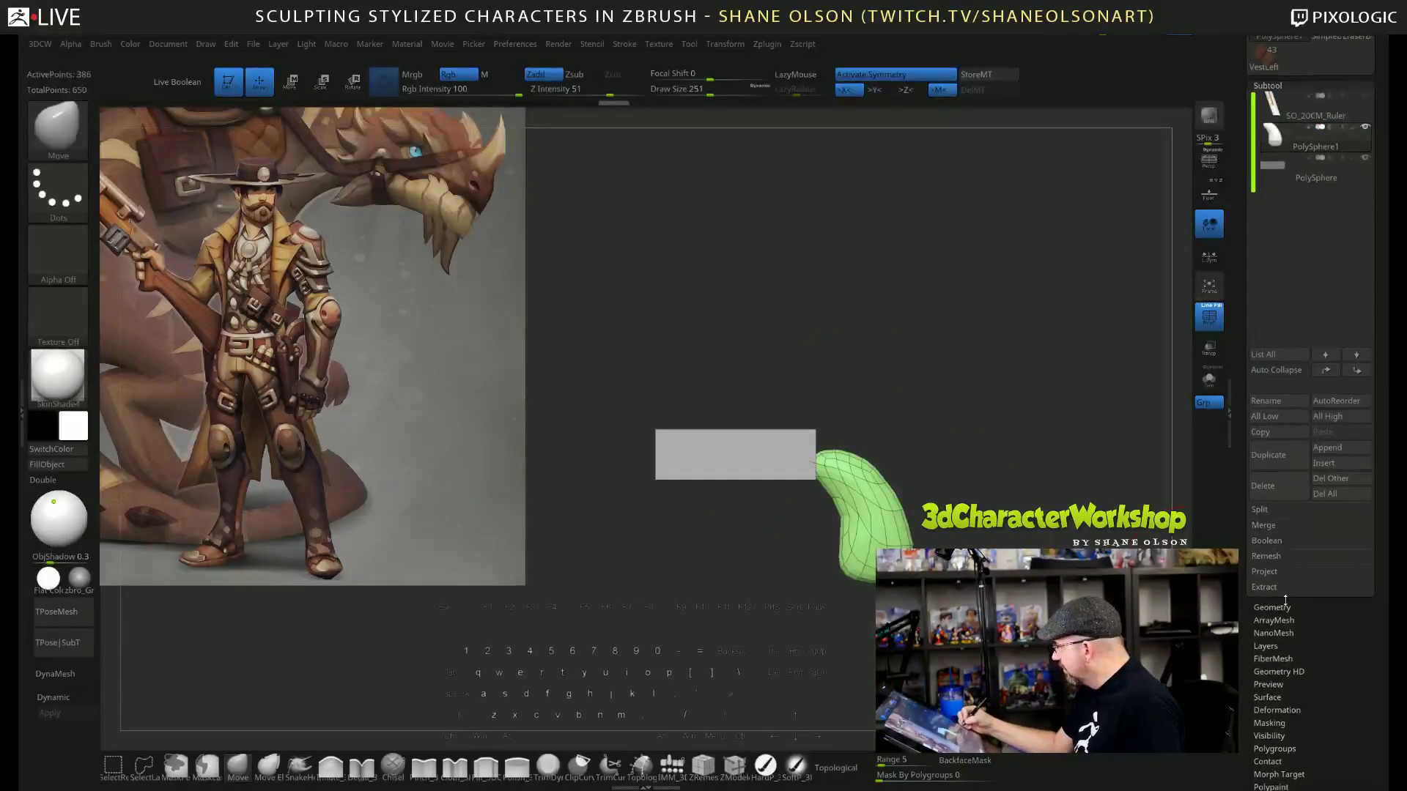
left_click(1280, 154)
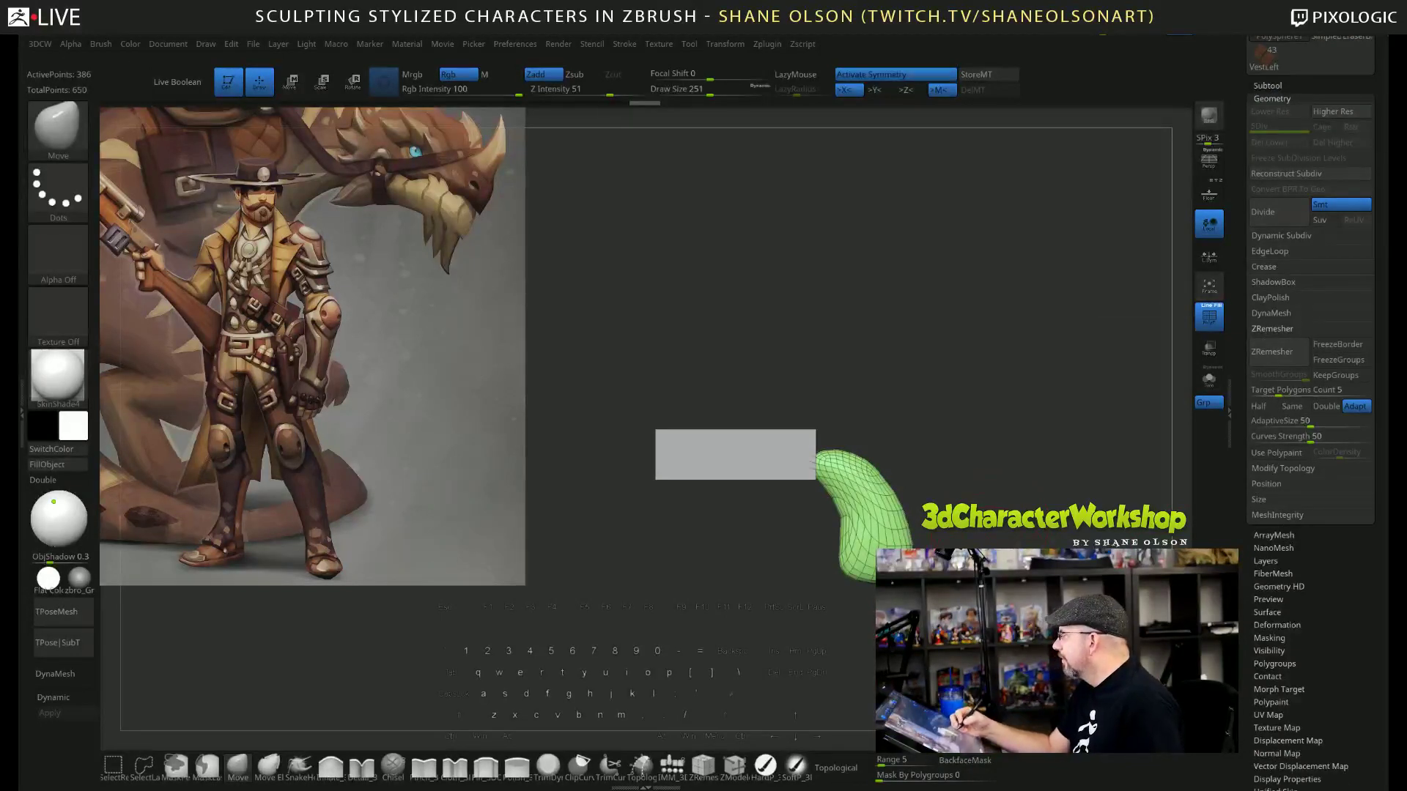
Cut the curved piece's lower end flat with TrimCurve, and undo the cut.
mouse_move(894, 580)
left_mouse_down("ctrl+shift")
mouse_move(781, 569)
mouse_move(794, 553)
left_mouse_up("ctrl+shift")
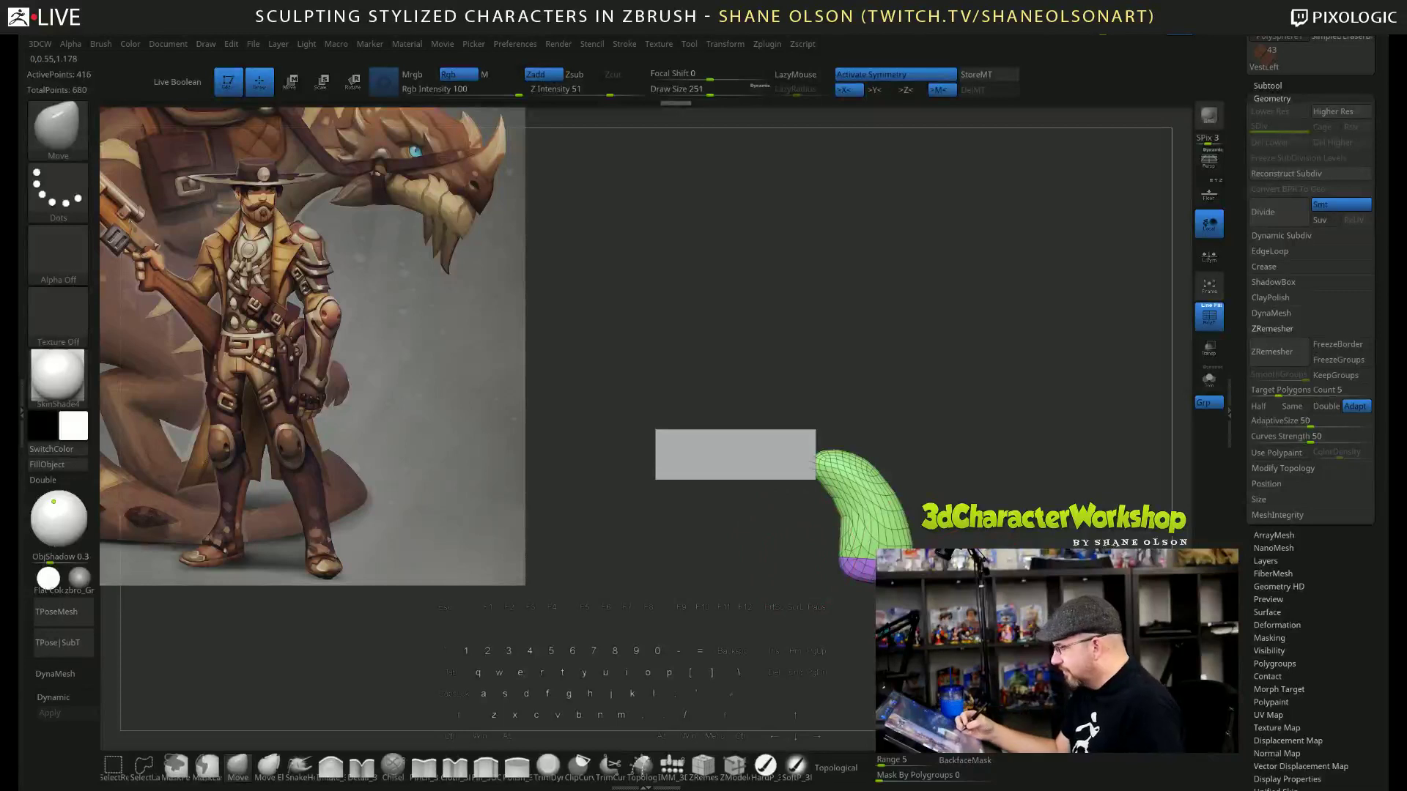
key("ctrl+z")
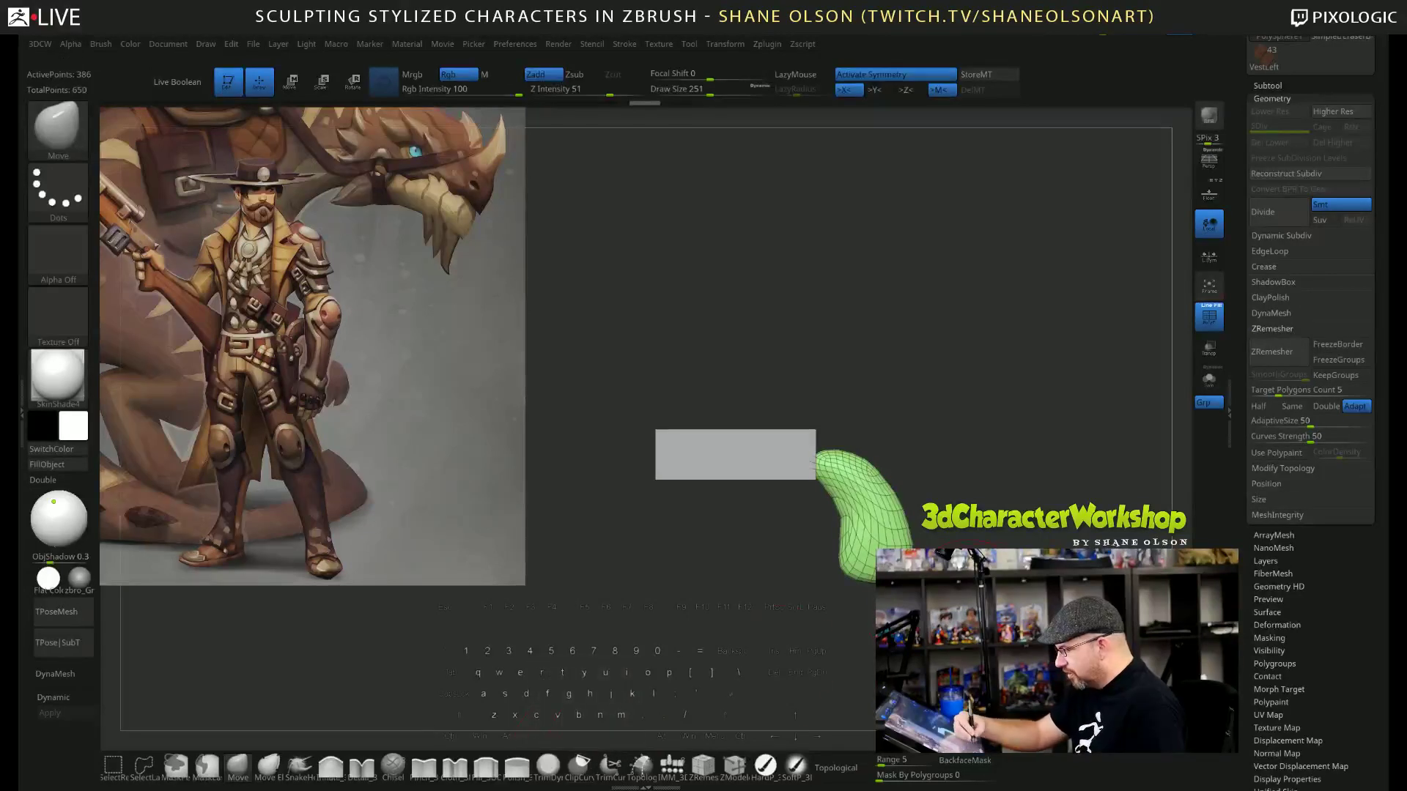
Flatten the curved piece's lower end with a slanted ClipCurve stroke.
left_click(579, 766)
mouse_move(872, 582)
left_mouse_down("ctrl+shift")
mouse_move(806, 586)
mouse_move(768, 550)
mouse_move(778, 555)
mouse_move(740, 560)
mouse_move(776, 557)
mouse_move(737, 586)
mouse_move(696, 531)
left_mouse_up("ctrl+shift")
left_click_drag(916, 352, 1004, 308)
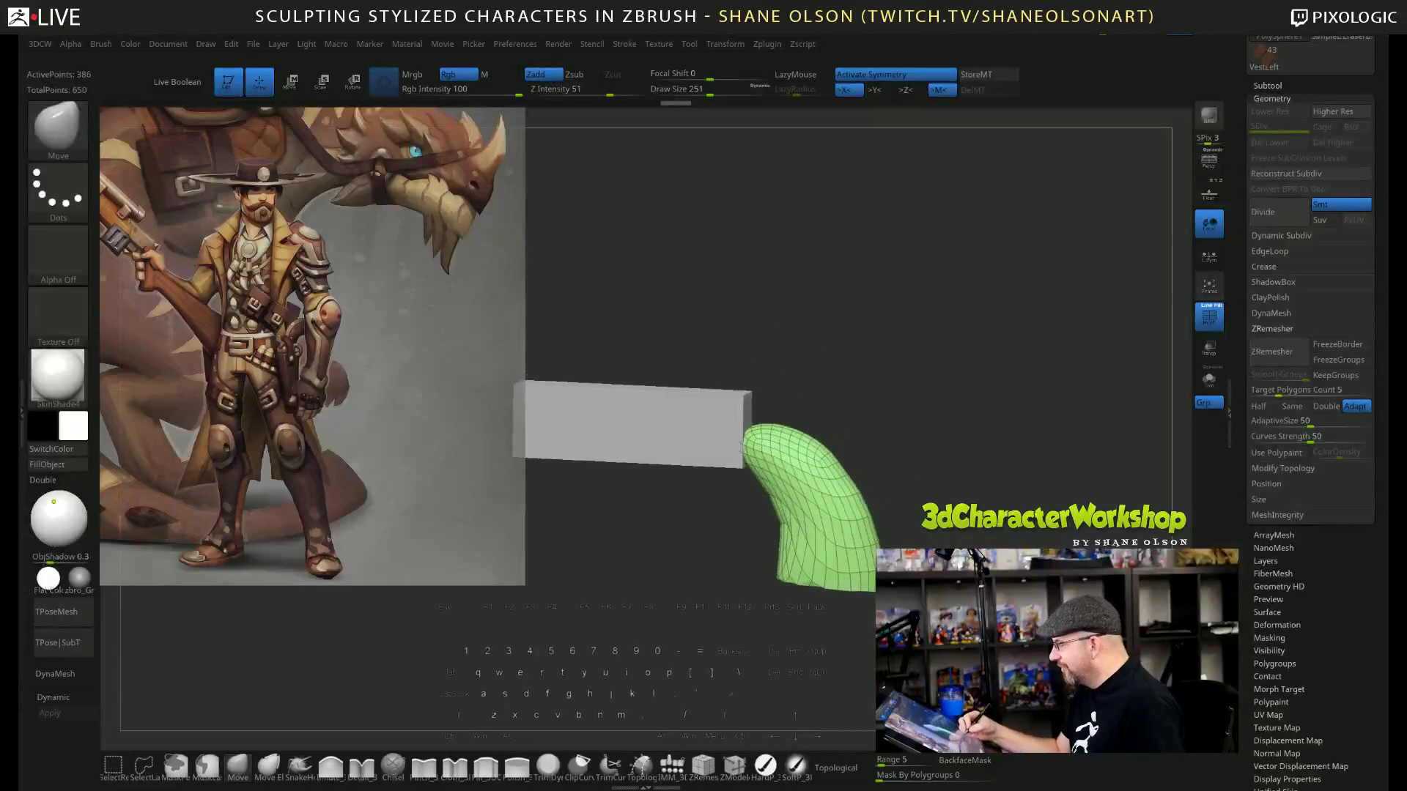
Subdivide the clipped curved piece and rebuild its topology with ZRemesher.
key("ctrl+d")
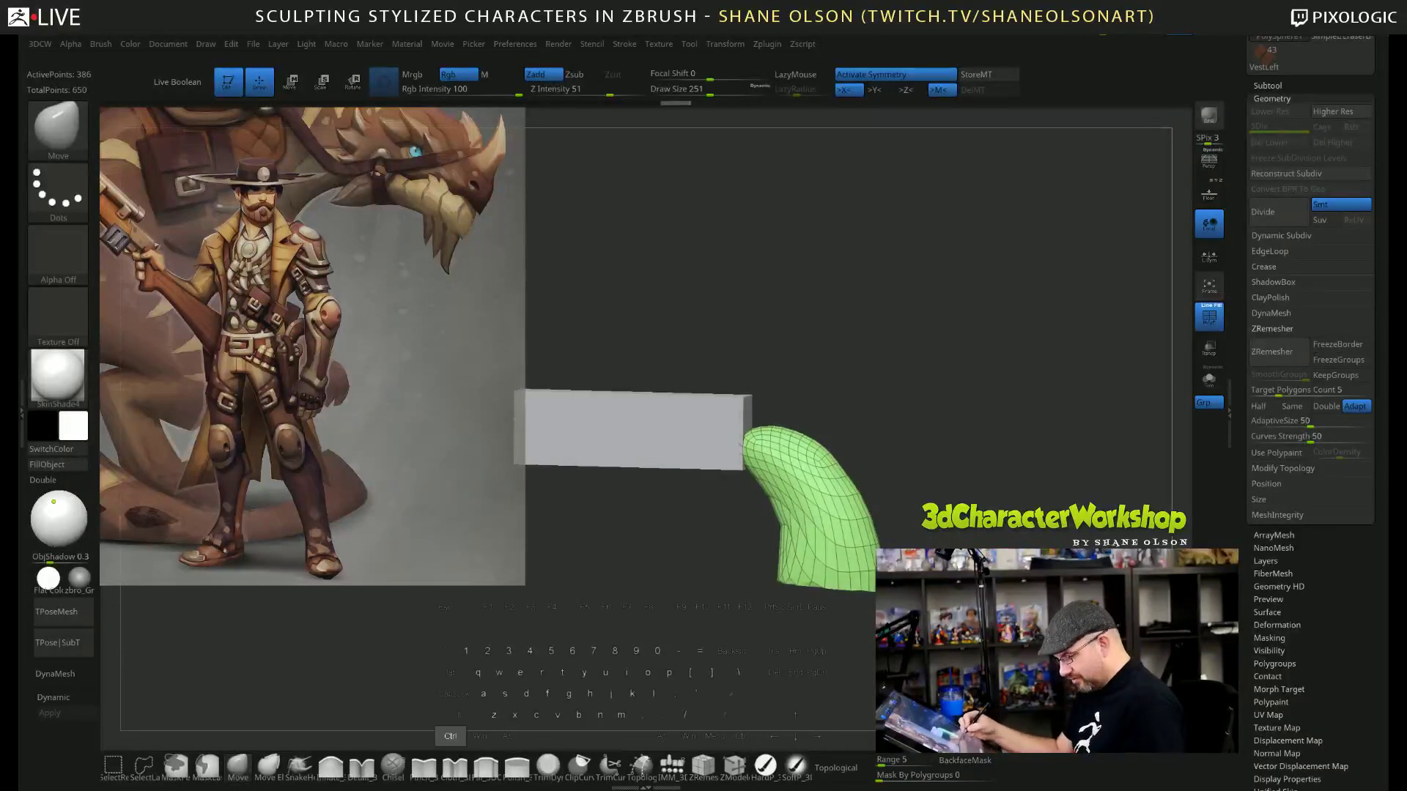
left_click(1278, 351)
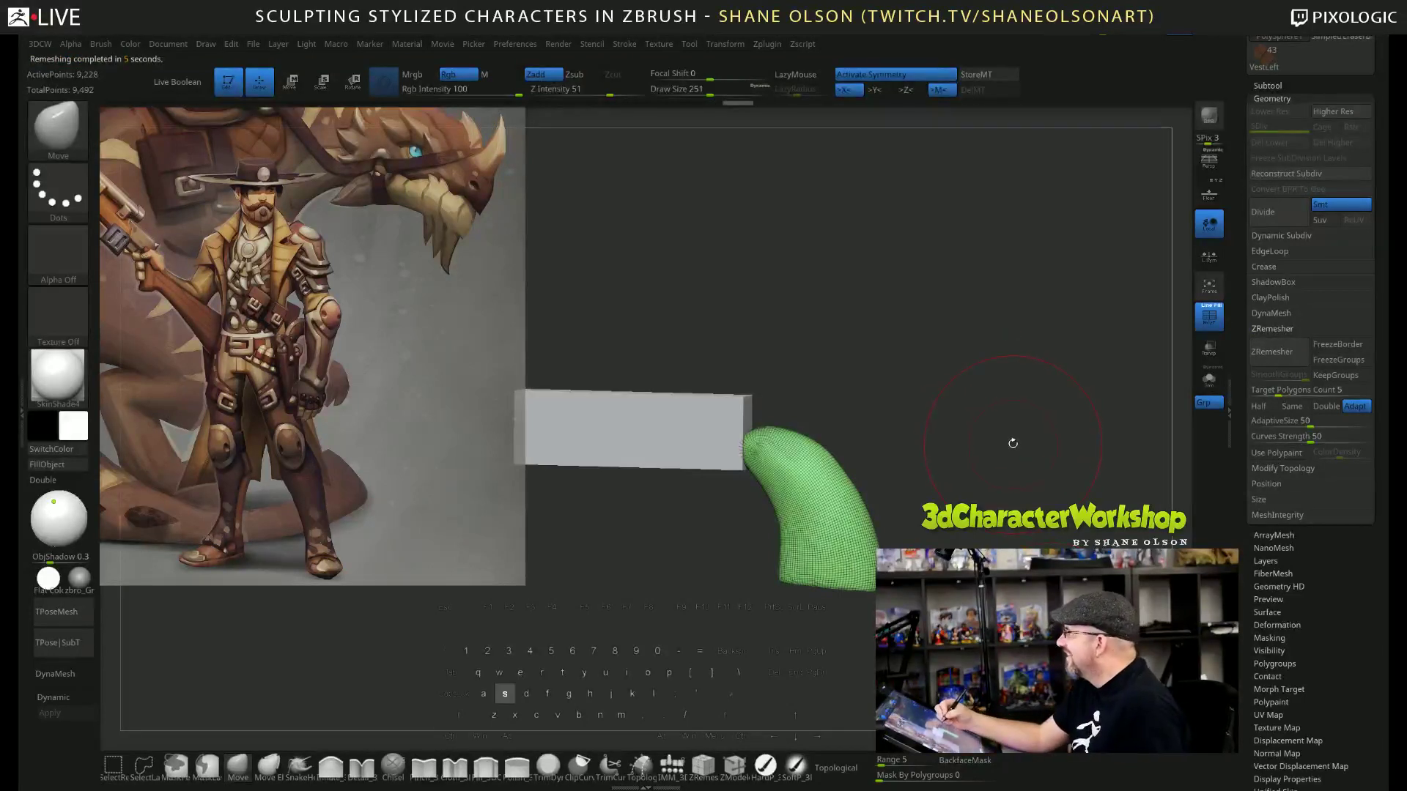
Narrow the remeshed curved piece along X with the gizmo towards the block's width, and return to draw mode.
key("bracketleft")
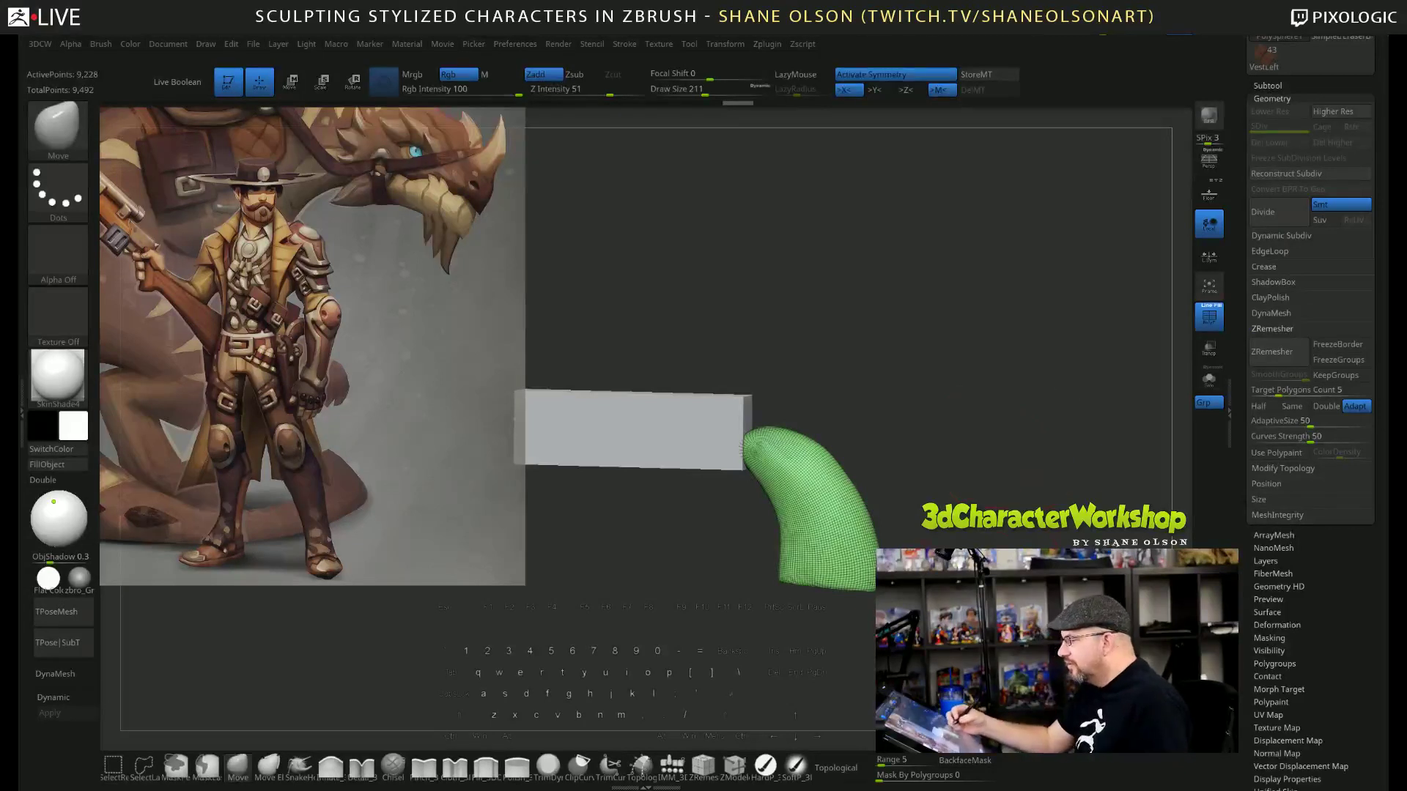
left_click_drag(1004, 411, 960, 411)
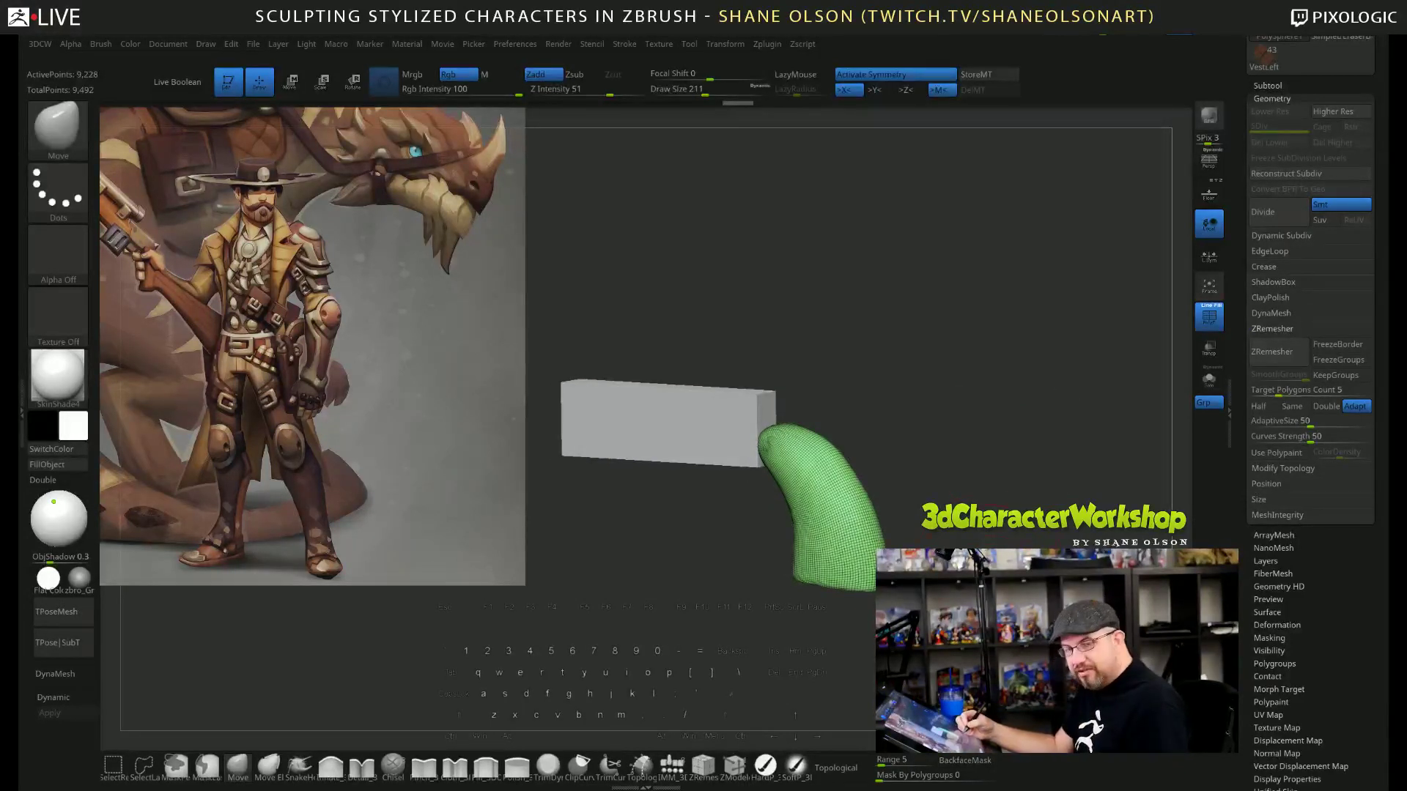
left_click_drag(977, 469, 945, 557)
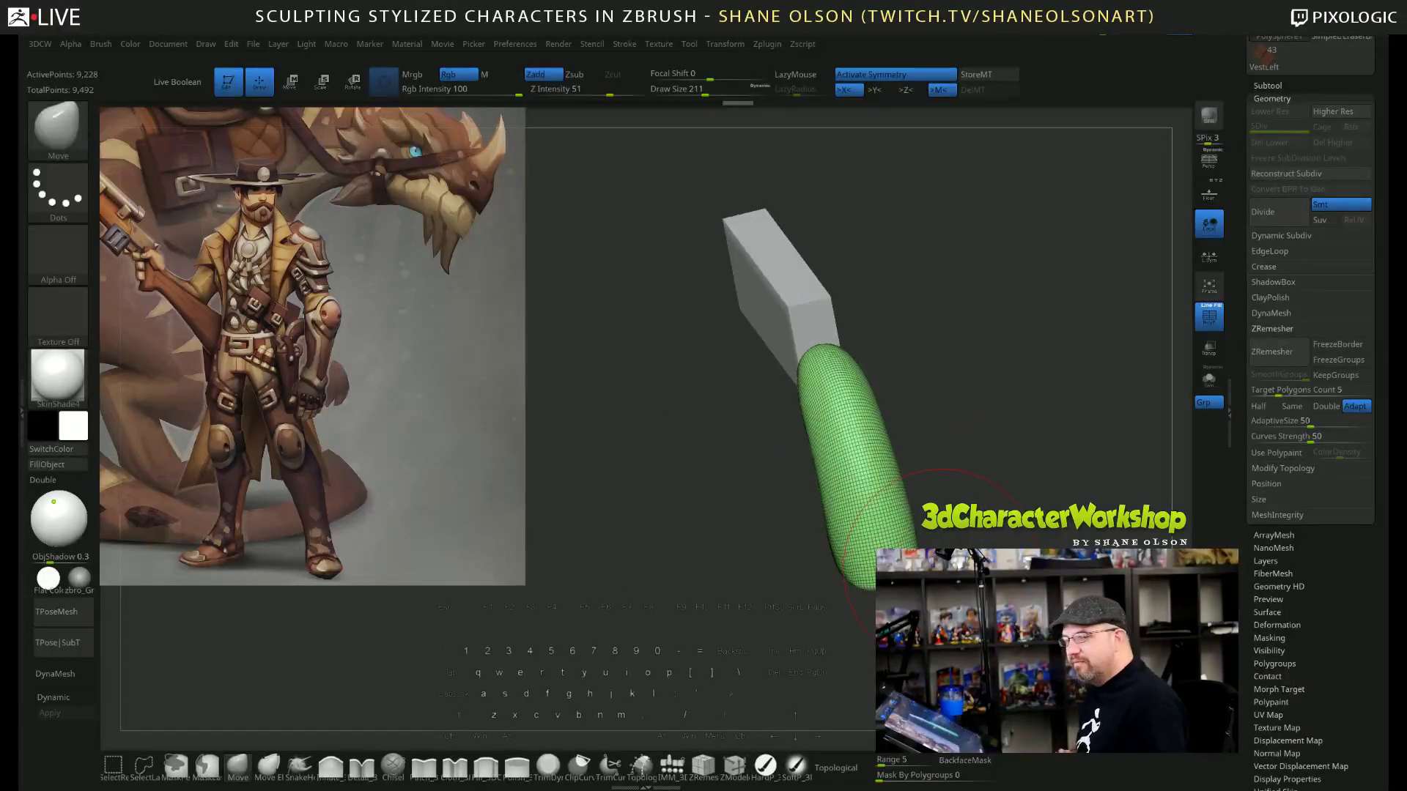
left_click_drag(939, 433, 948, 464)
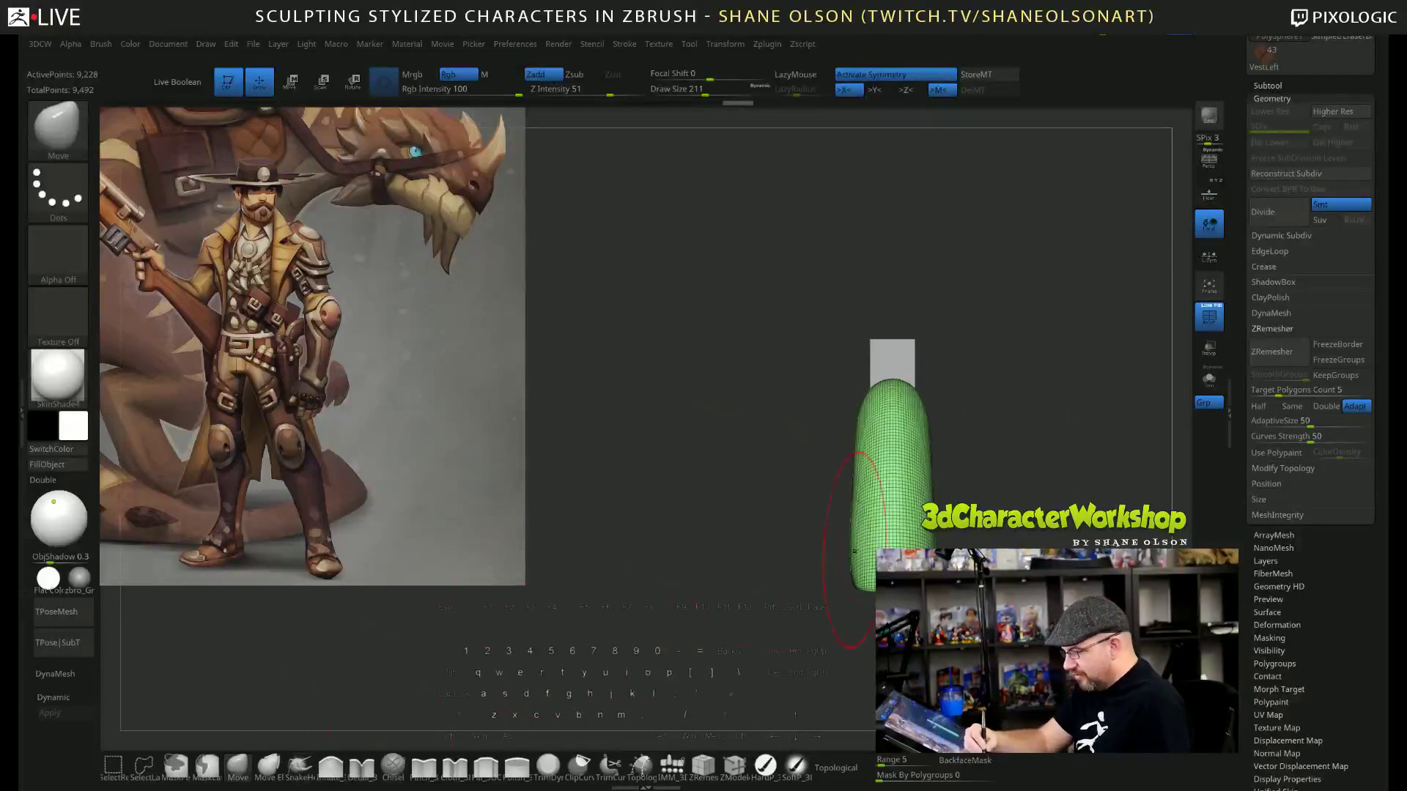
key("e")
left_click_drag(952, 433, 909, 434)
left_click_drag(996, 421, 828, 425)
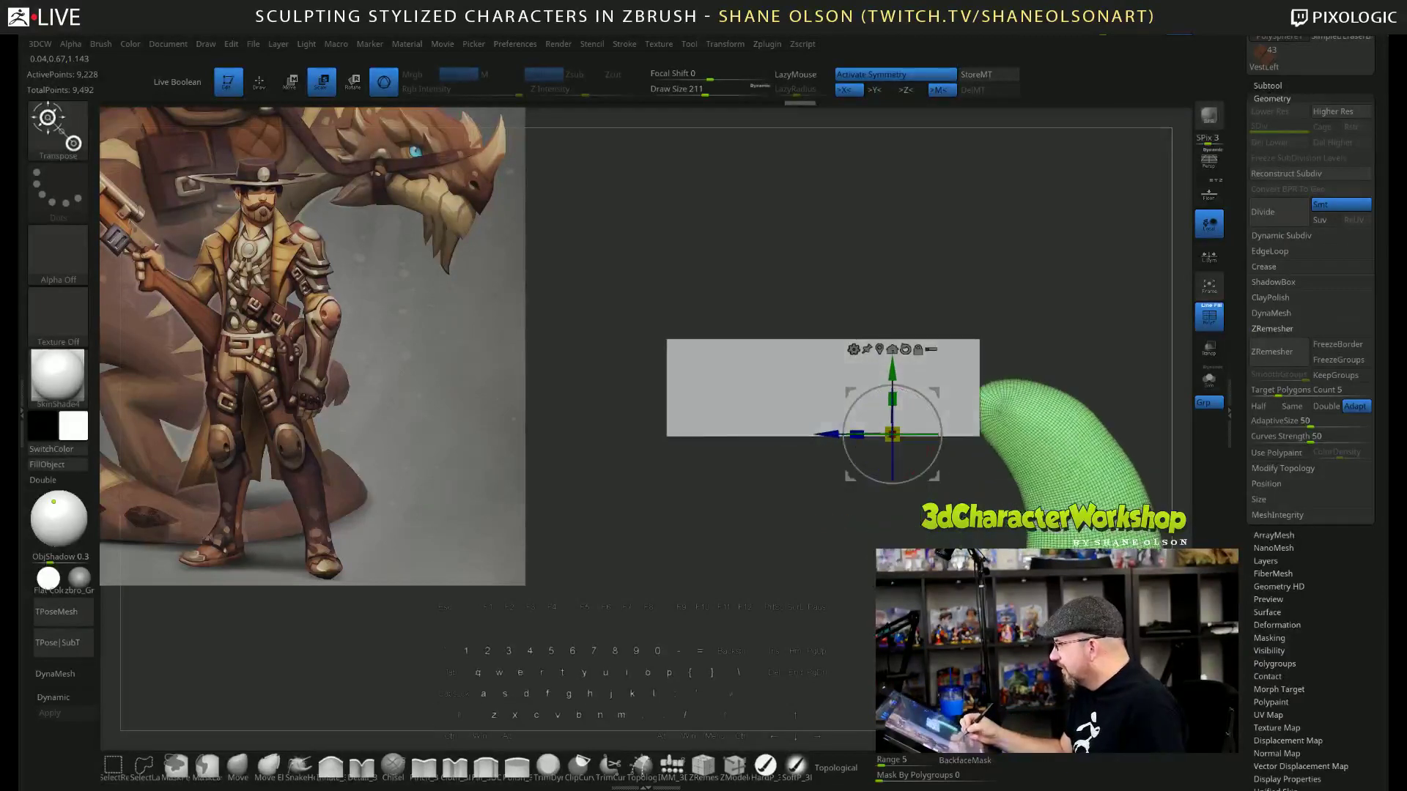
left_click_drag(733, 528, 585, 510, "alt")
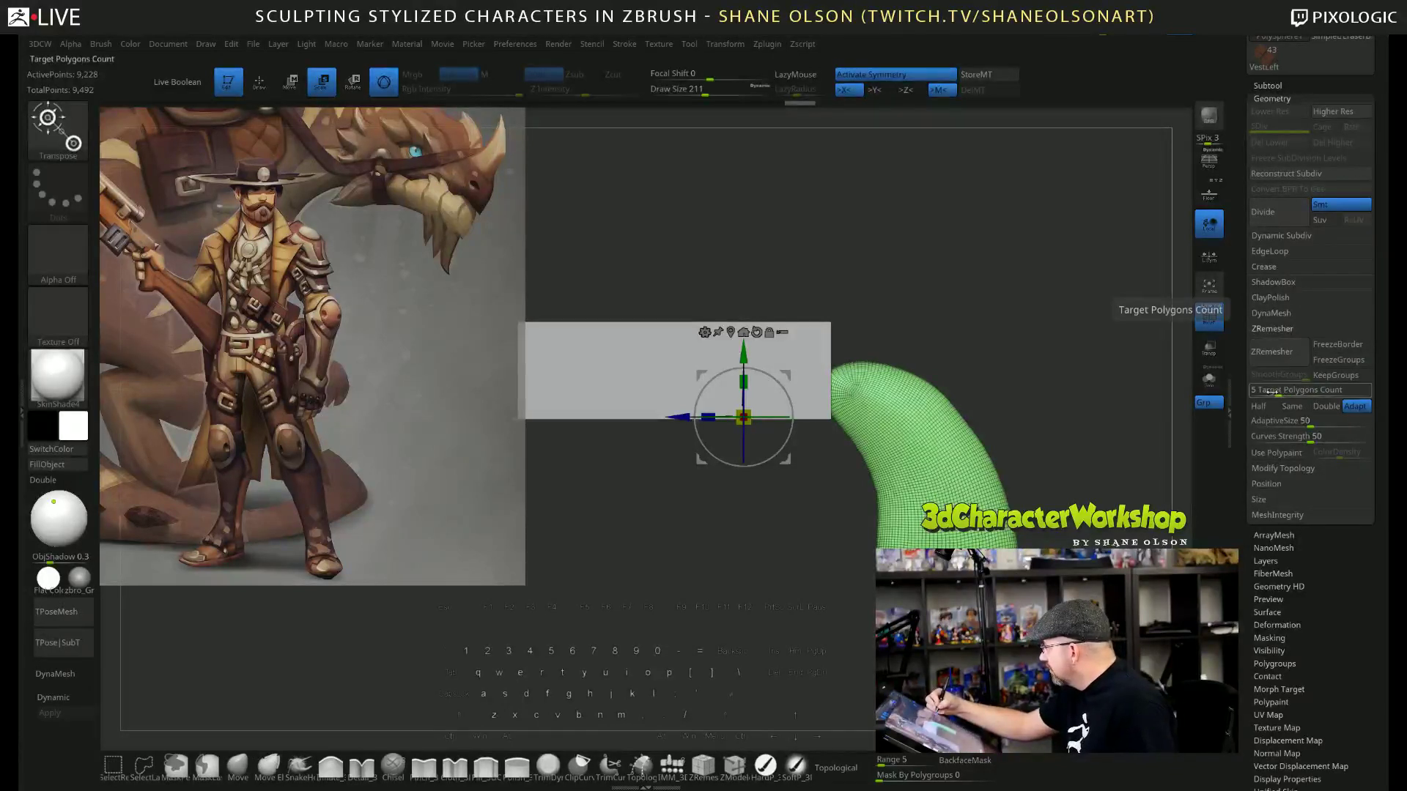
key("q")
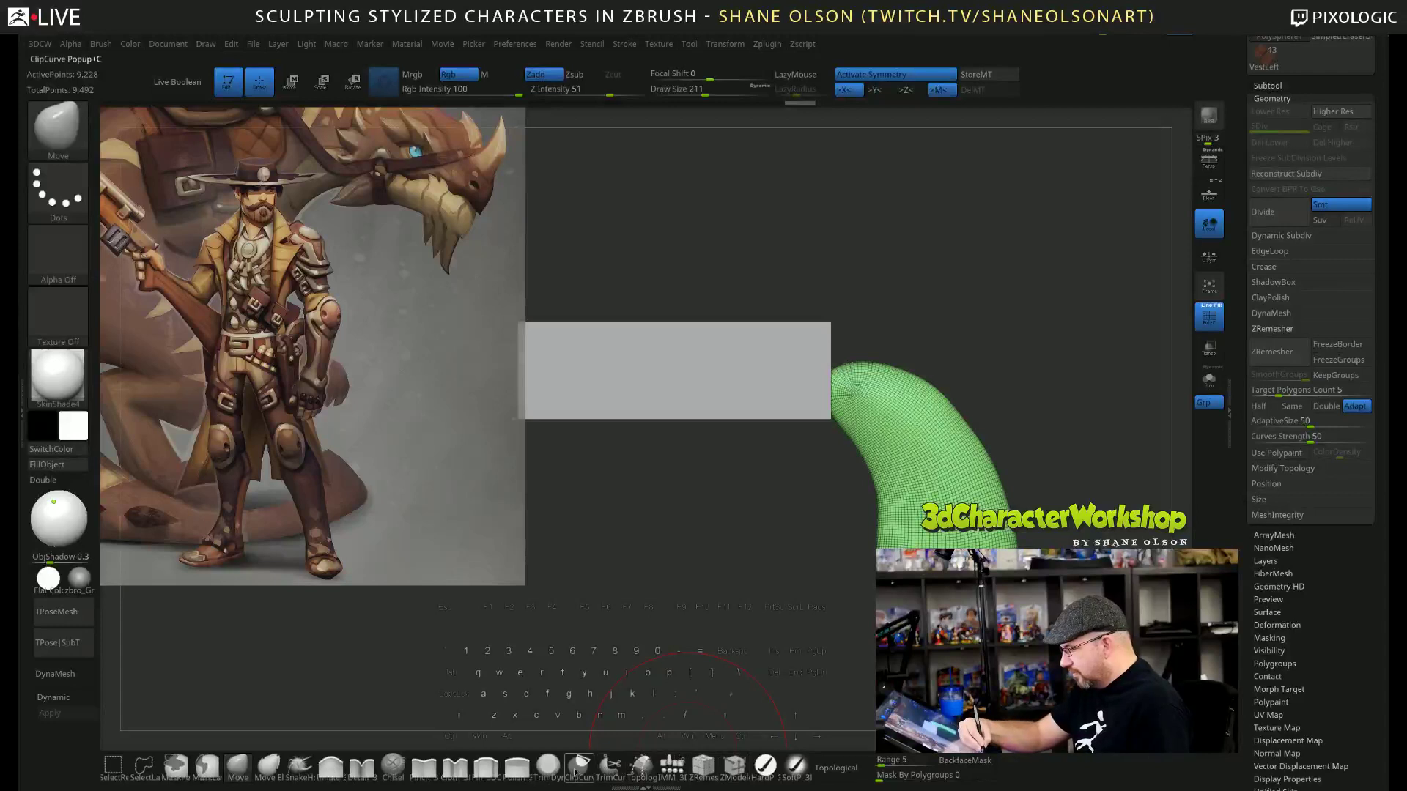
Clip the curved piece's lower end flat again with ClipCurve.
mouse_move(908, 587)
left_mouse_down("ctrl+shift")
mouse_move(775, 573)
mouse_move(784, 555)
left_mouse_up("ctrl+shift")
key("space")
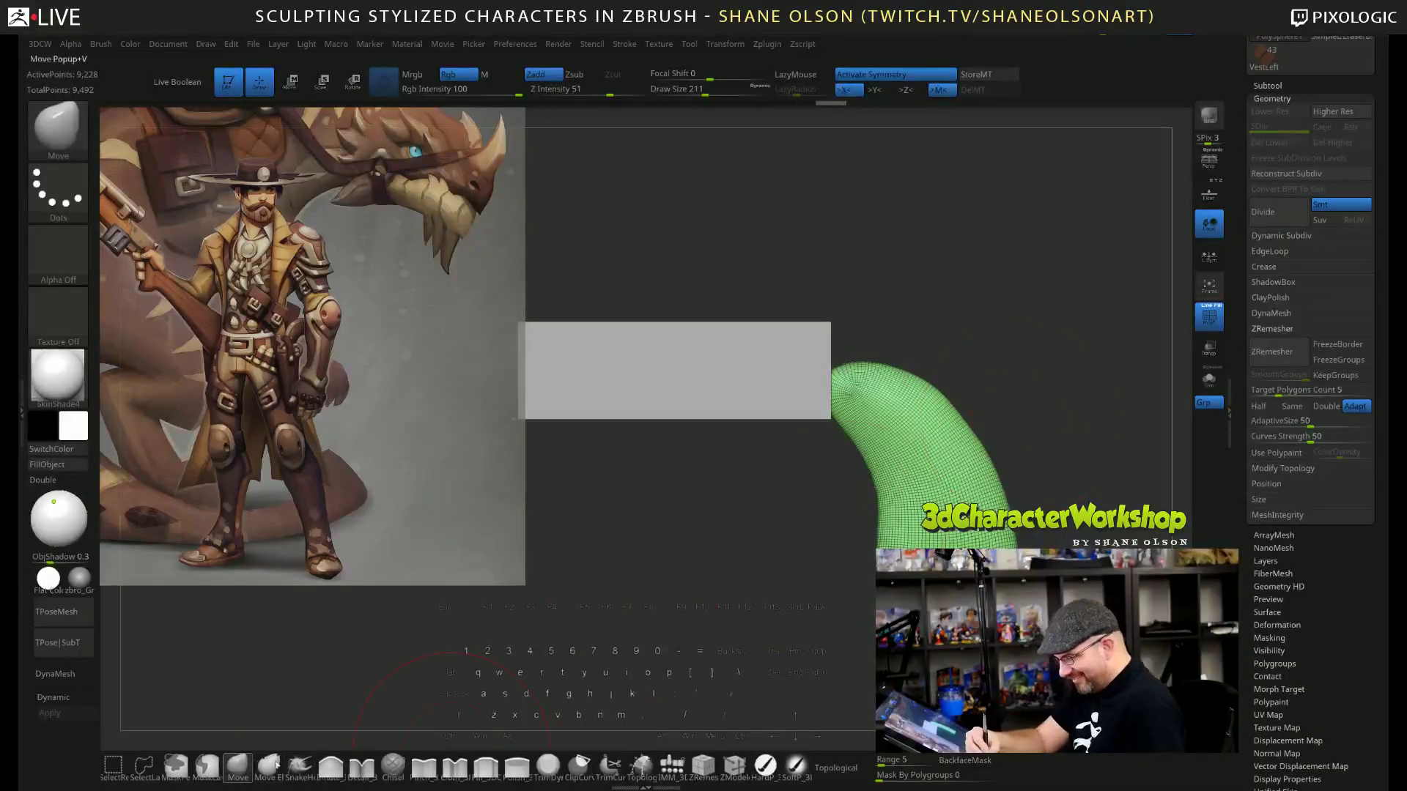
Refine the curved piece's inner bend and block-side end with the Move brush, reducing the draw size from 246 to 124.
mouse_move(950, 381)
left_mouse_down()
mouse_move(916, 411)
mouse_move(934, 403)
left_mouse_up()
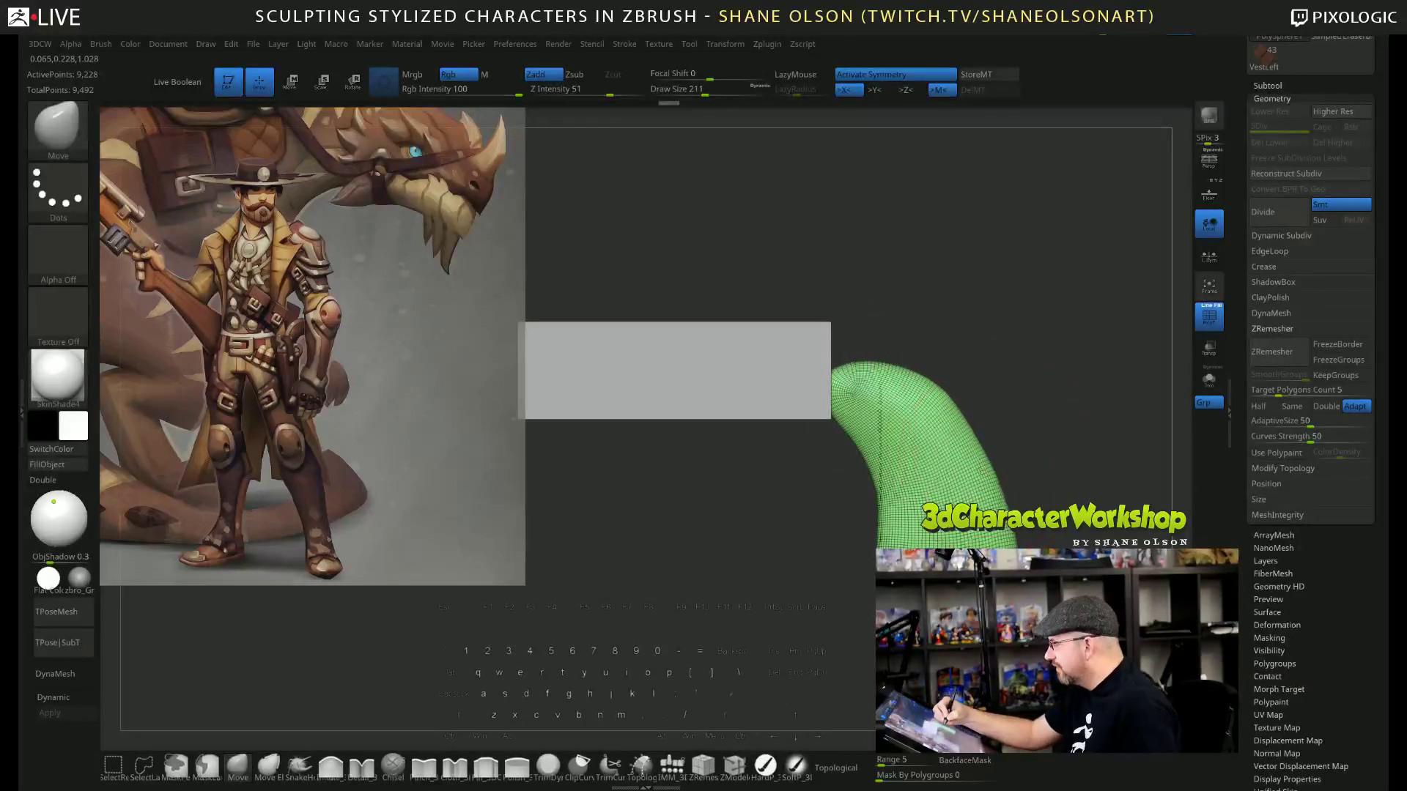
key("s")
left_click(1046, 438)
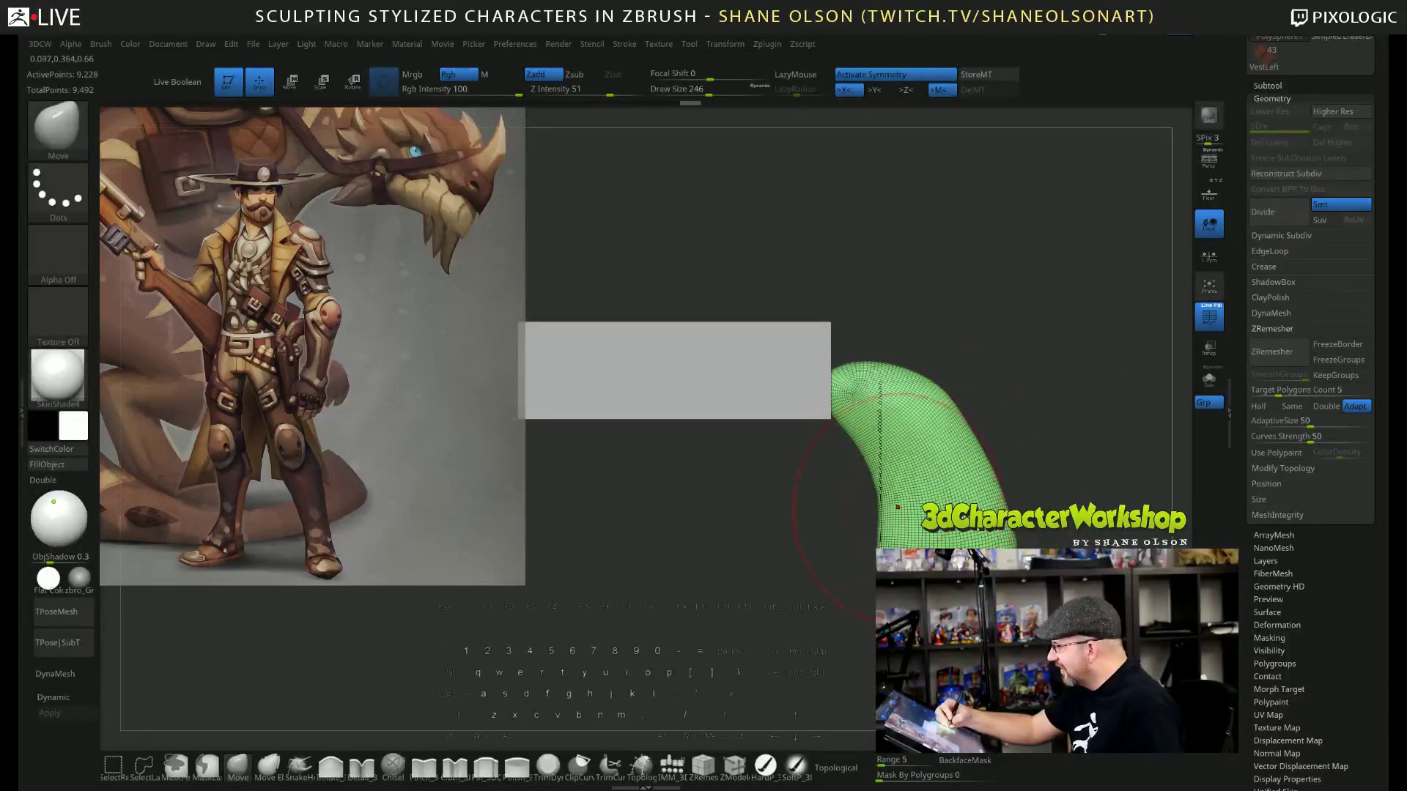
key("s")
left_click(816, 511)
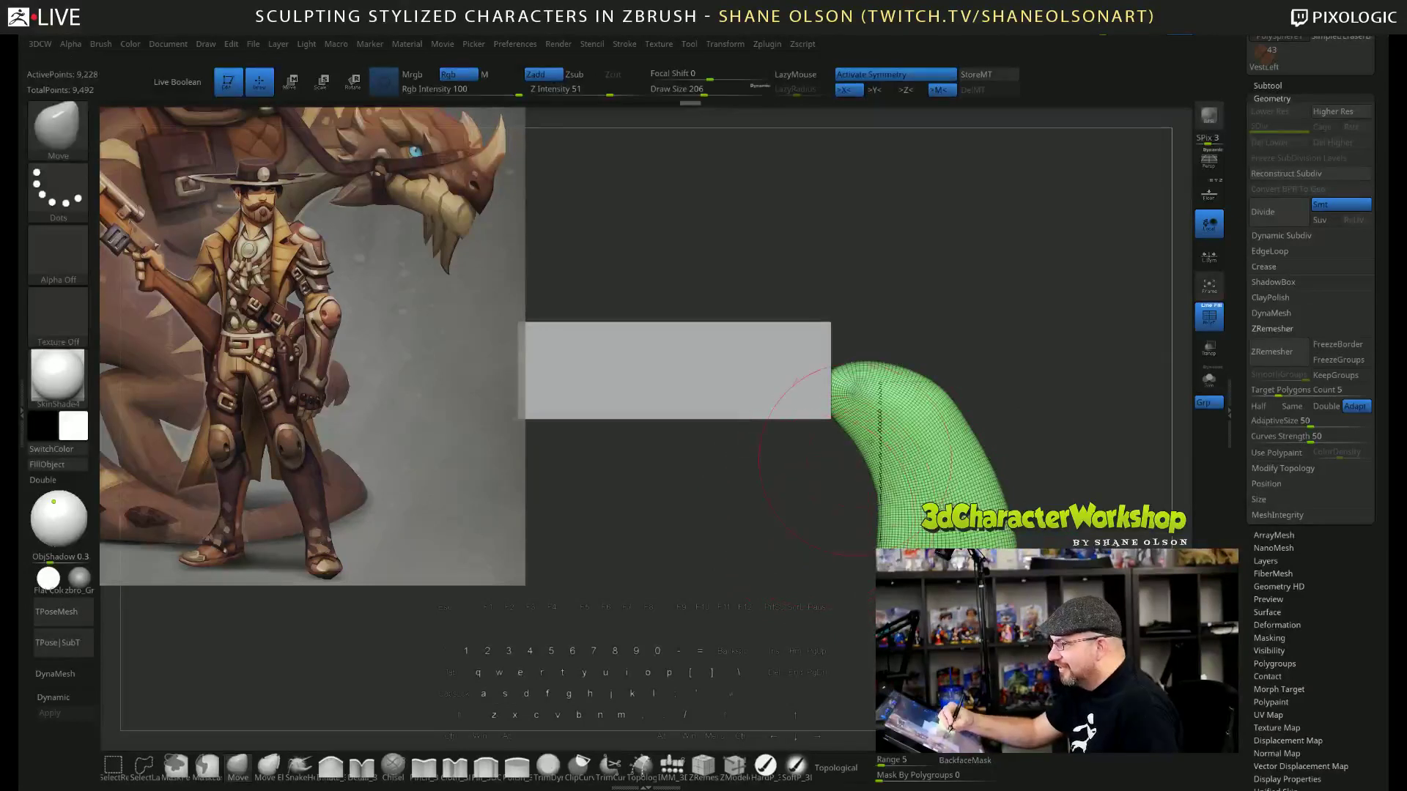
key("s")
left_click(848, 465)
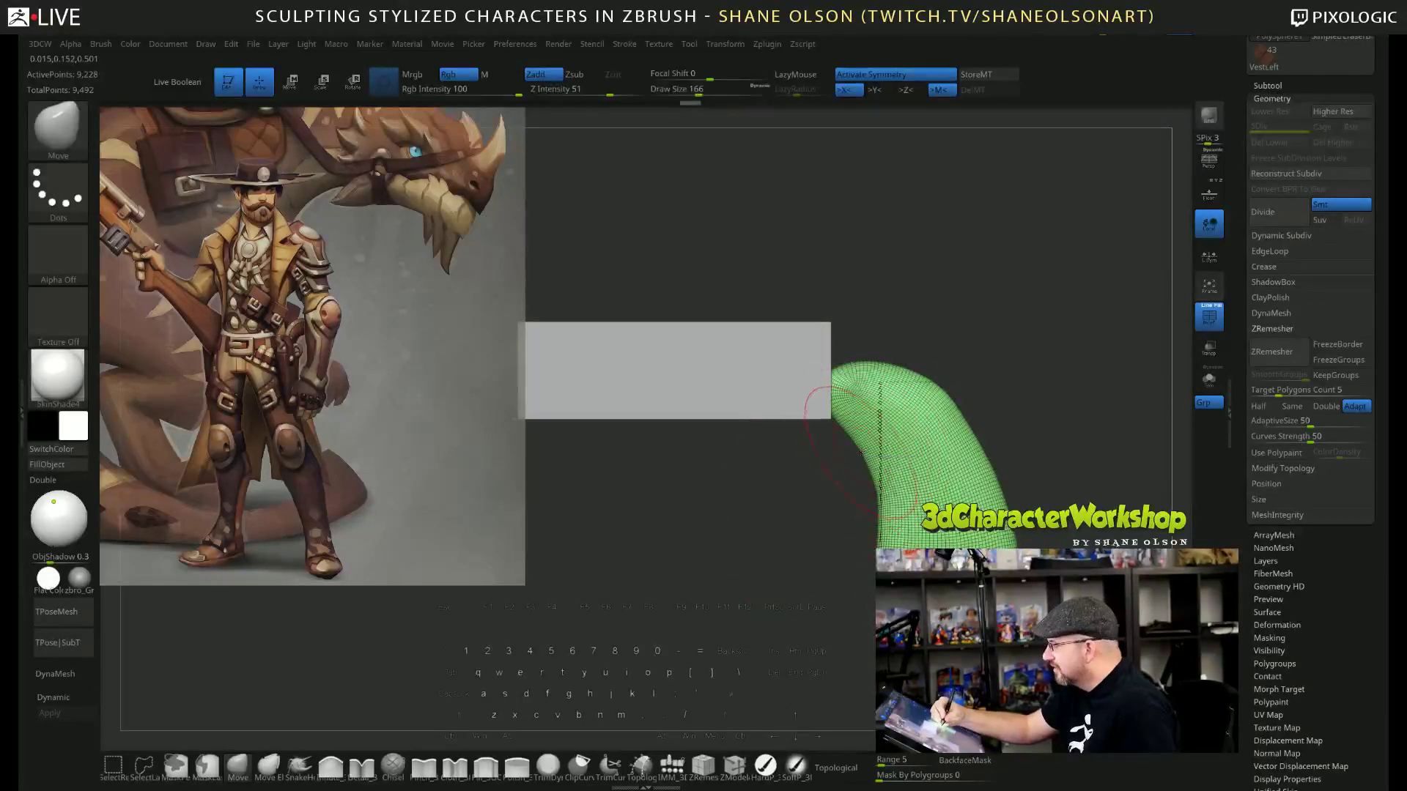
key("s")
left_click(857, 459)
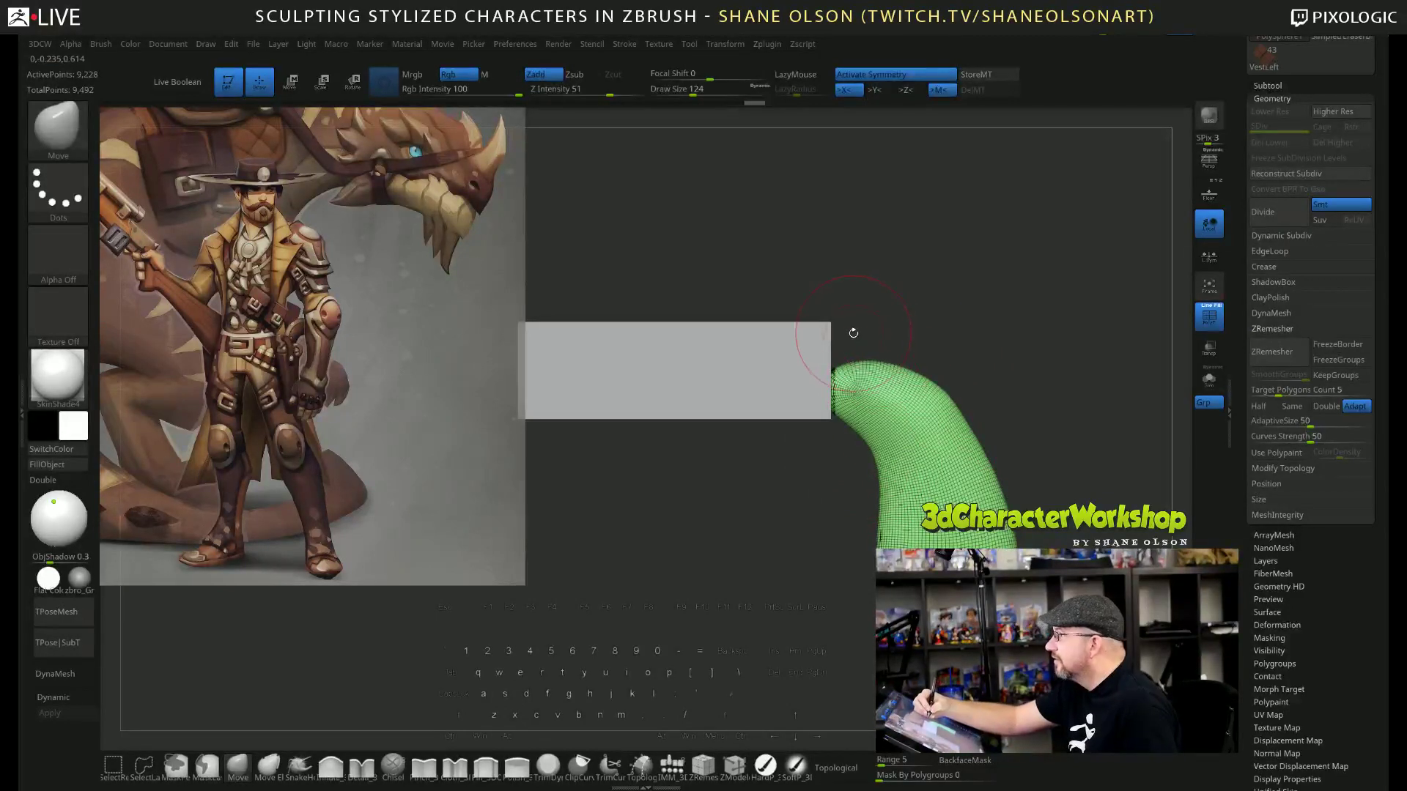
Smooth the curved piece's end beside the block, and turn off the polyframe display.
key("shift")
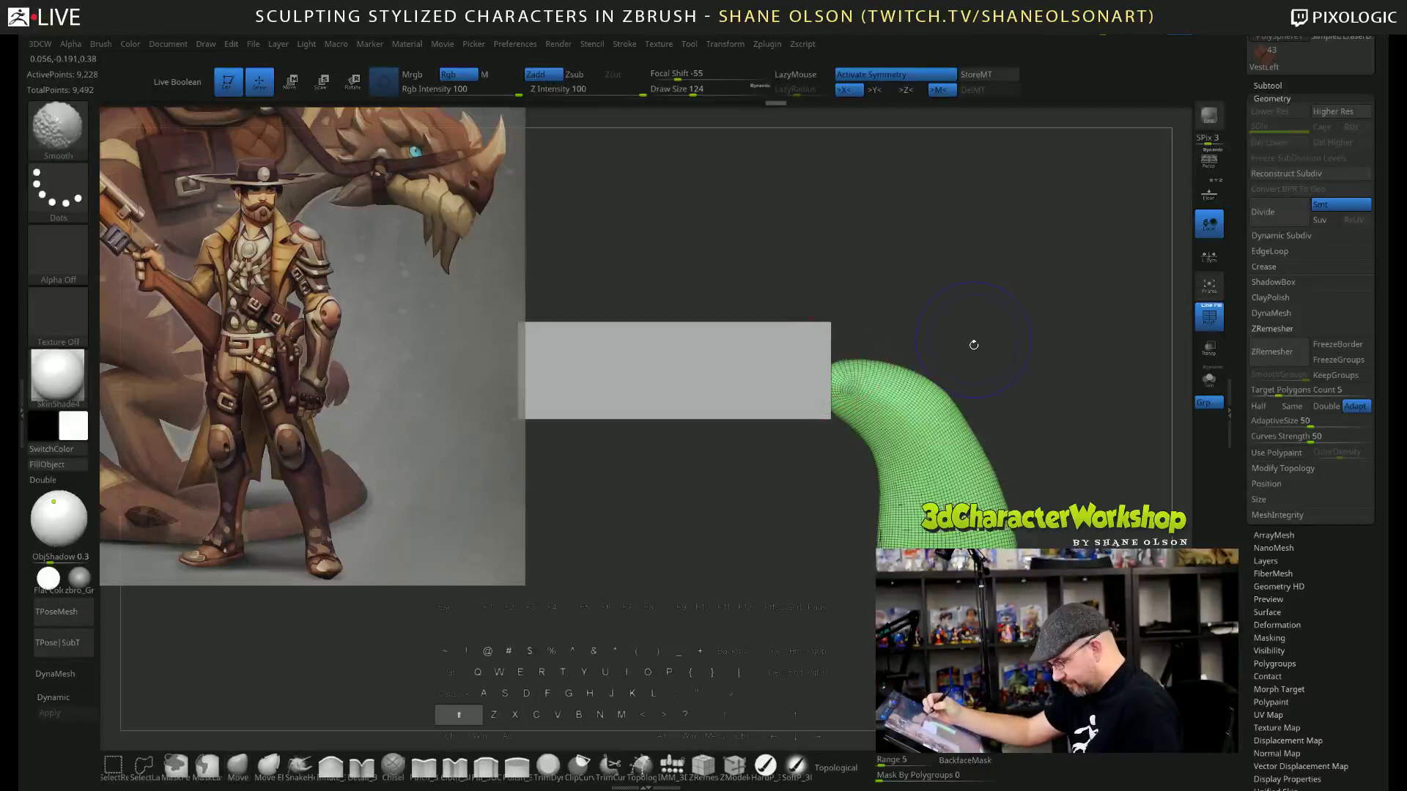
key("shift+f")
Using the Move brush at draw size 174, refine the outline of the curved piece's bend and lower part.
key("s")
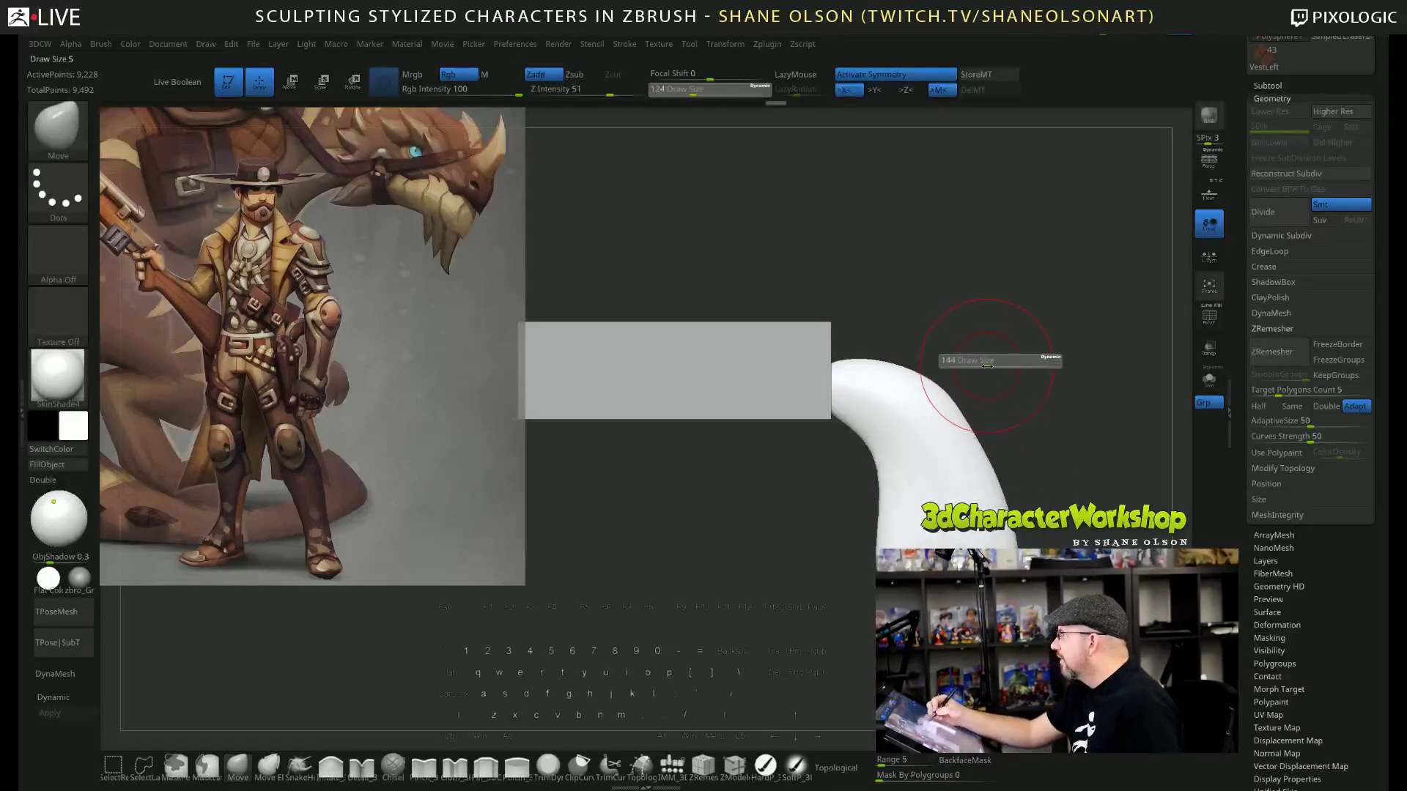
left_click_drag(987, 365, 970, 419)
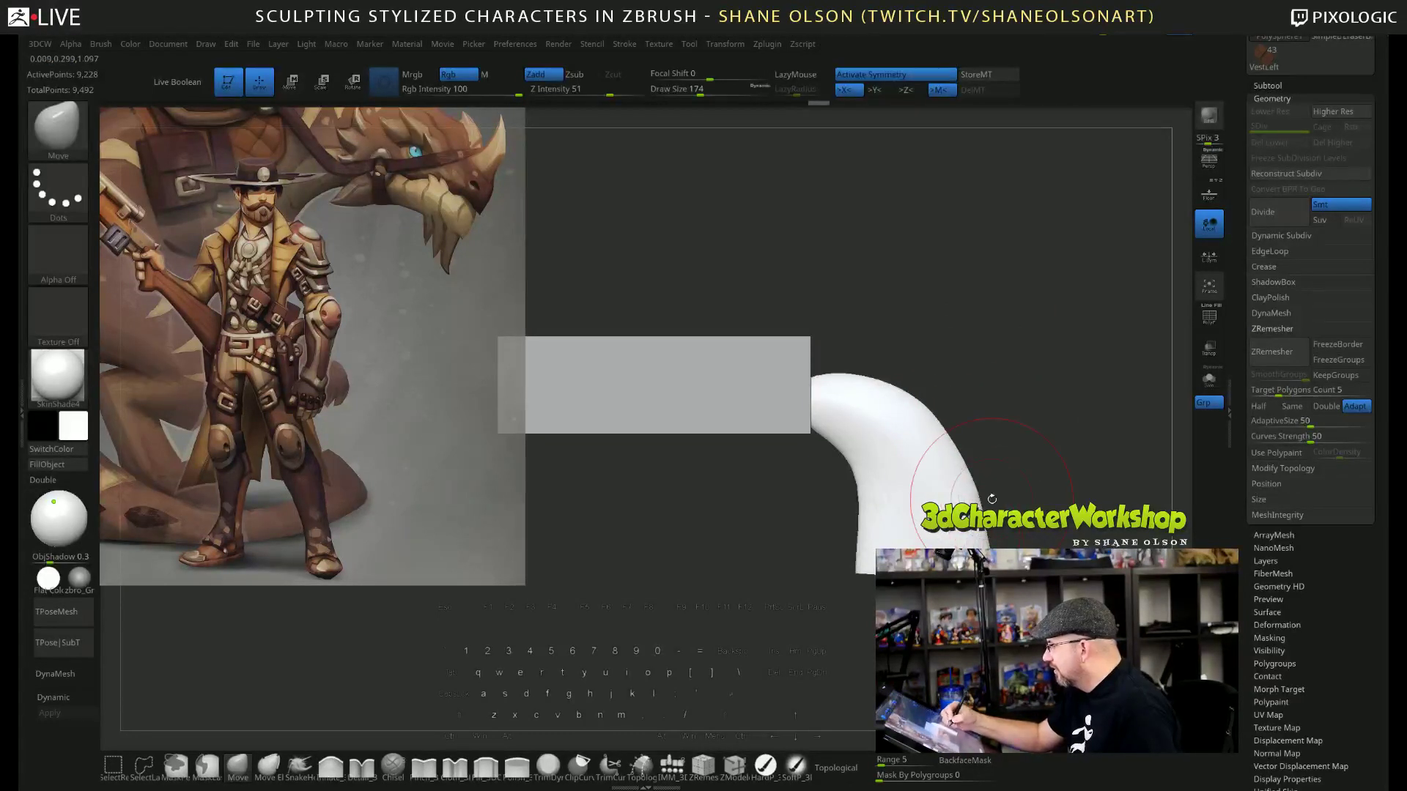
left_click_drag(978, 538, 945, 546, "alt")
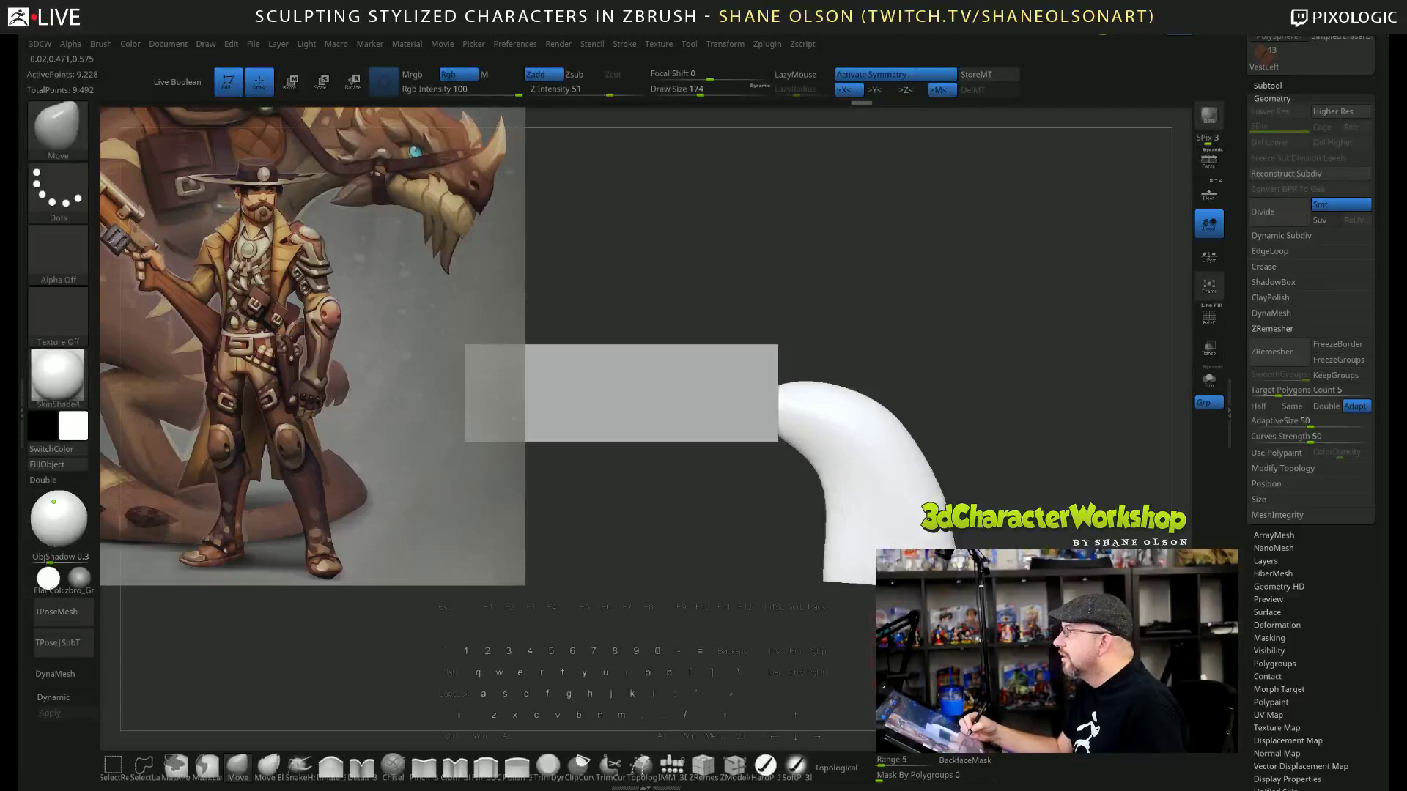
Trim the curved piece's outer upper edge with a ClipCurve drawn along the bend.
mouse_move(816, 346)
left_mouse_down("ctrl+shift")
mouse_move(933, 383)
mouse_move(835, 361)
mouse_move(839, 387)
mouse_move(907, 432)
mouse_move(946, 511)
left_mouse_up("ctrl+shift")
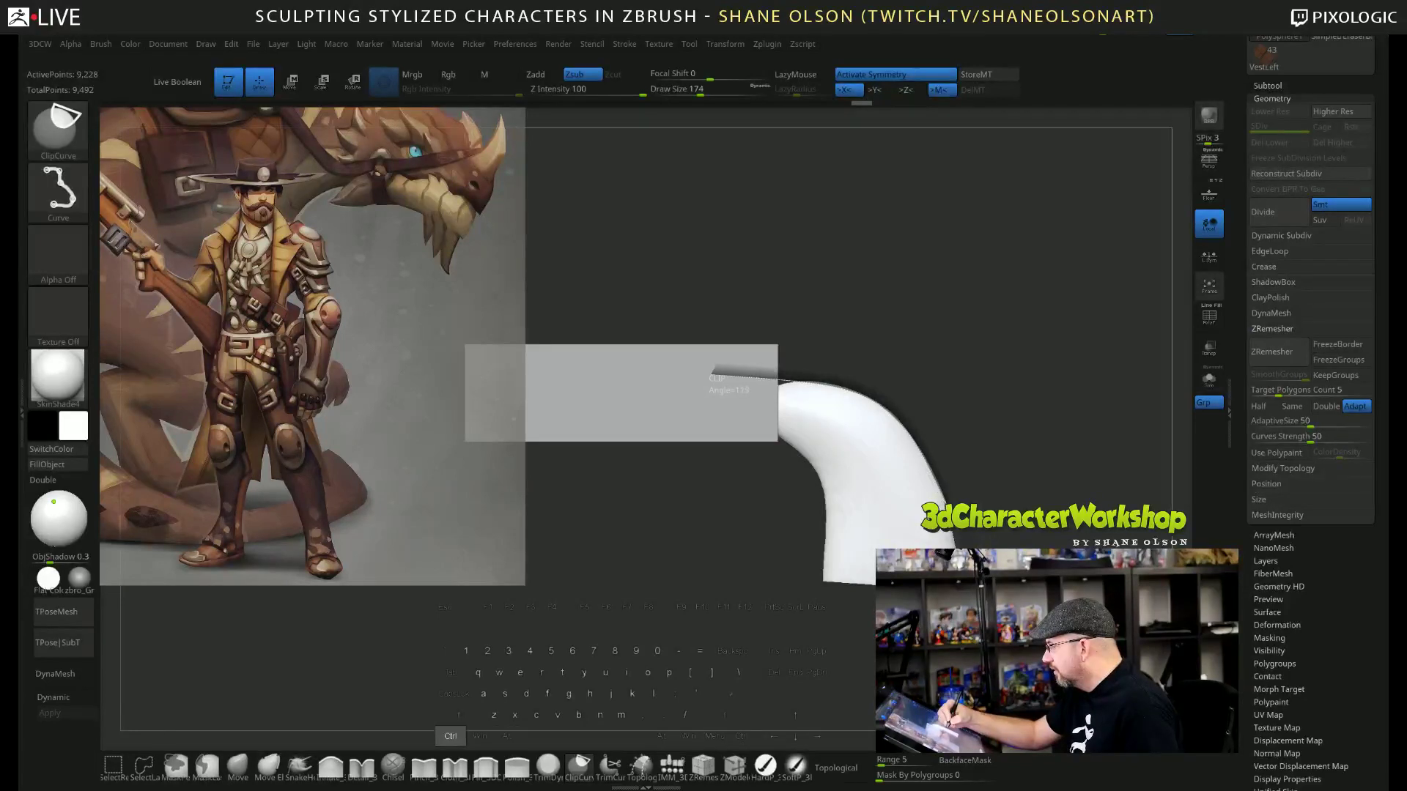
key("space")
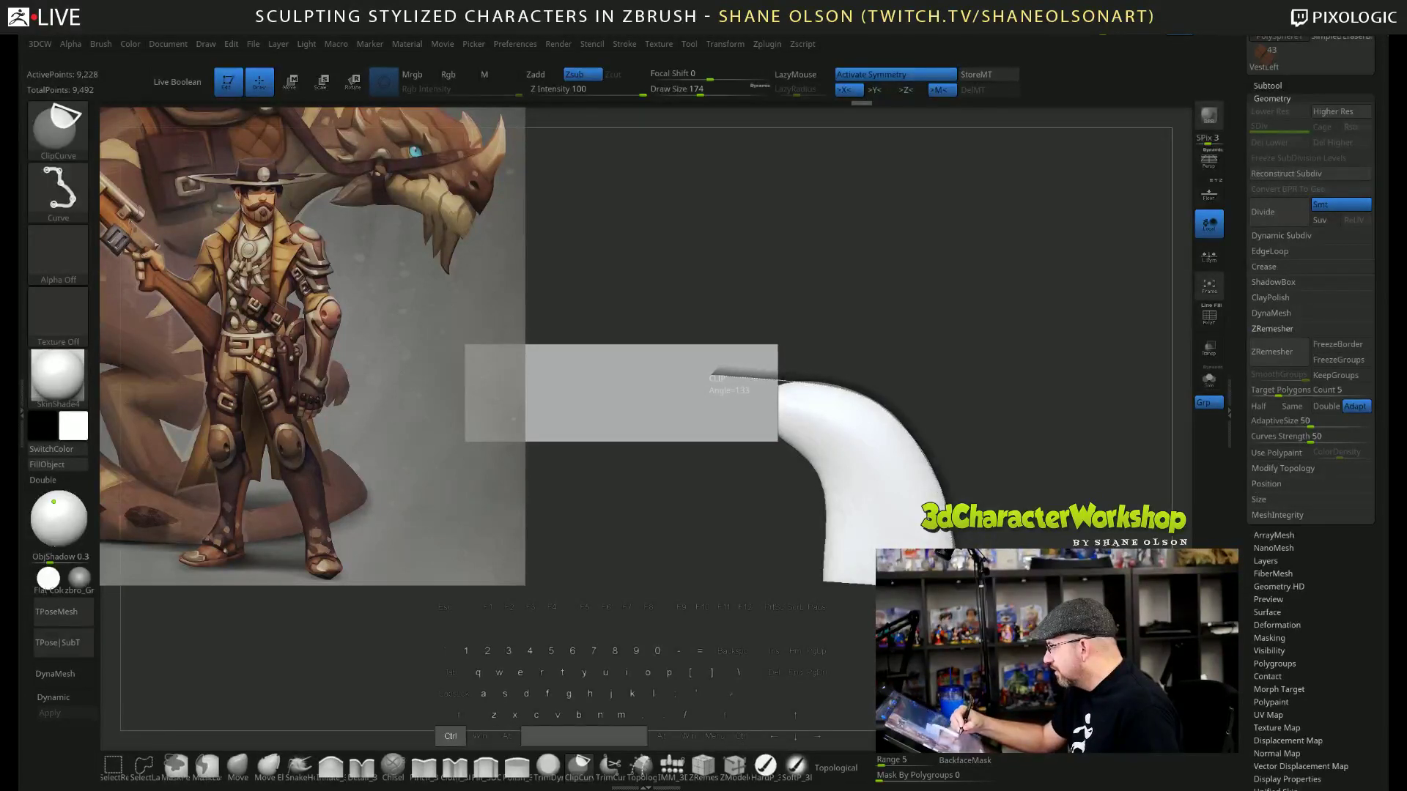
left_click_drag(946, 511, 944, 510, "ctrl+shift")
left_click_drag(733, 220, 953, 238)
key("ctrl")
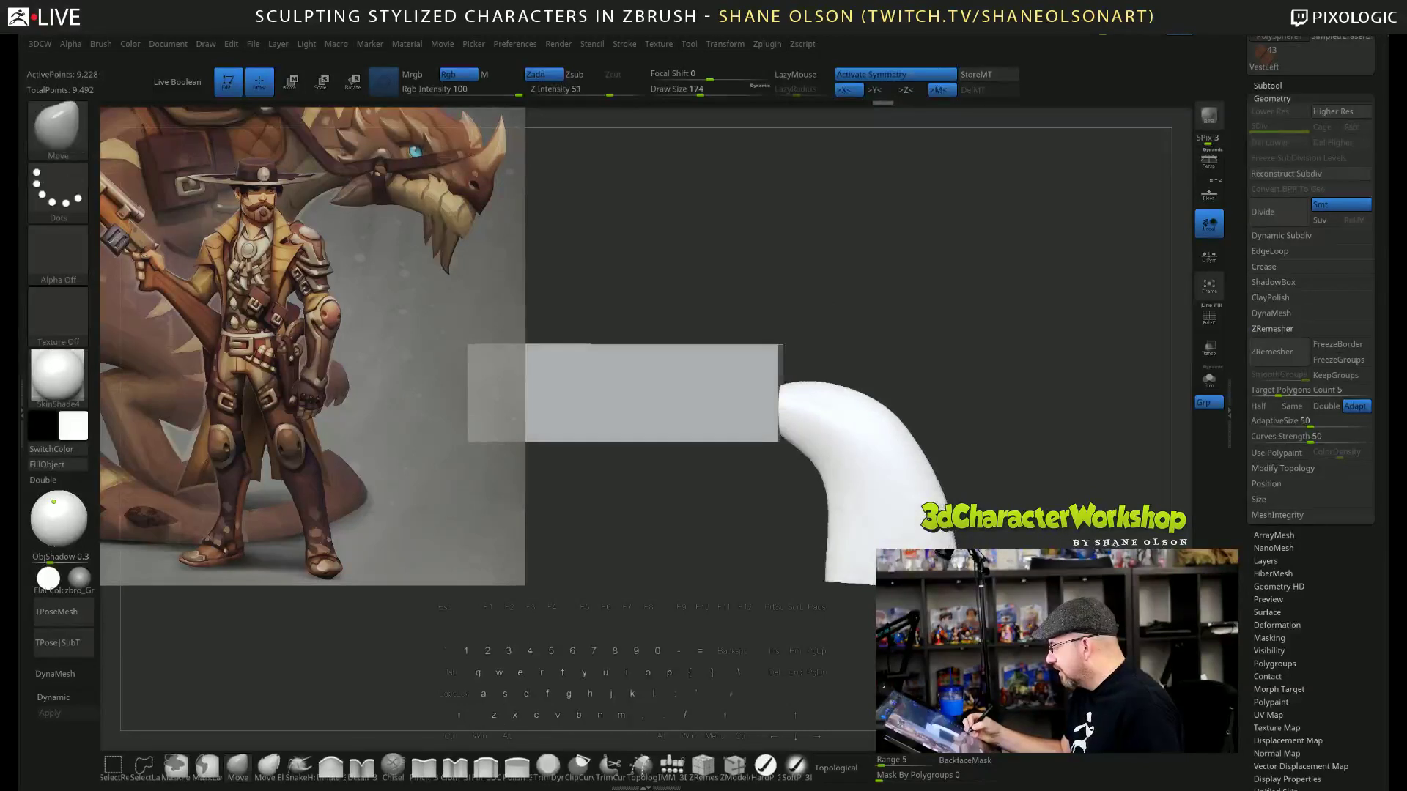
key("ctrl+shift+a")
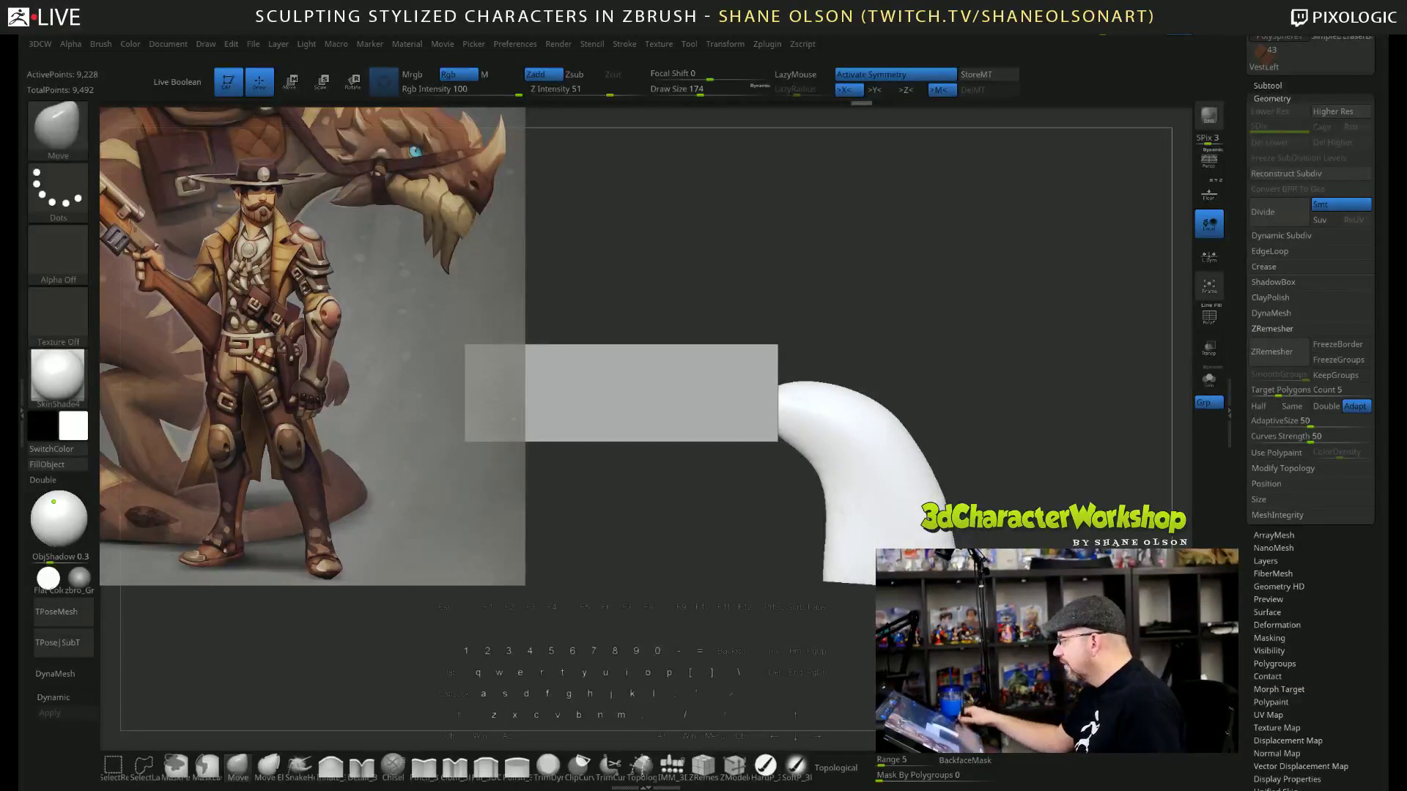
Refine the curved piece's outer bend with the Move brush, using draw sizes 144, 194 and 166.
left_click_drag(901, 292, 990, 294, "alt")
key("s")
left_click(952, 304)
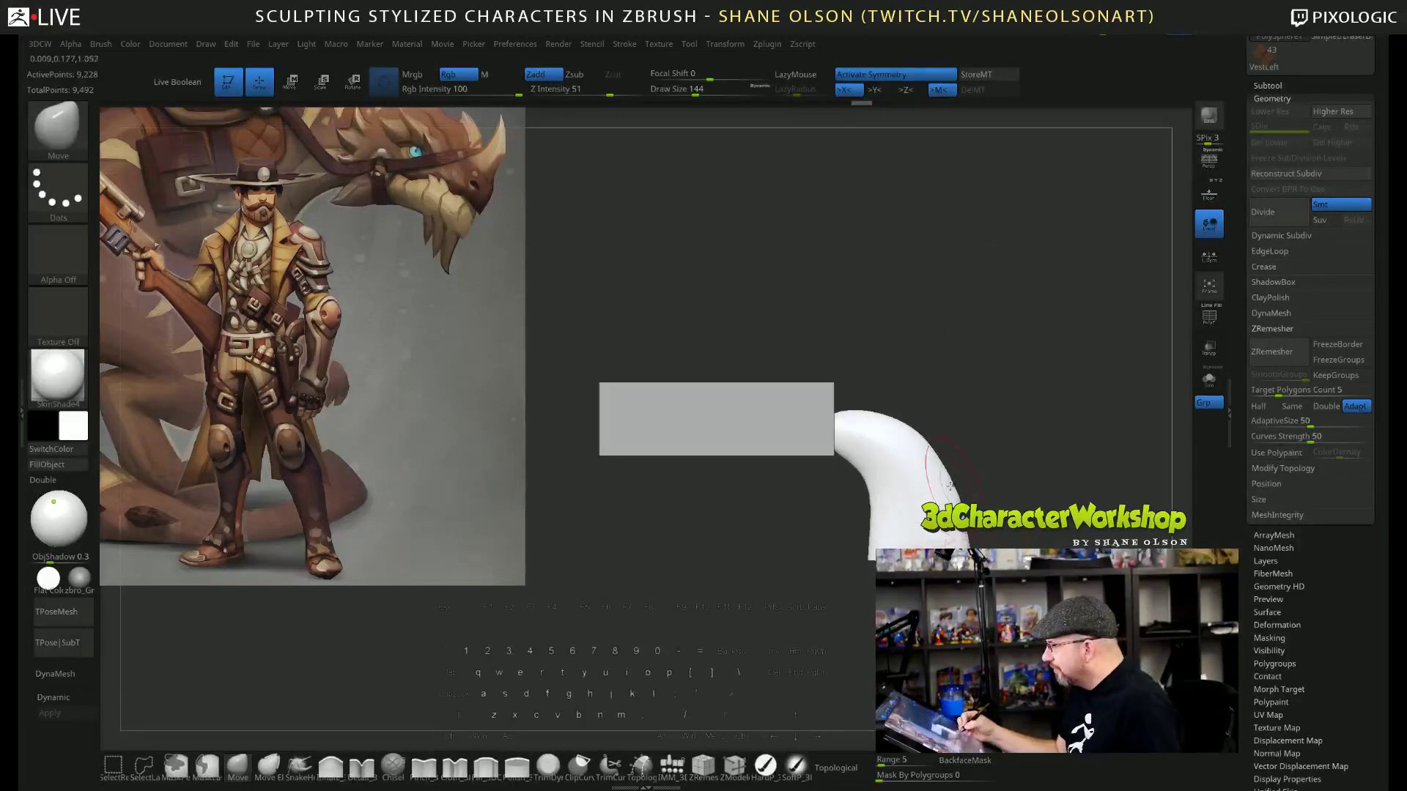
key("s")
left_click_drag(898, 327, 912, 327)
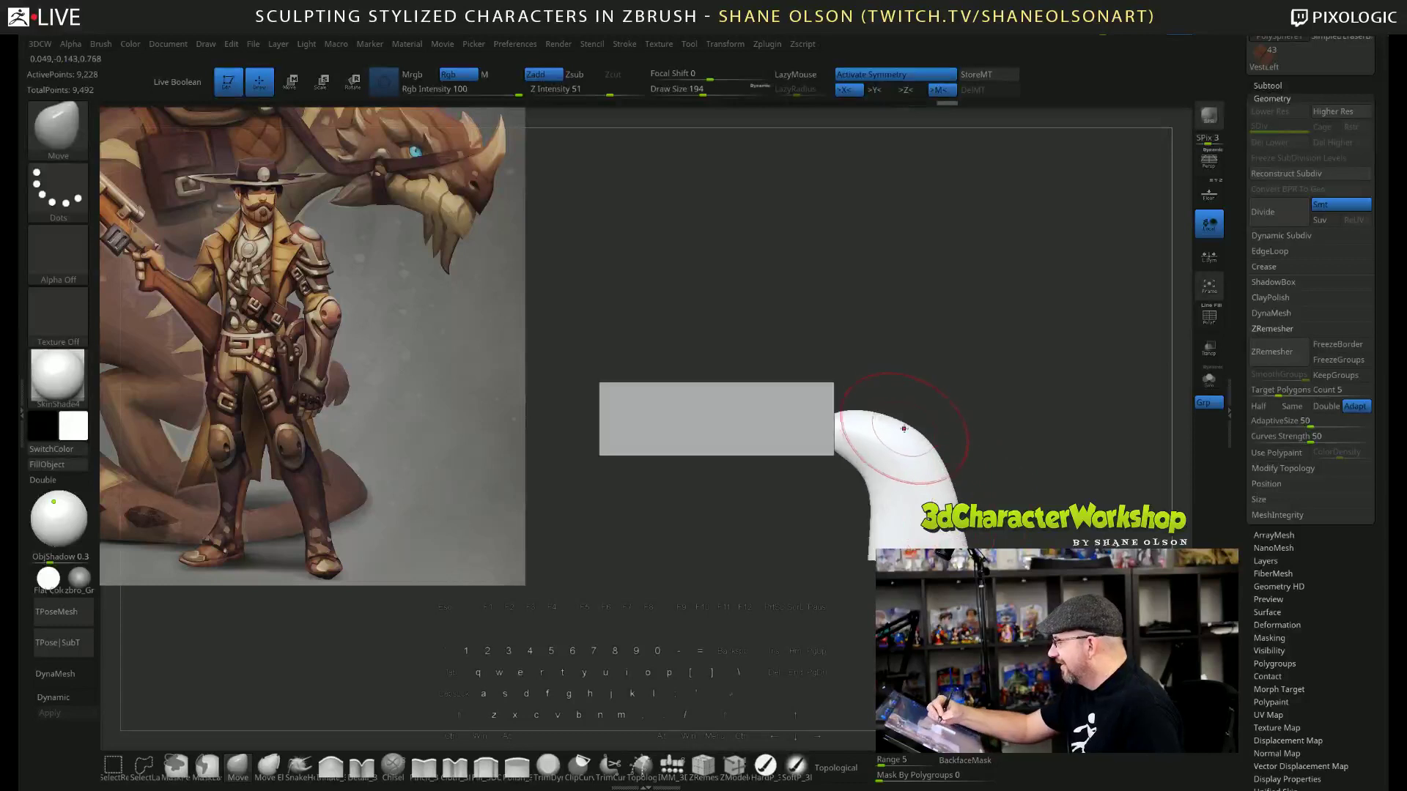
key("s")
left_click_drag(919, 402, 912, 402)
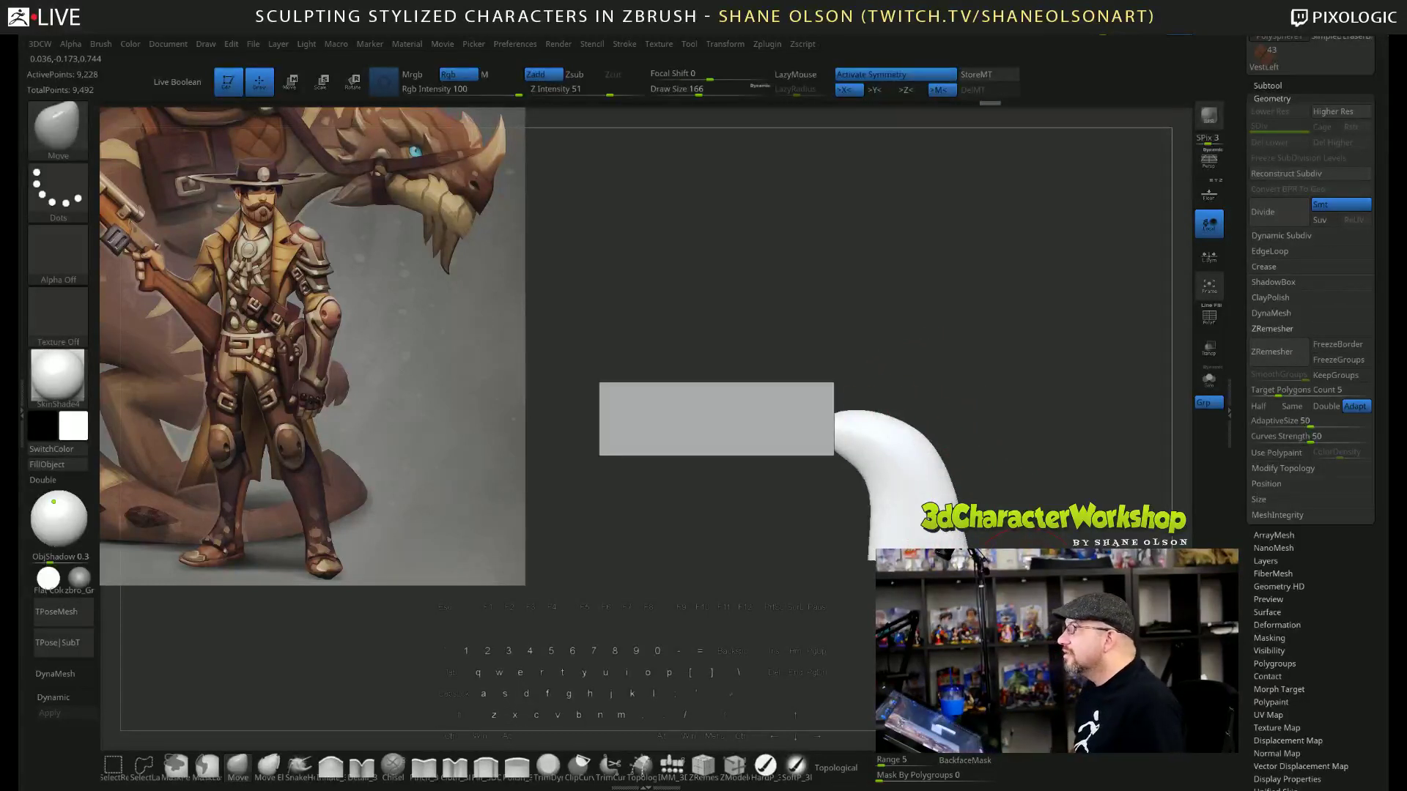
Select the block and scale its height down from the top, keeping its lower edge in place.
left_click_drag(1032, 464, 1002, 475)
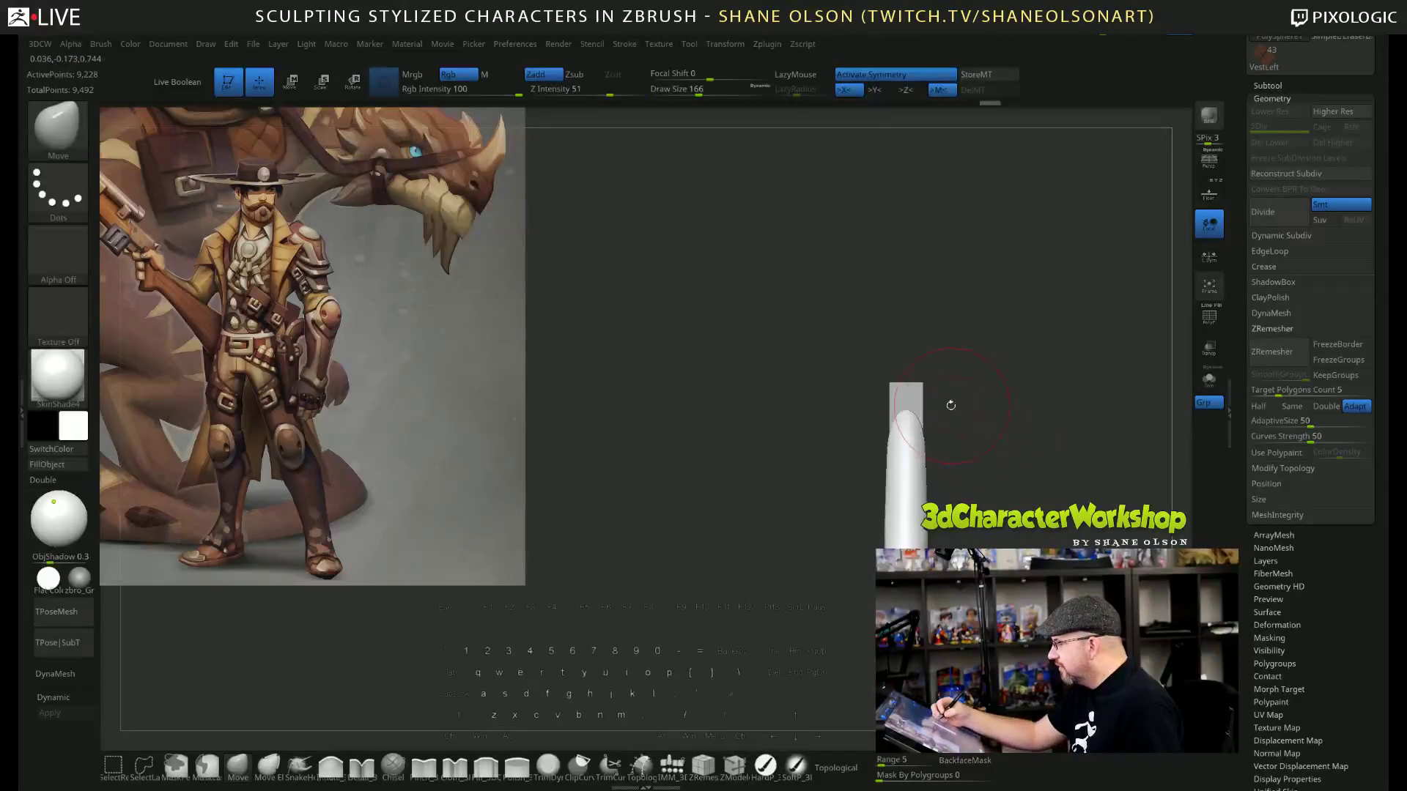
left_click(956, 401, "alt")
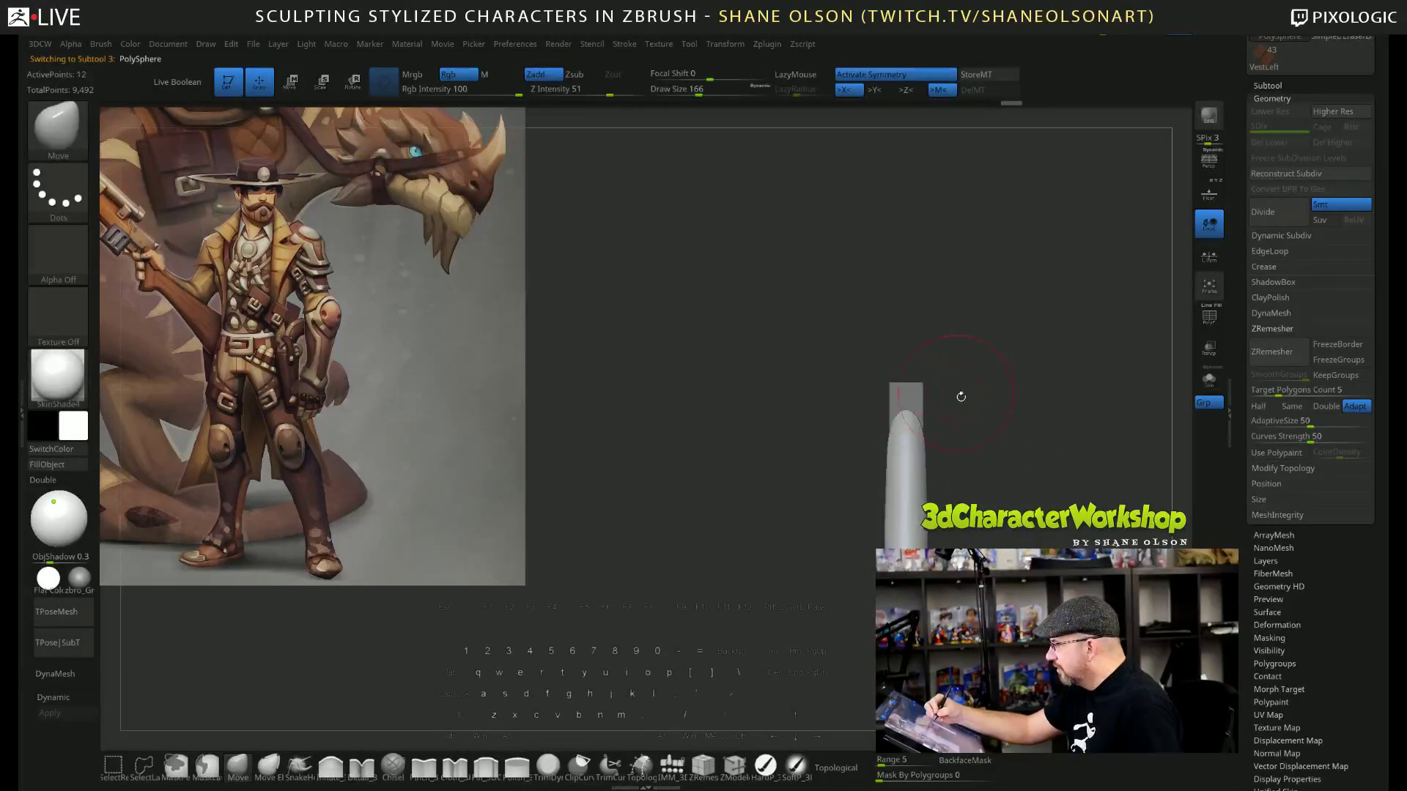
key("w")
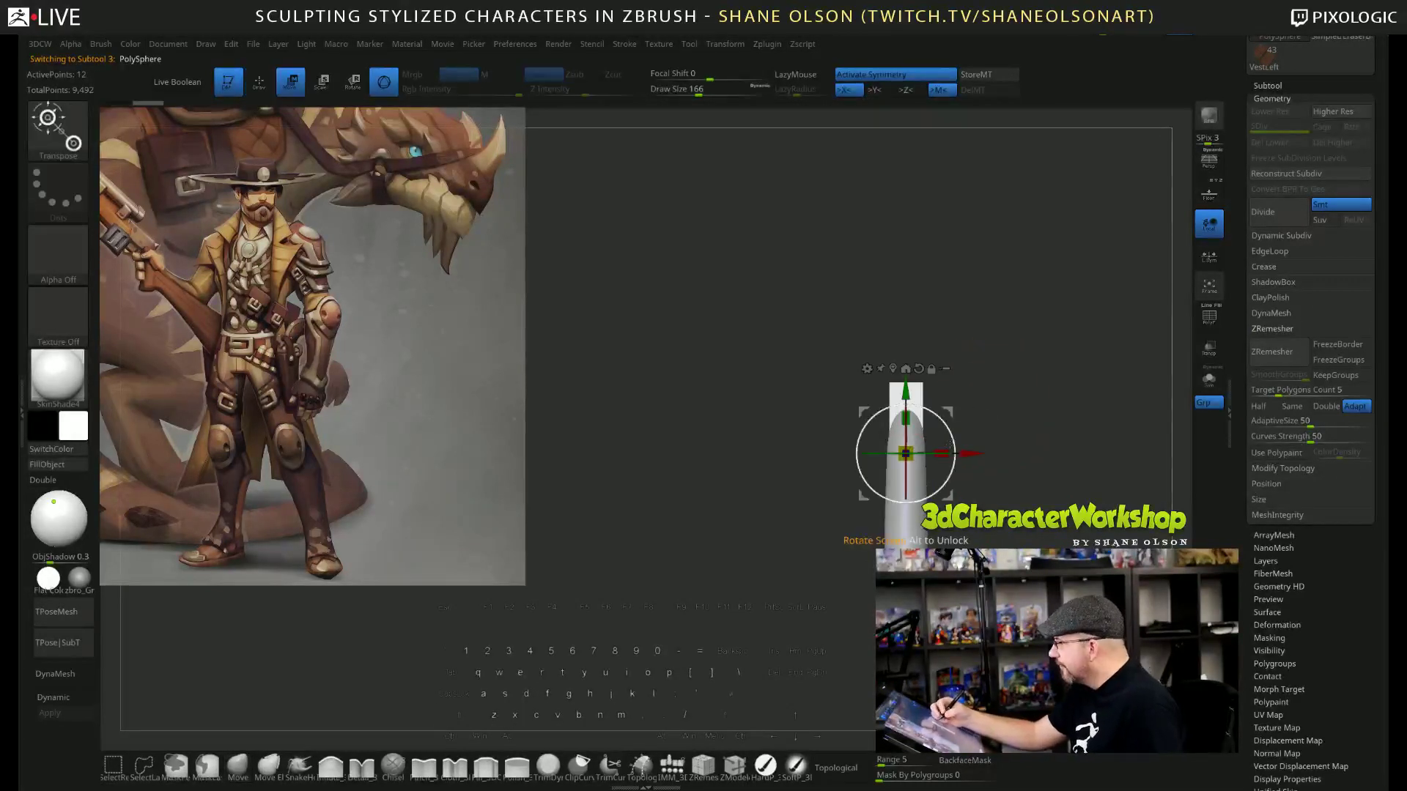
left_click_drag(941, 452, 909, 404)
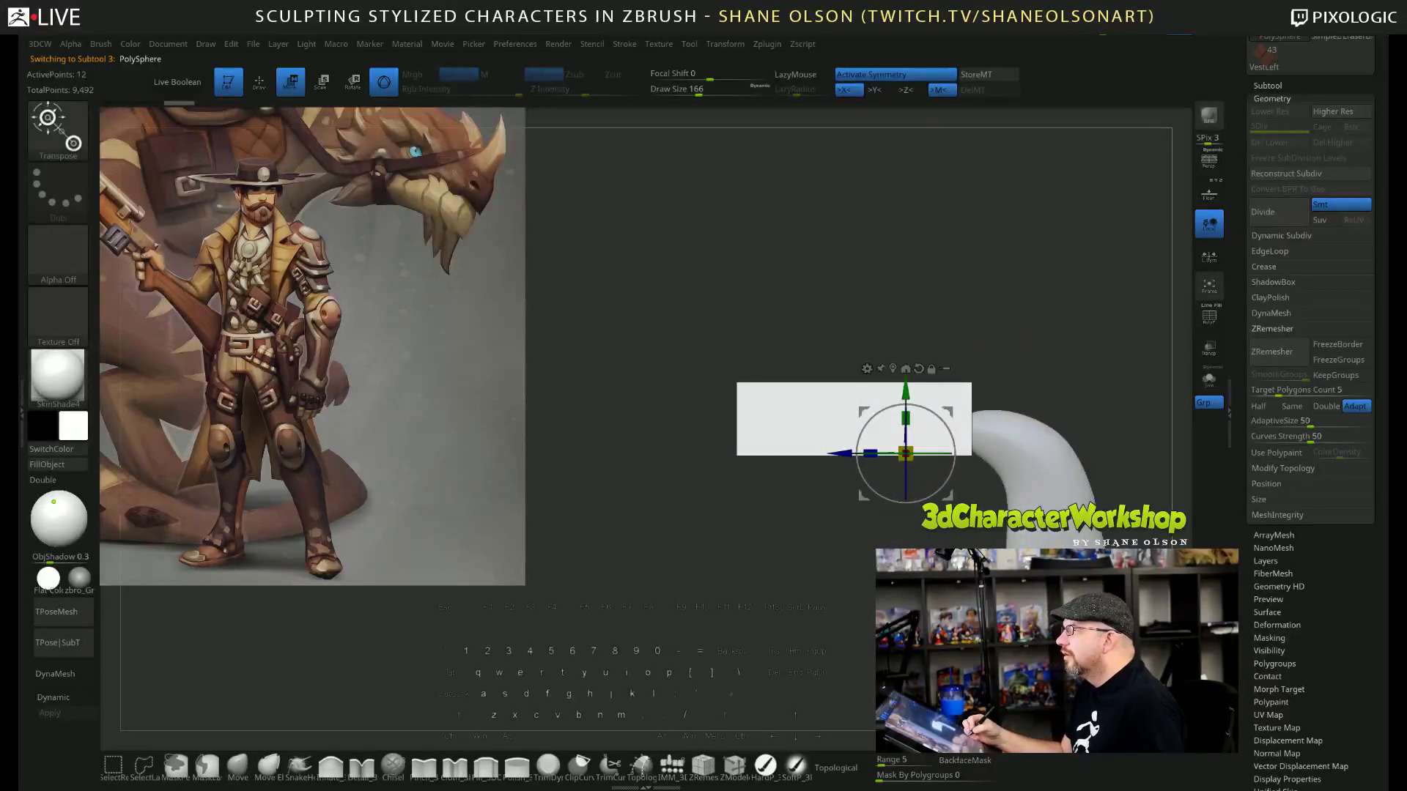
key("q")
left_click_drag(931, 595, 902, 593, "alt")
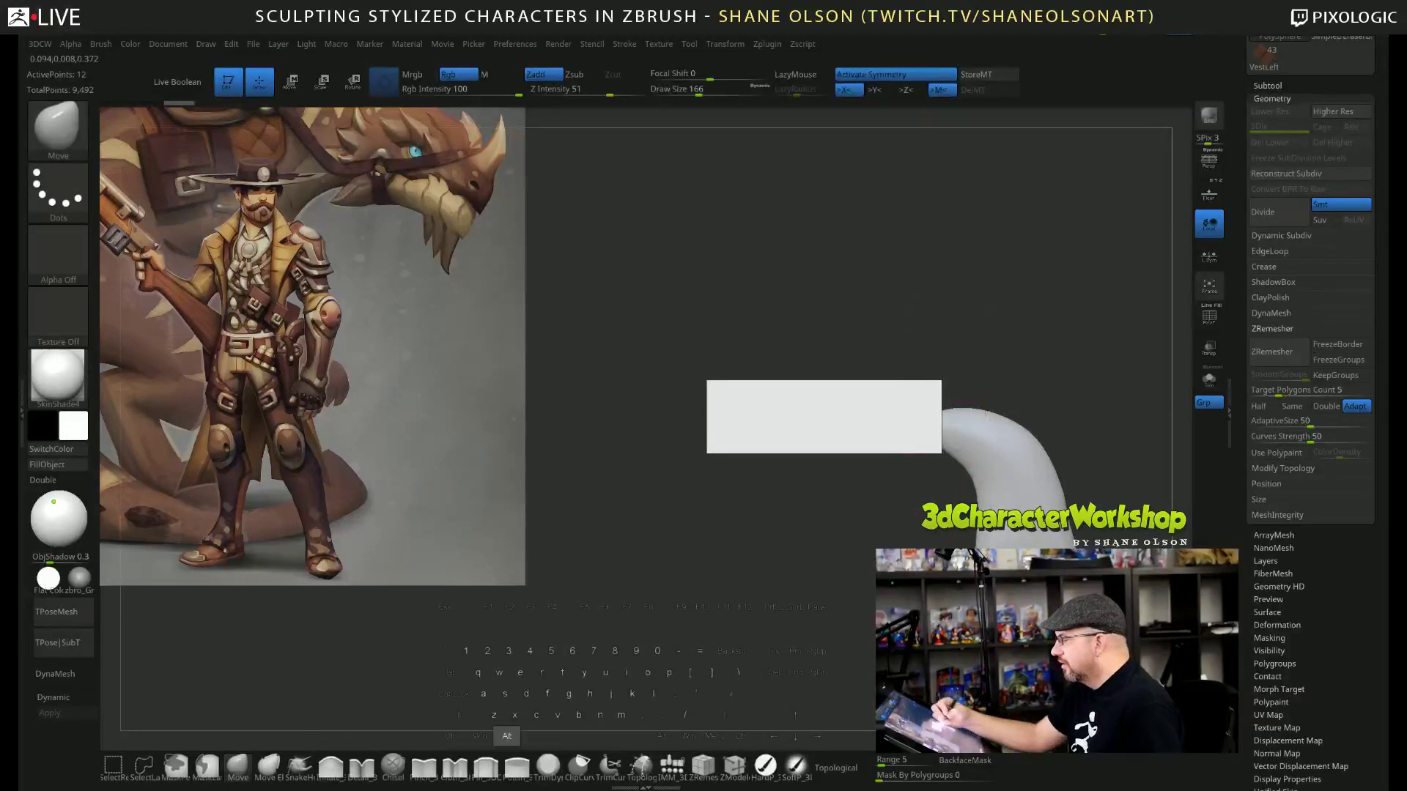
left_click_drag(944, 419, 928, 434, "alt")
key("w")
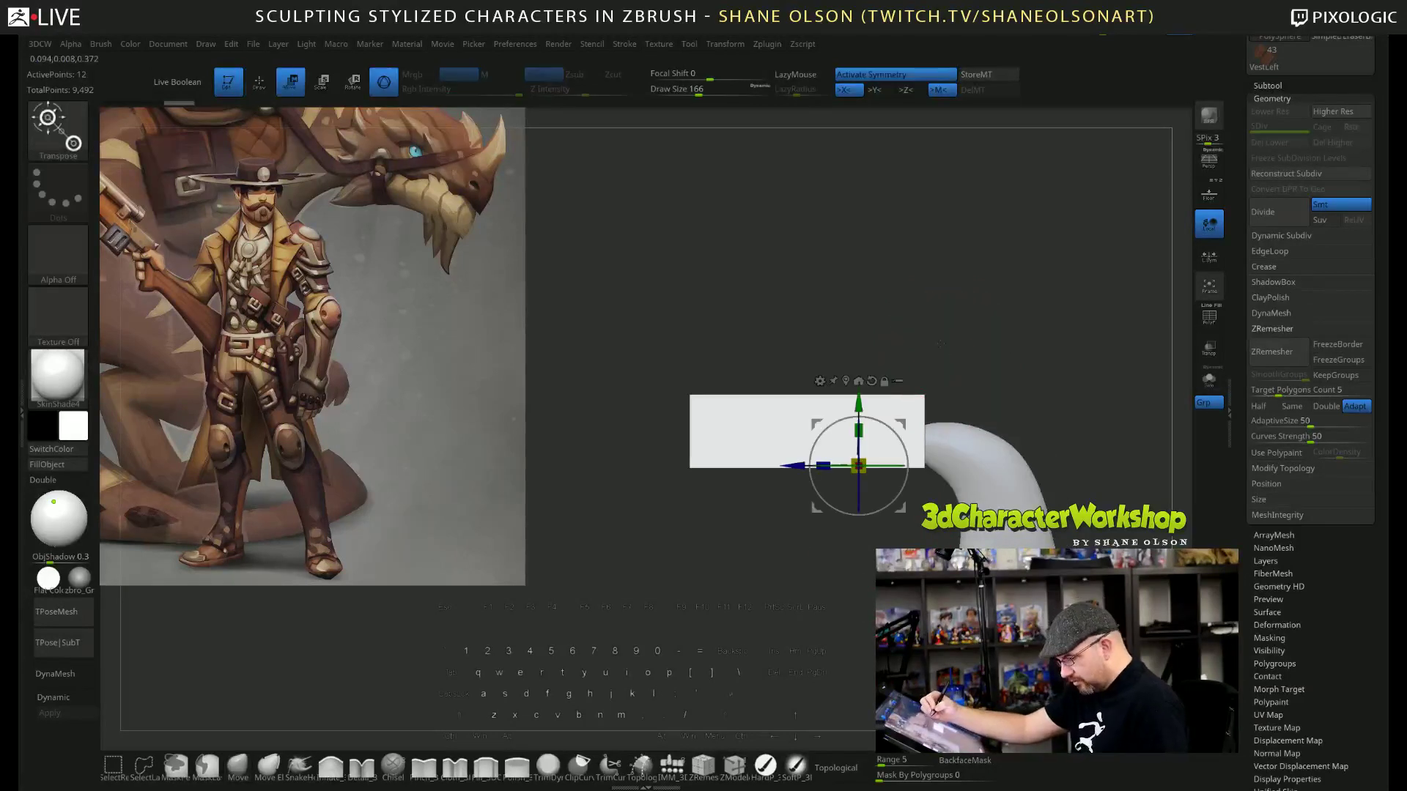
left_click_drag(858, 430, 864, 463)
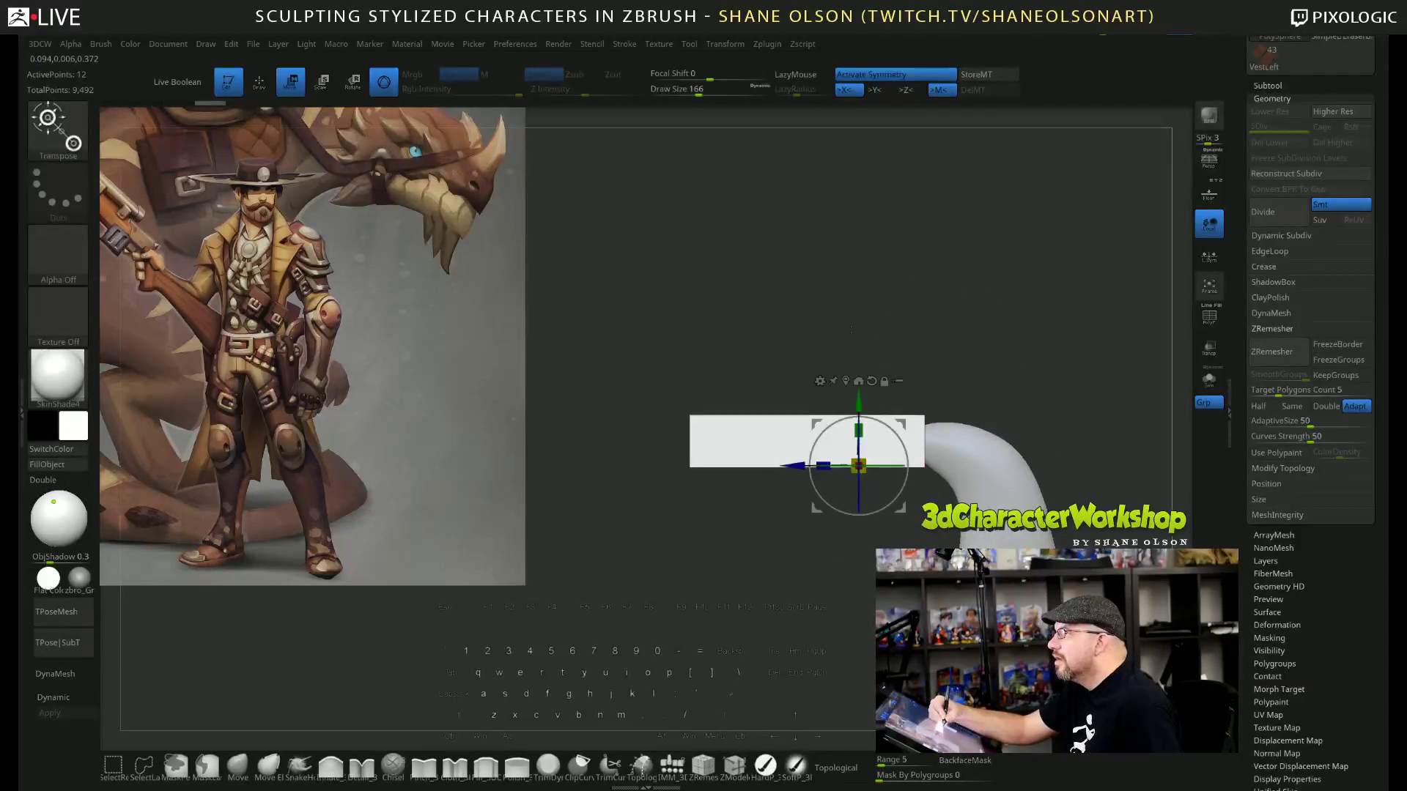
Insert a Cylinder from the insert-mesh brush lengthwise on the block's front end, and turn on the polyframe display.
left_click_drag(854, 352, 857, 331)
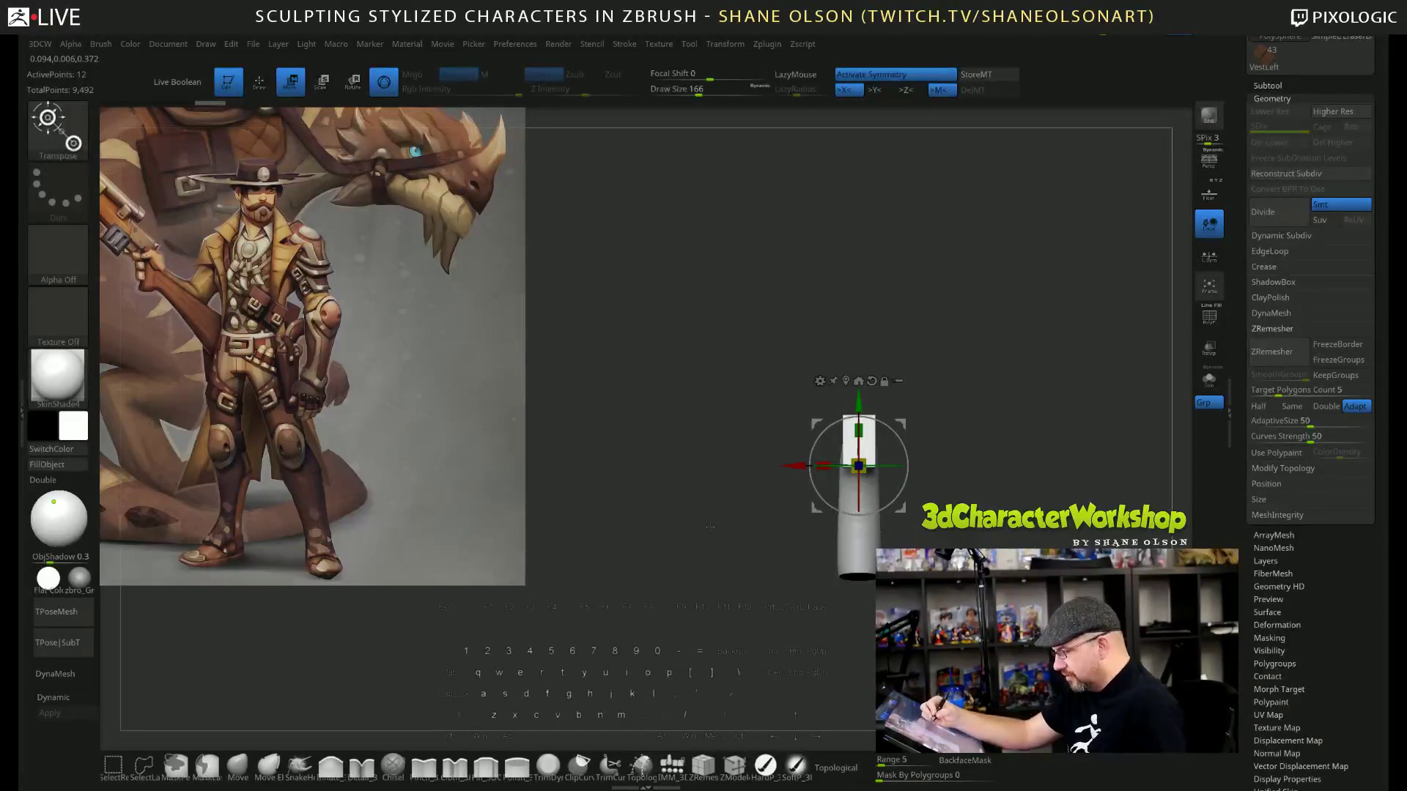
left_click(671, 766)
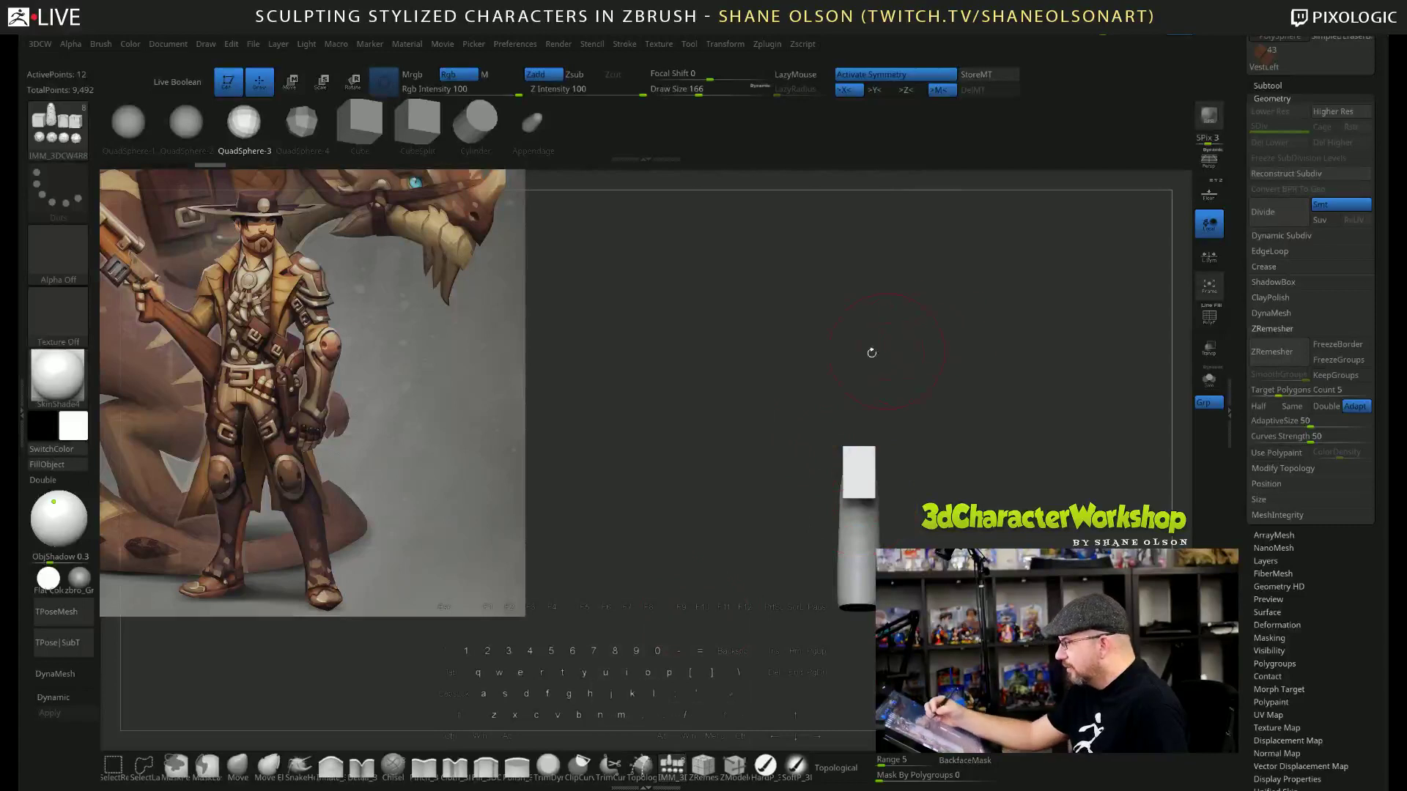
left_click(476, 125)
key("shift+f")
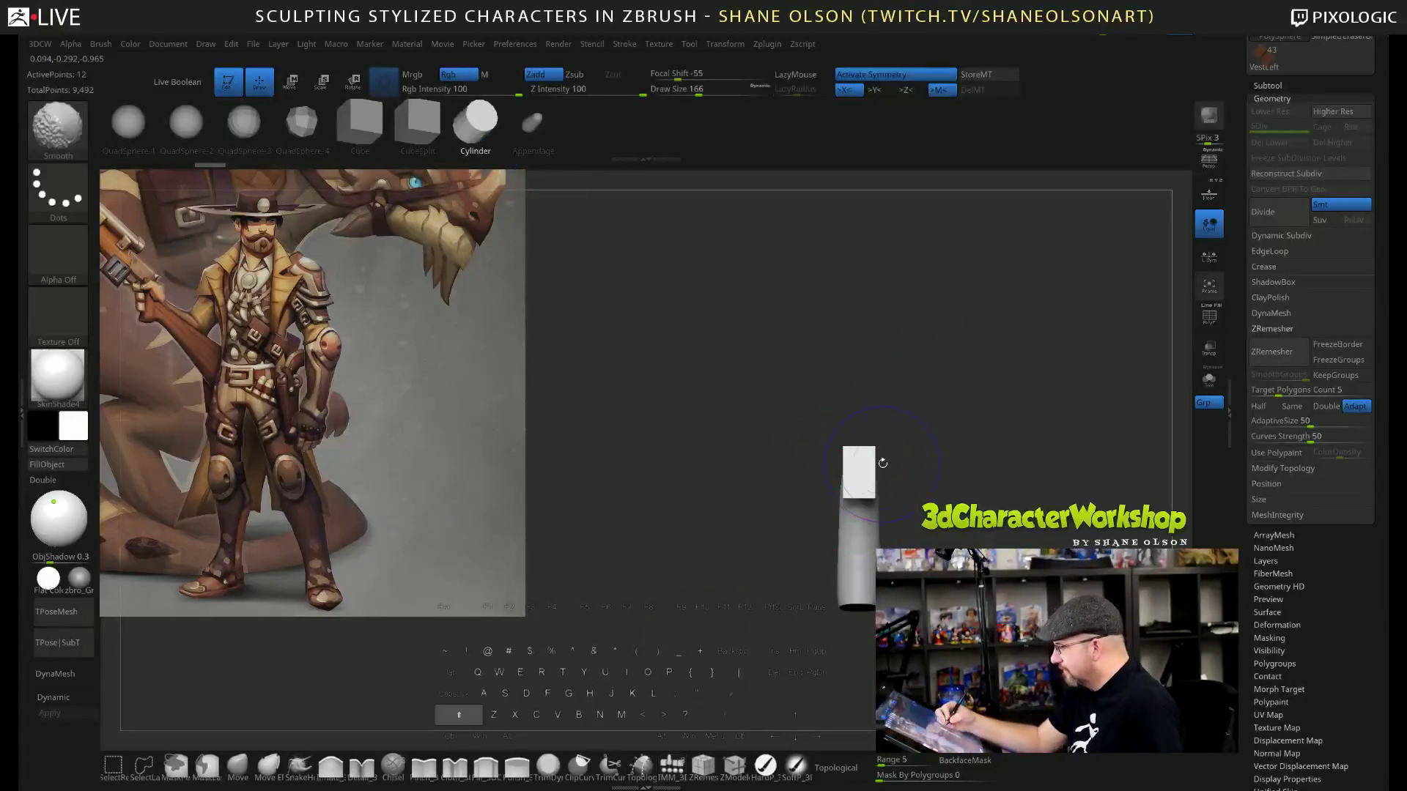
left_click_drag(859, 449, 652, 512, "shift")
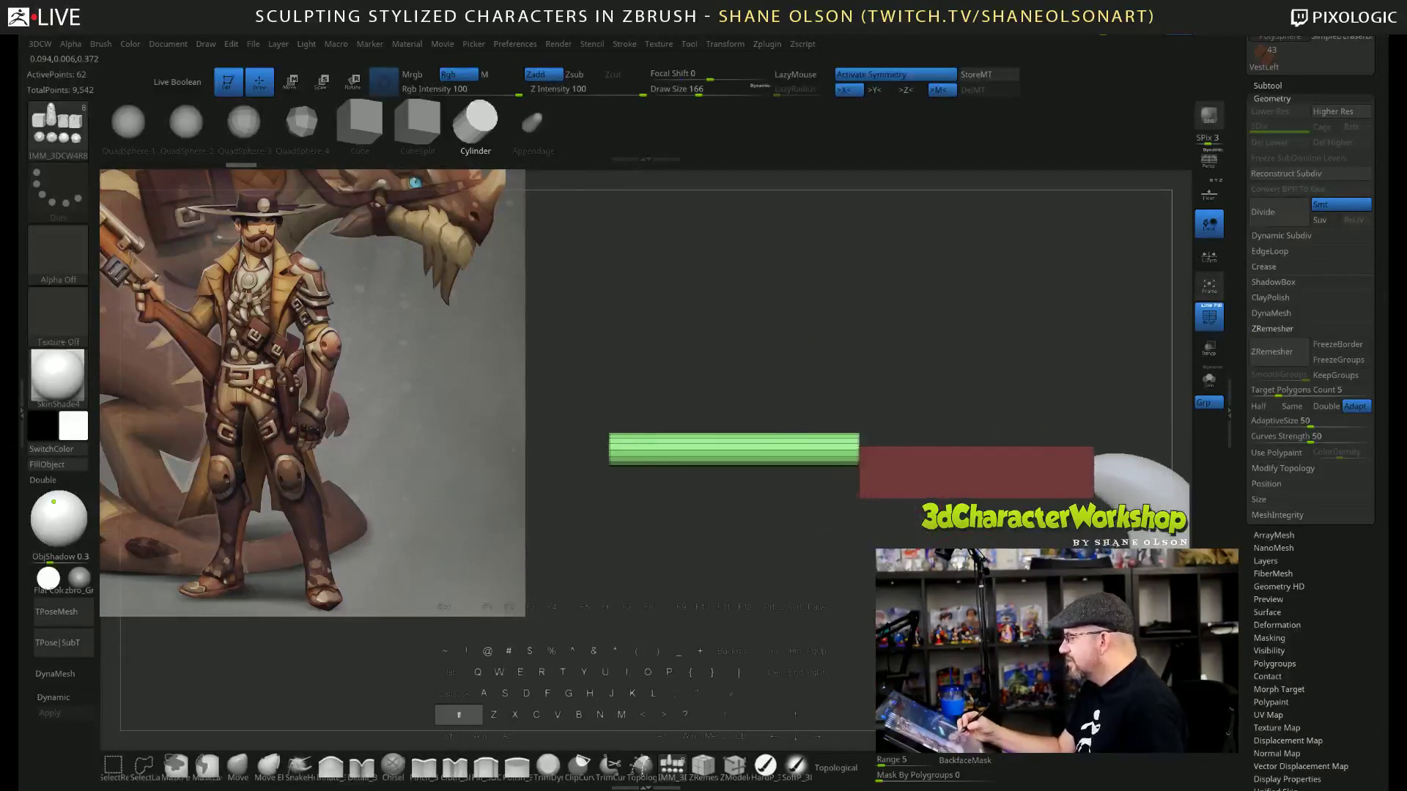
Adjust the long cylinder's length and position from its outer end so that its inner end overlaps the block's upper part.
left_click_drag(732, 557, 842, 546)
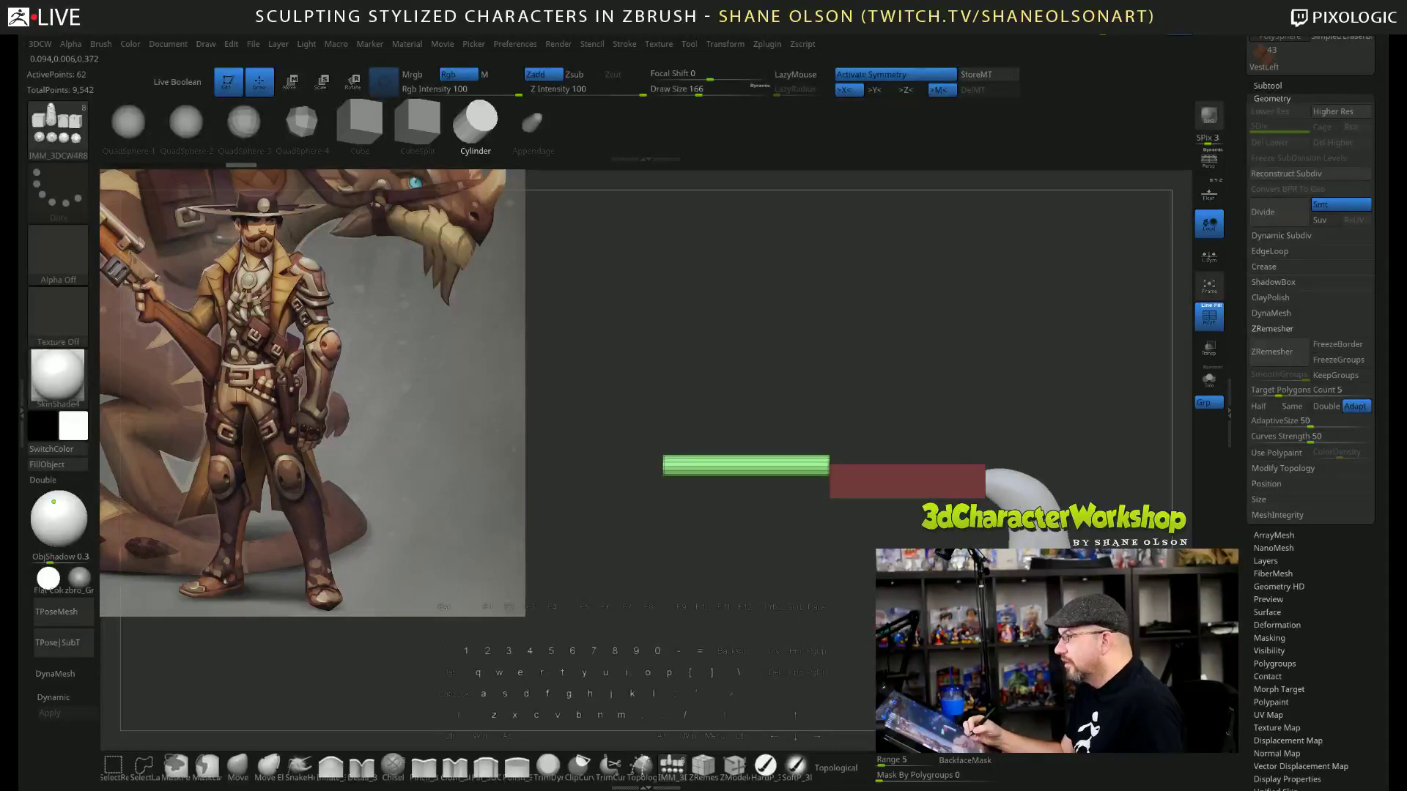
key("w")
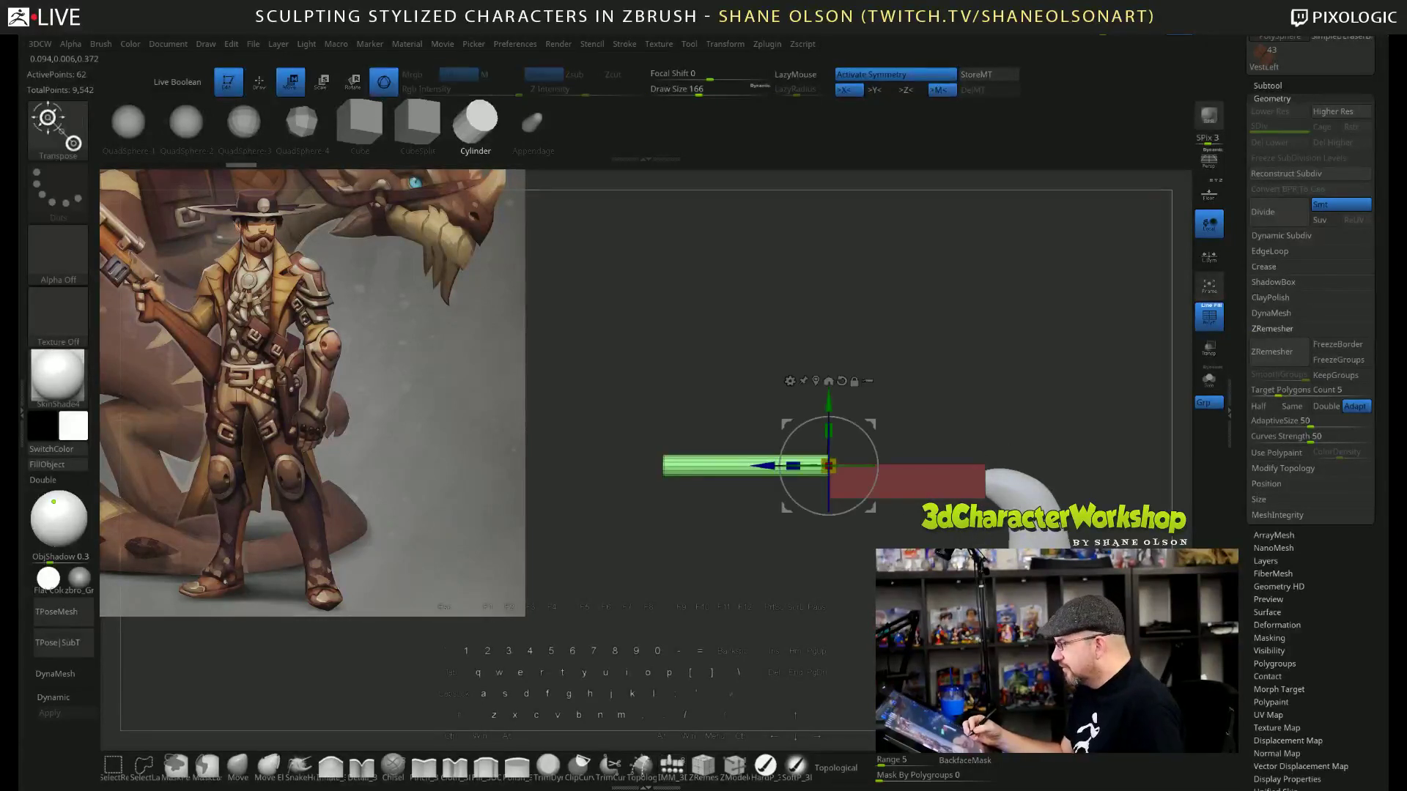
left_click_drag(828, 466, 662, 466, "alt")
left_click_drag(622, 465, 596, 463)
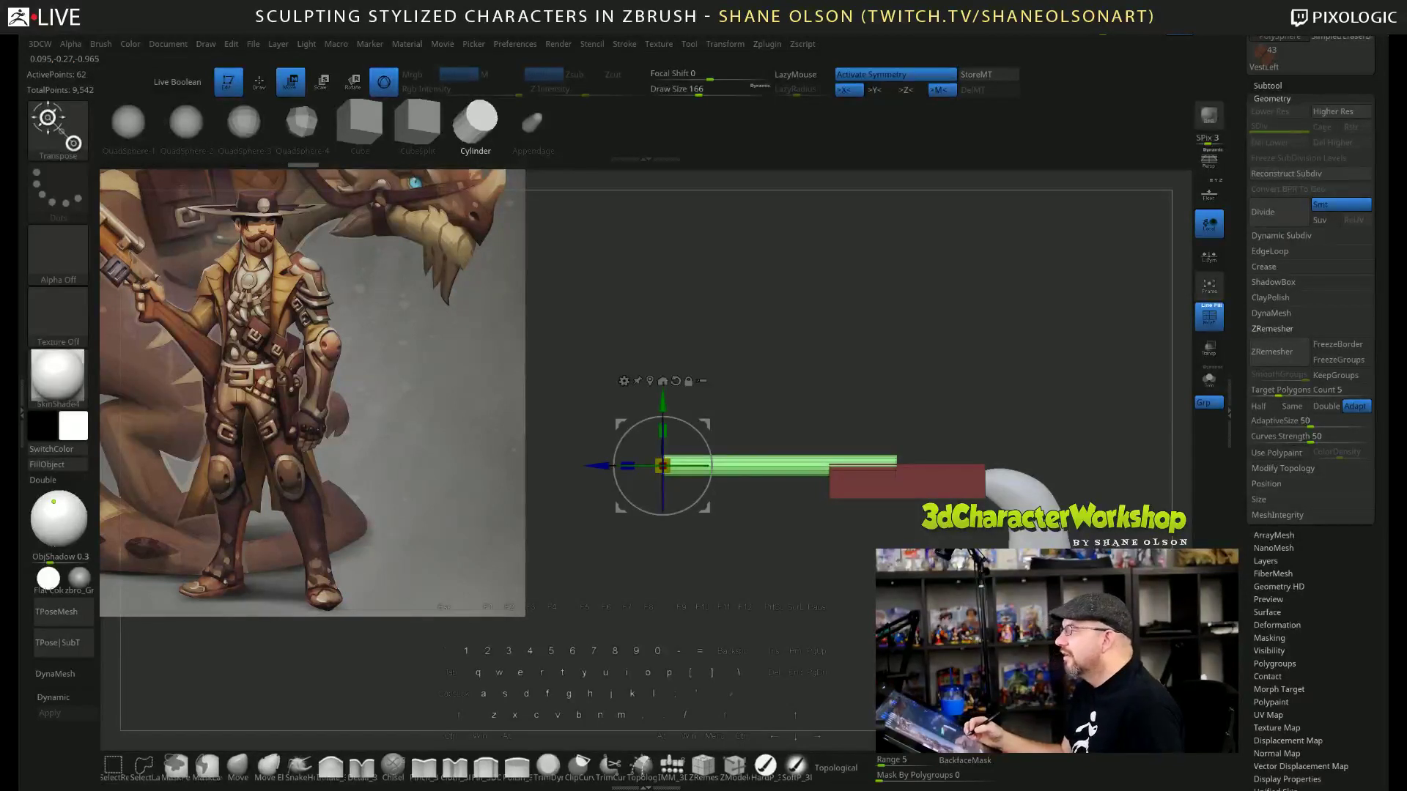
left_click_drag(733, 395, 711, 408, "alt")
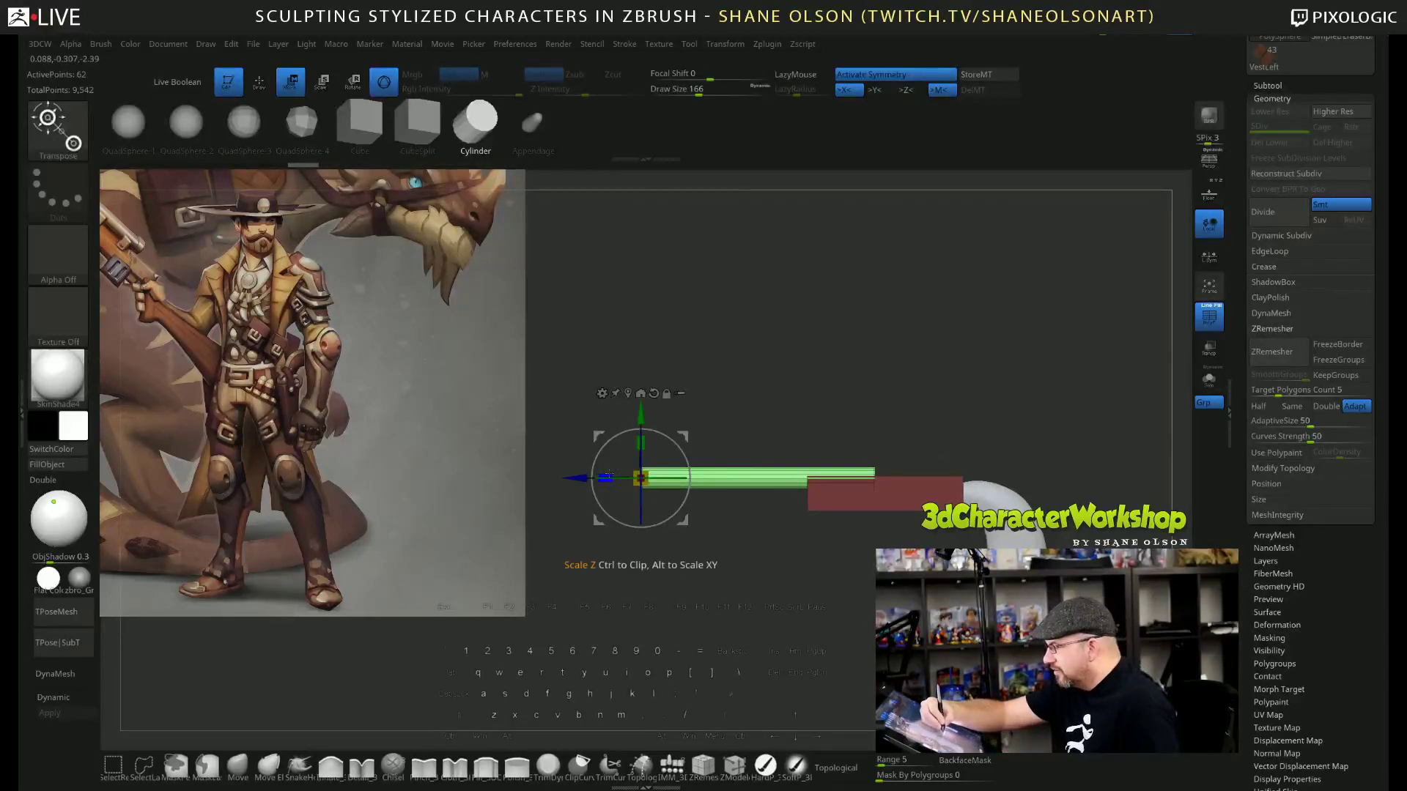
mouse_move(640, 478)
left_mouse_down()
mouse_move(595, 478)
mouse_move(632, 479)
mouse_move(617, 479)
left_mouse_up()
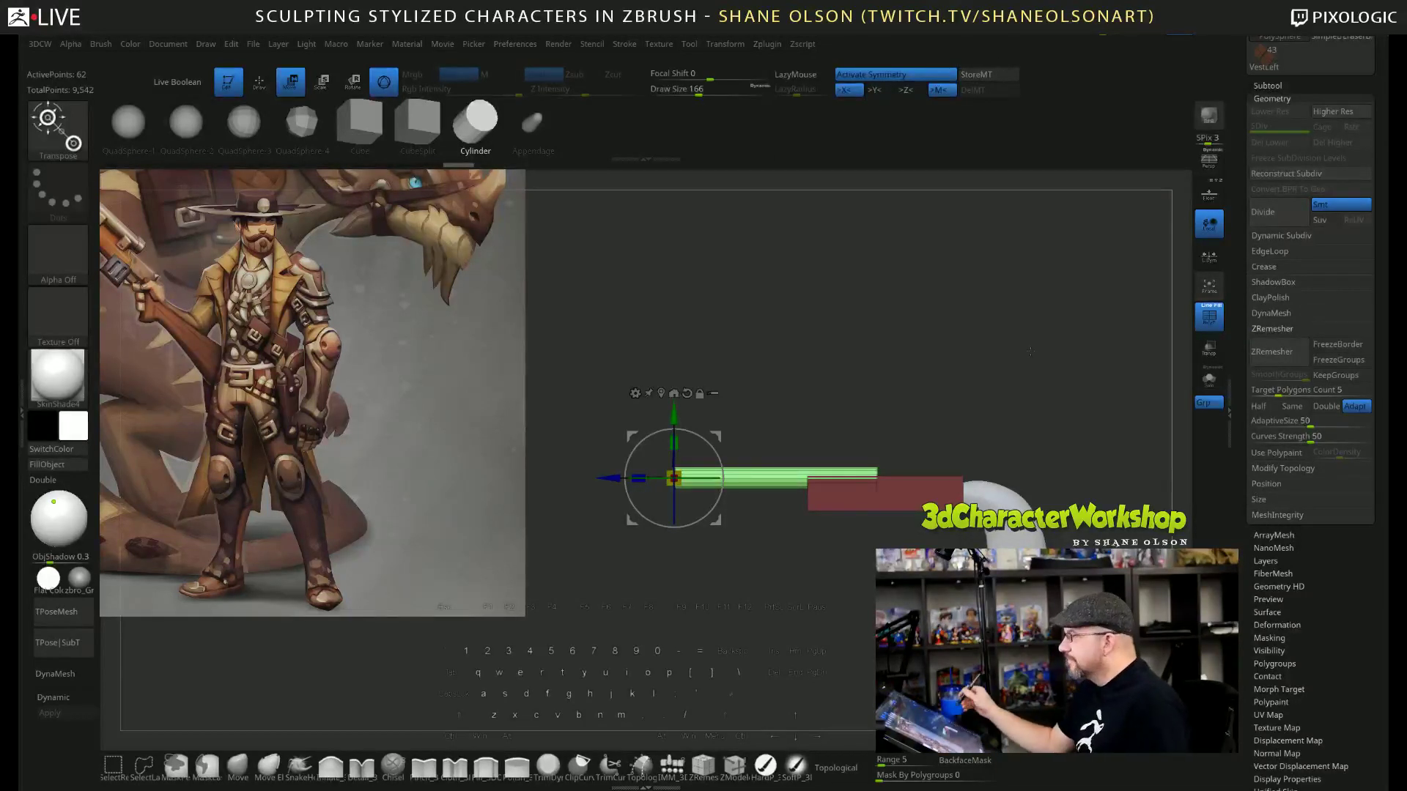
Duplicate the long cylinder, turn on Local Symmetry, and shape the copy into a shorter, thicker cylinder at the middle of the block.
left_click_drag(1030, 352, 964, 403)
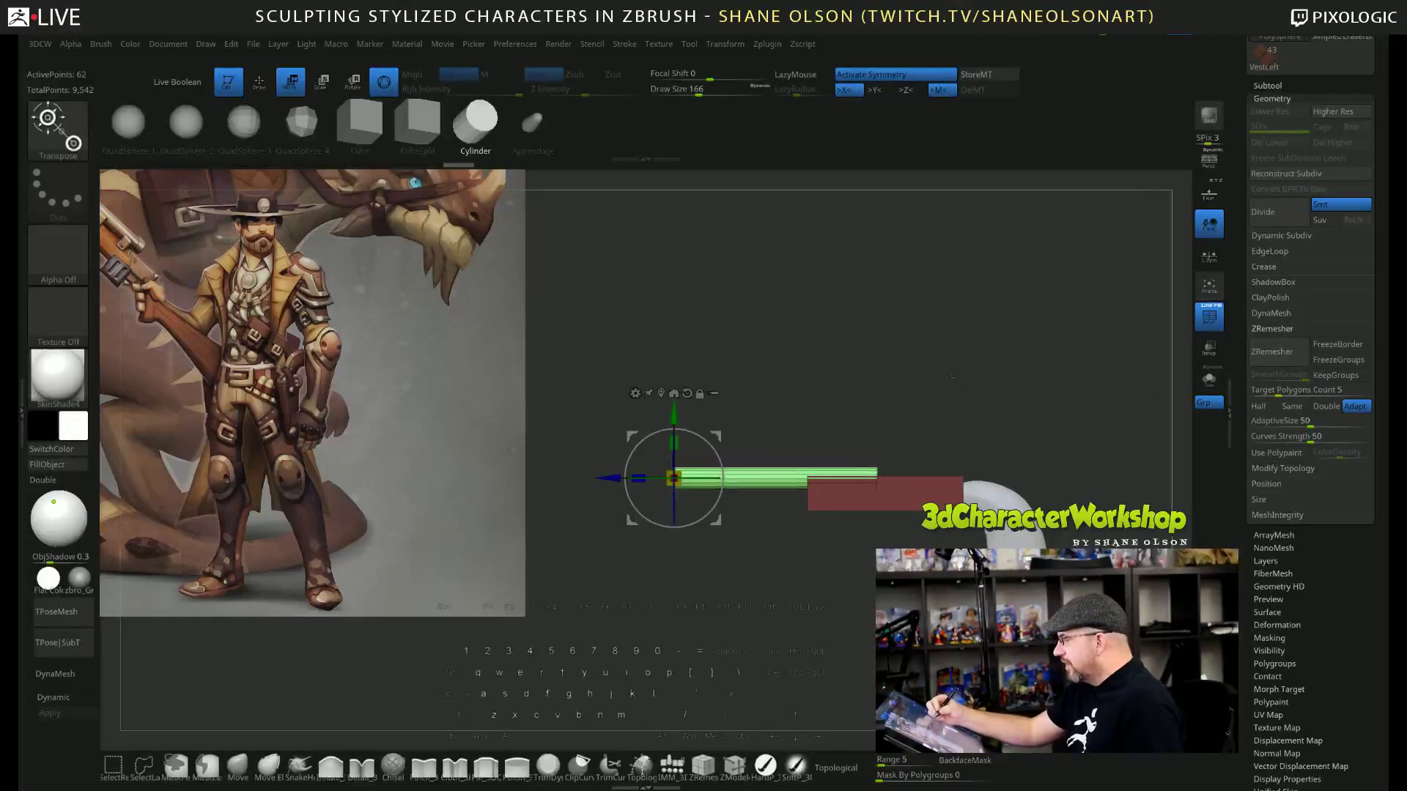
left_click_drag(947, 374, 947, 400, "alt")
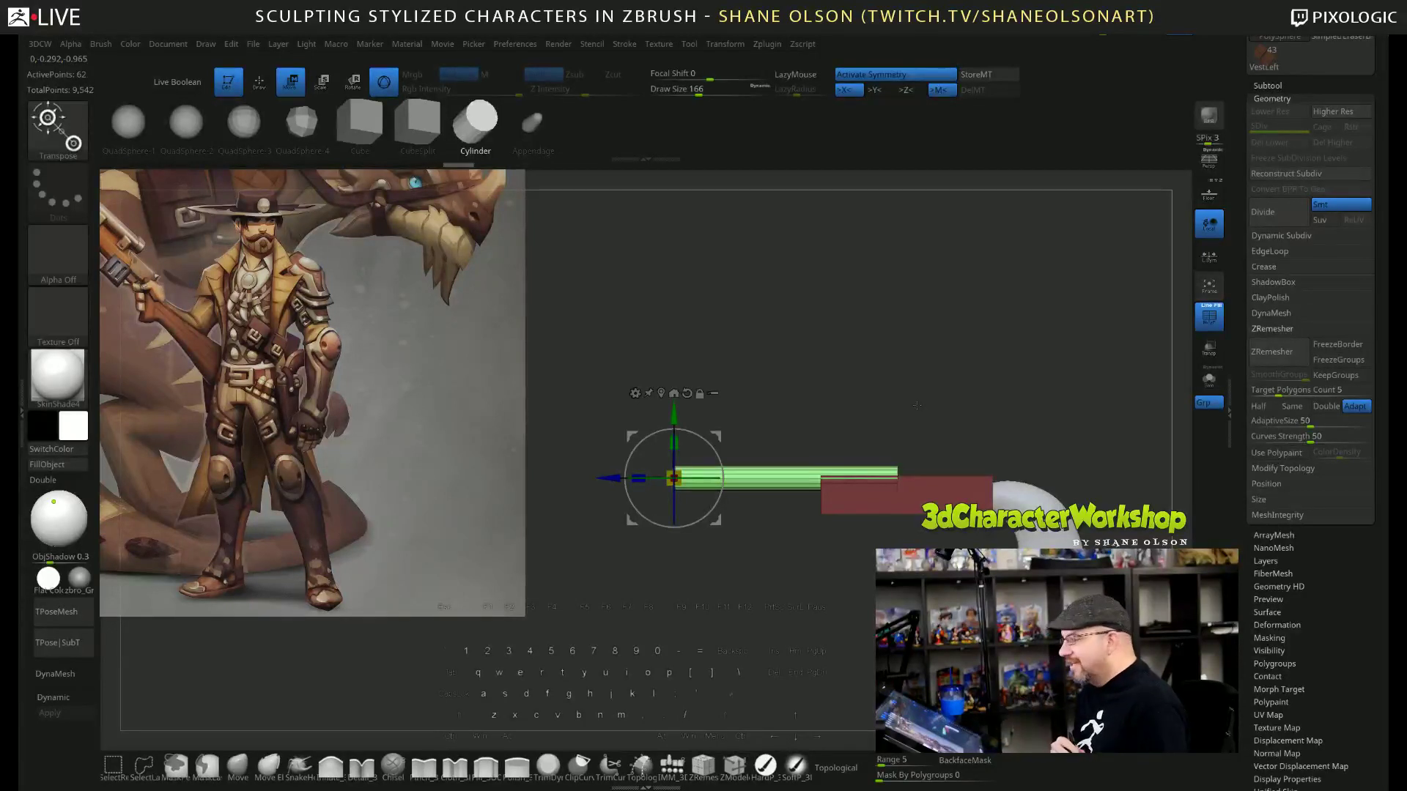
key("ctrl")
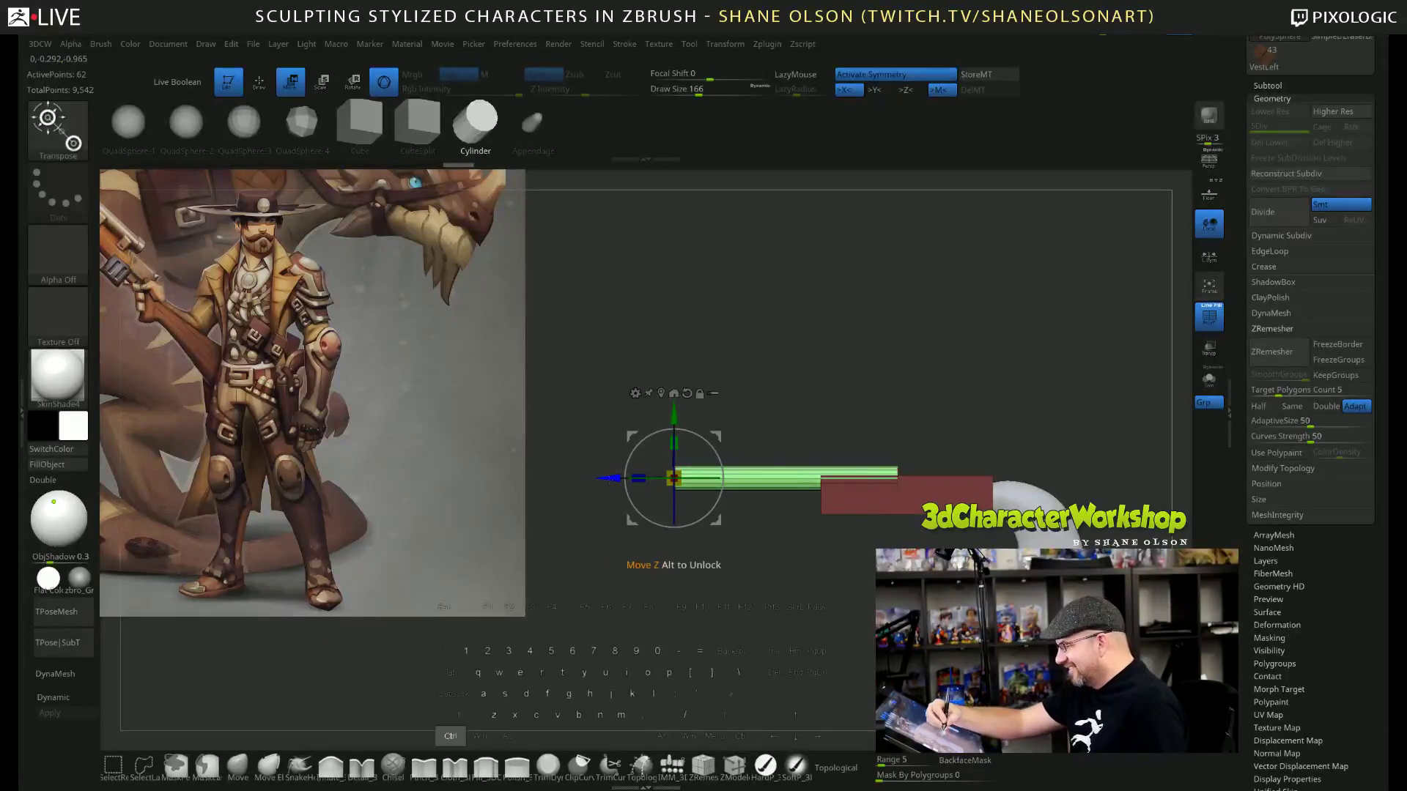
mouse_move(624, 480)
left_mouse_down("ctrl")
mouse_move(893, 450)
mouse_move(902, 477)
mouse_move(957, 488)
mouse_move(910, 476)
mouse_move(941, 460)
left_mouse_up("ctrl")
left_click(1209, 255)
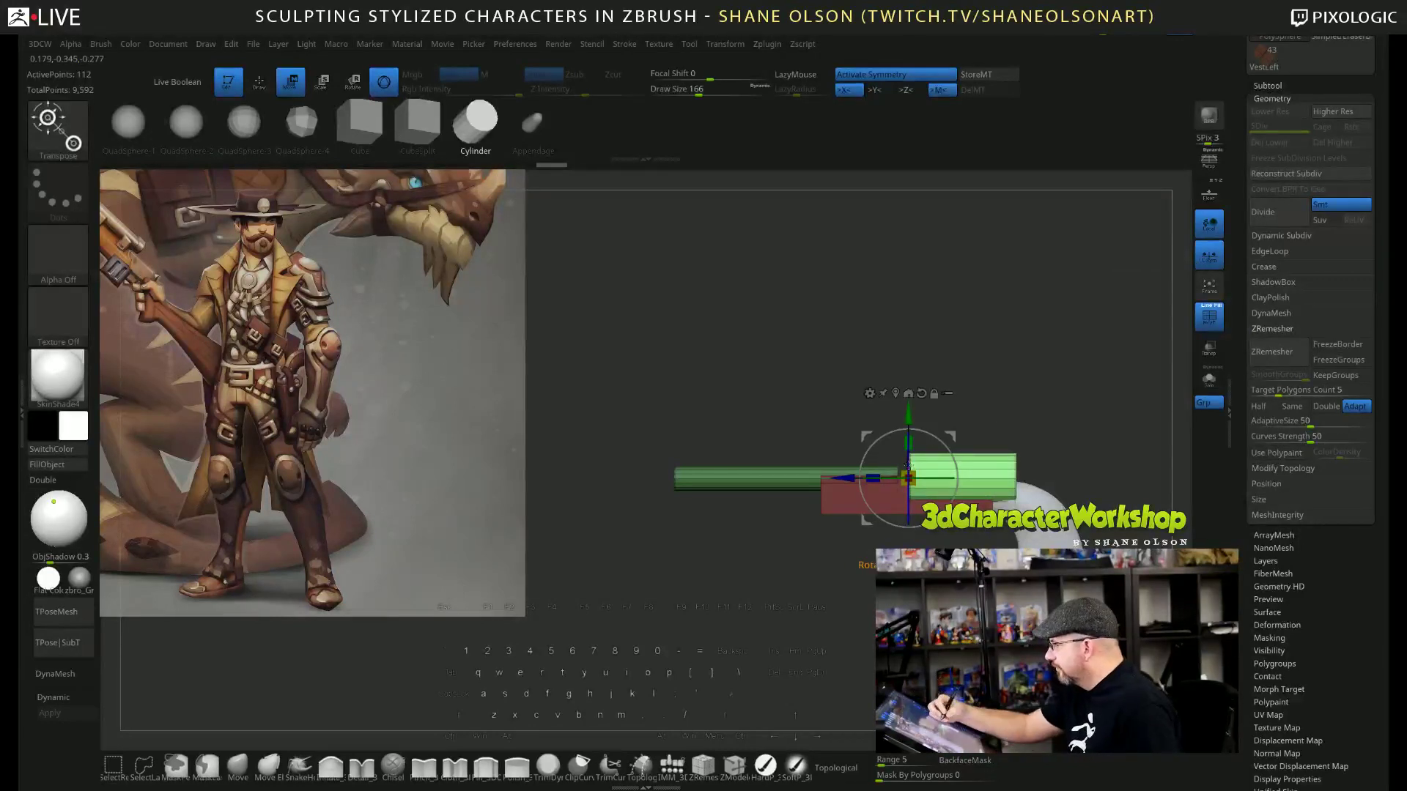
left_click_drag(907, 478, 866, 492)
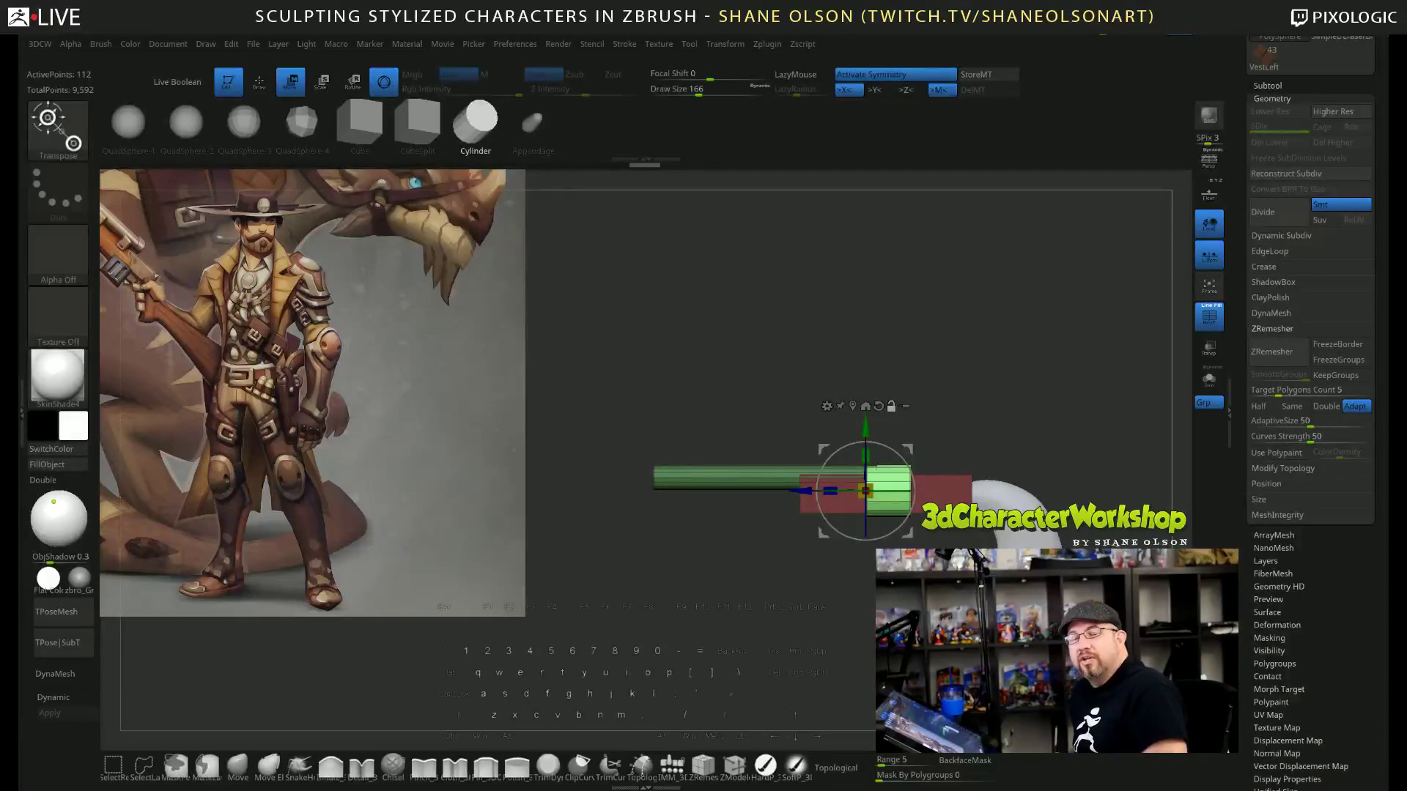
Switch to the browser to view the Pinup 01 artwork on ArtStation, and return to ZBrush.
key("ctrl+s")
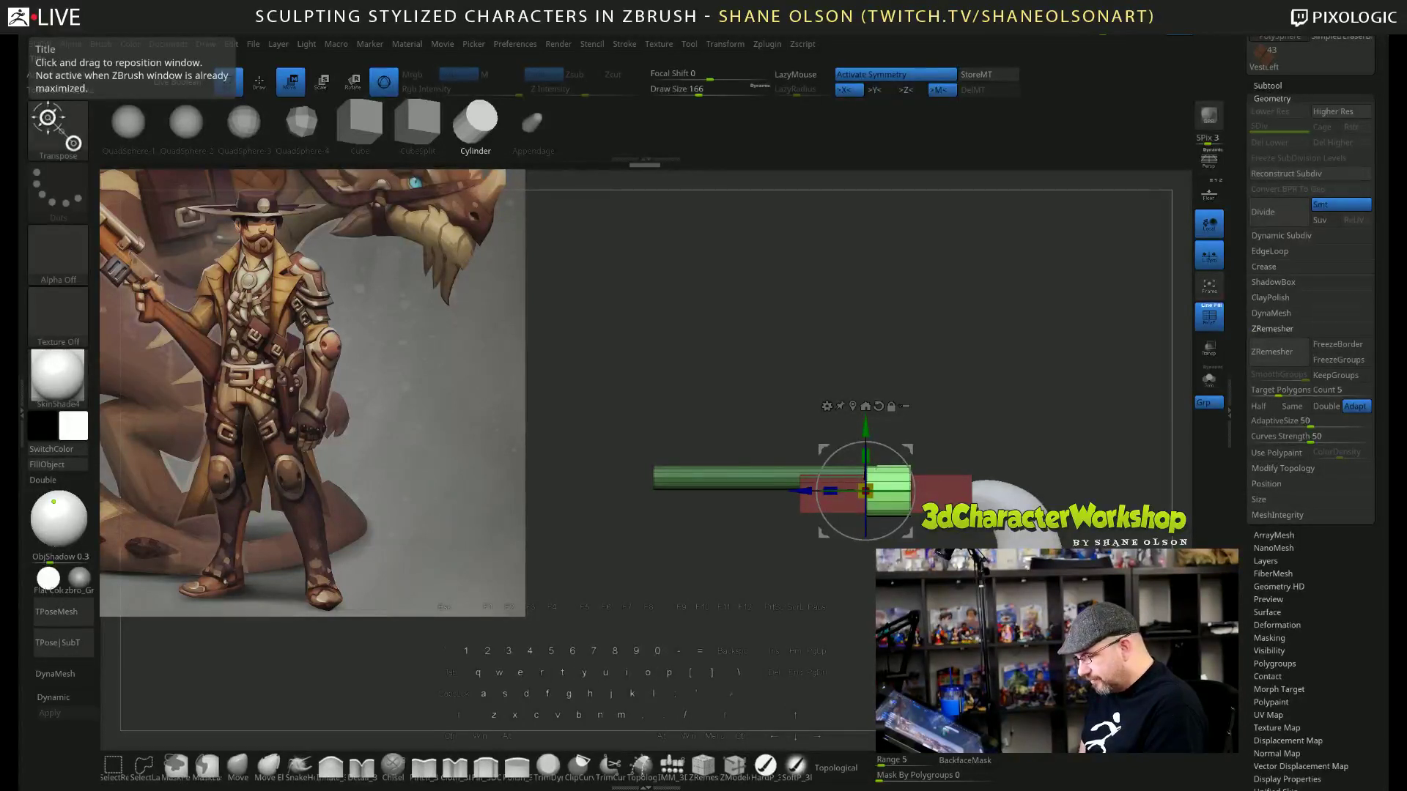
key("a")
key("r")
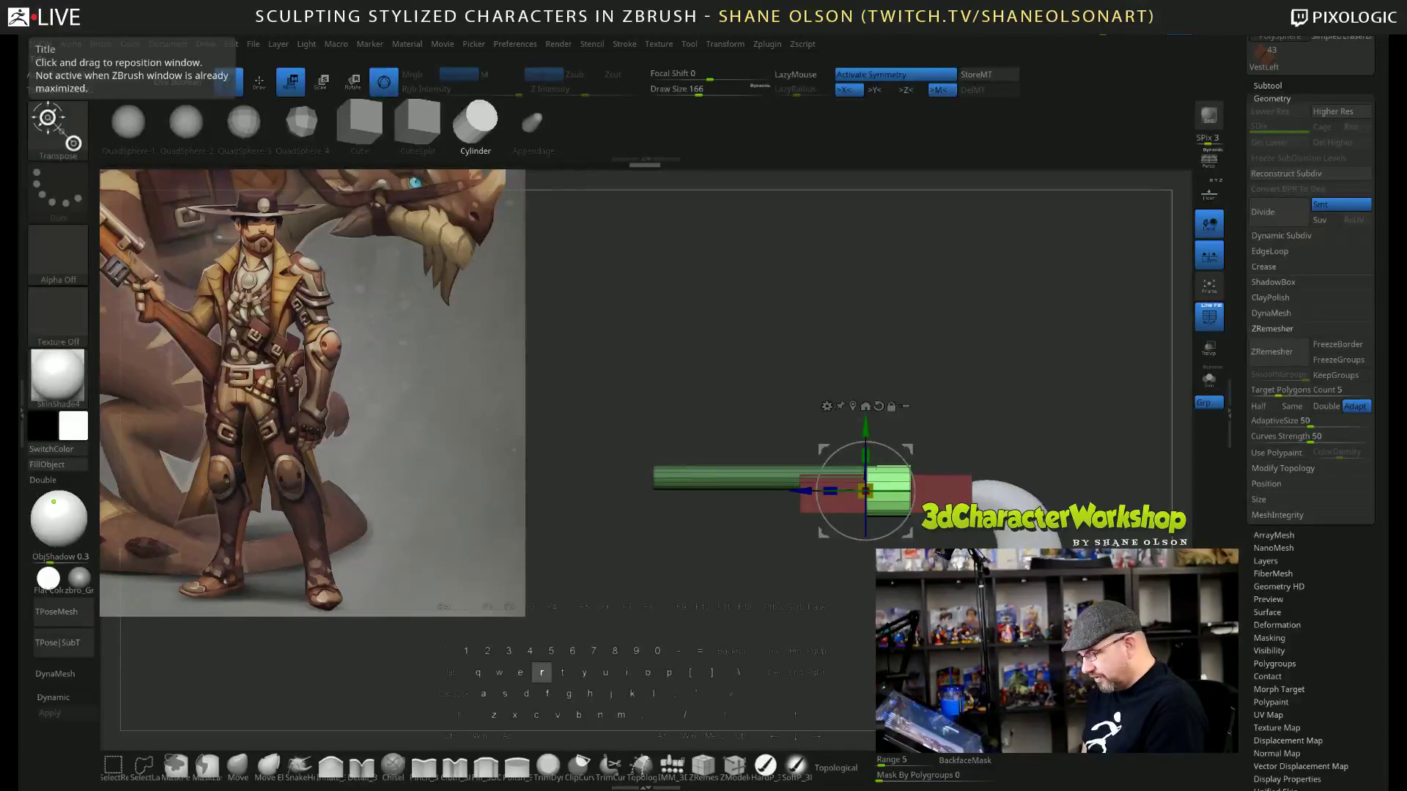
key("t")
key("n")
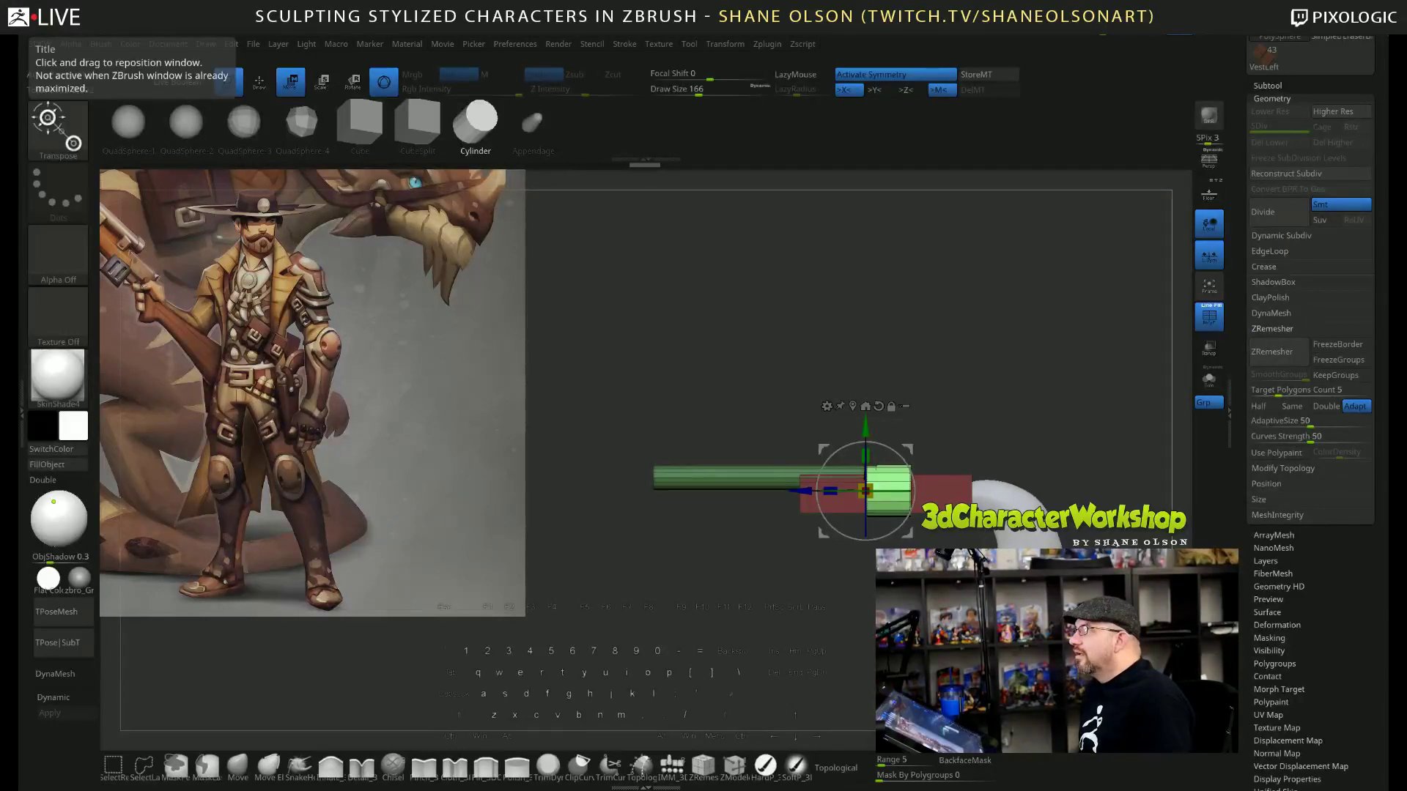
key("alt+Tab")
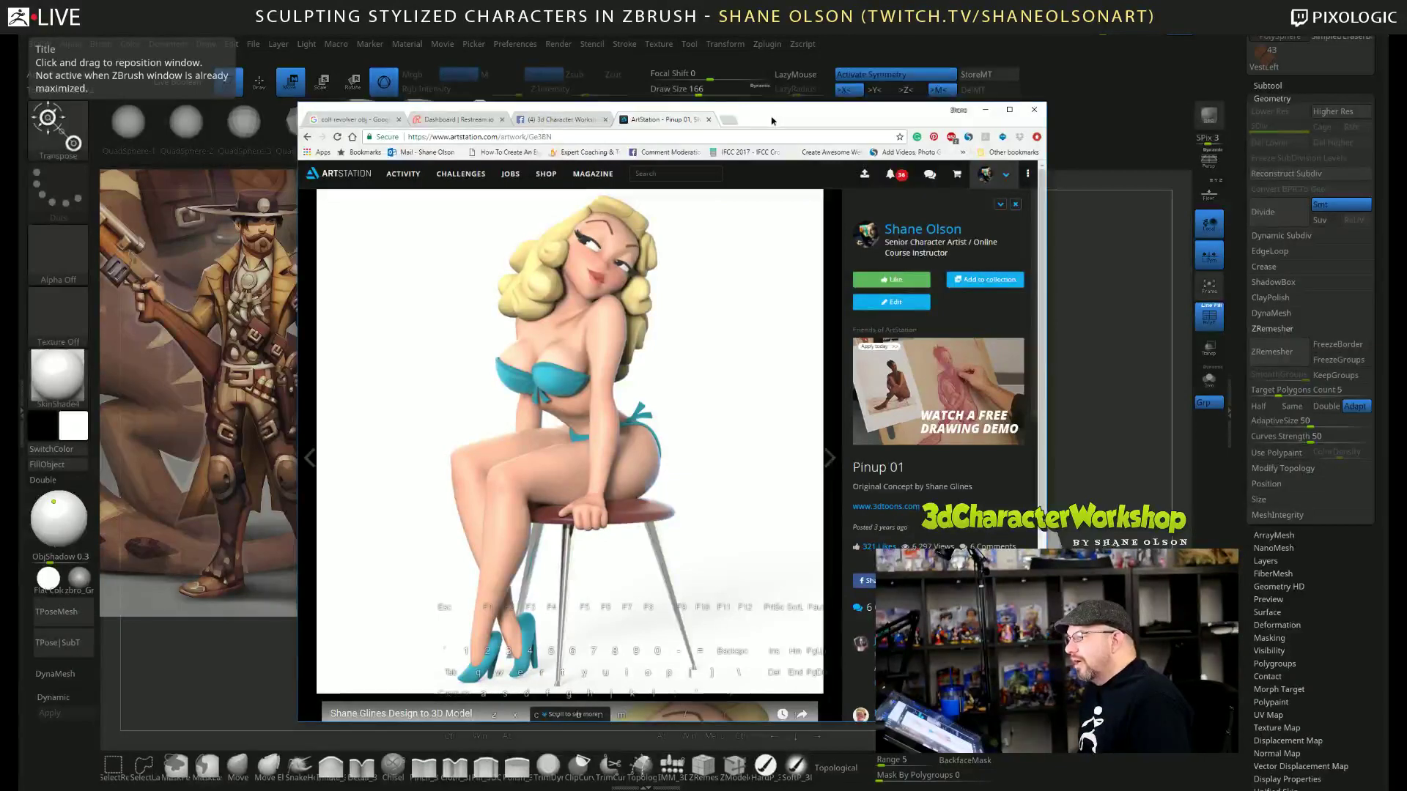
left_click_drag(772, 120, 704, 0)
key("alt+Tab")
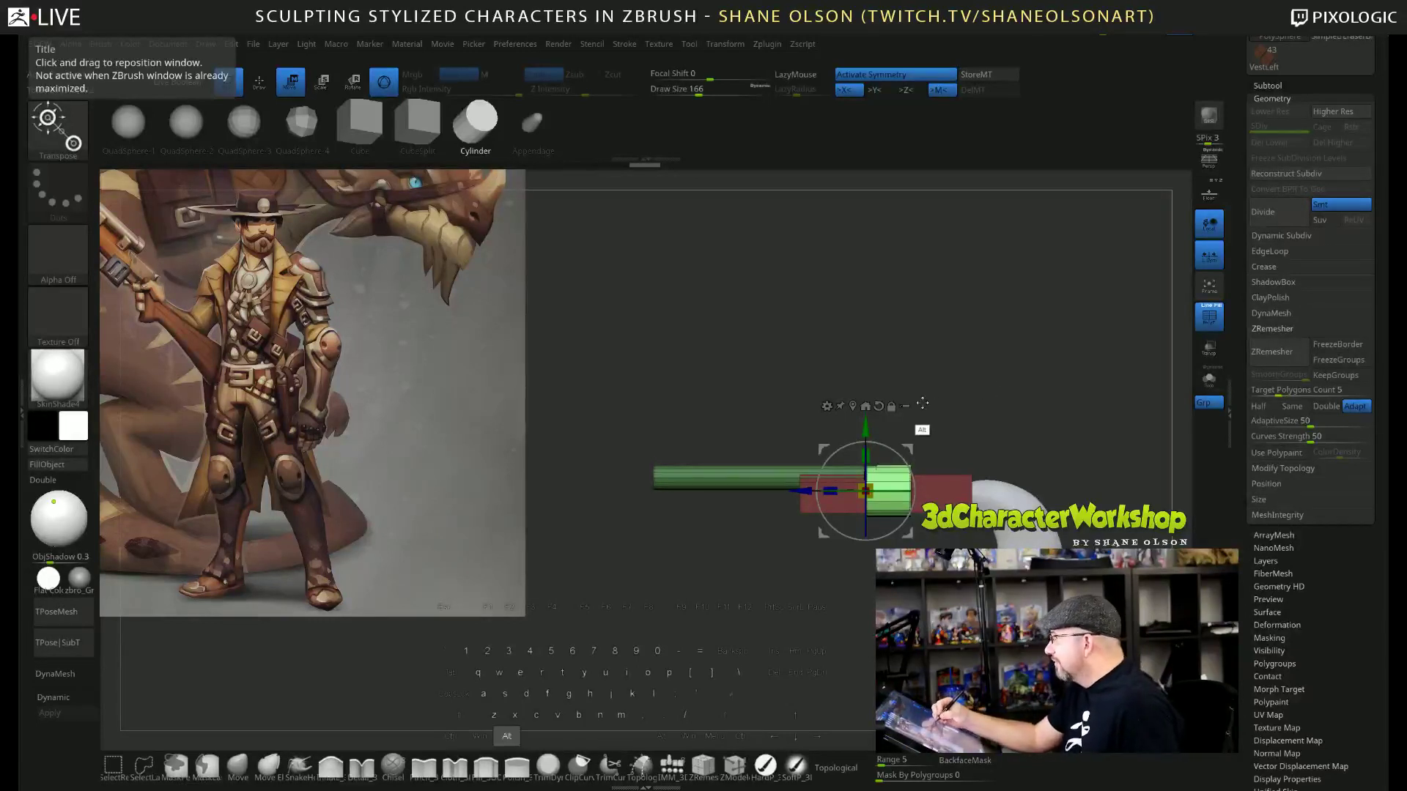
With ZModeler at a draw size of 77, insert an edge loop near the thick cylinder's rear end and mask everything in front of it.
left_click_drag(1054, 405, 894, 368, "alt")
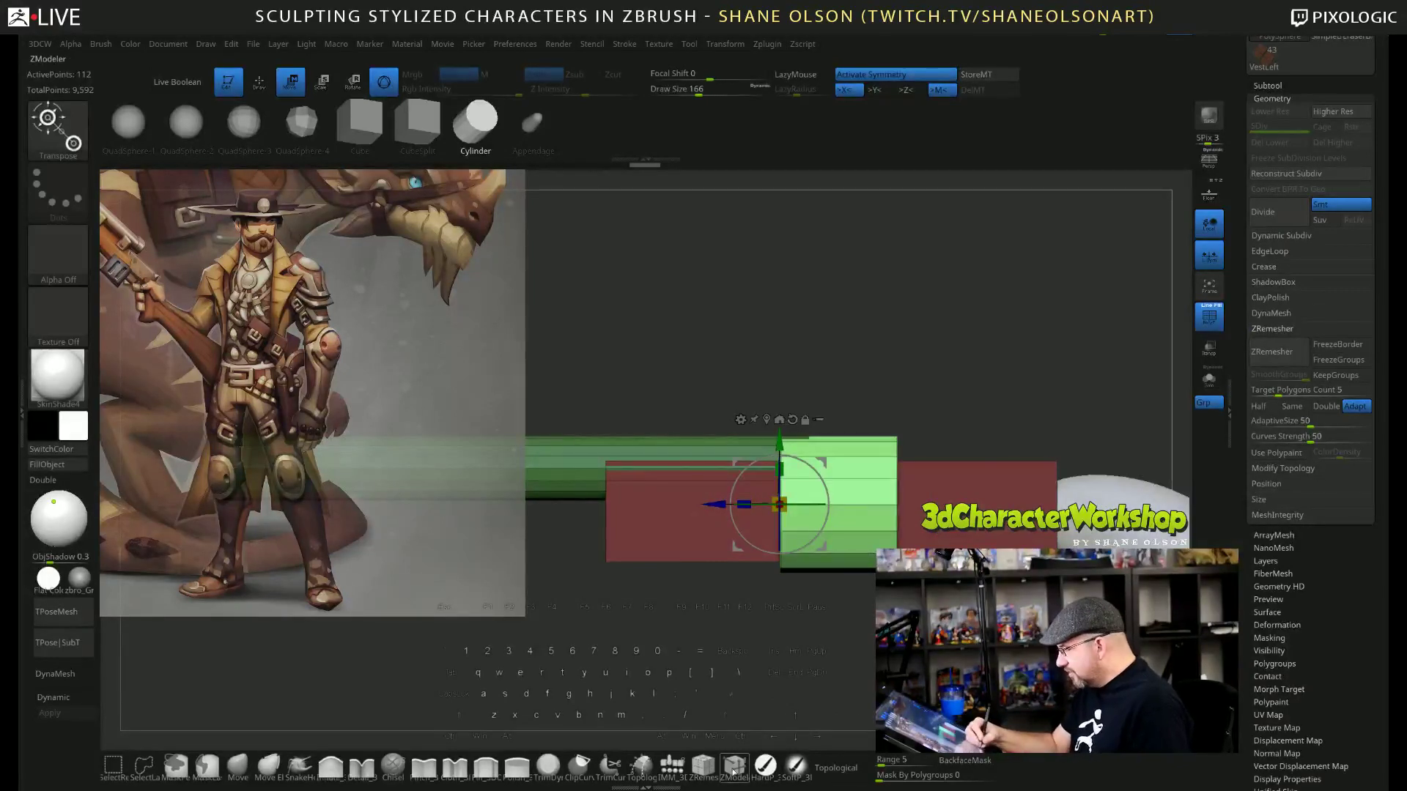
key("q")
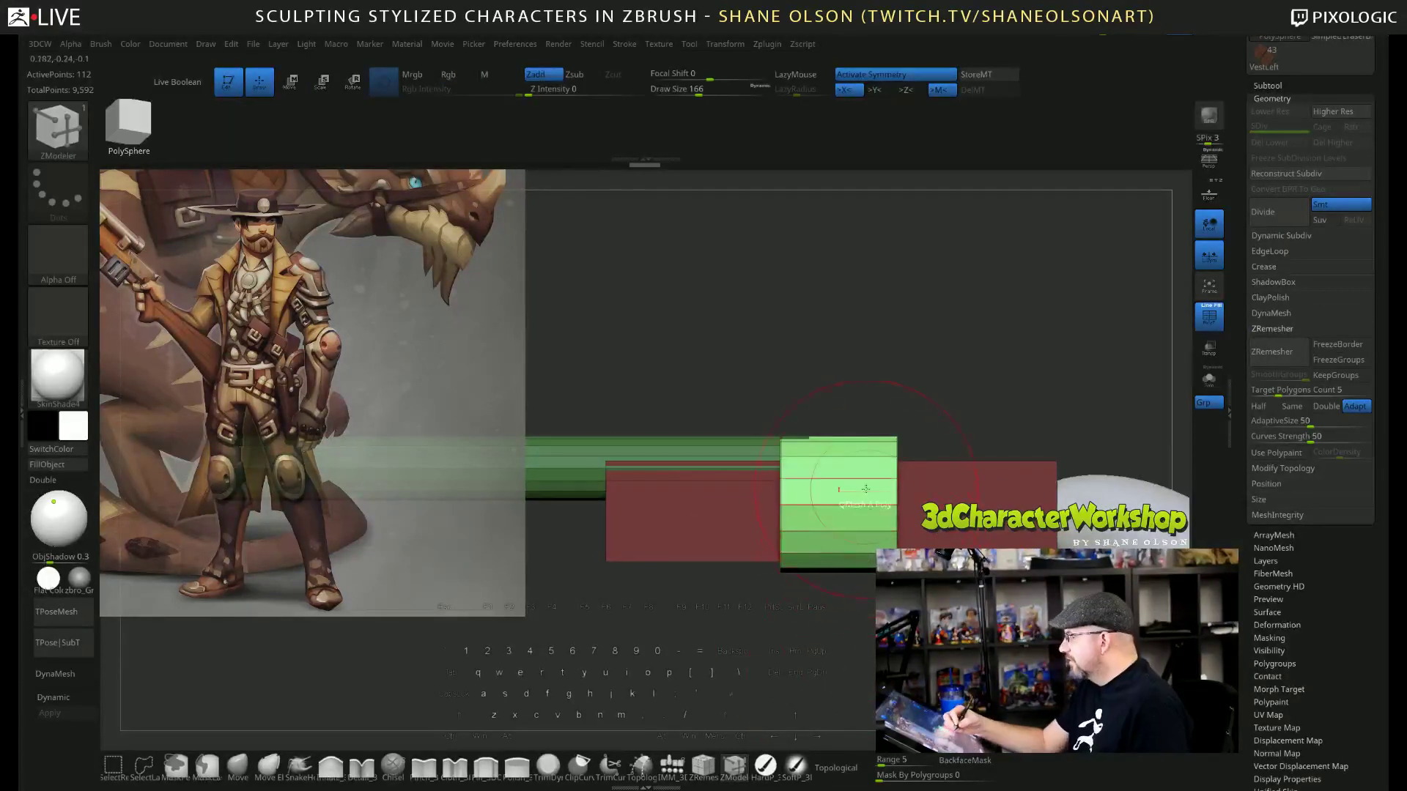
key("s")
left_click(910, 386)
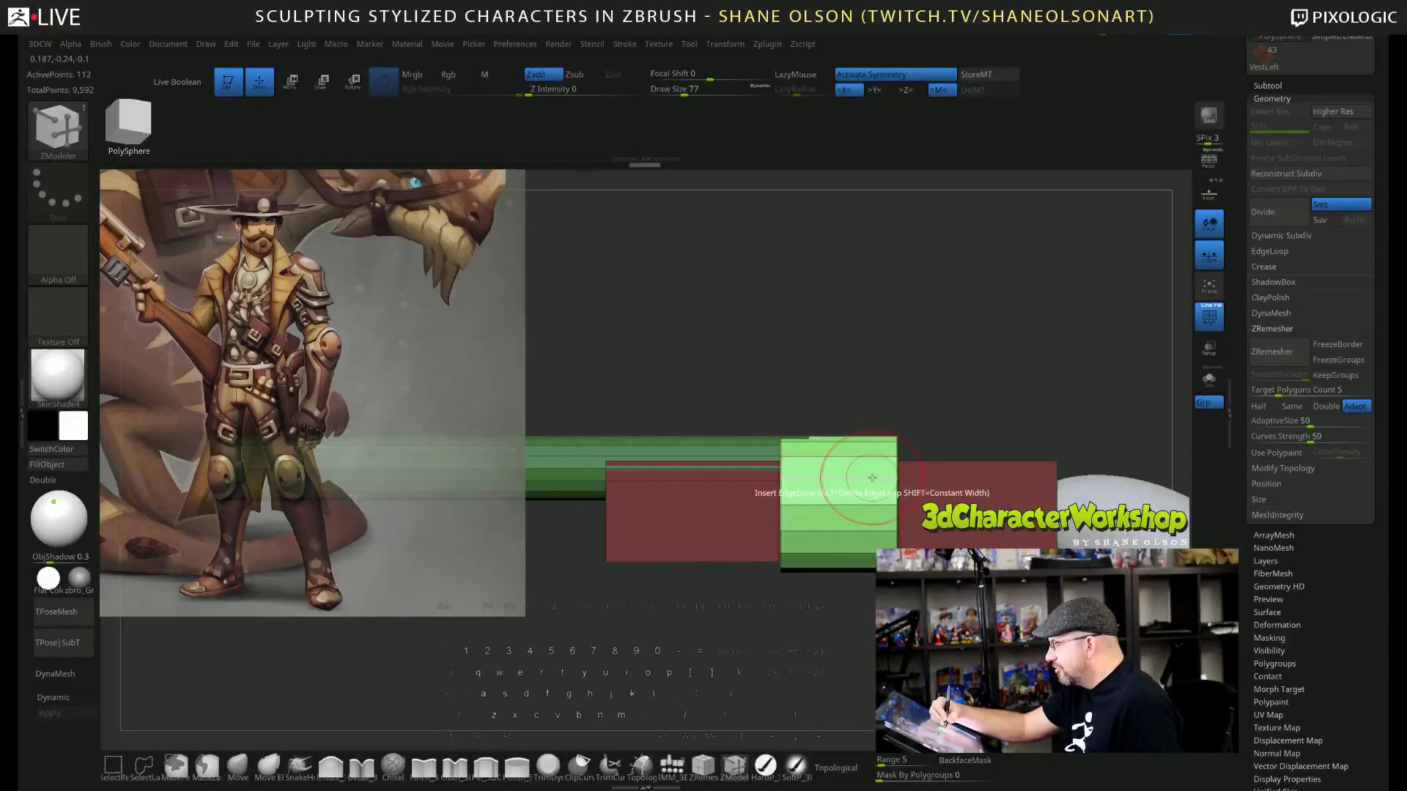
left_click(874, 478)
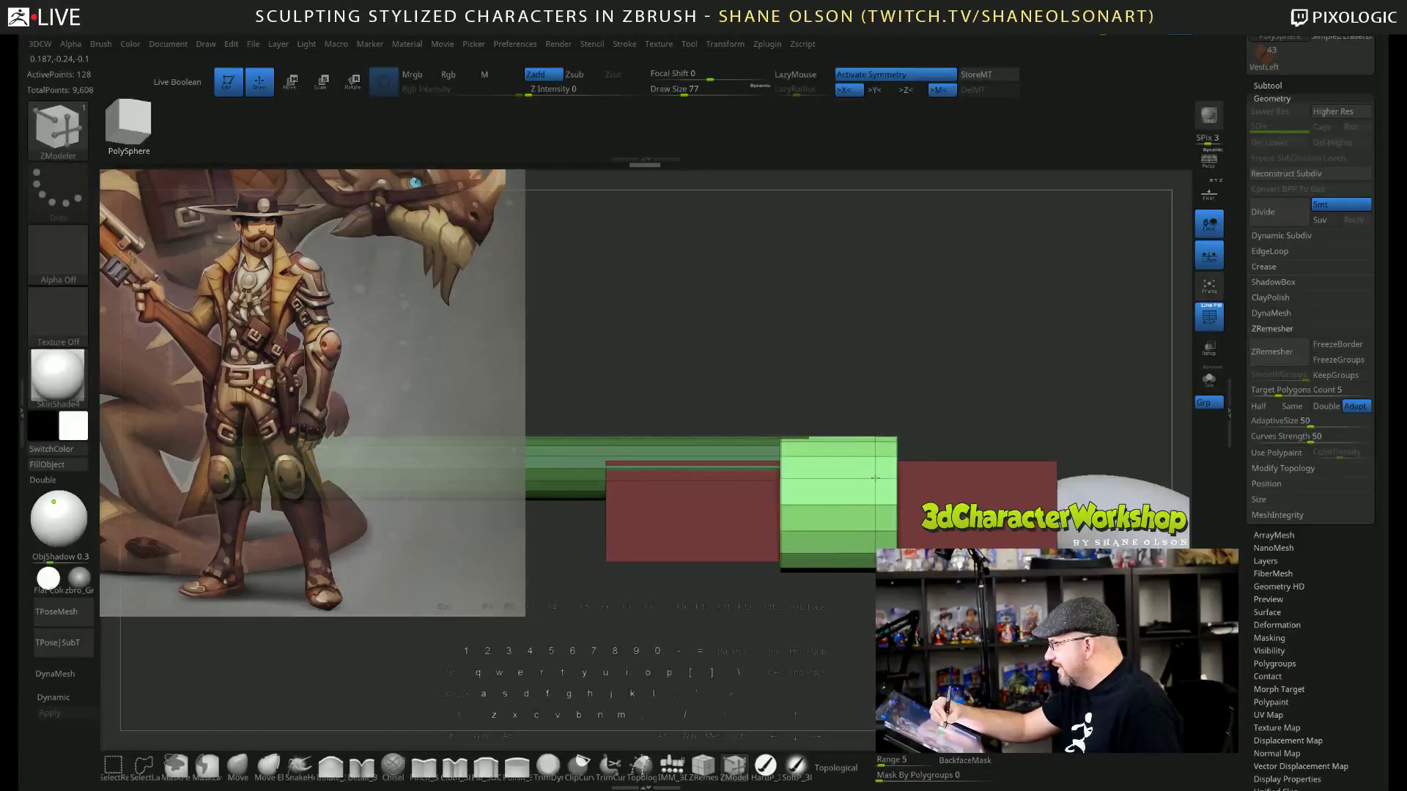
mouse_move(744, 331)
left_mouse_down("ctrl")
mouse_move(776, 503)
mouse_move(809, 506)
left_mouse_up("ctrl")
left_click_drag(1001, 408, 1019, 401)
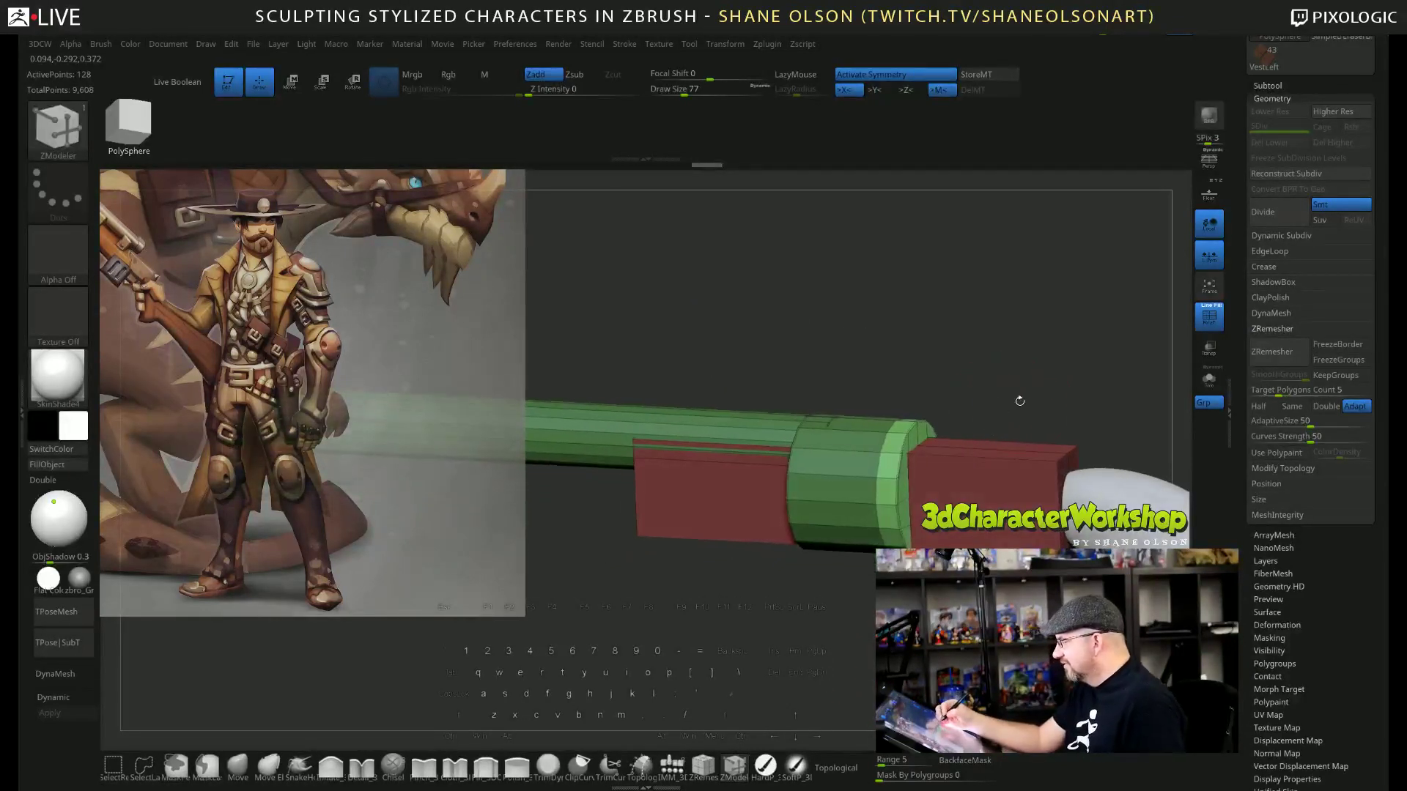
Try to place the scaling gizmo at the center of the thick cylinder's unmasked rear end.
key("e")
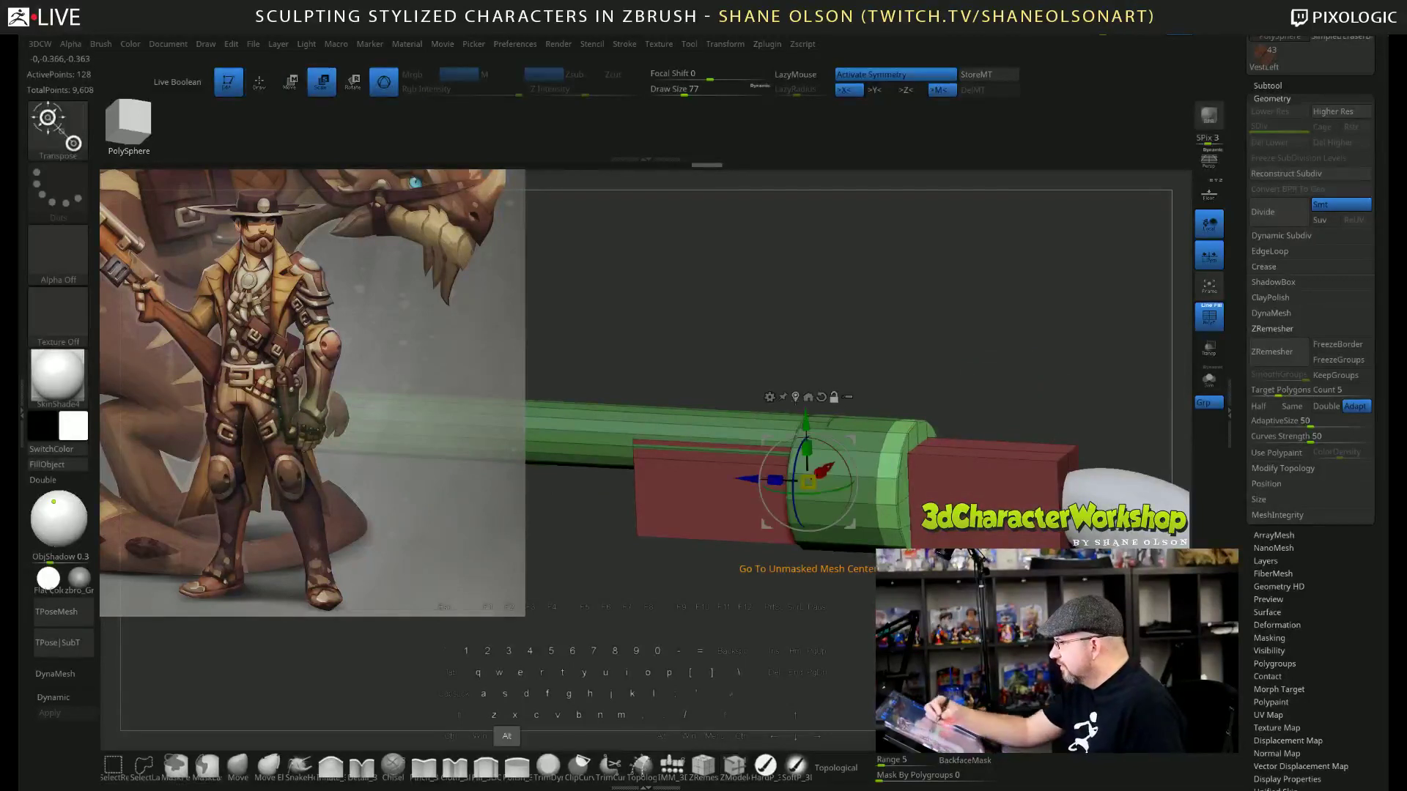
left_click_drag(806, 480, 895, 485, "alt")
key("ctrl+z")
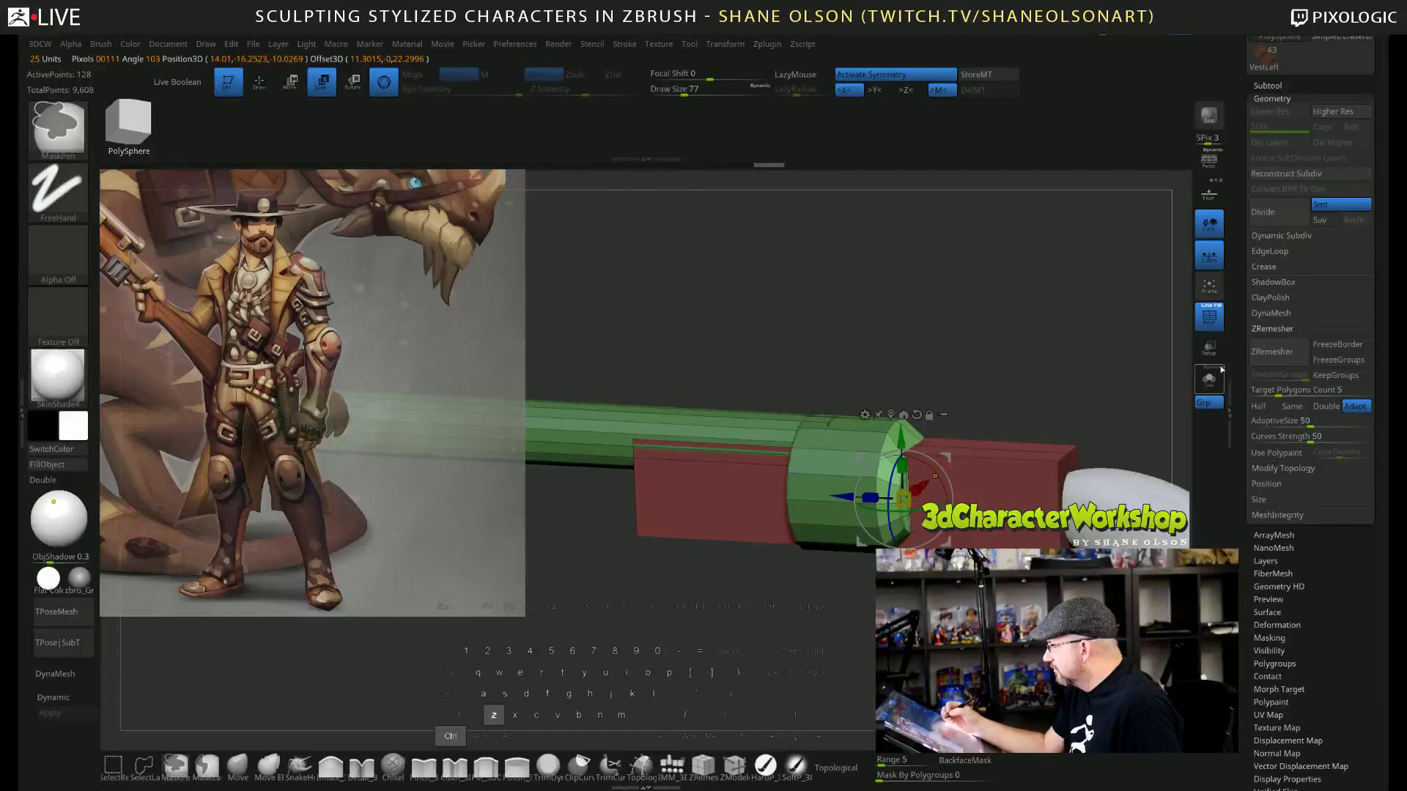
left_click(1212, 381)
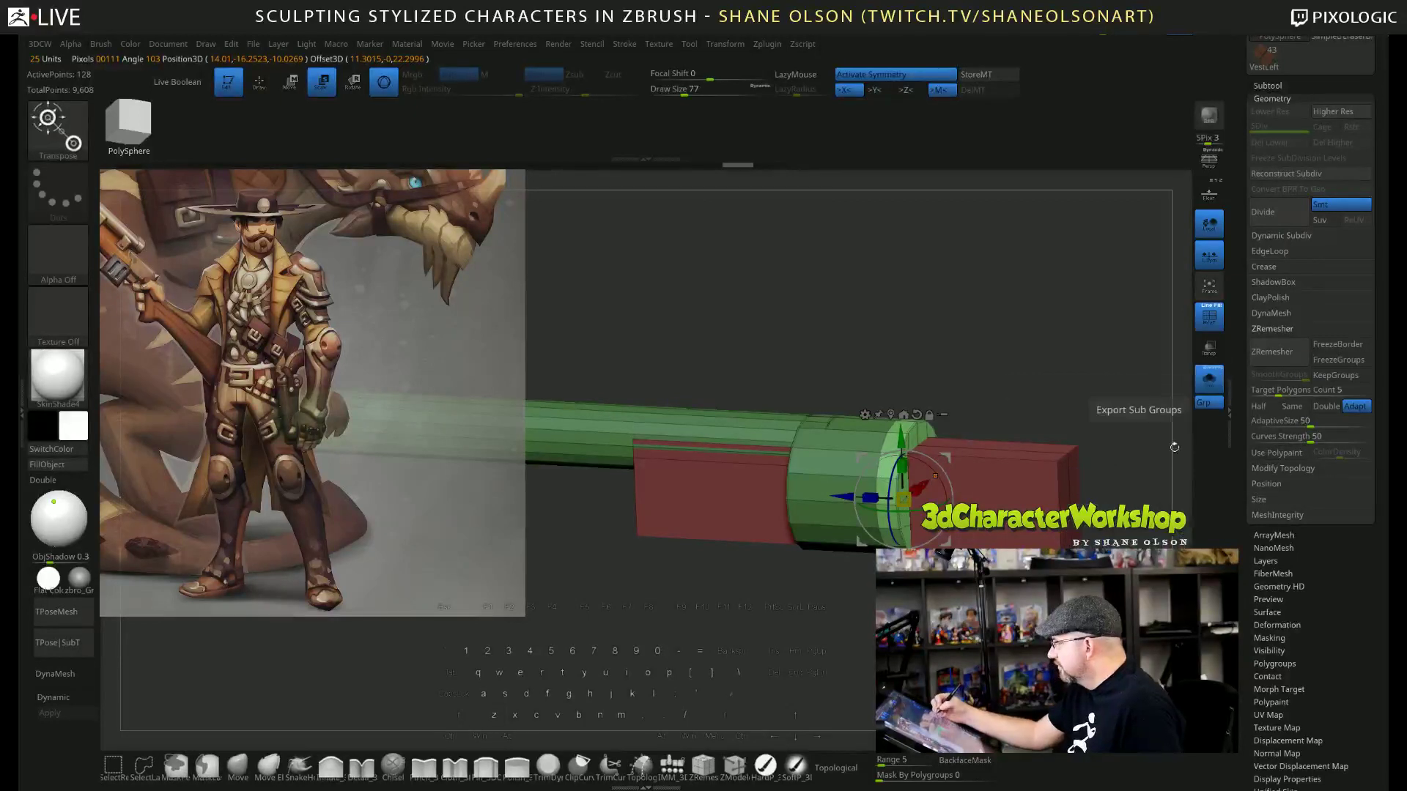
left_click(1208, 379)
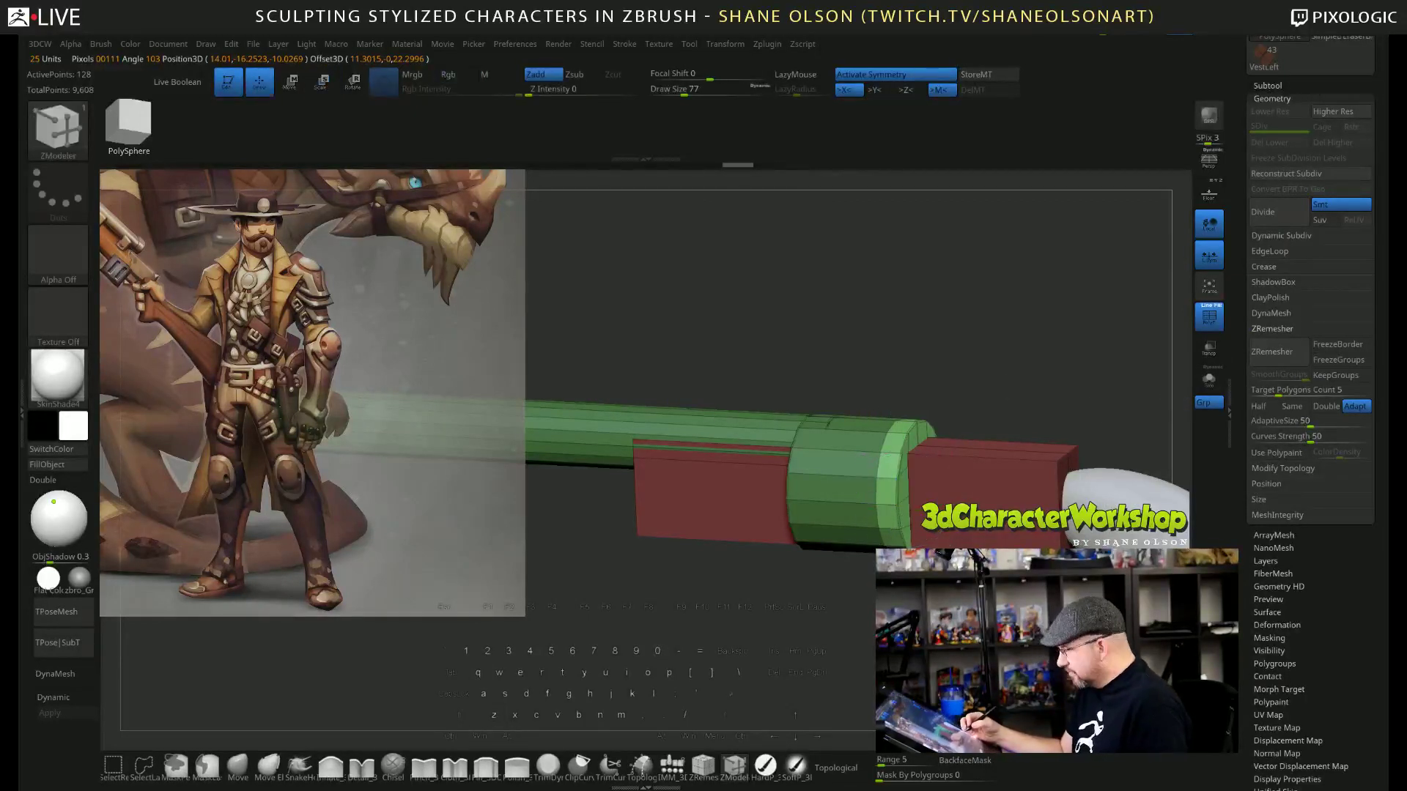
Hide the block frame, leaving only the long barrel and the thick cylinder with its rear face exposed.
left_click(1056, 465, "ctrl+shift")
left_click(1056, 464, "ctrl+shift")
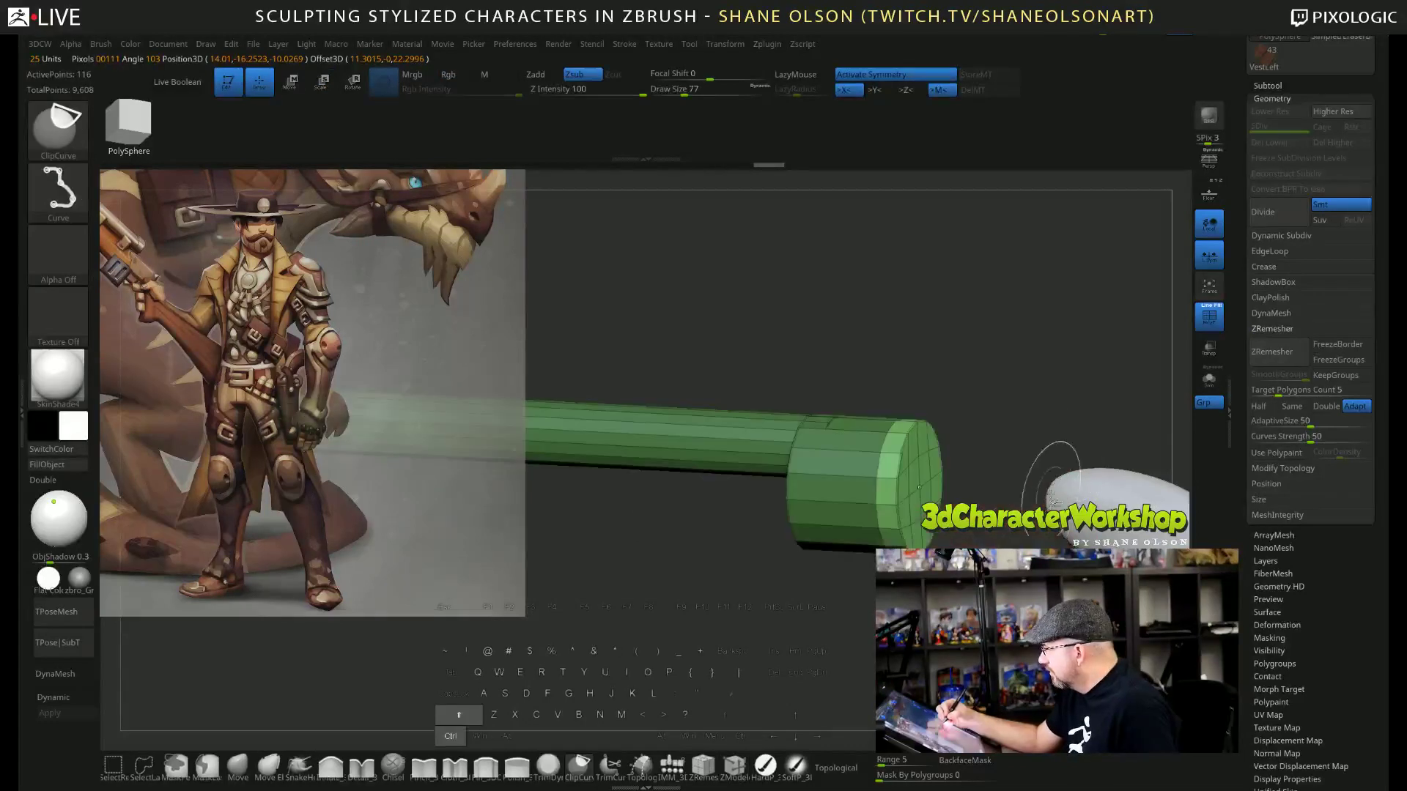
left_click_drag(1059, 480, 1114, 557)
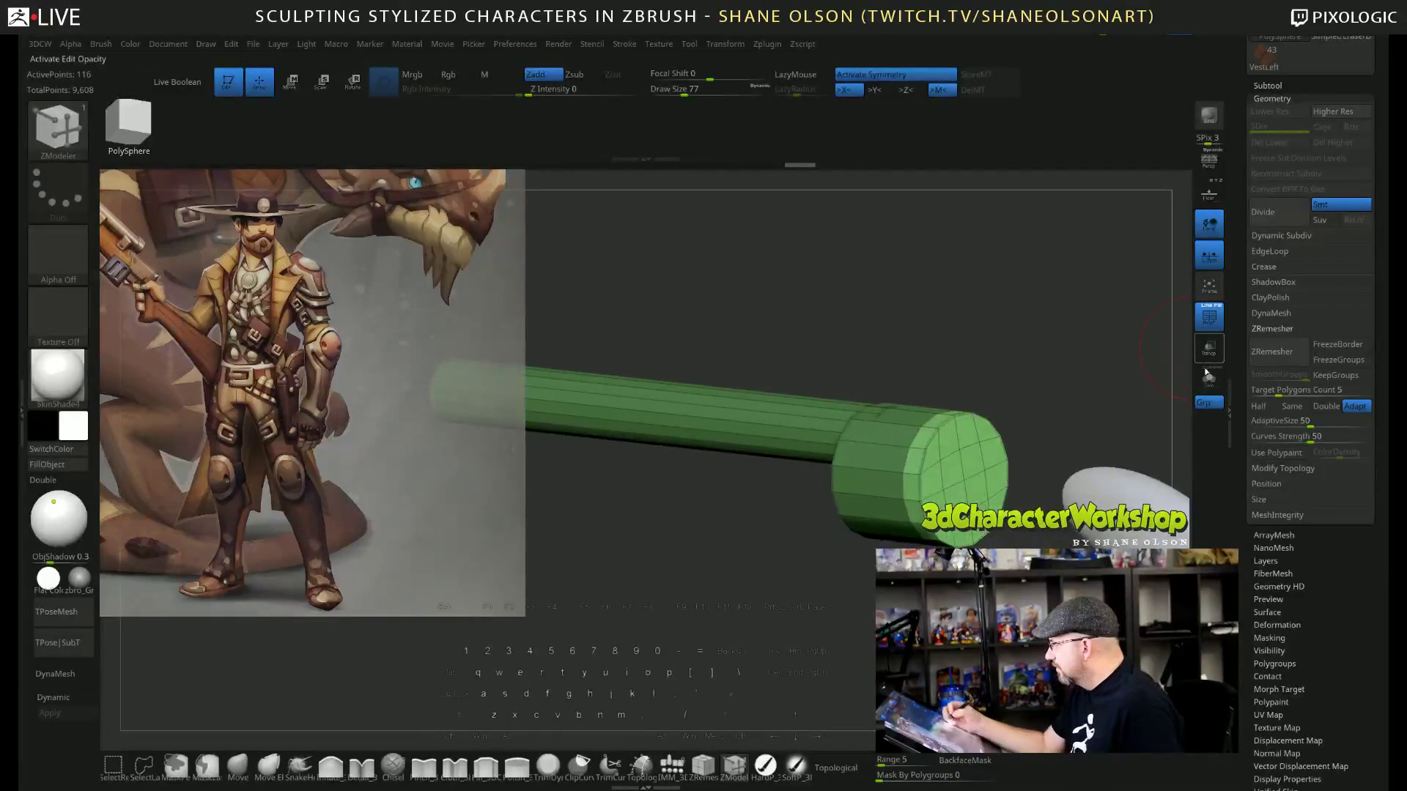
Turn off symmetry and try placing the scaling gizmo at the center of the thick cylinder's unmasked rear face.
key("e")
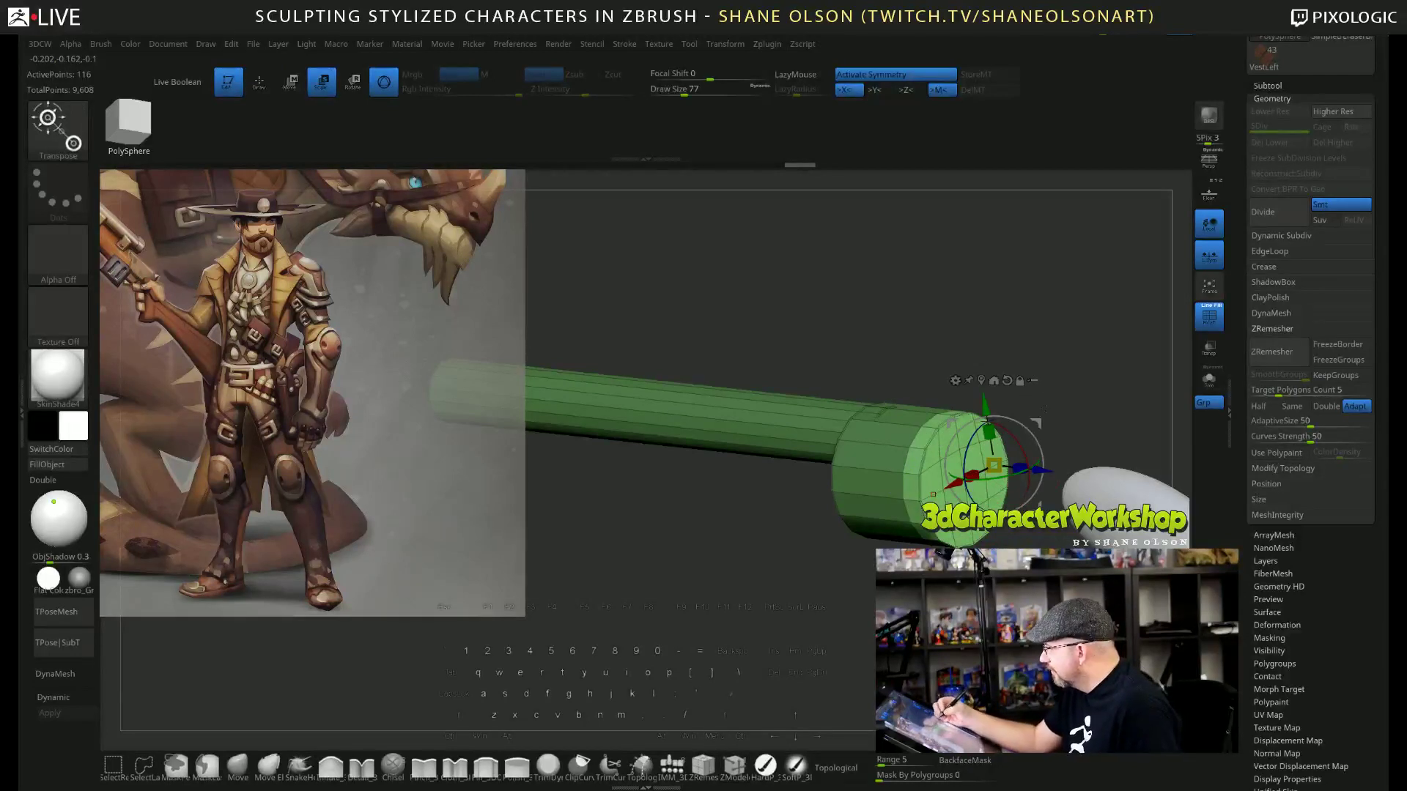
left_click(981, 381, "alt")
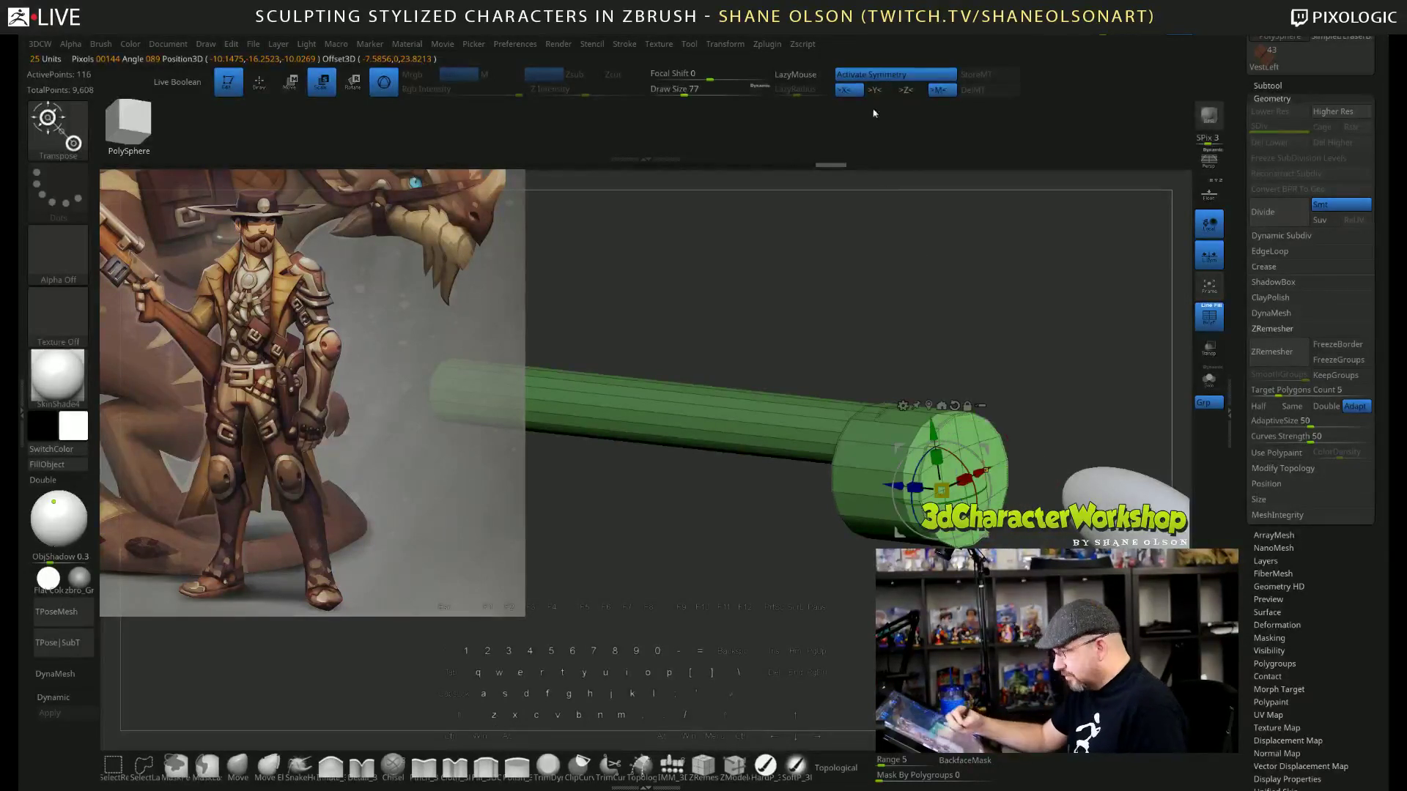
left_click(896, 74)
left_click_drag(909, 337, 947, 382)
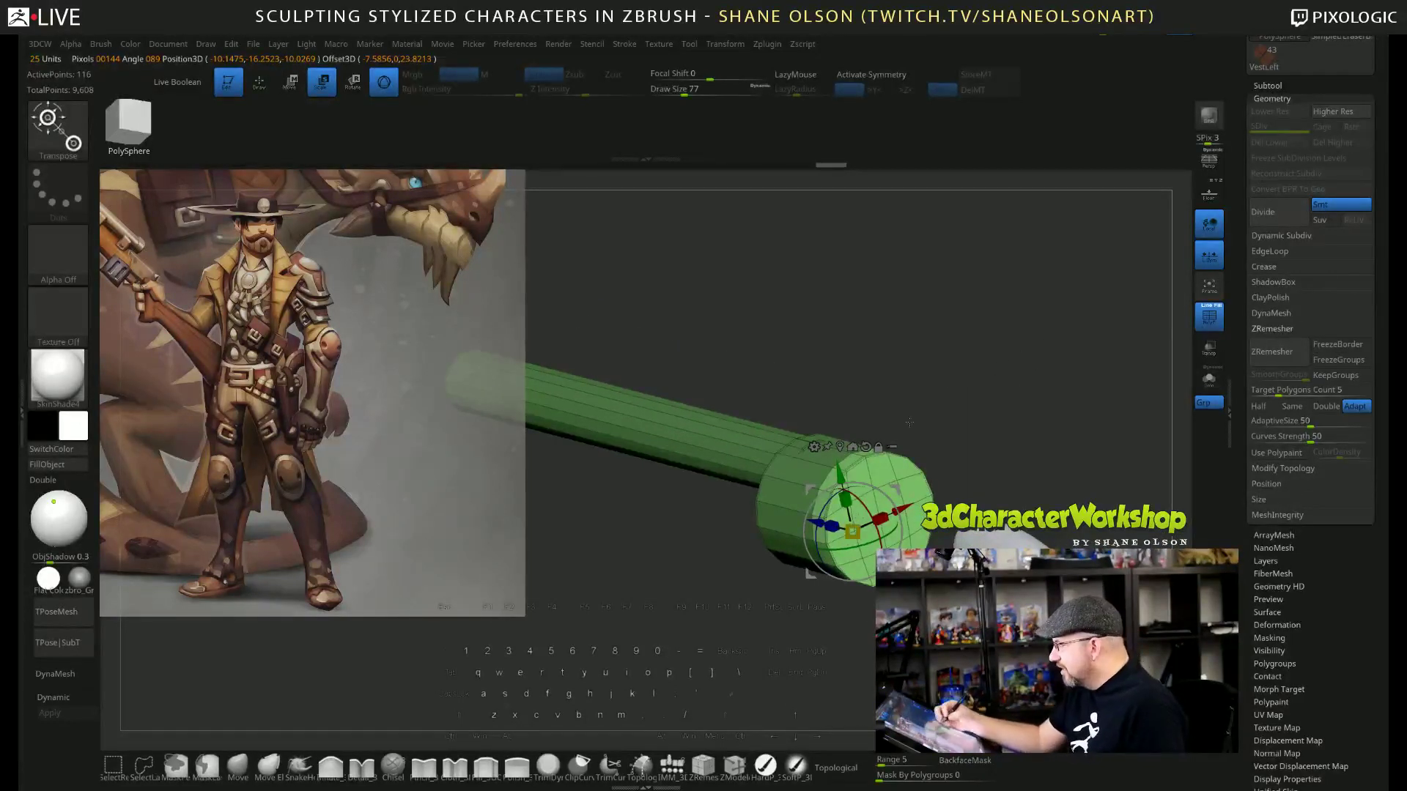
left_click_drag(853, 531, 965, 328, "alt")
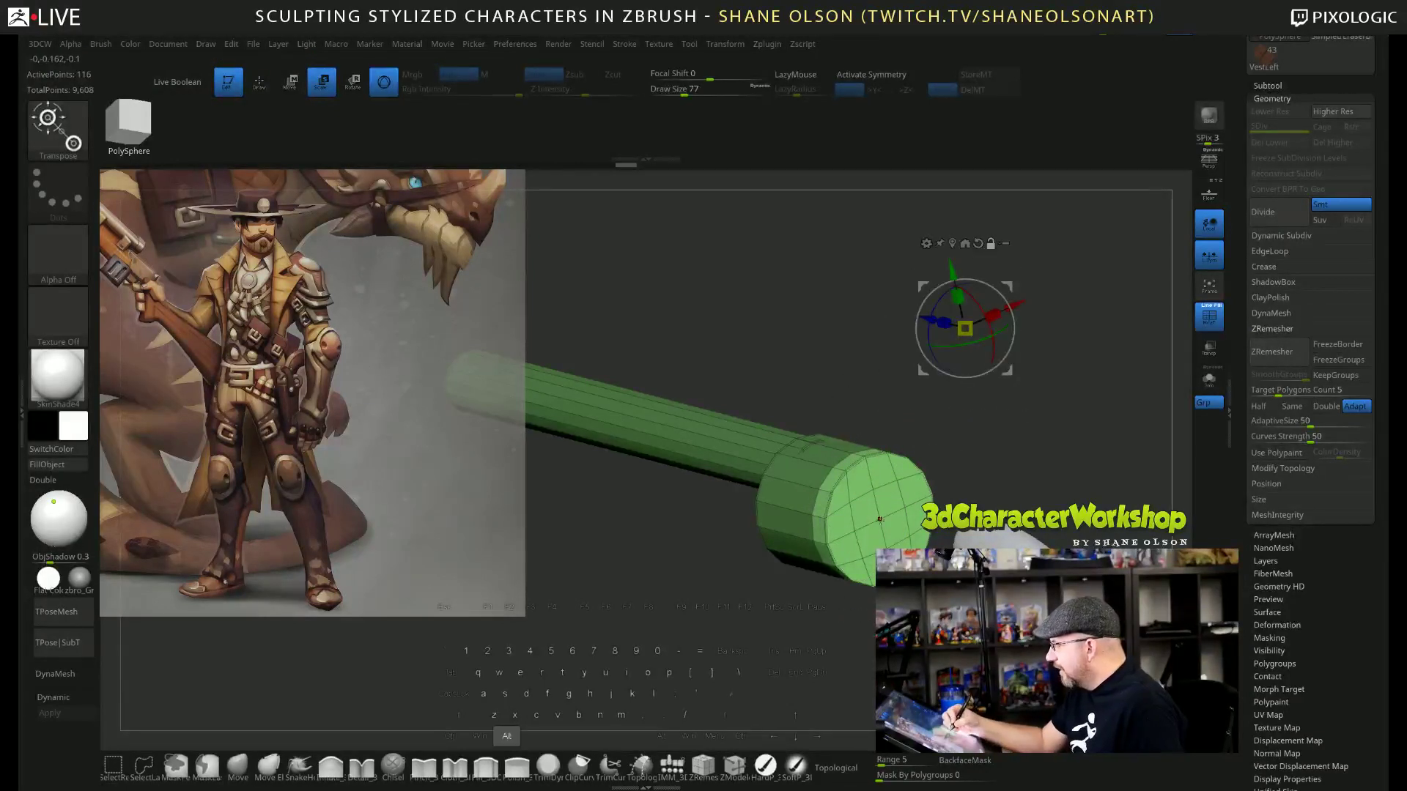
left_click(880, 519)
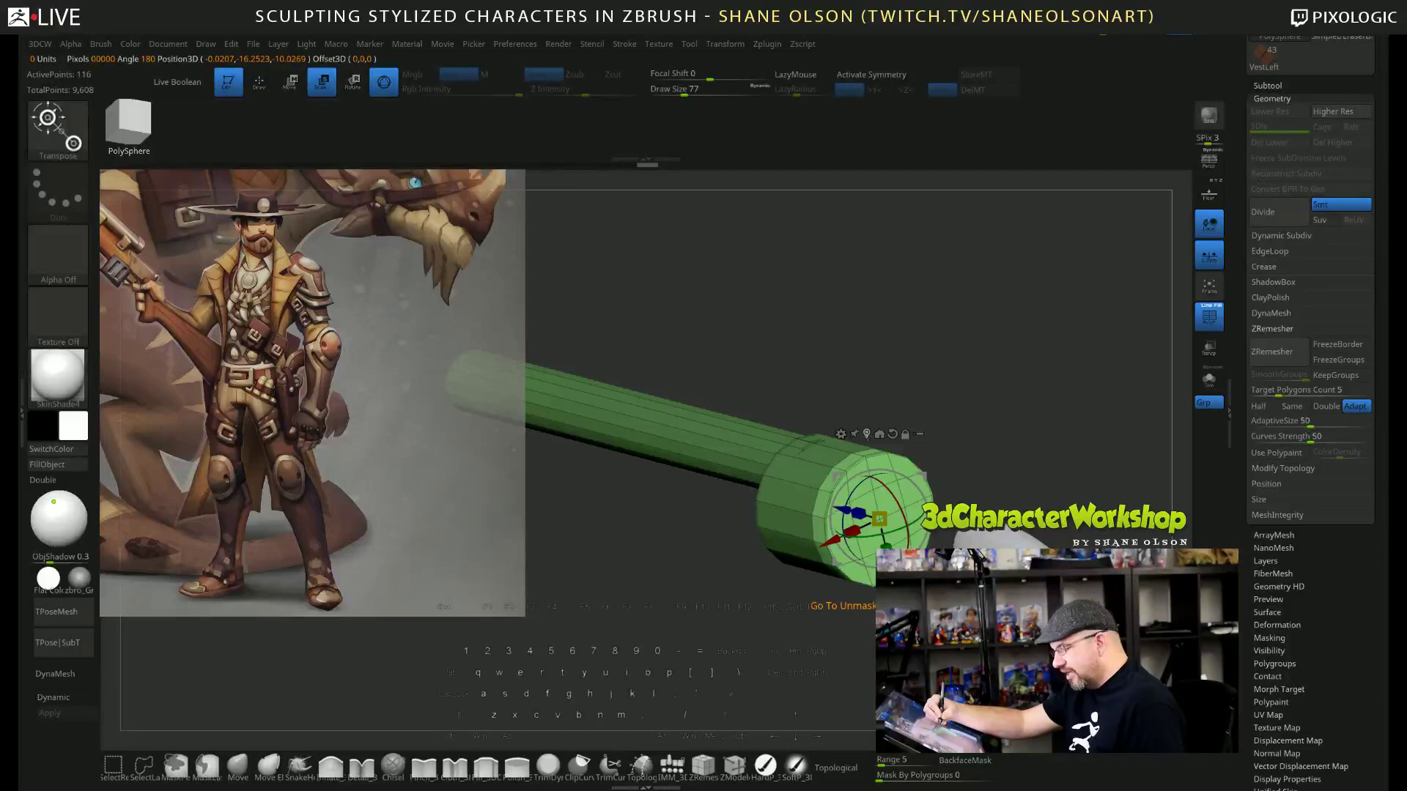
key("alt")
left_click(867, 434, "alt")
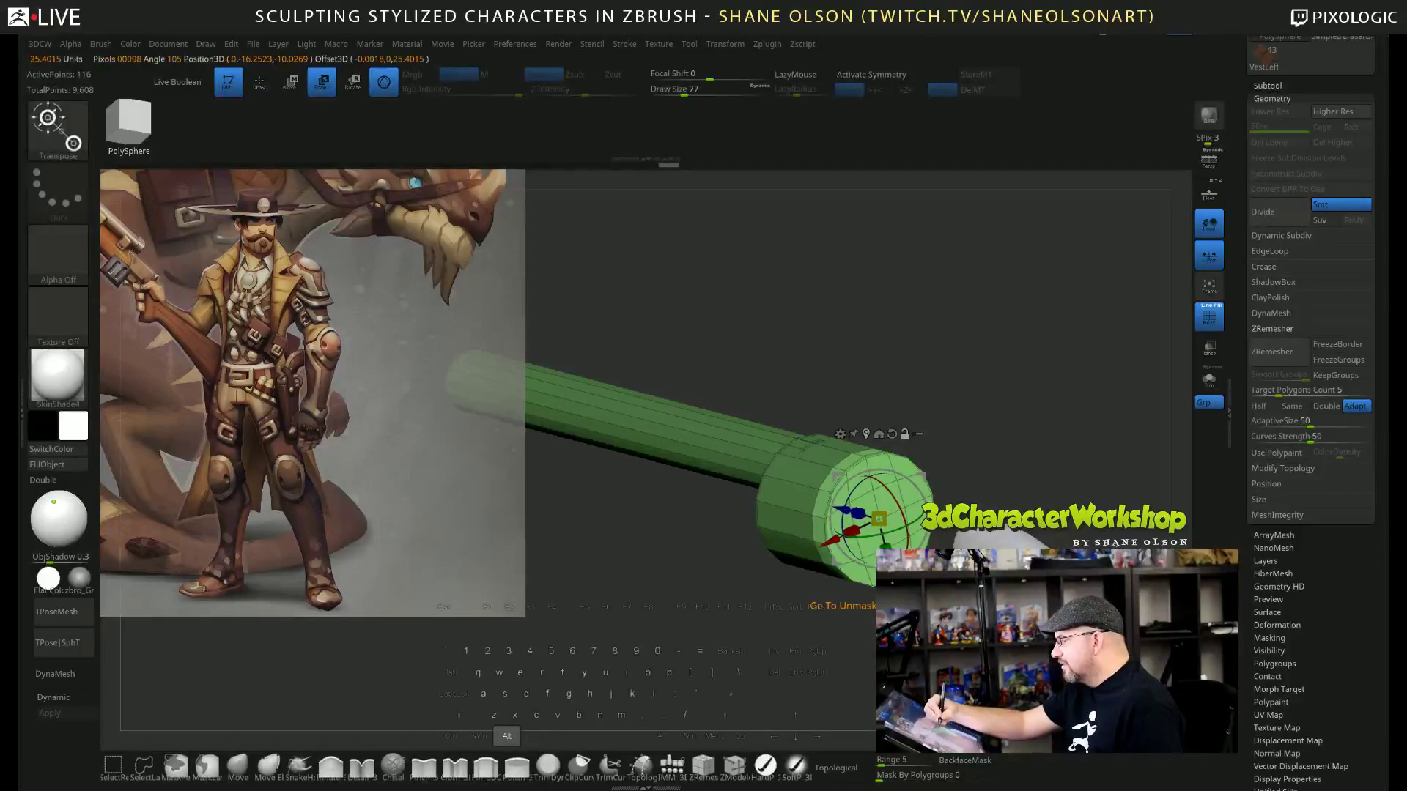
left_click_drag(878, 518, 1039, 314, "alt")
left_click(1027, 229, "alt")
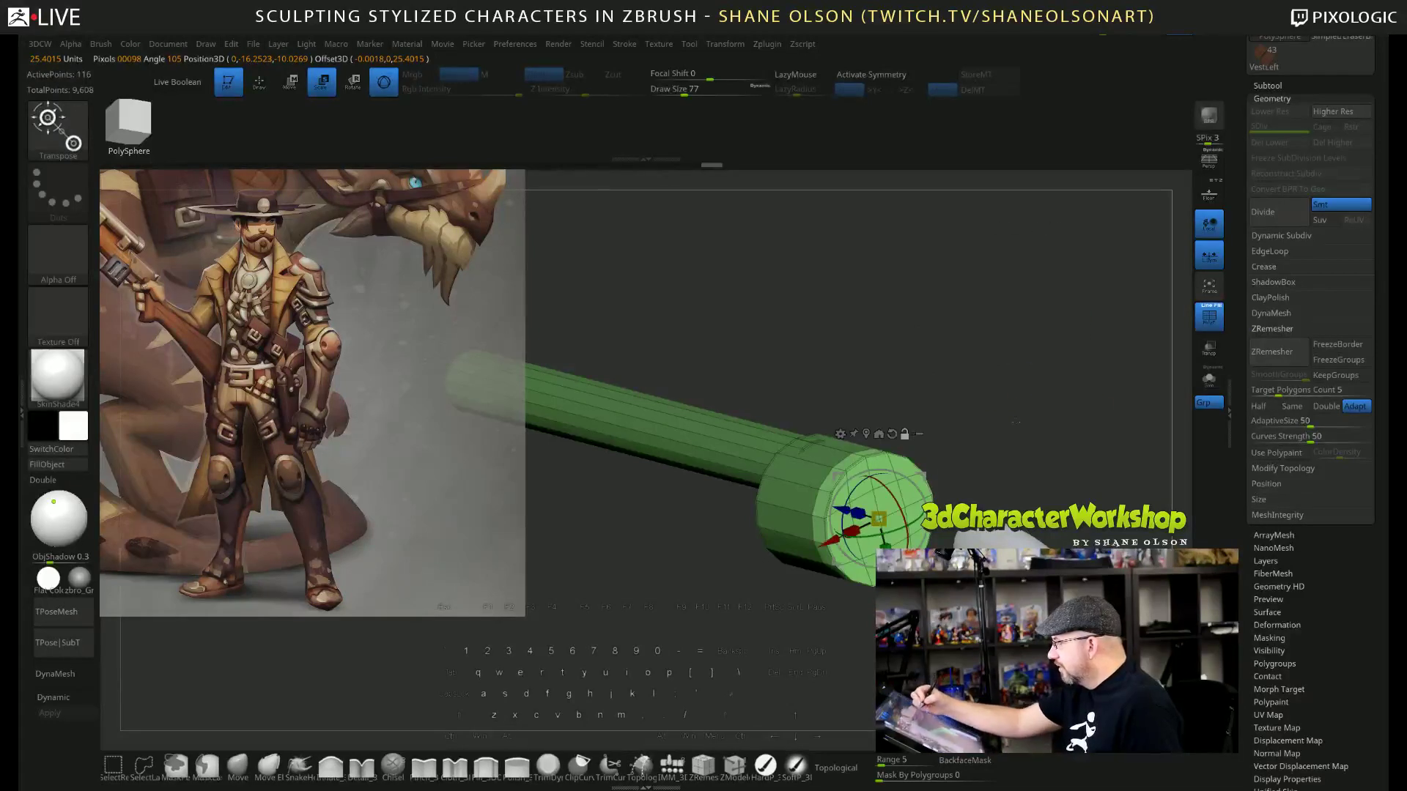
Turn symmetry back on and try centering the gizmo on the unmasked rear face again.
key("x")
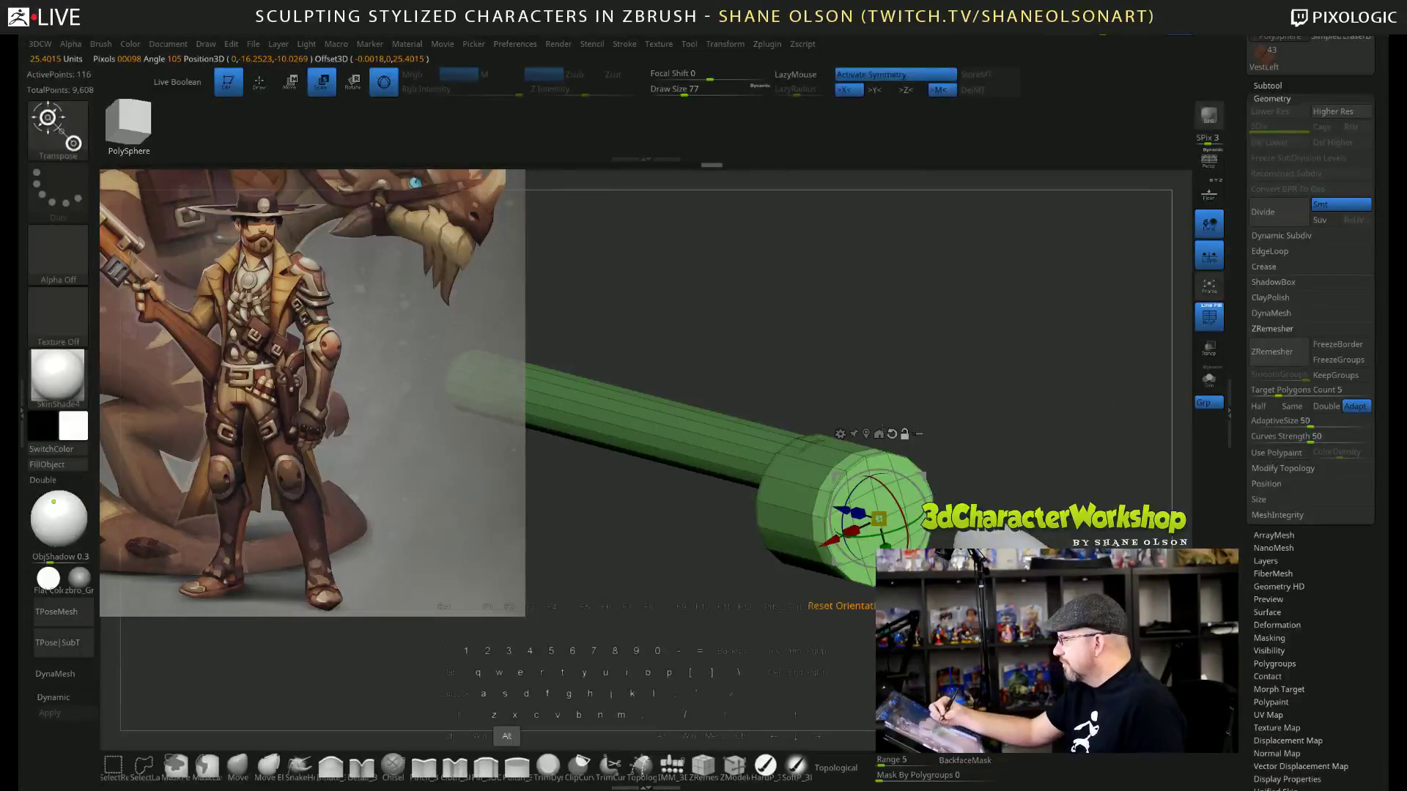
left_click(868, 434, "alt")
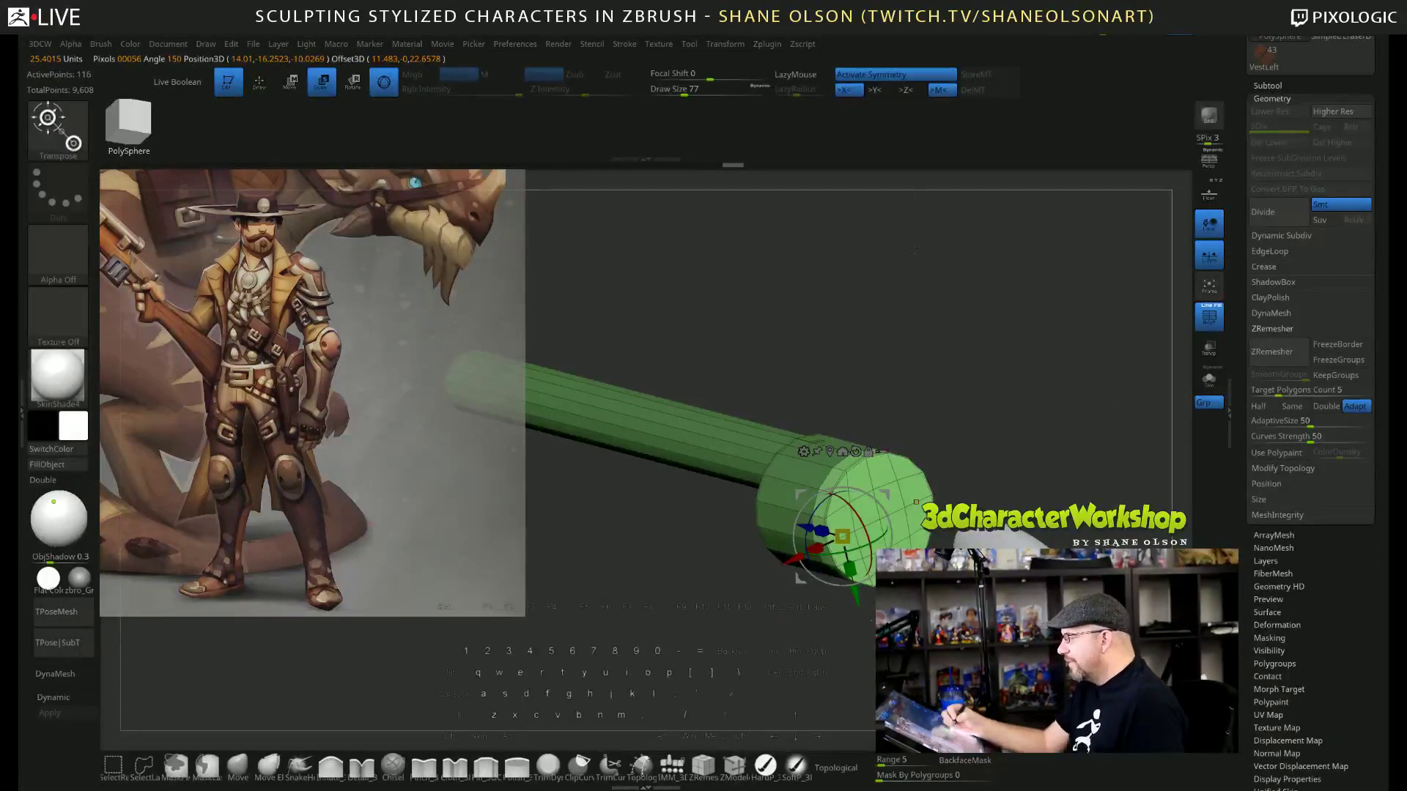
left_click_drag(1037, 441, 983, 445)
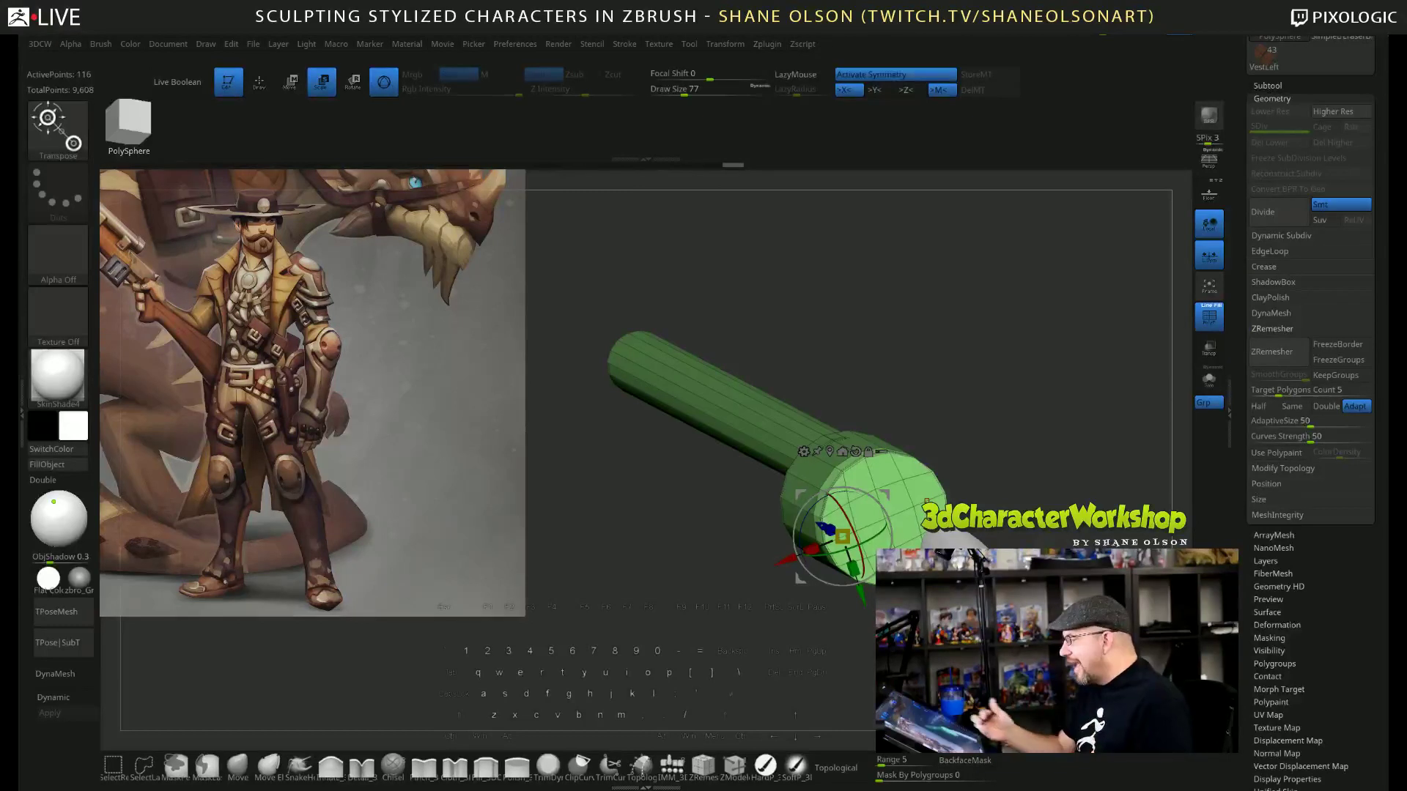
left_click_drag(842, 535, 927, 500, "alt")
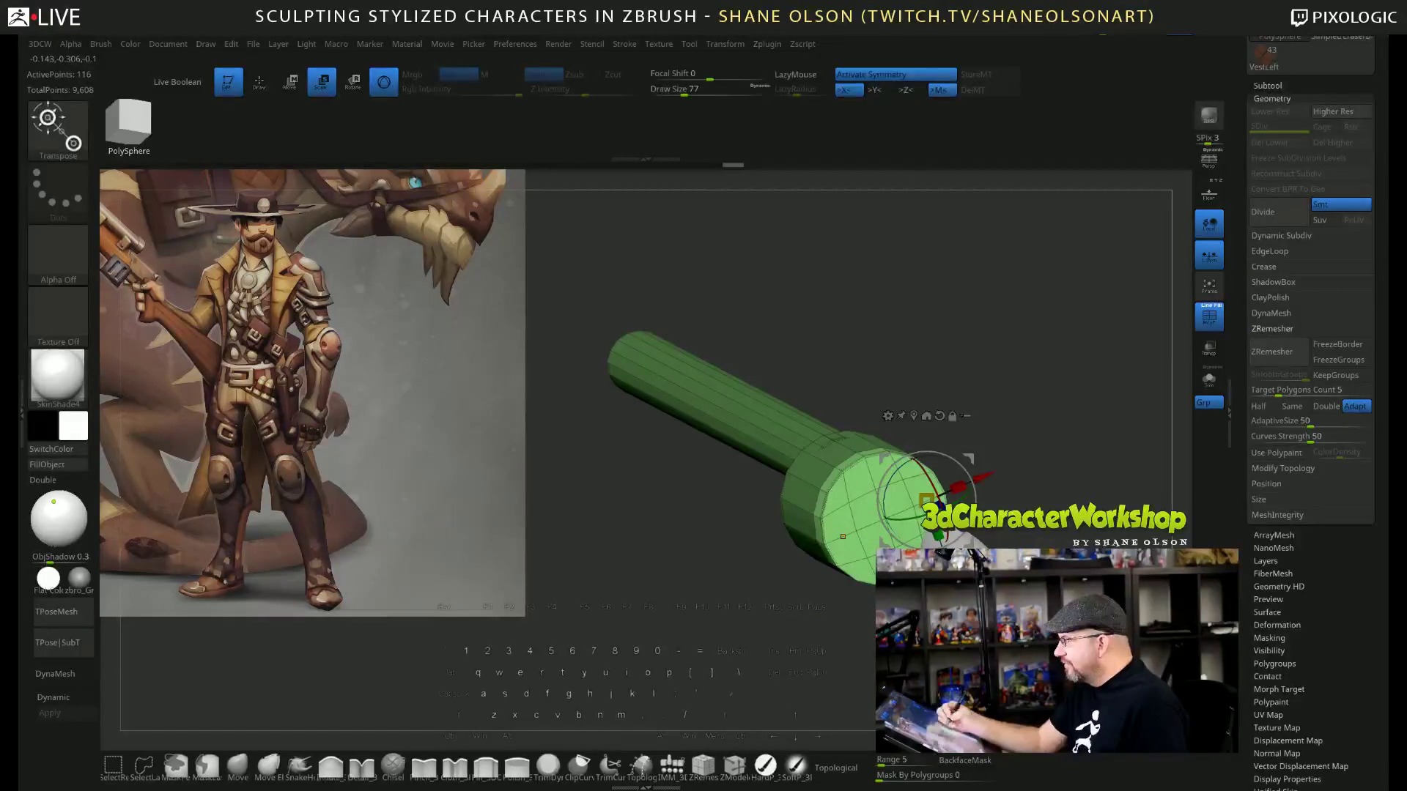
Center the gizmo on the rear face with symmetry off, turn symmetry back on, and scale the unmasked rear end inward.
left_click(906, 76)
left_click_drag(926, 501, 884, 519, "alt")
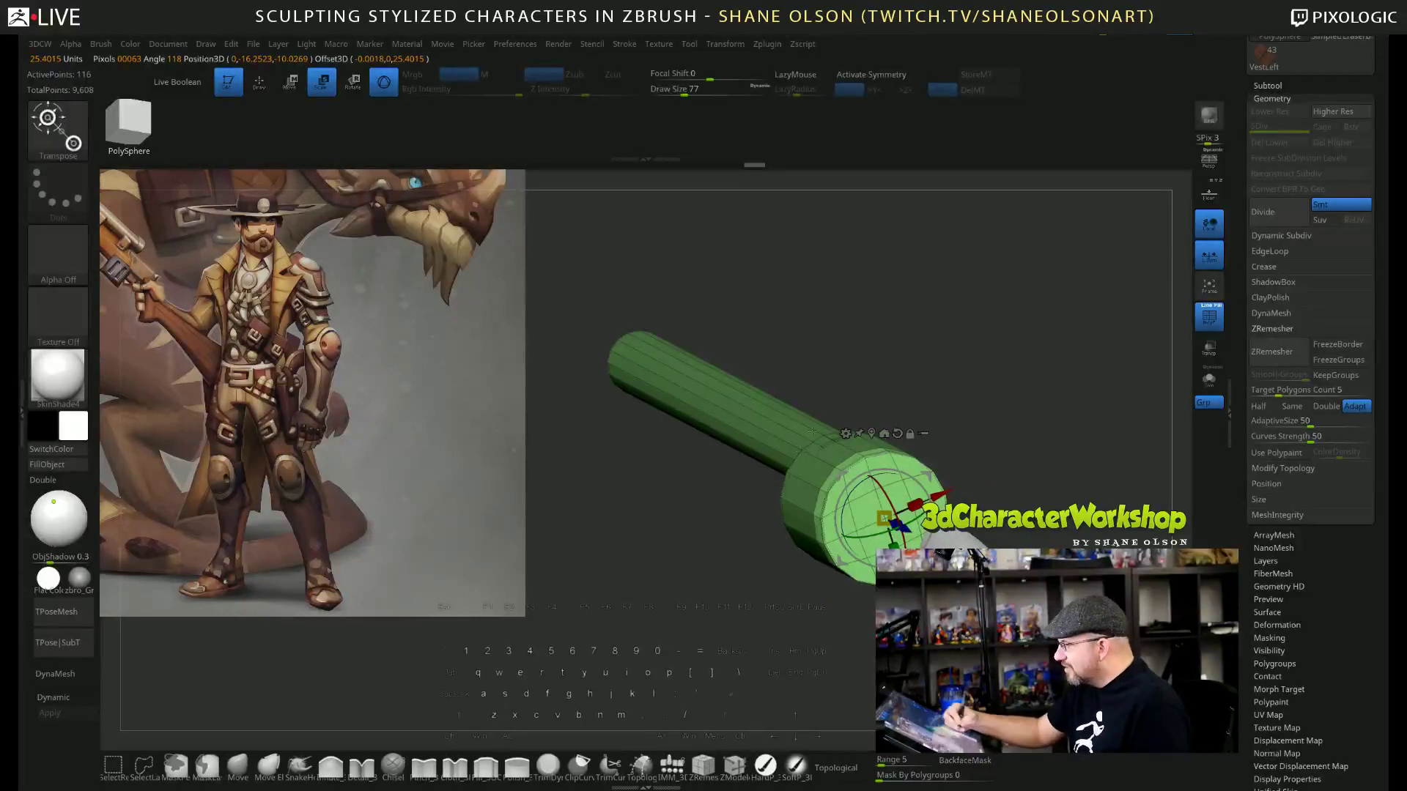
left_click(894, 75)
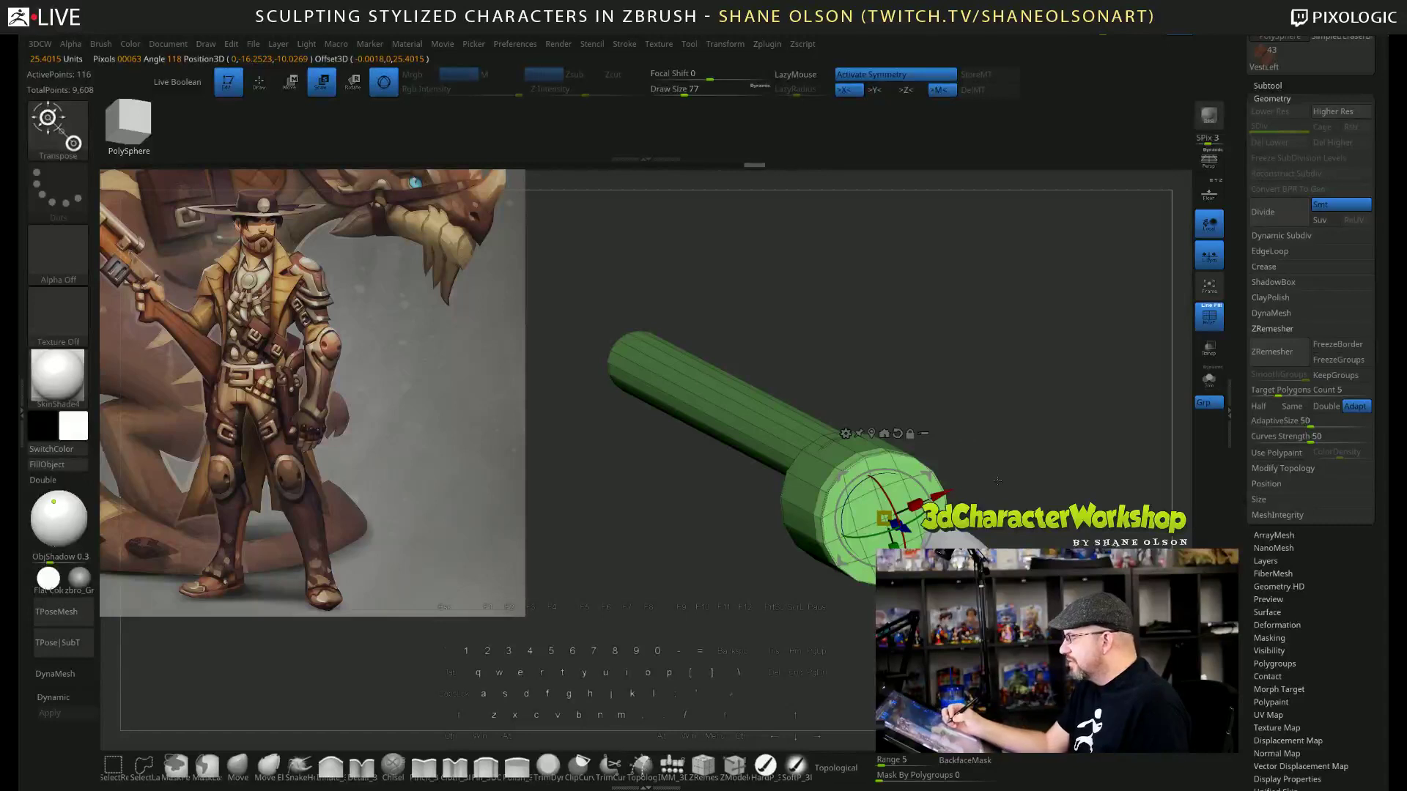
left_click_drag(884, 519, 881, 533)
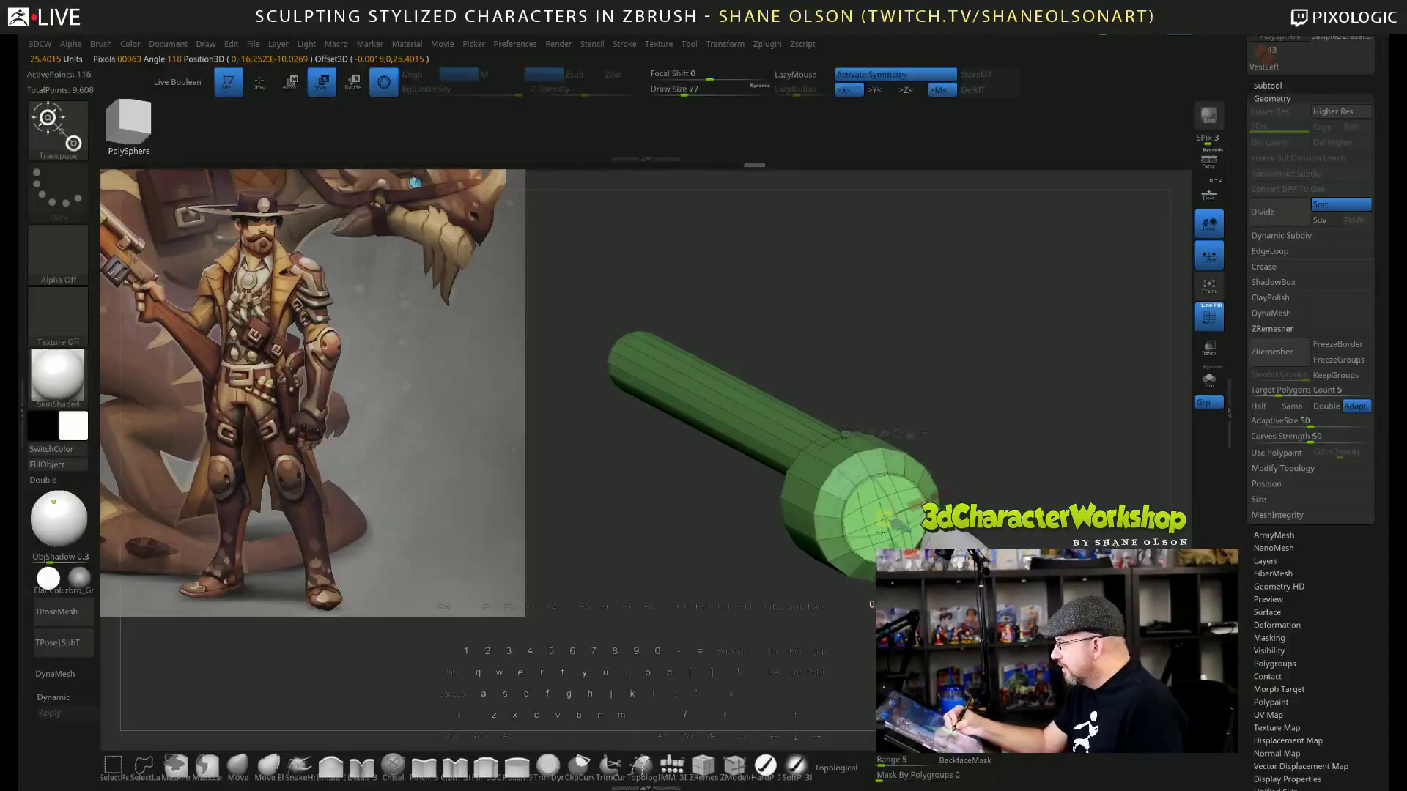
Slide the scaled rear face forward until it is flush with the inserted edge loop, and clear the mask.
left_click_drag(959, 450, 1021, 441)
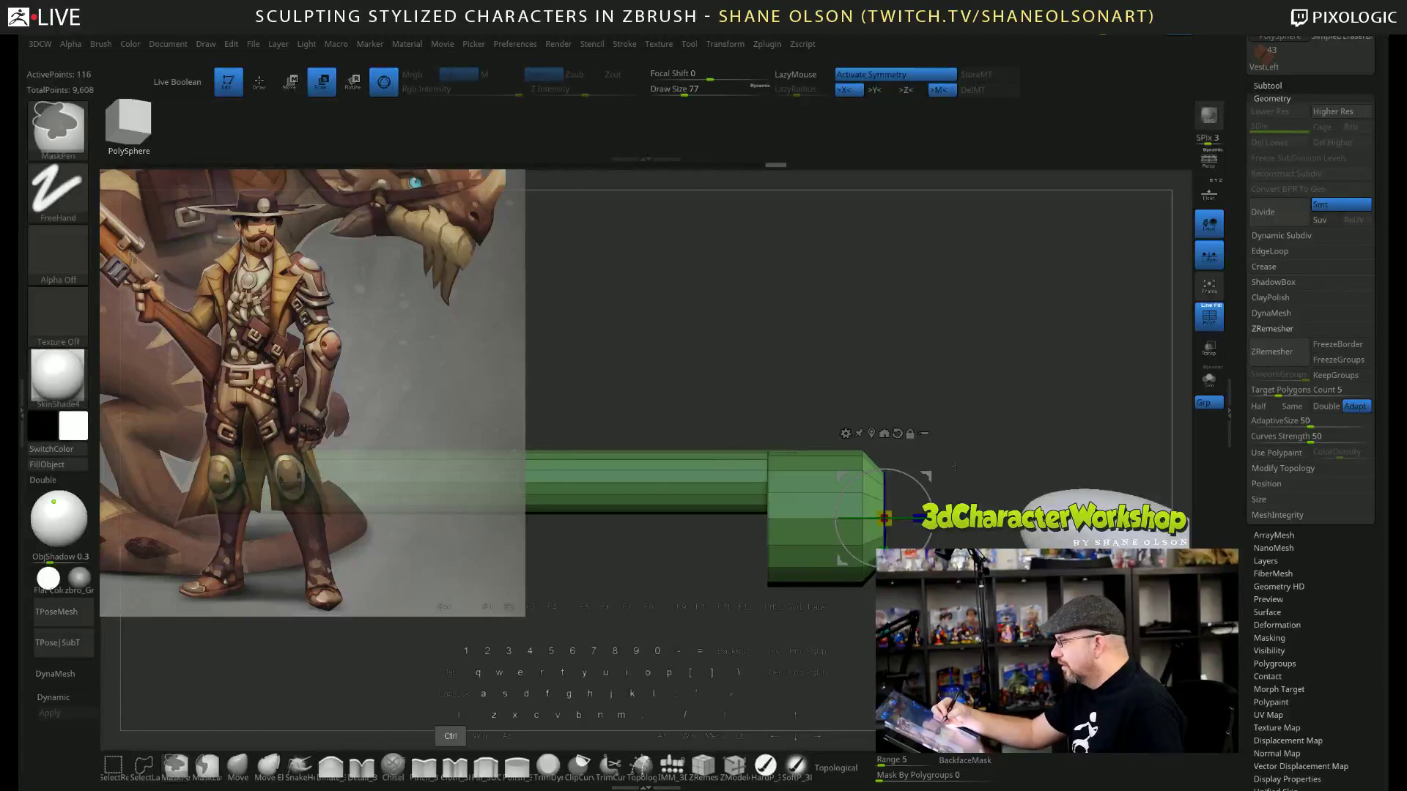
left_click_drag(884, 519, 864, 518)
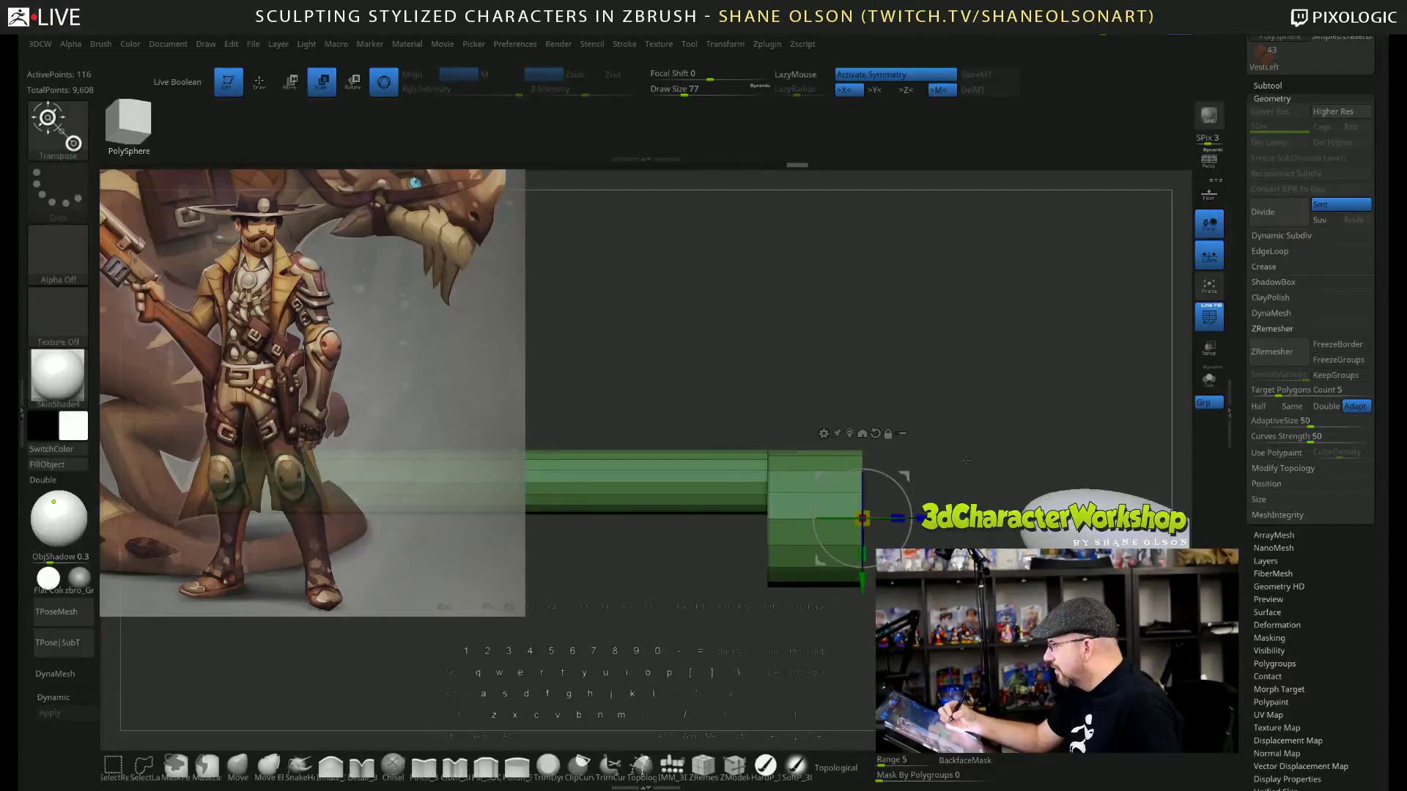
mouse_move(974, 410)
left_mouse_down()
mouse_move(939, 415)
mouse_move(965, 385)
mouse_move(959, 403)
left_mouse_up()
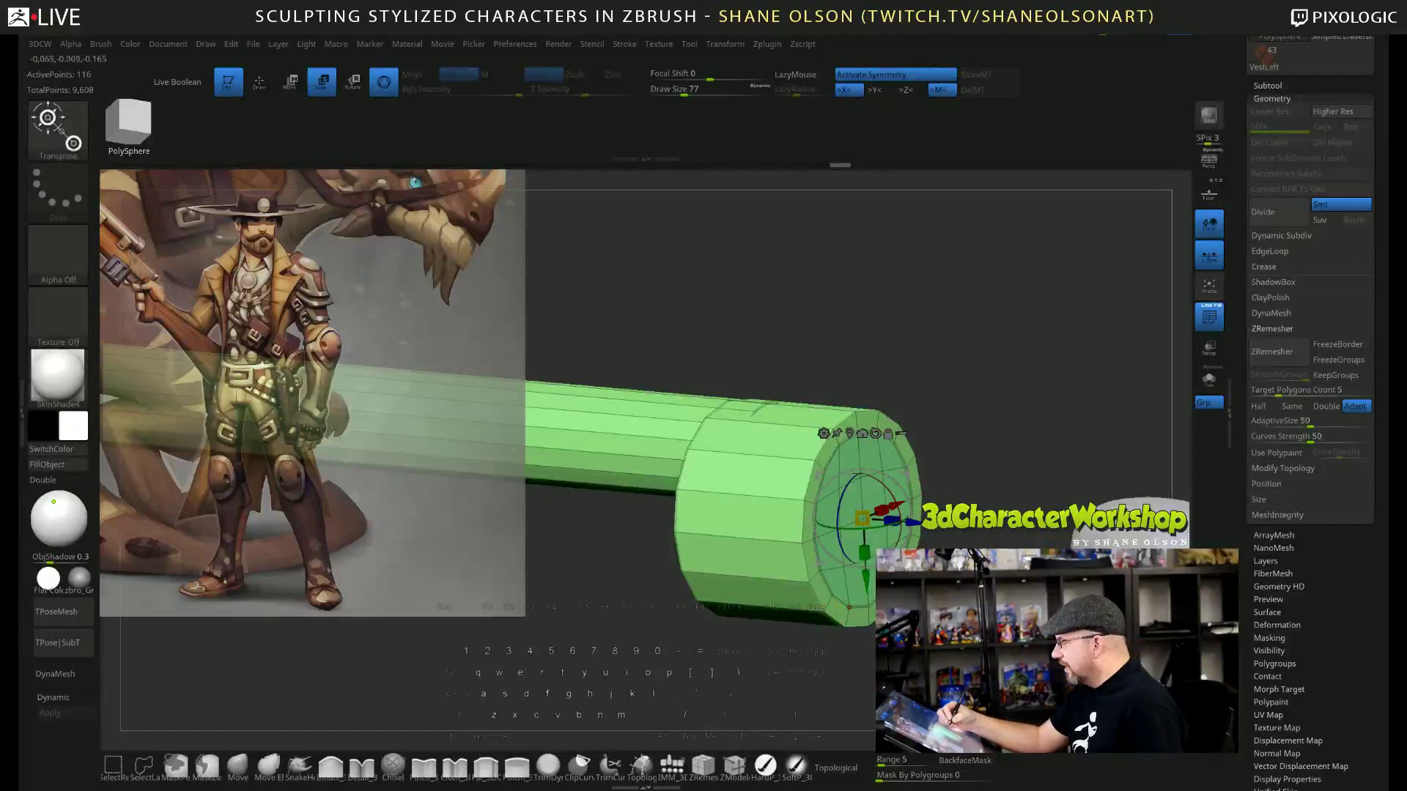
Extrude the inner disc of the thick cylinder's rear face outward using the ZModeler polygon action Extrude with the Polygroup All target.
left_click(735, 765)
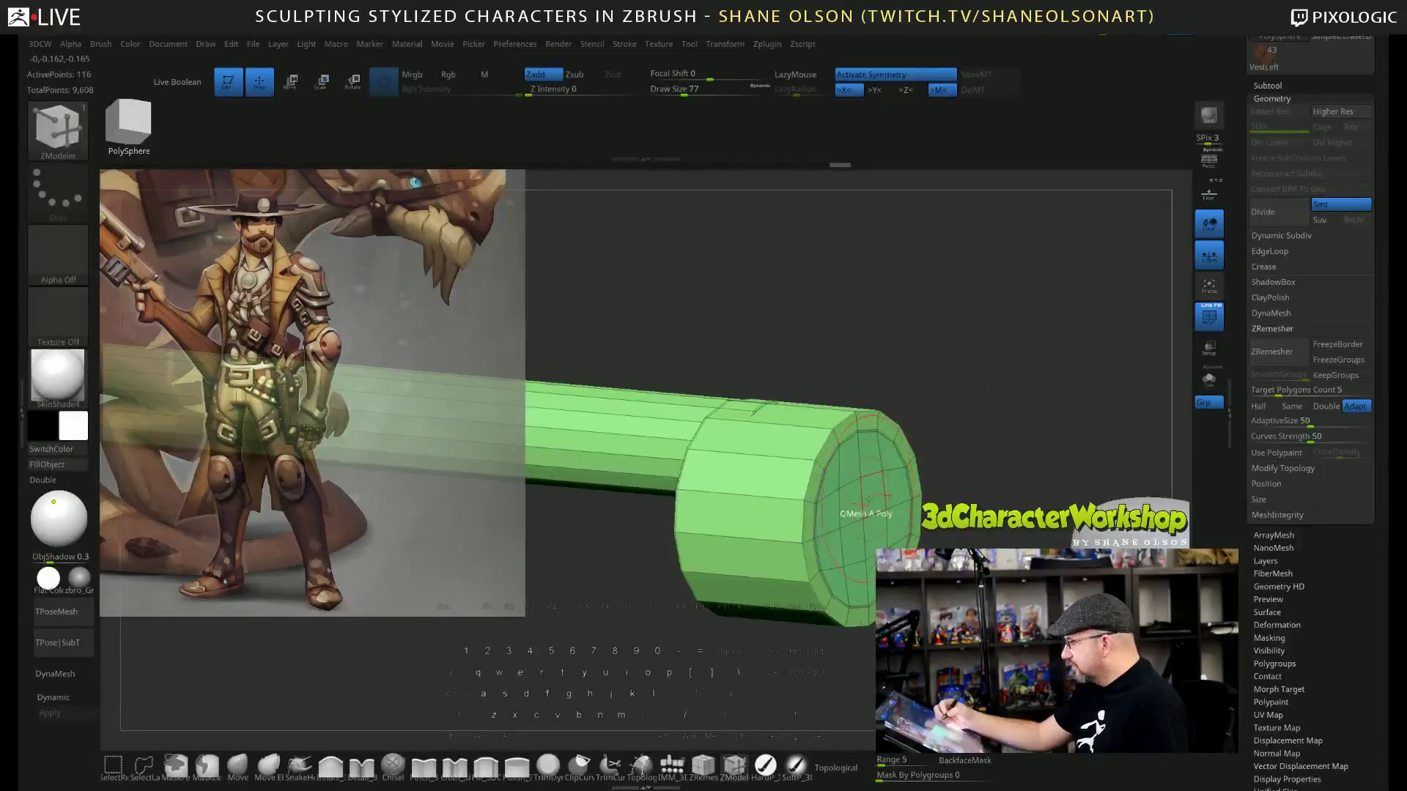
key("space")
left_click(767, 386)
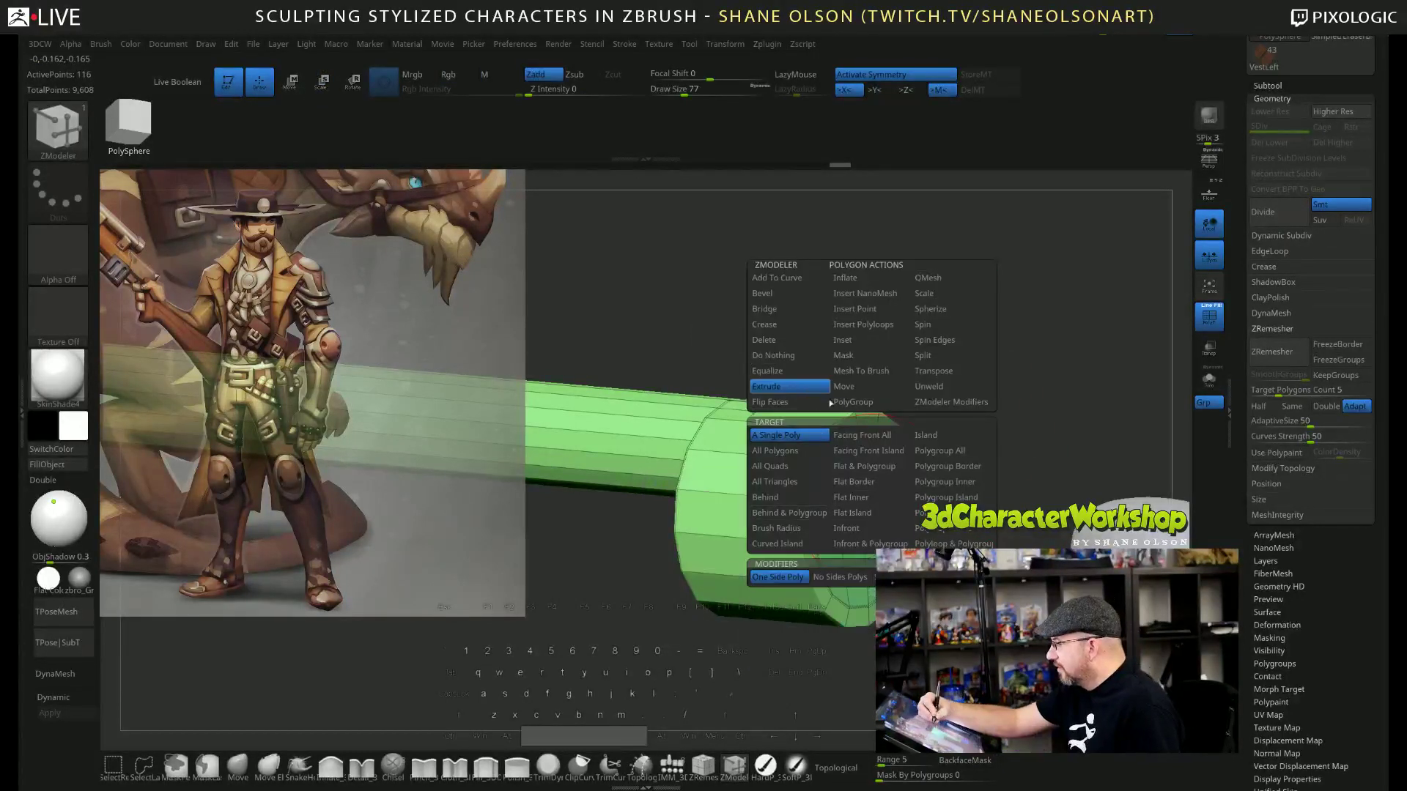
left_click(939, 451)
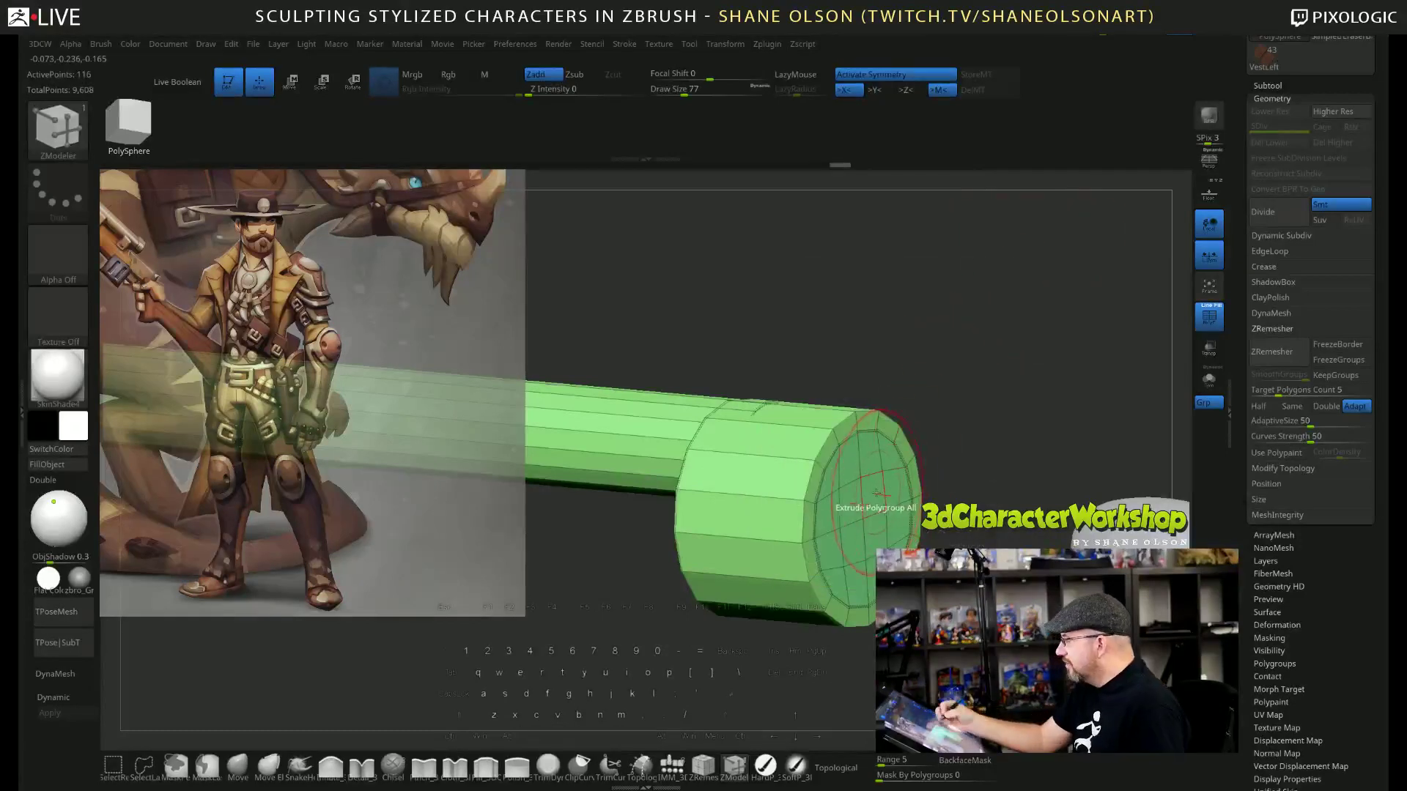
left_click_drag(909, 498, 961, 498)
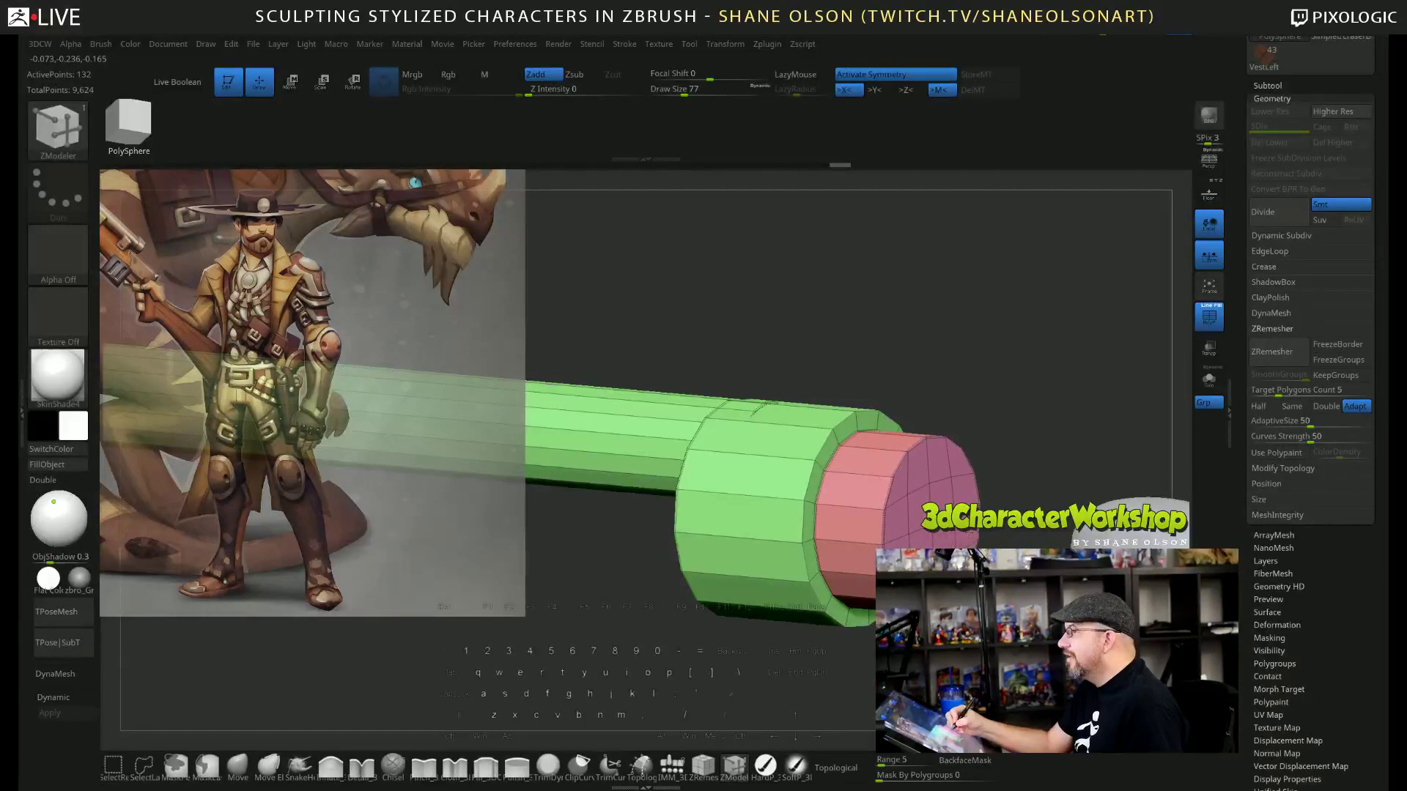
Try to isolate the barrel by its polygroup in a straight side view.
mouse_move(994, 416)
left_mouse_down()
mouse_move(972, 416)
mouse_move(979, 405)
left_mouse_up()
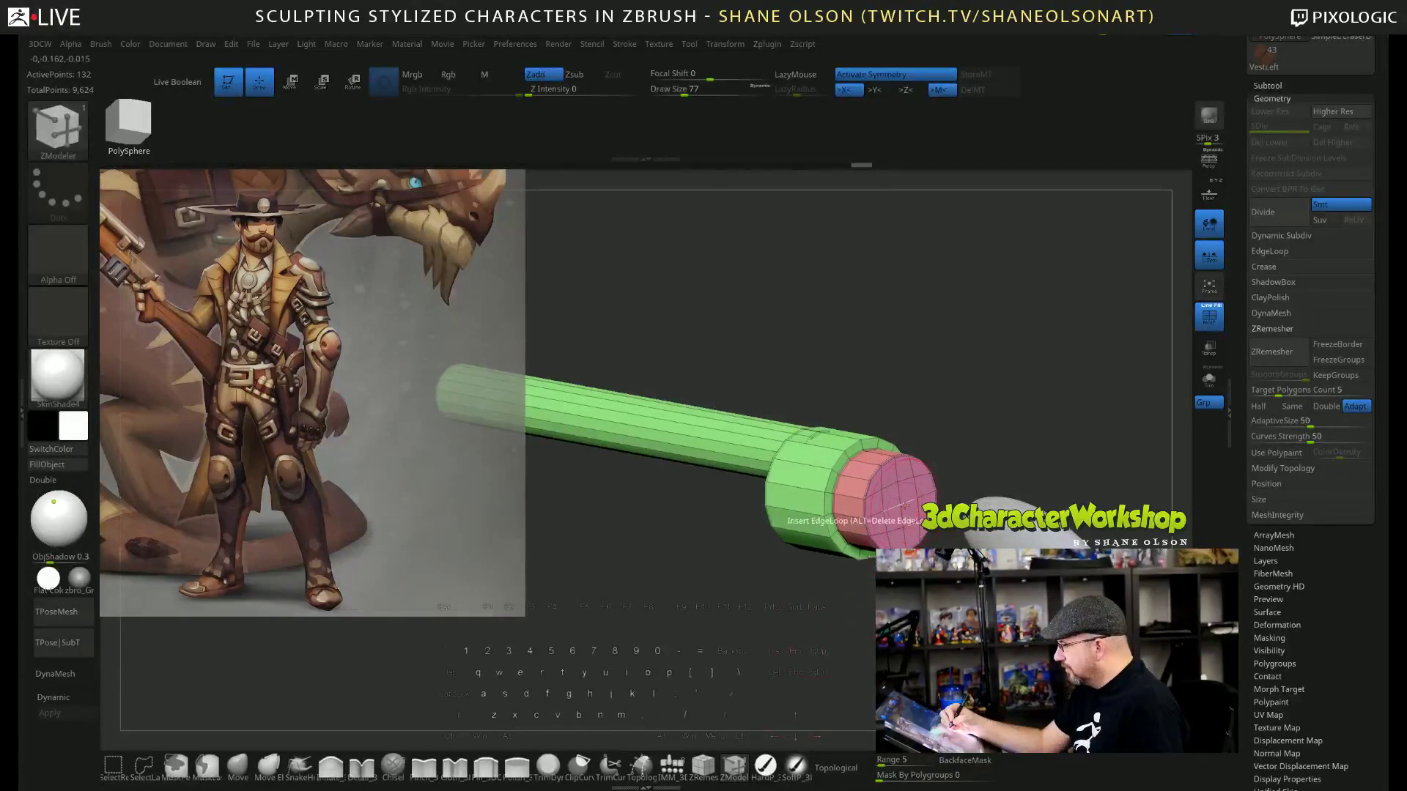
left_click_drag(659, 645, 685, 638, "shift")
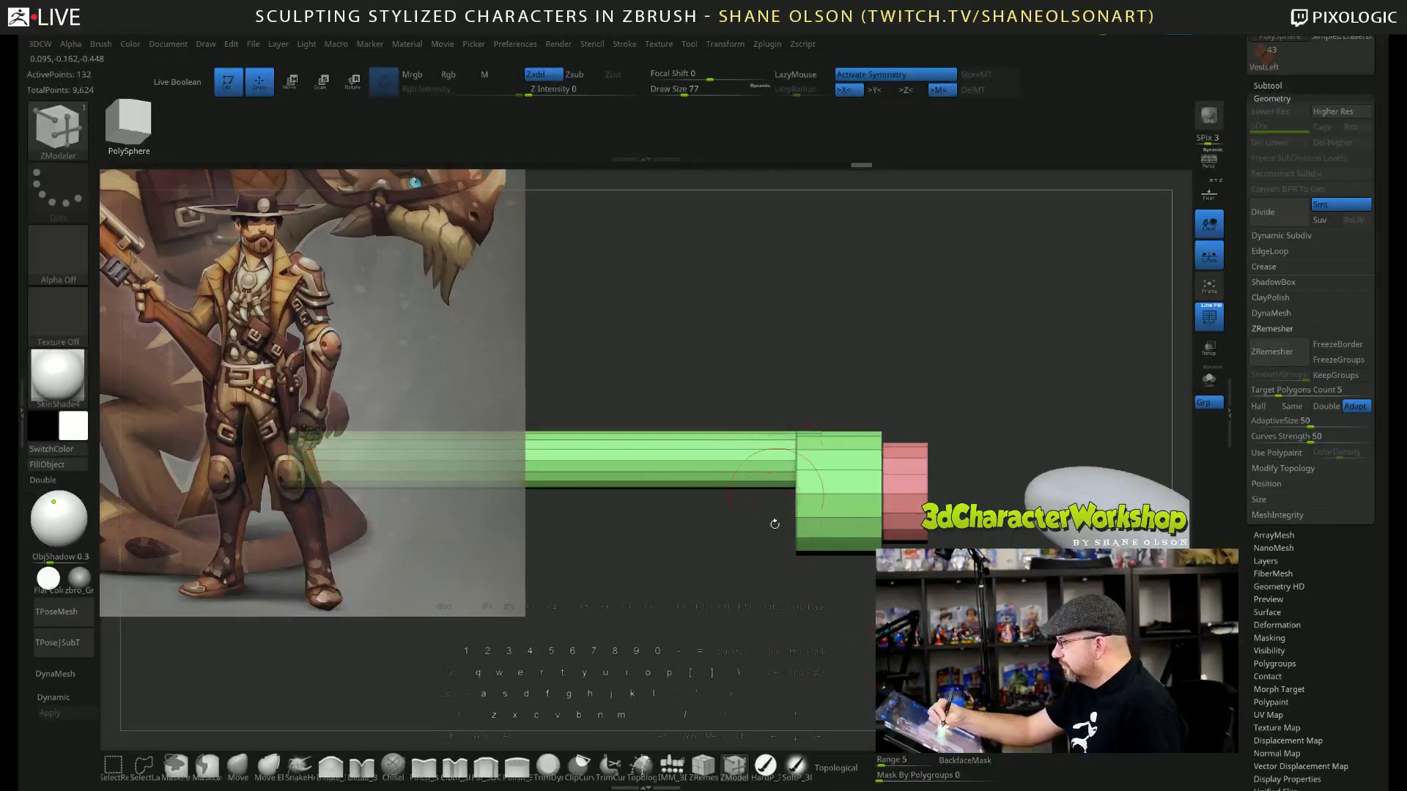
mouse_move(819, 590)
left_mouse_down("alt")
mouse_move(833, 619)
mouse_move(836, 605)
left_mouse_up("alt")
left_click_drag(619, 417, 669, 380, "alt")
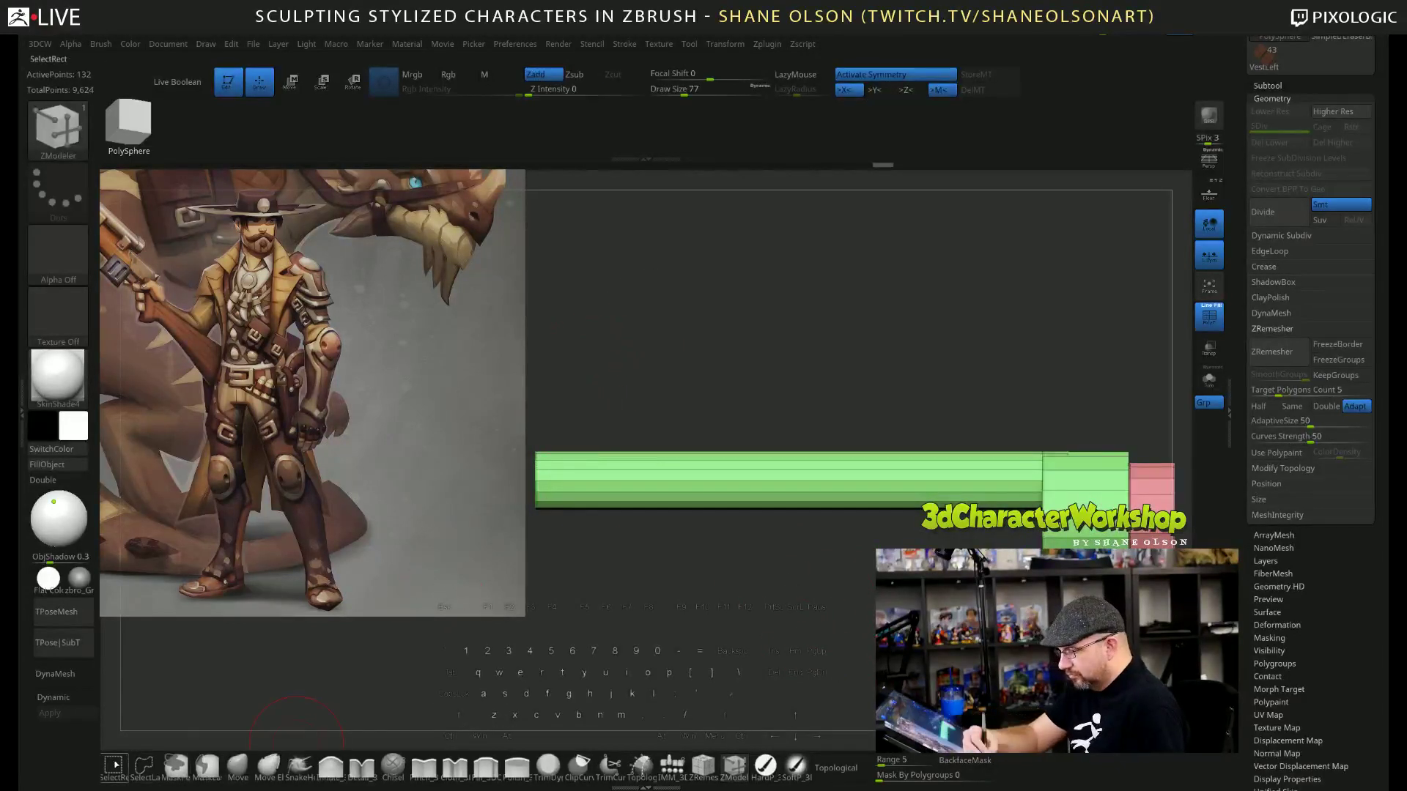
left_click(534, 462, "ctrl+shift")
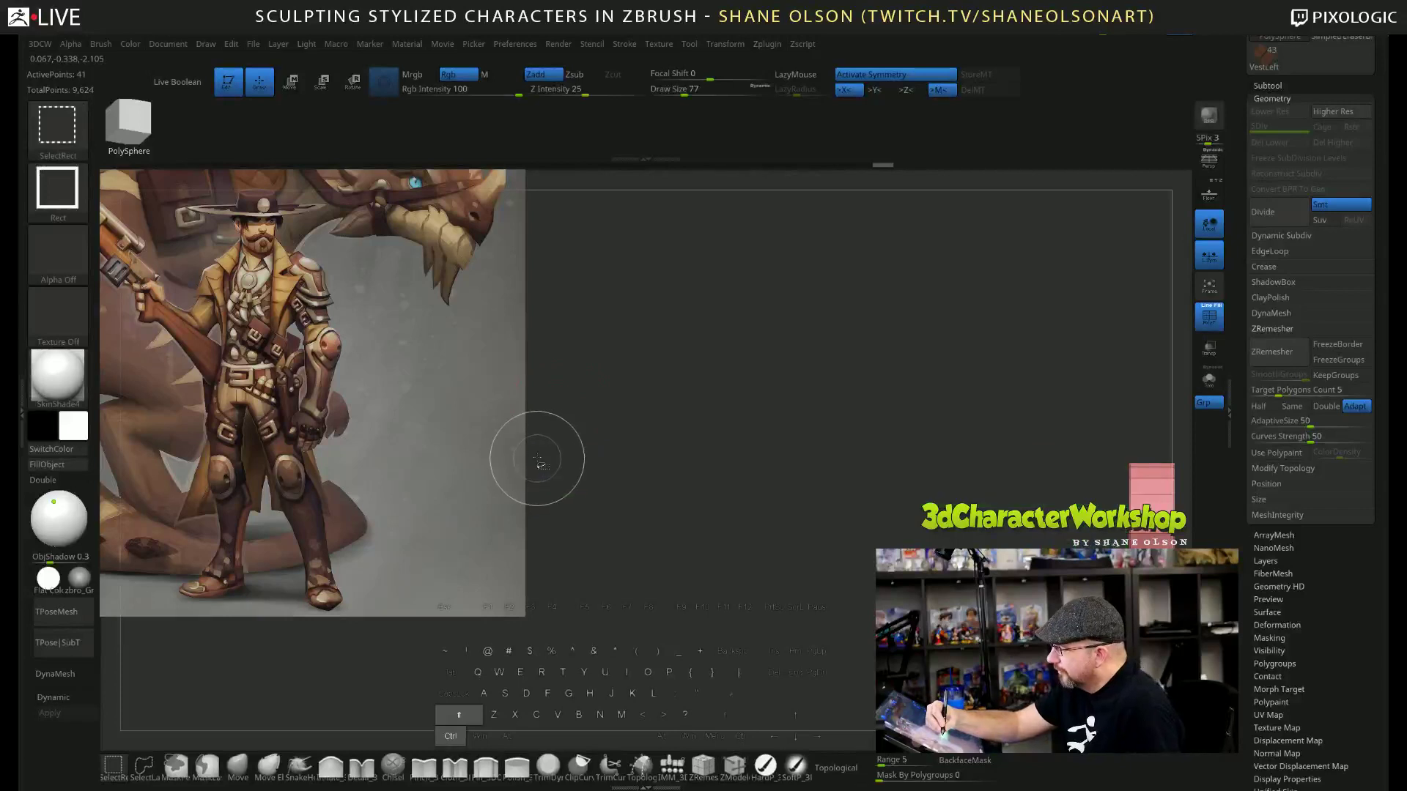
left_click(624, 327, "ctrl+shift")
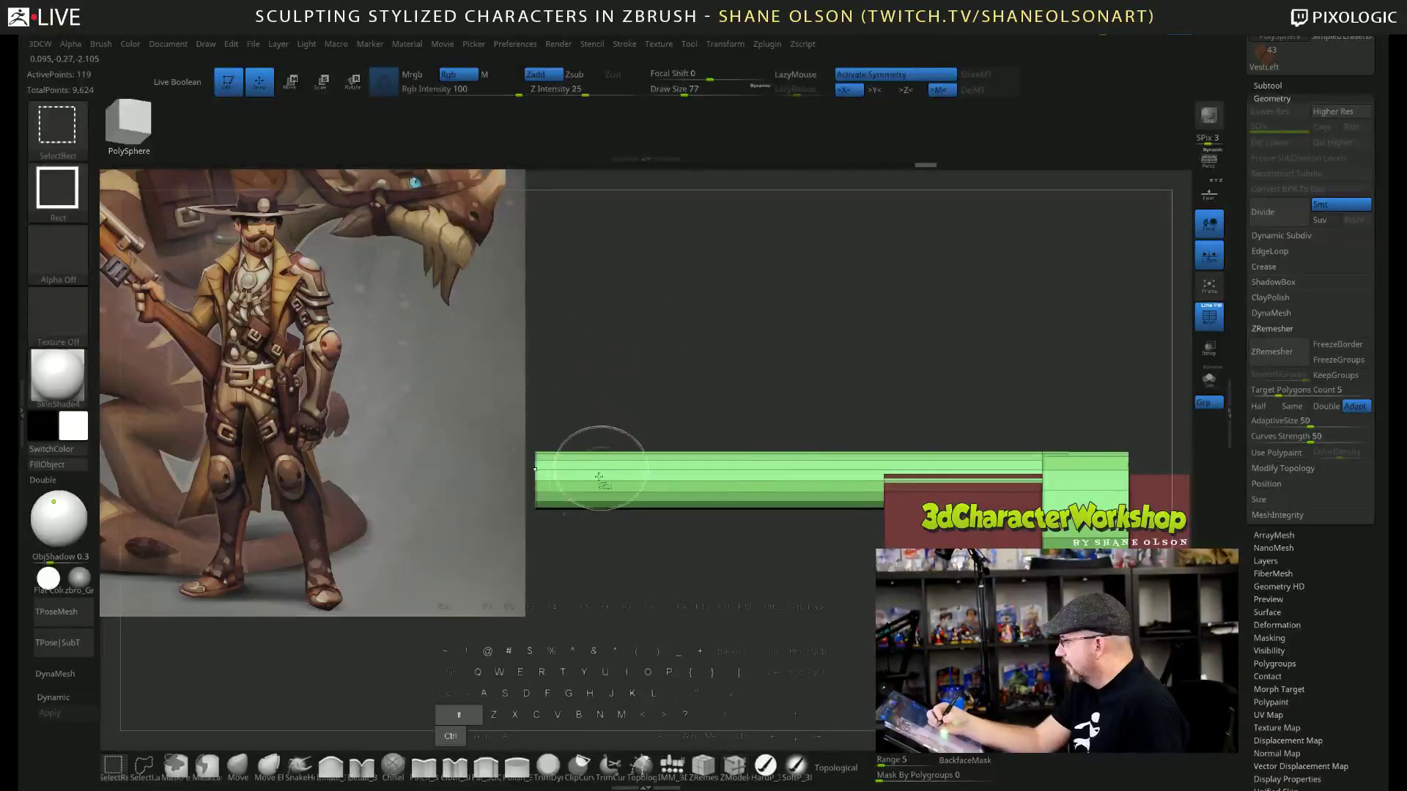
left_click(540, 487, "ctrl+shift")
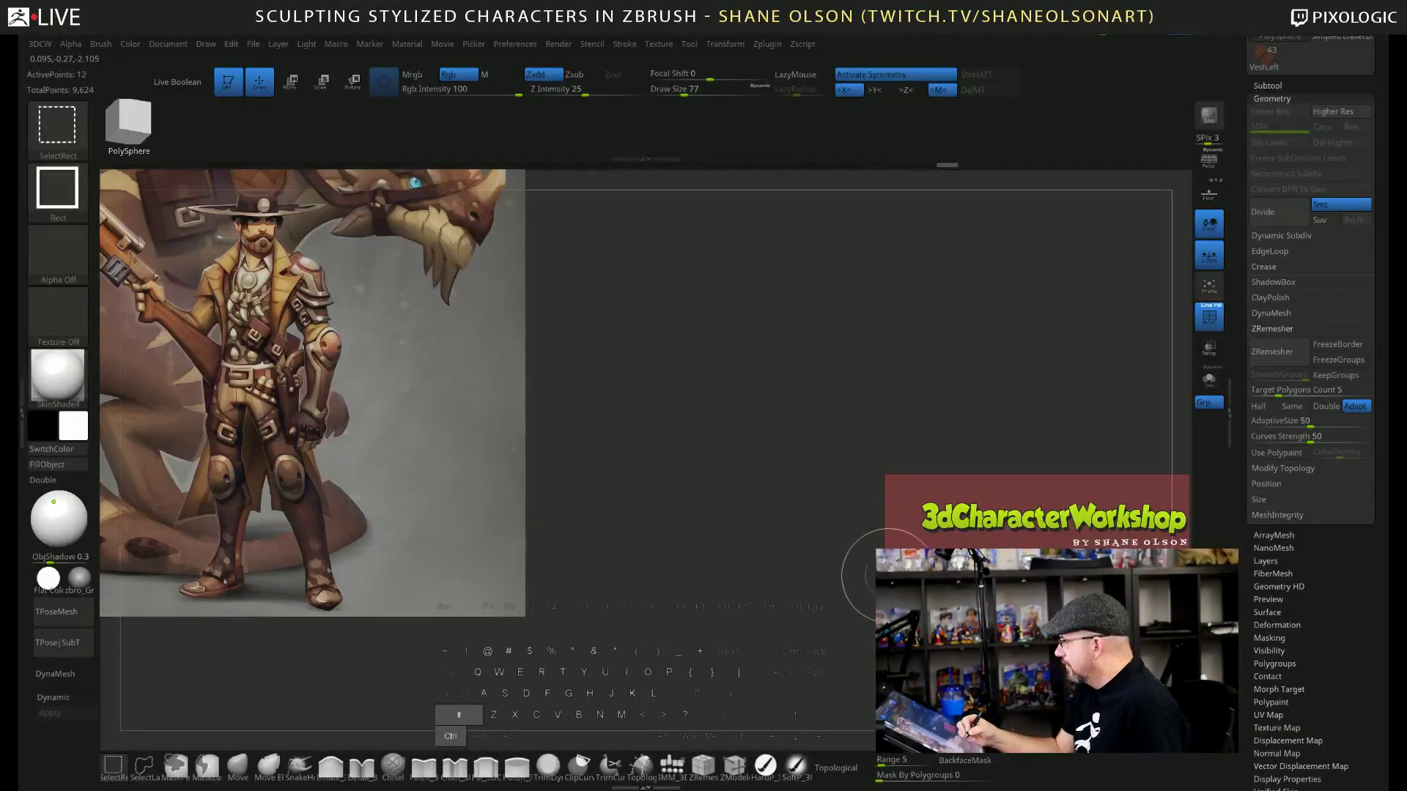
left_click(876, 586, "ctrl+shift")
Unhide all the revolver parts and regroup them with Auto Groups so each separate piece has its own polygroup.
left_click_drag(880, 607, 931, 454)
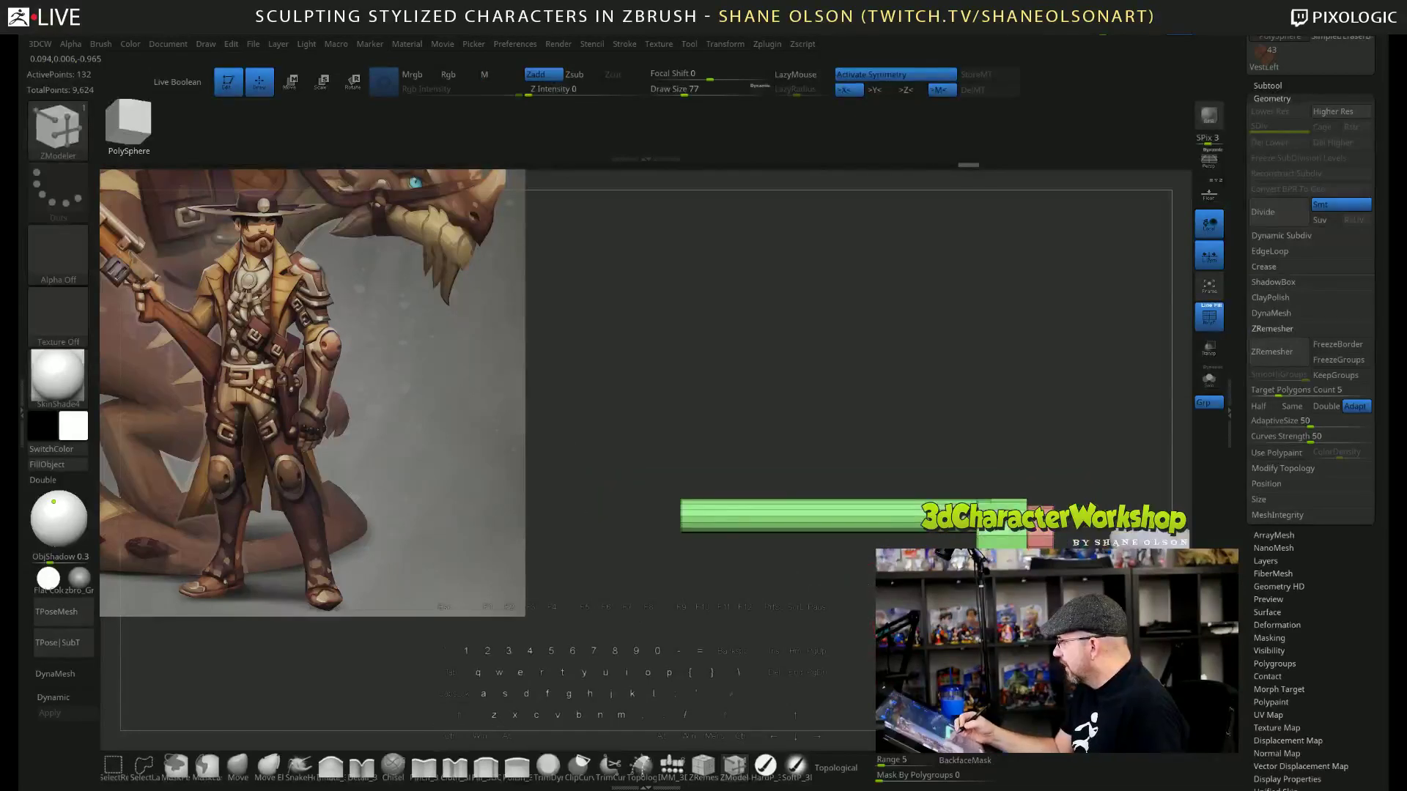
left_click(935, 346, "ctrl+shift")
key("shift+q")
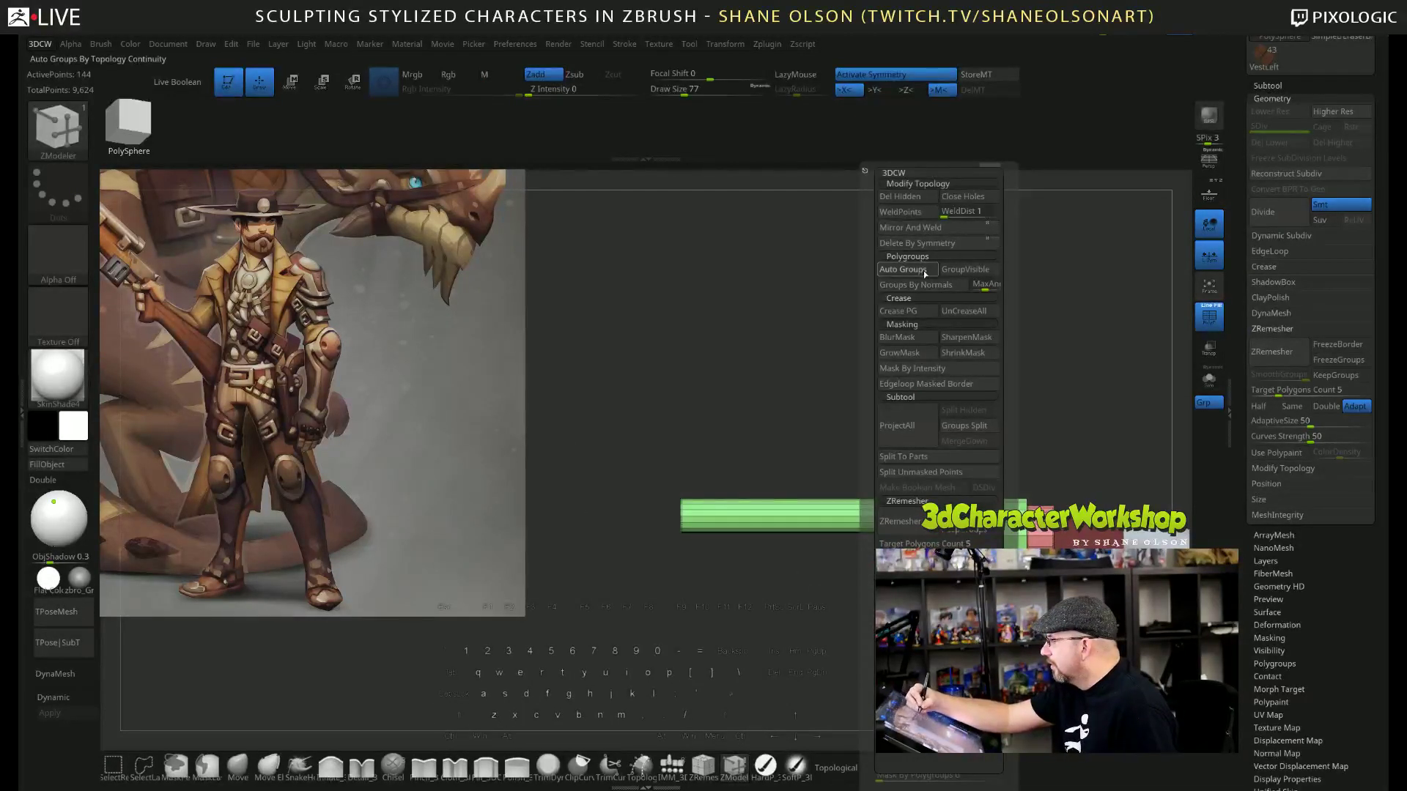
key("shift+q")
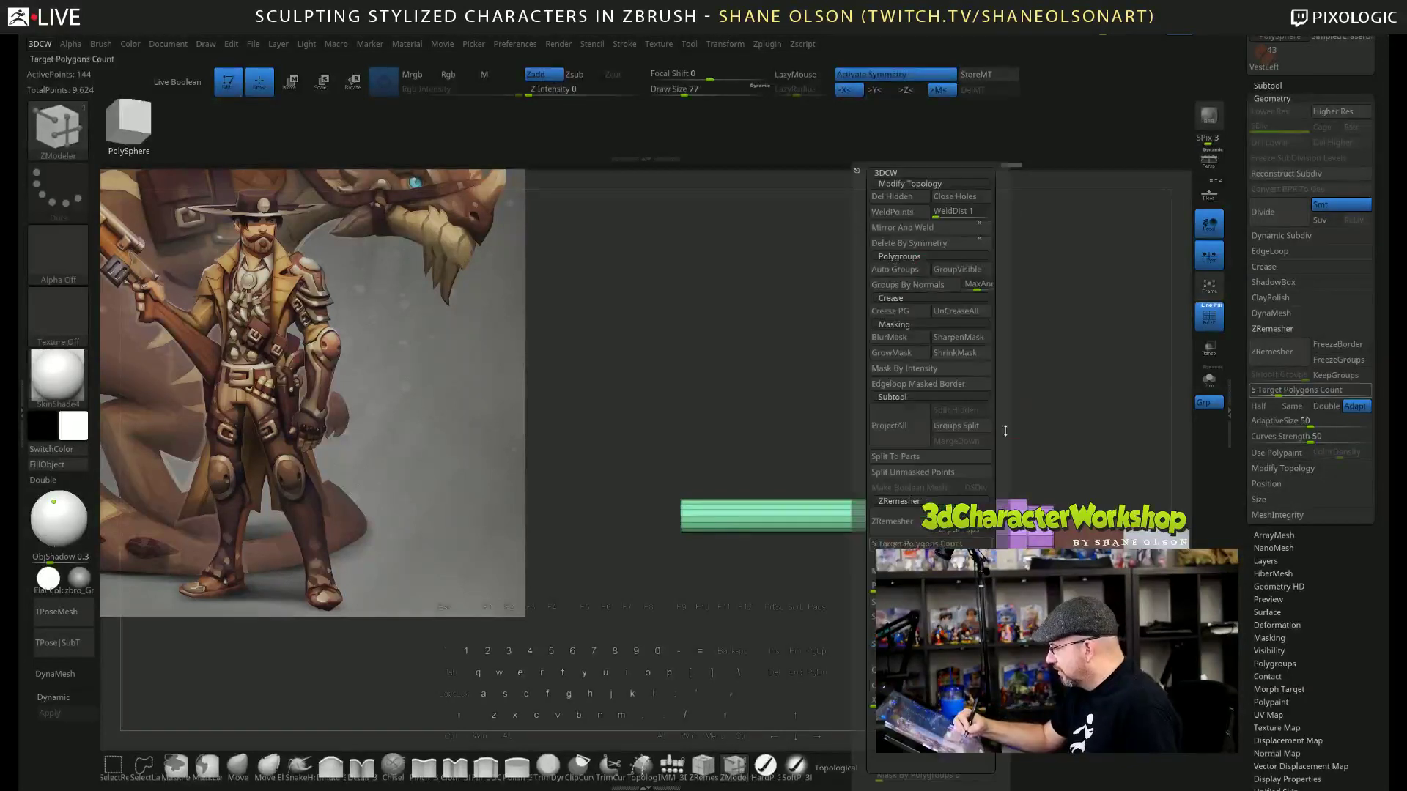
Isolate the long barrel by its new polygroup.
left_click_drag(1062, 364, 1002, 384)
left_click_drag(951, 393, 924, 432)
left_click_drag(508, 478, 576, 516, "alt")
key("ctrl+shift")
left_click(577, 516, "ctrl+shift")
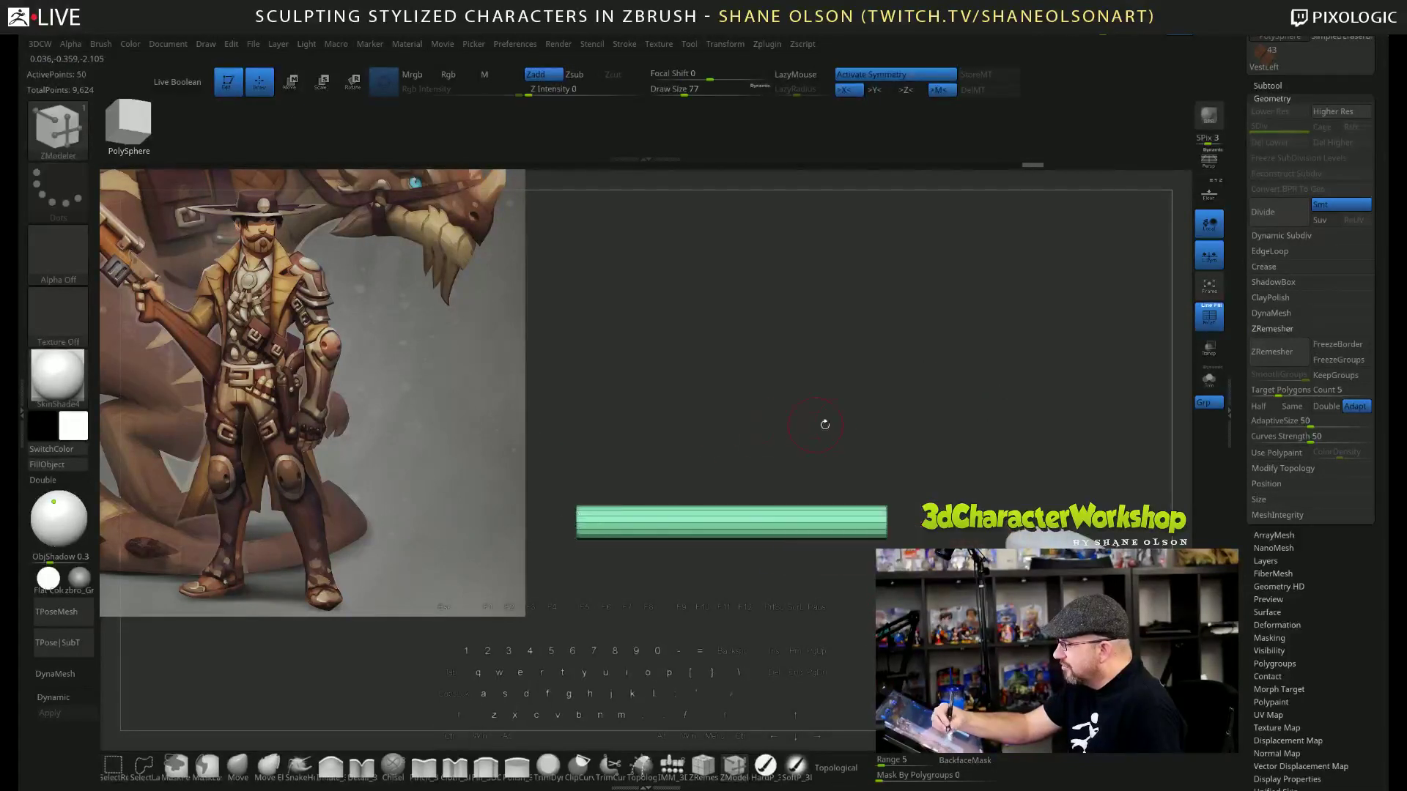
Mask the front end of the isolated barrel and move its unmasked rear end forward to shorten it.
left_click_drag(906, 433, 856, 619, "ctrl+shift")
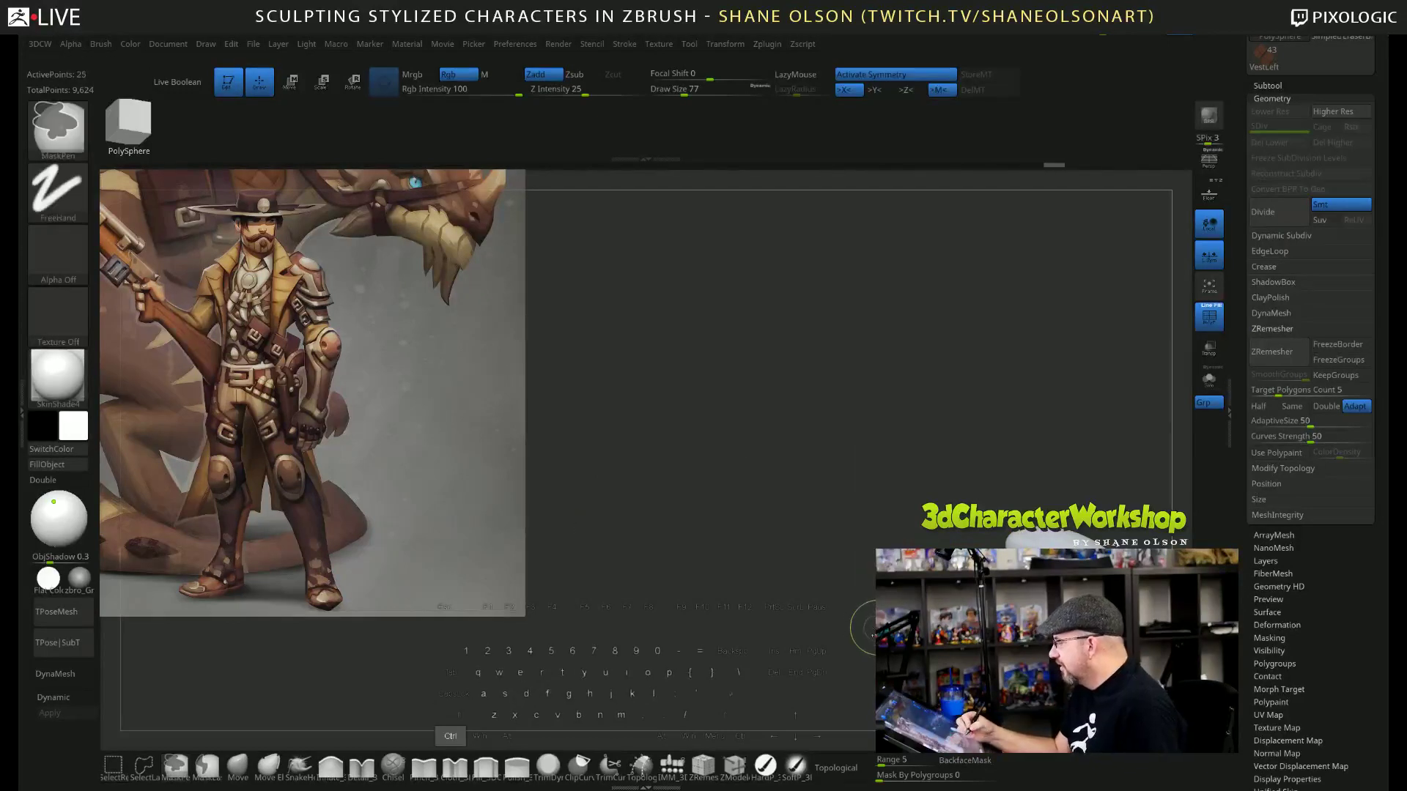
key("b")
key("z")
key("m")
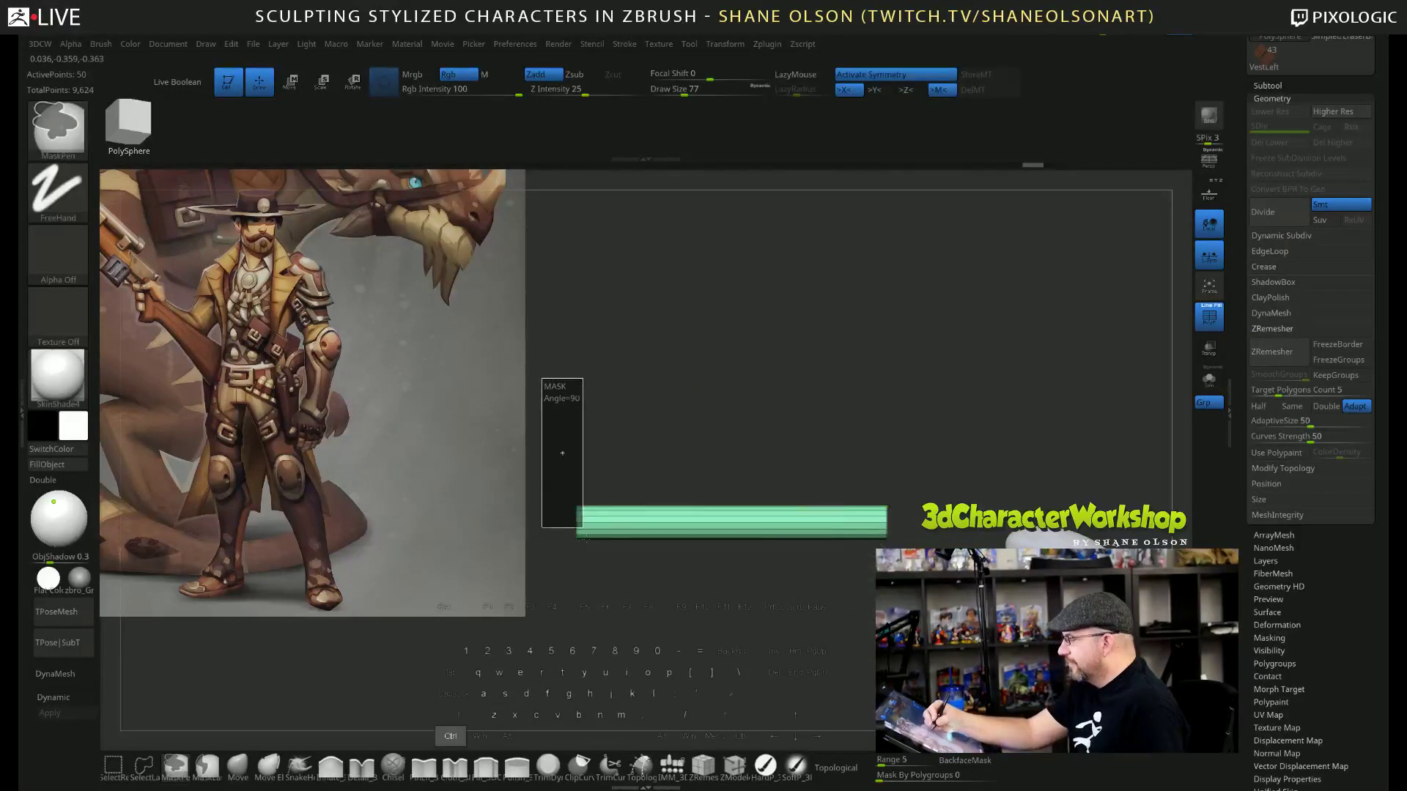
key("w")
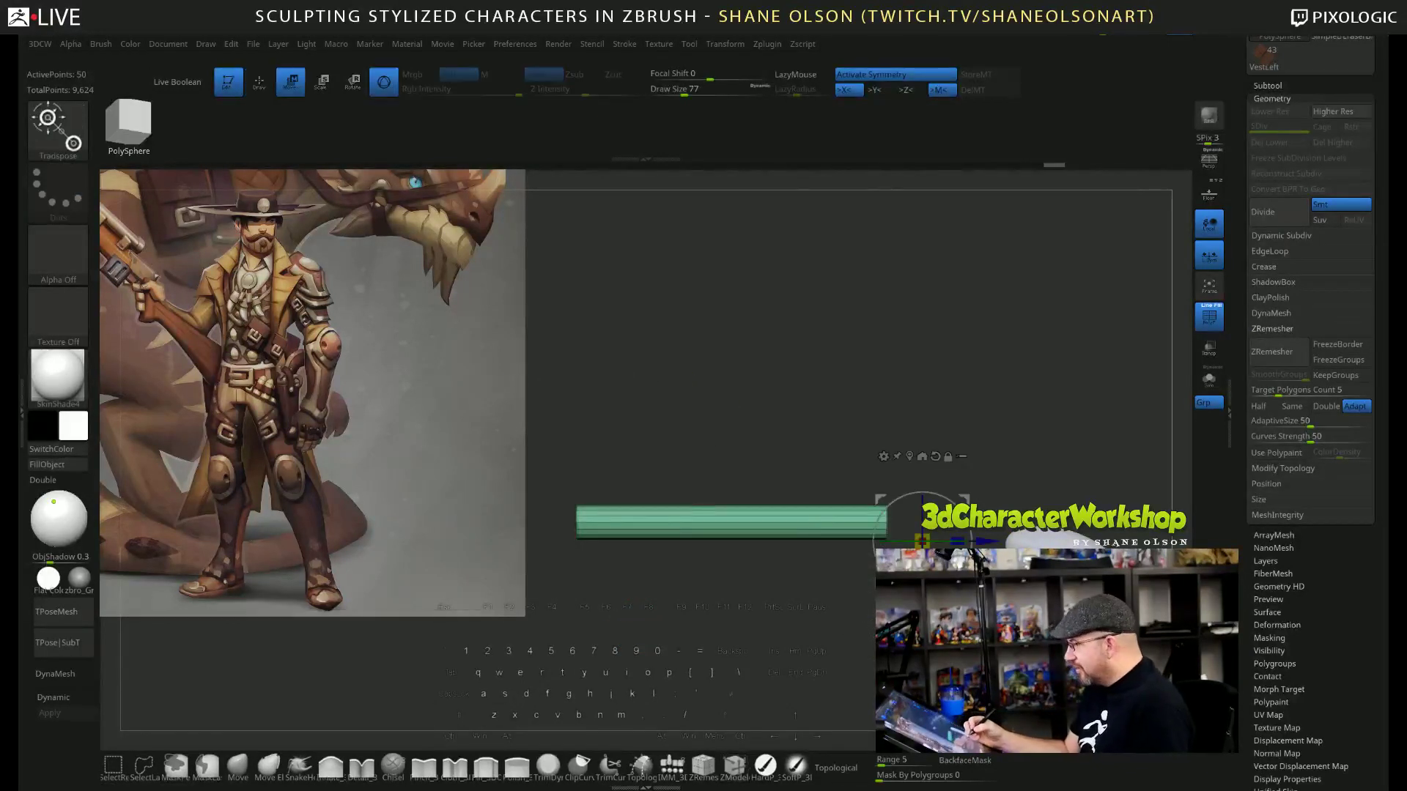
key("alt")
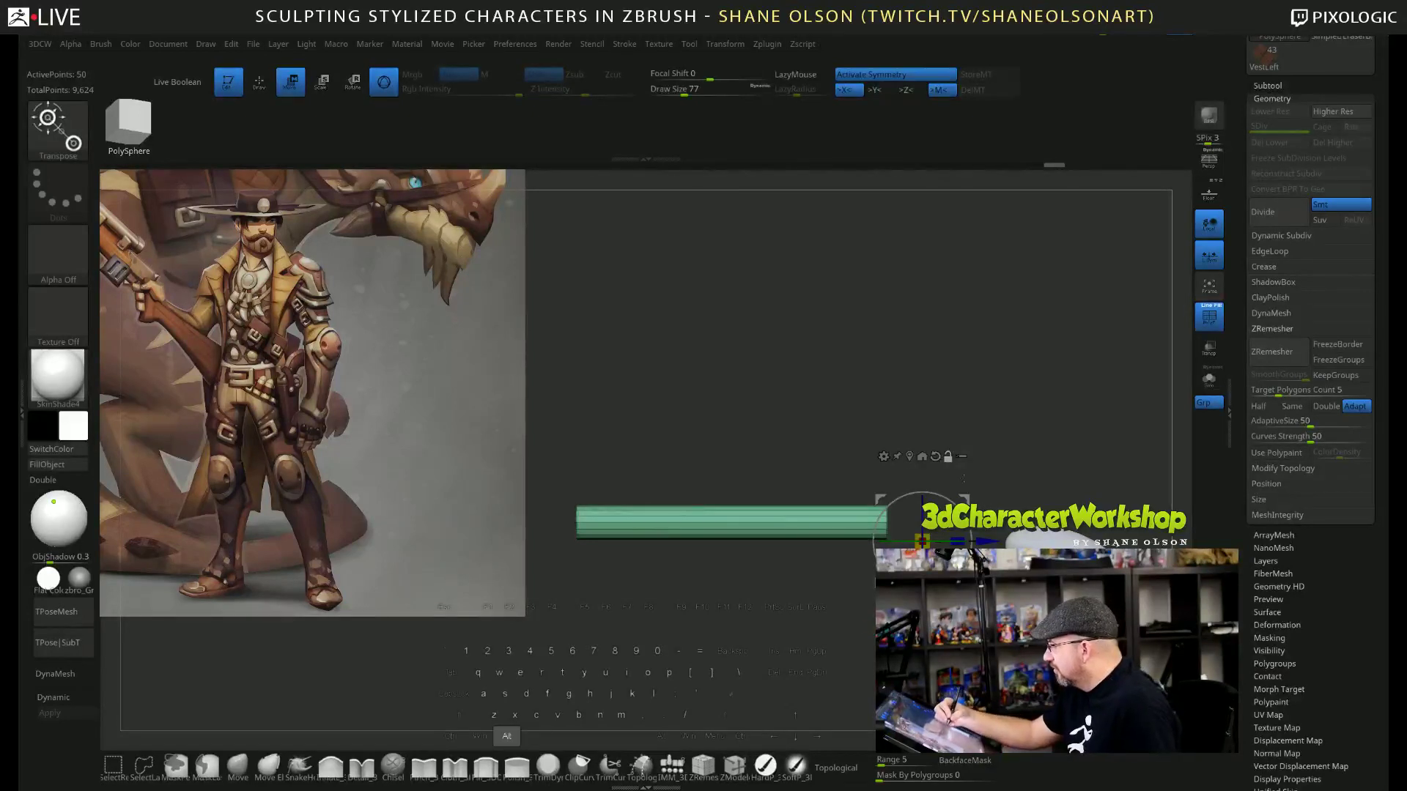
left_click_drag(984, 541, 970, 541)
Fine-tune the barrel's rear end against the thick cylinder's front face, with the cylinder shown again and masked.
left_click(999, 336, "ctrl+shift")
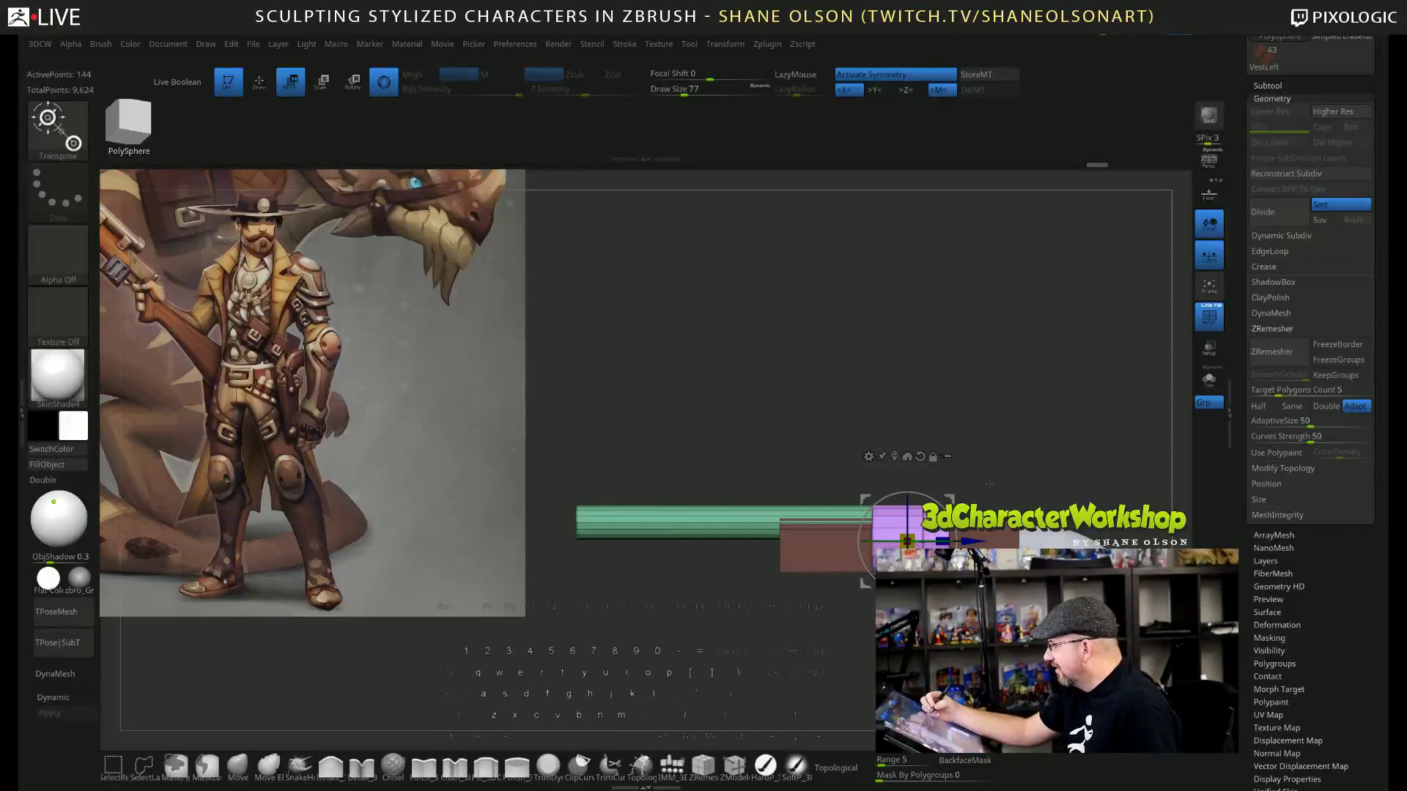
left_click(862, 518, "ctrl+shift")
left_click_drag(973, 542, 967, 542)
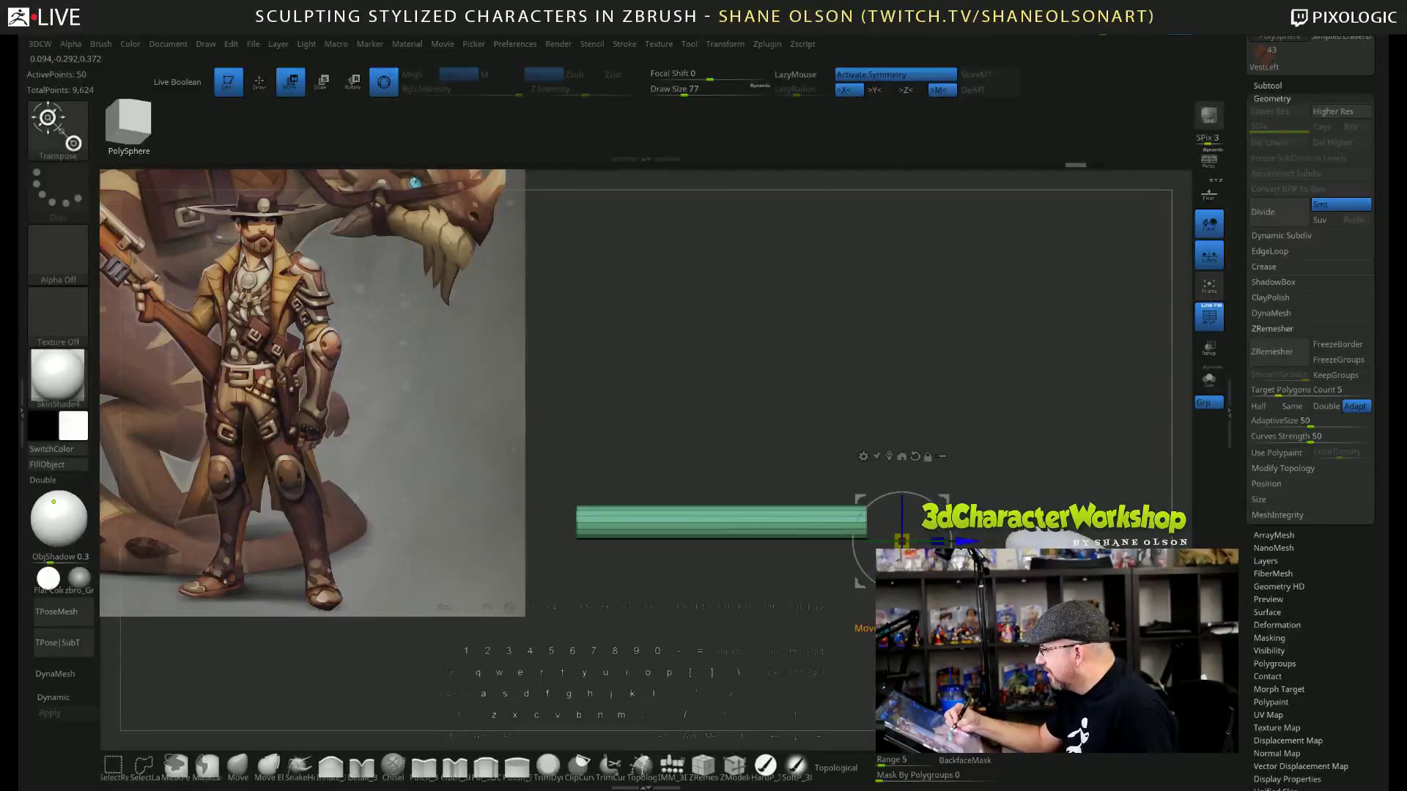
left_click(1015, 354, "ctrl+shift")
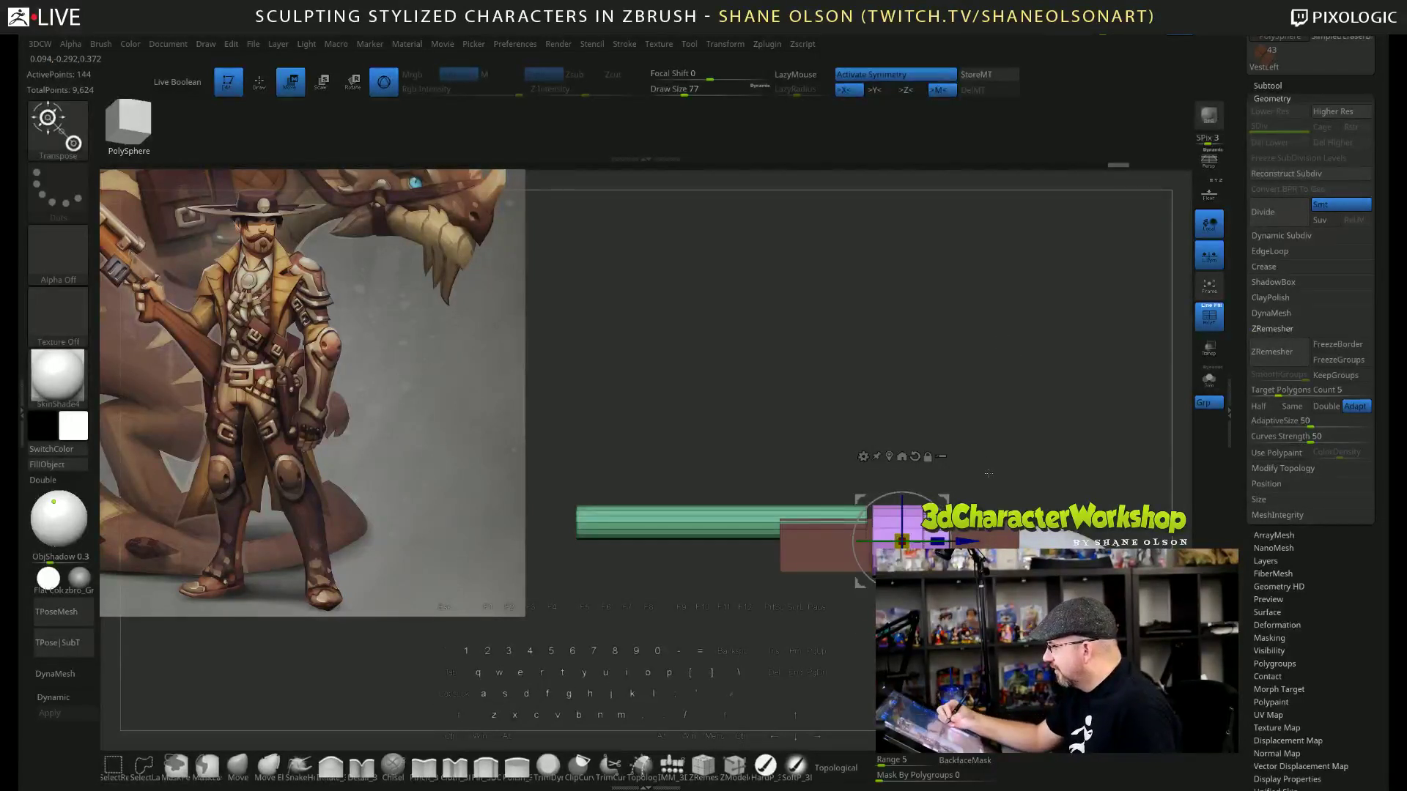
mouse_move(999, 341)
left_mouse_down("ctrl")
mouse_move(927, 579)
mouse_move(870, 660)
left_mouse_up("ctrl")
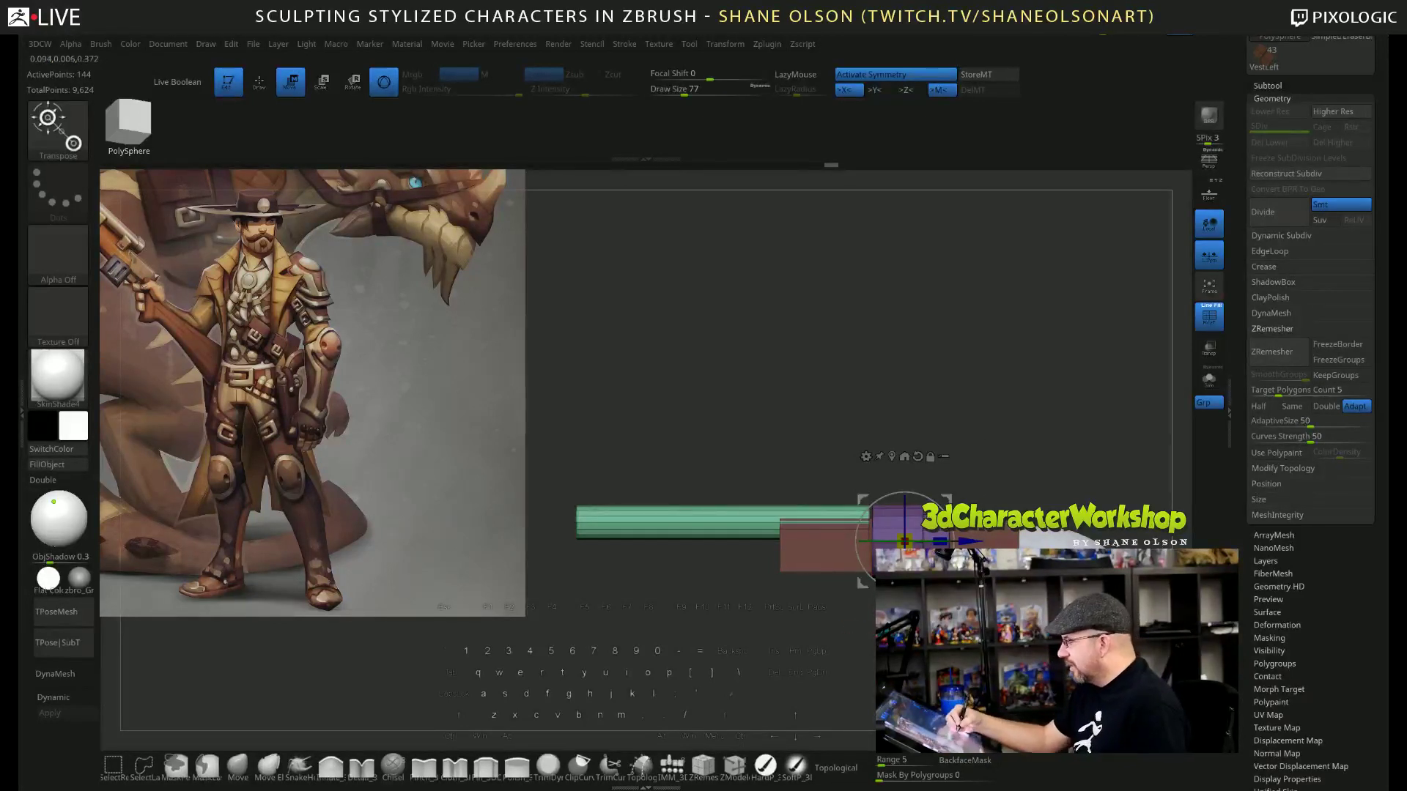
Mask everything except the frame blocks and lower them beneath the barrel.
left_click_drag(905, 543, 890, 559)
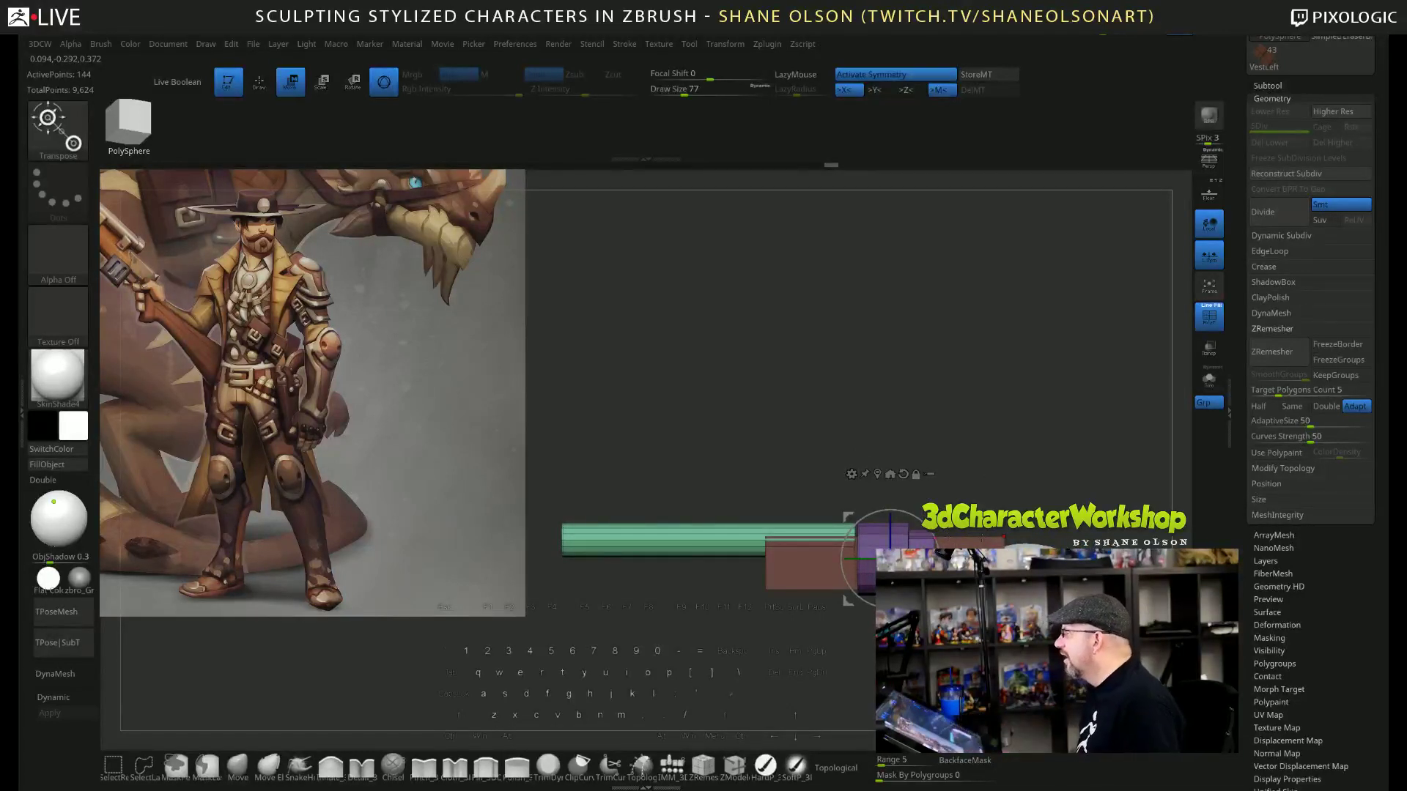
left_click_drag(1030, 409, 1009, 378, "alt")
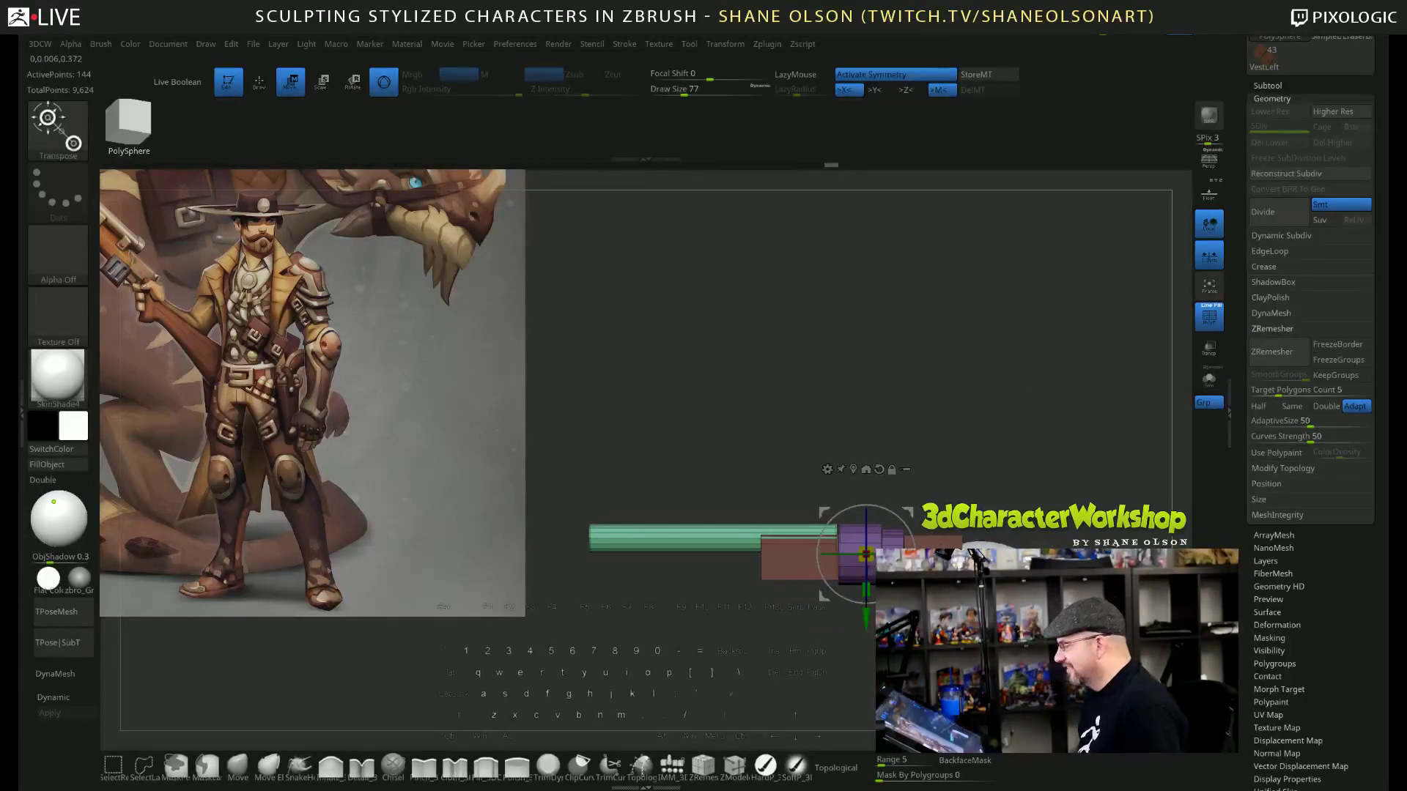
key("ctrl")
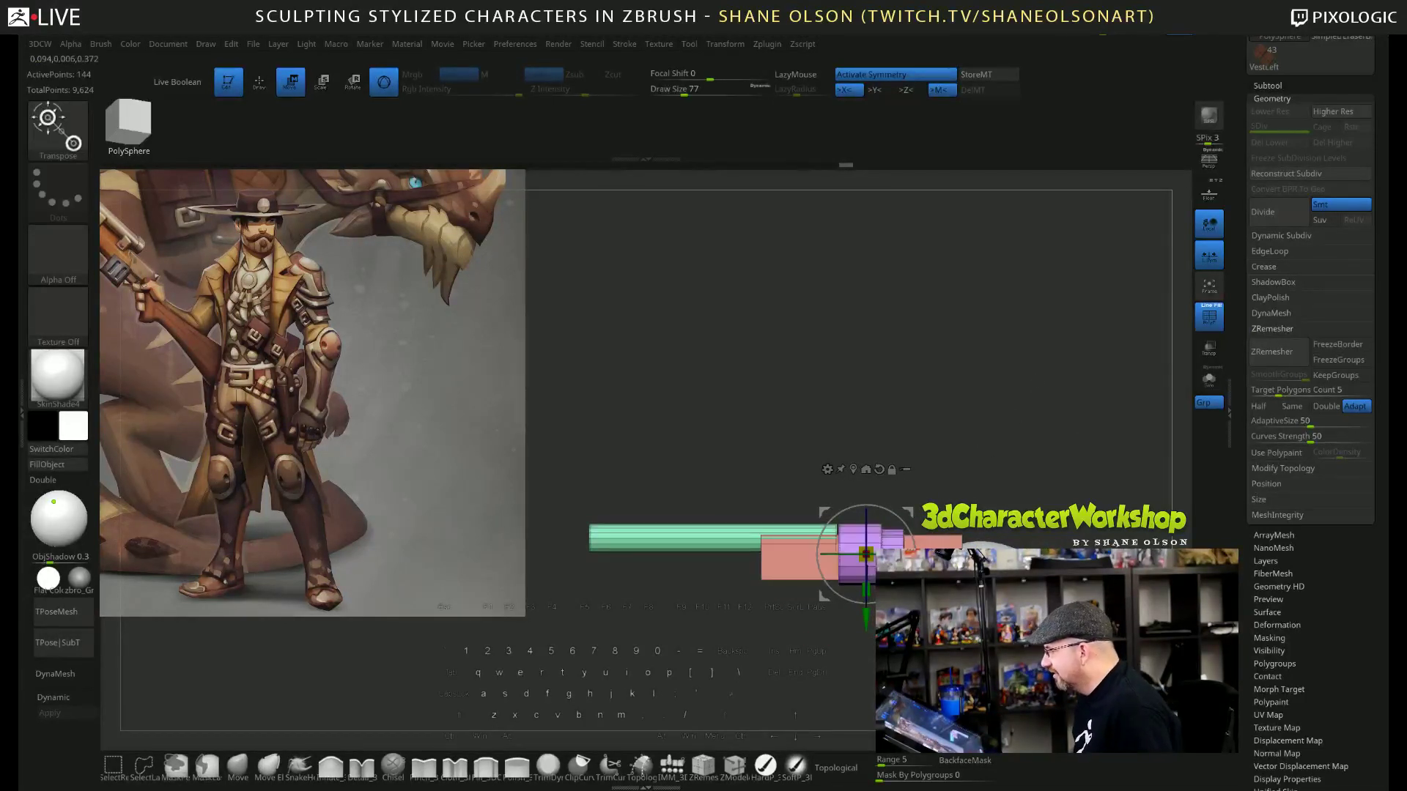
left_click(957, 541, "ctrl")
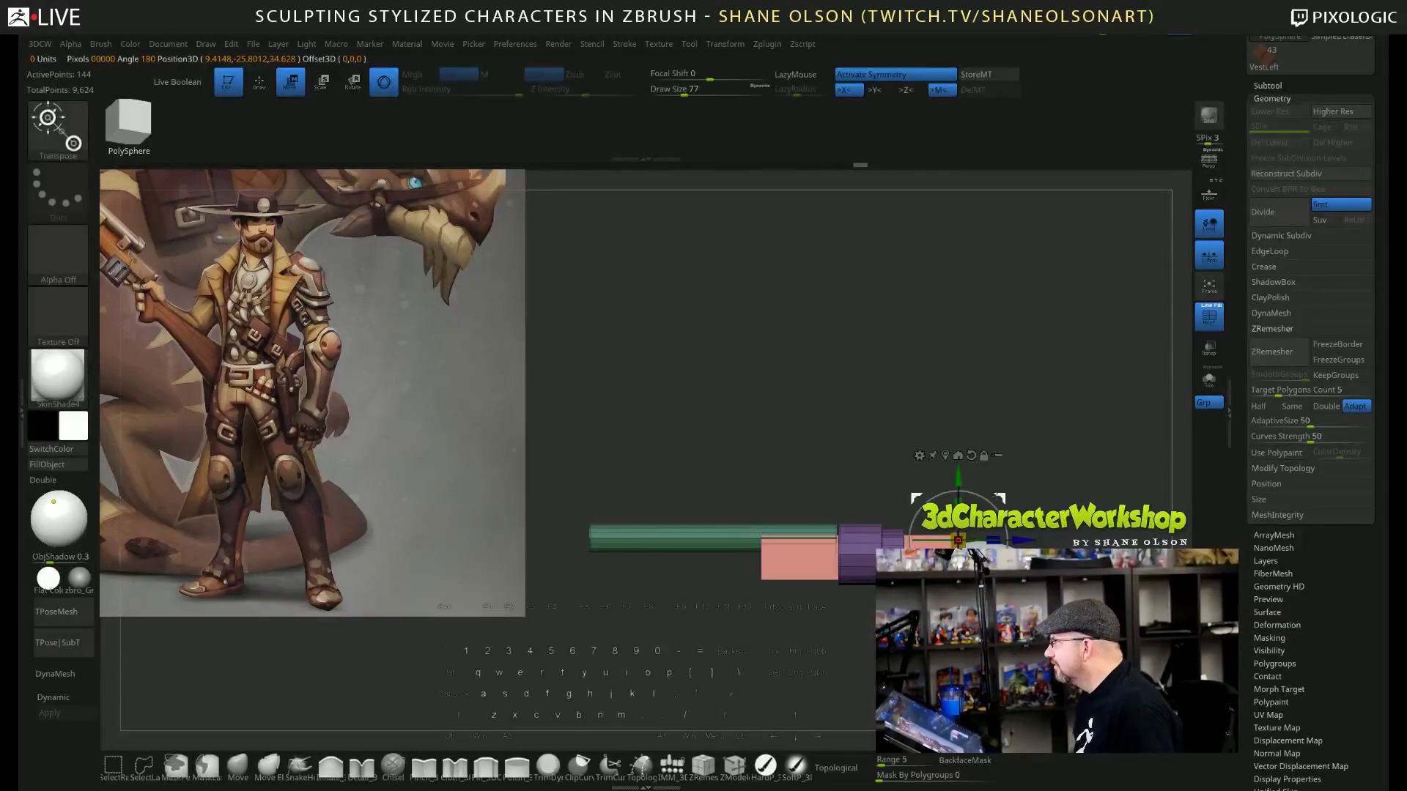
left_click_drag(1033, 398, 1013, 392, "alt")
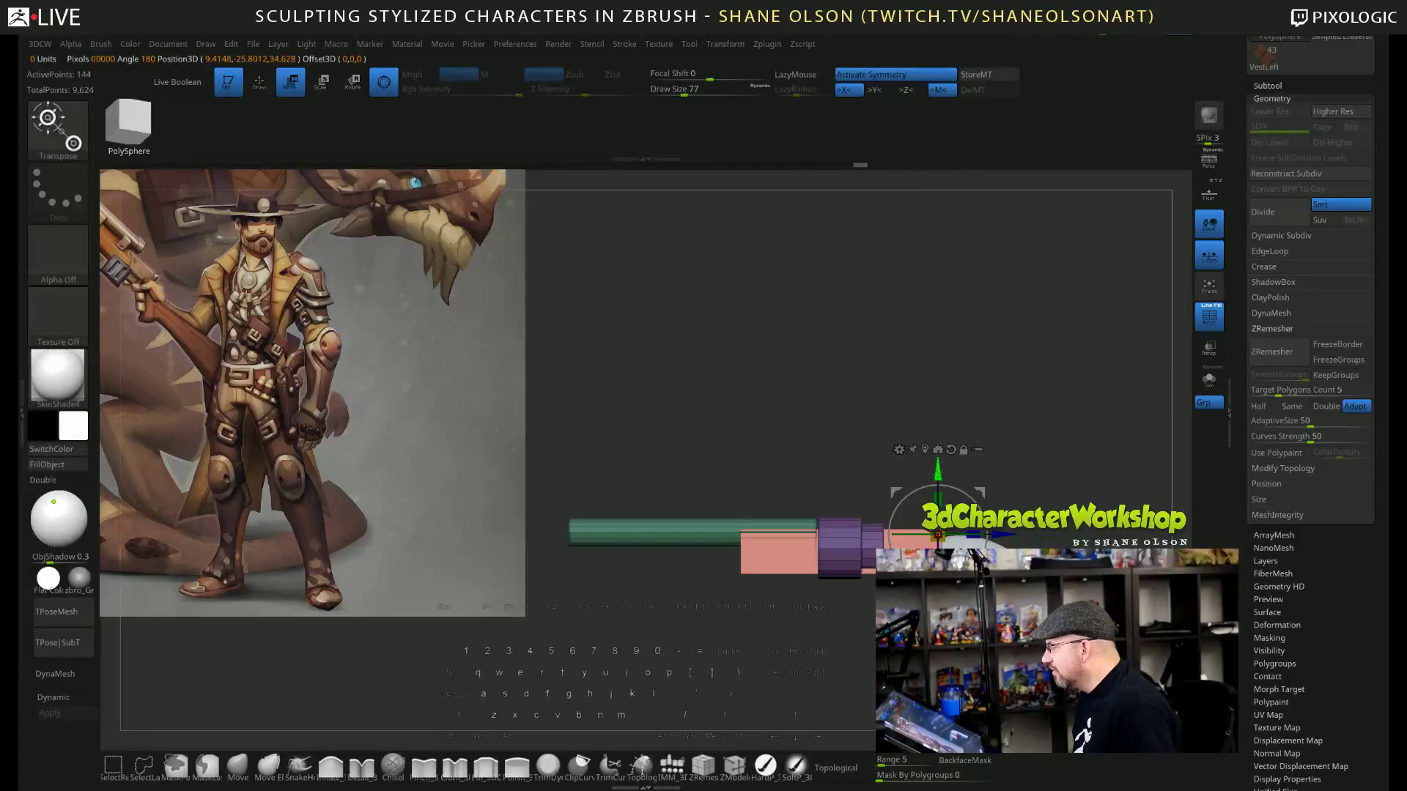
left_click_drag(938, 474, 948, 476)
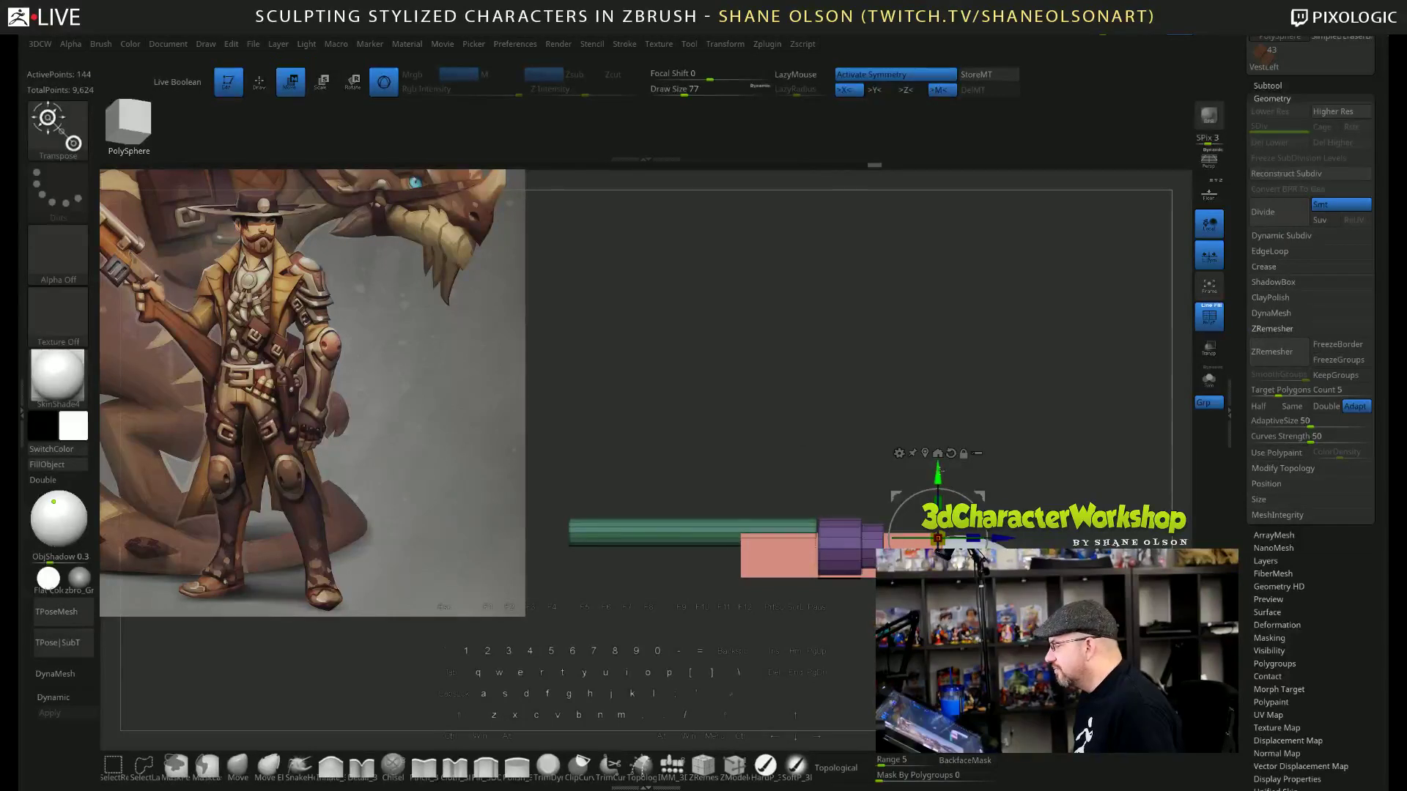
left_click_drag(939, 467, 954, 490)
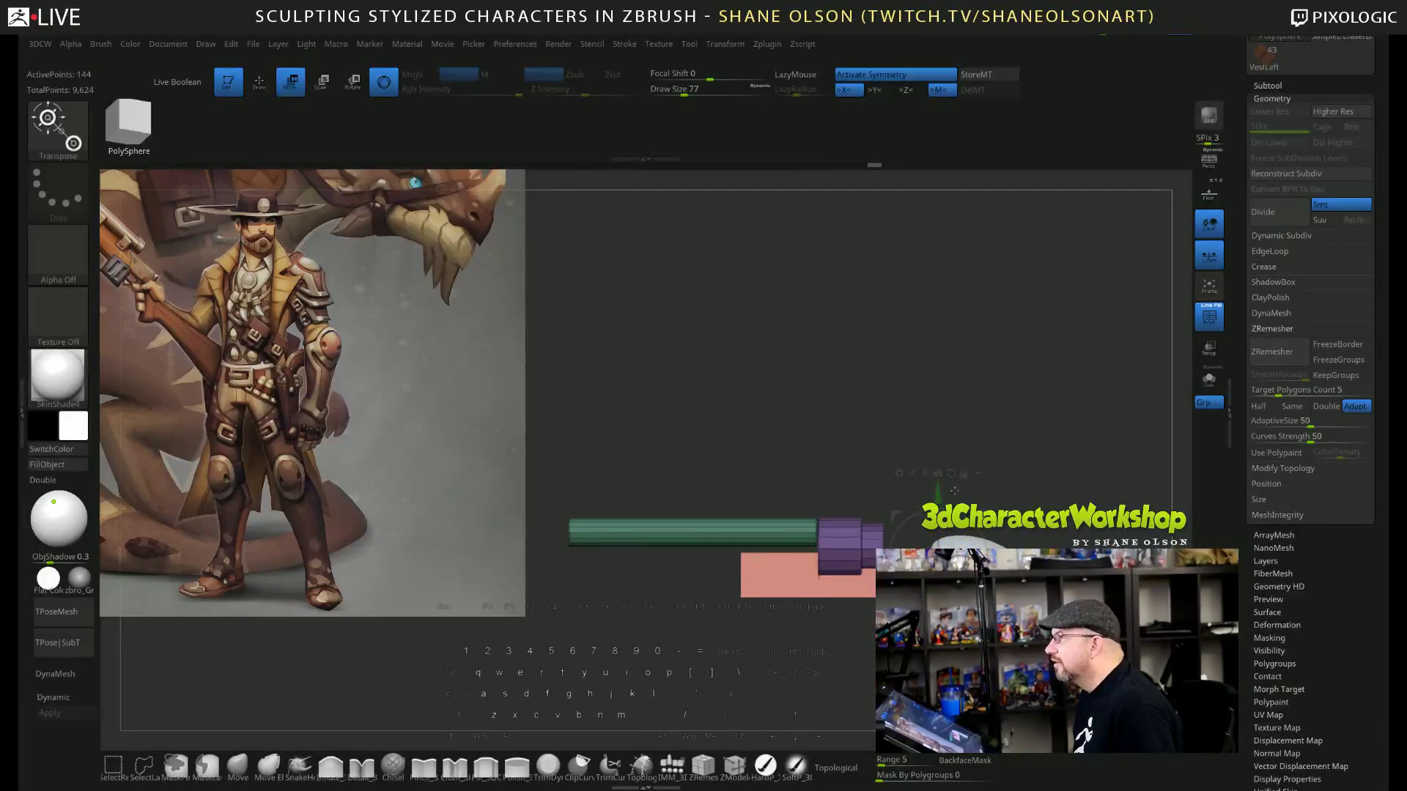
left_click_drag(955, 490, 953, 488)
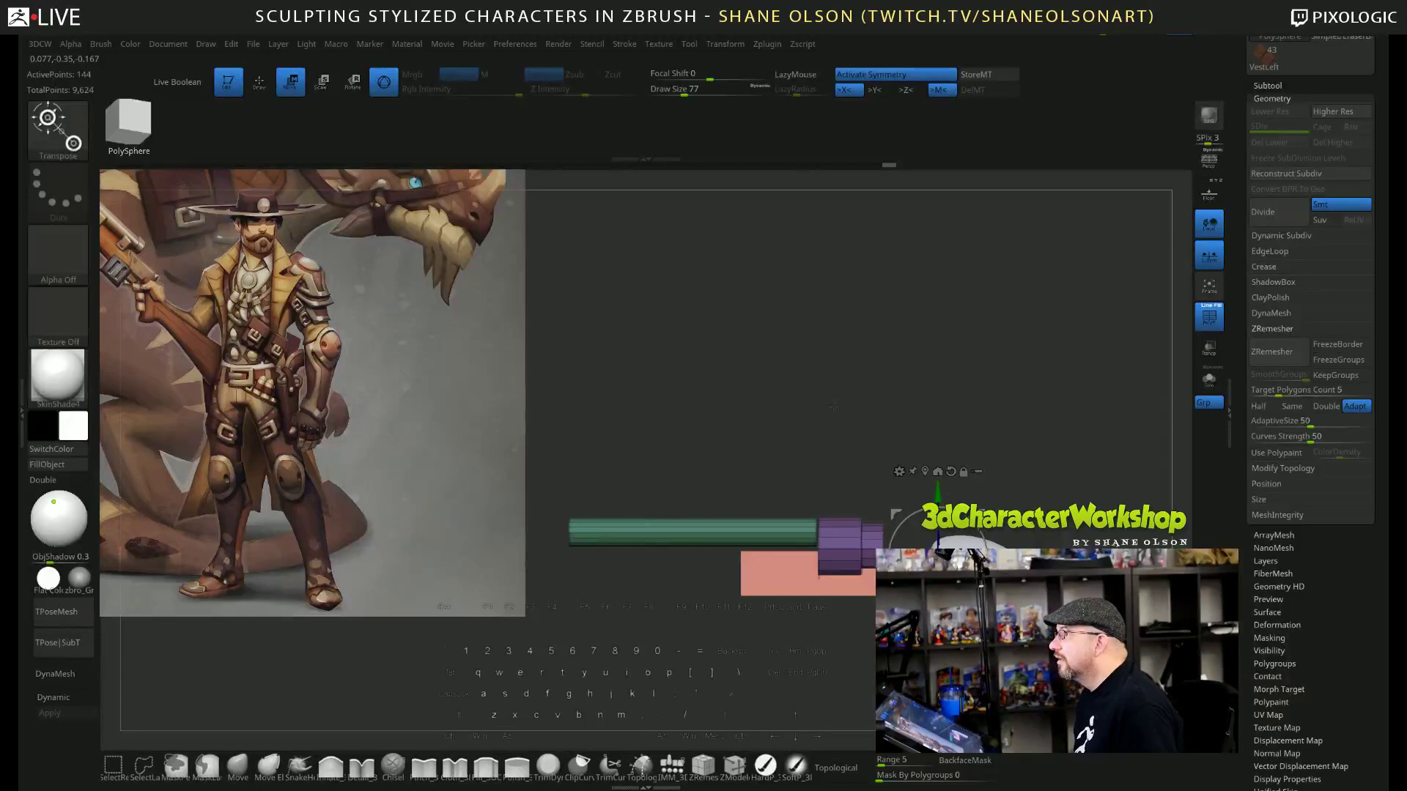
Mask everything except the thick cylinder, lengthen it backward from its front face, clear the mask, and return to draw mode.
left_click_drag(833, 407, 827, 410, "alt")
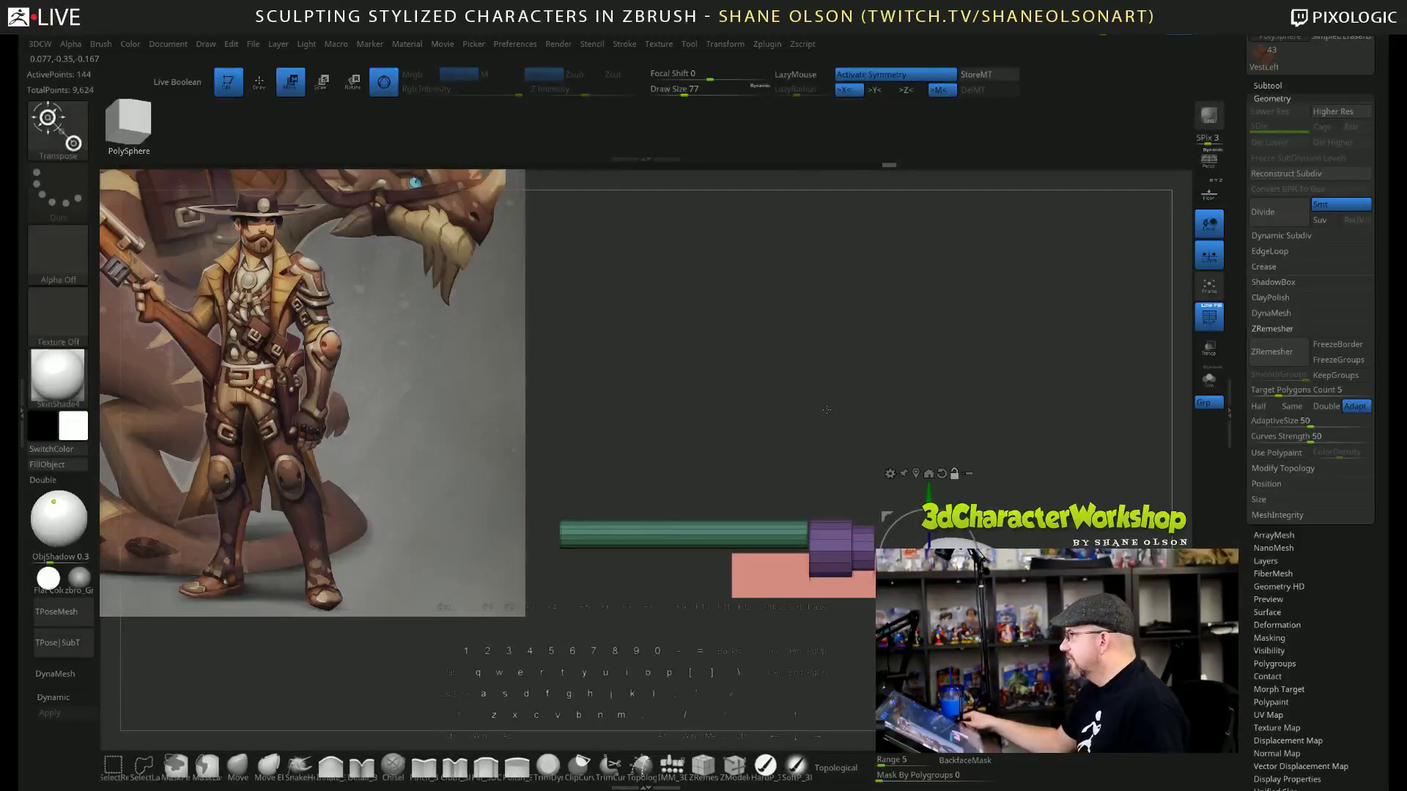
left_click(832, 543)
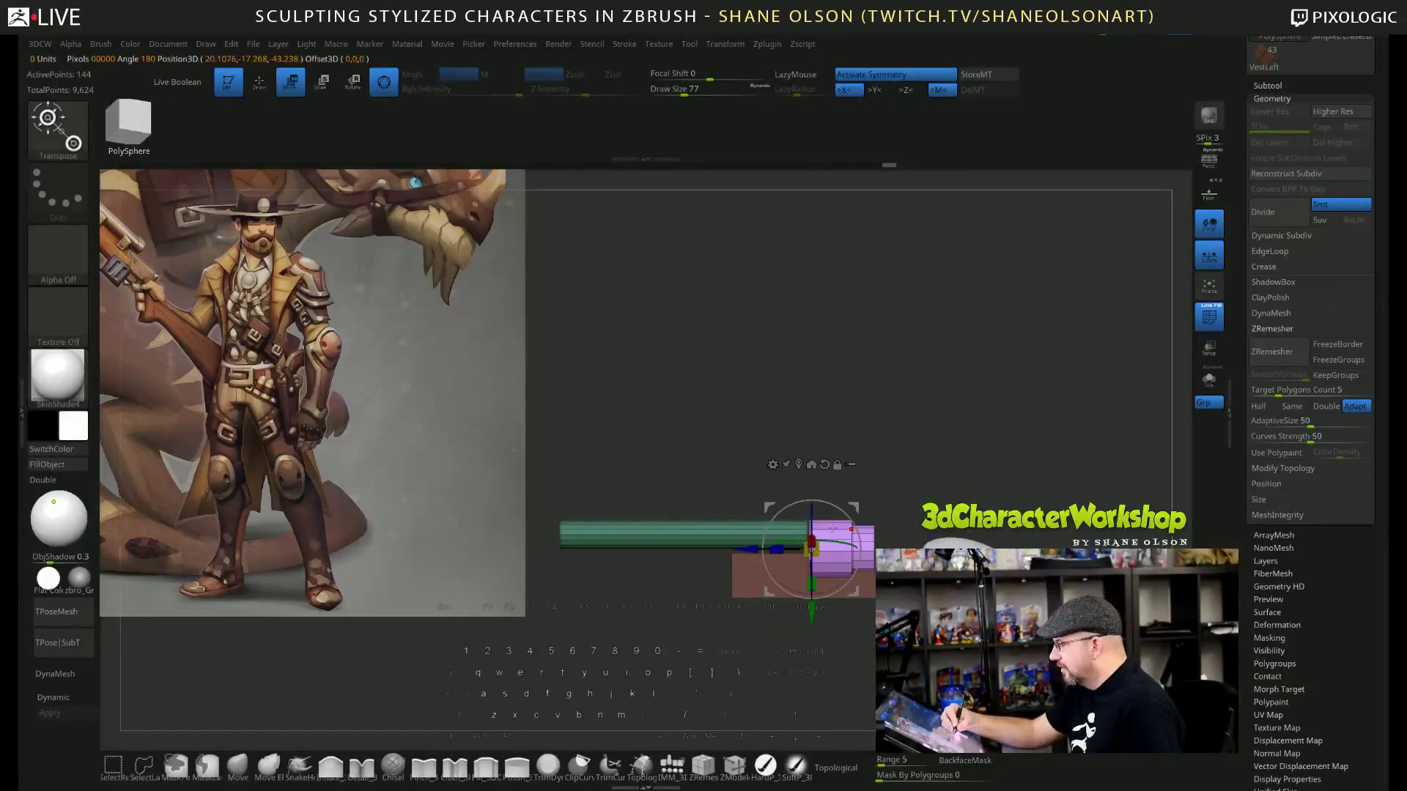
mouse_move(811, 547)
left_mouse_down()
mouse_move(771, 548)
mouse_move(777, 513)
left_mouse_up()
key("ctrl")
left_click_drag(973, 457, 978, 461, "ctrl")
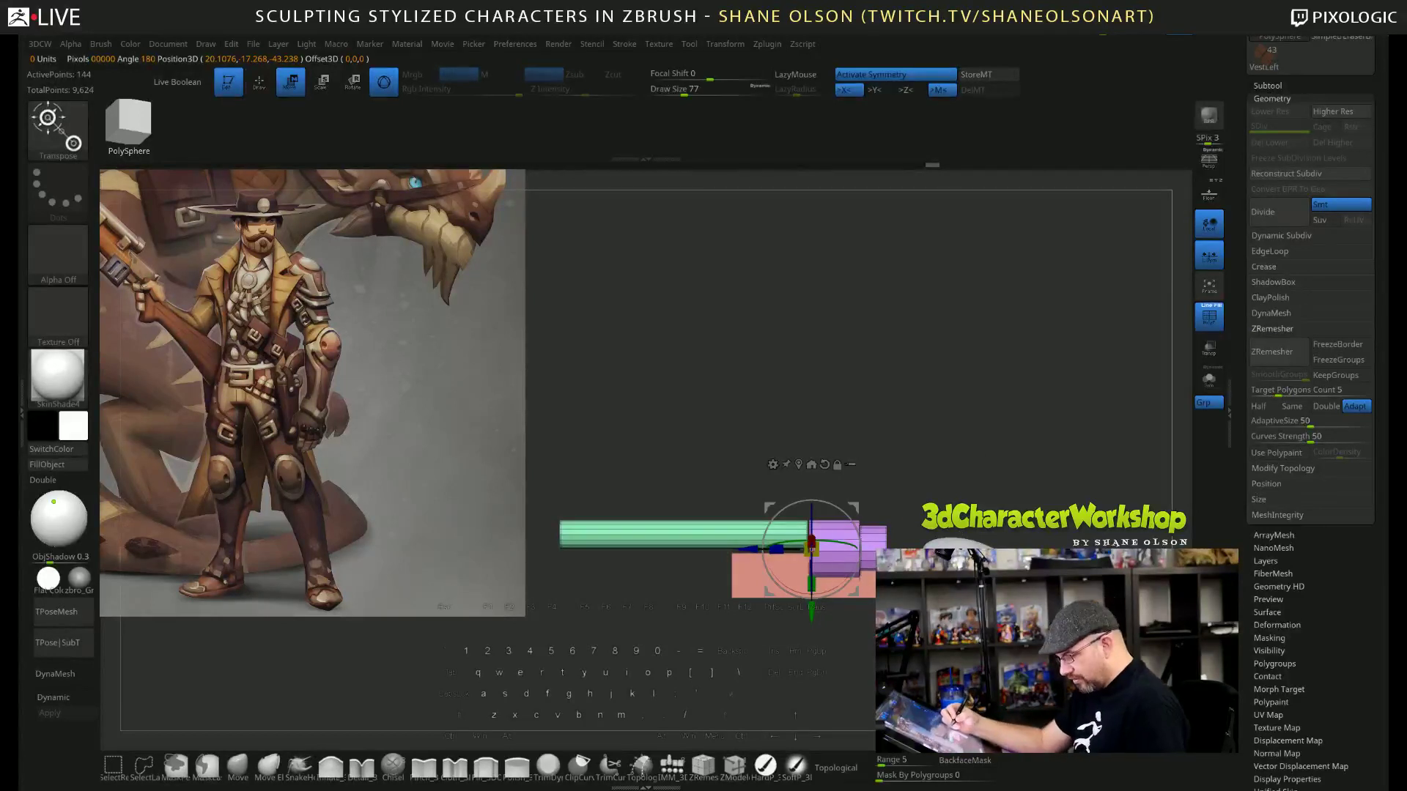
key("q")
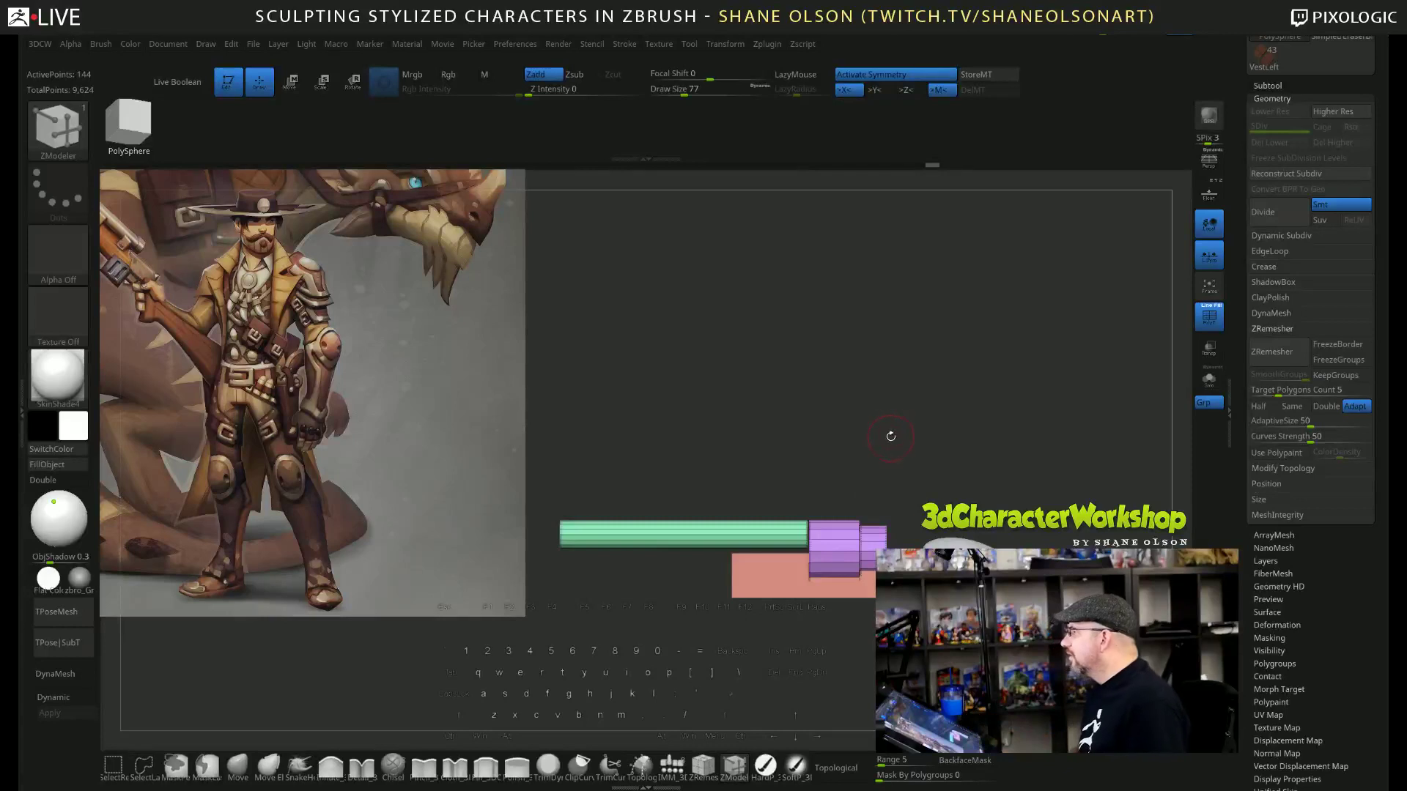
left_click_drag(890, 437, 927, 404)
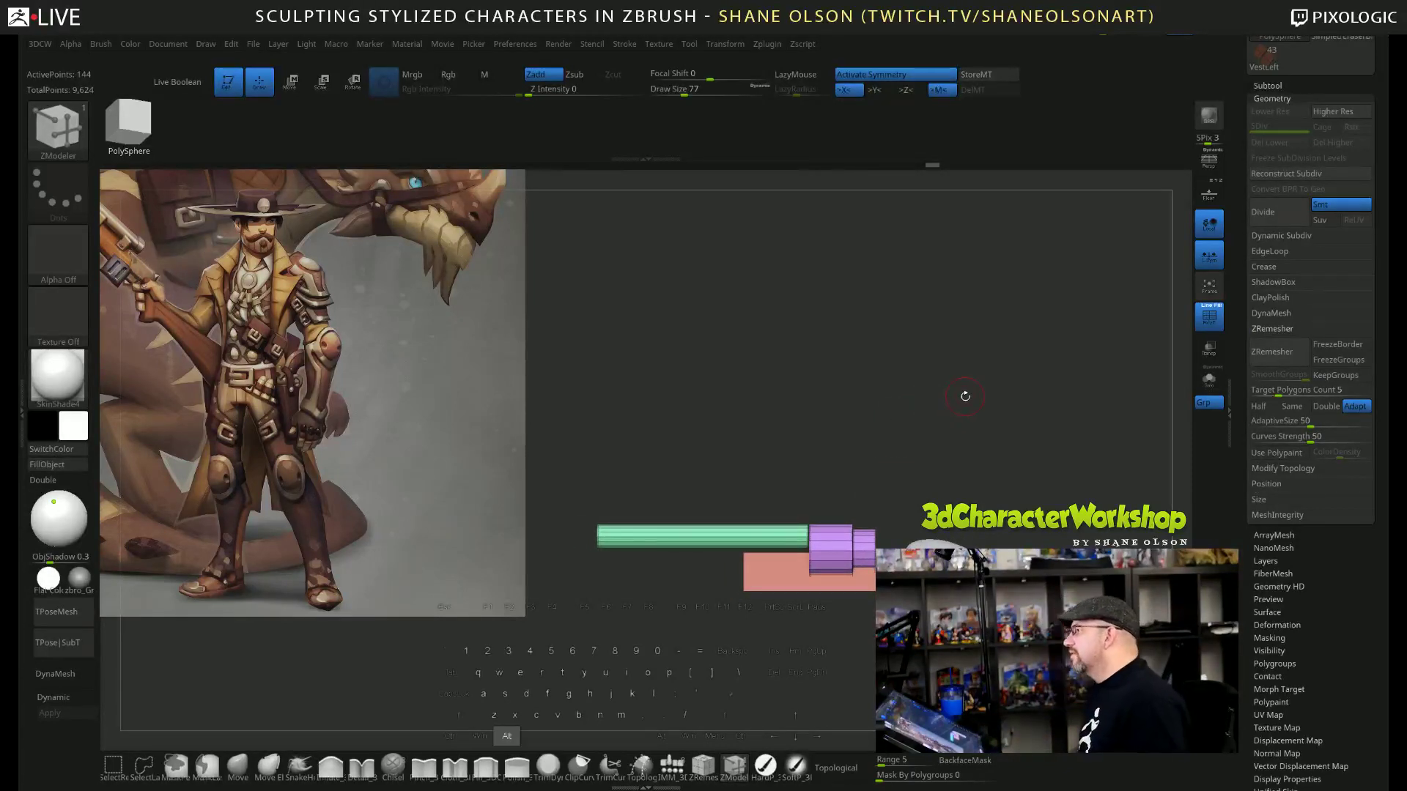
left_click_drag(965, 396, 1015, 364, "alt")
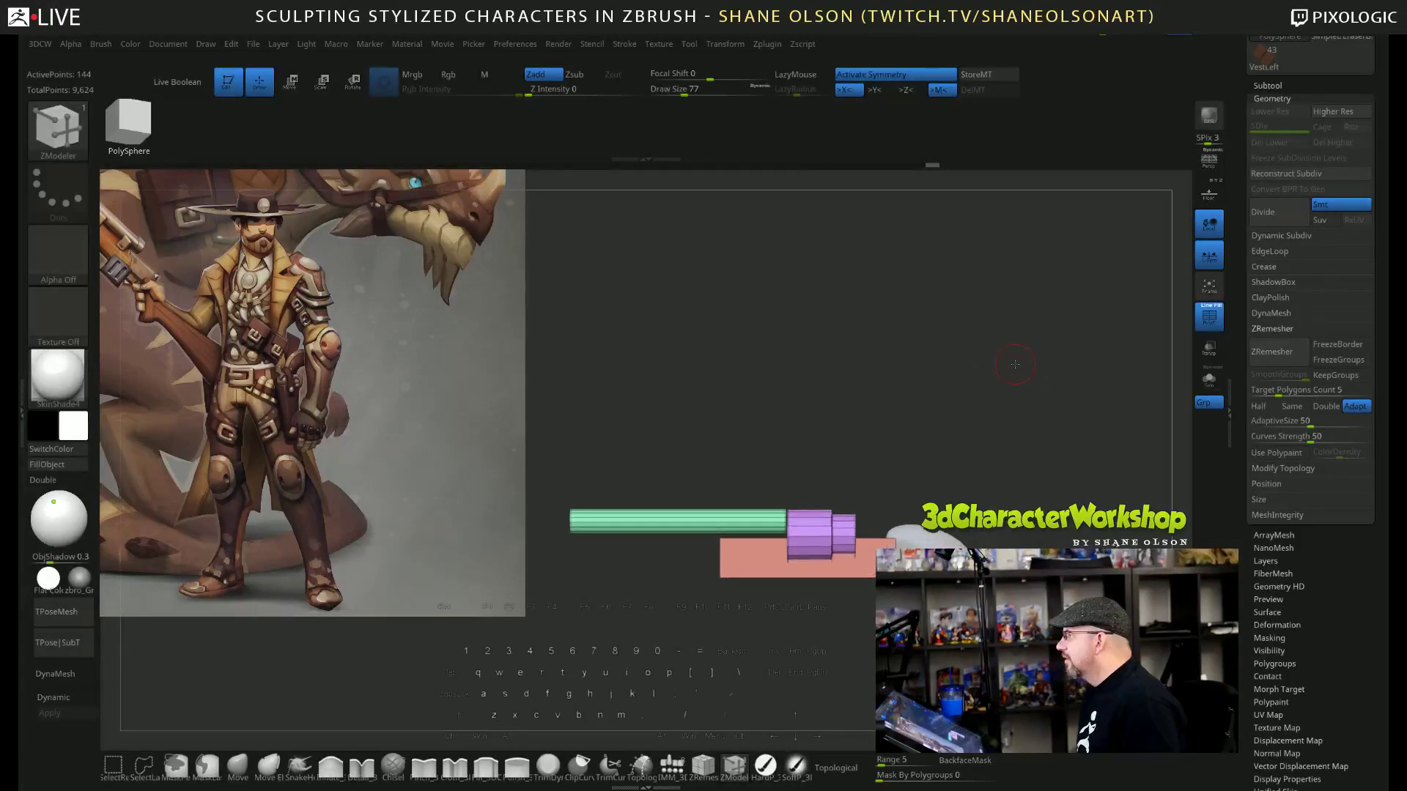
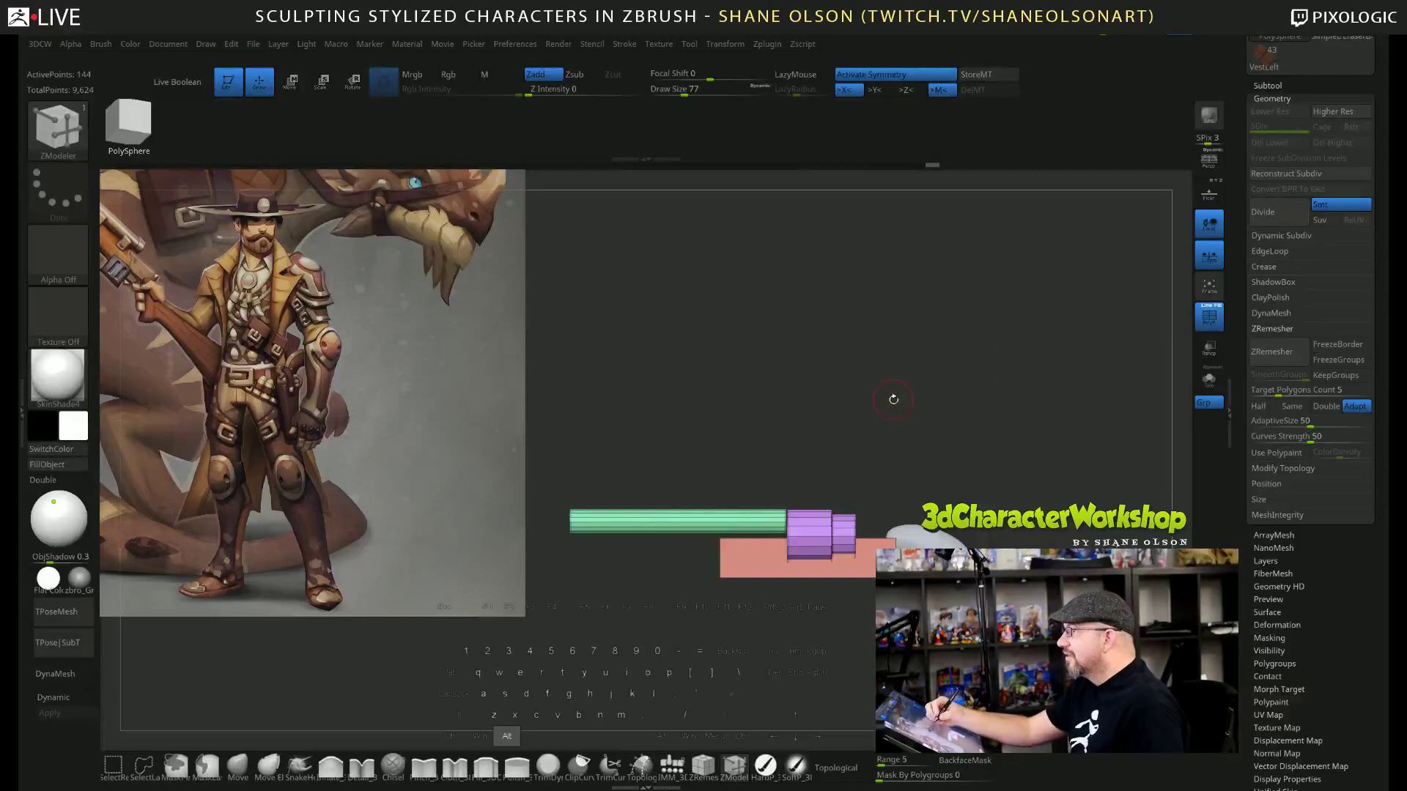
left_click_drag(894, 399, 885, 401, "alt")
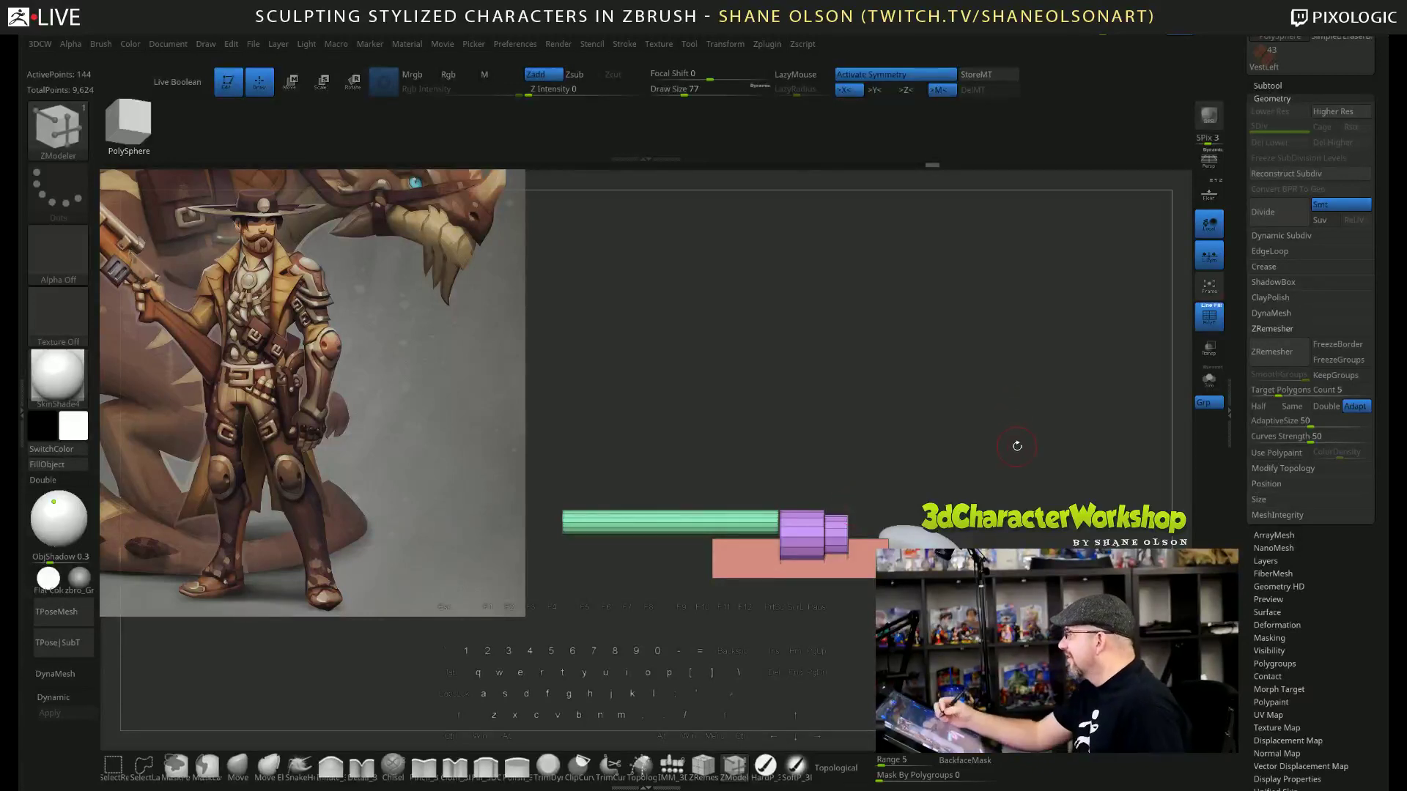
left_click_drag(1014, 456, 939, 393)
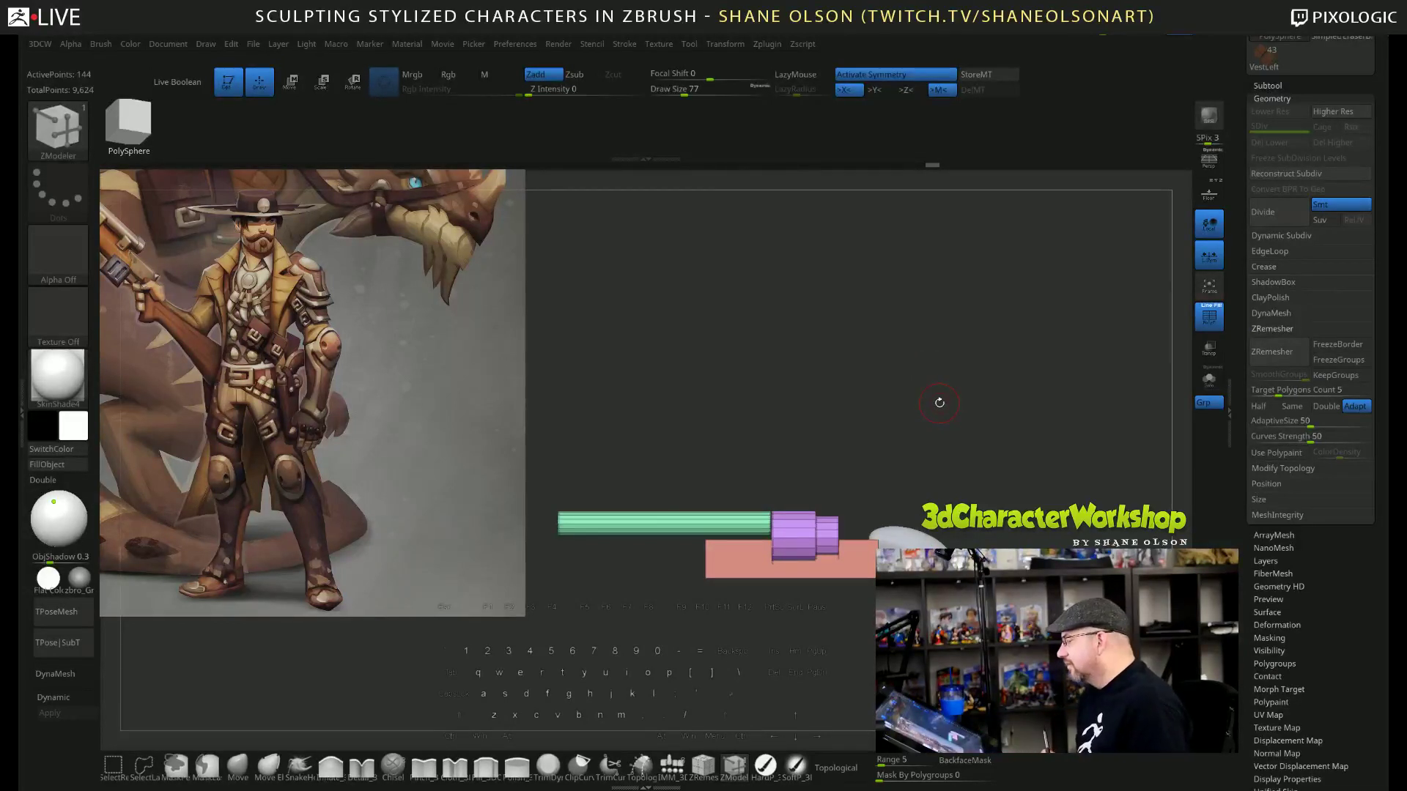
Mask the barrel, the thick cylinder and the frame's front, and move the frame's unmasked rear end slightly forward to shorten it.
left_click_drag(920, 465, 910, 402, "alt")
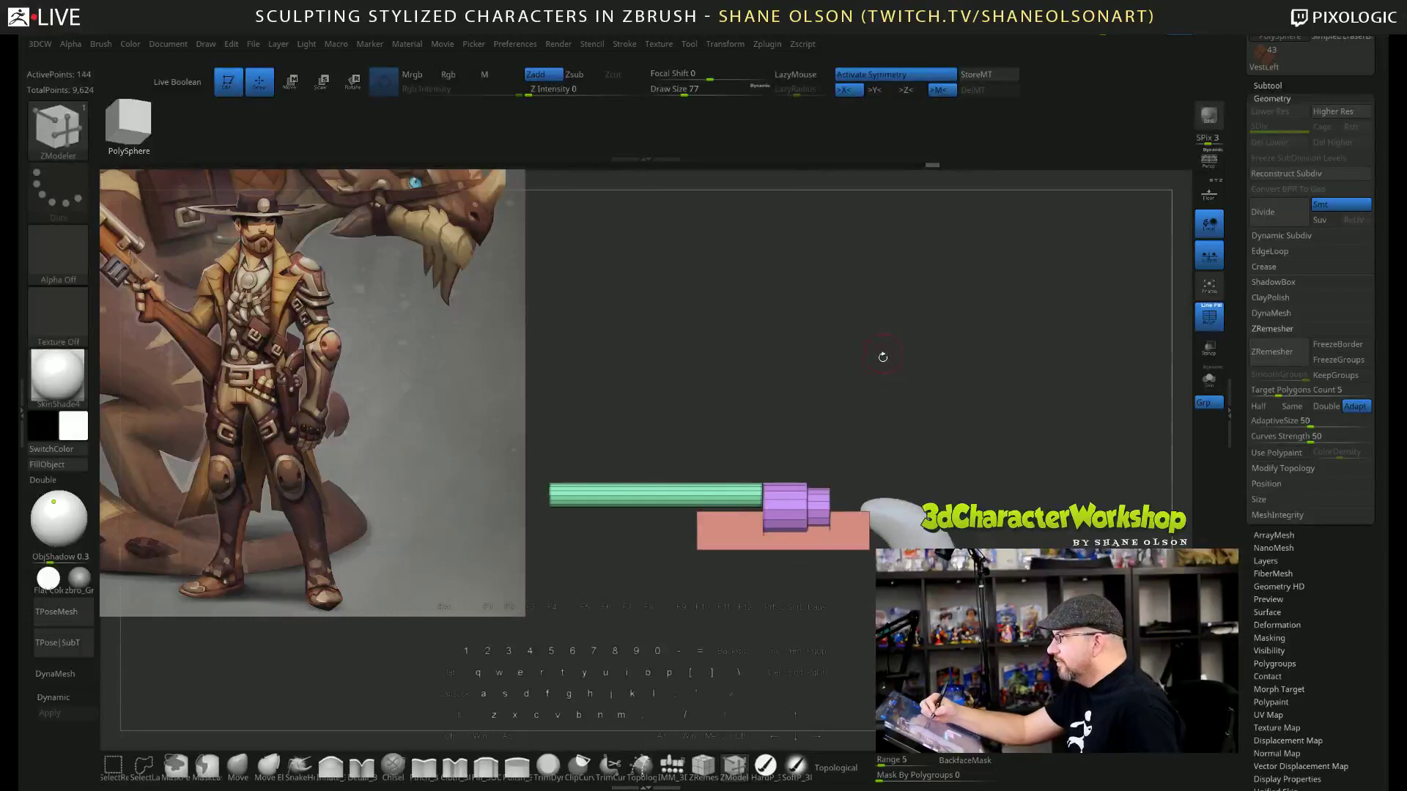
left_click_drag(880, 415, 895, 411, "alt")
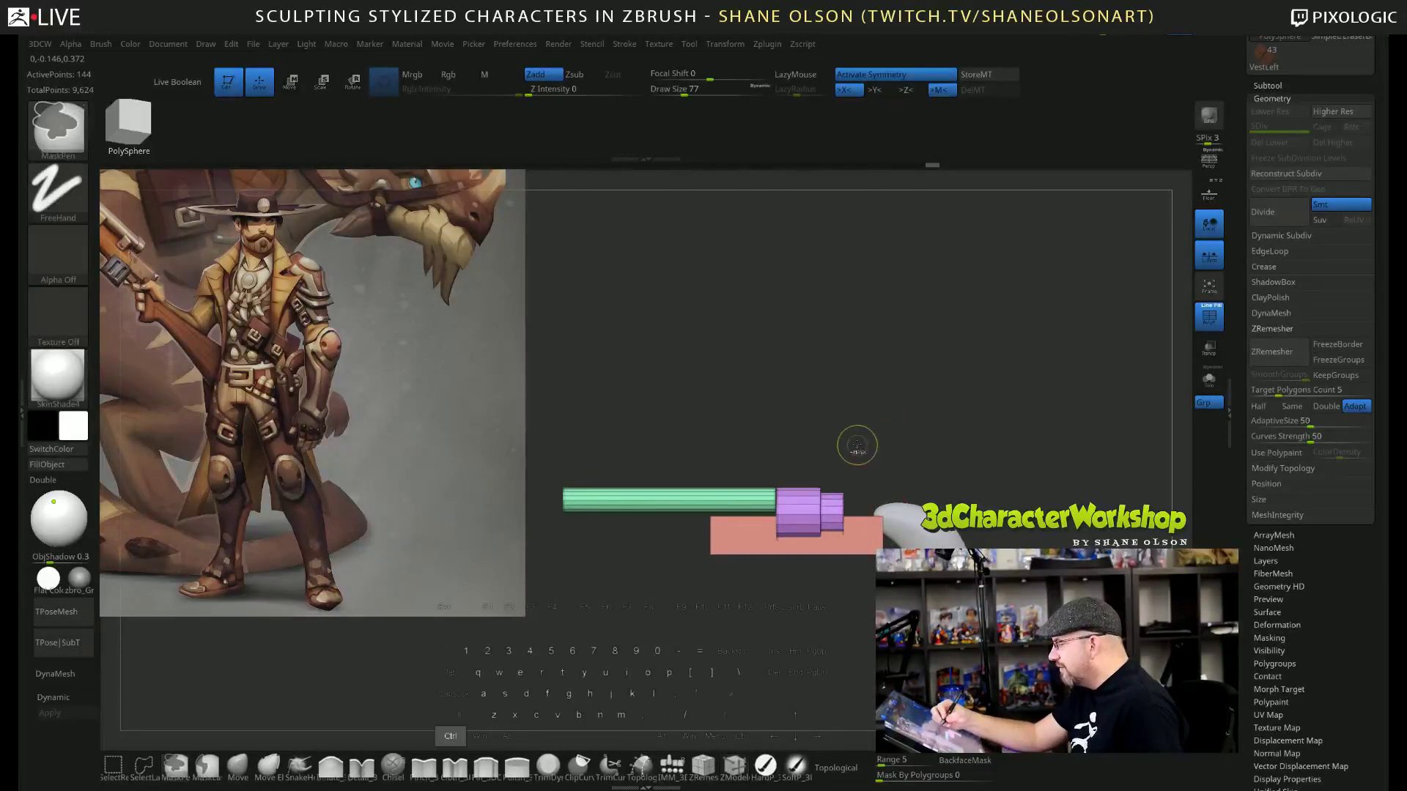
mouse_move(860, 402)
left_mouse_down("ctrl")
mouse_move(759, 643)
mouse_move(542, 624)
left_mouse_up("ctrl")
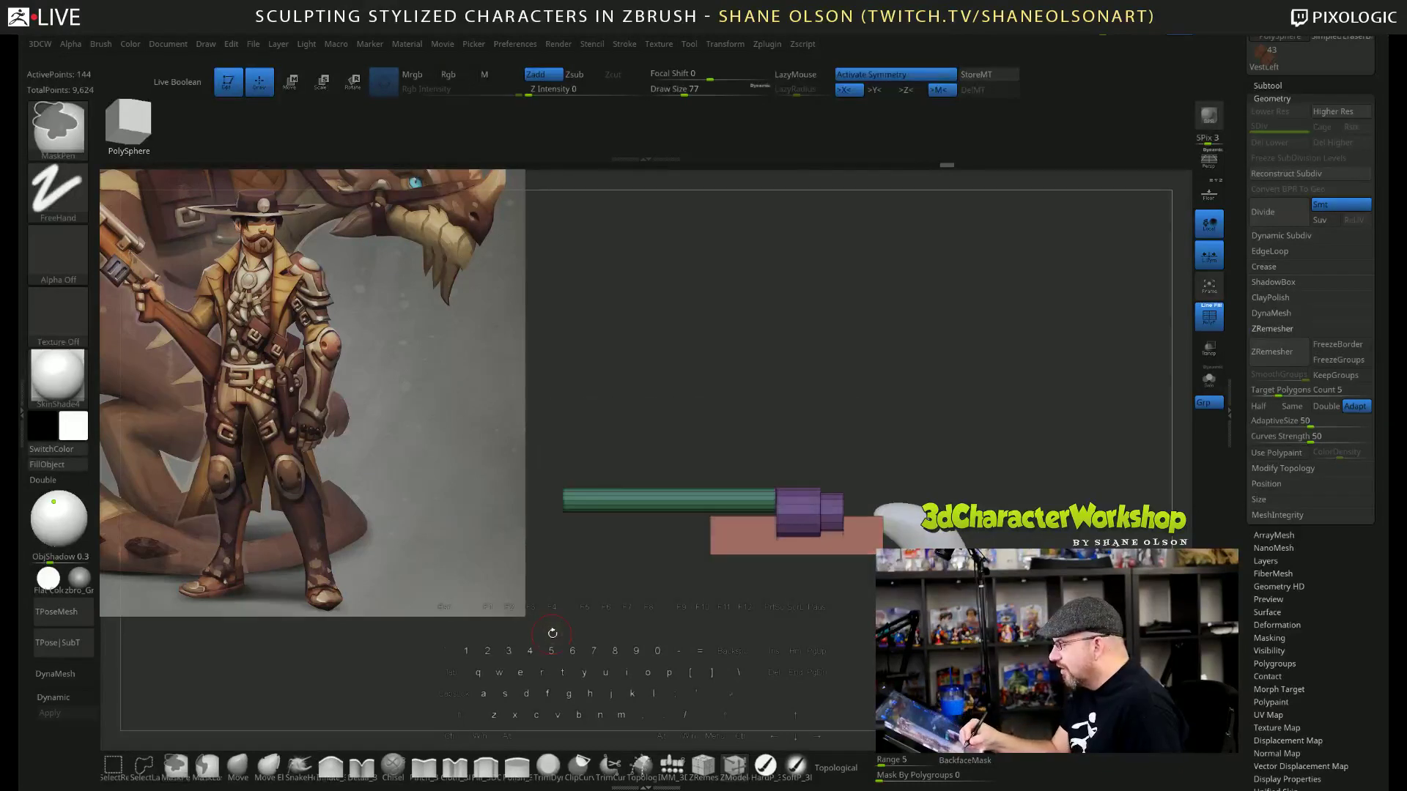
key("w")
left_click_drag(779, 510, 769, 513)
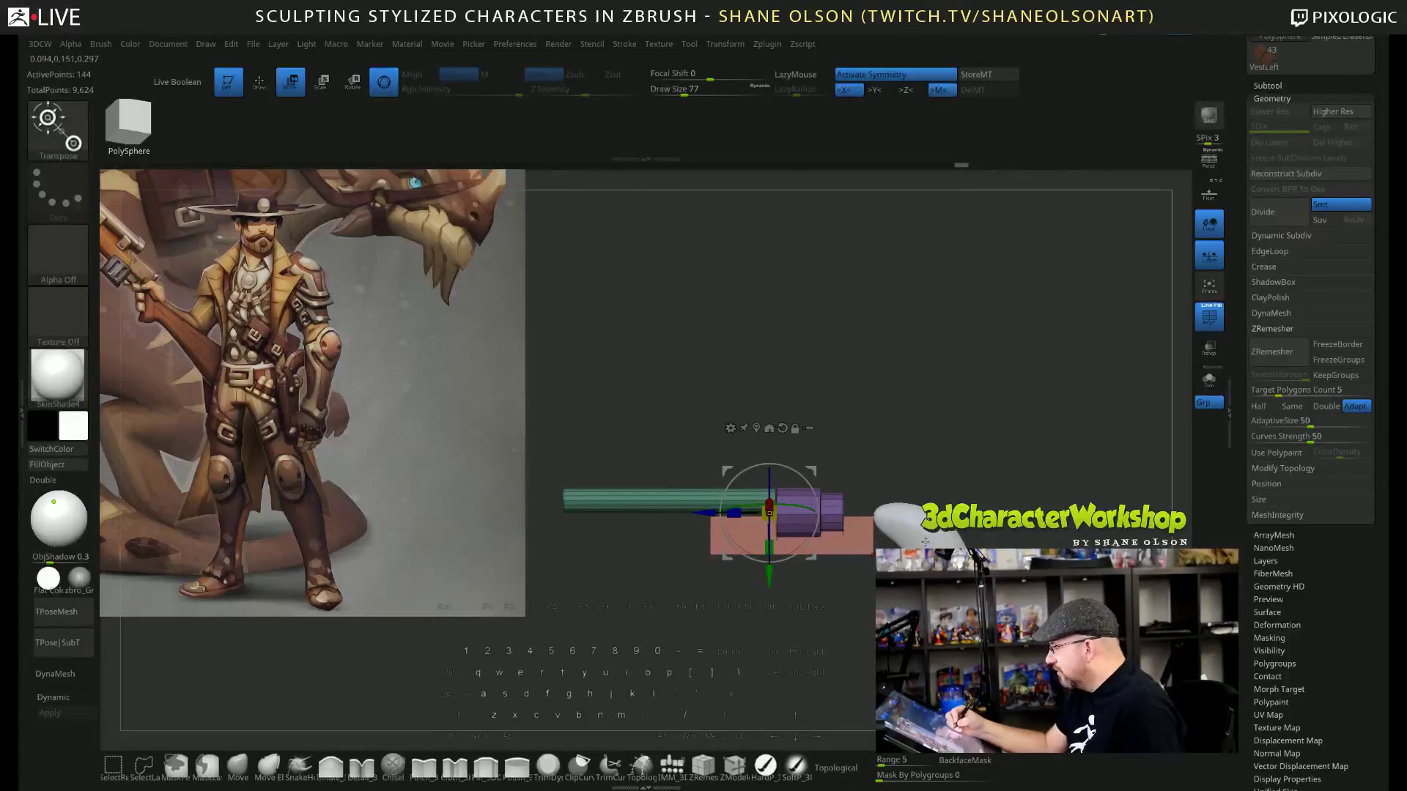
left_click(931, 542, "ctrl")
Select the grip, lower it slightly behind the frame's rear end, and return to draw mode.
left_click(835, 534, "alt")
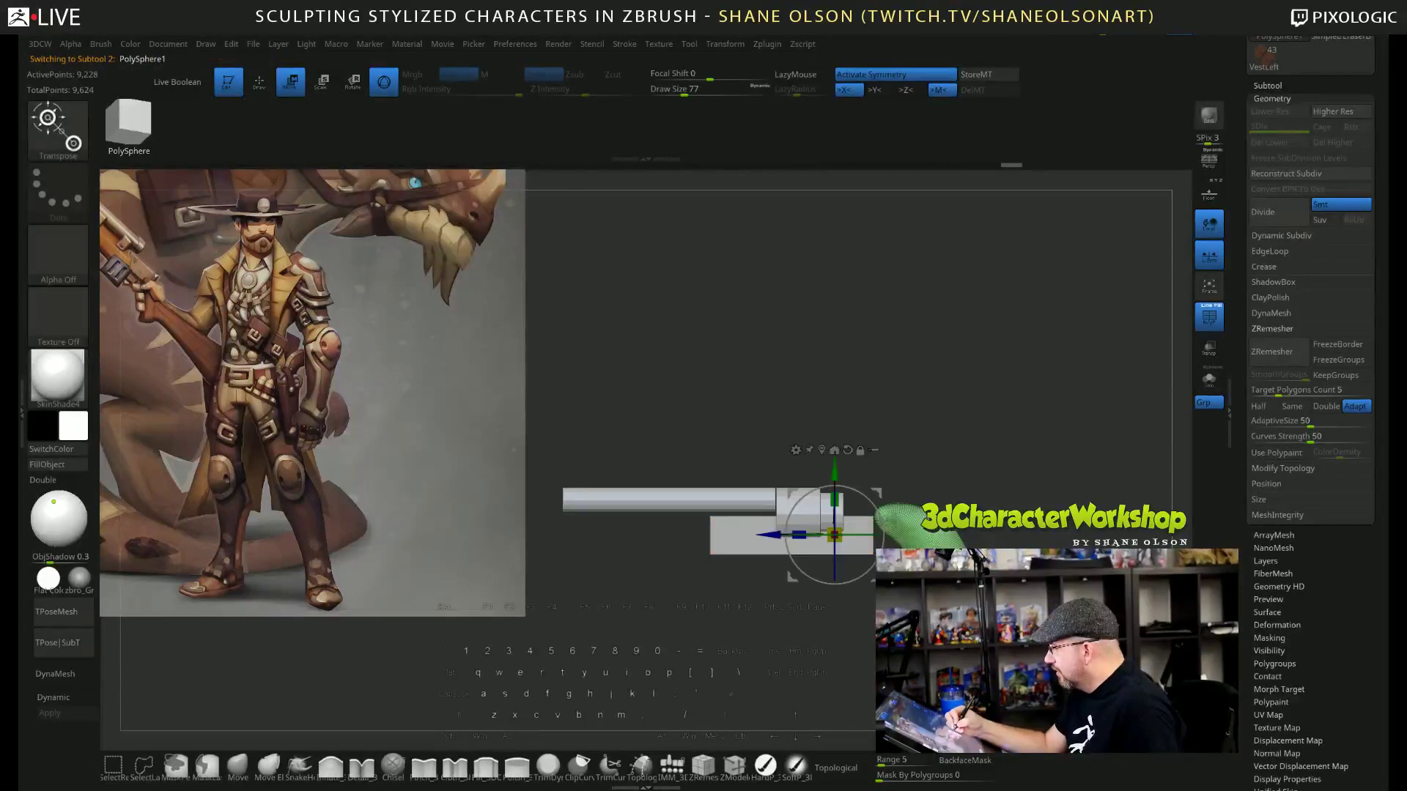
left_click_drag(834, 535, 775, 555)
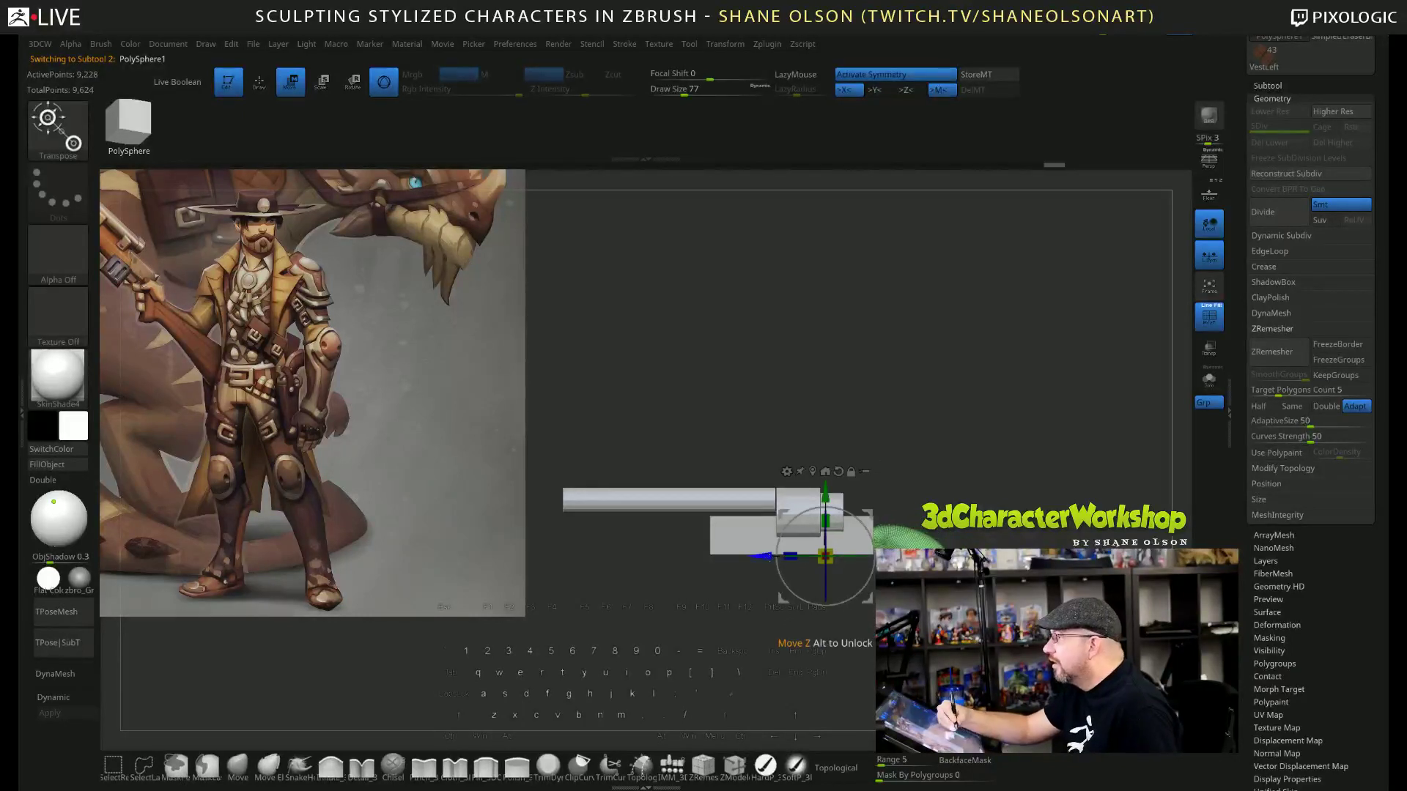
left_click_drag(834, 494, 834, 502)
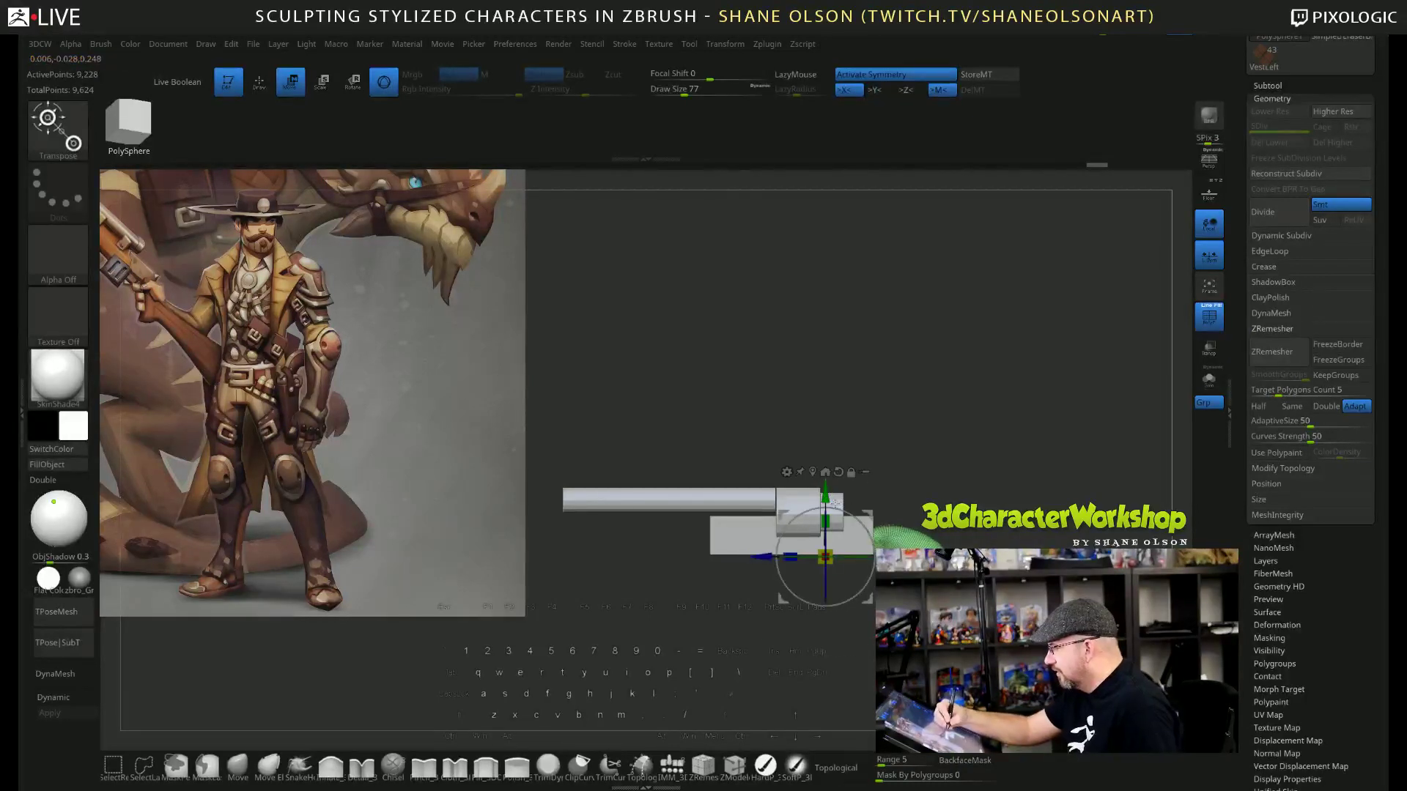
key("q")
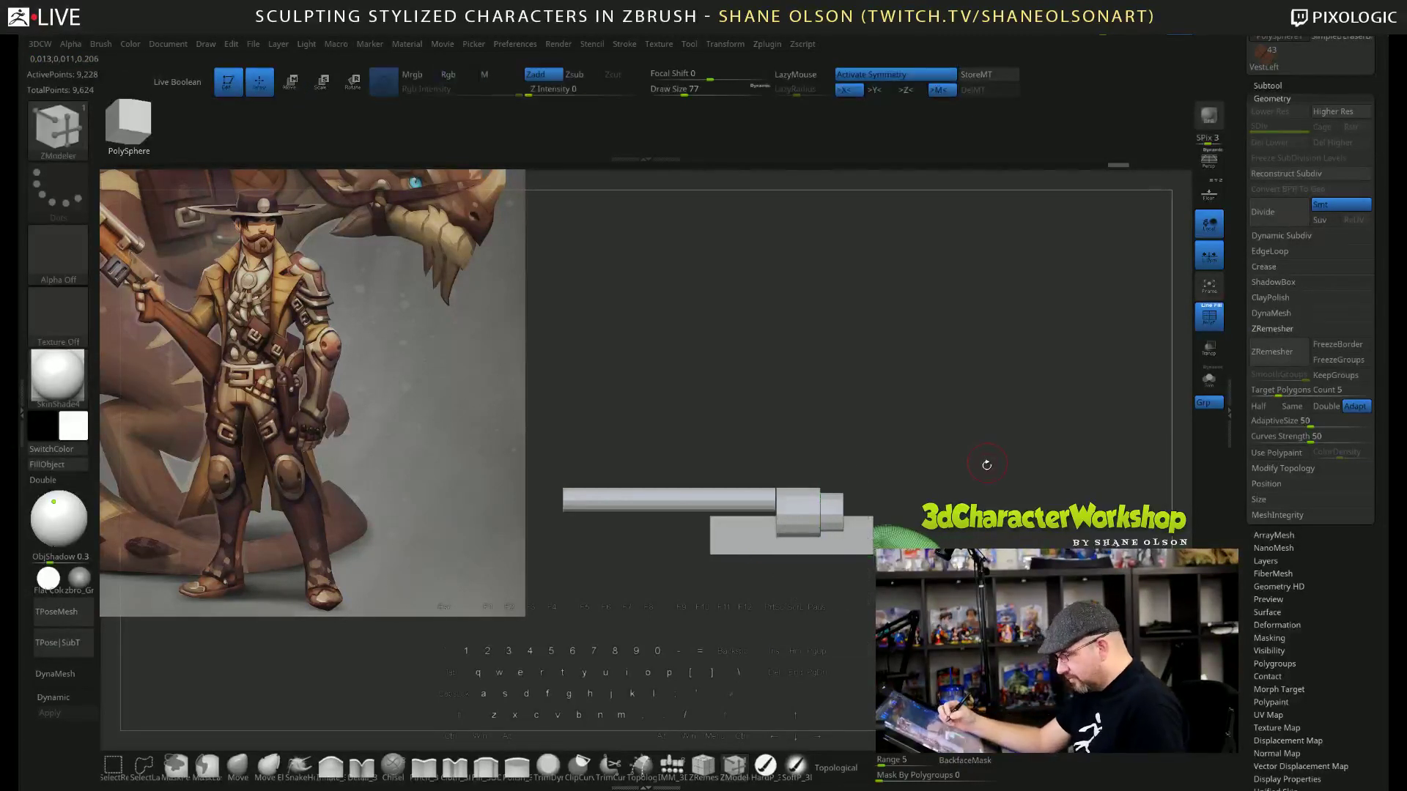
Raise the frame's lower front edge with everything else masked to taper its underside, and mask the front end of the barrel.
left_click(815, 517, "alt")
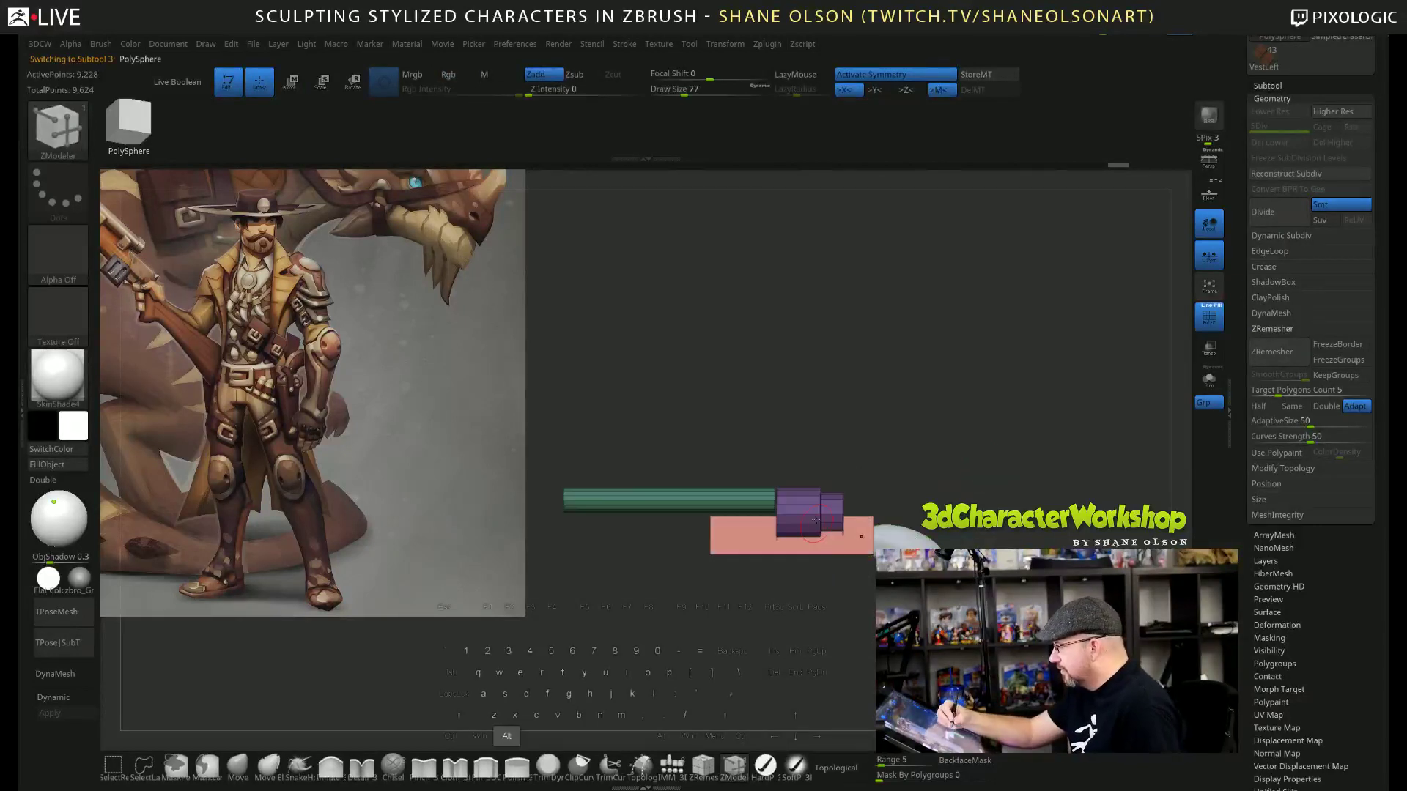
left_click_drag(725, 560, 741, 568, "alt")
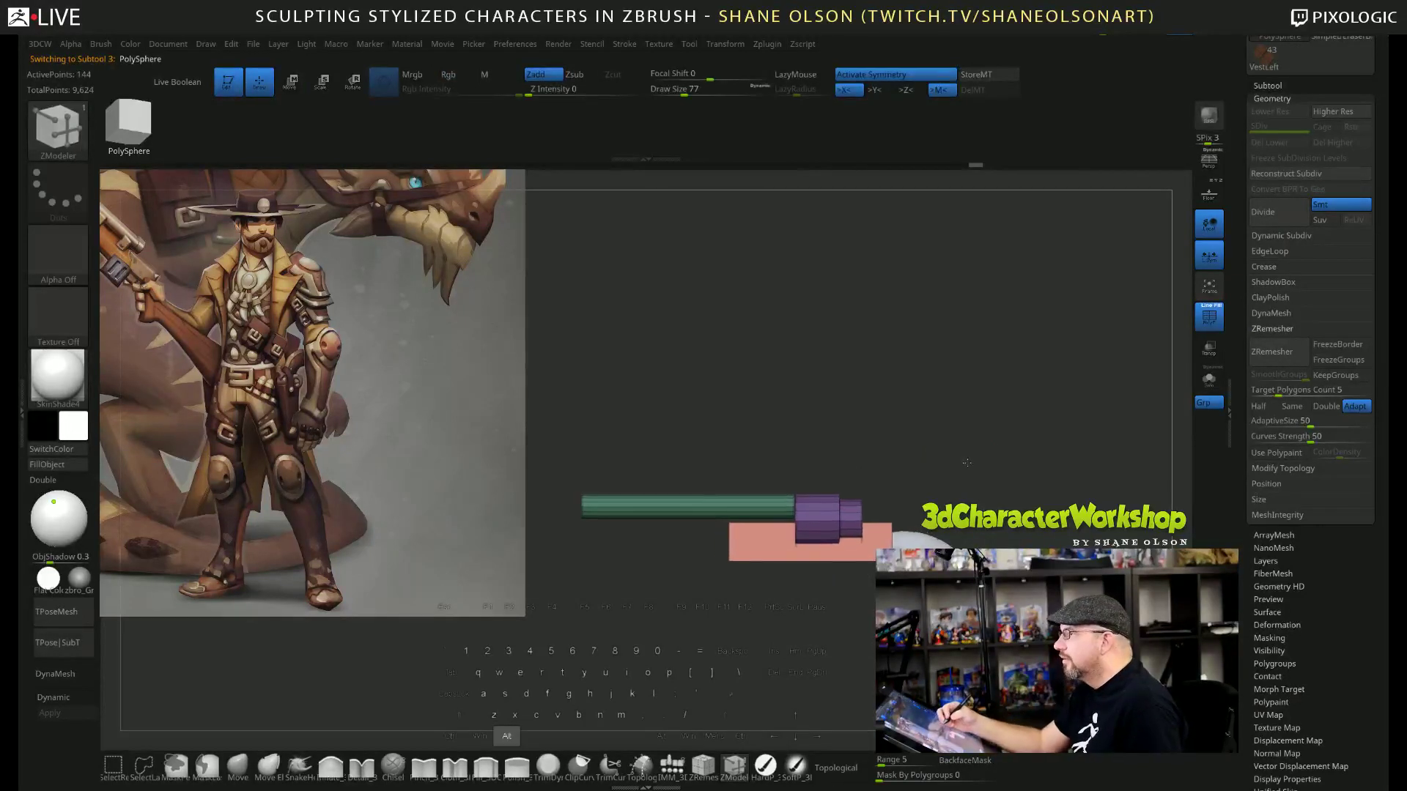
key("ctrl")
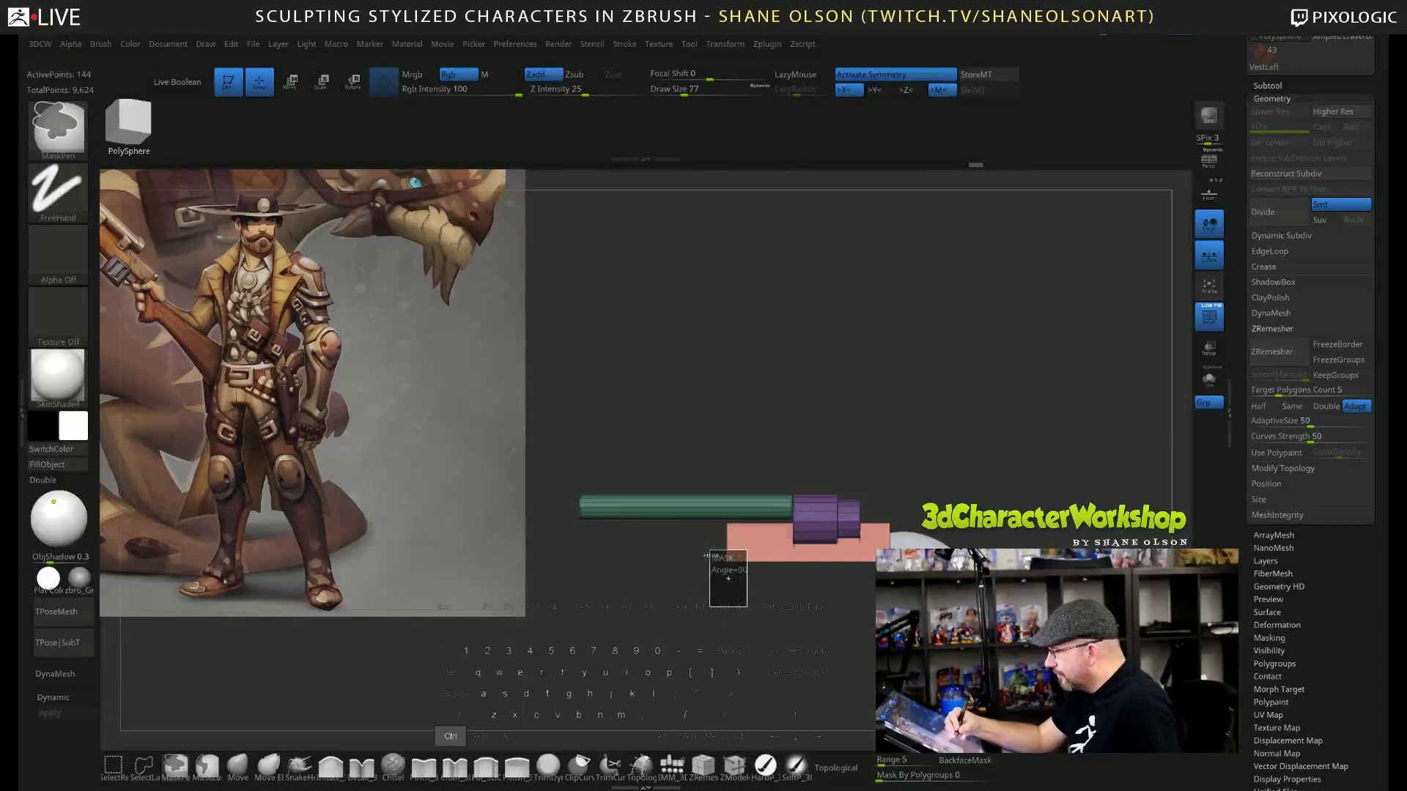
left_click_drag(860, 393, 783, 527, "ctrl")
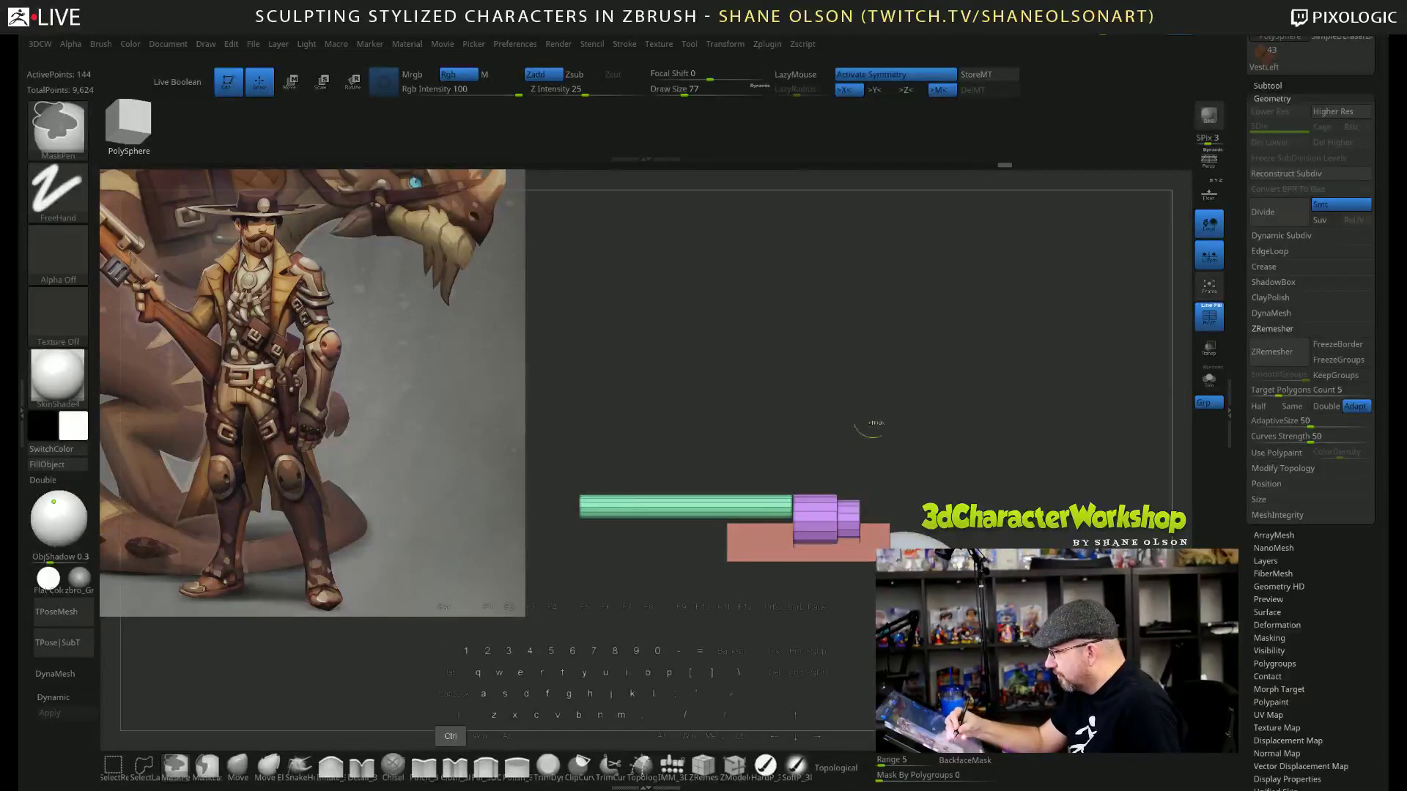
left_click(883, 416, "ctrl")
key("w")
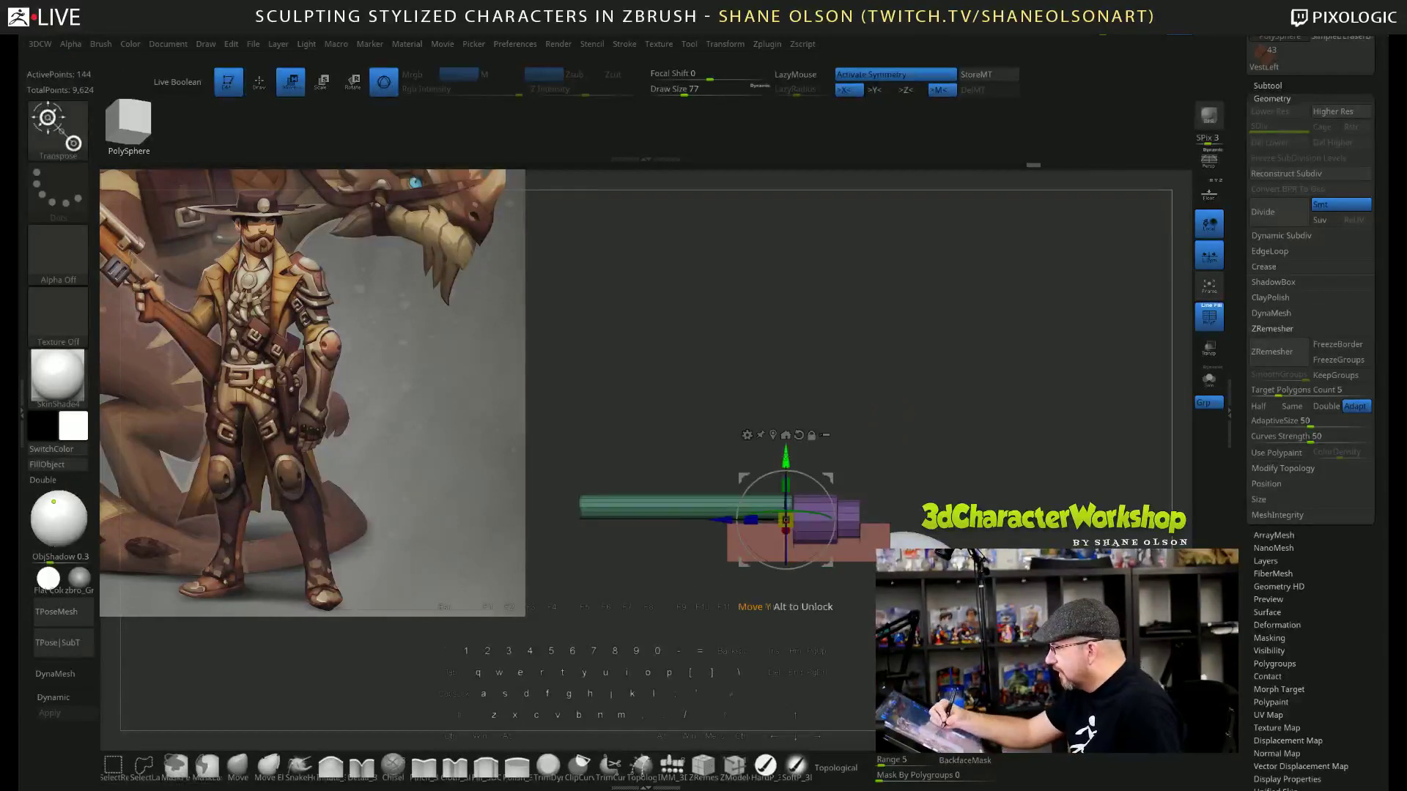
key("alt")
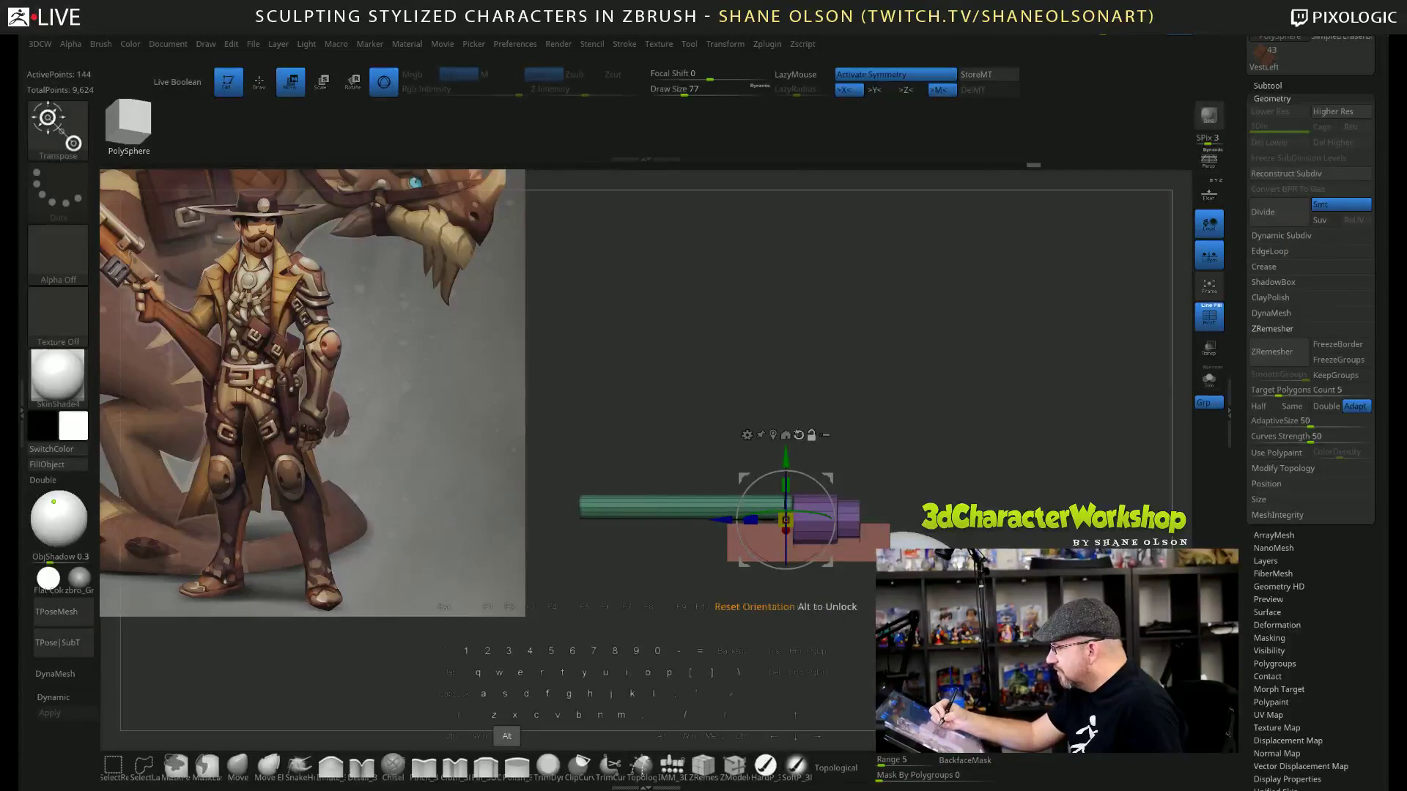
left_click_drag(785, 469, 788, 443)
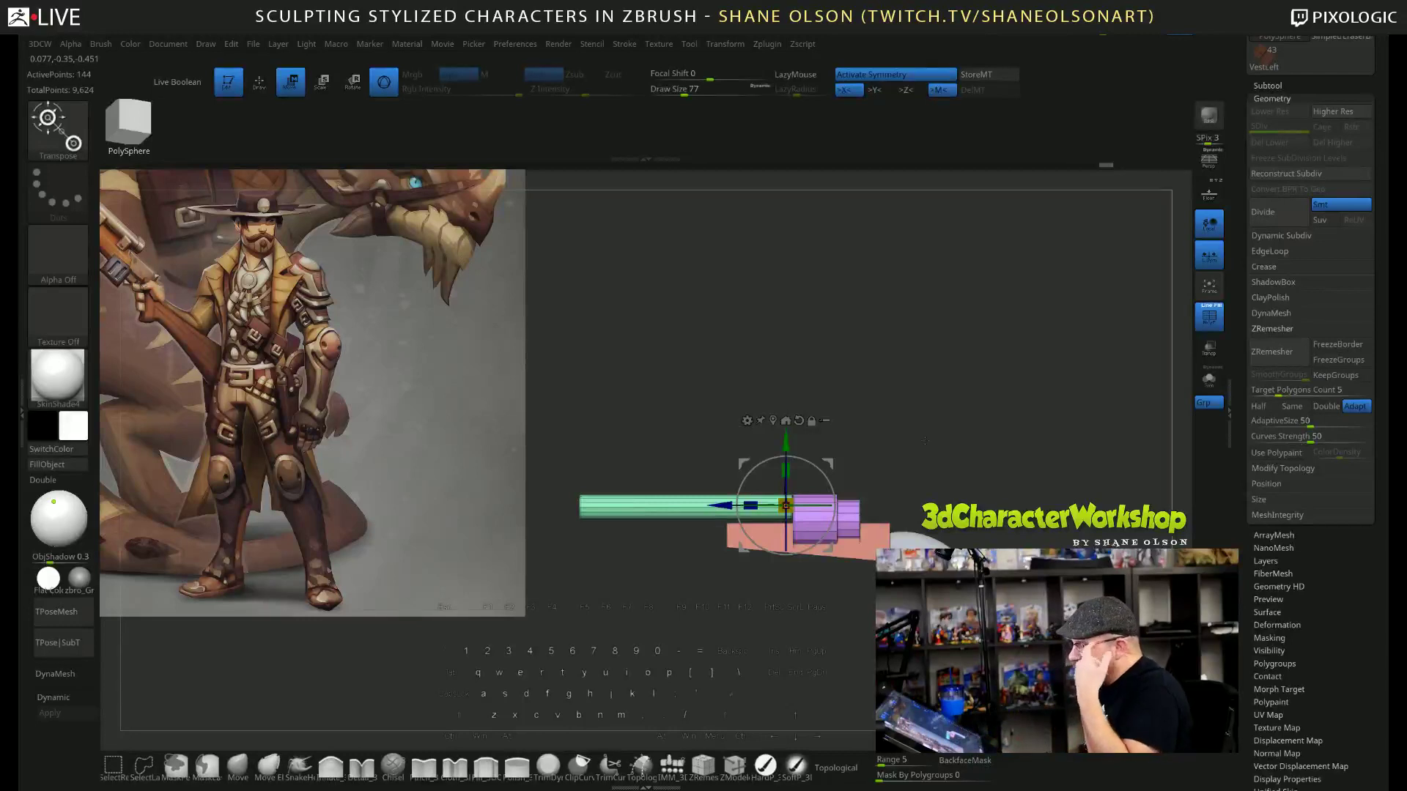
key("q")
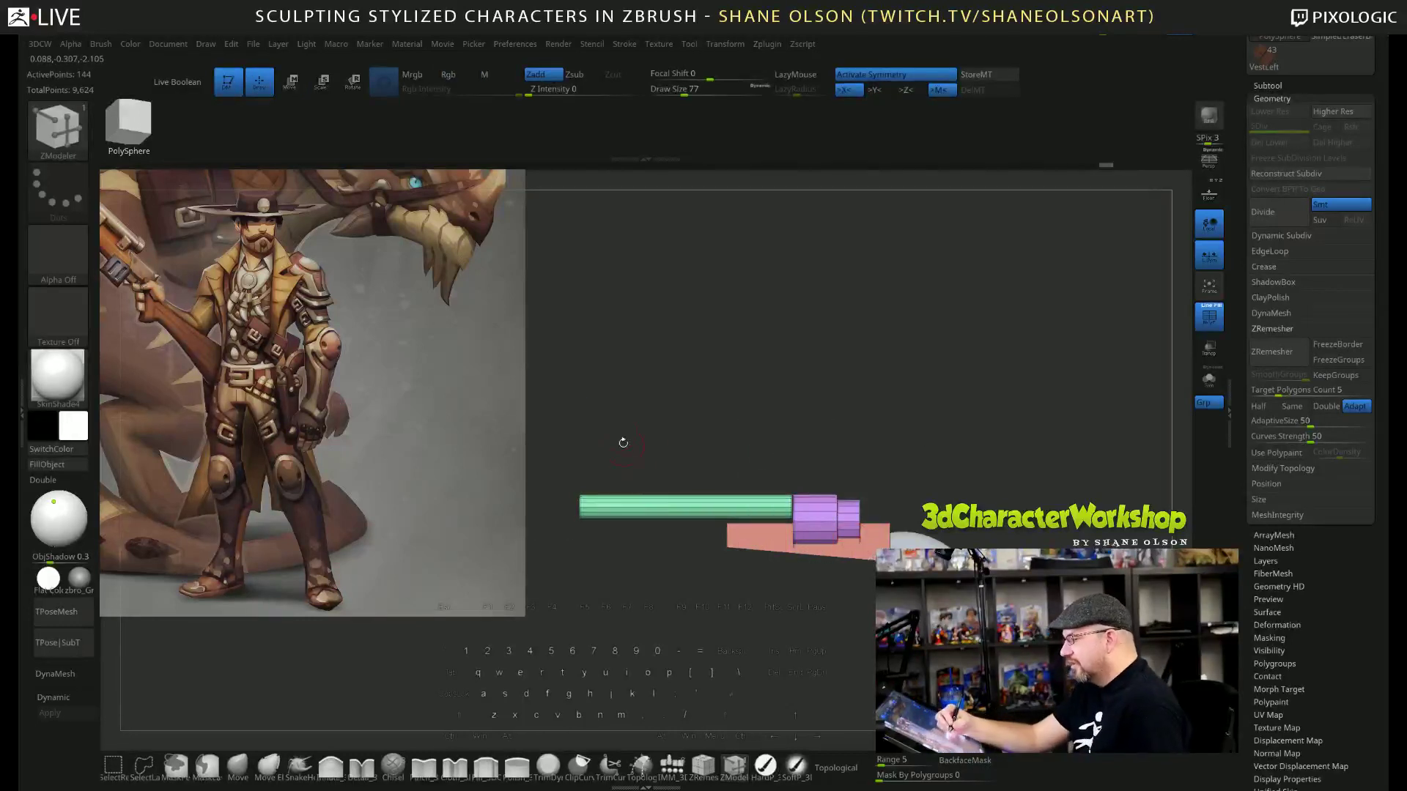
key("ctrl")
left_click_drag(549, 380, 616, 652, "ctrl")
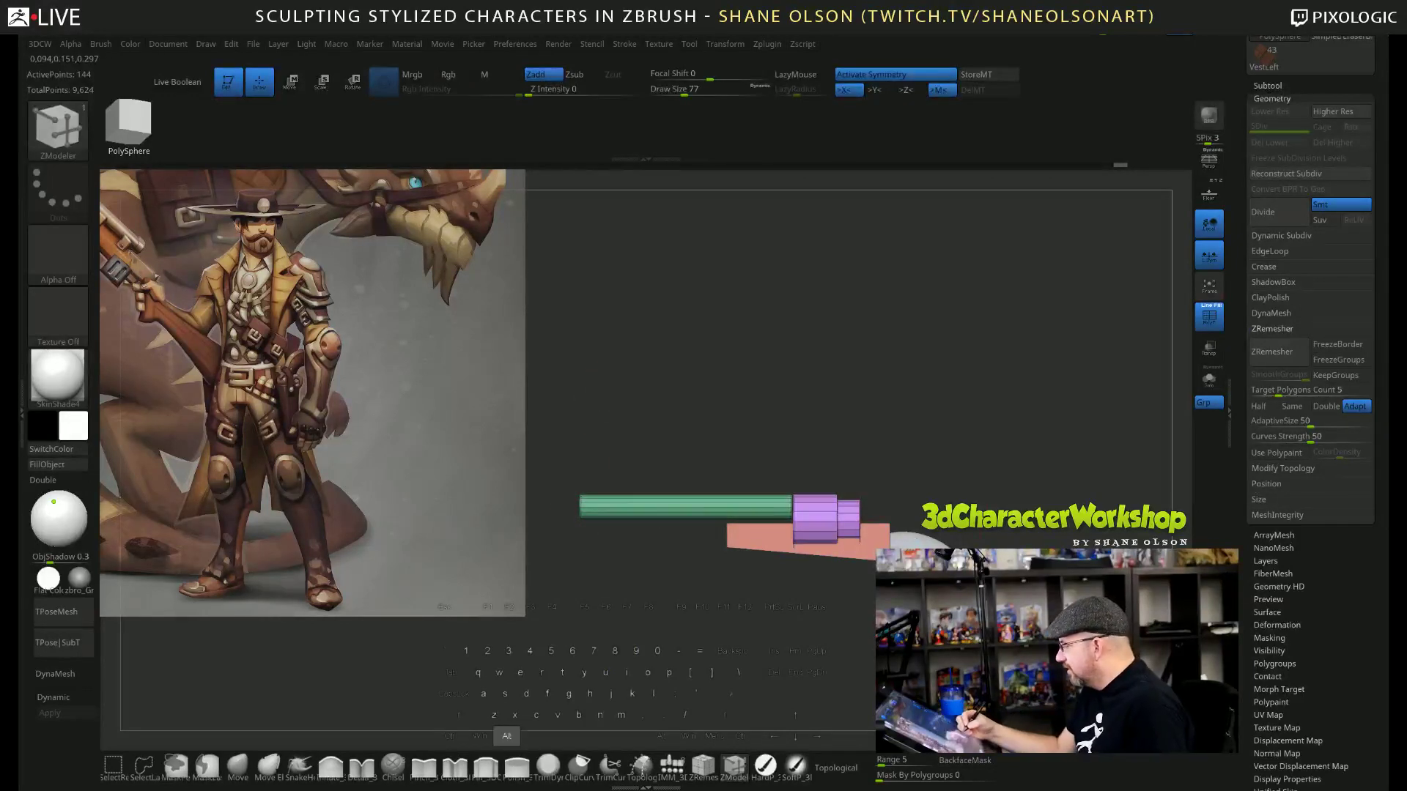
left_click(913, 542, "alt")
left_click_drag(704, 352, 605, 303, "alt")
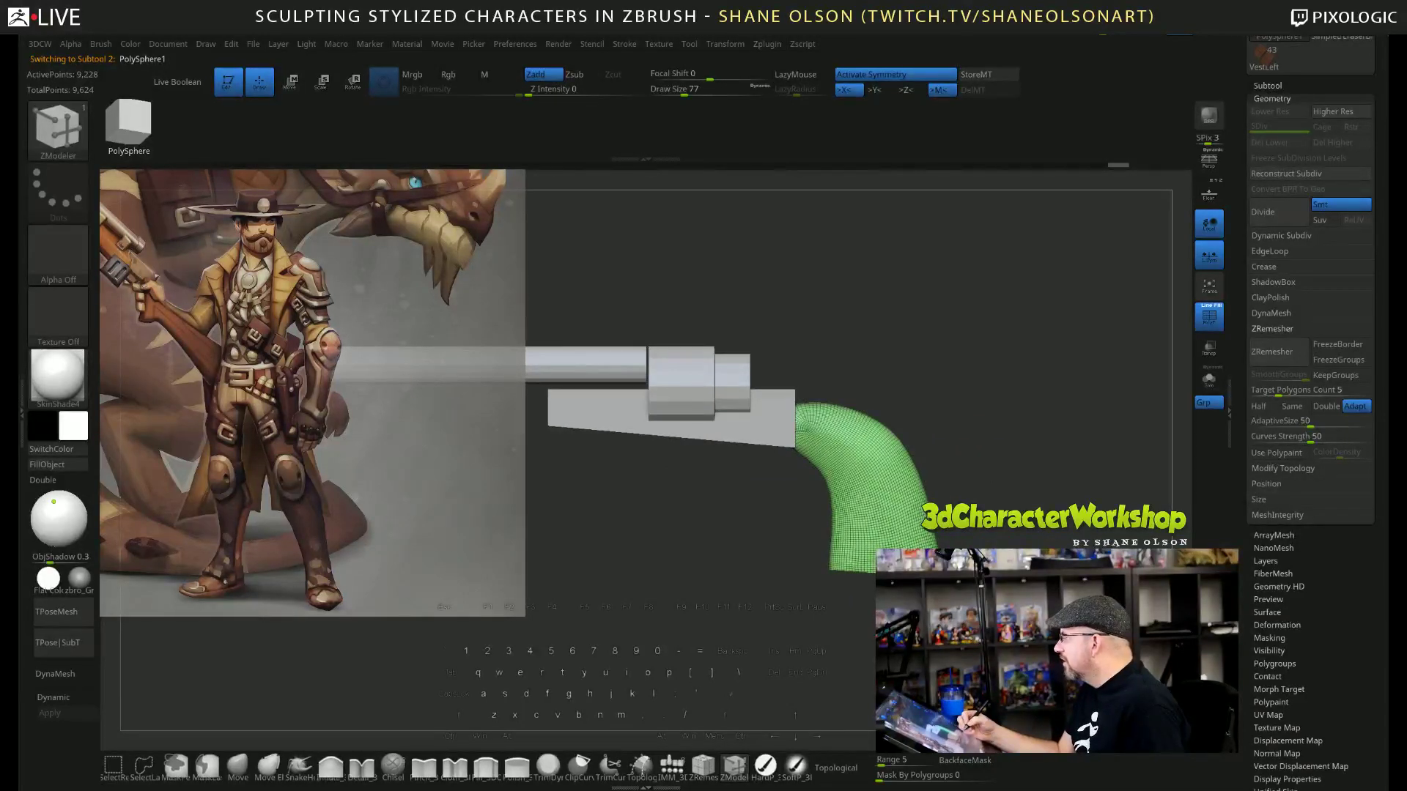
left_click_drag(992, 442, 988, 459, "alt")
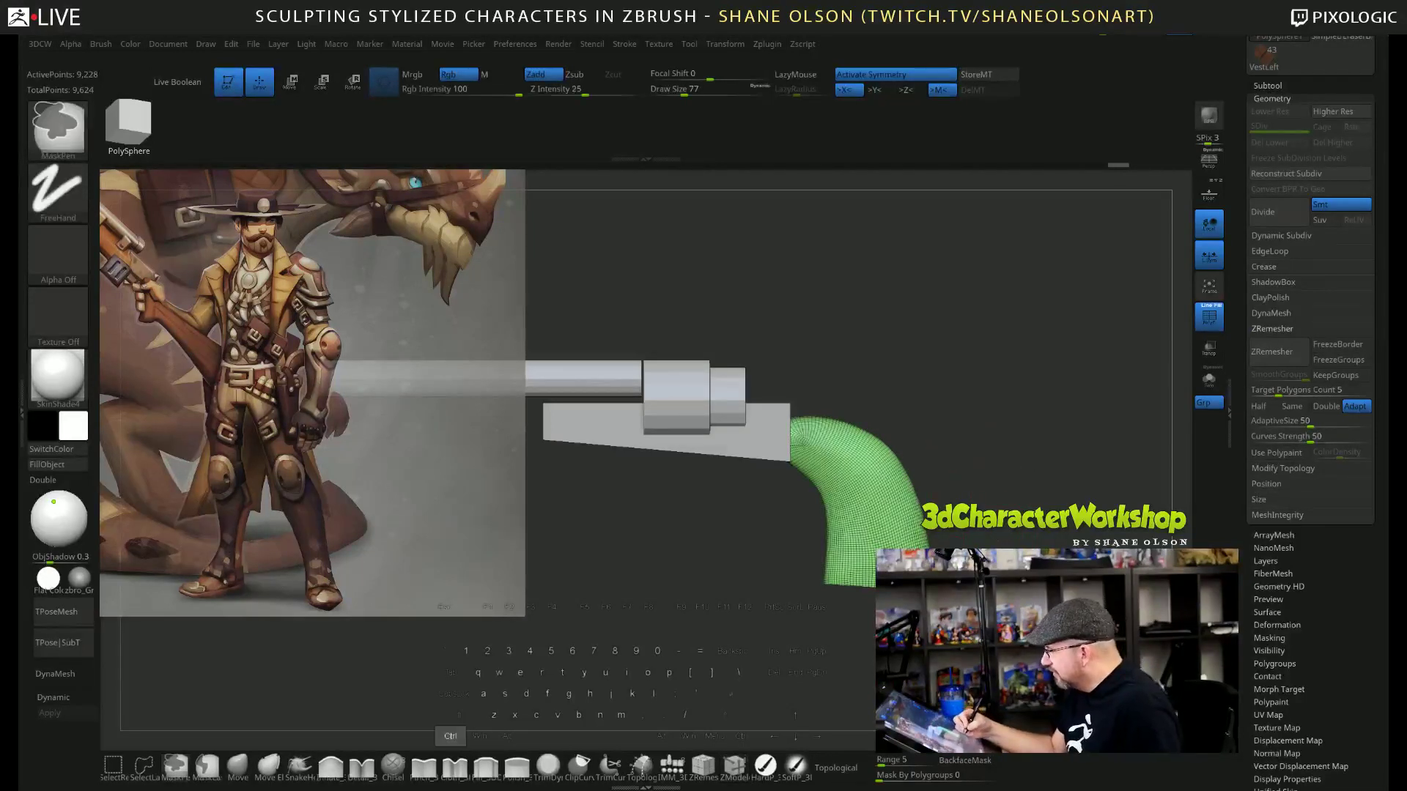
left_click_drag(913, 398, 1003, 551, "ctrl")
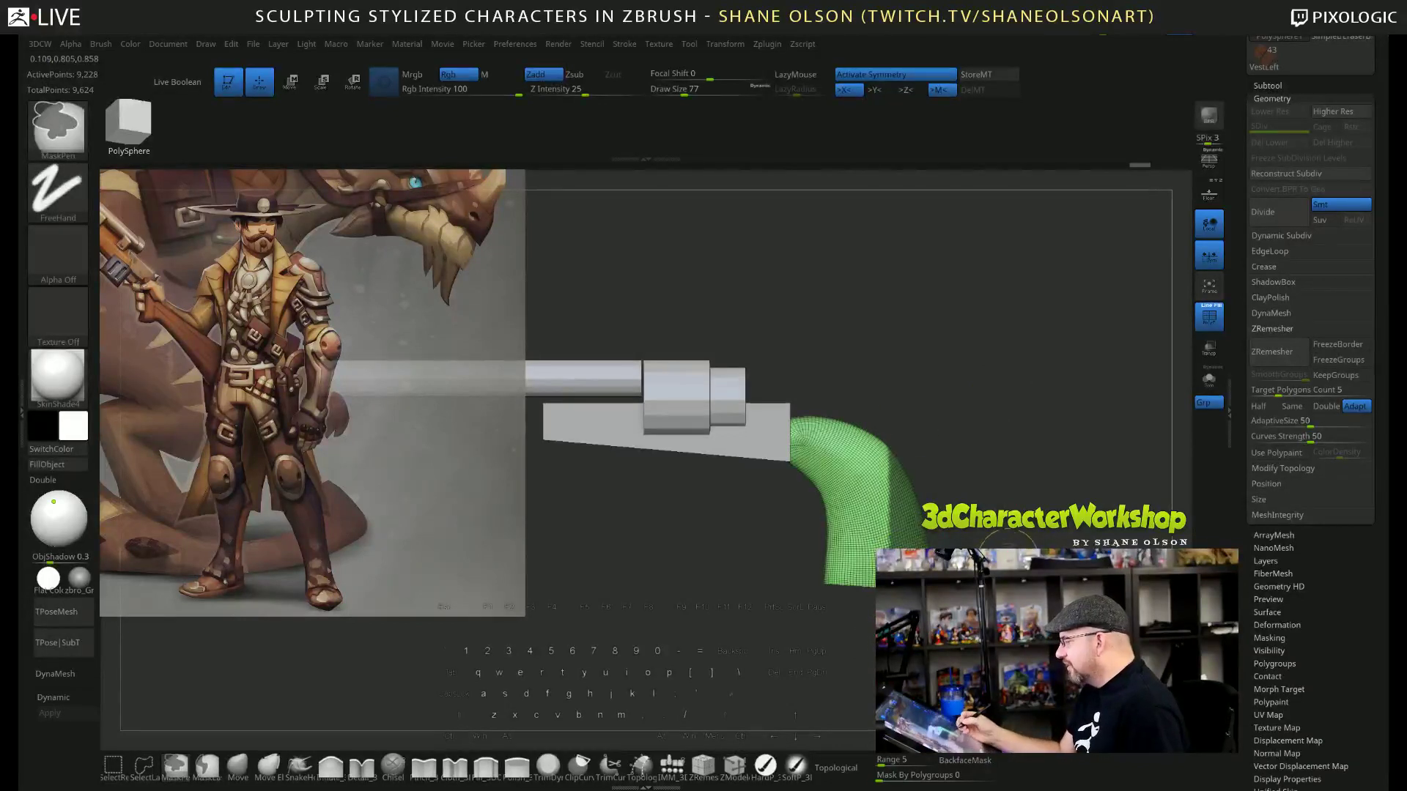
left_click_drag(1024, 377, 1029, 421, "ctrl")
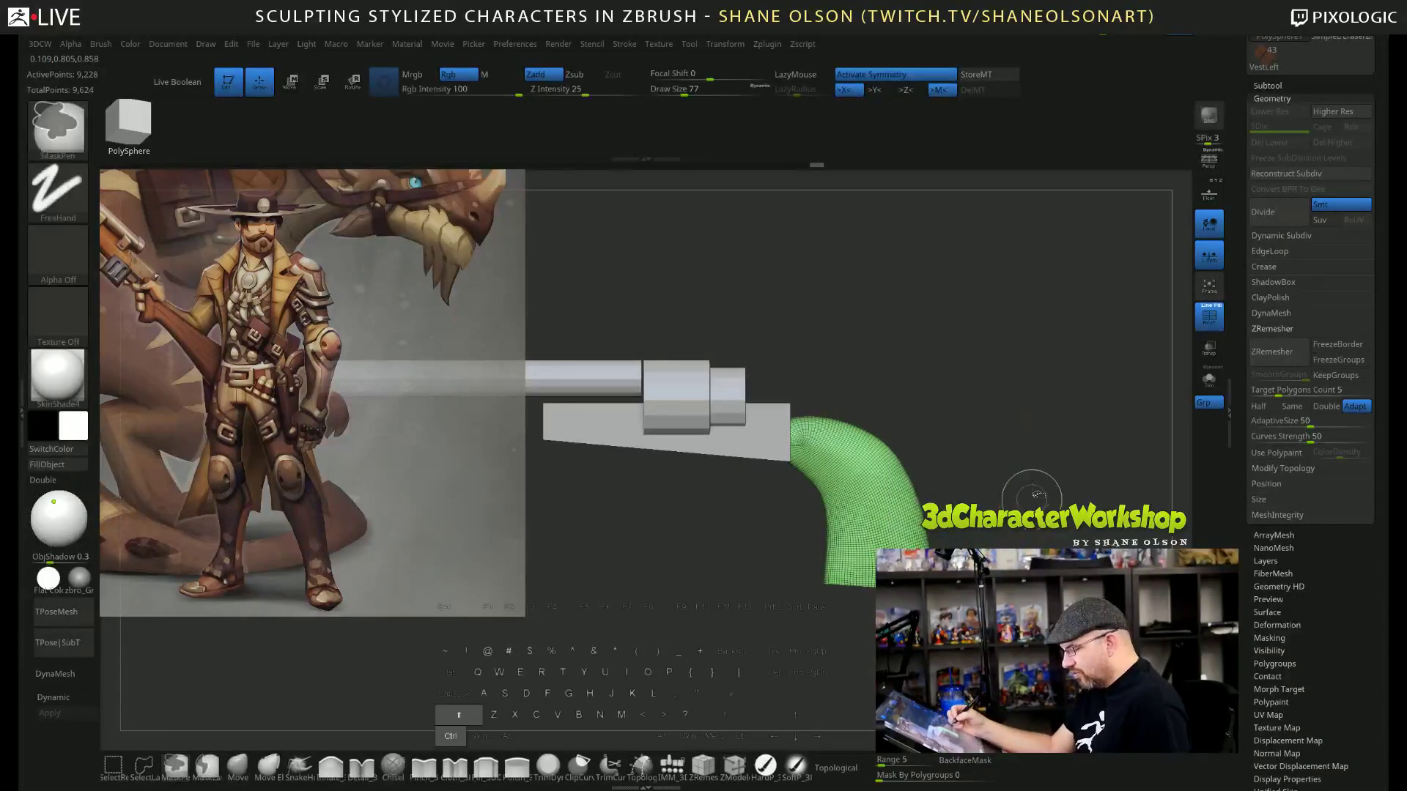
mouse_move(1034, 347)
left_mouse_down("ctrl+shift")
mouse_move(942, 616)
mouse_move(1034, 616)
left_mouse_up("ctrl+shift")
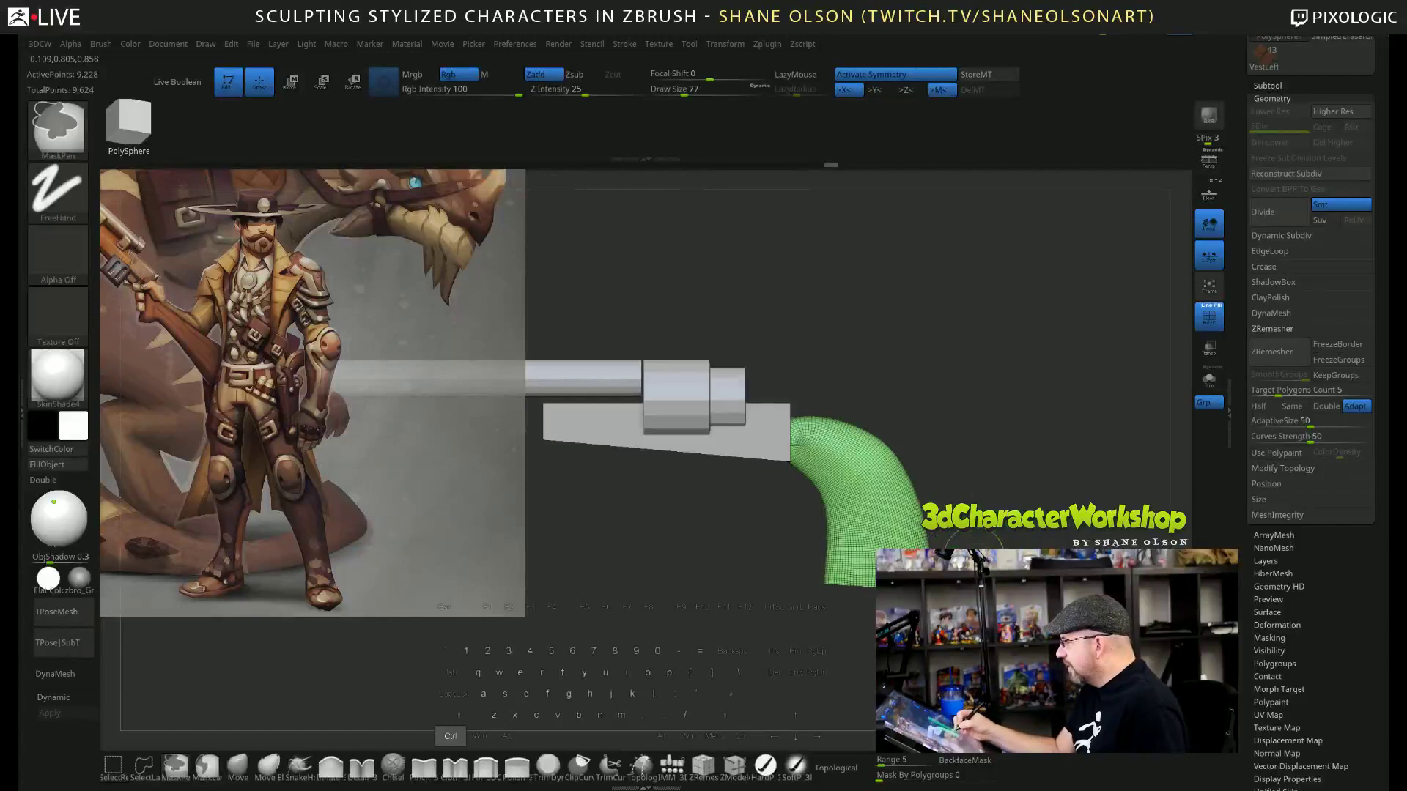
mouse_move(1044, 309)
left_mouse_down("ctrl")
mouse_move(942, 623)
mouse_move(893, 660)
left_mouse_up("ctrl")
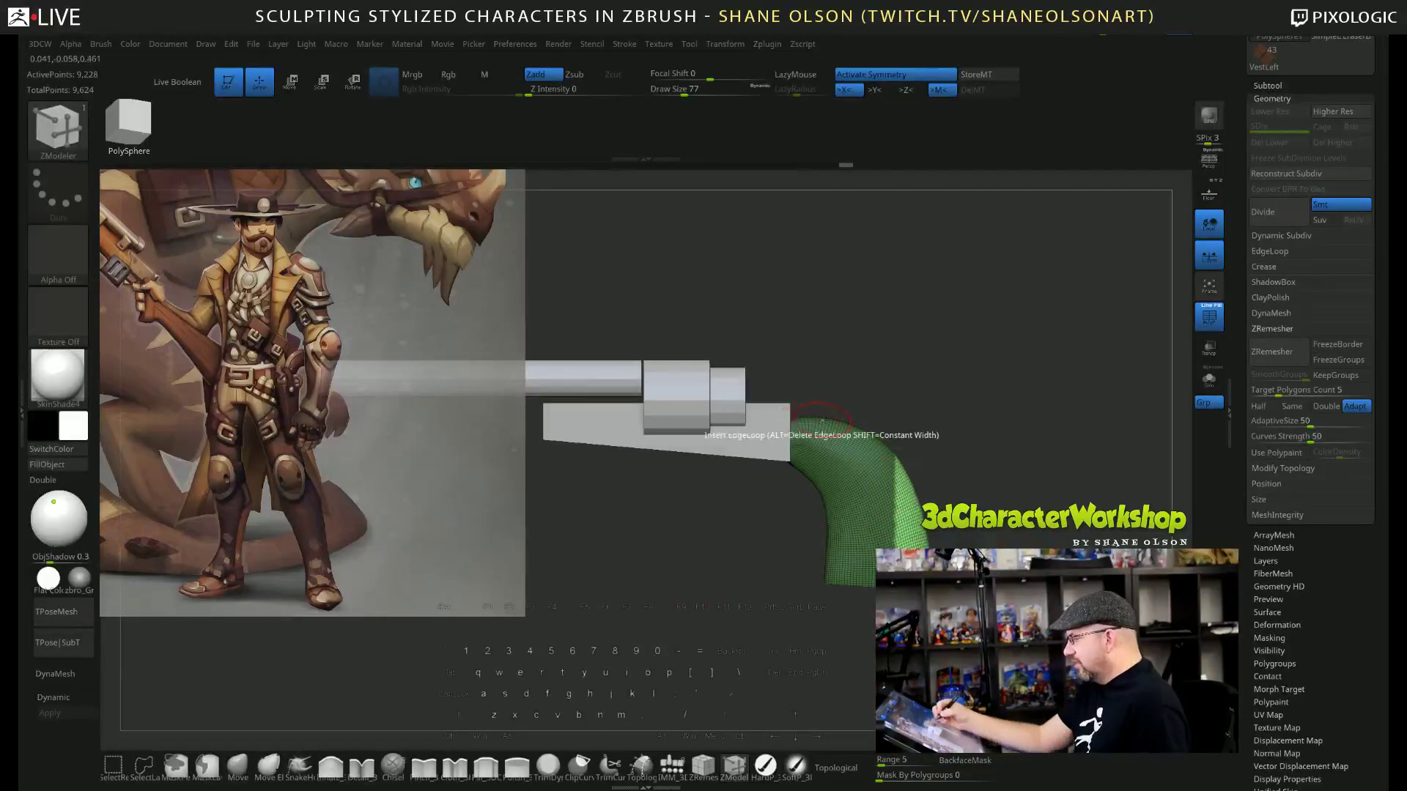
left_click_drag(956, 485, 1020, 534, "ctrl")
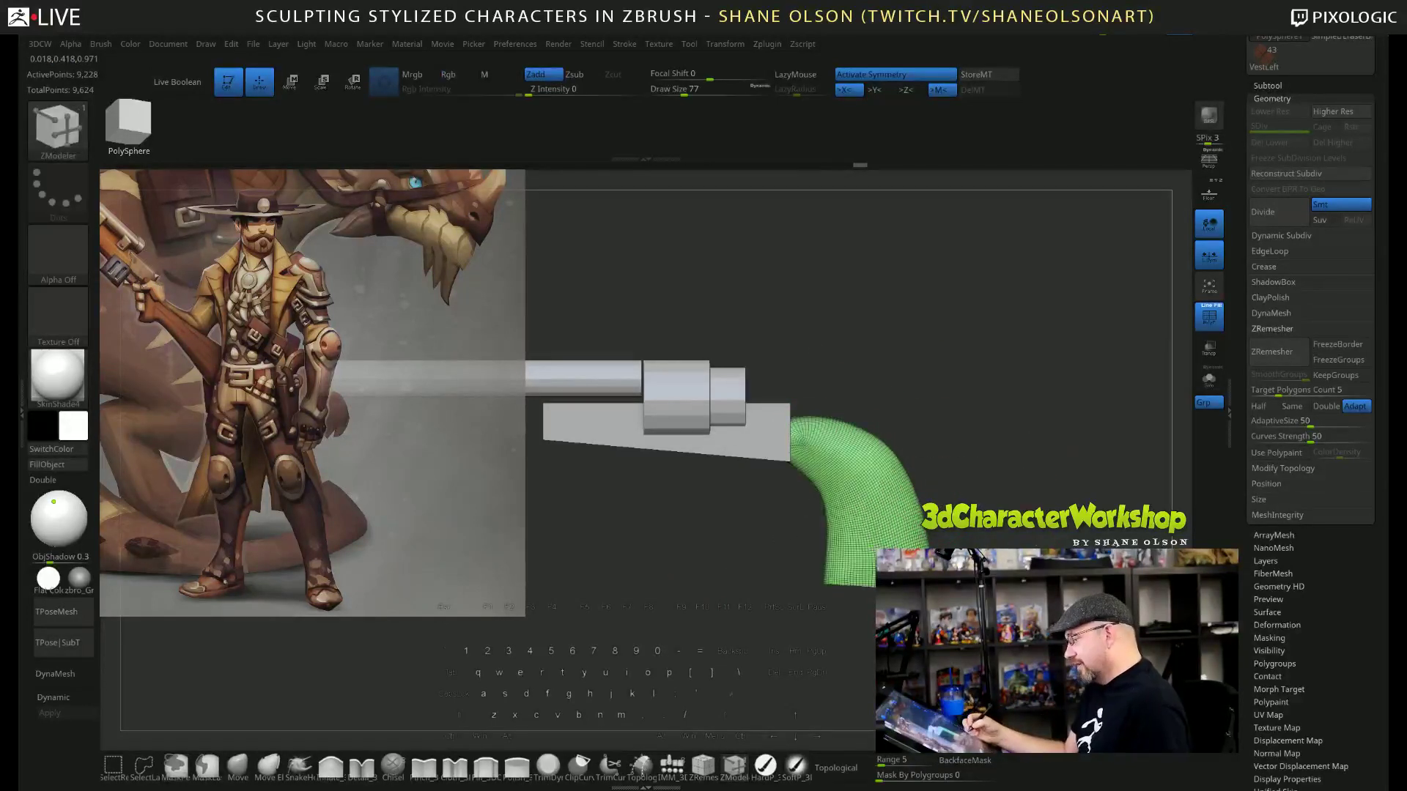
Preview the barrel, cylinder and frame with Dynamic Subdiv, always allowing its auto-activation, and switch the smoothing back off.
left_click_drag(1012, 465, 1077, 488, "alt")
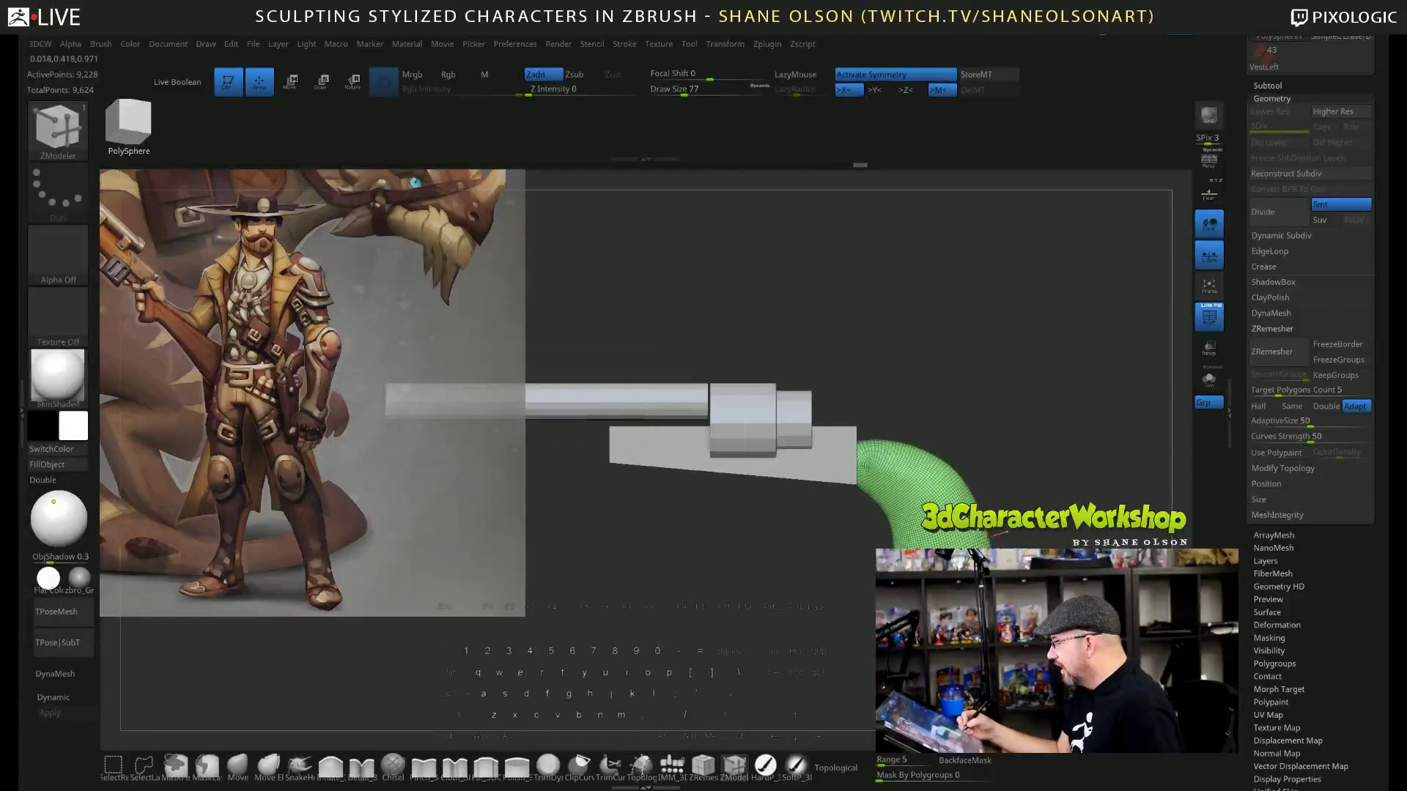
left_click_drag(866, 369, 934, 373, "alt")
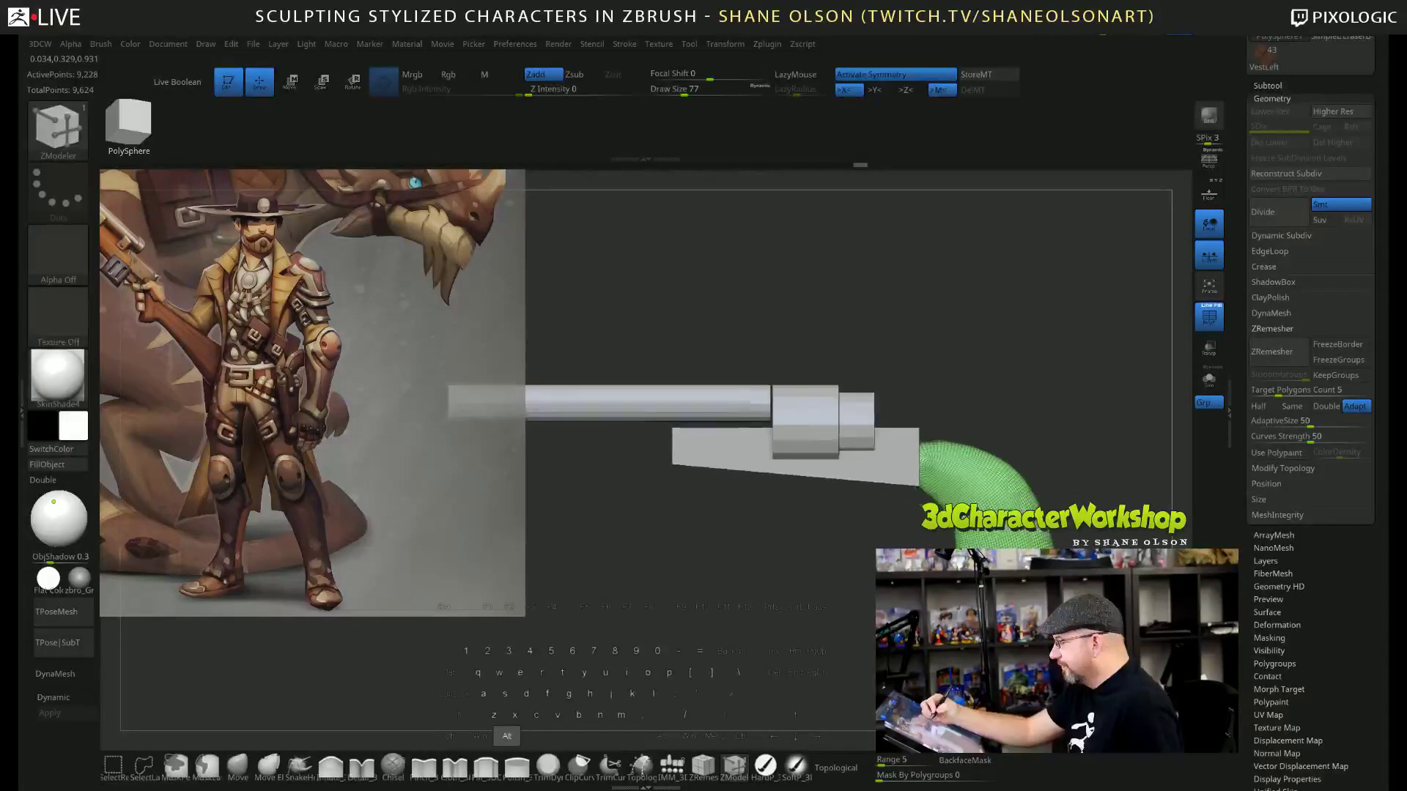
left_click(806, 411, "alt")
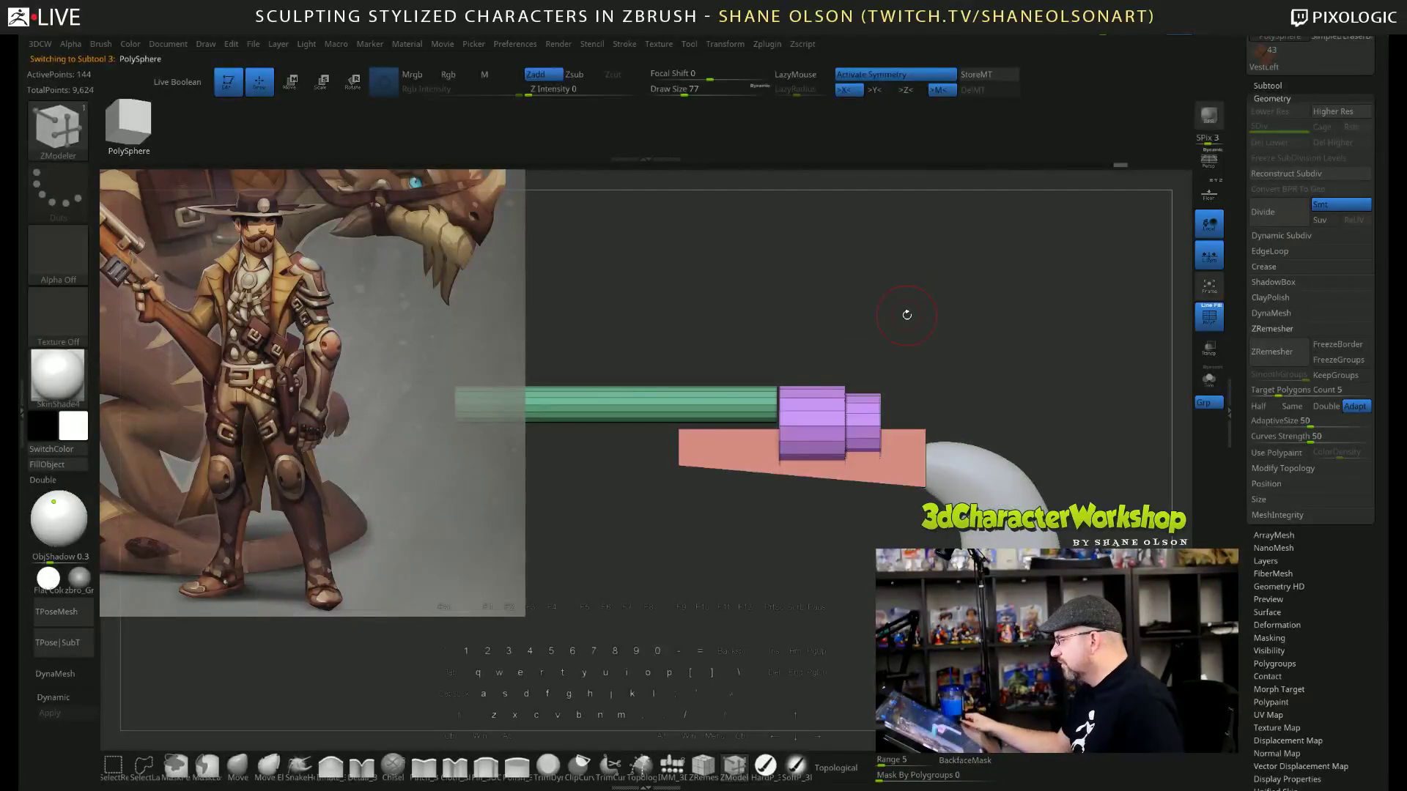
left_click_drag(950, 342, 957, 365, "alt")
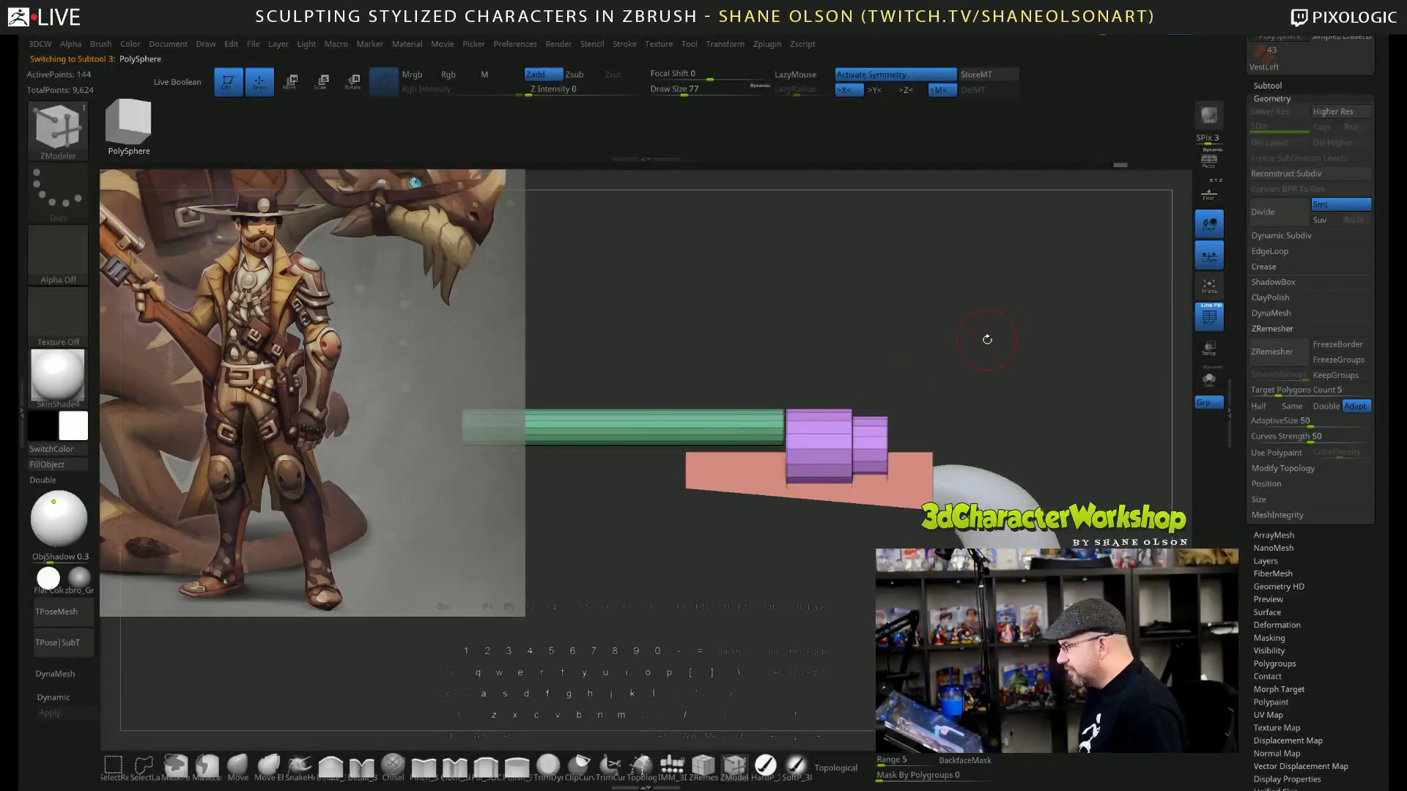
scroll(1243, 266, "up", 5)
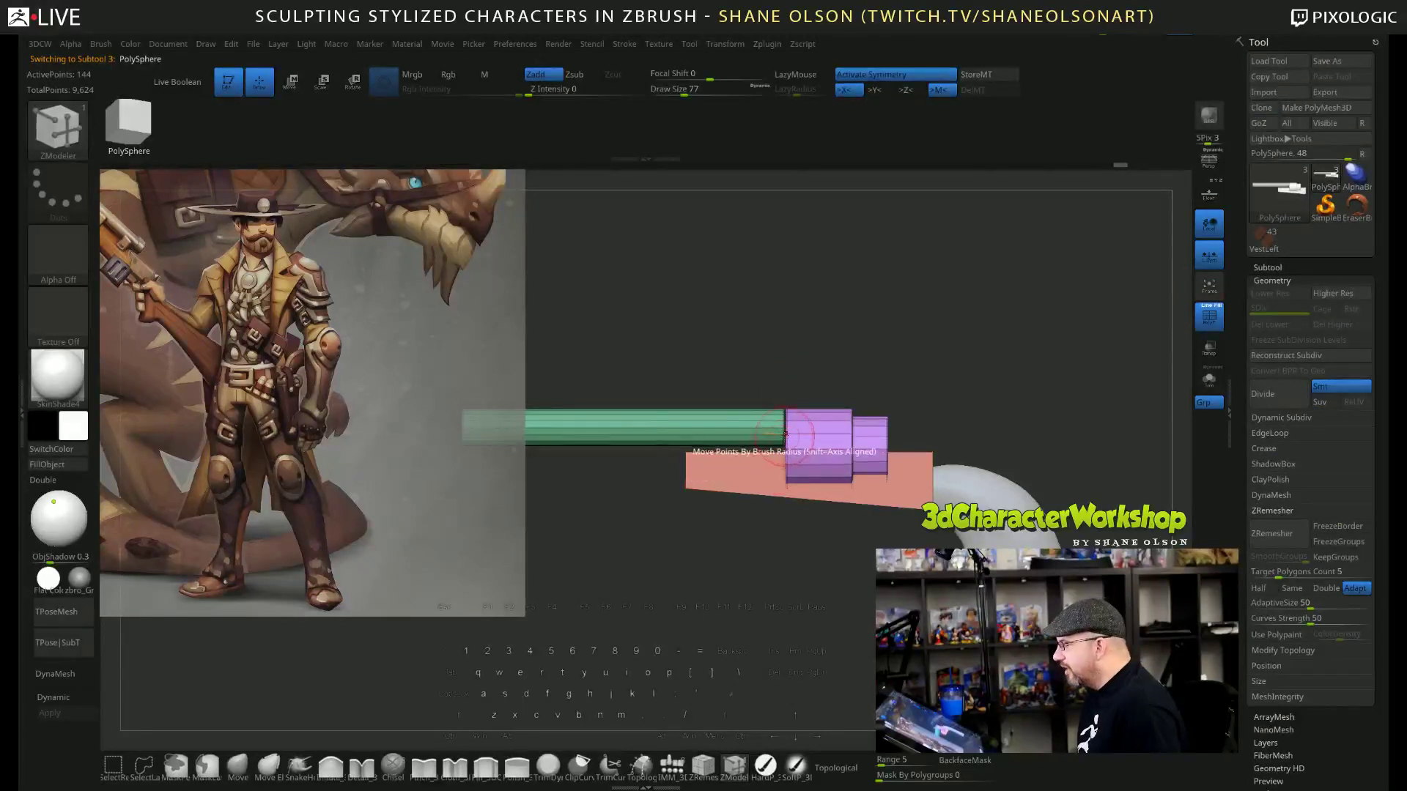
left_click_drag(943, 282, 956, 314)
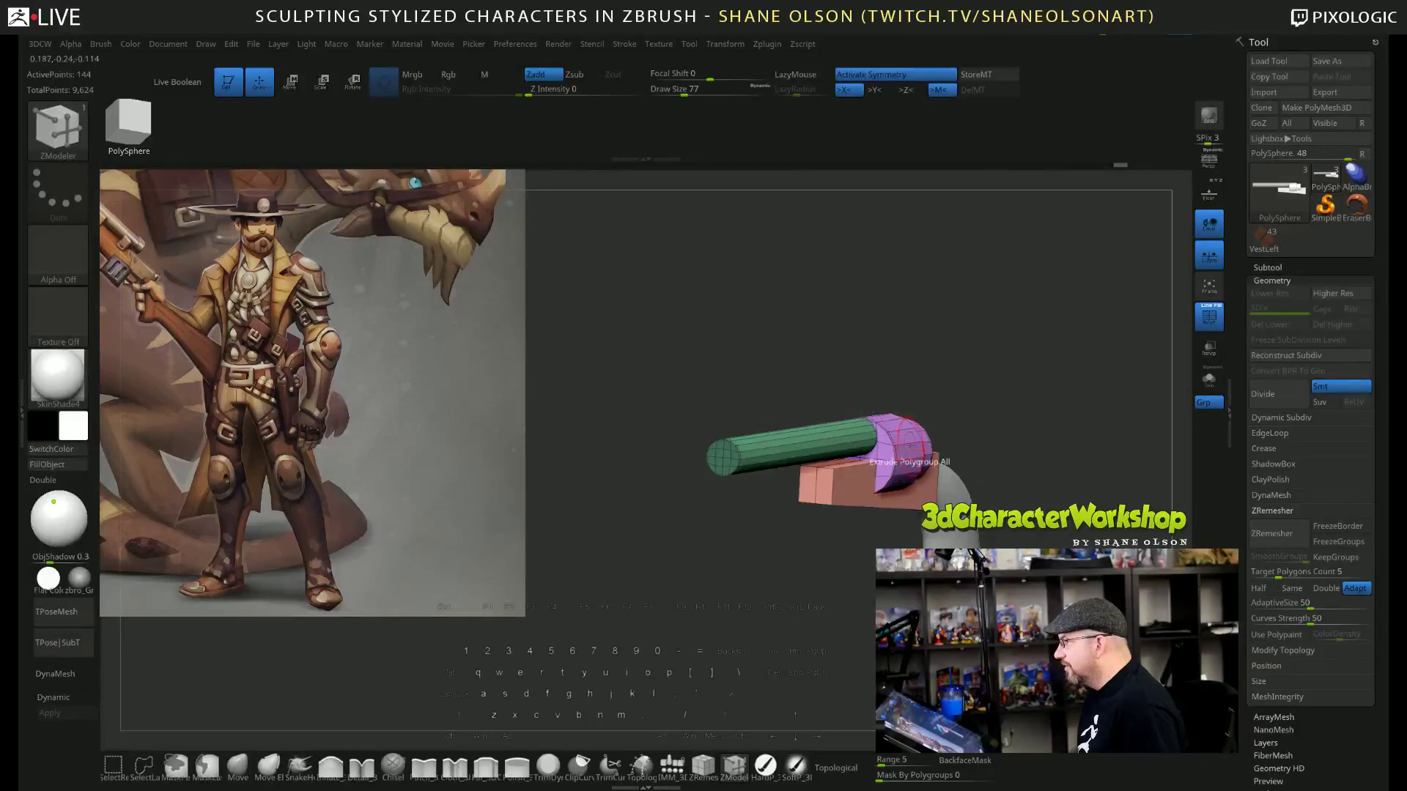
left_click_drag(1018, 342, 1048, 361)
key("d")
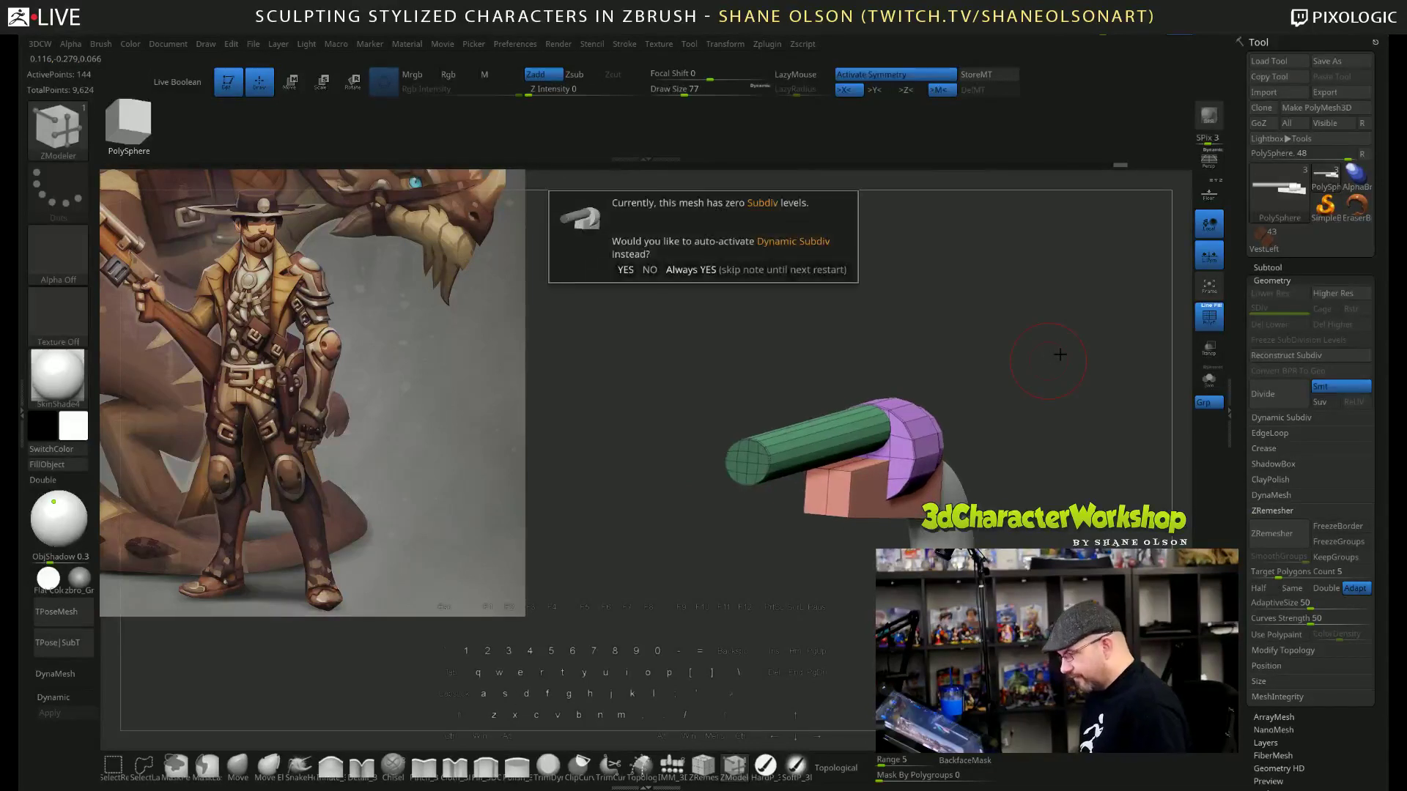
left_click(690, 269)
left_click_drag(1071, 326, 1105, 295)
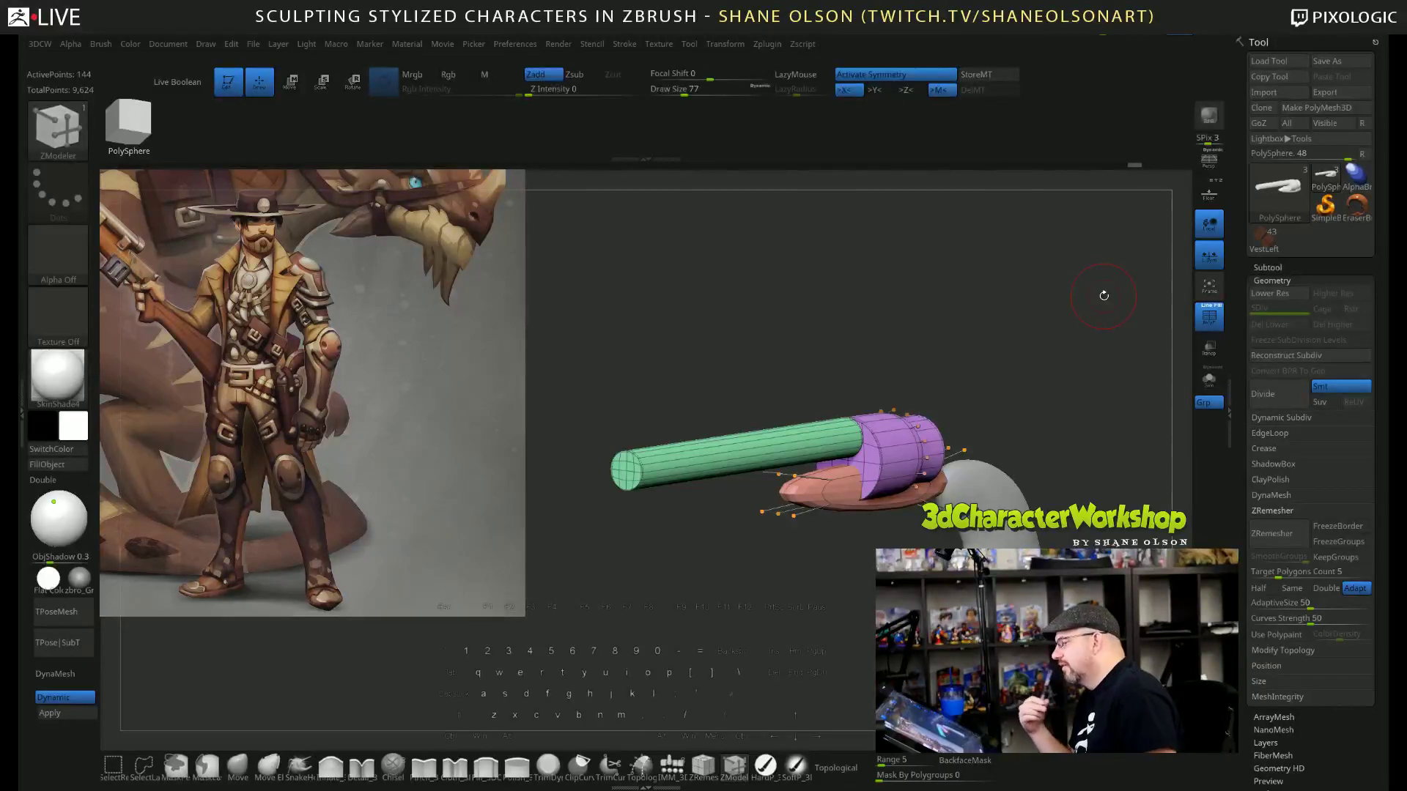
key("shift+d")
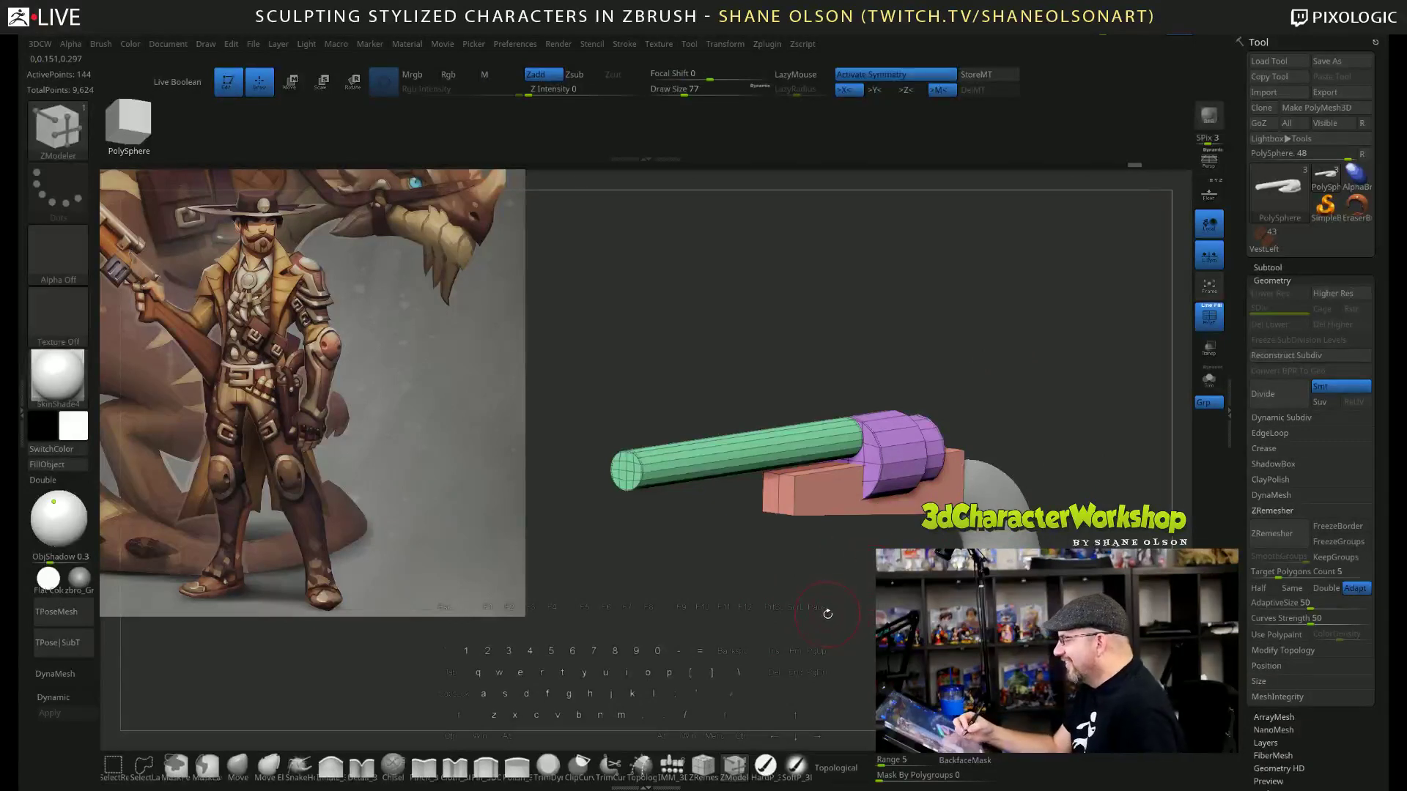
Regroup the polygons of the barrel, cylinder and frame with Groups By Normals.
left_click_drag(827, 613, 851, 647)
key("2")
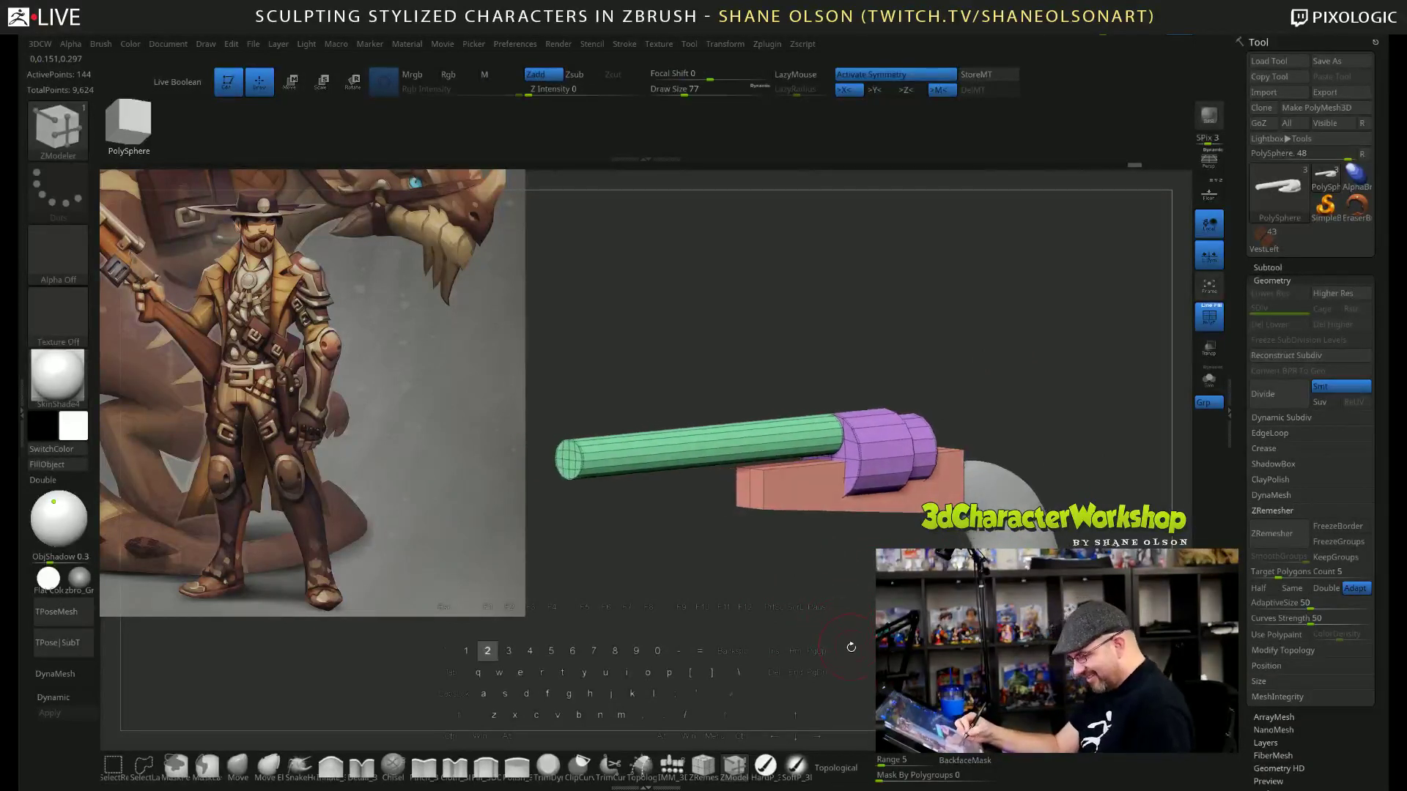
left_click(853, 288)
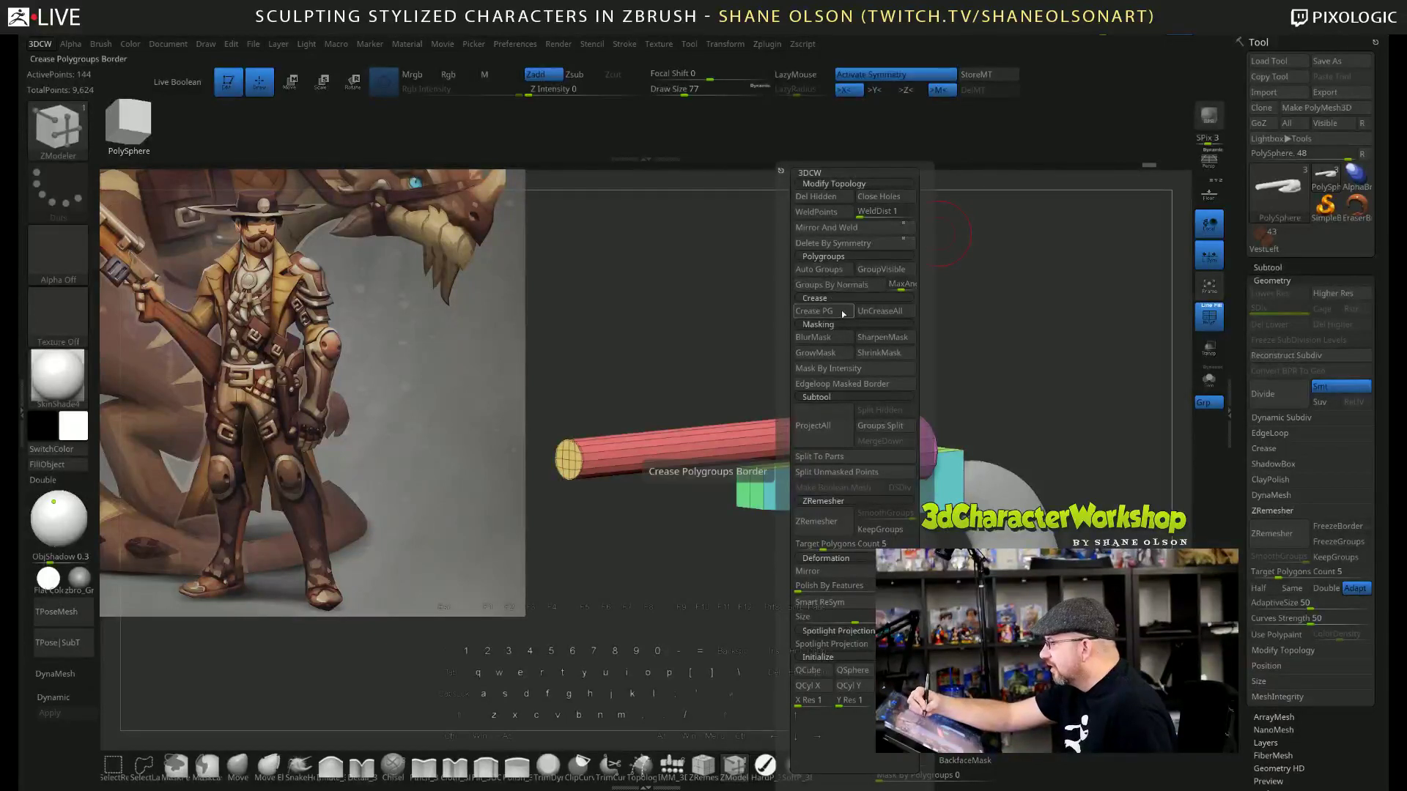
Set the crease level to 3 and crease the polygroup borders of the barrel, cylinder and frame.
left_click(1287, 450)
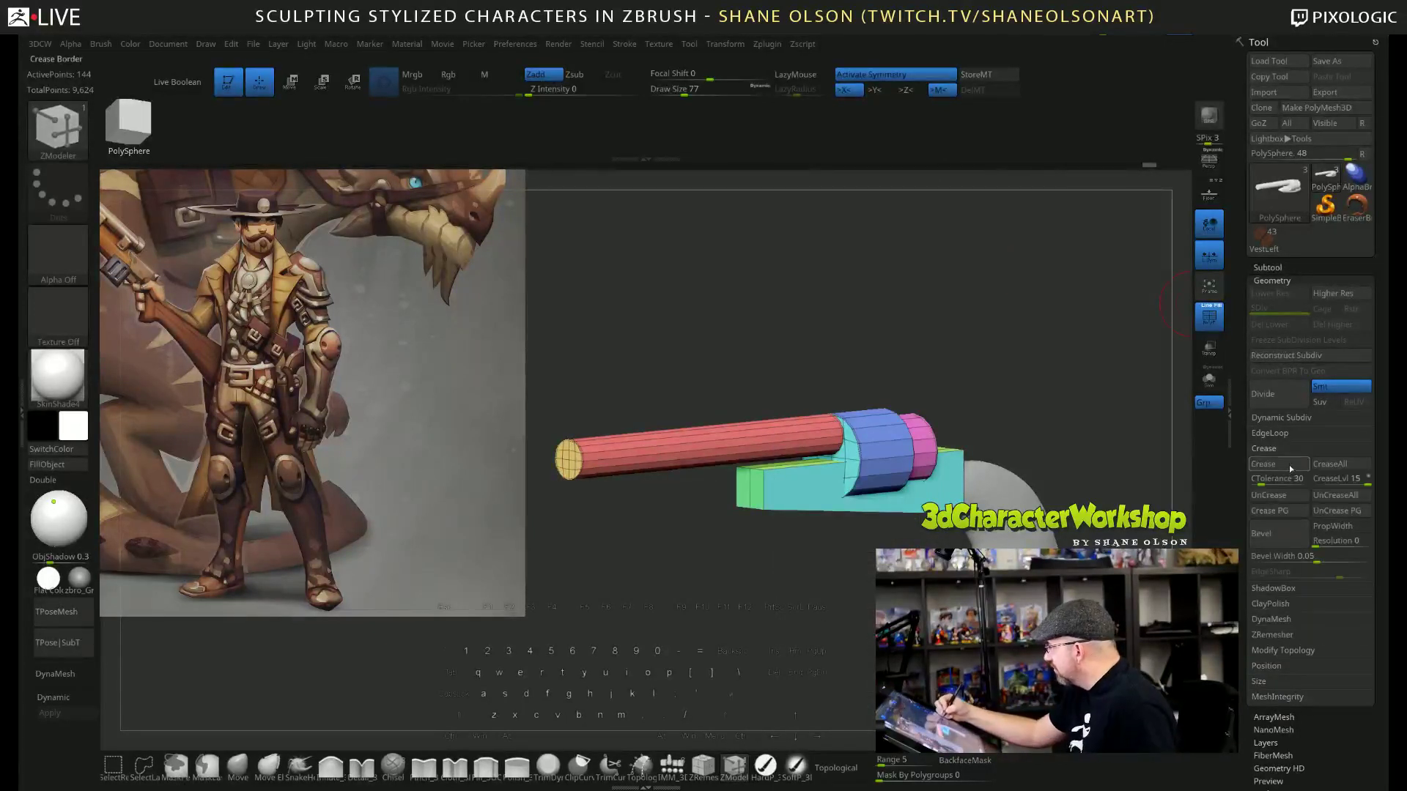
left_click_drag(1328, 484, 1325, 484)
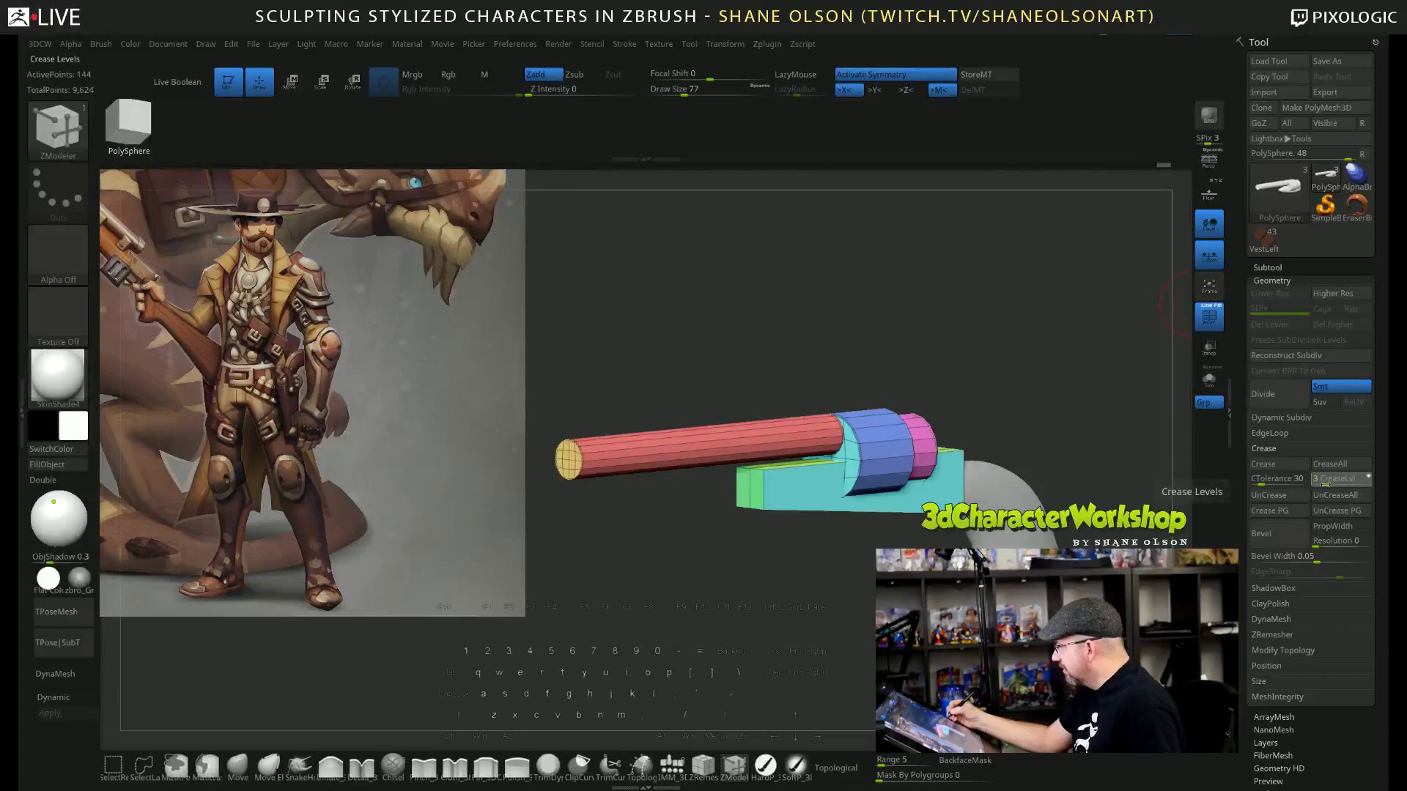
left_click_drag(964, 328, 961, 315)
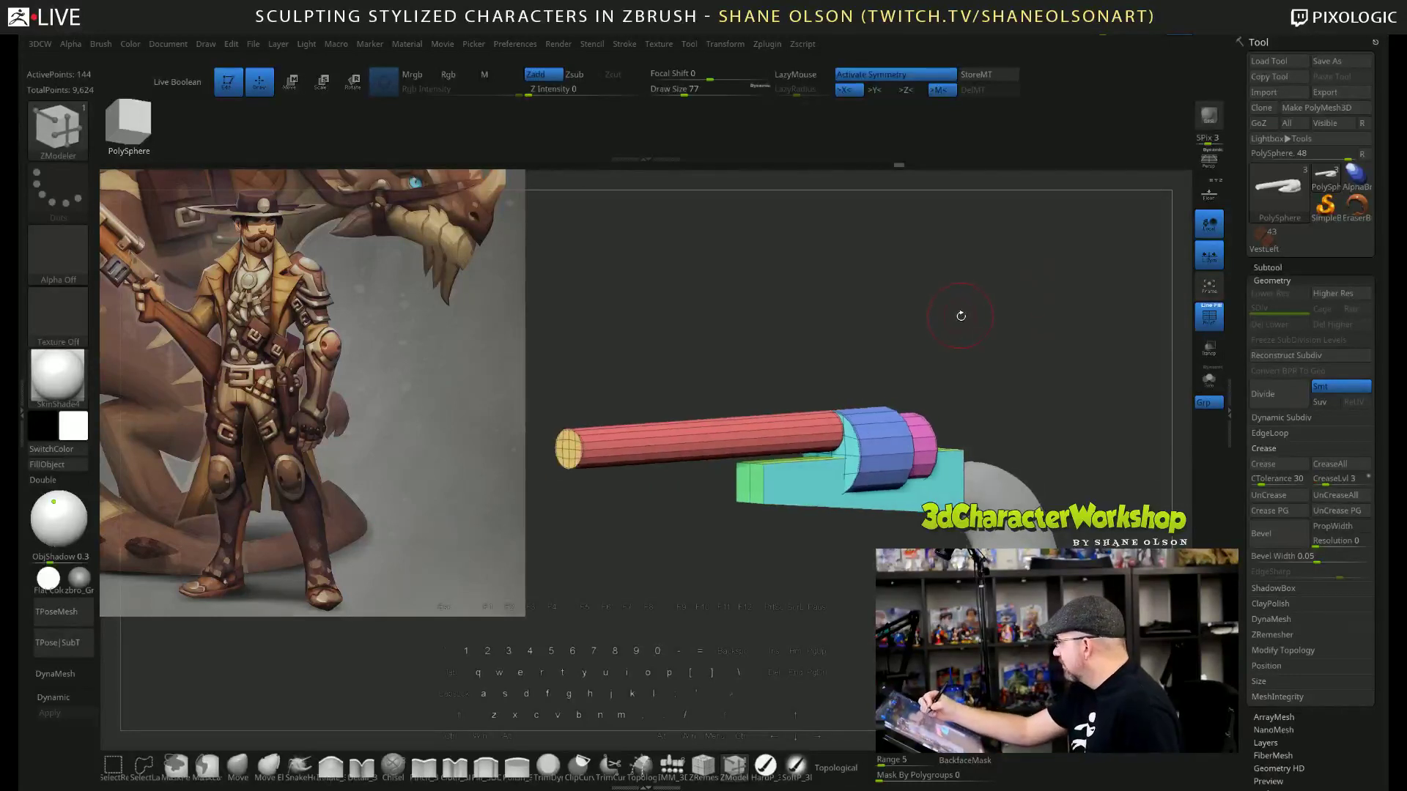
key("grave")
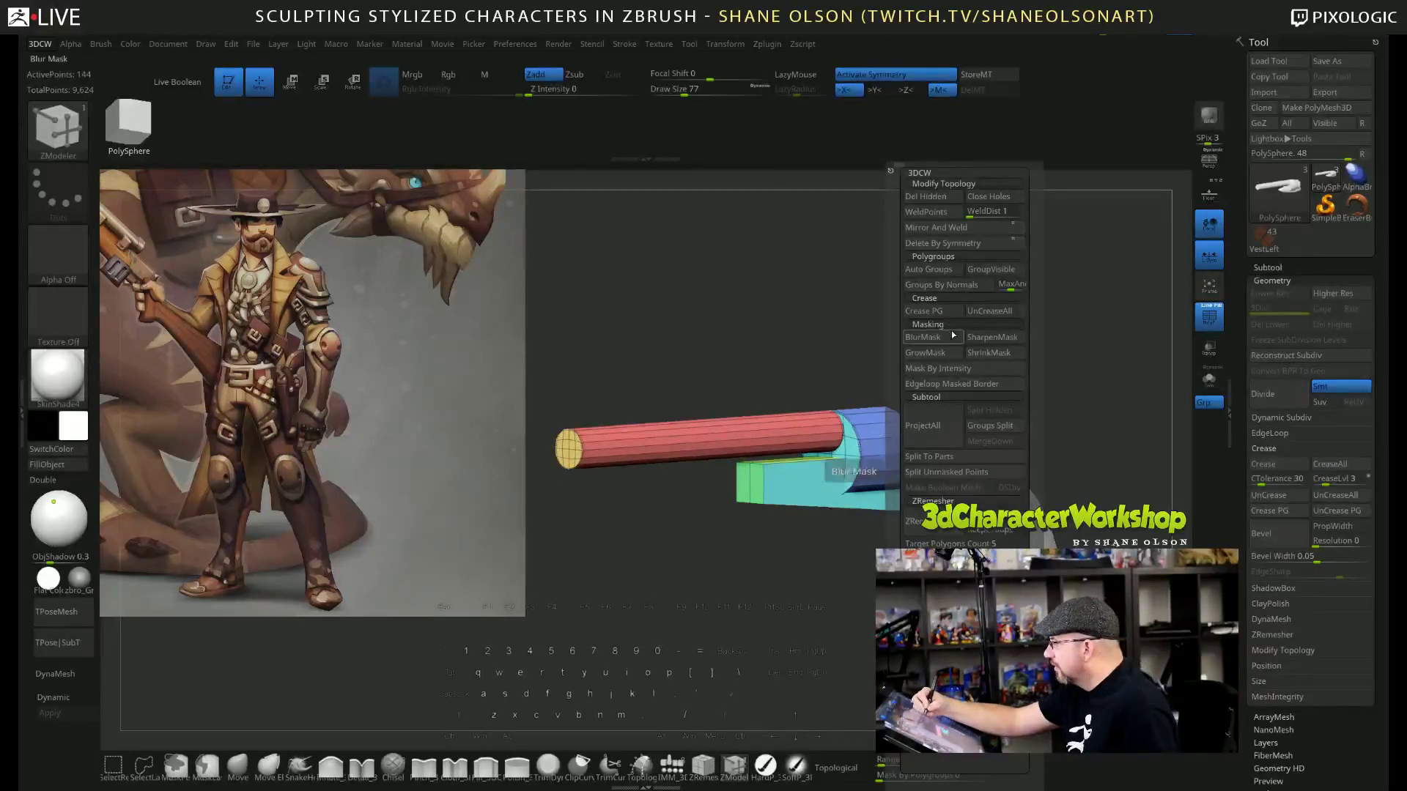
left_click(949, 315)
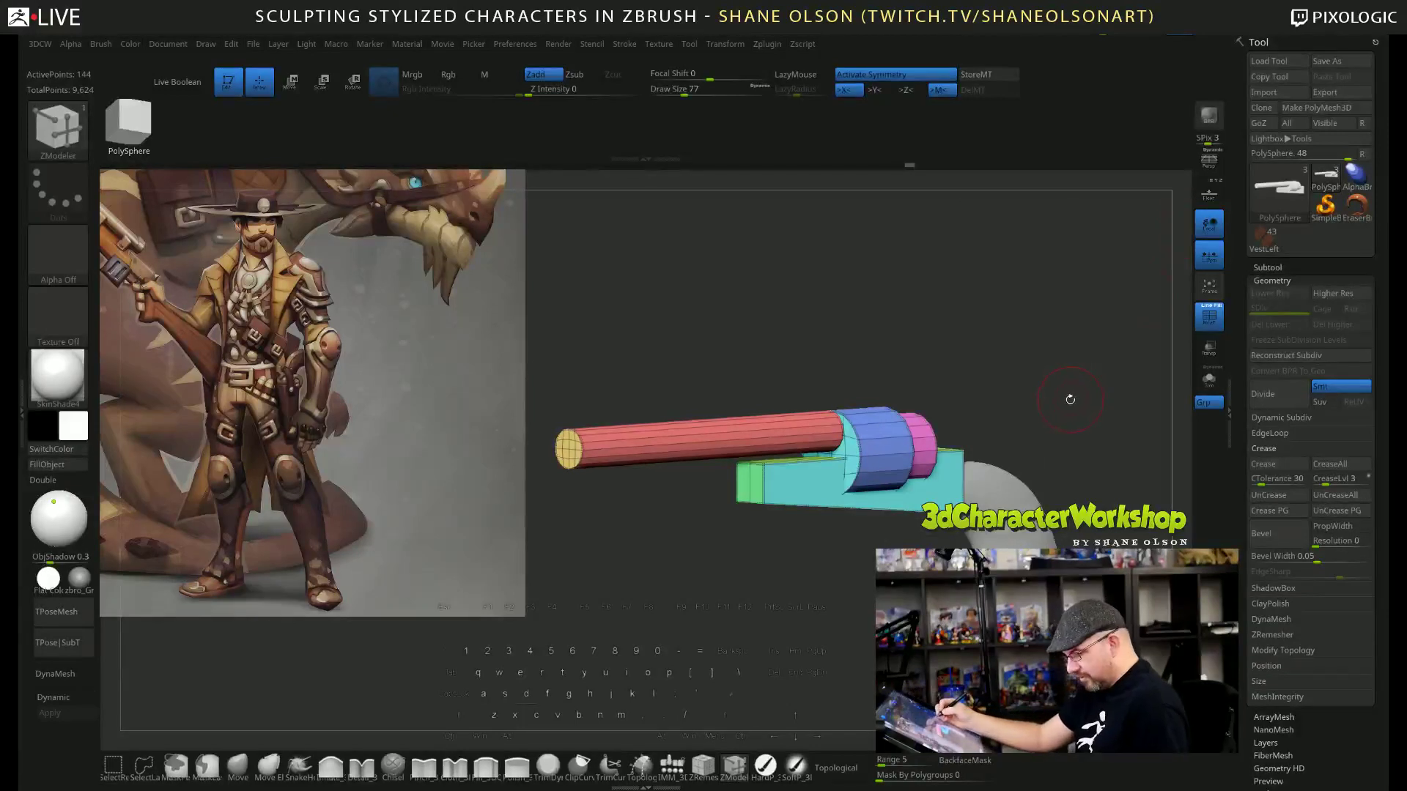
Turn on Dynamic Subdiv for the barrel, cylinder and frame and check the creased shapes from several angles.
key("d")
left_click_drag(1012, 354, 981, 320)
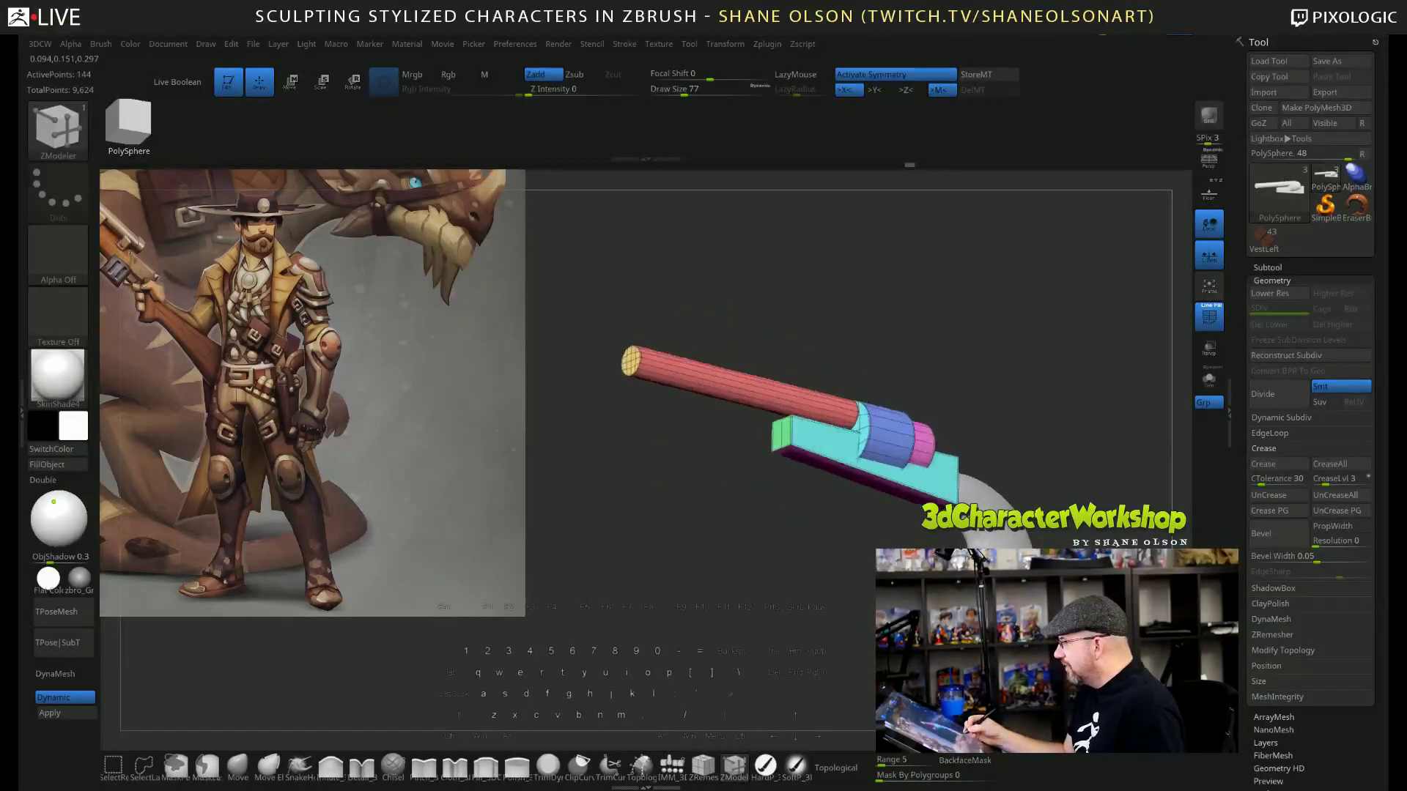
left_click_drag(1072, 433, 1067, 465)
left_click_drag(1055, 370, 891, 499, "alt")
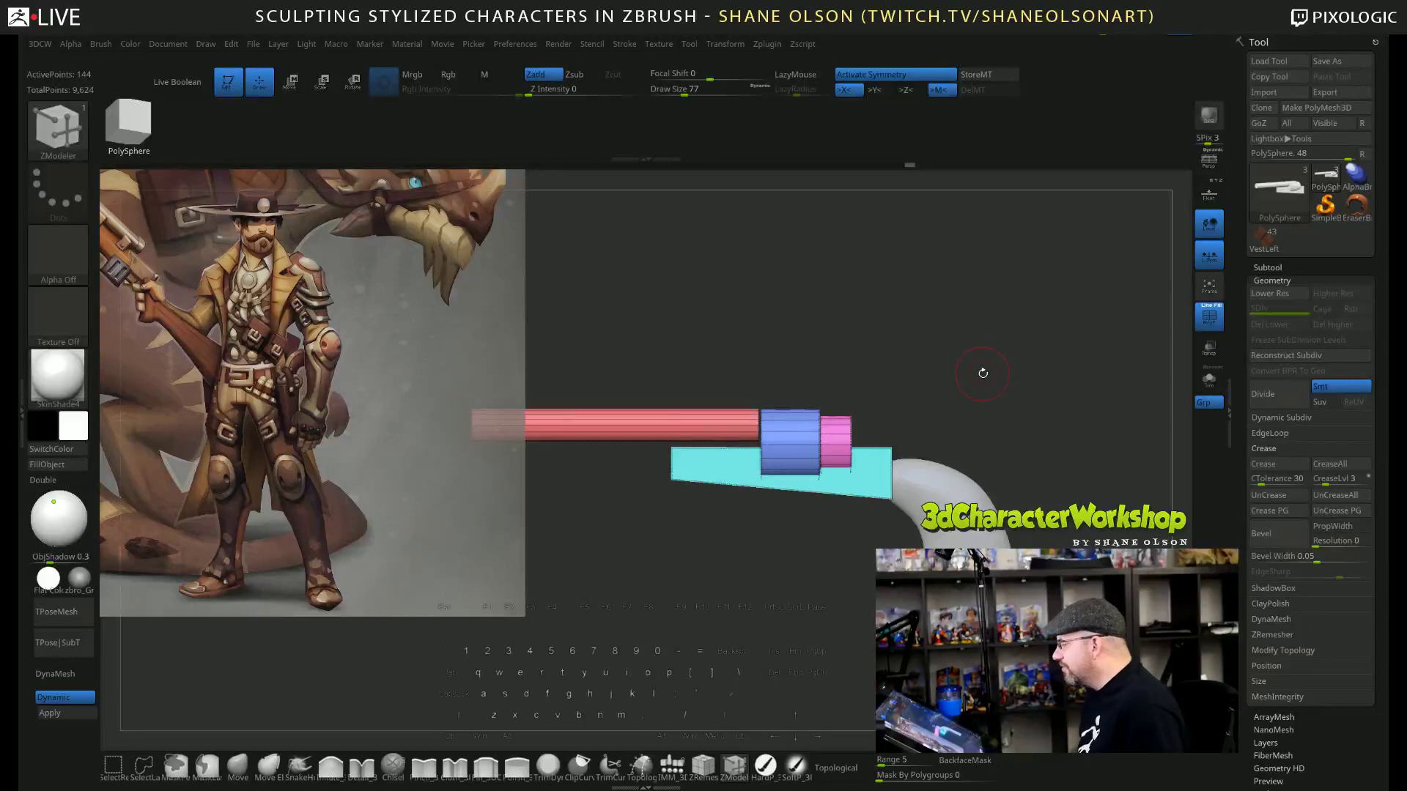
Duplicate the subtool containing the barrel, cylinder and frame.
left_click(1278, 268)
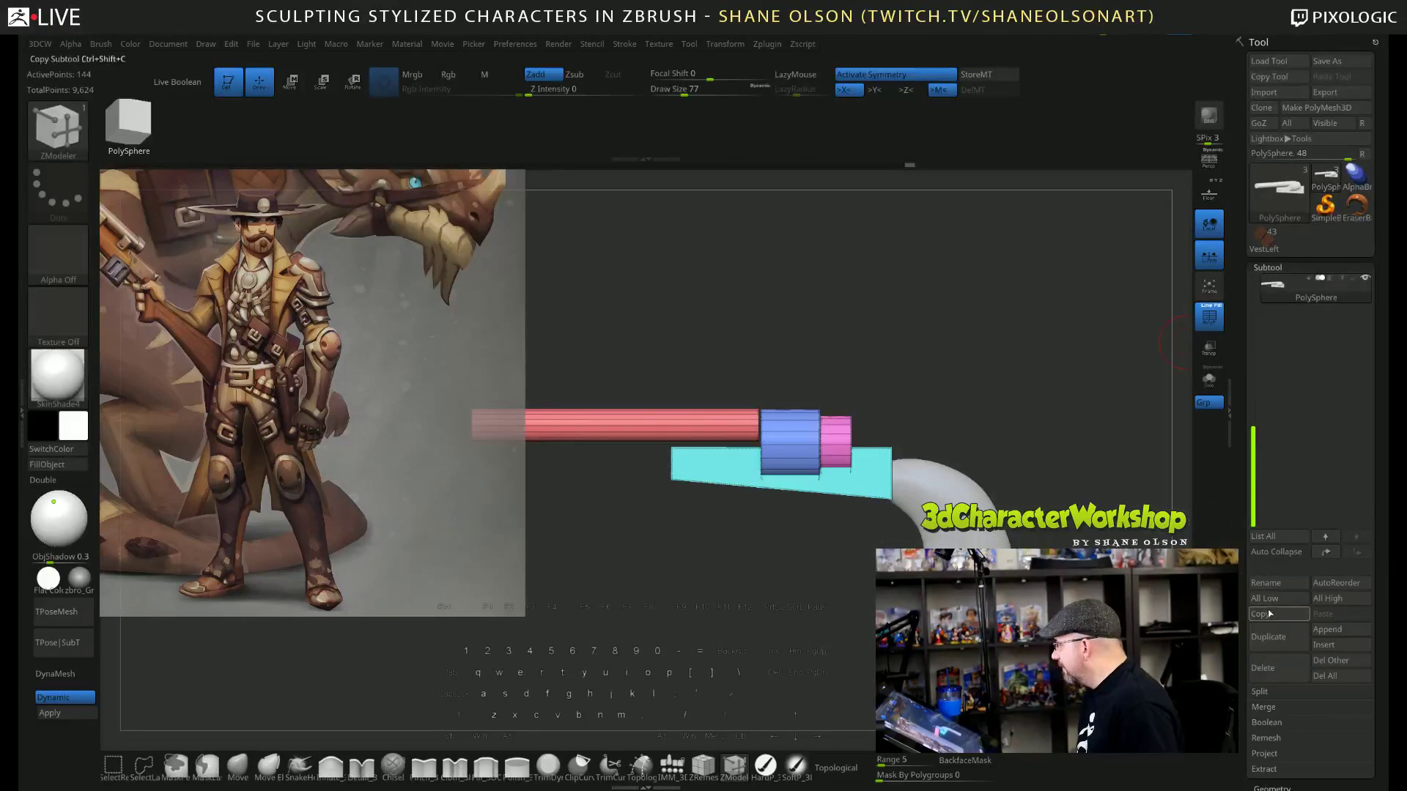
left_click(1268, 637)
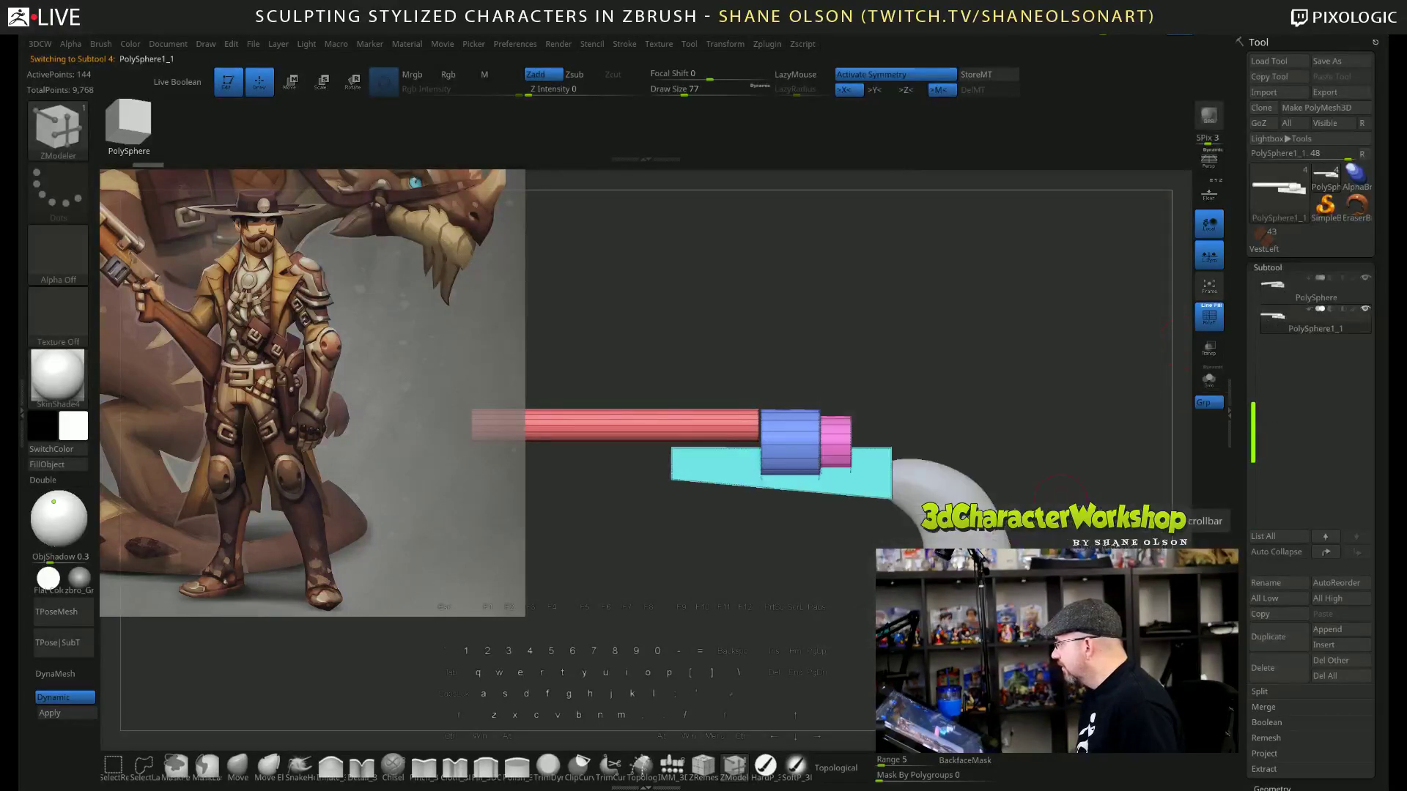
left_click_drag(875, 270, 961, 285)
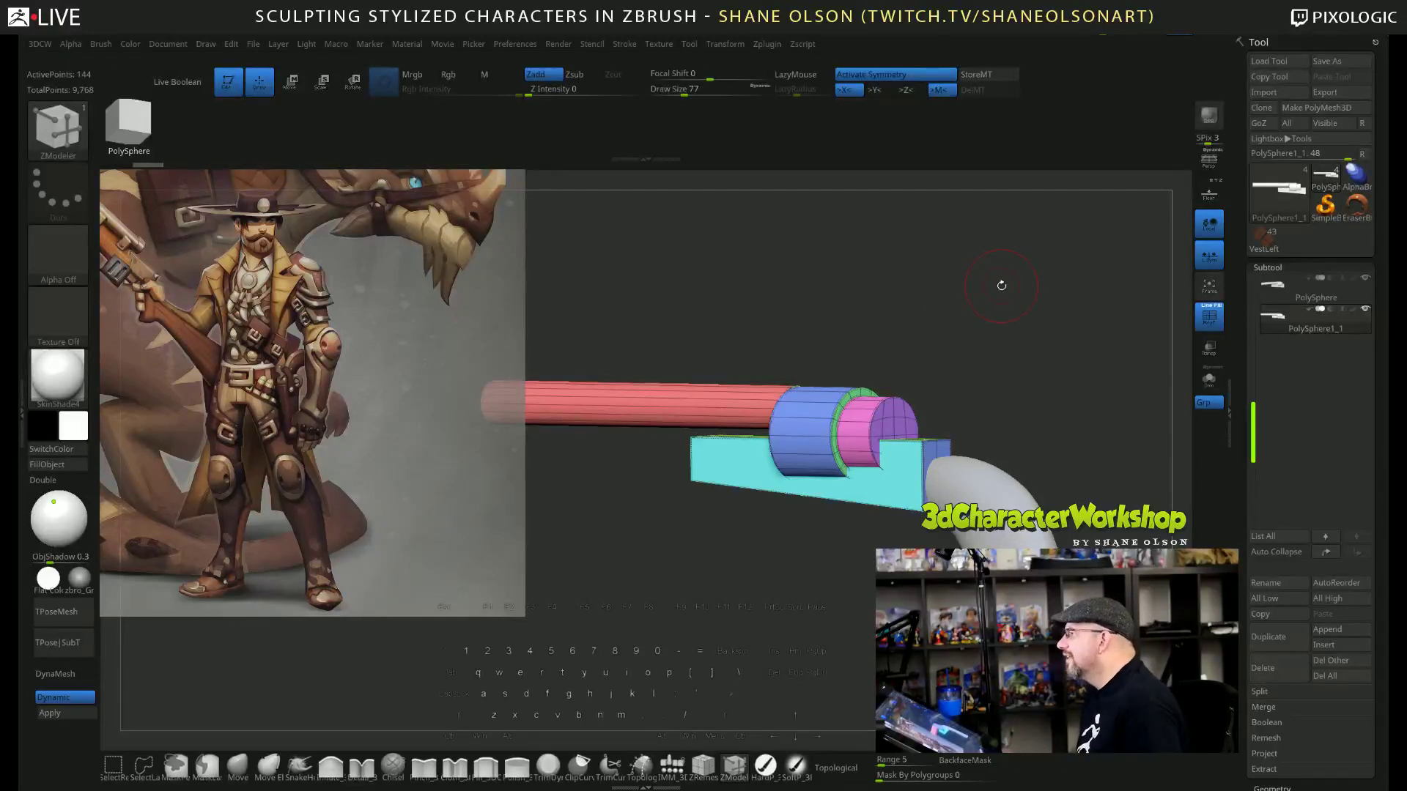
left_click_drag(1001, 285, 1004, 297)
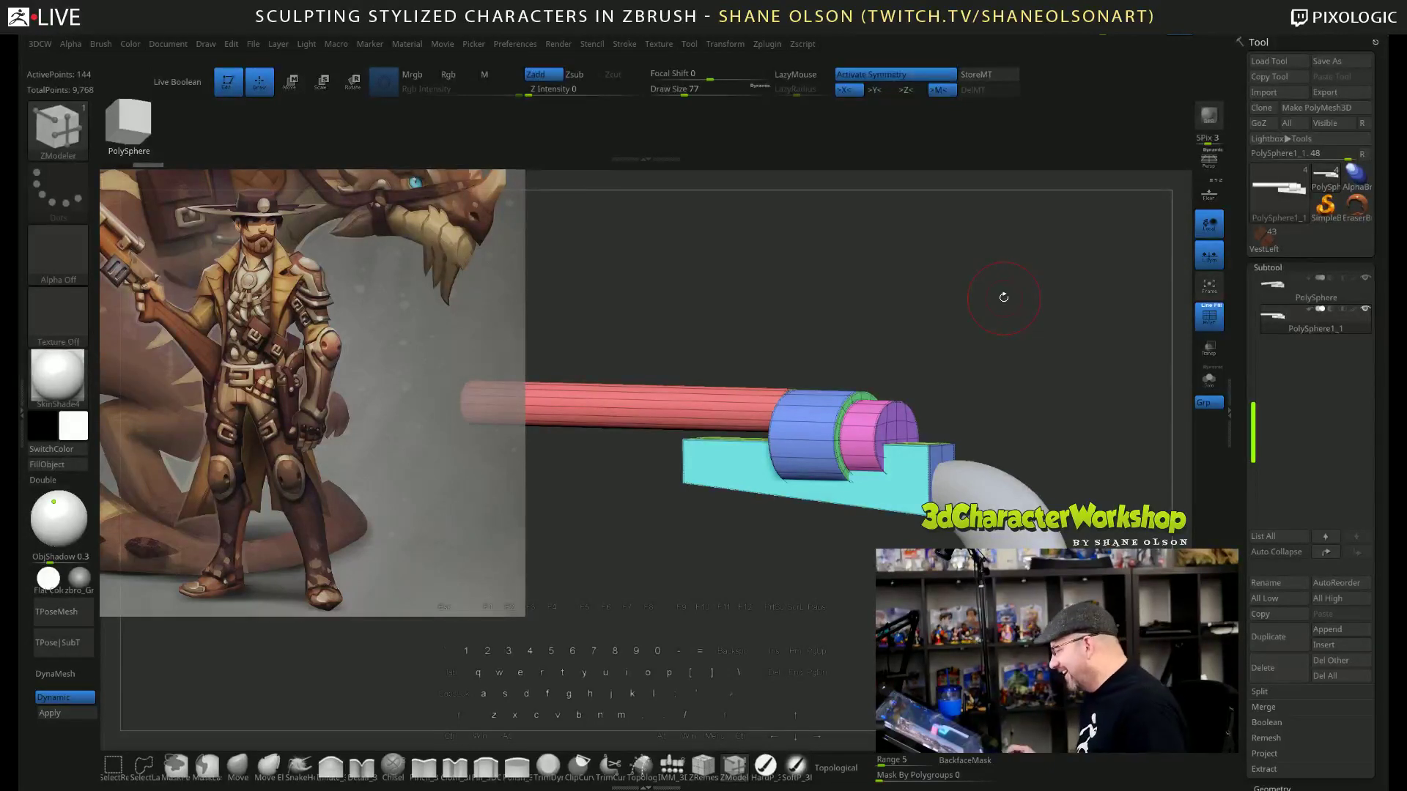
left_click_drag(999, 327, 1010, 325)
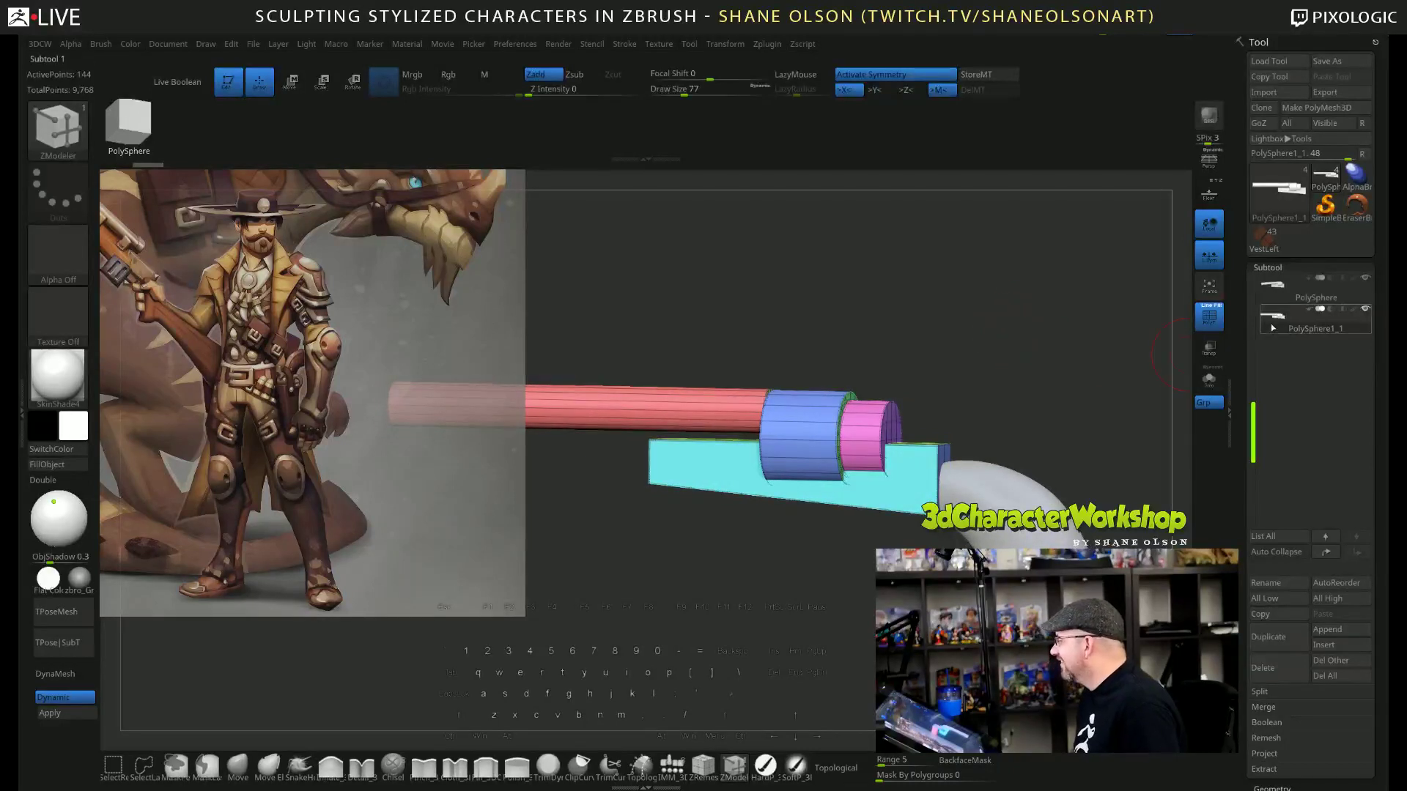
Regroup the duplicate with Auto Groups so that each separate part gets its own polygroup.
key("ctrl+shift")
left_click(941, 447, "ctrl+shift")
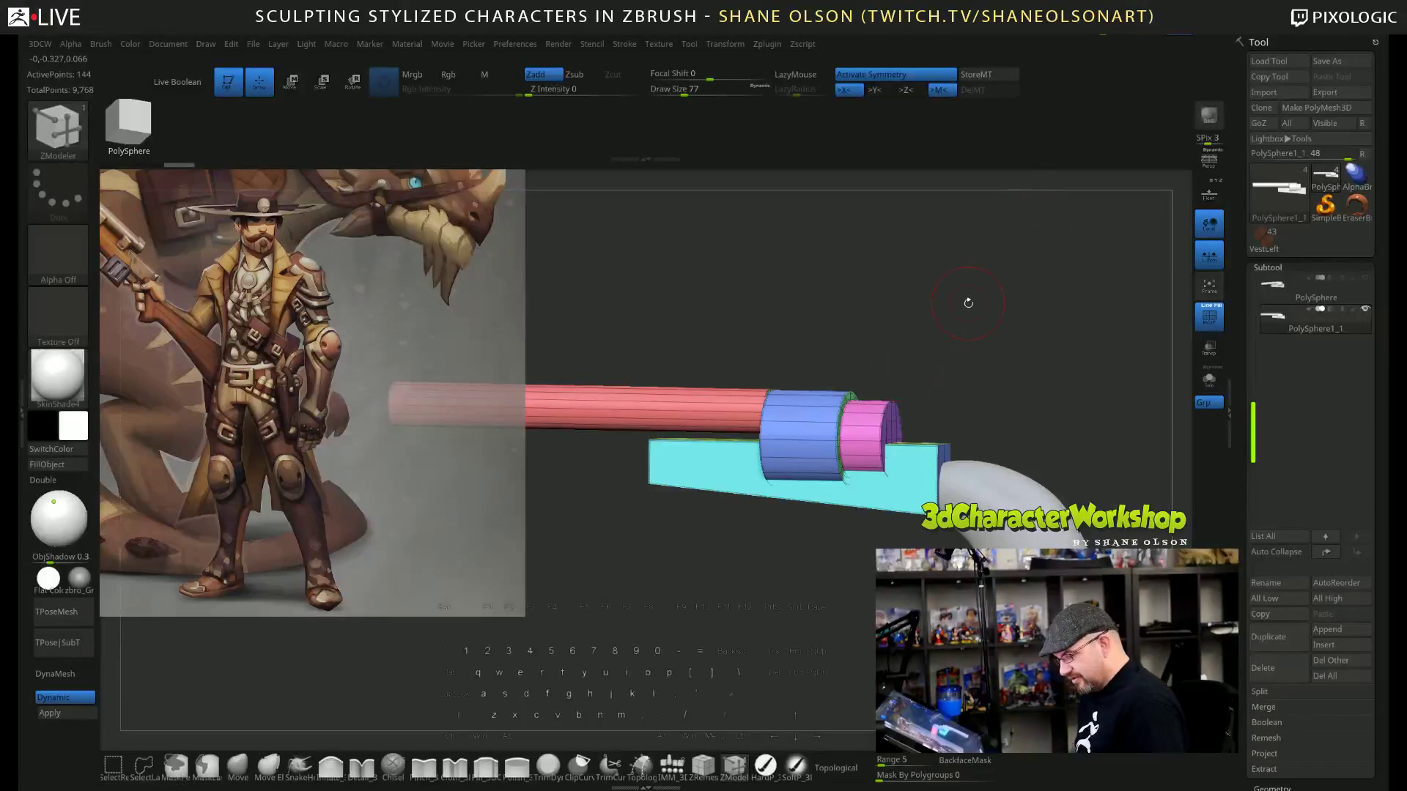
key("2")
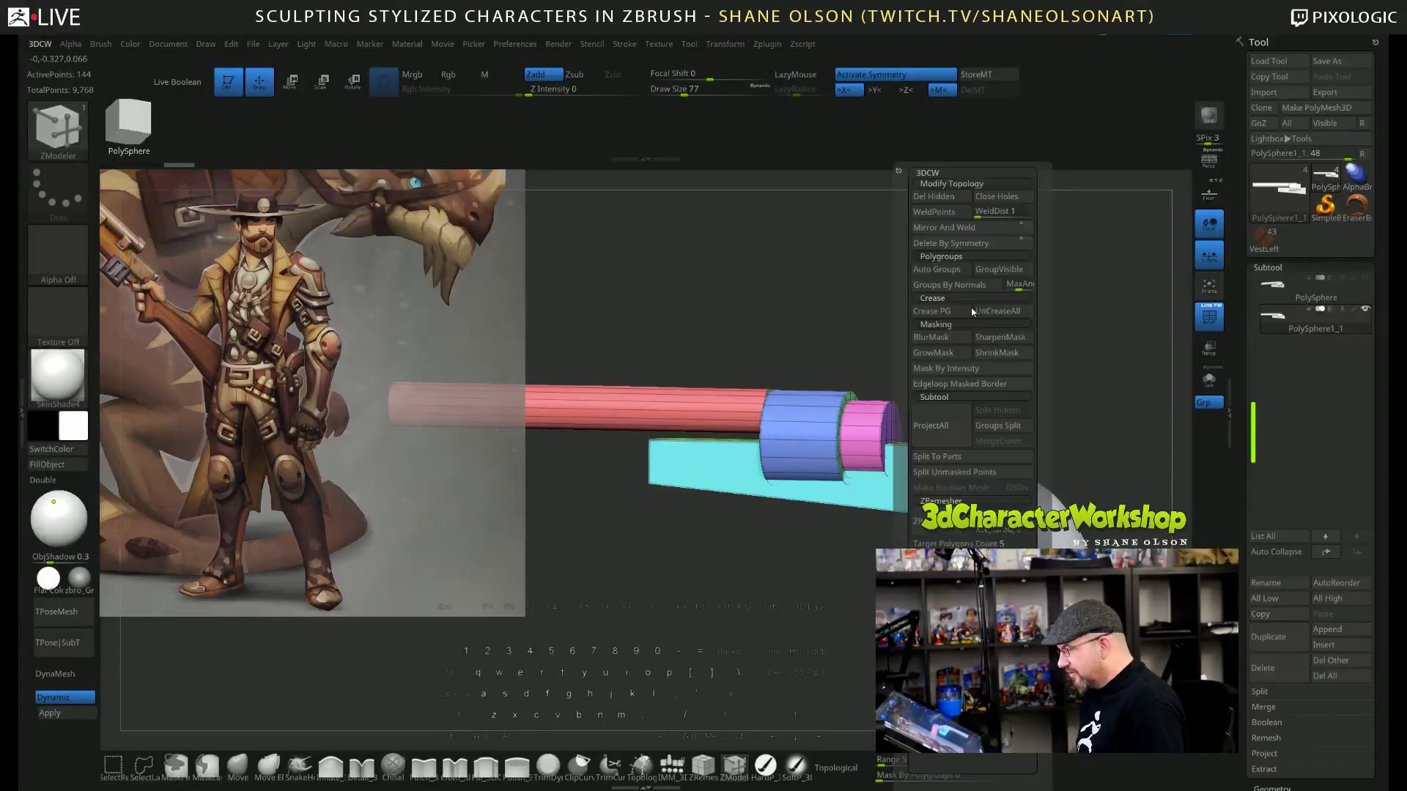
left_click(944, 271)
left_click_drag(931, 433, 954, 446)
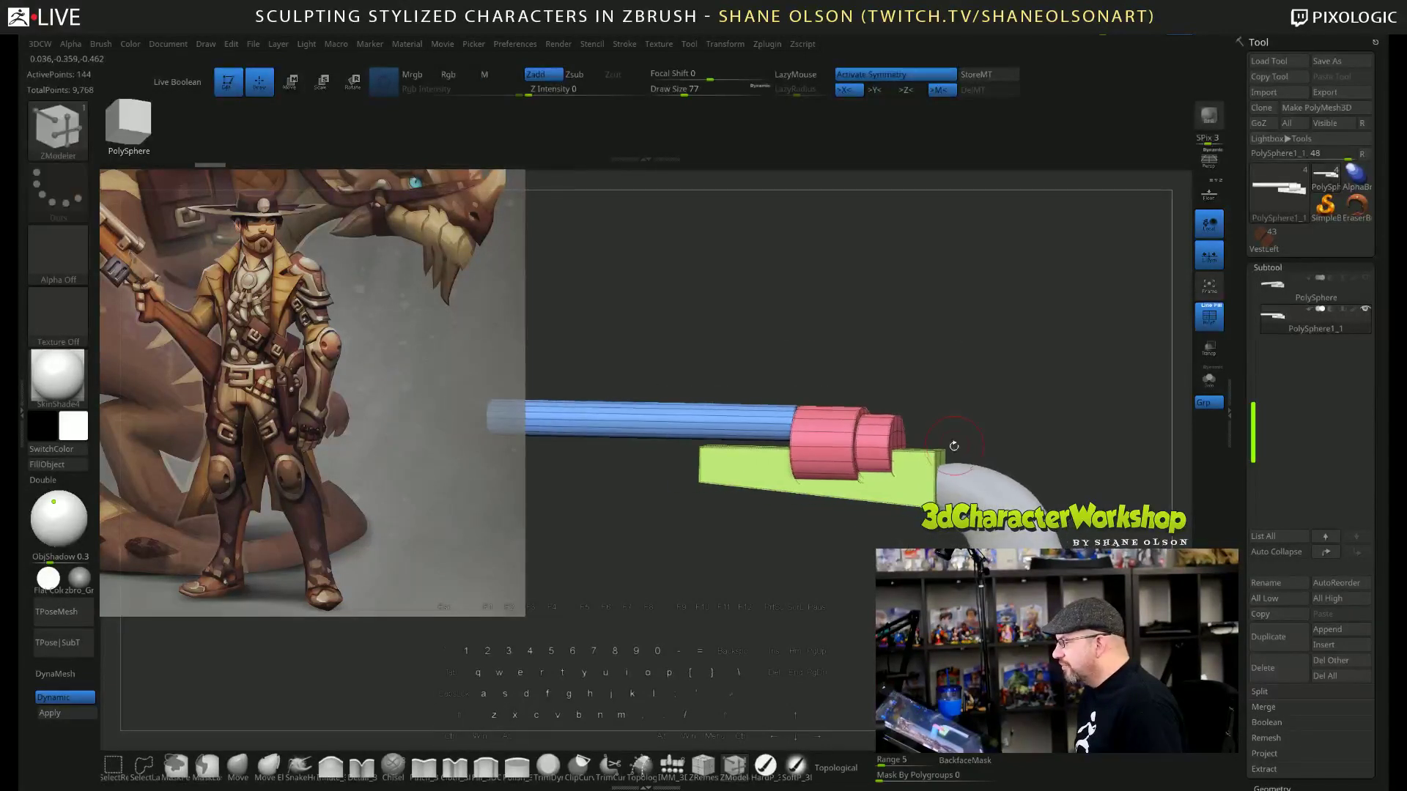
Hide the frame and barrel on the duplicate and delete the hidden geometry, keeping only the cylinder pieces.
left_click(932, 455, "ctrl+shift")
left_click(932, 456, "ctrl+shift")
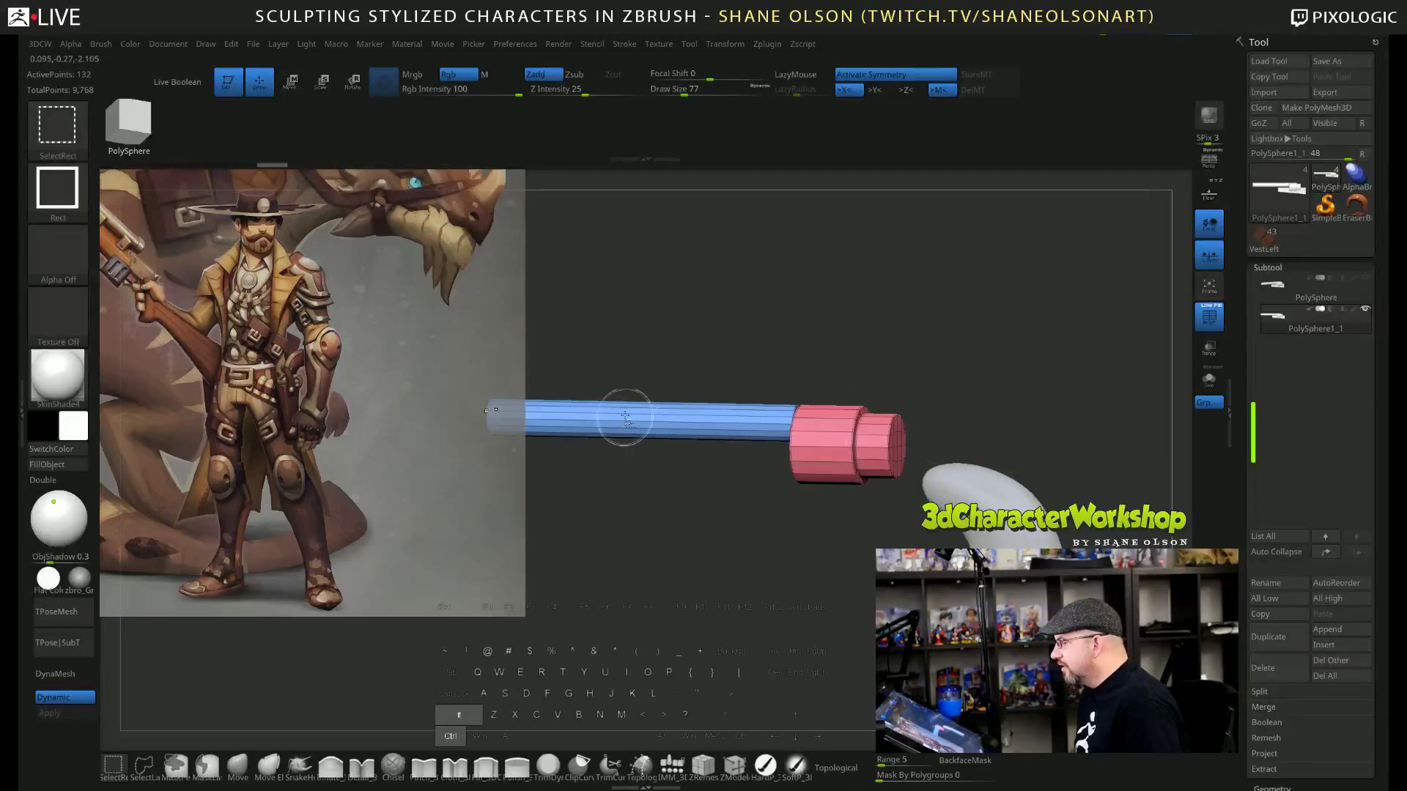
left_click(582, 430, "ctrl+shift")
left_click_drag(581, 430, 657, 301)
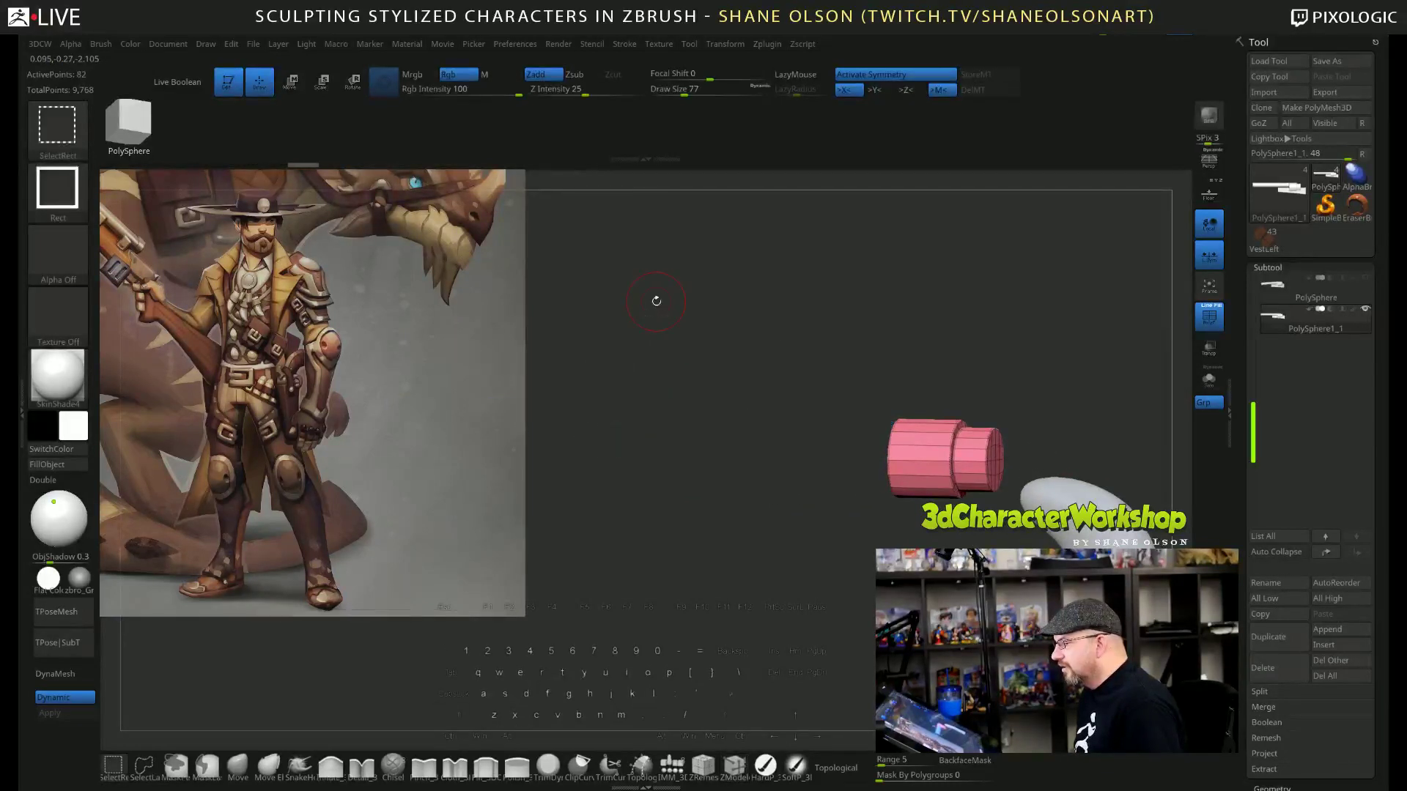
left_click_drag(782, 352, 576, 352, "alt")
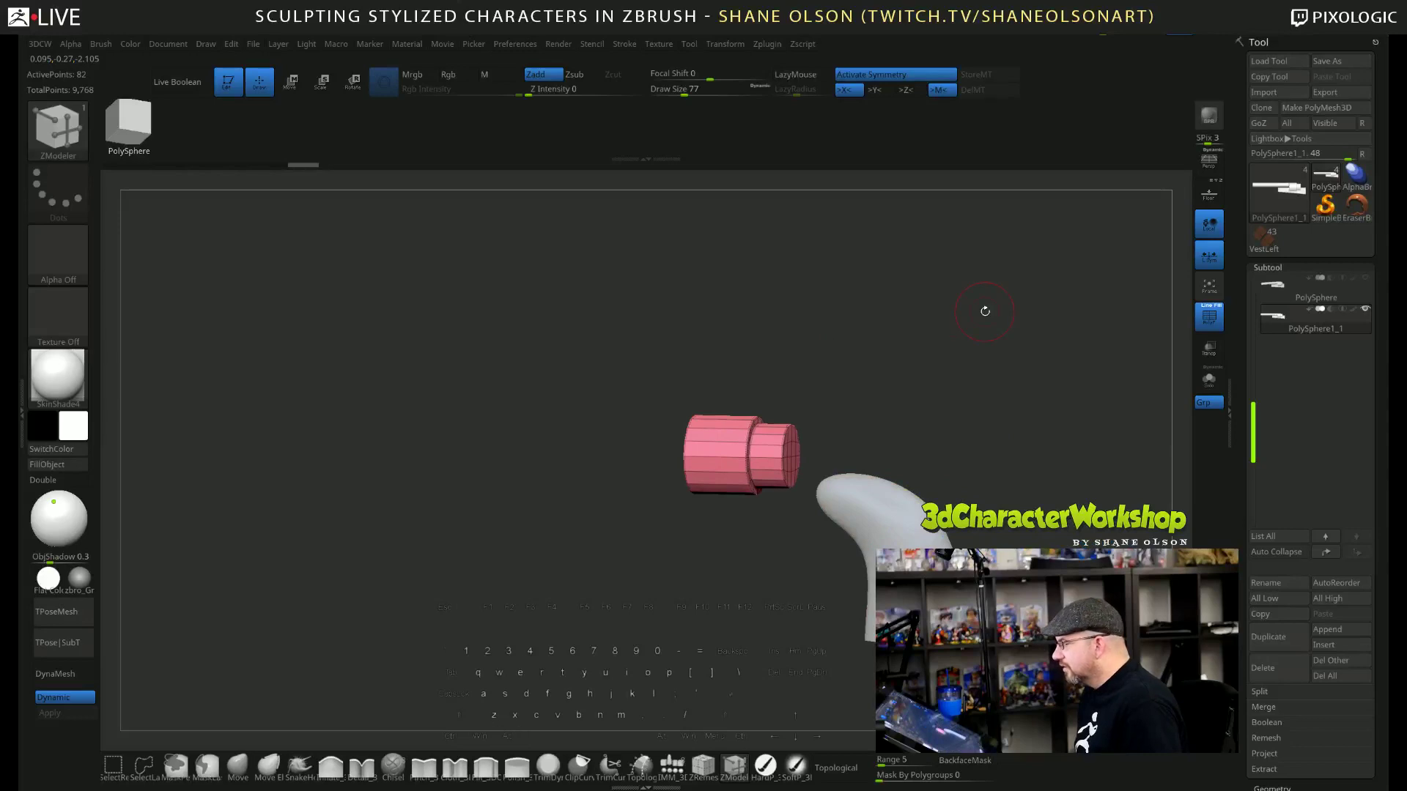
key("space")
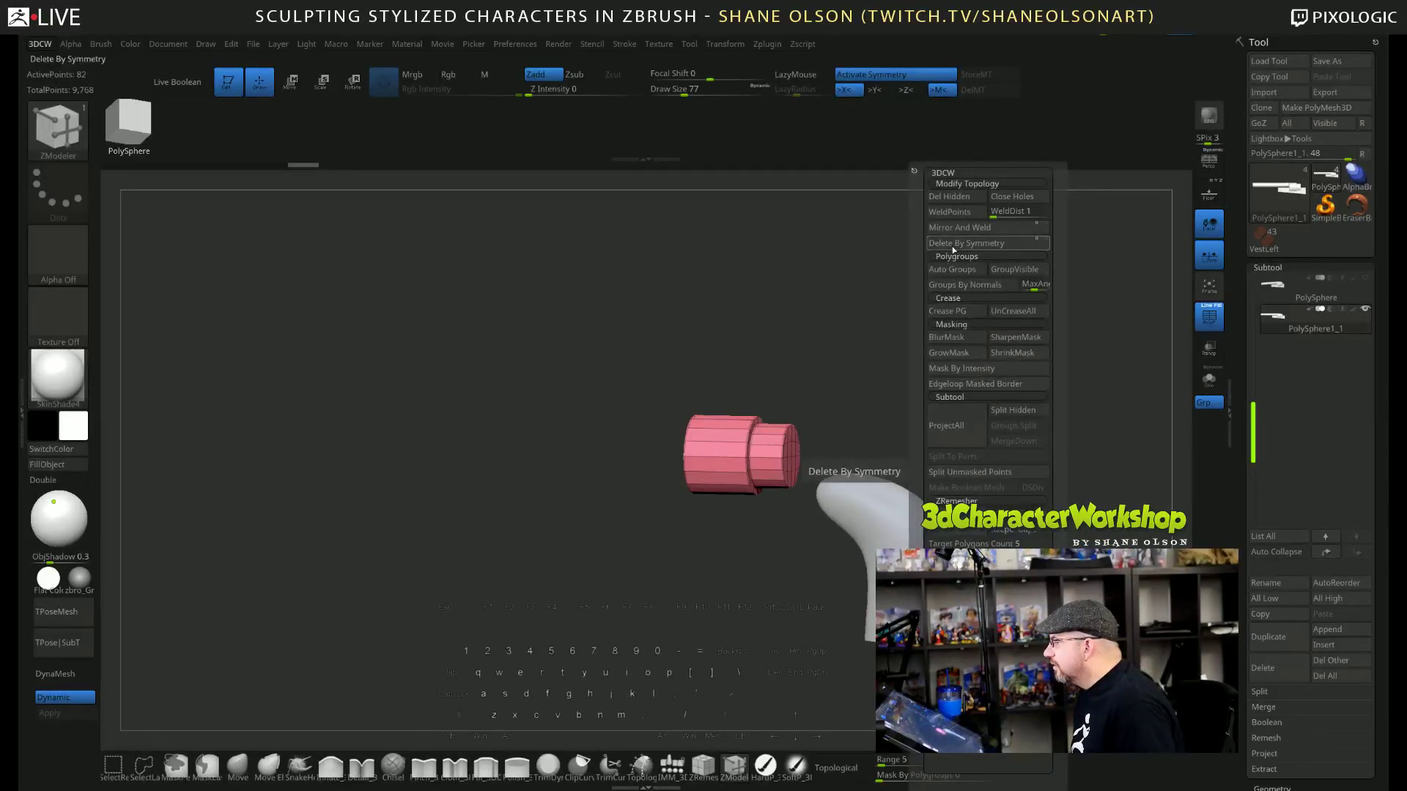
left_click(946, 227)
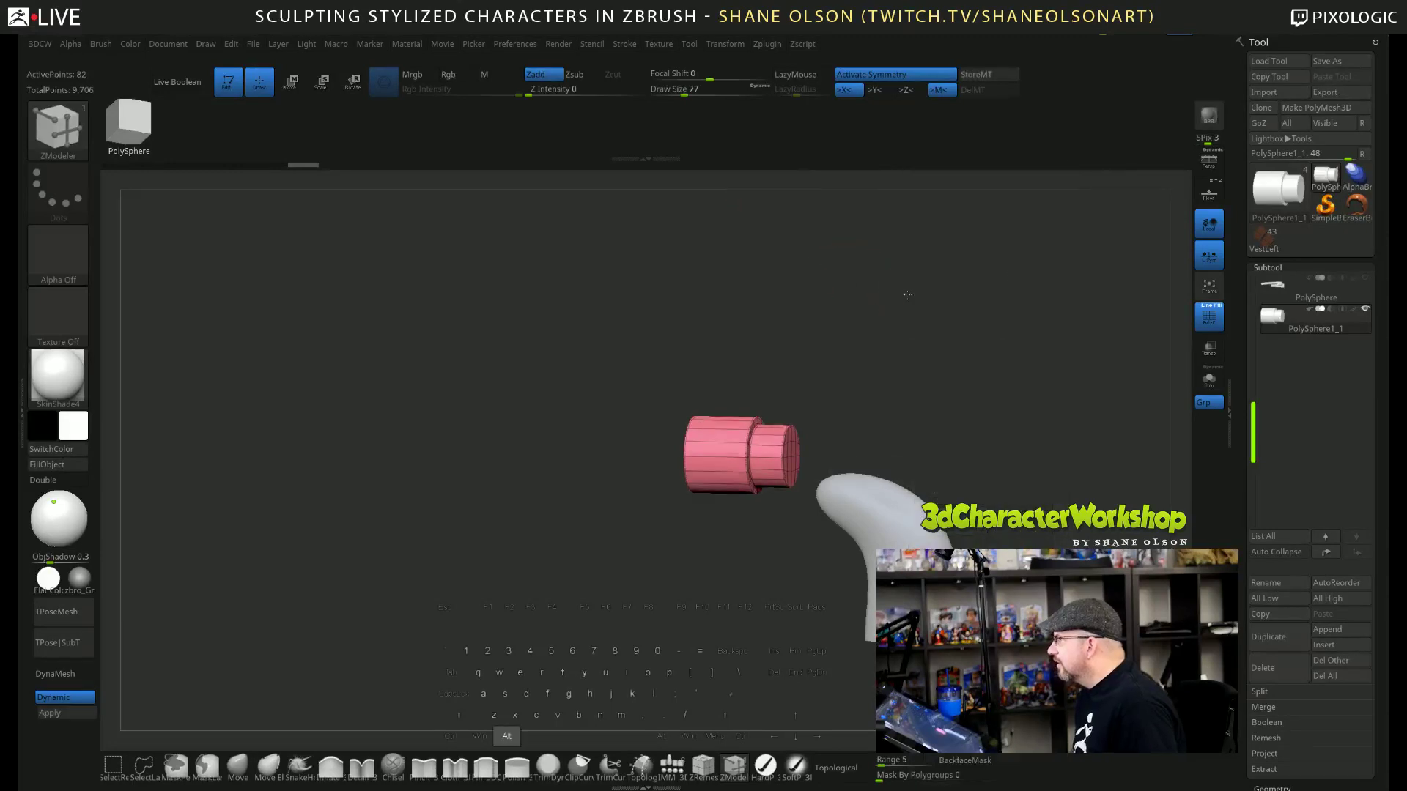
Set the cylinder copy to boolean intersection and turn on Live Boolean.
left_click_drag(889, 290, 925, 313, "alt")
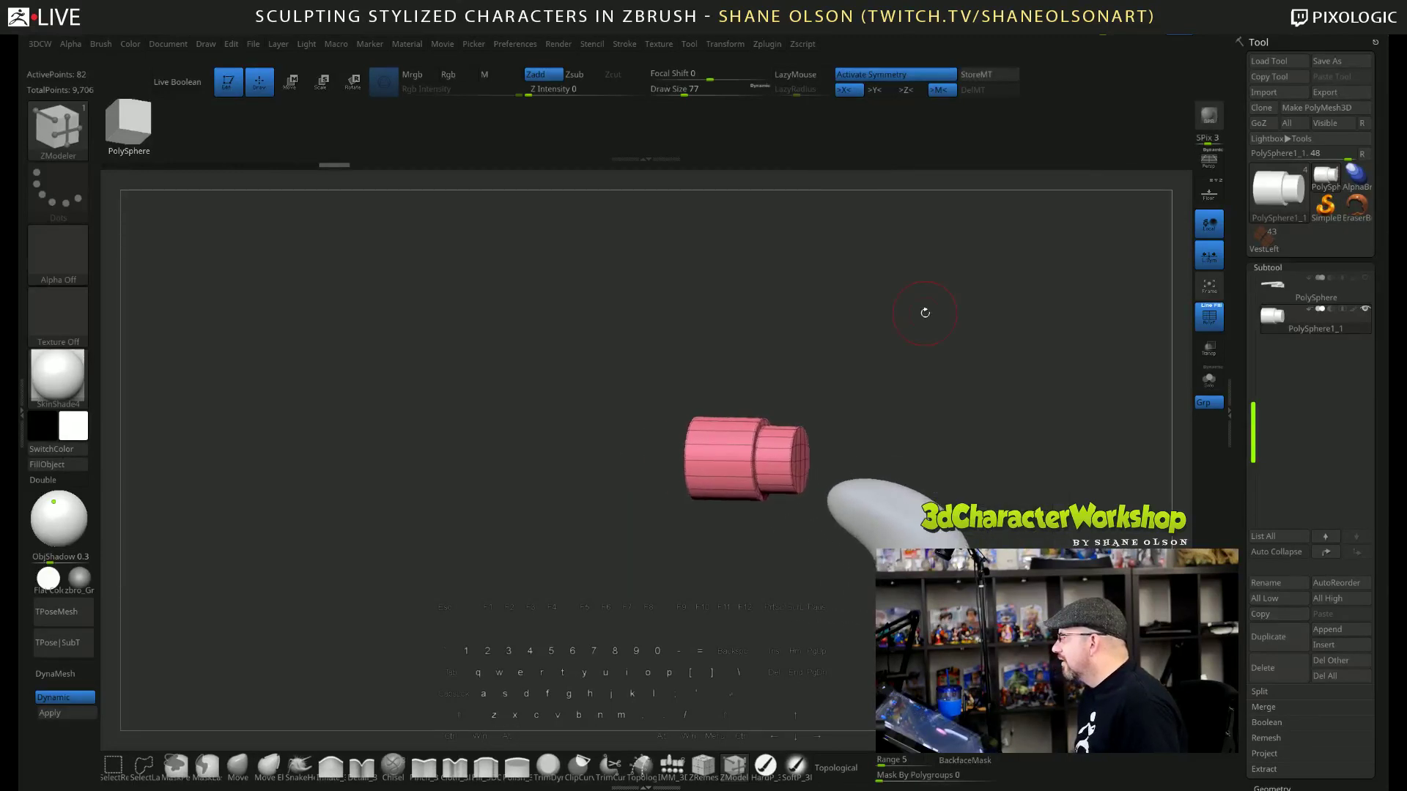
left_click_drag(993, 421, 872, 595)
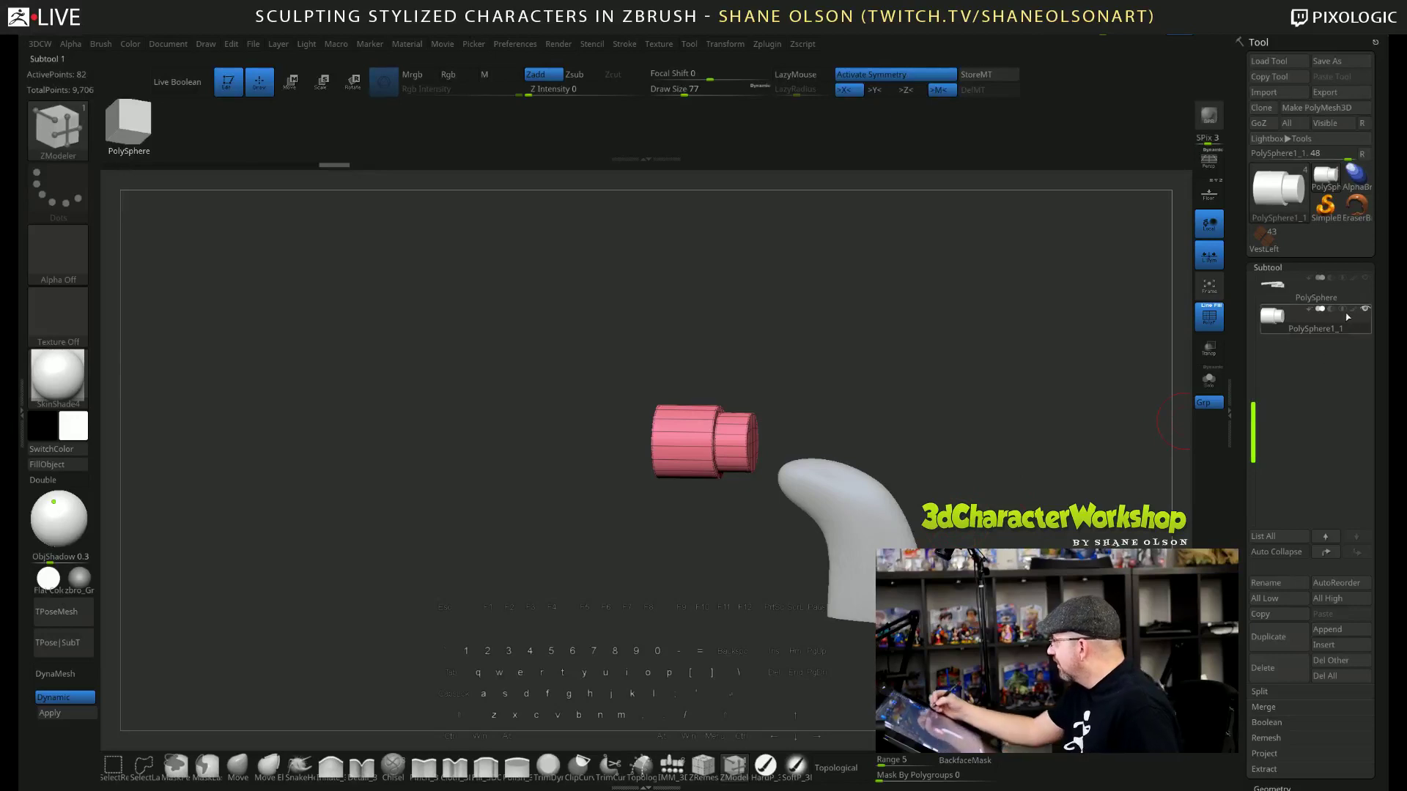
mouse_move(1344, 313)
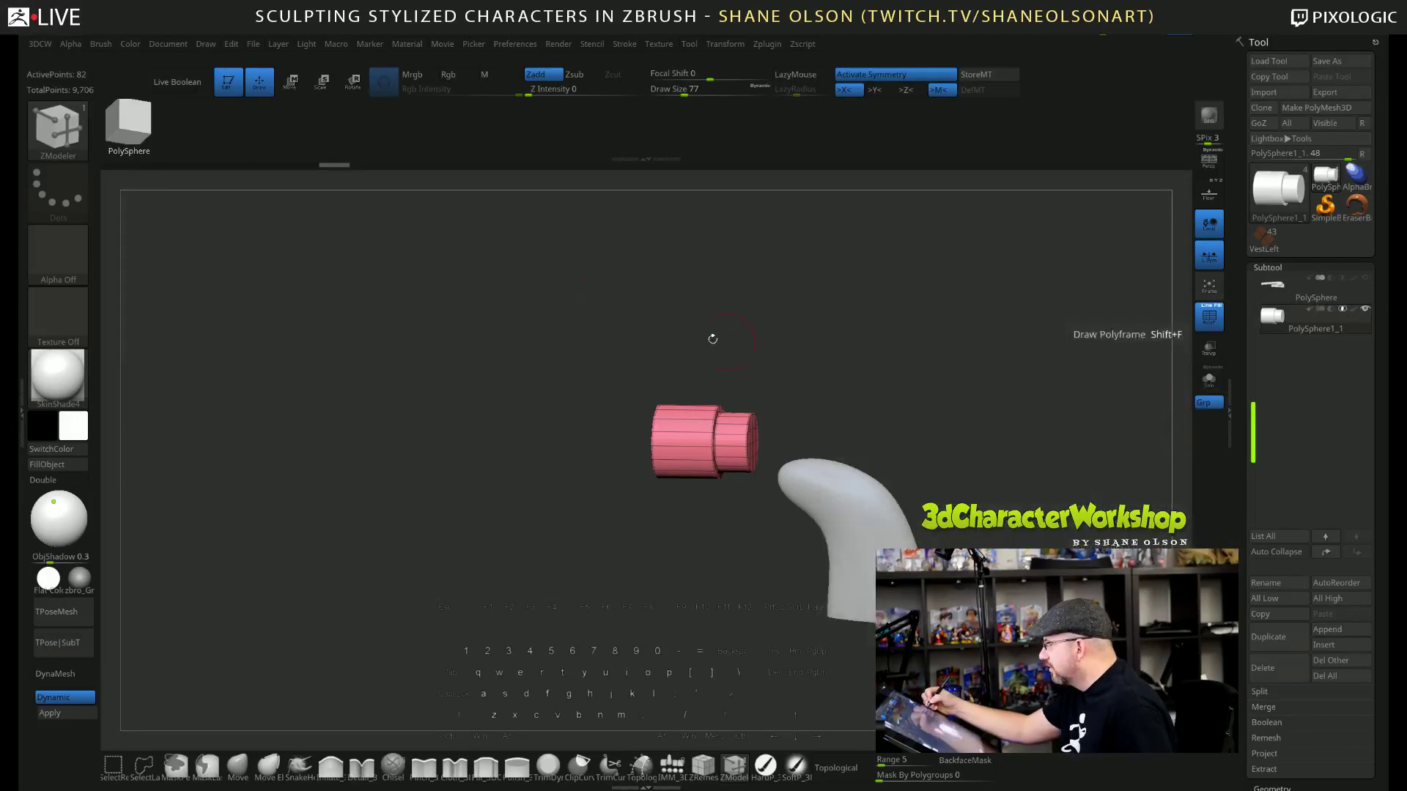
left_click(173, 83)
mouse_move(1358, 289)
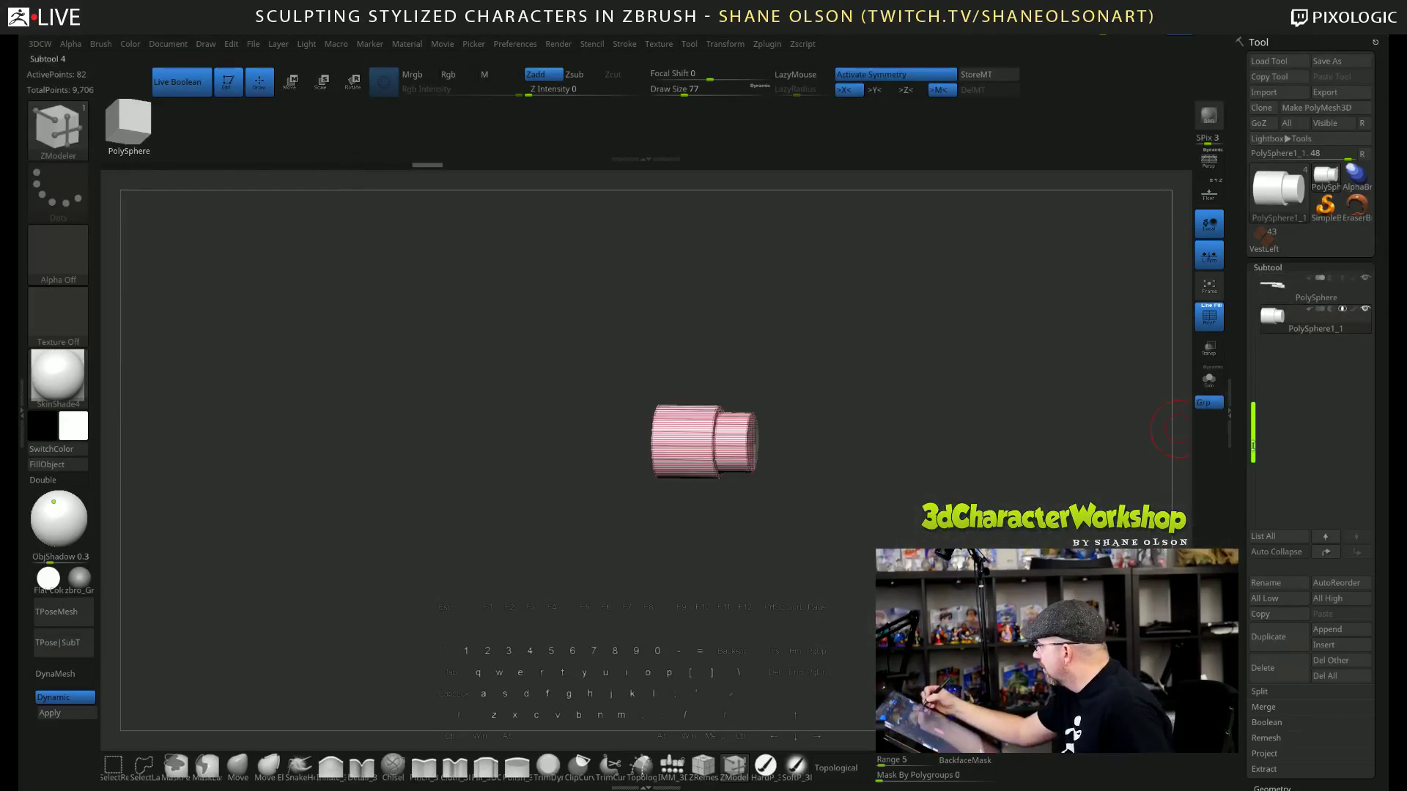
mouse_move(586, 367)
left_mouse_down("alt")
mouse_move(664, 372)
mouse_move(605, 387)
left_mouse_up("alt")
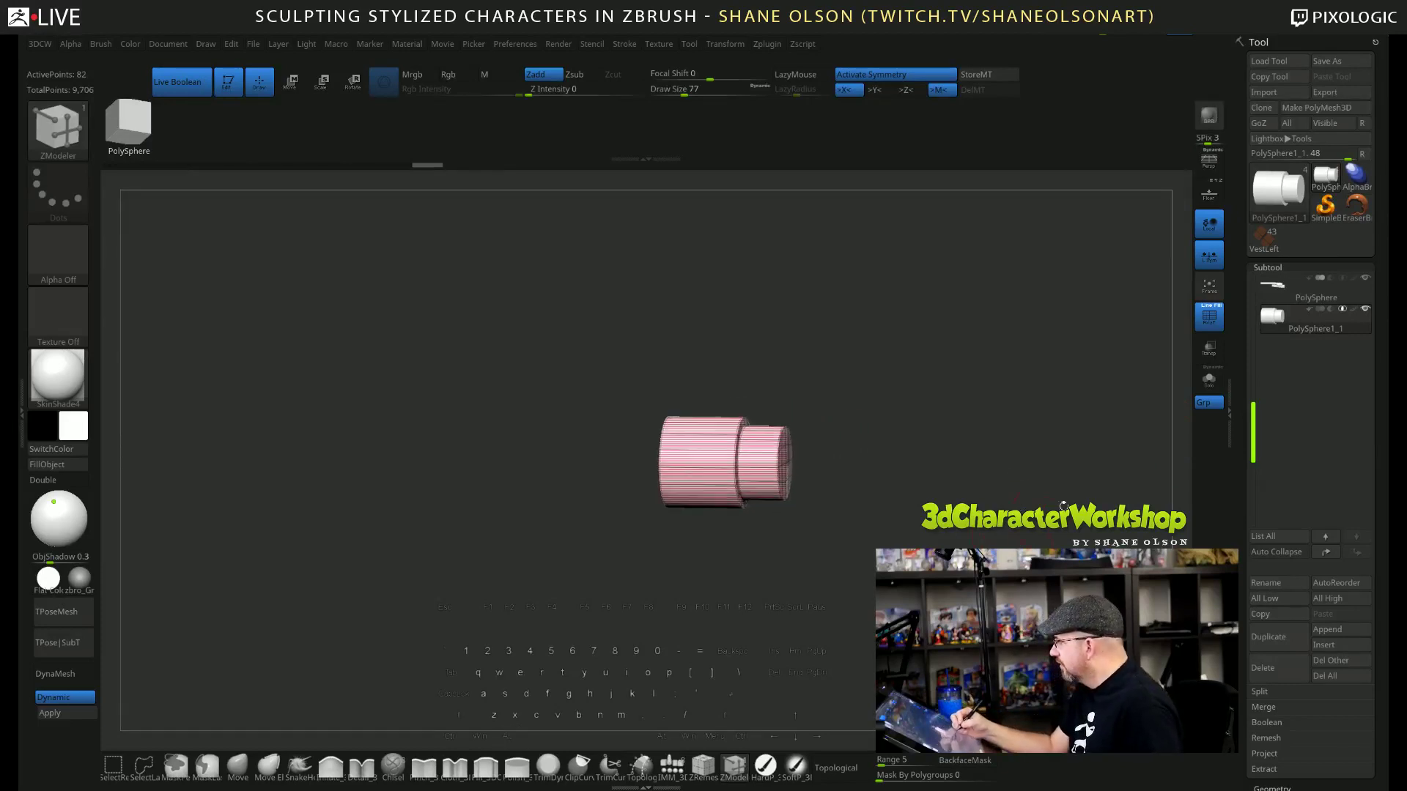
mouse_move(1354, 294)
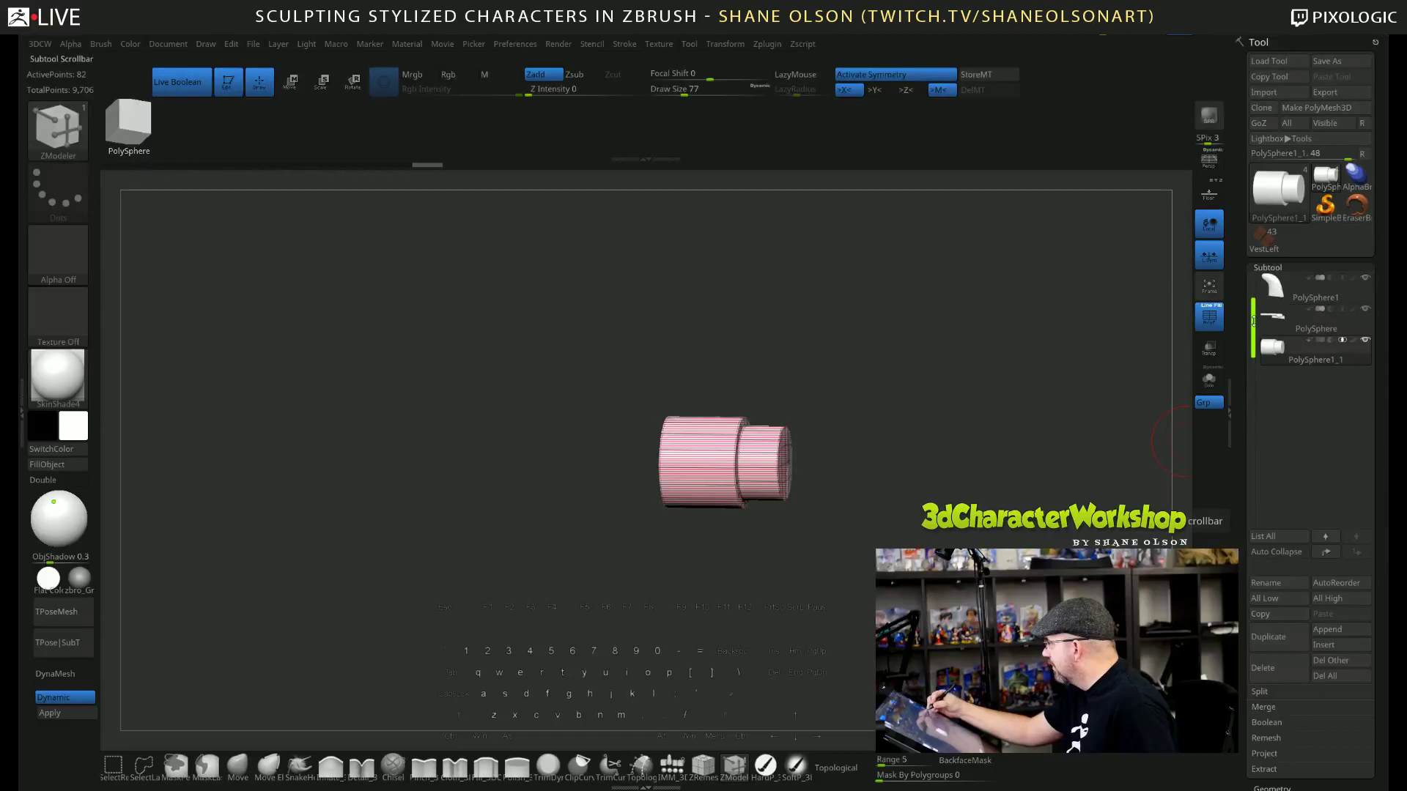
Flag the grip and the cylinder copy as boolean start groups.
left_click(1316, 298)
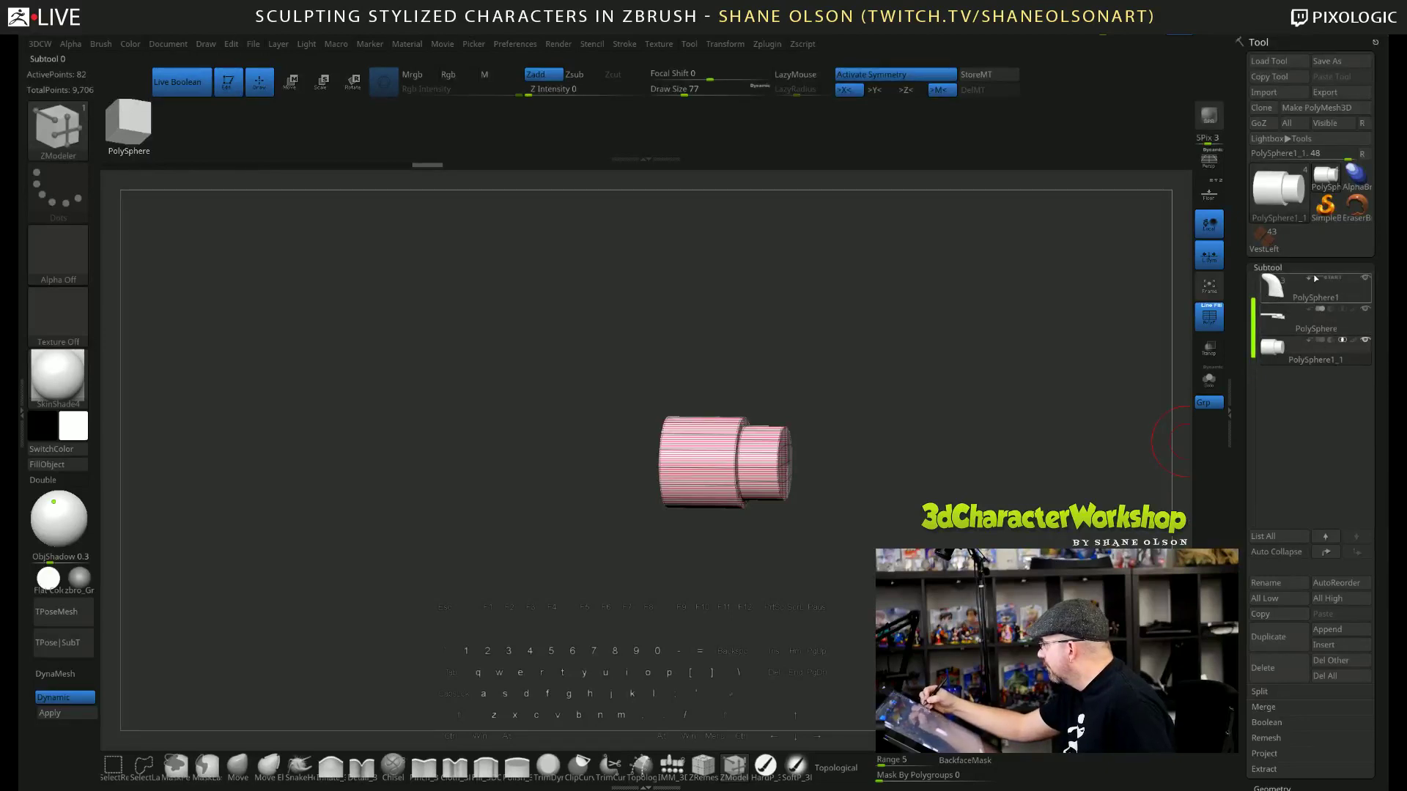
left_click(1313, 342)
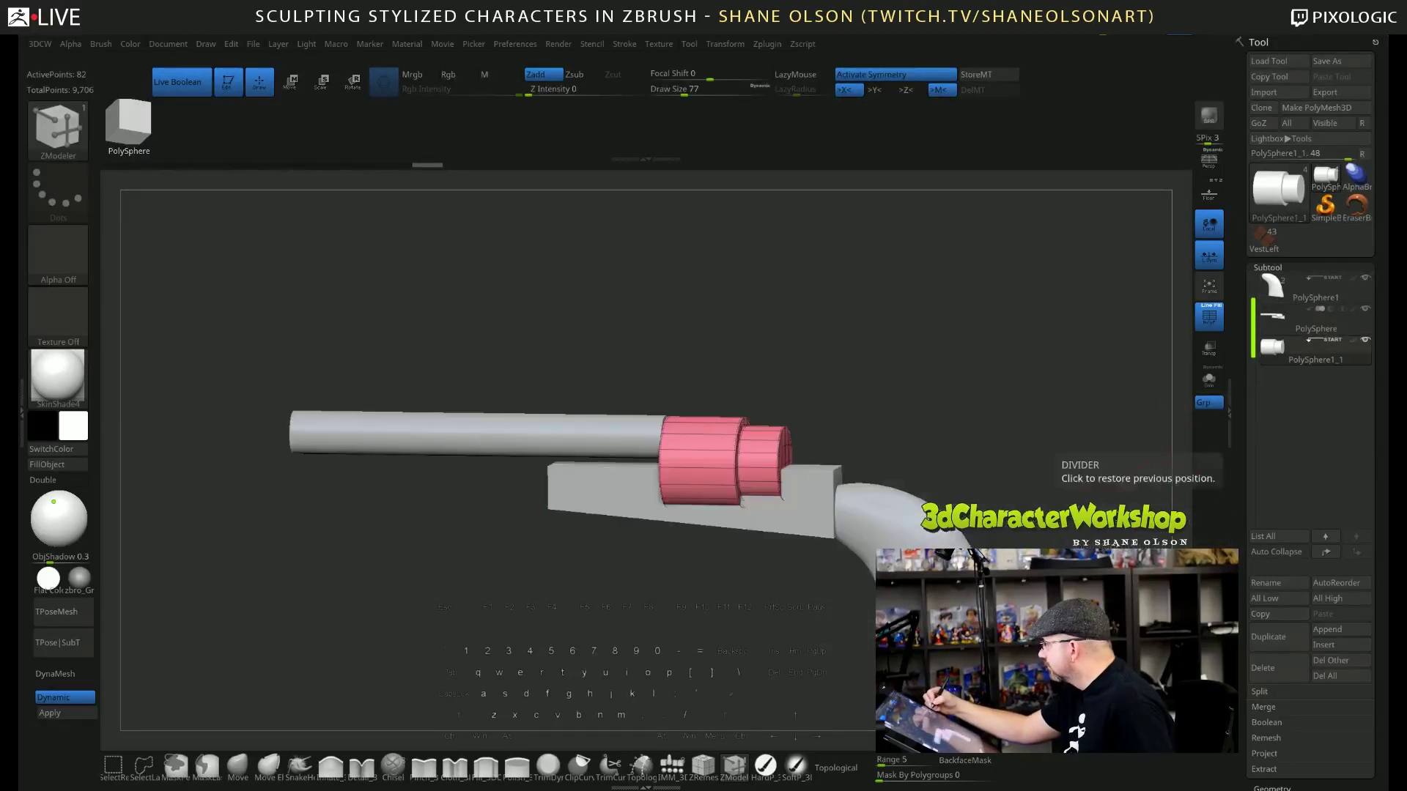
left_click_drag(1099, 400, 1056, 432)
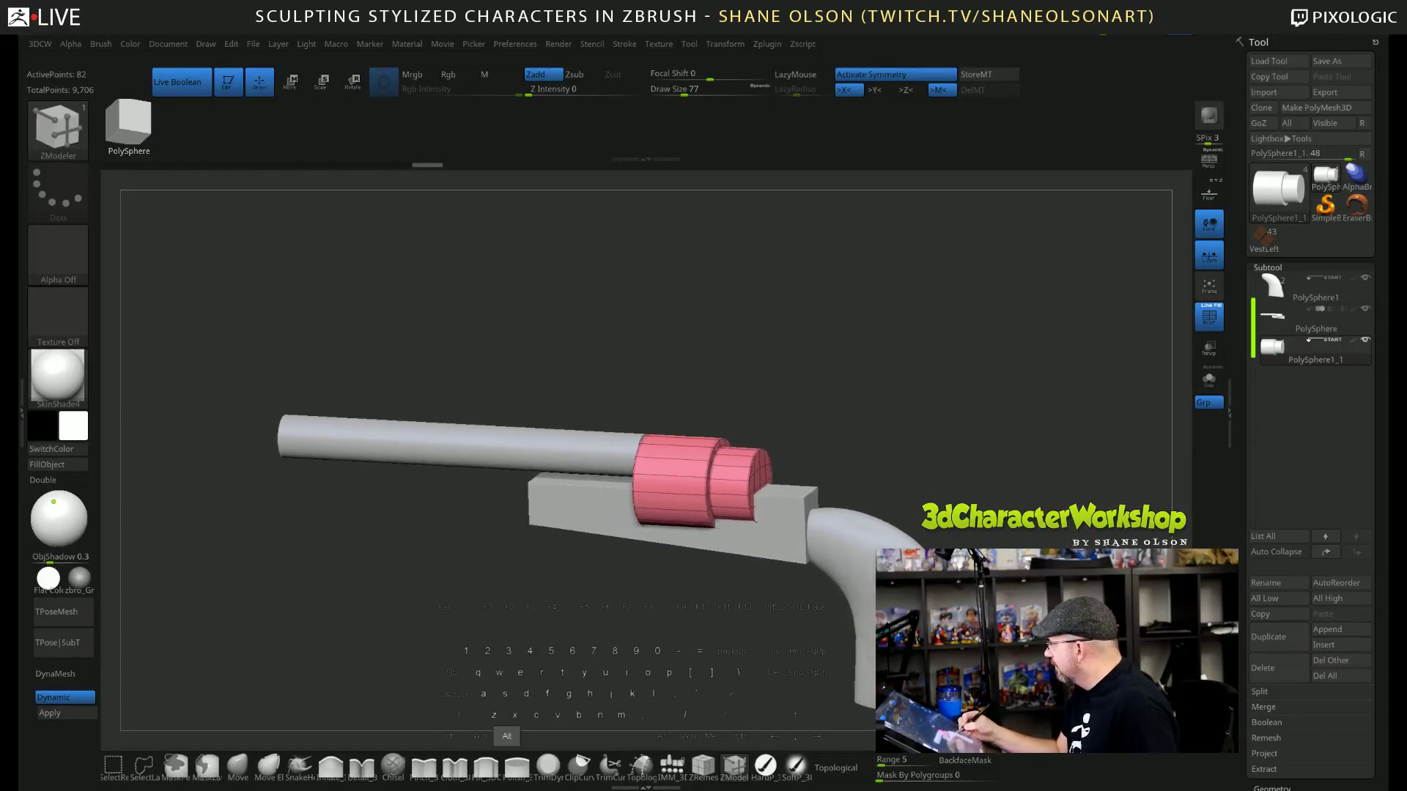
Switch the cylinder copy to boolean subtraction and turn off the polyframe to view the cut in the frame.
mouse_move(1343, 340)
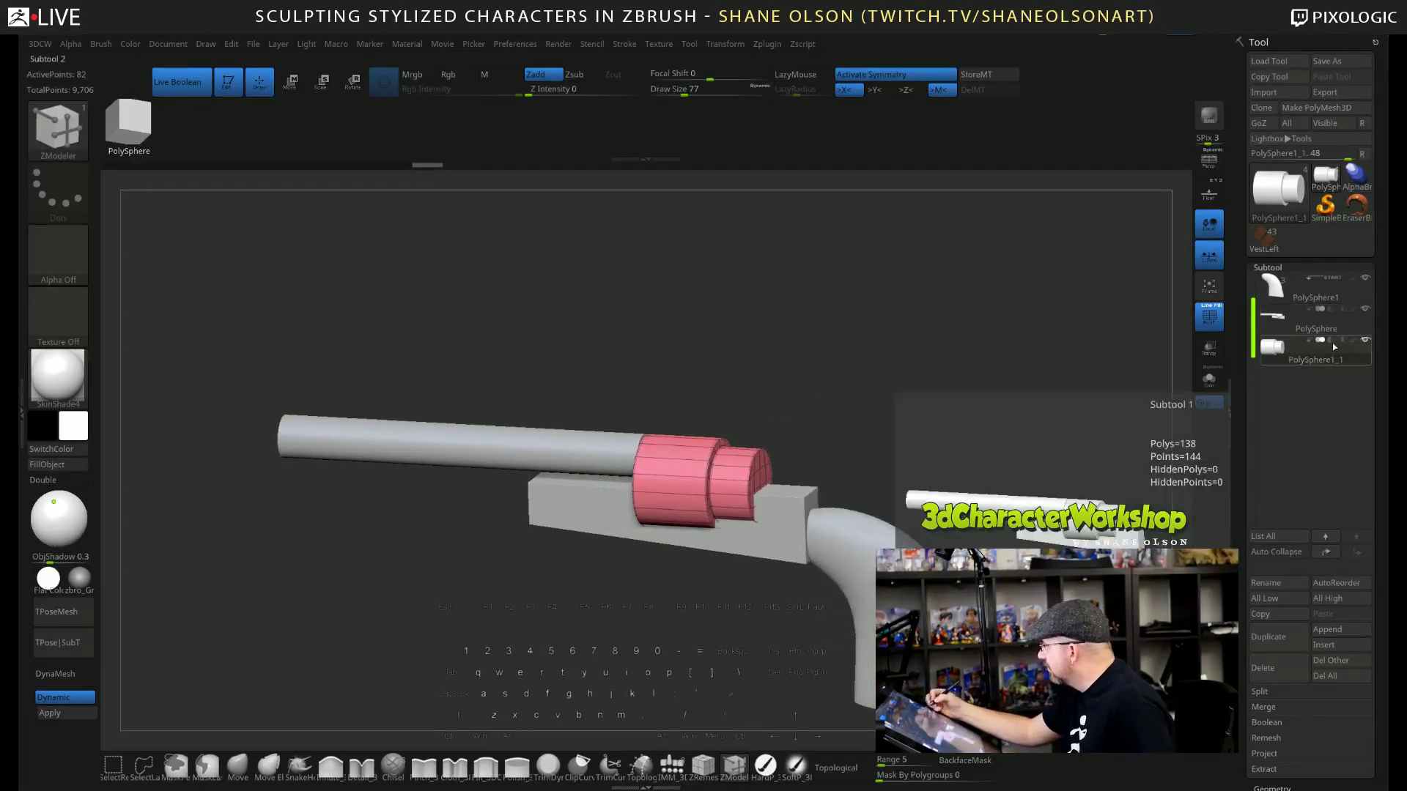
left_click(1329, 340)
key("shift+f")
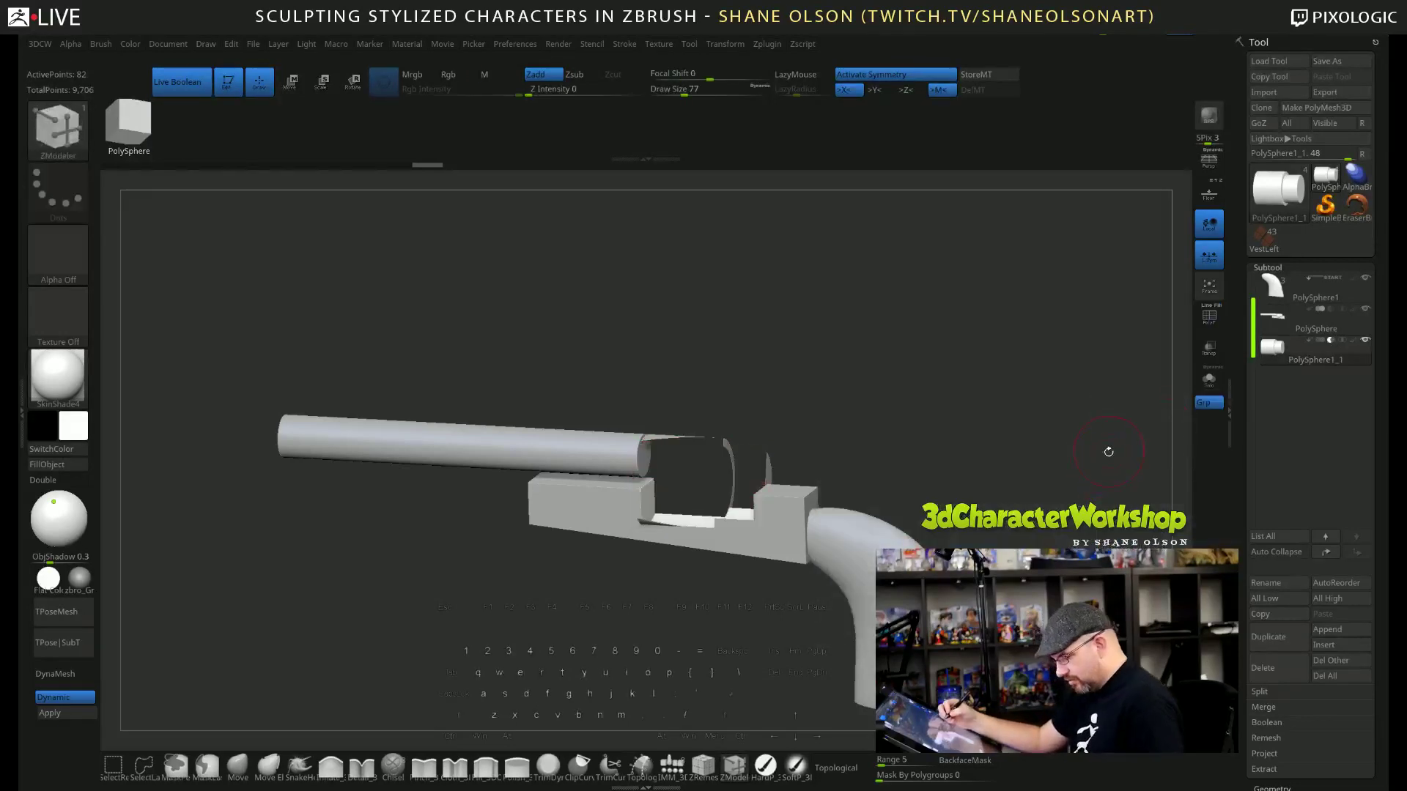
left_click_drag(1085, 490, 1073, 503)
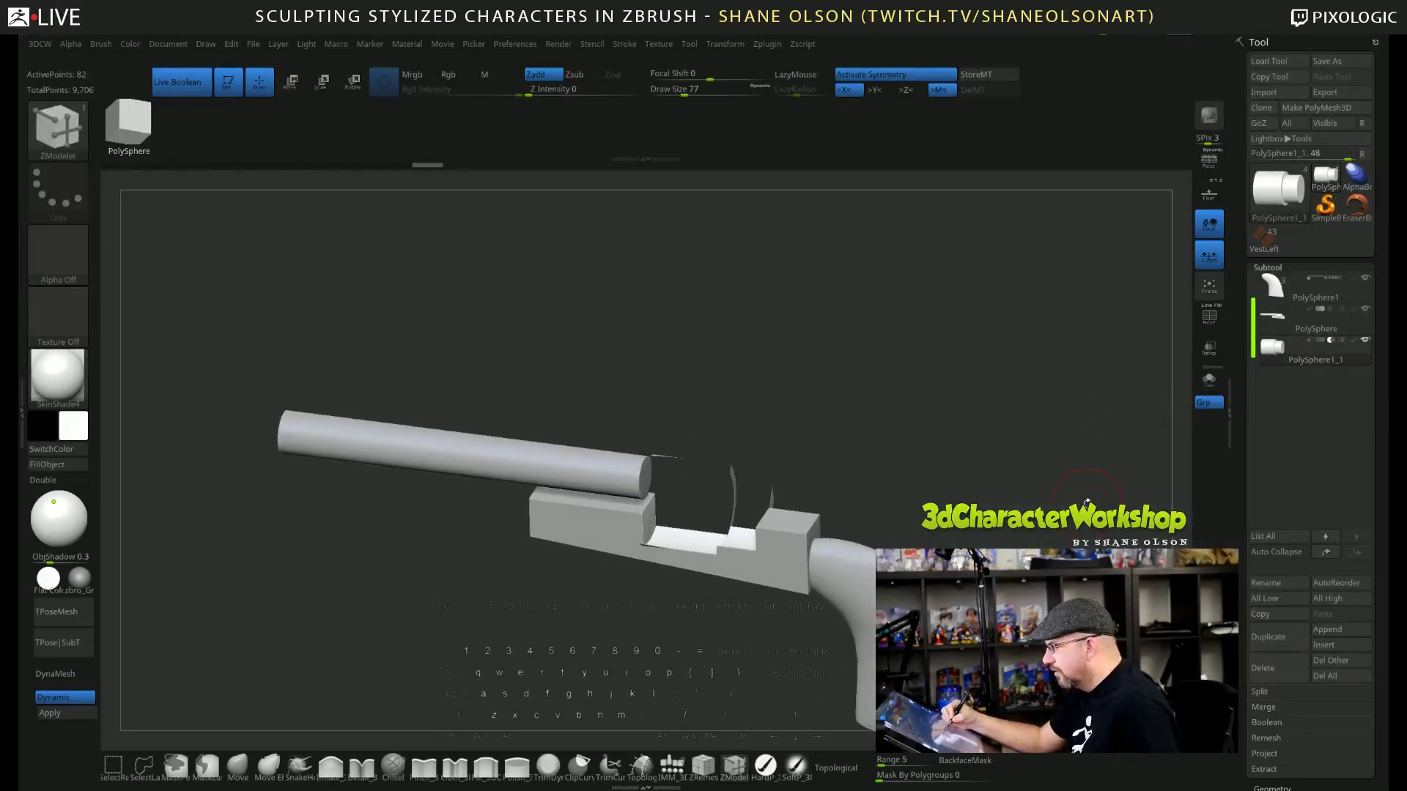
Select the combined frame, barrel and cylinder subtool, show its polyframe and assign each separate part its own polygroup with Auto Groups.
left_click(1365, 309)
left_click(1364, 309)
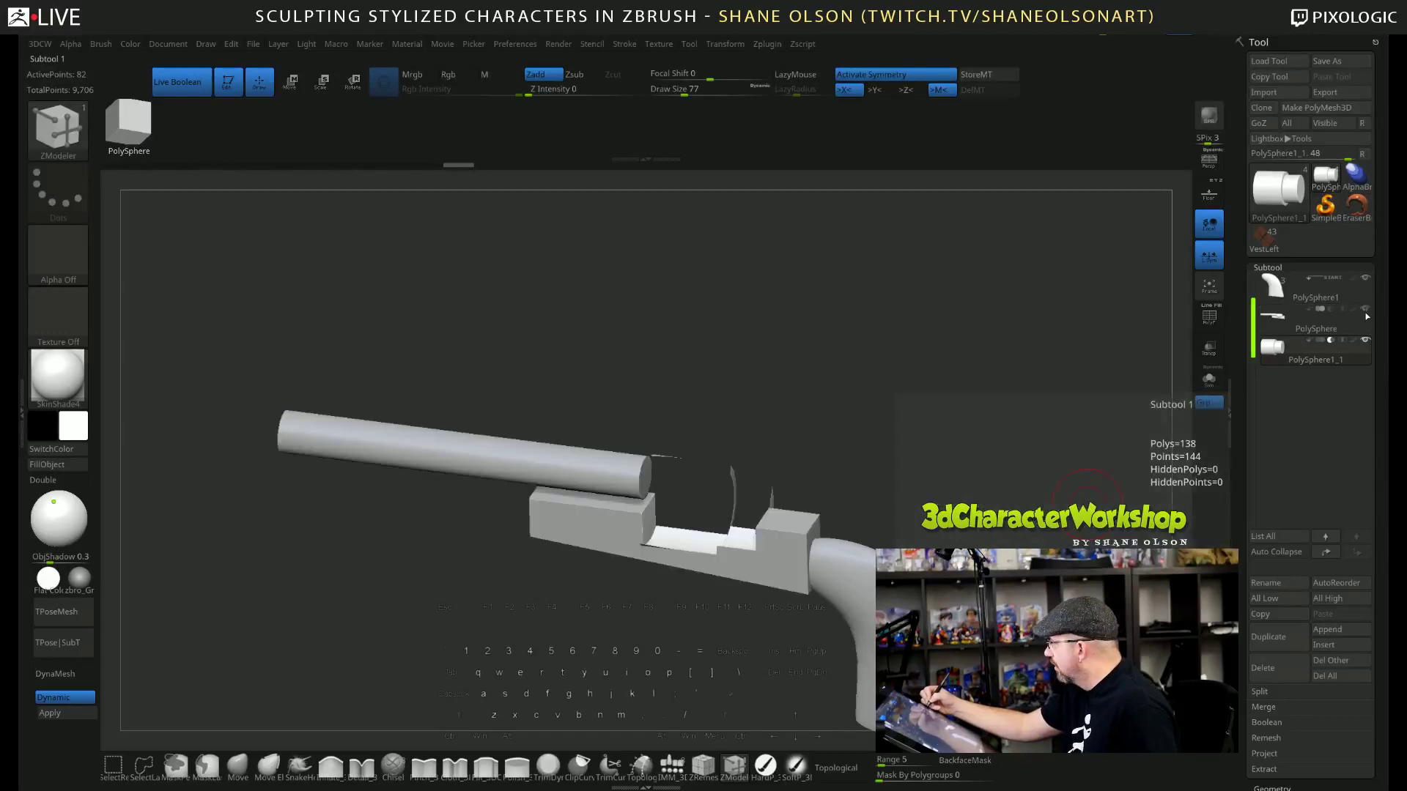
left_click(1272, 320)
left_click_drag(973, 460, 983, 459)
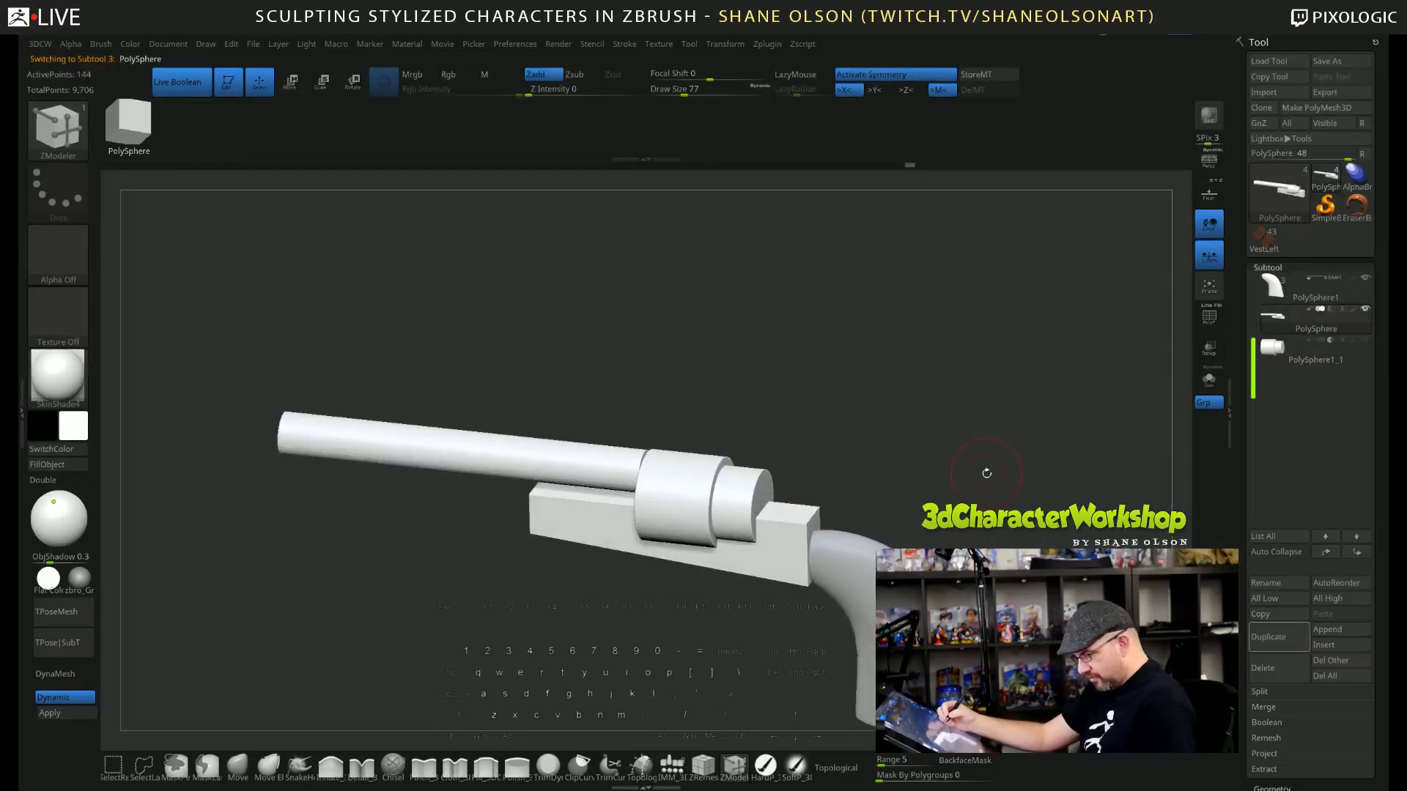
key("shift+f")
key("space")
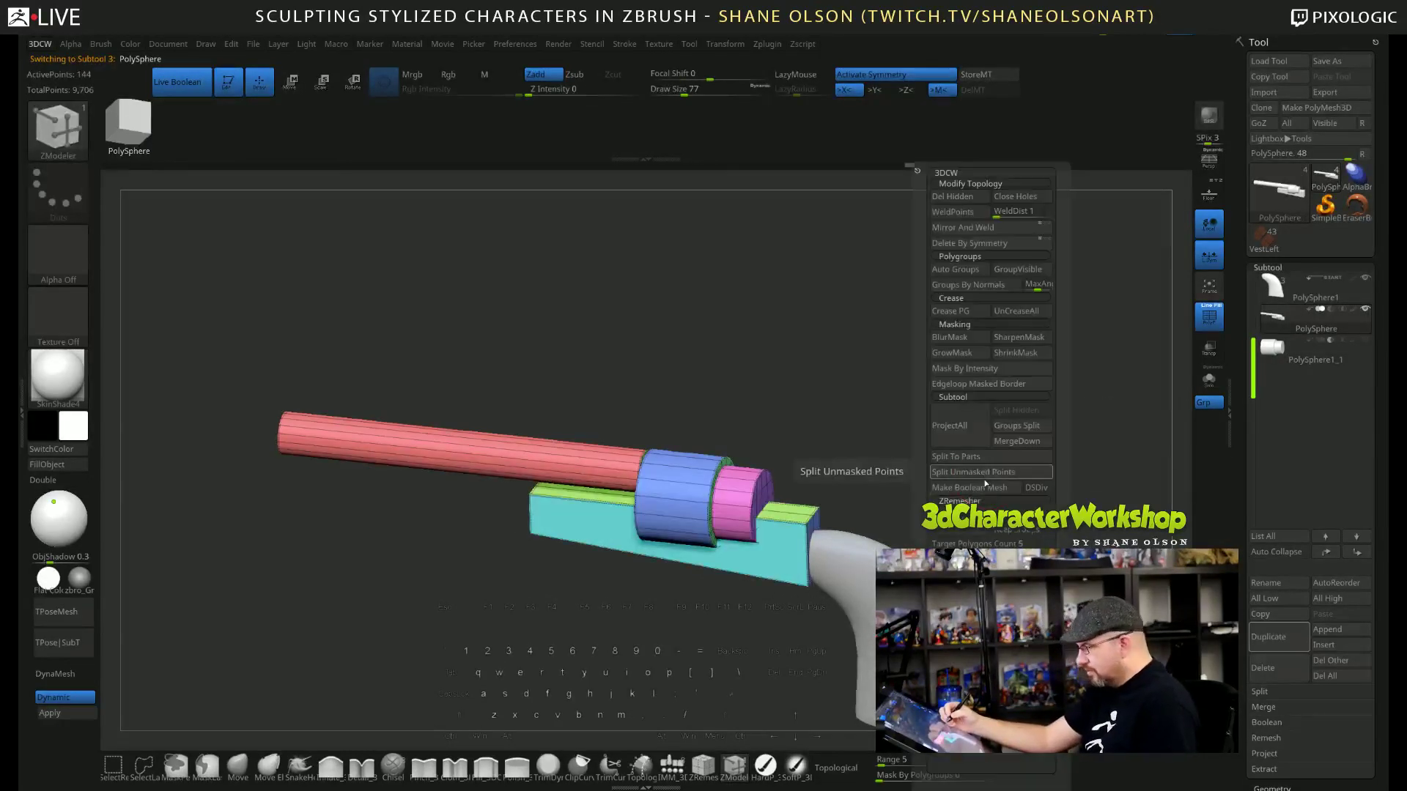
left_click(959, 270)
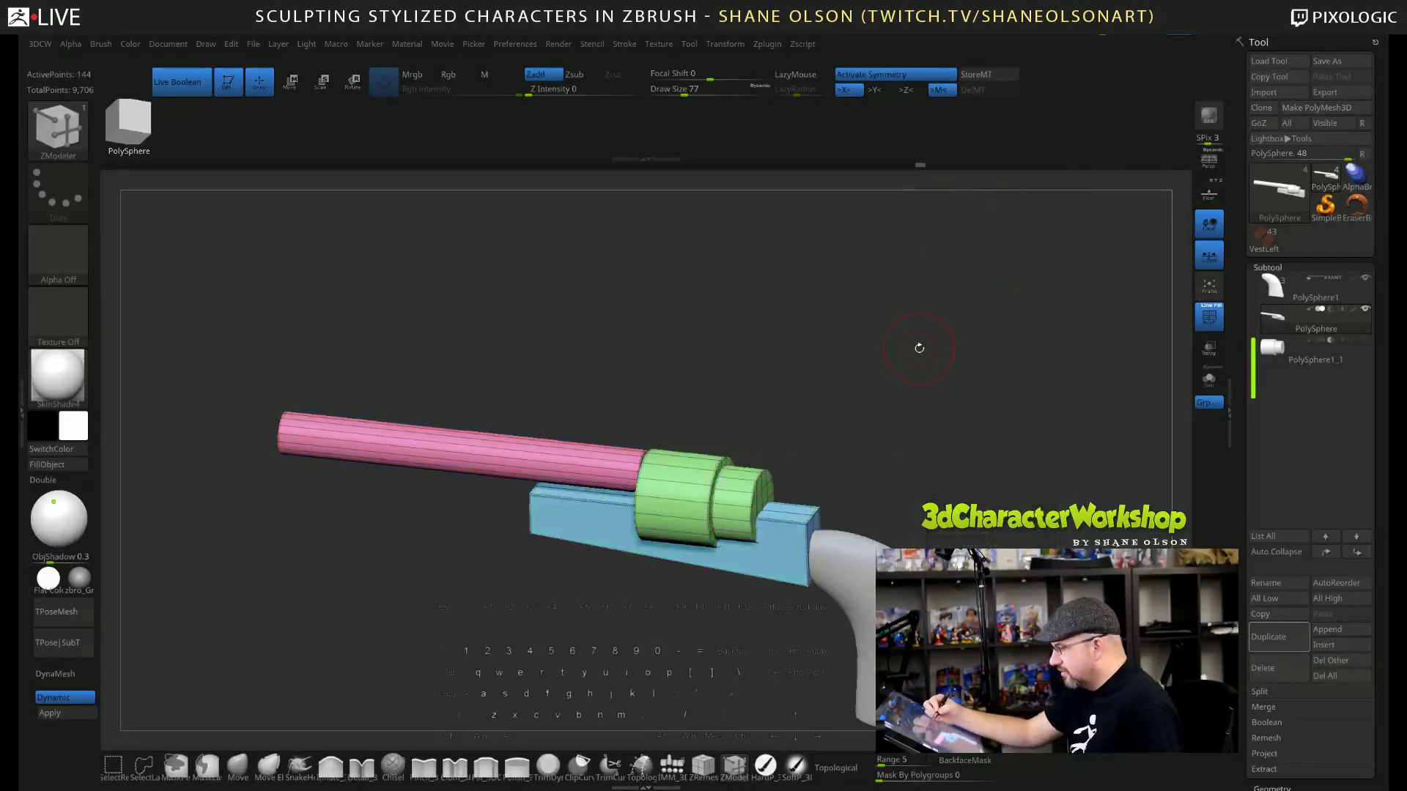
Split the combined gun subtool into separate subtools by polygroup with Groups Split, accepting that the operation is not undoable.
key("space")
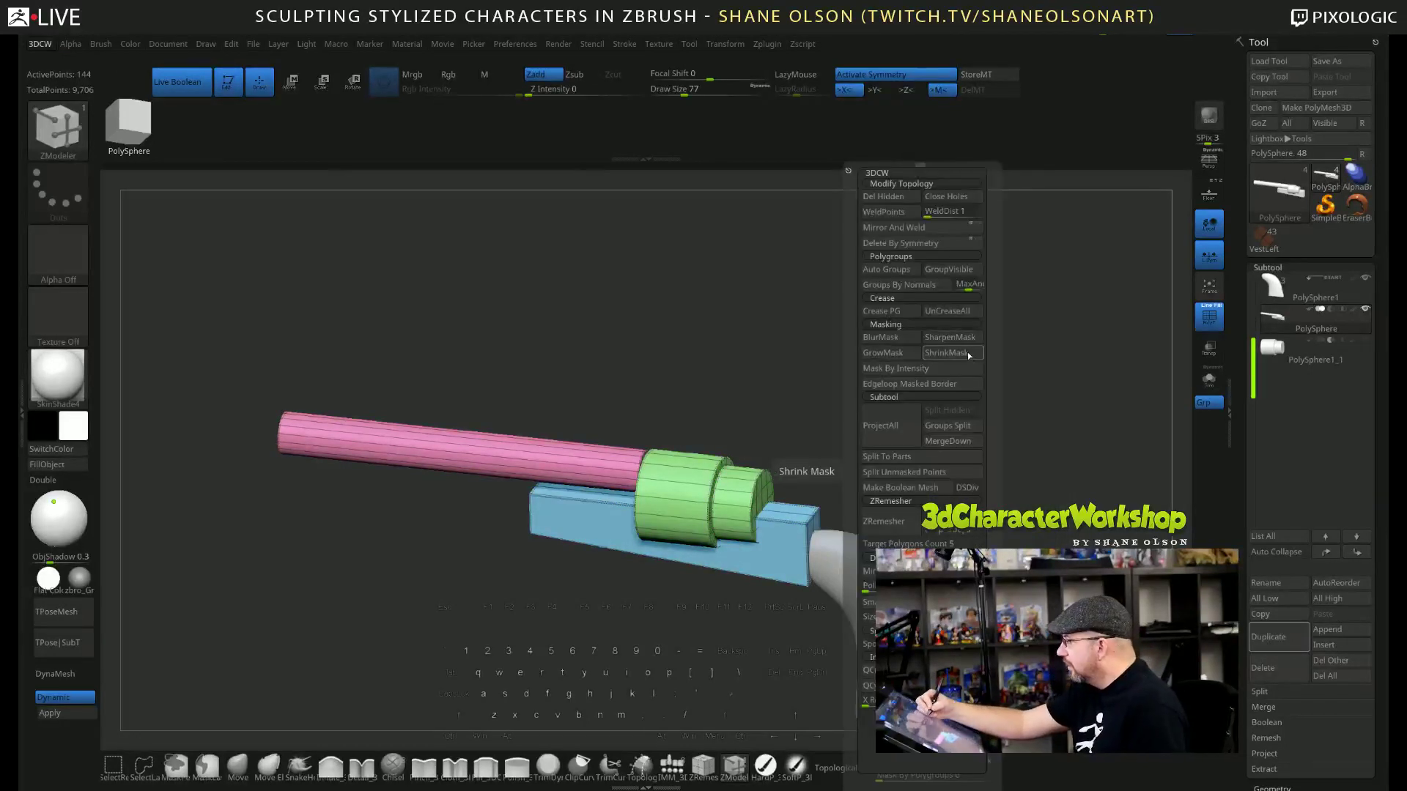
left_click(948, 426)
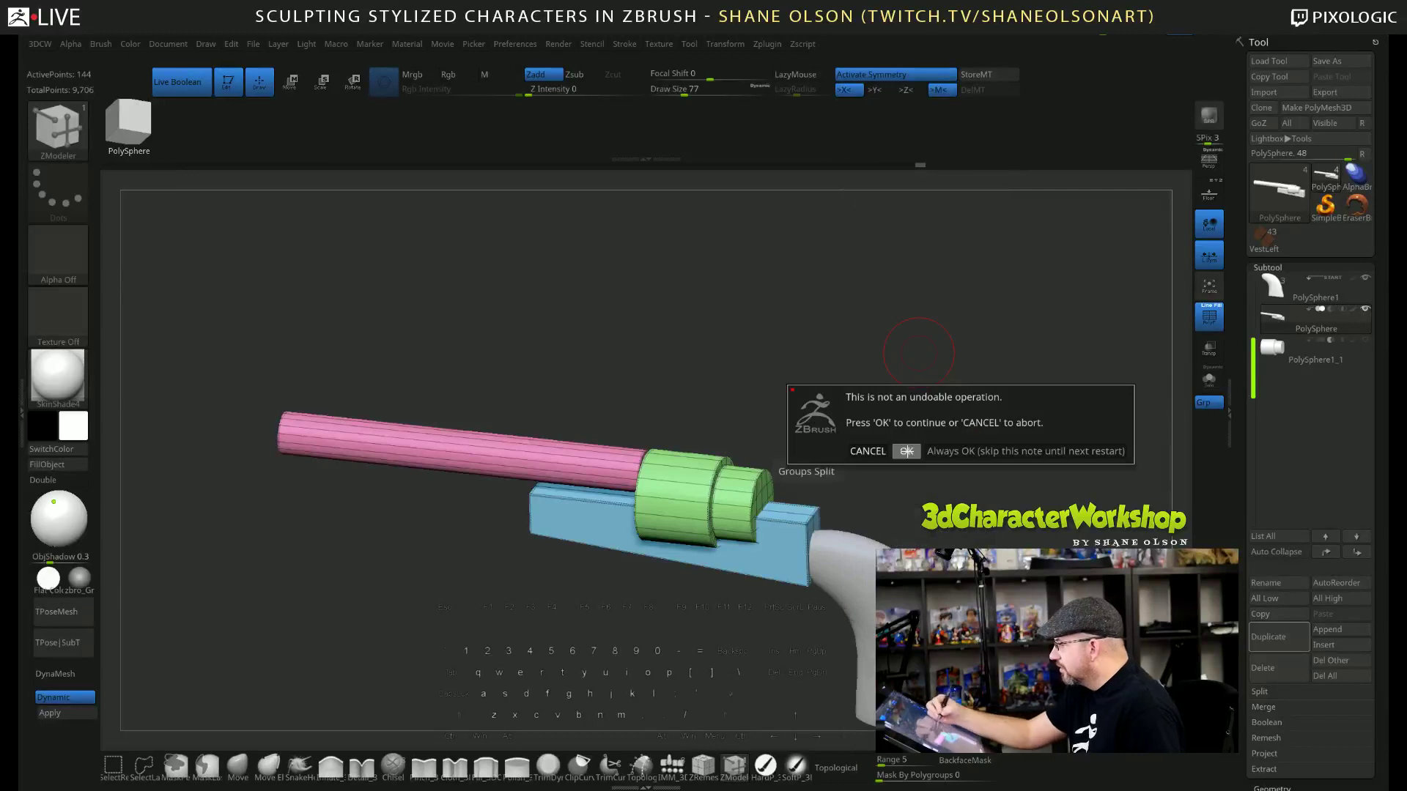
left_click(907, 446)
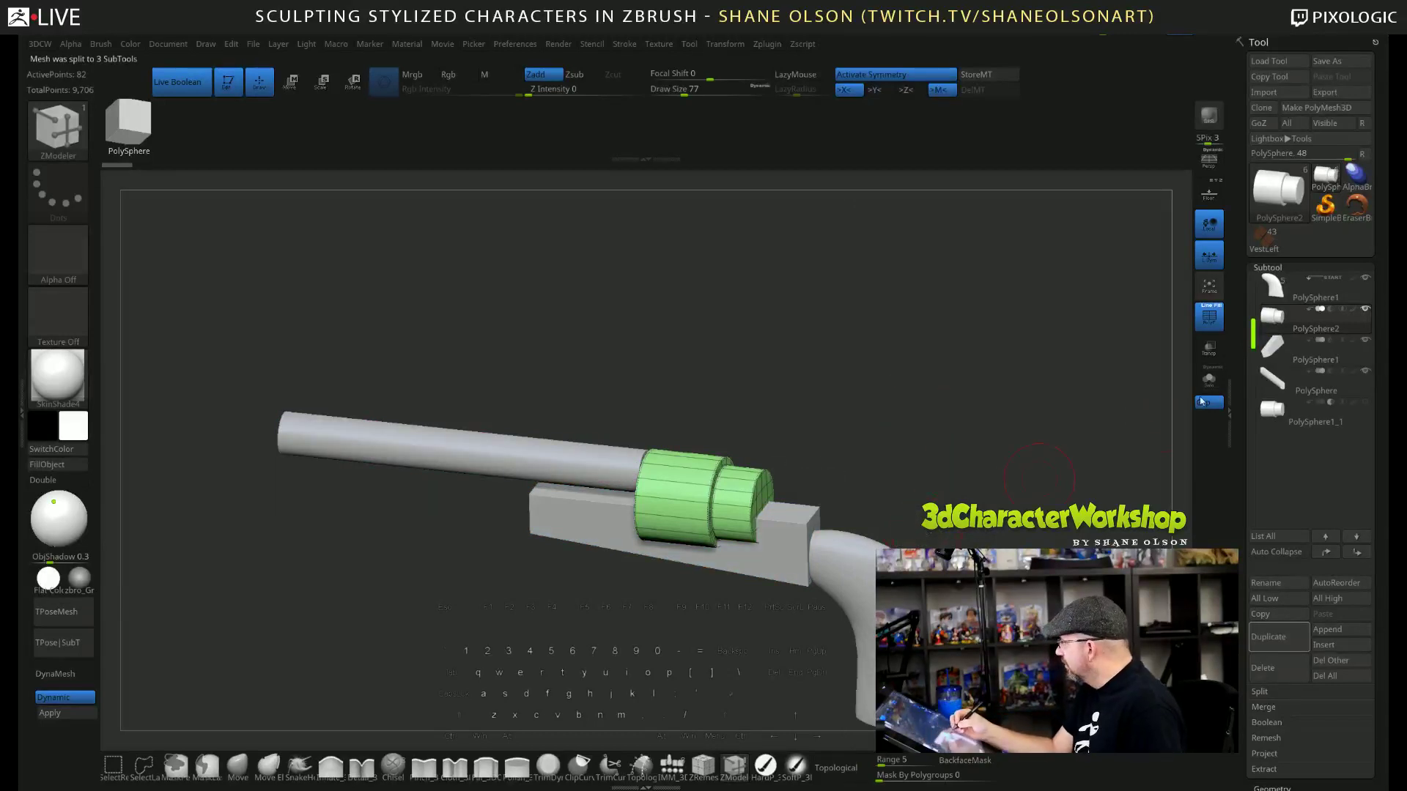
Select the subtractive cylinder copy, centre the gizmo on it, turn off symmetry and scale it up slightly for clearance.
left_click(1271, 417)
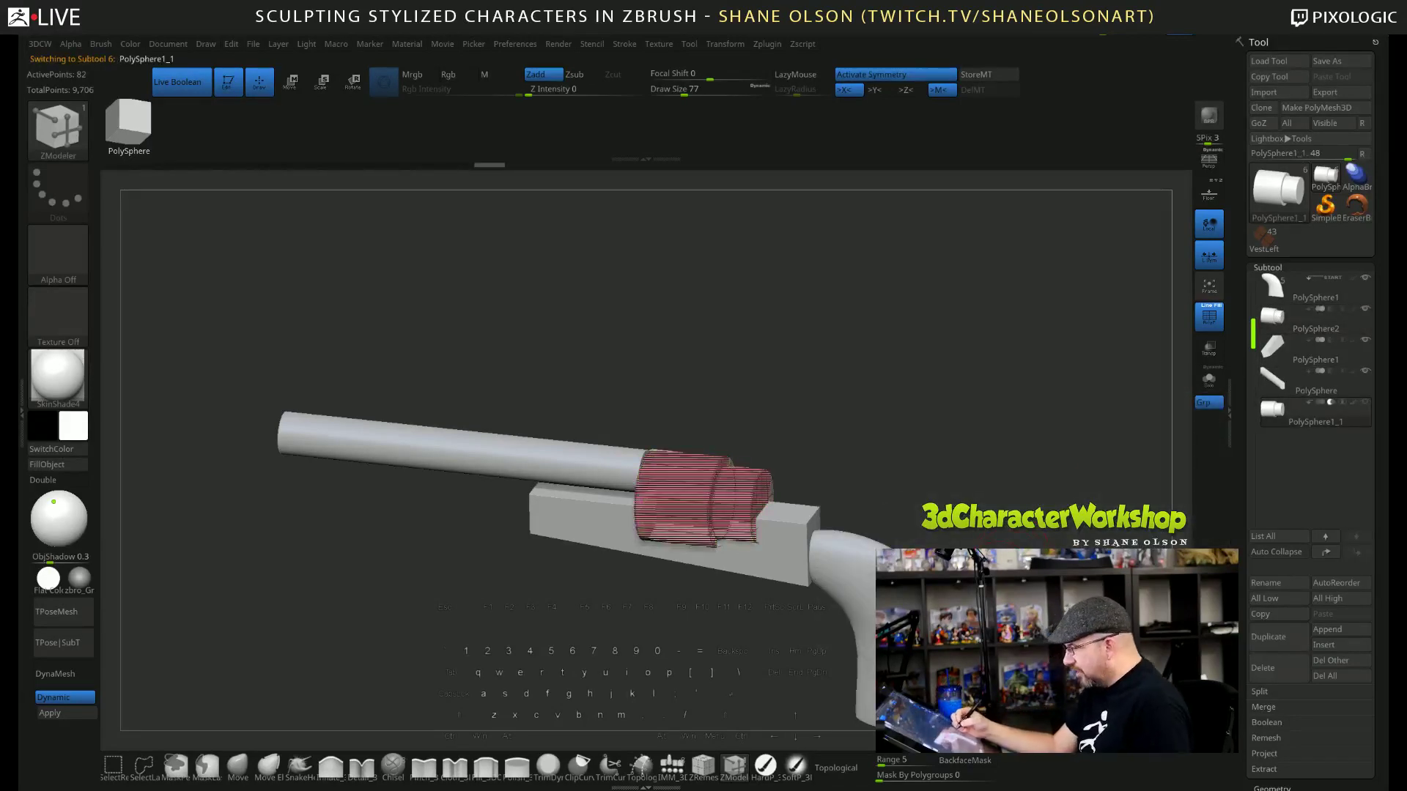
key("e")
key("alt")
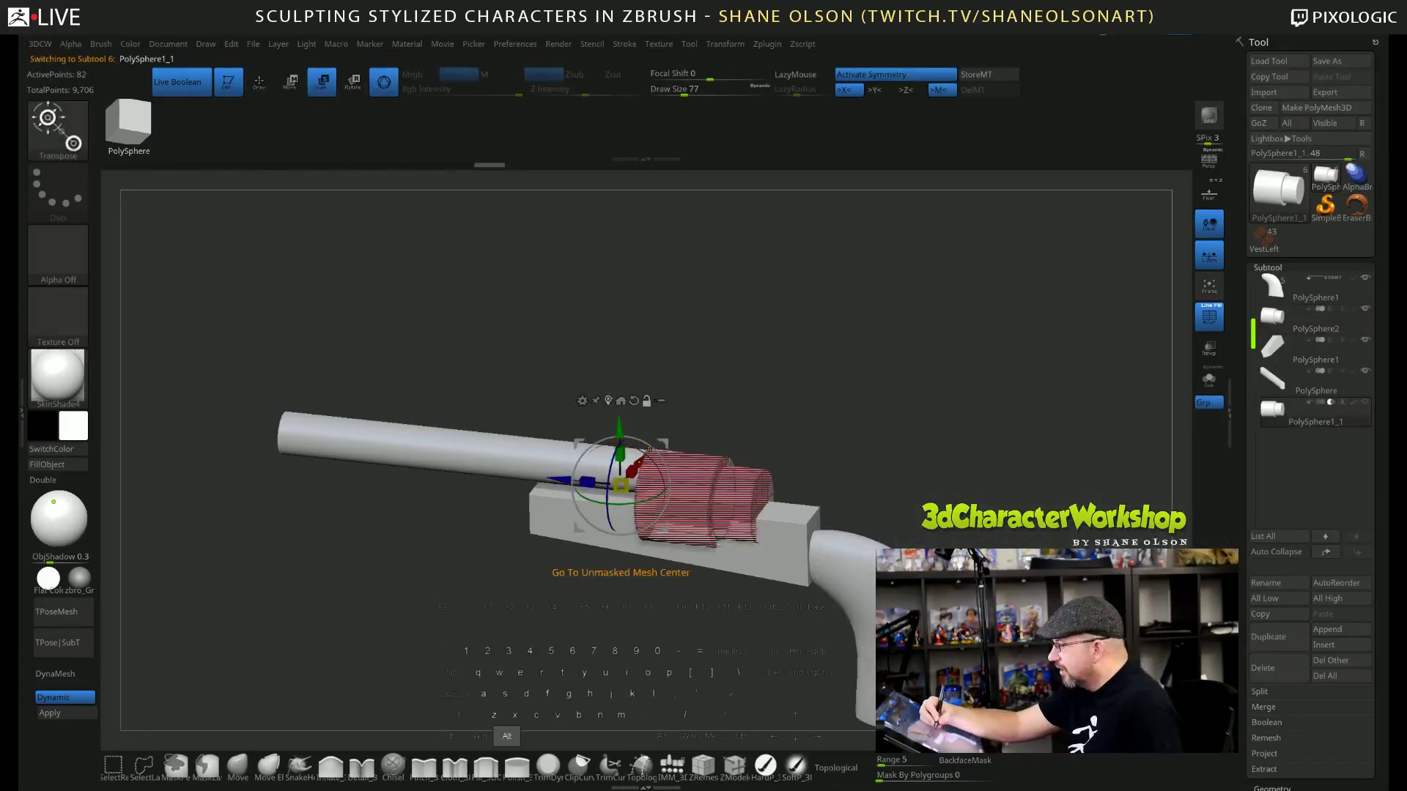
key("x")
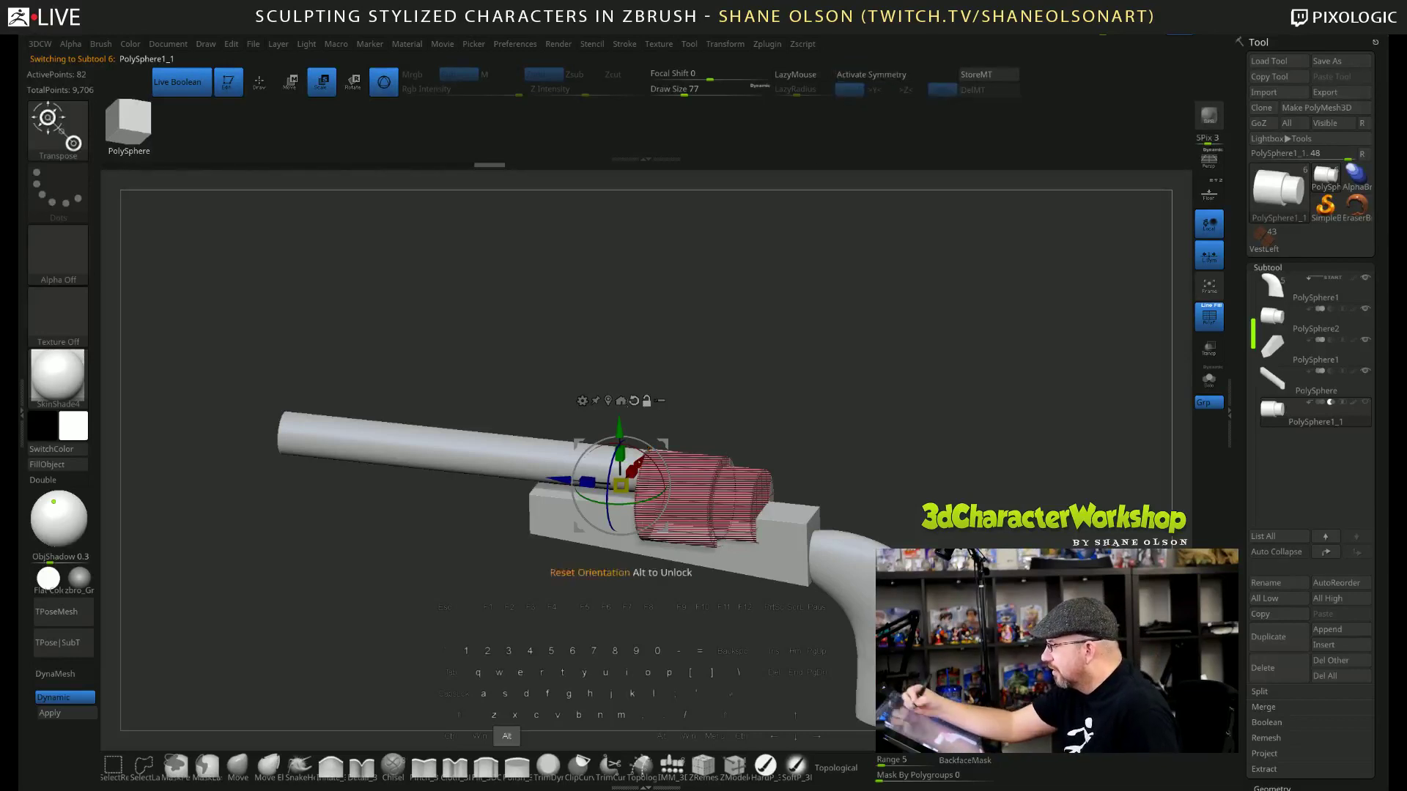
left_click(615, 400, "alt")
left_click_drag(705, 502, 712, 490)
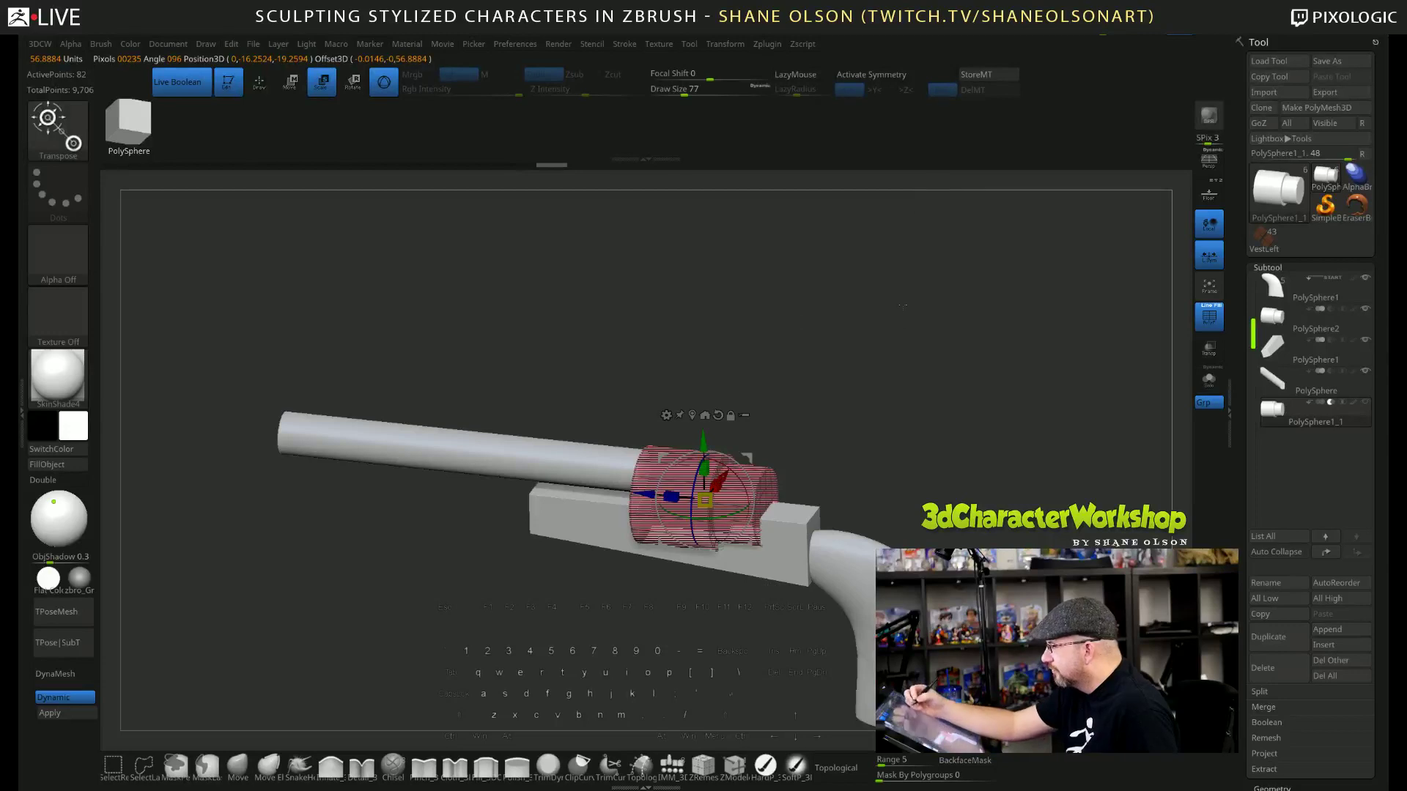
mouse_move(909, 435)
left_mouse_down()
mouse_move(943, 446)
mouse_move(922, 459)
left_mouse_up()
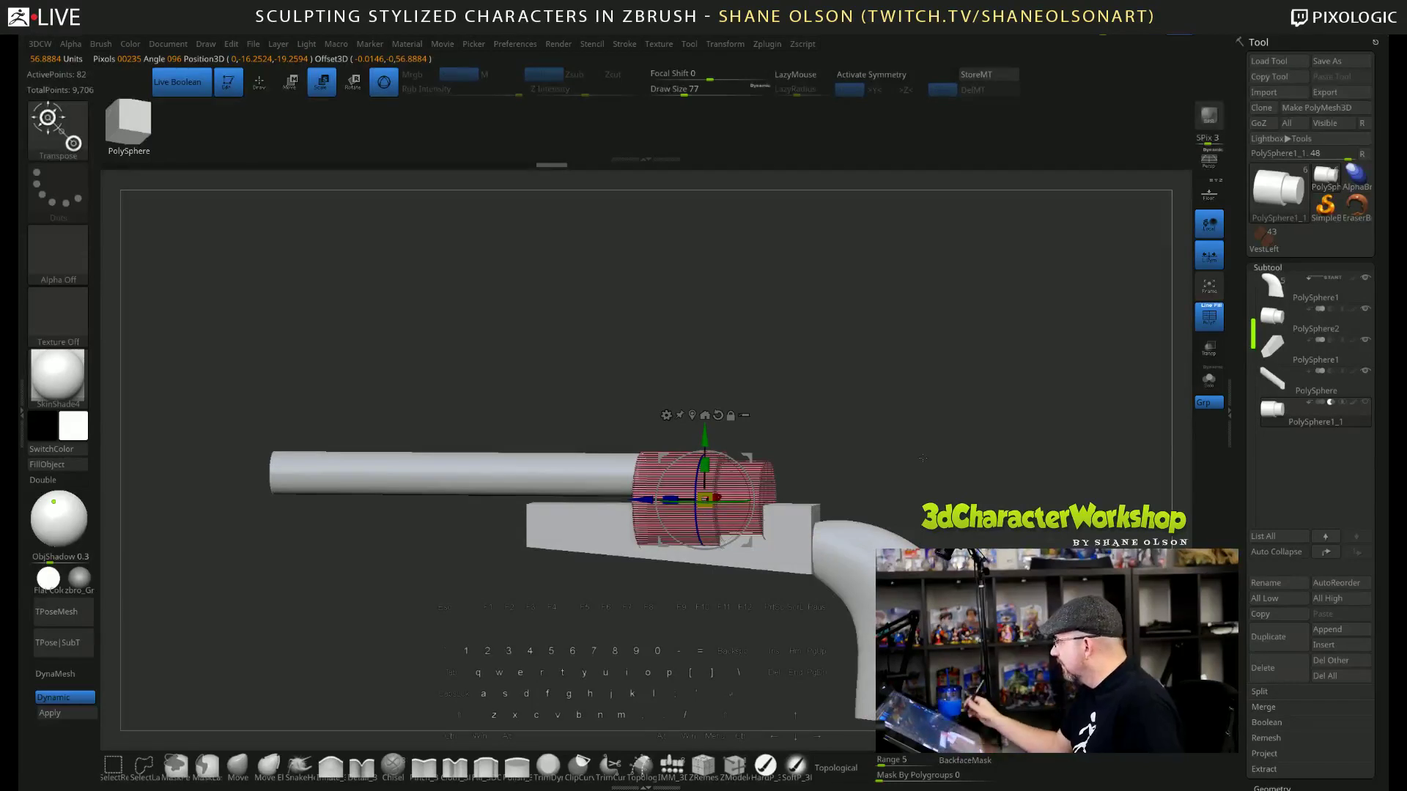
Flag the separated frame as a boolean start group and turn off the polyframe to show the cut in side view.
mouse_move(1308, 337)
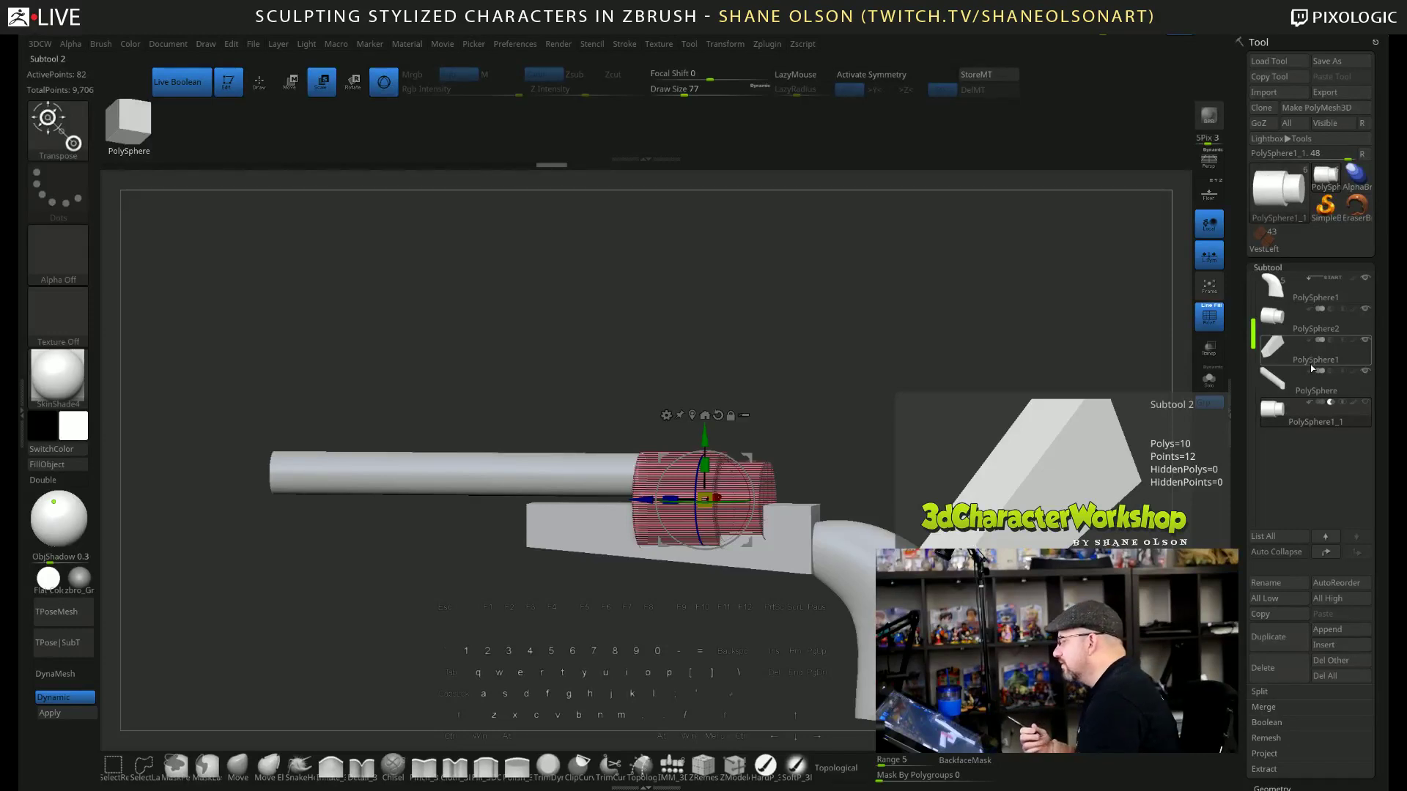
mouse_move(1332, 283)
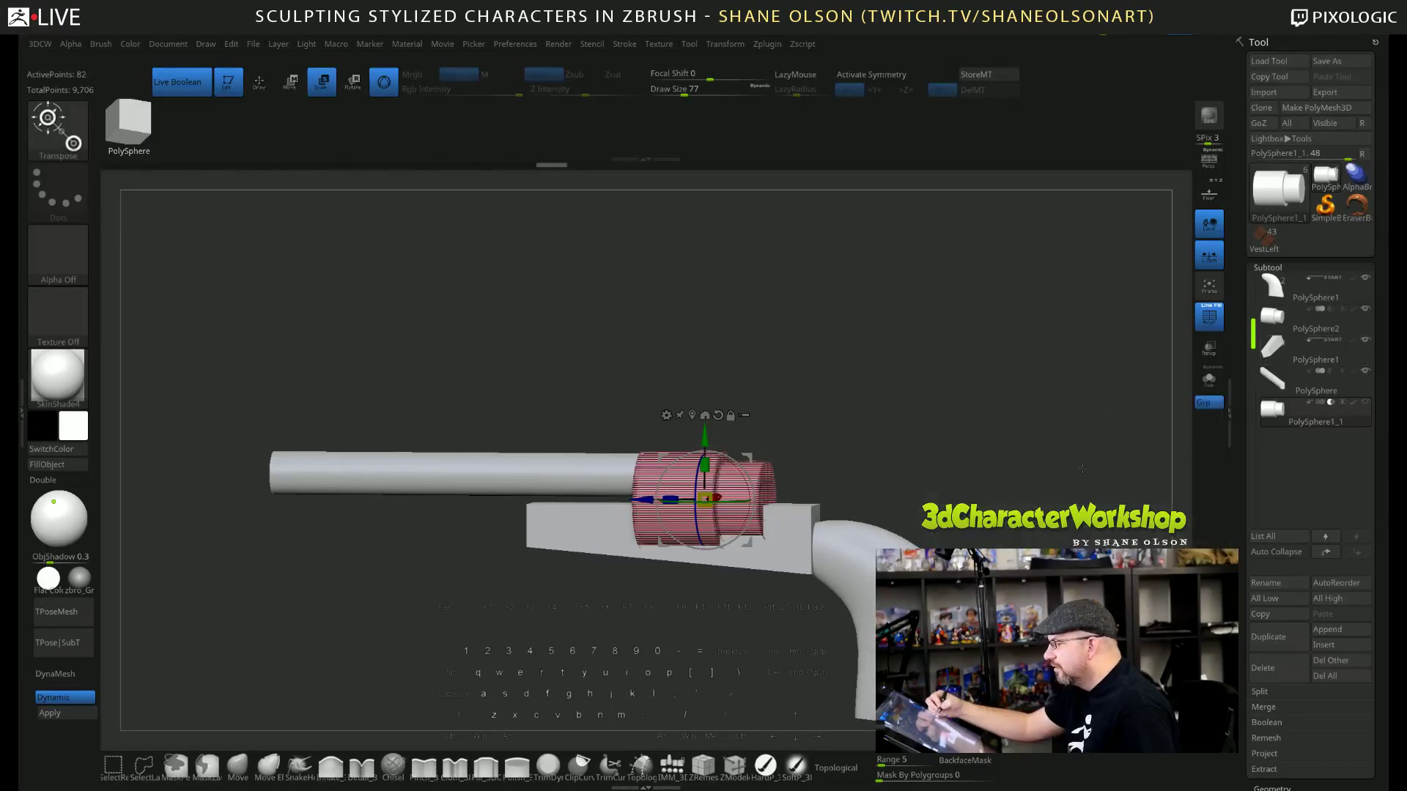
key("shift")
key("shift+f")
left_click_drag(1085, 471, 1106, 471)
left_click_drag(982, 424, 989, 425, "shift")
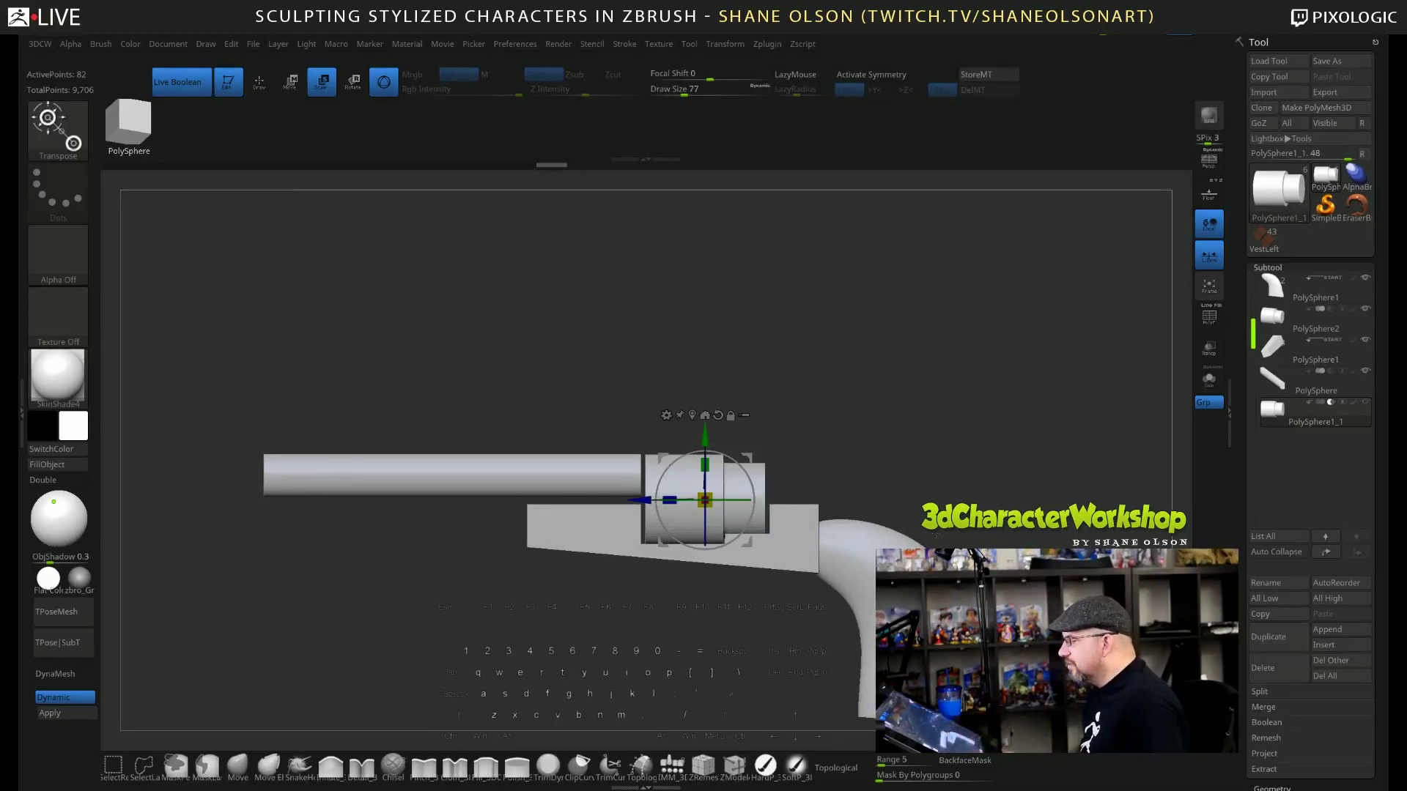
Examine the gap around the cylinder and the stepped opening in the frame, hiding and showing the cylinder to compare.
key("q")
mouse_move(927, 443)
left_mouse_down()
mouse_move(935, 468)
mouse_move(716, 473)
left_mouse_up()
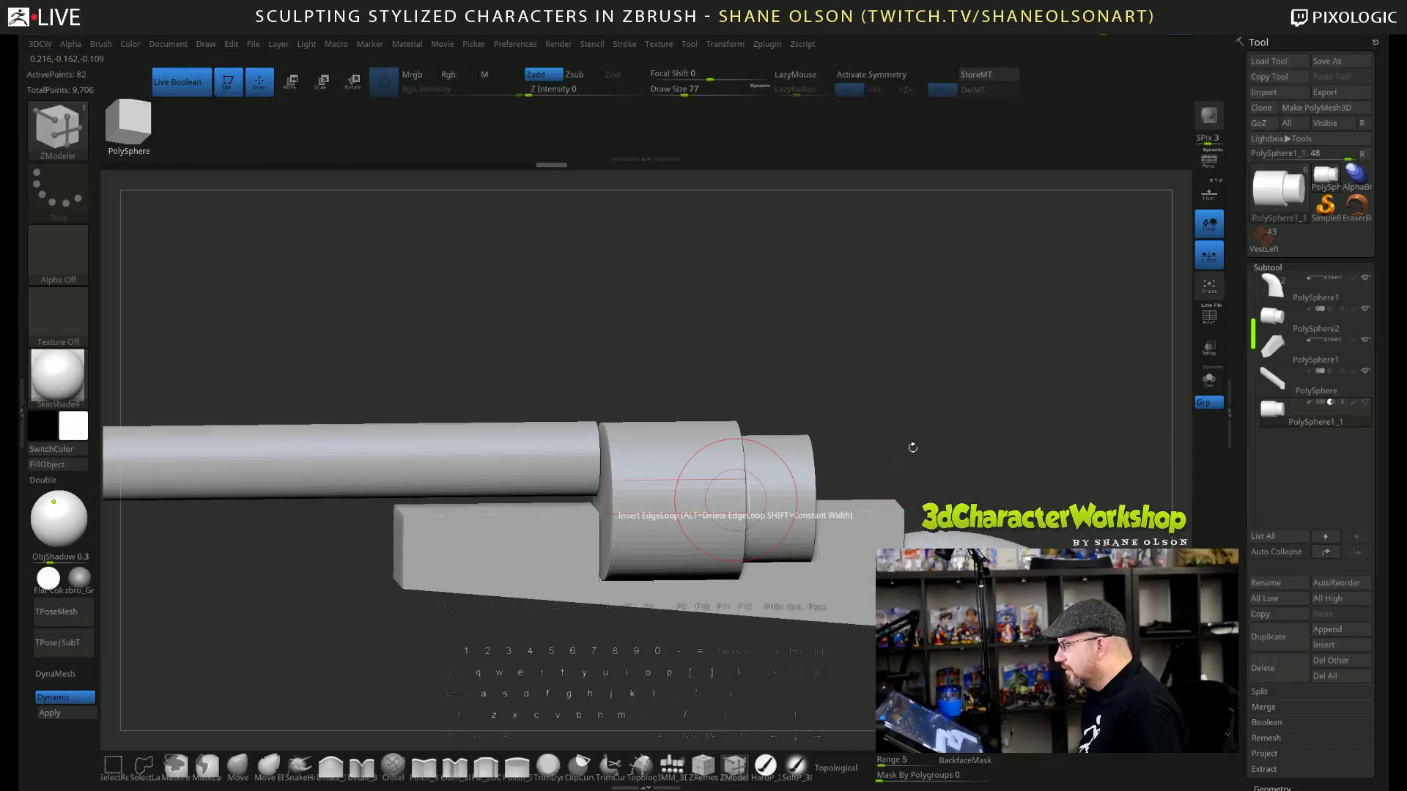
left_click_drag(948, 395, 952, 397, "shift")
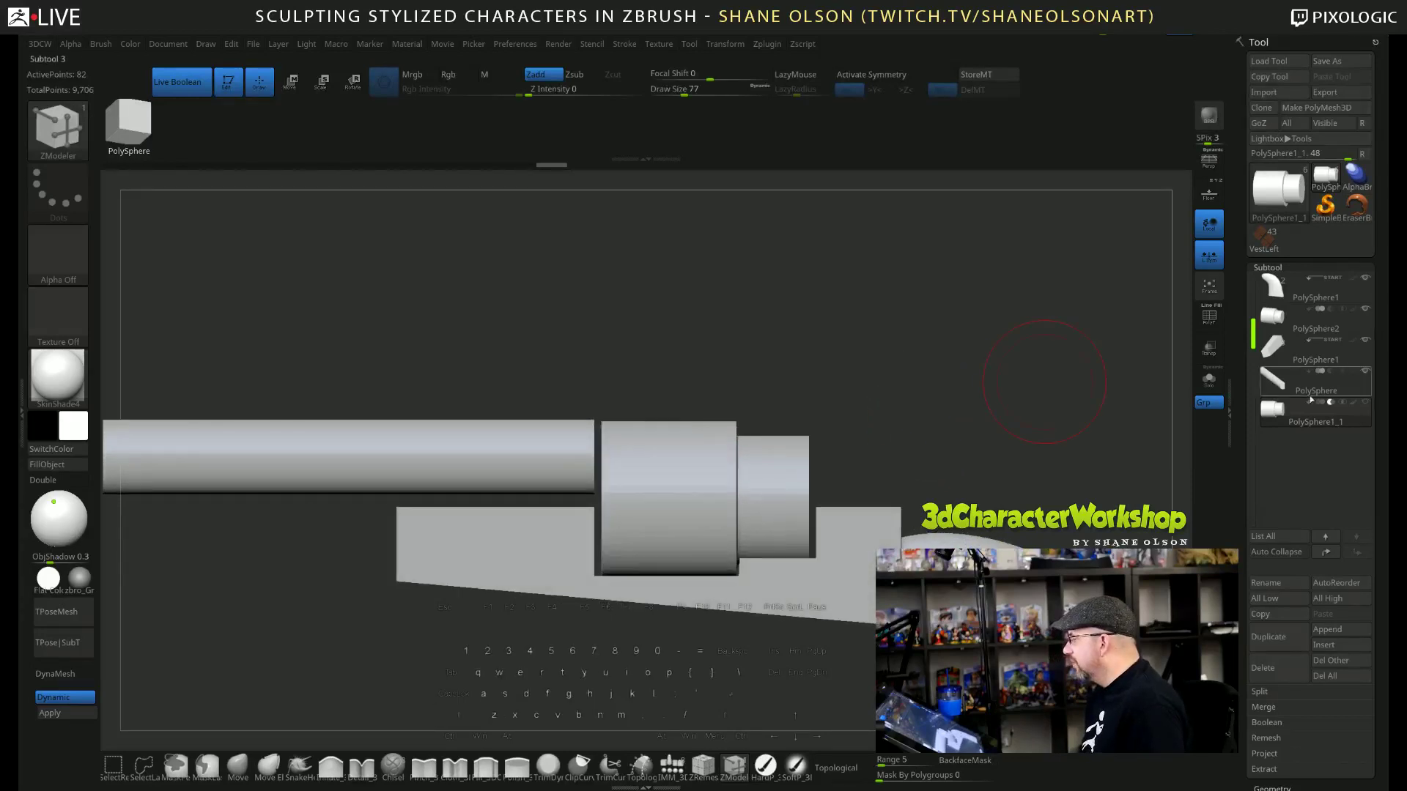
mouse_move(1271, 417)
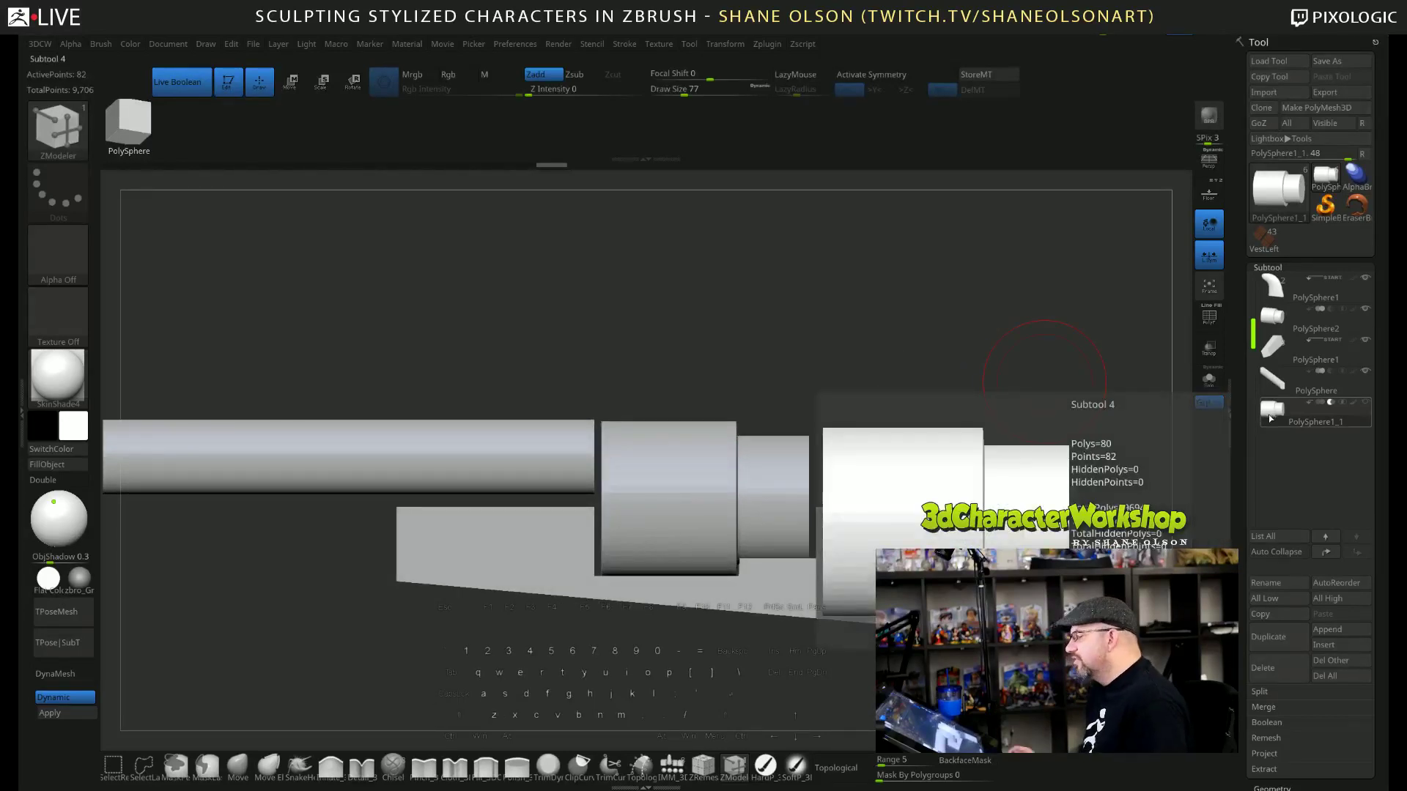
mouse_move(1271, 354)
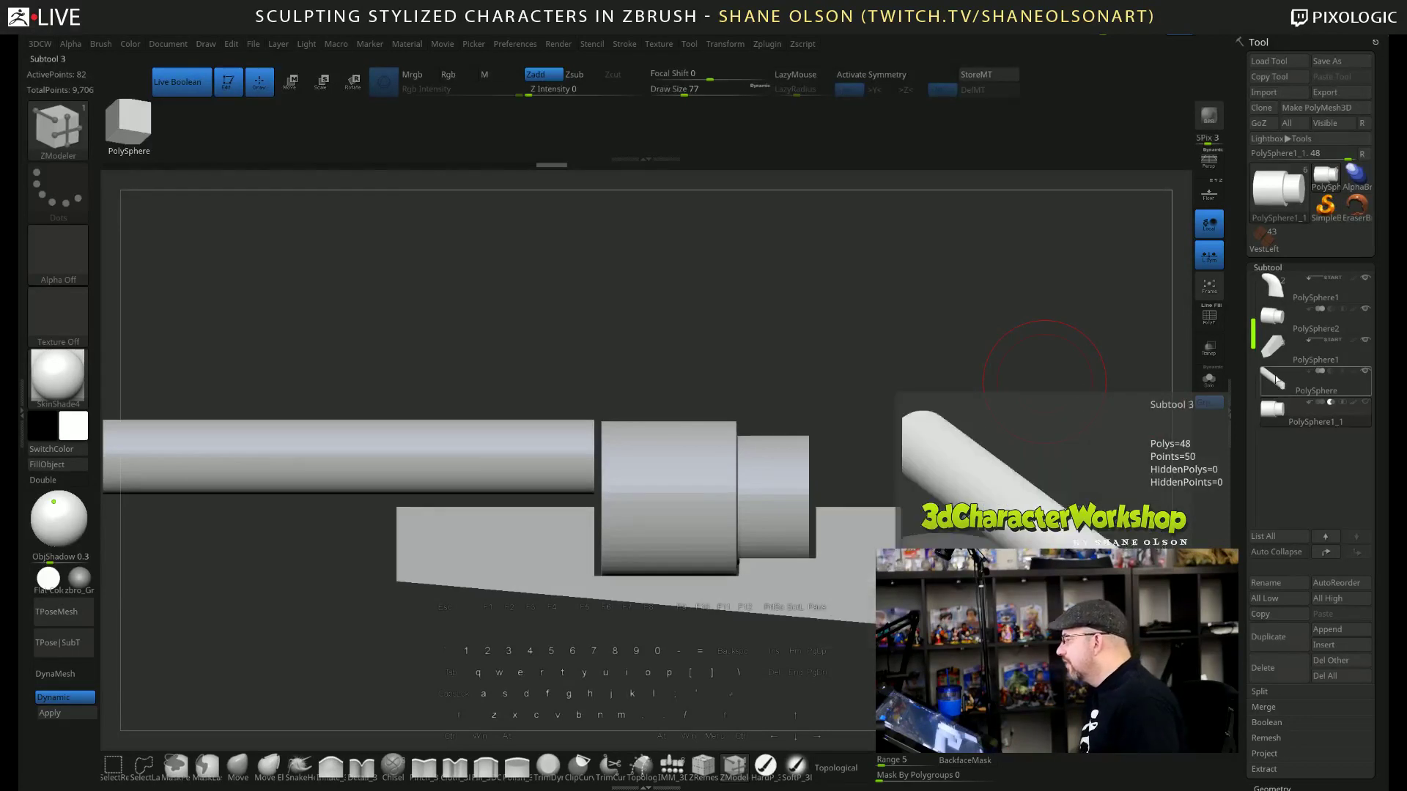
left_click(1311, 342)
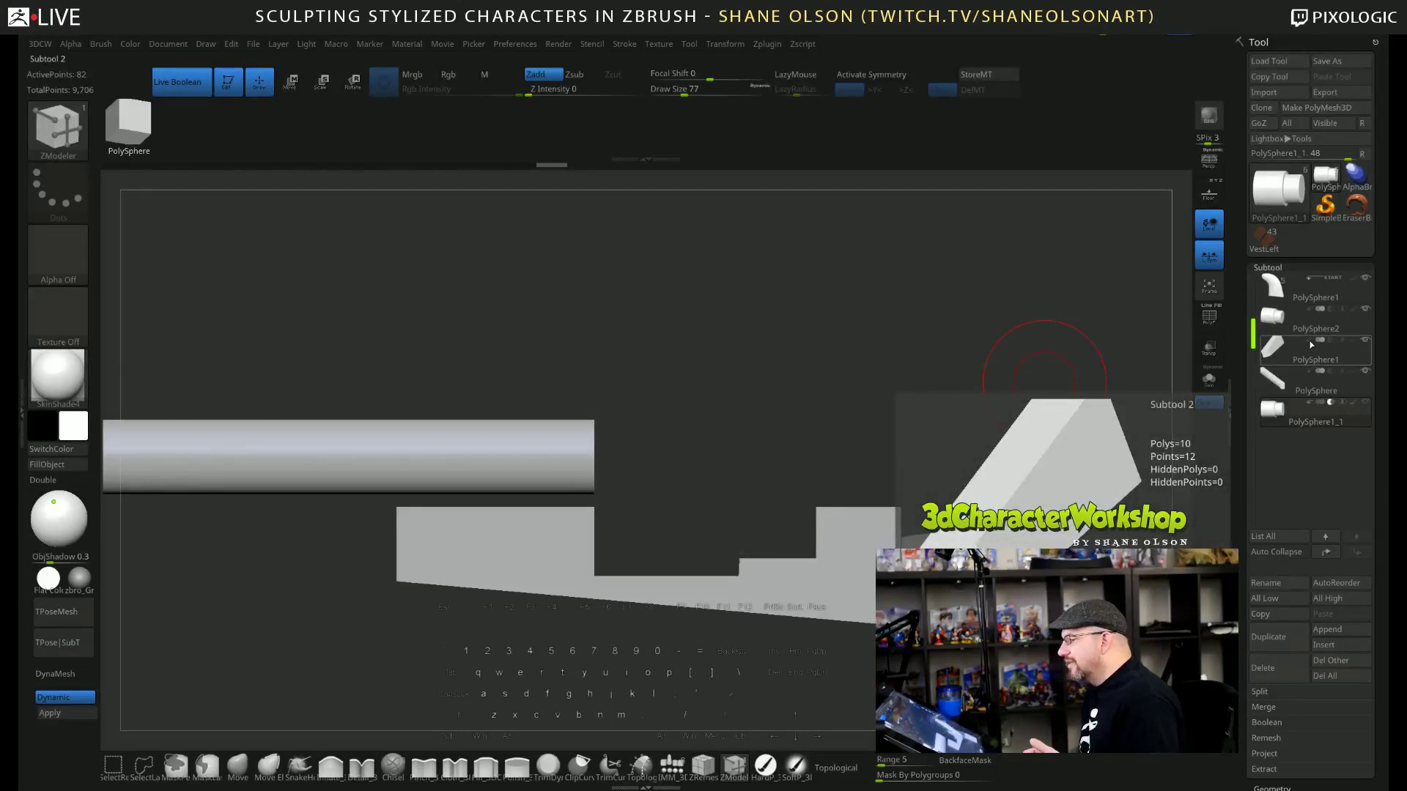
left_click(1275, 321)
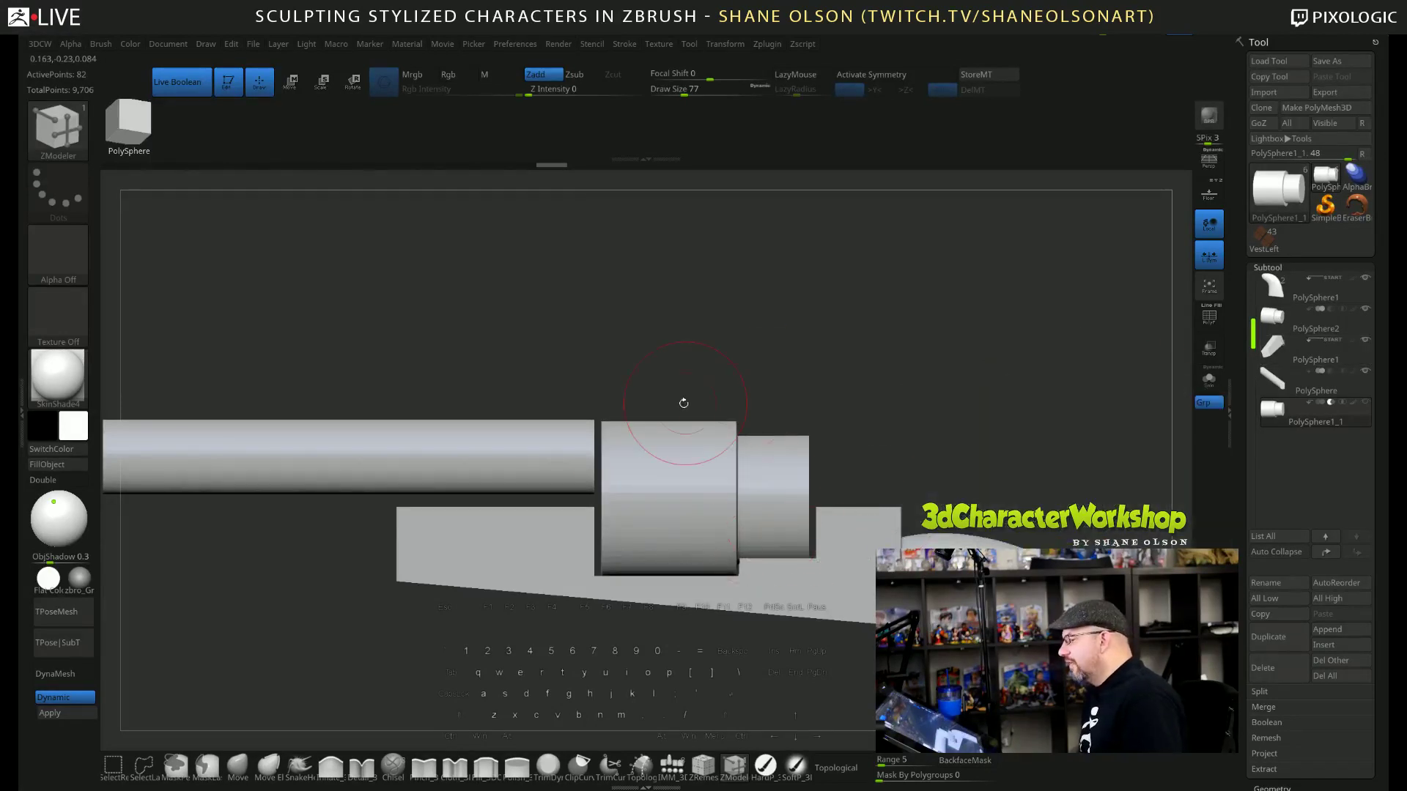
left_click_drag(995, 417, 952, 382)
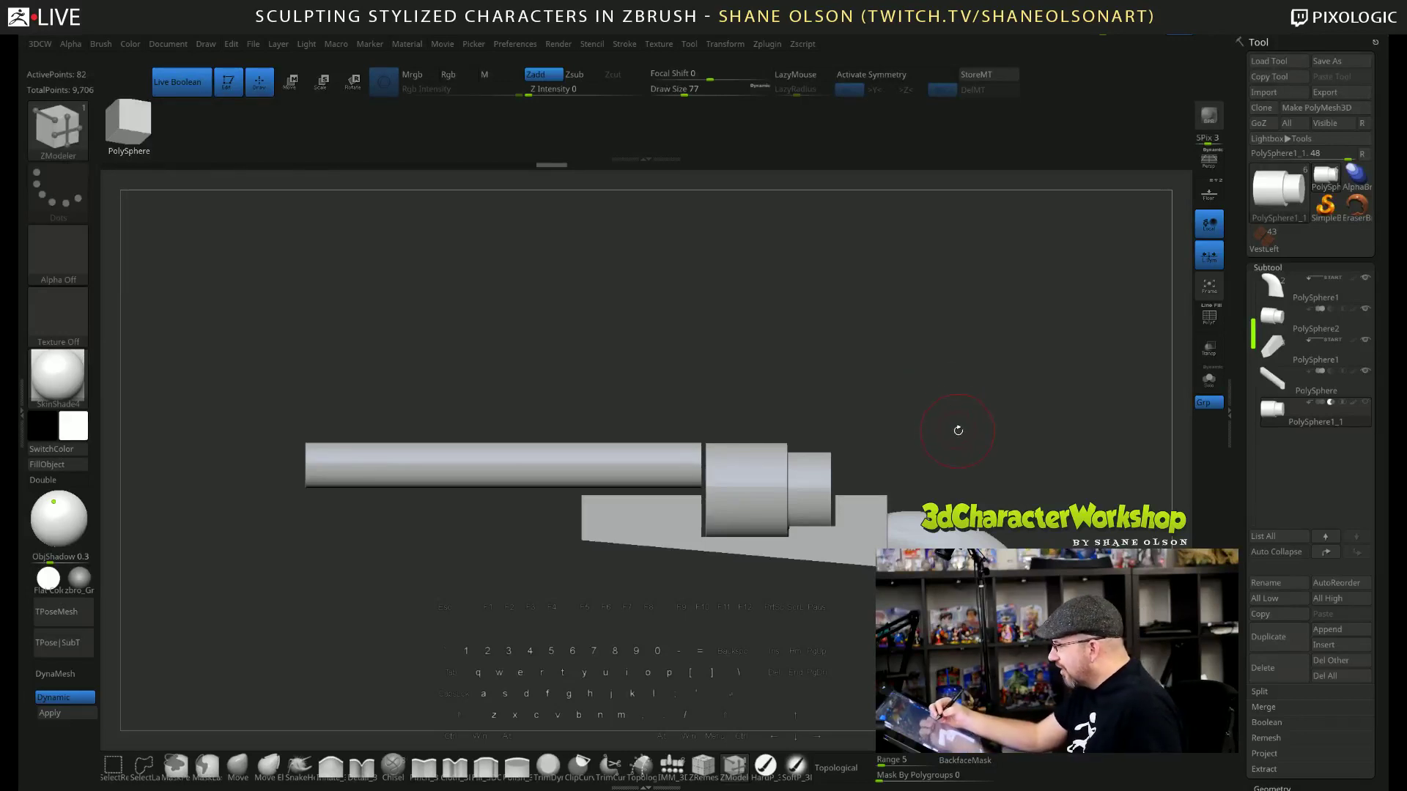
left_click_drag(987, 429, 945, 454)
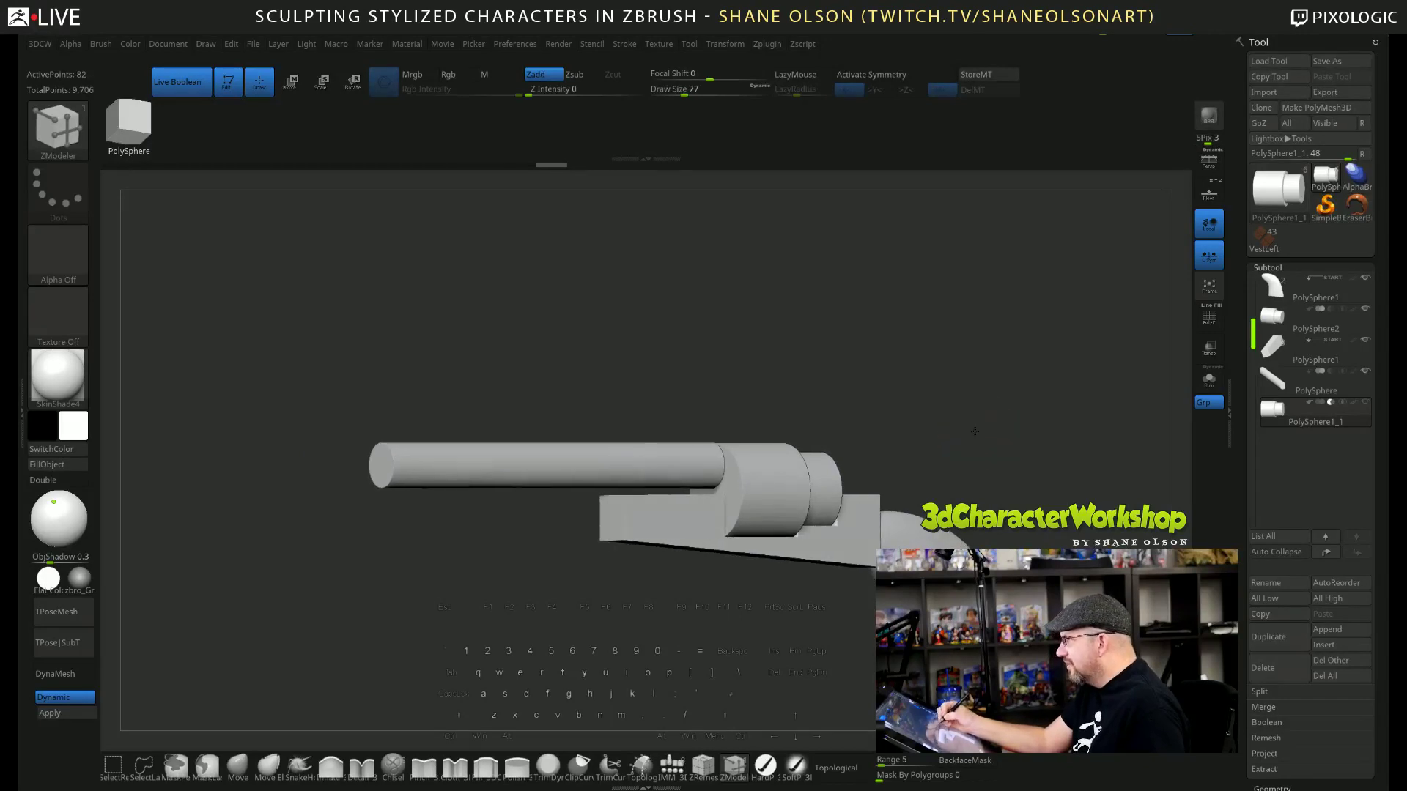
Select the frame, show its polyframe and mask it in front view except for the centre points along its underside.
left_click(874, 499, "alt")
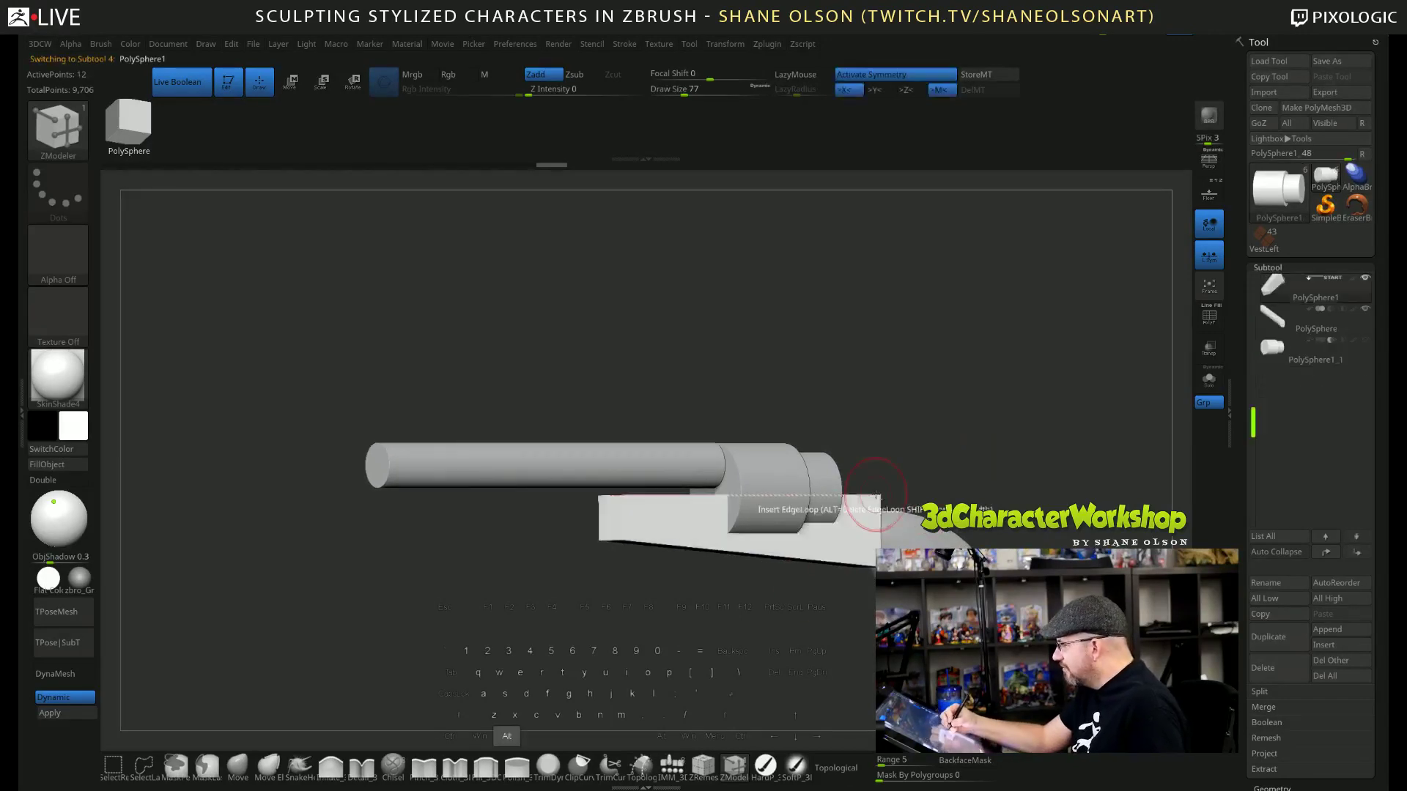
left_click_drag(967, 446, 891, 594)
key("shift+f")
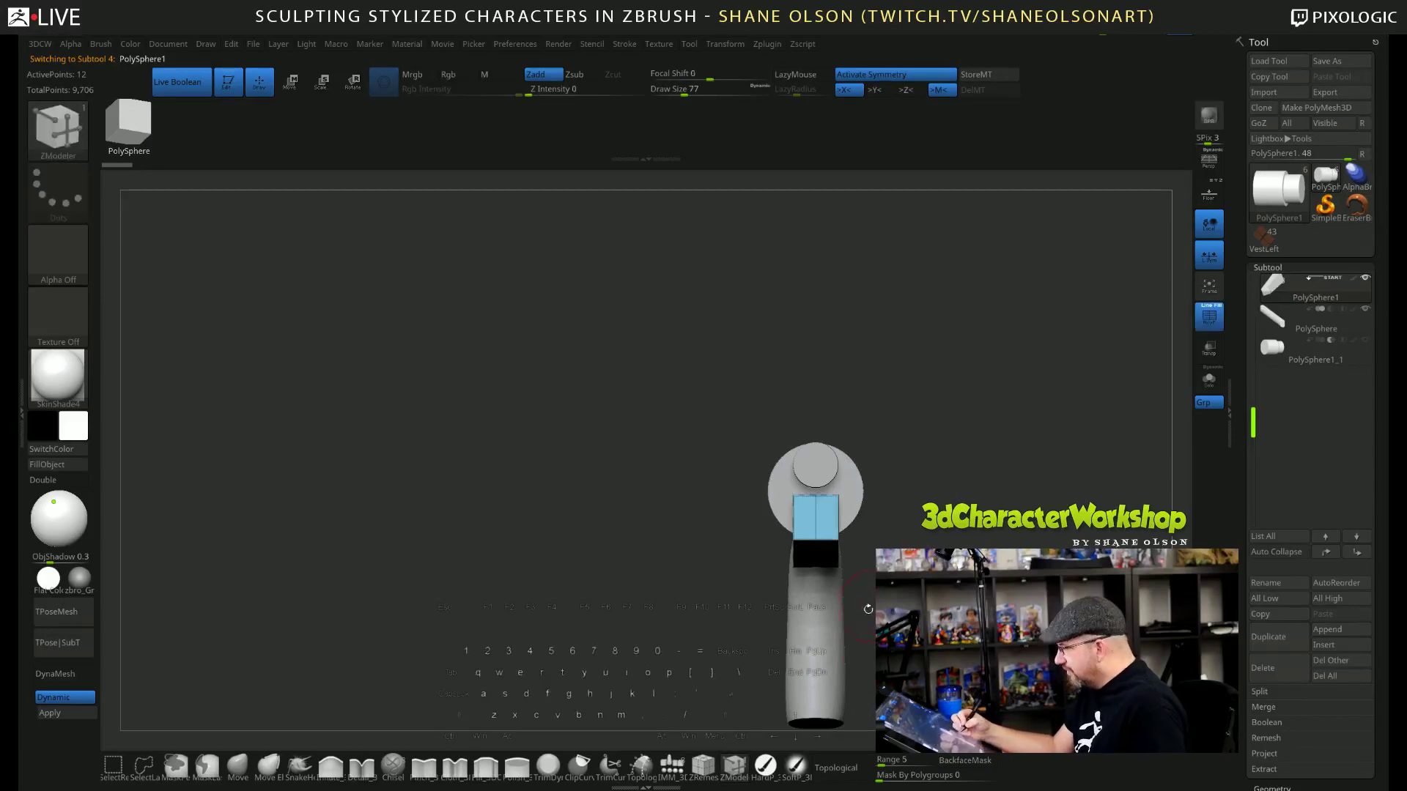
mouse_move(733, 586)
left_mouse_down()
mouse_move(806, 571)
mouse_move(733, 586)
left_mouse_up()
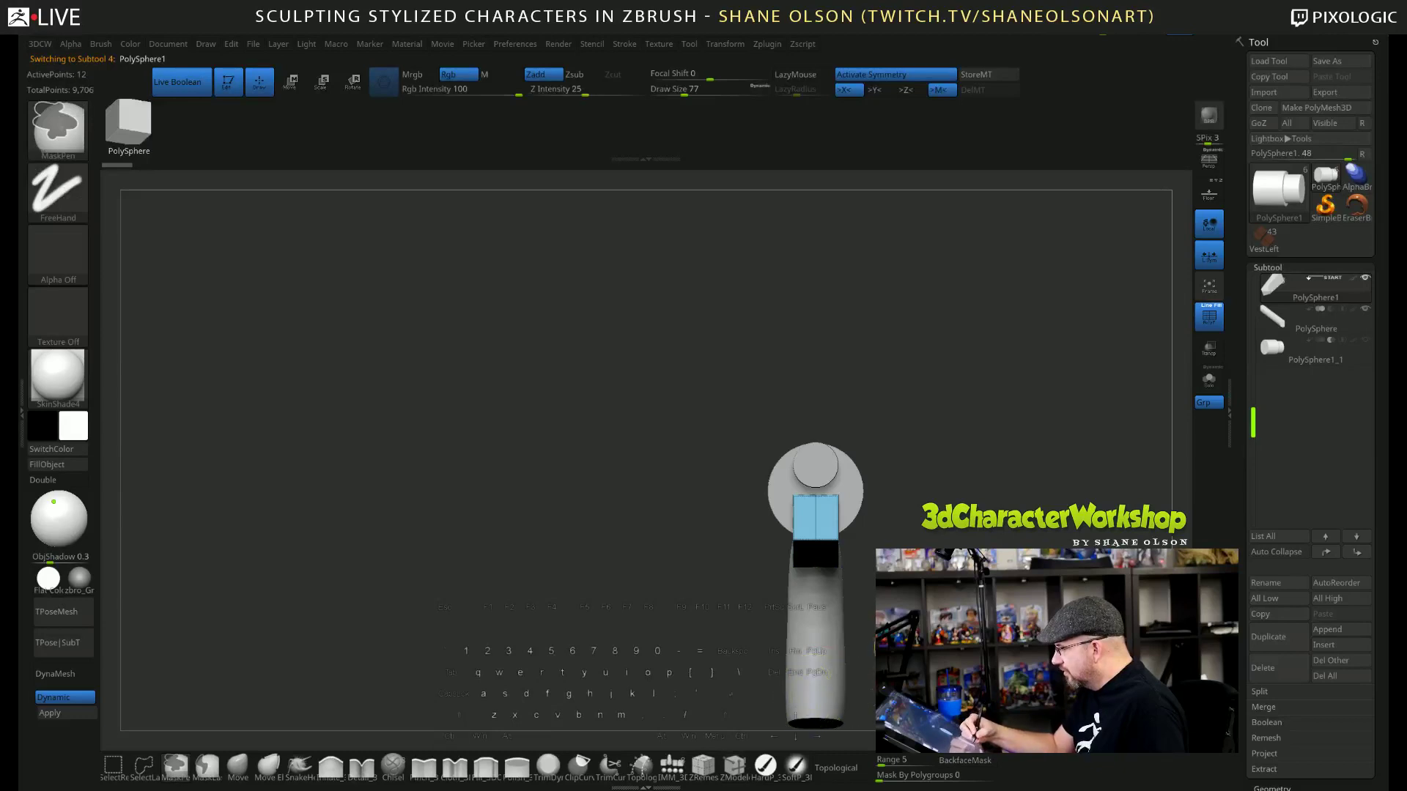
mouse_move(843, 733)
left_mouse_down("alt")
mouse_move(807, 663)
mouse_move(770, 469)
mouse_move(784, 455)
left_mouse_up("alt")
Move the frame's unmasked underside centre points down to give the bottom a V-shaped ridge.
key("w")
left_click_drag(957, 475, 1084, 461)
left_click_drag(771, 399, 771, 409)
left_click_drag(945, 433, 971, 401)
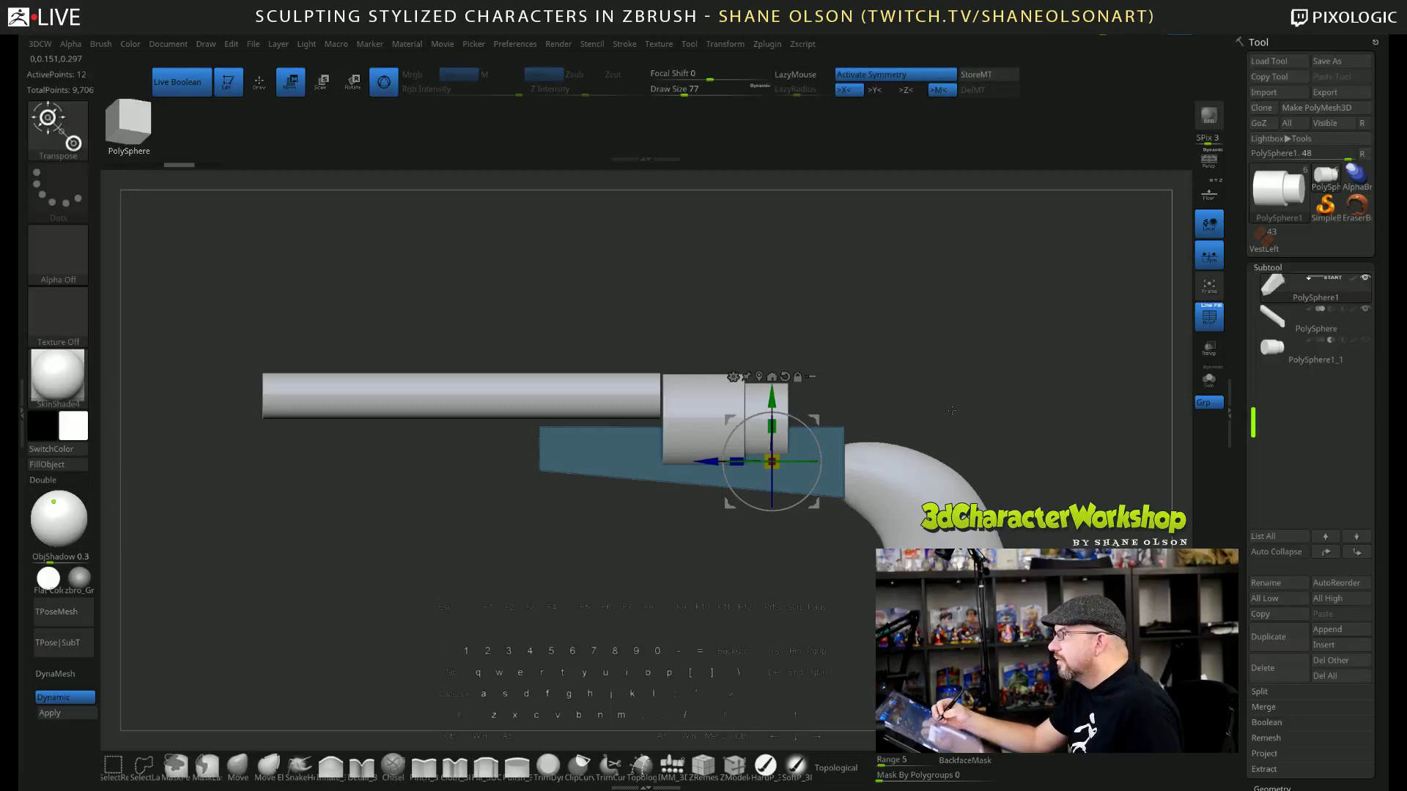
left_click_drag(951, 414, 812, 577, "alt")
mouse_move(1277, 349)
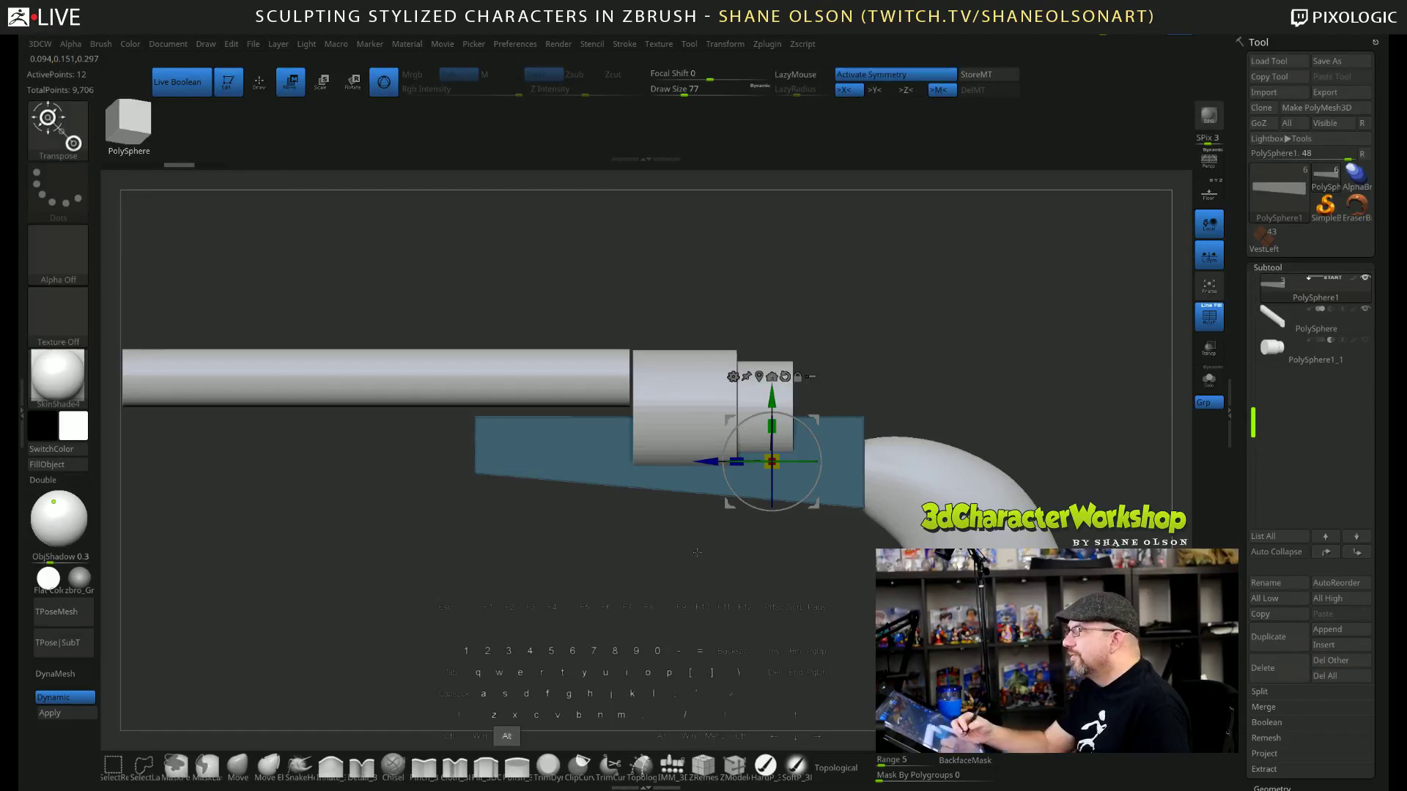
left_click_drag(602, 375, 671, 384, "alt")
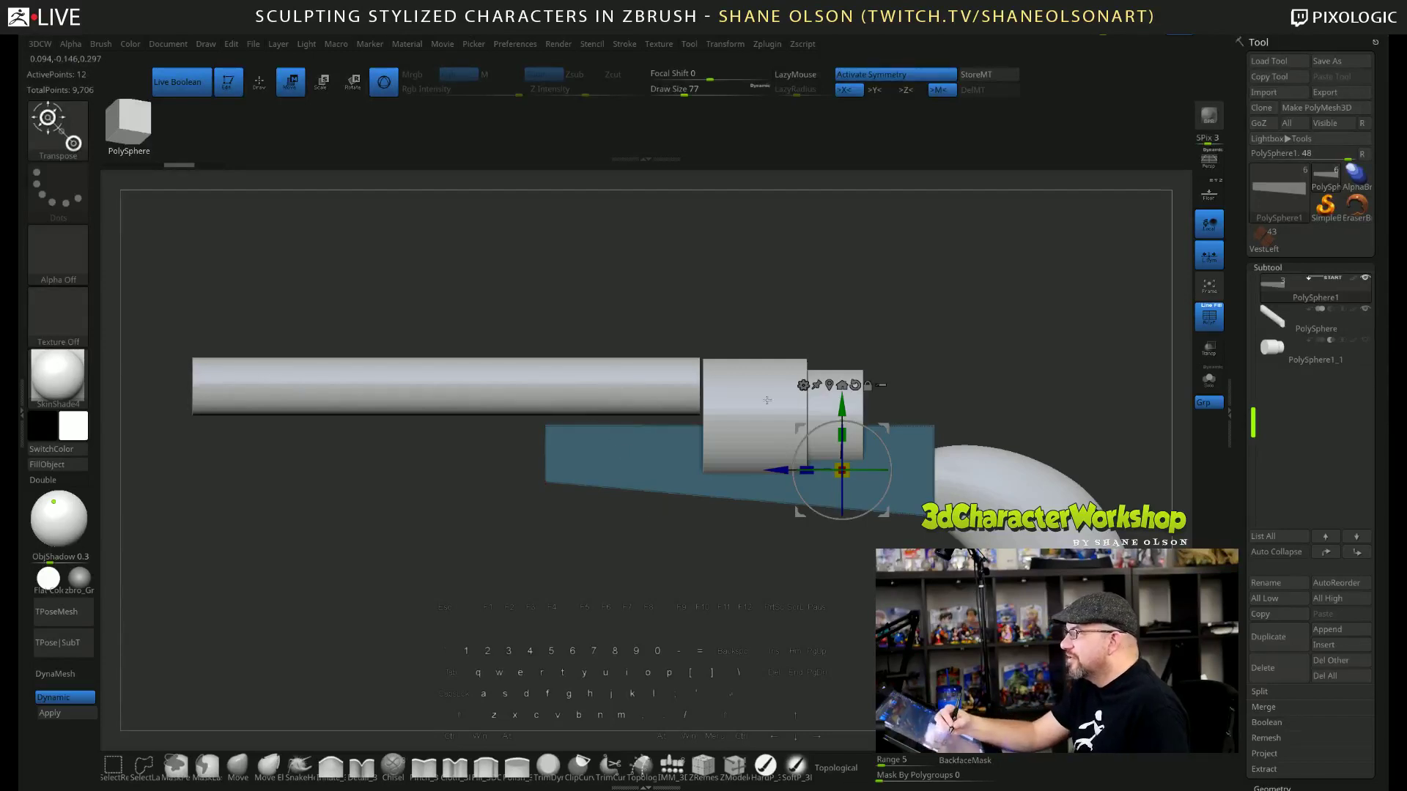
left_click_drag(859, 412, 842, 585)
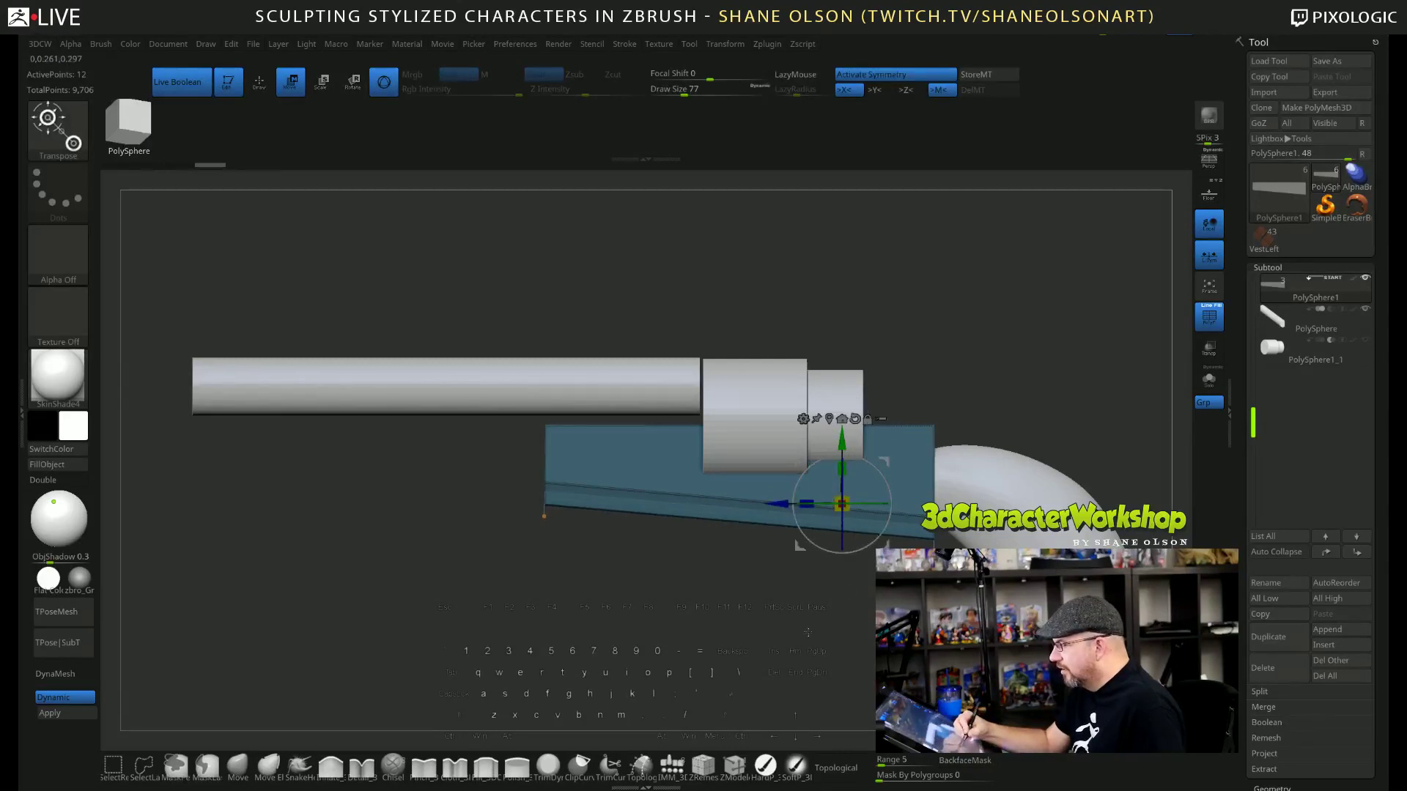
left_click_drag(808, 632, 824, 542)
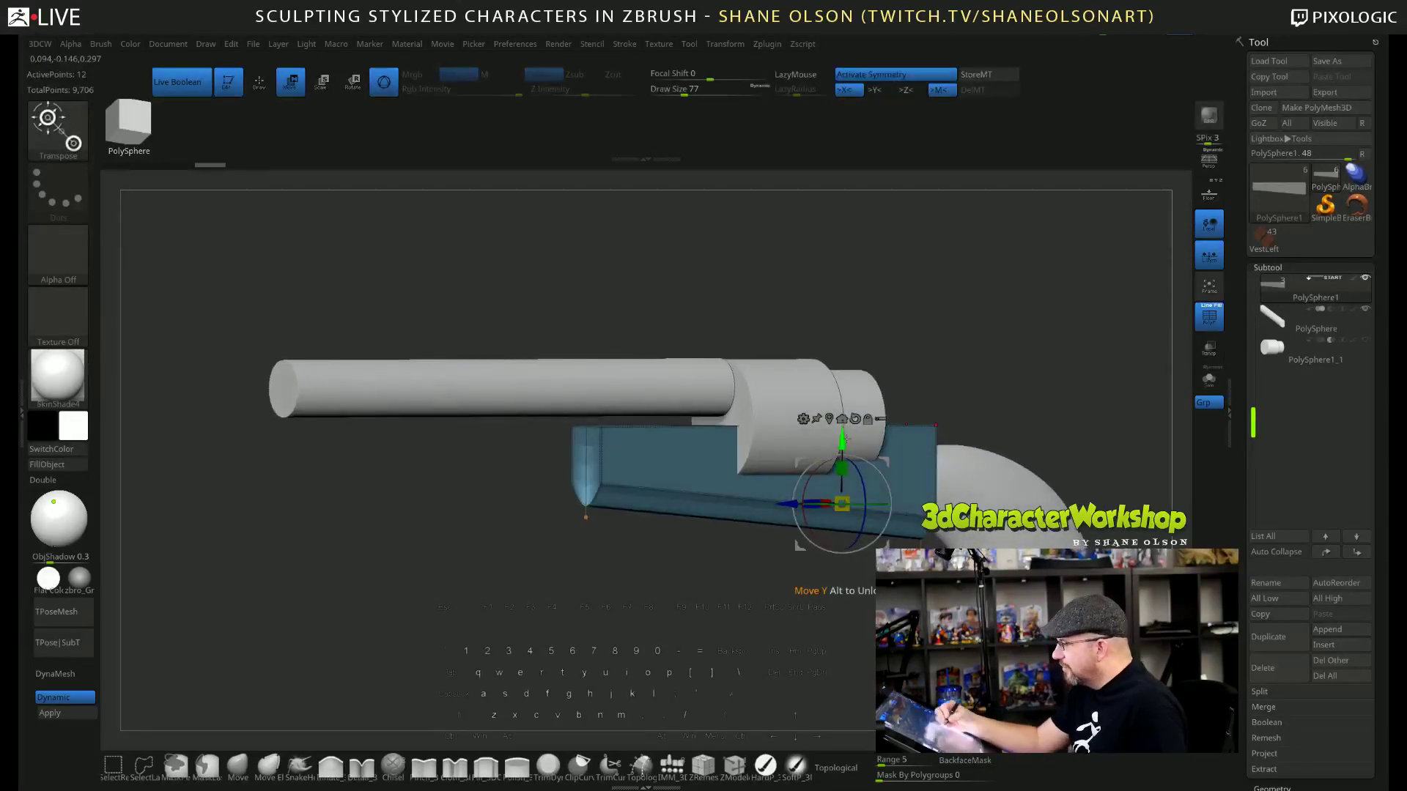
left_click_drag(825, 579, 824, 579, "shift")
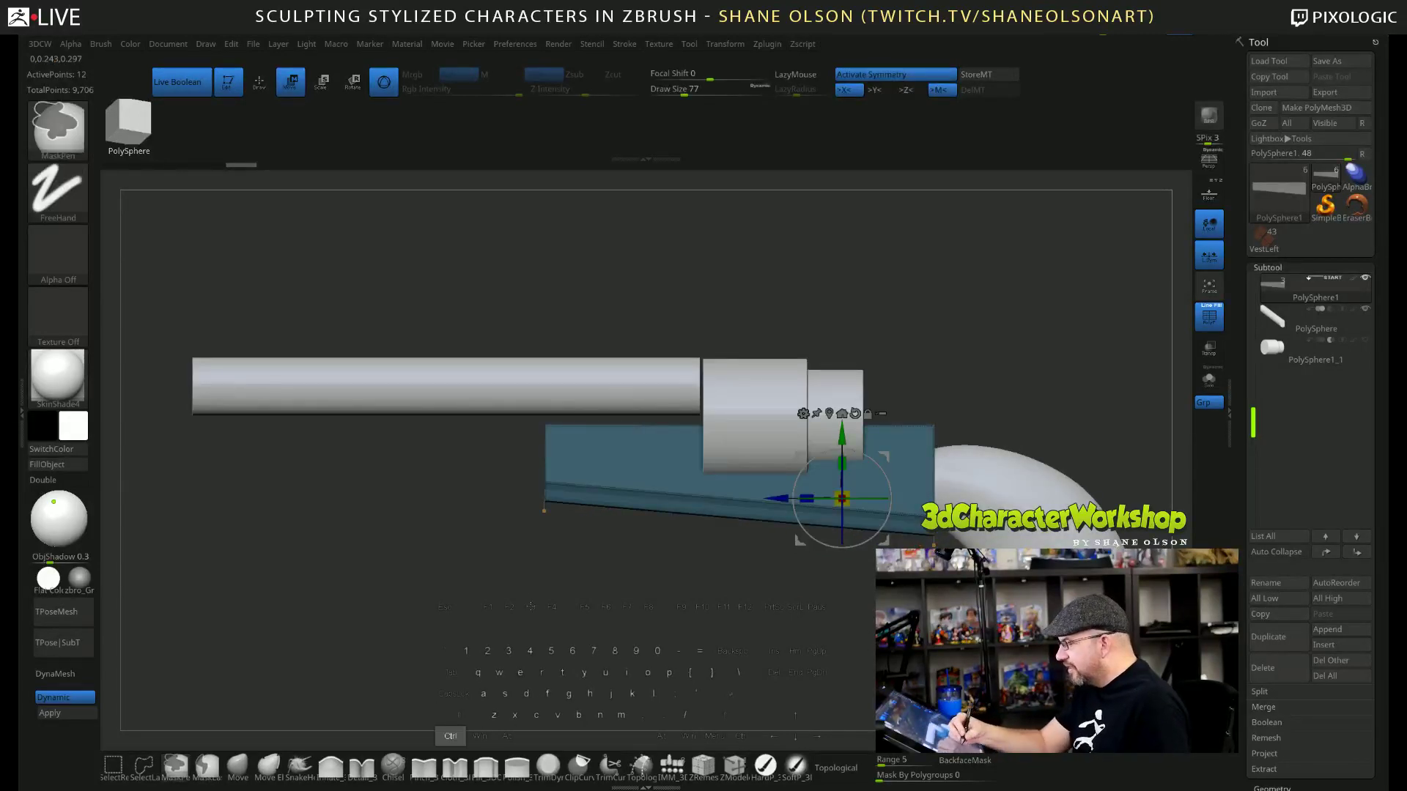
Raise the frame's underside ridge slightly to make the V shallower, and clear the mask.
mouse_move(503, 616)
left_mouse_down("ctrl+alt")
mouse_move(524, 519)
mouse_move(559, 470)
mouse_move(719, 630)
left_mouse_up("ctrl+alt")
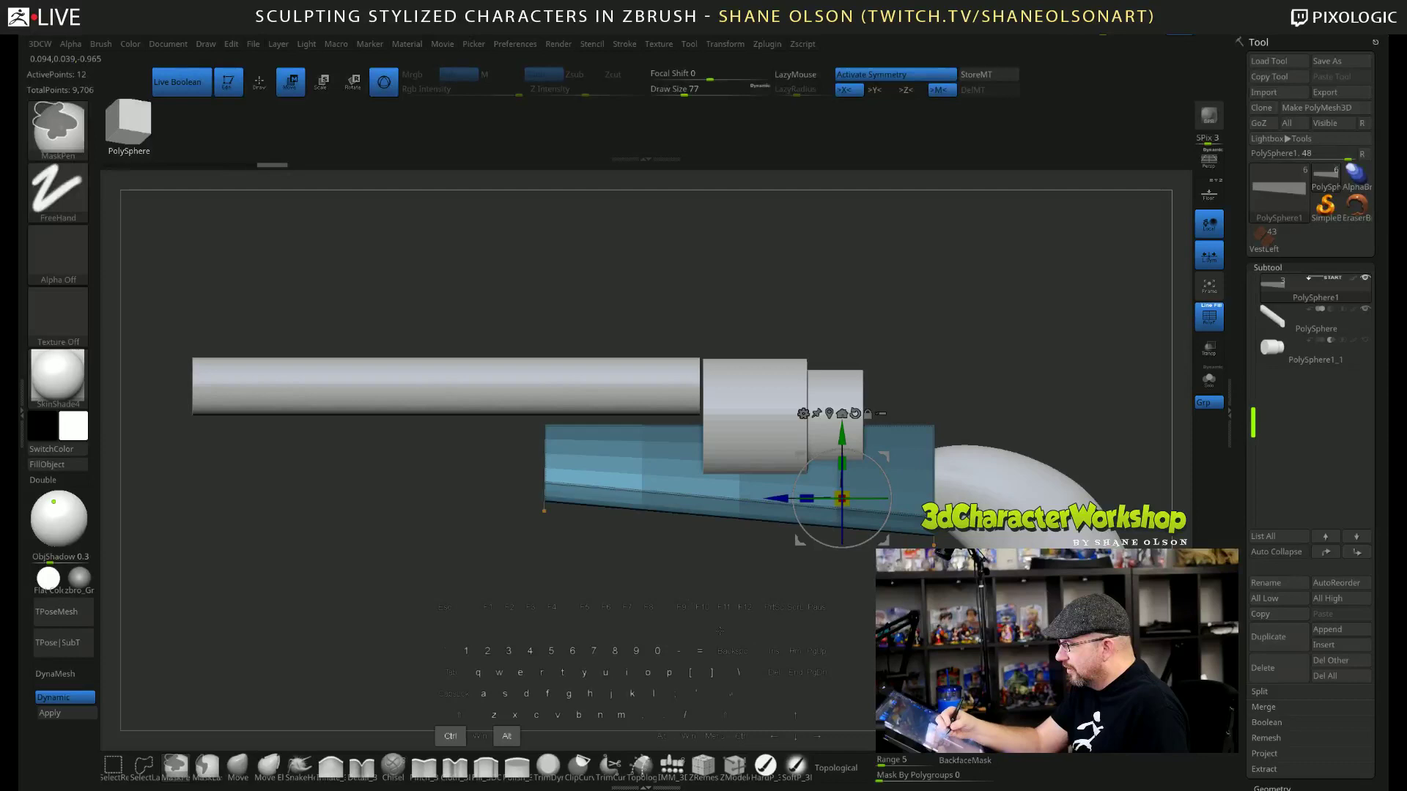
left_click_drag(842, 436, 841, 425)
left_click(843, 650, "ctrl")
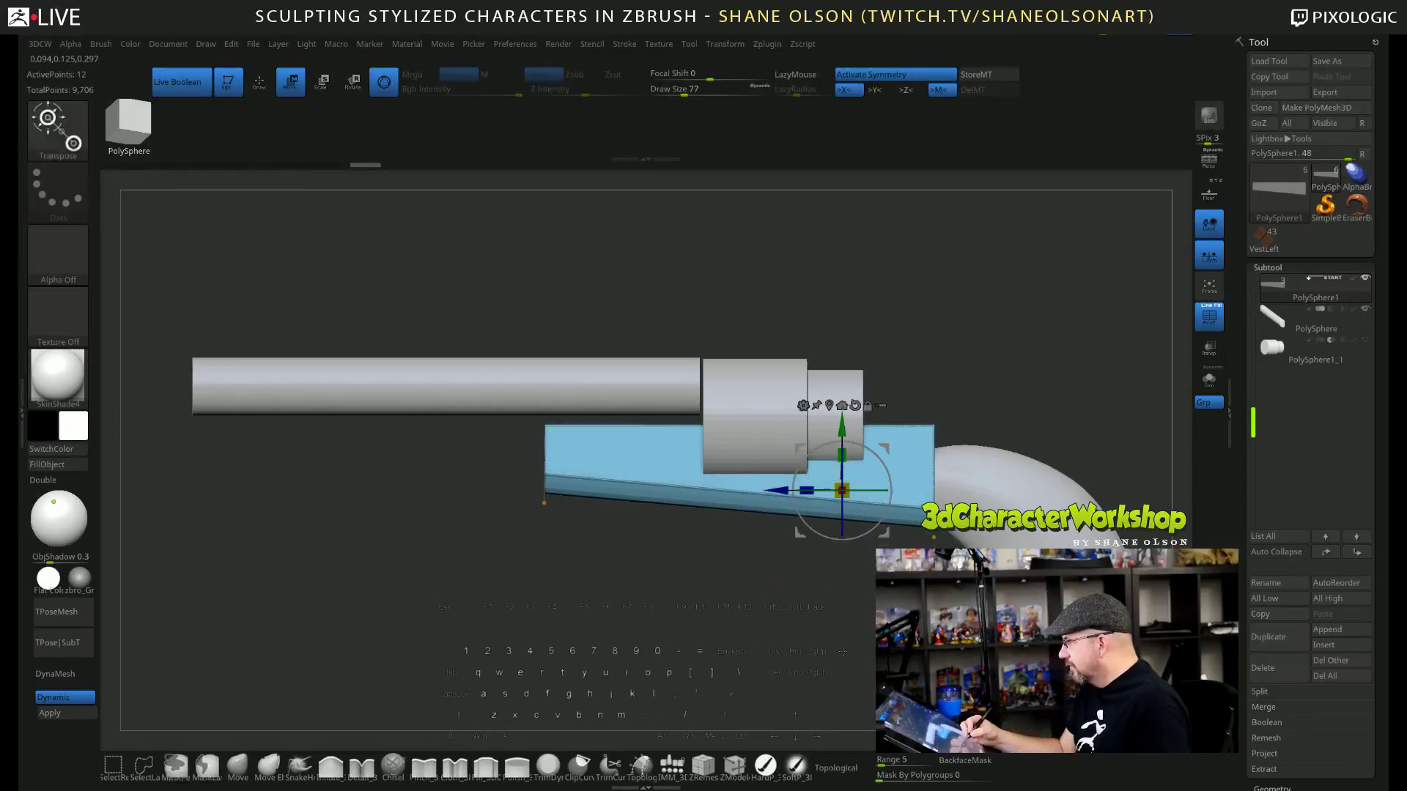
left_click_drag(837, 636, 837, 650)
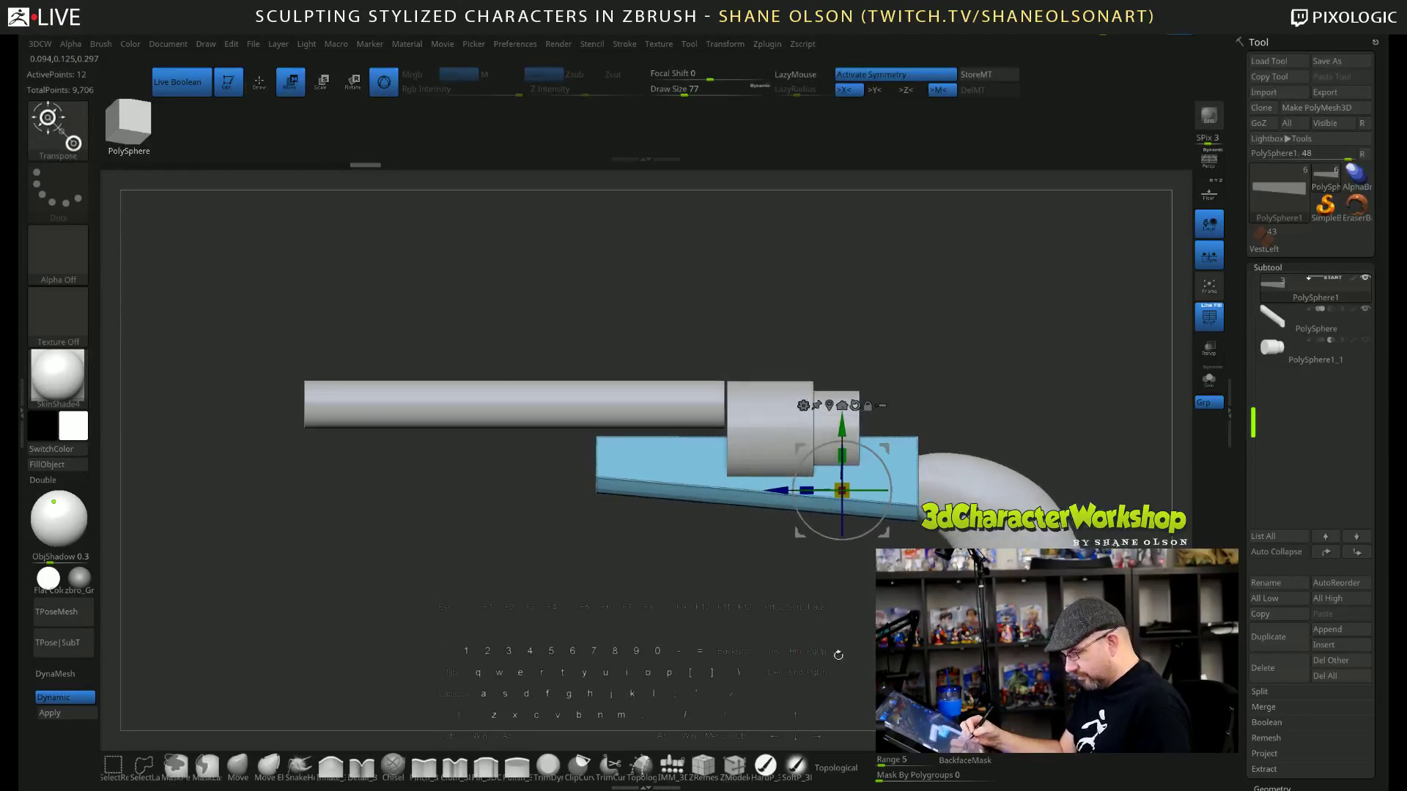
Select the barrel subtool and isolate it in Solo mode.
key("q")
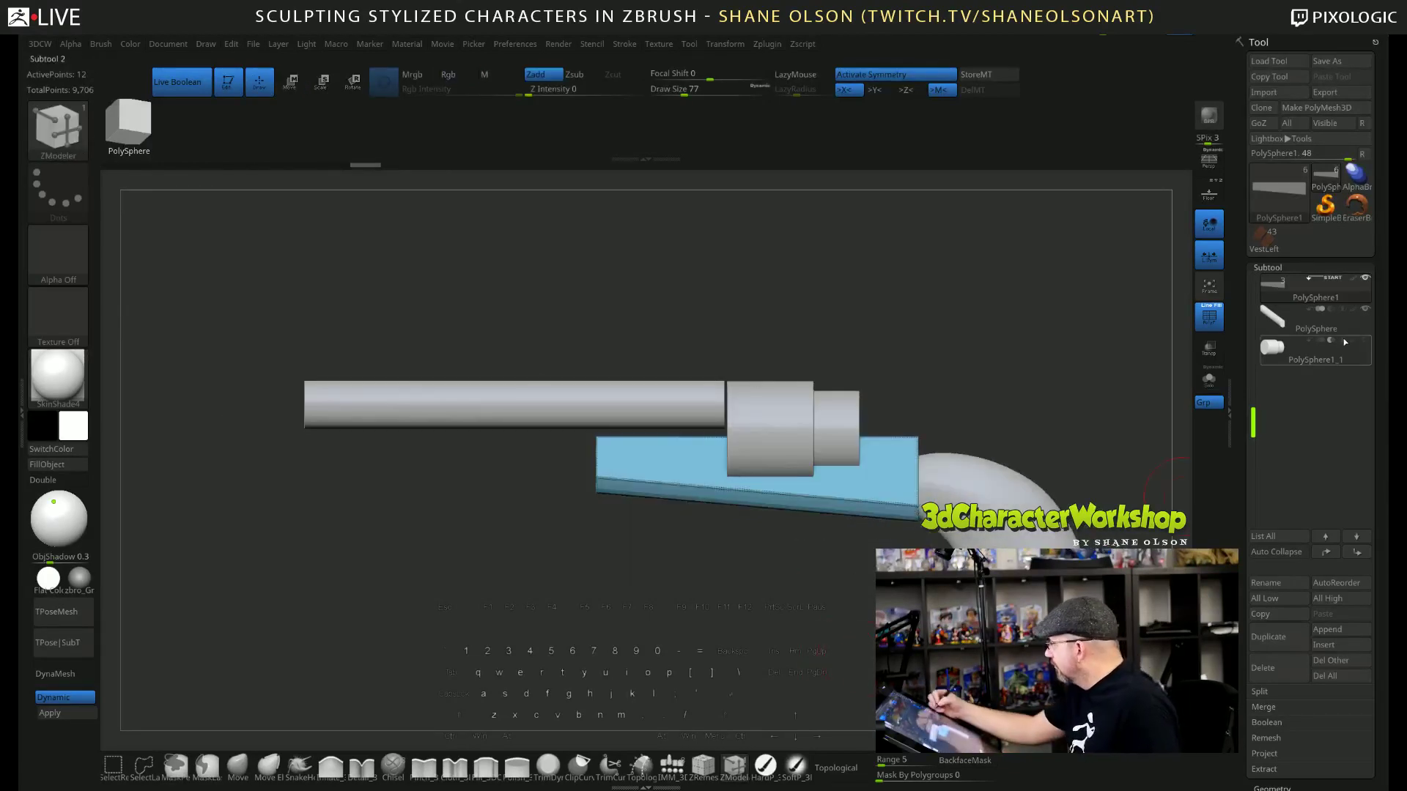
mouse_move(1329, 342)
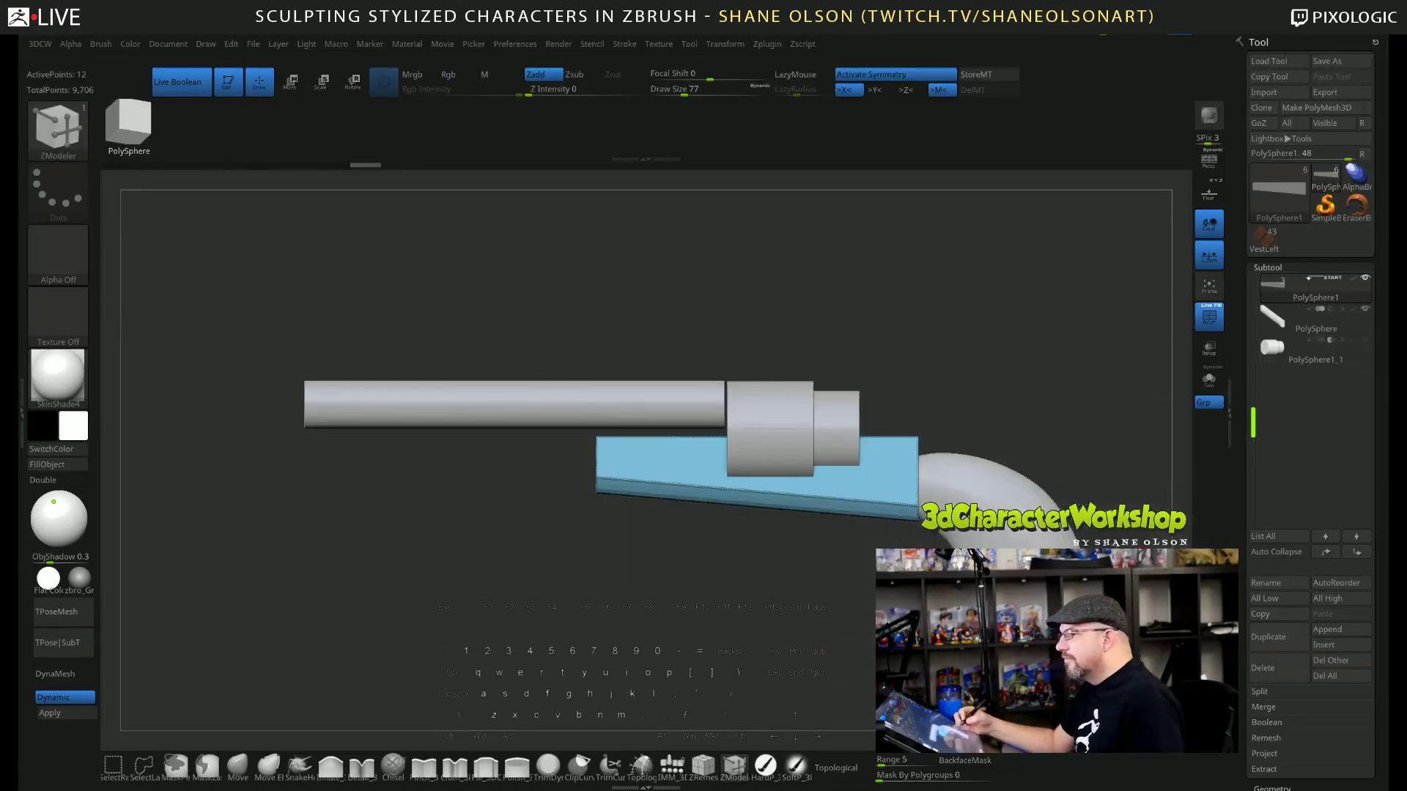
key("ctrl+shift")
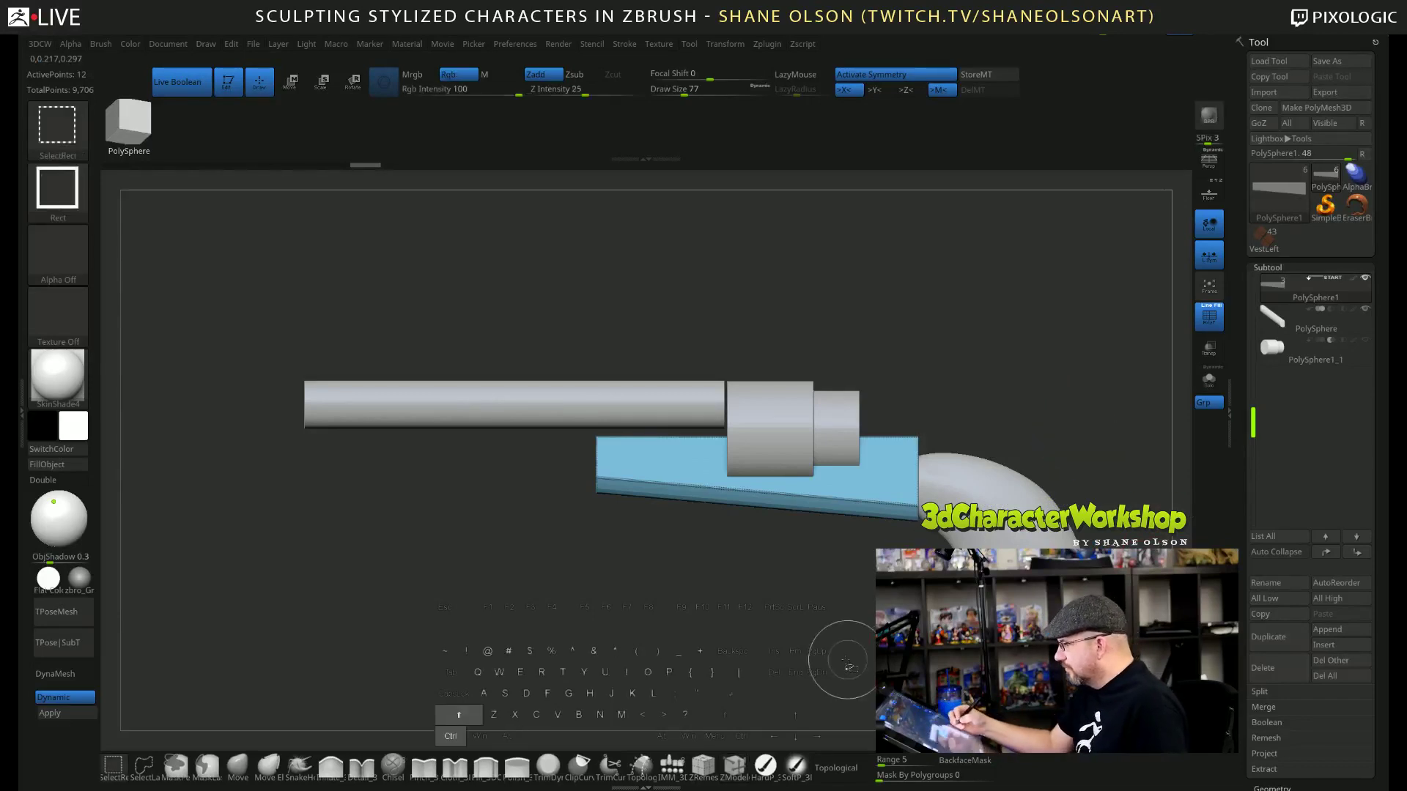
left_click(1282, 322)
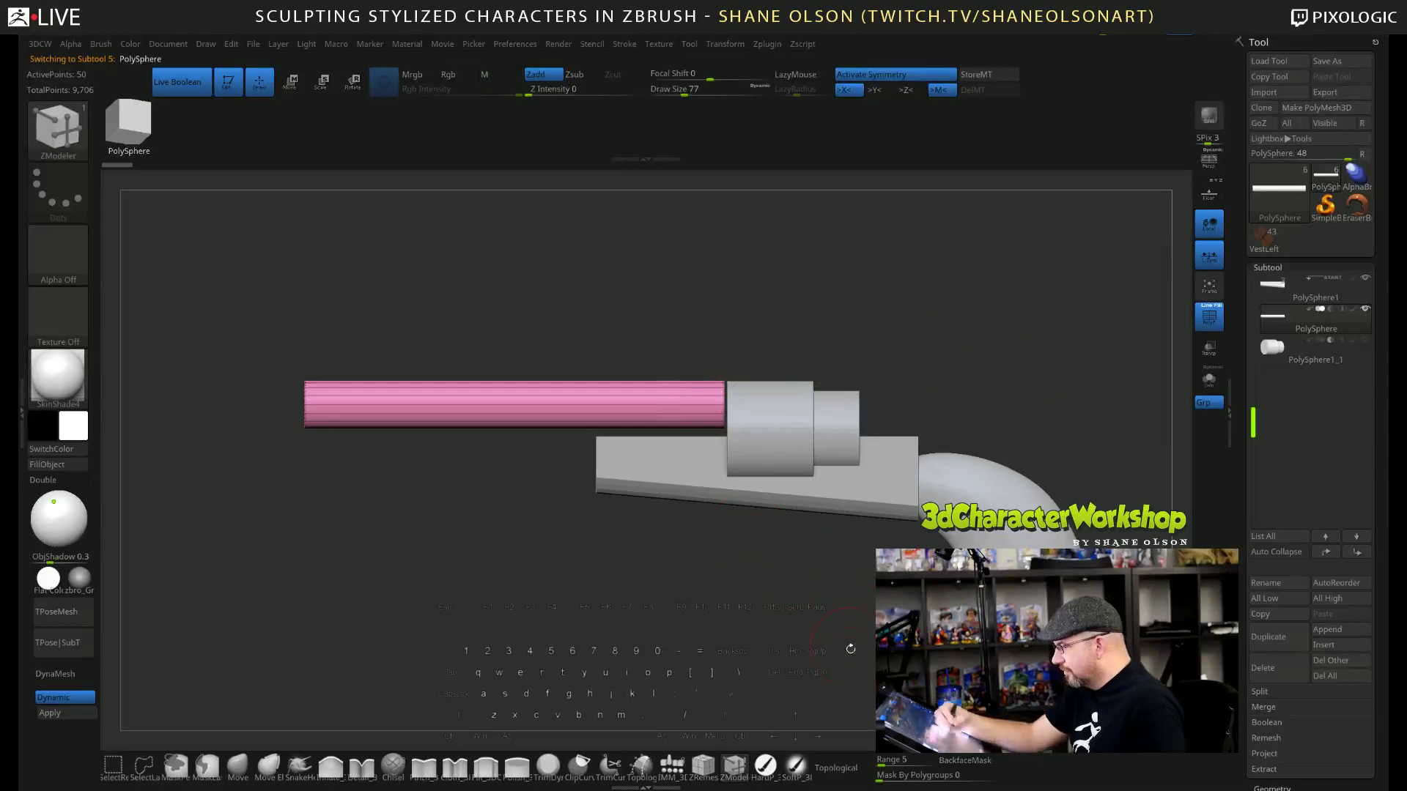
left_click(1211, 382)
left_click_drag(1004, 473, 918, 489)
Set the draw size to 144 and insert an edge loop around the barrel, roughly a third of its length from the cylinder end.
key("s")
left_click_drag(744, 509, 797, 521)
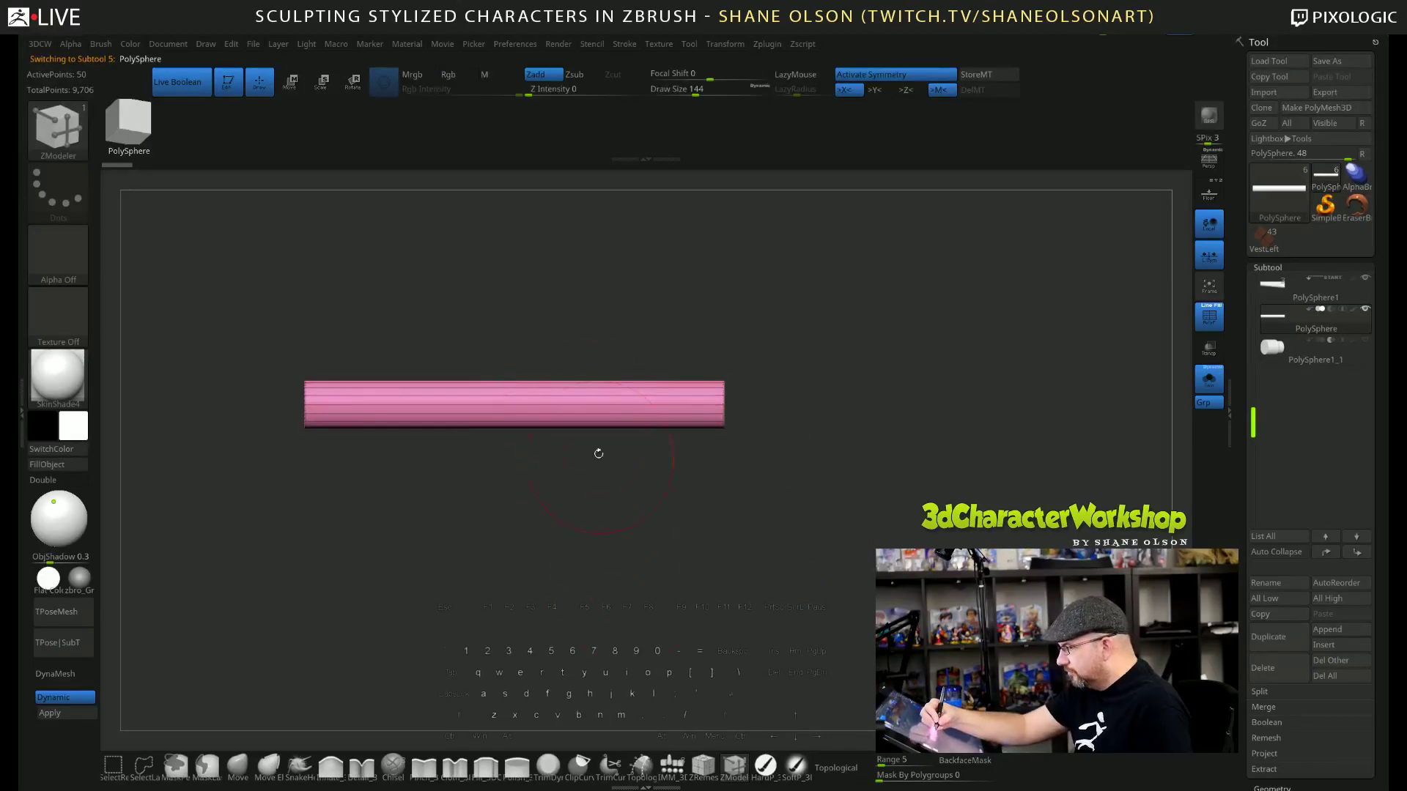
left_click(565, 404)
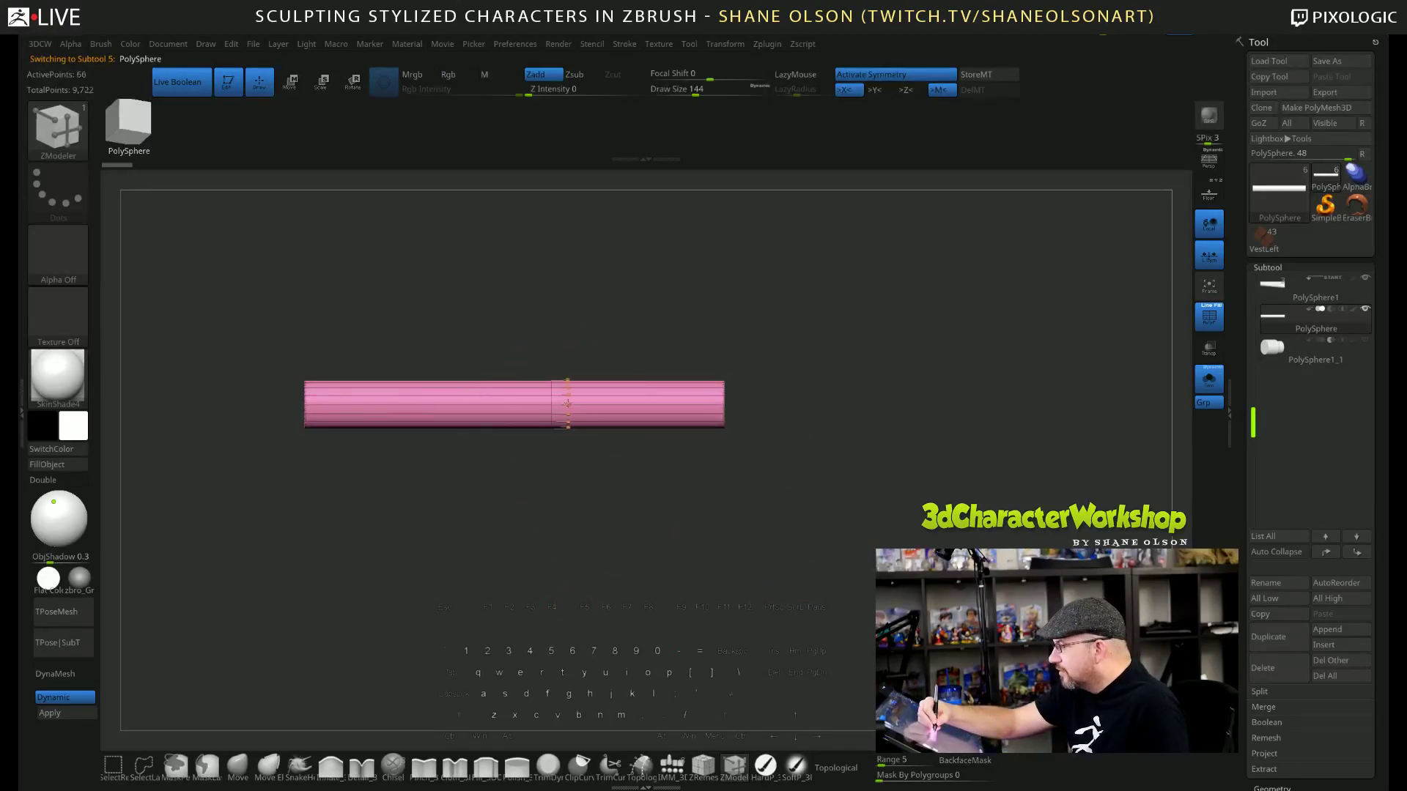
key("shift")
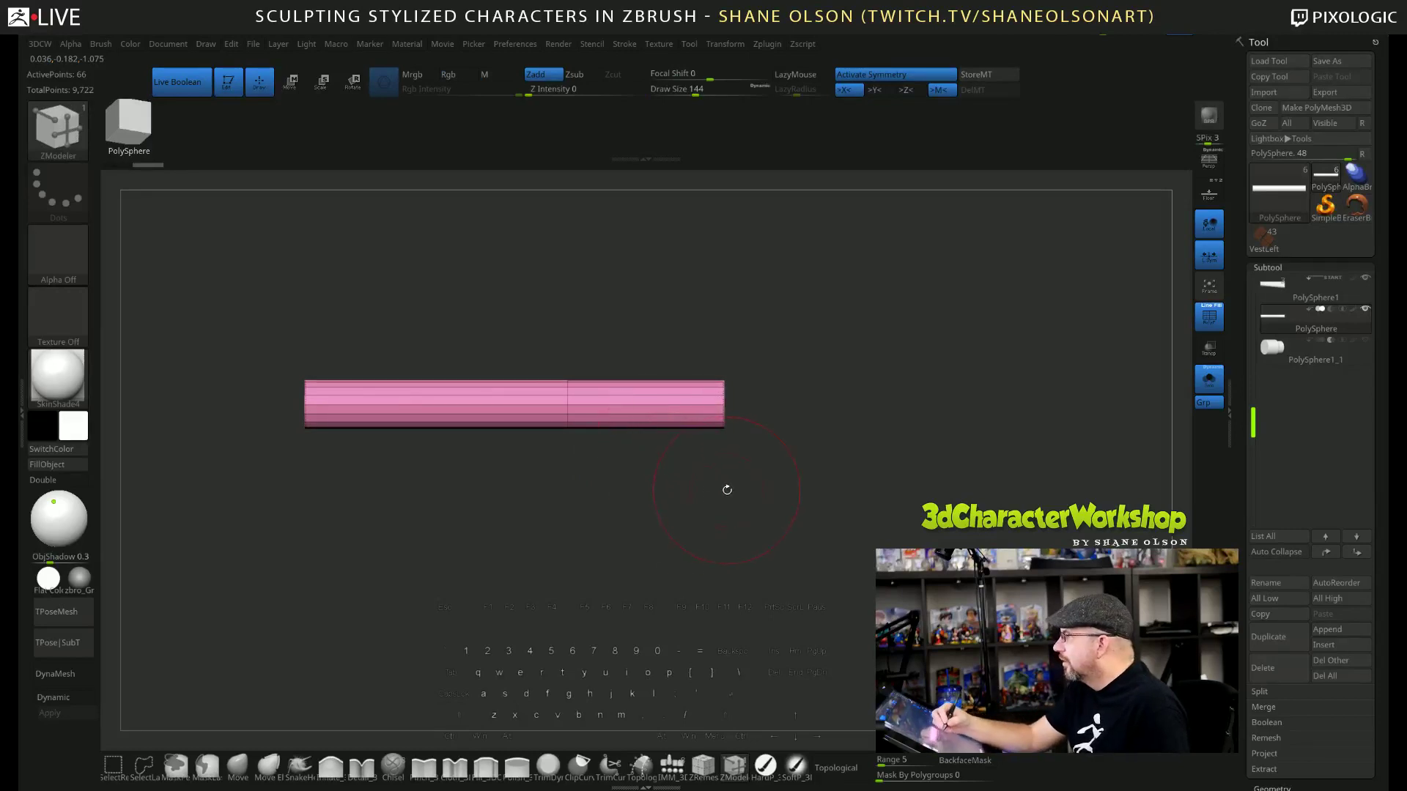
Mask the barrel except for the lower points of its rear end behind the new edge loop, and show the Gizmo.
key("ctrl")
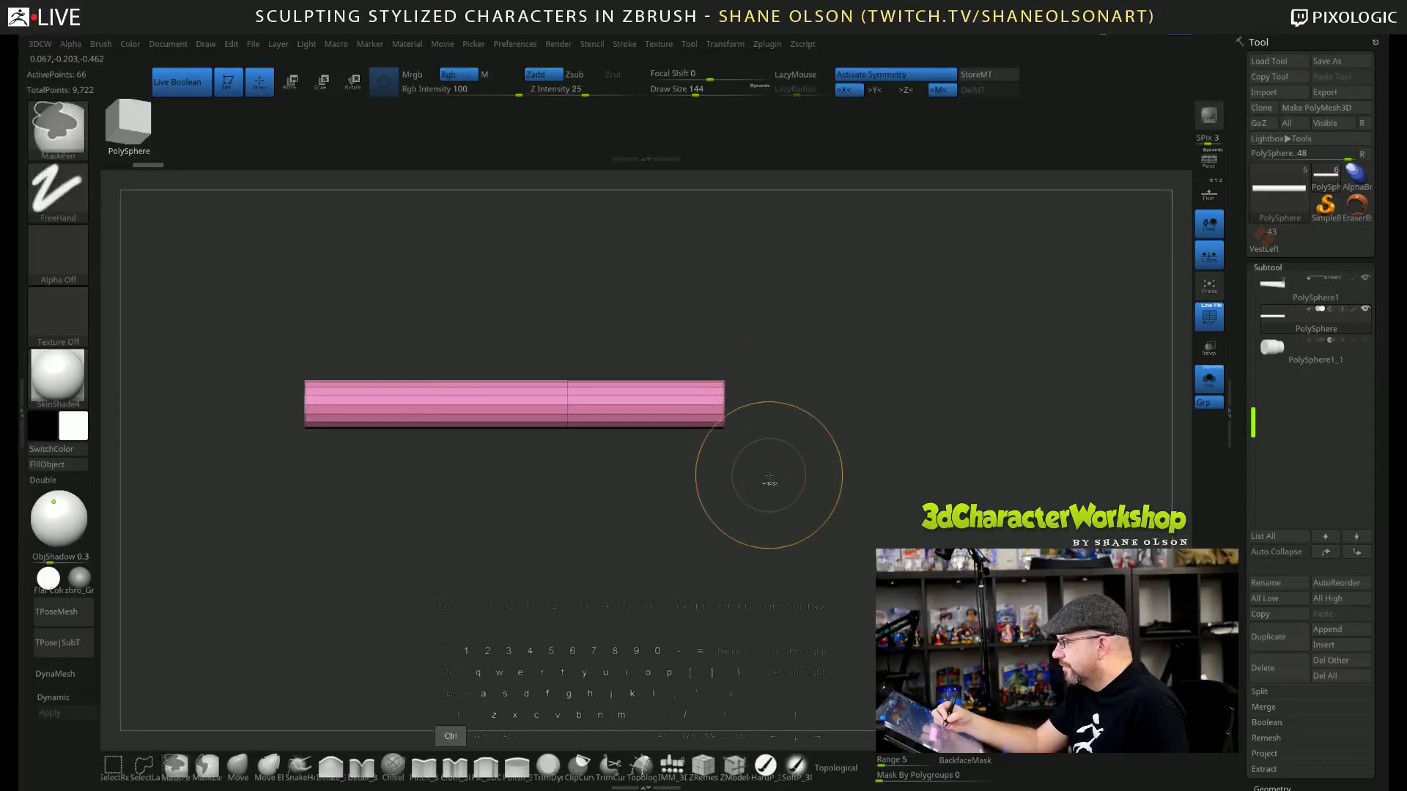
mouse_move(768, 474)
left_mouse_down("ctrl")
mouse_move(710, 402)
mouse_move(567, 327)
left_mouse_up("ctrl")
left_click_drag(893, 508, 890, 480)
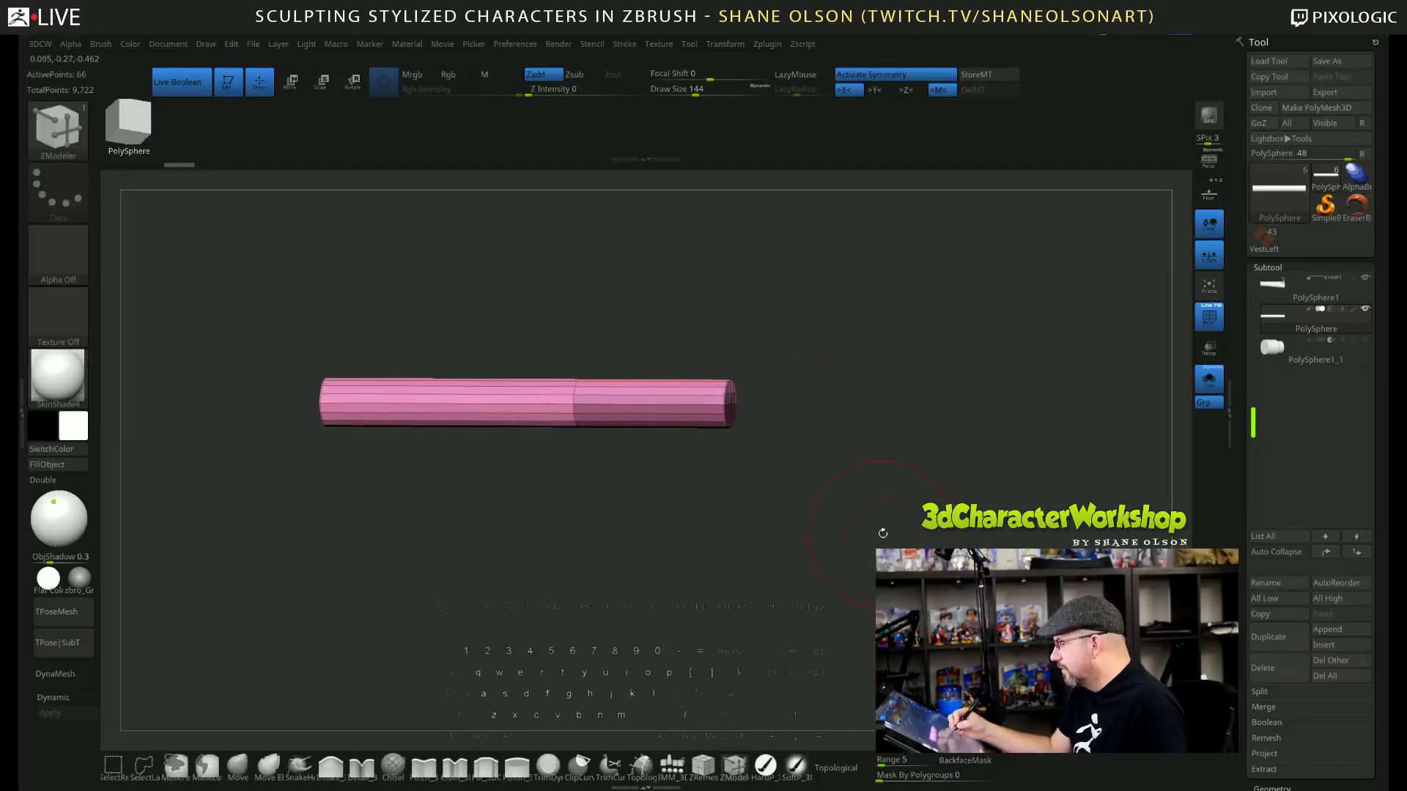
left_click(889, 469, "ctrl")
key("w")
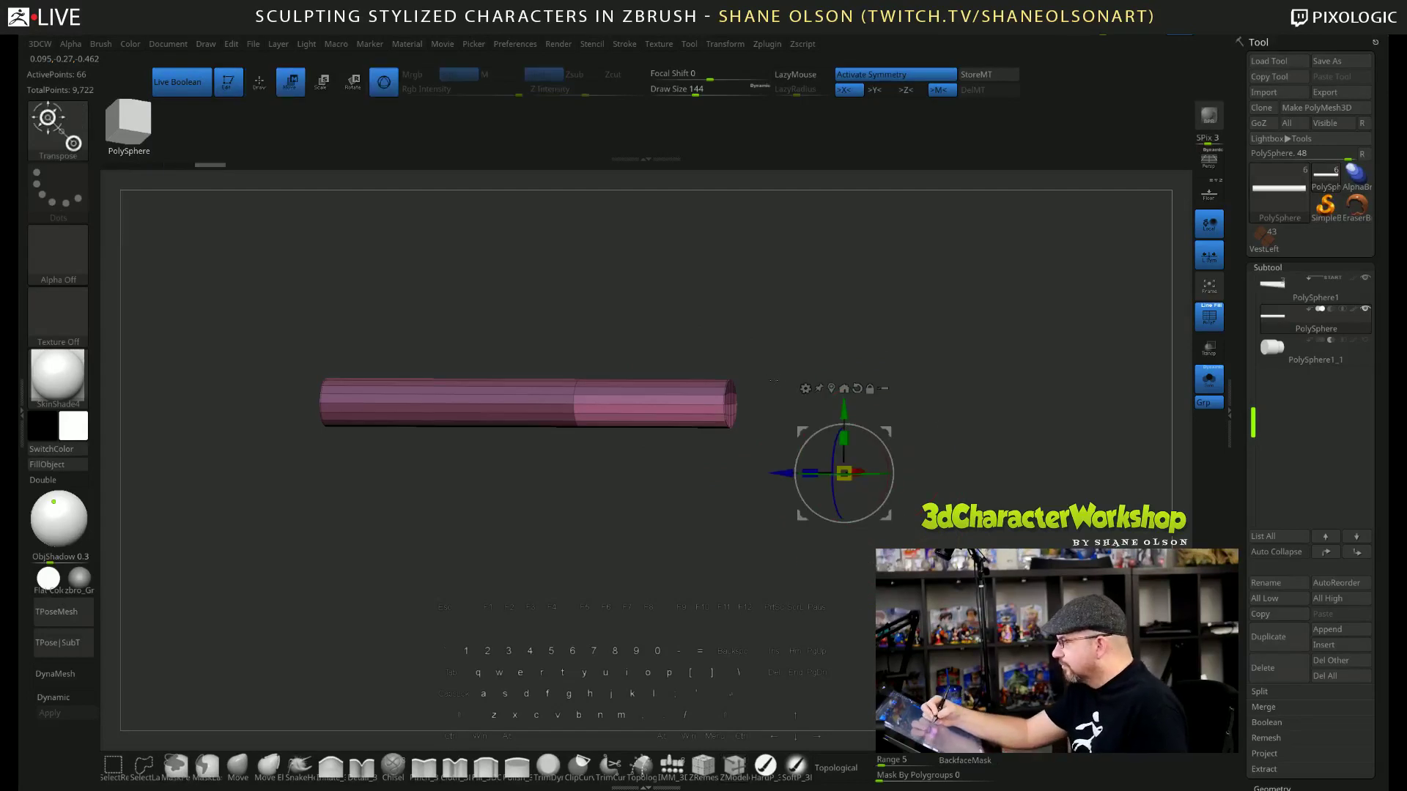
left_click_drag(783, 513, 843, 501)
Pull the unmasked lower rear points down so the barrel's underside flares towards the cylinder, and clear the mask.
left_click(757, 391, "alt")
left_click_drag(759, 425, 758, 462)
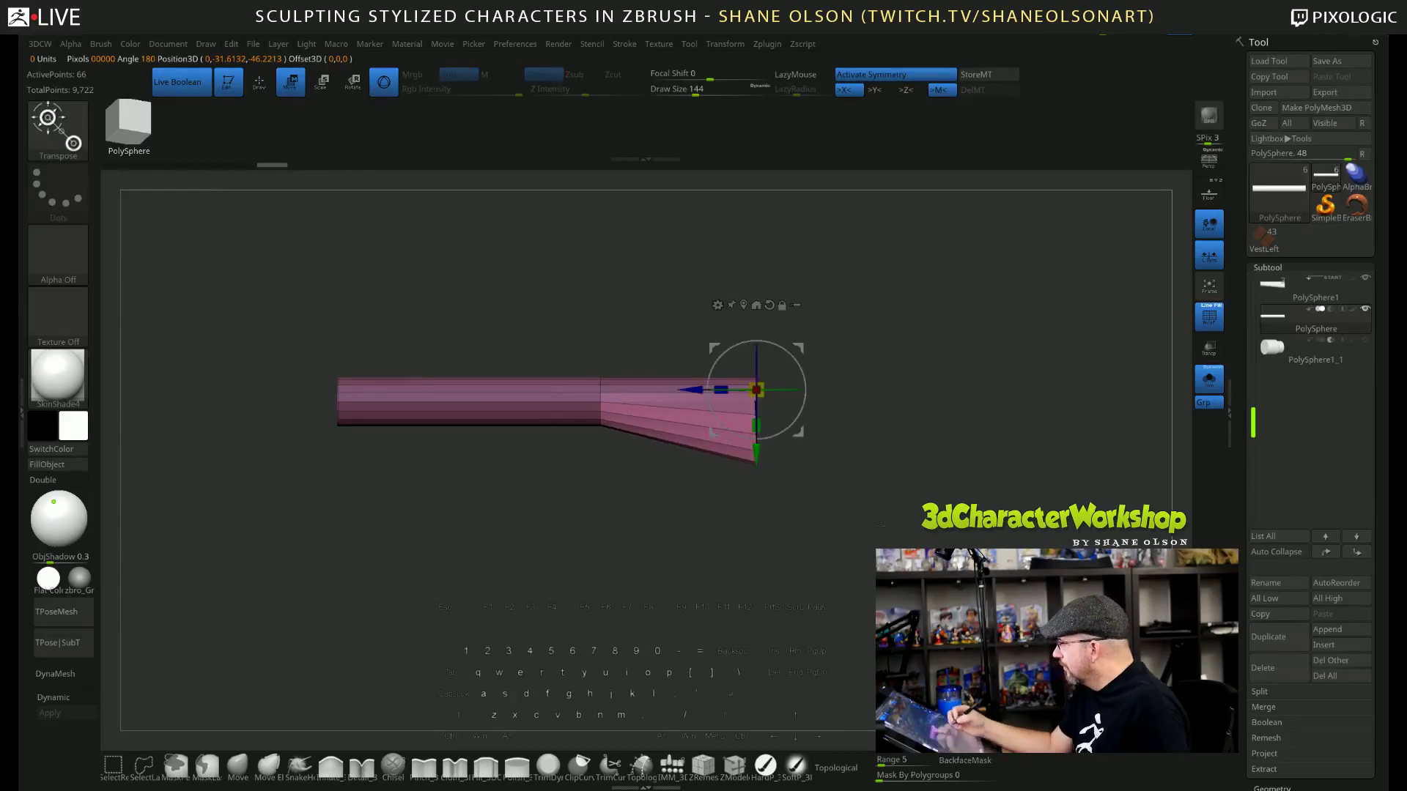
left_click(710, 455, "ctrl")
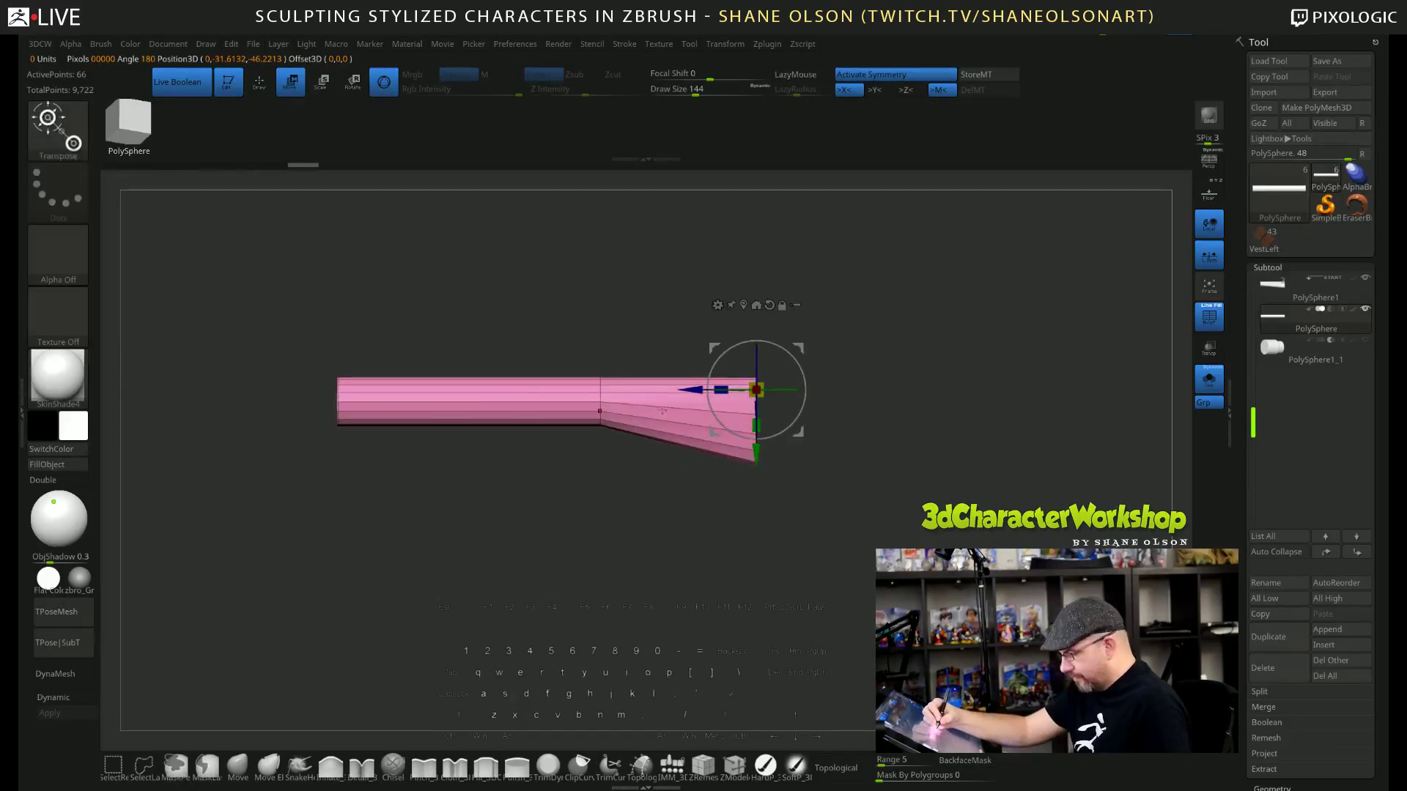
Insert an edge loop in the barrel's flared section just behind the bend and switch to the Move brush.
key("q")
left_click(650, 405)
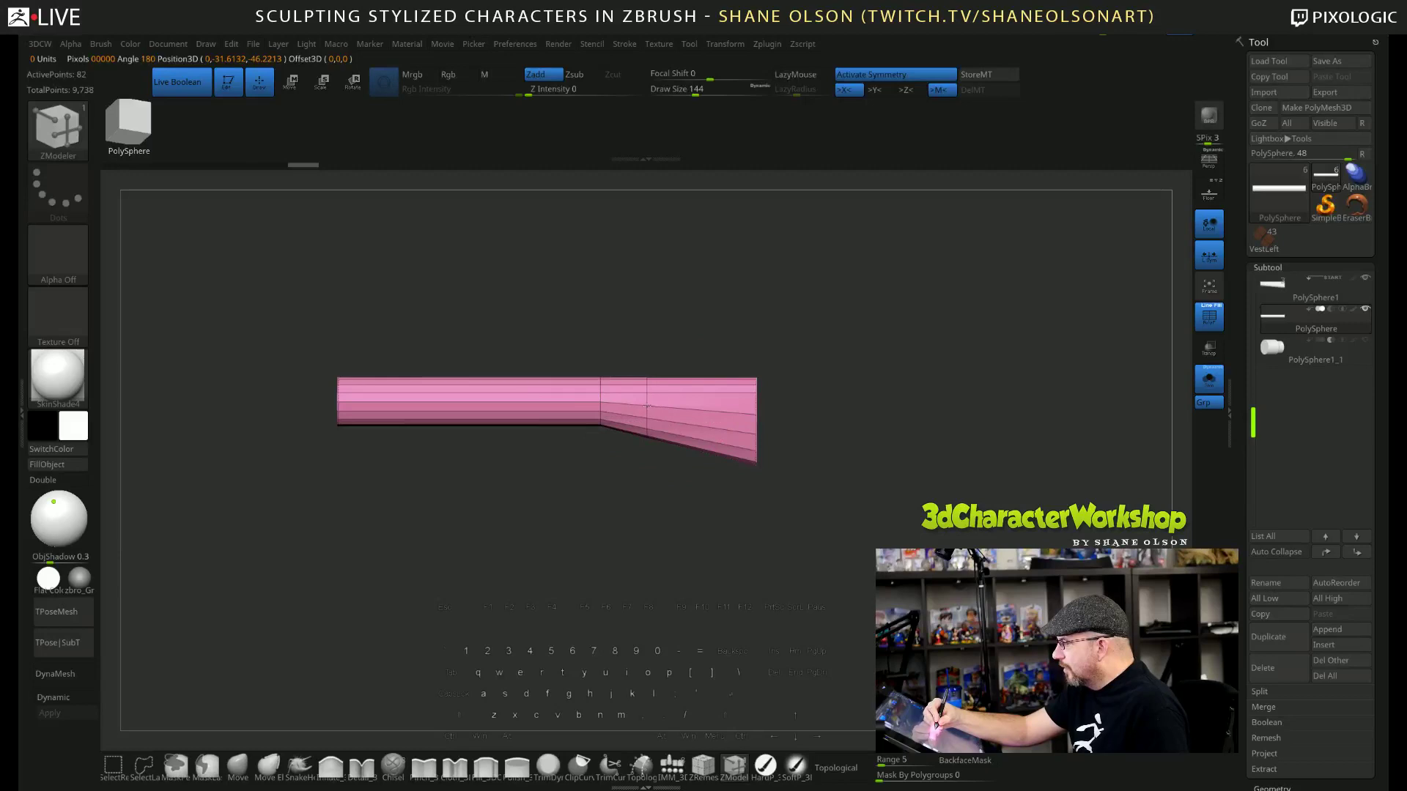
left_click_drag(671, 487, 644, 419, "ctrl")
key("b")
key("m")
key("v")
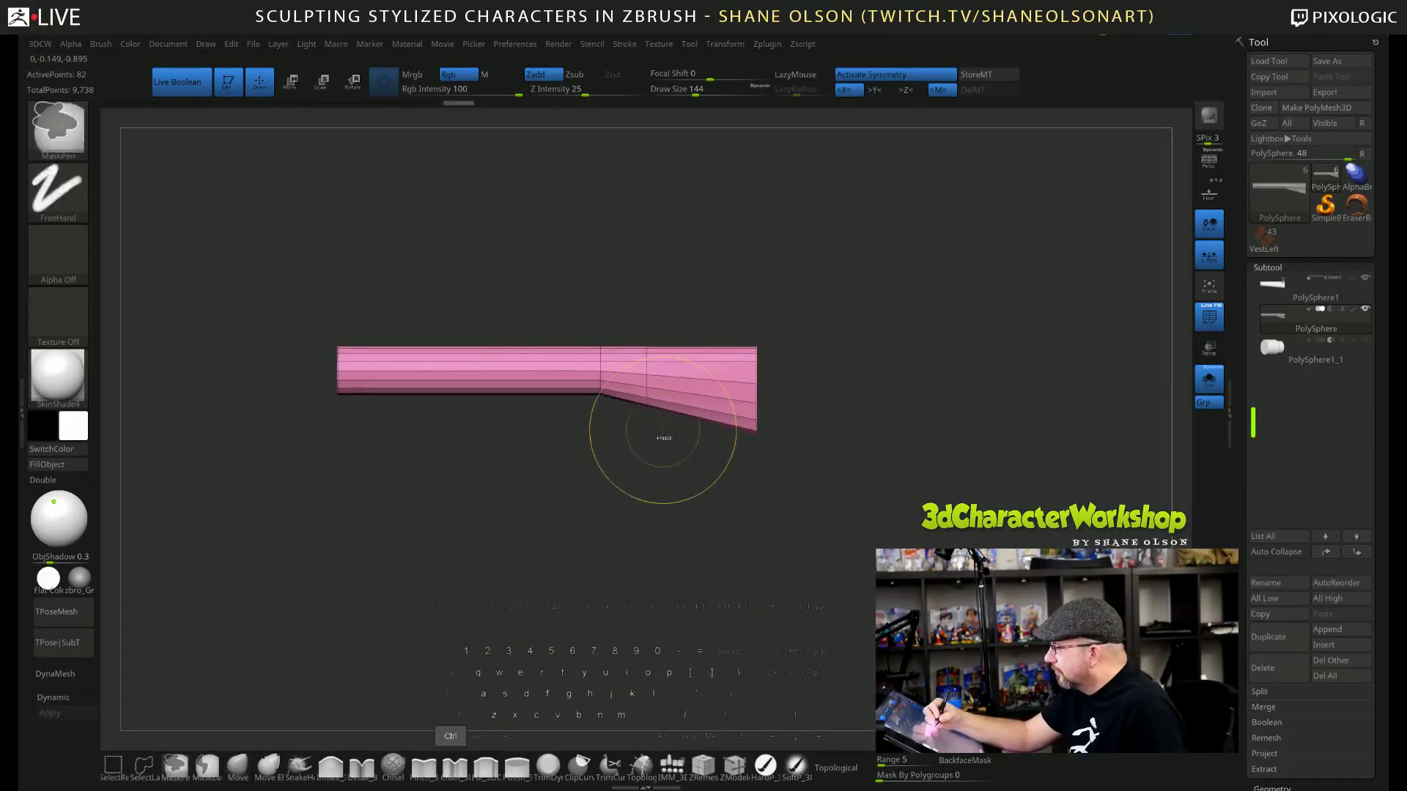
key("shift")
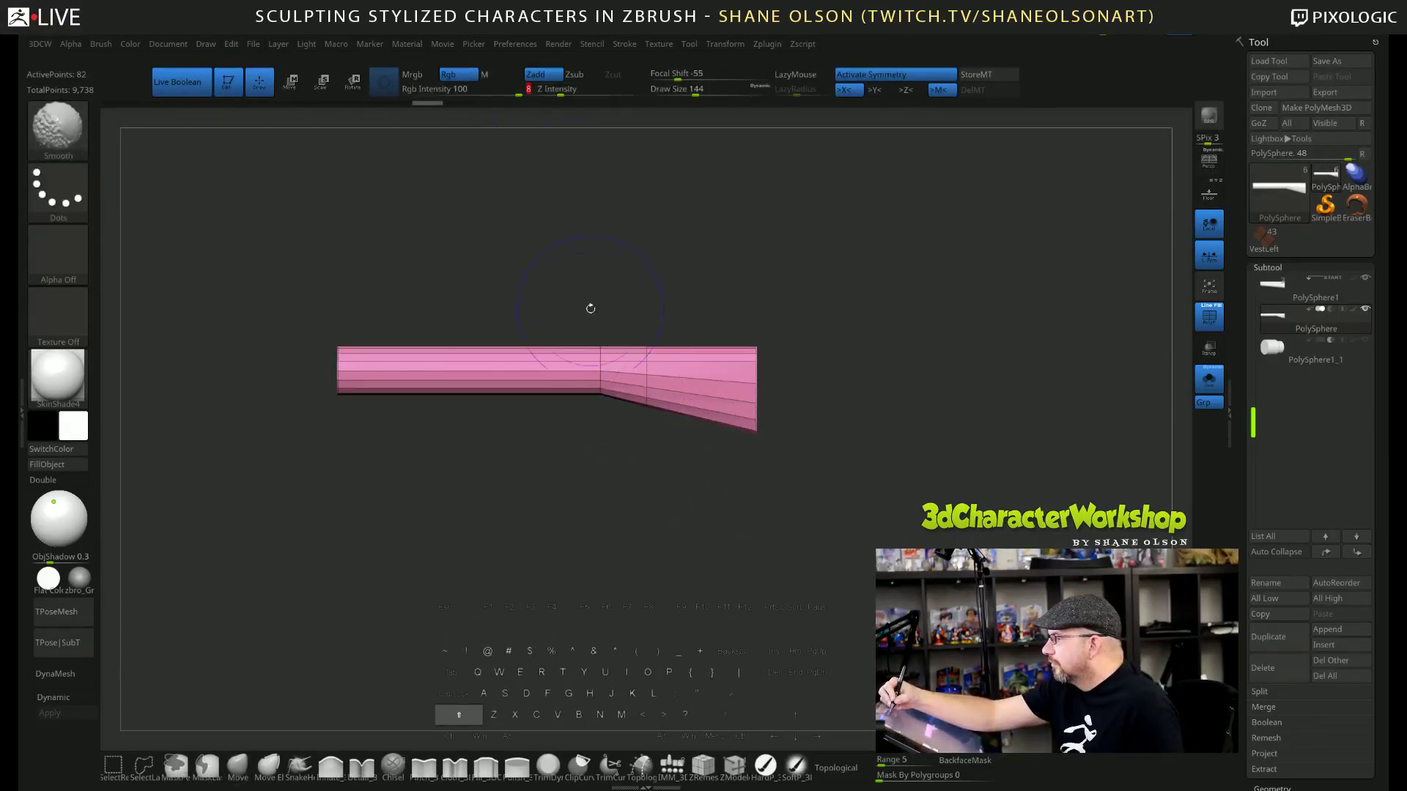
left_click_drag(646, 386, 653, 404, "shift")
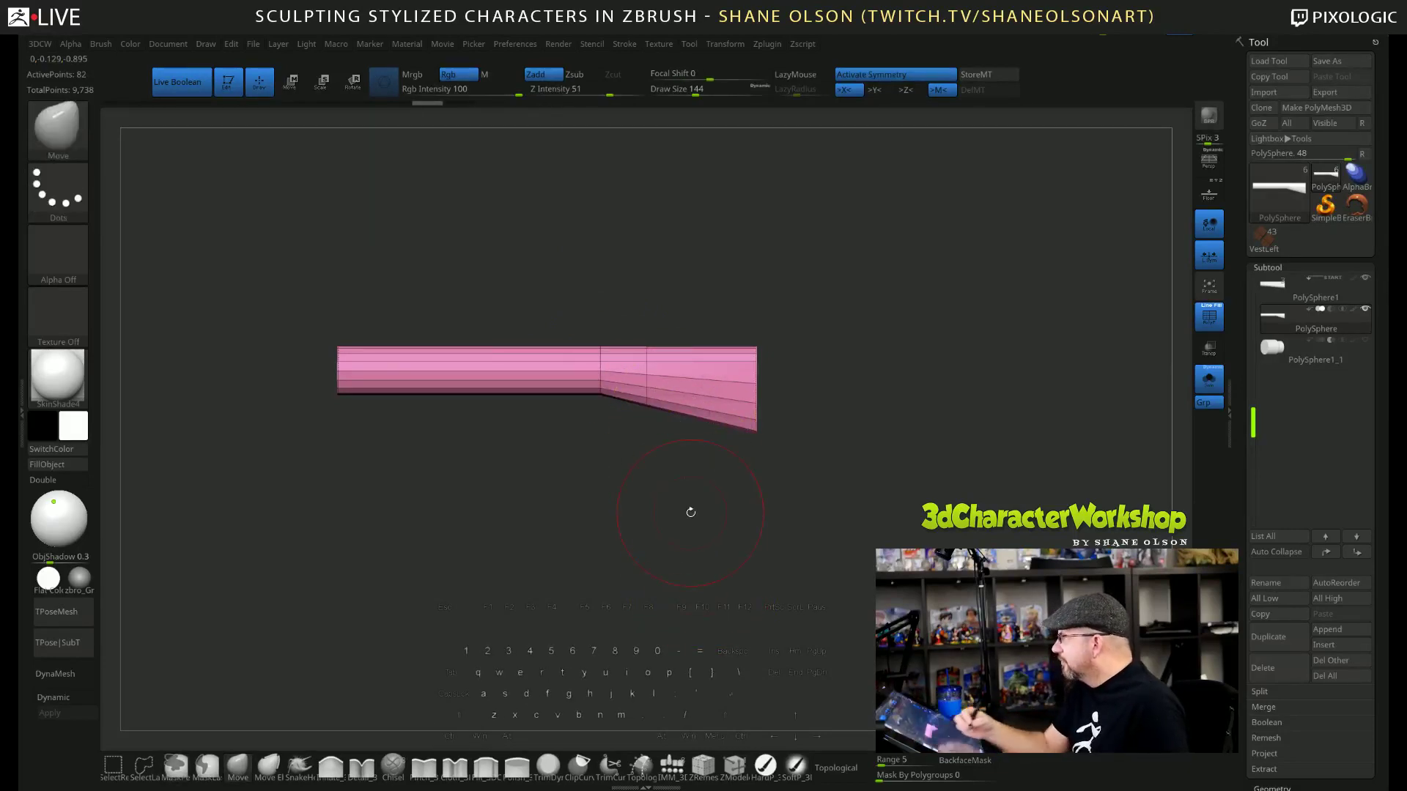
Mask everything but the lower points of the new edge loop and raise them slightly to soften the bend under the barrel.
left_click_drag(719, 484, 741, 486, "alt")
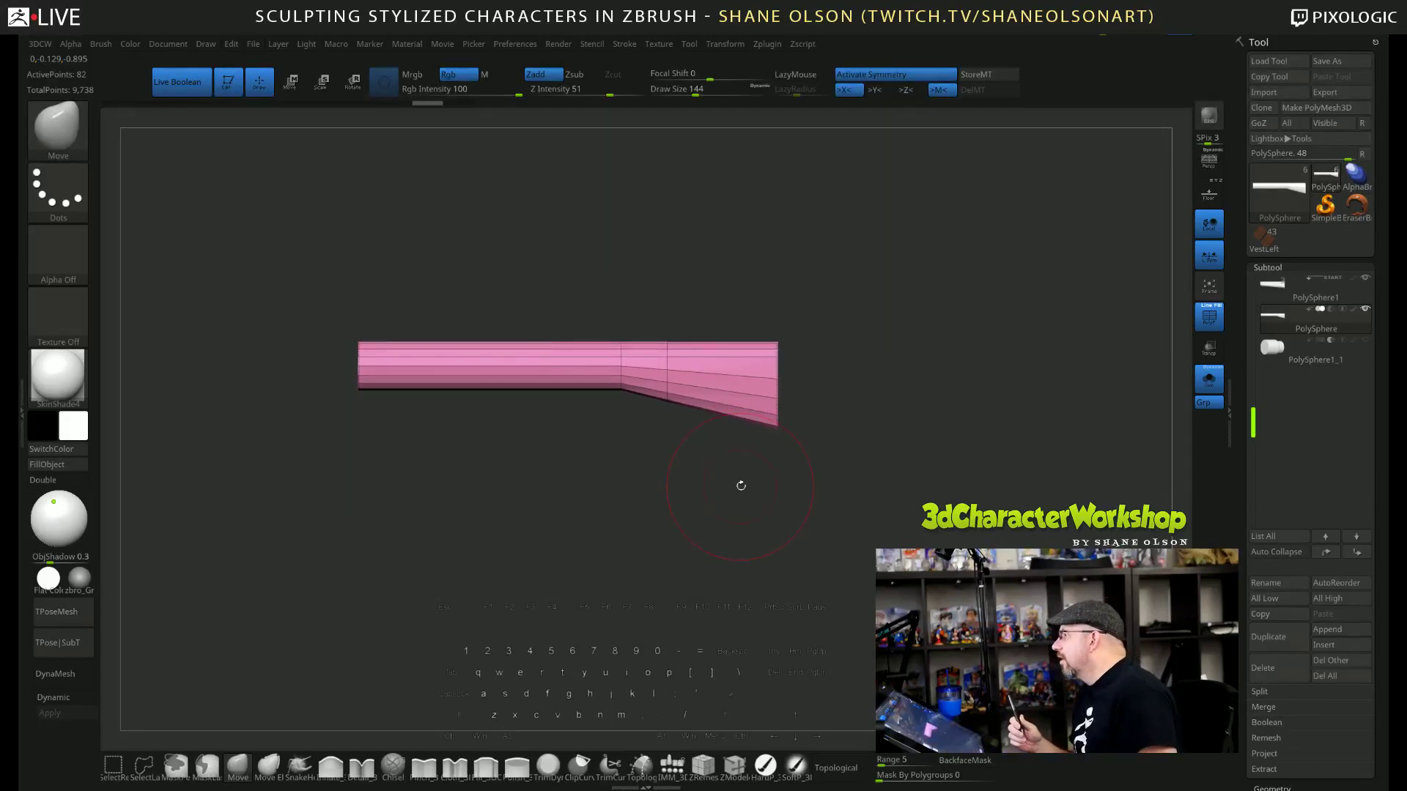
left_click_drag(654, 469, 627, 462, "alt")
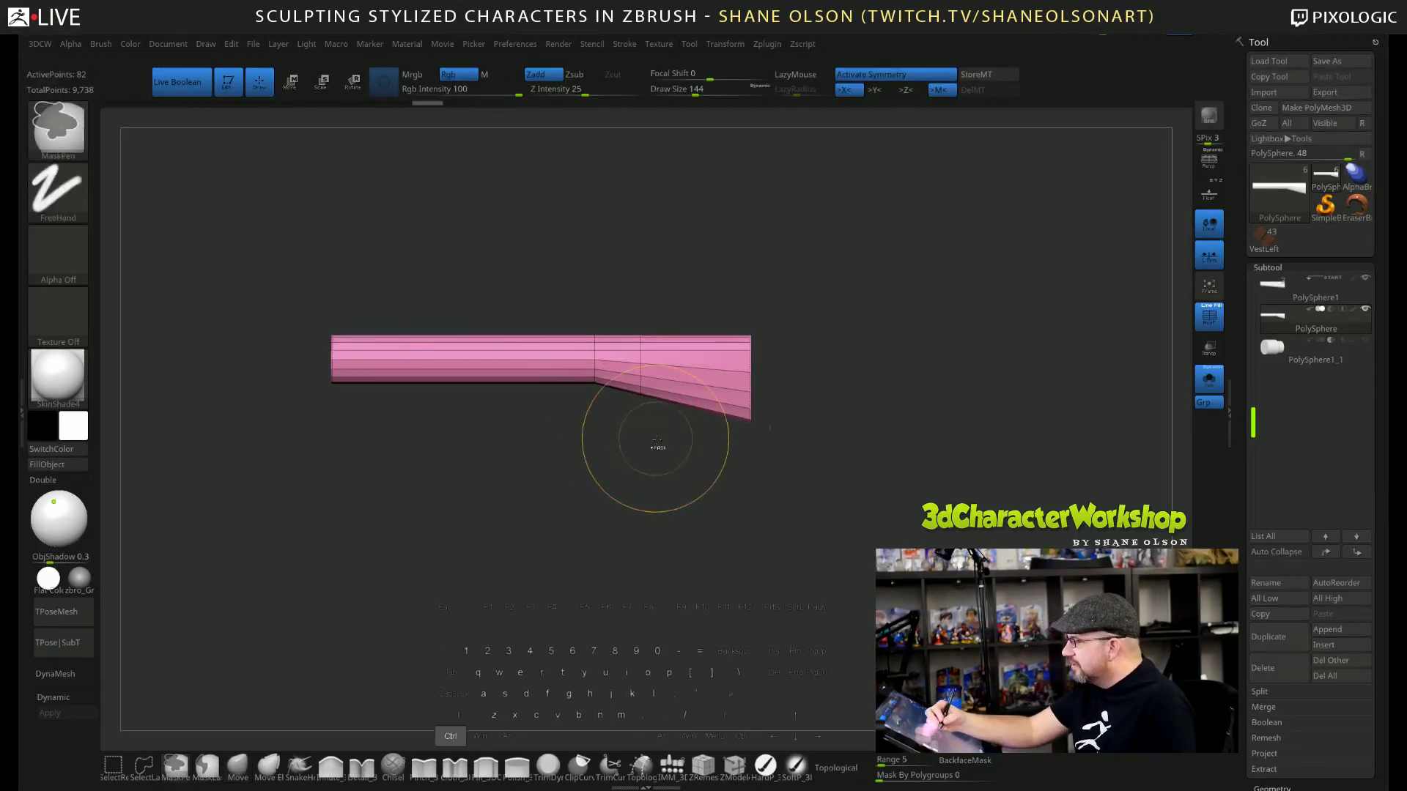
left_click_drag(658, 441, 631, 373, "ctrl")
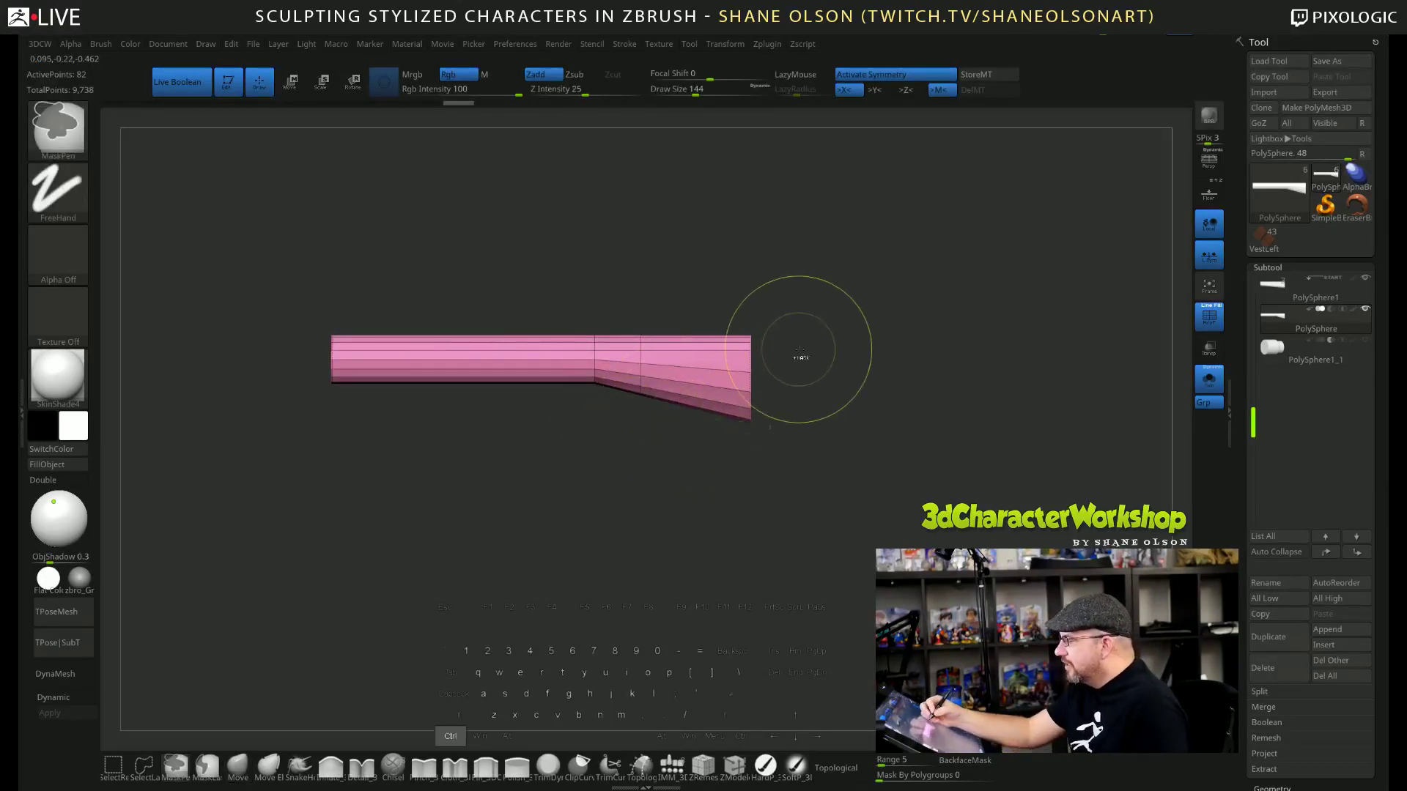
left_click(799, 358, "ctrl")
key("w")
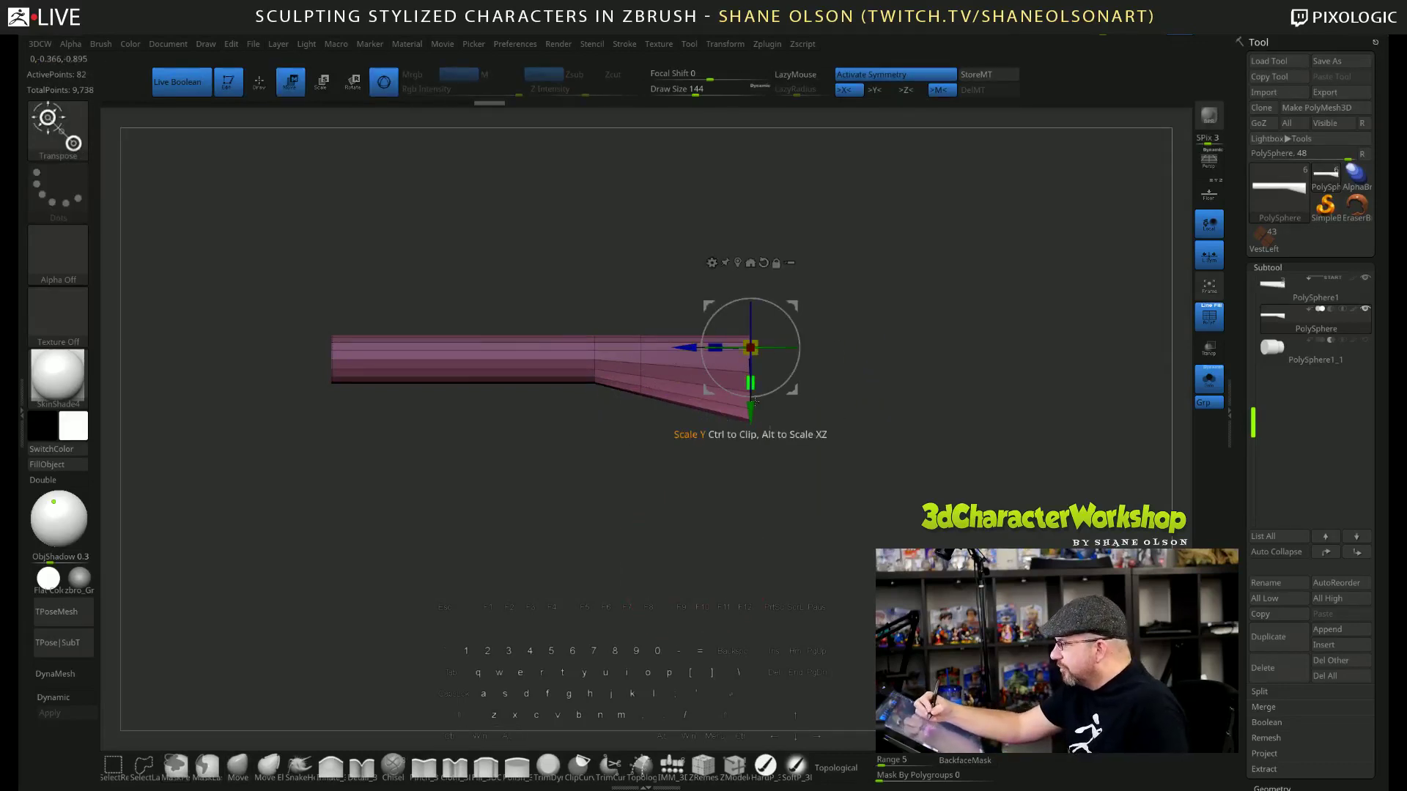
left_click_drag(750, 408, 750, 401)
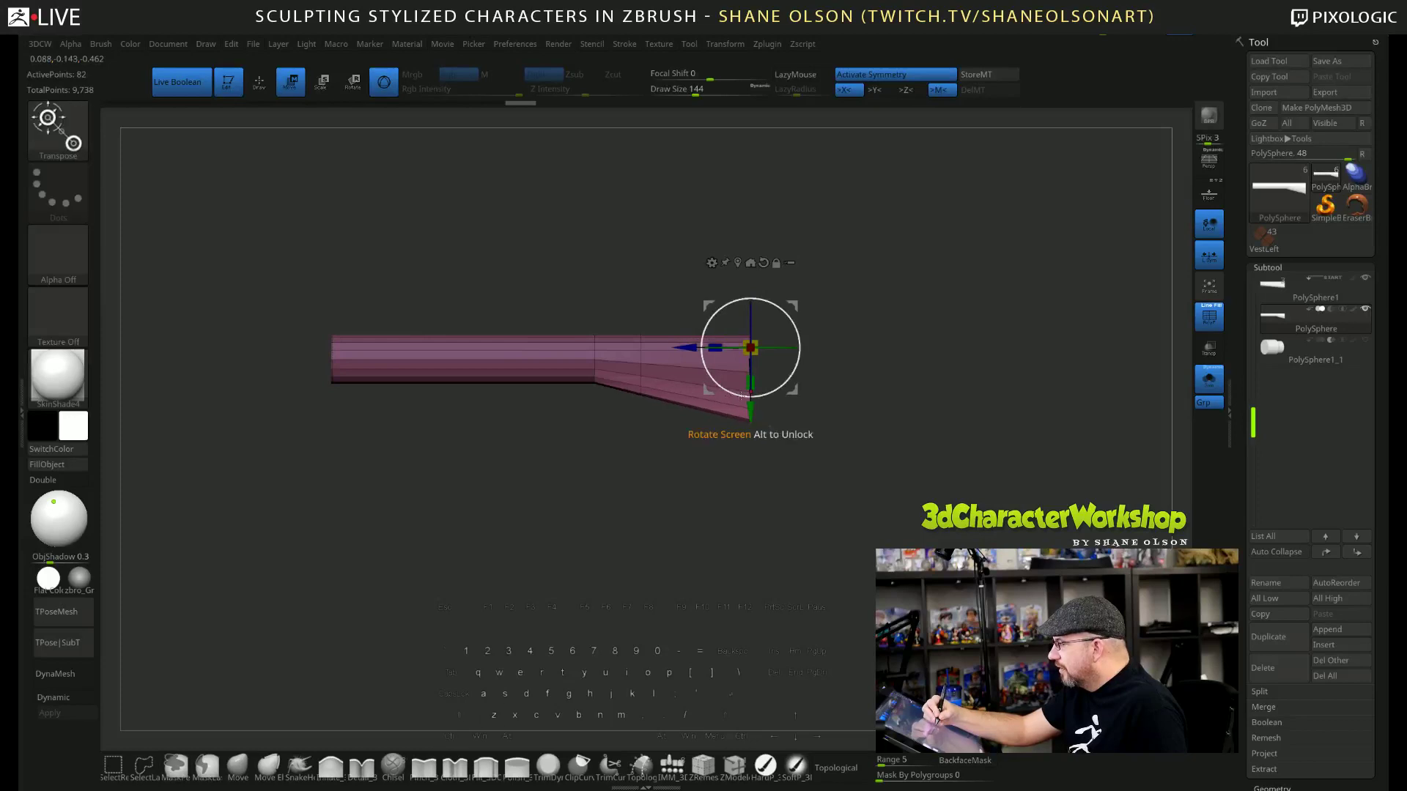
left_click_drag(665, 445, 632, 375, "ctrl+alt")
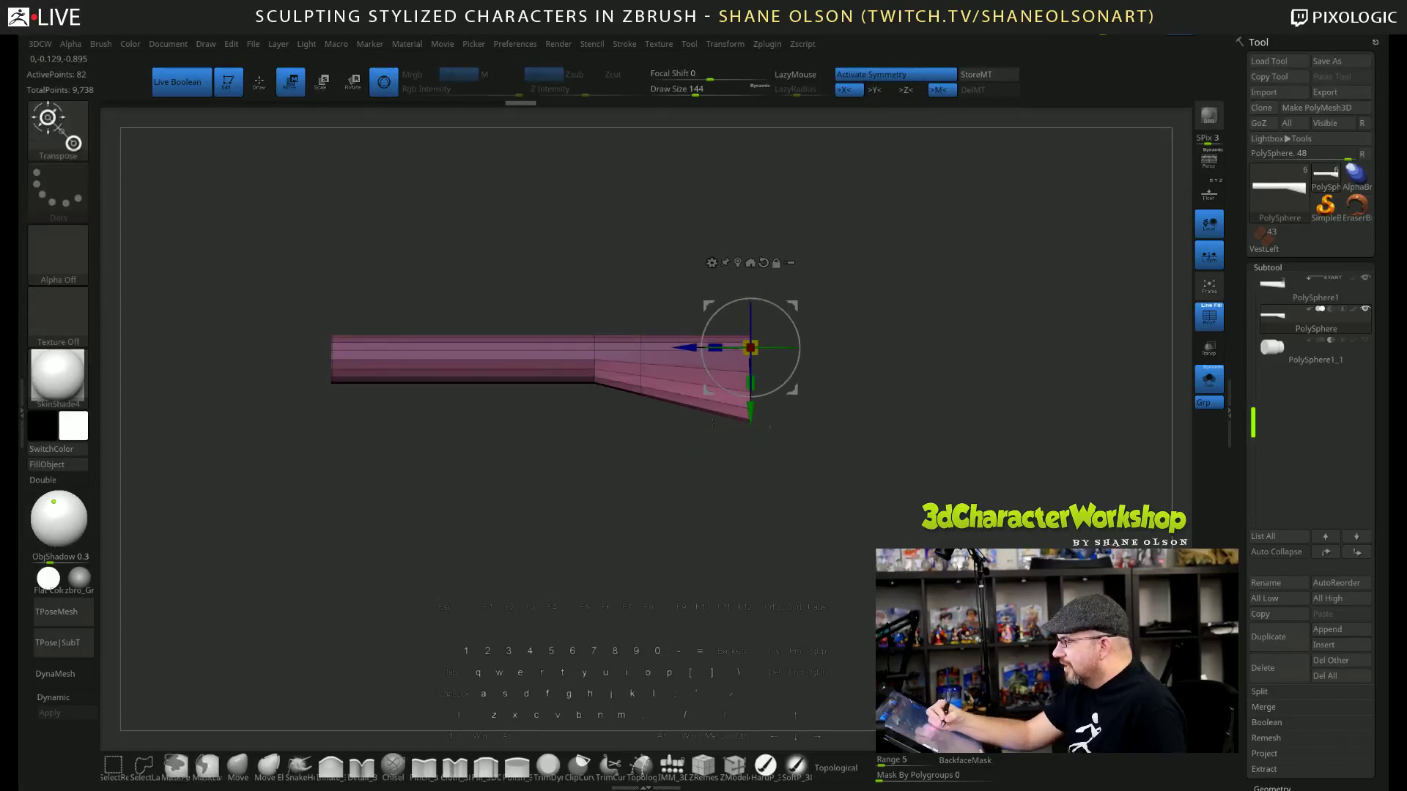
left_click_drag(750, 408, 750, 404)
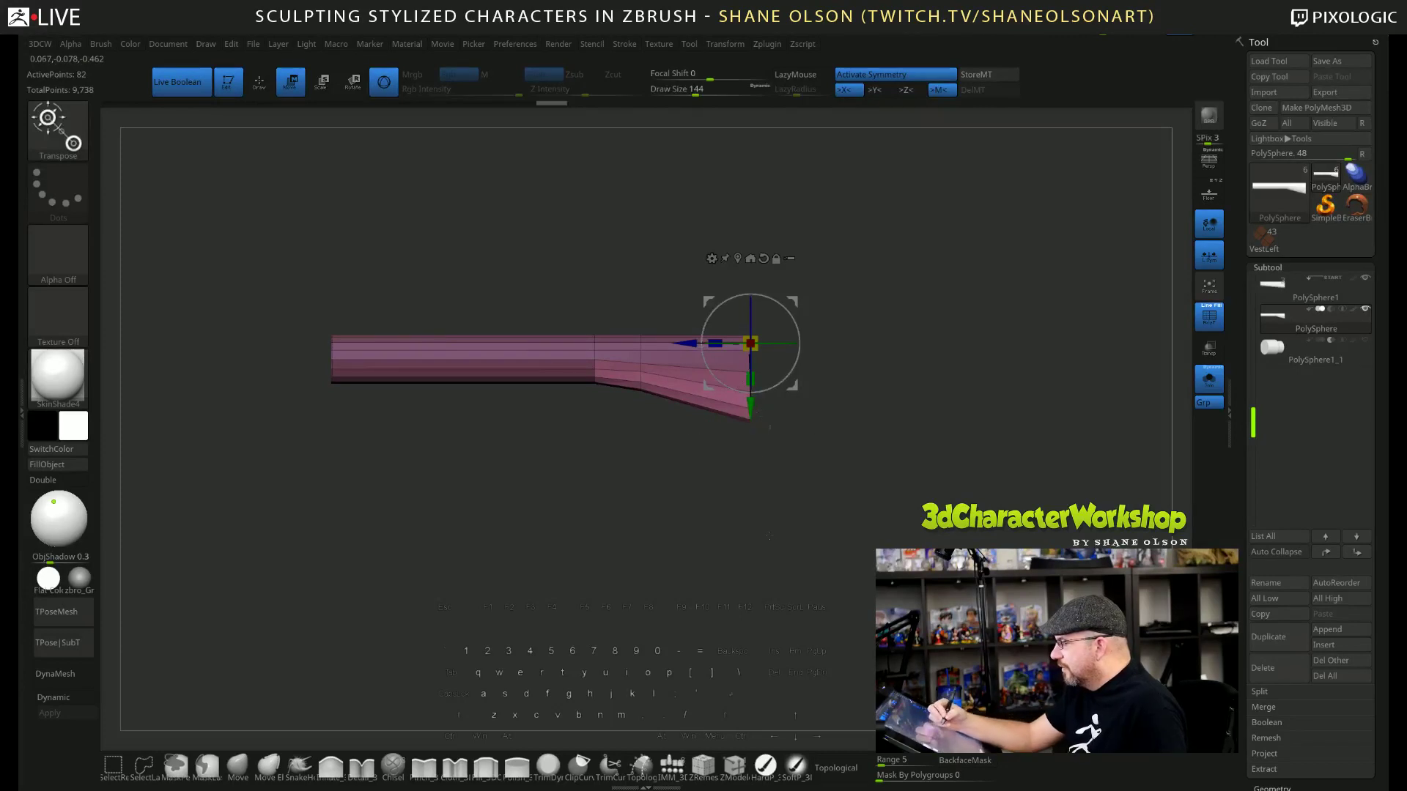
Clear the mask and use Dynamic Subdivision to preview the barrel's smoothed flare.
key("d")
mouse_move(770, 535)
left_mouse_down("ctrl")
mouse_move(776, 576)
mouse_move(757, 591)
mouse_move(825, 597)
mouse_move(801, 575)
mouse_move(882, 590)
left_mouse_up("ctrl")
key("q")
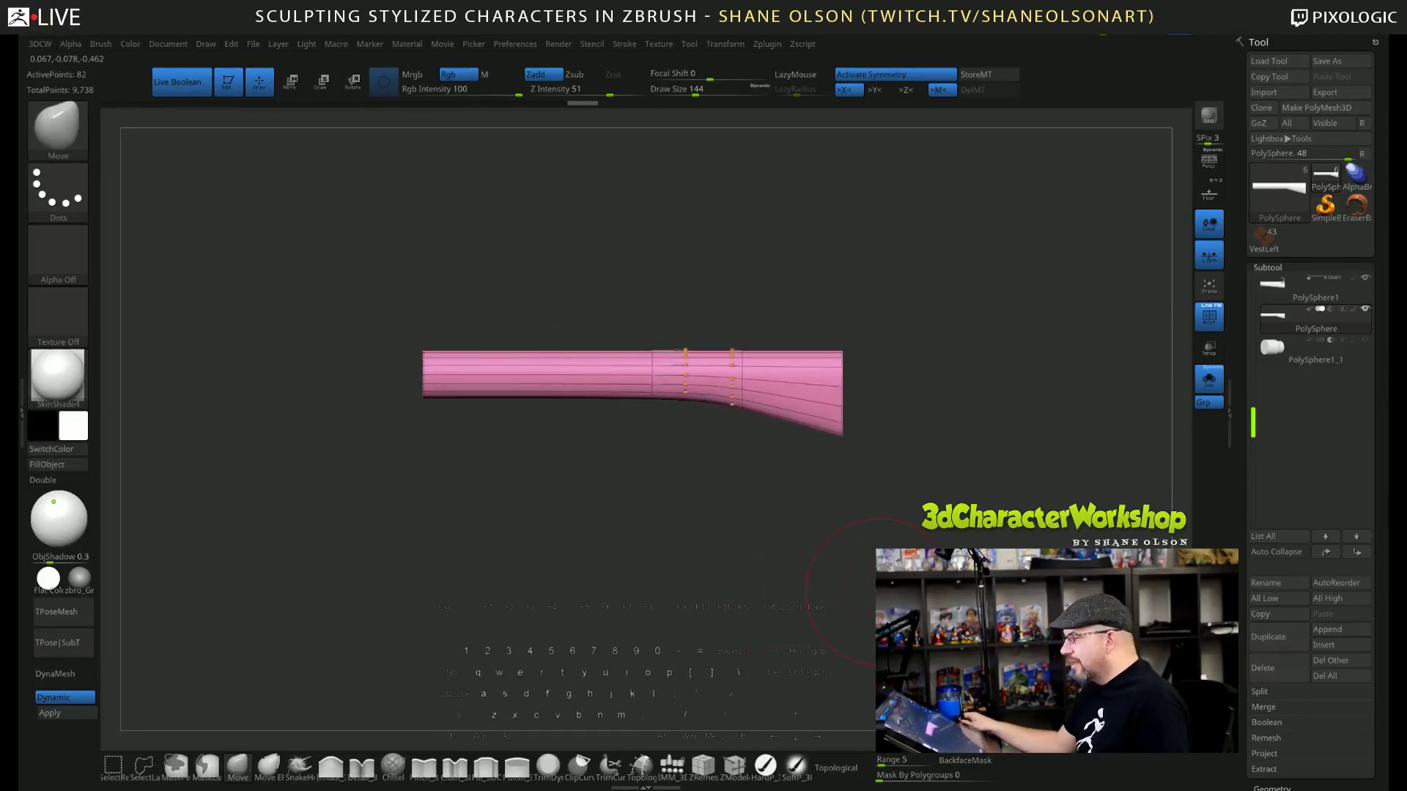
left_click_drag(694, 564, 818, 588, "alt")
key("shift+2")
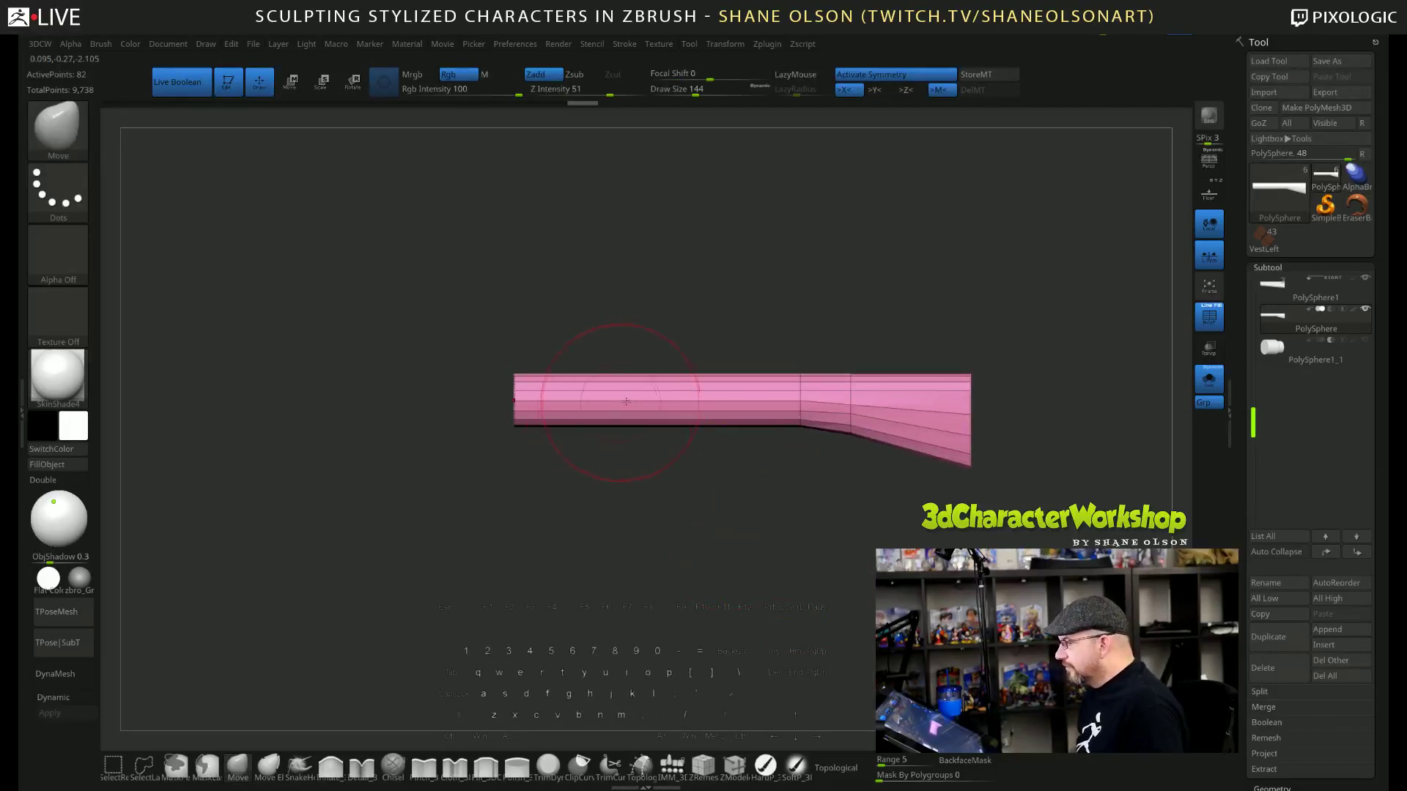
Insert an edge loop with ZModeler halfway along the barrel's straight front section.
left_click(735, 766)
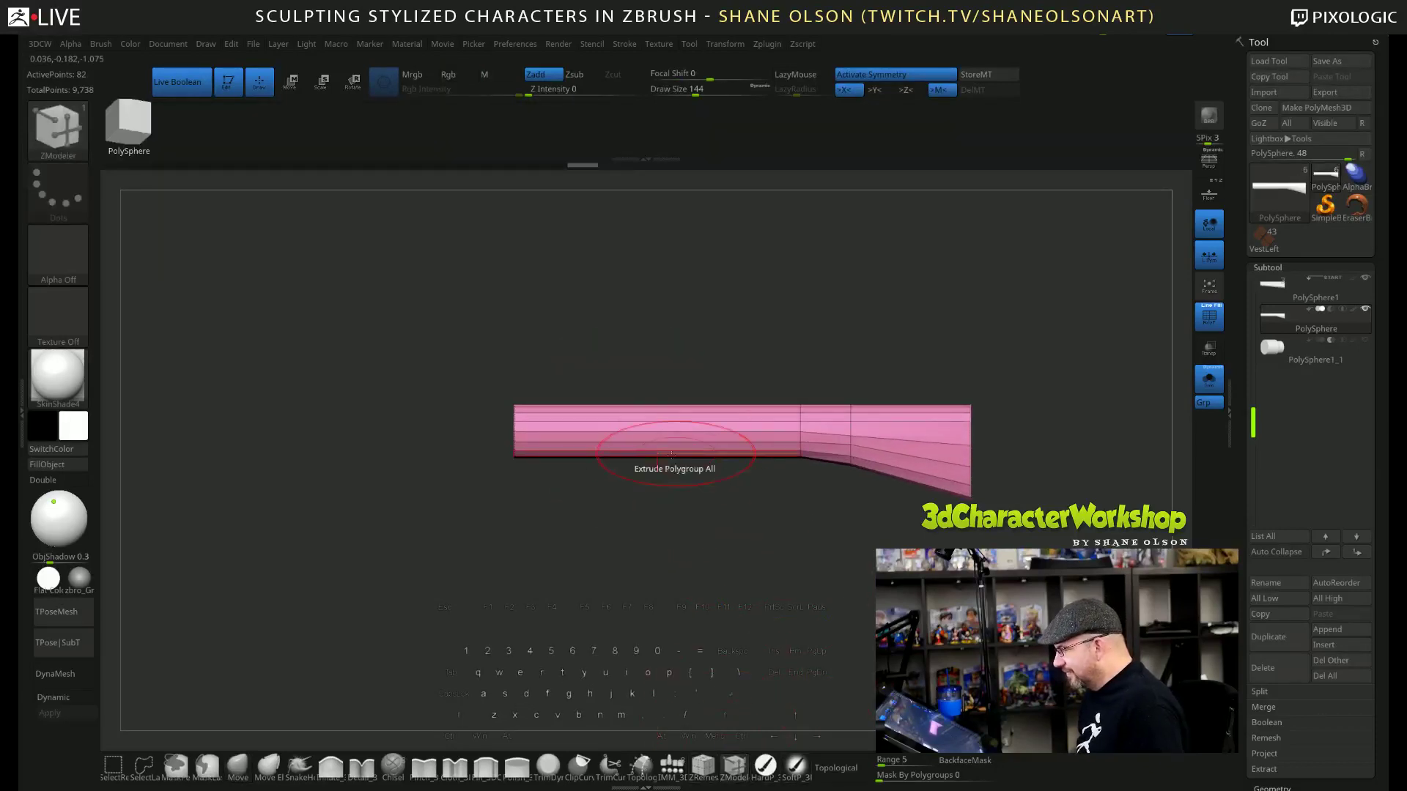
left_click(660, 441)
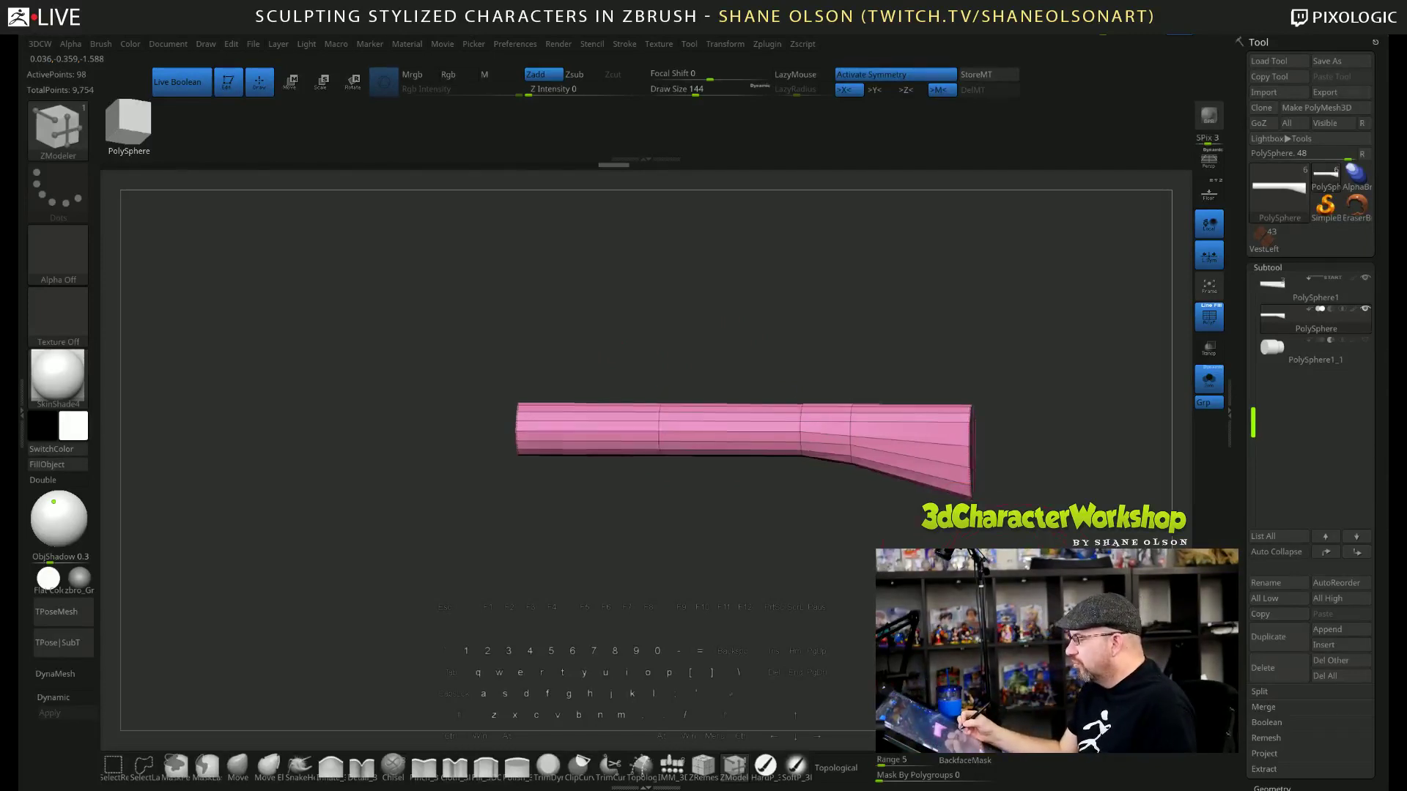
left_click_drag(660, 307, 659, 344)
Check the smoothed barrel without its polyframe, and insert an edge loop through the flare between the bend and the rear end.
left_click_drag(1004, 537, 956, 536)
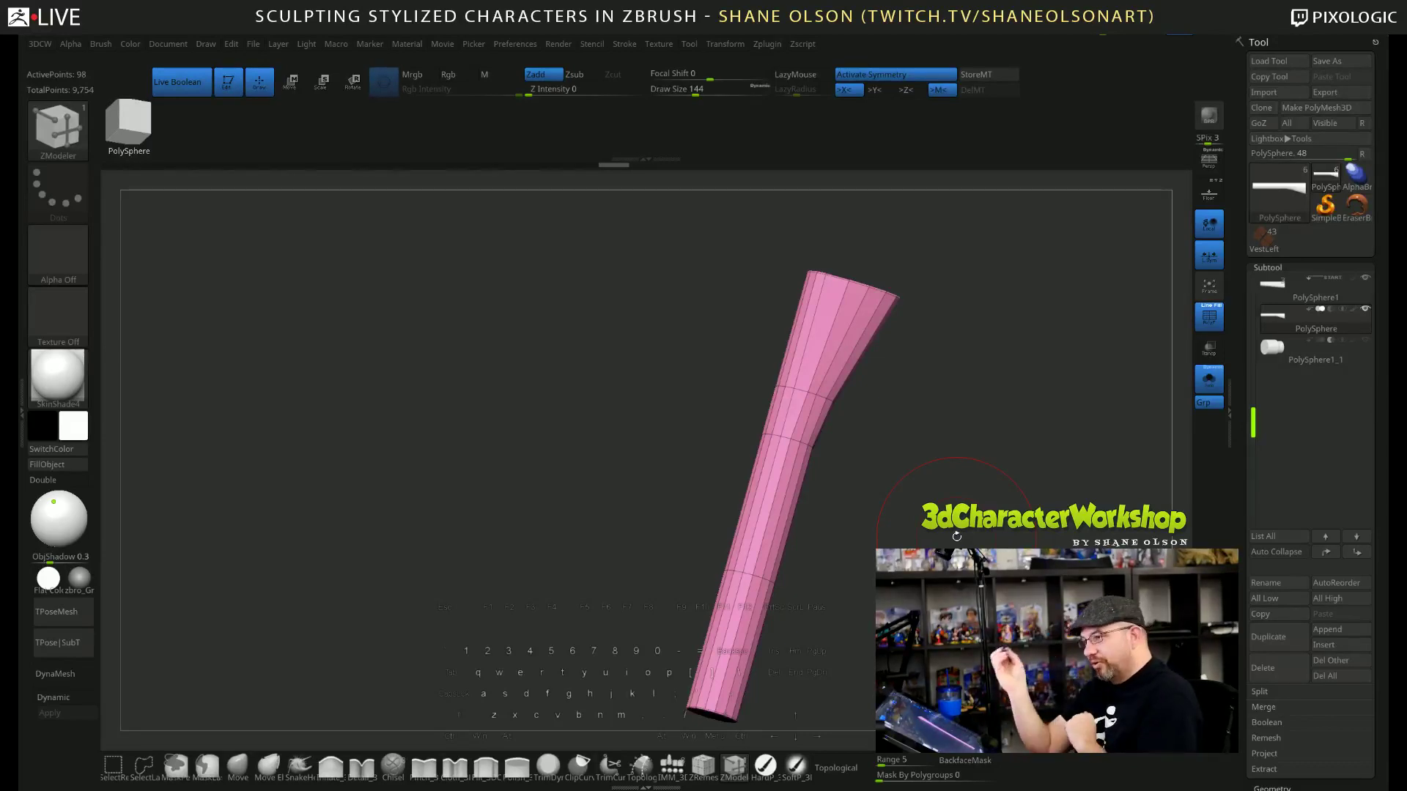
mouse_move(927, 497)
left_mouse_down()
mouse_move(894, 542)
mouse_move(938, 441)
mouse_move(957, 477)
mouse_move(920, 506)
mouse_move(877, 493)
mouse_move(879, 476)
mouse_move(888, 459)
mouse_move(905, 550)
mouse_move(885, 548)
left_mouse_up()
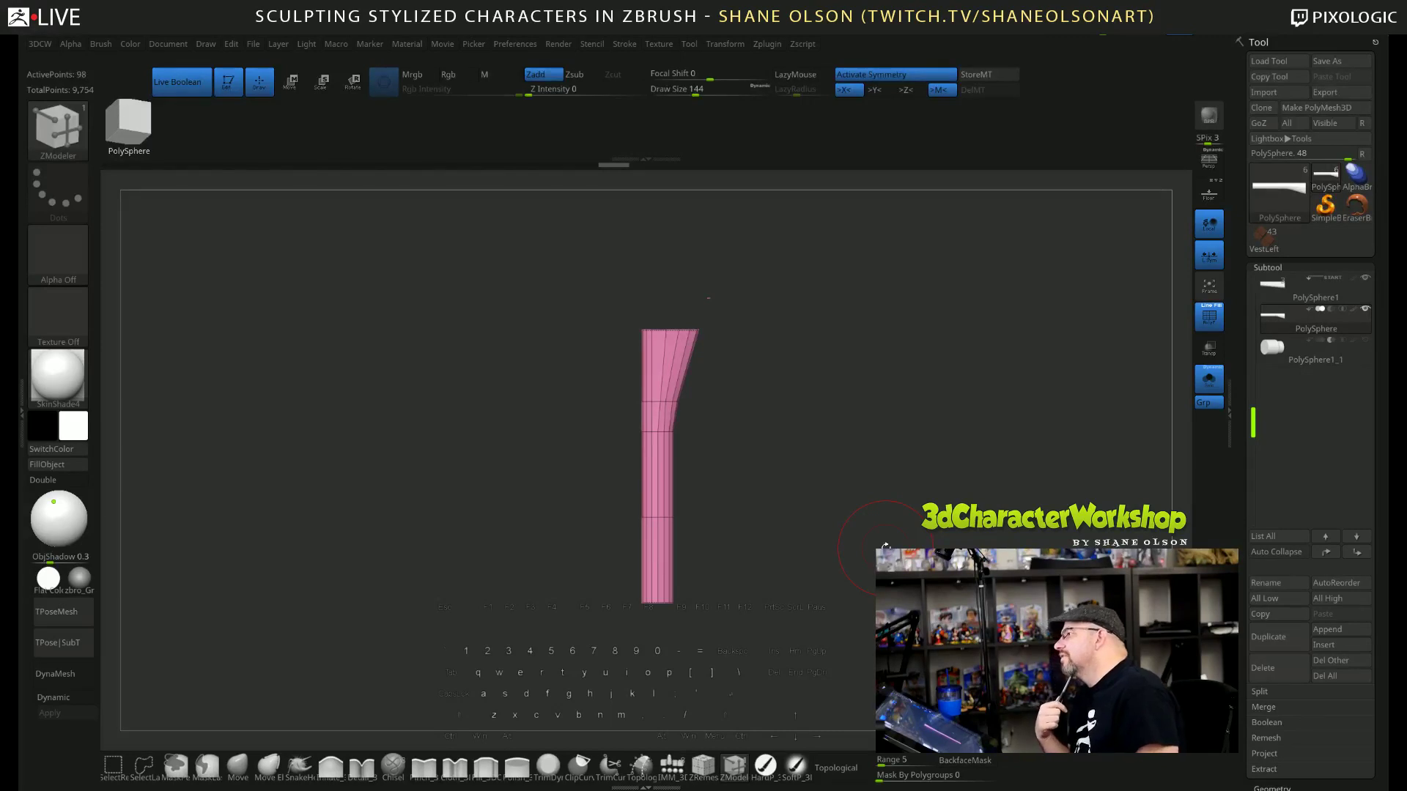
left_click_drag(884, 516, 810, 493, "alt")
left_click_drag(828, 543, 798, 586)
key("shift+f")
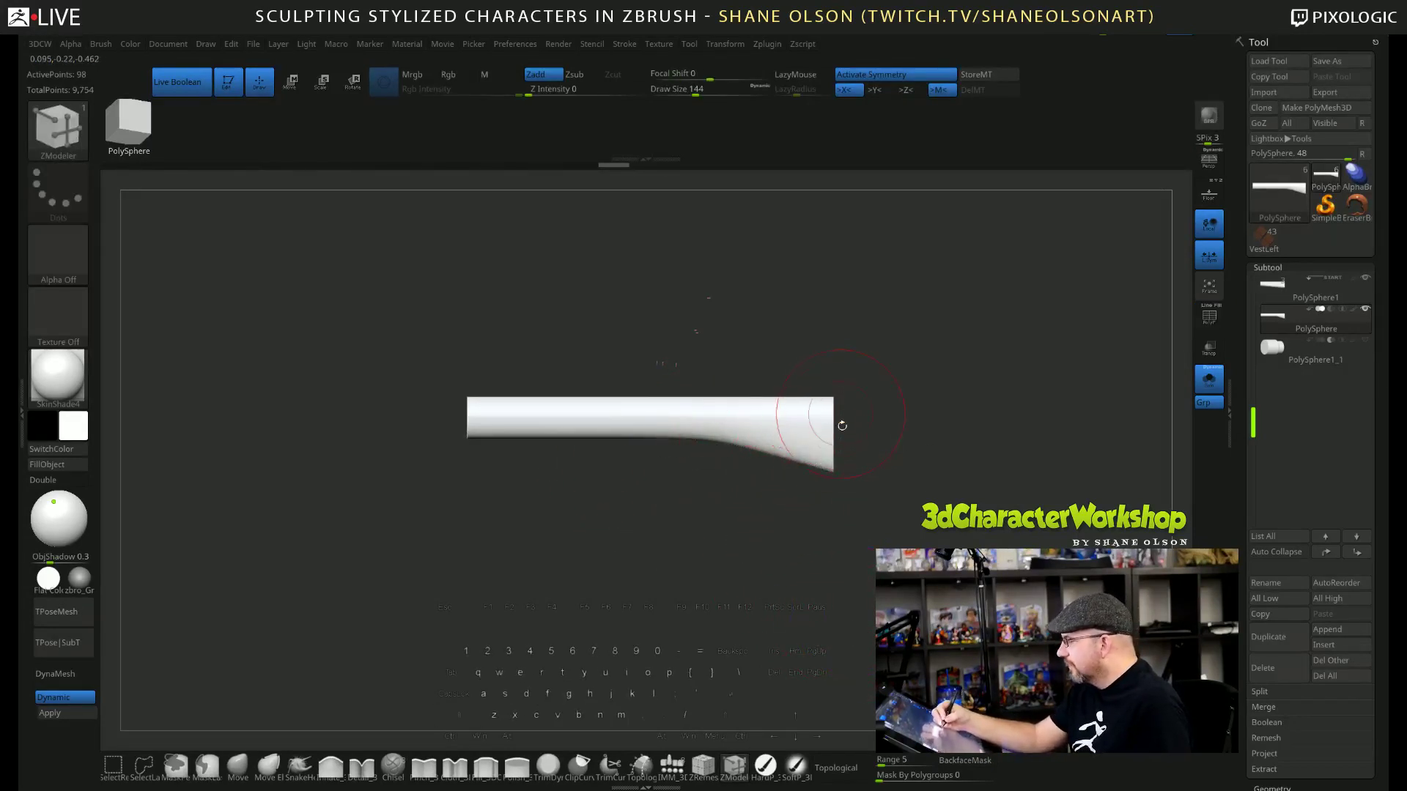
key("shift+f")
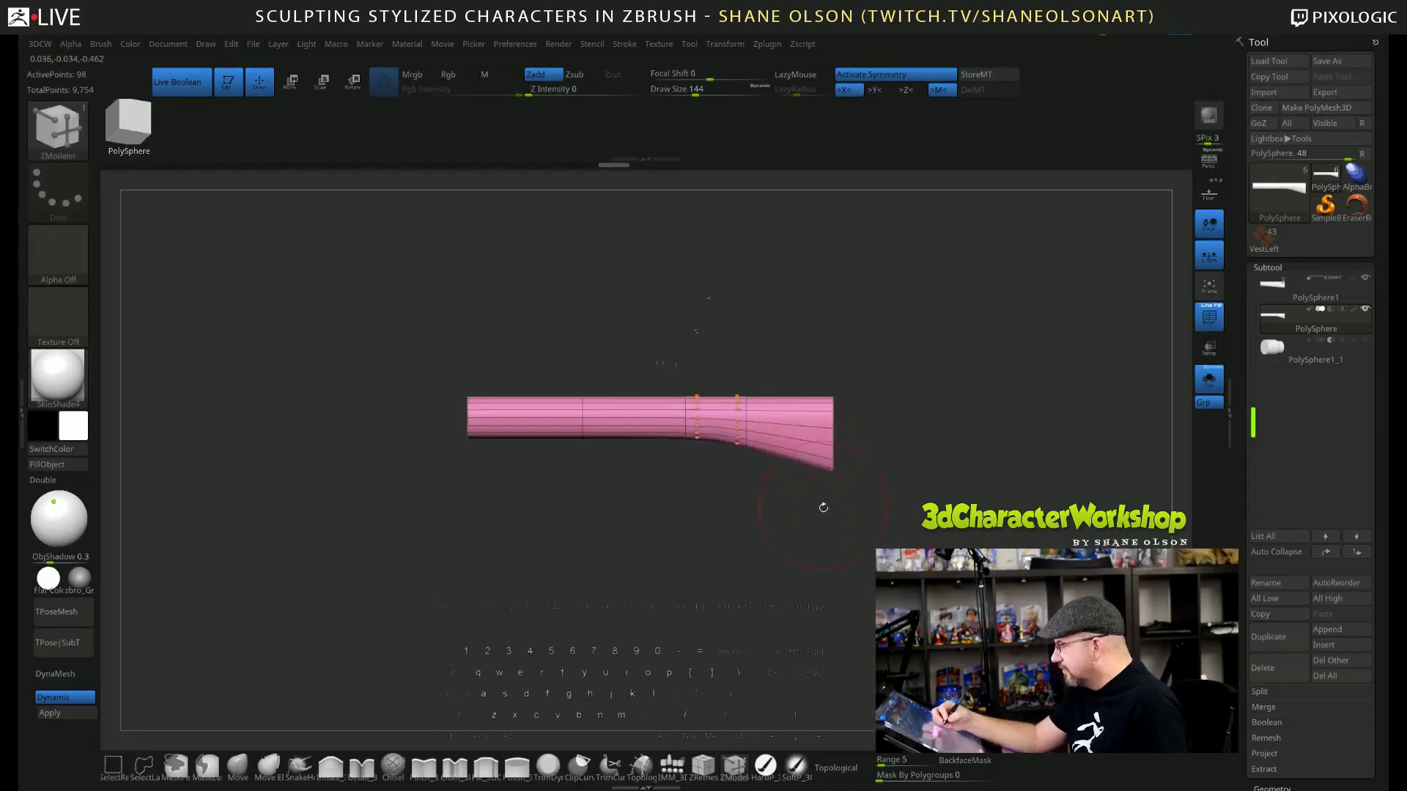
left_click(789, 425)
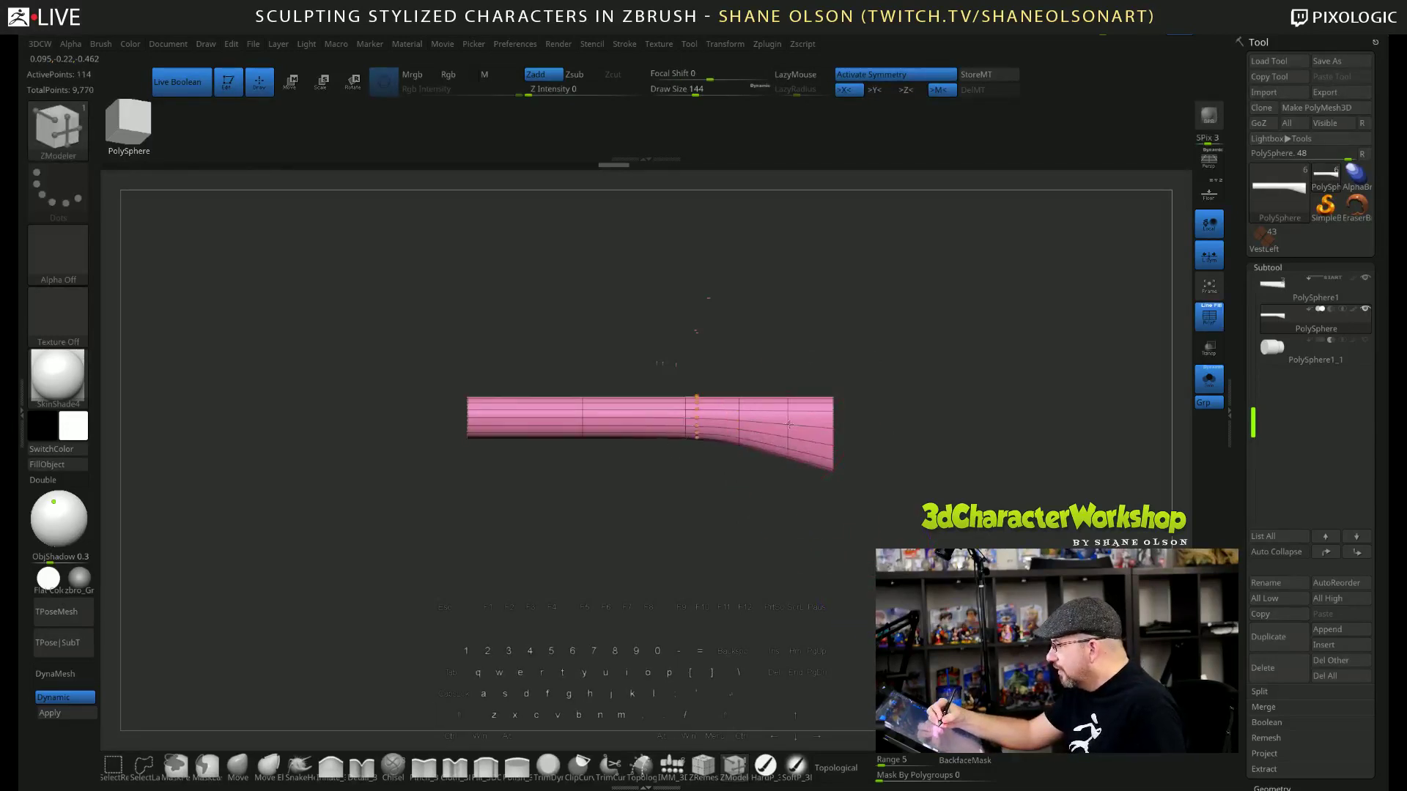
Raise the barrel's lower rear corner with the Move brush so the flare's underside levels off at the end.
left_click(237, 766)
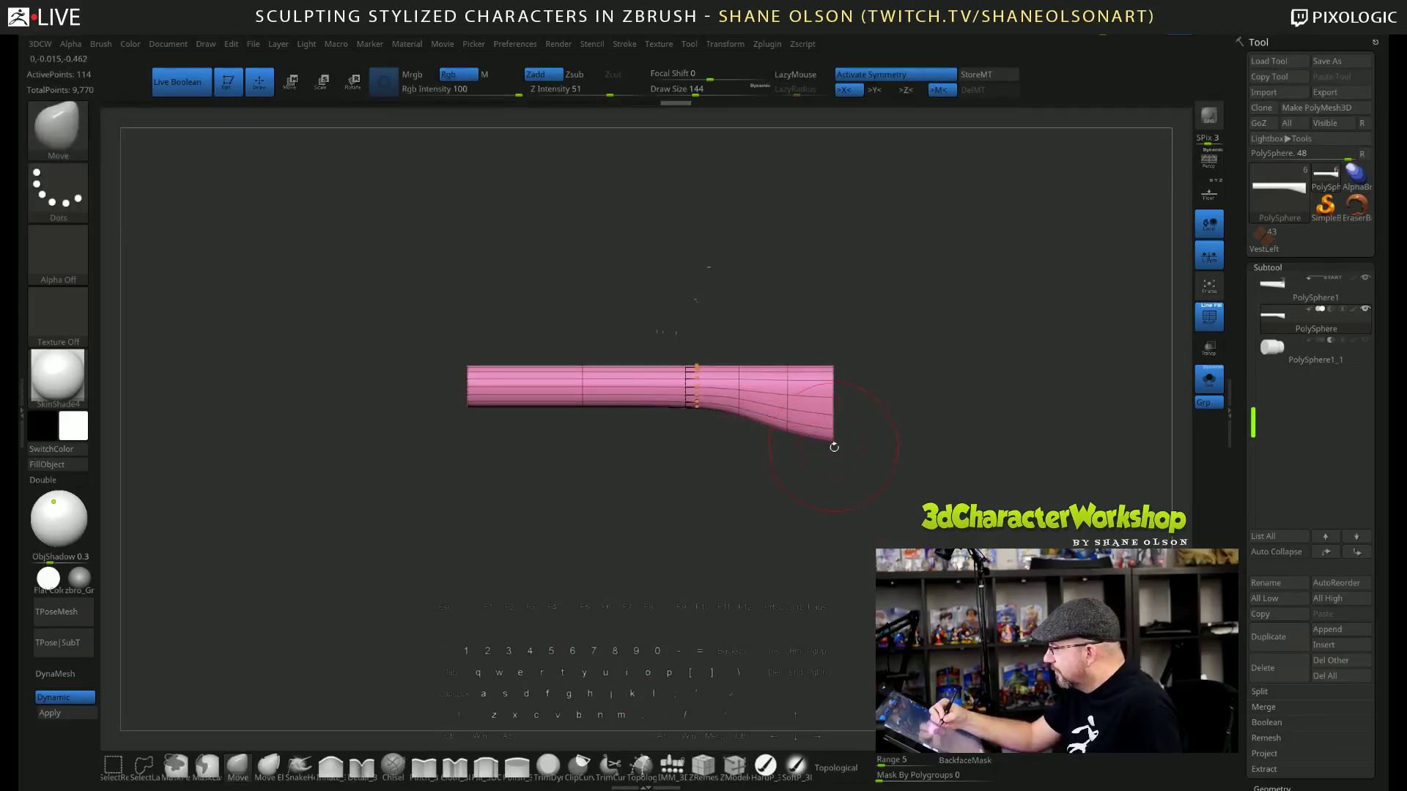
left_click_drag(832, 441, 838, 438, "shift")
mouse_move(883, 483)
left_mouse_down()
mouse_move(921, 443)
mouse_move(905, 478)
left_mouse_up()
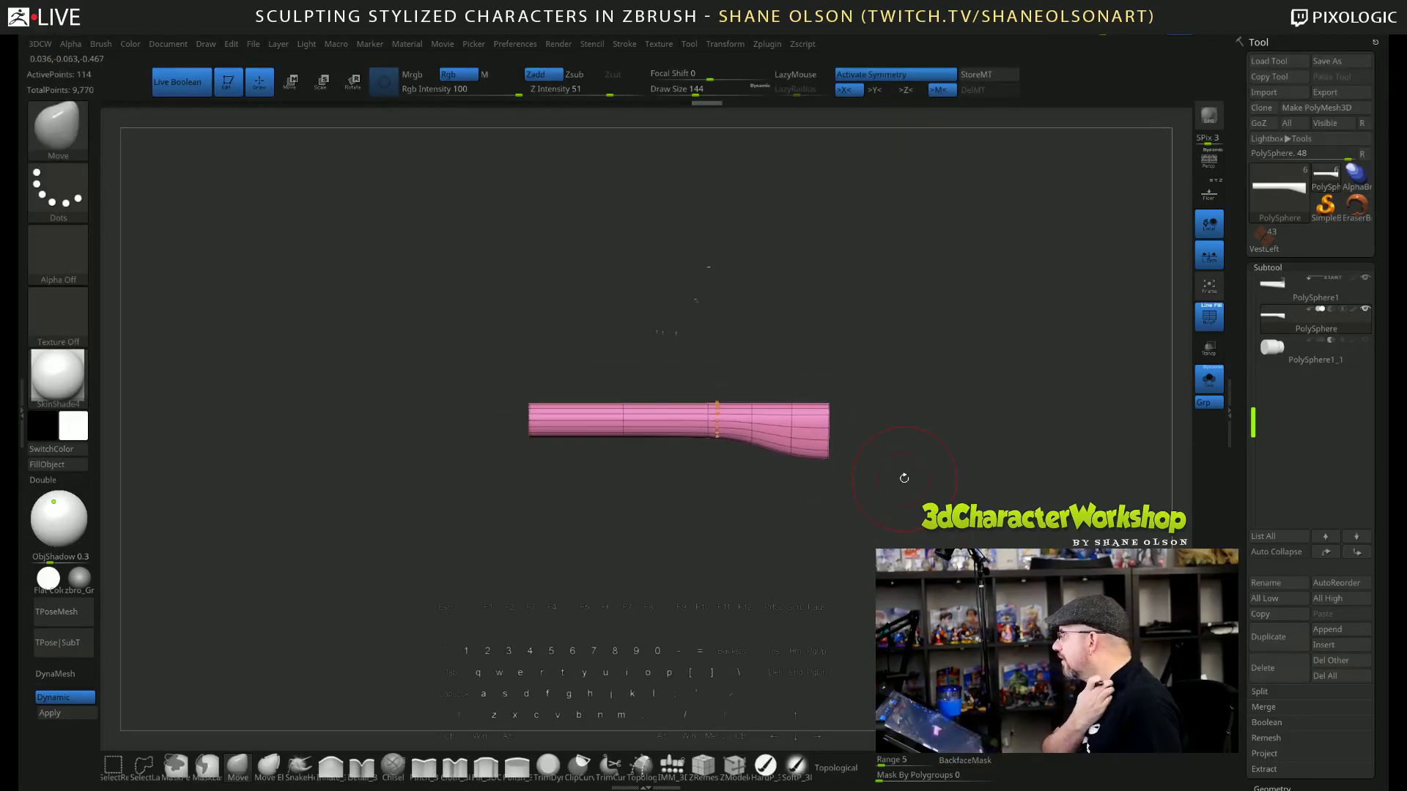
Turn off the subdivision preview on the barrel and set the Move brush's draw size to 45.
mouse_move(842, 540)
left_mouse_down()
mouse_move(847, 524)
mouse_move(809, 513)
mouse_move(581, 512)
mouse_move(645, 534)
mouse_move(660, 579)
mouse_move(650, 572)
left_mouse_up()
key("shift+d")
key("s")
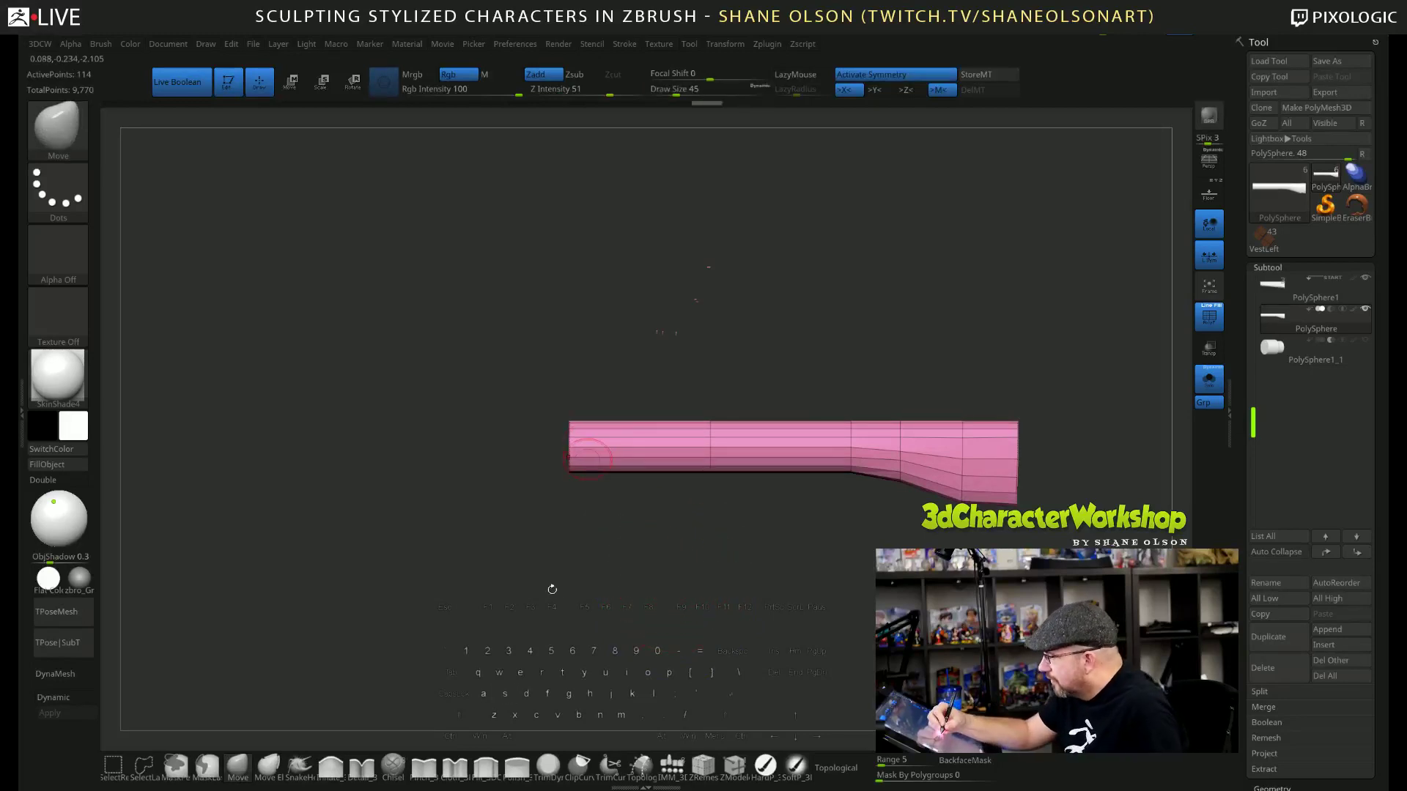
Insert an edge loop with ZModeler around the barrel just behind its muzzle end.
left_click(732, 764)
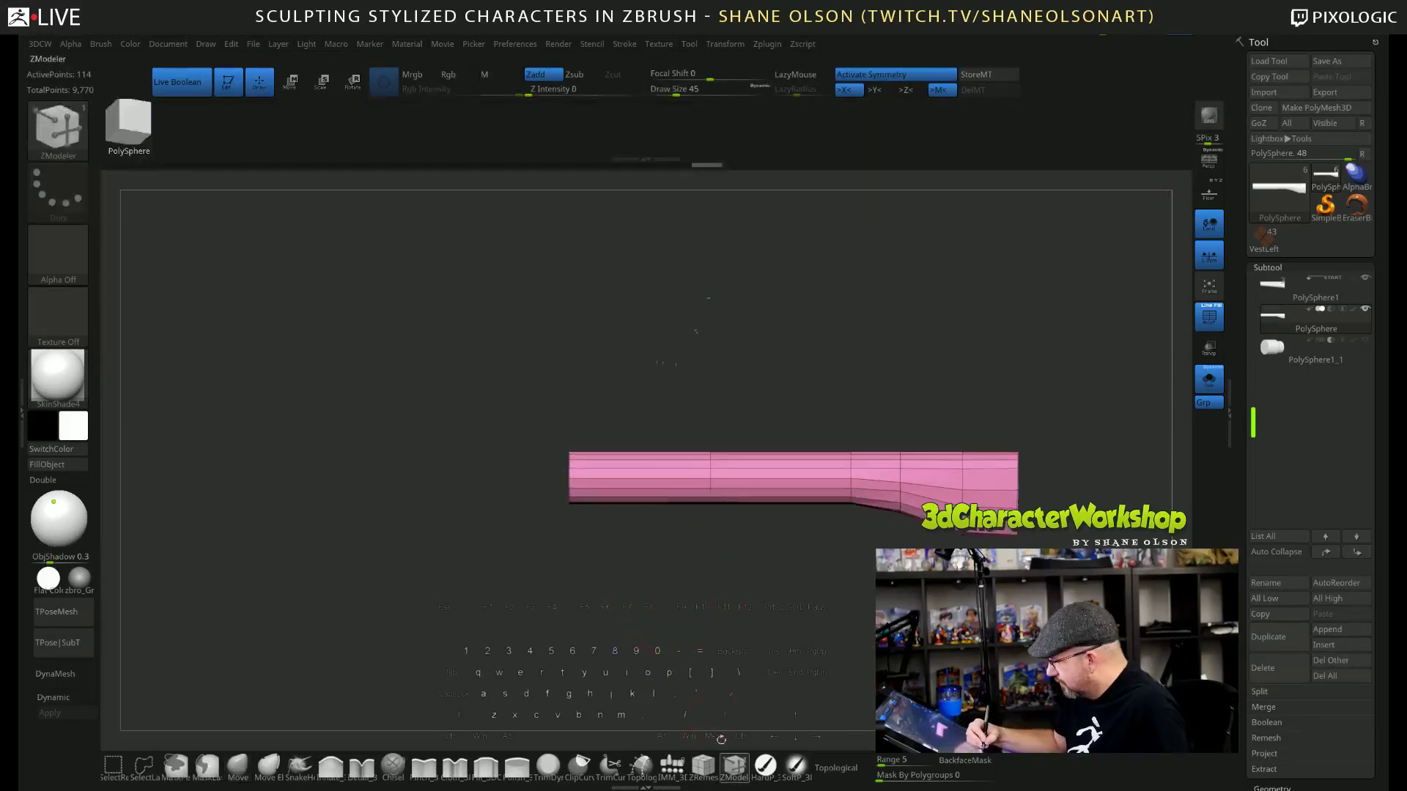
left_click(581, 480)
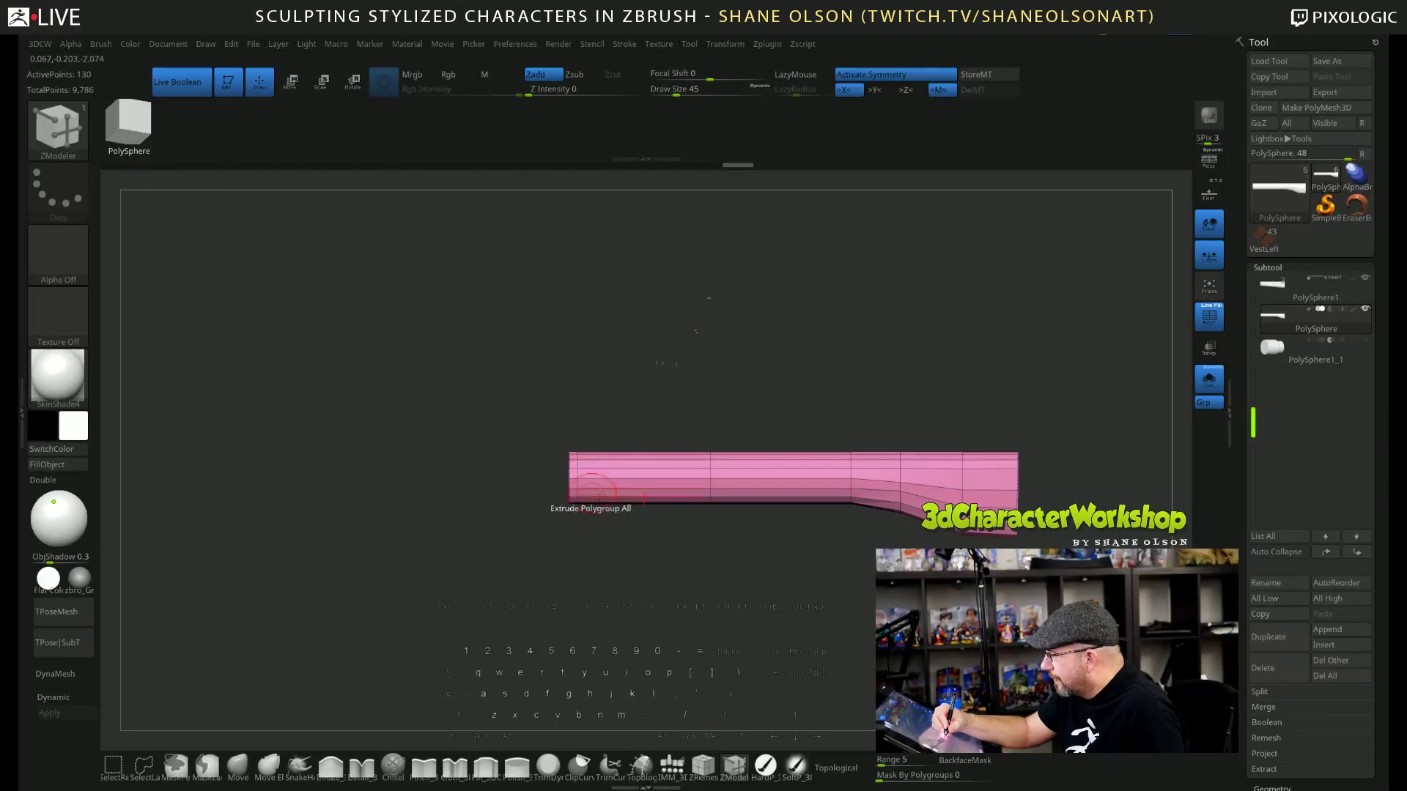
Mask the whole barrel except its muzzle end and centre the transform gizmo on the unmasked end face.
mouse_move(586, 542)
left_mouse_down()
mouse_move(662, 579)
mouse_move(605, 505)
mouse_move(574, 411)
mouse_move(581, 588)
left_mouse_up()
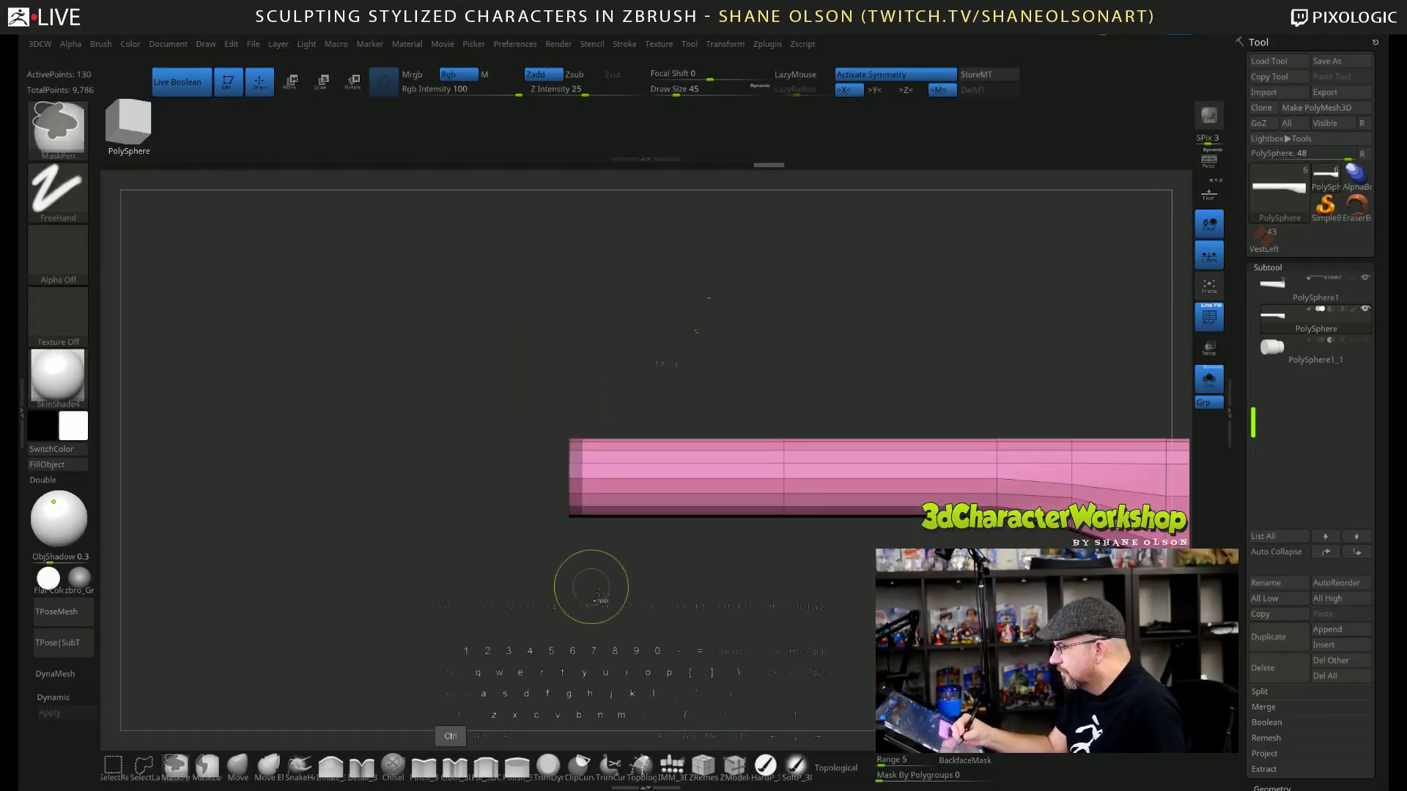
left_click(601, 594, "ctrl")
left_click_drag(766, 631, 781, 628)
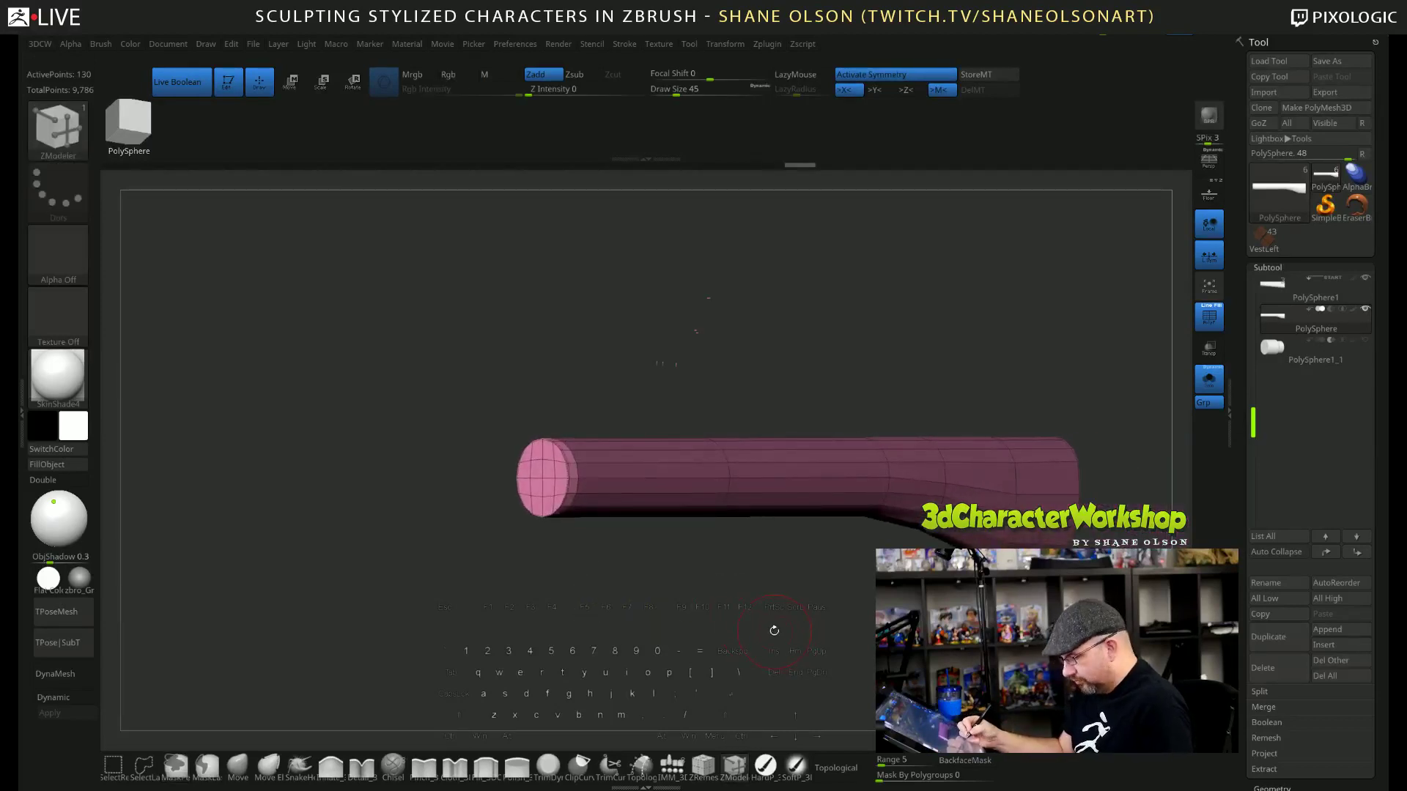
key("w")
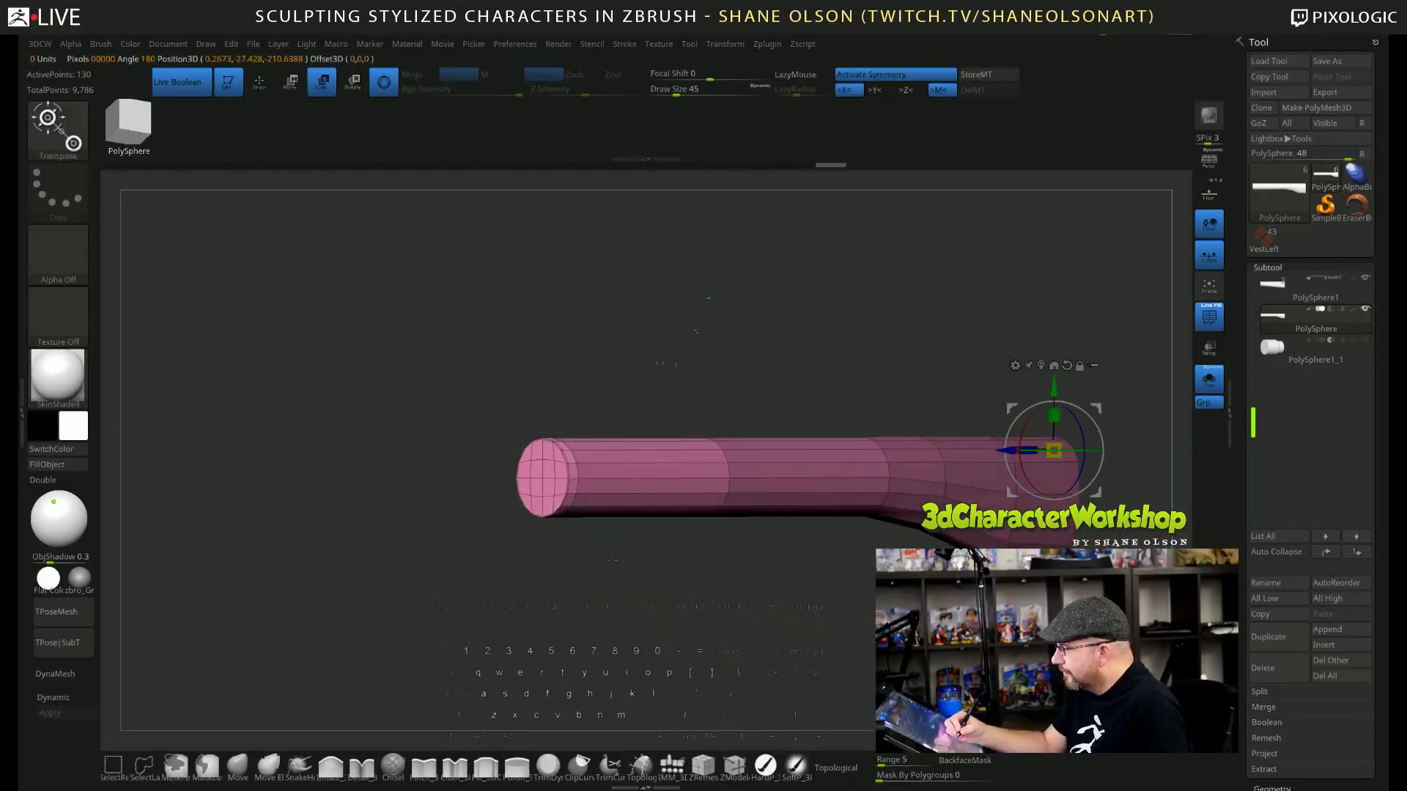
left_click(543, 478, "alt")
key("ctrl+z")
key("ctrl+z")
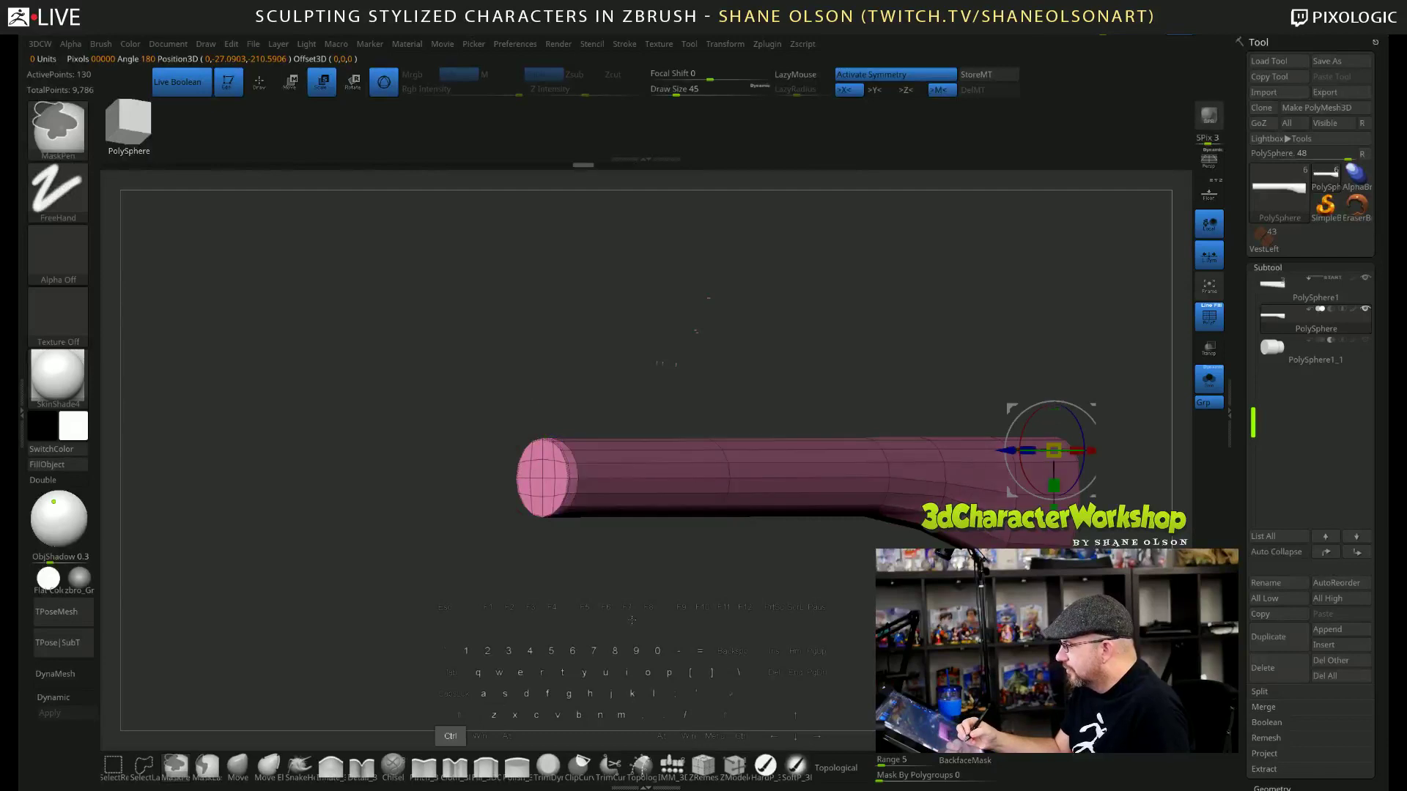
key("ctrl+shift+z")
key("ctrl+shift+z")
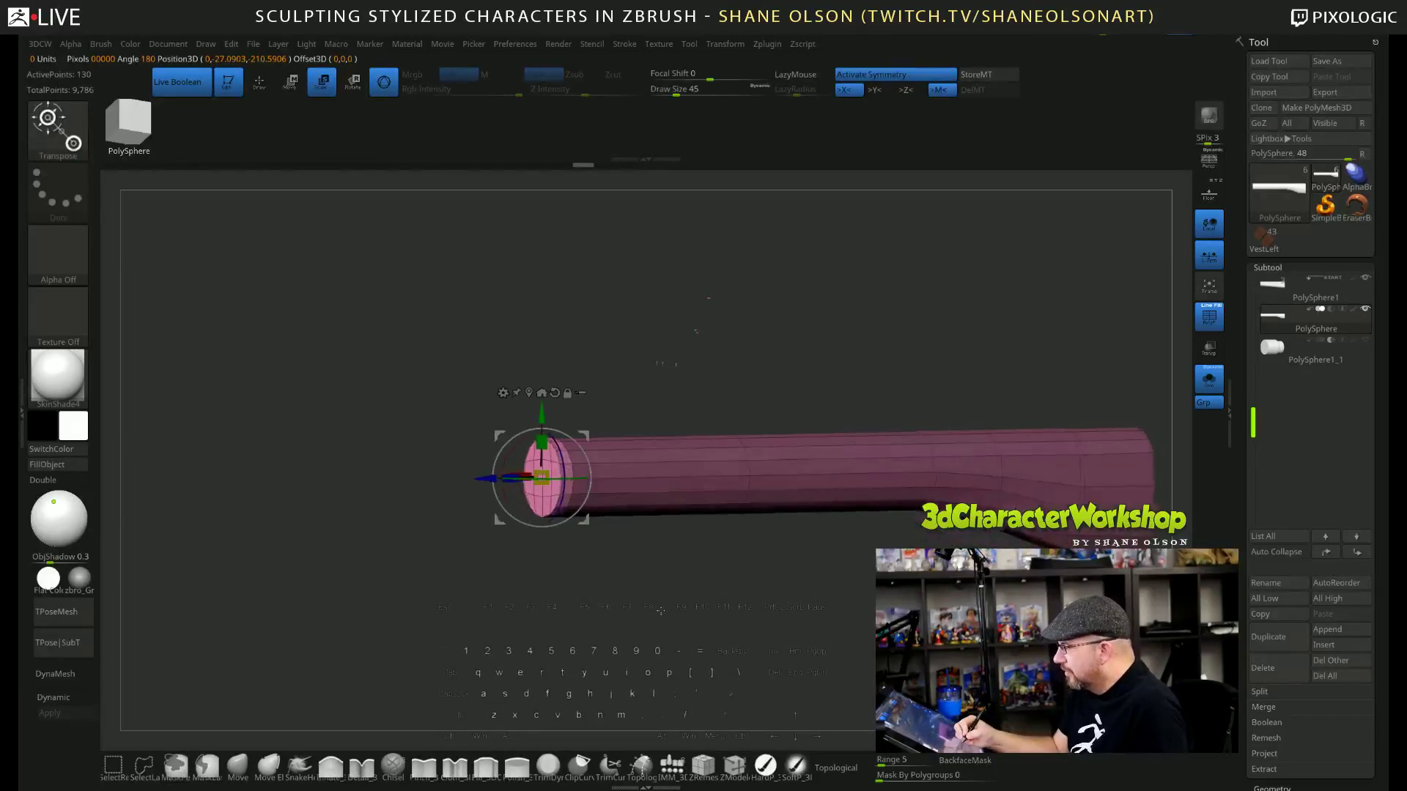
Scale the muzzle's end face inward and push it back flush, leaving a narrow flat rim around it.
left_click_drag(543, 478, 542, 484)
left_click_drag(659, 410, 598, 414)
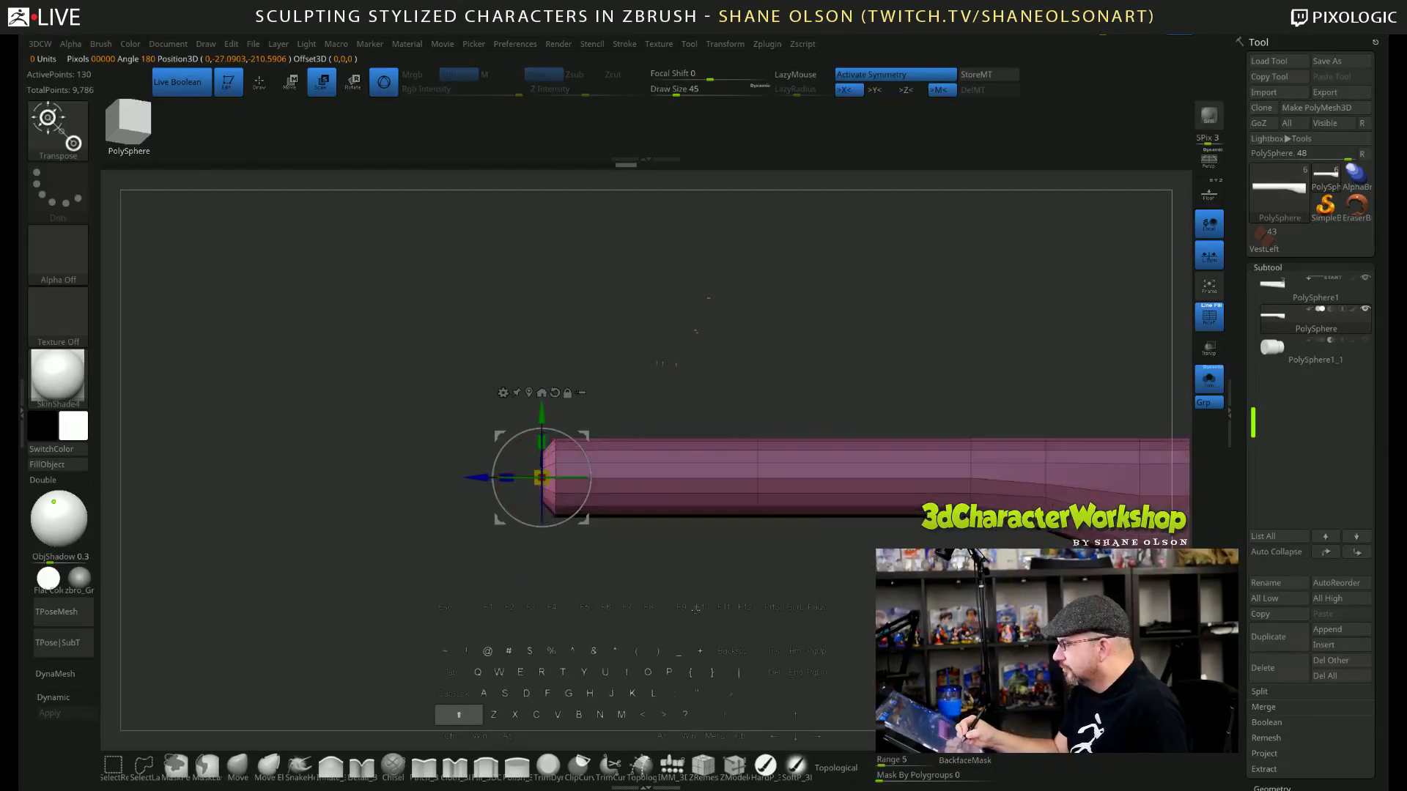
left_click_drag(480, 477, 493, 477)
left_click_drag(622, 388, 747, 403)
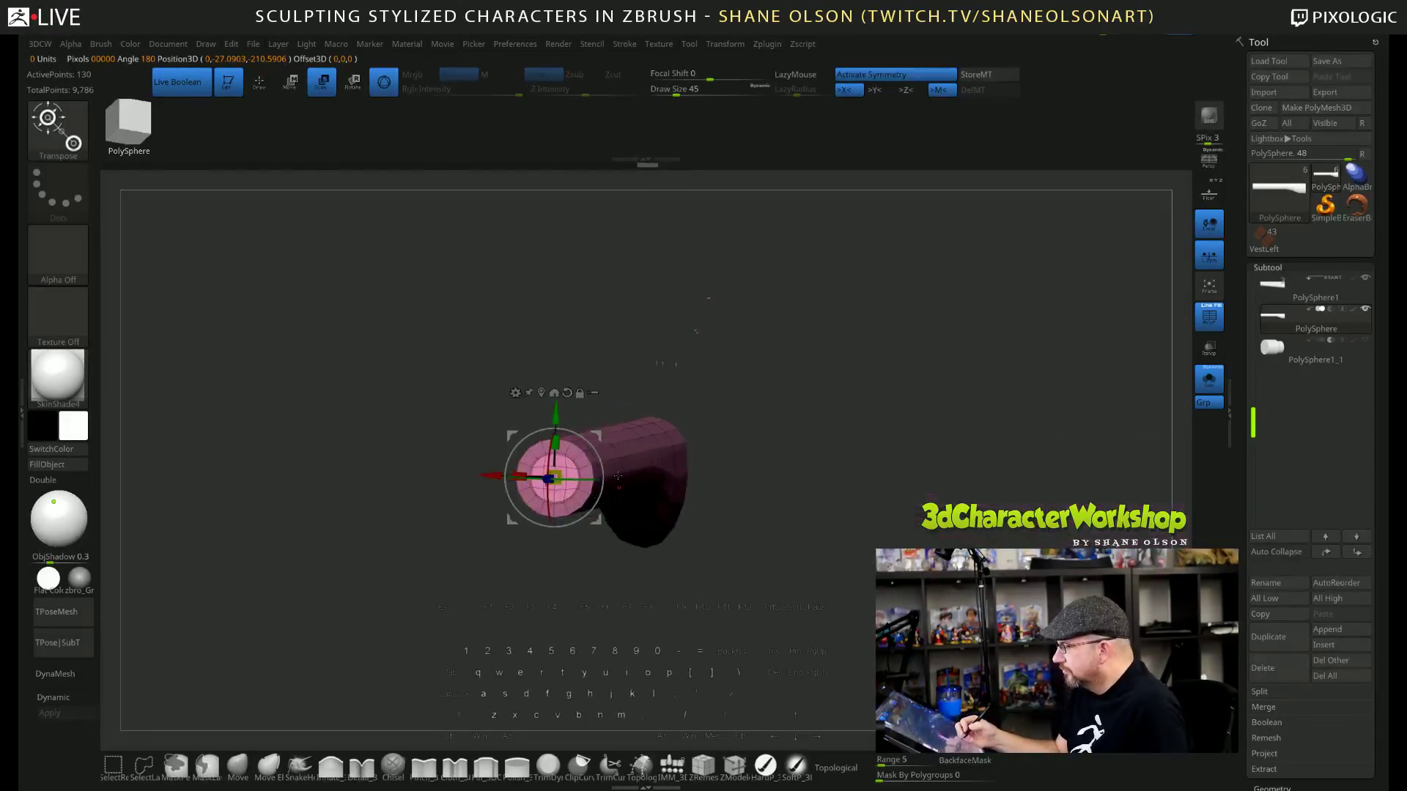
left_click_drag(555, 478, 562, 471)
Invert the mask onto the muzzle's inner circle and turn that circle into its own polygroup.
left_click(811, 539, "ctrl")
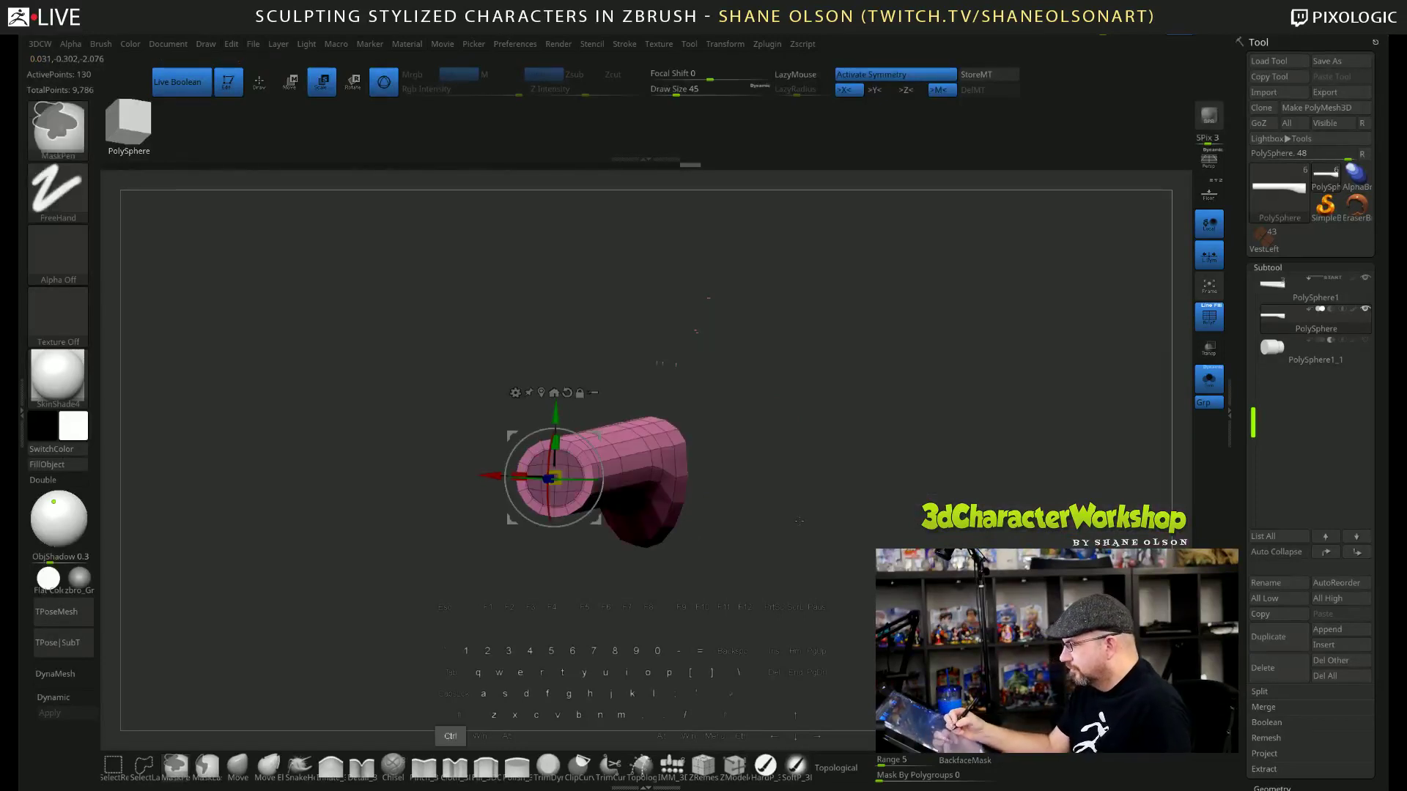
left_click_drag(810, 539, 874, 636, "alt")
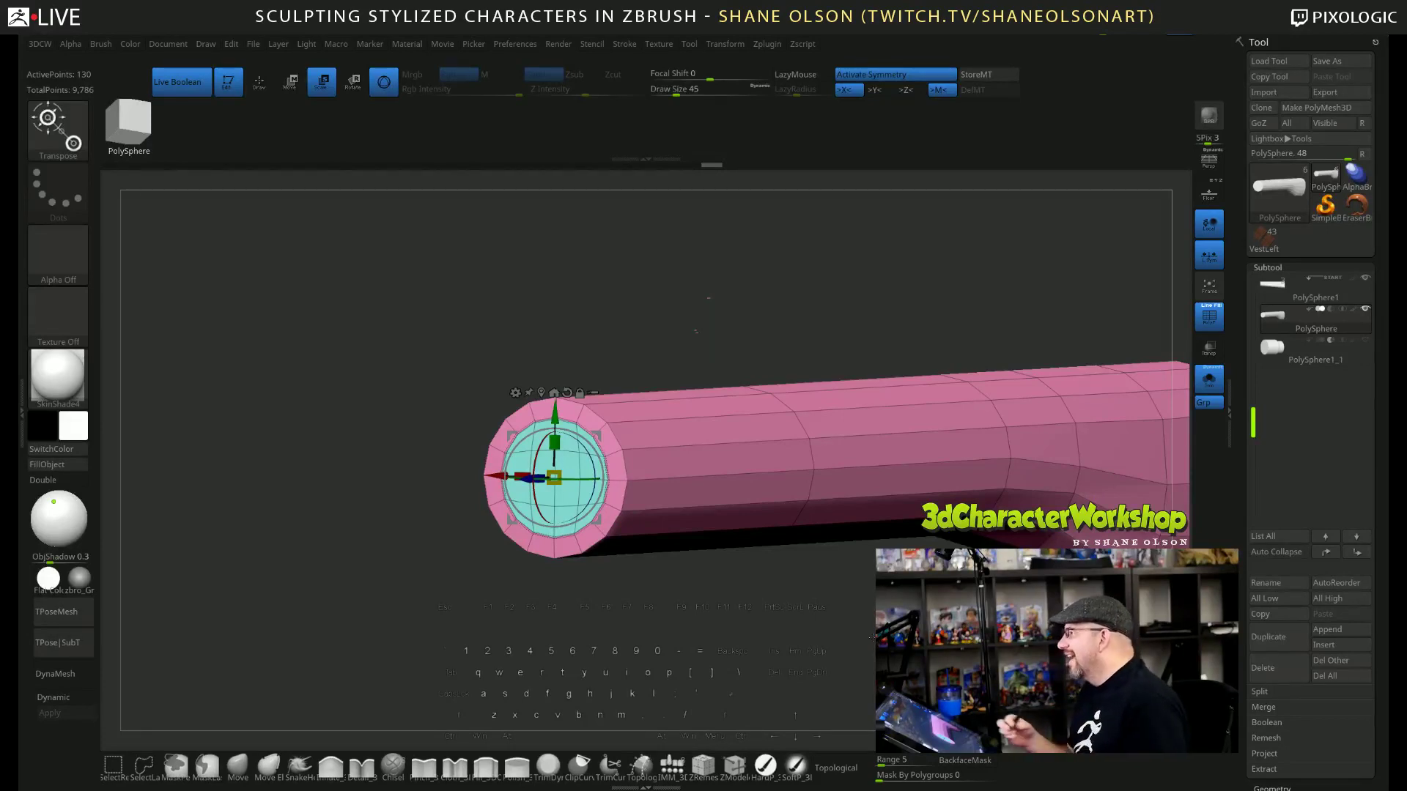
left_click_drag(871, 637, 778, 605, "alt")
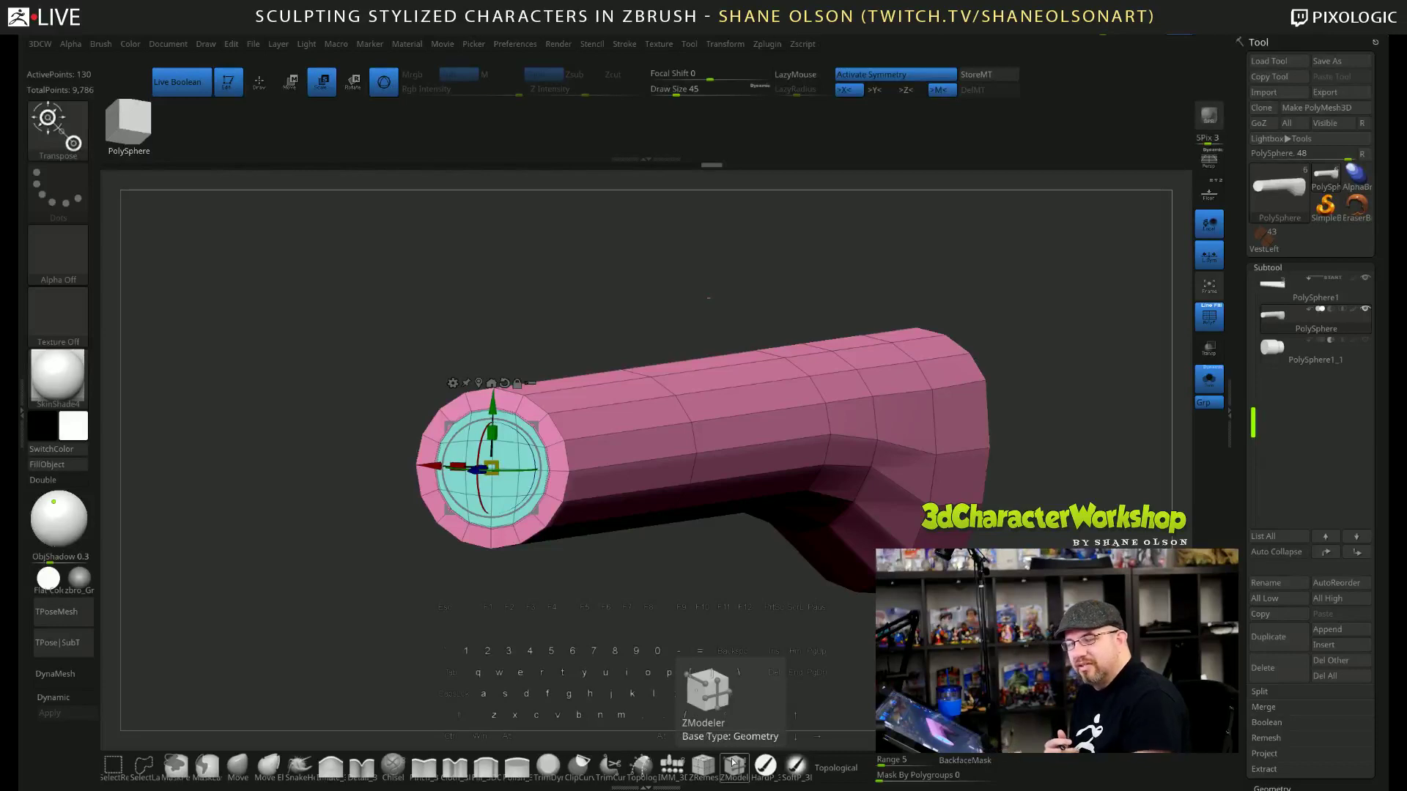
left_click_drag(669, 596, 645, 576, "alt")
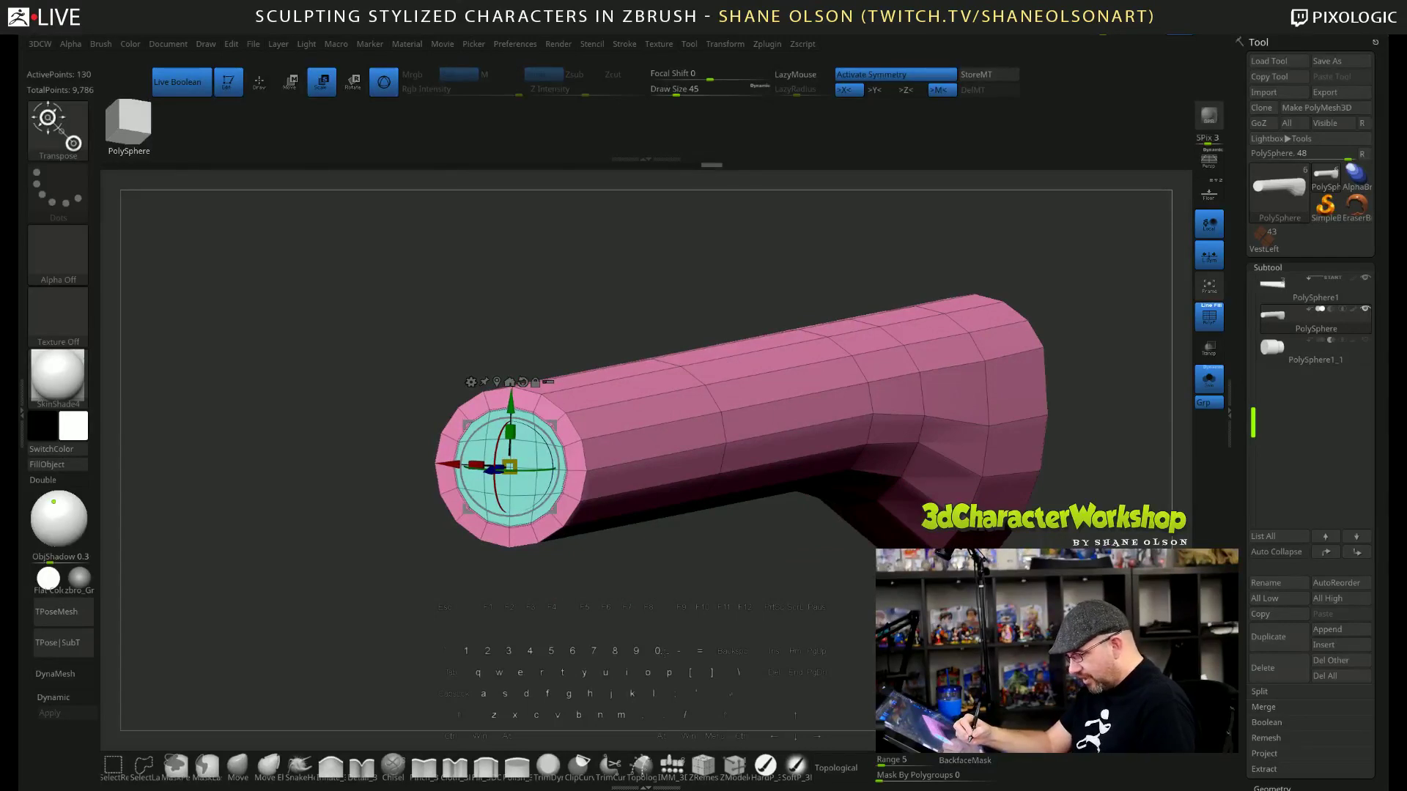
Extrude the muzzle's inner polygroup into the barrel with ZModeler to start hollowing out the bore.
key("q")
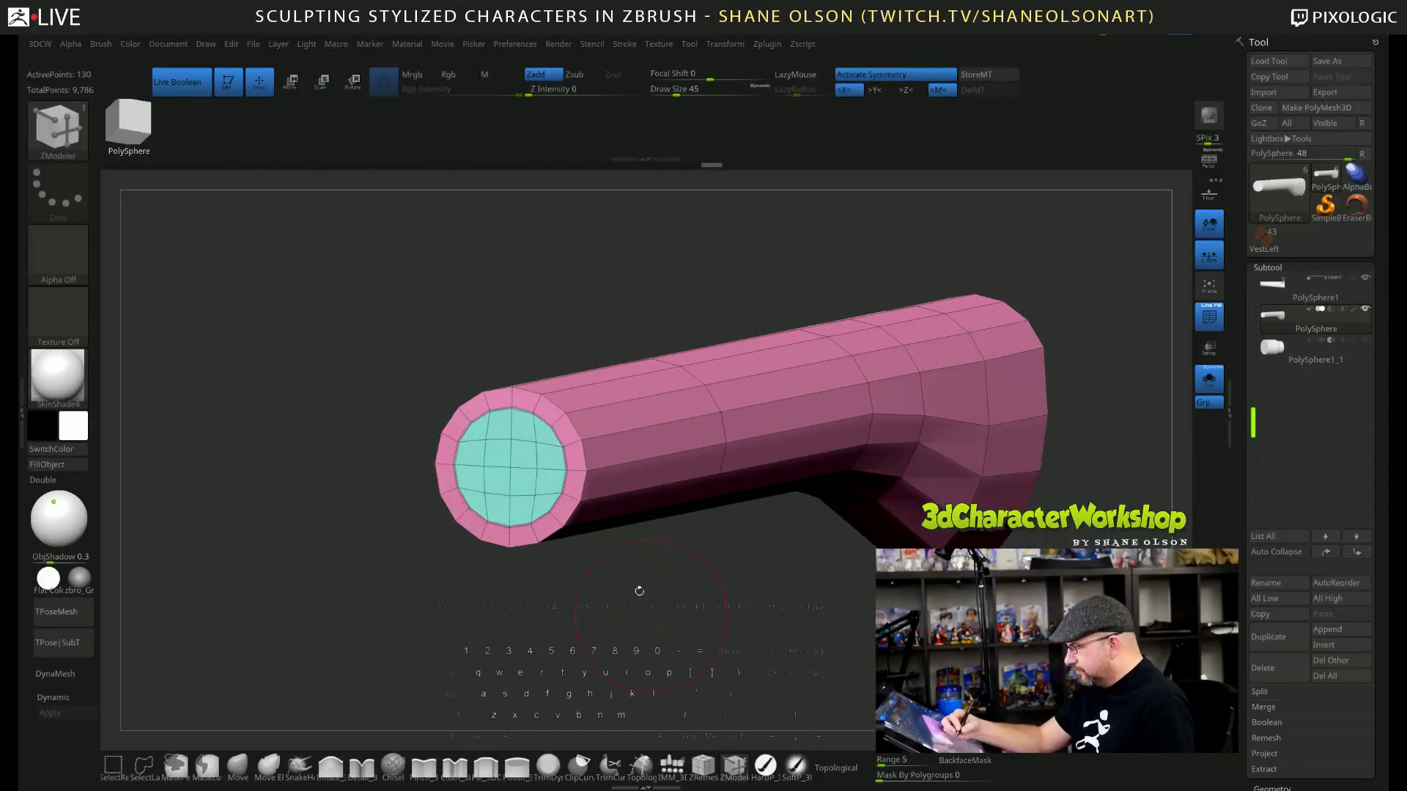
key("space")
left_click(553, 432)
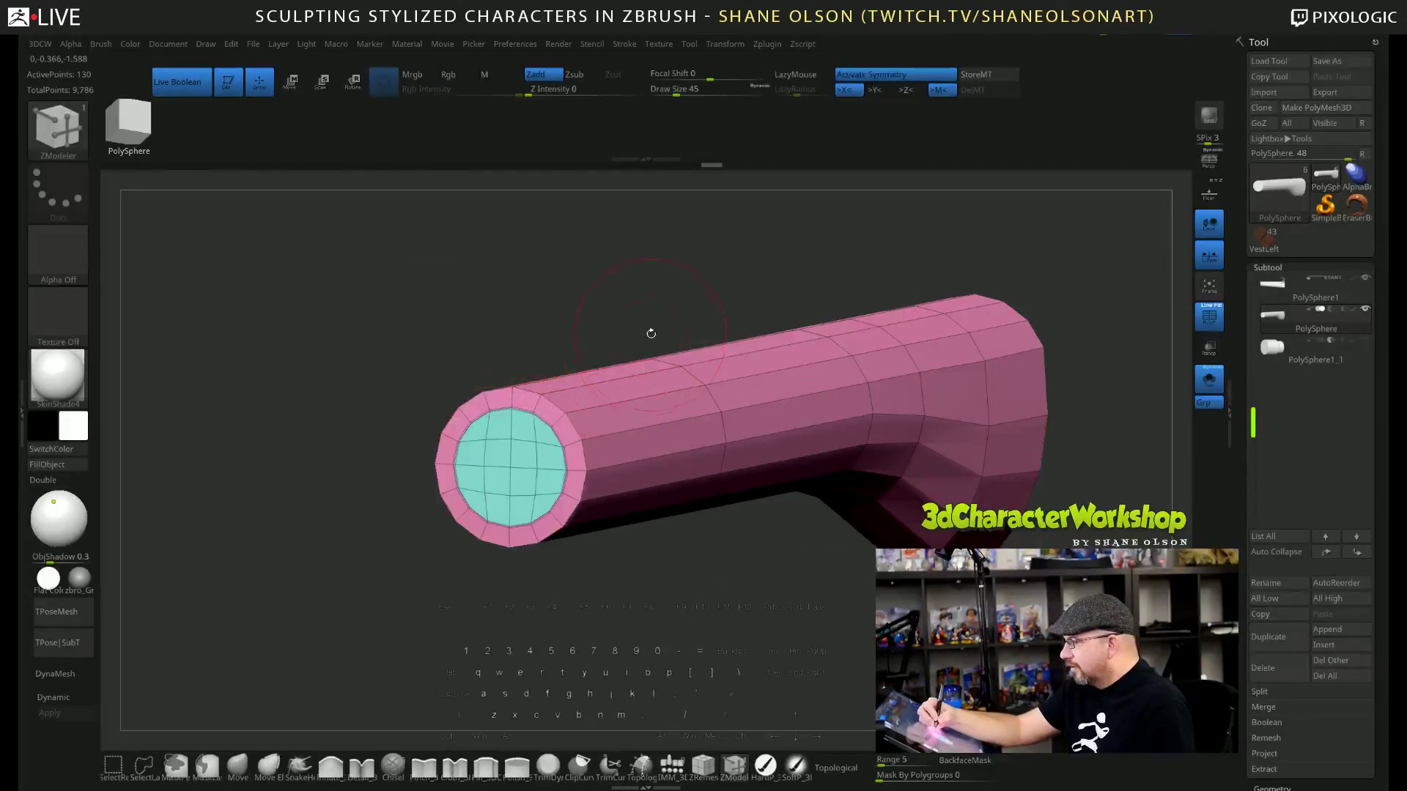
left_click(542, 453)
left_click_drag(542, 452, 537, 494)
left_click_drag(750, 624, 924, 511)
key("ctrl+z")
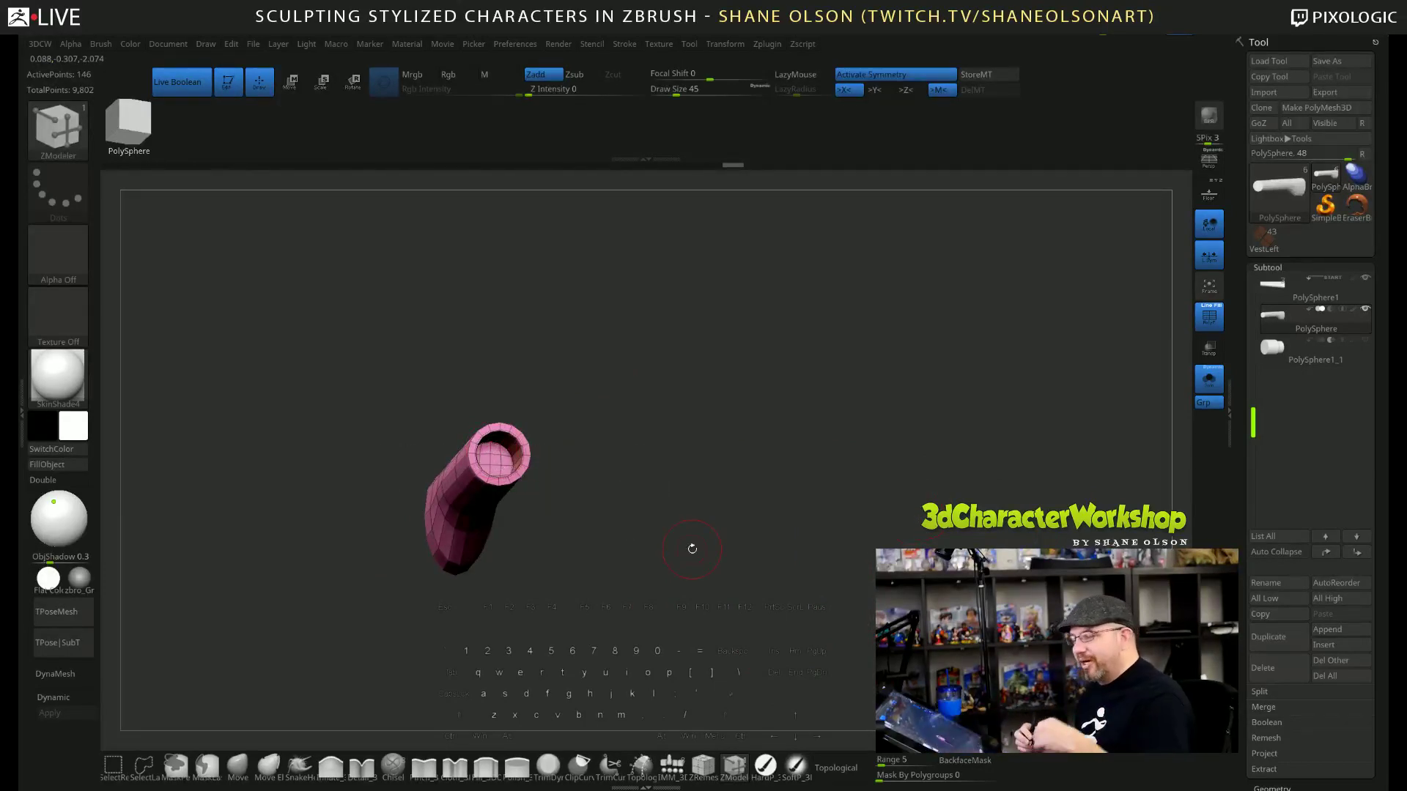
Set the draw size to 25, mask all but the bore's inner end face, and push that face deeper into the barrel.
mouse_move(692, 548)
left_mouse_down("alt")
mouse_move(773, 525)
mouse_move(765, 459)
mouse_move(812, 480)
mouse_move(817, 513)
mouse_move(824, 498)
left_mouse_up("alt")
key("s")
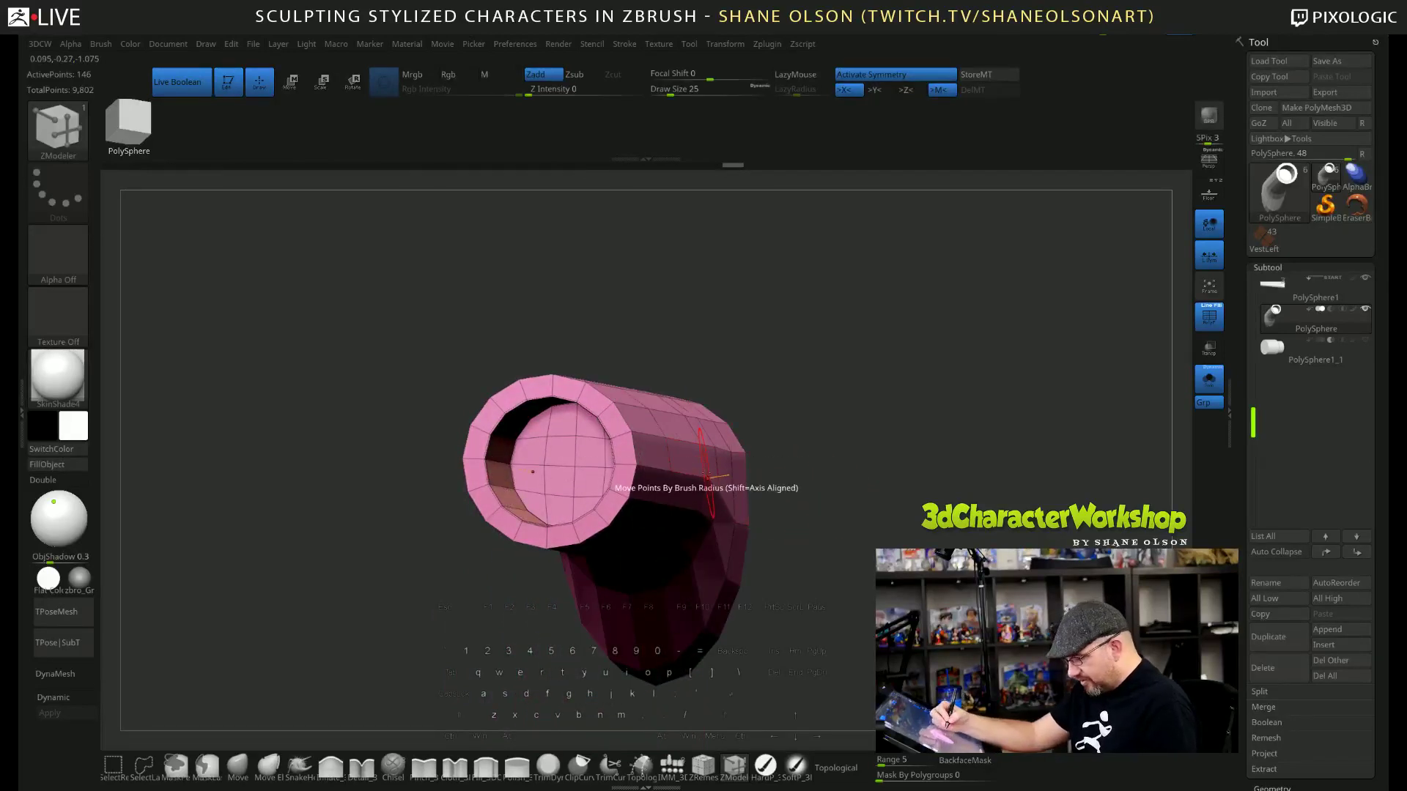
key("w")
left_click_drag(592, 504, 633, 380, "alt")
left_click(575, 466, "alt")
mouse_move(575, 466)
left_mouse_down()
mouse_move(610, 466)
mouse_move(572, 477)
left_mouse_up()
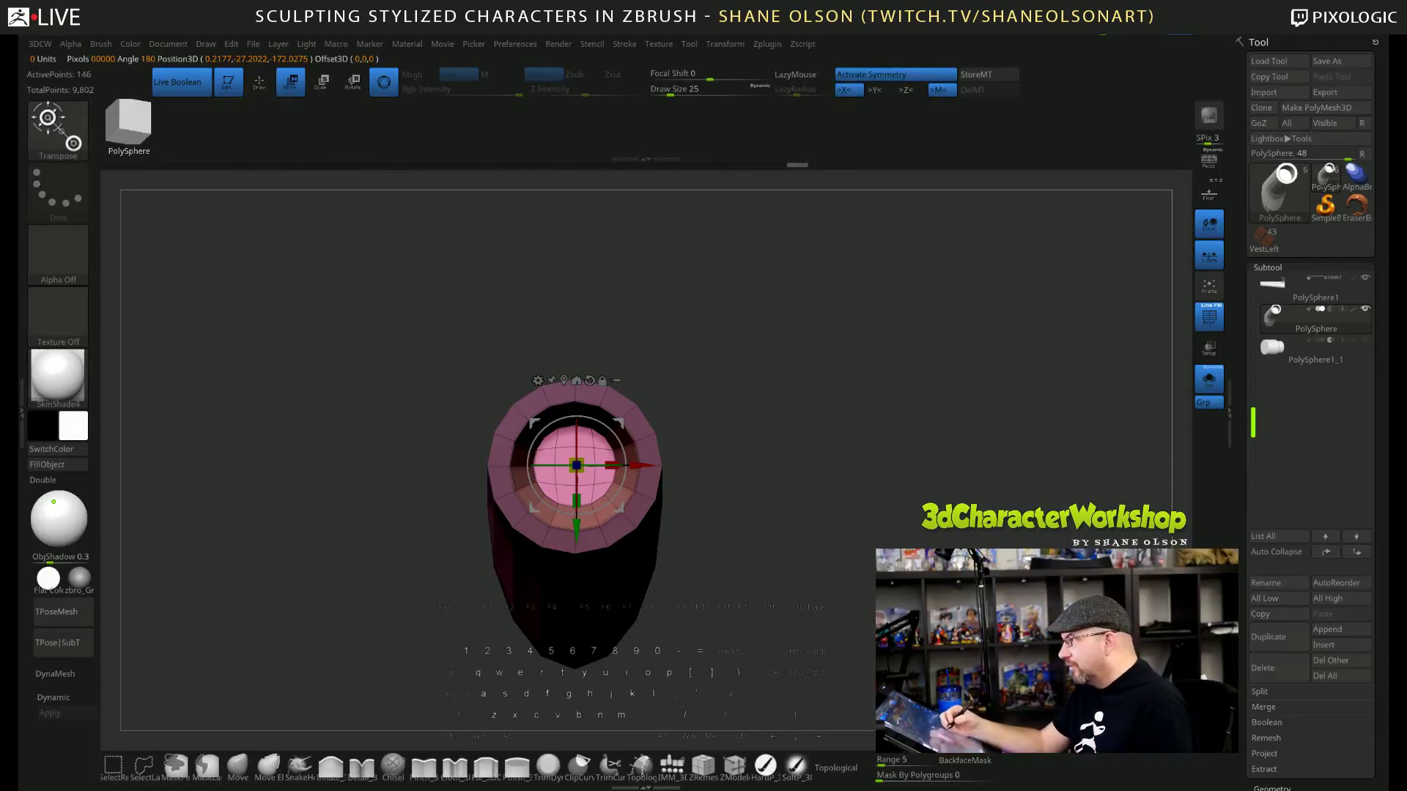
mouse_move(800, 510)
left_mouse_down()
mouse_move(760, 645)
mouse_move(601, 637)
left_mouse_up()
Try to insert an edge loop around the muzzle rim with Z Intensity at 0.
key("q")
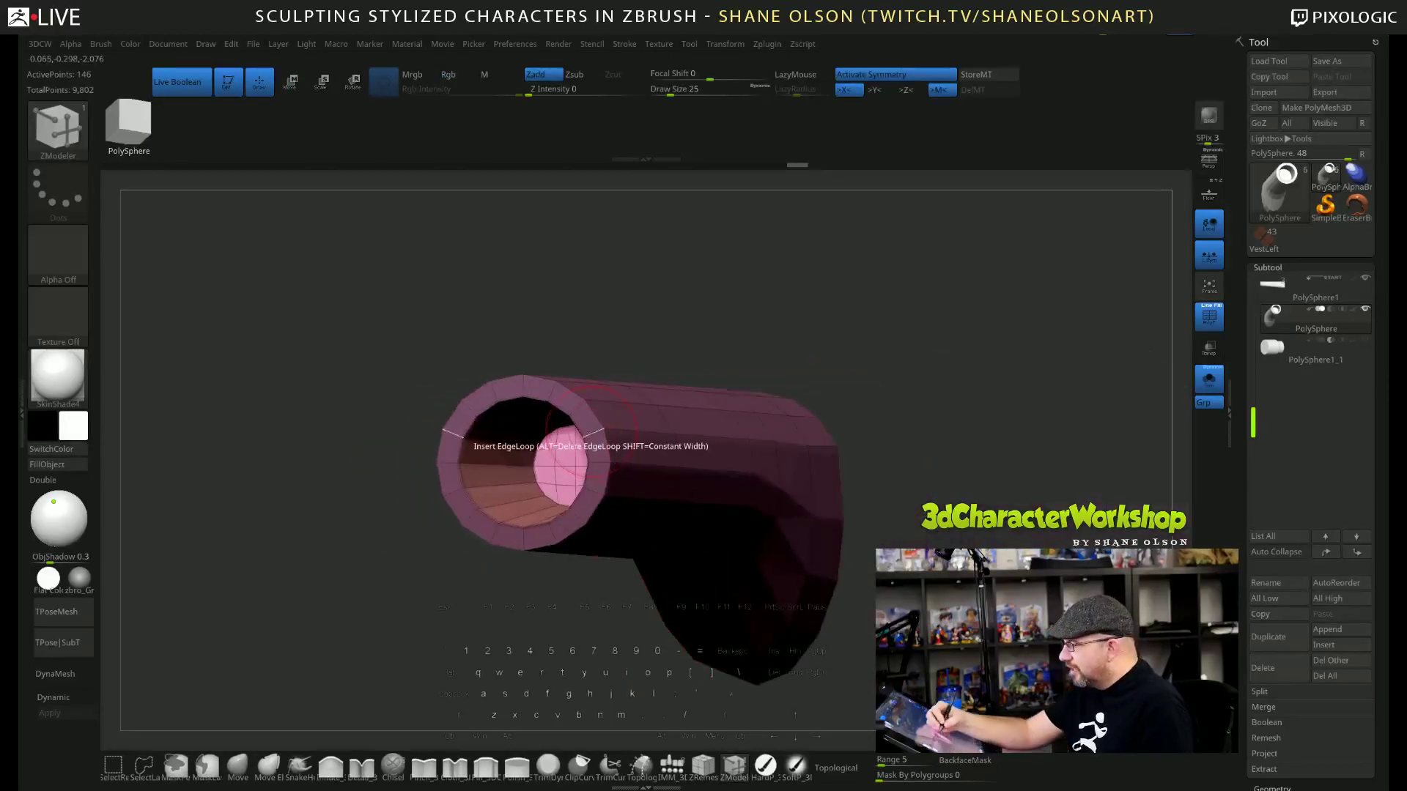
left_click(592, 432)
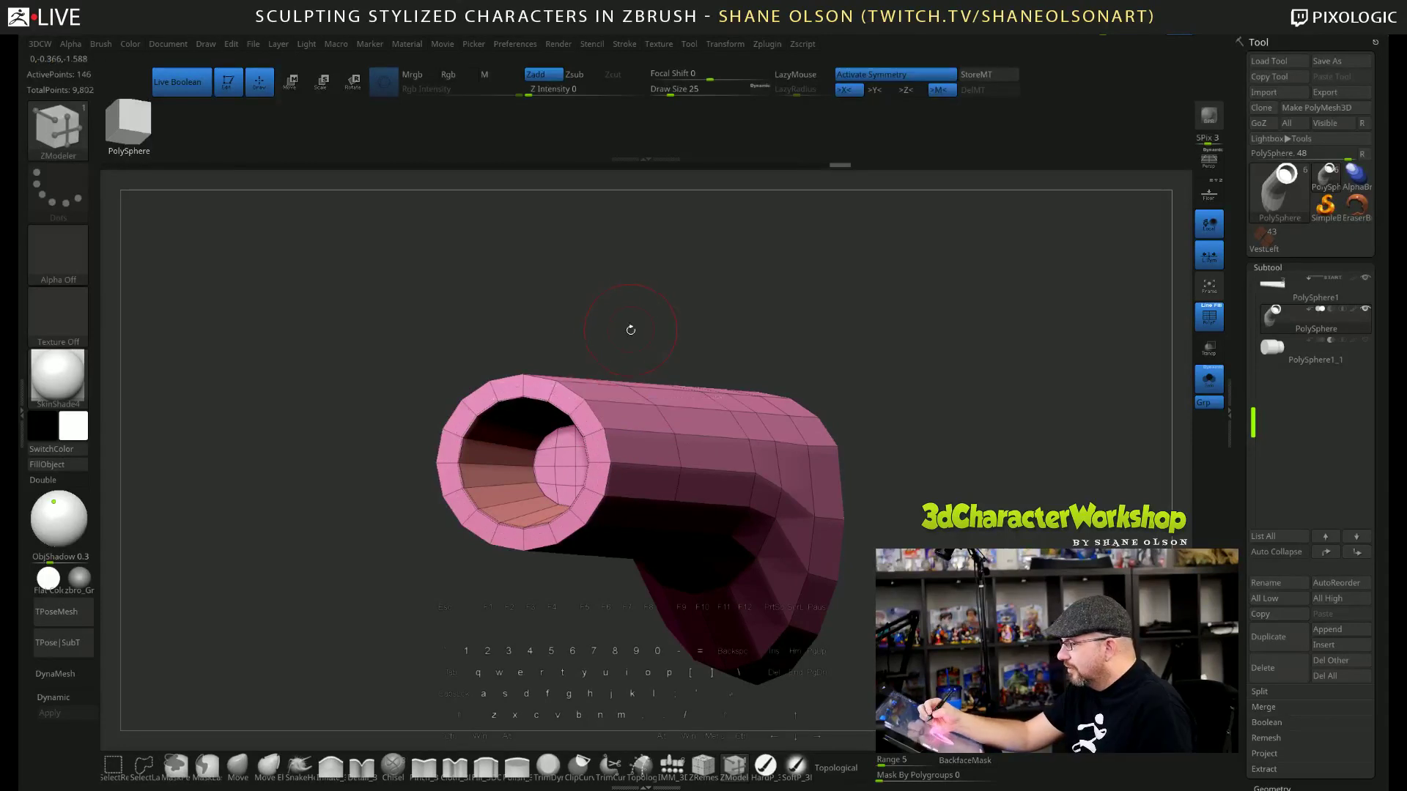
key("ctrl+z")
left_click_drag(666, 266, 657, 325)
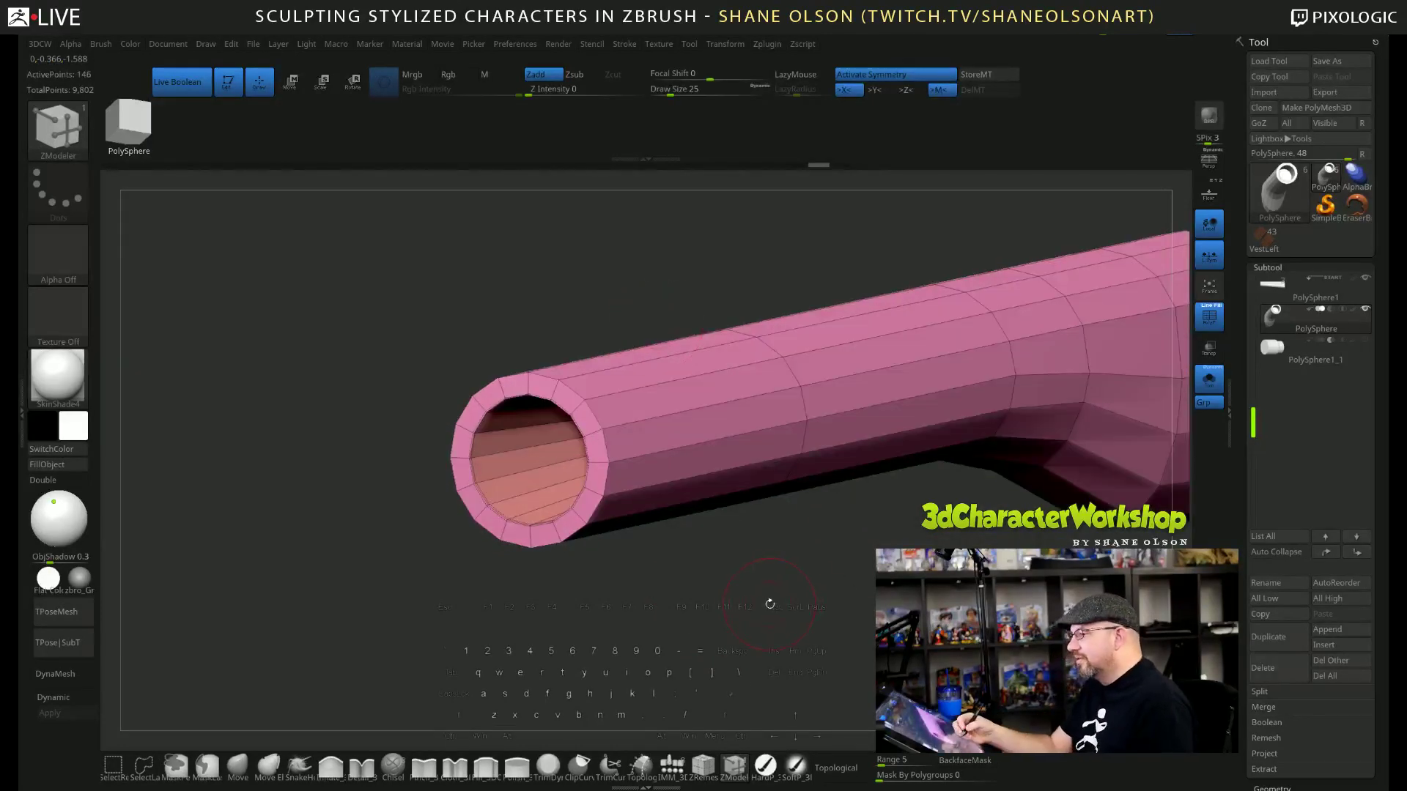
left_click_drag(769, 604, 696, 557)
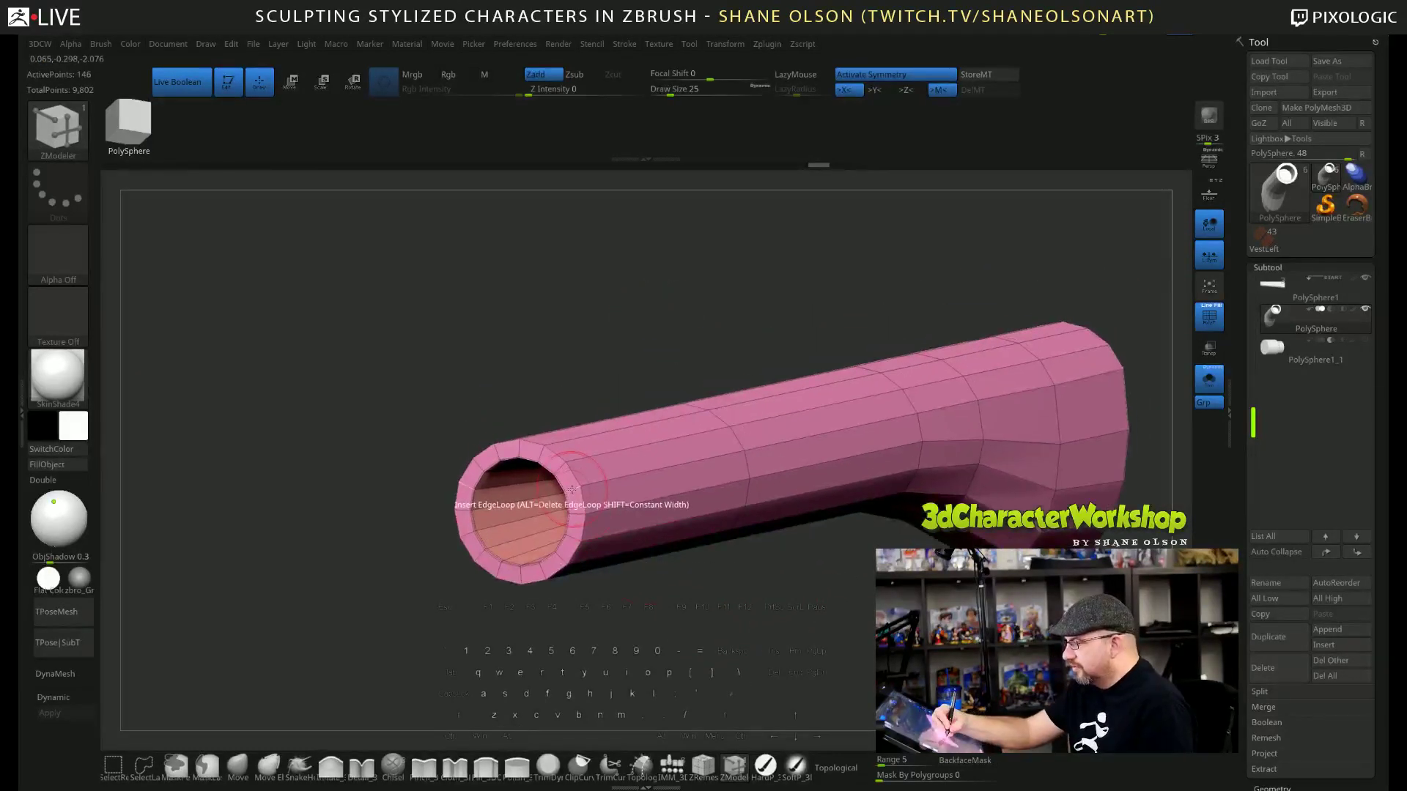
Try an edge loop around the muzzle rim with Z Intensity set to 3, and undo it.
left_click(557, 89)
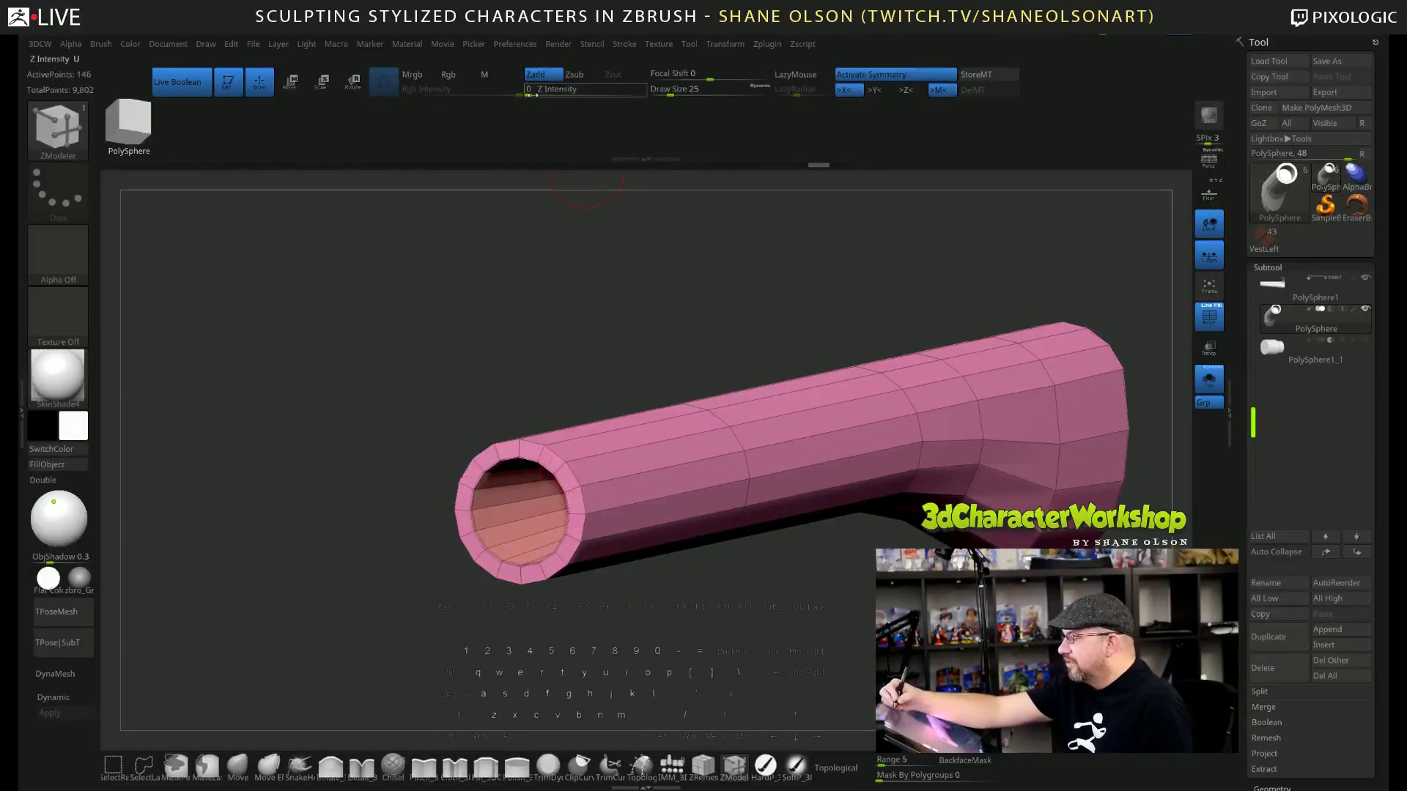
type("1")
key("Return")
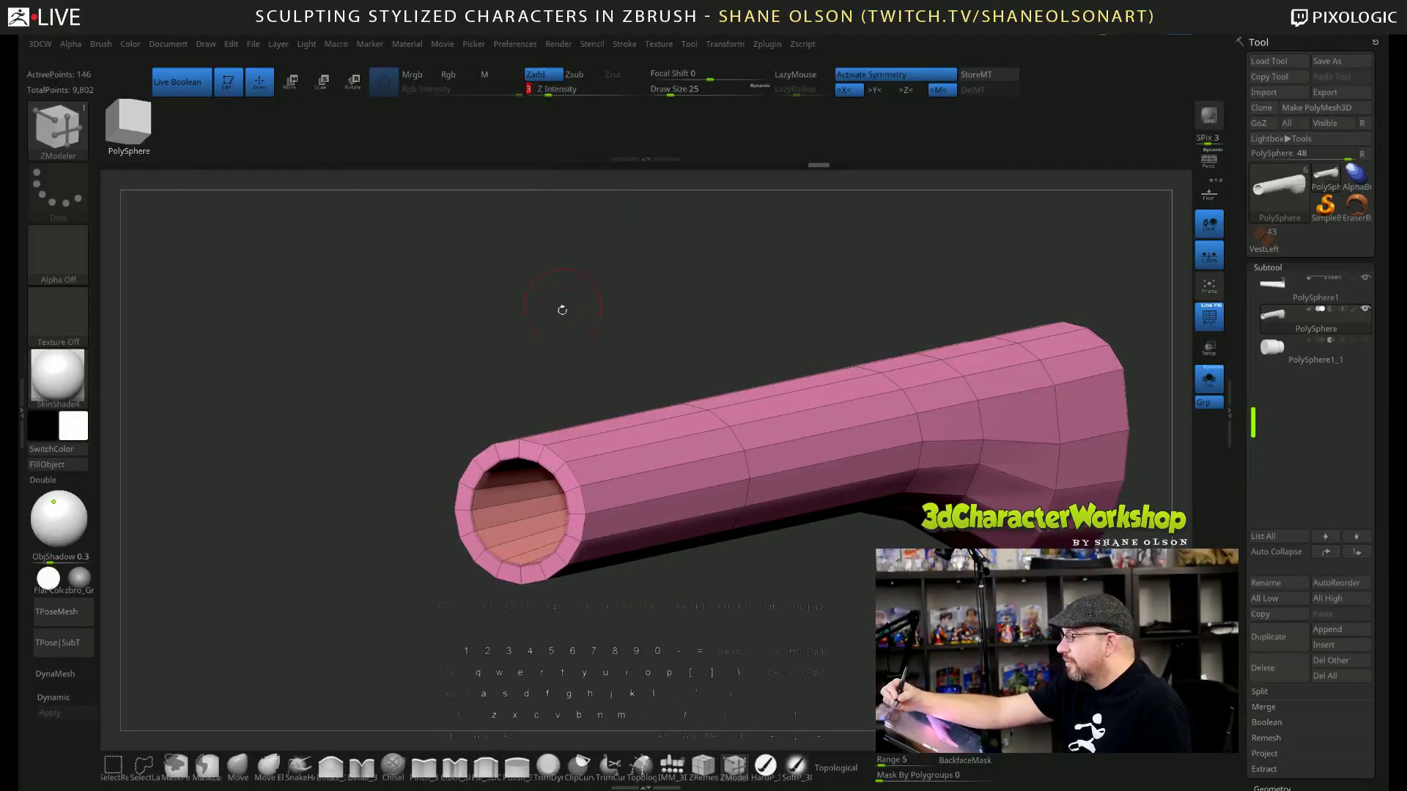
left_click(558, 467)
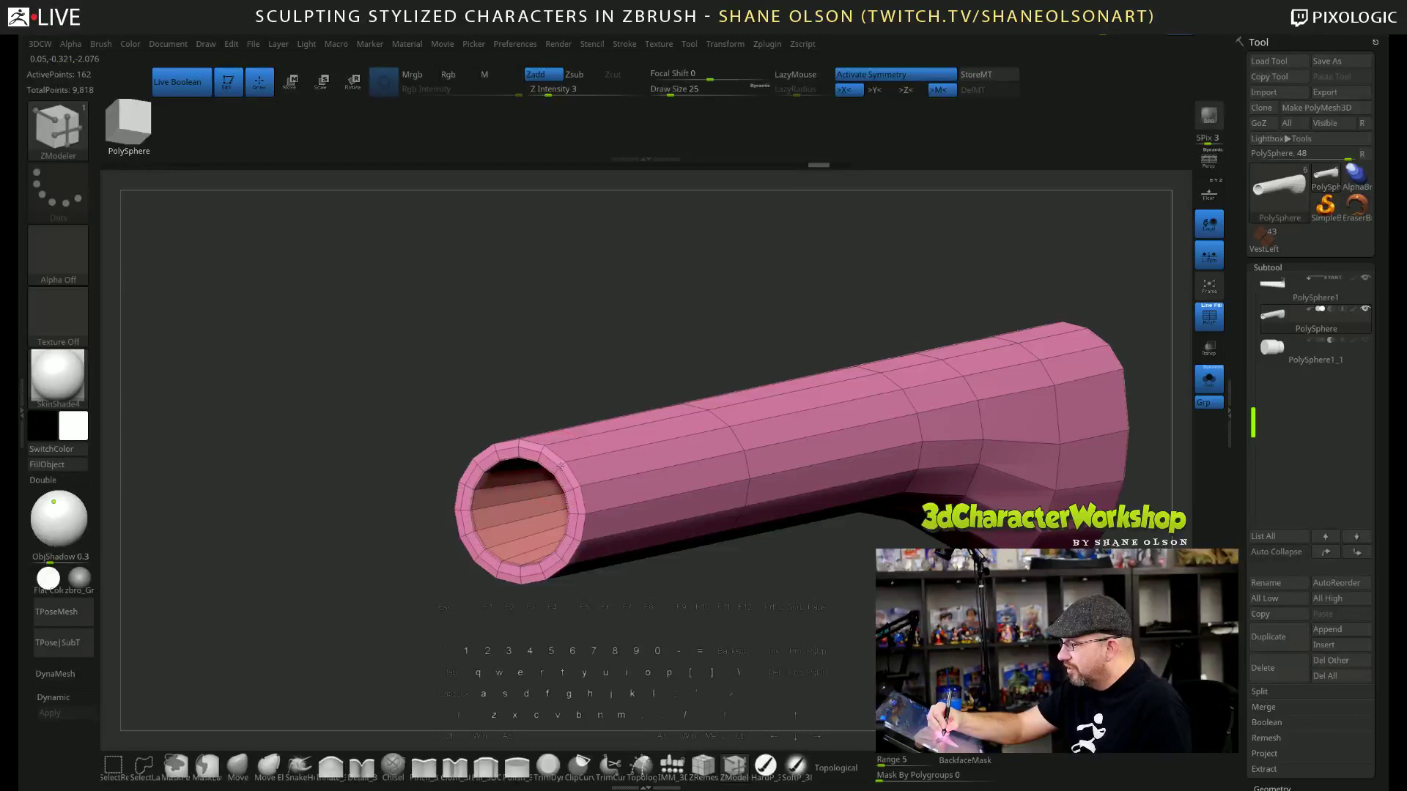
left_click_drag(513, 352, 598, 402)
key("ctrl+z")
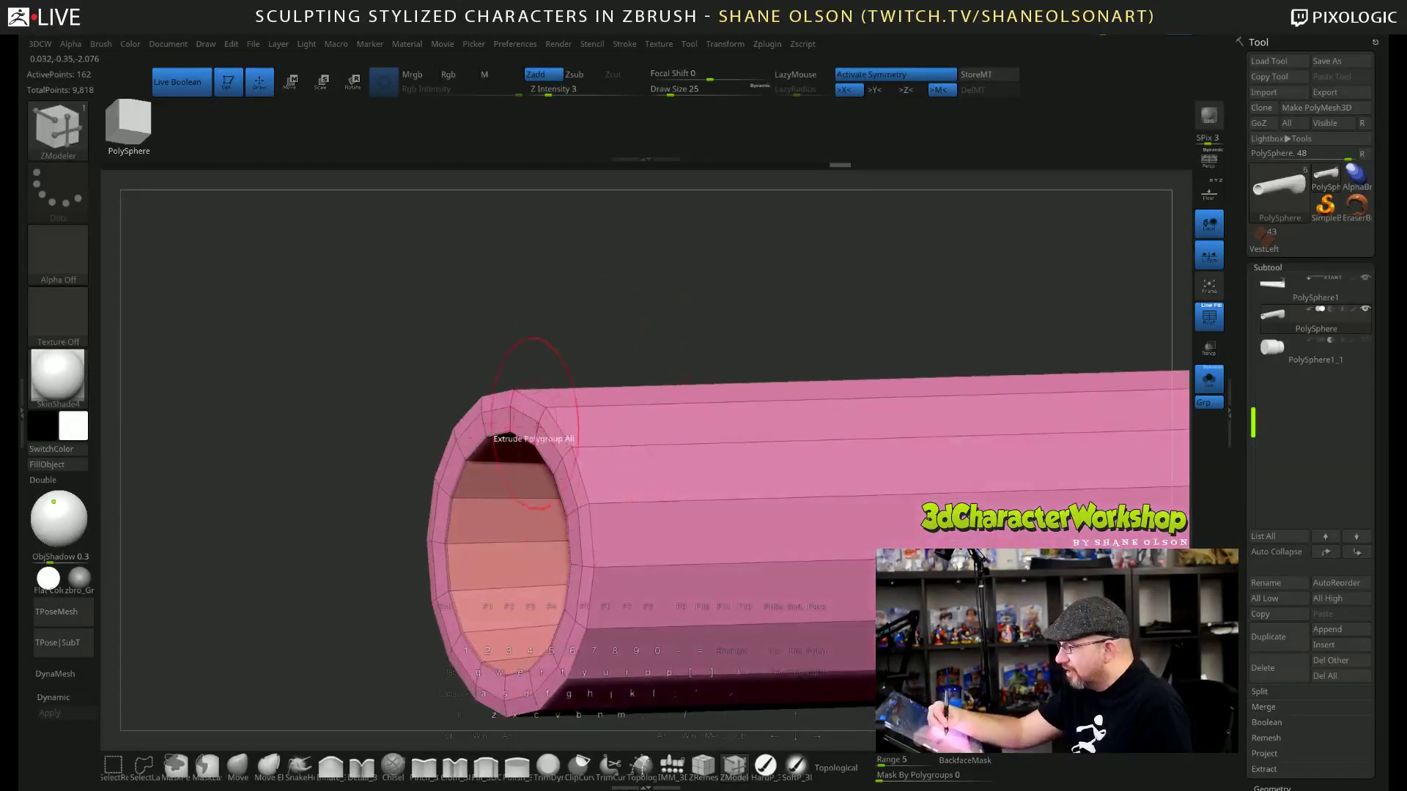
Set Z Intensity to 8 and insert an edge loop around the muzzle rim so it bulges slightly outward.
left_click(557, 94)
type("8")
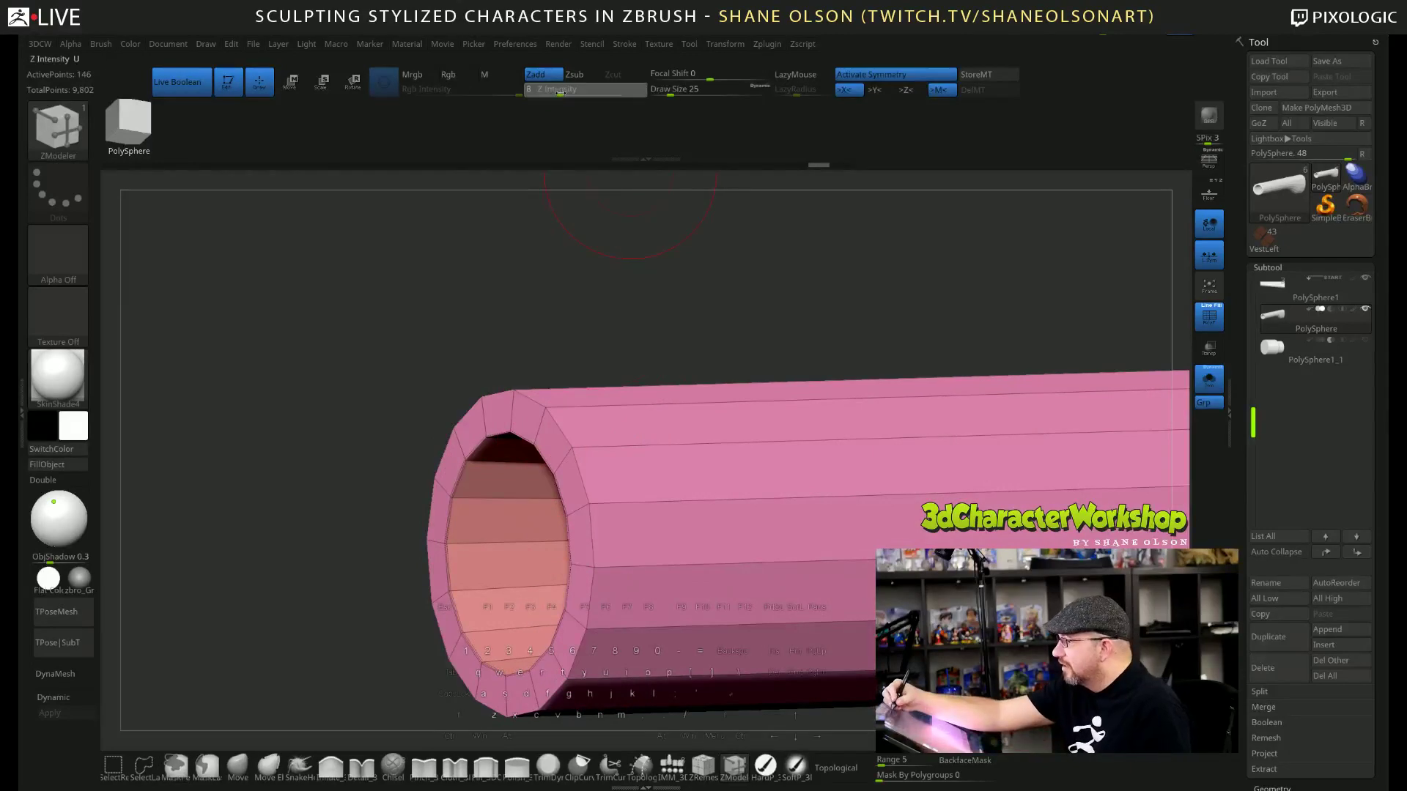
key("Return")
left_click(541, 425)
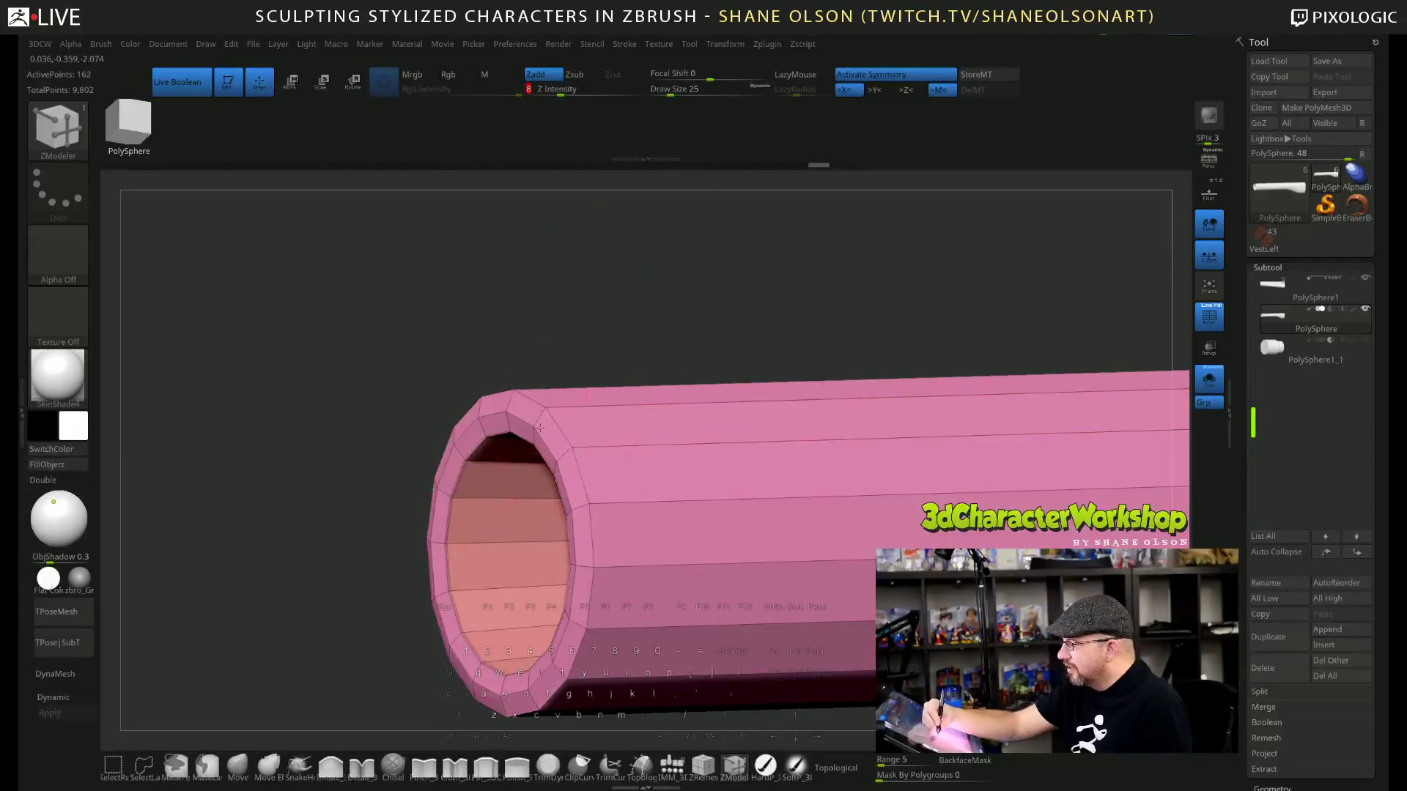
left_click_drag(662, 332, 697, 346, "alt")
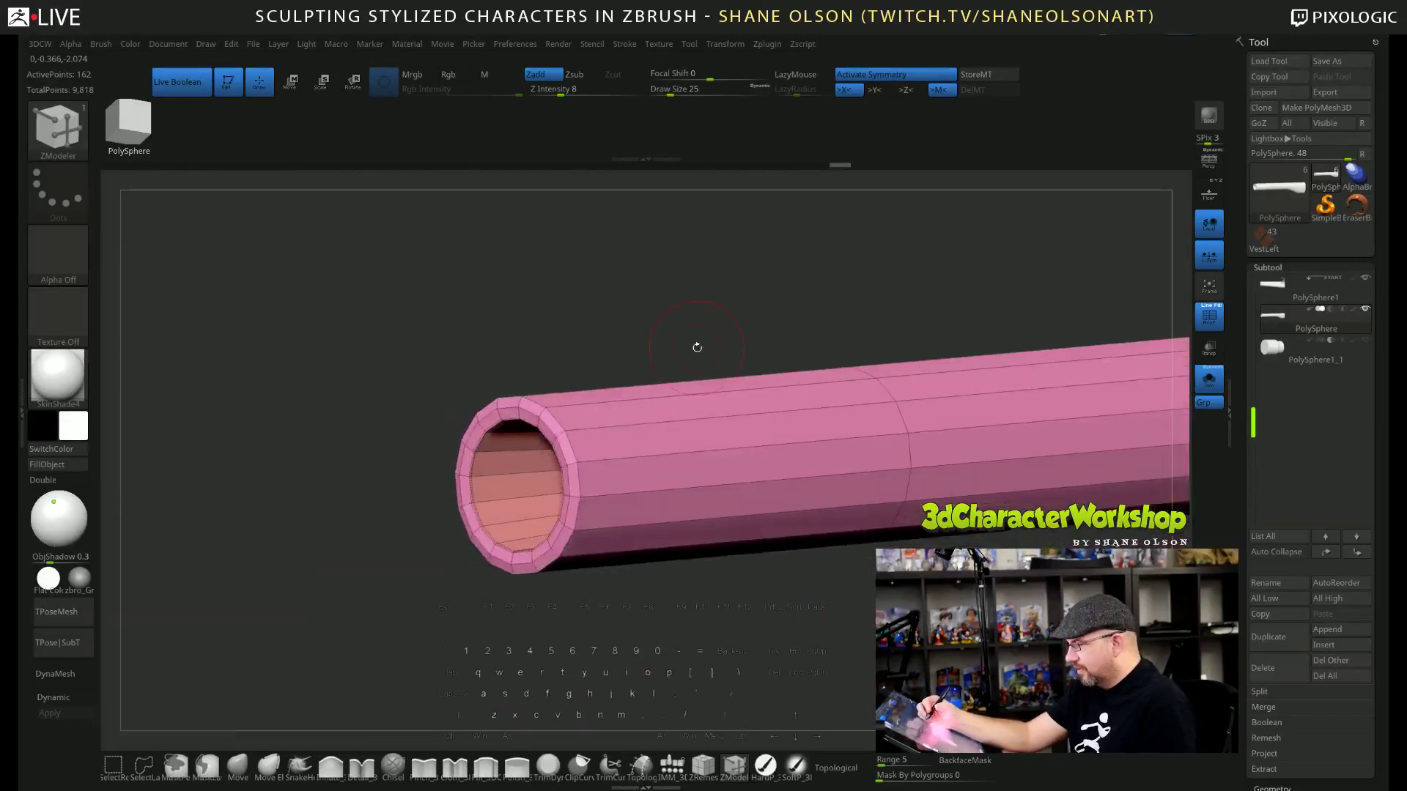
Check the rounded muzzle rim with the dynamic subdivision preview, and turn the preview off again.
key("d")
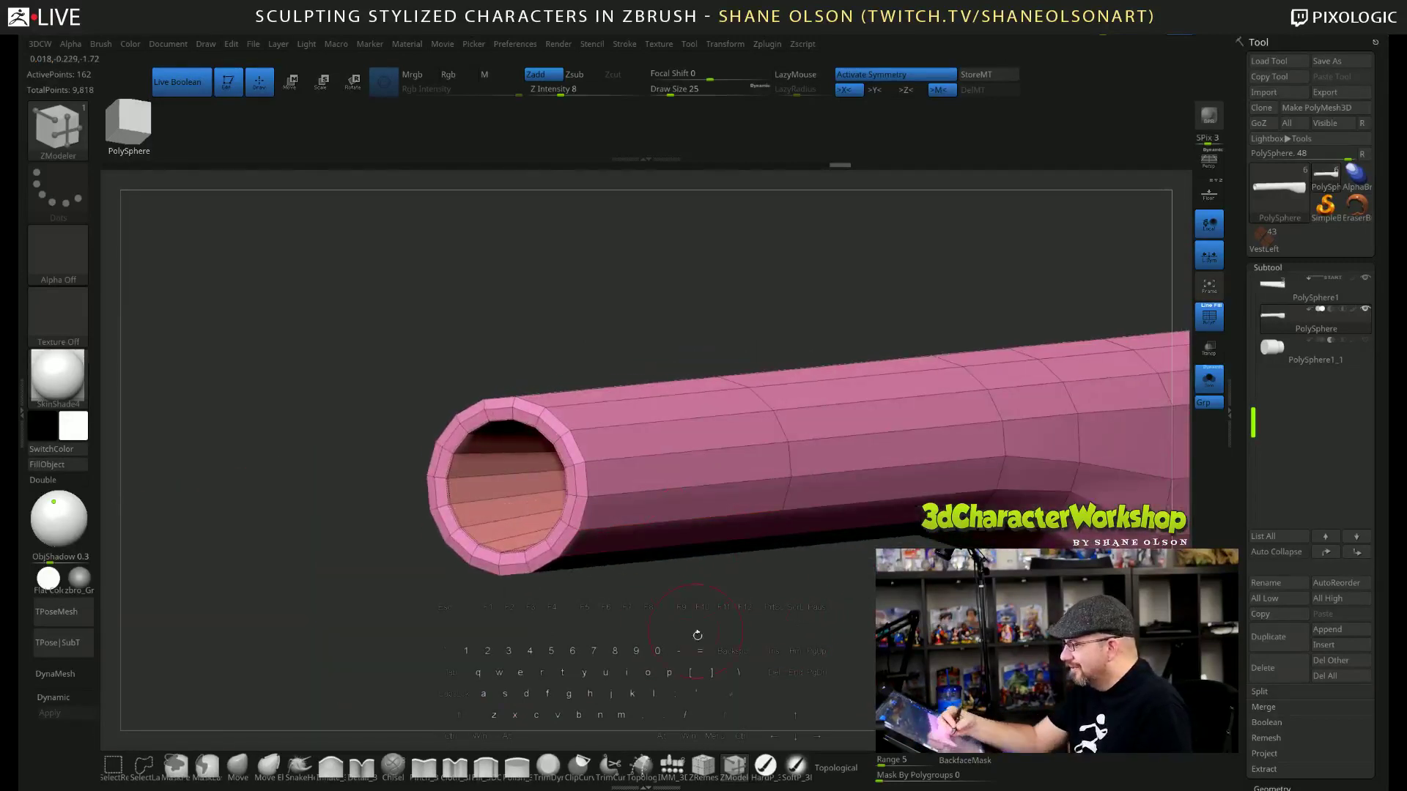
key("shift")
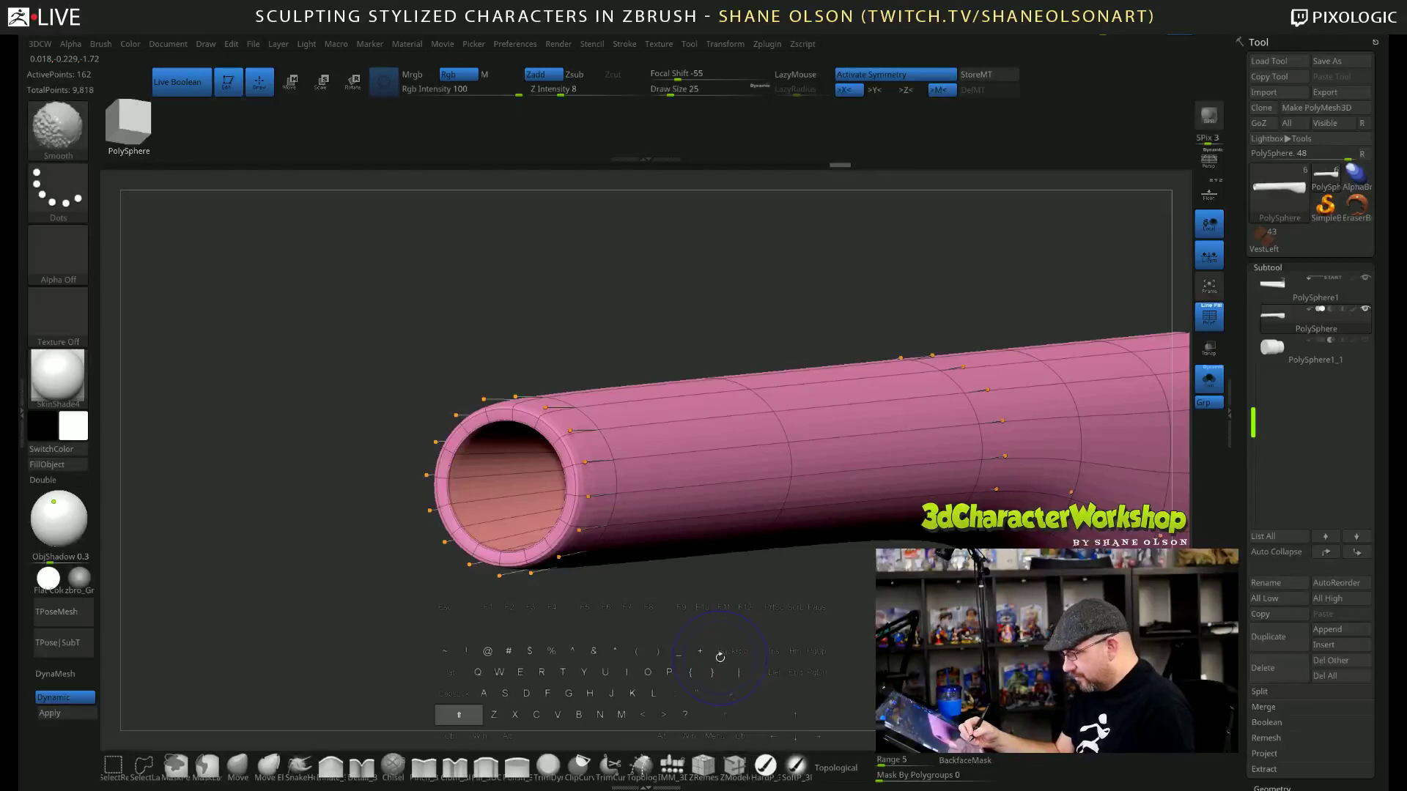
key("shift+d")
Set ZModeler's edge action to Crease with the EdgeLoop Complete target, and turn on the barrel's dynamic subdivision preview.
key("space")
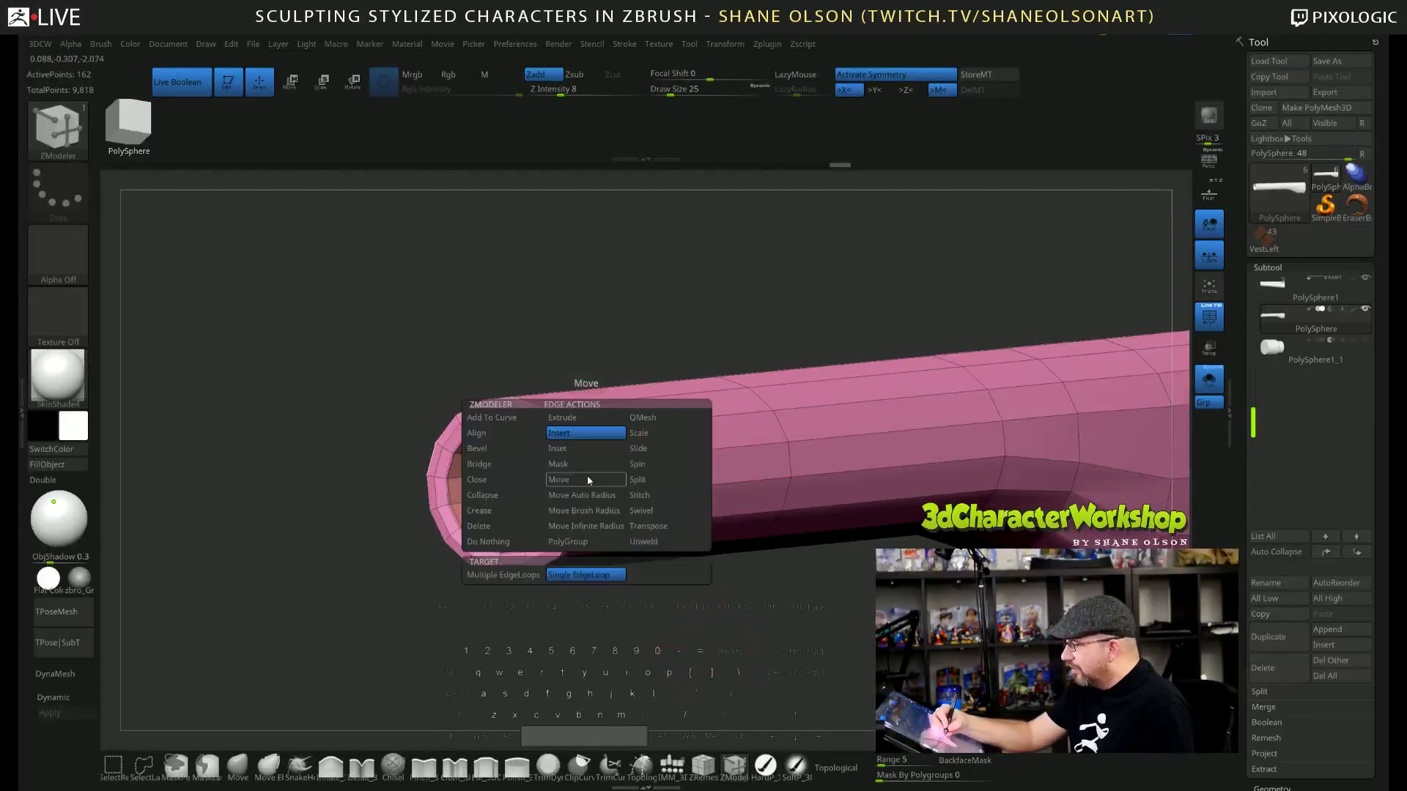
left_click(518, 510)
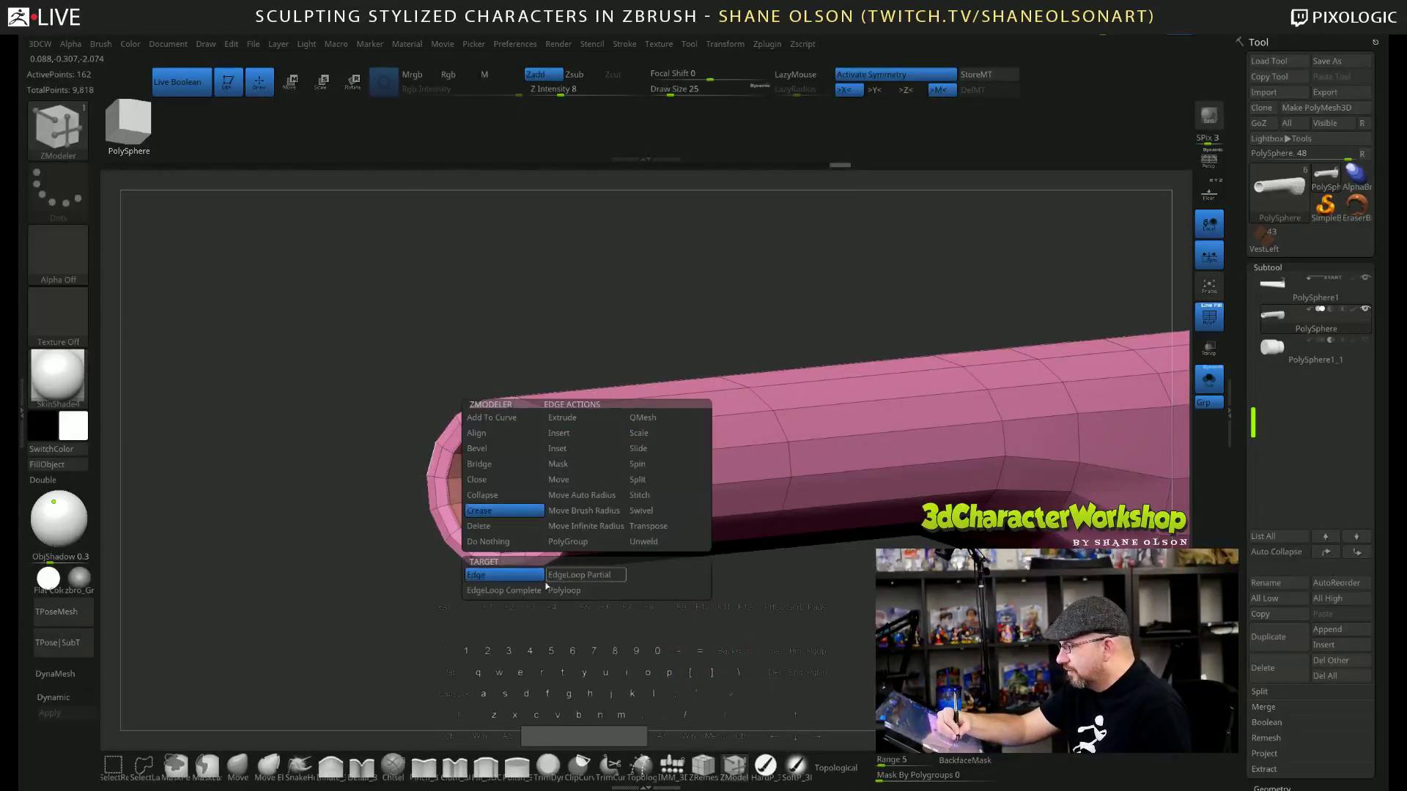
left_click(537, 592)
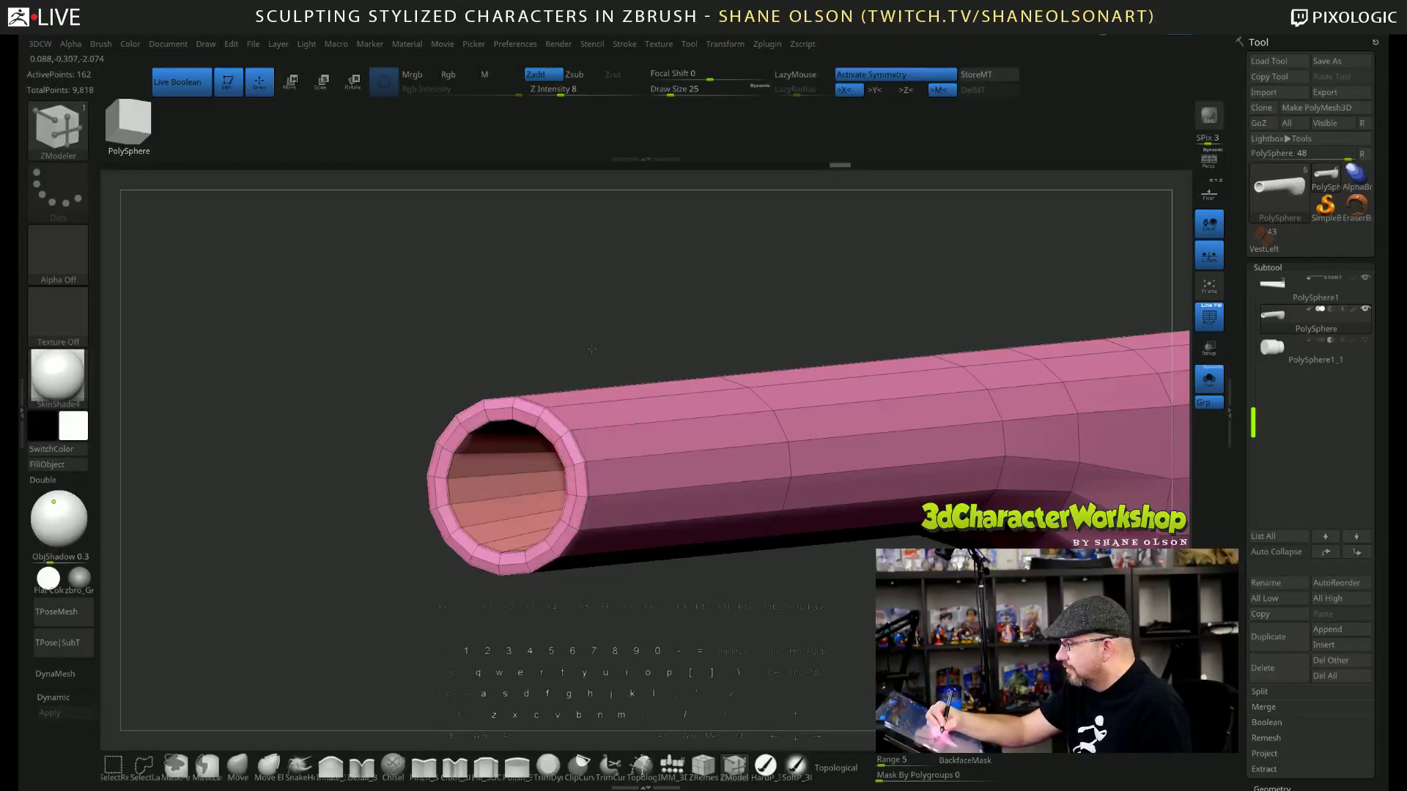
left_click_drag(775, 574, 742, 601)
key("d")
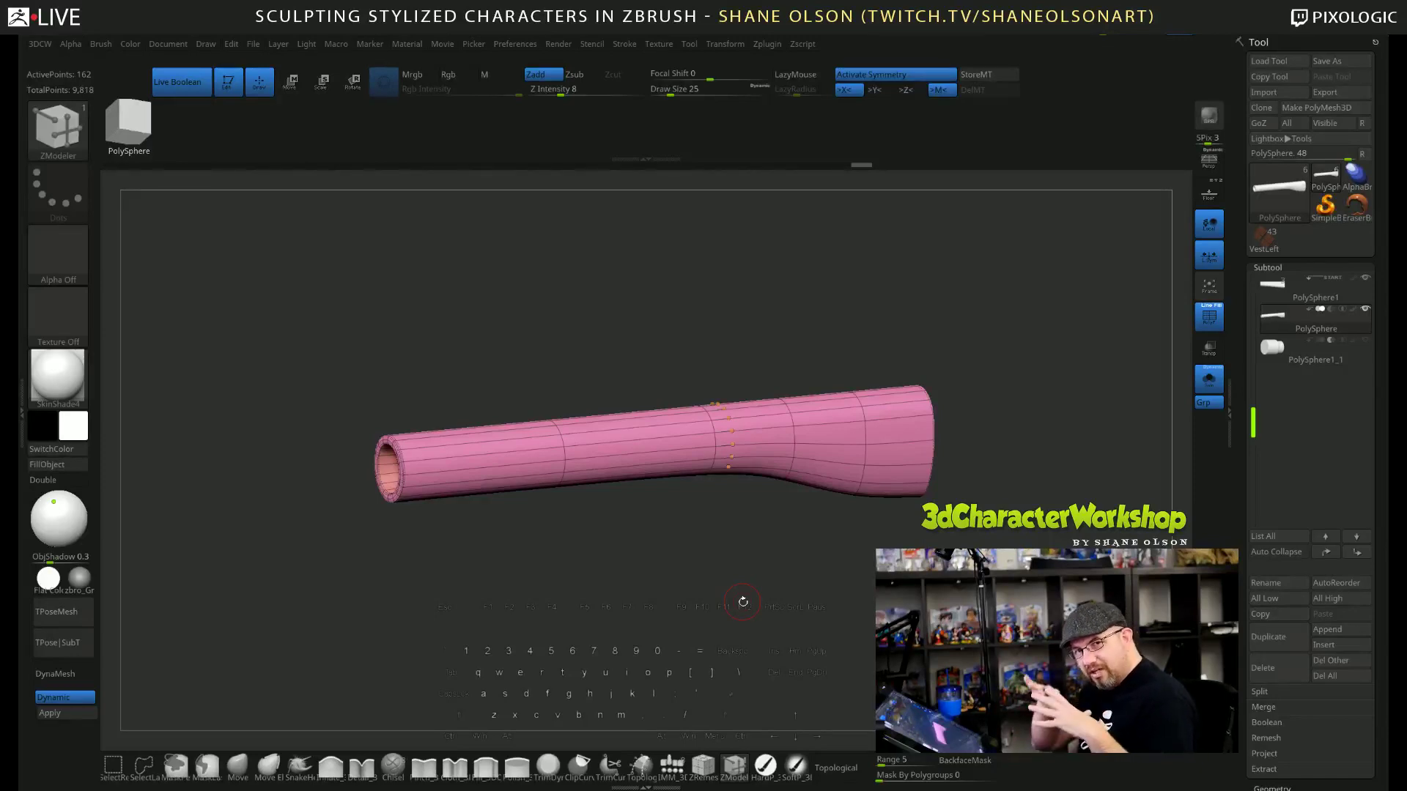
Quick-save the project and leave Solo mode to bring back the rest of the revolver around the barrel.
left_click_drag(838, 595, 850, 621, "shift")
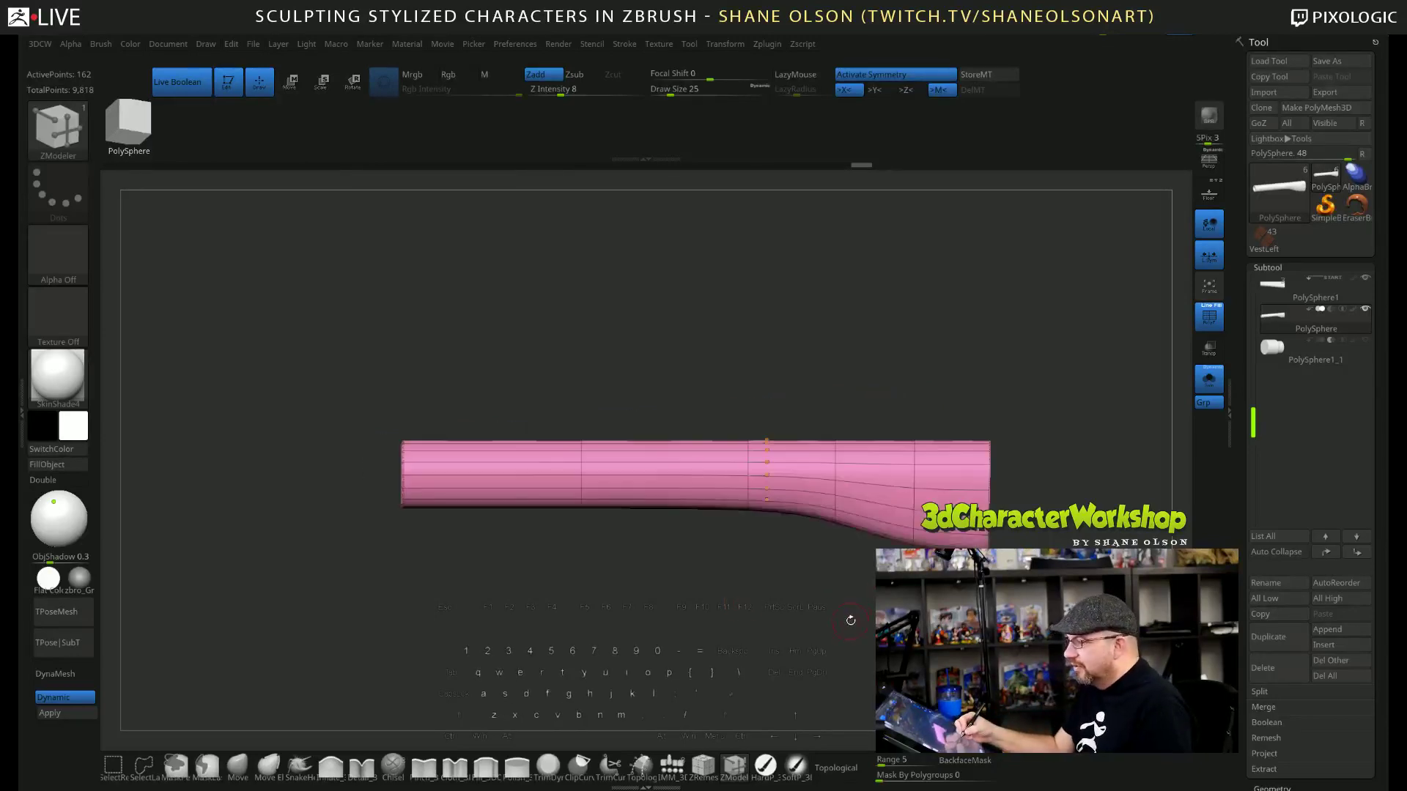
key("ctrl+s")
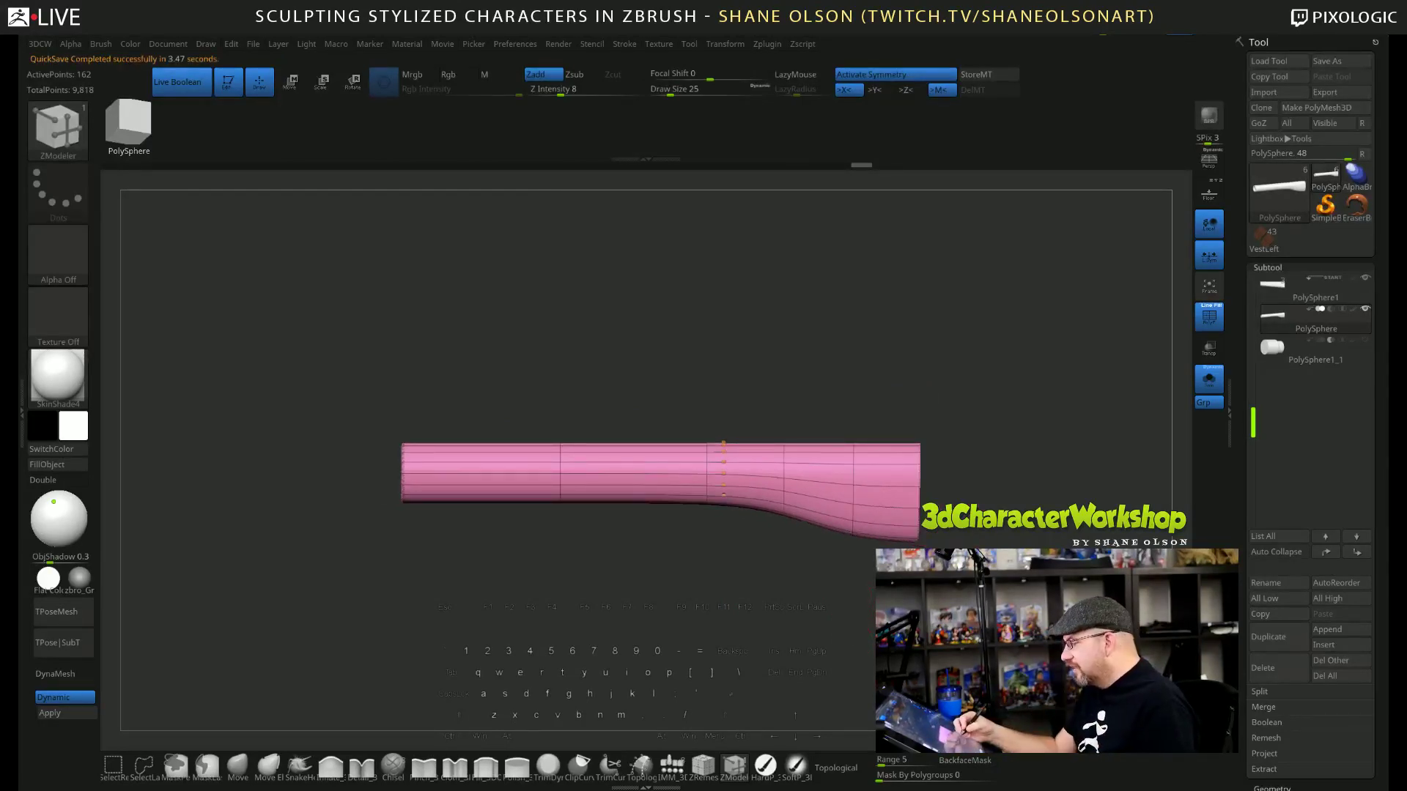
left_click(1209, 380)
left_click_drag(1118, 438, 859, 367, "alt")
Turn on the visibility of the revolver's cylinder subtool, keep the barrel as the active subtool, and turn off PolyFrame.
left_click(1283, 359)
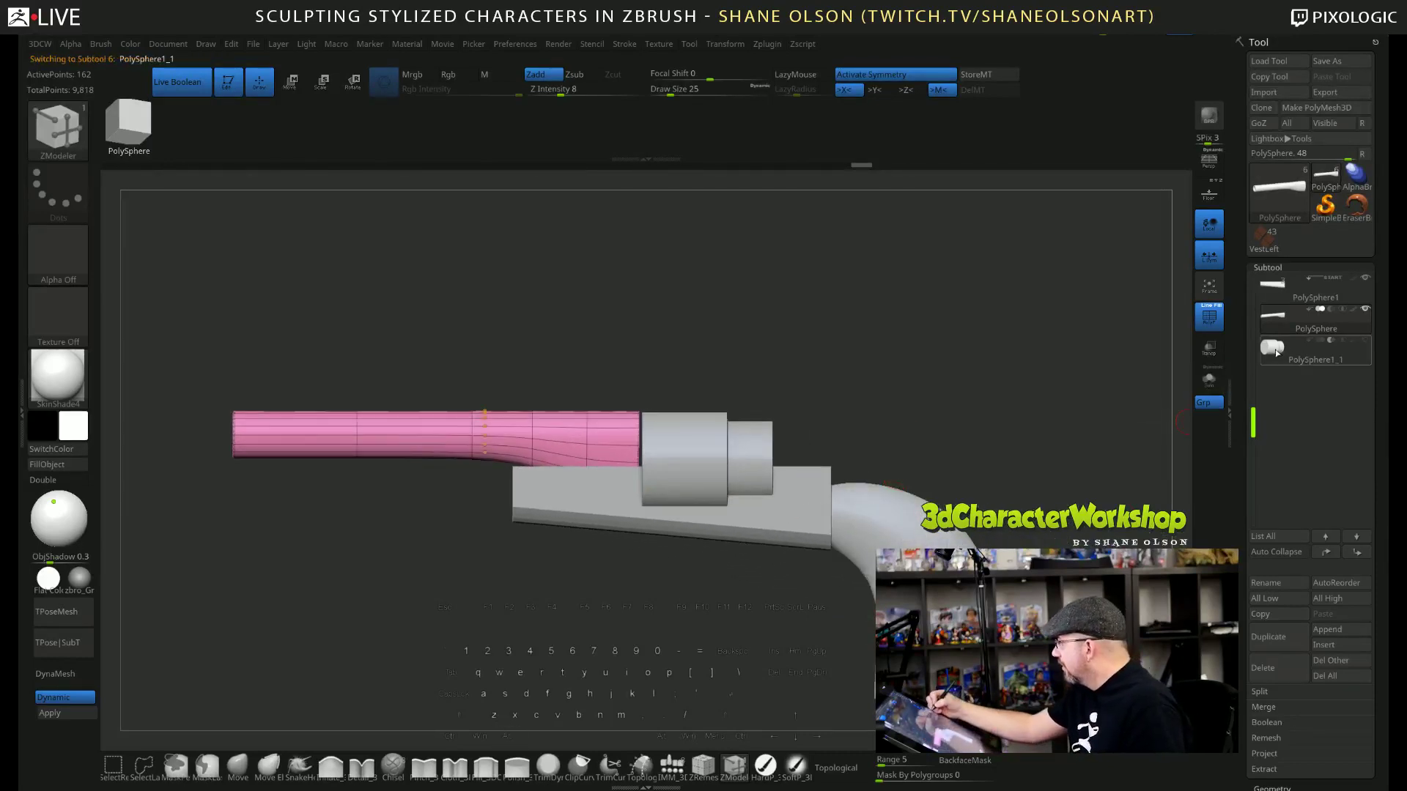
left_click(1296, 327)
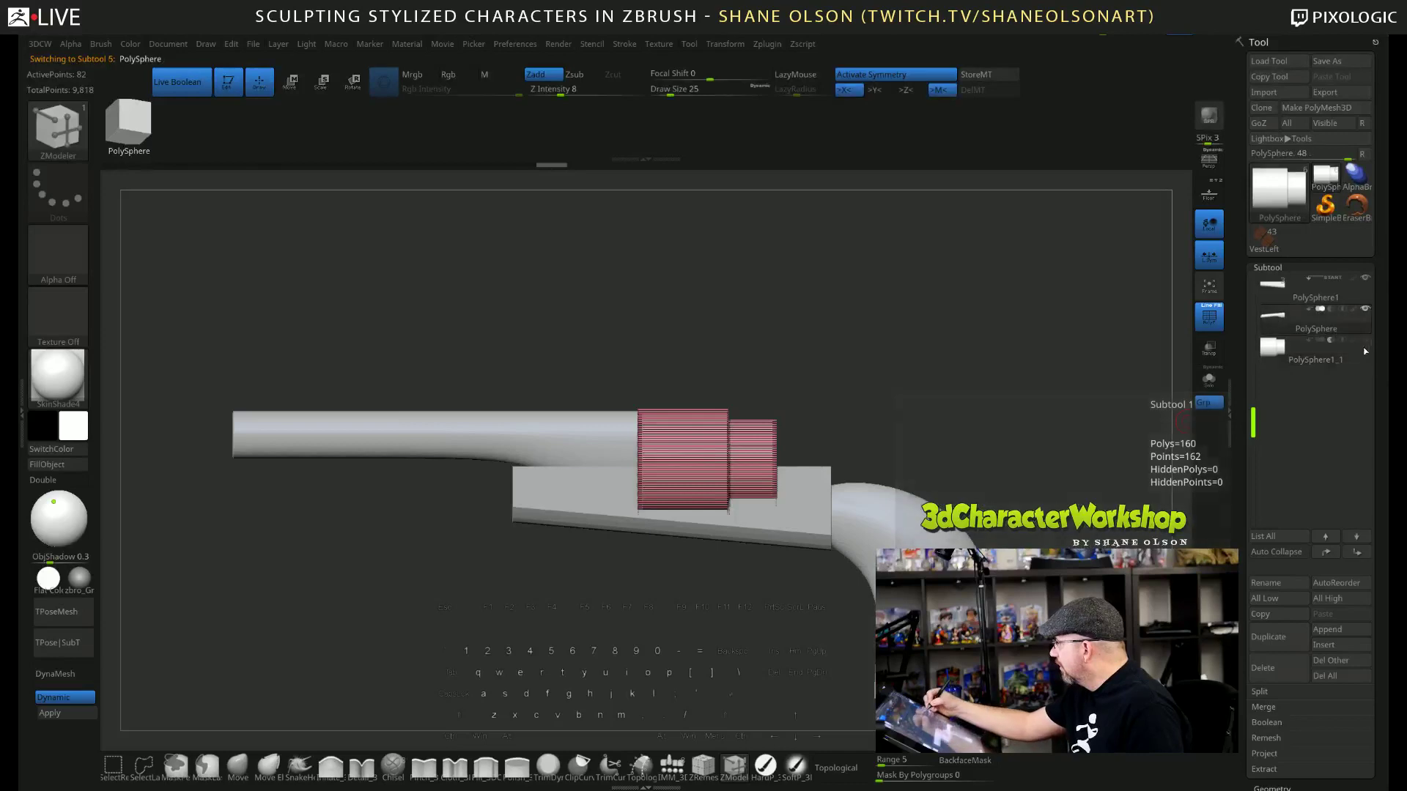
left_click(1365, 342)
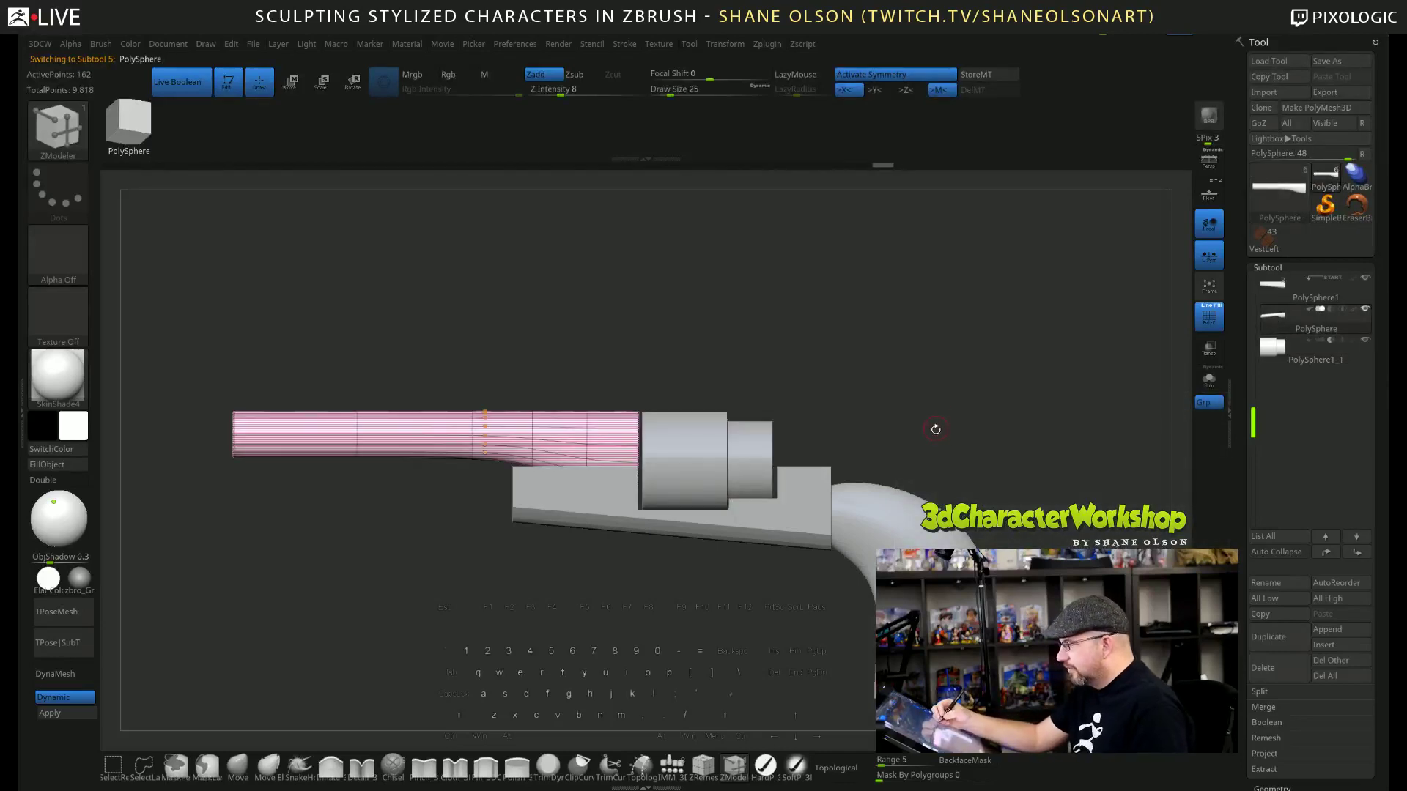
mouse_move(936, 429)
left_mouse_down()
mouse_move(954, 439)
mouse_move(924, 419)
left_mouse_up()
key("shift+f")
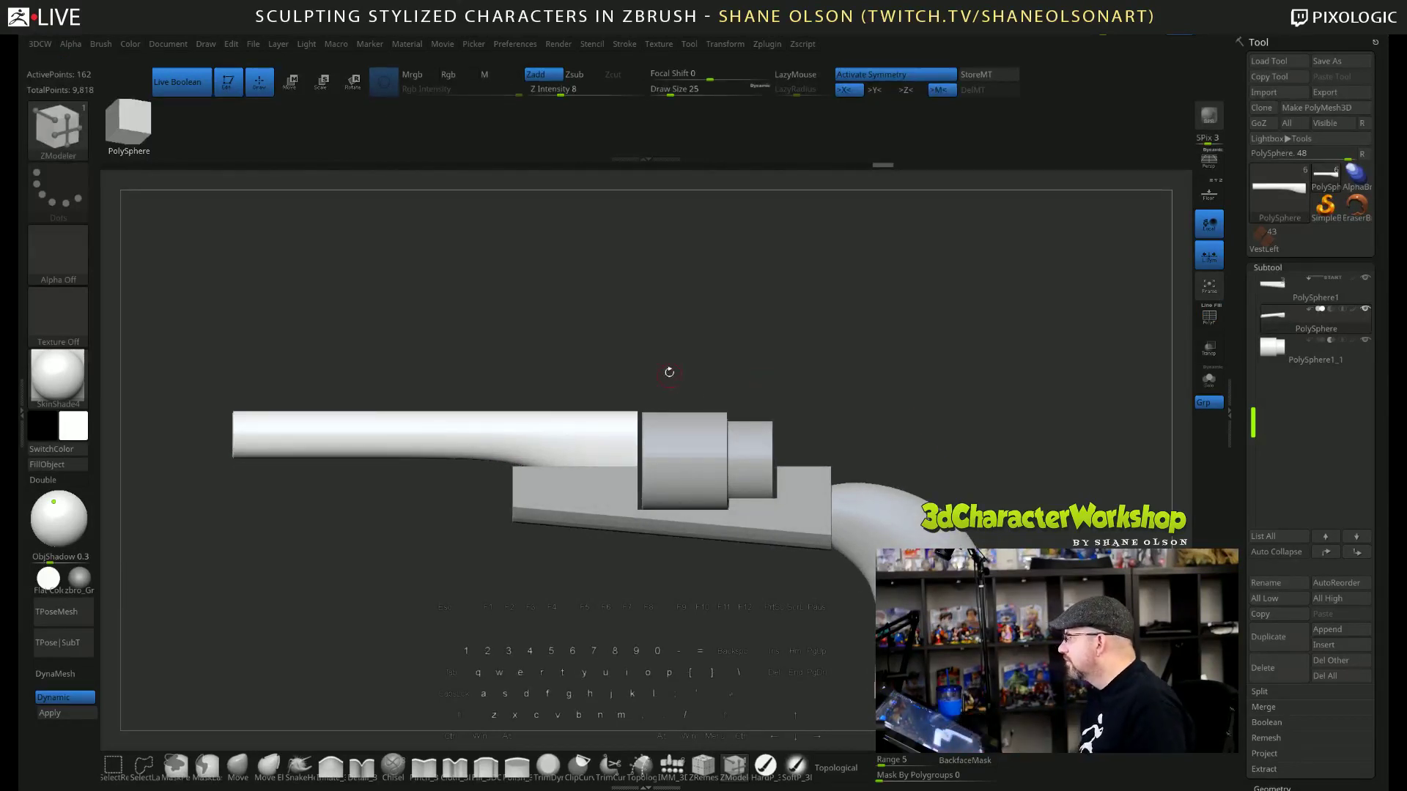
Switch to the Move brush and set Draw Size to 166 for reshaping the barrel.
left_click_drag(929, 376, 929, 356)
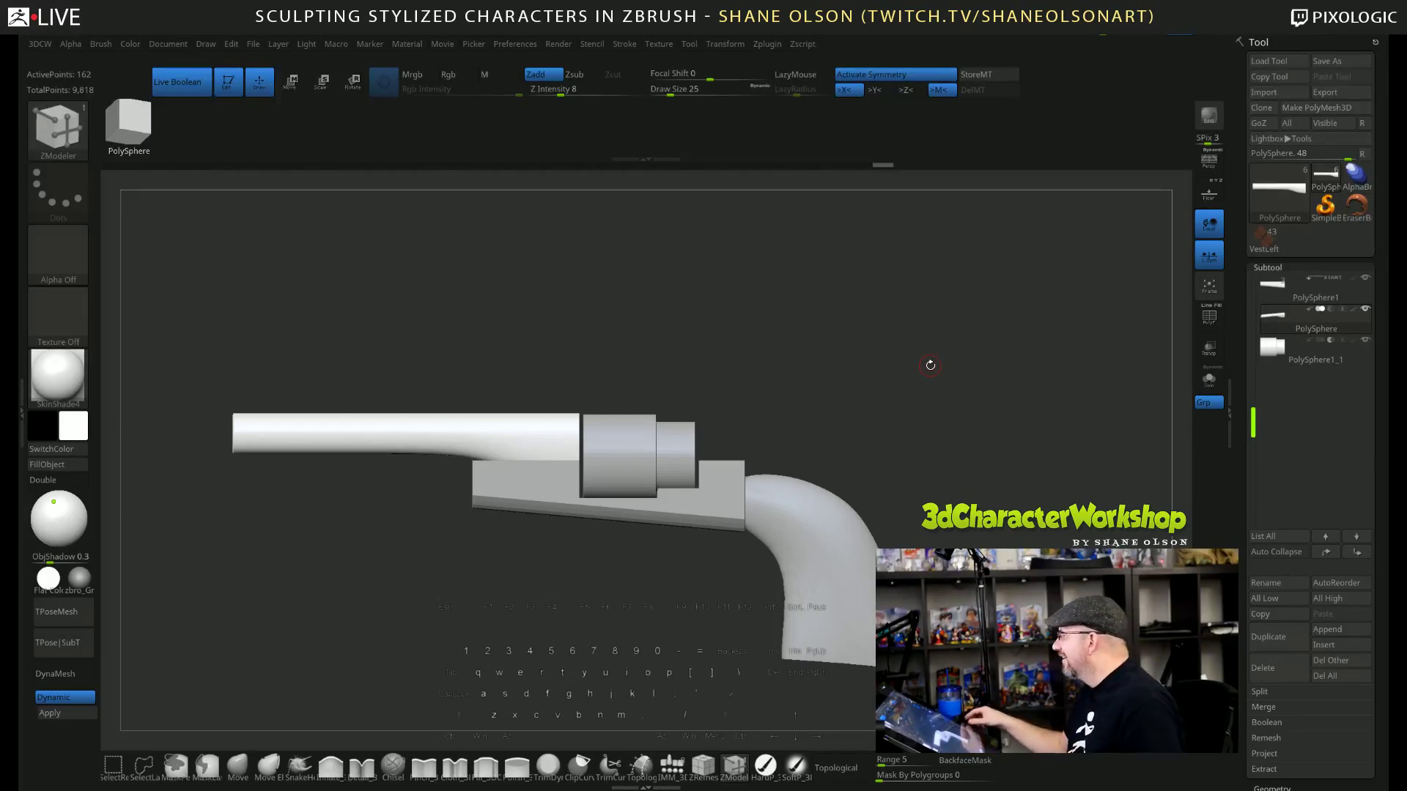
left_click_drag(942, 436, 994, 416, "alt")
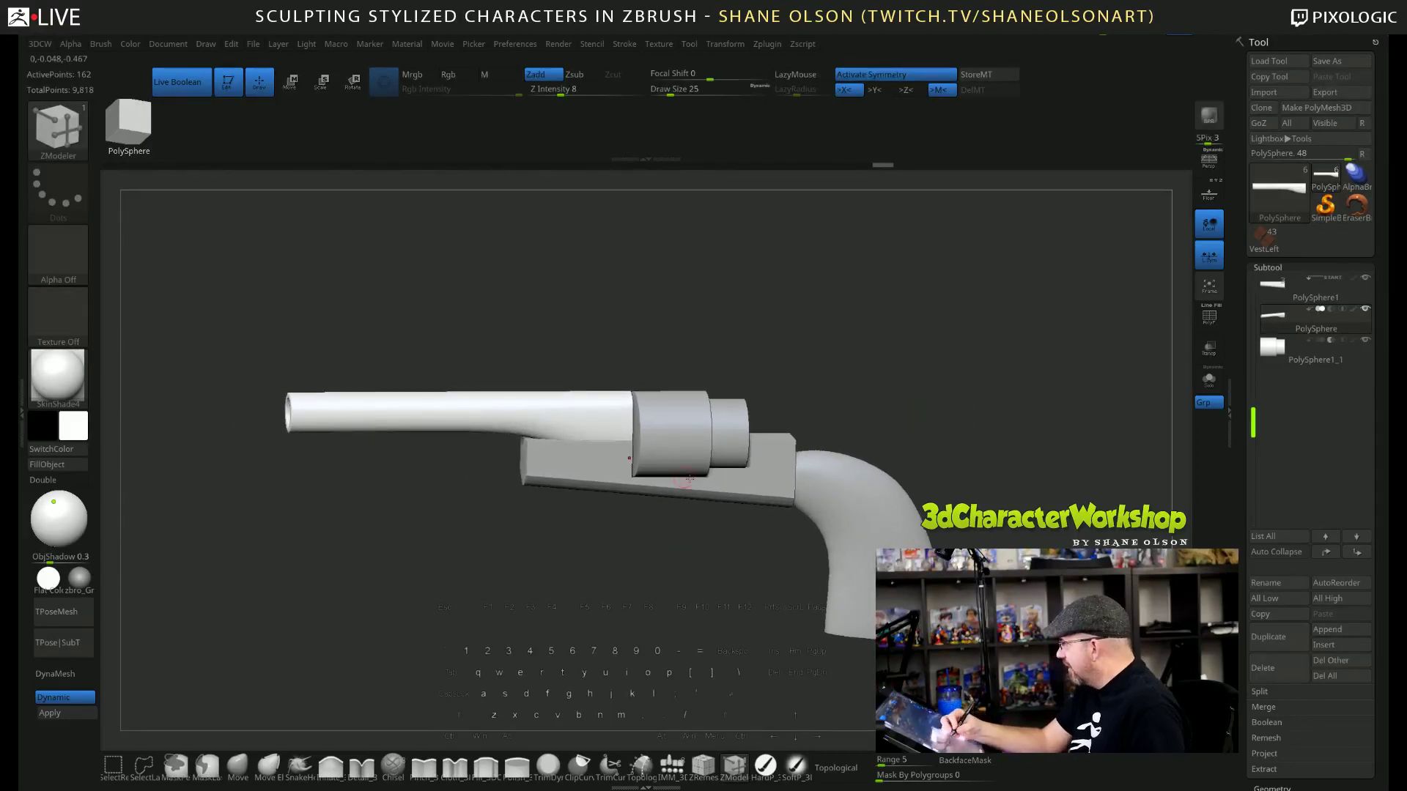
left_click(238, 767)
key("s")
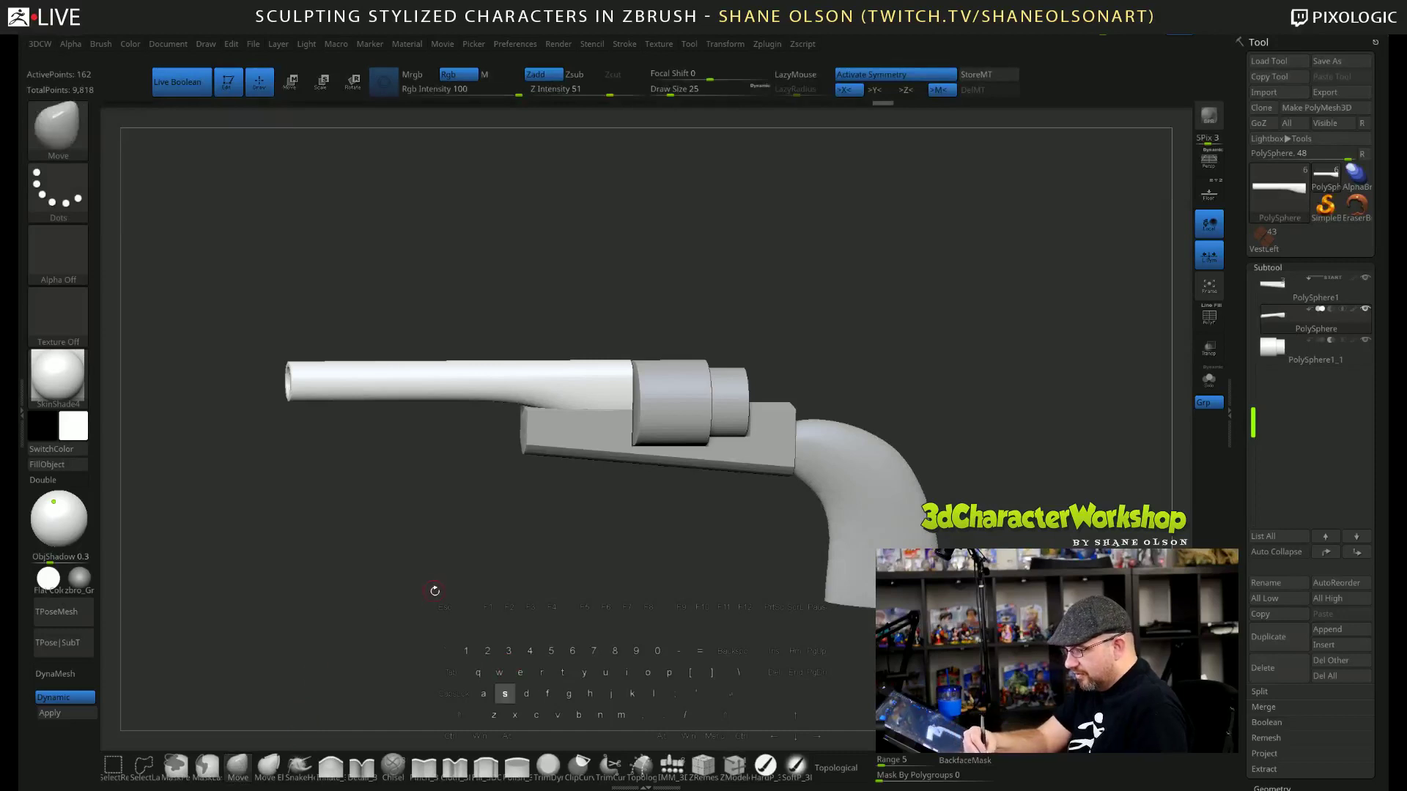
mouse_move(433, 590)
left_mouse_down()
mouse_move(729, 604)
mouse_move(751, 517)
mouse_move(817, 481)
left_mouse_up()
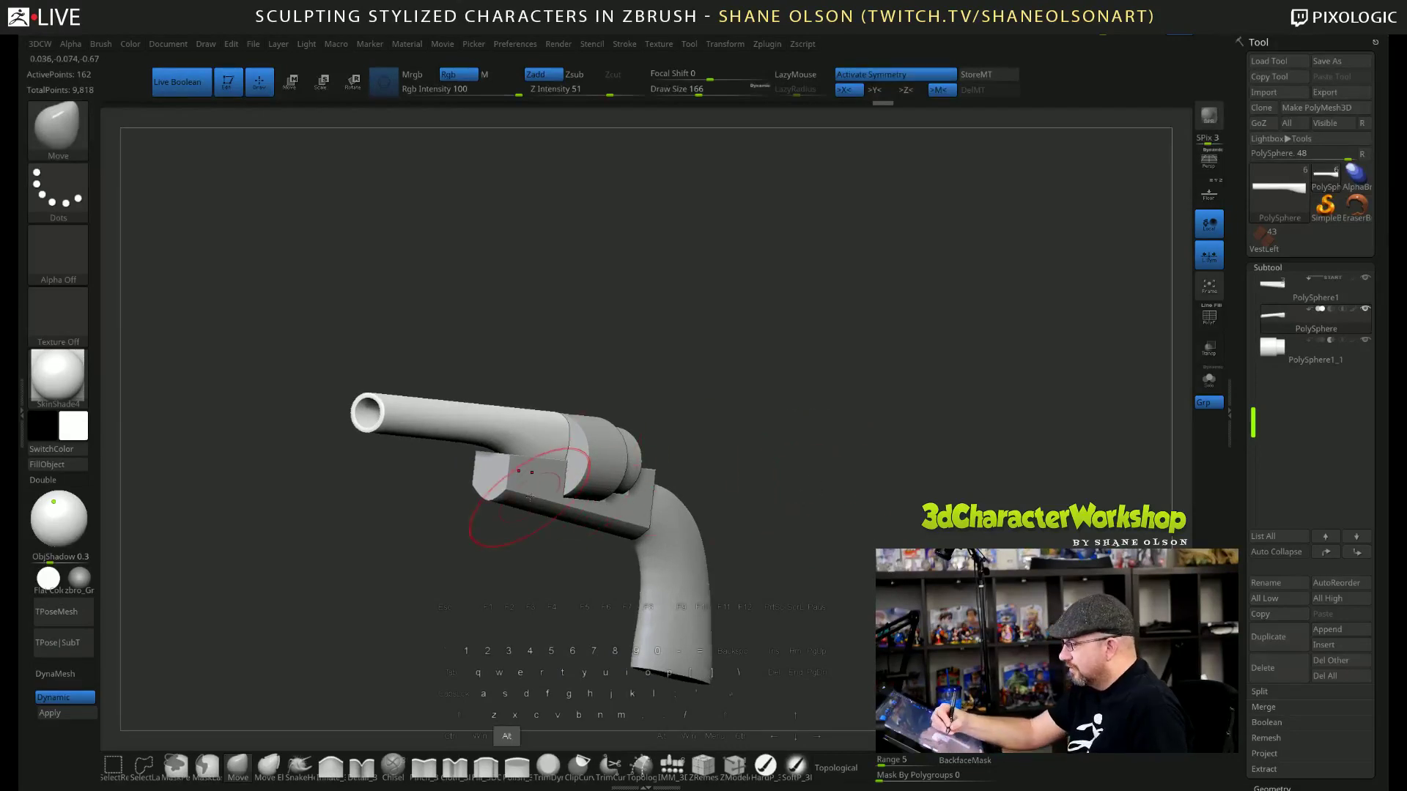
Select the frame block below the revolver's cylinder and mask its rear end in a view from underneath.
left_click(531, 498, "alt")
key("w")
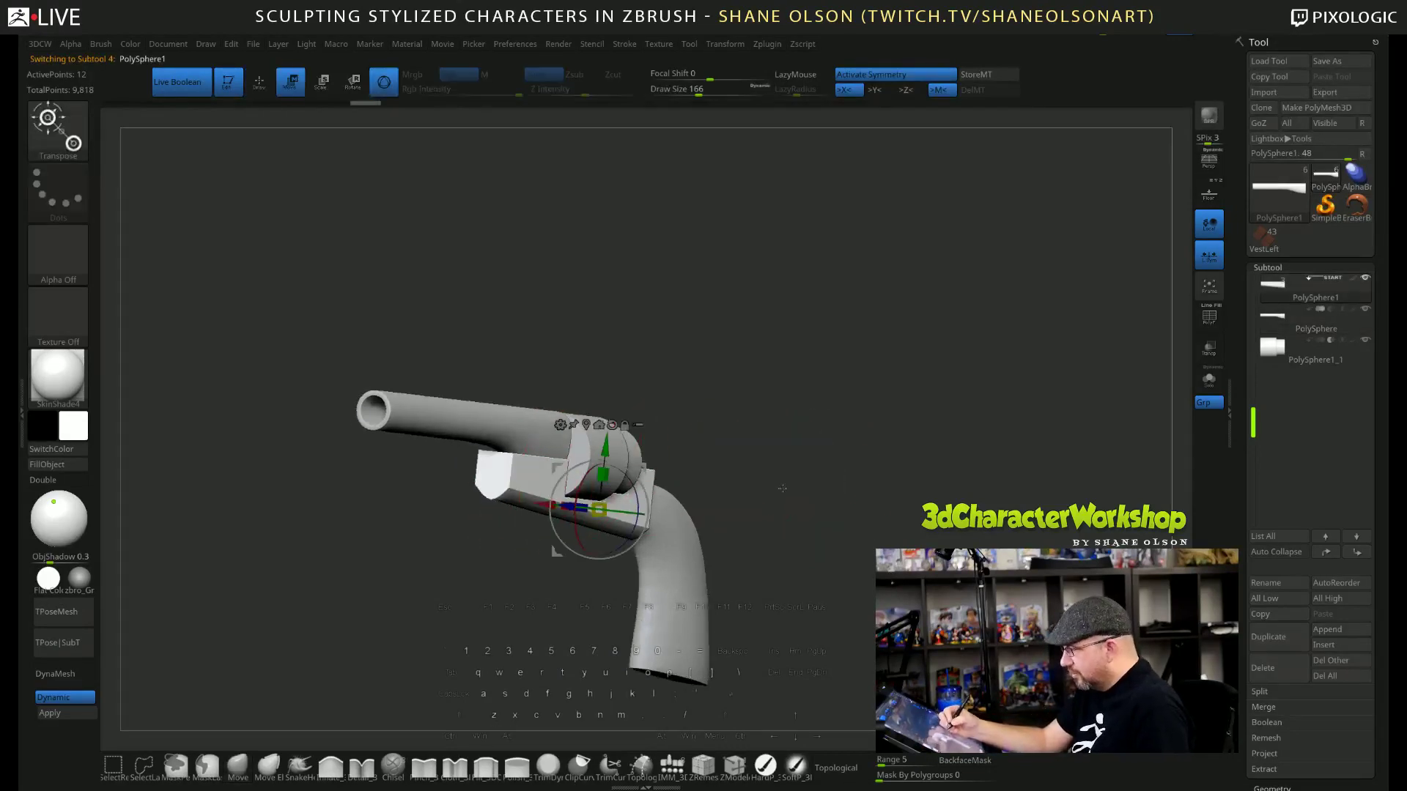
mouse_move(772, 485)
left_mouse_down()
mouse_move(660, 483)
mouse_move(599, 556)
mouse_move(598, 586)
left_mouse_up()
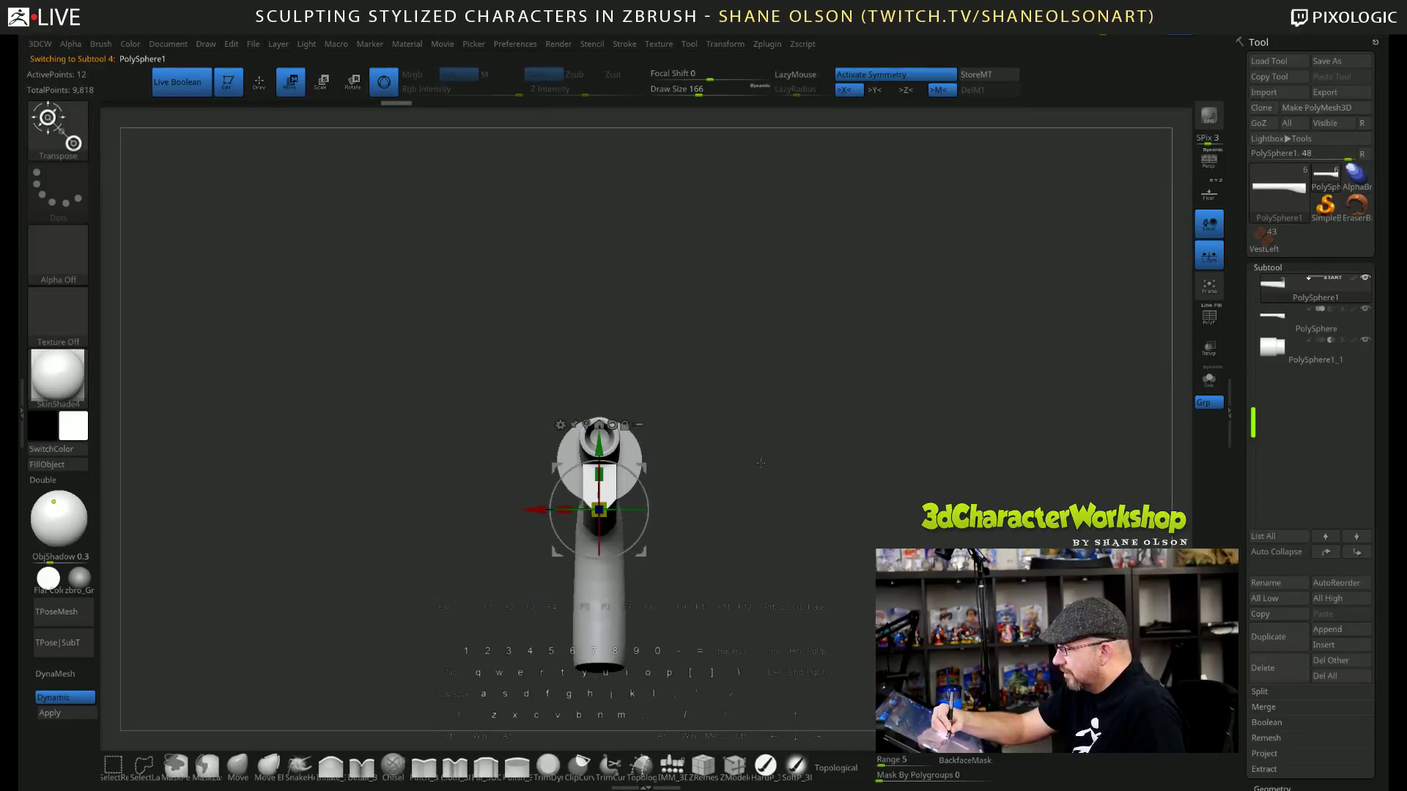
left_click_drag(806, 556, 813, 411)
key("ctrl")
left_click_drag(435, 533, 689, 638, "ctrl")
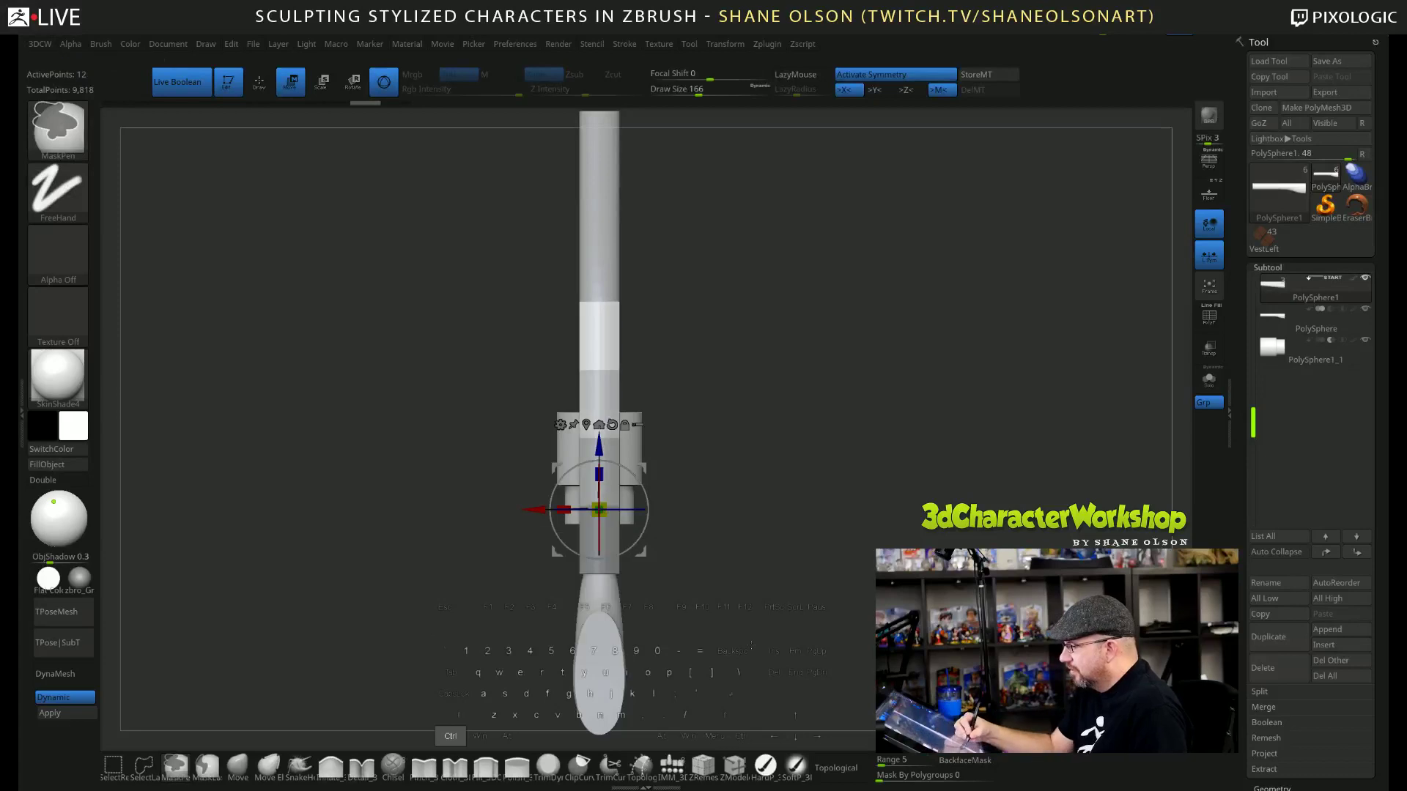
Narrow the unmasked front end of the frame block so it tapers towards the muzzle, and clear the mask.
key("shift+f")
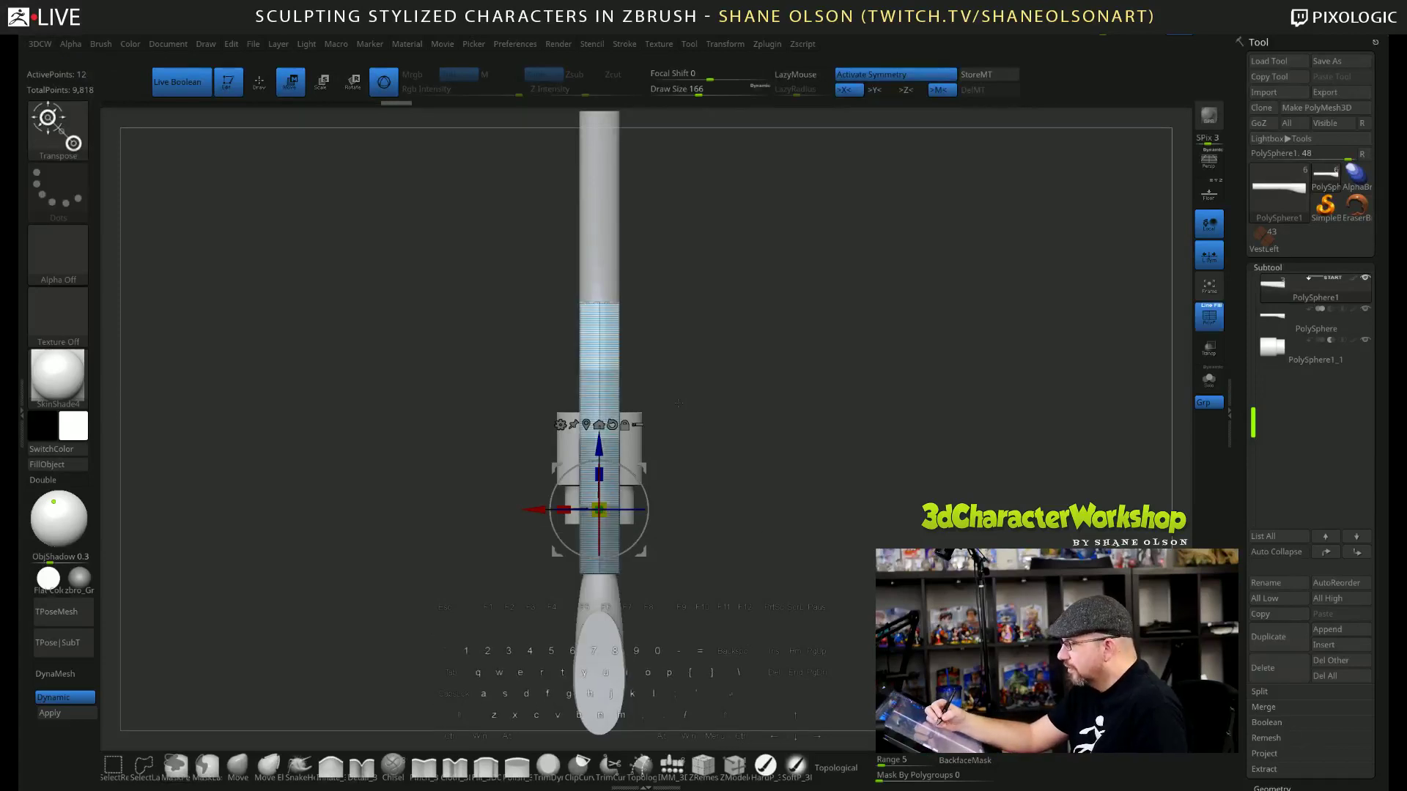
left_click_drag(630, 597, 600, 595)
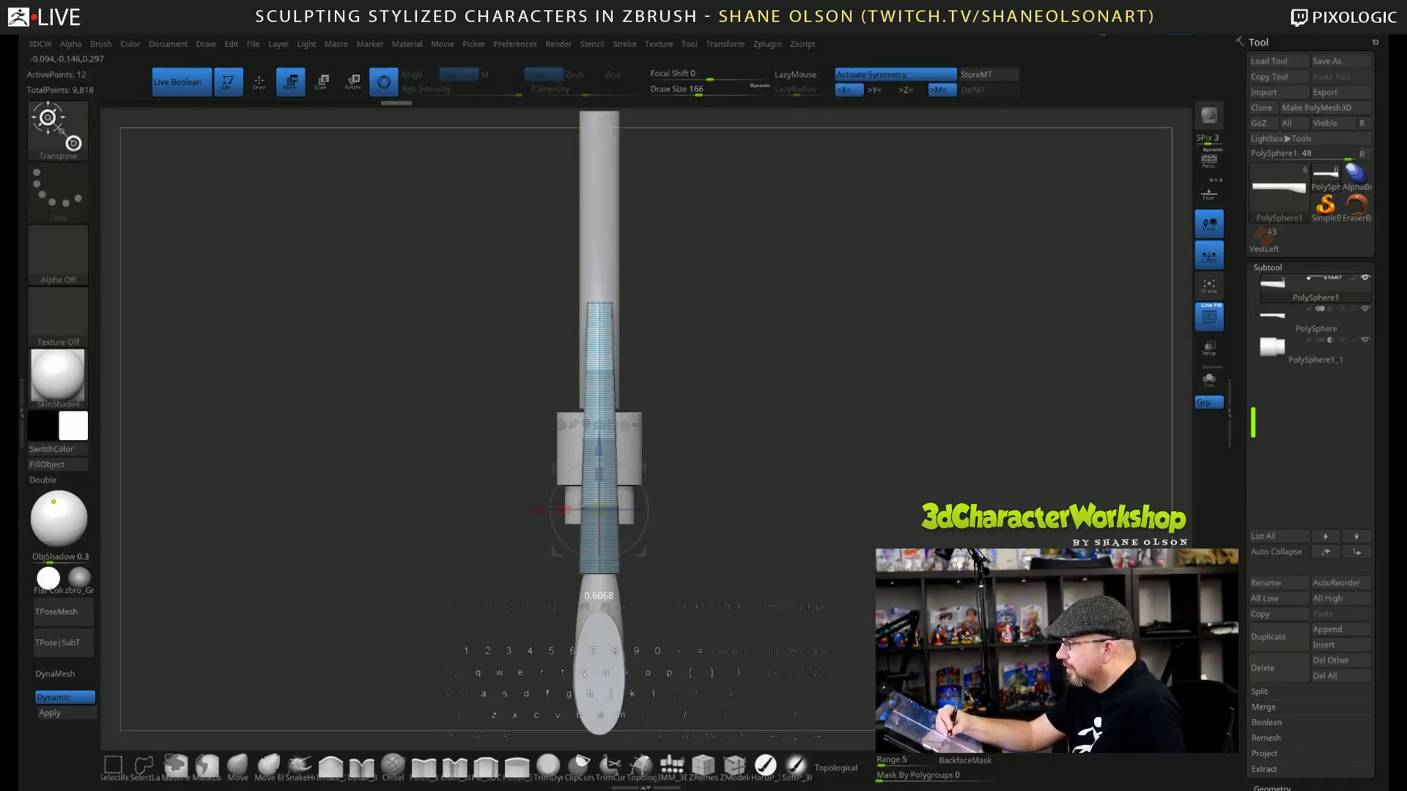
left_click_drag(584, 502, 585, 503)
left_click_drag(989, 351, 870, 500)
left_click_drag(745, 392, 782, 386, "alt")
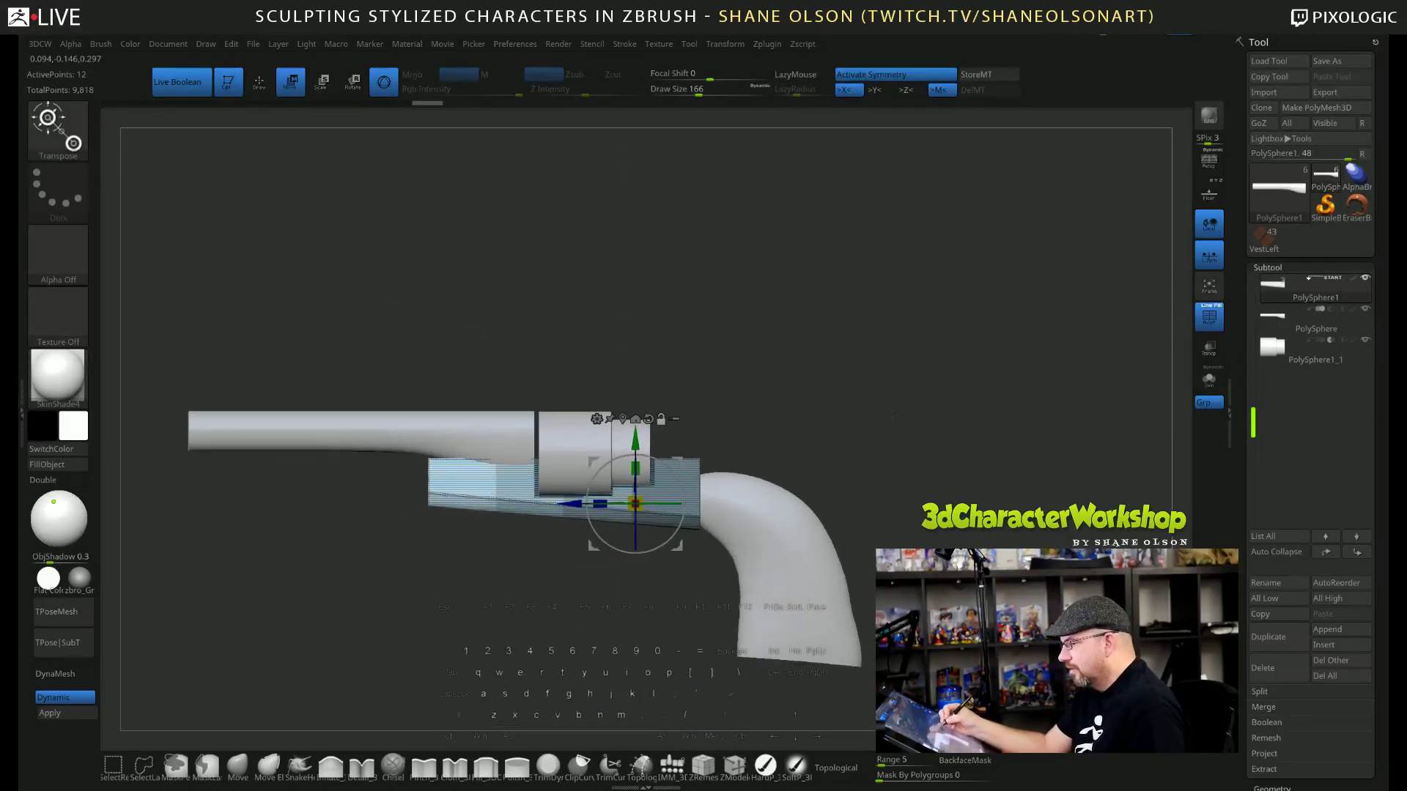
left_click(789, 390, "ctrl")
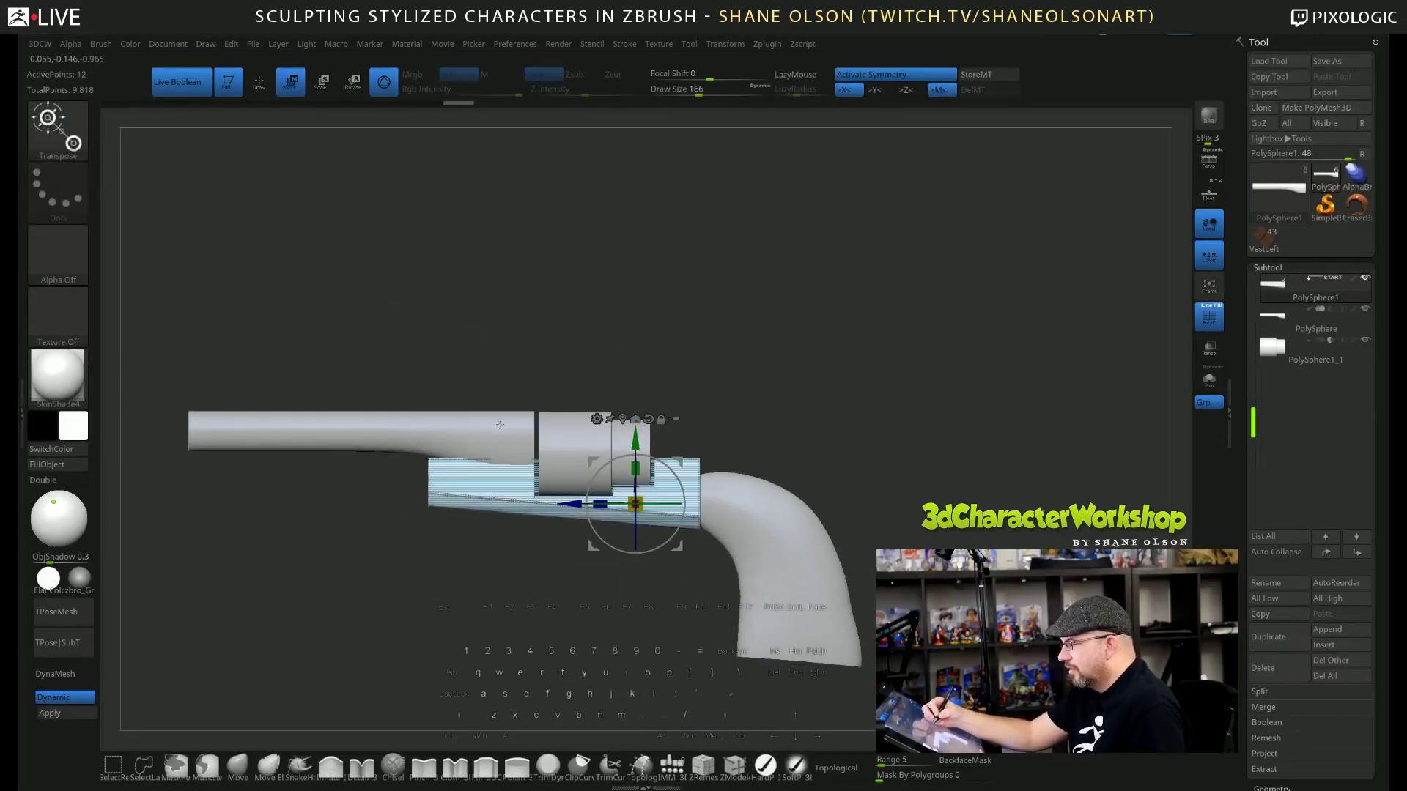
Select the barrel and mask it with soft edges, leaving only its lower rear part near the cylinder unmasked.
left_click(410, 431, "alt")
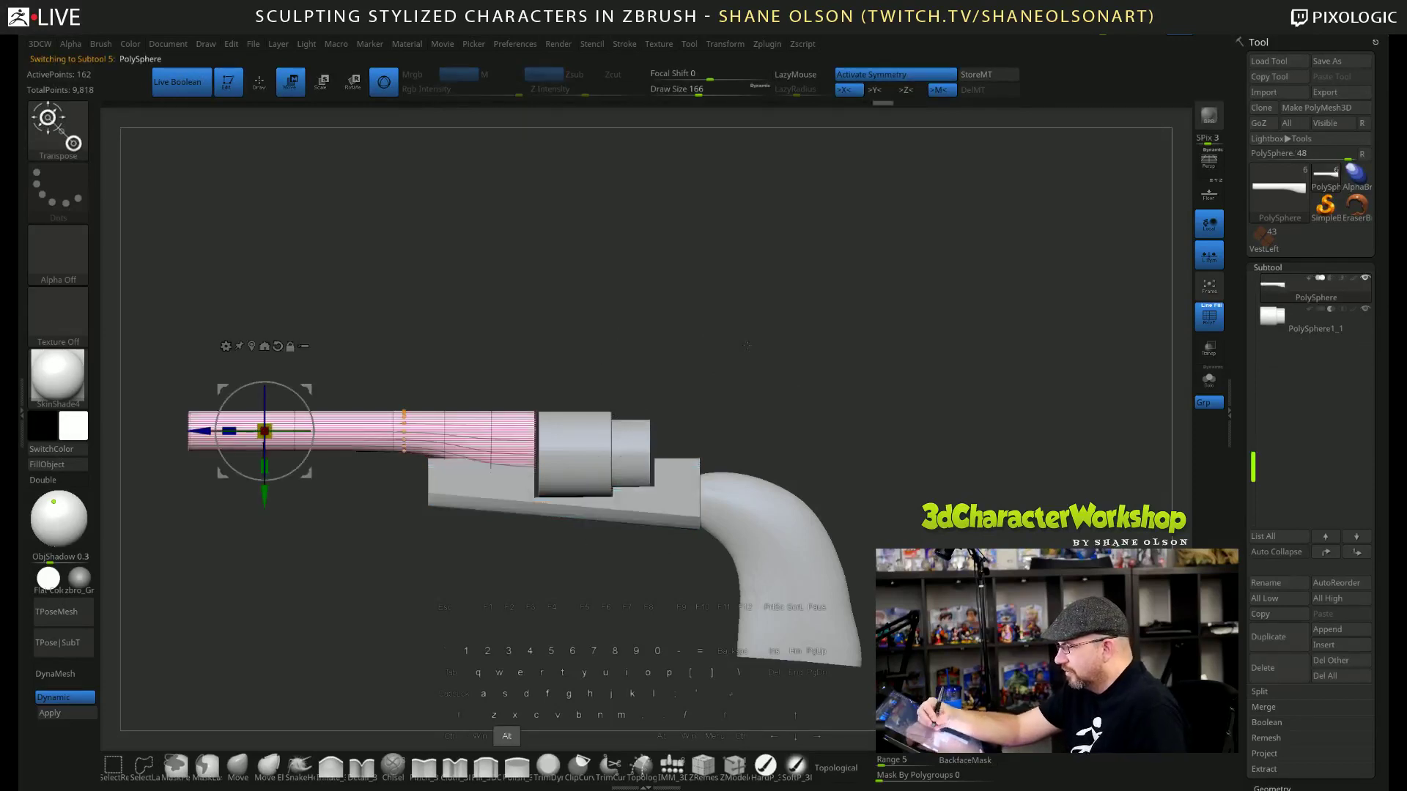
left_click_drag(755, 352, 804, 353, "alt")
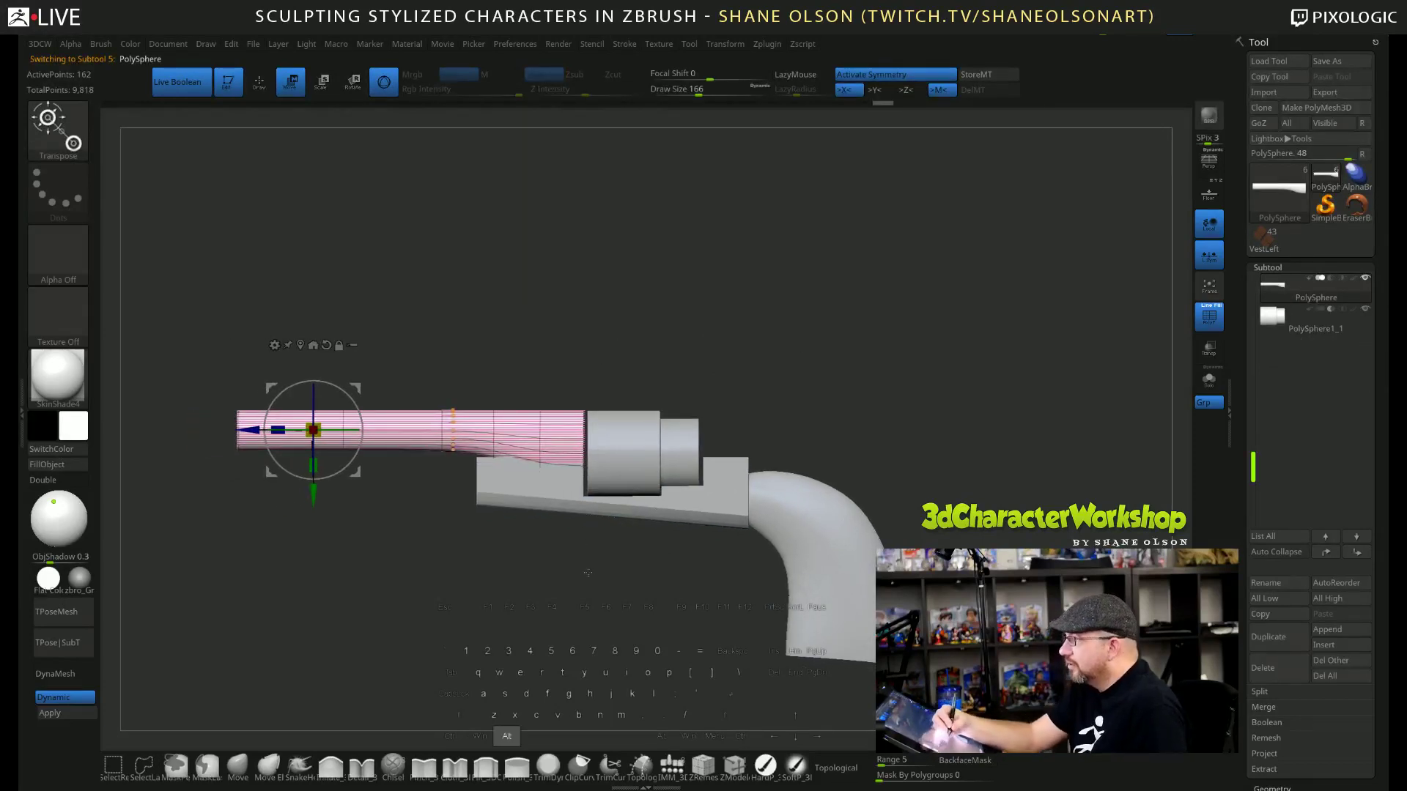
left_click_drag(553, 557, 586, 551, "alt")
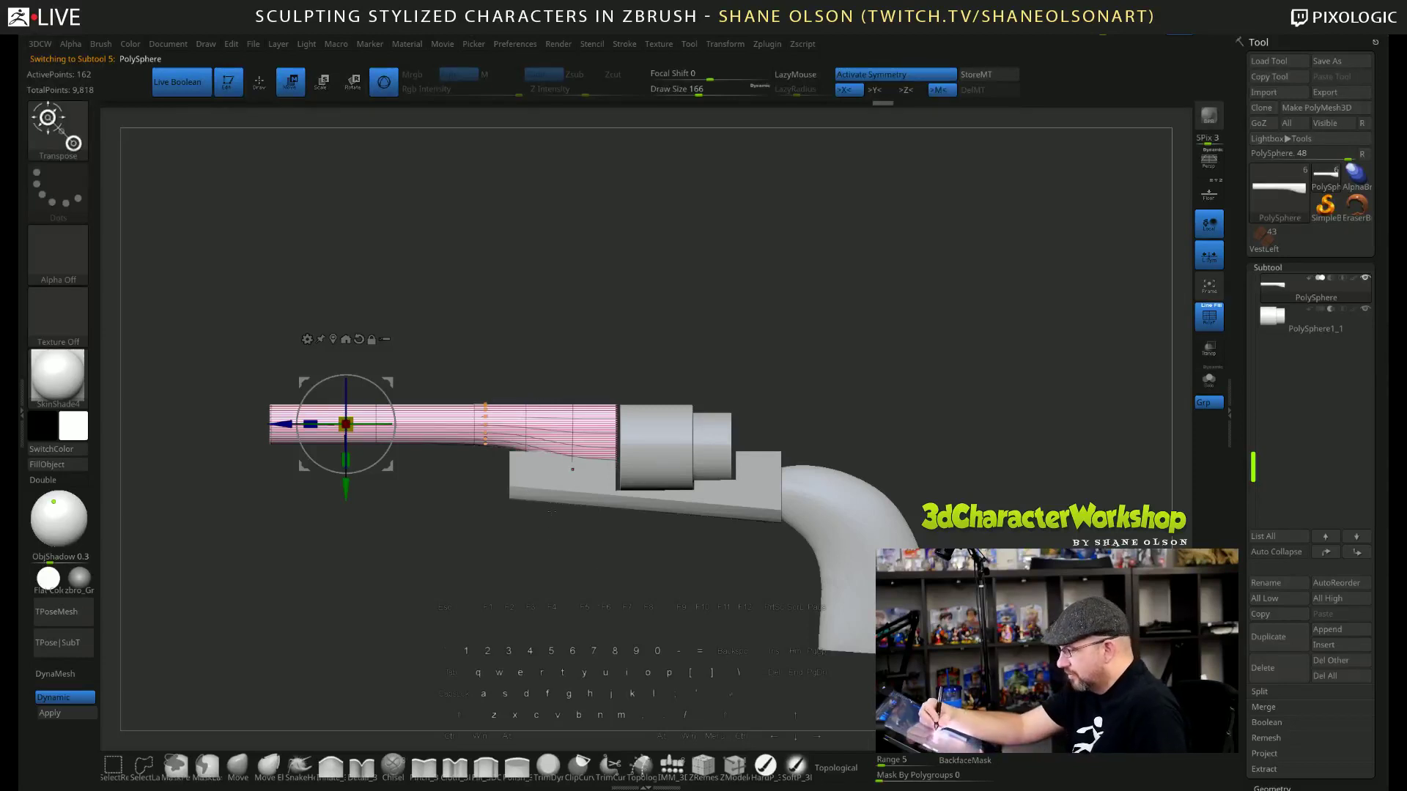
key("q")
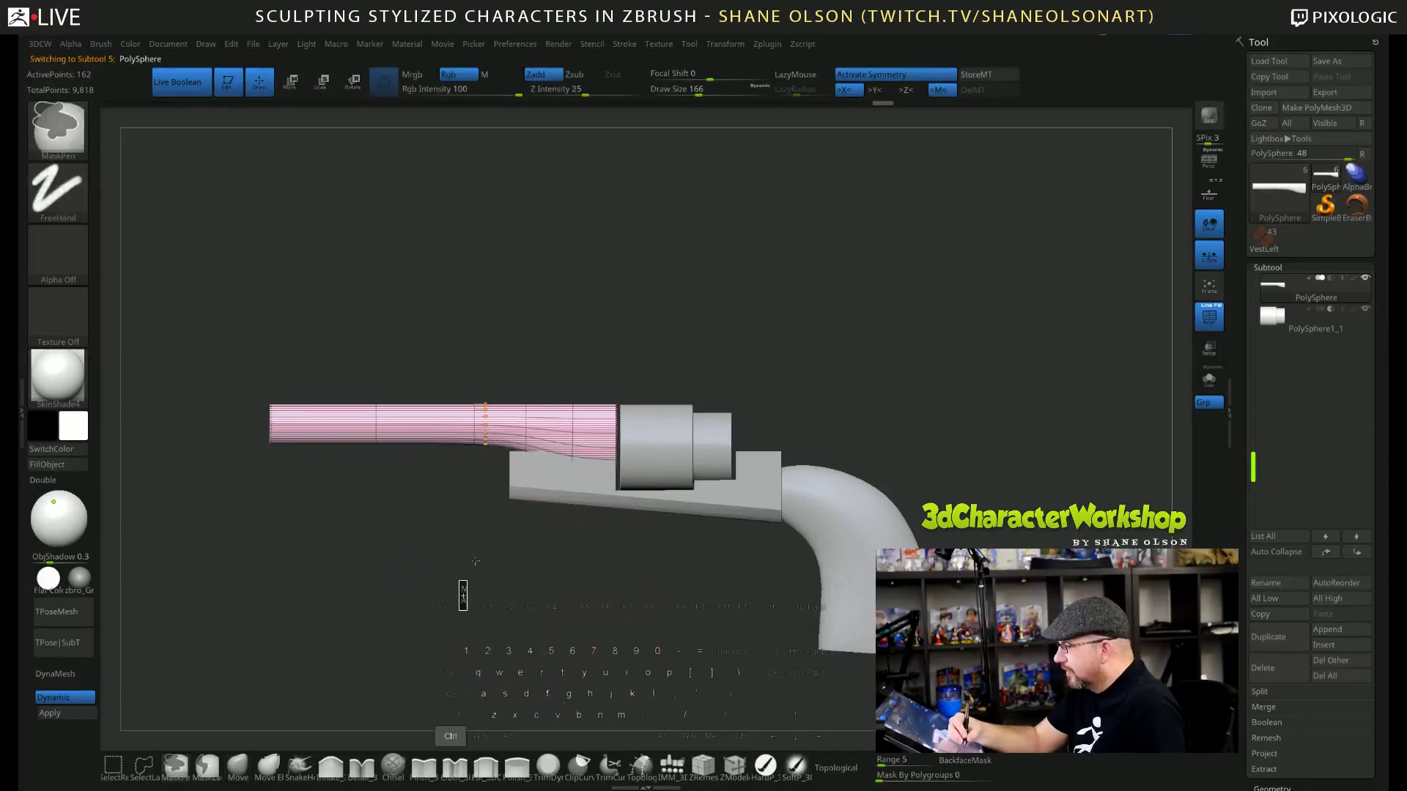
left_click_drag(459, 610, 696, 440, "ctrl")
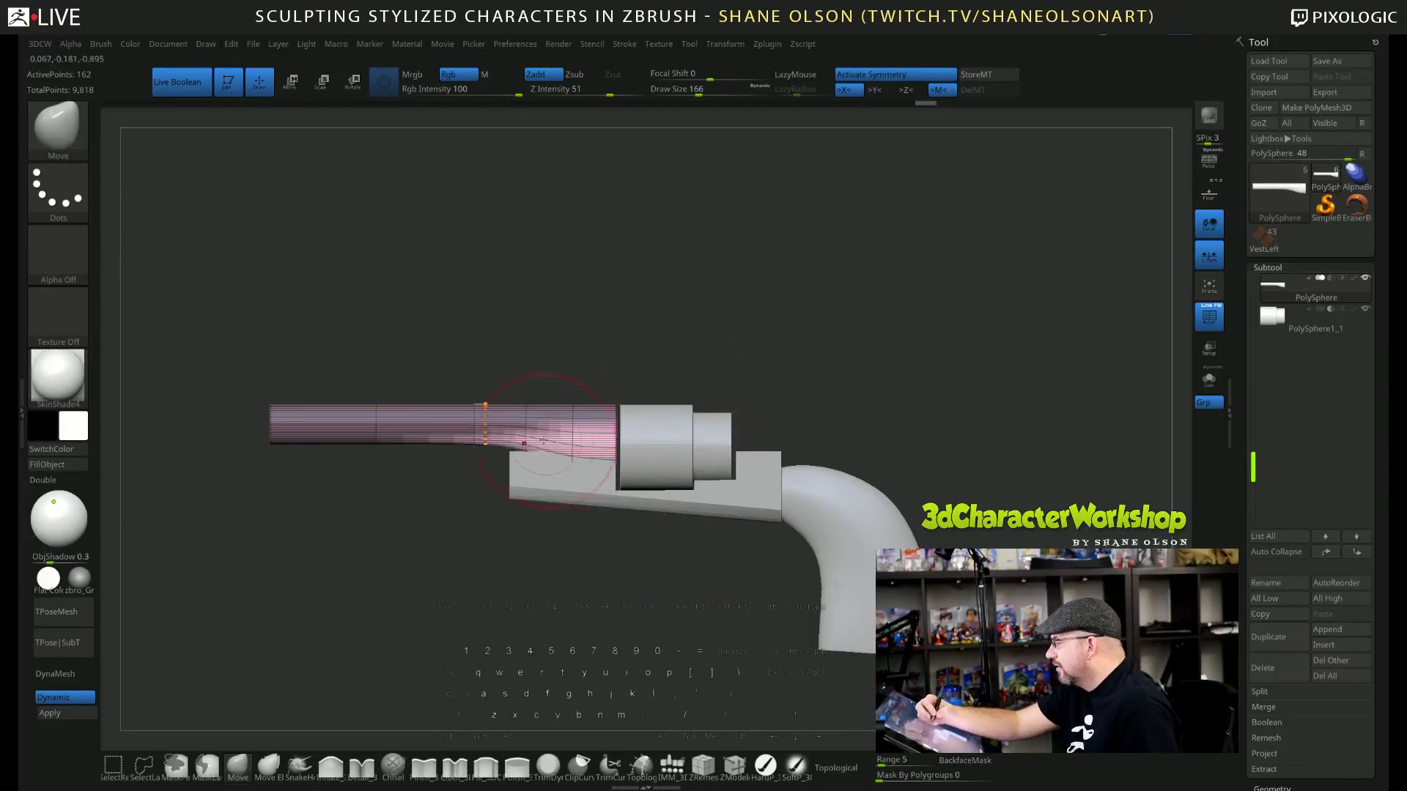
key("ctrl")
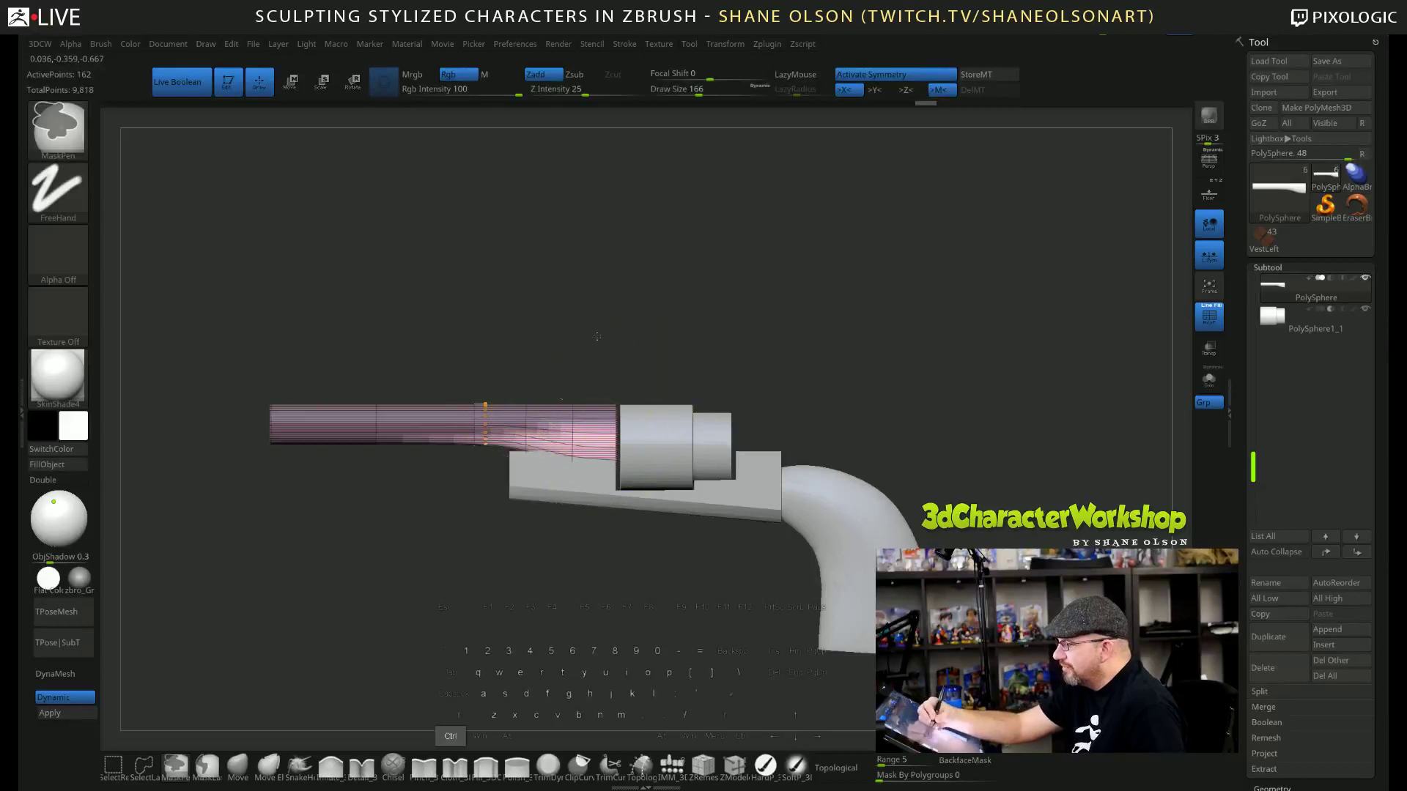
left_click(572, 433, "ctrl")
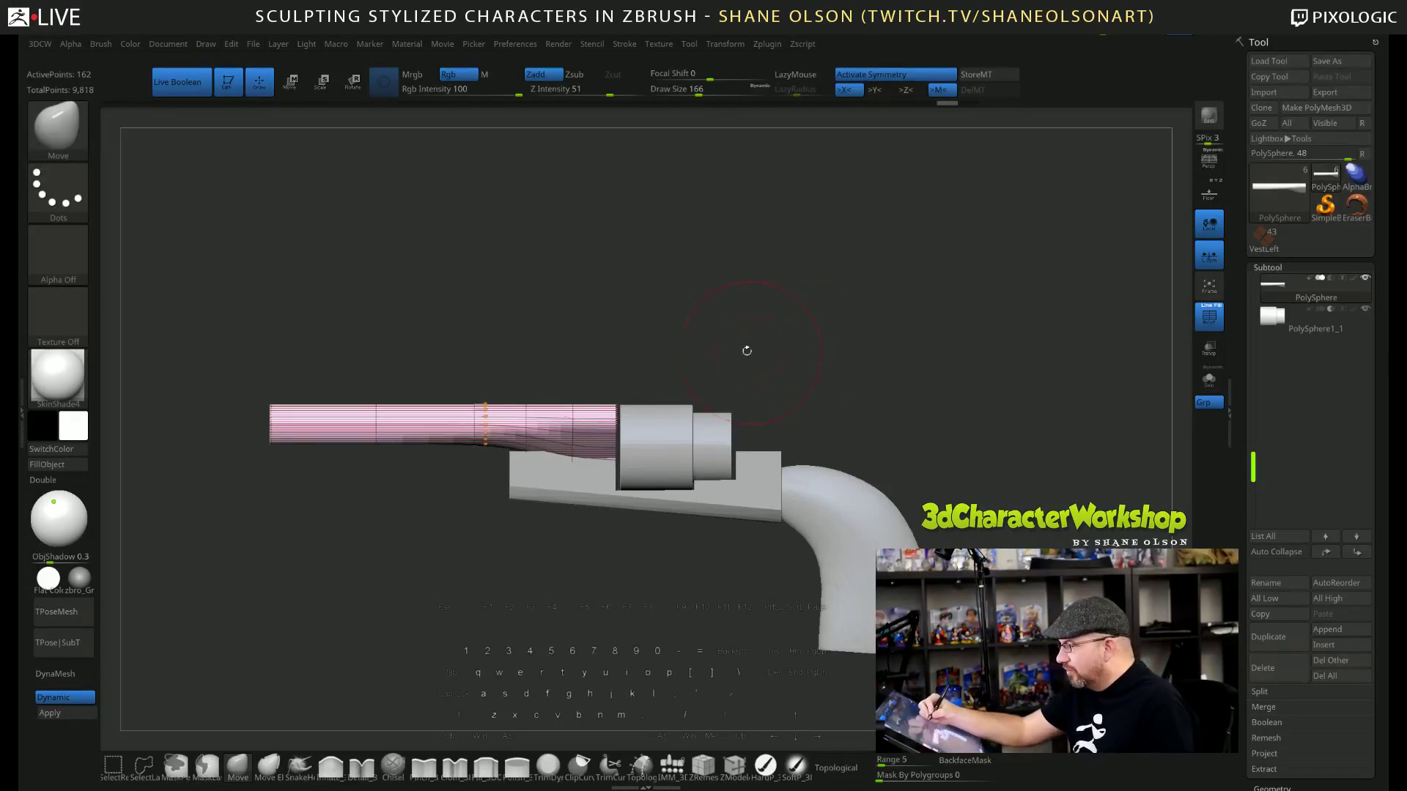
Swell the unmasked lower rear of the barrel with the Inflate brush, clear the mask and return to the Move brush.
left_click_drag(738, 330, 819, 352)
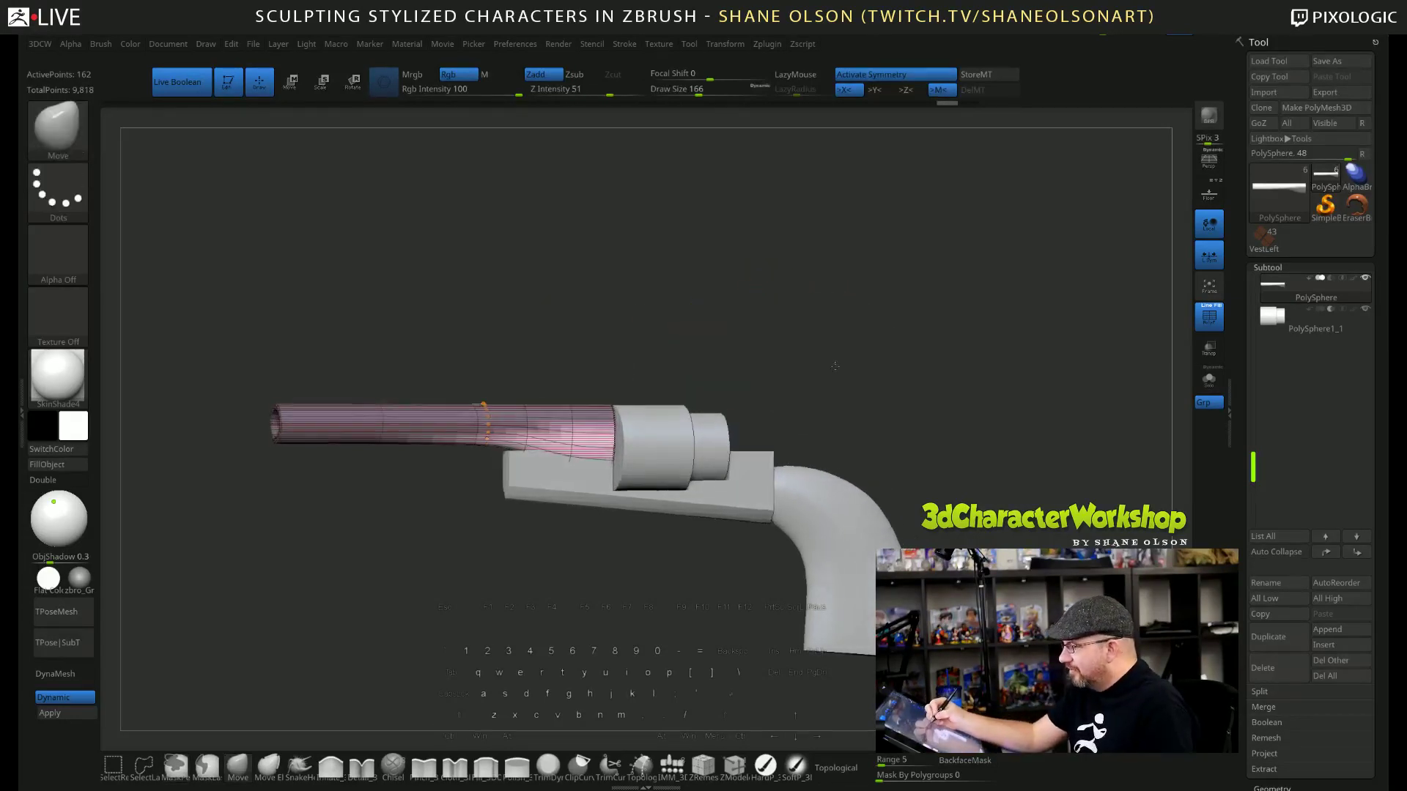
left_click(333, 766)
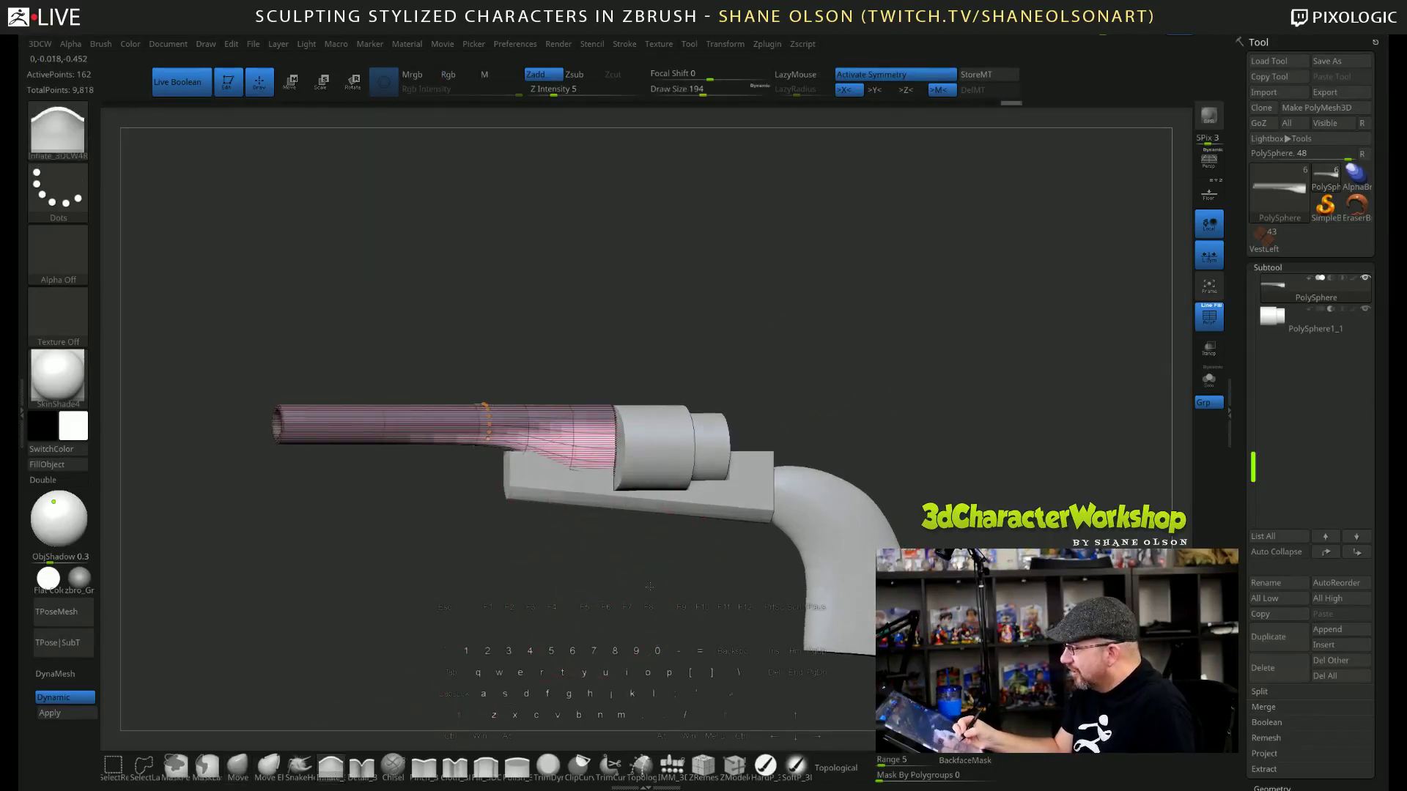
mouse_move(615, 557)
left_mouse_down()
mouse_move(655, 581)
mouse_move(632, 575)
left_mouse_up()
key("b")
key("m")
key("v")
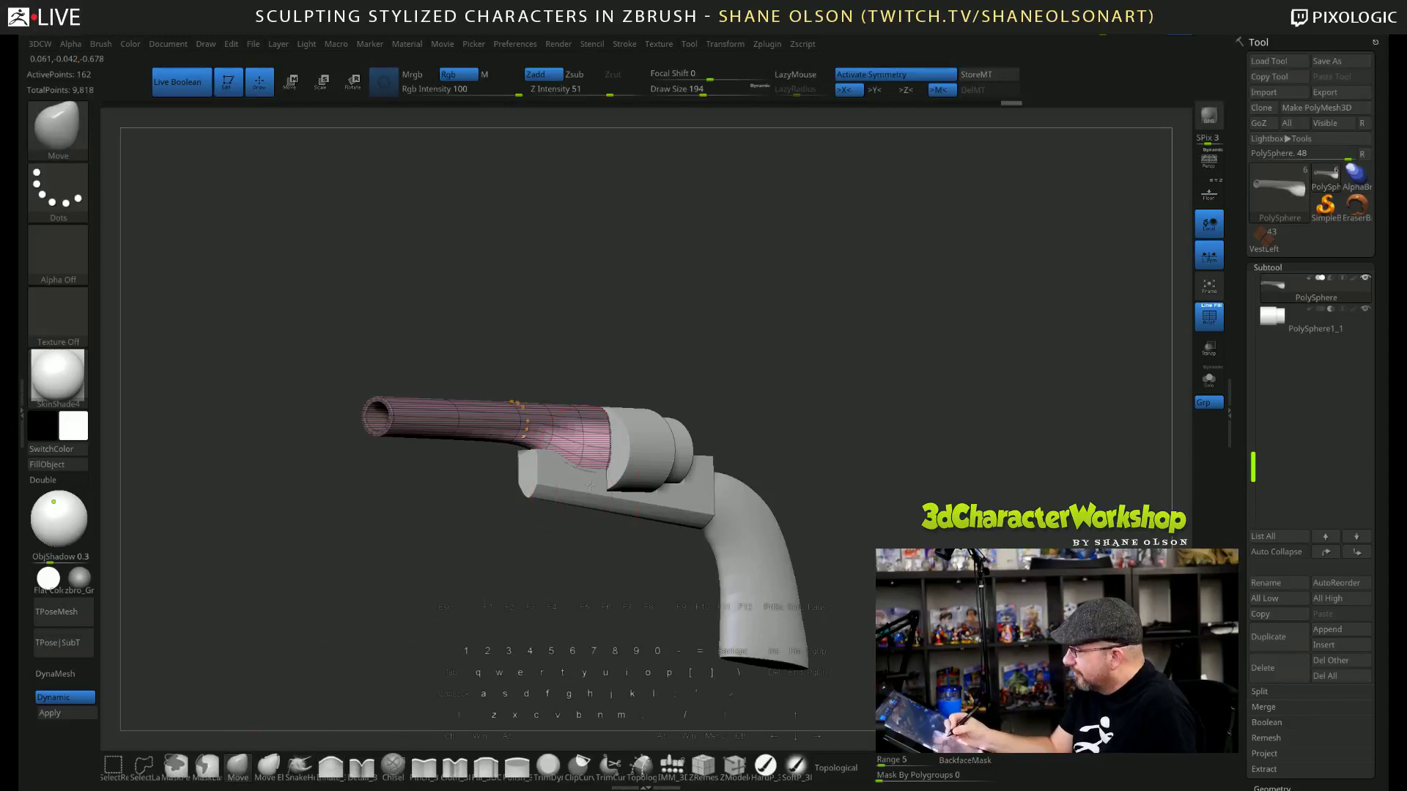
mouse_move(593, 491)
left_mouse_down()
mouse_move(579, 480)
mouse_move(597, 454)
mouse_move(810, 398)
mouse_move(789, 399)
mouse_move(798, 410)
mouse_move(803, 389)
mouse_move(778, 349)
mouse_move(748, 340)
left_mouse_up()
key("ctrl")
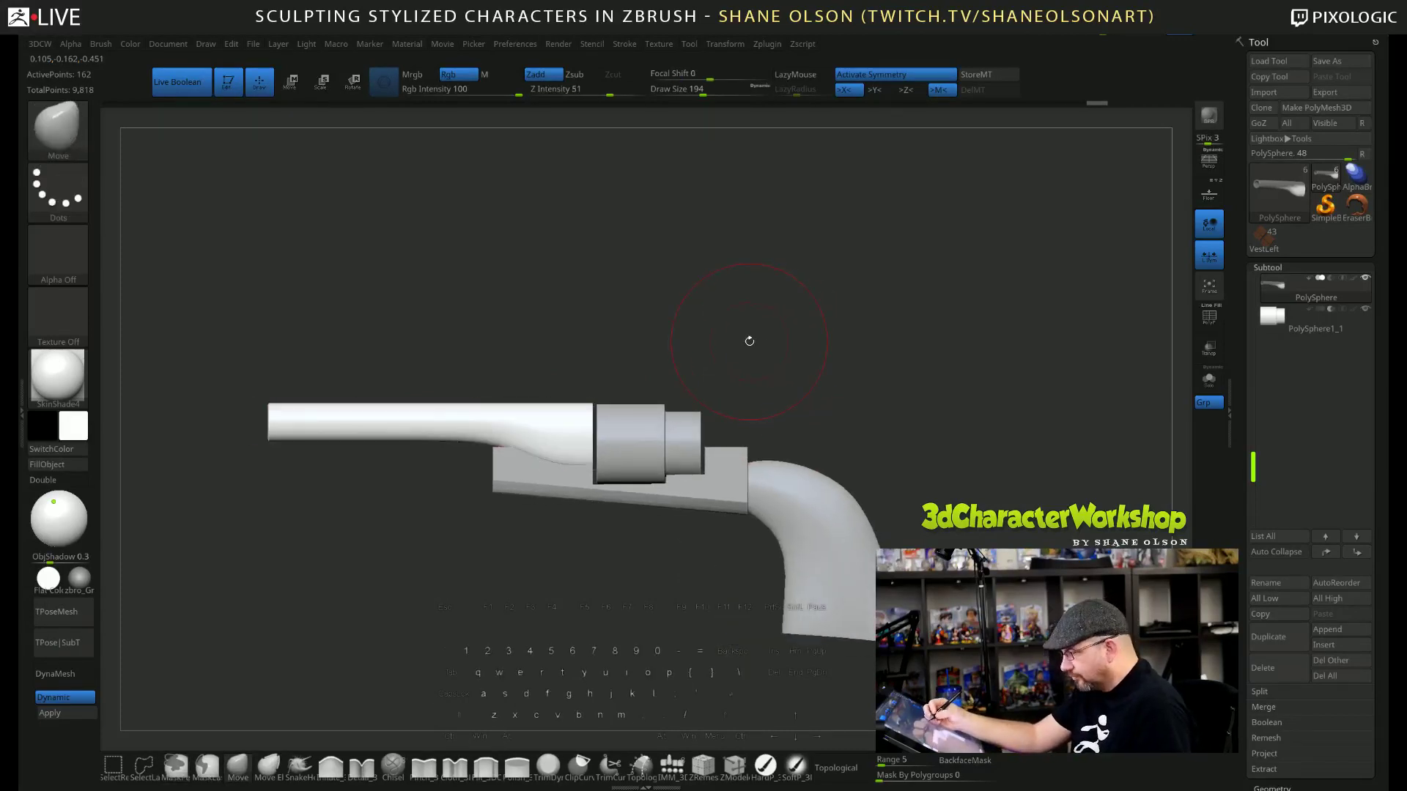
Select the frame block and reshape its front edge to meet the barrel's underside, using the Move brush at draw size 96.
key("alt")
left_click(496, 451, "alt")
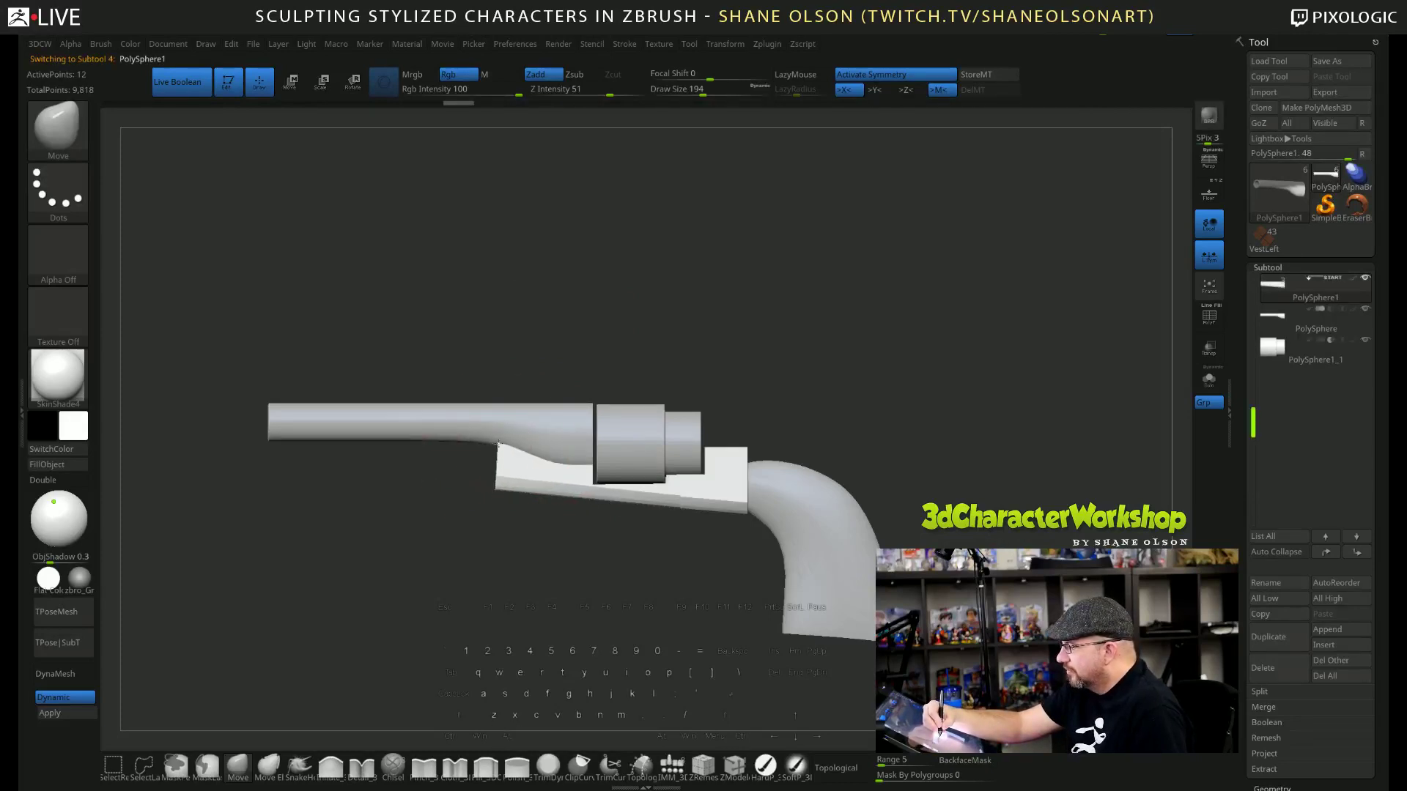
left_click_drag(853, 351, 718, 617)
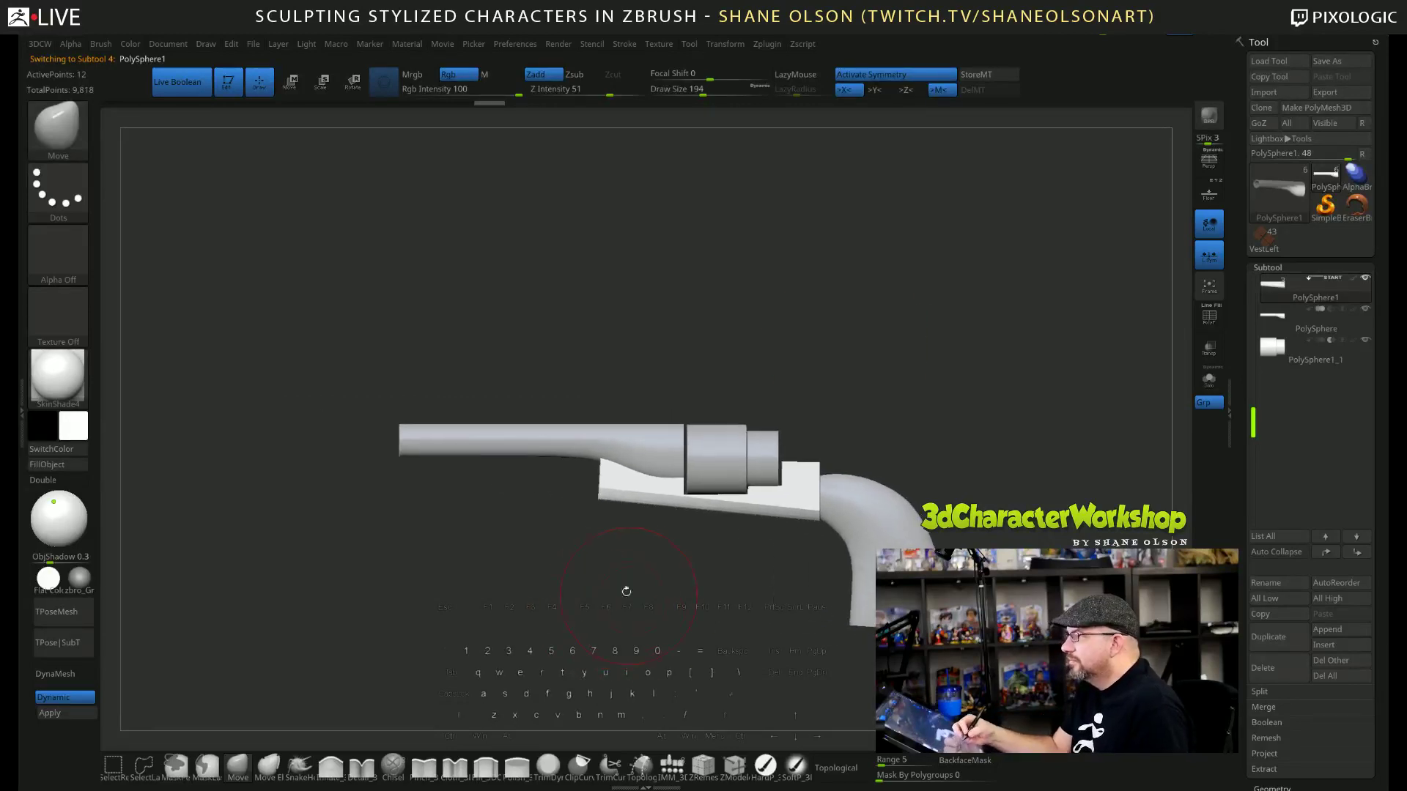
key("s")
left_click_drag(622, 587, 630, 636, "alt")
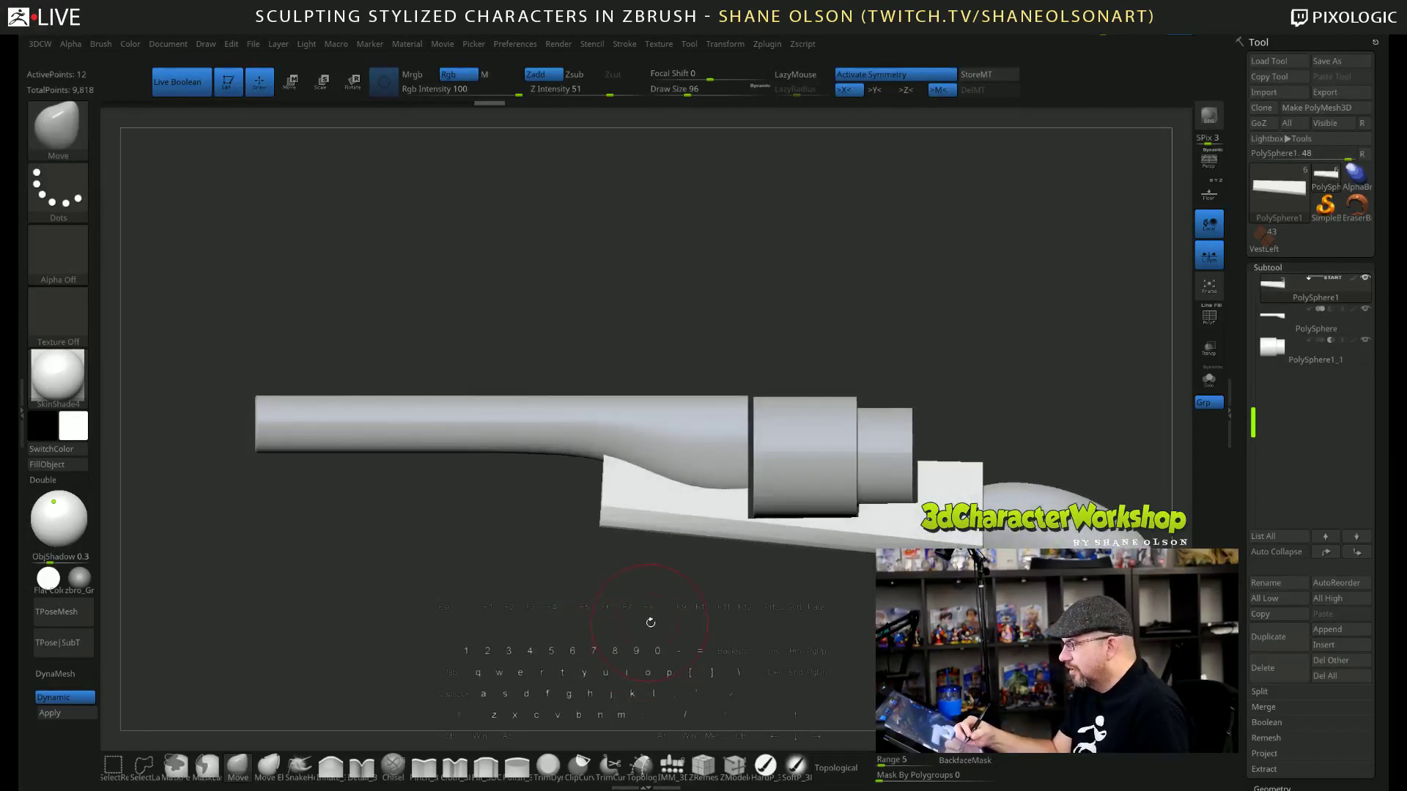
Choose the Cylinder primitive of the insert-mesh brush and show the polyframe, with the gun viewed from the muzzle.
left_click_drag(650, 622, 885, 480)
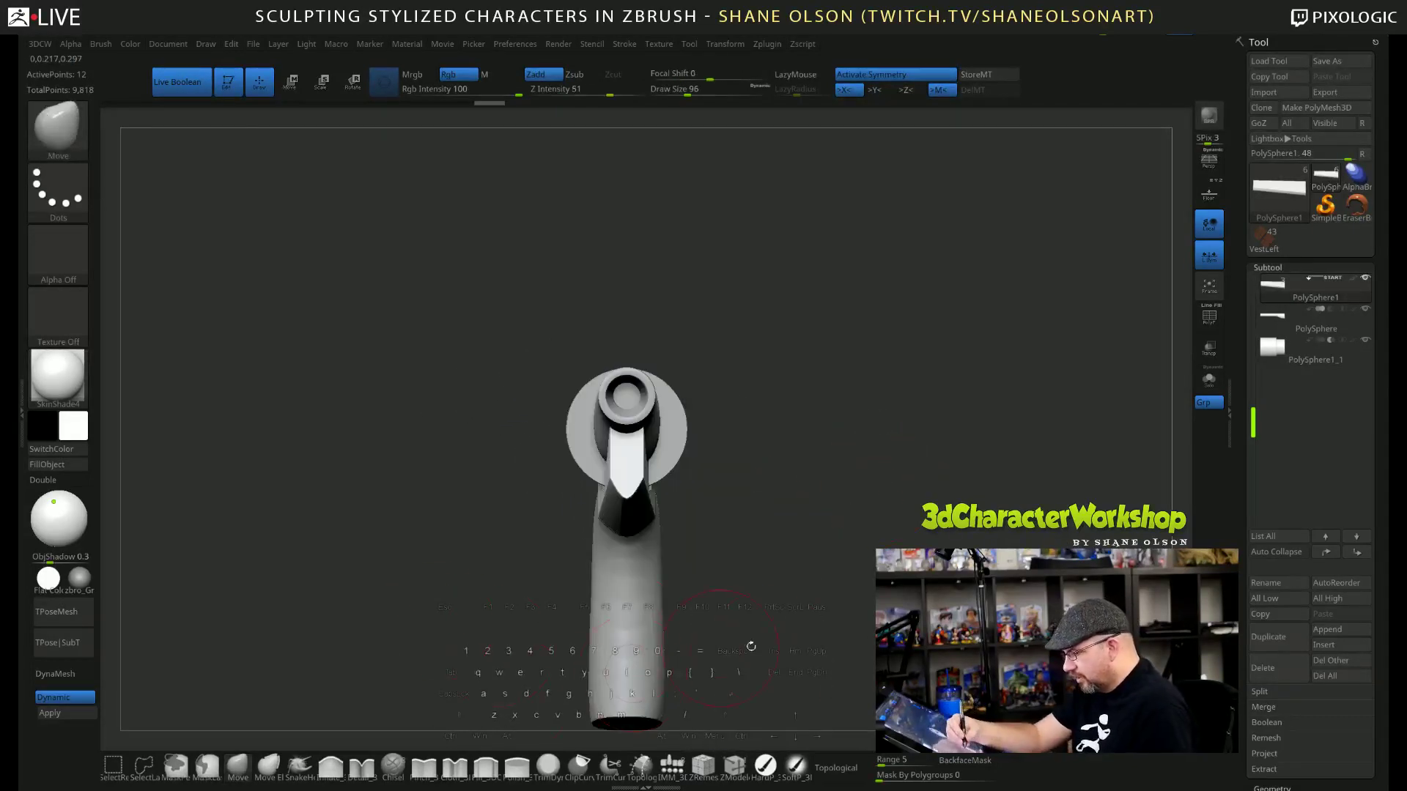
left_click(672, 767)
left_click(476, 128)
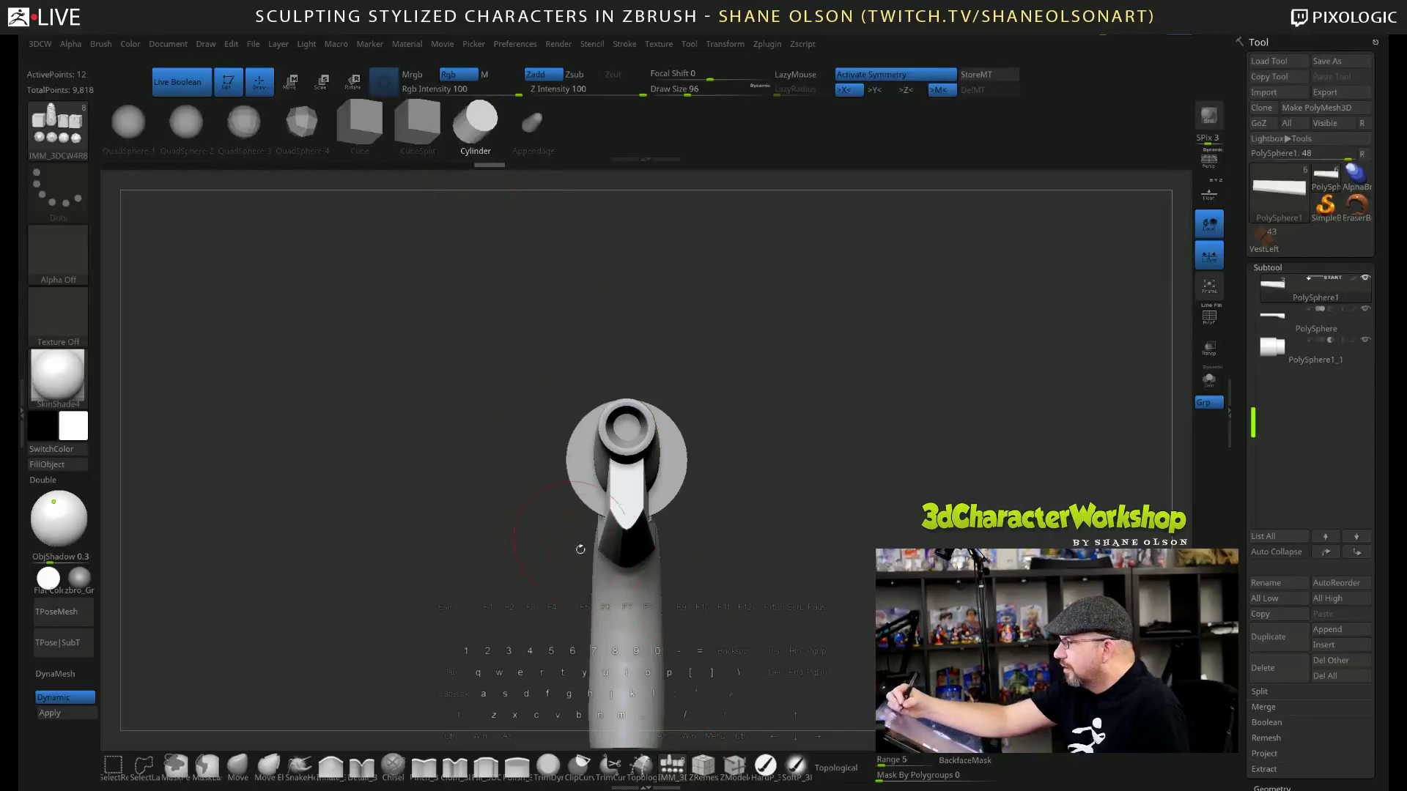
key("shift+f")
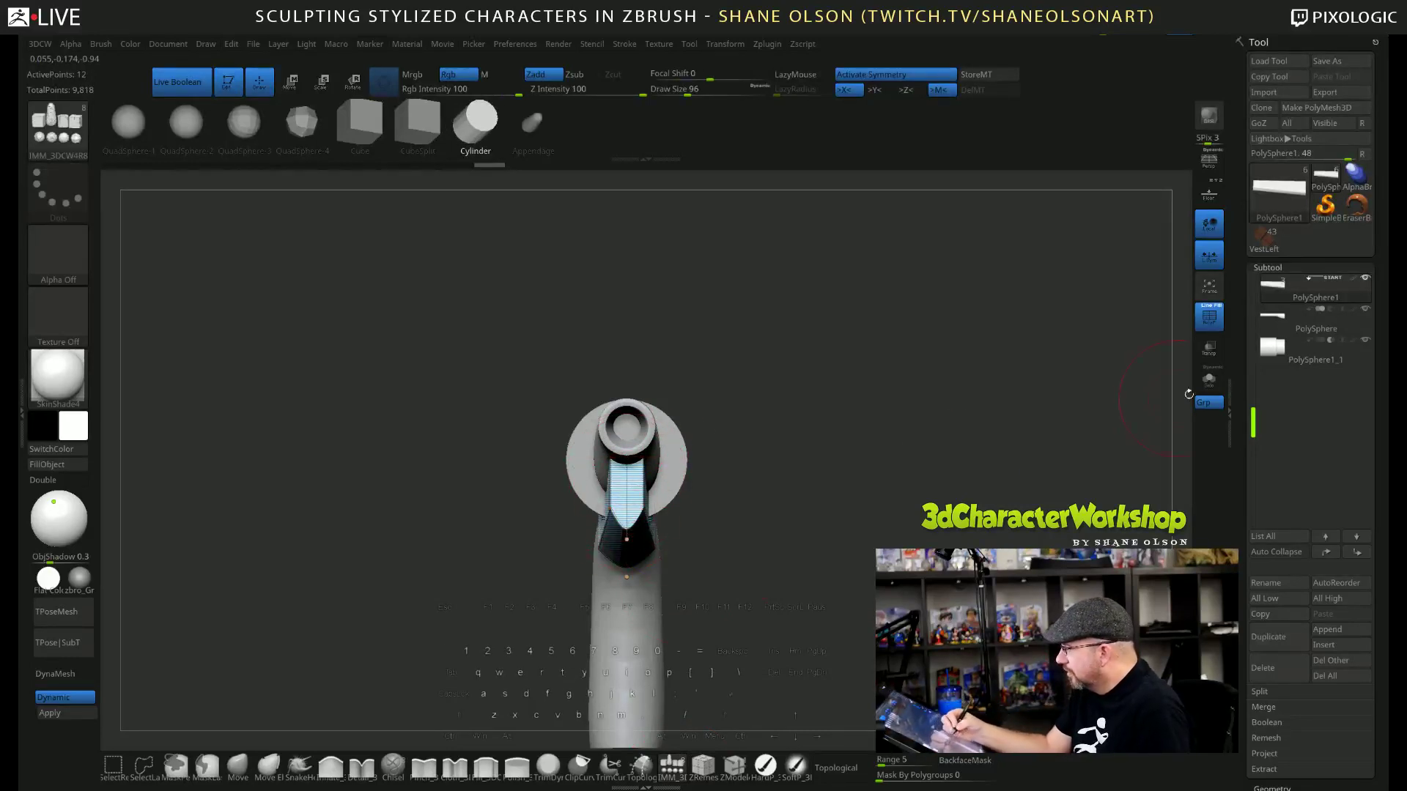
Try to insert a thin cylinder at the top of the isolated frame block's front face.
left_click(1209, 379)
left_click_drag(627, 460, 851, 496)
left_click(1209, 378)
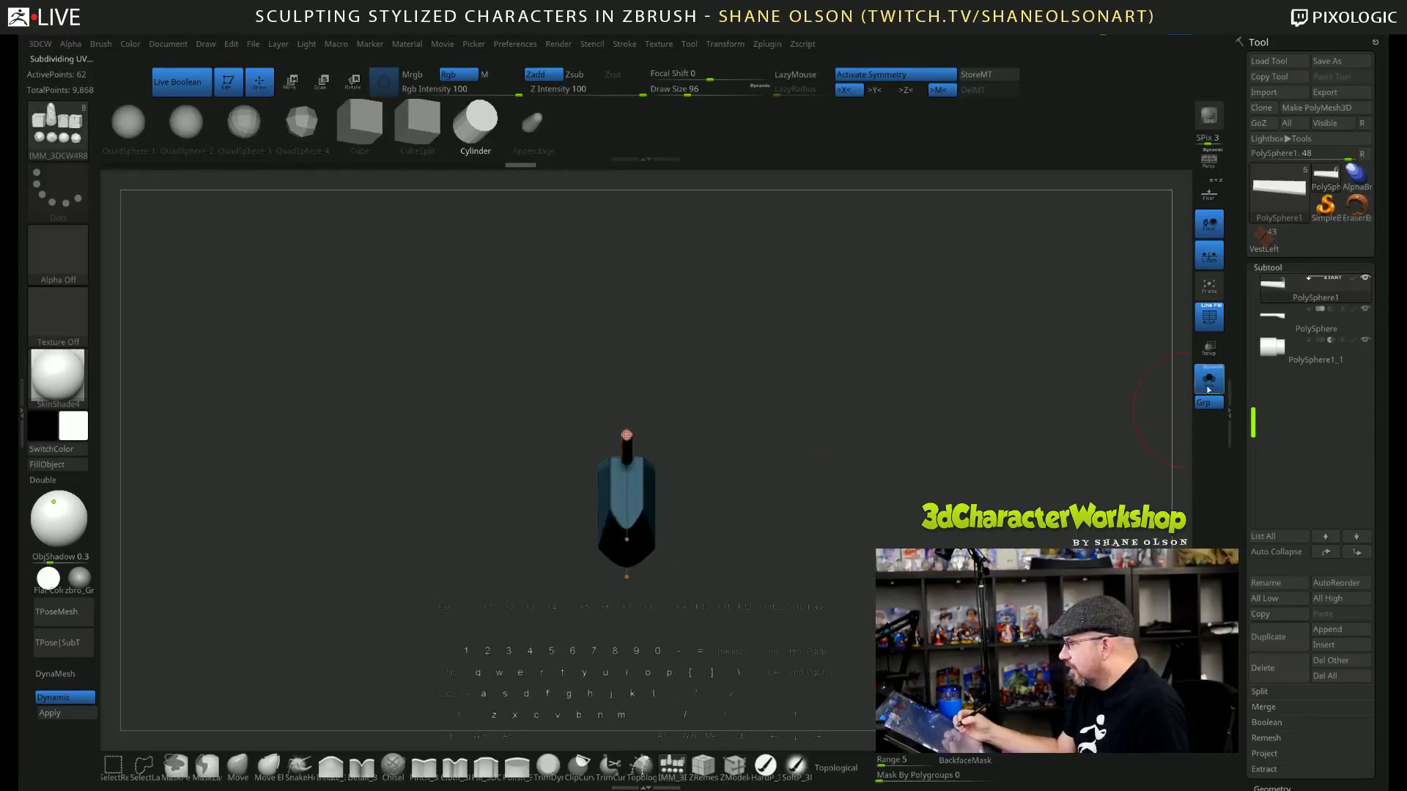
left_click_drag(626, 577, 621, 539)
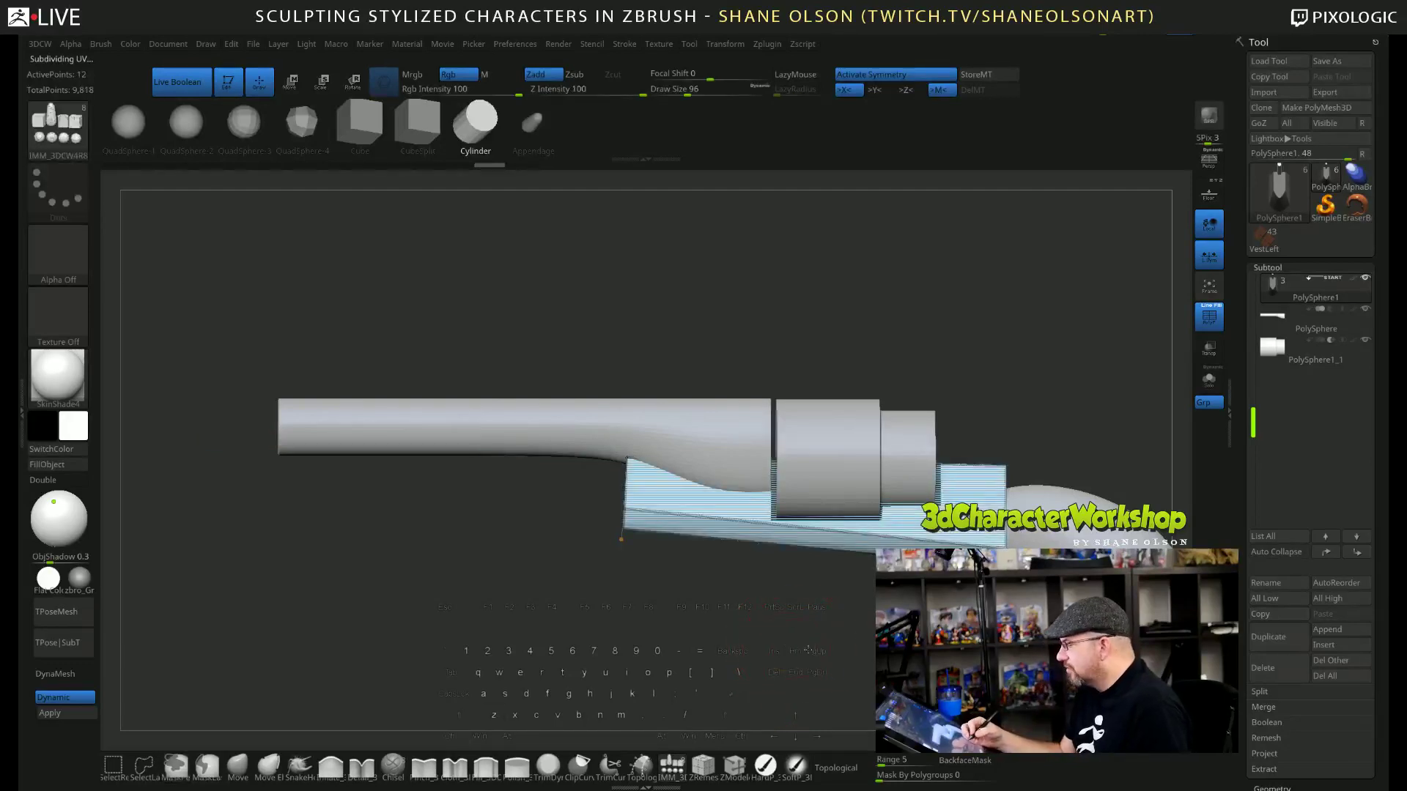
left_click_drag(794, 648, 829, 627)
Insert a thin Cylinder rod at the centre of the isolated revolver cylinder's front face and restore the other parts.
left_click(675, 460, "alt")
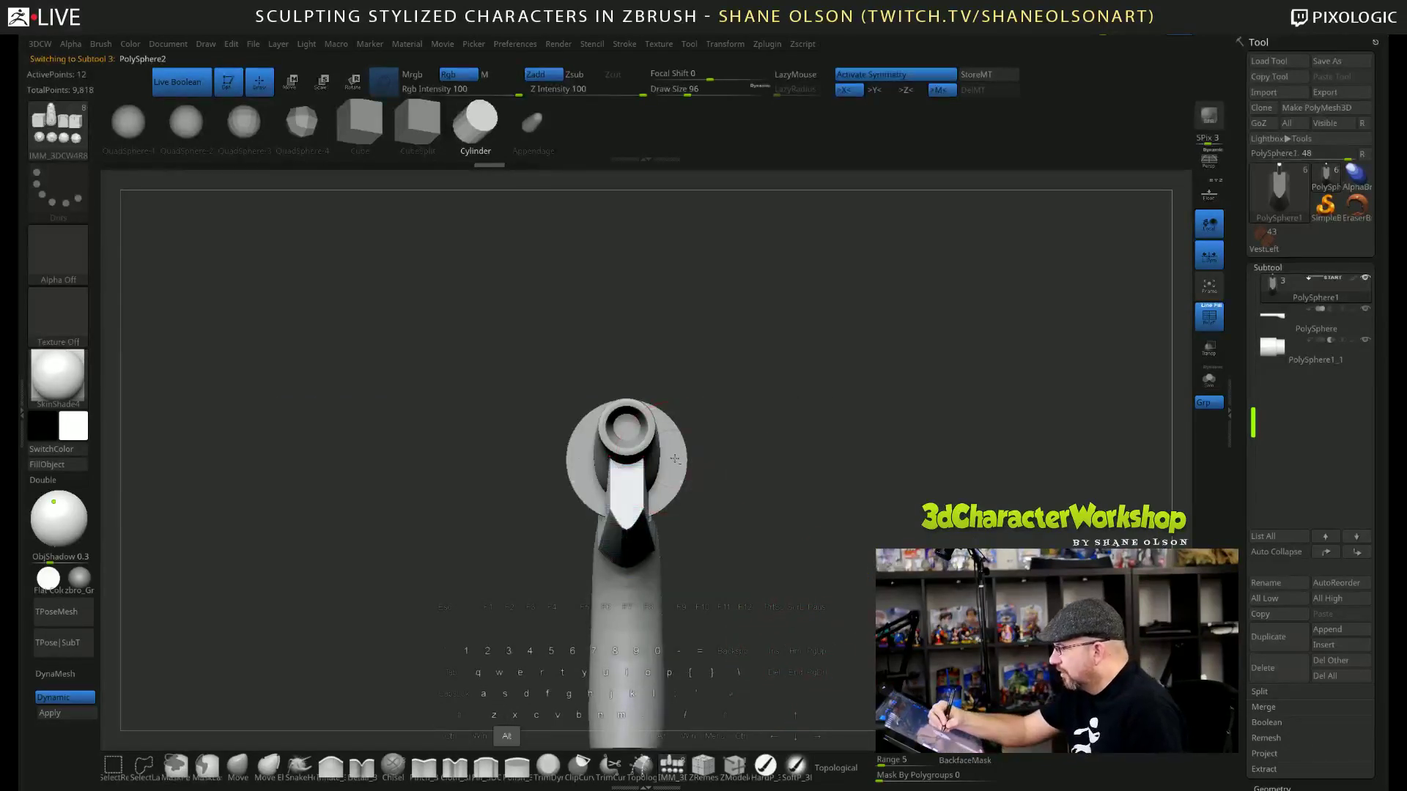
left_click(1206, 384)
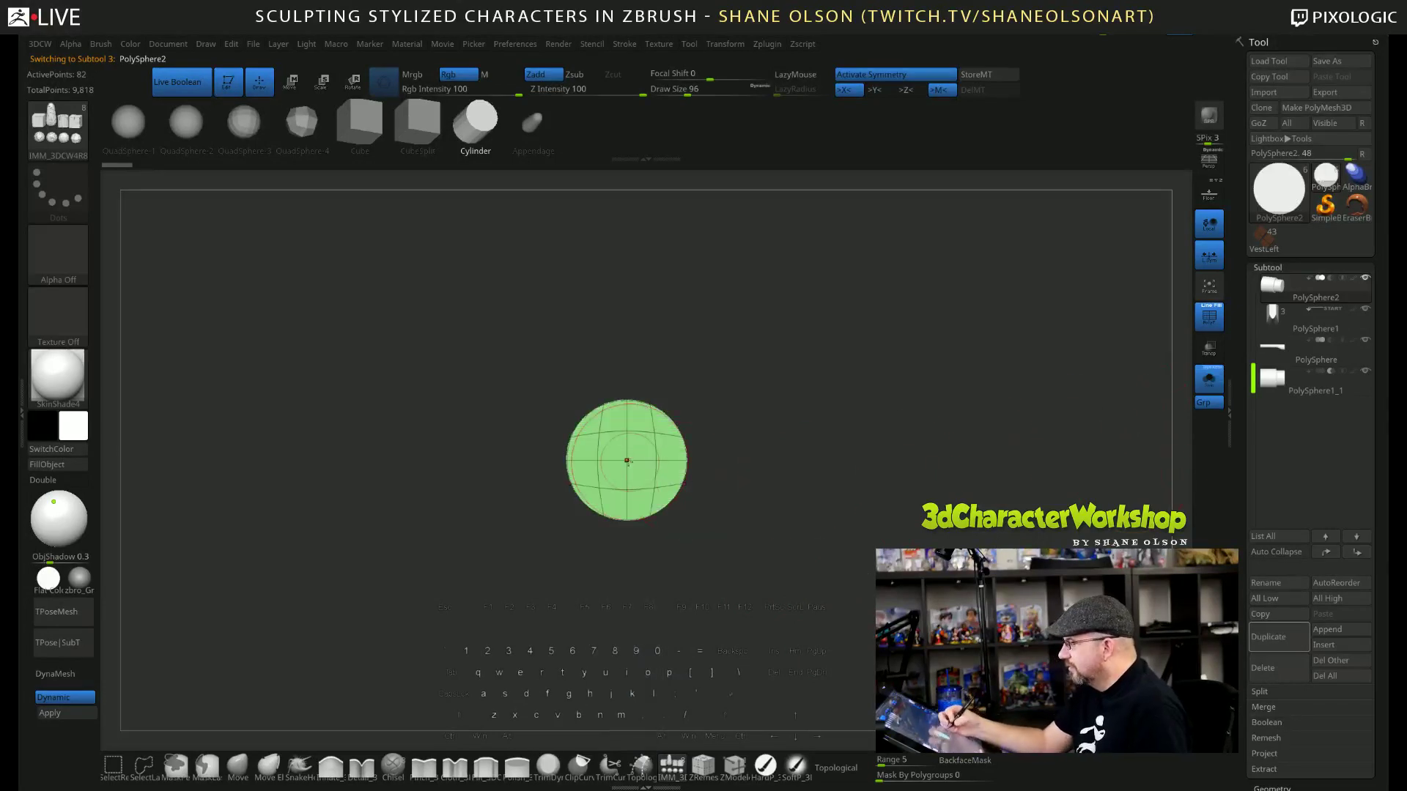
mouse_move(626, 460)
left_mouse_down()
mouse_move(654, 714)
mouse_move(623, 501)
mouse_move(905, 541)
left_mouse_up()
left_click(1209, 379)
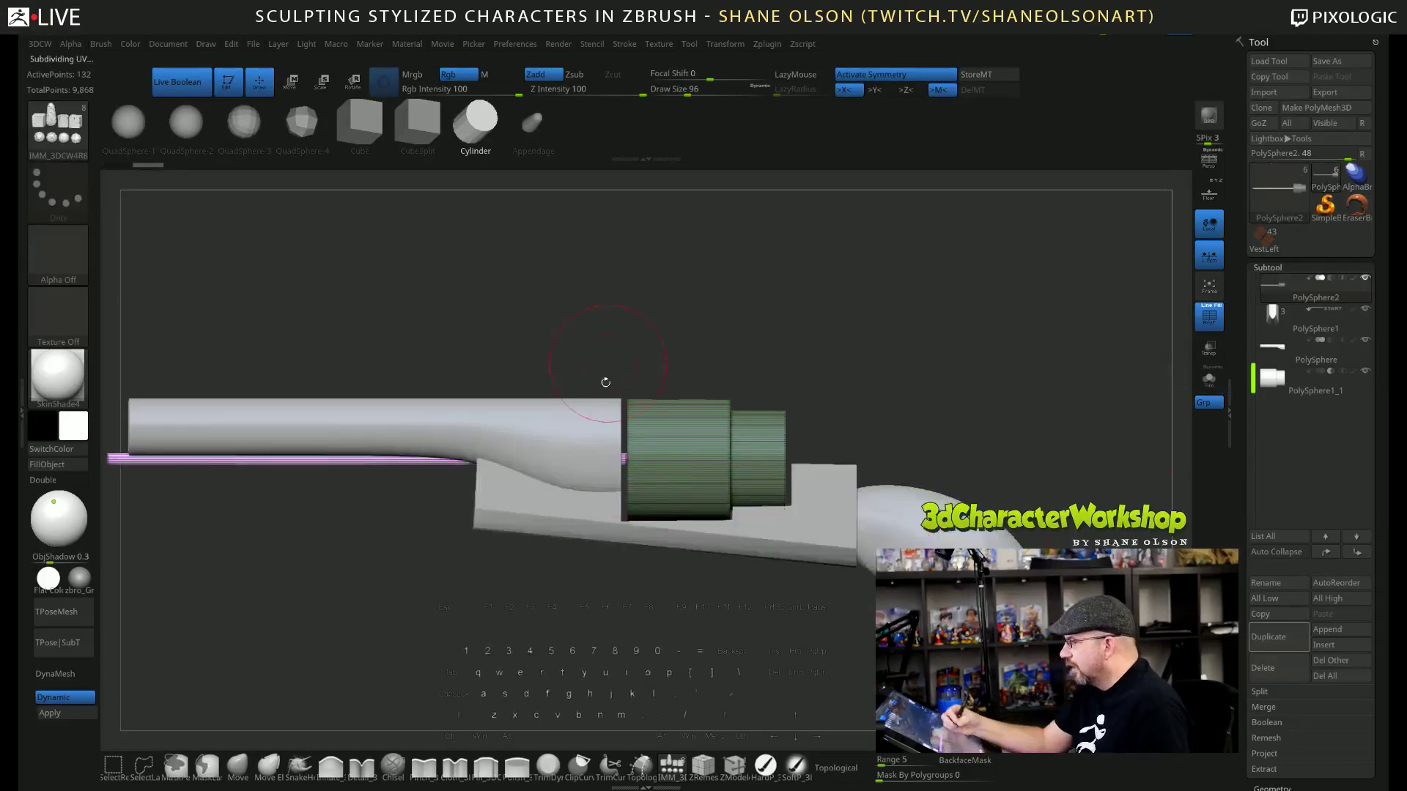
Move the inserted rod forward to the frame block's front end, shorten it to stop behind the muzzle, and clear the mask.
left_click_drag(771, 323, 924, 326, "alt")
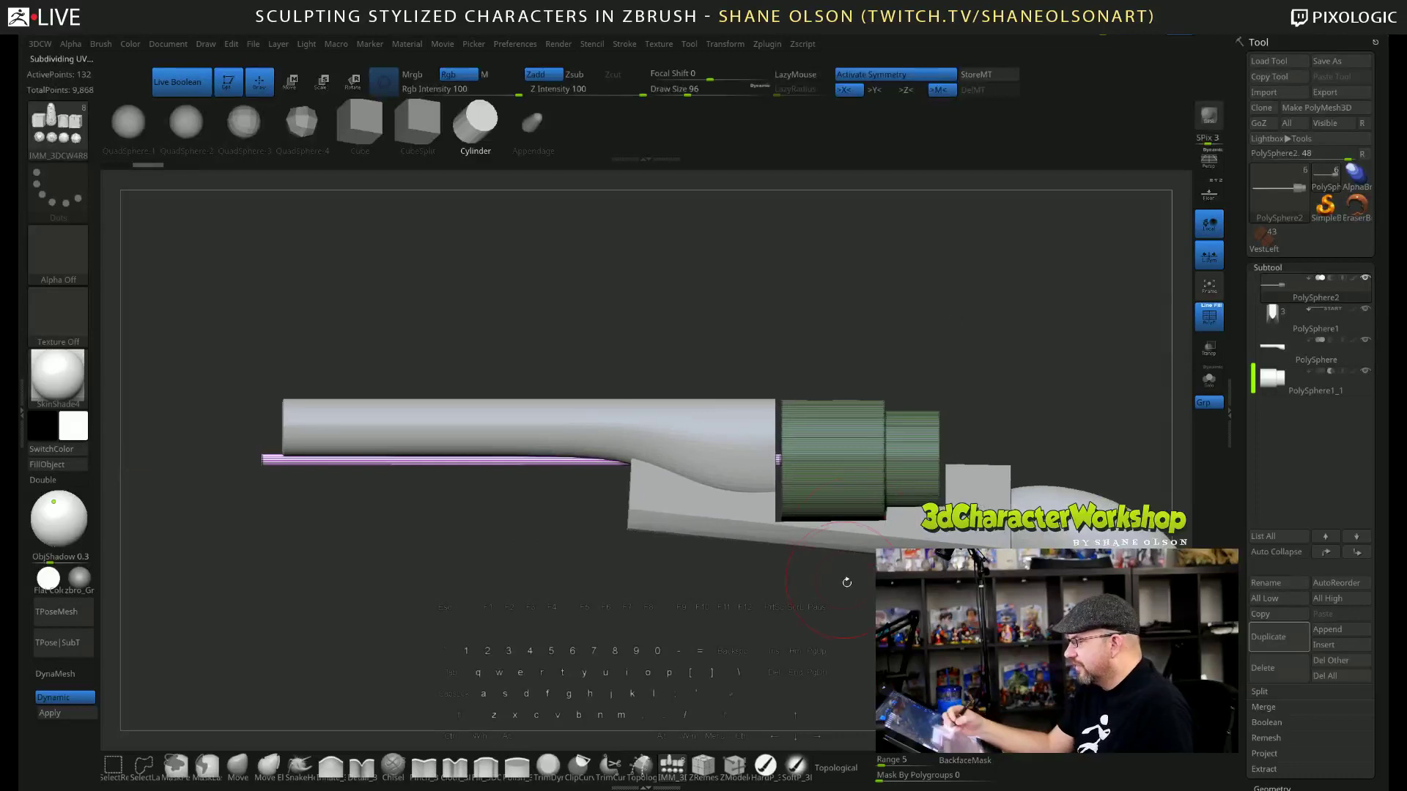
key("w")
left_click_drag(750, 474, 646, 458)
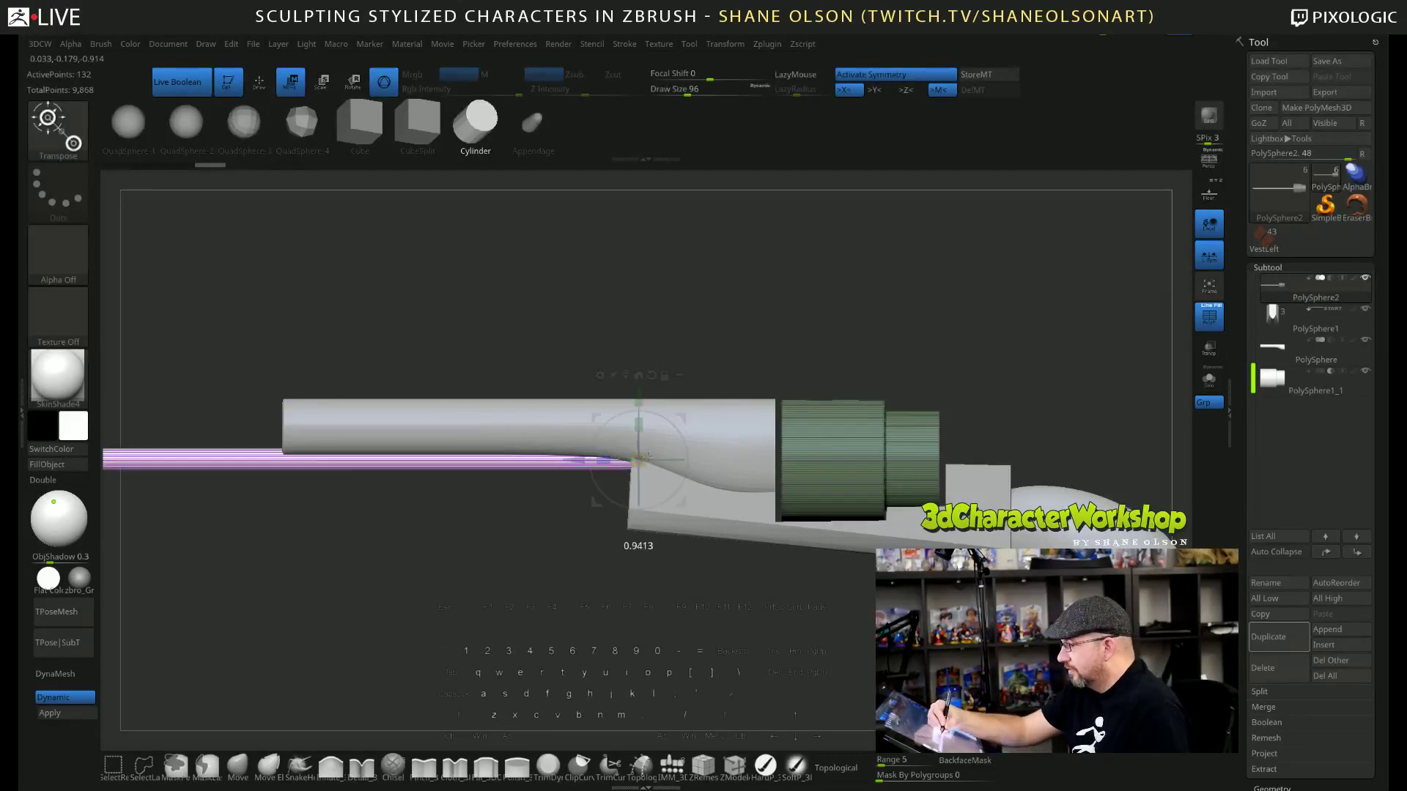
left_click_drag(767, 464, 798, 471)
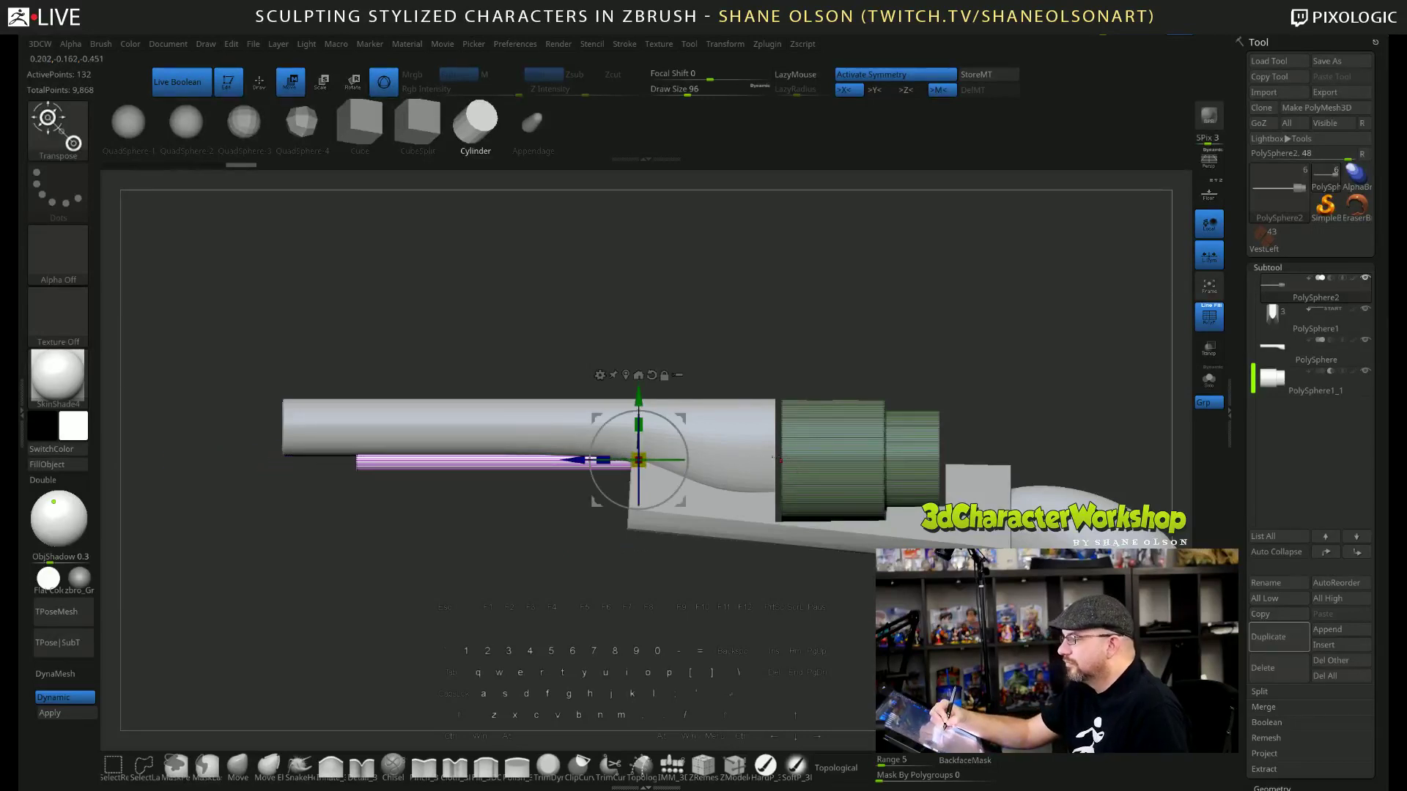
left_click_drag(638, 400, 639, 406)
mouse_move(689, 637)
left_mouse_down("alt")
mouse_move(690, 607)
mouse_move(744, 630)
mouse_move(714, 636)
left_mouse_up("alt")
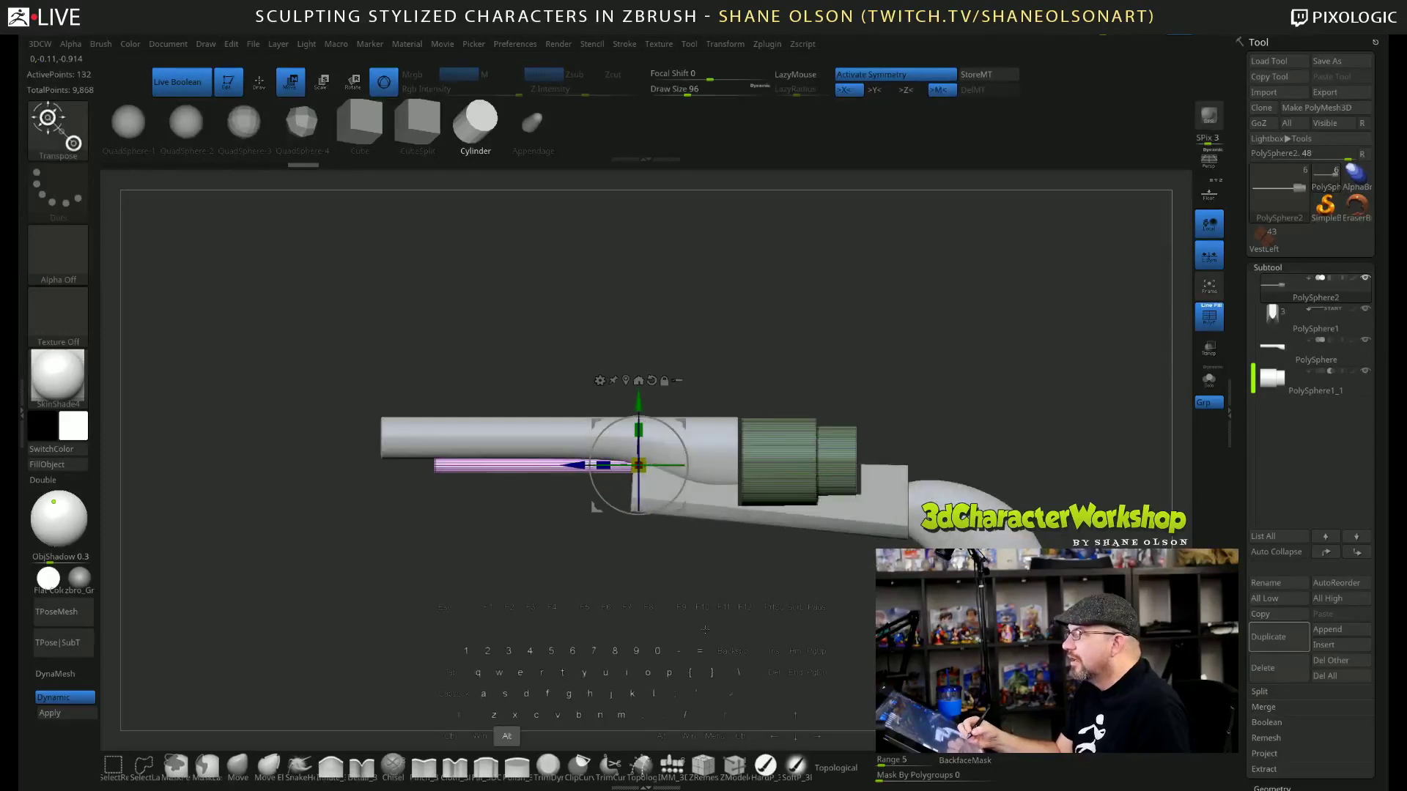
key("space")
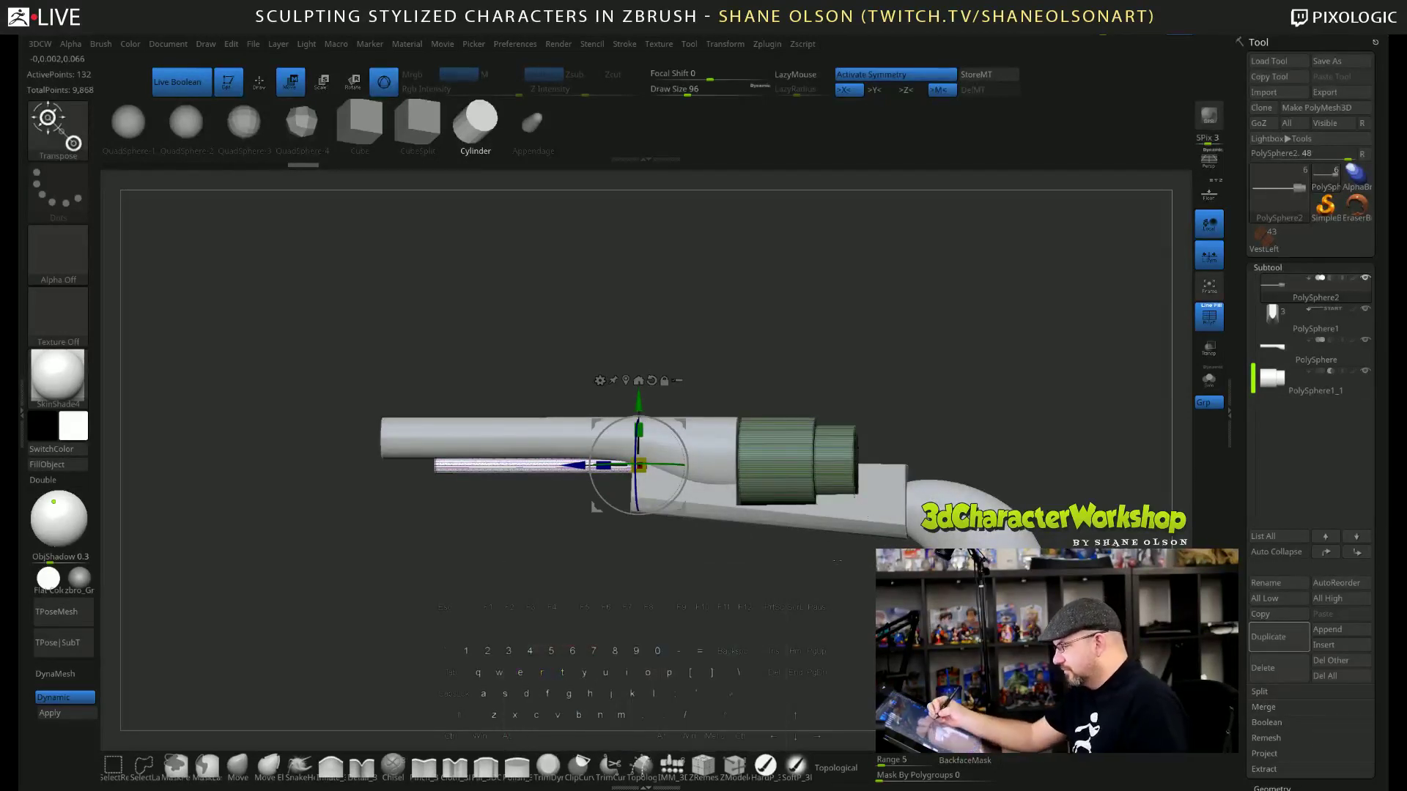
left_click_drag(837, 561, 829, 638)
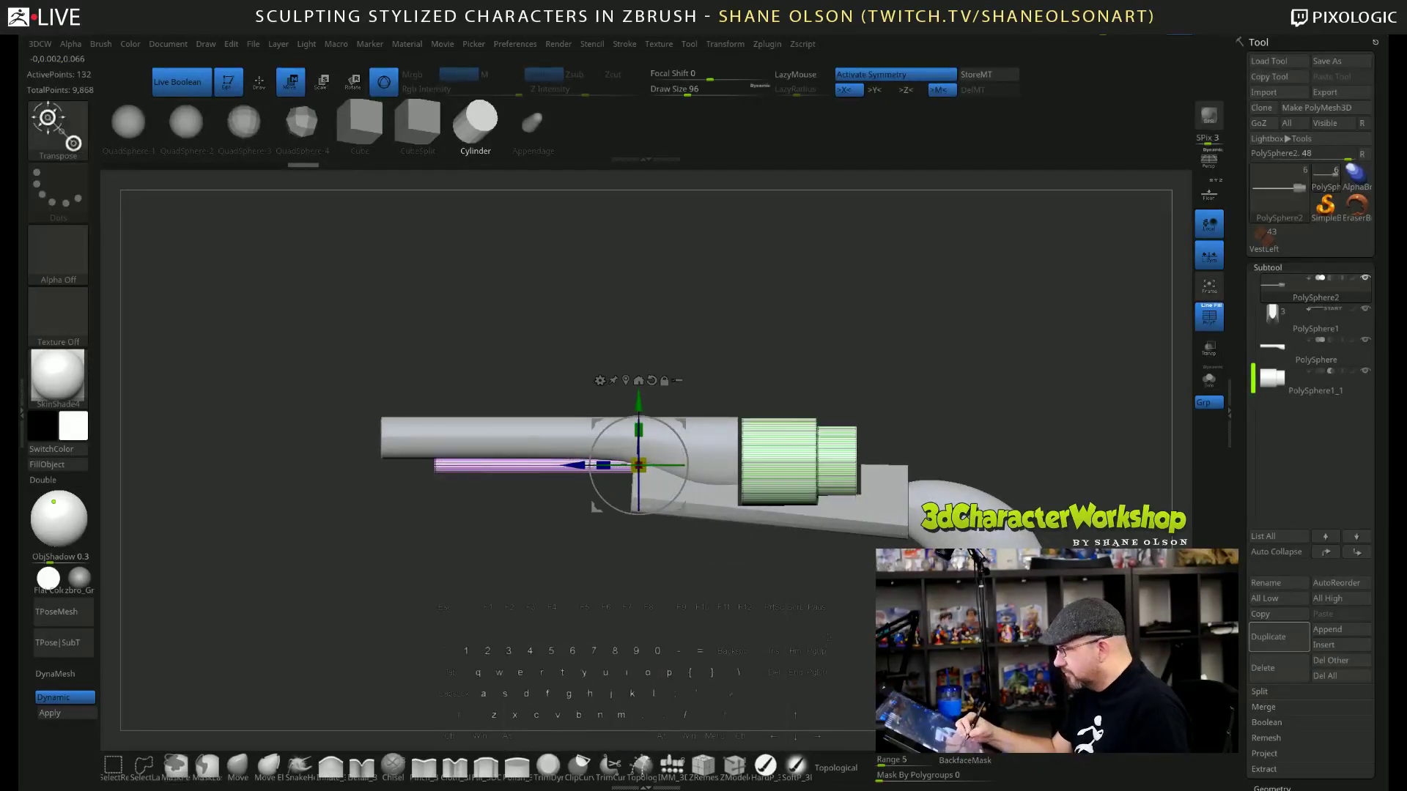
Examine the revolver's proportions from the side and from behind, with the polyframe off and on.
key("shift+f")
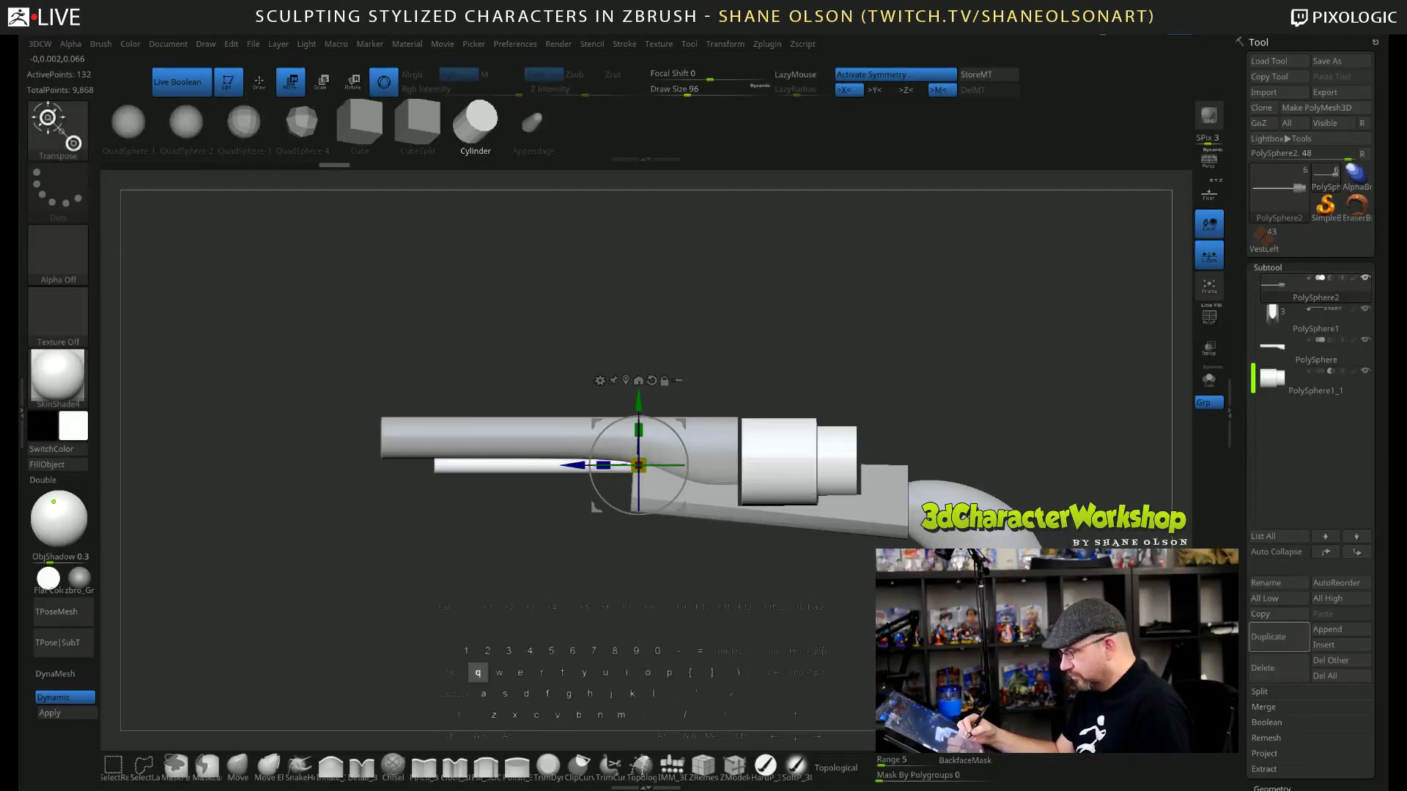
key("q")
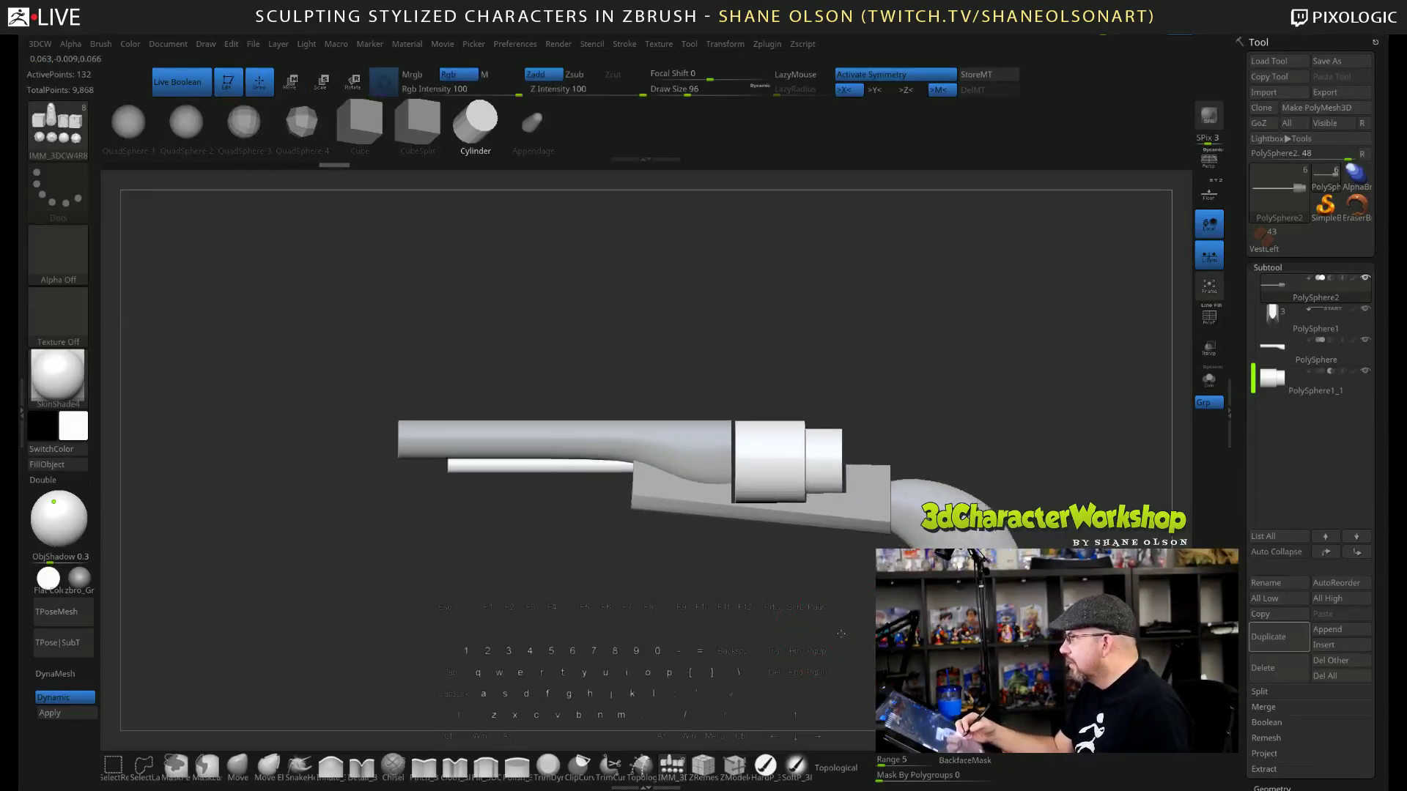
left_click_drag(841, 633, 832, 564, "alt")
key("shift")
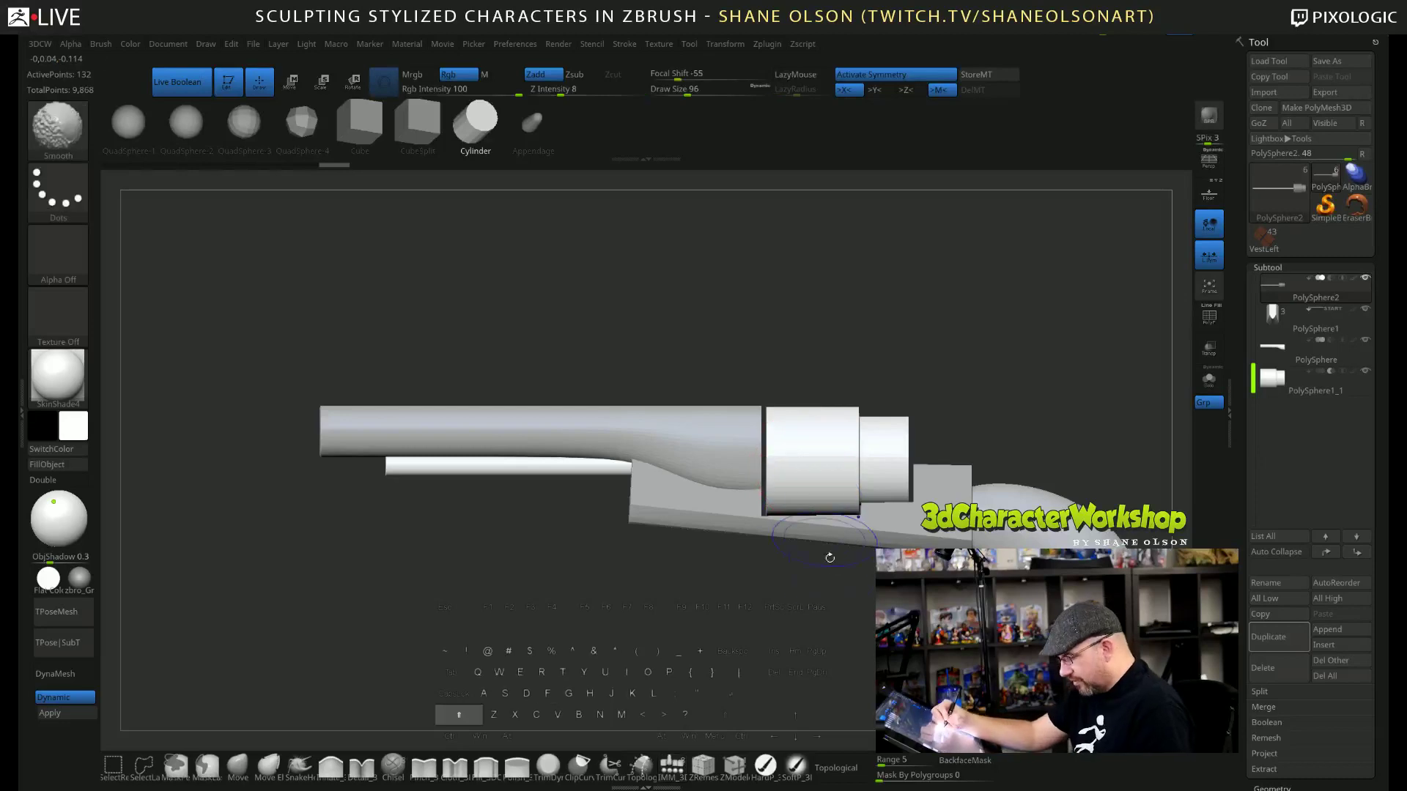
key("shift+f")
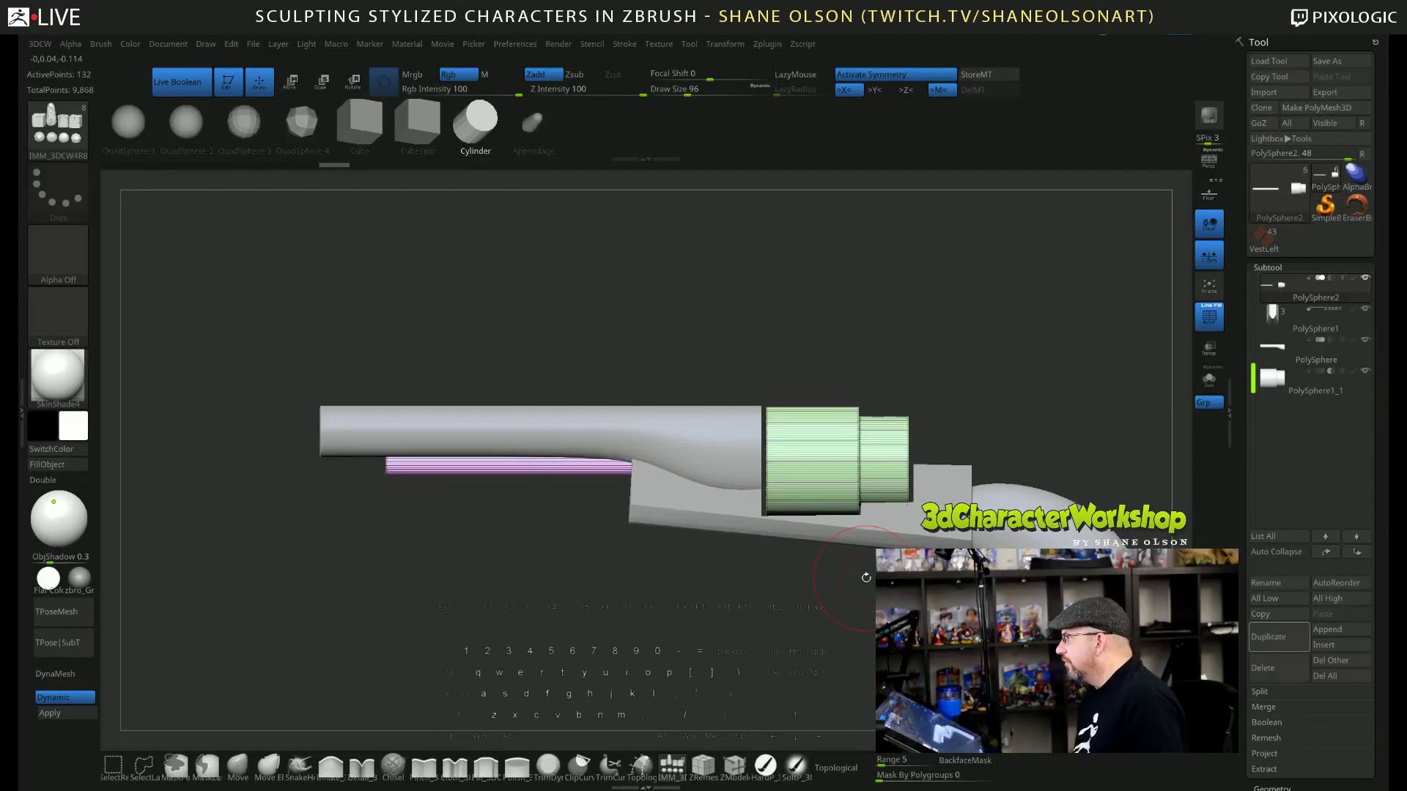
left_click_drag(945, 333, 889, 315, "alt")
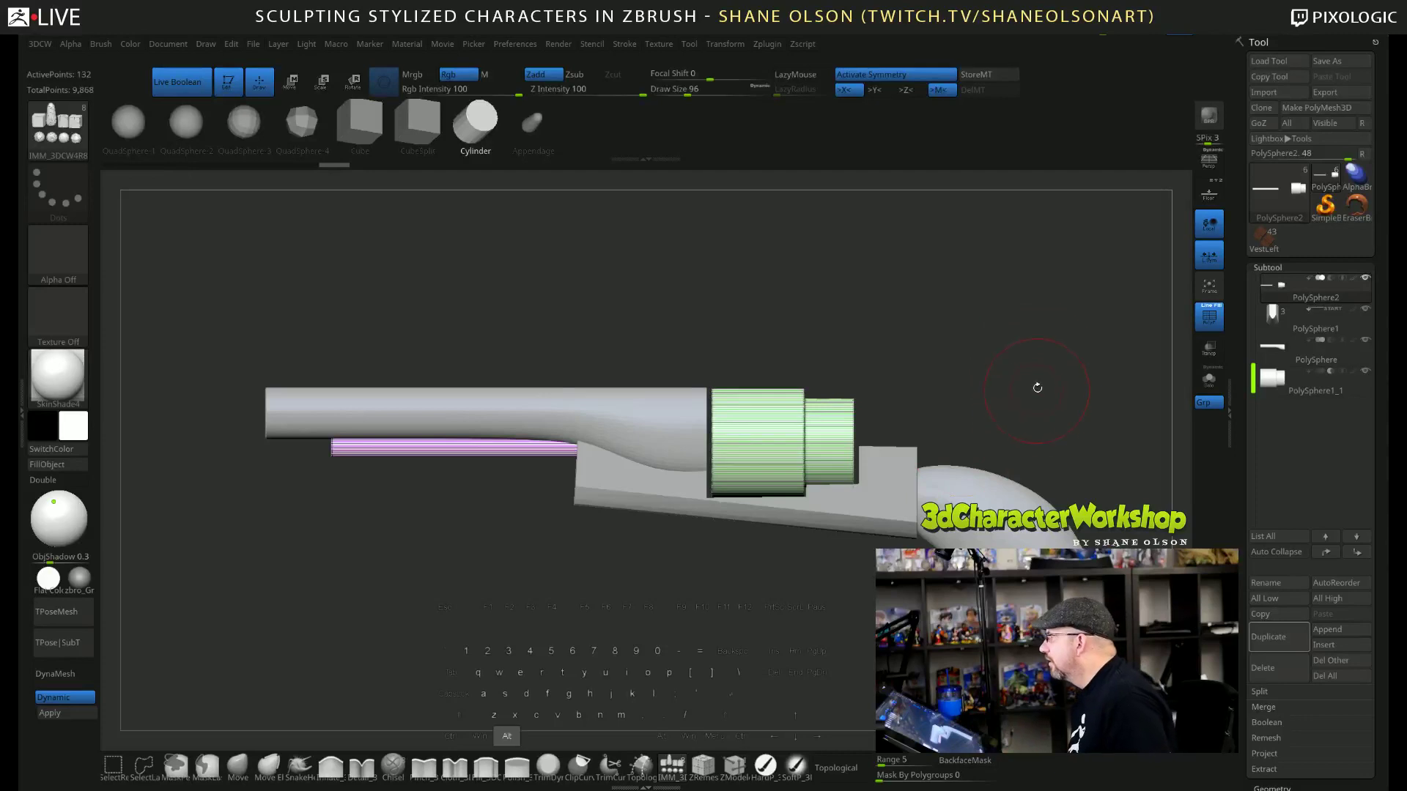
left_click_drag(1037, 387, 1014, 384, "alt")
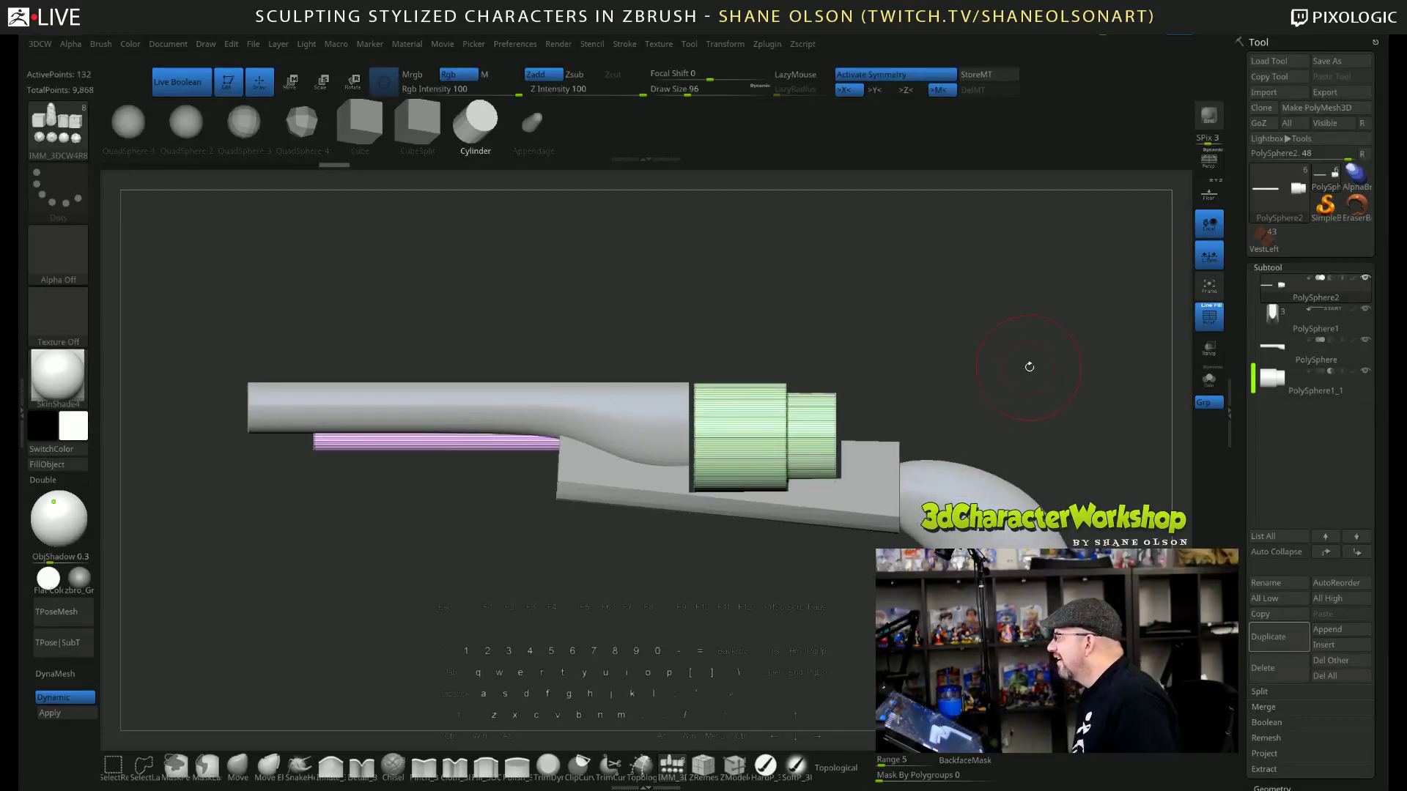
left_click_drag(1027, 367, 1022, 354, "alt")
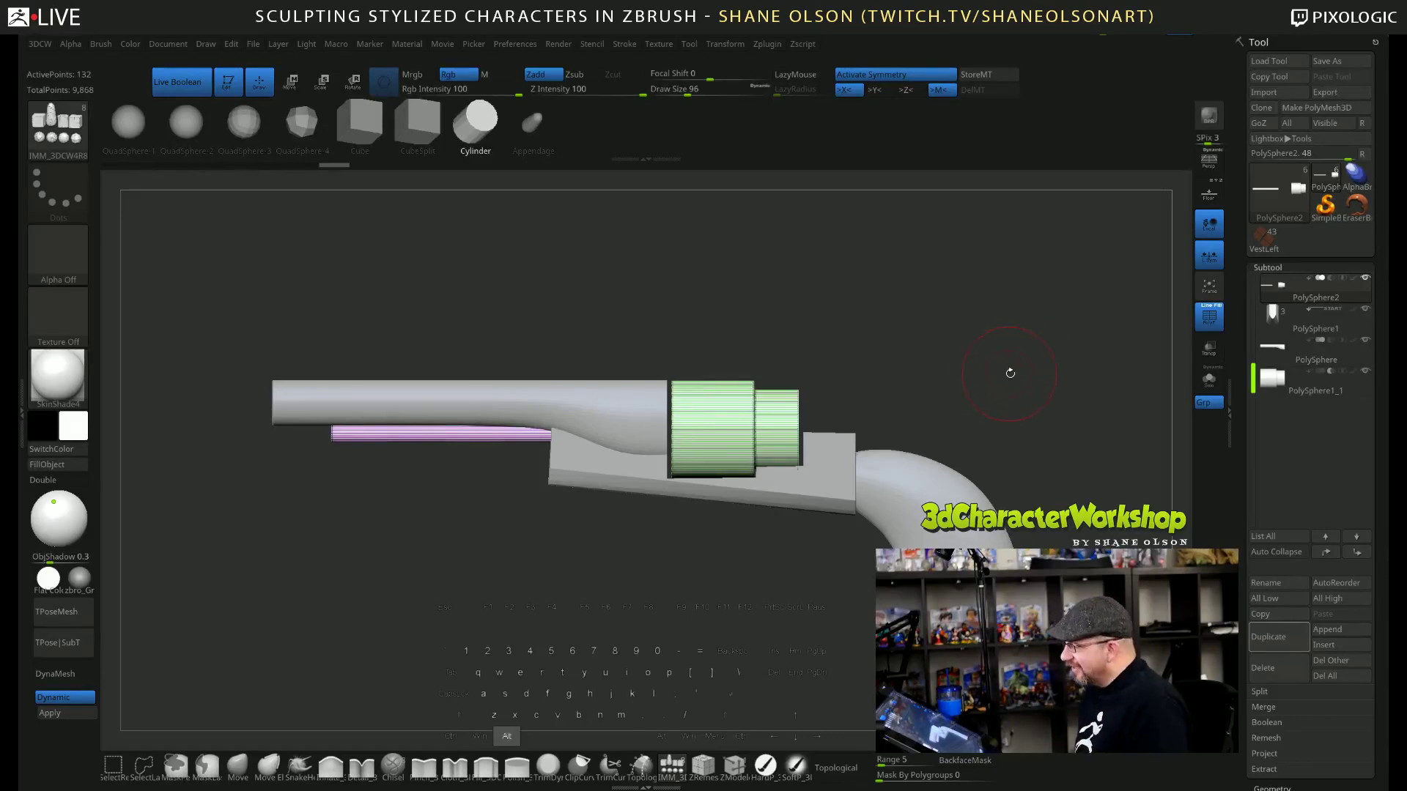
left_click_drag(1010, 372, 772, 358, "alt")
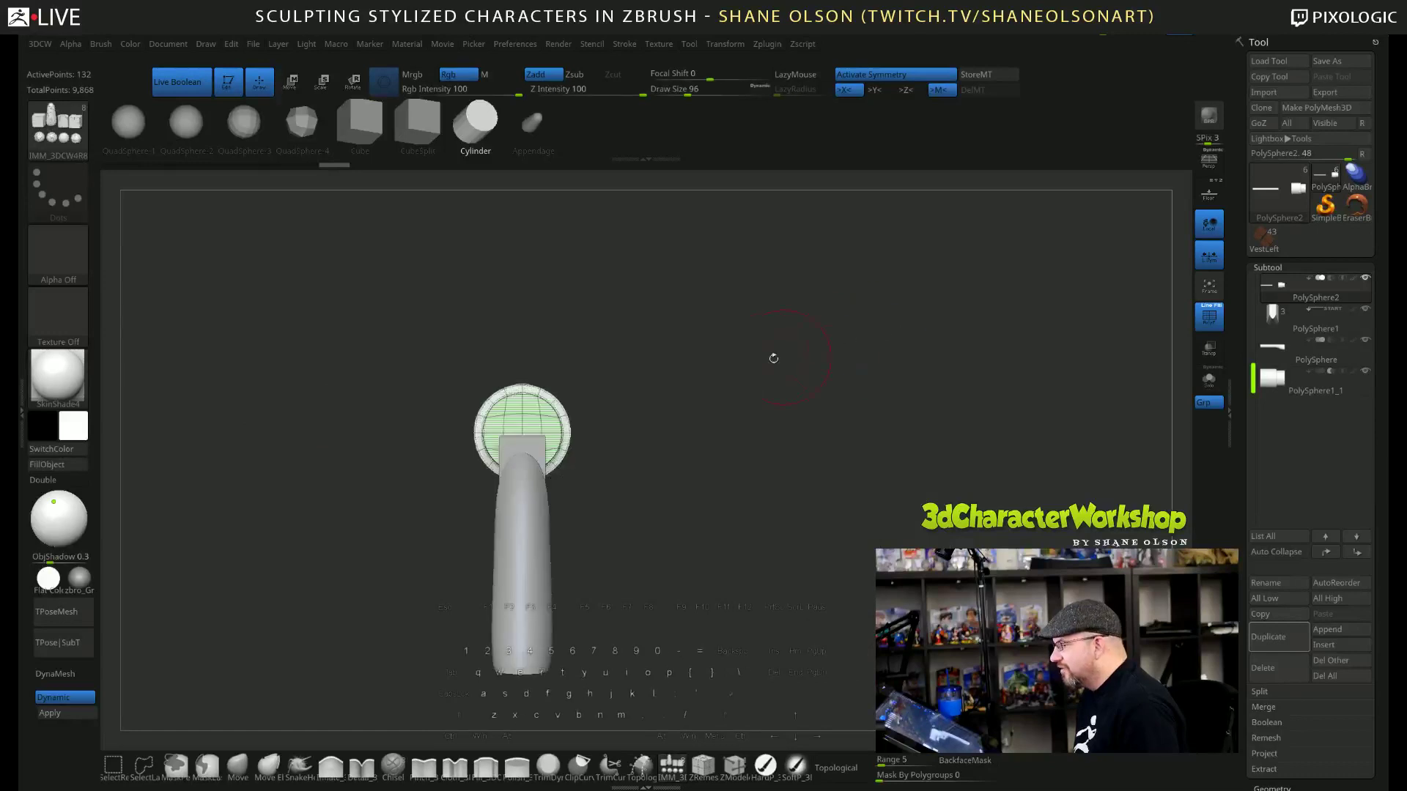
left_click_drag(906, 404, 961, 400, "alt")
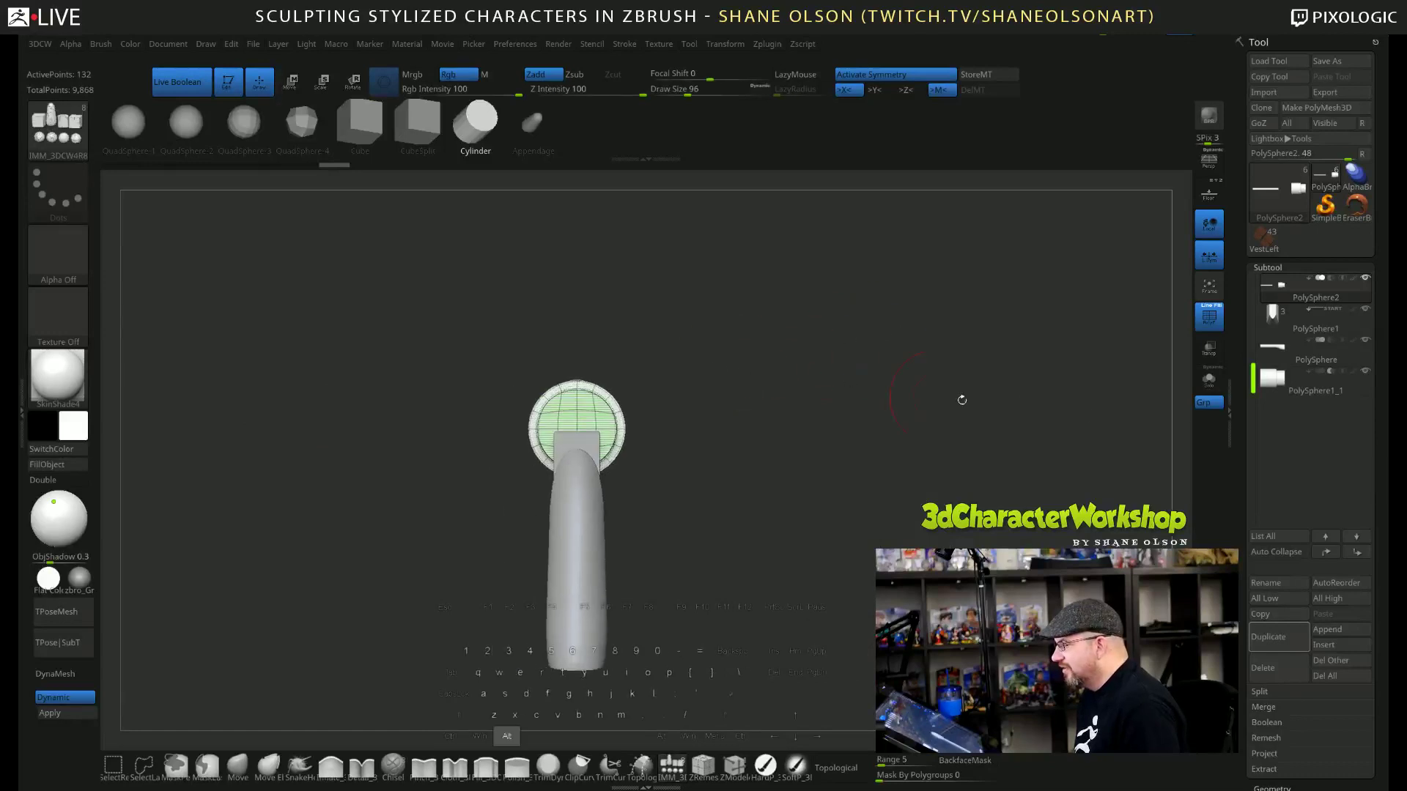
Insert a QuadSphere-2 sphere at the centre of the isolated revolver cylinder's rear face and restore the other parts.
left_click(1208, 316)
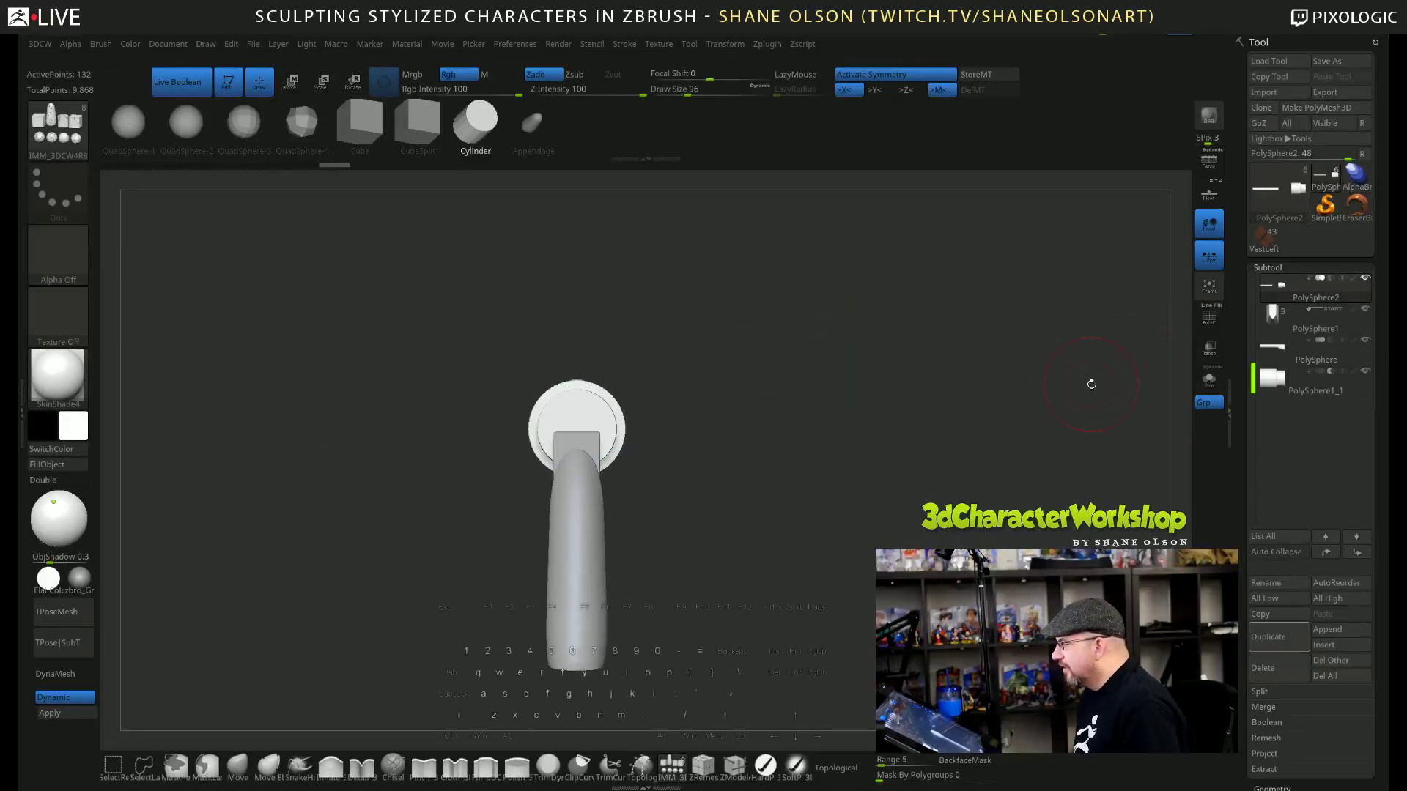
left_click(1209, 378)
key("shift")
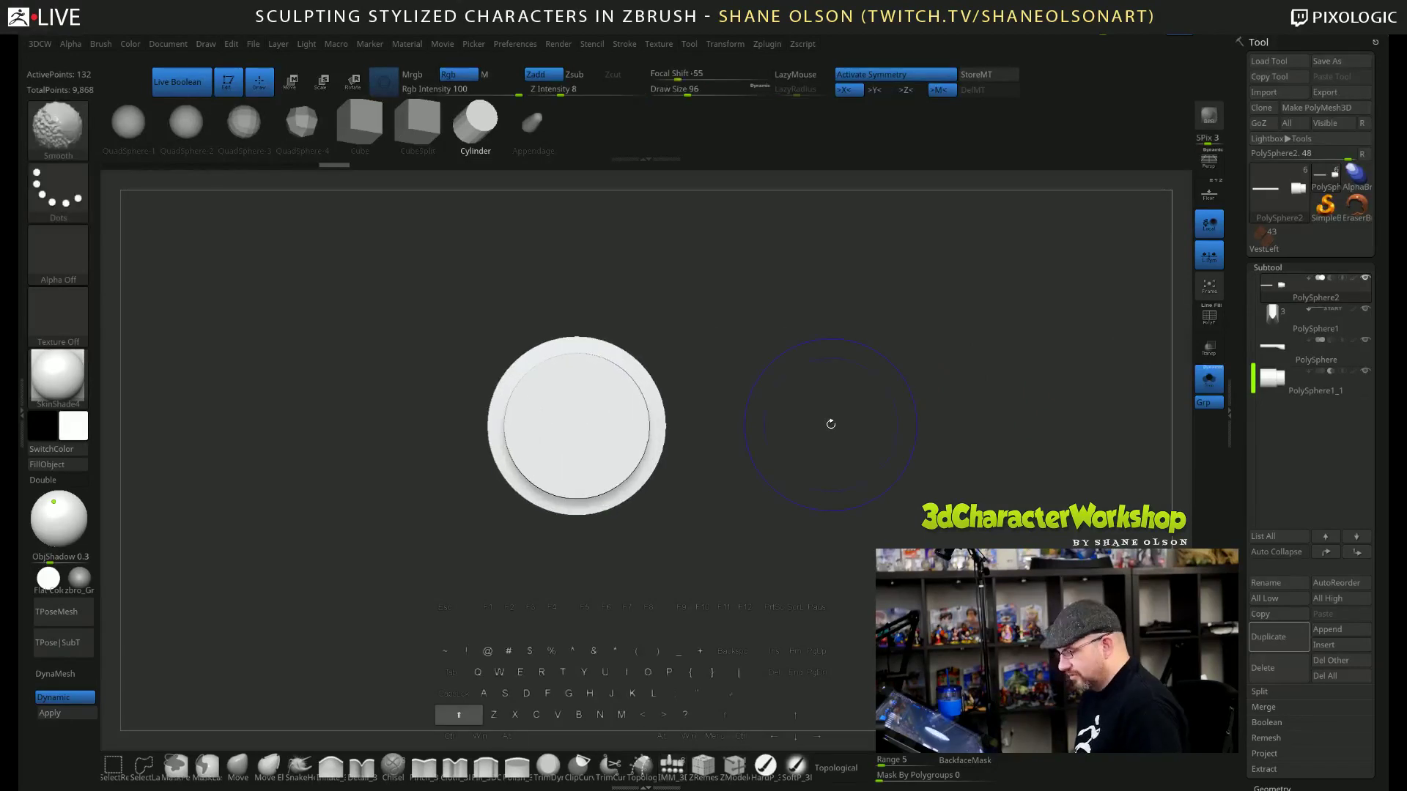
key("shift+f")
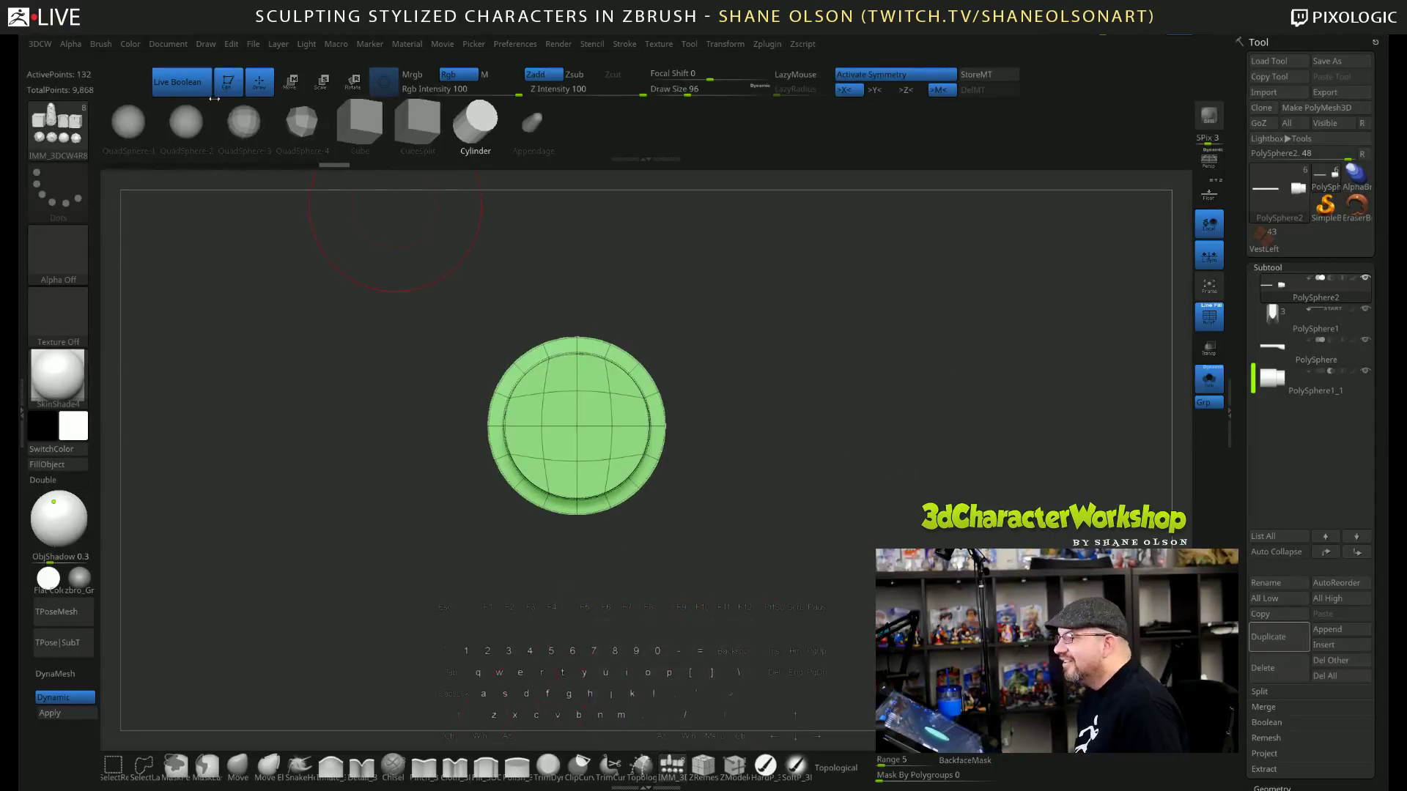
left_click(192, 133)
left_click_drag(576, 426, 605, 535)
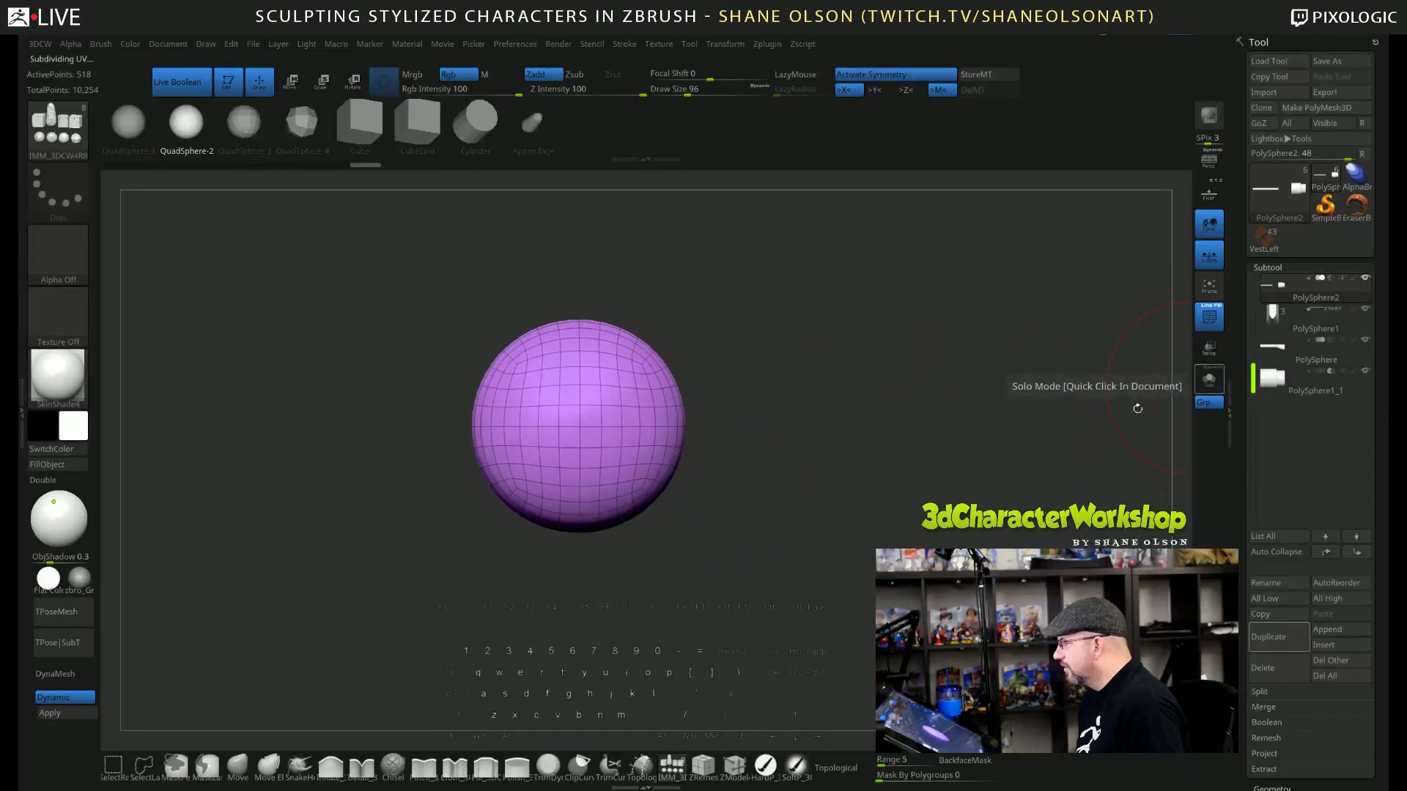
left_click(1209, 379)
left_click_drag(1026, 425, 959, 391, "shift")
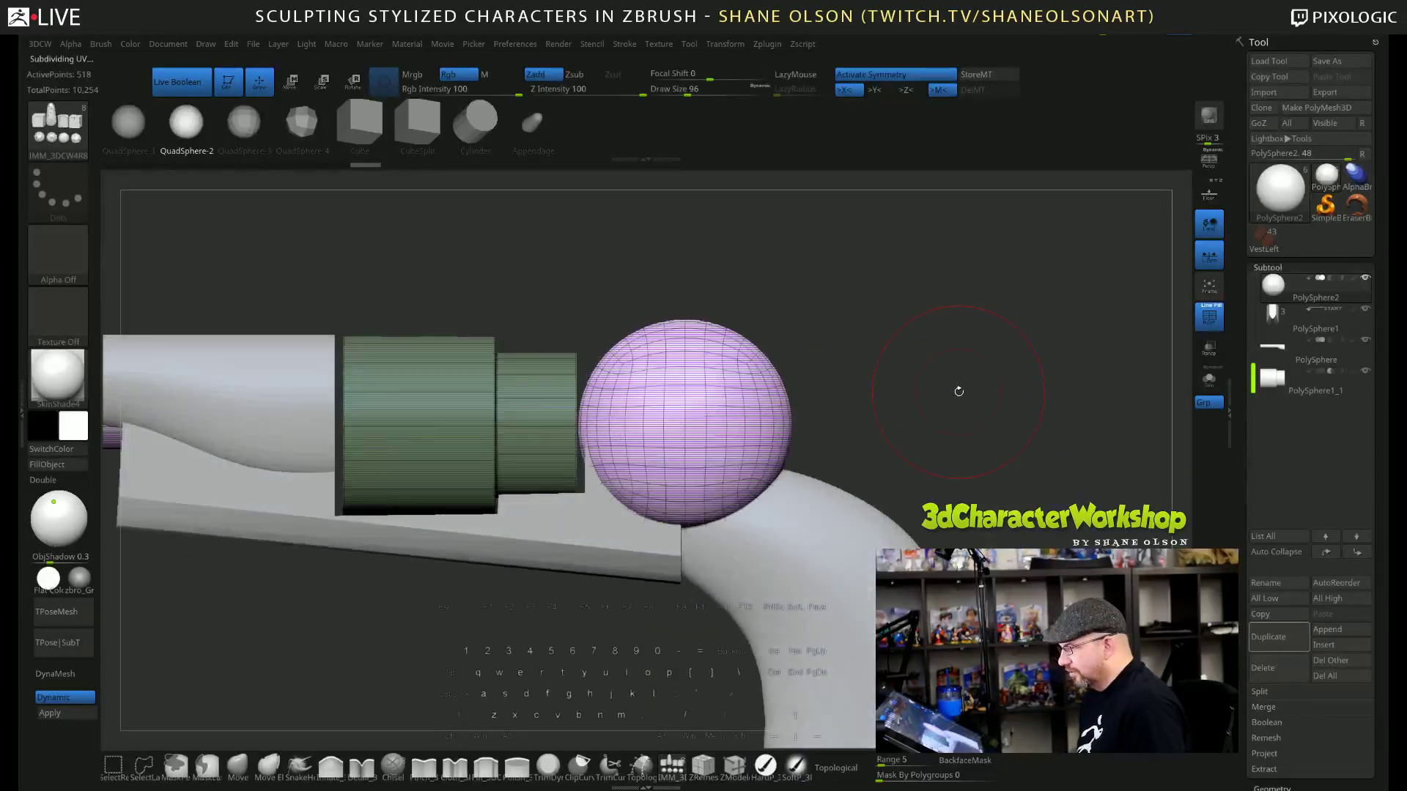
Split the unmasked sphere into its own subtool and clip its front half flat along a vertical line.
key("e")
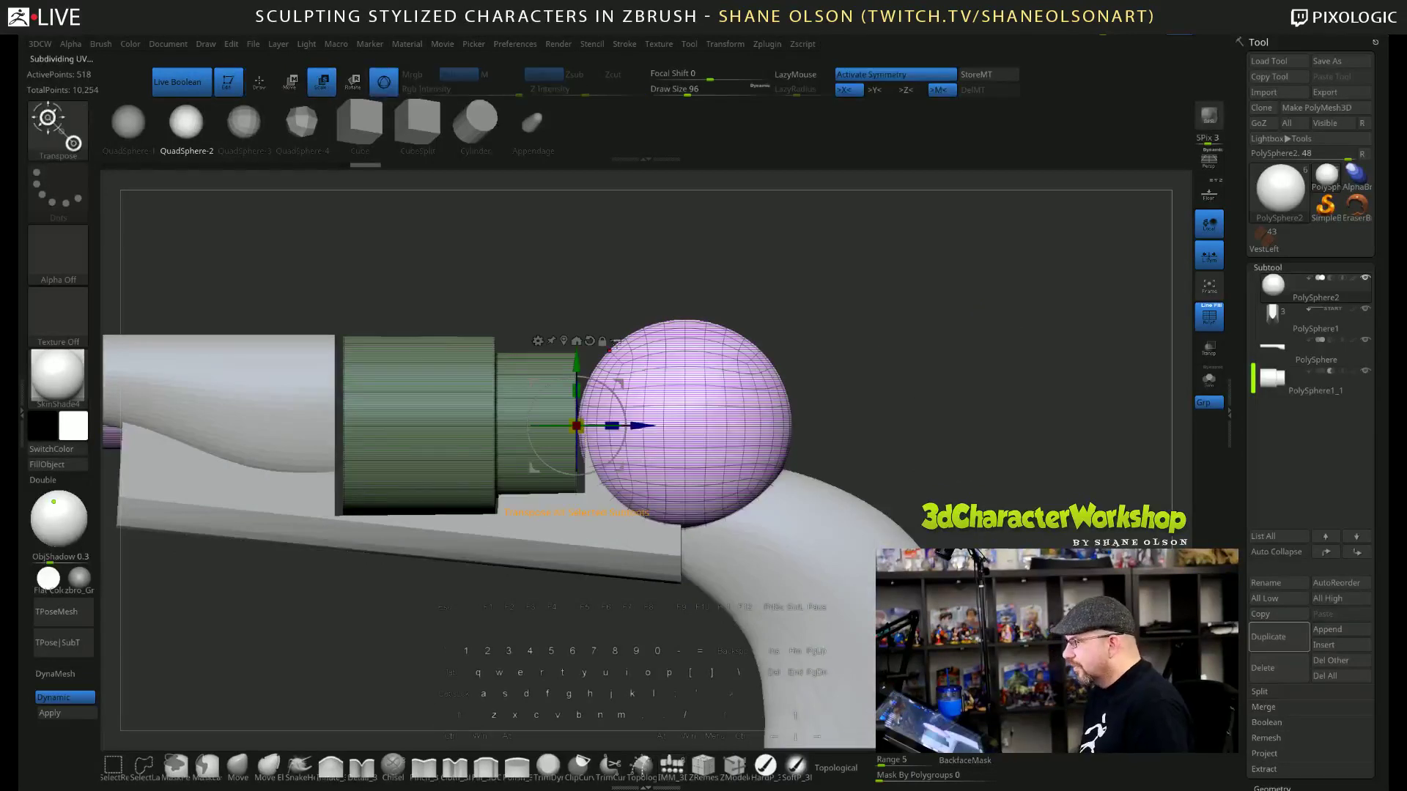
key("q")
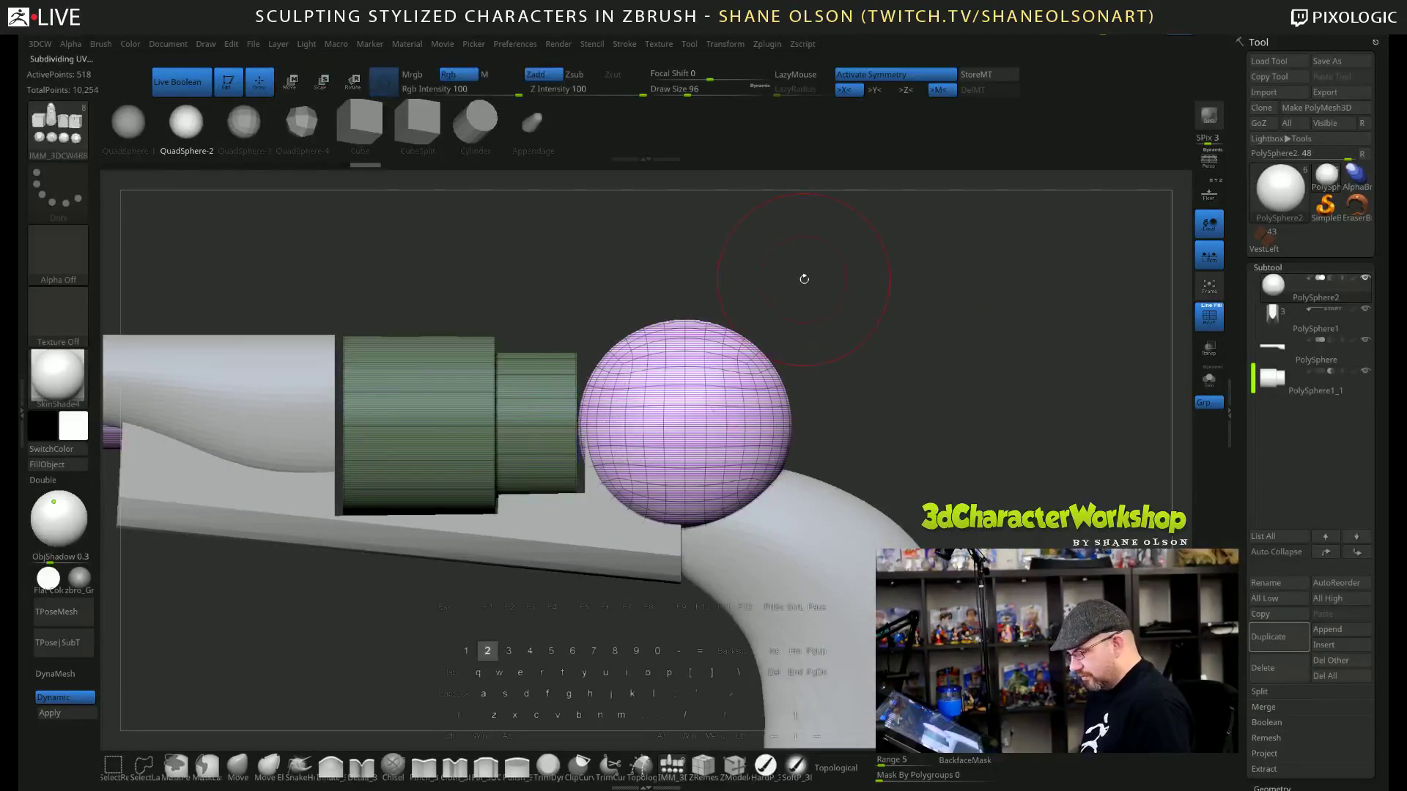
key("2")
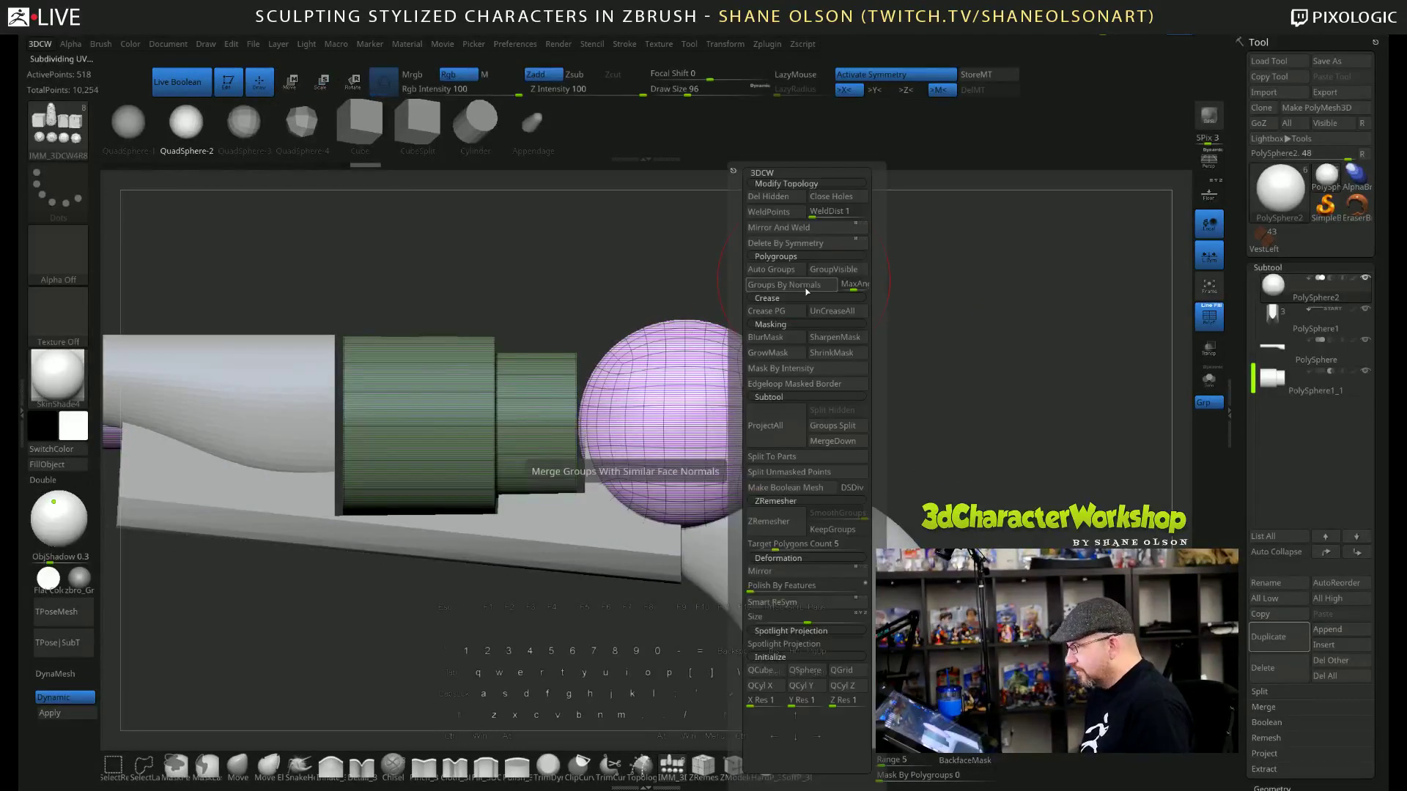
left_click(828, 470)
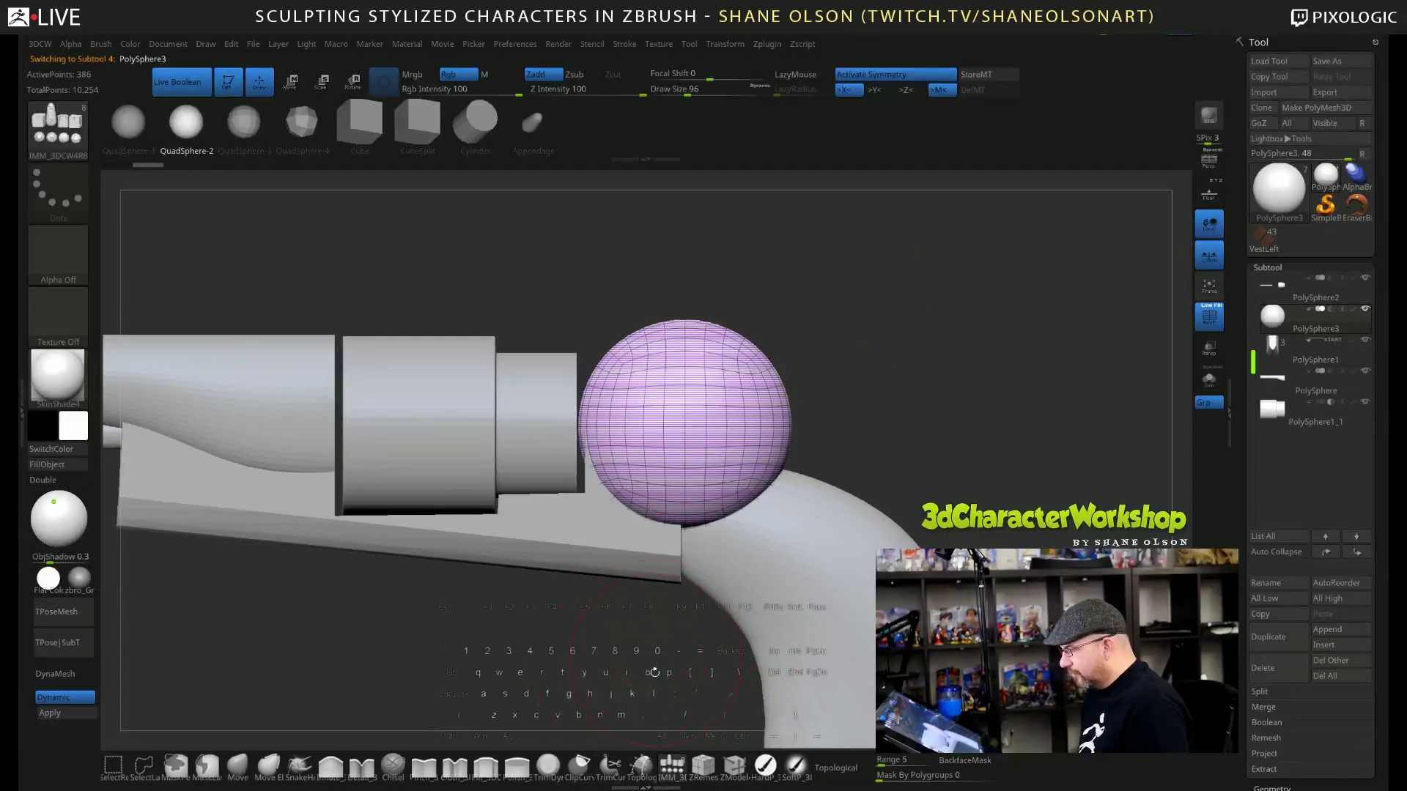
left_click(579, 767)
mouse_move(634, 678)
left_mouse_down("ctrl+shift")
mouse_move(655, 176)
mouse_move(652, 192)
mouse_move(684, 195)
left_mouse_up("ctrl+shift")
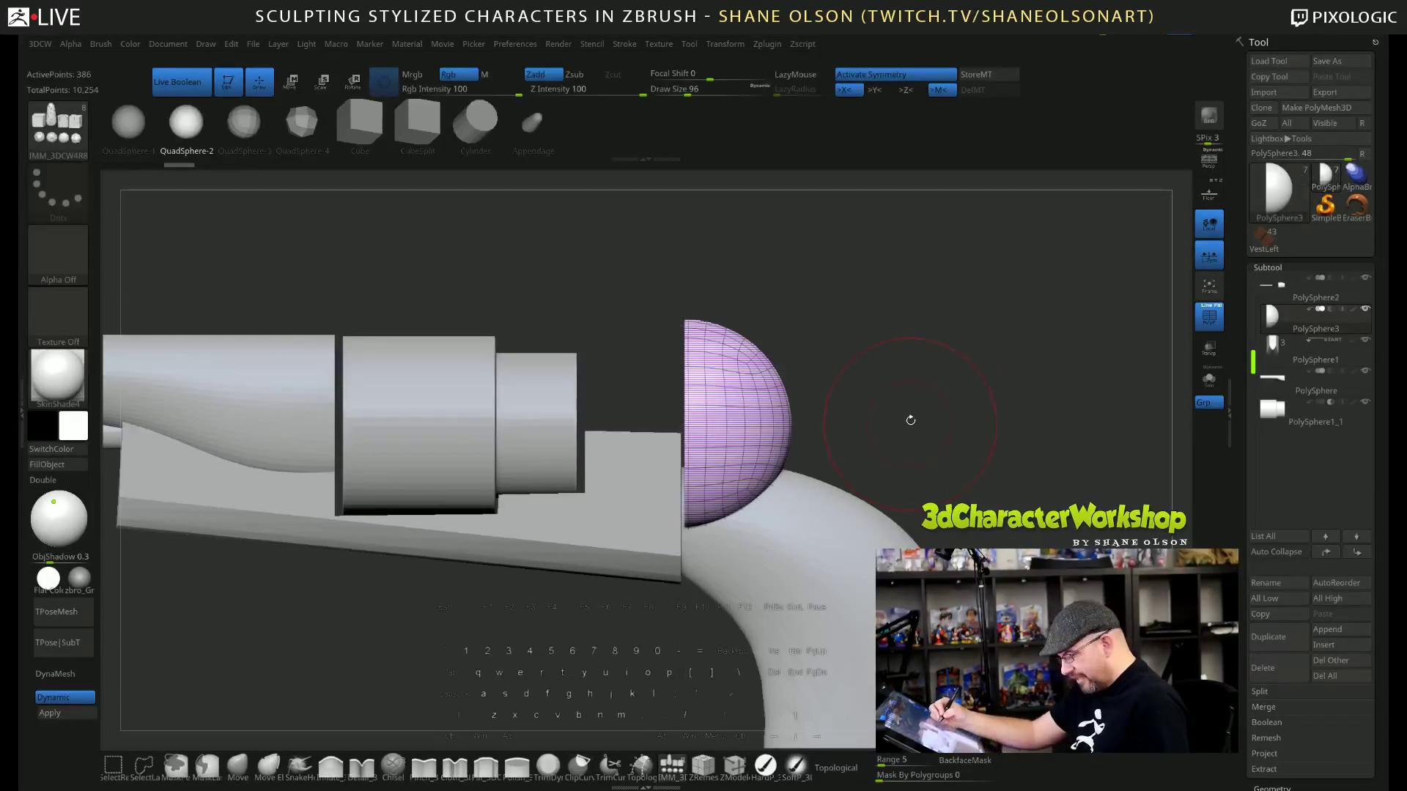
Move the half-sphere forward against the back of the cylinder's narrow rear section and scale it down slightly.
key("e")
left_click_drag(577, 426, 638, 427, "alt")
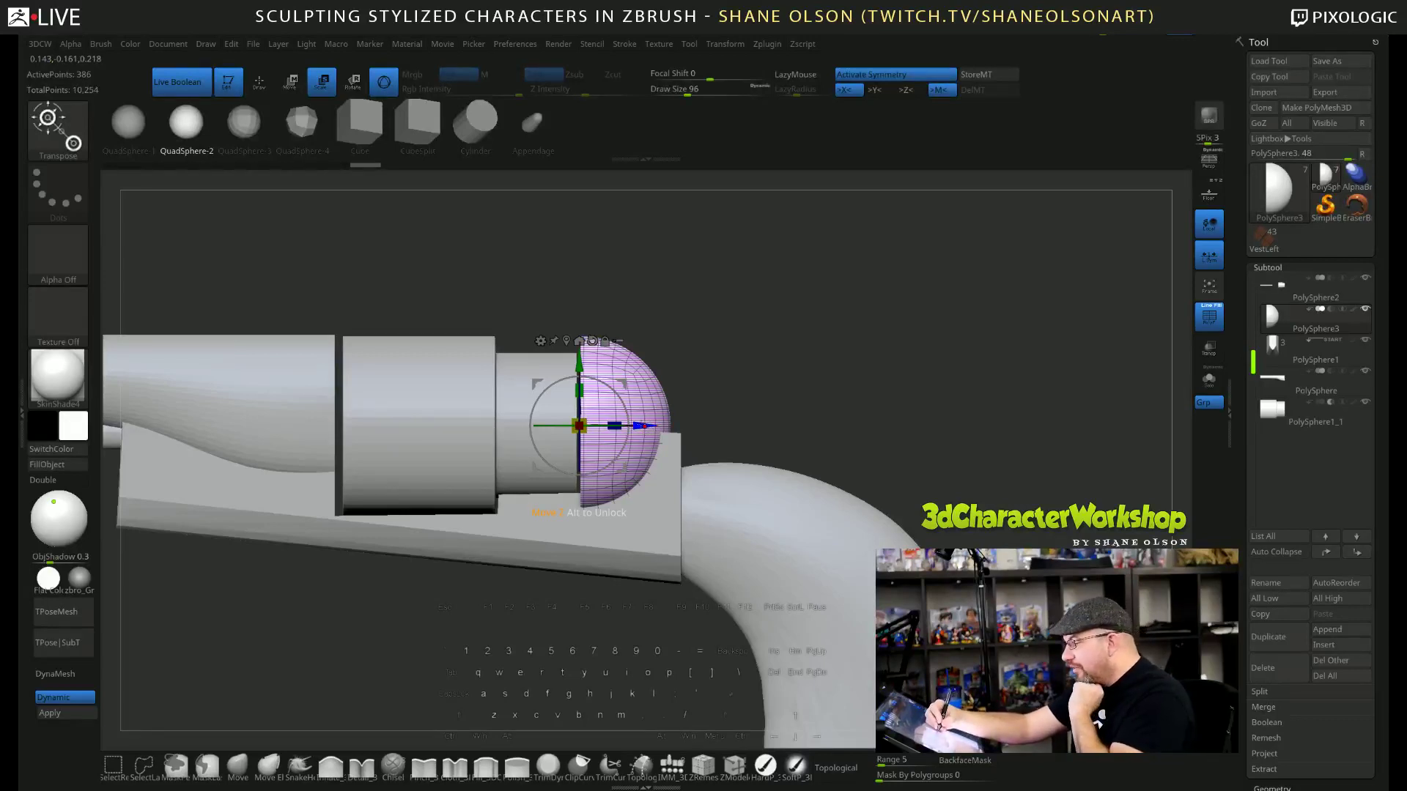
left_click(645, 425)
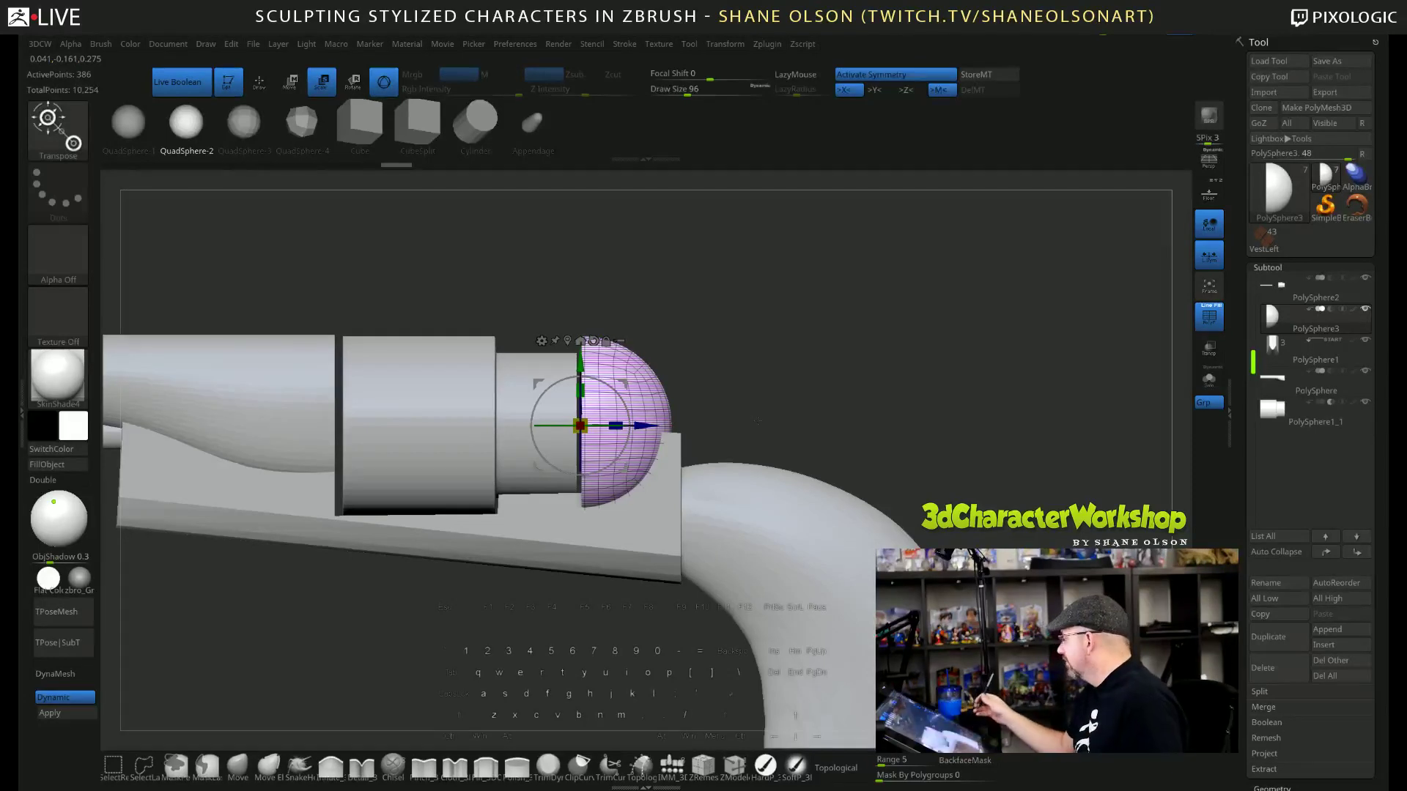
Inspect the half-sphere's fit behind the cylinder from several angles, with dynamic subdivision off and on.
left_click_drag(828, 464, 883, 306)
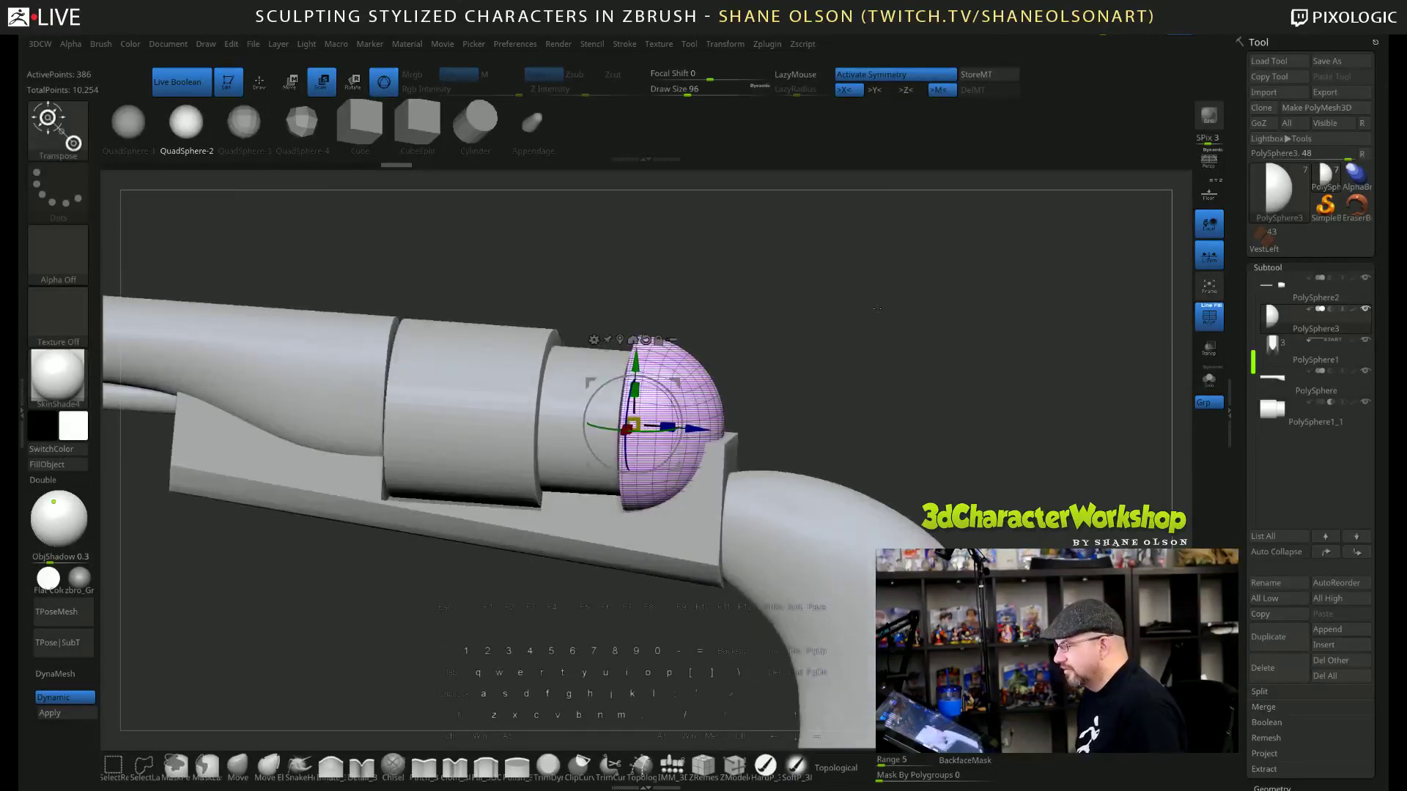
key("shift+2")
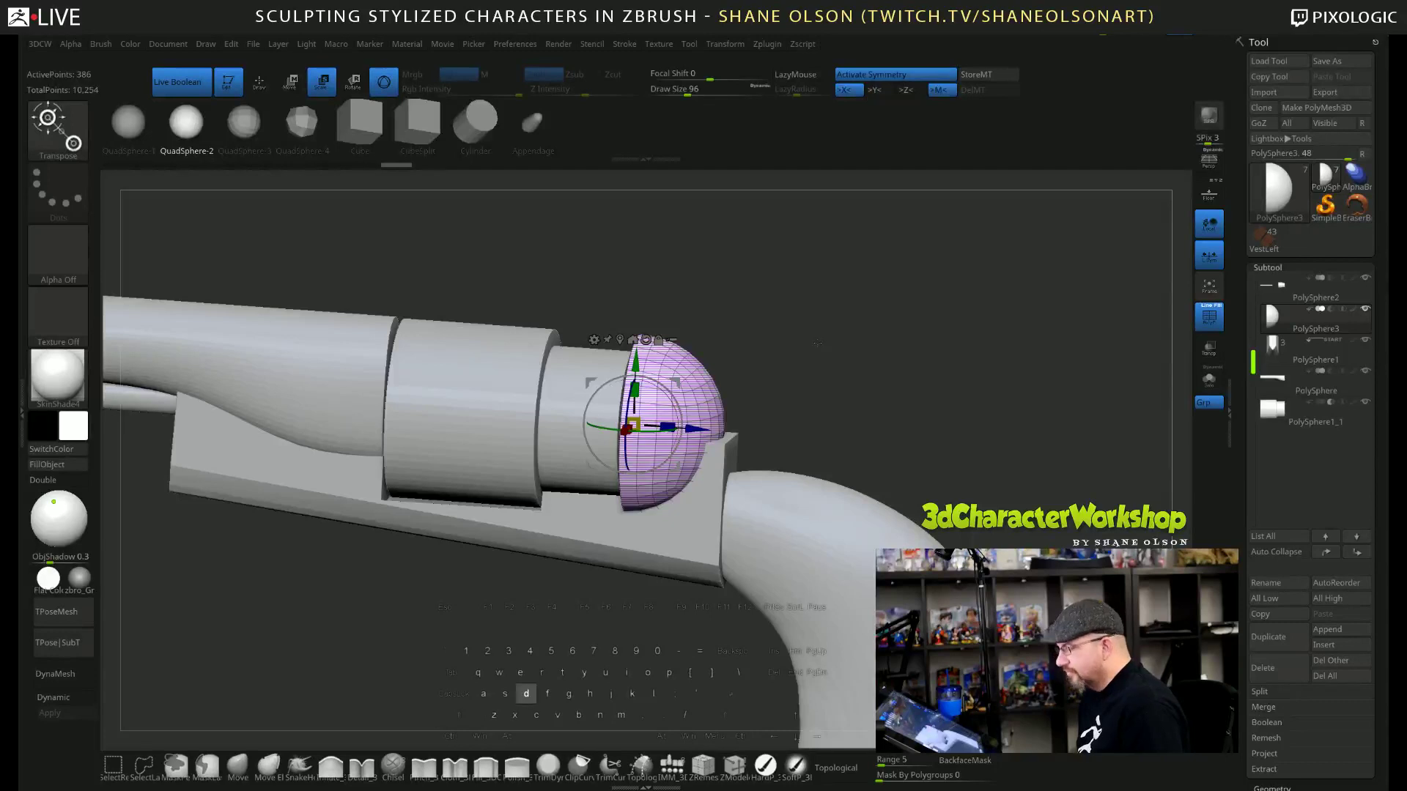
key("d")
left_click_drag(817, 342, 823, 353)
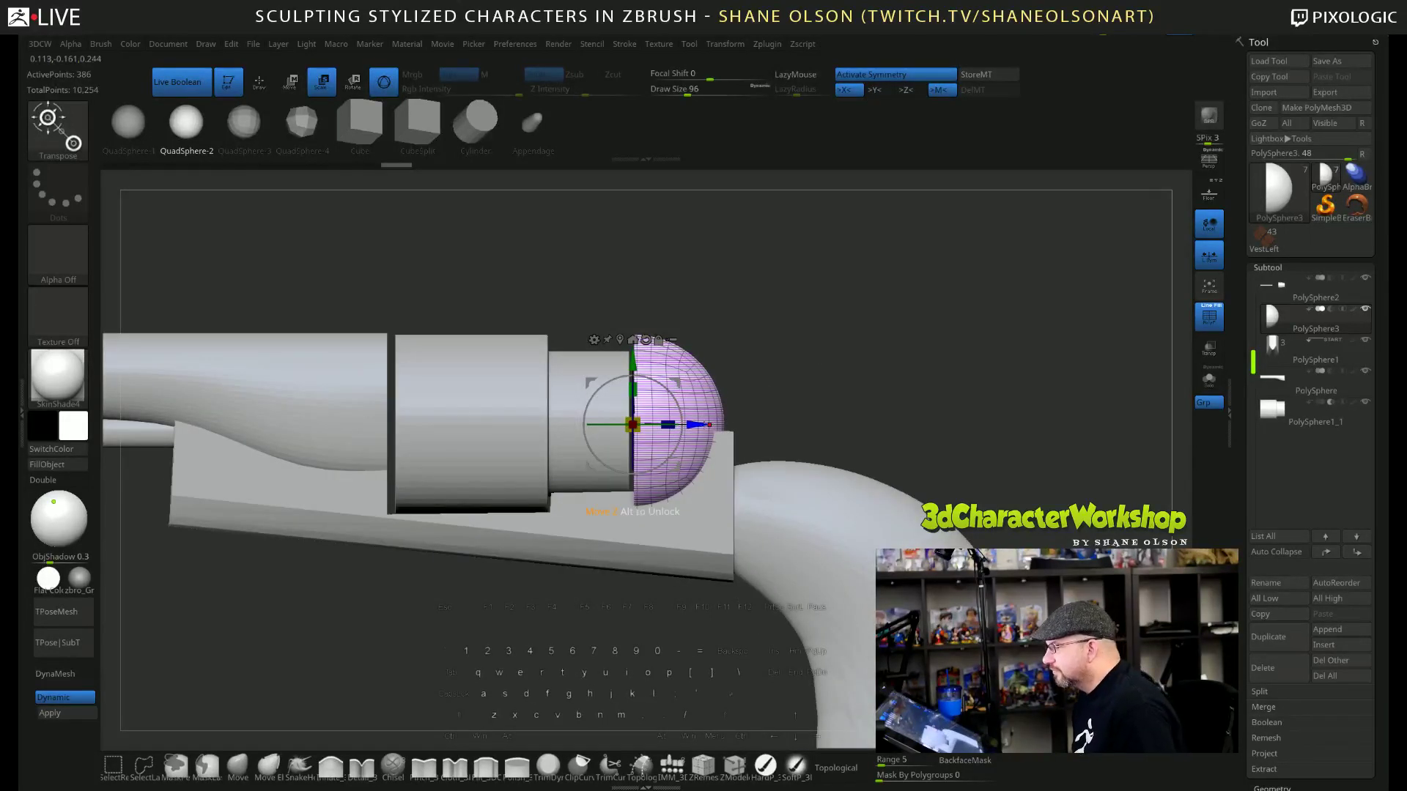
mouse_move(1273, 327)
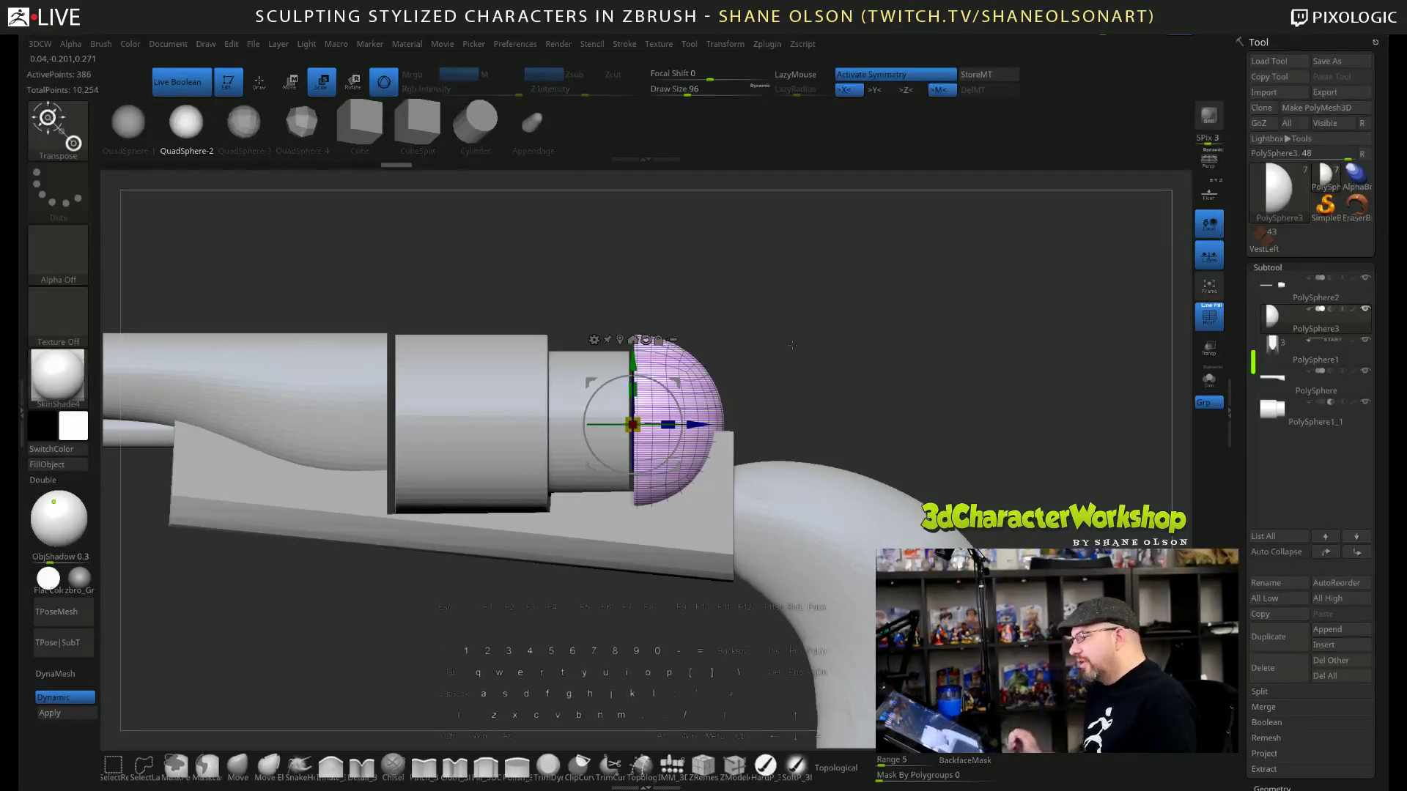
left_click_drag(791, 328, 729, 331)
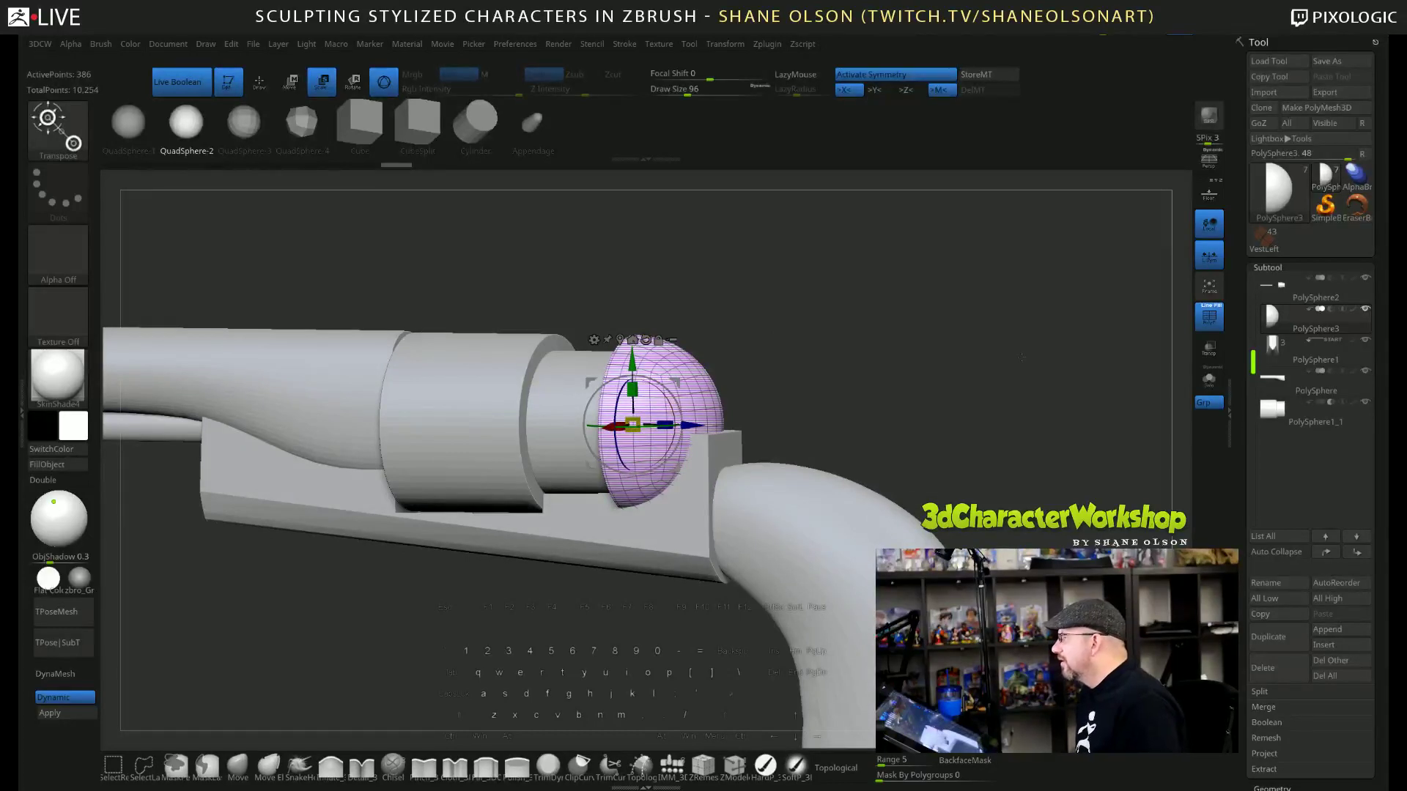
left_click_drag(1023, 357, 1028, 363)
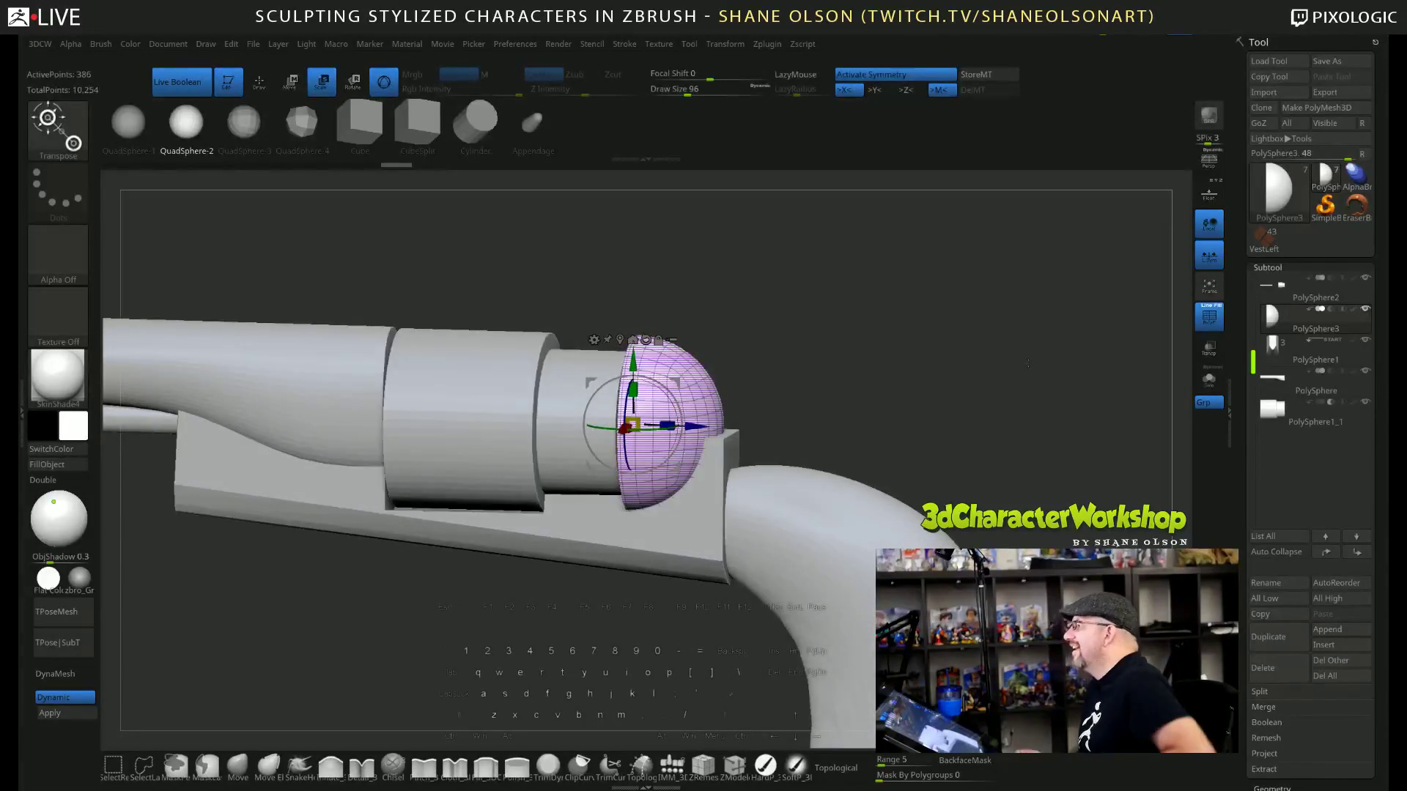
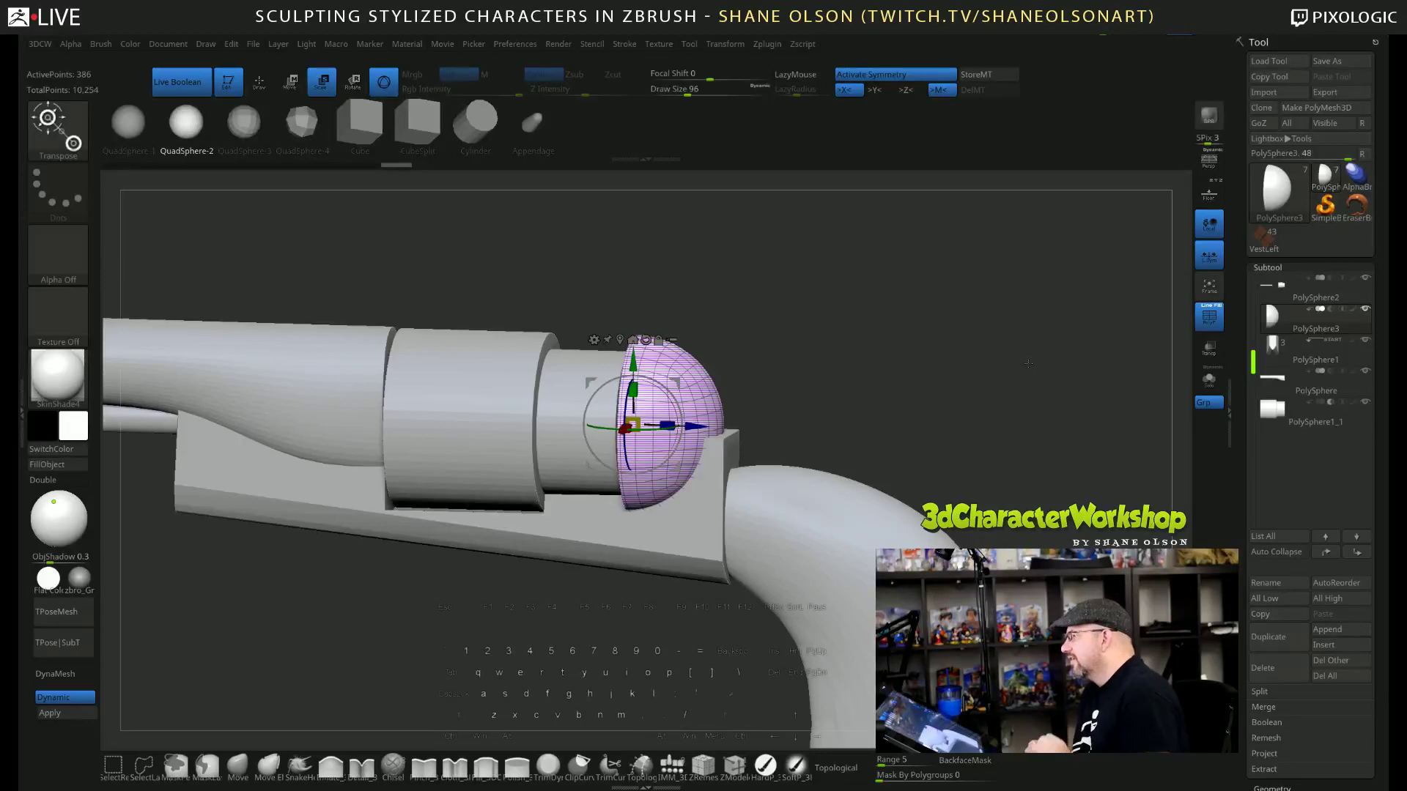
left_click_drag(1028, 363, 836, 360)
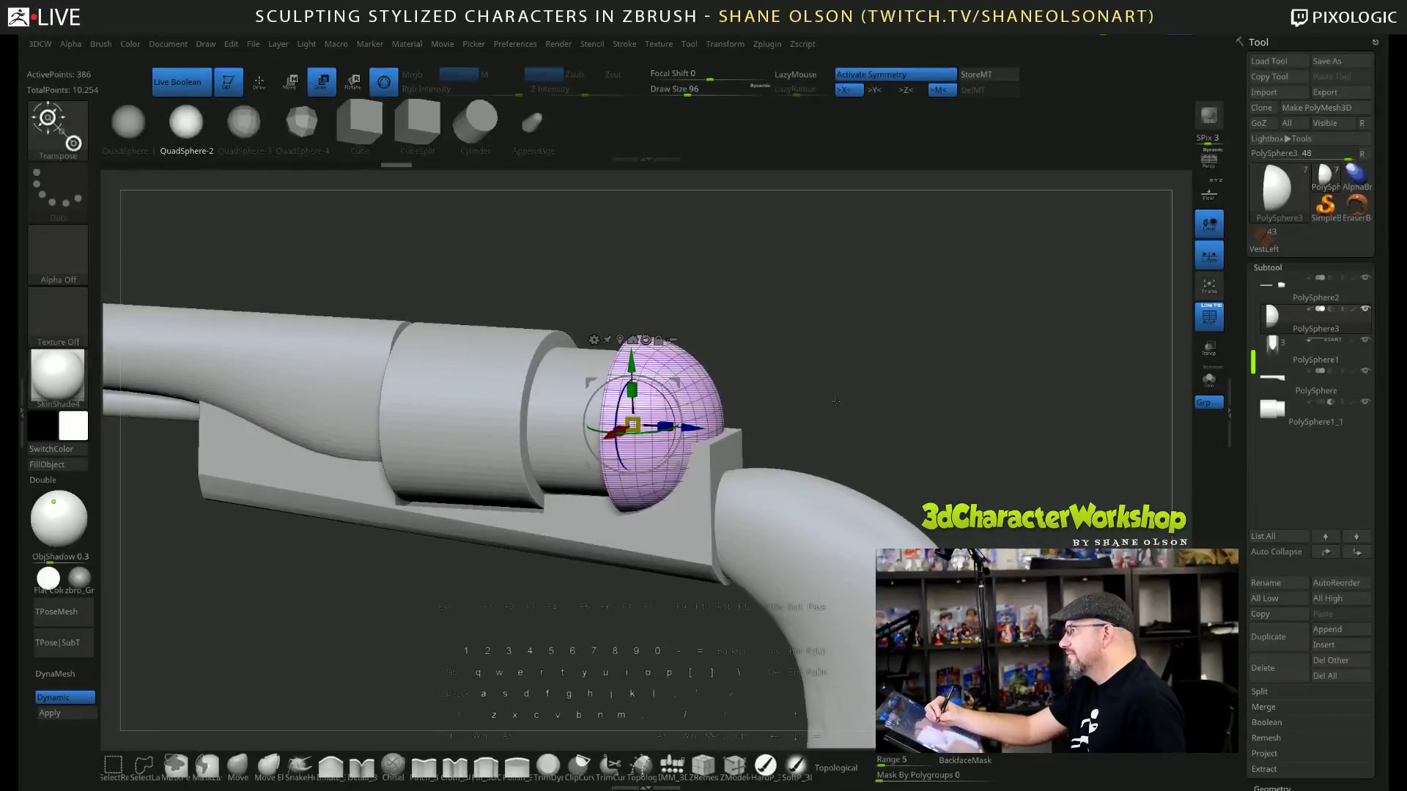
left_click_drag(830, 406, 837, 413)
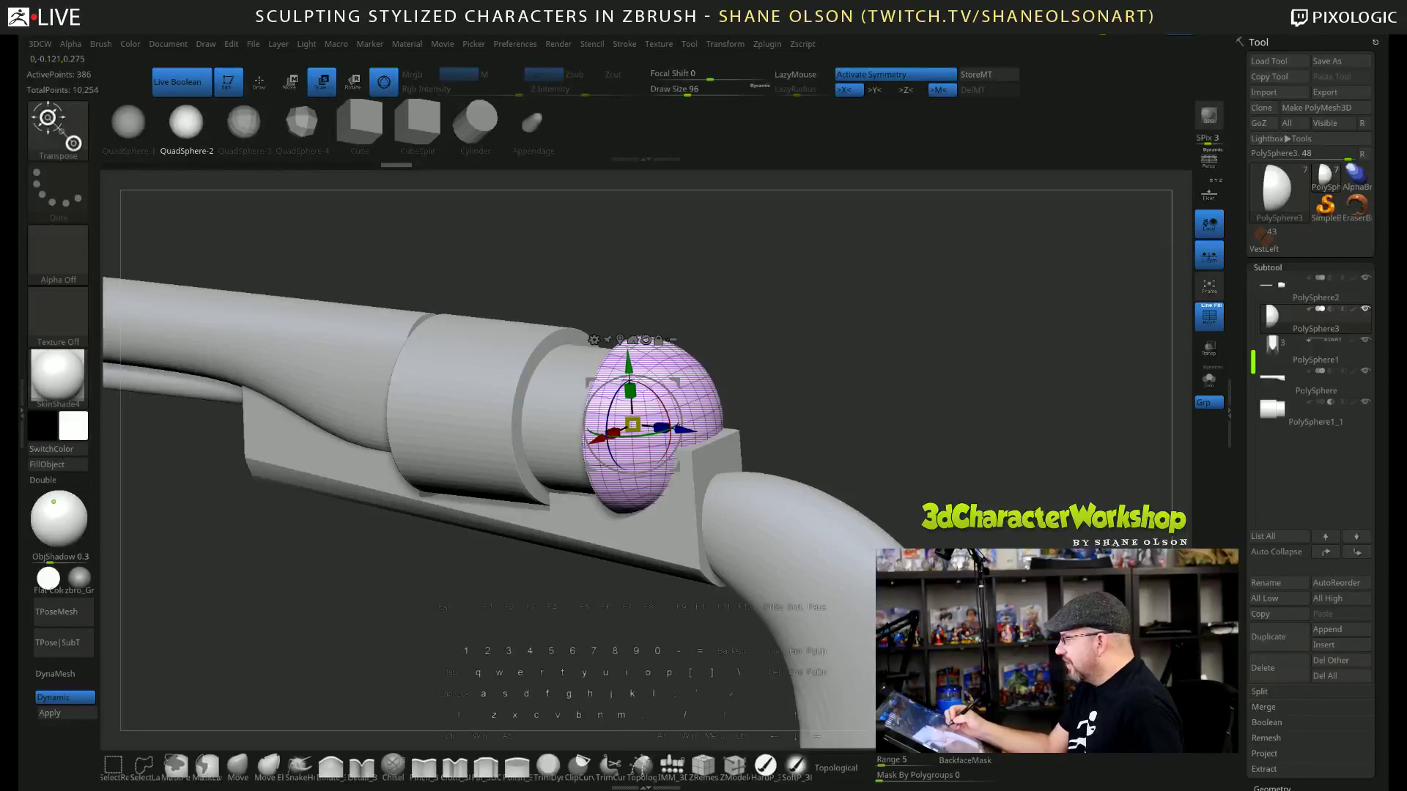
Duplicate the half-sphere subtool and set the copy to boolean subtraction.
left_click(1279, 645)
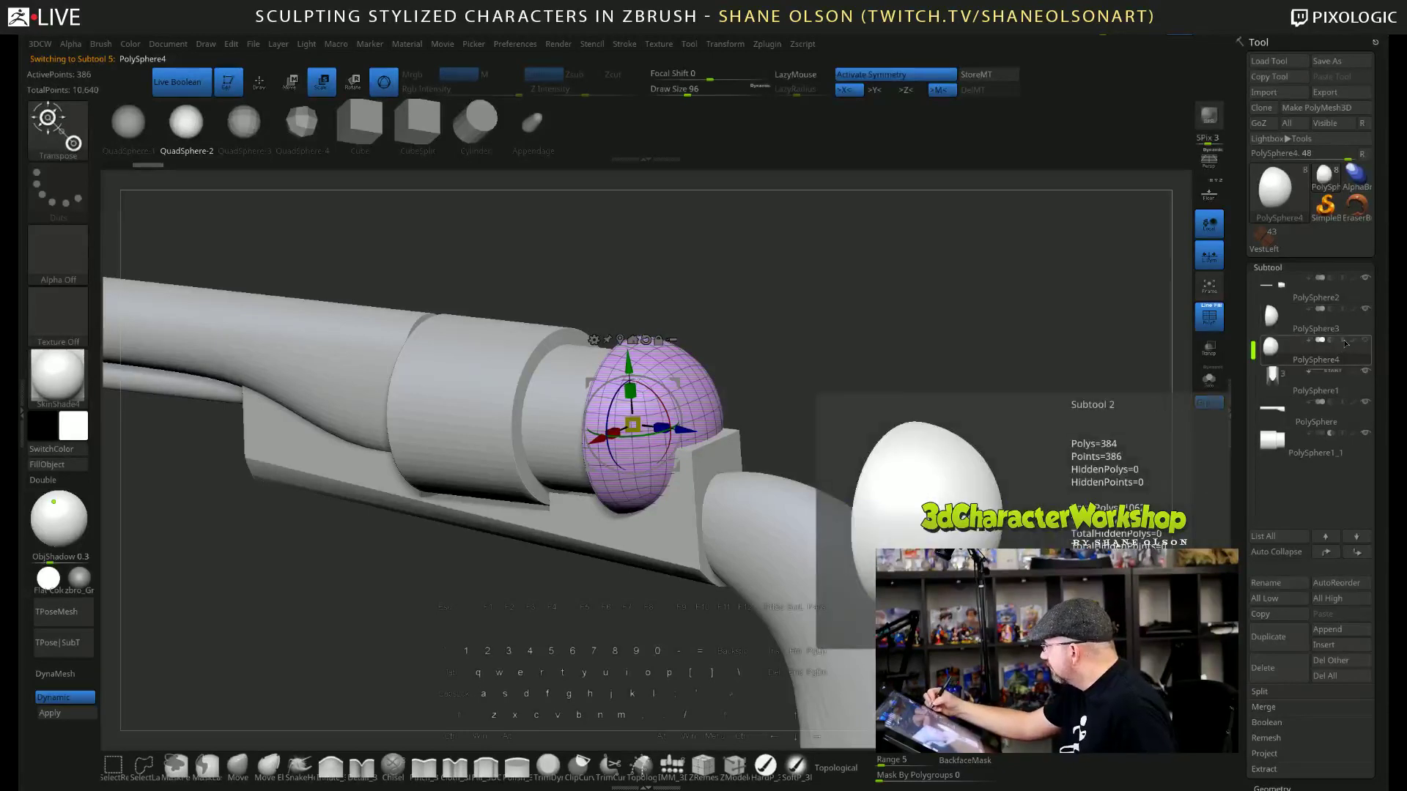
left_click(1345, 341)
left_click_drag(850, 337, 915, 333)
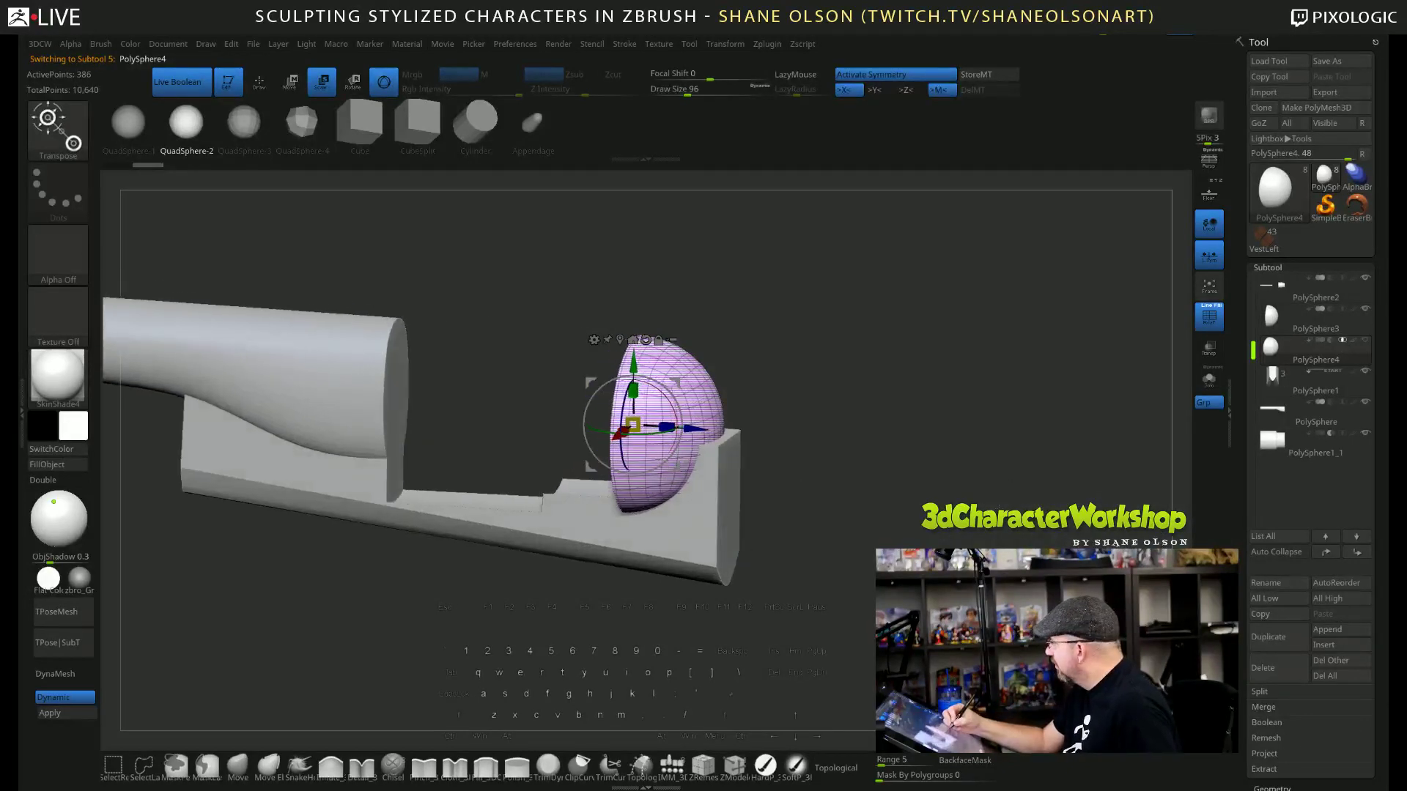
Mark the original half-sphere as the start of the boolean group and hide the polyframe in side view.
left_click(1310, 310)
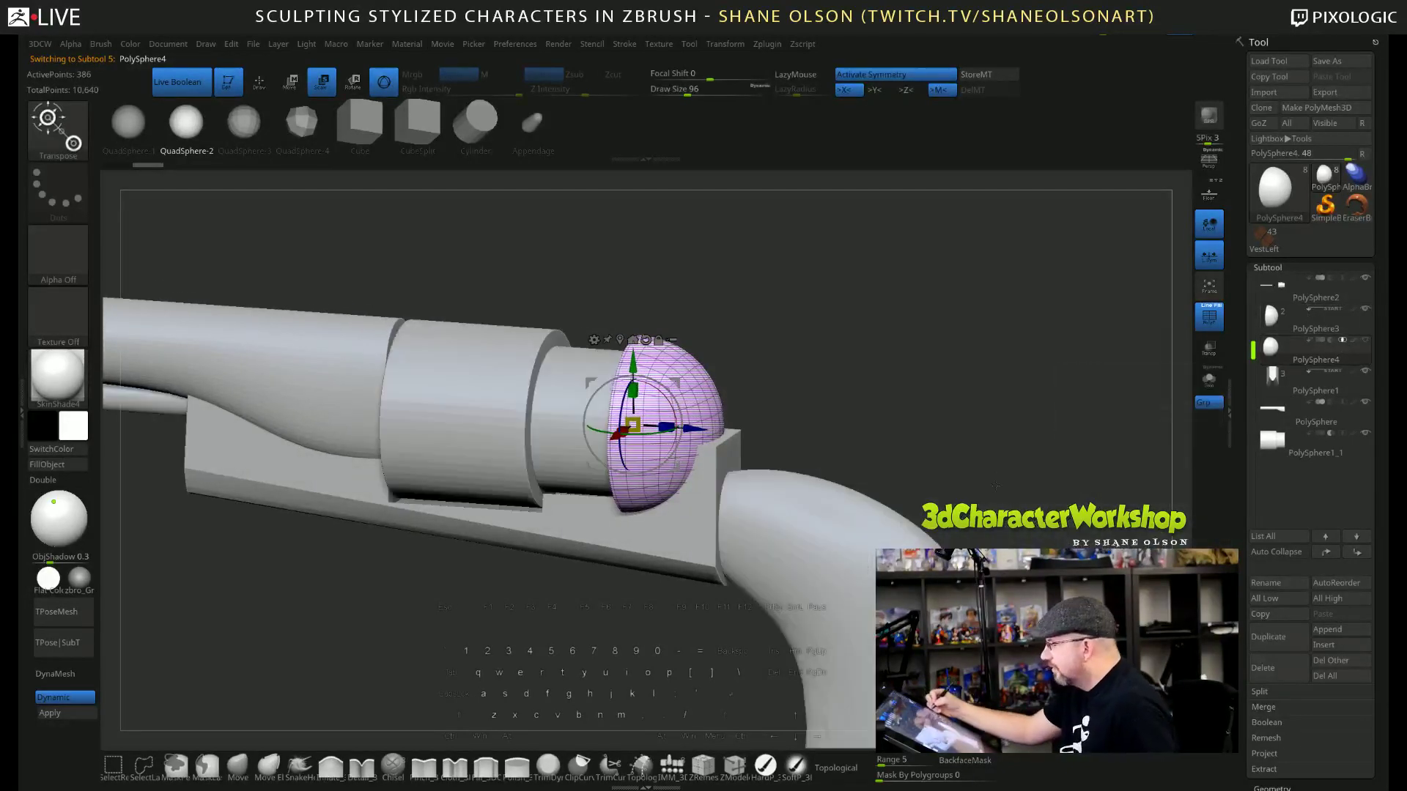
left_click_drag(968, 451, 1022, 463)
key("shift+f")
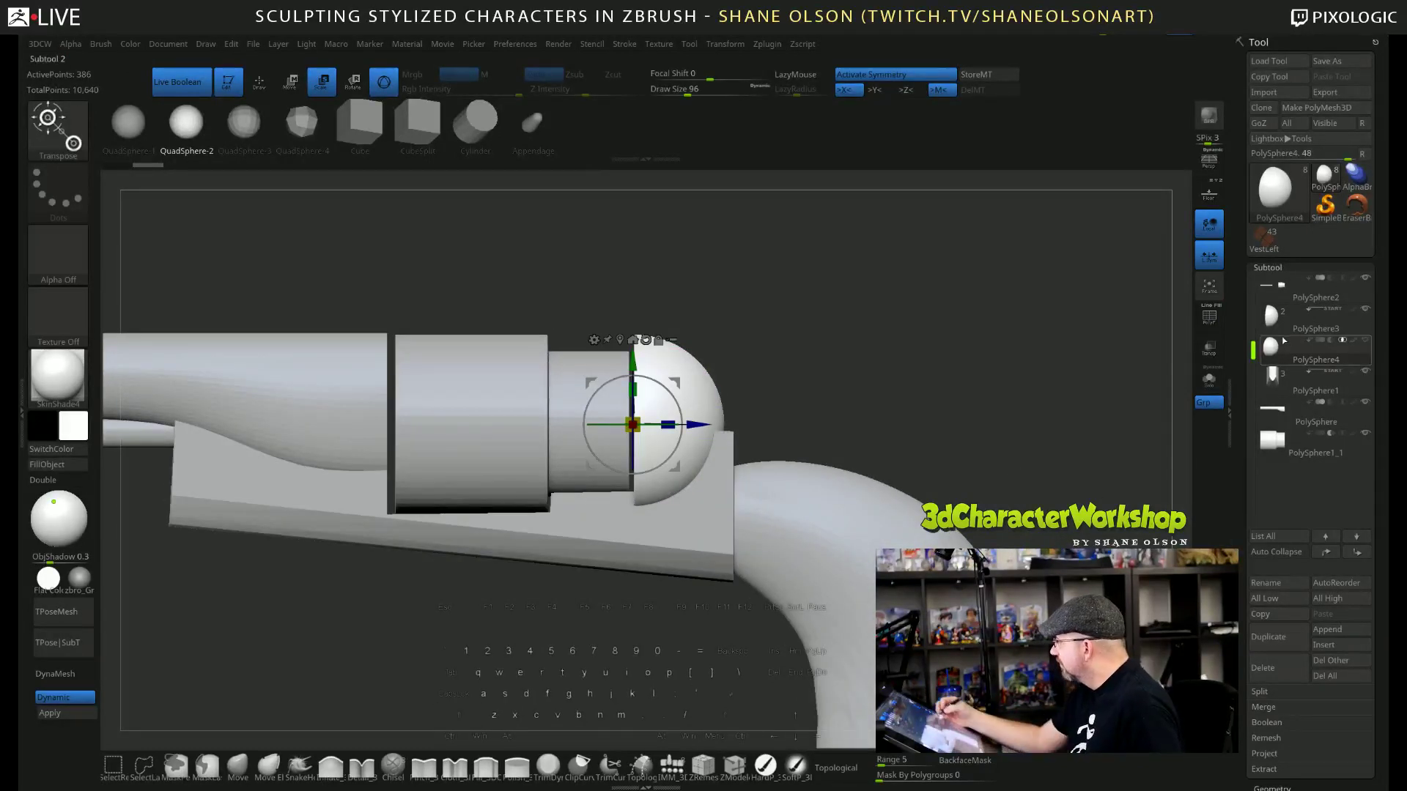
mouse_move(1281, 337)
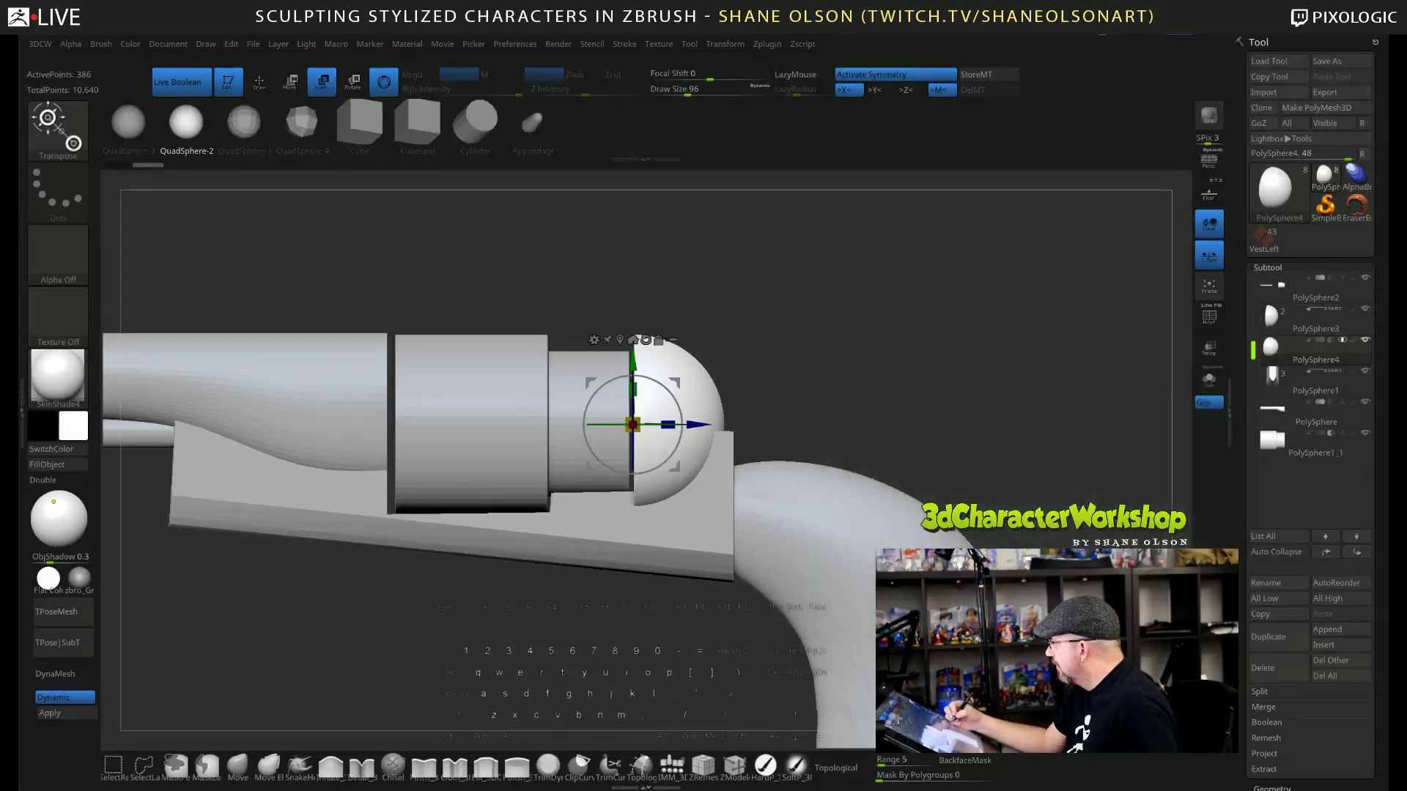
Set the half-sphere copy to boolean subtraction, comparing it briefly with addition and with the polyframe shown.
left_click_drag(637, 417, 644, 424)
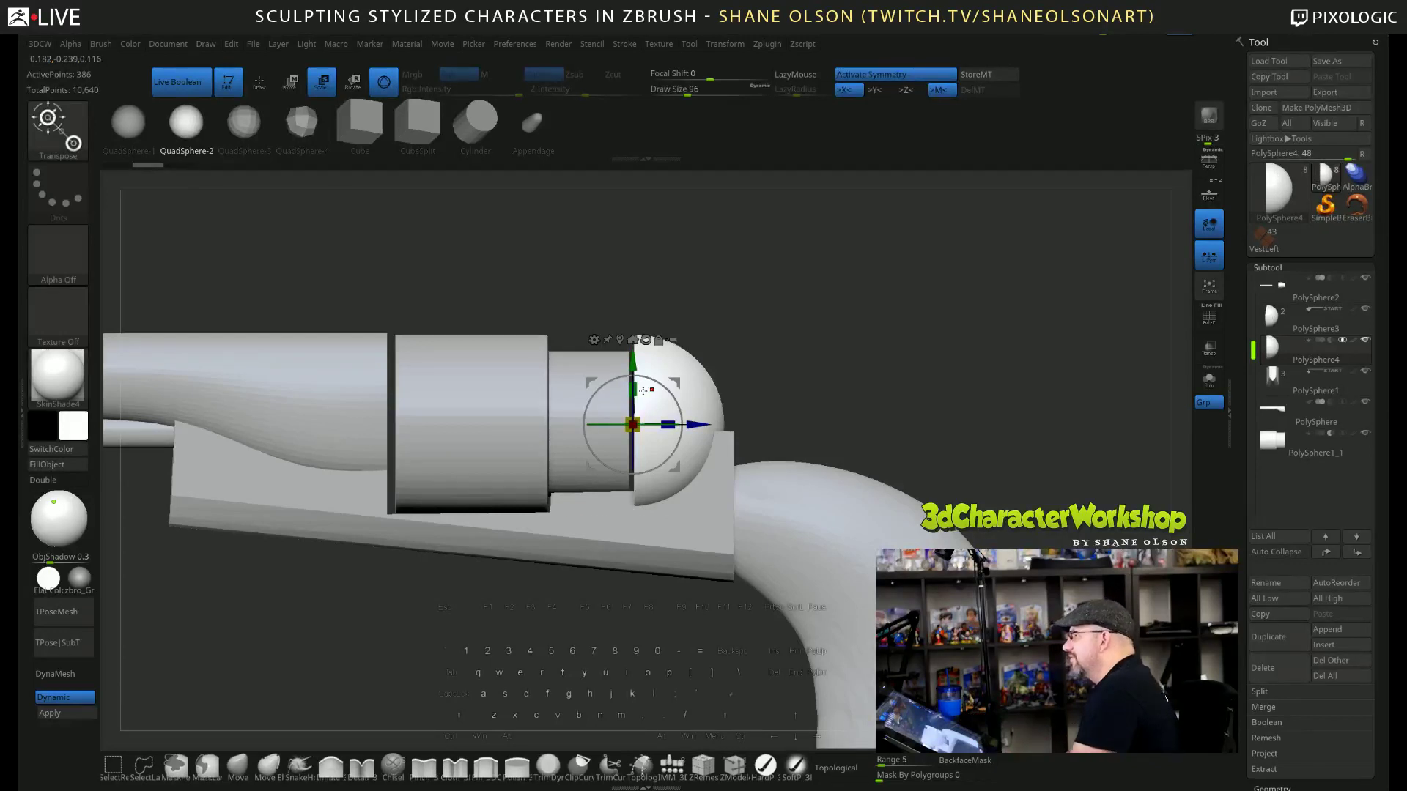
mouse_move(1297, 349)
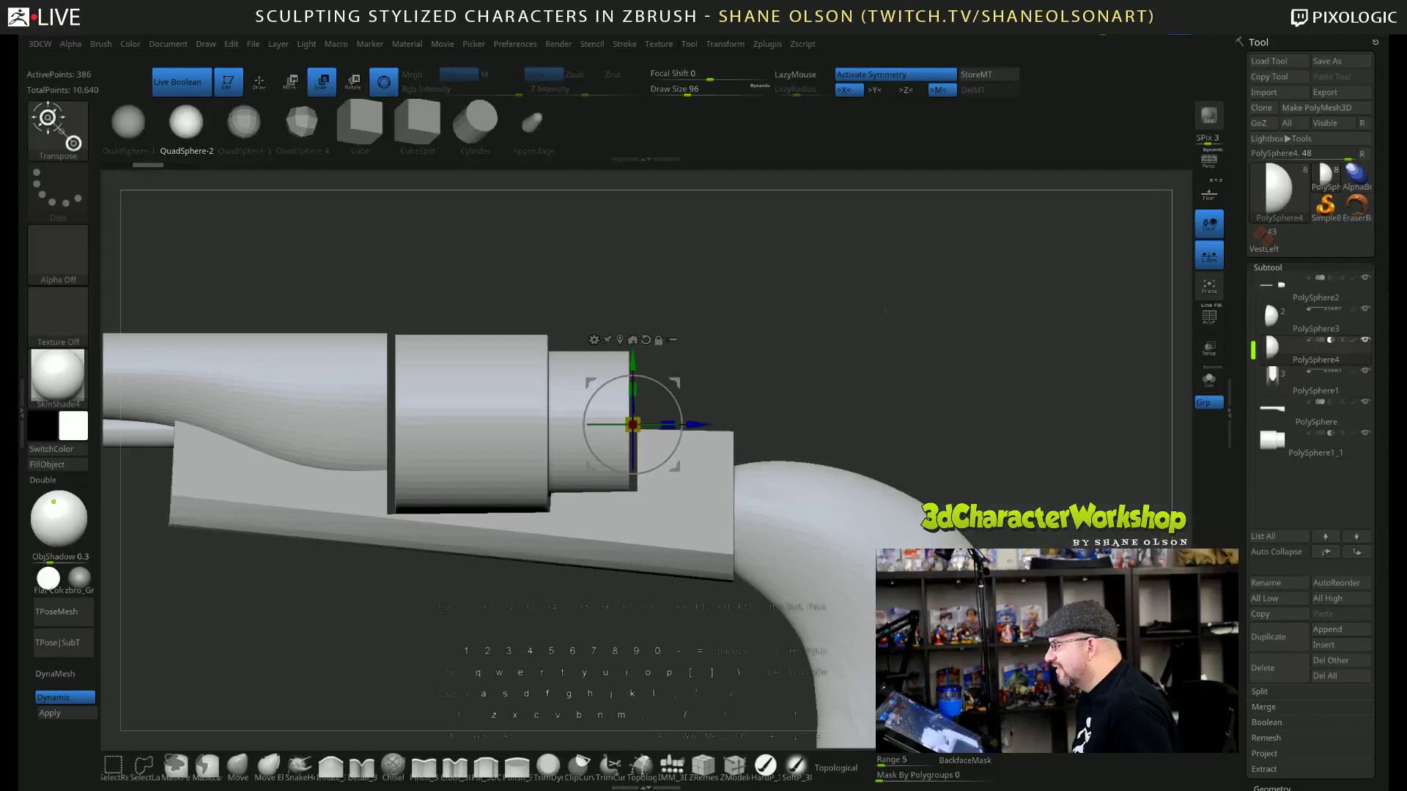
left_click_drag(685, 424, 905, 362)
key("shift+f")
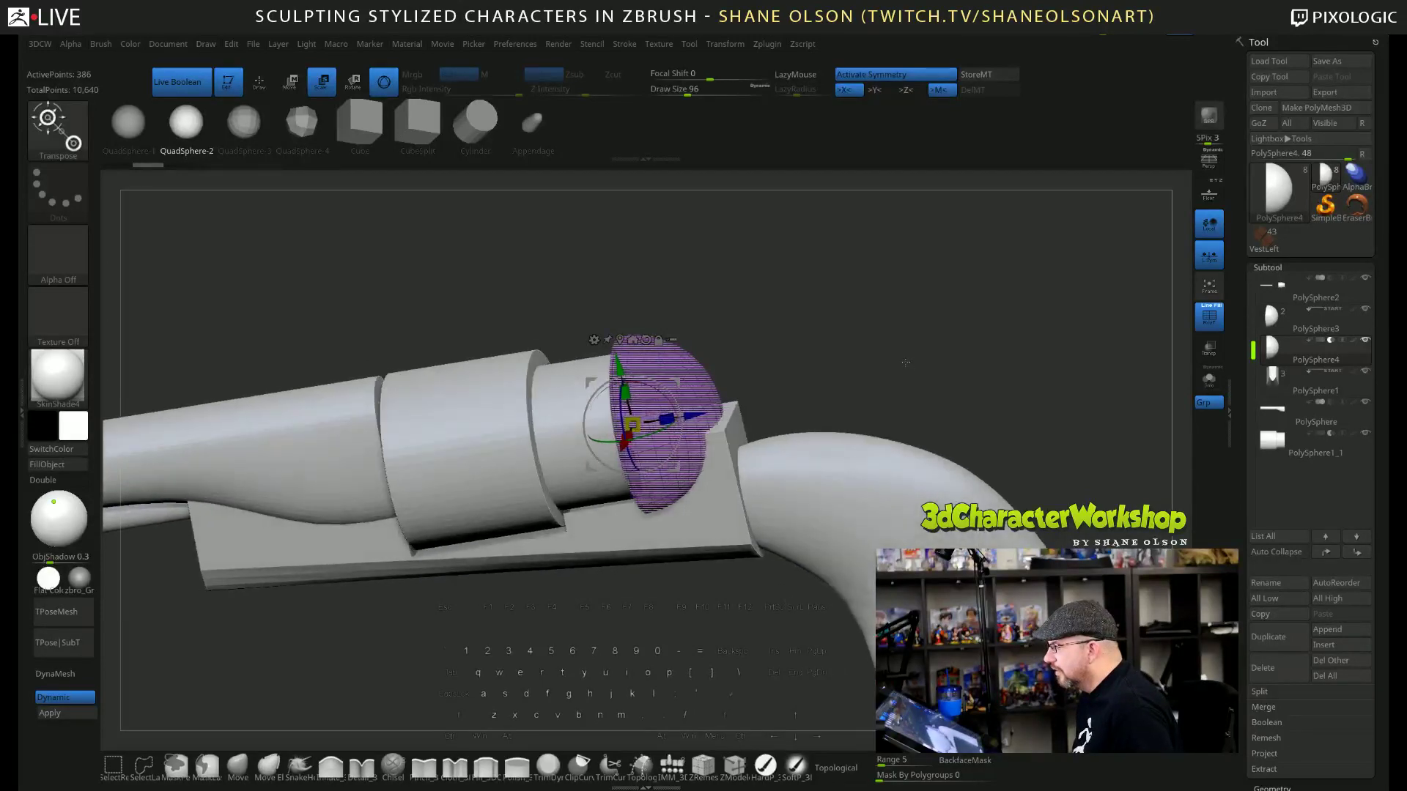
left_click(1321, 341)
mouse_move(1321, 340)
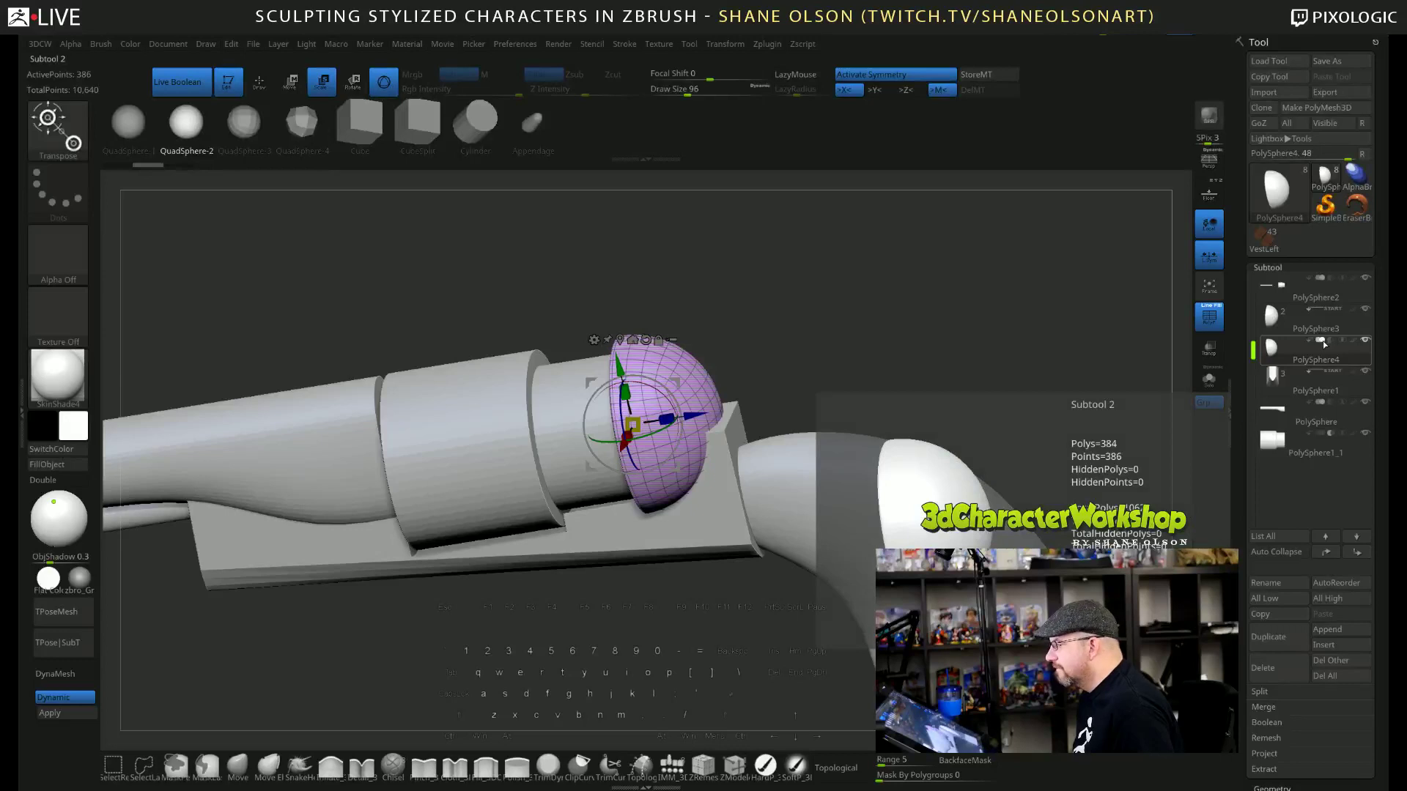
left_click(1329, 341)
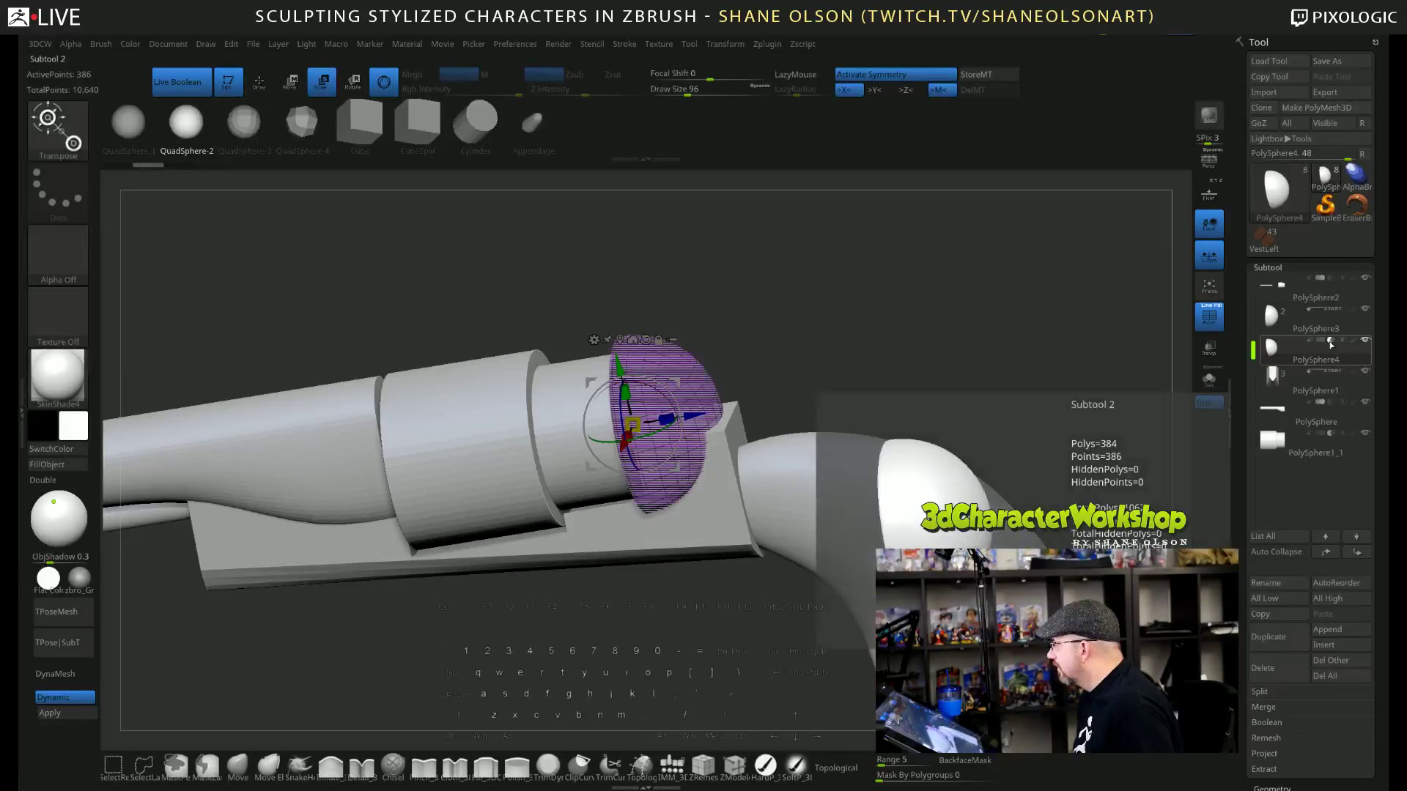
key("shift+f")
key("shift+f")
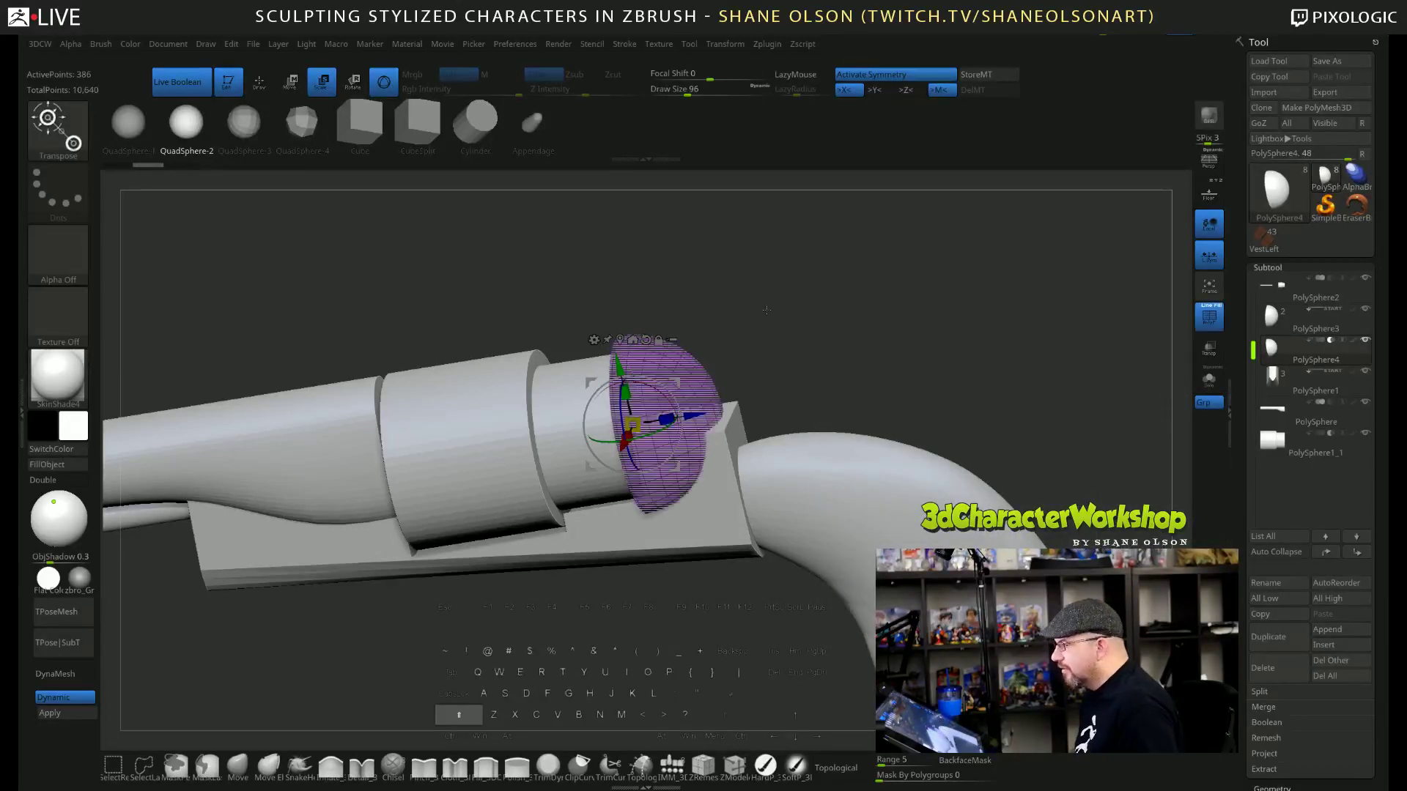
Move the subtractive half-sphere two places down, below the frame, and mark the frame as the start of the boolean group.
mouse_move(1282, 417)
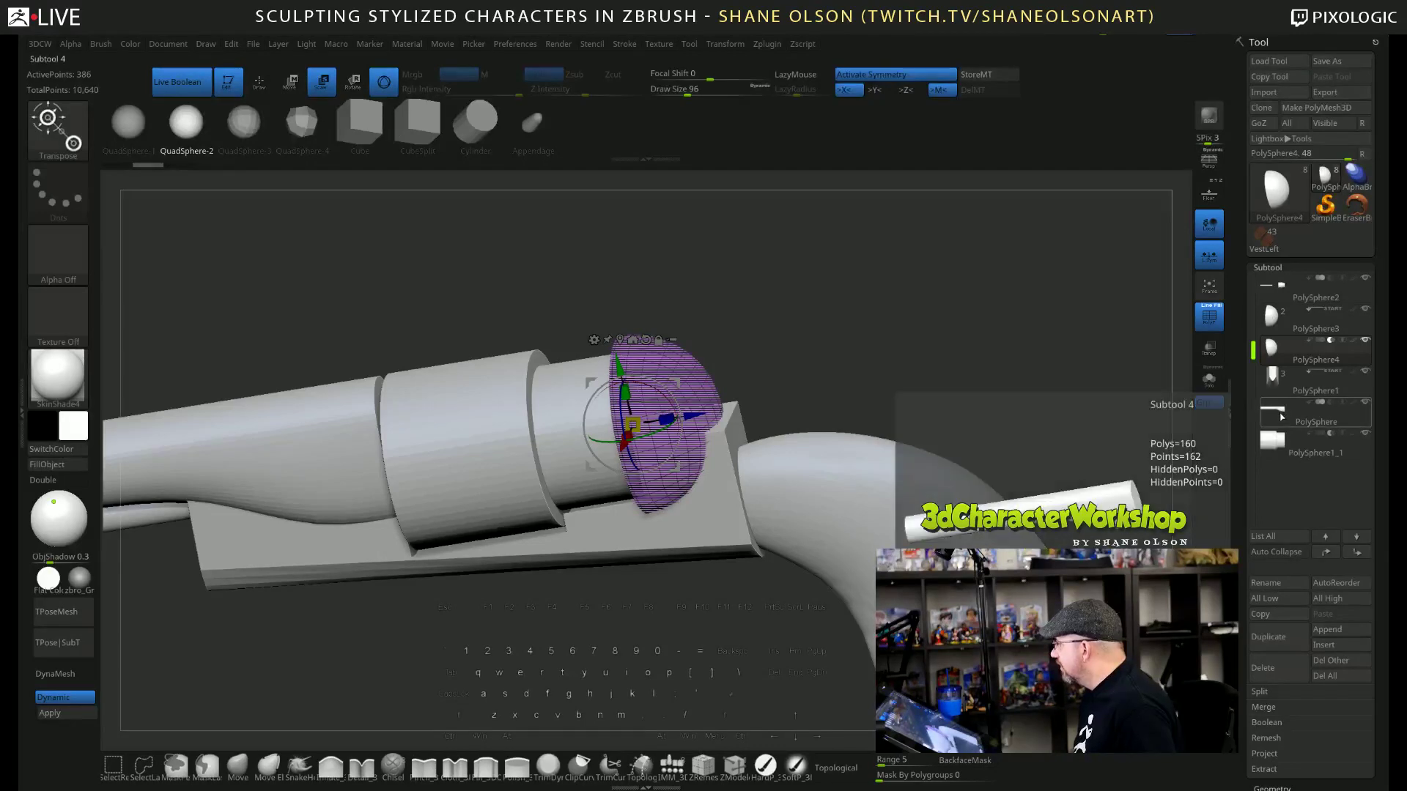
mouse_move(1265, 379)
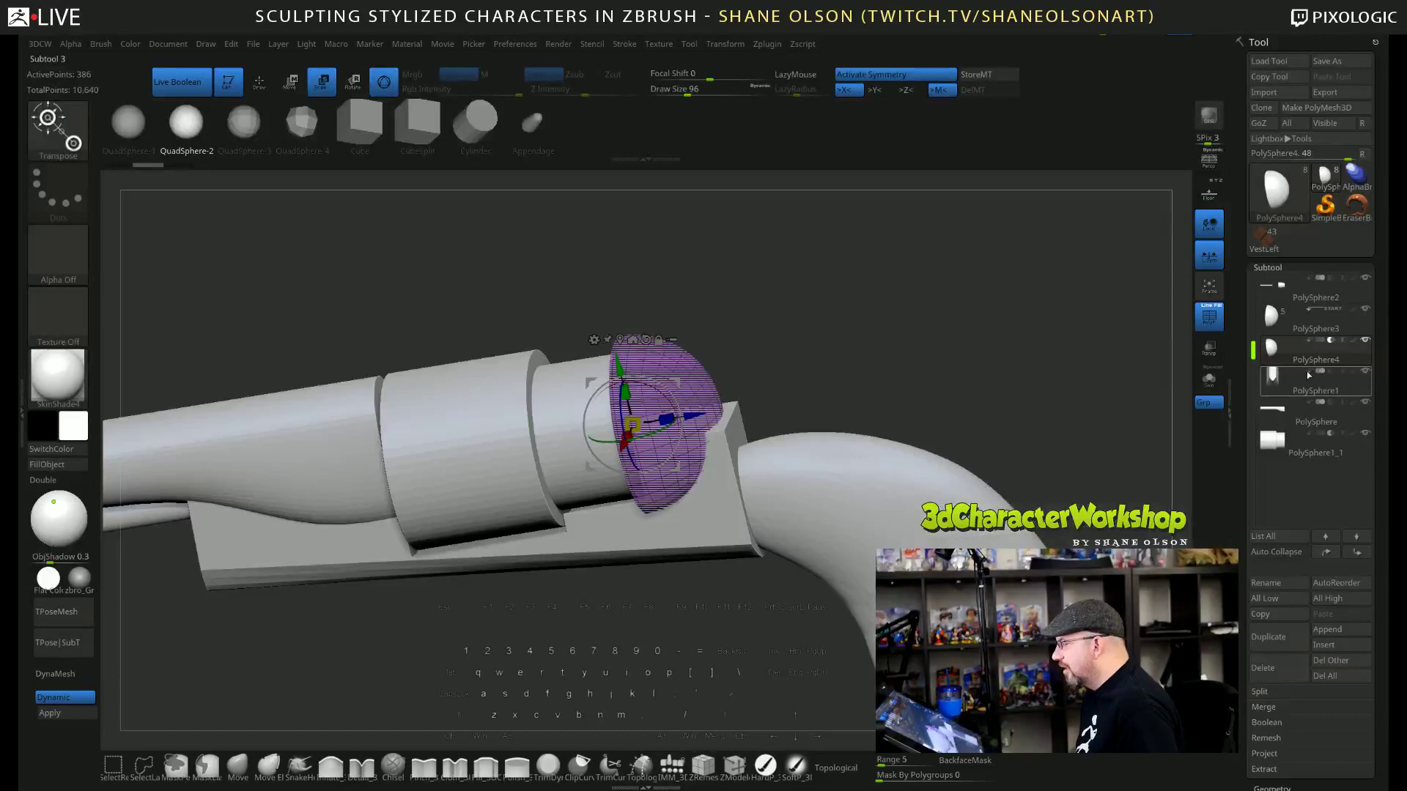
mouse_move(1287, 344)
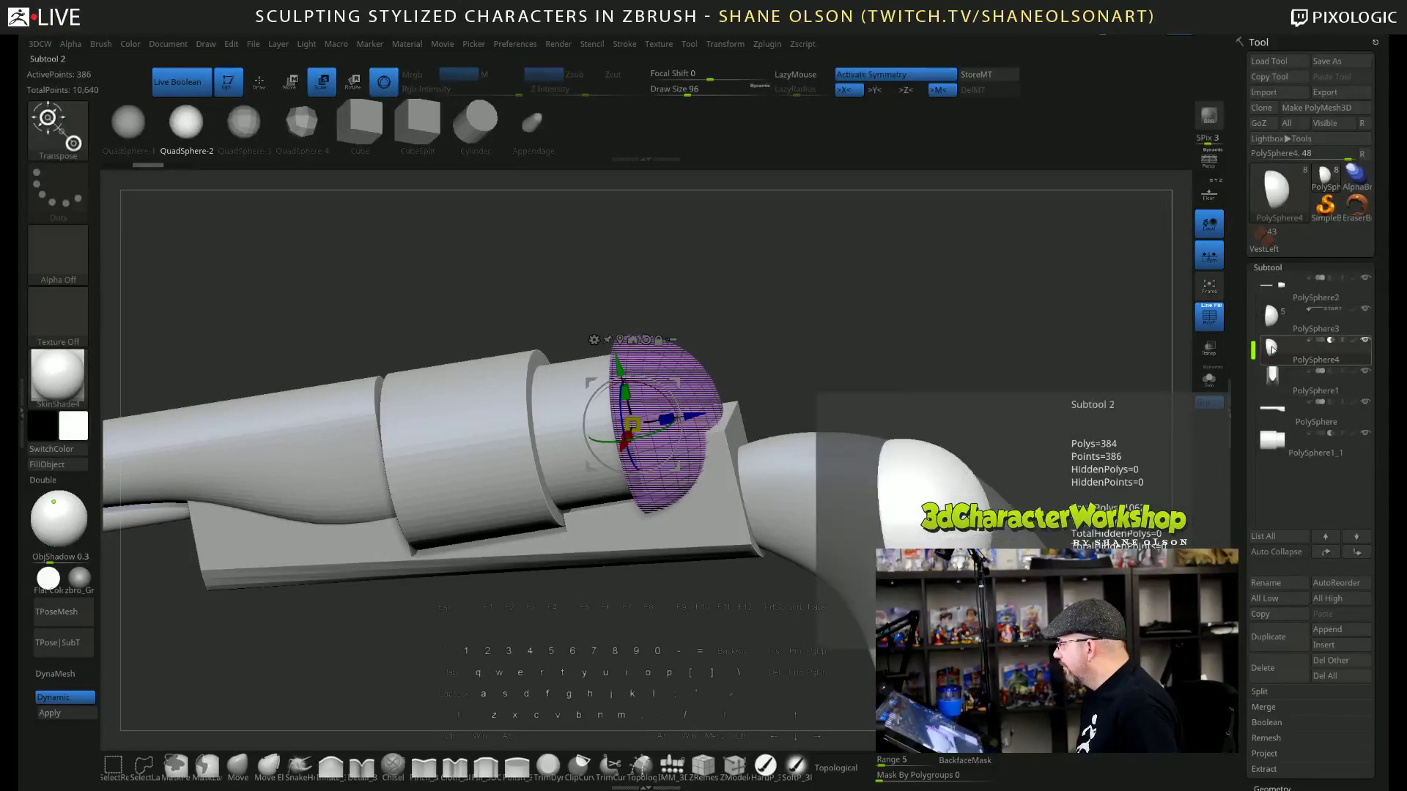
left_click(1354, 555)
left_click(1354, 555)
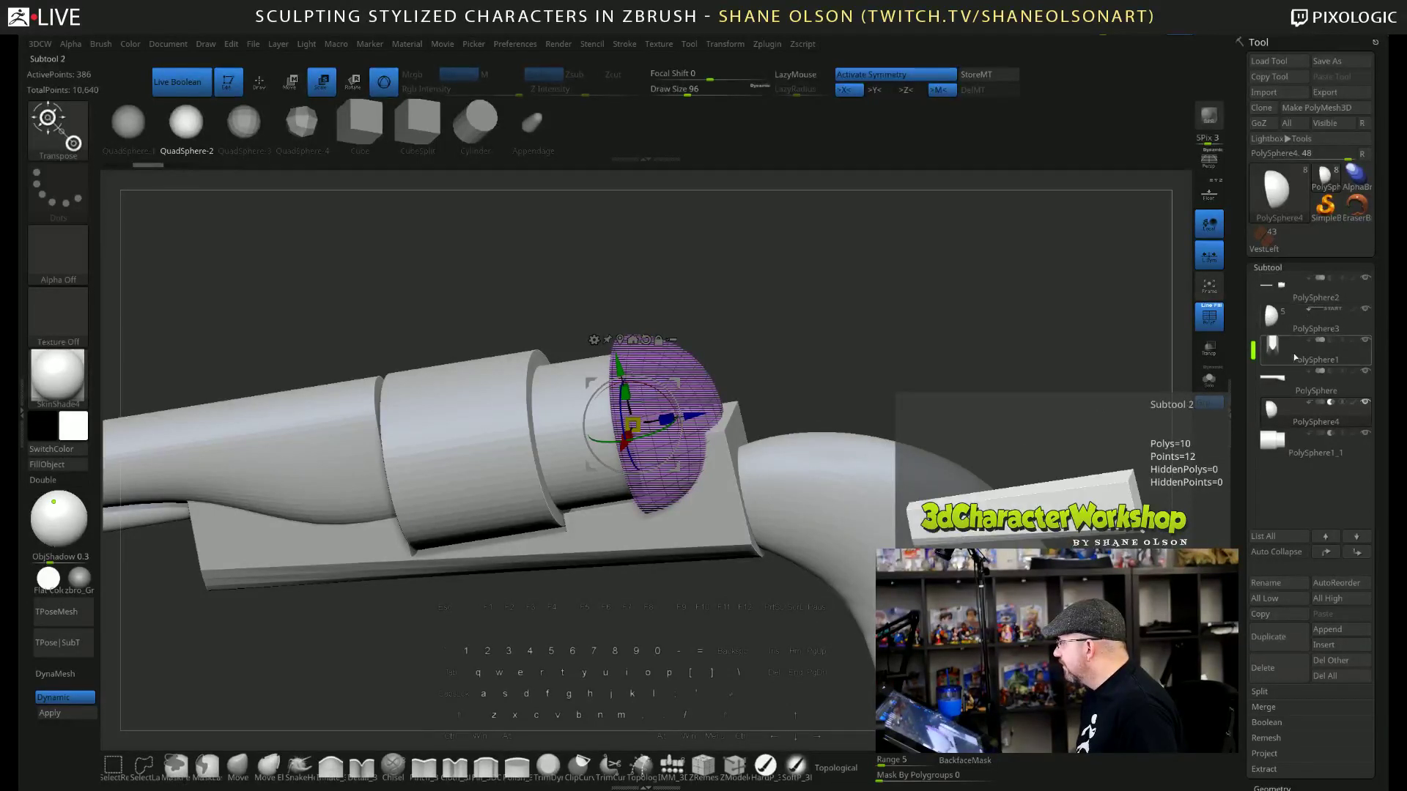
key("shift+f")
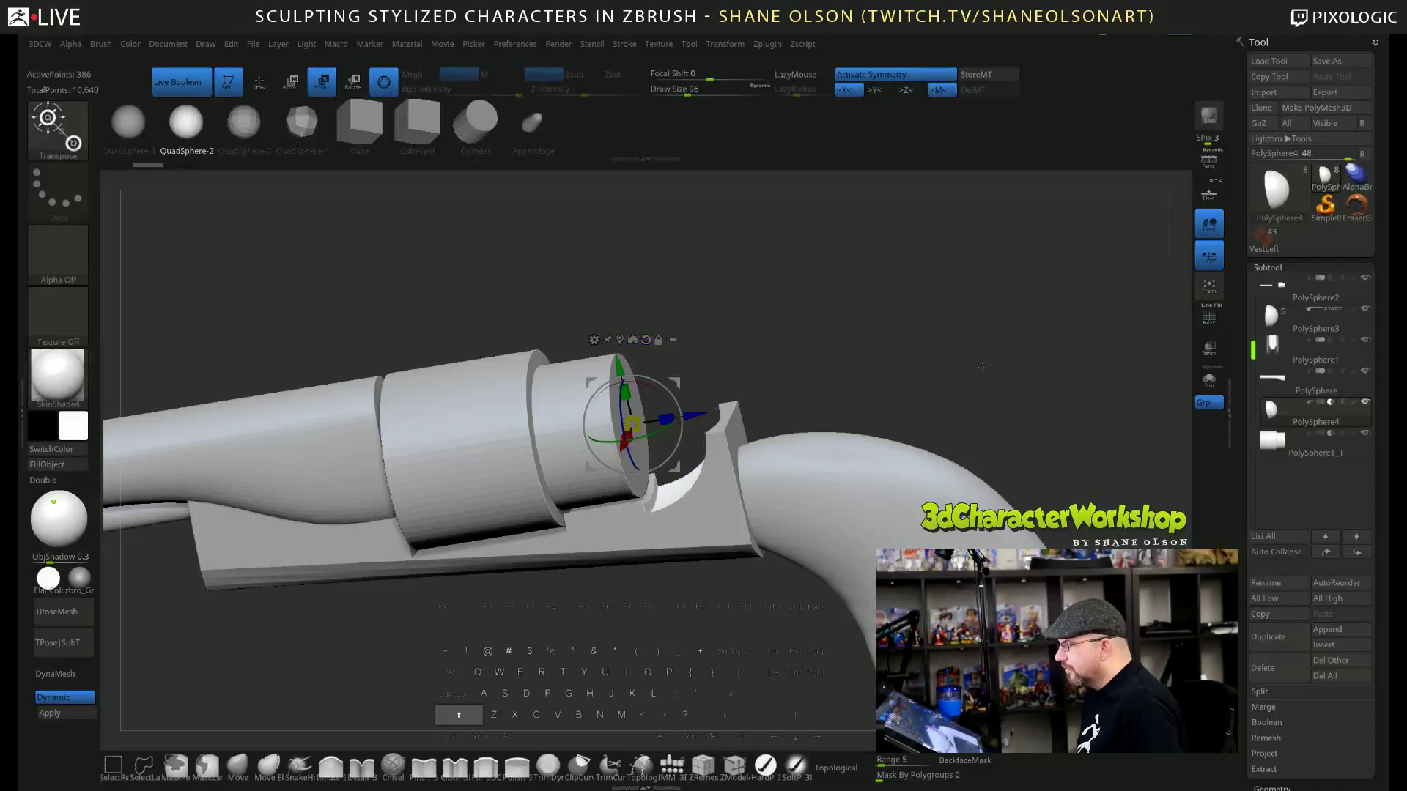
left_click_drag(982, 367, 978, 369)
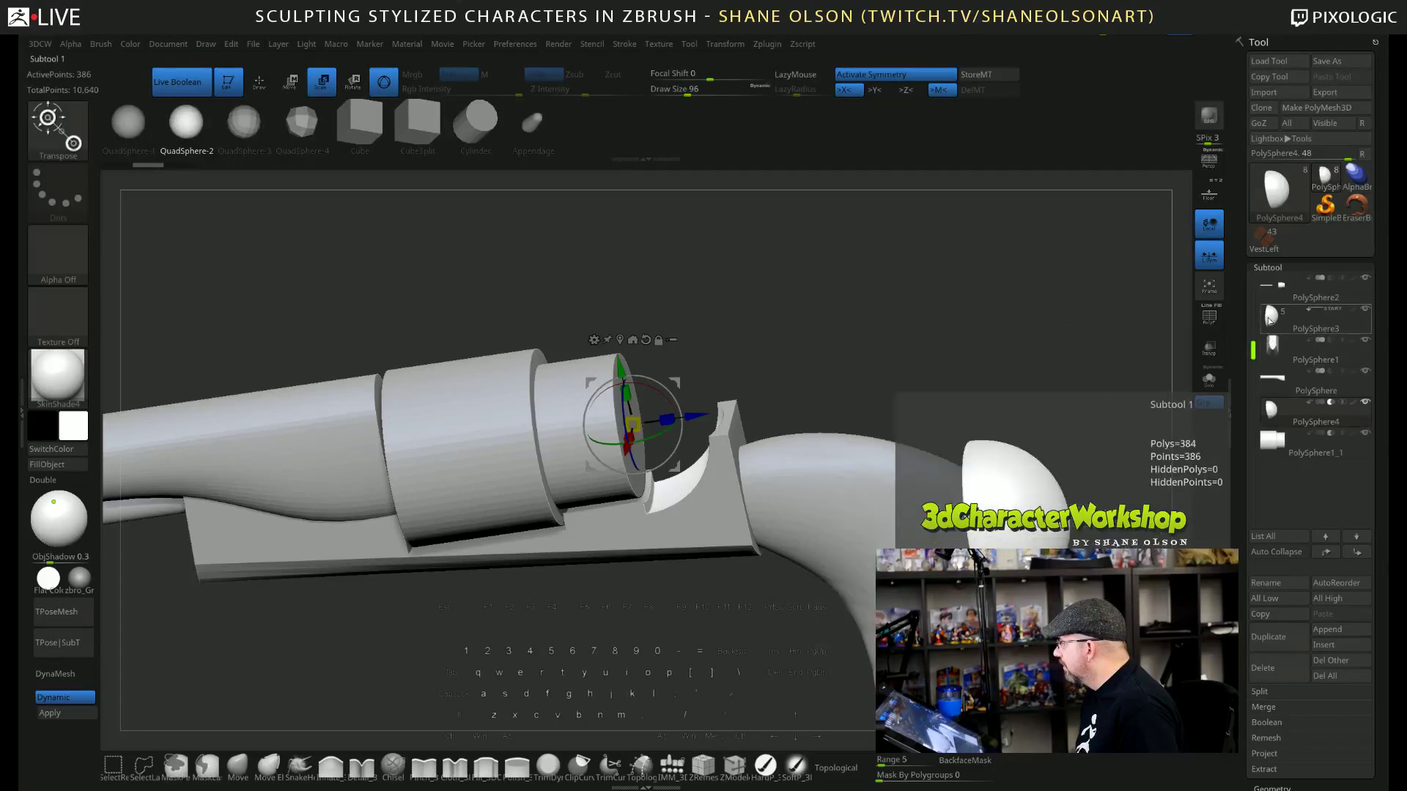
left_click(1309, 341)
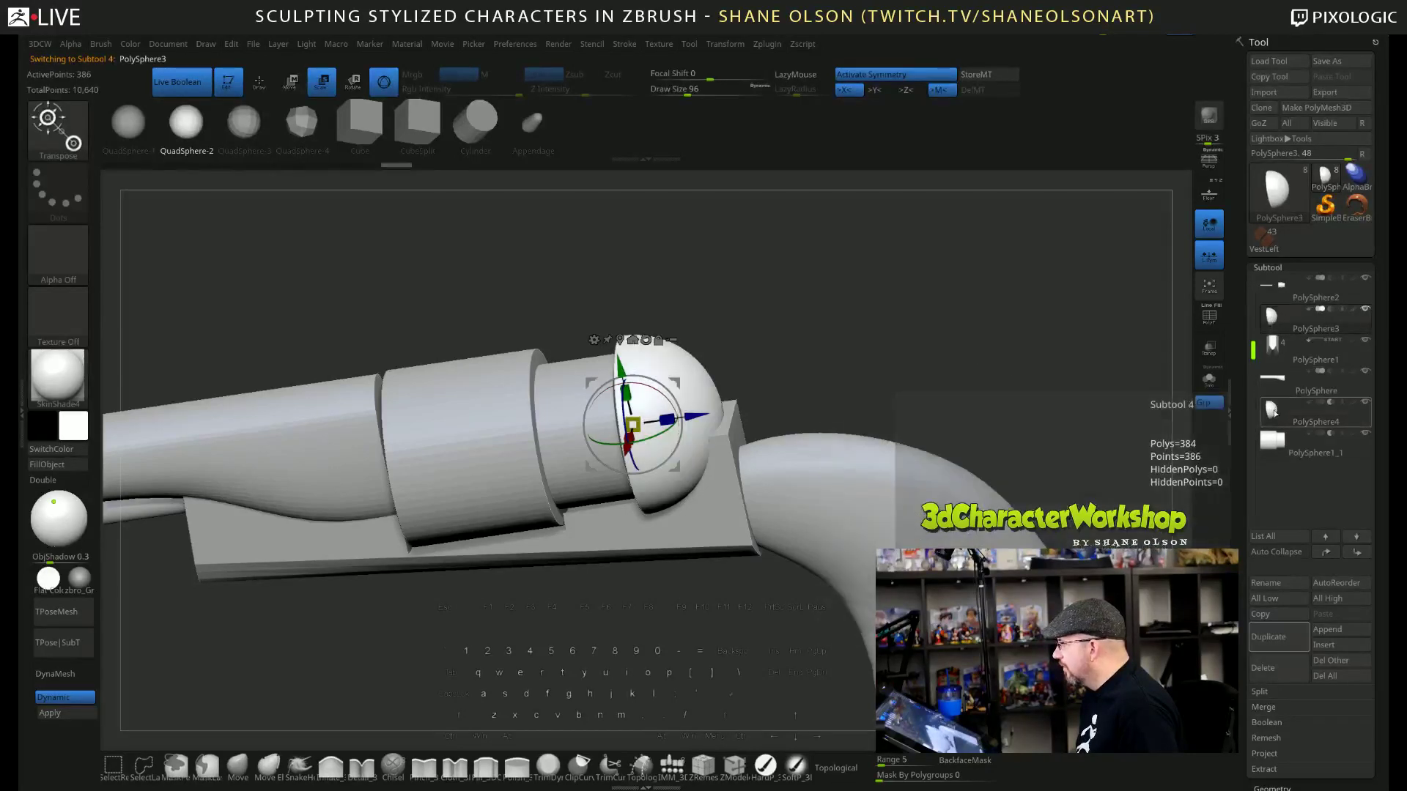
Select the original half-sphere and scale it up very slightly, to about 1.01.
left_click(1272, 316)
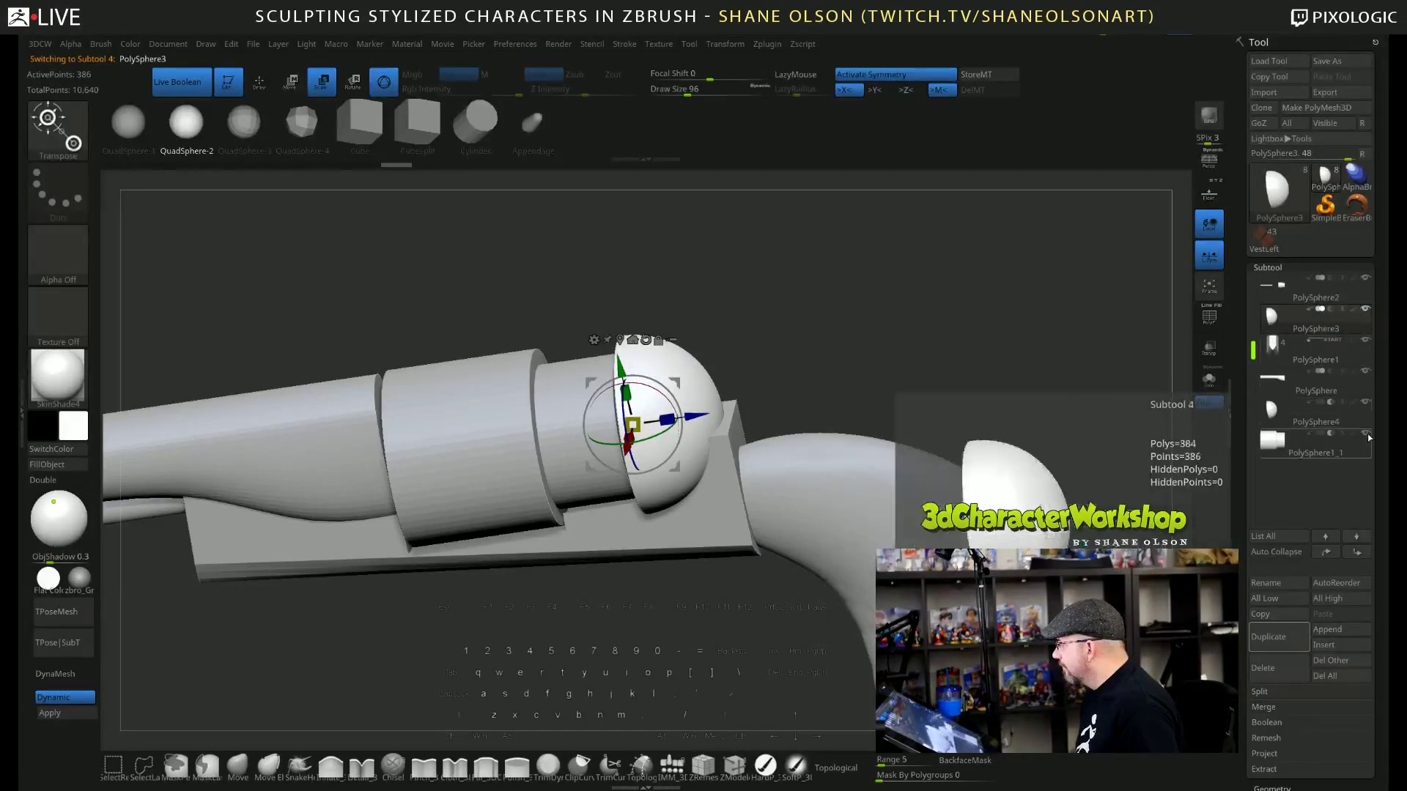
left_click_drag(806, 315, 645, 439)
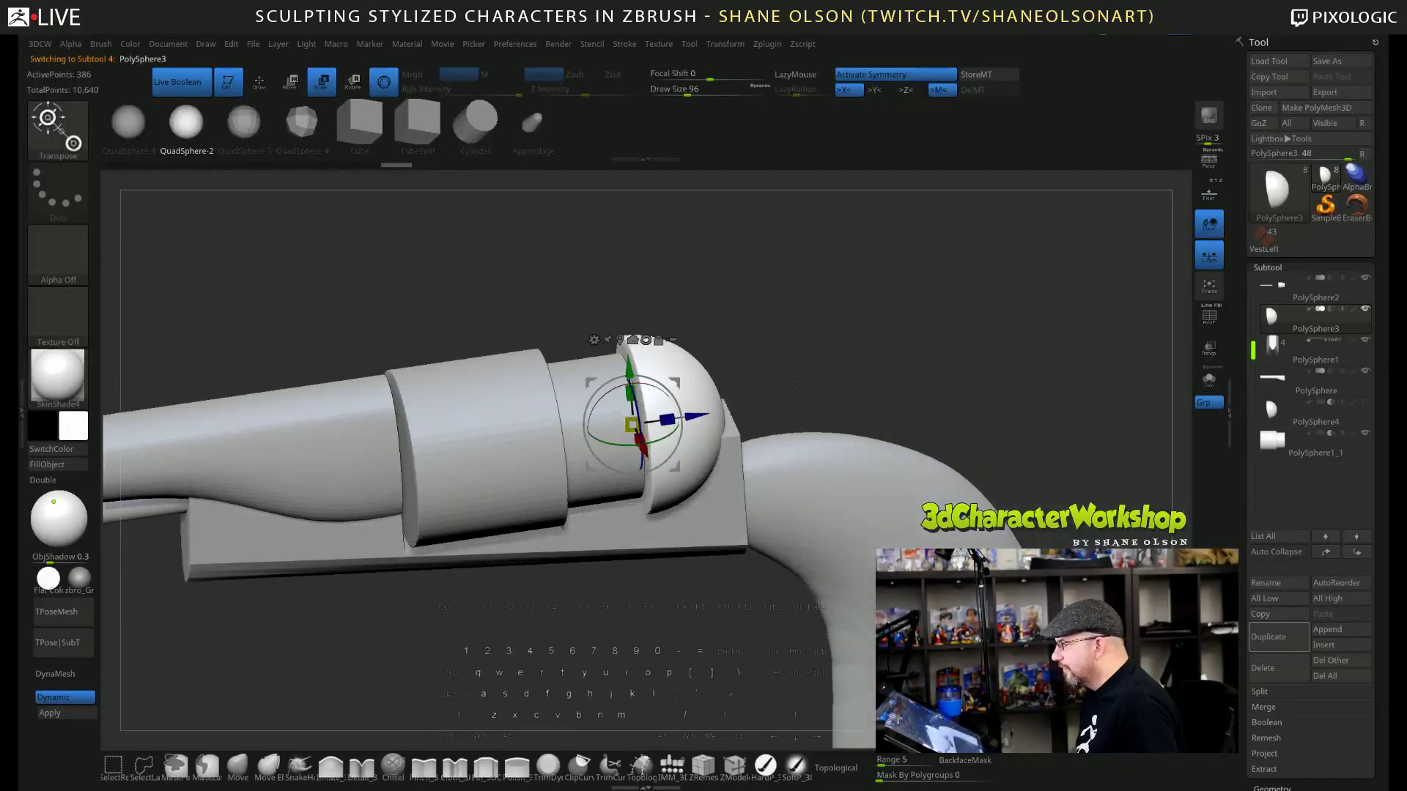
left_click(632, 425)
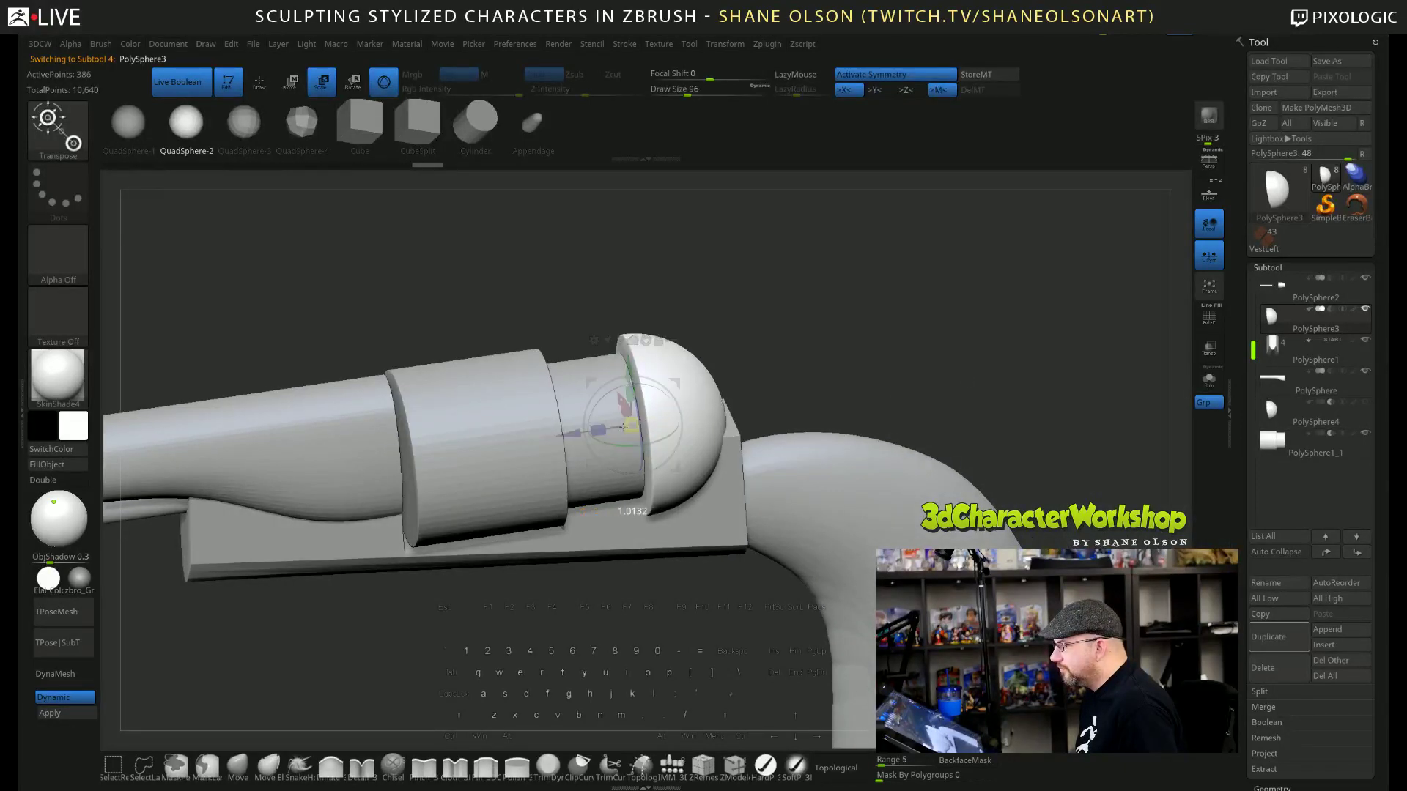
Select the subtractive half-sphere, hide the original one and scale the cutter up slightly to widen the hollow in the frame.
left_click(1274, 411)
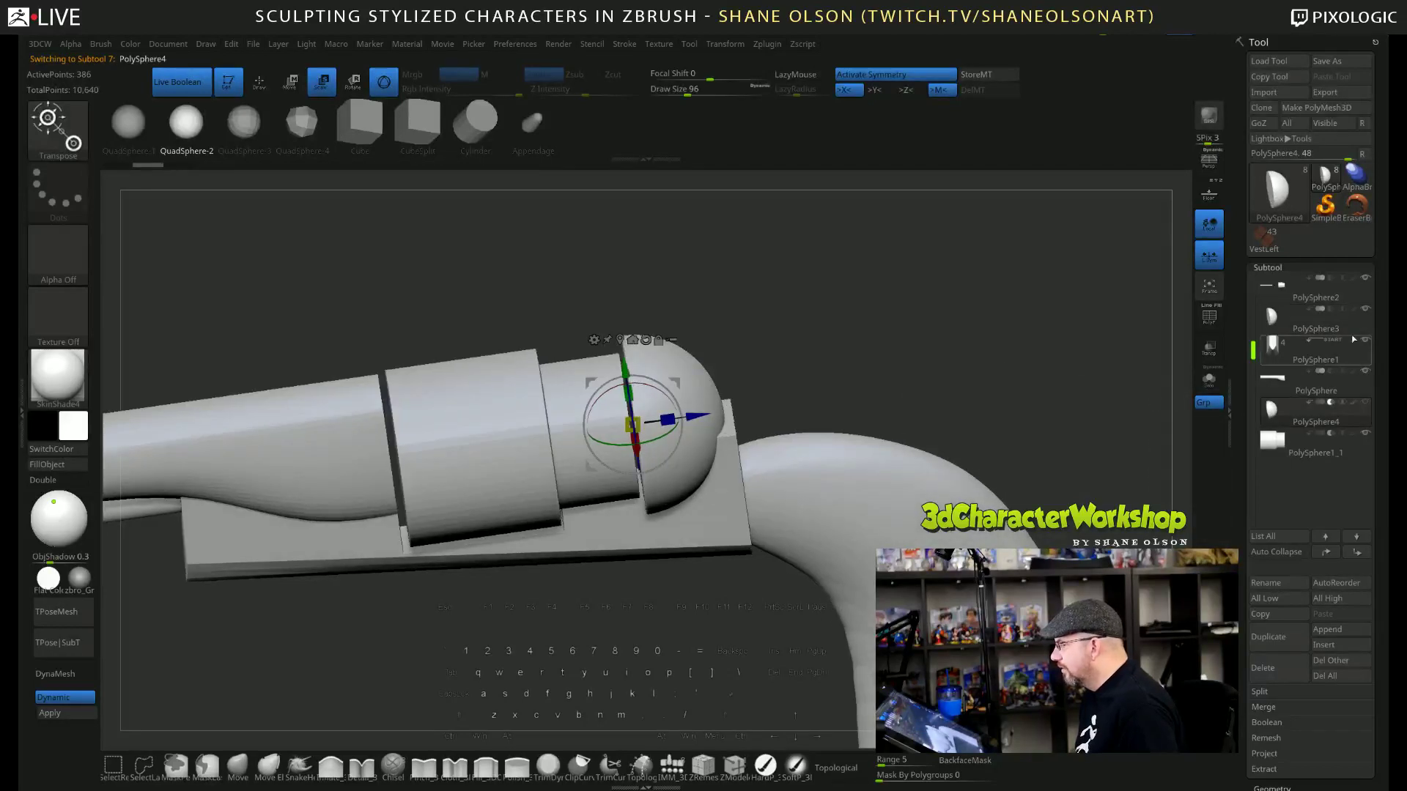
left_click(1364, 309)
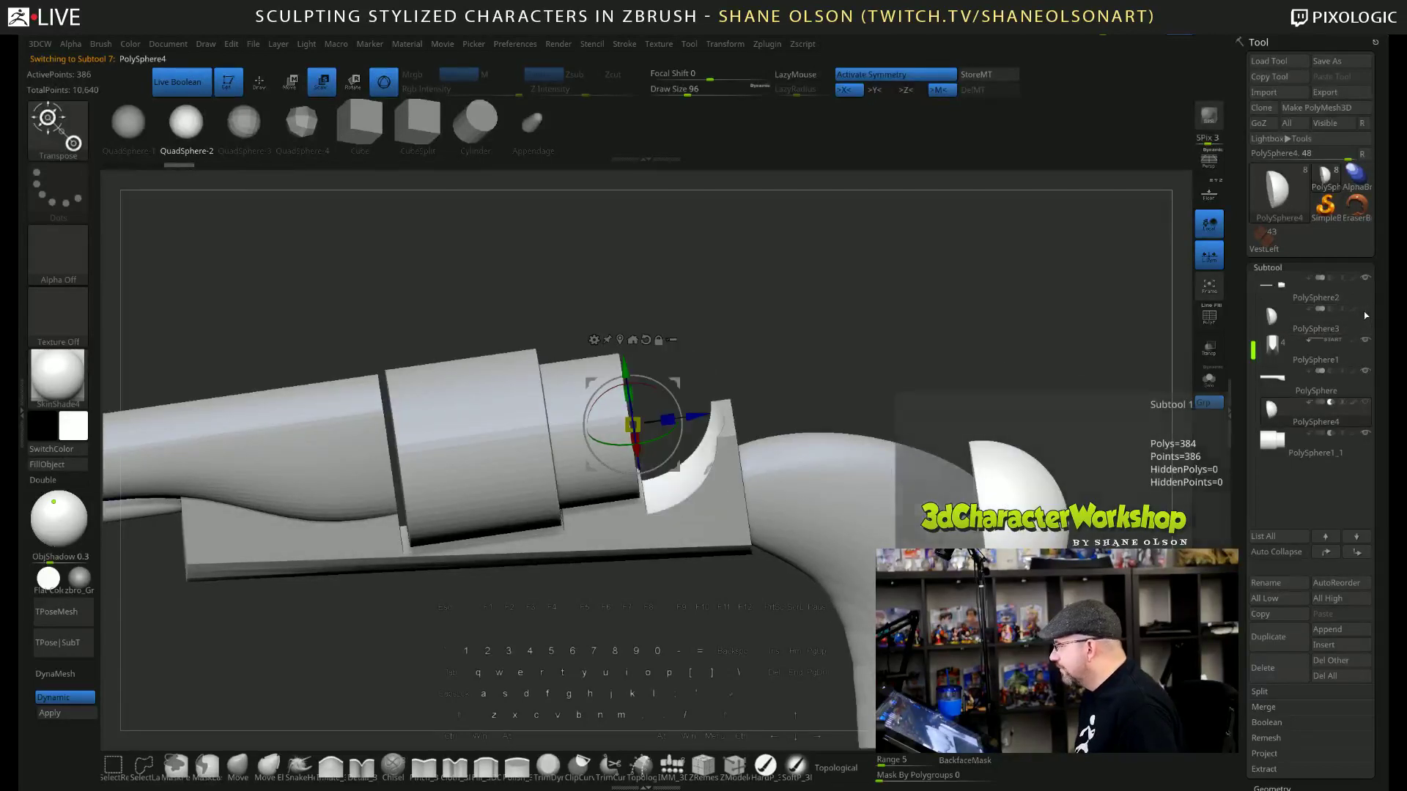
left_click_drag(989, 337, 993, 344)
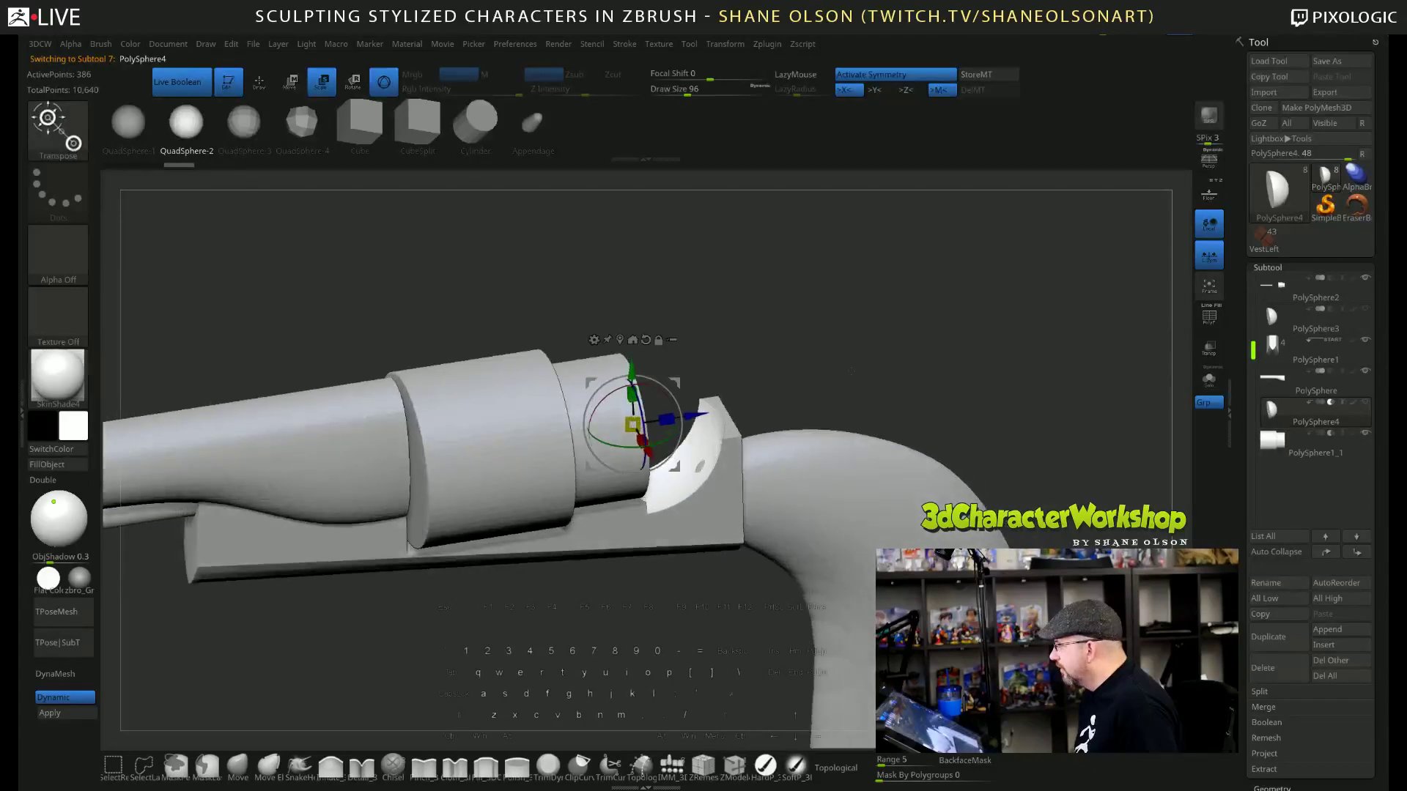
left_click_drag(850, 352, 862, 372)
left_click_drag(631, 424, 622, 419)
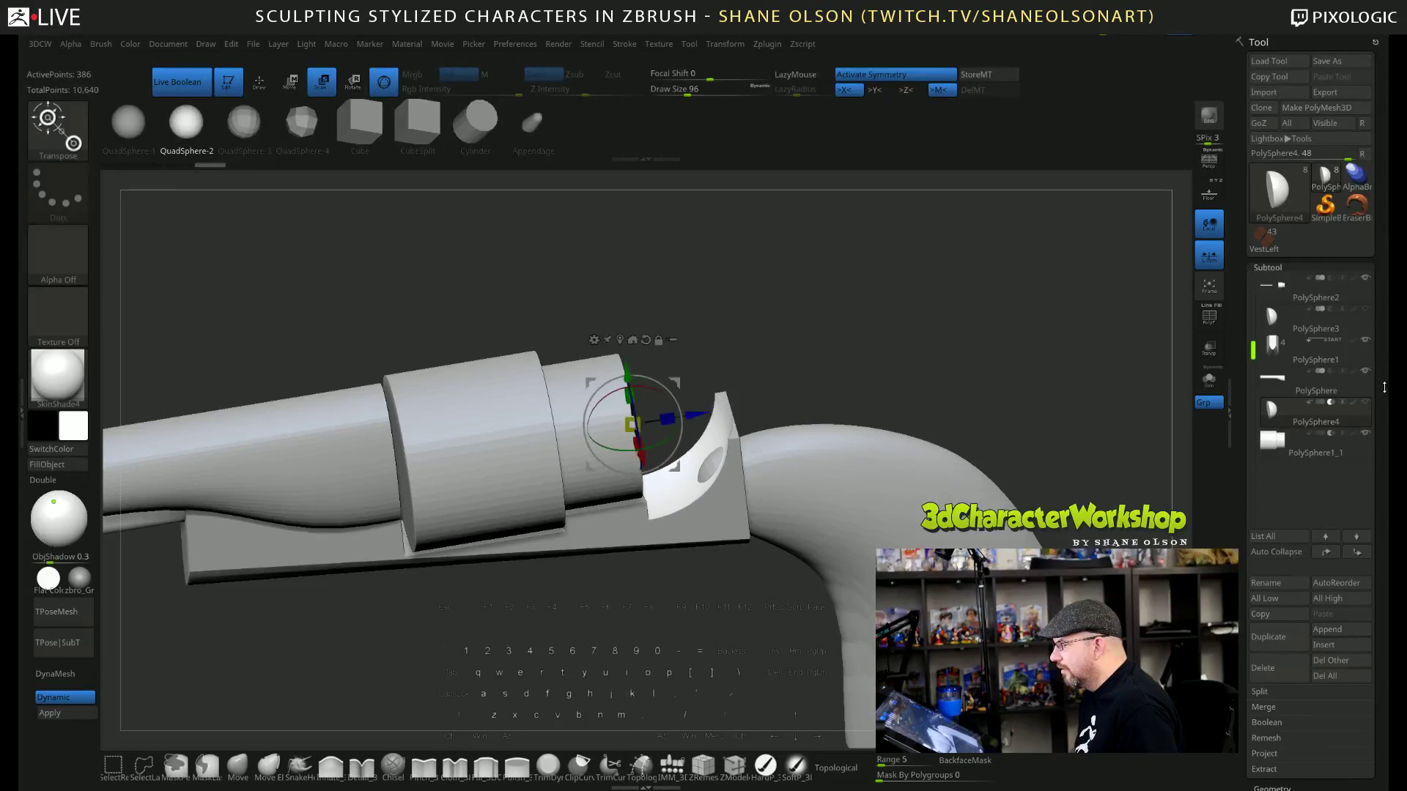
left_click_drag(953, 308, 914, 351)
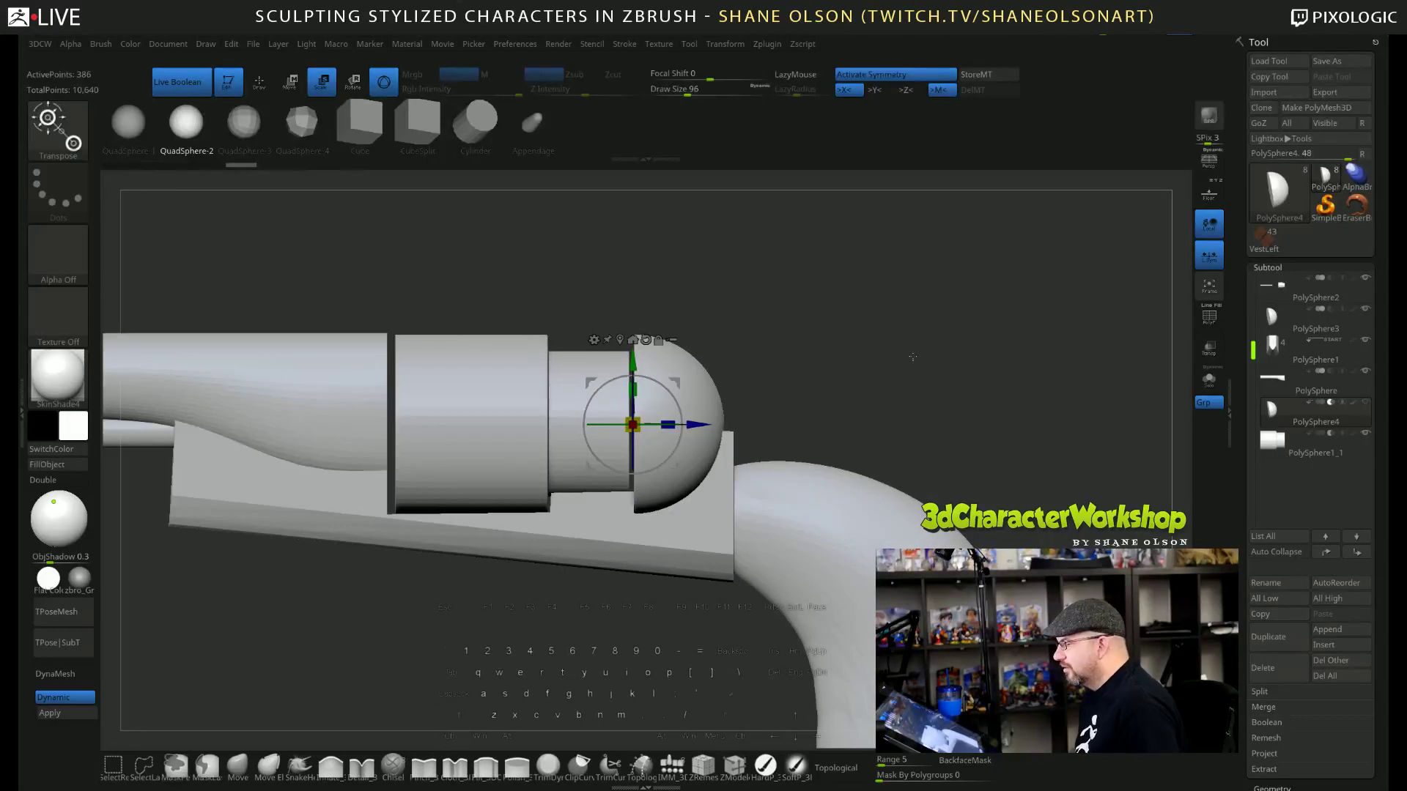
Scale the subtractive half-sphere up slightly more to leave a gap around the original, and return to draw mode.
left_click_drag(912, 353, 985, 487)
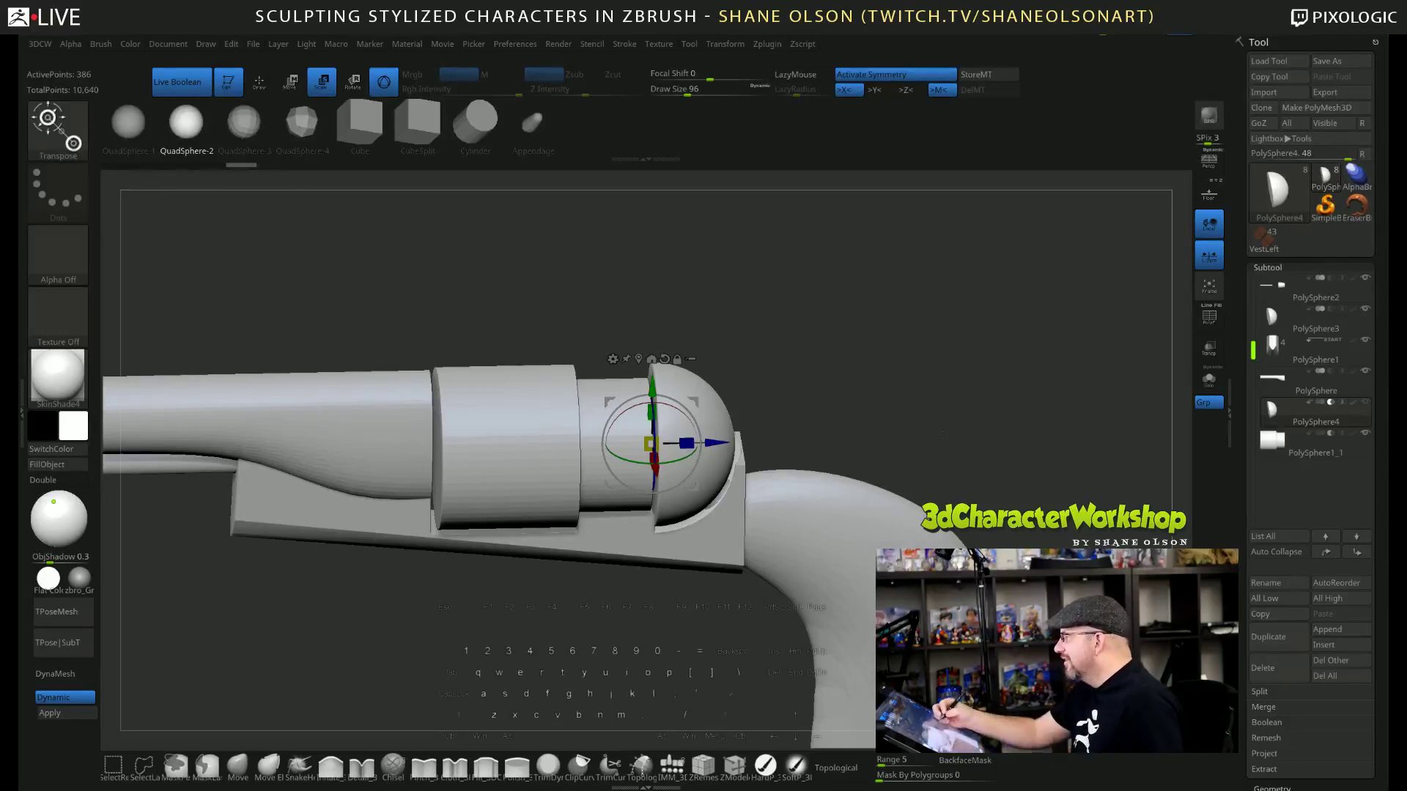
left_click_drag(986, 487, 776, 455)
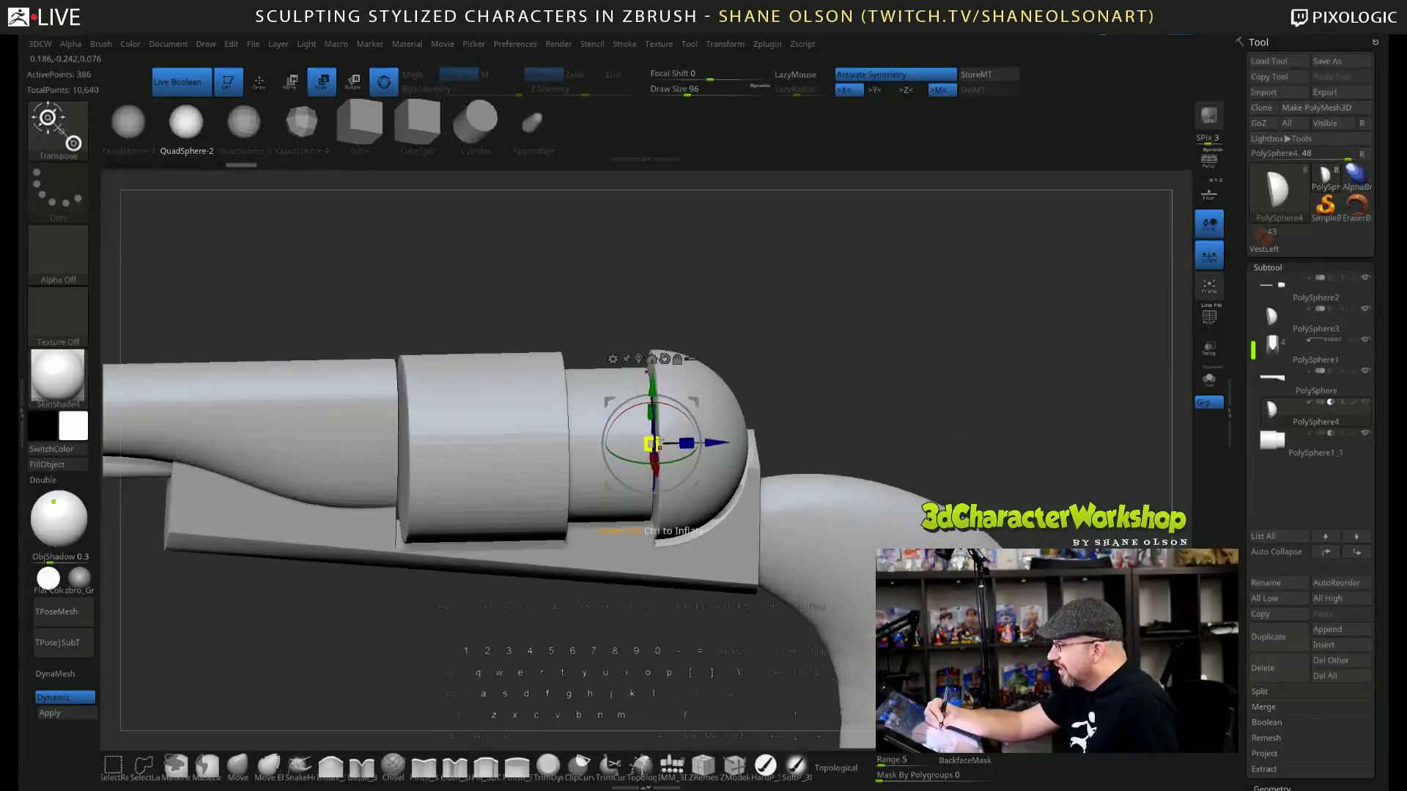
left_click_drag(651, 443, 643, 448)
left_click_drag(843, 439, 898, 404)
key("q")
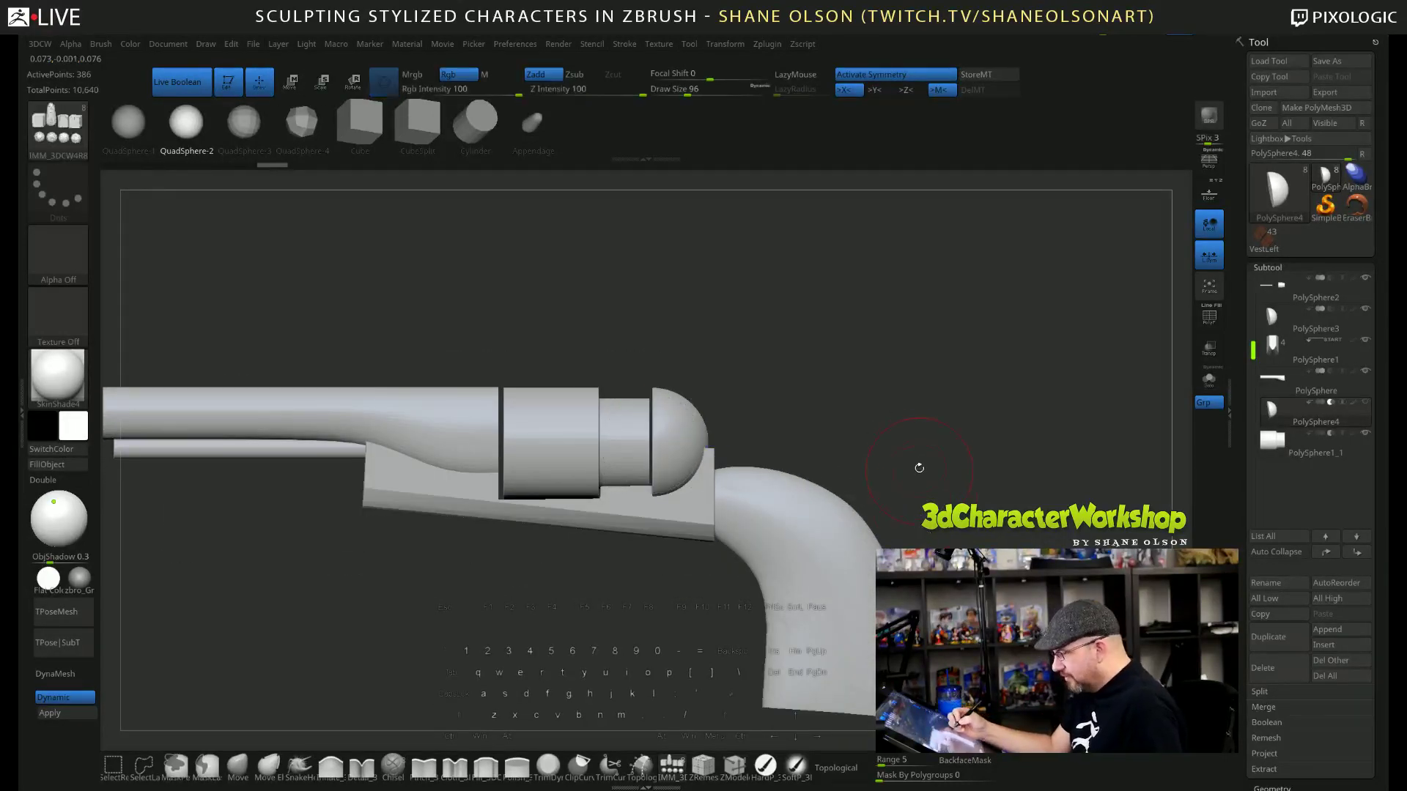
Set the brush draw size to 65 and review the whole revolver in side view.
left_click_drag(851, 422, 846, 424)
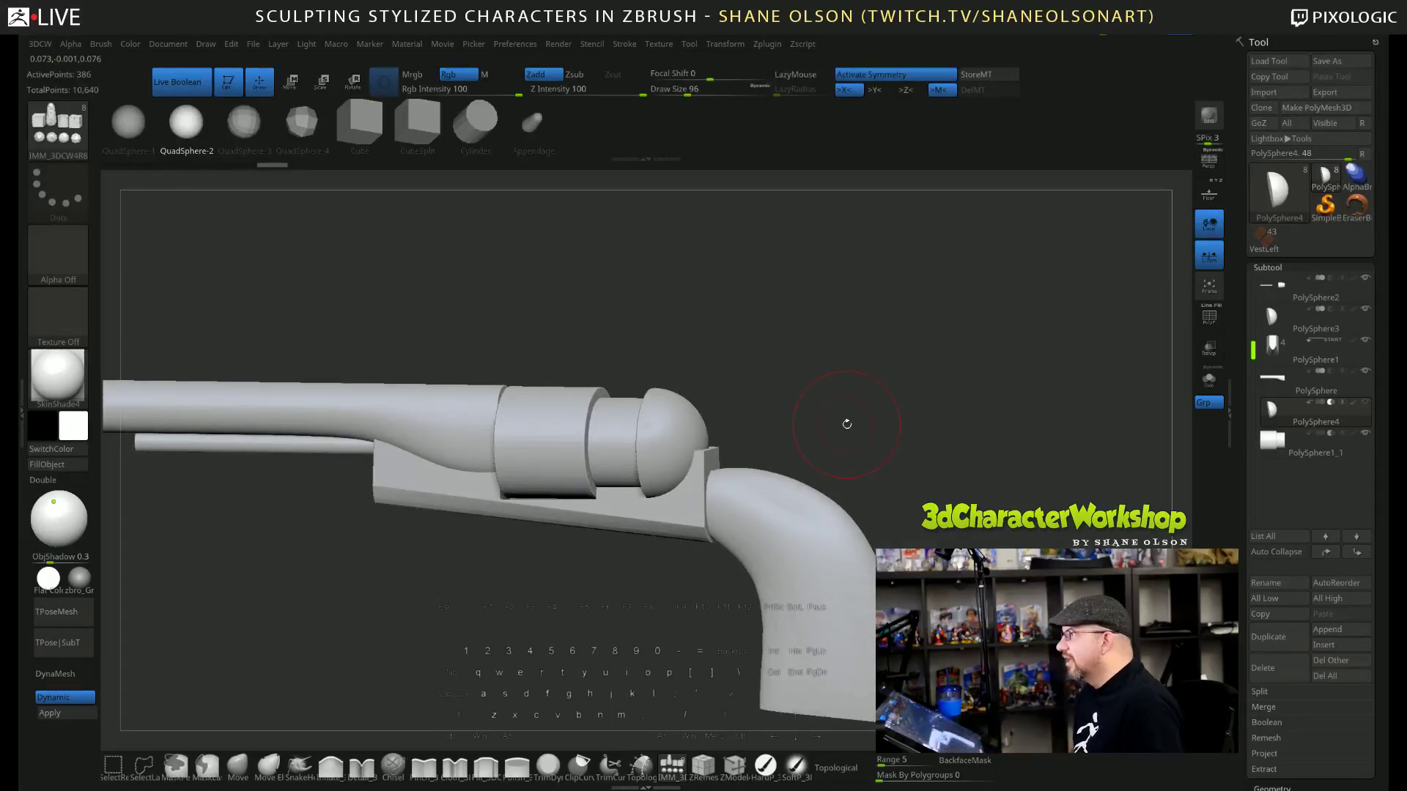
left_click_drag(895, 415, 920, 469)
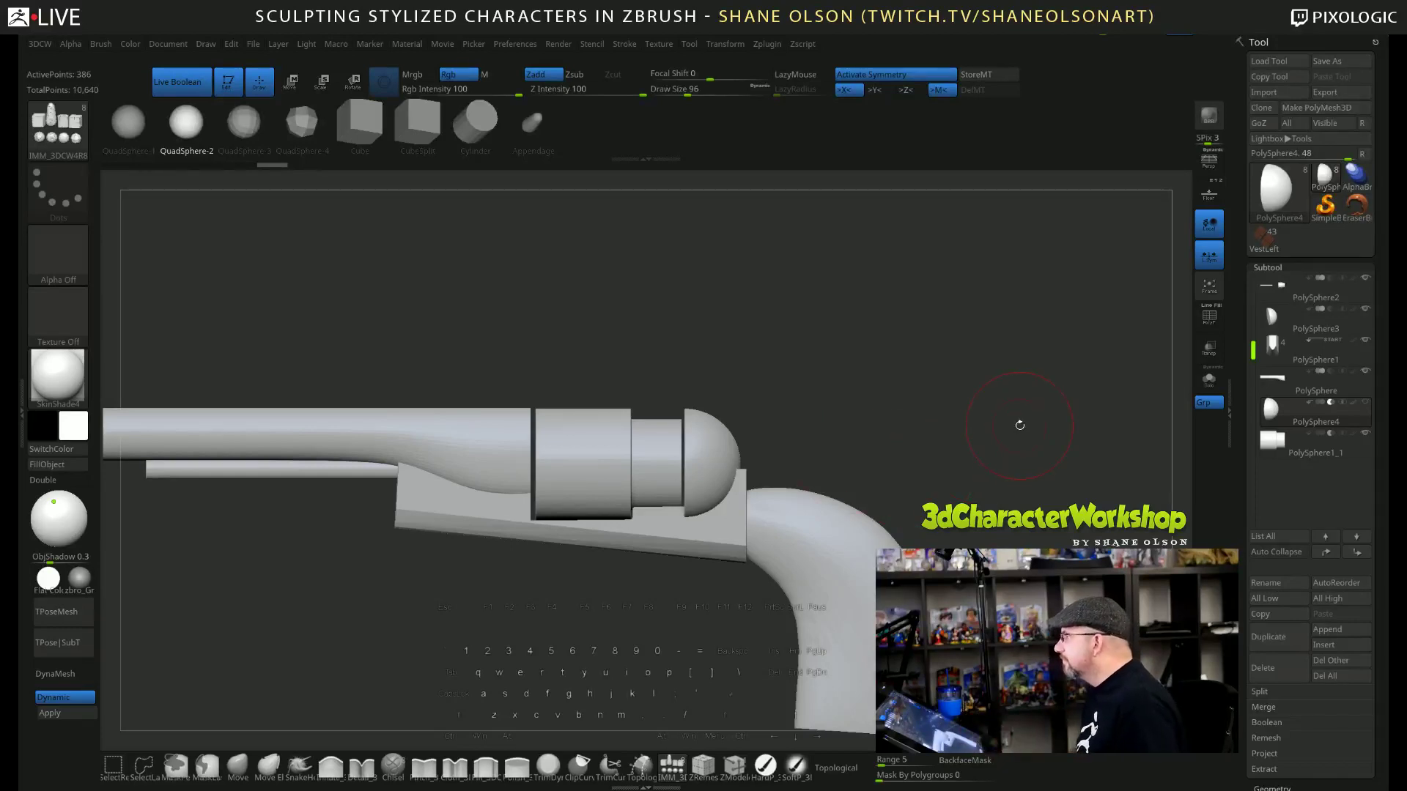
left_click_drag(1060, 419, 975, 433, "alt")
key("s")
mouse_move(864, 427)
left_mouse_down()
mouse_move(847, 440)
mouse_move(883, 448)
left_mouse_up()
left_click_drag(855, 401, 755, 640, "alt")
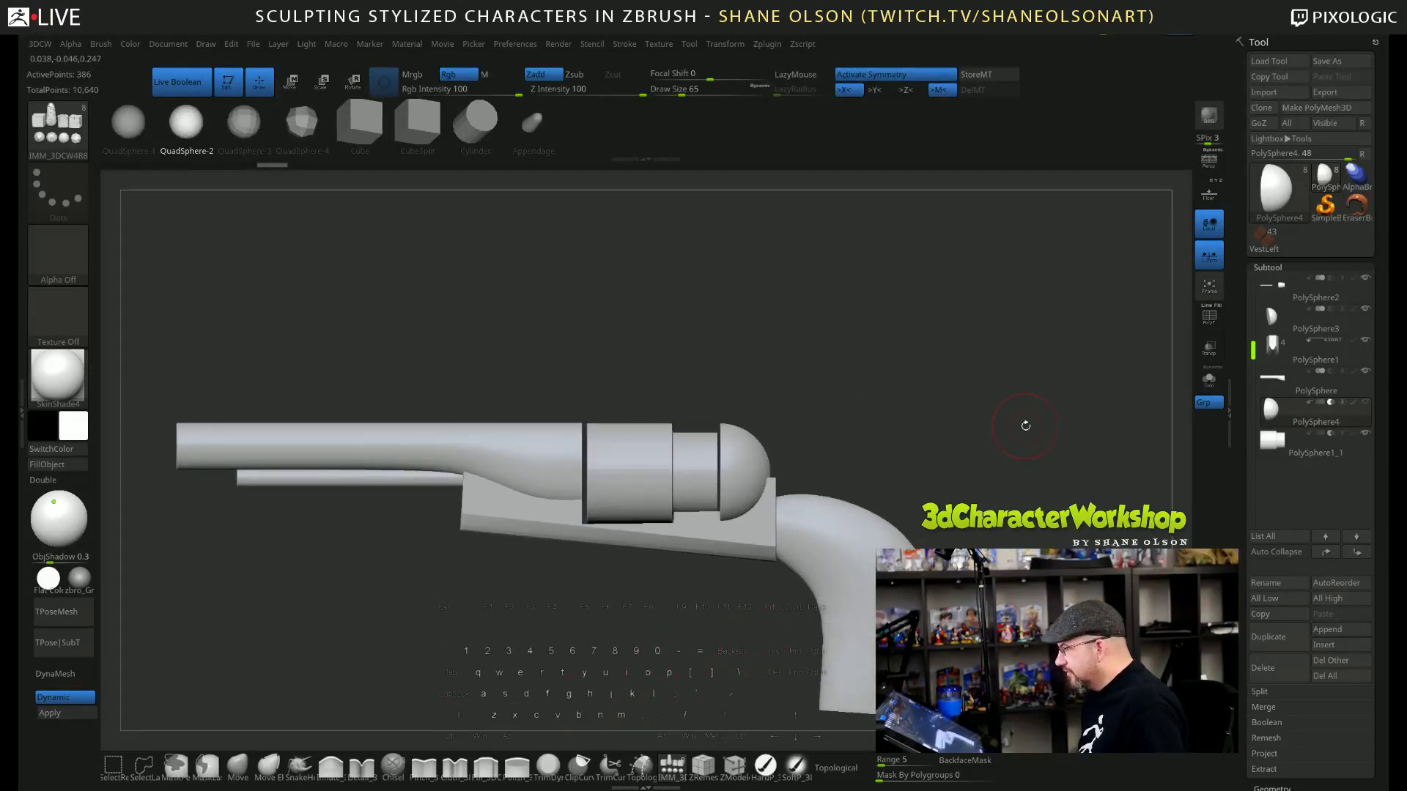
Insert a CubeSplit primitive at the top of the frame's rear face, using the insert brush in back view with polyframe shown.
left_click_drag(1026, 426, 967, 433, "shift")
key("shift+f")
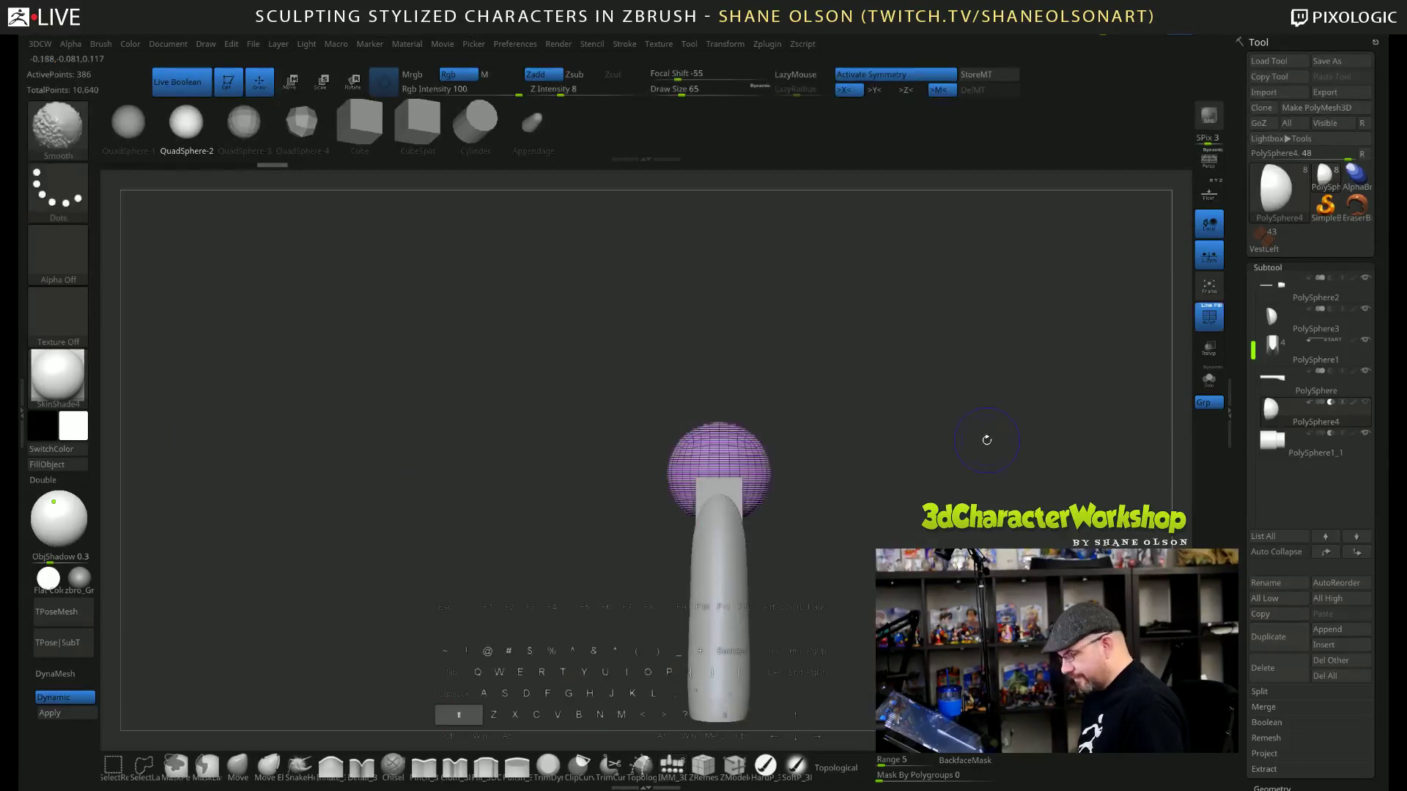
left_click(726, 486, "alt")
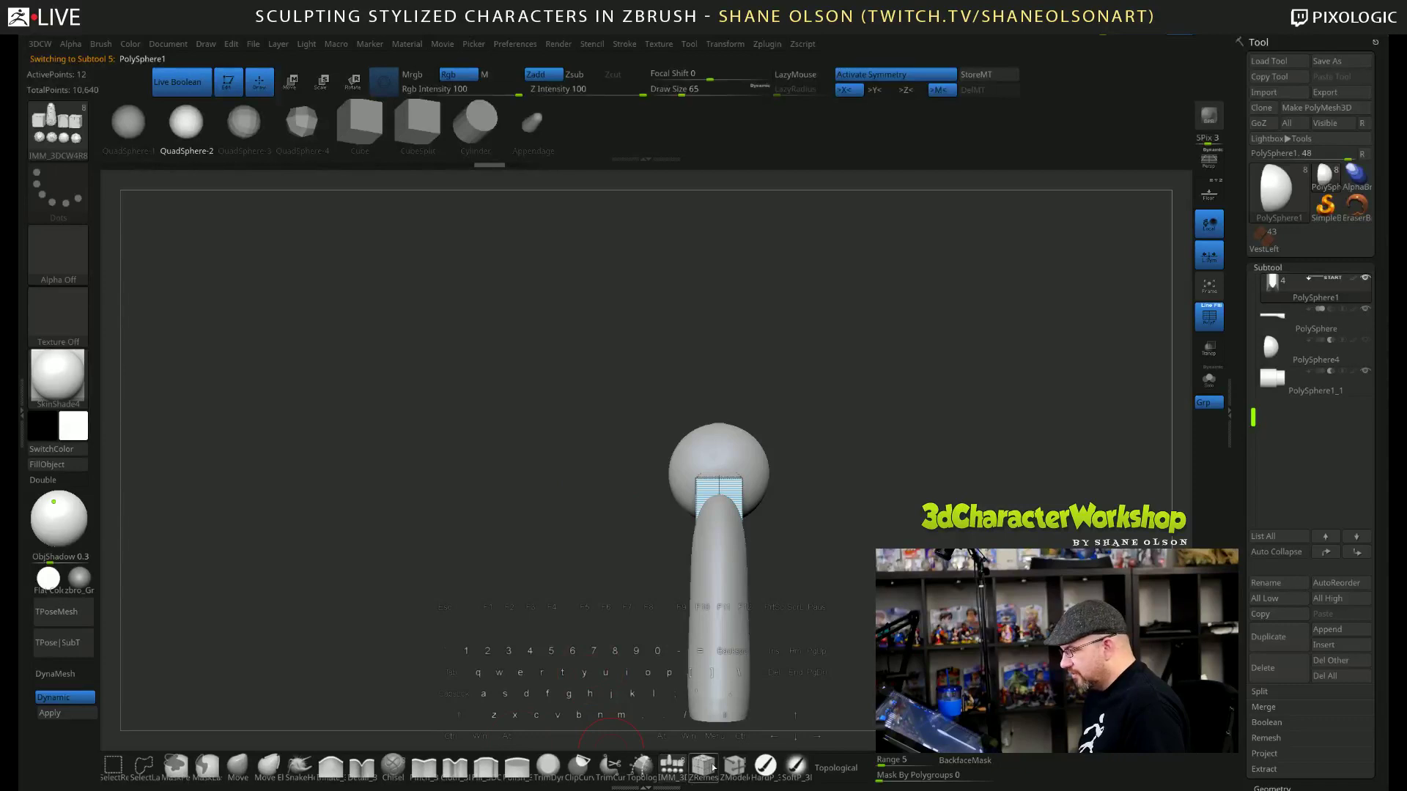
left_click(680, 764)
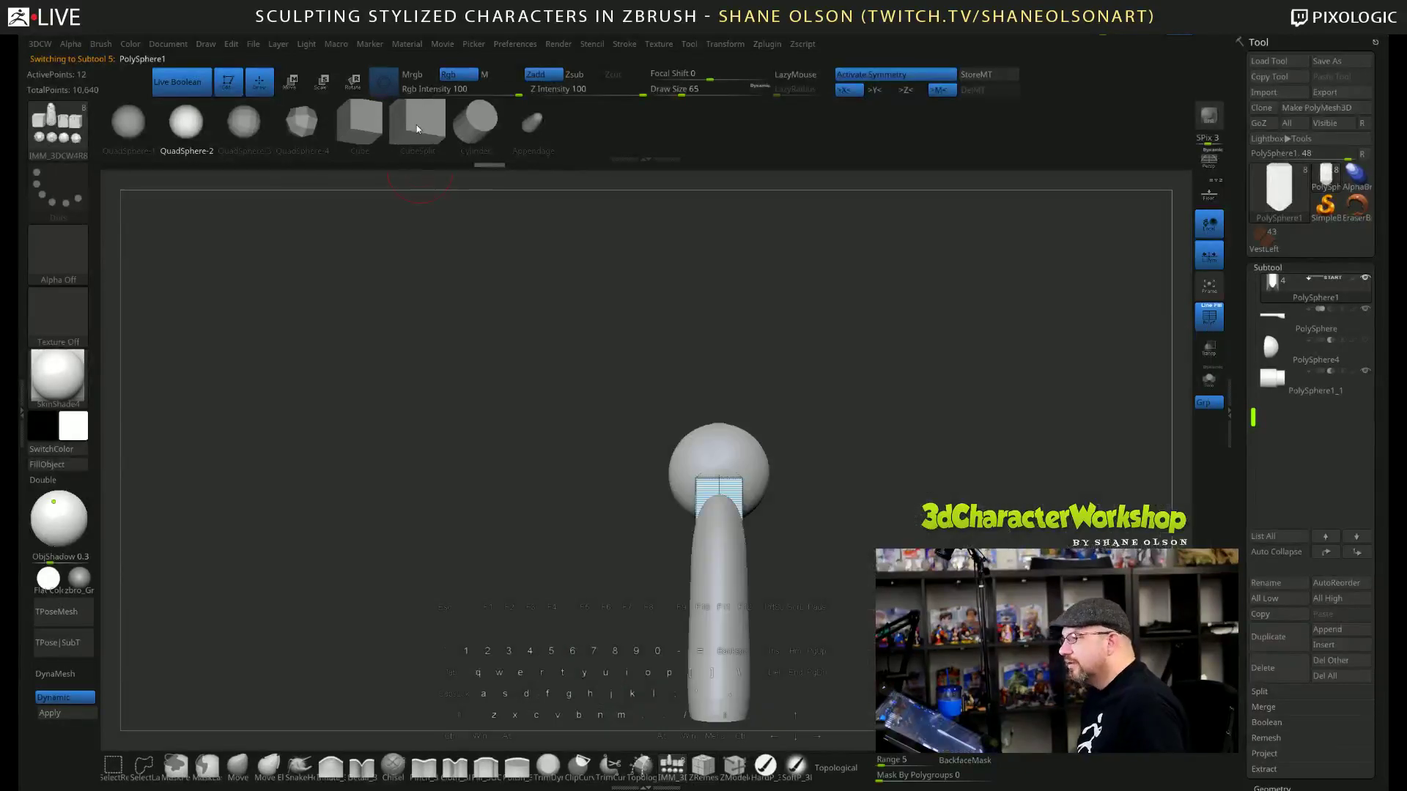
left_click(418, 122)
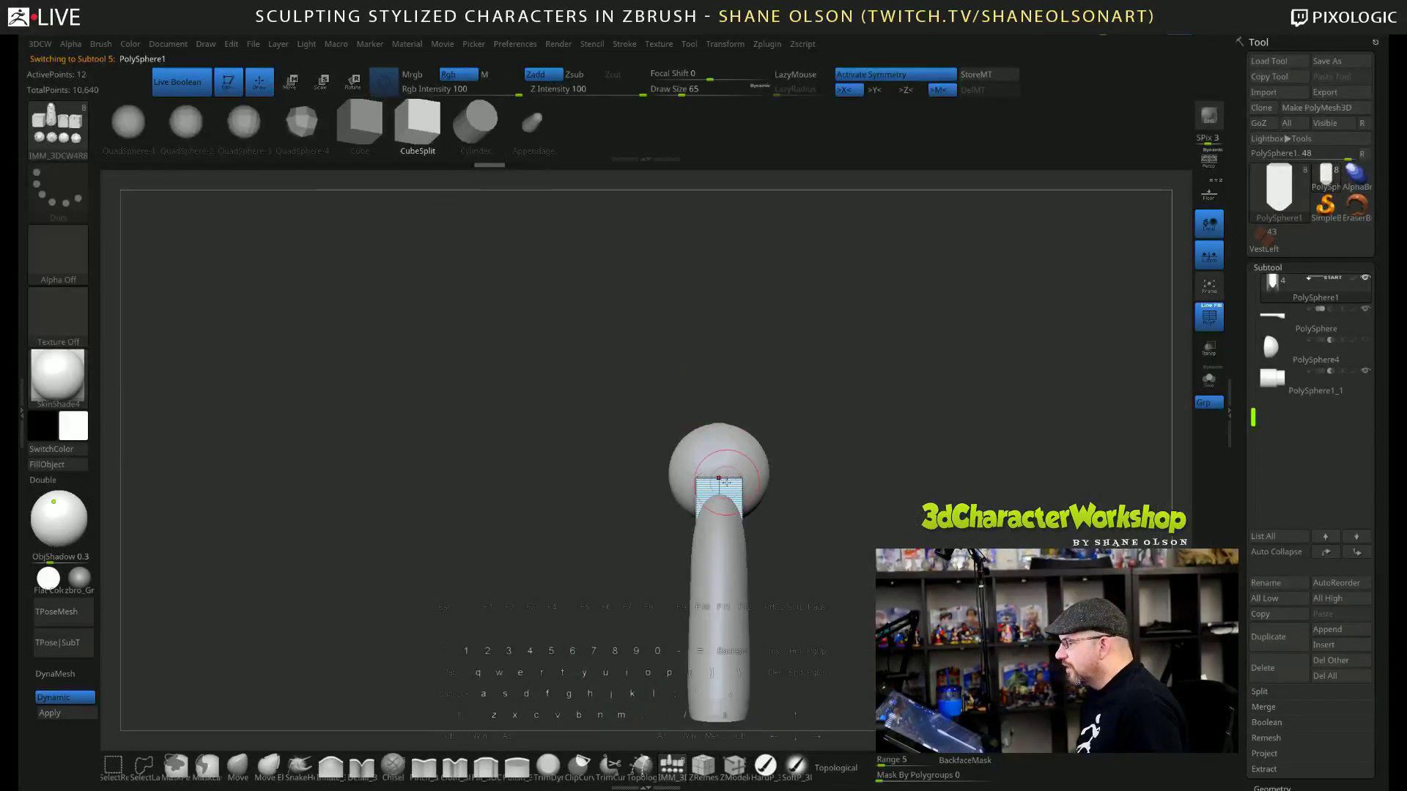
left_click_drag(719, 477, 724, 506)
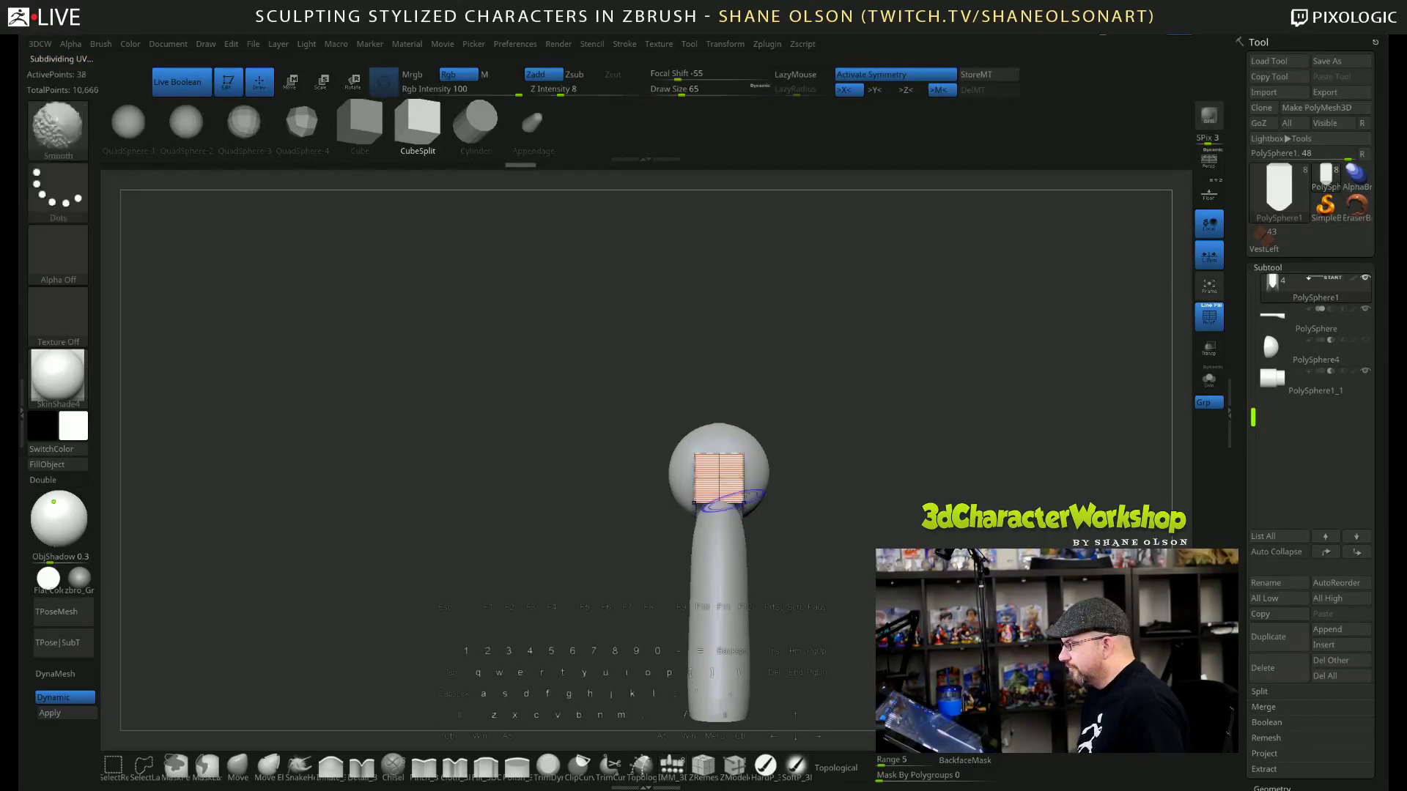
Scale the inserted CubeSplit block up and move it forward and up so it overlaps the rear half-sphere in side view.
left_click_drag(777, 419, 870, 394)
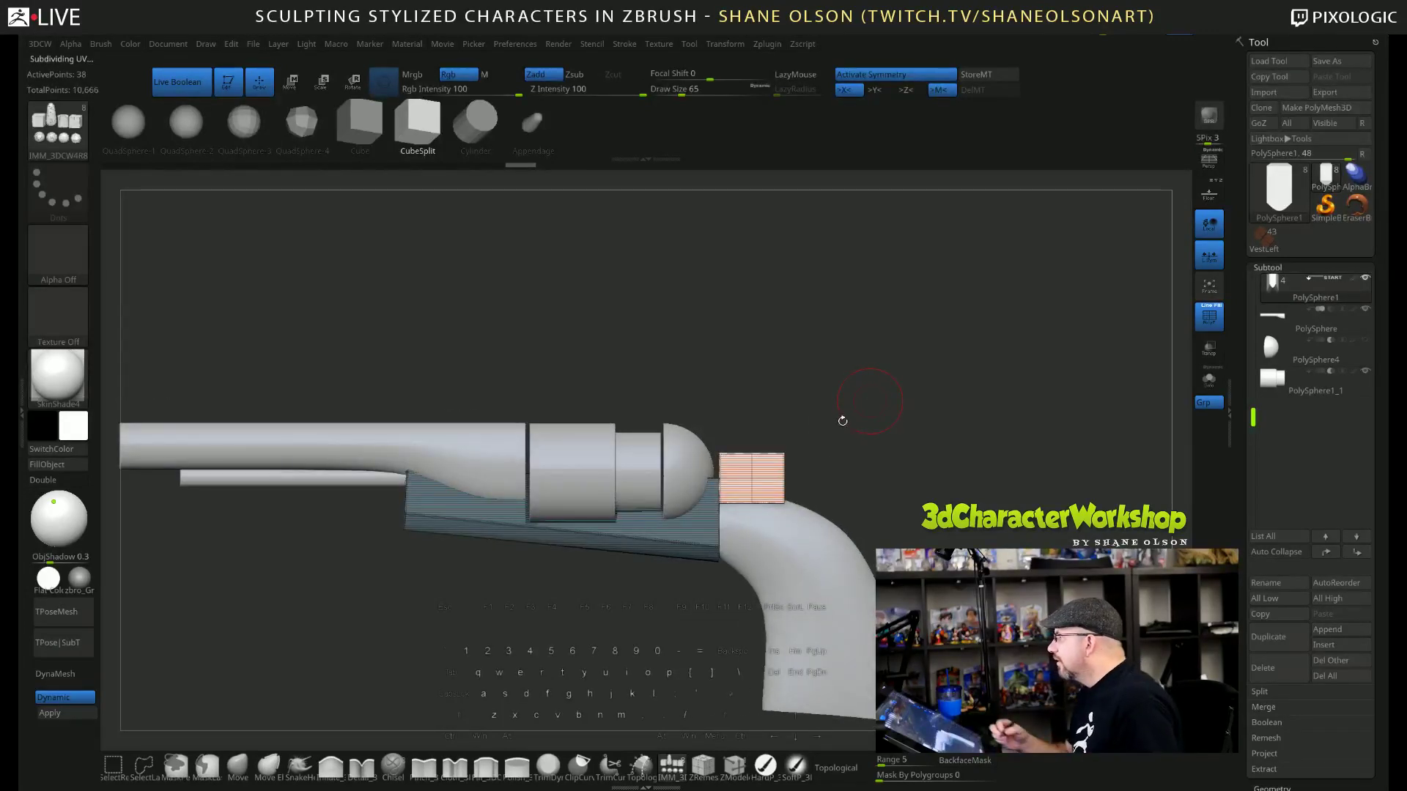
left_click_drag(871, 414, 899, 407, "alt")
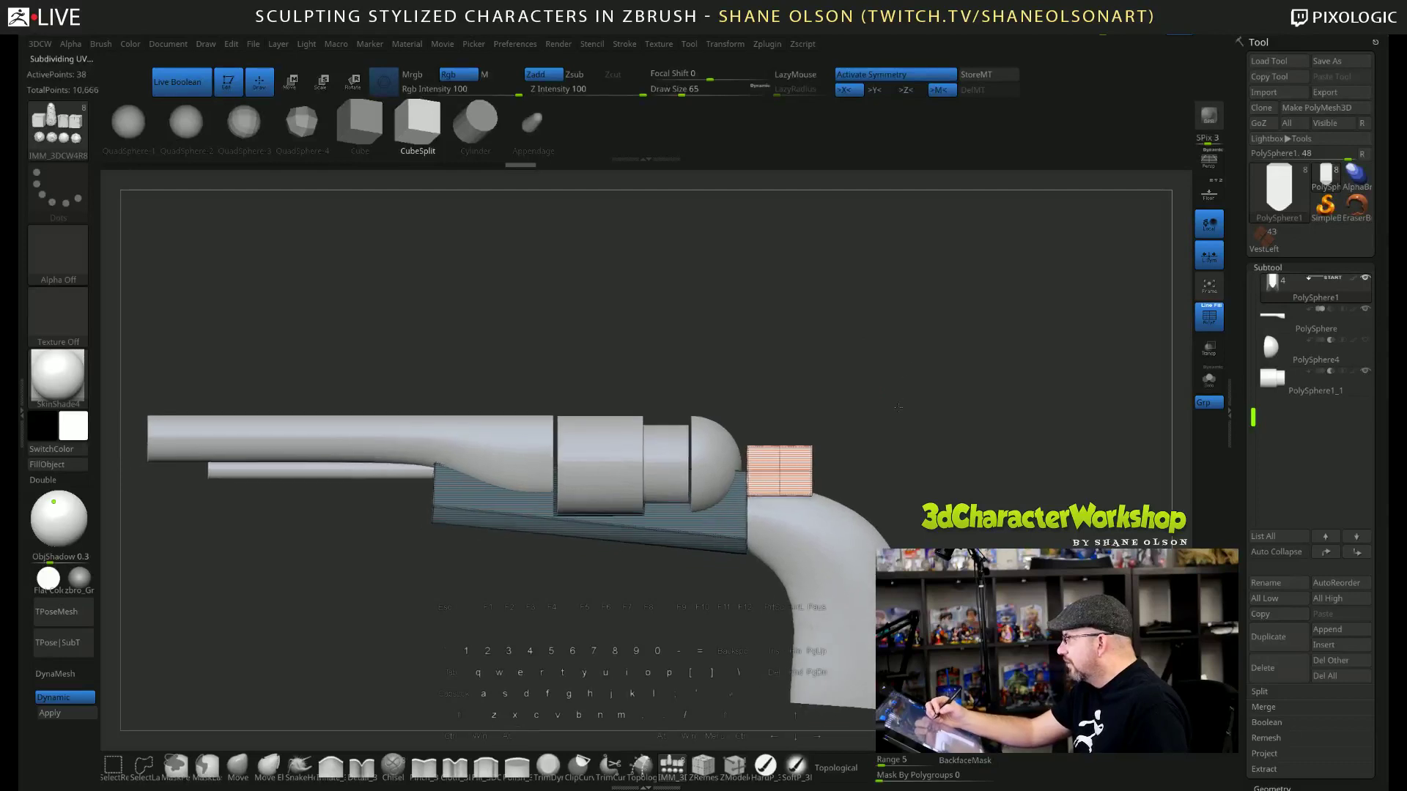
key("w")
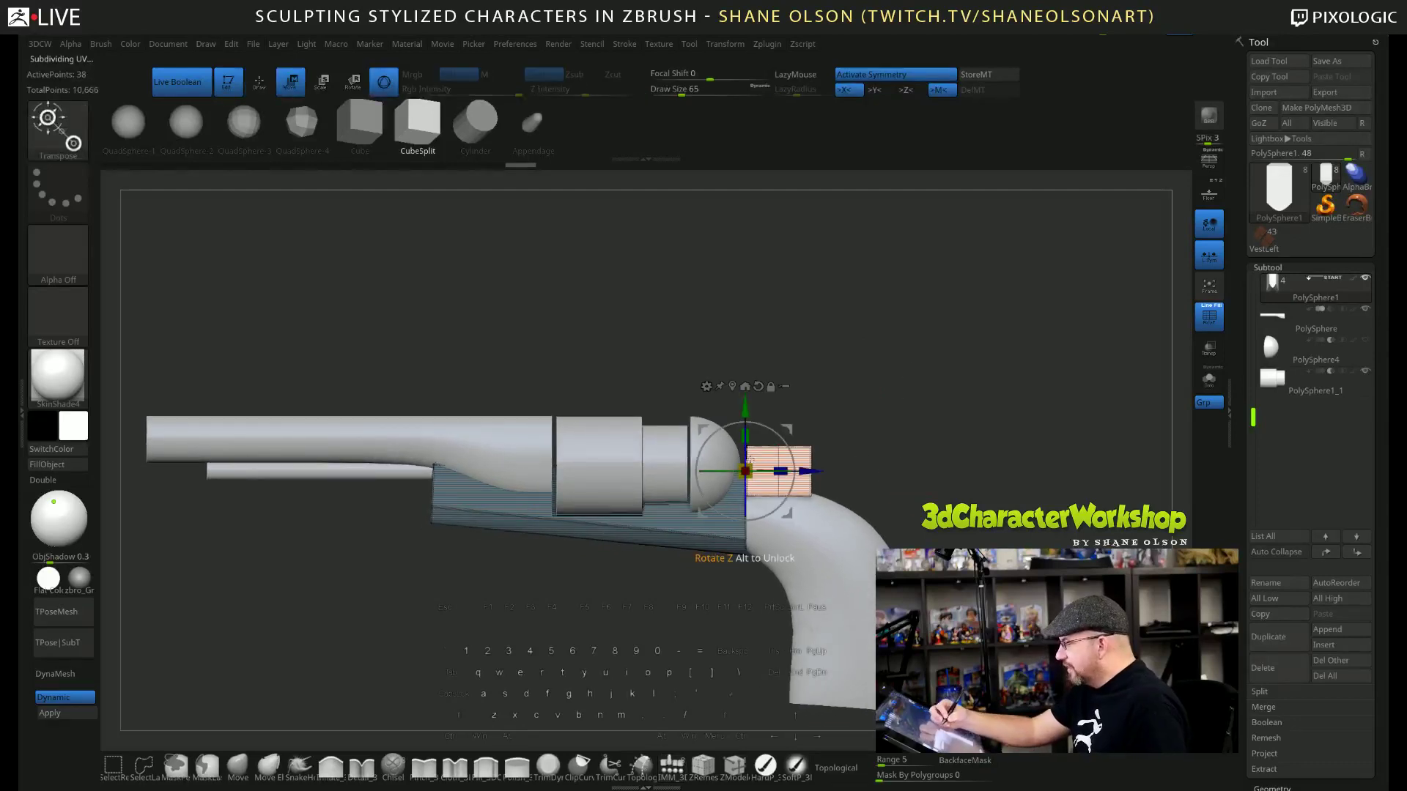
left_click_drag(781, 470, 823, 468)
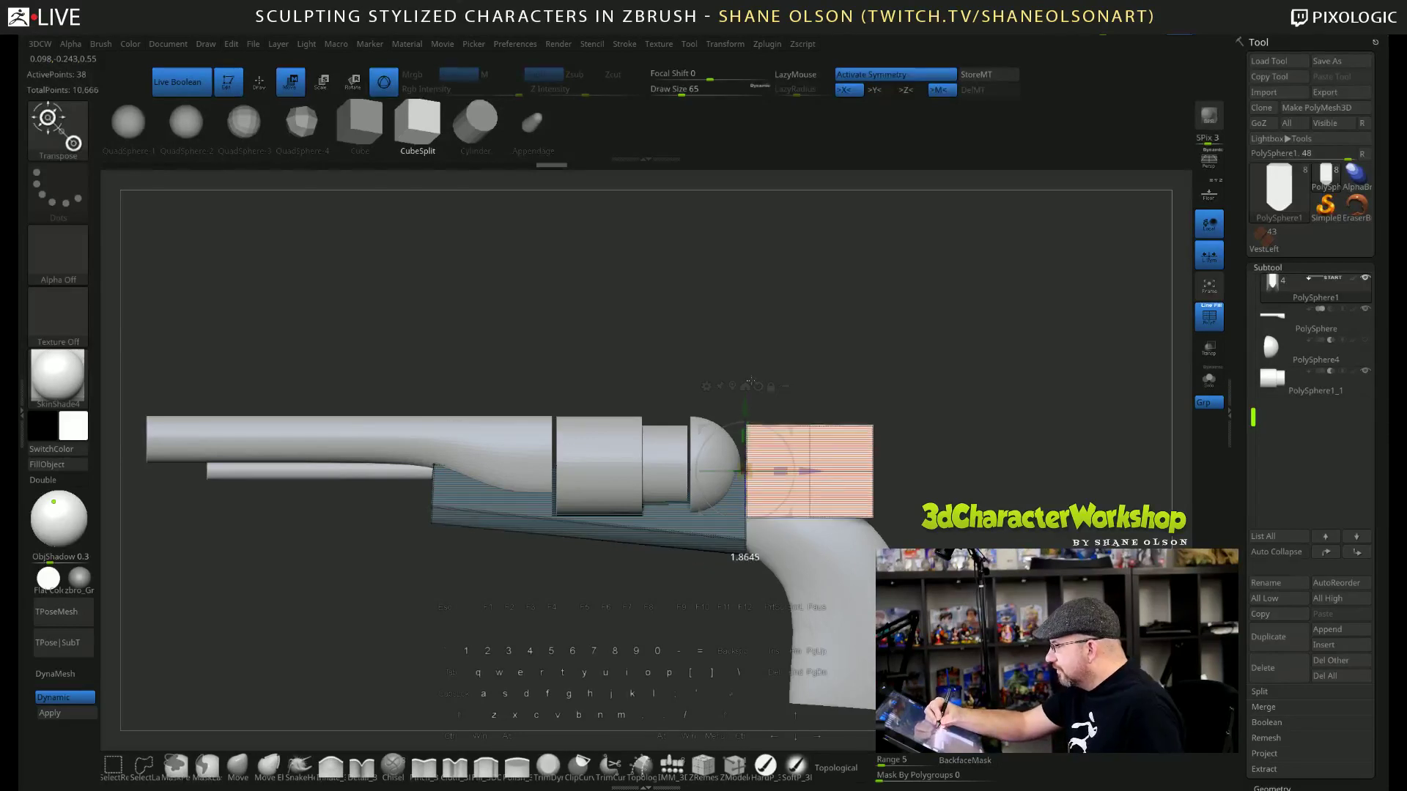
left_click_drag(747, 418, 691, 374)
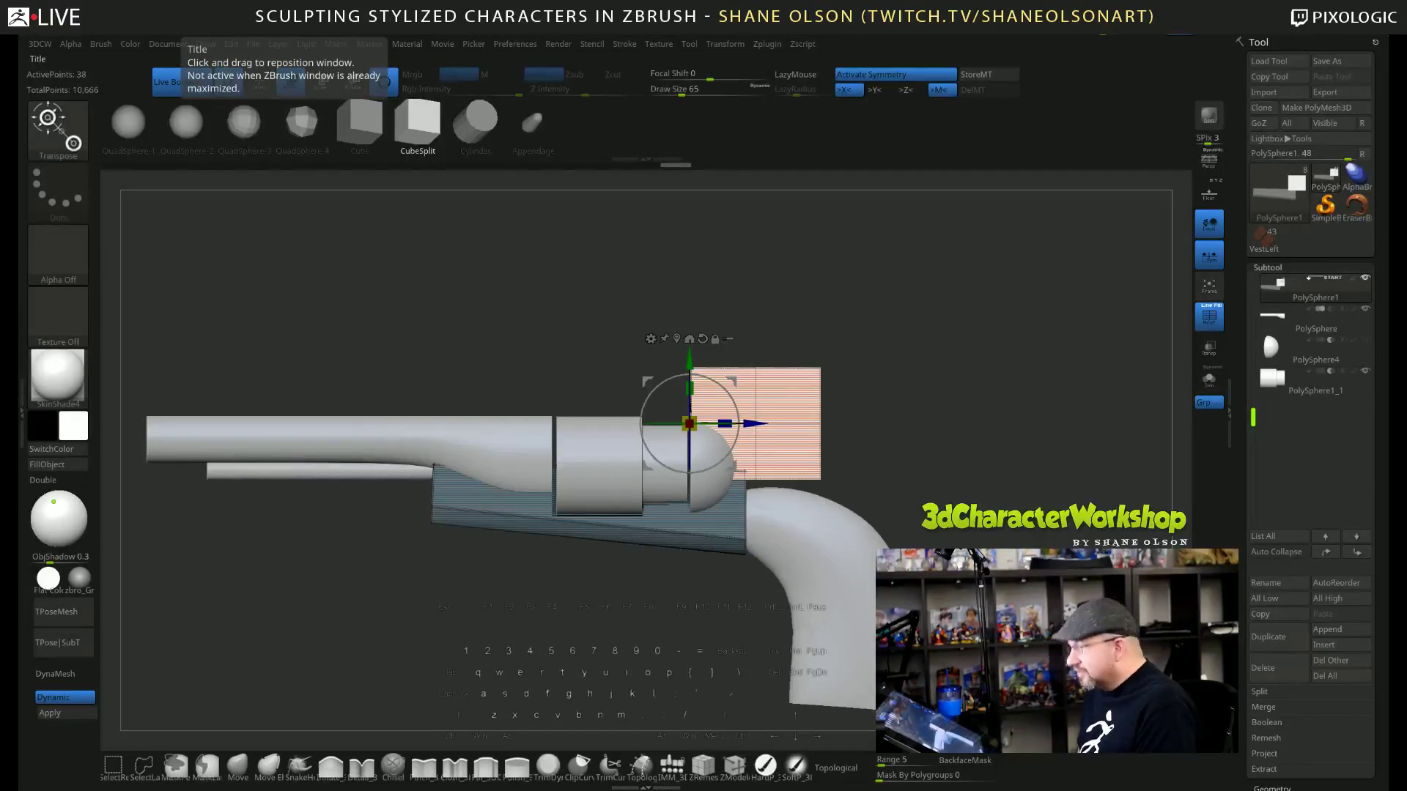
Switch to the browser and search Google Images for "disney infinity dr strange", bringing its window over the canvas.
key("space")
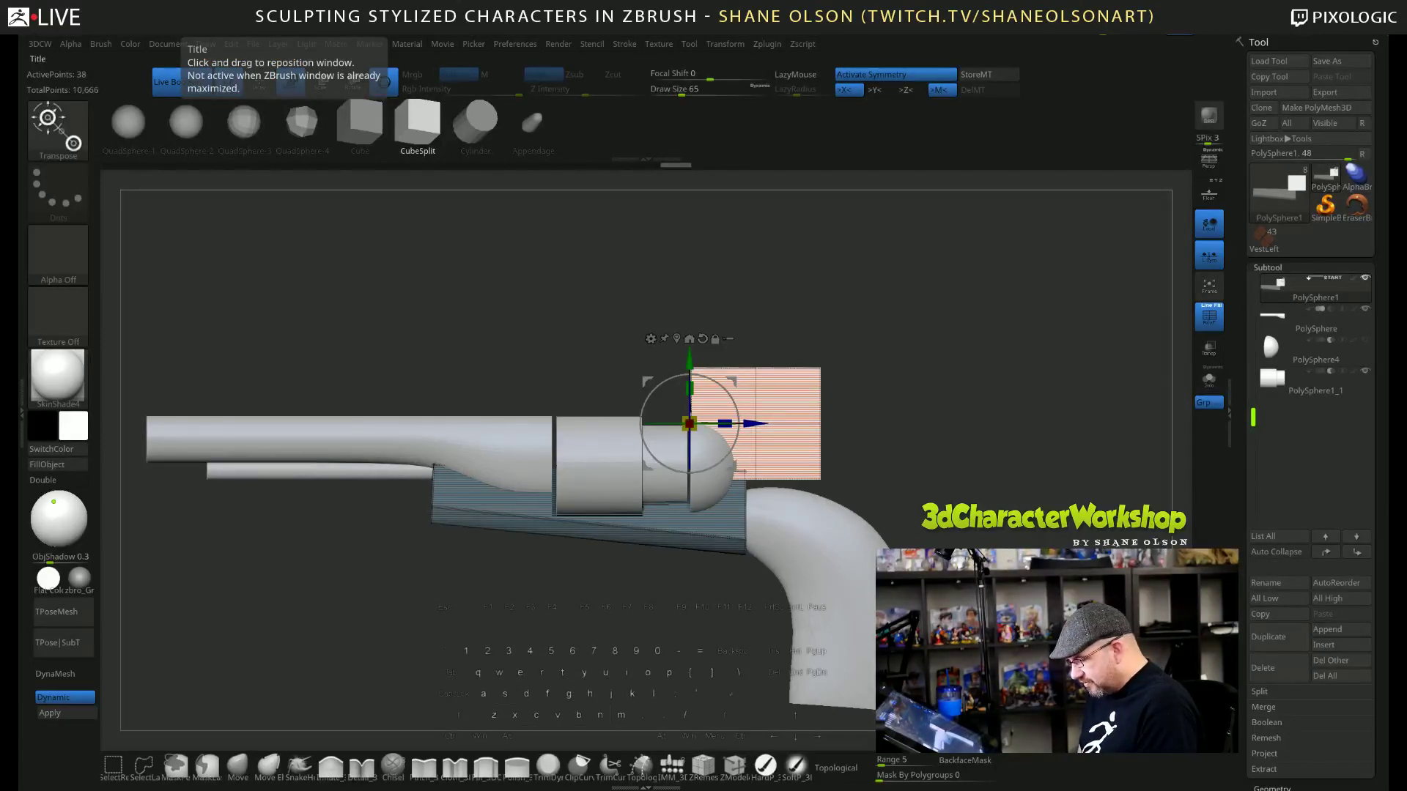
key("i")
key("t")
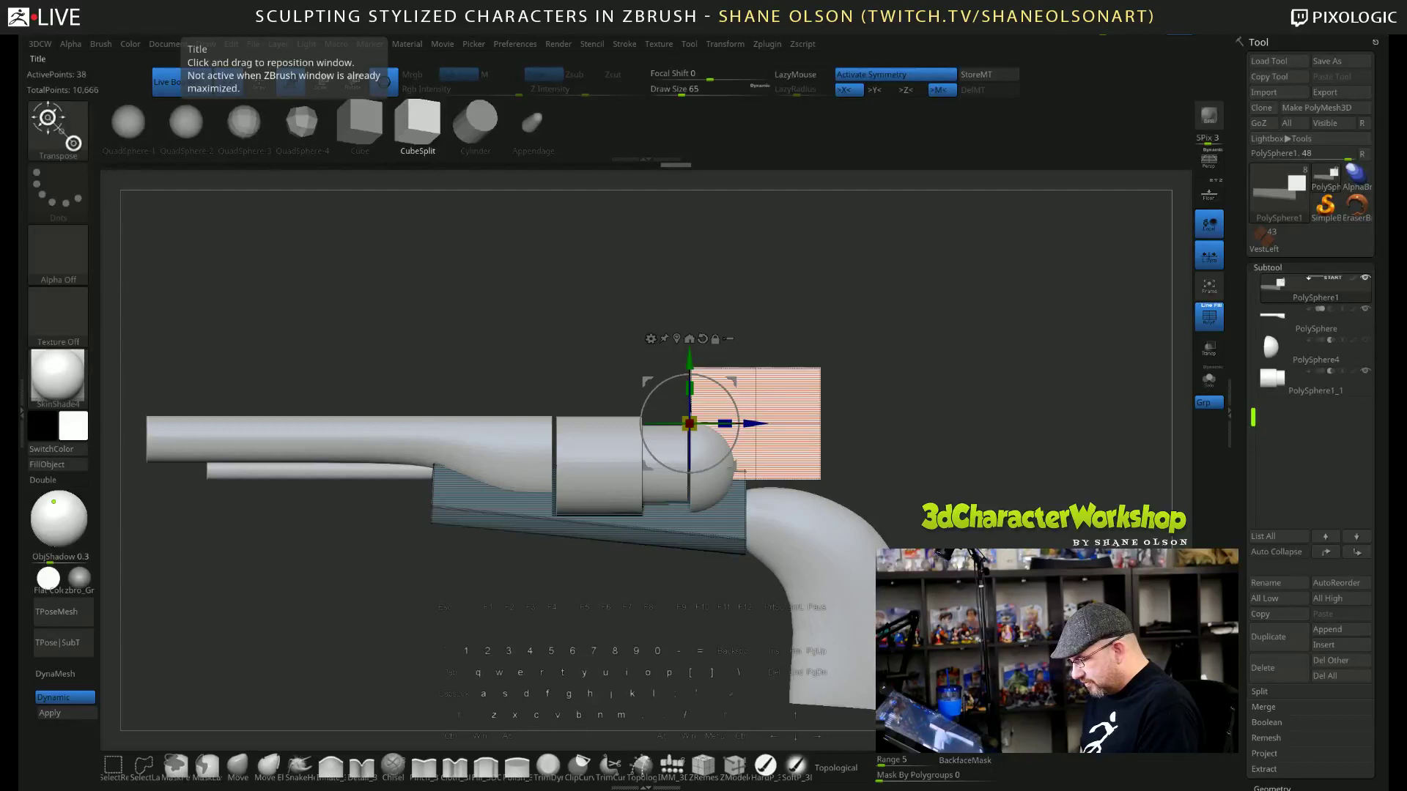
key("space")
key("r")
key("n")
key("e")
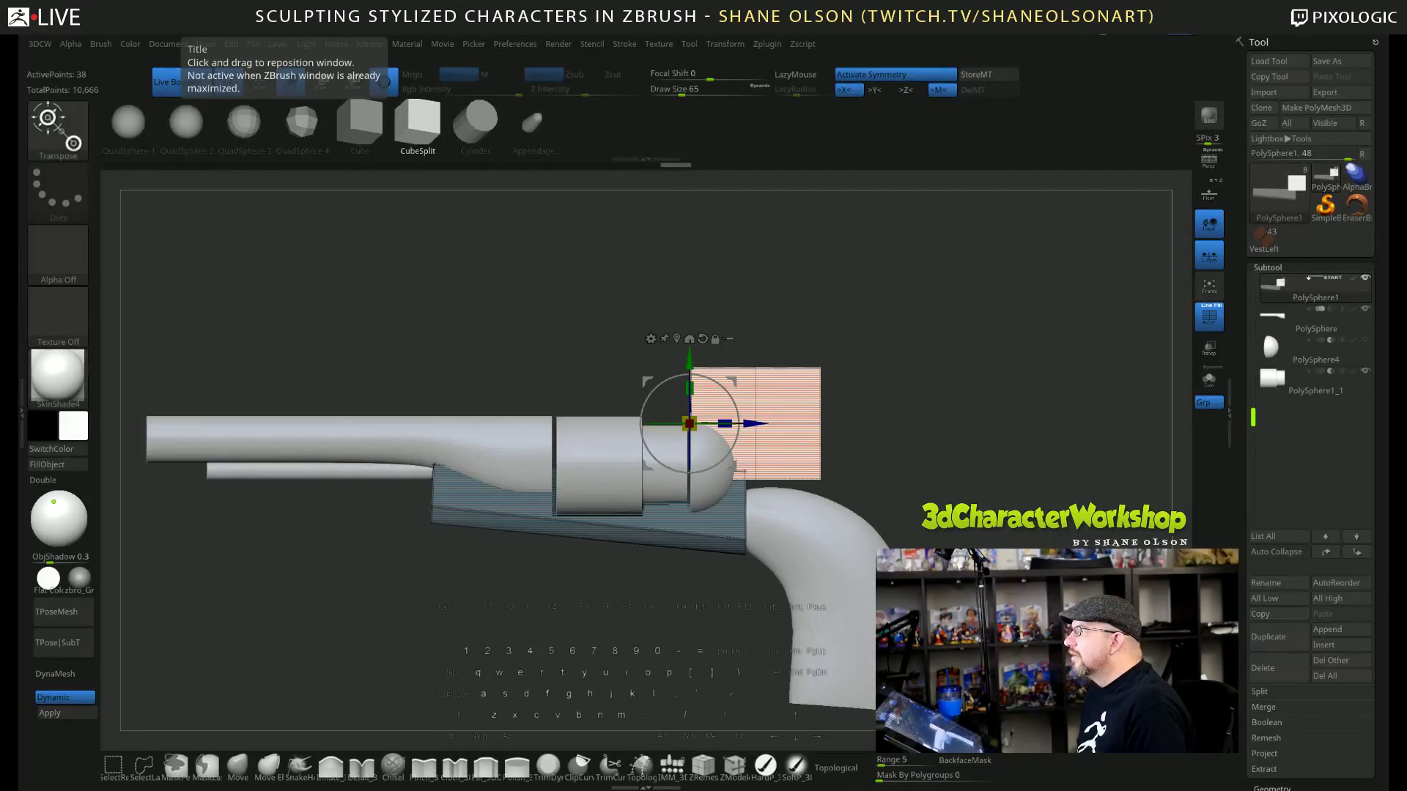
left_click_drag(743, 678, 807, 137)
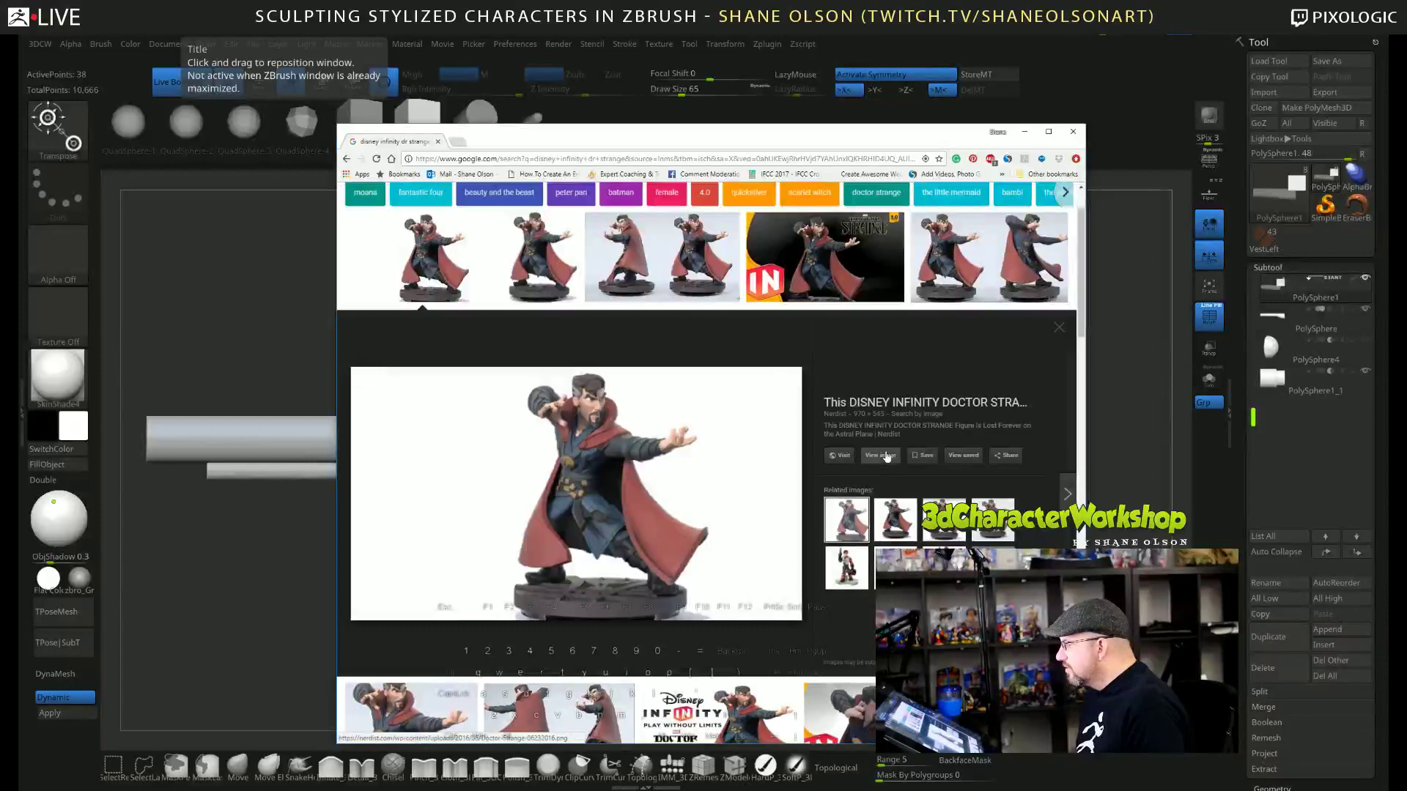
View the Doctor Strange figure image at full size, close its tab and preview another picture of the figure from the results.
left_click(882, 455)
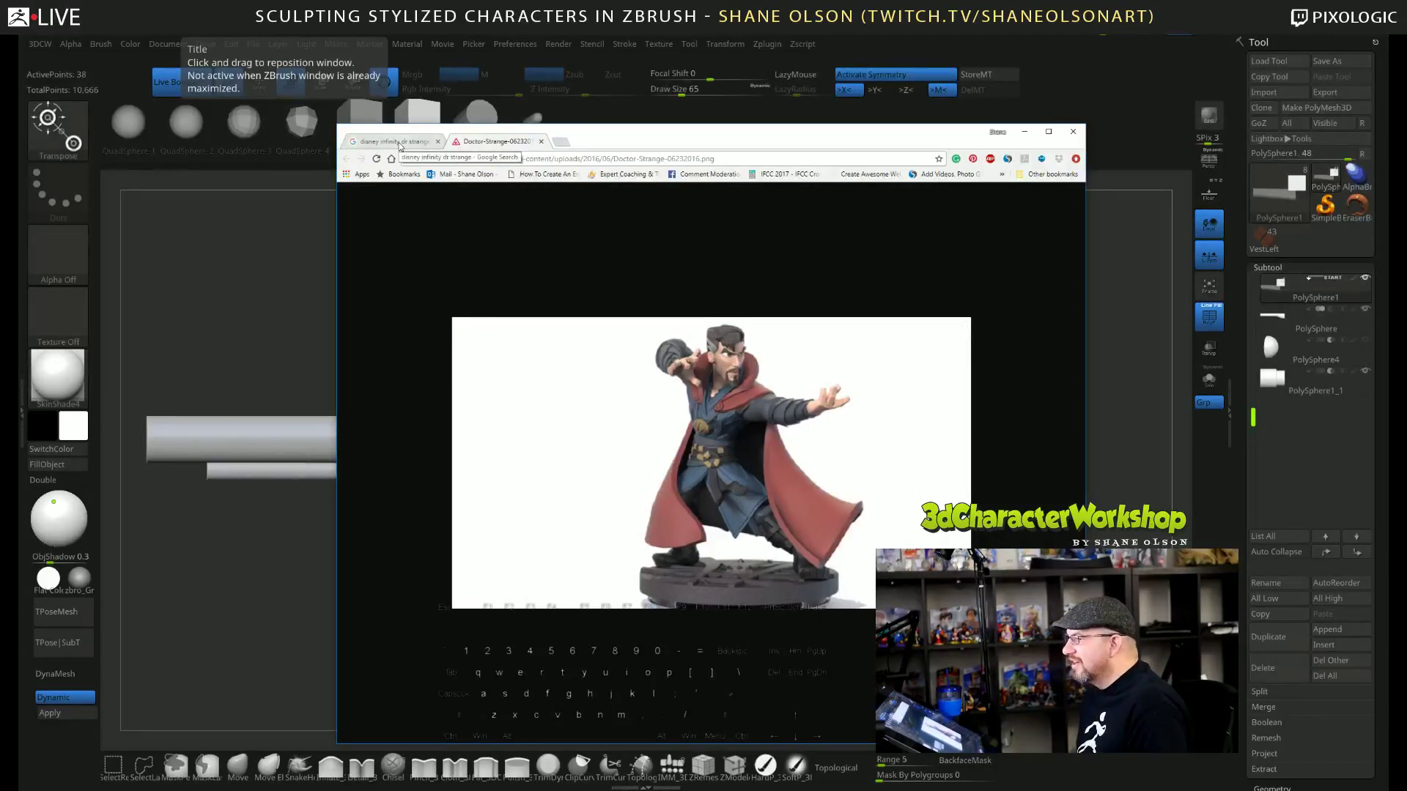
left_click(541, 141)
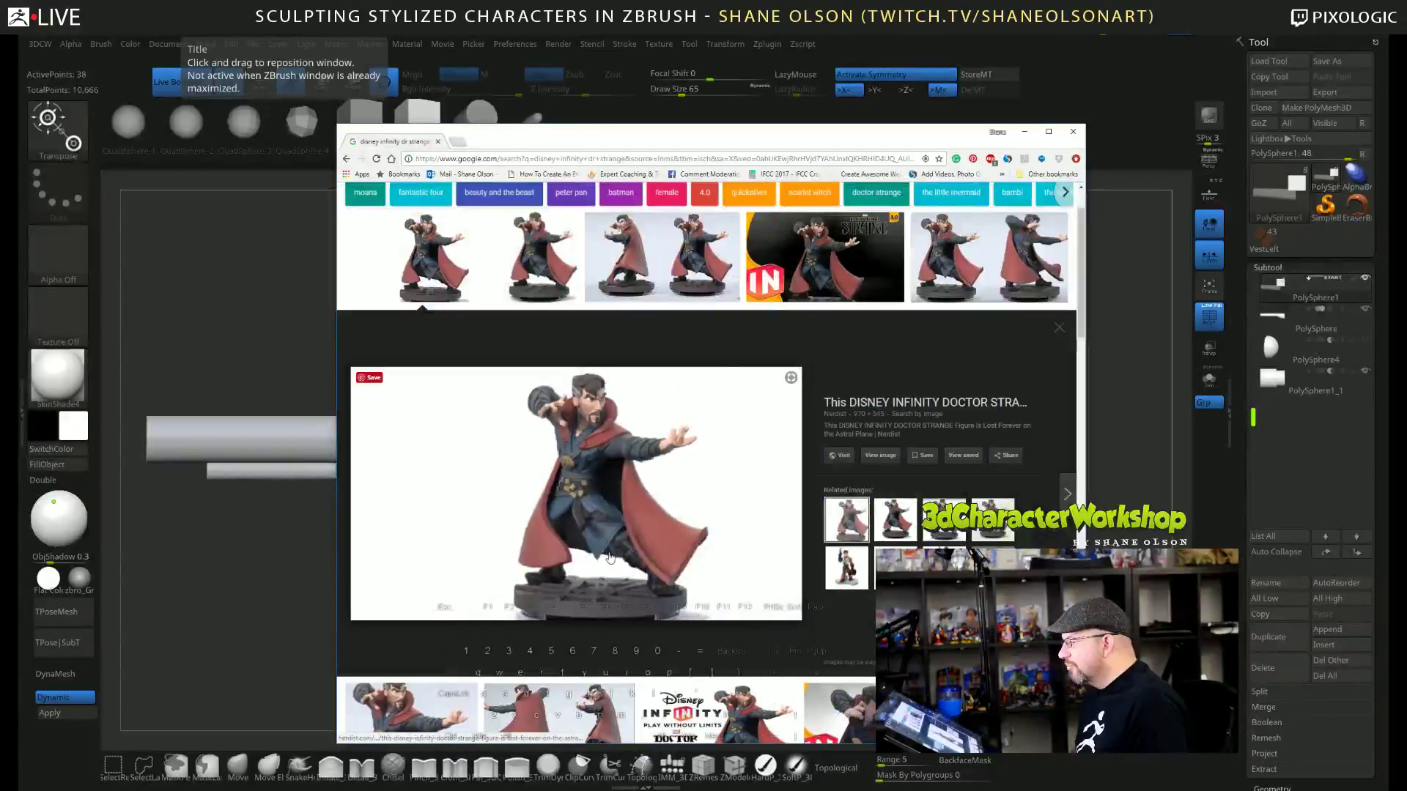
scroll(680, 526, "down", 1)
scroll(680, 526, "down", 3)
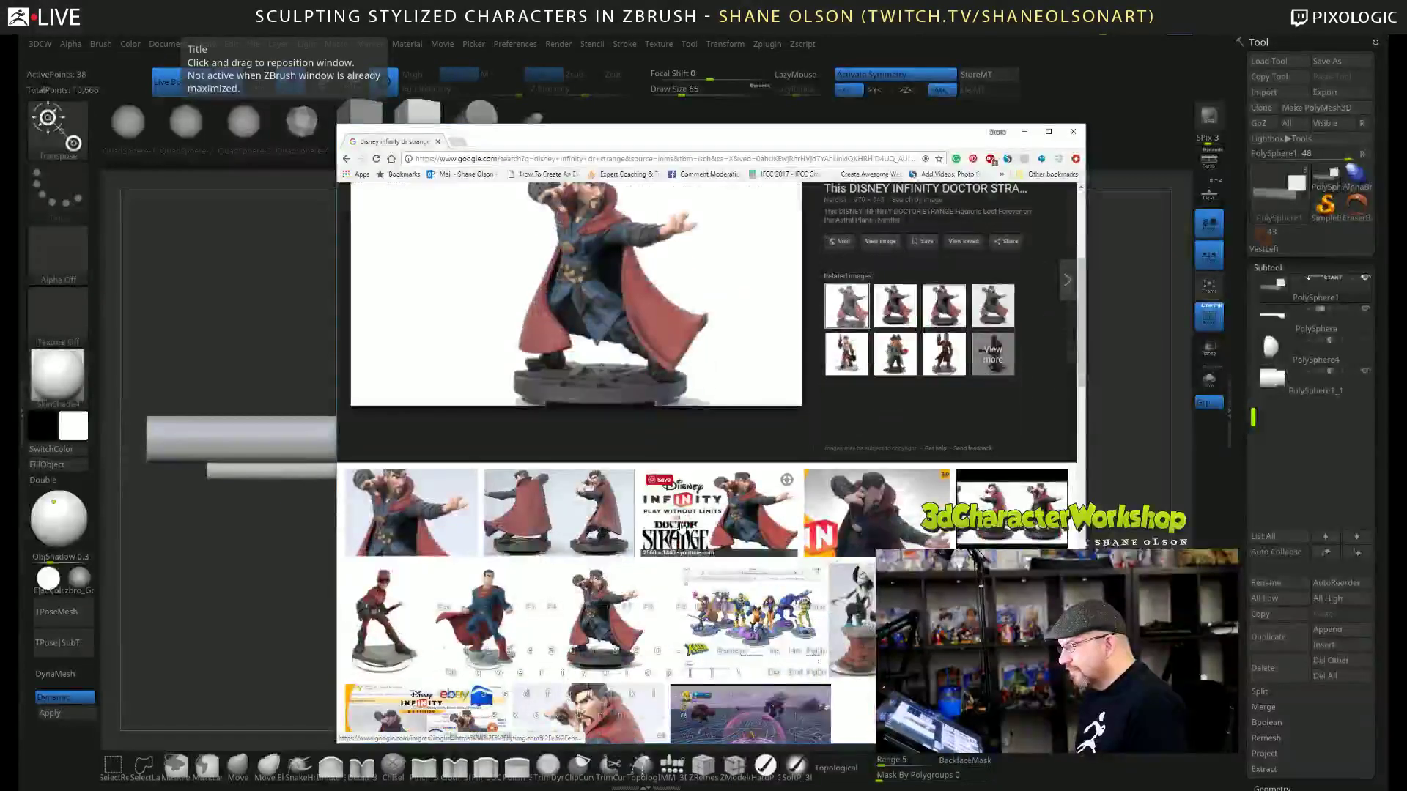
scroll(680, 527, "up", 1)
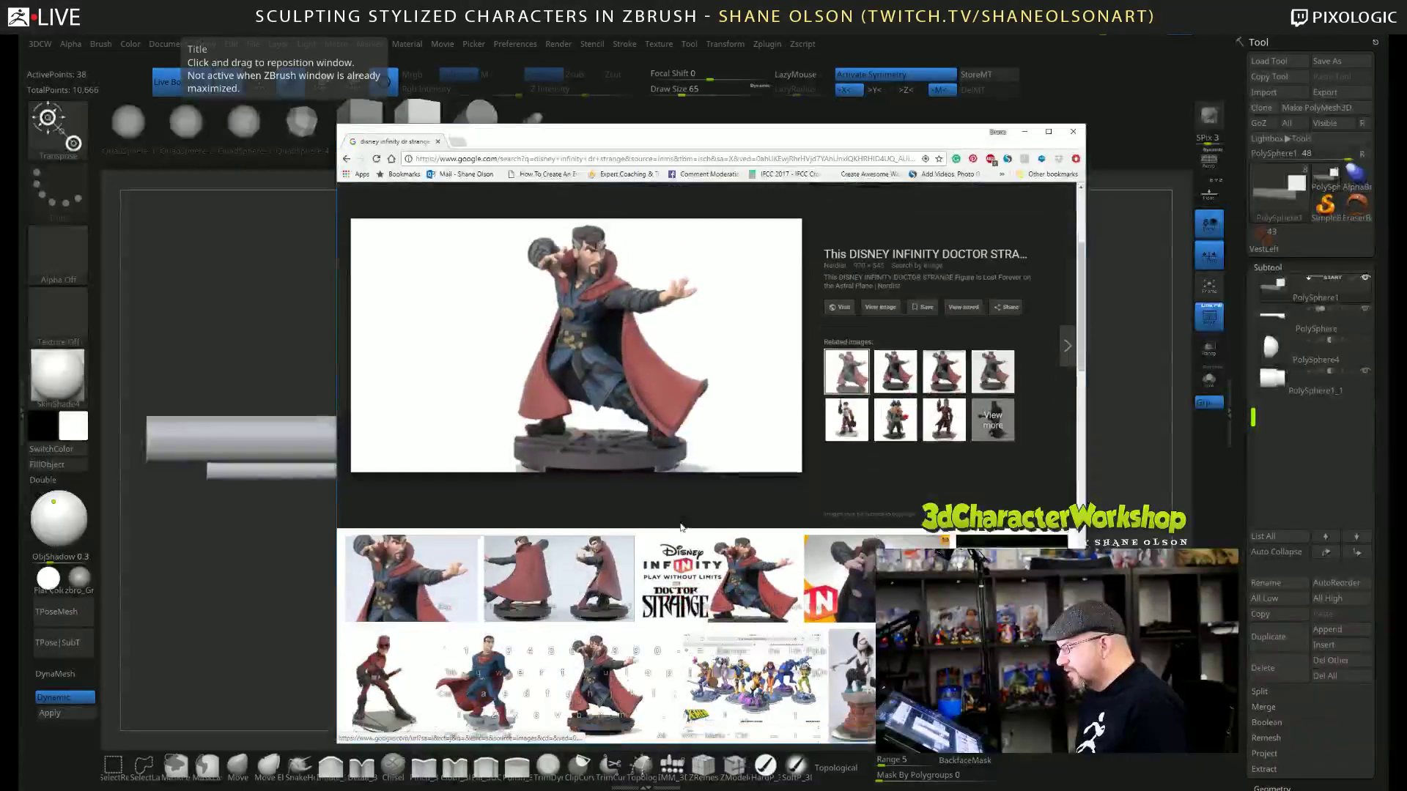
left_click(615, 667)
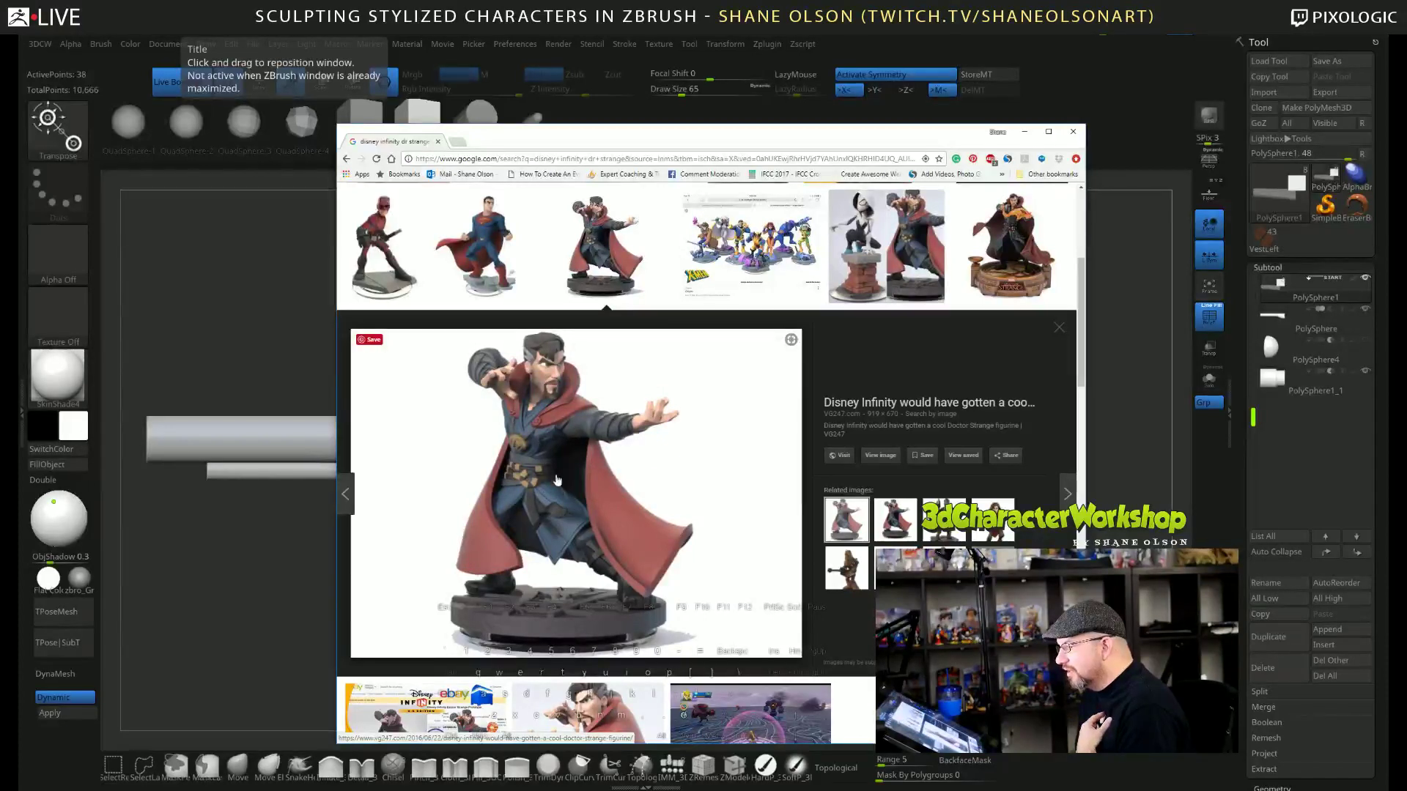
Browse through the Disney Infinity image results to examine the other stylized figures.
scroll(658, 440, "up", 5)
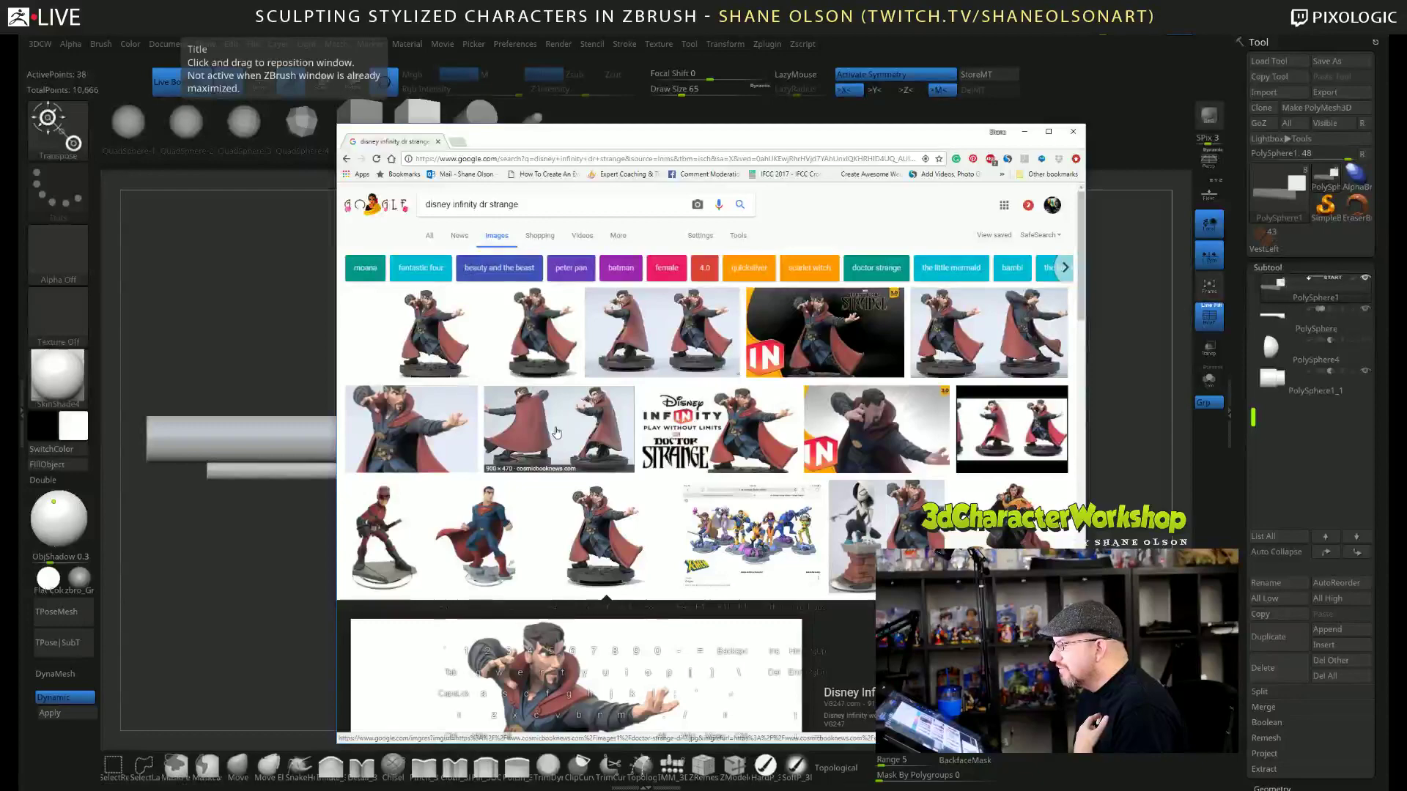
scroll(558, 432, "down", 10)
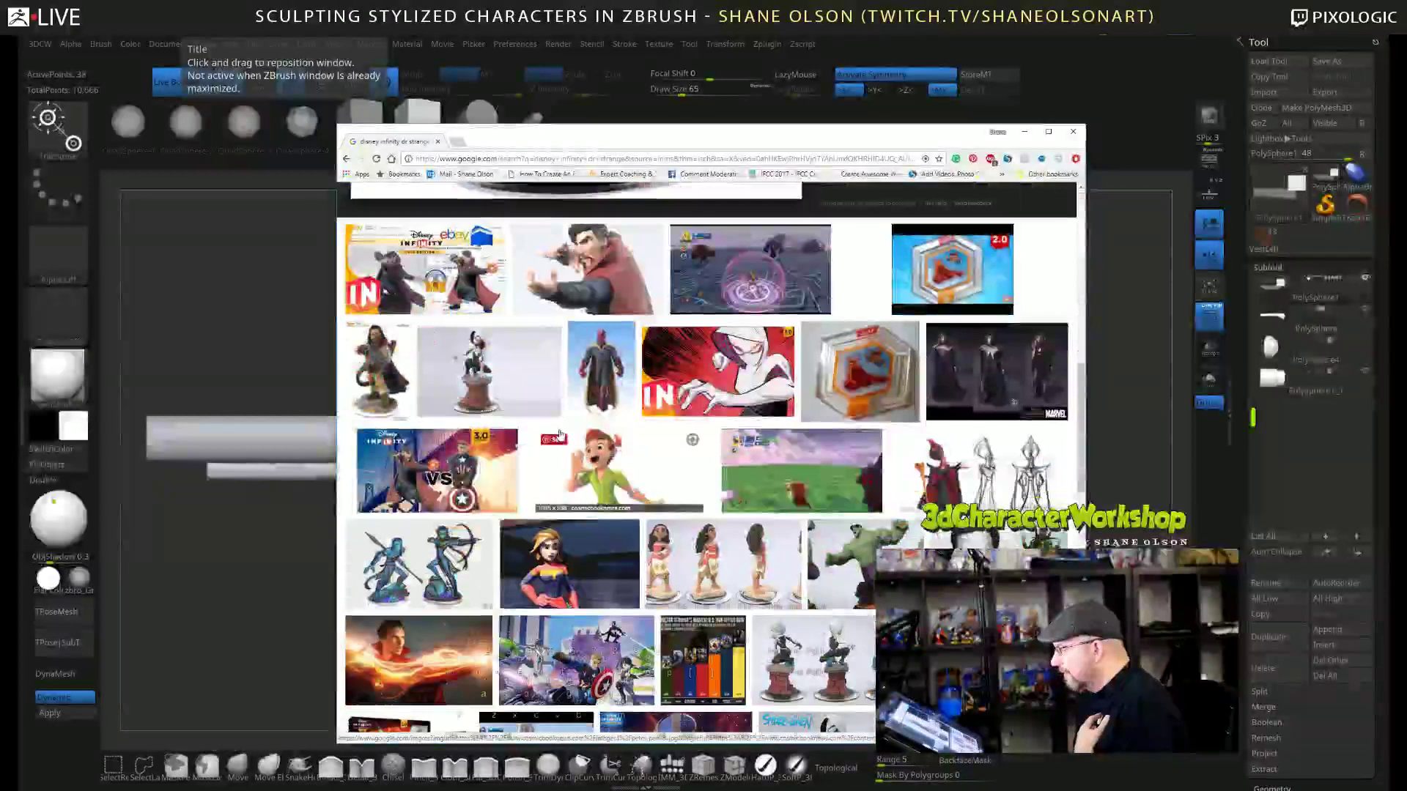
scroll(562, 435, "down", 3)
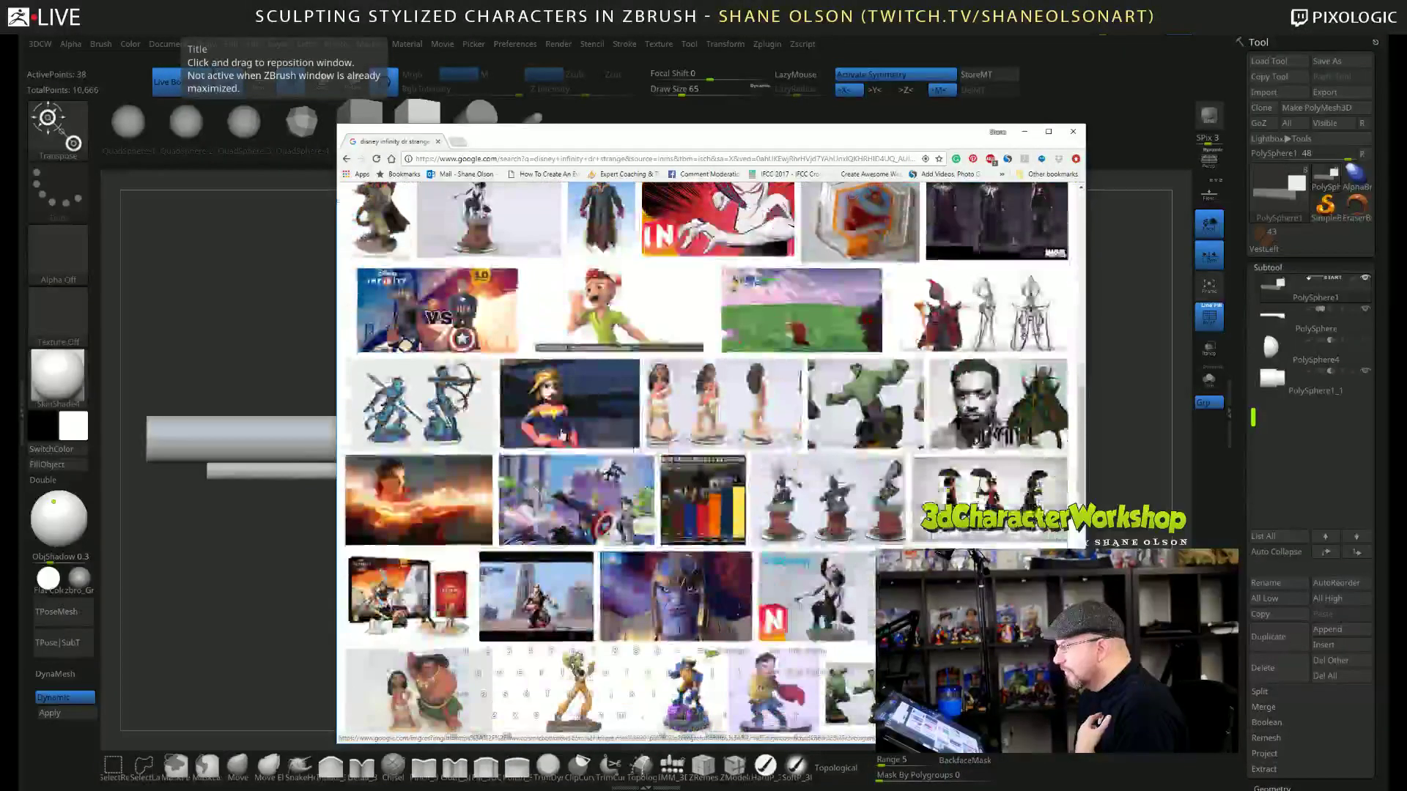
scroll(562, 436, "down", 5)
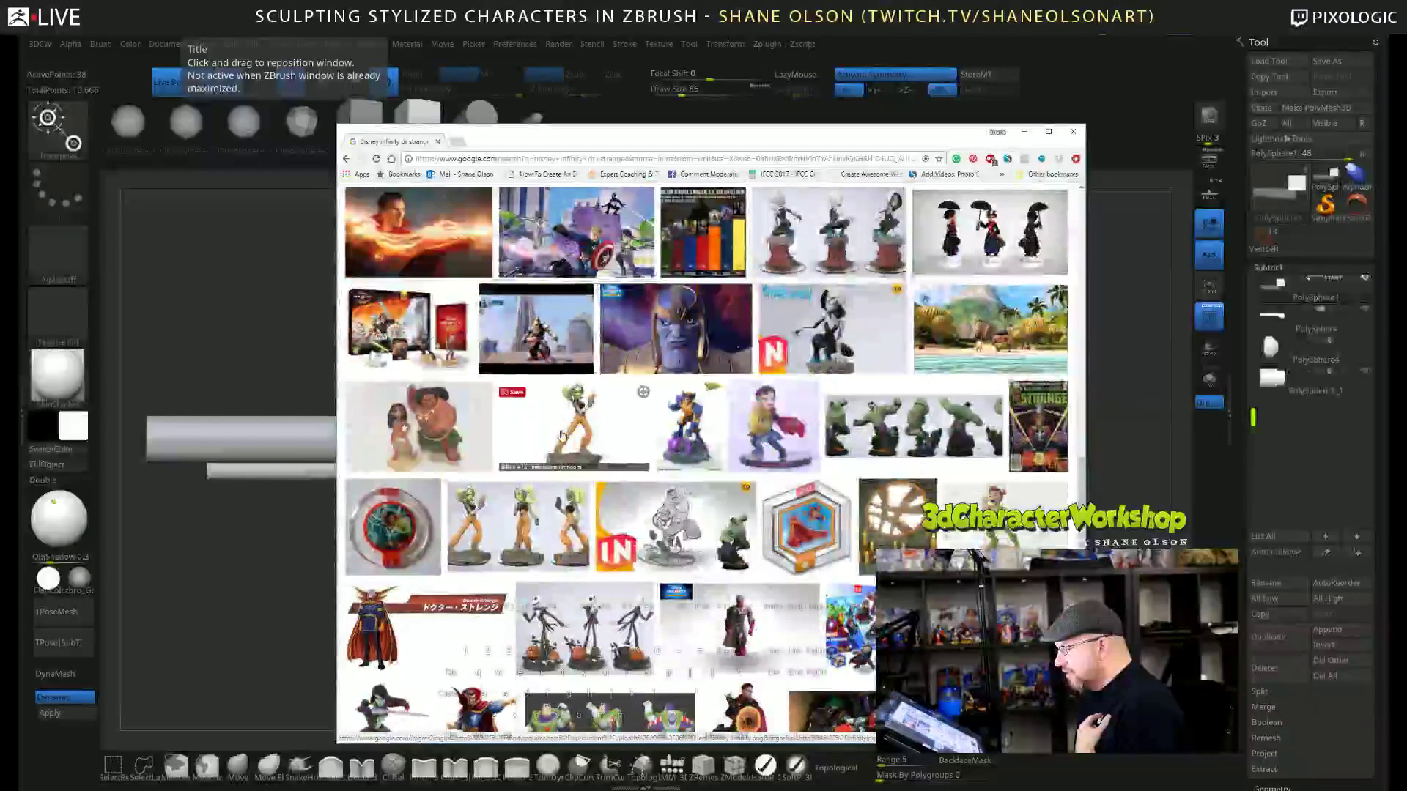
scroll(562, 435, "down", 3)
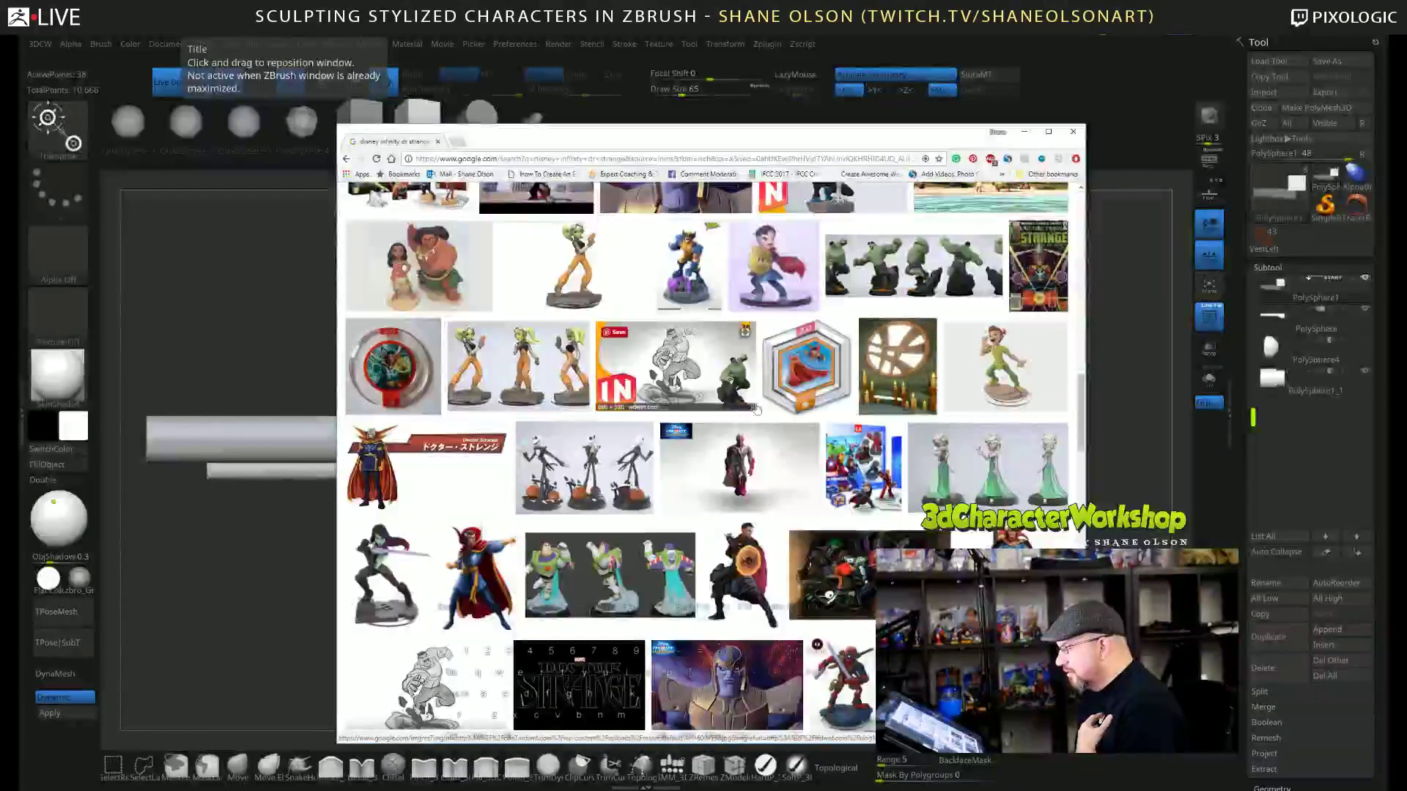
scroll(762, 469, "down", 5)
scroll(791, 472, "up", 10)
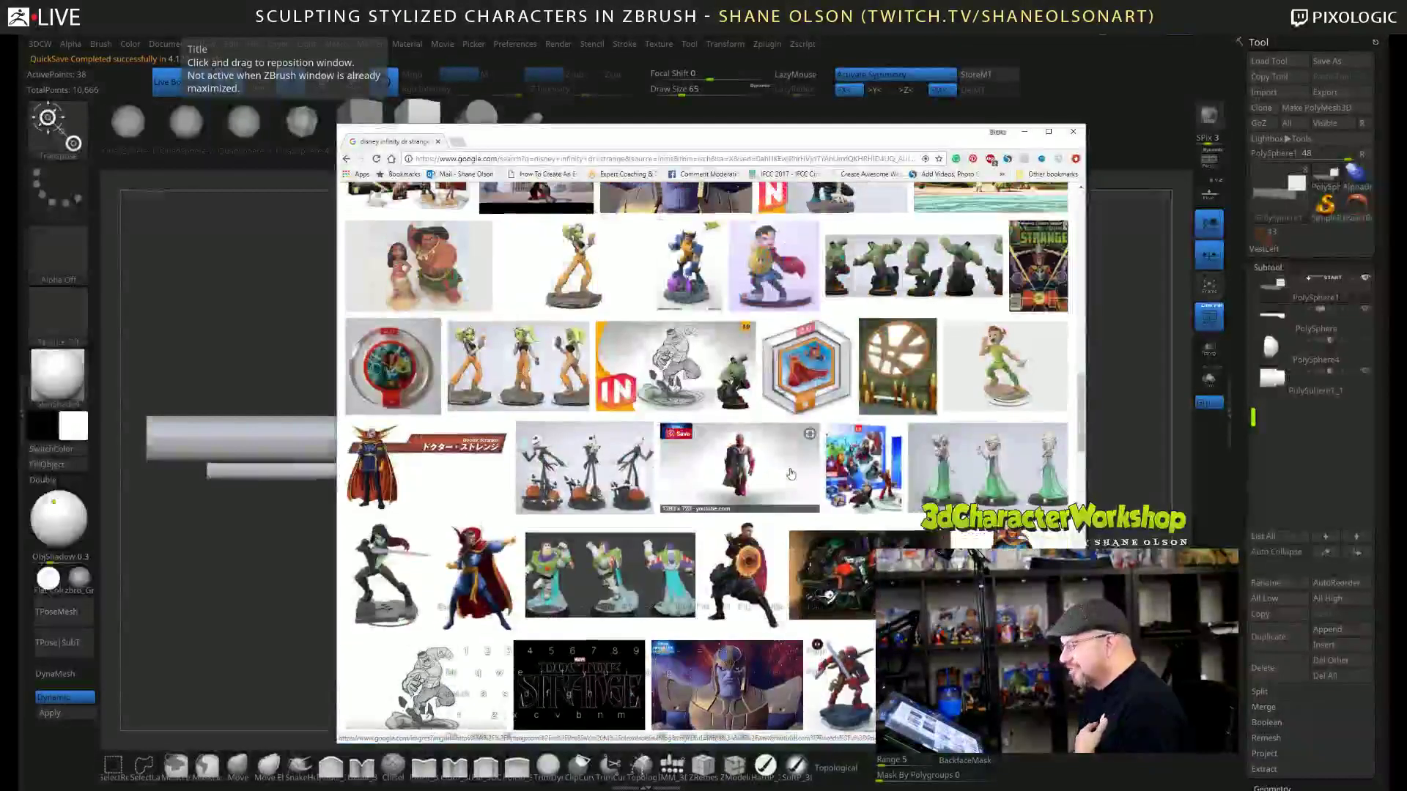
left_click(791, 473)
scroll(791, 472, "up", 4)
scroll(791, 473, "down", 3)
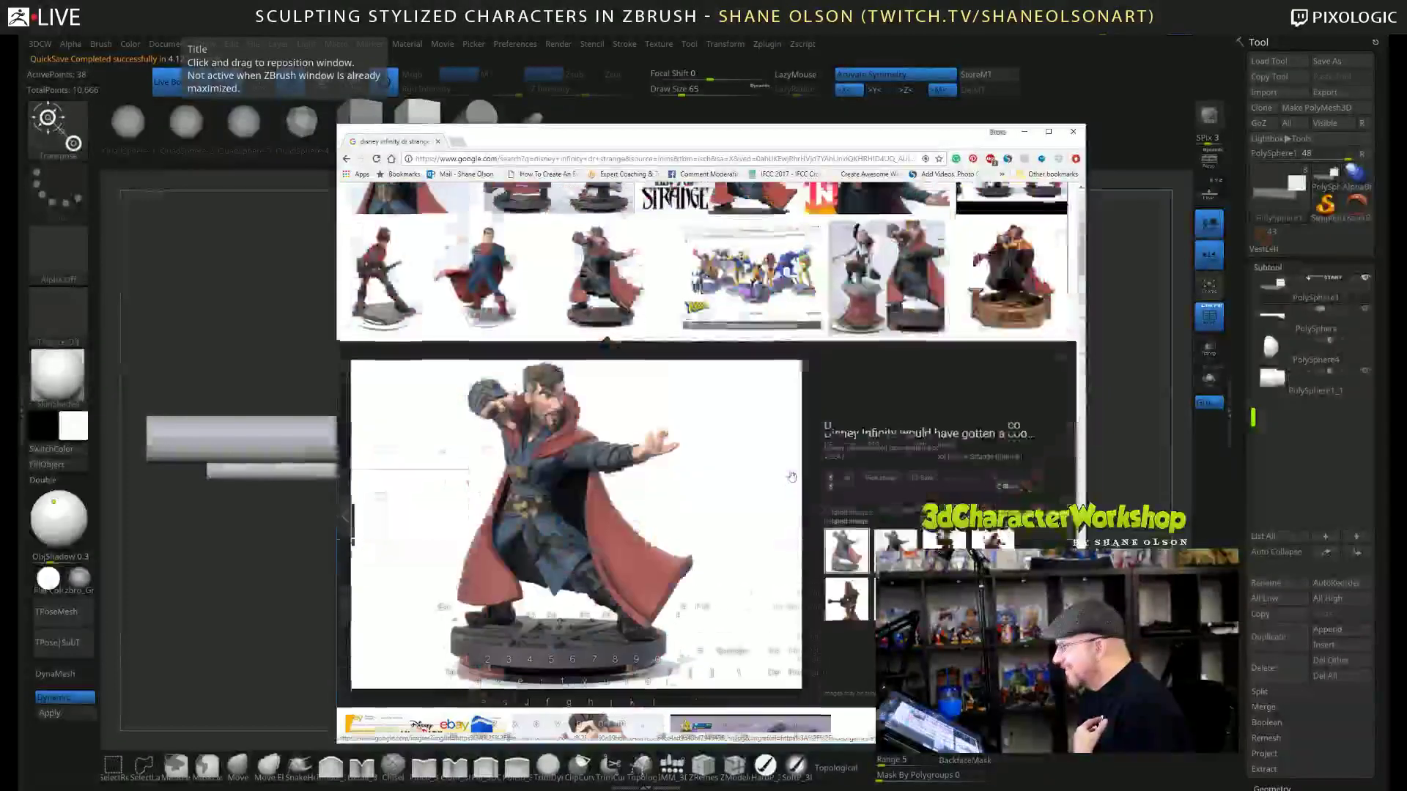
scroll(679, 504, "up", 4)
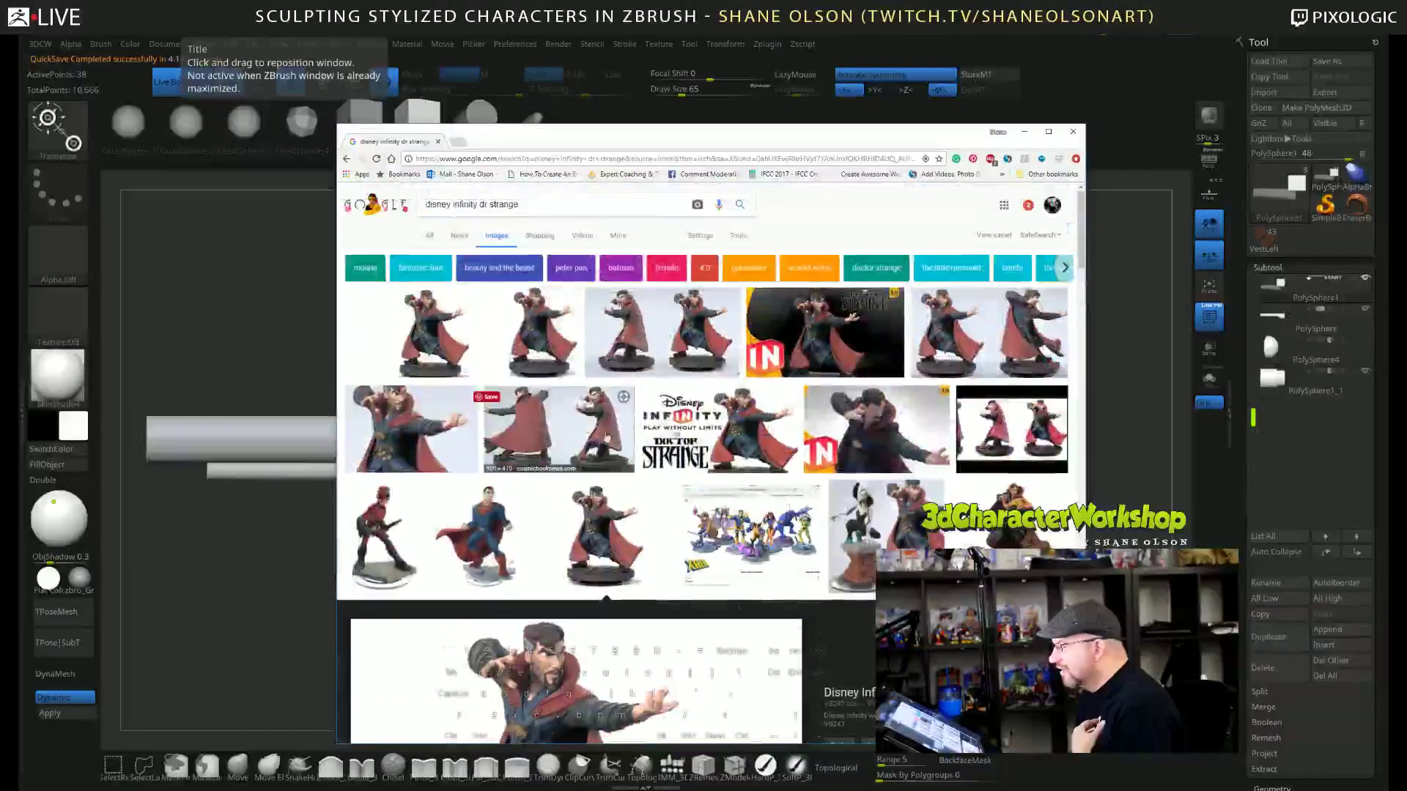
Examine the Doctor Strange figure from other angles in the result and related images, and minimize the browser to return to ZBrush.
left_click(542, 432)
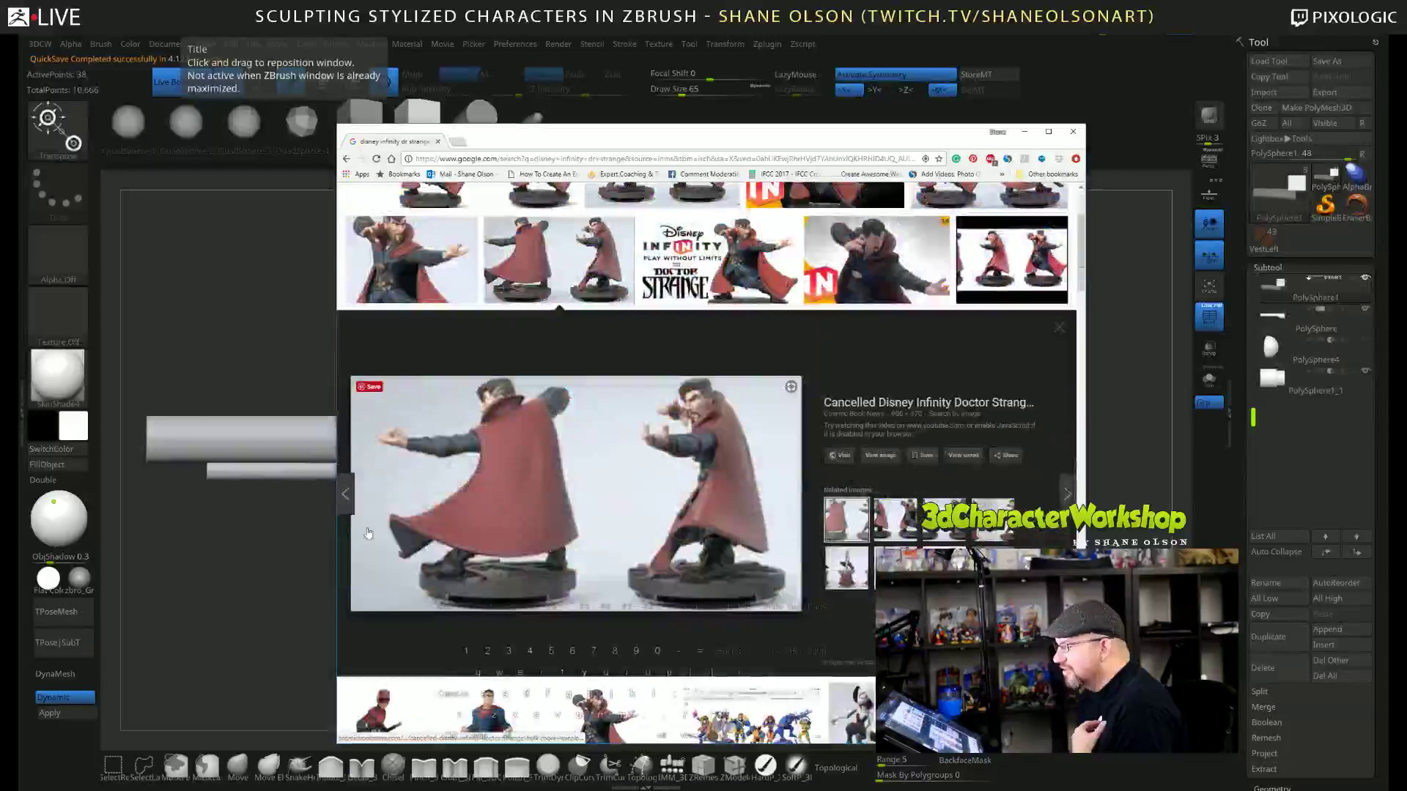
left_click(895, 522)
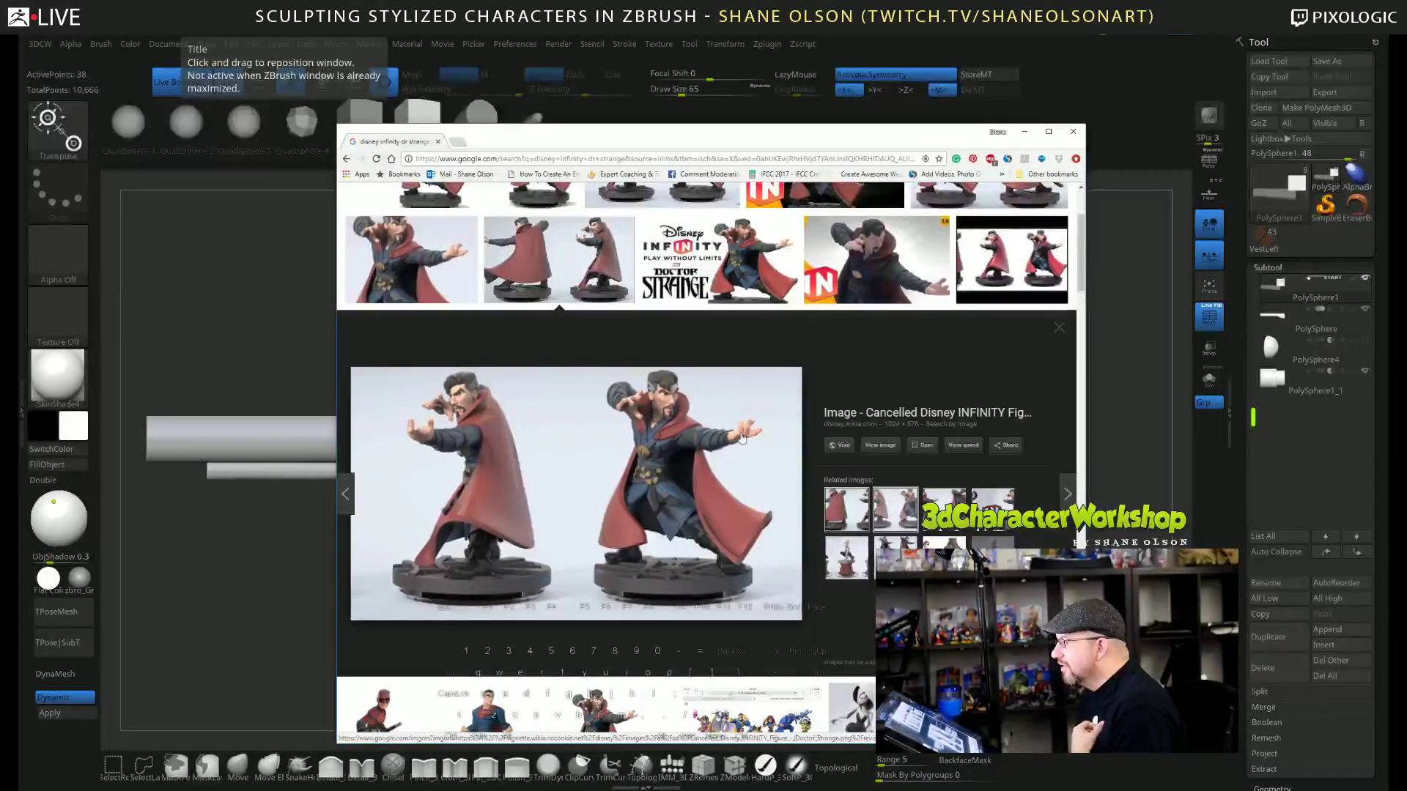
scroll(773, 440, "up", 3)
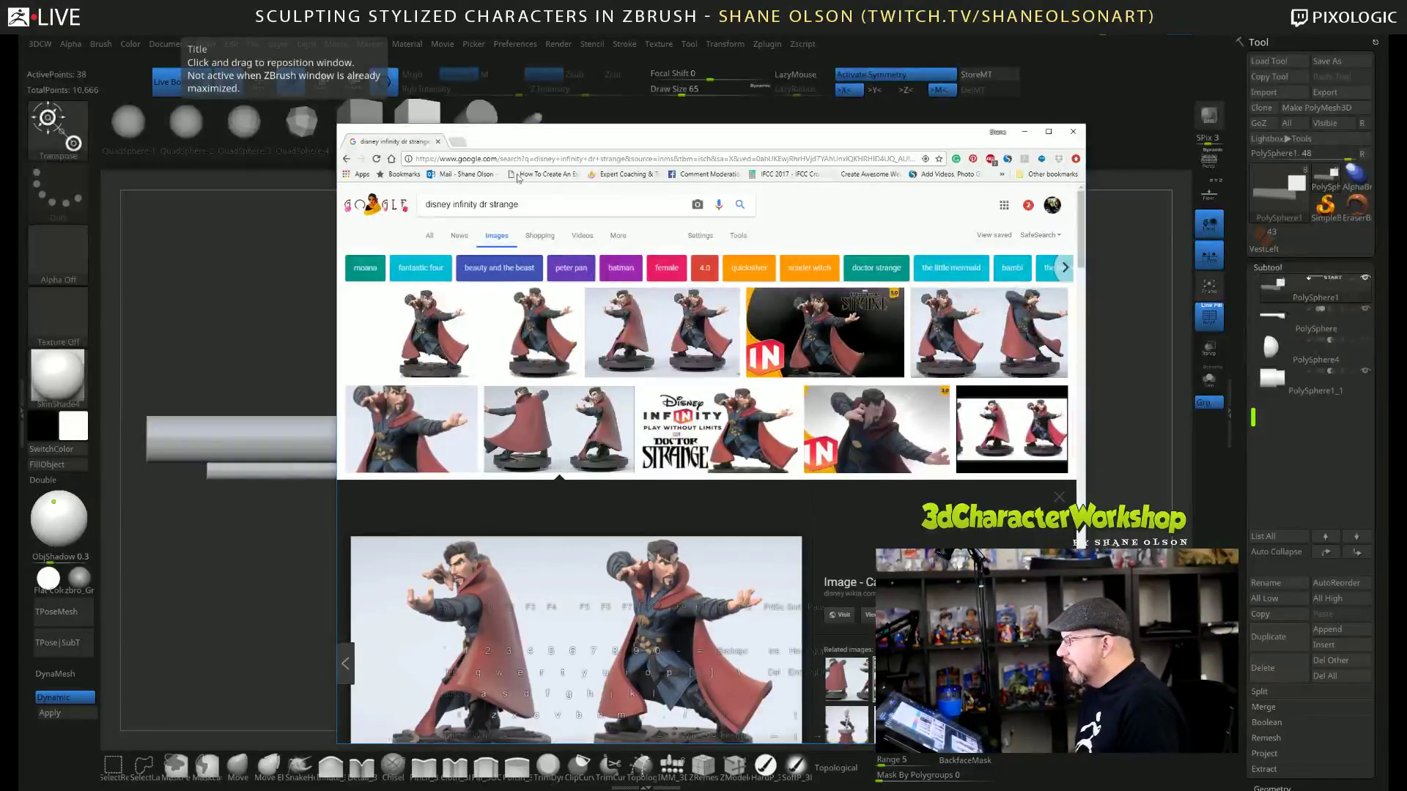
left_click(1024, 132)
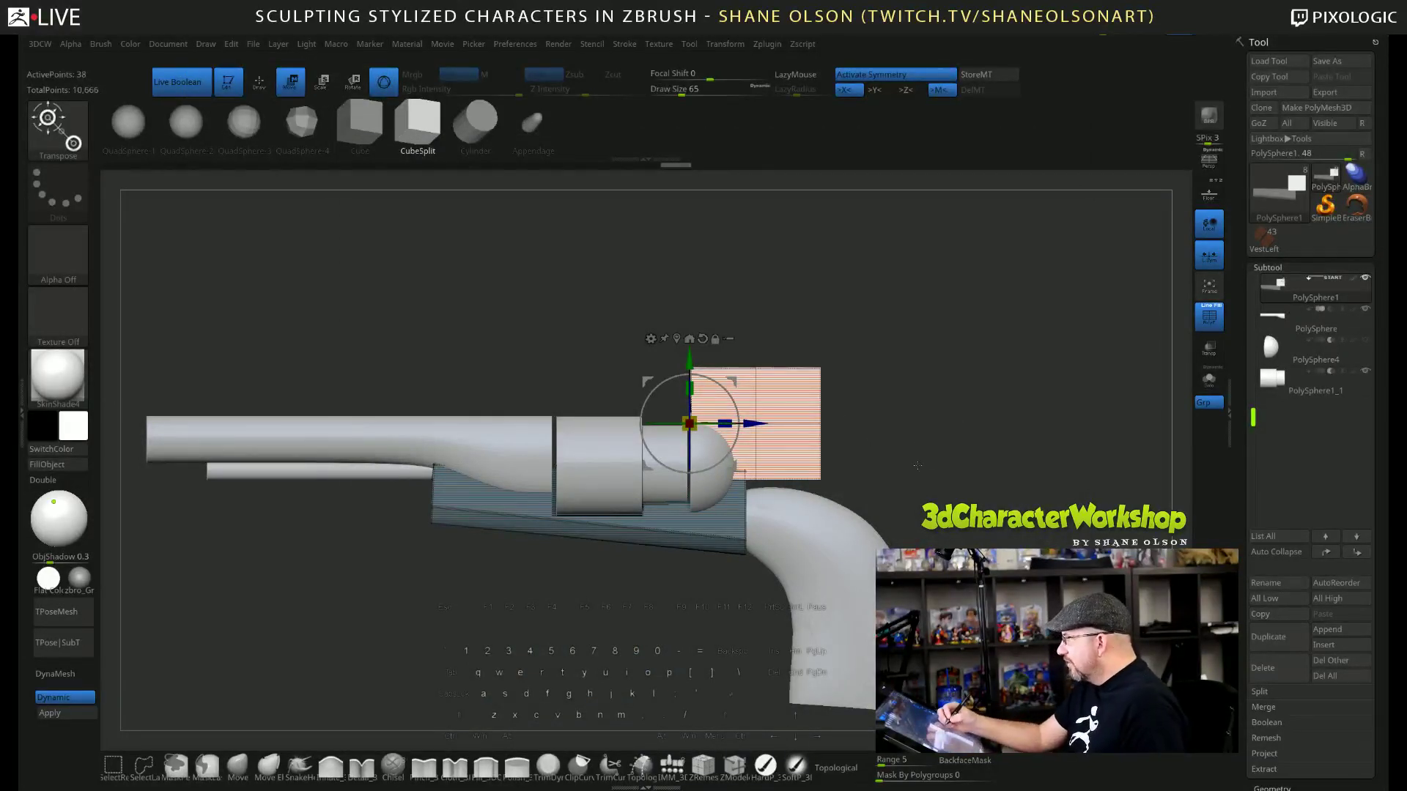
Clear the mask, return to draw mode and choose the Topology brush with its draw size set to 19.
left_click_drag(934, 486, 726, 369, "ctrl")
key("q")
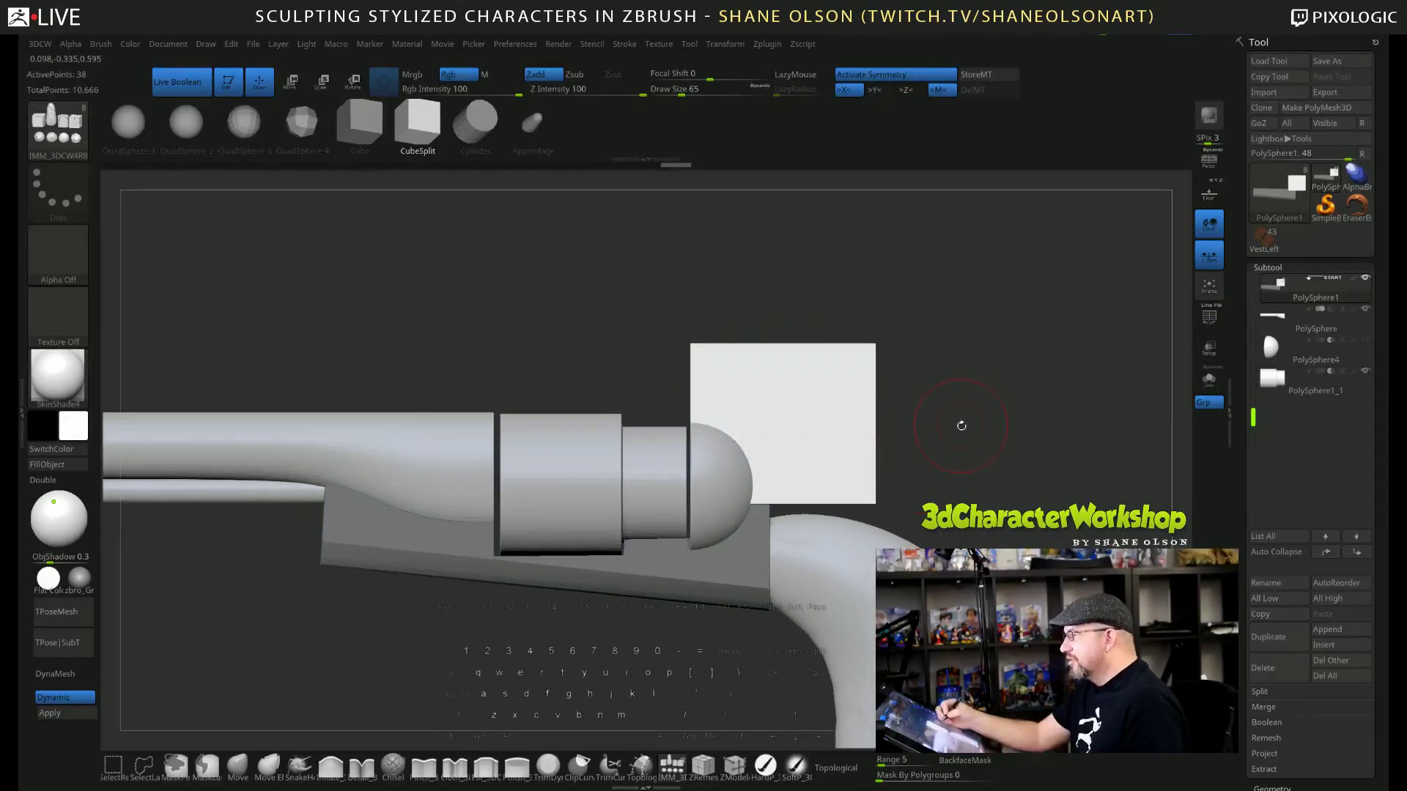
key("s")
left_click_drag(961, 425, 956, 426)
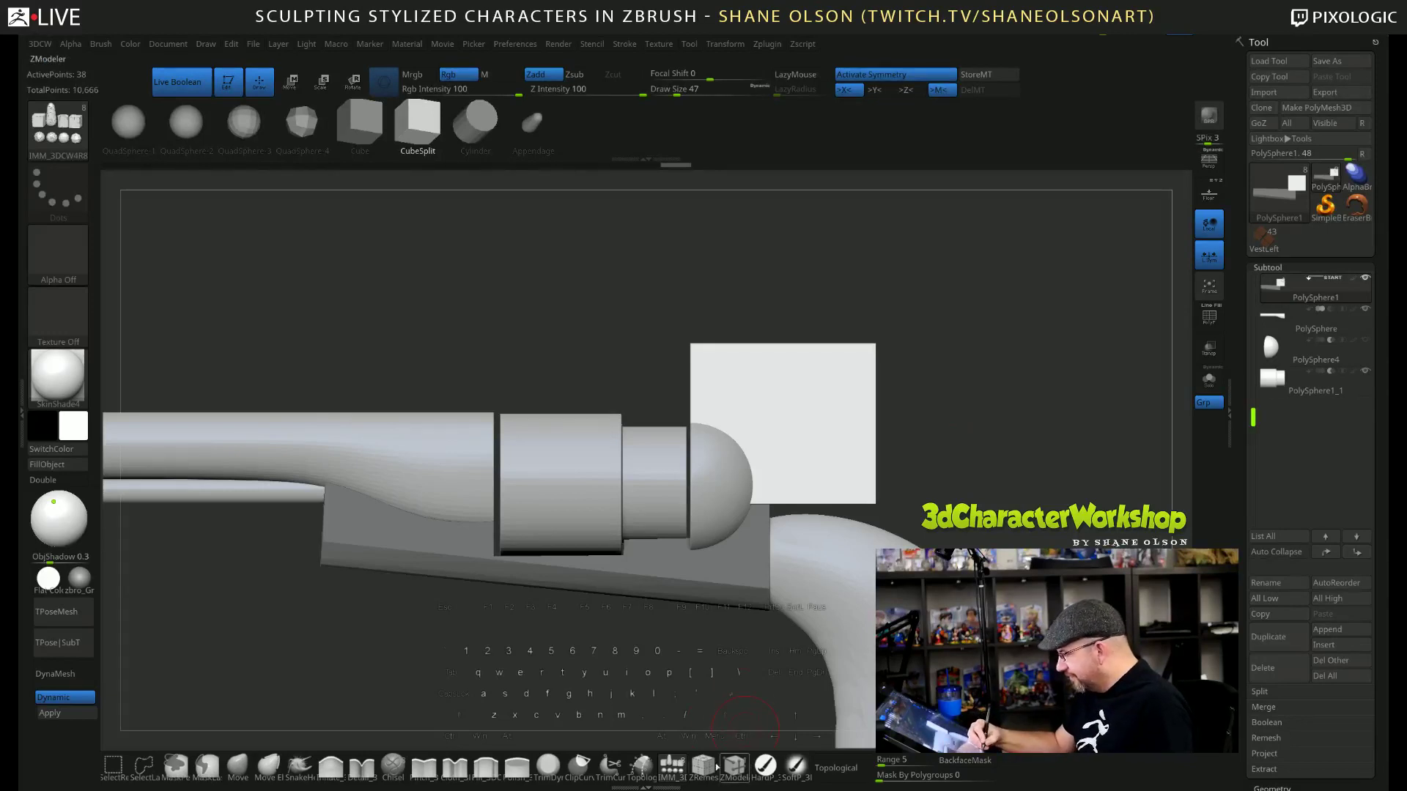
left_click(641, 765)
key("s")
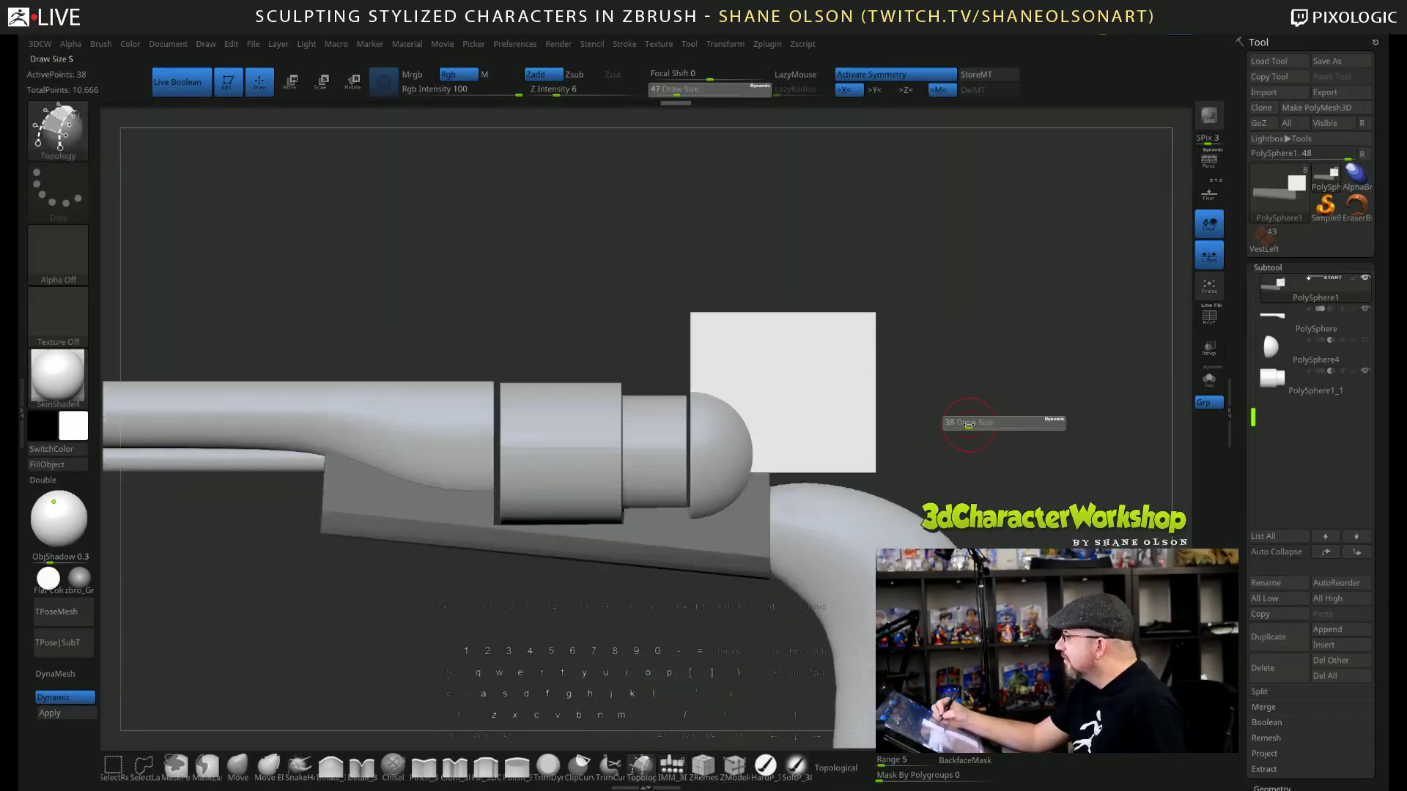
mouse_move(967, 423)
left_mouse_down()
mouse_move(982, 399)
mouse_move(976, 439)
left_mouse_up()
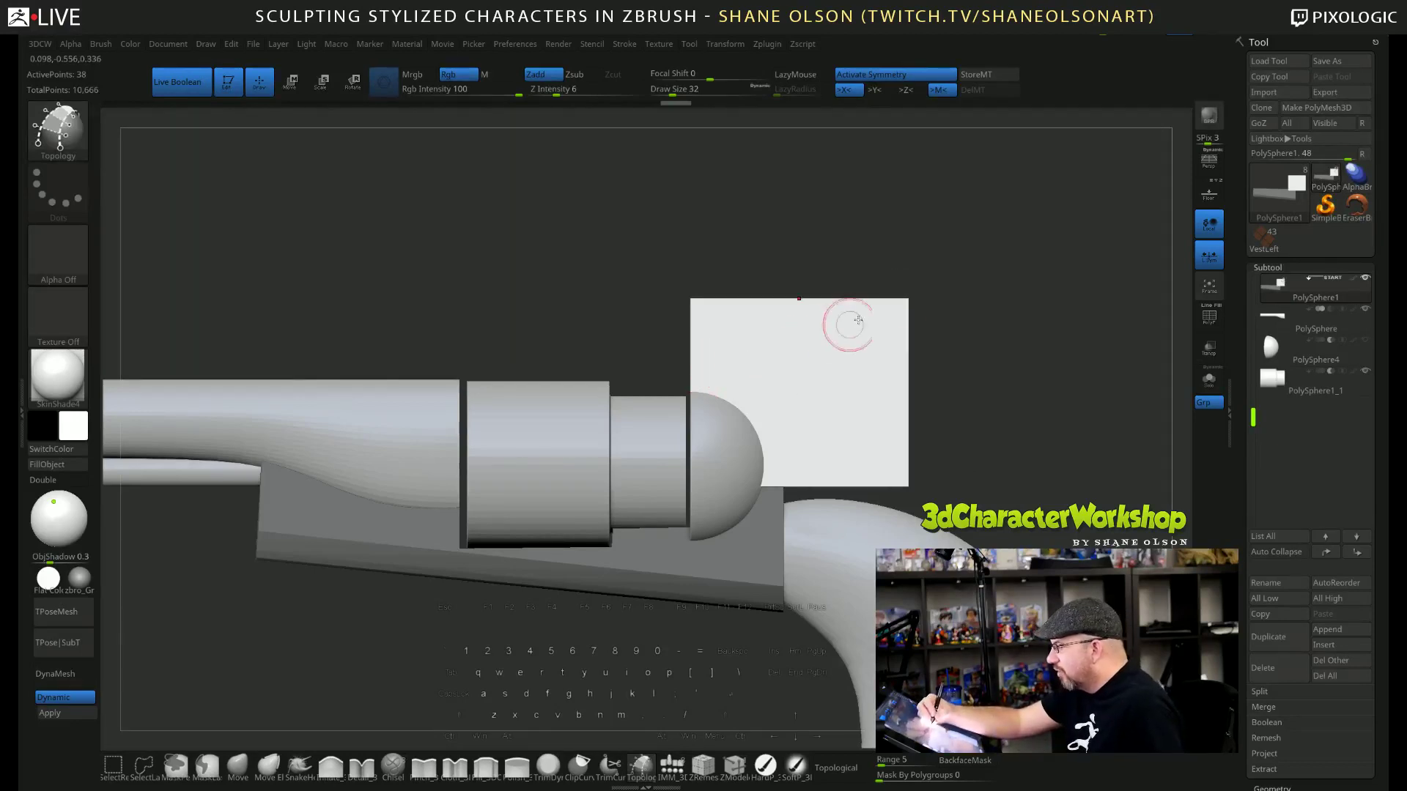
key("s")
left_click(918, 269)
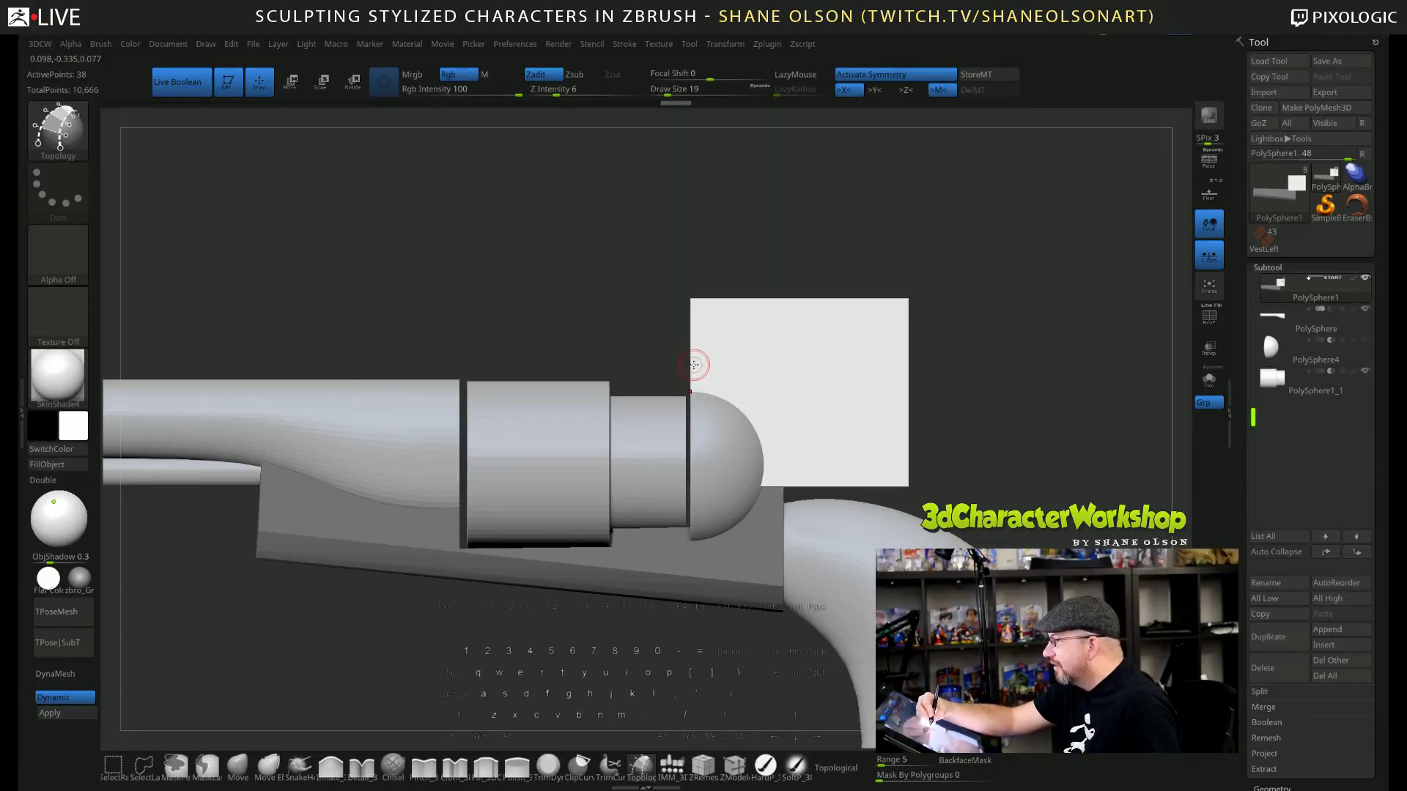
Try drawing Topology curves on the block's side face, first a hammer-shaped outline and an arc around the rear half-sphere, and remove them.
mouse_move(693, 367)
left_mouse_down()
mouse_move(778, 372)
mouse_move(794, 344)
mouse_move(821, 342)
mouse_move(781, 402)
mouse_move(793, 456)
left_mouse_up()
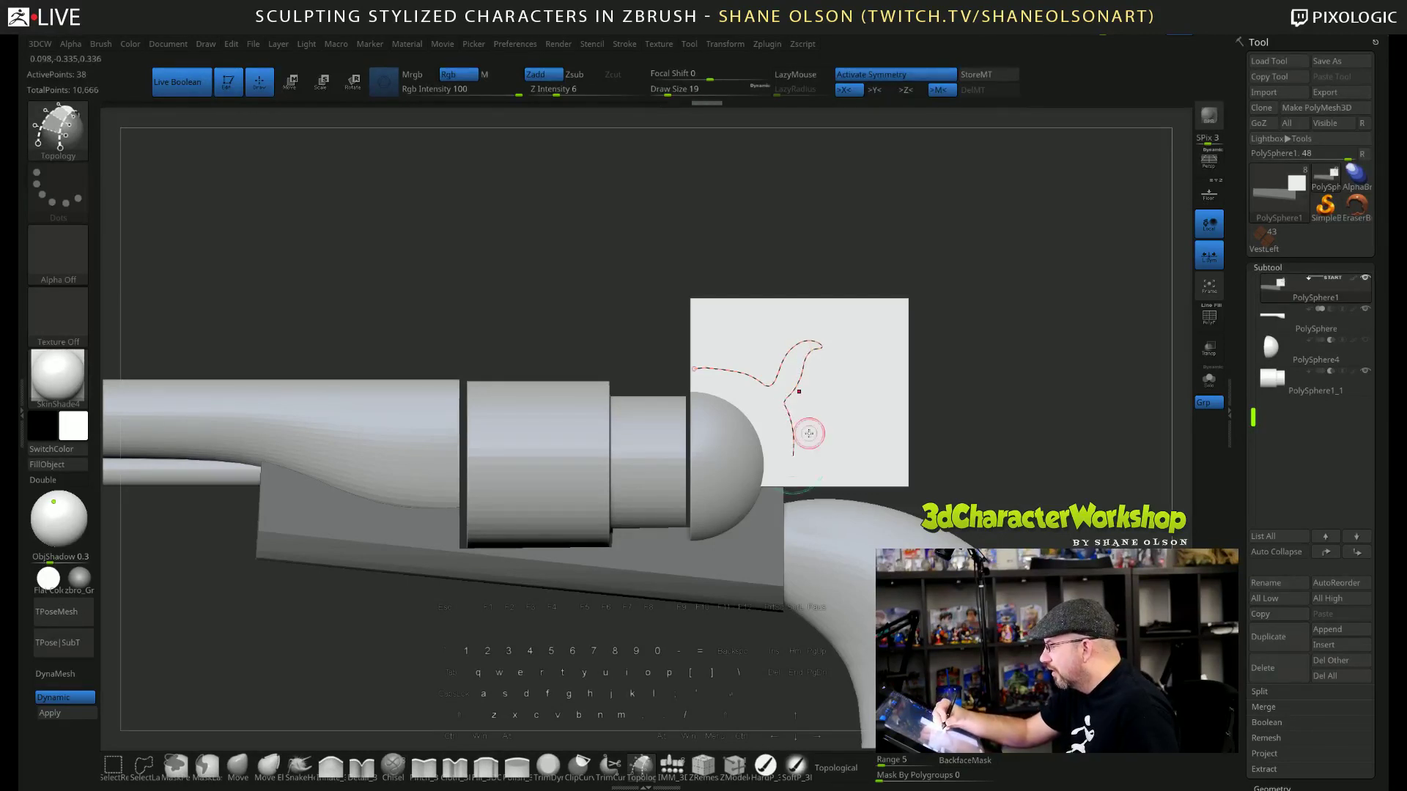
mouse_move(784, 338)
left_mouse_down()
mouse_move(803, 364)
mouse_move(792, 400)
left_mouse_up()
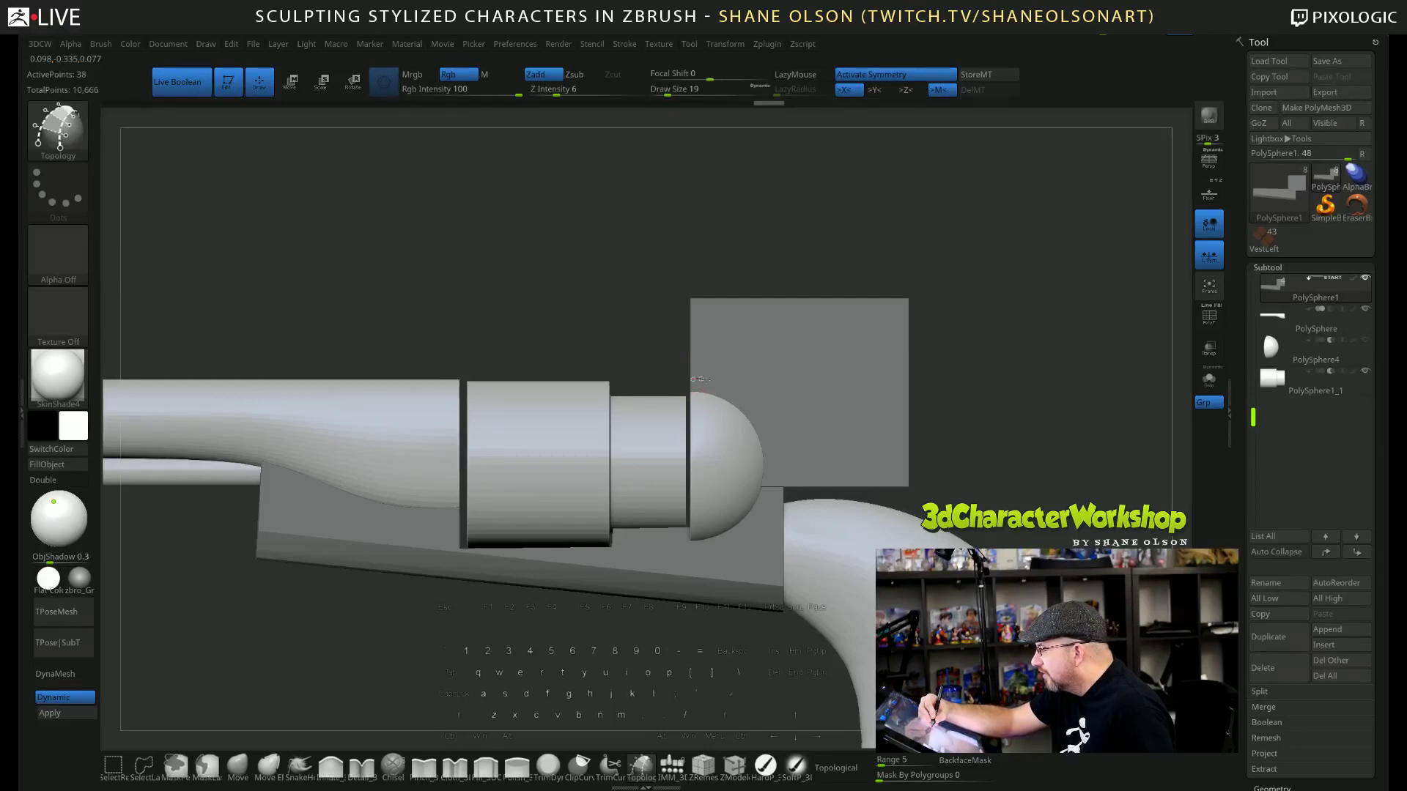
left_click_drag(700, 379, 750, 396)
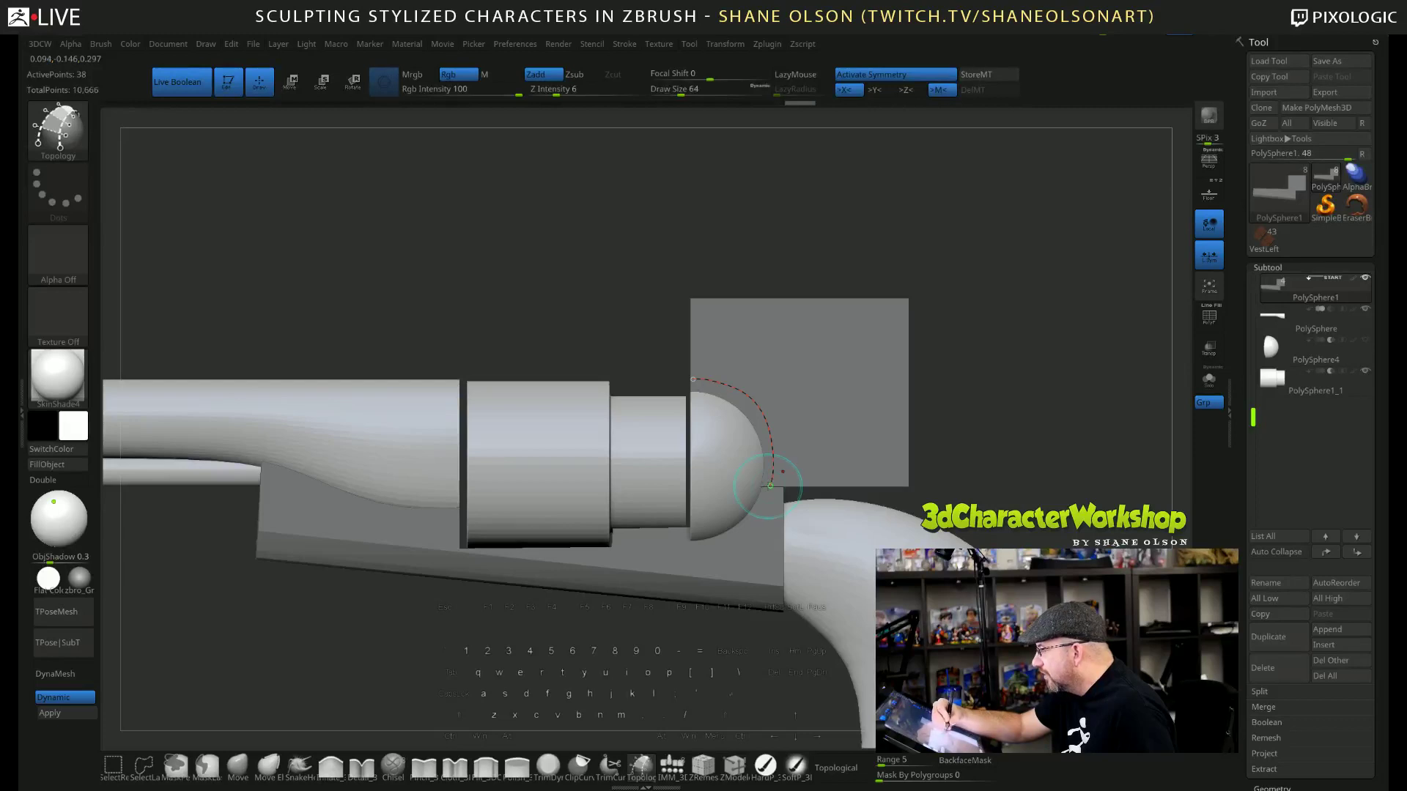
key("alt")
left_click(774, 393, "alt")
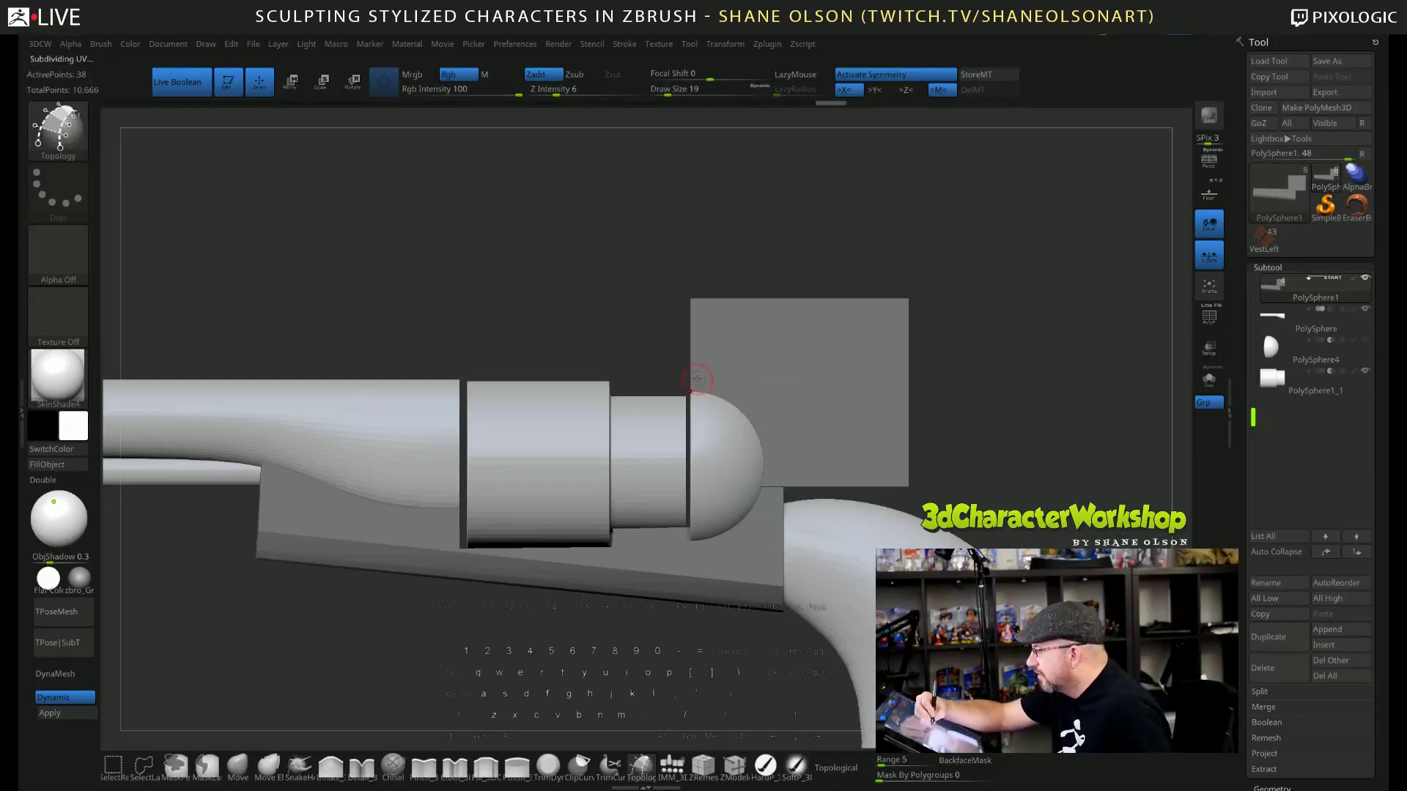
Draw two concentric Topology arcs around the rear half-sphere and a curved hammer outline rising from them on the block's side face.
left_click_drag(696, 379, 714, 381)
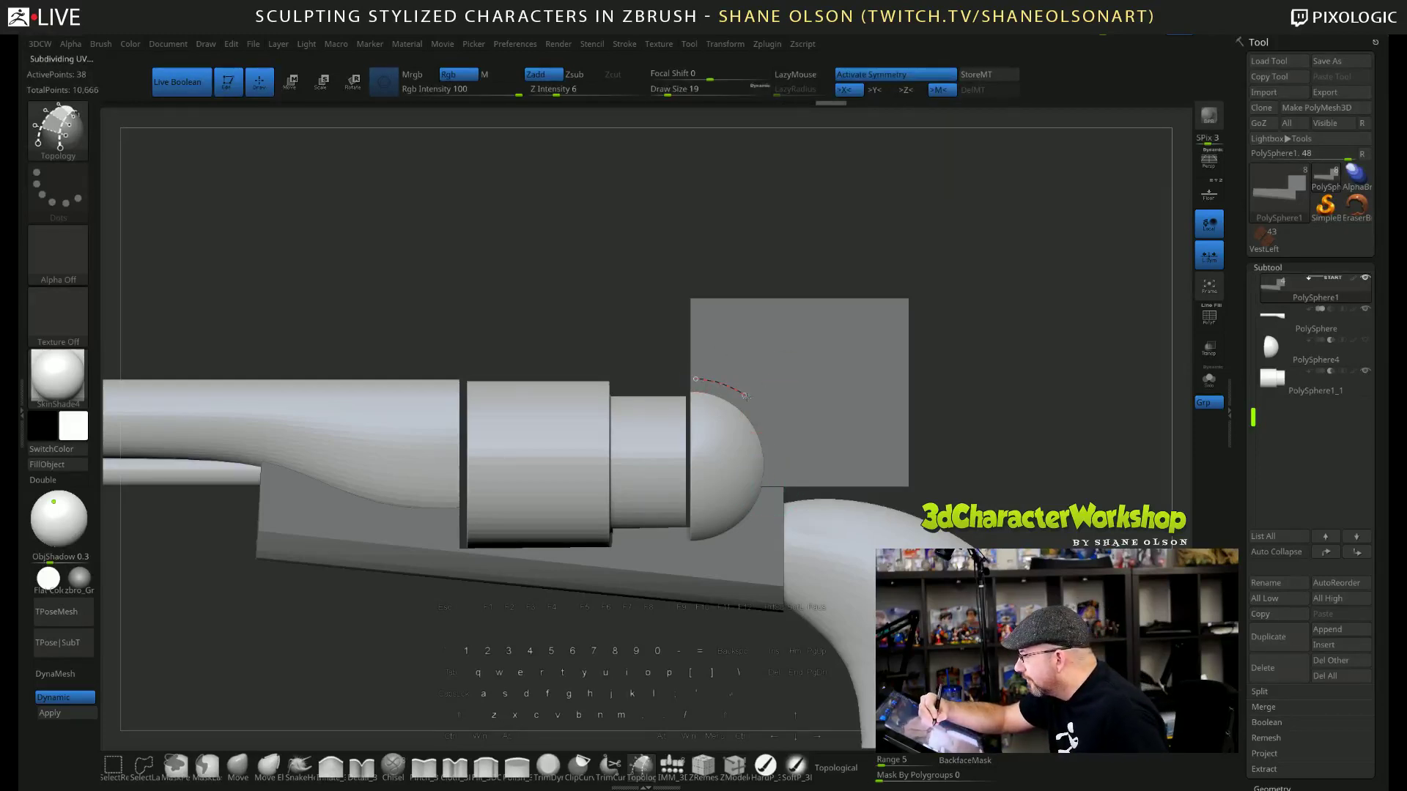
left_click_drag(765, 419, 775, 491)
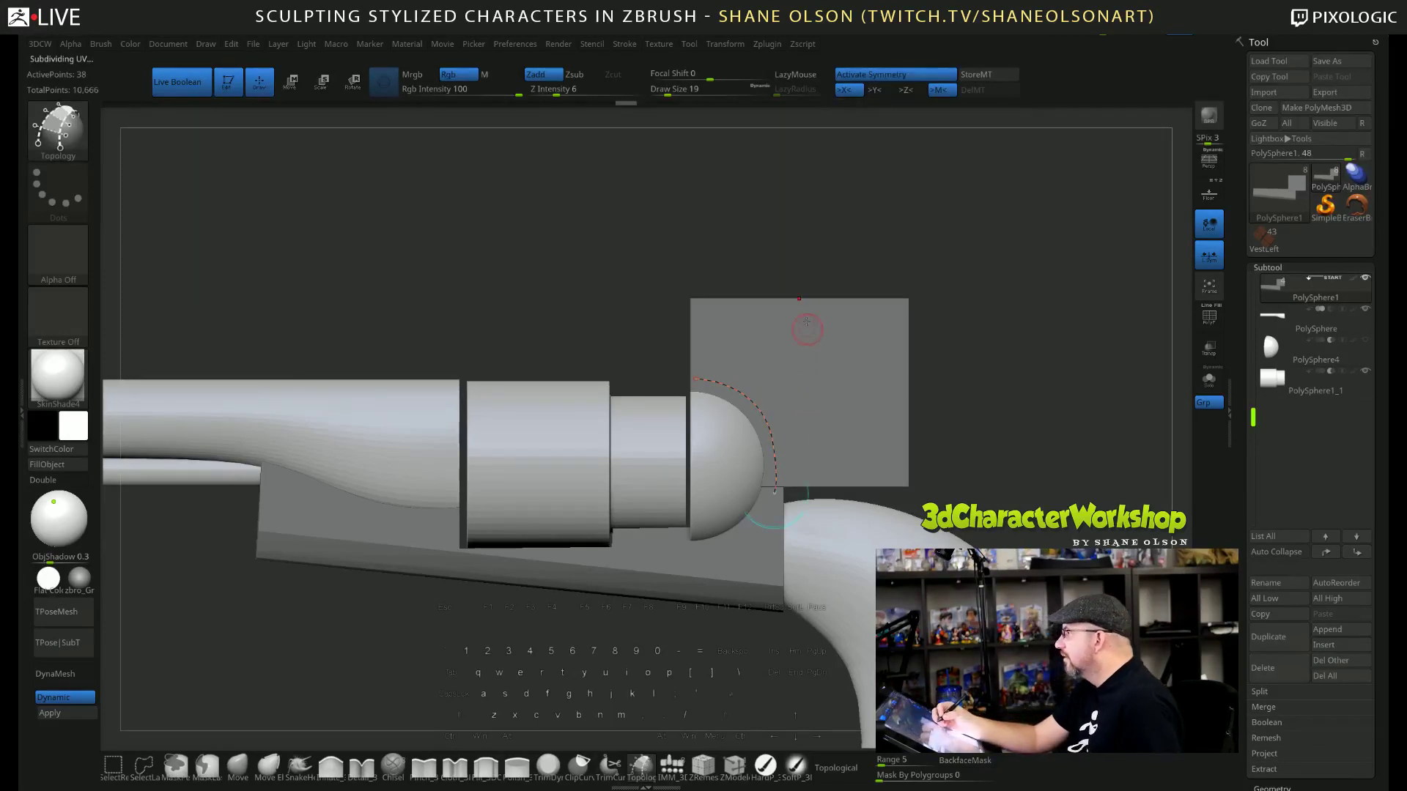
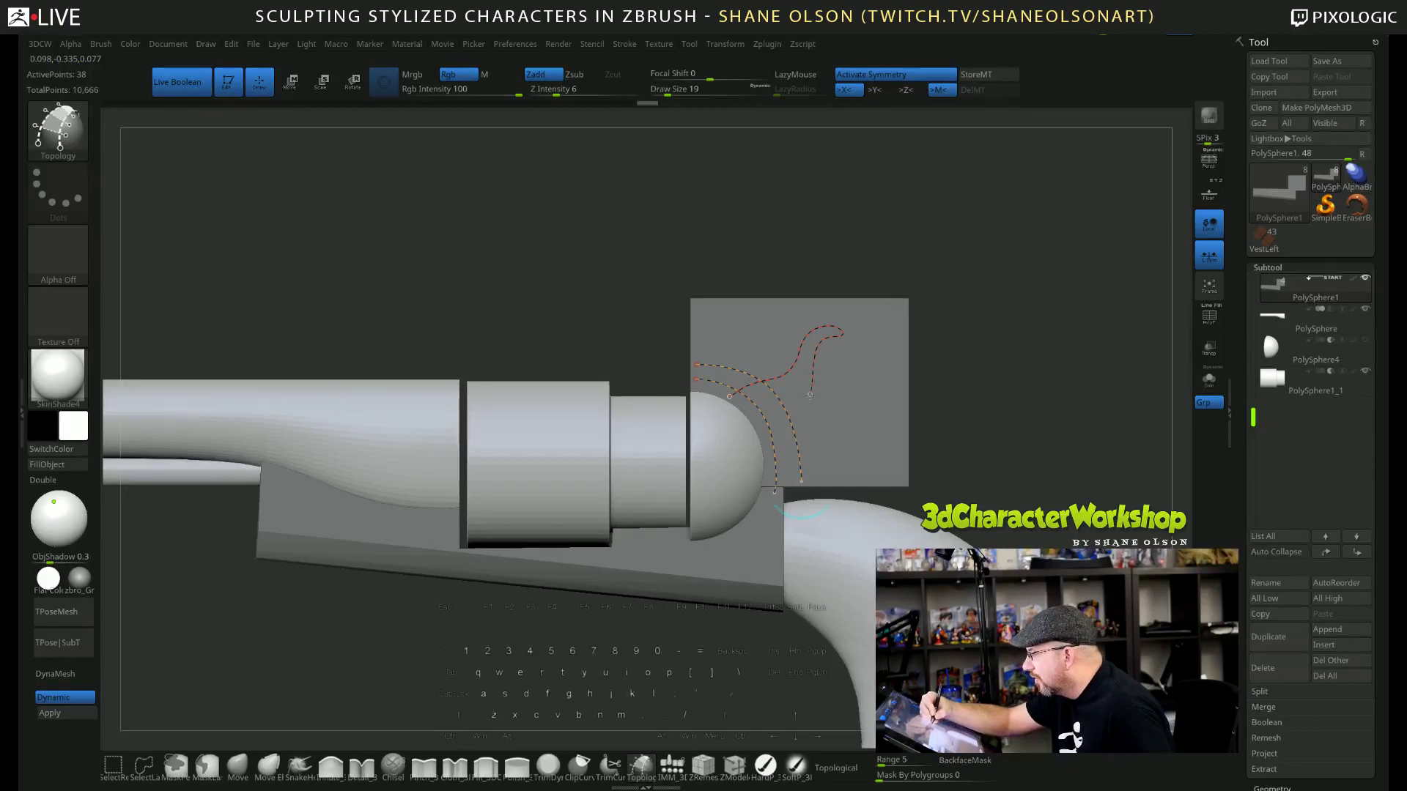
key("]")
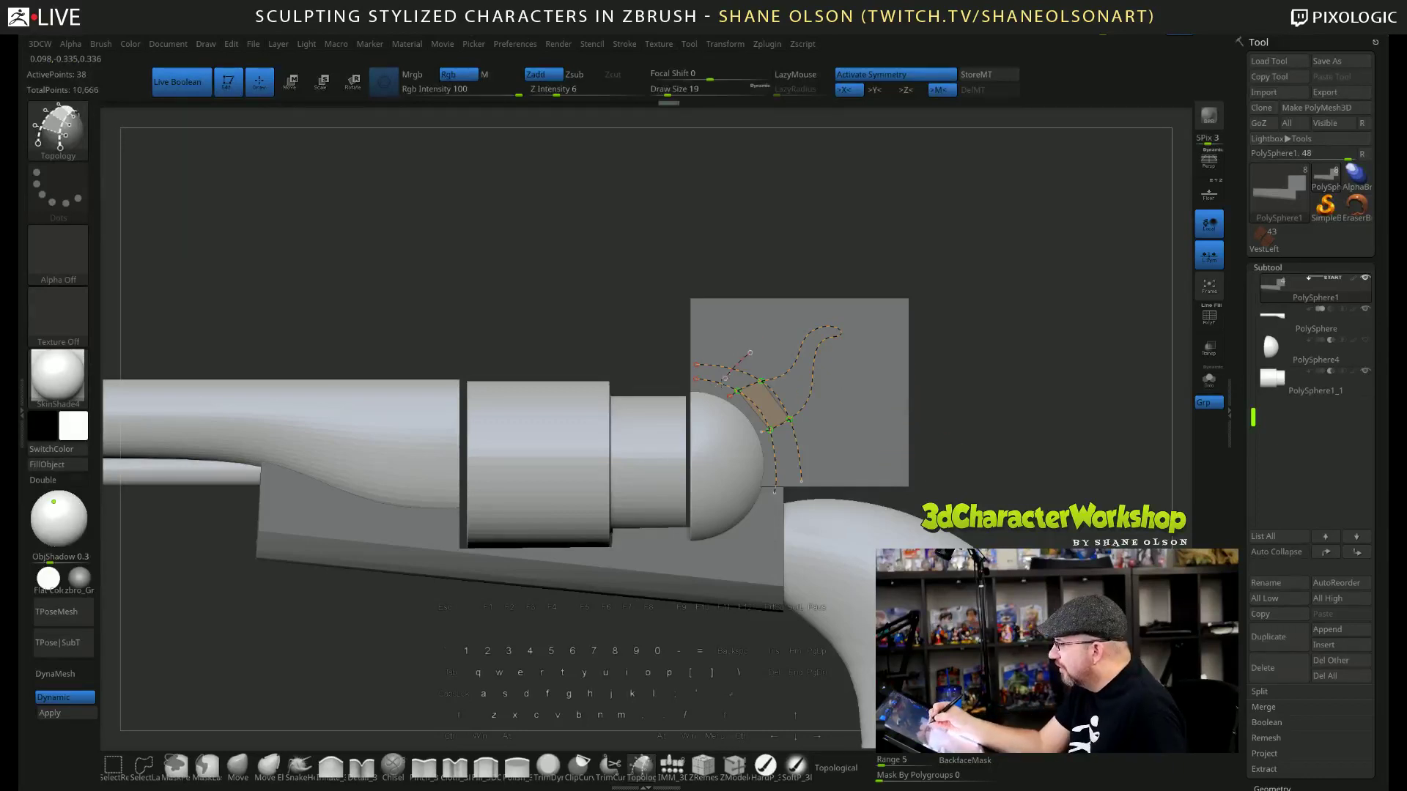
Draw cross curves over the arcs and the hammer outline to divide the shape into connected four-sided faces.
left_click_drag(703, 381, 701, 394)
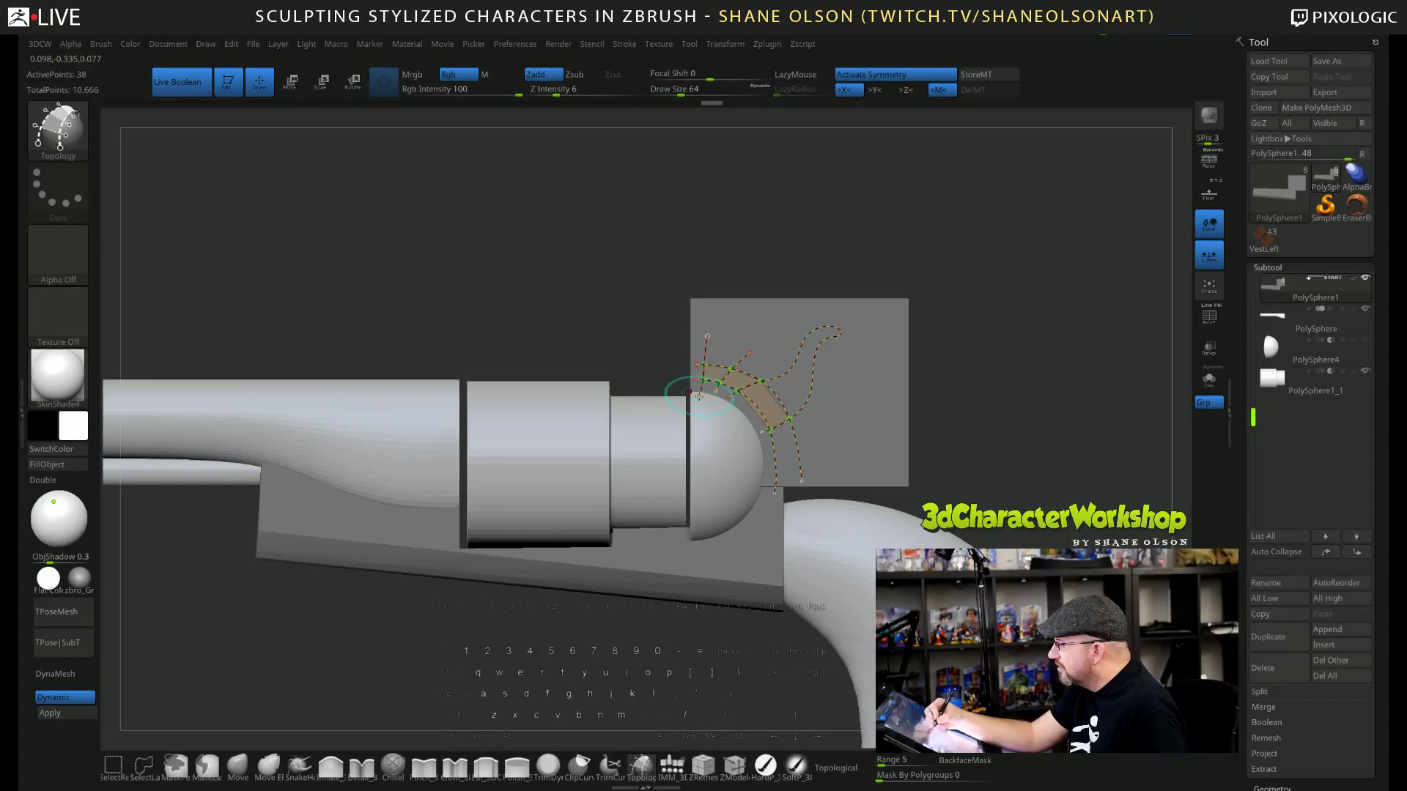
mouse_move(762, 457)
left_mouse_down()
mouse_move(815, 443)
mouse_move(769, 478)
mouse_move(813, 477)
left_mouse_up()
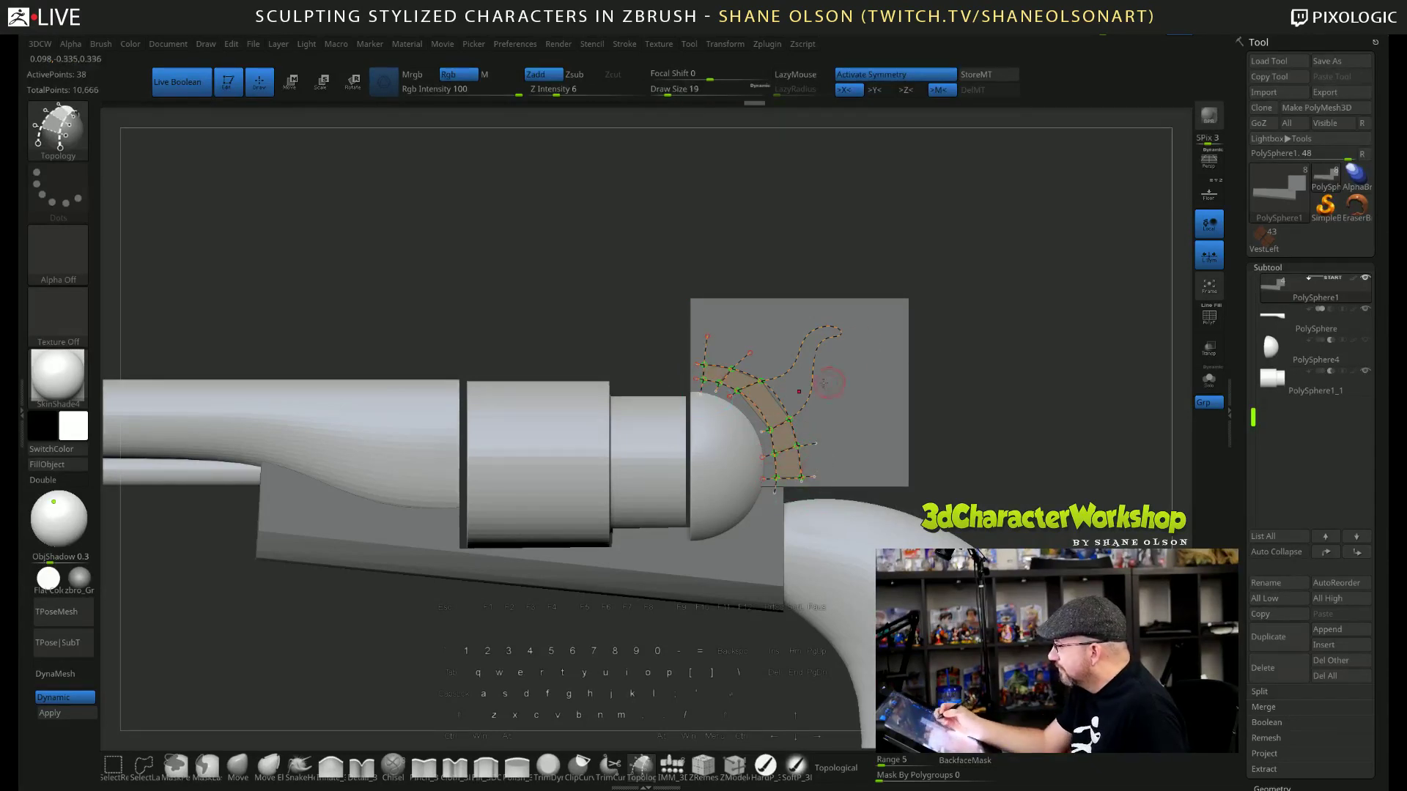
left_click_drag(823, 397, 792, 341)
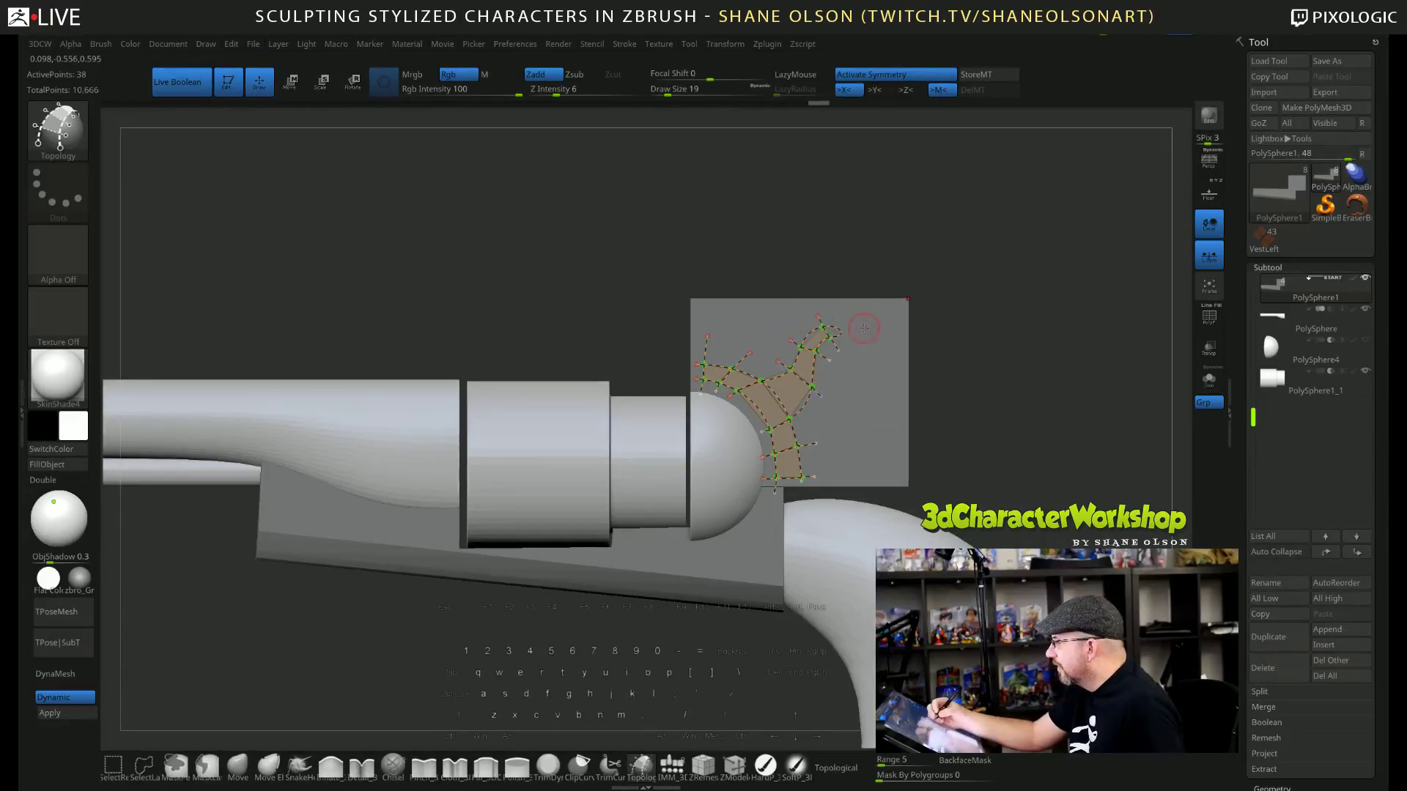
left_click_drag(864, 325, 951, 364)
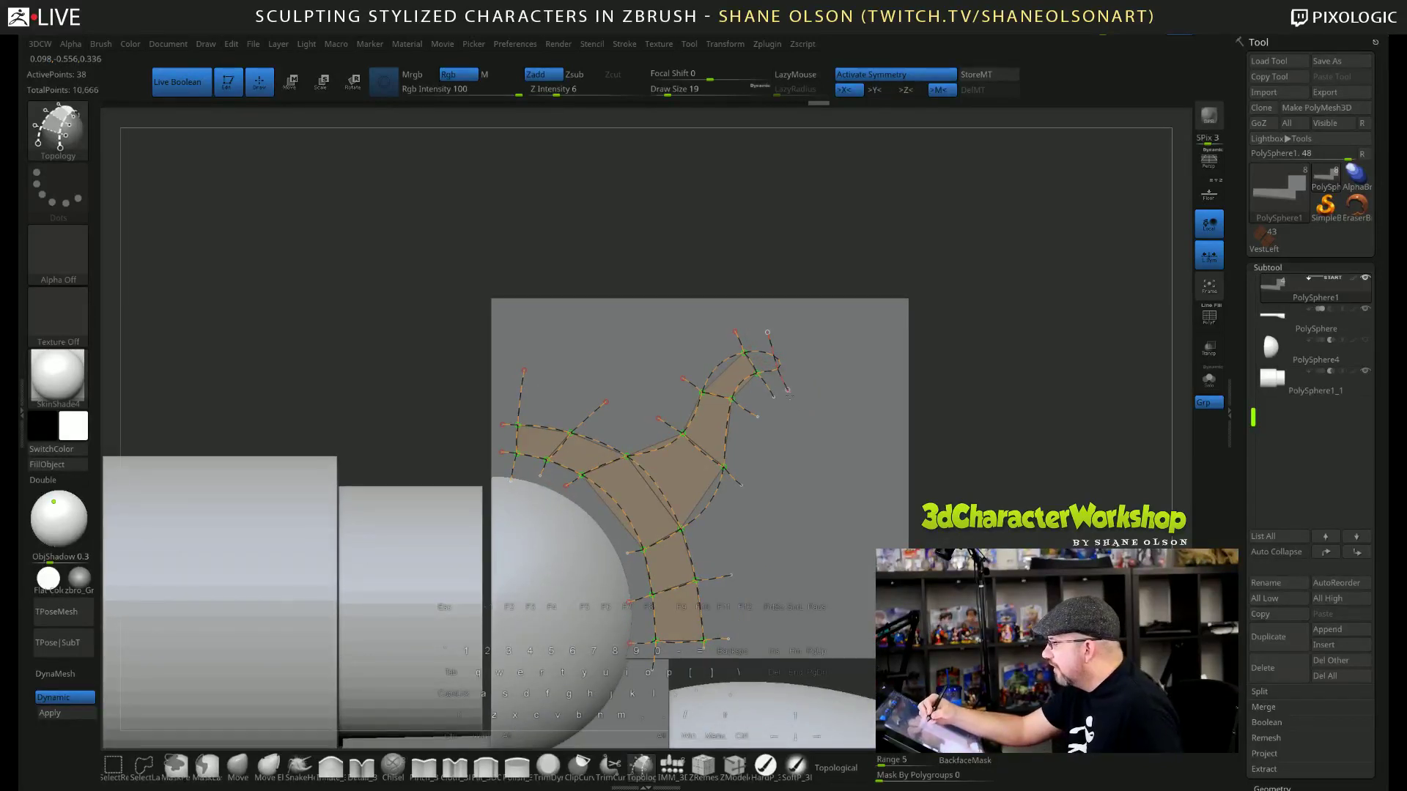
Set the draw size to 7, close the hammer's tip with a cross curve and trim the stray curve ends.
left_click(794, 335, "alt")
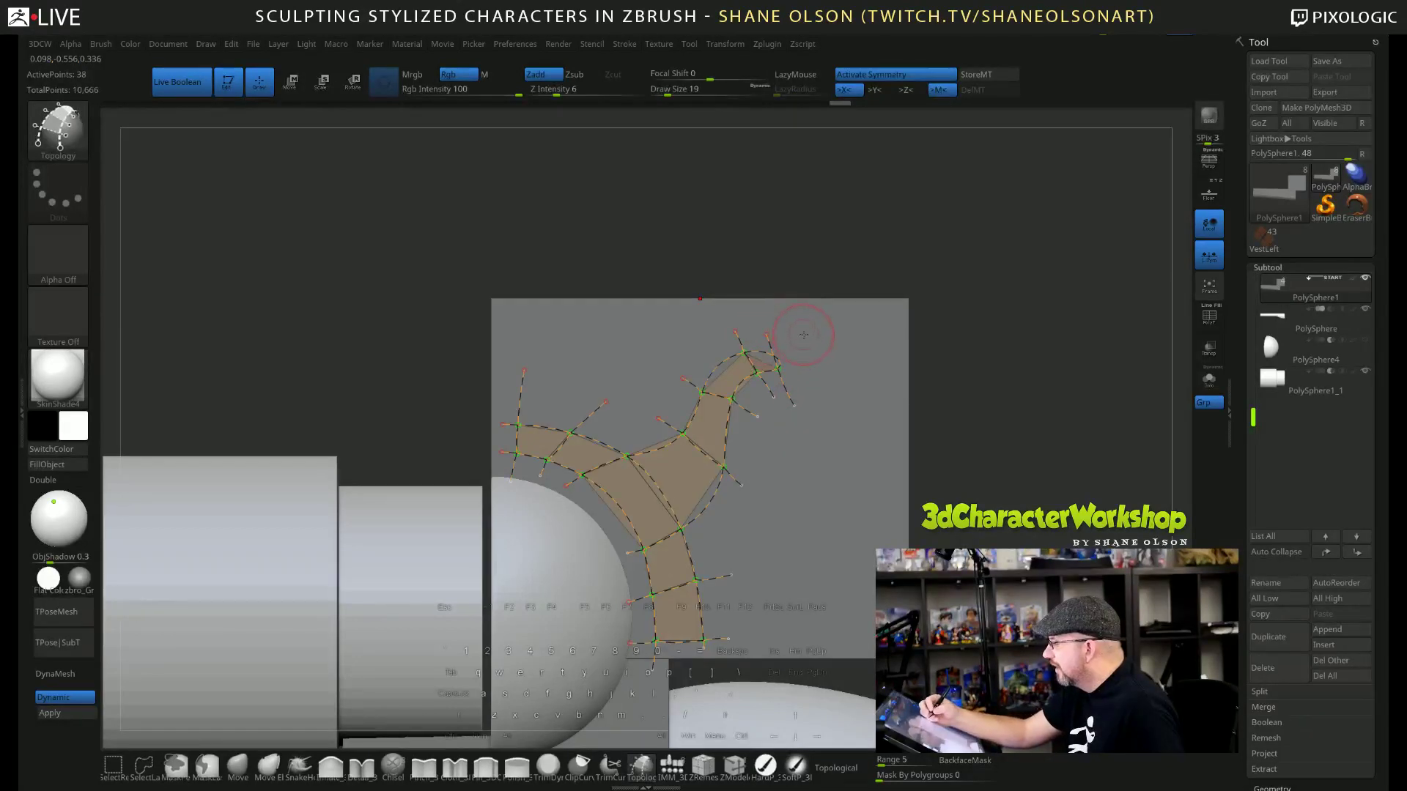
left_click(803, 336, "alt")
right_click_drag(808, 359, 863, 369, "alt")
key("s")
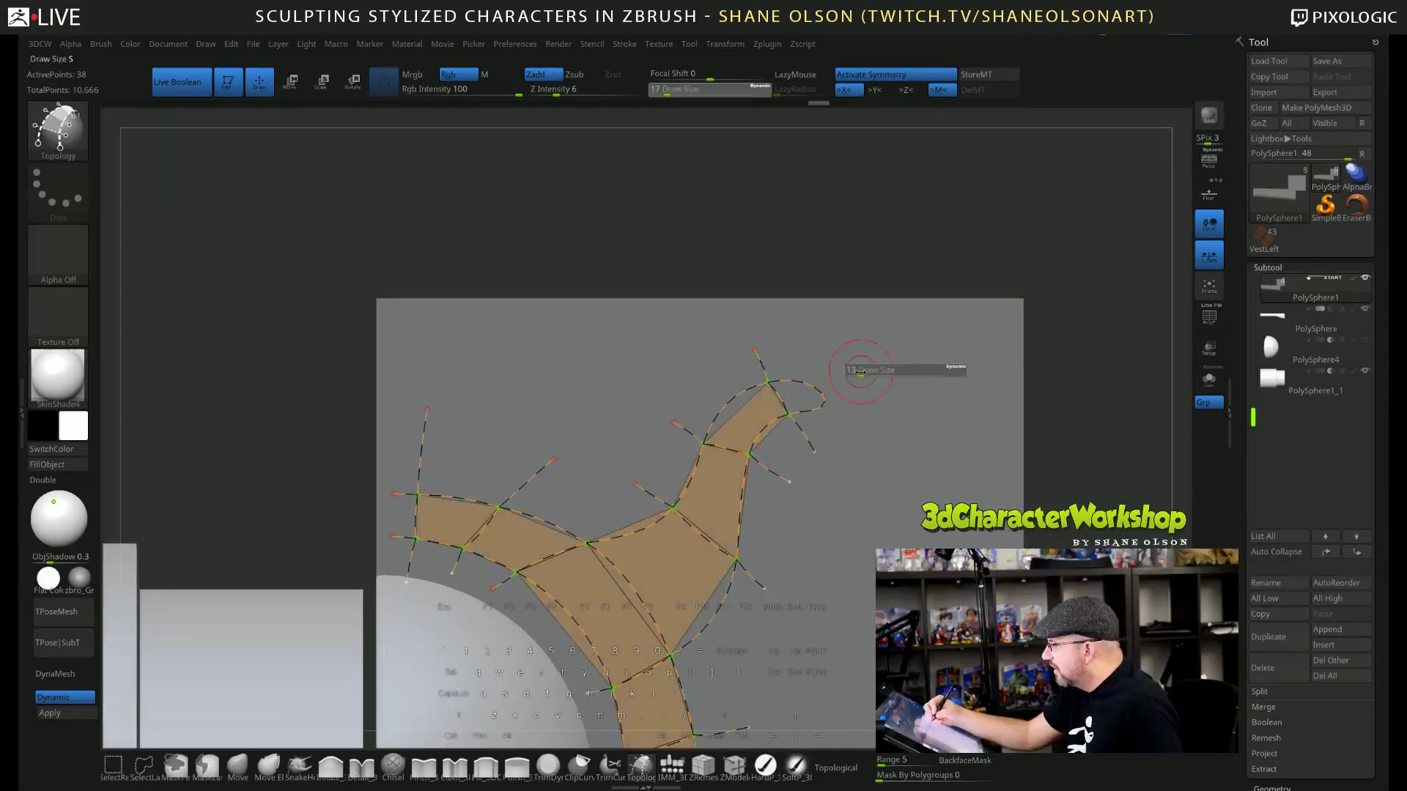
mouse_move(863, 369)
left_mouse_down()
mouse_move(841, 450)
mouse_move(903, 456)
left_mouse_up()
left_click_drag(900, 534, 784, 370, "alt")
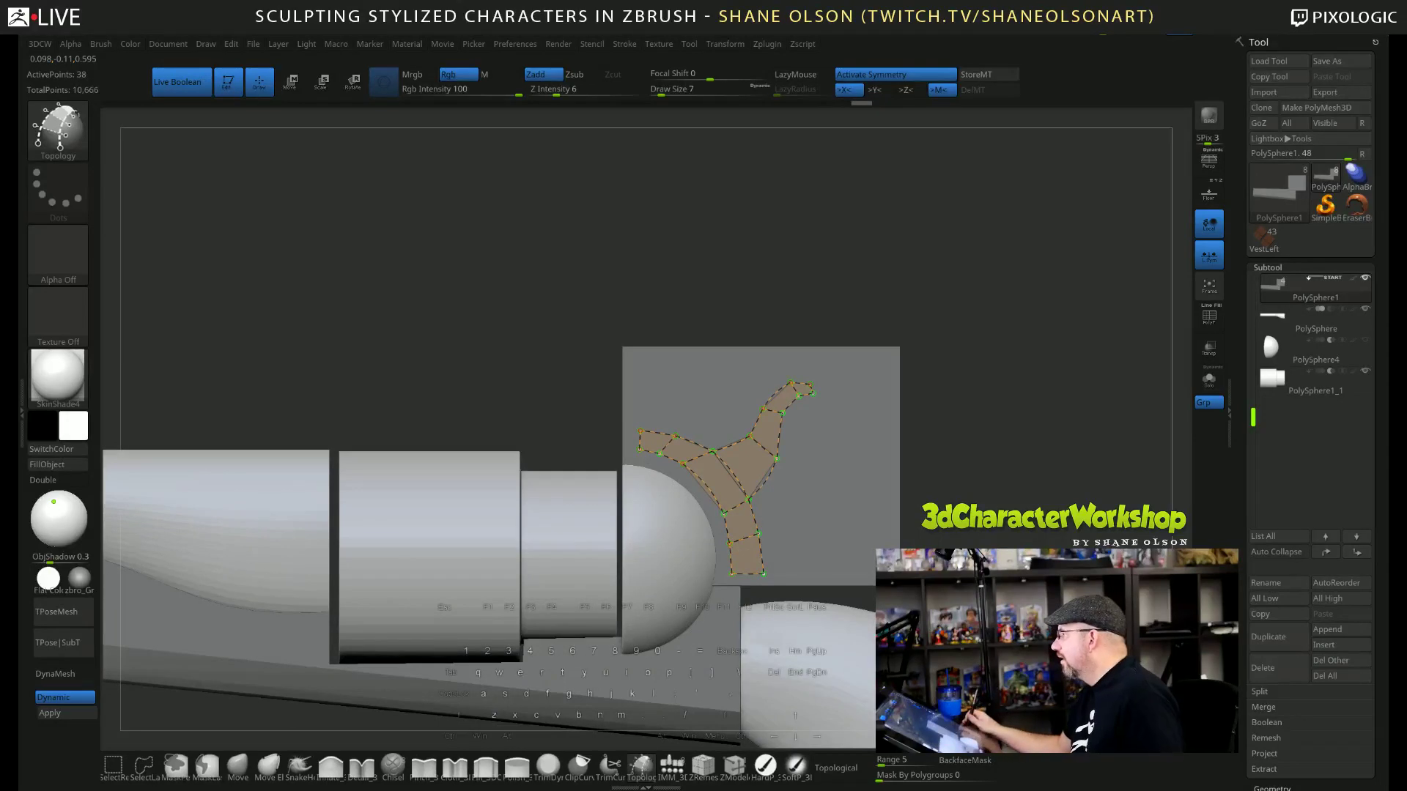
Set the draw size to 56 and generate a thick mesh from the hammer-shaped Topology curves.
left_click_drag(1055, 411, 1018, 374)
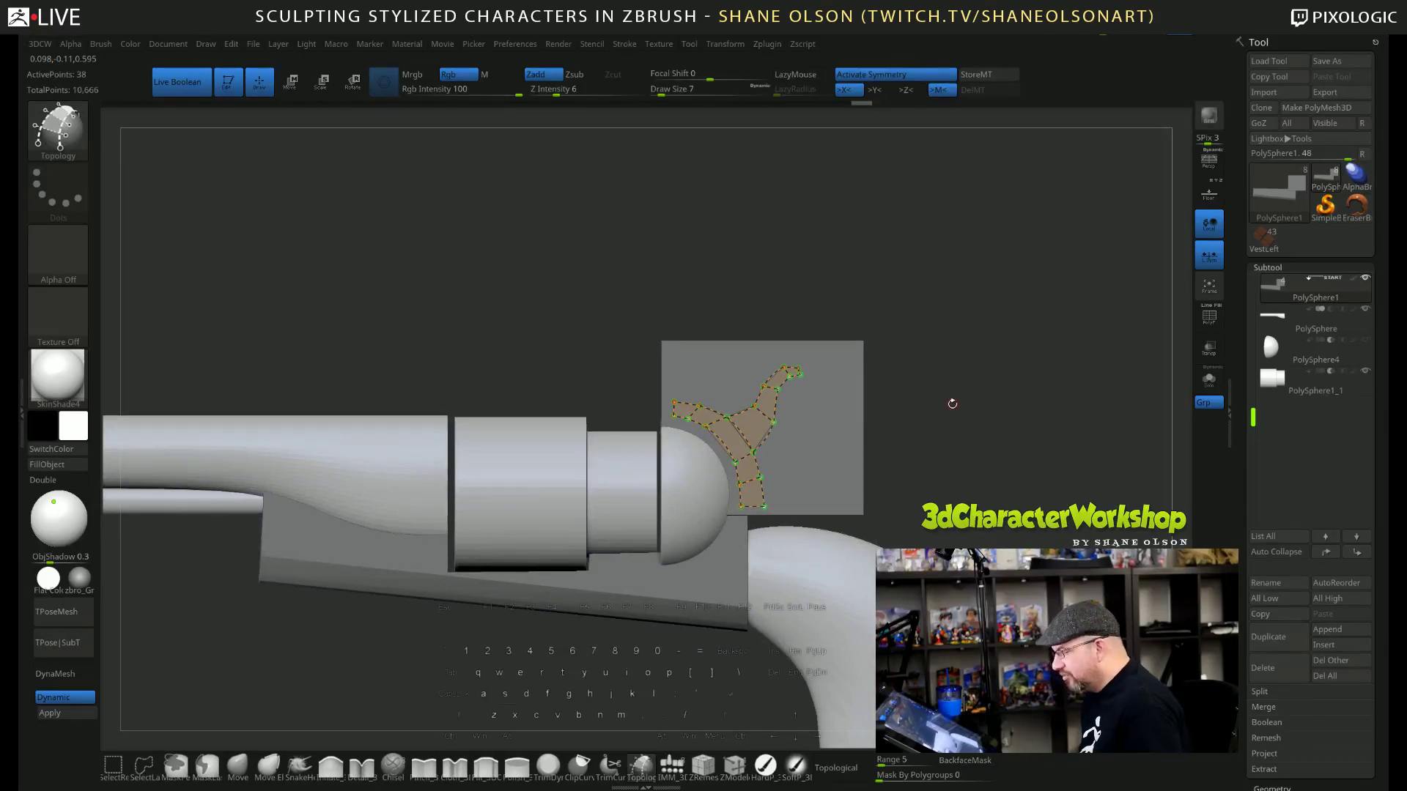
key("s")
left_click(970, 403)
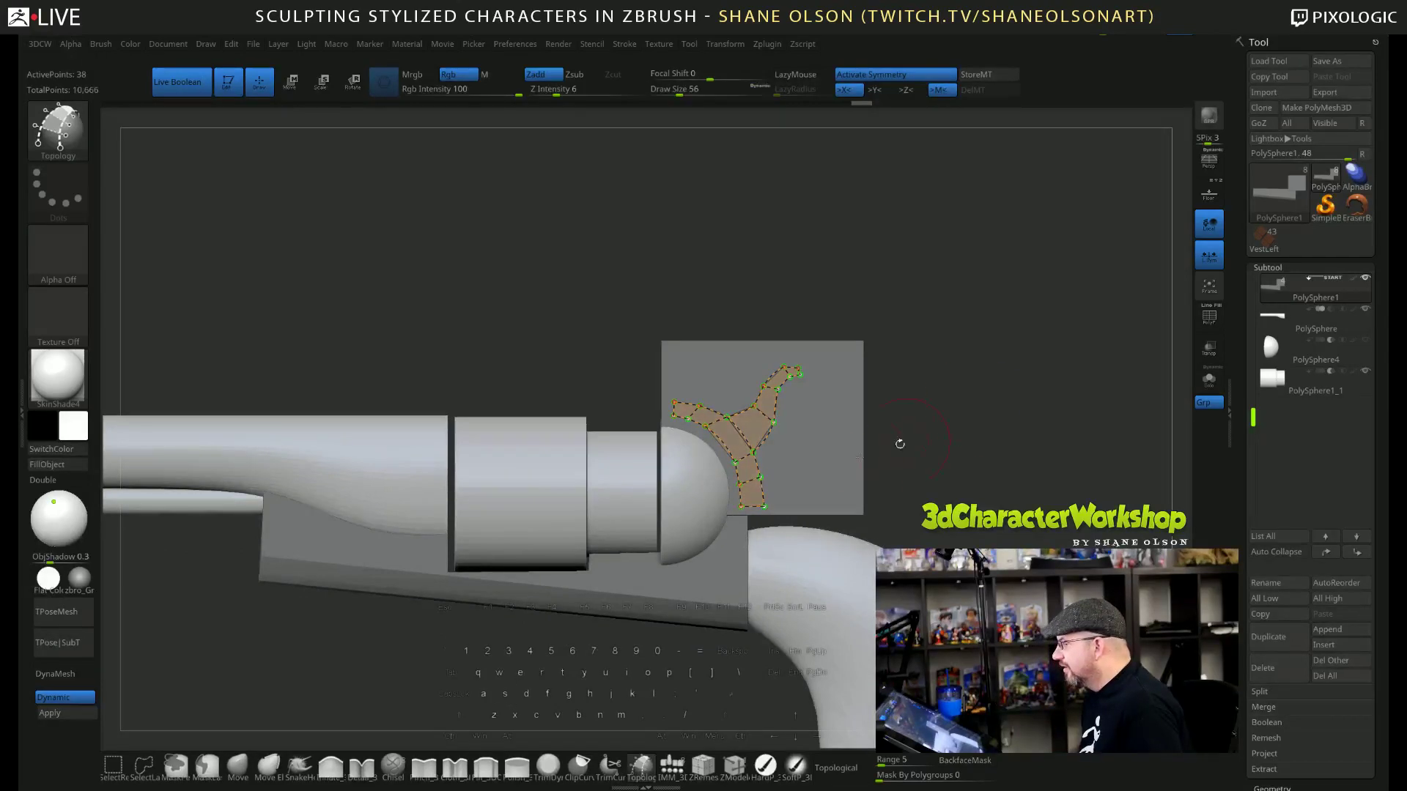
left_click(829, 446)
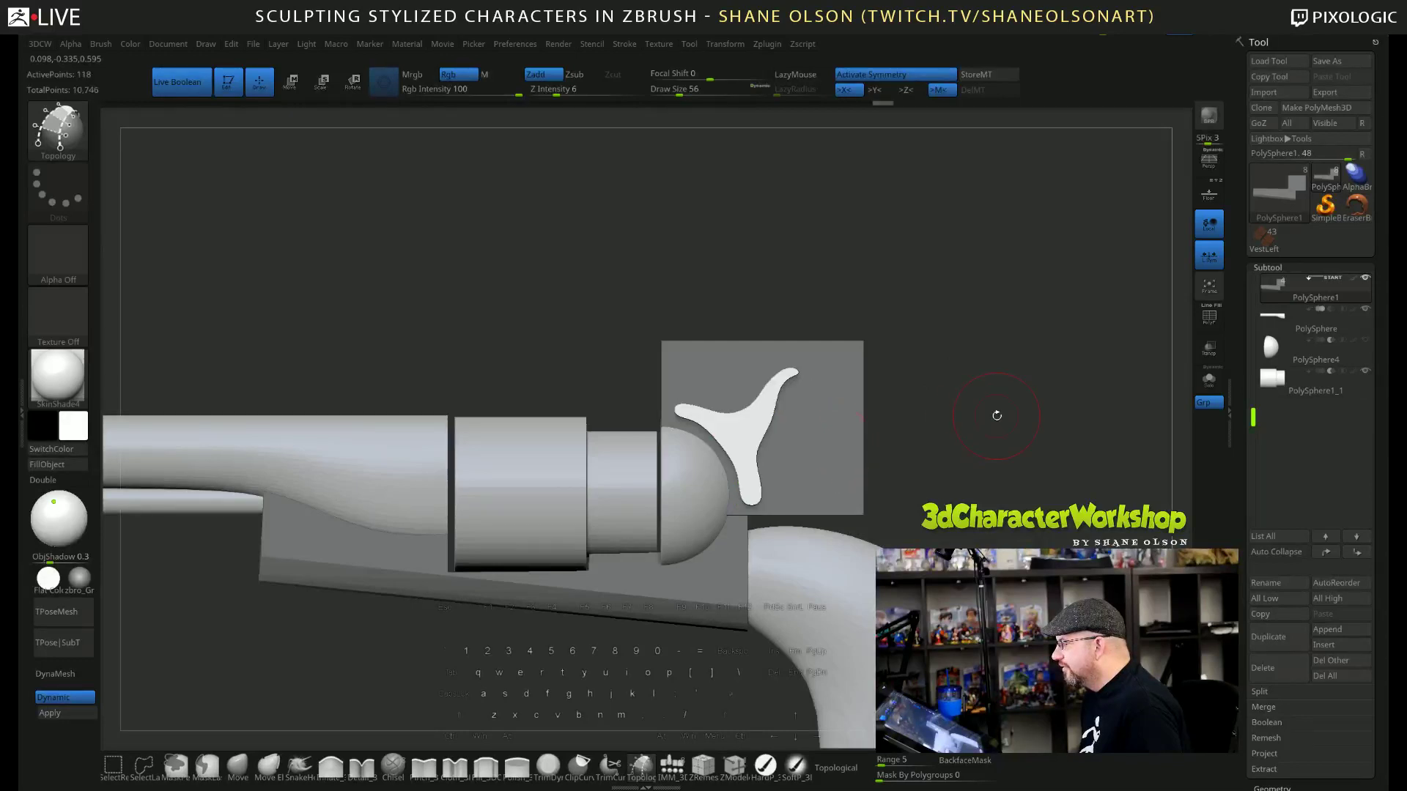
left_click_drag(993, 419, 923, 418)
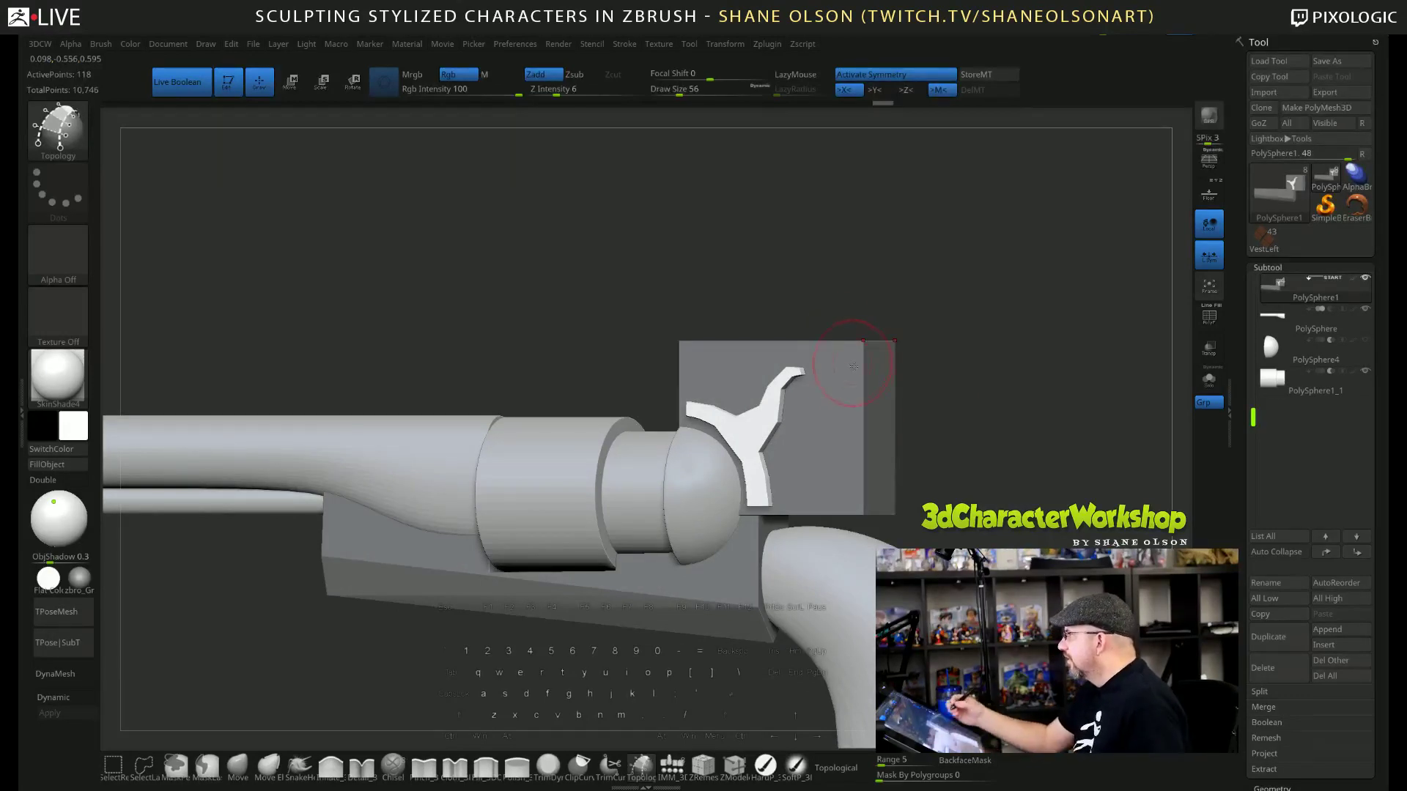
Hide the guide block, leaving the mirrored hammer-shaped pieces and the lower frame shown.
key("ctrl+z")
key("ctrl+z")
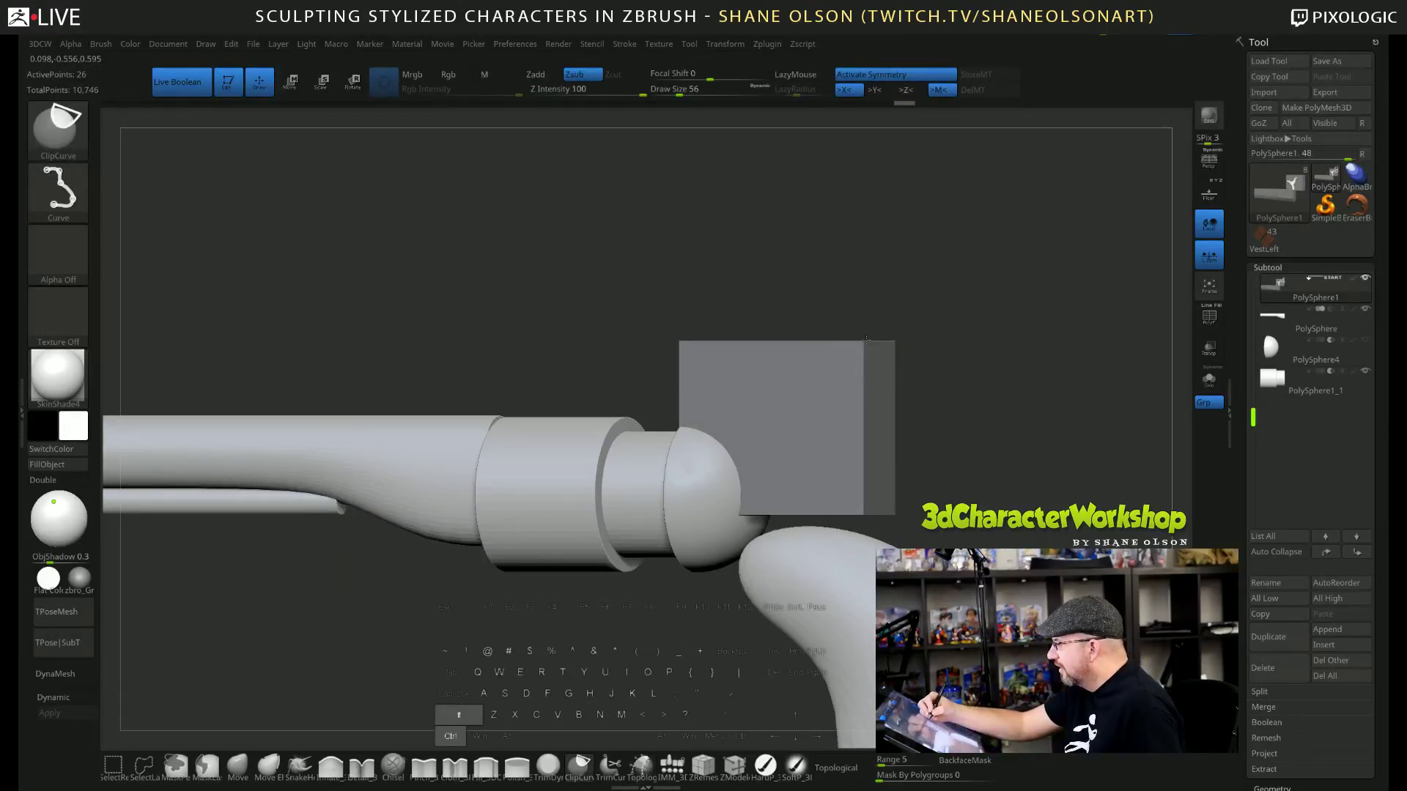
left_click_drag(978, 376, 993, 513)
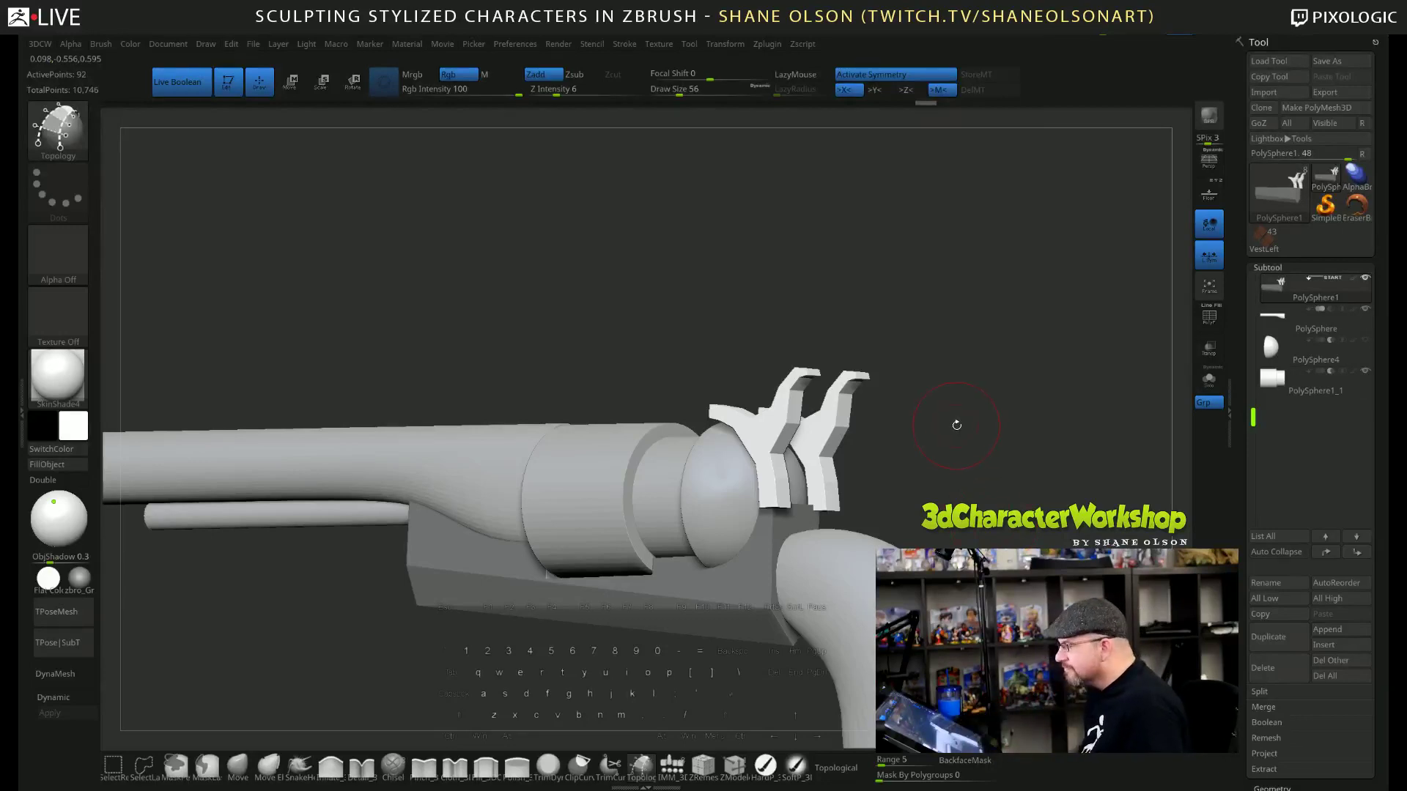
left_click_drag(954, 424, 959, 428)
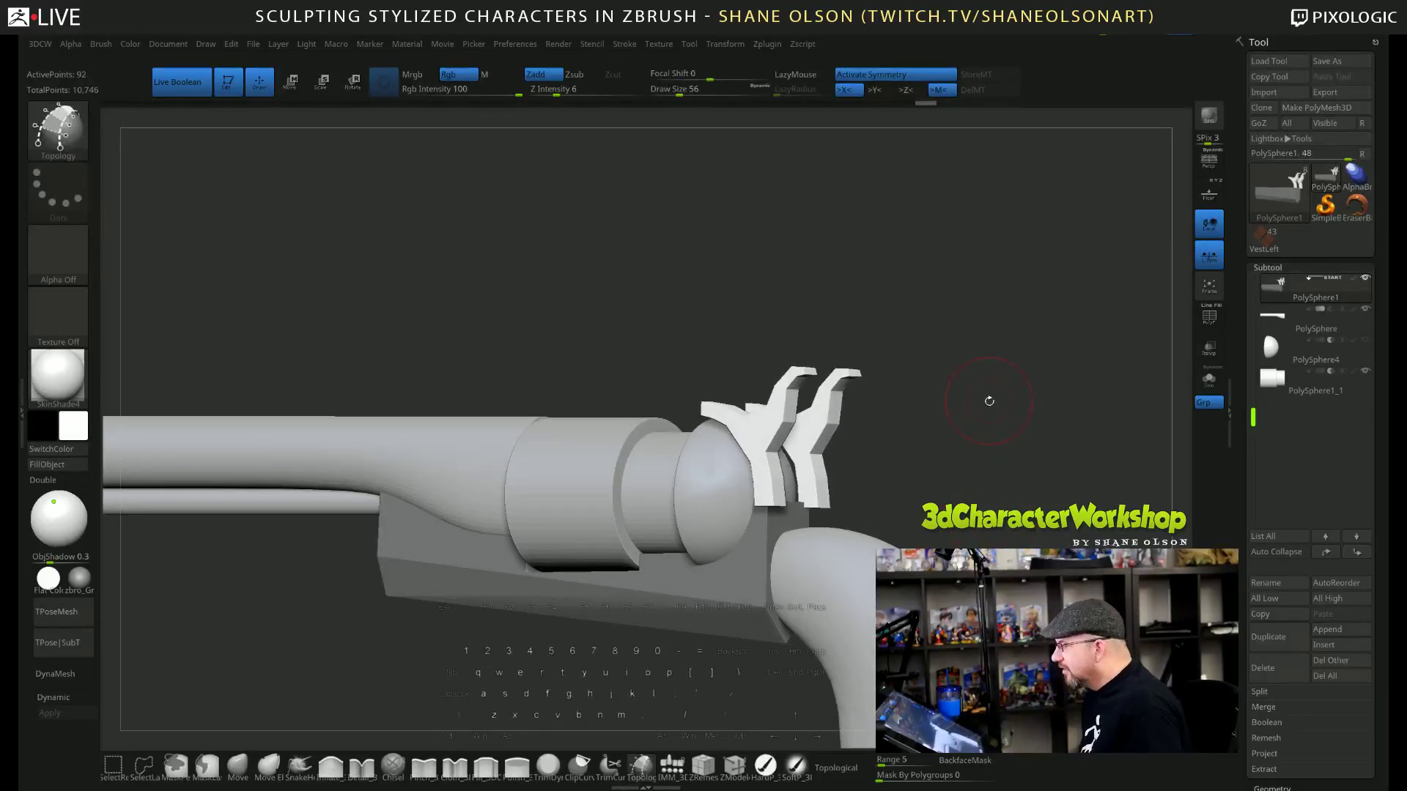
left_click_drag(977, 305, 995, 327)
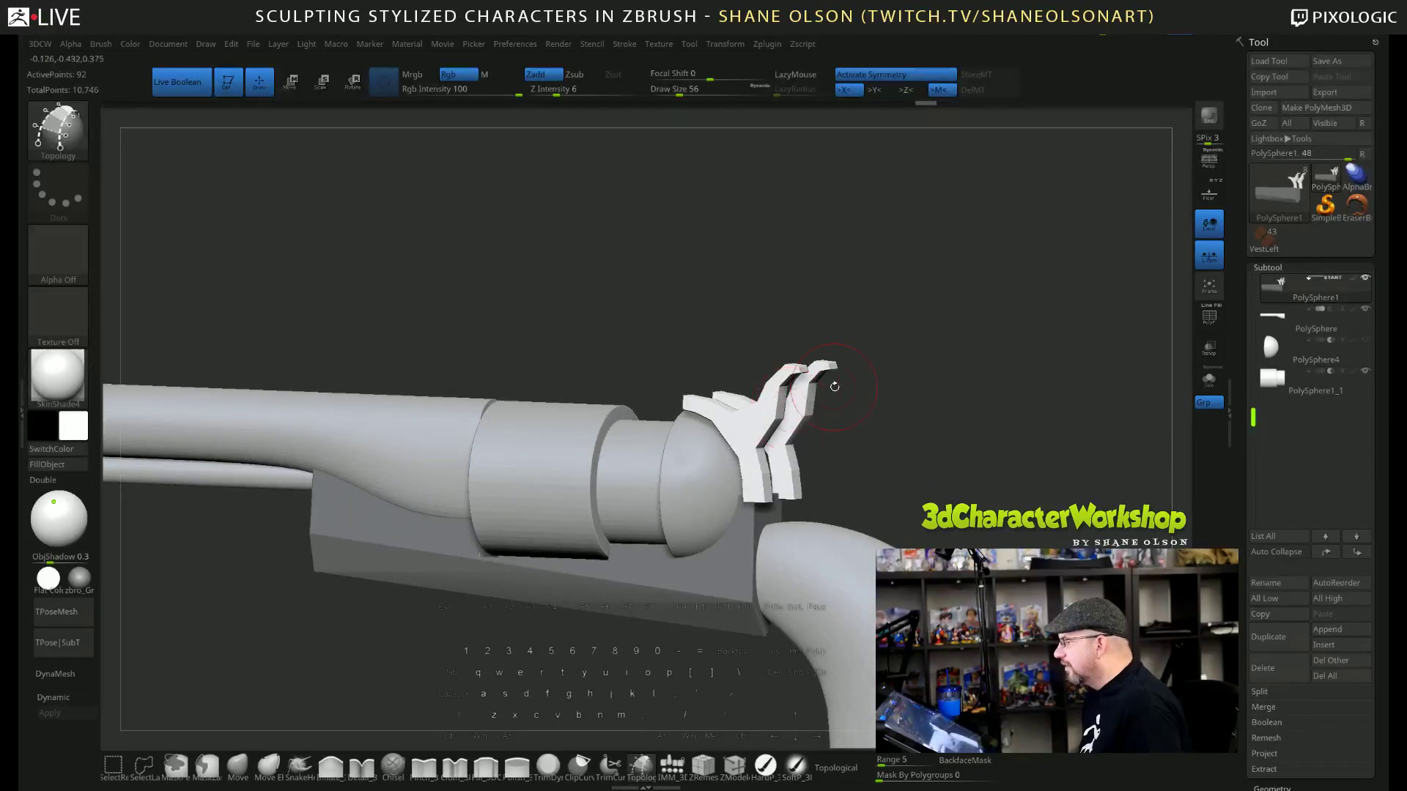
left_click_drag(961, 417, 873, 418)
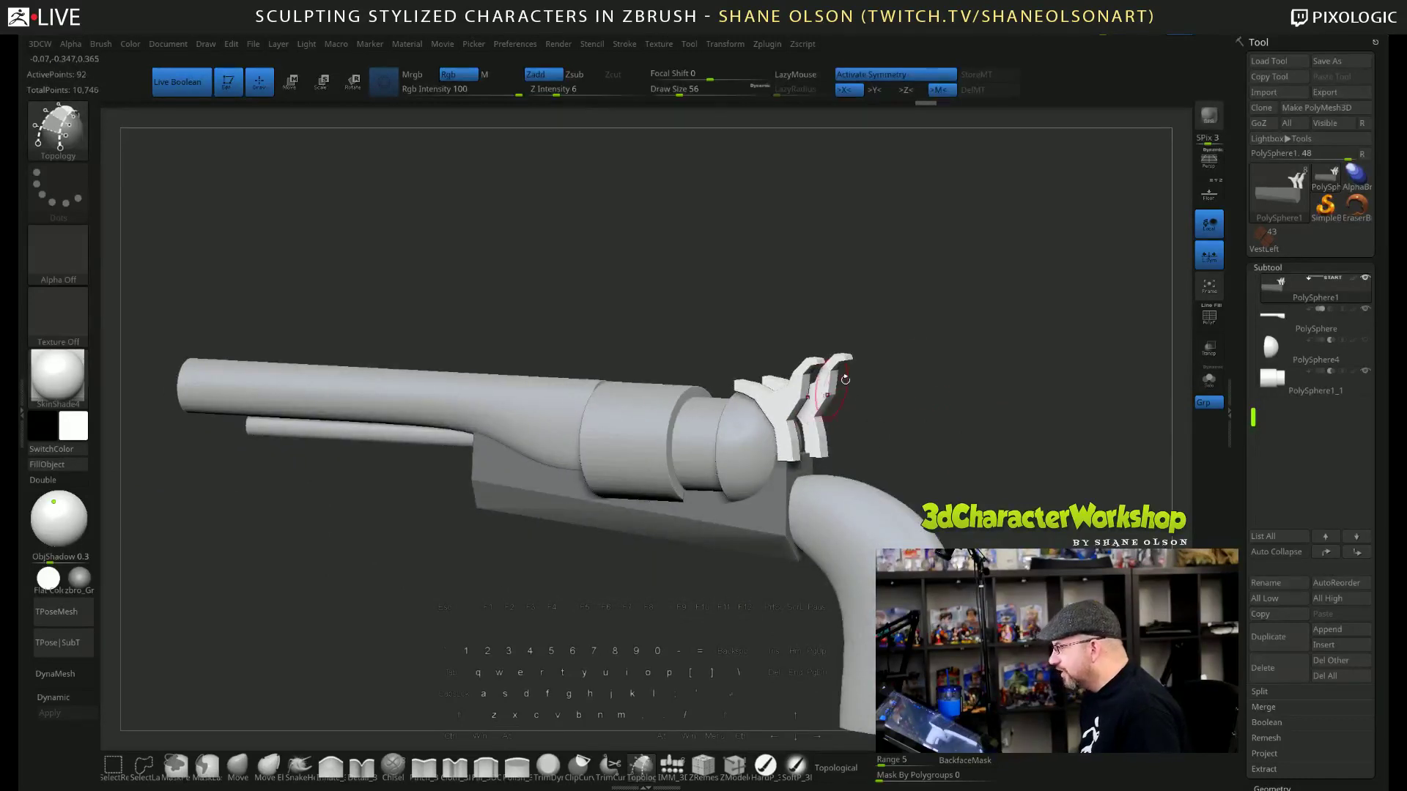
left_click_drag(930, 382, 864, 424, "alt")
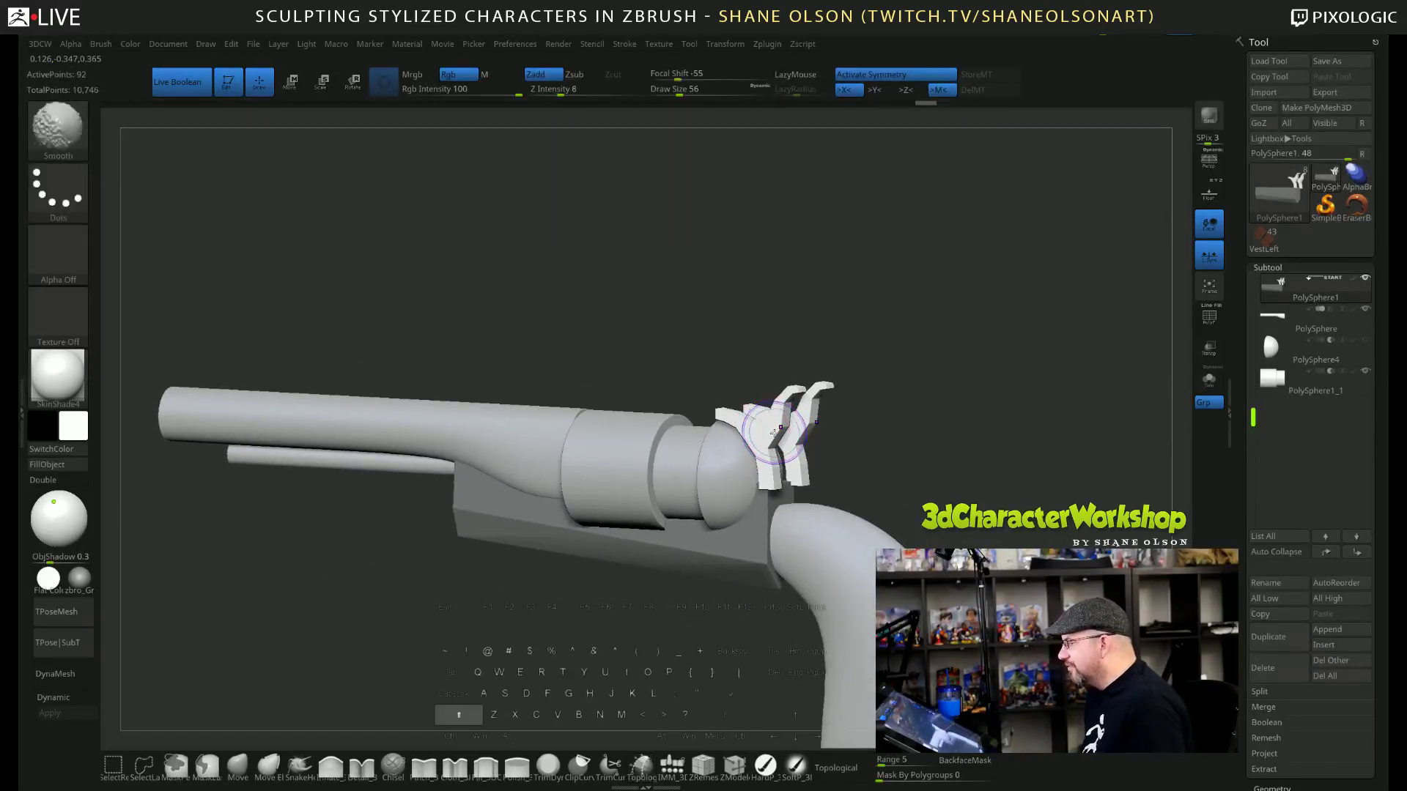
Turn on the polyframe display and try to split the unmasked points into a separate subtool.
key("shift+f")
left_click_drag(964, 418, 889, 517)
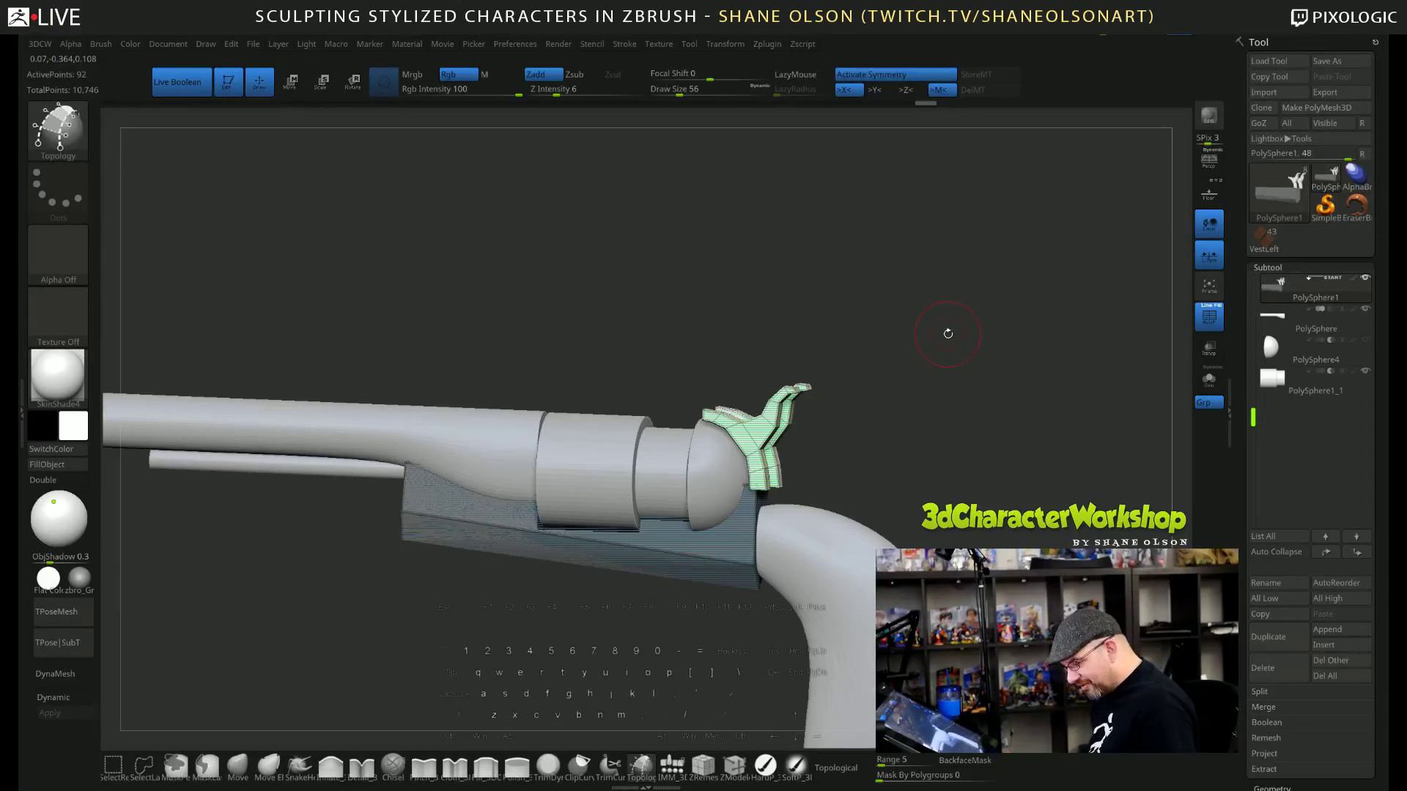
key("space")
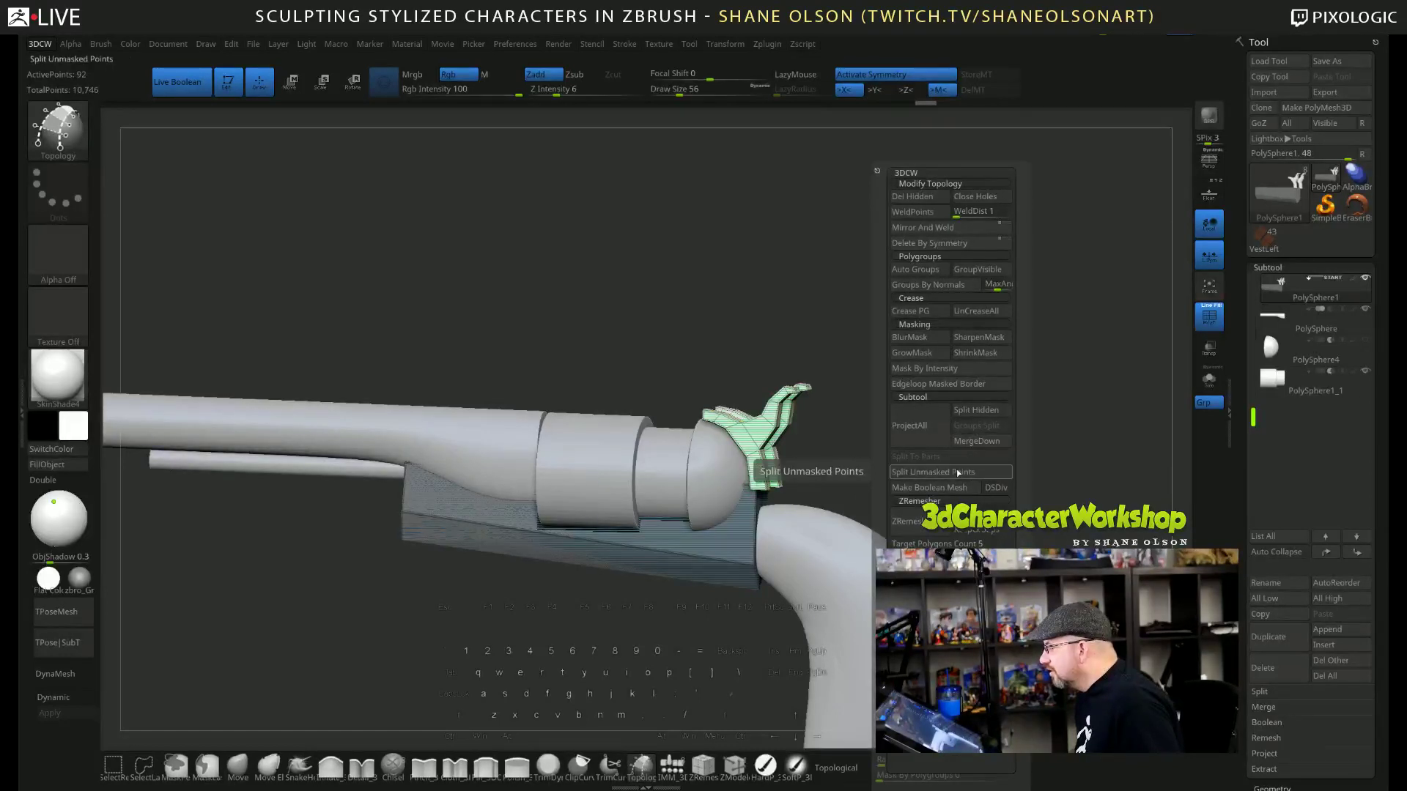
left_click(932, 472)
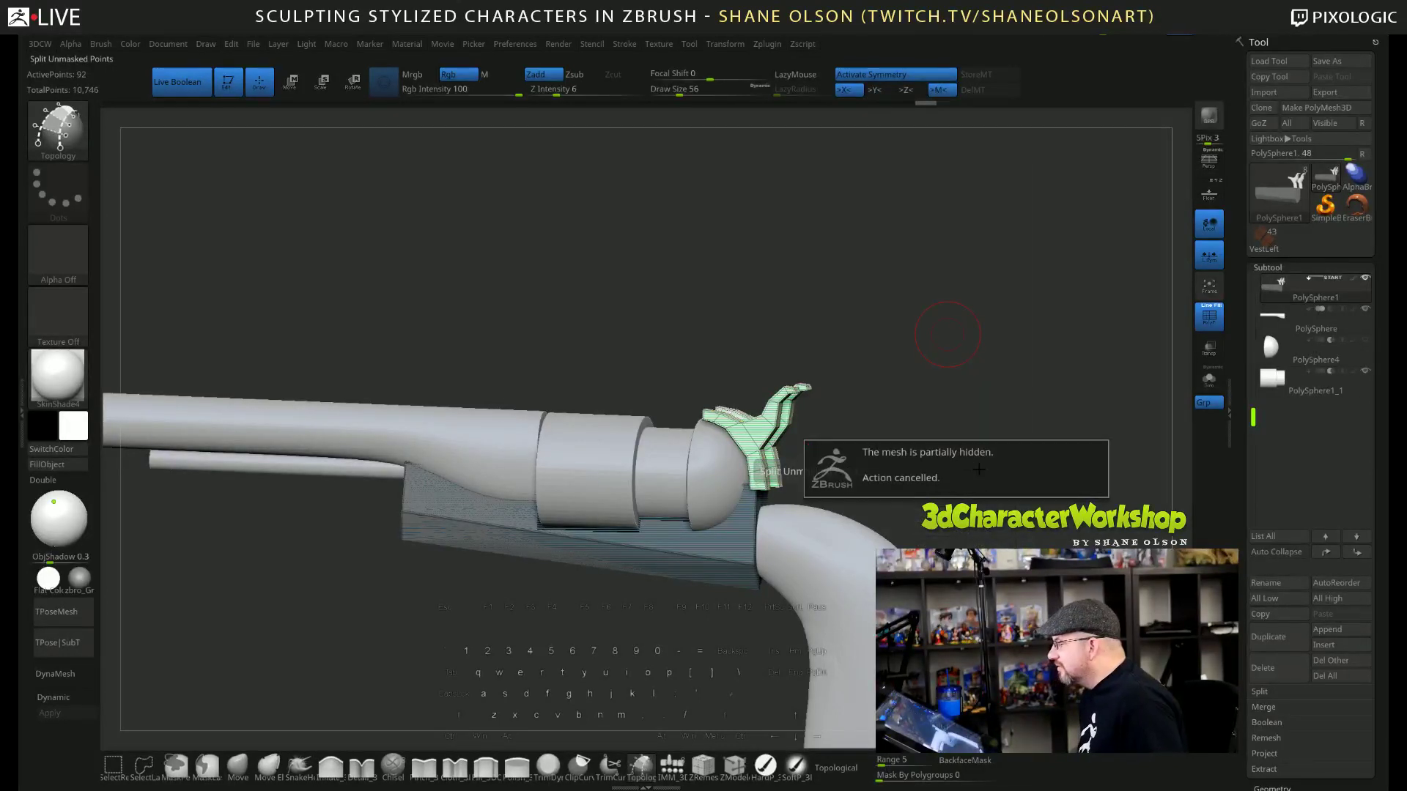
Show the whole mesh, isolate the guide block, invert the visibility to hide it and delete the hidden geometry.
left_click(997, 439, "ctrl+shift")
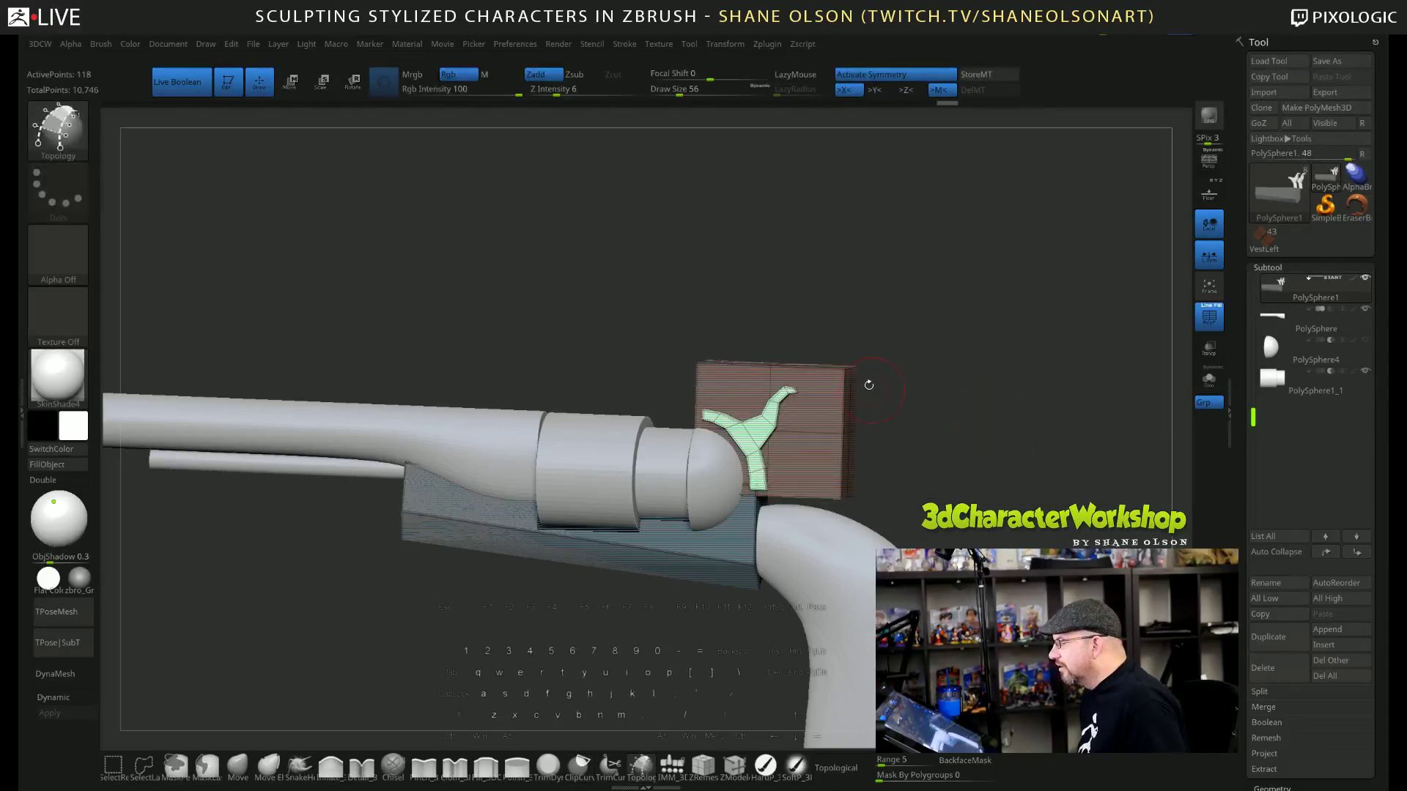
left_click(843, 378, "ctrl+shift")
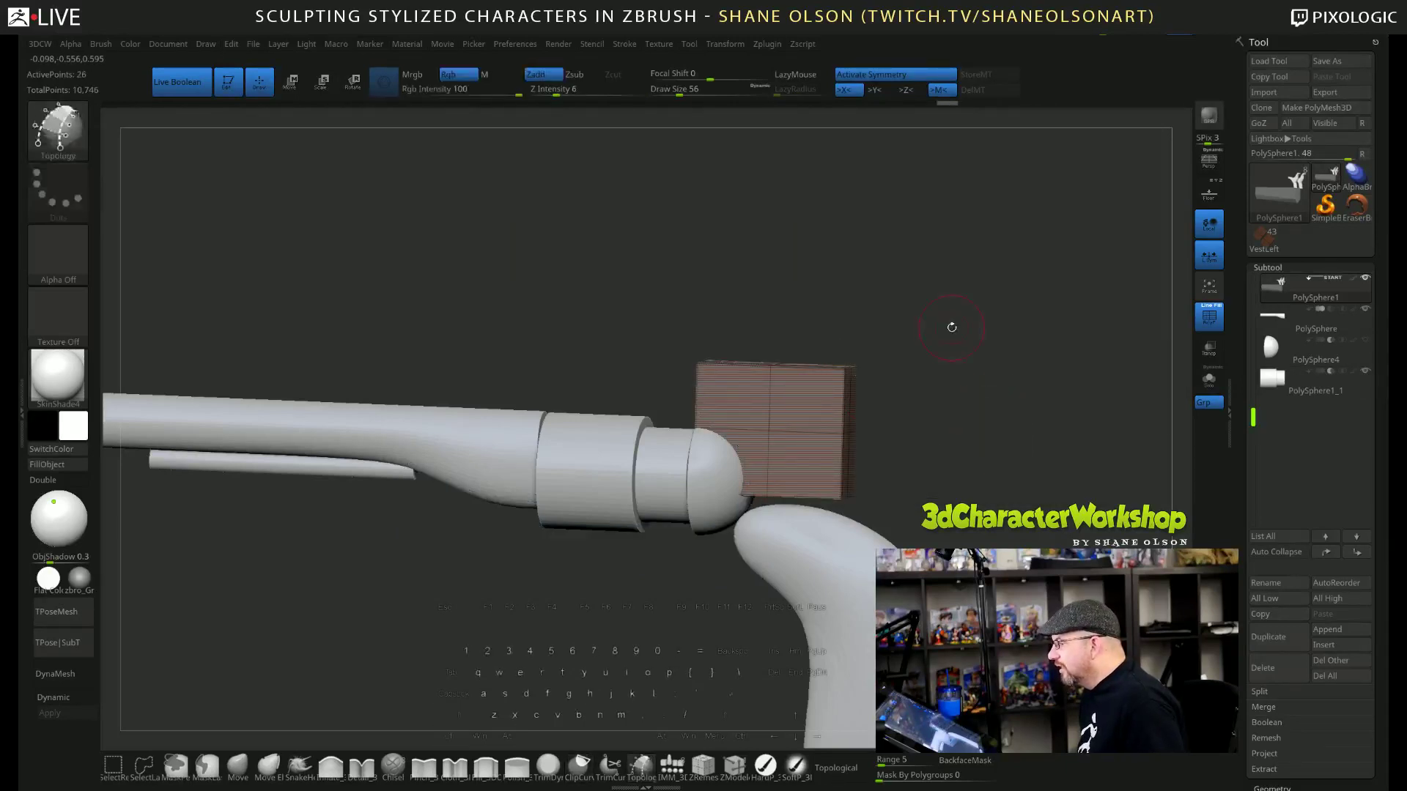
left_click(843, 378, "ctrl+shift")
key("space")
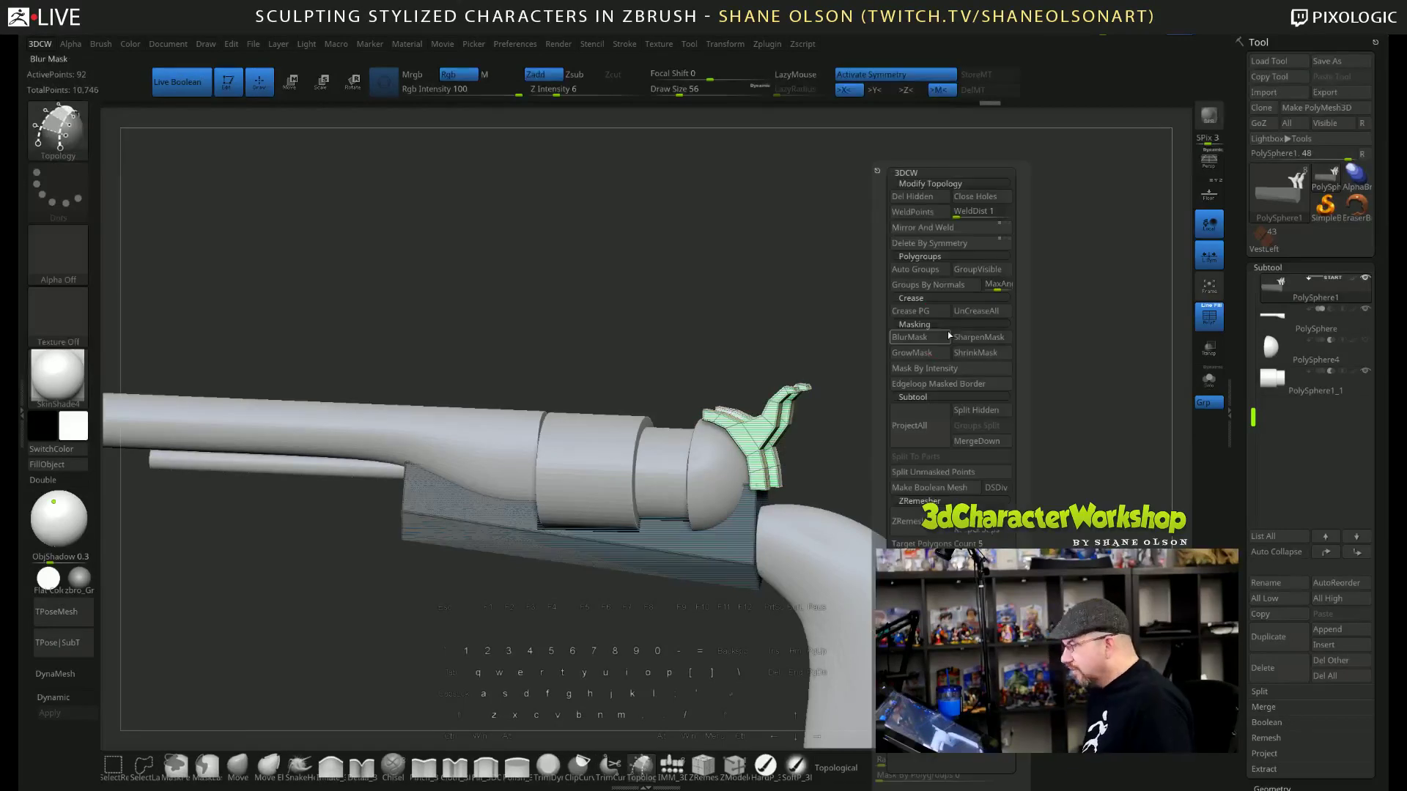
left_click(928, 199)
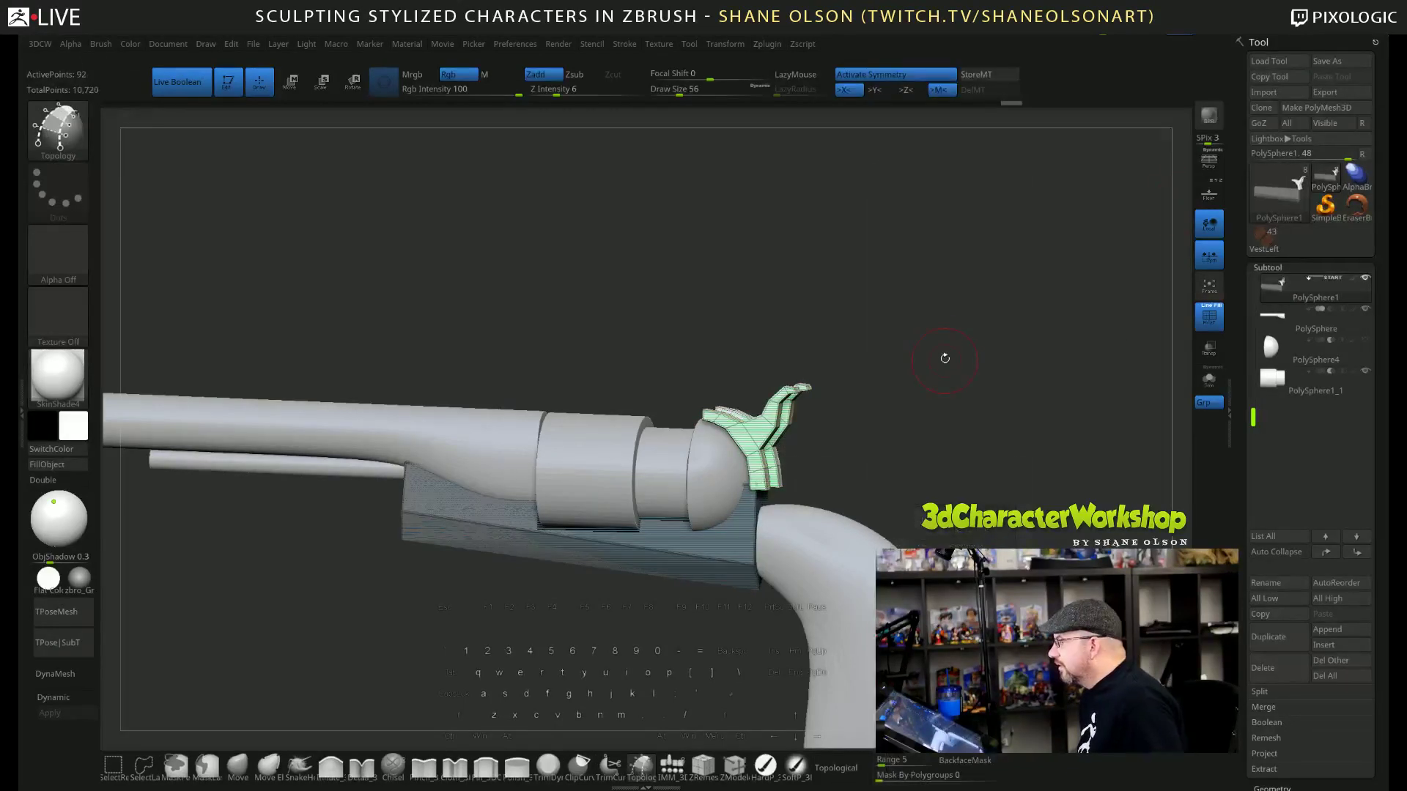
Split the hammer-shaped pieces off the lower frame into their own subtool and make that subtool active.
key("space")
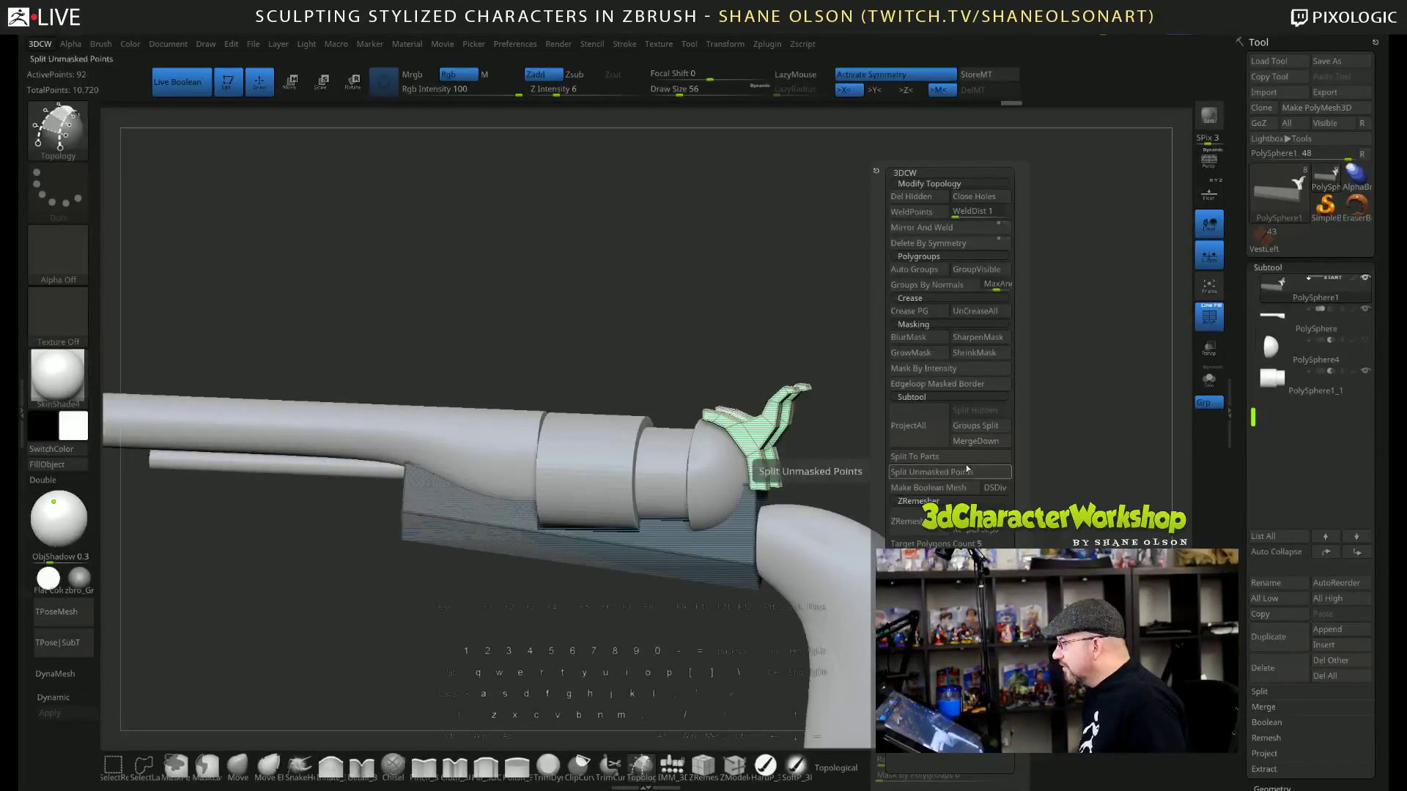
left_click(974, 440)
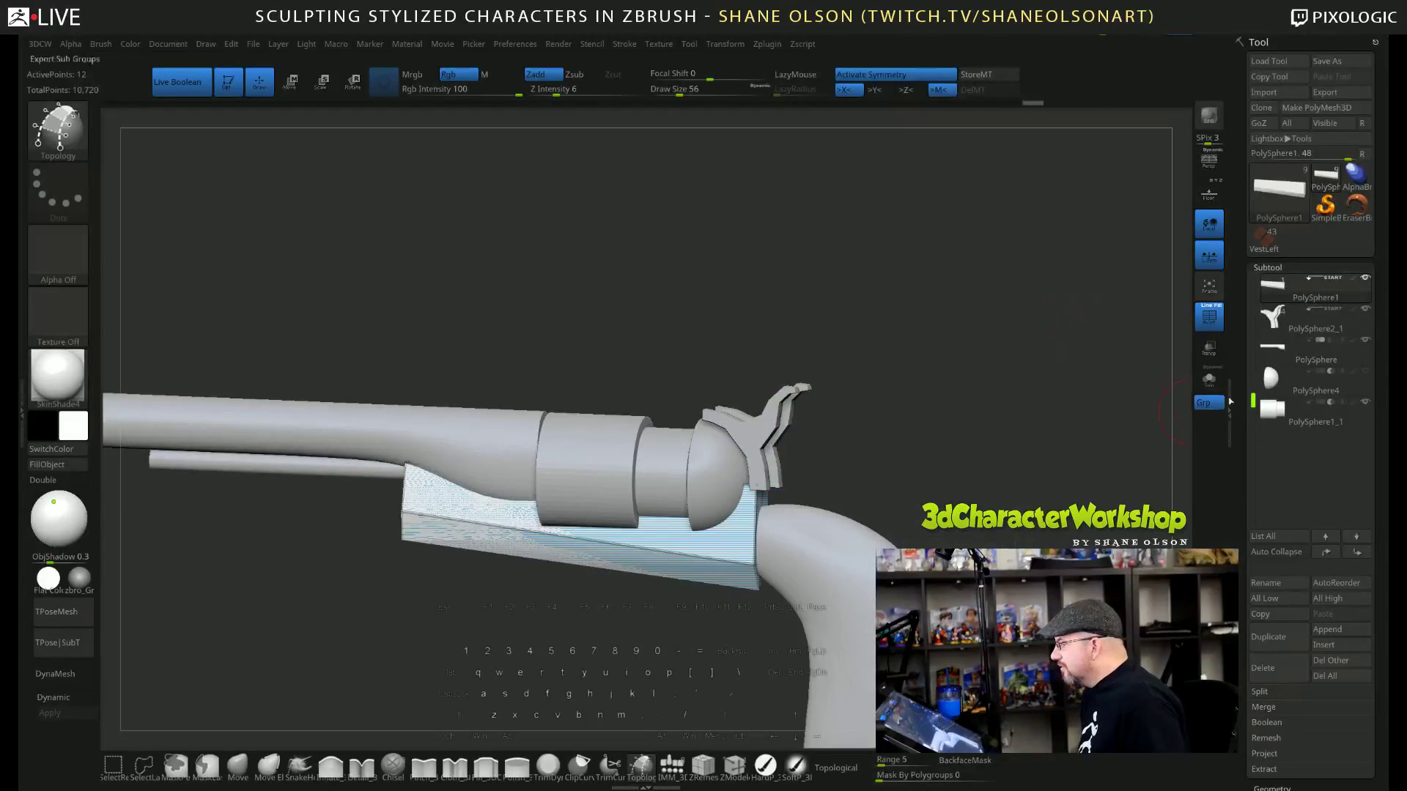
key("Down")
Examine the mirrored hammer pieces from the side and from directly behind to judge their spacing over the frame.
left_click_drag(980, 351, 981, 352)
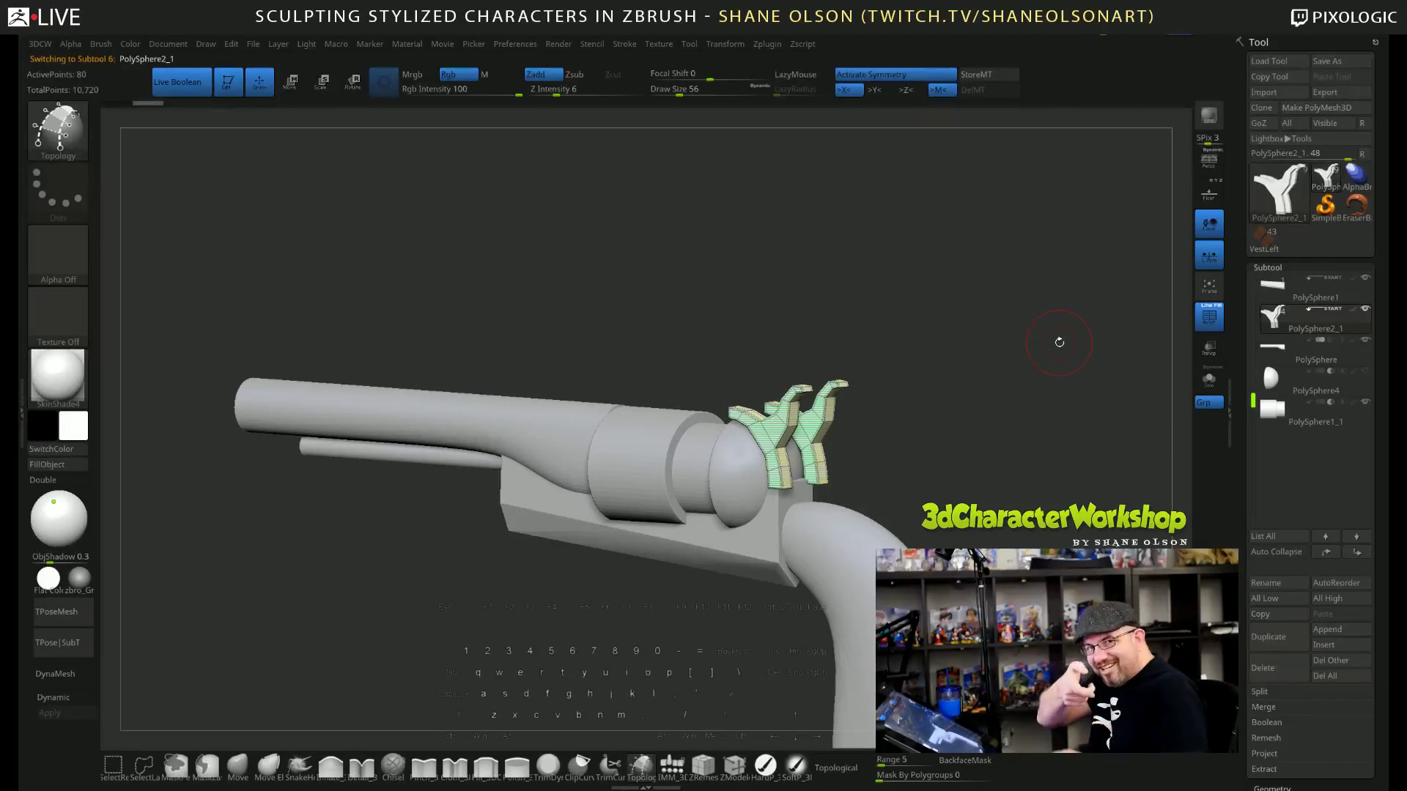
left_click_drag(1014, 362, 1052, 327, "alt")
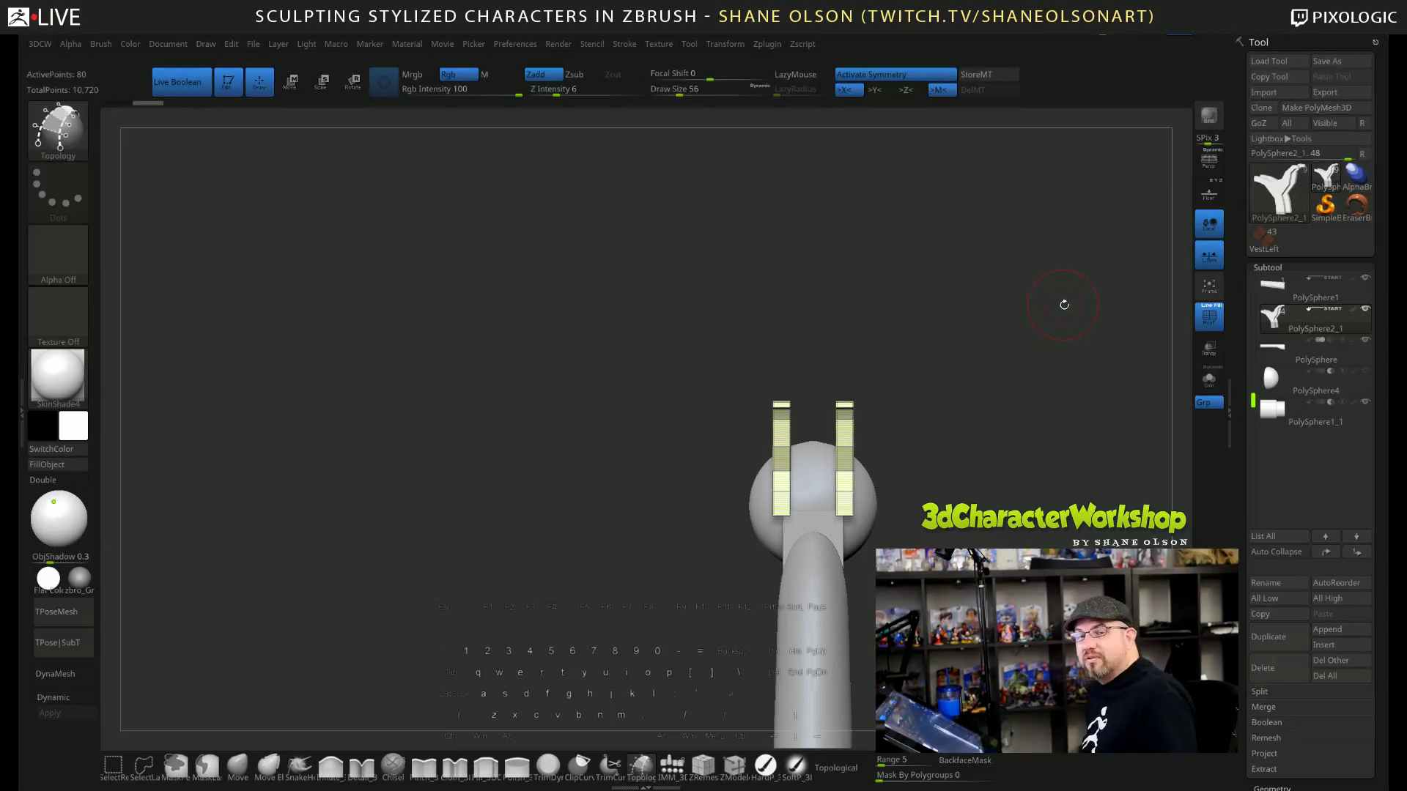
key("alt")
left_click_drag(994, 364, 968, 338, "alt")
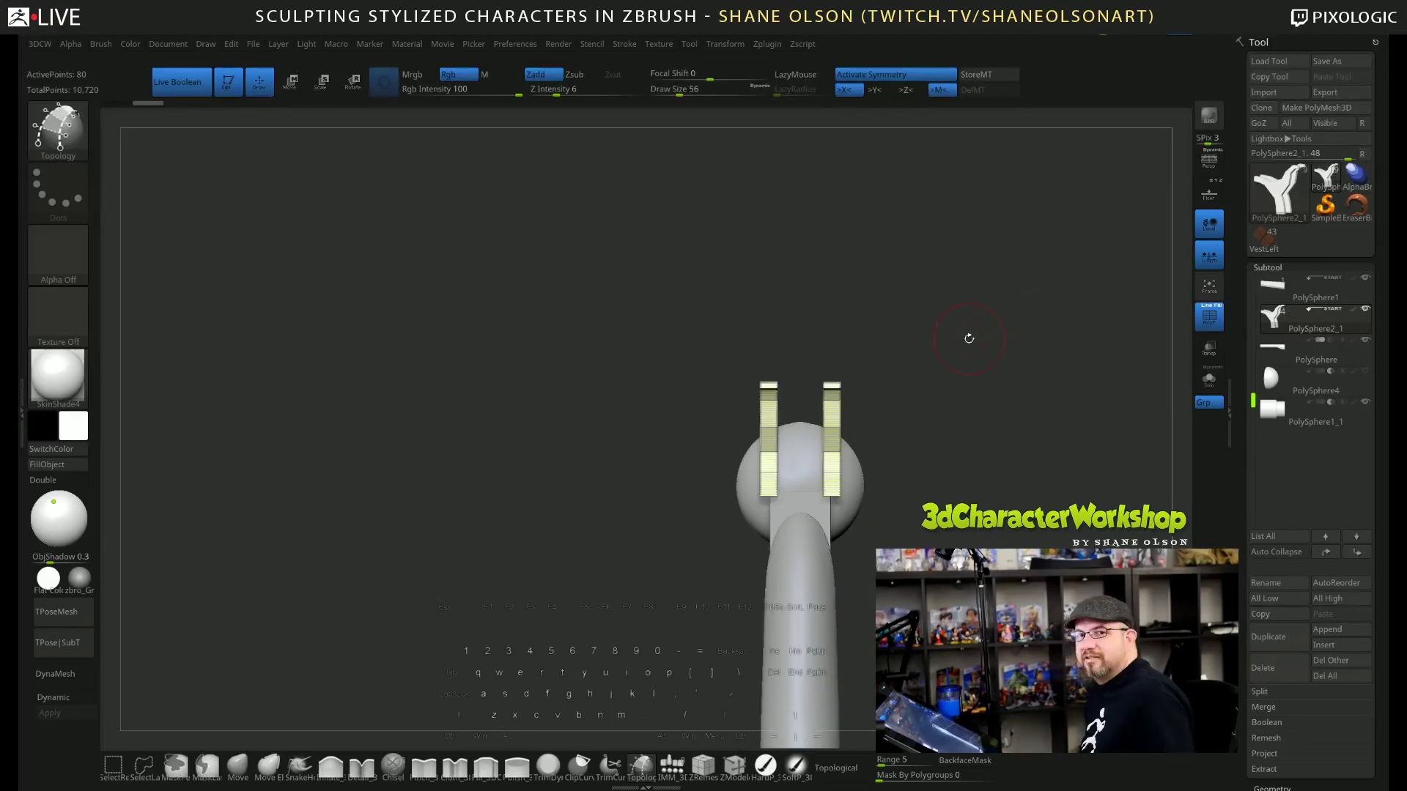
left_click_drag(893, 298, 806, 322)
key("ctrl")
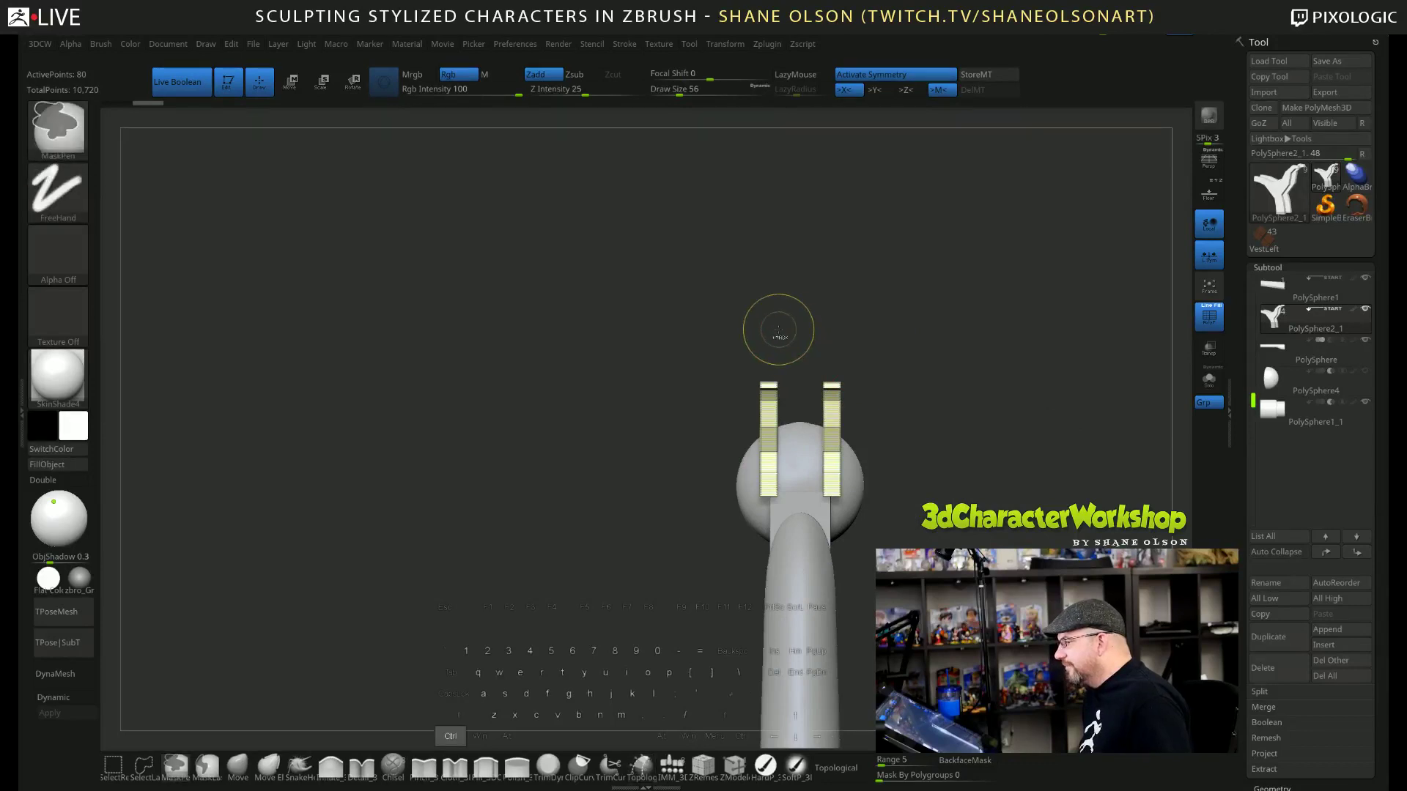
key("w")
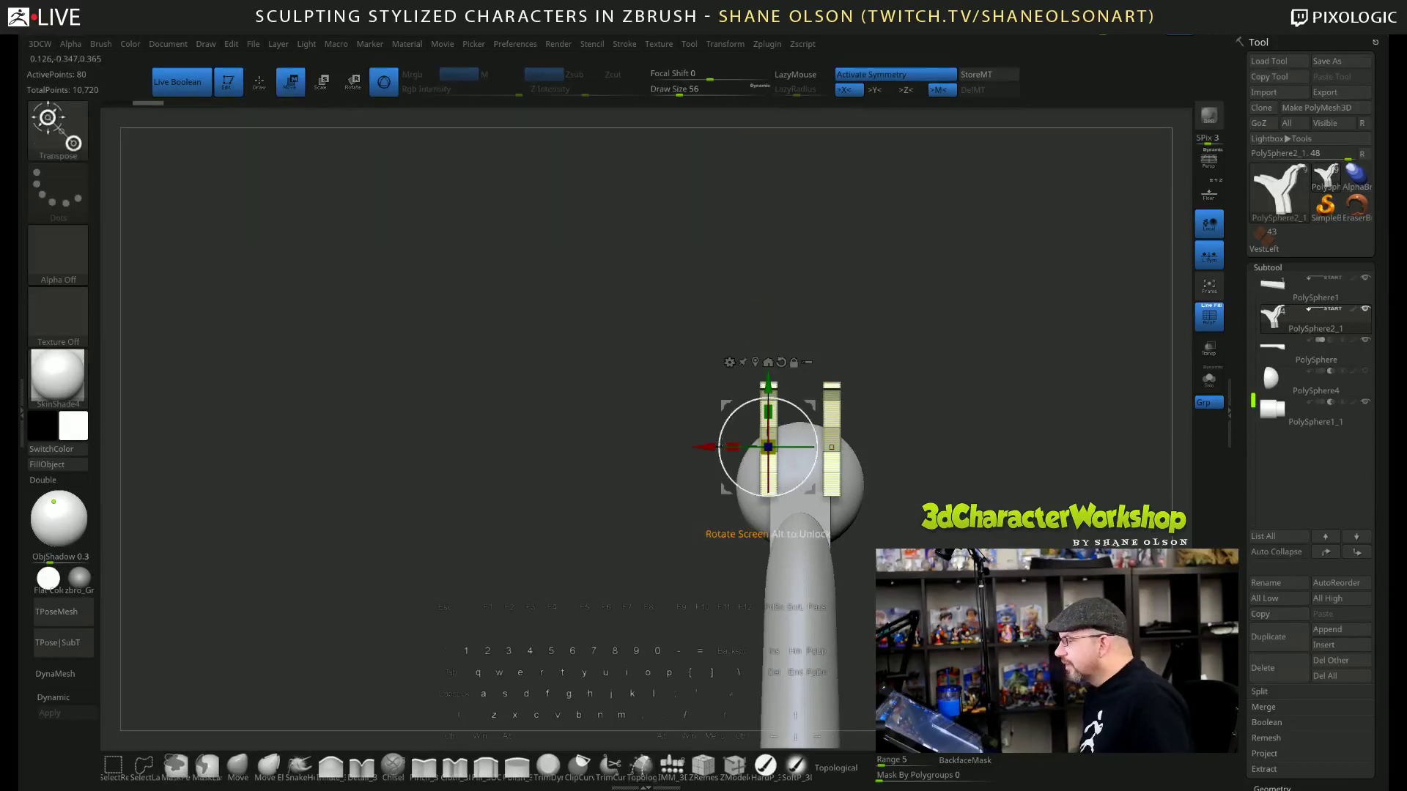
left_click_drag(768, 447, 849, 407)
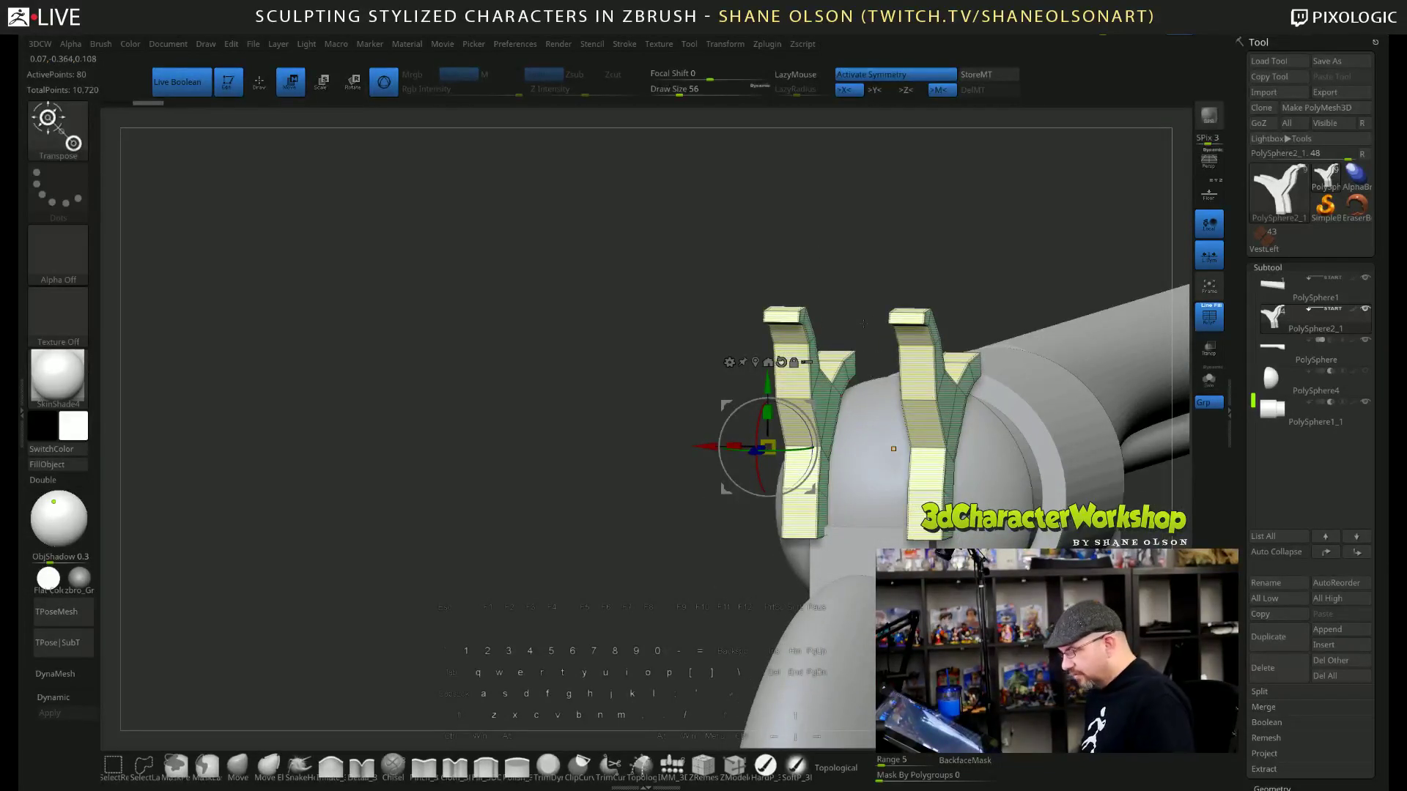
left_click_drag(863, 192, 851, 281, "shift")
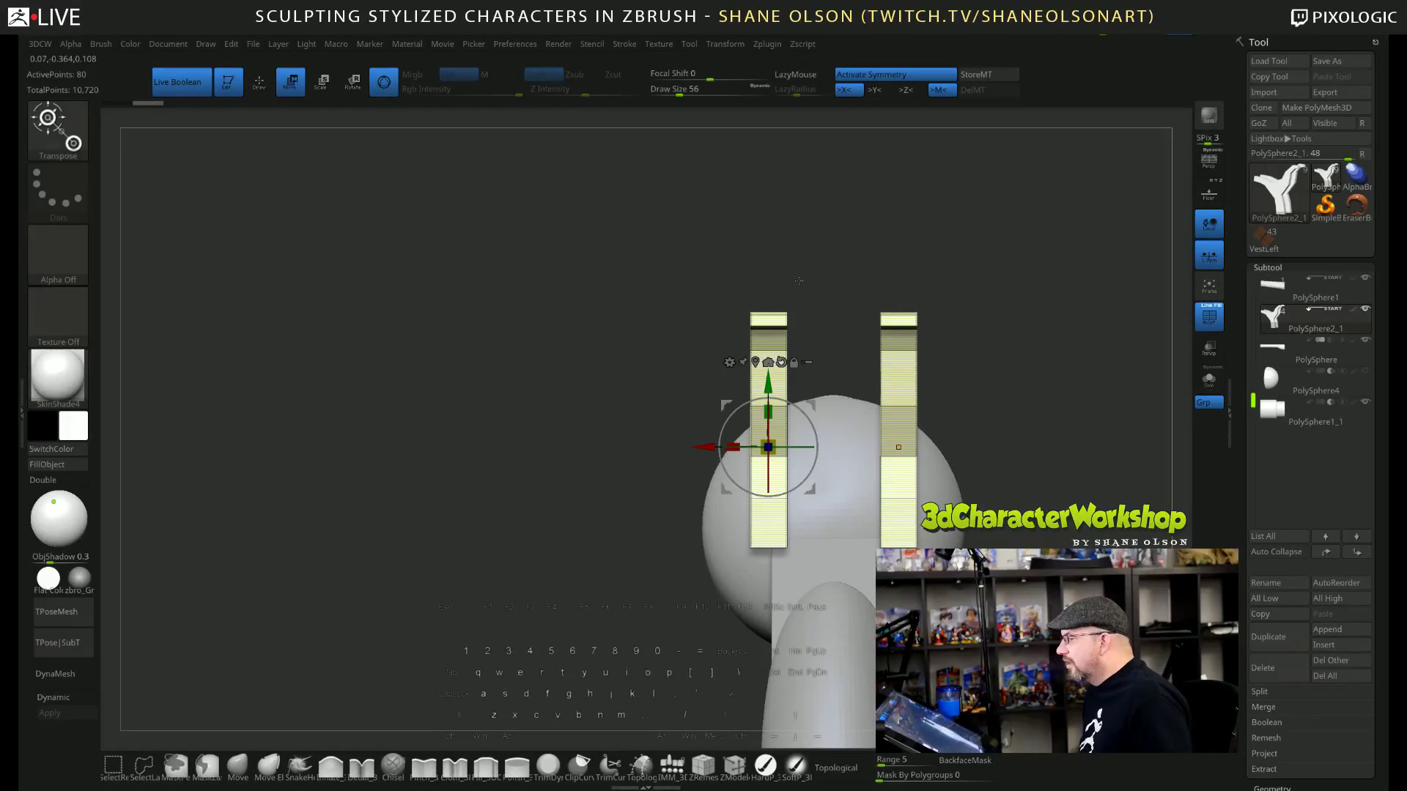
Try to hide the inner faces of both hammer pieces with a rectangular selection from the rear view, leaving only the outer sides.
key("ctrl+shift")
key("q")
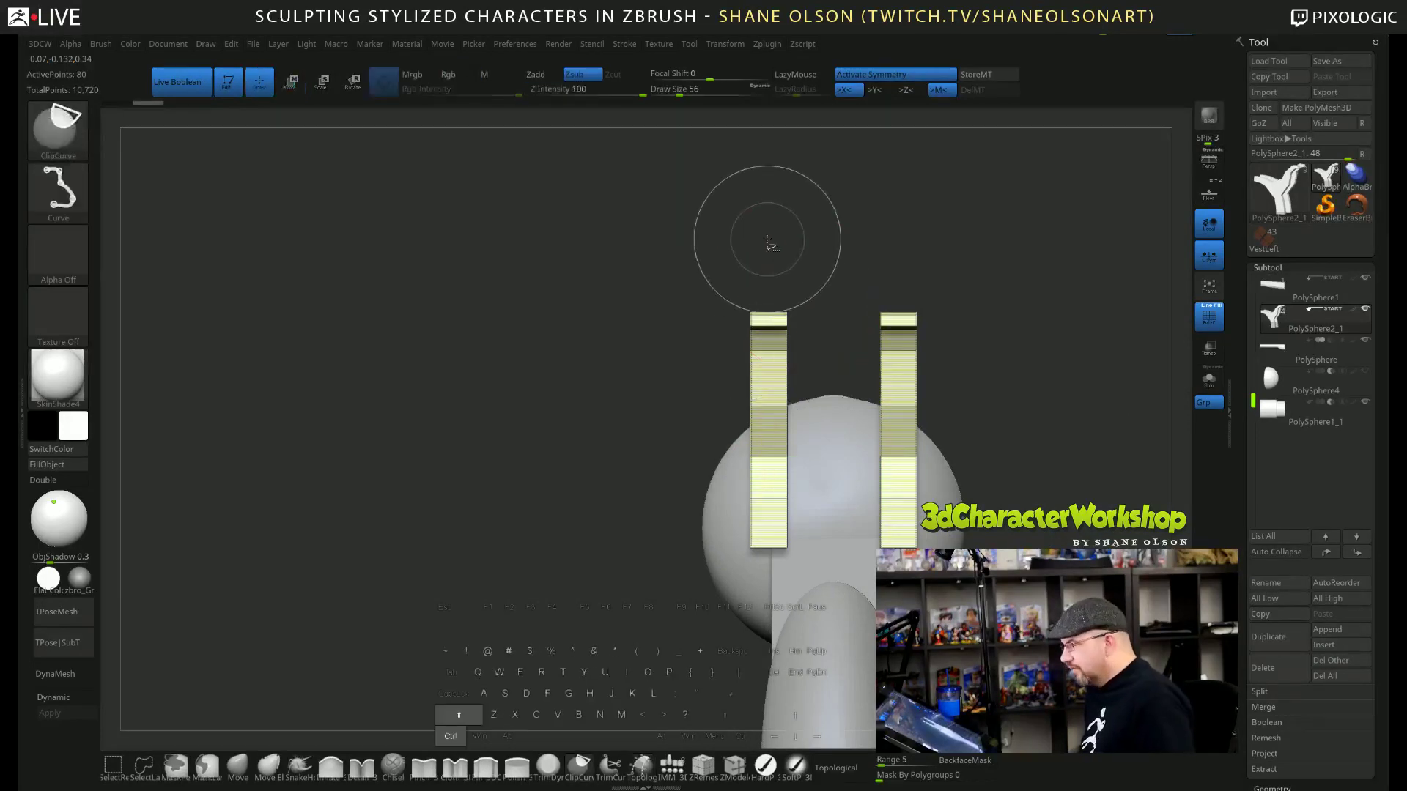
mouse_move(772, 251)
left_mouse_down("ctrl+shift")
mouse_move(854, 525)
mouse_move(828, 189)
mouse_move(943, 257)
left_mouse_up("ctrl+shift")
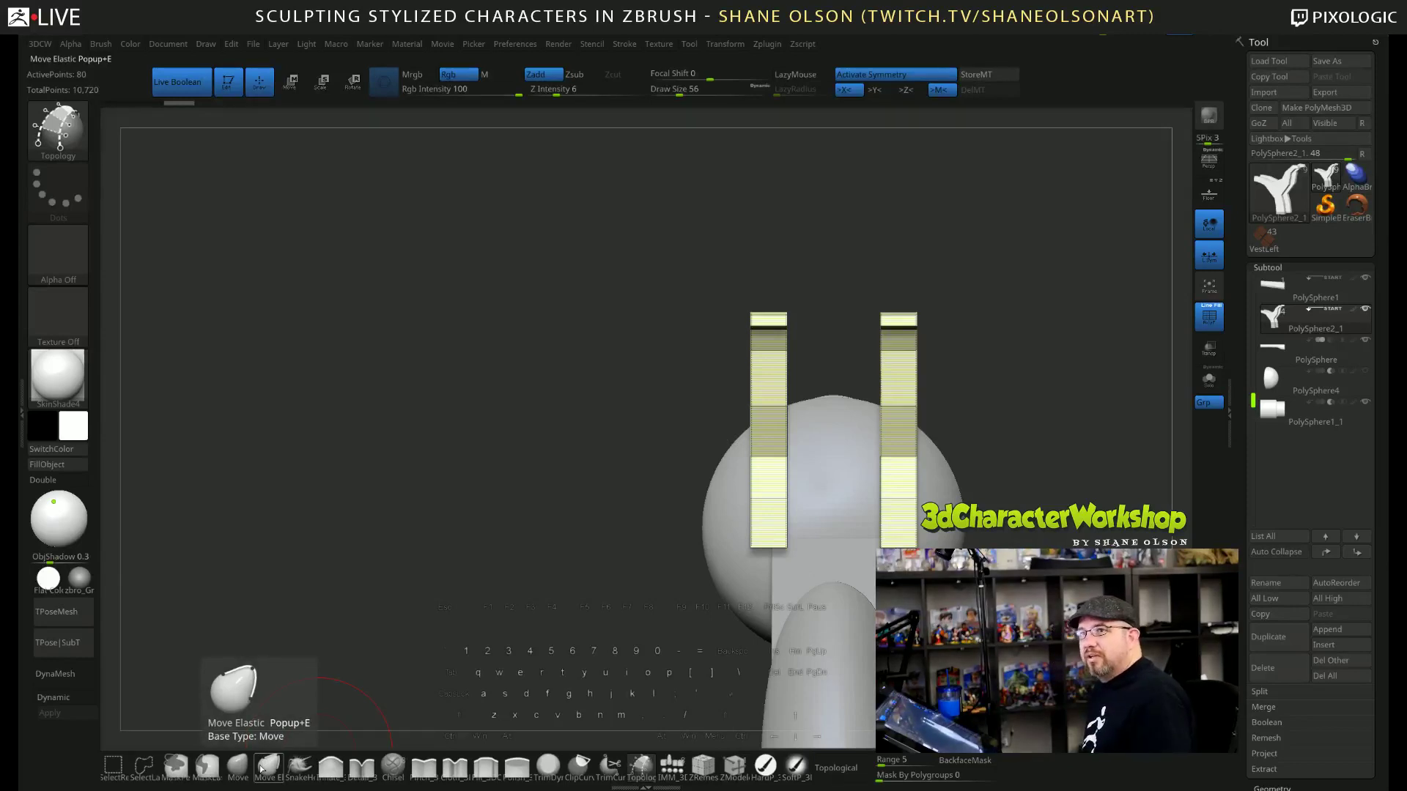
key("s")
left_click_drag(354, 437, 356, 435)
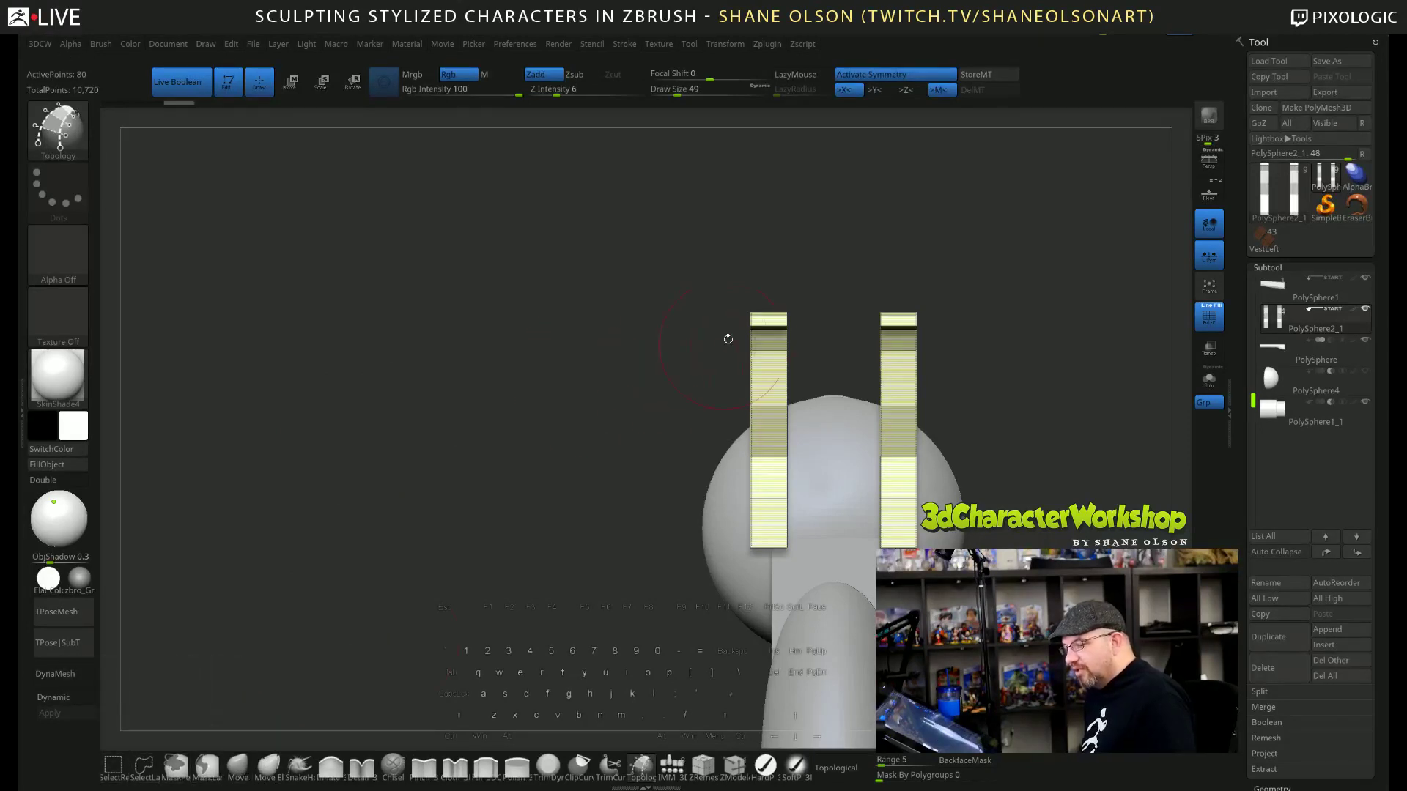
left_click_drag(776, 244, 894, 627, "ctrl+shift")
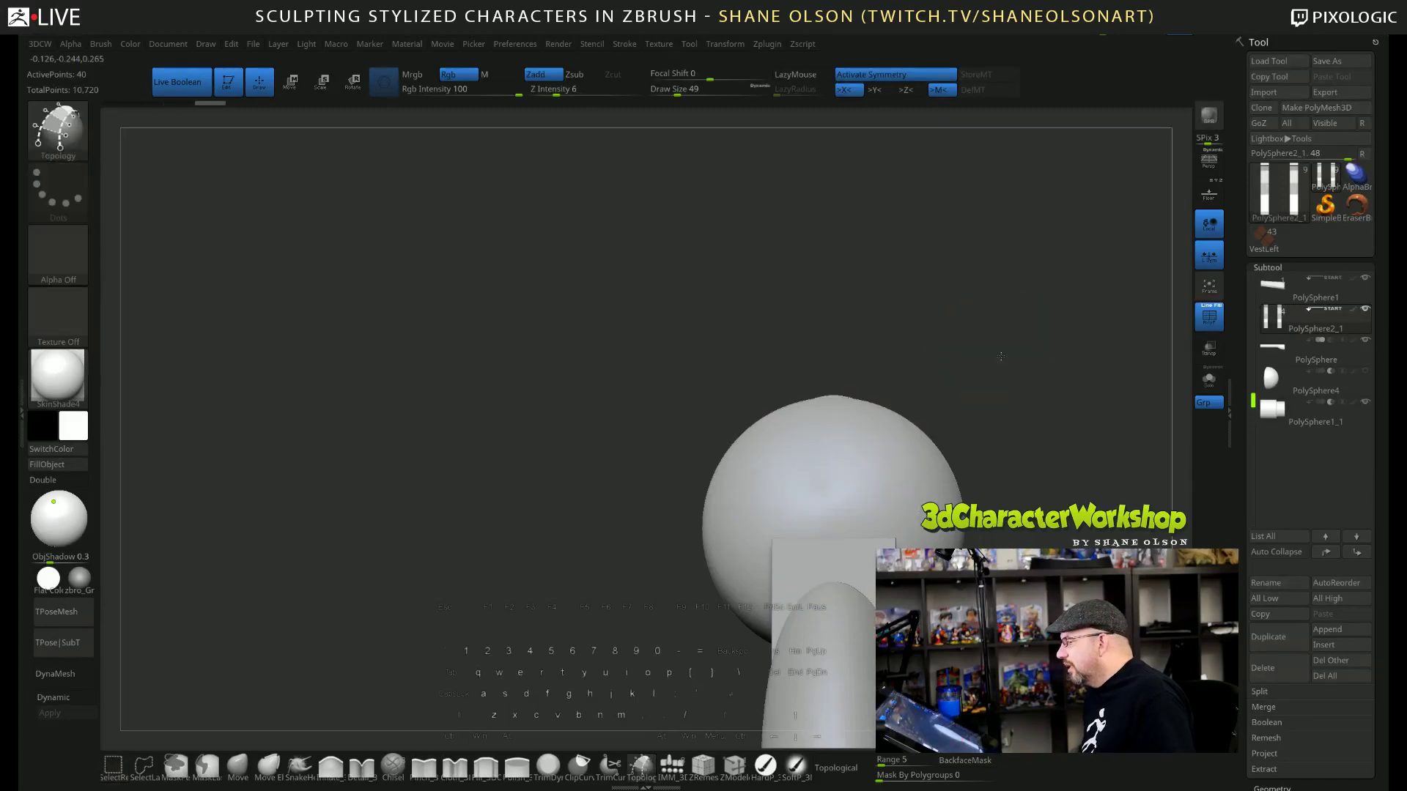
left_click(996, 357, "ctrl+shift")
left_click_drag(1042, 248, 982, 264, "alt")
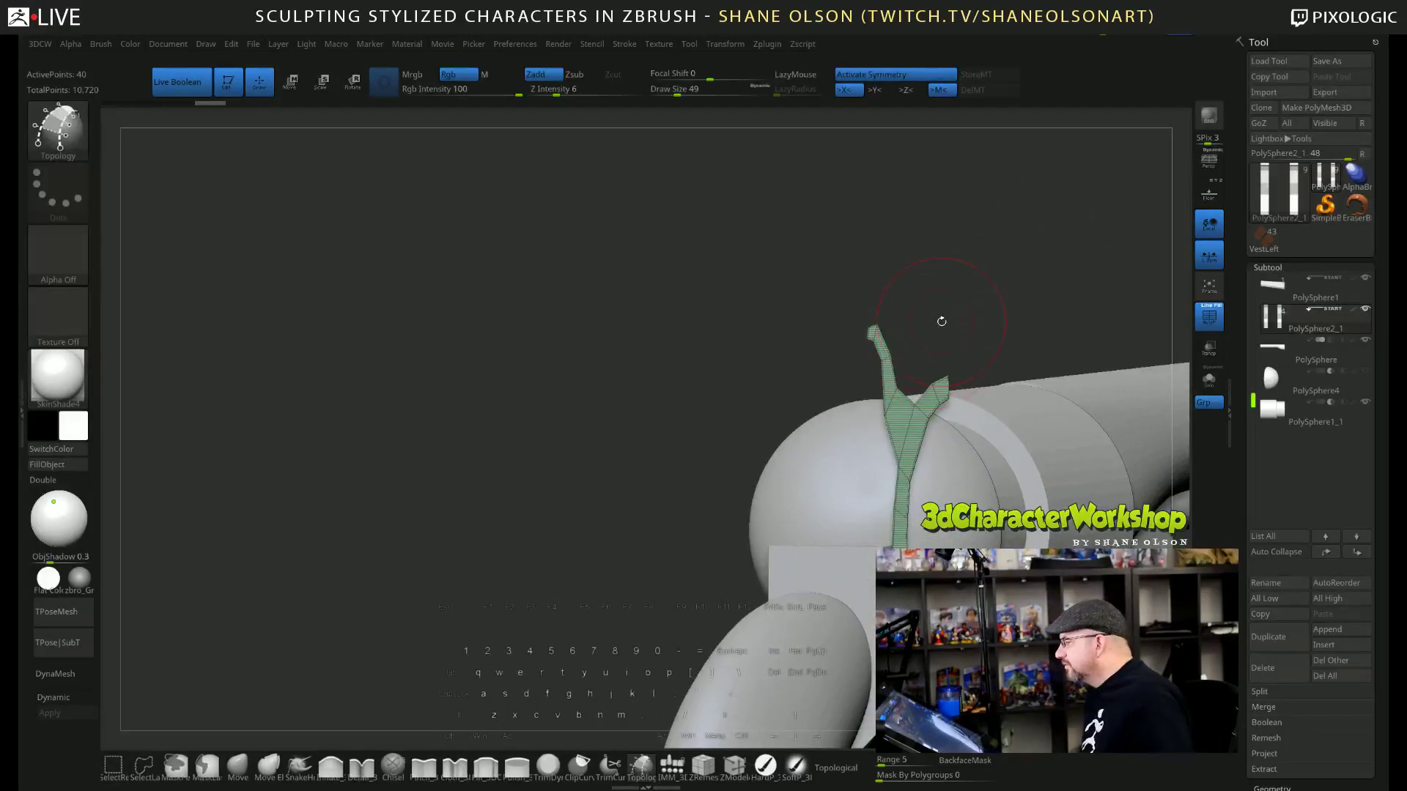
Turn on double-sided display to check the remaining hammer faces, and undo the partial hiding.
left_click(59, 480)
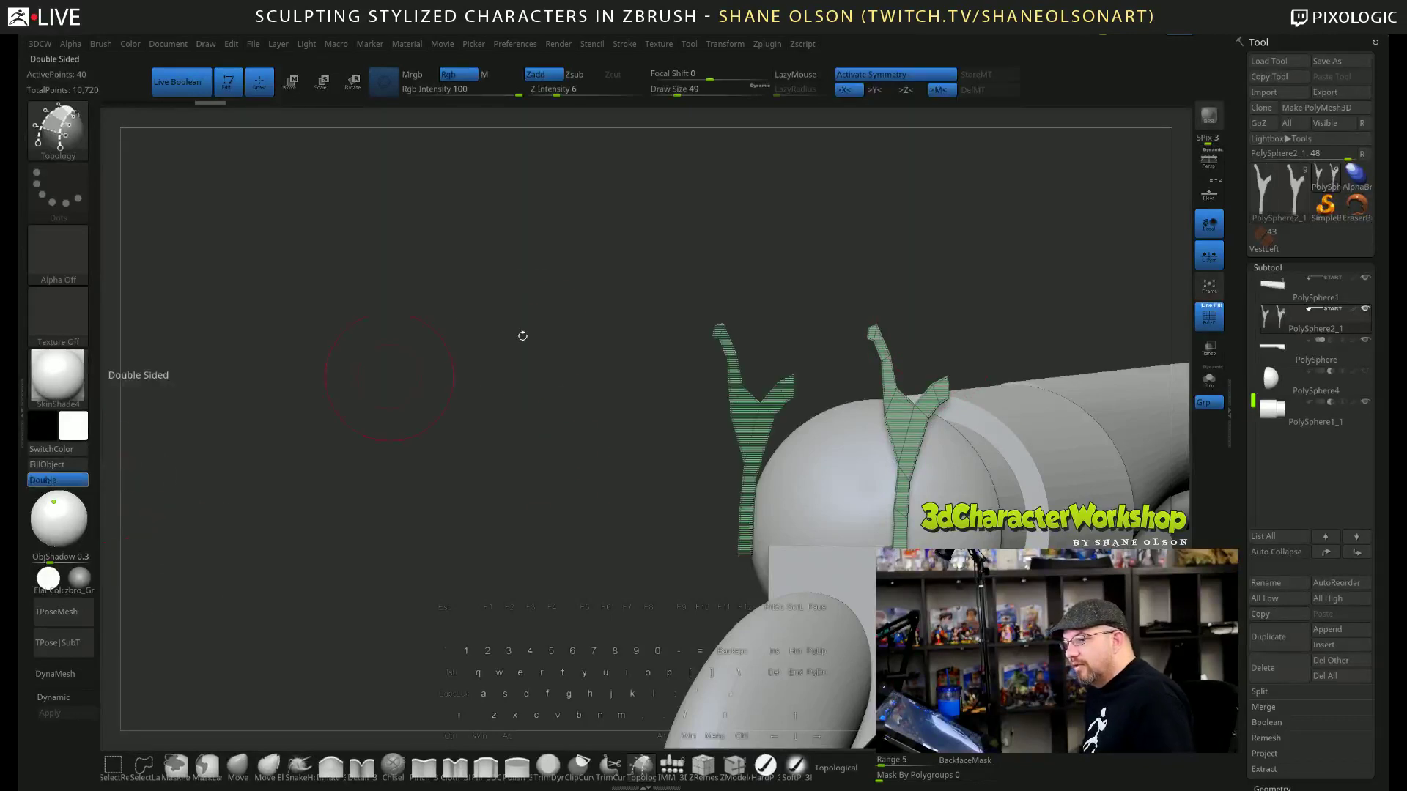
left_click_drag(572, 305, 622, 231)
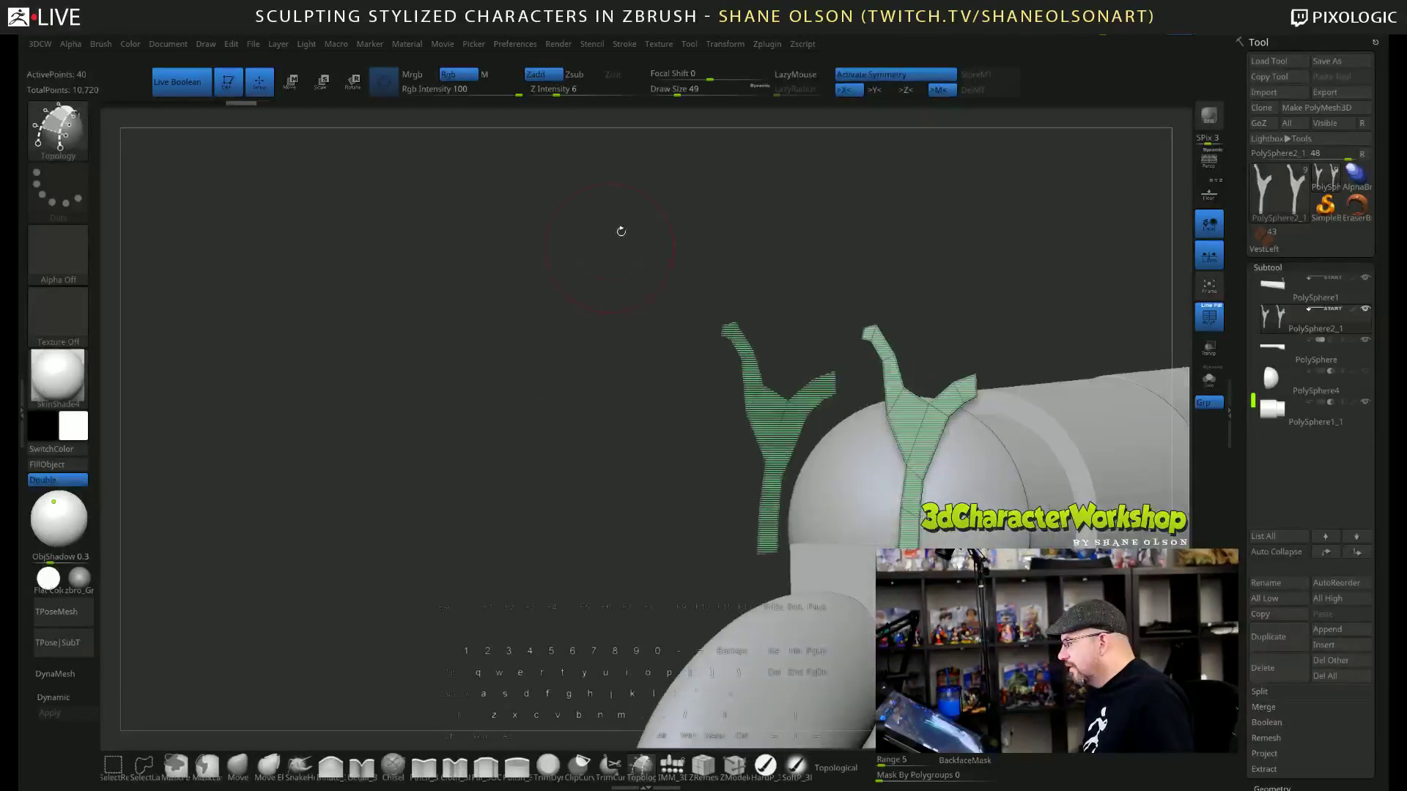
key("ctrl+z")
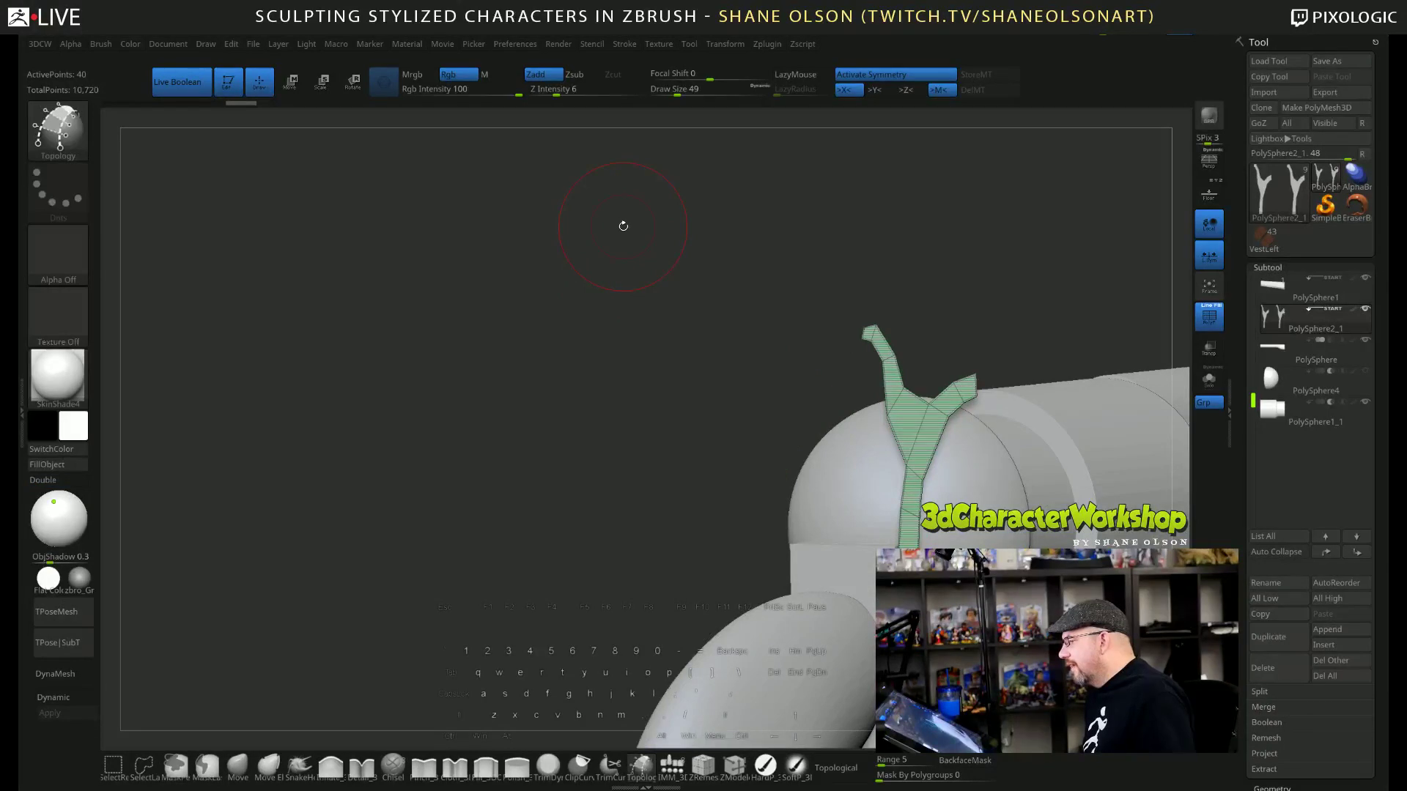
key("ctrl+shift+z")
left_click_drag(563, 281, 606, 249)
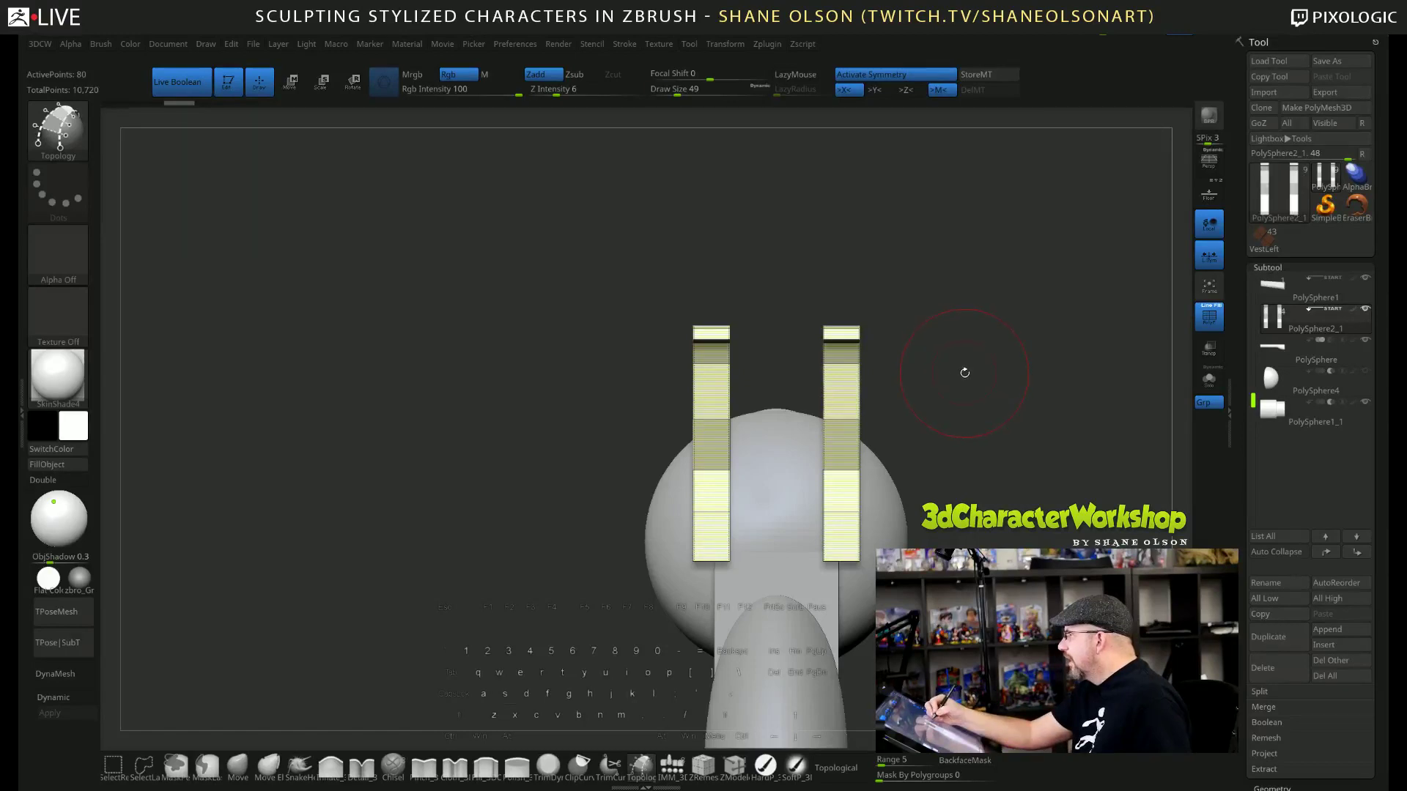
Set the draw size to 34 and frame both hammer pieces squarely from behind.
key("s")
left_click_drag(964, 373, 952, 374)
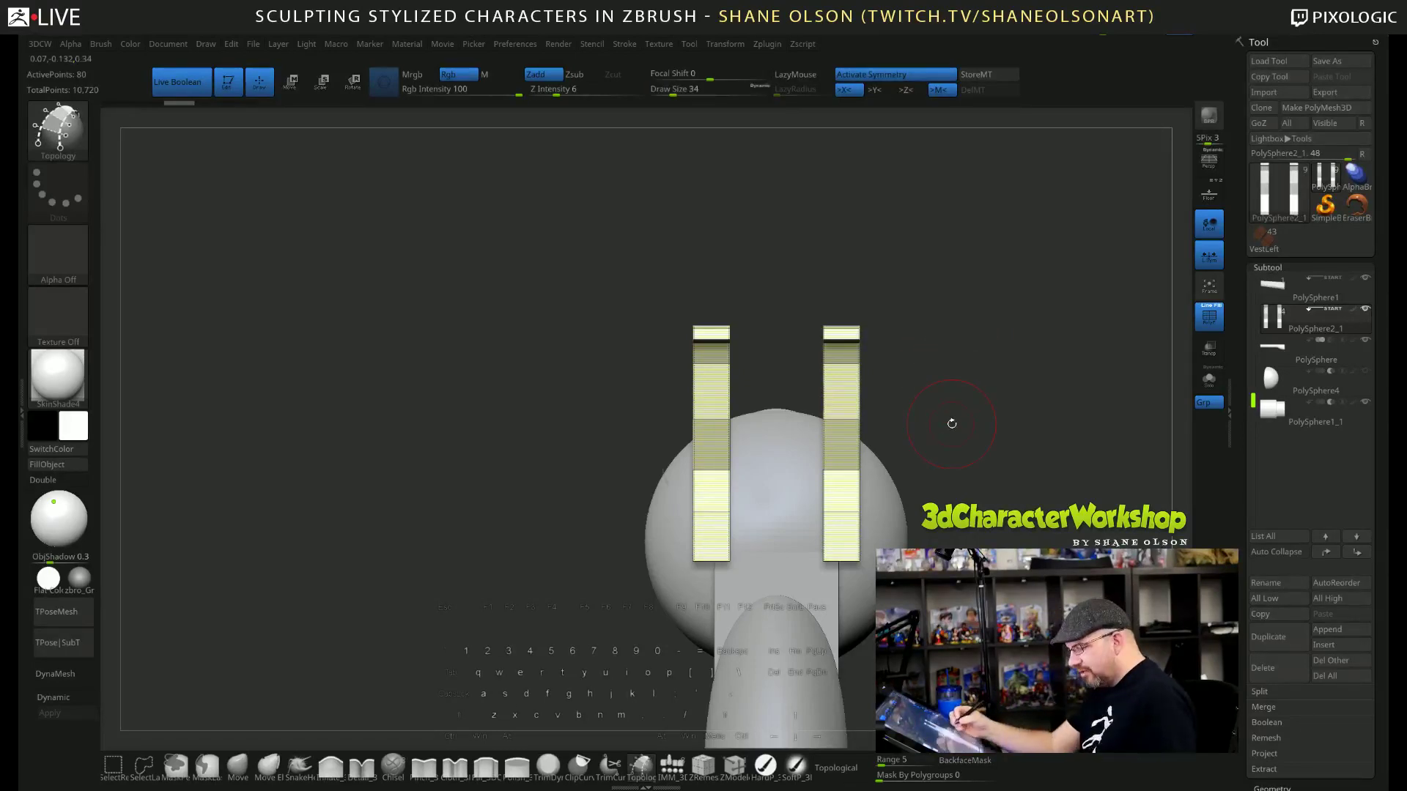
key("w")
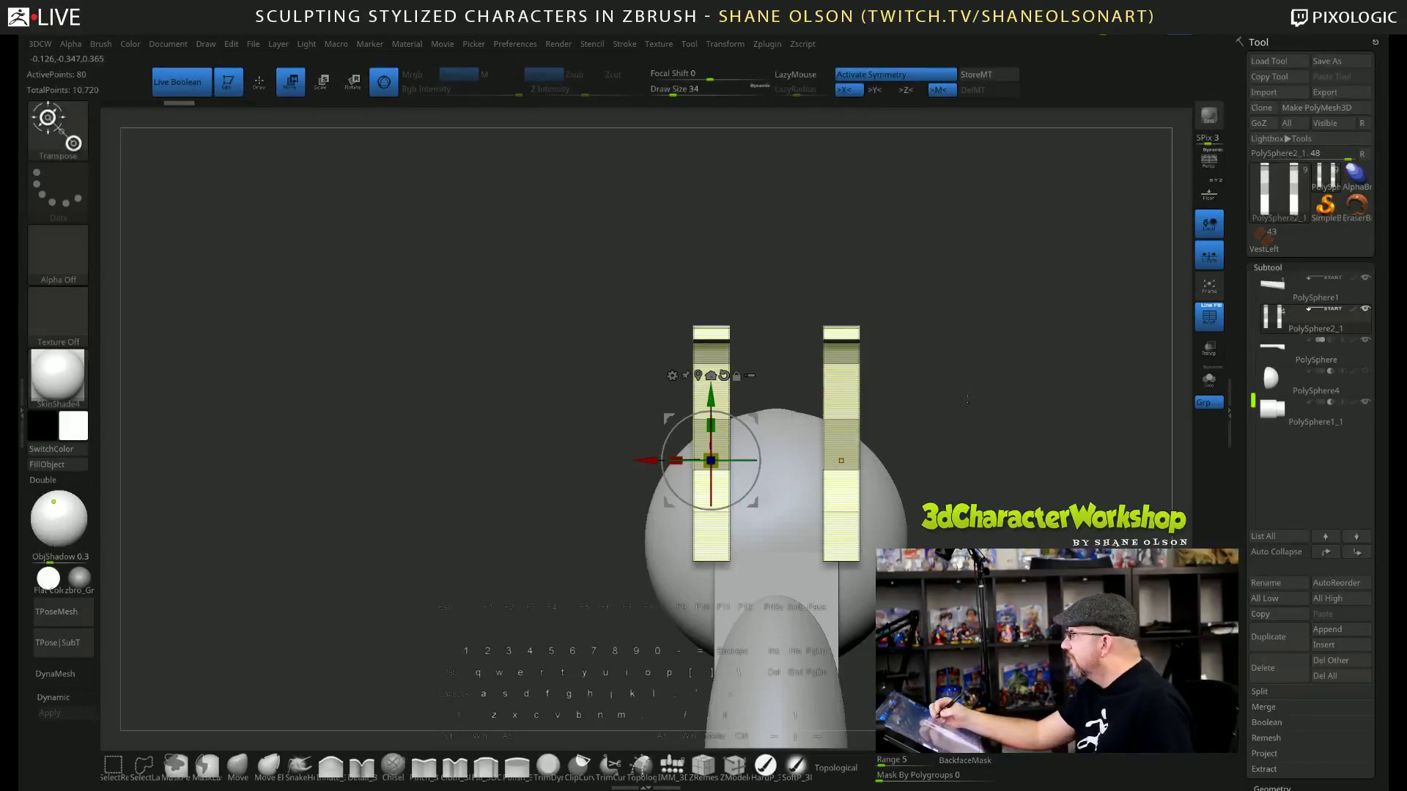
left_click_drag(967, 399, 915, 421)
key("q")
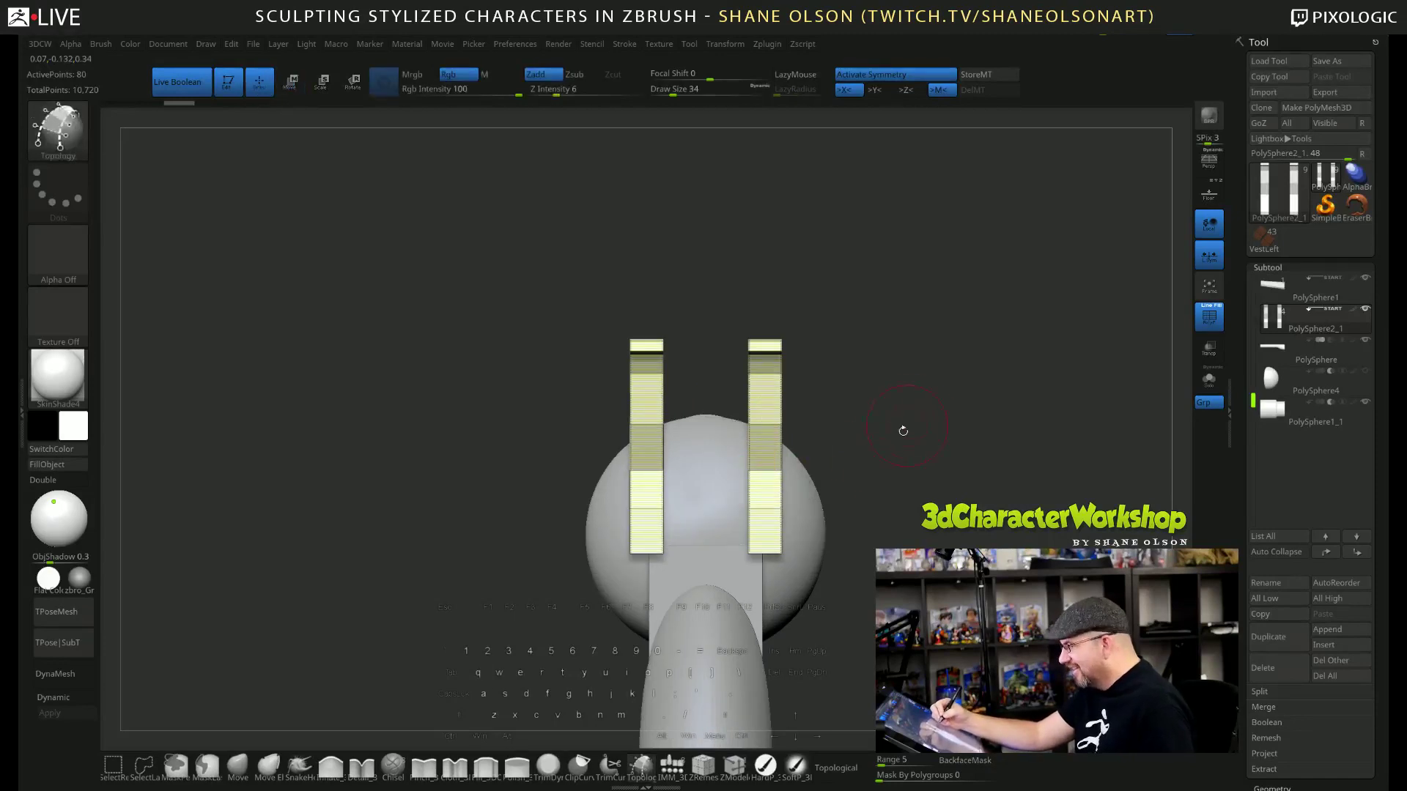
mouse_move(758, 395)
left_mouse_down()
mouse_move(733, 458)
mouse_move(744, 523)
mouse_move(789, 501)
left_mouse_up()
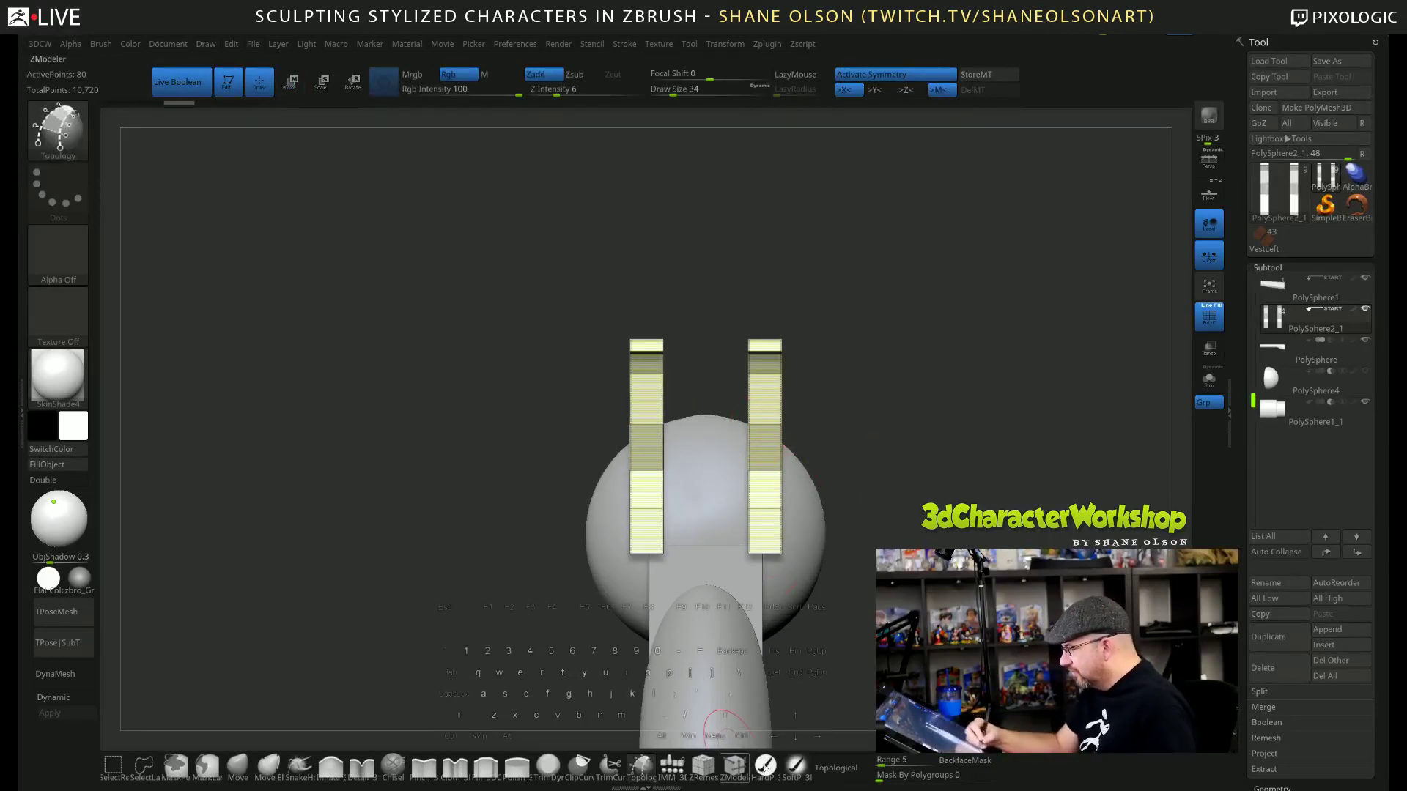
Insert an edge loop down the middle of both hammer pieces' thickness with the ZModeler edge Insert action.
key("b")
key("z")
key("m")
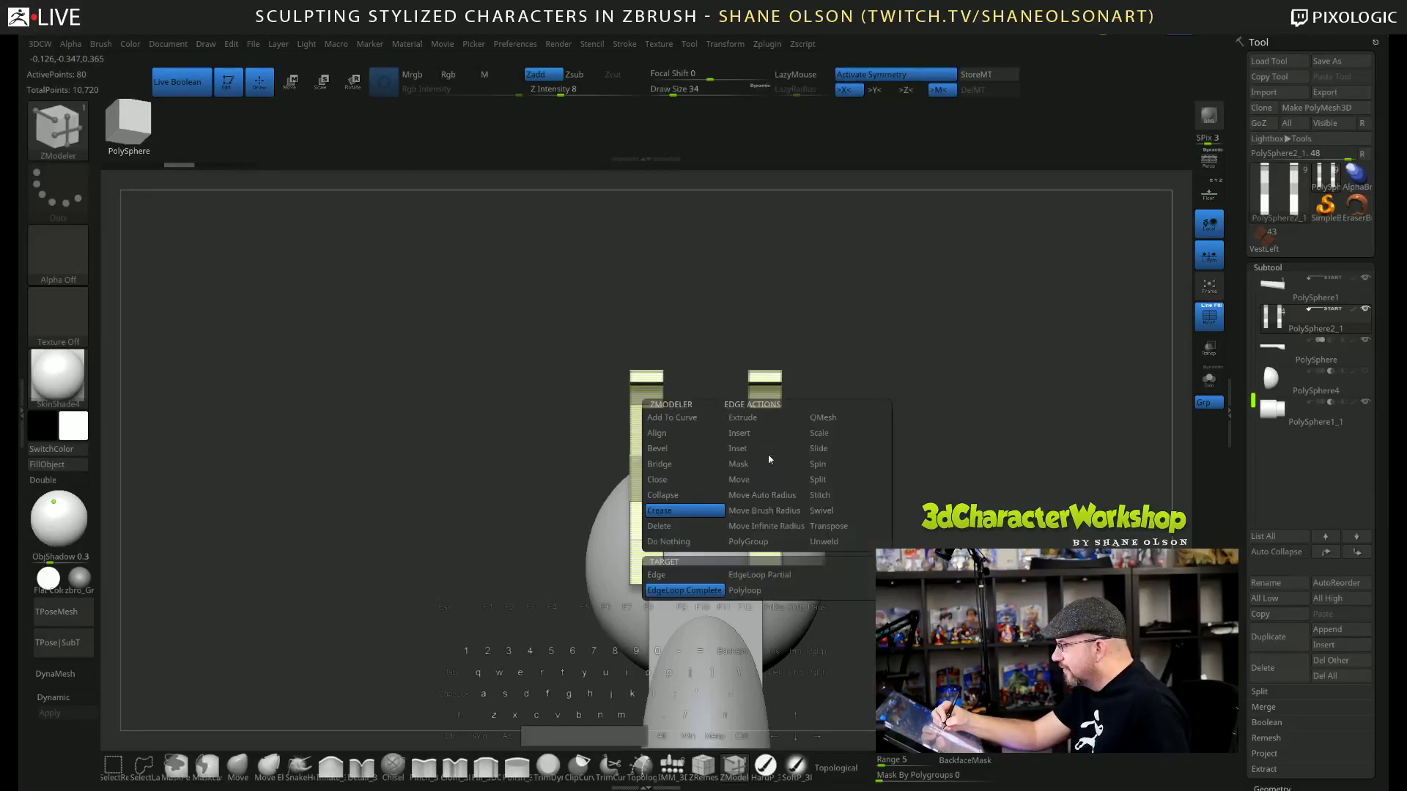
key("space")
left_click(765, 433)
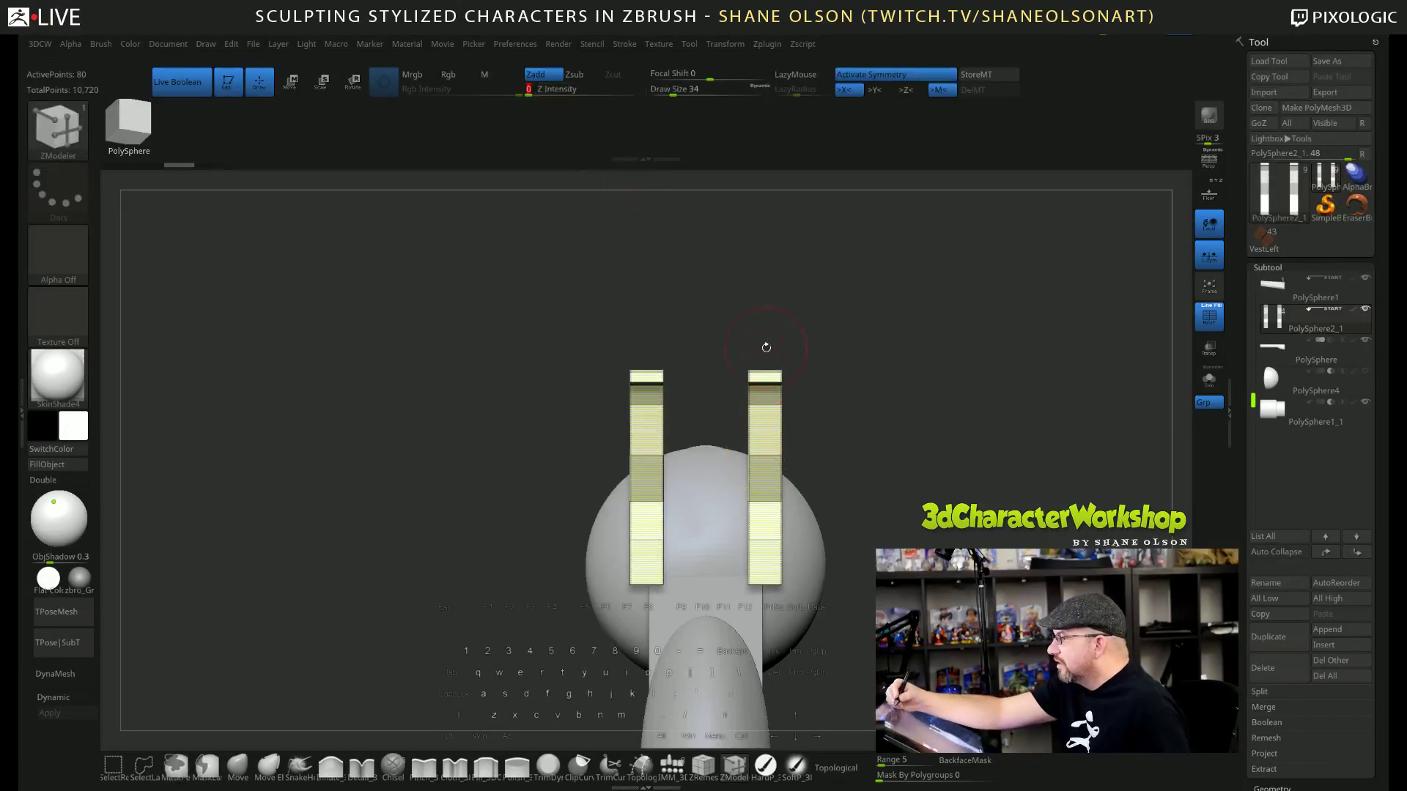
left_click(765, 454)
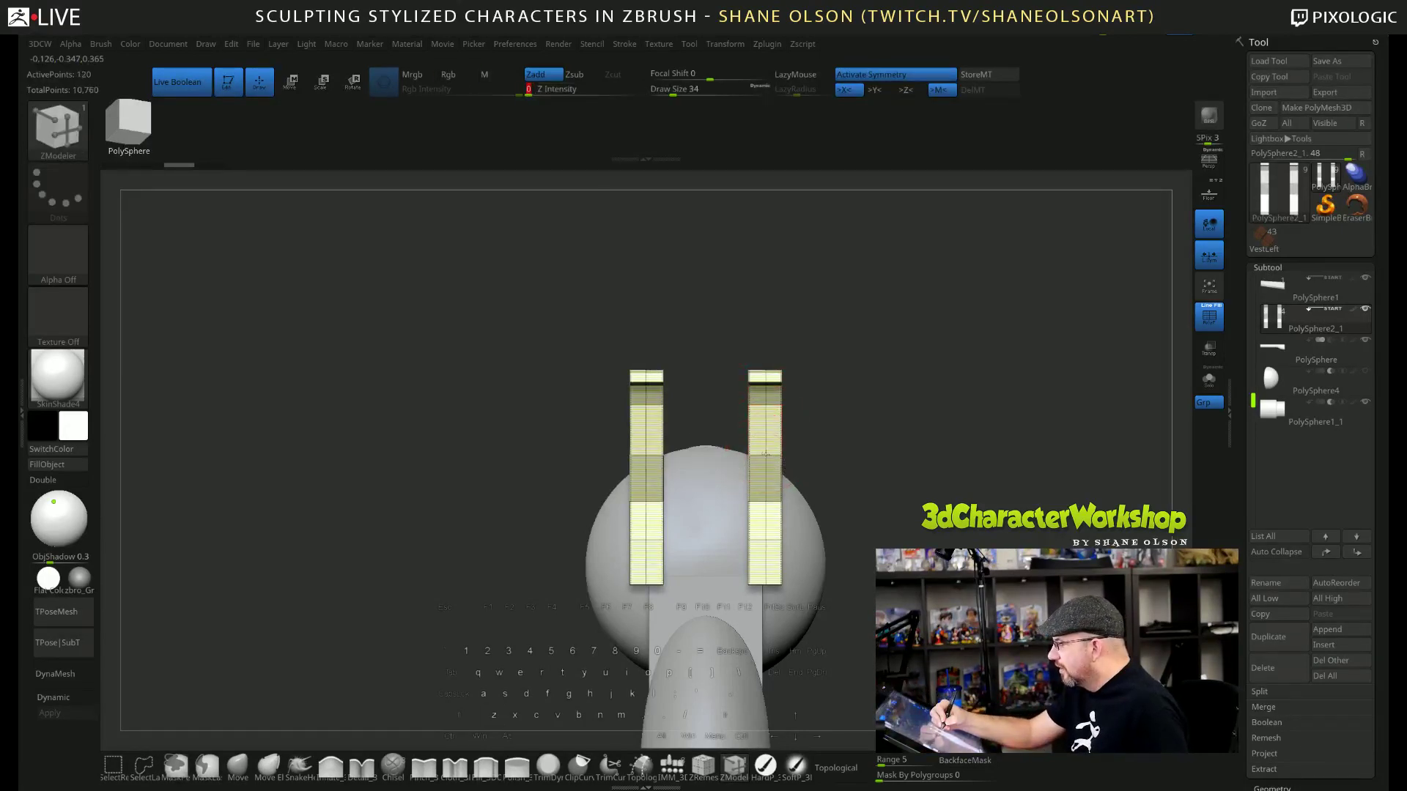
Hide the inner half of each hammer piece along the centre edge loop and delete the hidden geometry.
left_click_drag(870, 424, 878, 394)
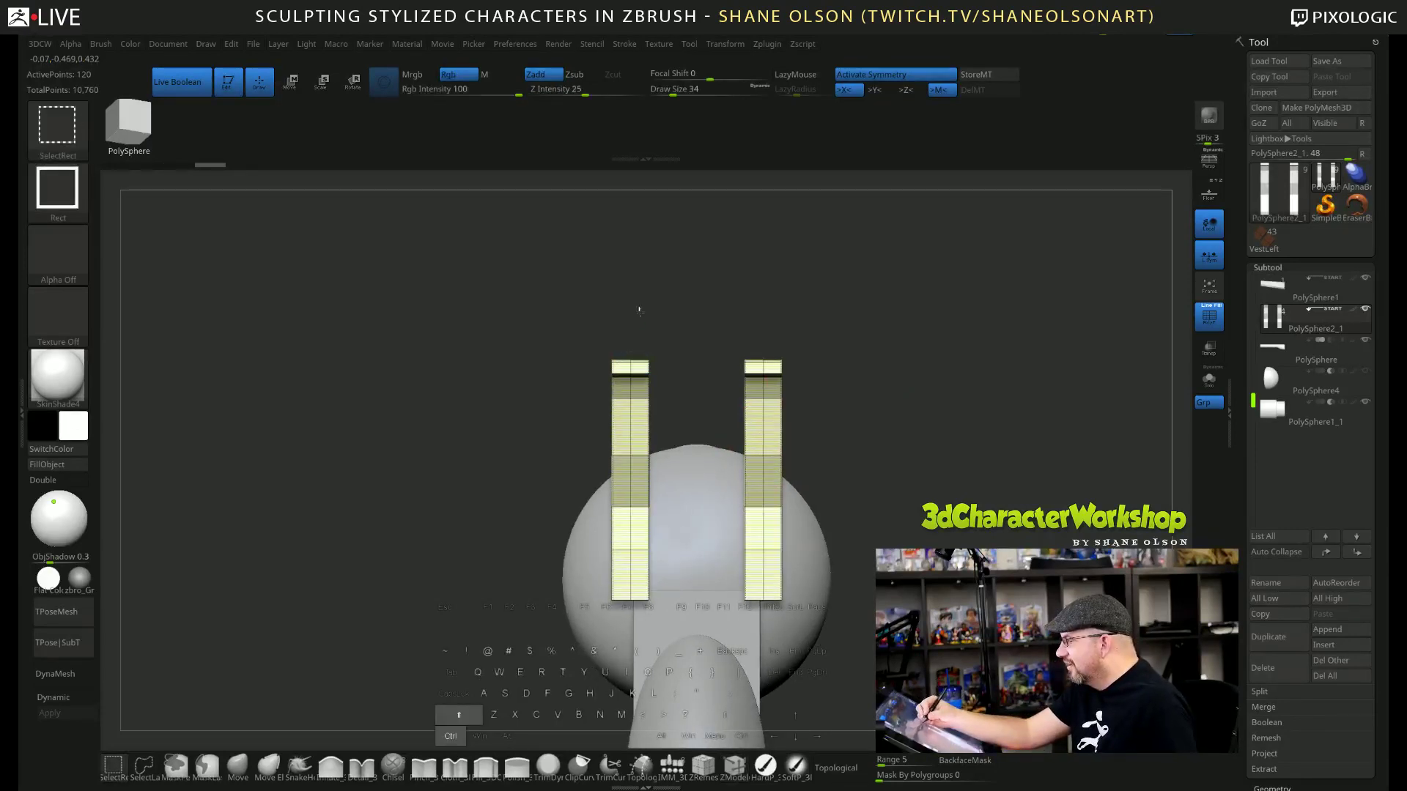
left_click_drag(637, 306, 754, 655, "ctrl+shift")
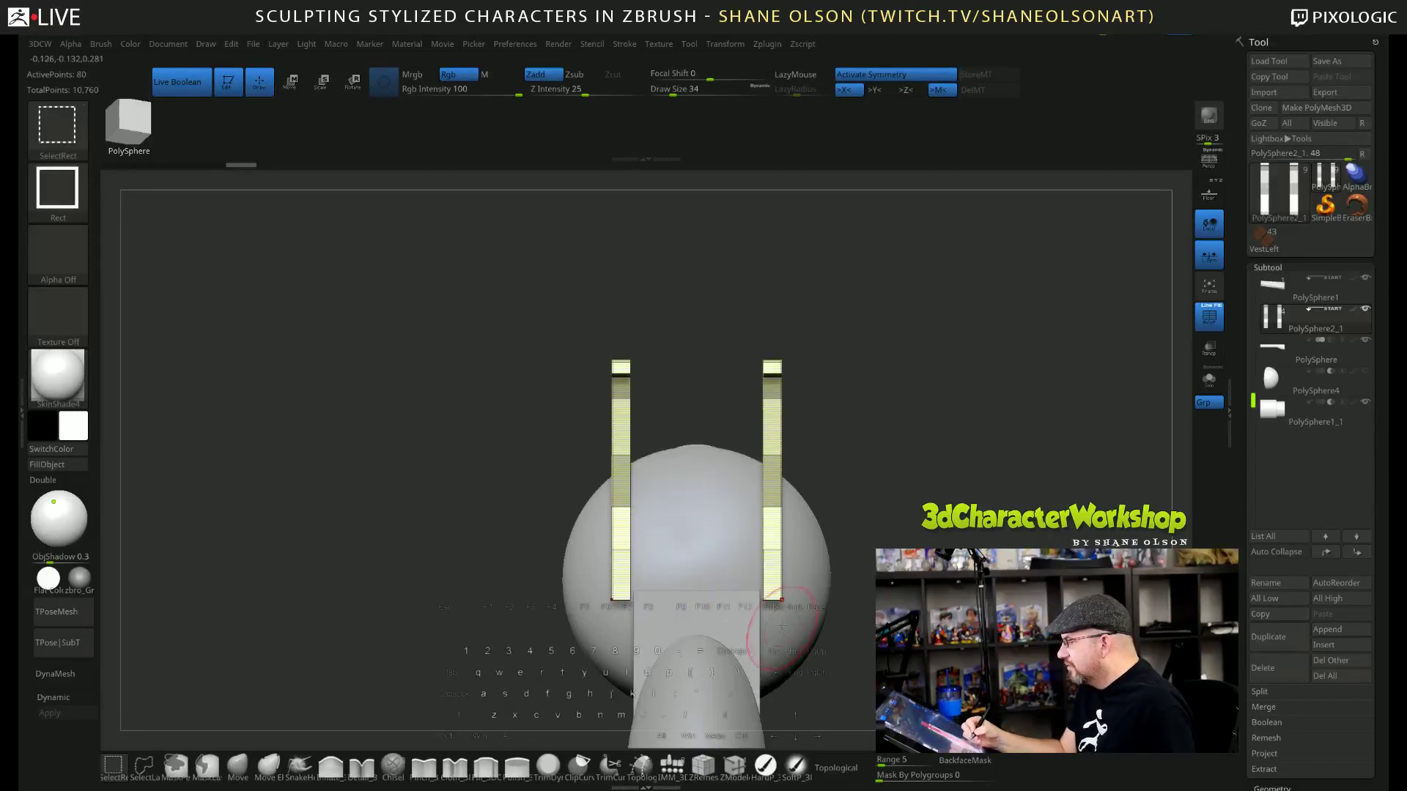
left_click_drag(870, 577, 609, 564)
key("2")
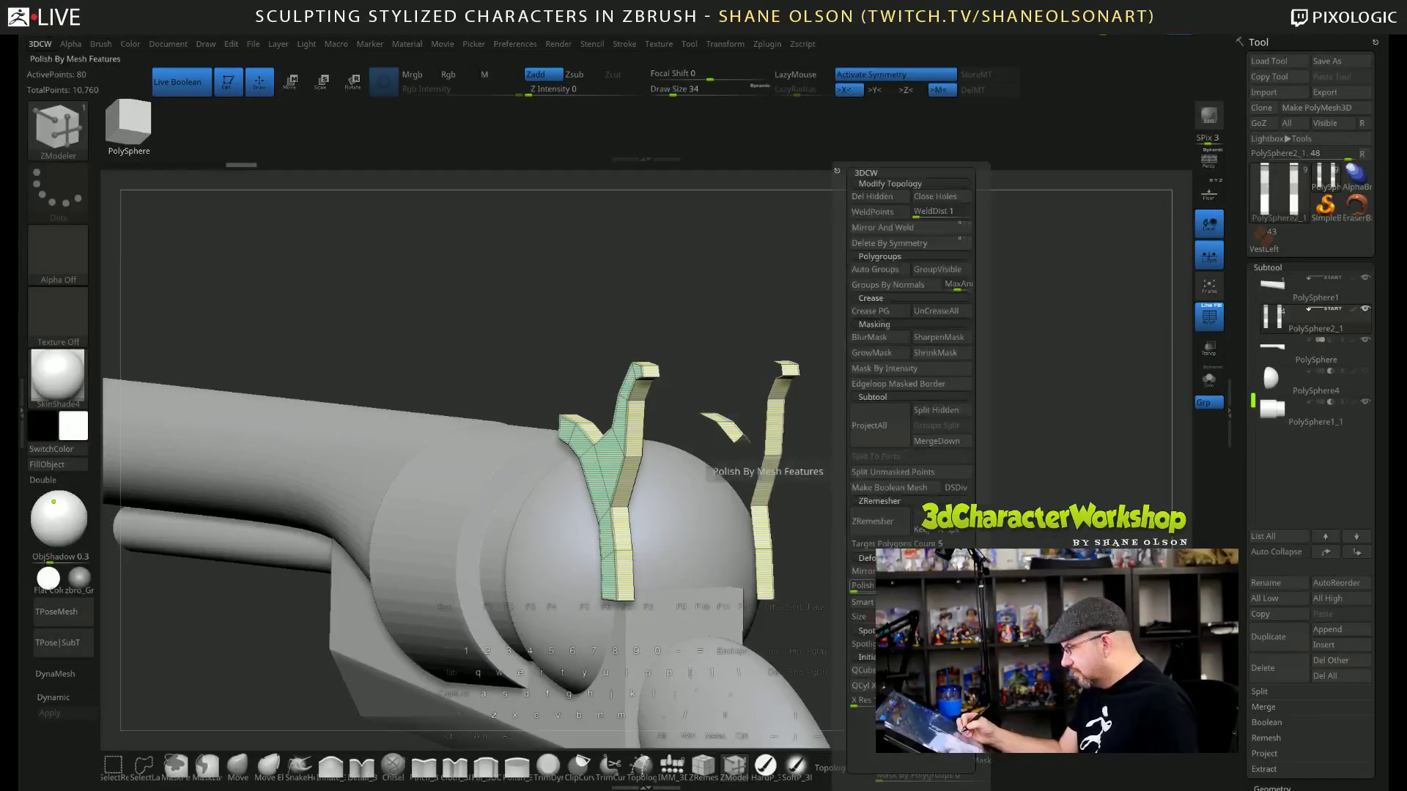
left_click(890, 199)
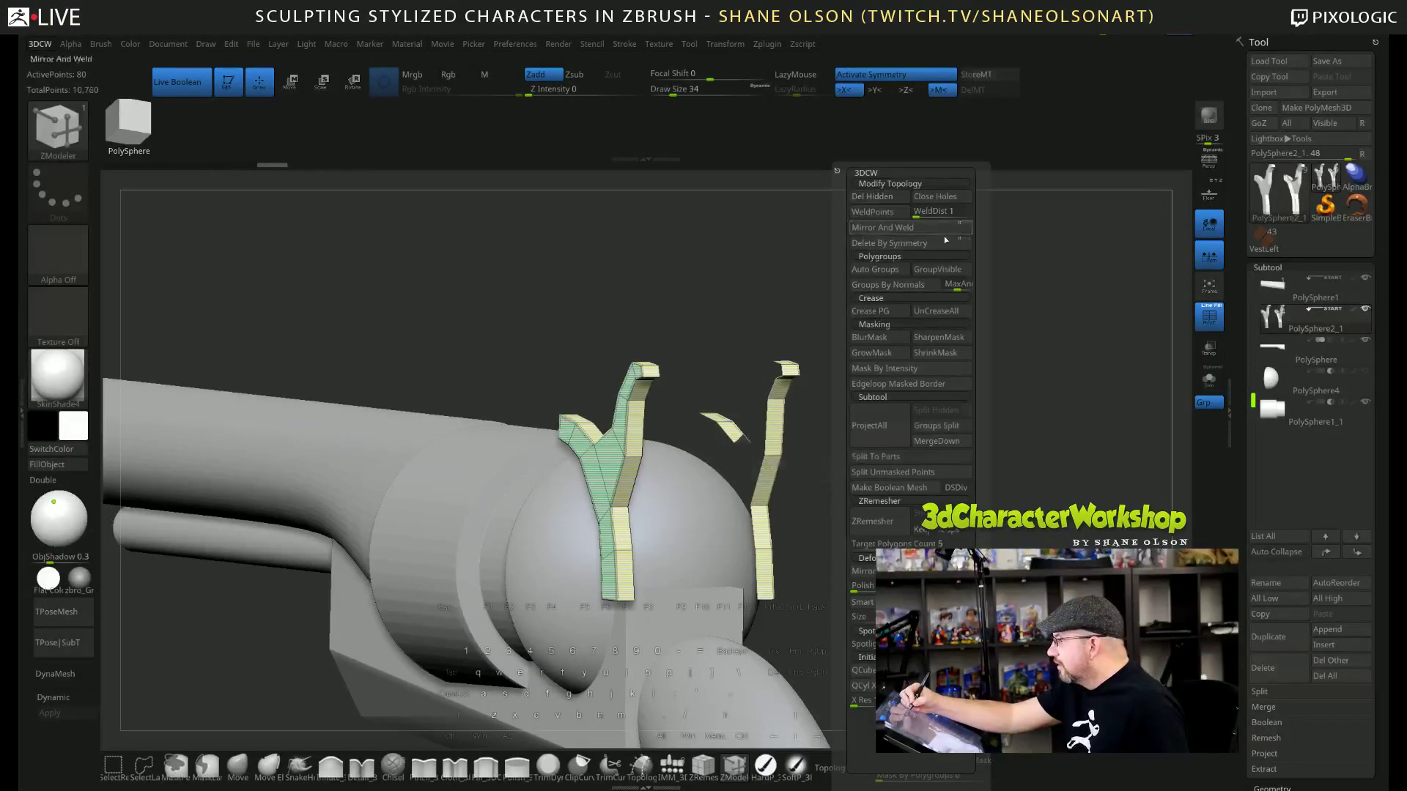
Move the two mirrored hammer halves inward from the rear view until they meet at the centre line.
left_click_drag(1045, 323, 1029, 485)
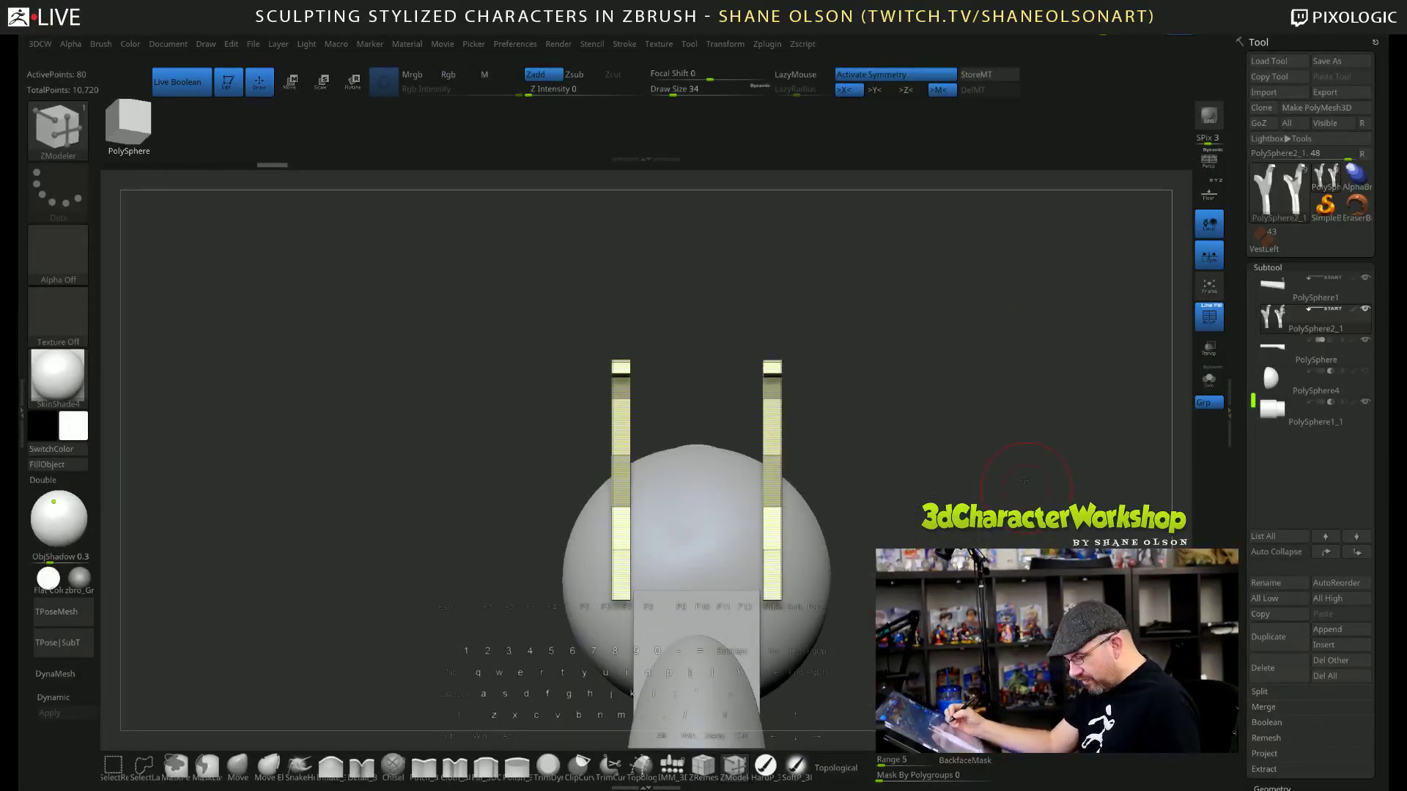
key("w")
left_click_drag(576, 497, 641, 499)
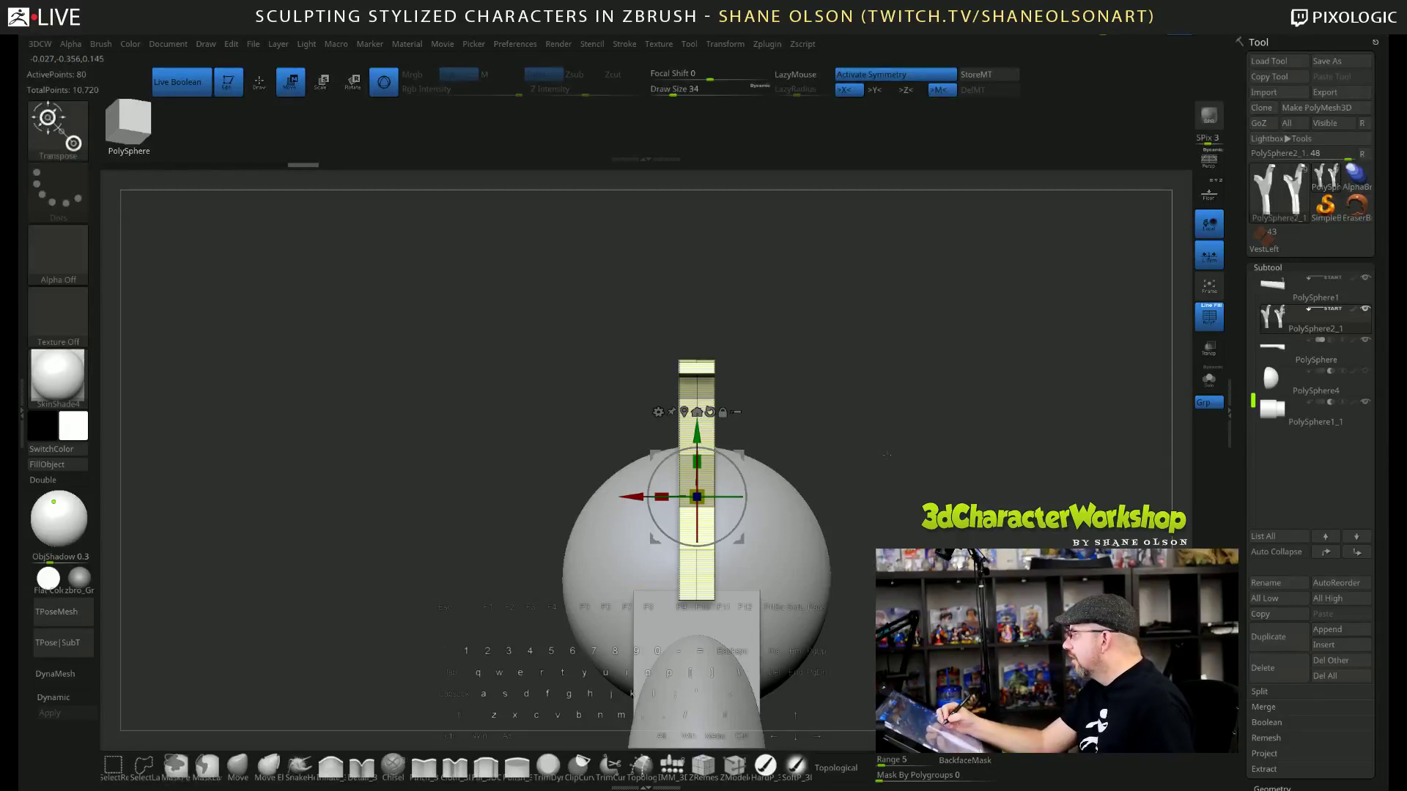
Mirror and weld the two hammer halves into a single piece.
left_click_drag(887, 447, 793, 439)
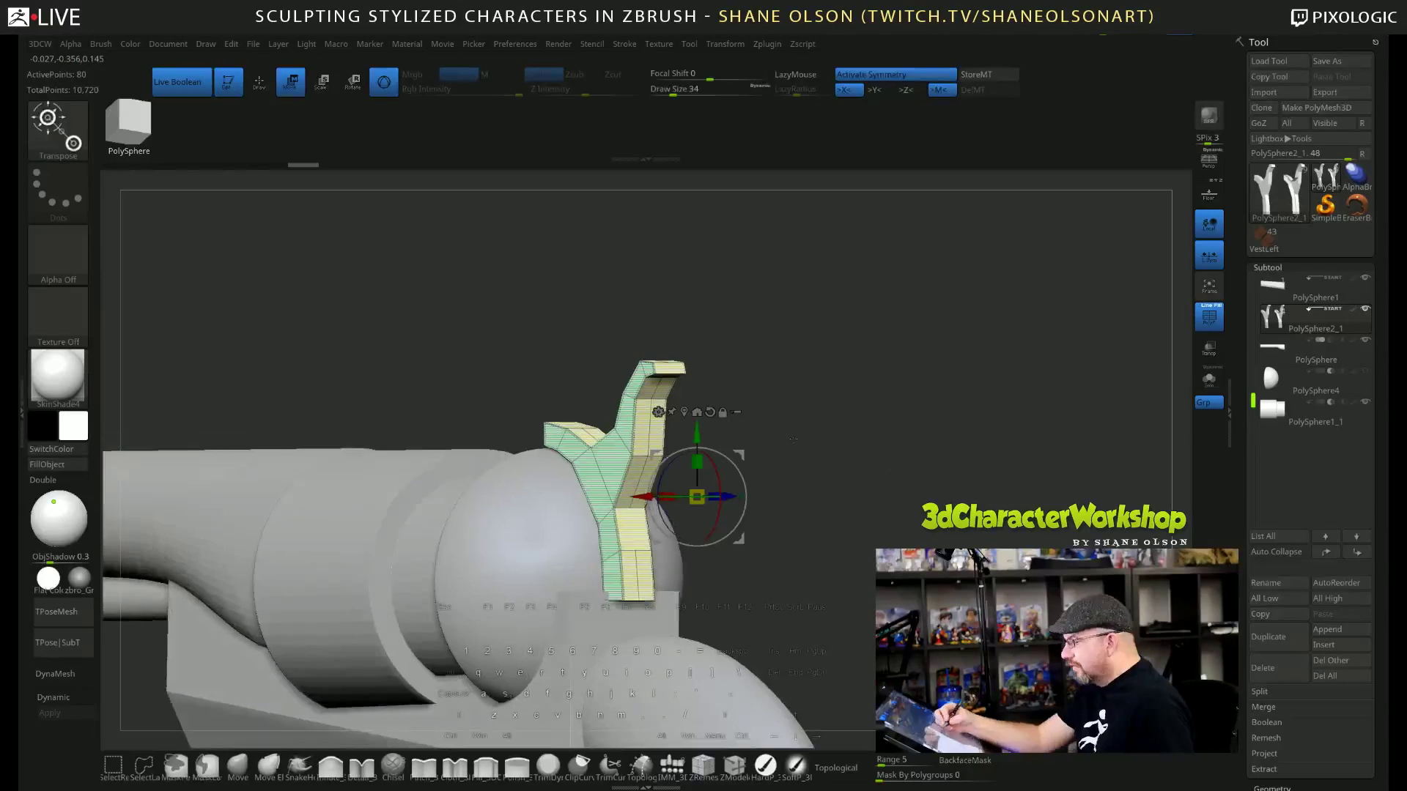
key("2")
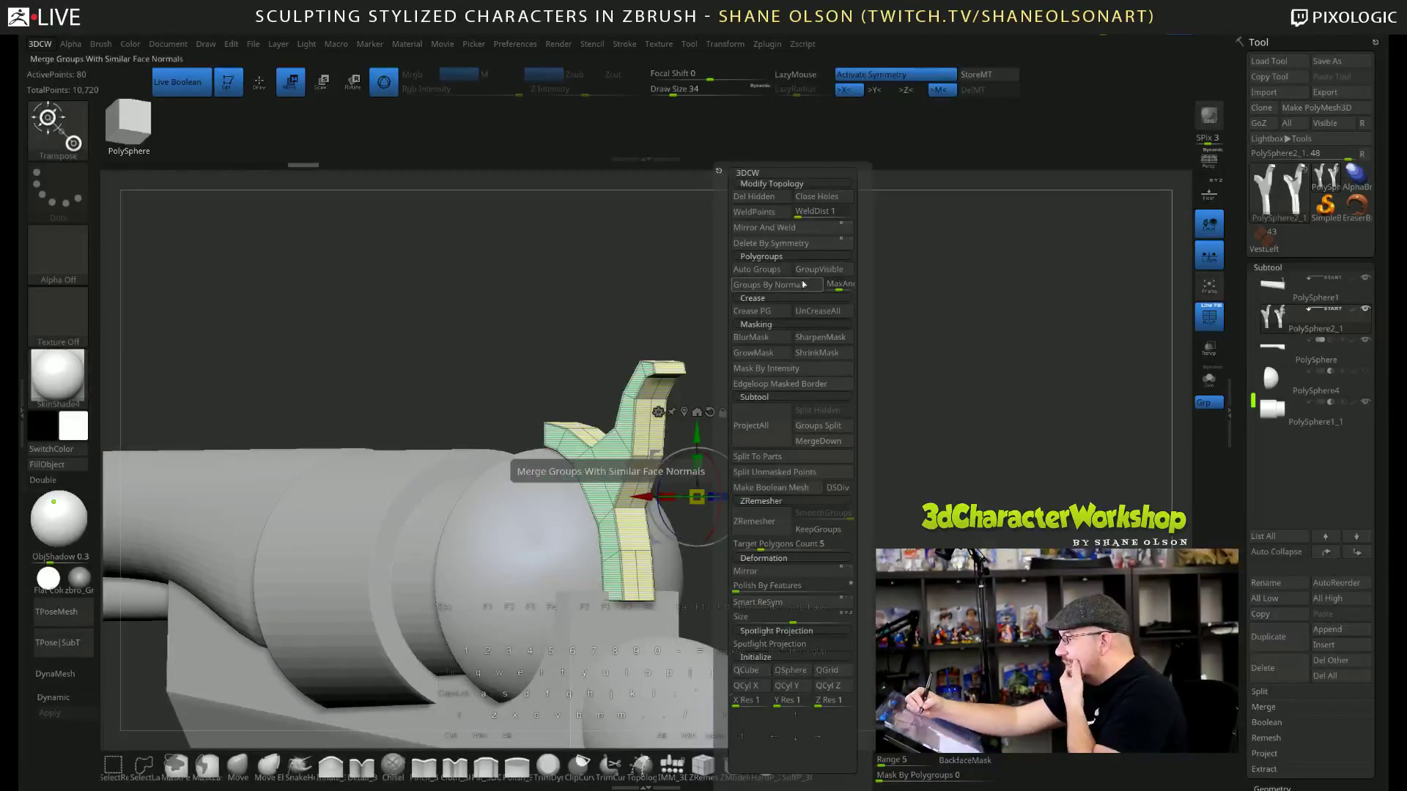
left_click(777, 228)
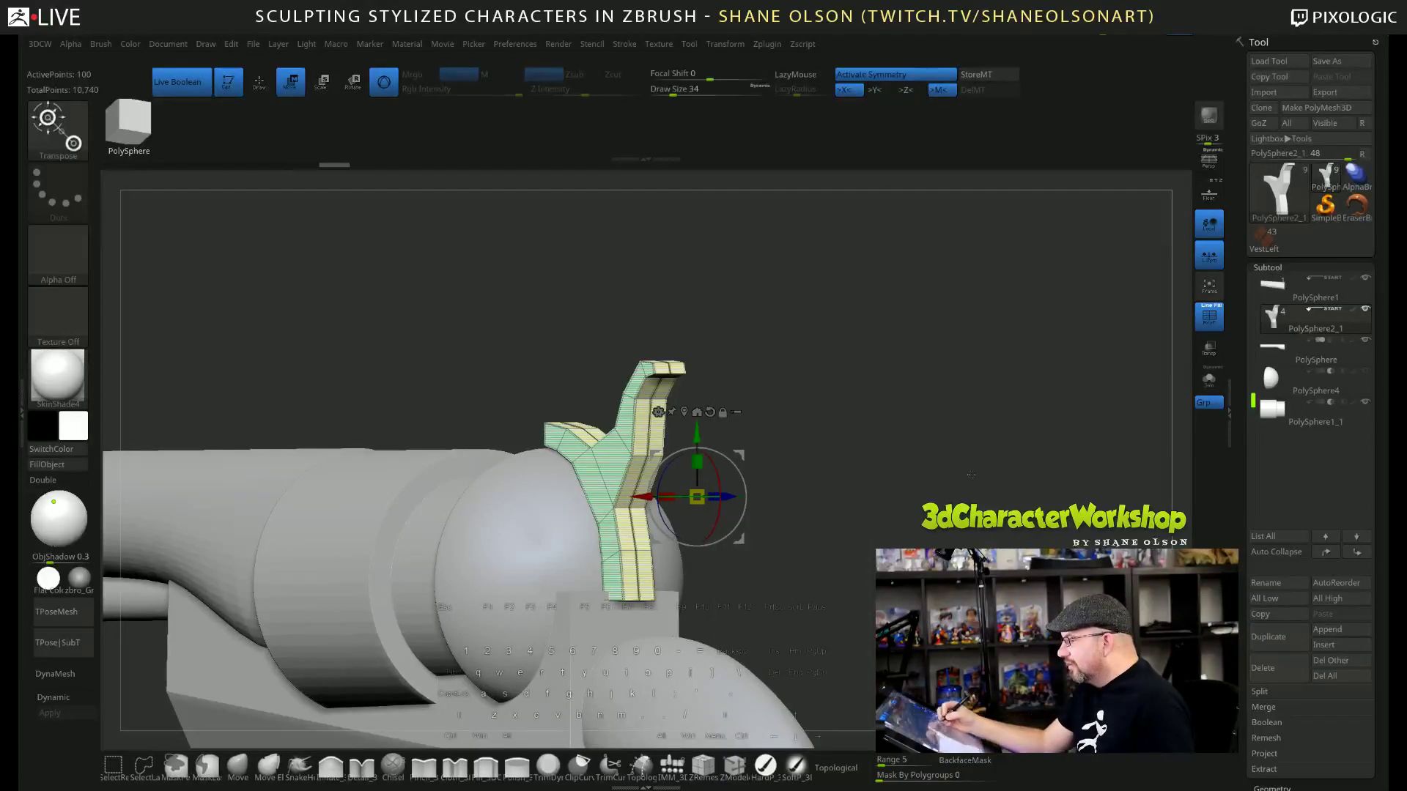
Remove all creases from the welded hammer with UnCreaseAll.
left_click_drag(971, 474, 823, 449)
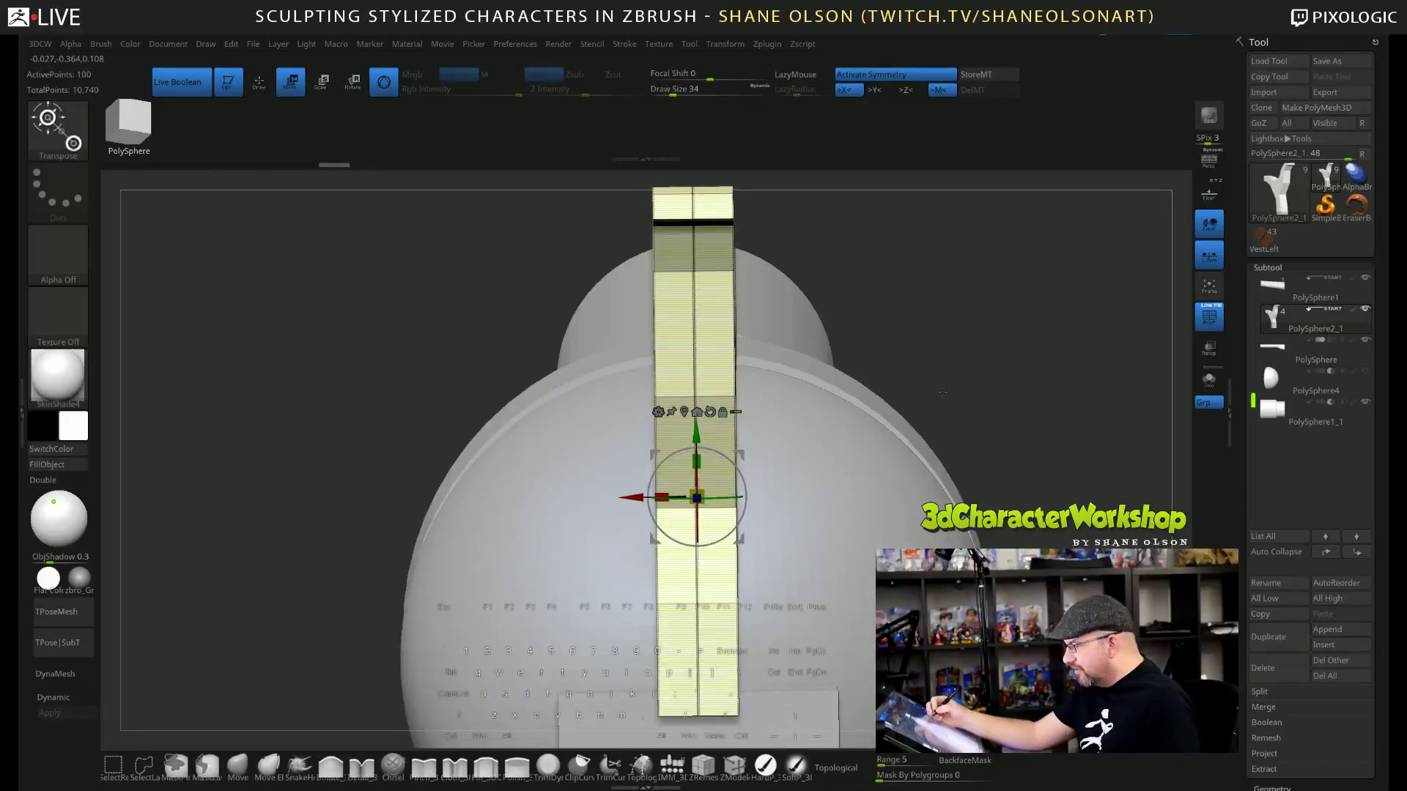
key("q")
key("w")
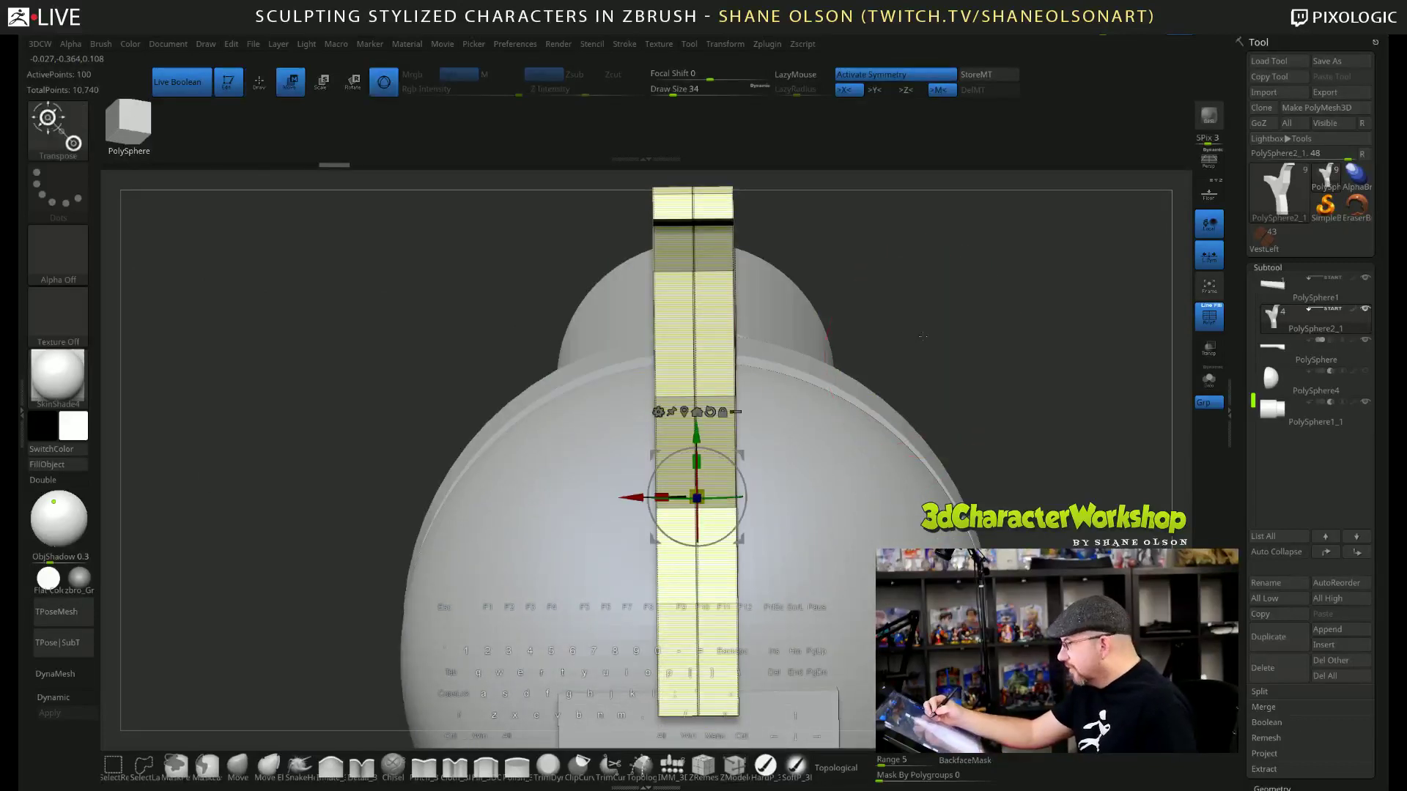
key("3")
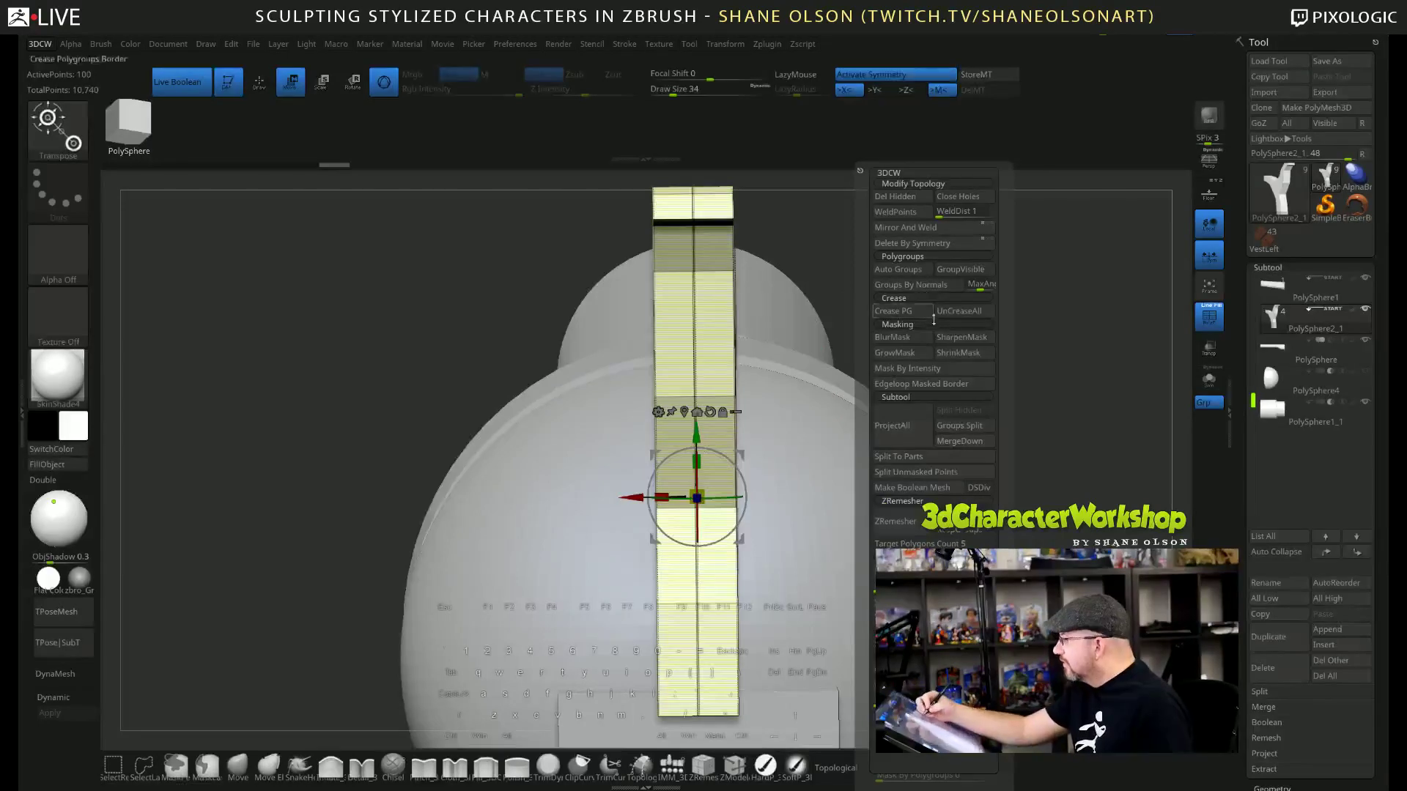
left_click(965, 311)
left_click_drag(982, 310, 1087, 242)
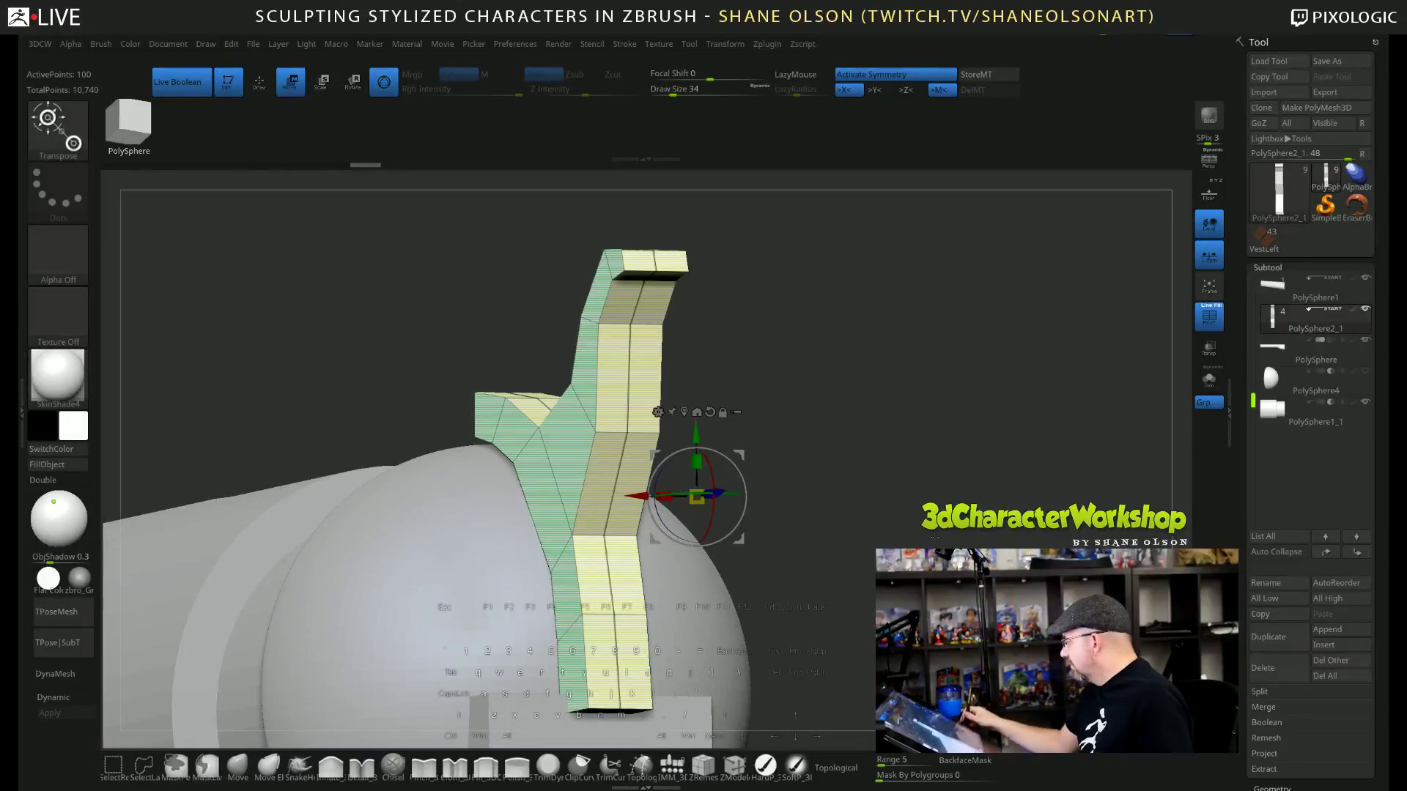
Turn off symmetry and nudge the hammer slightly sideways from the straight rear view.
left_click_drag(901, 455, 907, 457, "shift")
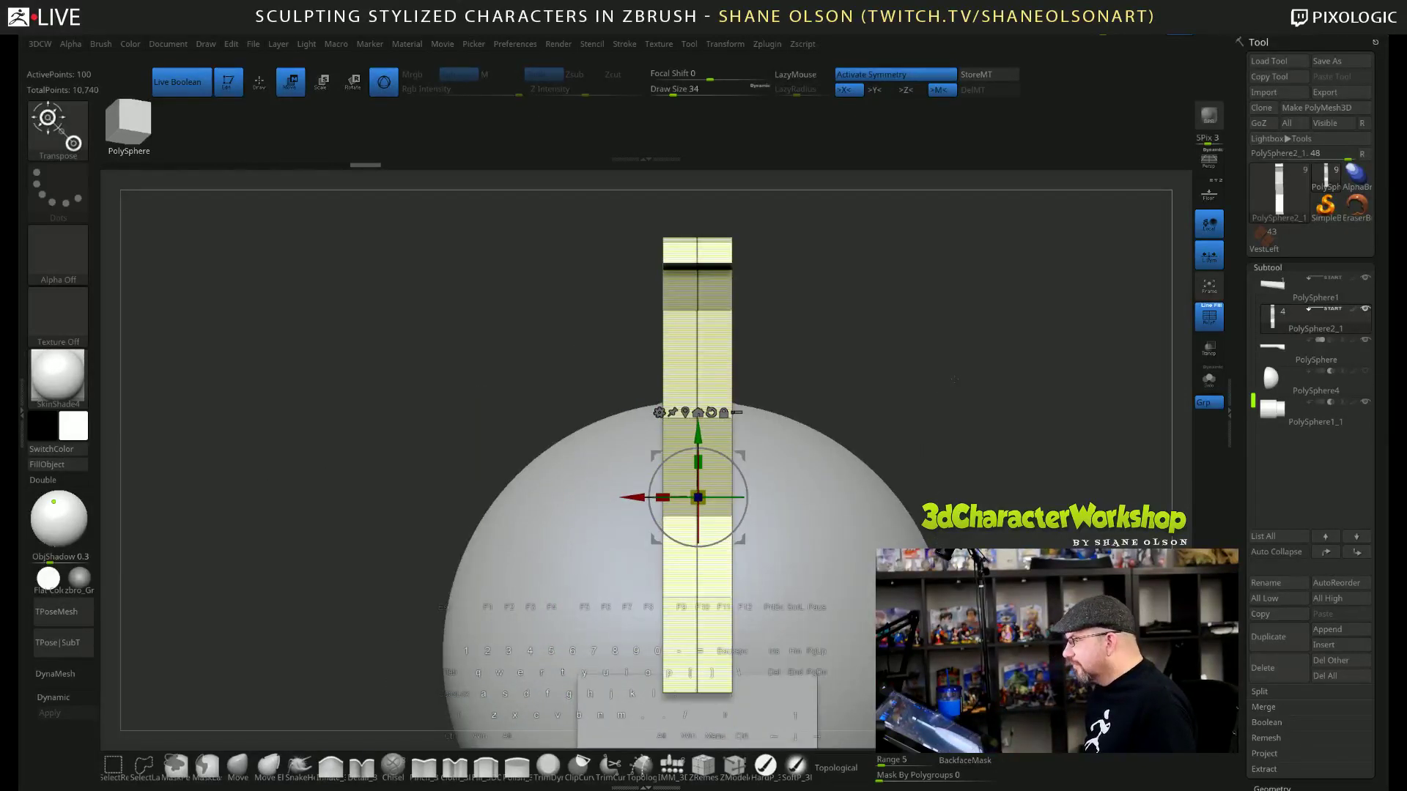
left_click_drag(893, 190, 892, 103)
left_click(892, 74)
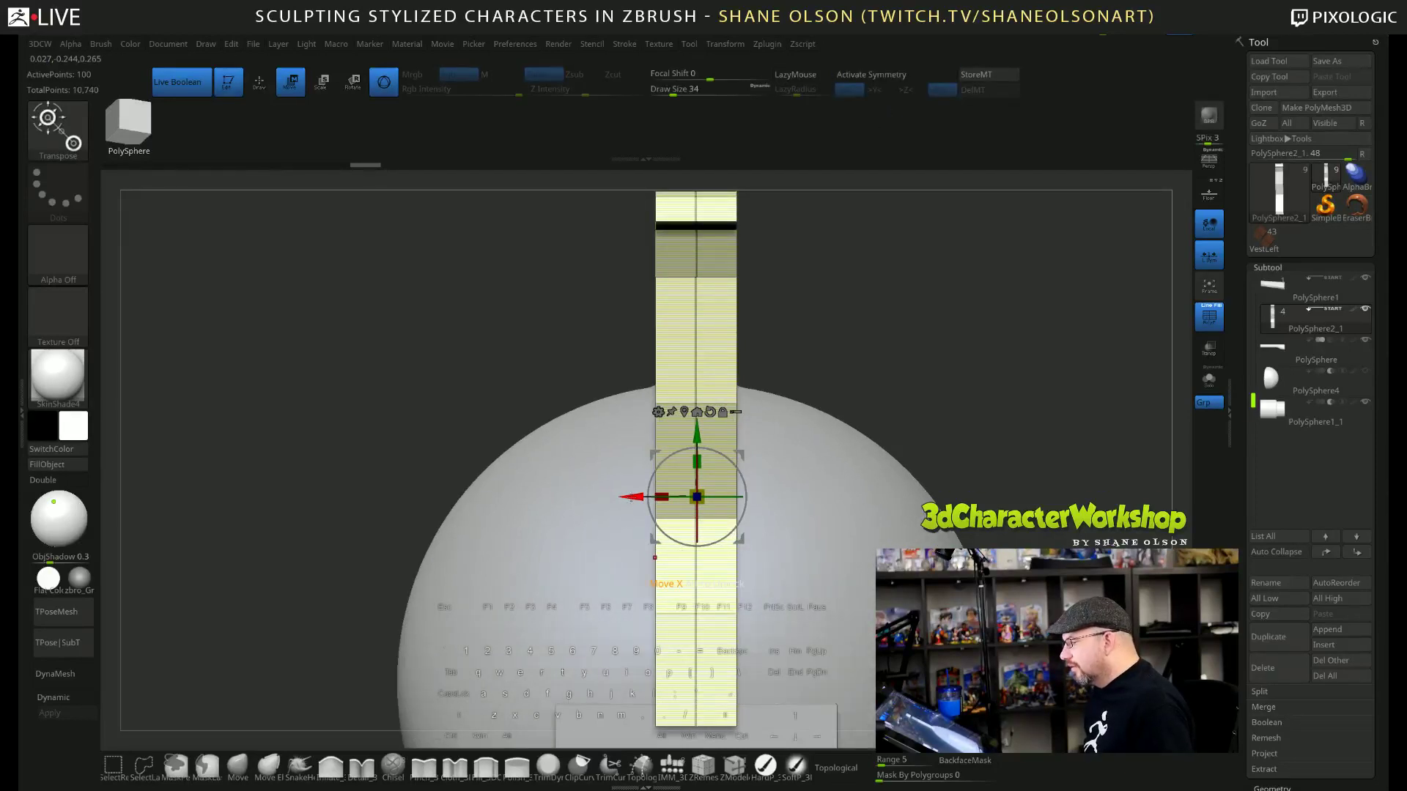
left_click_drag(630, 497, 635, 498)
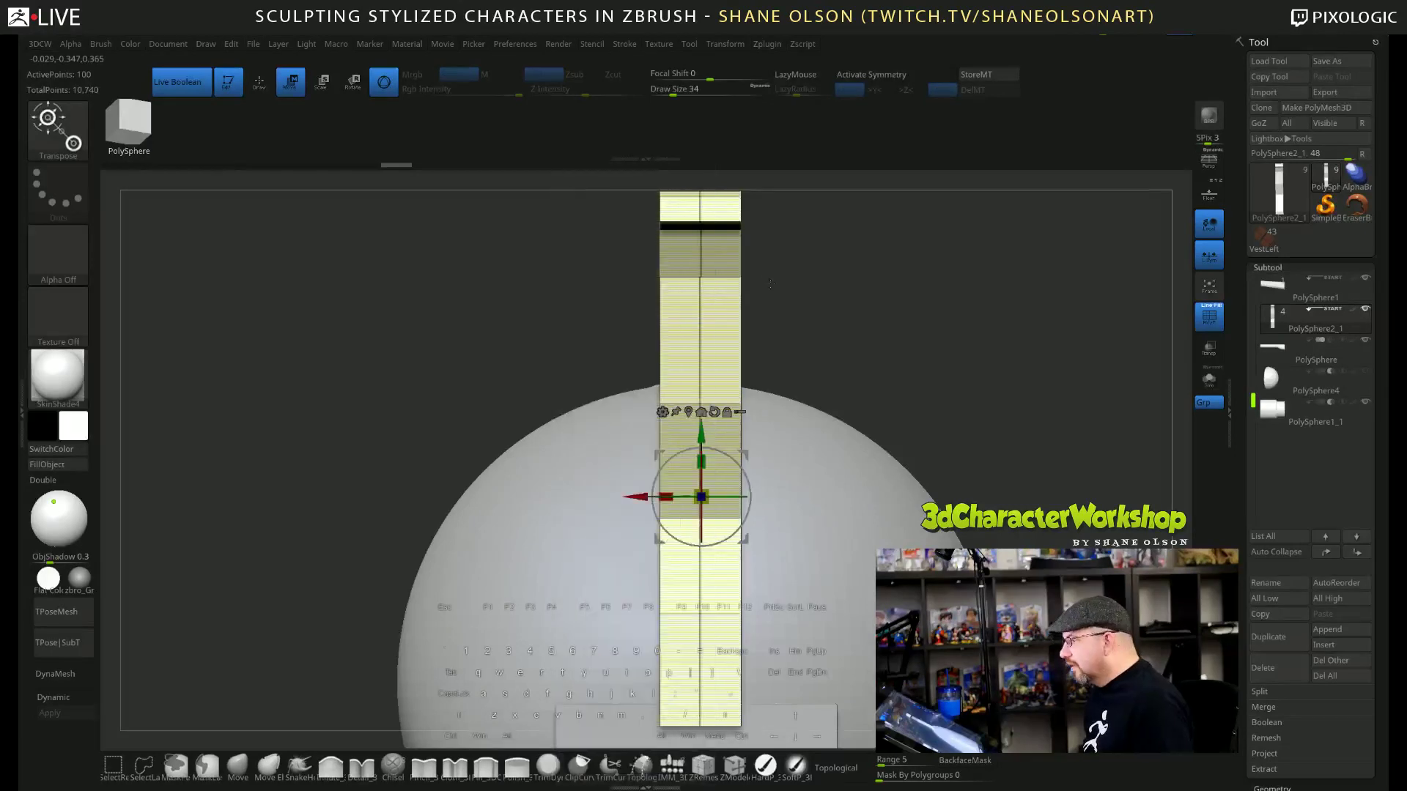
Mirror and weld the nudged hammer.
key("space")
left_click(697, 231)
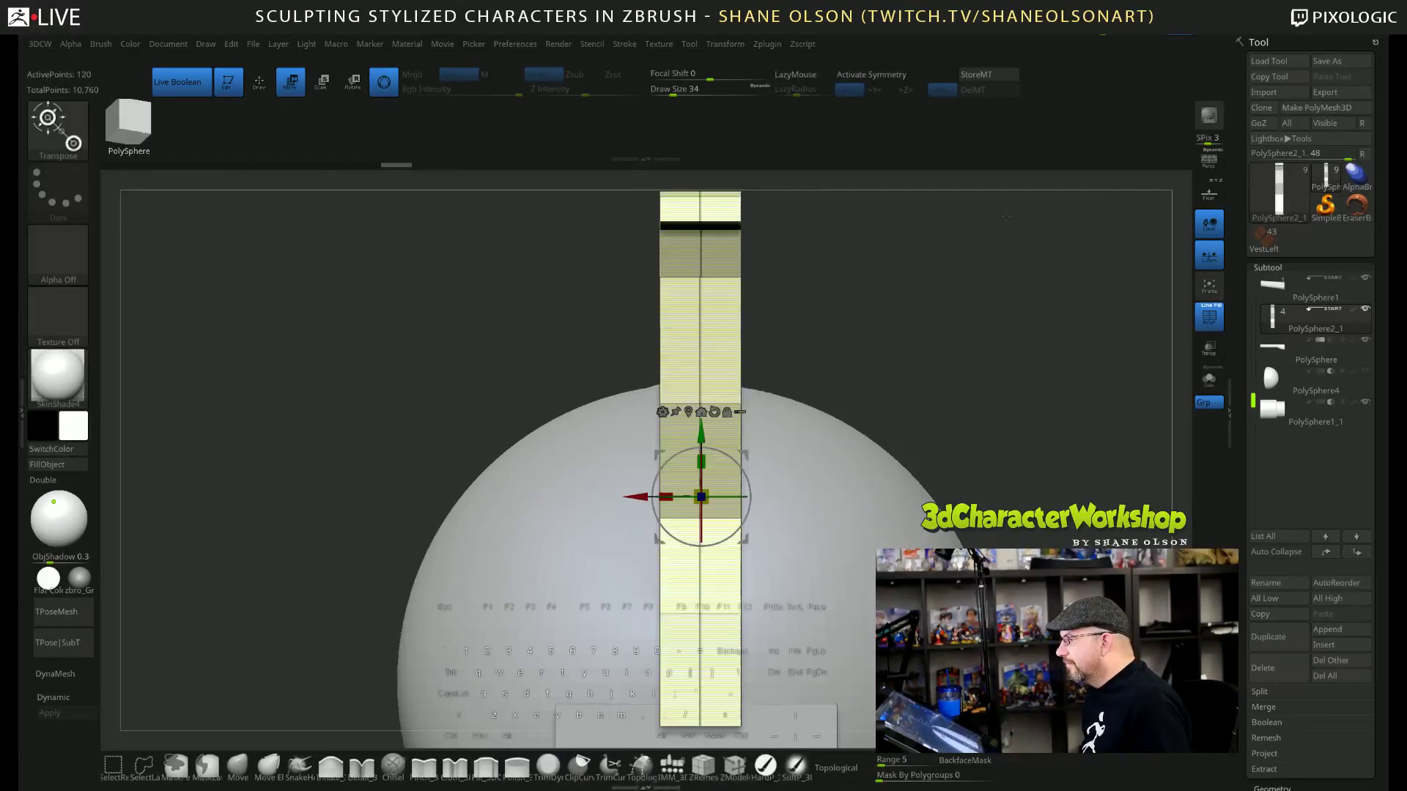
left_click_drag(945, 345, 969, 322)
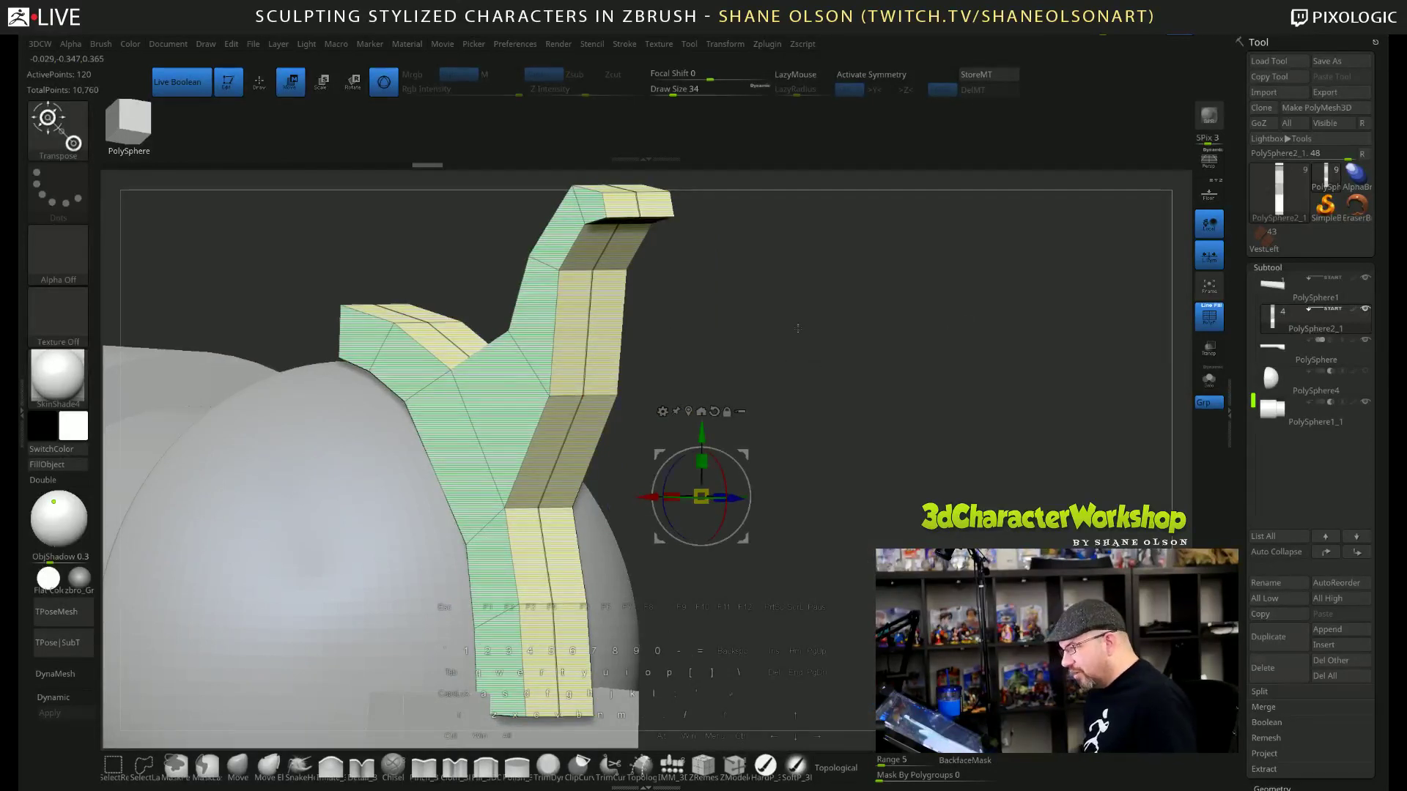
left_click_drag(782, 367, 791, 323)
Preview the hammer with dynamic subdivision, examine the centre seam for unwelded edges, and switch the preview off.
key("q")
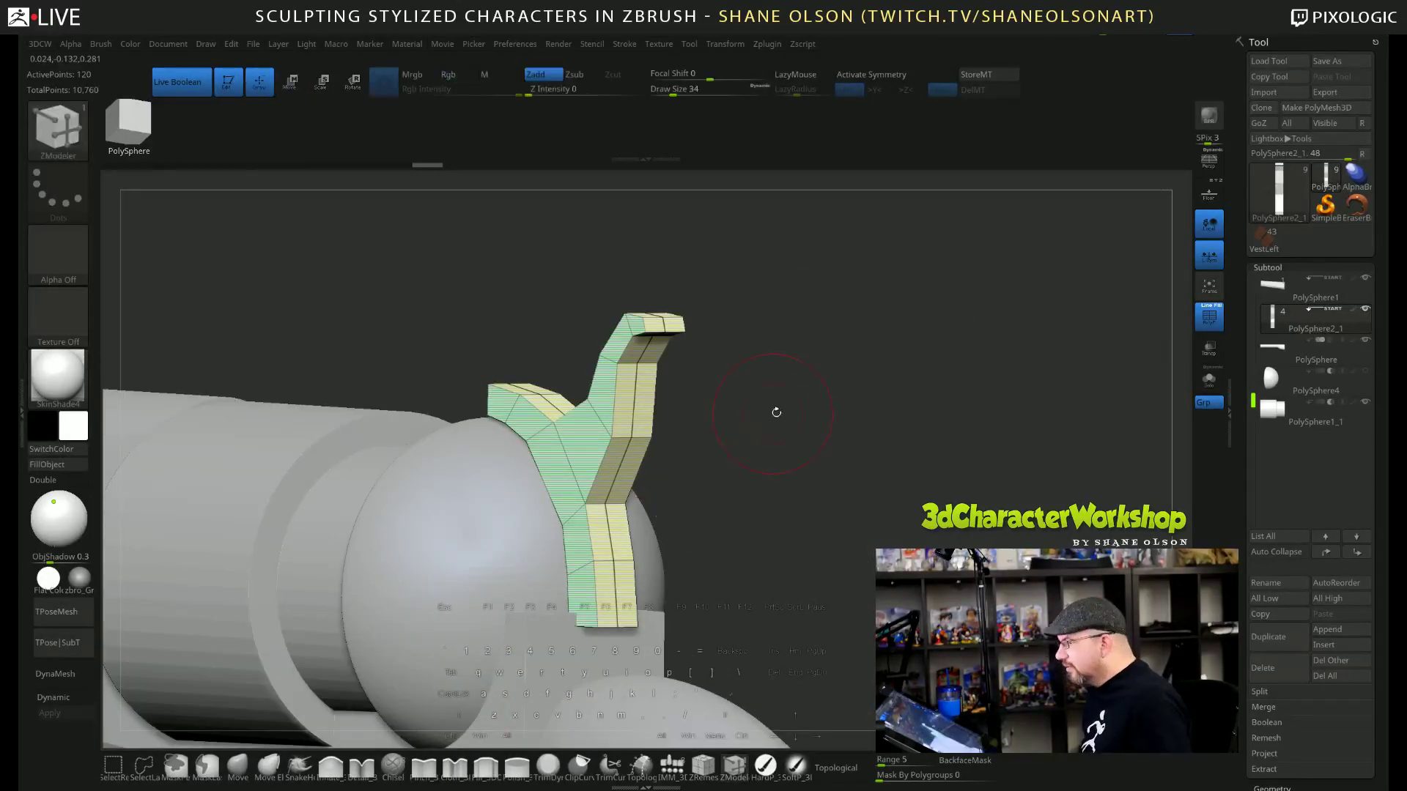
left_click_drag(827, 395, 827, 380)
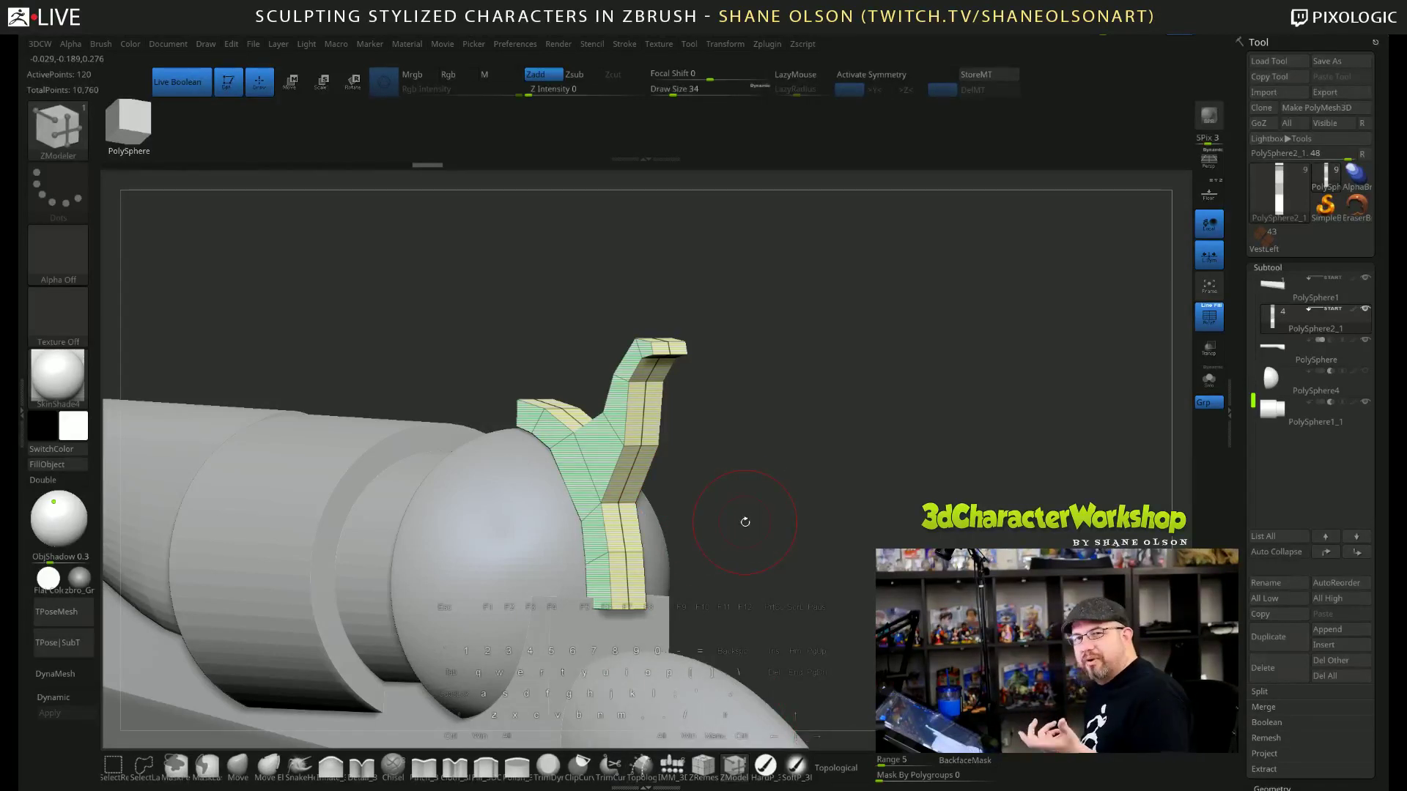
left_click_drag(801, 486, 987, 333)
key("d")
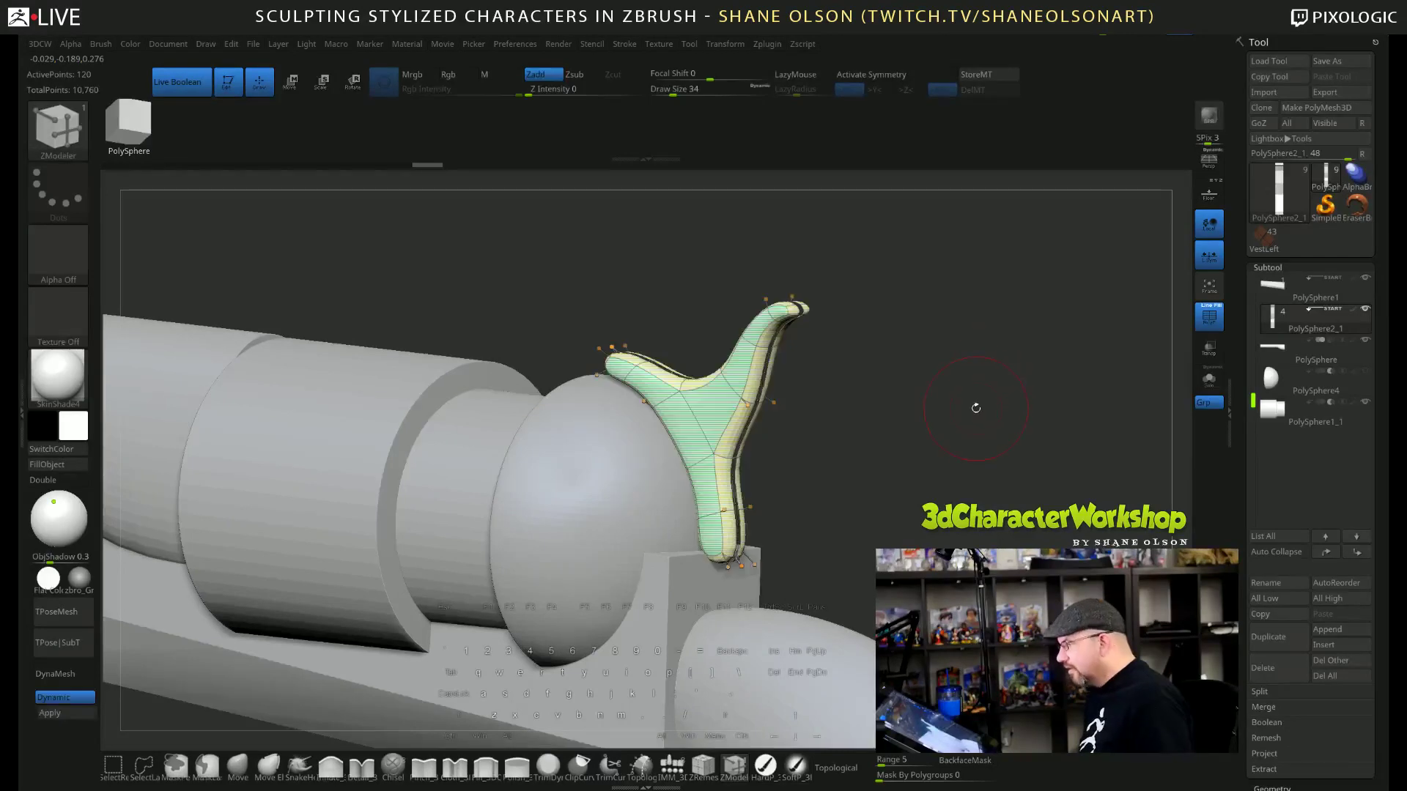
left_click_drag(976, 408, 936, 457)
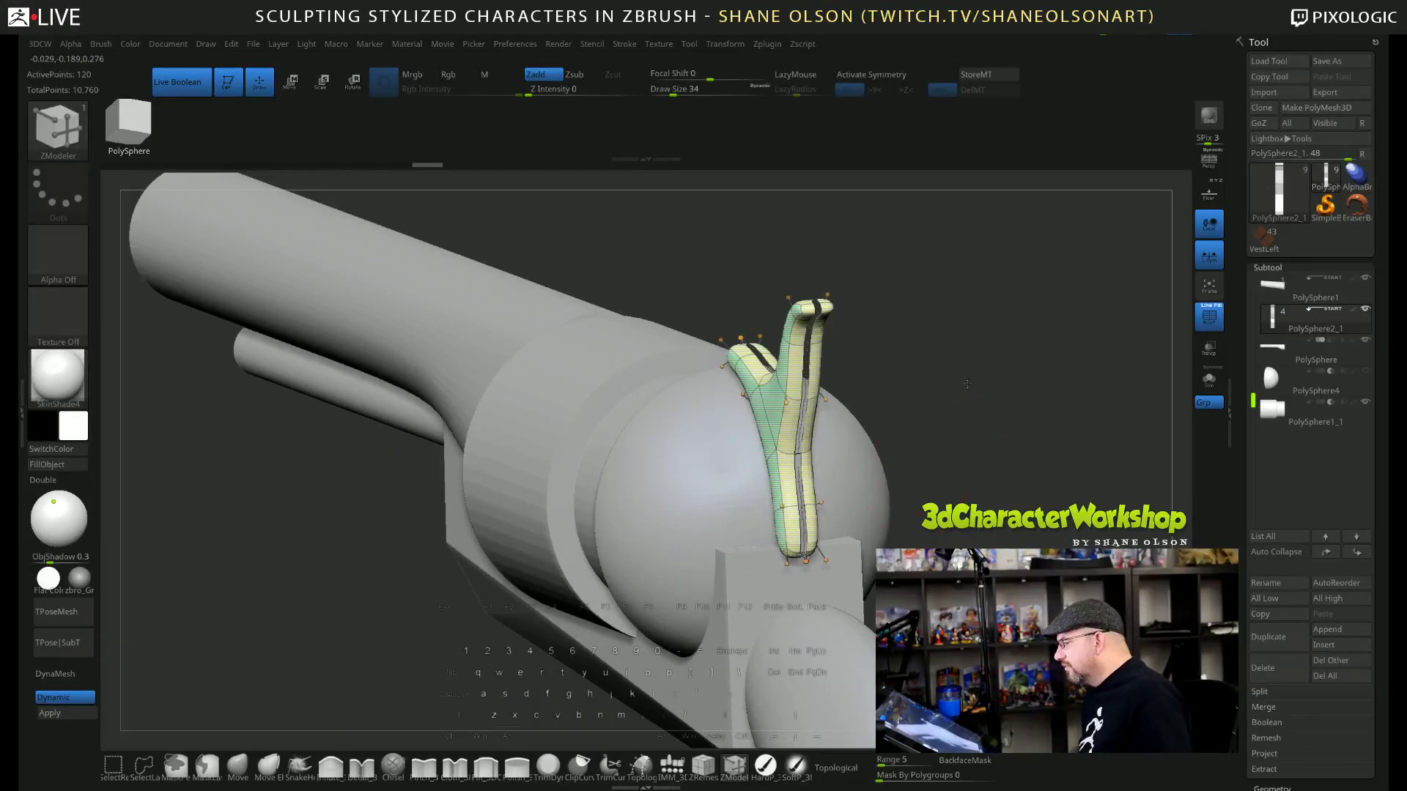
left_click_drag(967, 384, 959, 491)
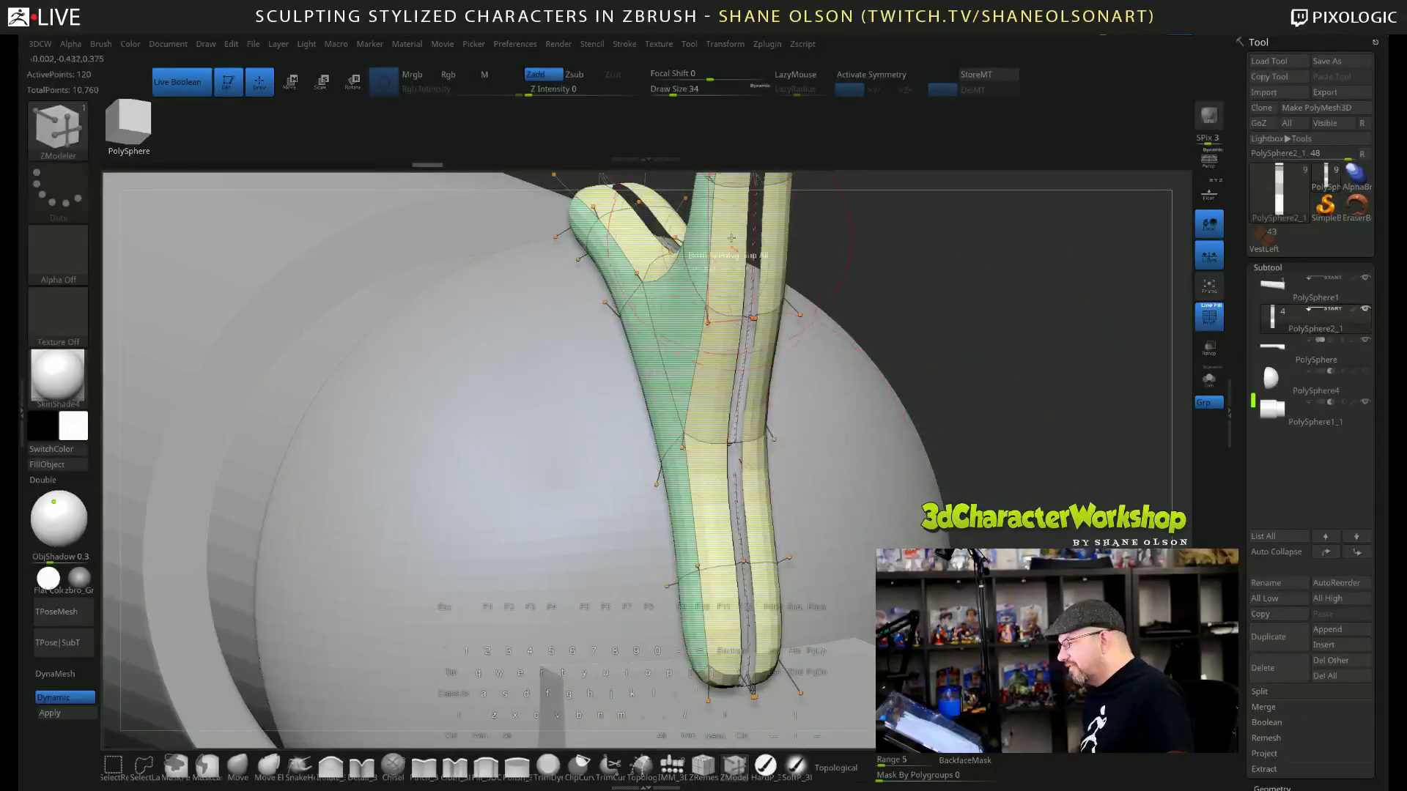
key("shift")
key("shift+d")
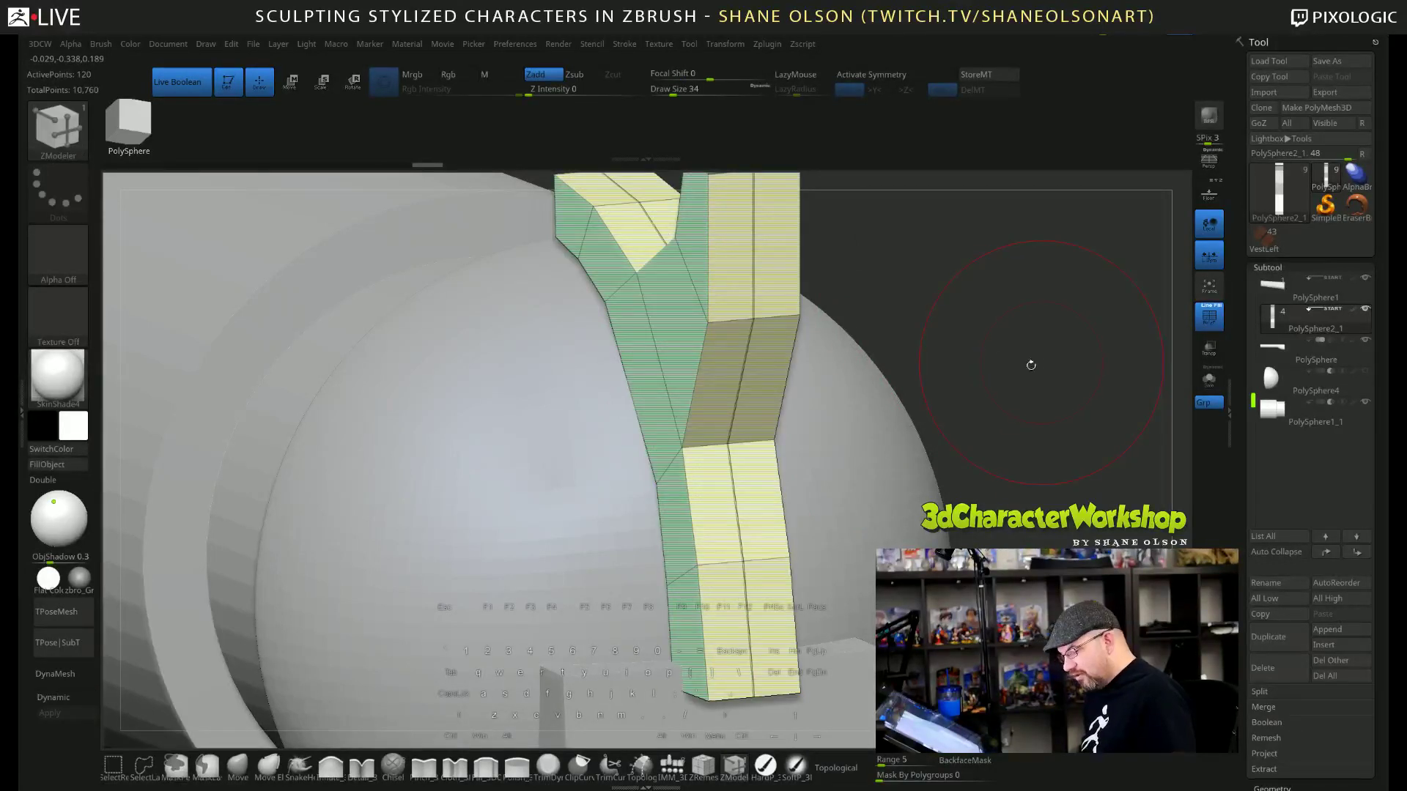
Turn off local symmetry and nudge the hammer slightly sideways along the X axis.
key("w")
left_click_drag(884, 438, 766, 465)
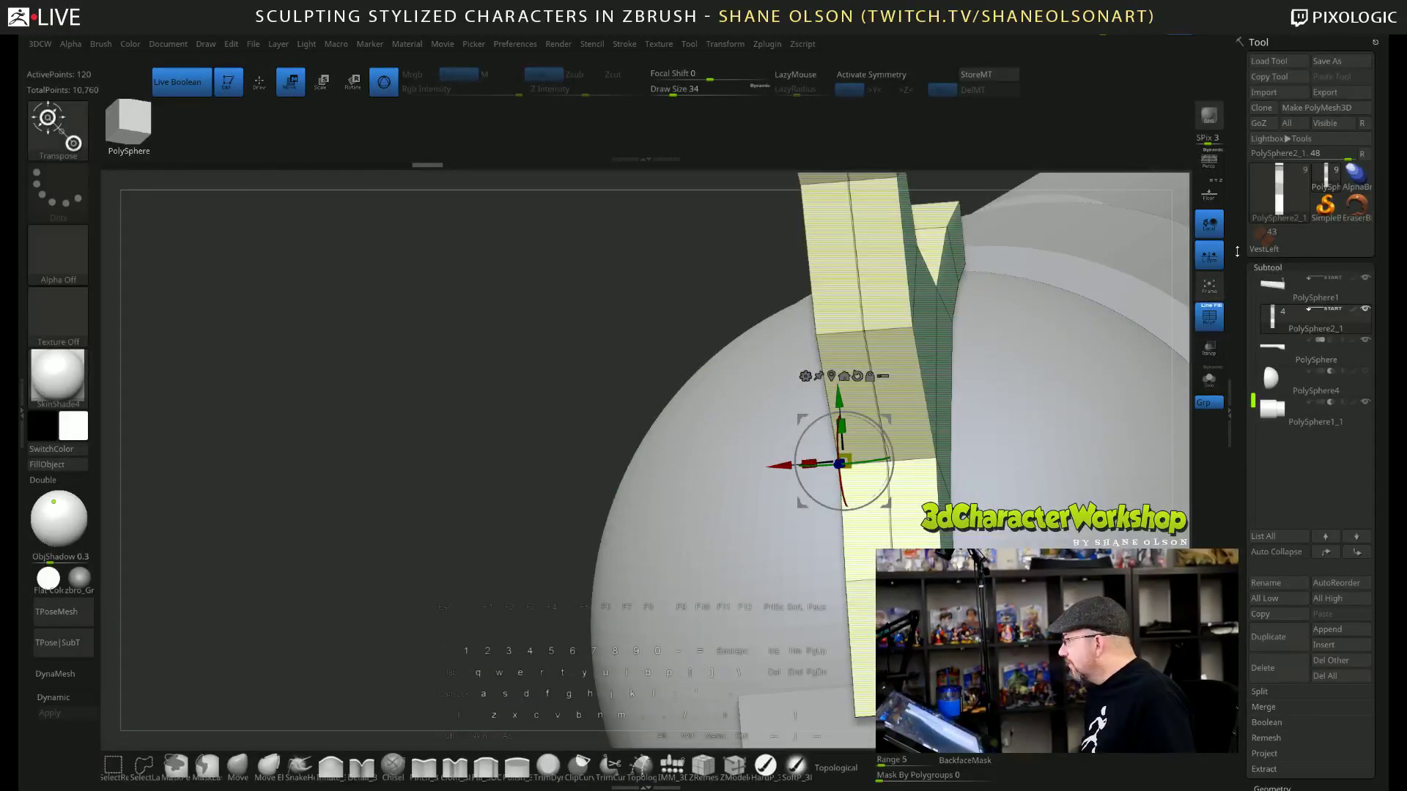
left_click(1208, 255)
left_click_drag(778, 466, 765, 467)
Try Mirror And Weld on the hammer with local symmetry off, and undo it.
key("space")
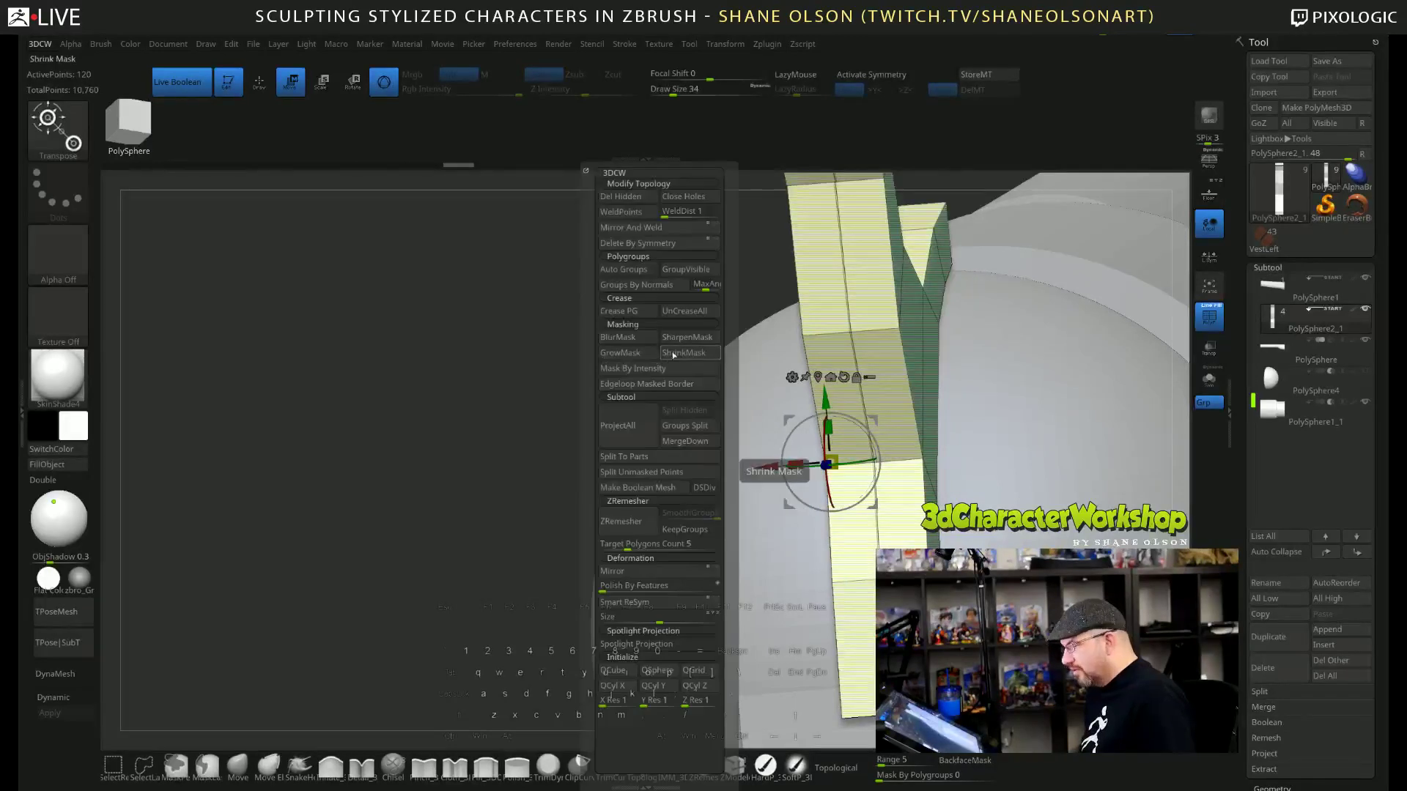
left_click(654, 229)
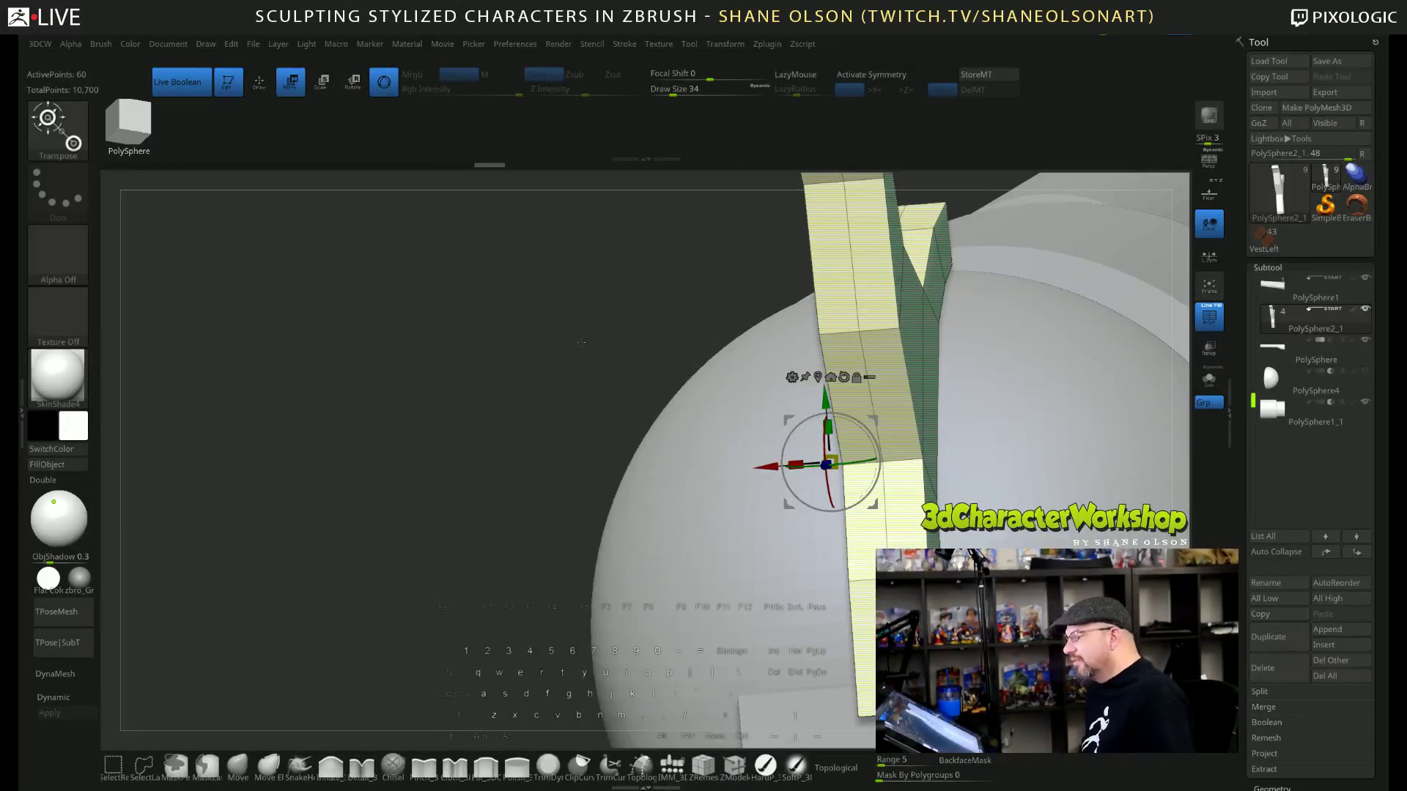
left_click_drag(581, 342, 634, 377)
key("ctrl+z")
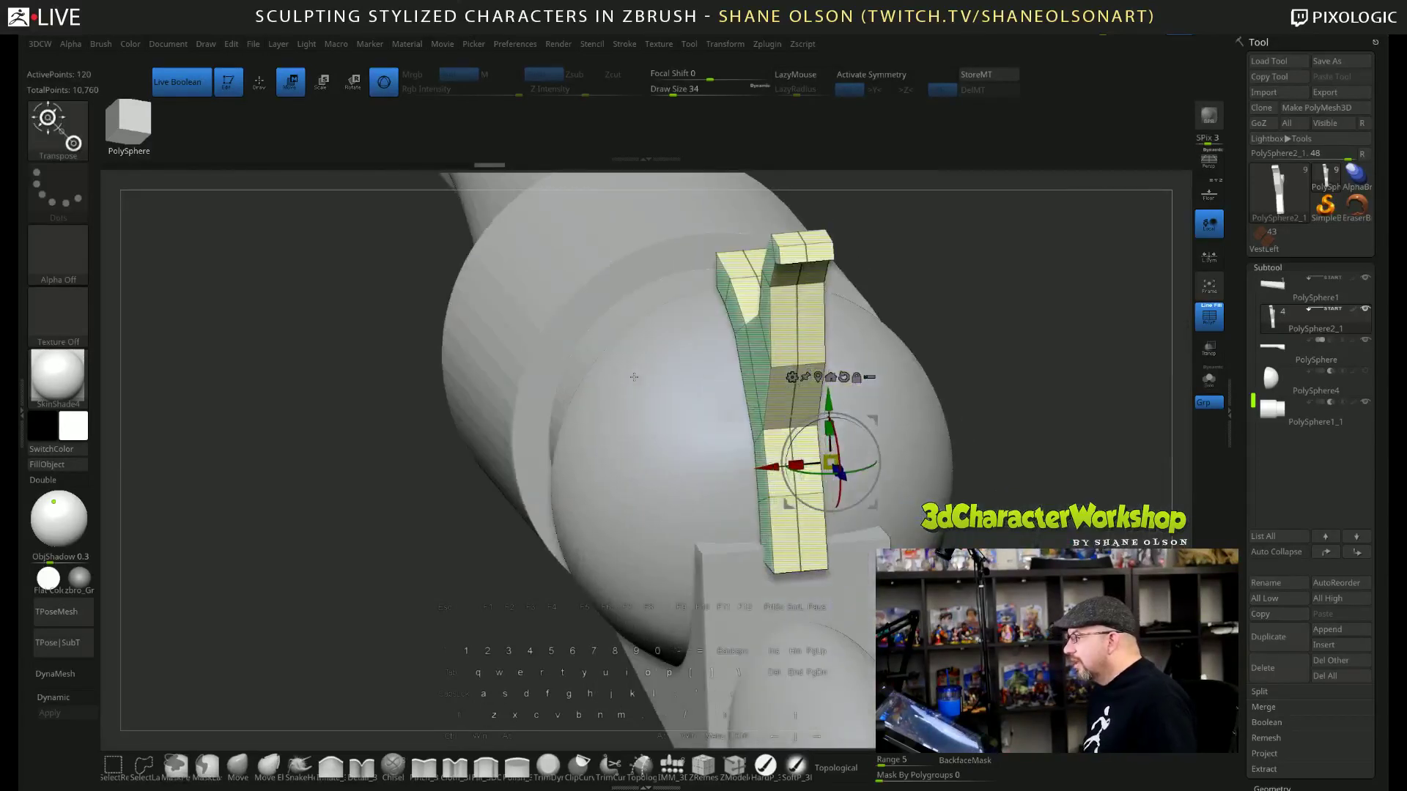
Isolate the hammer in Solo mode with the floor grid shown, and quick-save the project.
left_click(1210, 388)
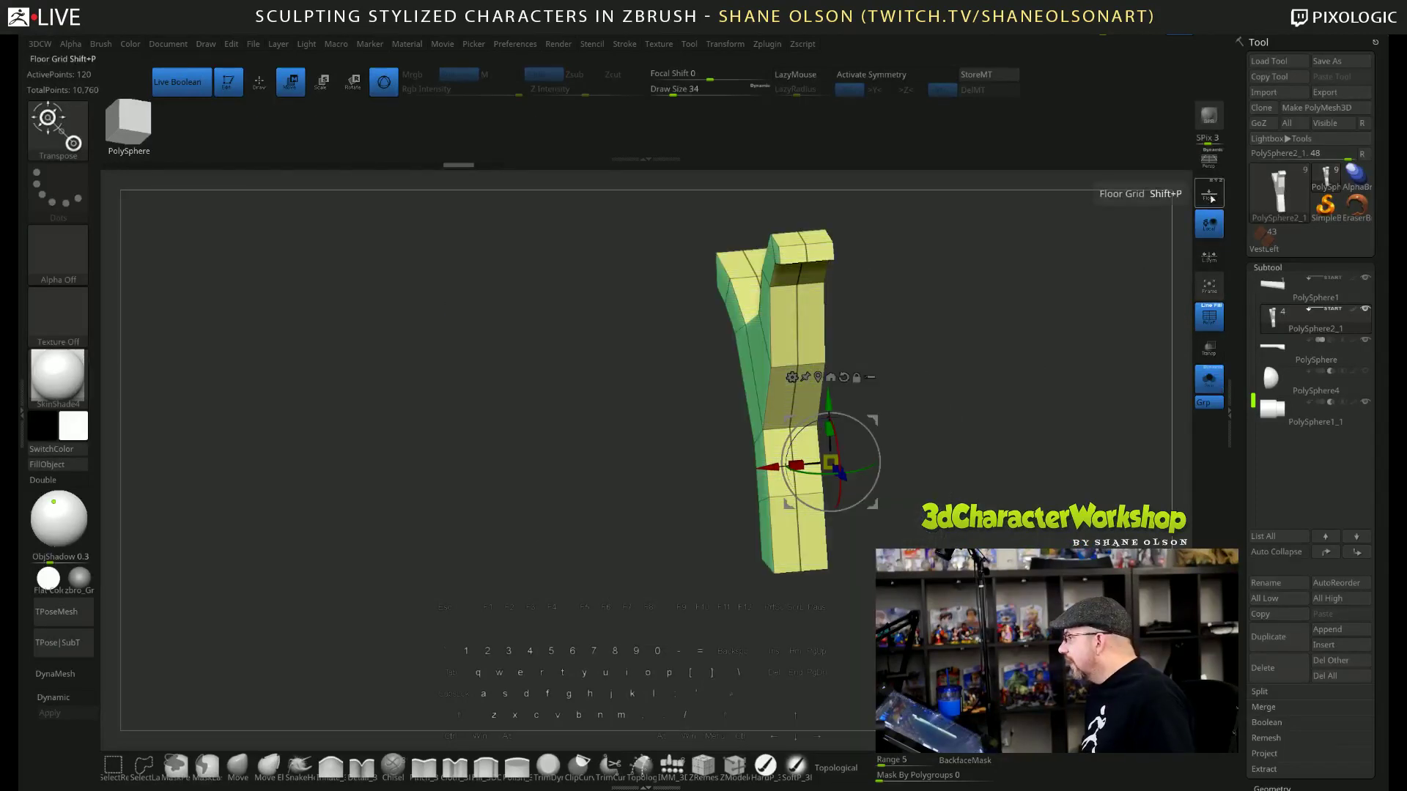
left_click(1209, 192)
left_click_drag(982, 351, 870, 374)
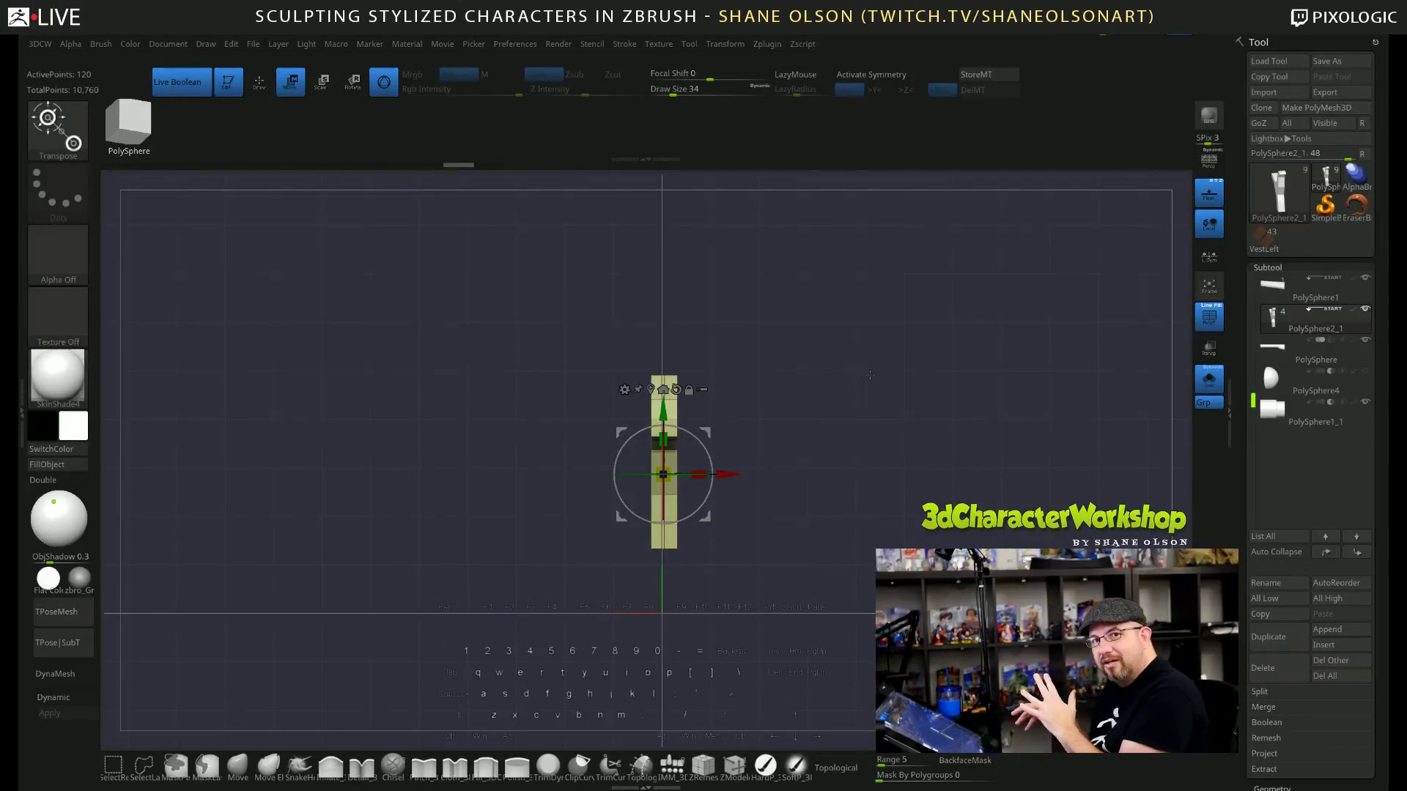
key("ctrl+s")
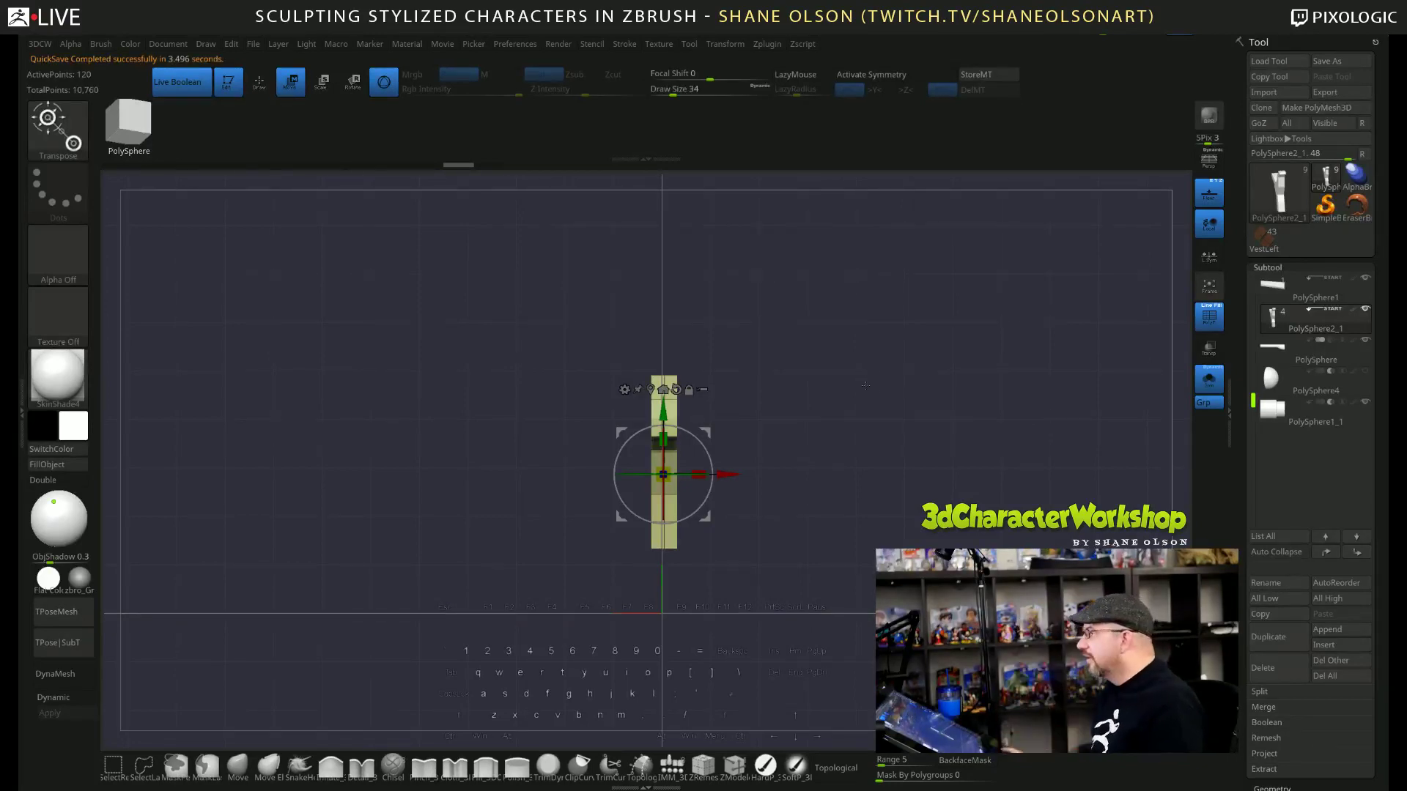
Nudge the hammer along the X axis toward the floor grid's centre line in a straight end-on view.
left_click_drag(963, 438, 937, 540)
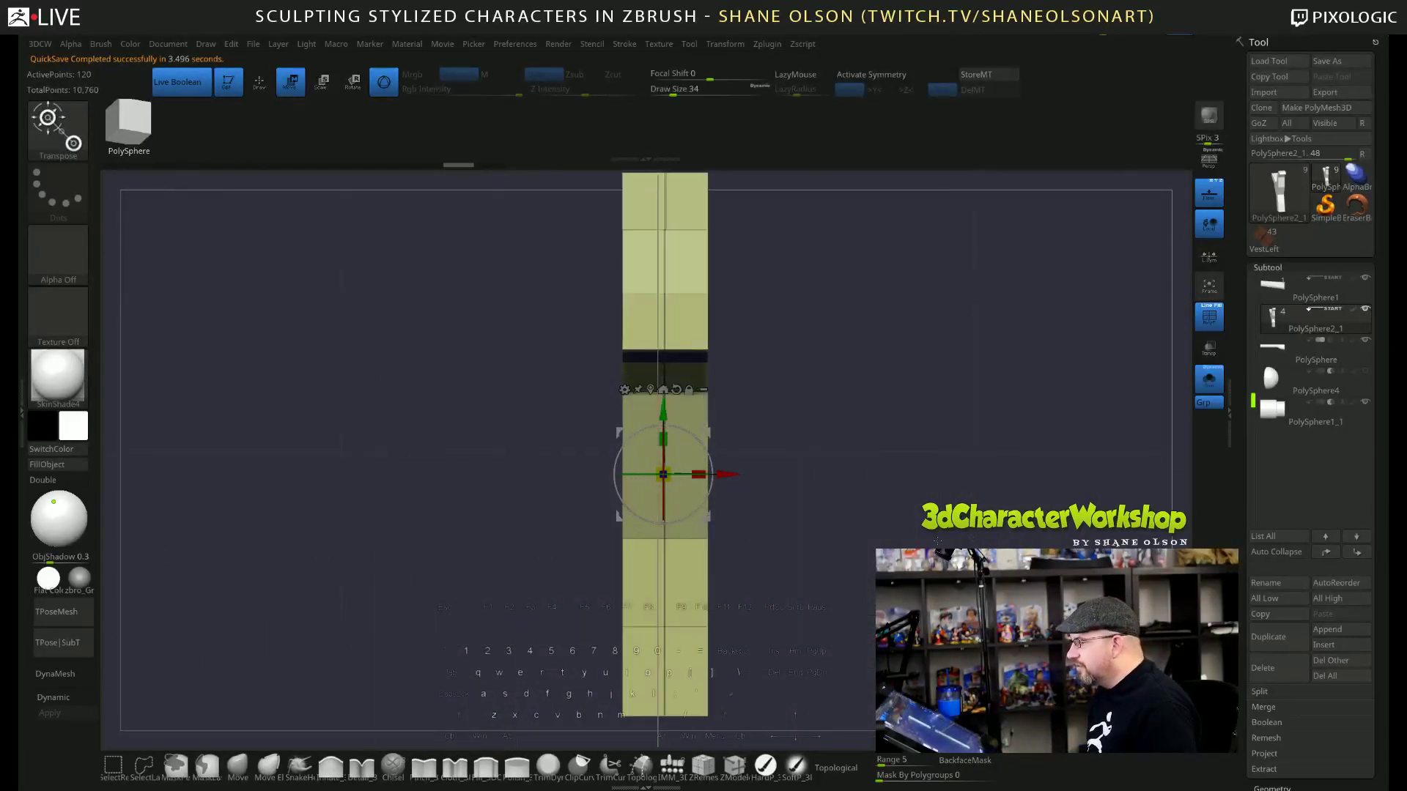
key("q")
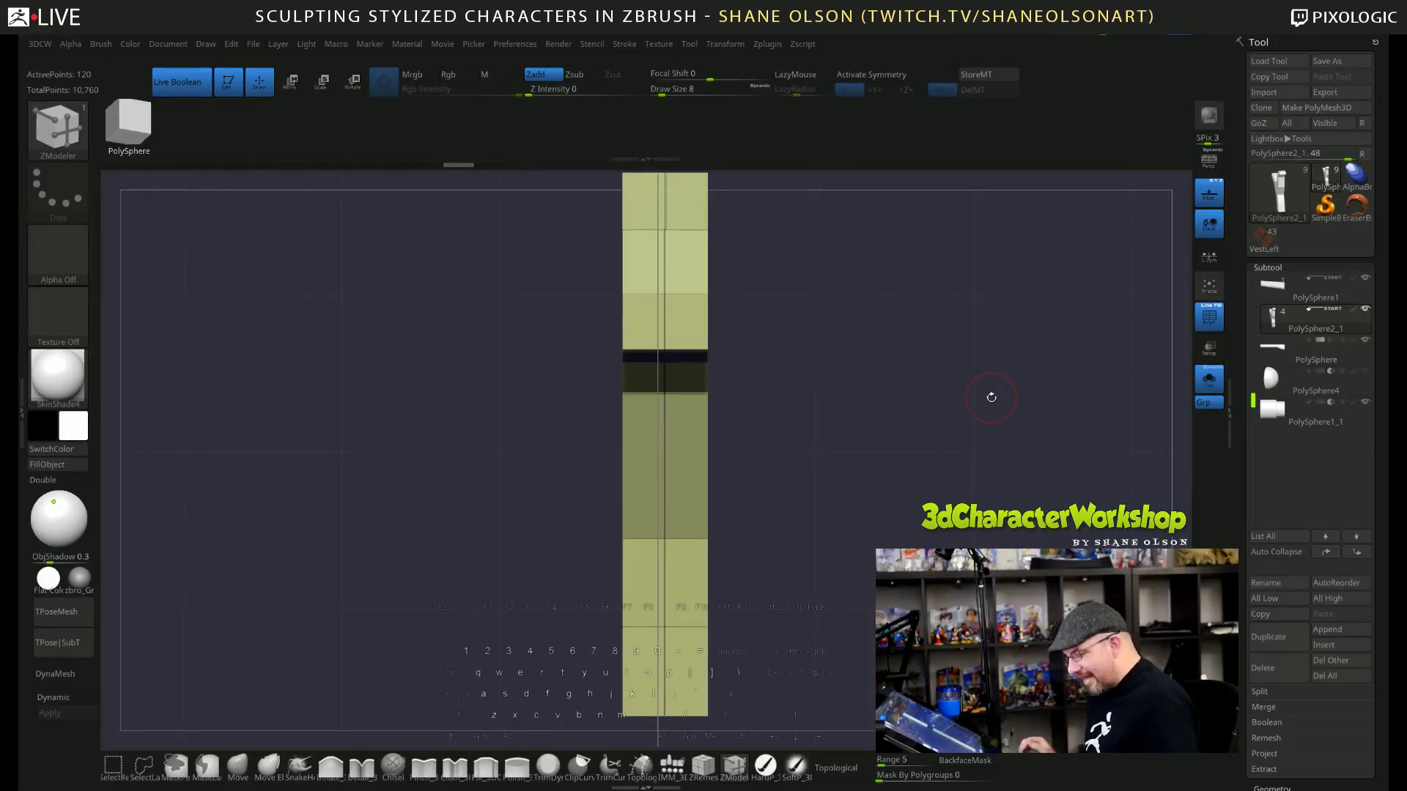
key("w")
left_click_drag(727, 475, 724, 475)
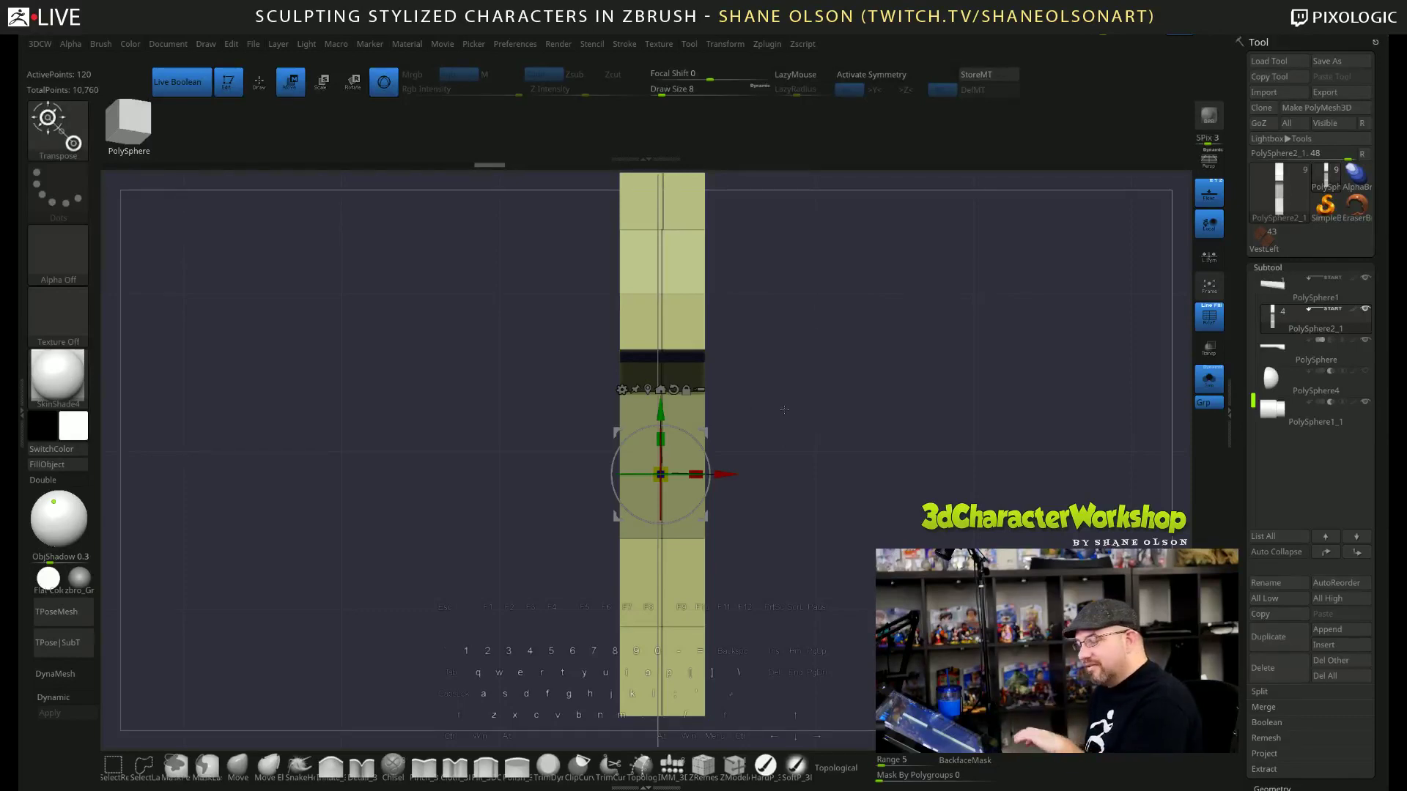
Try shifting the hammer well off the grid's centre line and running Mirror And Weld, and undo the weld.
left_click_drag(732, 475, 705, 478)
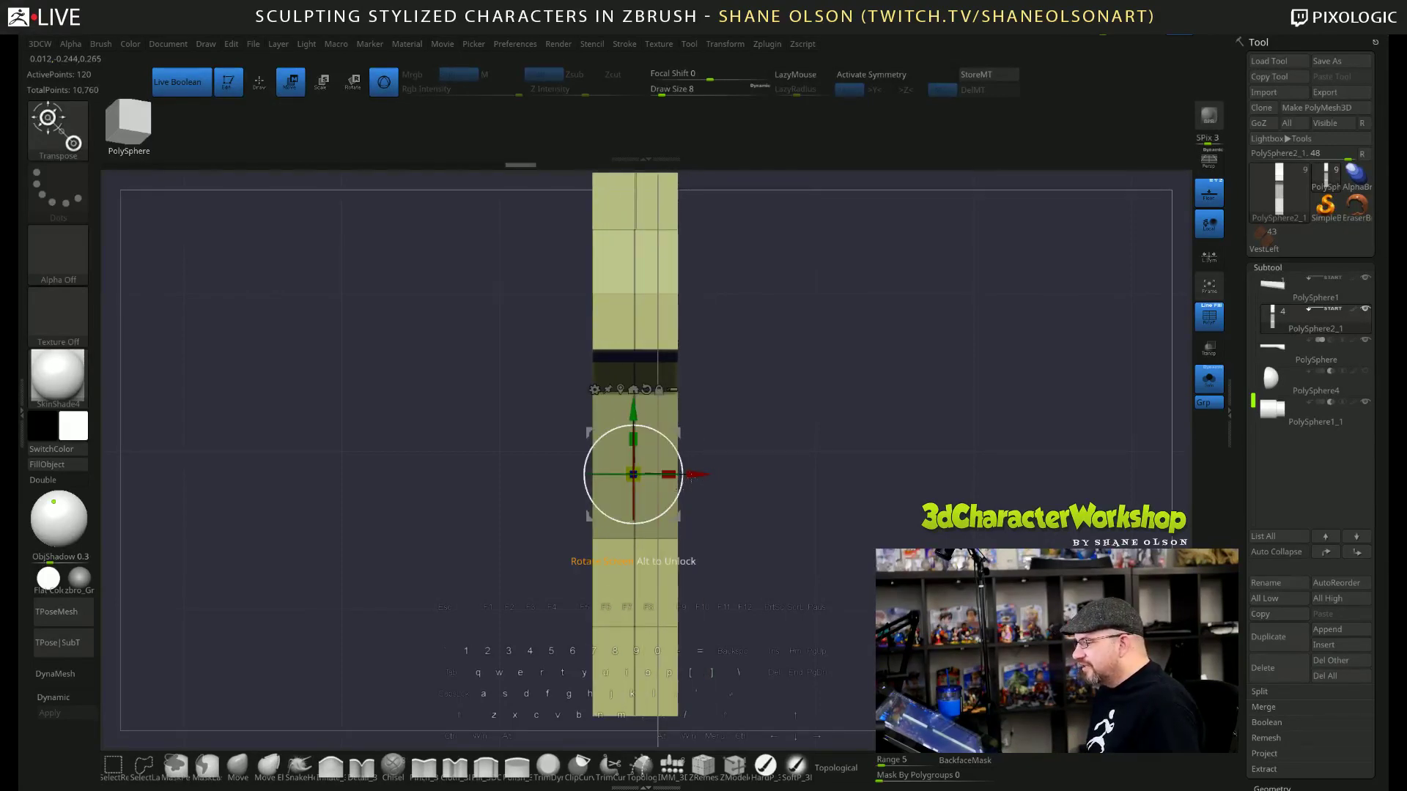
mouse_move(702, 475)
left_mouse_down()
mouse_move(684, 476)
mouse_move(697, 476)
left_mouse_up()
key("space")
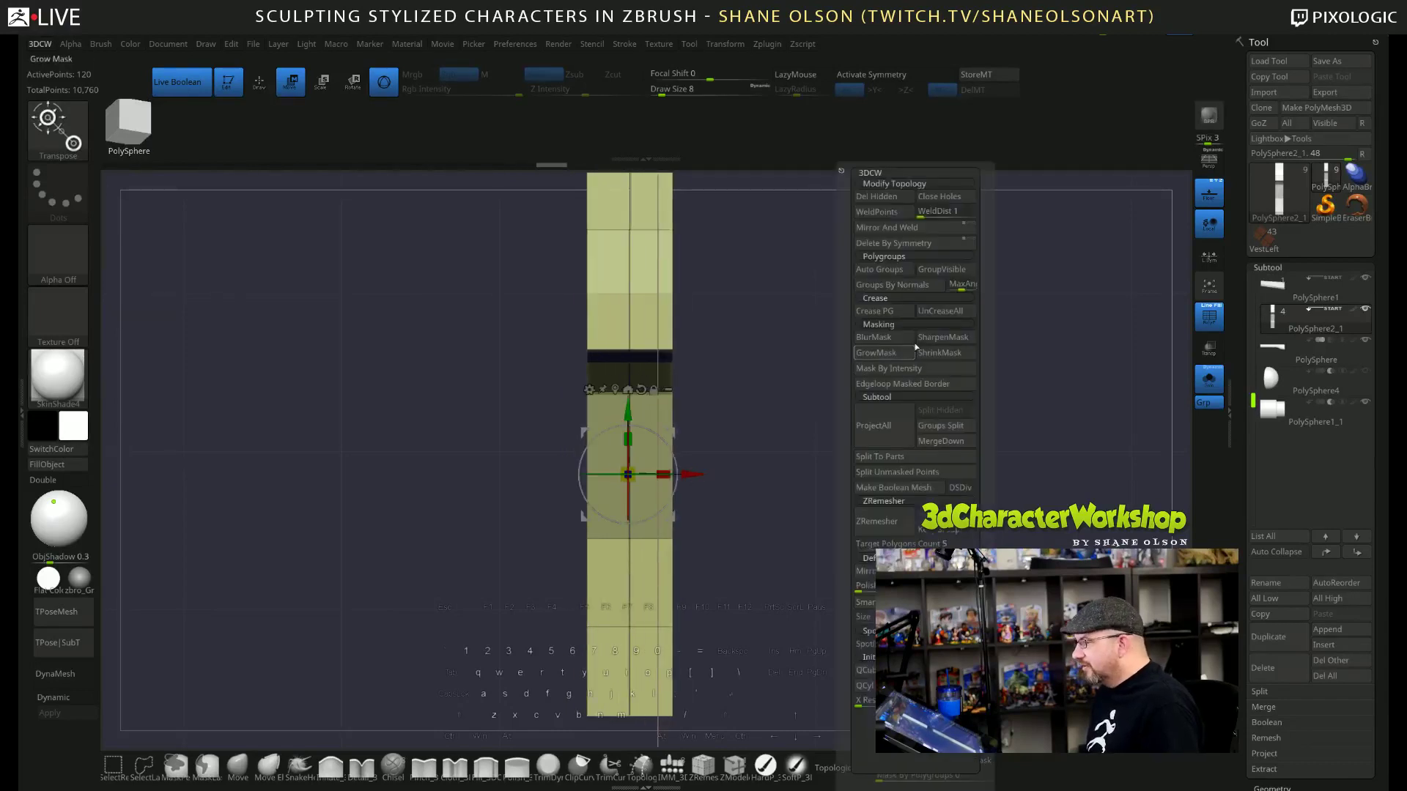
left_click(895, 230)
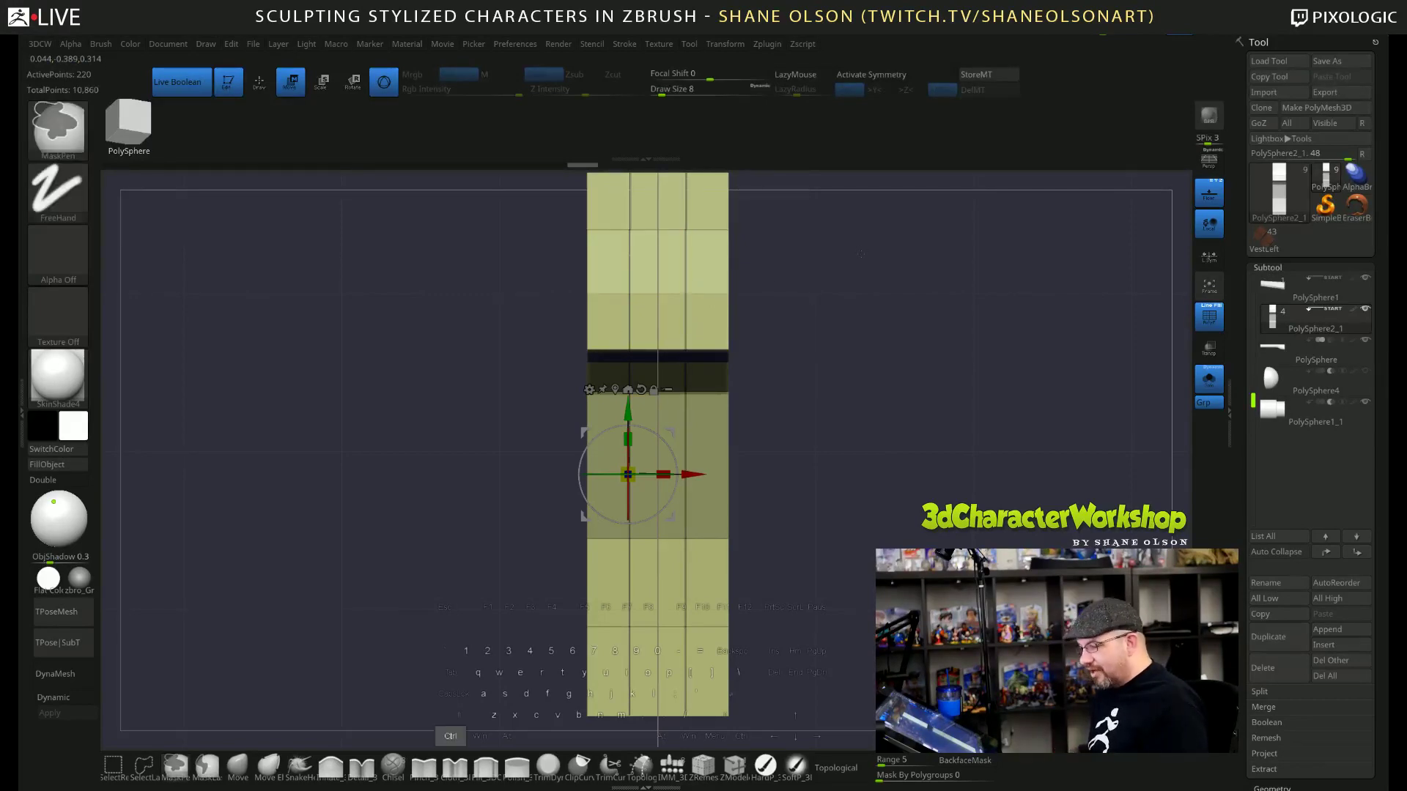
key("ctrl+z")
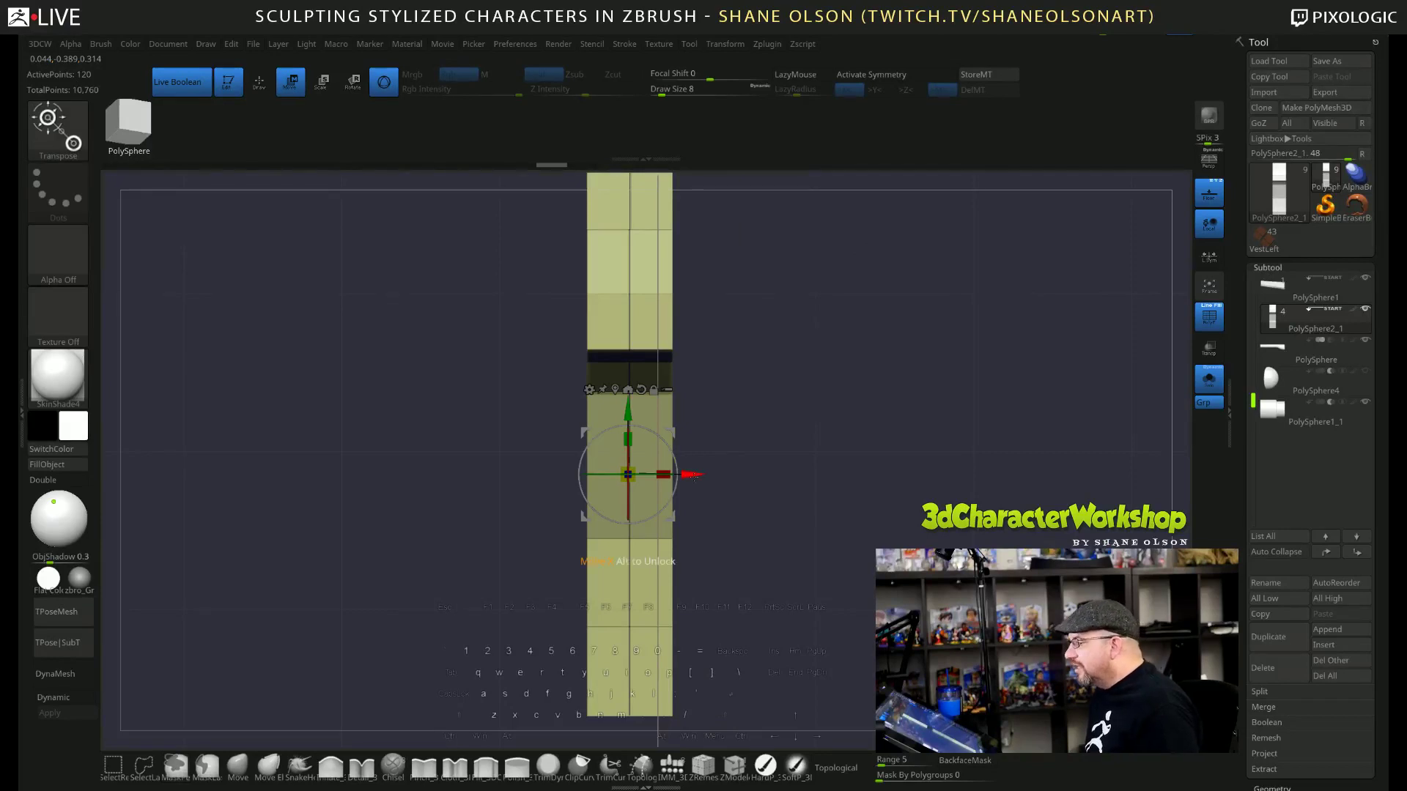
Move the hammer back so its seam lies almost on the grid's centre line, and mirror and weld it.
left_click_drag(693, 474, 726, 482)
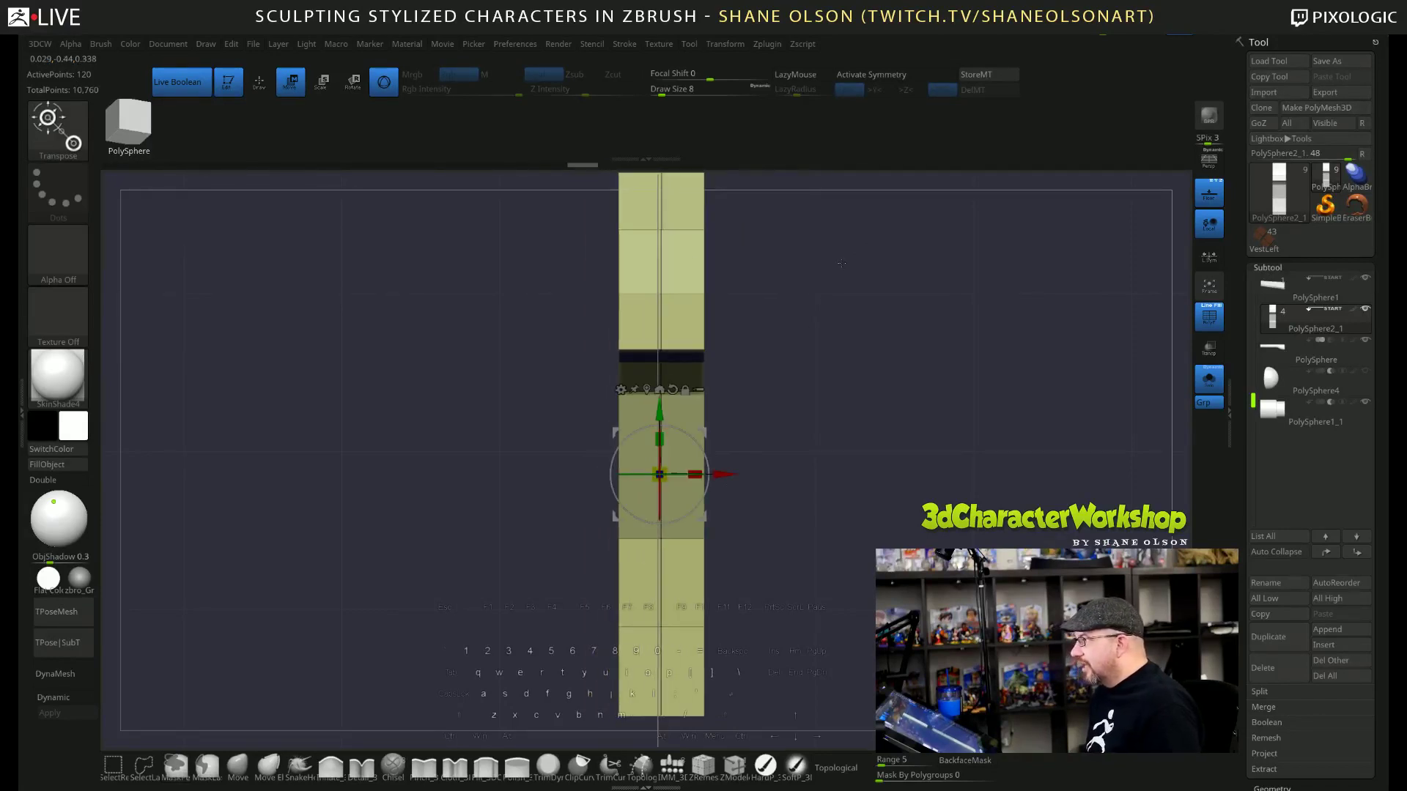
key("space")
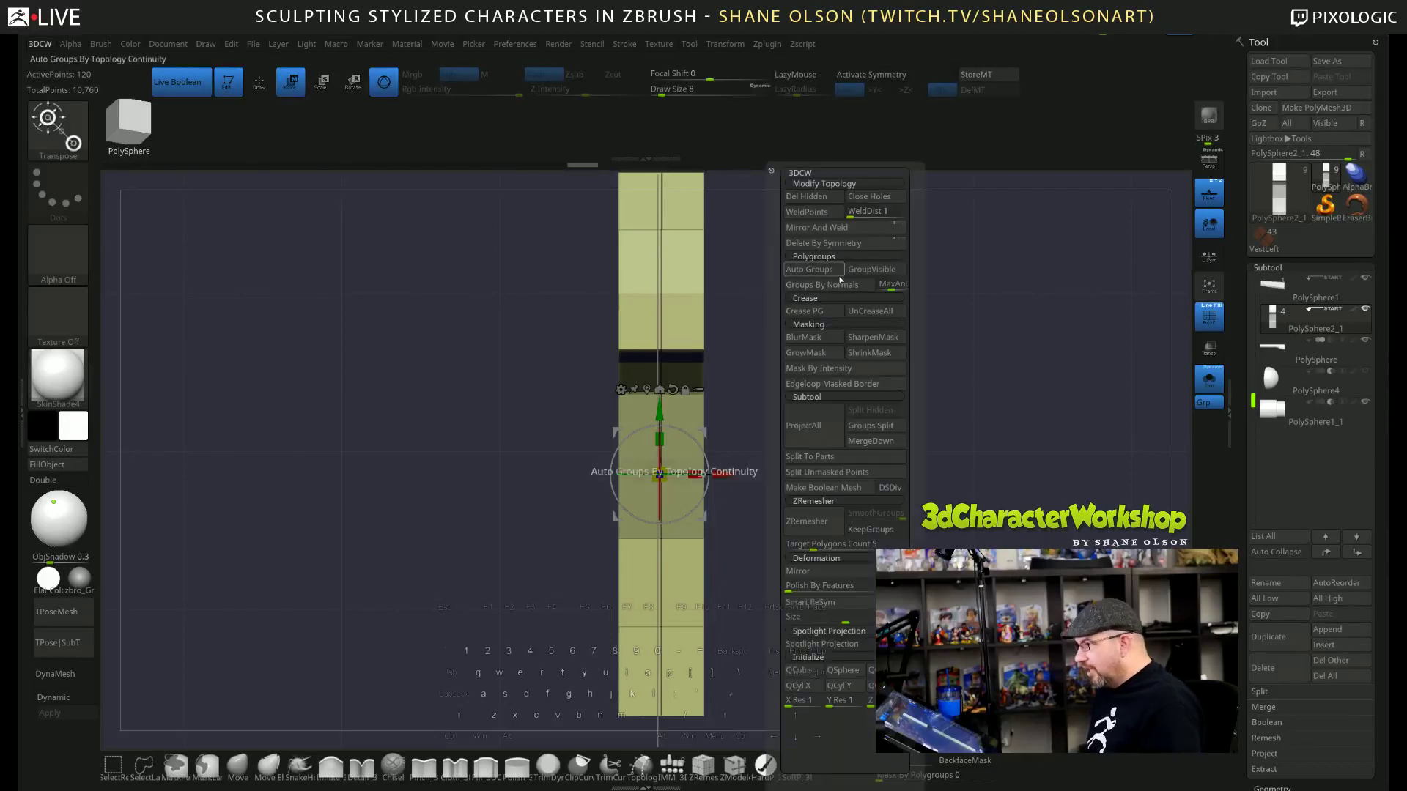
left_click(815, 230)
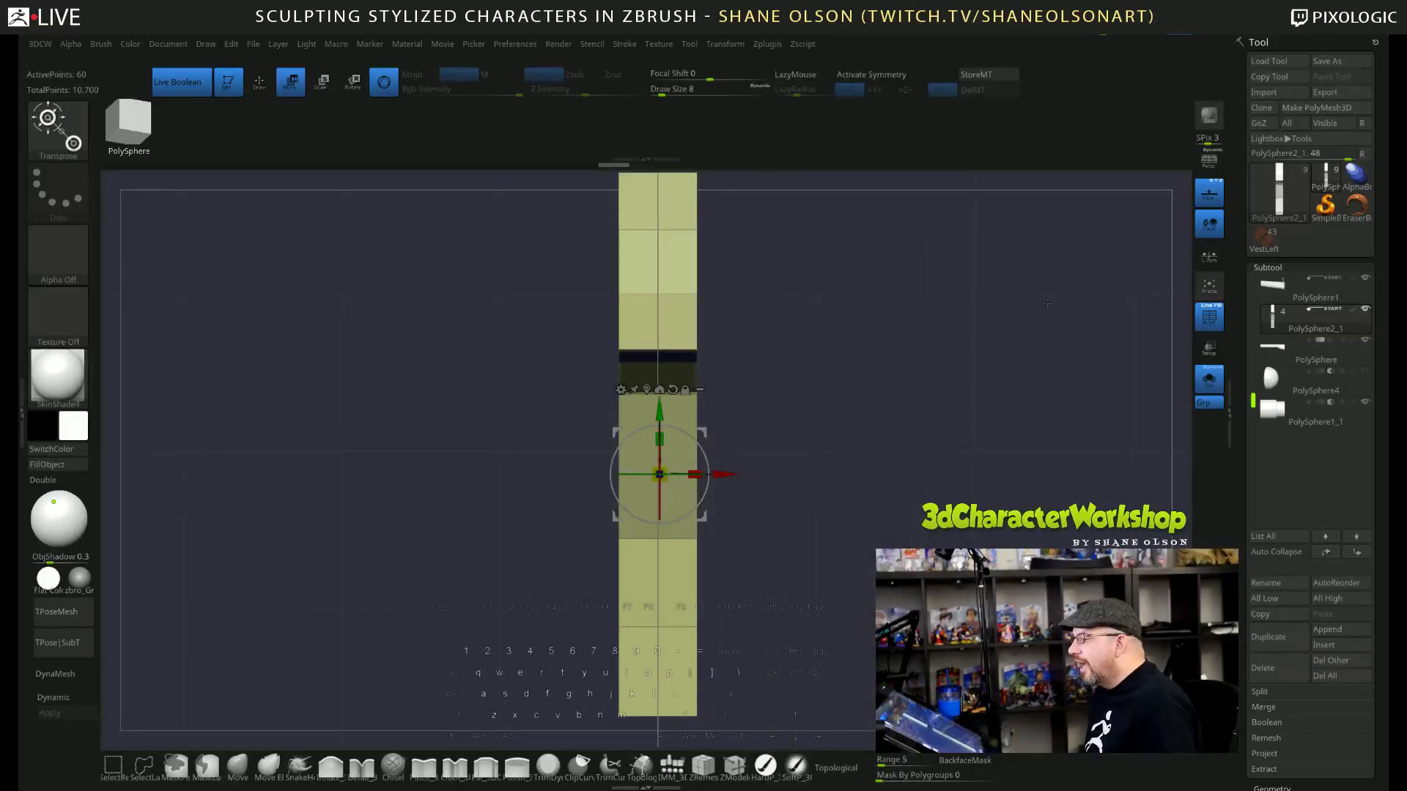
Hide the hammer's polyframe display and turn off local transformations.
left_click_drag(995, 366, 940, 364)
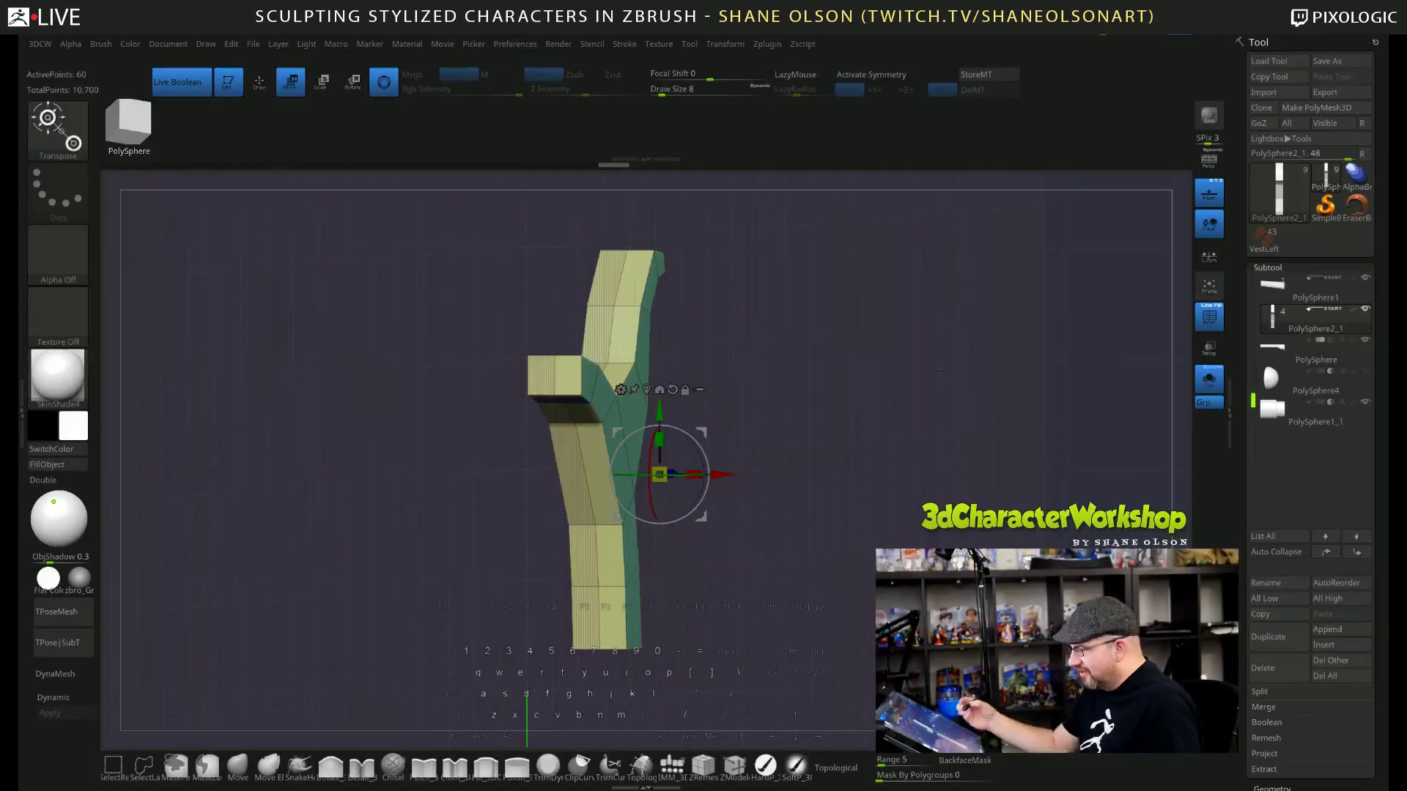
left_click(1209, 317)
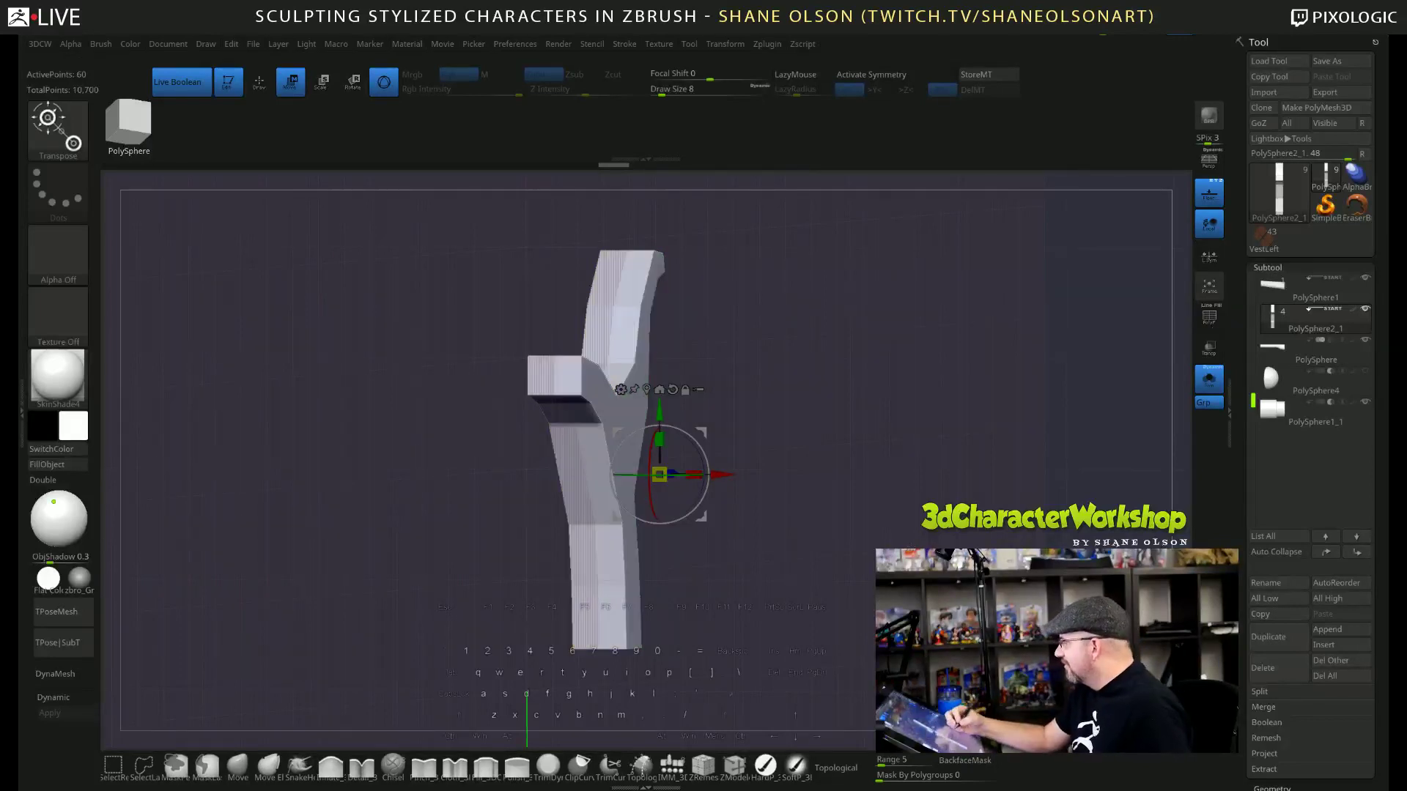
left_click(1210, 225)
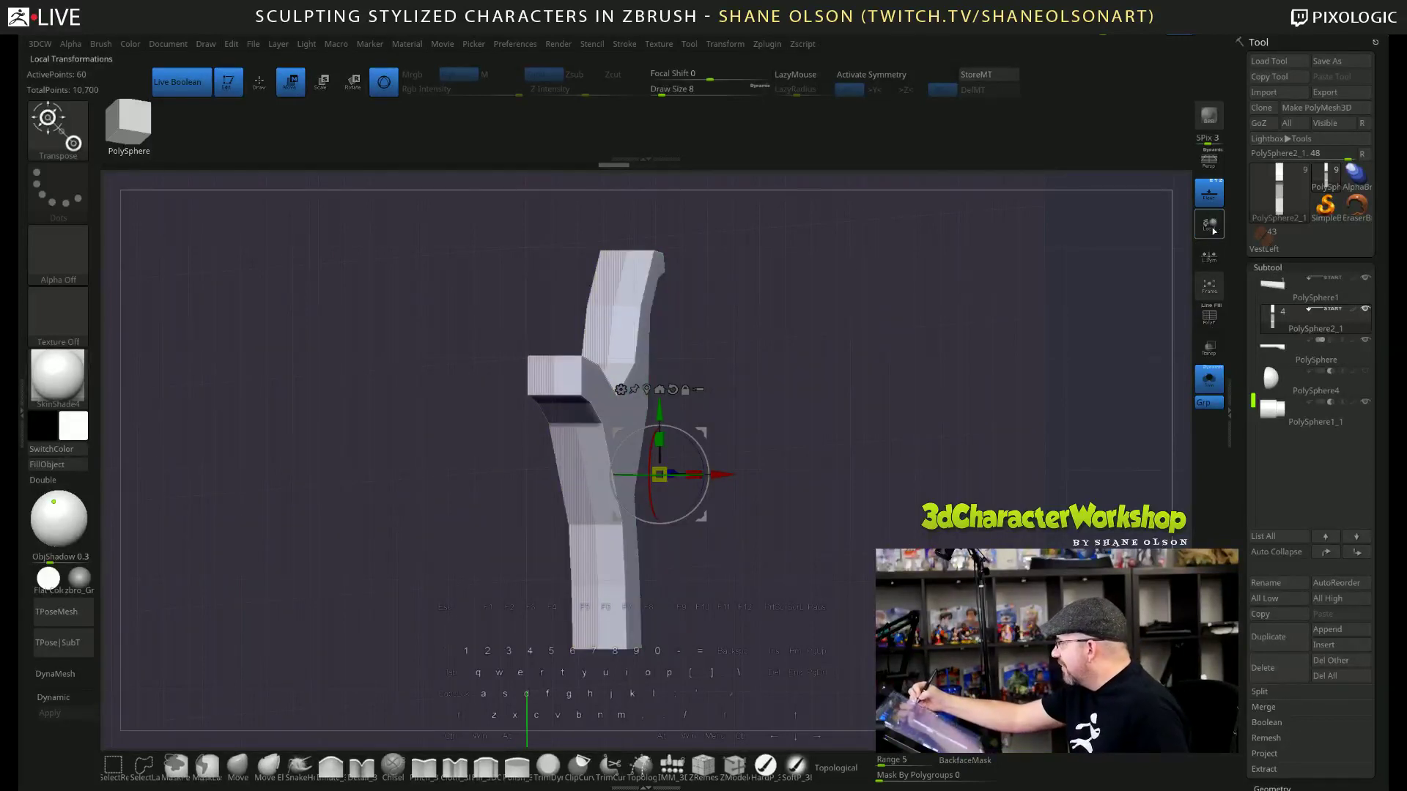
Turn on local transformations, hide the floor grid, and switch from the transform gizmo to drawing with the ZModeler brush.
left_click(1209, 224)
left_click(1208, 194)
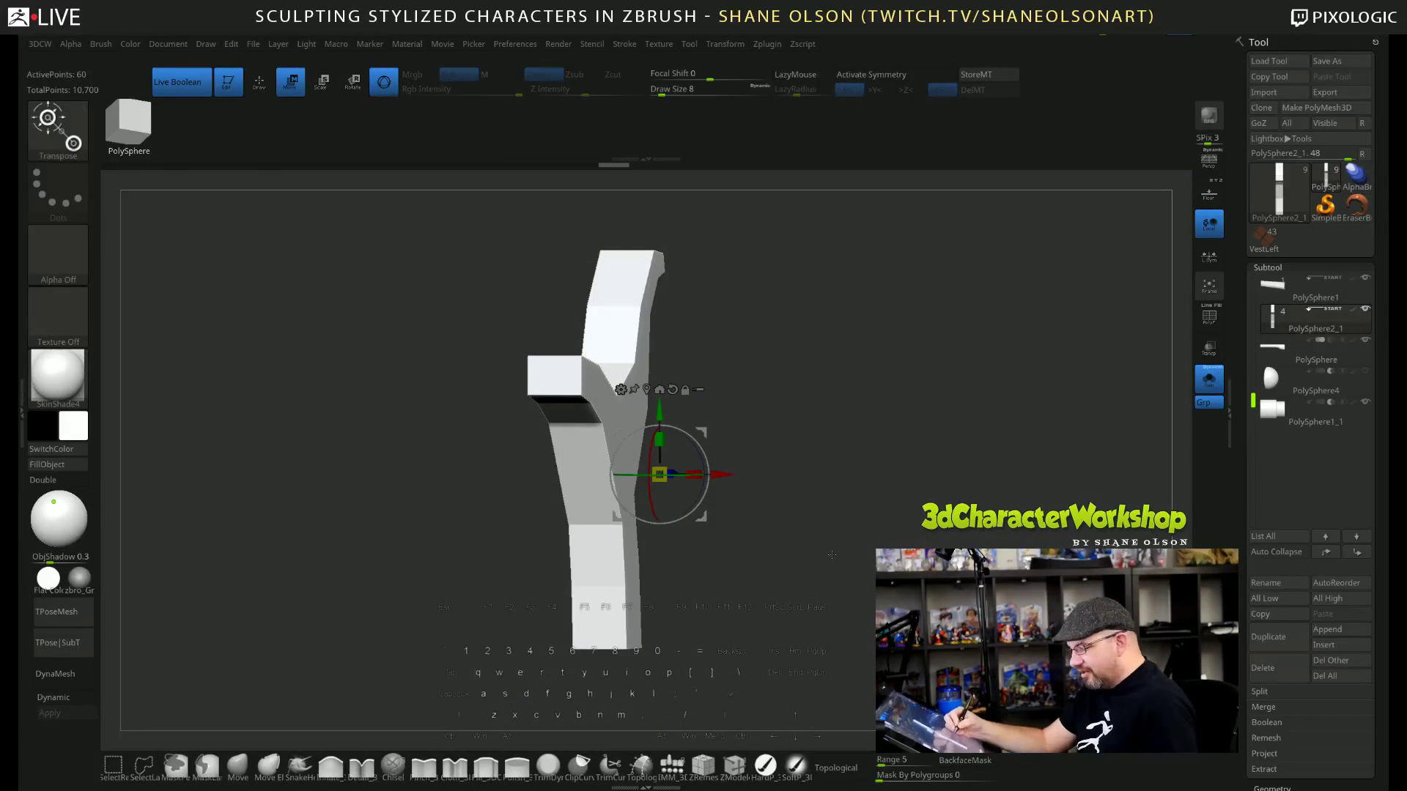
key("q")
mouse_move(812, 503)
left_mouse_down("shift")
mouse_move(865, 536)
mouse_move(864, 579)
left_mouse_up("shift")
key("s")
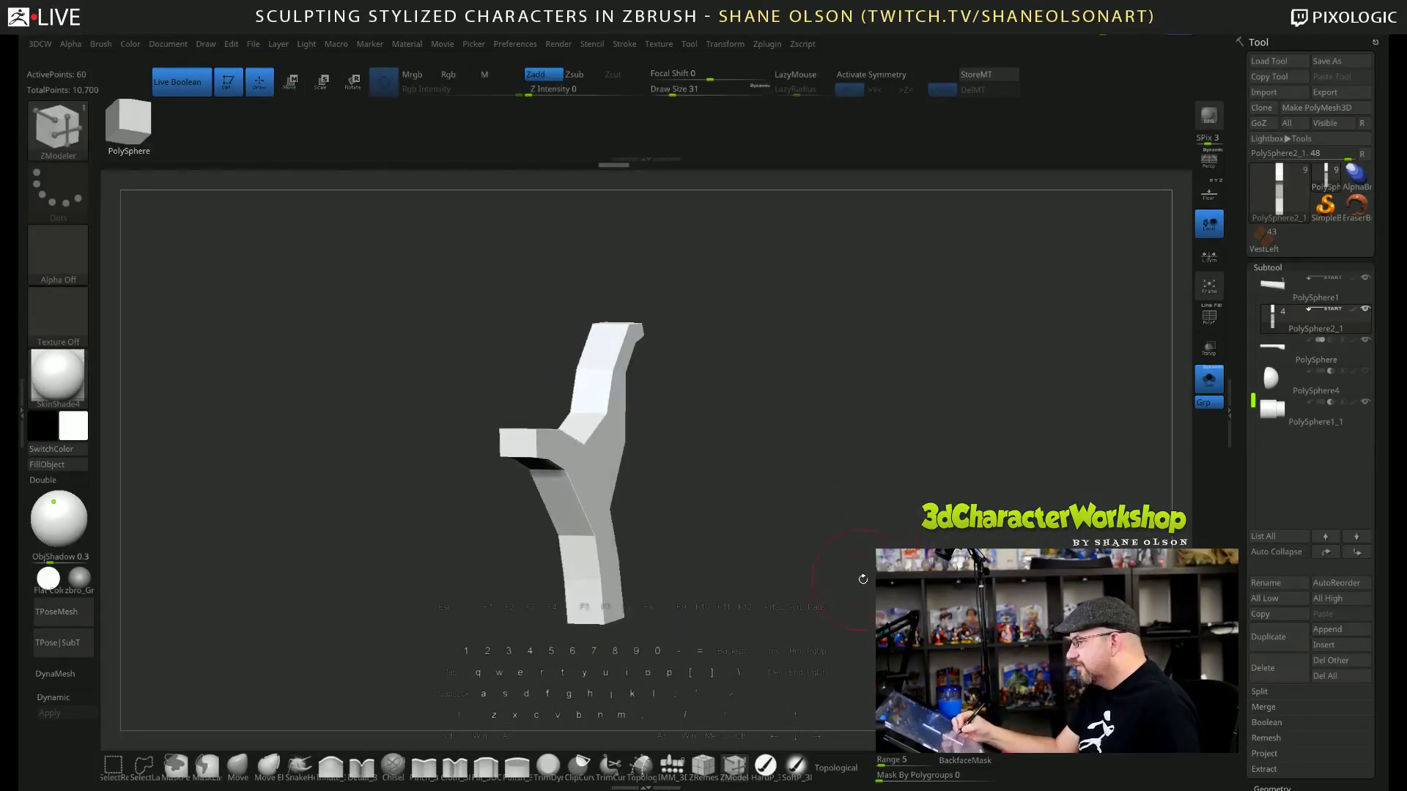
left_click_drag(807, 499, 826, 536)
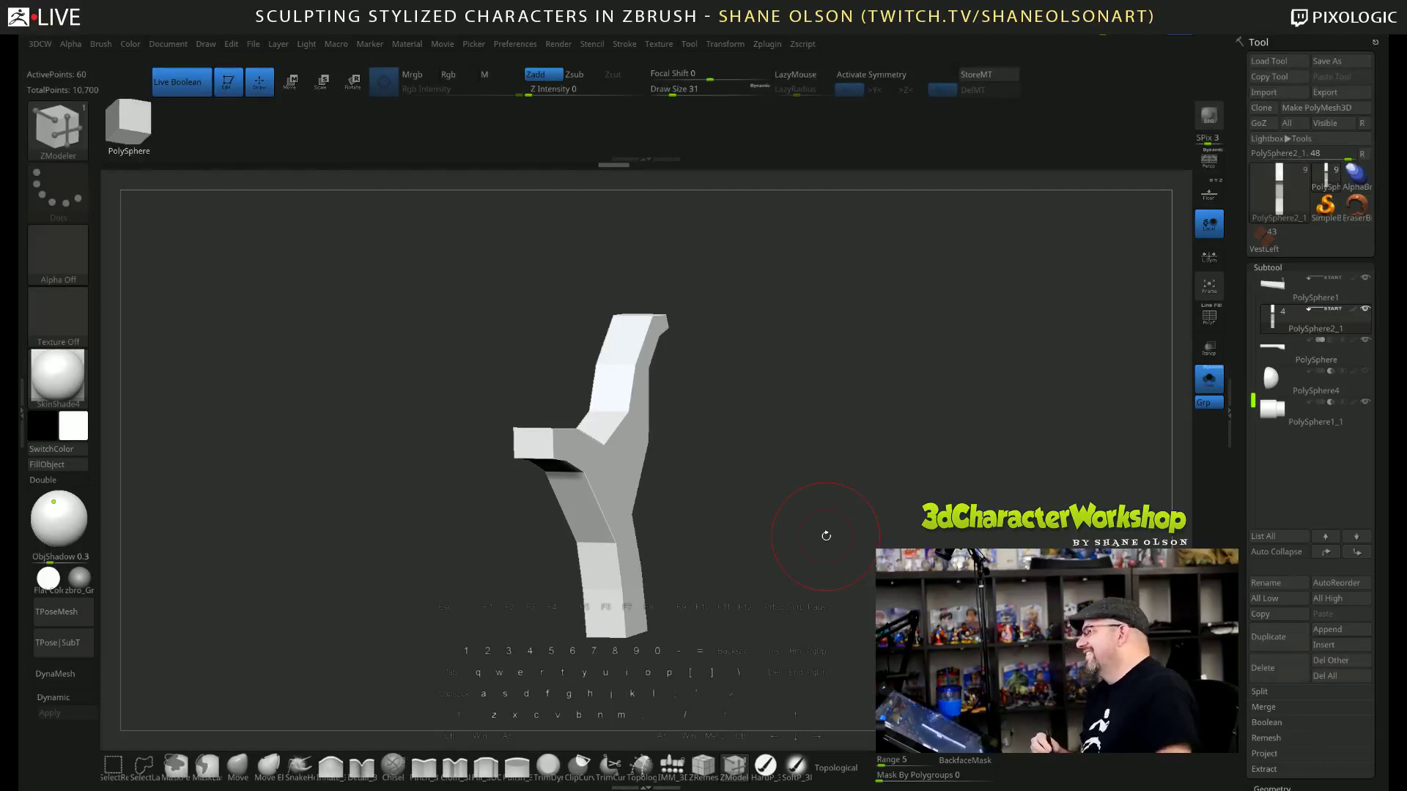
Show the hammer's polyframe and reduce the draw size to 17.
key("s")
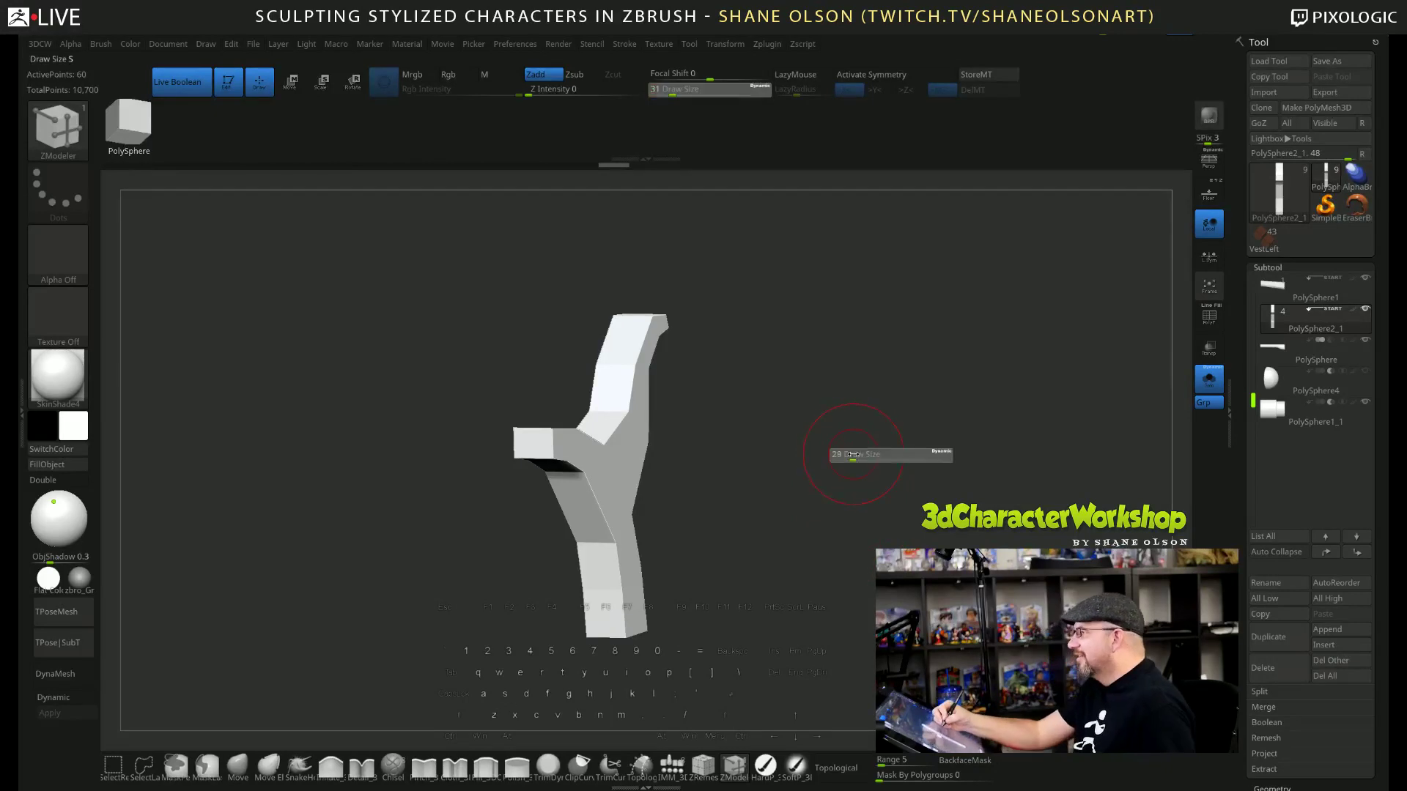
left_click(851, 455)
mouse_move(864, 468)
left_mouse_down()
mouse_move(879, 456)
mouse_move(884, 488)
mouse_move(875, 499)
mouse_move(841, 474)
mouse_move(857, 496)
mouse_move(848, 549)
mouse_move(890, 608)
left_mouse_up()
key("shift+f")
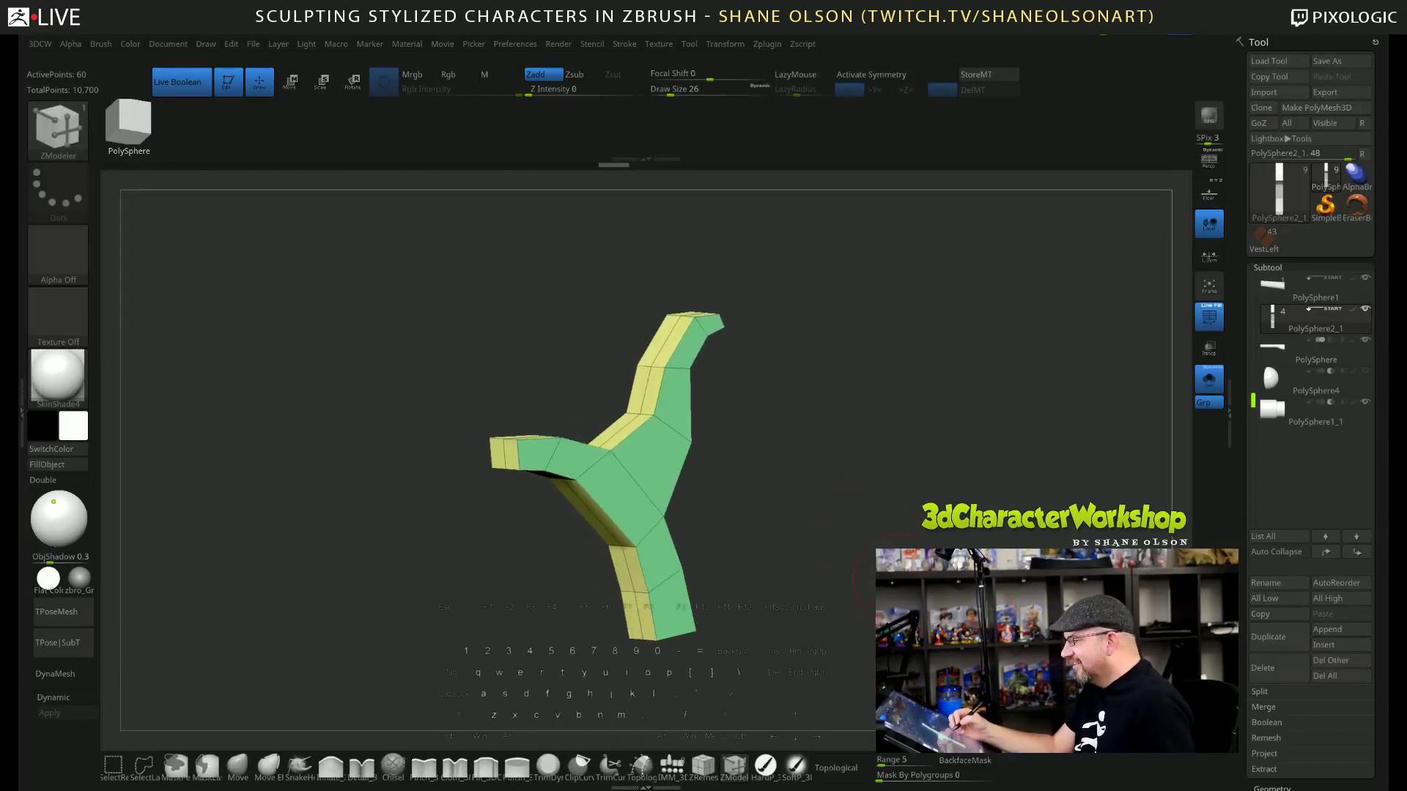
left_click_drag(862, 543, 892, 493, "alt")
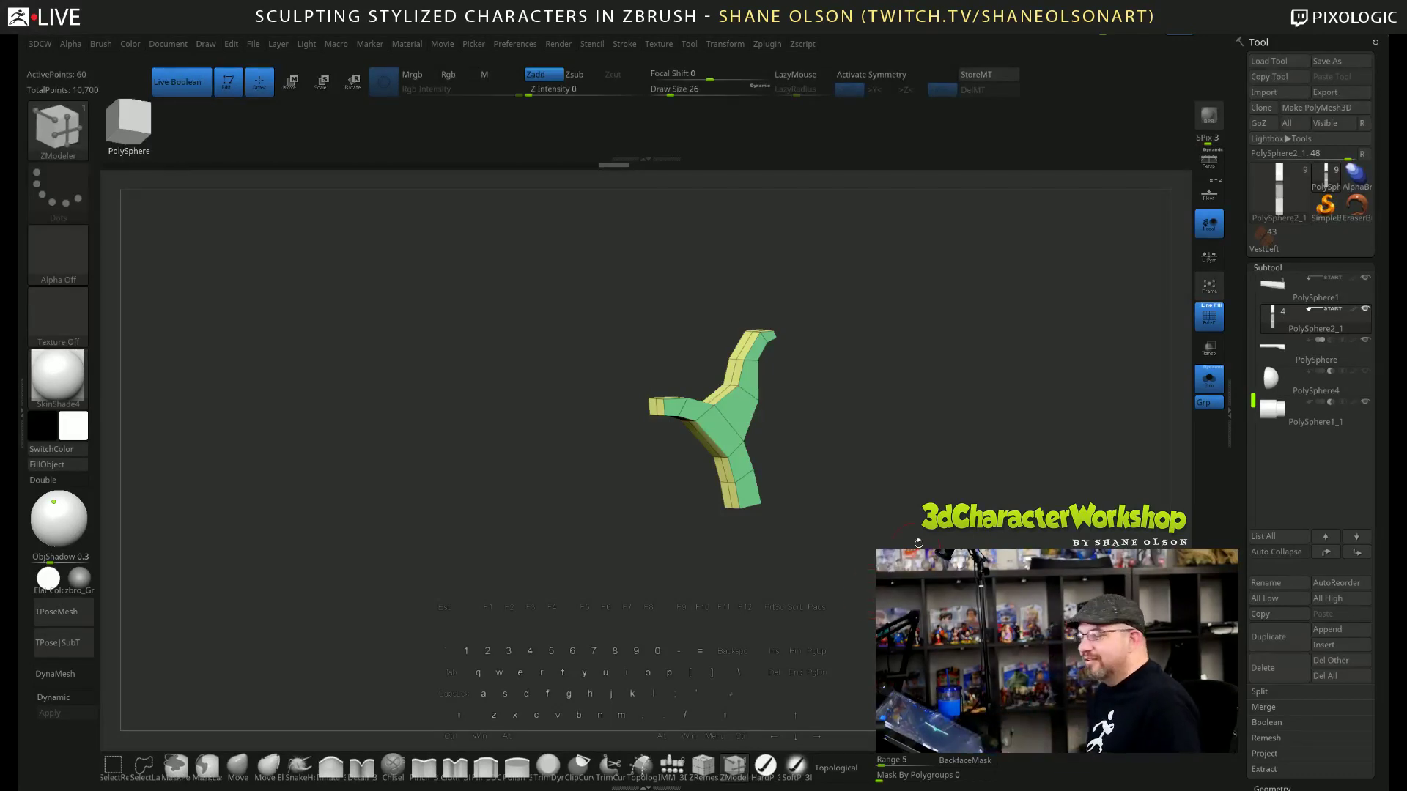
mouse_move(919, 544)
left_mouse_down()
mouse_move(938, 418)
mouse_move(936, 459)
mouse_move(889, 437)
mouse_move(921, 424)
mouse_move(907, 426)
left_mouse_up()
key("s")
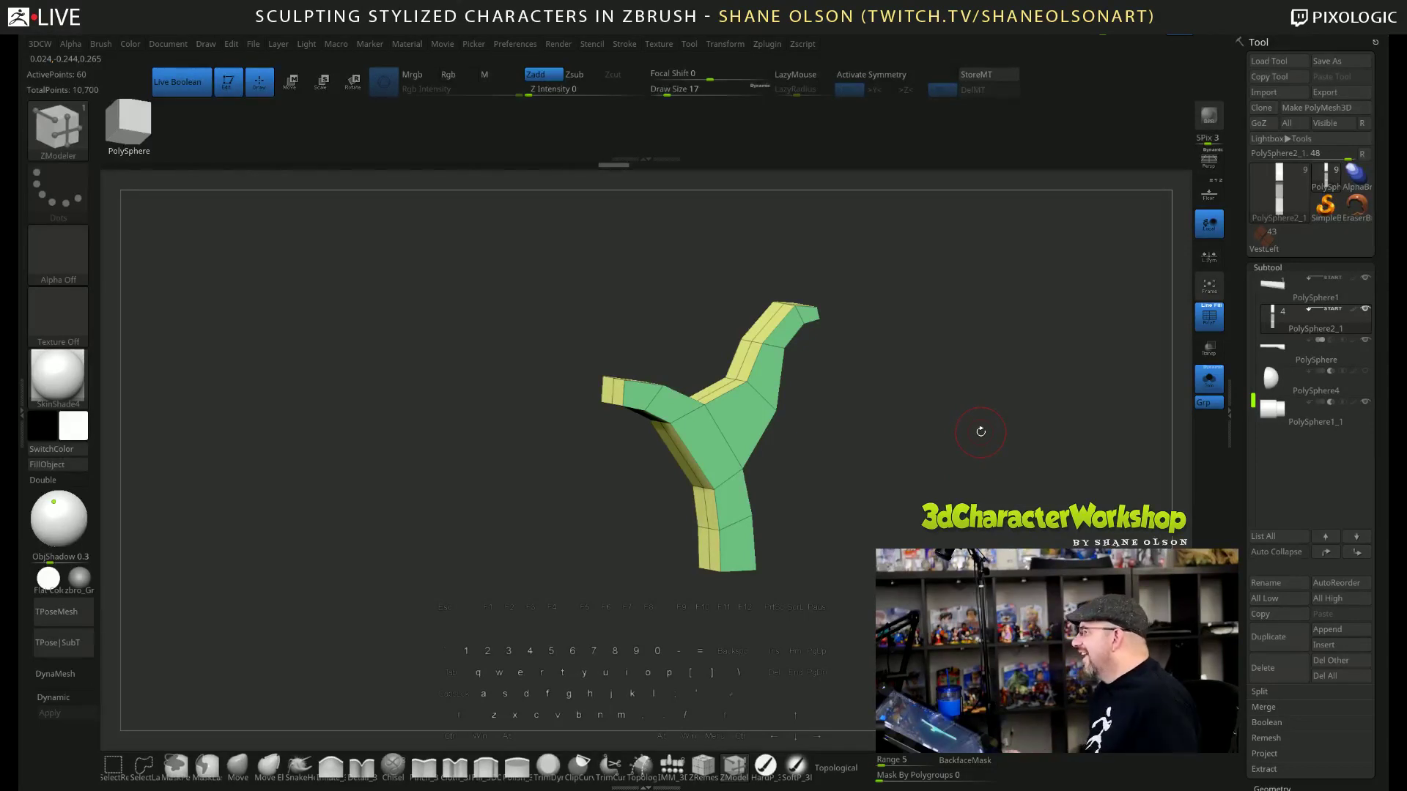
left_click_drag(980, 432, 1032, 403, "alt")
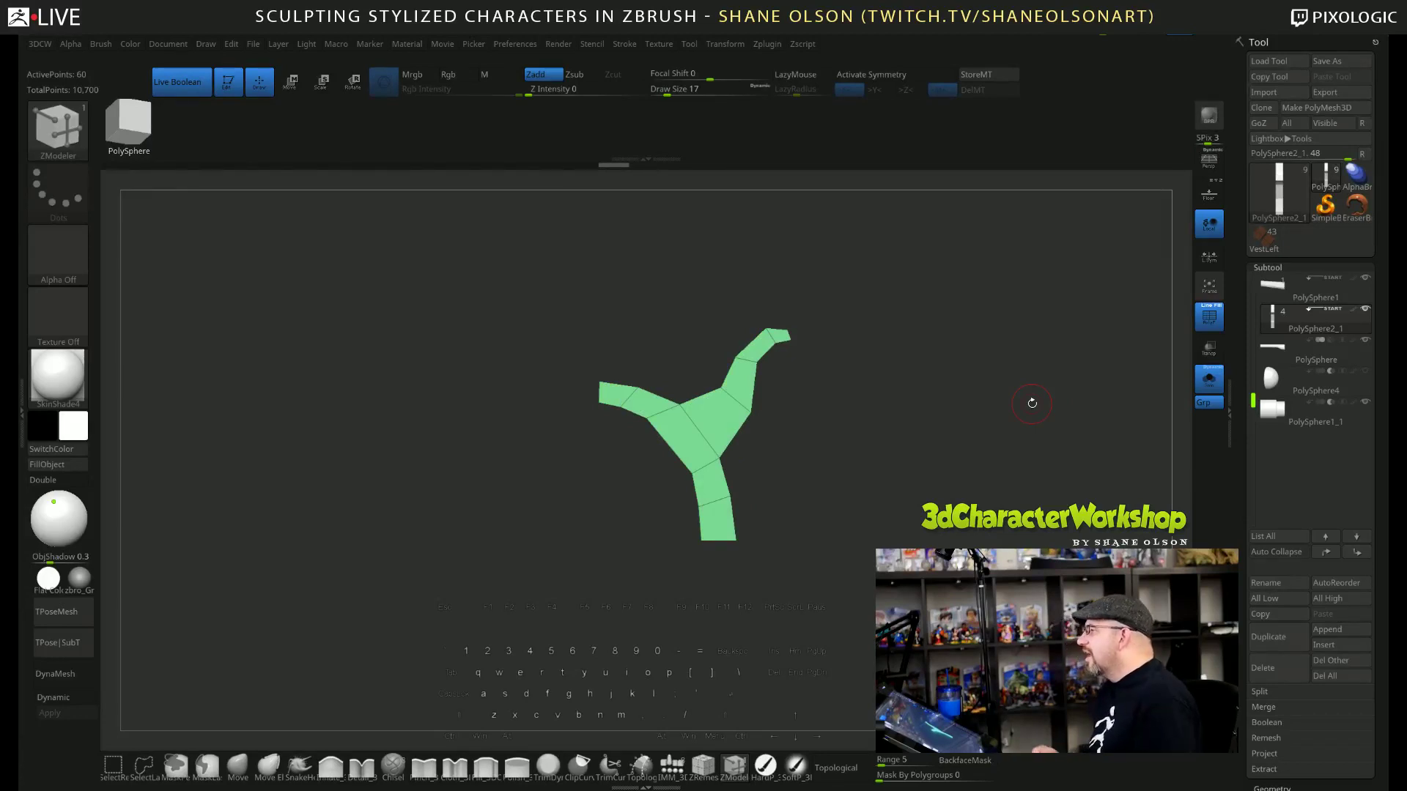
Reselect the ZModeler brush and turn off Solo mode to bring back the whole revolver.
left_click_drag(981, 432, 982, 440)
key("shift")
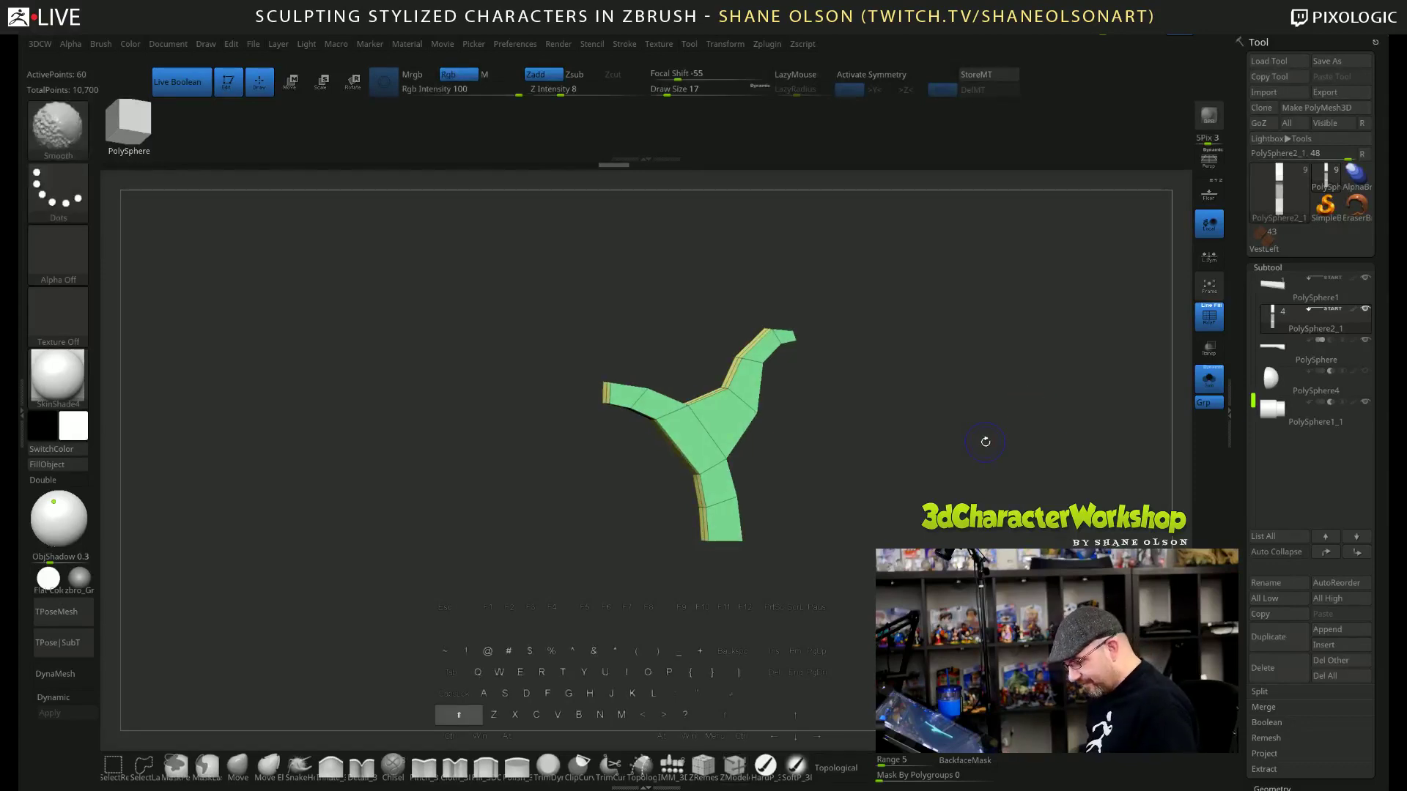
key("shift+f")
key("shift+f")
key("b")
key("z")
key("m")
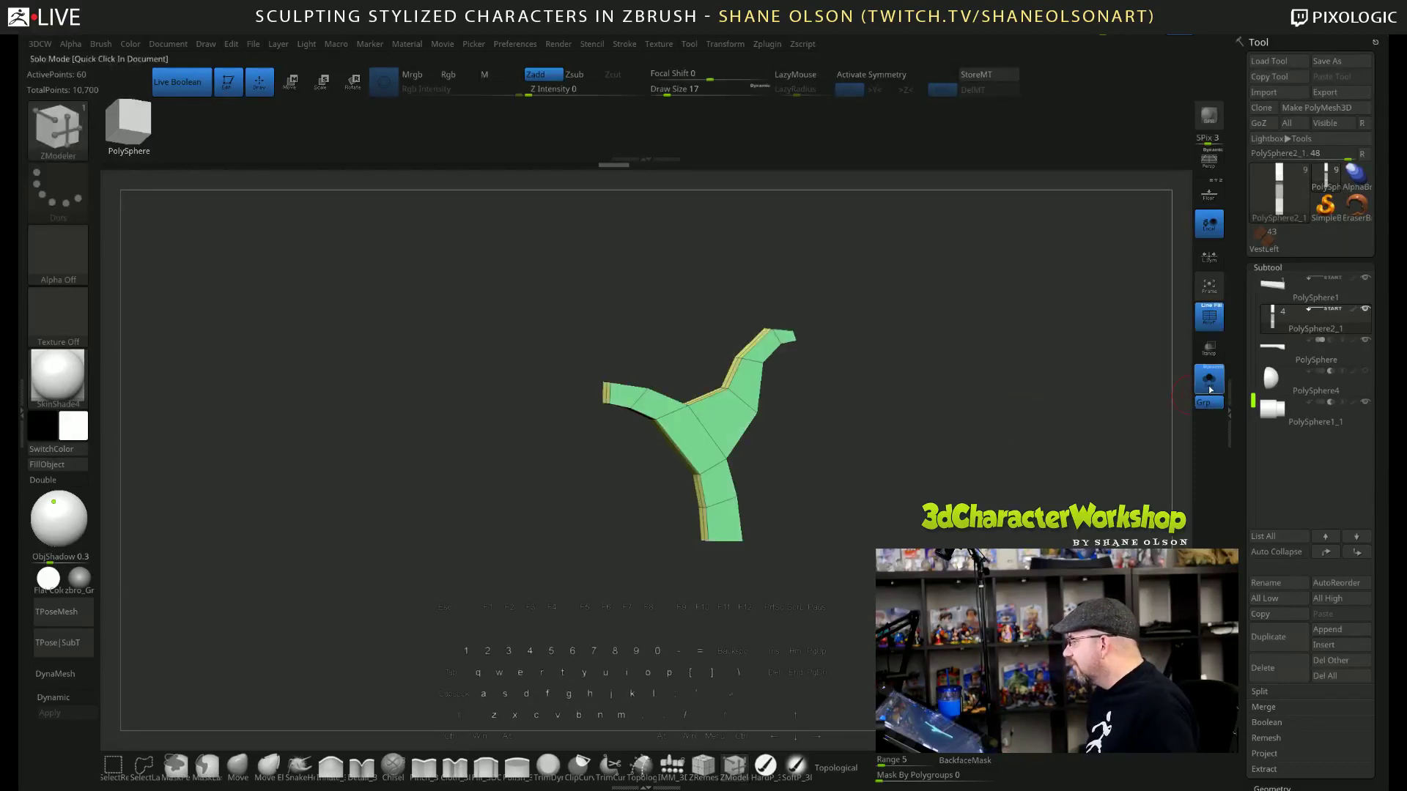
left_click(1209, 381)
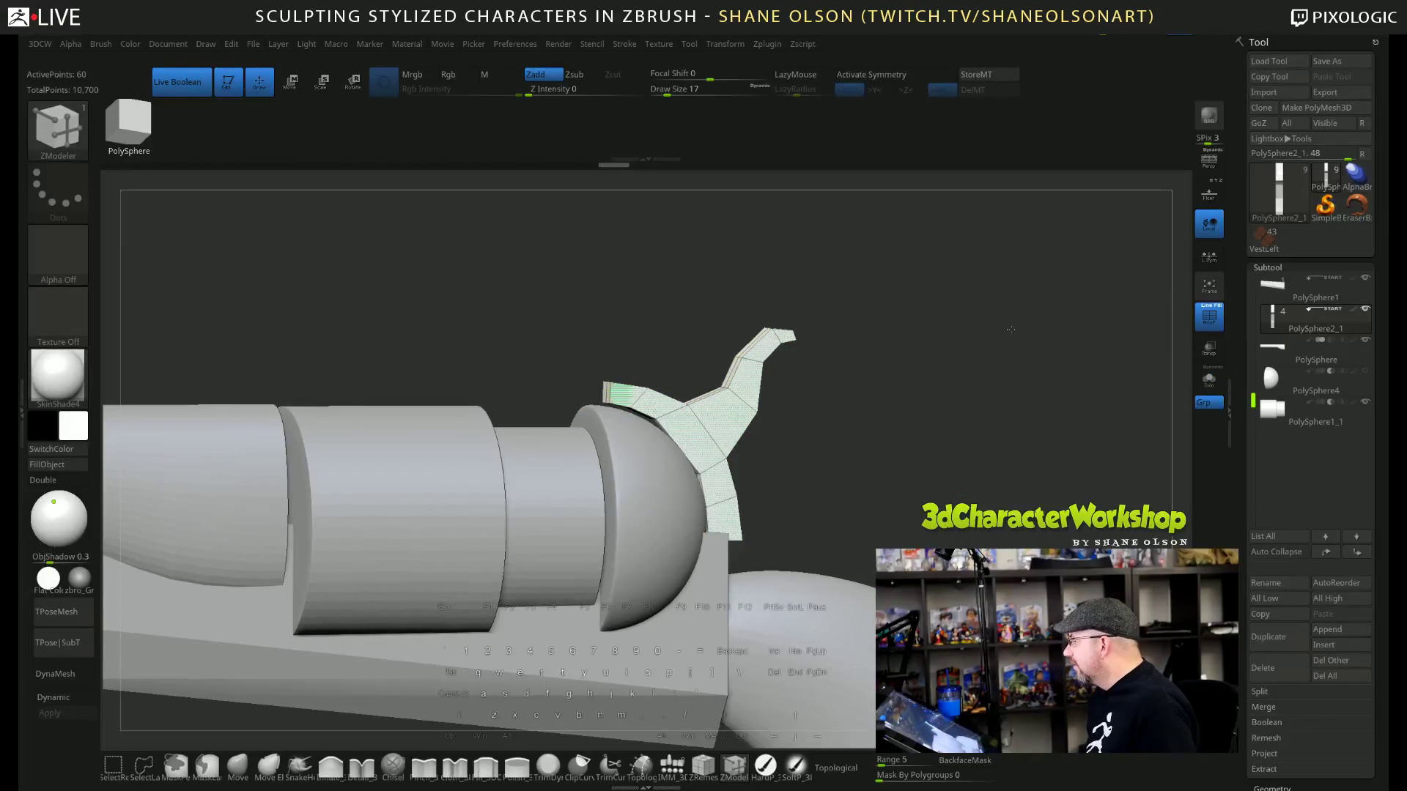
key("f")
left_click_drag(992, 430, 1022, 462)
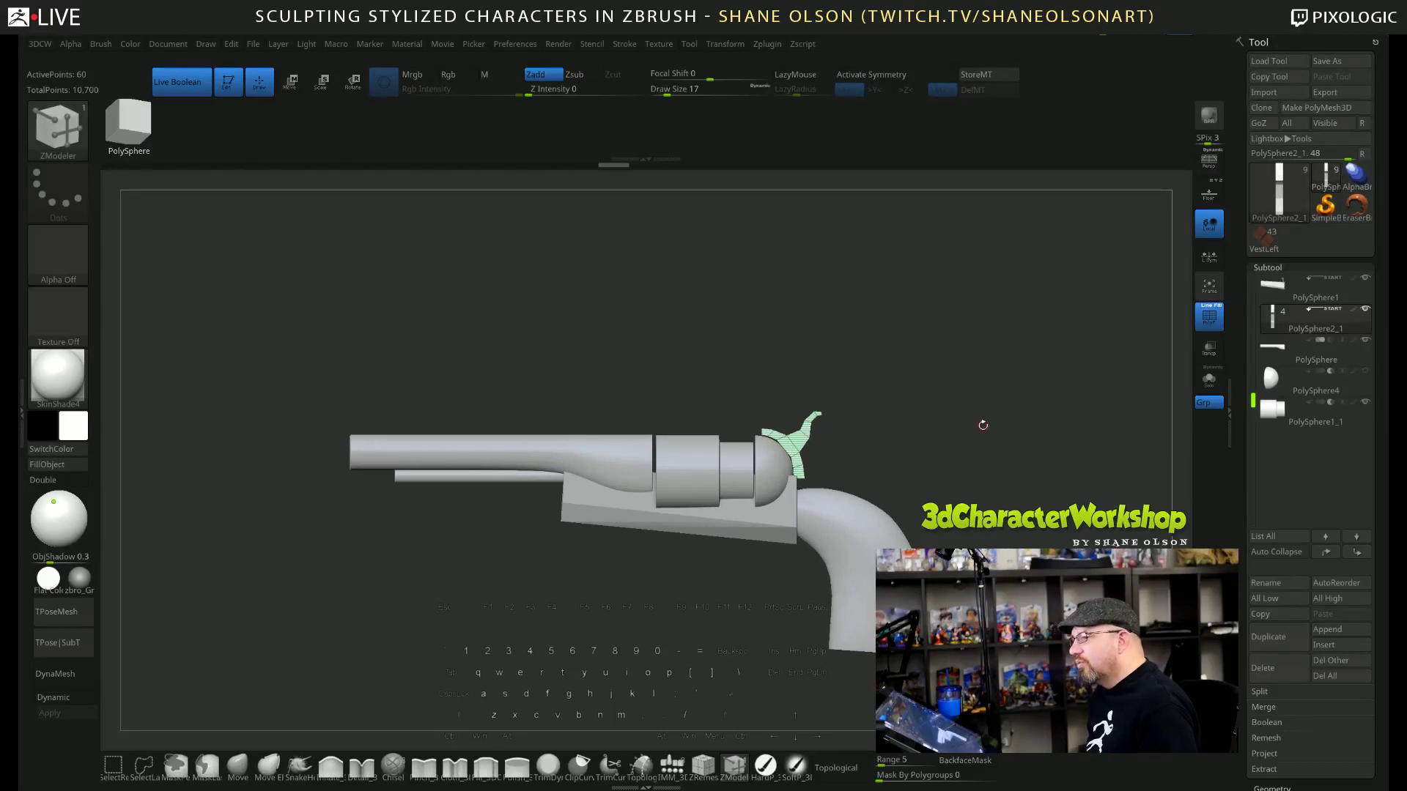
Look through the revolver's subtools and its side profile, and hide the polyframe display.
mouse_move(1343, 356)
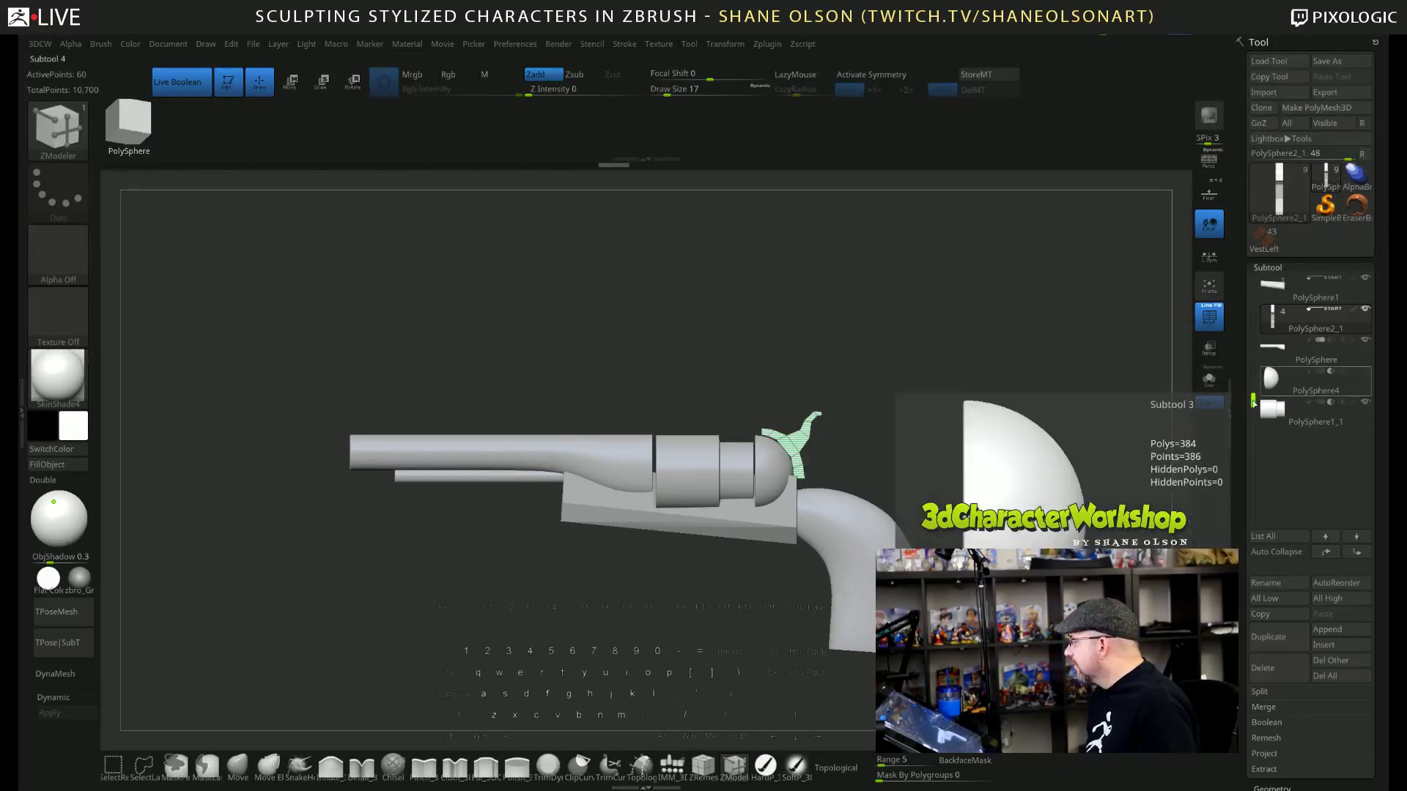
scroll(1250, 338, "up", 2)
mouse_move(1276, 453)
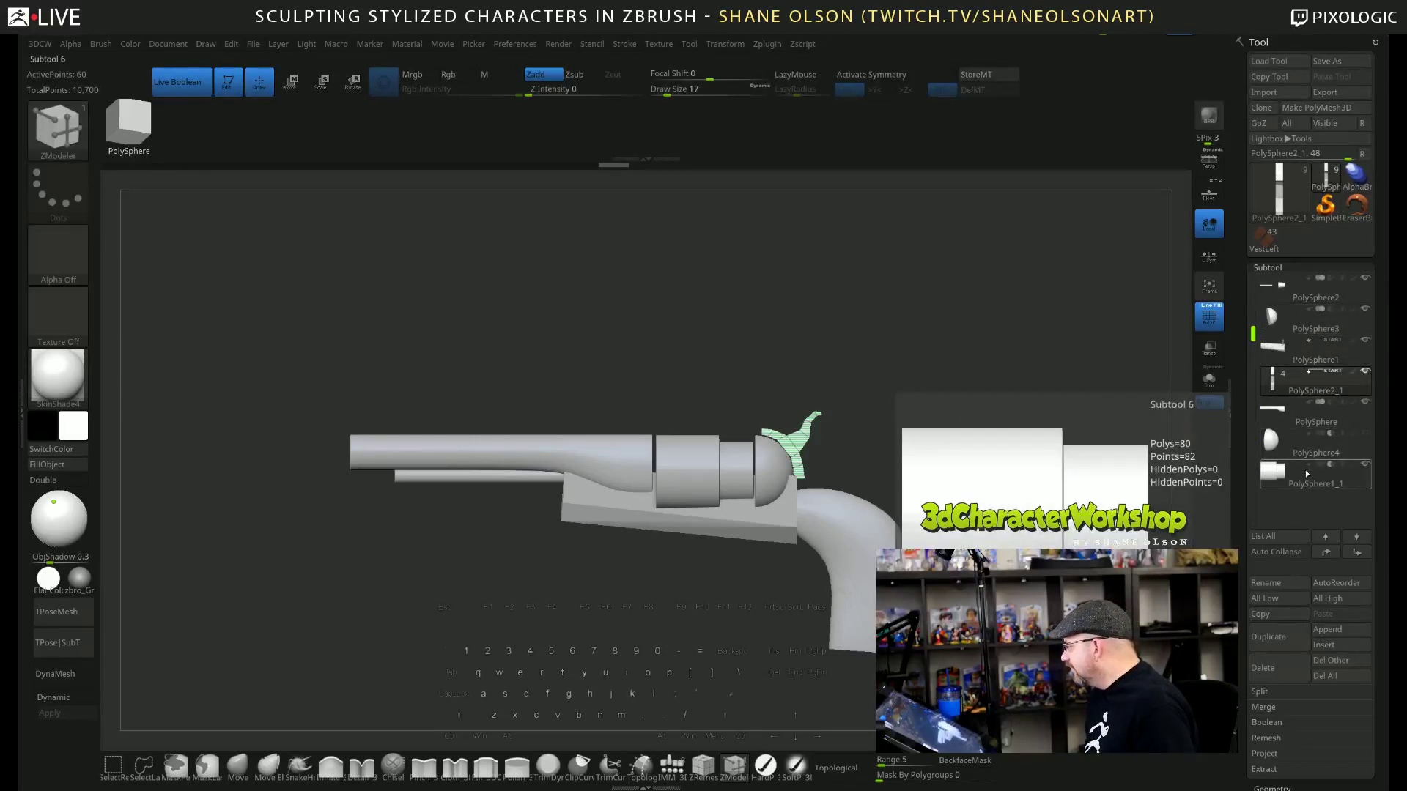
mouse_move(1374, 433)
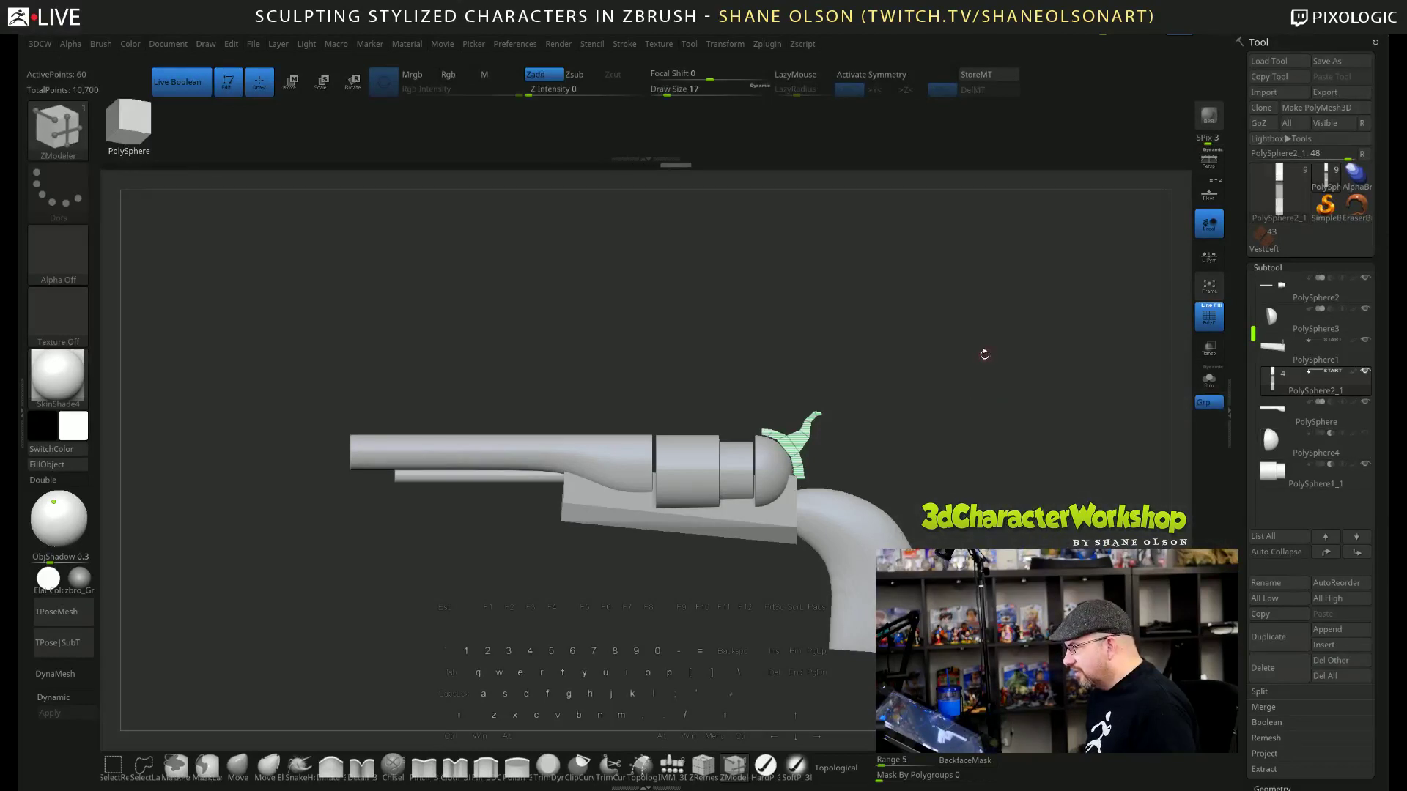
mouse_move(1002, 368)
left_mouse_down()
mouse_move(1018, 364)
mouse_move(992, 395)
mouse_move(1004, 399)
left_mouse_up()
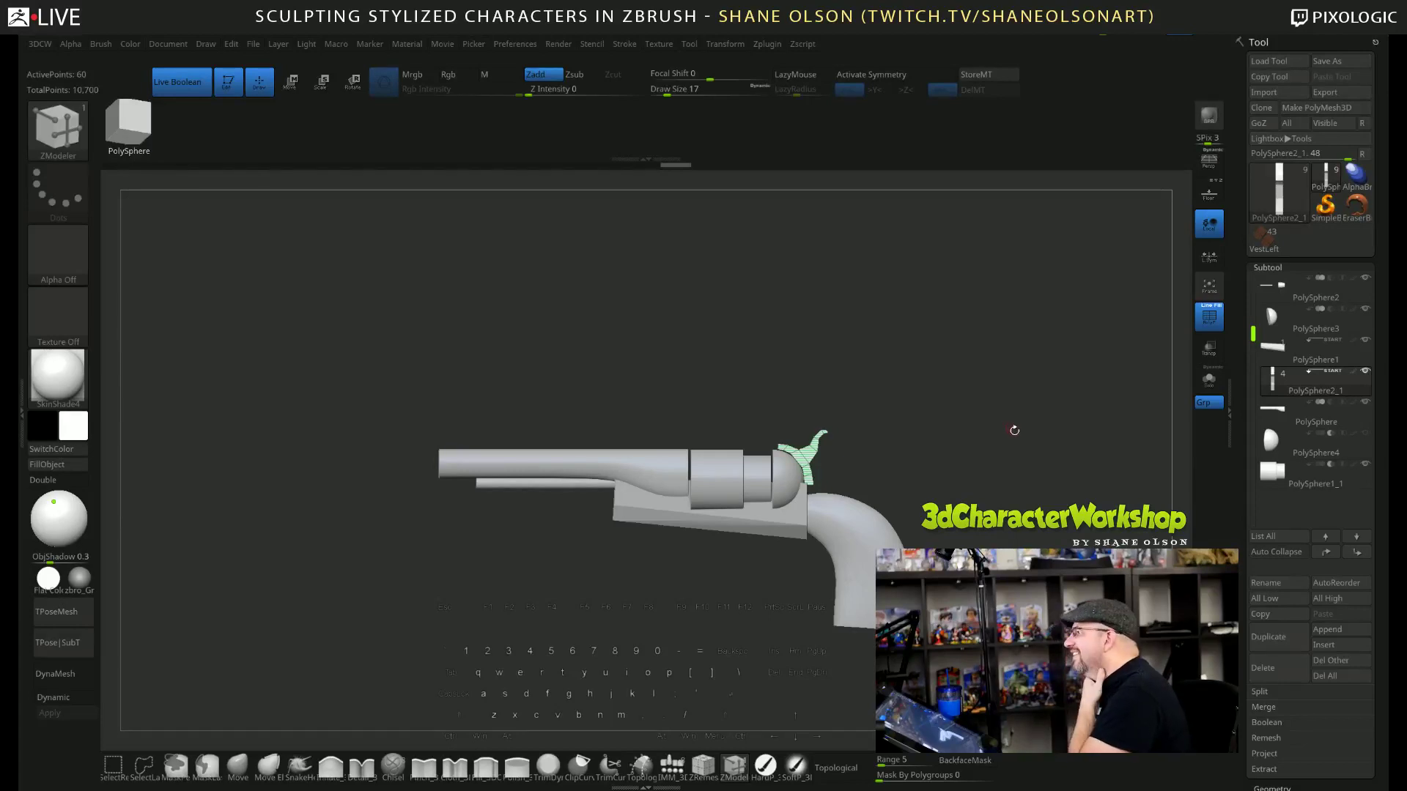
mouse_move(1070, 361)
left_mouse_down()
mouse_move(1052, 399)
mouse_move(987, 421)
left_mouse_up()
key("shift+f")
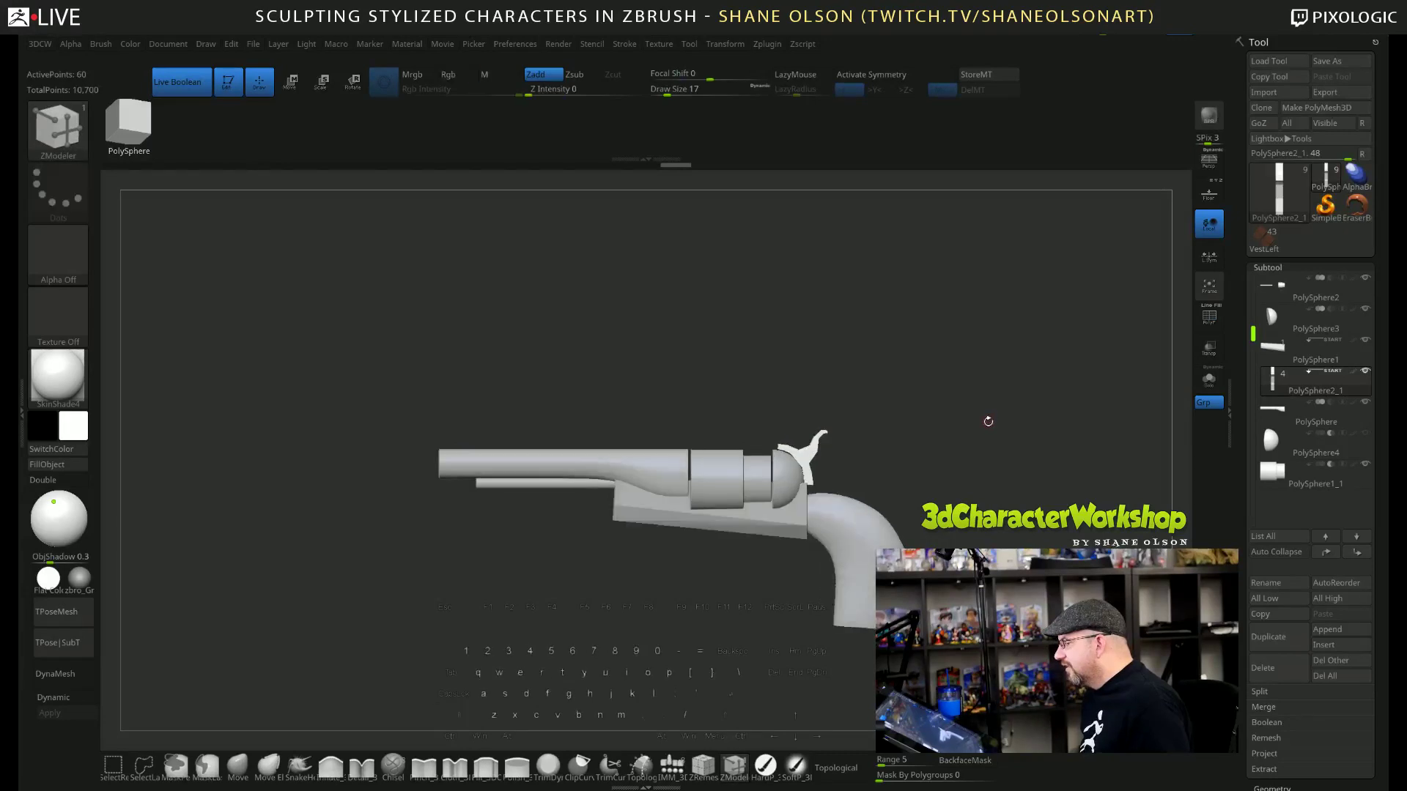
Switch to the cowboy character model and display the Spotlight reference painting beside it to compare the two.
left_click(1262, 242)
left_click_drag(843, 315, 927, 329, "shift")
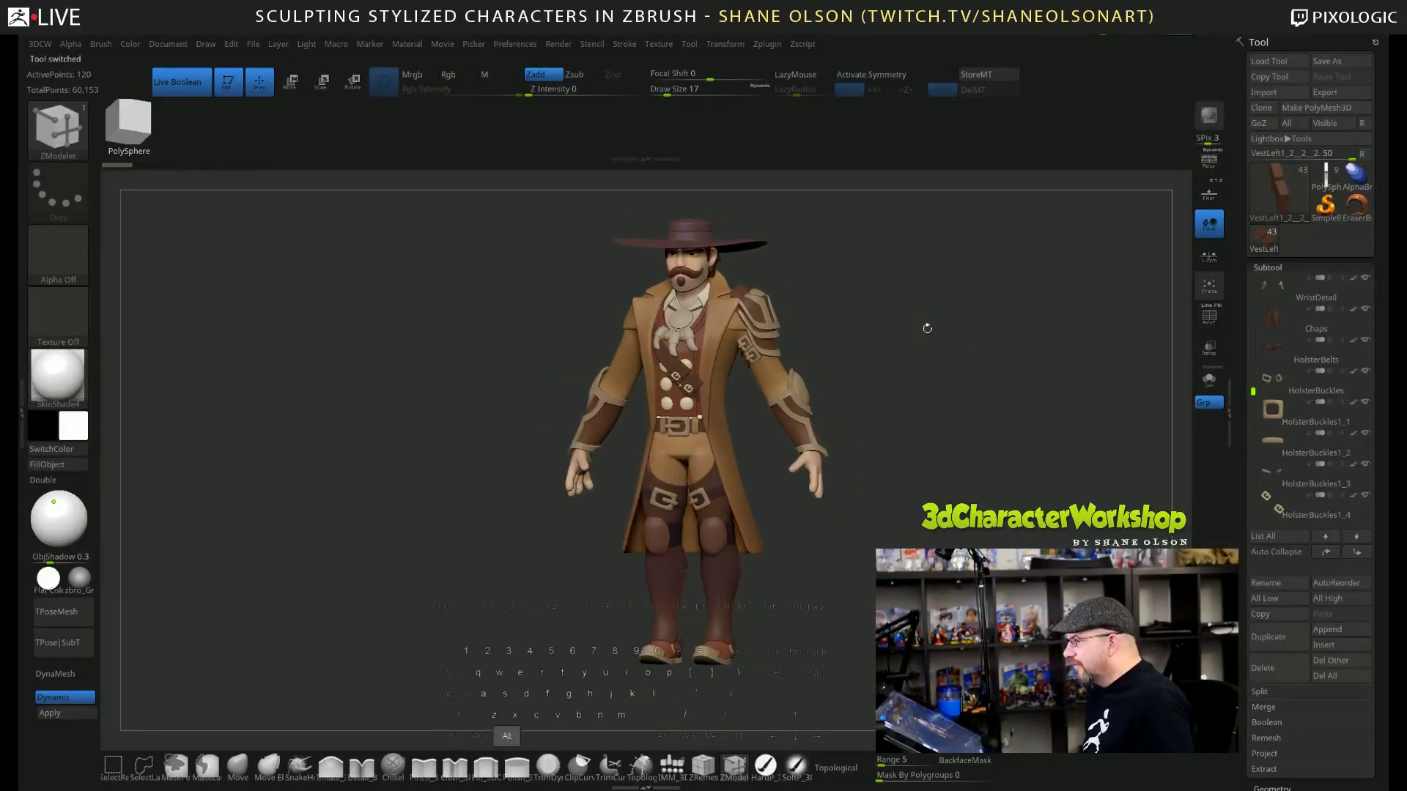
key("shift+z")
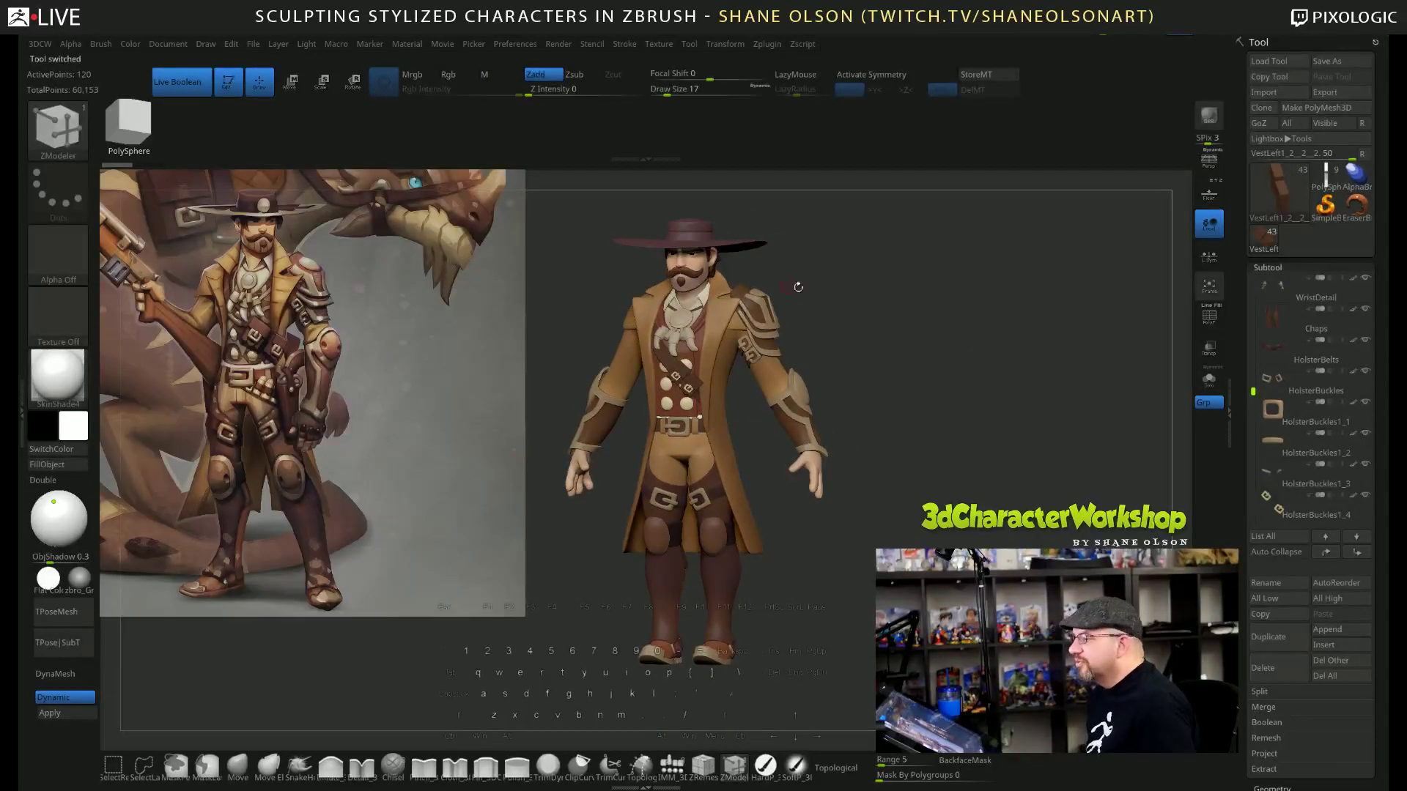
left_click_drag(798, 287, 859, 298)
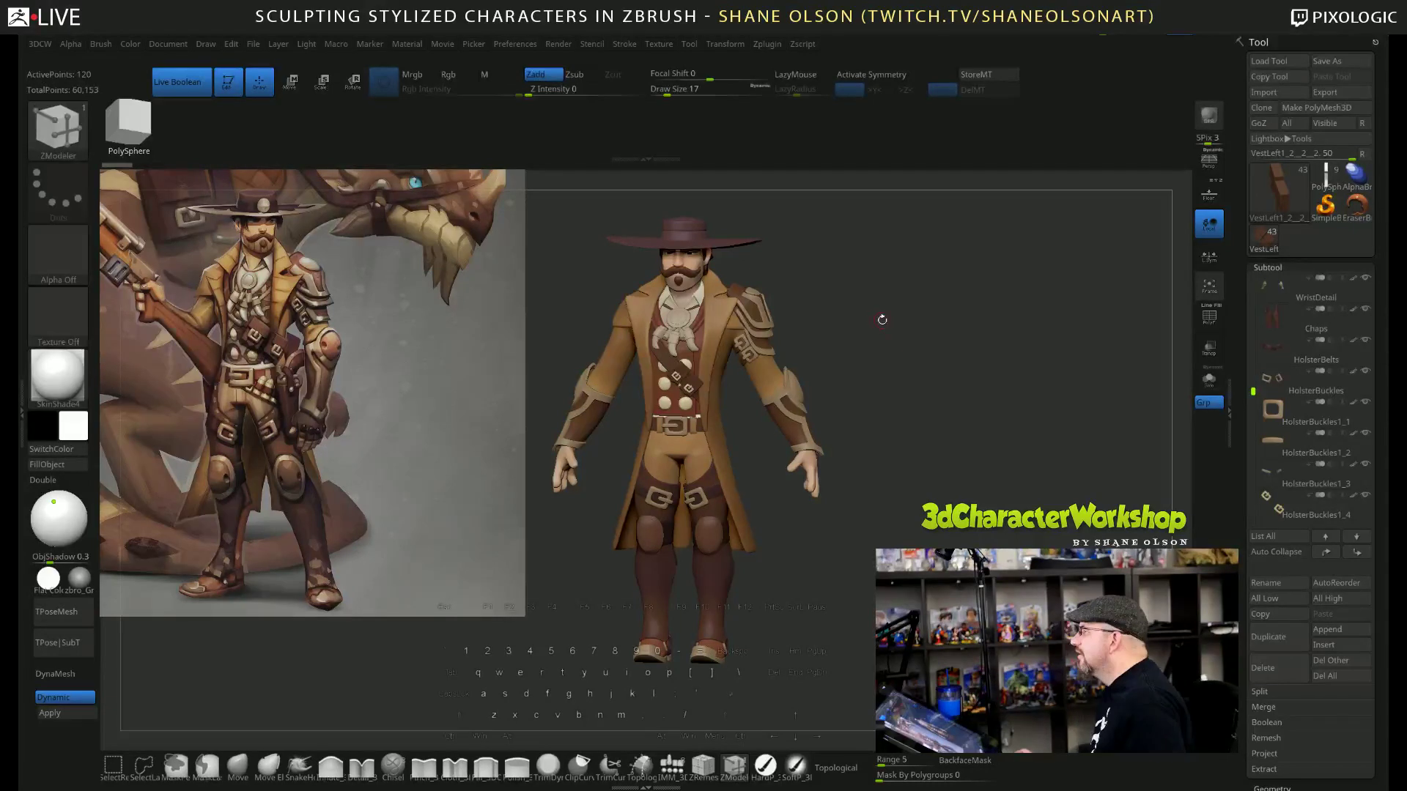
left_click_drag(990, 376, 1011, 377)
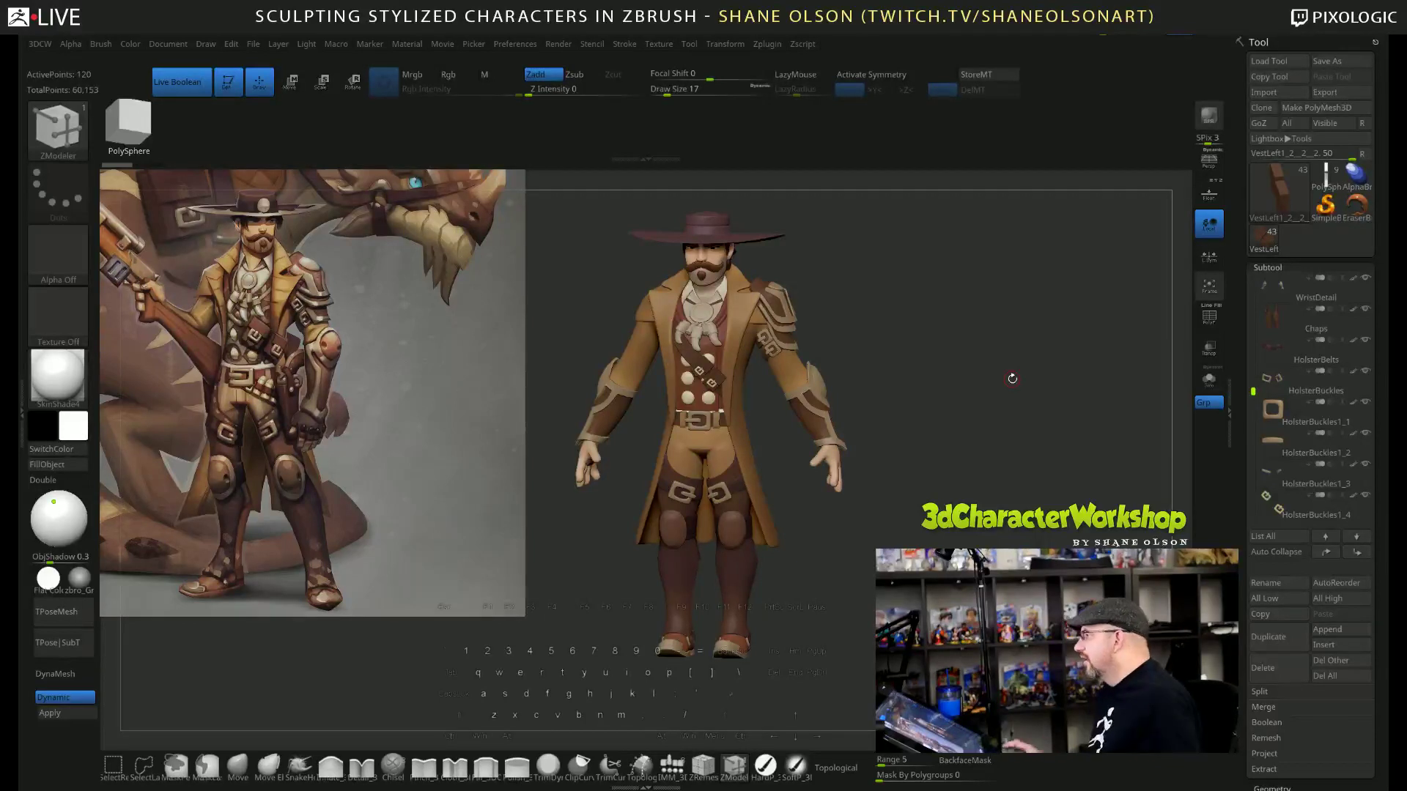
left_click_drag(1013, 396, 1000, 401)
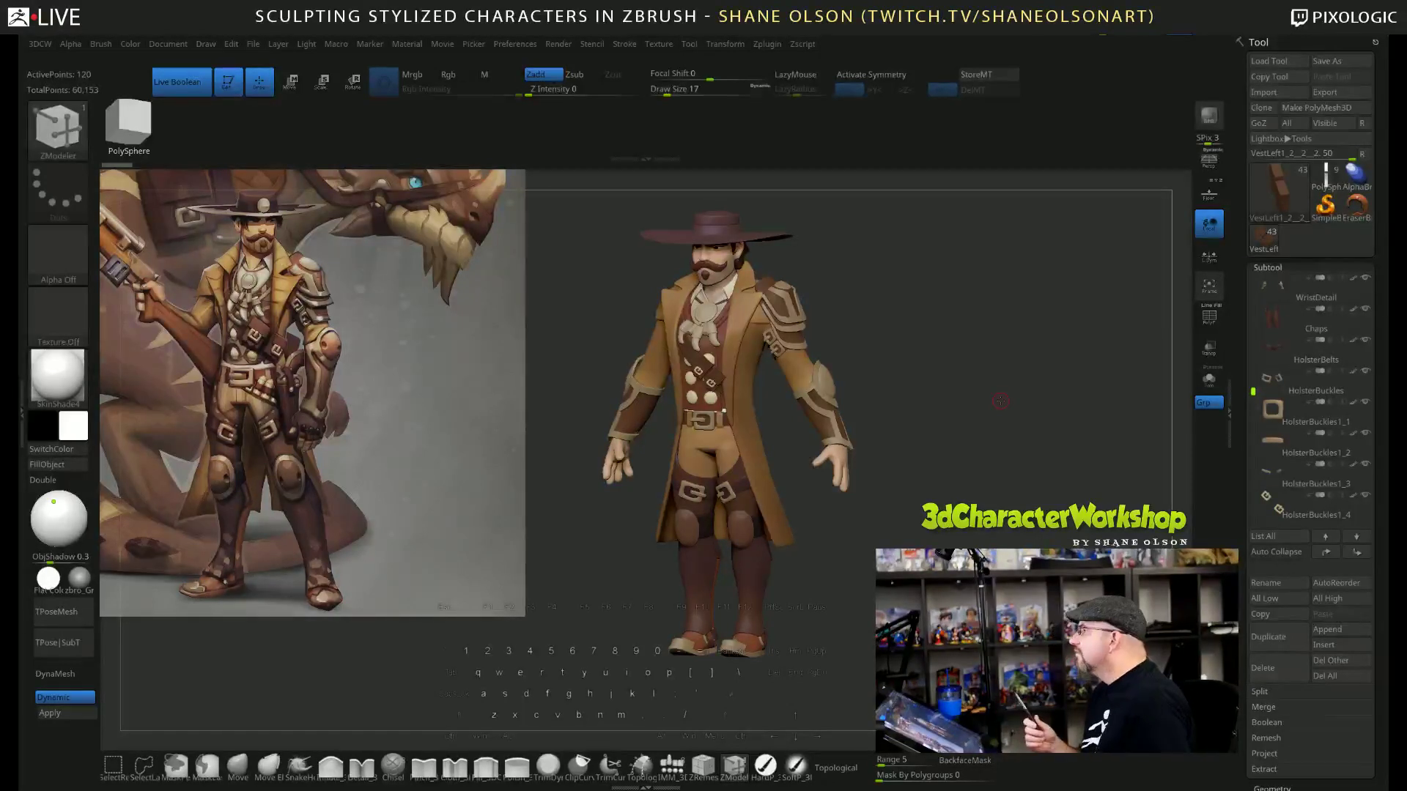
left_click_drag(1000, 401, 696, 523)
mouse_move(879, 439)
left_mouse_down("shift")
mouse_move(894, 439)
mouse_move(850, 439)
mouse_move(871, 440)
left_mouse_up("shift")
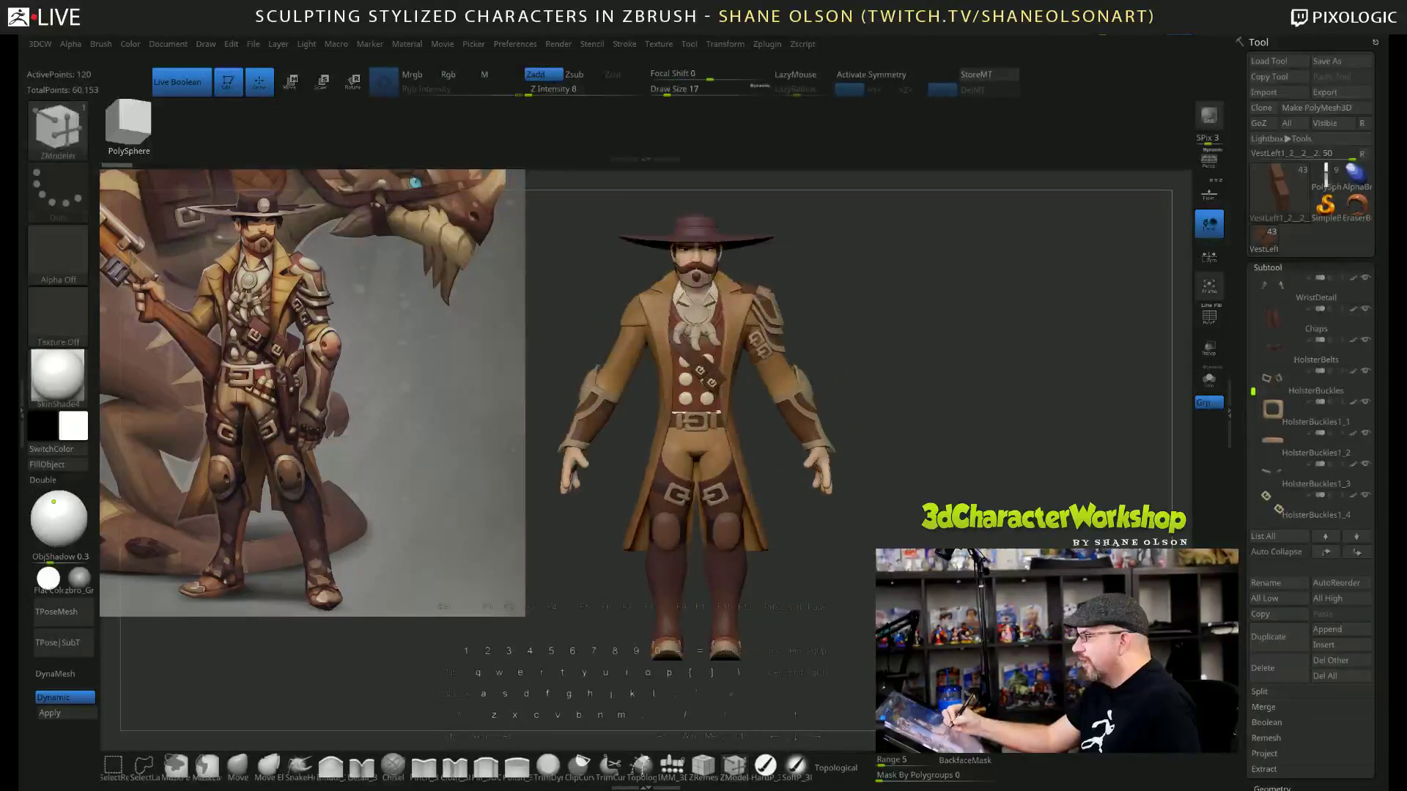
Scale down and move the Spotlight reference so the complete painting fits beside the character.
right_click(646, 461)
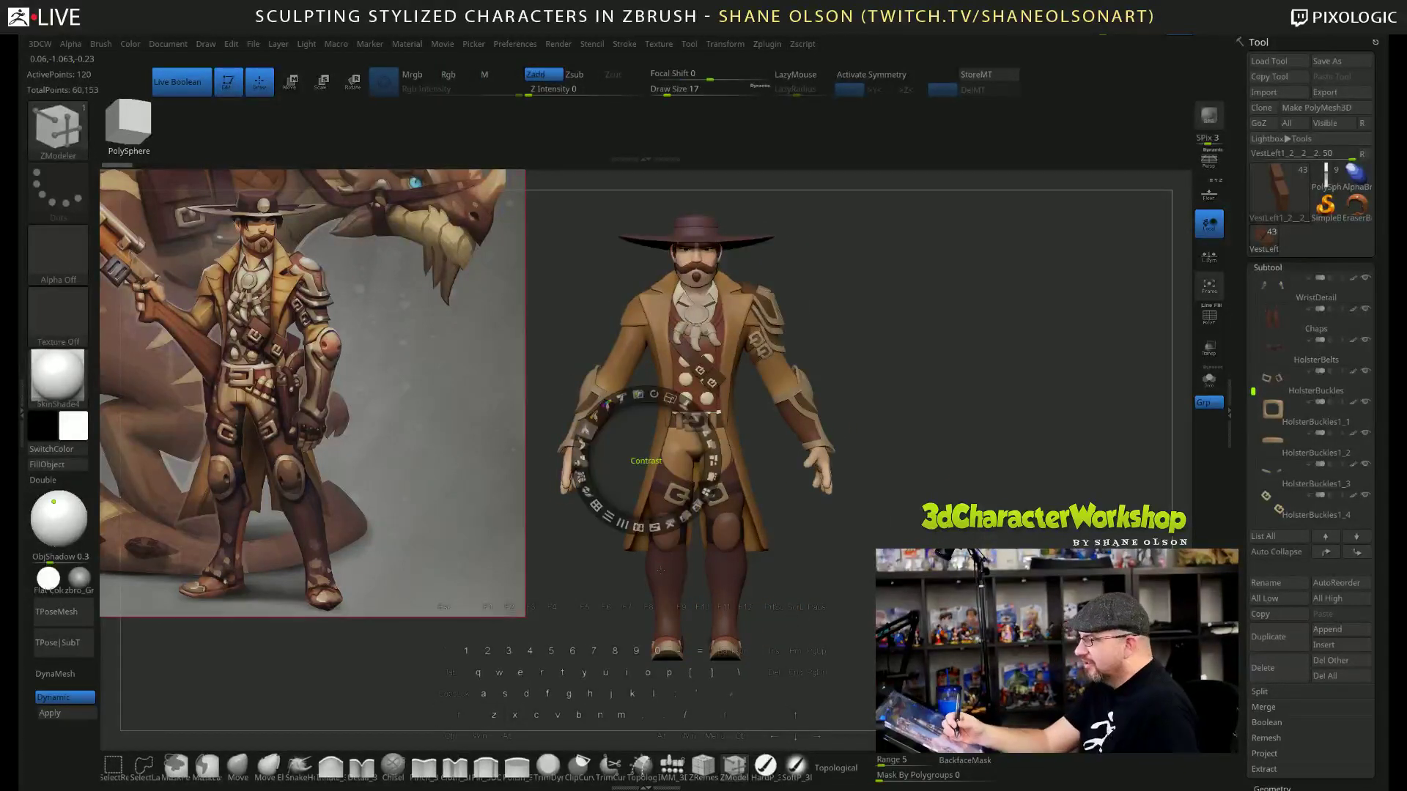
mouse_move(670, 397)
left_mouse_down()
mouse_move(623, 397)
mouse_move(685, 405)
left_mouse_up()
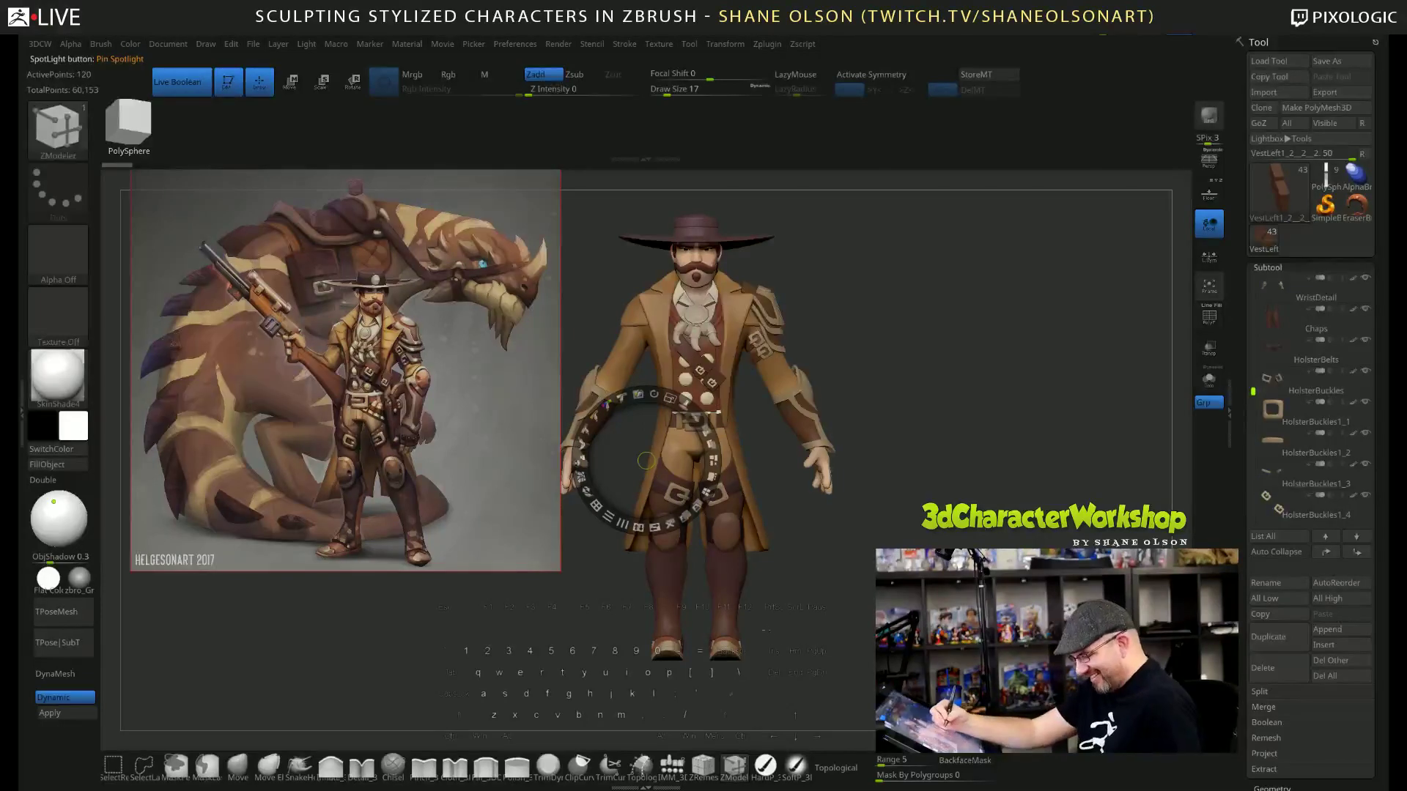
left_click_drag(665, 434, 643, 438)
key("shift+z")
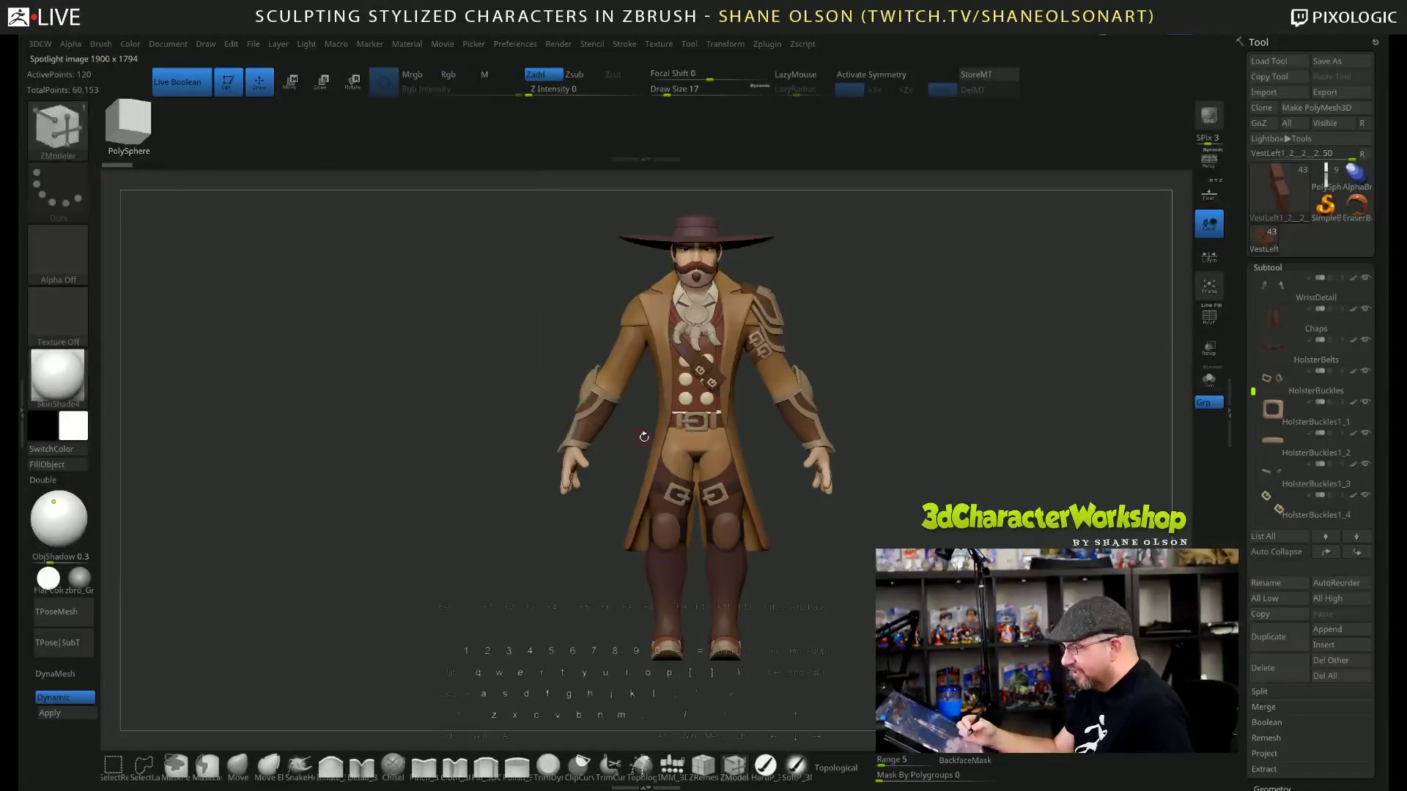
key("shift+z")
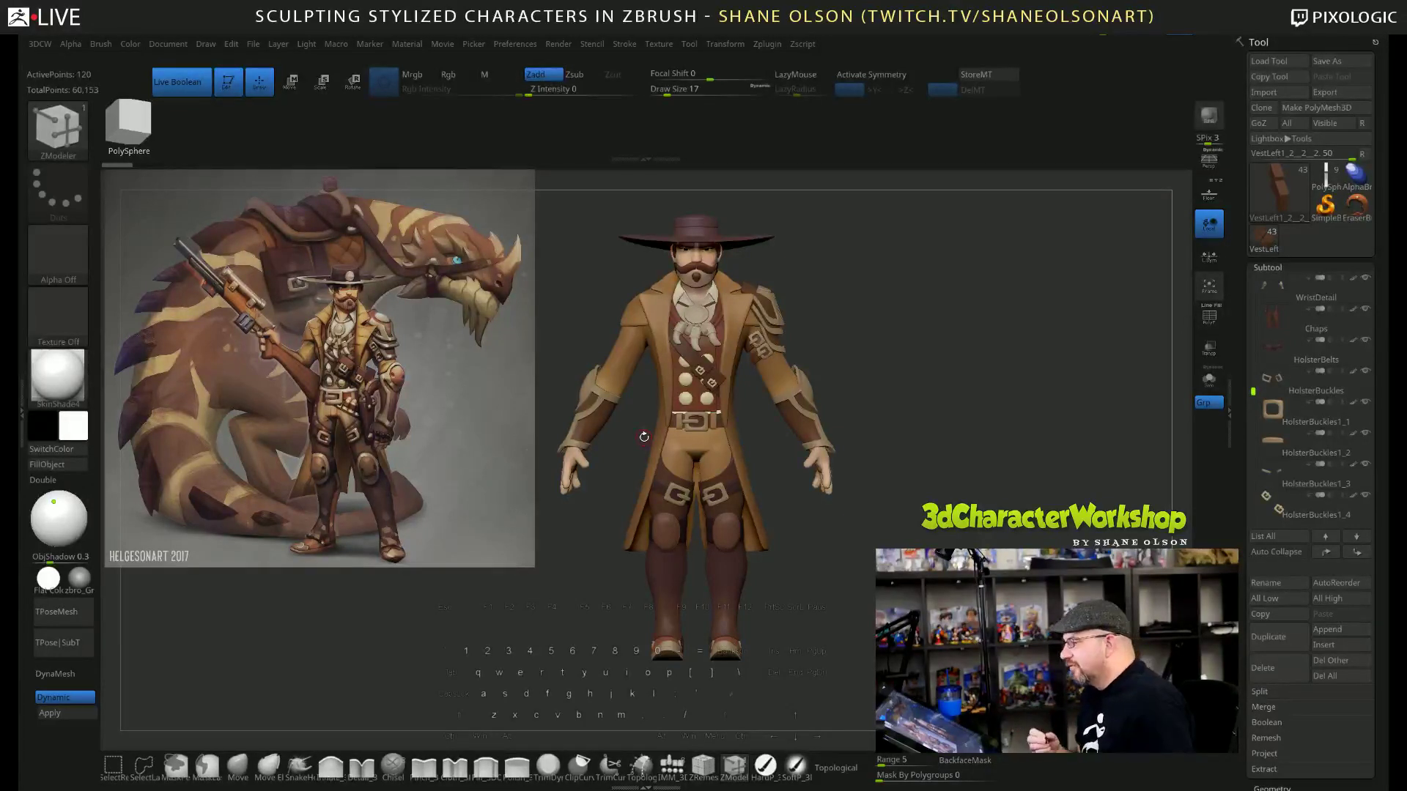
Set the draw size to 39 and switch back to the revolver model in side view.
key("s")
left_click(956, 402)
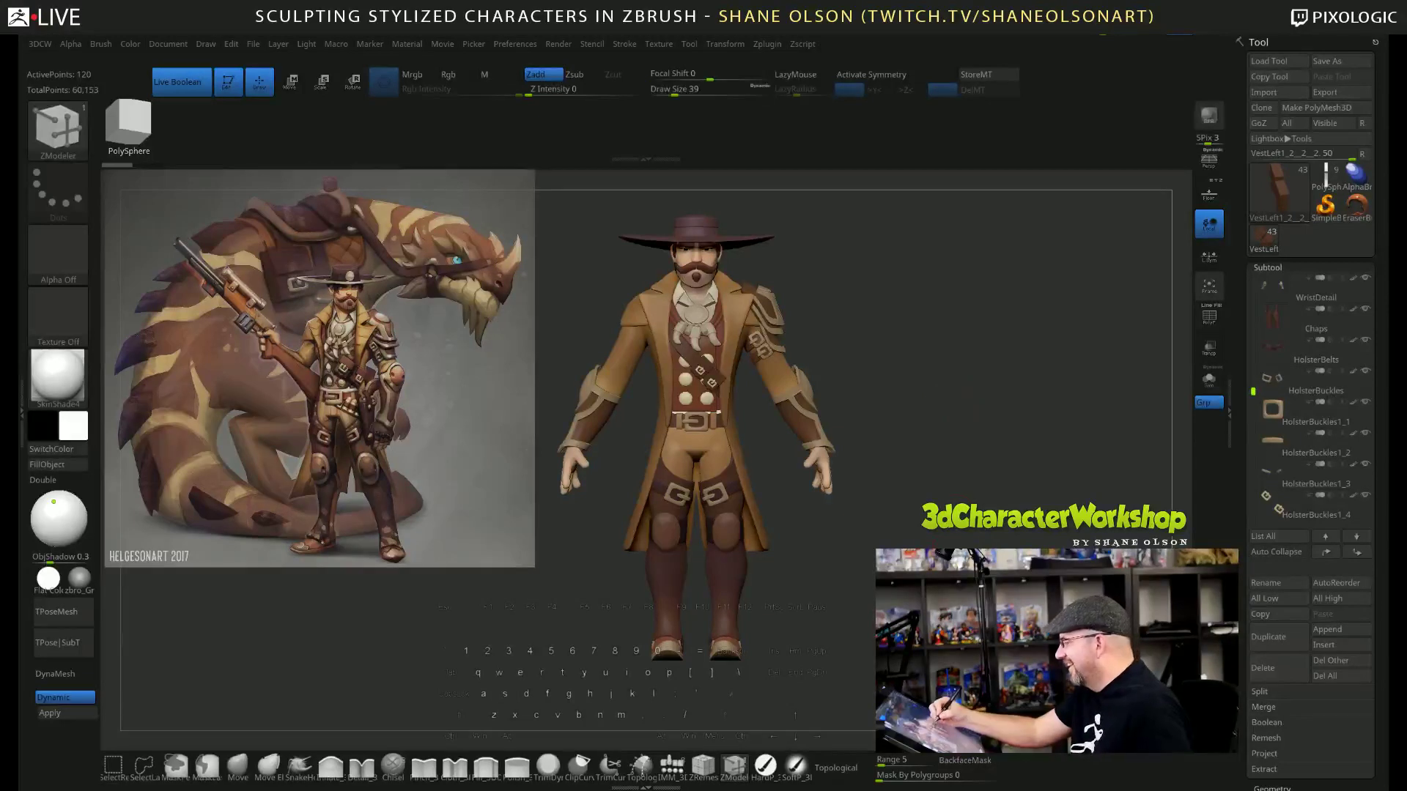
left_click_drag(951, 501, 879, 498)
left_click(1325, 177)
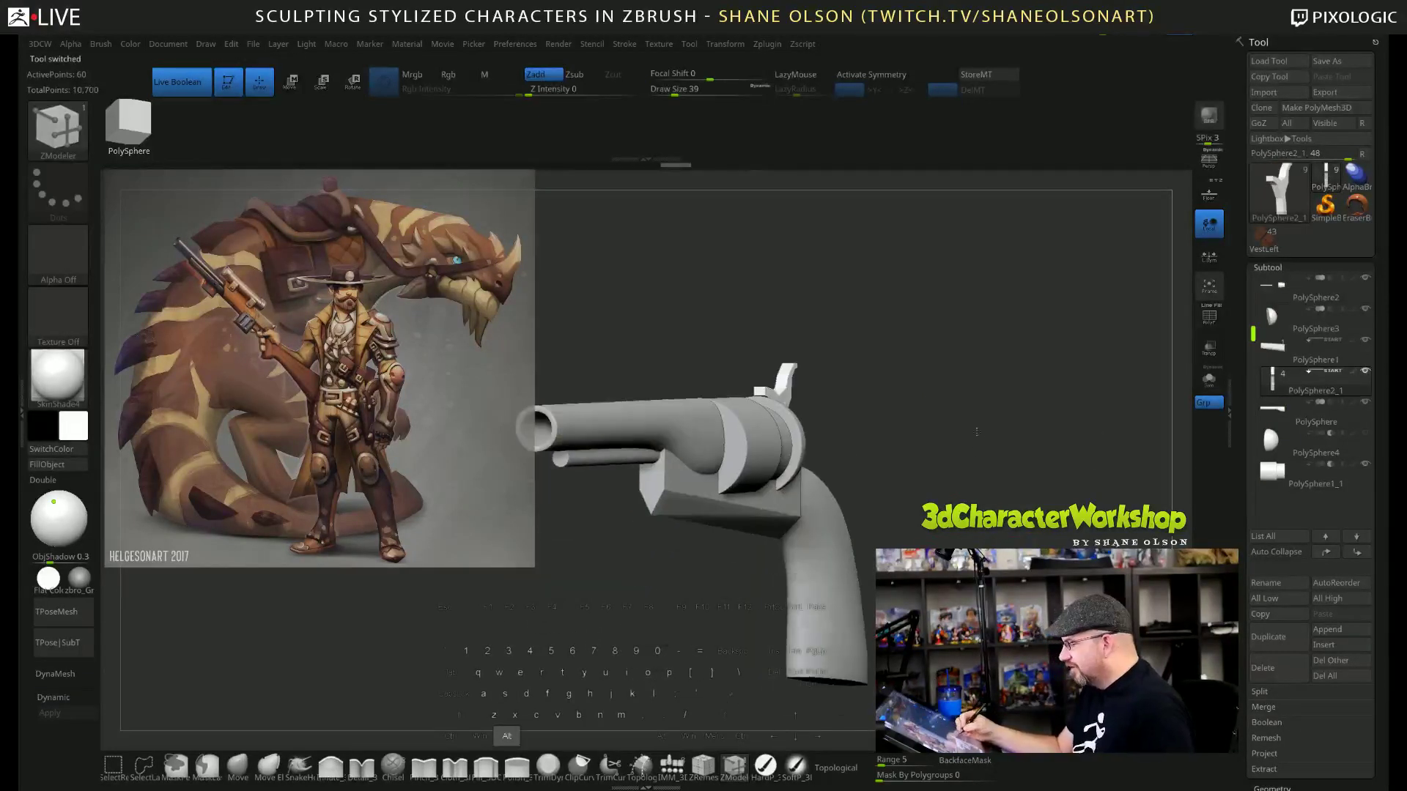
left_click_drag(968, 411, 842, 457)
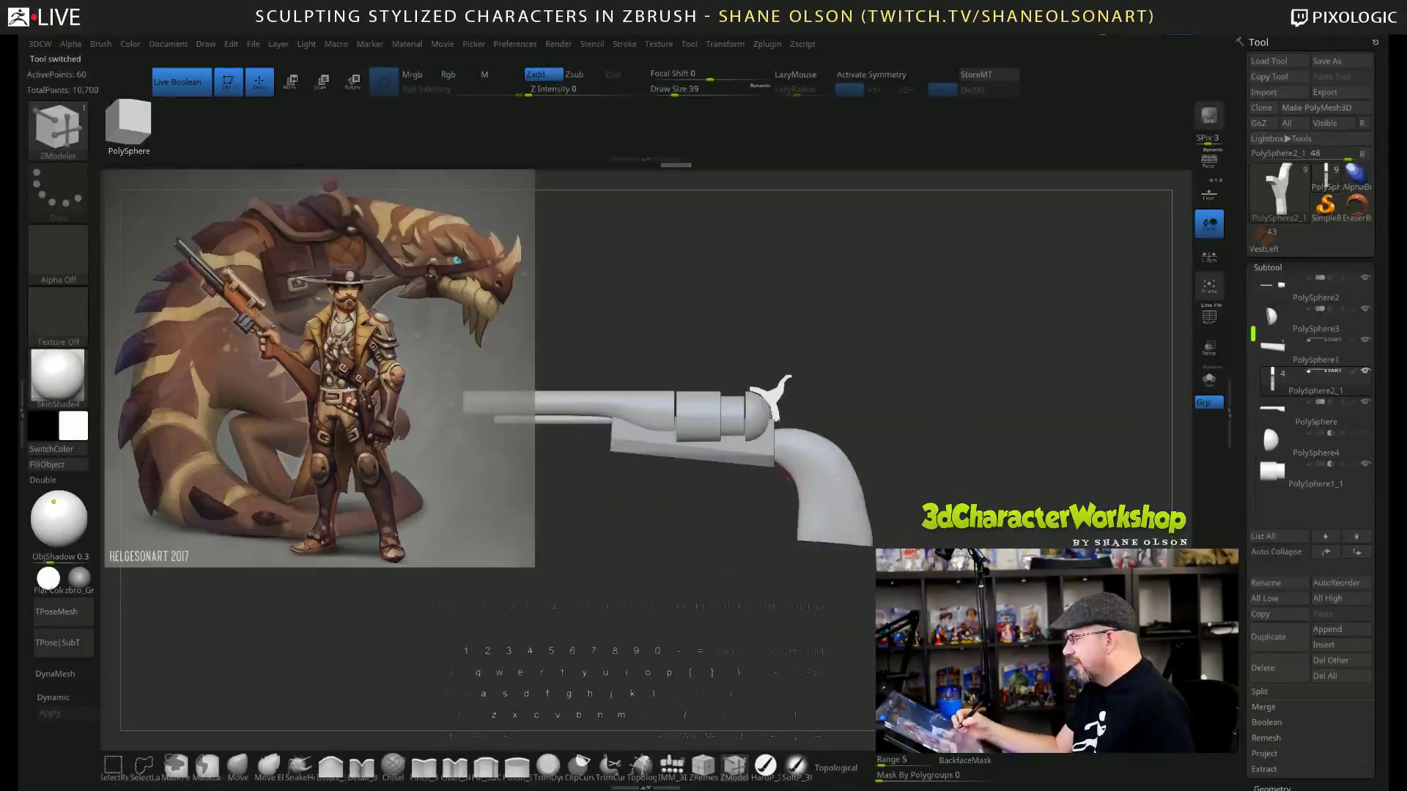
Make the frame piece below the cylinder the active subtool and turn on its Dynamic Subdivision.
left_click(759, 456, "alt")
key("d")
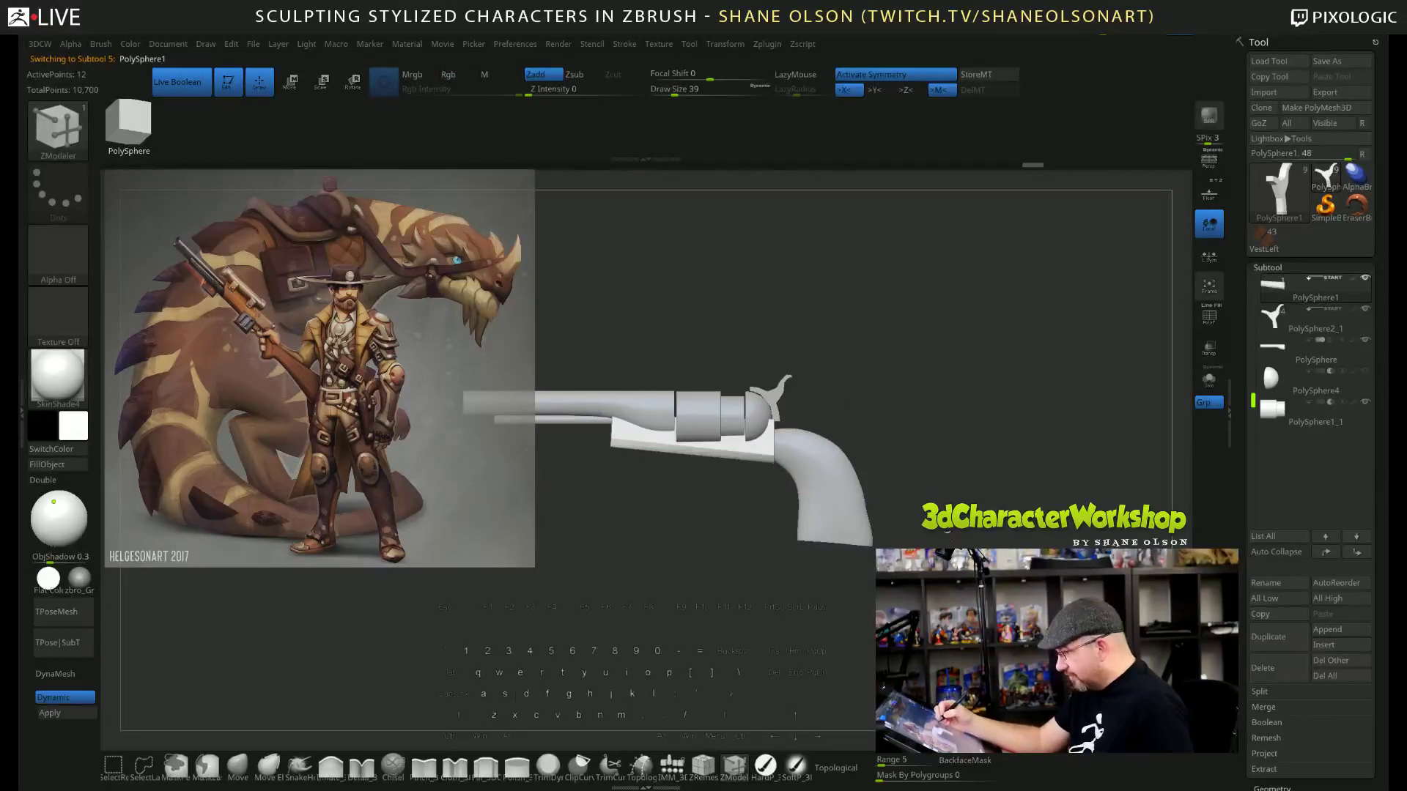
left_click_drag(929, 420, 961, 422, "alt")
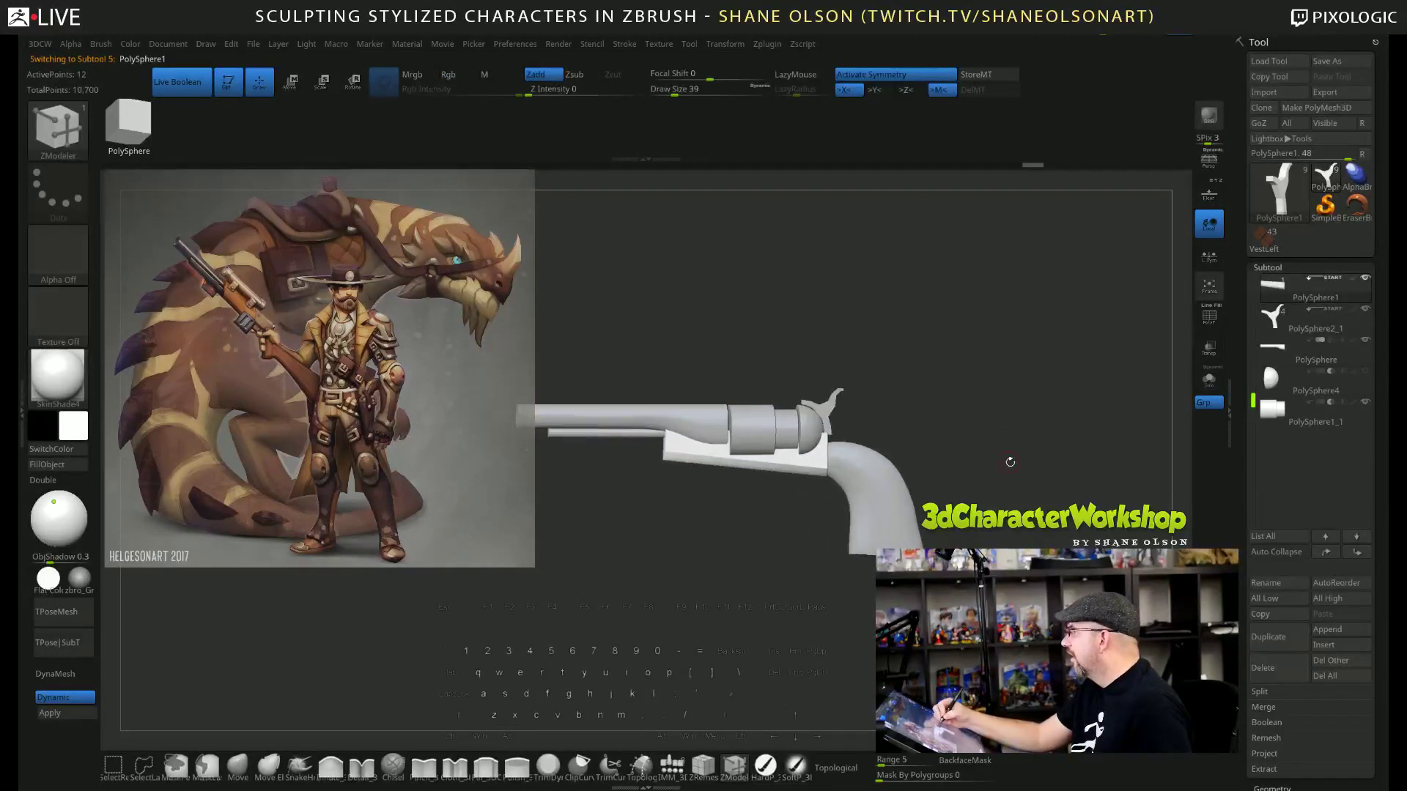
left_click_drag(1010, 462, 944, 540, "alt")
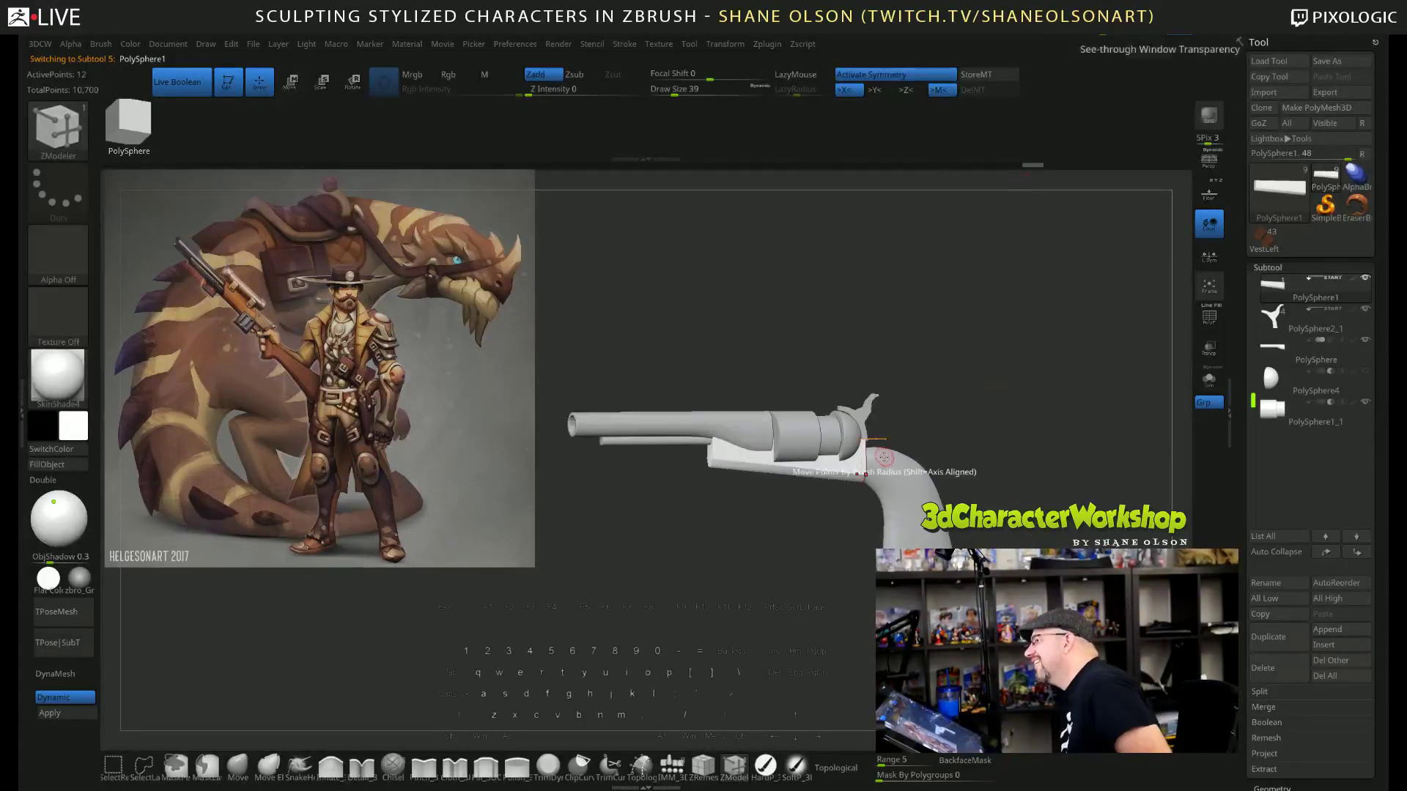
left_click_drag(988, 400, 968, 402)
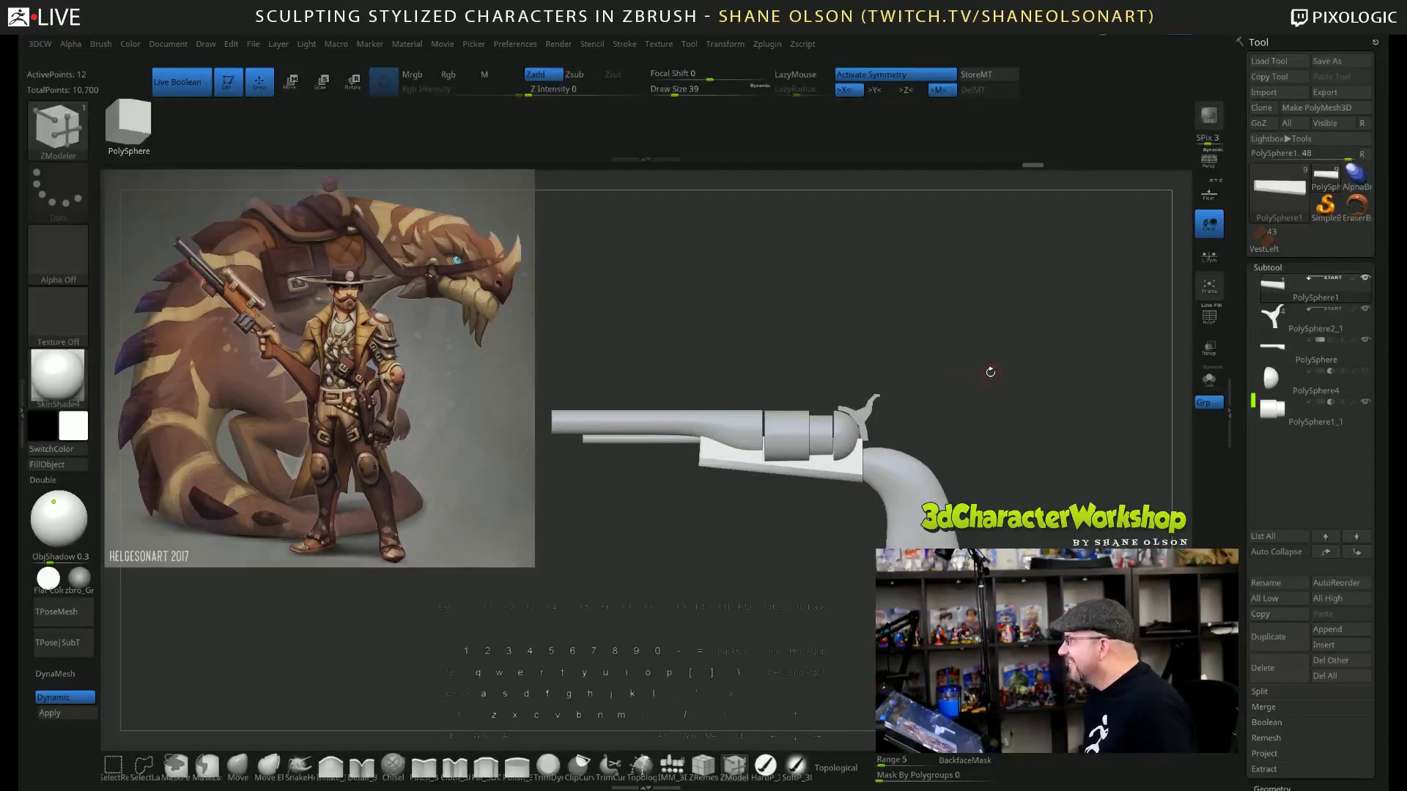
left_click_drag(1000, 348, 1028, 385)
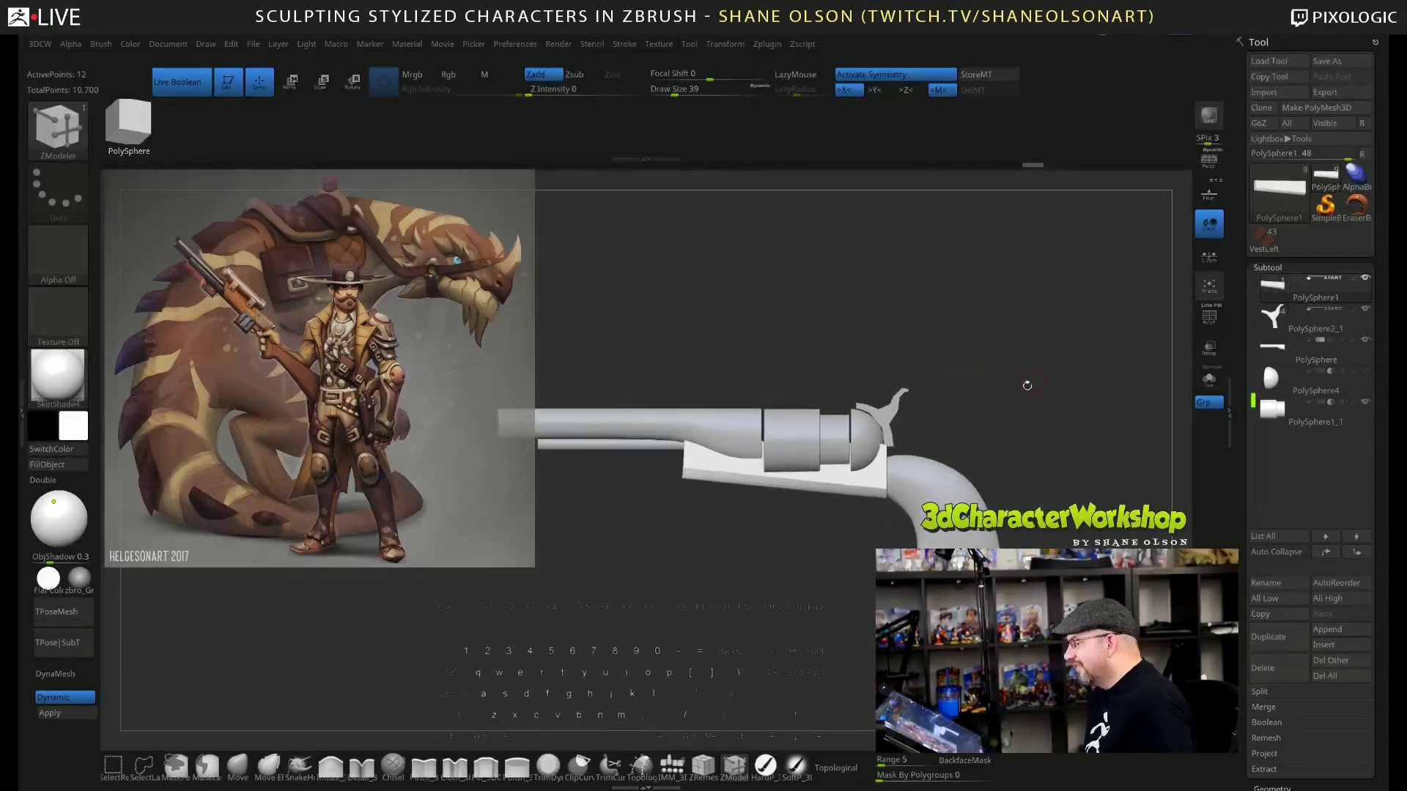
Hide the Spotlight reference painting and frame the revolver in side view.
mouse_move(1325, 410)
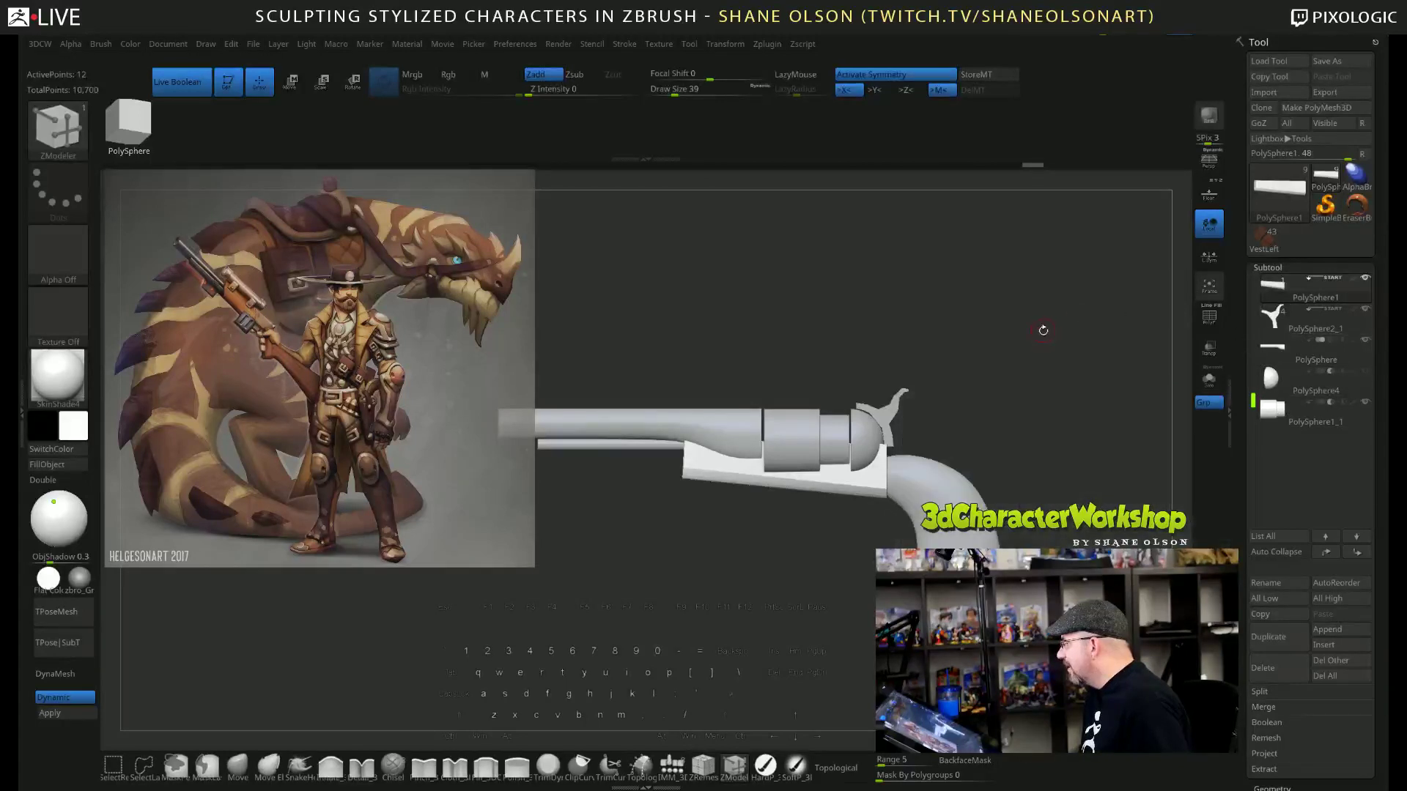
left_click_drag(974, 316, 960, 345)
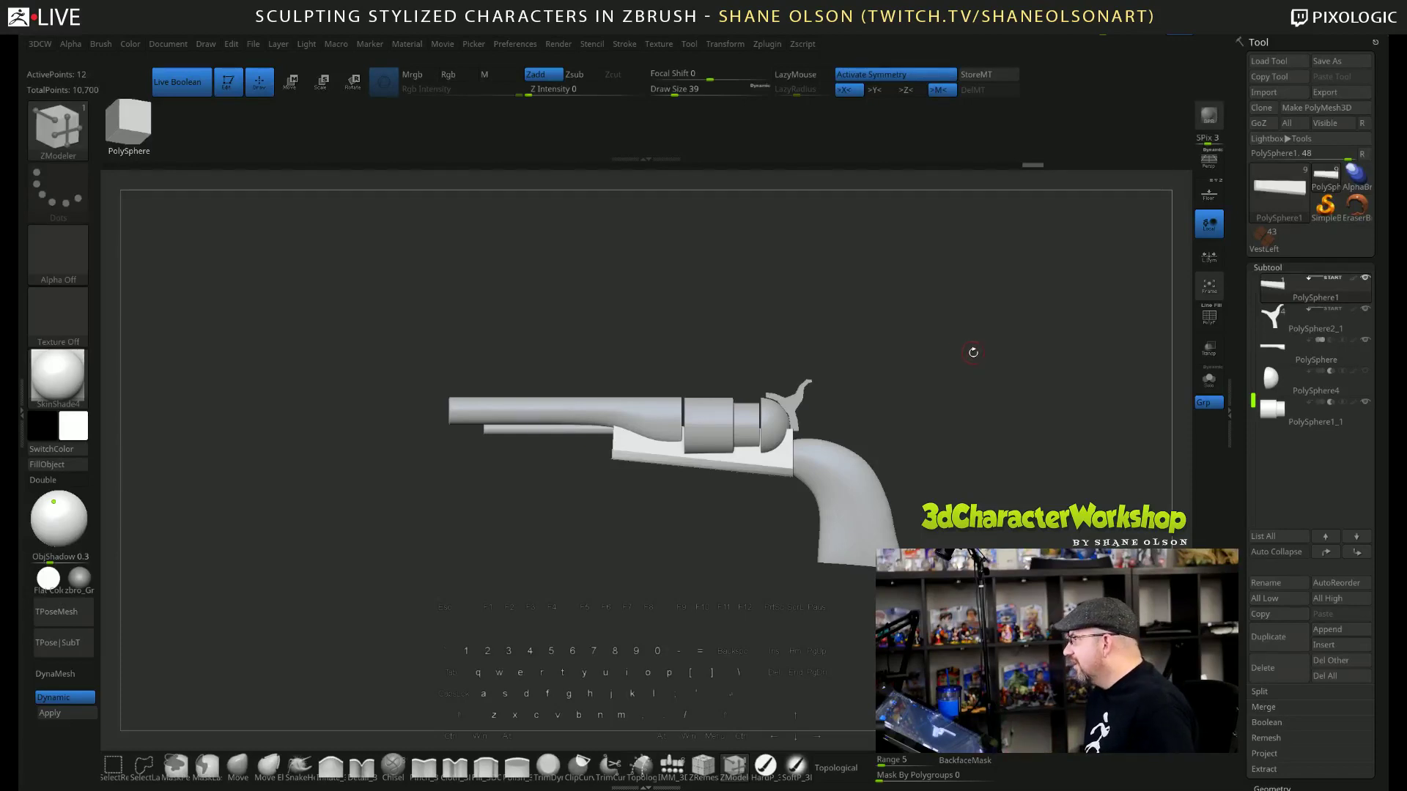
left_click_drag(973, 353, 995, 395, "alt")
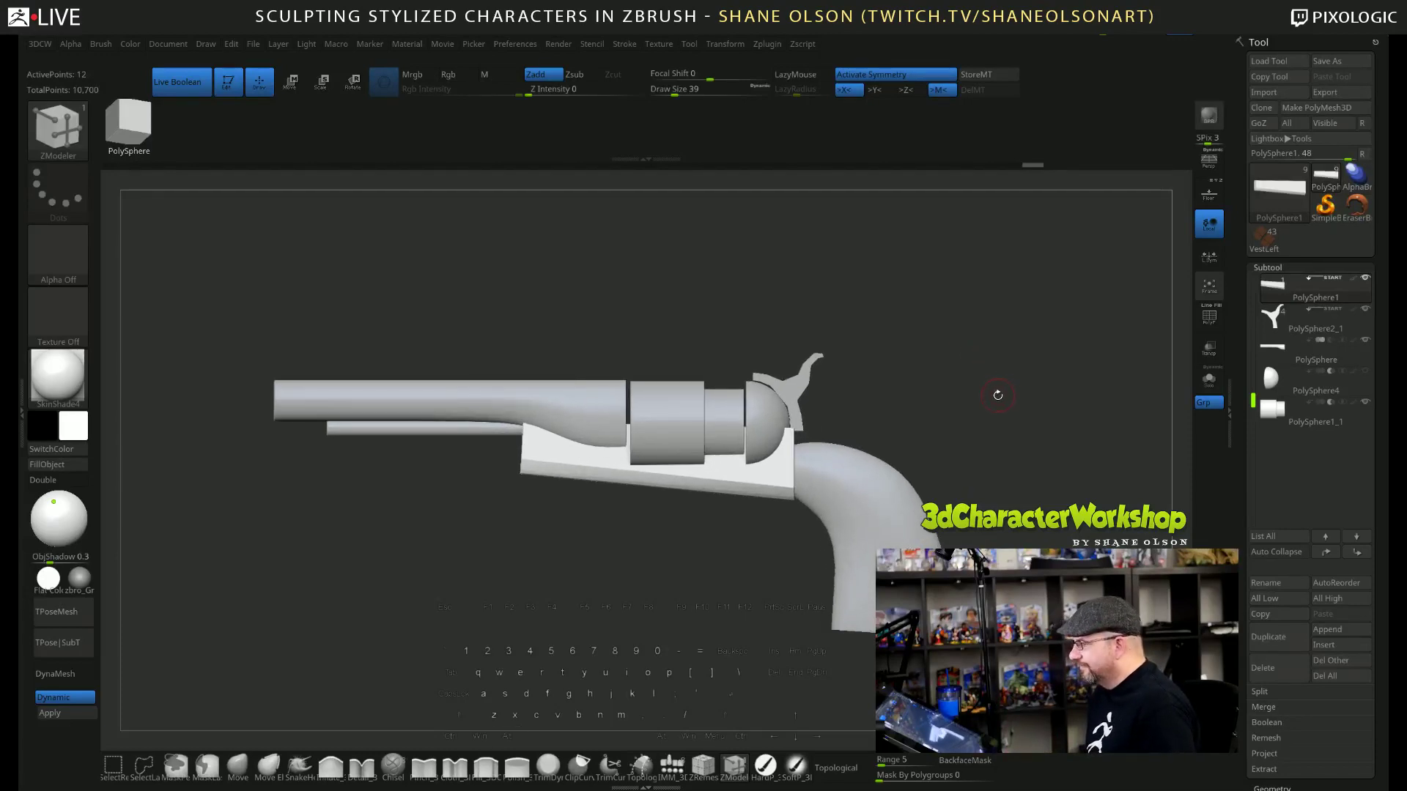
left_click(1198, 403)
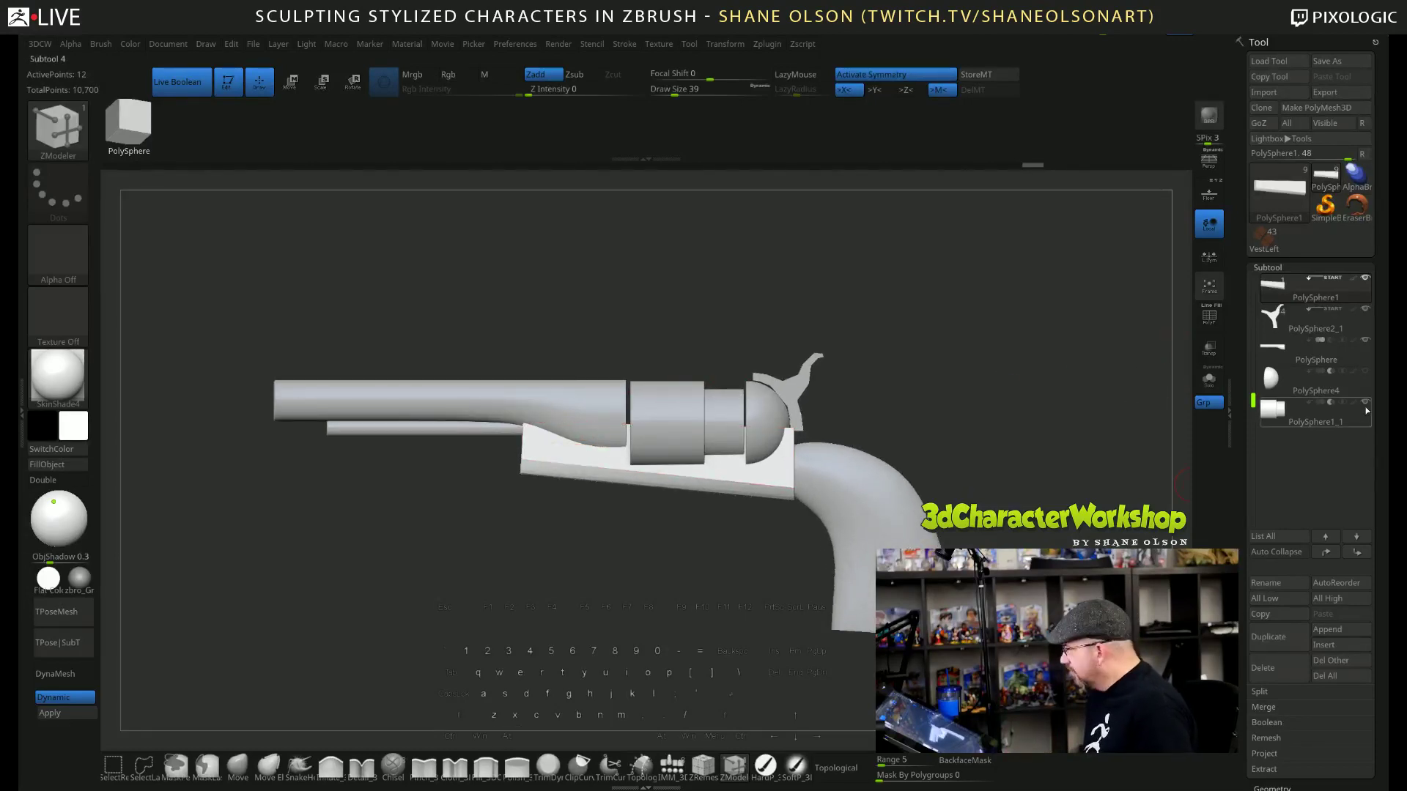
mouse_move(1367, 377)
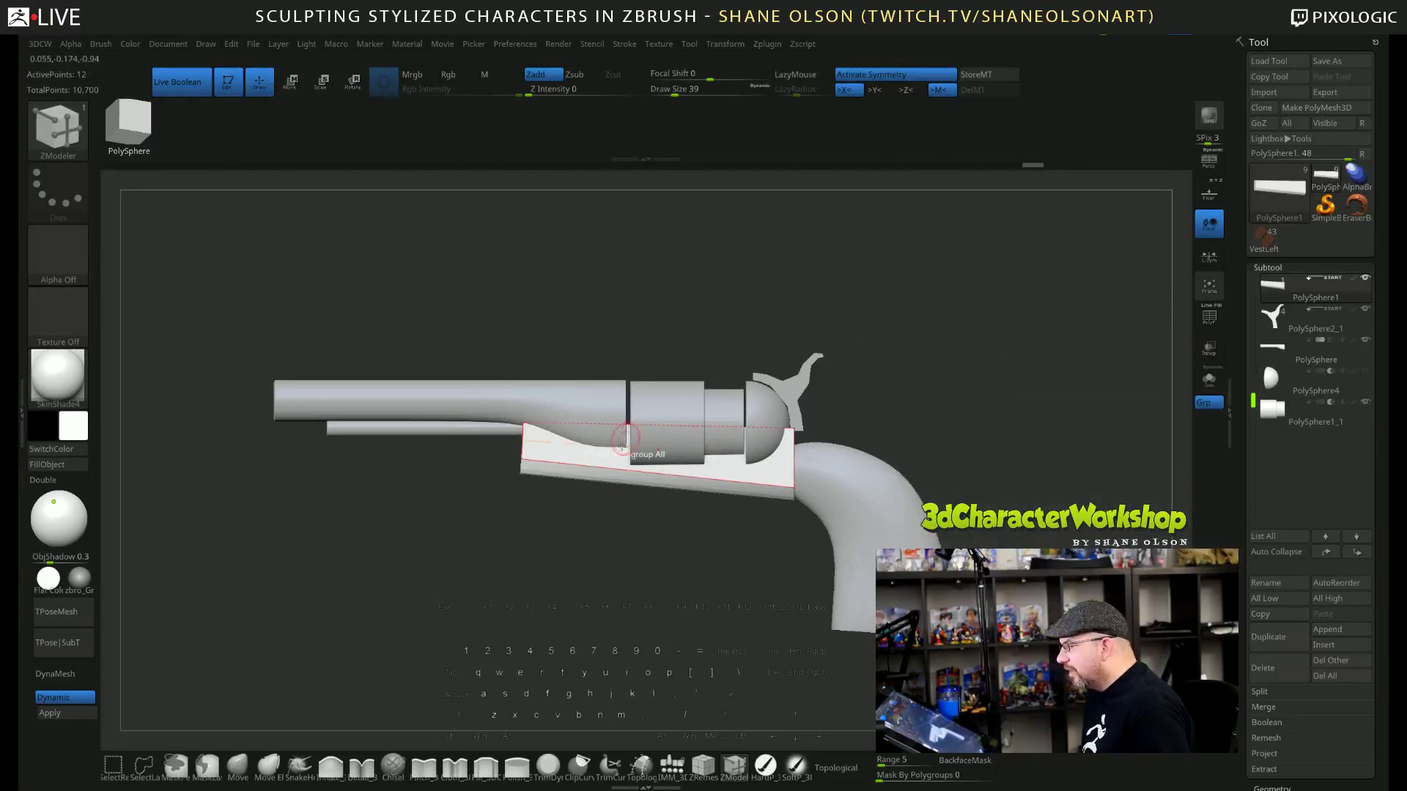
key("ctrl")
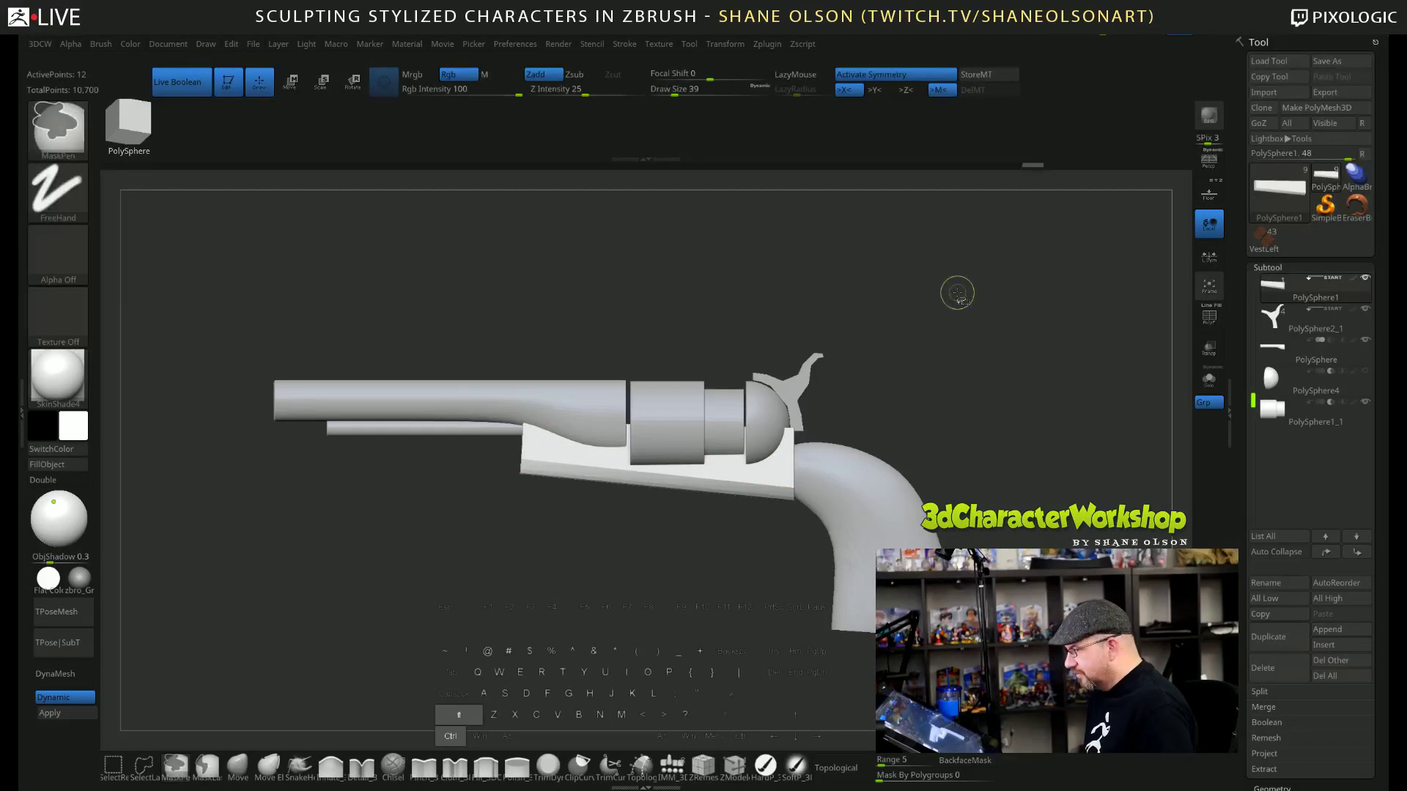
Toggle Live Boolean off and on to compare the cuts around the cylinder, and examine the revolver parts' subtool operations.
left_click(181, 90)
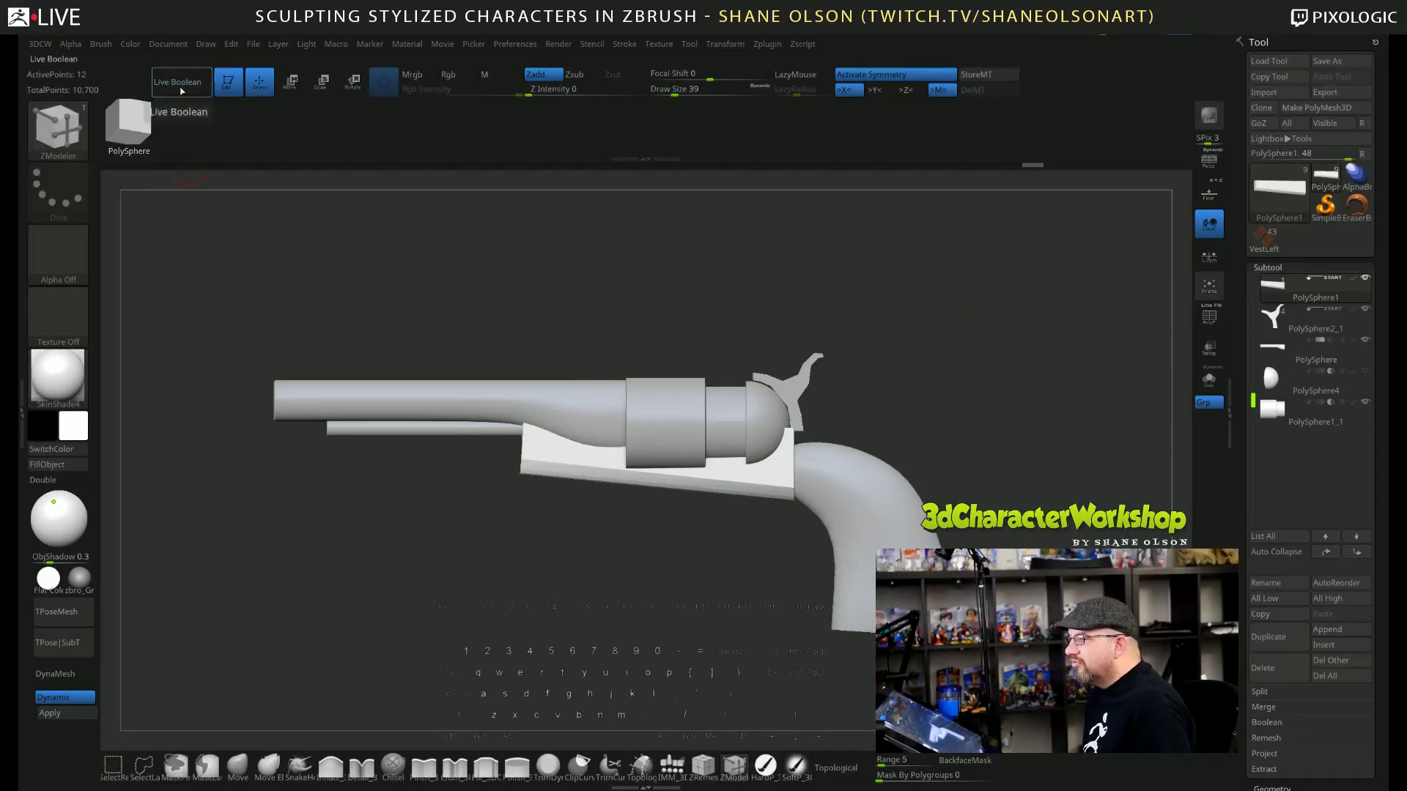
left_click(180, 88)
left_click(177, 90)
left_click(175, 92)
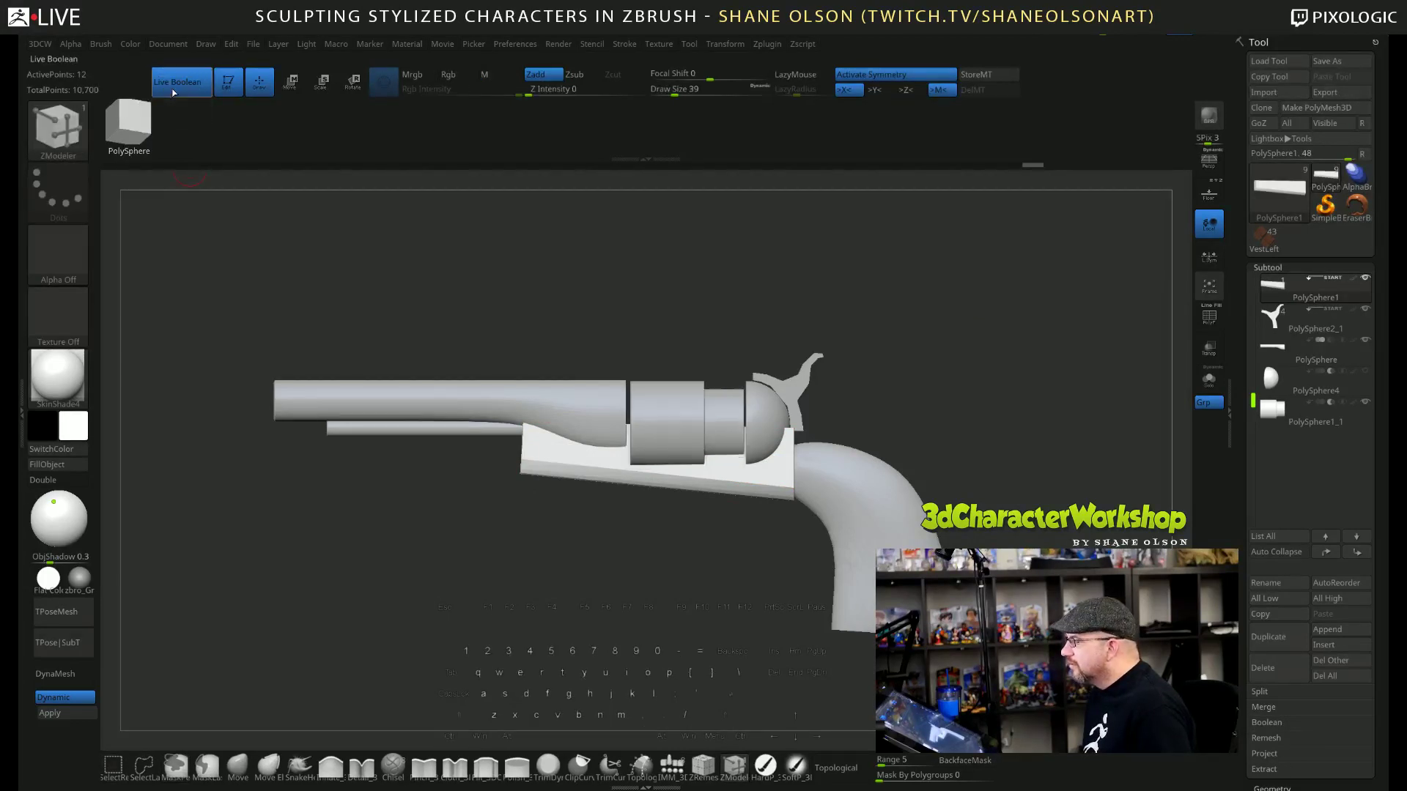
left_click(175, 93)
left_click(174, 92)
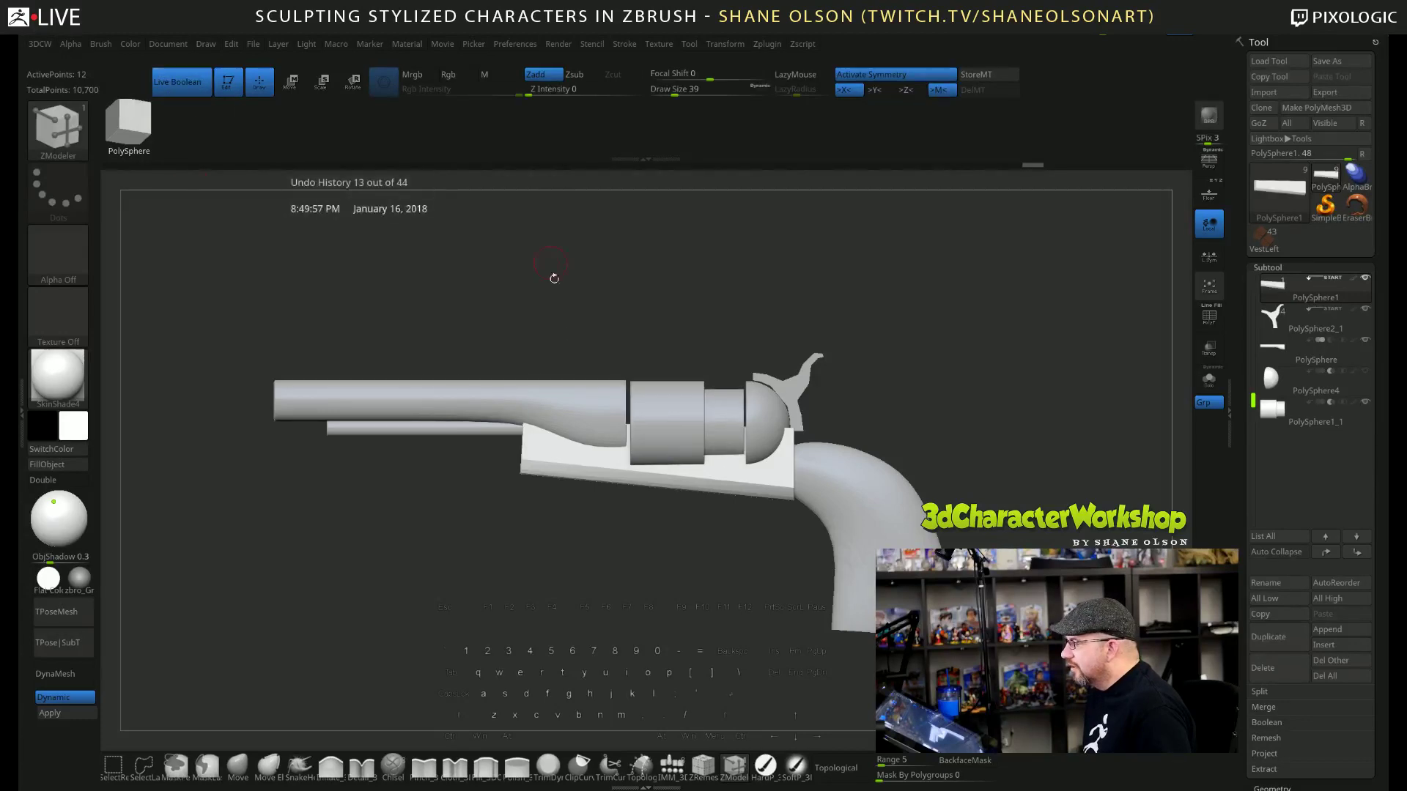
left_click_drag(719, 306, 724, 322)
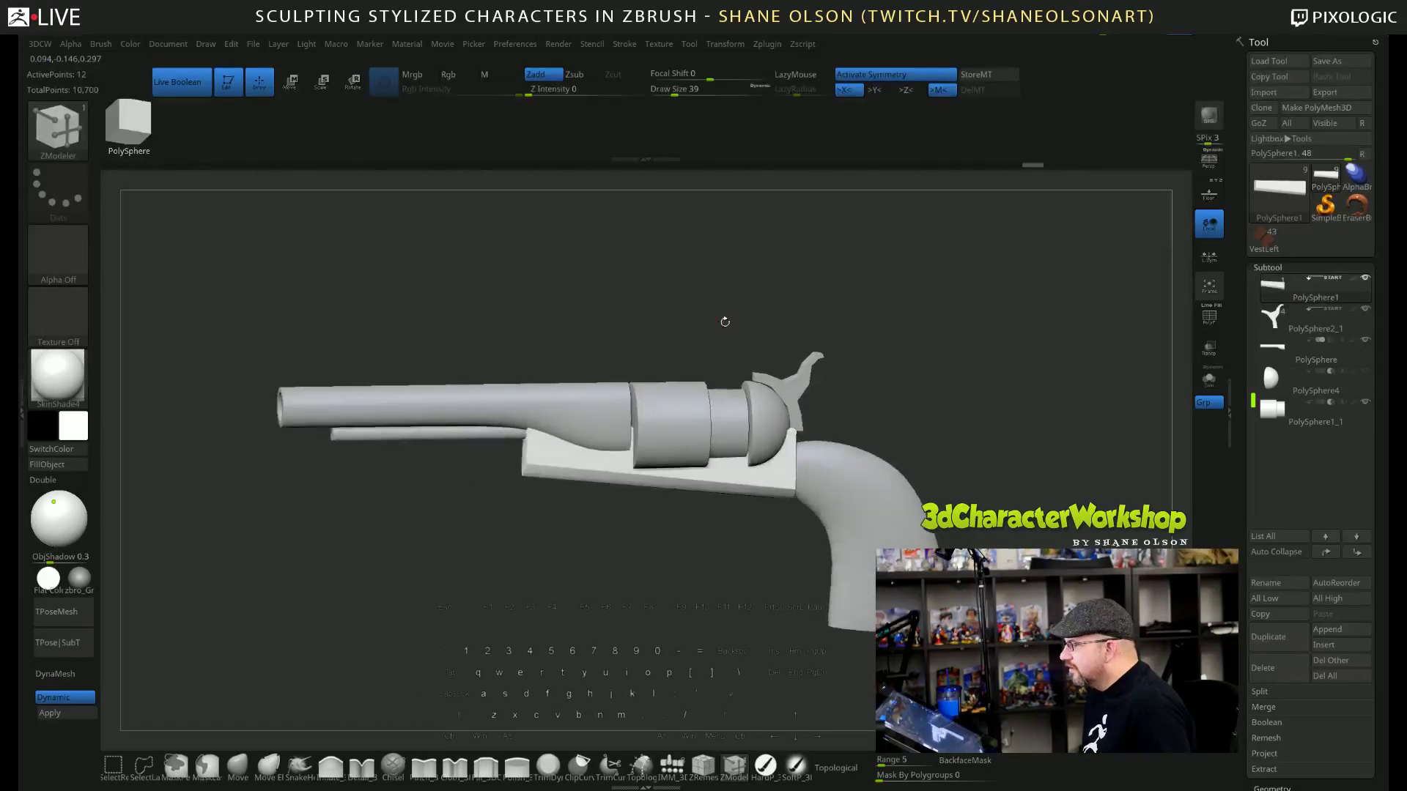
mouse_move(1280, 355)
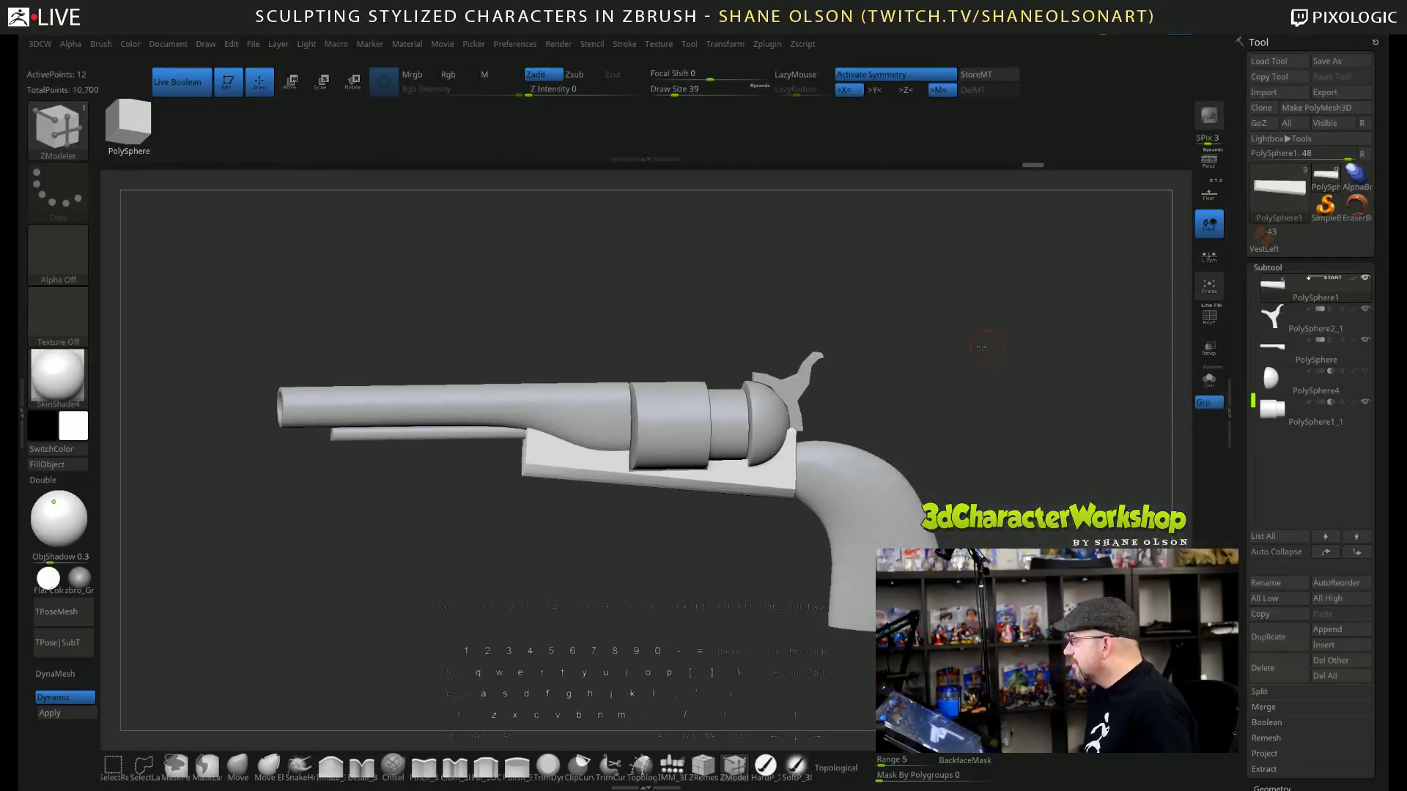
left_click_drag(982, 346, 986, 349)
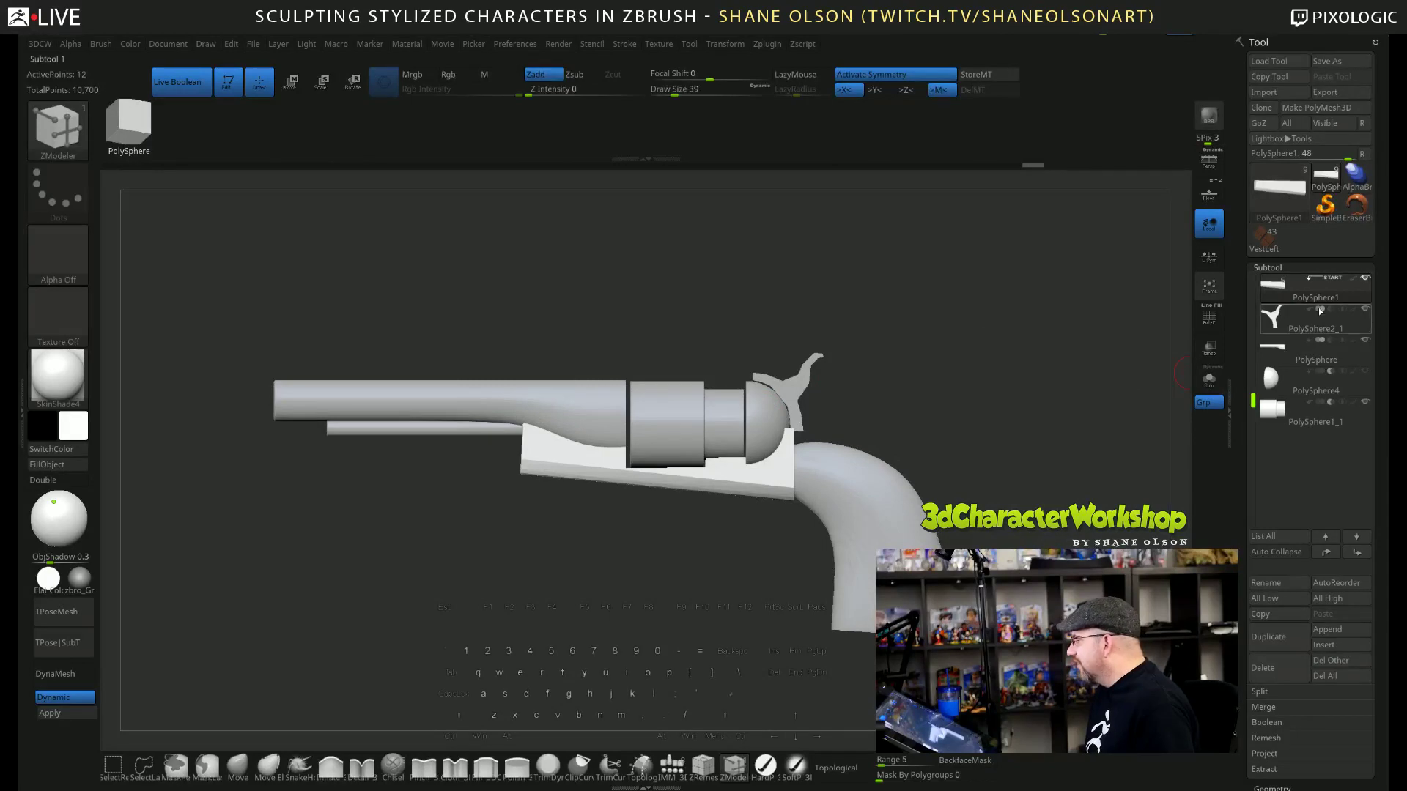
mouse_move(1302, 310)
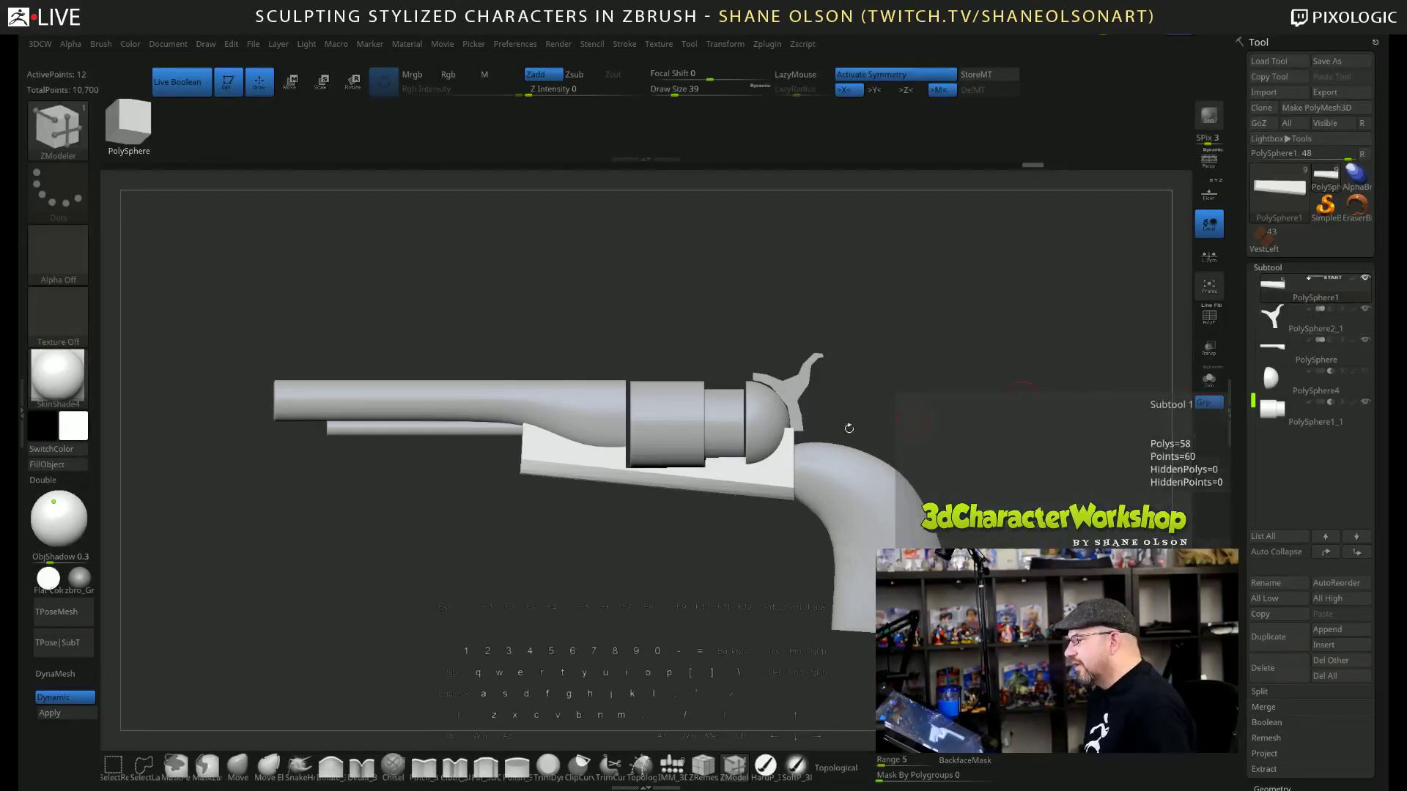
left_click_drag(1037, 346, 1011, 353)
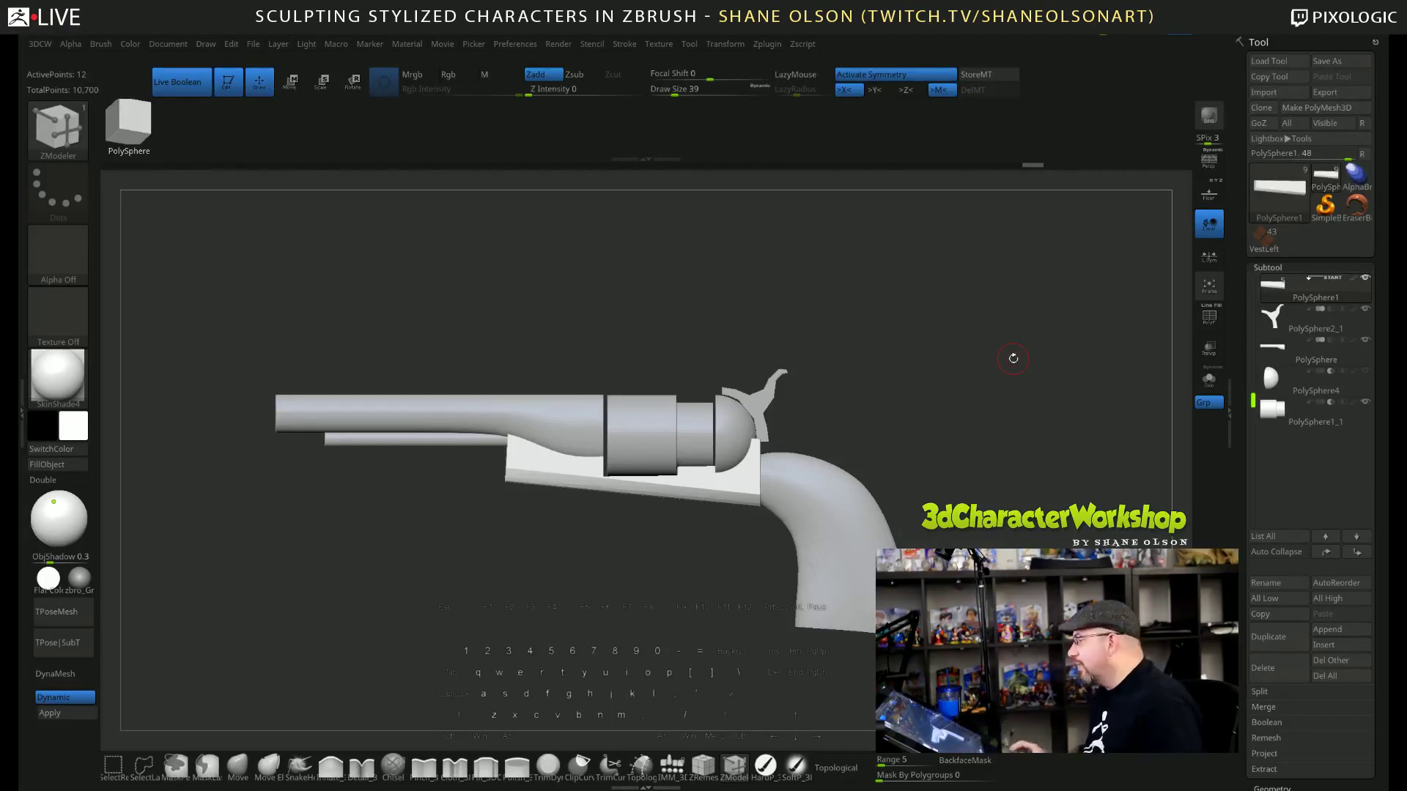
Switch to the cowboy character and select the 20CM ruler subtool to check the full figure's scale from the front.
left_click(1261, 234)
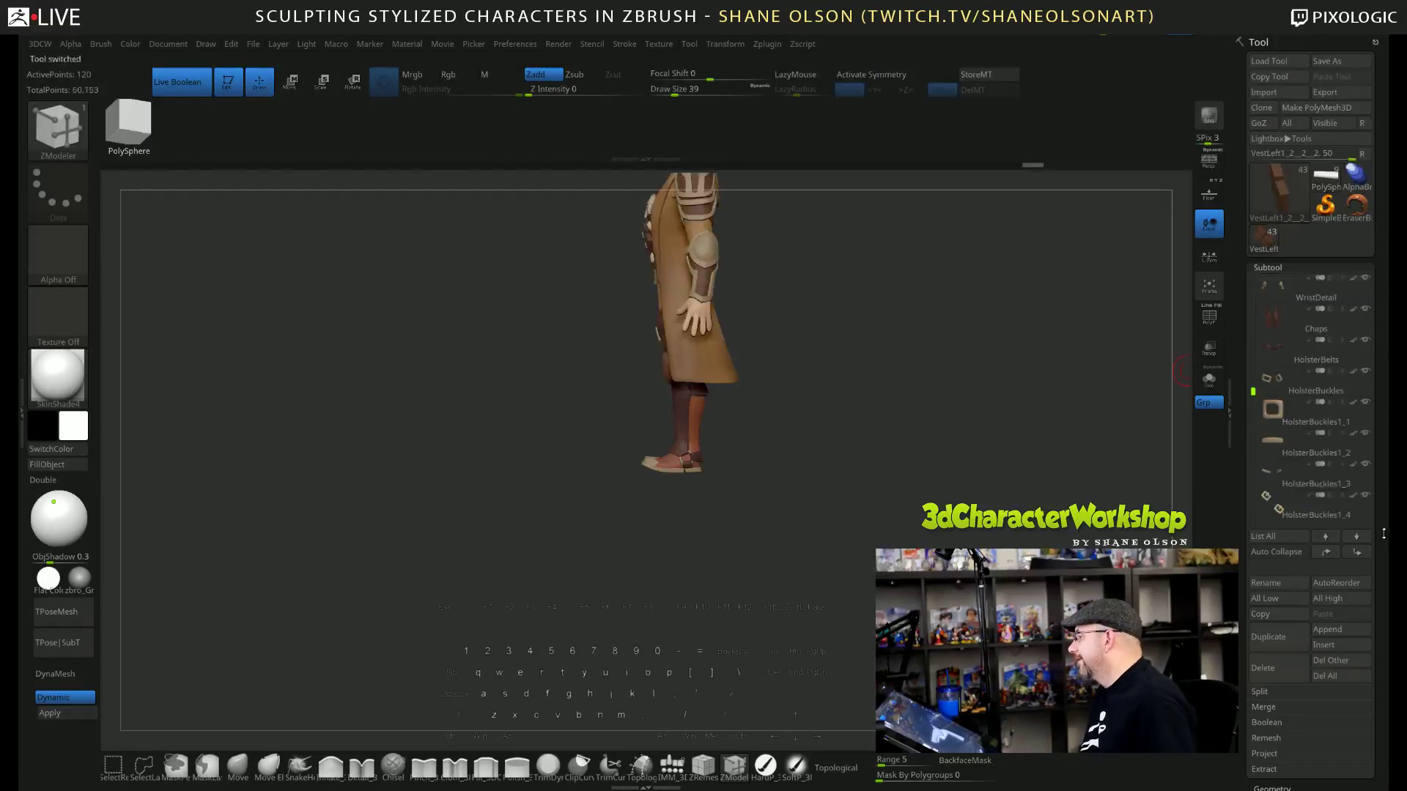
mouse_move(1253, 392)
left_mouse_down()
mouse_move(1244, 270)
mouse_move(1253, 484)
left_mouse_up()
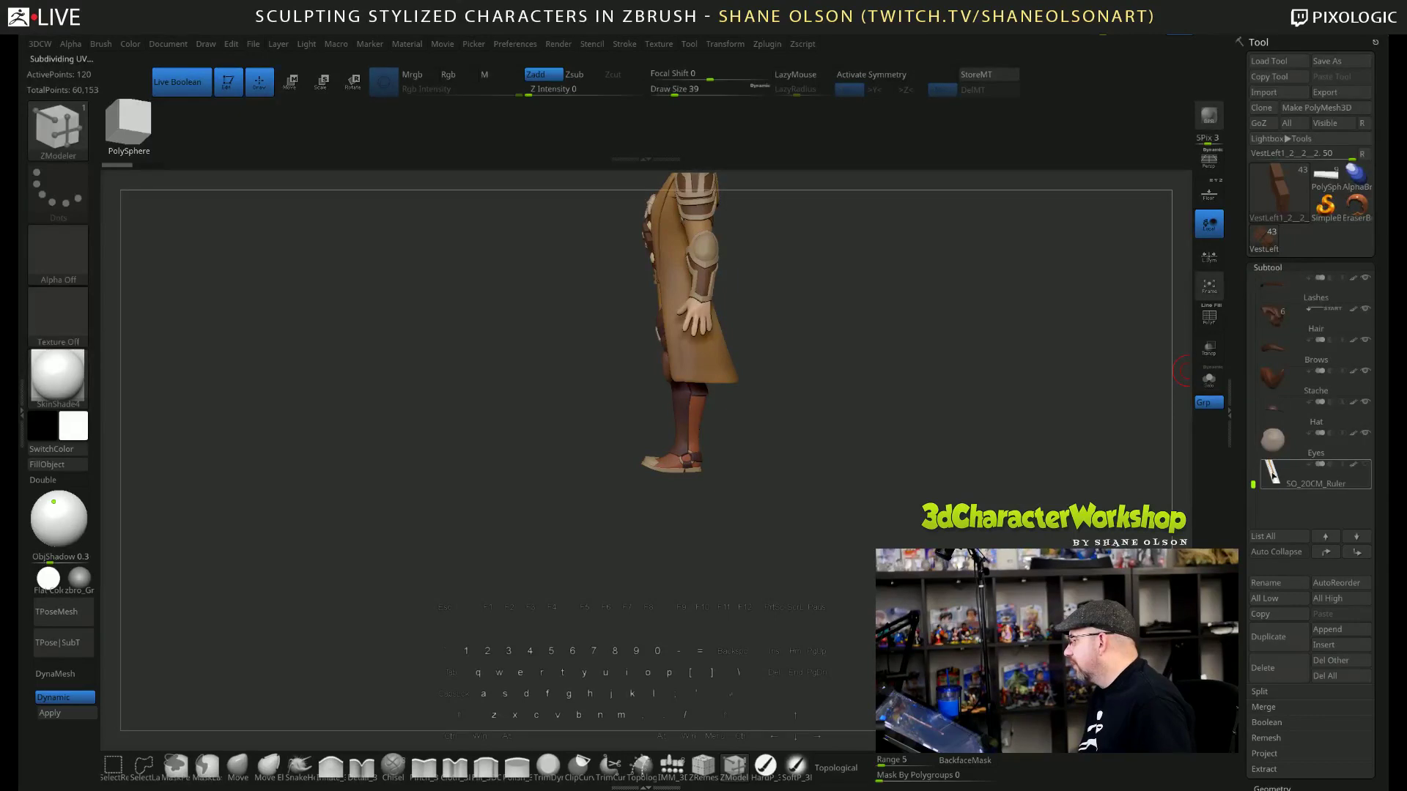
left_click(1312, 477)
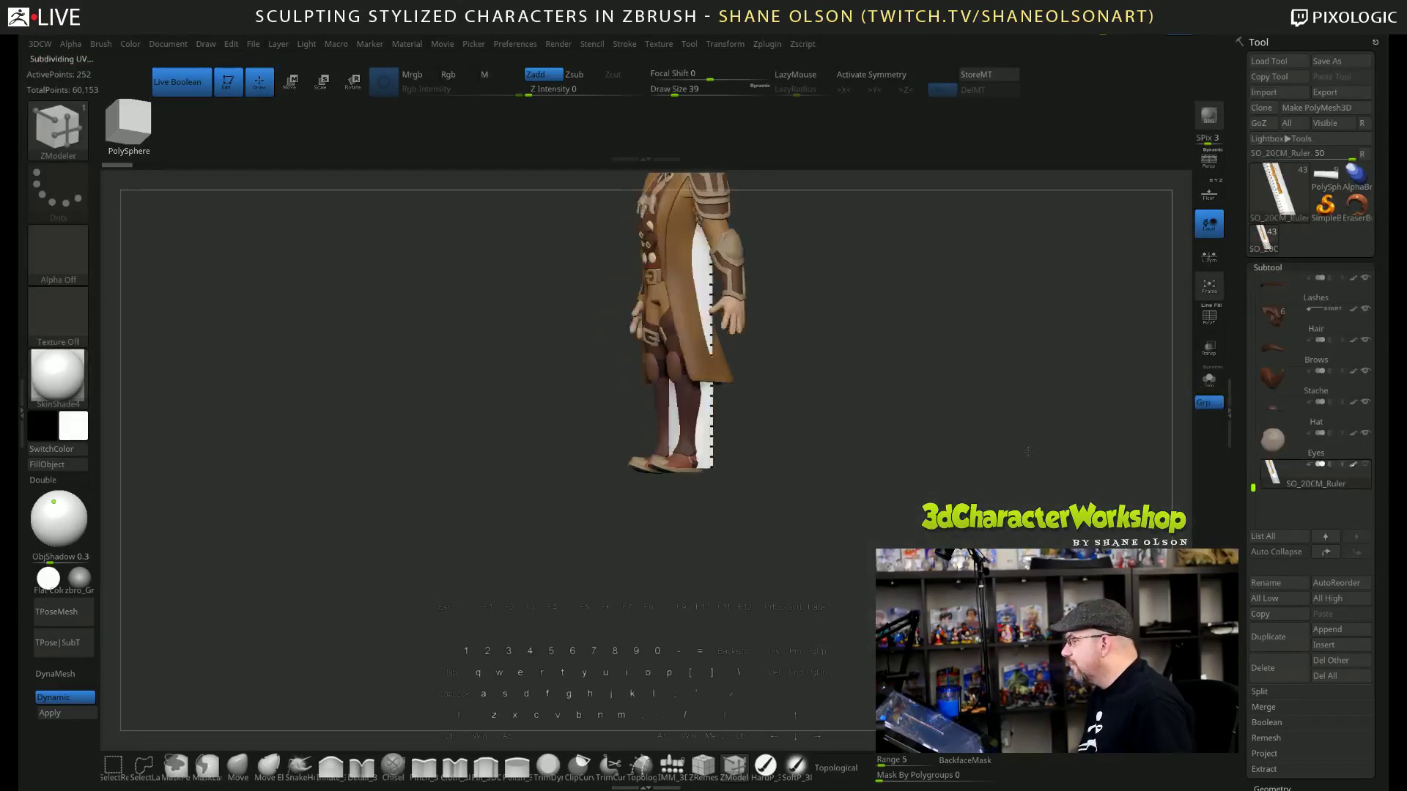
left_click_drag(1028, 452, 958, 405)
left_click_drag(918, 354, 935, 471, "alt")
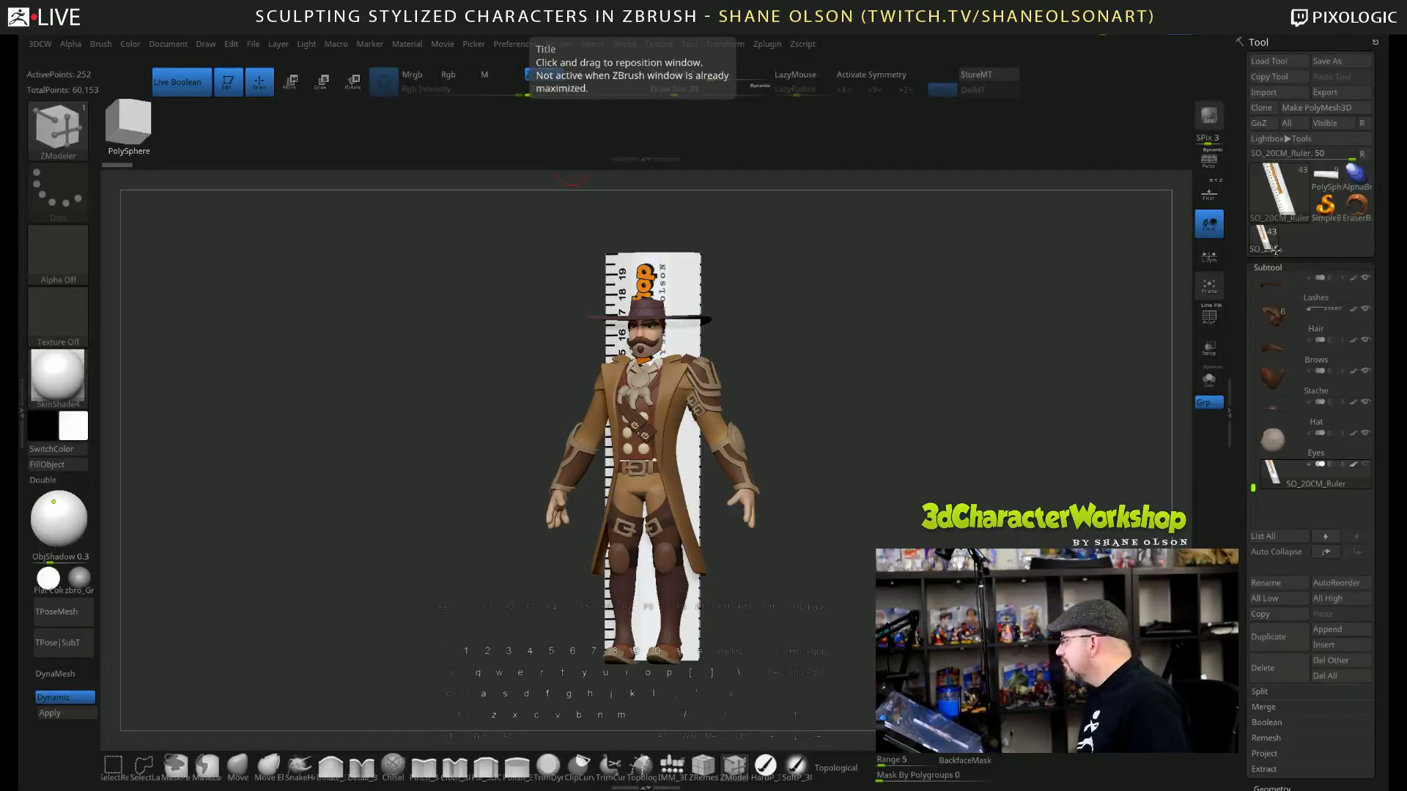
Switch back to the revolver model and frame it in side view.
left_click(1316, 183)
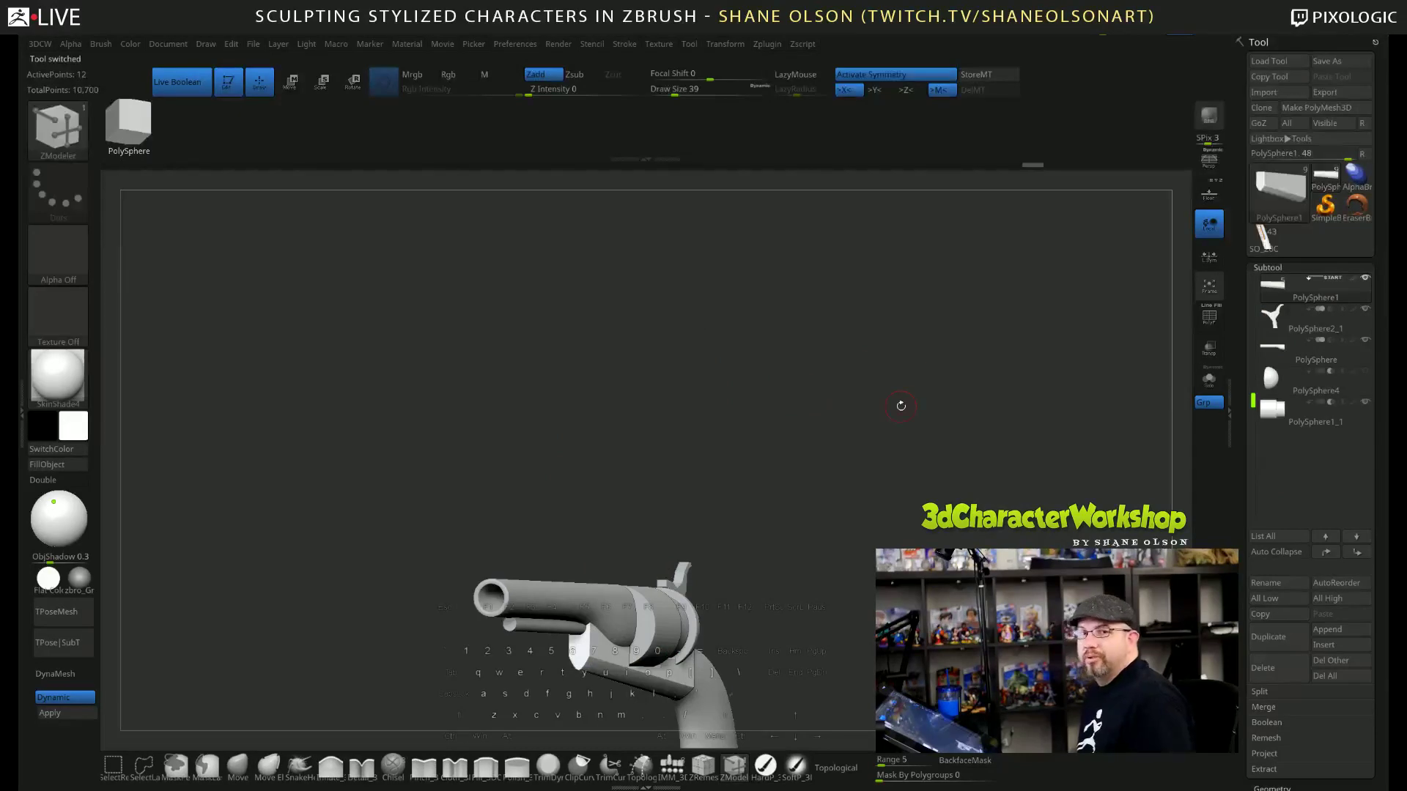
left_click_drag(888, 392, 960, 351)
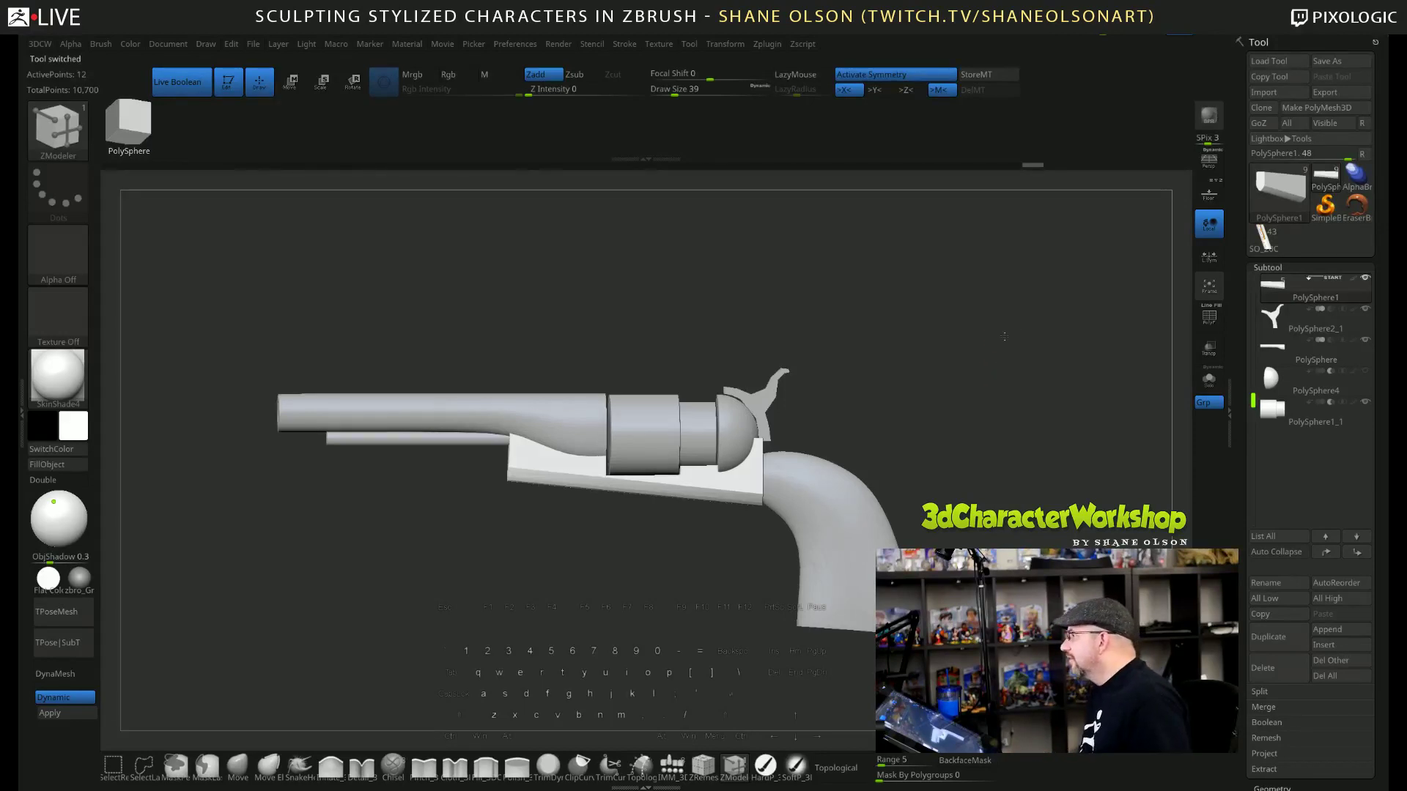
left_click_drag(1004, 336, 1015, 342)
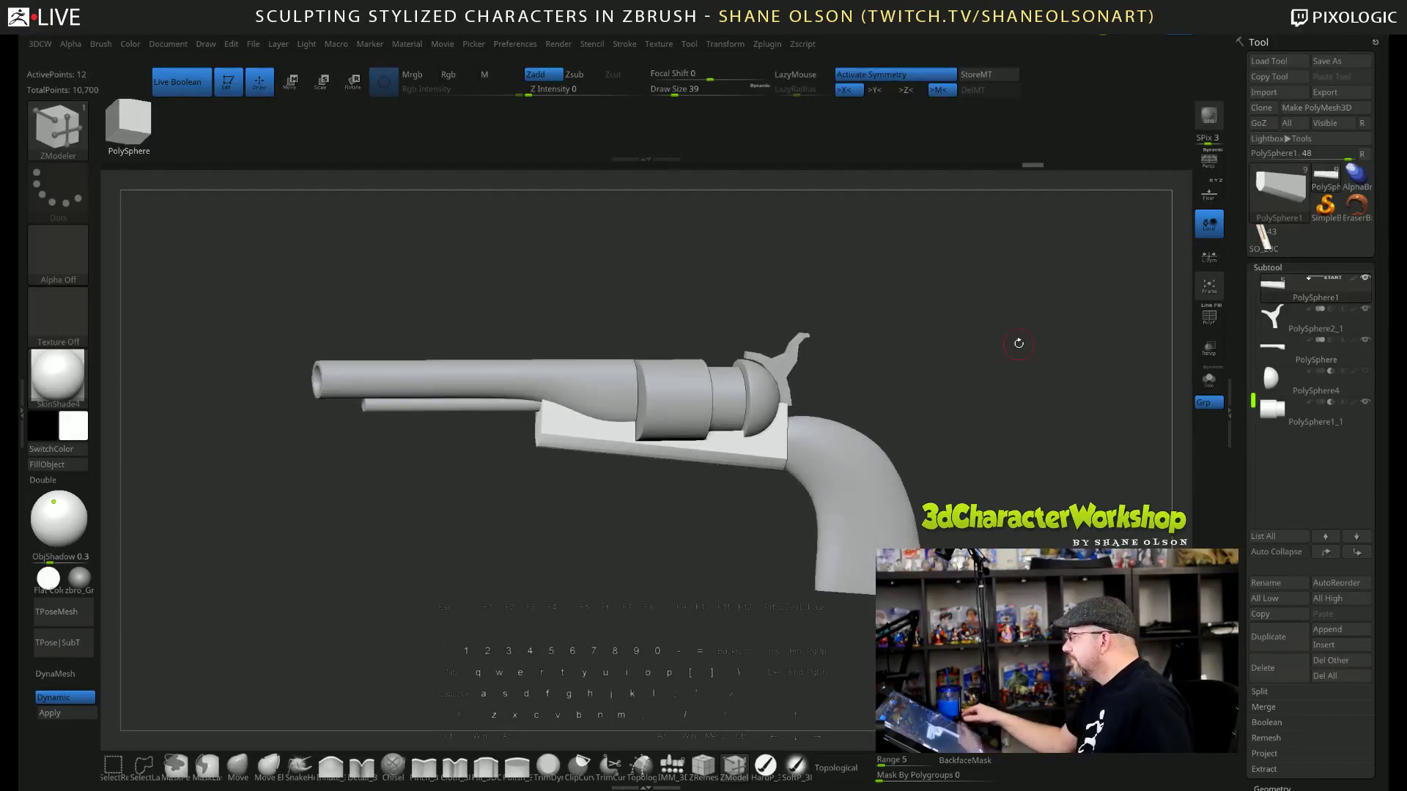
left_click_drag(970, 452, 969, 396)
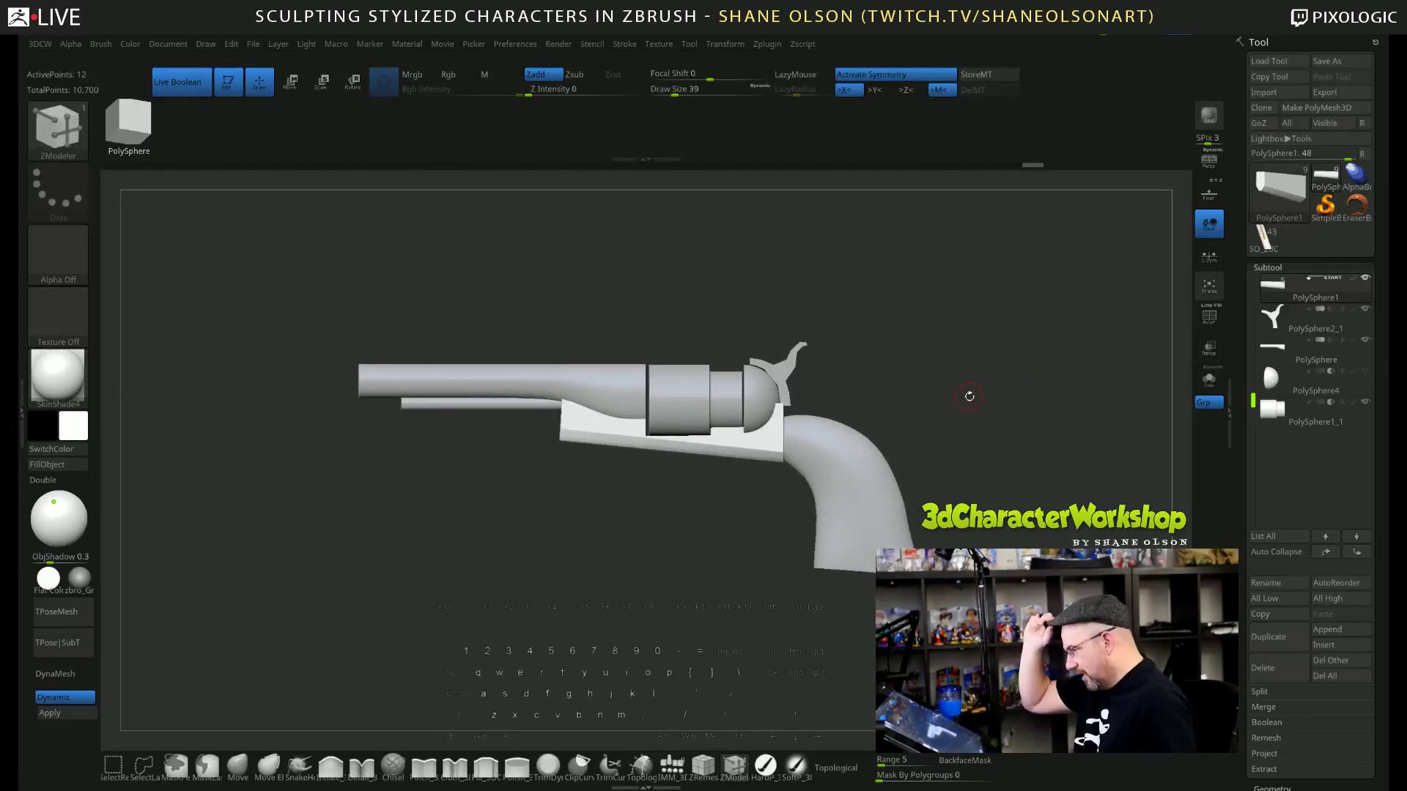
Make the hammer the active subtool and turn on PolyFrame to inspect its topology and polygroups up close.
left_click(789, 365, "alt")
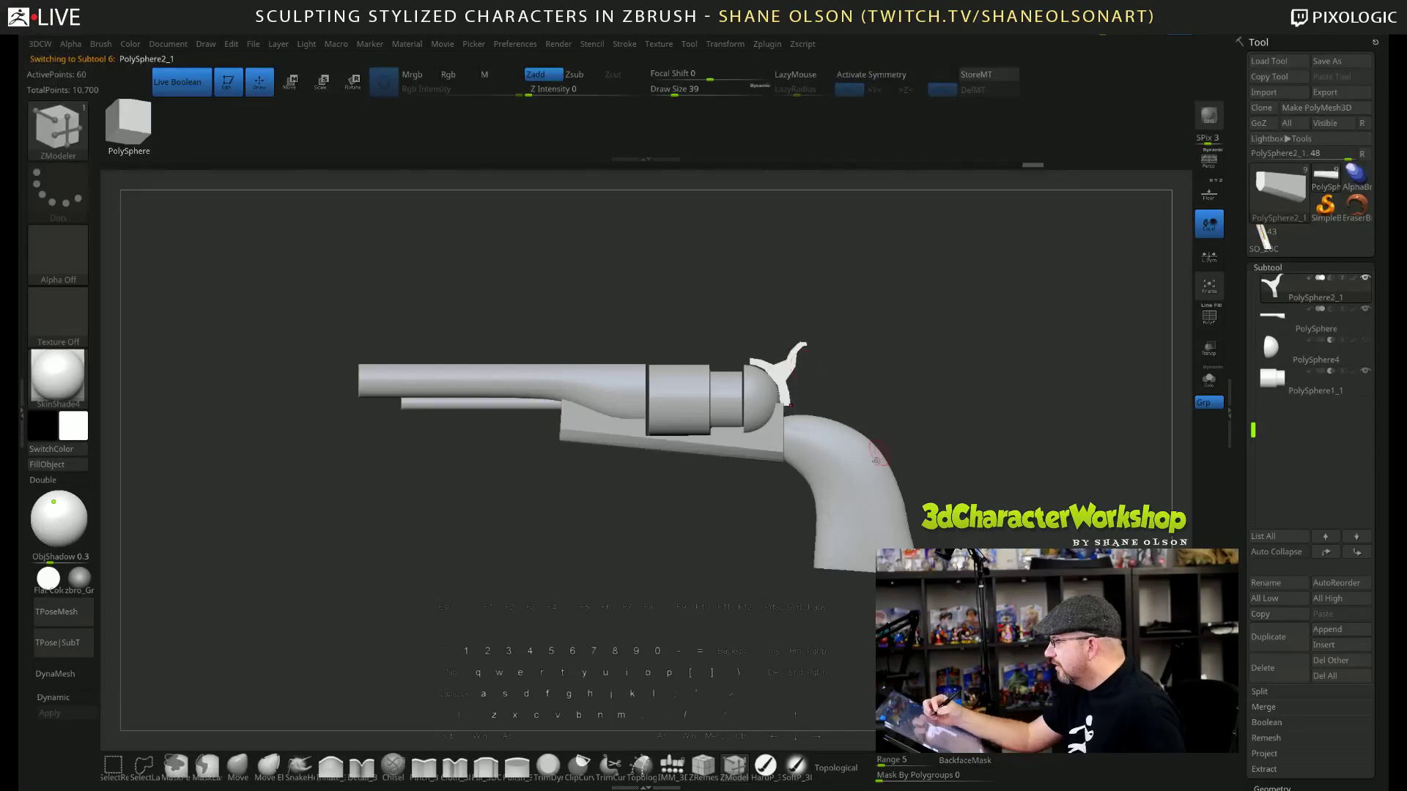
left_click_drag(943, 375, 1005, 424, "alt")
left_click_drag(885, 496, 881, 506)
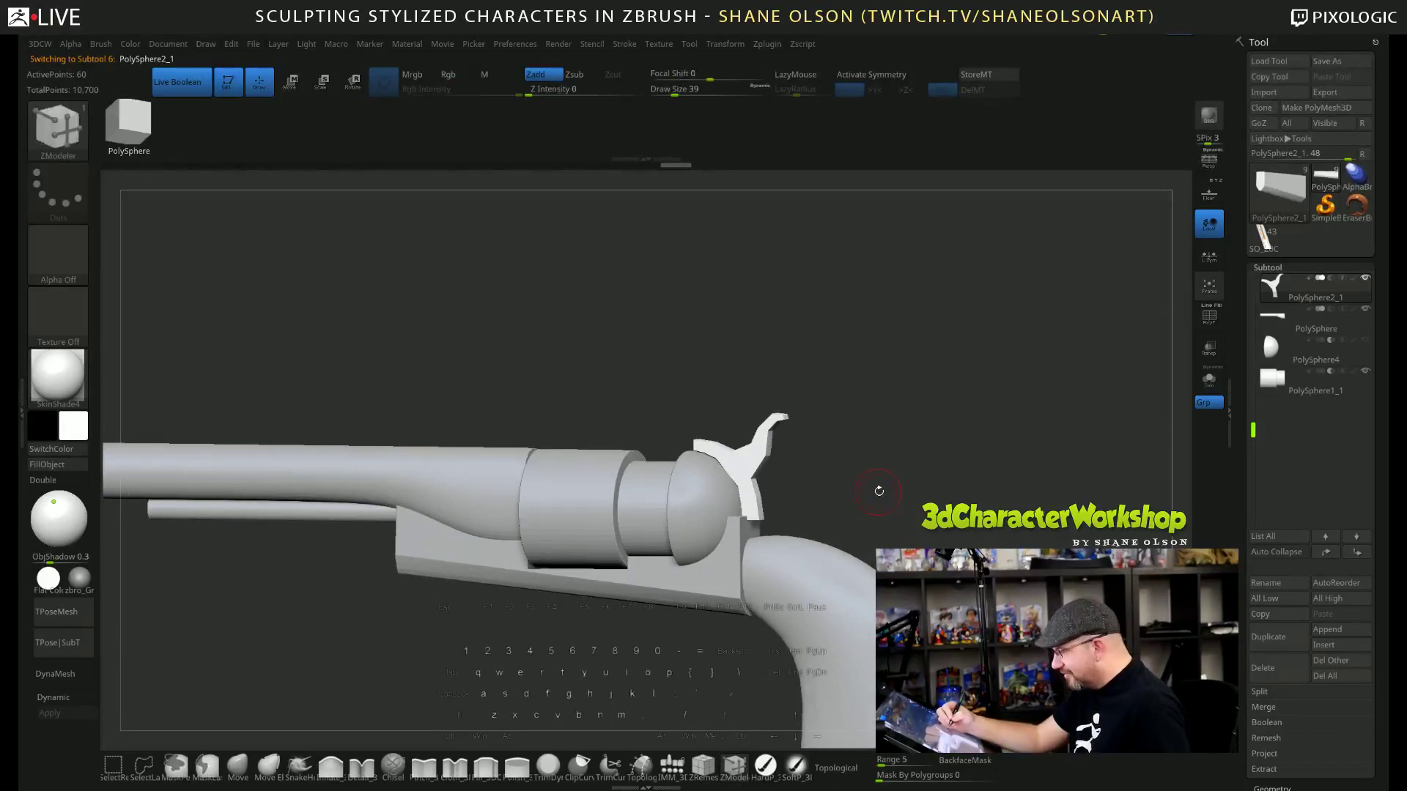
key("shift+f")
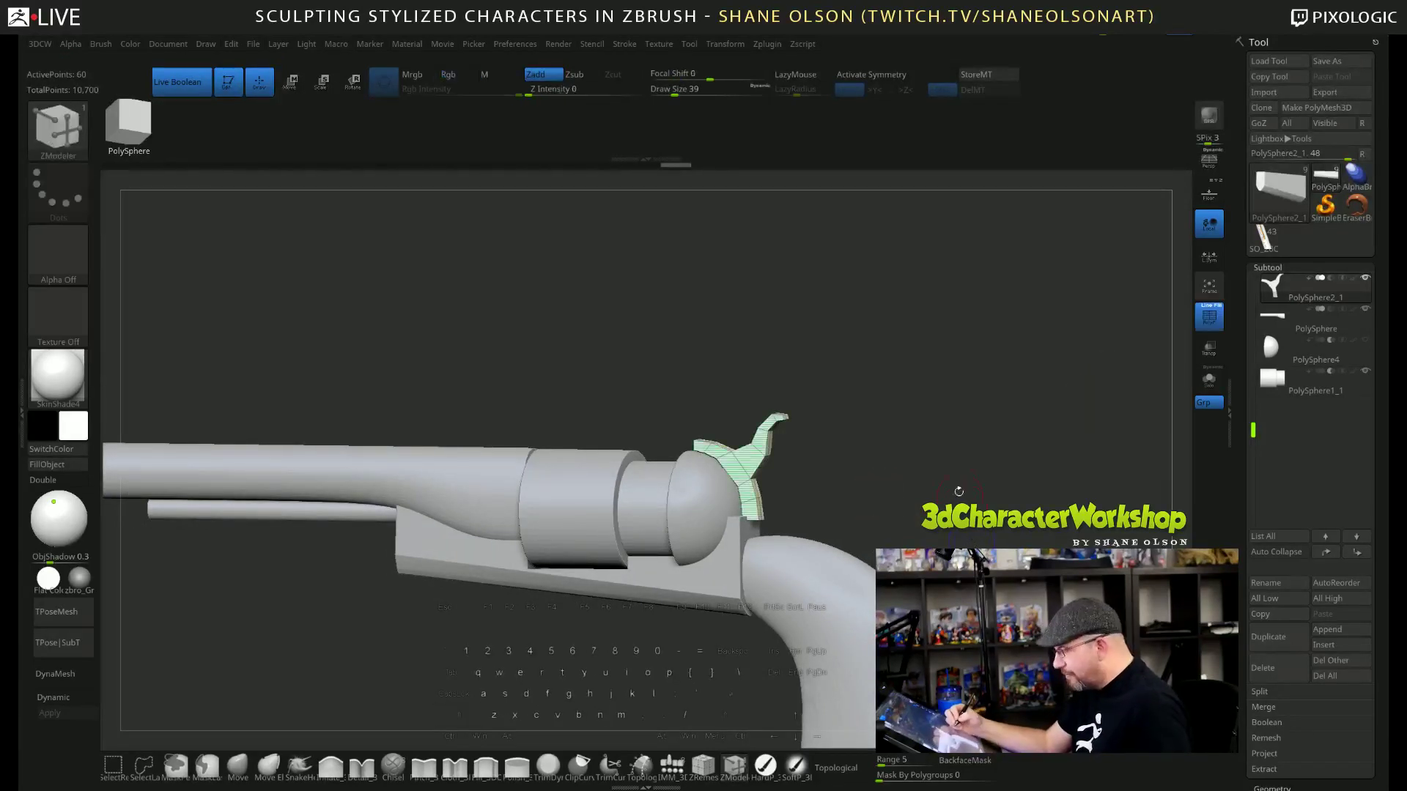
left_click_drag(996, 506, 908, 553)
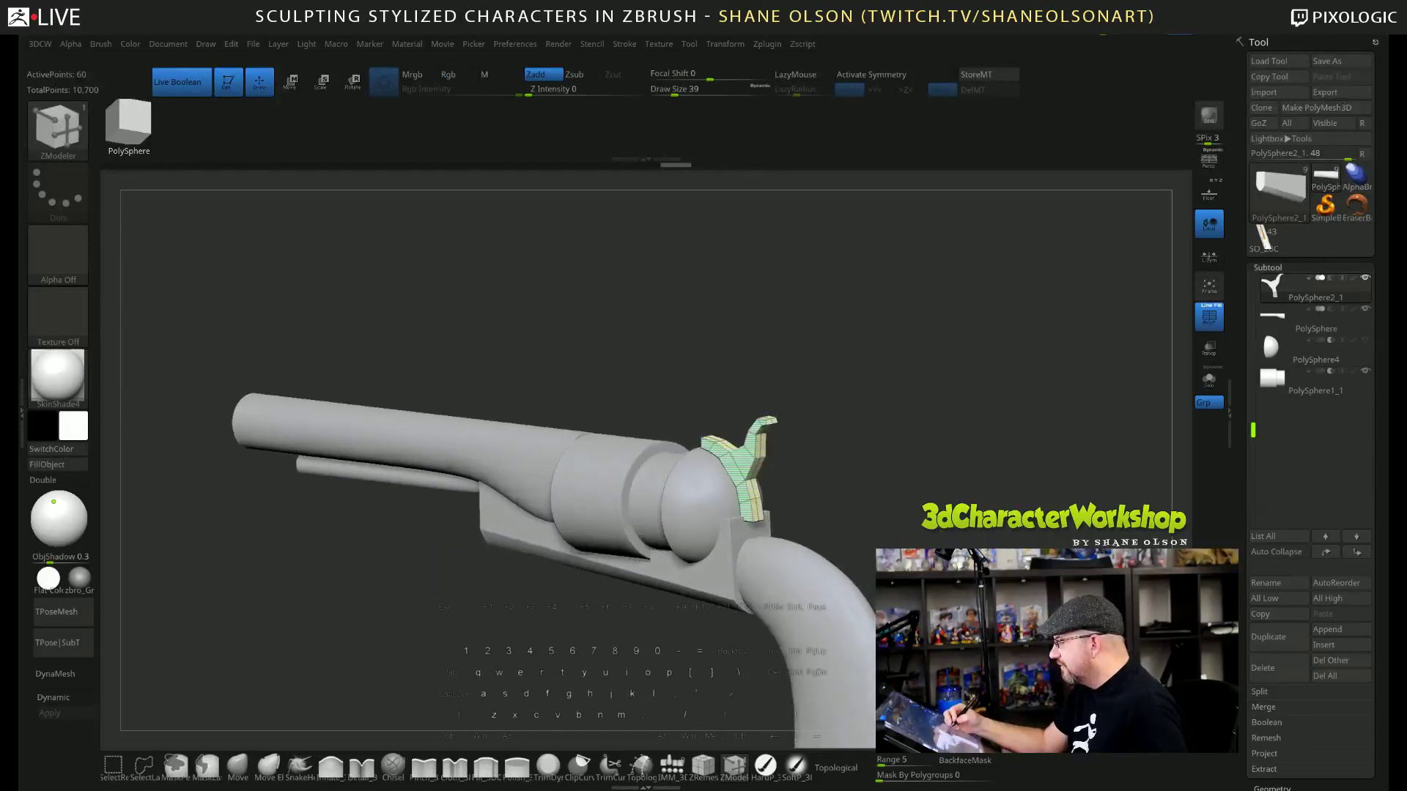
left_click_drag(899, 493, 961, 473, "alt")
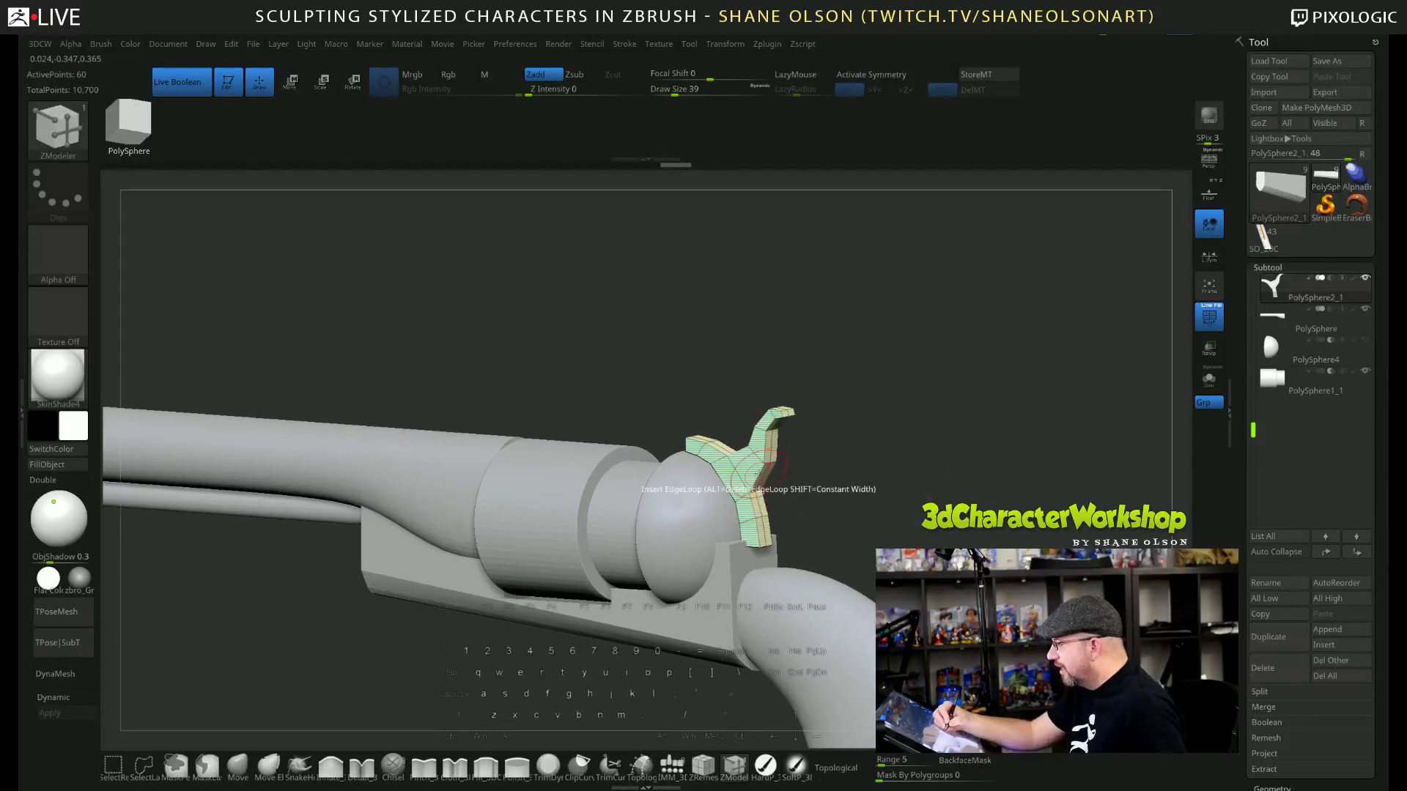
left_click_drag(858, 378, 867, 374, "alt")
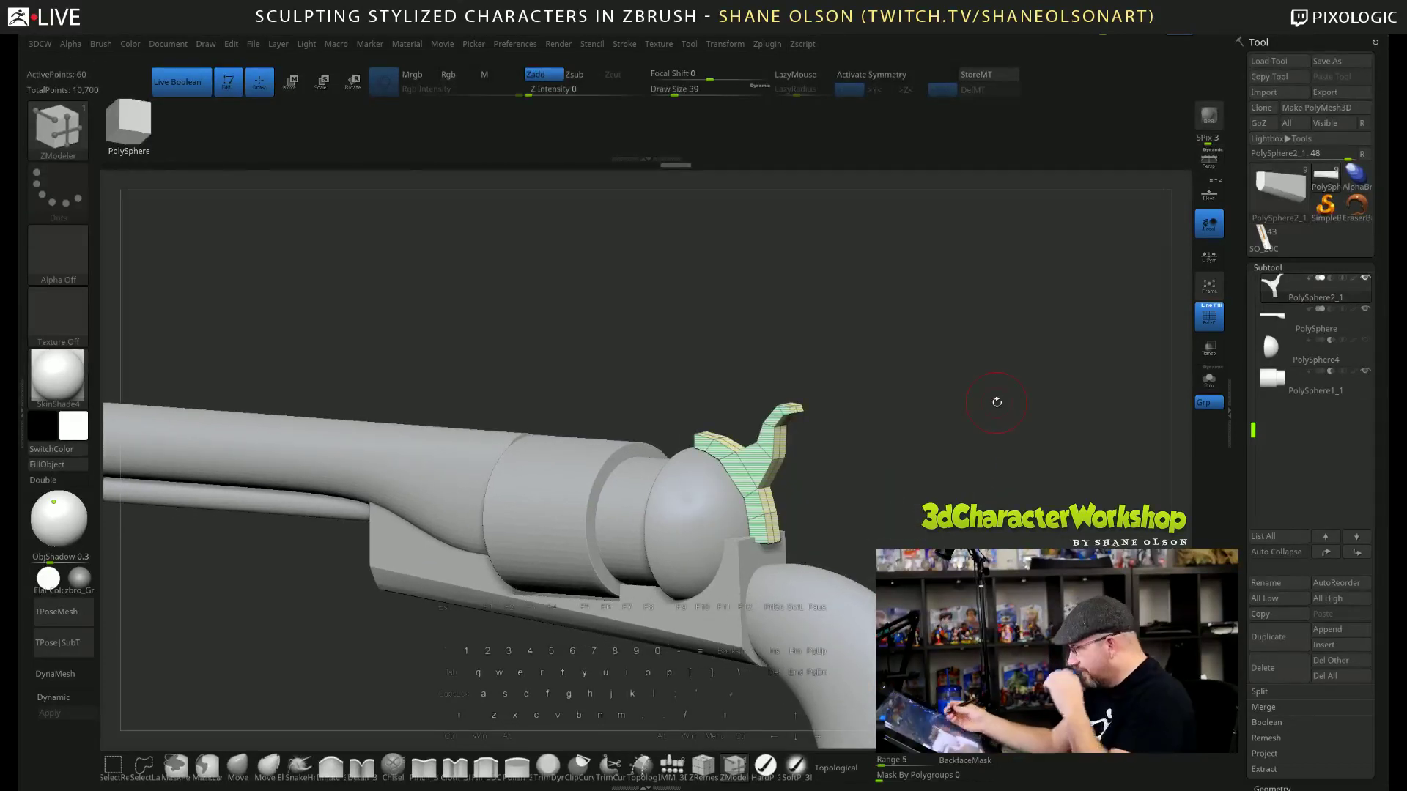
left_click_drag(943, 402, 898, 407)
Open the hammer's geometry crease settings and set the crease level to 3.
key("3")
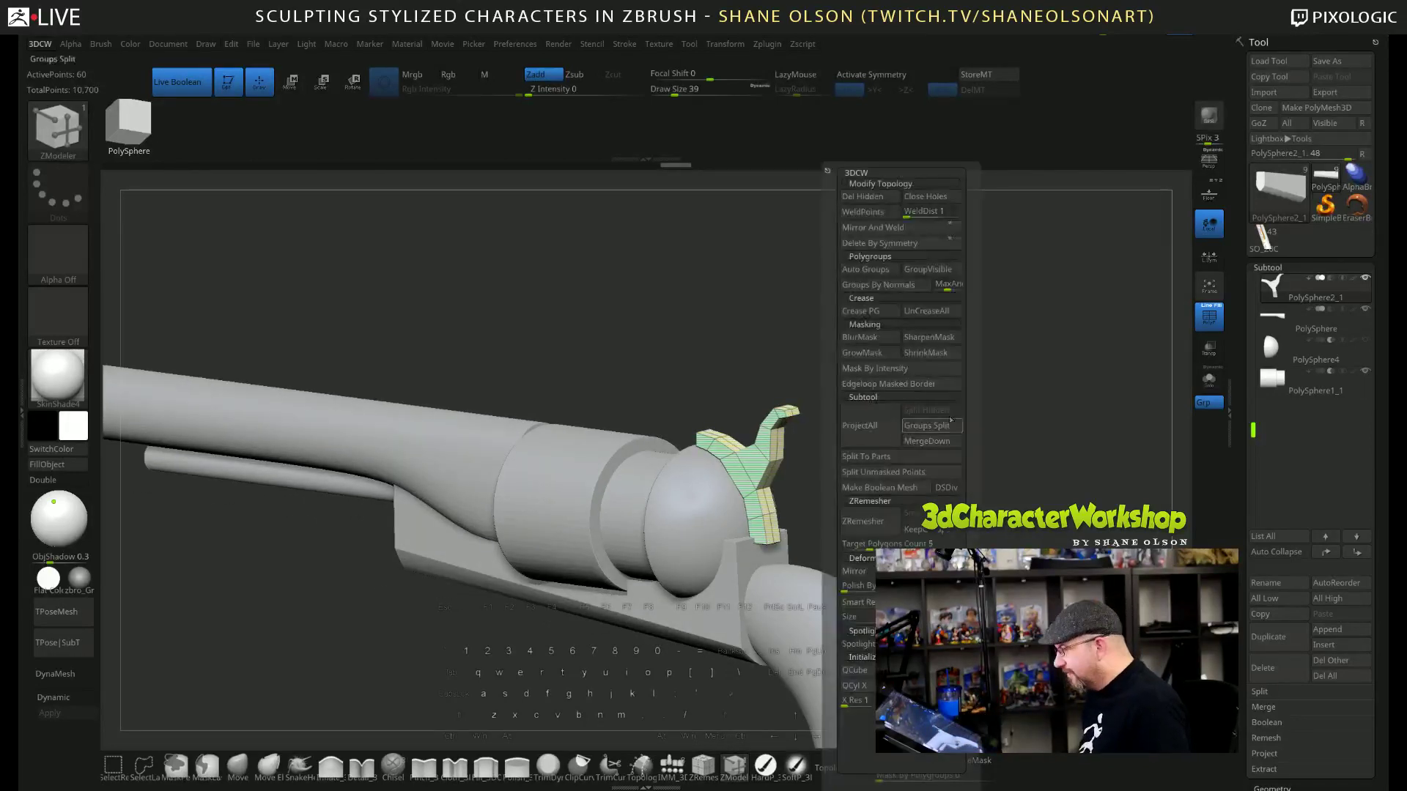
left_click(885, 316)
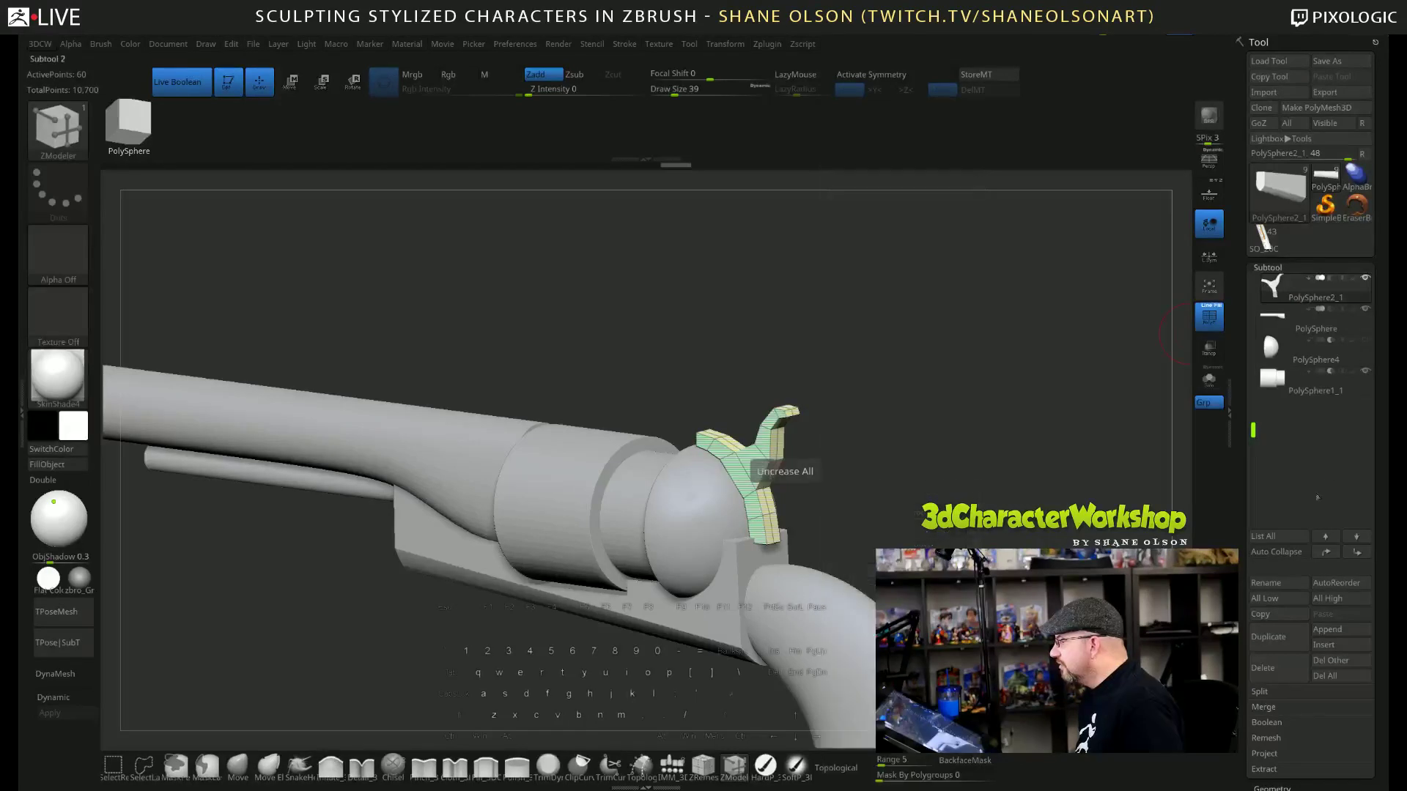
scroll(1317, 613, "down", 5)
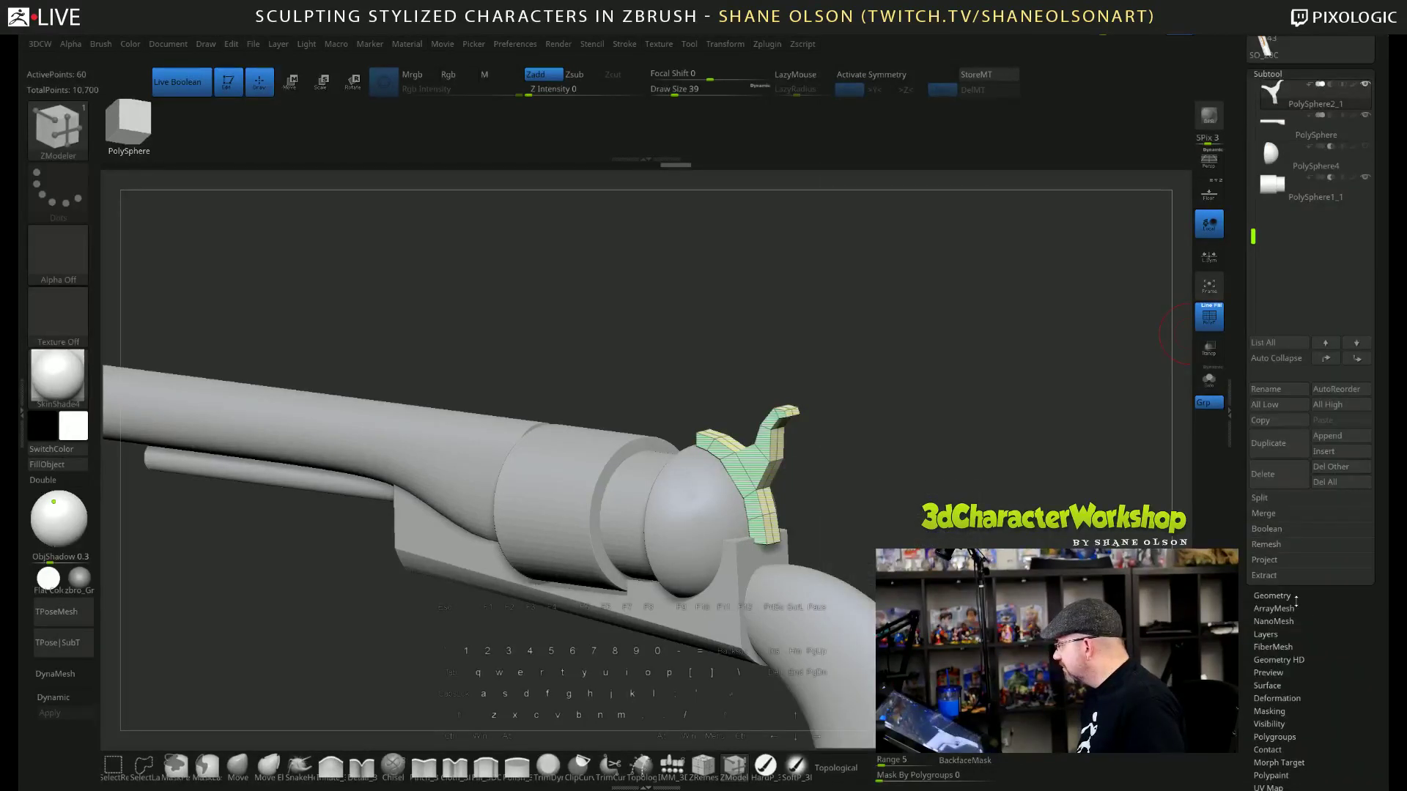
left_click(1294, 597)
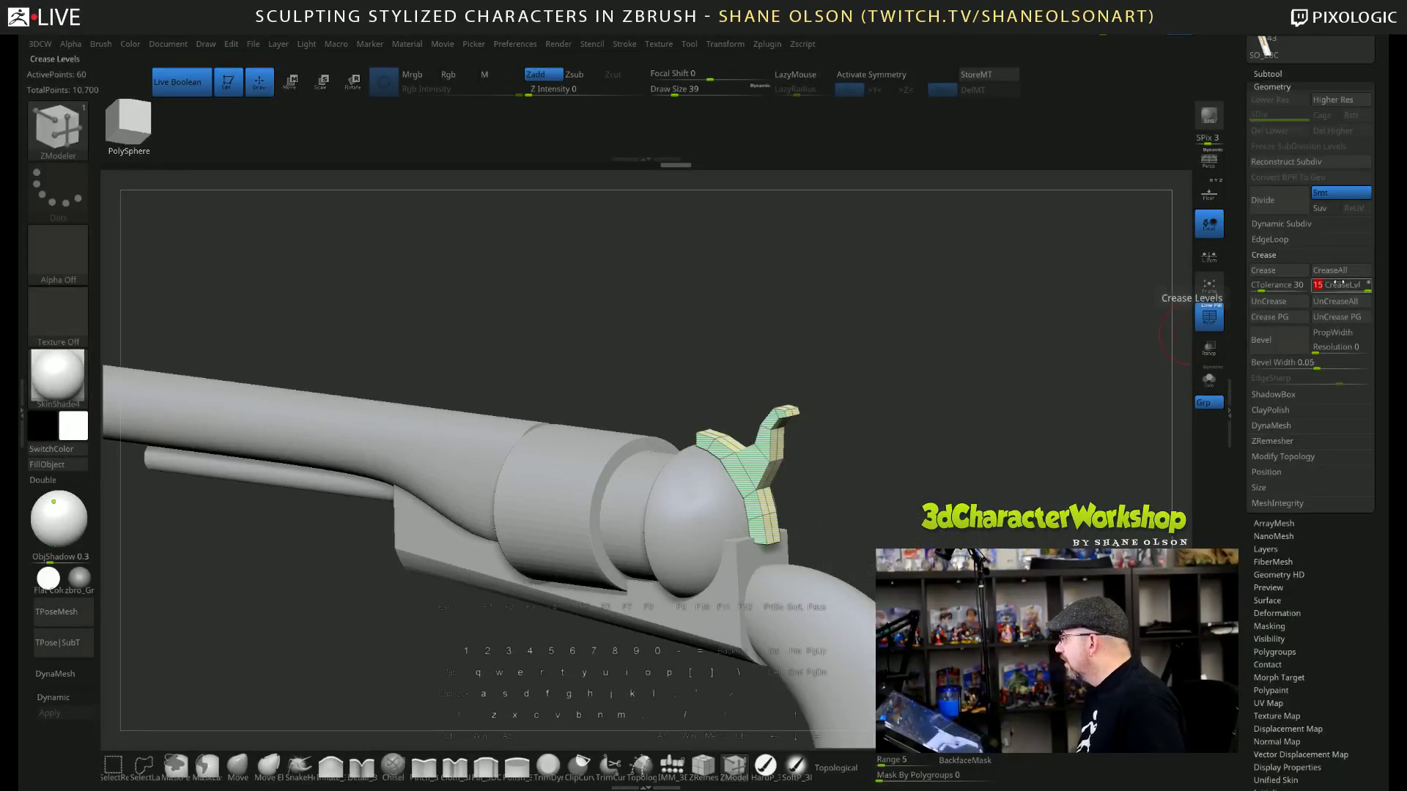
type("3")
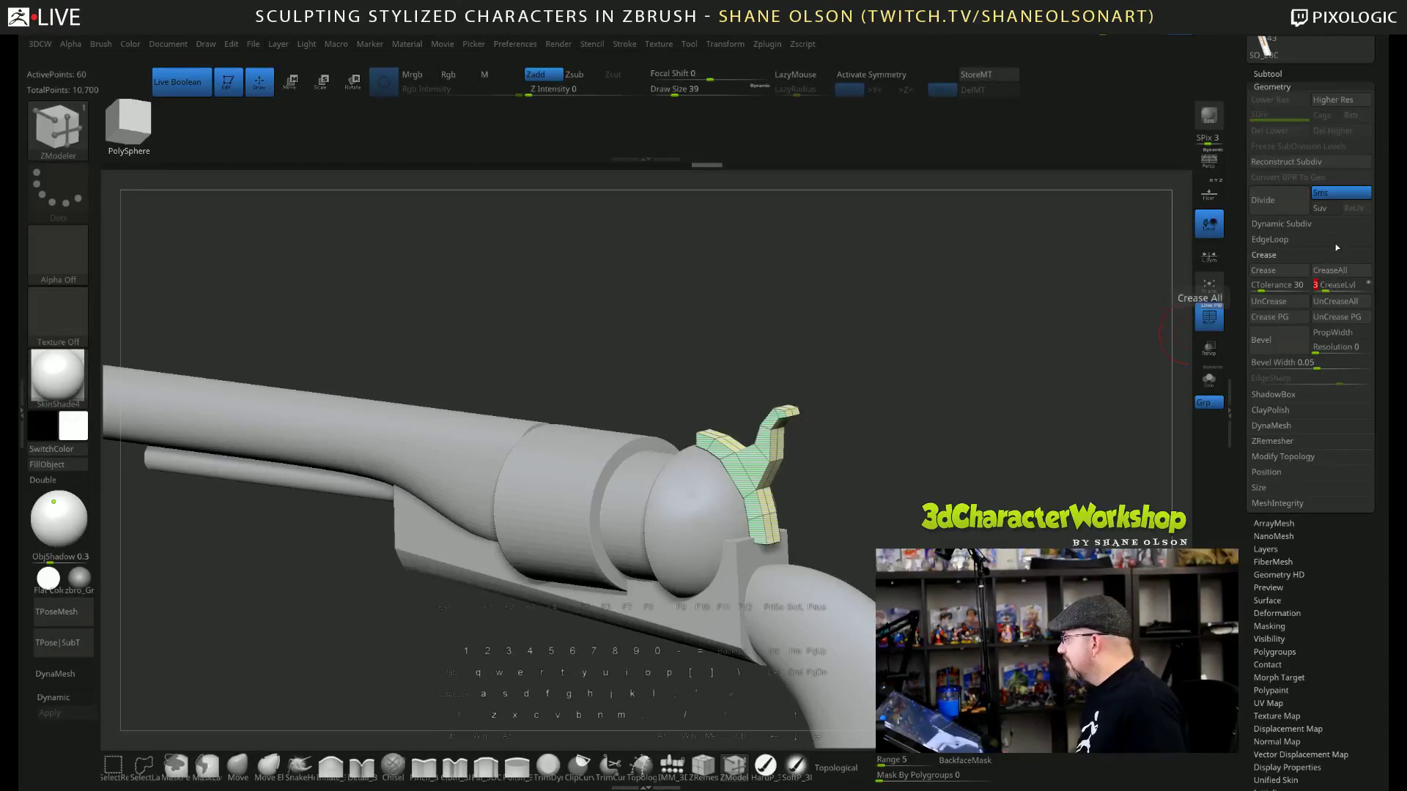
left_click_drag(998, 399, 805, 455)
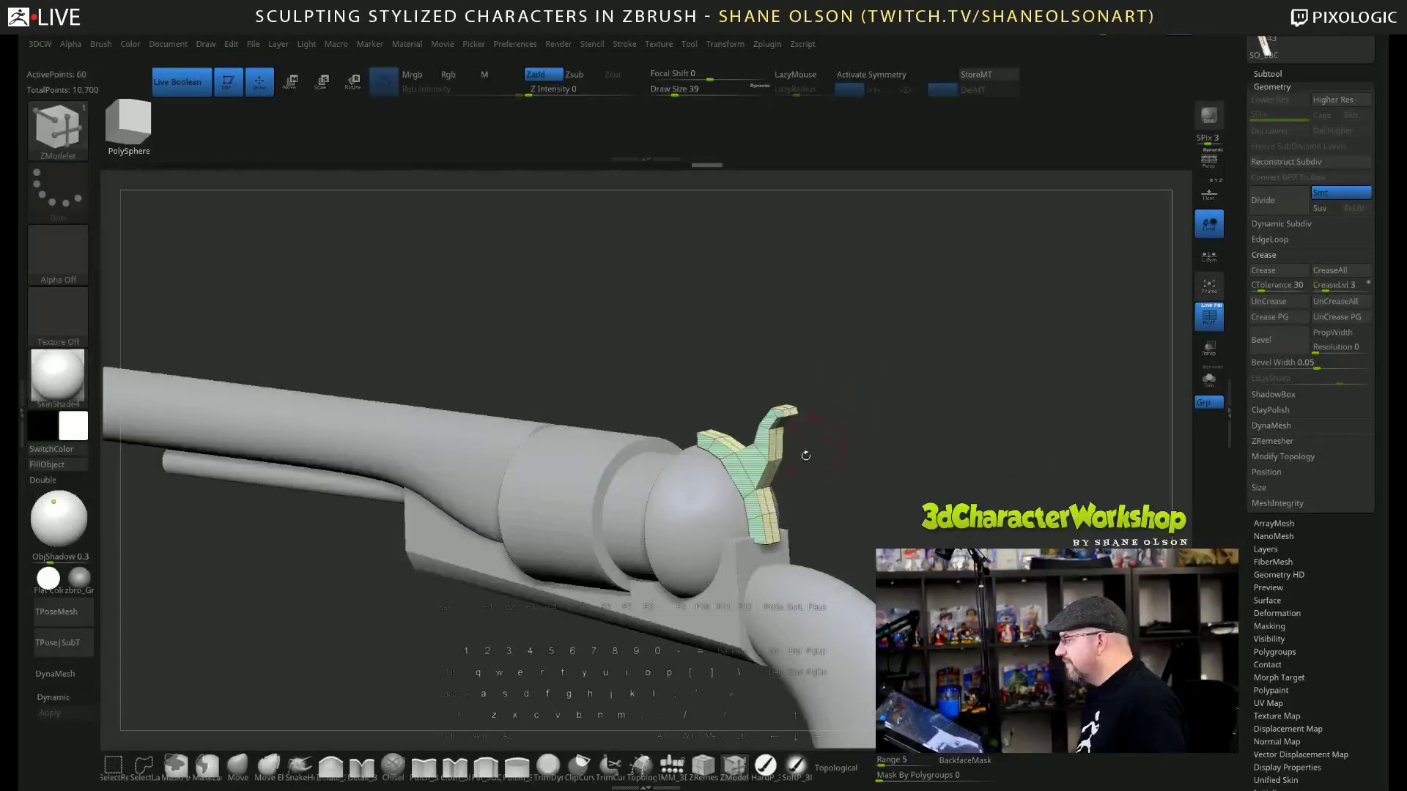
left_click_drag(919, 398, 922, 397)
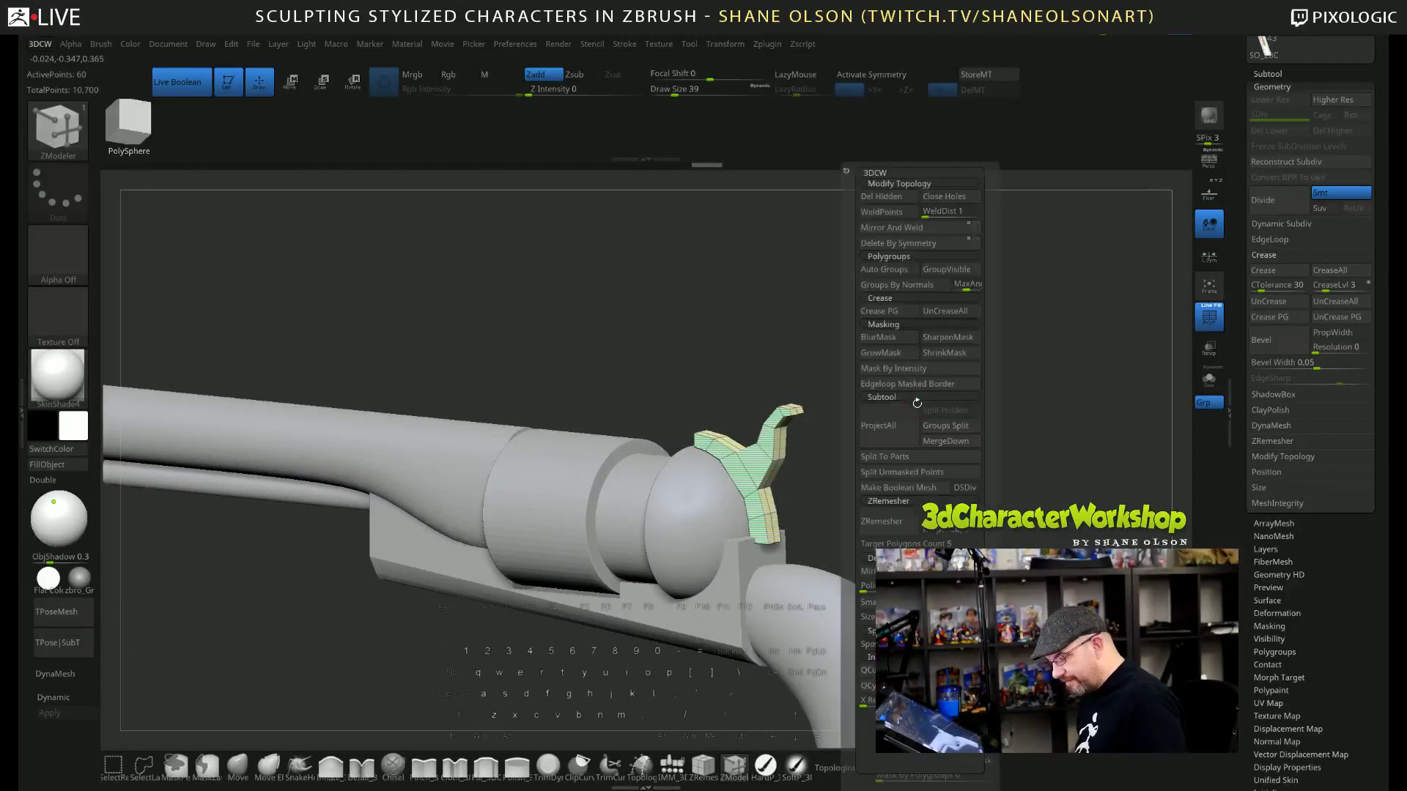
Preview the hammer smoothed with dynamic subdivision on the revolver and inspect its outline up close.
right_click(917, 402)
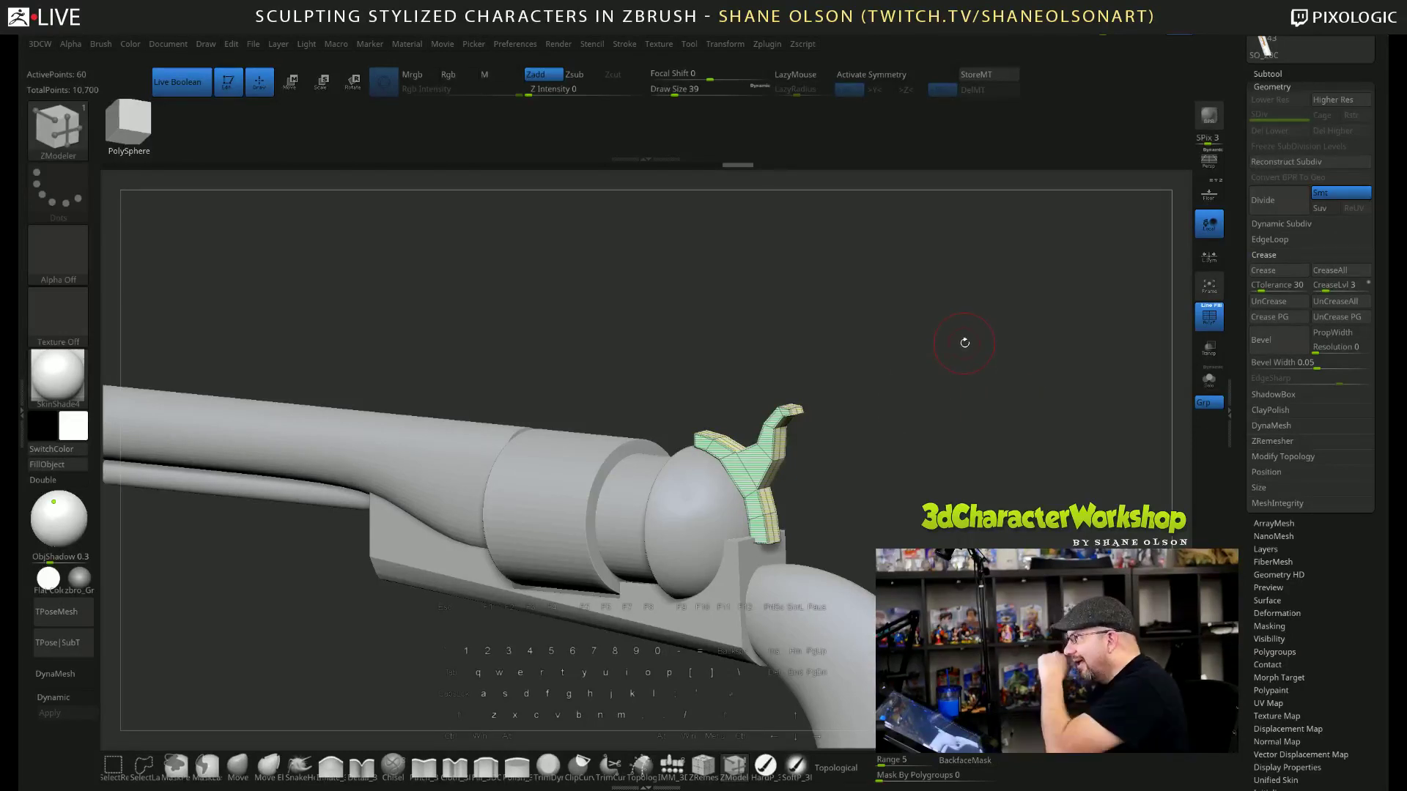
left_click_drag(918, 370, 858, 491)
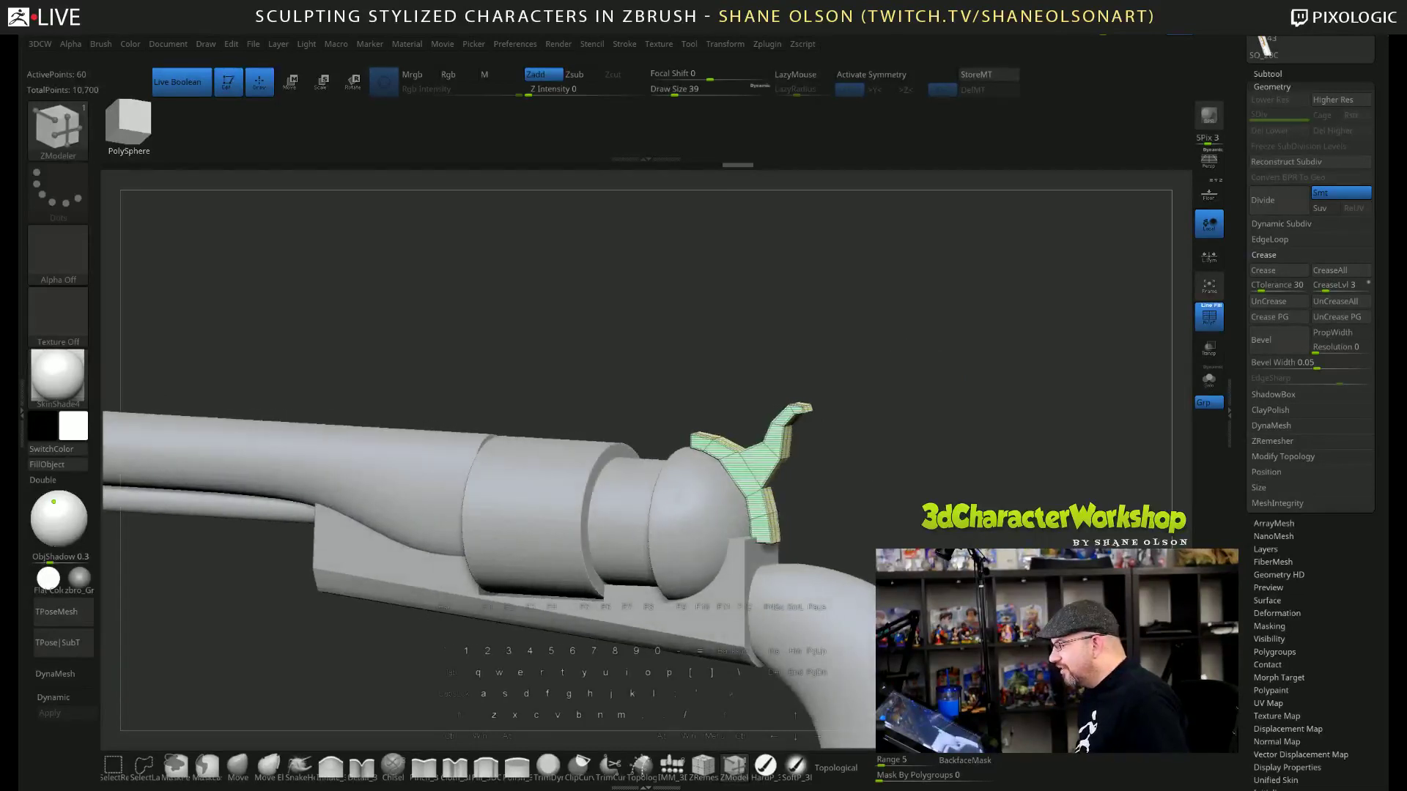
key("d")
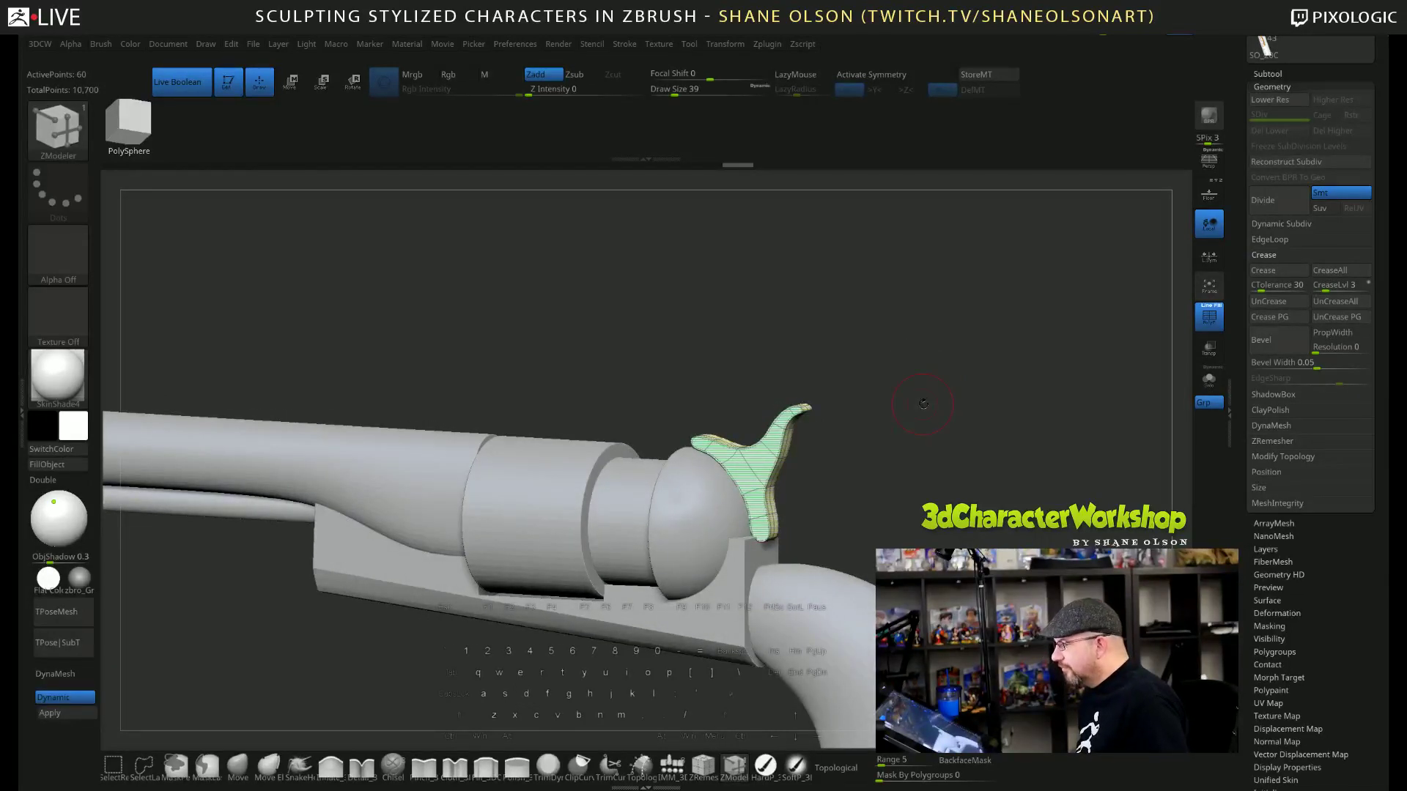
left_click_drag(924, 404, 900, 440)
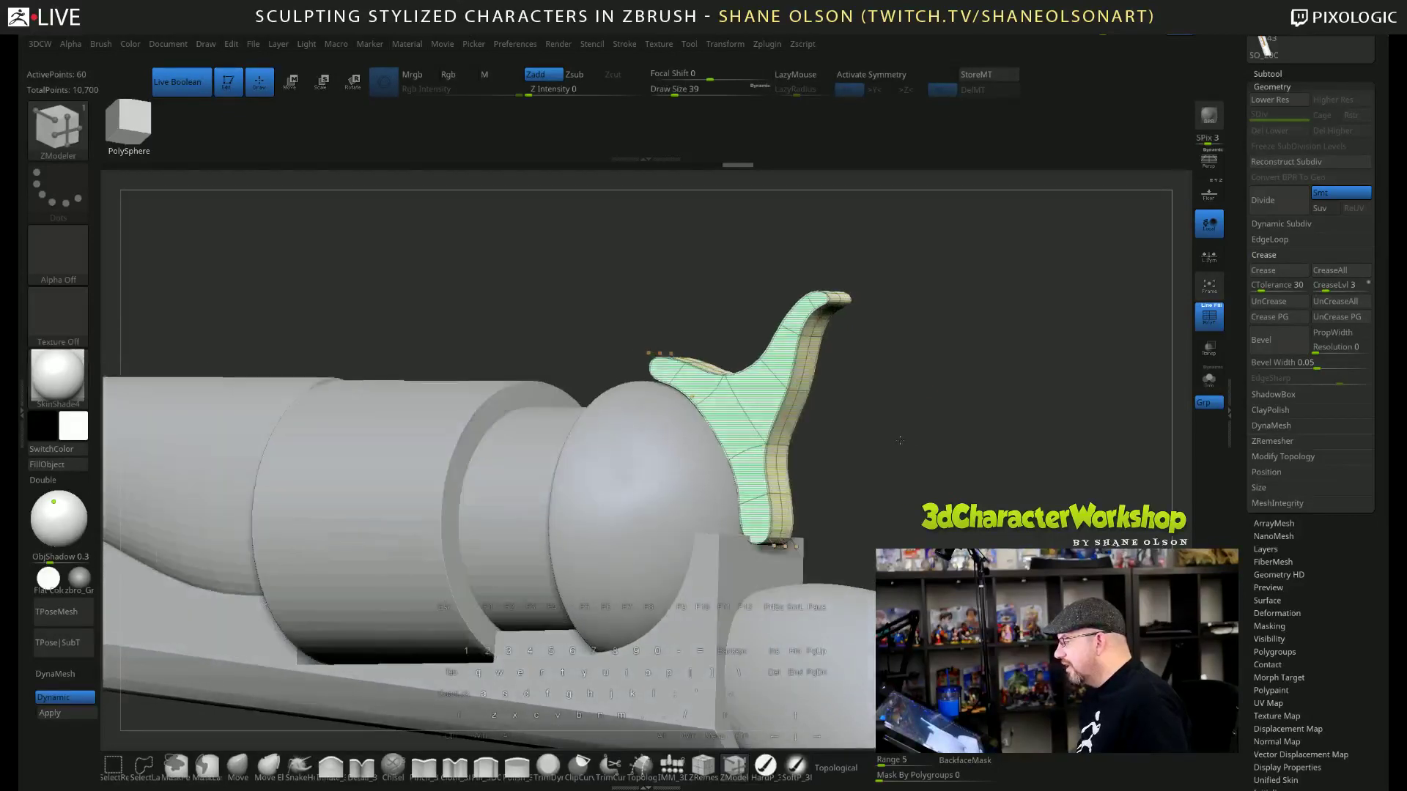
Isolate the hammer in Solo mode and turn off dynamic subdivision to examine its base mesh near the lower end.
left_click(1209, 379)
key("shift+d")
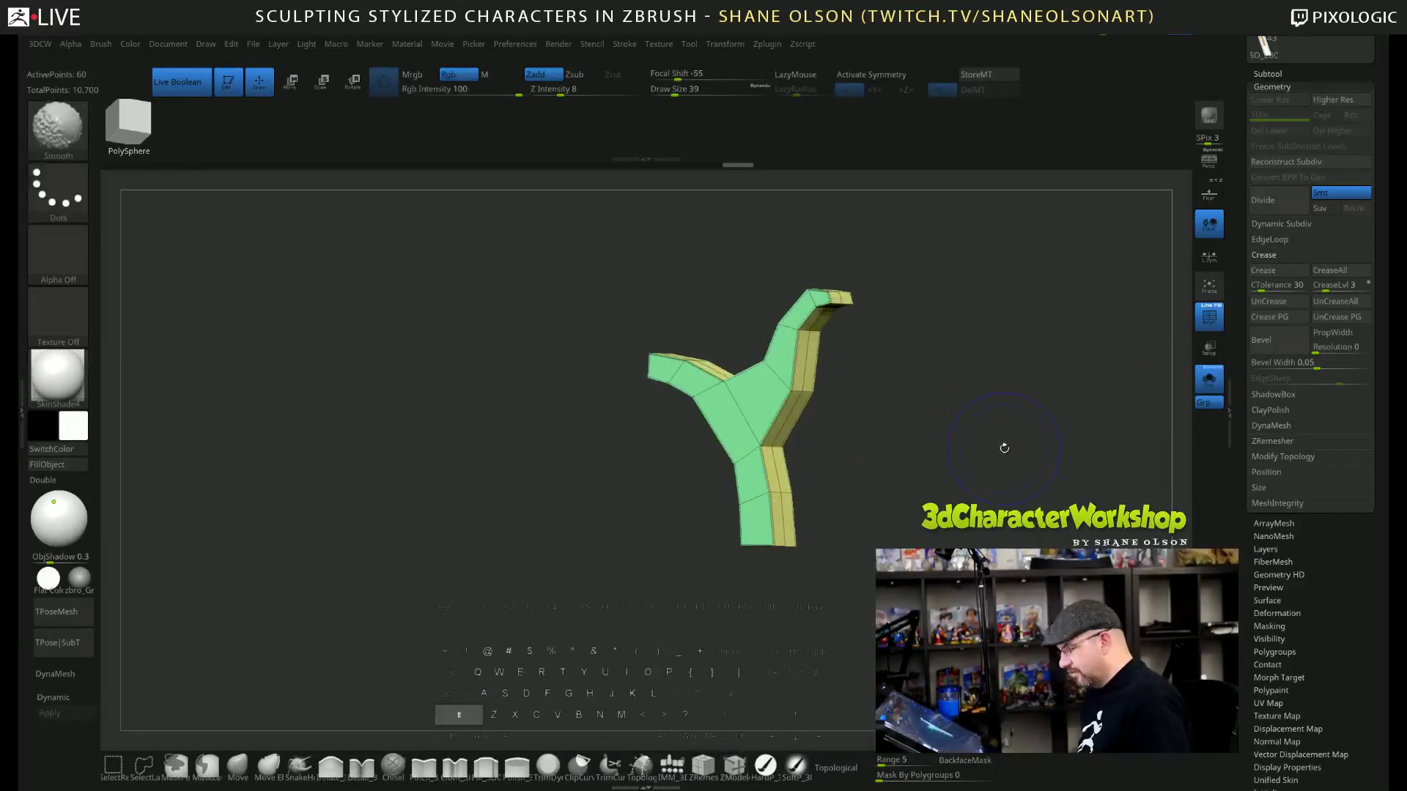
left_click_drag(1004, 448, 957, 468)
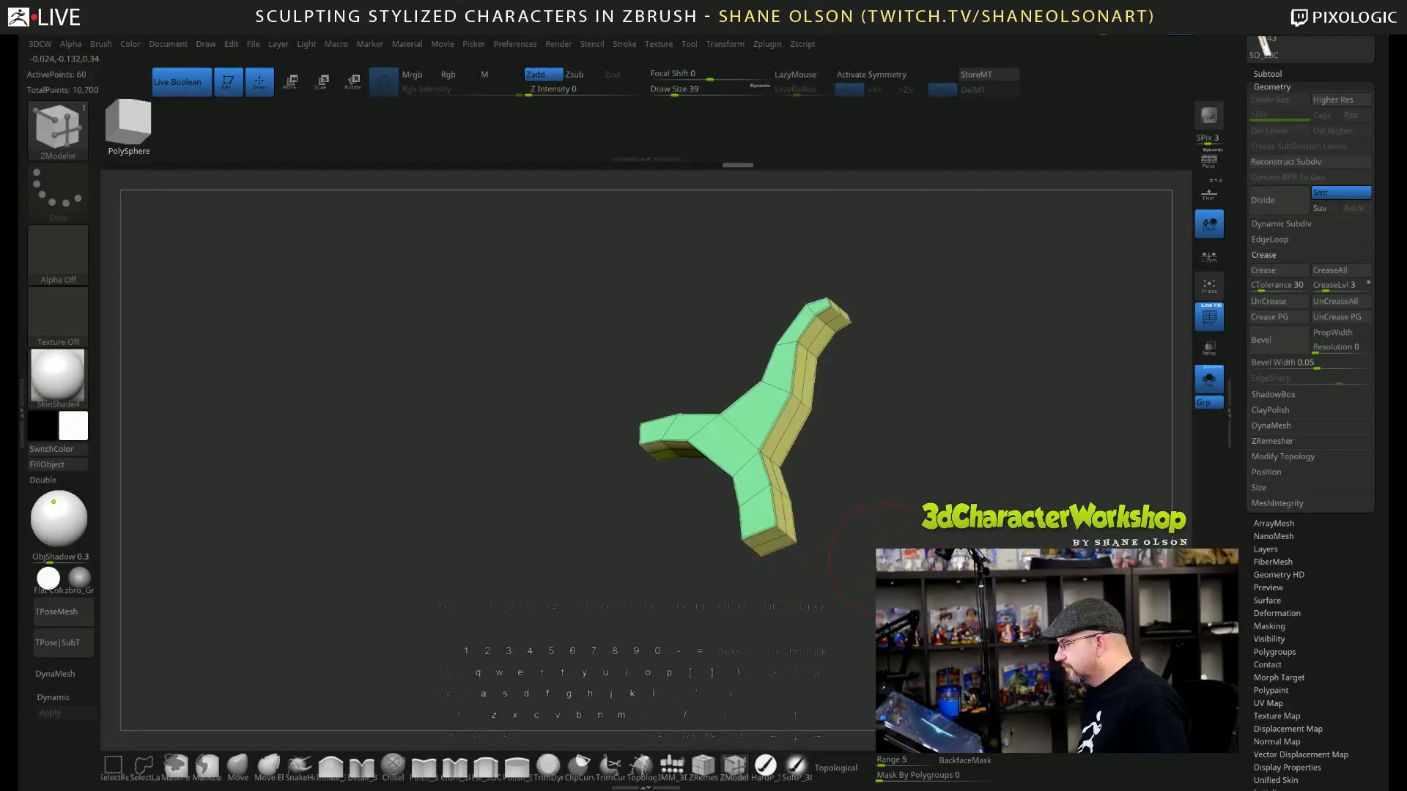
left_click_drag(887, 560, 967, 459)
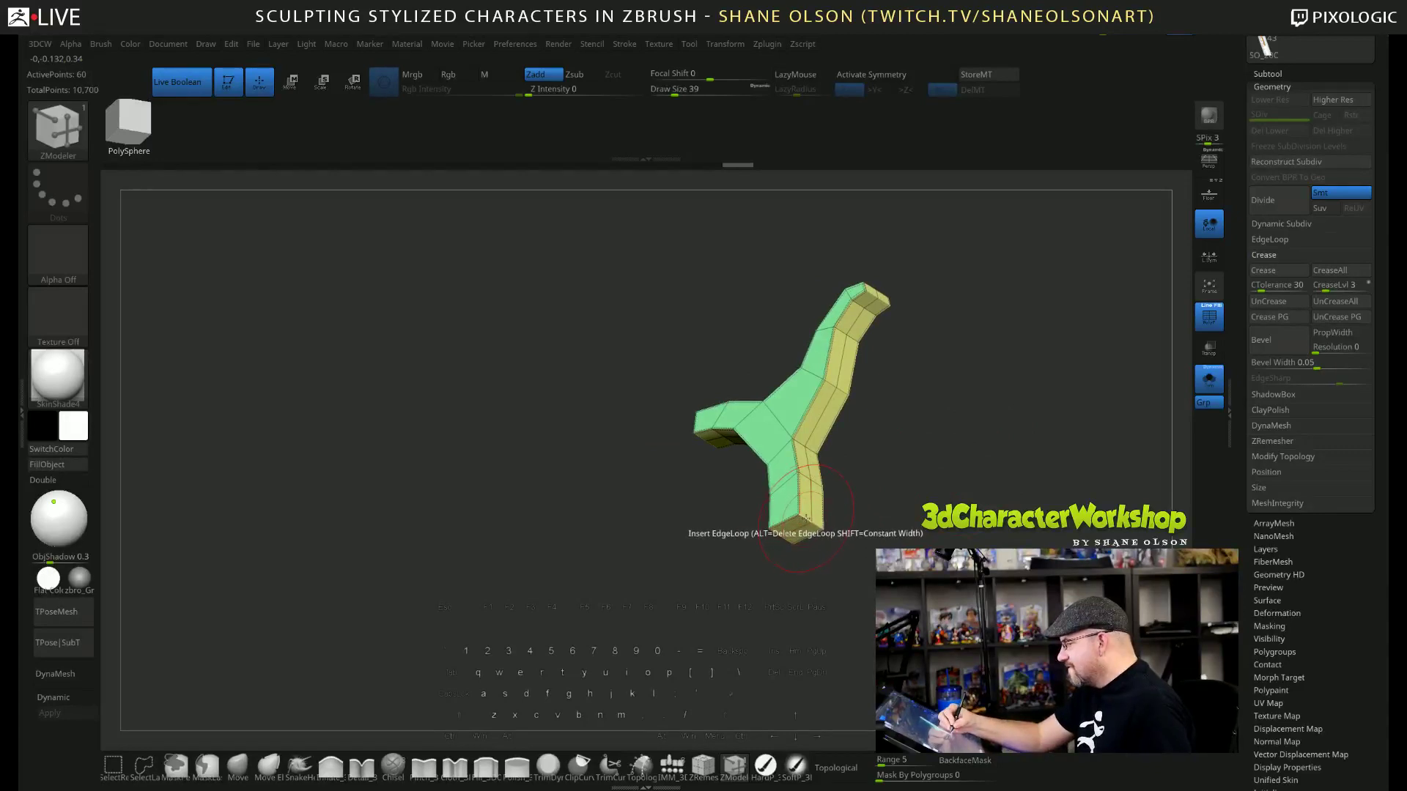
left_click_drag(868, 524, 901, 514)
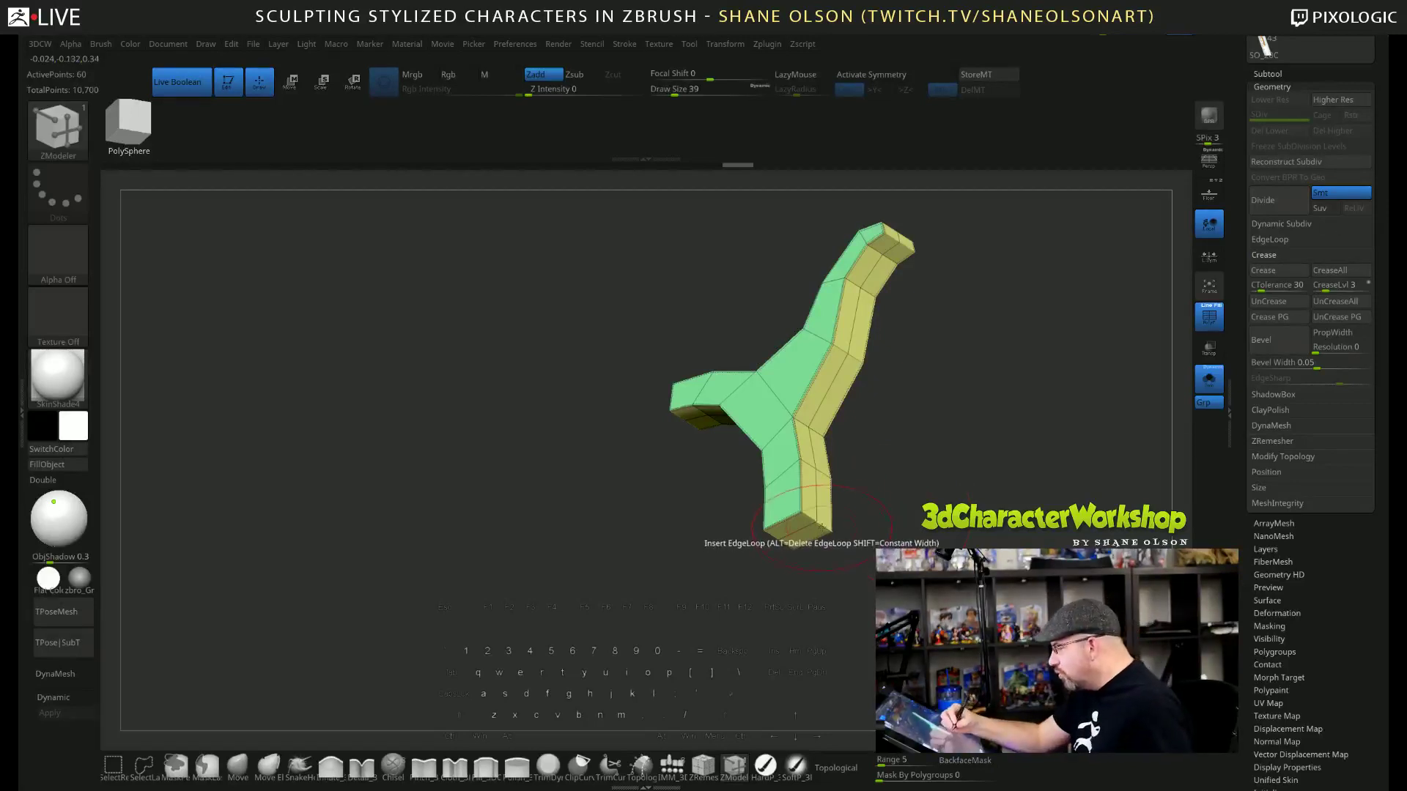
Crease the end edges of the hammer's lower and front arms using the ZModeler Crease action with EdgeLoop Complete.
key("space")
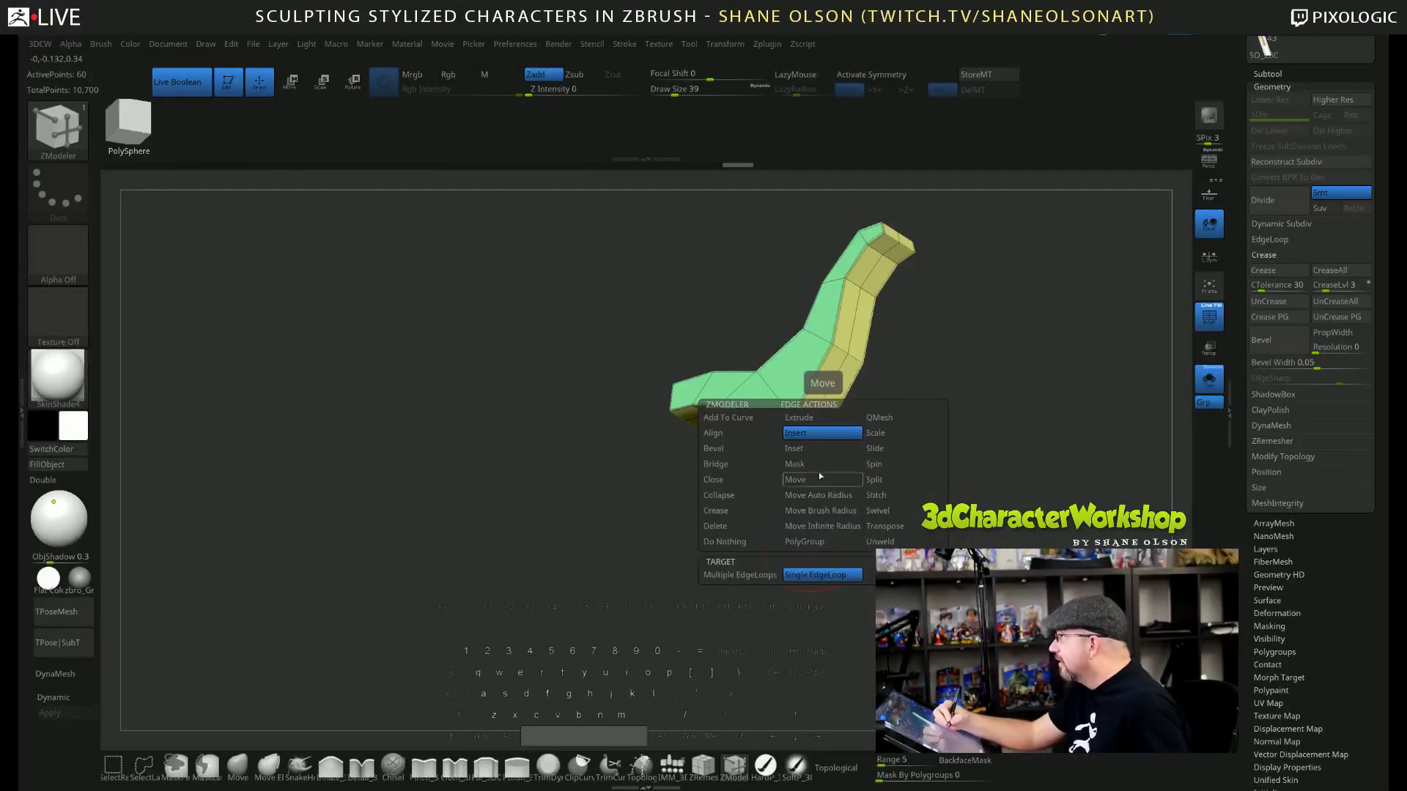
left_click(733, 496)
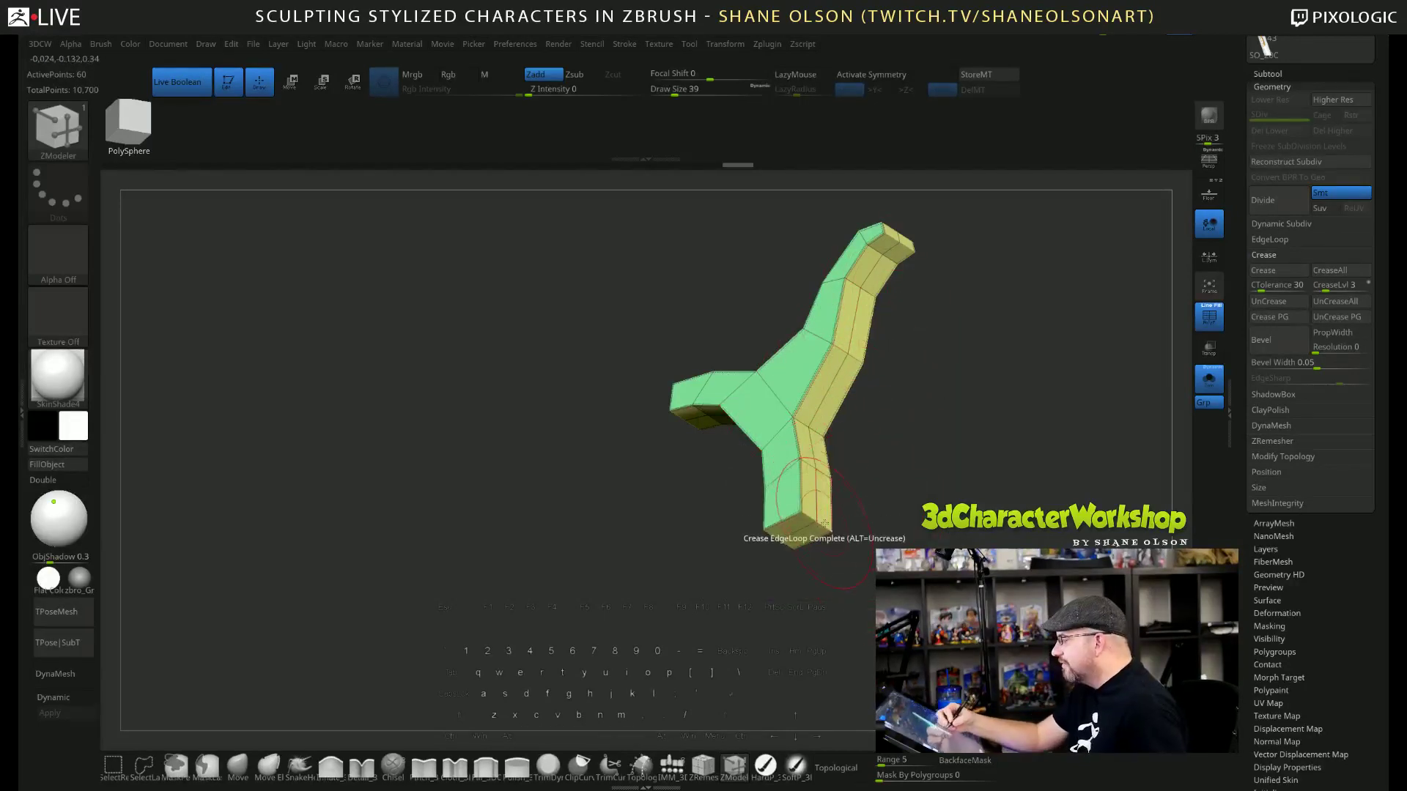
left_click_drag(835, 532, 919, 553)
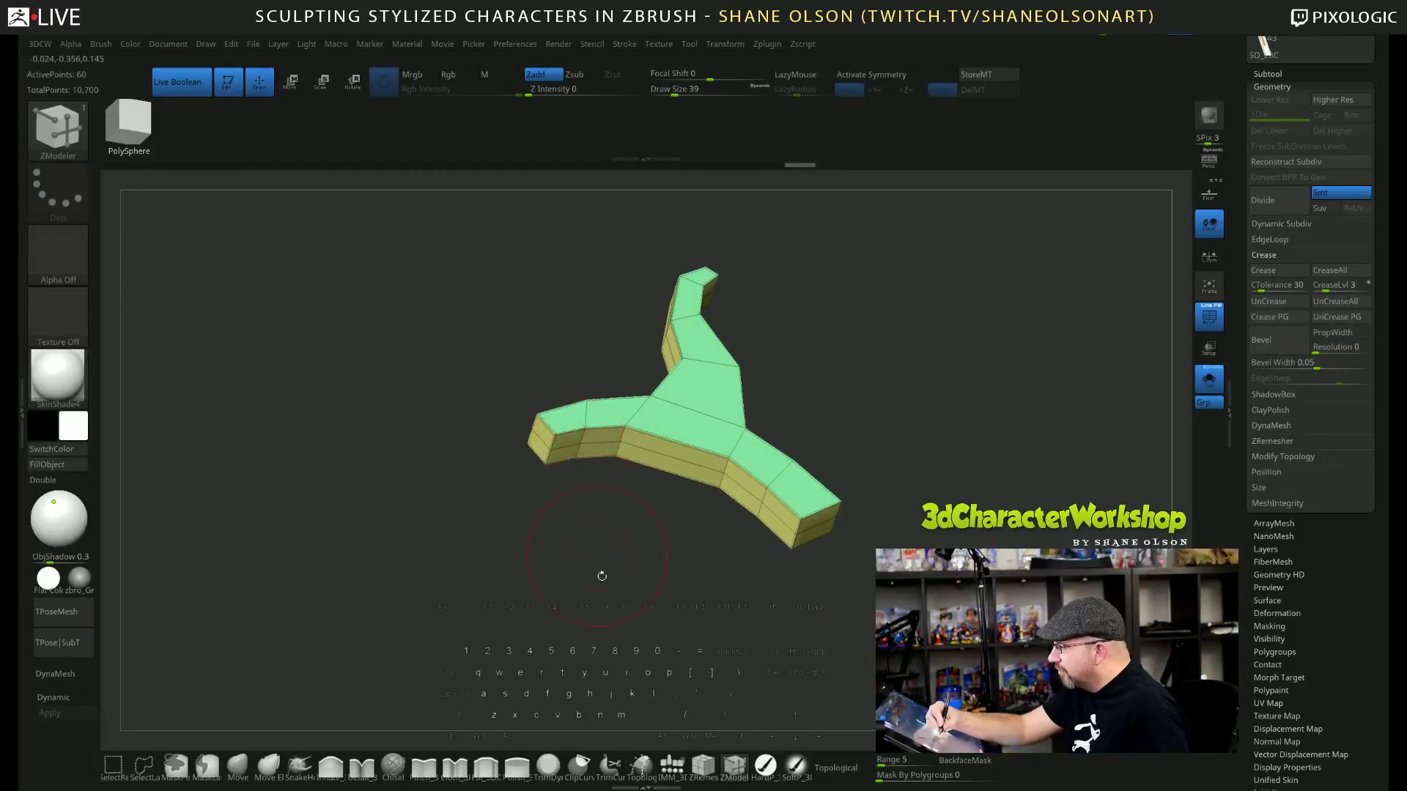
left_click_drag(600, 574, 799, 631)
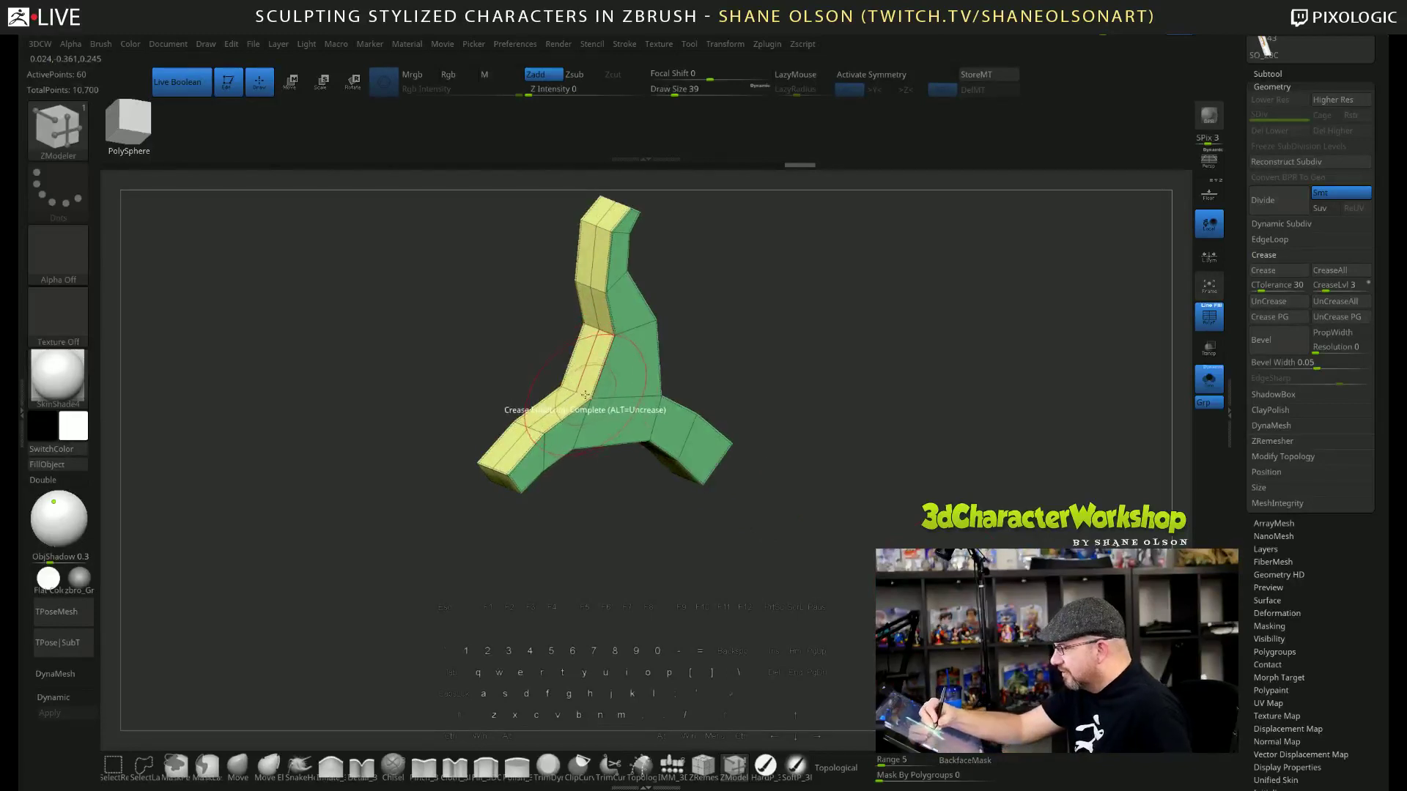
Switch the Crease target to EdgeLoop Partial and crease the edge loop crossing the junction between the hammer's arms.
key("space")
left_click(576, 547)
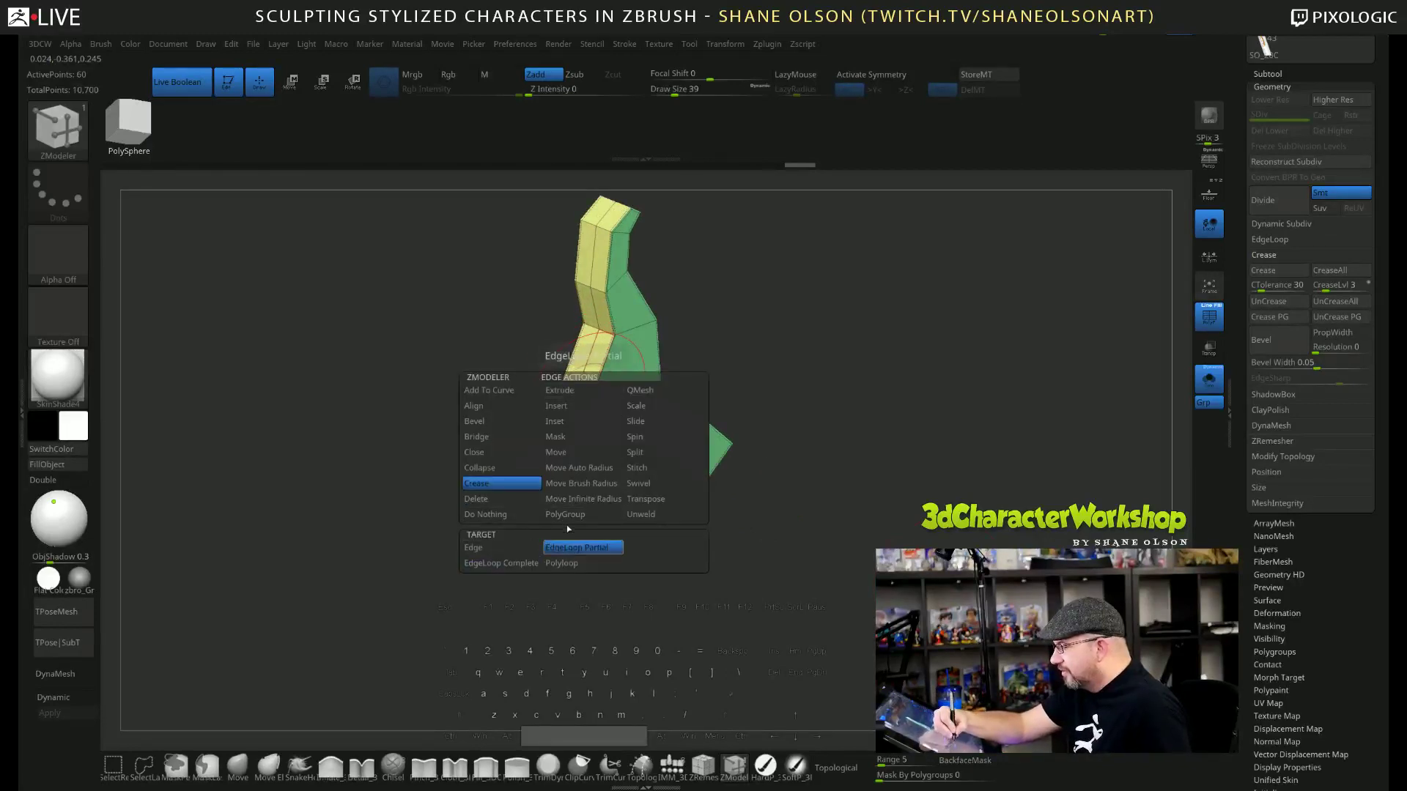
mouse_move(762, 323)
left_mouse_down()
mouse_move(783, 345)
mouse_move(725, 396)
mouse_move(733, 381)
mouse_move(806, 370)
mouse_move(920, 367)
left_mouse_up()
key("ctrl")
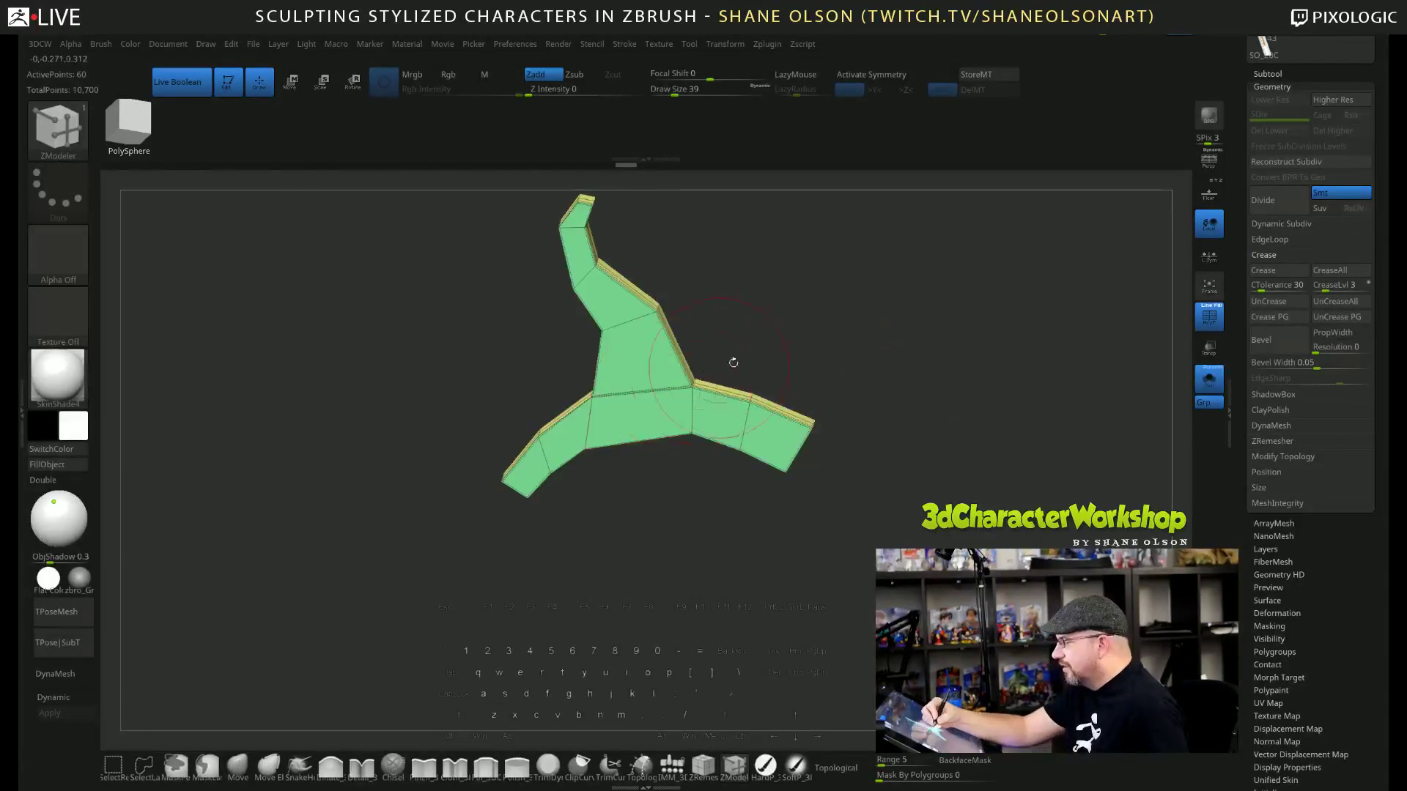
left_click_drag(733, 362, 822, 395)
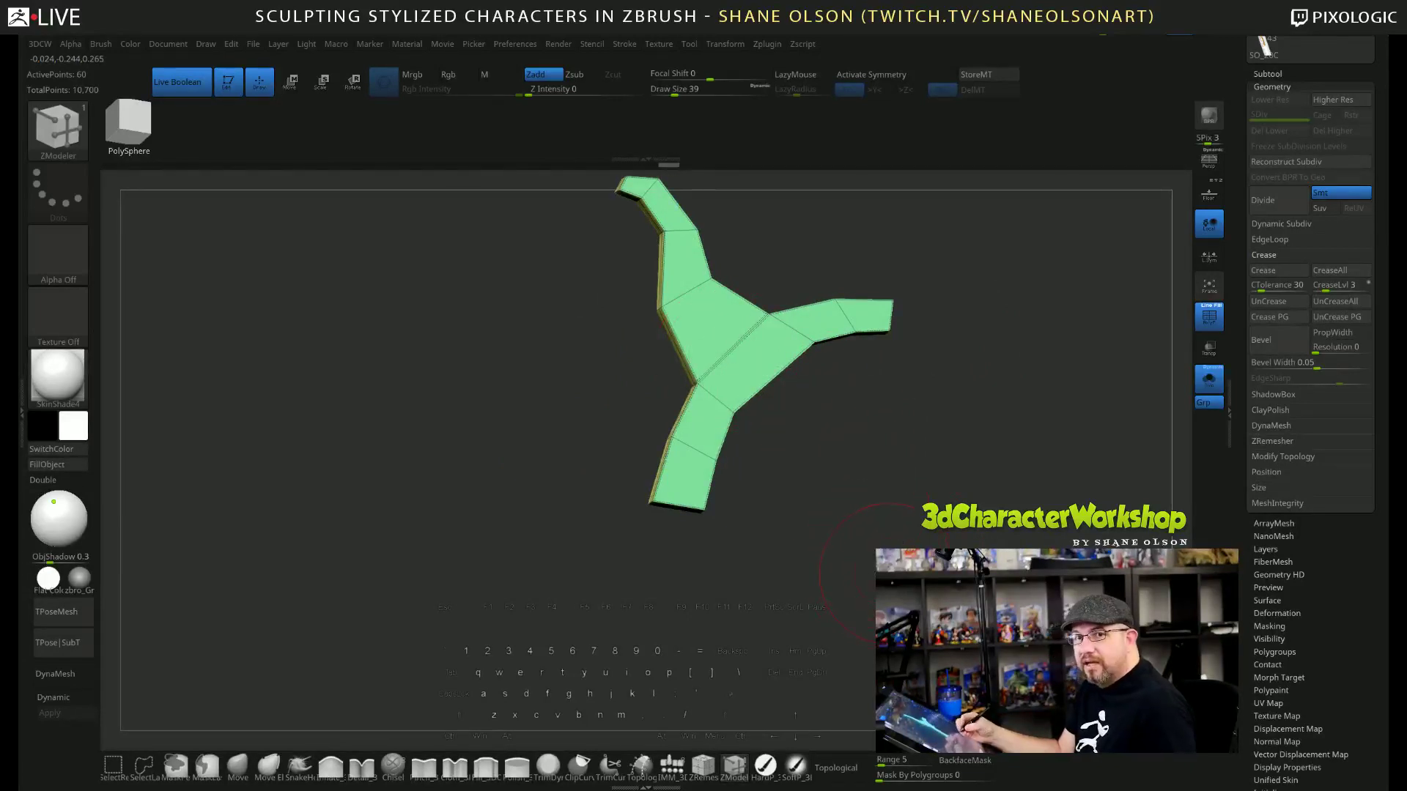
mouse_move(875, 549)
left_mouse_down()
mouse_move(936, 580)
mouse_move(913, 481)
mouse_move(860, 597)
mouse_move(865, 562)
mouse_move(892, 542)
mouse_move(895, 561)
left_mouse_up()
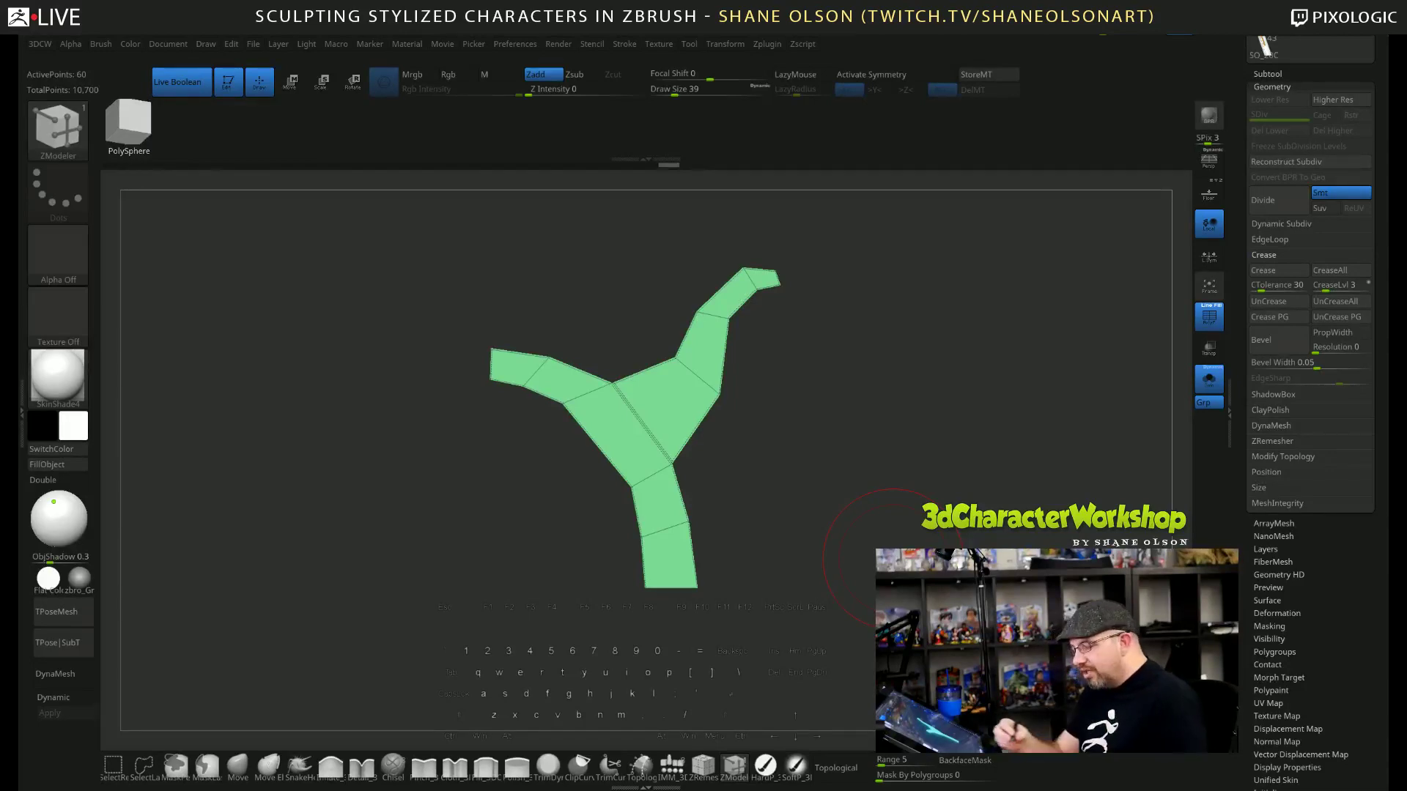
Reshape the hammer's inner edge into an even curve using the Move brush with X symmetry and draw size 19.
left_click(237, 766)
key("x")
key("s")
mouse_move(880, 442)
left_mouse_down()
mouse_move(854, 442)
mouse_move(870, 442)
left_mouse_up()
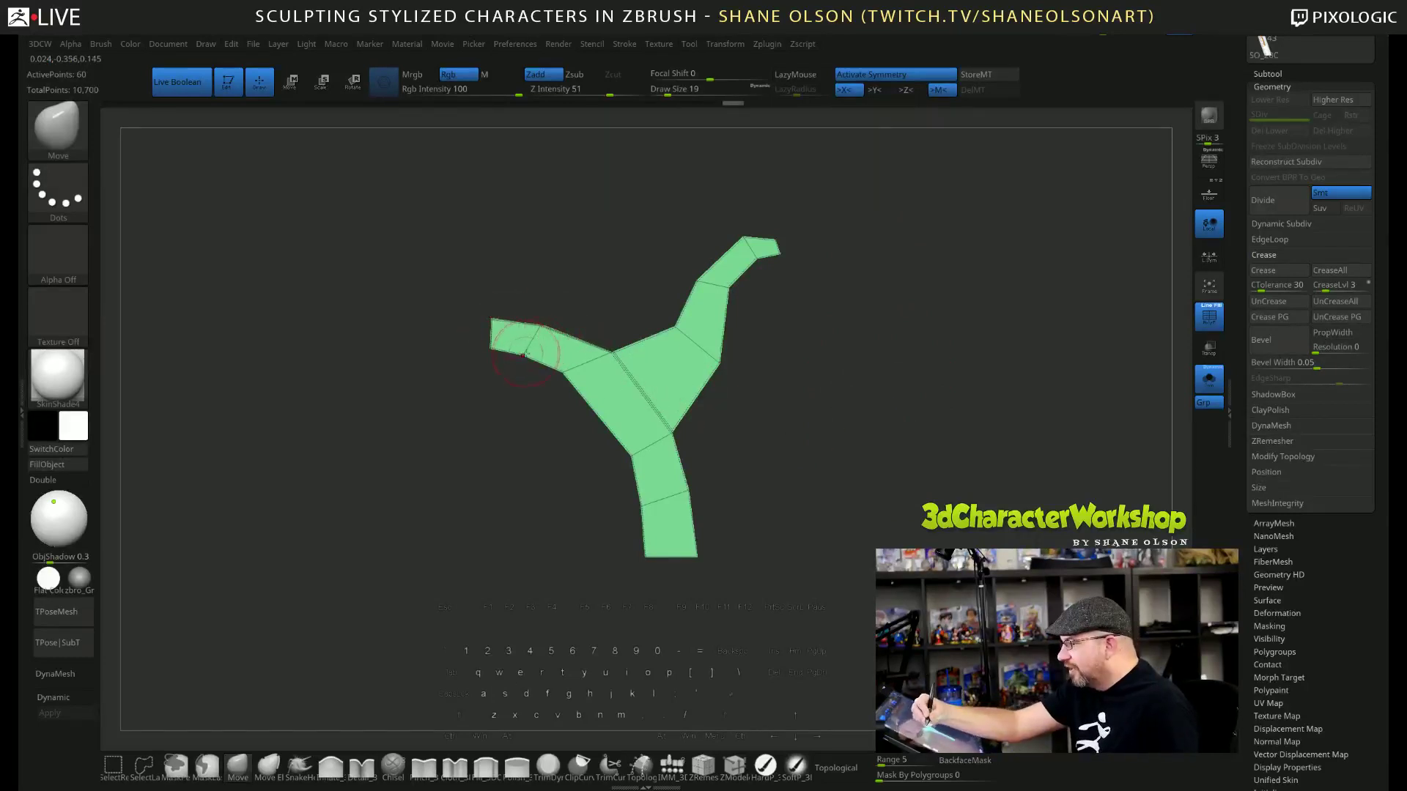
left_click_drag(564, 371, 599, 383)
left_click_drag(599, 383, 598, 384)
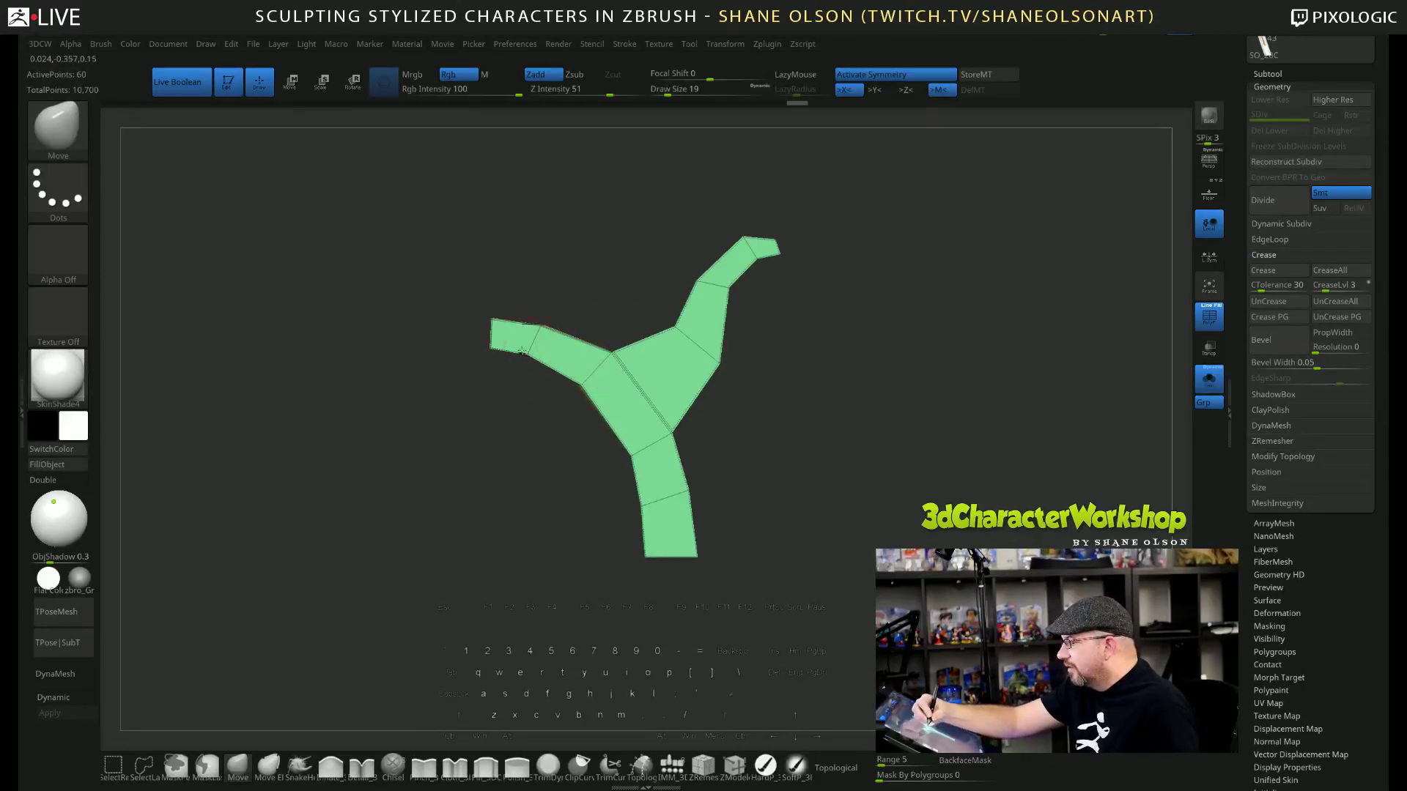
mouse_move(522, 353)
left_mouse_down()
mouse_move(535, 358)
mouse_move(542, 334)
left_mouse_up()
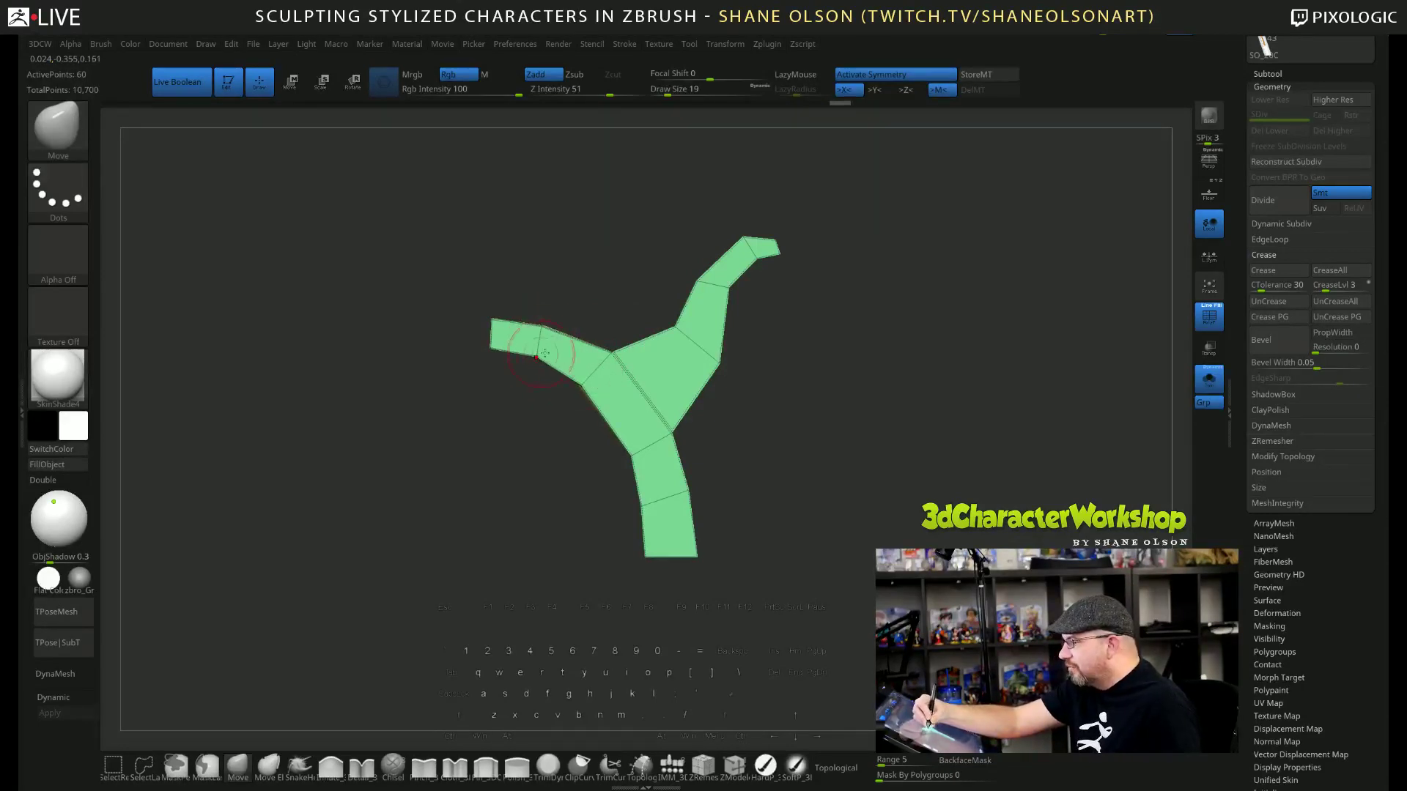
left_click_drag(587, 387, 589, 386)
left_click_drag(639, 456, 642, 456)
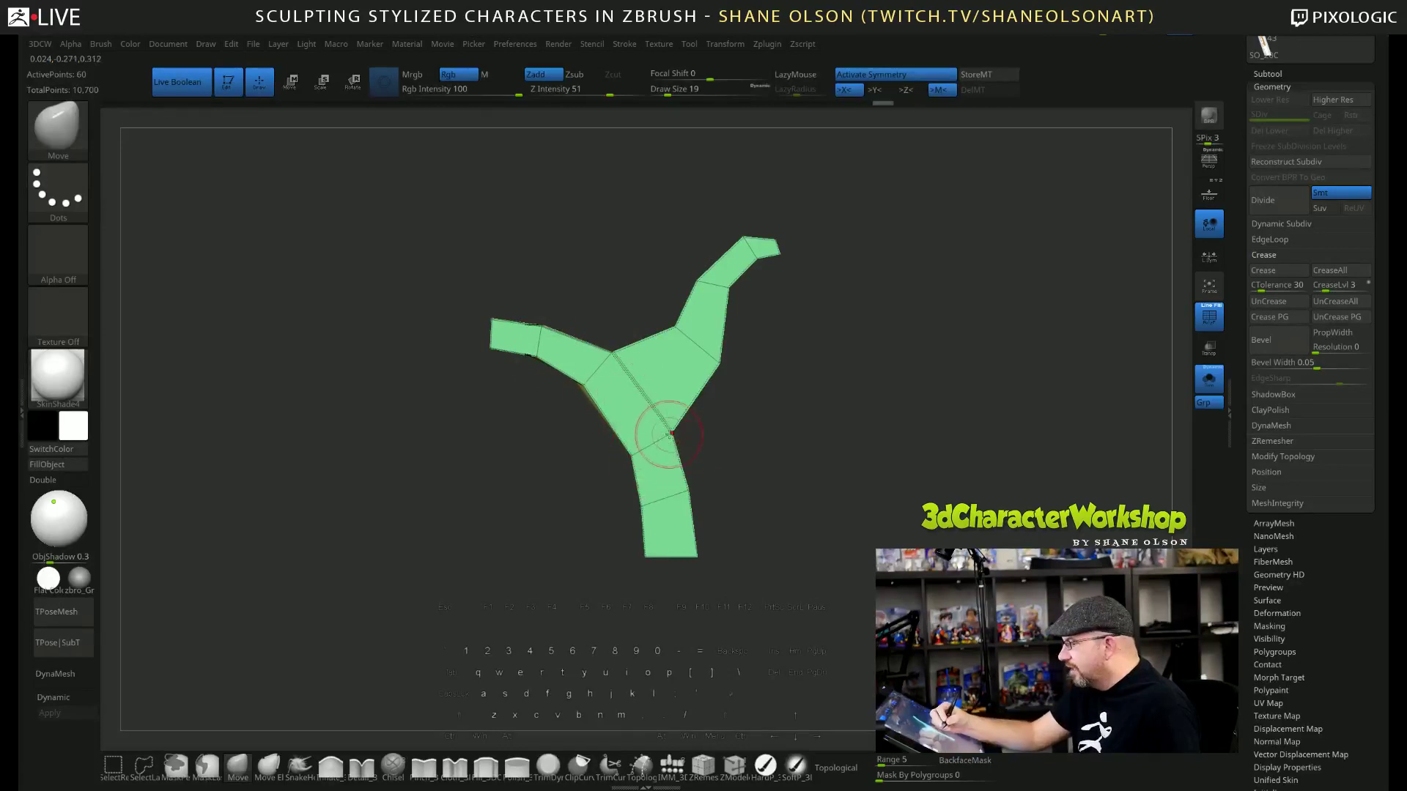
mouse_move(649, 511)
left_mouse_down()
mouse_move(659, 562)
mouse_move(699, 556)
left_mouse_up()
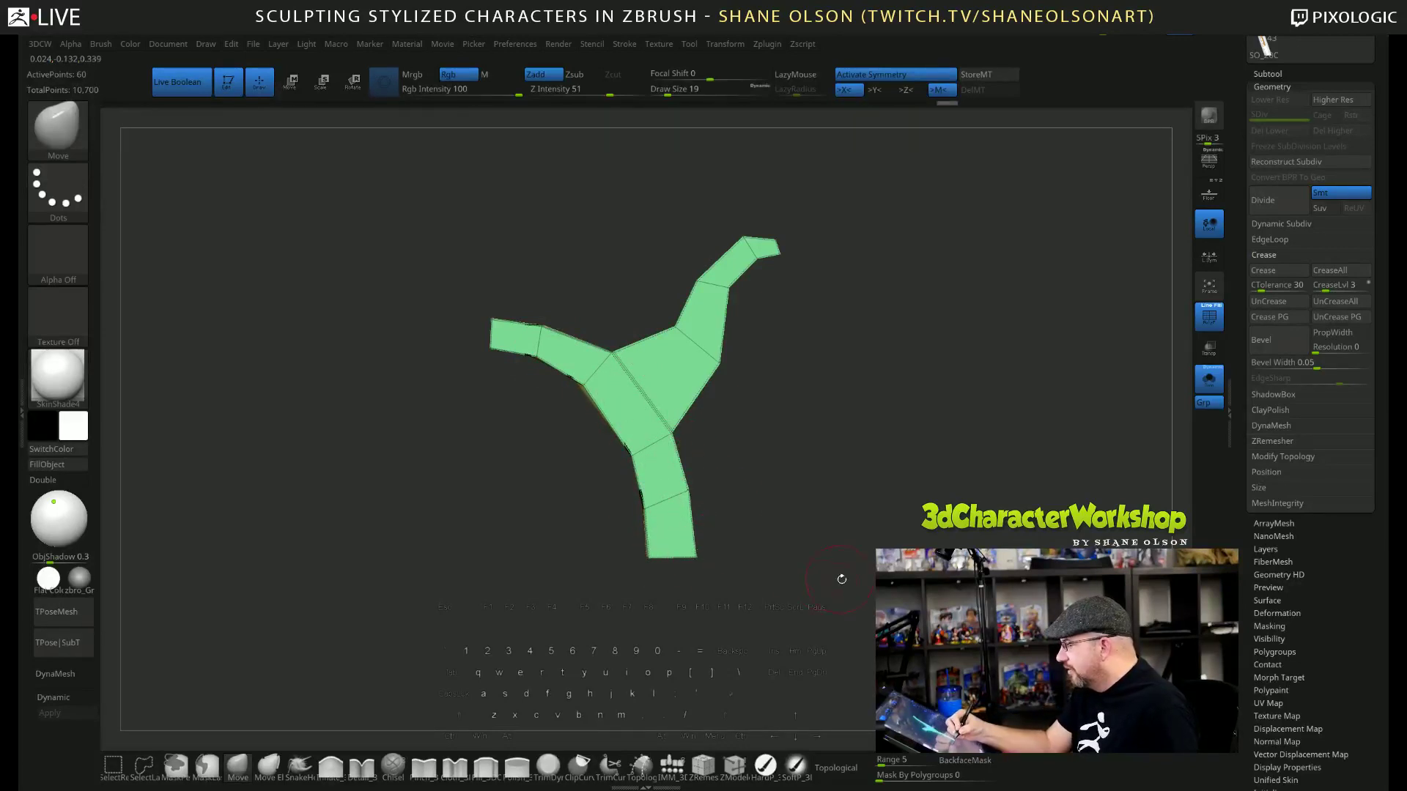
Turn on dynamic subdivision for the hammer and inspect its smoothed side profile.
key("d")
mouse_move(856, 523)
left_mouse_down()
mouse_move(868, 517)
mouse_move(857, 512)
left_mouse_up()
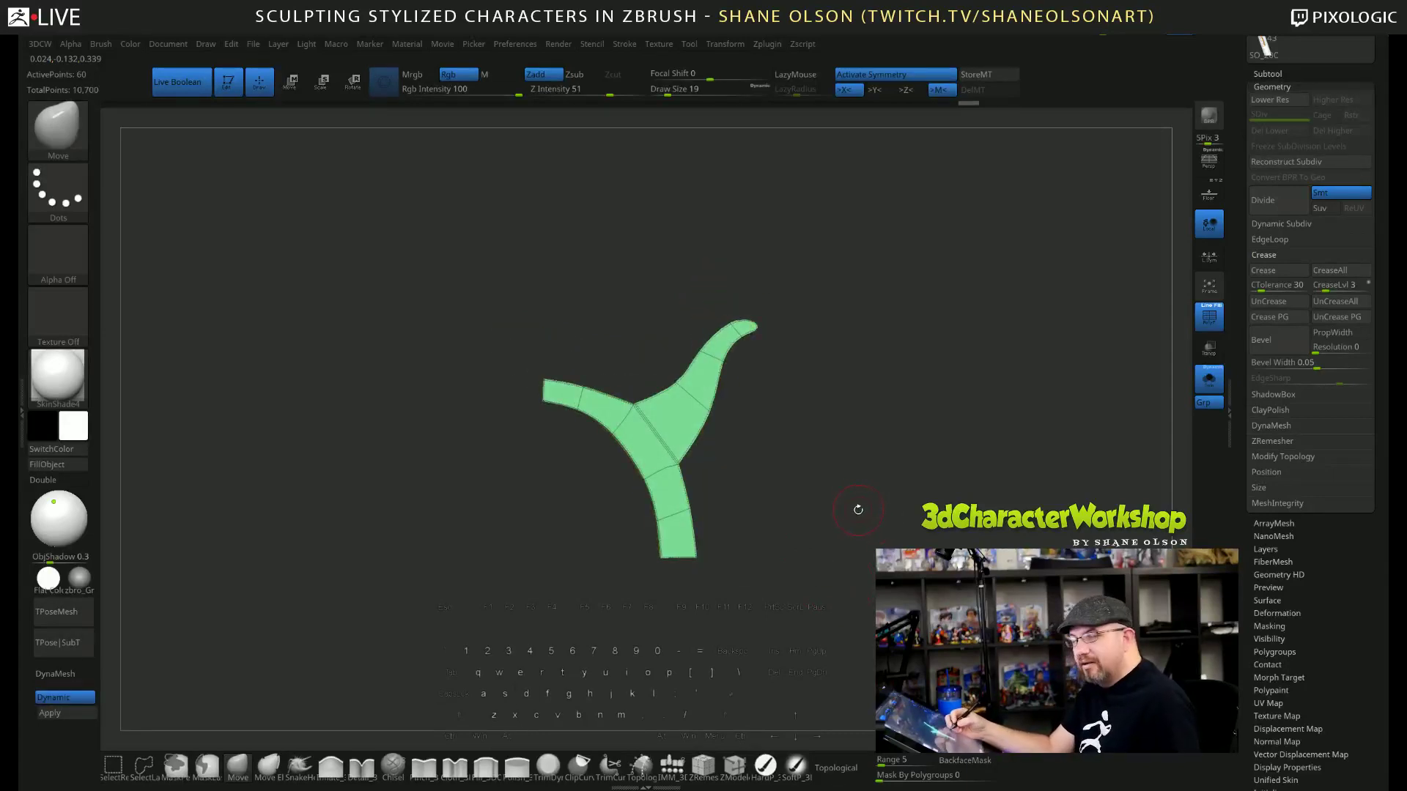
left_click_drag(815, 433, 842, 516, "alt")
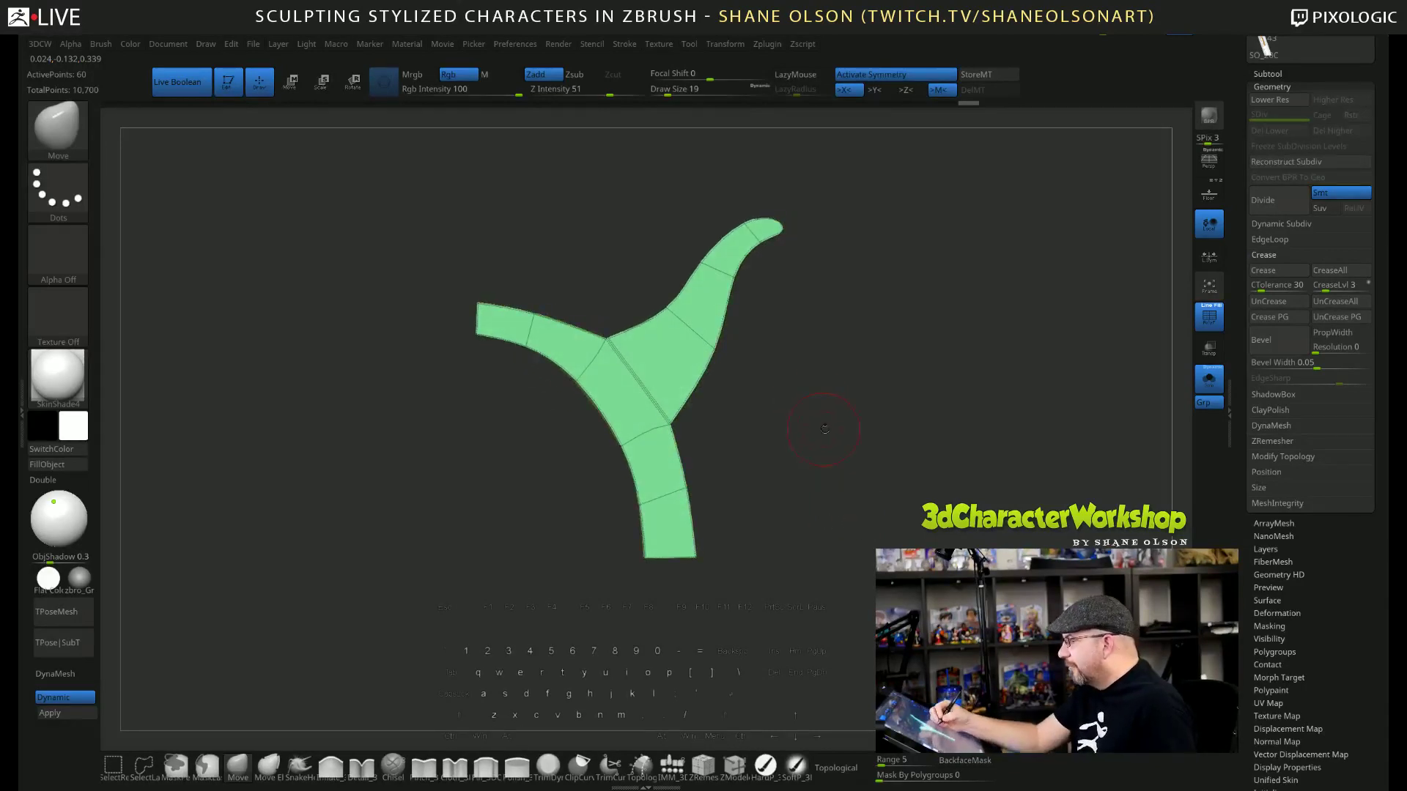
left_click_drag(819, 418, 805, 422)
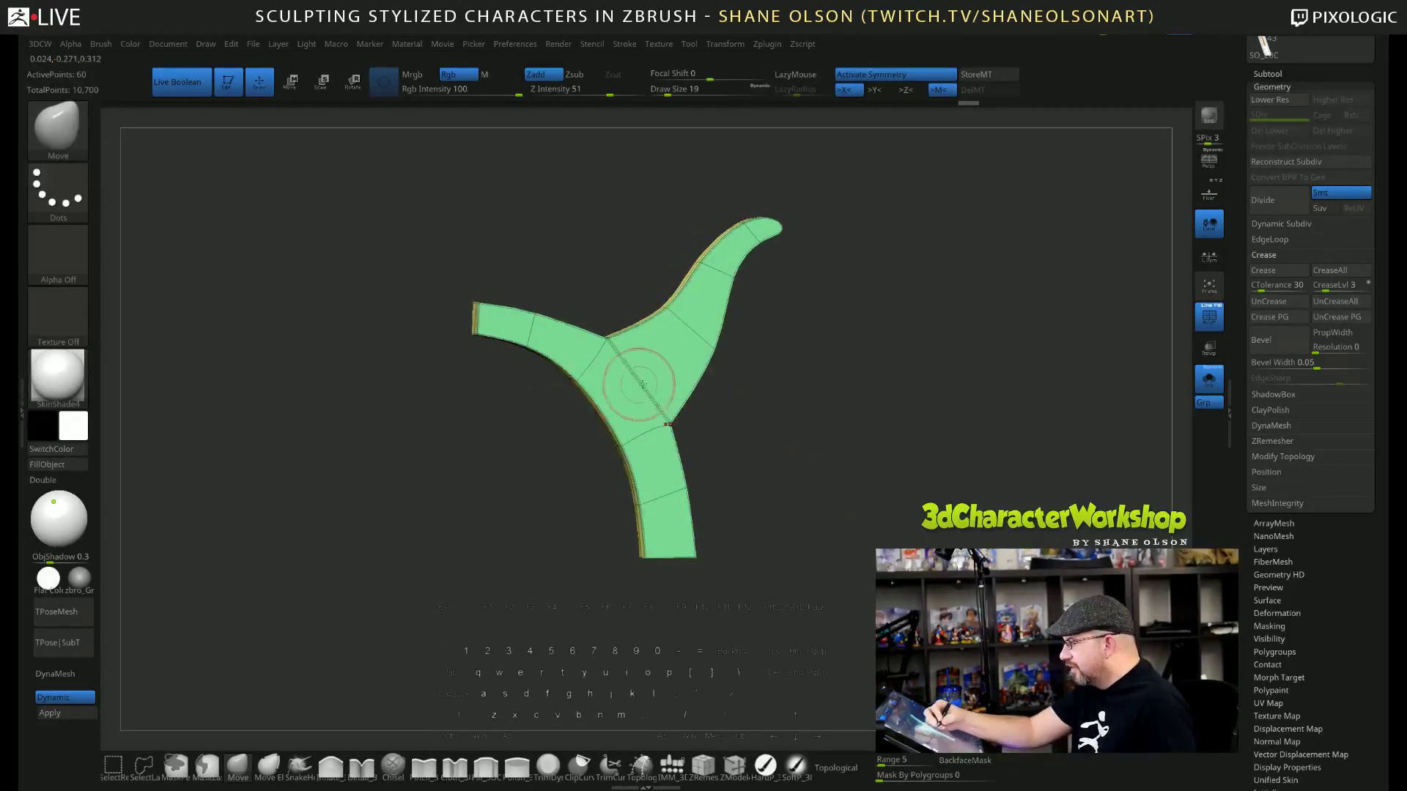
left_click_drag(841, 539, 856, 528)
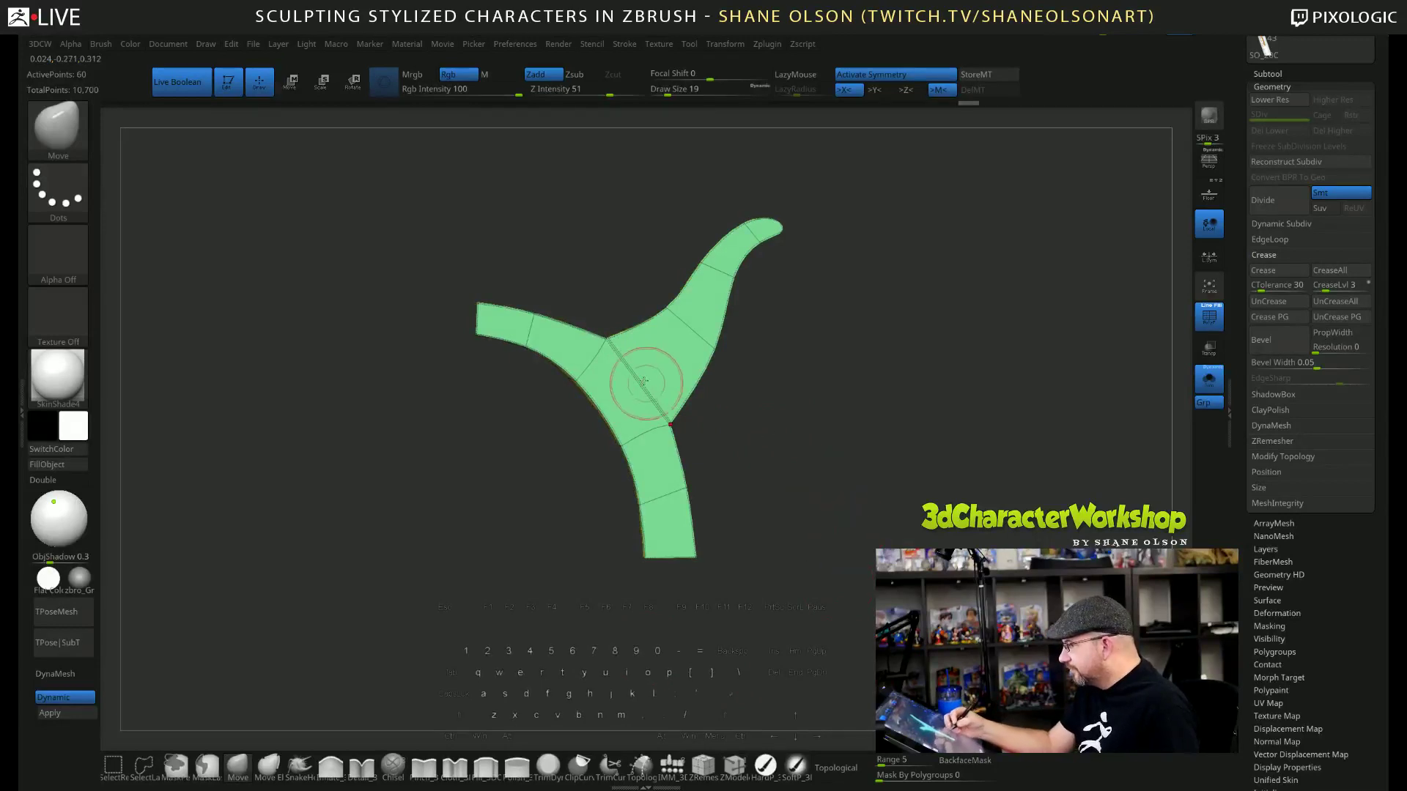
left_click_drag(777, 421, 787, 477, "alt")
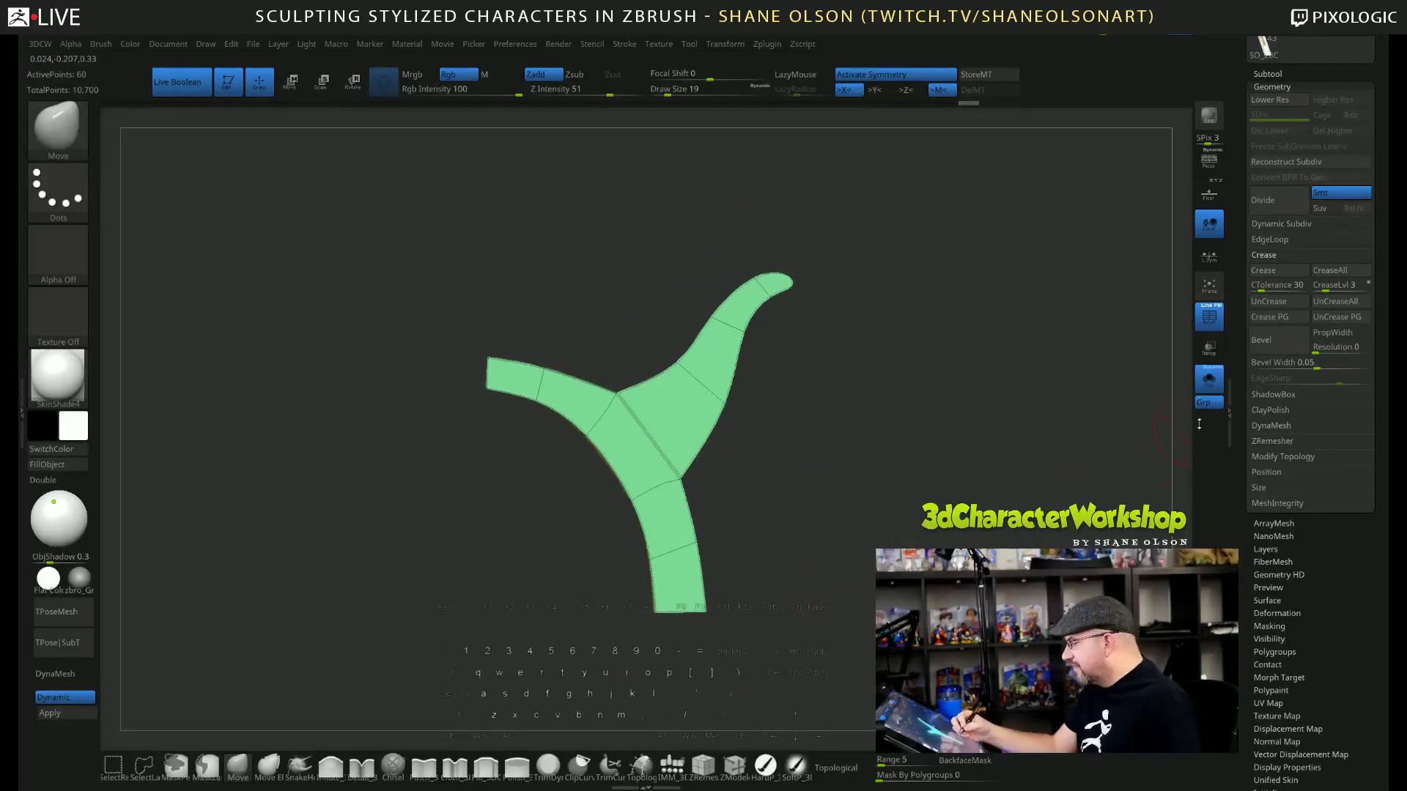
Show the whole revolver again and refine the hammer's curve around the rounded rear part using the Move brush at draw size 34.
left_click(1209, 379)
left_click_drag(859, 597, 816, 468, "alt")
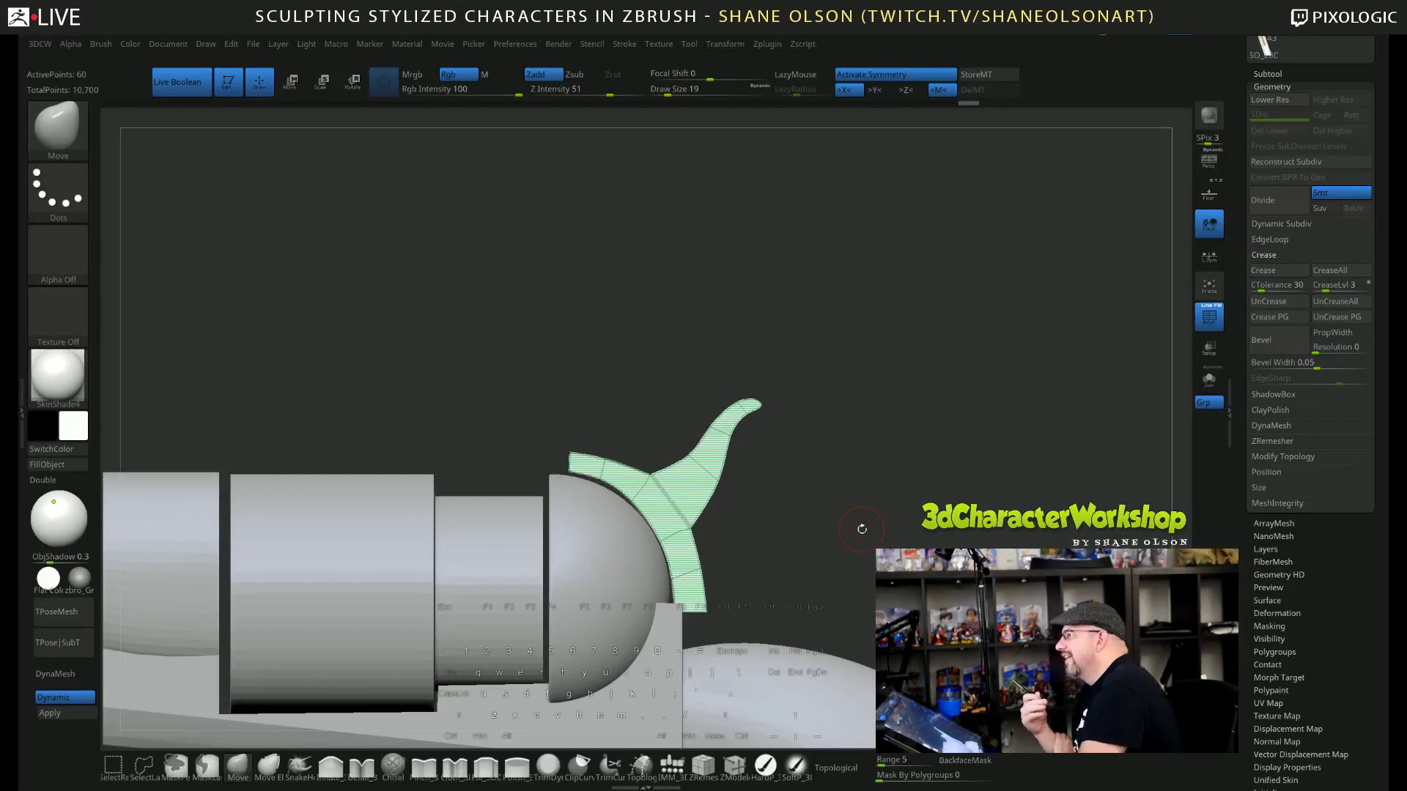
mouse_move(777, 518)
left_mouse_down("alt")
mouse_move(790, 454)
mouse_move(819, 414)
mouse_move(790, 414)
left_mouse_up("alt")
key("s")
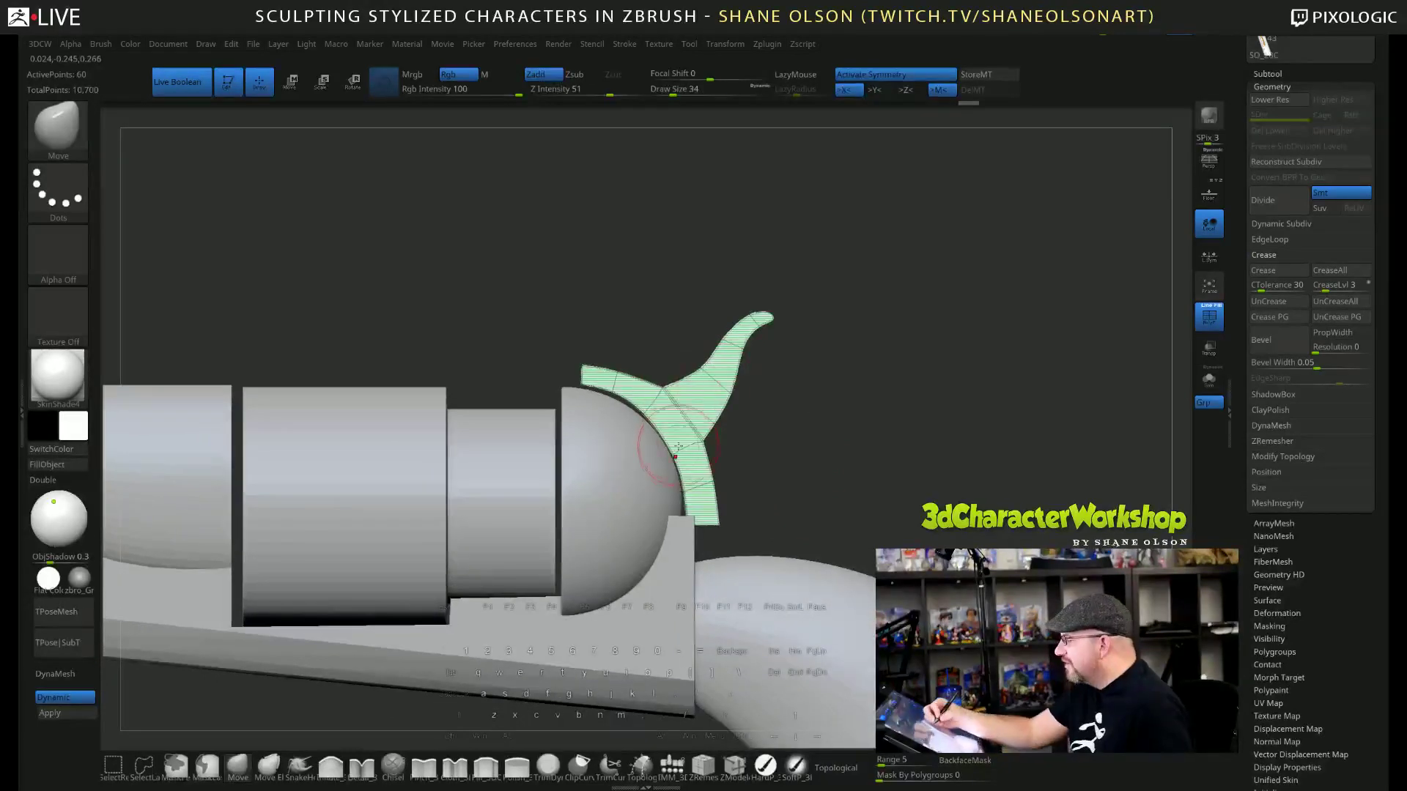
left_click_drag(652, 416, 657, 413)
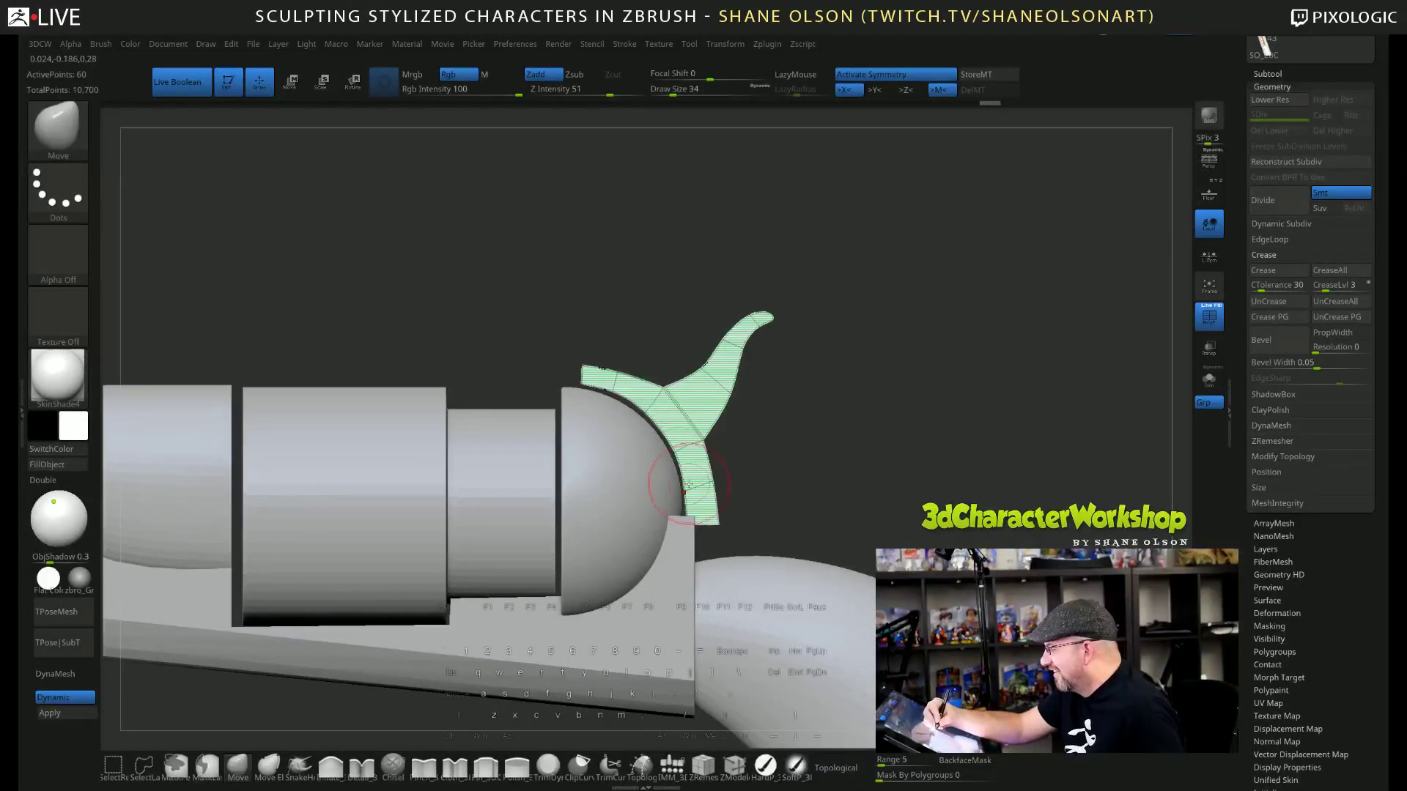
left_click_drag(688, 485, 713, 519)
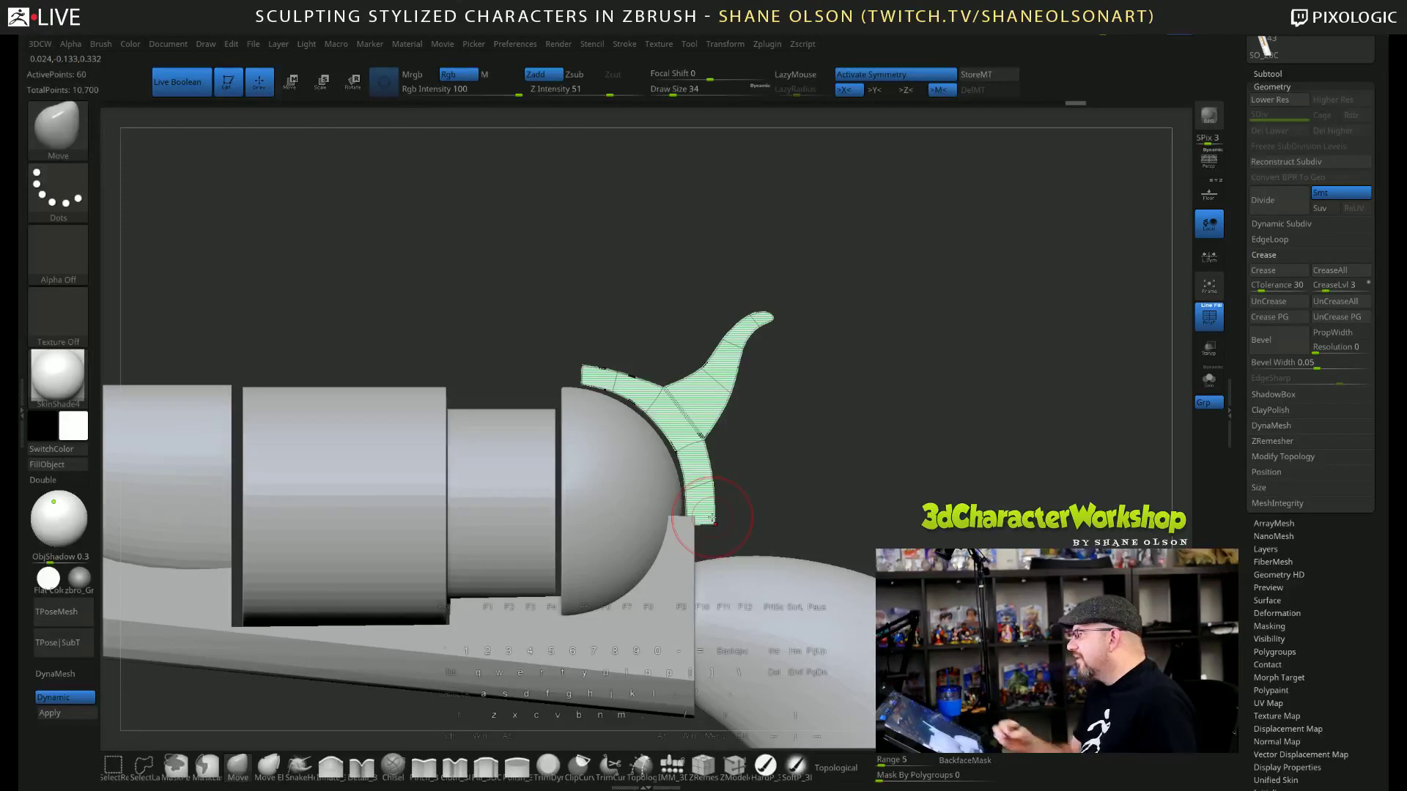
left_click_drag(710, 469, 710, 506)
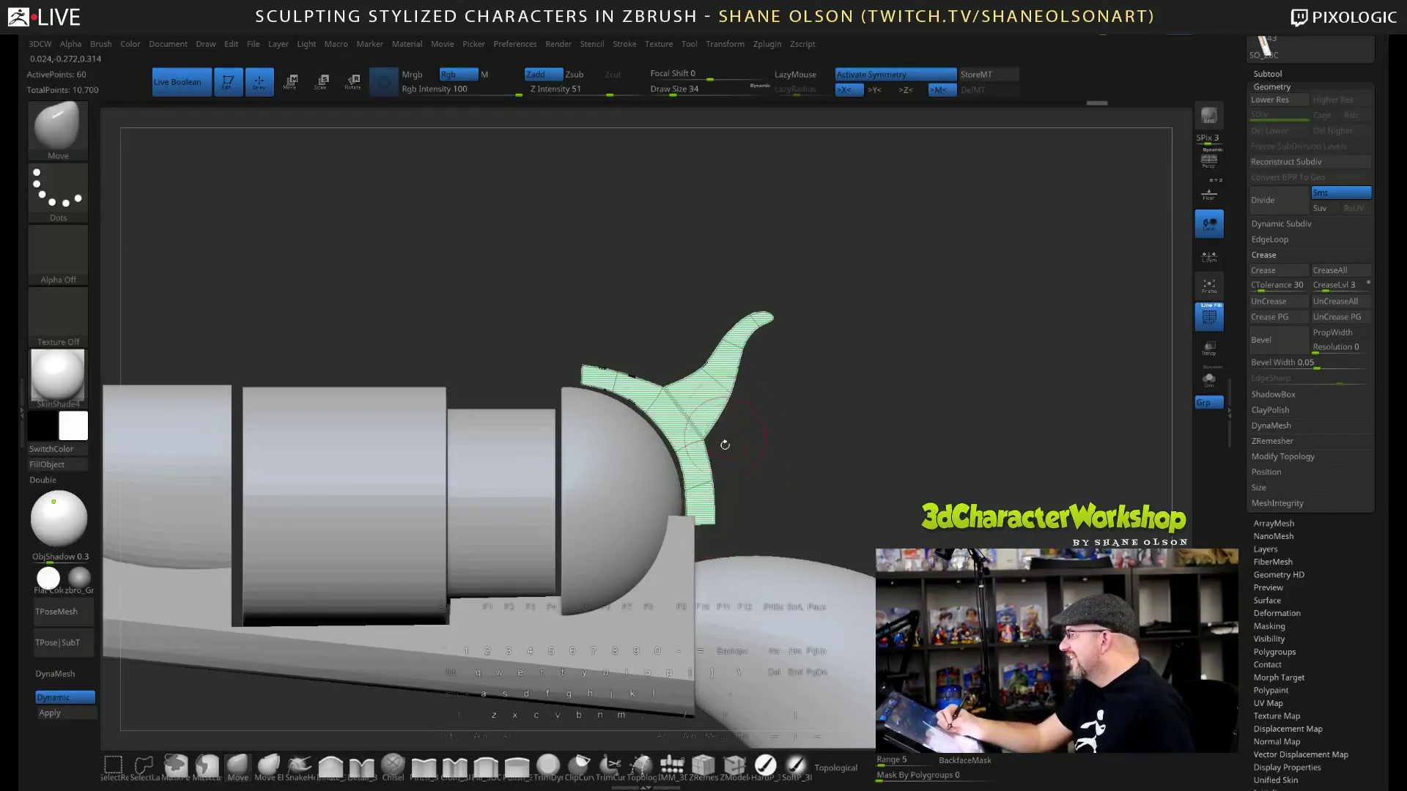
left_click_drag(615, 392, 596, 375)
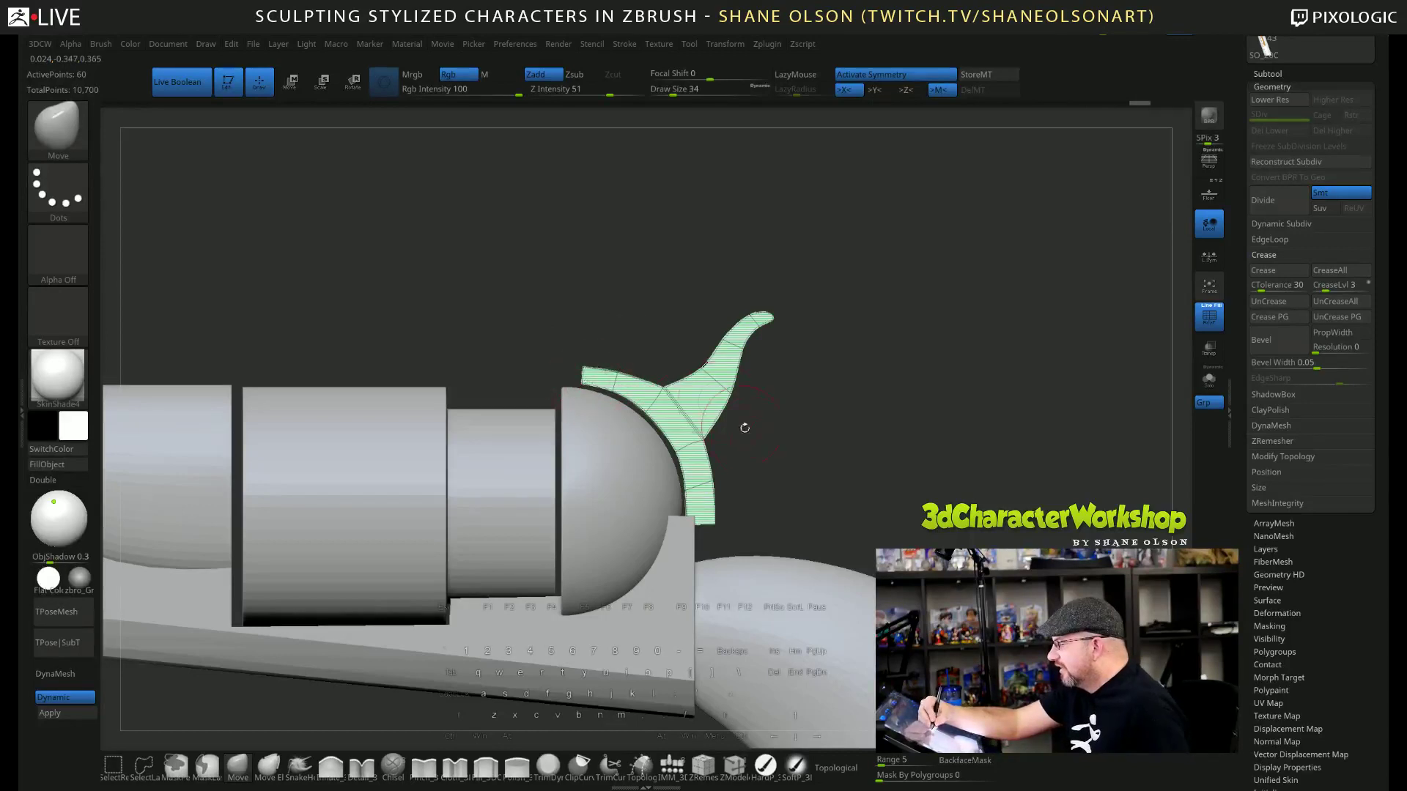
left_click_drag(685, 487, 689, 464)
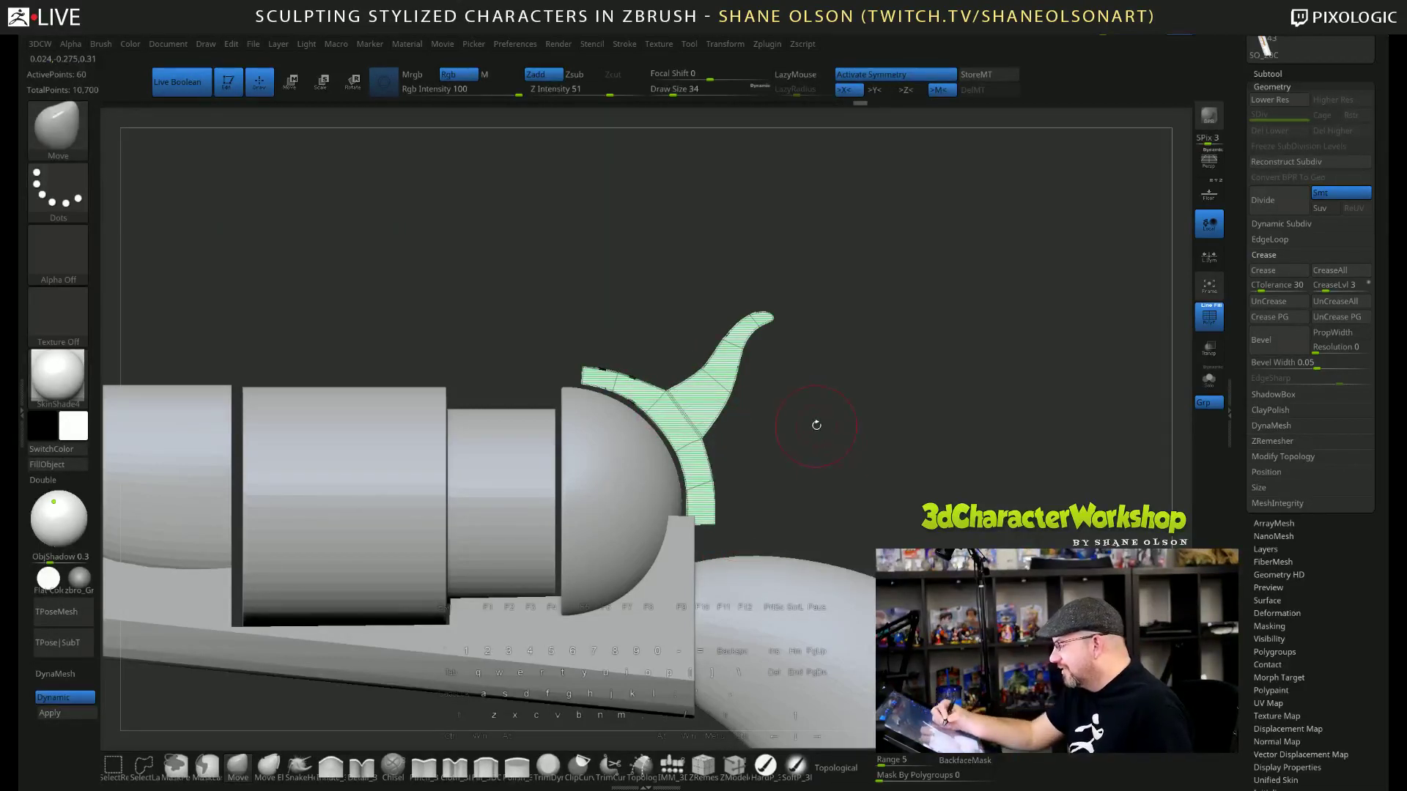
left_click_drag(814, 414, 742, 546, "alt")
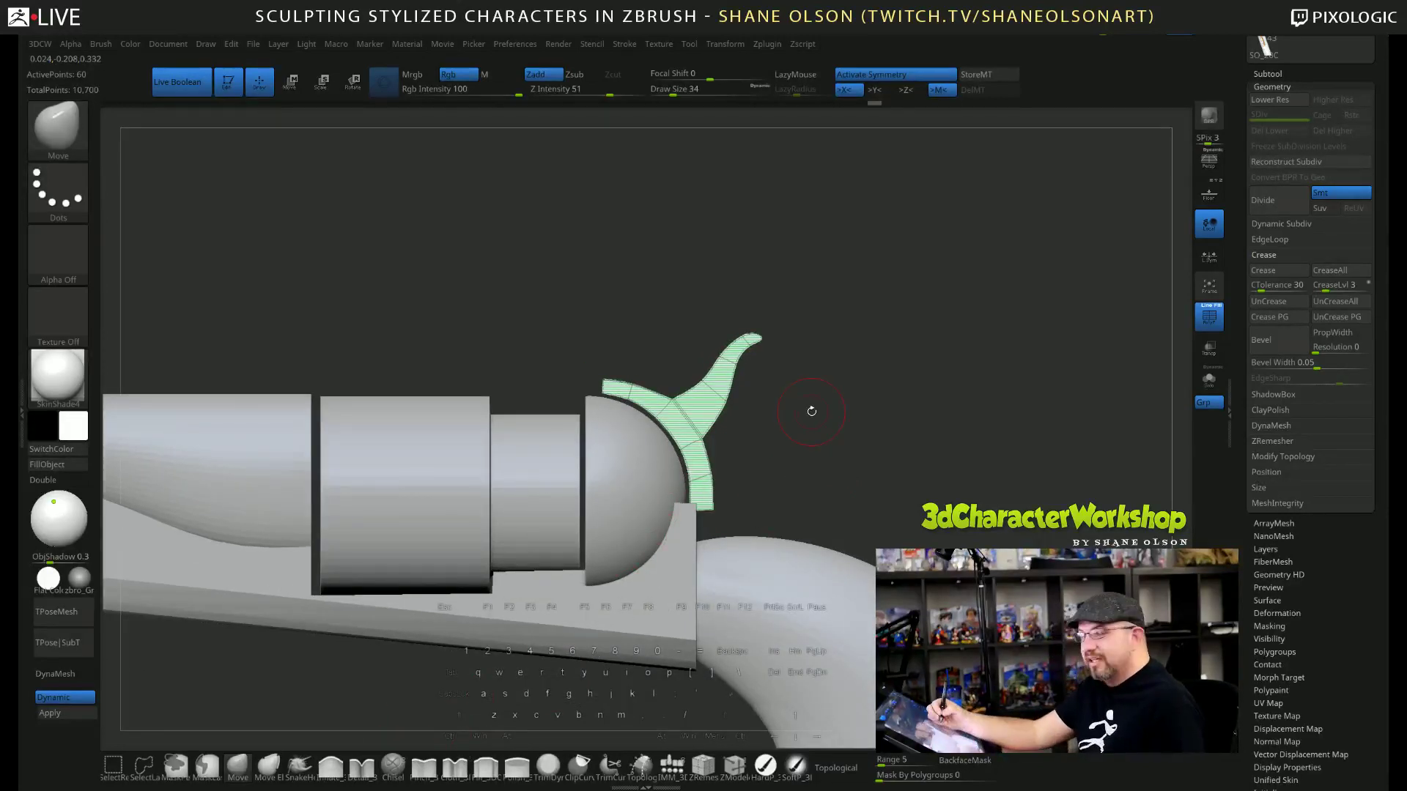
left_click_drag(795, 412, 838, 330)
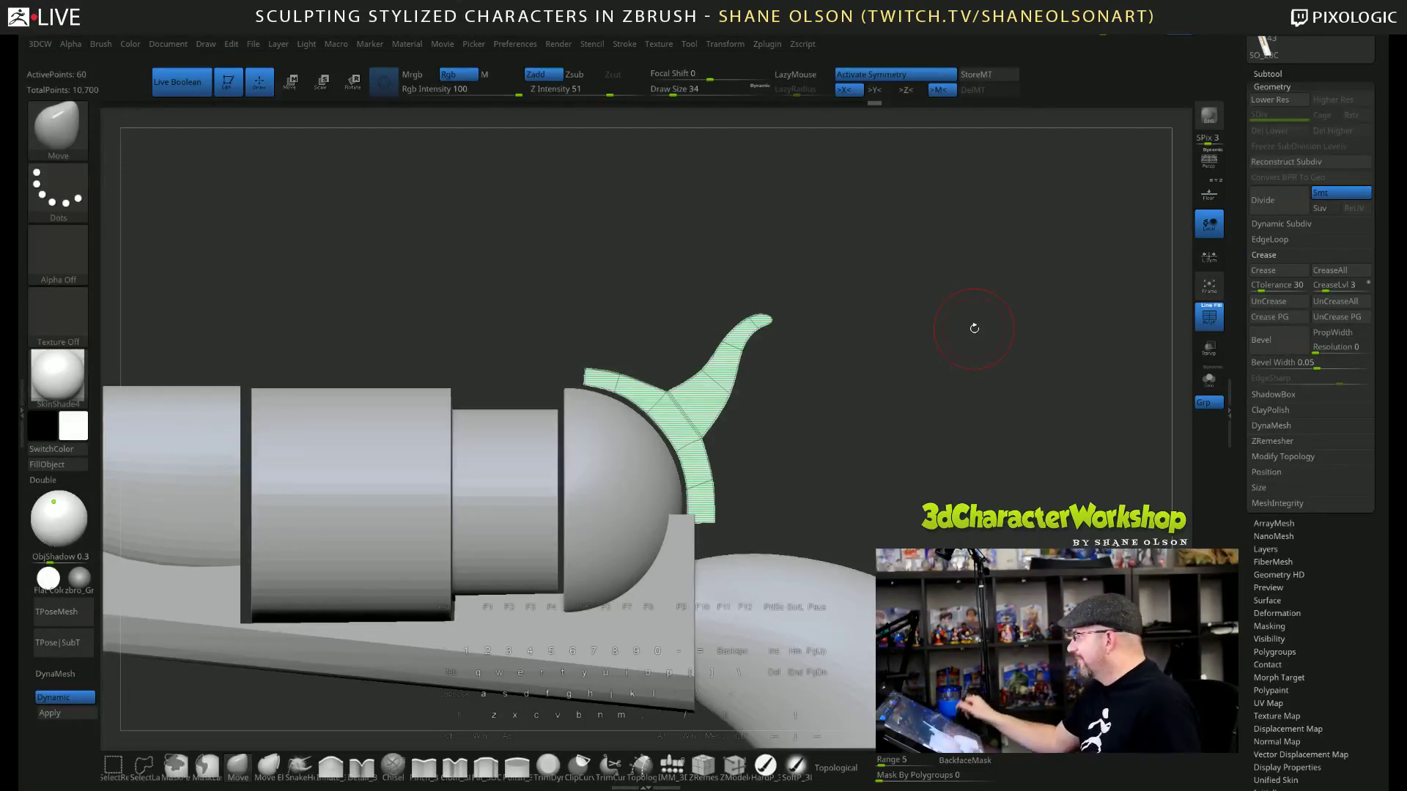
Isolate the tip of the hammer's front arm with an inverted mask and move it slightly forward to lengthen the arm.
left_click_drag(574, 323, 595, 410, "ctrl")
left_click(691, 273, "ctrl")
key("w")
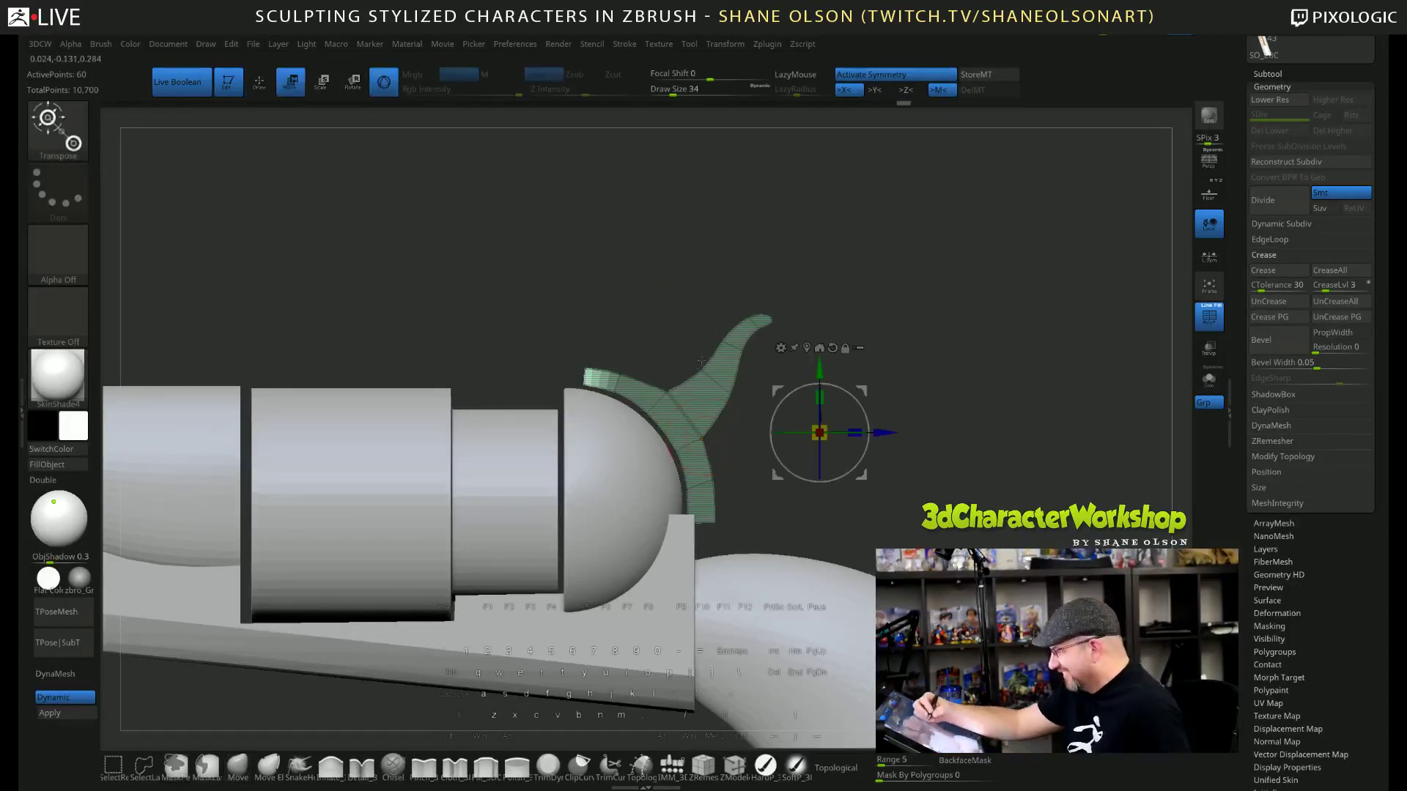
left_click_drag(858, 389, 844, 386)
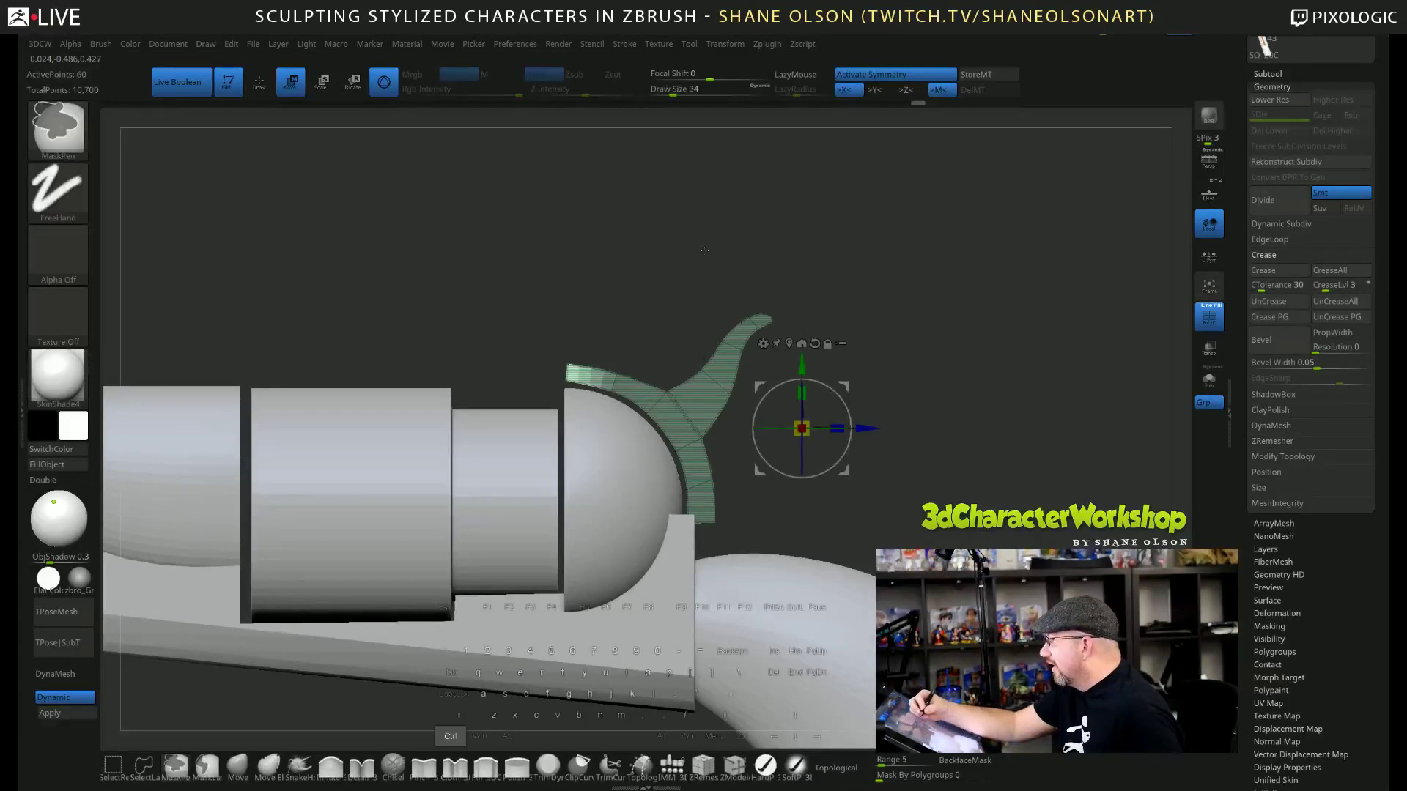
Isolate the hammer's whole front arm with a new inverted mask, nudge it slightly, and clear the mask.
left_click_drag(707, 345, 718, 353, "ctrl")
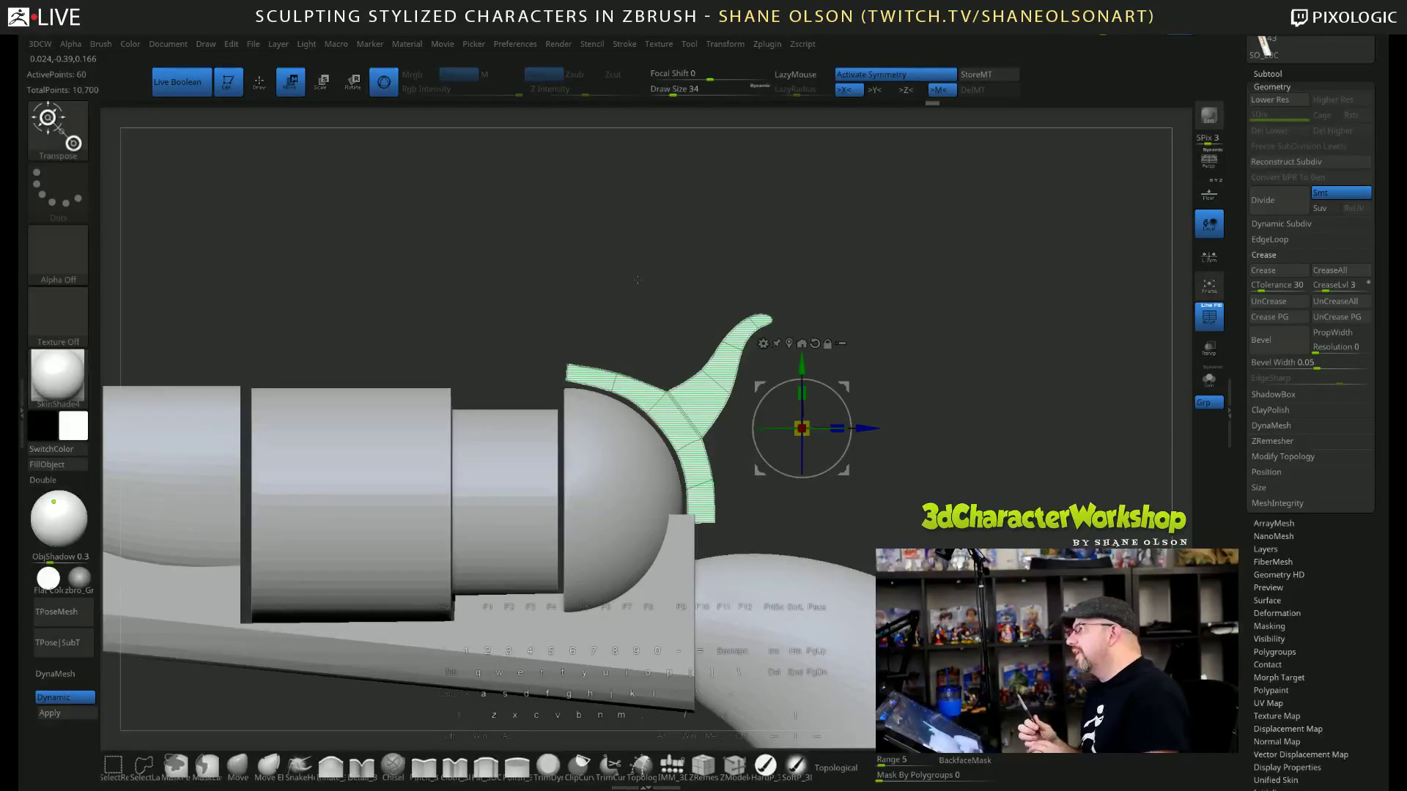
key("ctrl")
left_click_drag(578, 375, 652, 400, "ctrl")
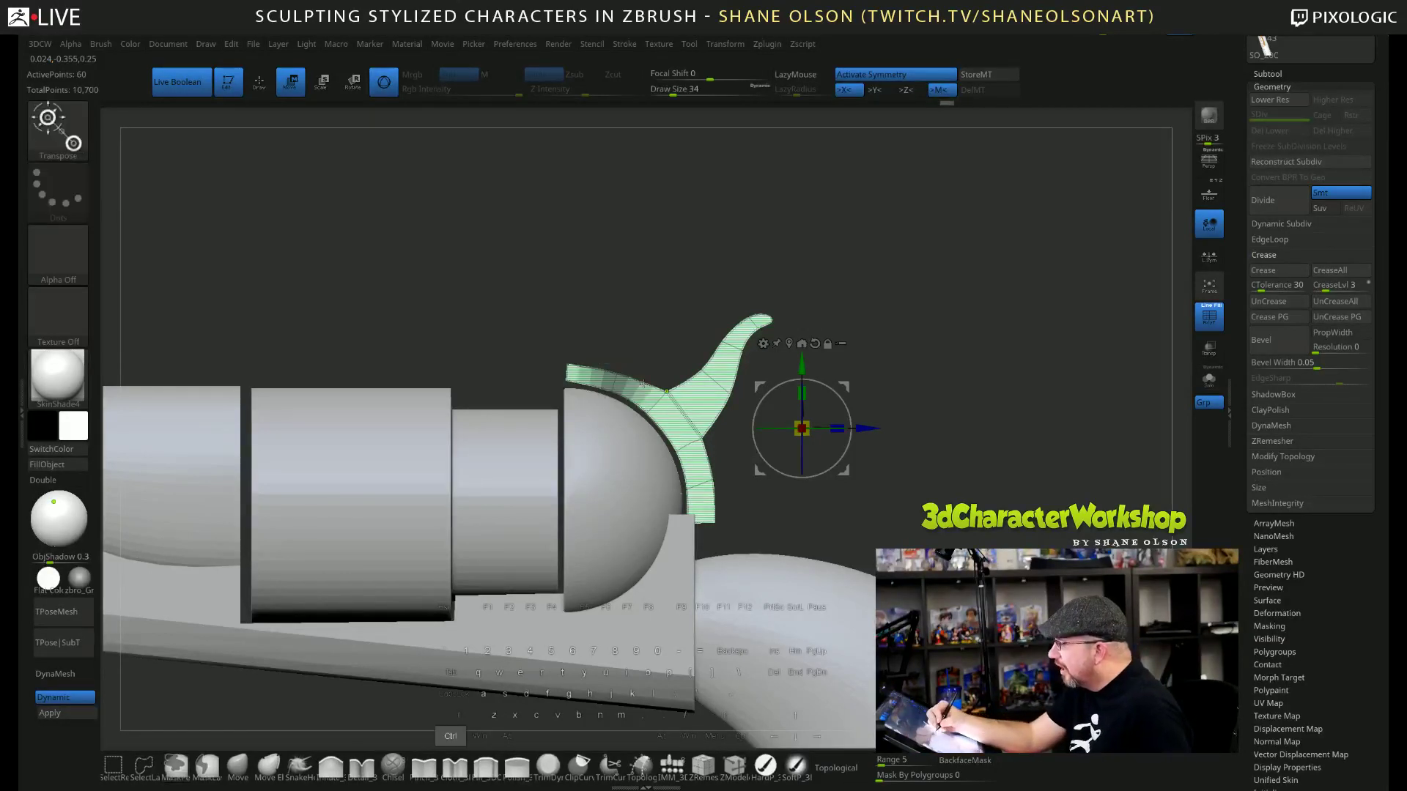
left_click(870, 358, "ctrl")
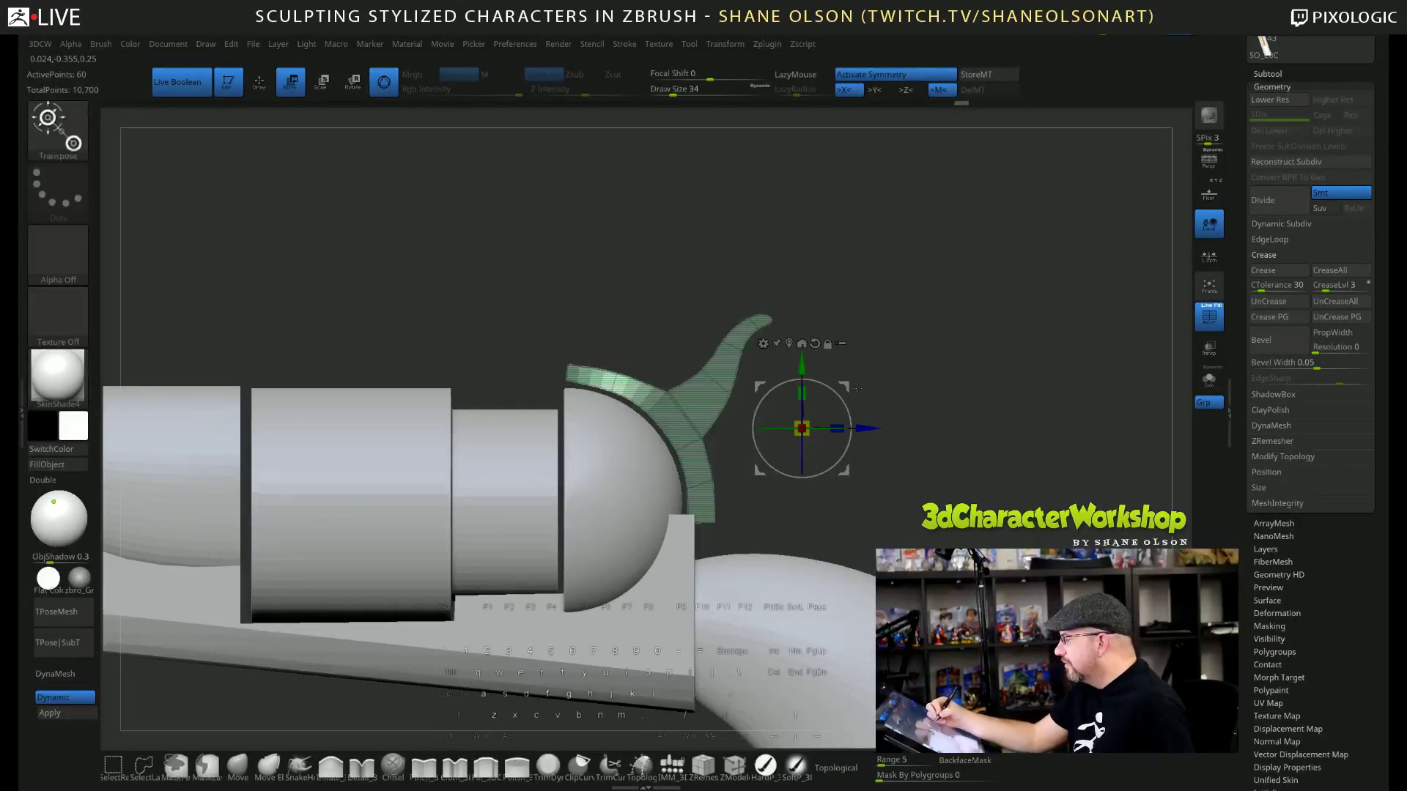
left_click_drag(847, 387, 919, 398)
key("ctrl")
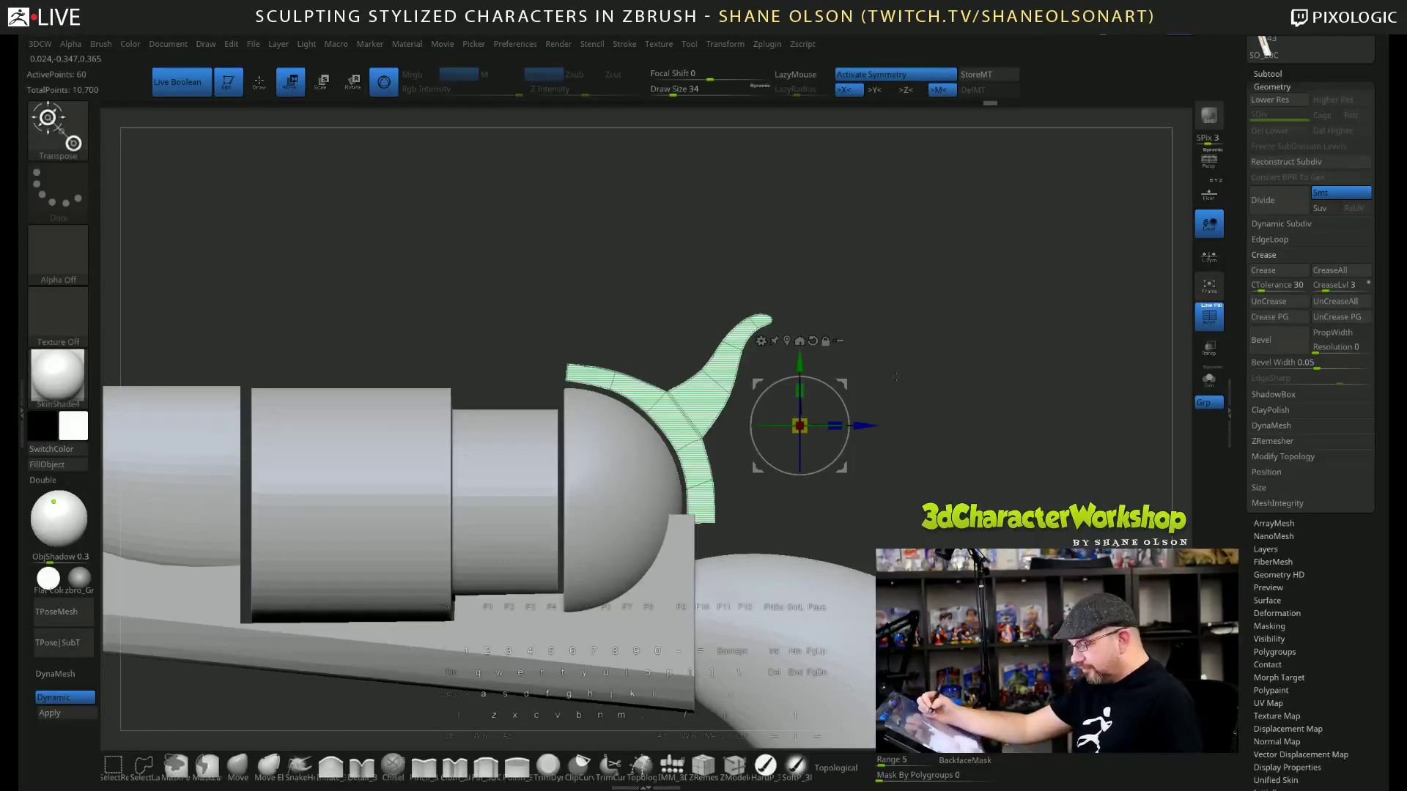
key("q")
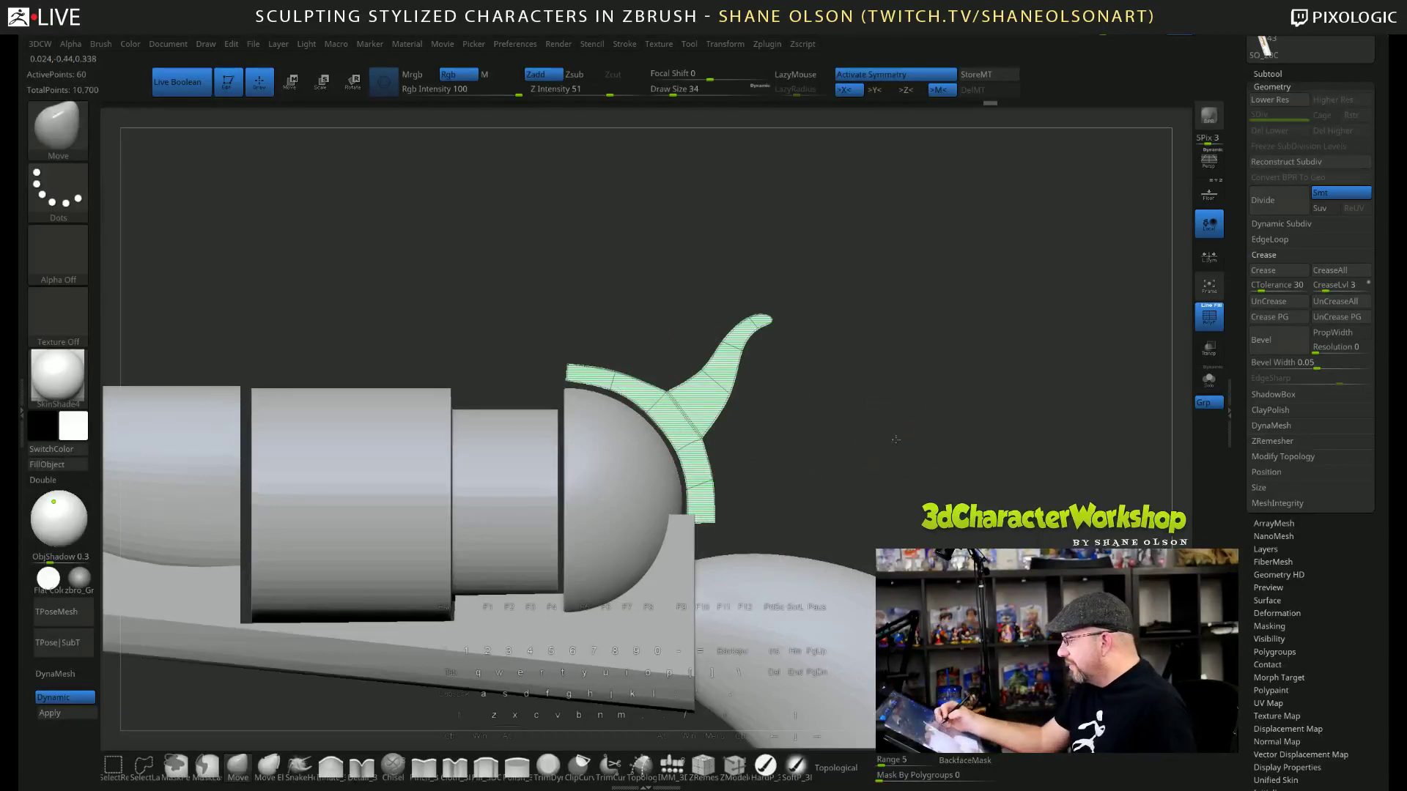
Delete the edge loop running along the middle of the hammer's thickness using ZModeler's EdgeLoop Complete target.
mouse_move(894, 429)
left_mouse_down()
mouse_move(880, 421)
mouse_move(948, 486)
mouse_move(930, 408)
mouse_move(915, 486)
mouse_move(877, 439)
left_mouse_up()
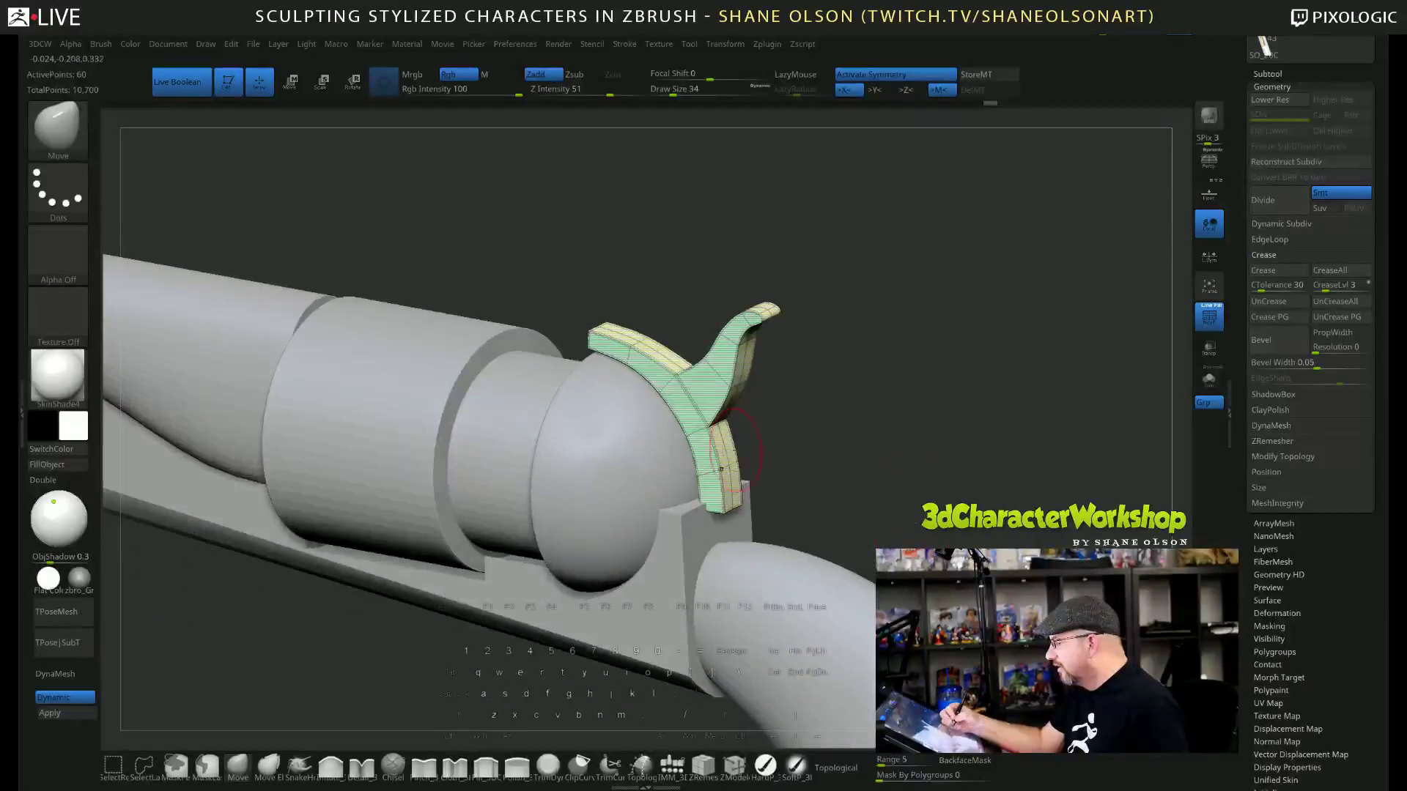
key("b")
key("z")
key("m")
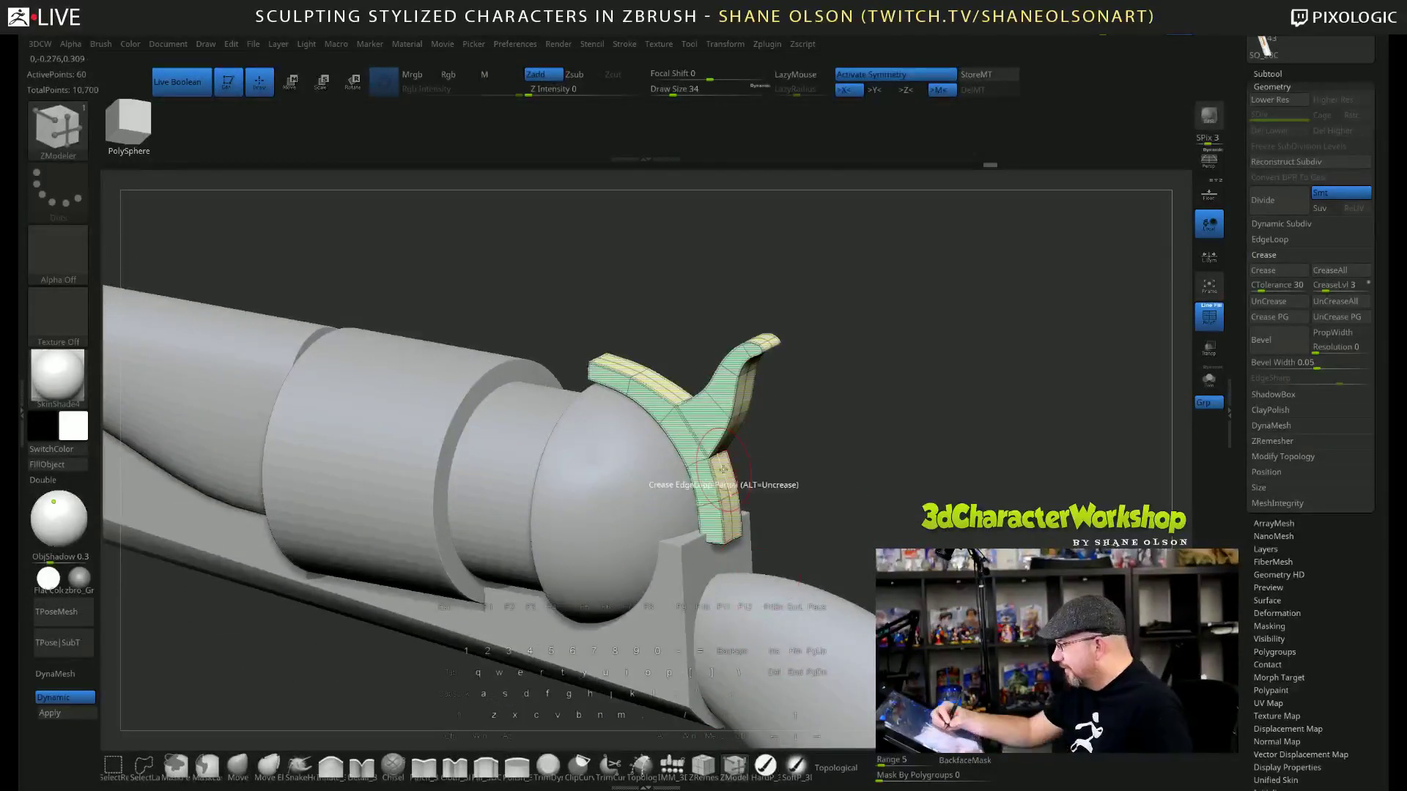
key("space")
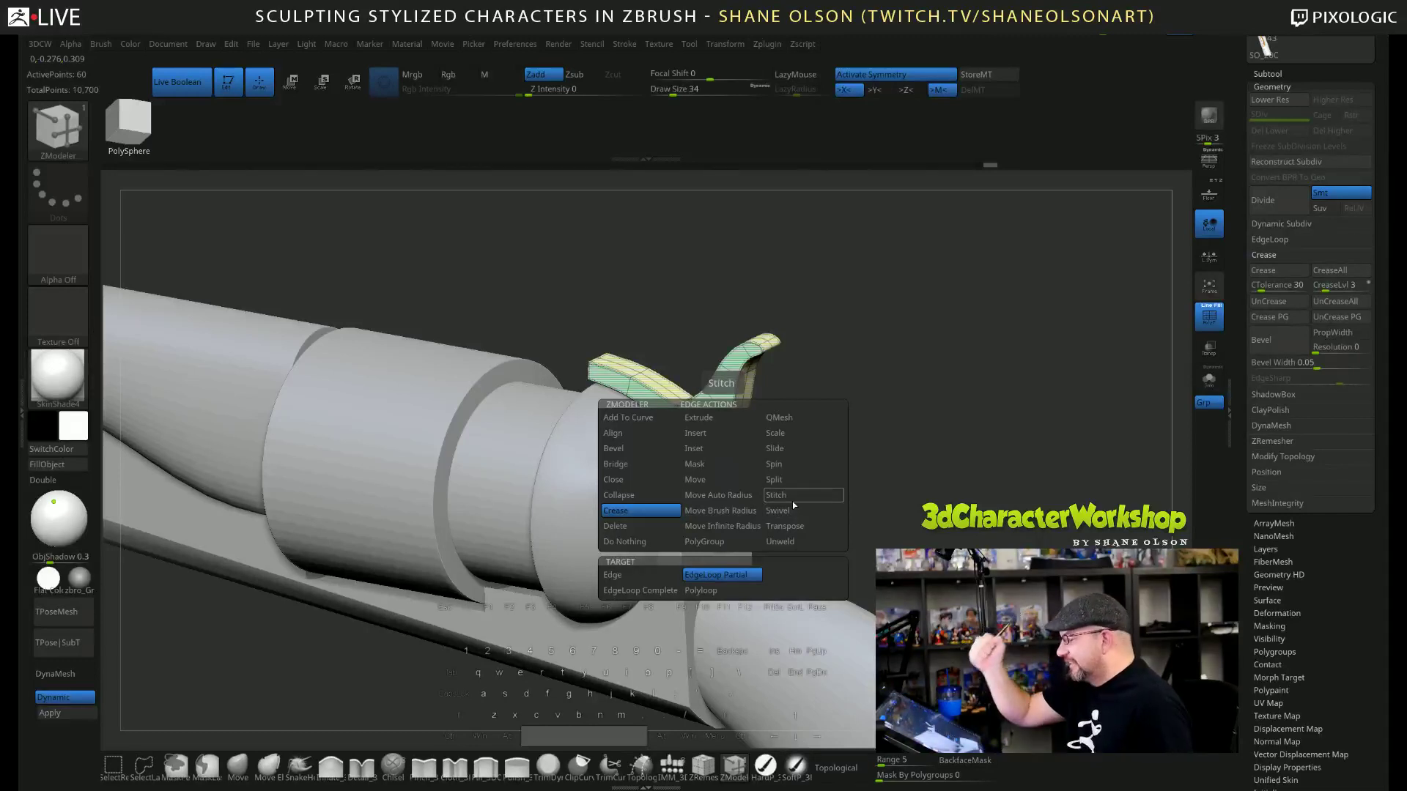
left_click(659, 528)
left_click(726, 574)
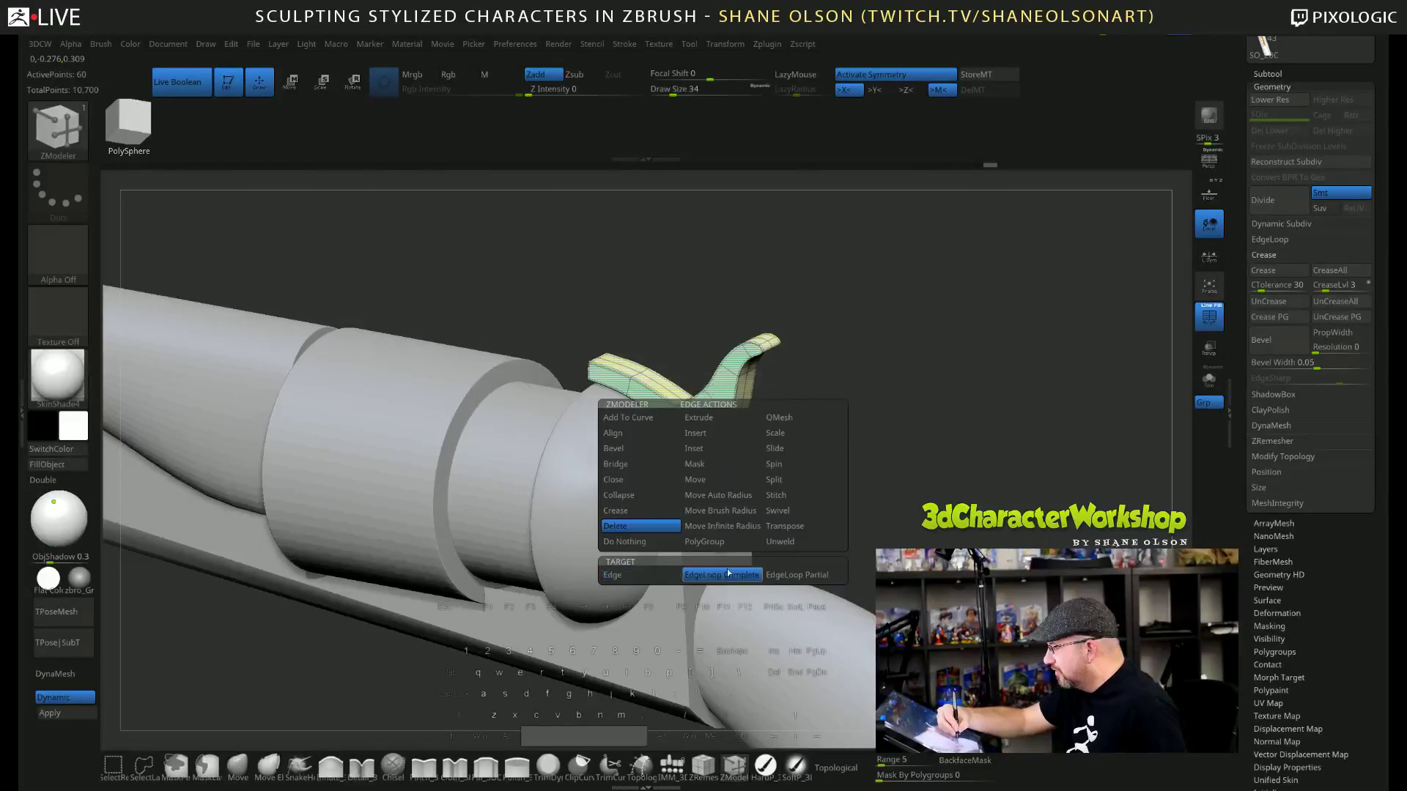
left_click(706, 477)
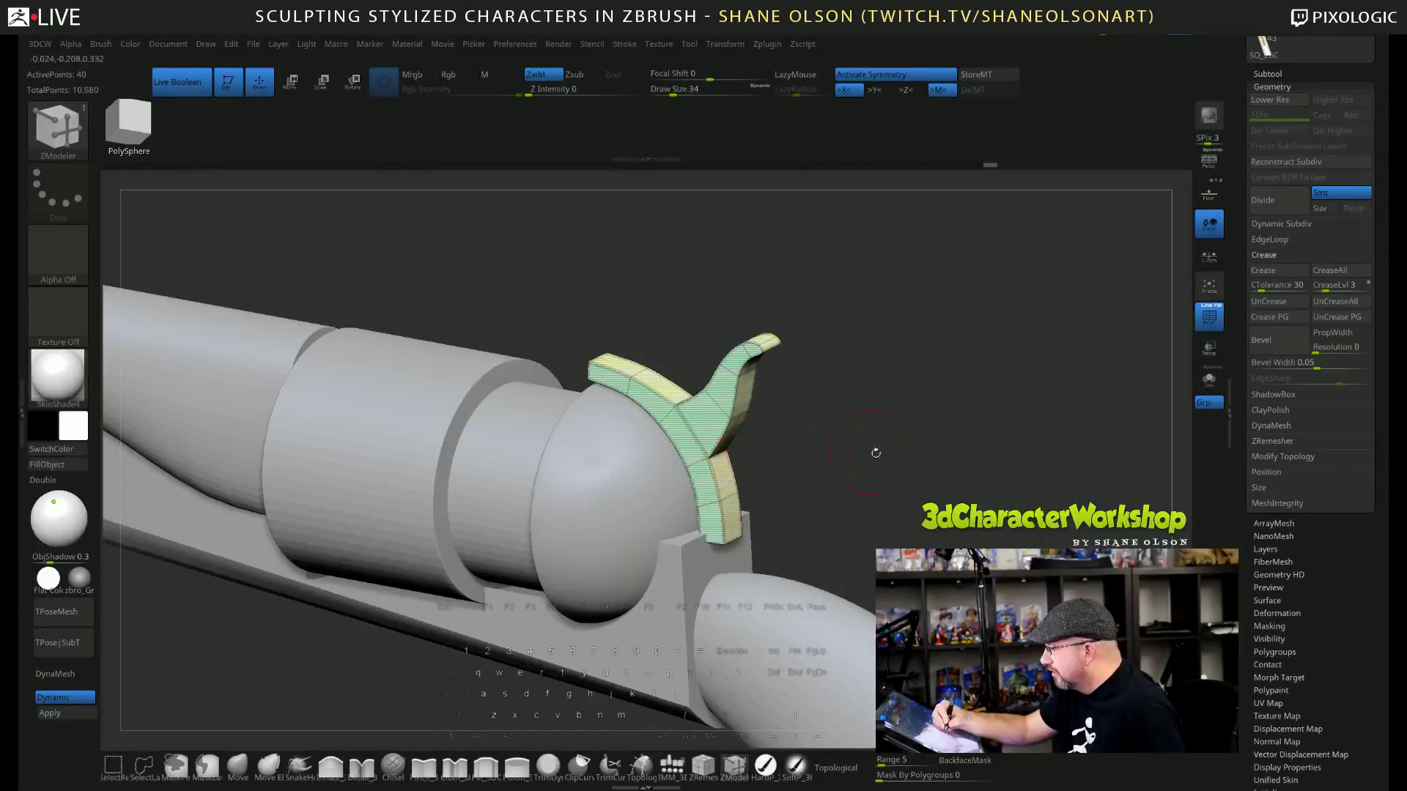
Select the frame, isolate its rear end with a mask, extend it back about 0.034 along Z, and hide the polyframe.
left_click_drag(875, 453, 879, 504)
left_click_drag(776, 505, 822, 498, "shift")
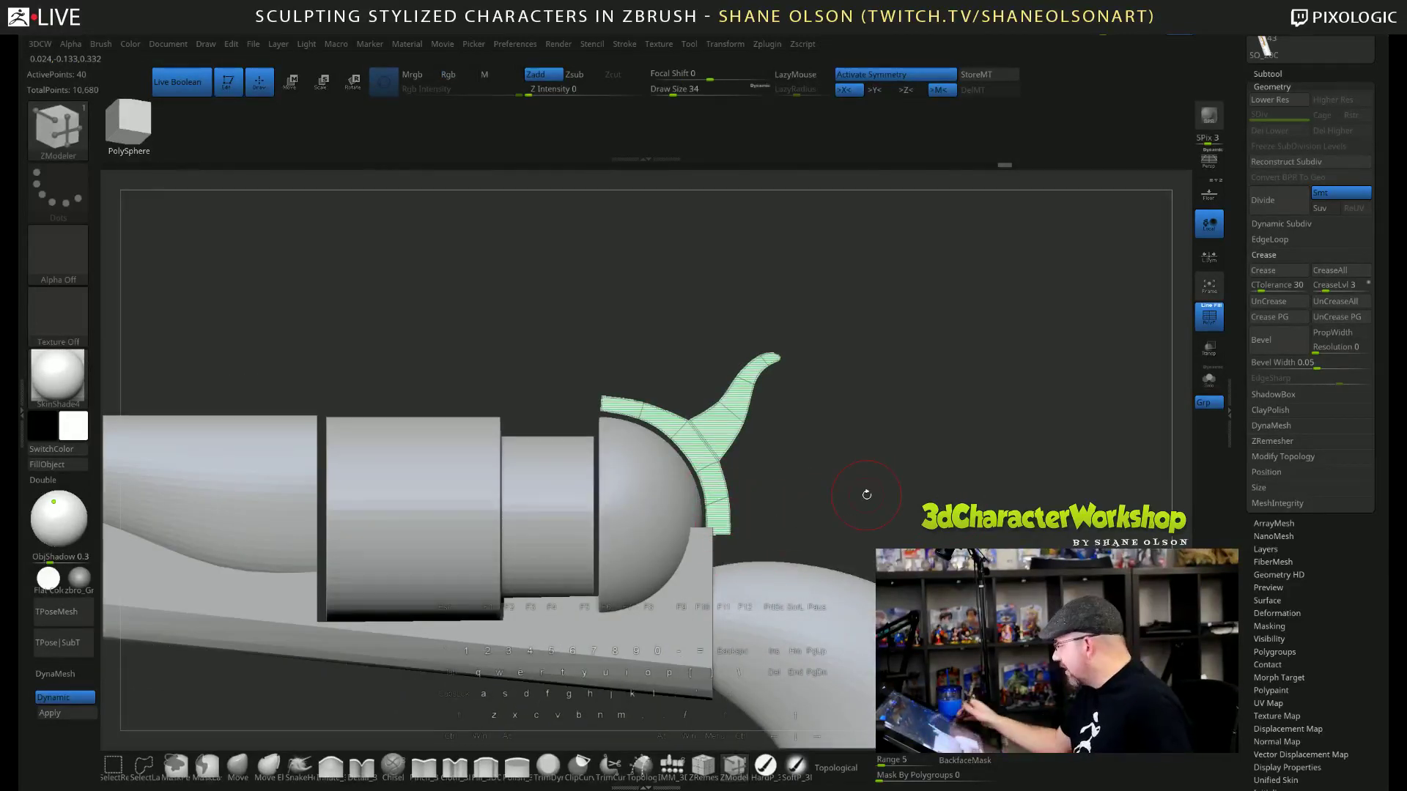
left_click(699, 595, "alt")
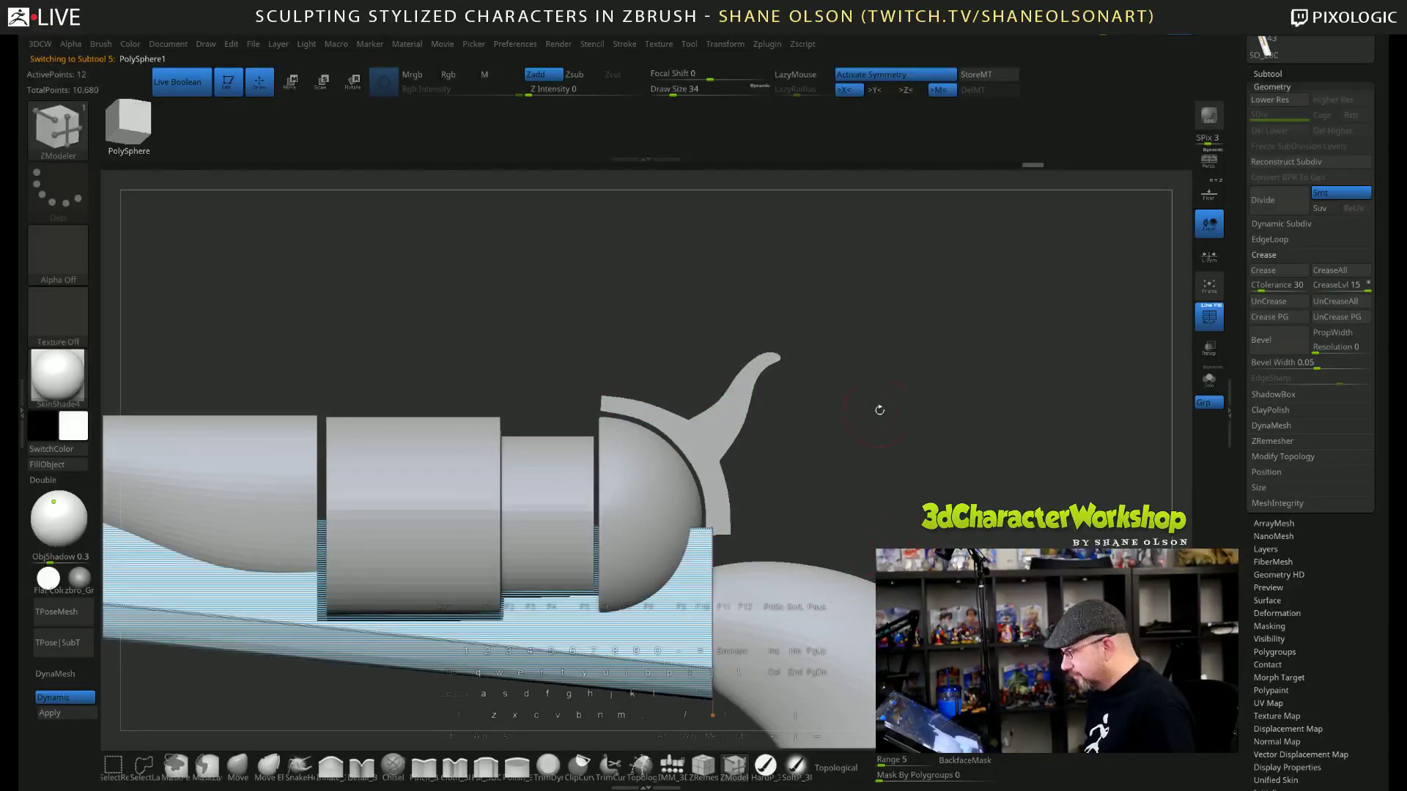
mouse_move(879, 410)
left_mouse_down("ctrl")
mouse_move(716, 753)
mouse_move(685, 757)
left_mouse_up("ctrl")
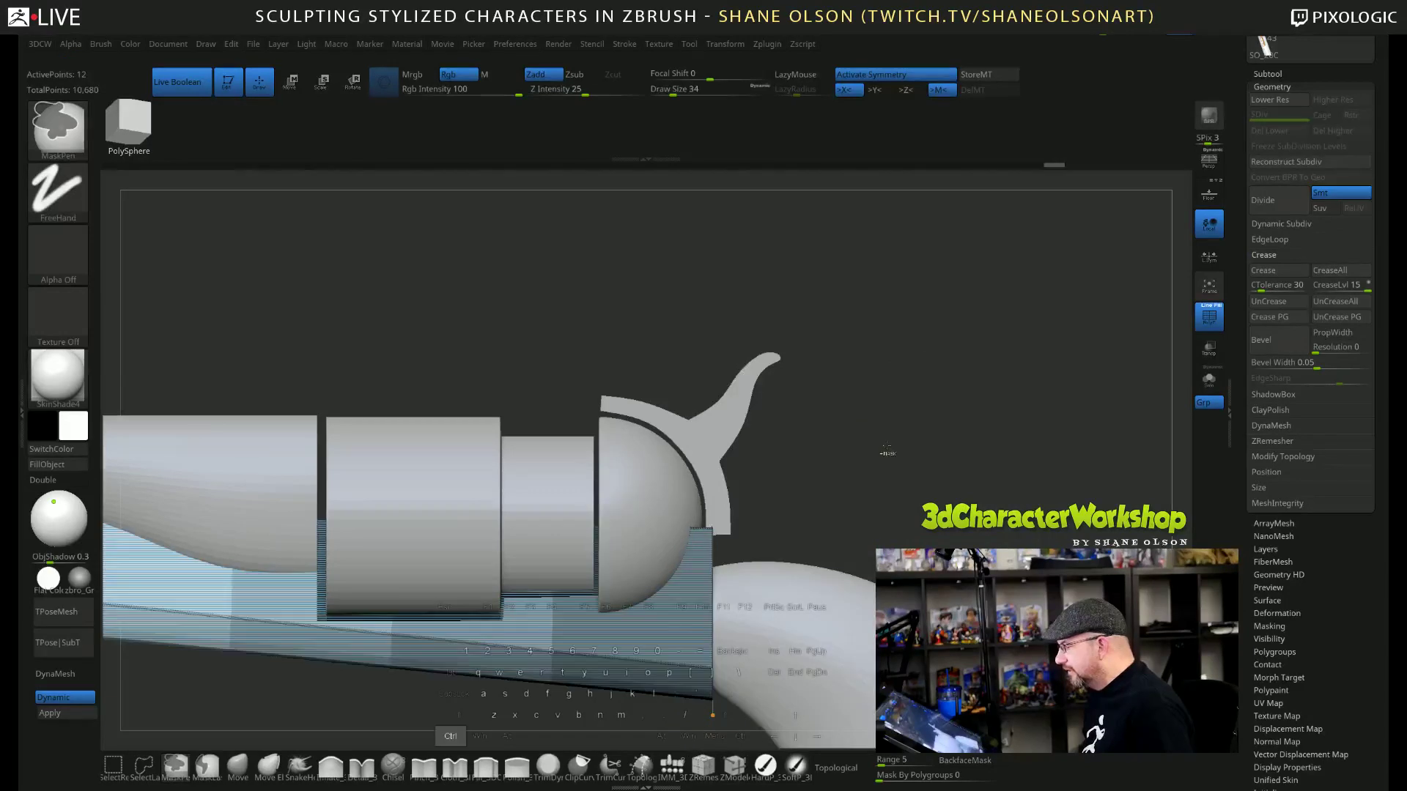
key("w")
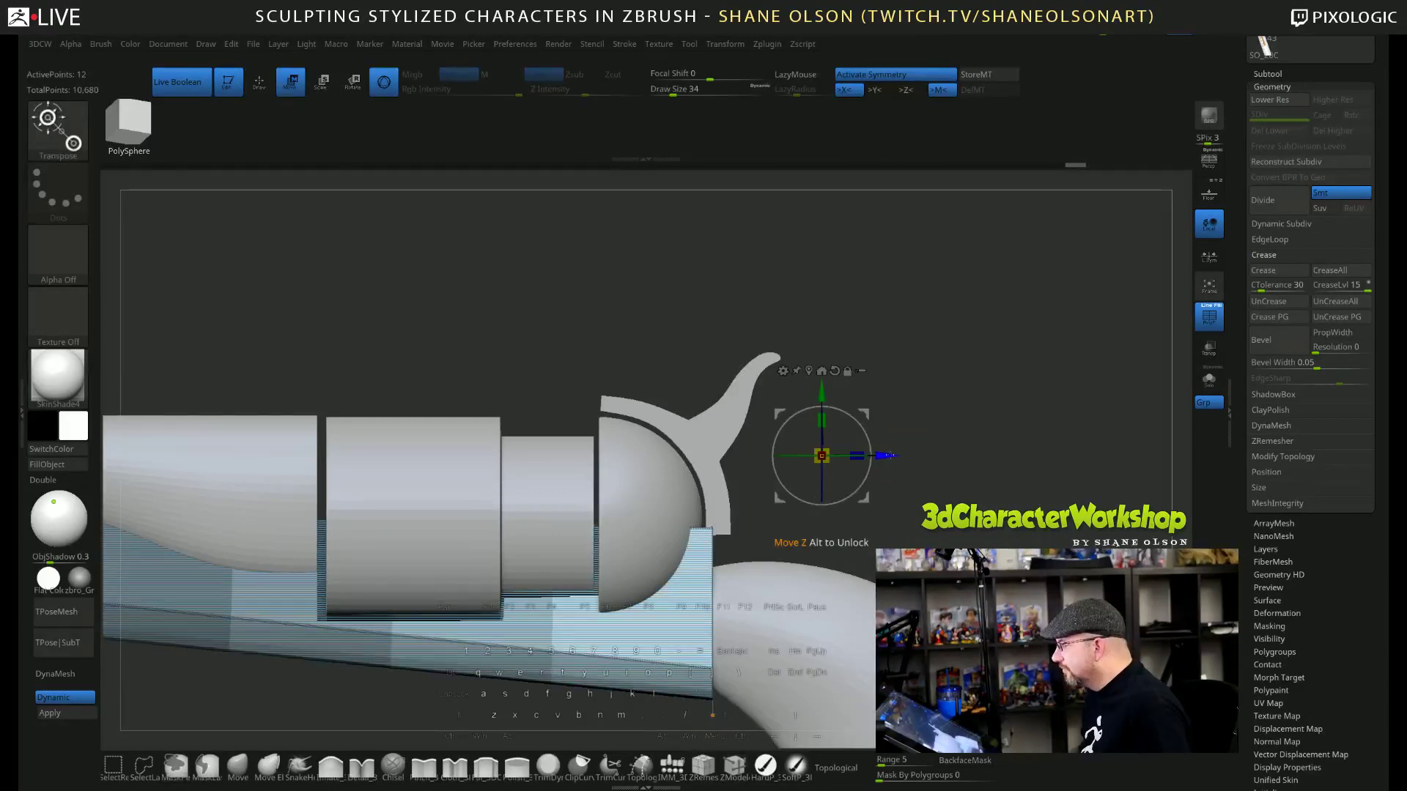
left_click_drag(712, 715, 730, 715)
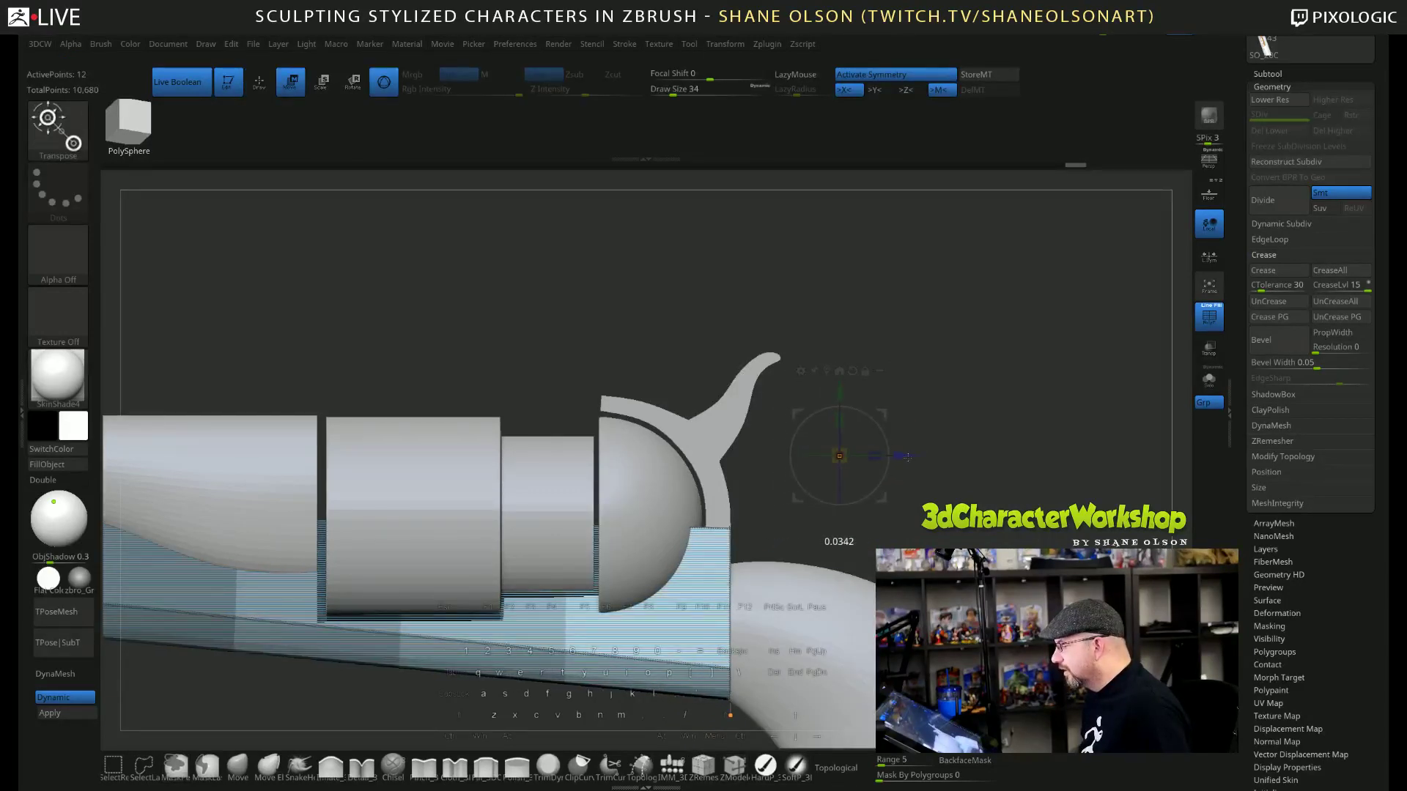
left_click_drag(908, 457, 909, 457)
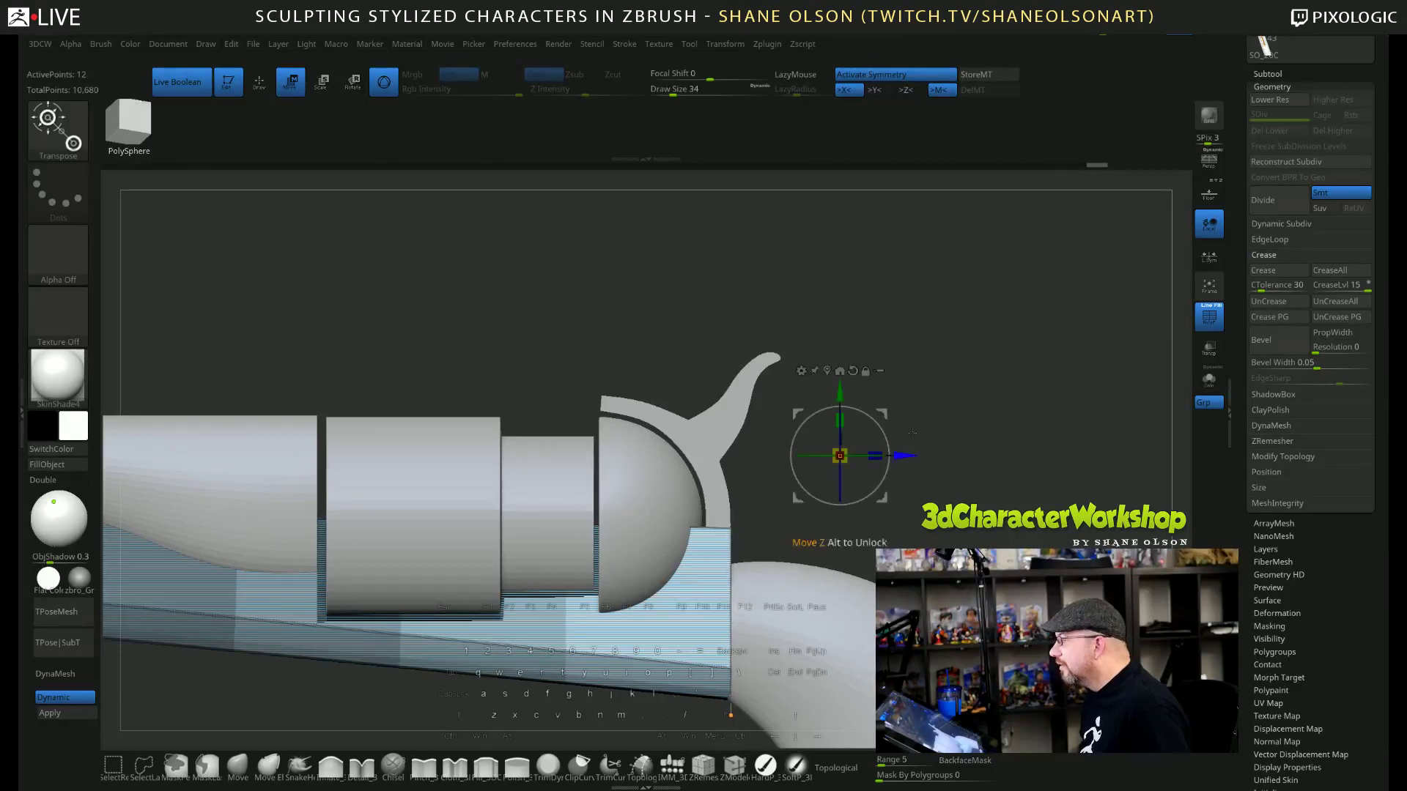
key("shift+f")
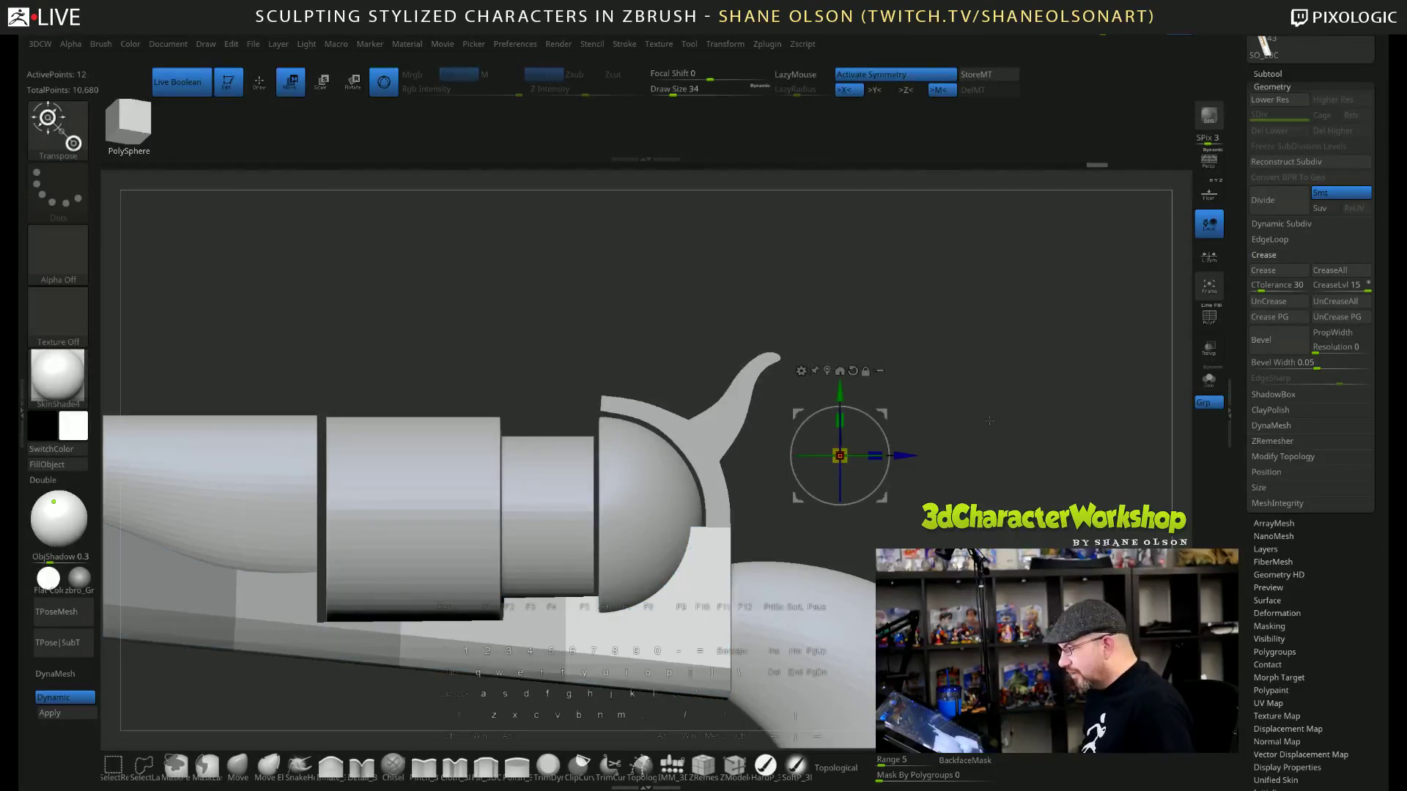
key("q")
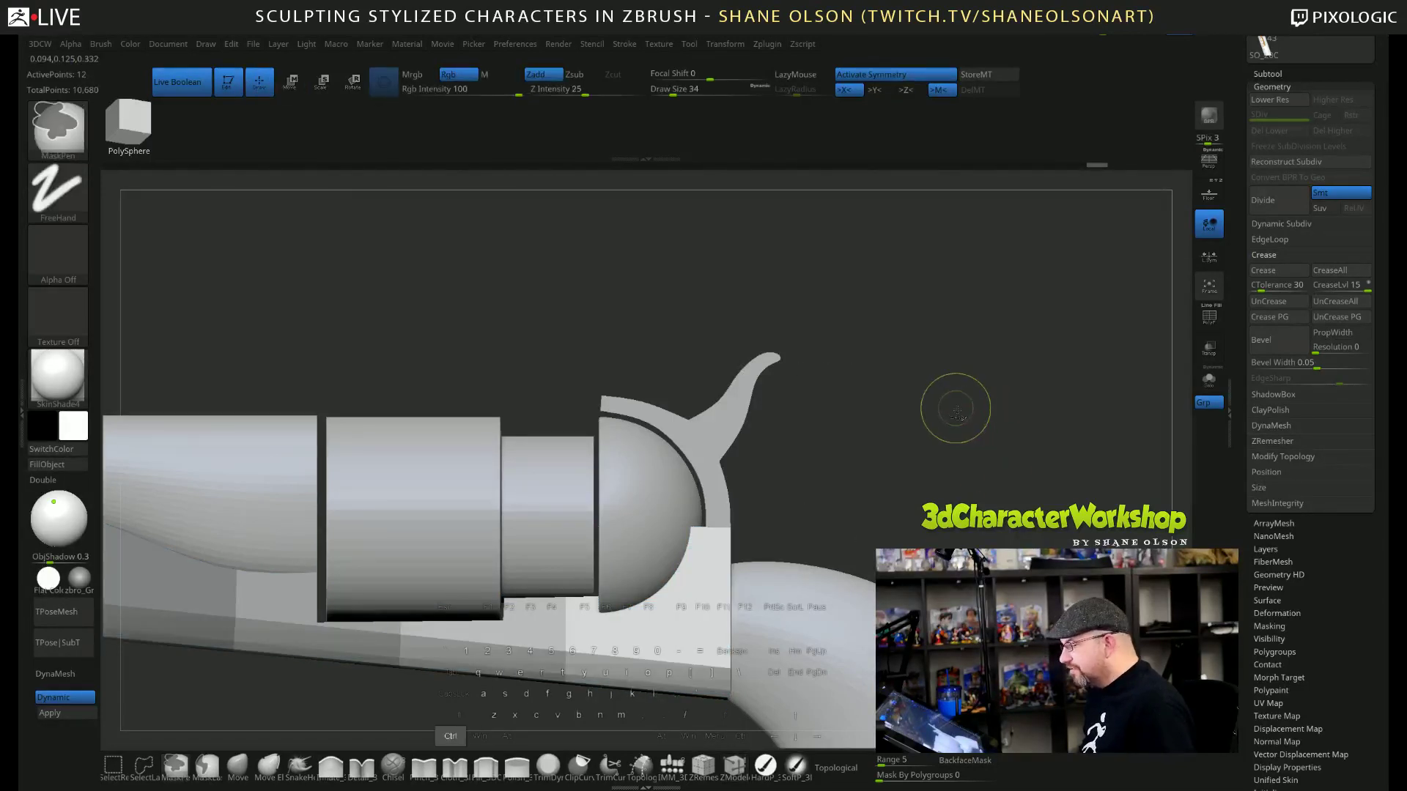
Try to mask around the frame's rear end and adjust the frame with the move gizmo.
left_click_drag(971, 420, 987, 388, "alt")
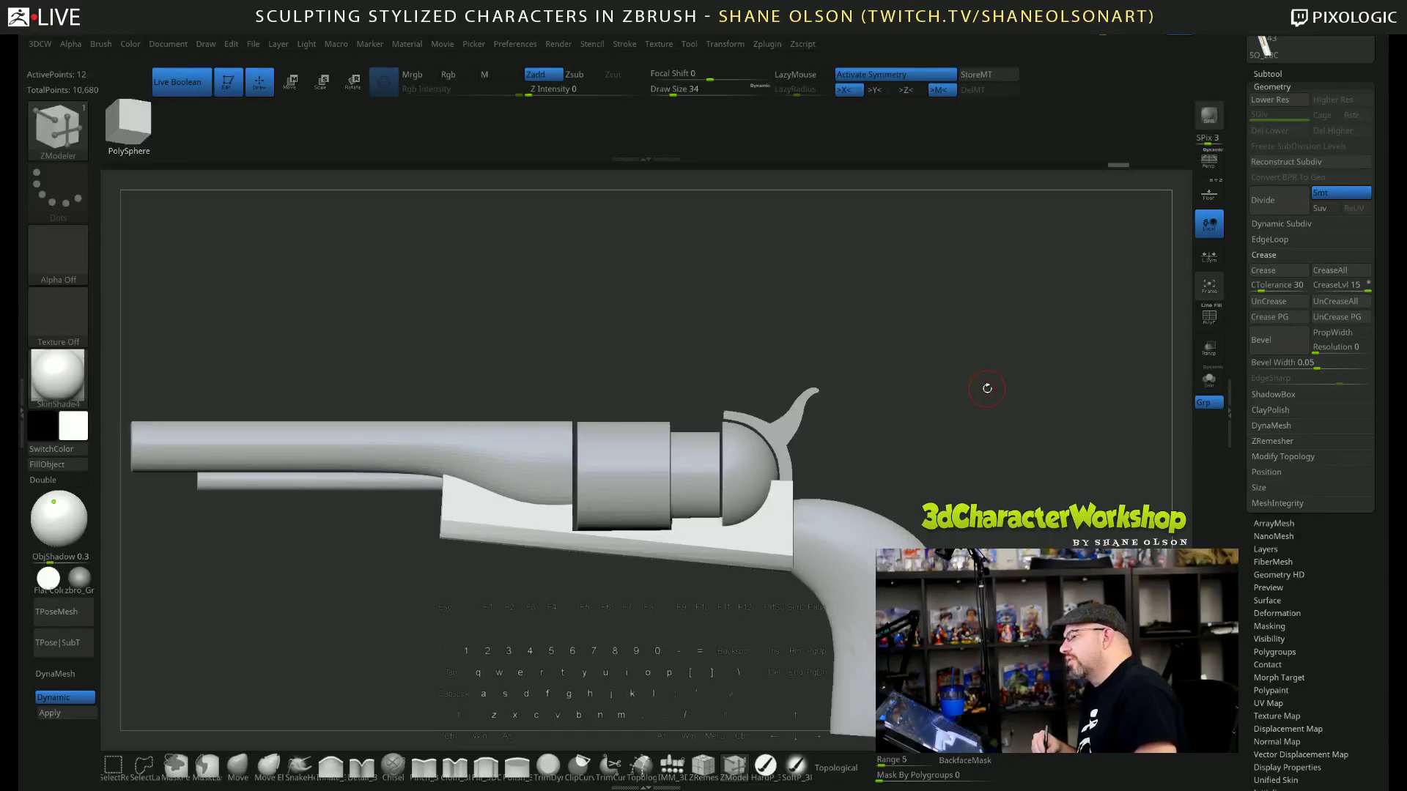
left_click_drag(905, 440, 888, 426, "alt")
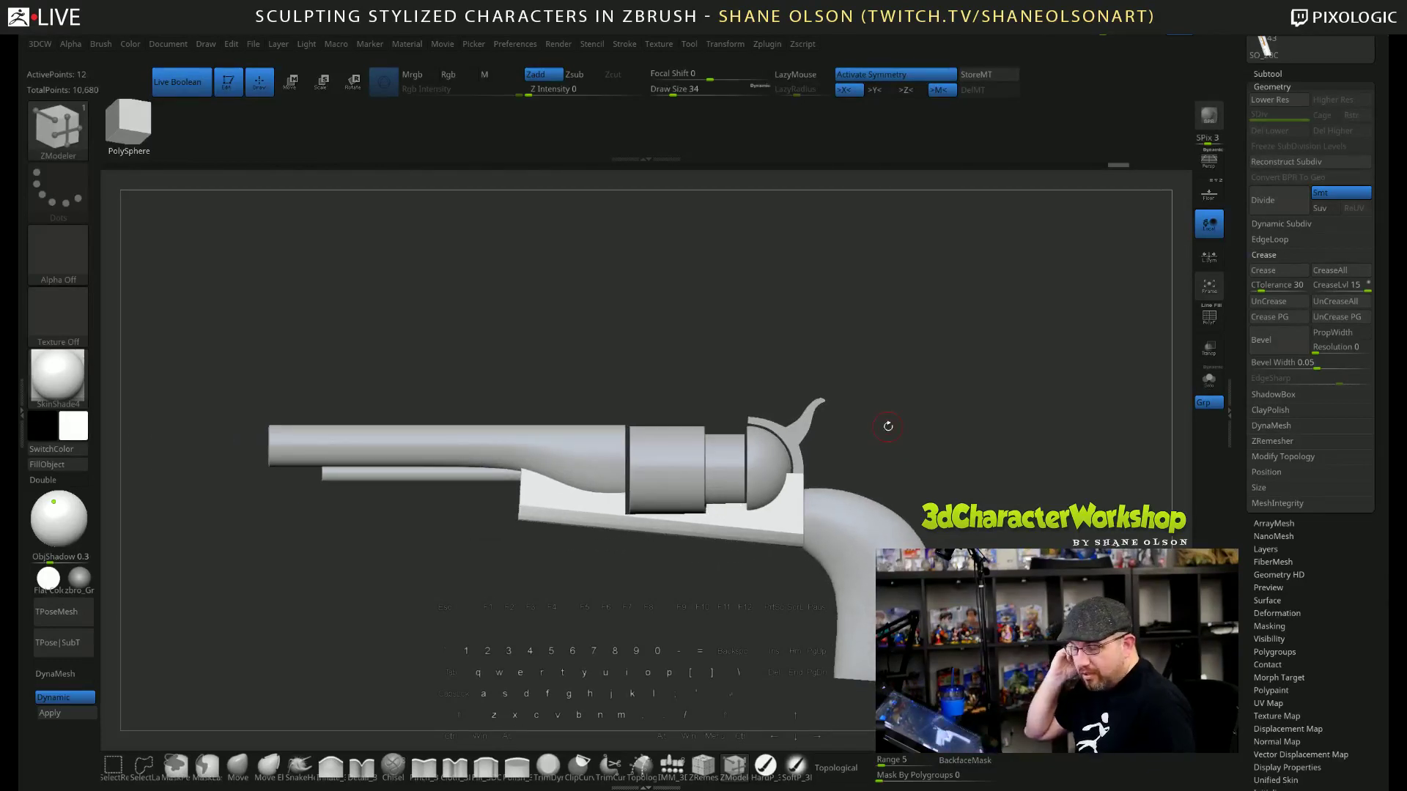
key("ctrl")
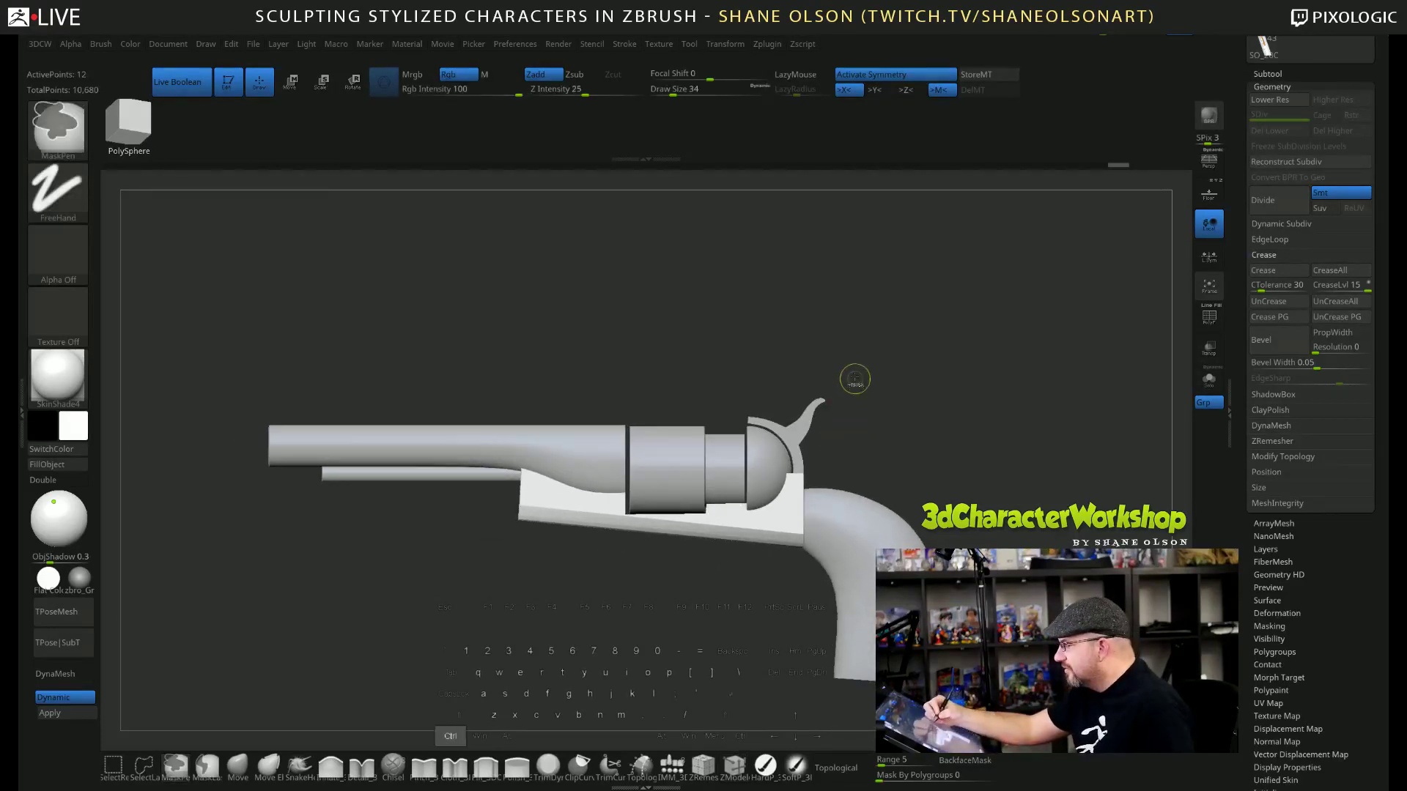
left_click_drag(859, 377, 775, 483, "ctrl")
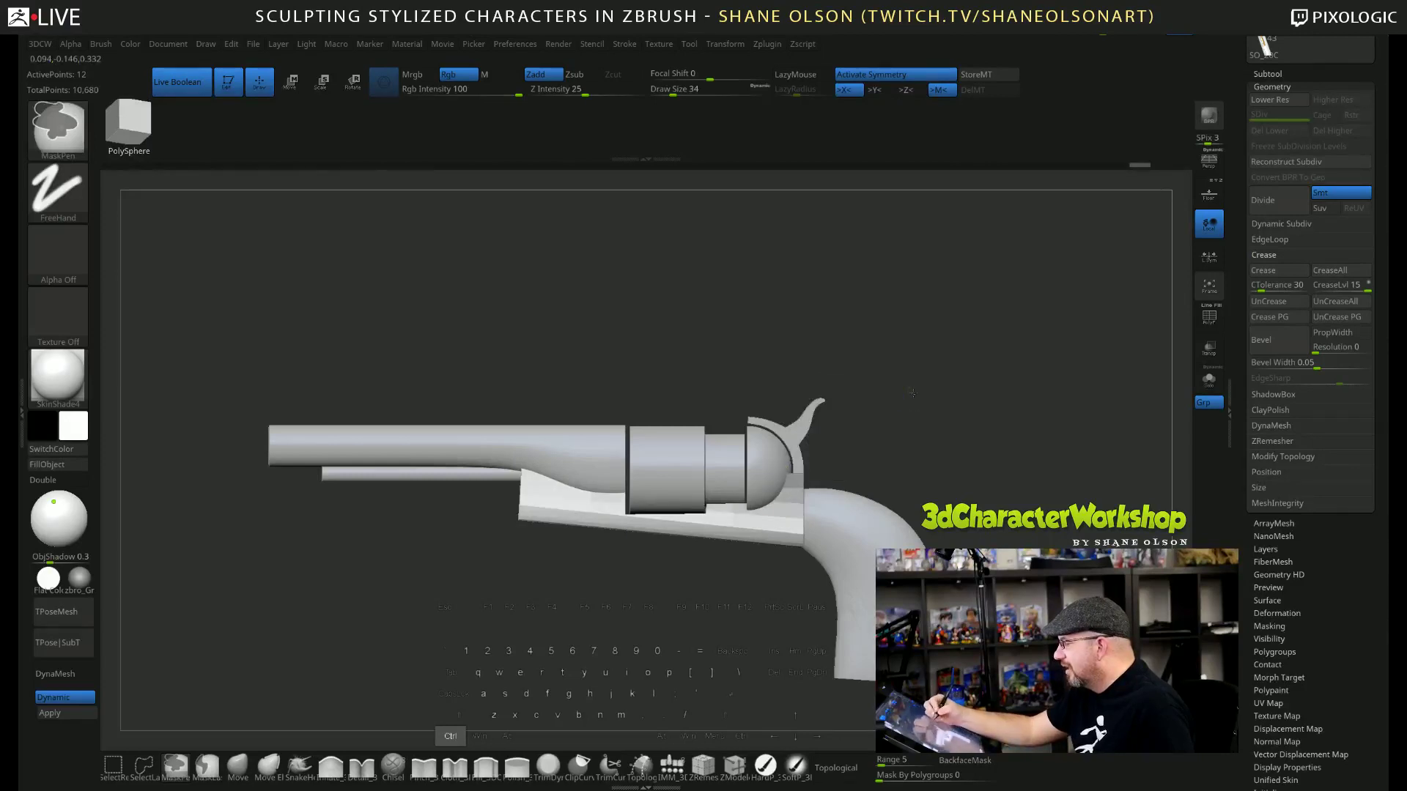
key("w")
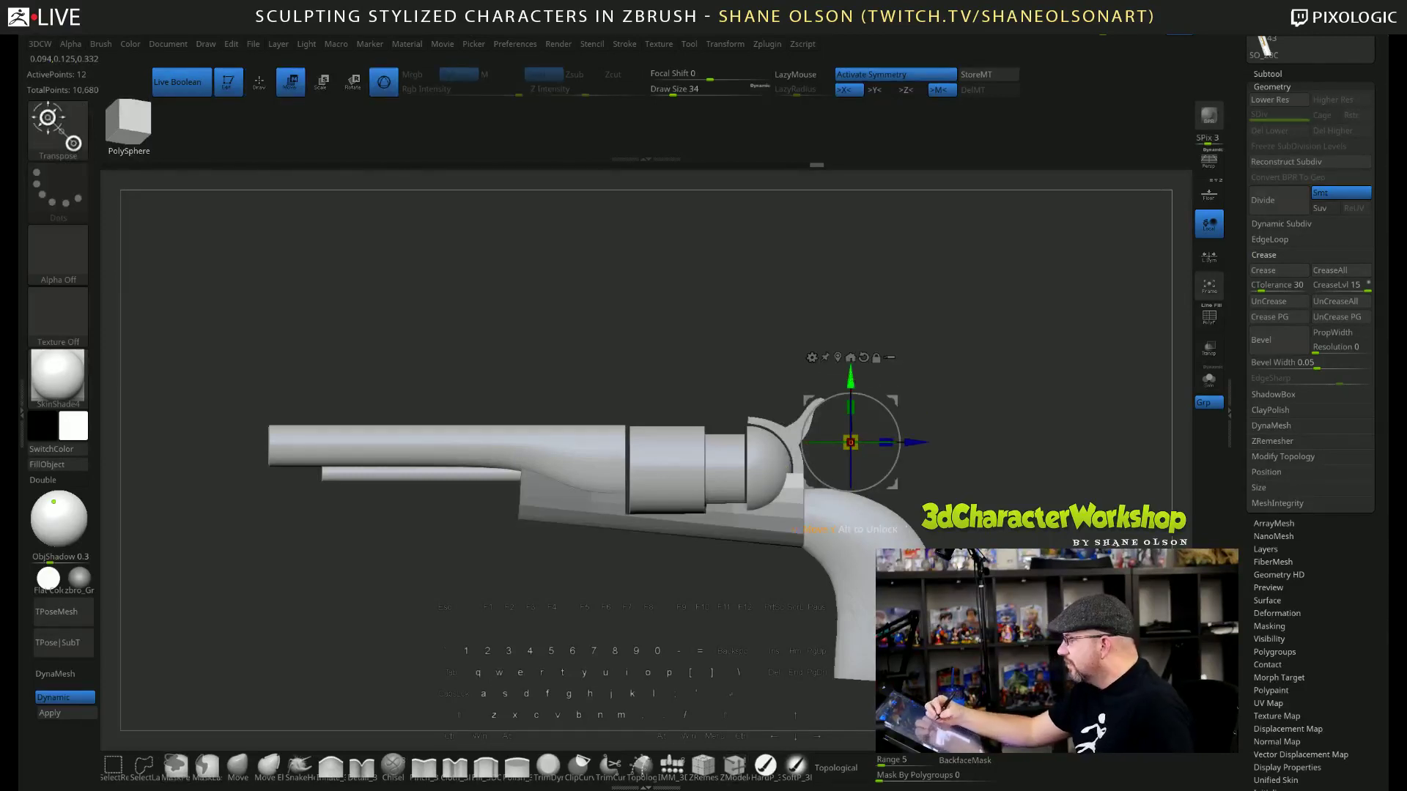
left_click_drag(850, 442, 850, 442)
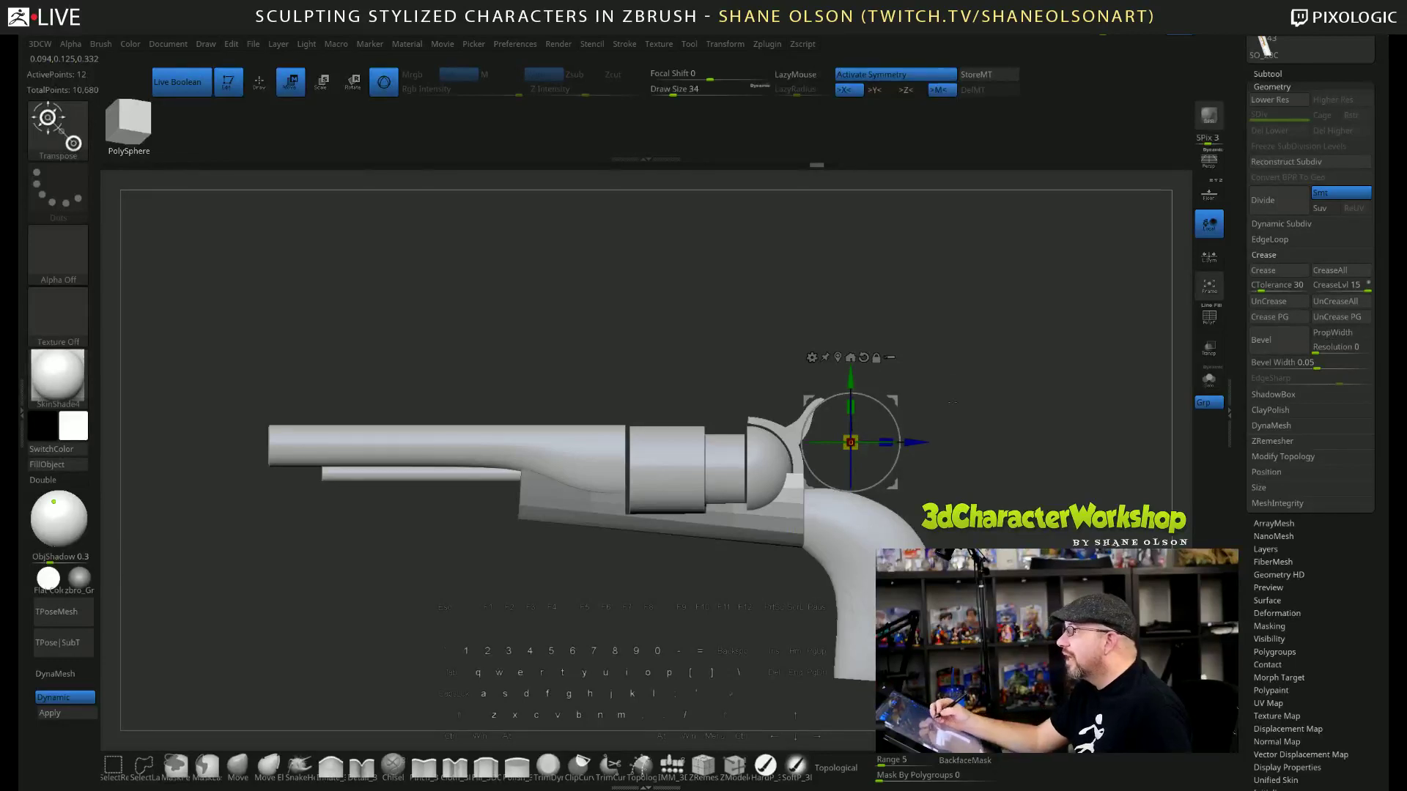
key("ctrl+z")
key("ctrl+z")
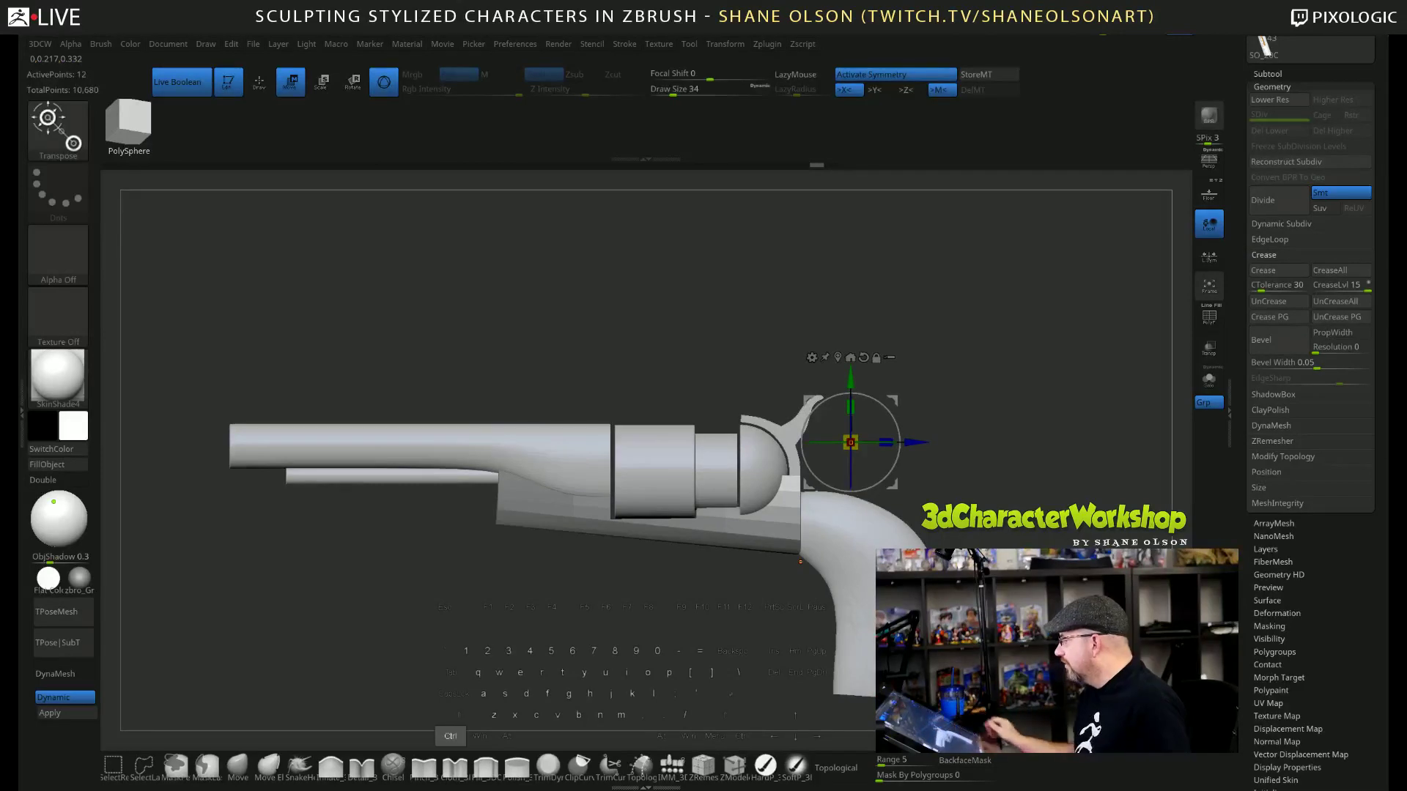
Undo the recent masking and move attempts on the frame.
key("ctrl")
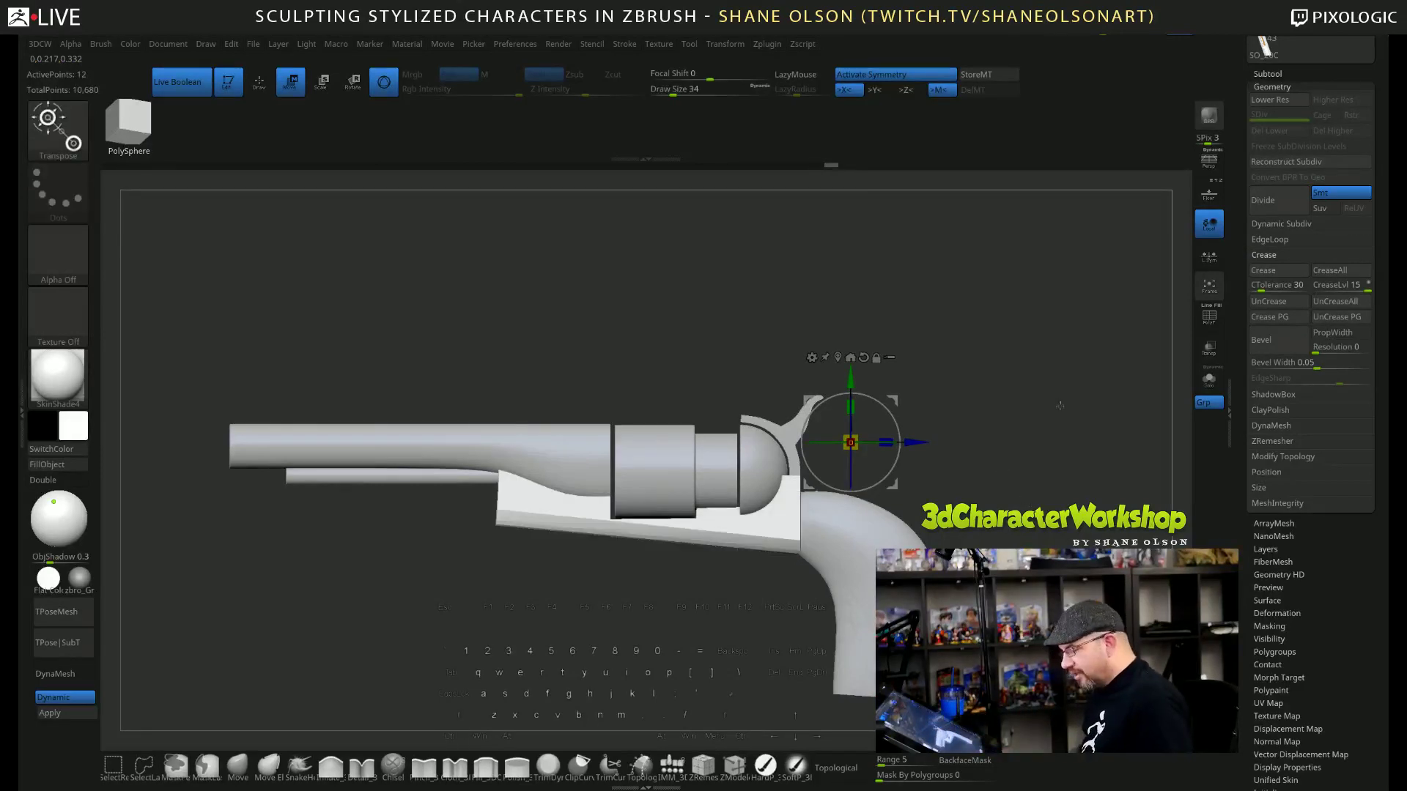
key("ctrl+z")
key("ctrl+z")
key("ctrl+z")
key("ctrl+z")
key("ctrl+z")
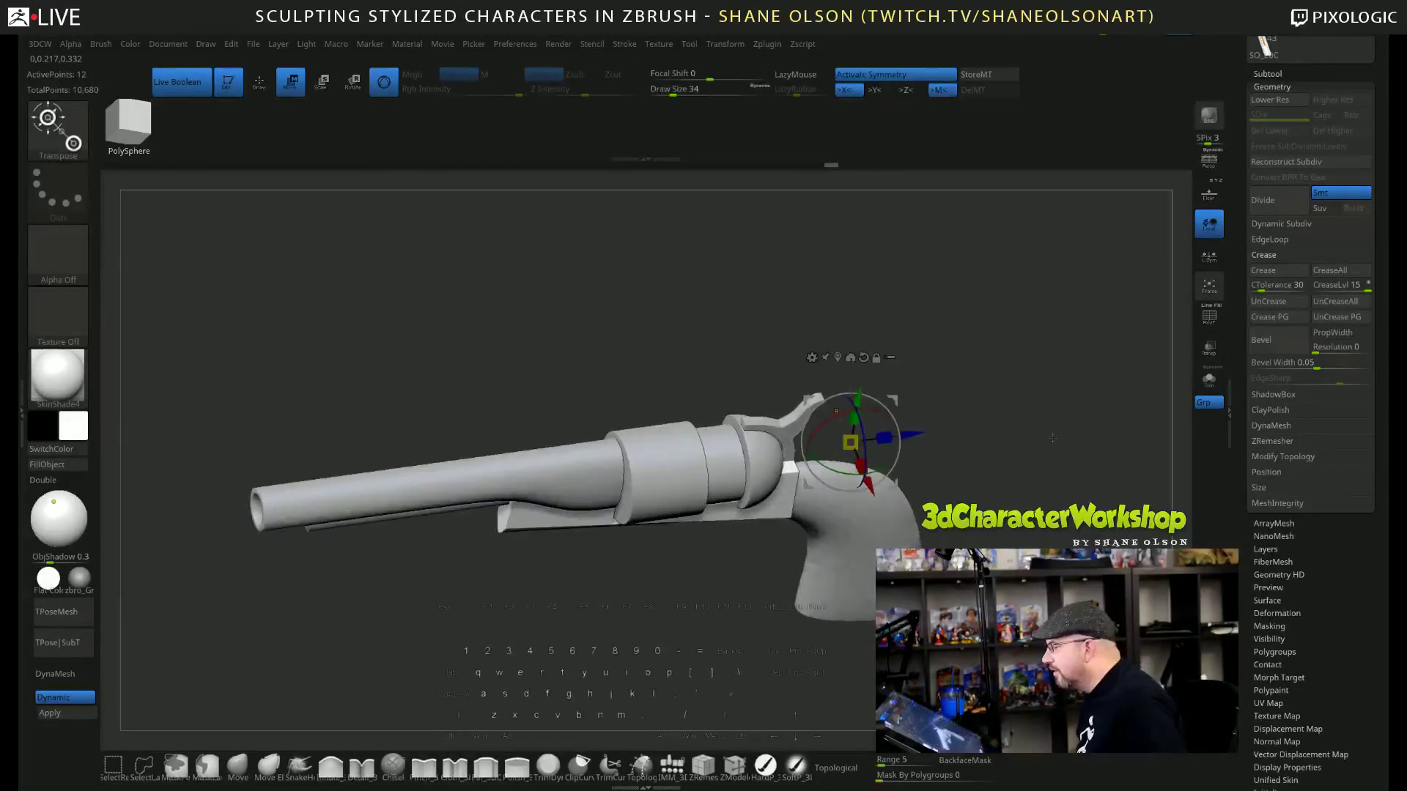
key("ctrl+z")
key("ctrl+z")
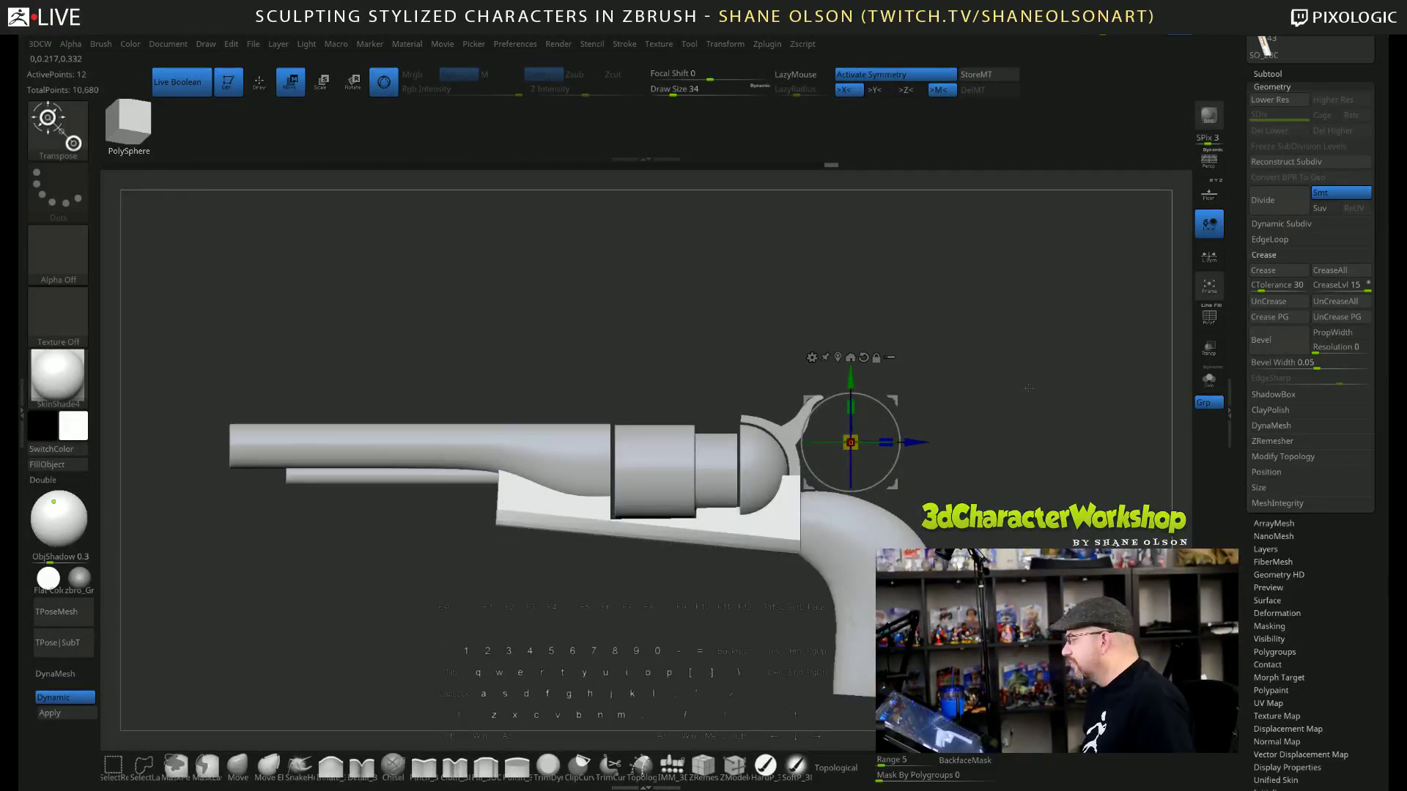
key("ctrl+z")
key("ctrl+z")
key("ctrl+z")
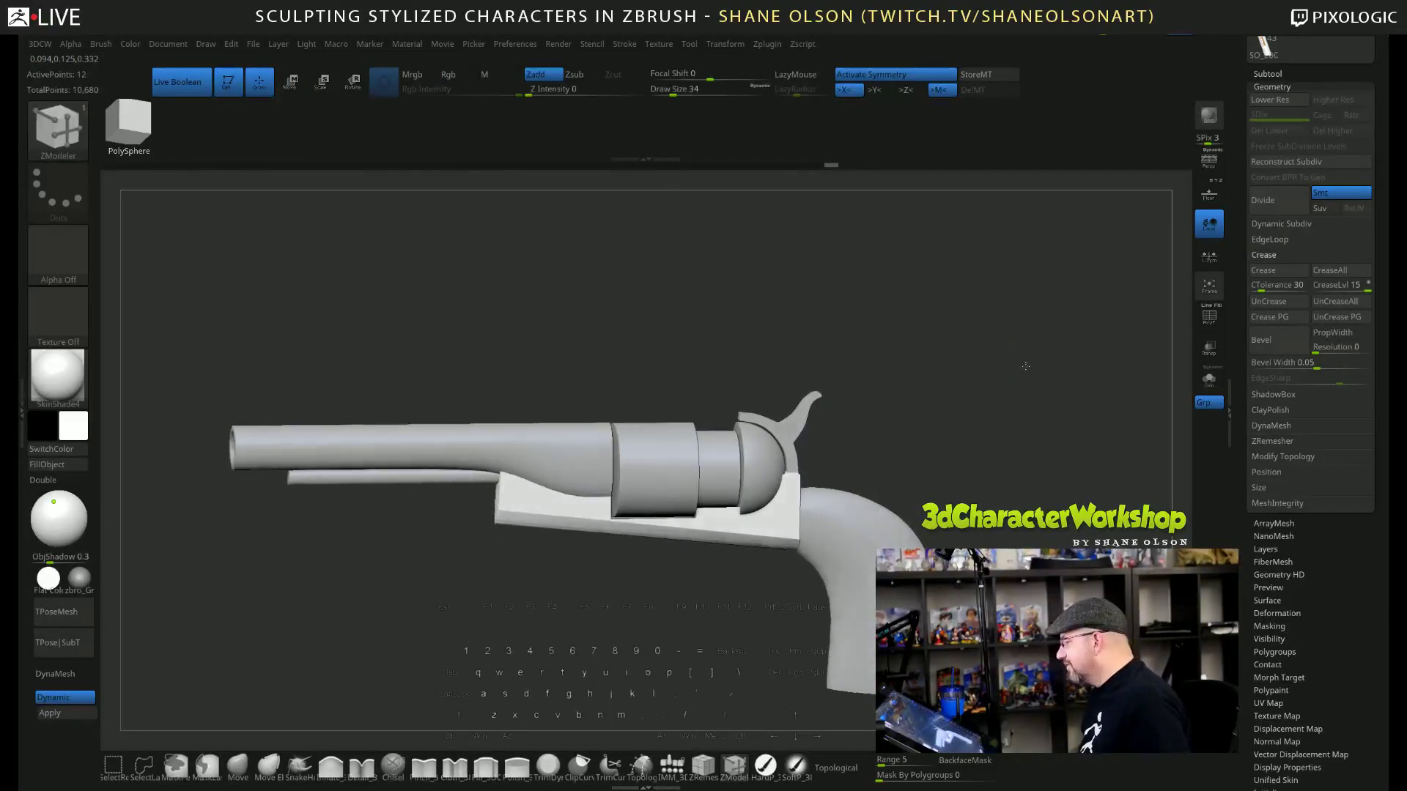
key("ctrl+z")
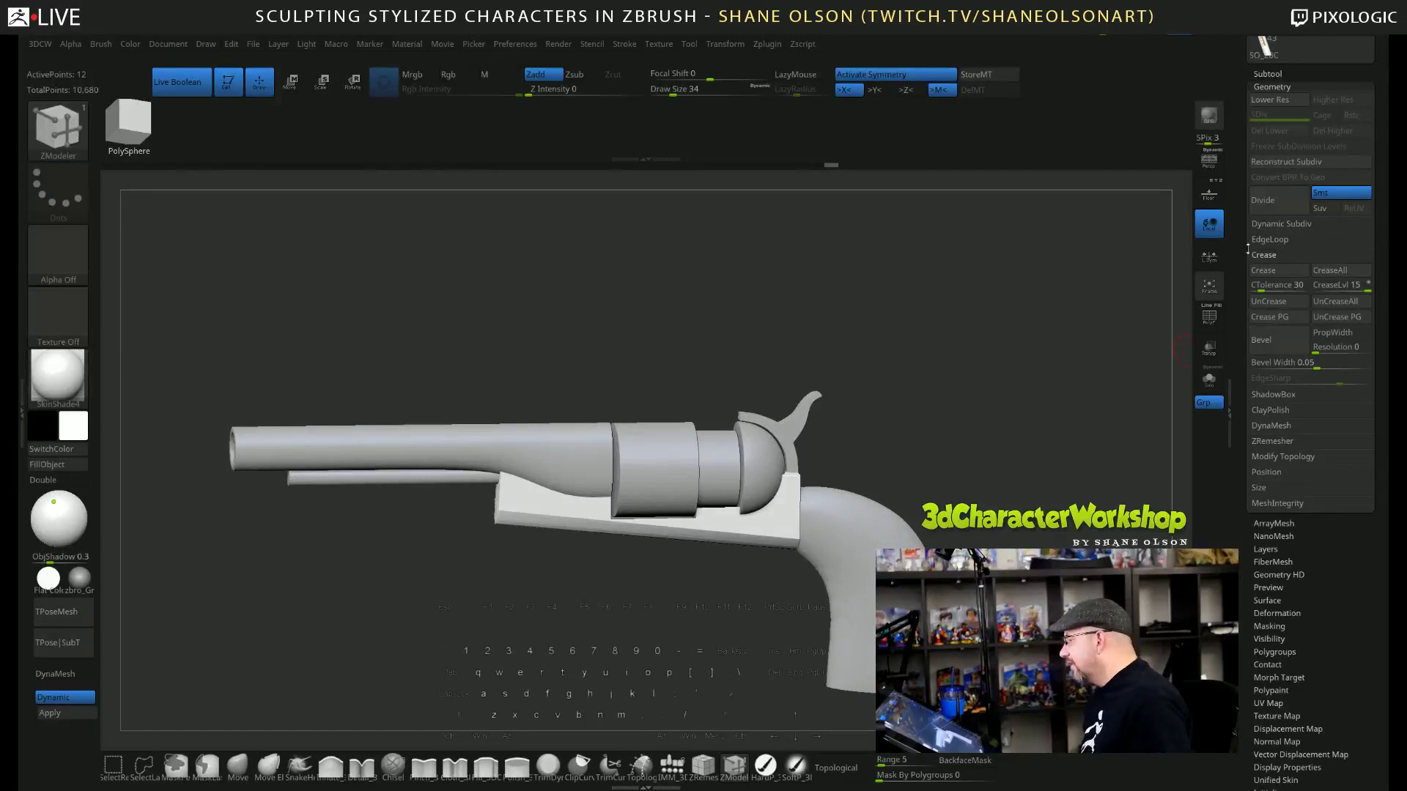
Open the subtool list and examine the revolver's parts and overall side profile.
left_click(1268, 74)
left_click(1295, 419)
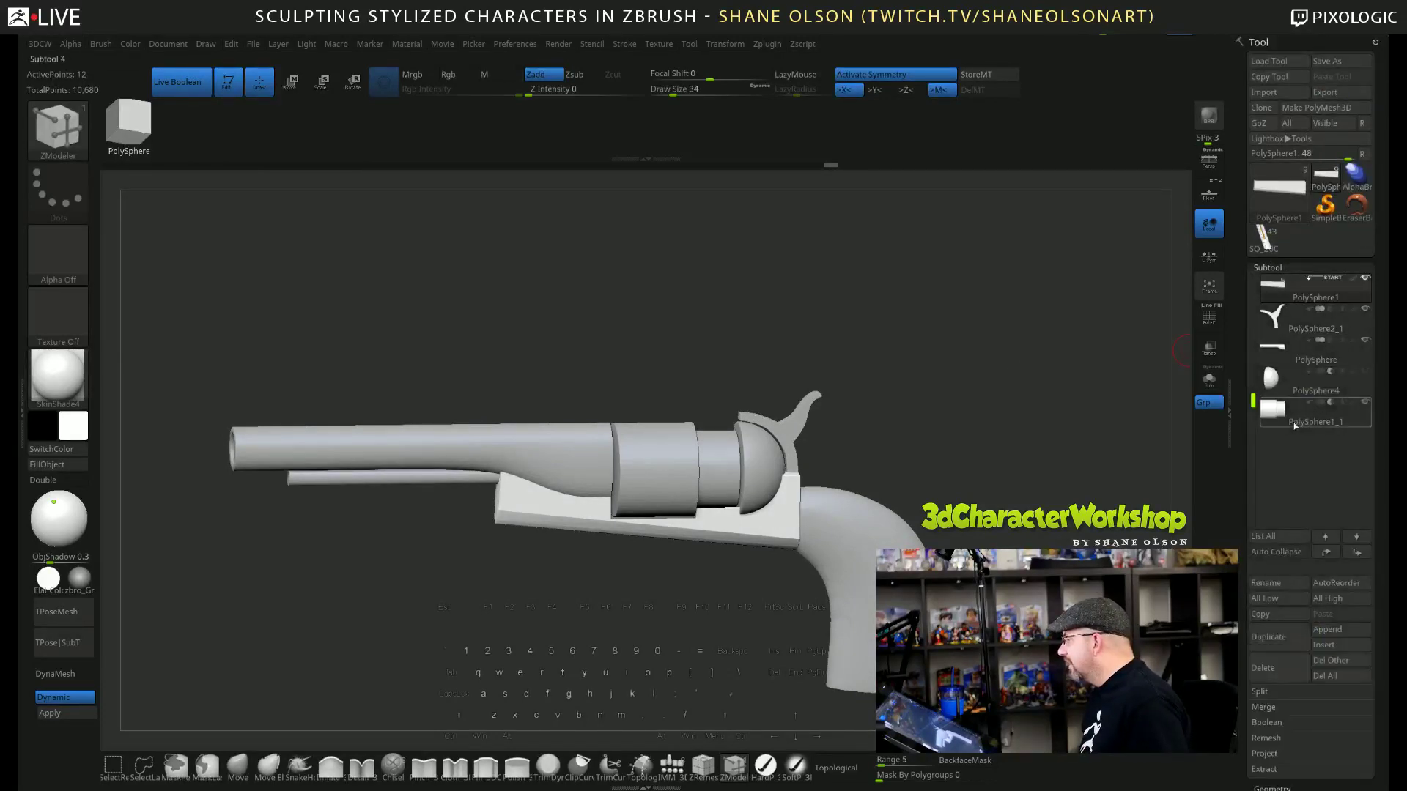
left_click(1348, 382)
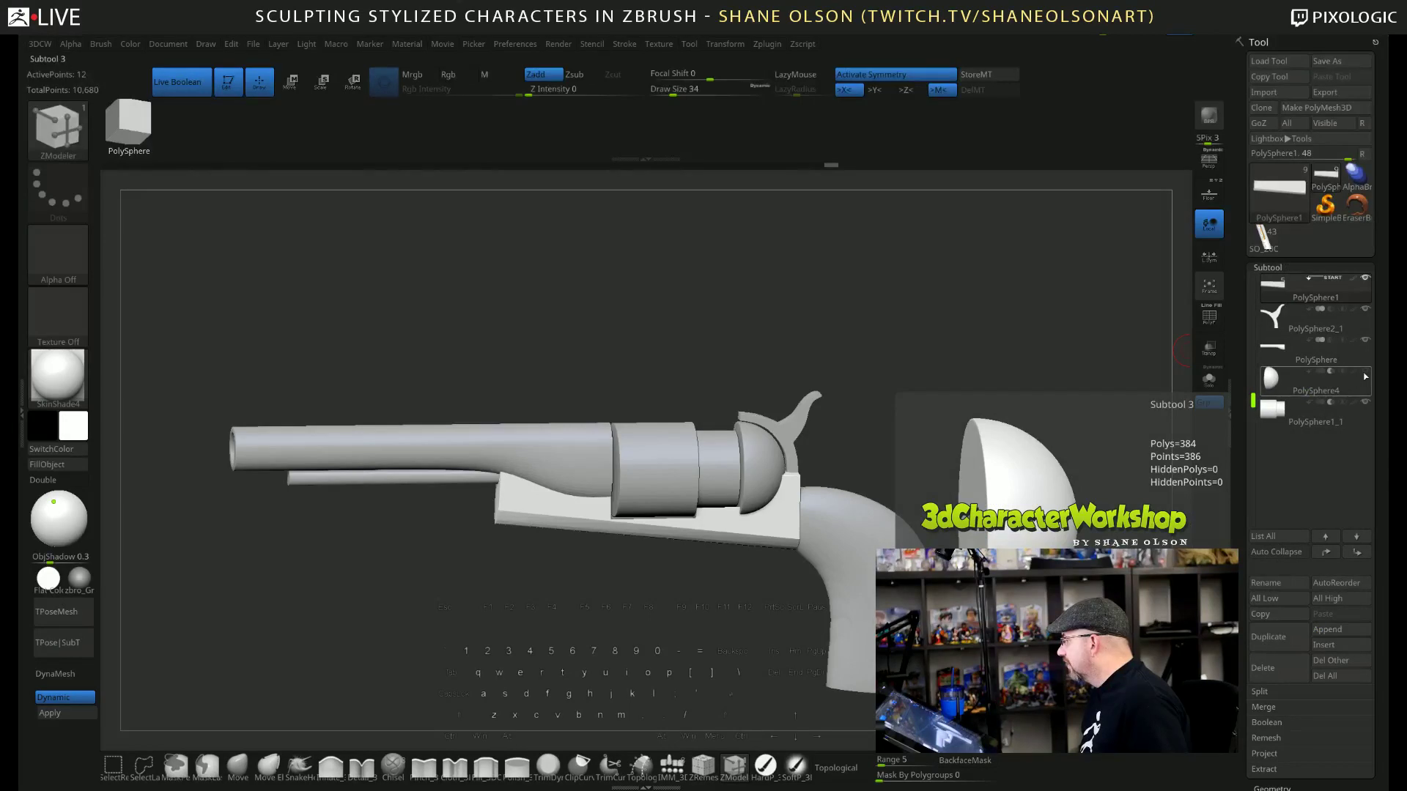
mouse_move(1049, 376)
left_mouse_down()
mouse_move(1027, 407)
mouse_move(1017, 382)
mouse_move(1032, 394)
left_mouse_up()
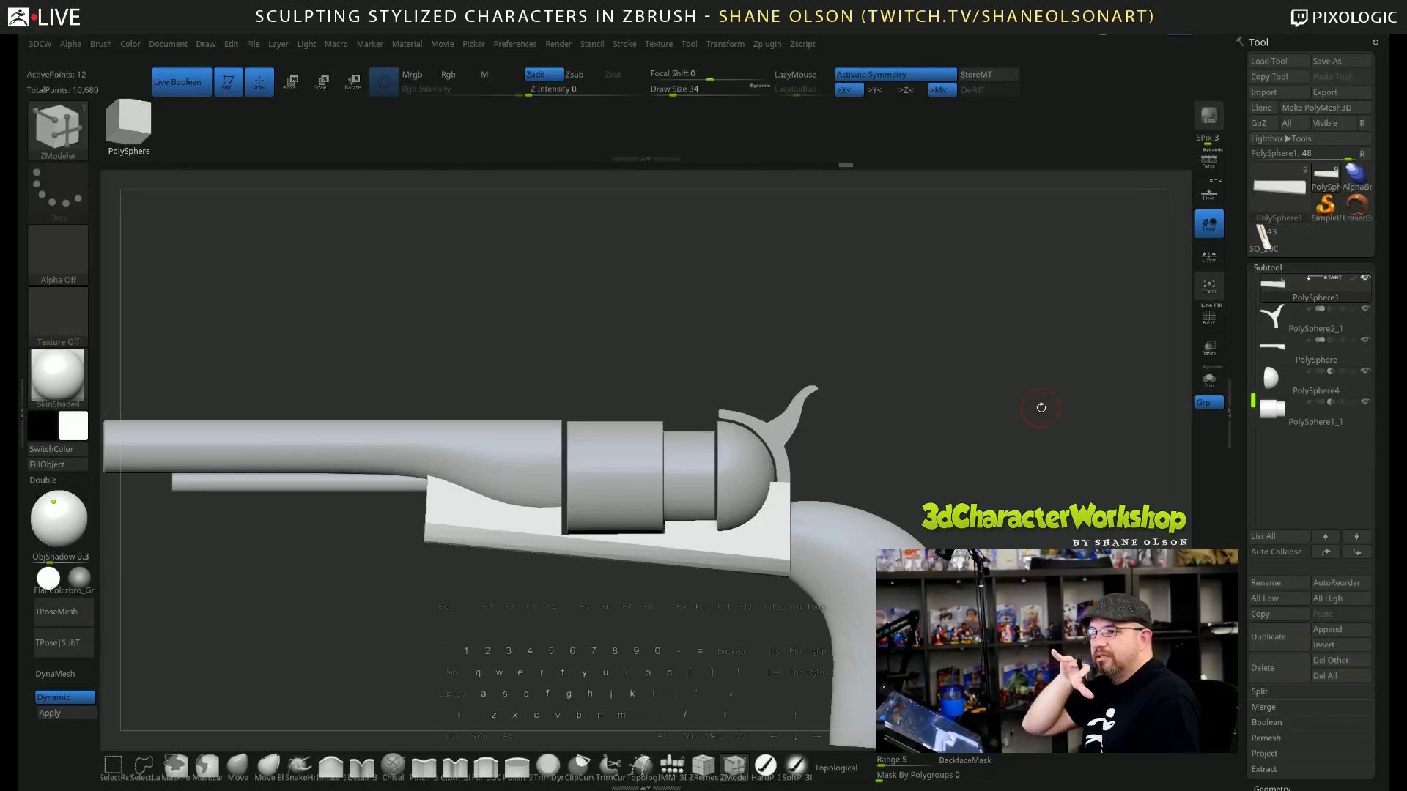
Save the project, bring the stream chat window into view to read the viewers' messages, and move it off the canvas.
key("ctrl+s")
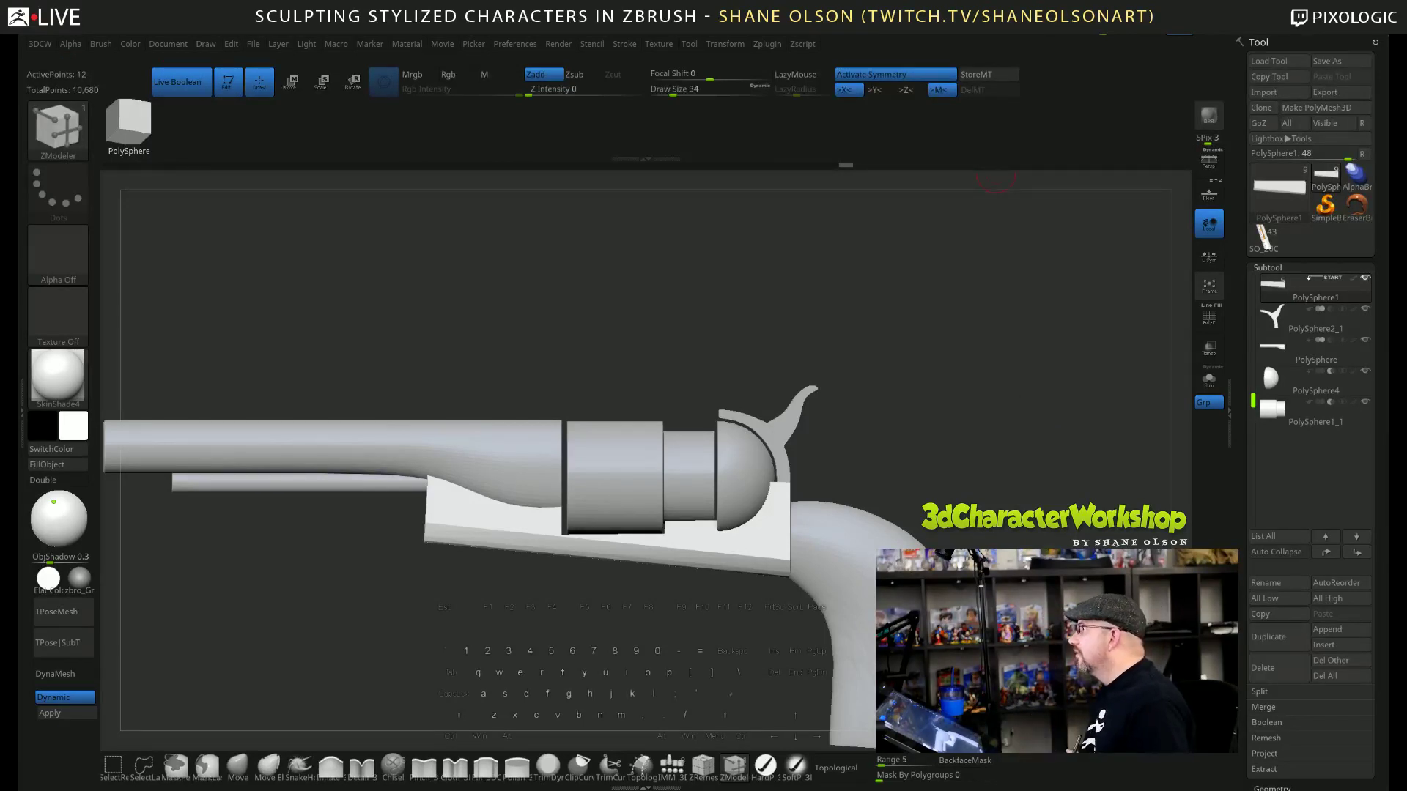
left_click_drag(1055, 35, 1002, 141)
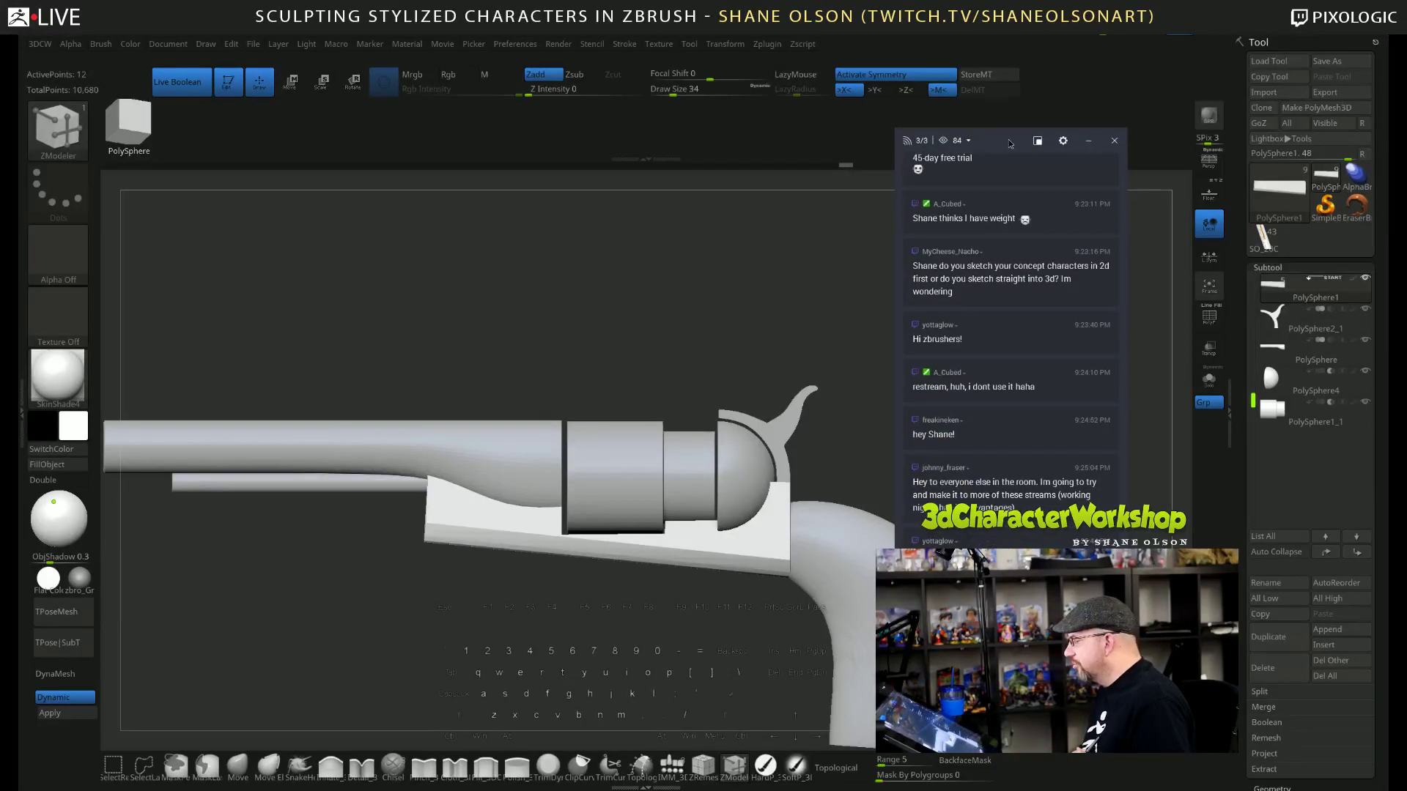
left_click_drag(1009, 144, 1113, 0)
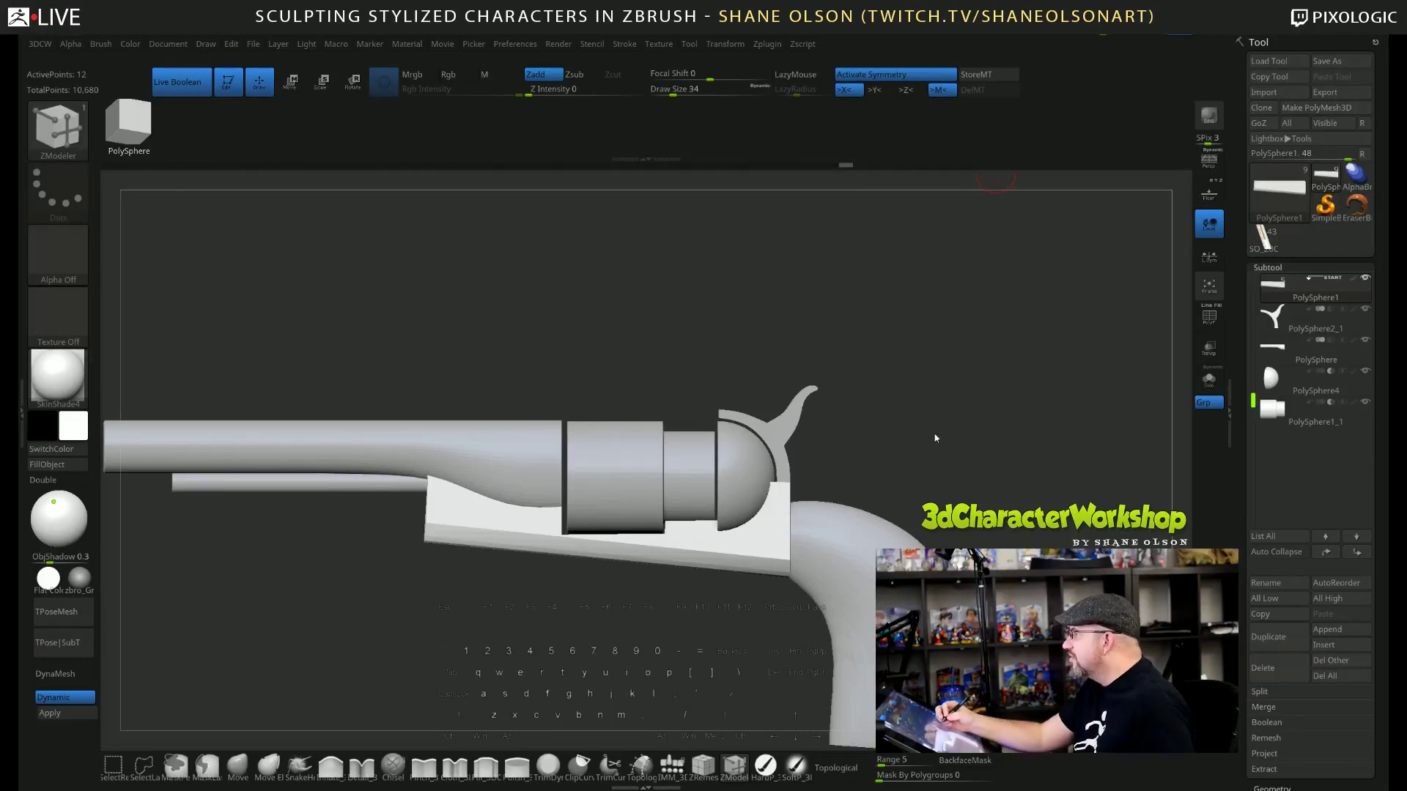
Display the cowboy reference image in Spotlight, enlarge it, and raise its opacity until the revolver behind it is covered.
left_click_drag(940, 452, 967, 408)
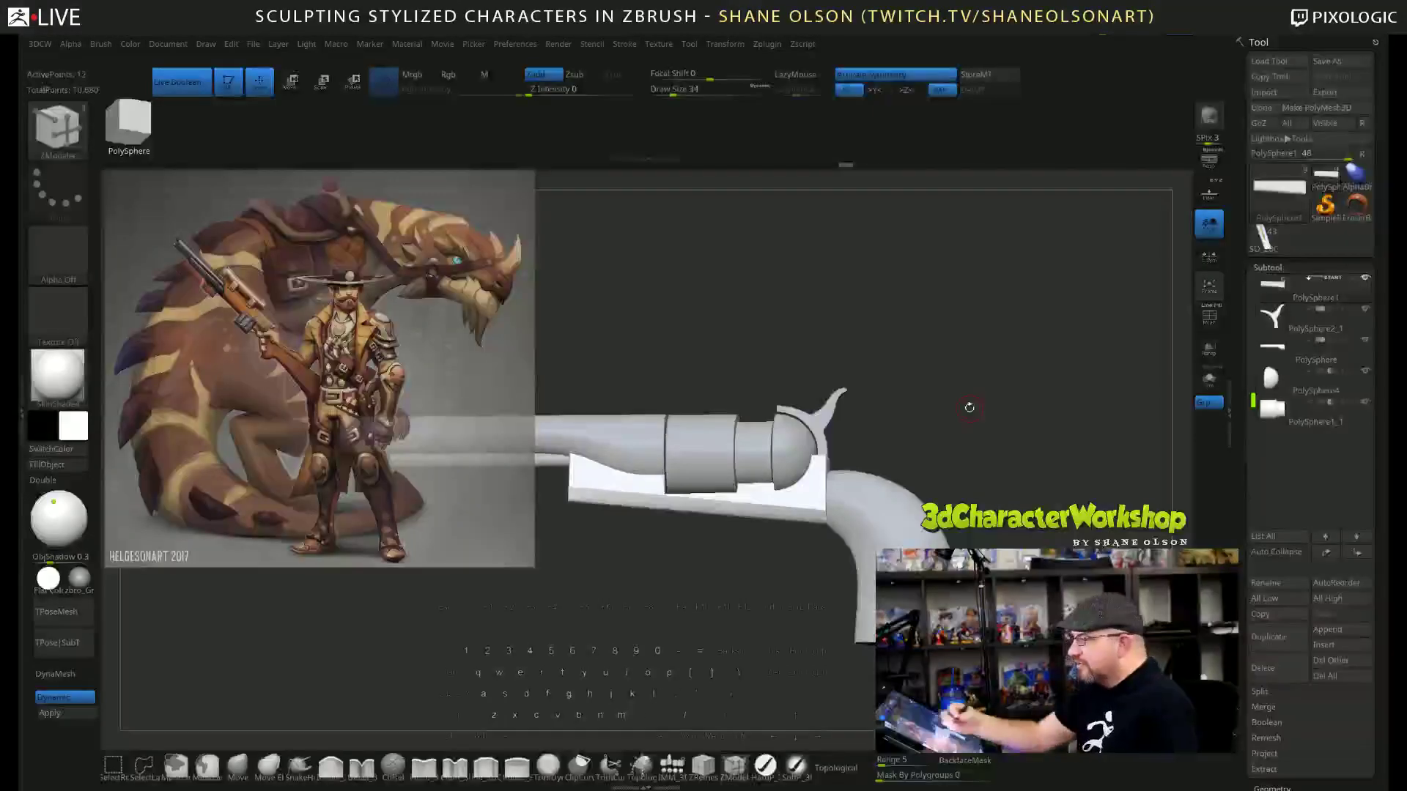
key("z")
left_click_drag(645, 396, 926, 535)
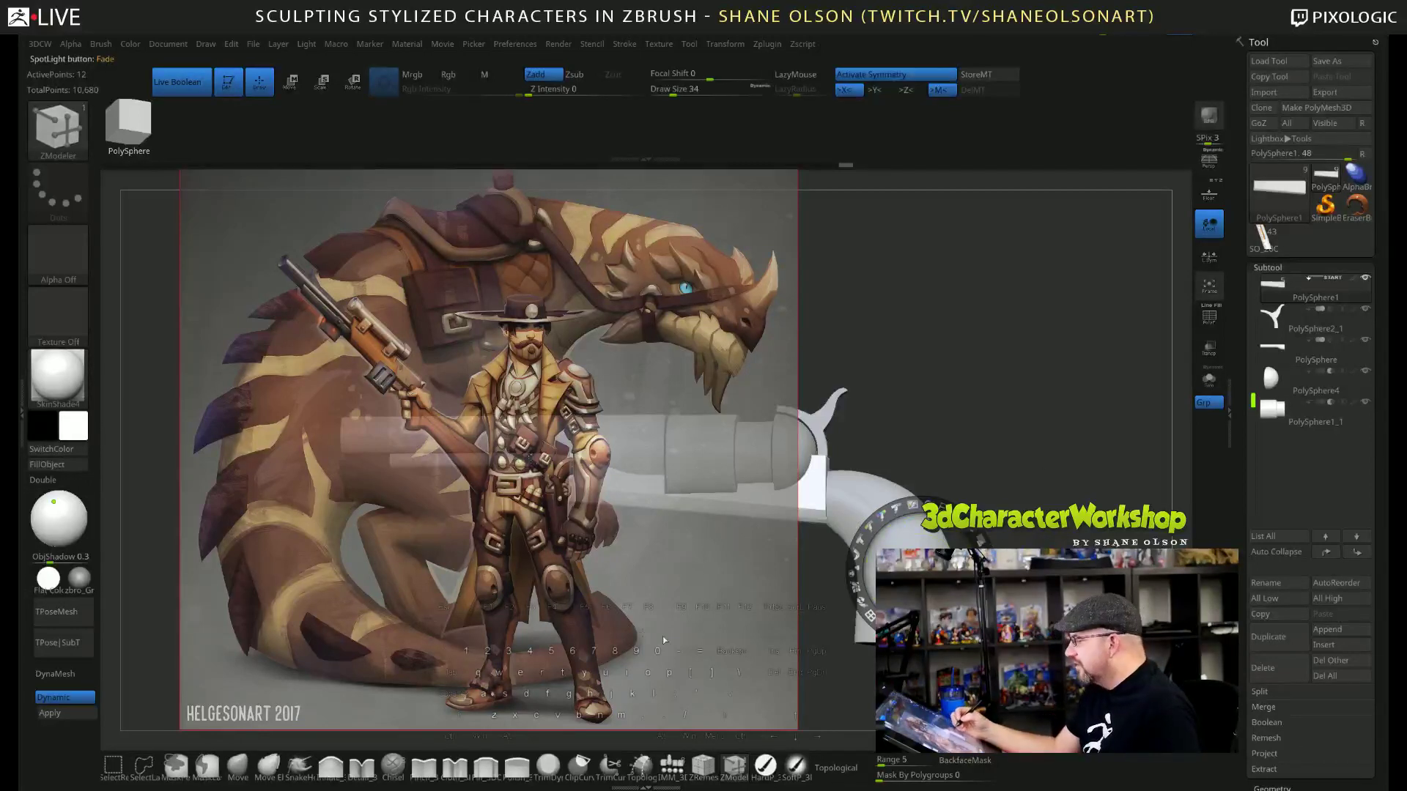
left_click_drag(925, 576, 699, 565)
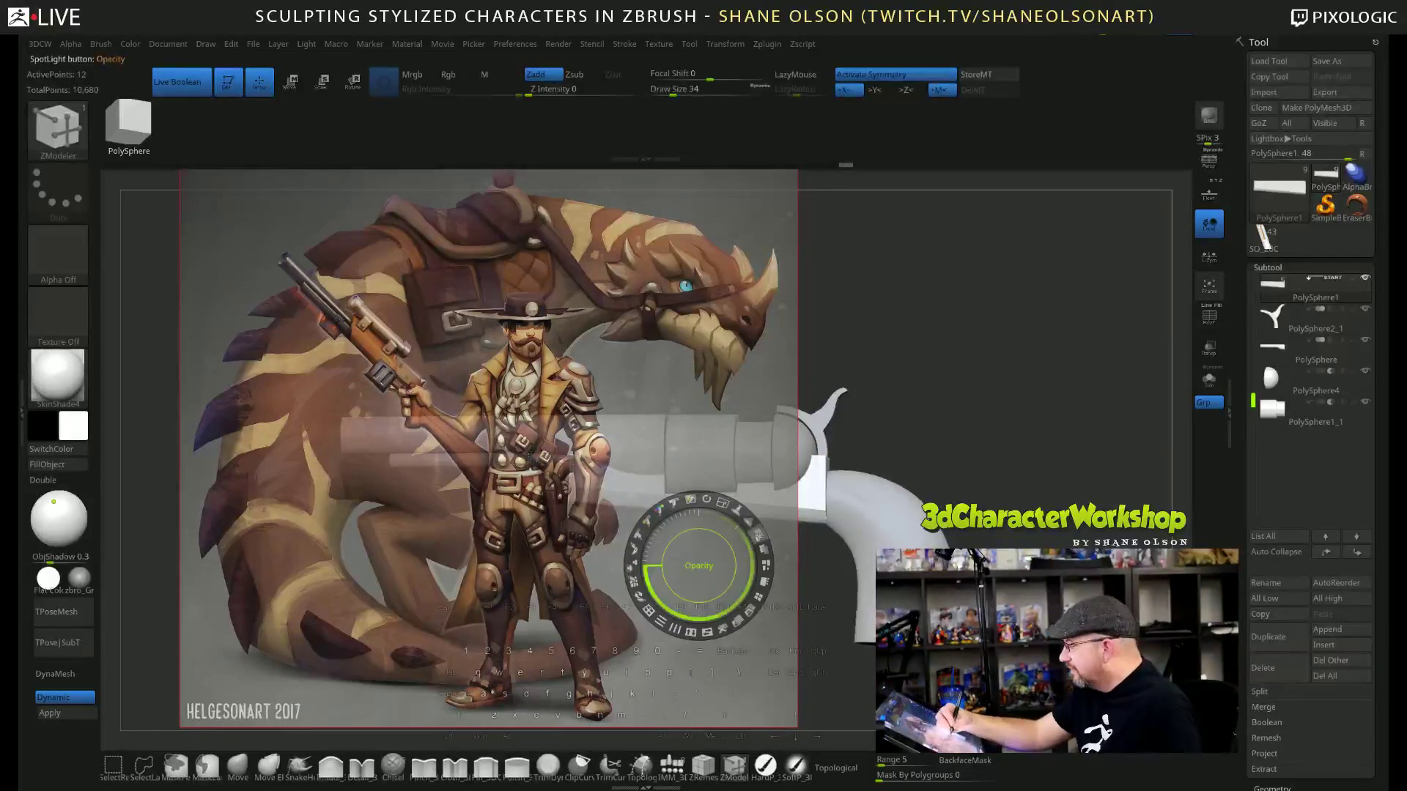
left_click_drag(765, 566, 740, 665)
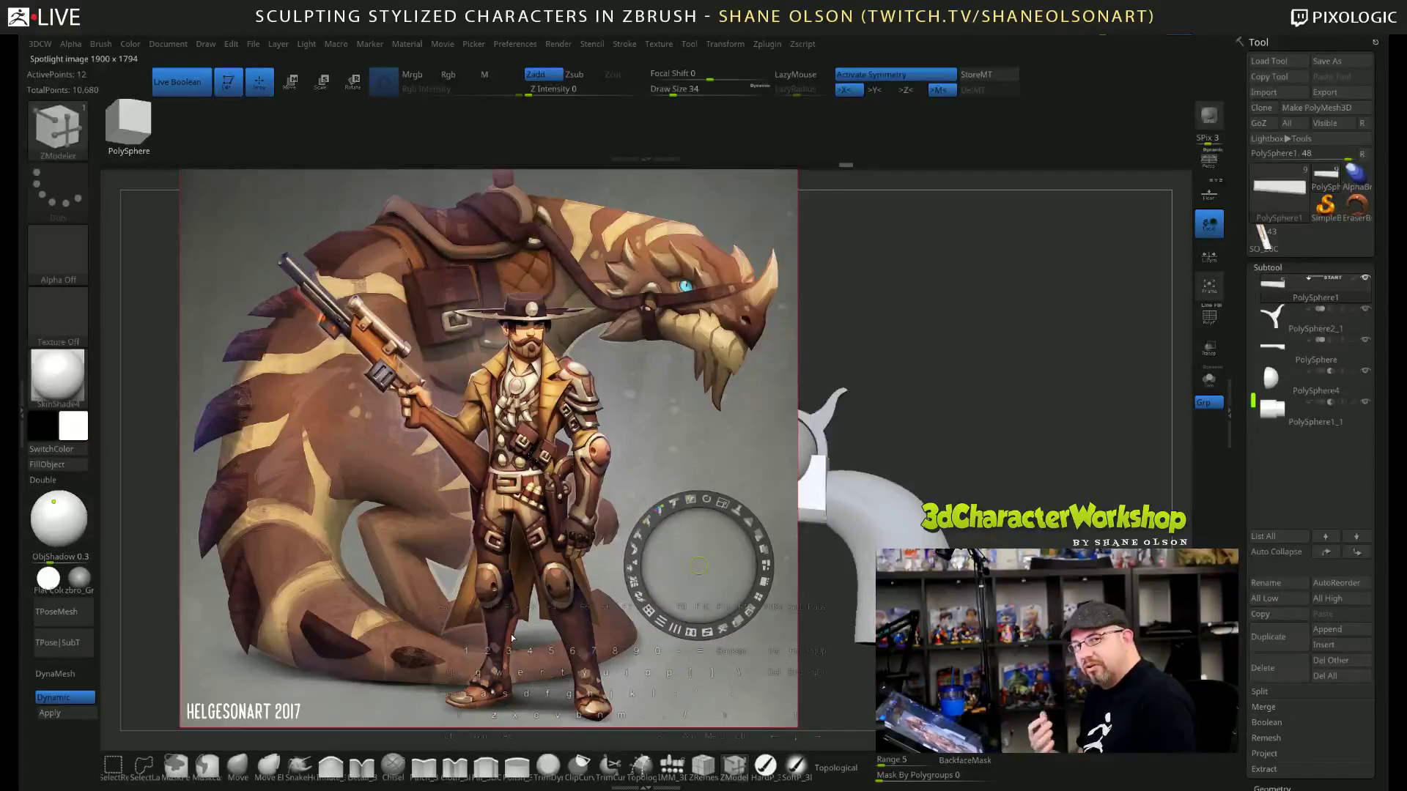
Scale the reference image down slightly, shift it away from the revolver's cylinder and hammer with reduced opacity, and hide it.
left_click_drag(722, 503, 714, 507)
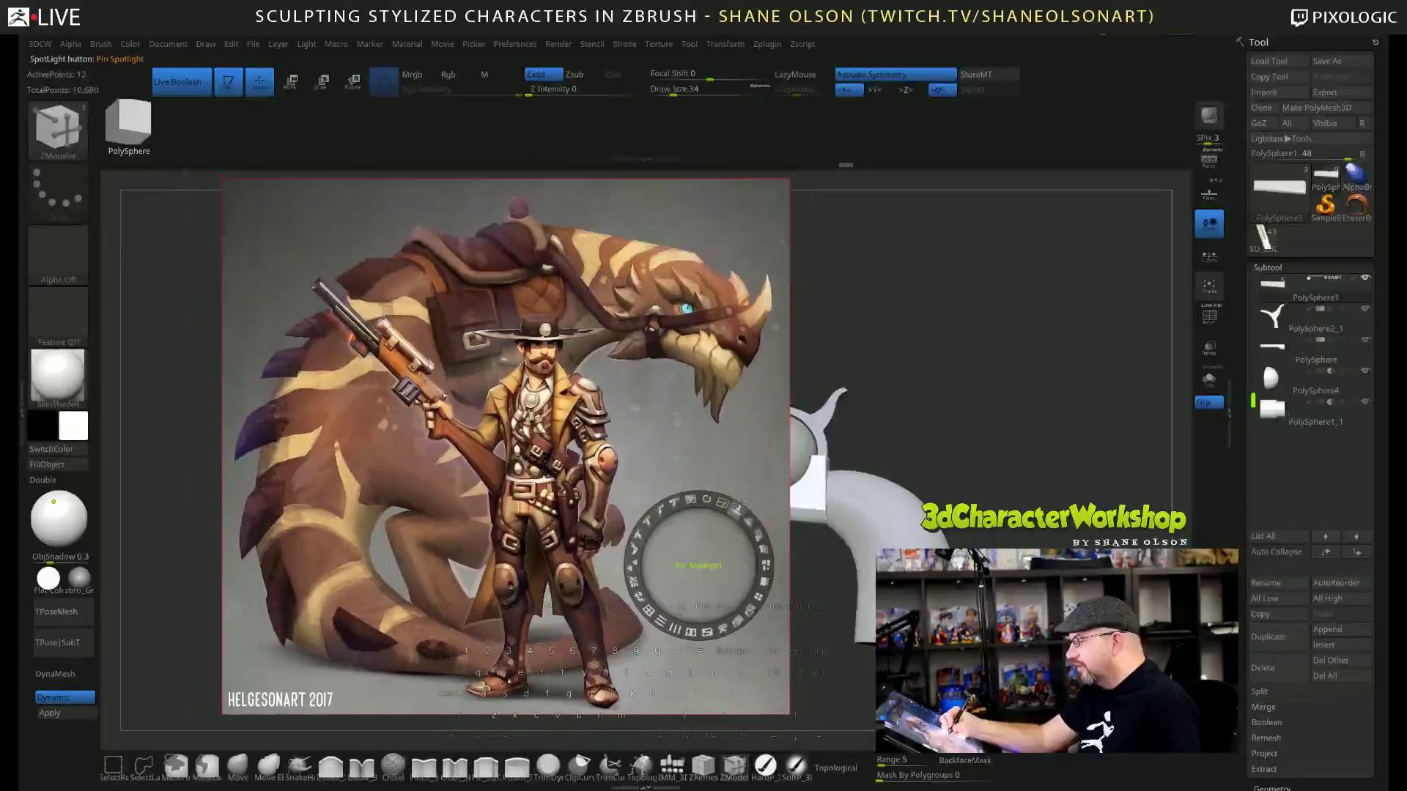
left_click_drag(763, 548, 500, 442)
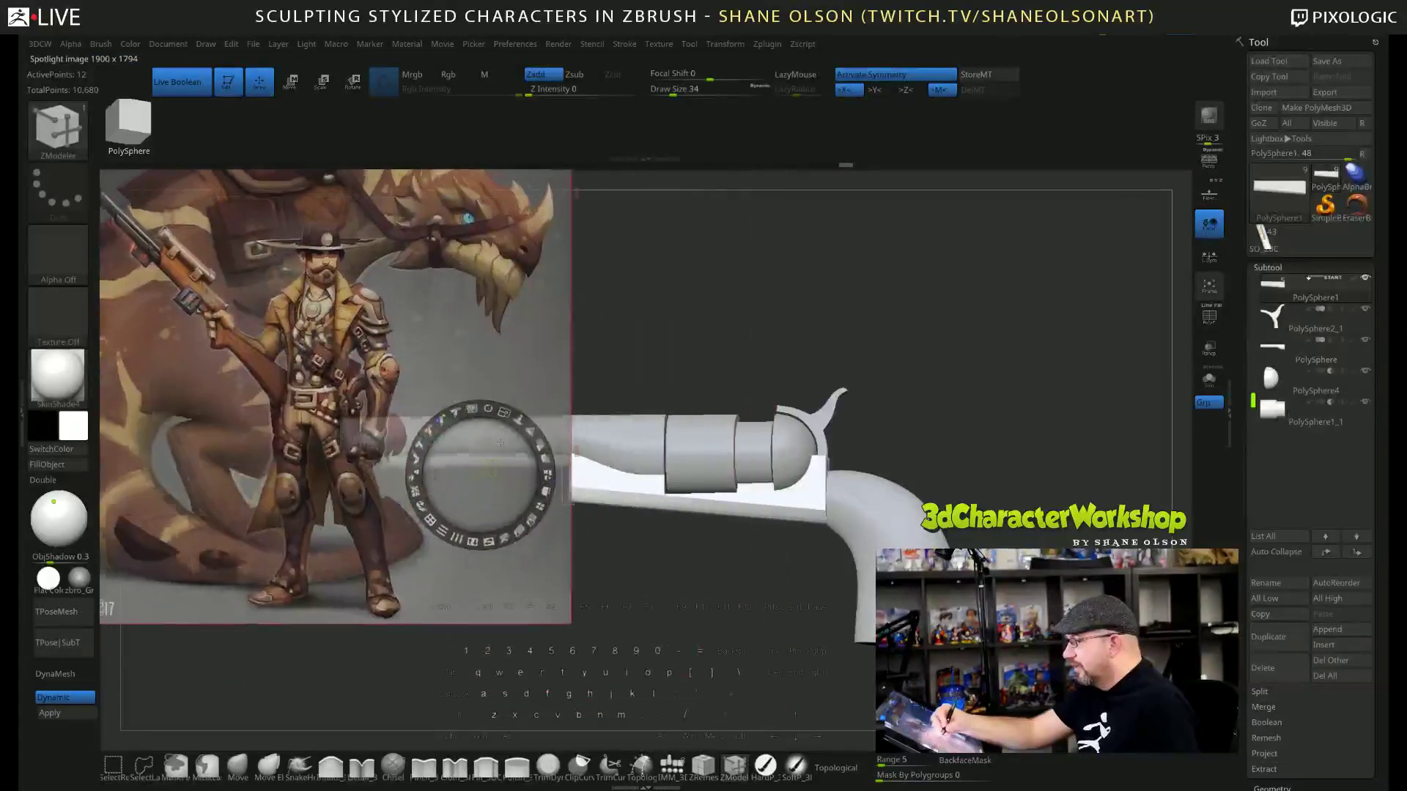
key("shift+z")
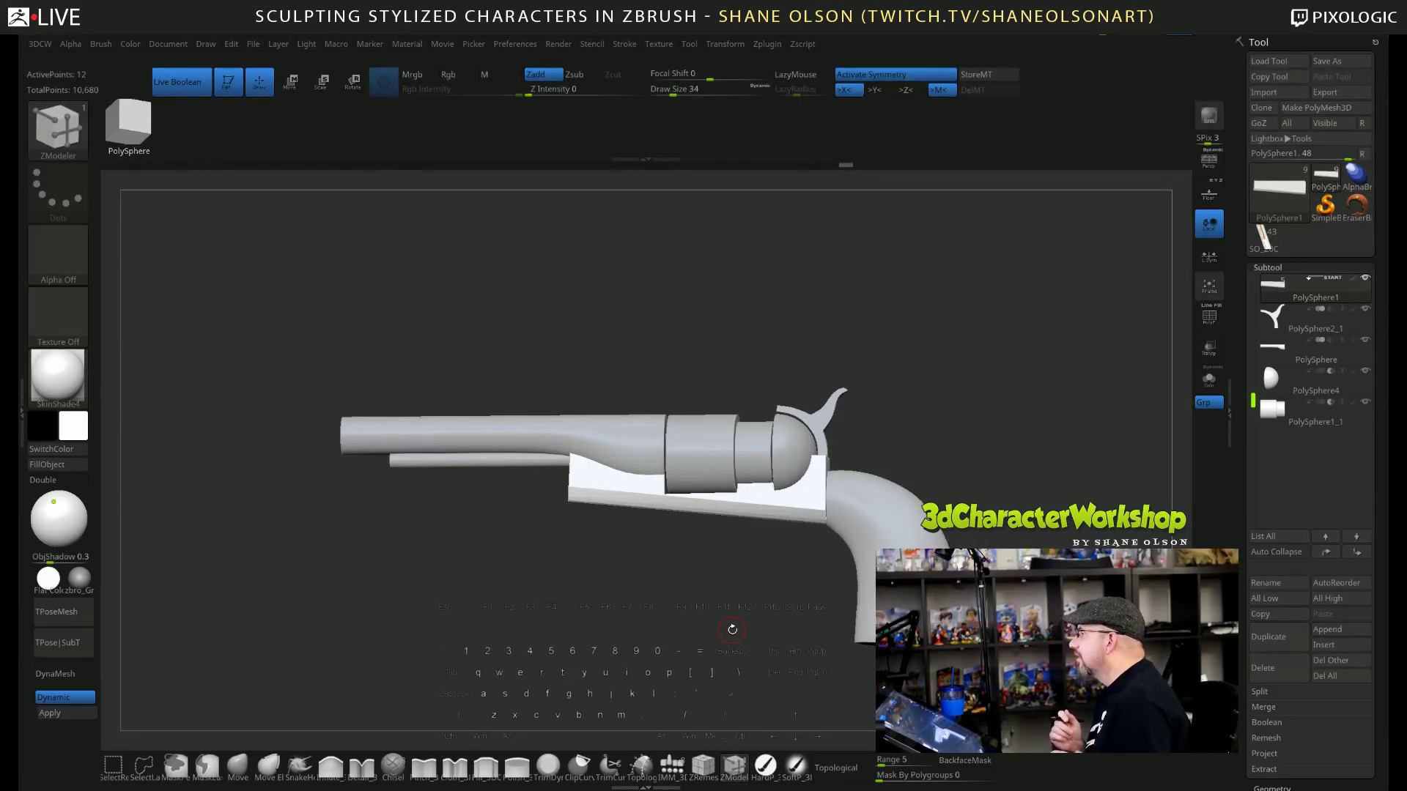
Frame the whole revolver in side view and set the brush's Draw Size to 72.
left_click_drag(968, 393, 963, 442)
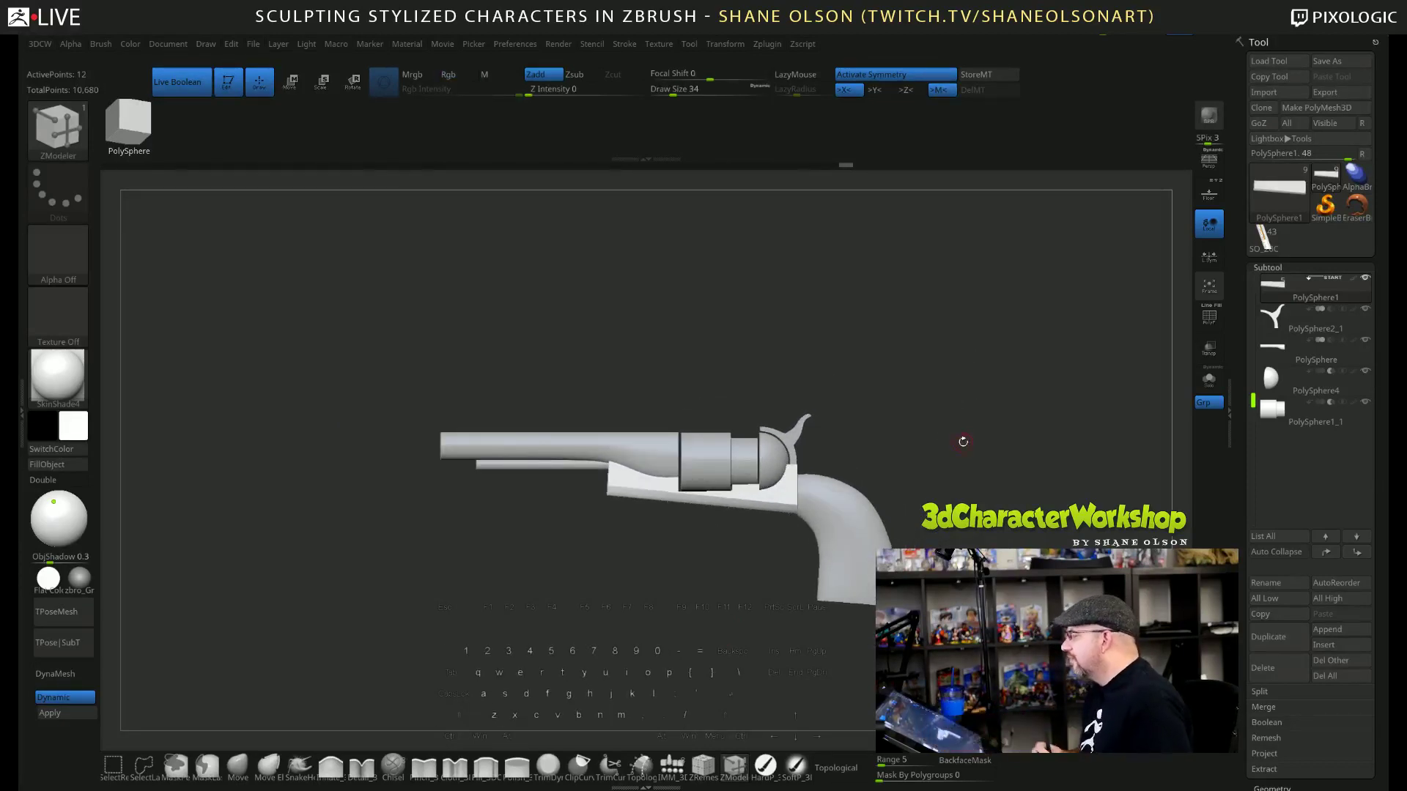
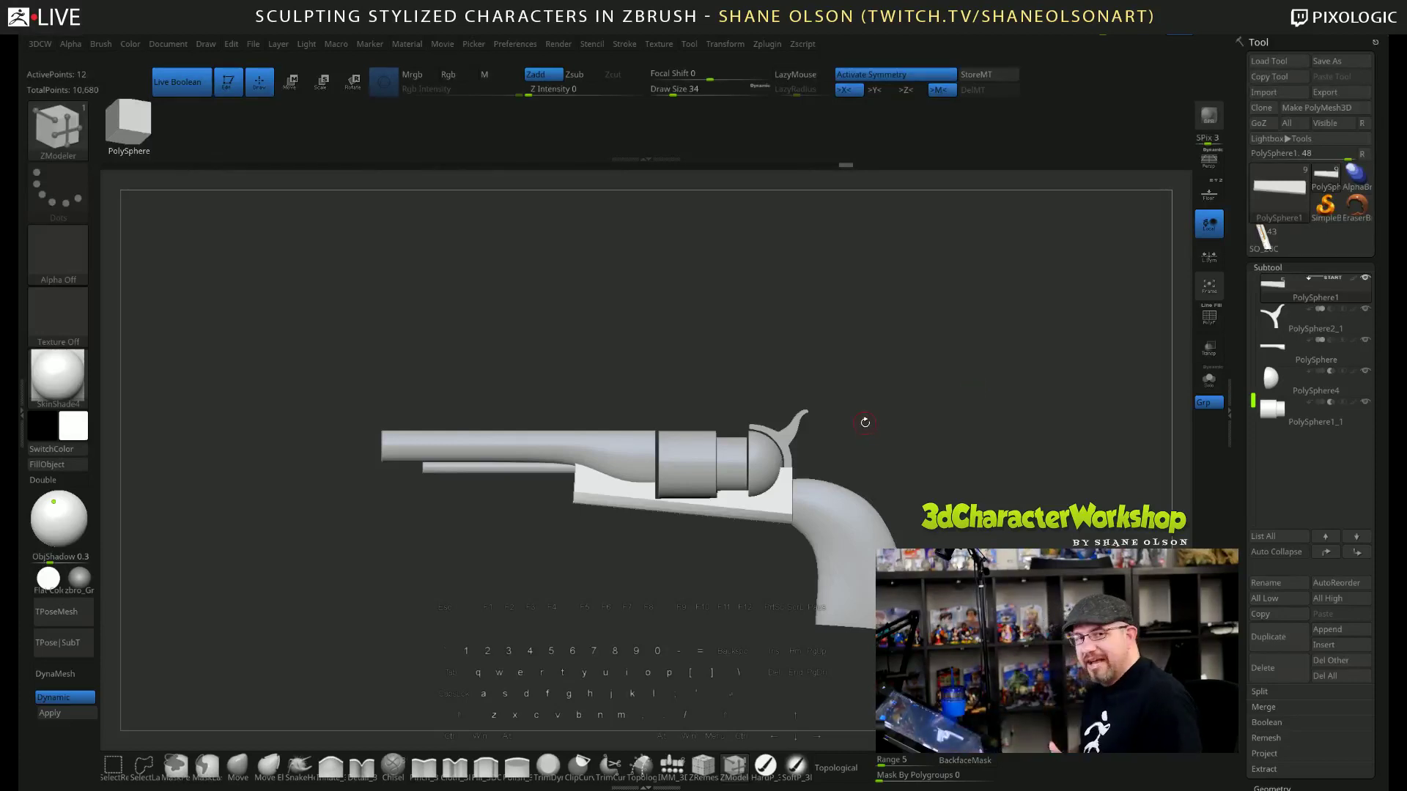
key("s")
left_click(919, 386)
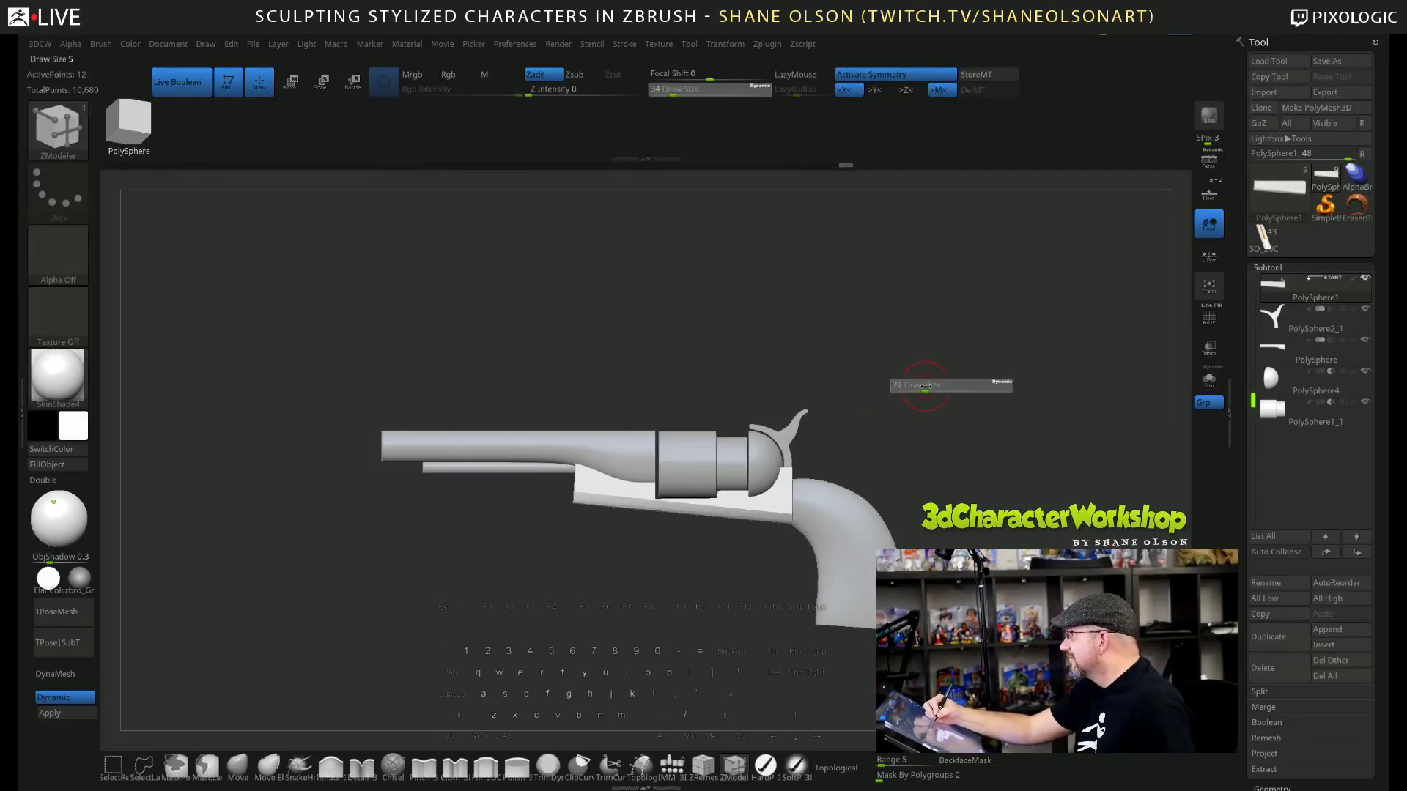
Select the pistol grip and flatten its rounded sides with the ClipCurve from the rear view.
left_click_drag(939, 407, 927, 494)
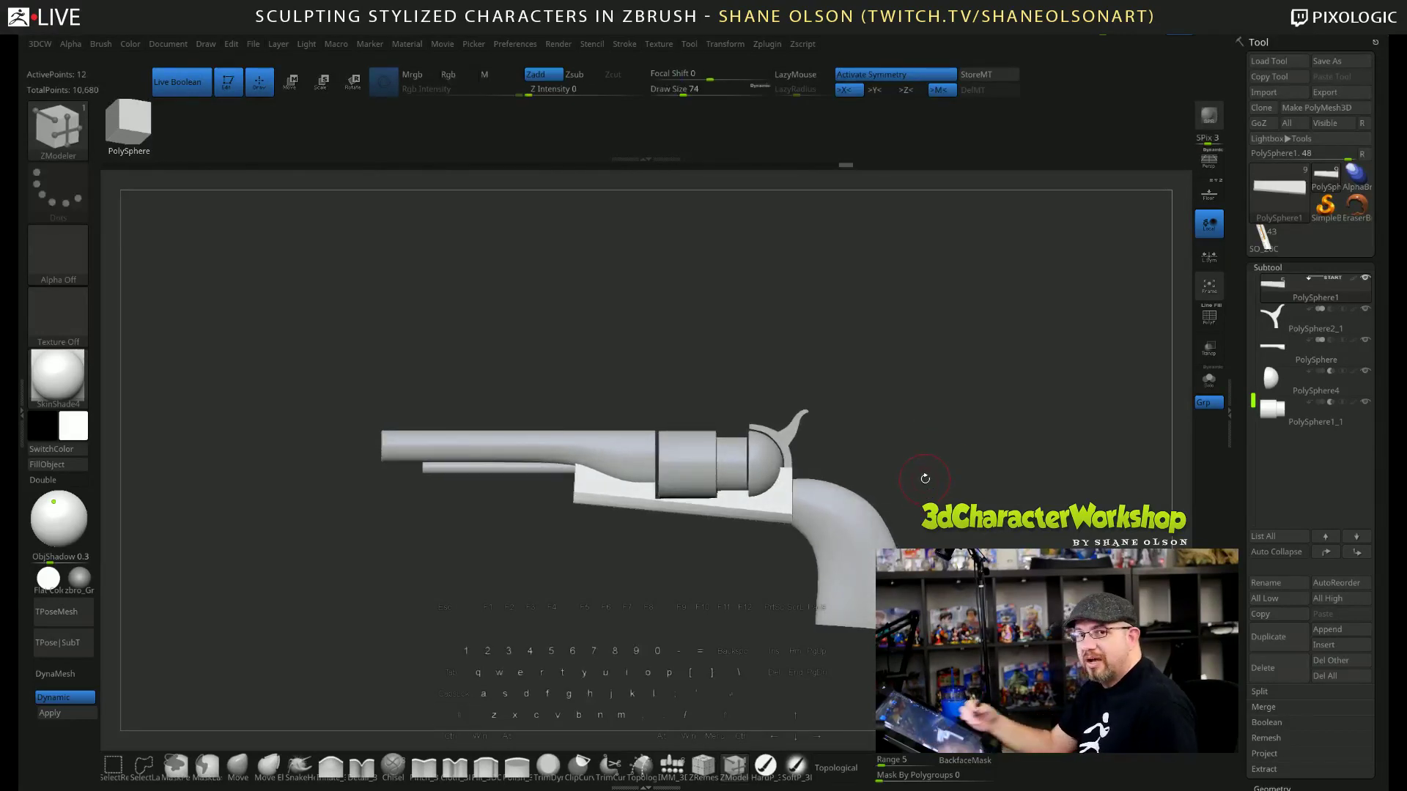
left_click(857, 540, "alt")
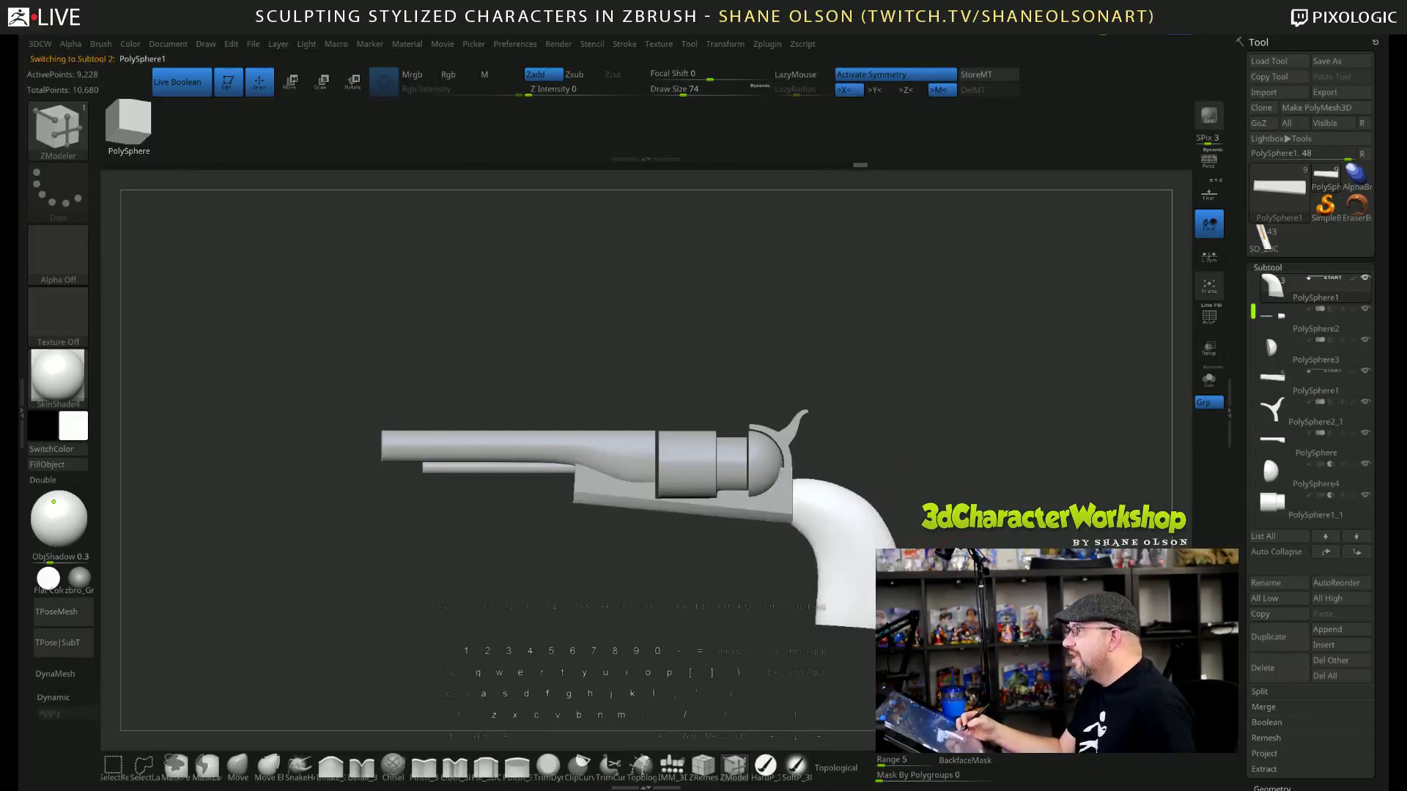
mouse_move(843, 487)
right_mouse_down("ctrl")
mouse_move(843, 535)
mouse_move(660, 527)
right_mouse_up("ctrl")
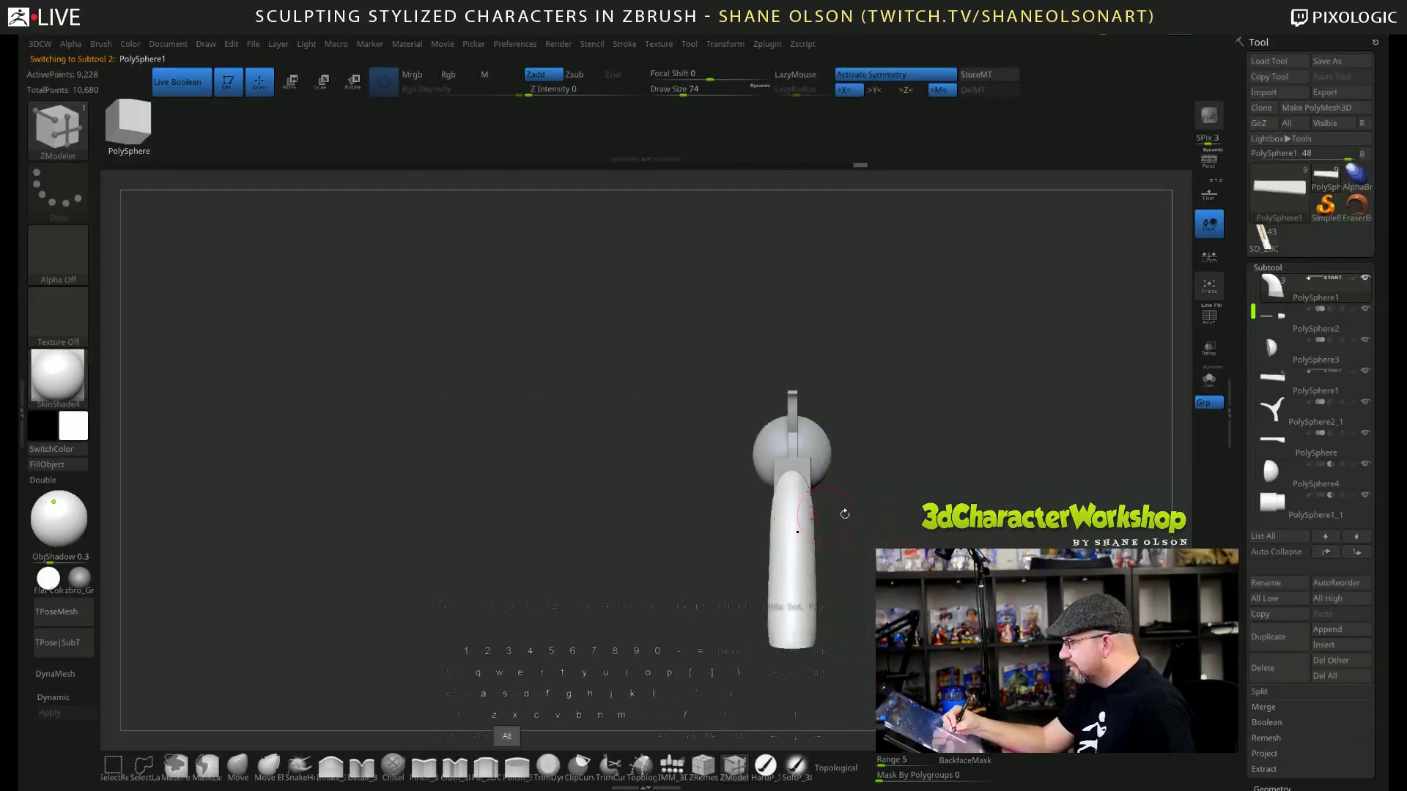
key("w")
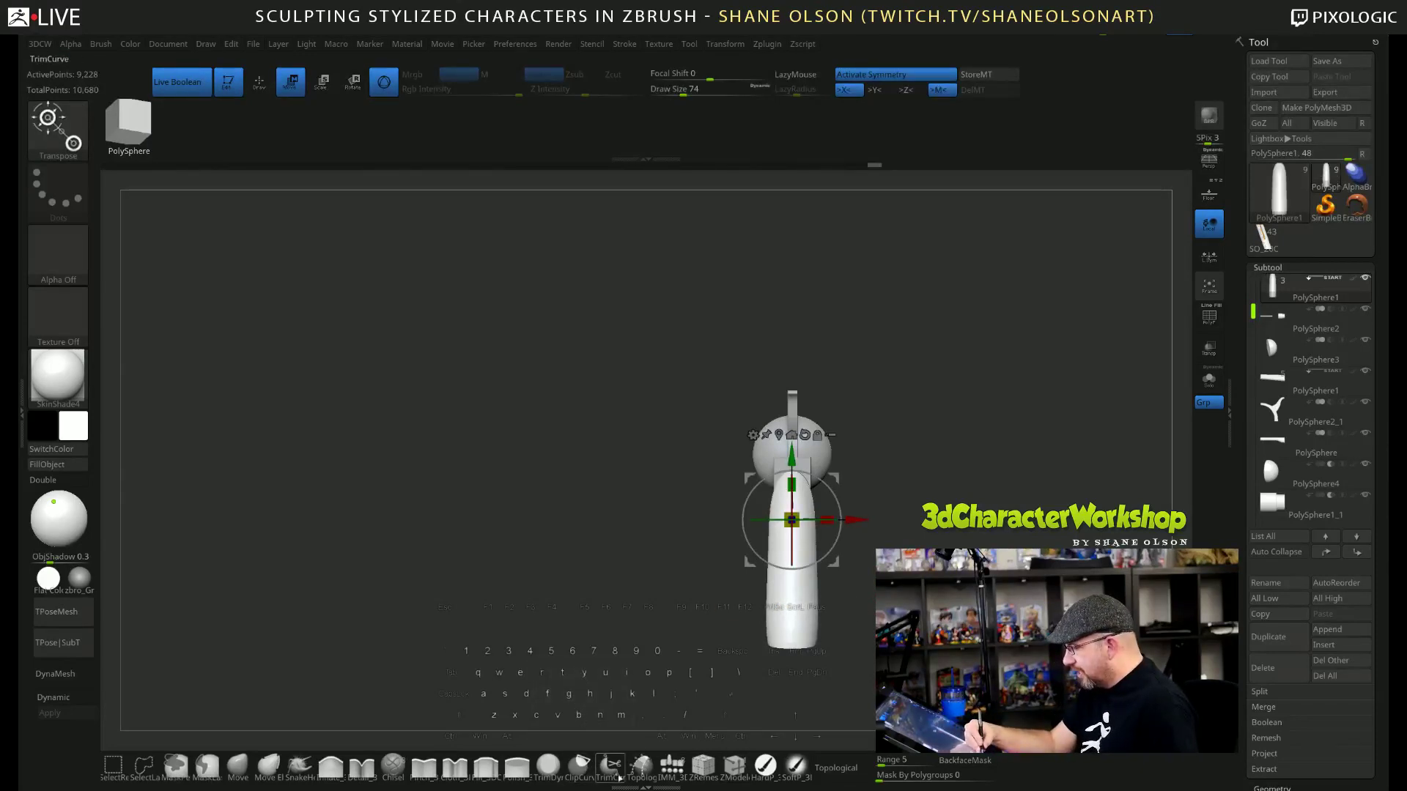
left_click(734, 767)
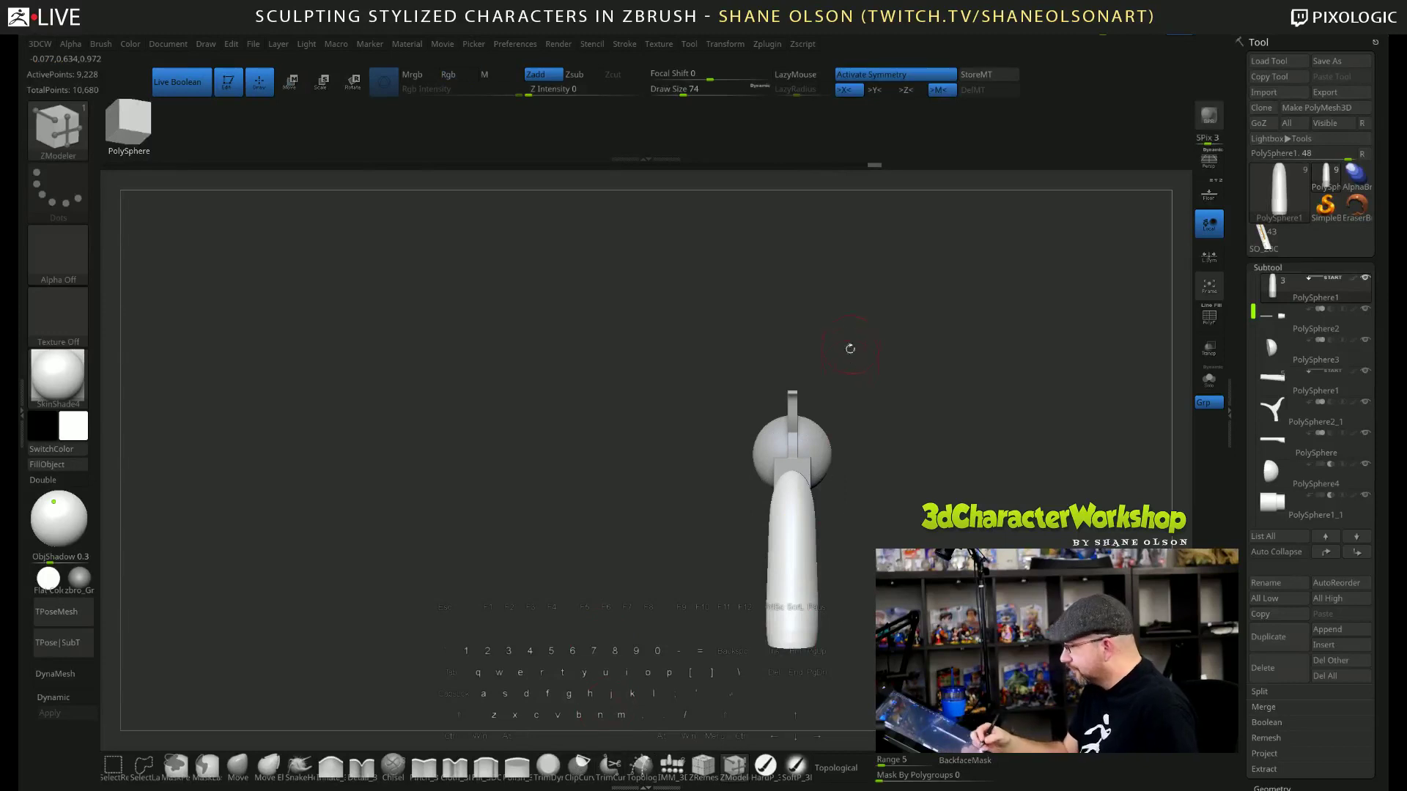
key("ctrl+shift")
mouse_move(842, 370)
left_mouse_down("ctrl+shift")
mouse_move(854, 671)
mouse_move(806, 680)
left_mouse_up("ctrl+shift")
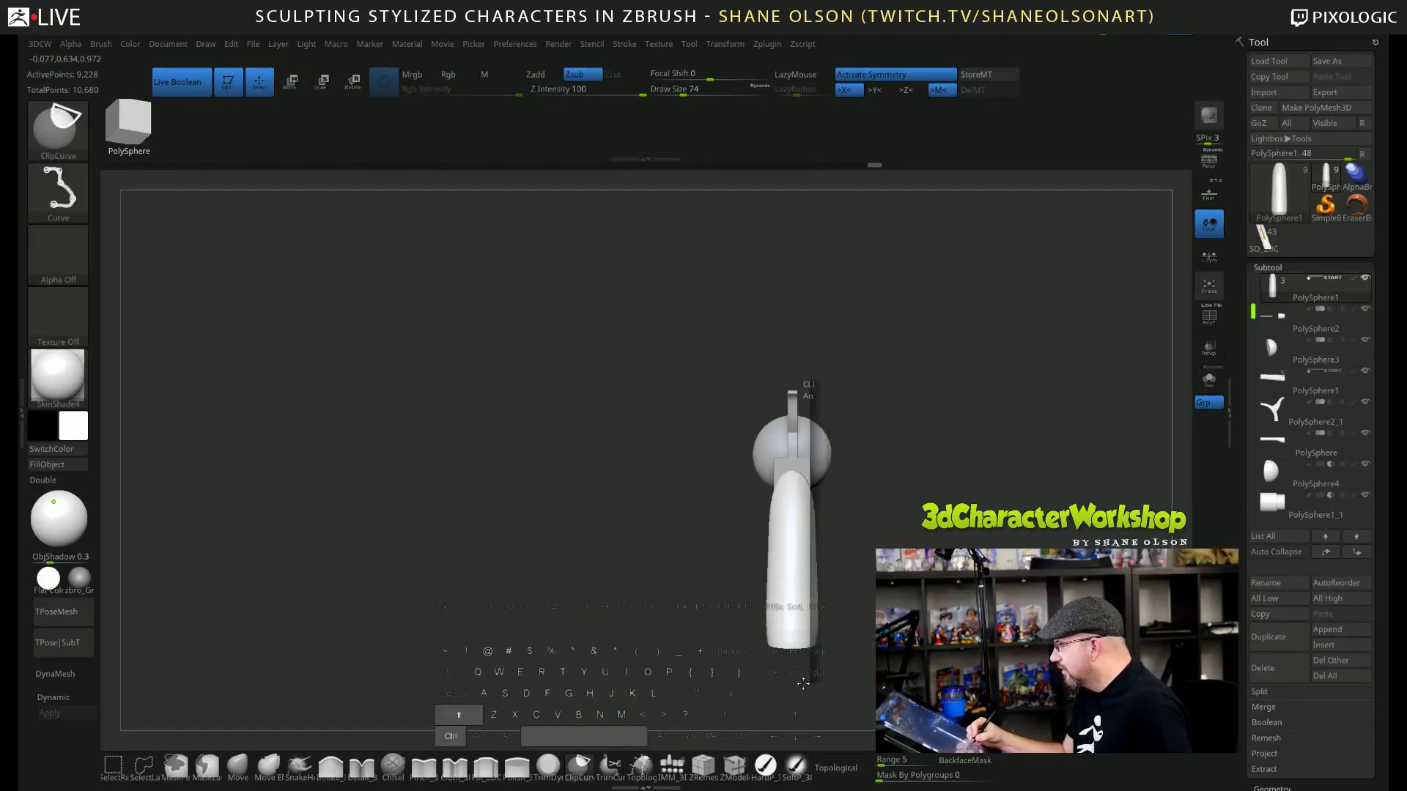
left_click_drag(923, 546, 980, 439)
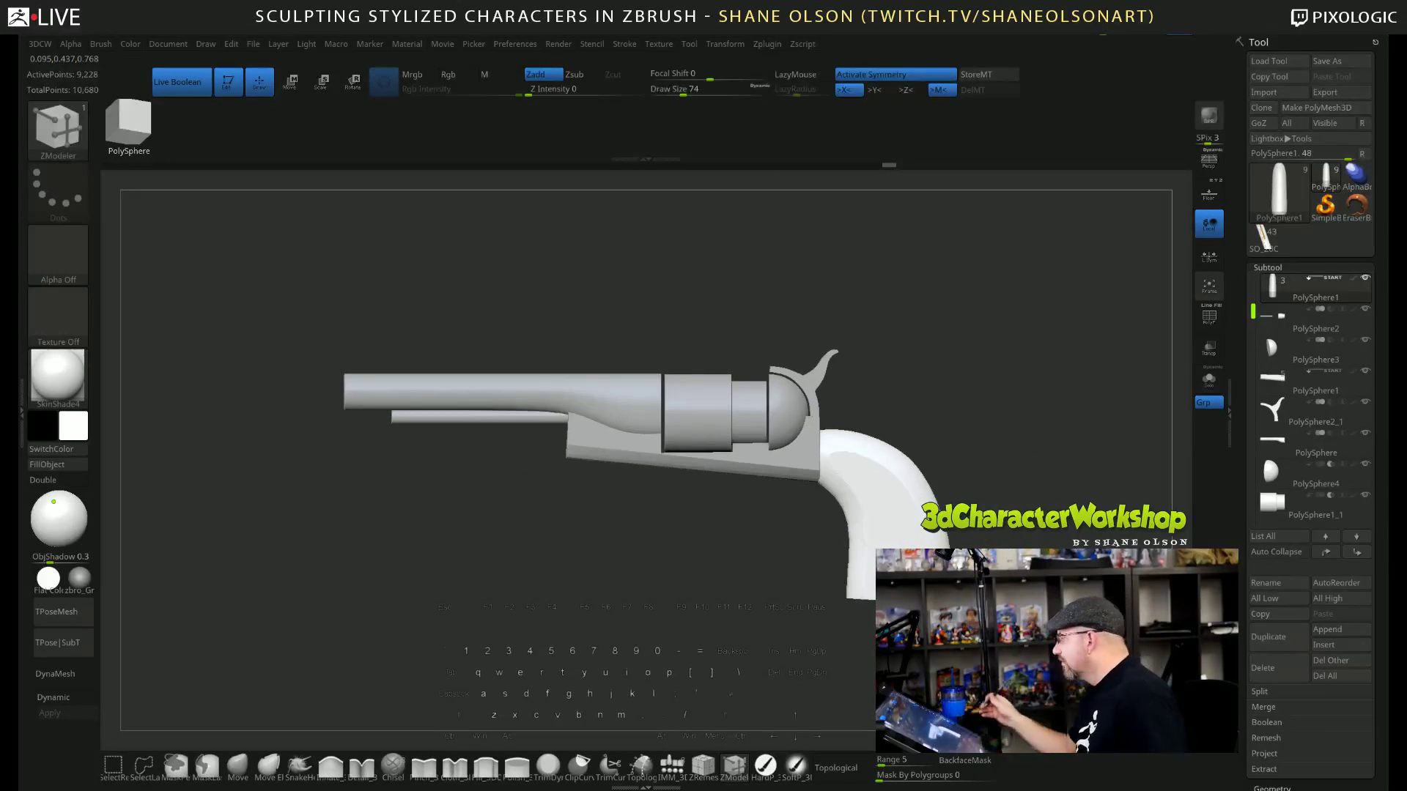
Inflate the upper front end of the grip where it meets the frame, using a draw size of 134.
left_click_drag(1011, 324, 966, 333, "alt")
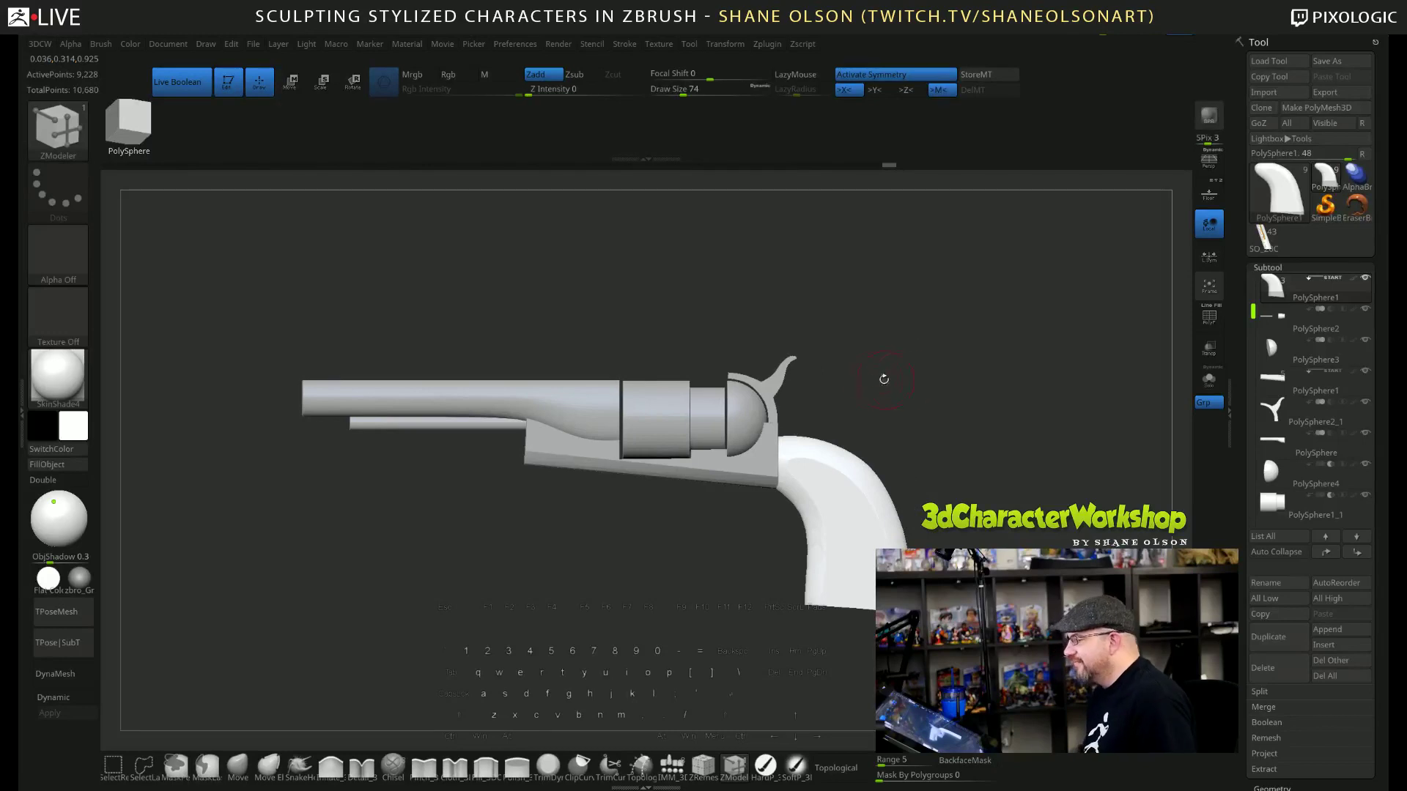
left_click_drag(828, 403, 869, 398, "alt")
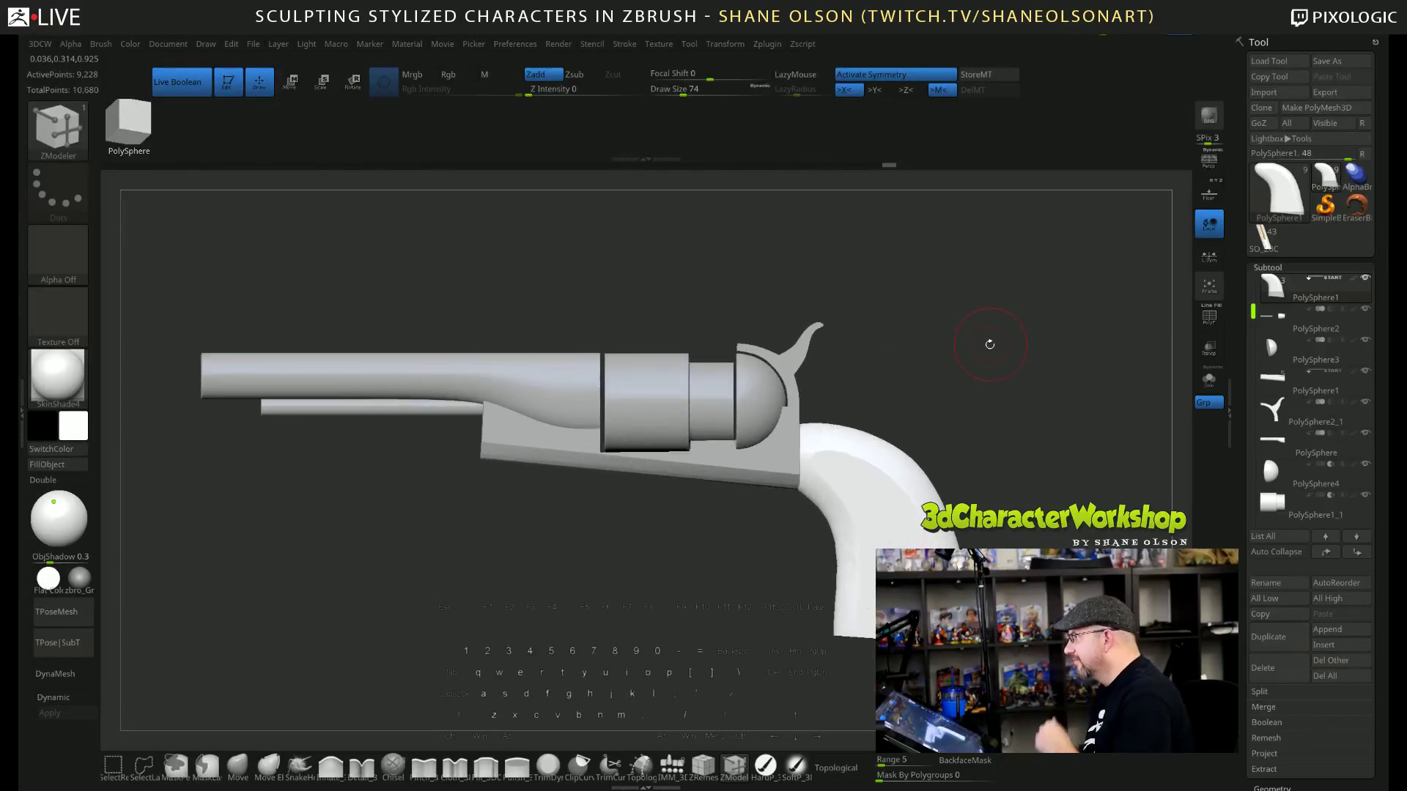
left_click_drag(1014, 348, 989, 419, "alt")
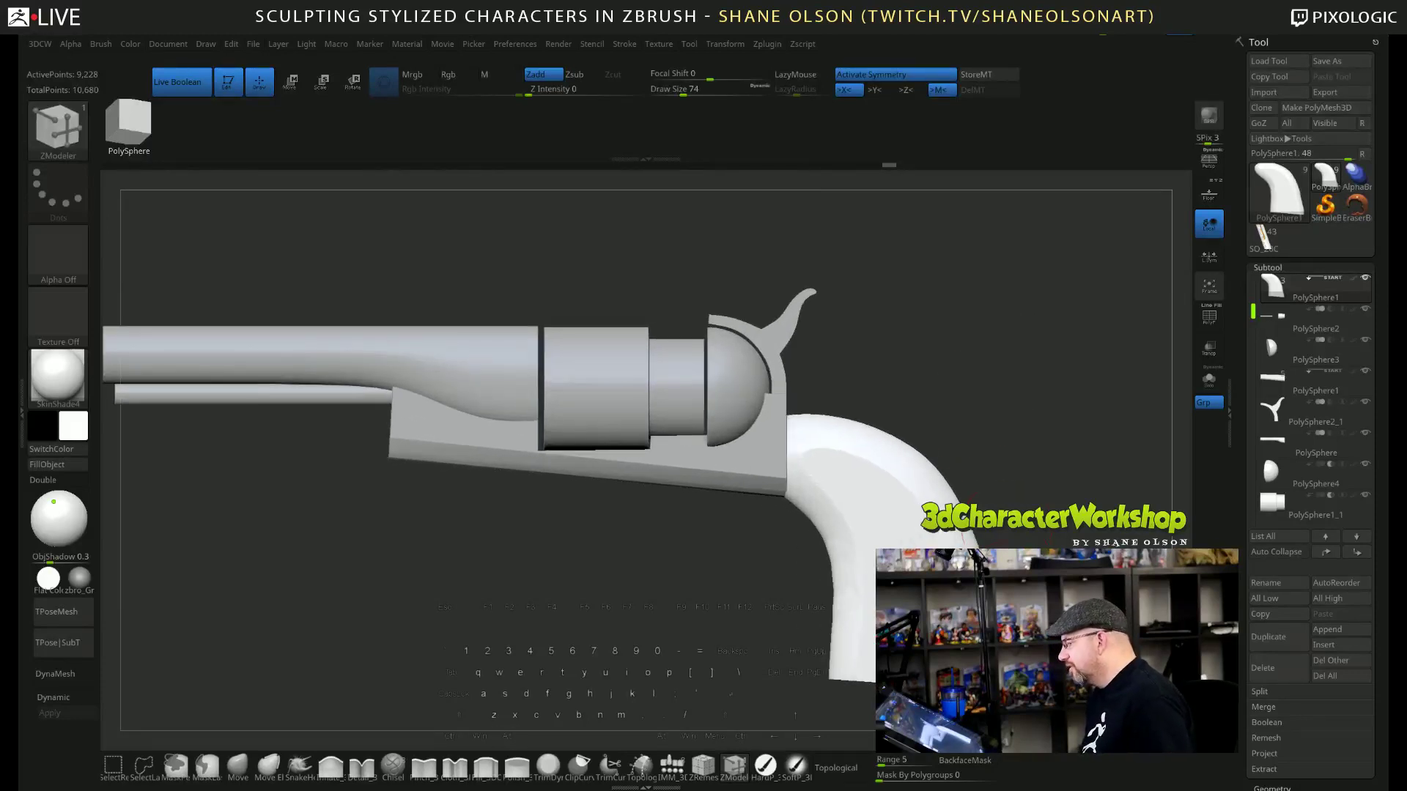
left_click(237, 766)
key("s")
left_click_drag(434, 551, 444, 551)
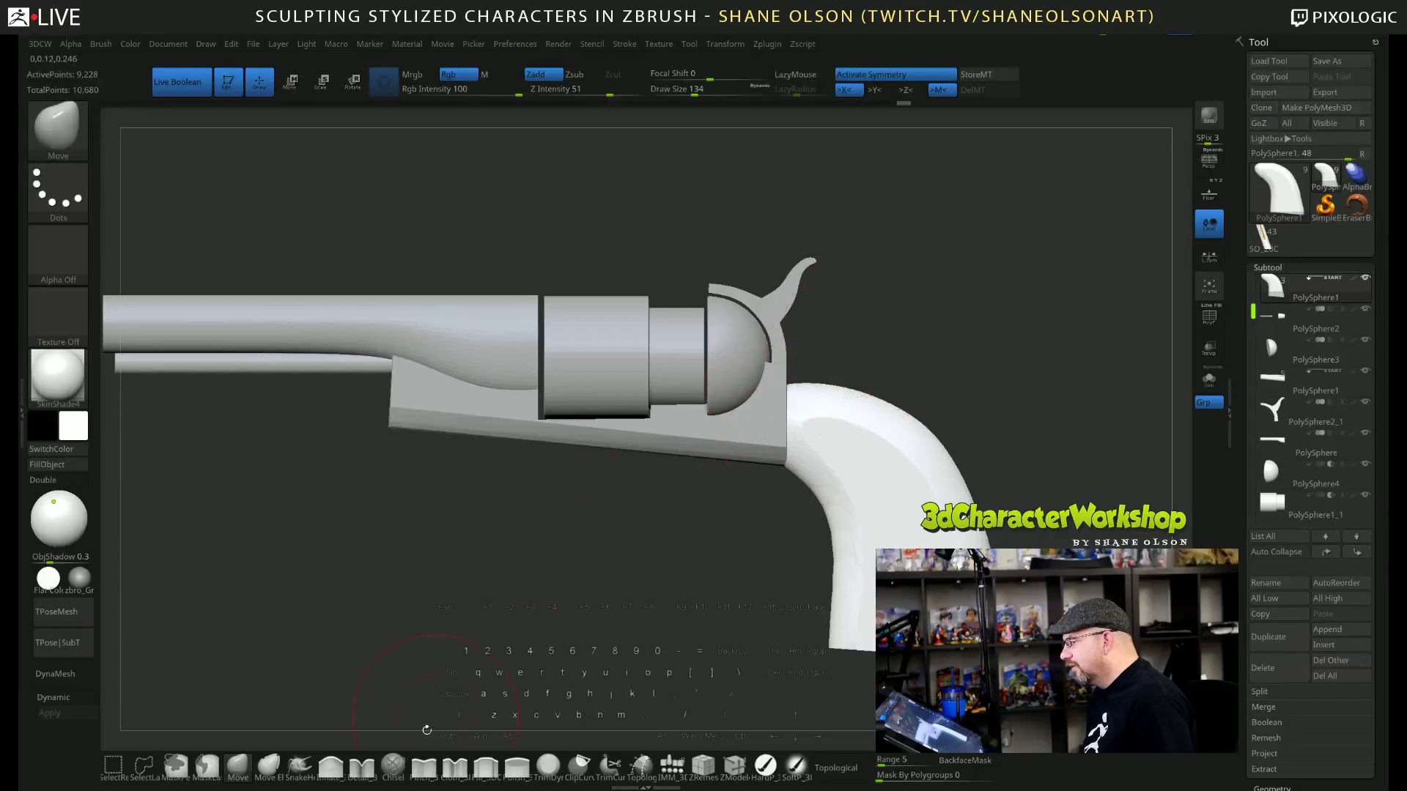
left_click(331, 766)
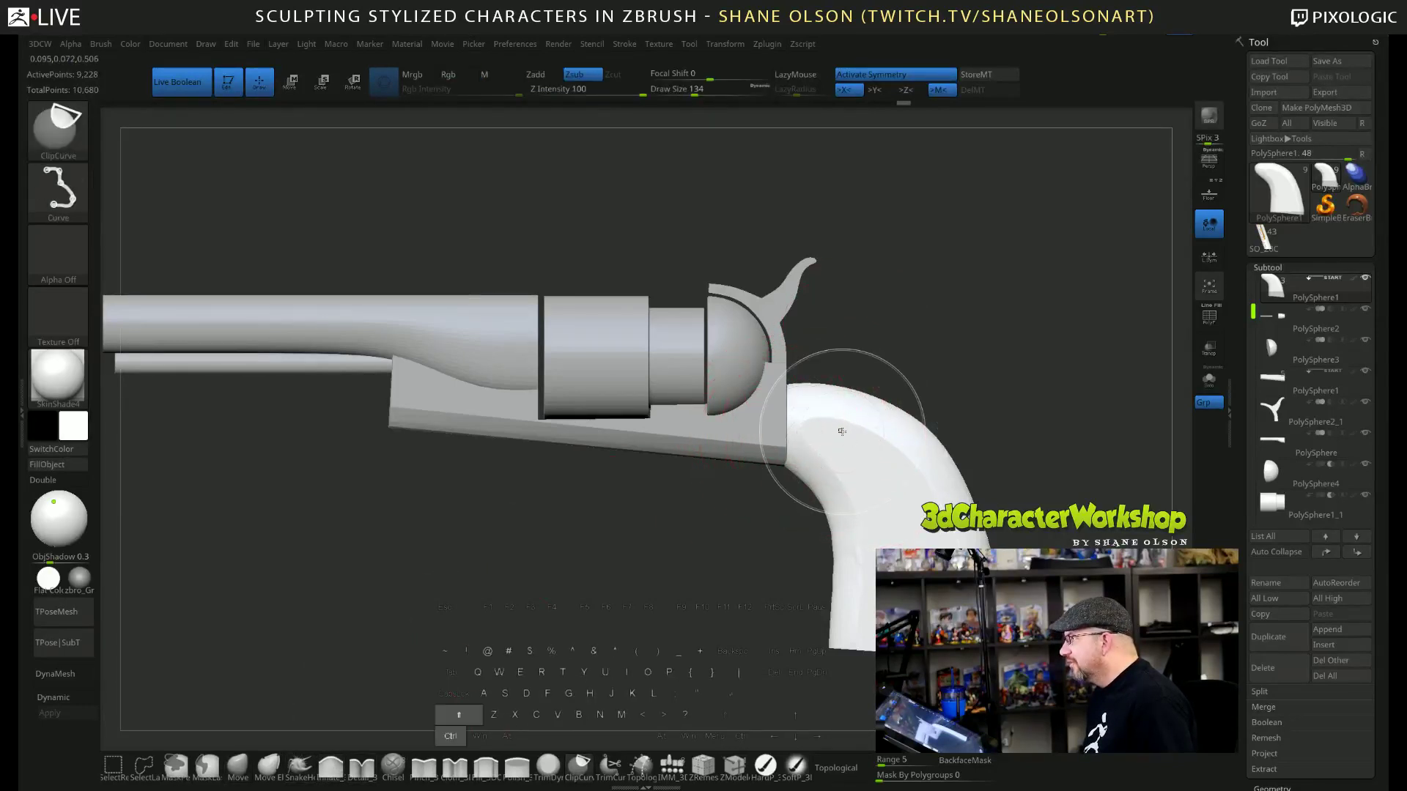
left_click_drag(737, 426, 723, 406)
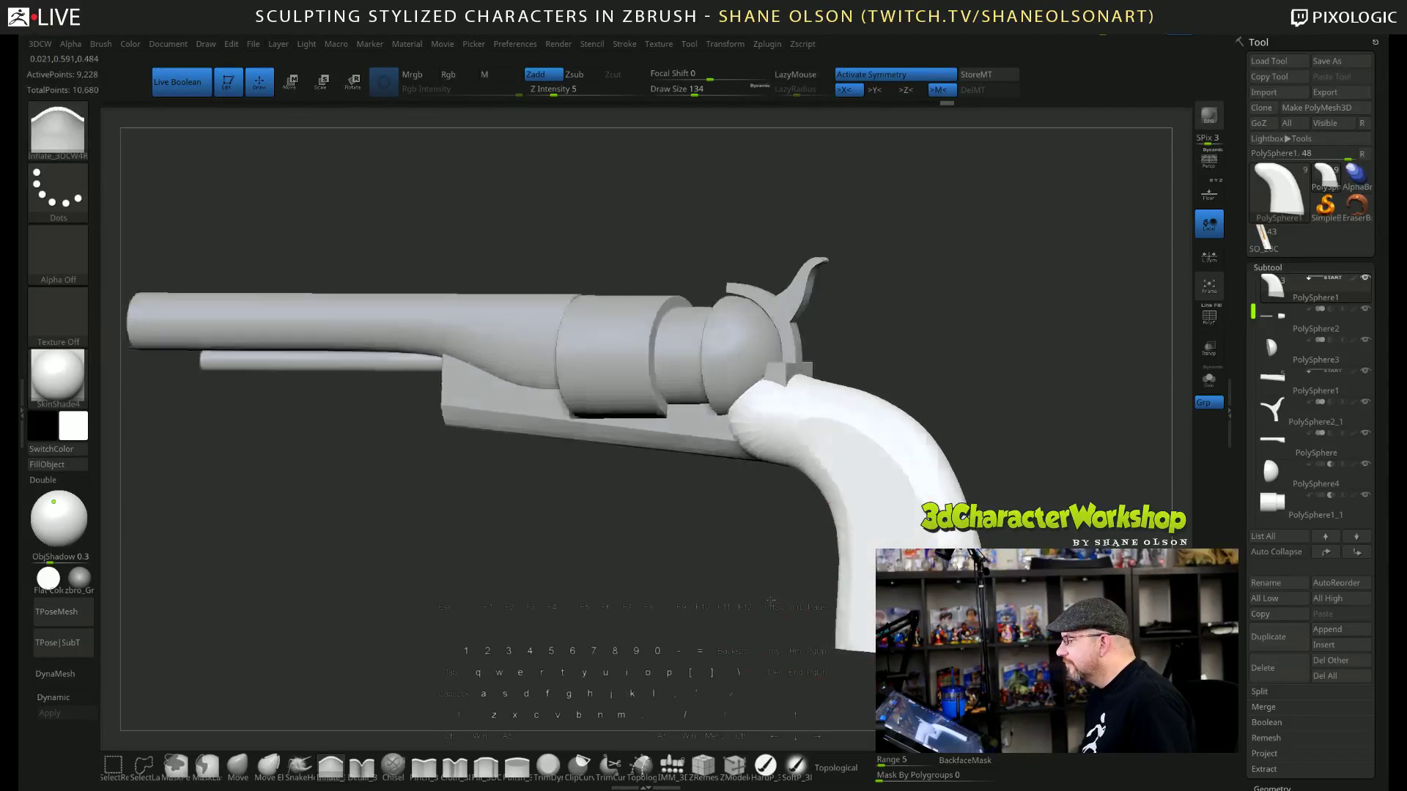
Try inflating the grip's front end further and clipping its bulging side flat, and undo the attempt.
left_click_drag(810, 608, 800, 602)
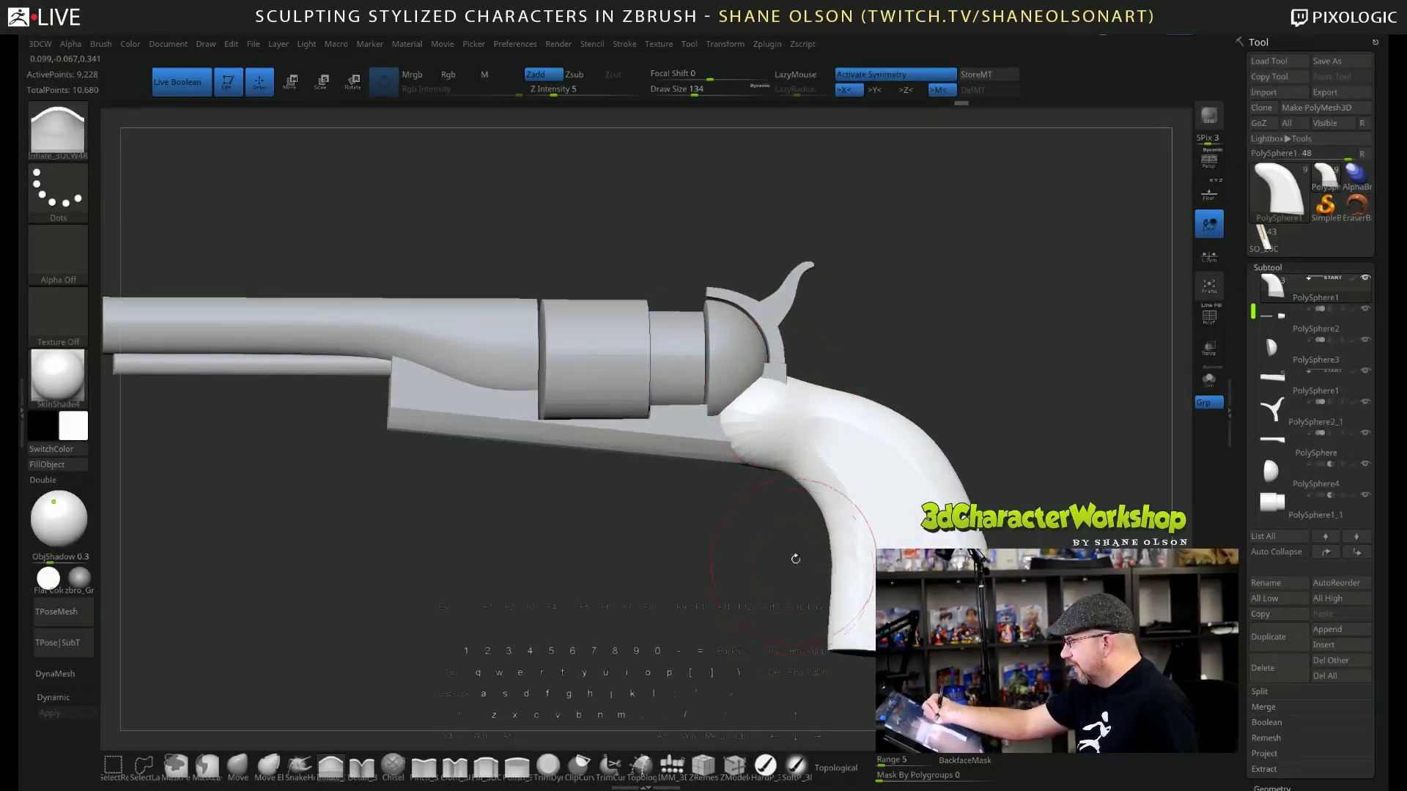
mouse_move(795, 569)
left_mouse_down()
mouse_move(999, 533)
mouse_move(459, 715)
left_mouse_up()
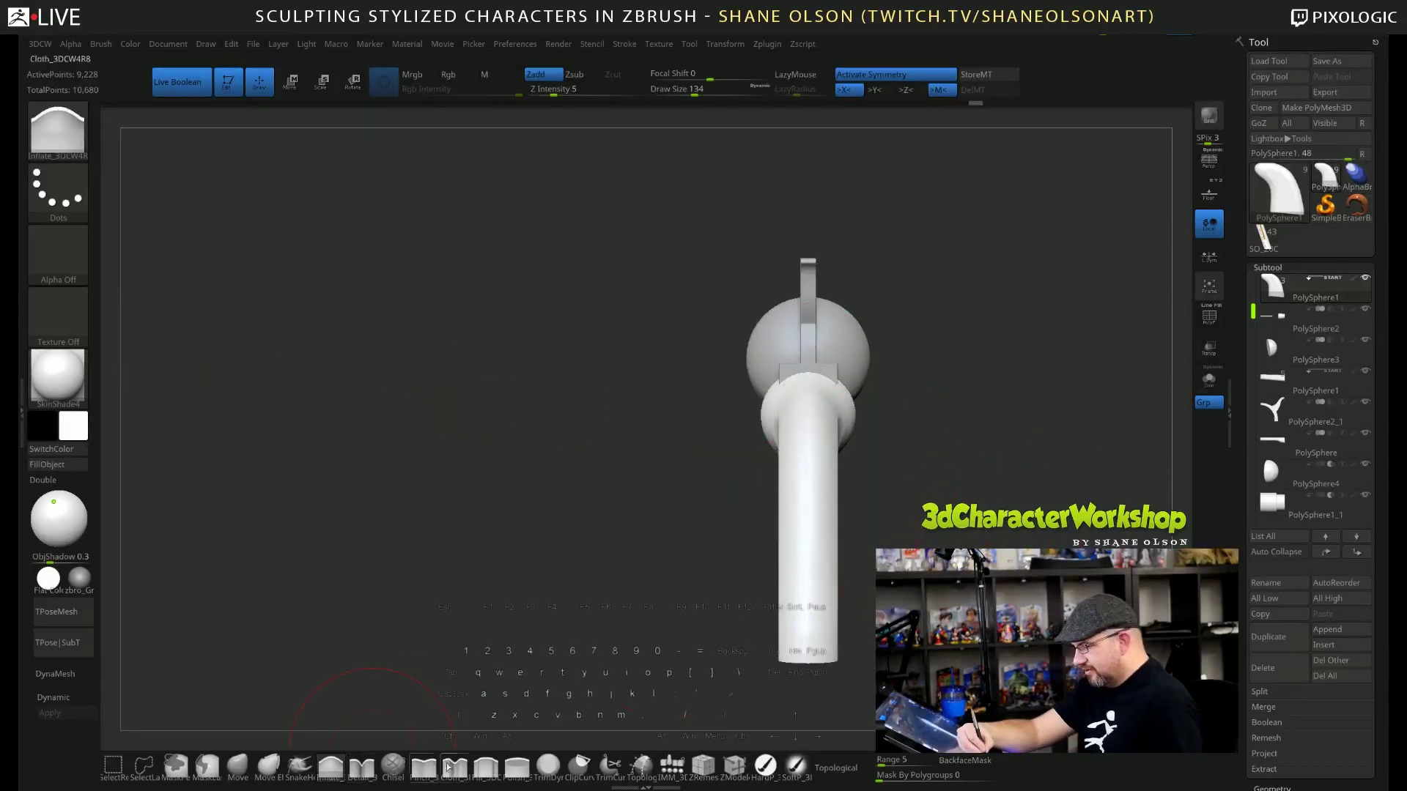
mouse_move(853, 252)
left_mouse_down("ctrl+shift")
mouse_move(865, 656)
mouse_move(841, 676)
mouse_move(967, 652)
left_mouse_up("ctrl+shift")
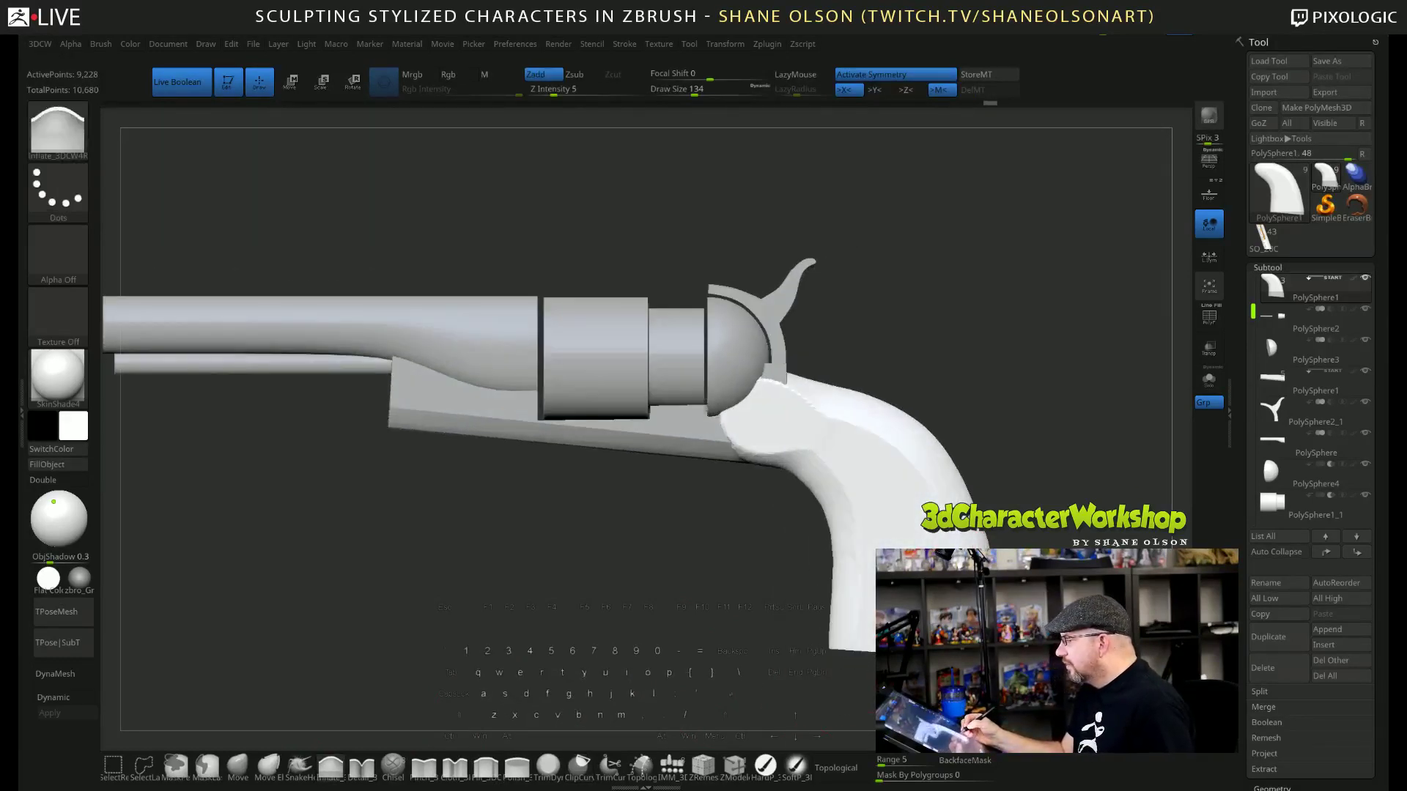
left_click_drag(1005, 424, 1007, 440, "ctrl")
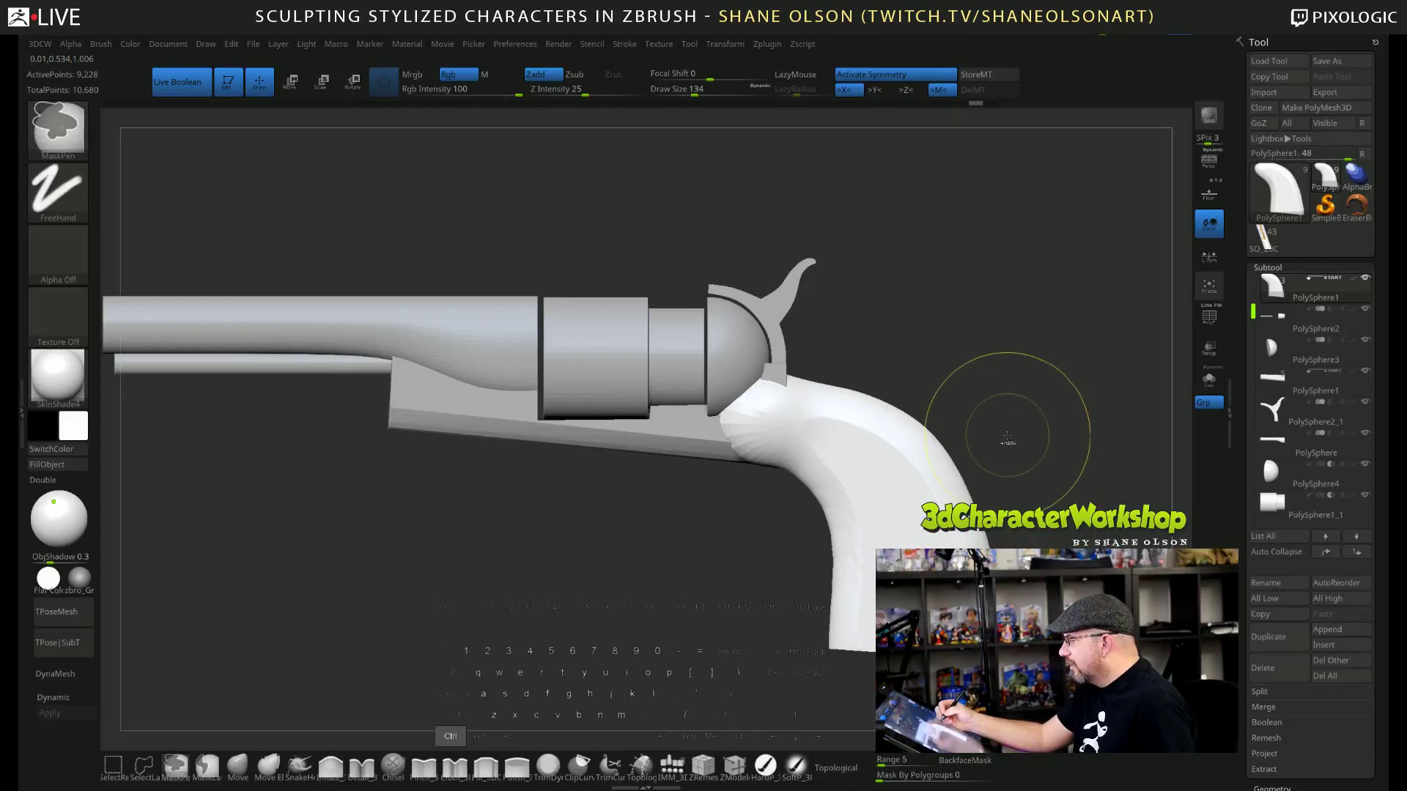
left_click(1007, 440, "ctrl")
Clip the inflated front end of the grip flush with the grip's flat sides from the rear view.
mouse_move(1067, 480)
left_mouse_down("shift")
mouse_move(916, 278)
mouse_move(895, 220)
mouse_move(942, 408)
left_mouse_up("shift")
mouse_move(872, 257)
left_mouse_down("ctrl+shift")
mouse_move(872, 664)
mouse_move(842, 684)
left_mouse_up("ctrl+shift")
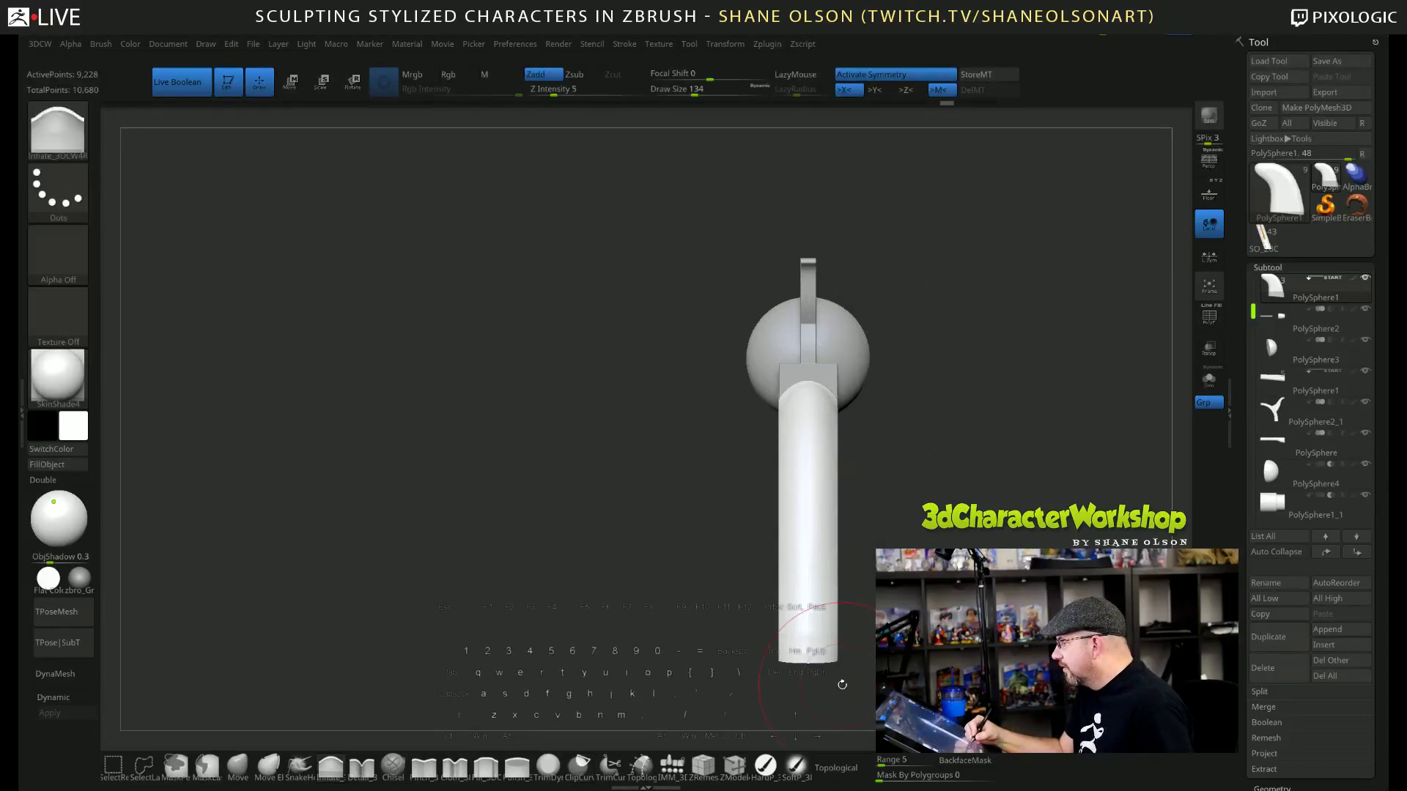
left_click_drag(945, 513, 992, 440)
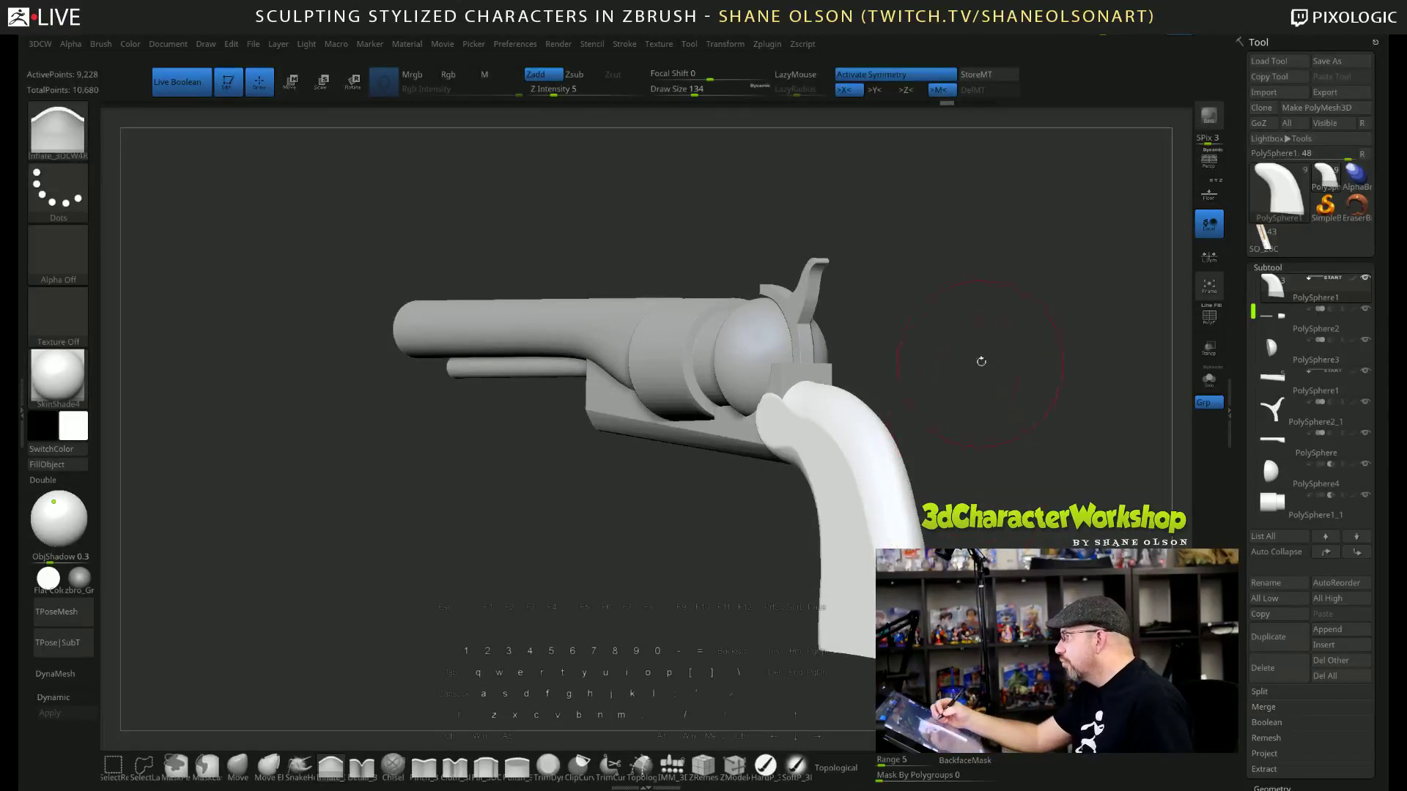
mouse_move(983, 383)
left_mouse_down()
mouse_move(953, 381)
mouse_move(948, 443)
mouse_move(982, 441)
left_mouse_up()
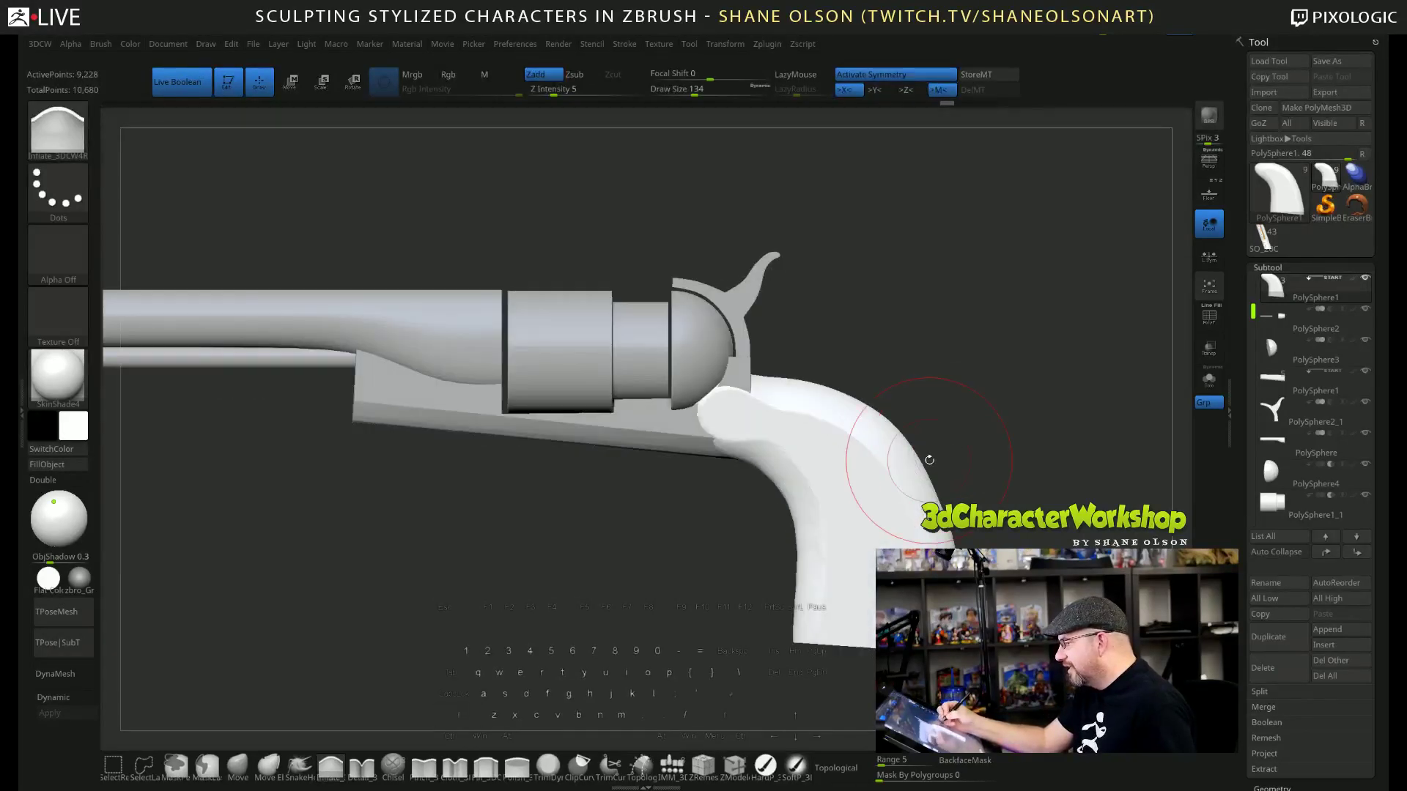
Reshape the top edge and front tip of the grip with the Move brush, reducing the draw size to 62.
left_click(238, 766)
left_click_drag(740, 392, 771, 399)
key("s")
left_click_drag(813, 324, 806, 323)
key("s")
left_click_drag(779, 412, 776, 404)
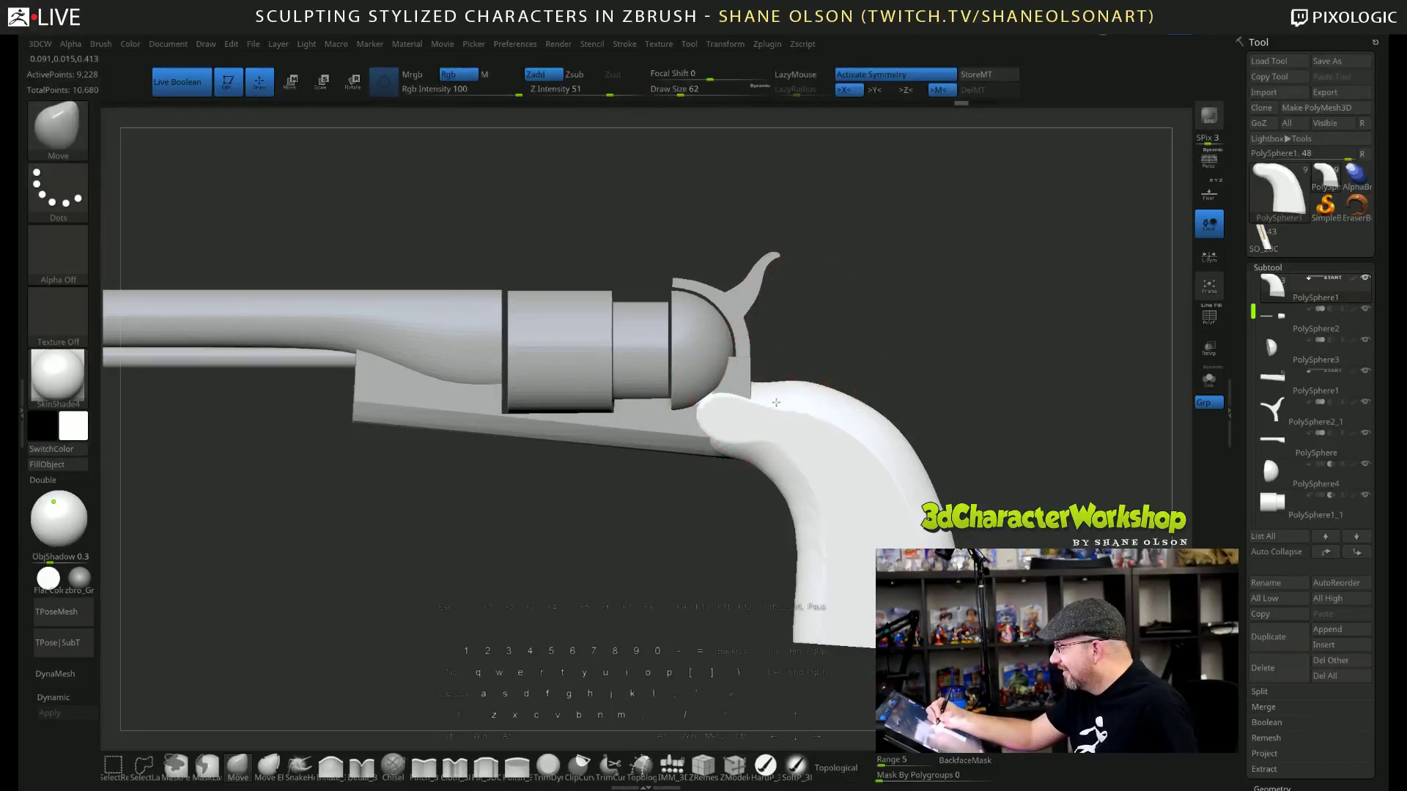
Push the flared front of the grip back into the frame with the Move brush, using draw sizes 96 and 60.
mouse_move(917, 315)
left_mouse_down()
mouse_move(896, 353)
mouse_move(938, 409)
mouse_move(878, 400)
left_mouse_up()
key("s")
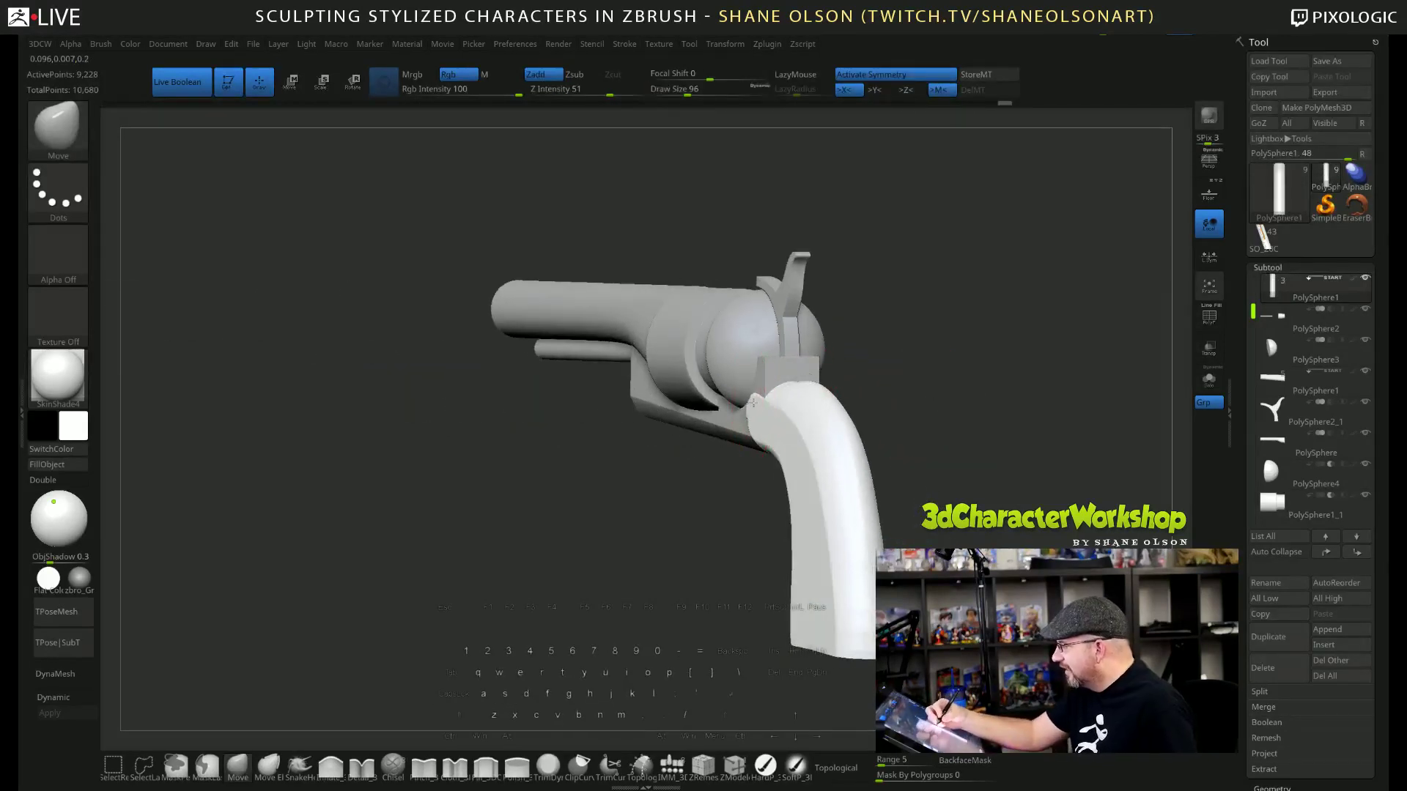
left_click_drag(943, 424, 998, 436)
key("s")
left_click_drag(779, 519, 768, 517)
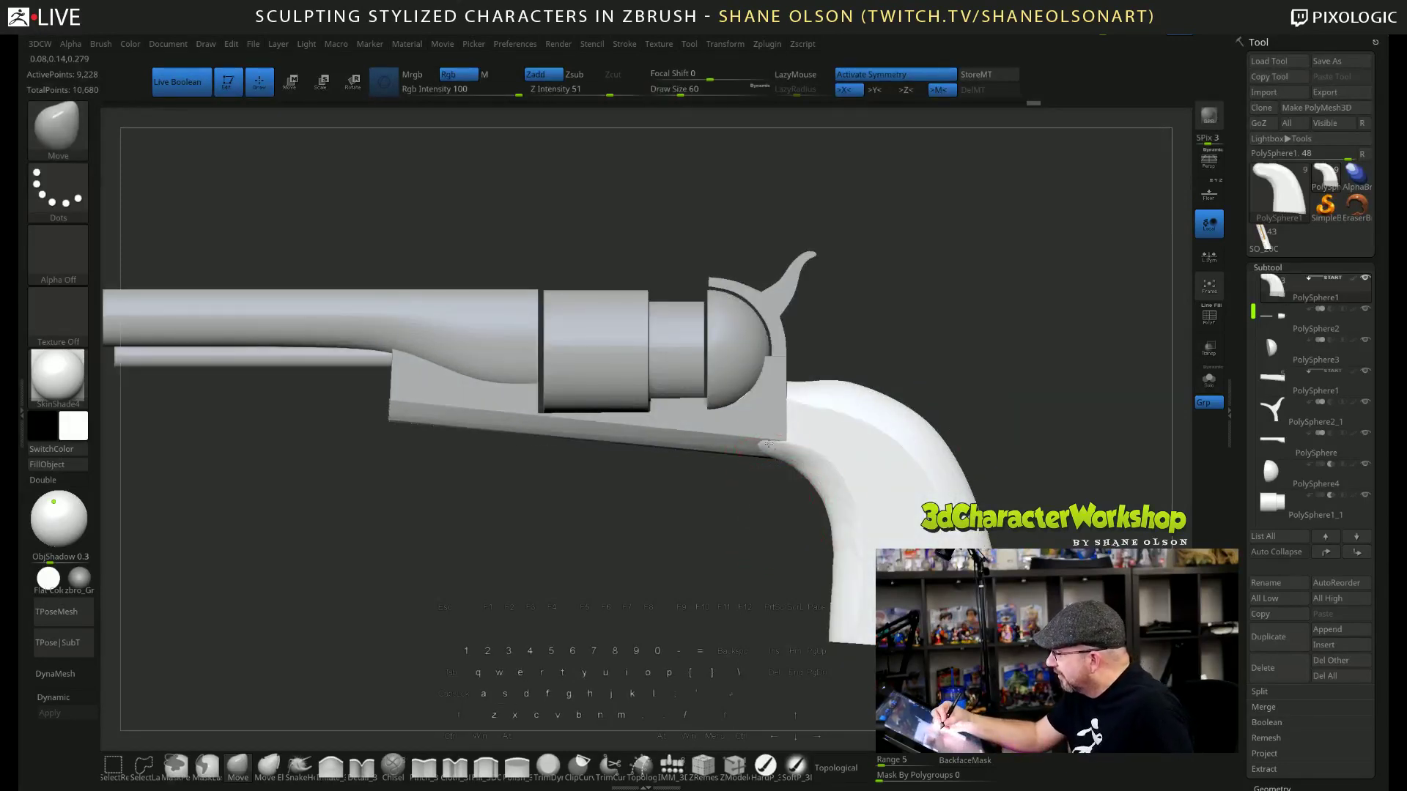
Refine the grip's contour along its joint with the frame using the Move brush at draw size 60.
left_click_drag(1011, 378, 997, 446, "alt")
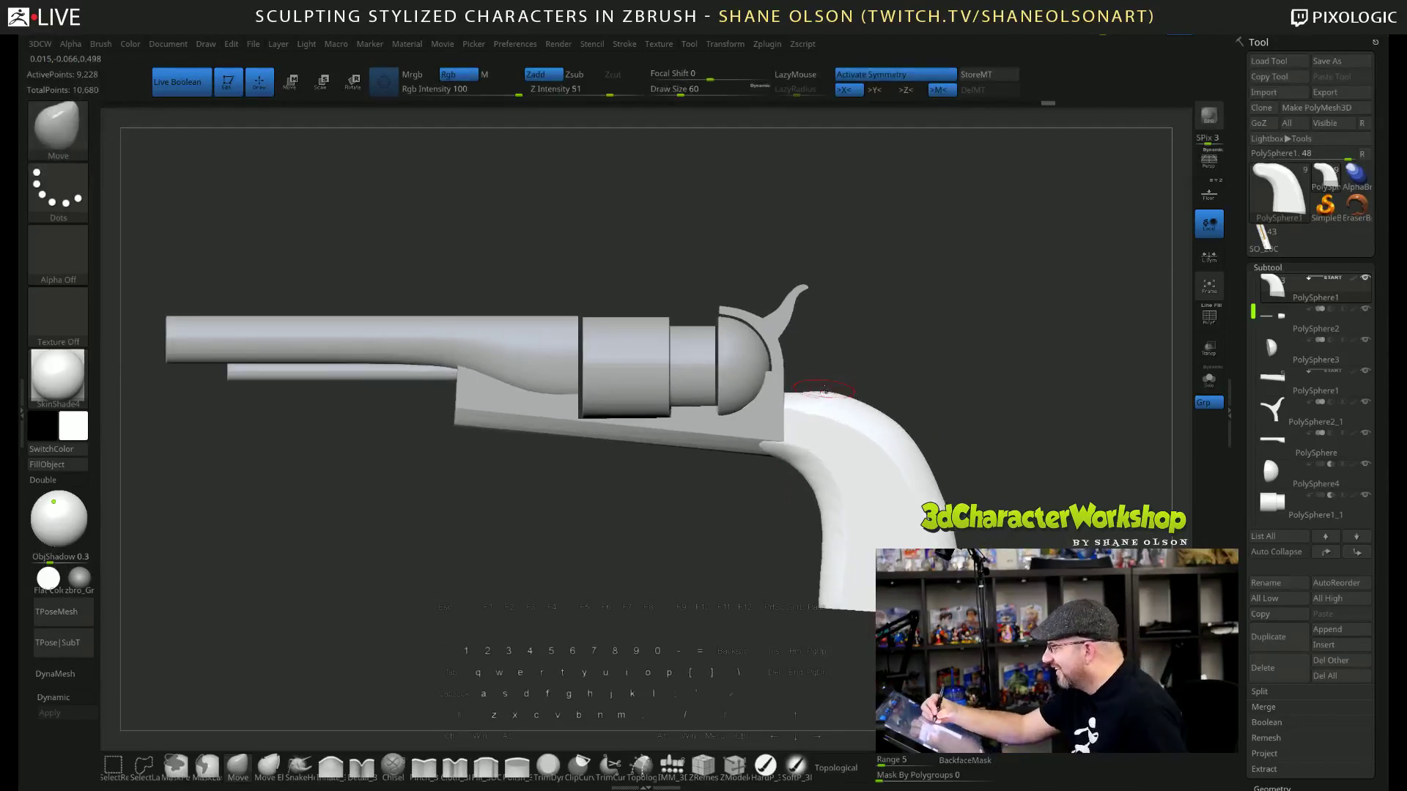
left_click_drag(1014, 476, 1025, 493)
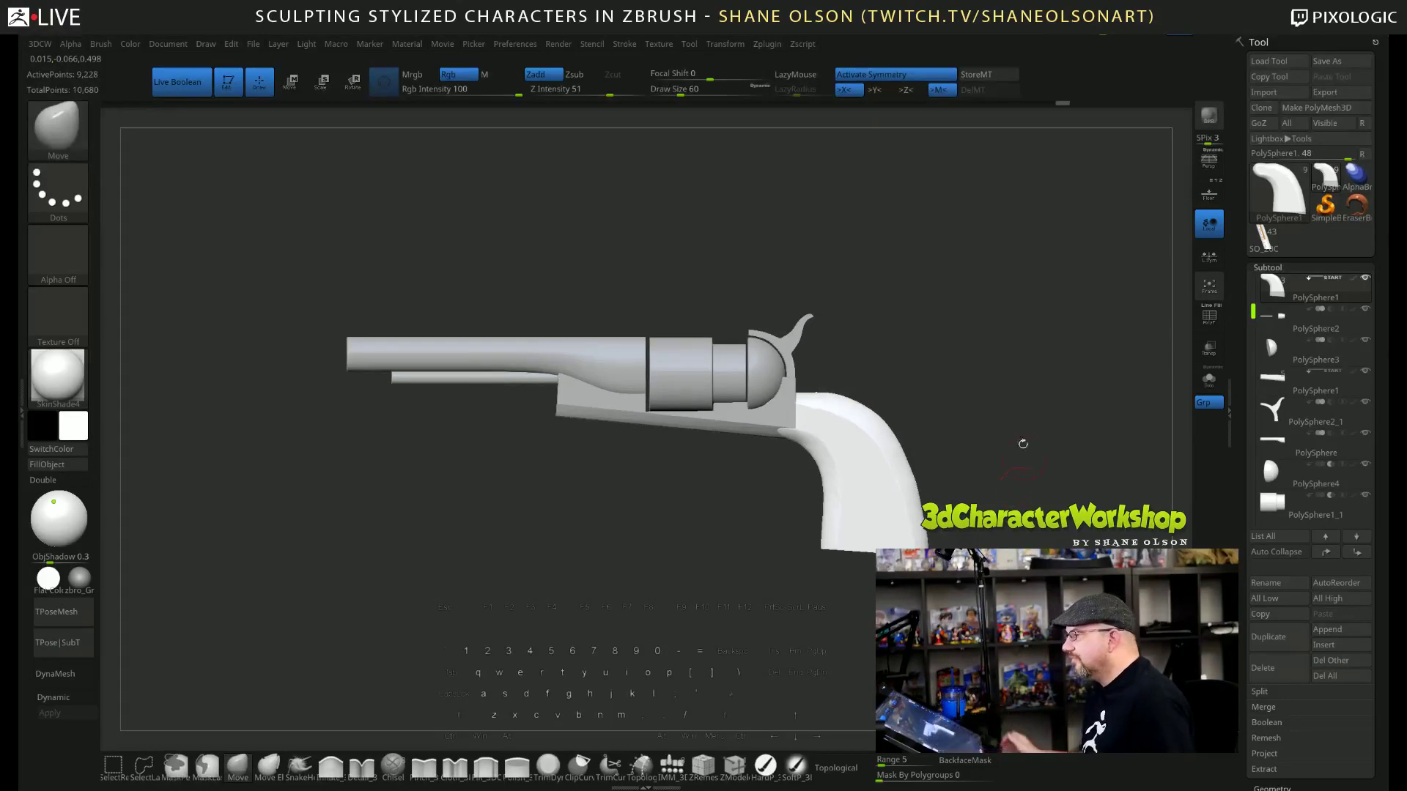
left_click_drag(961, 366, 908, 367)
key("w")
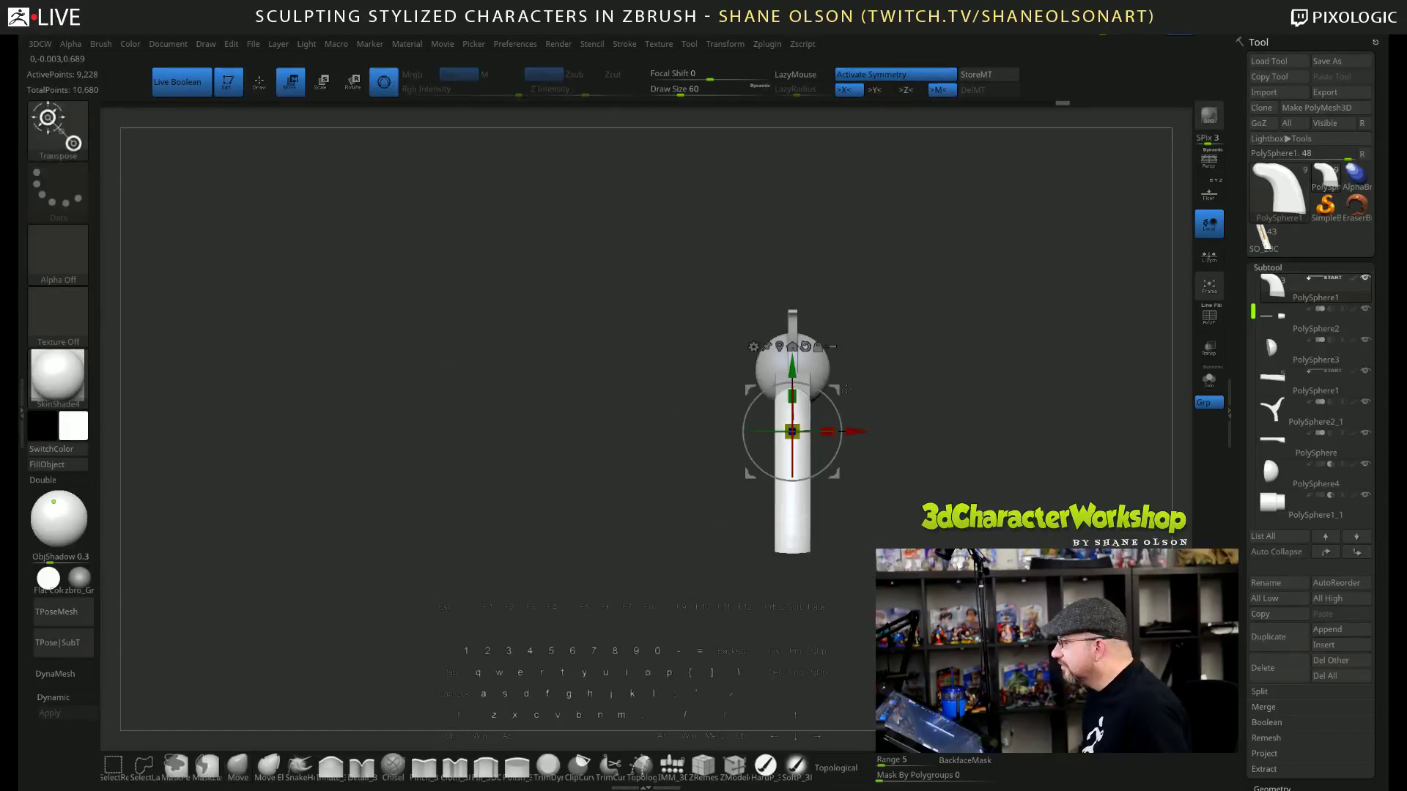
left_click_drag(858, 366, 855, 376, "alt")
mouse_move(933, 328)
left_mouse_down("shift")
mouse_move(974, 322)
mouse_move(945, 327)
left_mouse_up("shift")
key("q")
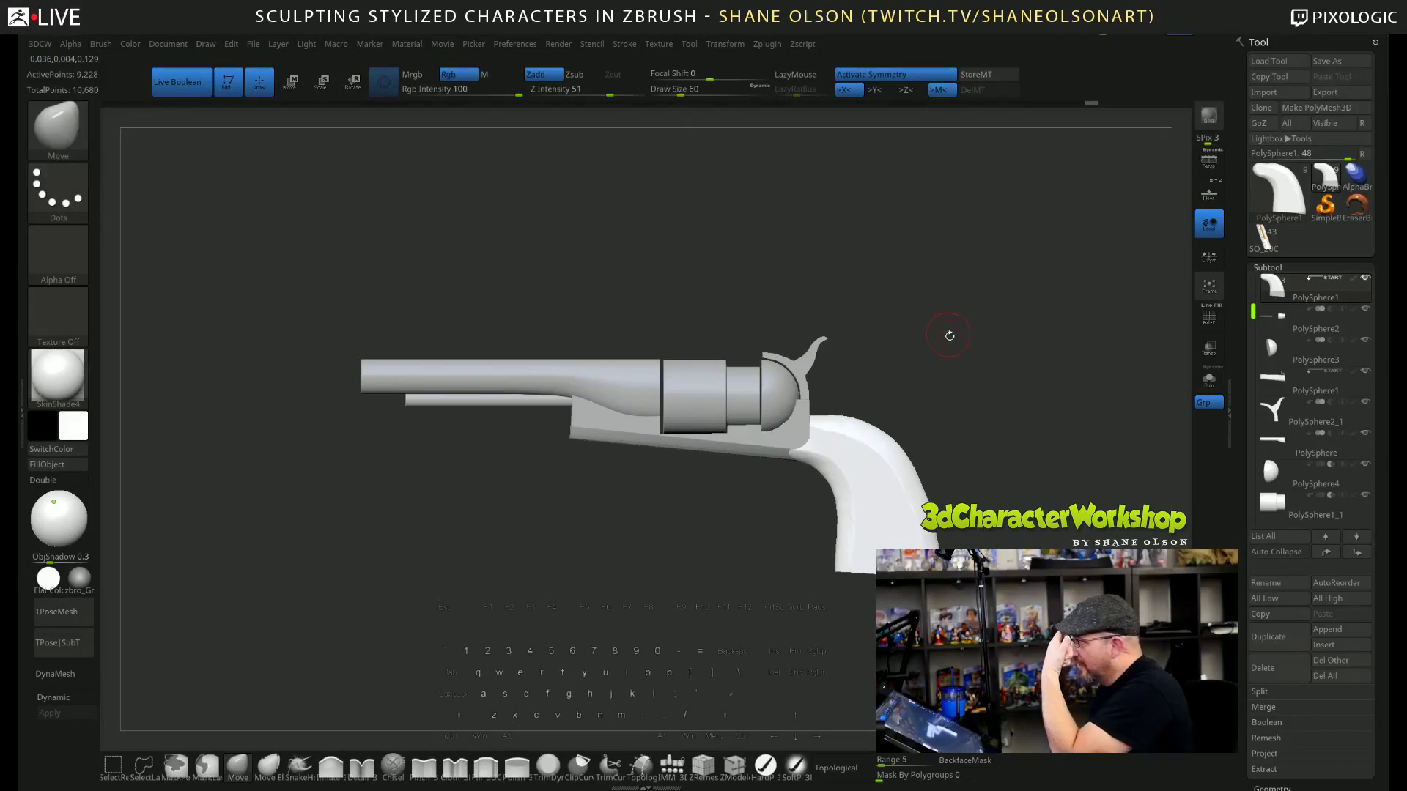
Adjust the grip's curve behind the frame with the Move brush at draw size 90.
left_click_drag(1012, 310, 950, 332, "alt")
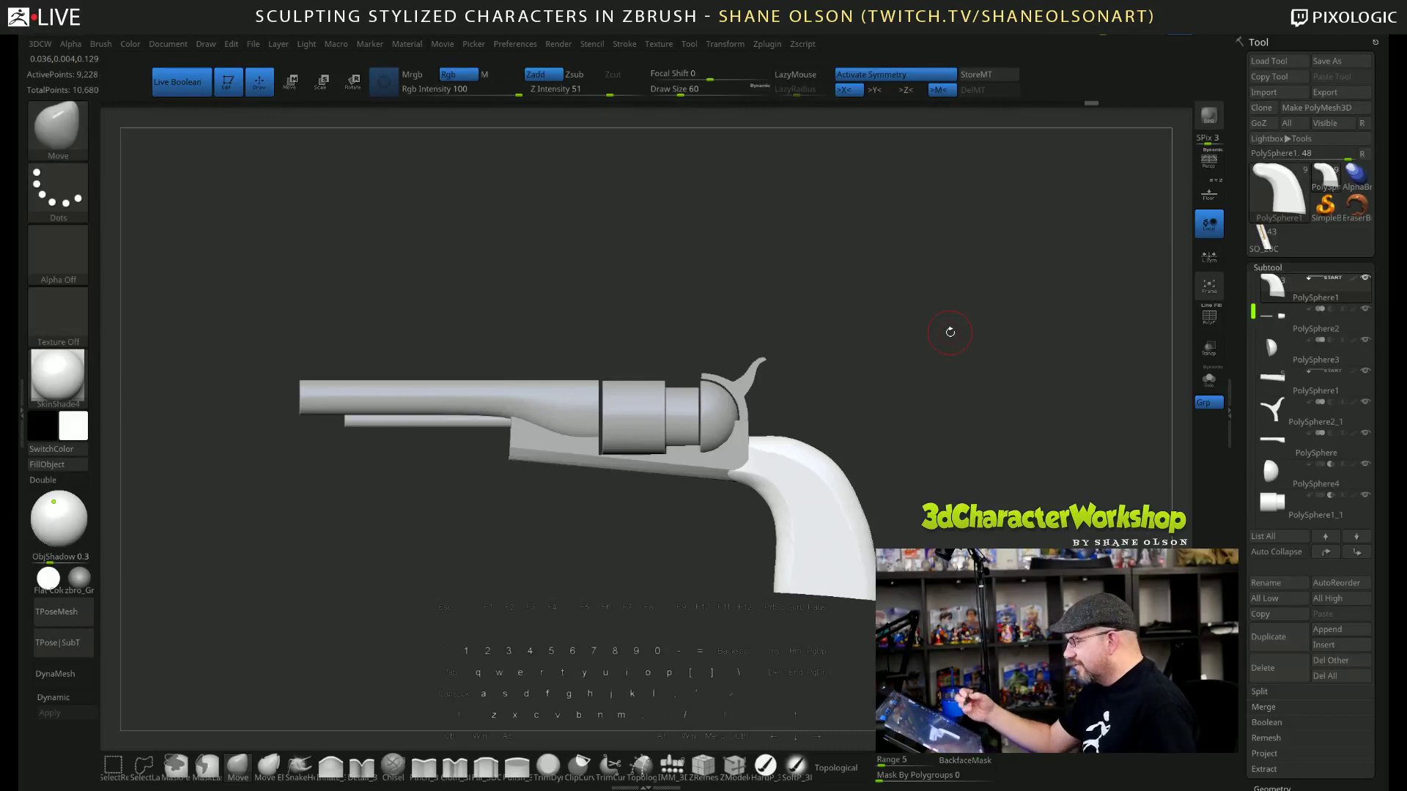
key("s")
left_click(897, 361)
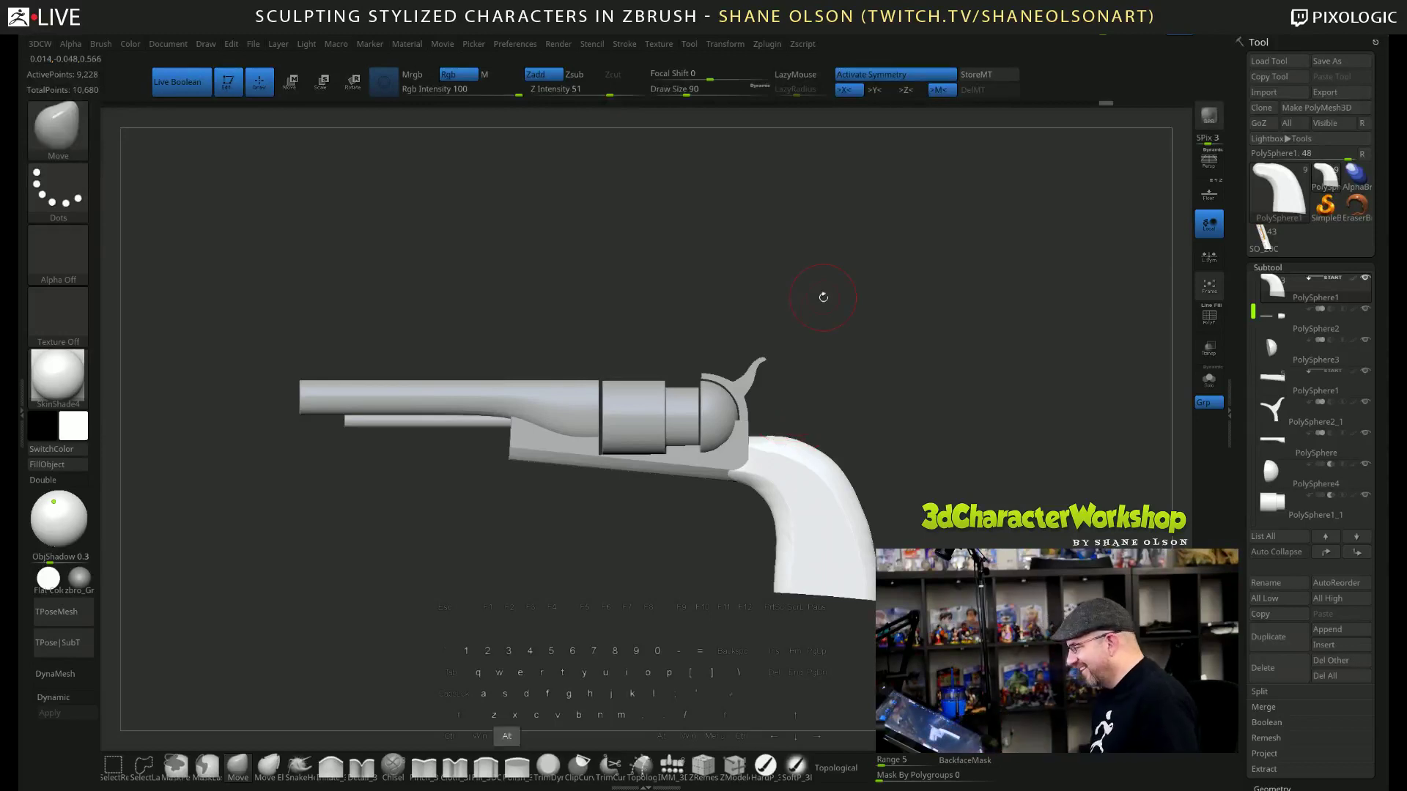
left_click_drag(823, 296, 806, 327)
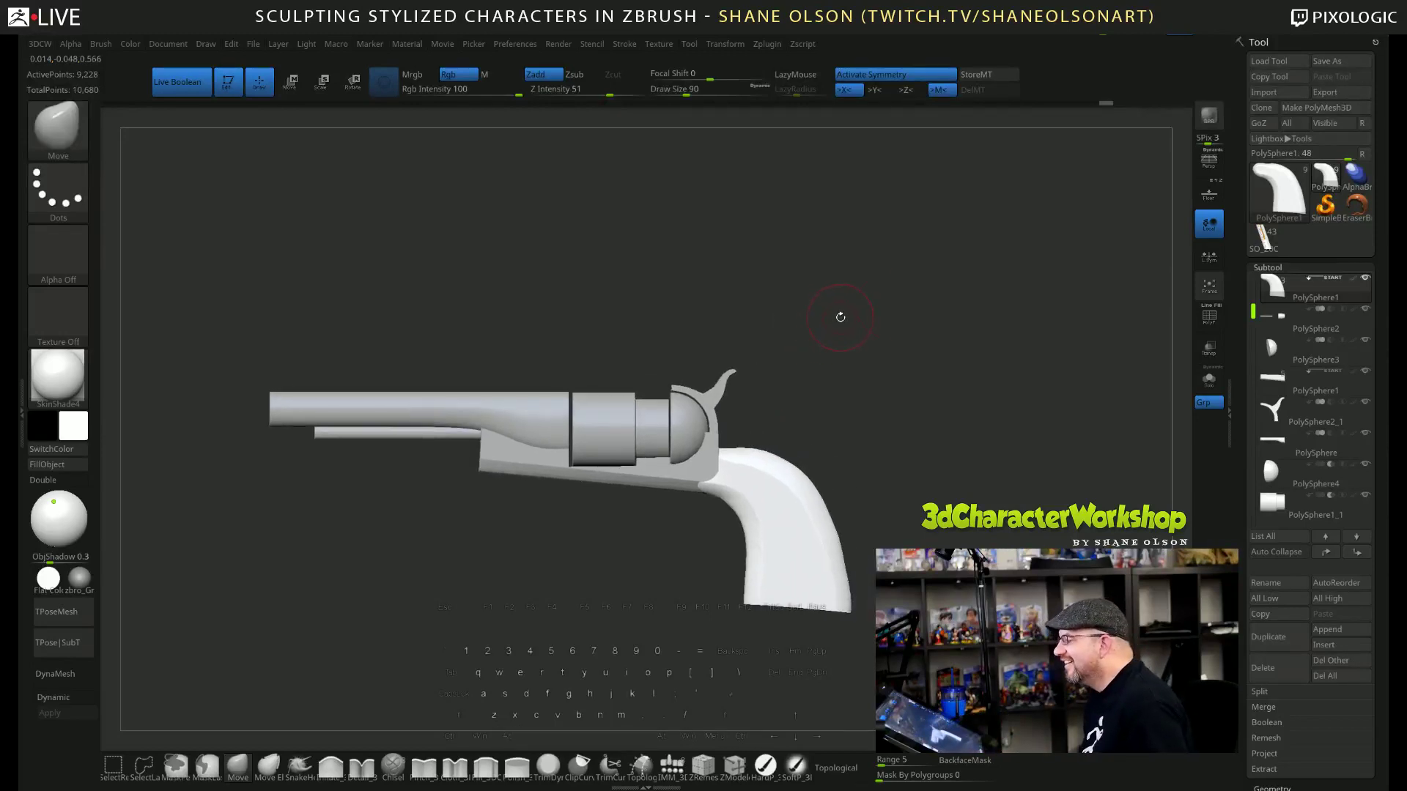
Select the frame piece and insert a CubeSplit block on its rear face, directly above the grip and behind the hammer.
left_click_drag(848, 361, 802, 484, "alt")
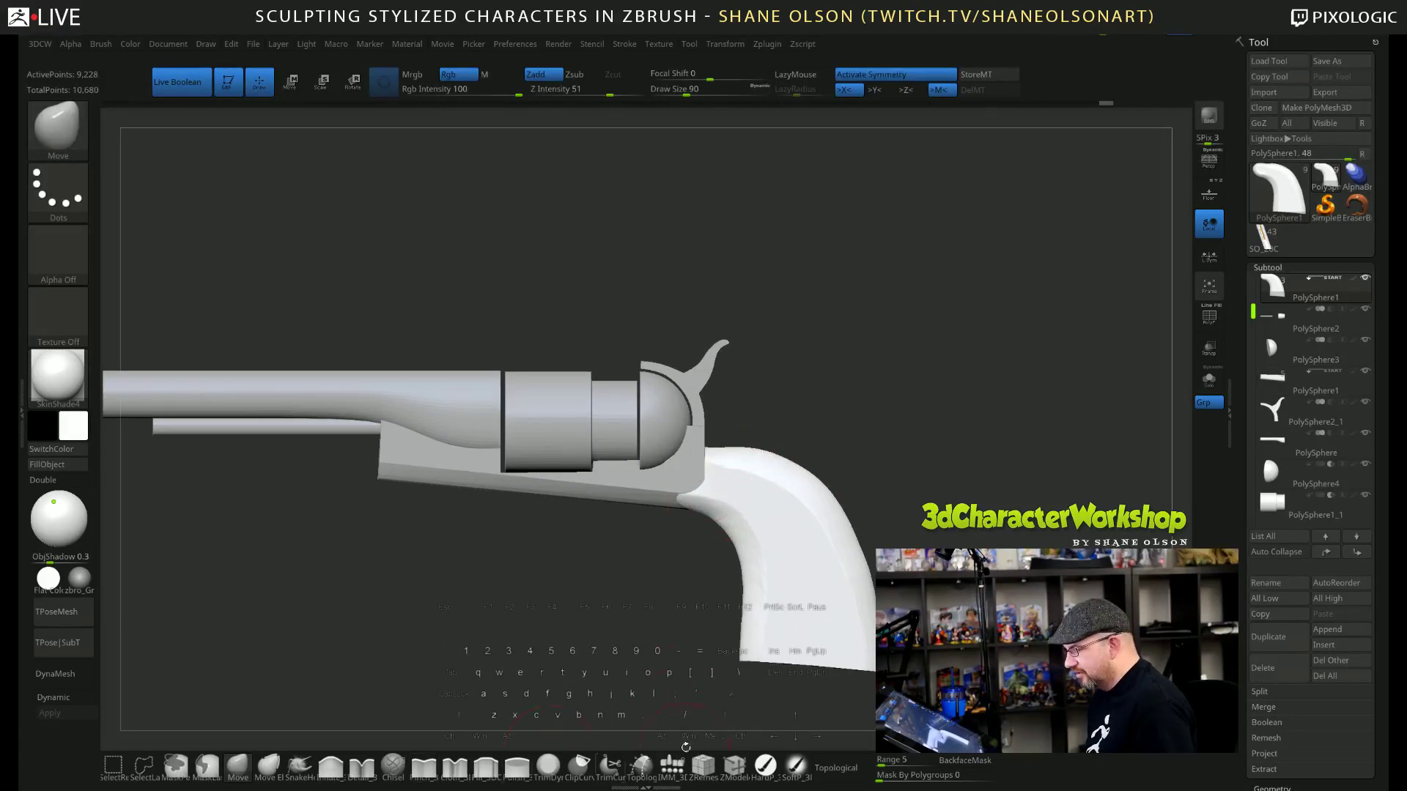
left_click(671, 766)
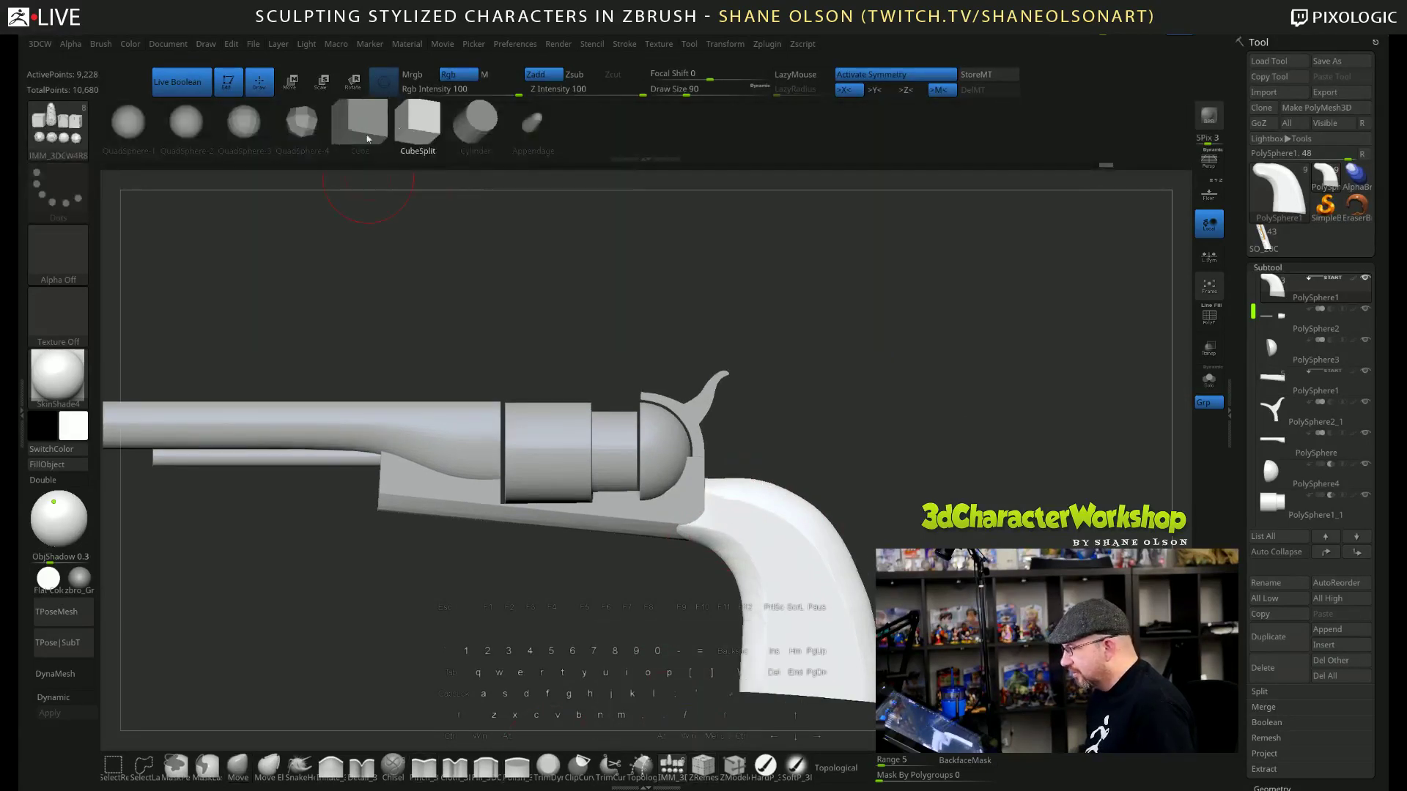
left_click_drag(1011, 373, 799, 452)
left_click(762, 472, "alt")
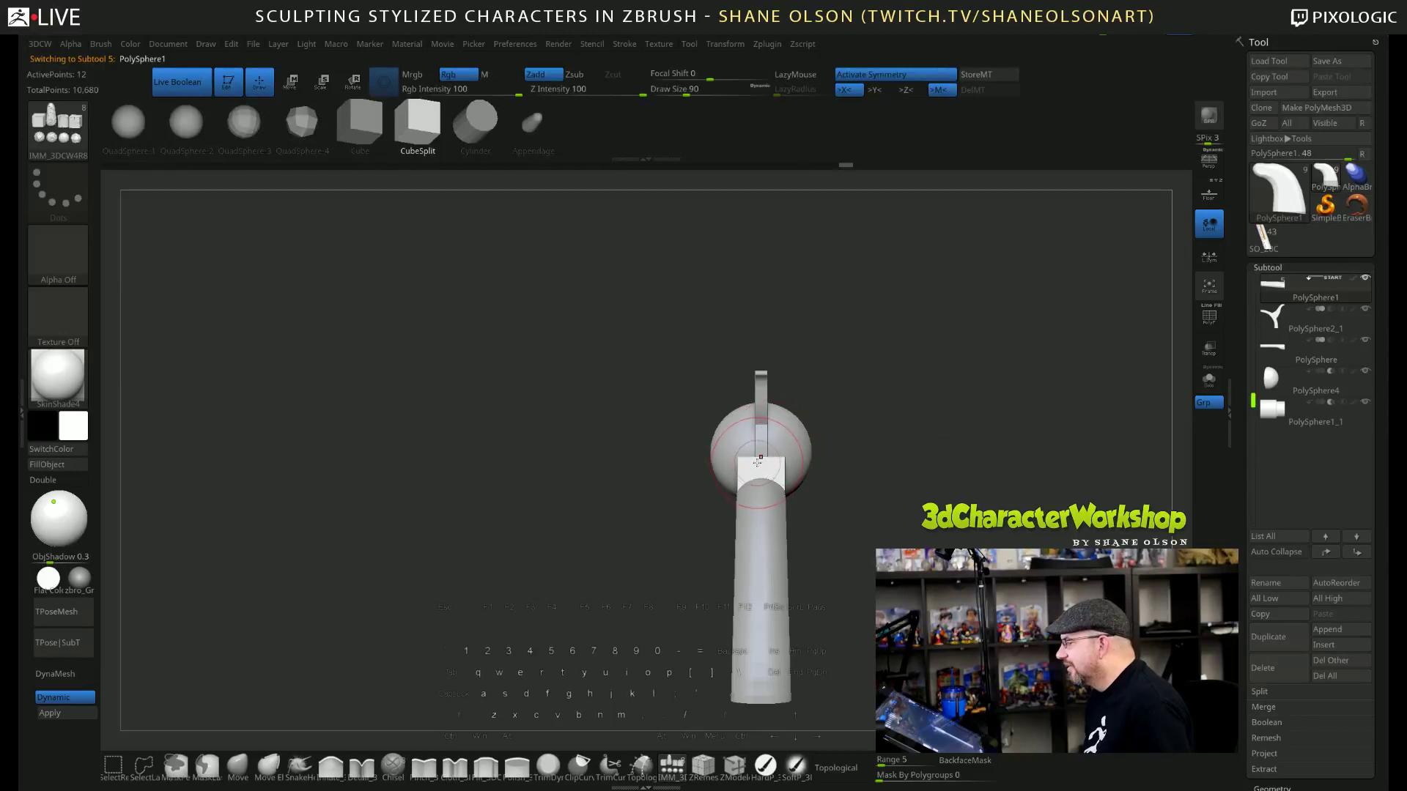
left_click_drag(760, 460, 941, 364)
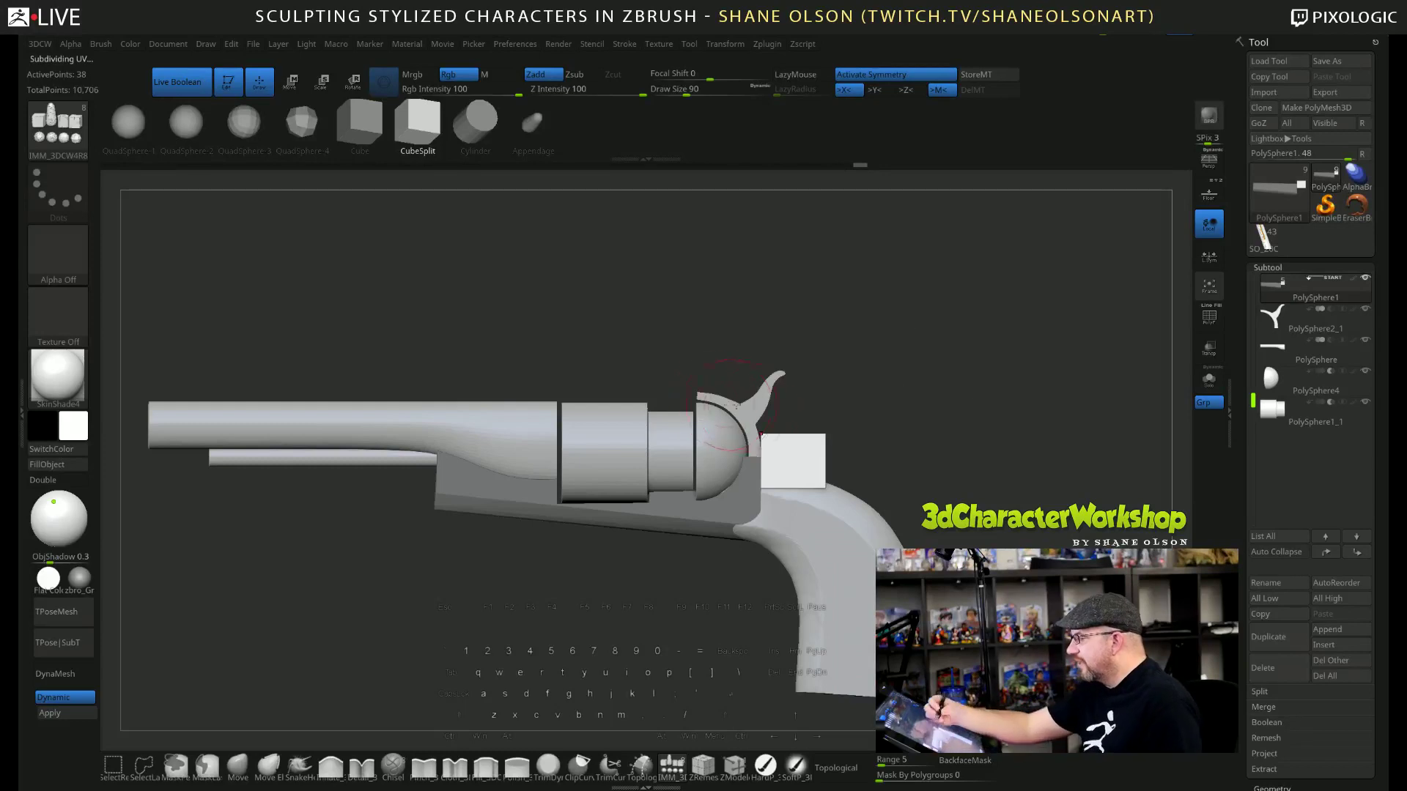
left_click_drag(902, 418, 921, 392, "alt")
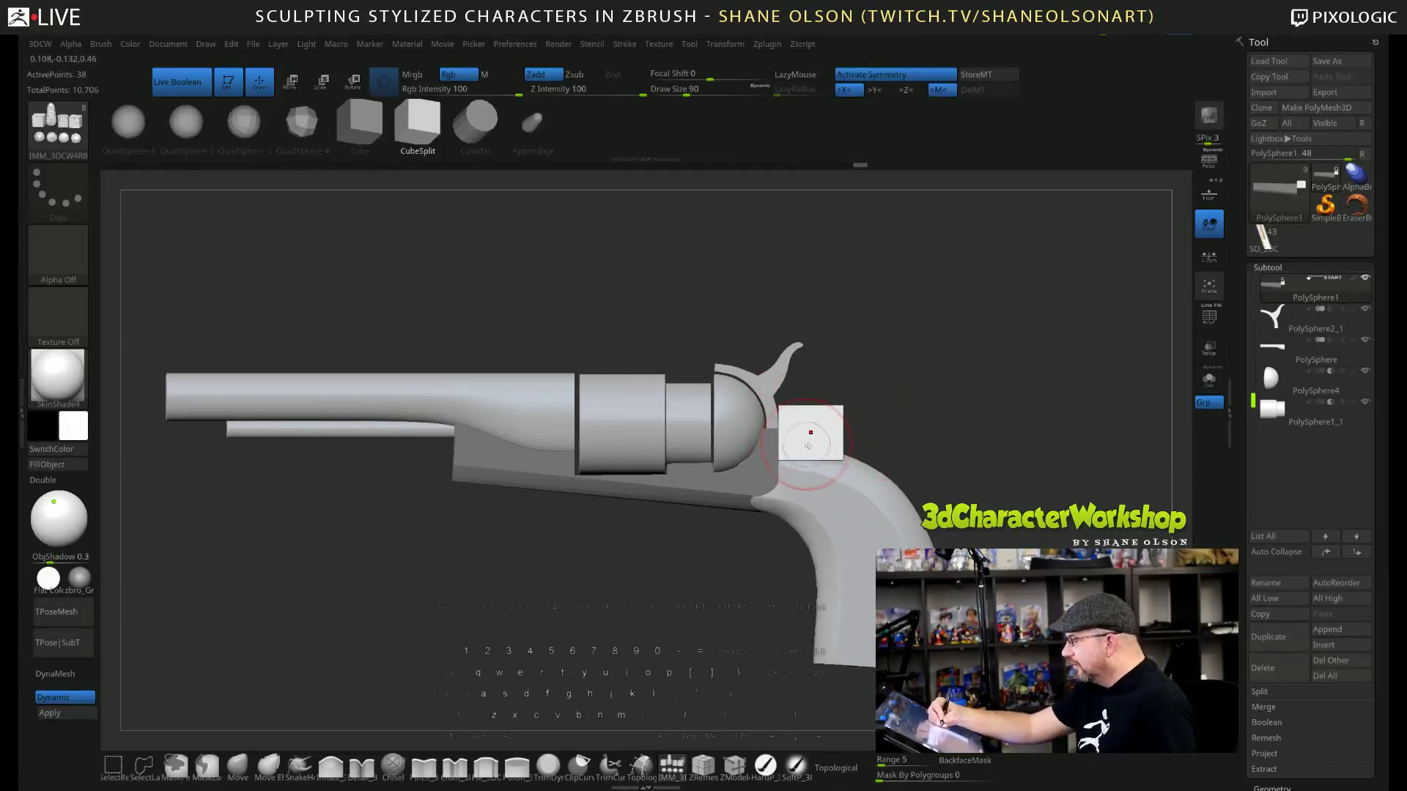
Scale the CubeSplit block taller and adjust its height behind the hammer, above the grip.
left_click_drag(879, 389, 872, 433, "alt")
key("w")
left_click_drag(972, 491, 954, 478, "alt")
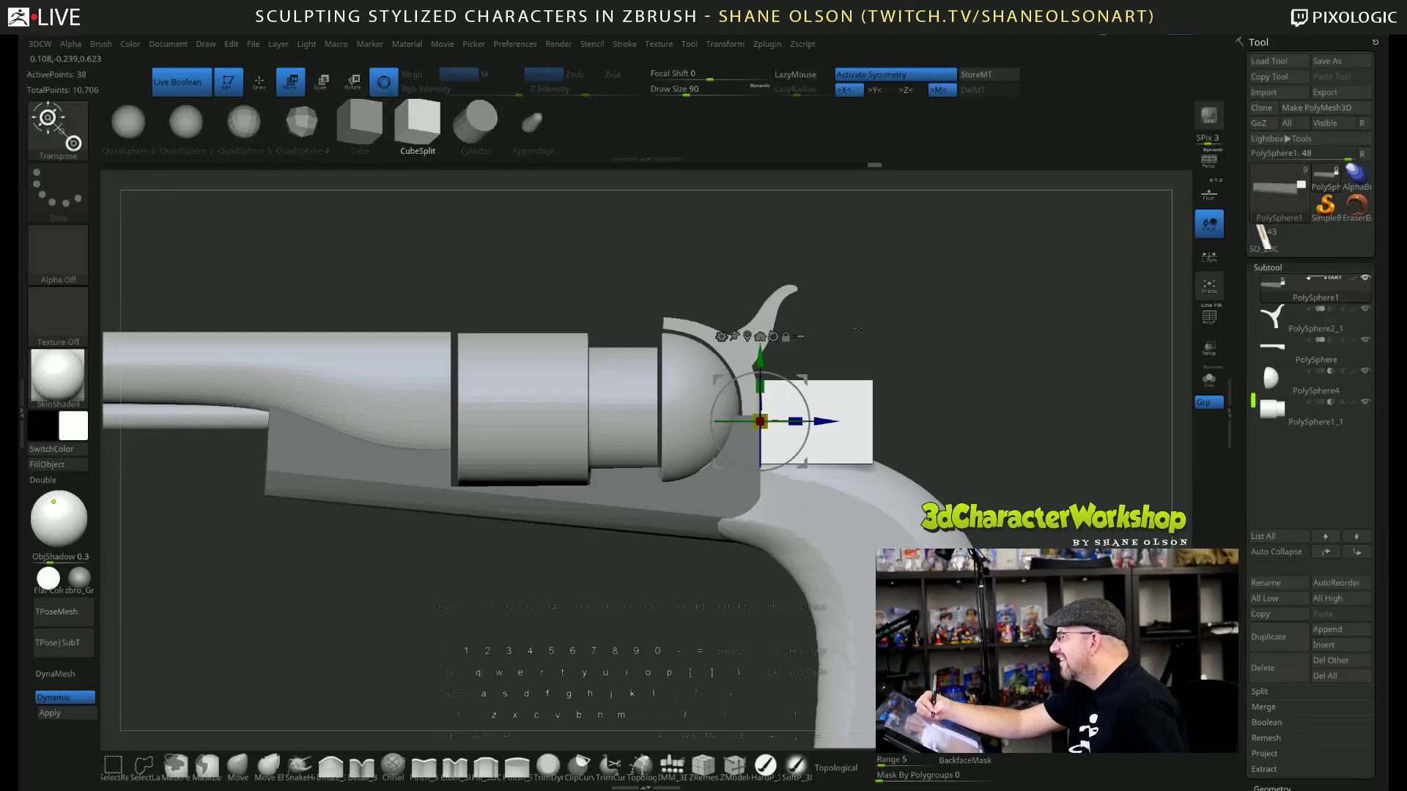
mouse_move(768, 363)
left_mouse_down()
mouse_move(768, 330)
mouse_move(760, 381)
left_mouse_up()
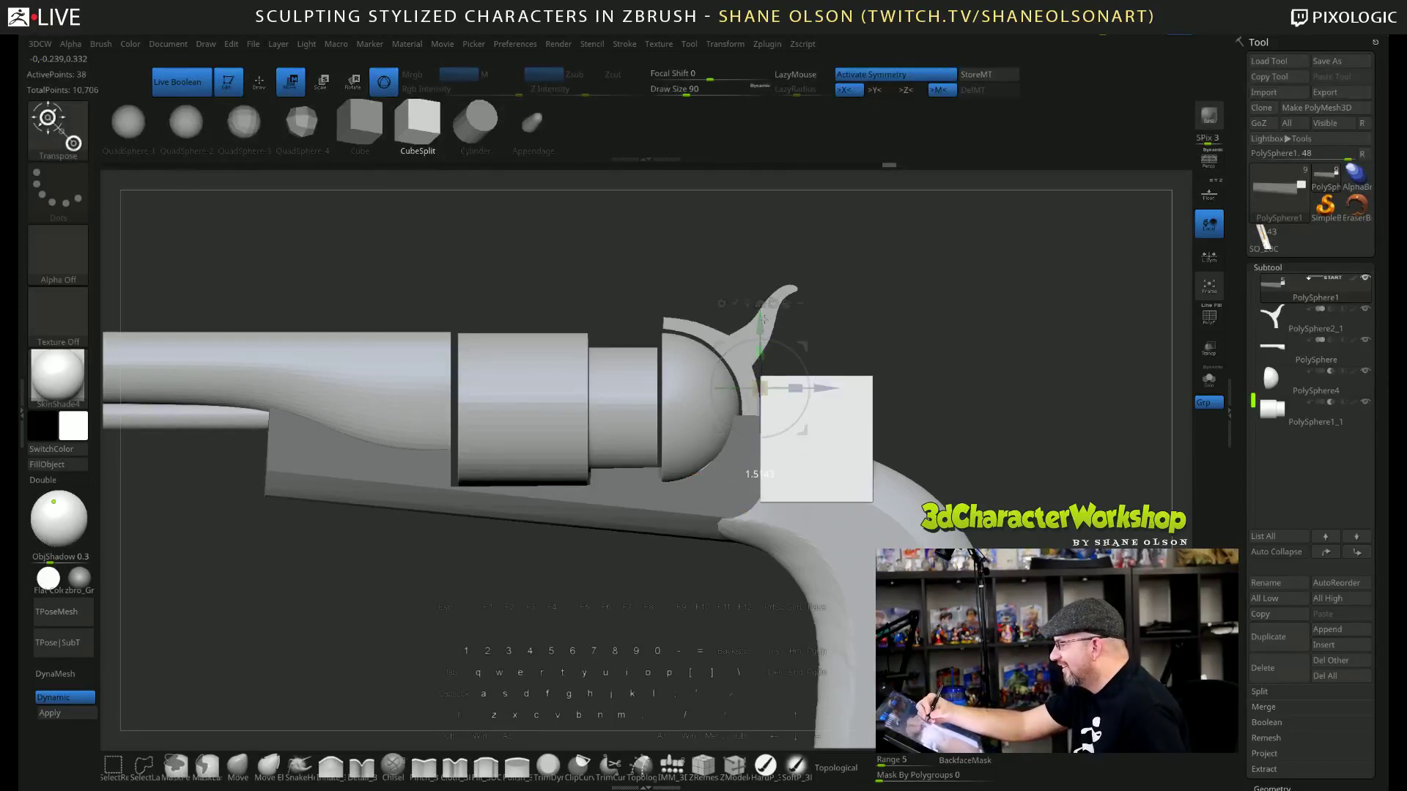
left_click_drag(764, 323, 765, 317)
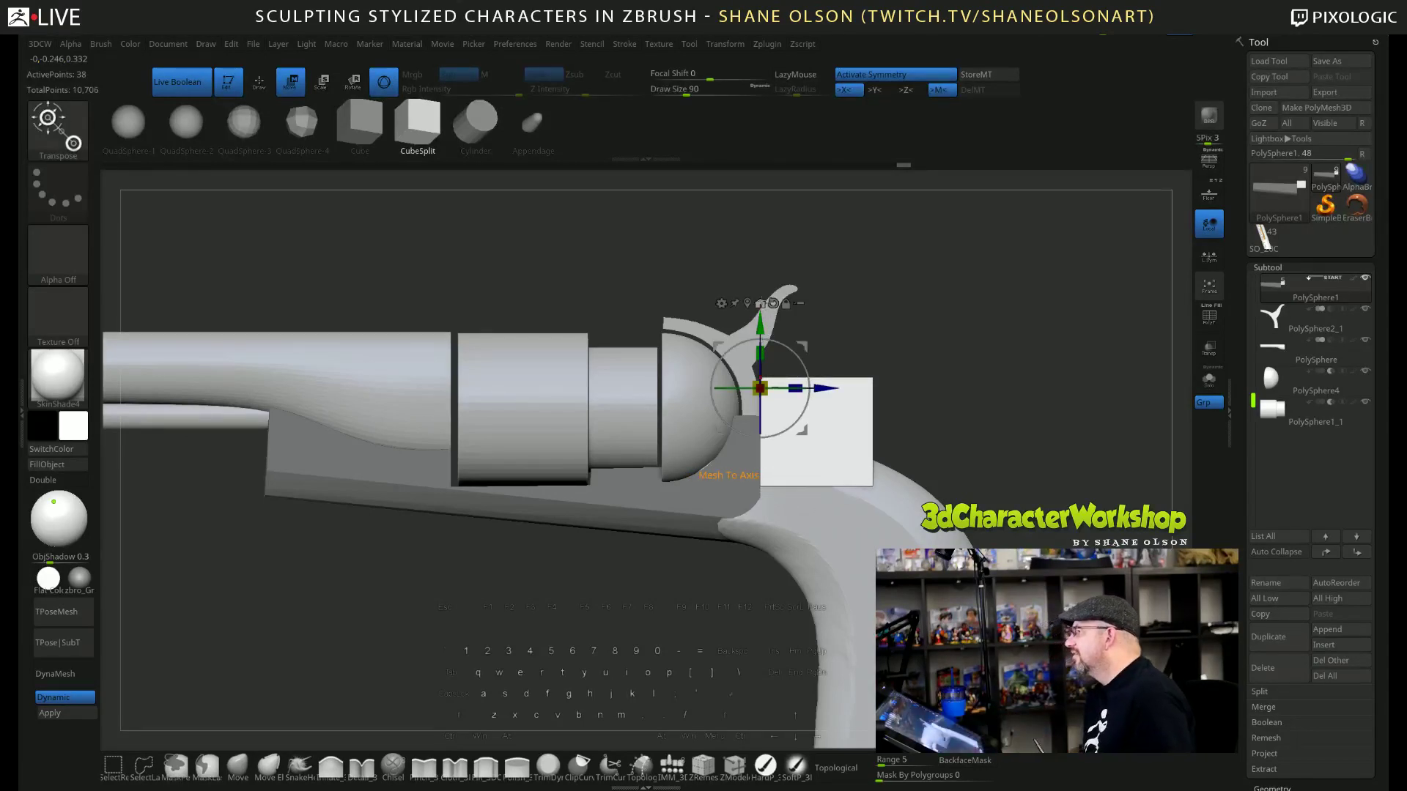
left_click_drag(762, 324, 762, 333)
Narrow the block across the gun's width and fine-tune its position against the rear face of the frame.
left_click_drag(976, 398, 924, 404)
left_click_drag(703, 399, 709, 400)
left_click_drag(916, 401, 965, 457)
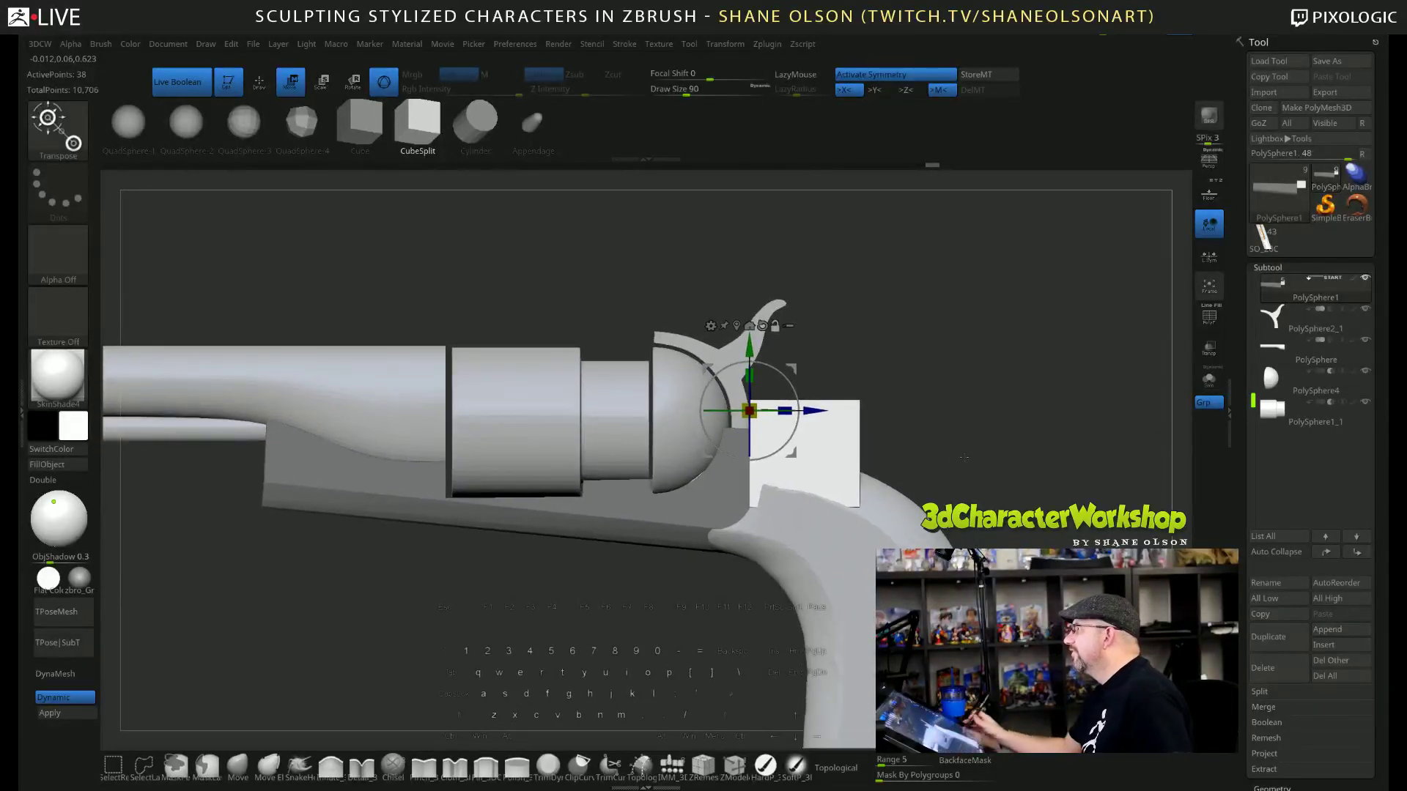
left_click_drag(983, 393, 978, 395, "alt")
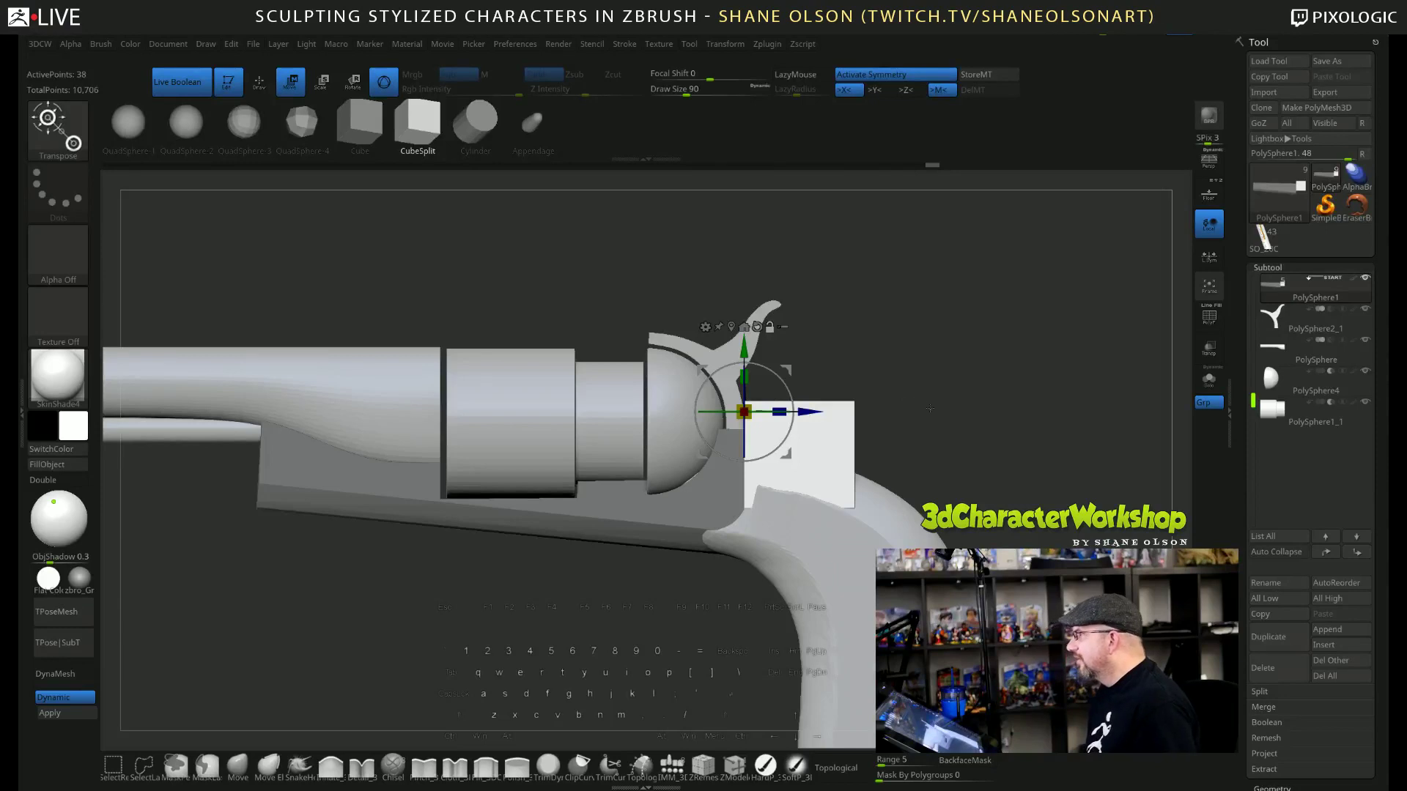
left_click_drag(812, 414, 807, 414)
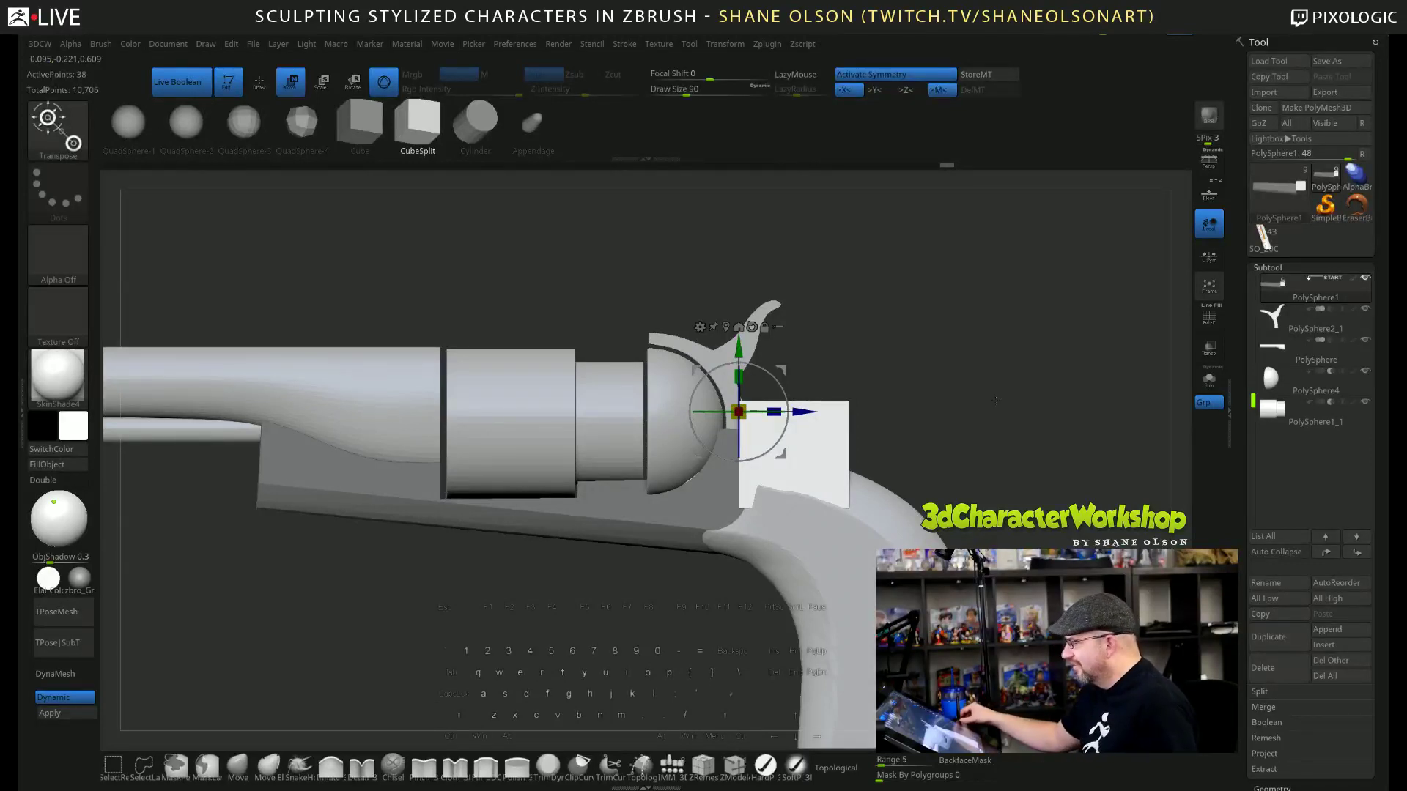
left_click_drag(805, 411, 812, 413)
key("q")
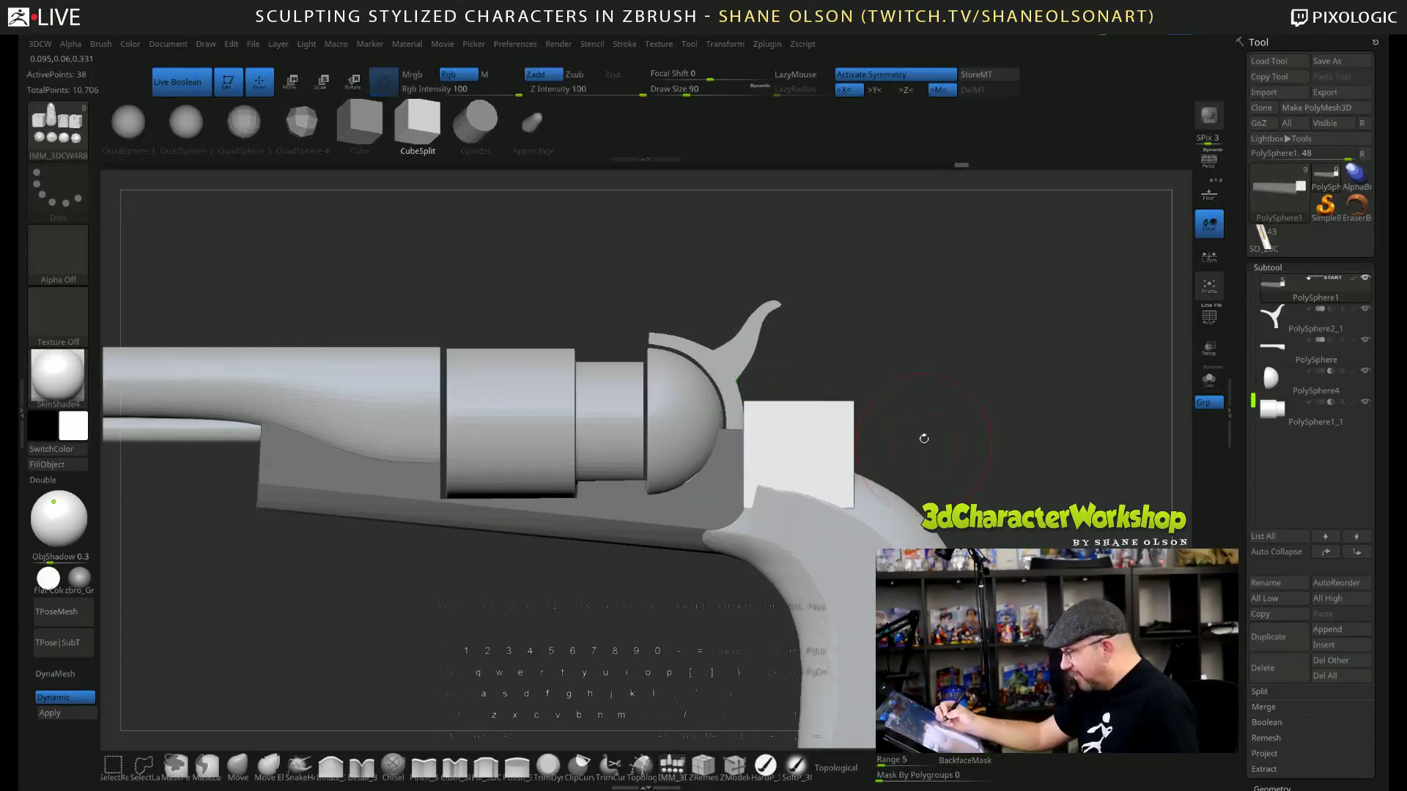
With the Topology brush at draw size 18, draw an arc and two long horizontal curves on the block's side, outlining a low bracket behind the hammer.
key("s")
left_click(927, 440)
left_click_drag(930, 417, 924, 455, "alt")
left_click(642, 768)
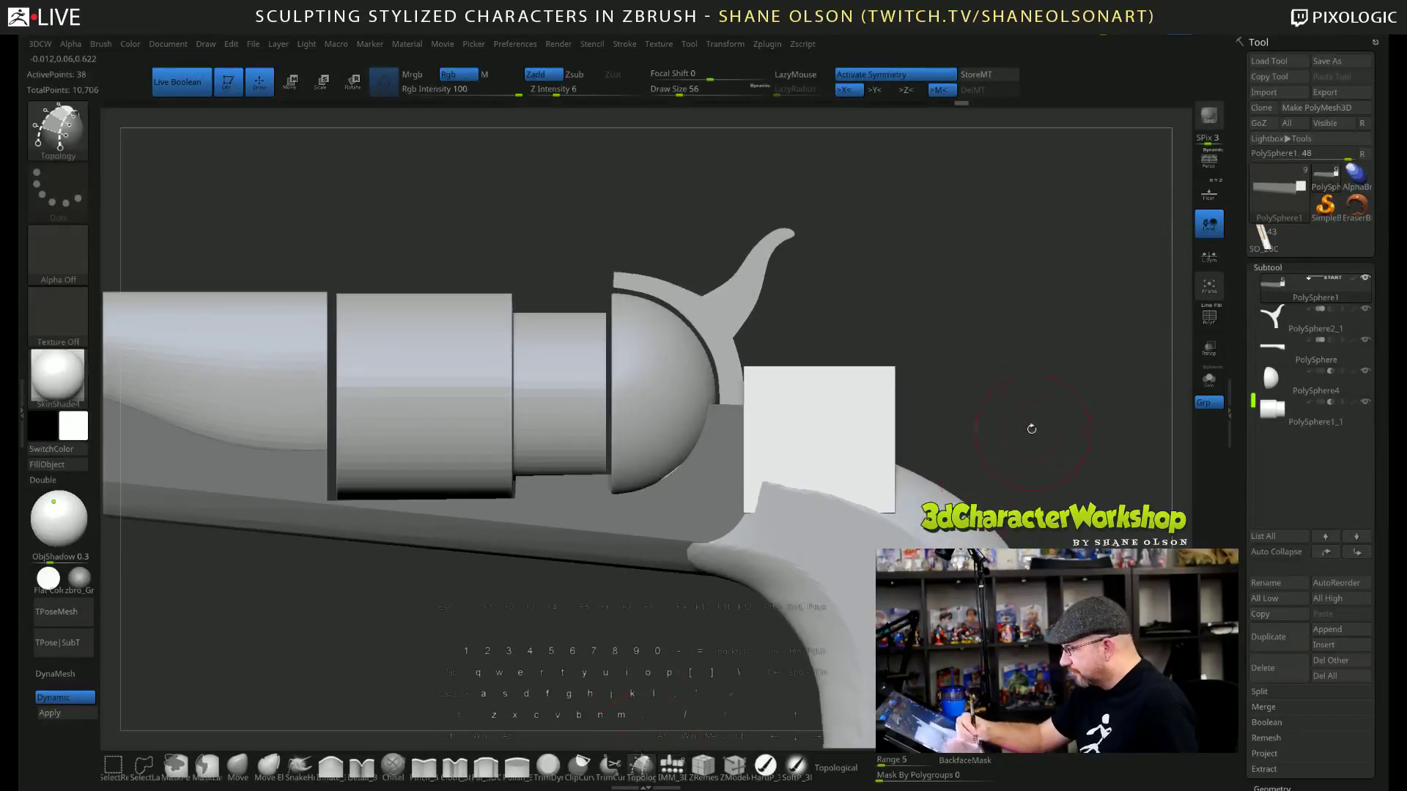
key("s")
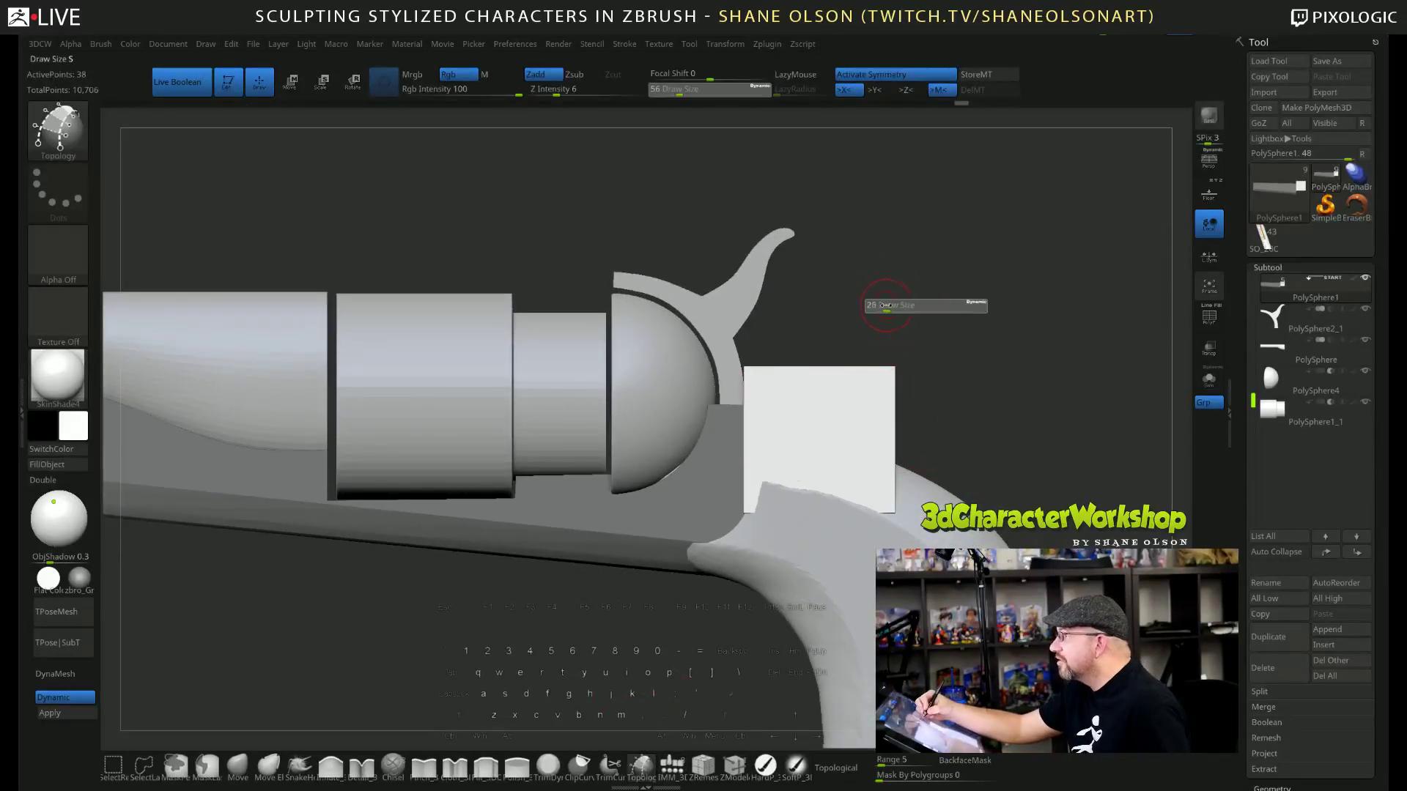
left_click_drag(886, 305, 883, 306)
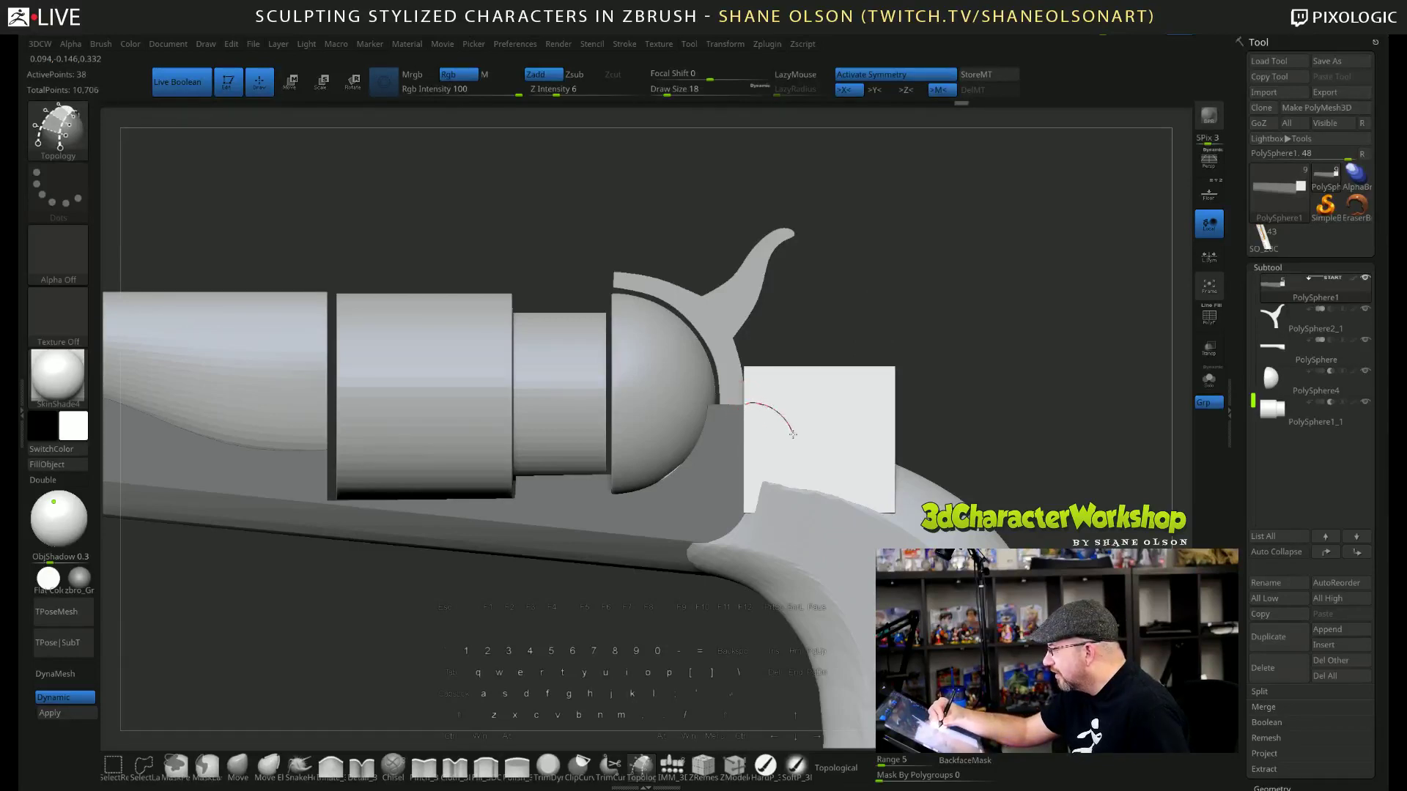
left_click_drag(791, 434, 797, 419)
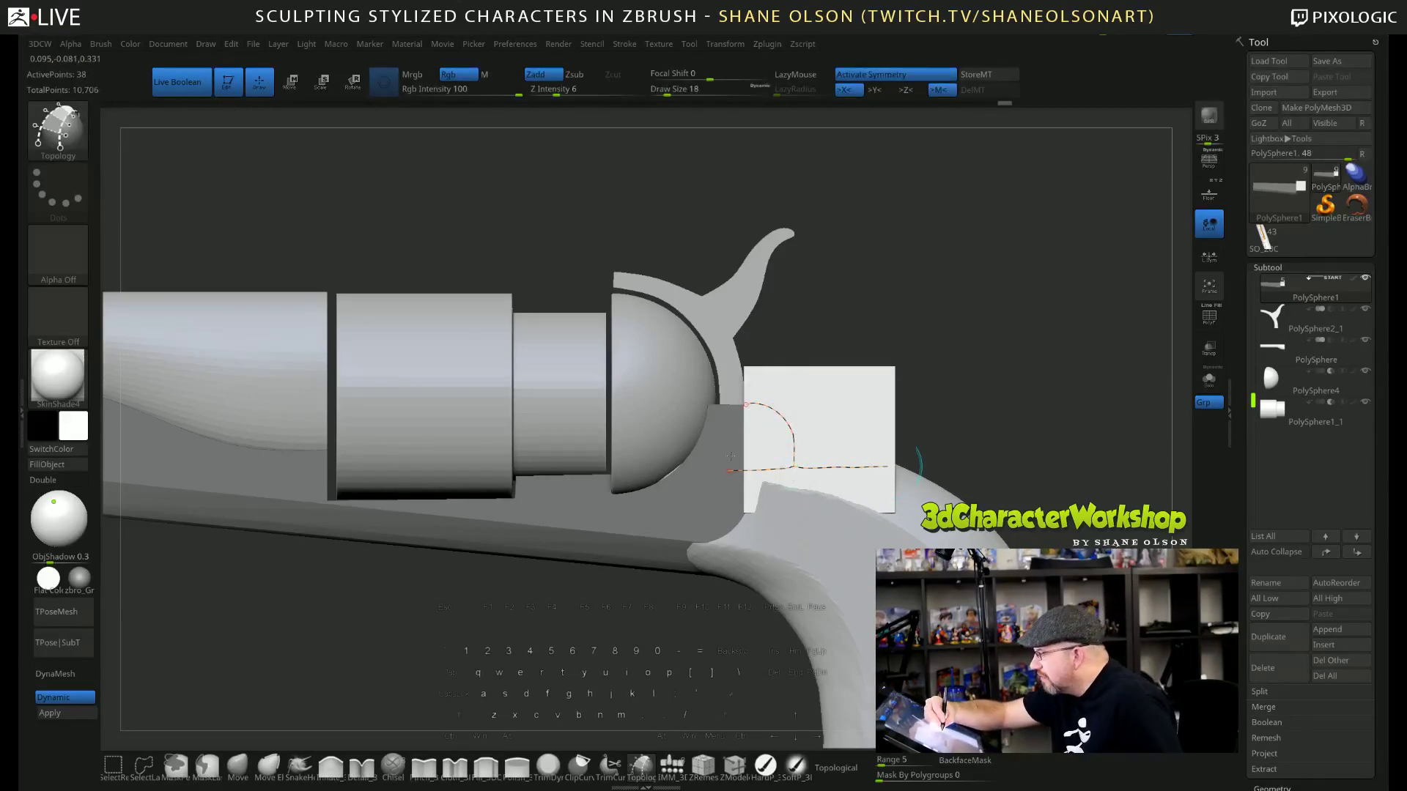
left_click(883, 467)
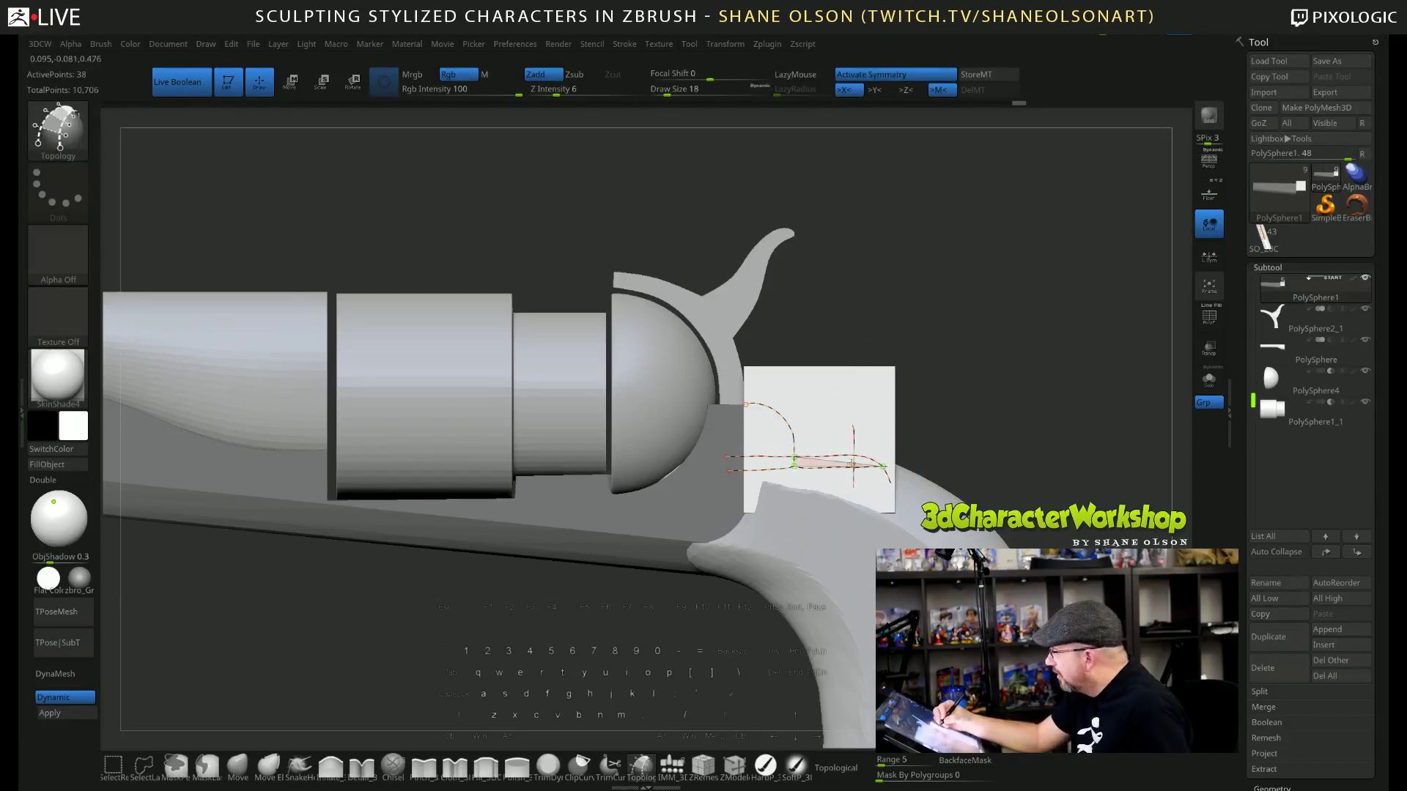
Divide the bracket outline into faces with short crossing curves through the arc, front edge and tail, and trim the stray curve ends.
left_click_drag(826, 428, 825, 480)
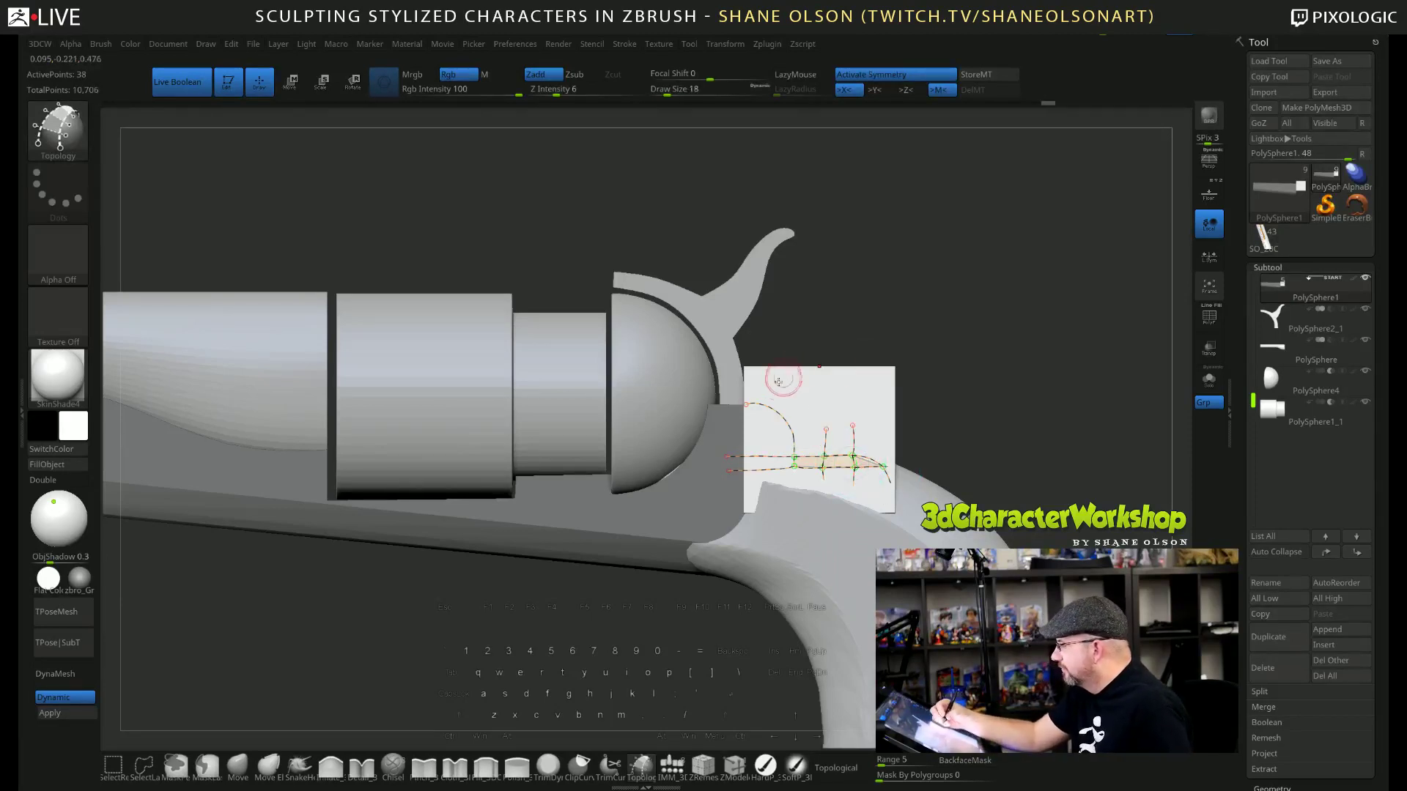
left_click_drag(796, 396, 781, 421)
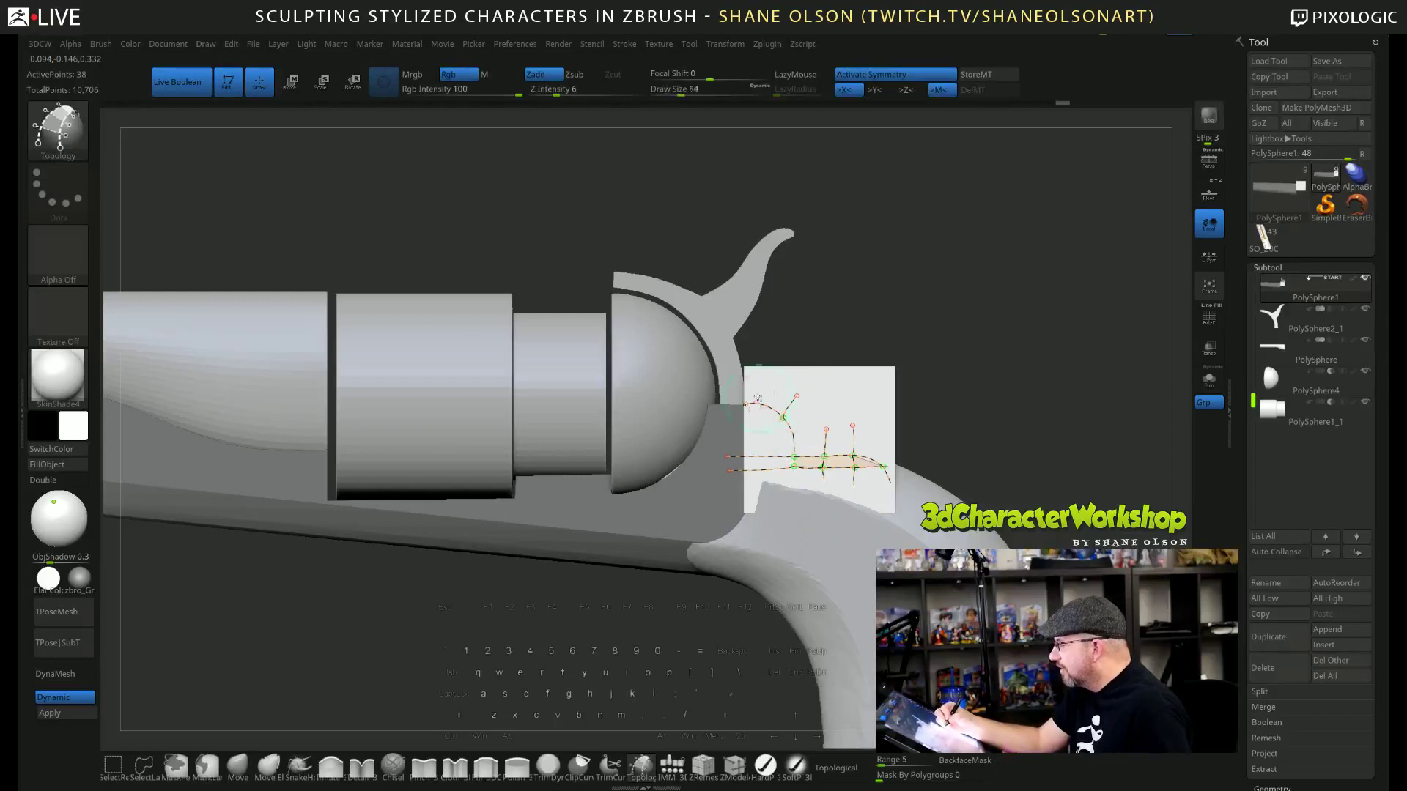
left_click_drag(751, 493, 753, 480)
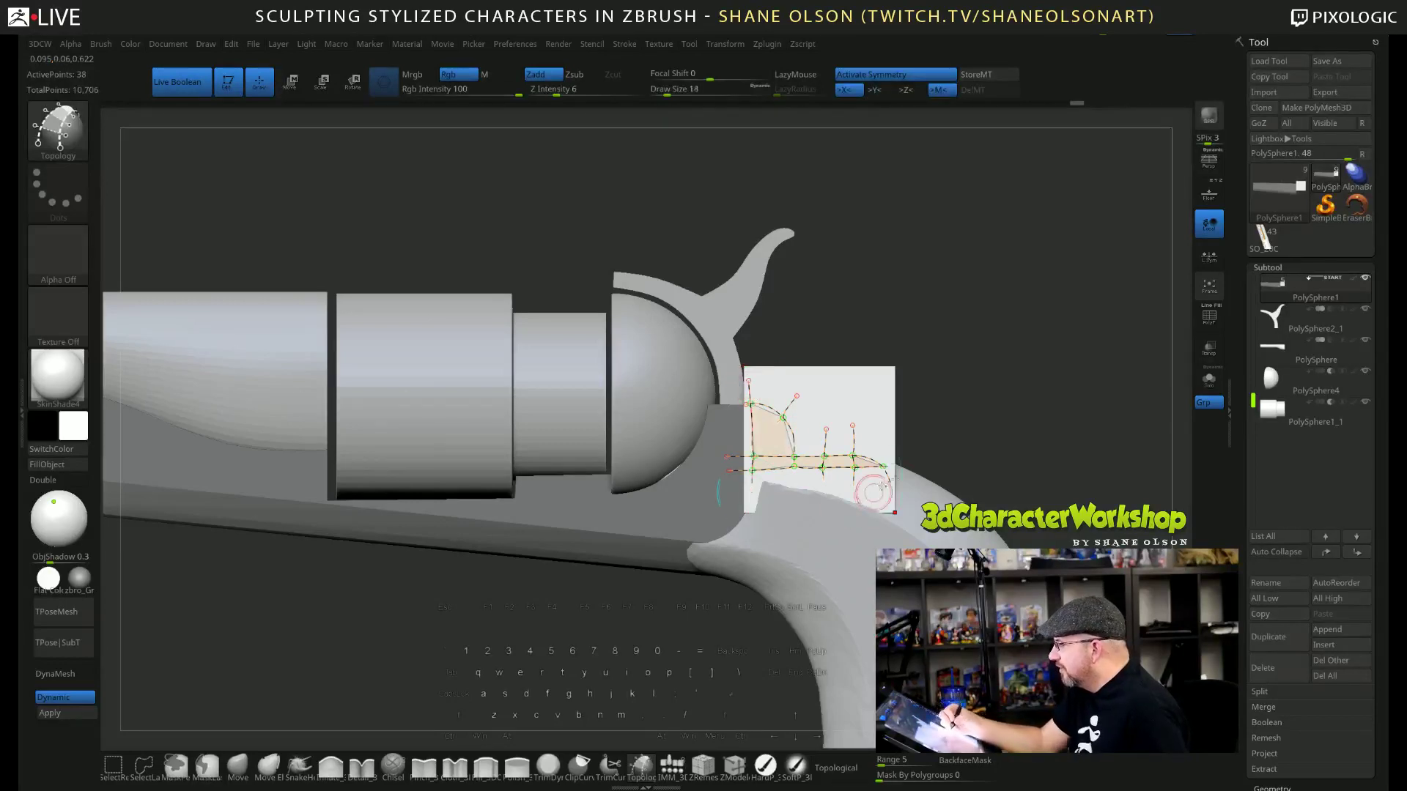
left_click_drag(874, 437, 865, 463)
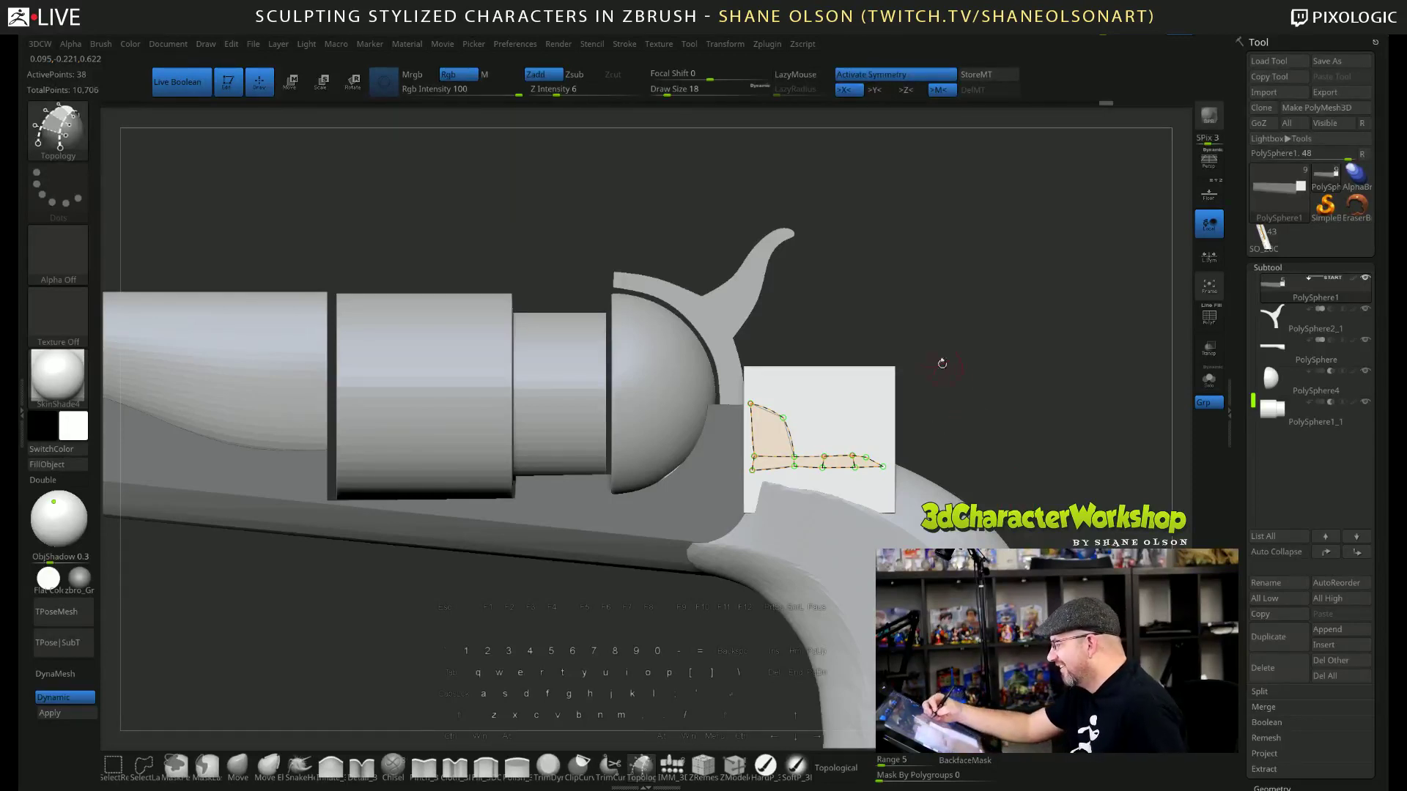
left_click_drag(949, 383, 951, 388)
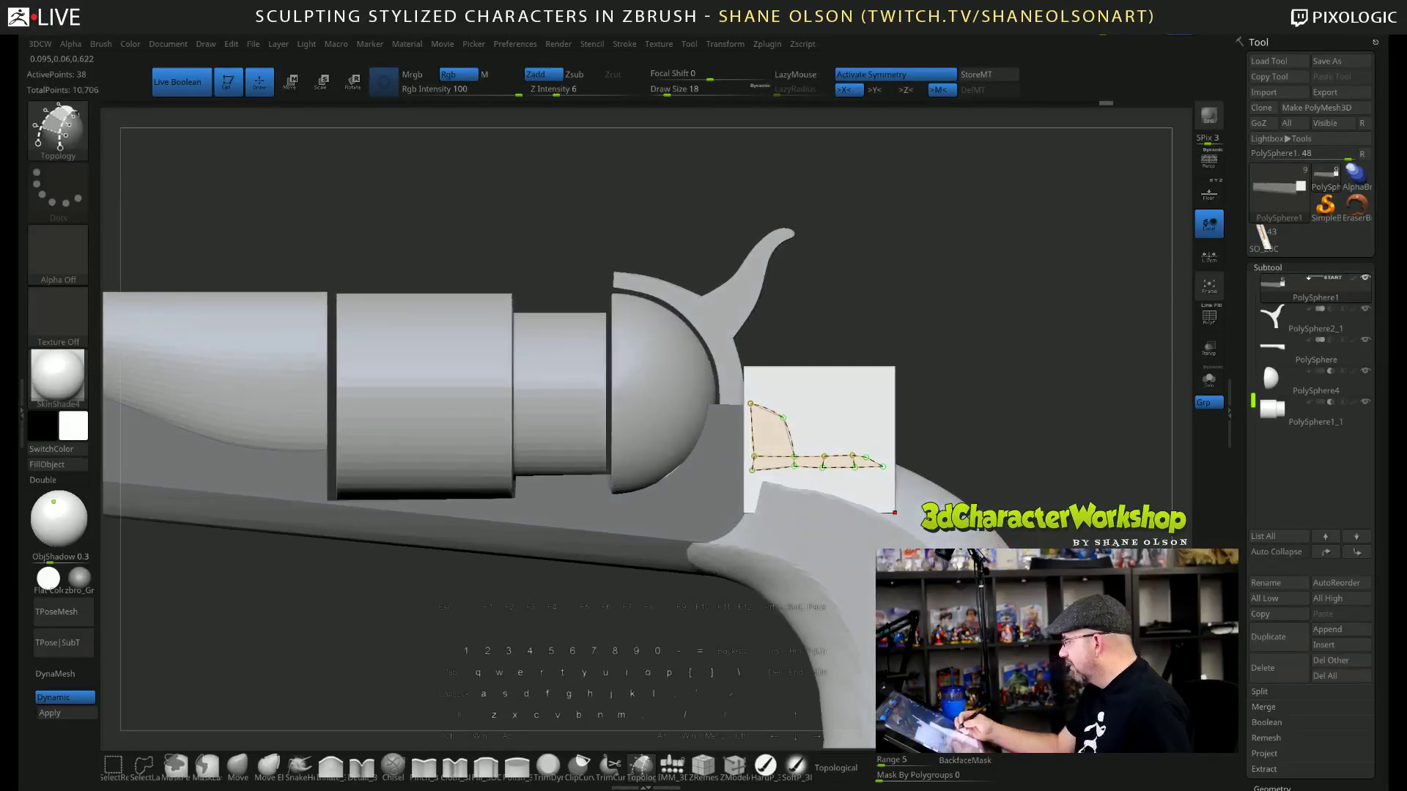
mouse_move(962, 309)
left_mouse_down()
mouse_move(989, 345)
mouse_move(940, 349)
mouse_move(957, 298)
left_mouse_up()
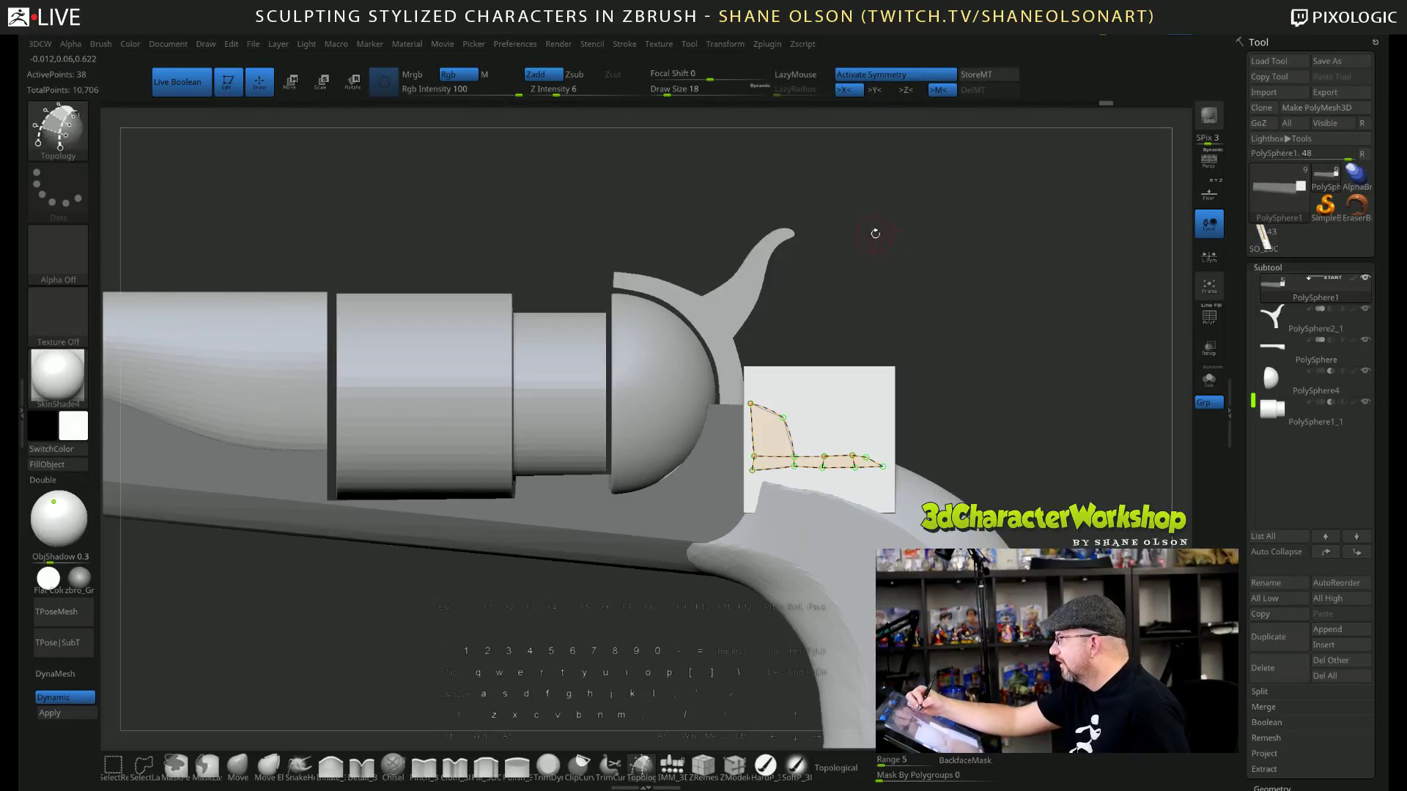
Try generating a thick bracket from the topology curves at draw size 108 and inspect it with the block hidden.
key("s")
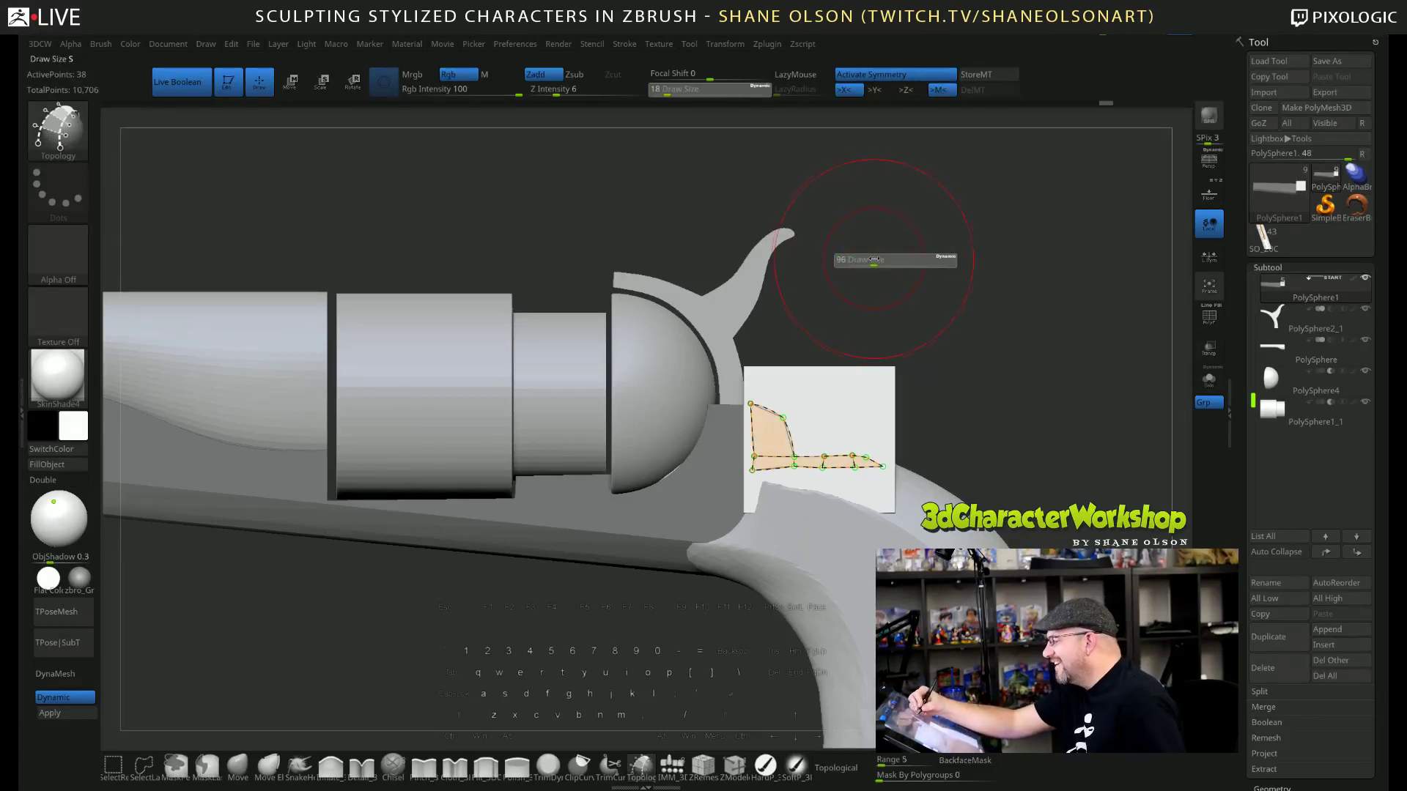
left_click(845, 401)
left_click_drag(959, 371, 1000, 403)
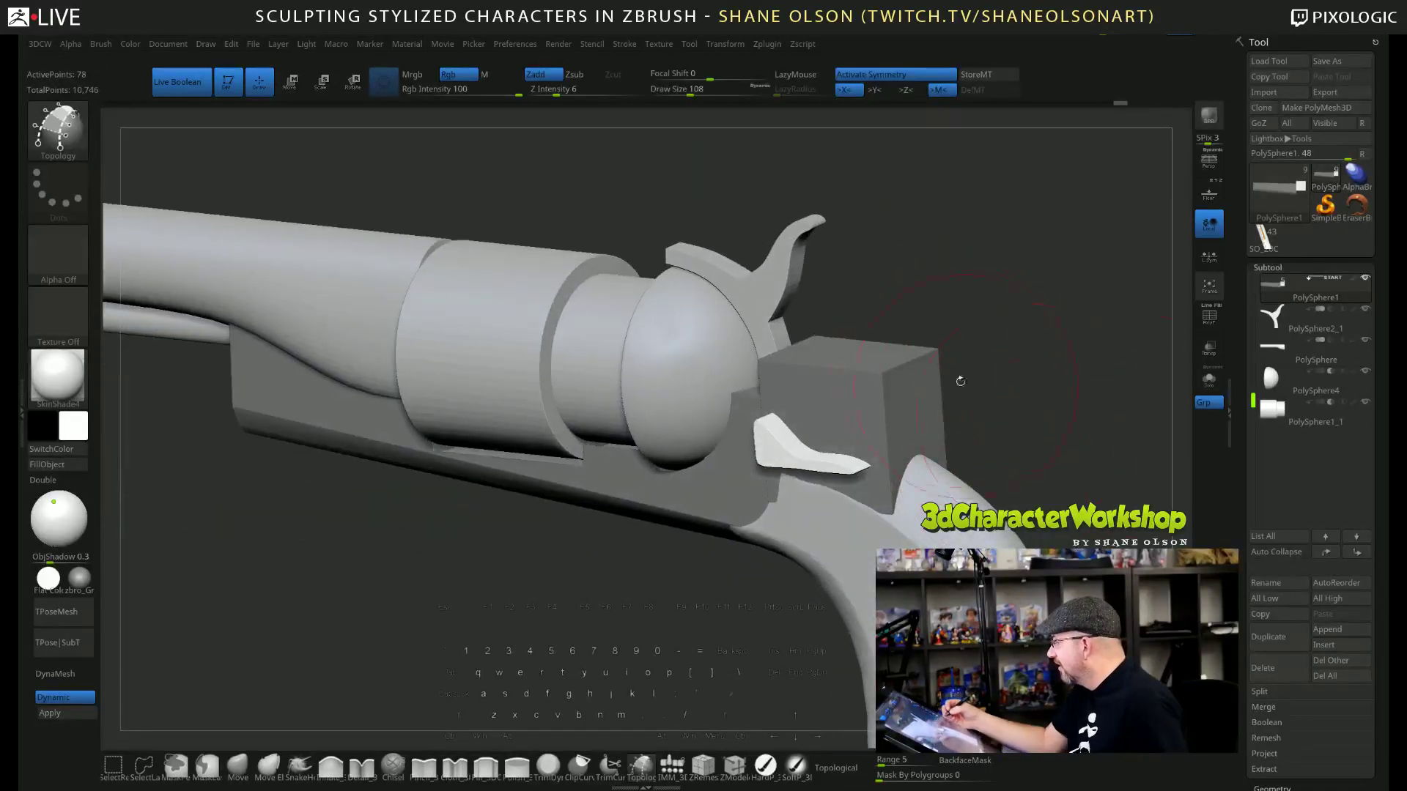
key("ctrl+shift")
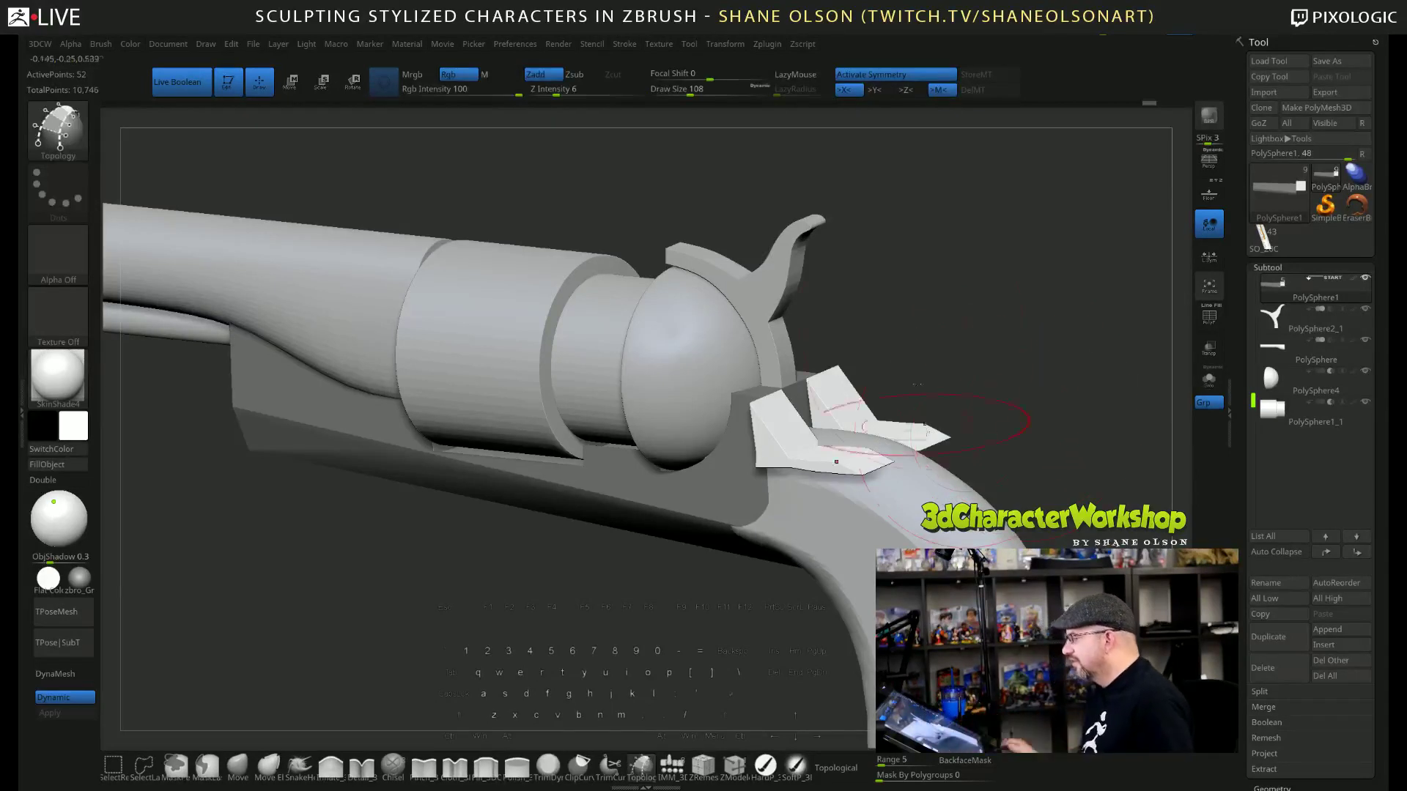
left_click_drag(951, 352, 956, 352, "shift")
key("ctrl")
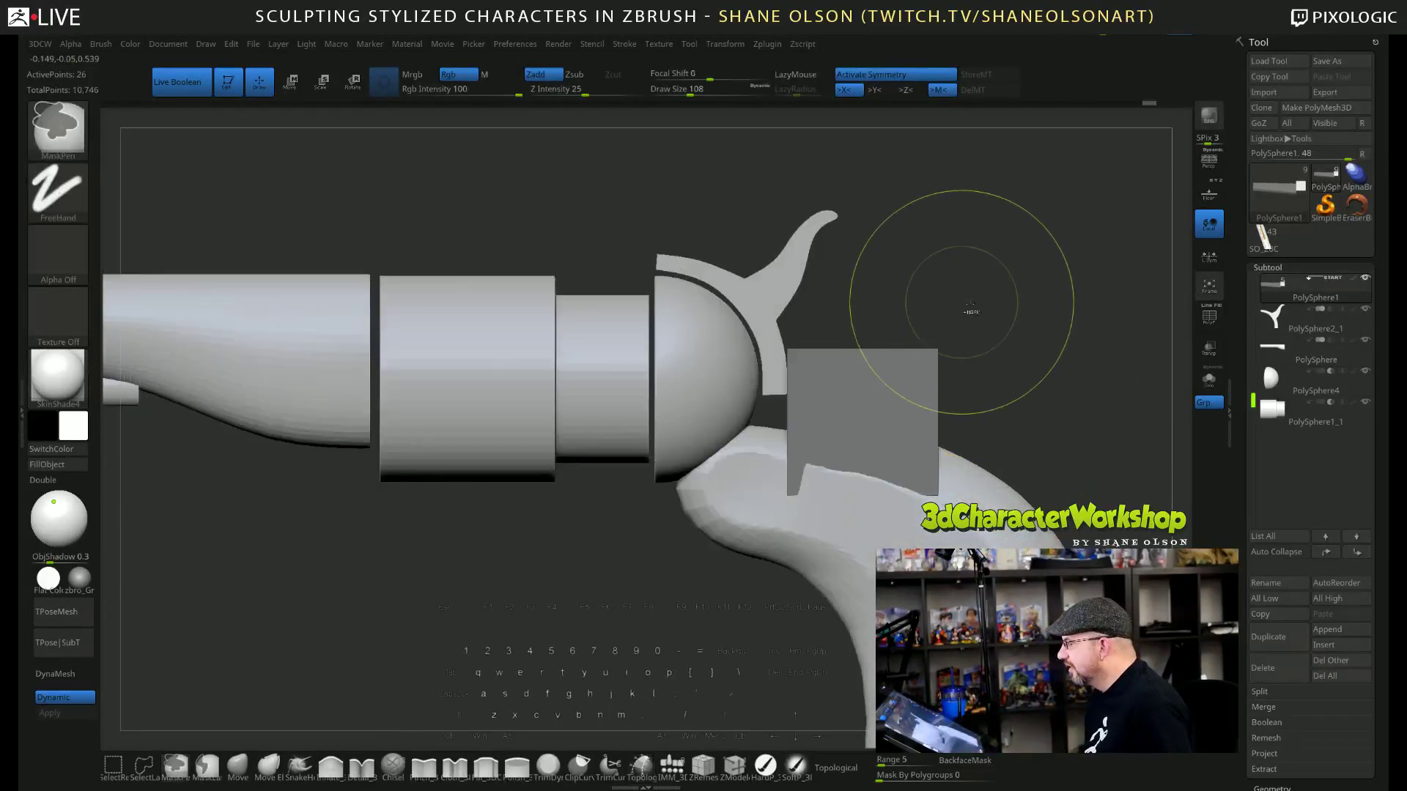
left_click(962, 307, "ctrl+shift")
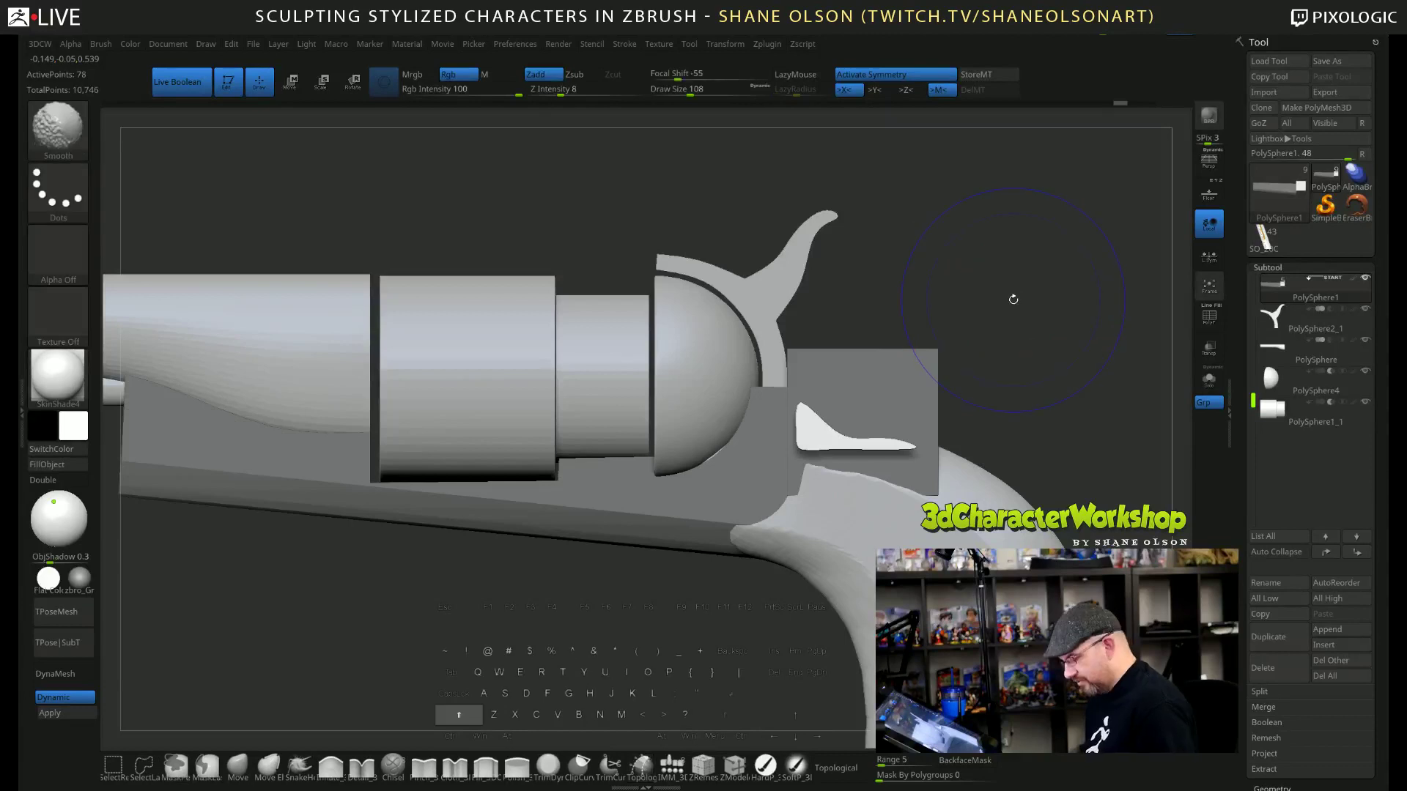
Set the draw size to 1 and refine the bracket's front hump with a horizontal dividing curve and short curves through its arc.
key("s")
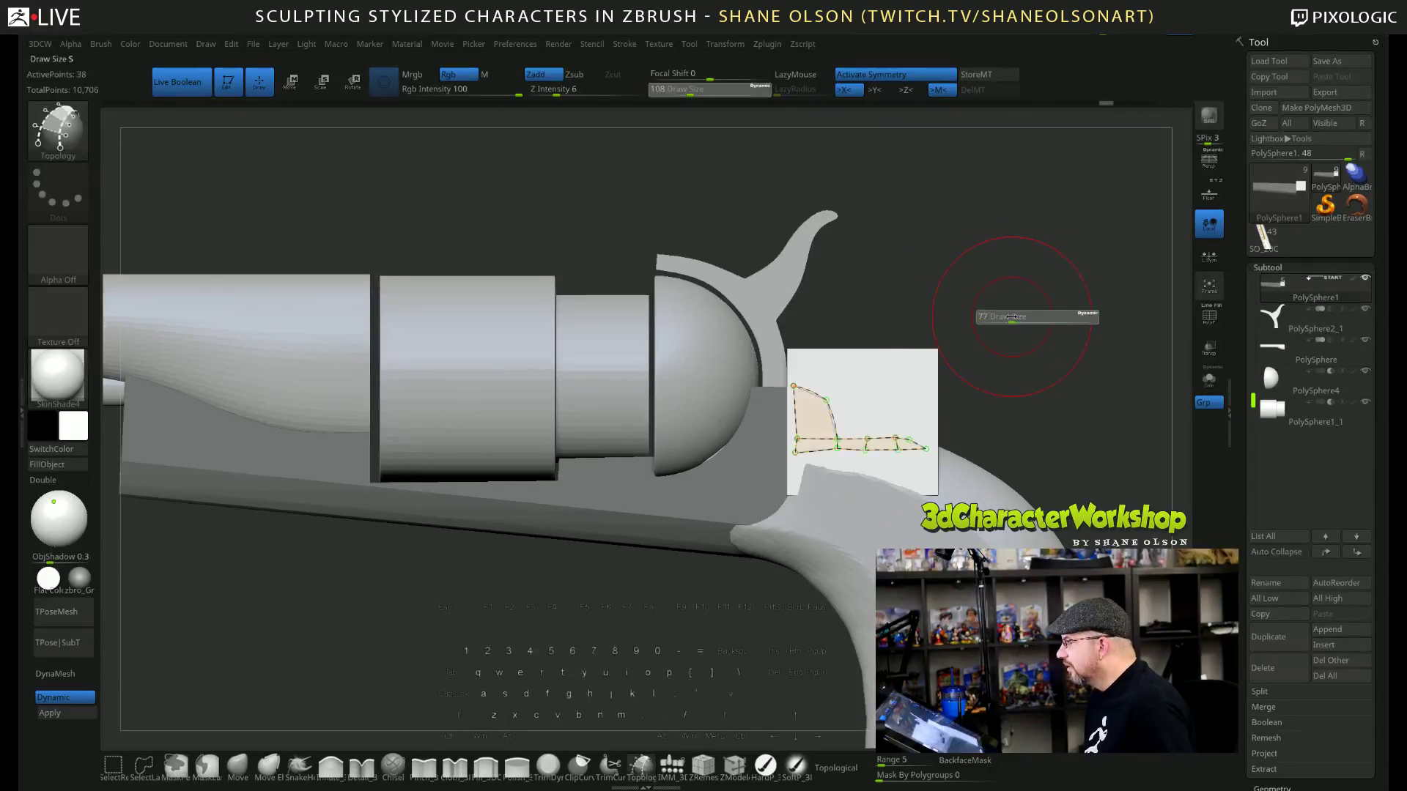
left_click_drag(1000, 316, 778, 406, "alt")
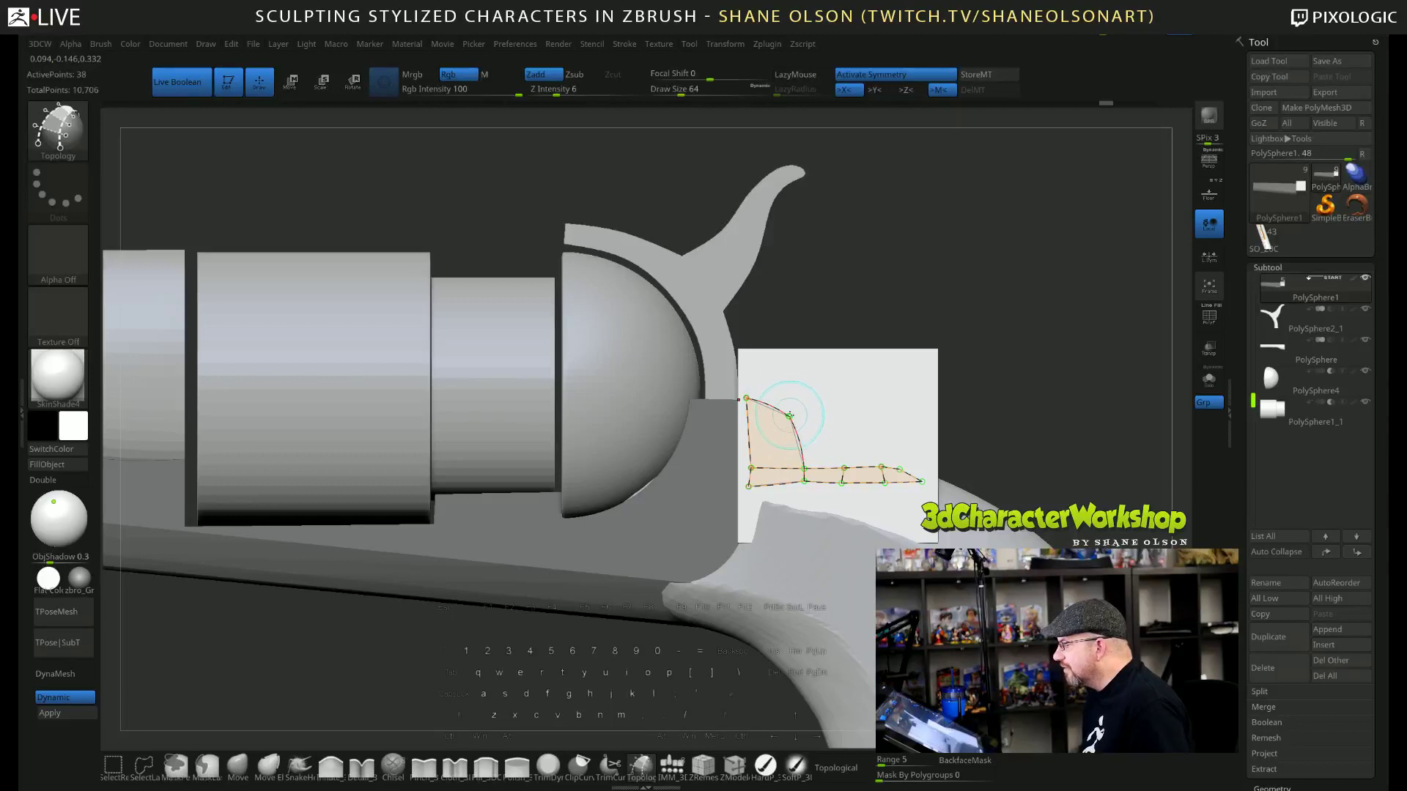
left_click_drag(1074, 375, 1083, 383, "alt")
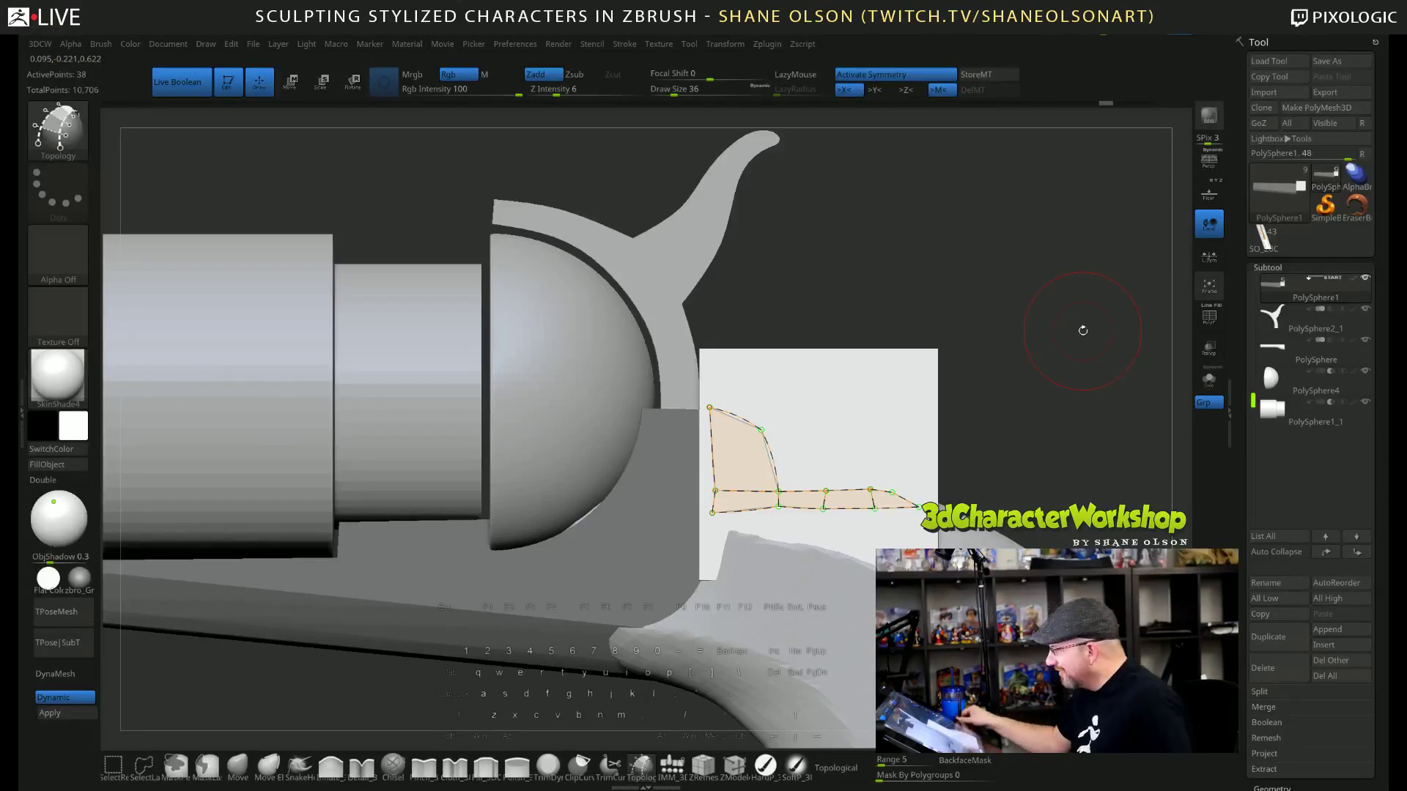
key("s")
left_click(1019, 463)
left_click_drag(1008, 448, 987, 455, "alt")
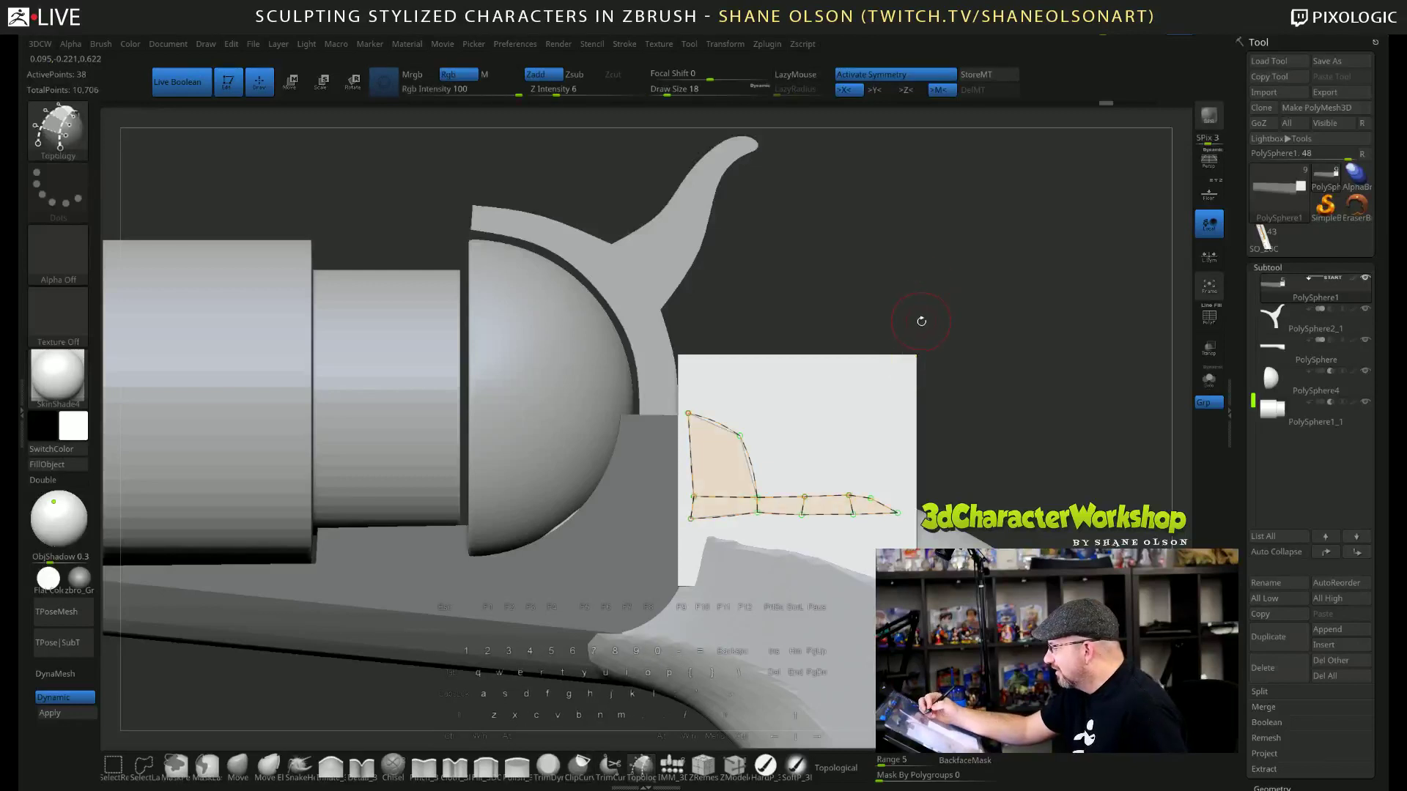
left_click_drag(672, 91, 646, 91)
type("64")
key("Return")
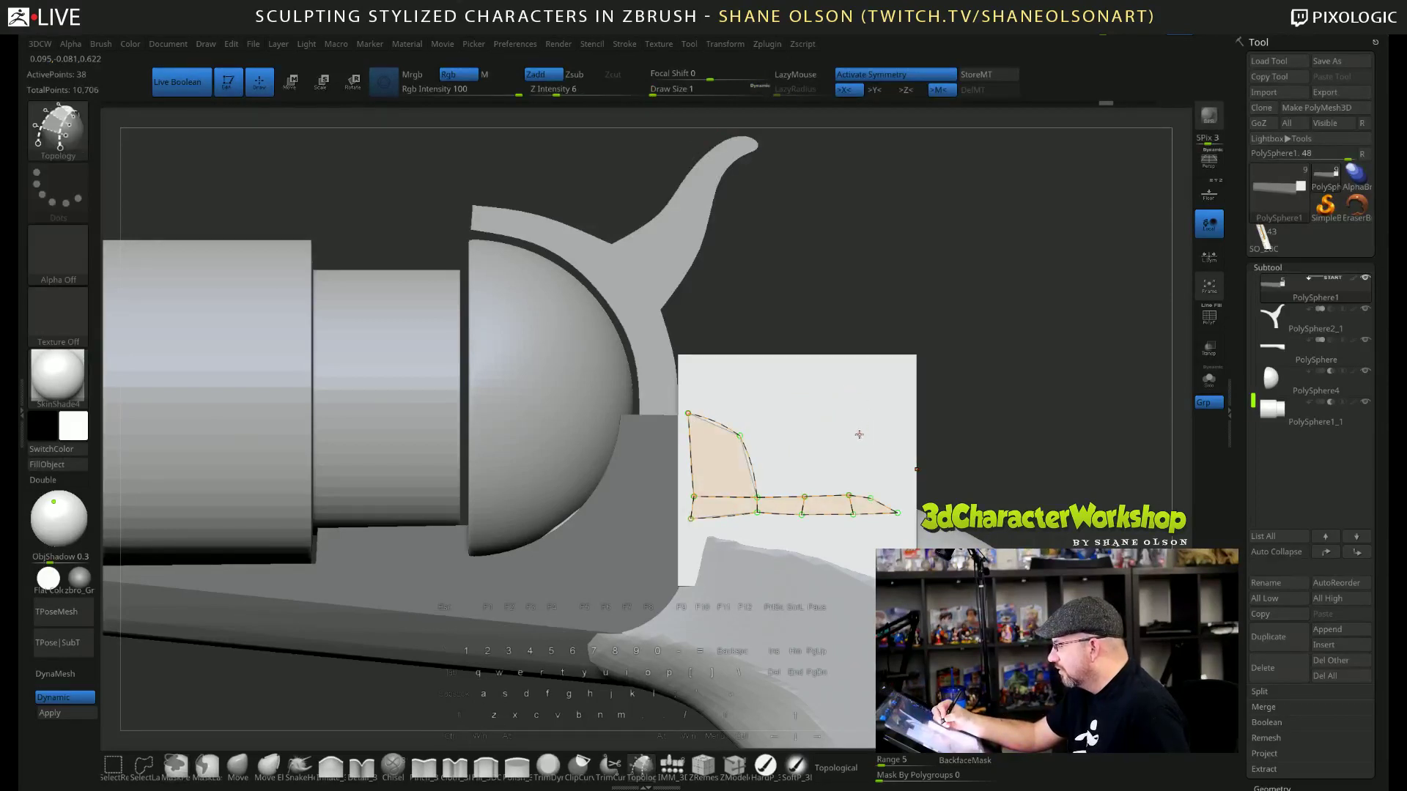
left_click_drag(763, 461, 733, 434)
key("alt")
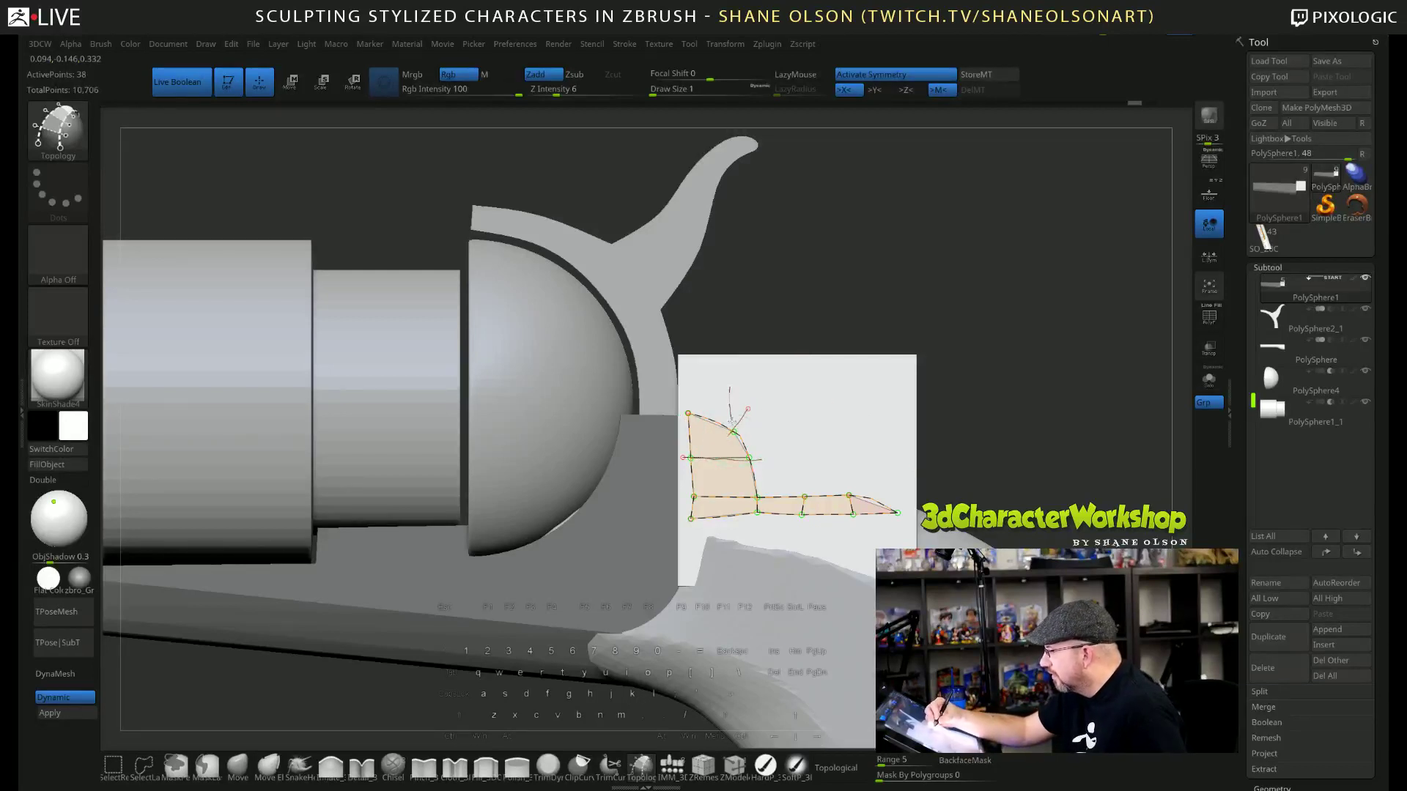
key("ctrl+z")
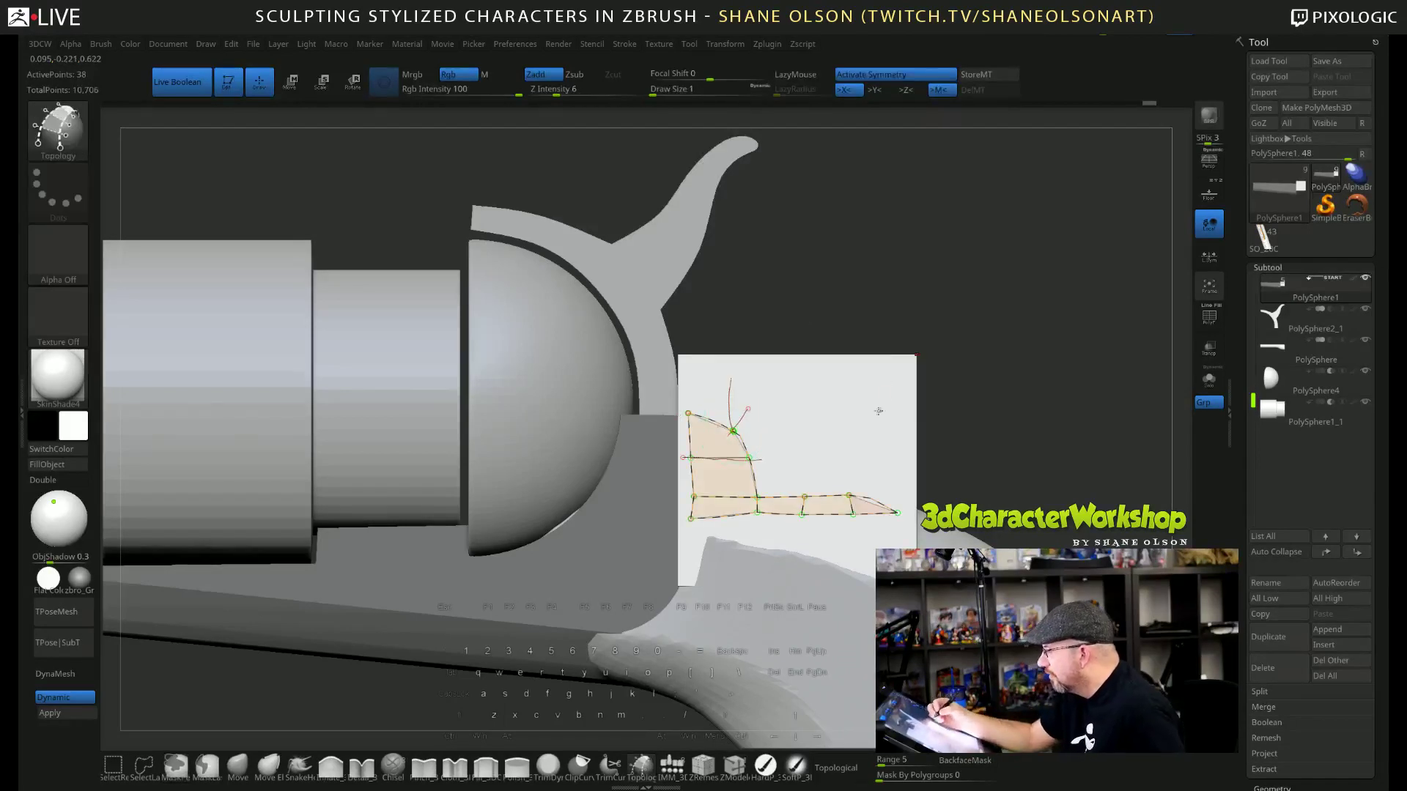
key("alt")
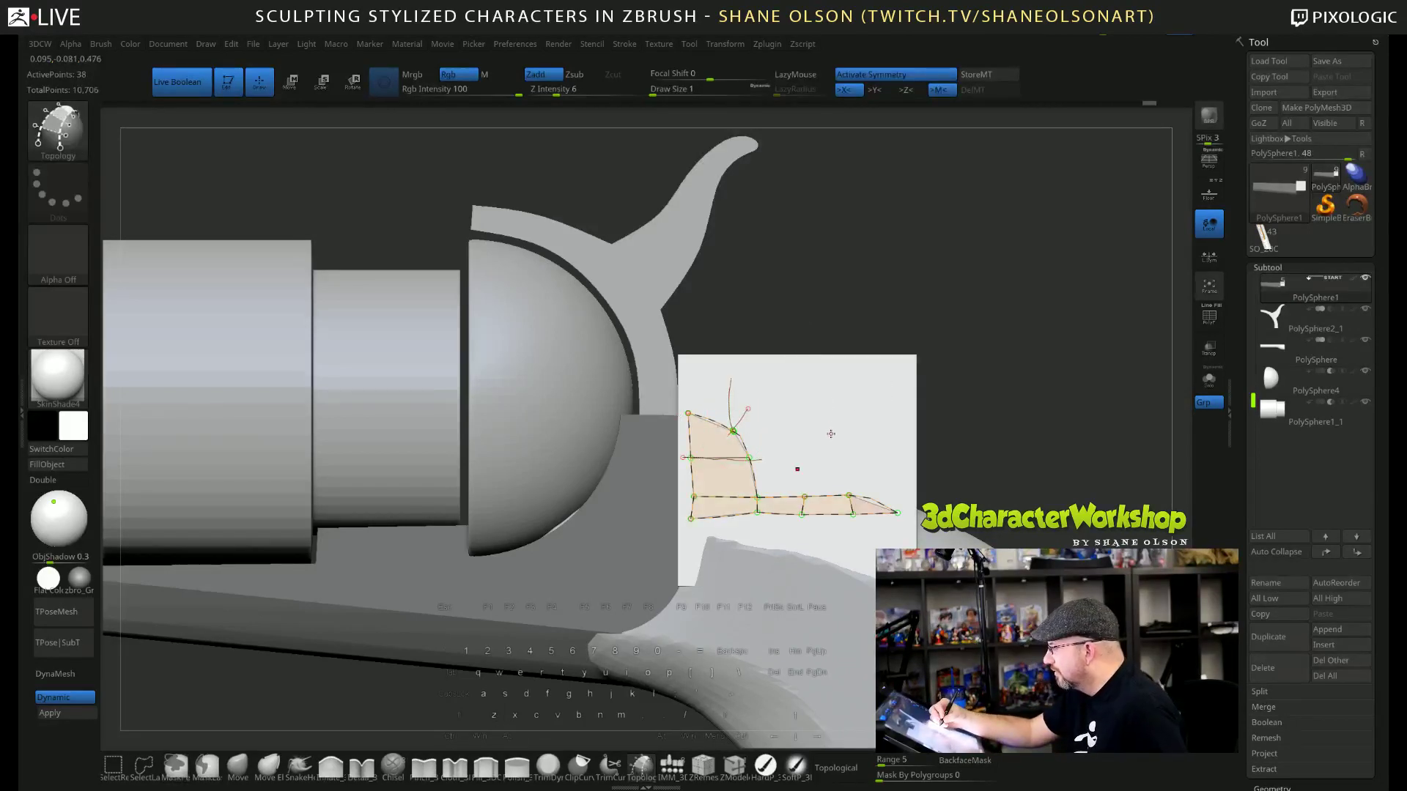
Generate a thin bracket mesh from the topology curves at draw size 1 and turn on the polyframe display to check its faces.
left_click(831, 435)
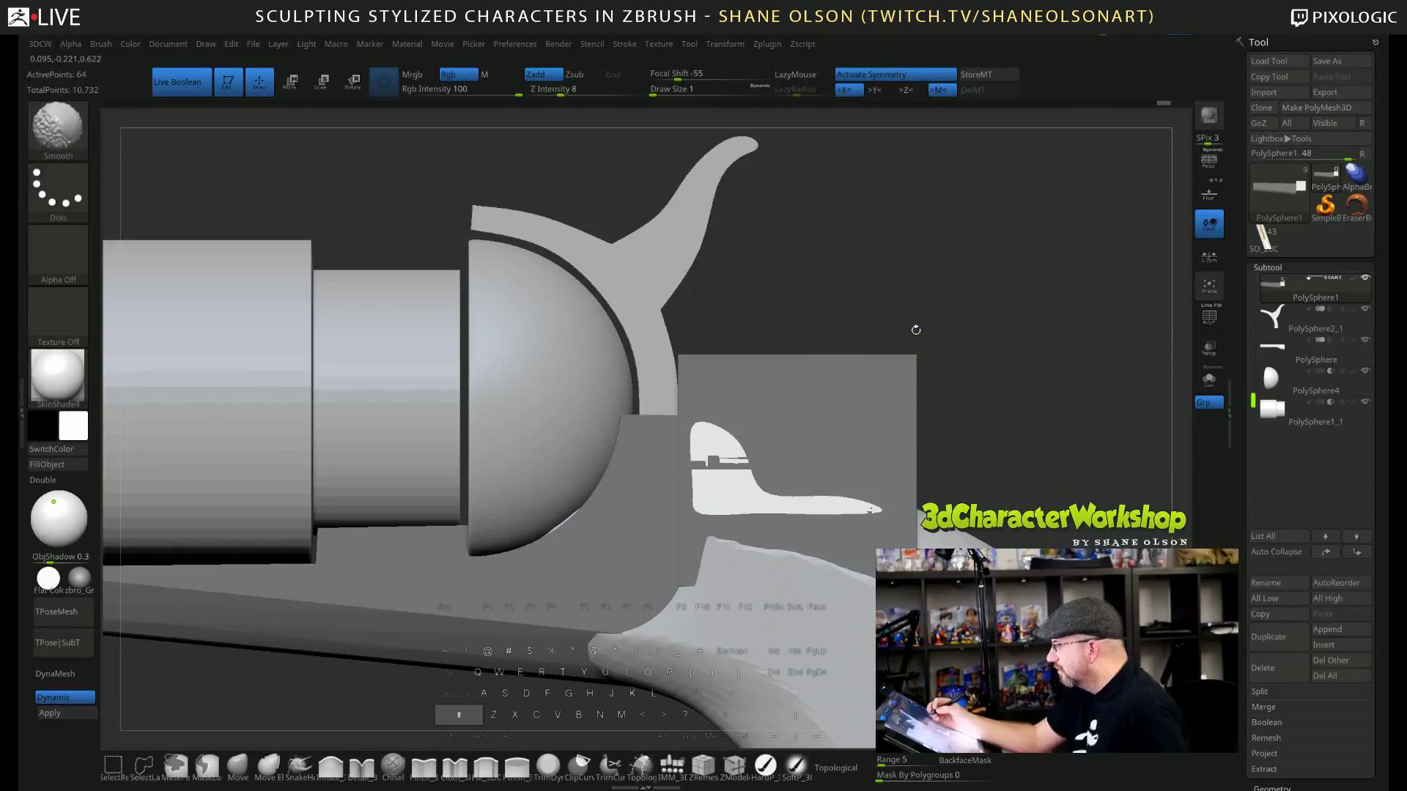
key("shift+f")
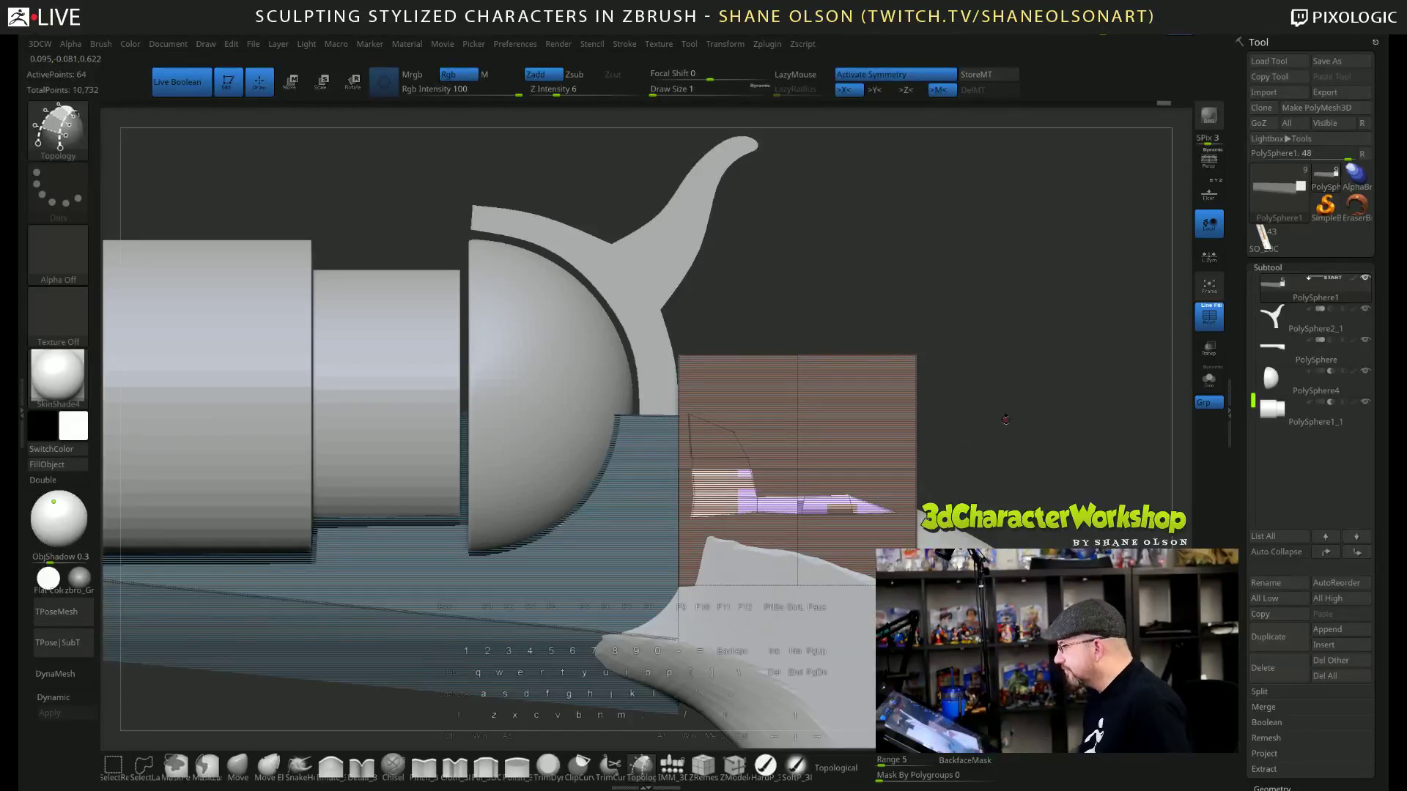
Return to the topology curves, turn on Dynamic subdivision, and regenerate the thin bracket mesh at draw size 1.
mouse_move(1018, 418)
left_mouse_down()
mouse_move(970, 437)
mouse_move(995, 407)
left_mouse_up()
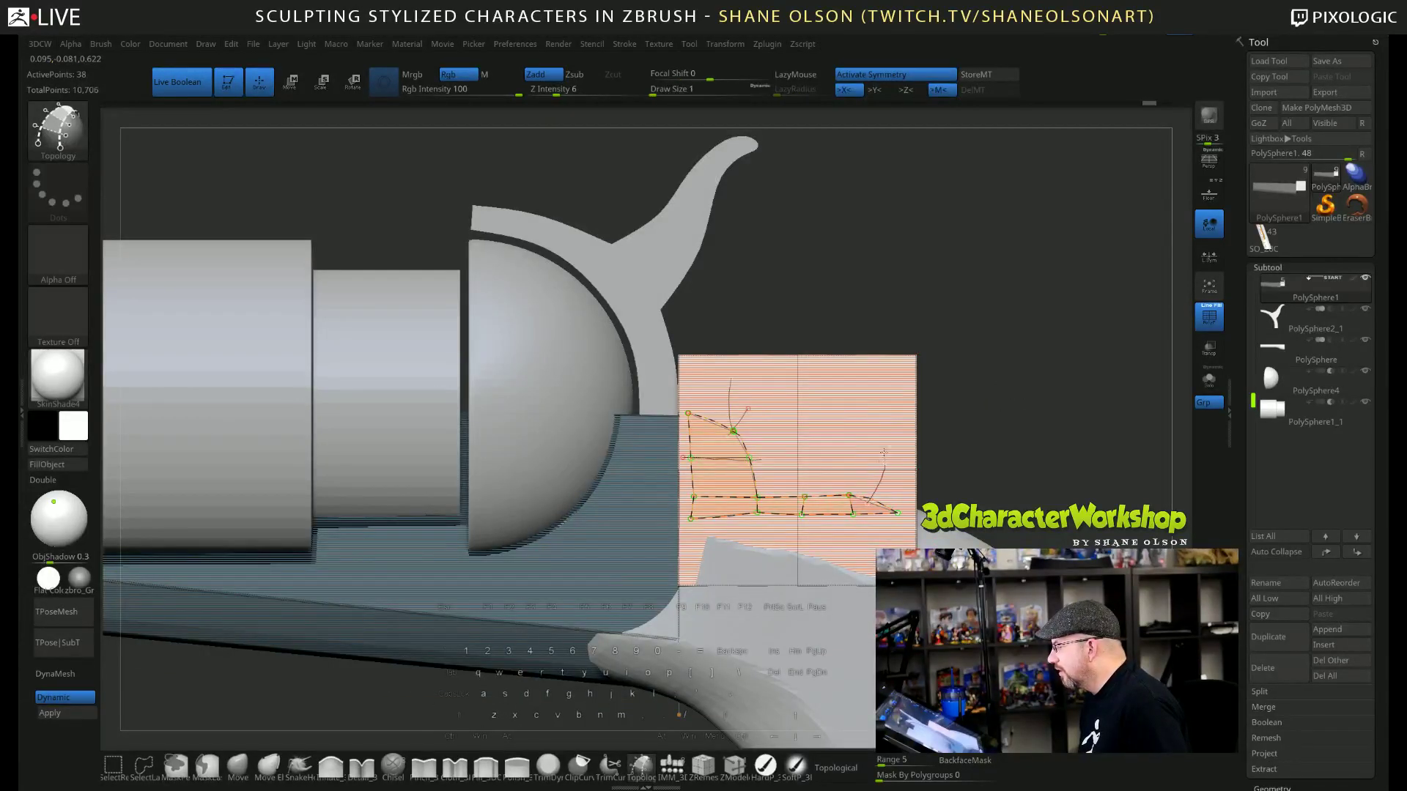
key("alt")
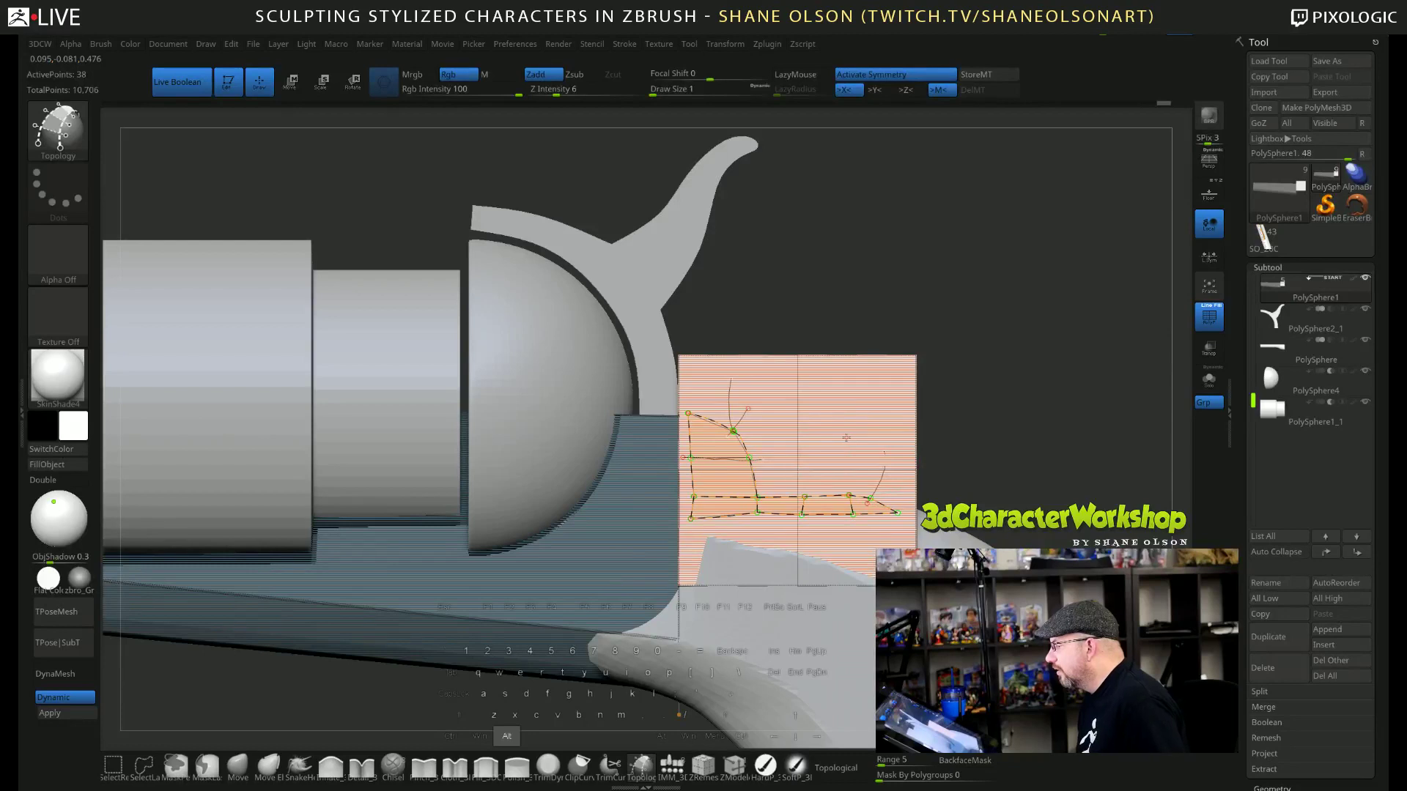
left_click(847, 438)
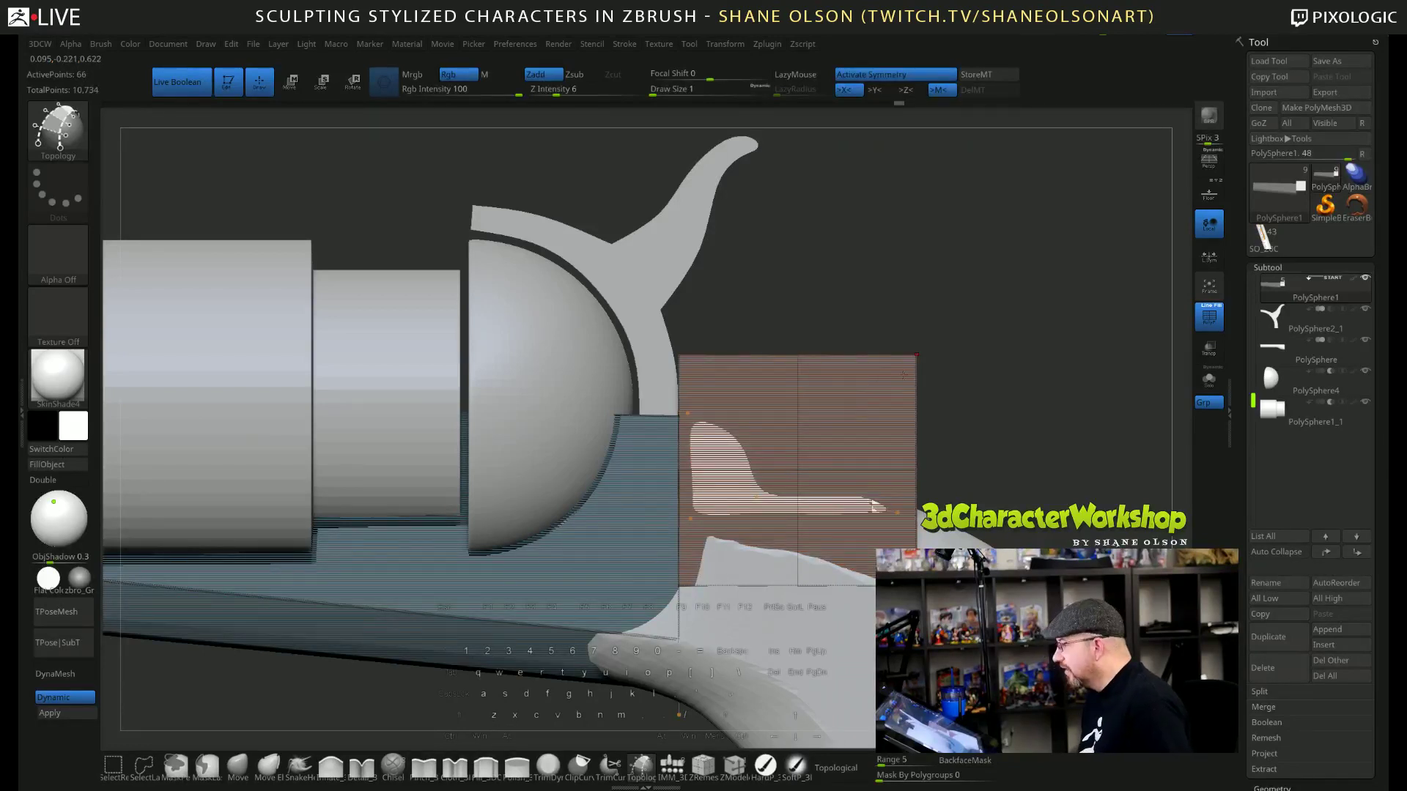
Hide the helper block and delete the hidden geometry, keeping the bracket plates and the frame.
key("ctrl+shift")
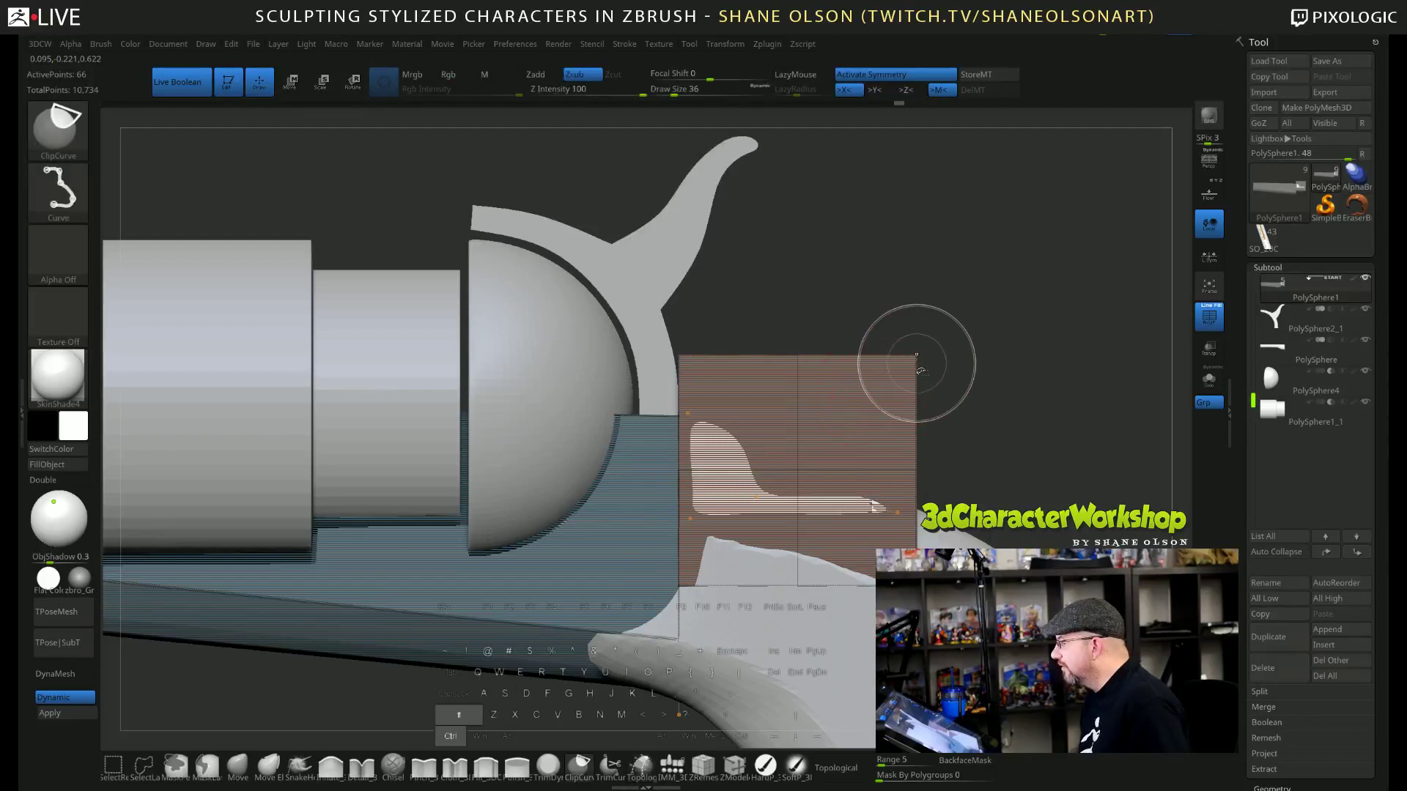
left_click_drag(916, 359, 912, 362)
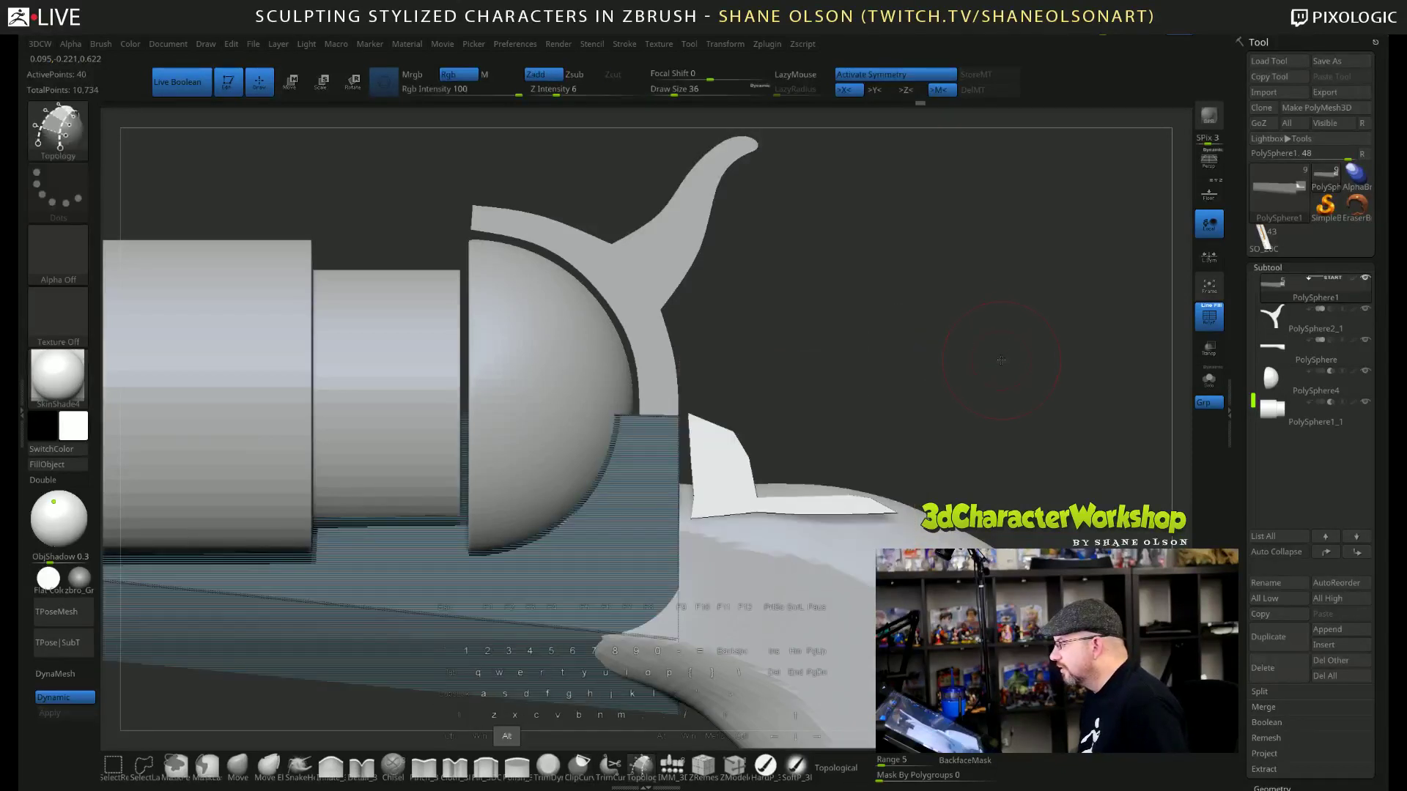
left_click_drag(992, 335, 989, 308, "alt")
key("r")
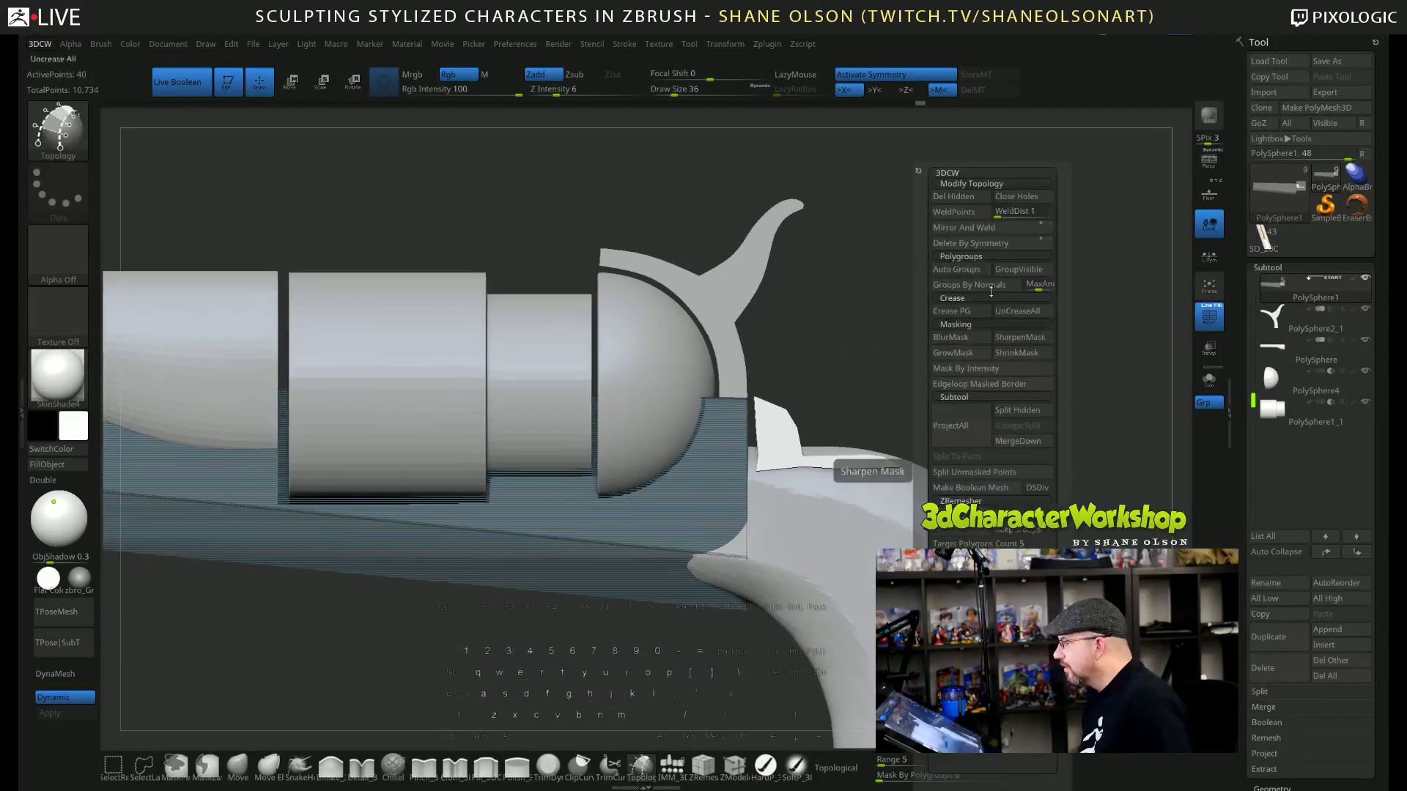
left_click(955, 212)
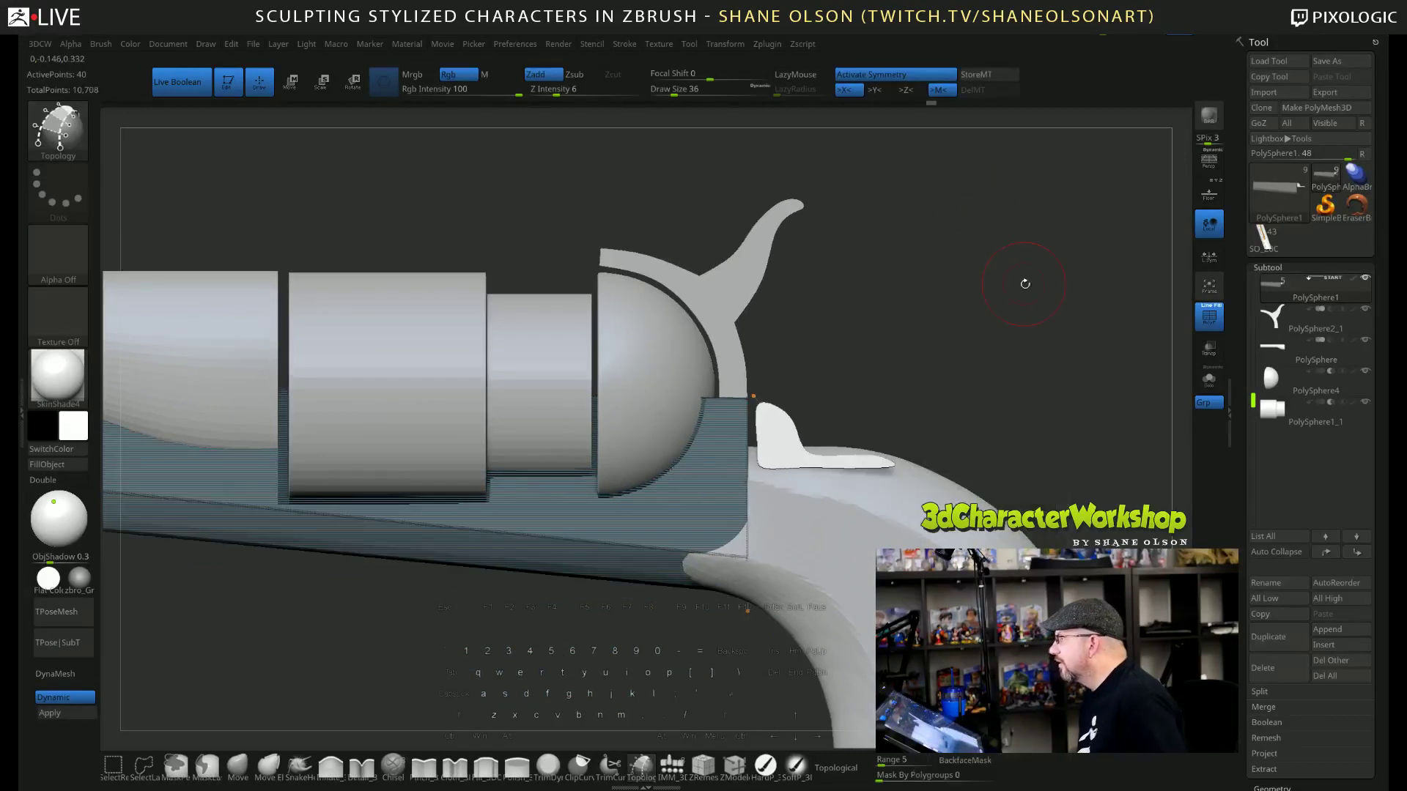
Turn off Live Boolean and Dynamic subdivision, and turn on double-sided display for the bracket plates.
left_click_drag(1015, 289, 1195, 379)
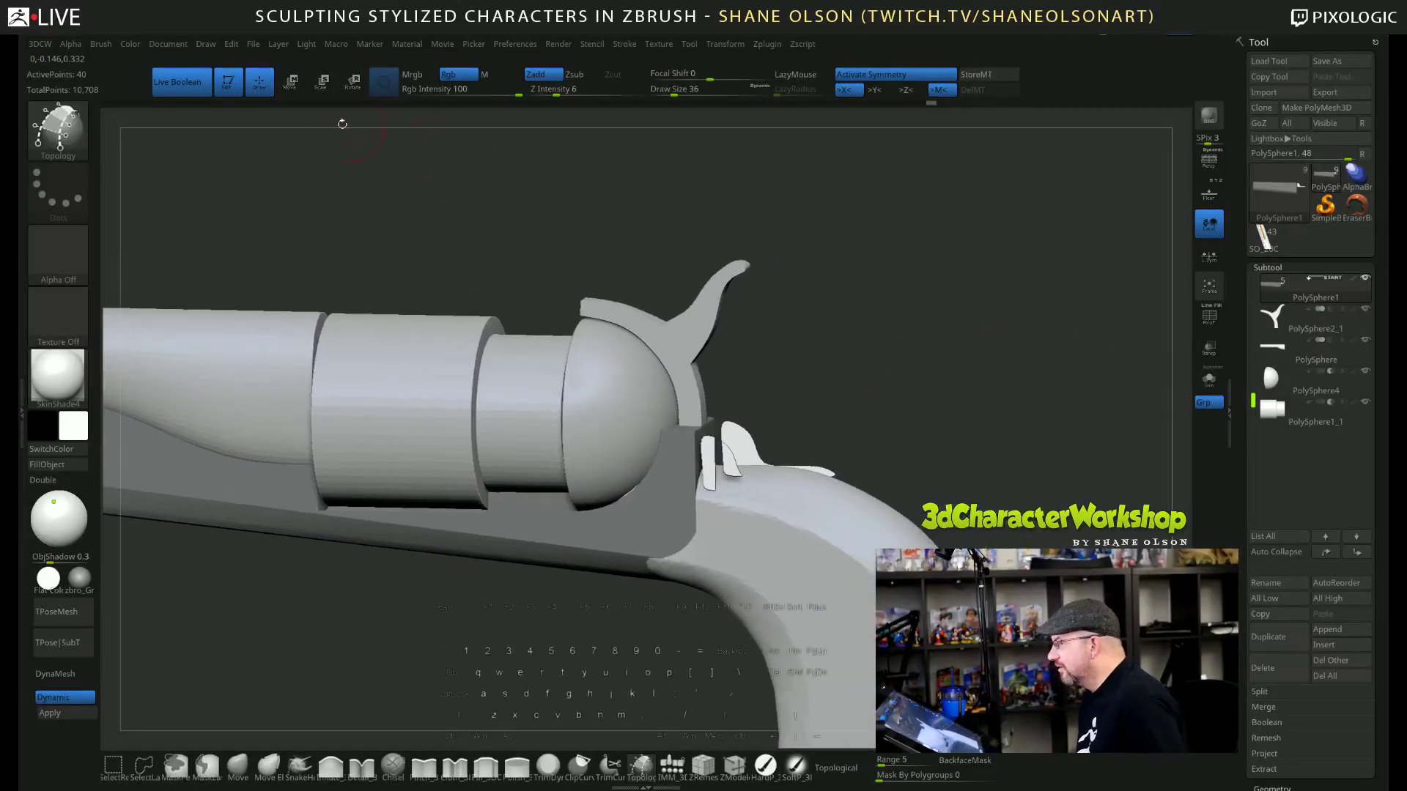
left_click(180, 82)
left_click_drag(968, 364, 954, 414)
left_click(57, 480)
left_click_drag(389, 549, 955, 385)
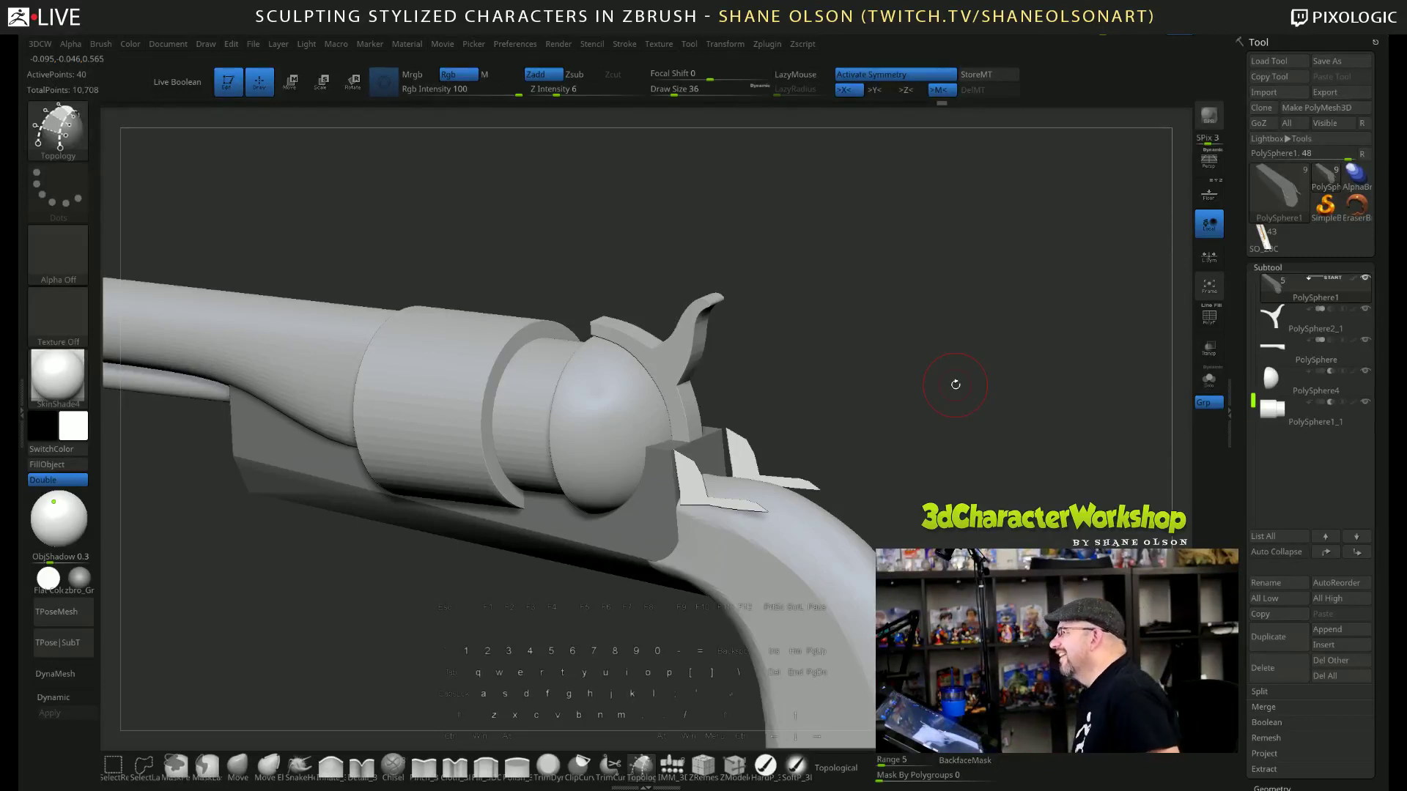
left_click_drag(925, 458, 924, 476)
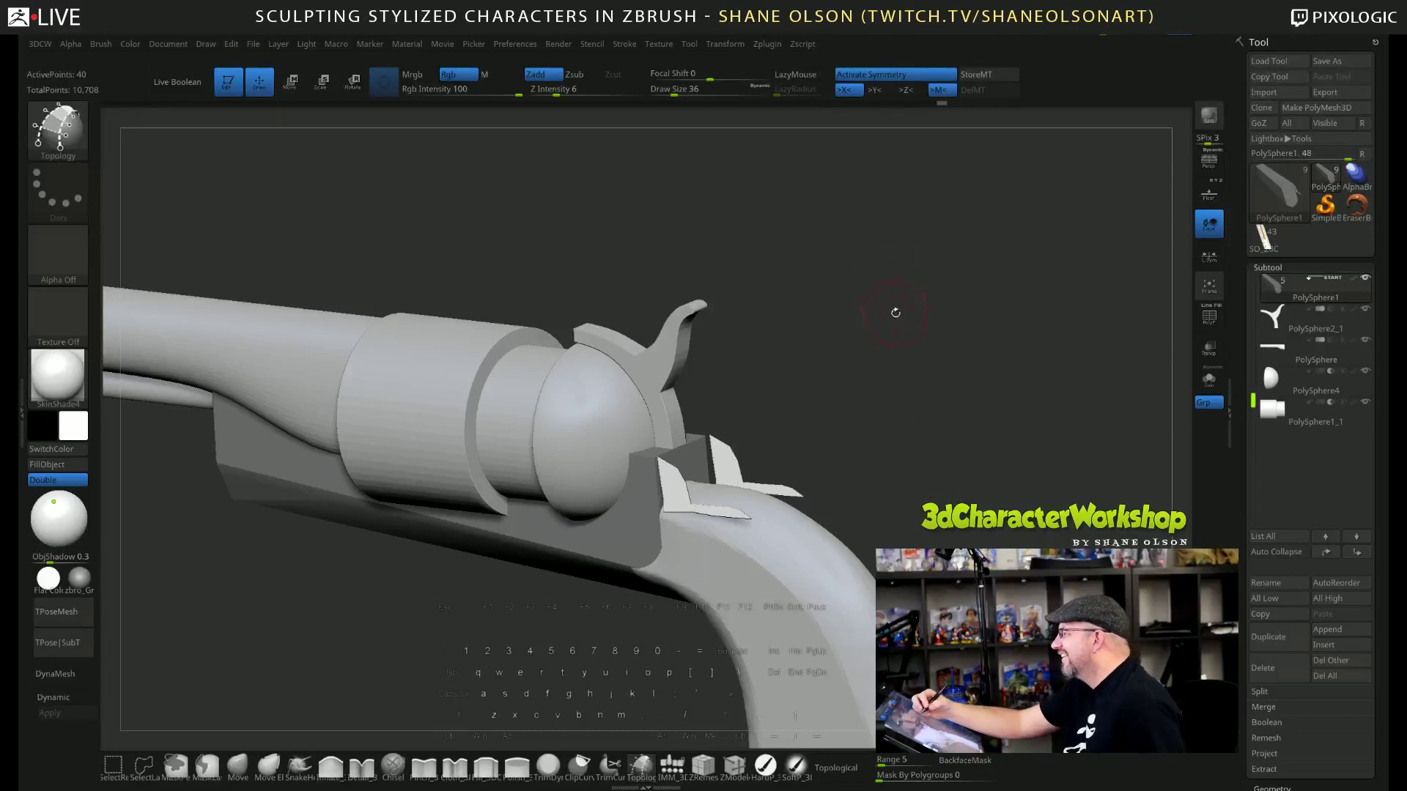
left_click_drag(907, 404, 908, 447, "shift")
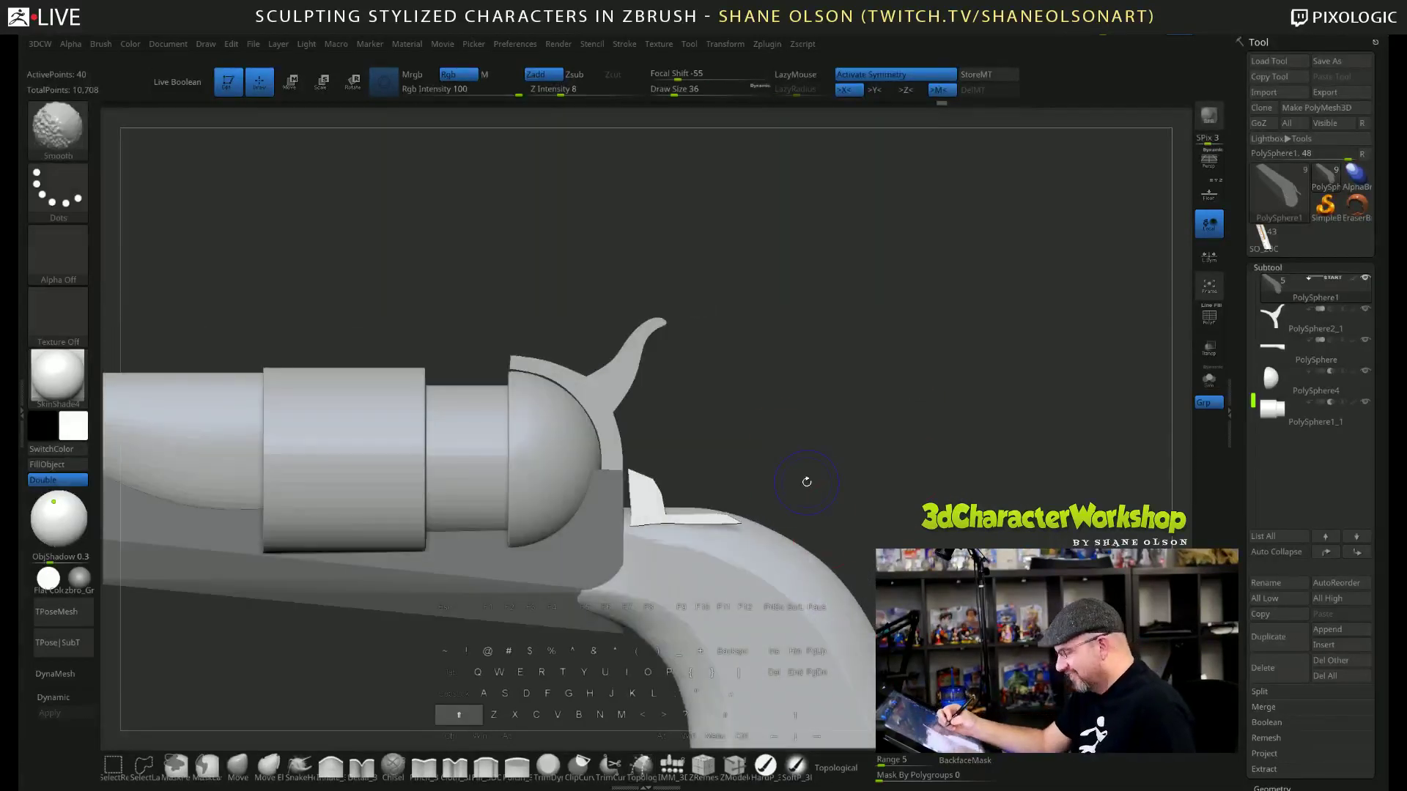
Isolate the frame with polyframe shown and split the bracket plates off into their own subtool.
key("shift+f")
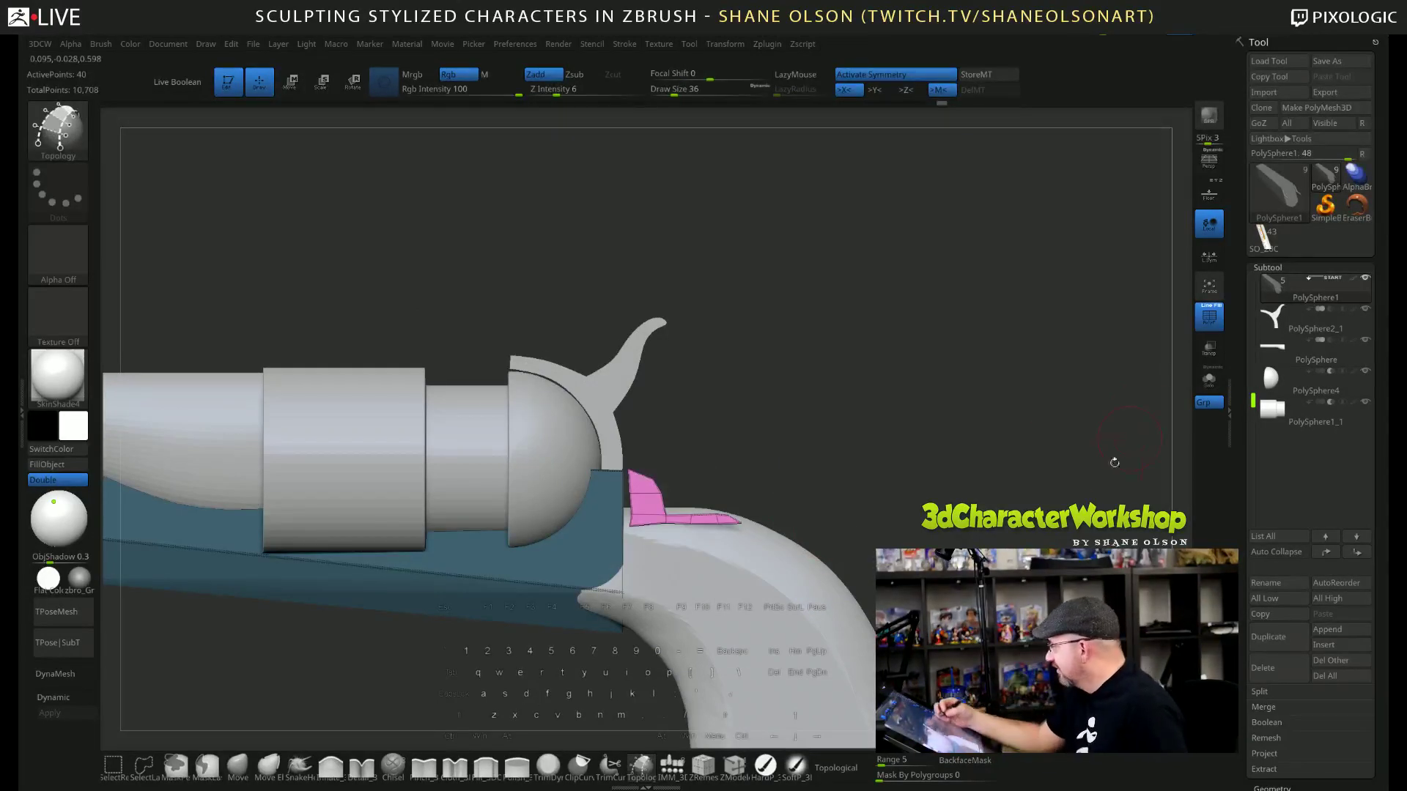
left_click_drag(909, 410, 864, 463, "alt")
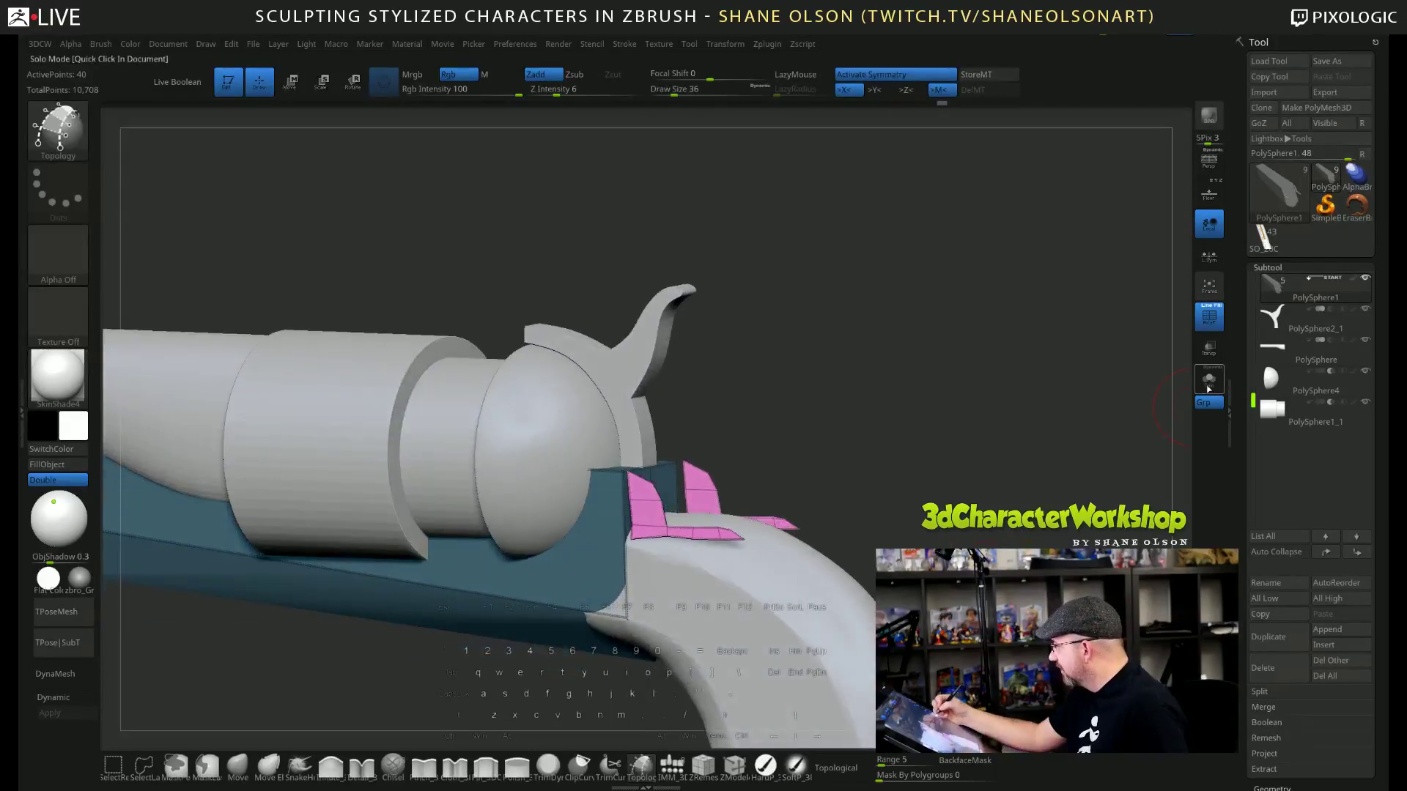
left_click(1209, 379)
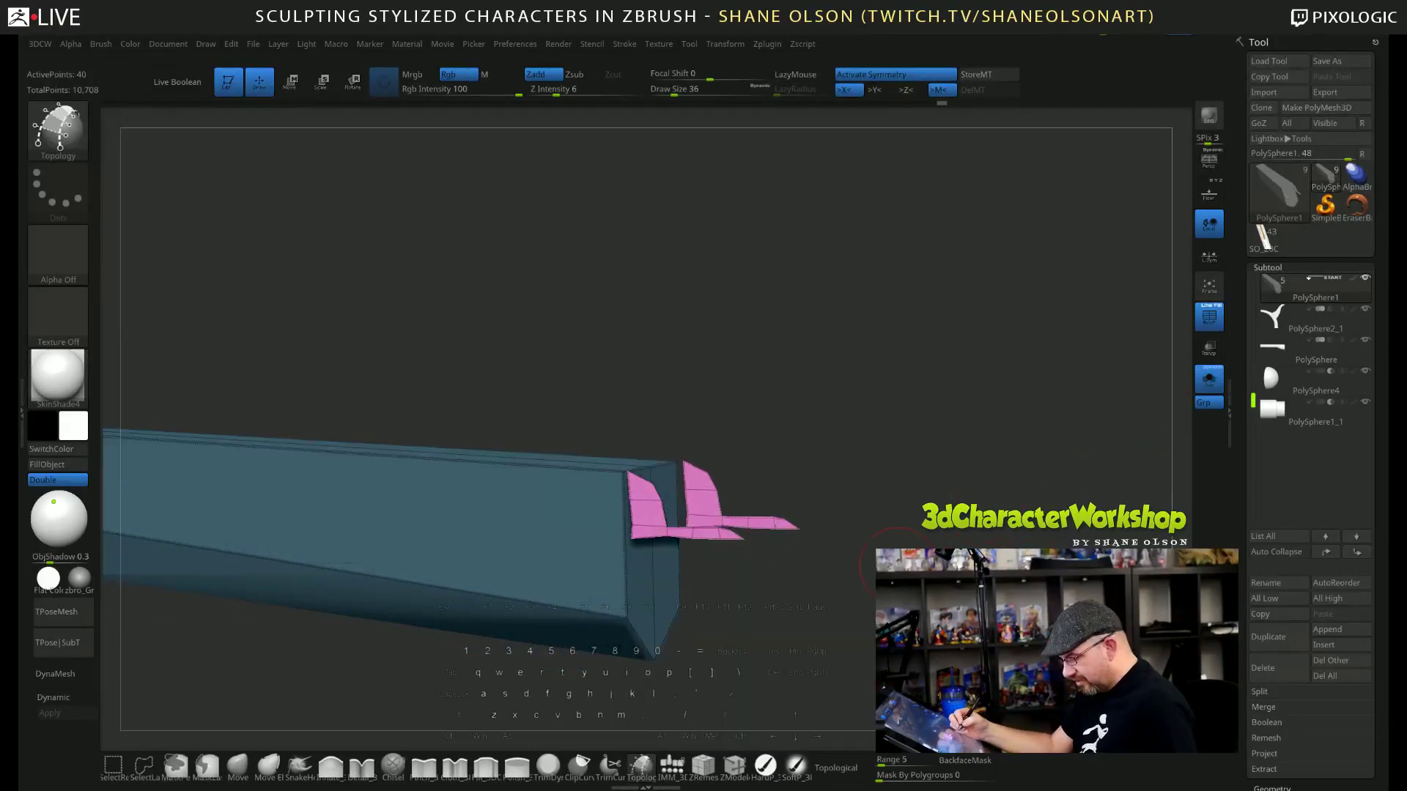
key("grave")
left_click(918, 472)
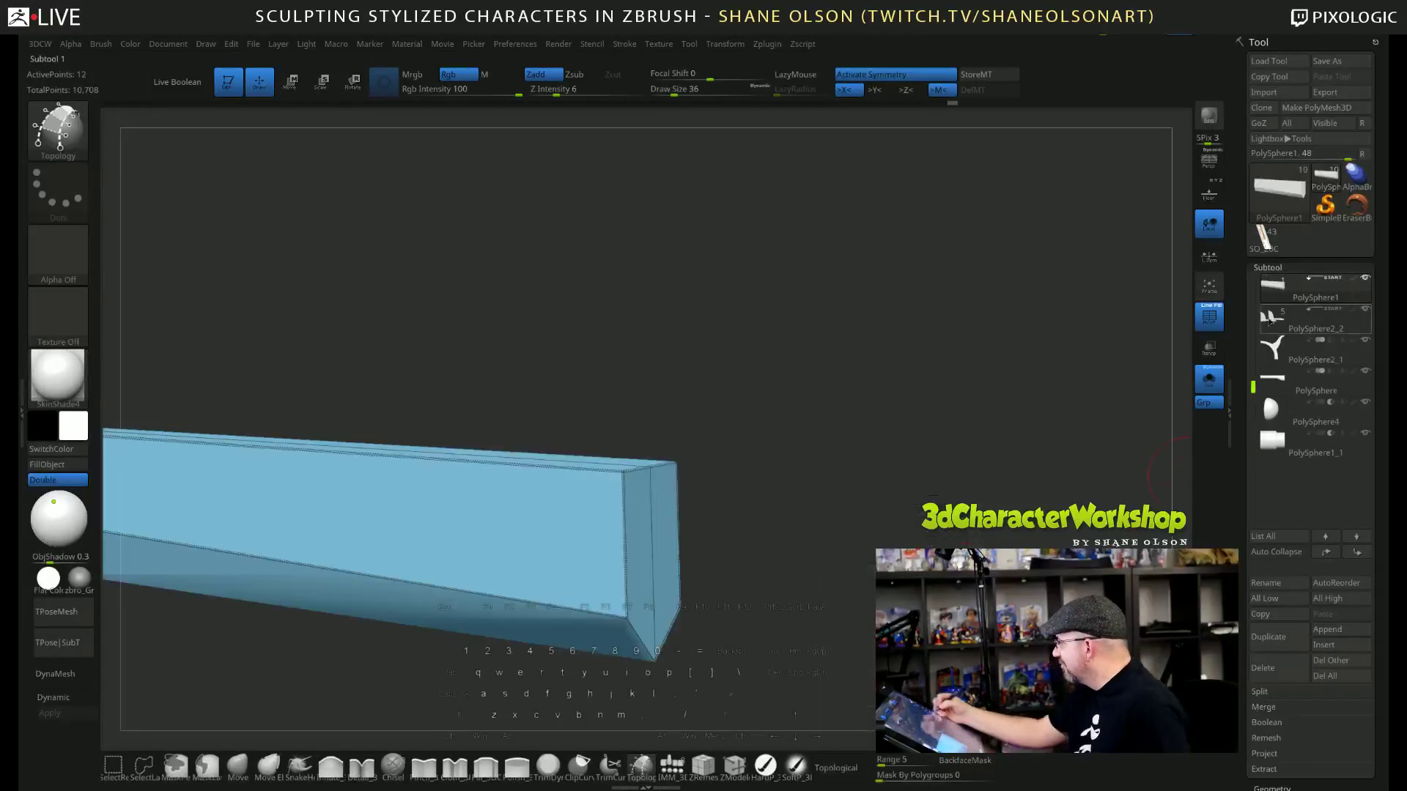
Select the bracket plates' subtool and straighten their bottom edge with the Move brush at draw size 18.
left_click(1316, 321)
left_click_drag(856, 560, 927, 539, "alt")
left_click(238, 766)
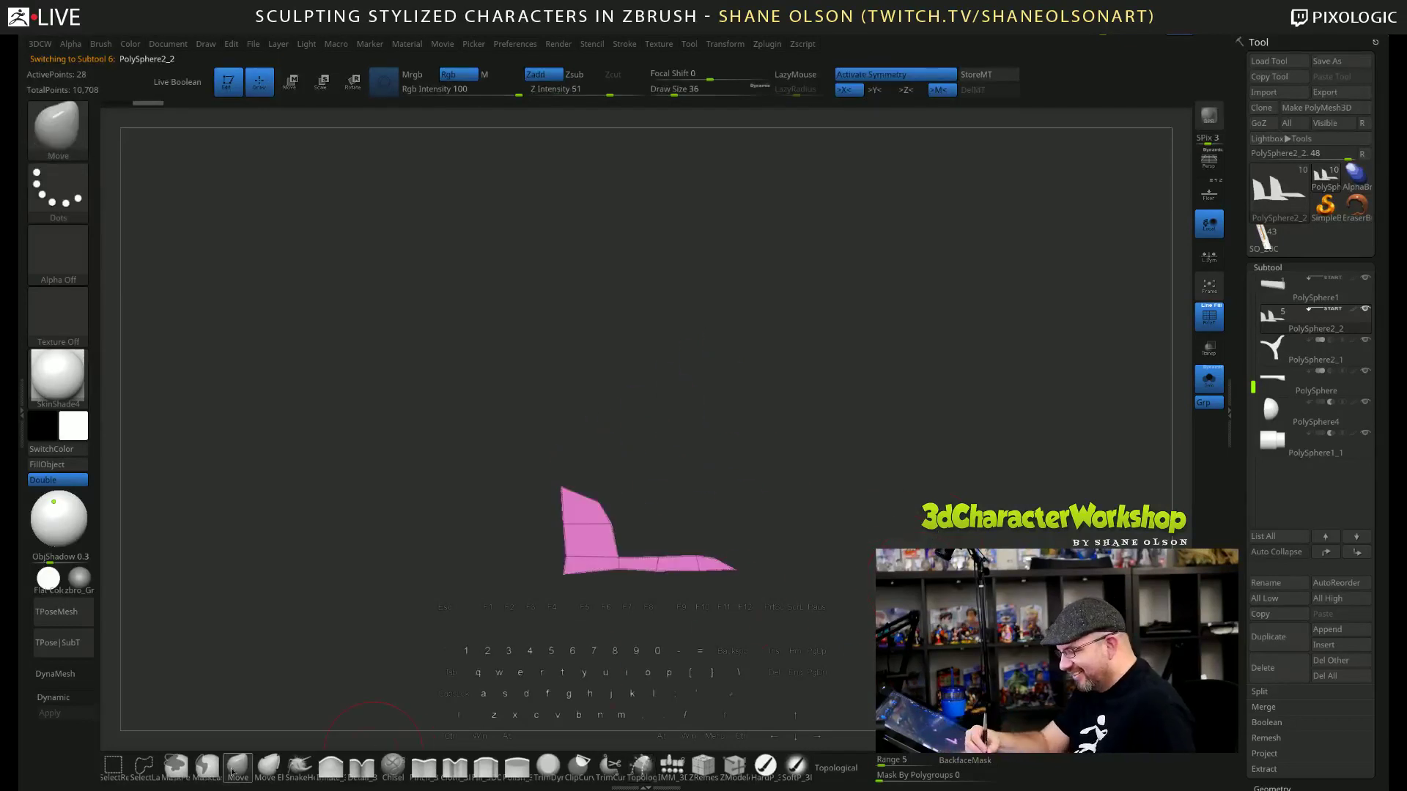
key("s")
left_click_drag(642, 616, 638, 616)
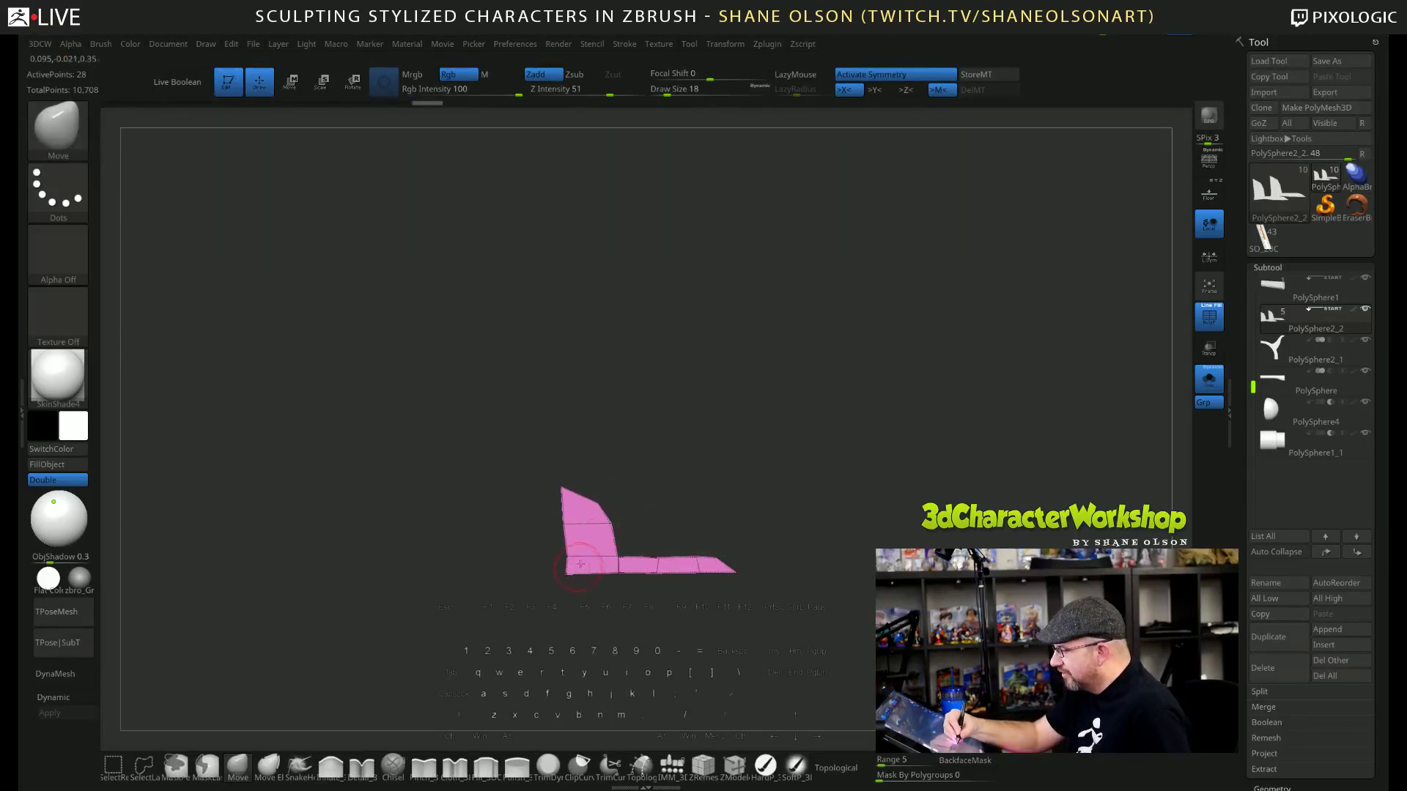
Move the two mirrored bracket plates closer together along the width of the gun.
left_click_drag(847, 549, 878, 568, "alt")
mouse_move(886, 623)
left_mouse_down("alt")
mouse_move(882, 560)
mouse_move(883, 579)
mouse_move(780, 455)
left_mouse_up("alt")
key("w")
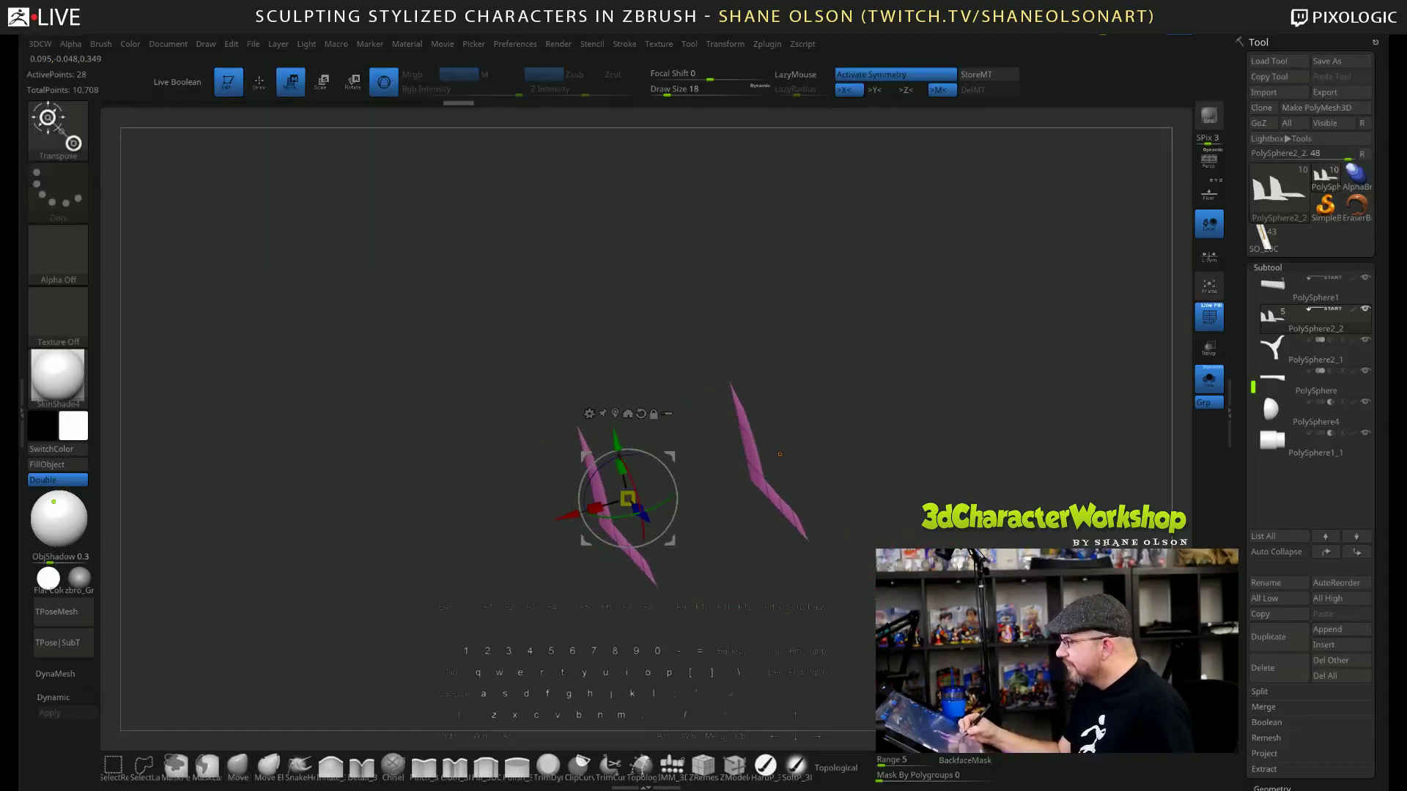
left_click_drag(573, 515, 632, 498)
left_click_drag(779, 469, 865, 522)
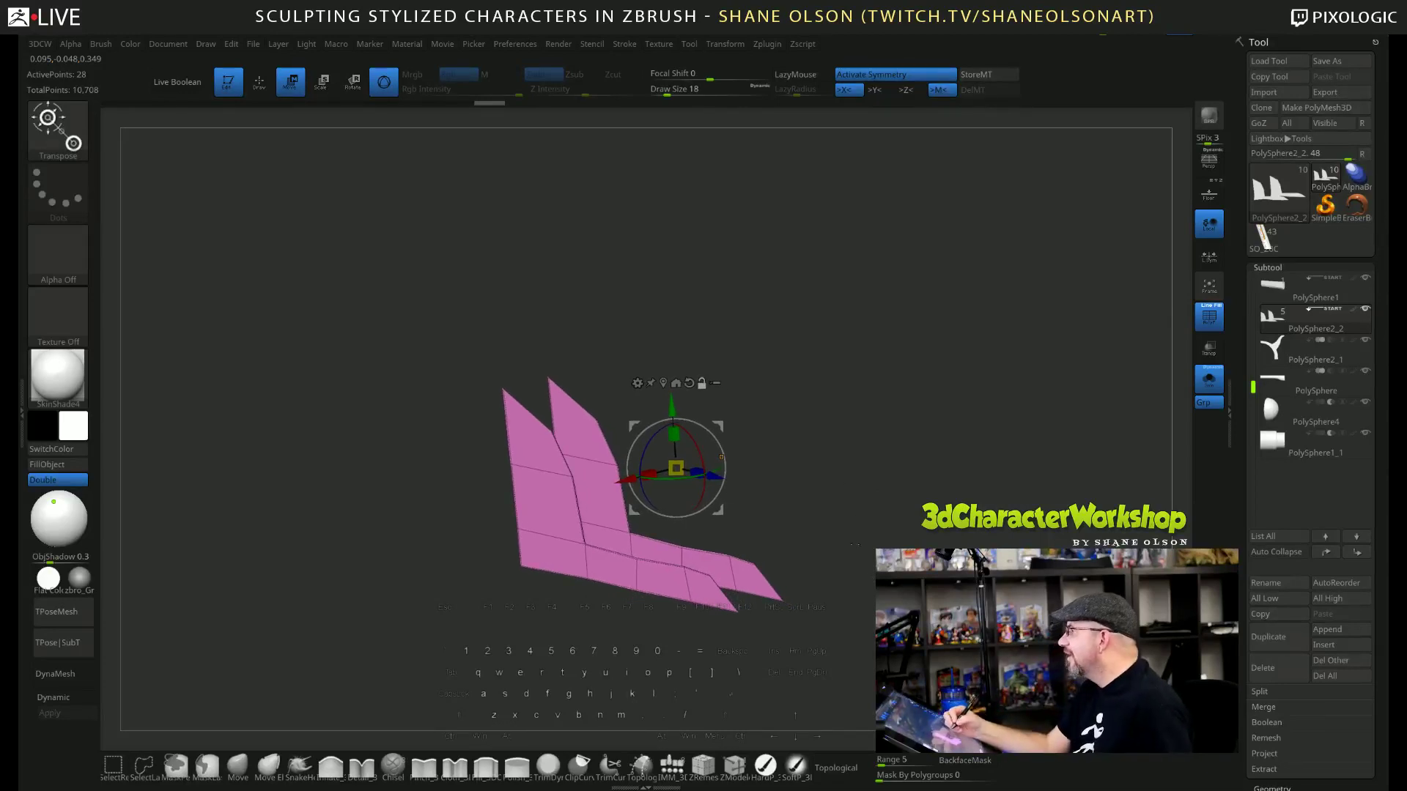
Even out the points along the bracket's tail with the Move brush at draw size 13.
key("q")
key("s")
left_click_drag(835, 493, 828, 493)
left_click_drag(866, 549, 853, 595)
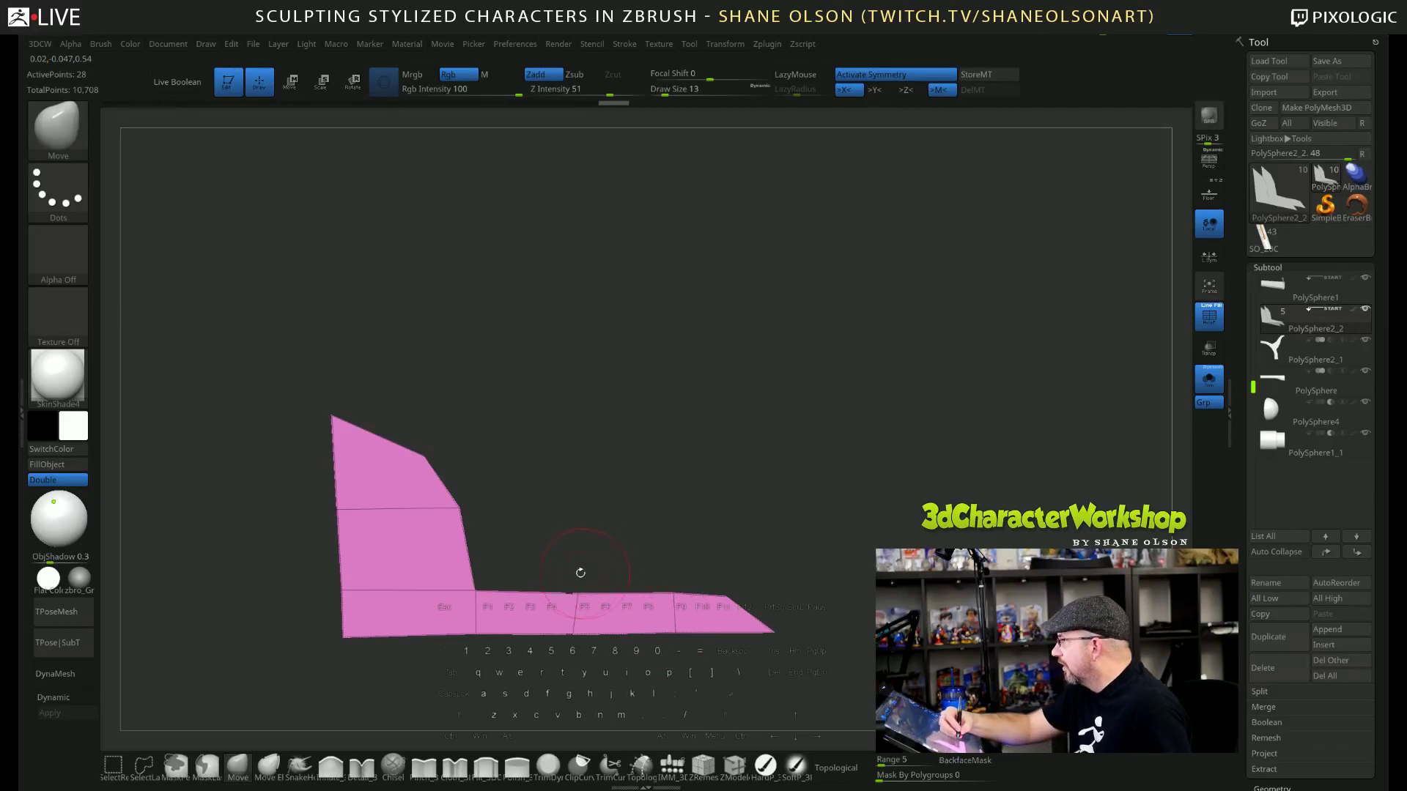
left_click_drag(600, 605, 585, 599)
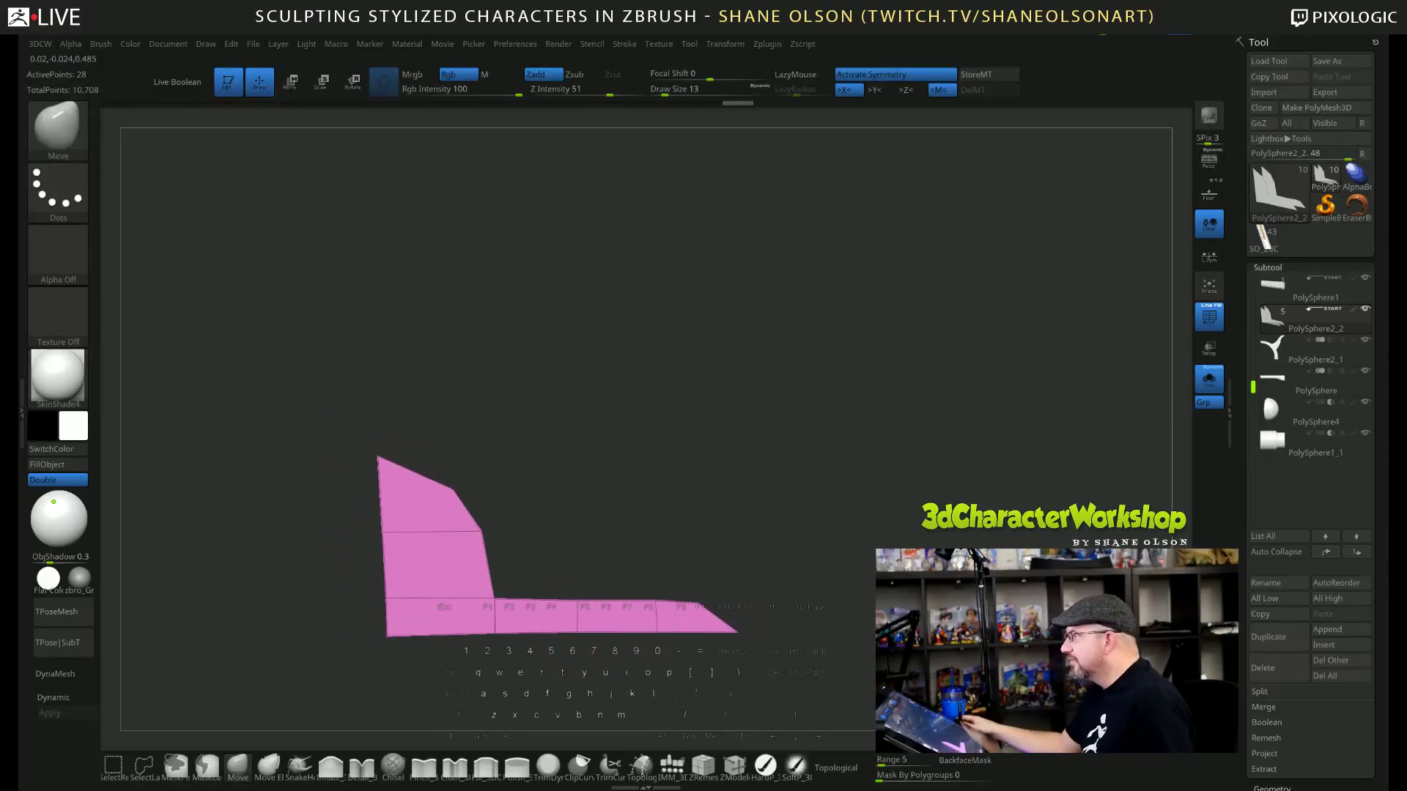
Turn off symmetry and use Auto Groups to give each bracket plate its own polygroup.
left_click_drag(725, 485, 824, 488)
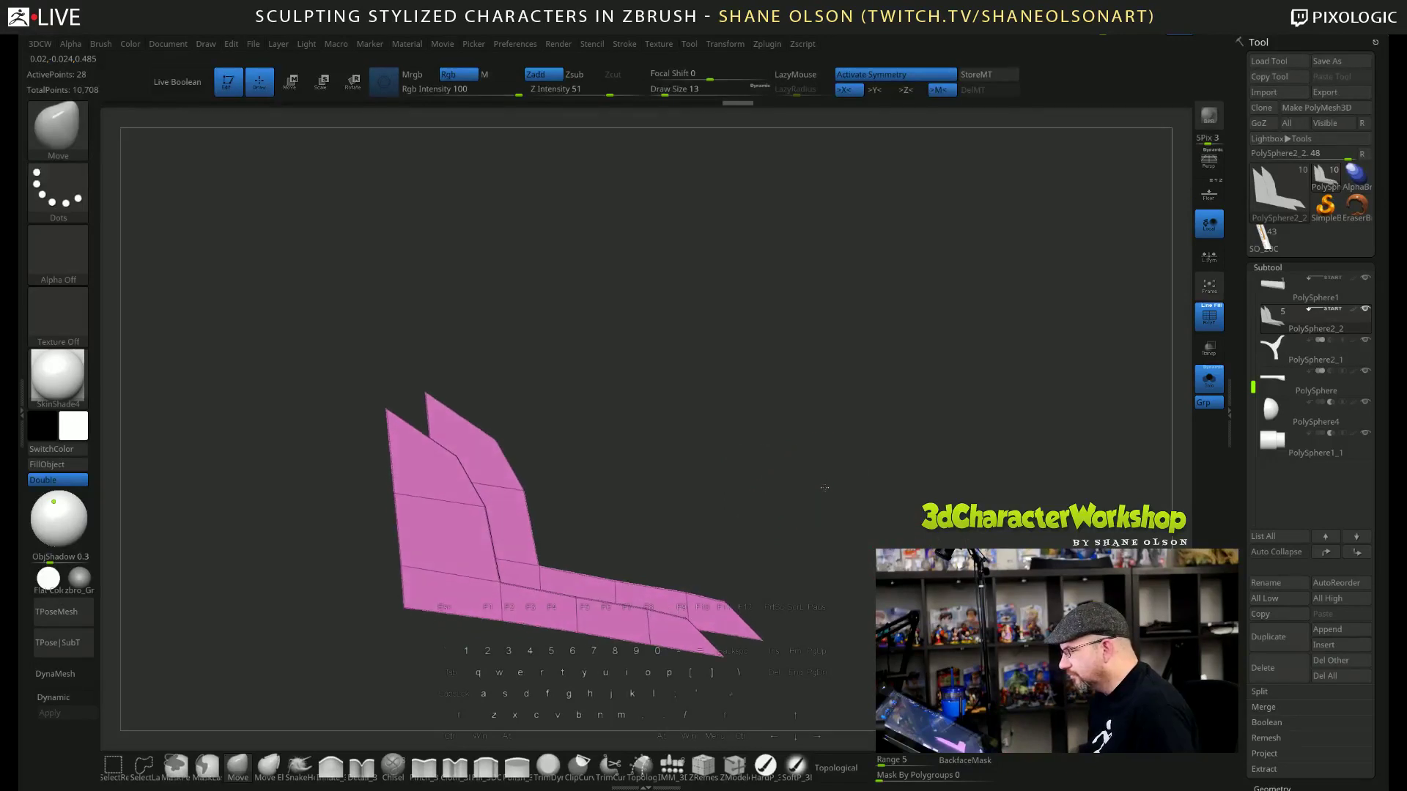
left_click_drag(703, 439, 668, 436)
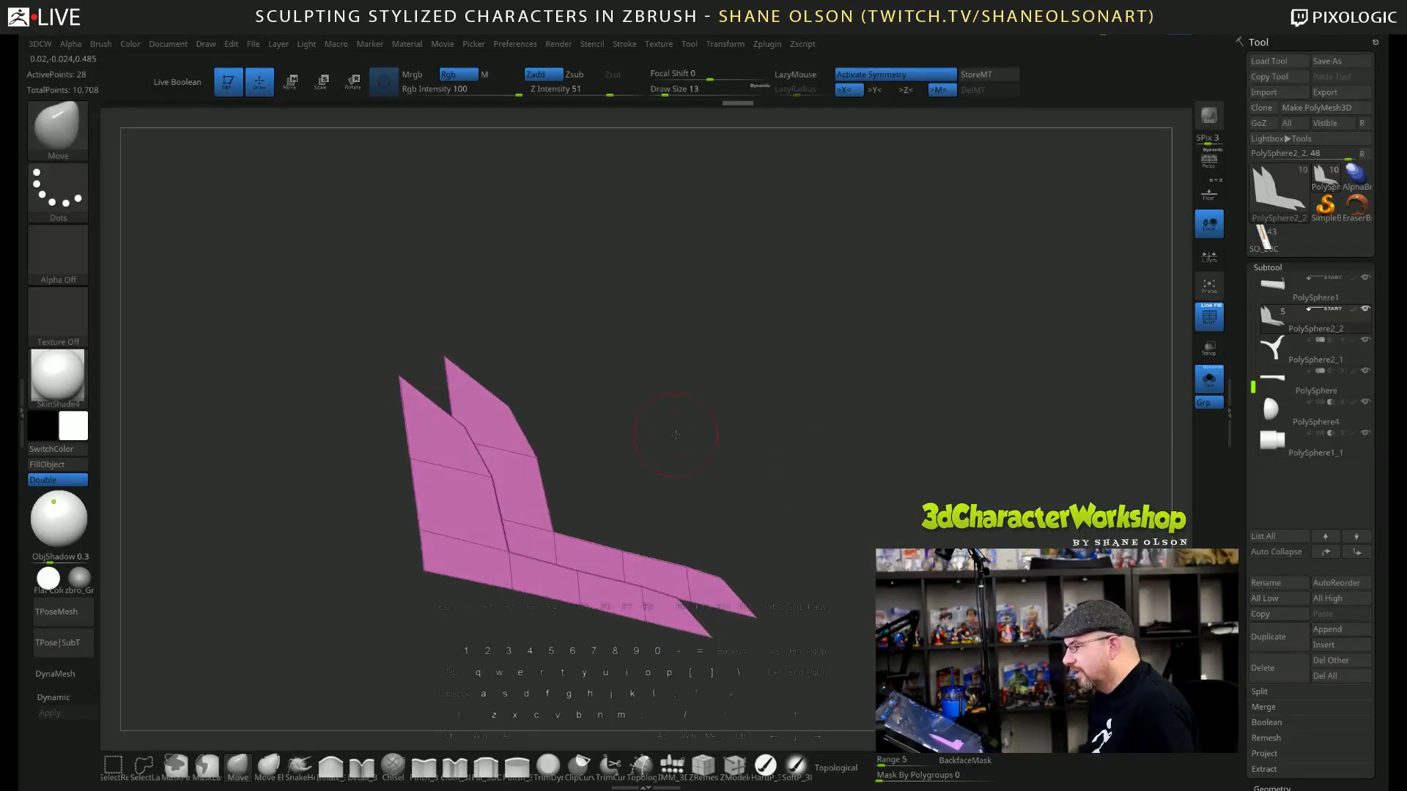
left_click(872, 74)
key("F1")
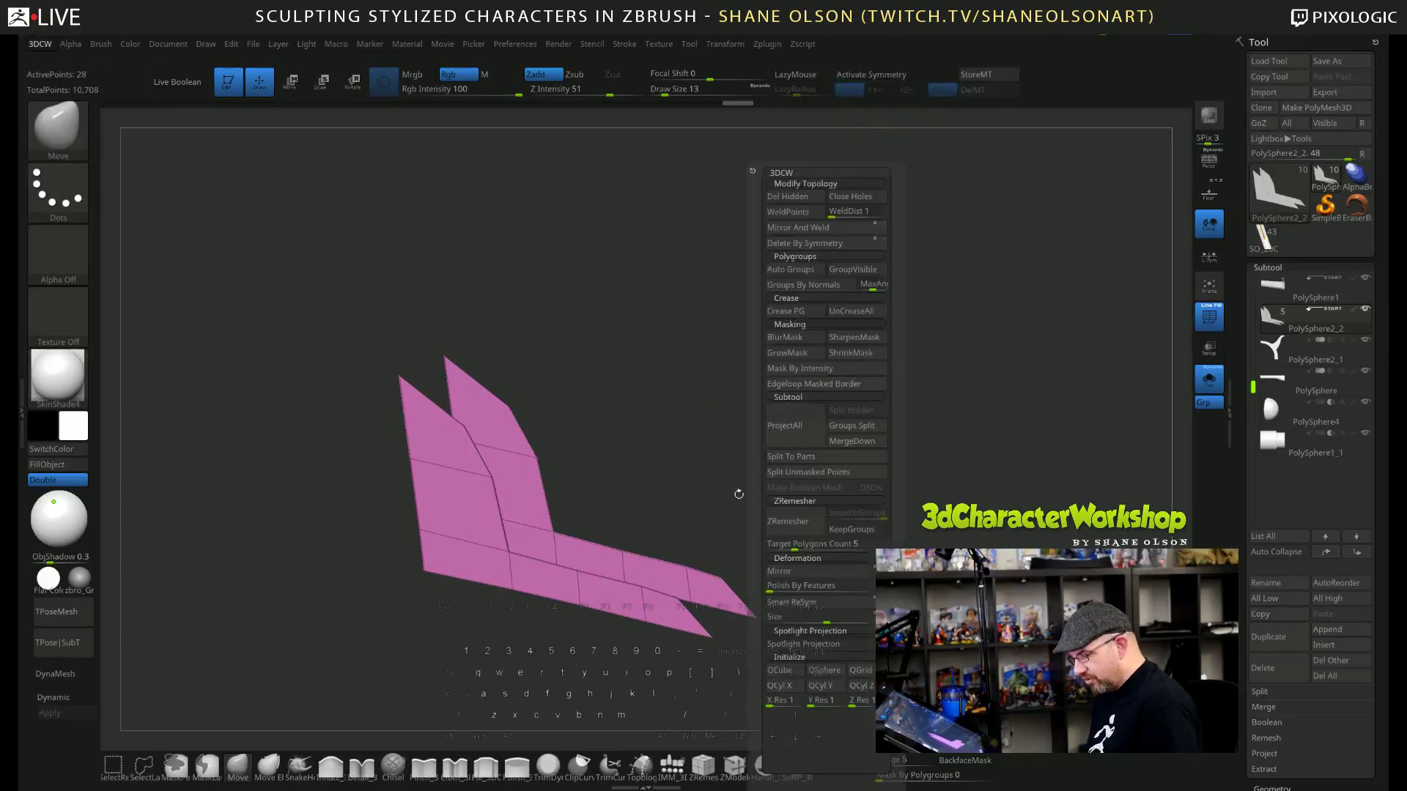
left_click(795, 270)
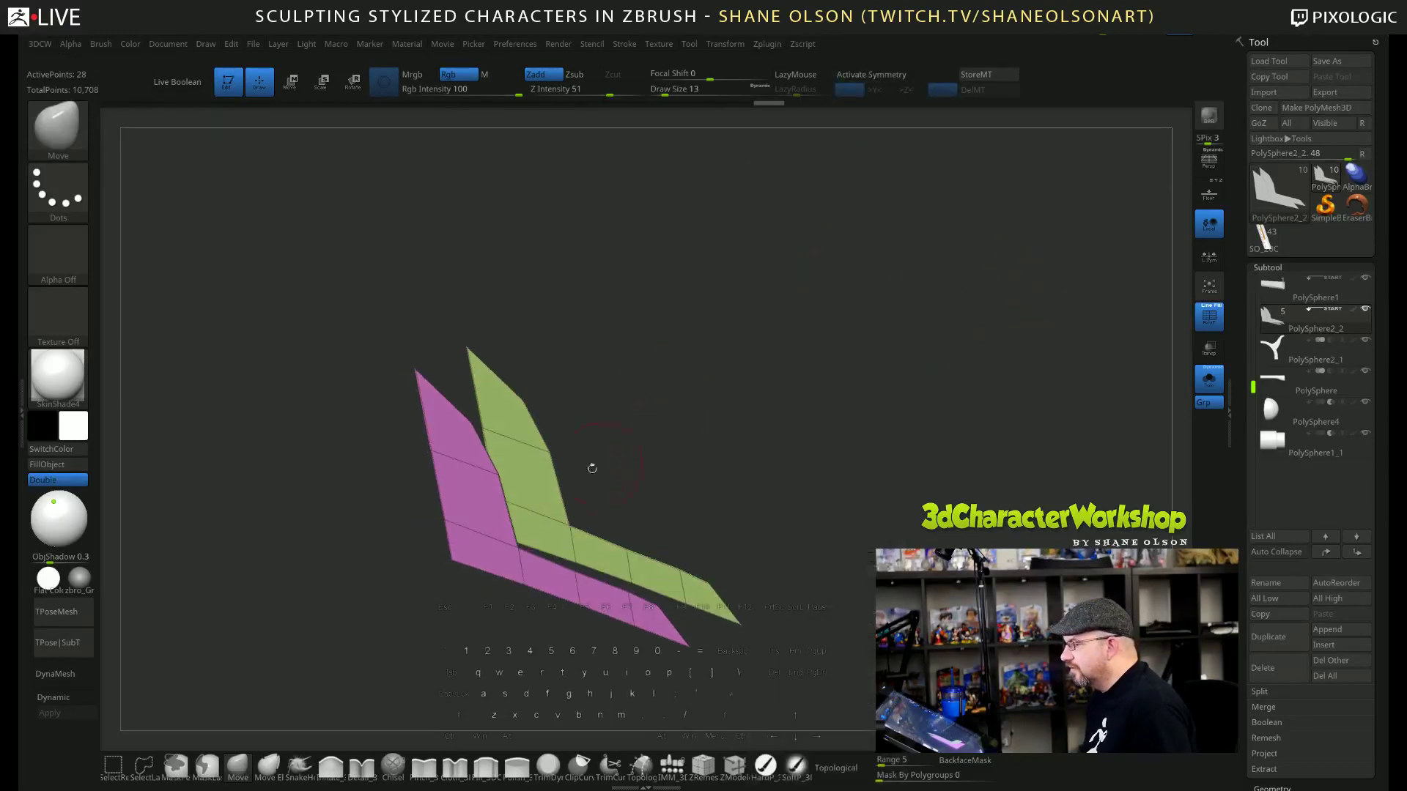
Hide the green far plate and delete the hidden geometry so a single bracket plate is left.
left_click(517, 469, "ctrl+shift")
left_click(596, 452, "ctrl+shift")
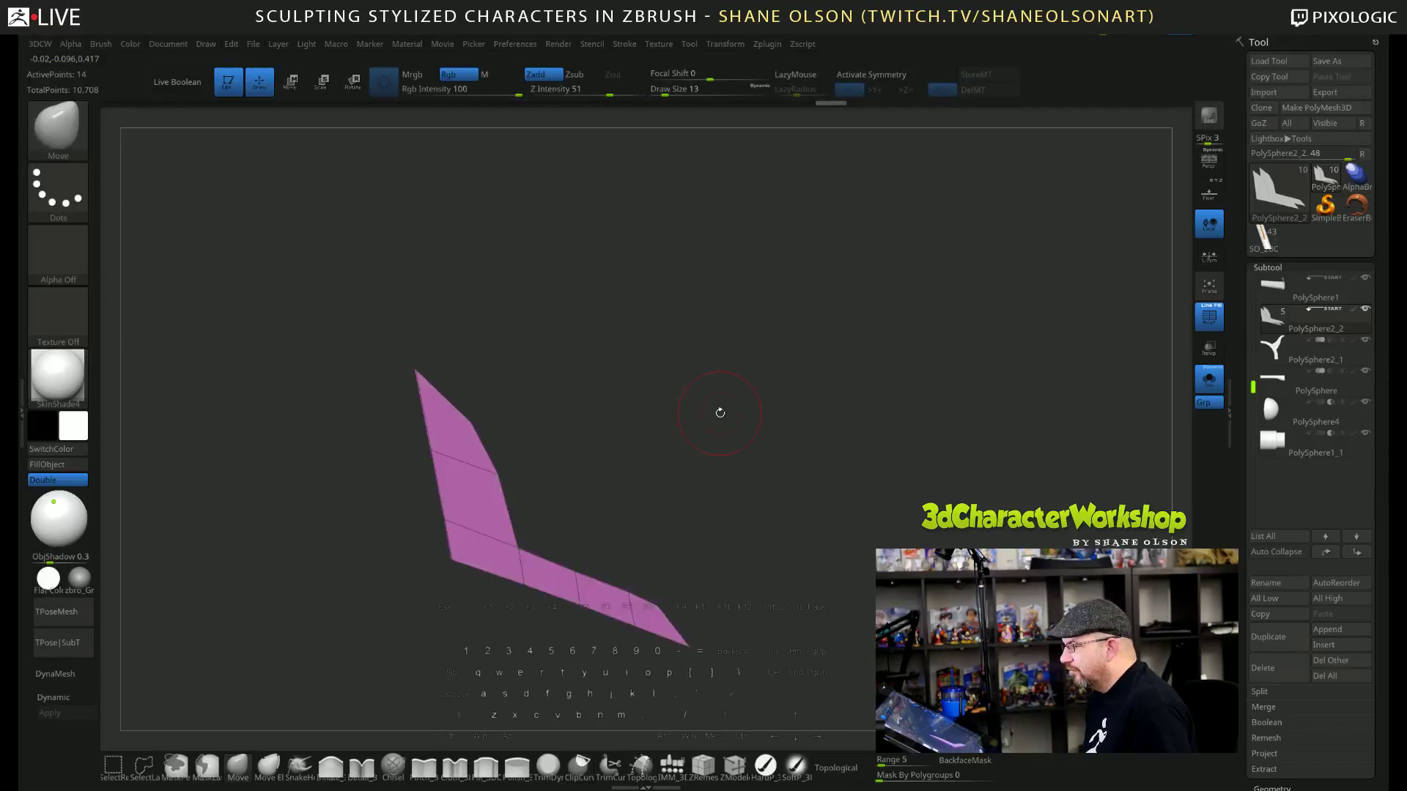
key("F2")
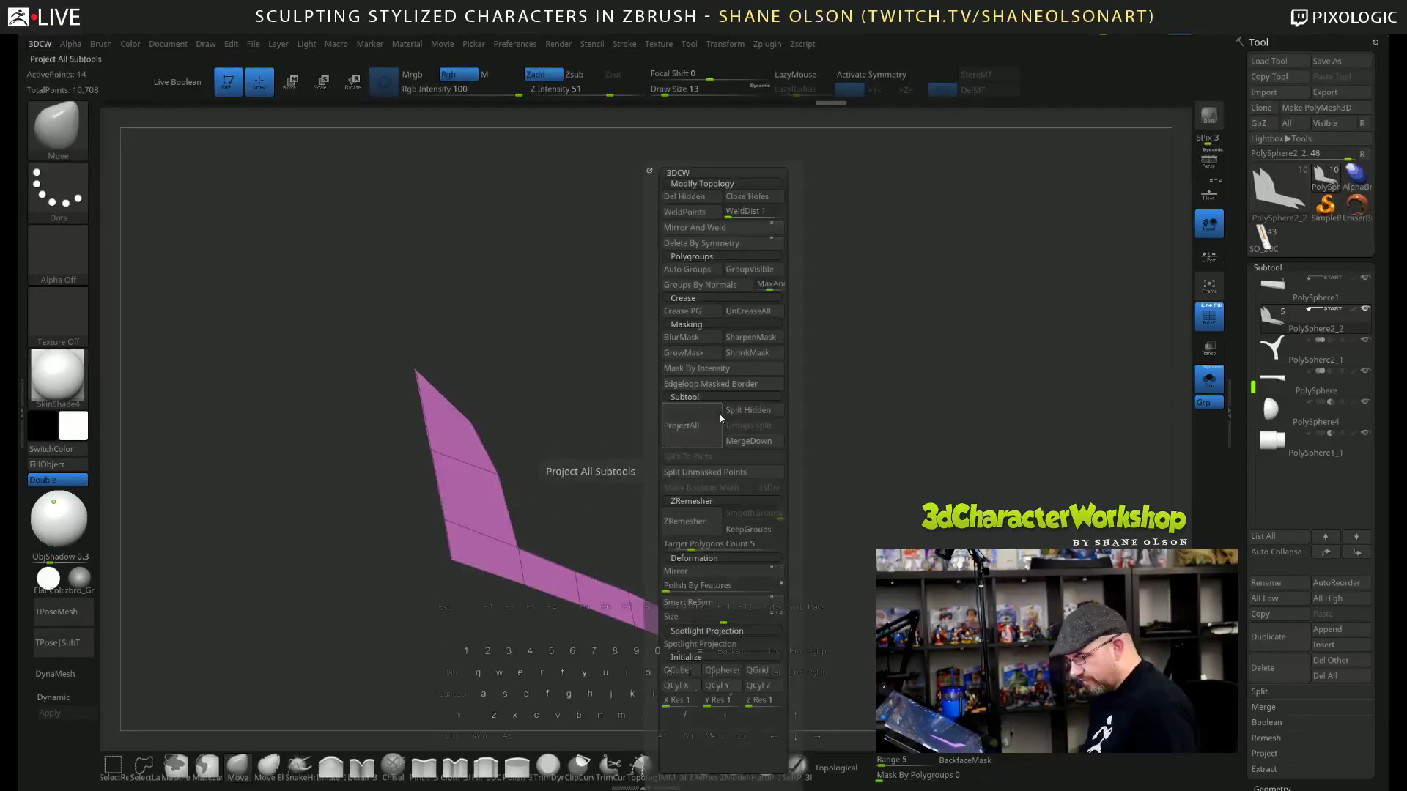
left_click(697, 243)
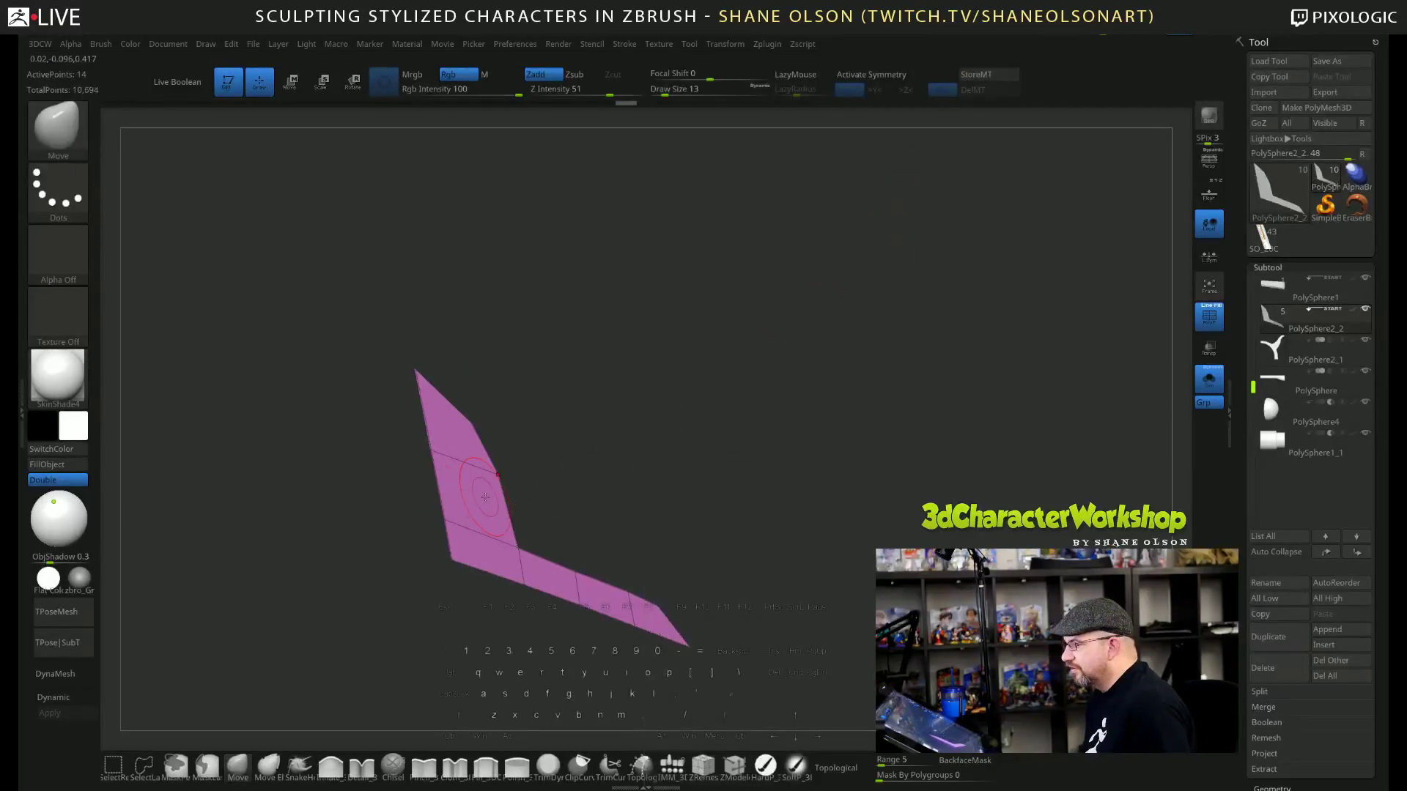
Extrude the remaining plate sideways into a thick bracket with ZModeler's Extrude on Polygroup All.
left_click(734, 766)
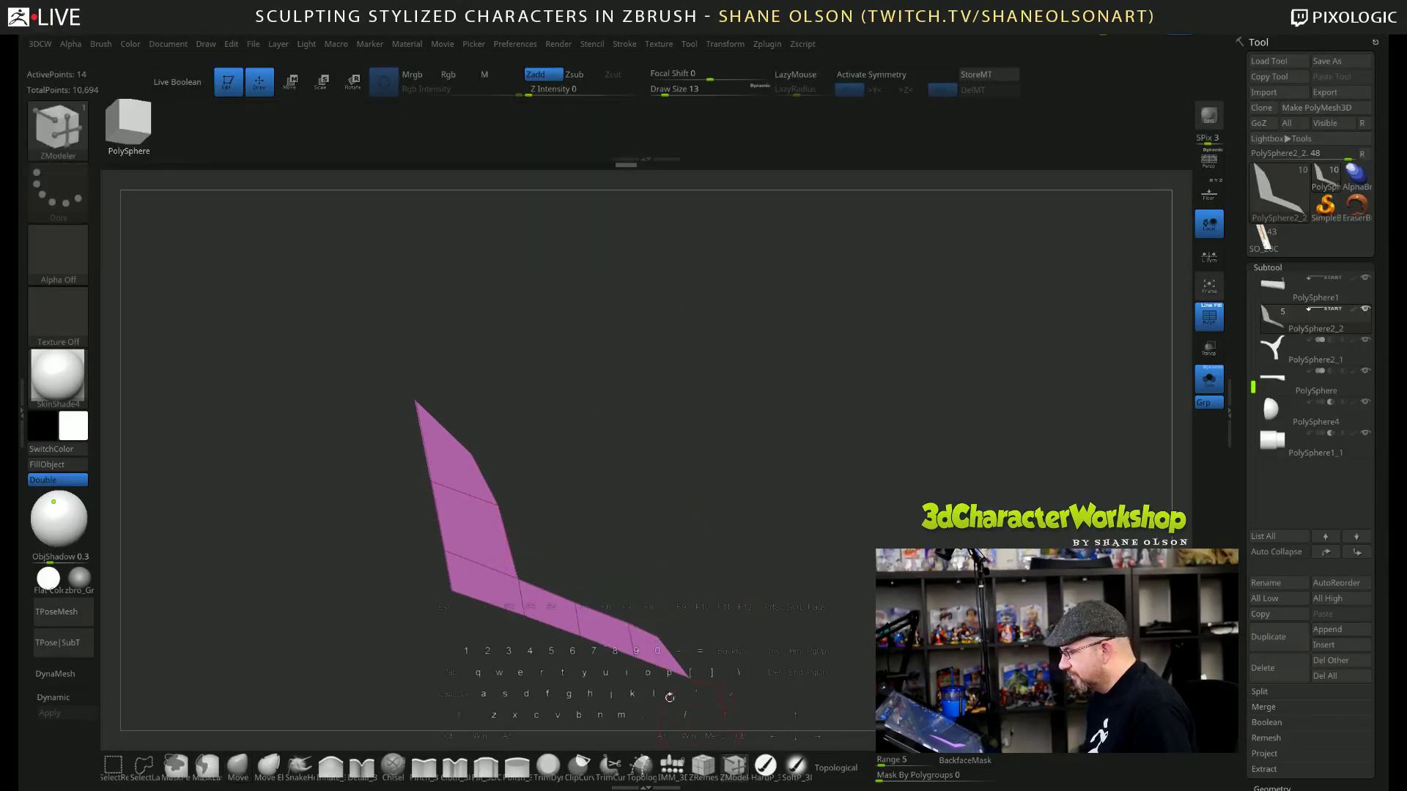
key("space")
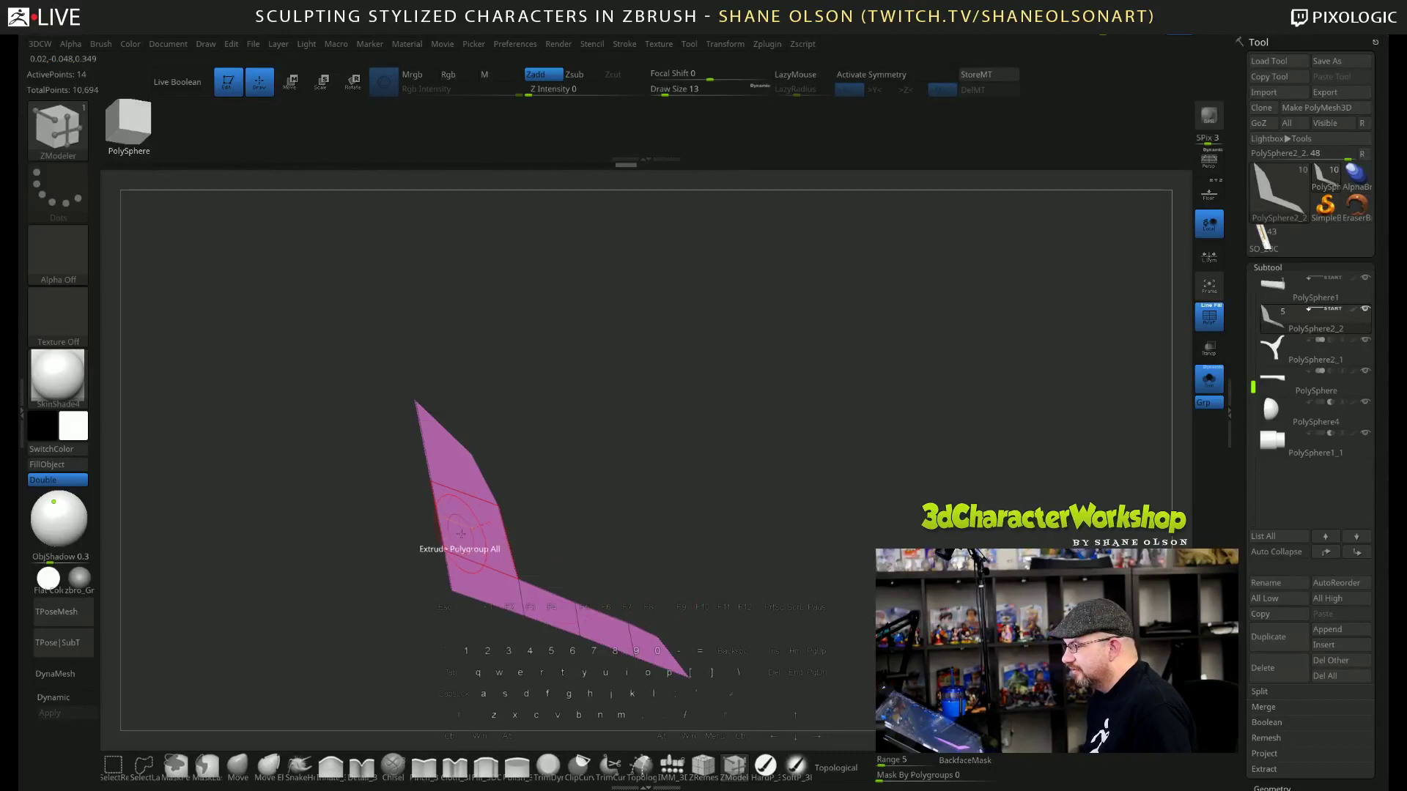
left_click_drag(458, 551, 610, 438)
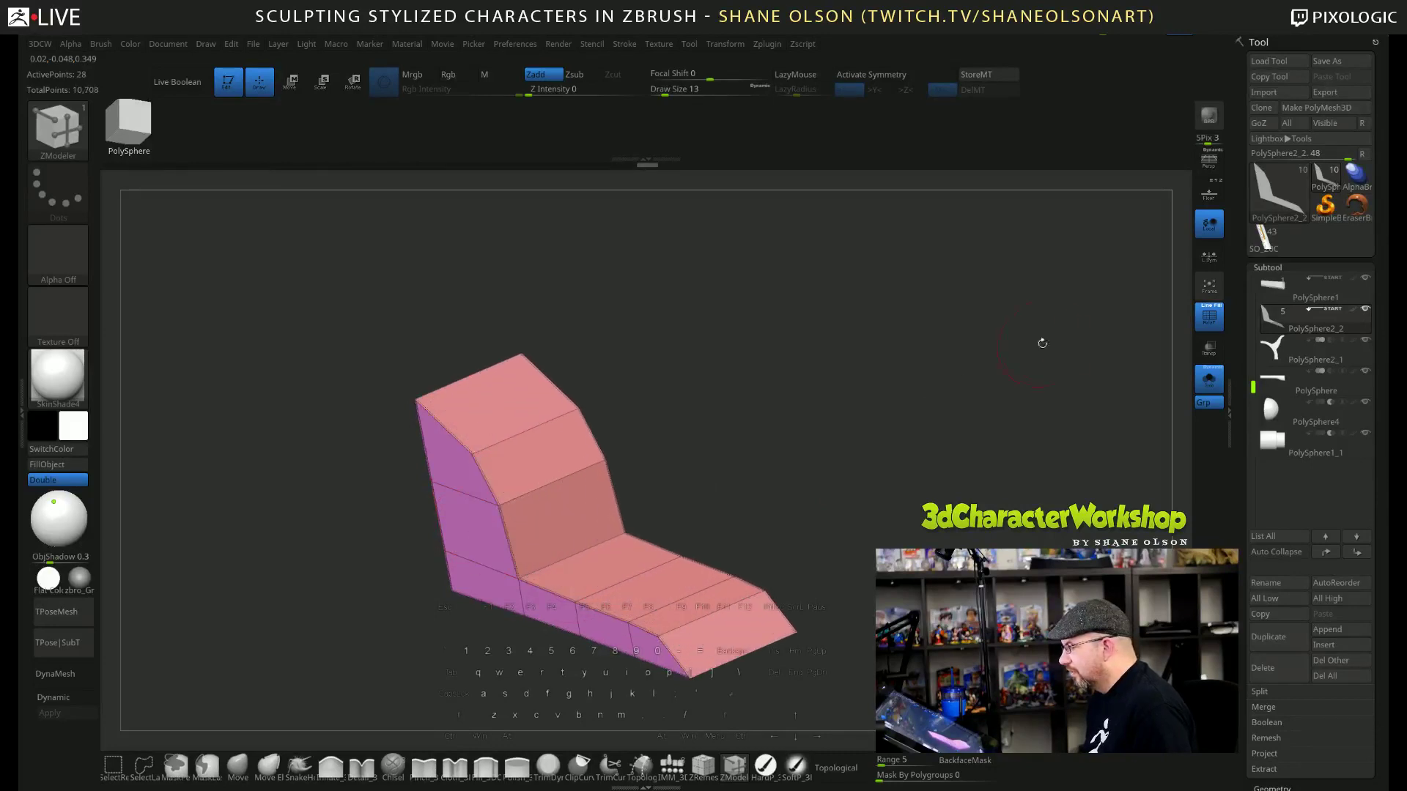
Show the whole gun and move the bracket sideways until its edge lines up with the side of the hammer.
left_click(1209, 379)
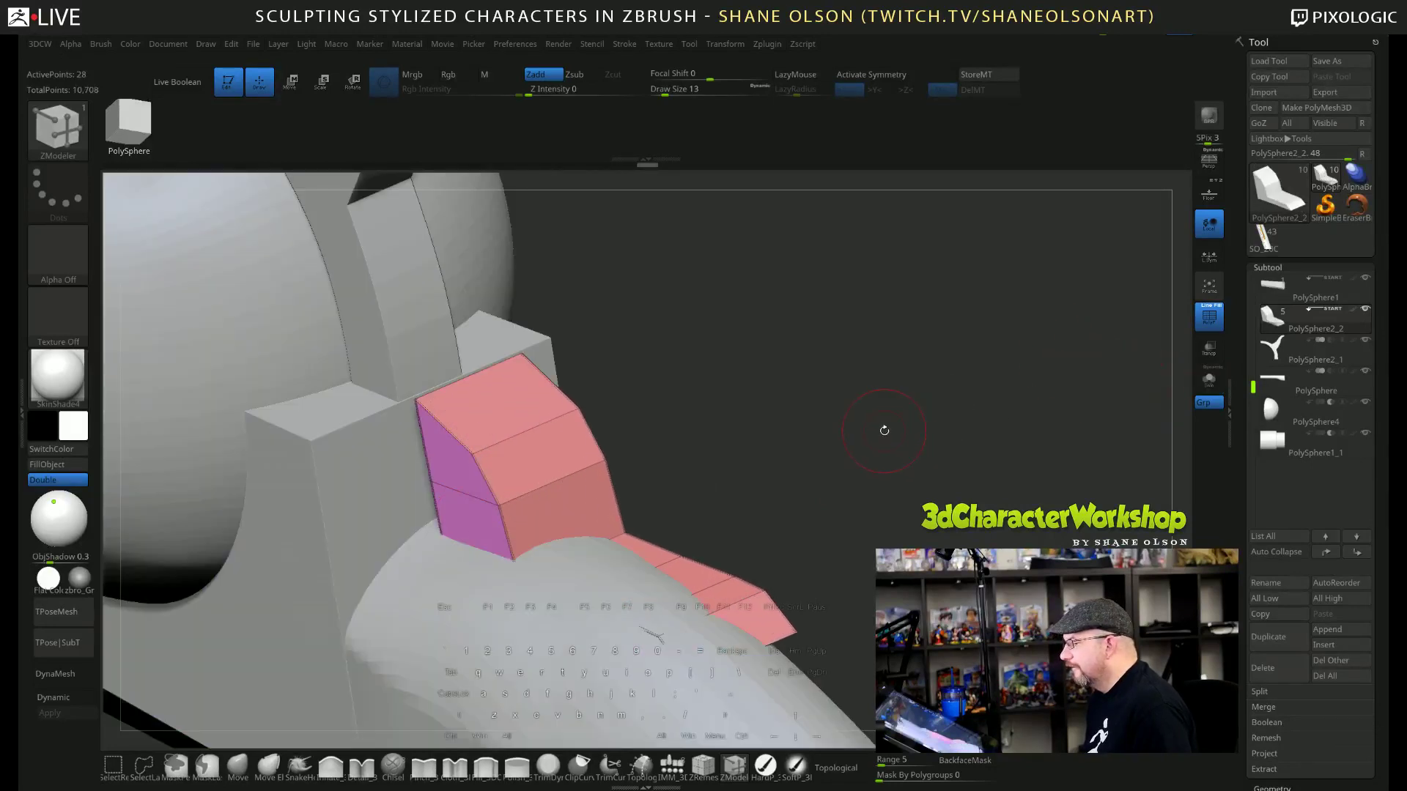
left_click_drag(883, 430, 876, 417, "shift")
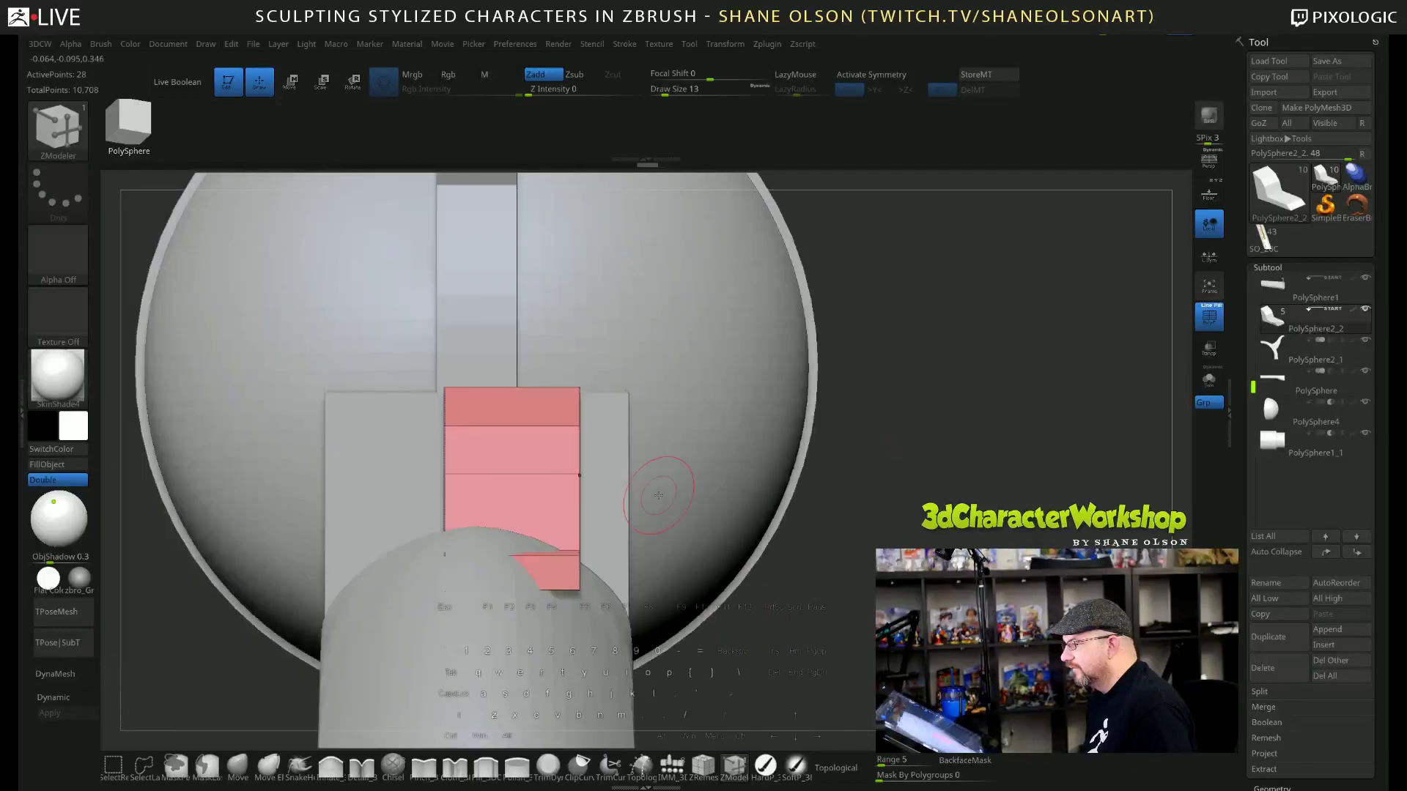
key("w")
left_click_drag(385, 435, 469, 452)
Apply Mirror And Weld to the bracket so it is symmetrical about the gun's centre.
key("space")
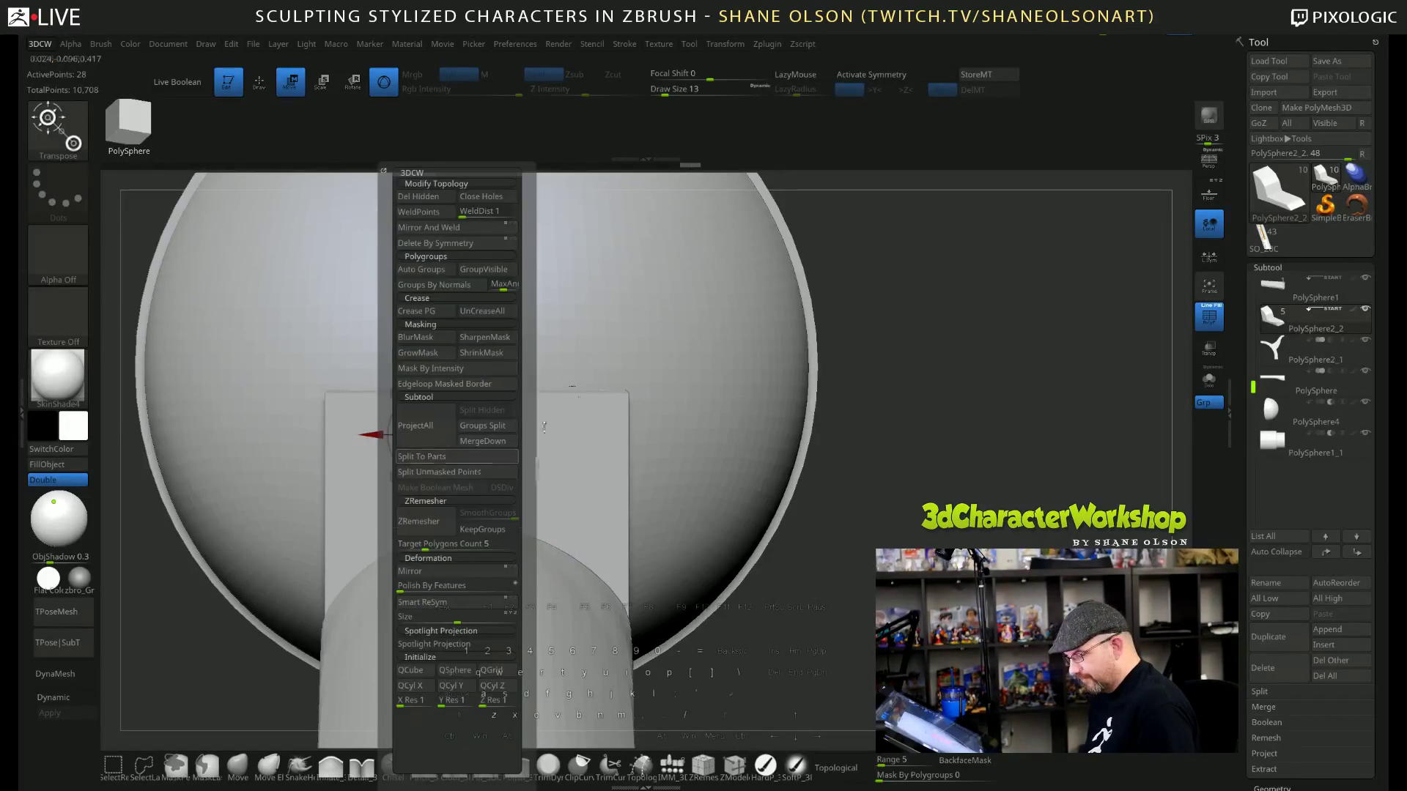
key("space")
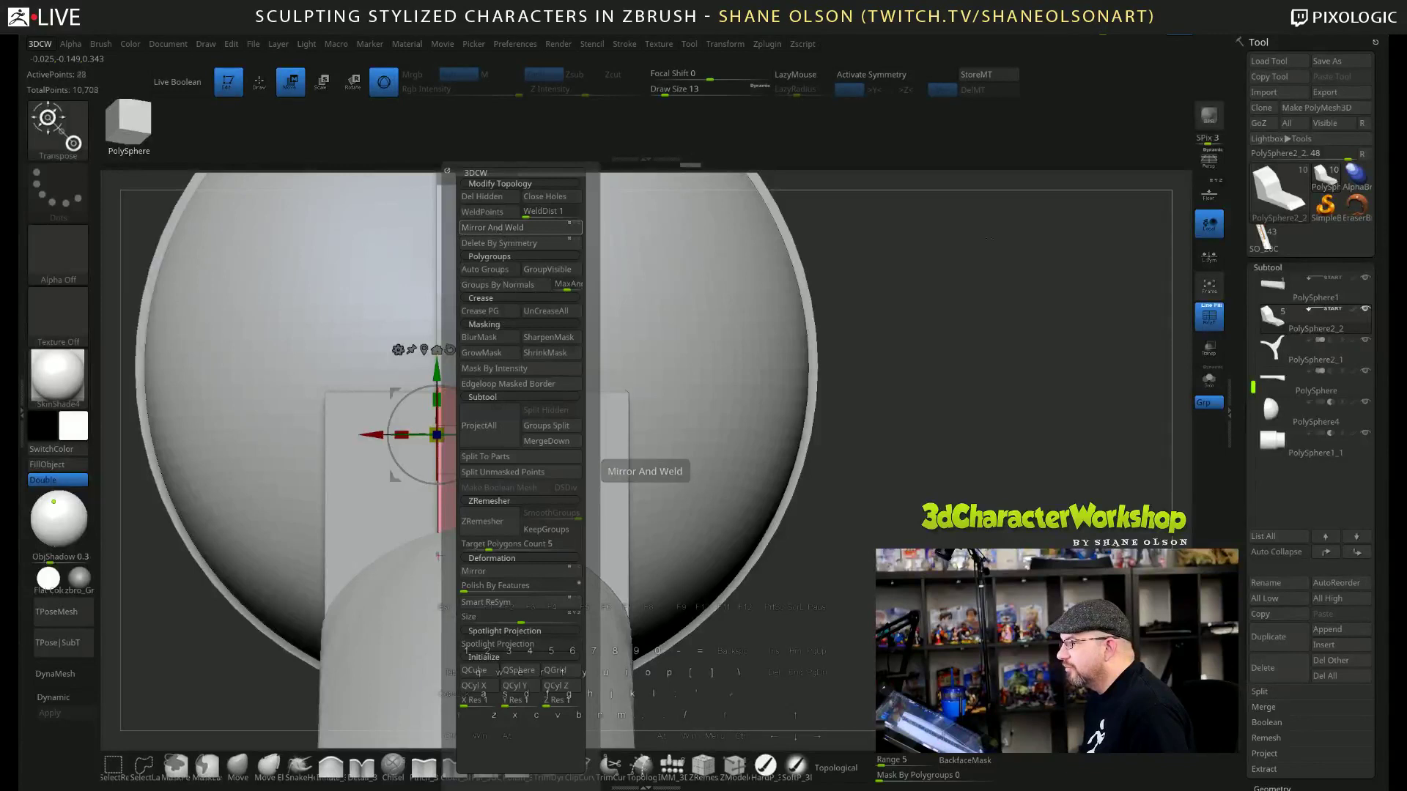
left_click(579, 469)
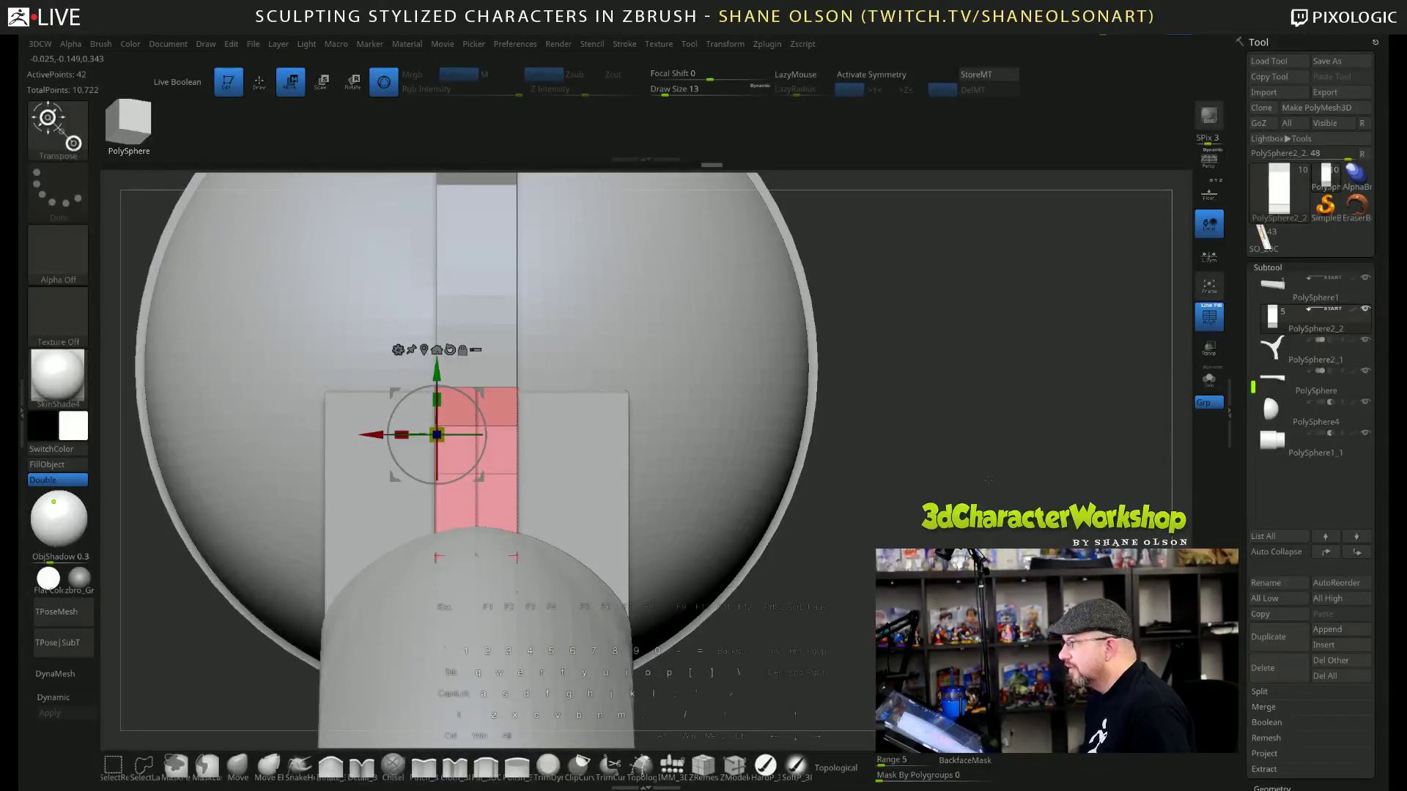
Check the mirrored bracket from the side with Dynamic Subdivision on and off, and return to the ZModeler brush.
left_click_drag(831, 526, 900, 532)
left_click_drag(886, 506, 851, 531)
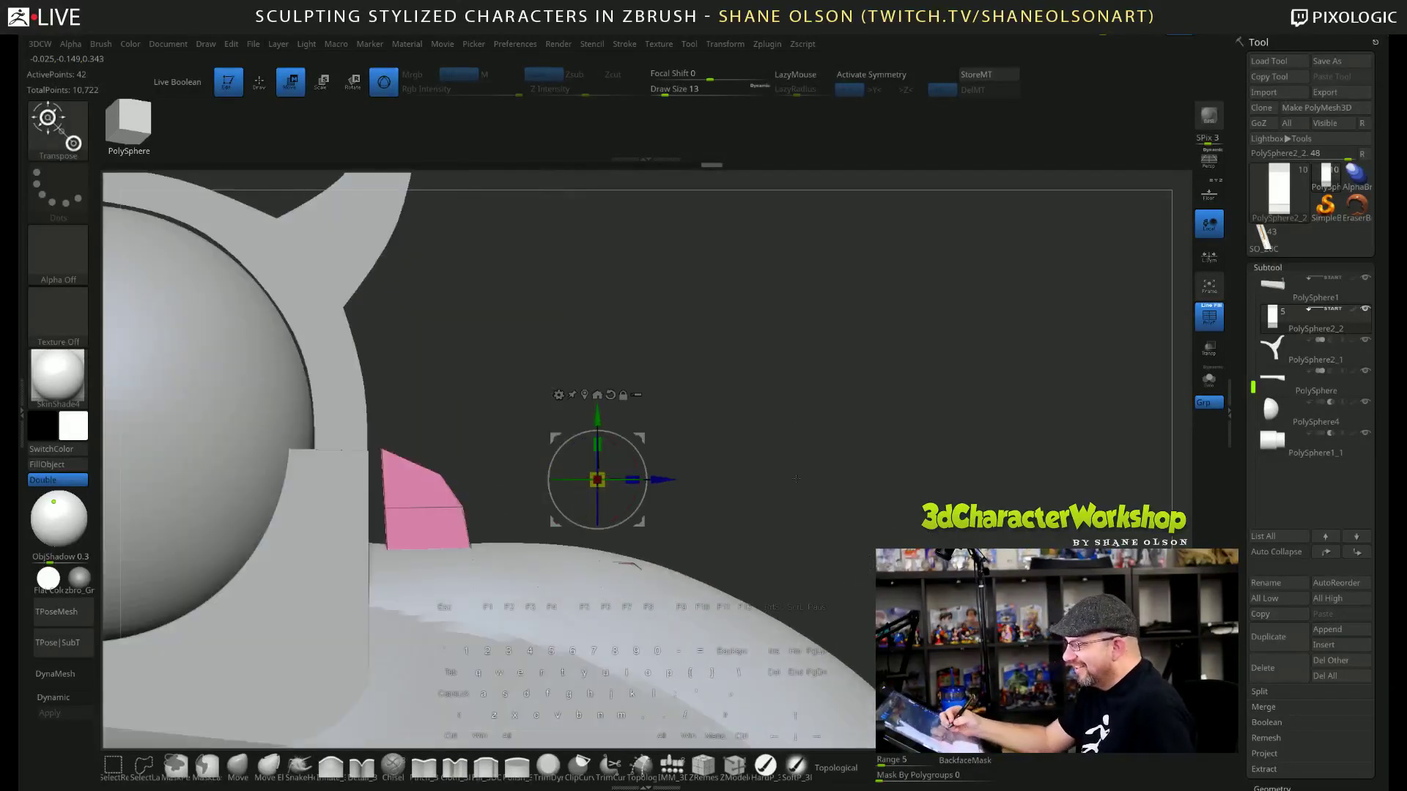
key("d")
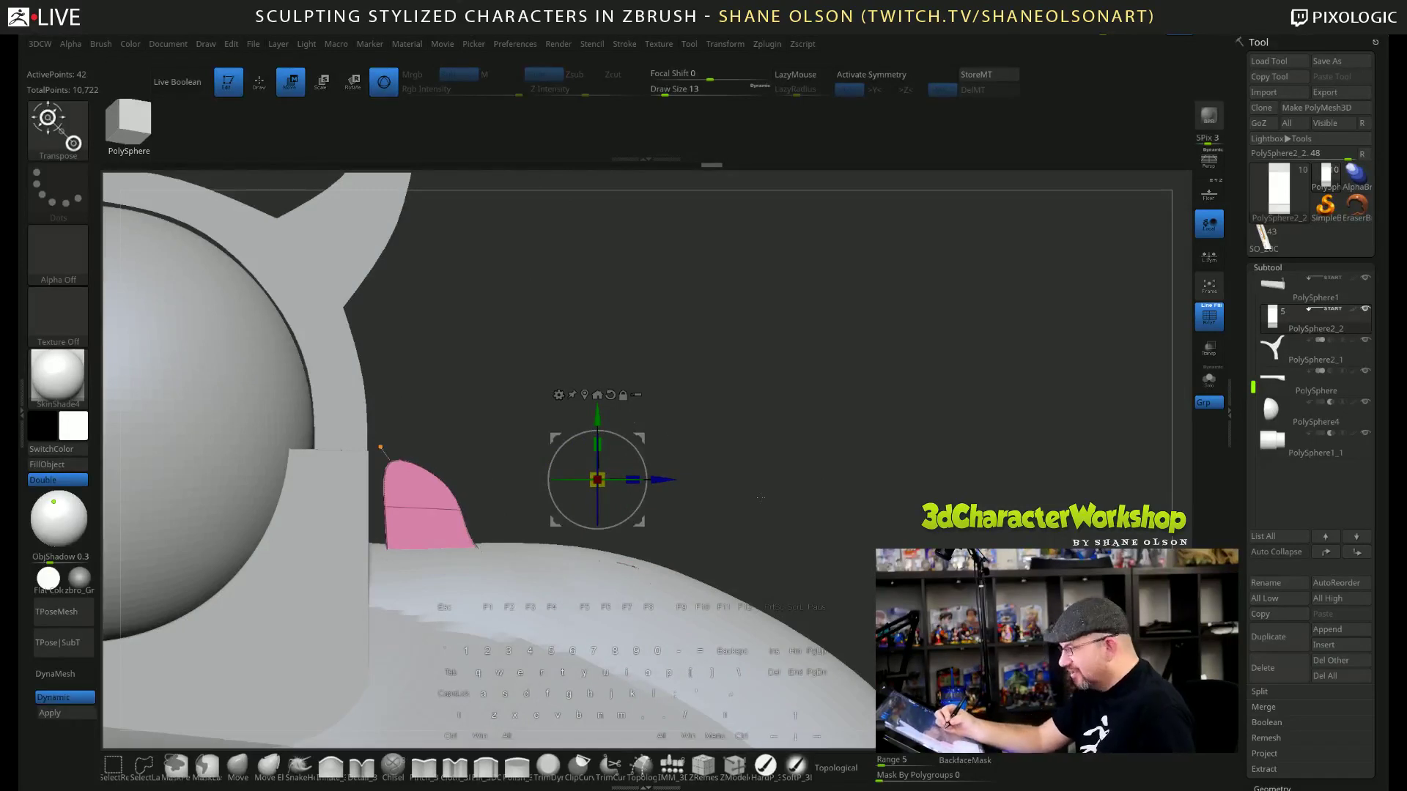
key("shift+d")
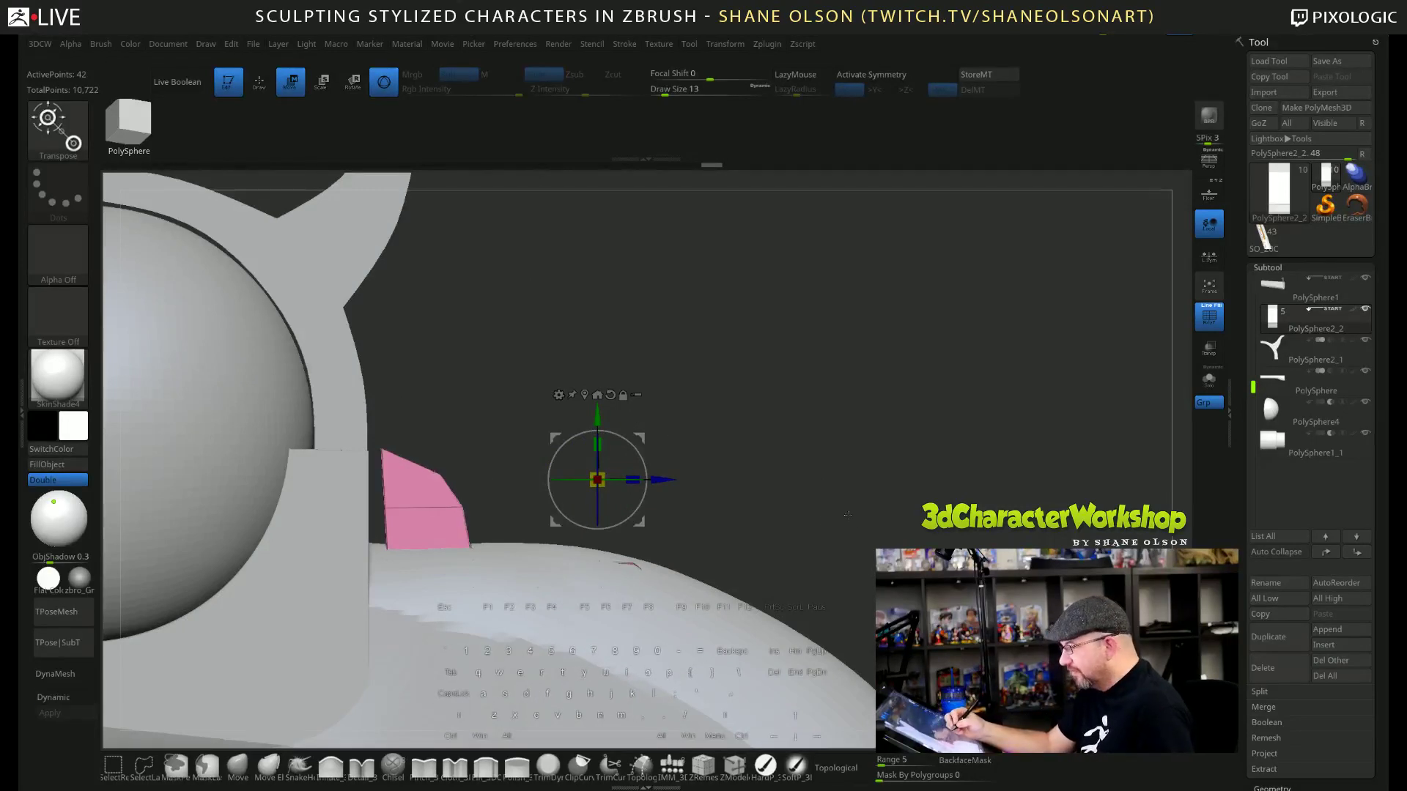
mouse_move(850, 532)
left_mouse_down()
mouse_move(867, 449)
mouse_move(868, 518)
left_mouse_up()
key("q")
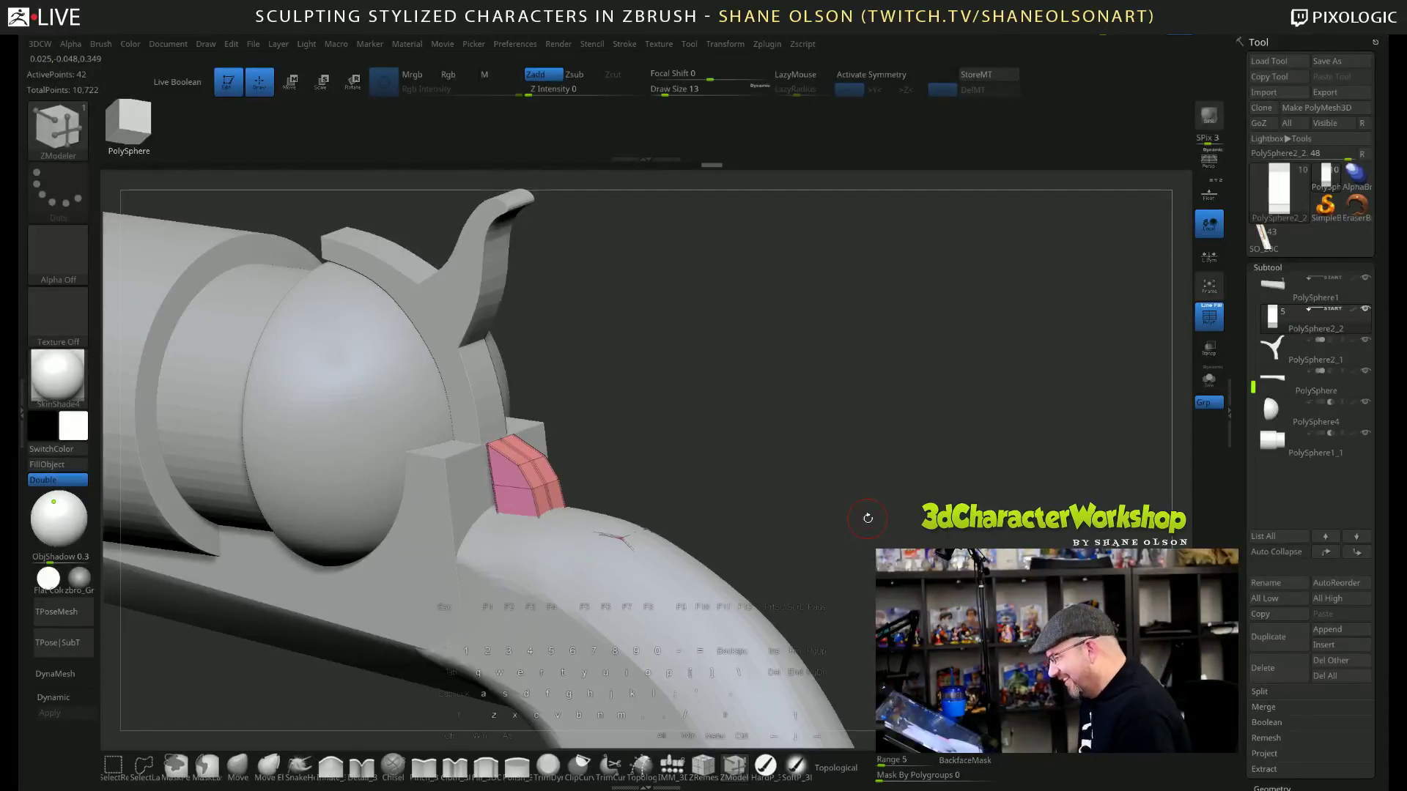
Isolate the bracket and examine its edges and underside with and without Dynamic Subdivision.
left_click_drag(766, 435, 689, 432)
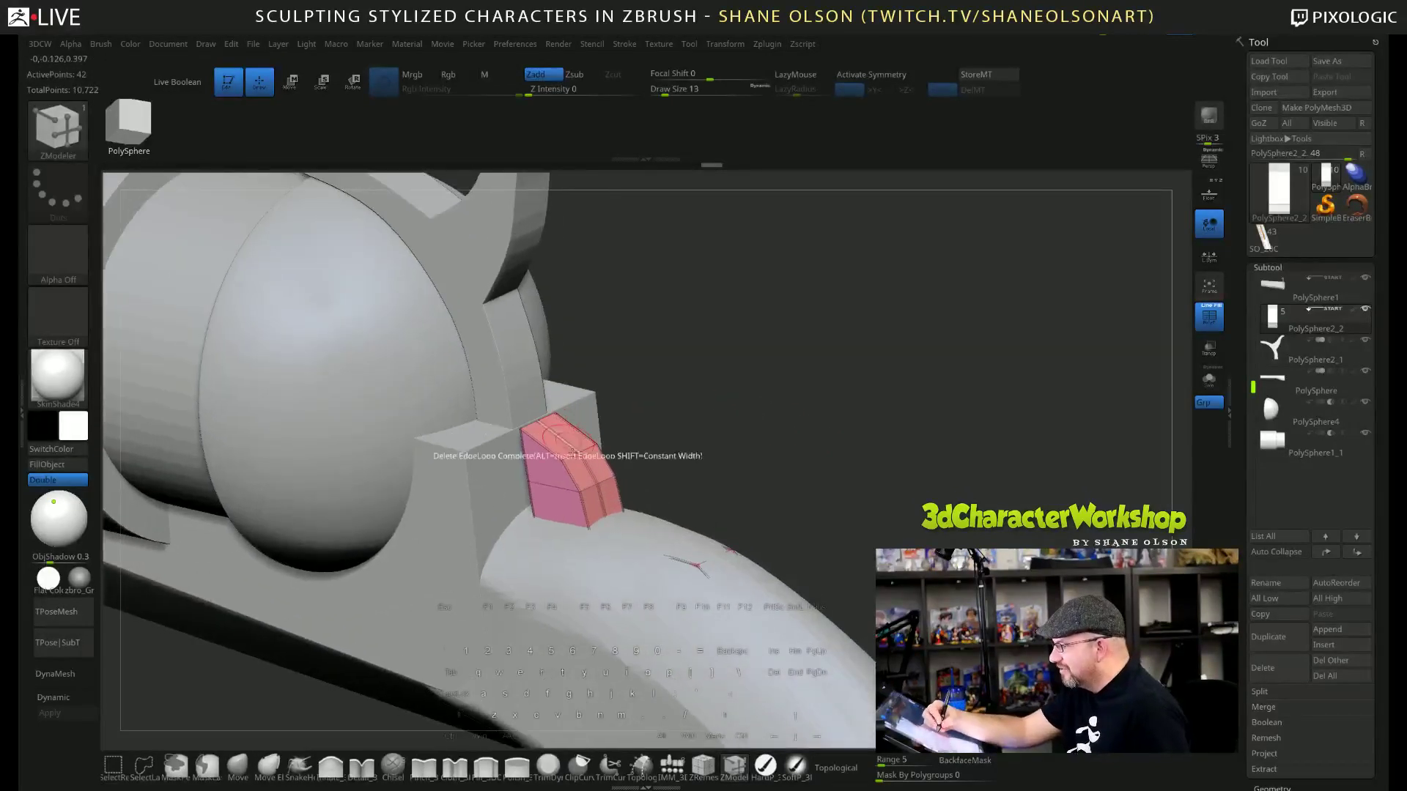
left_click(1209, 379)
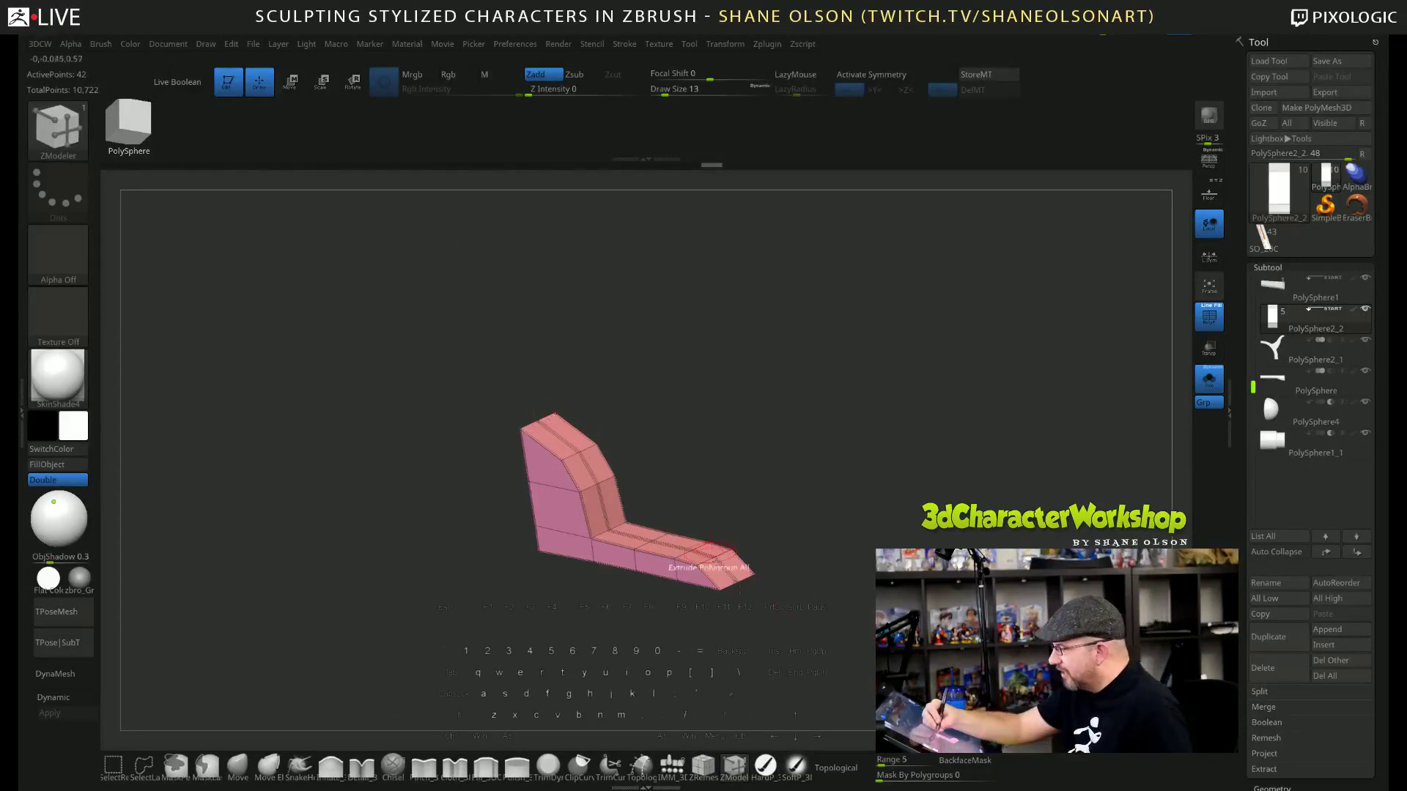
left_click(736, 770)
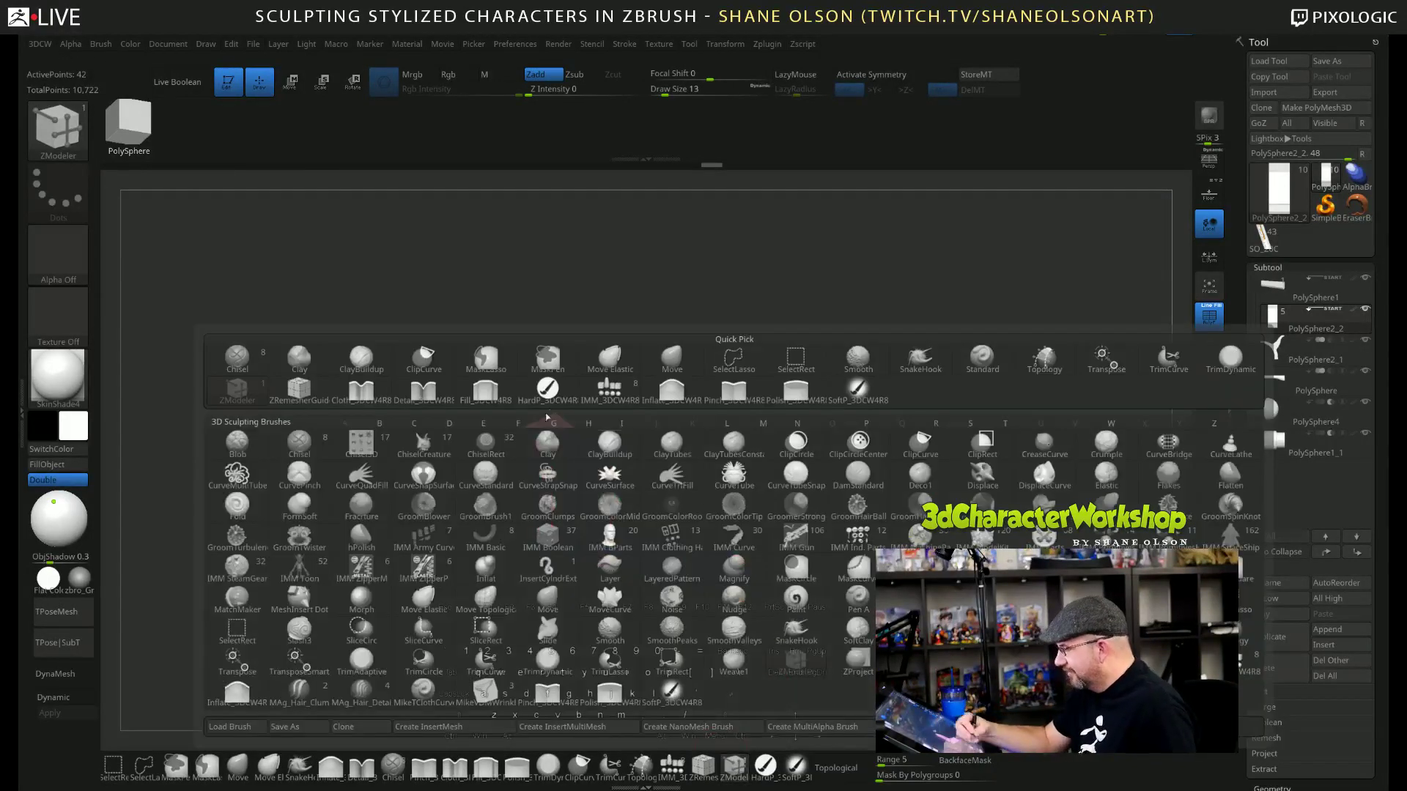
key("space")
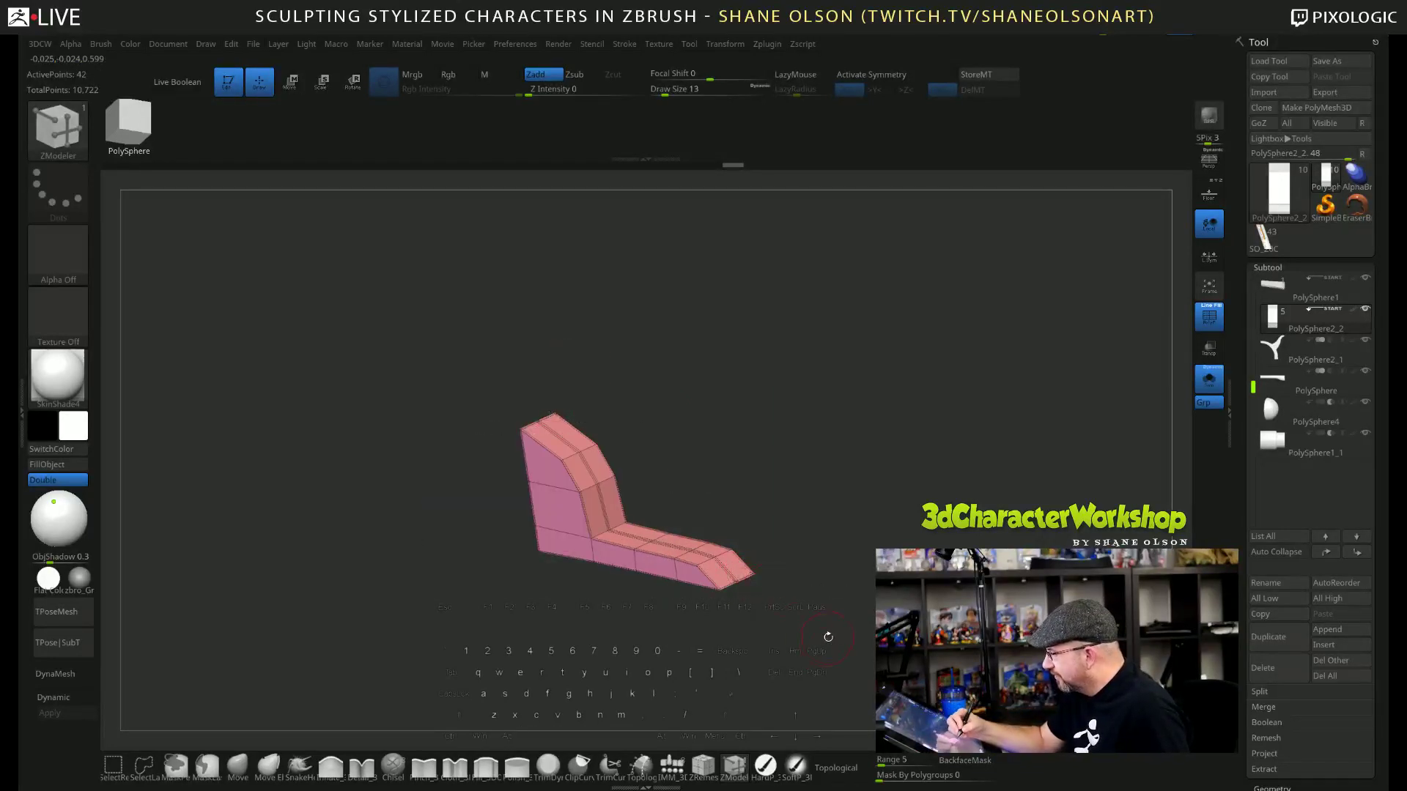
key("d")
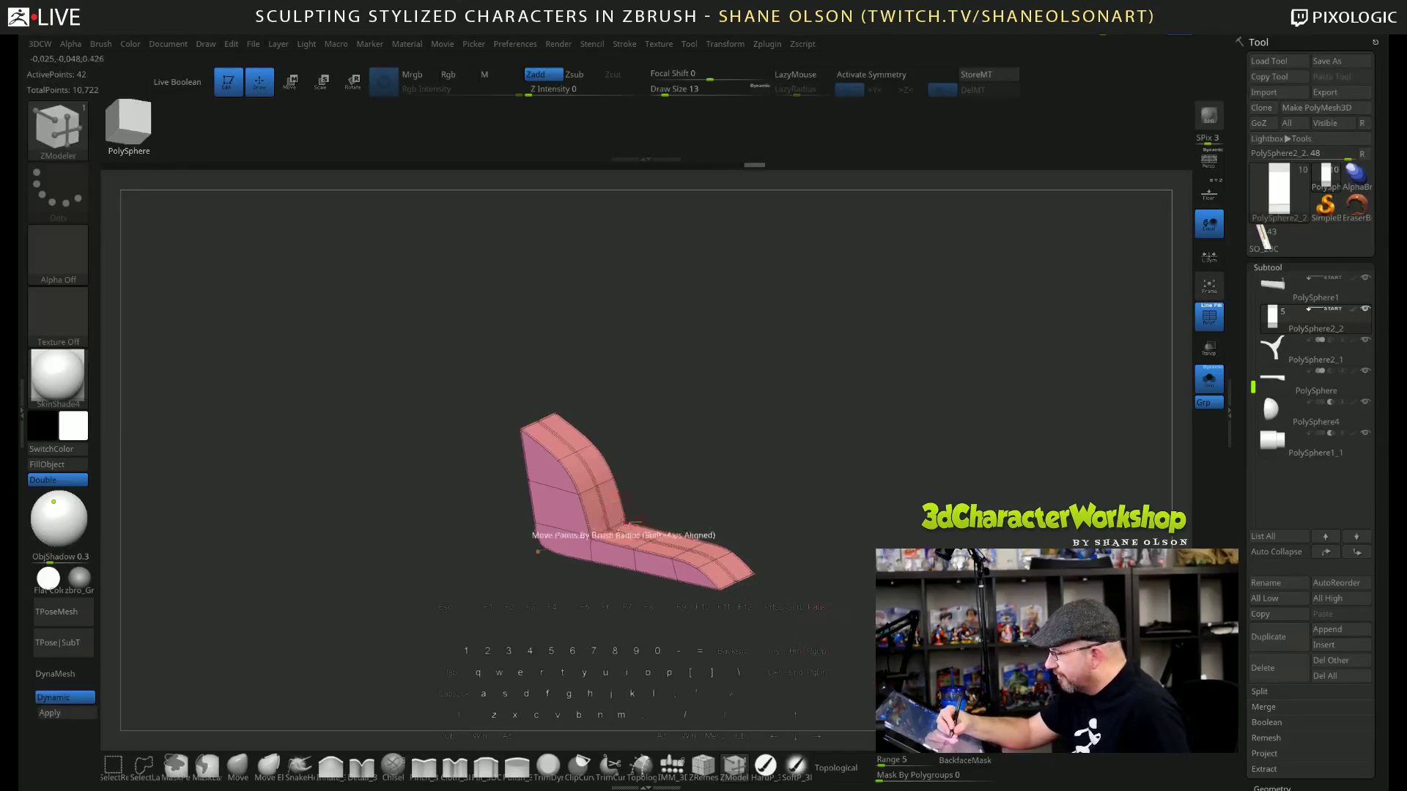
left_click_drag(865, 621, 769, 572, "shift")
key("shift+d")
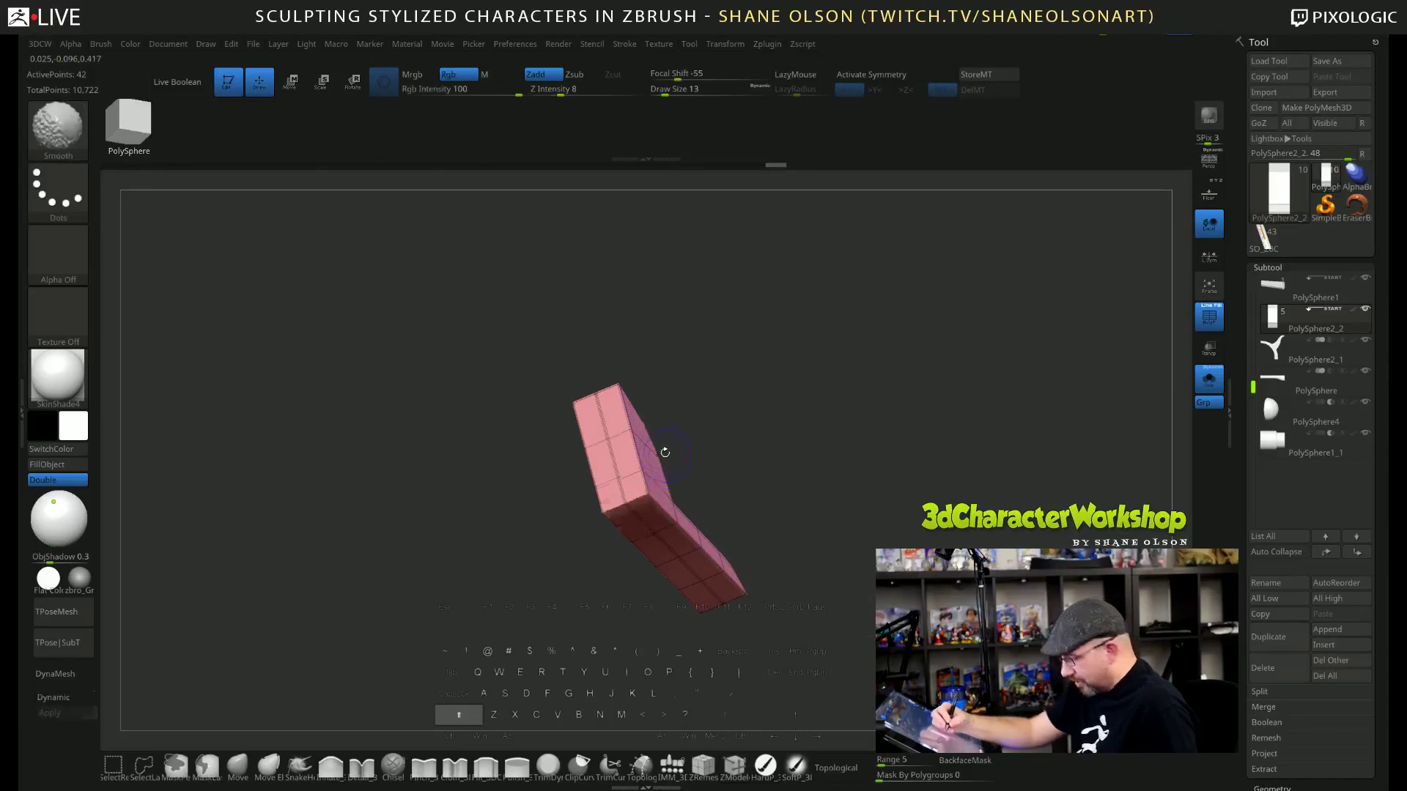
left_click_drag(777, 617, 883, 615)
Try to shift the bracket toward the frame with Dynamic Subdivision on and the whole gun shown.
key("d")
left_click(1209, 378)
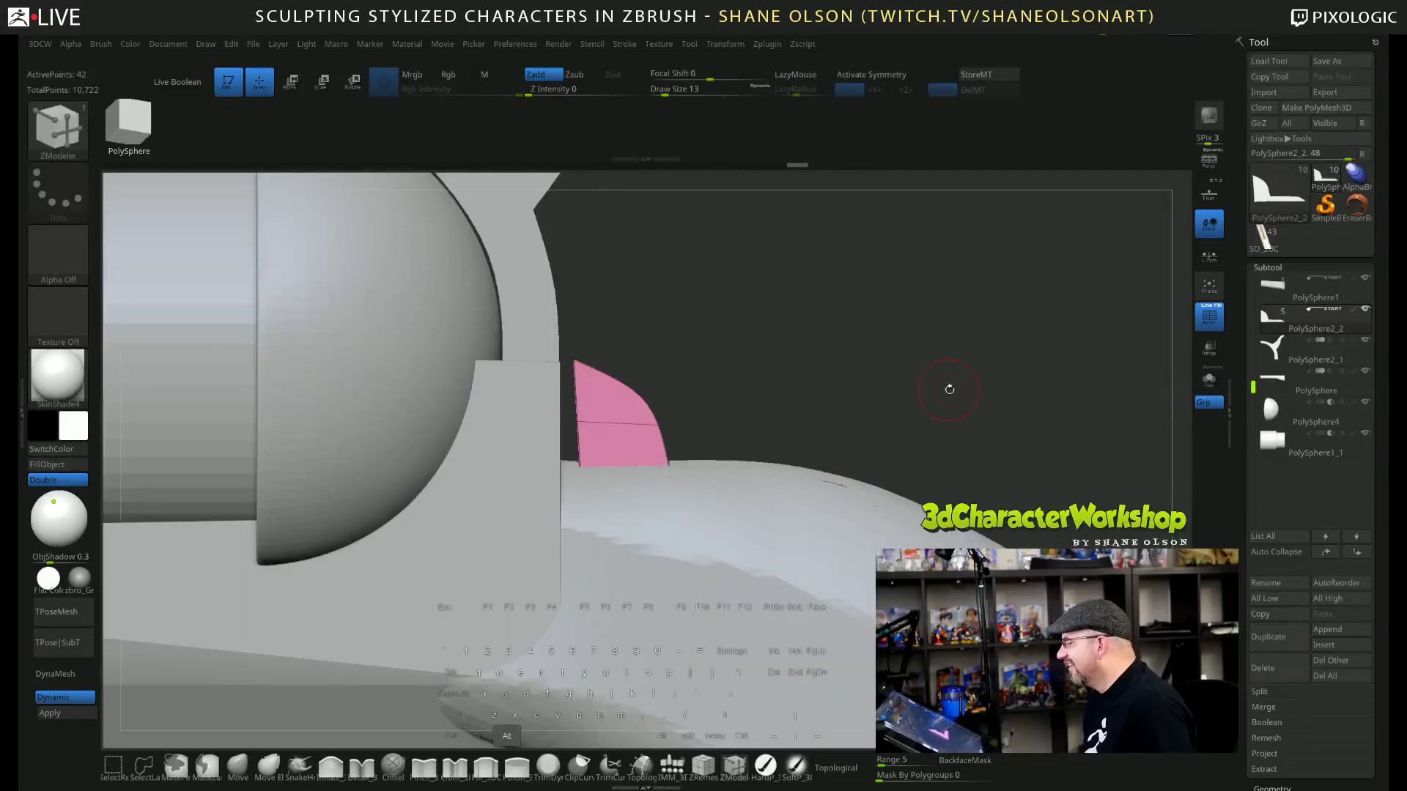
key("w")
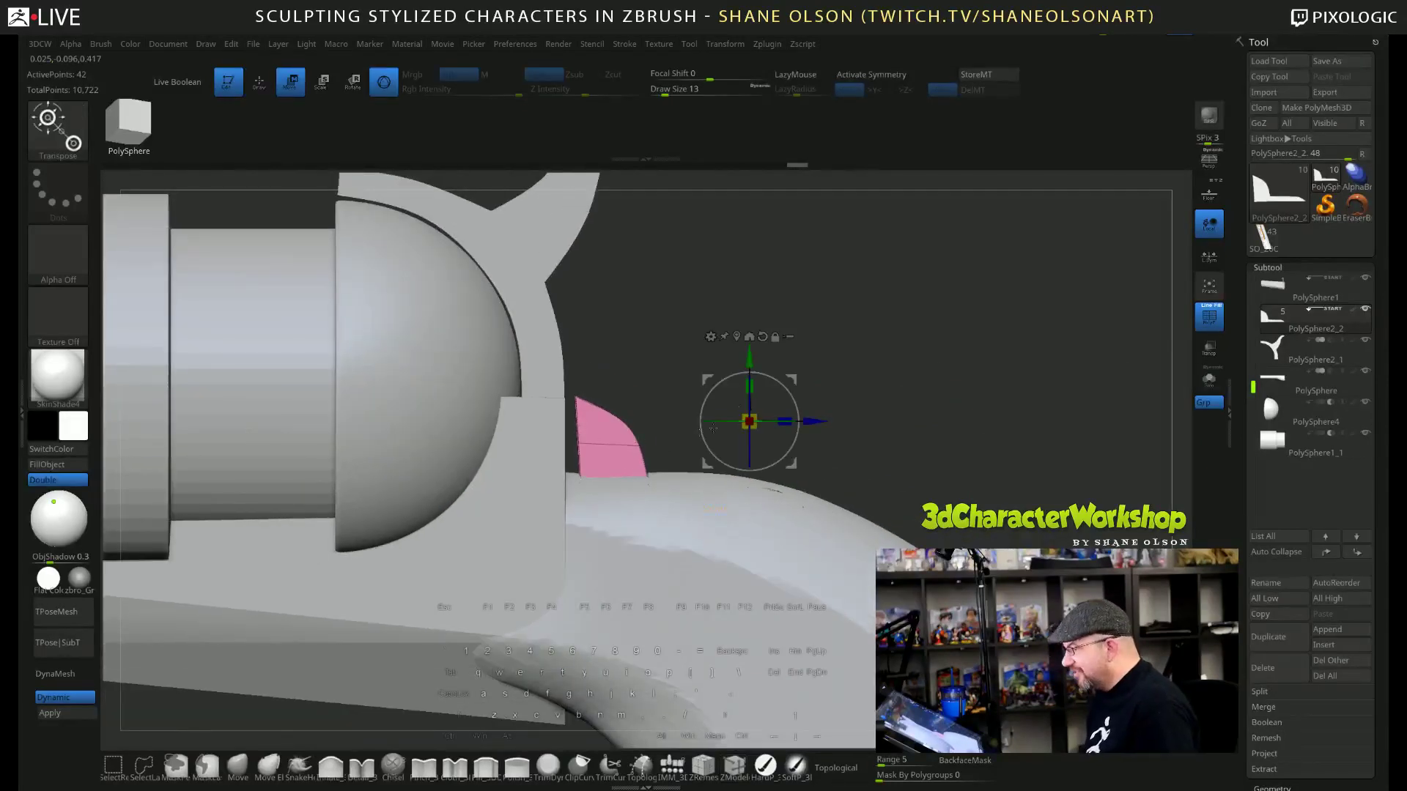
left_click_drag(802, 412, 791, 381)
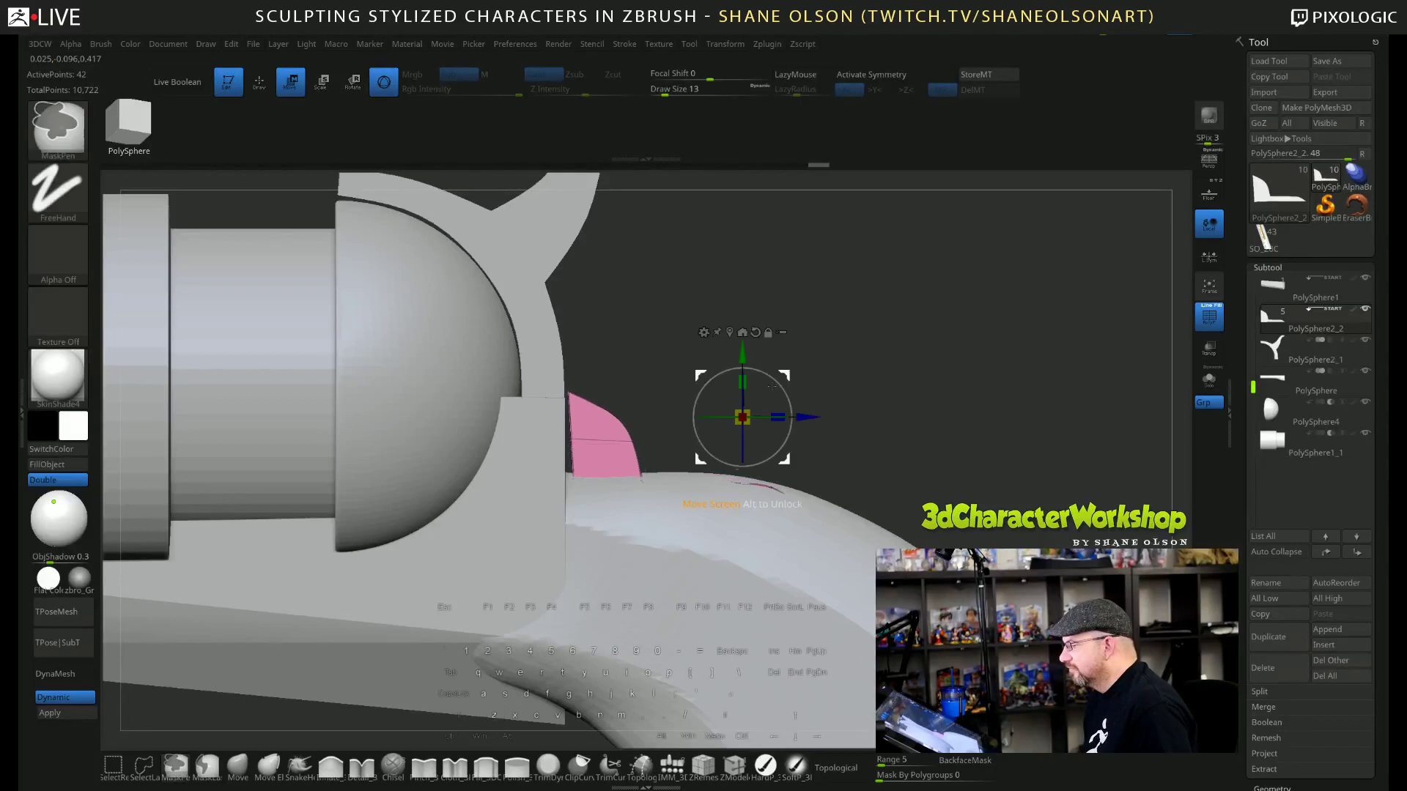
Activate X symmetry, place the gizmo on the bracket, and move it up onto the grip and against the frame.
left_click(876, 81)
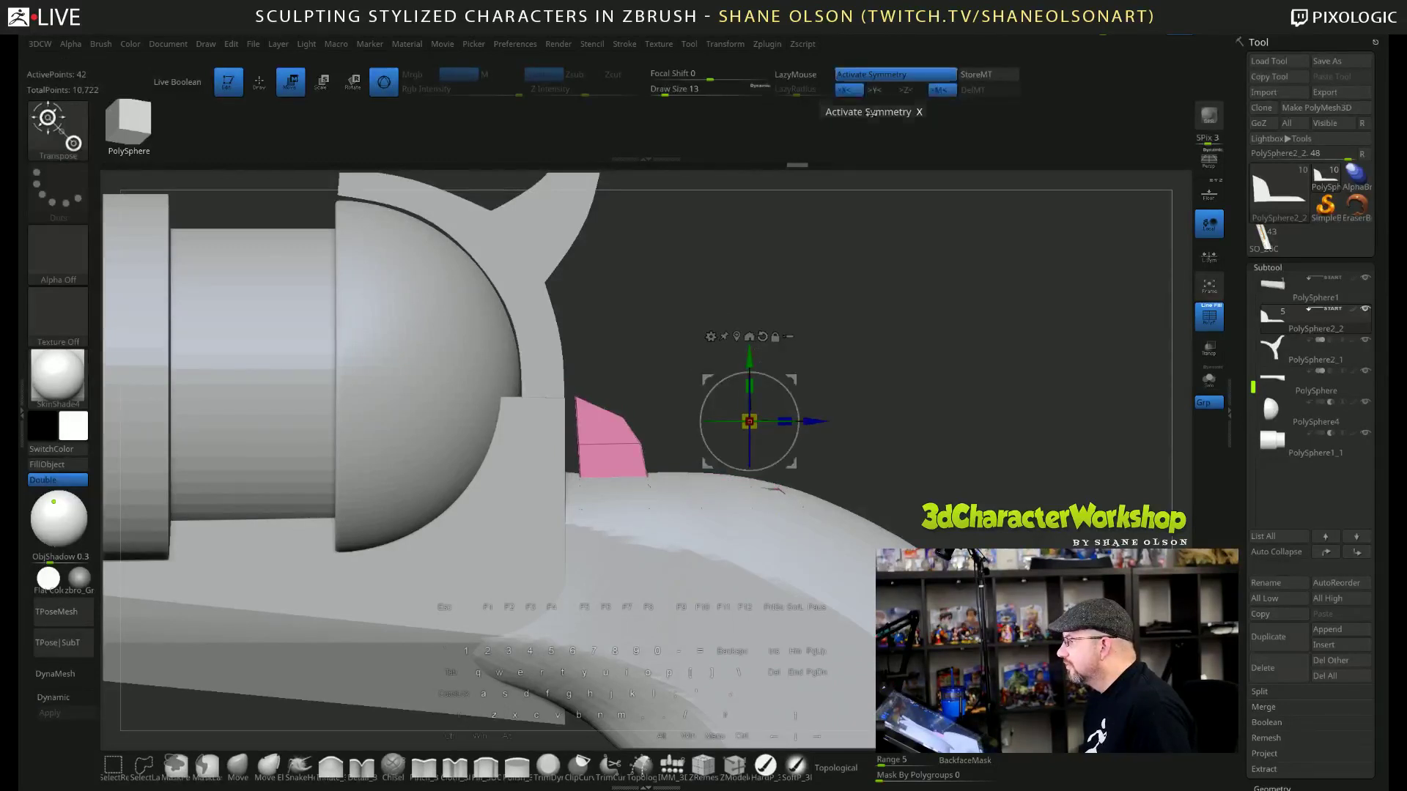
left_click_drag(749, 421, 600, 408, "alt")
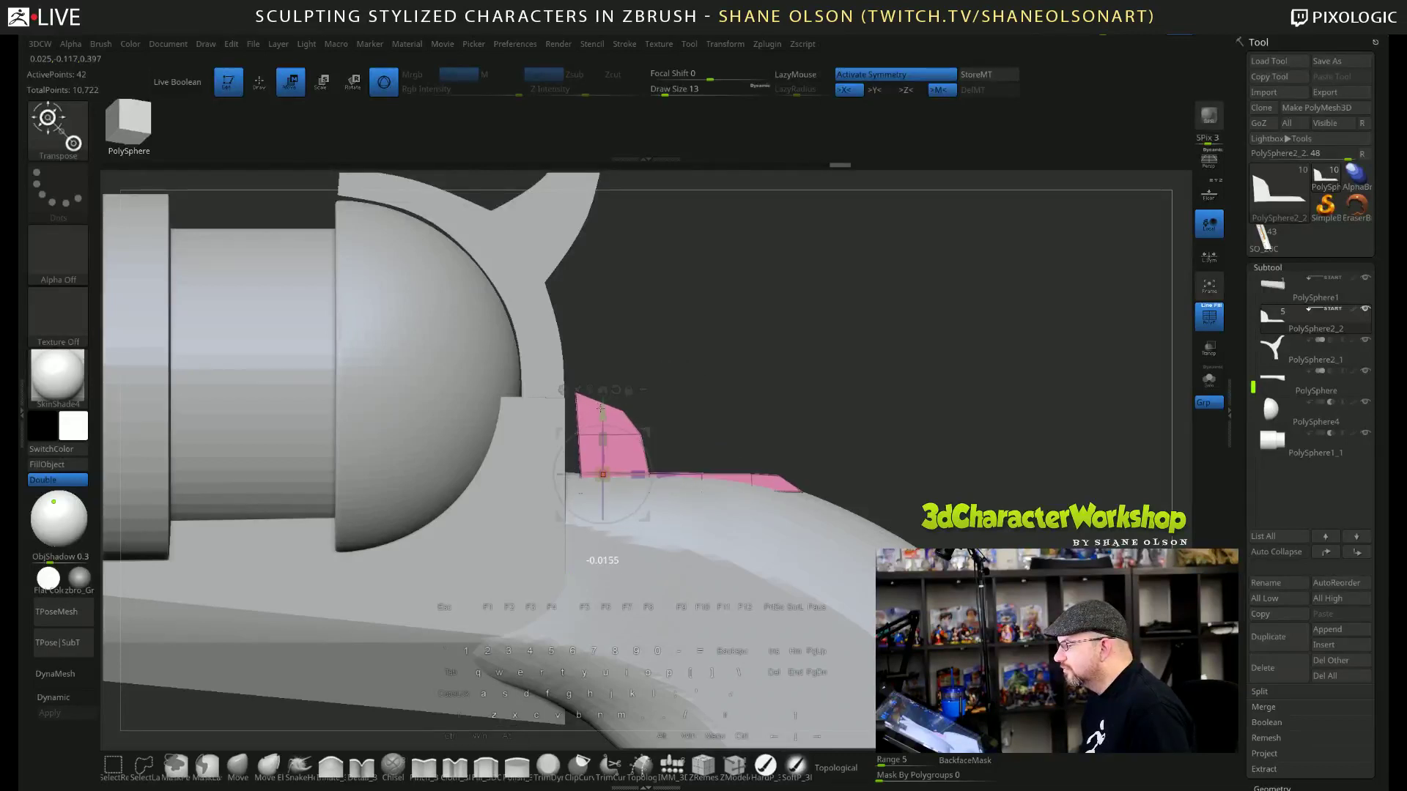
left_click_drag(637, 475, 627, 475)
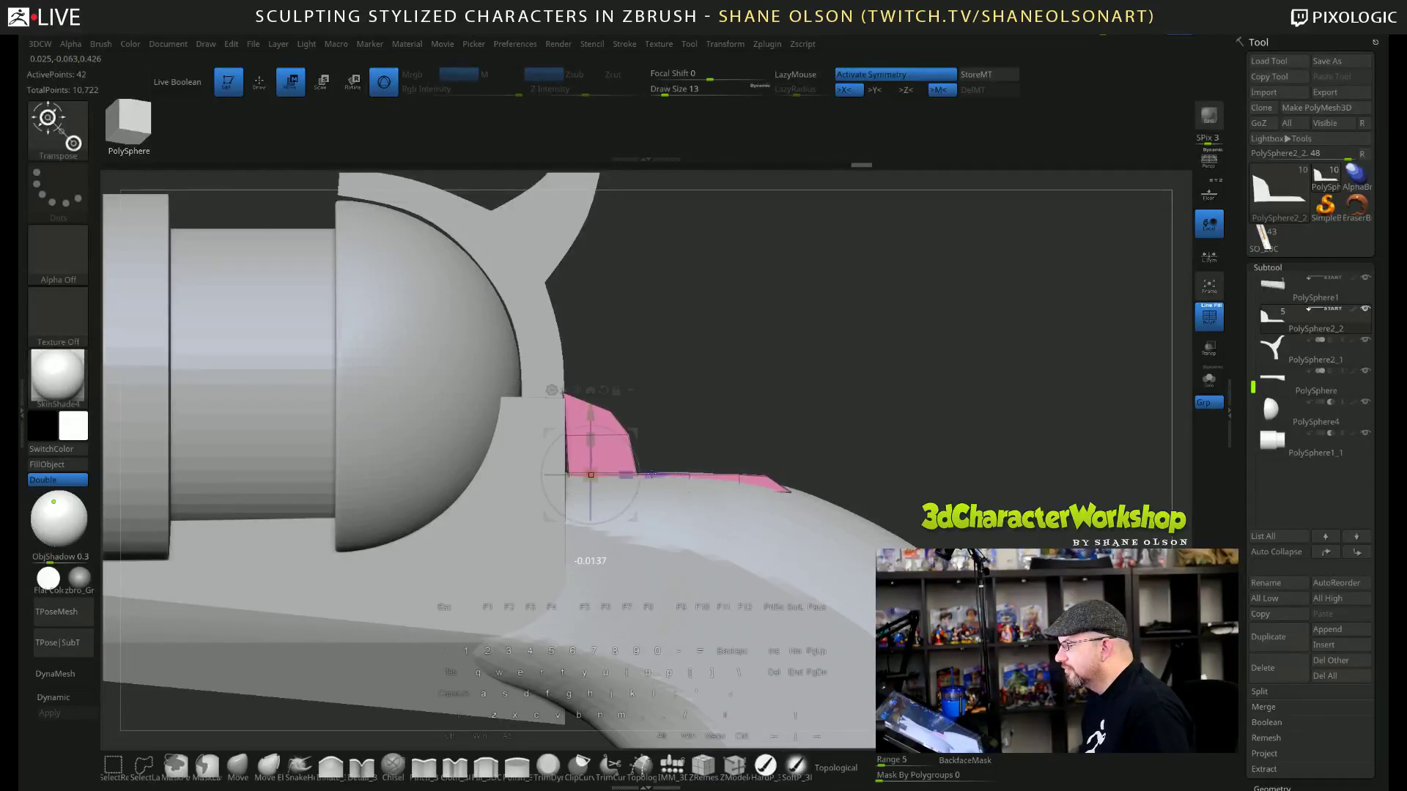
key("q")
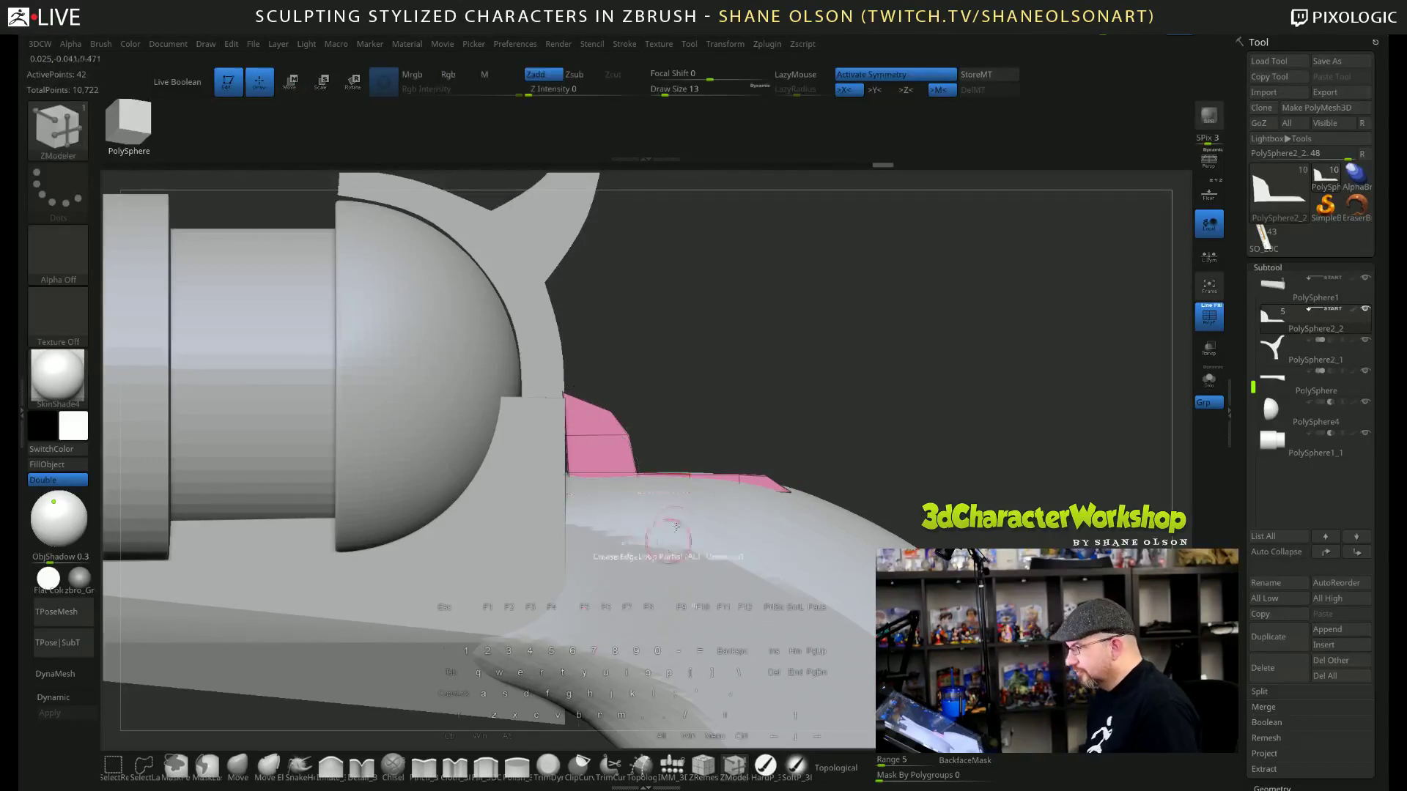
Clip the bracket's front edge to a straight vertical and its underside to a straight line, isolating it for the underside cut.
mouse_move(810, 405)
left_mouse_down("ctrl+shift")
mouse_move(813, 217)
mouse_move(569, 367)
left_mouse_up("ctrl+shift")
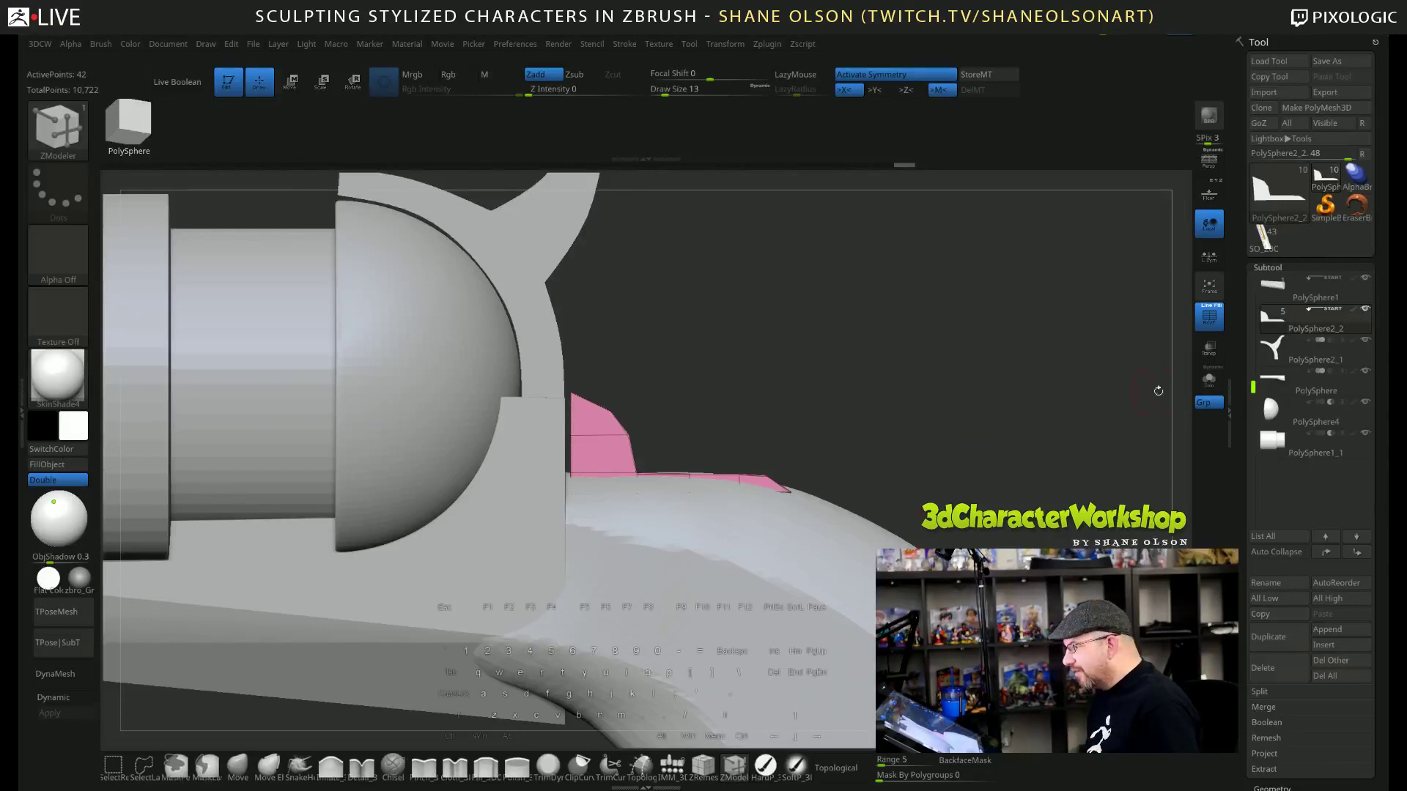
left_click(1208, 378)
mouse_move(875, 540)
left_mouse_down("ctrl+shift")
mouse_move(531, 538)
mouse_move(518, 483)
left_mouse_up("ctrl+shift")
left_click(1209, 379)
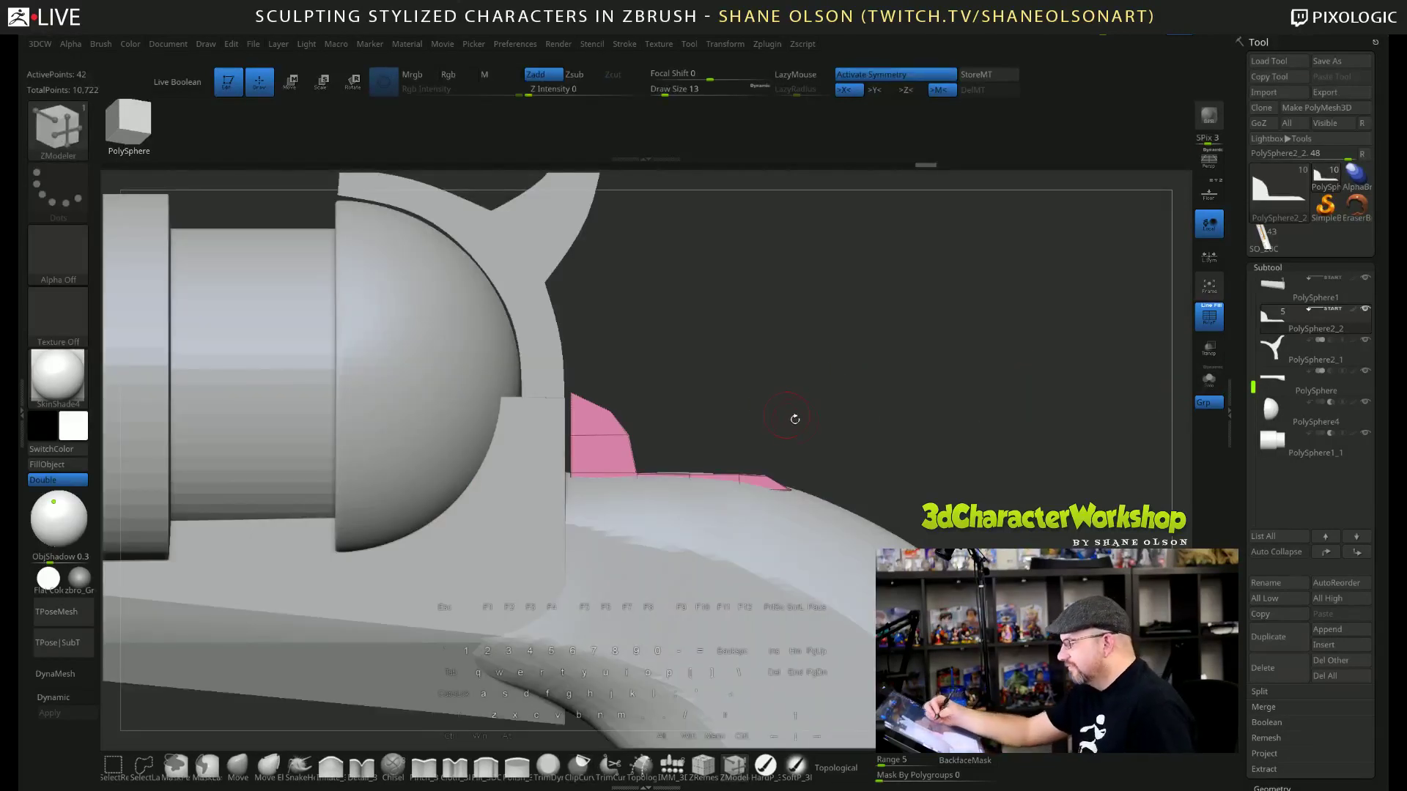
Slide the clipped bracket forward until its front face meets the frame behind the hammer.
key("w")
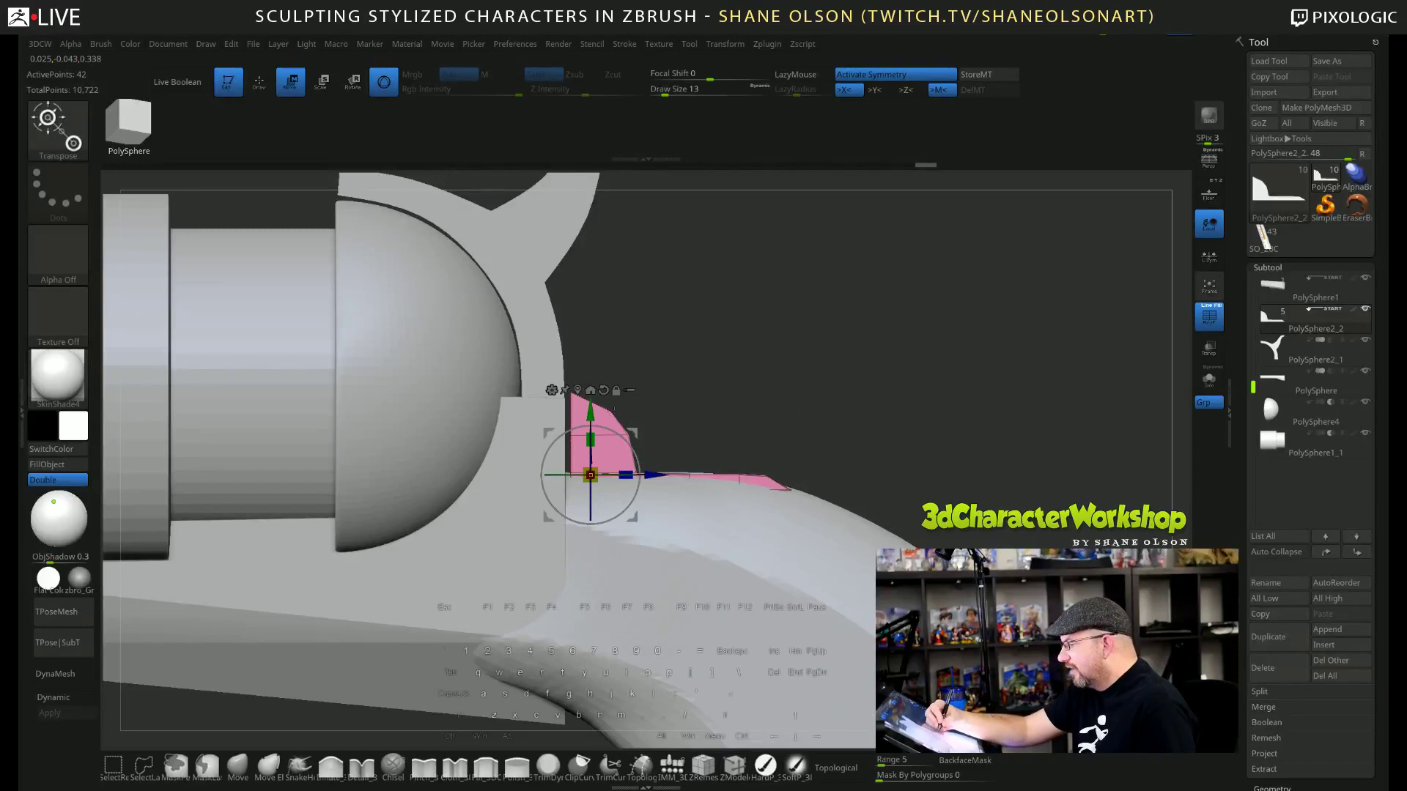
left_click_drag(653, 474, 649, 474)
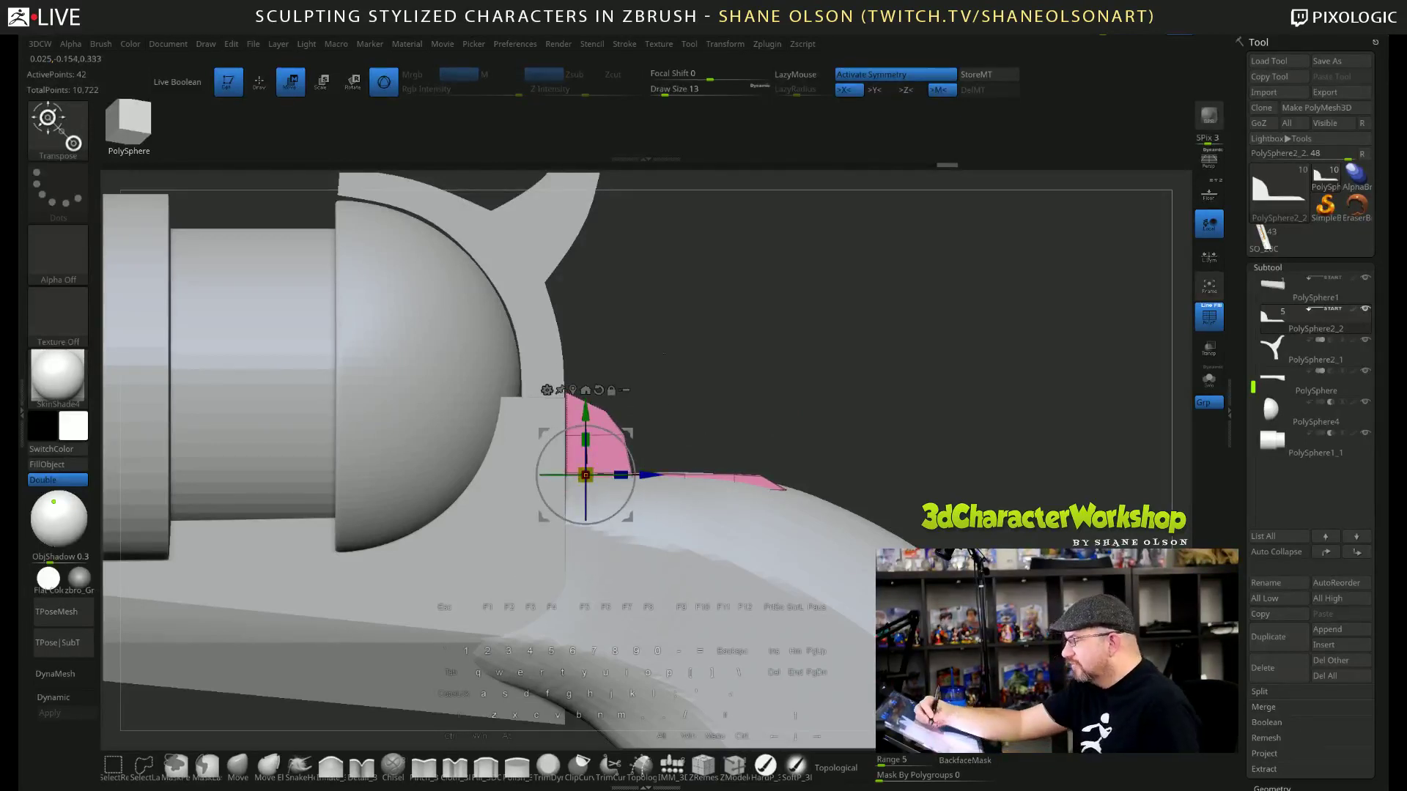
key("q")
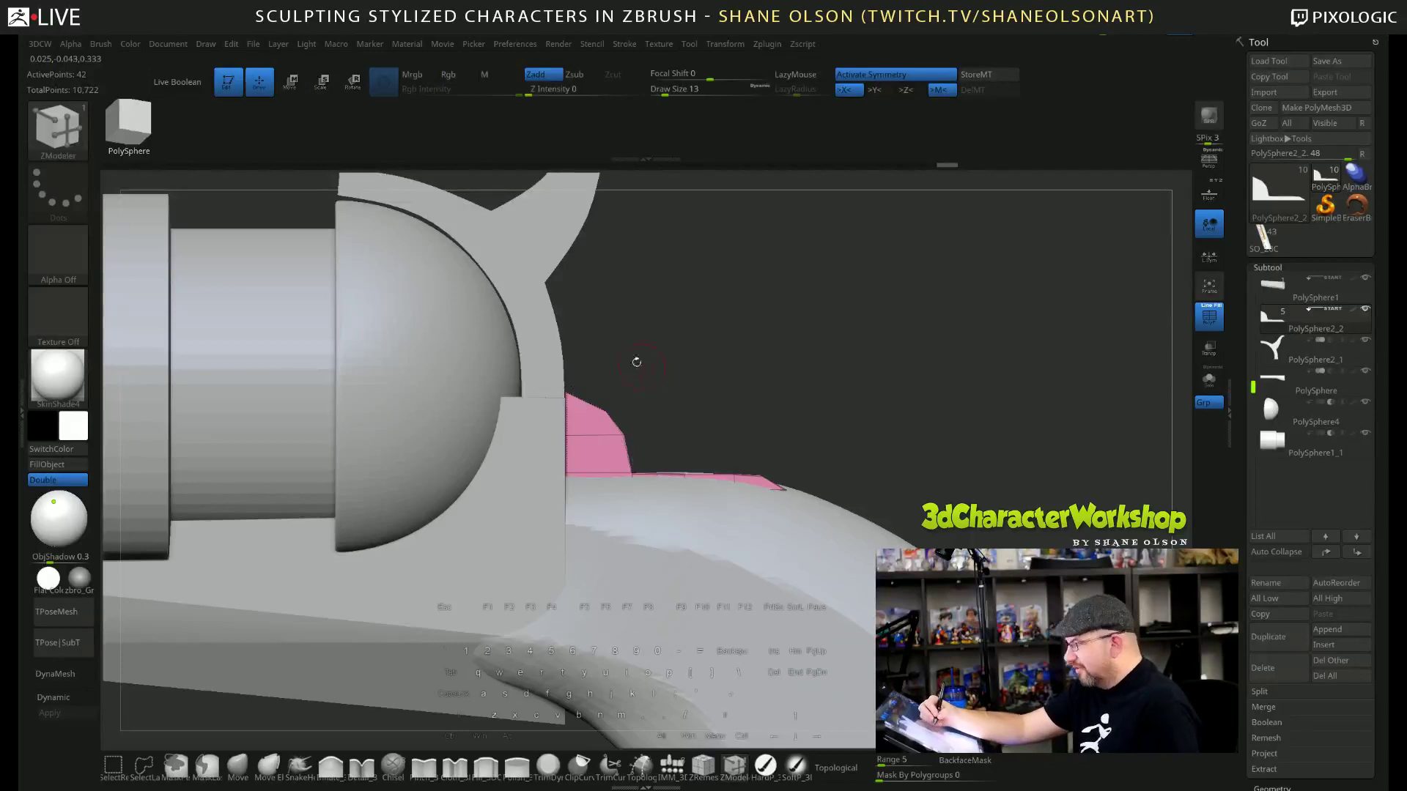
mouse_move(638, 367)
left_mouse_down("ctrl+shift")
mouse_move(818, 377)
mouse_move(722, 399)
mouse_move(730, 387)
left_mouse_up("ctrl+shift")
left_click_drag(884, 412, 811, 329)
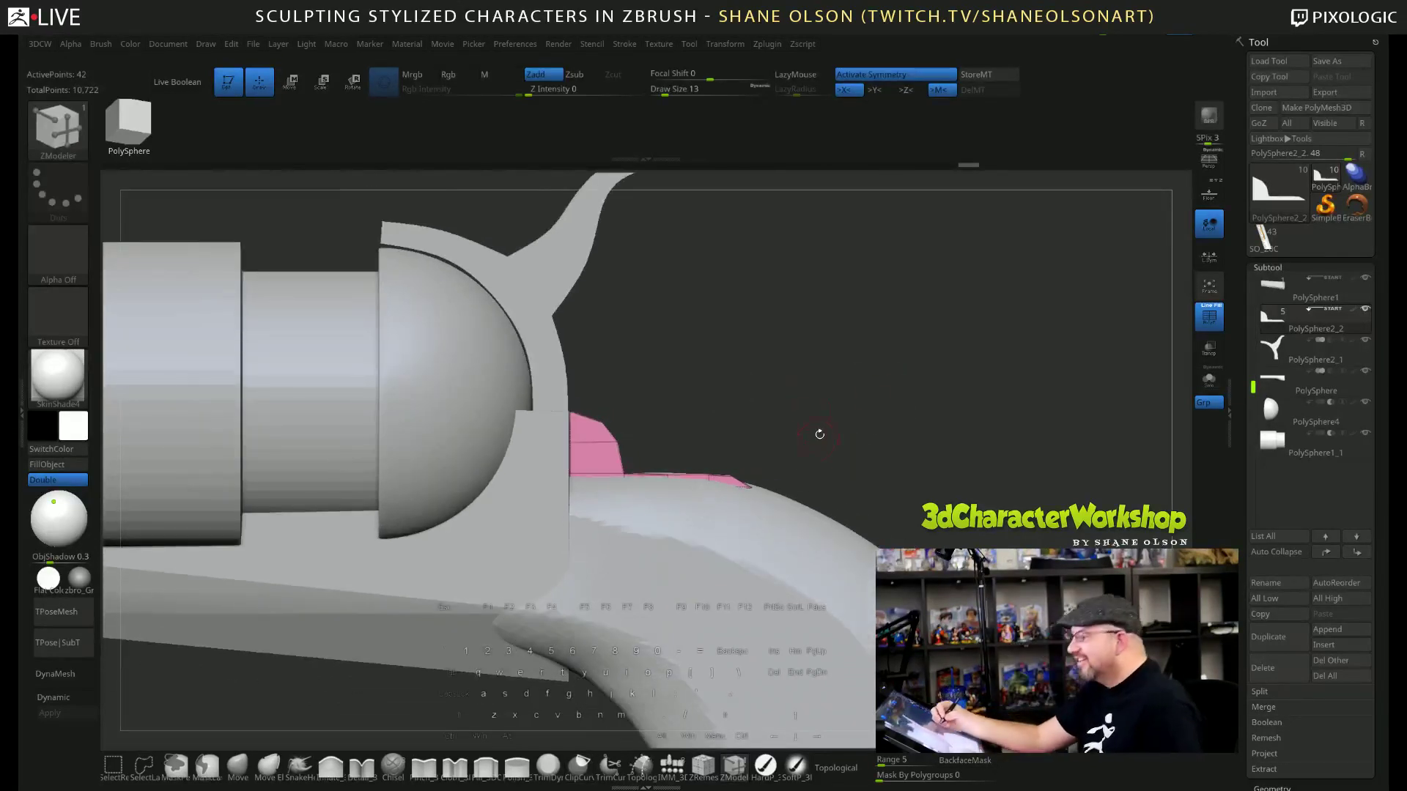
left_click_drag(753, 415, 765, 440, "alt")
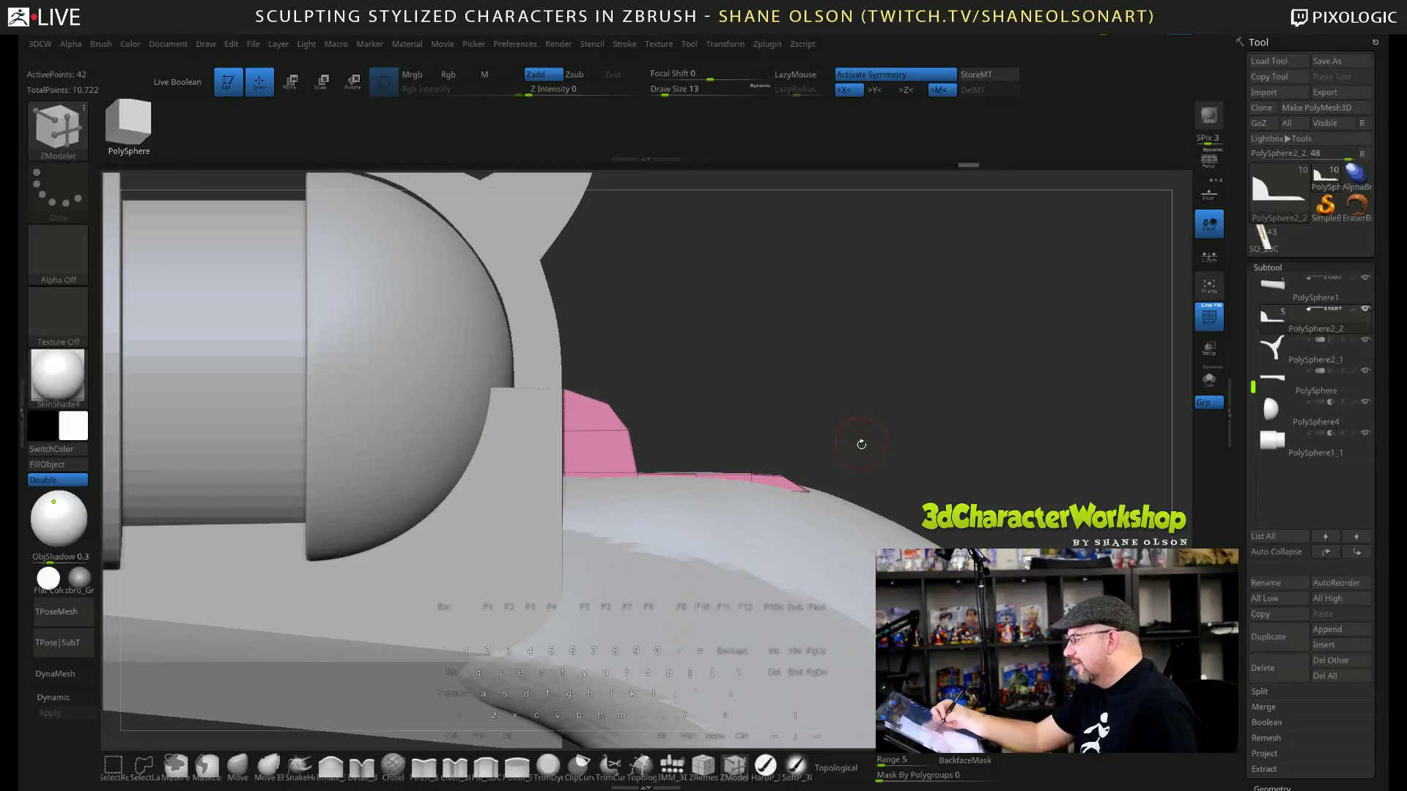
Clip the top of the grip along a straight line beneath the bracket and smooth that area at draw size 26.
left_click(844, 531, "alt")
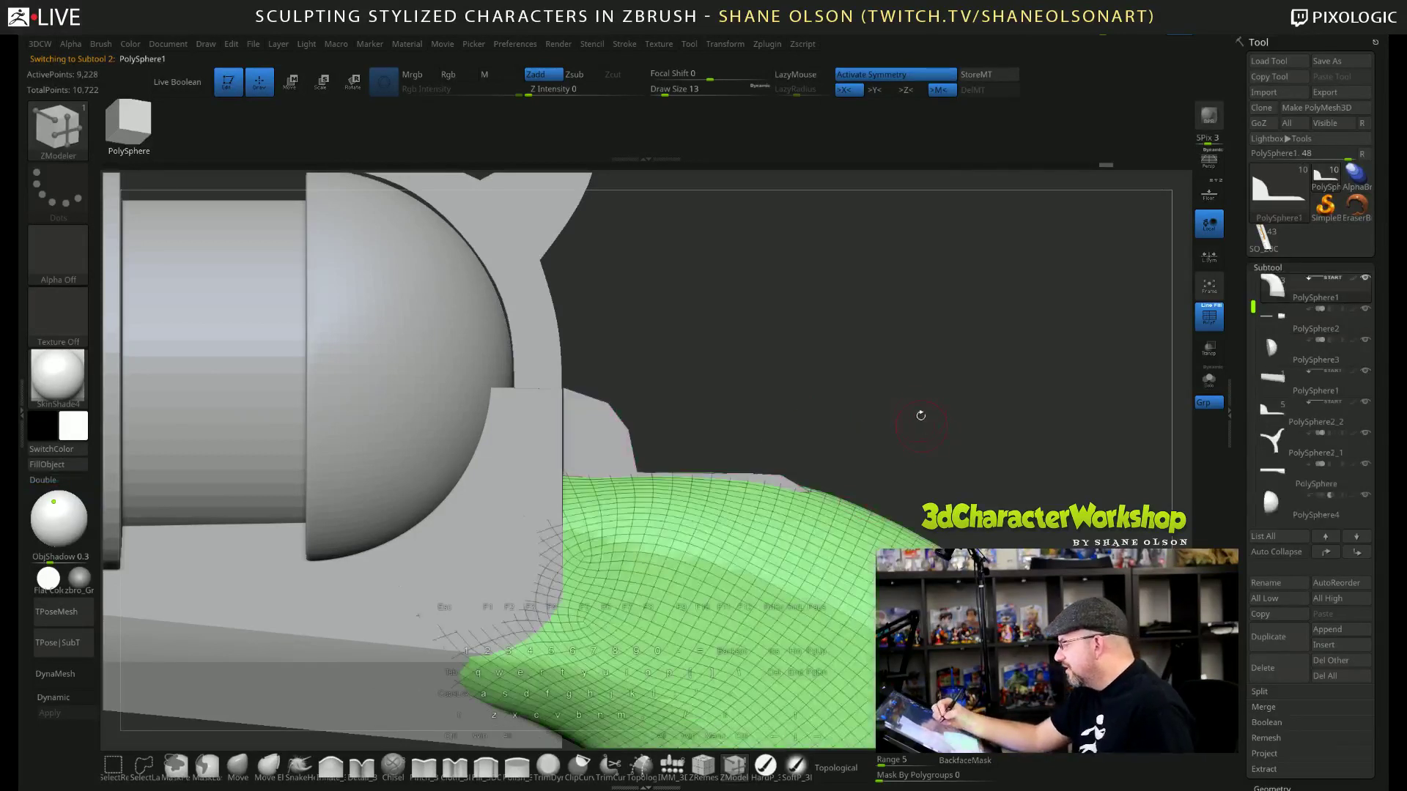
mouse_move(499, 480)
left_mouse_down("ctrl+shift")
mouse_move(897, 461)
mouse_move(901, 475)
mouse_move(956, 436)
mouse_move(909, 517)
left_mouse_up("ctrl+shift")
key("s")
left_click(902, 490)
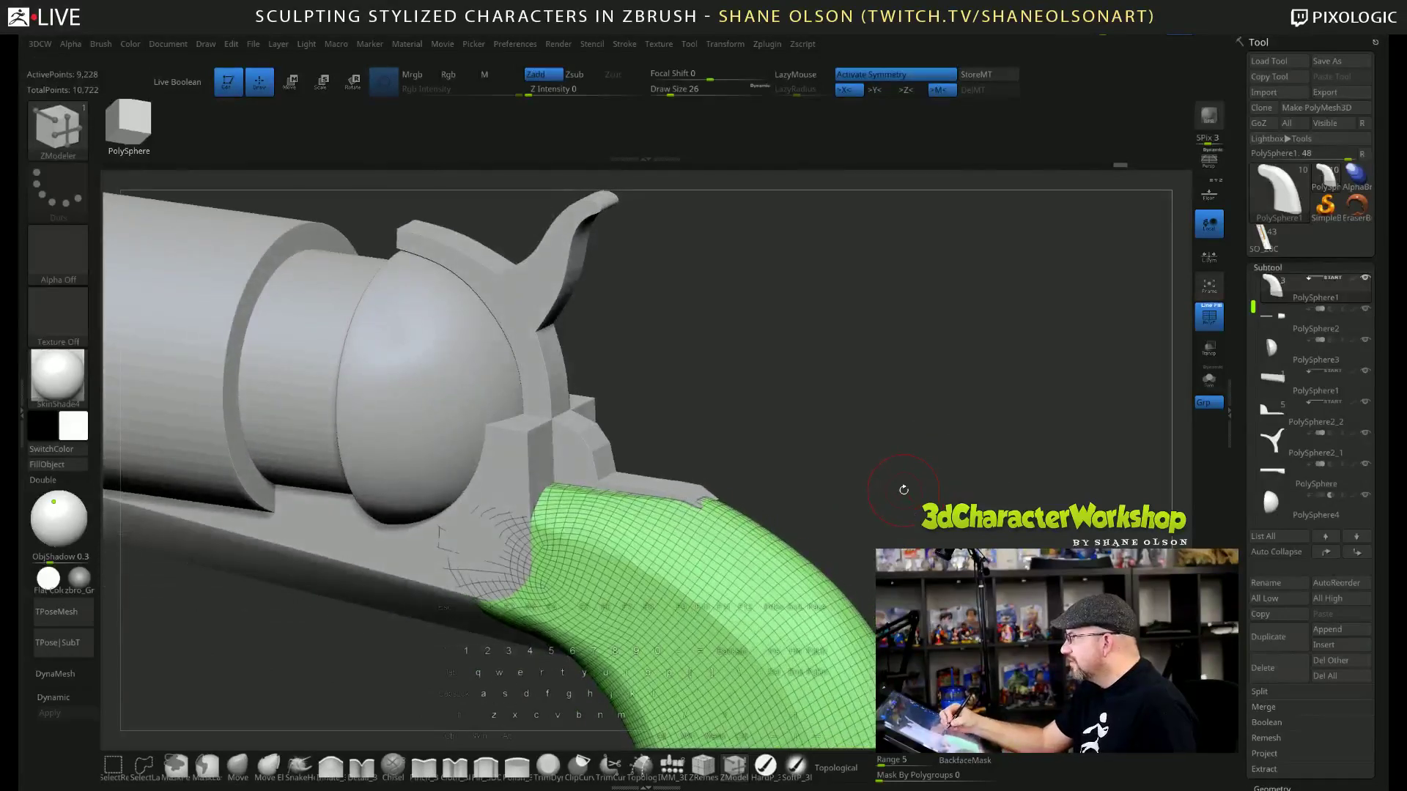
mouse_move(637, 482)
left_mouse_down("shift")
mouse_move(549, 487)
mouse_move(579, 502)
mouse_move(549, 506)
left_mouse_up("shift")
mouse_move(645, 498)
left_mouse_down("shift")
mouse_move(722, 510)
mouse_move(707, 500)
left_mouse_up("shift")
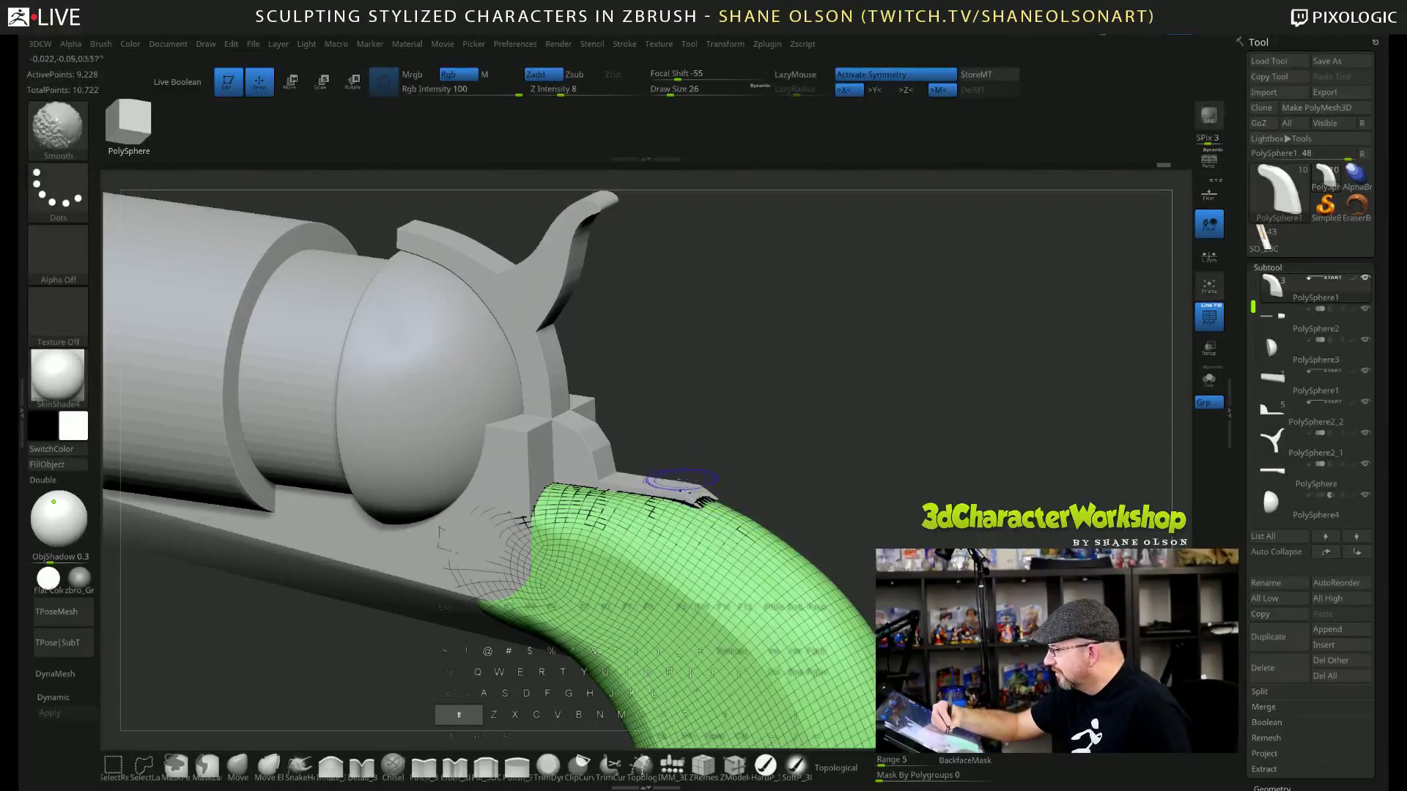
left_click_drag(855, 486, 864, 469)
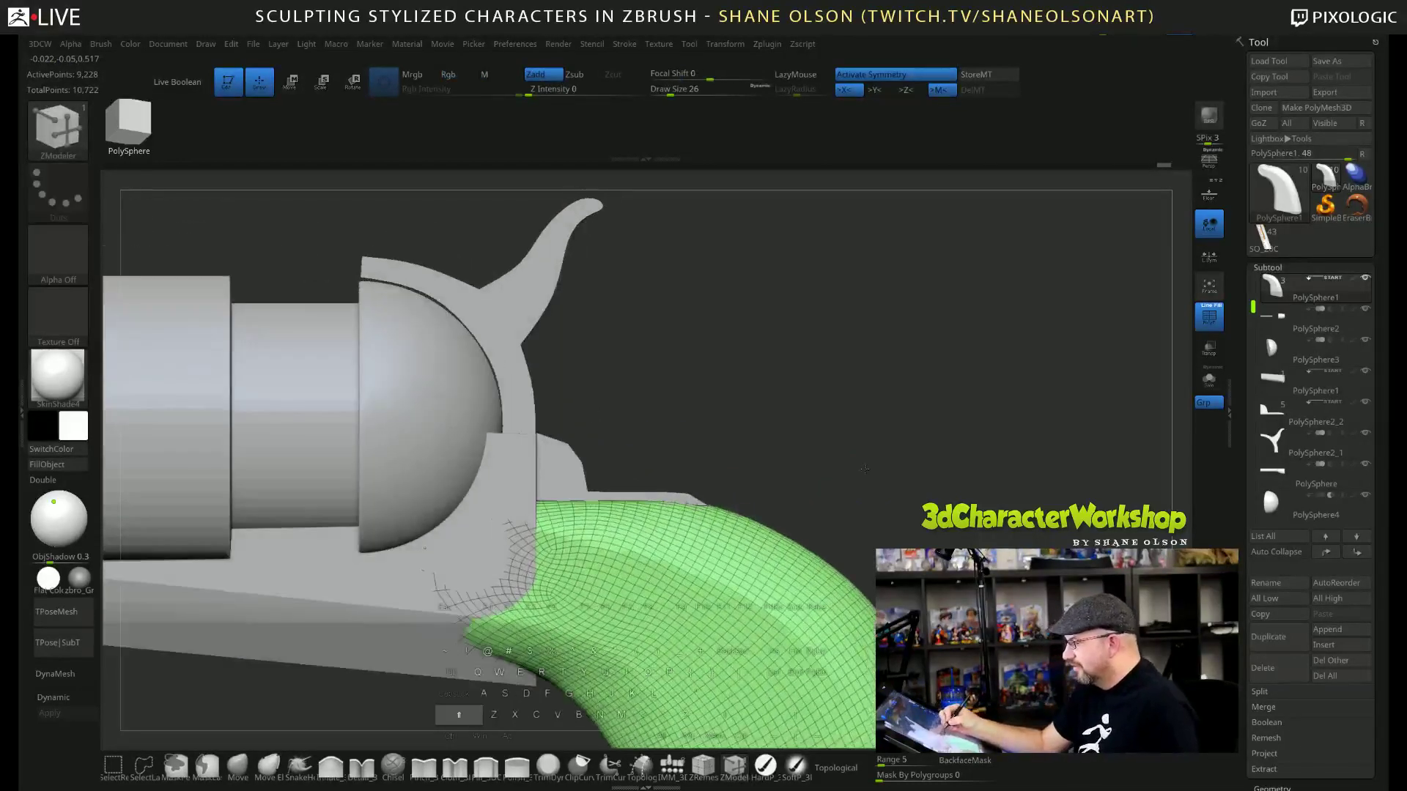
Select the bracket again and check how it sits on the grip with Dynamic Subdivision on and off.
left_click(557, 469, "alt")
key("d")
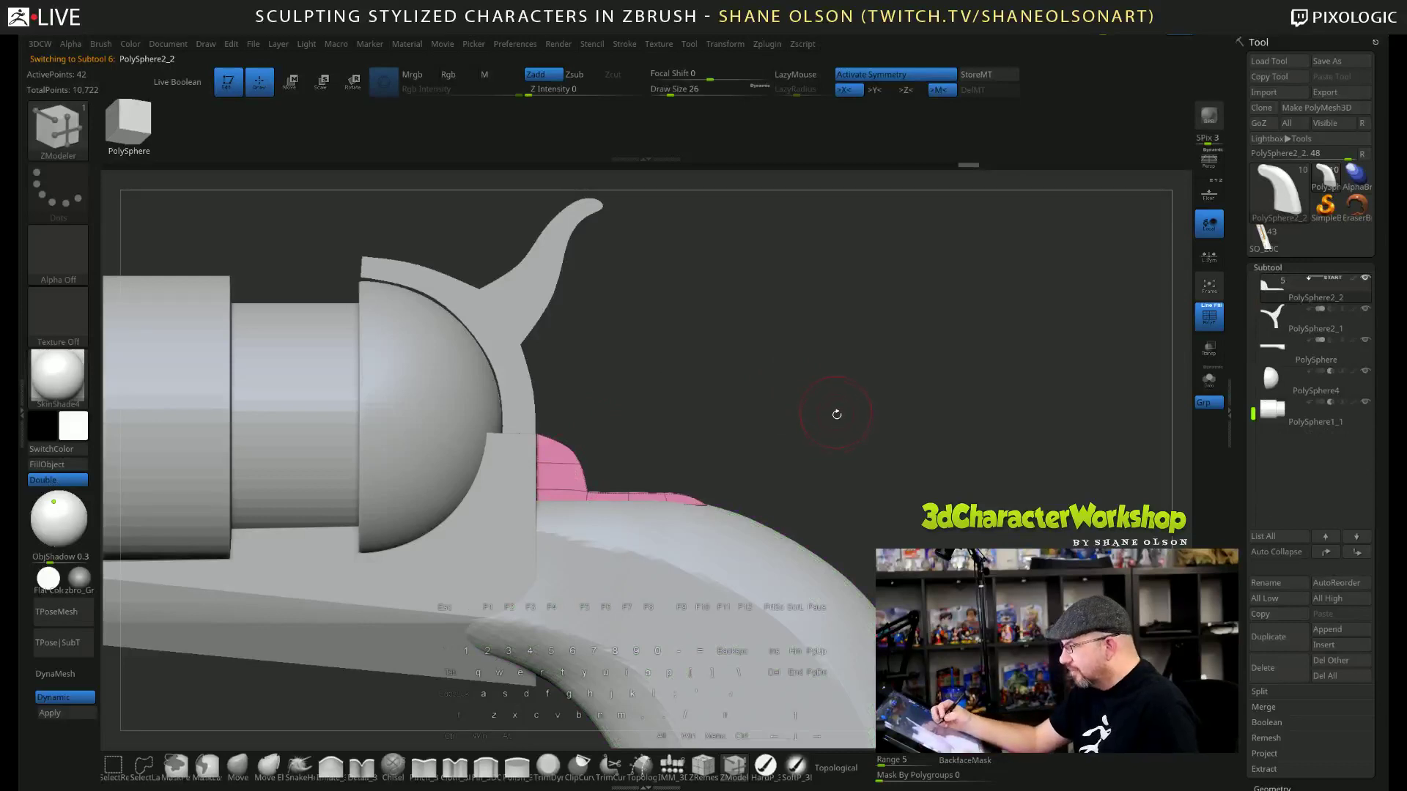
left_click_drag(849, 442, 665, 480)
key("shift+d")
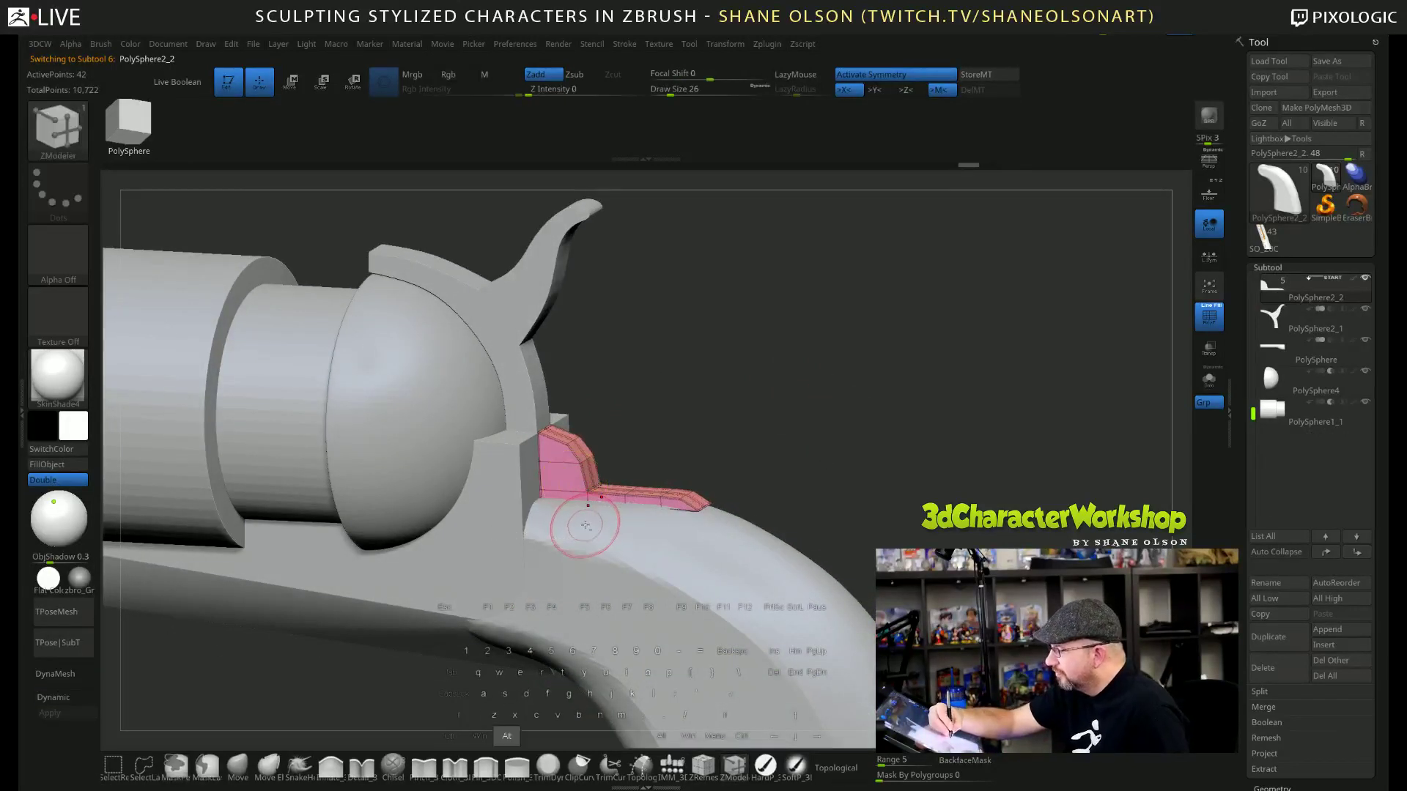
Examine how the grip and the bracket meet from the side and from behind, selecting each in turn.
left_click(575, 511, "alt")
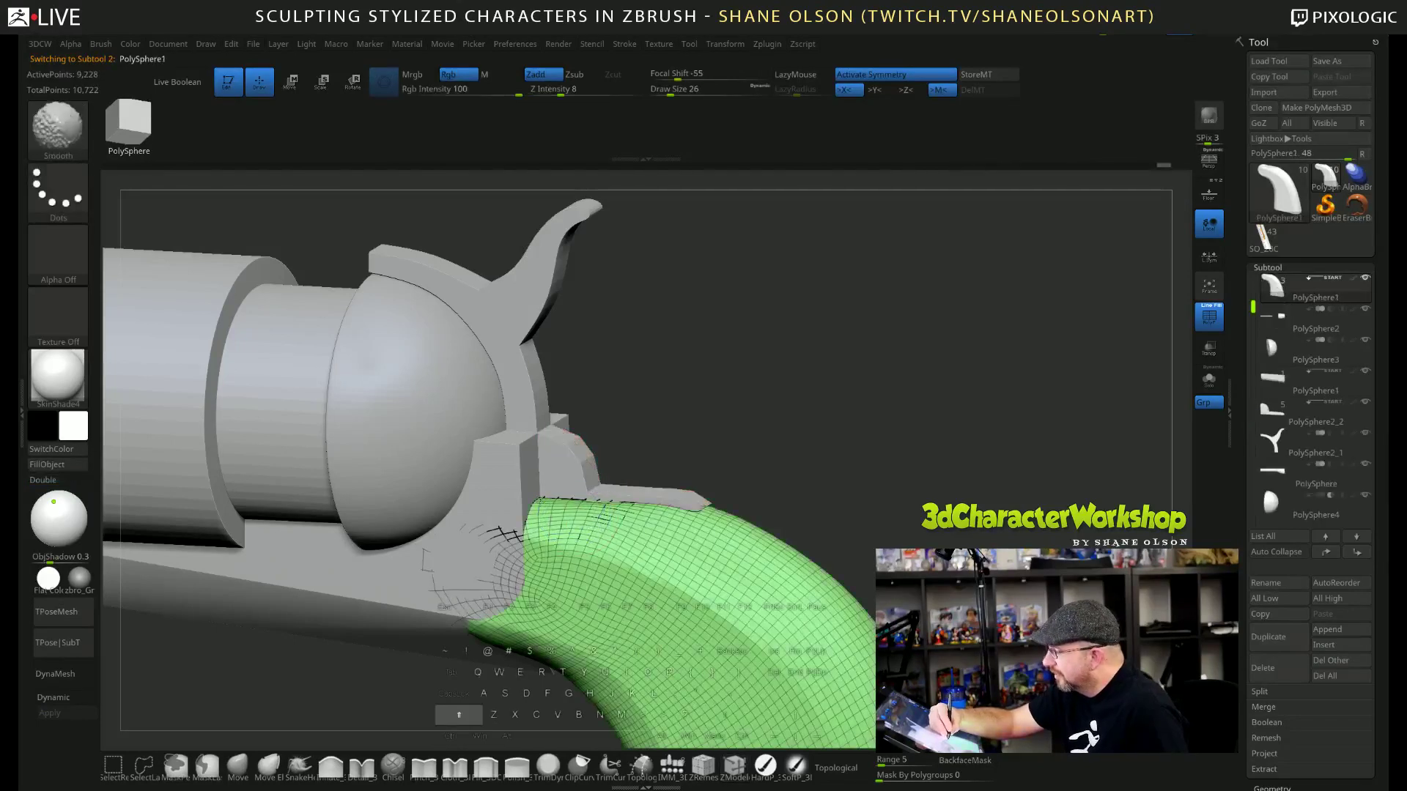
key("shift")
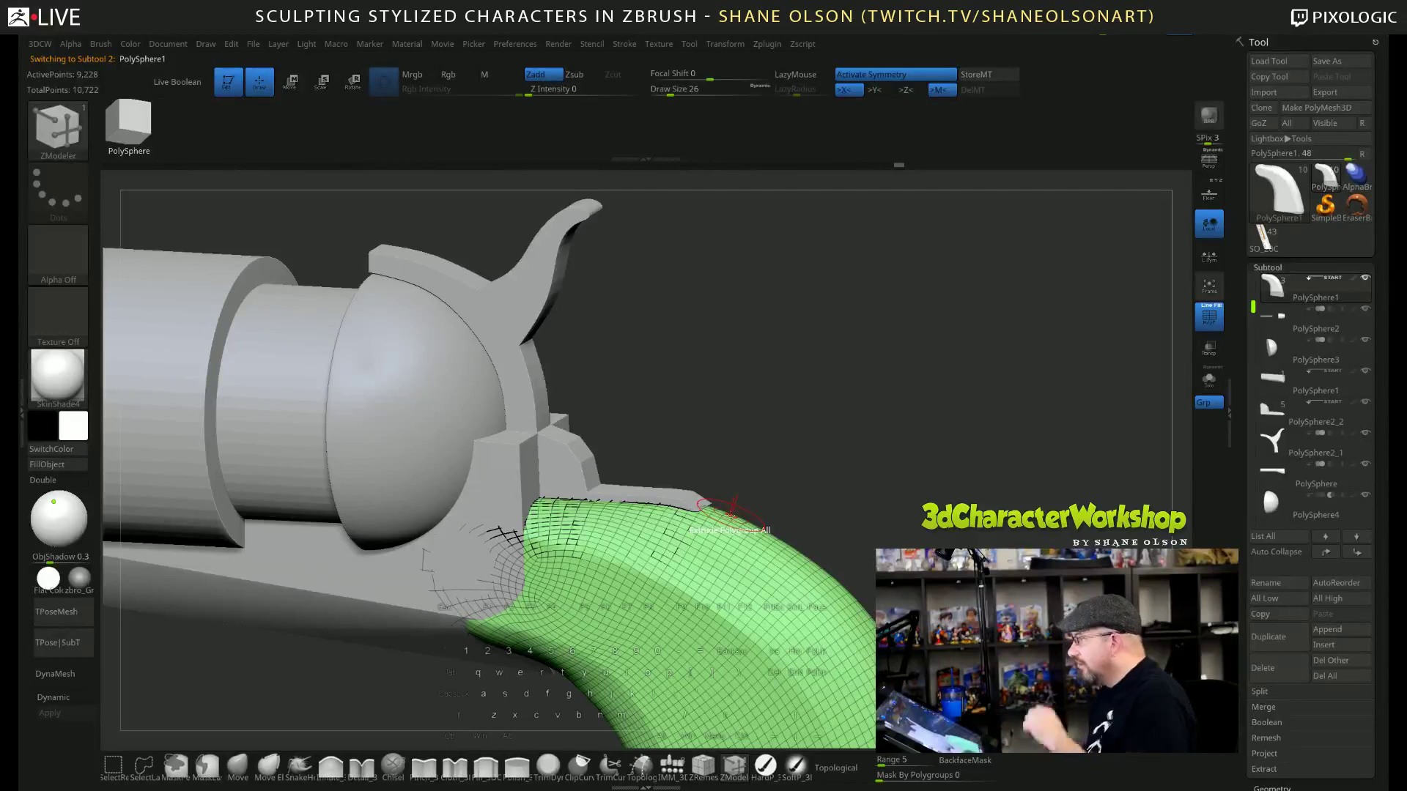
left_click_drag(938, 461, 865, 428)
key("shift")
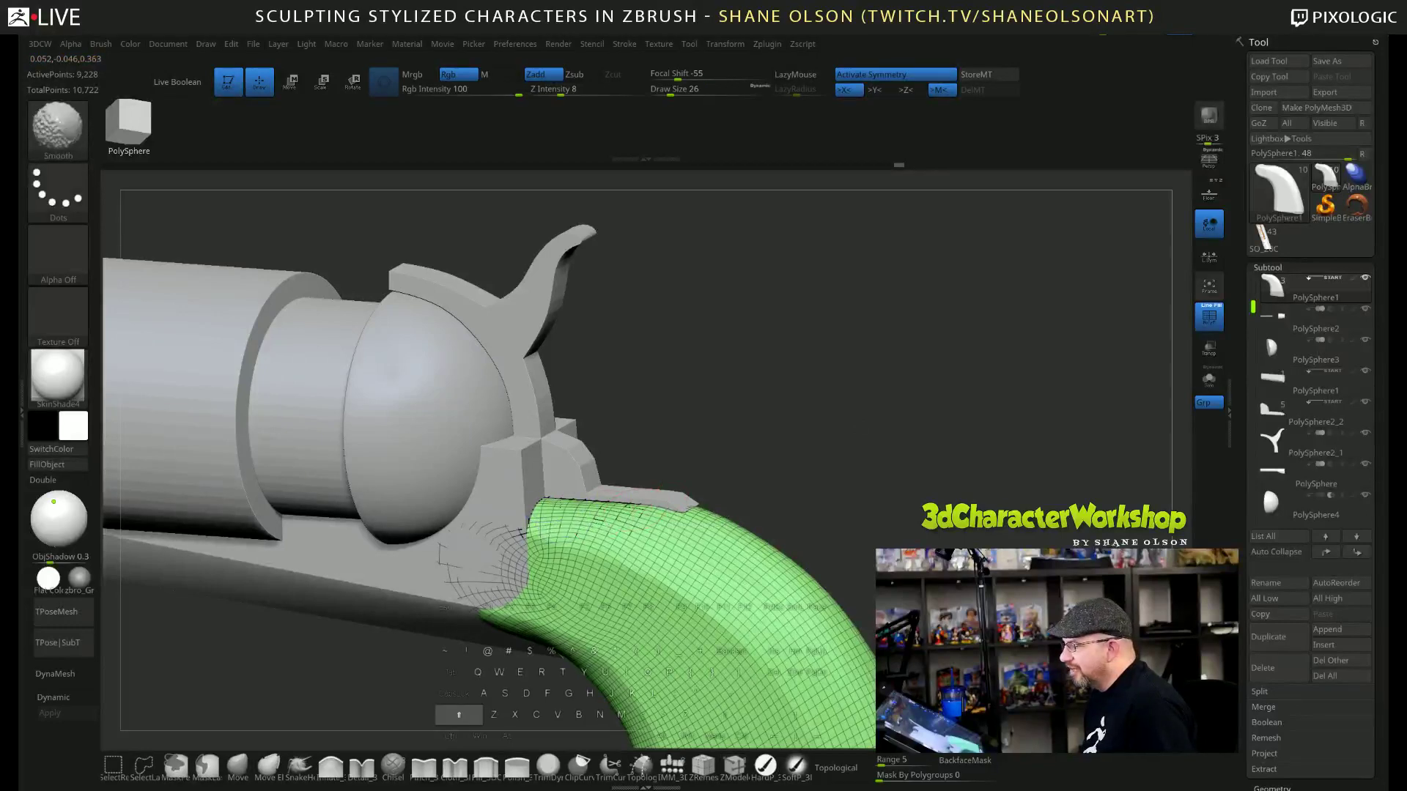
mouse_move(865, 410)
left_mouse_down()
mouse_move(851, 469)
mouse_move(872, 465)
mouse_move(868, 478)
left_mouse_up()
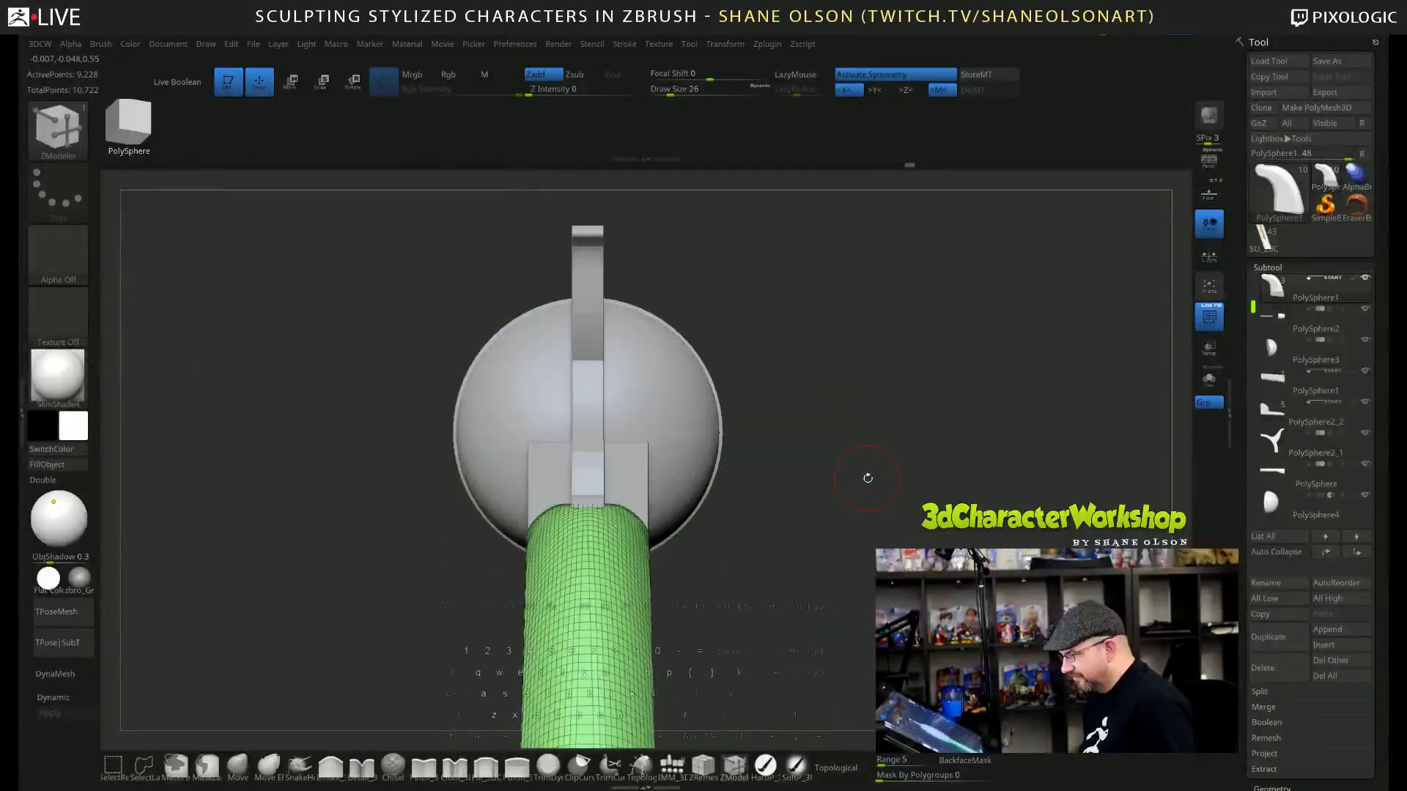
left_click(593, 473, "alt")
left_click_drag(766, 525, 757, 534, "alt")
left_click(239, 765)
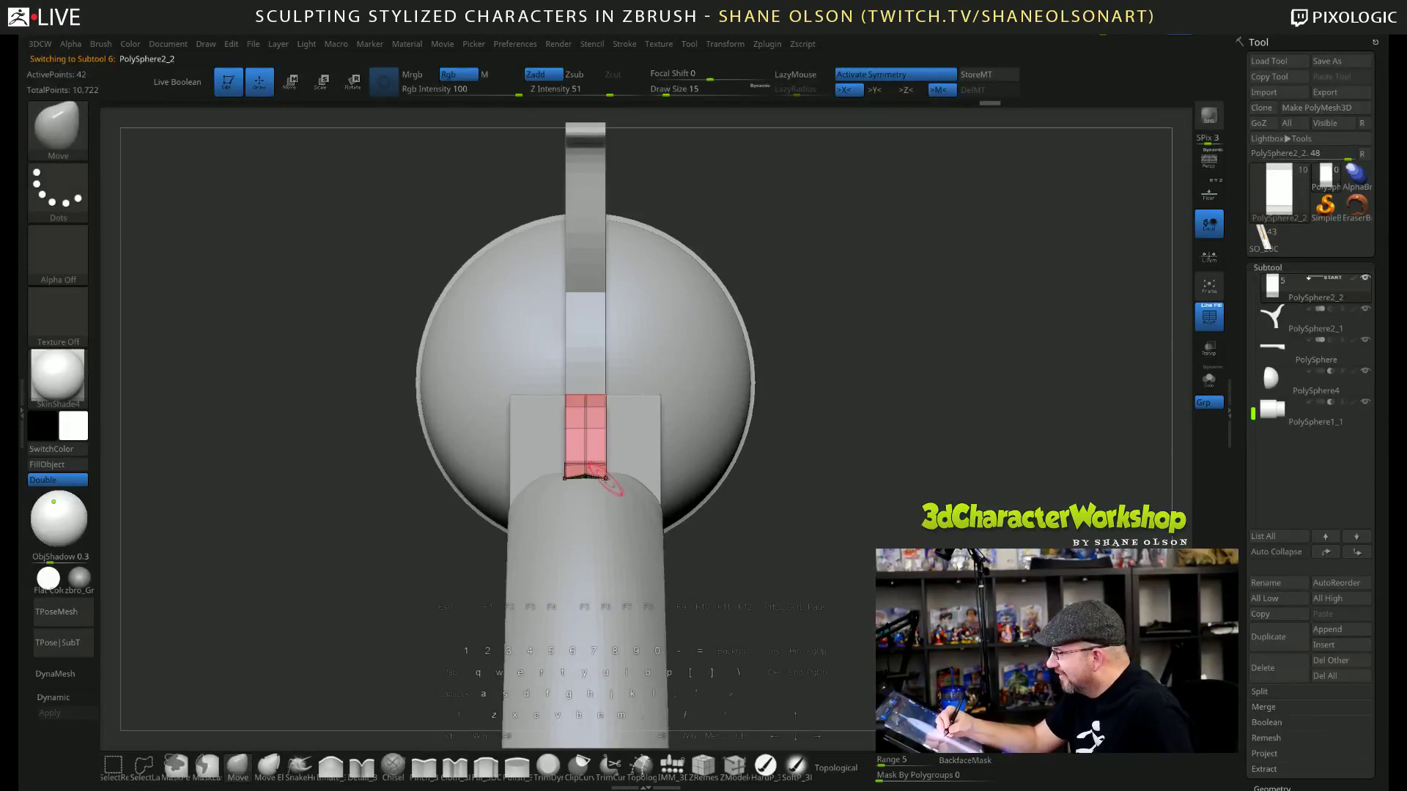
left_click_drag(868, 592, 836, 533)
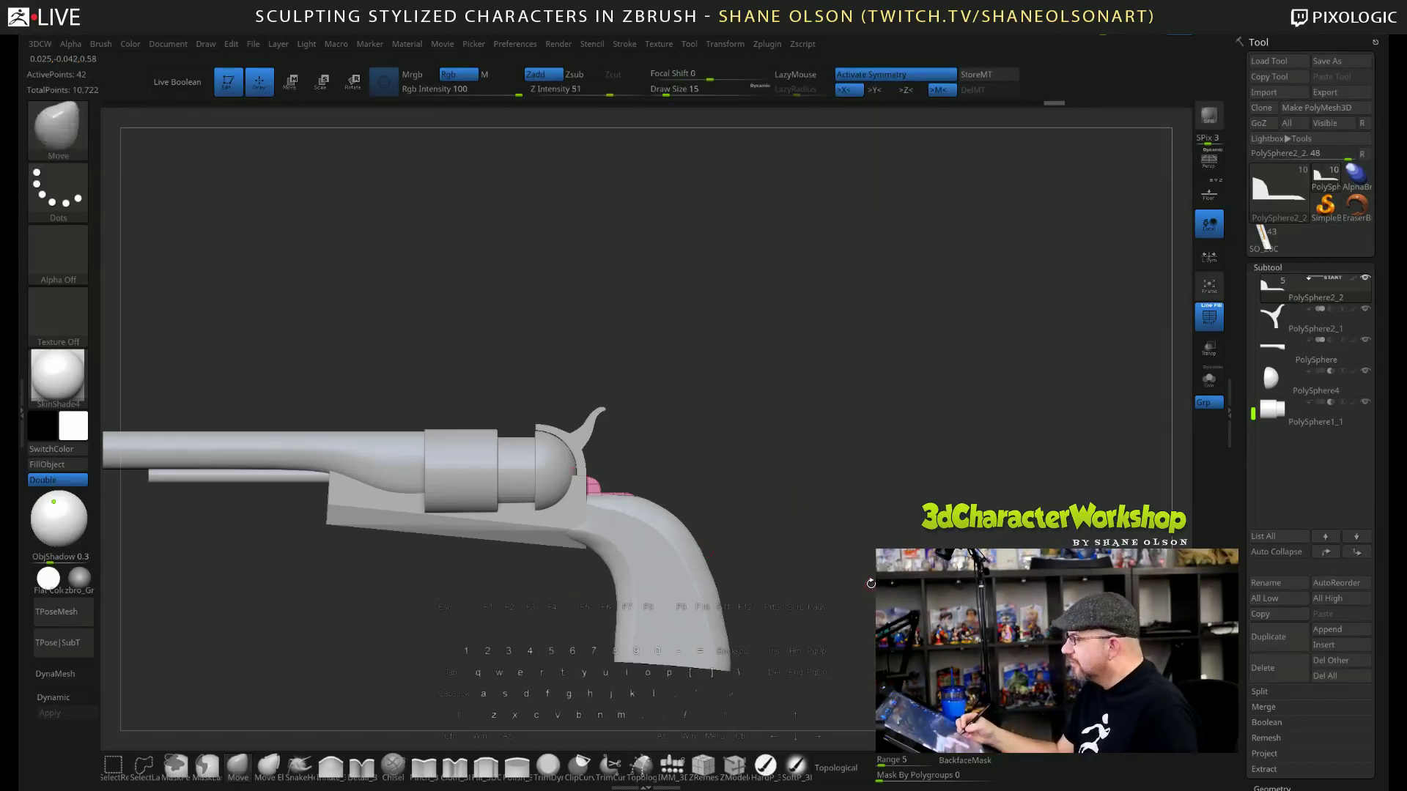
Turn off the polyframe display and check the bracket's side profile against the grip and hammer.
key("shift+f")
left_click_drag(870, 584, 863, 585, "alt")
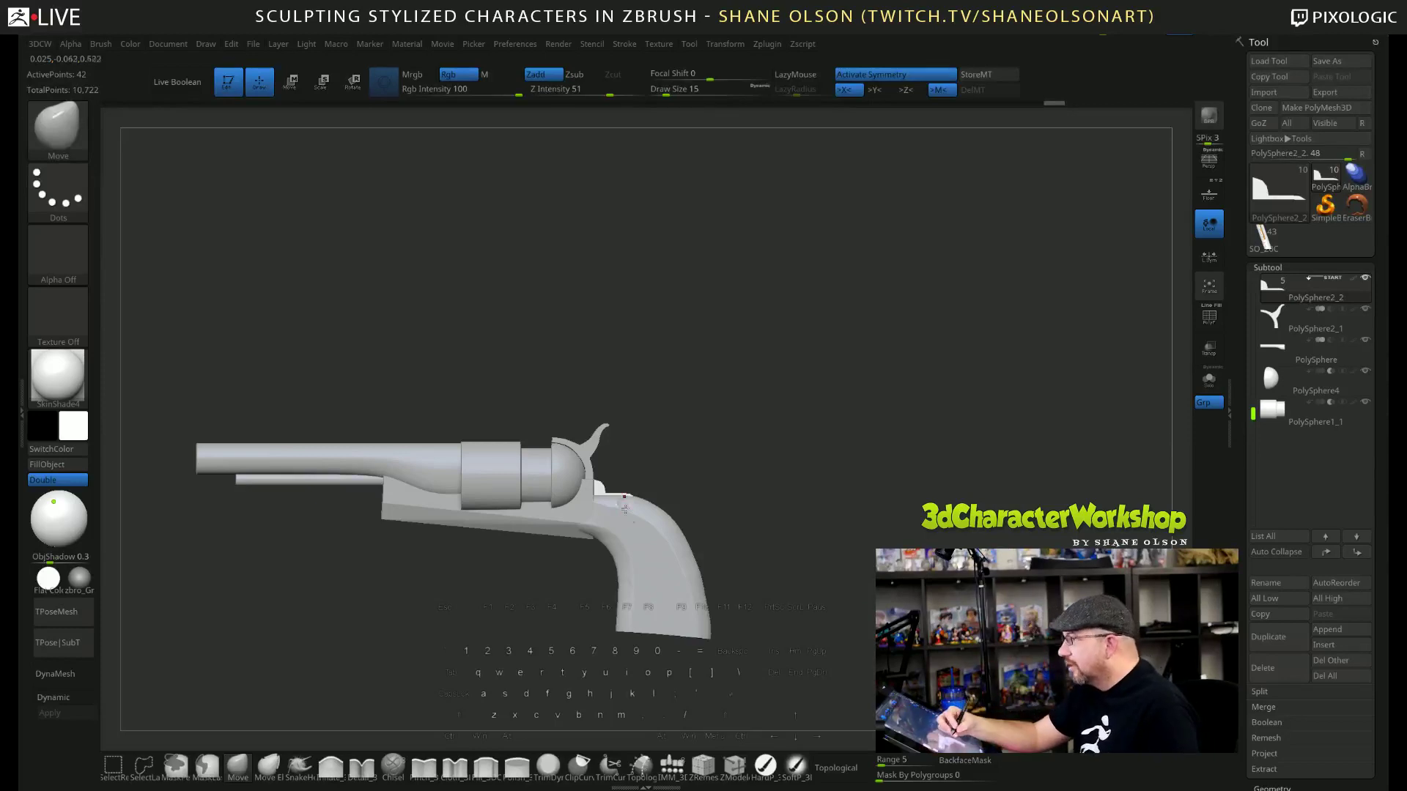
left_click_drag(593, 496, 635, 548, "alt")
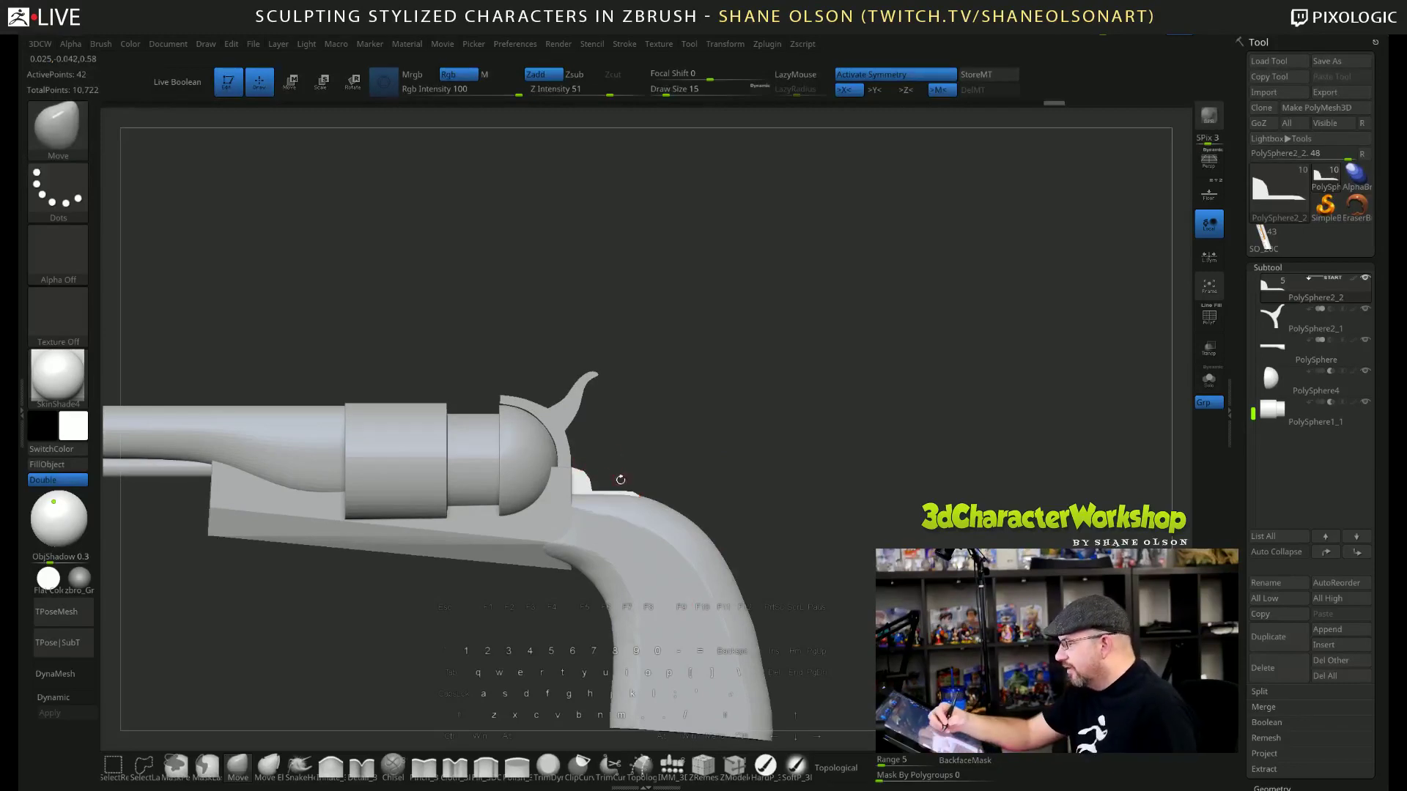
left_click_drag(770, 548, 601, 485)
left_click_drag(762, 472, 583, 474)
mouse_move(703, 430)
left_mouse_down("shift")
mouse_move(697, 415)
mouse_move(579, 490)
mouse_move(549, 491)
mouse_move(565, 489)
left_mouse_up("shift")
key("ctrl")
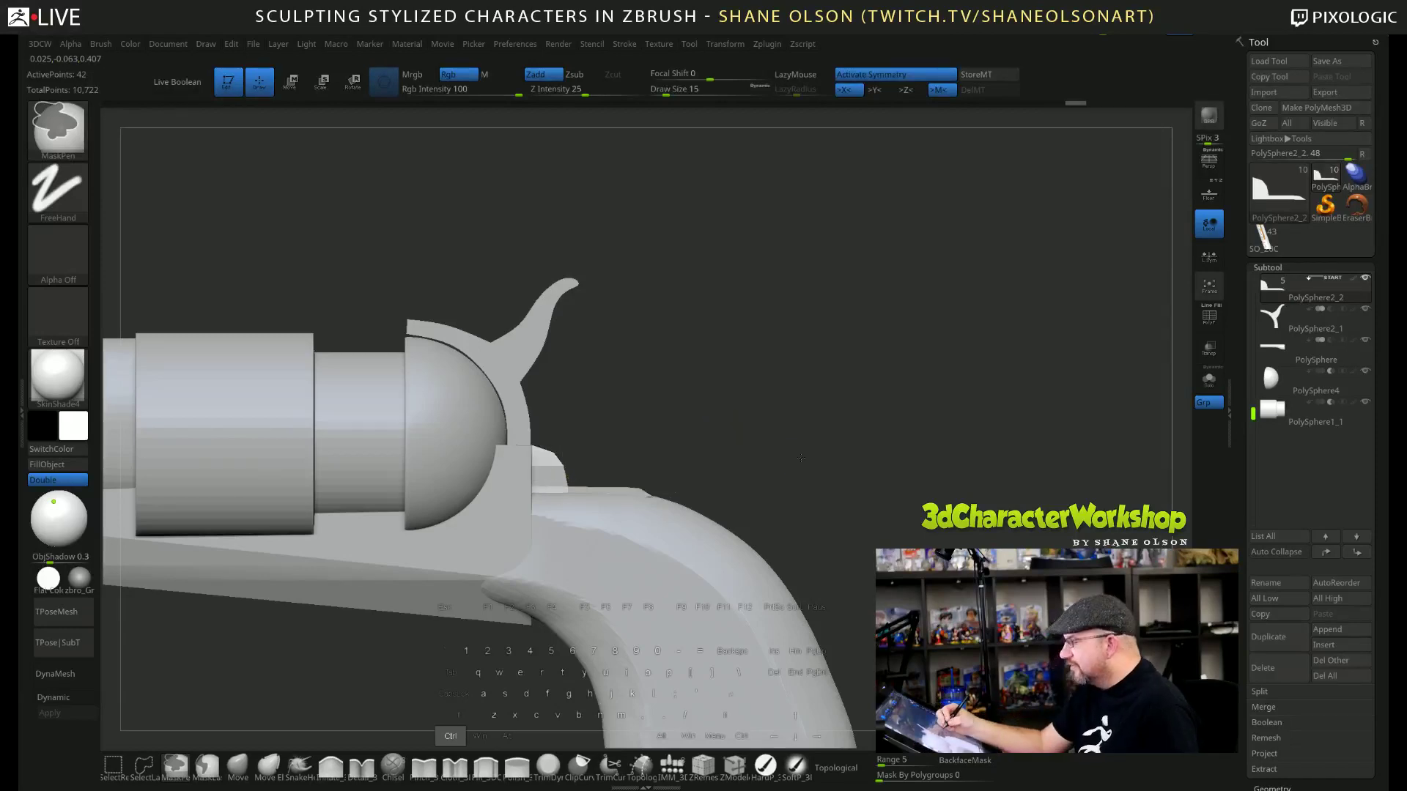
Isolate the top edge of the bracket's rear tongue with a mask, raise it slightly, and clear the mask.
key("w")
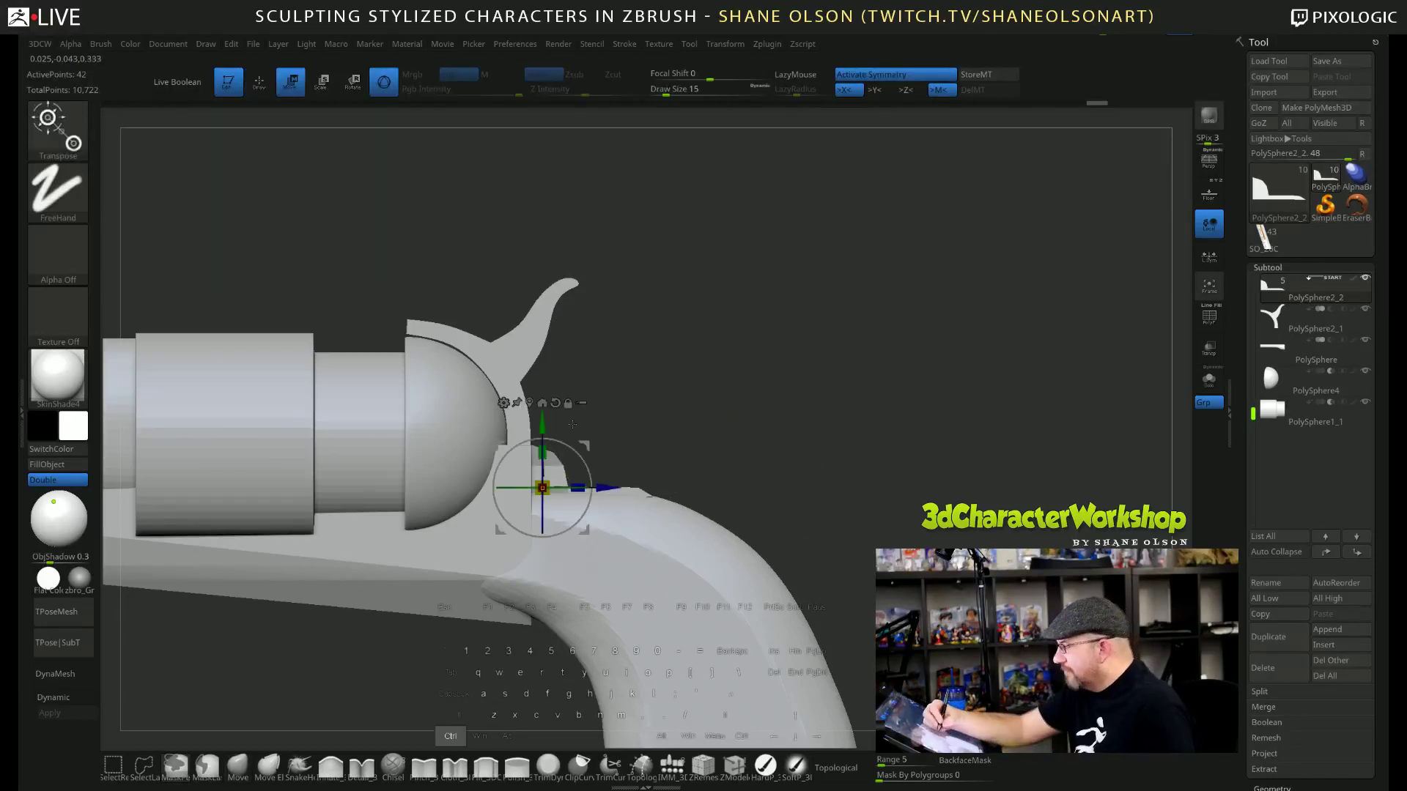
left_click_drag(650, 496, 681, 463, "alt")
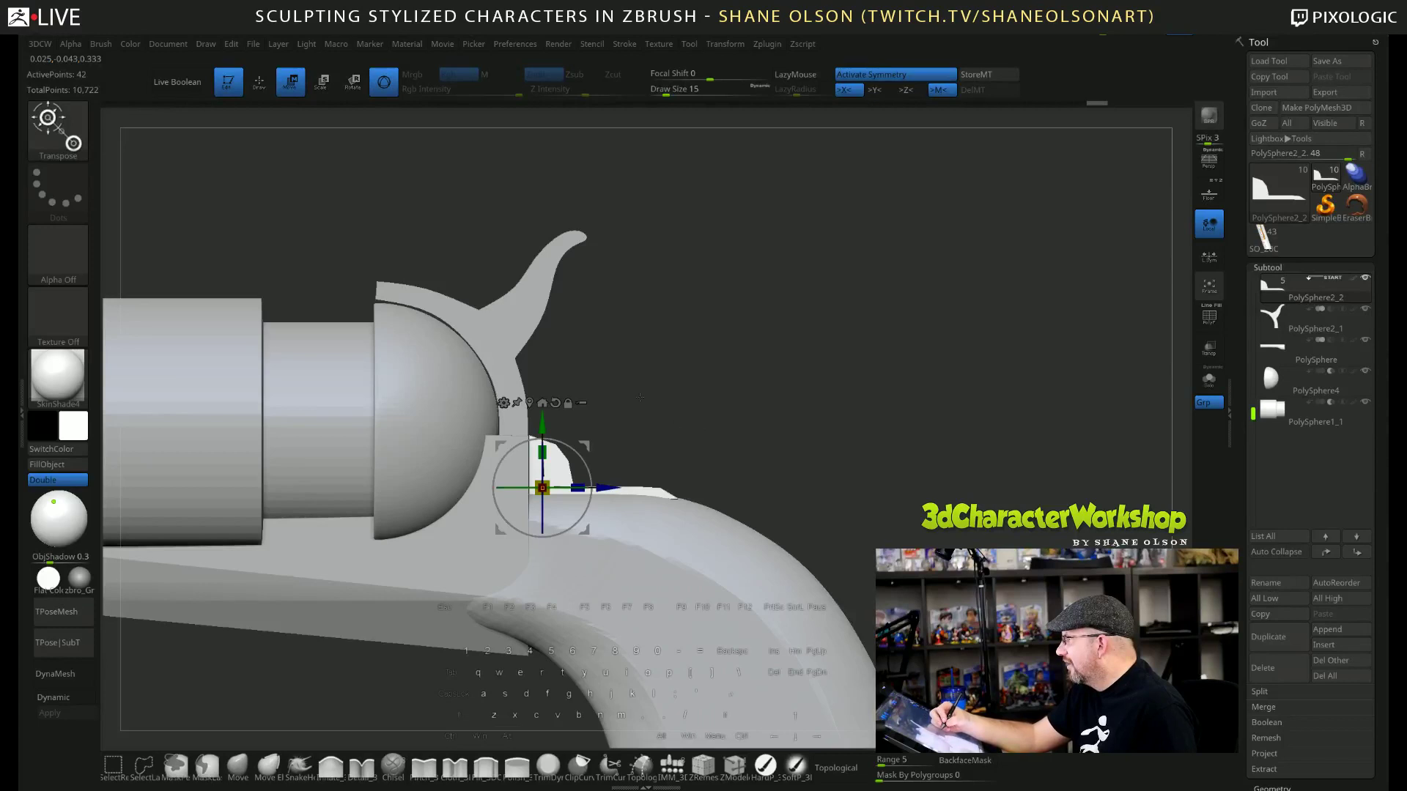
left_click_drag(542, 487, 542, 372, "alt")
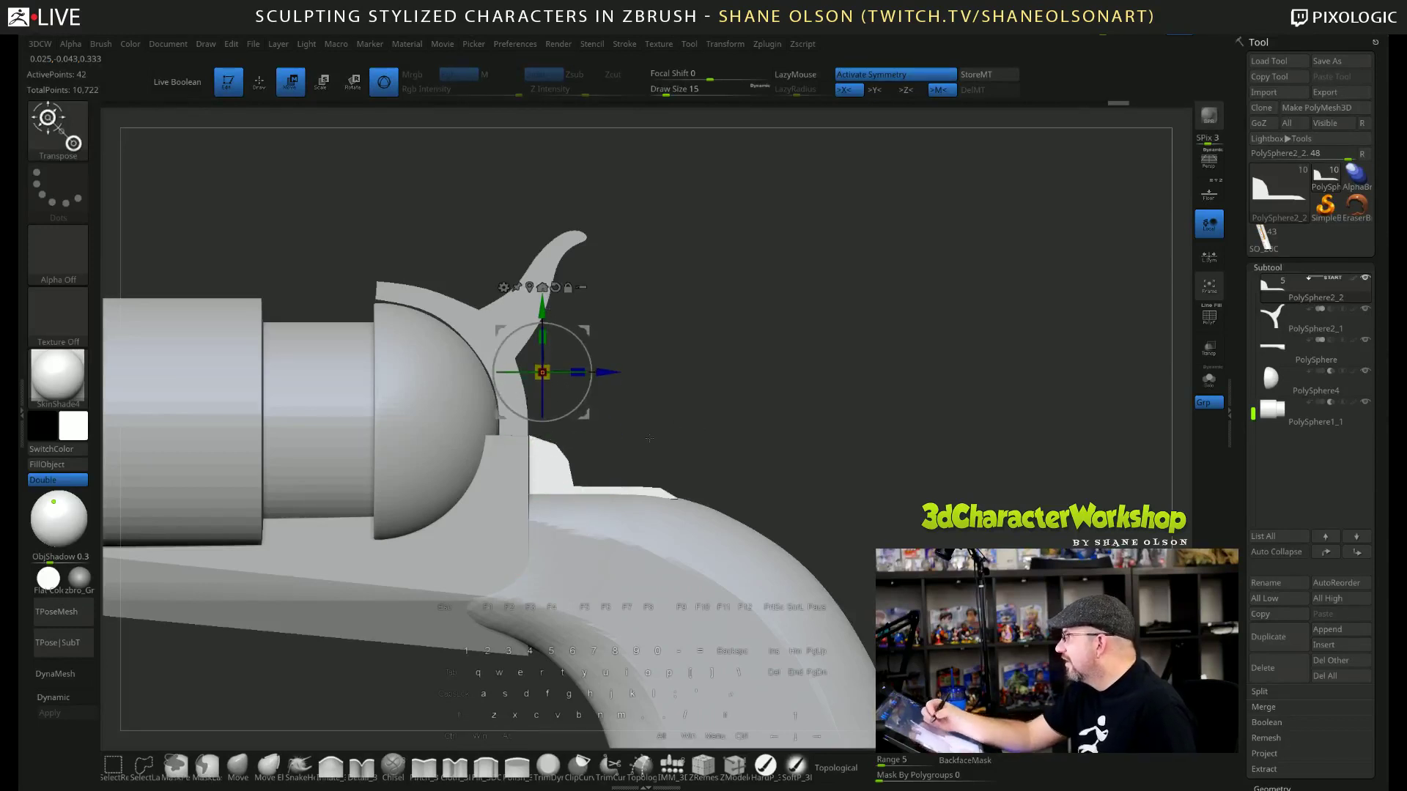
key("ctrl")
left_click_drag(699, 490, 564, 475, "ctrl")
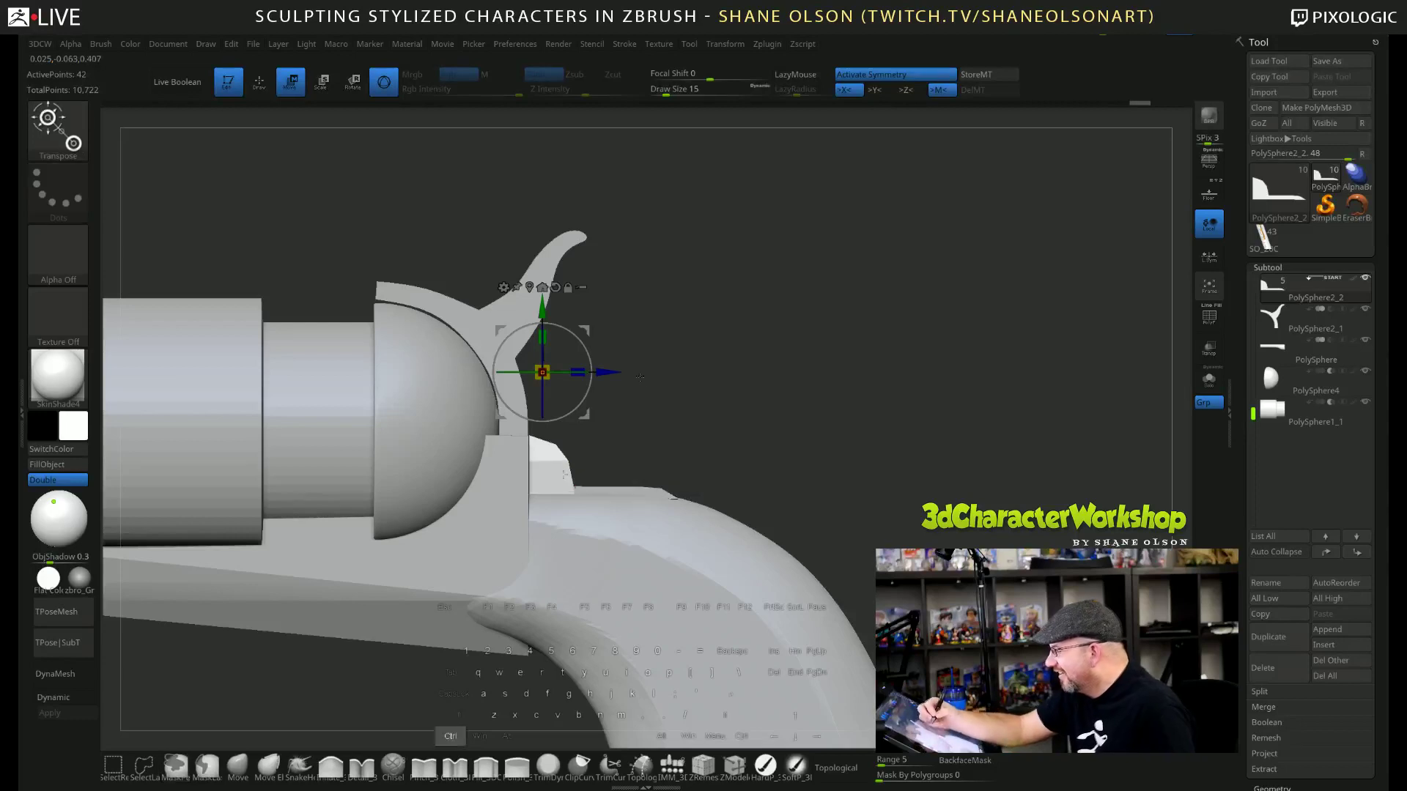
mouse_move(542, 305)
left_mouse_down()
mouse_move(543, 447)
mouse_move(545, 296)
left_mouse_up()
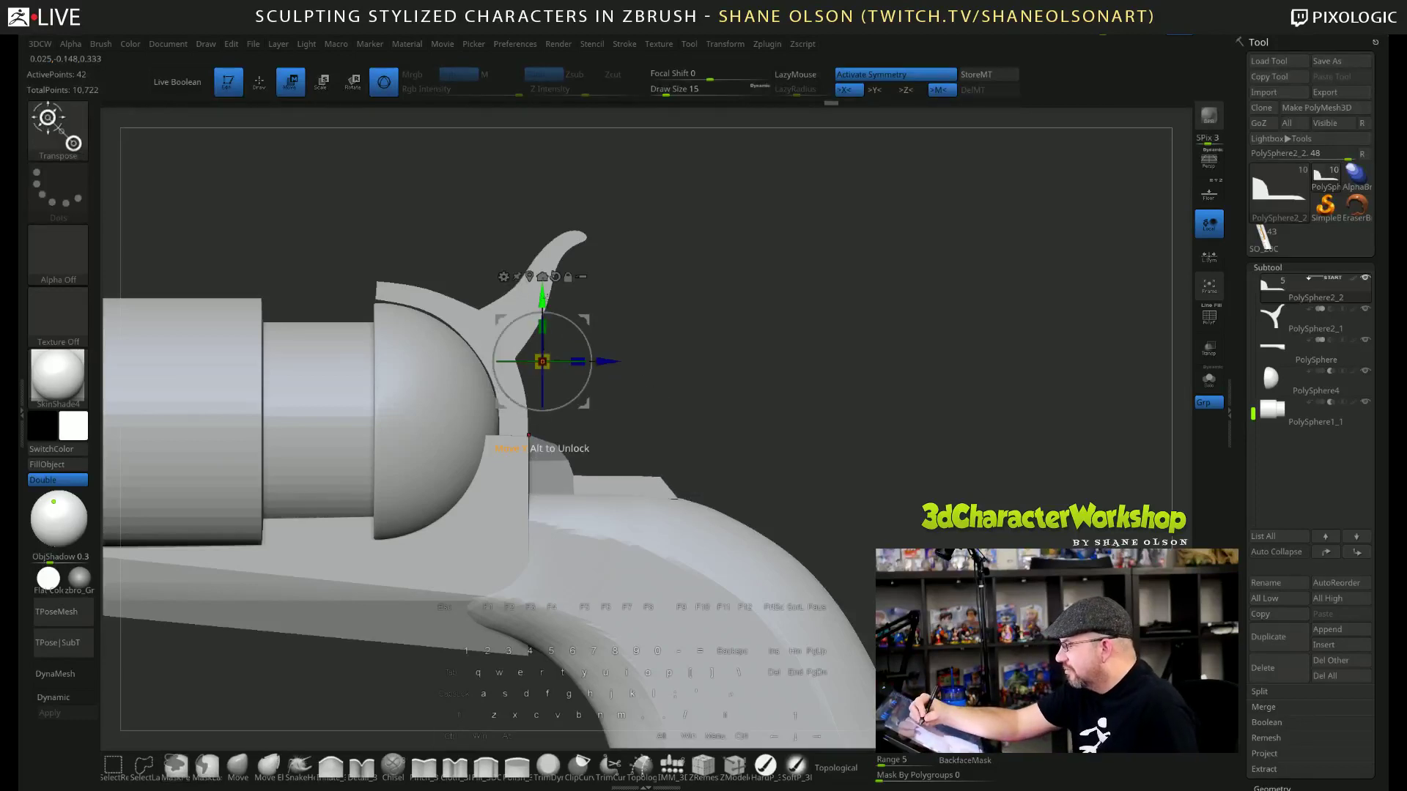
left_click(830, 504, "ctrl")
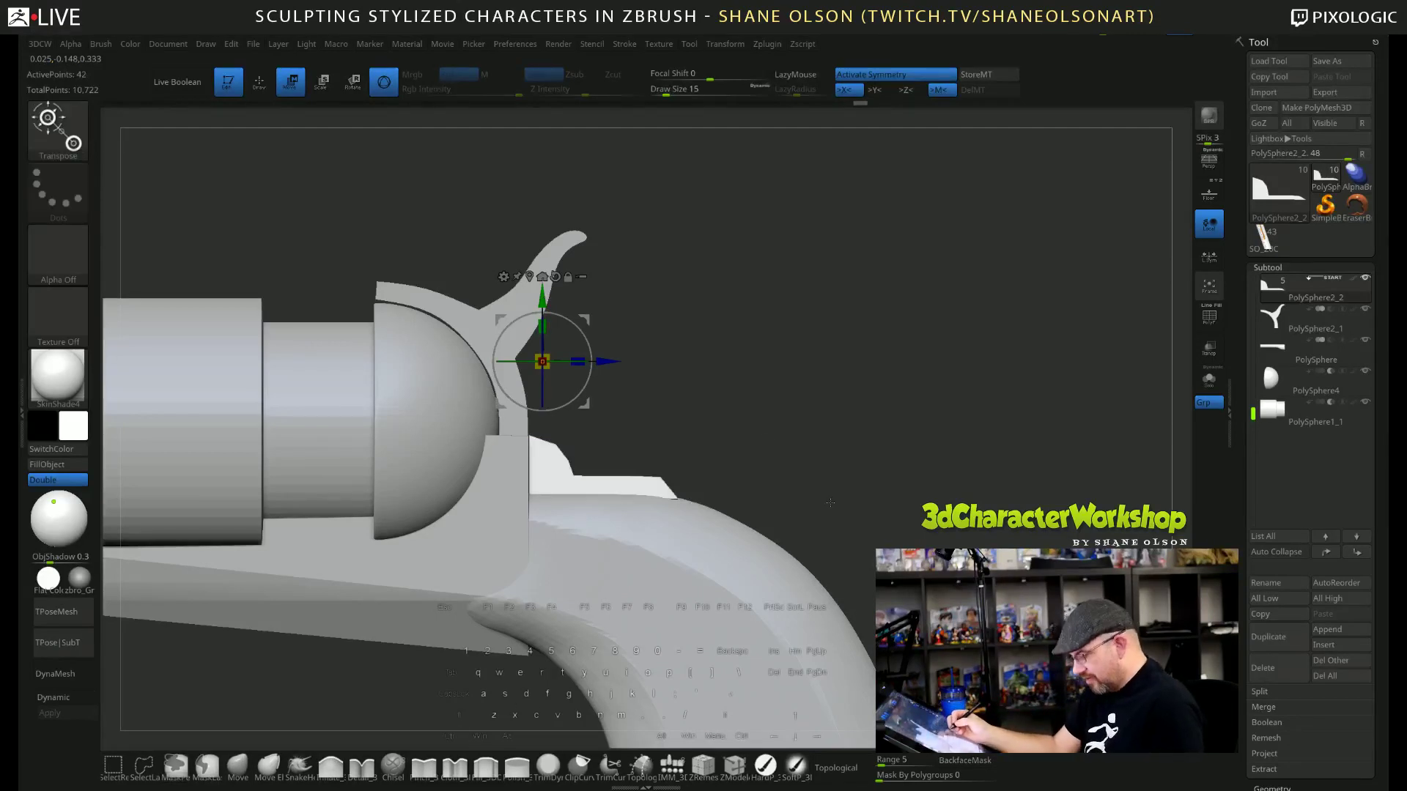
Turn on Dynamic Subdivision for the bracket and check its softened shape against the whole revolver.
key("q")
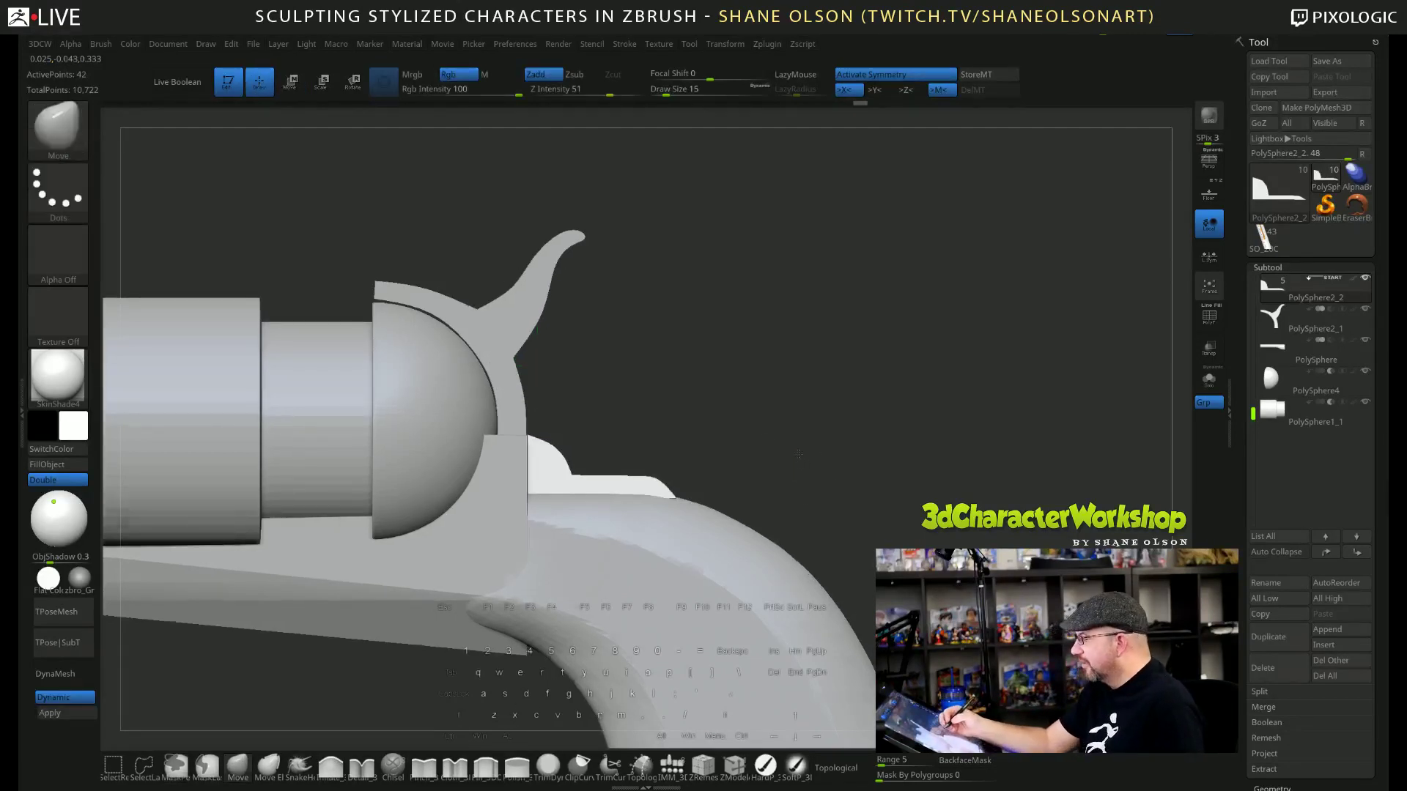
key("f")
left_click_drag(804, 433, 785, 506)
left_click_drag(708, 387, 919, 405, "alt")
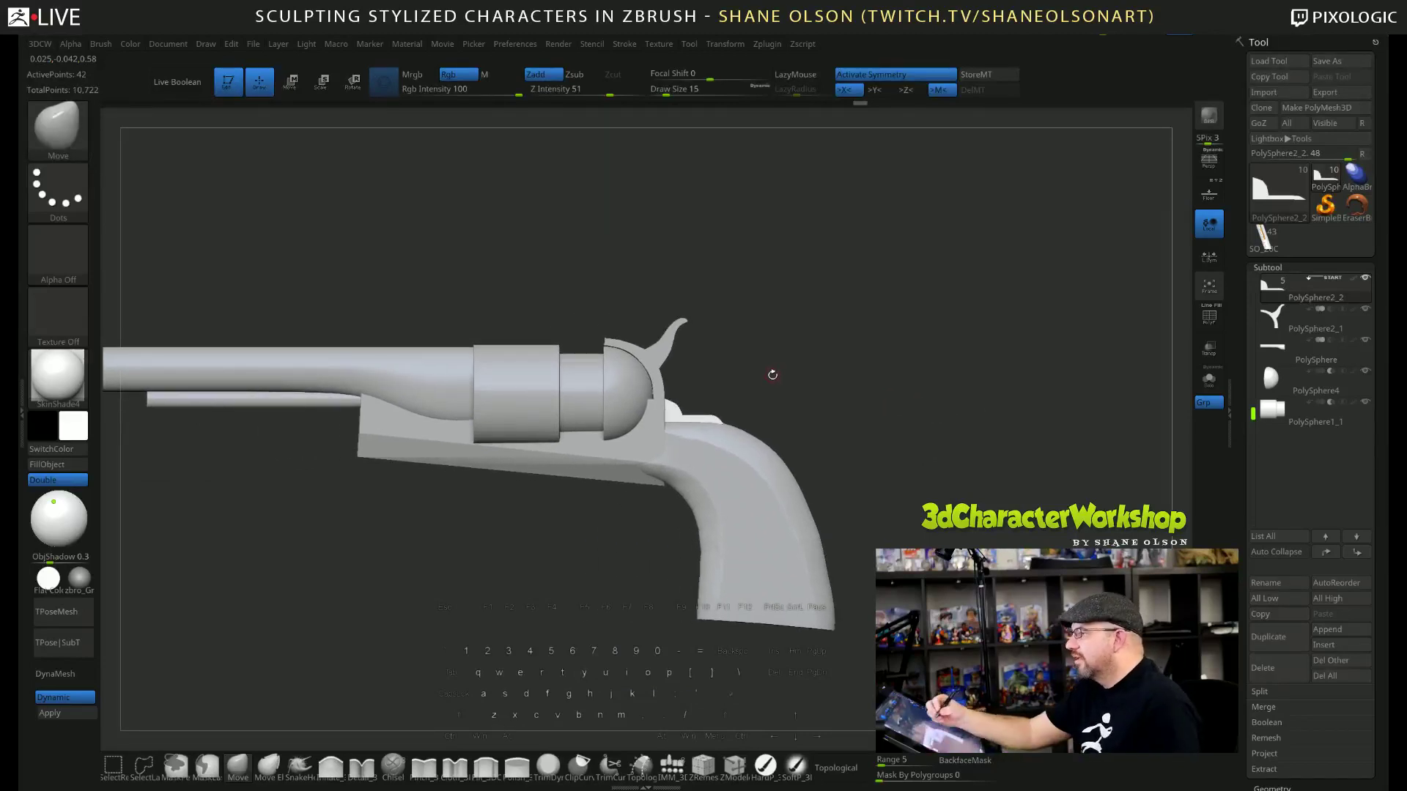
left_click_drag(776, 370, 802, 381, "alt")
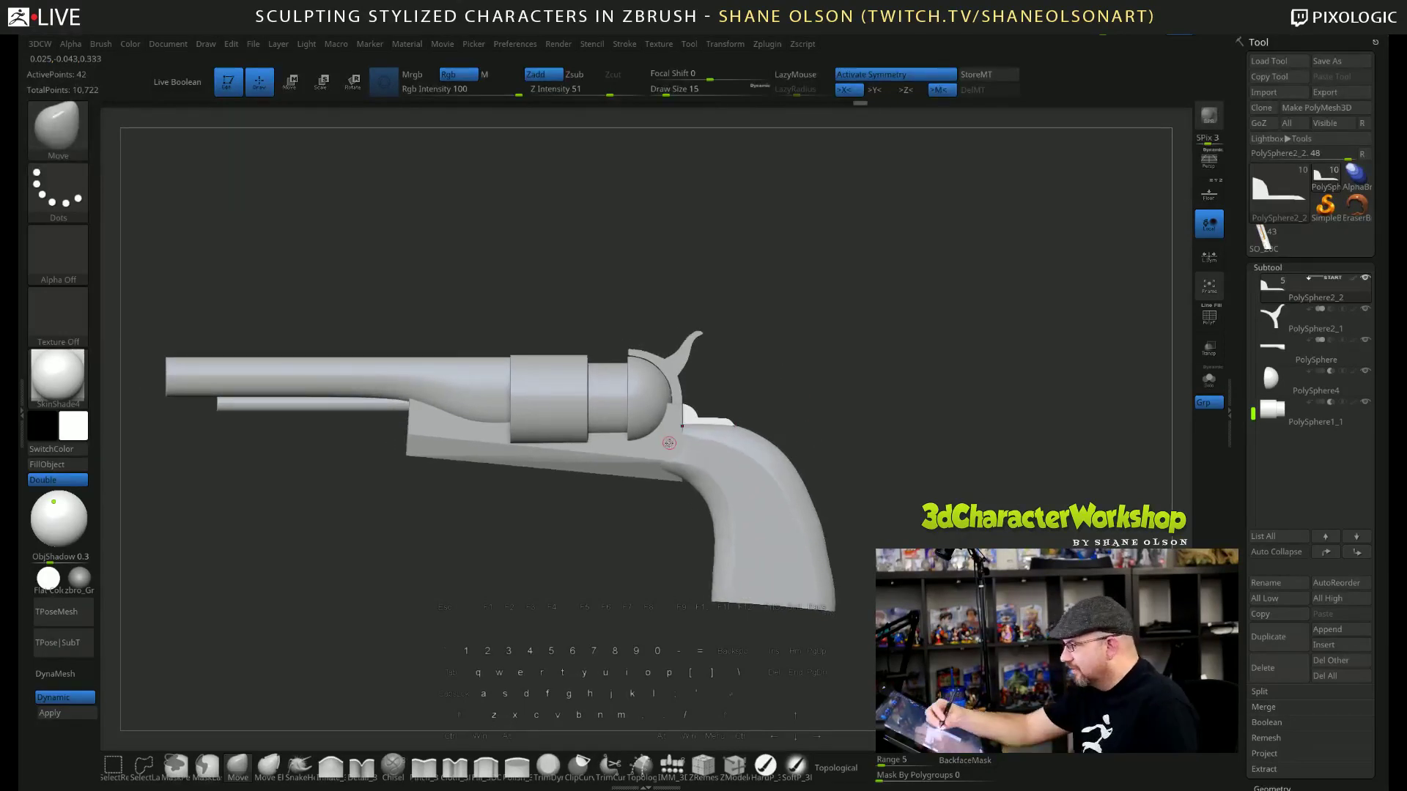
Push the grip's front lower corner back to the rear end of the frame with the Move brush at draw size 111.
left_click(668, 440, "alt")
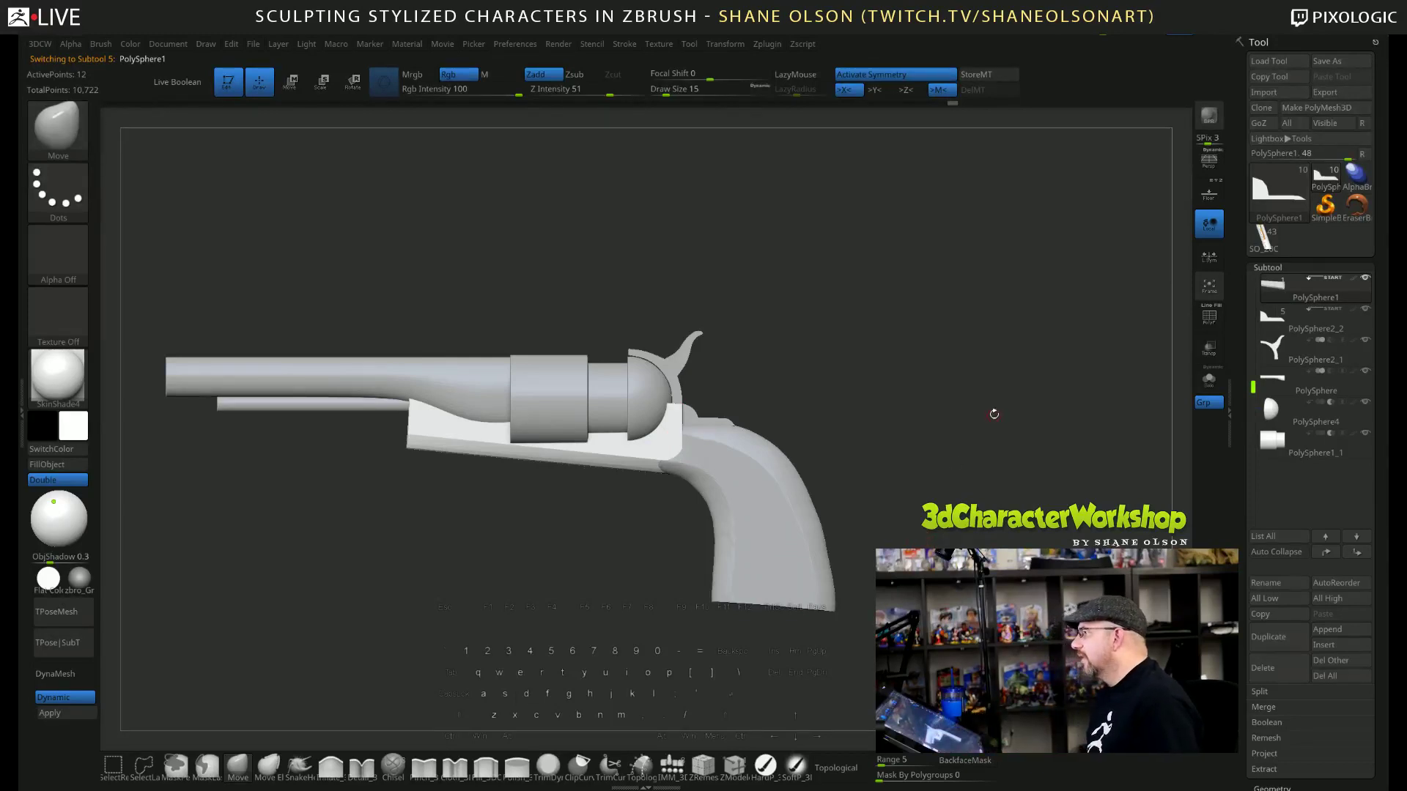
left_click(736, 500, "alt")
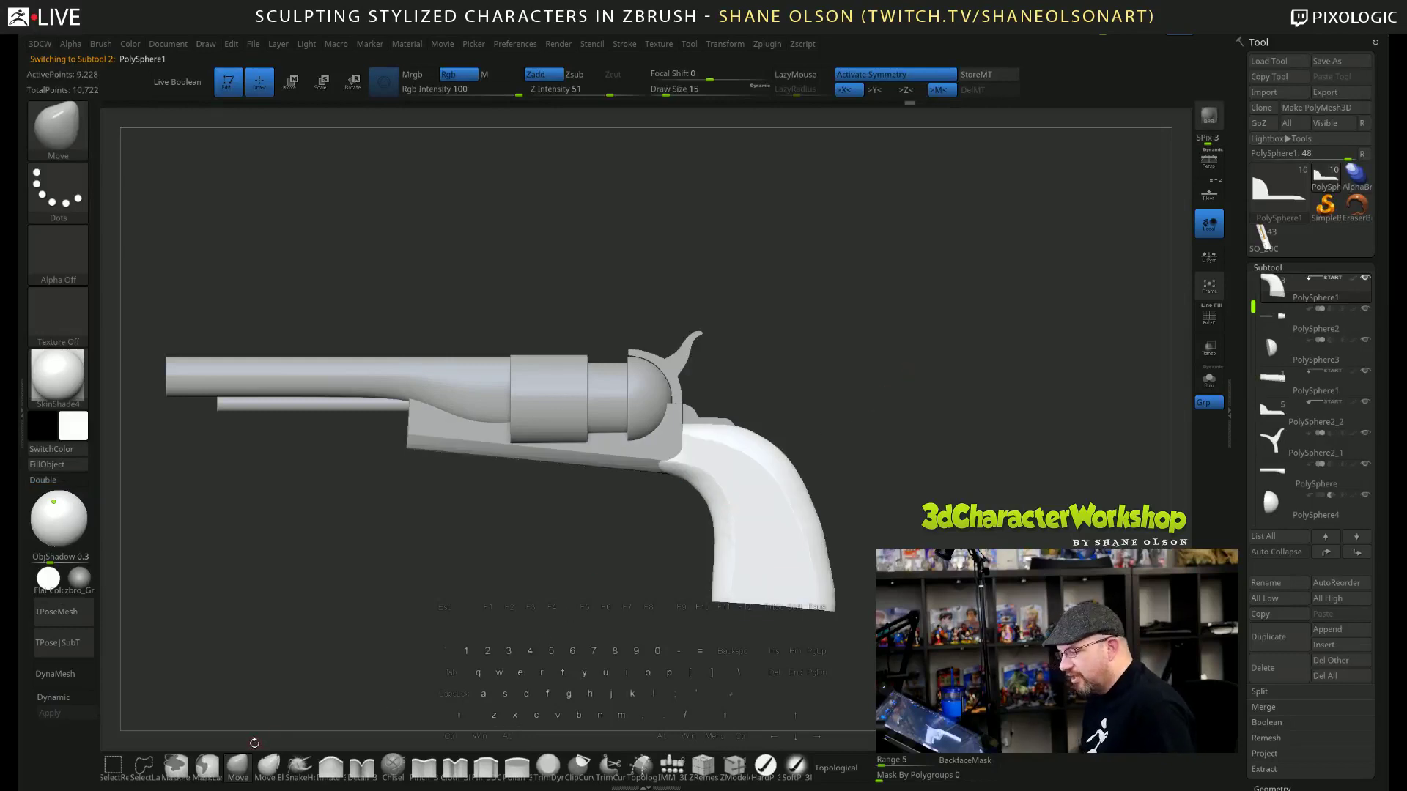
key("s")
left_click_drag(328, 671, 333, 672)
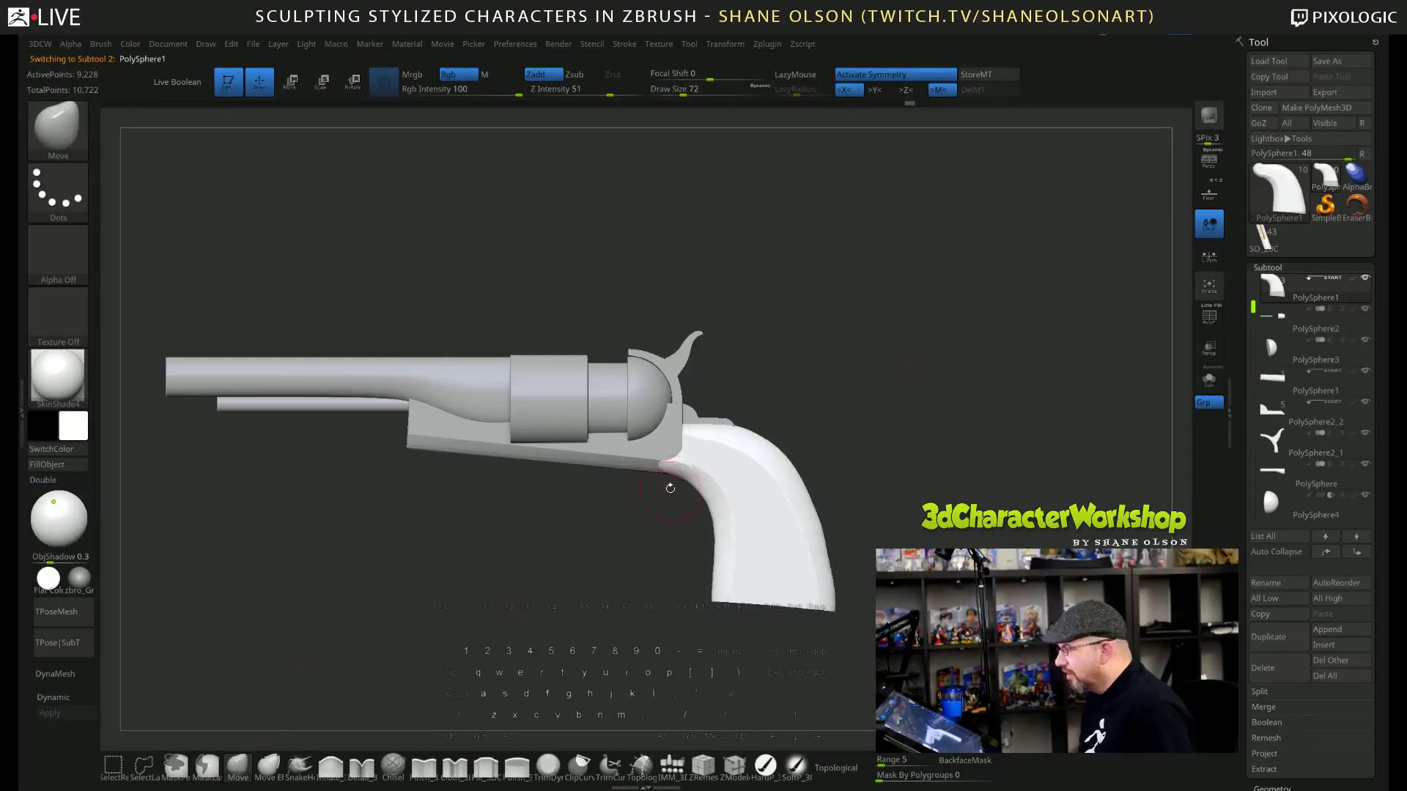
type("s111")
key("Return")
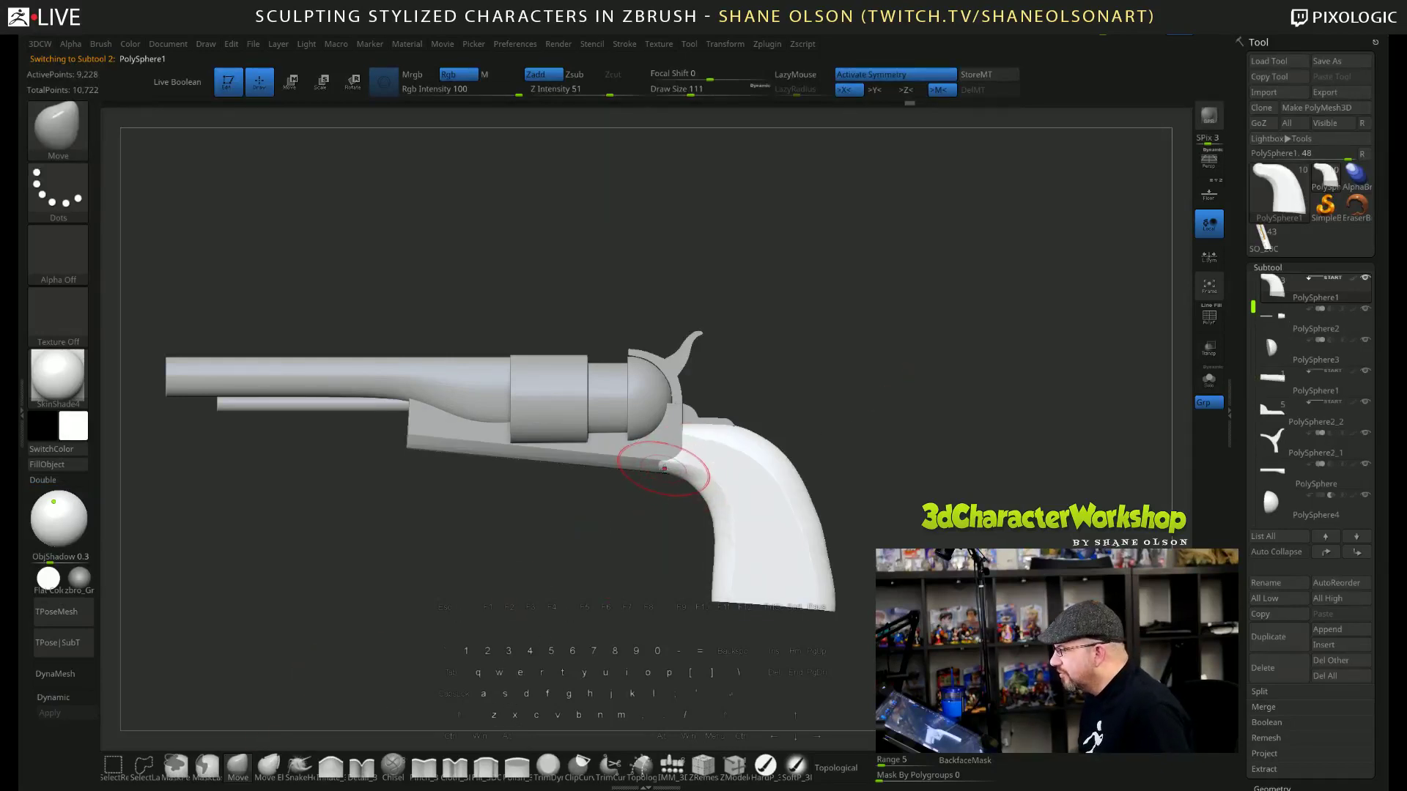
mouse_move(668, 469)
right_mouse_down()
mouse_move(813, 461)
mouse_move(728, 471)
right_mouse_up()
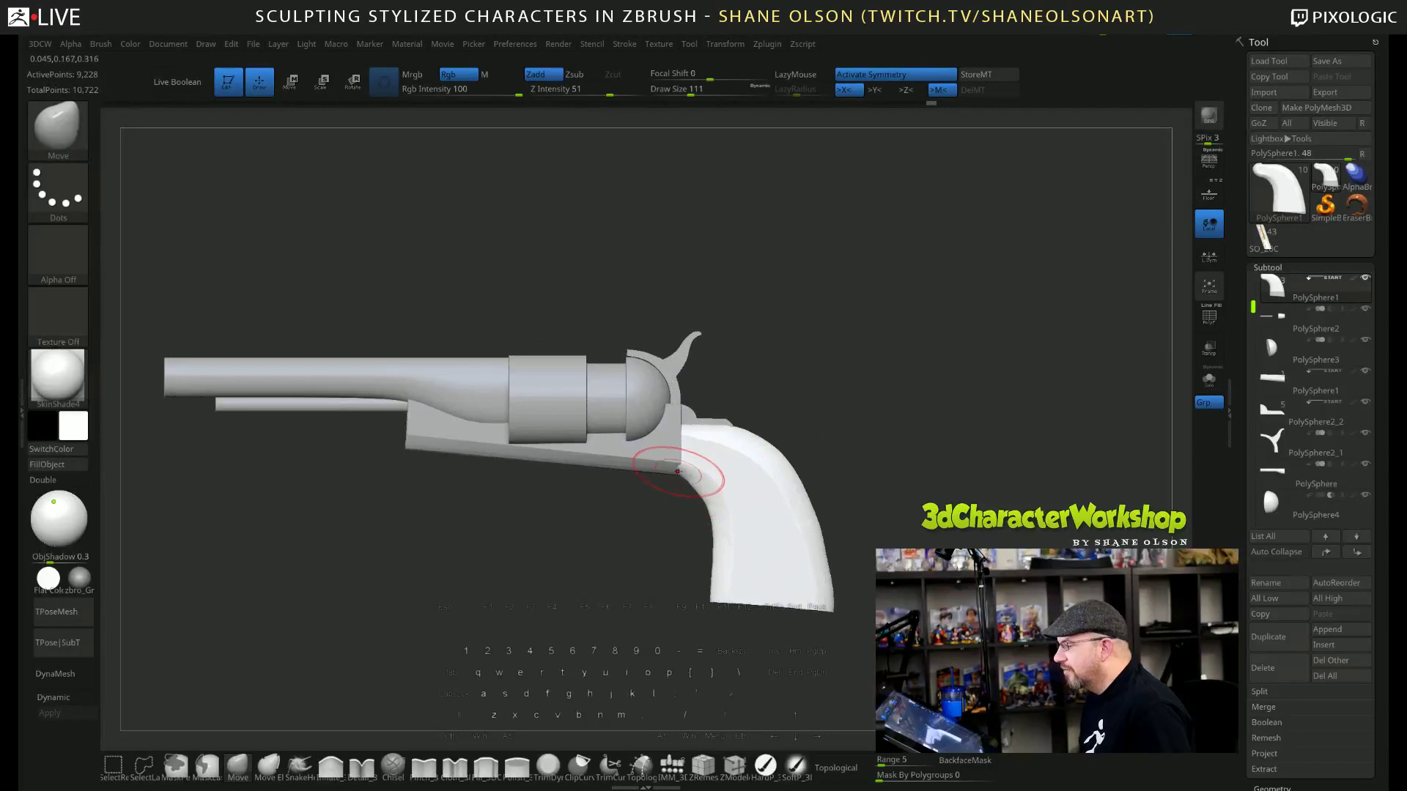
Refine the grip's front curve just beneath the frame with the Move brush at draw sizes 85 and 69.
key("s")
right_click_drag(676, 523, 668, 525, "shift")
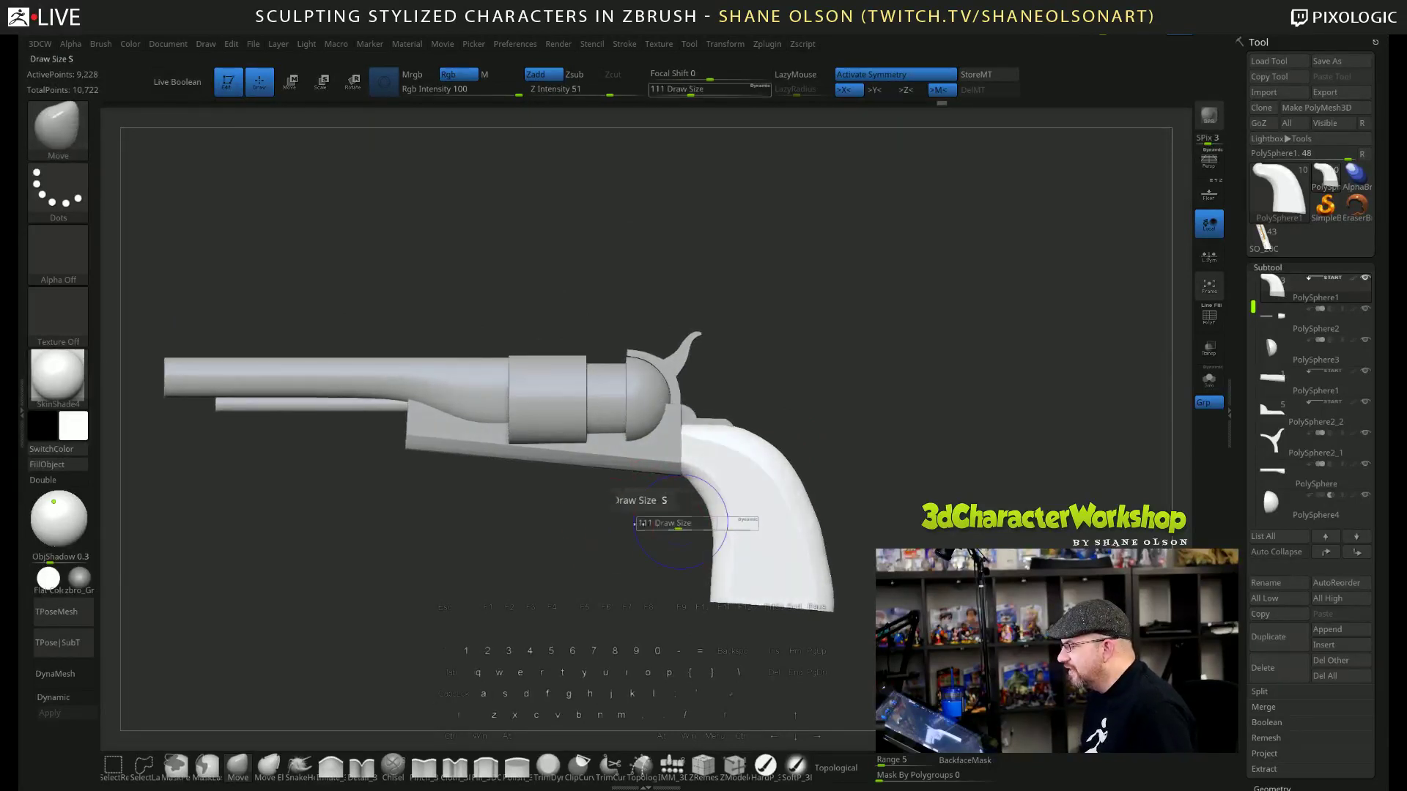
key("s")
left_click_drag(629, 526, 617, 525)
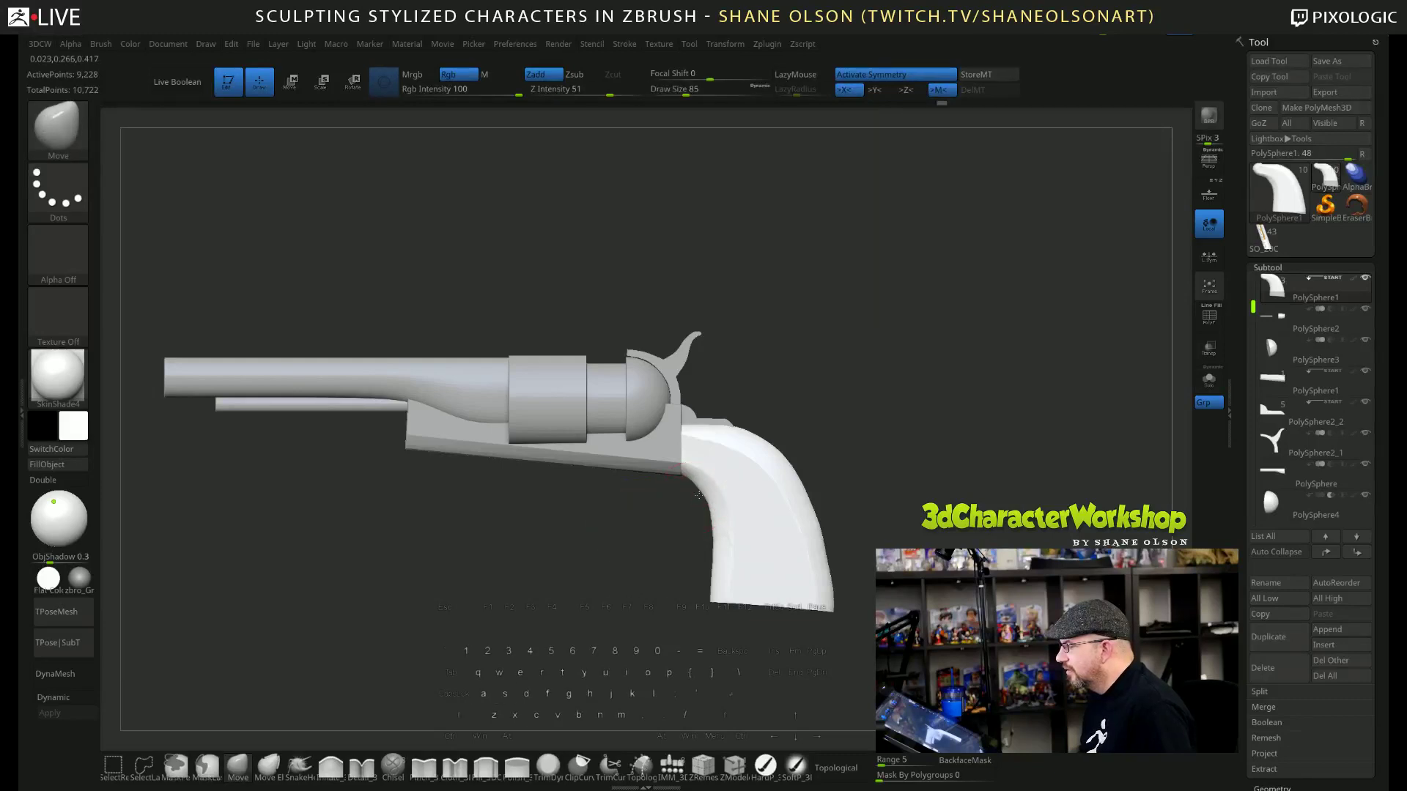
key("shift")
key("s")
left_click_drag(866, 458, 861, 458)
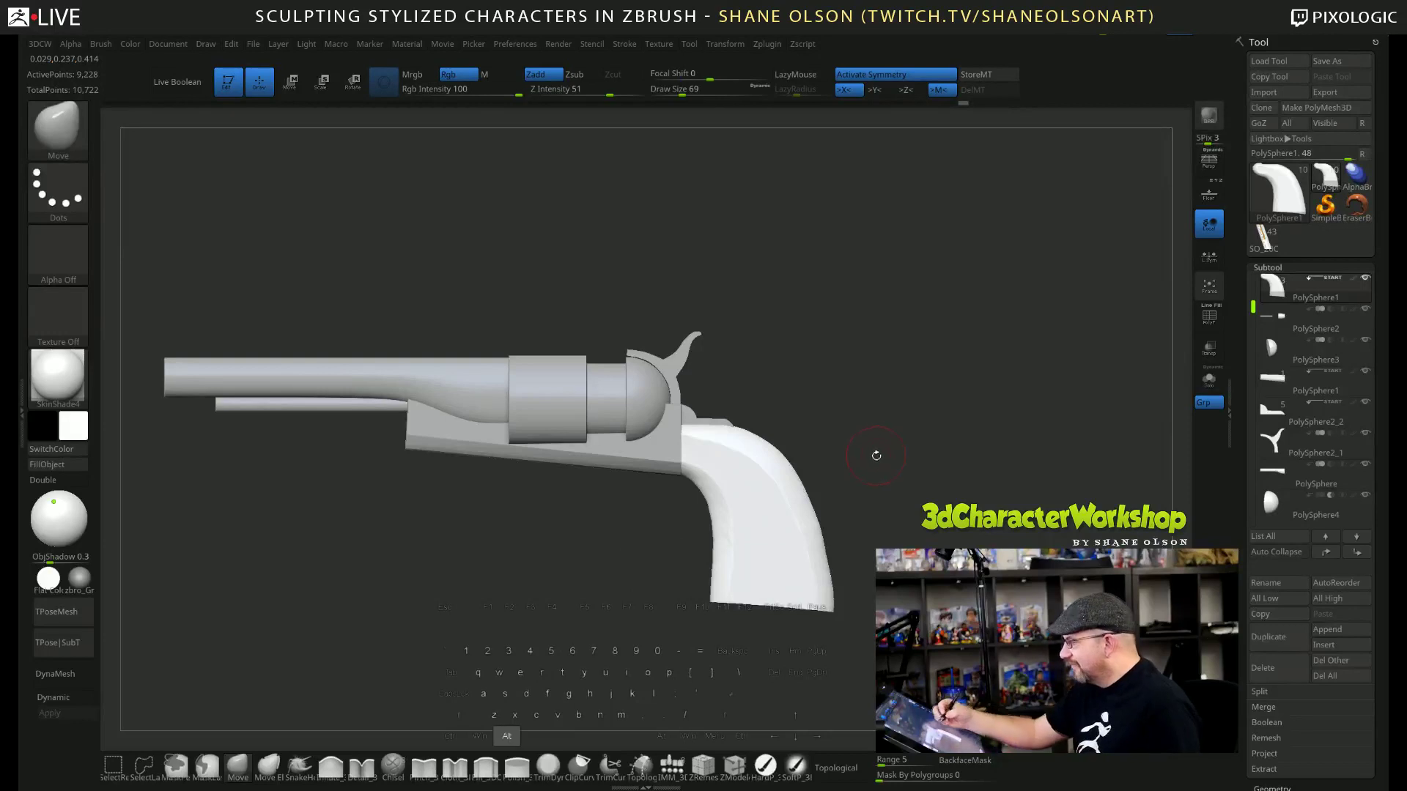
left_click_drag(879, 473, 879, 446, "alt")
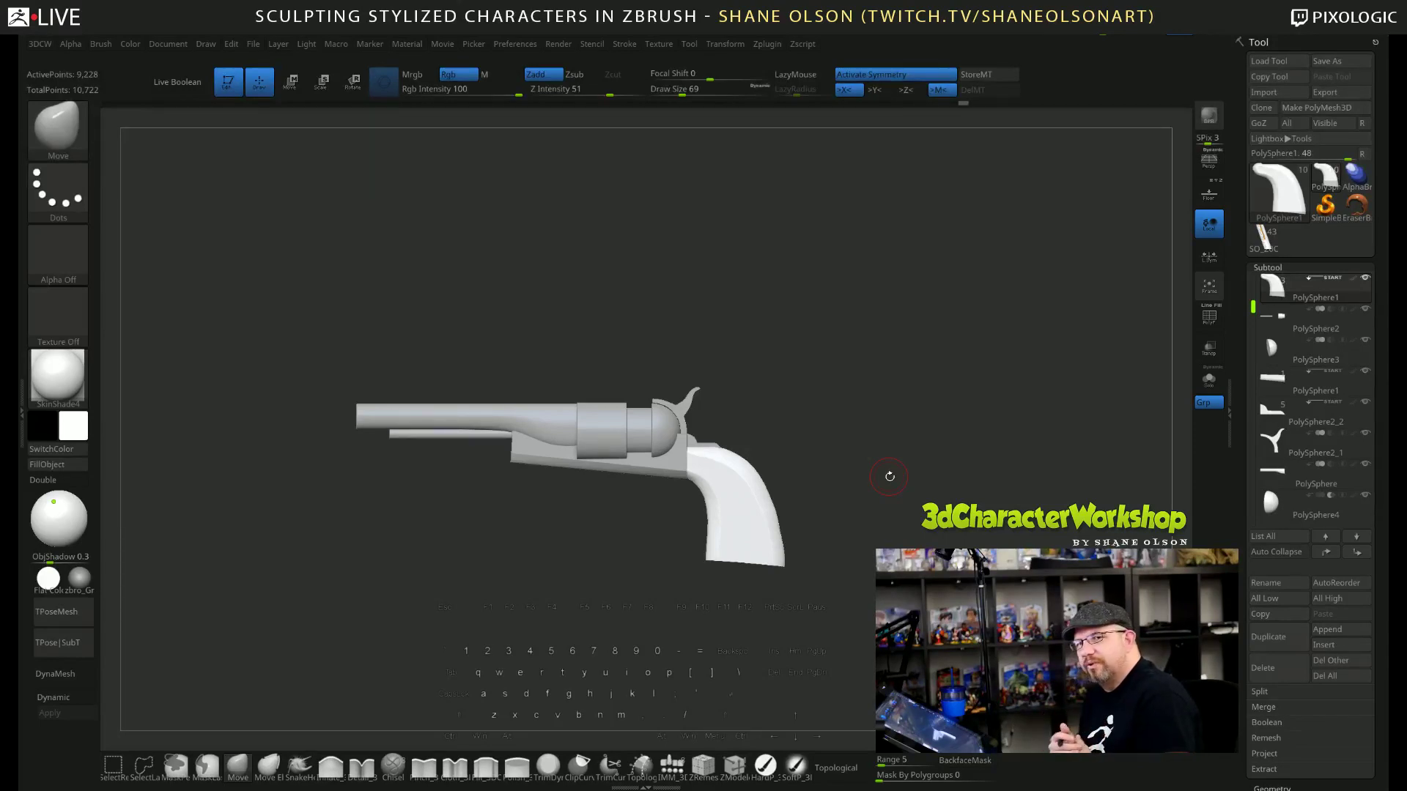
Select the lower frame and clip its front end along a slightly slanted, nearly vertical line.
left_click(557, 451, "alt")
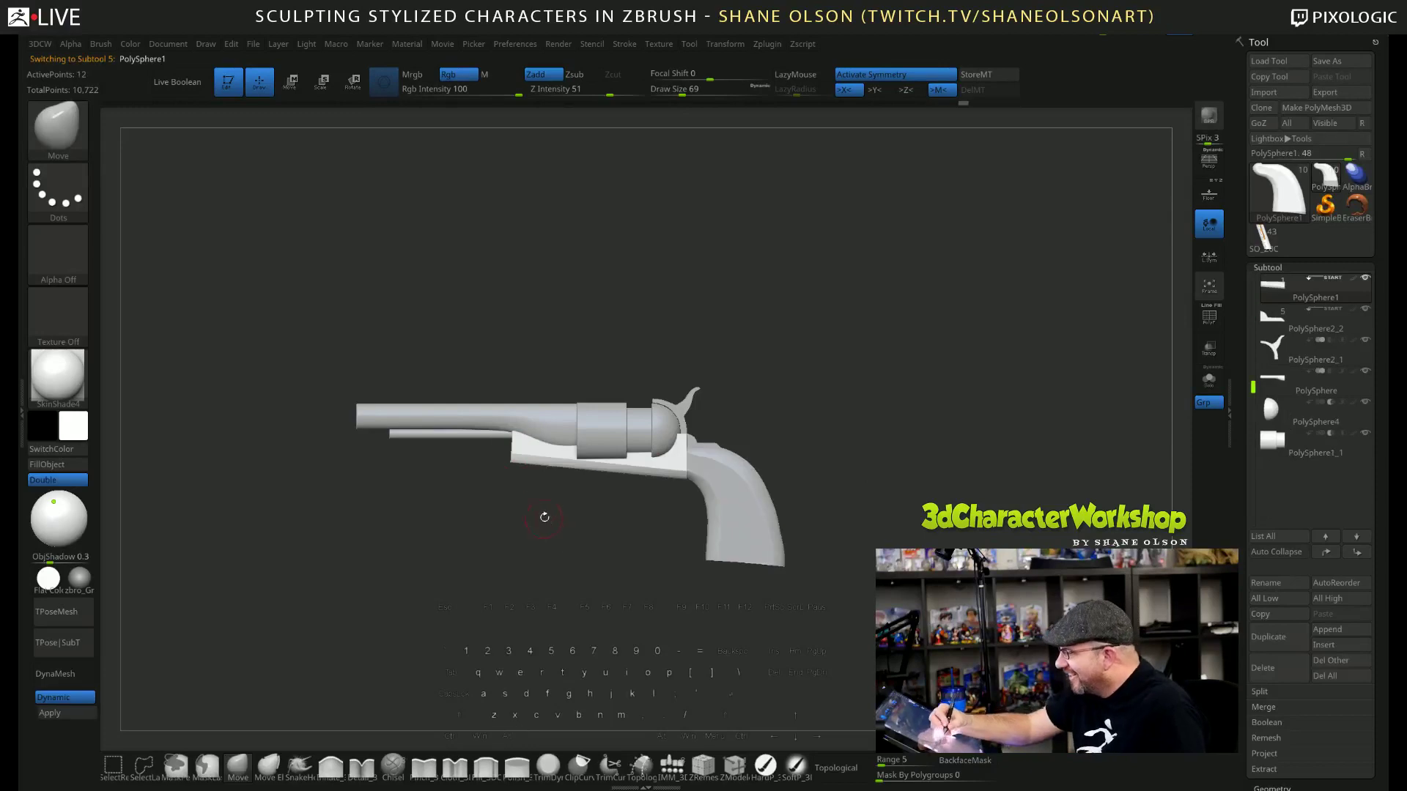
left_click_drag(550, 539, 560, 567, "alt")
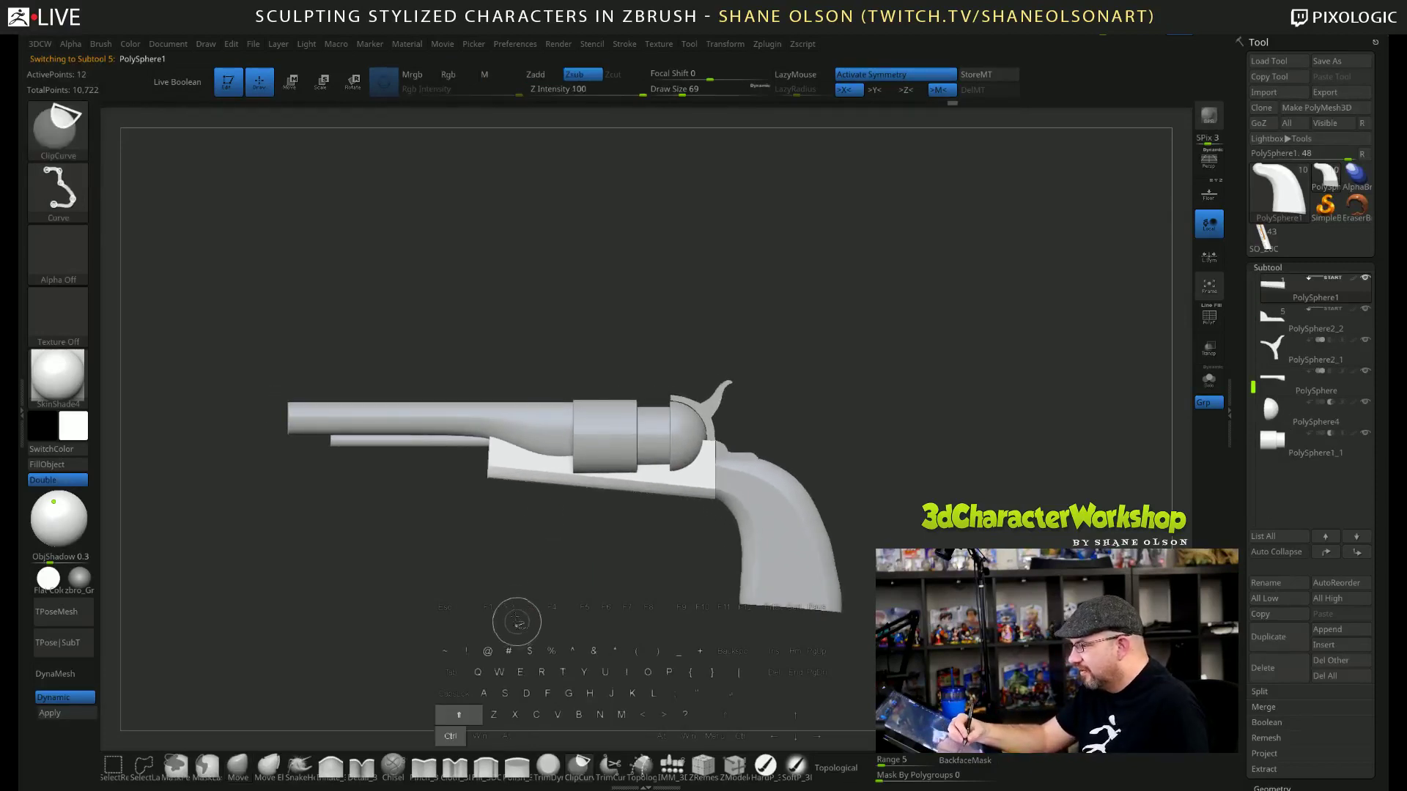
left_click_drag(495, 568, 487, 352, "ctrl+shift")
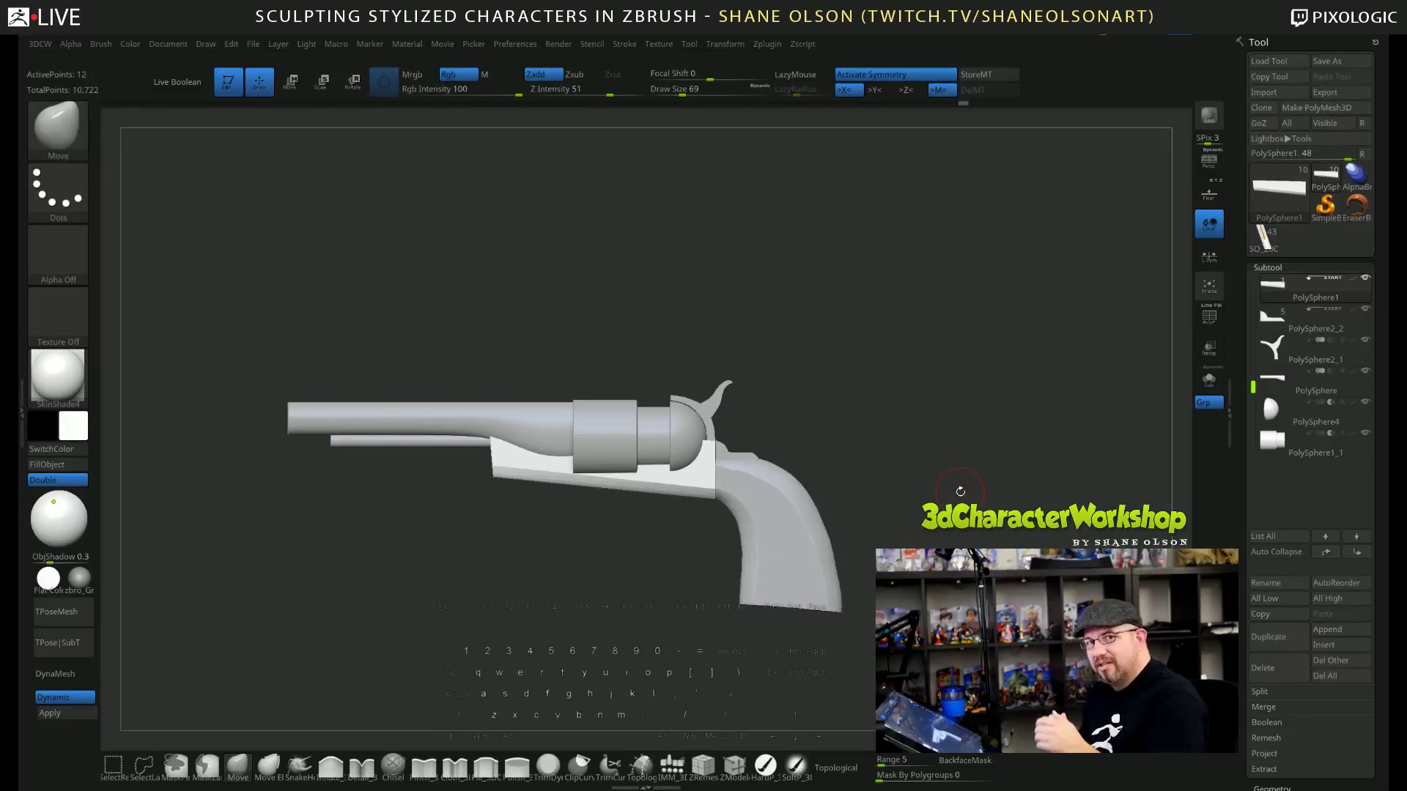
Turn on Live Boolean and review the whole revolver from the side and at an angle from the front.
left_click_drag(913, 461, 870, 595)
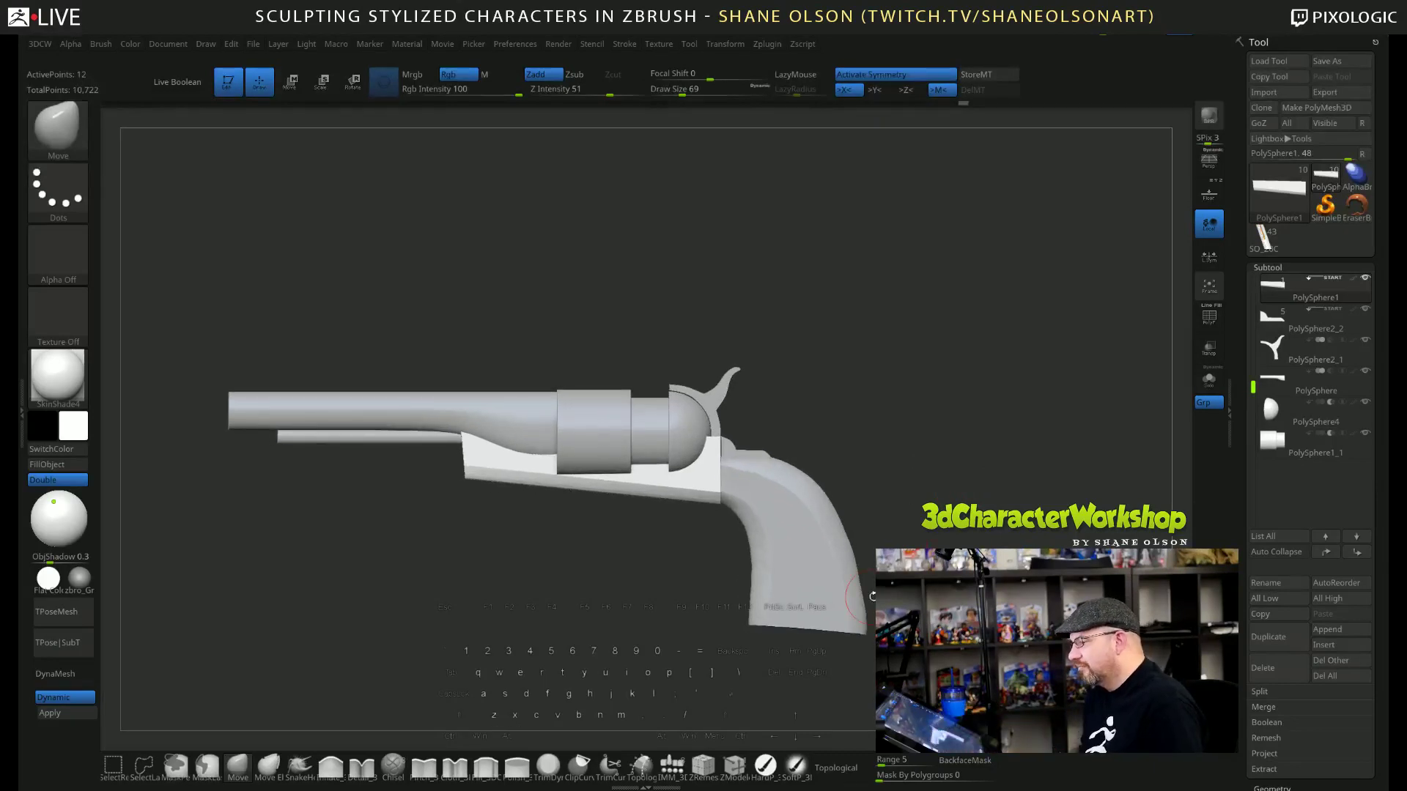
left_click_drag(872, 595, 909, 600)
left_click(178, 81)
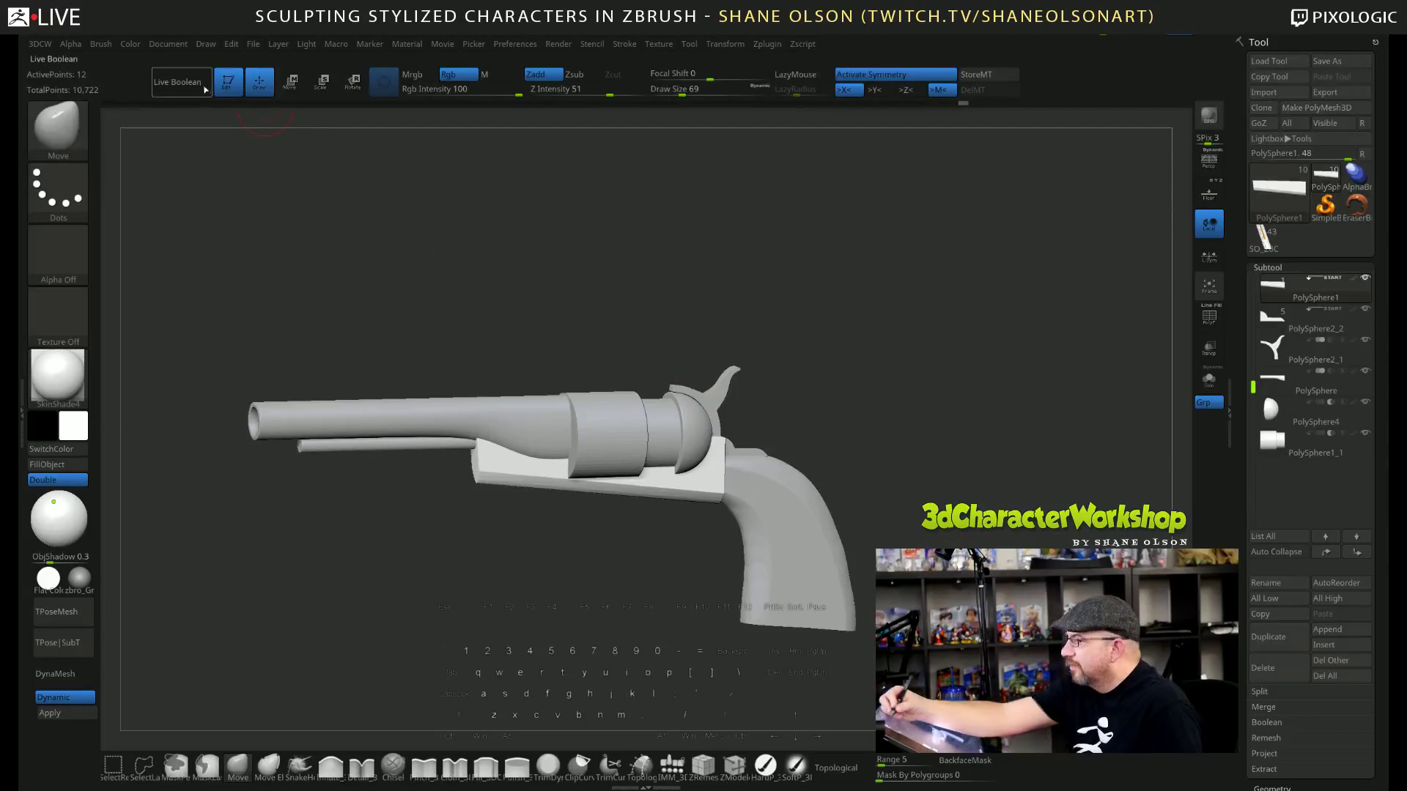
left_click_drag(921, 393, 911, 371, "shift")
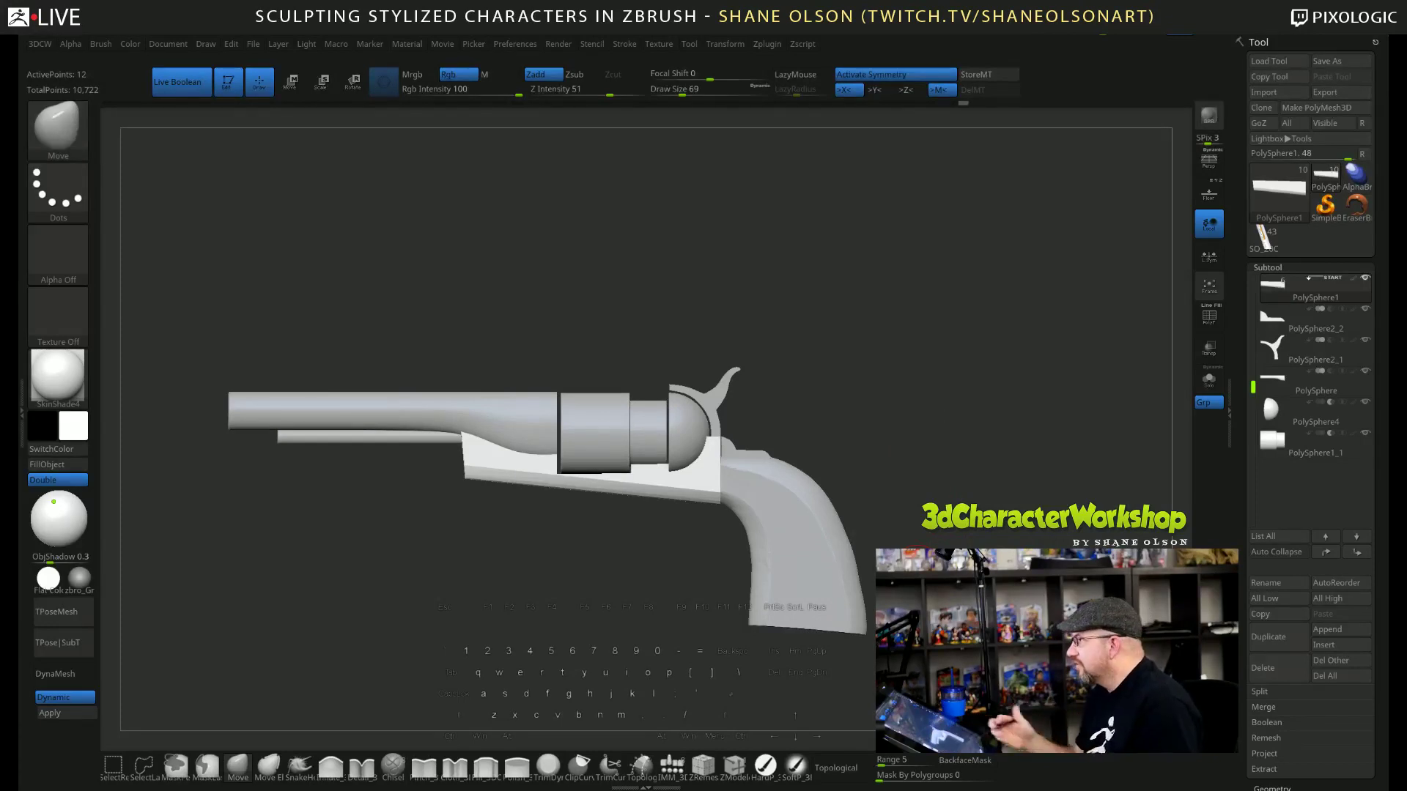
left_click_drag(951, 437, 973, 423, "alt")
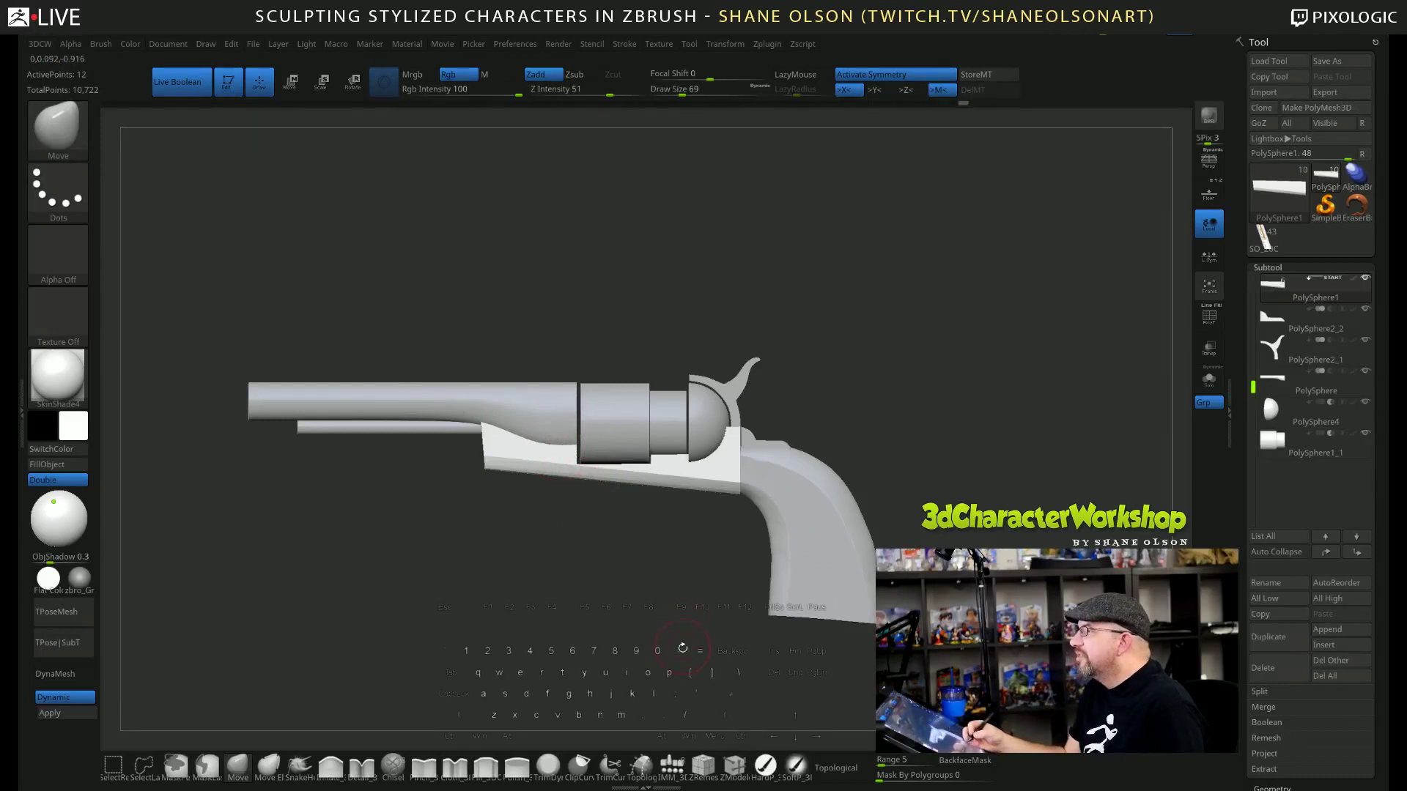
left_click_drag(684, 658, 754, 652)
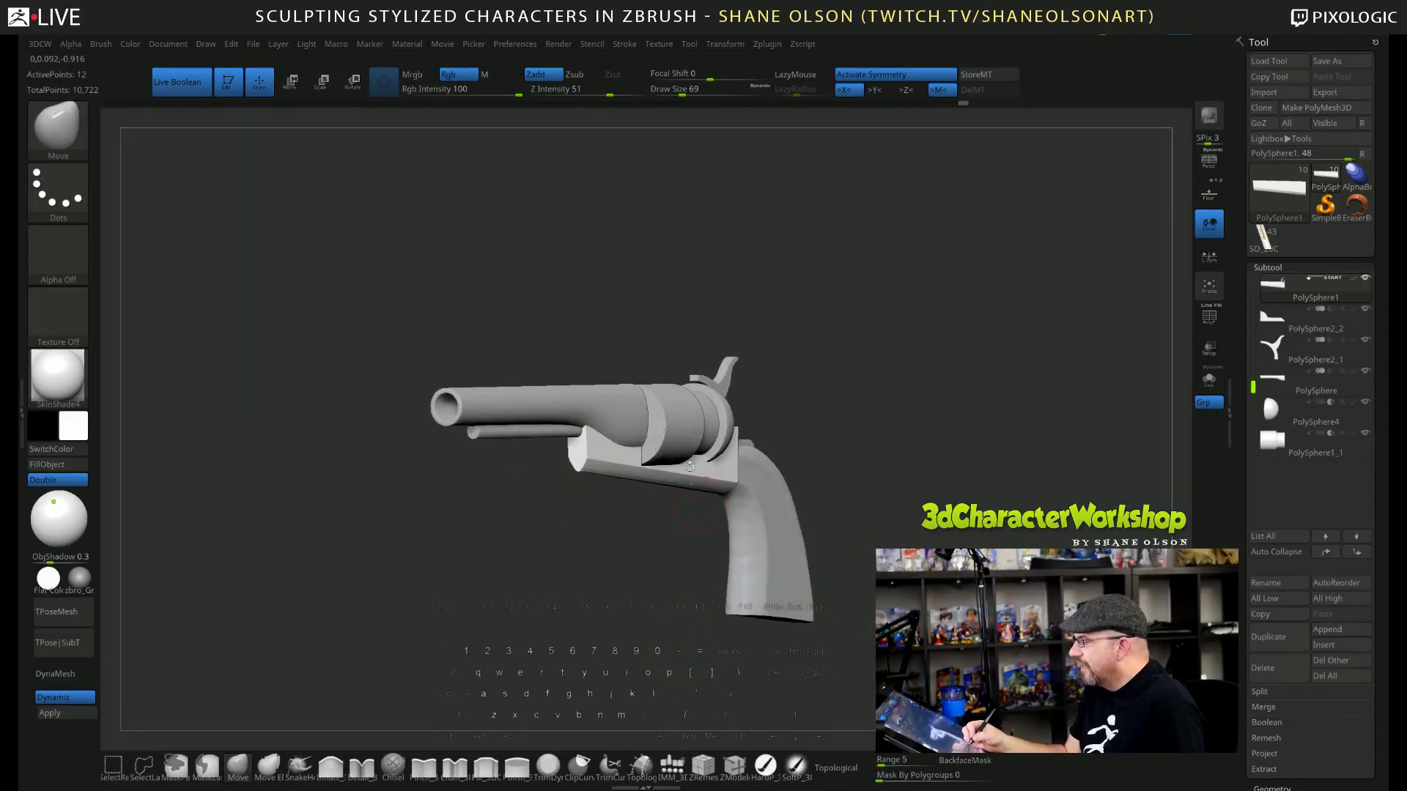
Turn on PolyFrame and insert a CubeSplit block at the front end of the lower frame with the IMM brush.
left_click_drag(895, 473, 934, 472)
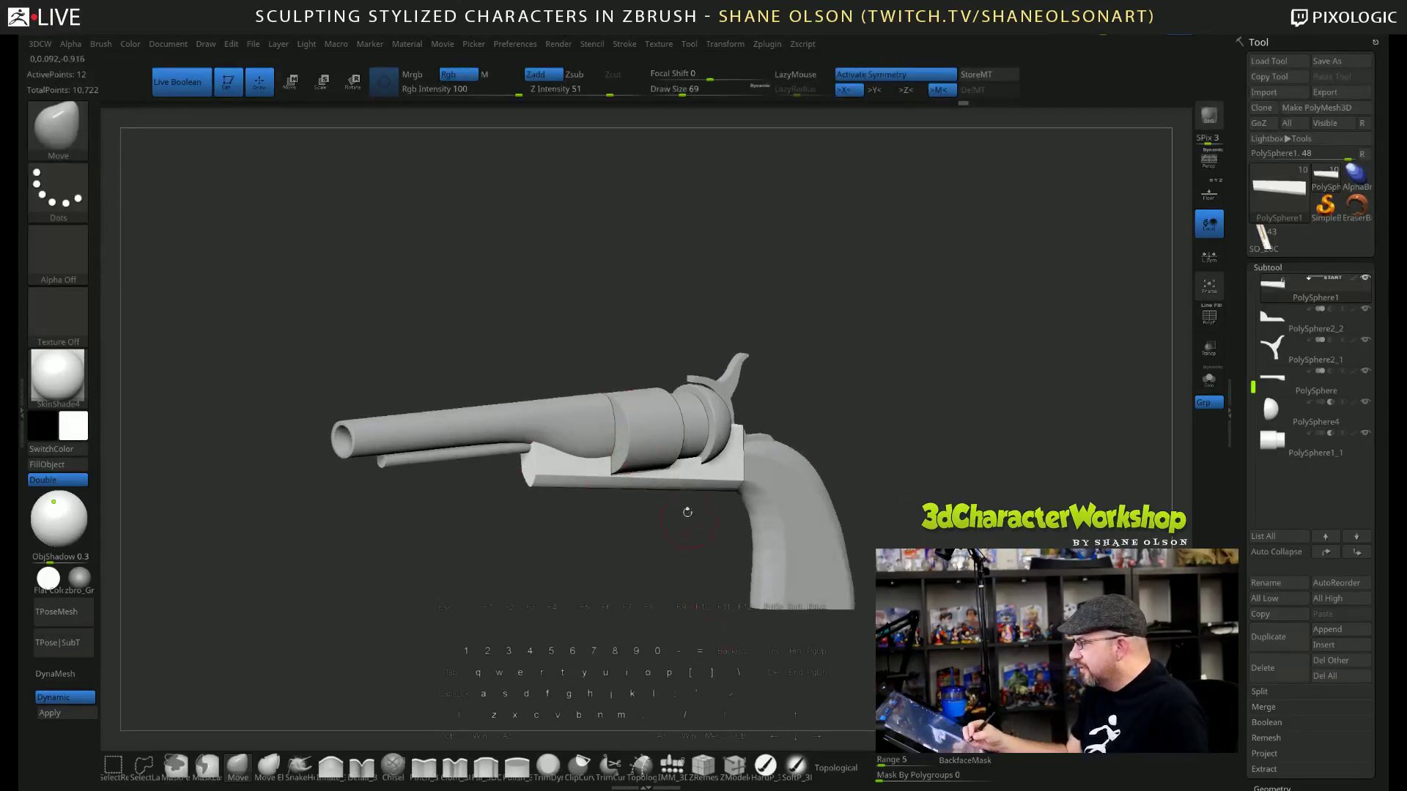
left_click_drag(736, 641, 910, 450)
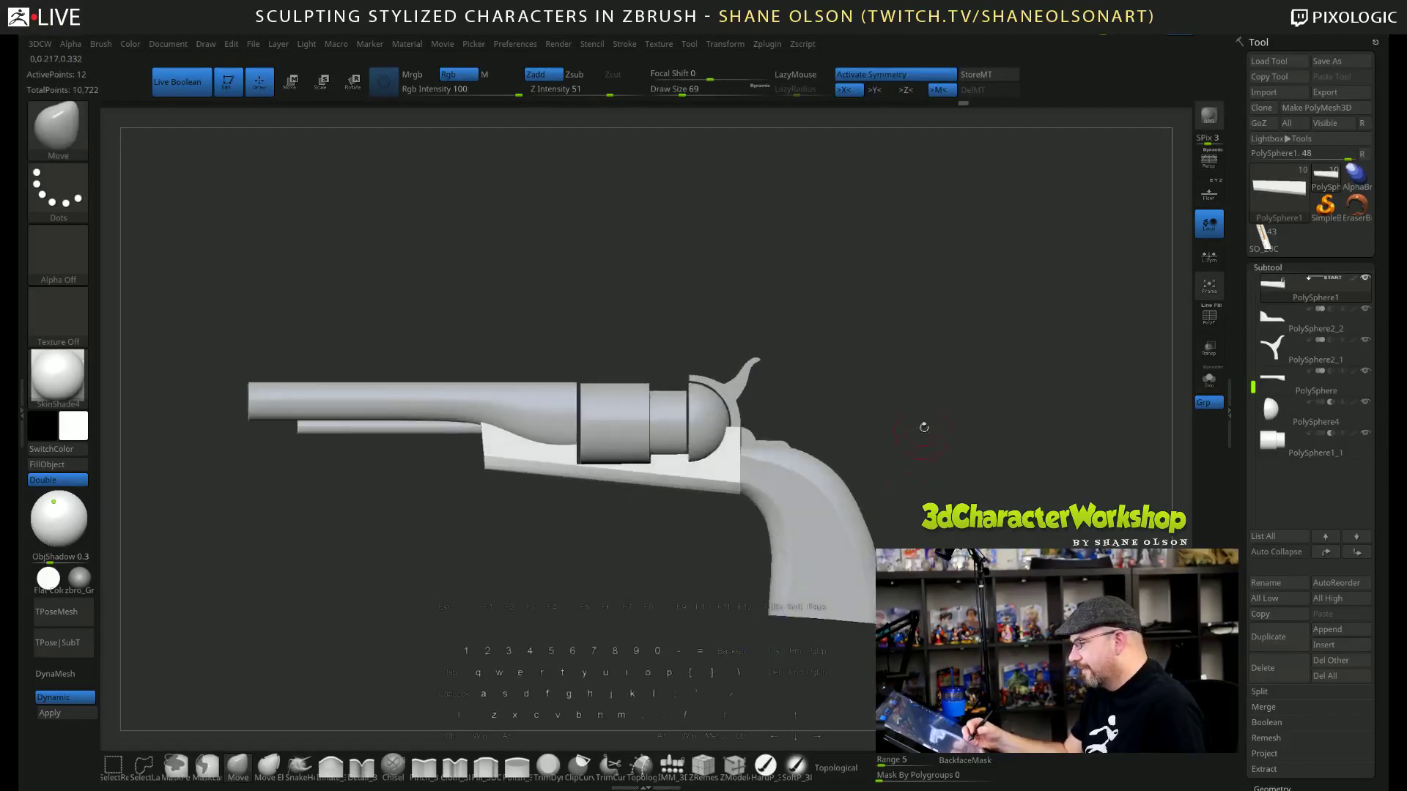
left_click_drag(601, 594, 628, 567, "alt")
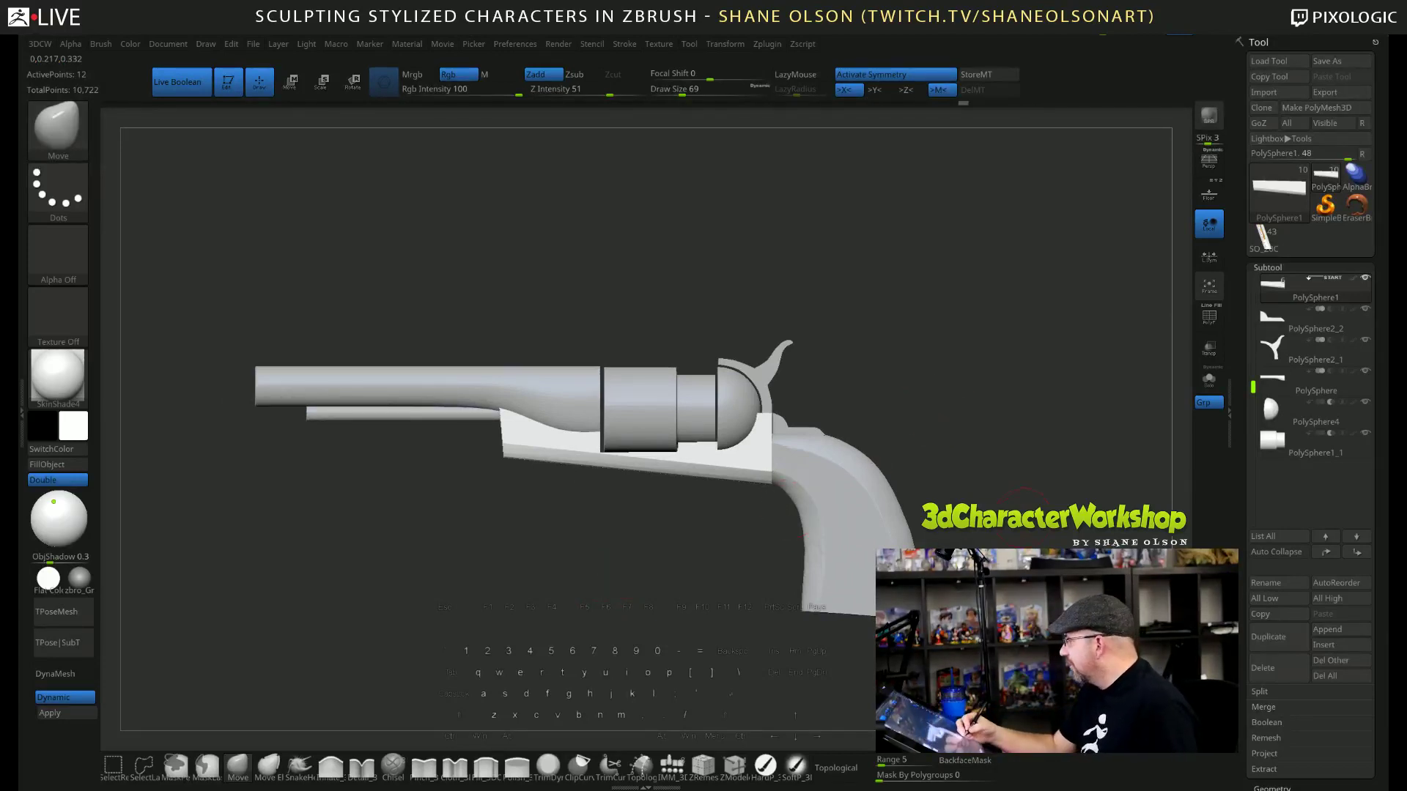
left_click_drag(1029, 541, 913, 482)
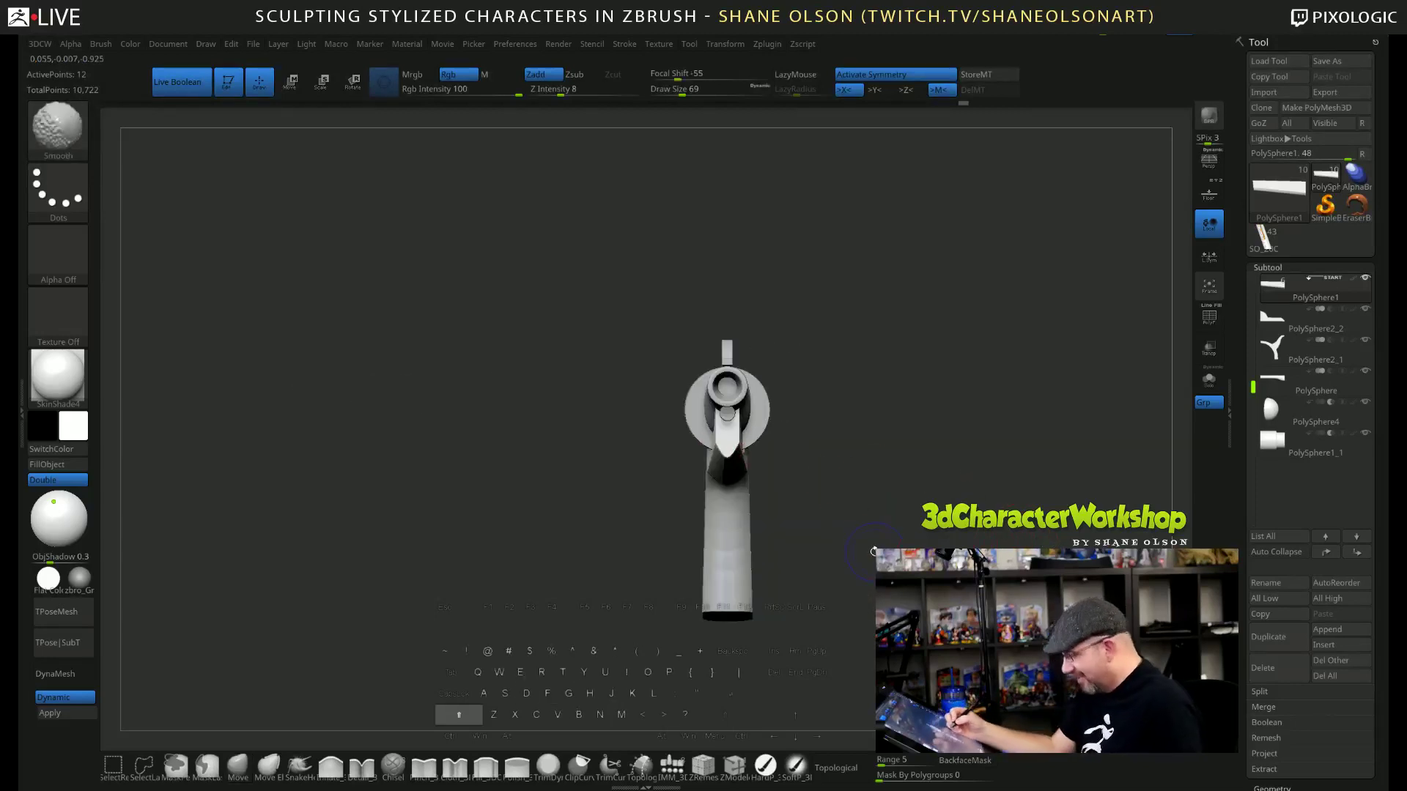
key("shift+f")
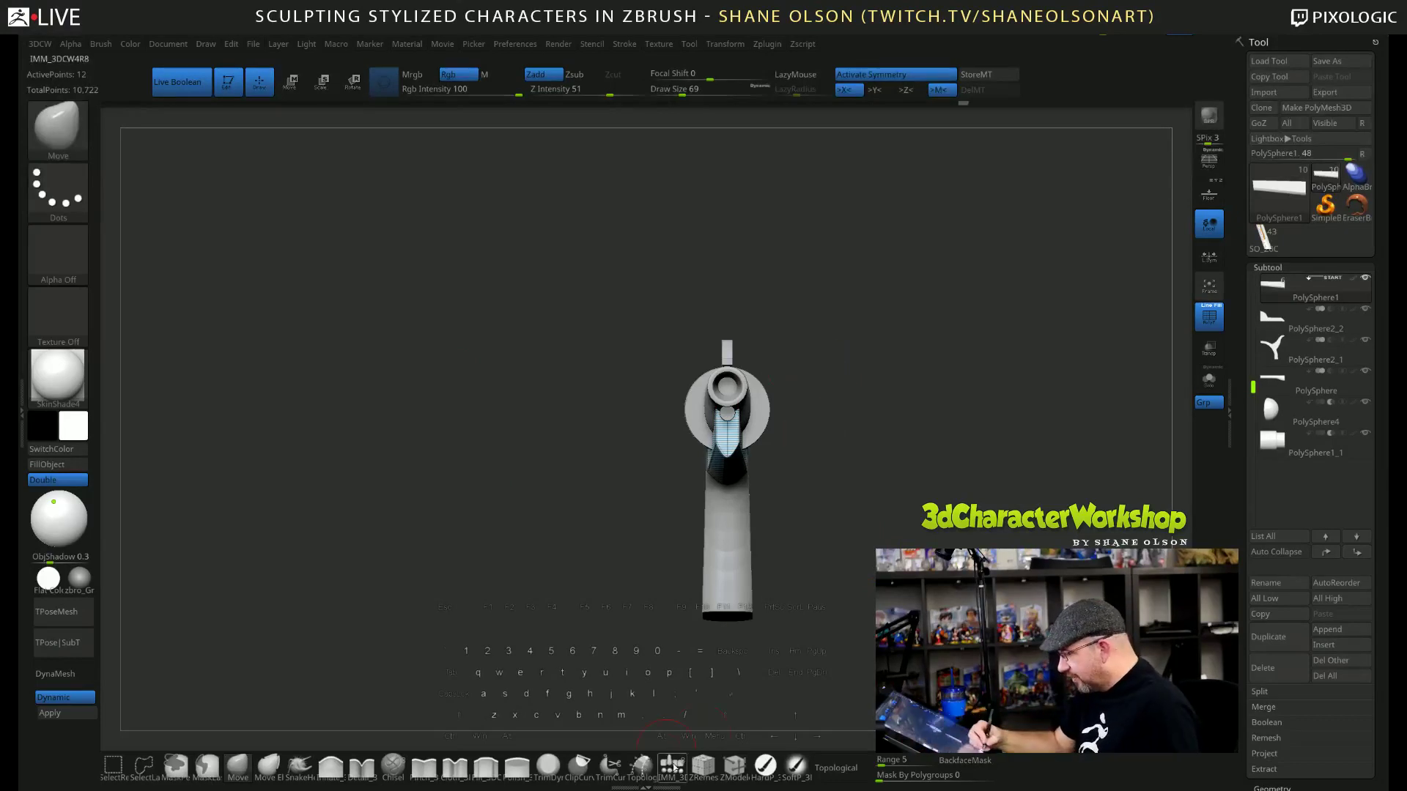
key("b")
key("i")
key("m")
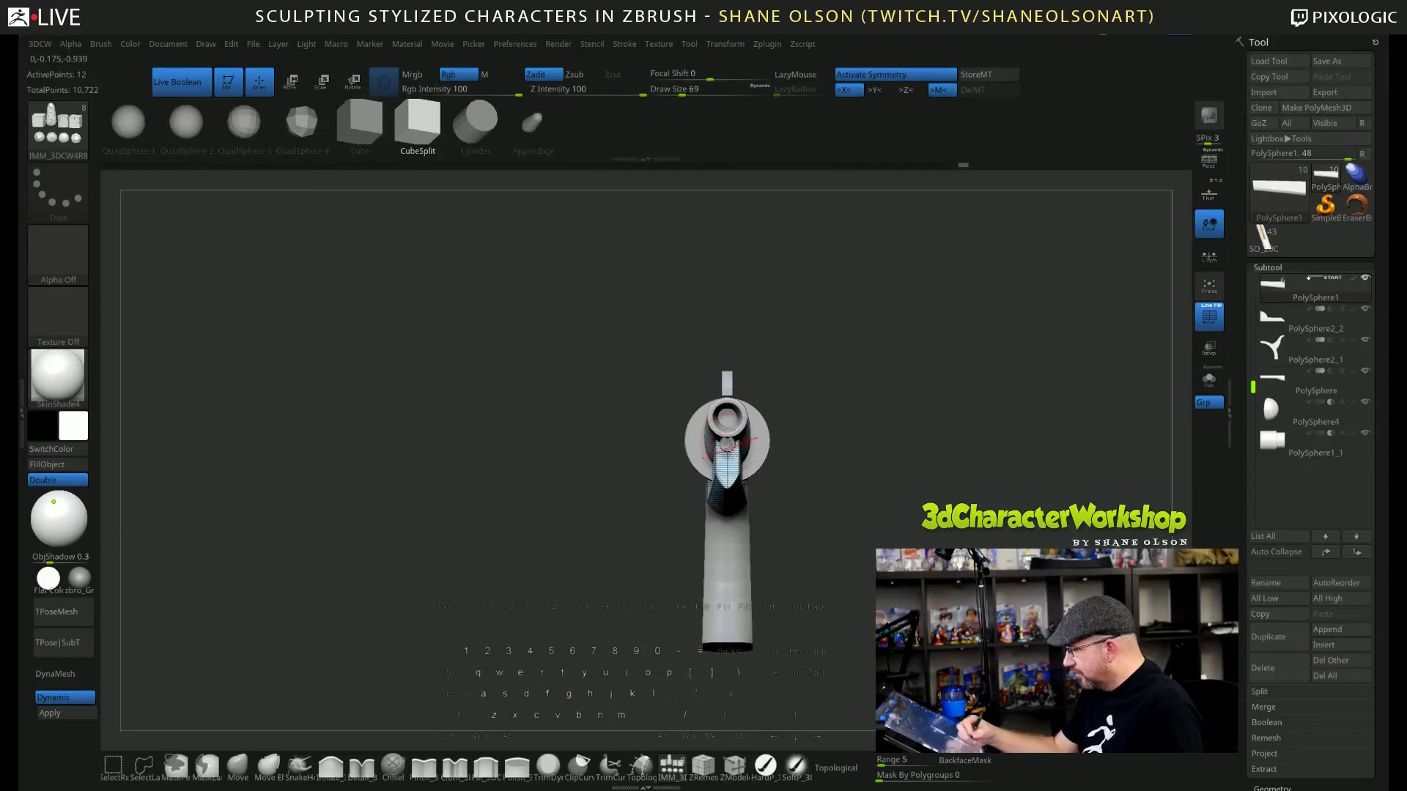
left_click_drag(727, 469, 729, 505, "shift")
left_click_drag(1026, 631, 799, 628)
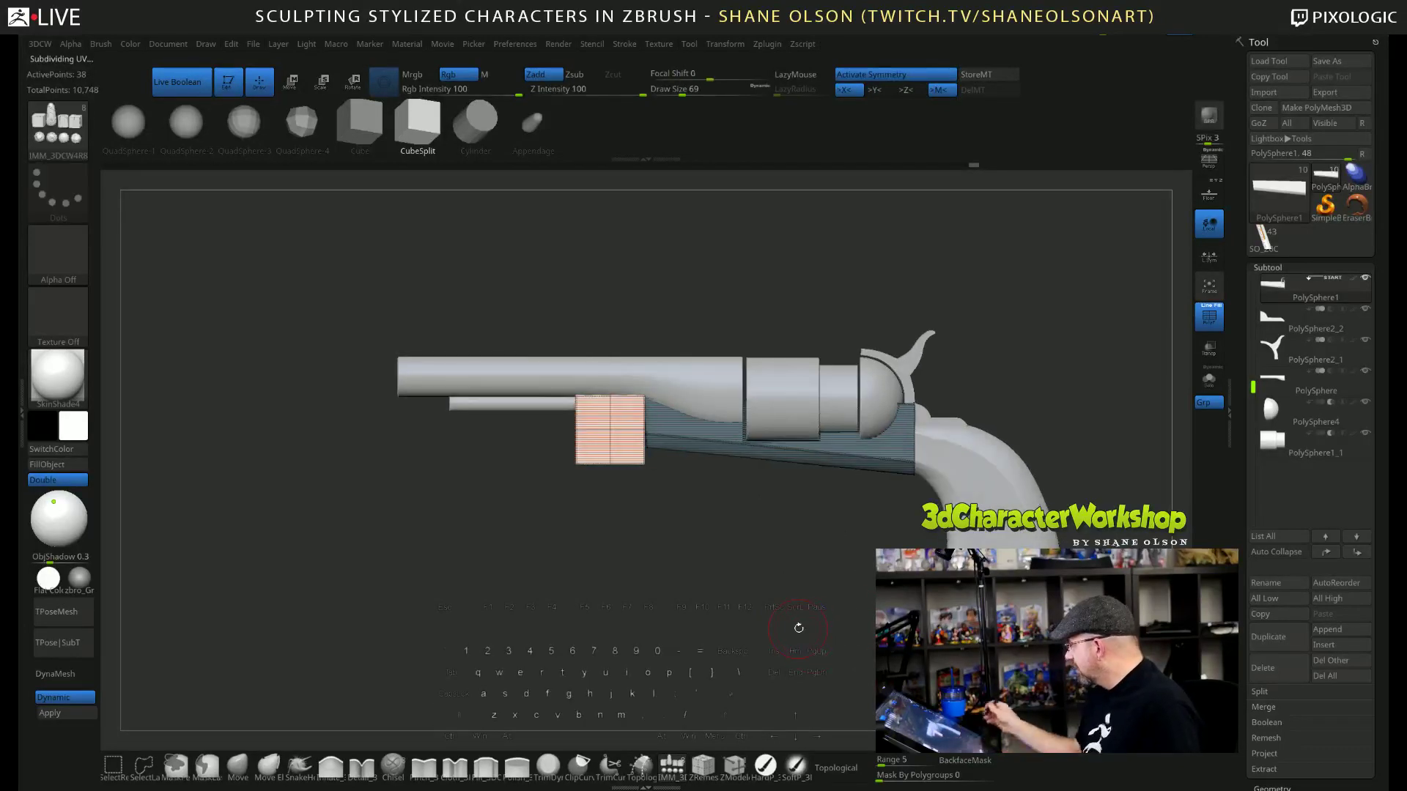
Move the inserted block beneath the rear of the lower frame and stretch it forward and downward so it ends at the grip.
left_click_drag(726, 608, 756, 613)
key("w")
left_click_drag(579, 430, 614, 429)
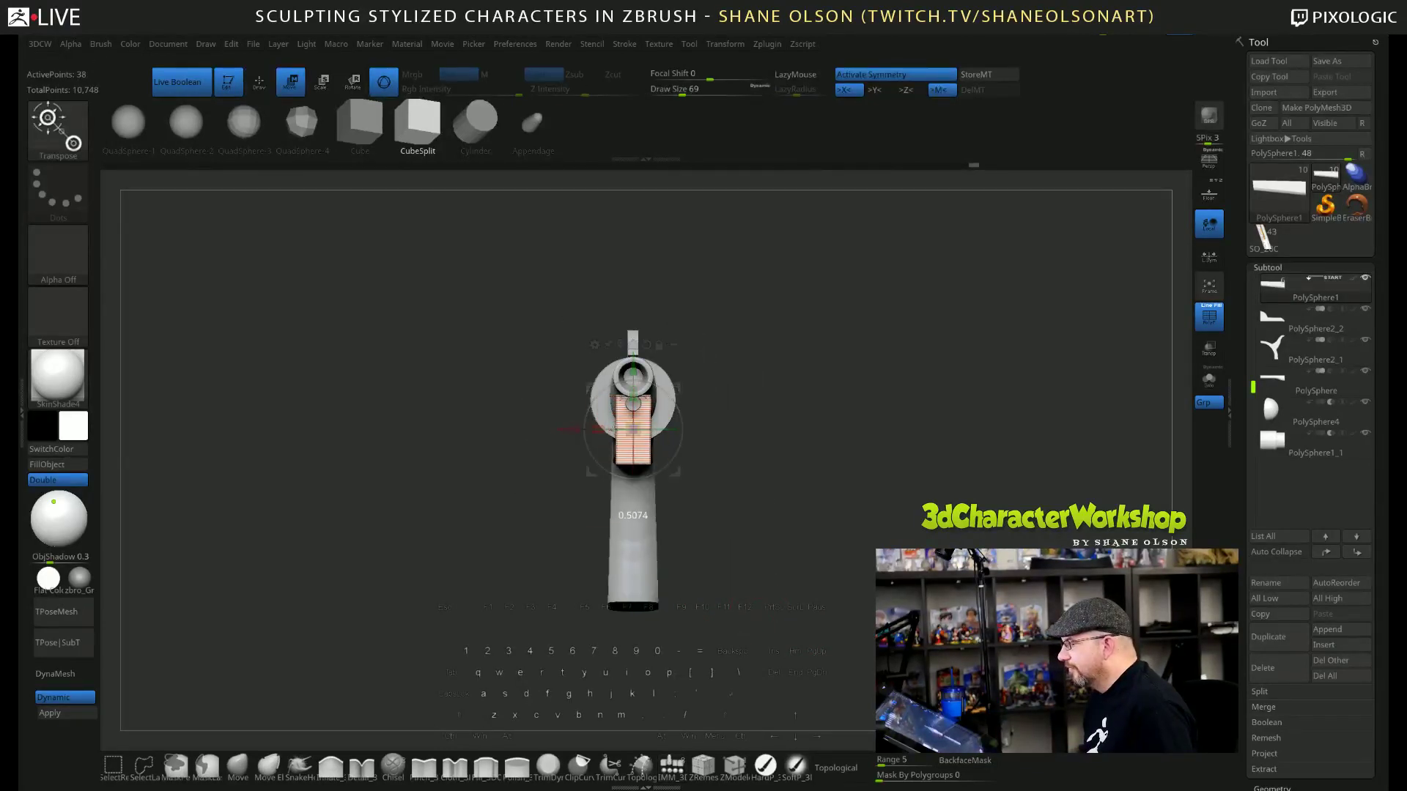
left_click_drag(755, 532, 722, 526)
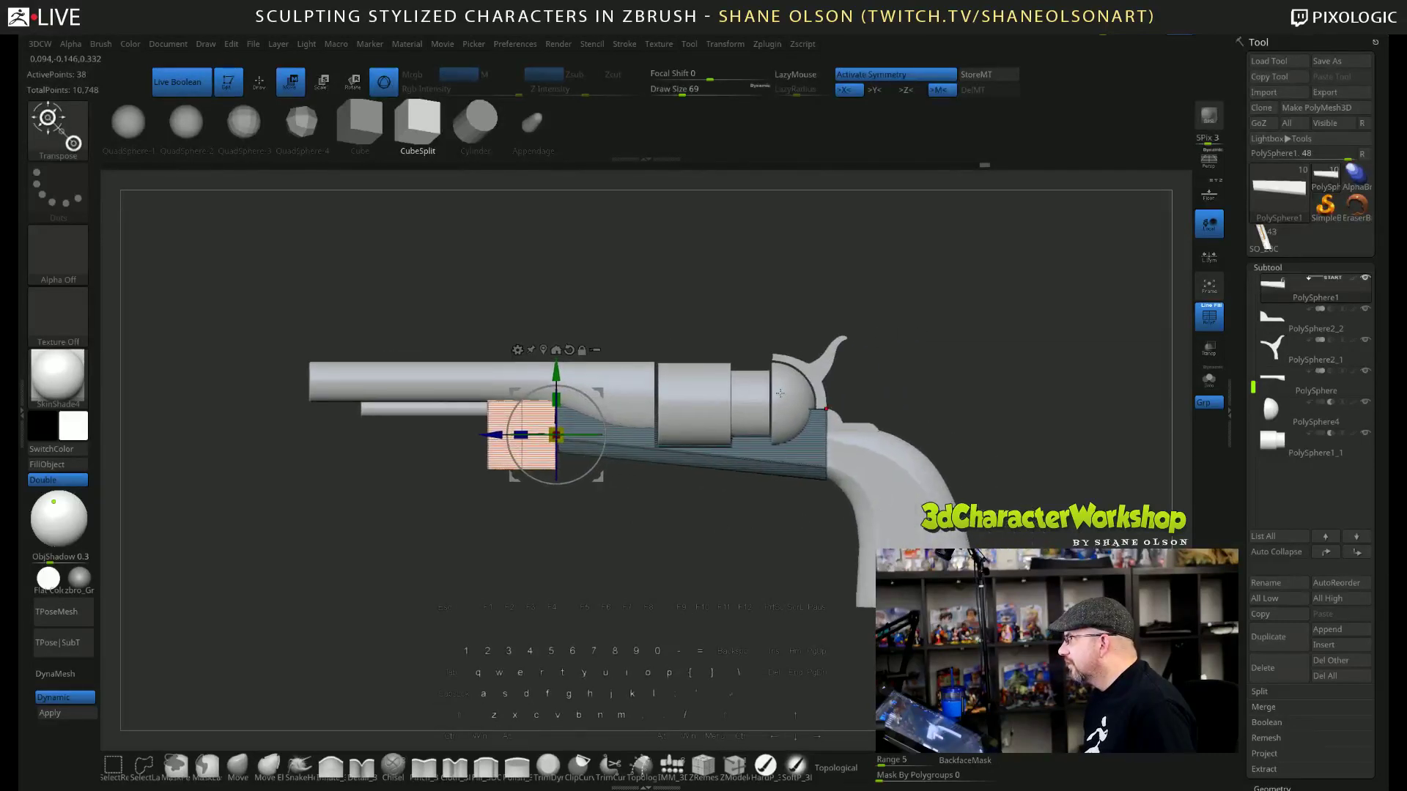
left_click_drag(556, 435, 768, 481)
mouse_move(813, 438)
left_mouse_down()
mouse_move(839, 438)
mouse_move(764, 438)
mouse_move(809, 439)
left_mouse_up()
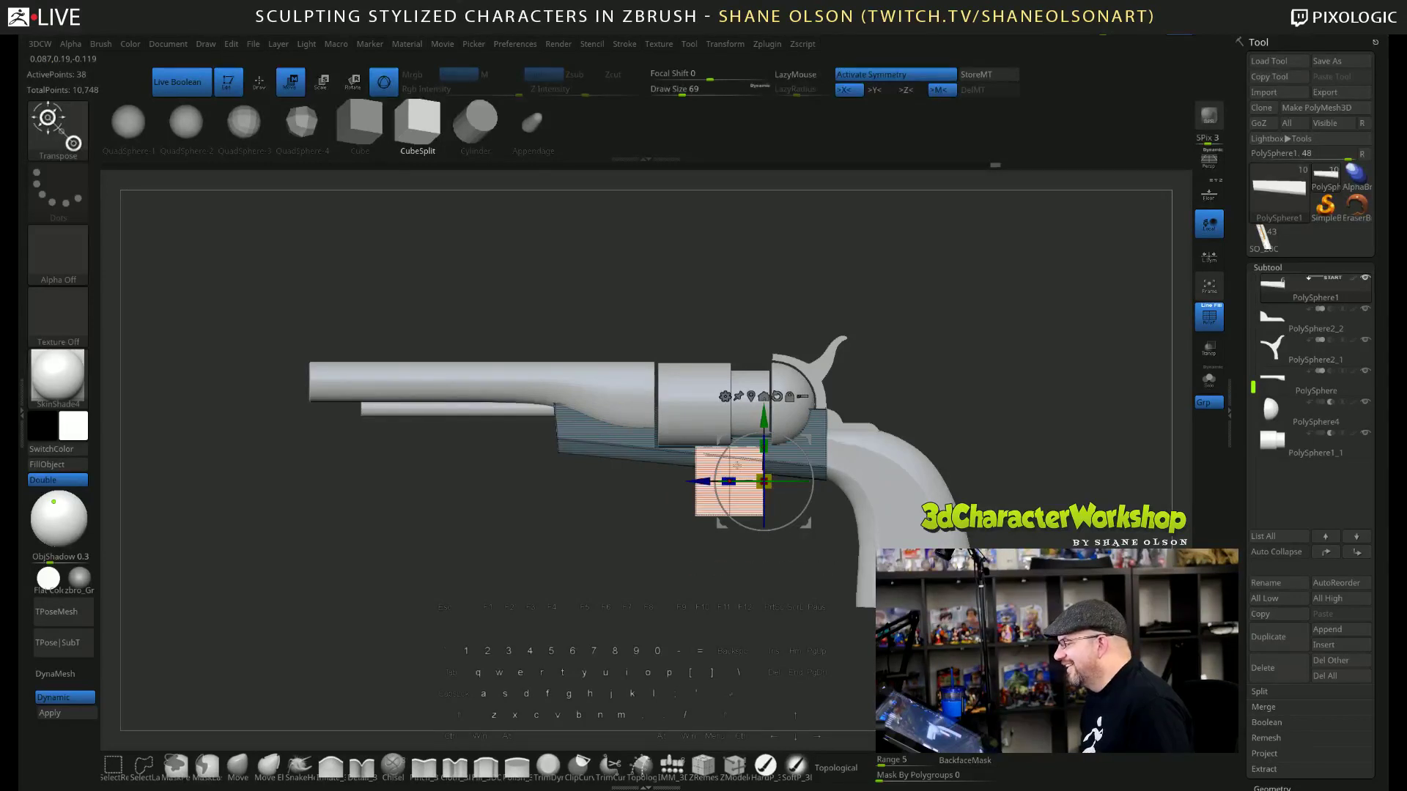
mouse_move(705, 479)
left_mouse_down()
mouse_move(782, 480)
mouse_move(724, 482)
left_mouse_up()
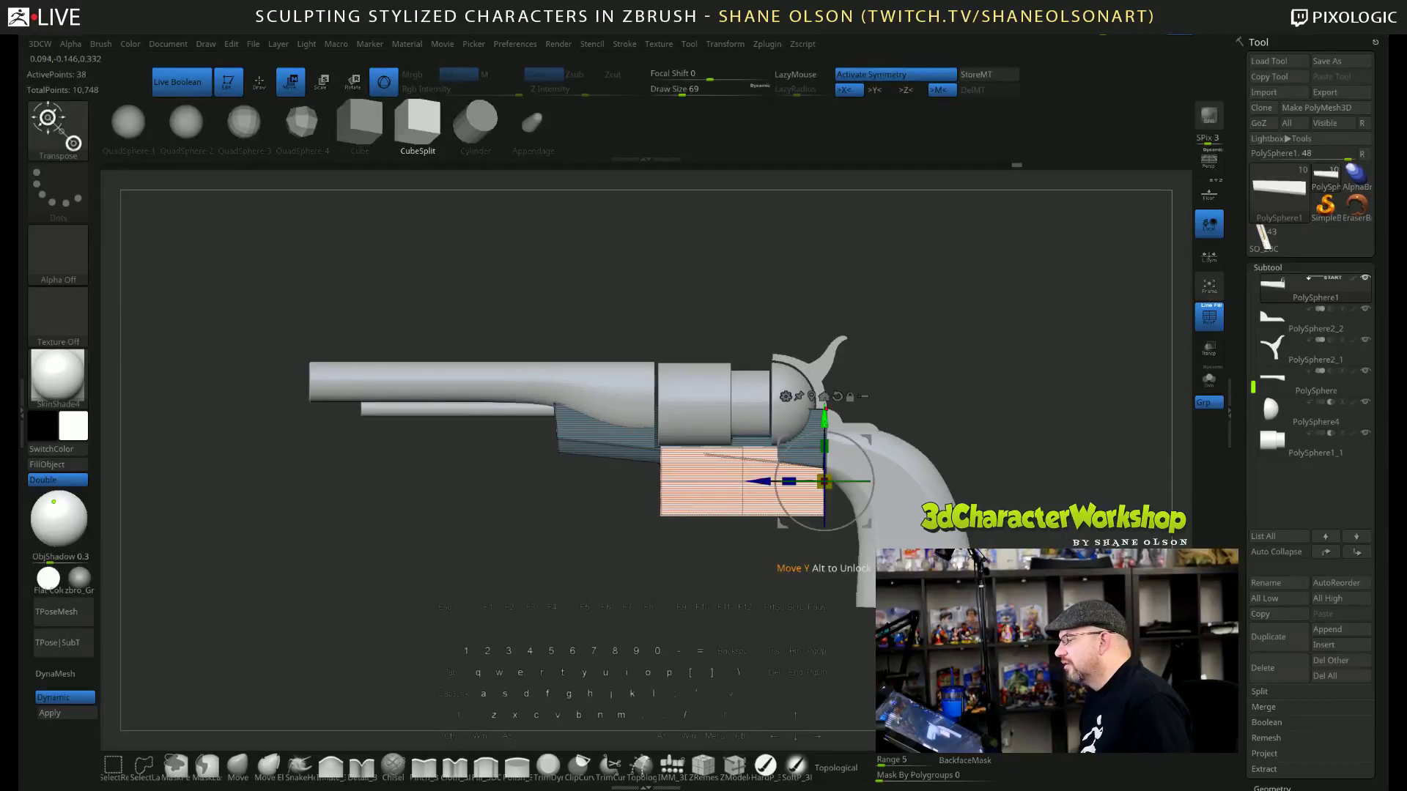
mouse_move(822, 419)
left_mouse_down("alt")
mouse_move(820, 380)
mouse_move(821, 397)
left_mouse_up("alt")
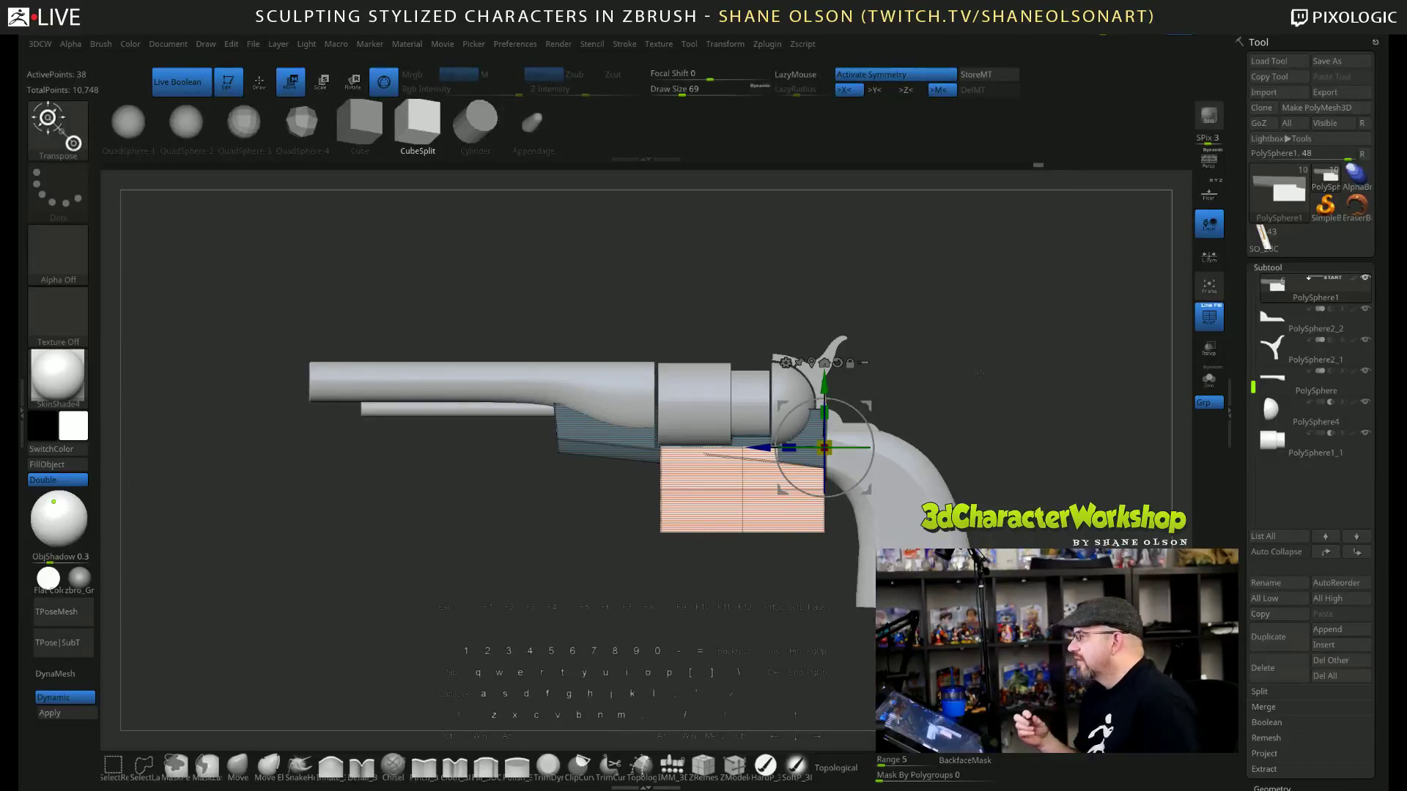
key("shift")
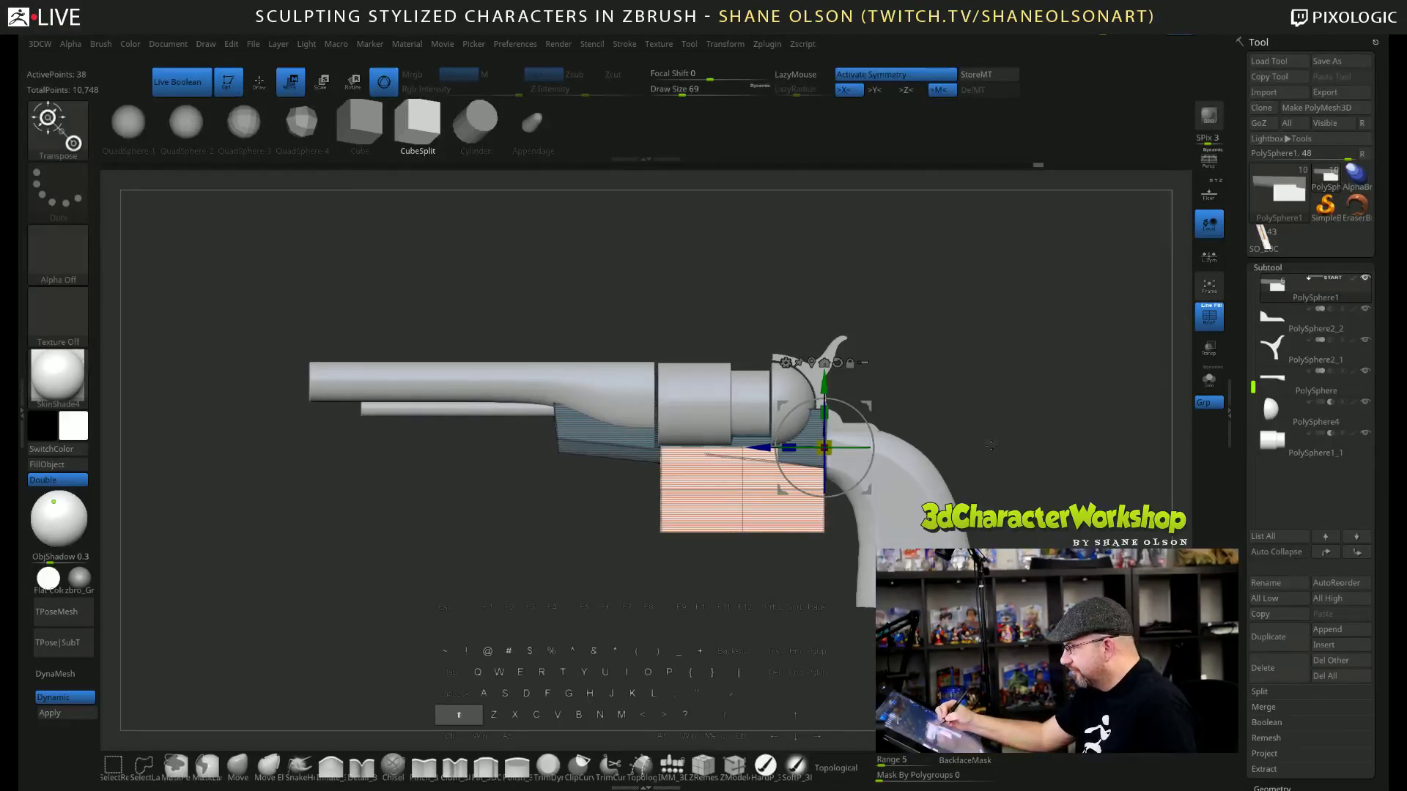
mouse_move(991, 445)
left_mouse_down("shift")
mouse_move(923, 453)
mouse_move(987, 458)
left_mouse_up("shift")
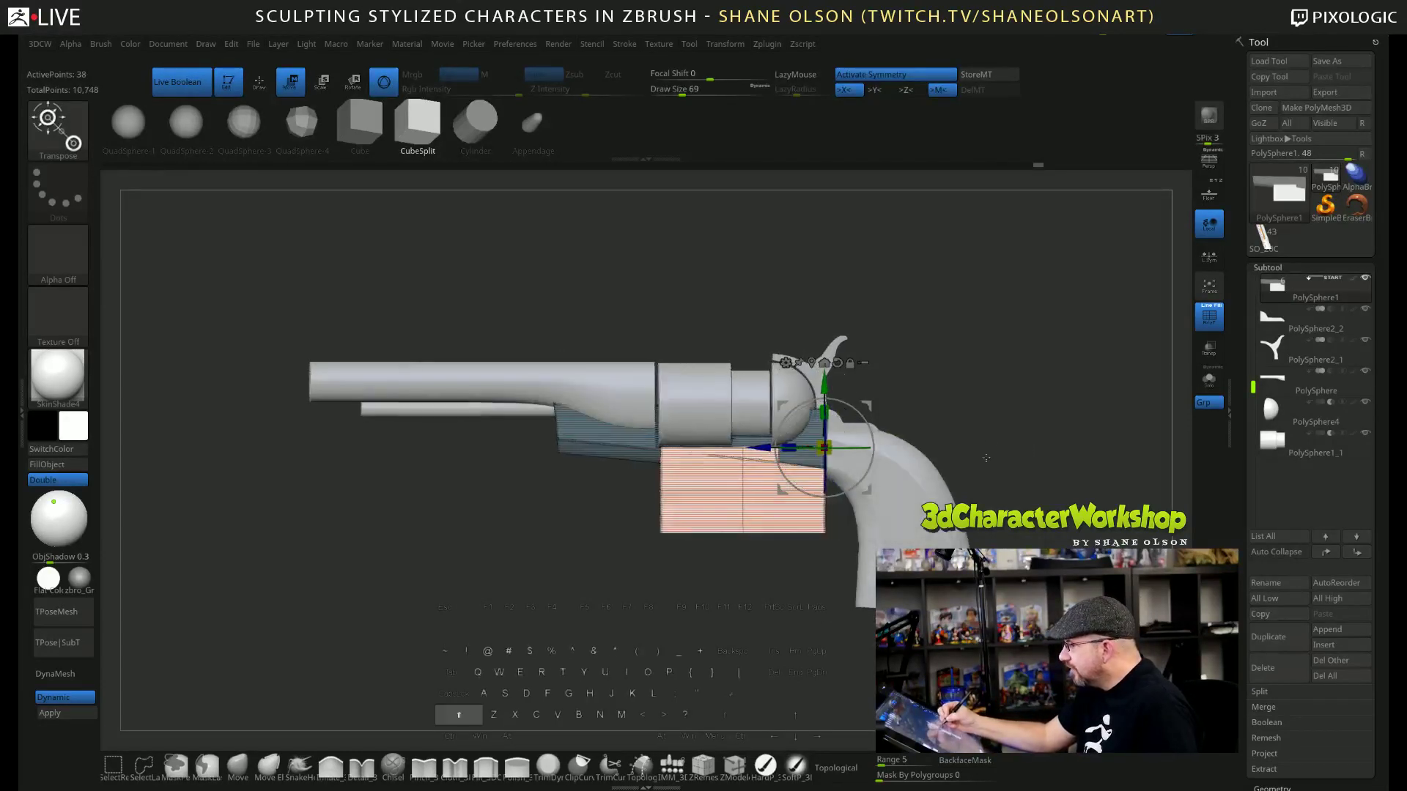
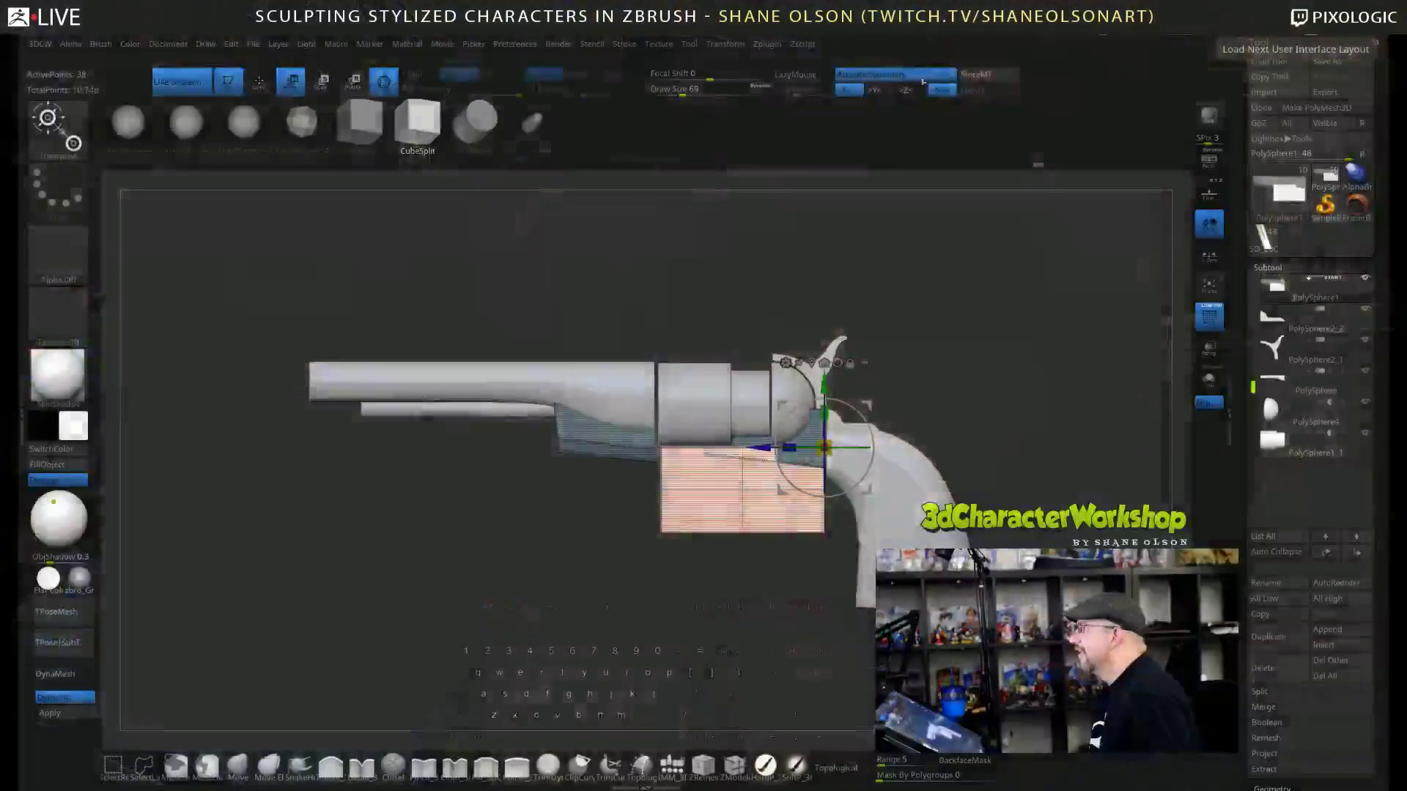
left_click_drag(1027, 341, 1063, 315)
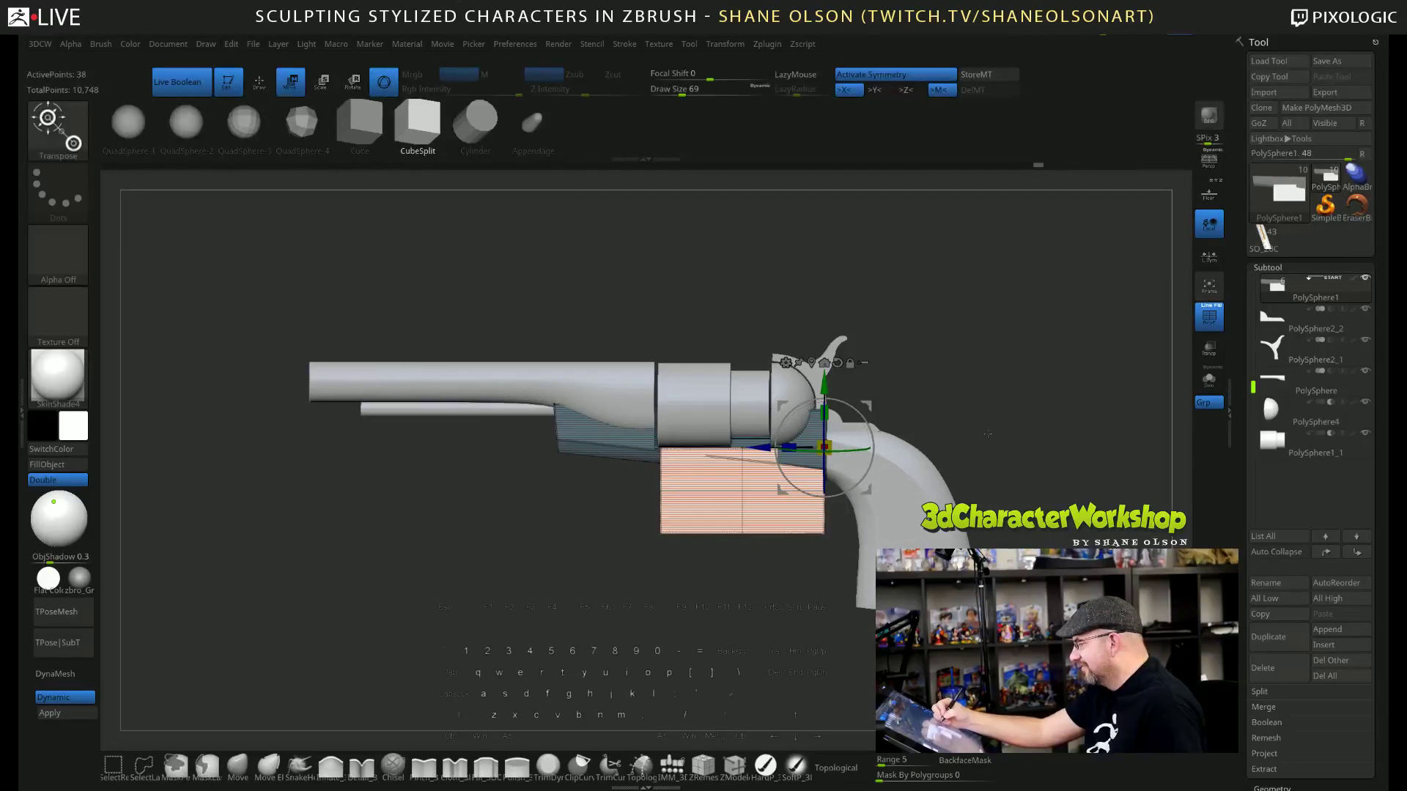
Draw two roughly parallel slanted curves across the upper part of the block with the Topology brush at draw size 15.
left_click_drag(988, 435, 949, 436)
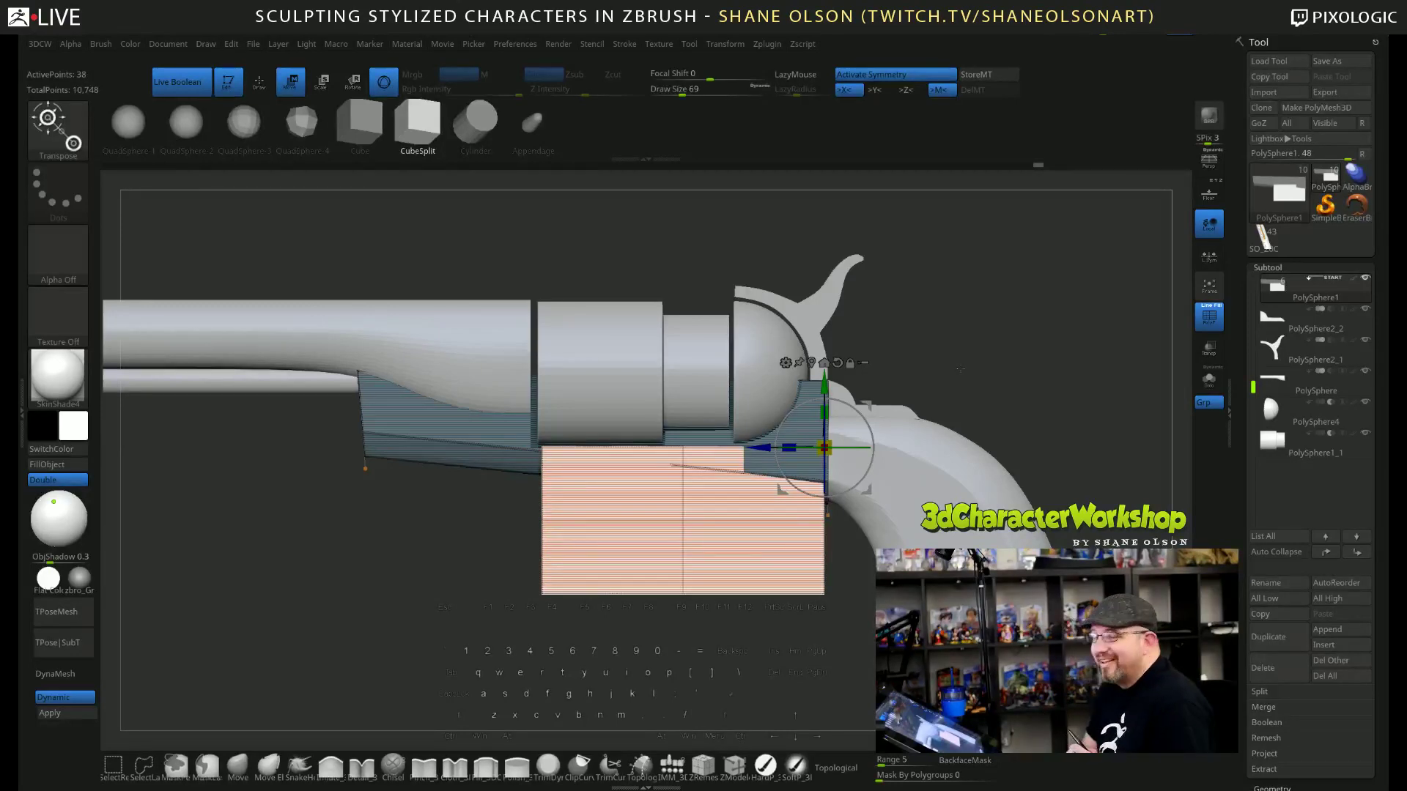
key("q")
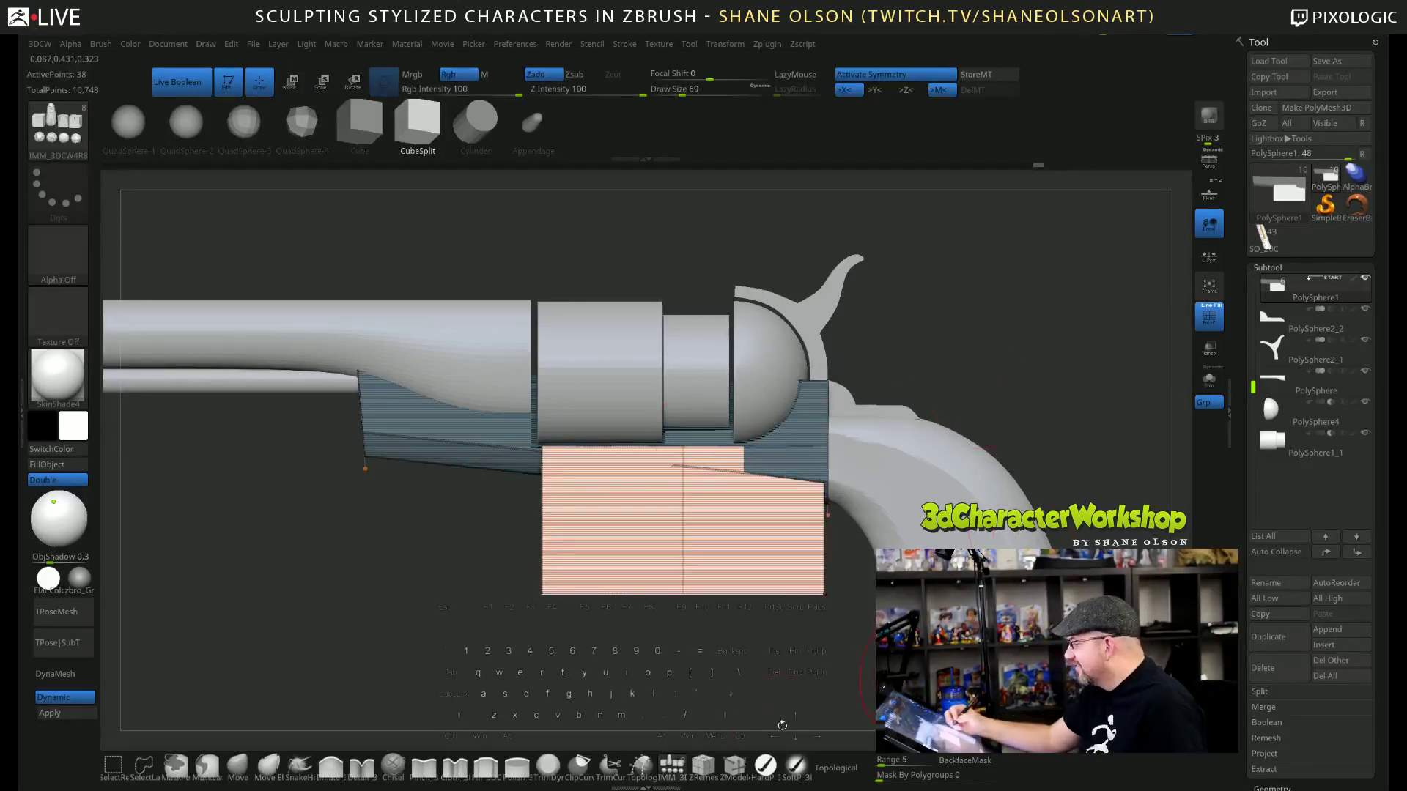
left_click(638, 767)
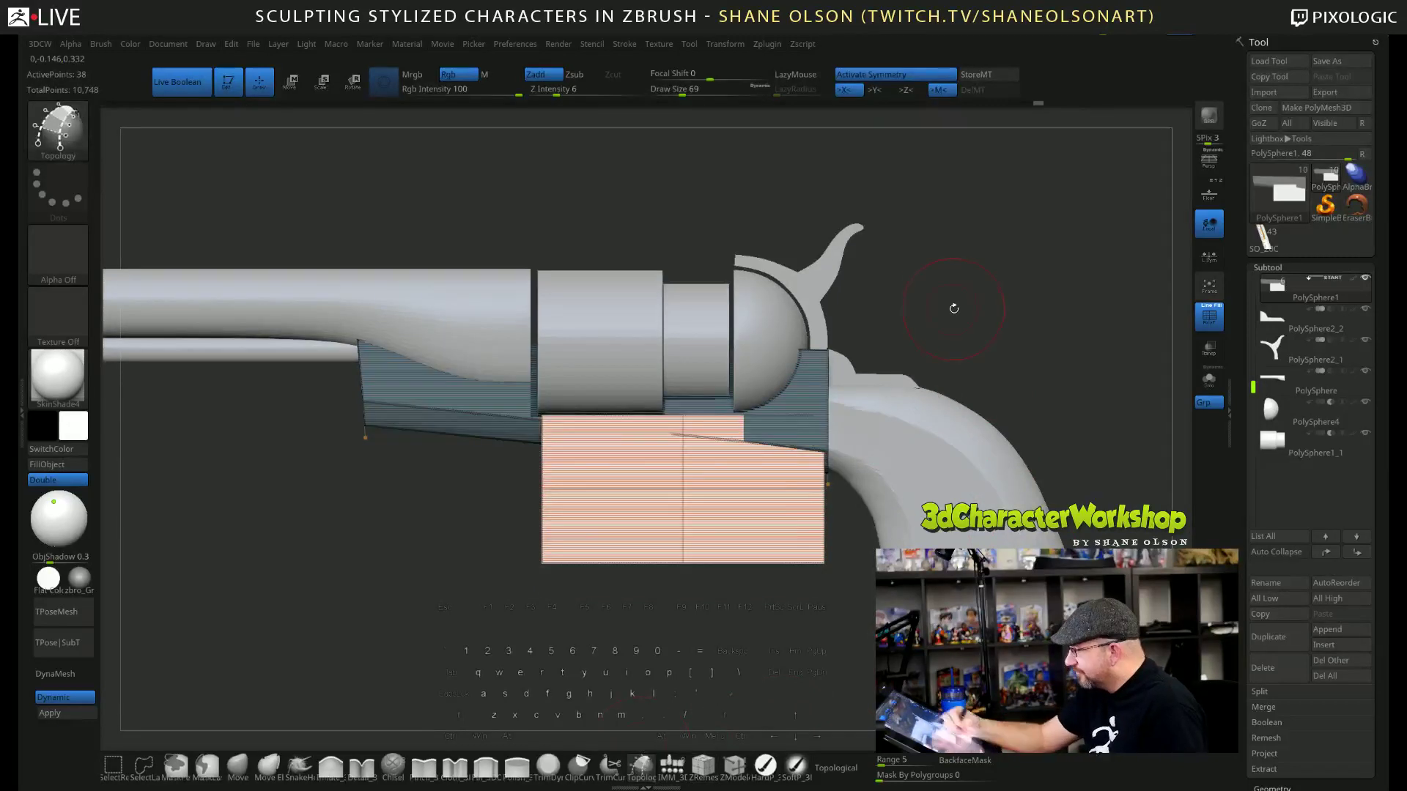
key("s")
left_click_drag(954, 309, 952, 339)
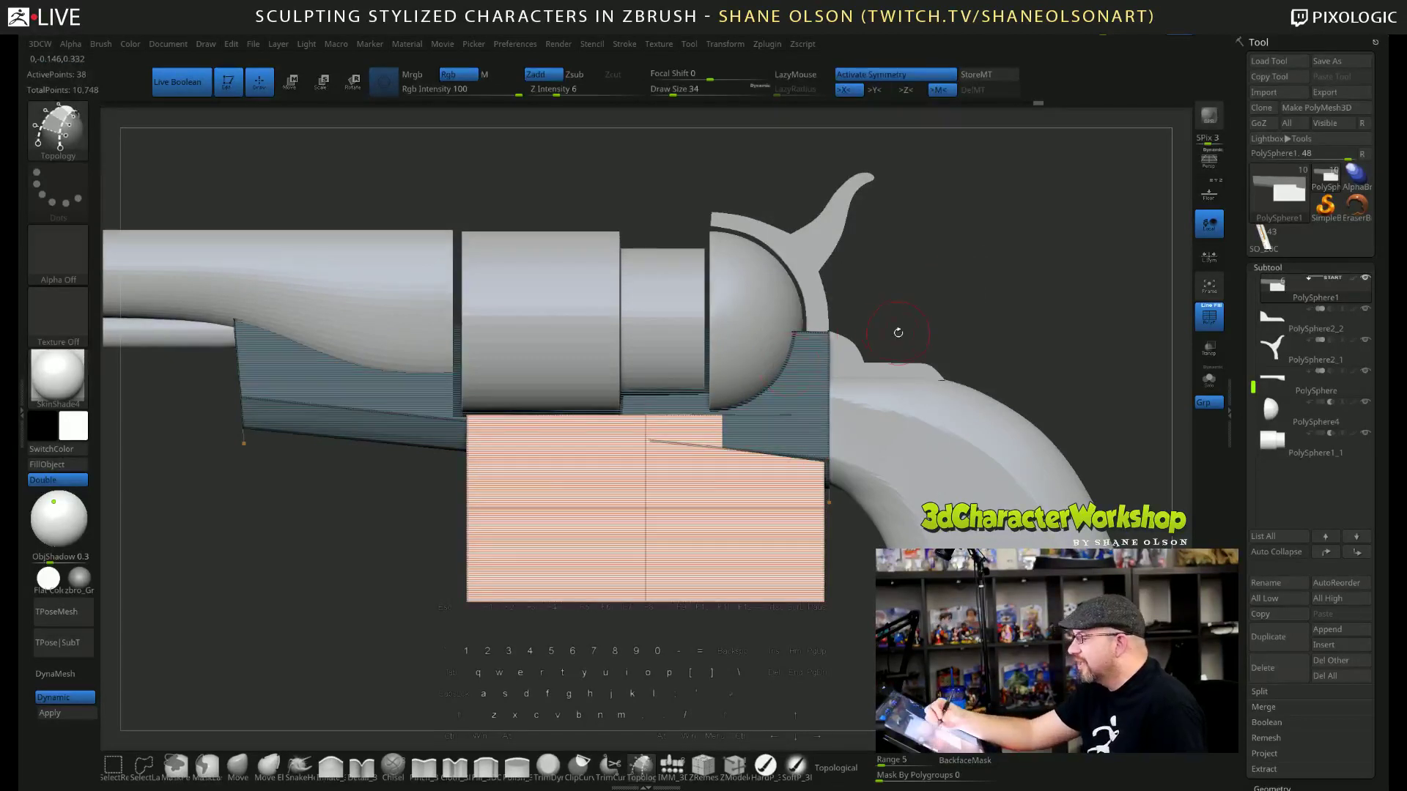
key("s")
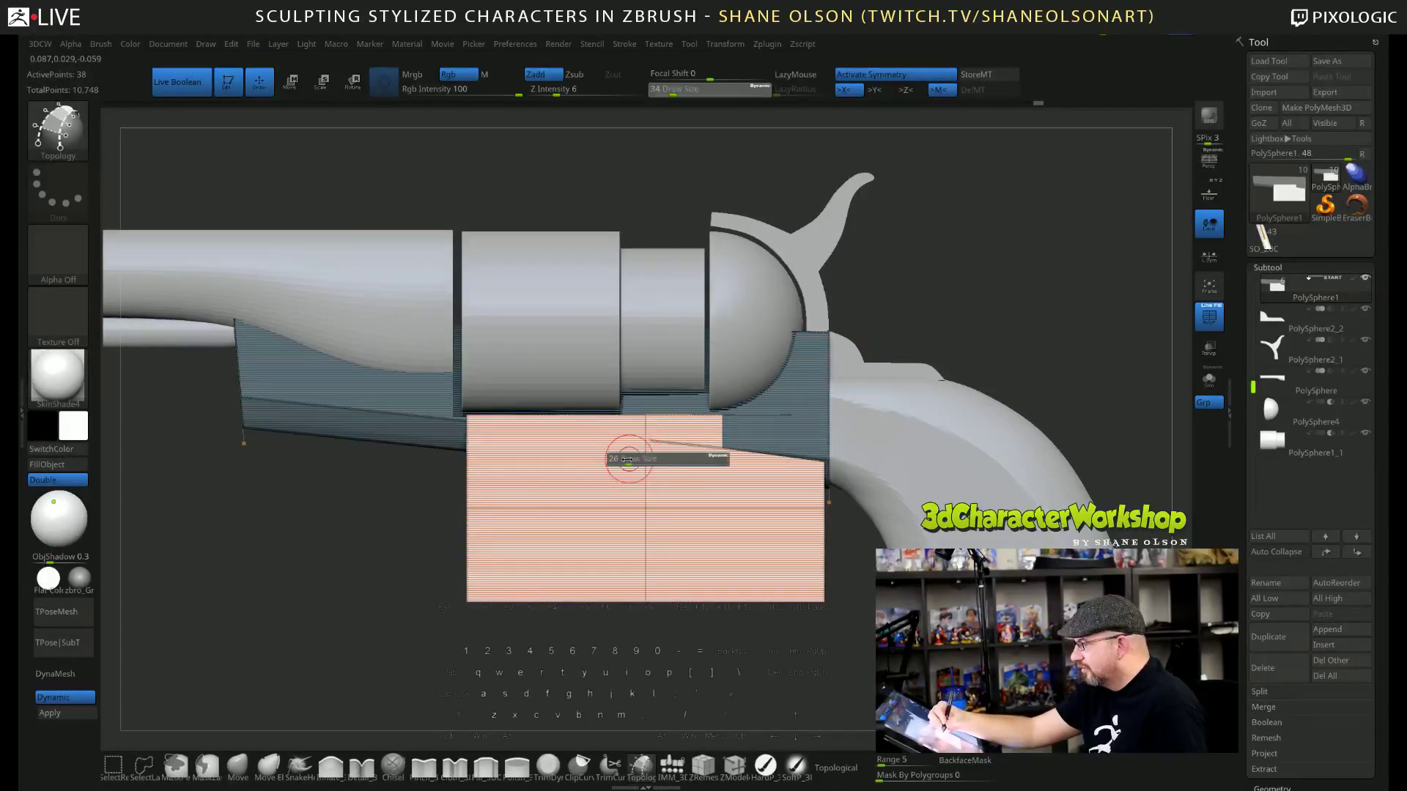
left_click_drag(627, 459, 620, 460)
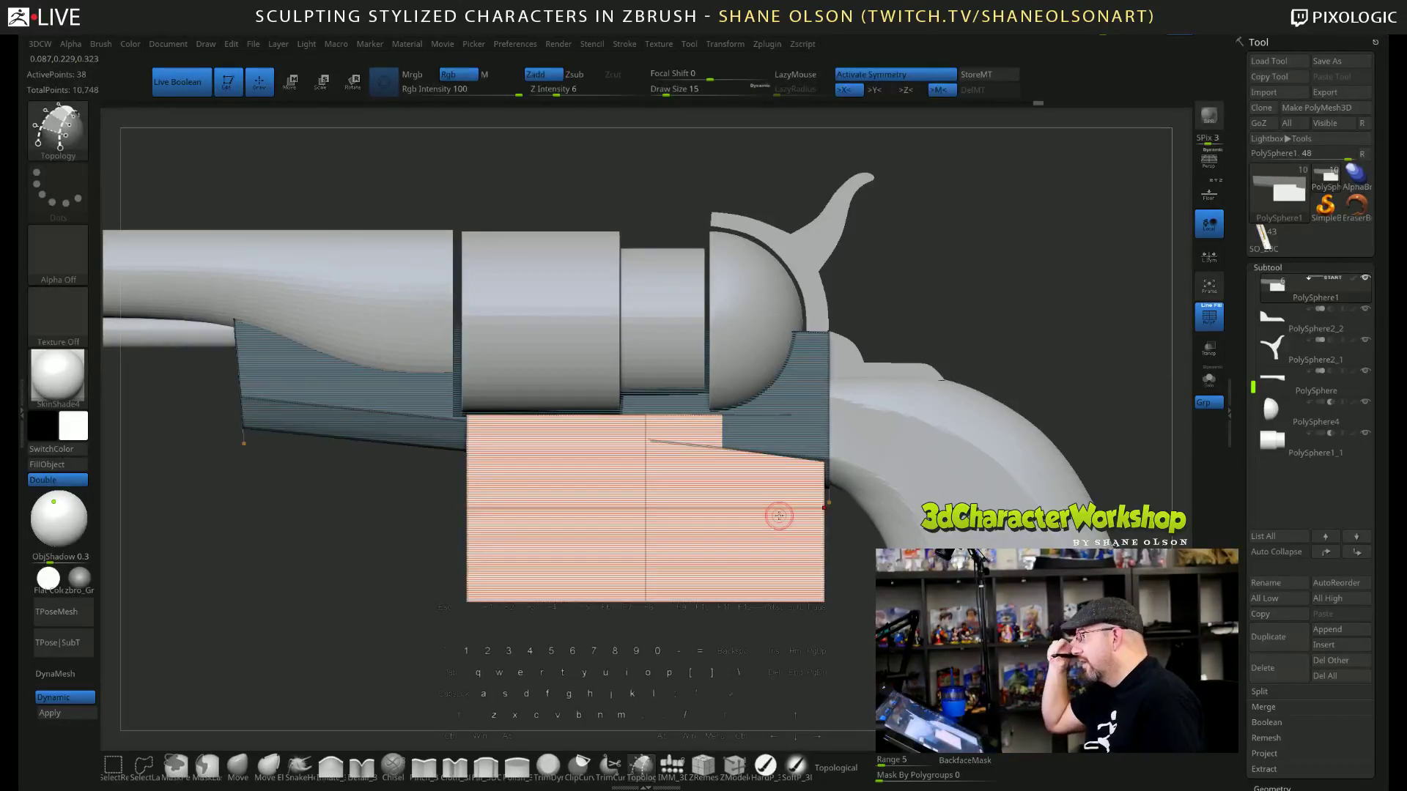
left_click_drag(993, 335, 987, 321, "alt")
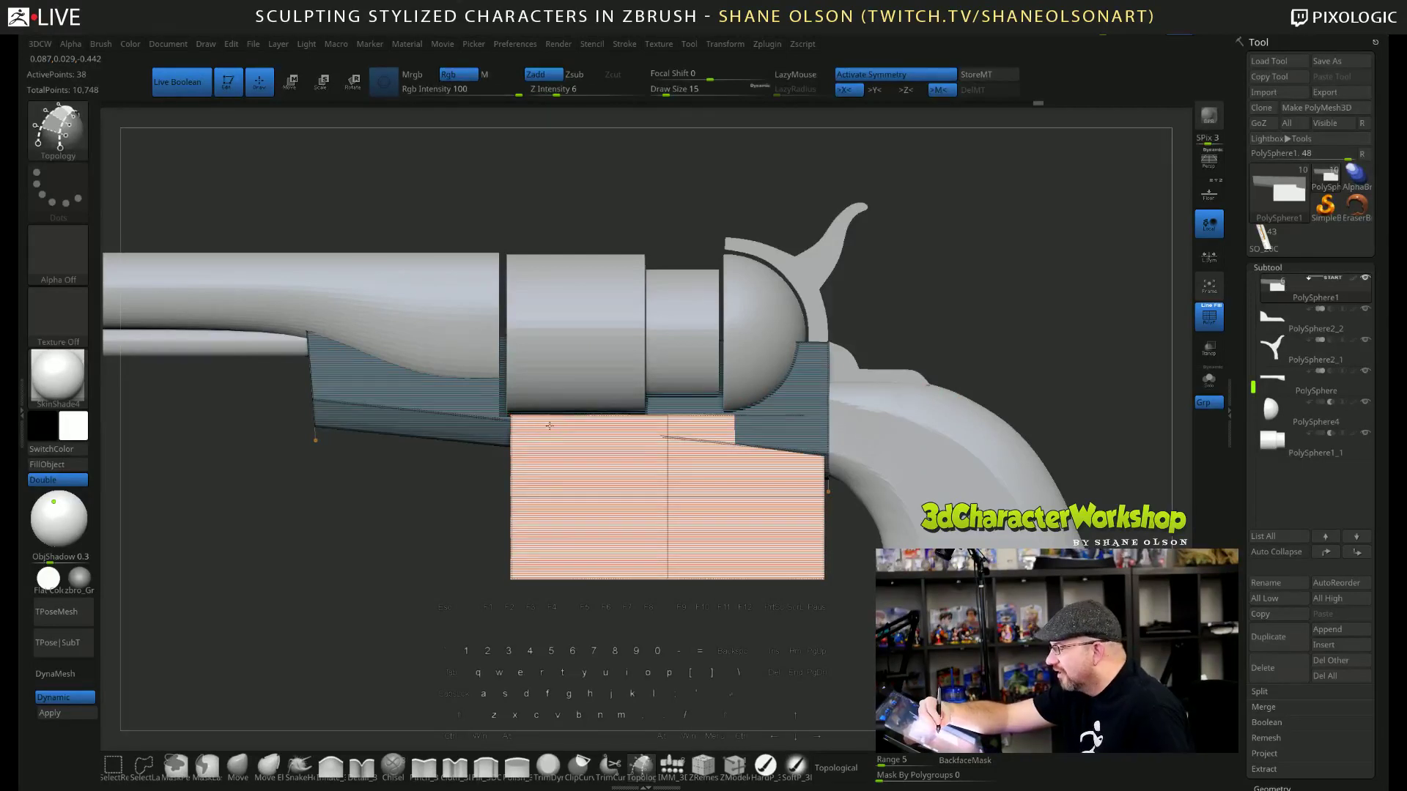
left_click_drag(549, 426, 815, 457)
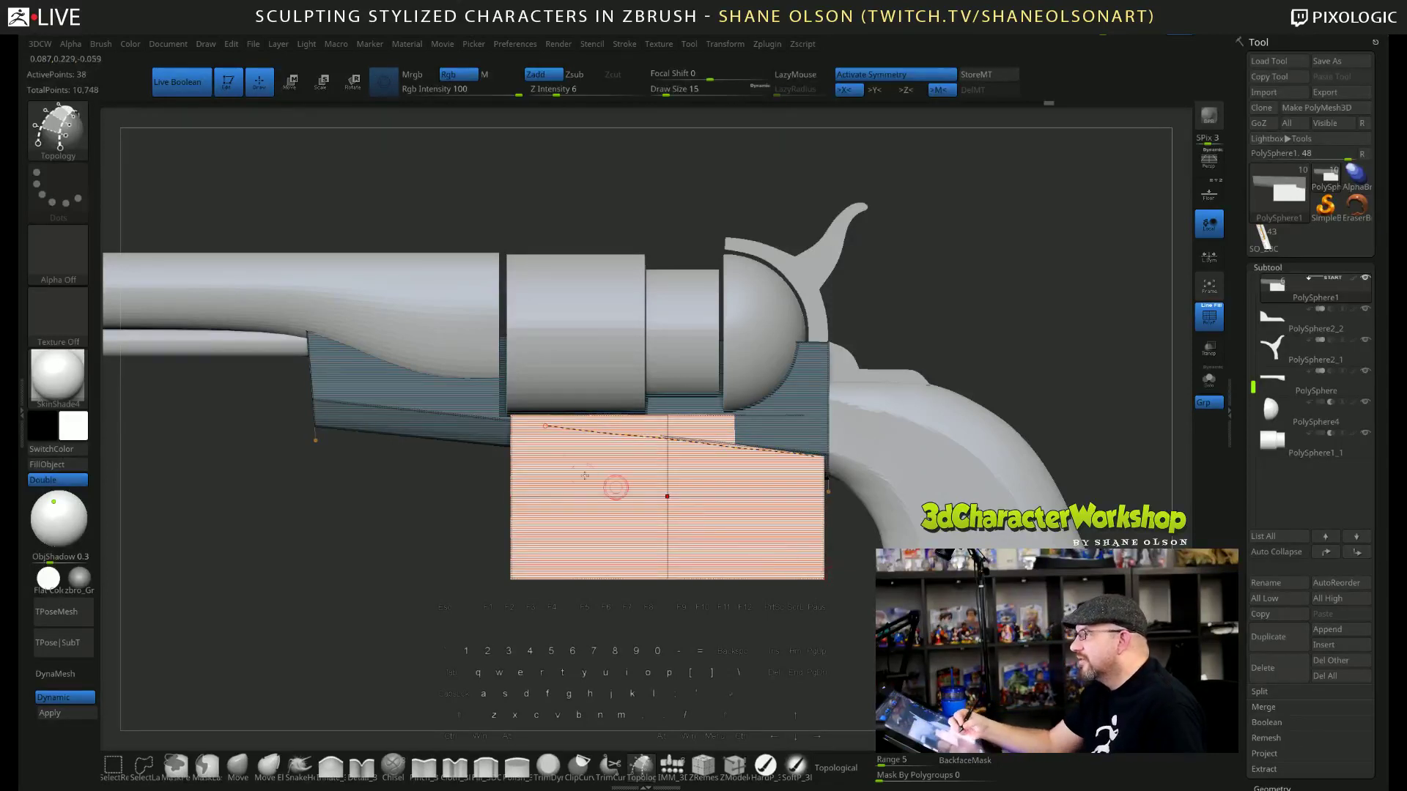
left_click_drag(539, 438, 827, 479)
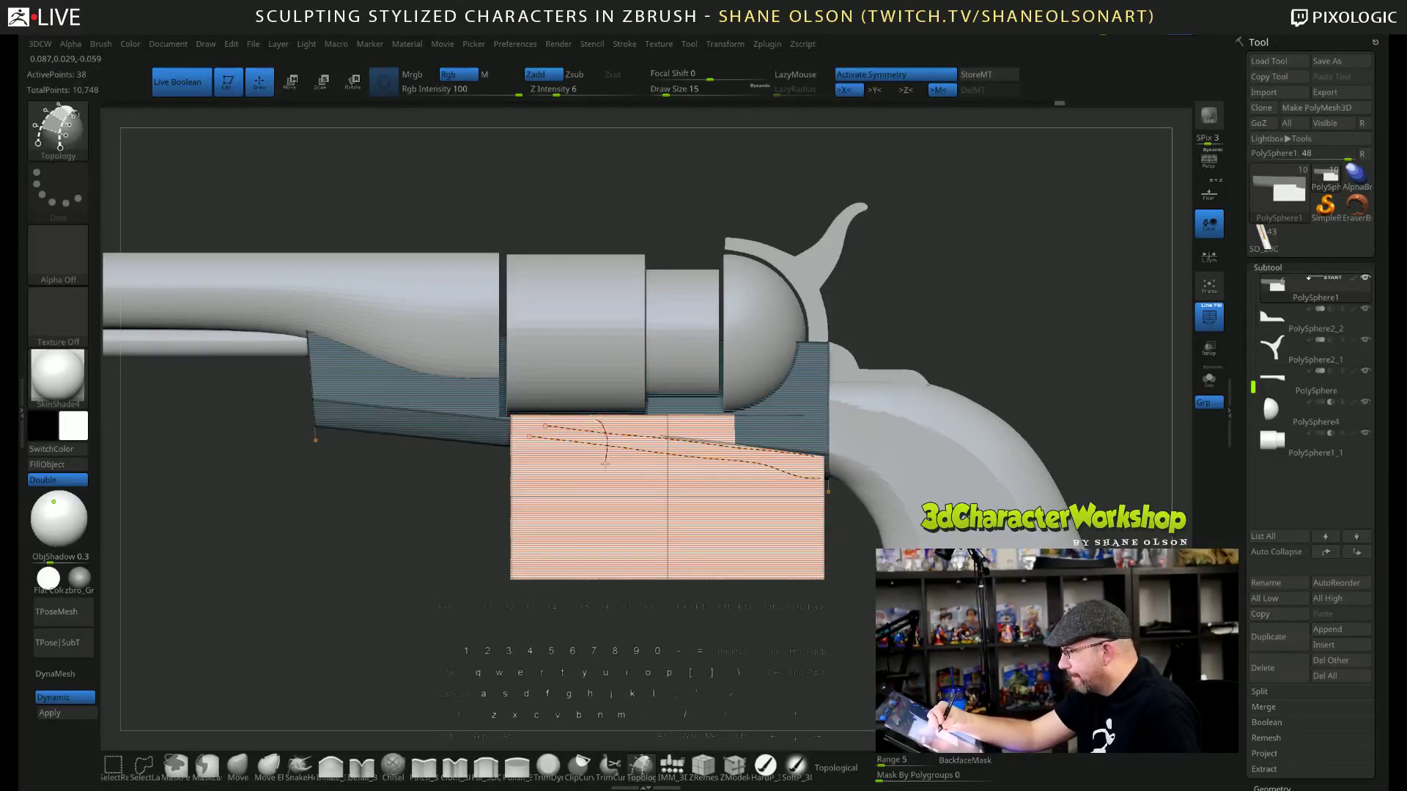
Draw an outer and an inner U-shaped topology curve crossing both slanted curves to outline the trigger guard.
mouse_move(606, 463)
left_mouse_down()
mouse_move(627, 515)
mouse_move(721, 526)
mouse_move(745, 522)
mouse_move(786, 437)
left_mouse_up()
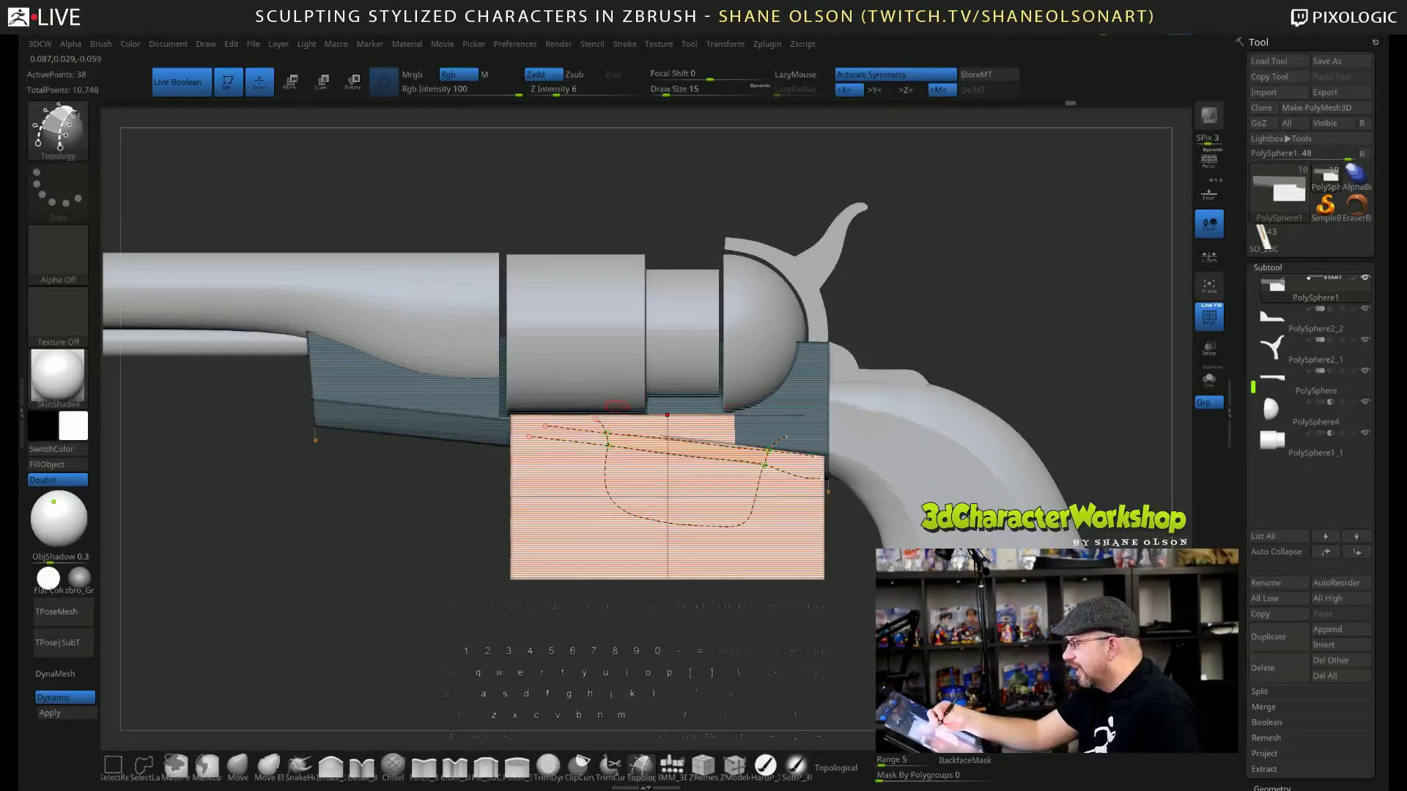
left_click_drag(639, 434, 657, 423)
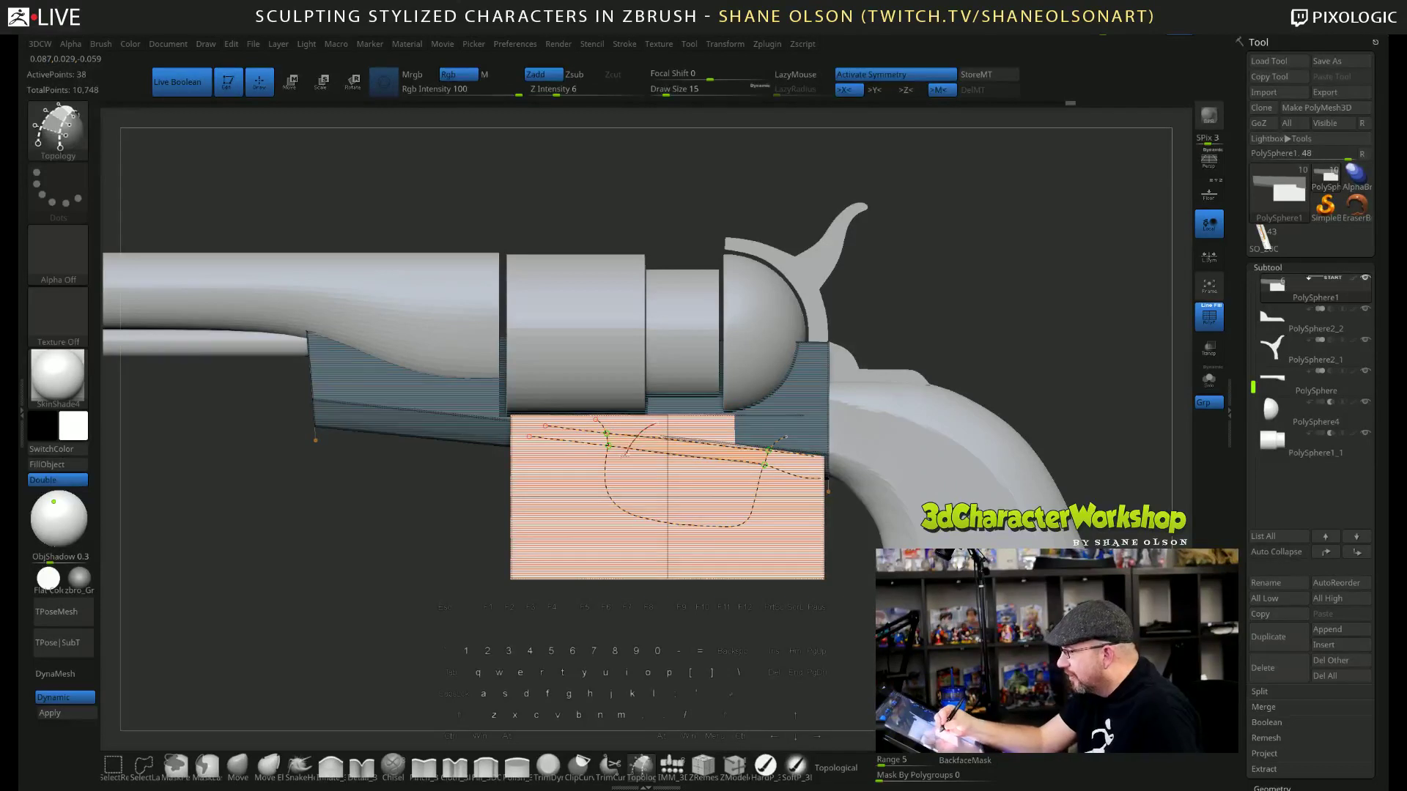
left_click_drag(644, 508, 693, 517)
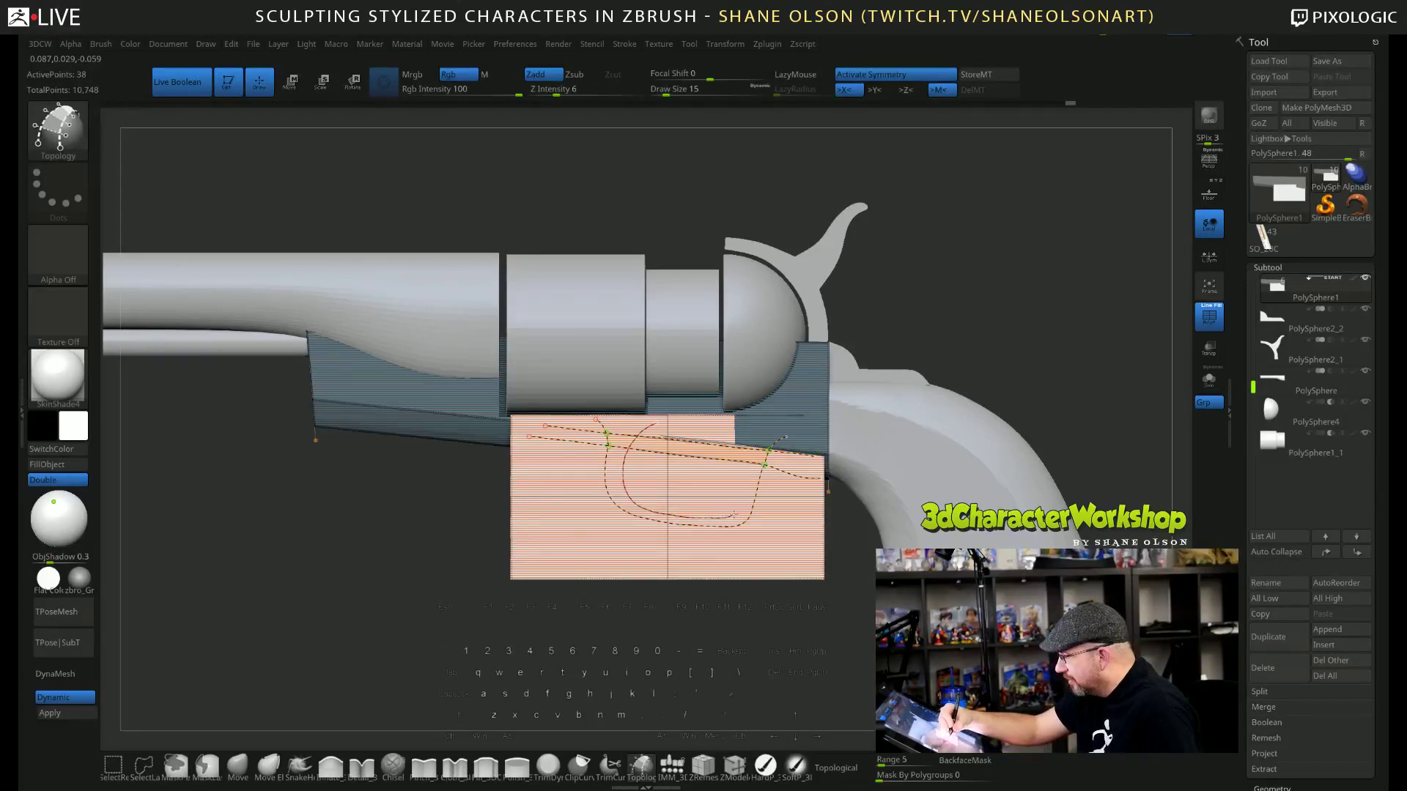
left_click_drag(748, 470, 735, 432)
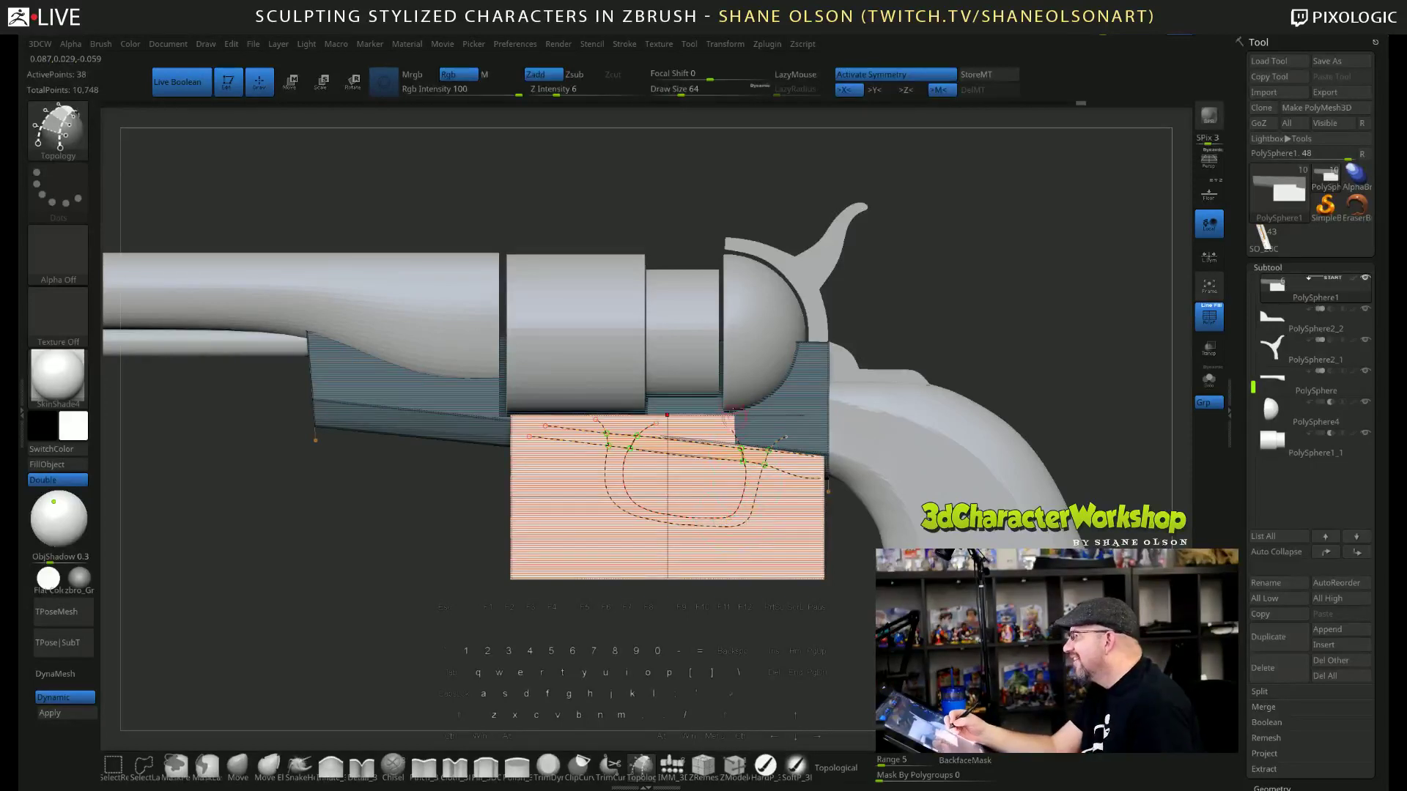
Draw short cross curves at the front and rear ends of the slanted strip at draw size 15, and undo an extra one at mid-strip.
key("bracketleft")
key("bracketleft")
key("bracketleft")
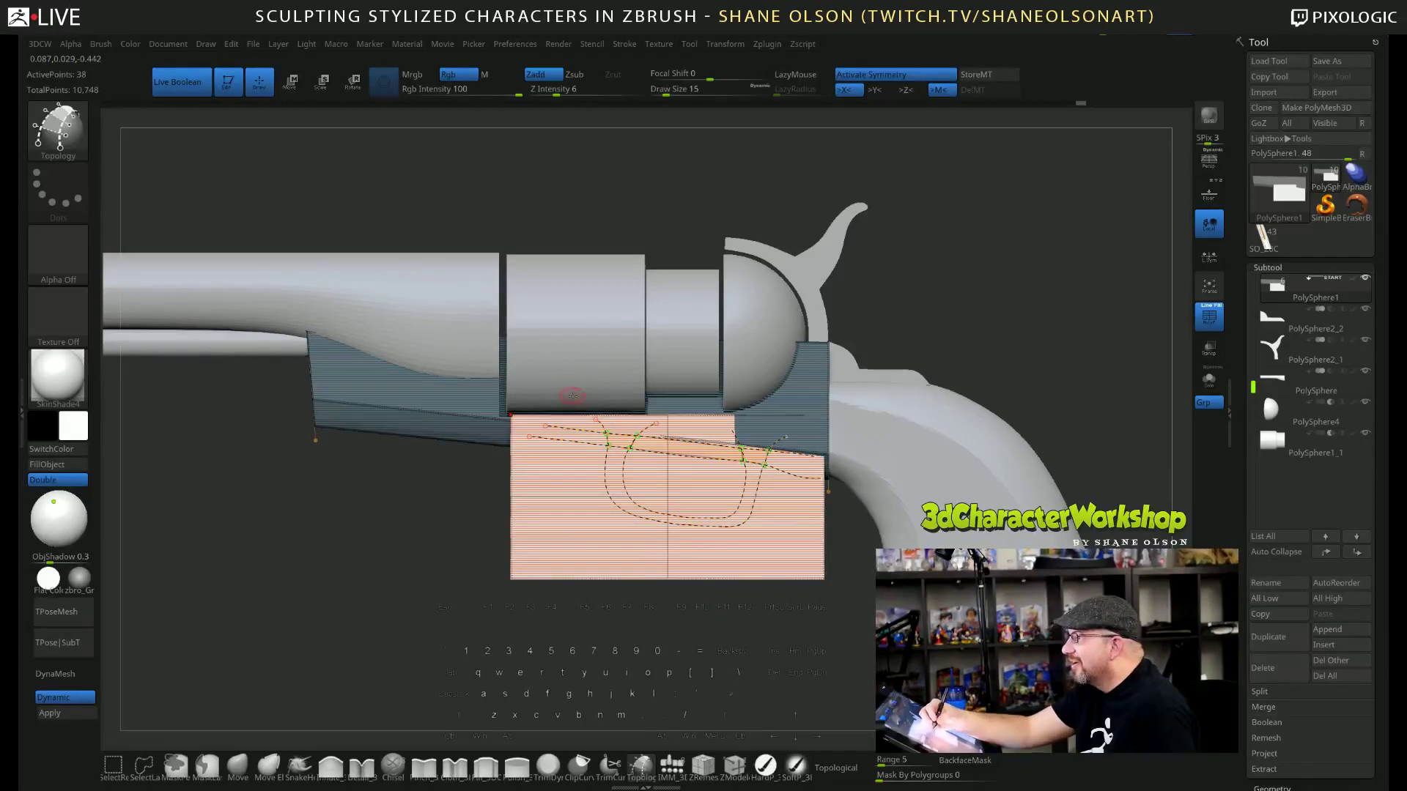
left_click_drag(555, 415, 549, 448)
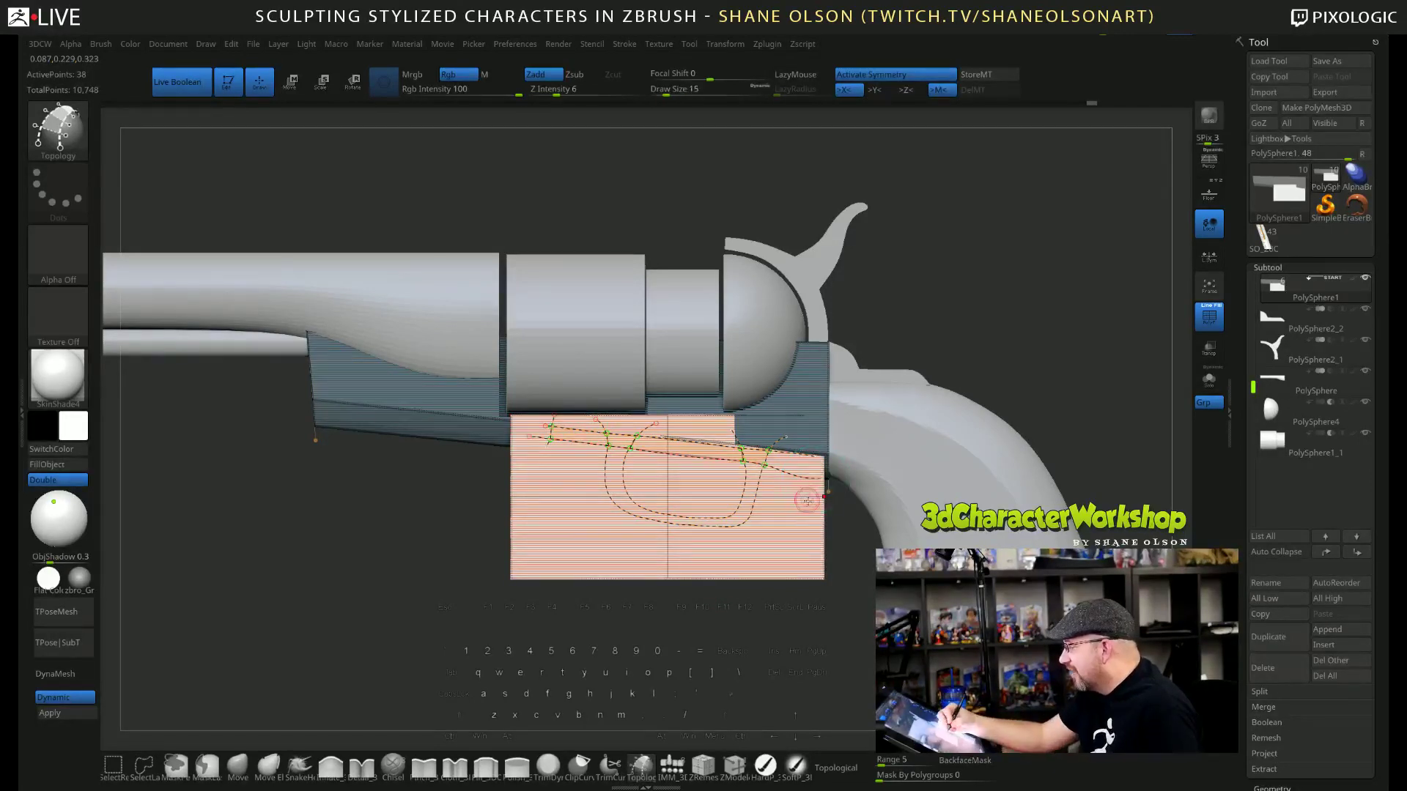
left_click_drag(813, 441, 792, 590)
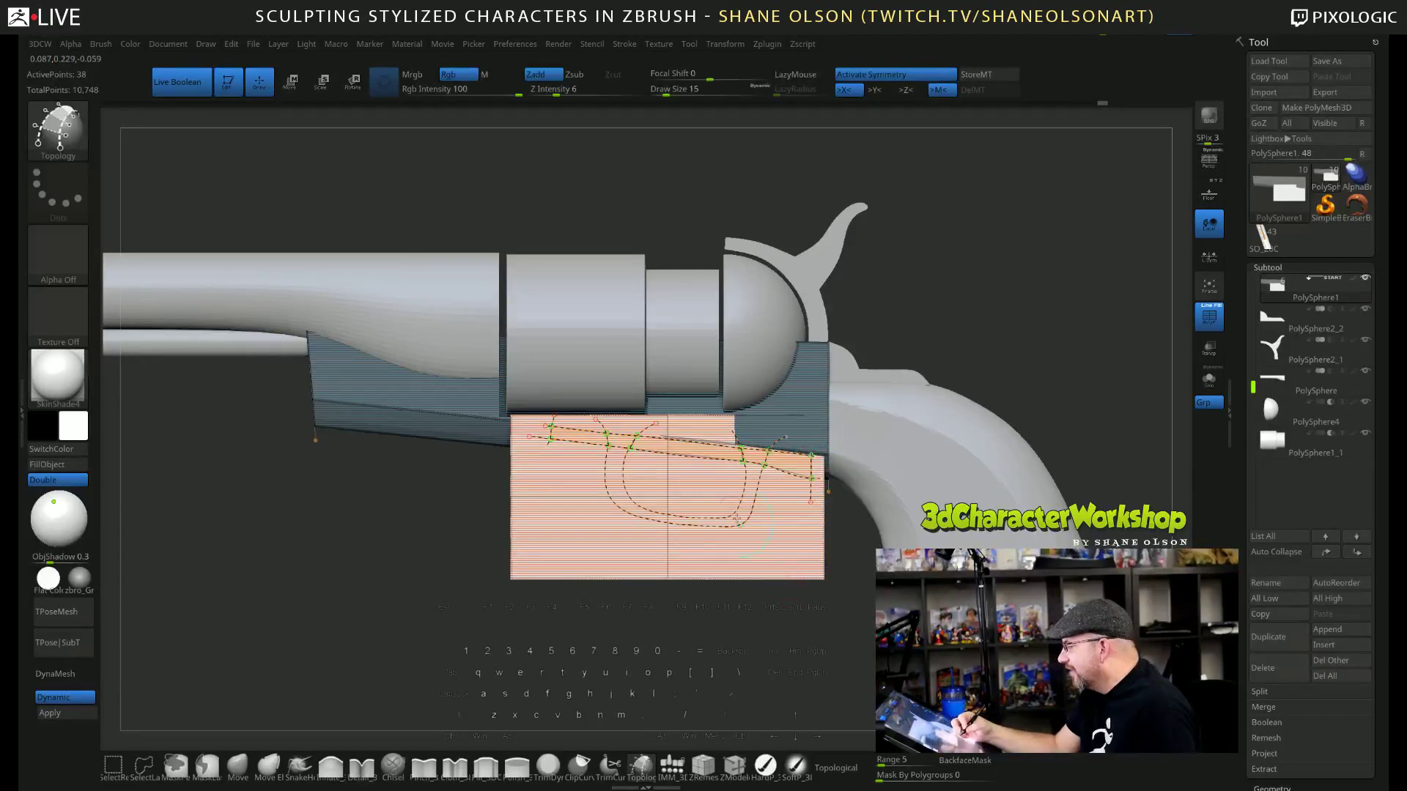
left_click_drag(687, 423, 684, 459)
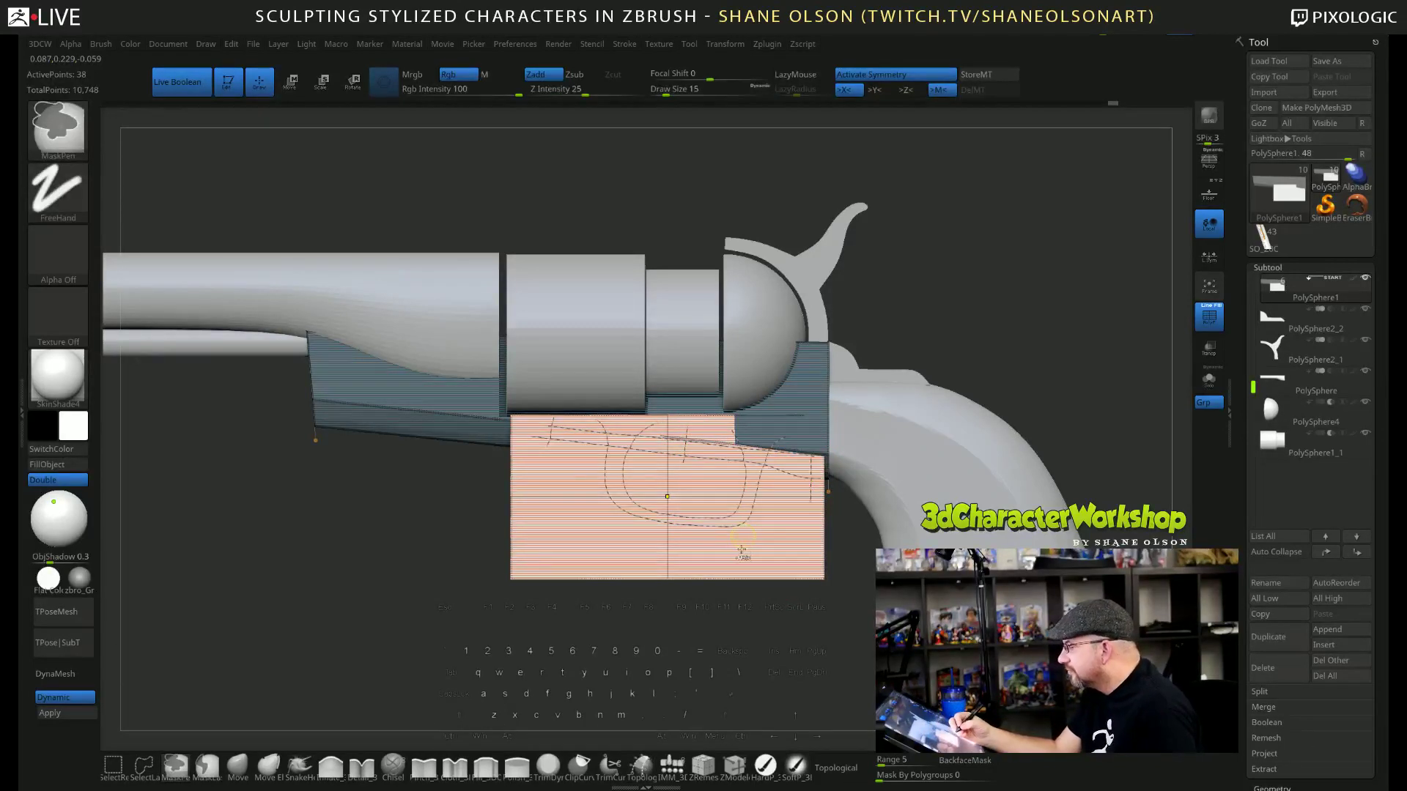
key("ctrl+z")
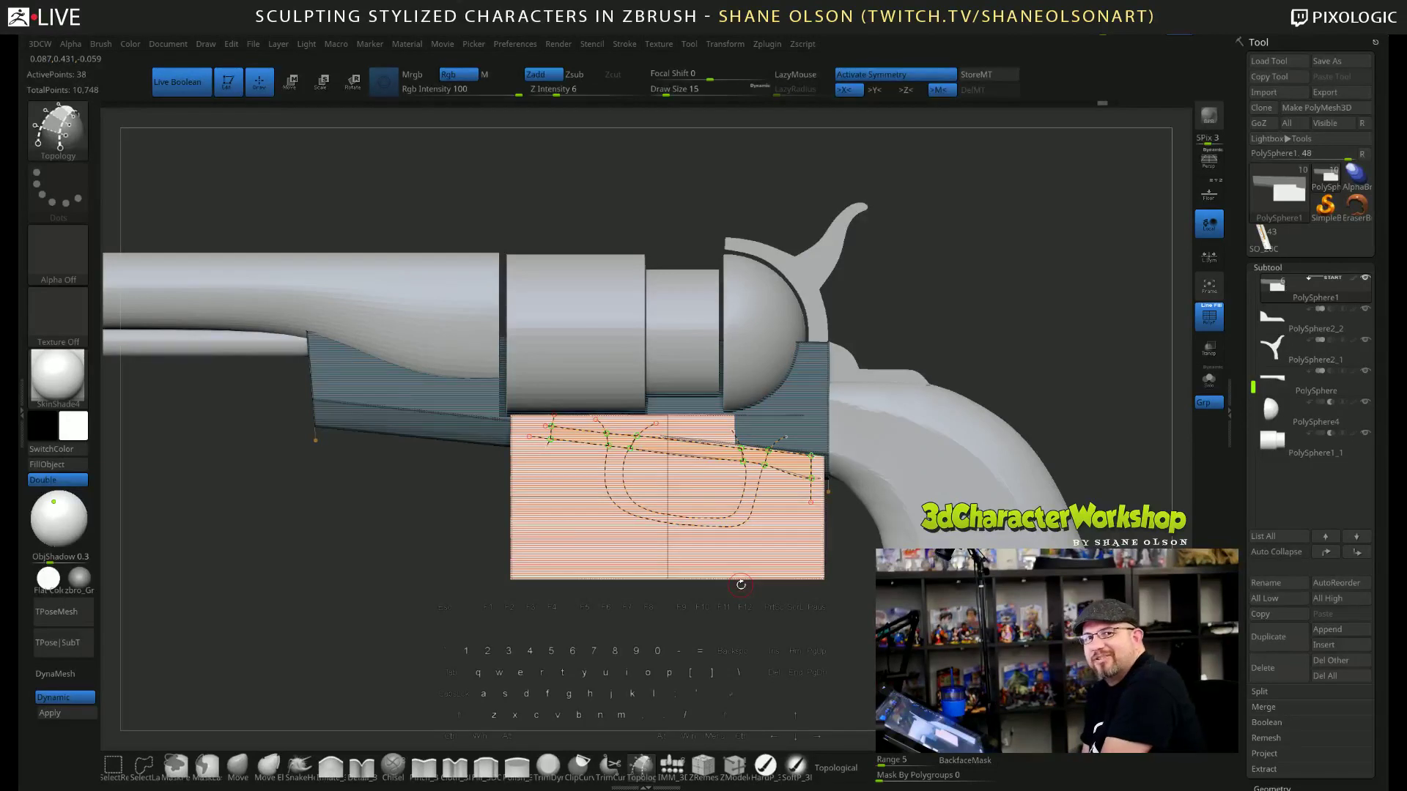
Draw a short cross curve over the bottom of the two U-shaped curves and raise the draw size to 64.
left_click_drag(668, 496, 683, 537)
key("bracketright")
key("bracketright")
key("bracketright")
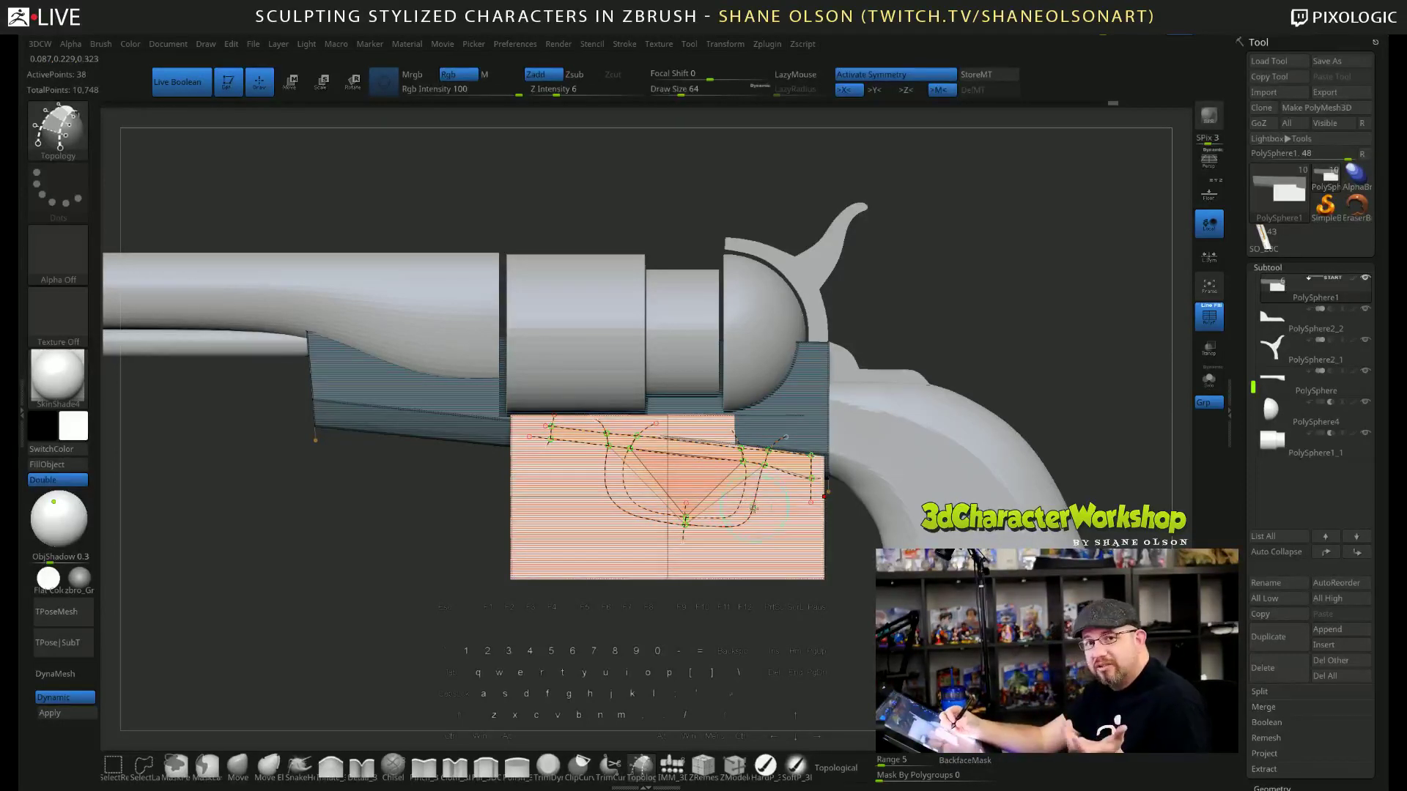
Draw short cross curves over the lower corners and both sides of the U-shaped curves at draw size 15.
key("bracketleft")
key("bracketleft")
key("bracketleft")
left_click_drag(755, 542, 623, 505)
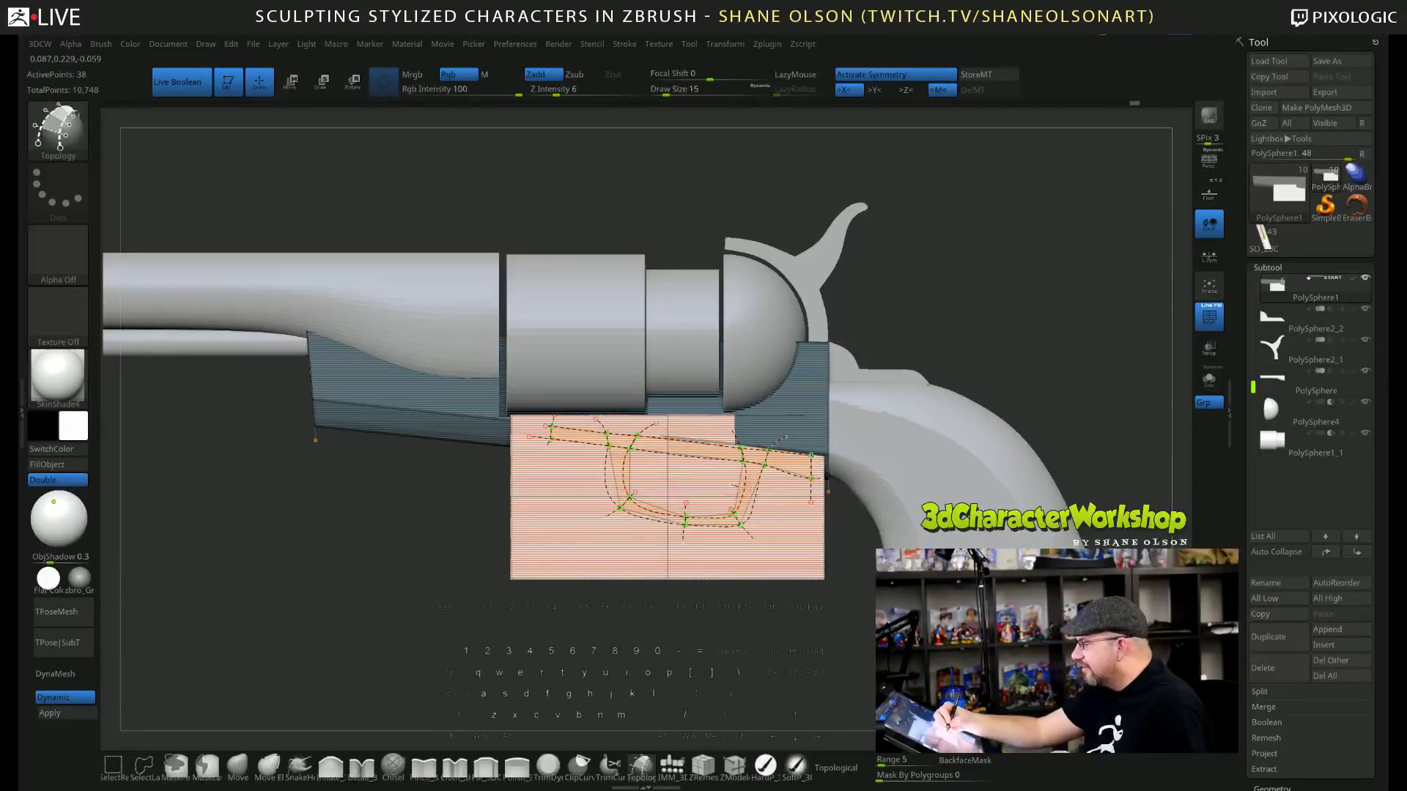
key("bracketright")
key("bracketright")
key("bracketright")
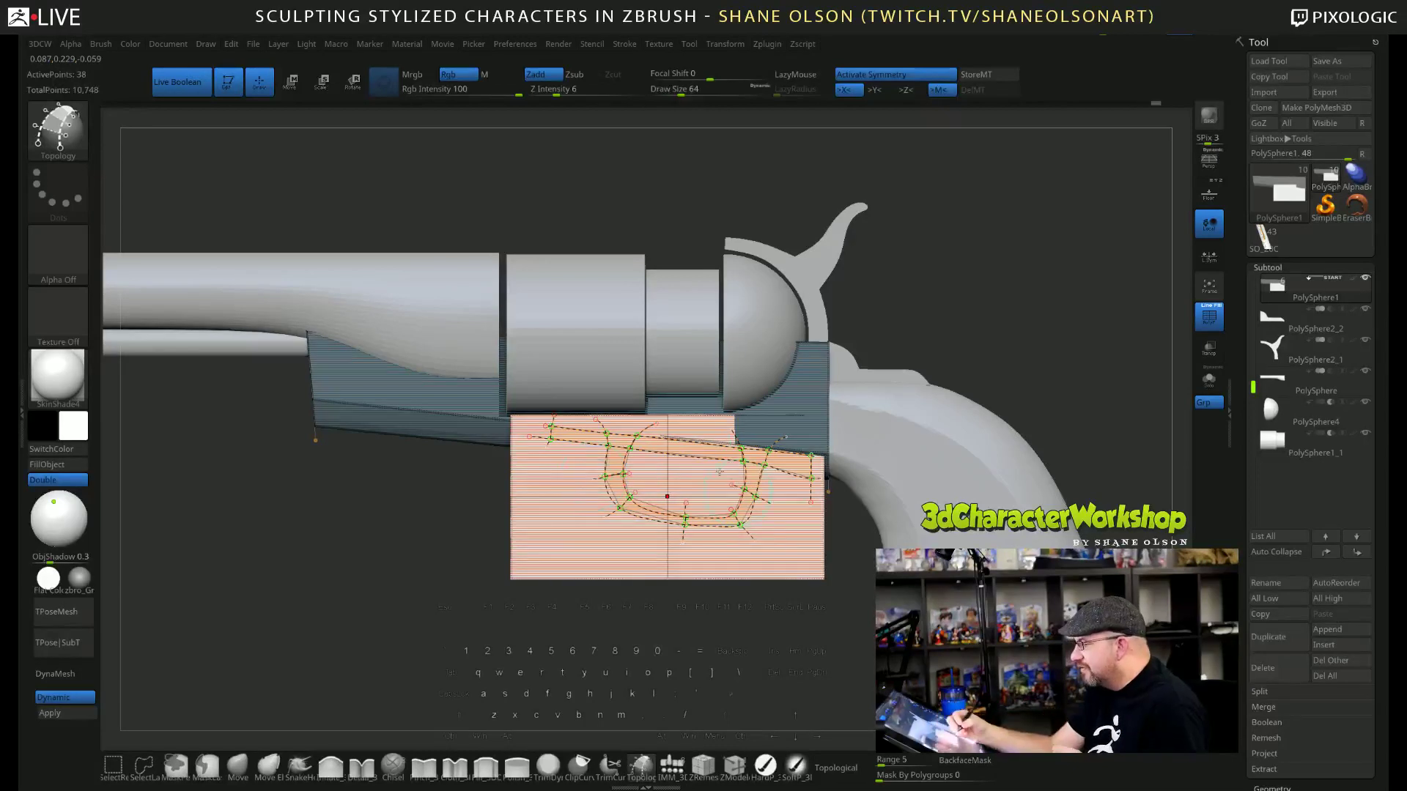
Undo the last stroke and draw three short cross curves along the middle of the slanted strip.
key("bracketleft")
key("bracketleft")
key("bracketleft")
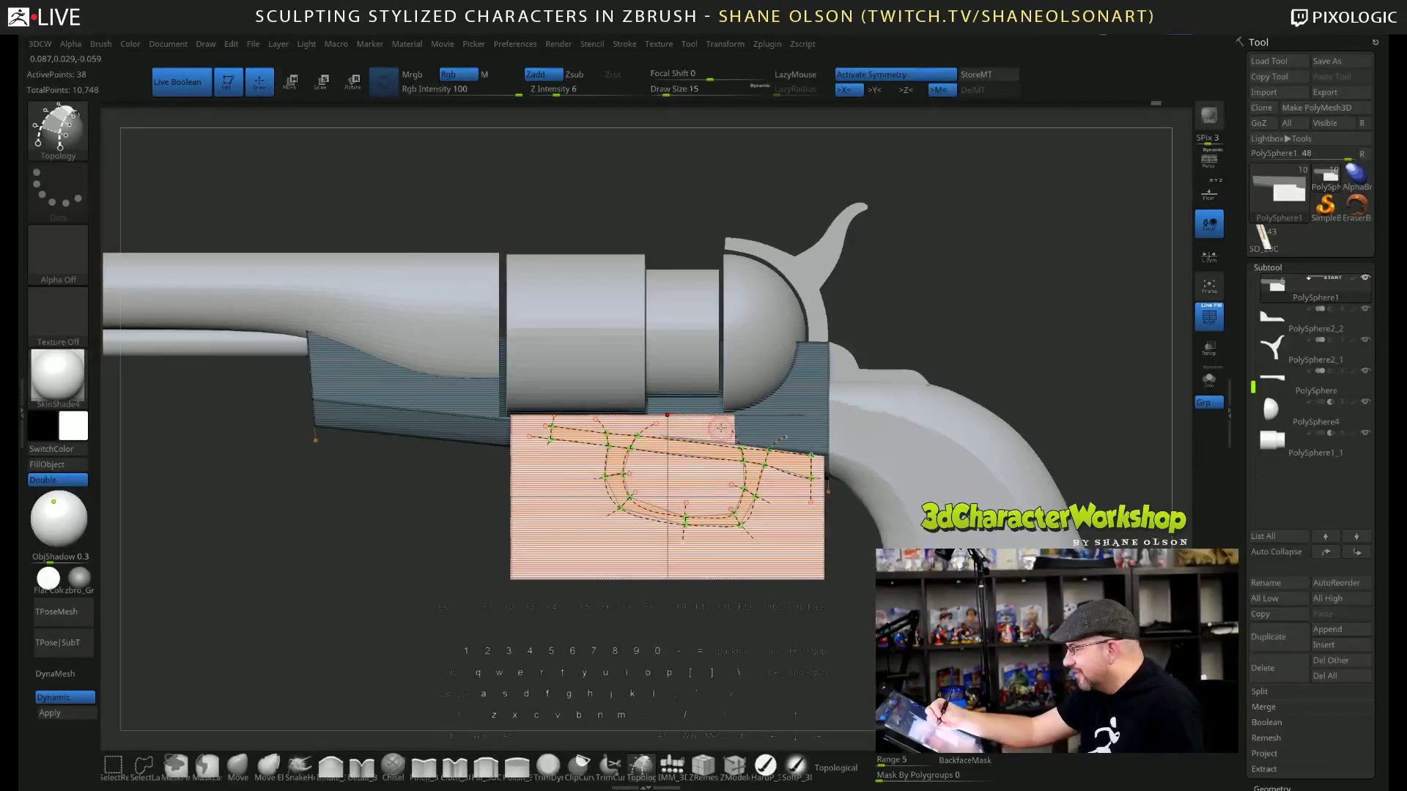
key("ctrl+z")
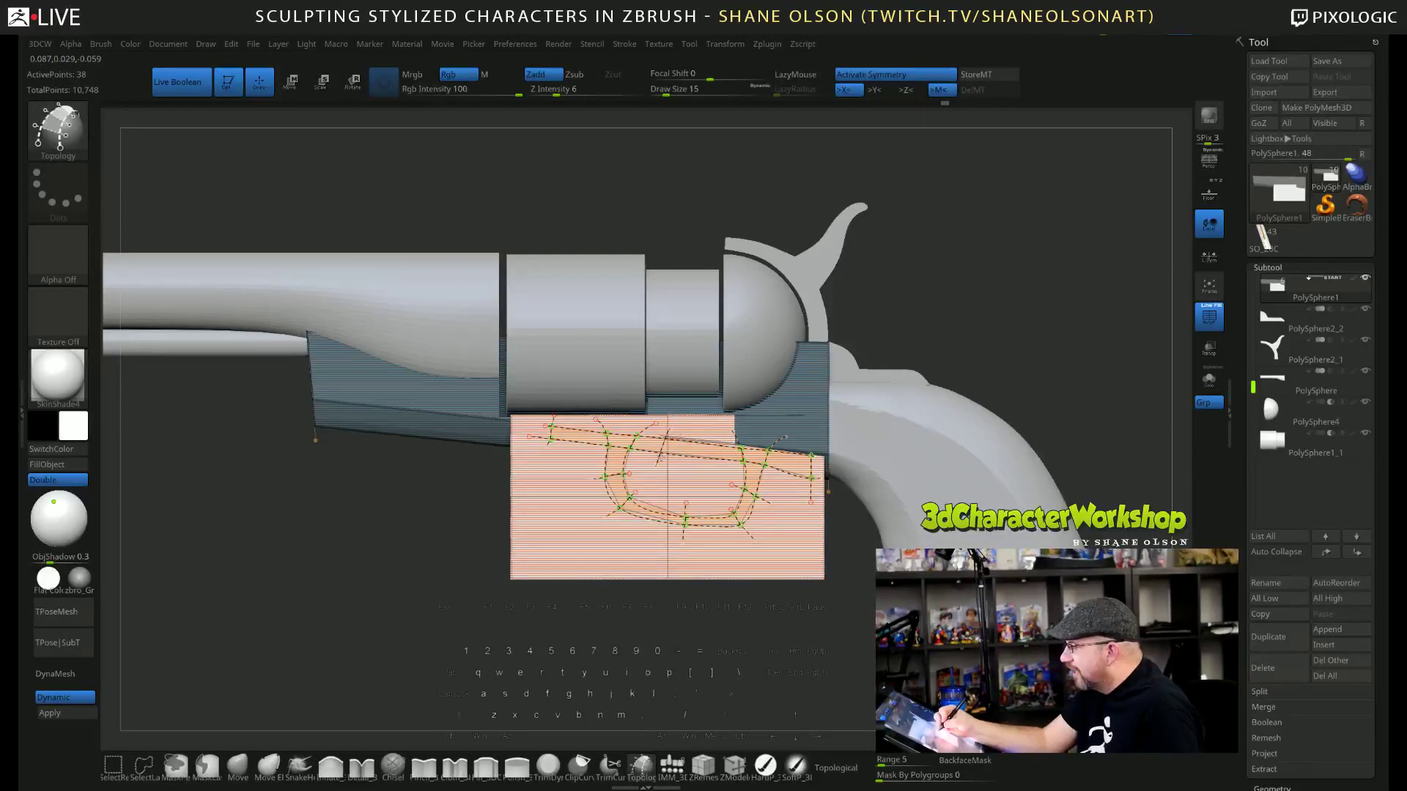
key("bracketright")
key("bracketright")
key("bracketright")
left_click_drag(715, 424, 720, 471)
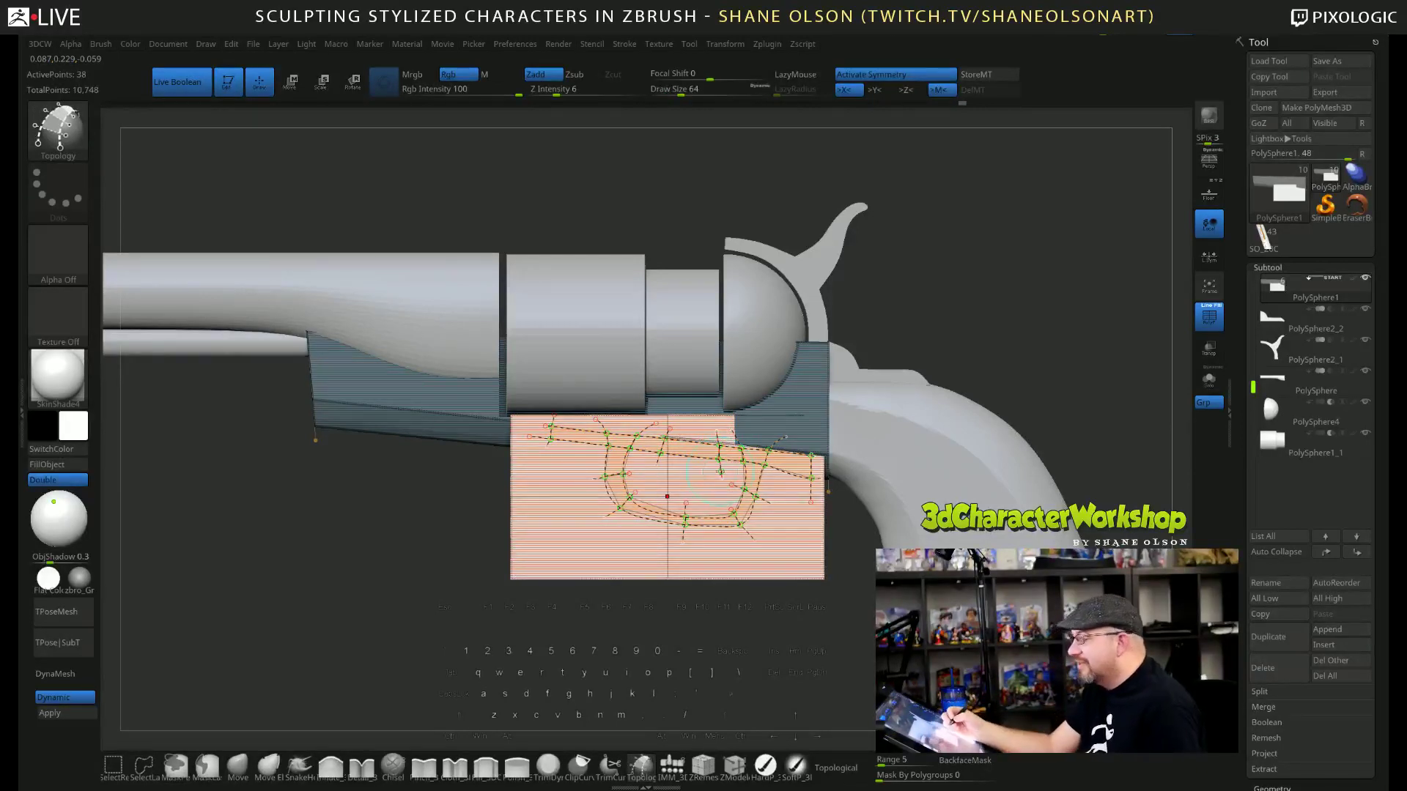
left_click_drag(695, 422, 693, 471)
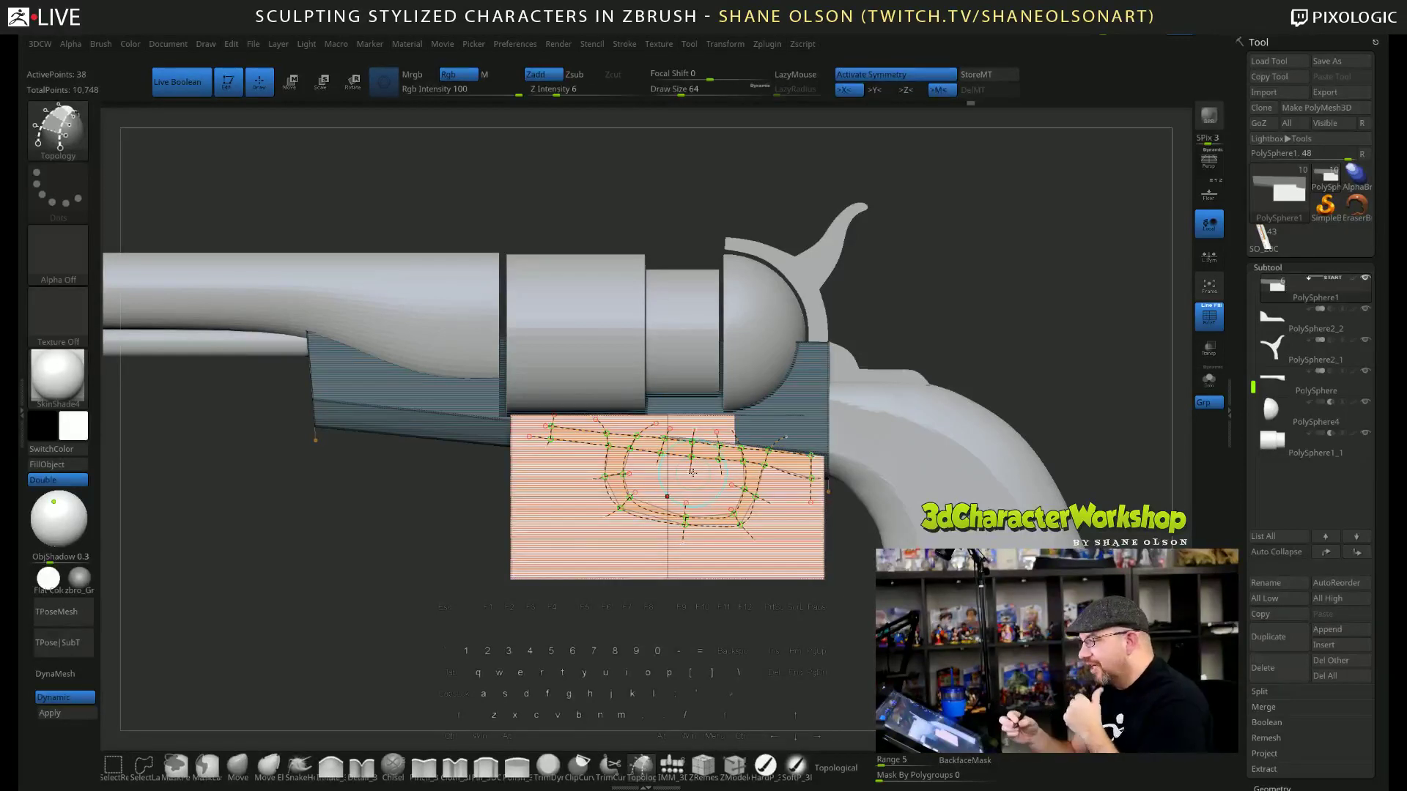
Draw cross curves on the guard's bottom and near both strip ends at draw size 15, trimming the loose curve ends.
key("bracketleft")
key("bracketleft")
key("bracketleft")
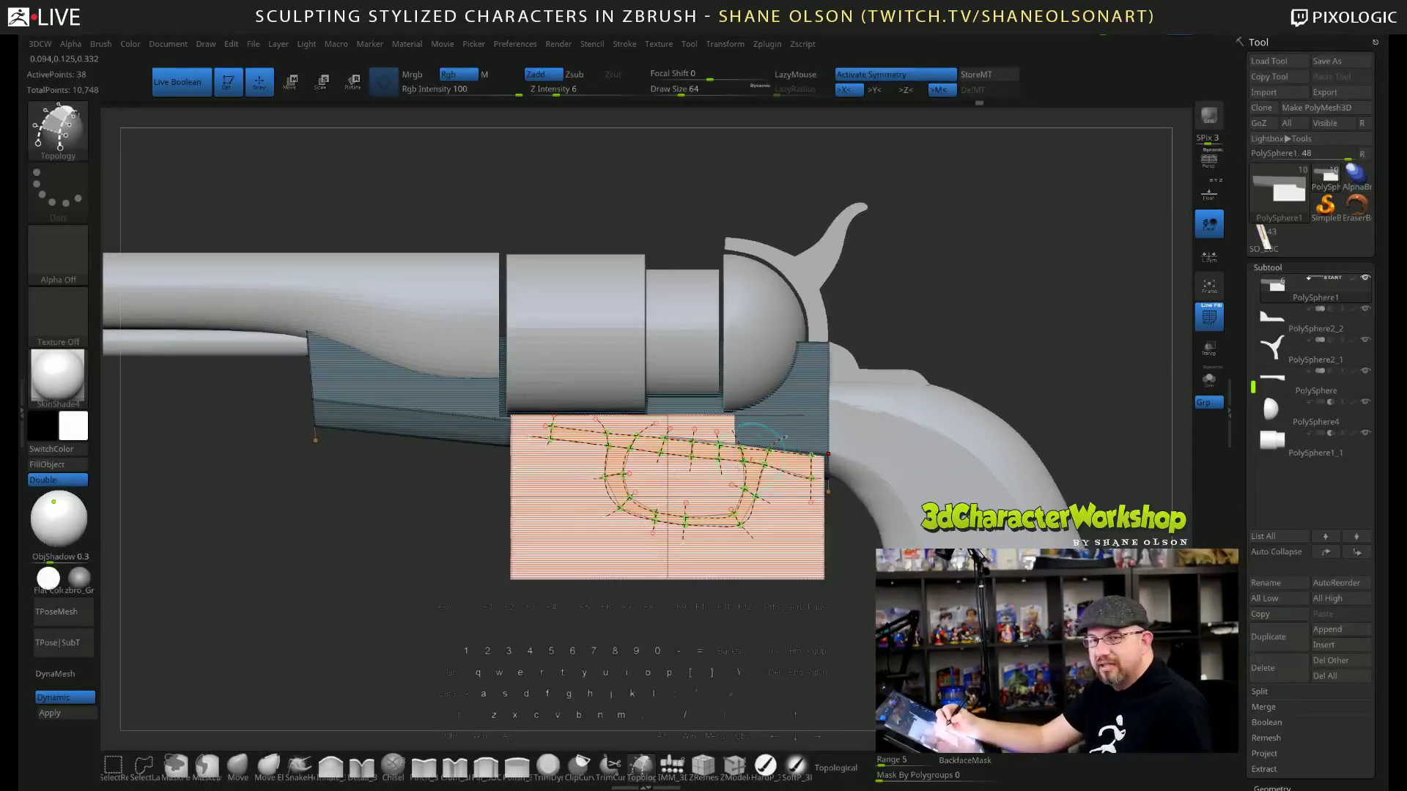
left_click_drag(706, 503, 709, 545)
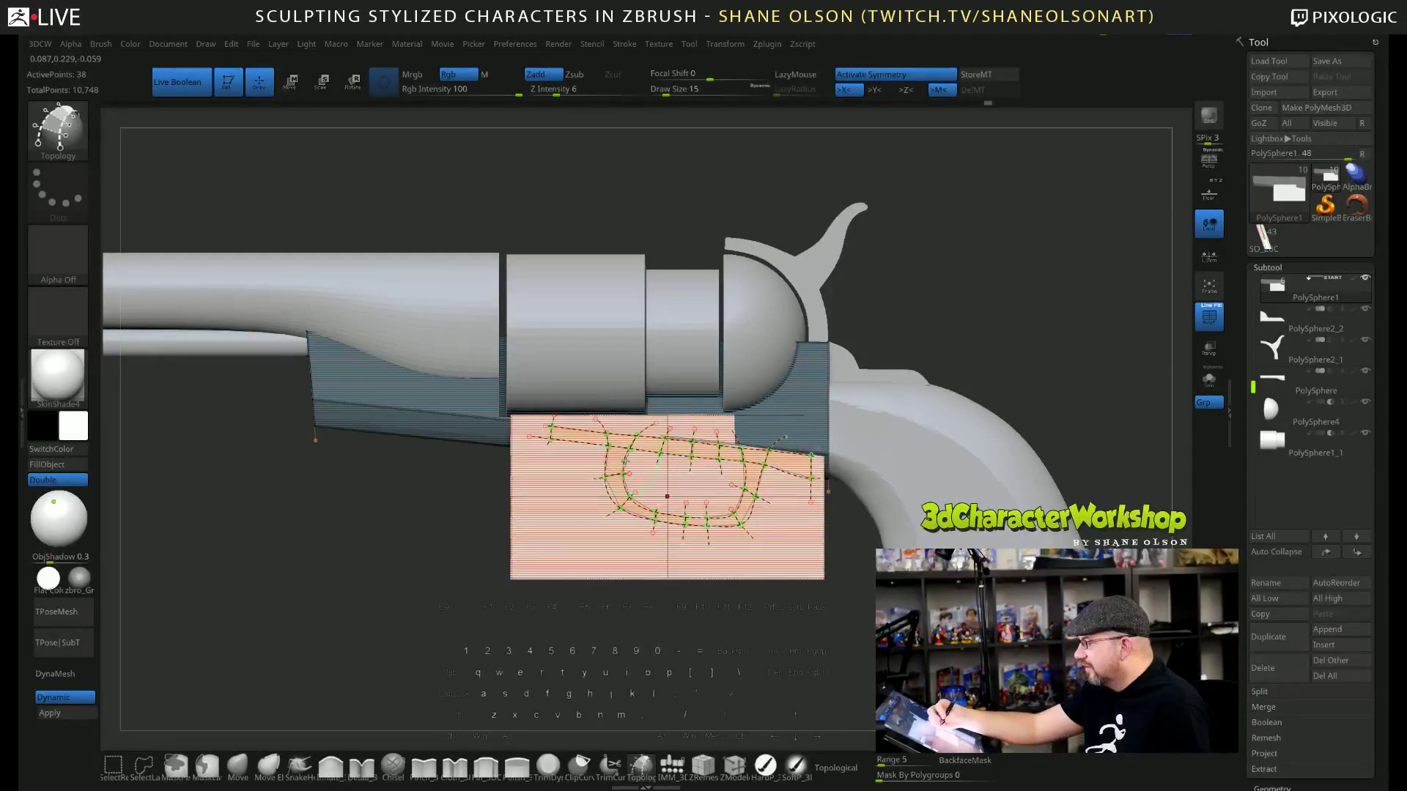
left_click(613, 546, "alt")
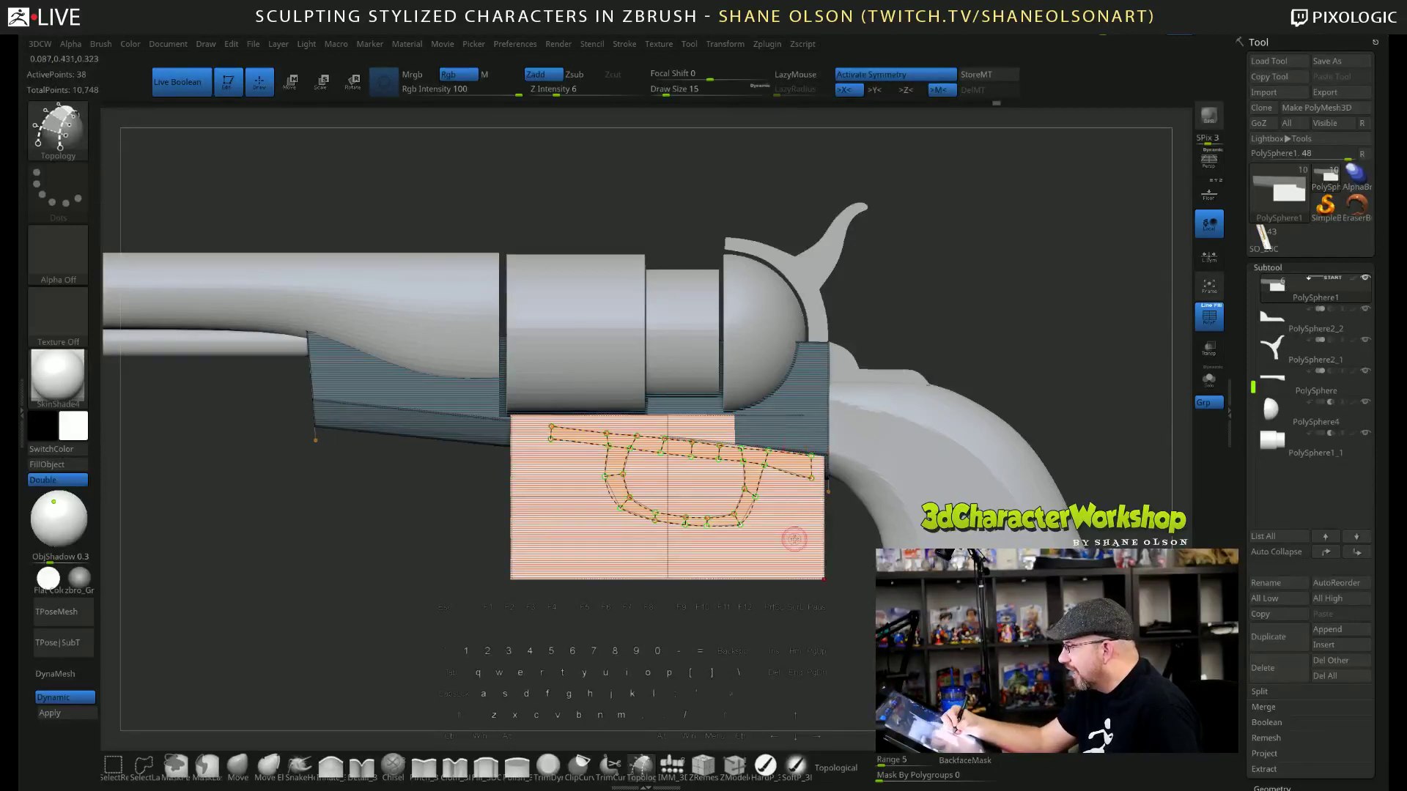
left_click_drag(578, 424, 577, 455)
left_click_drag(793, 447, 790, 476)
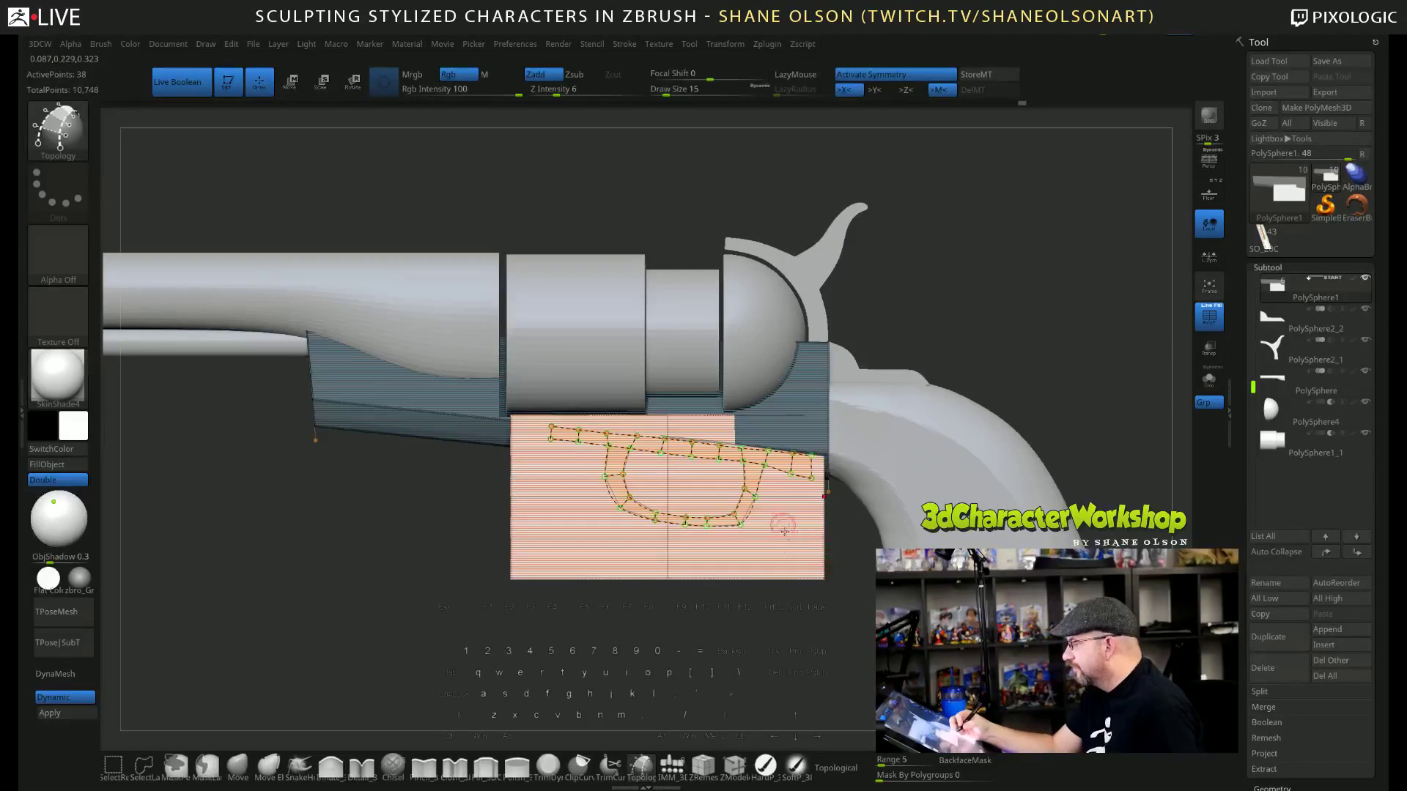
Set the draw size to 1 and generate the trigger guard mesh from the topology curves.
key("s")
left_click_drag(787, 548, 769, 548)
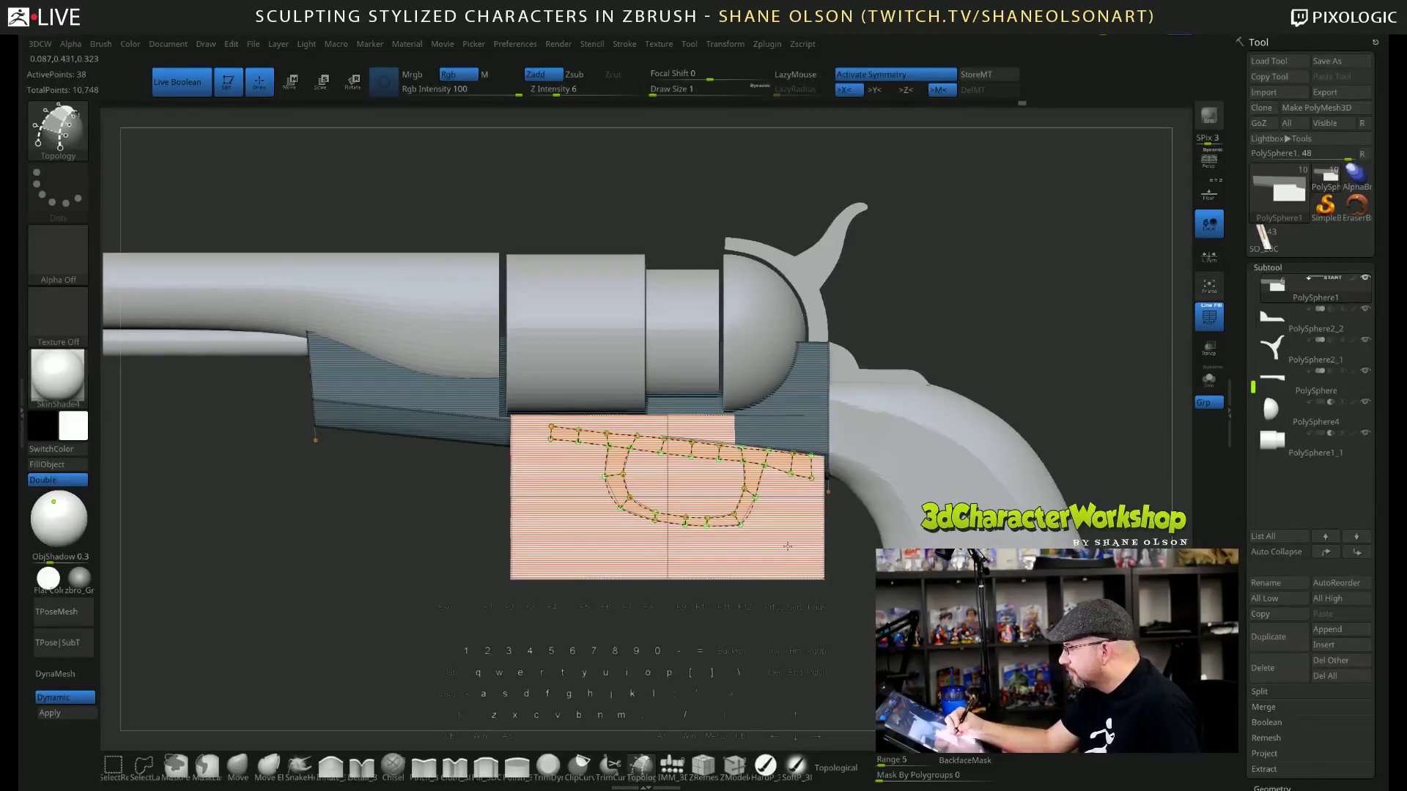
left_click(789, 543)
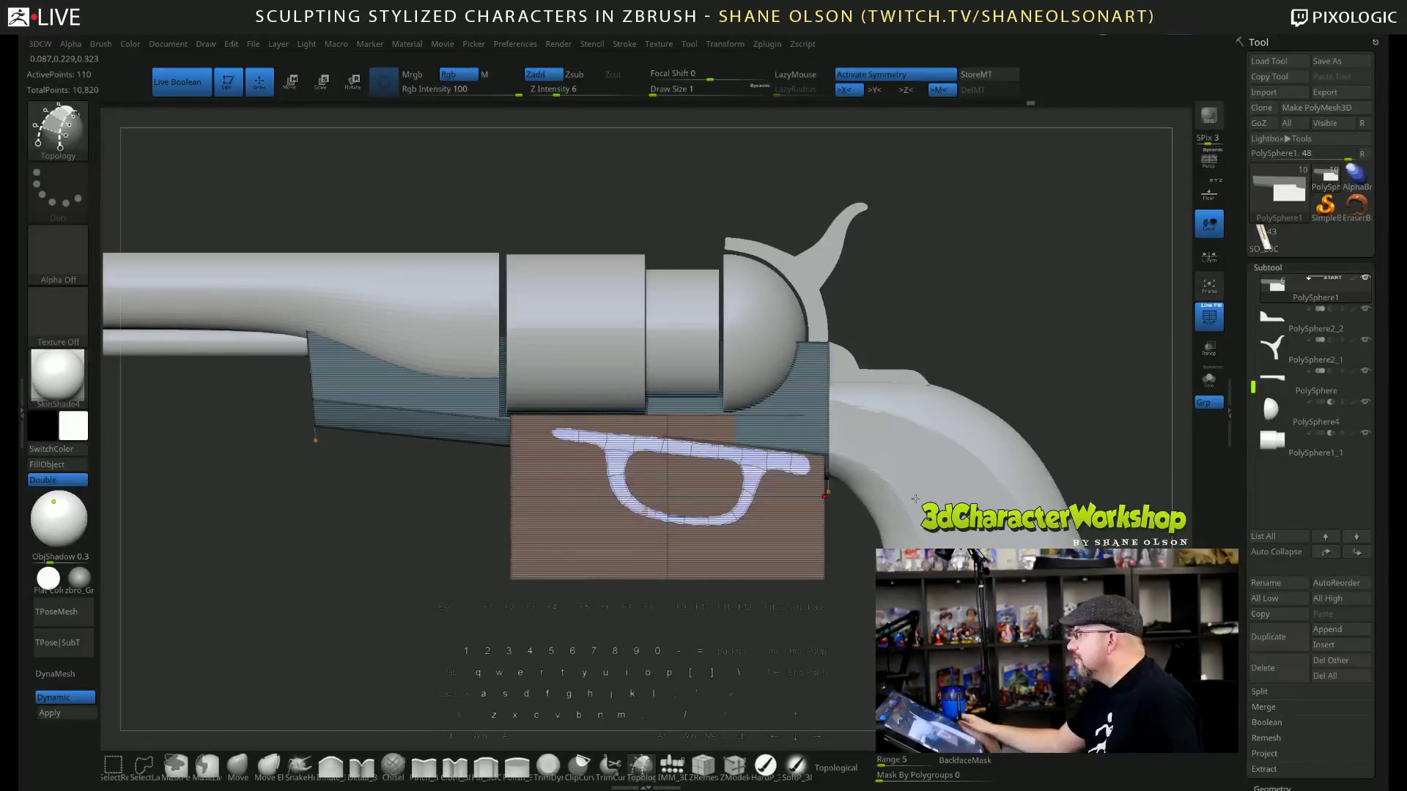
key("alt")
left_click_drag(1014, 242, 1046, 268)
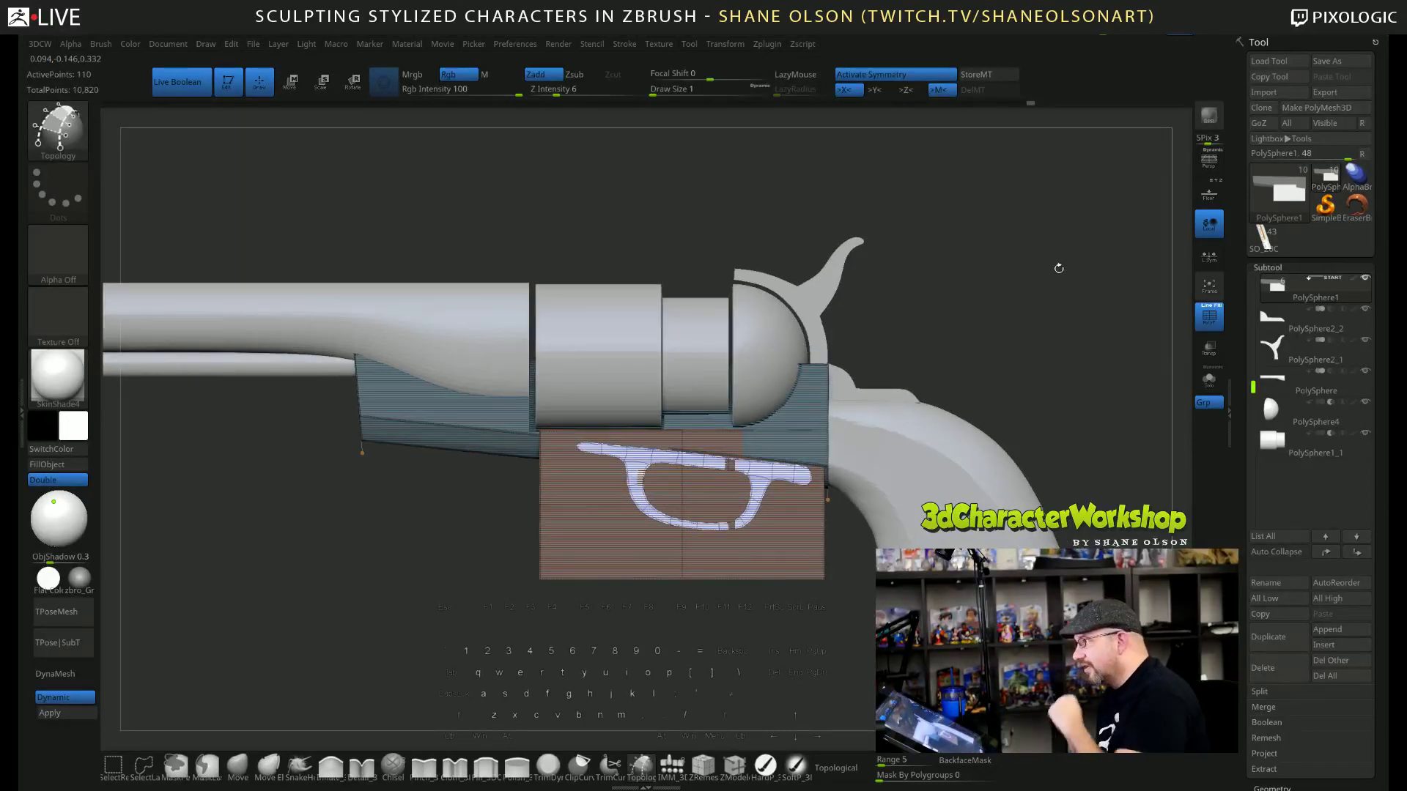
Show only the active subtool, delete the temporary block's geometry and weld the remaining points.
left_click(1209, 379)
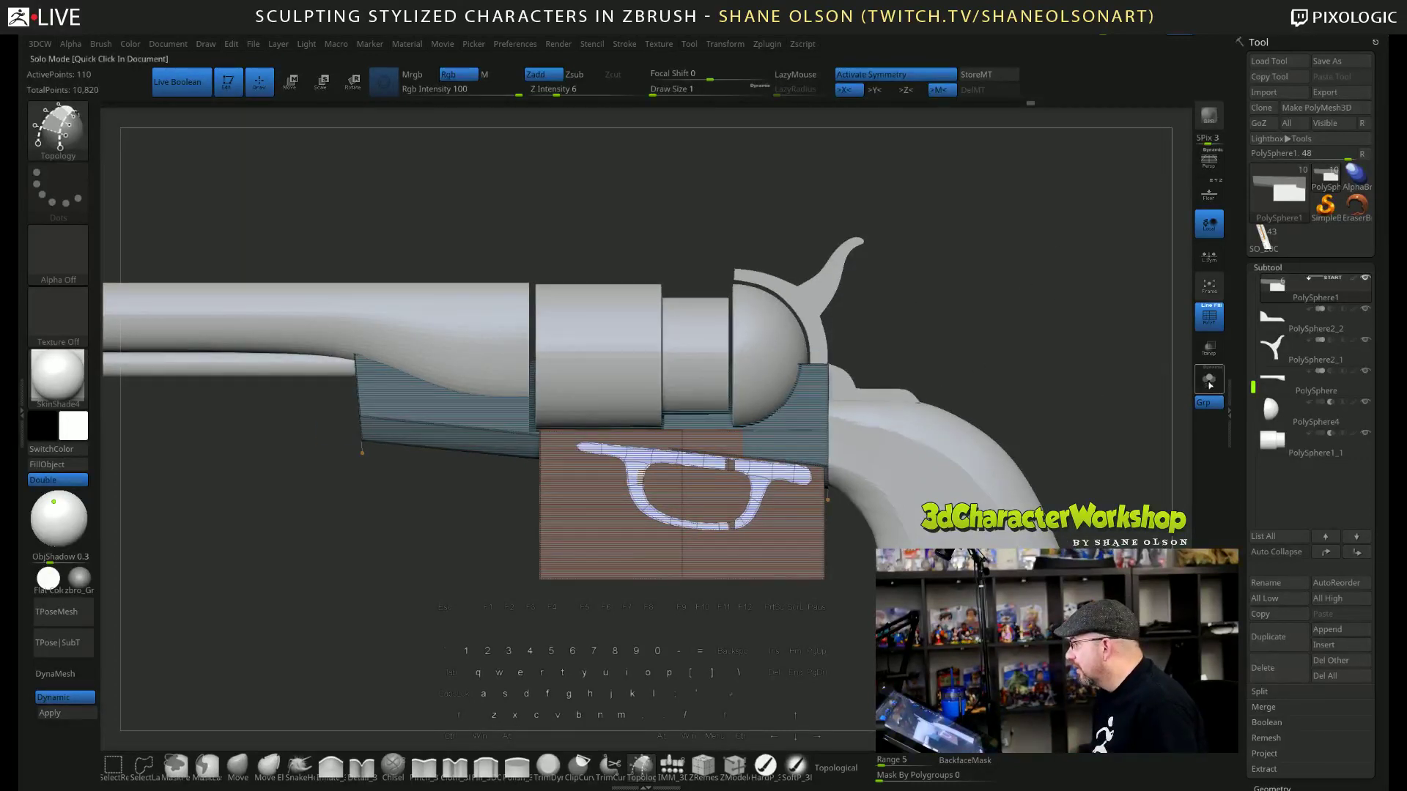
left_click_drag(953, 428, 855, 538)
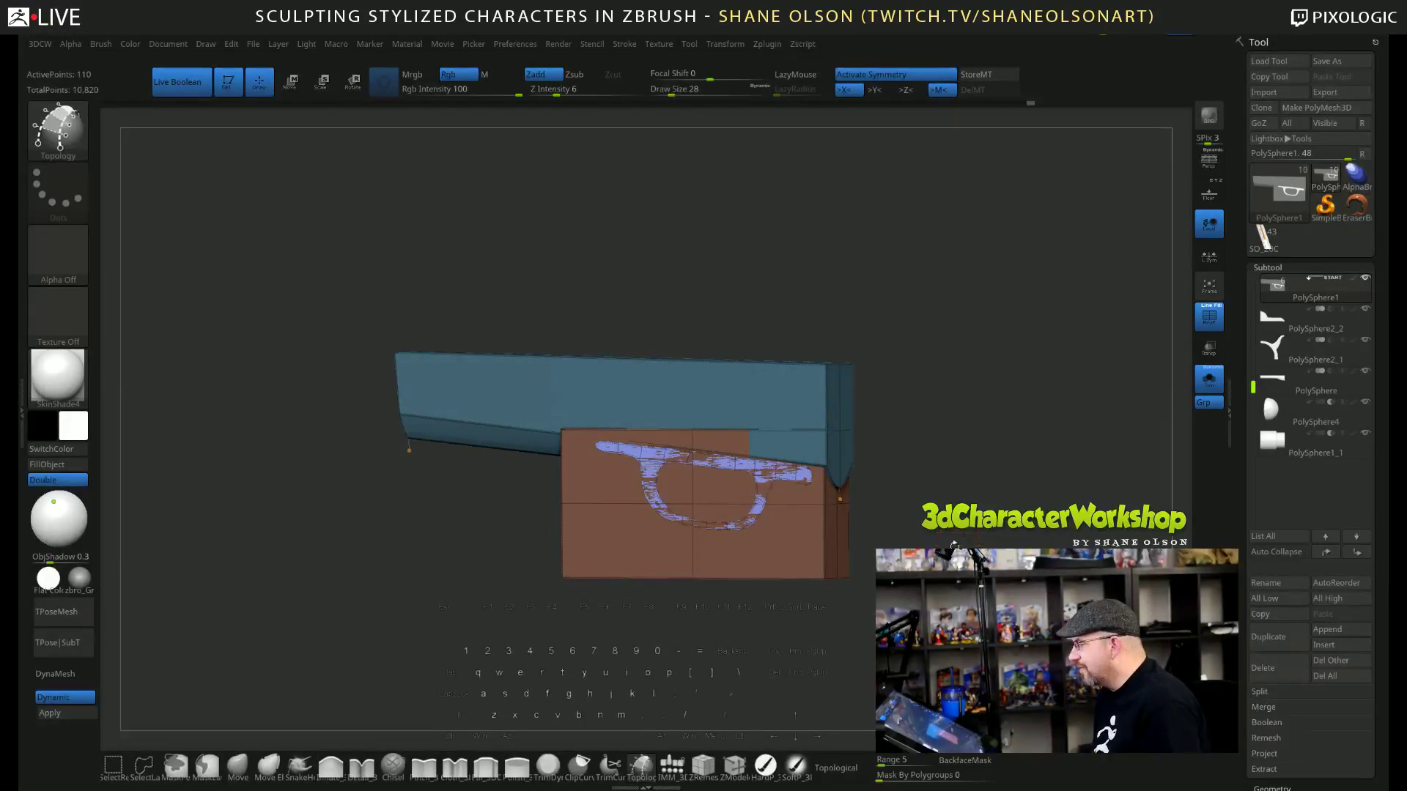
left_click(832, 575, "ctrl+shift")
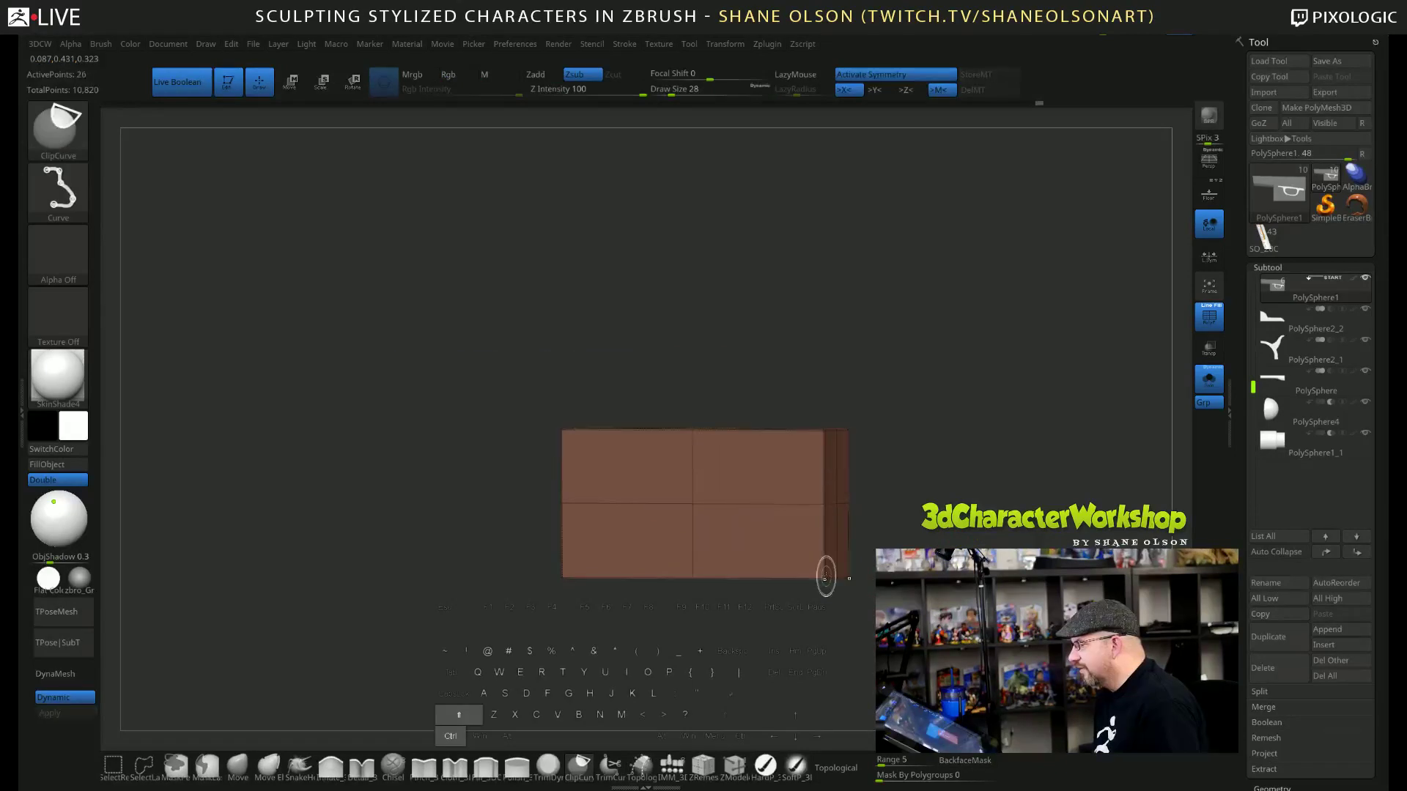
left_click(945, 537, "ctrl+shift")
key("2")
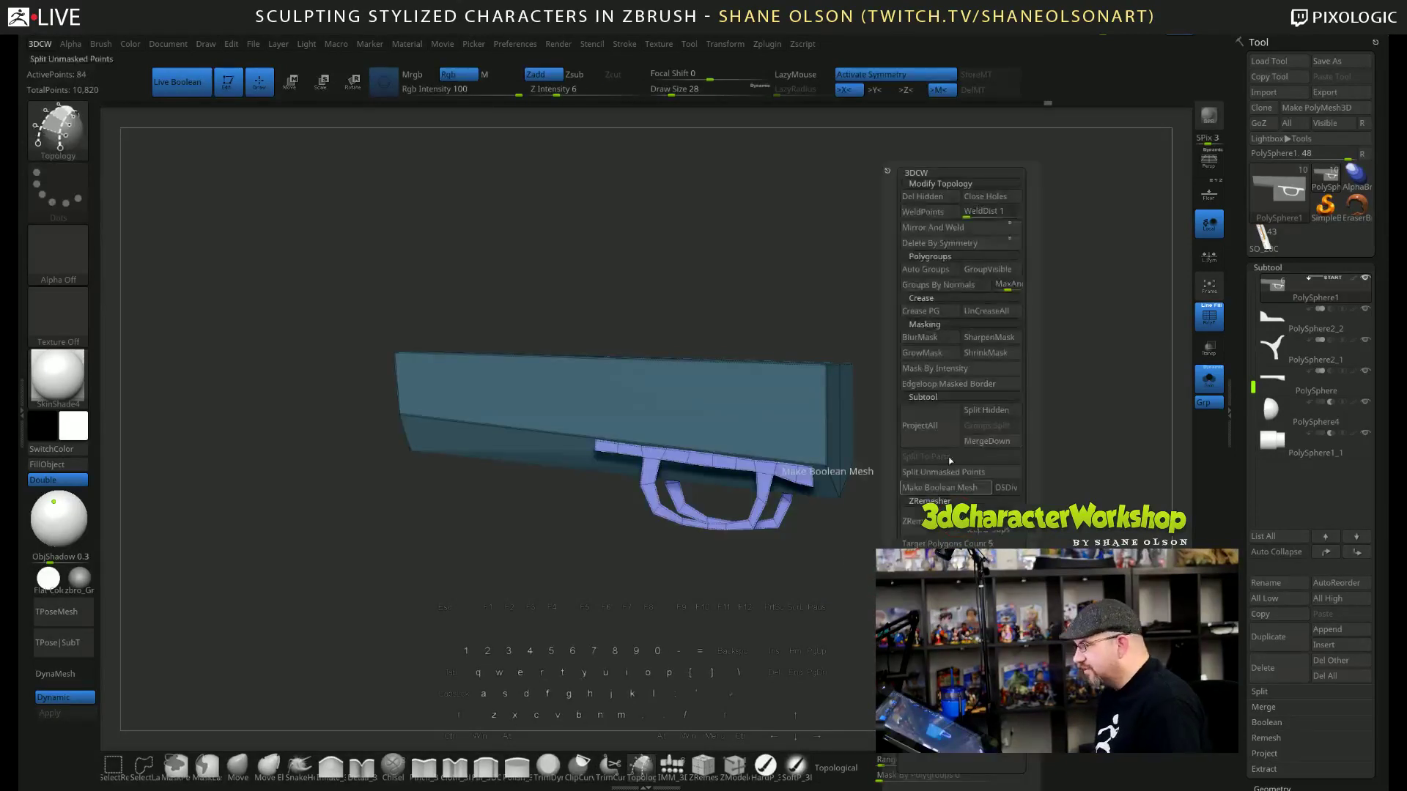
left_click(923, 212)
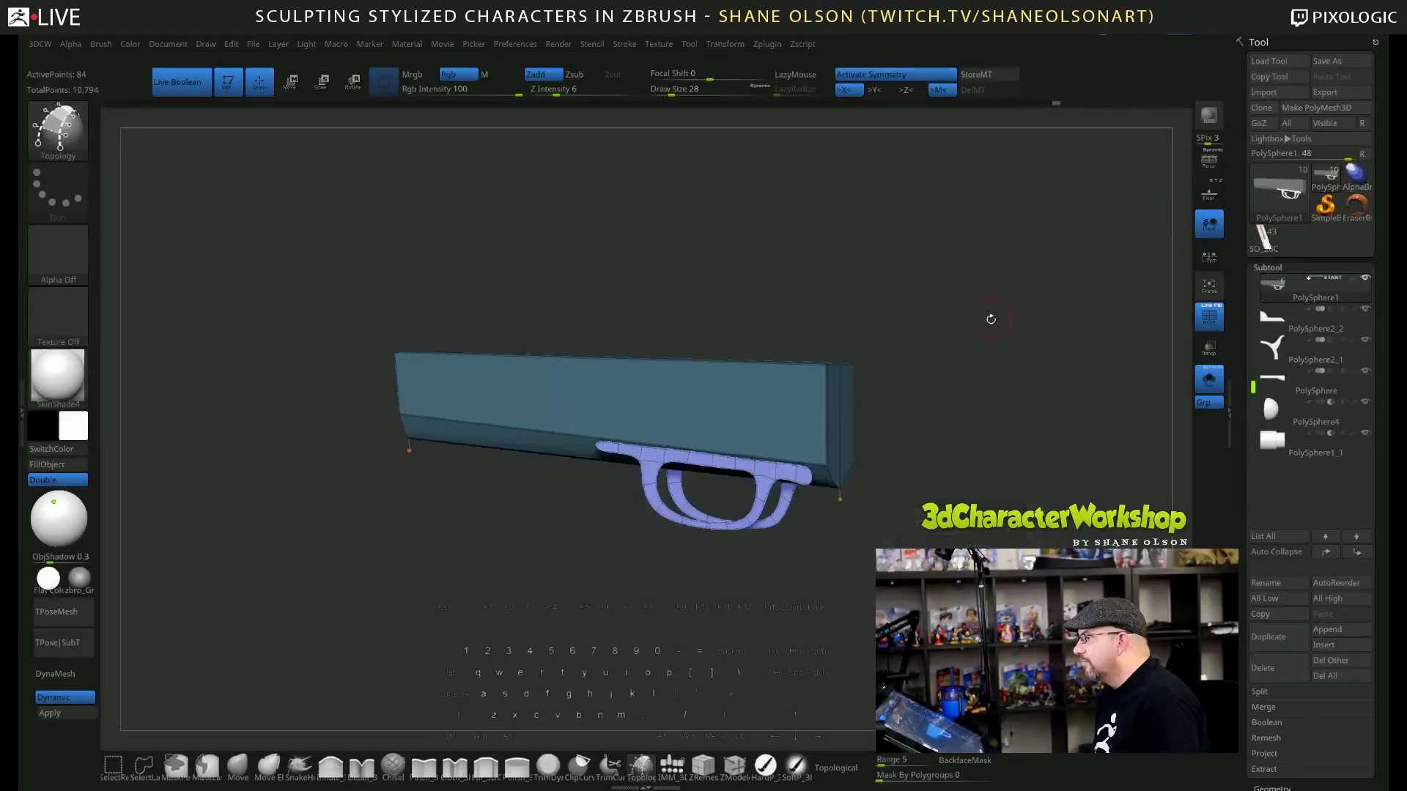
left_click_drag(989, 313, 1004, 314)
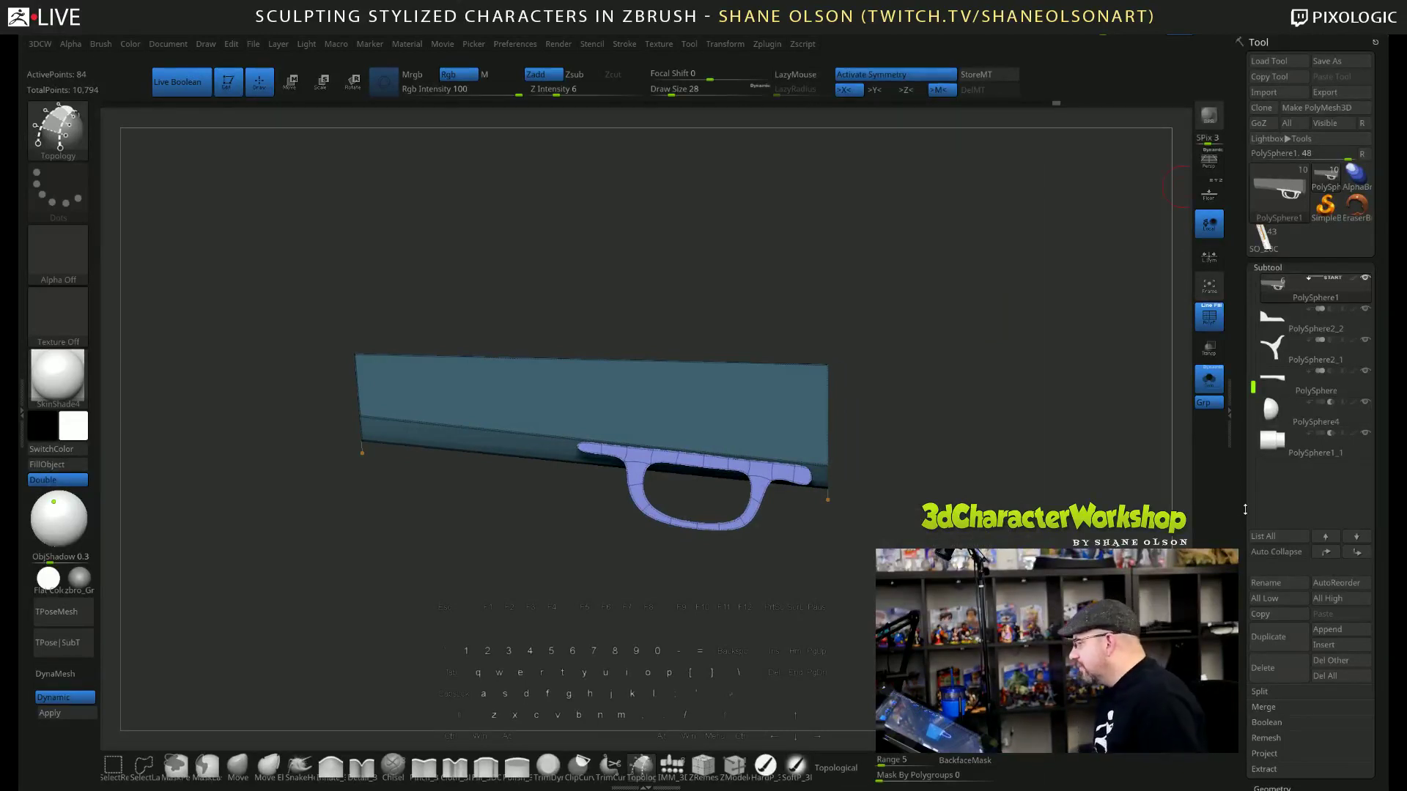
scroll(1237, 429, "down", 3)
scroll(1237, 429, "down", 3)
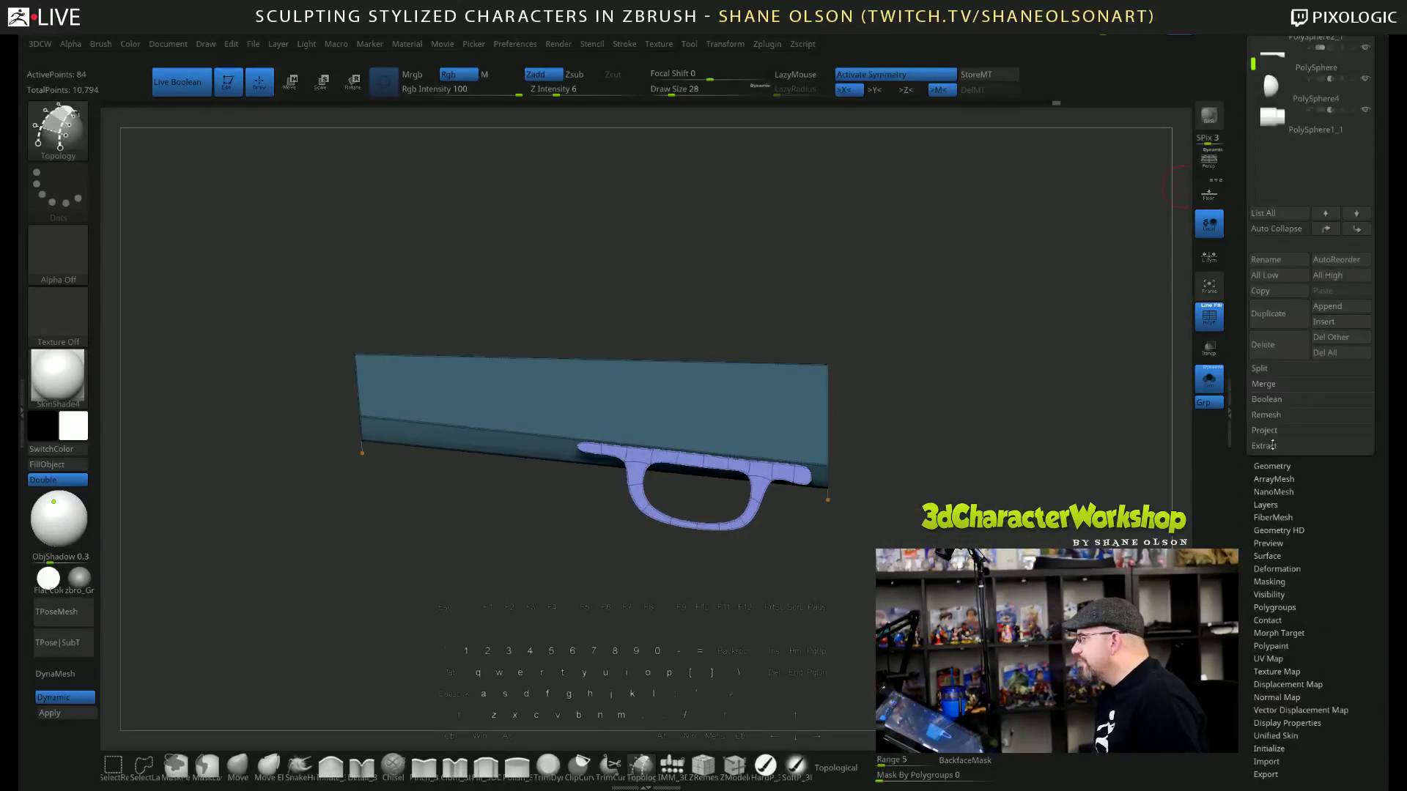
left_click(1279, 466)
key("shift")
left_click(1273, 393, "shift")
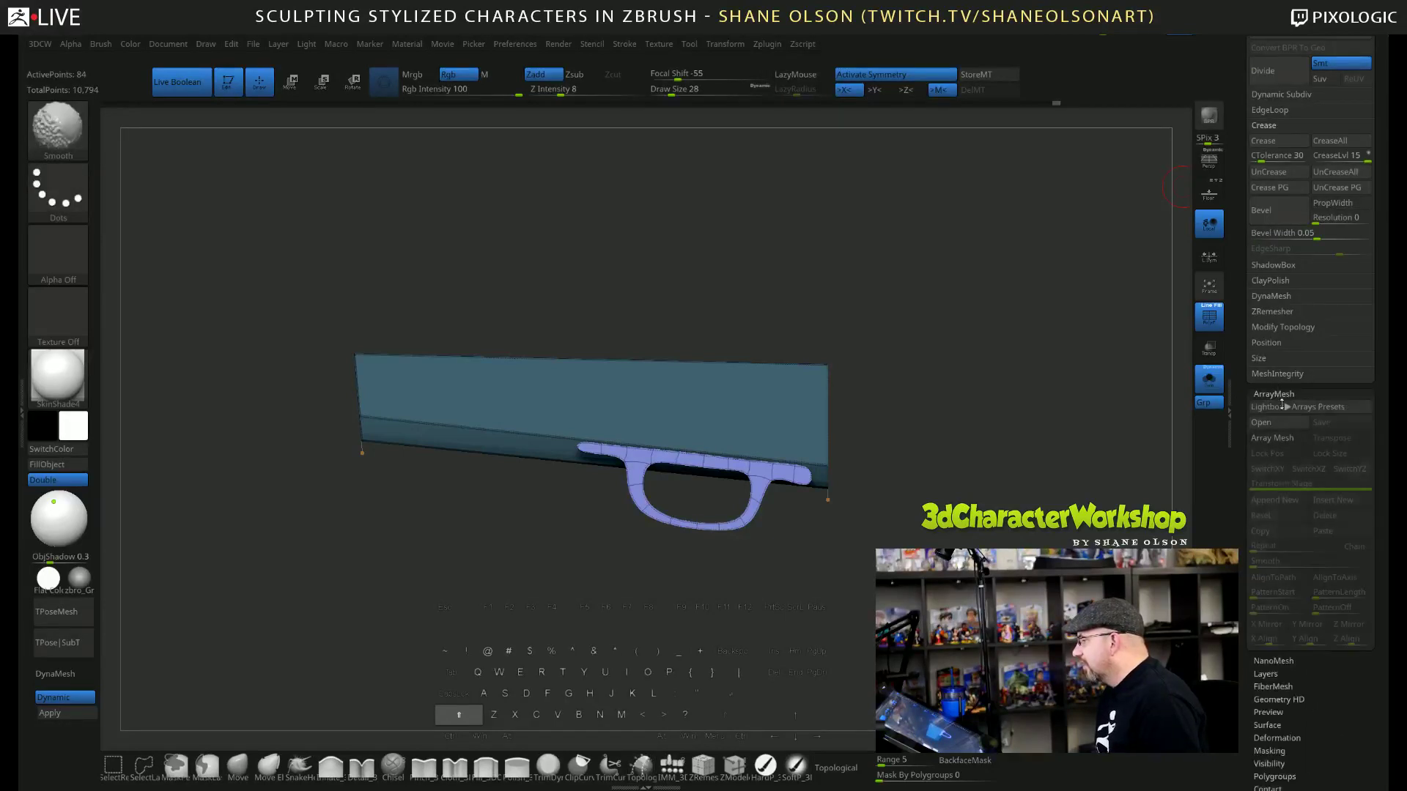
scroll(1246, 545, "down", 7)
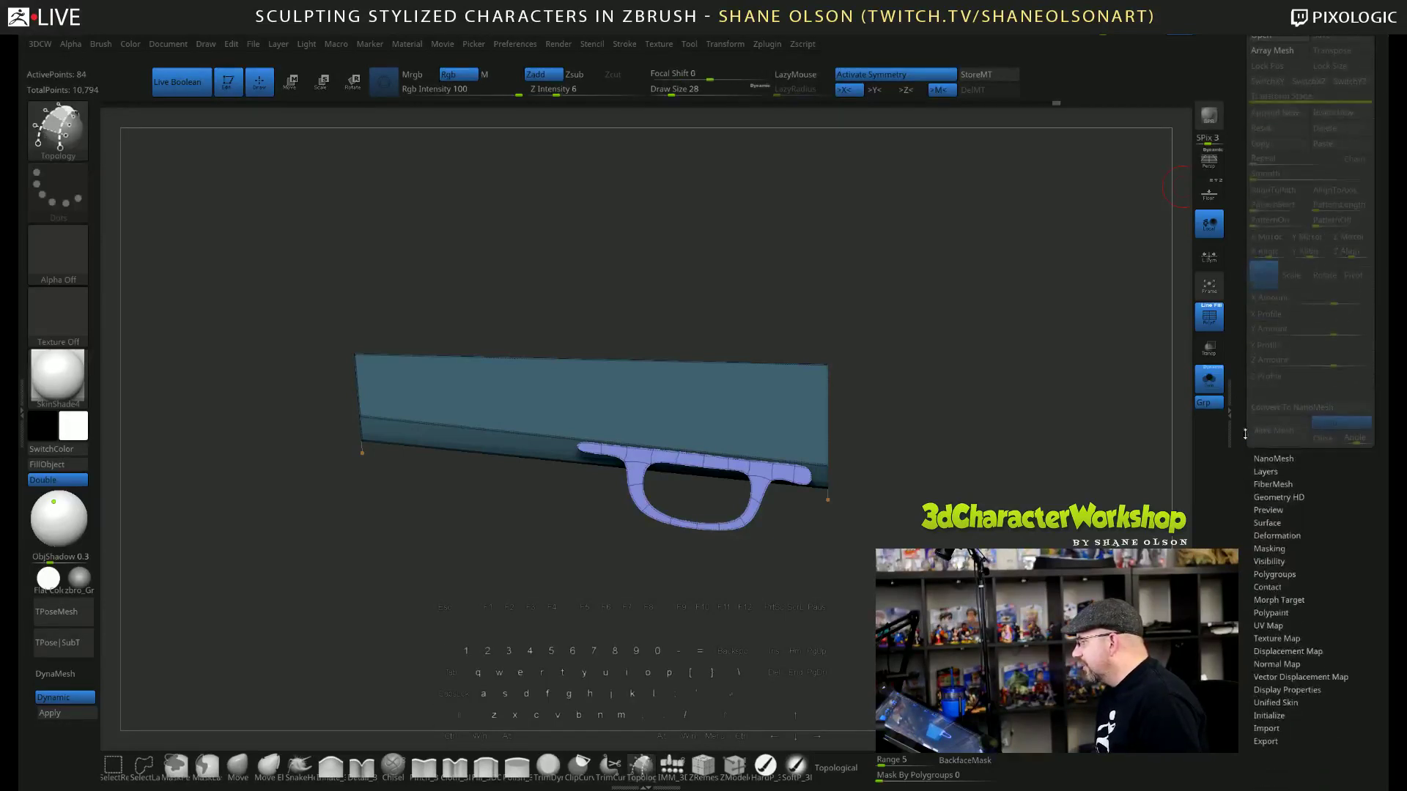
left_click(1266, 471, "shift")
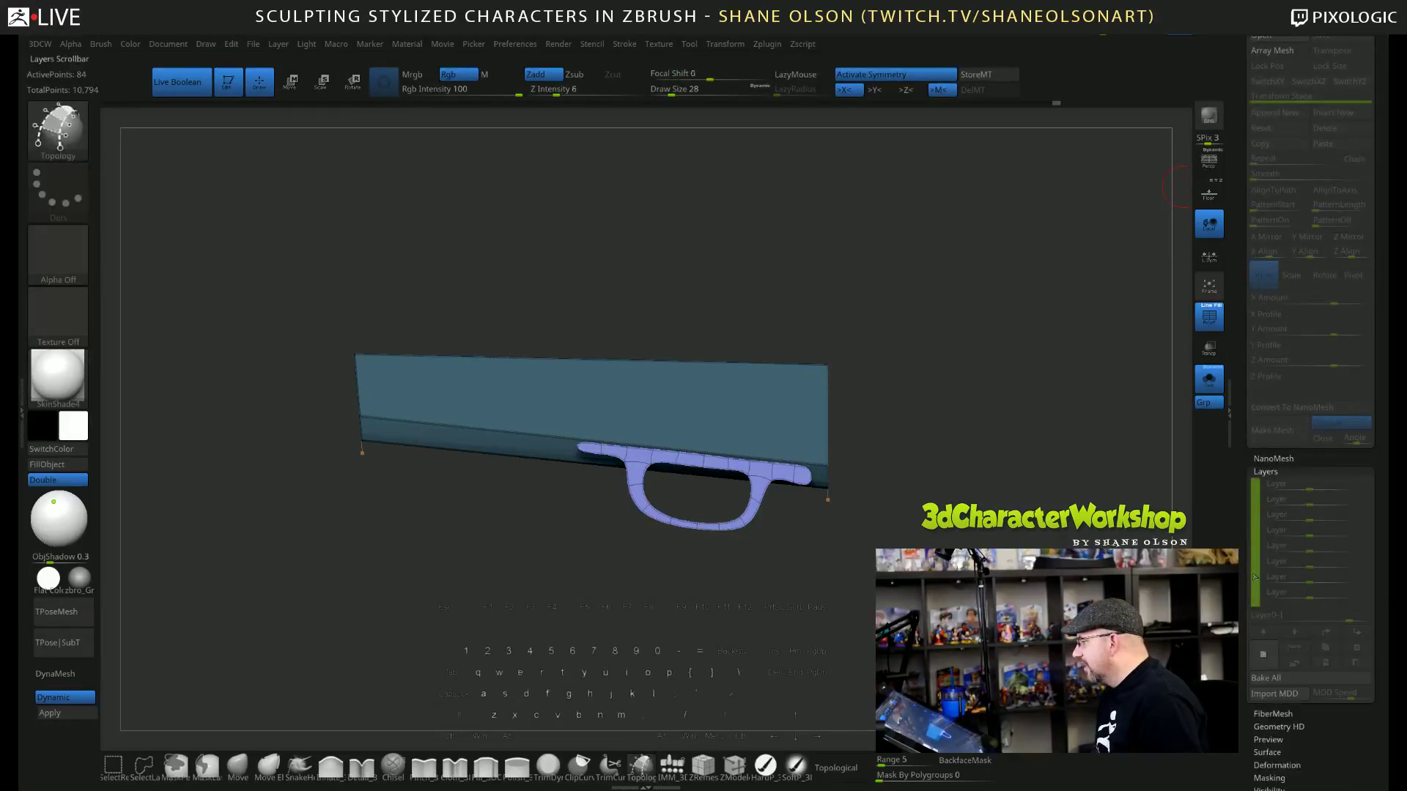
left_click(1266, 471)
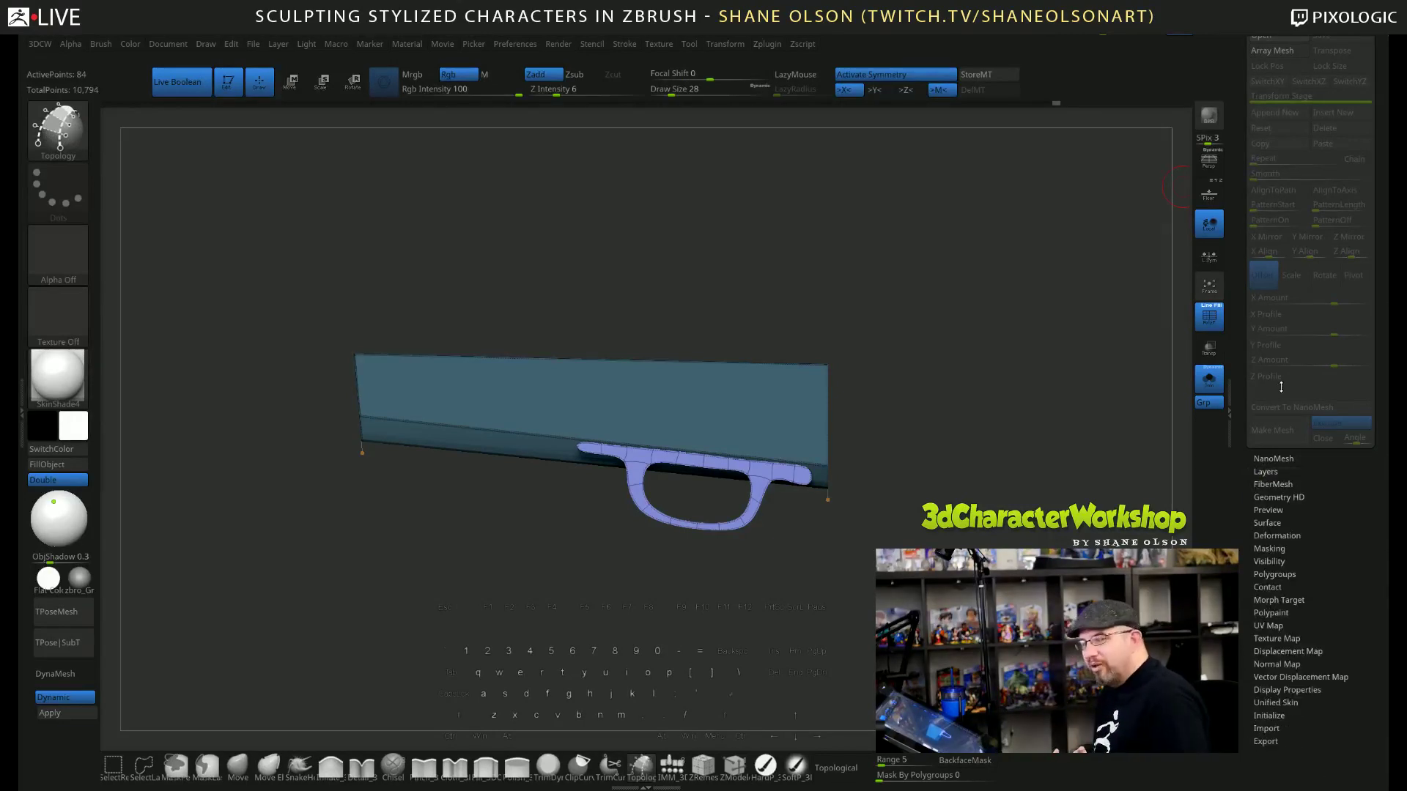
scroll(1254, 392, "up", 2)
scroll(1254, 392, "up", 6)
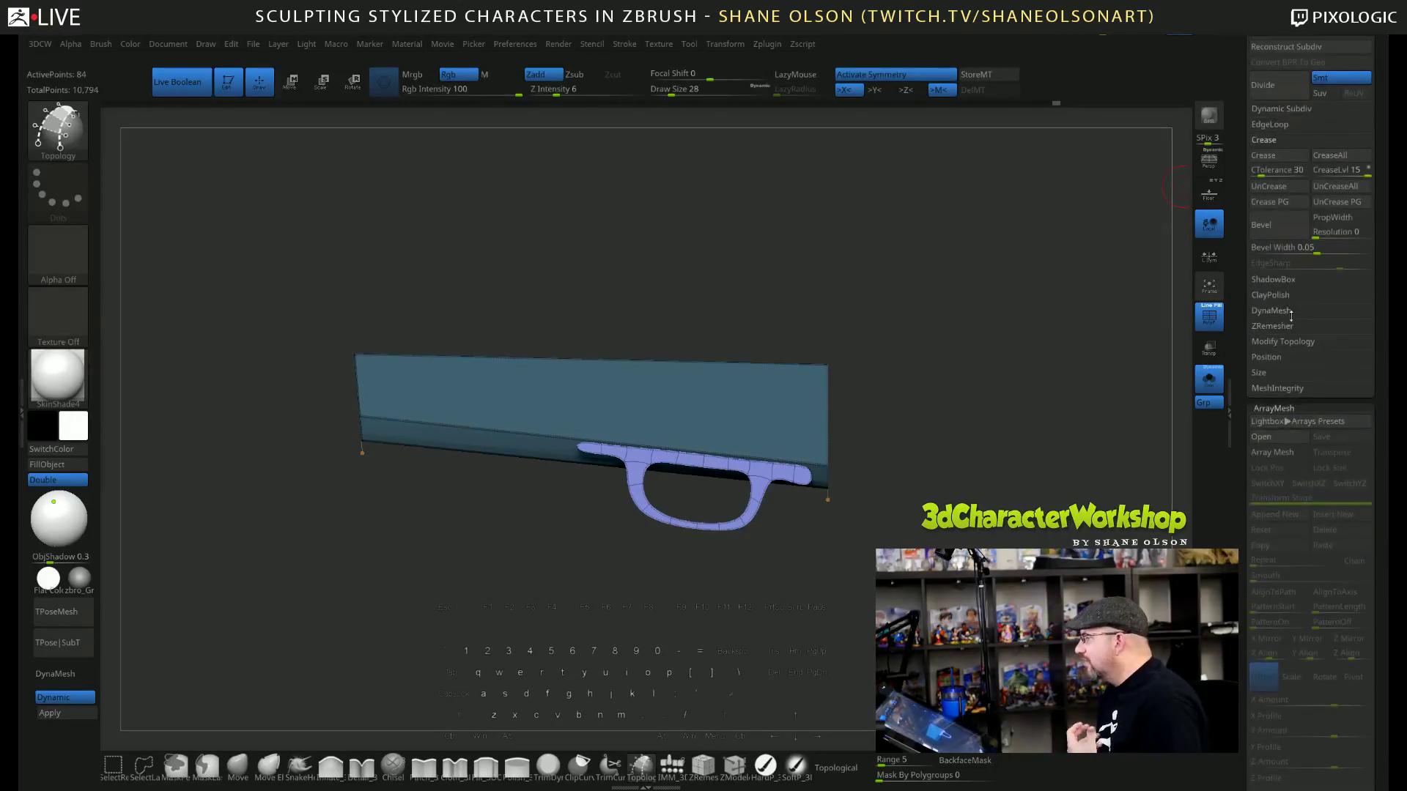
left_click(1273, 409)
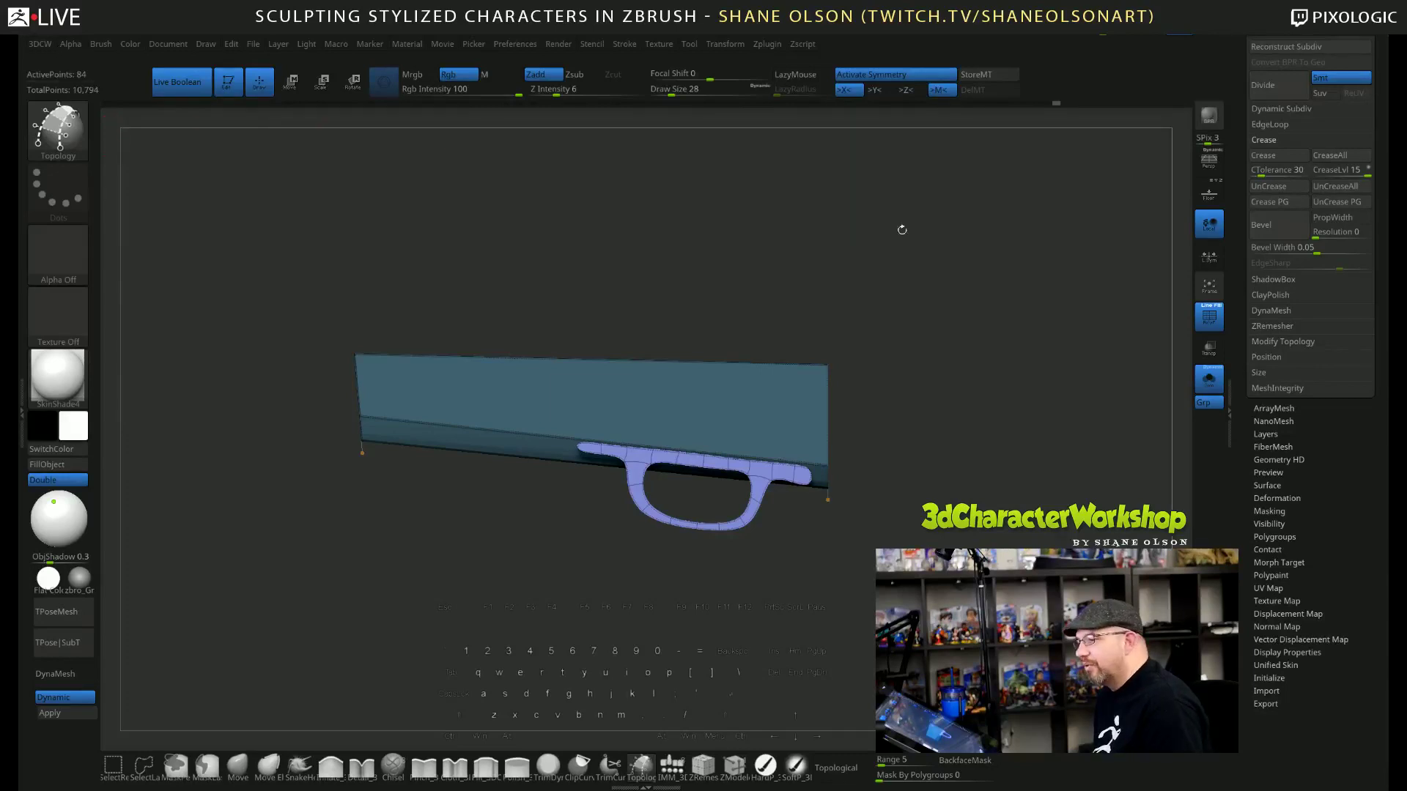
key("space")
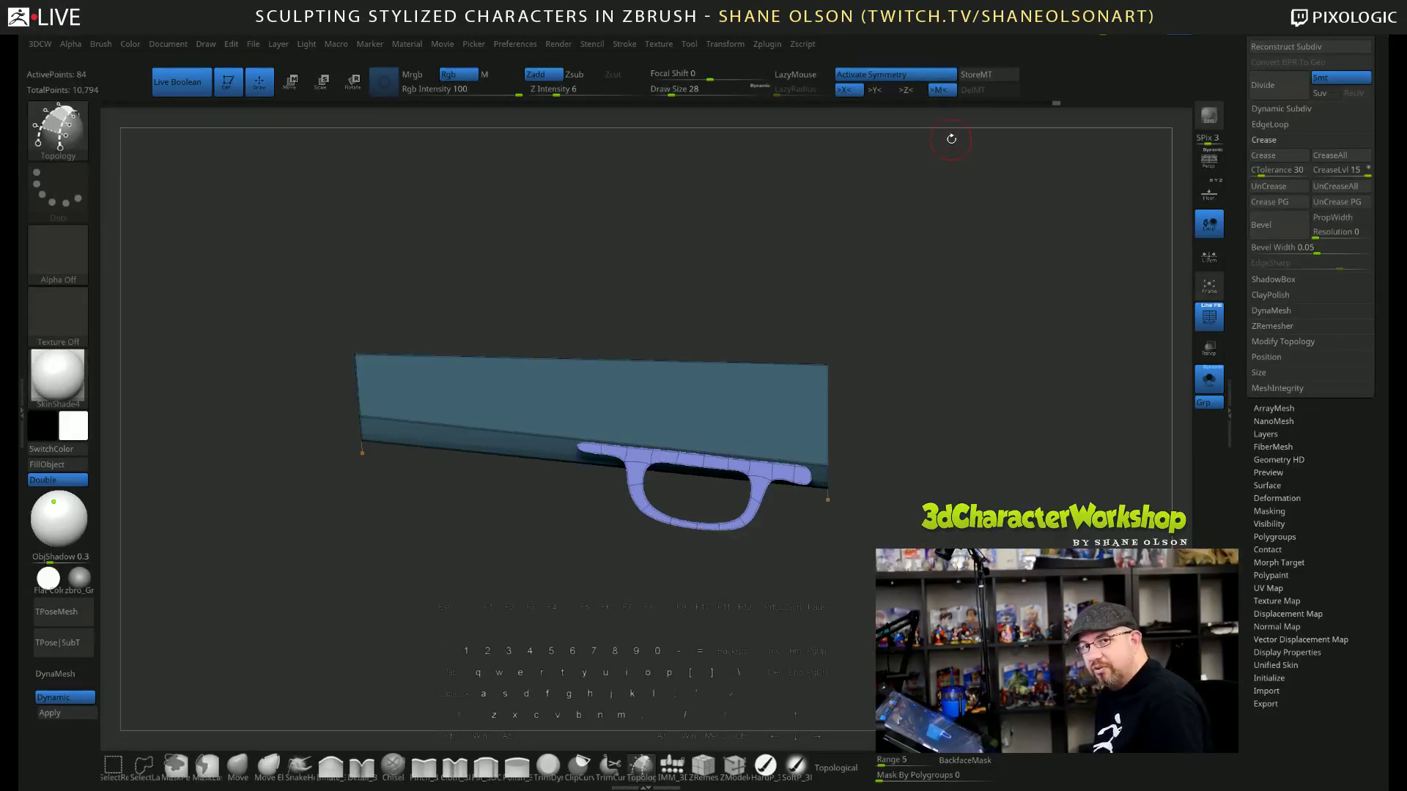
key("space")
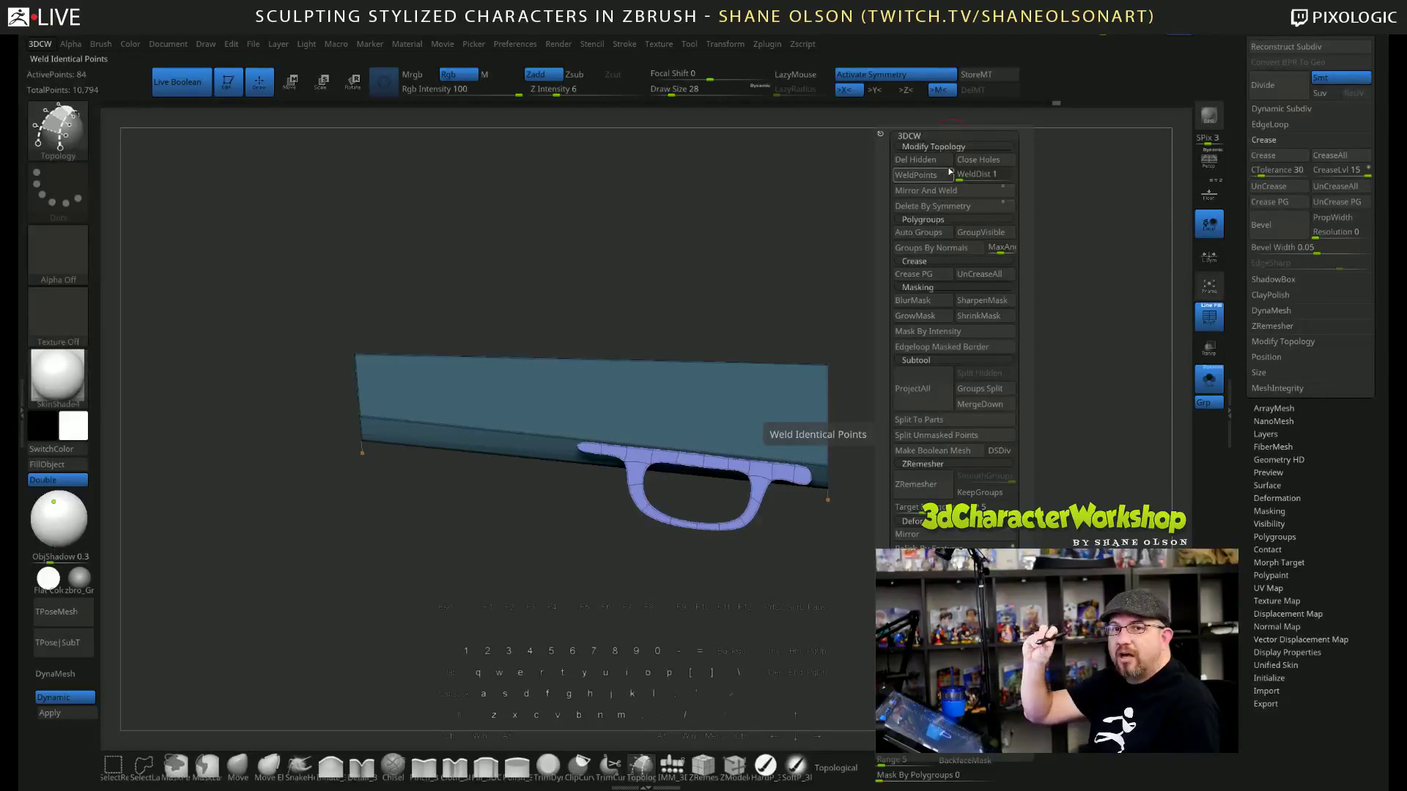
key("space")
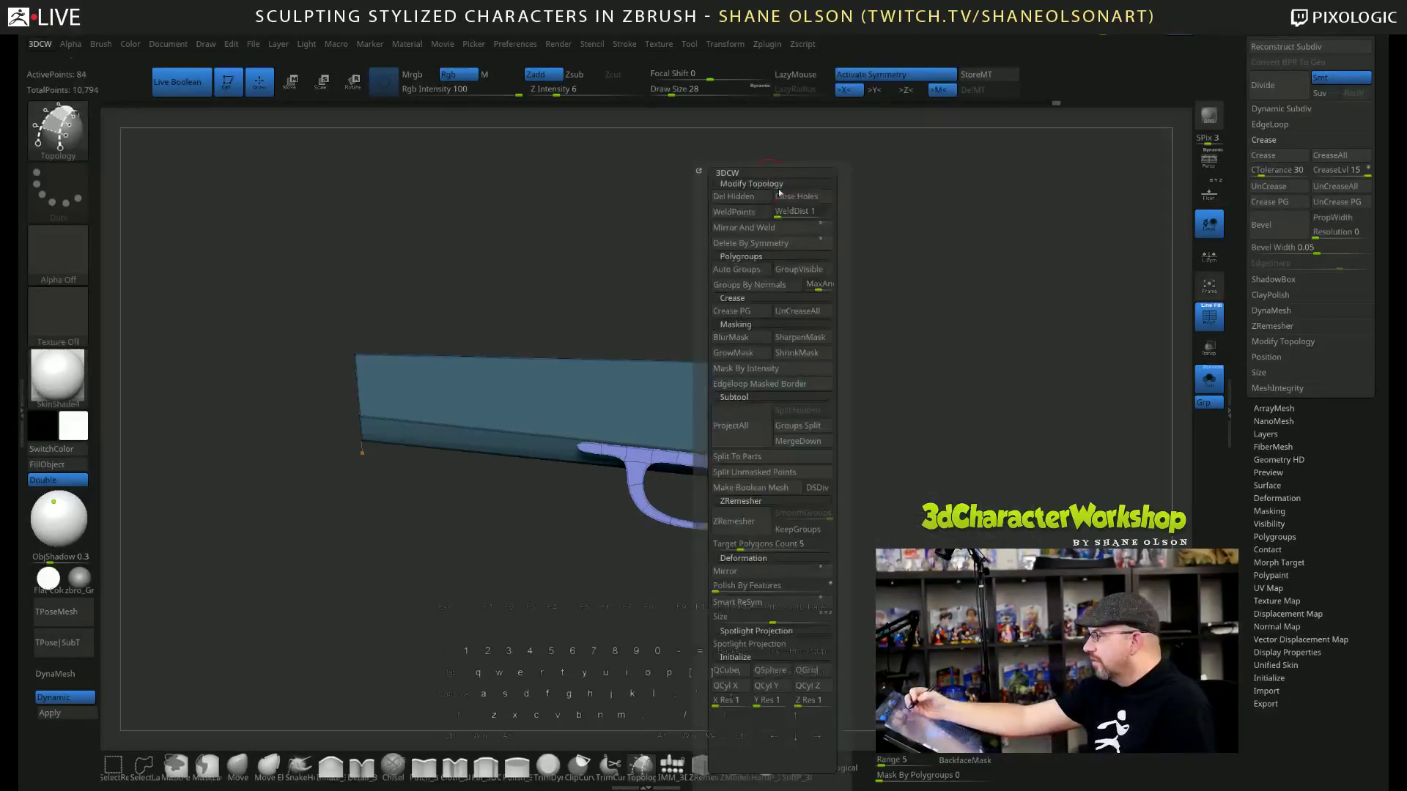
key("space")
key("space")
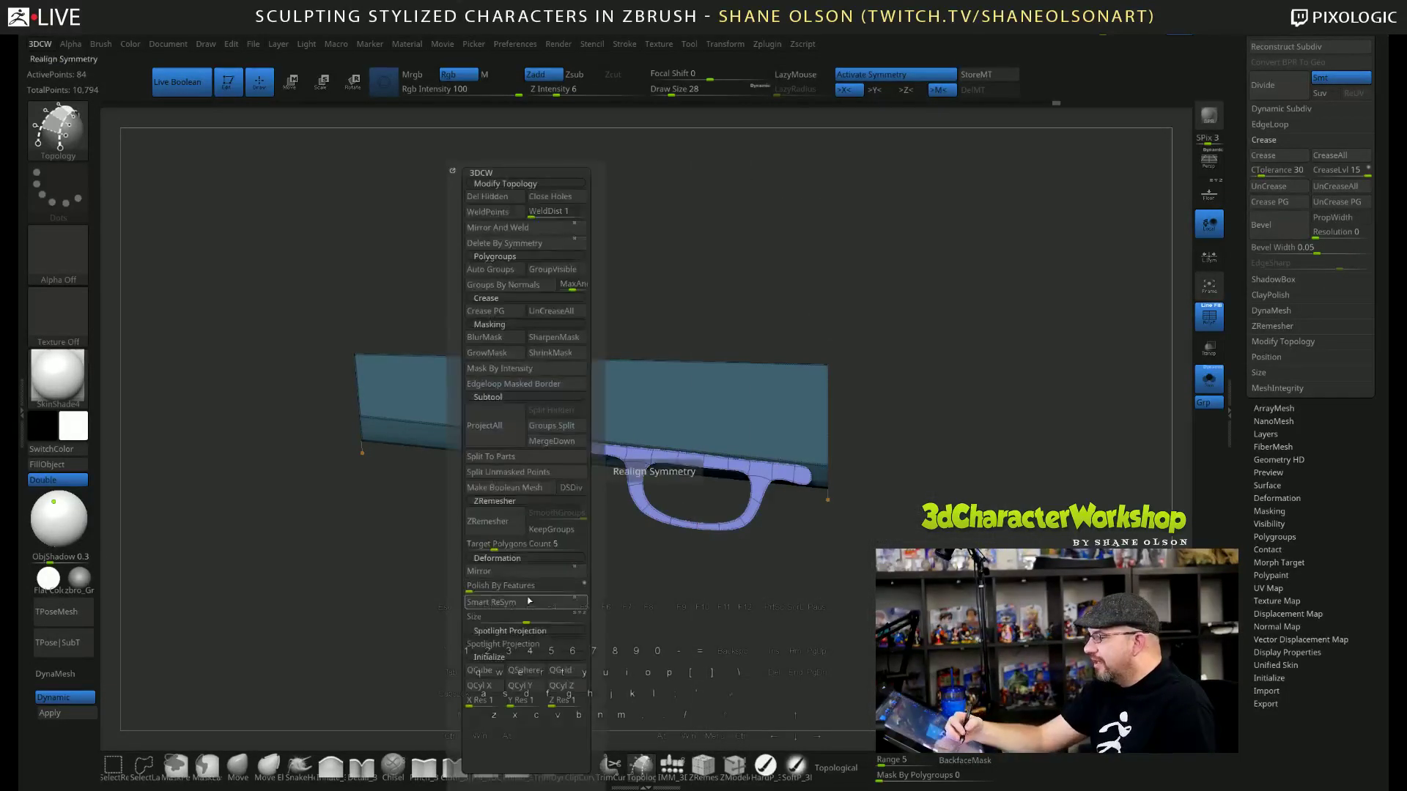
key("space")
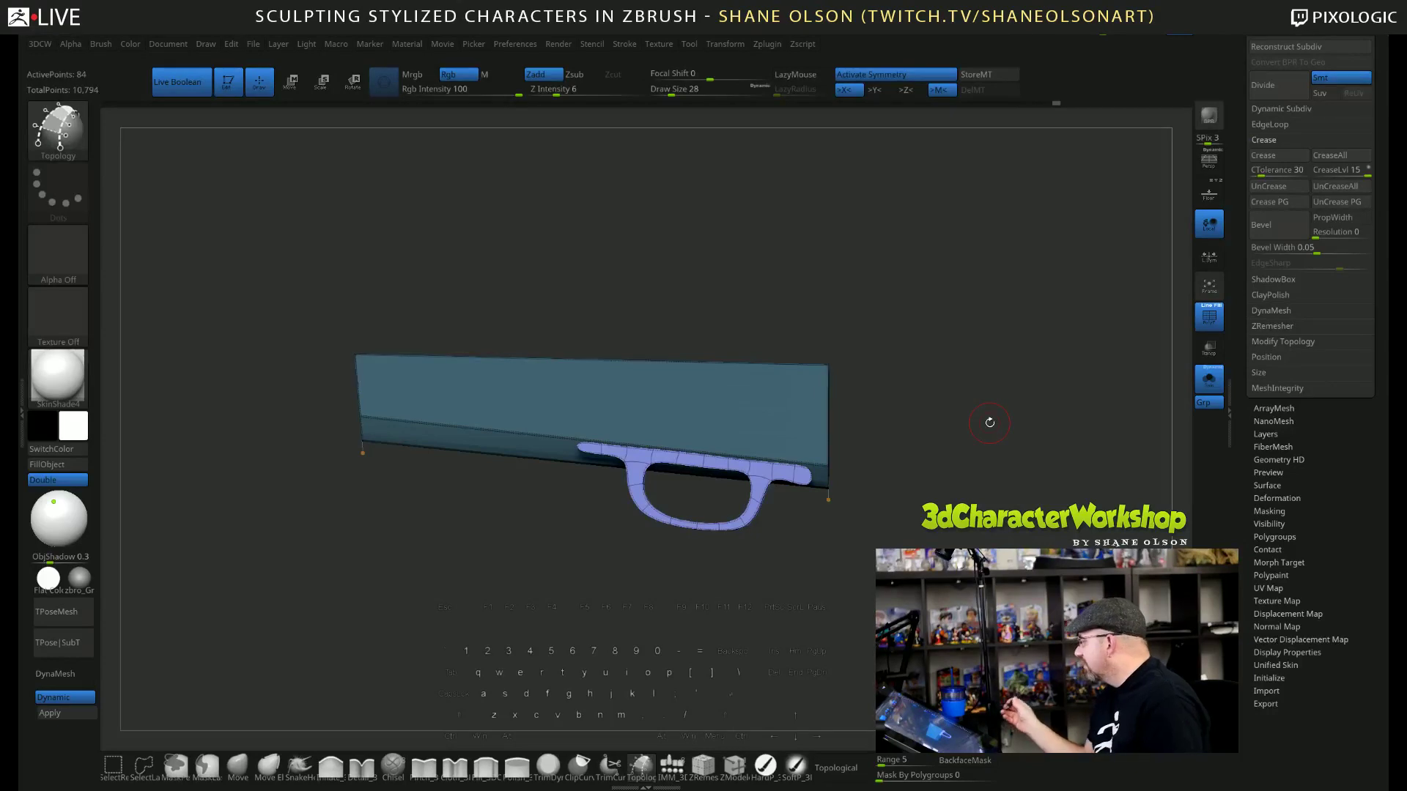
Split the trigger guard from the lower frame into its own subtool, show all revolver parts and make the guard active.
mouse_move(980, 344)
left_mouse_down()
mouse_move(993, 353)
mouse_move(967, 361)
mouse_move(956, 336)
left_mouse_up()
key("space")
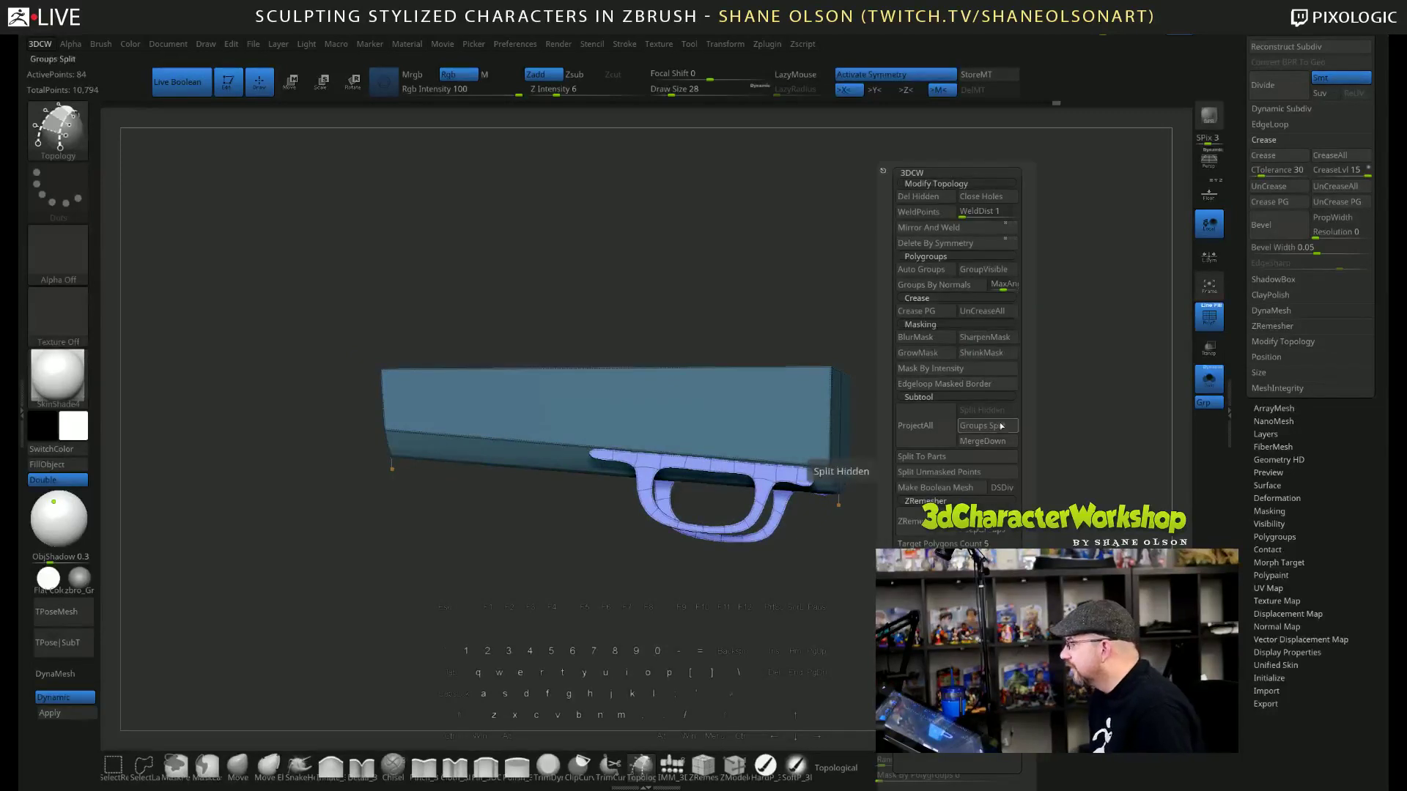
left_click(977, 472)
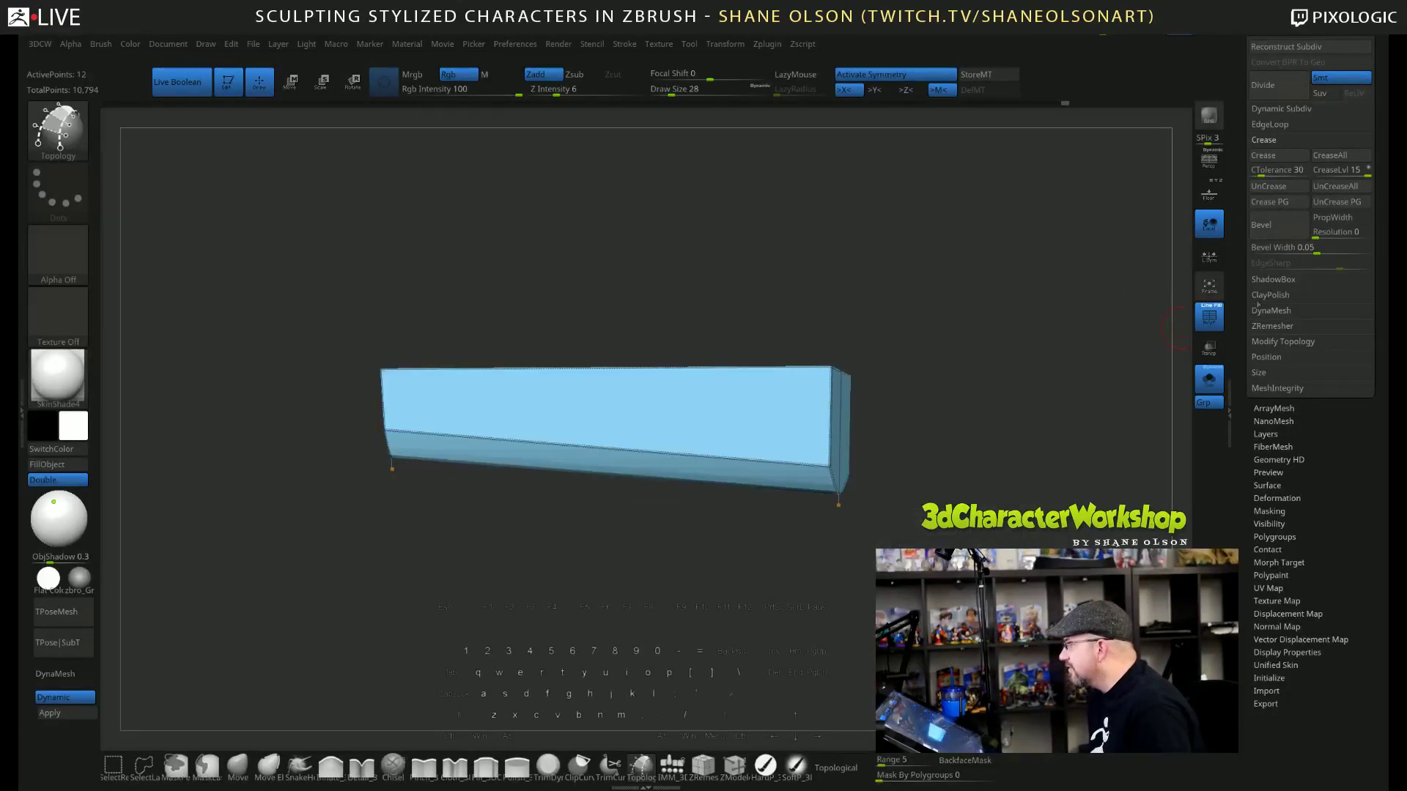
left_click(1208, 379)
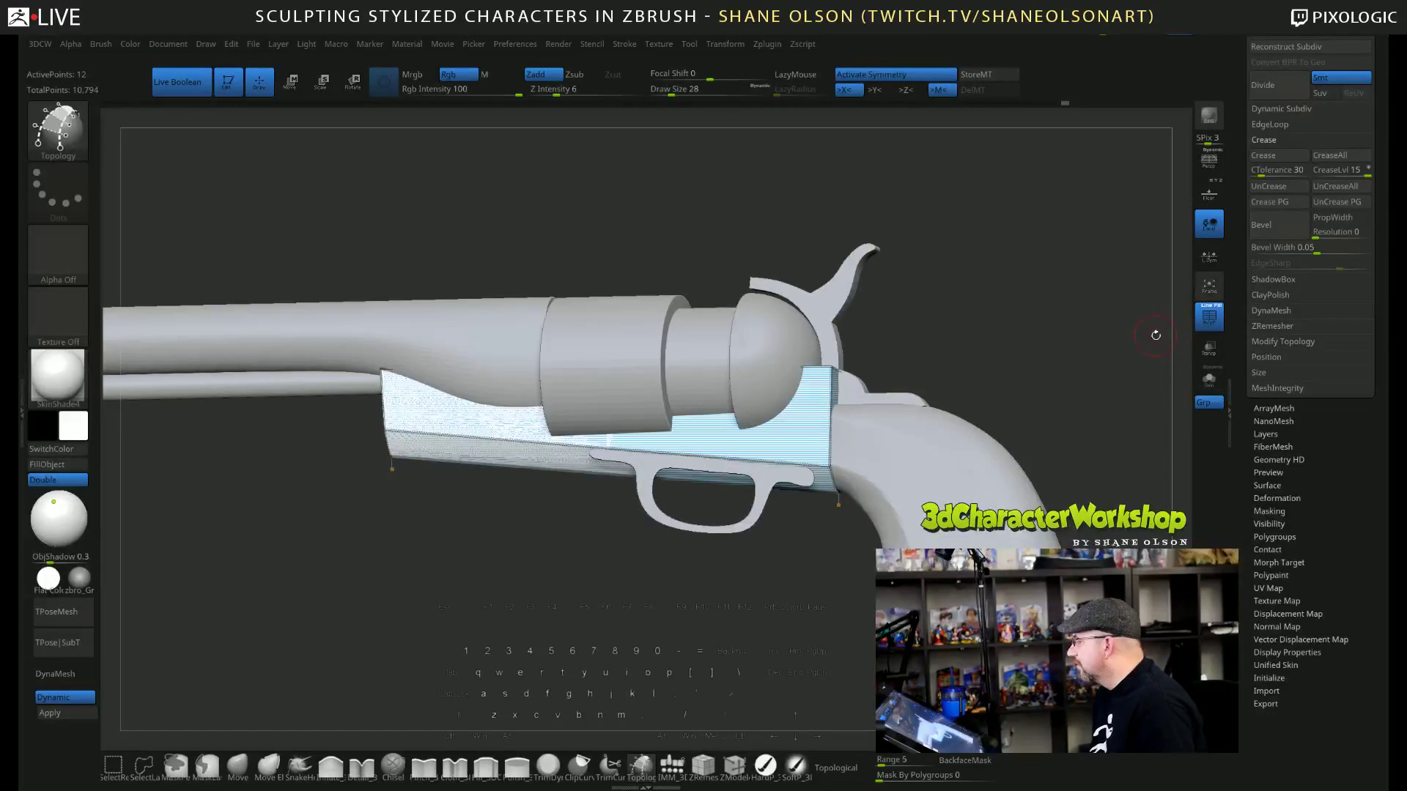
key("alt+Down")
left_click_drag(1022, 358, 1024, 350)
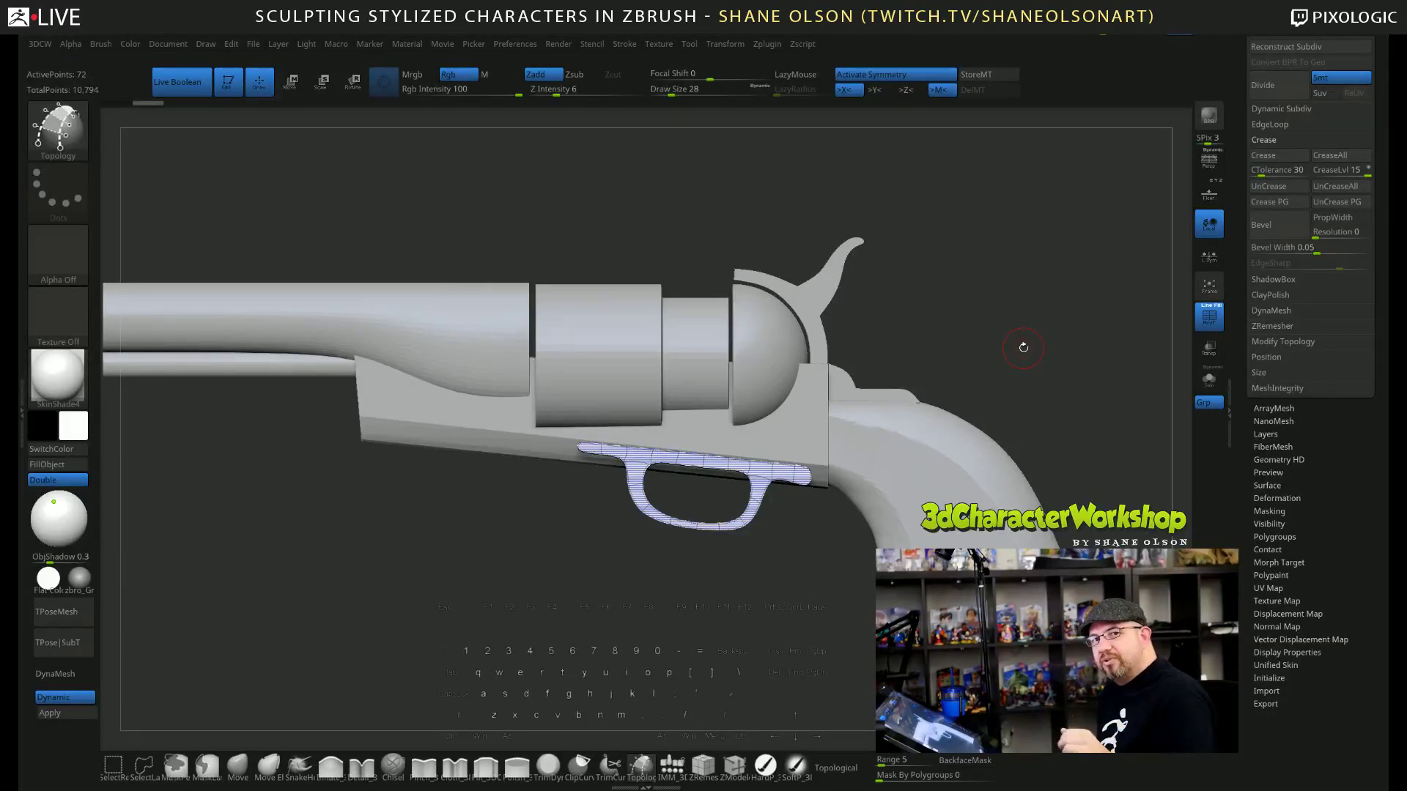
key("alt+Up")
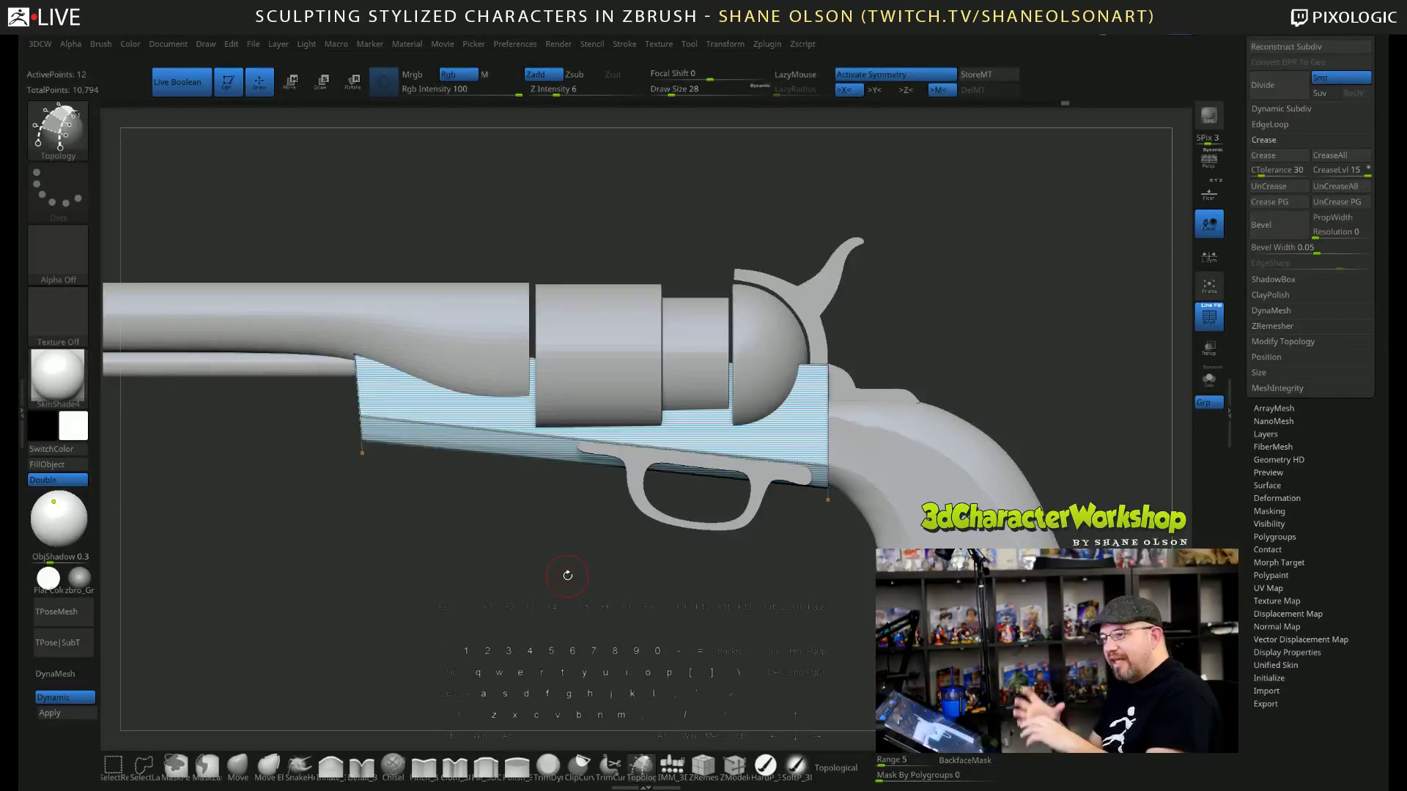
key("Down")
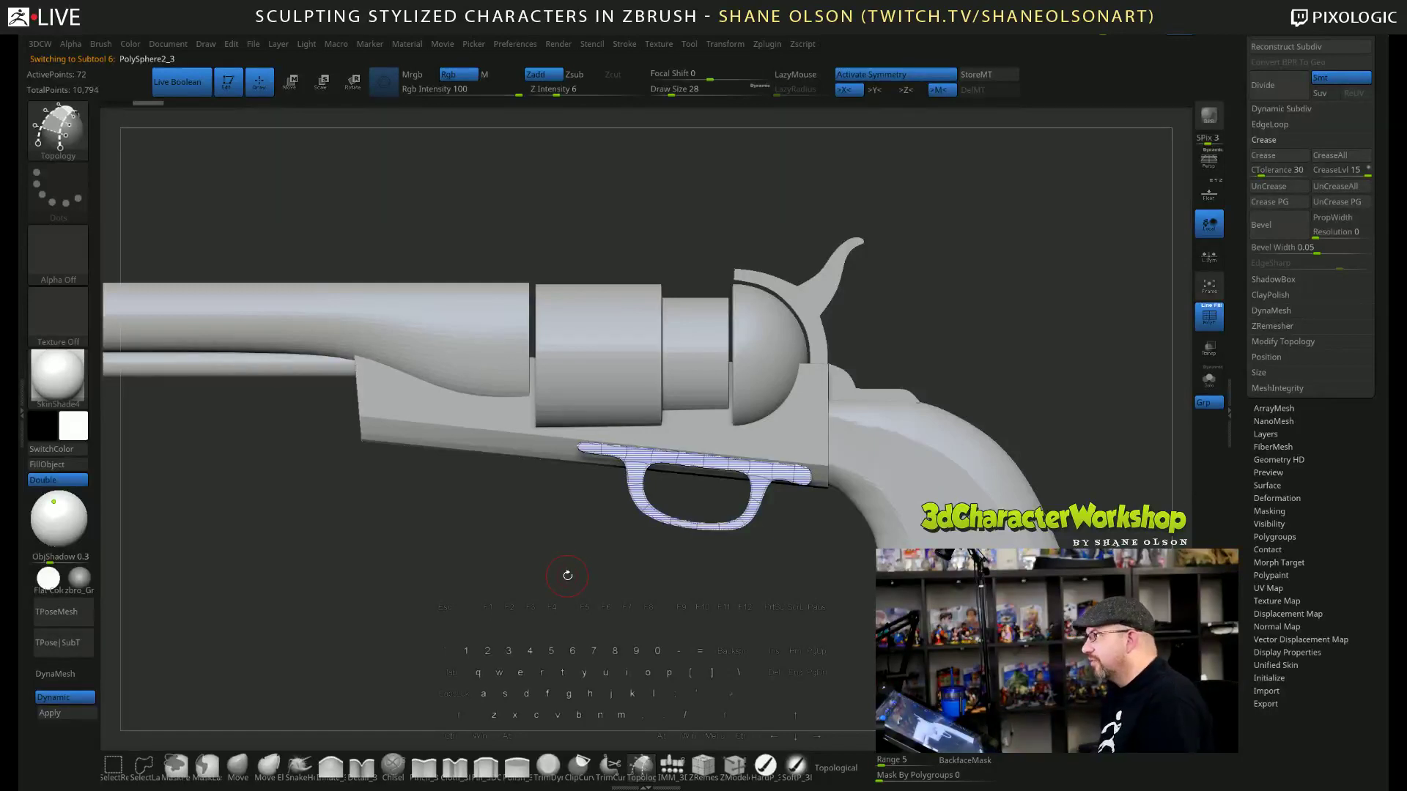
left_click_drag(1021, 307, 1099, 288)
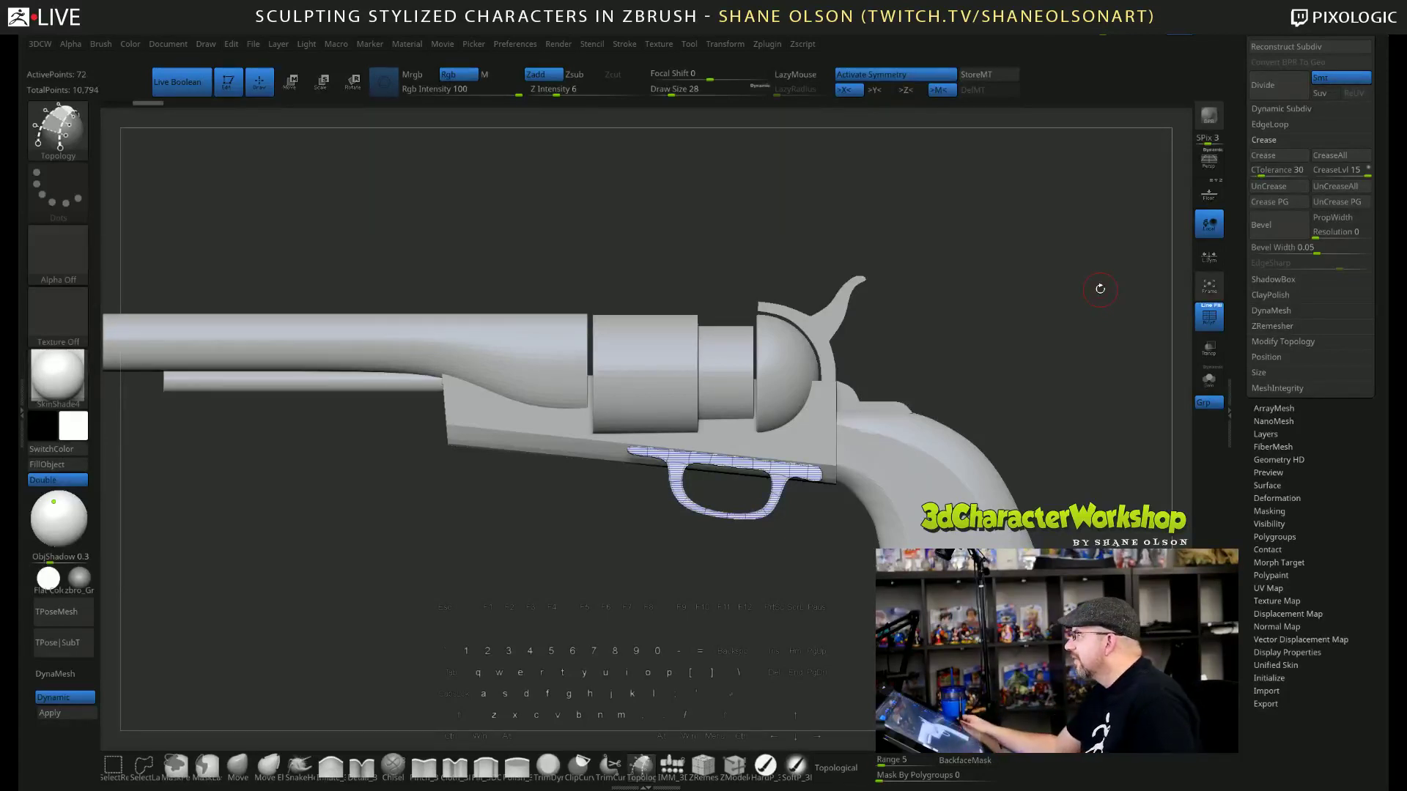
left_click_drag(1016, 320, 1016, 304, "alt")
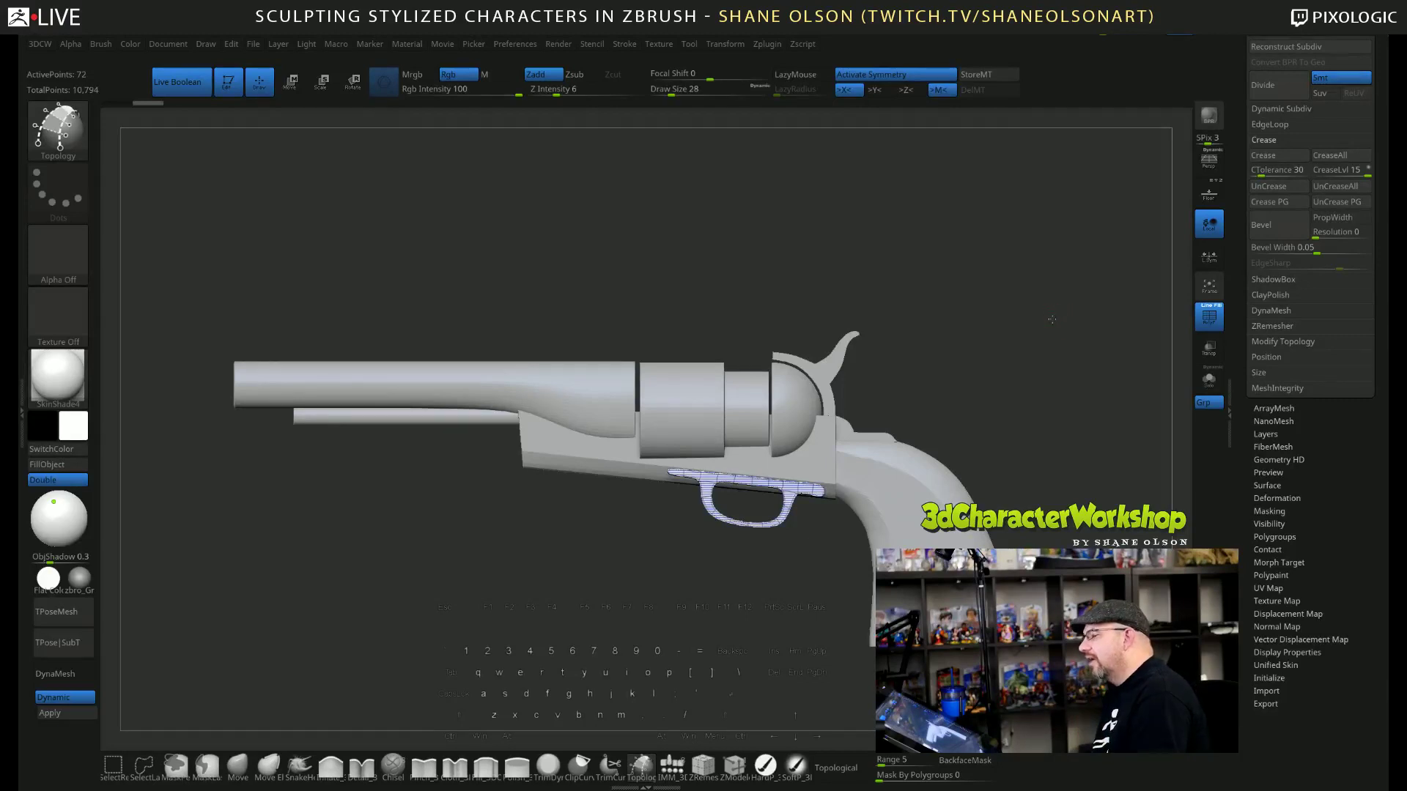
left_click_drag(1053, 317, 1038, 318)
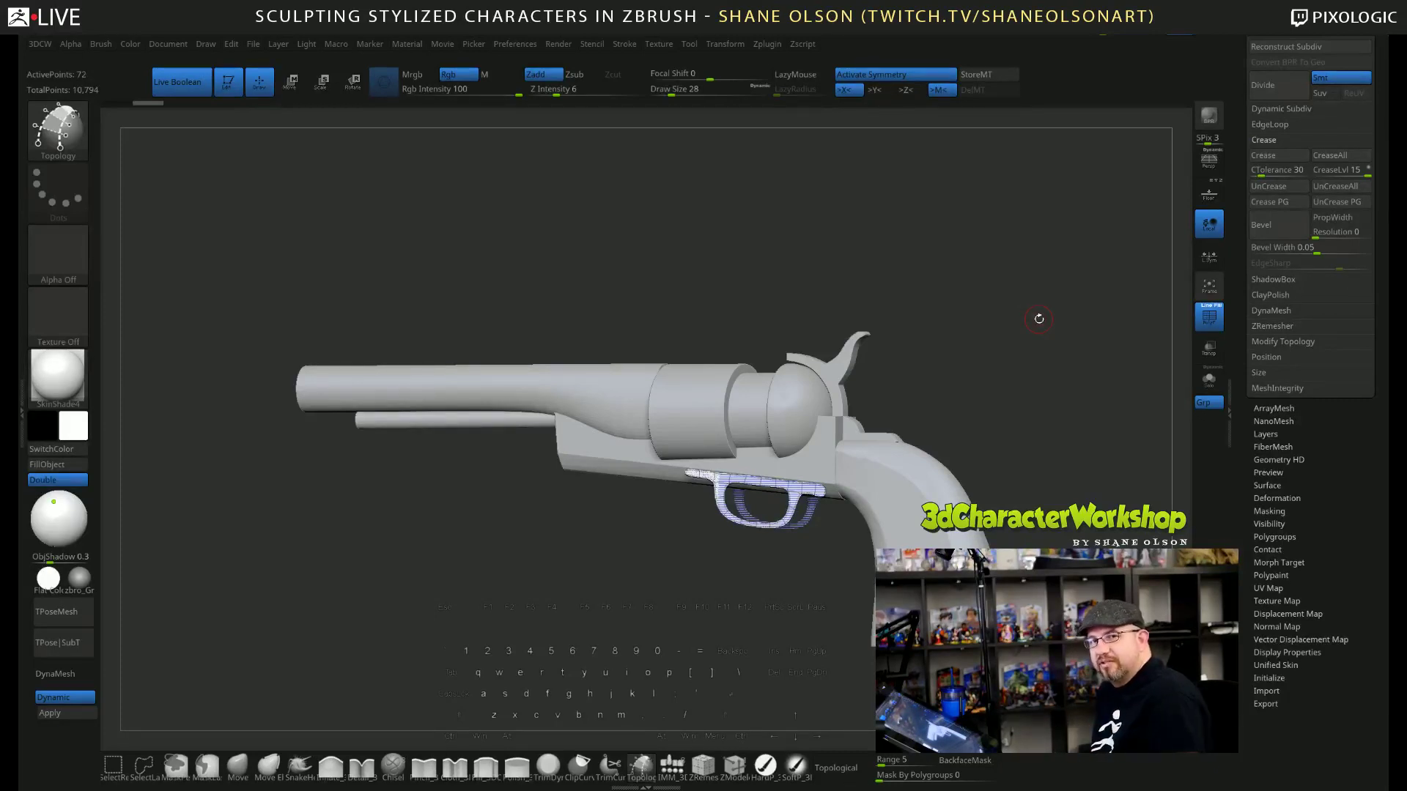
Isolate the trigger guard subtool and turn off symmetry.
left_click(1209, 379)
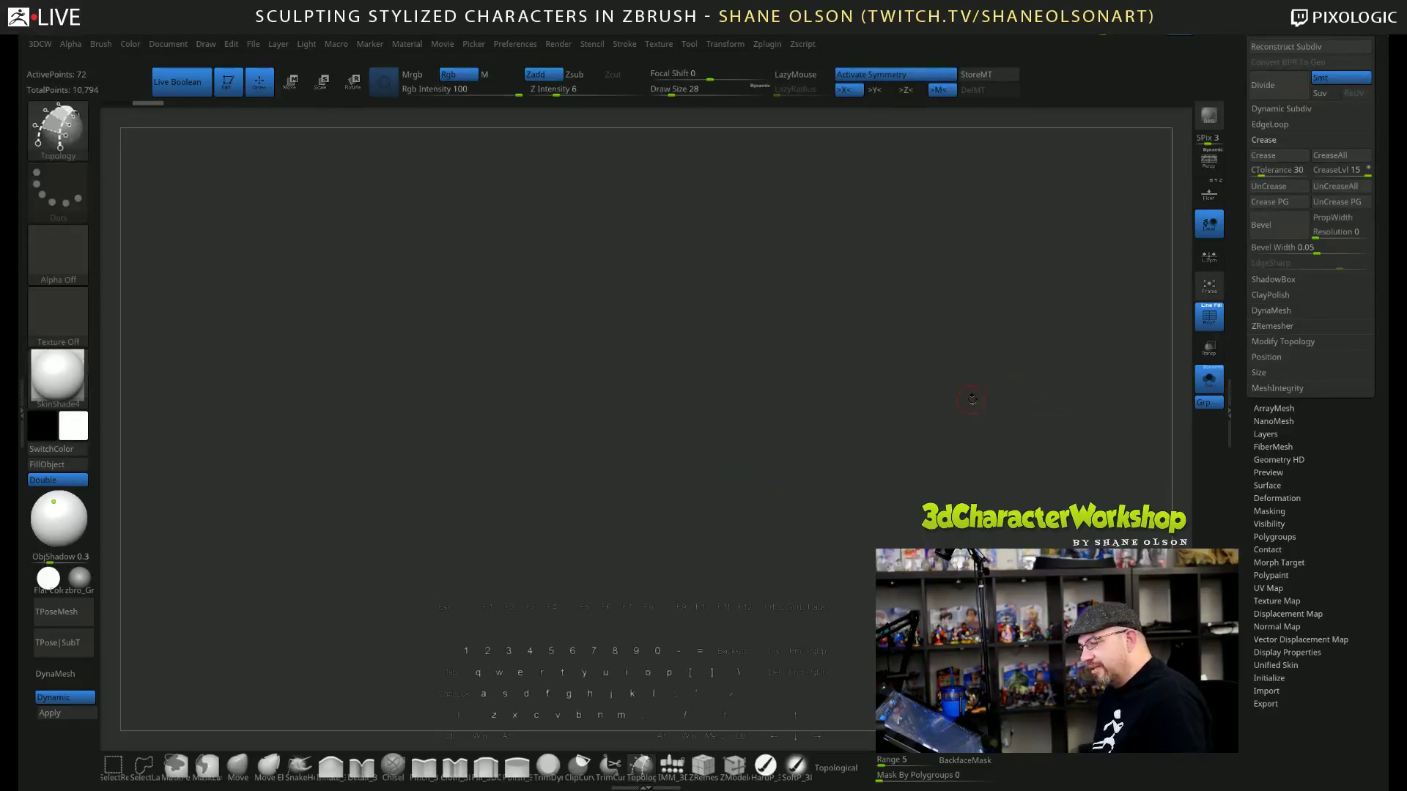
key("f")
left_click_drag(966, 362, 976, 414)
left_click_drag(1045, 364, 911, 374)
left_click(880, 76)
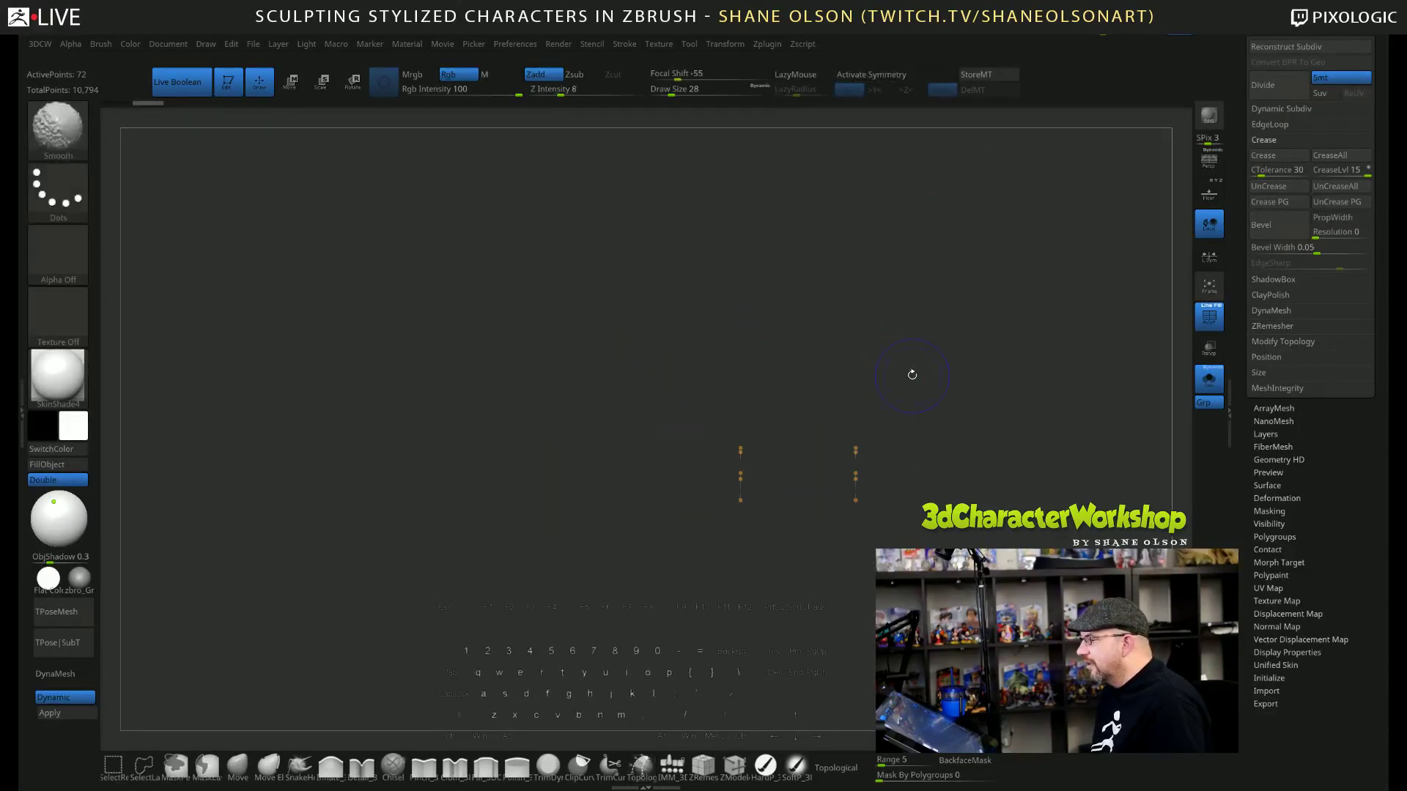
mouse_move(795, 326)
left_mouse_down("ctrl+shift")
mouse_move(871, 613)
mouse_move(856, 513)
mouse_move(1058, 373)
left_mouse_up("ctrl+shift")
key("alt")
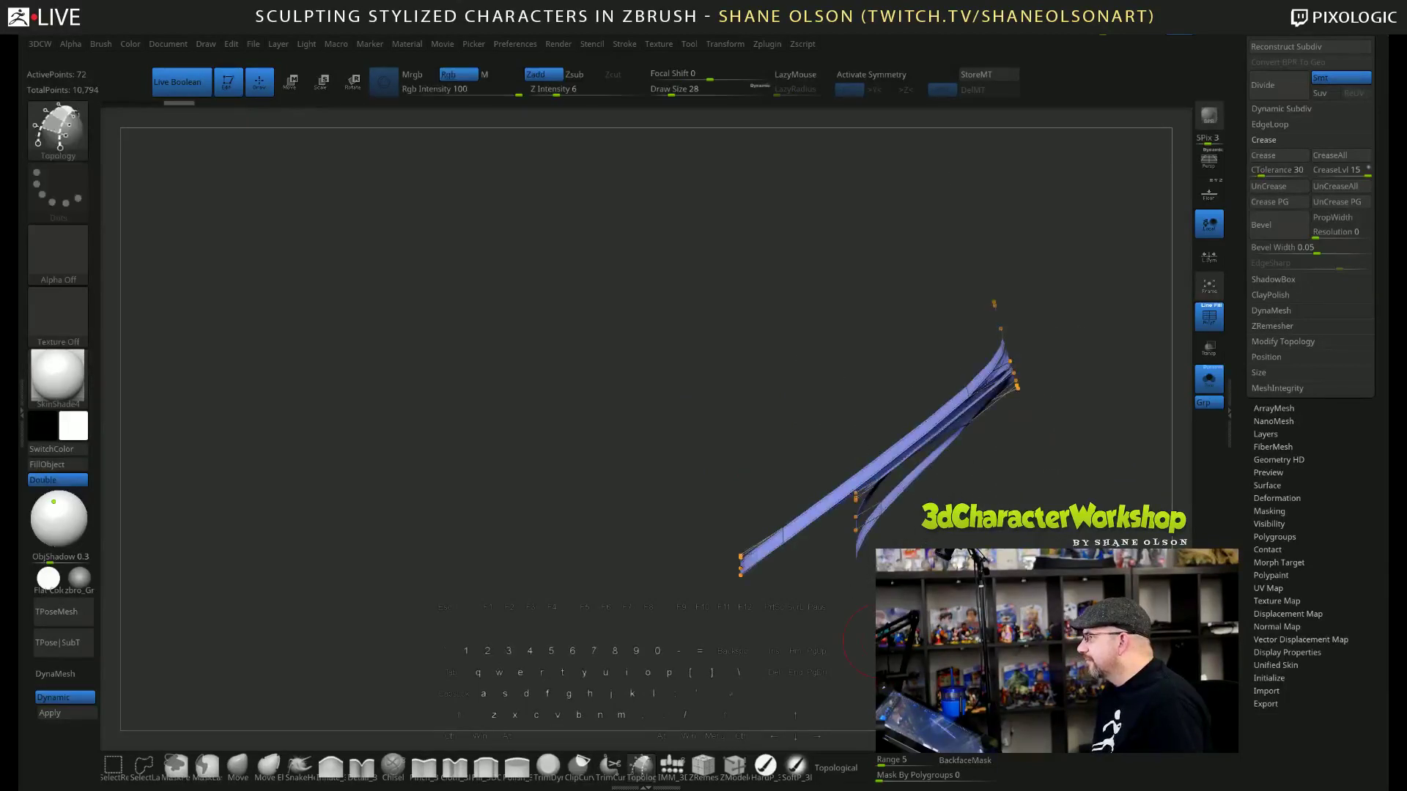
key("ctrl+z")
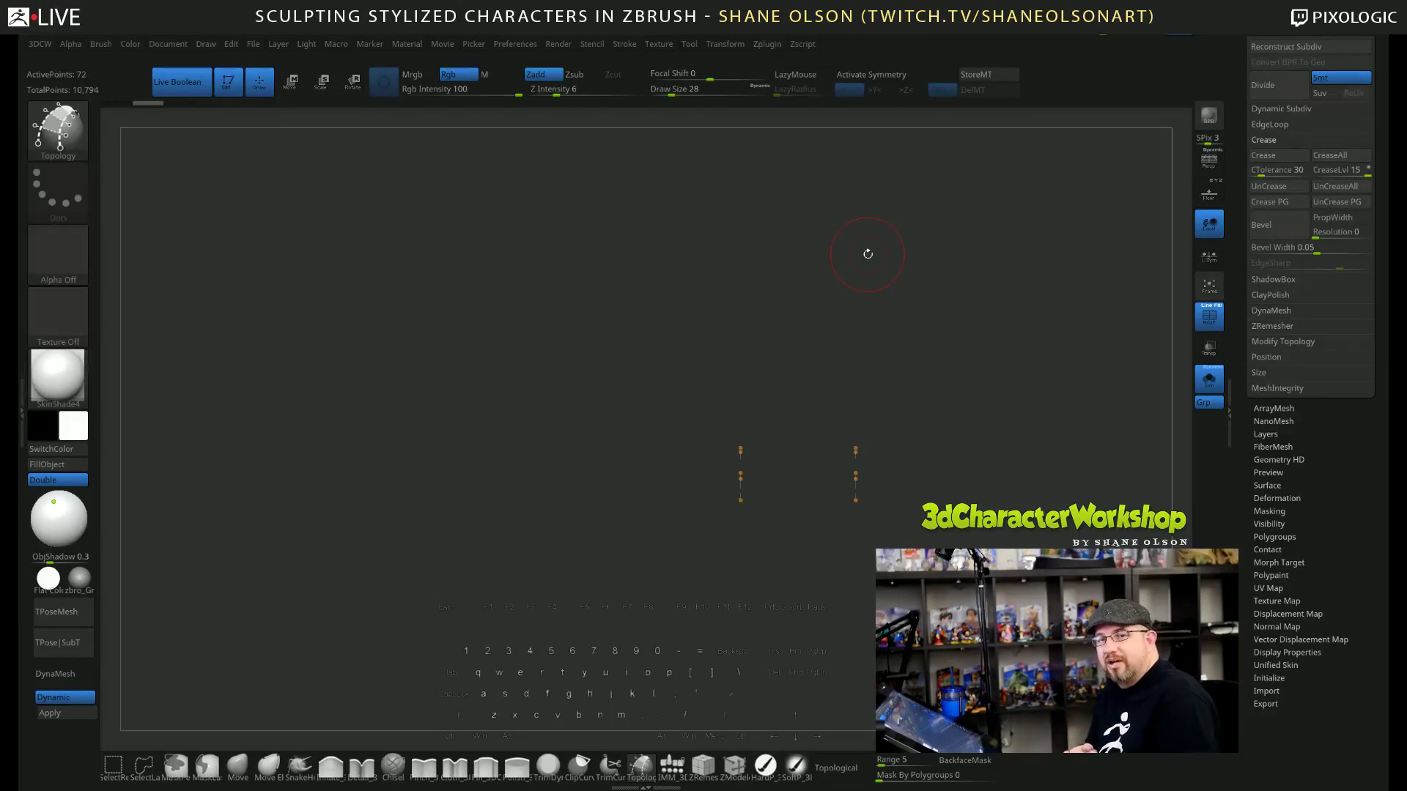
Hide one of the two mirrored trigger guard shapes and delete the hidden geometry, keeping a single flat guard.
key("ctrl+s")
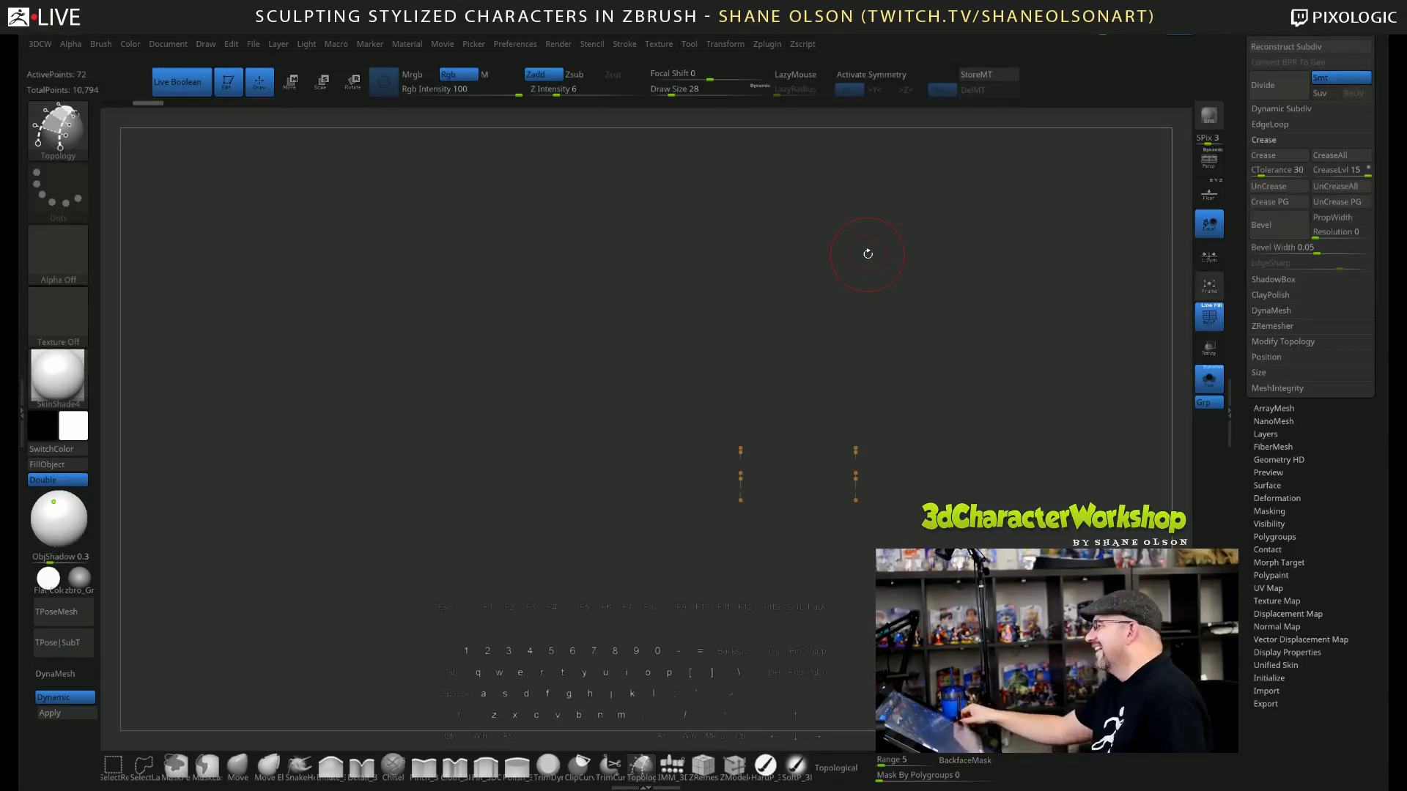
left_click(960, 493)
key("shift")
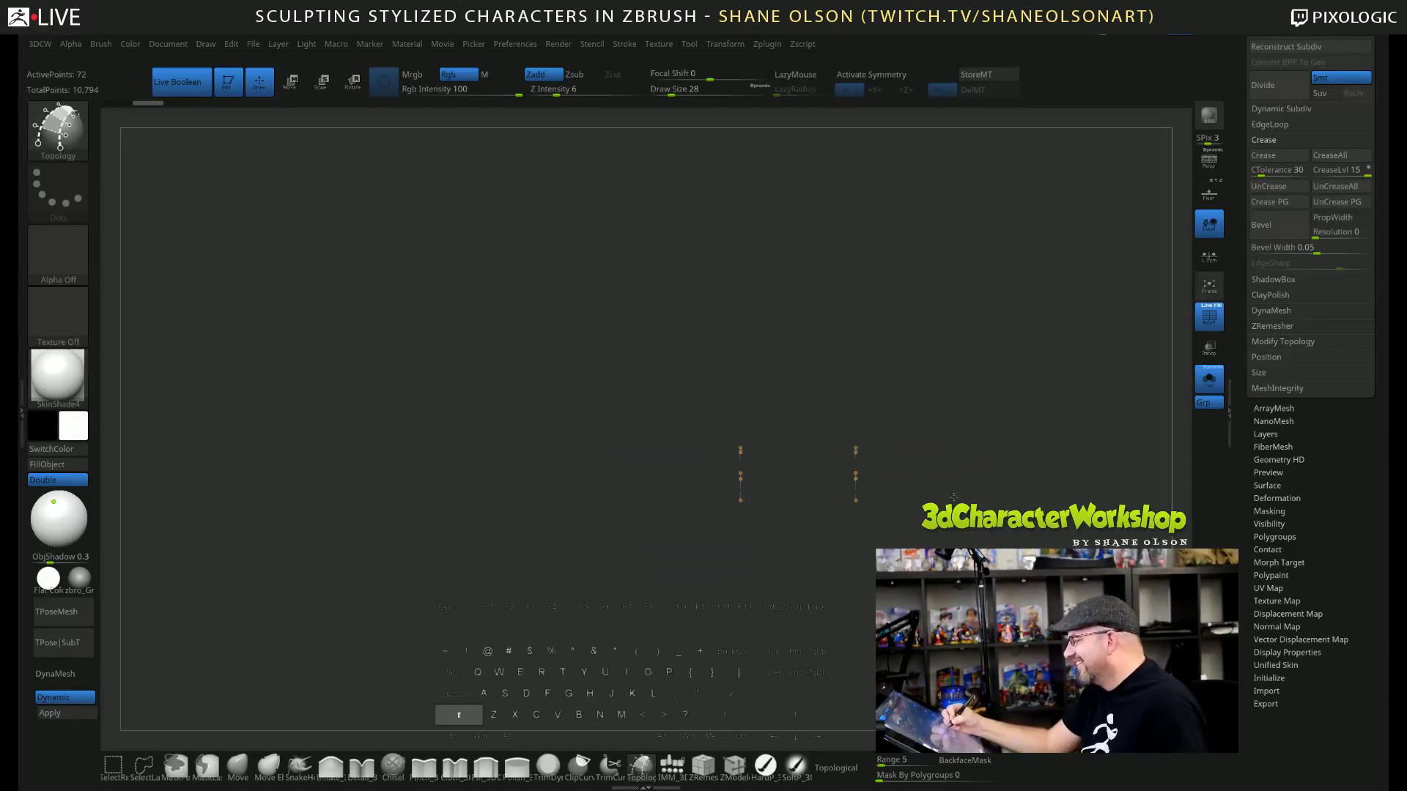
mouse_move(806, 317)
left_mouse_down("ctrl+shift")
mouse_move(875, 566)
mouse_move(973, 401)
mouse_move(982, 245)
left_mouse_up("ctrl+shift")
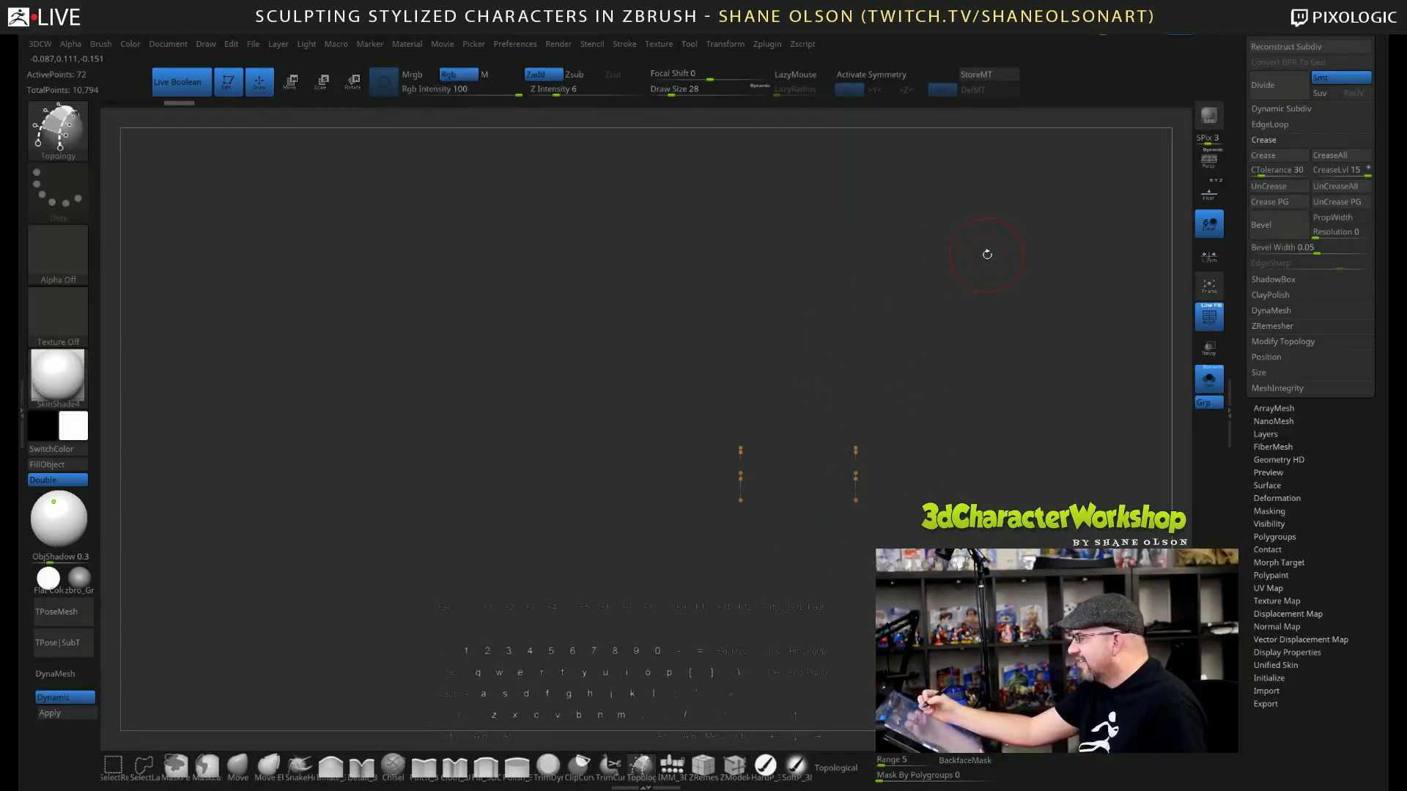
key("ctrl+shift")
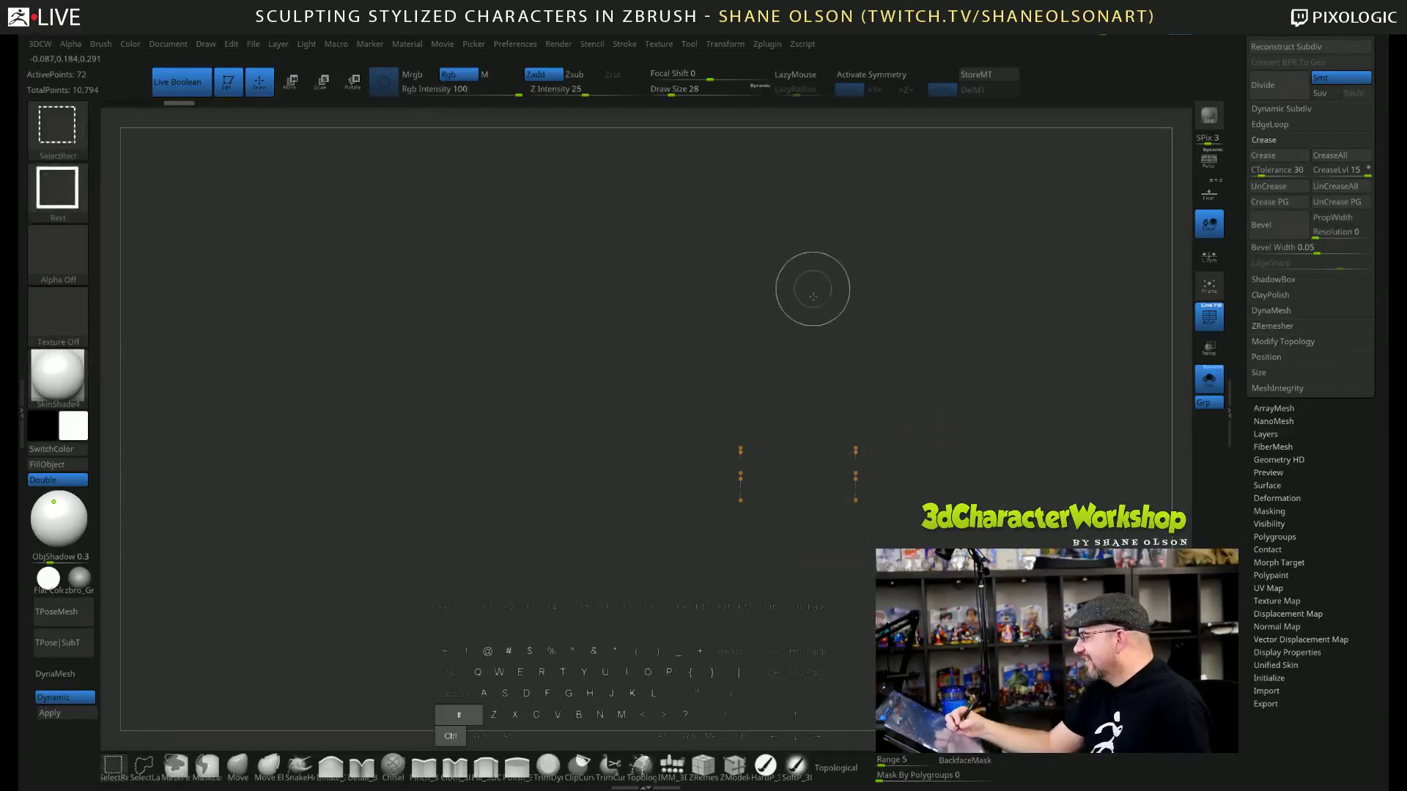
mouse_move(812, 296)
left_mouse_down("ctrl+alt+shift")
mouse_move(916, 658)
mouse_move(975, 642)
left_mouse_up("ctrl+alt+shift")
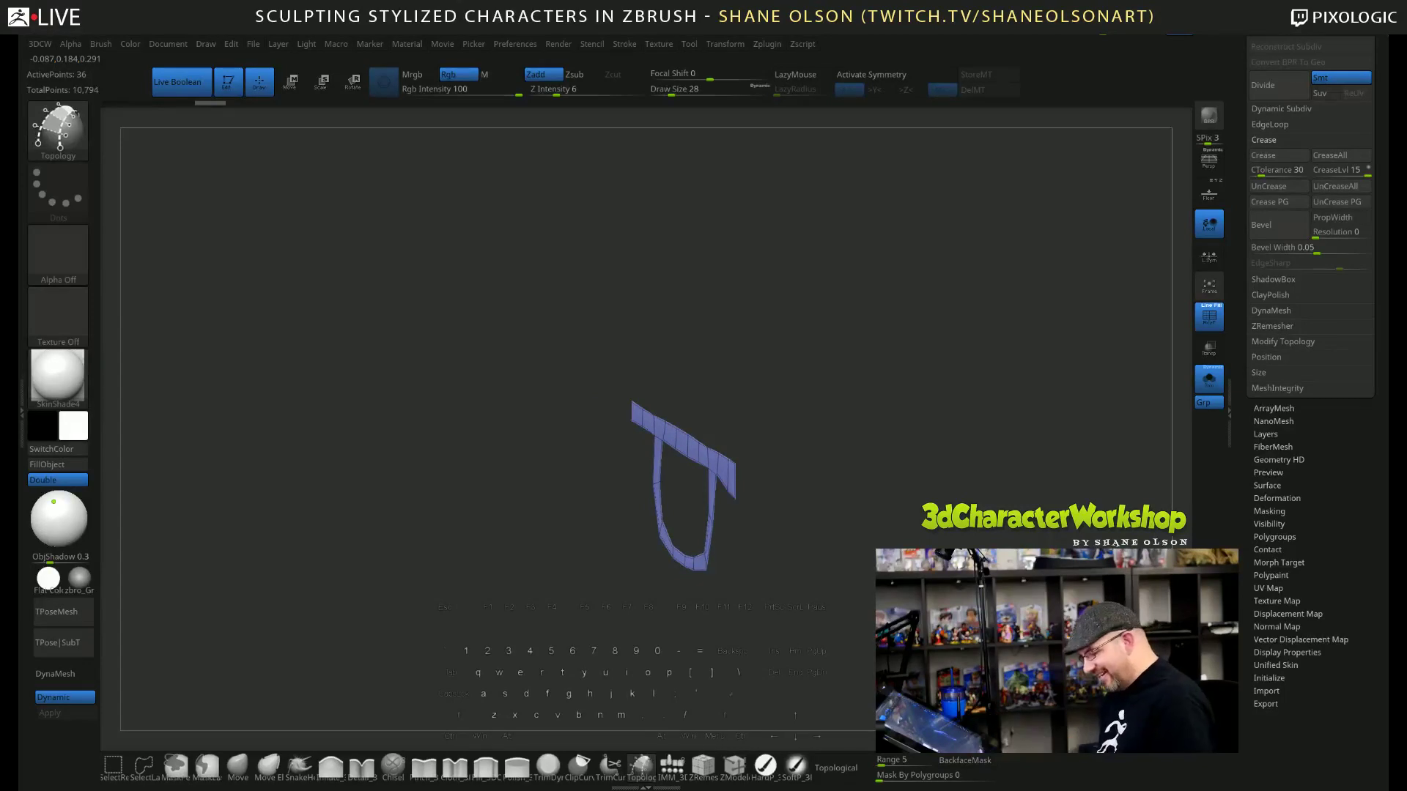
key("2")
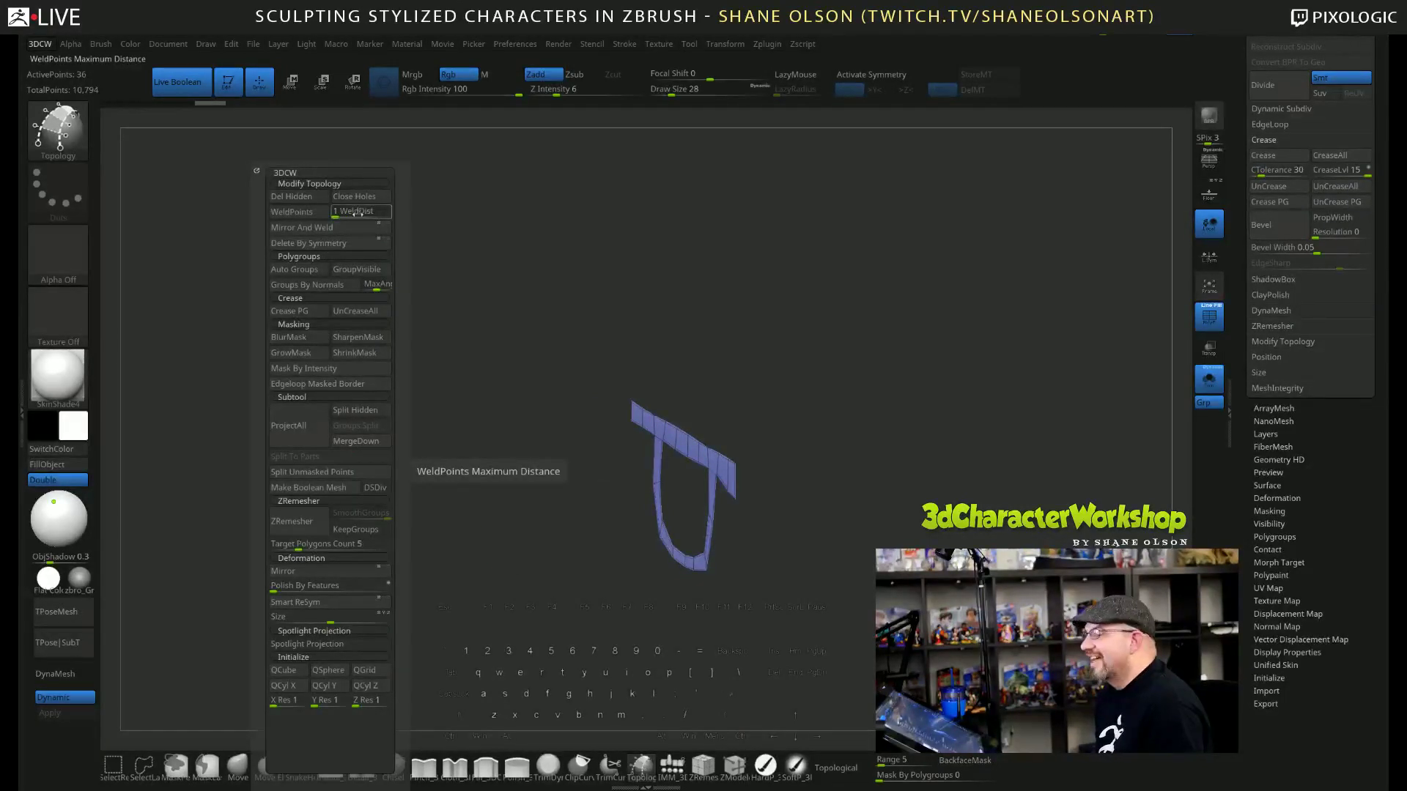
left_click(310, 244)
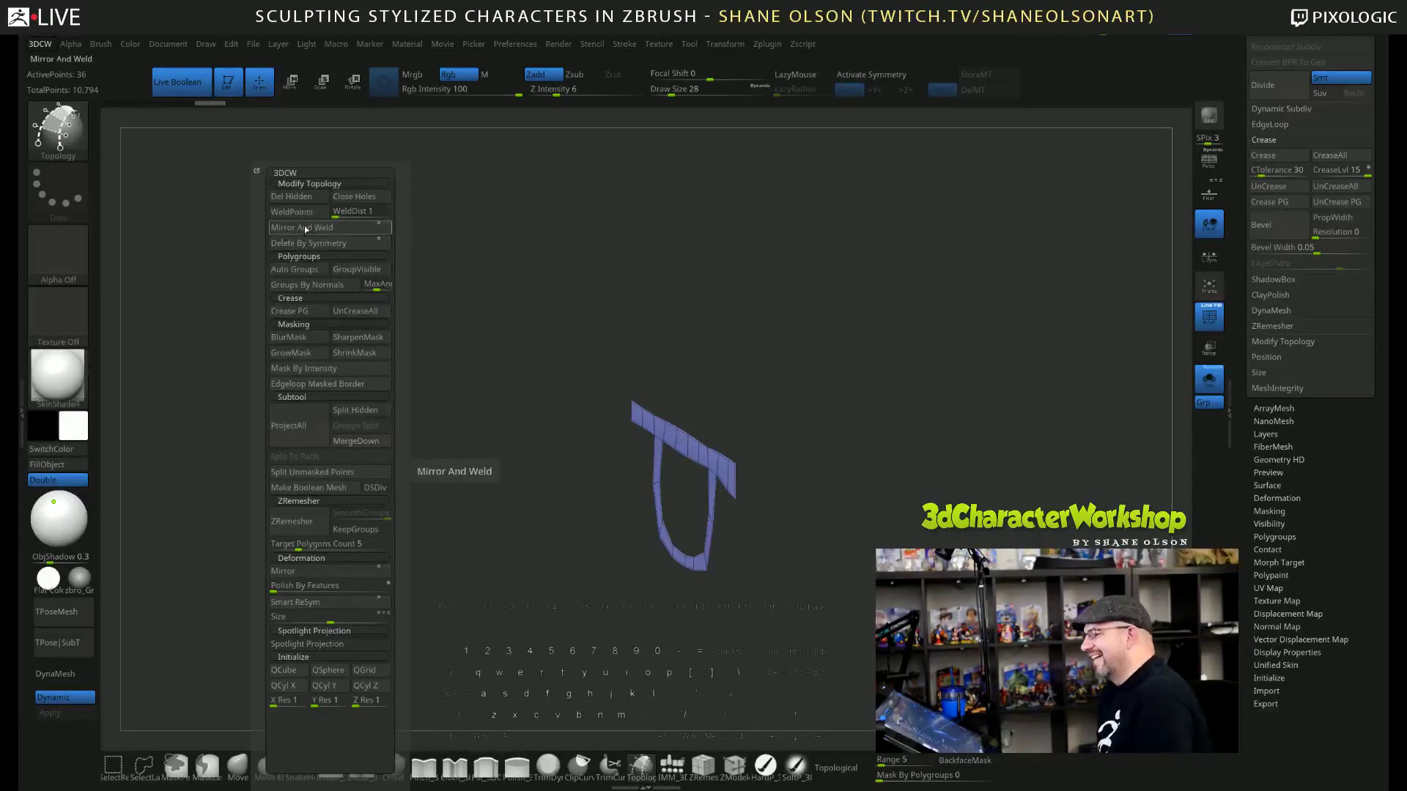
Turn off dynamic subdivision on the flat trigger guard and show all the revolver parts again.
left_click_drag(1068, 372, 990, 483)
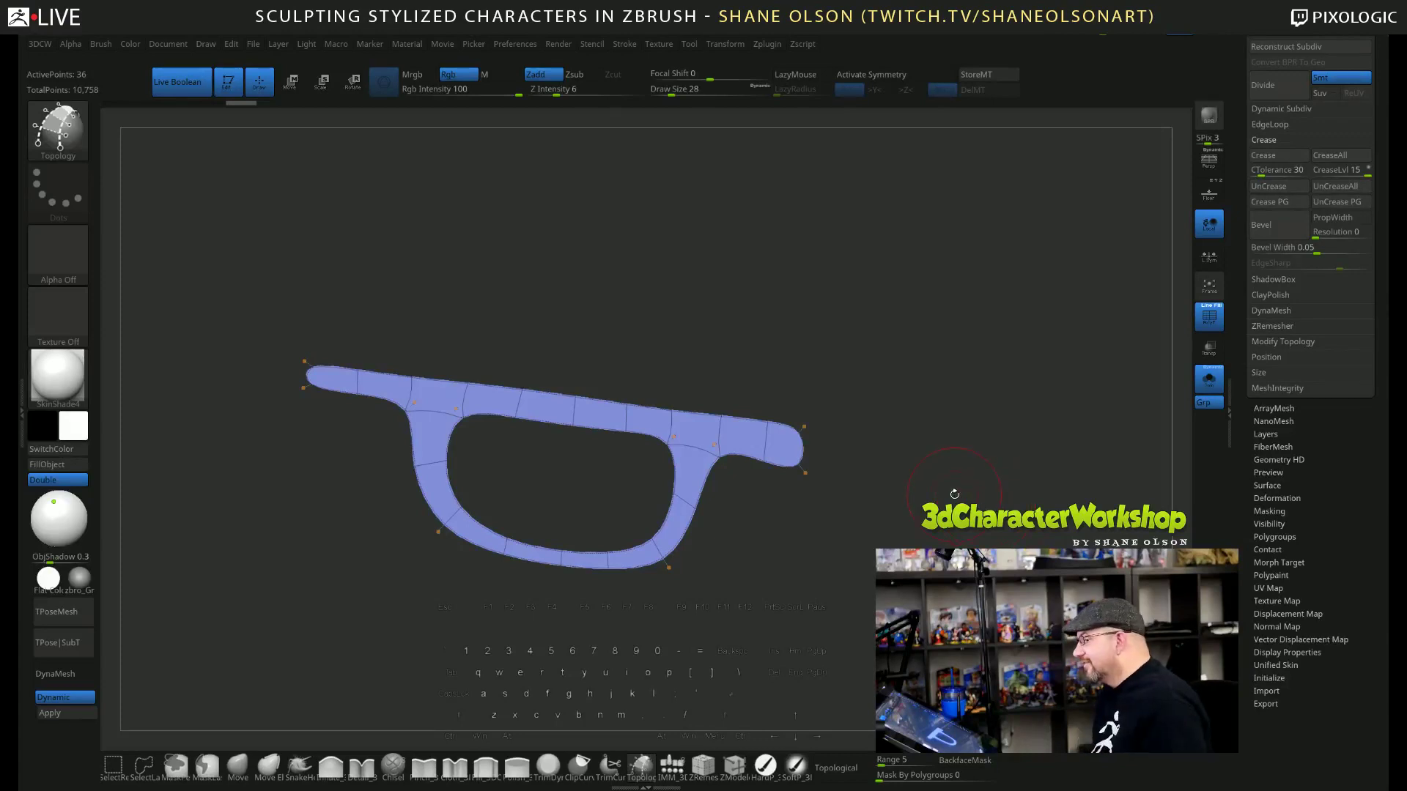
key("shift+d")
left_click_drag(933, 479, 946, 505)
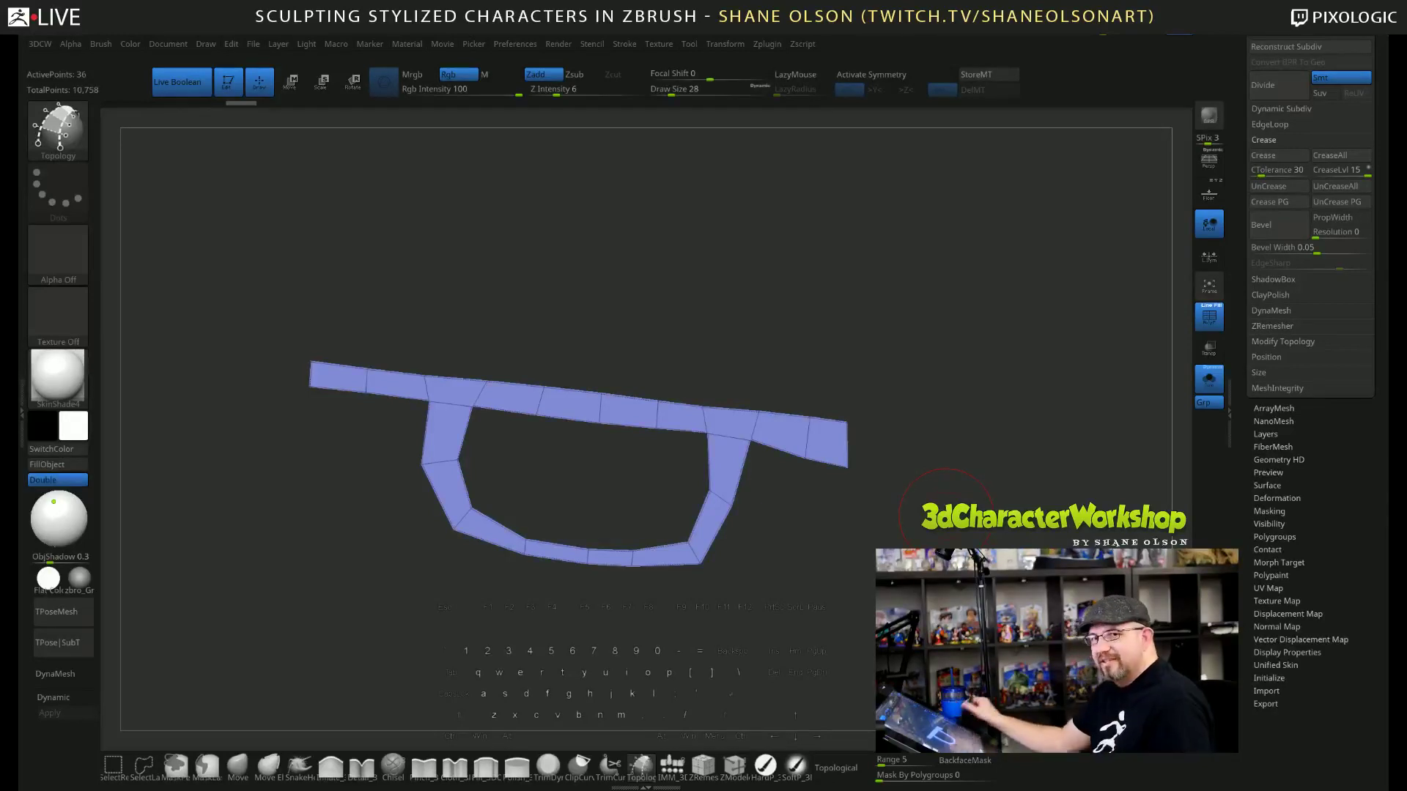
left_click(237, 767)
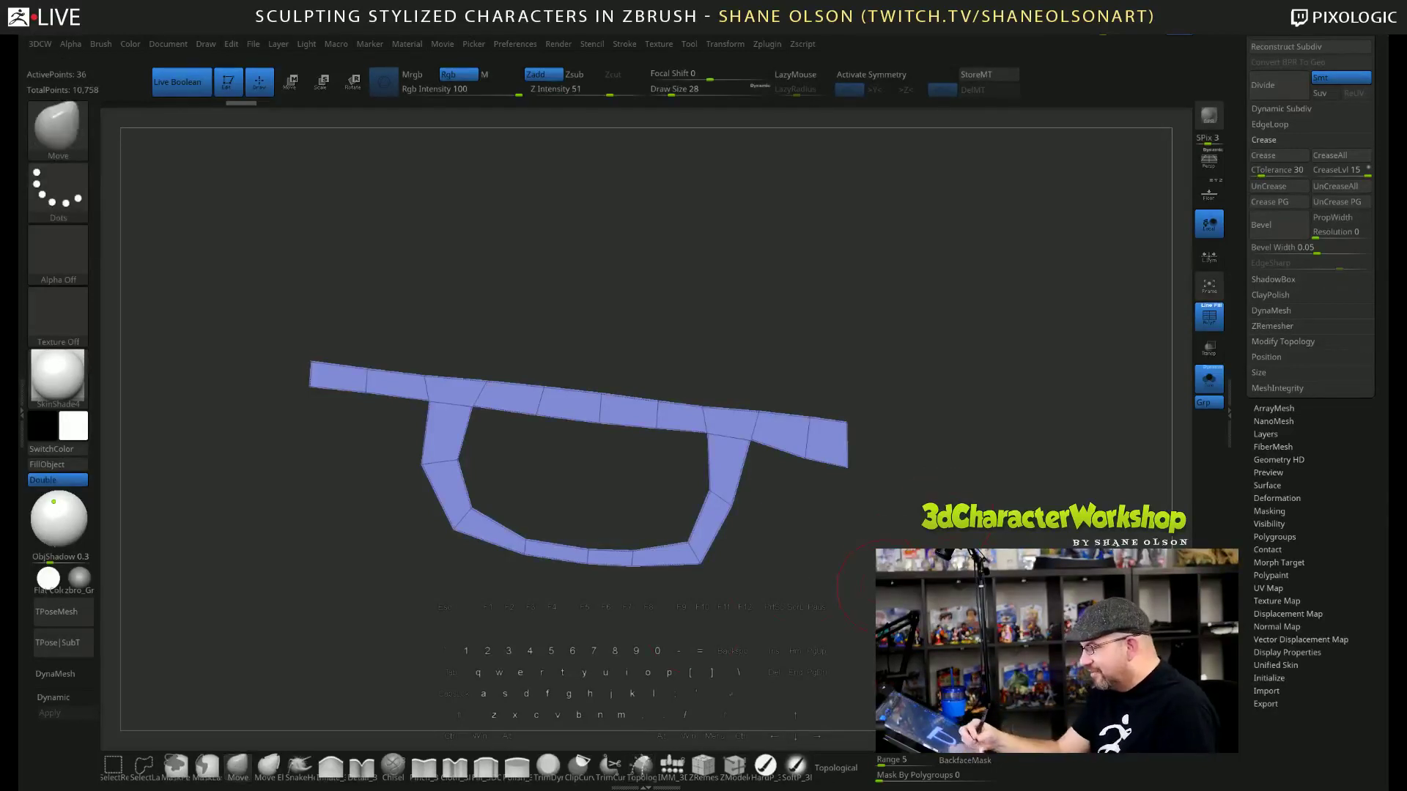
mouse_move(802, 595)
left_mouse_down()
mouse_move(881, 589)
mouse_move(791, 615)
mouse_move(807, 490)
mouse_move(889, 283)
left_mouse_up()
left_click(1209, 379)
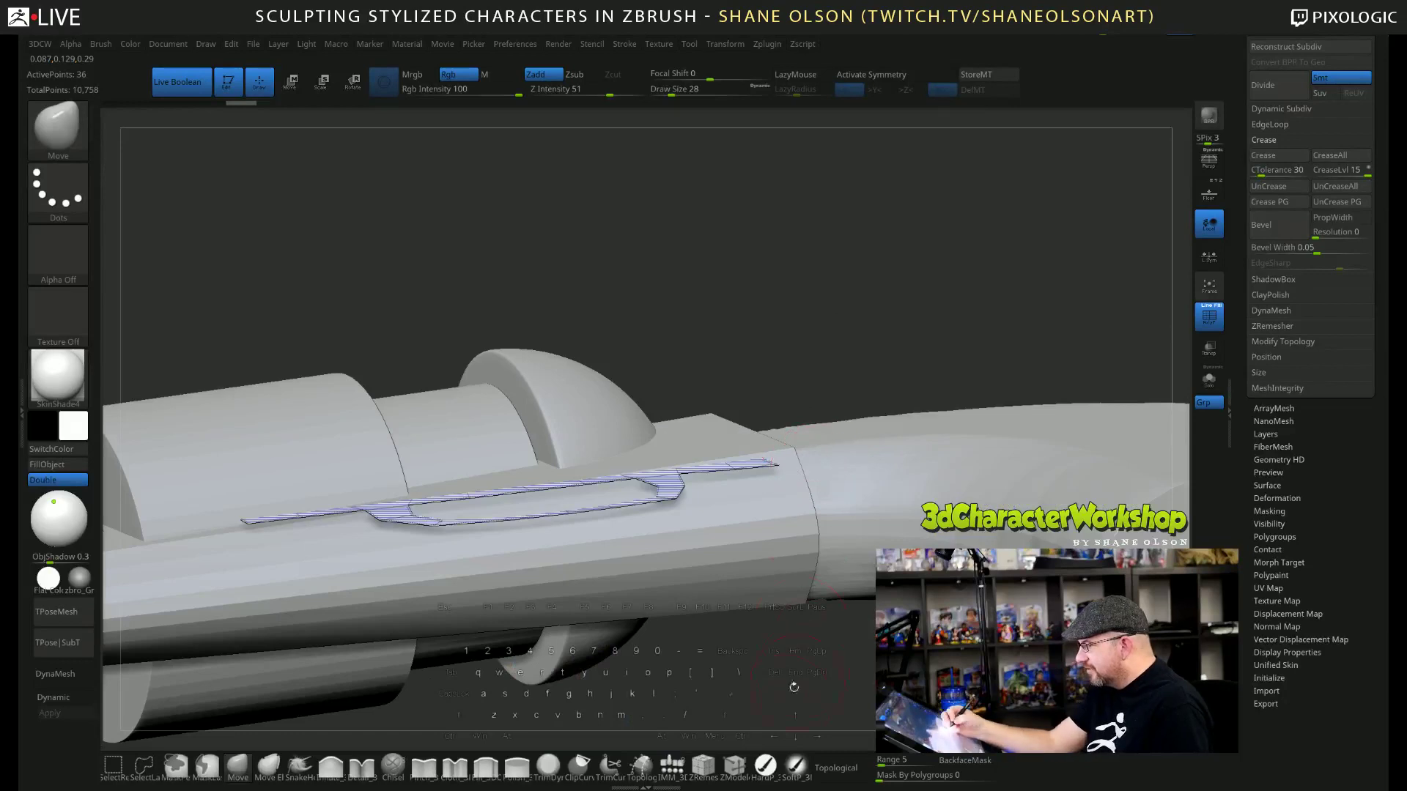
Extrude the trigger guard's whole polygroup with ZModeler to give the flat shape thickness across the frame's width.
left_click(734, 766)
key("space")
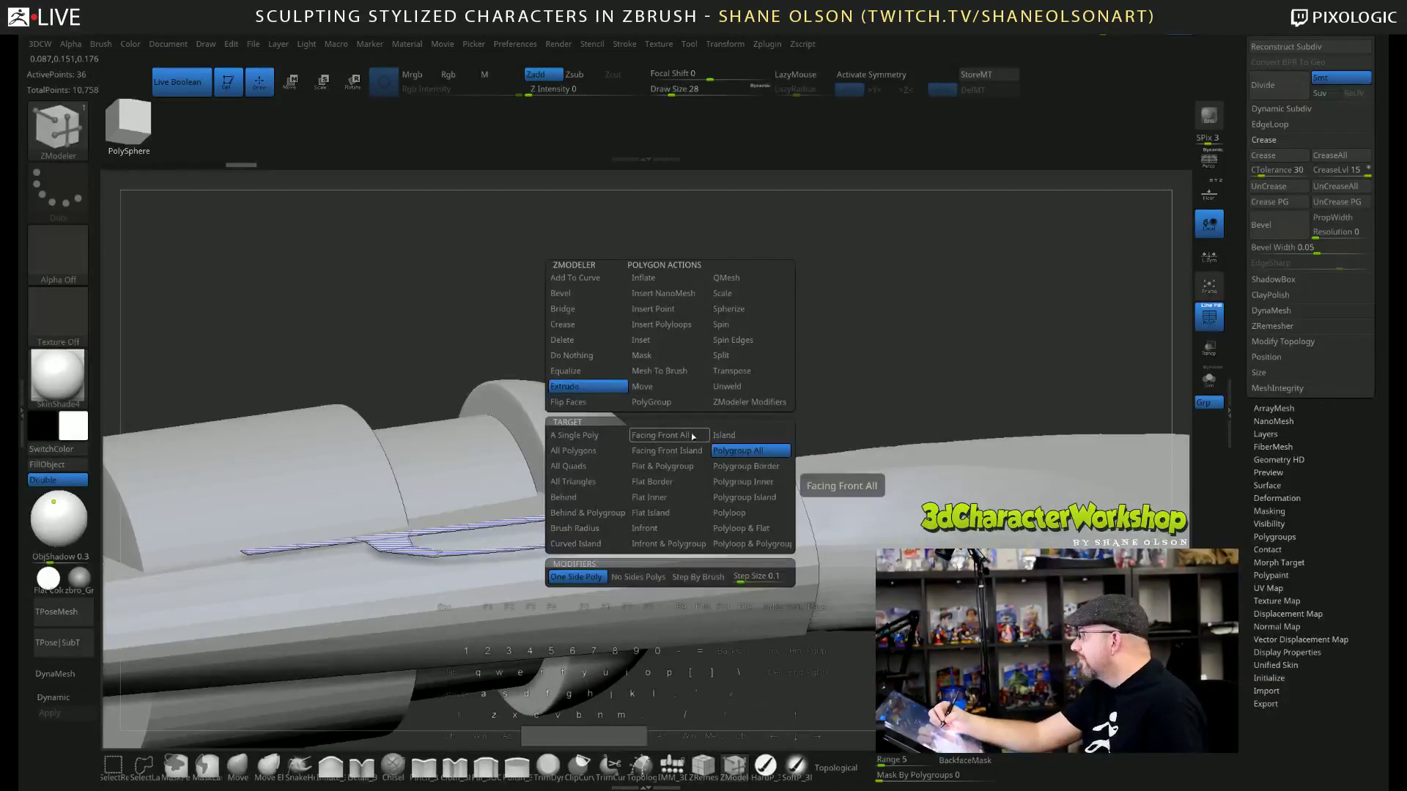
left_click(642, 386)
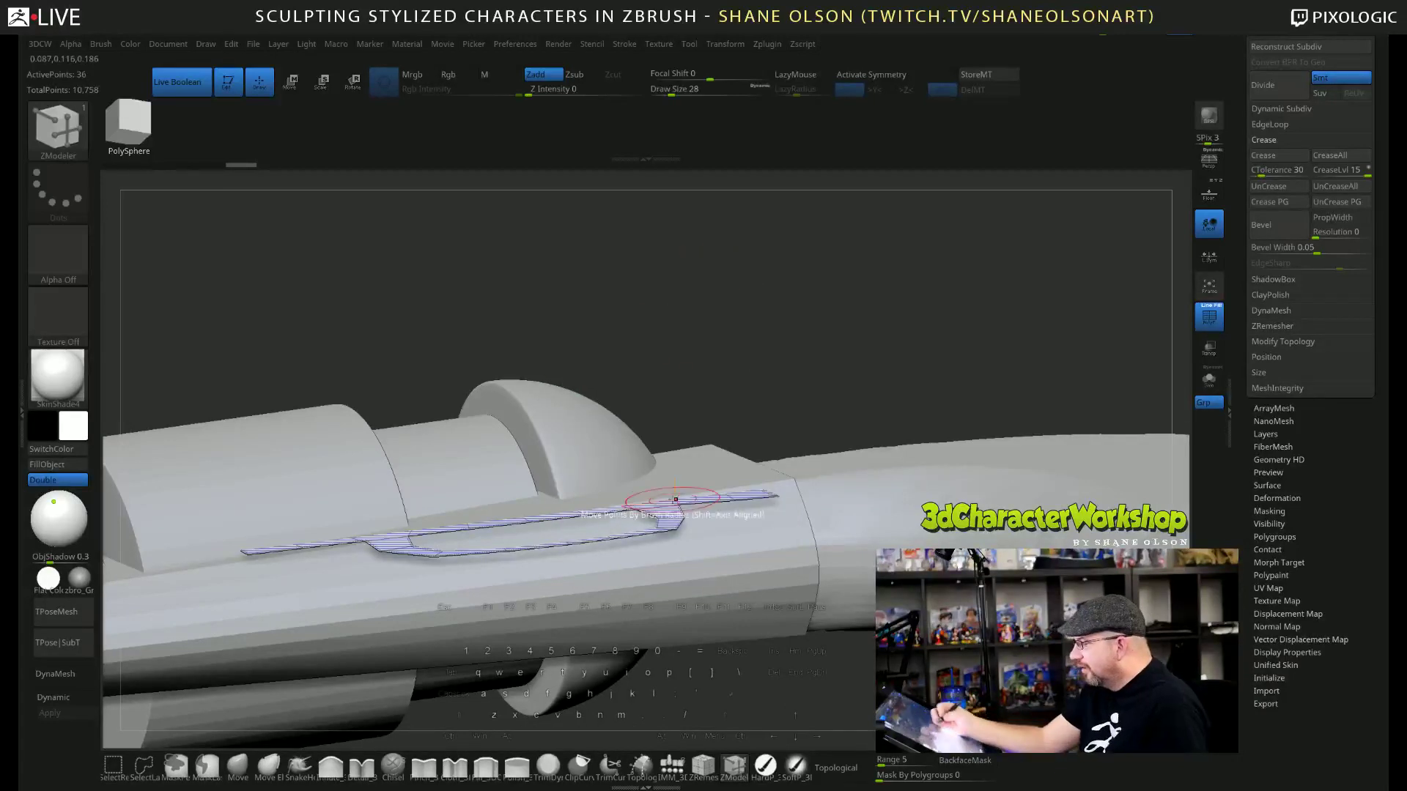
left_click_drag(663, 513, 669, 558)
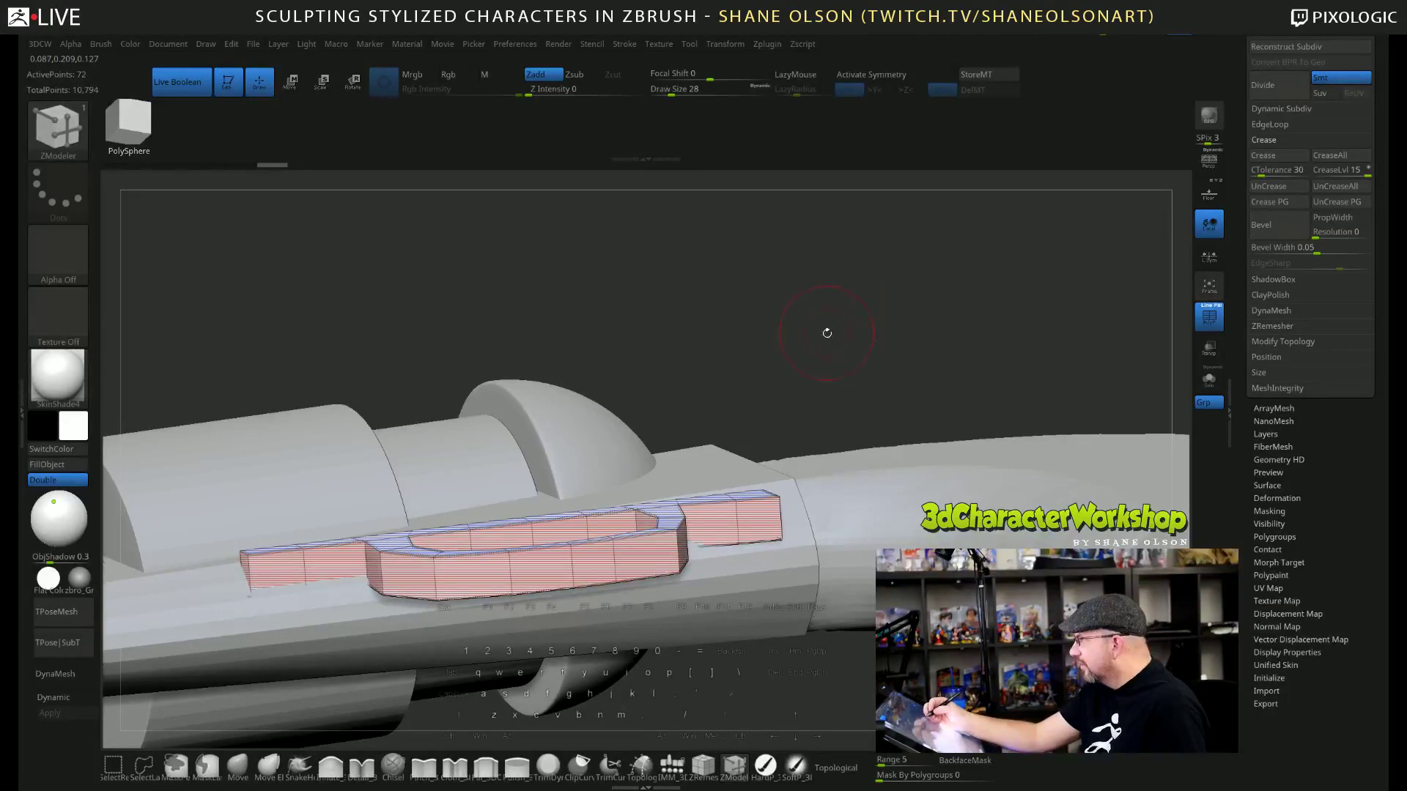
left_click_drag(818, 359, 813, 485)
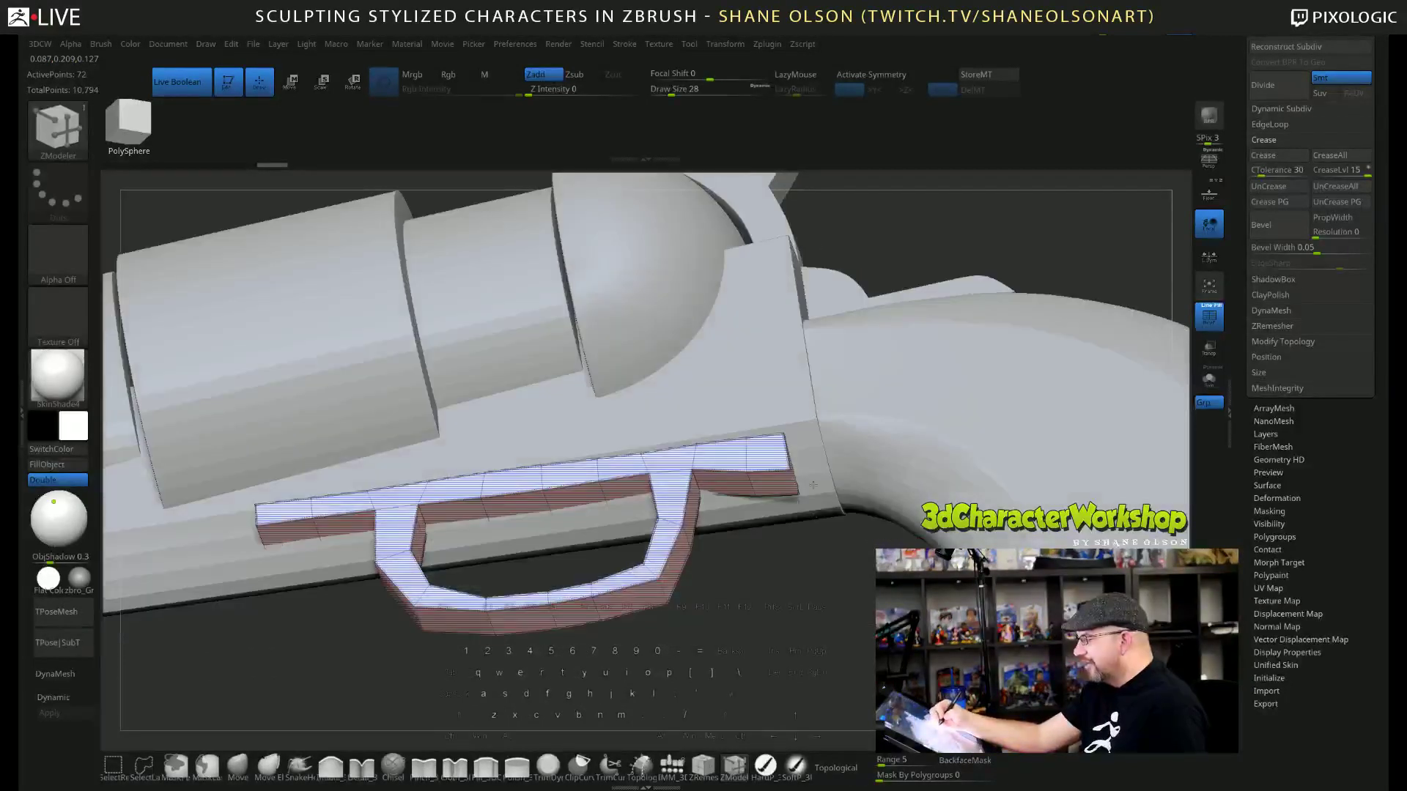
left_click_drag(815, 629, 866, 449)
Move the extruded trigger guard sideways so that it is centred beneath the lower frame.
key("w")
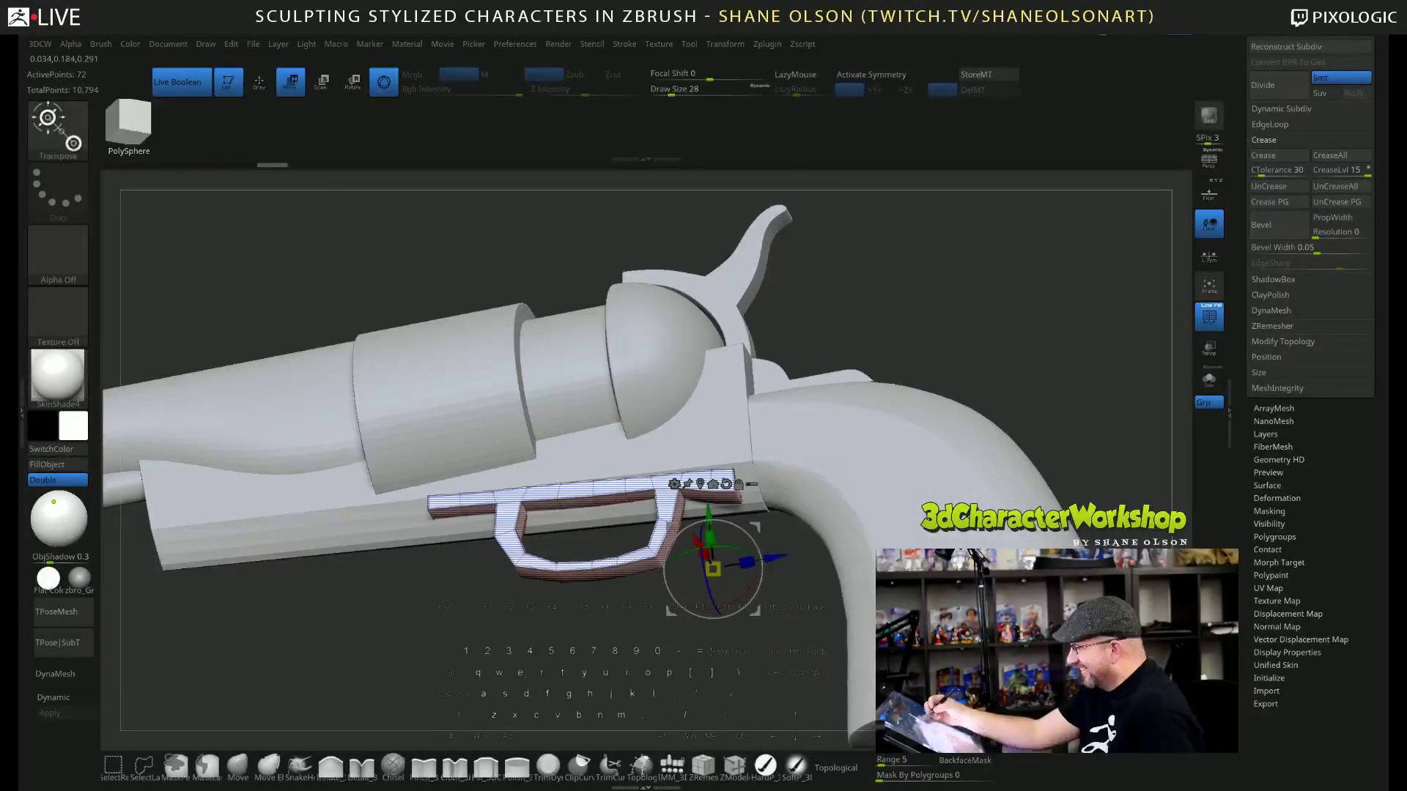
left_click_drag(815, 381, 787, 433)
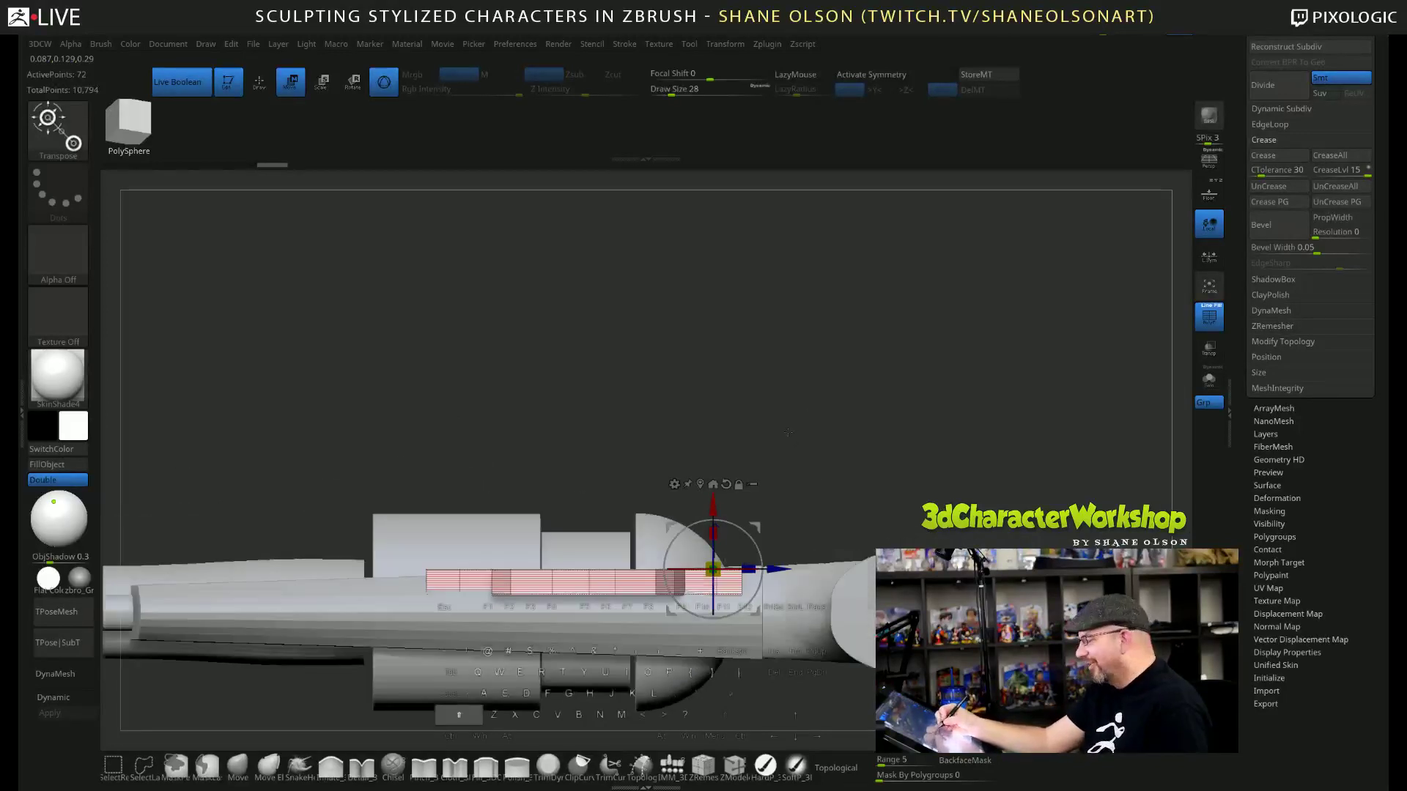
left_click_drag(715, 506, 714, 533)
Lower the trigger guard slightly so that its mounting strip shows just below the frame's bottom edge.
left_click_drag(858, 431, 882, 399)
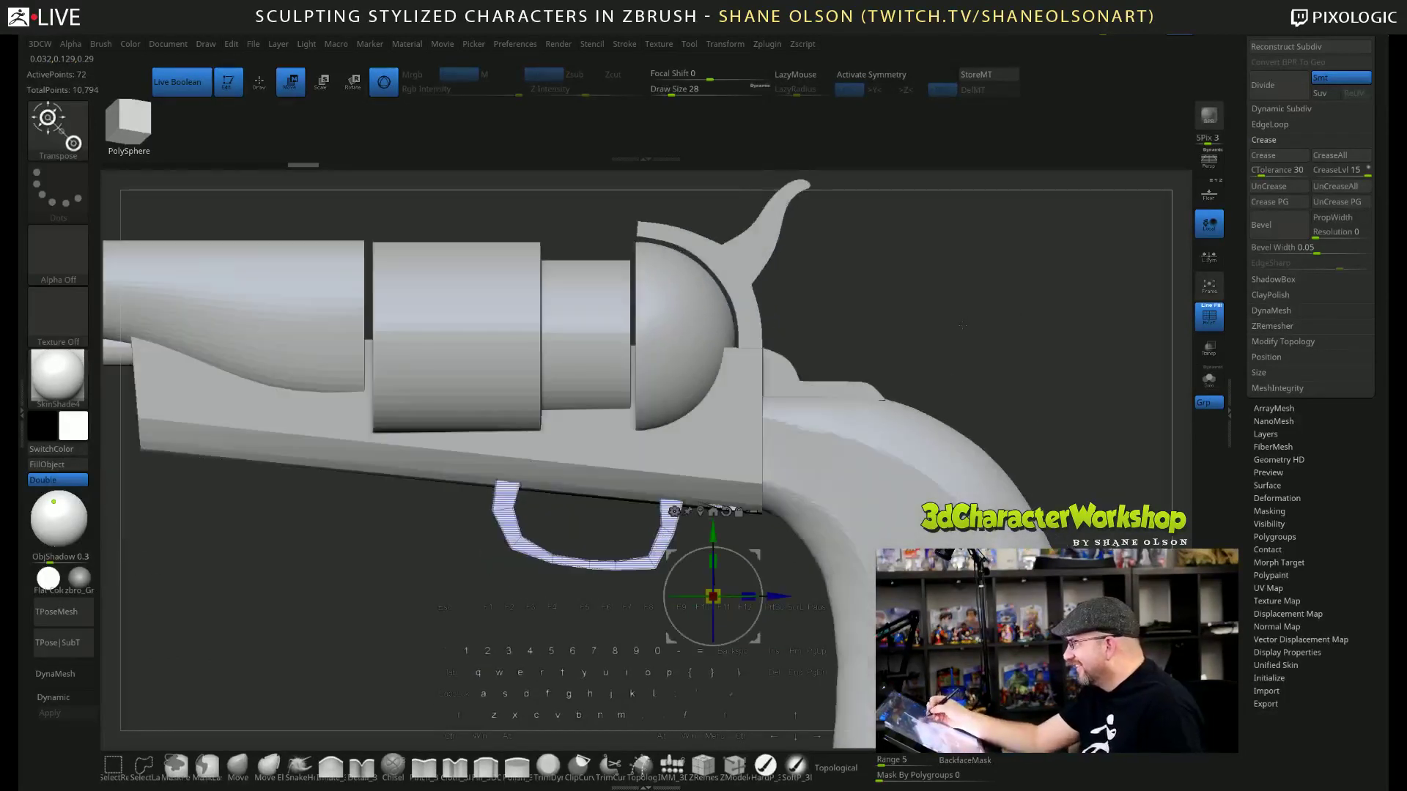
left_click_drag(713, 531, 713, 540)
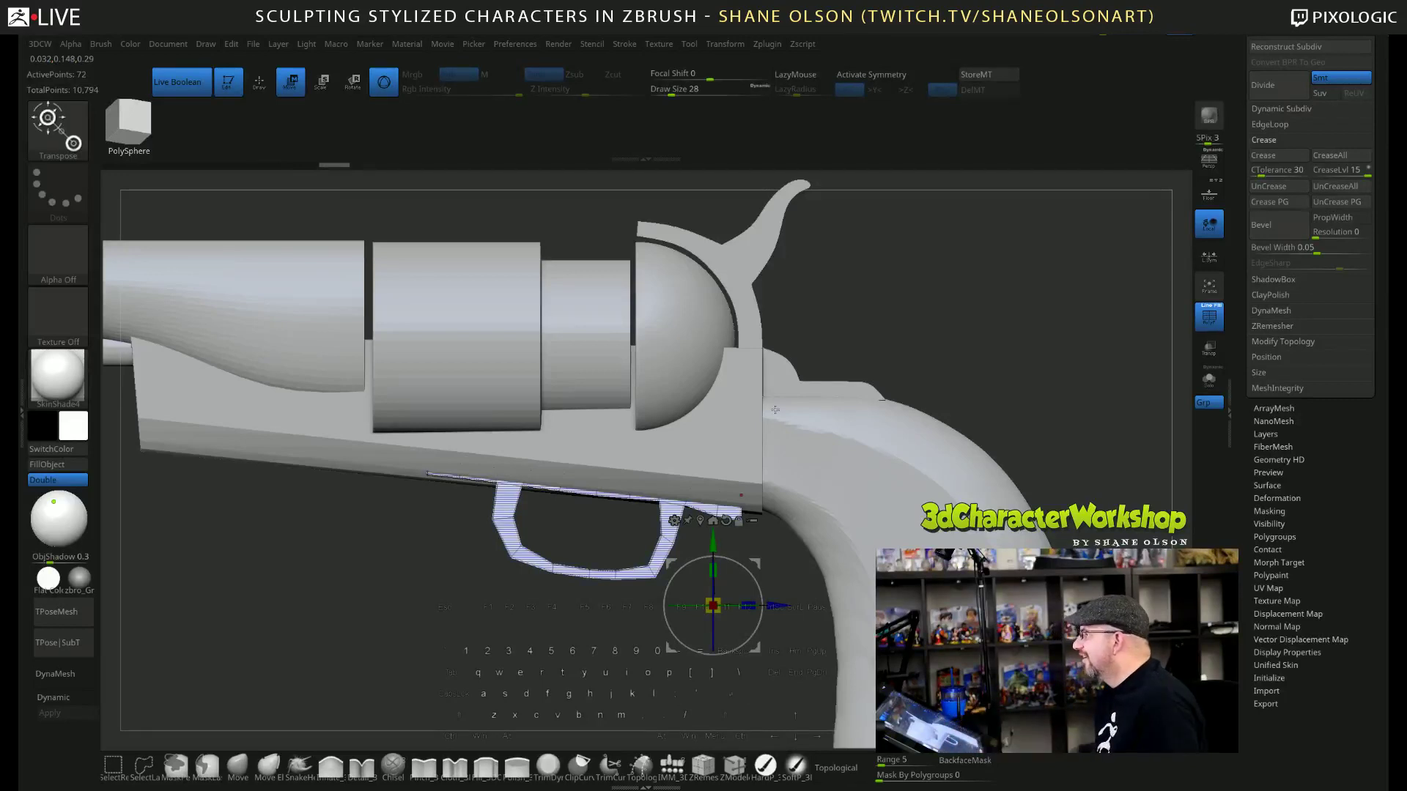
left_click_drag(844, 295, 1087, 298, "alt")
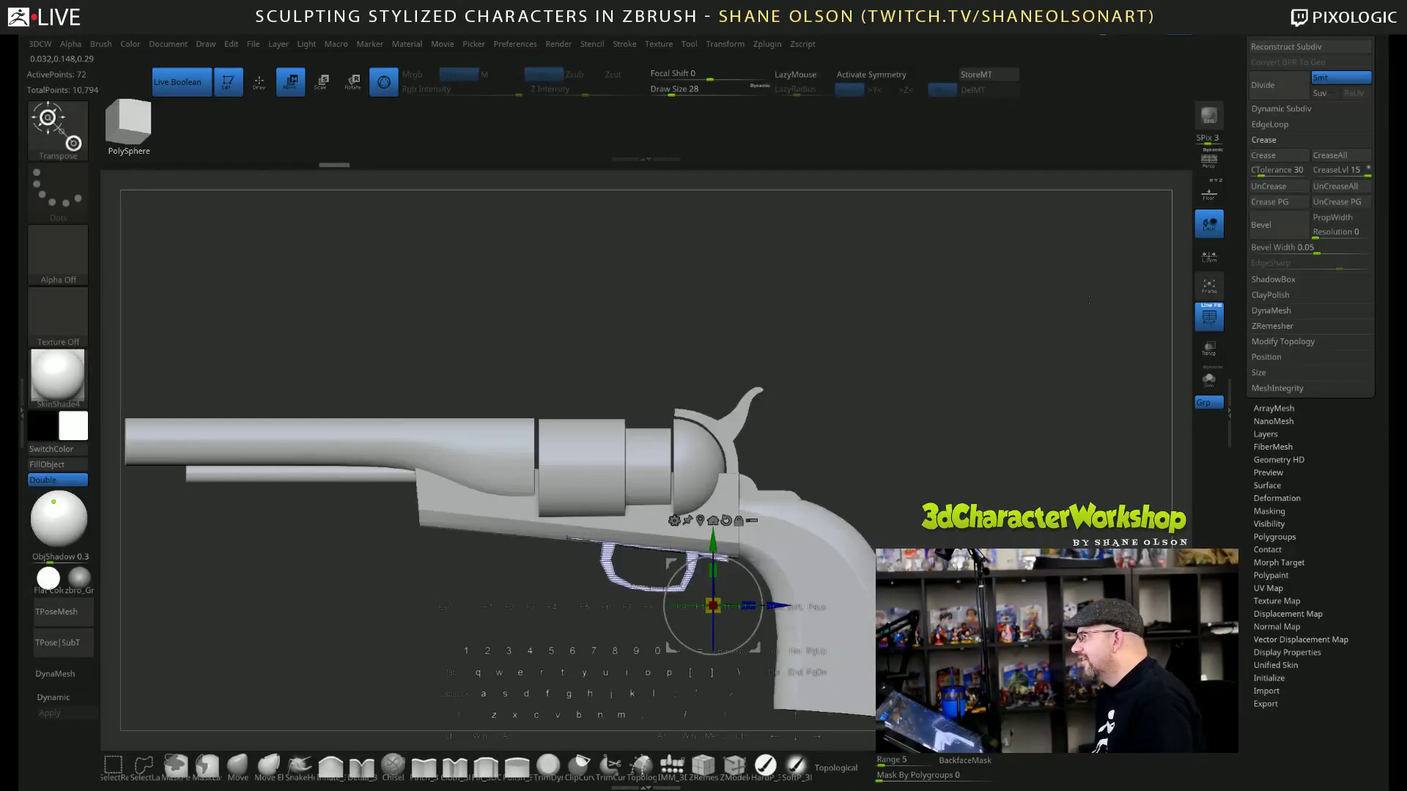
left_click_drag(957, 429, 943, 432, "alt")
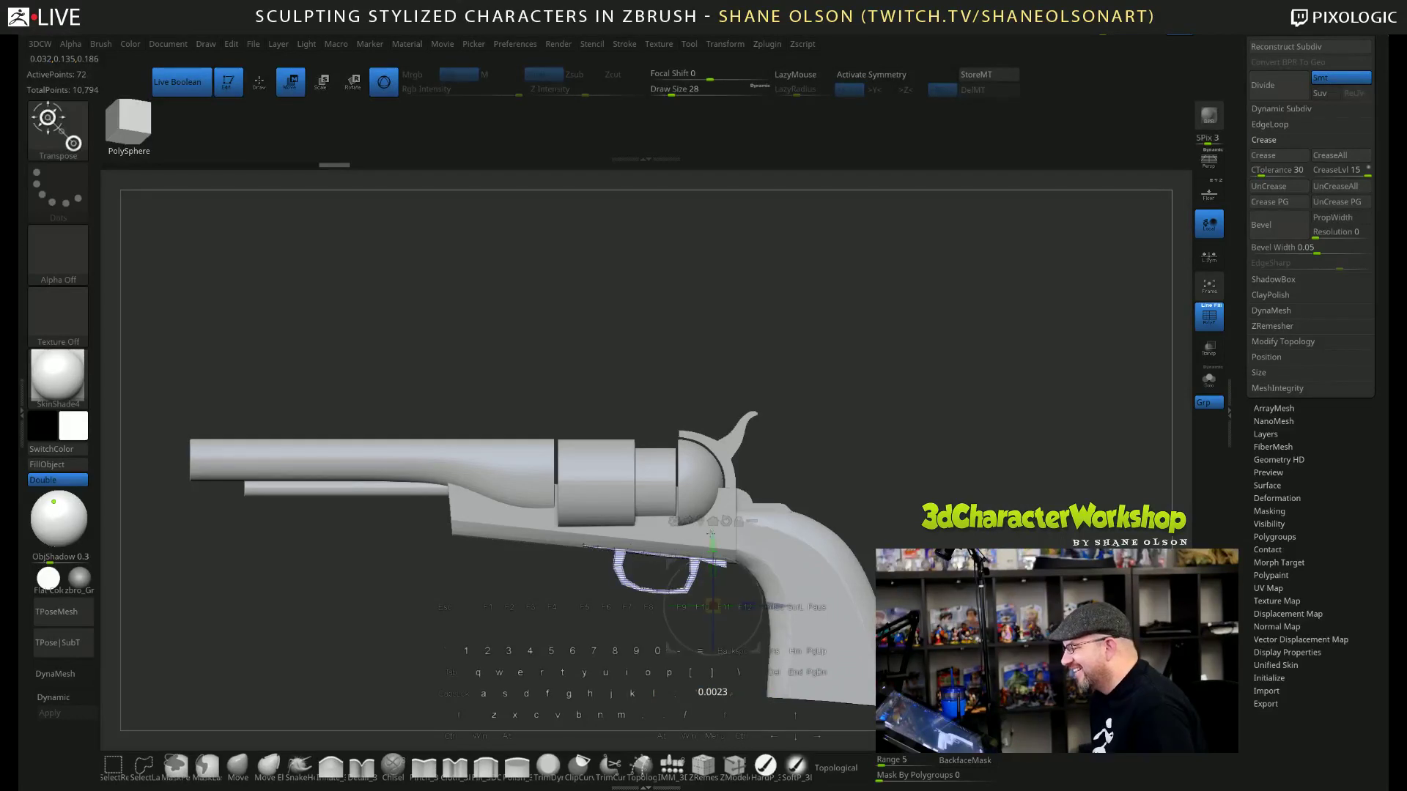
left_click_drag(922, 457, 916, 512)
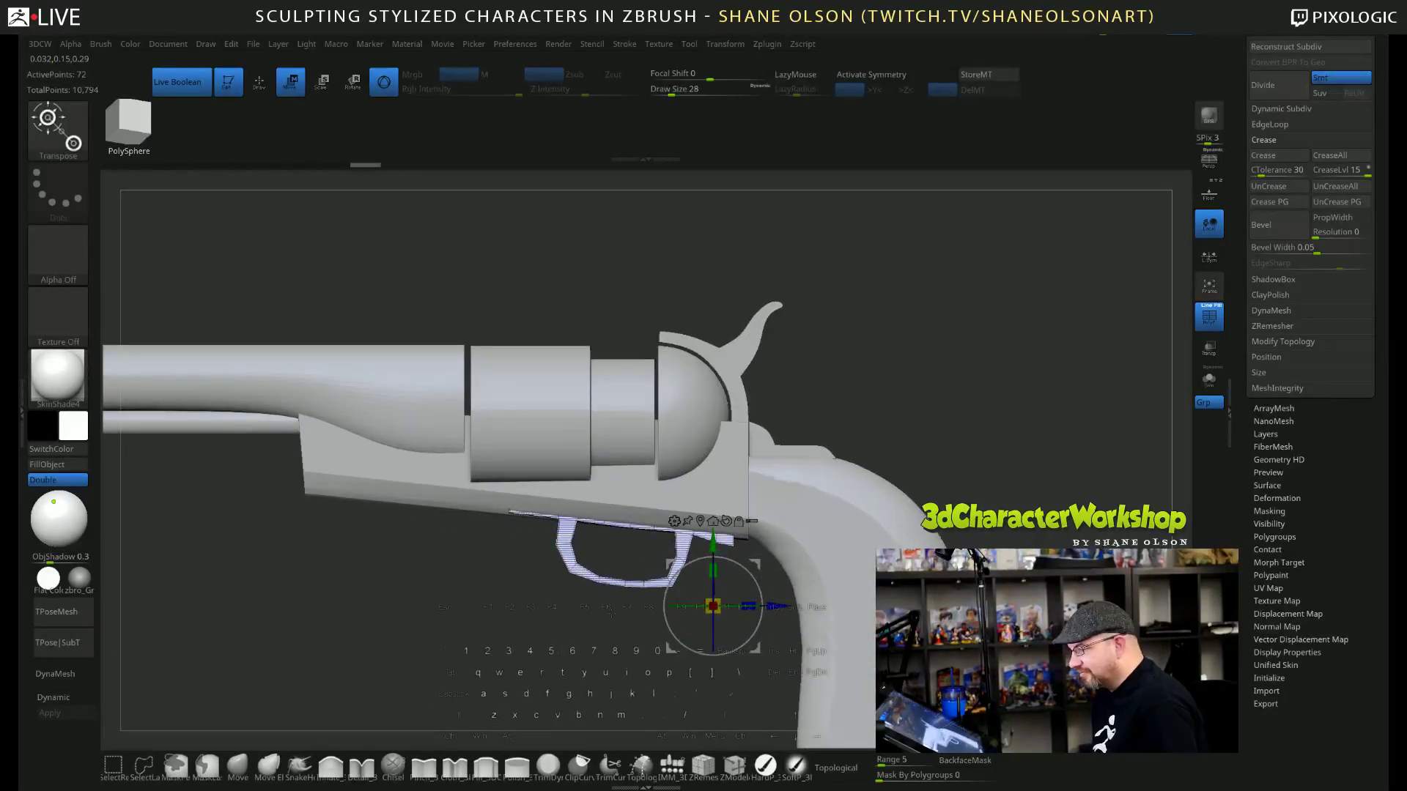
Adjust the trigger guard's shape with the Move brush at draw size 82, with the polyframe hidden and dynamic subdivision on.
left_click(237, 765)
key("s")
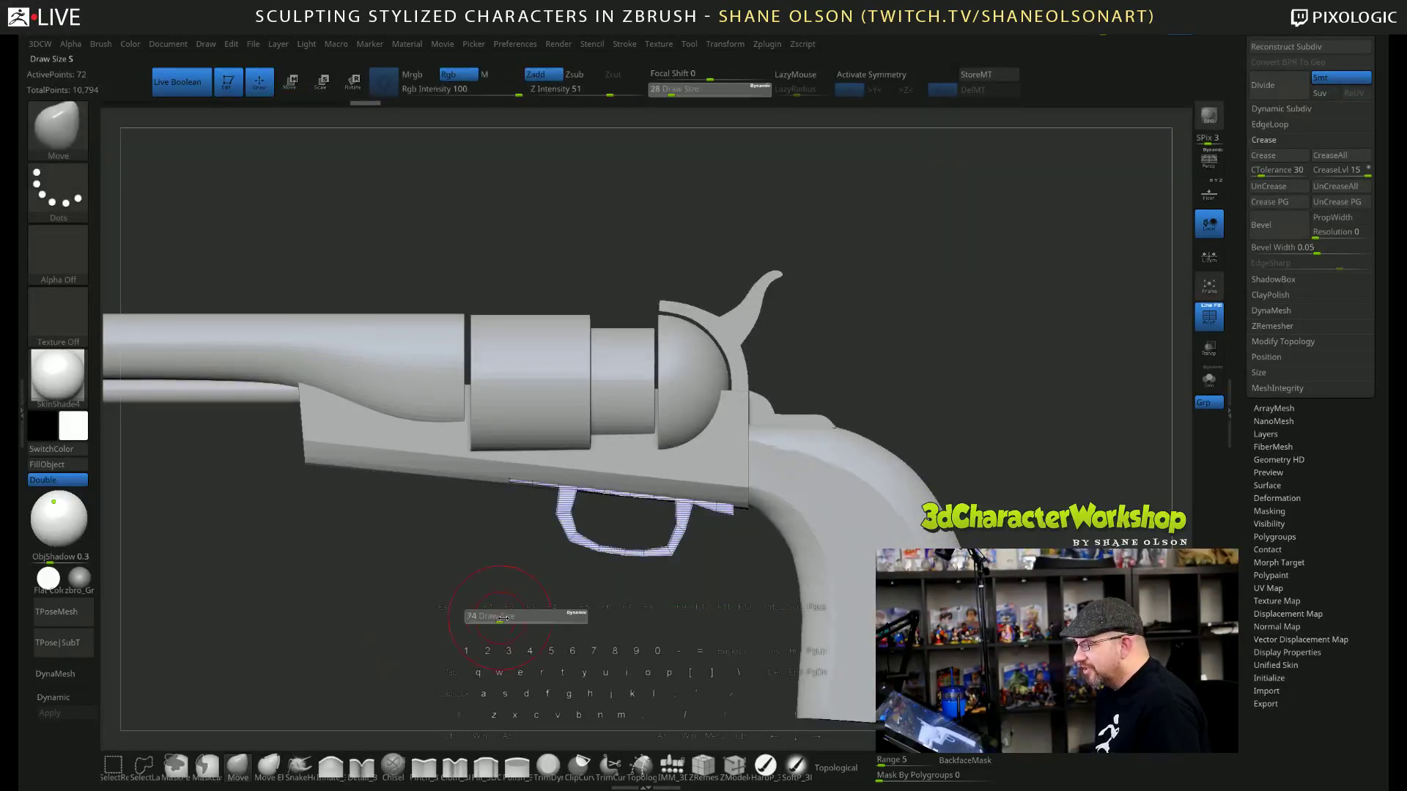
key("s")
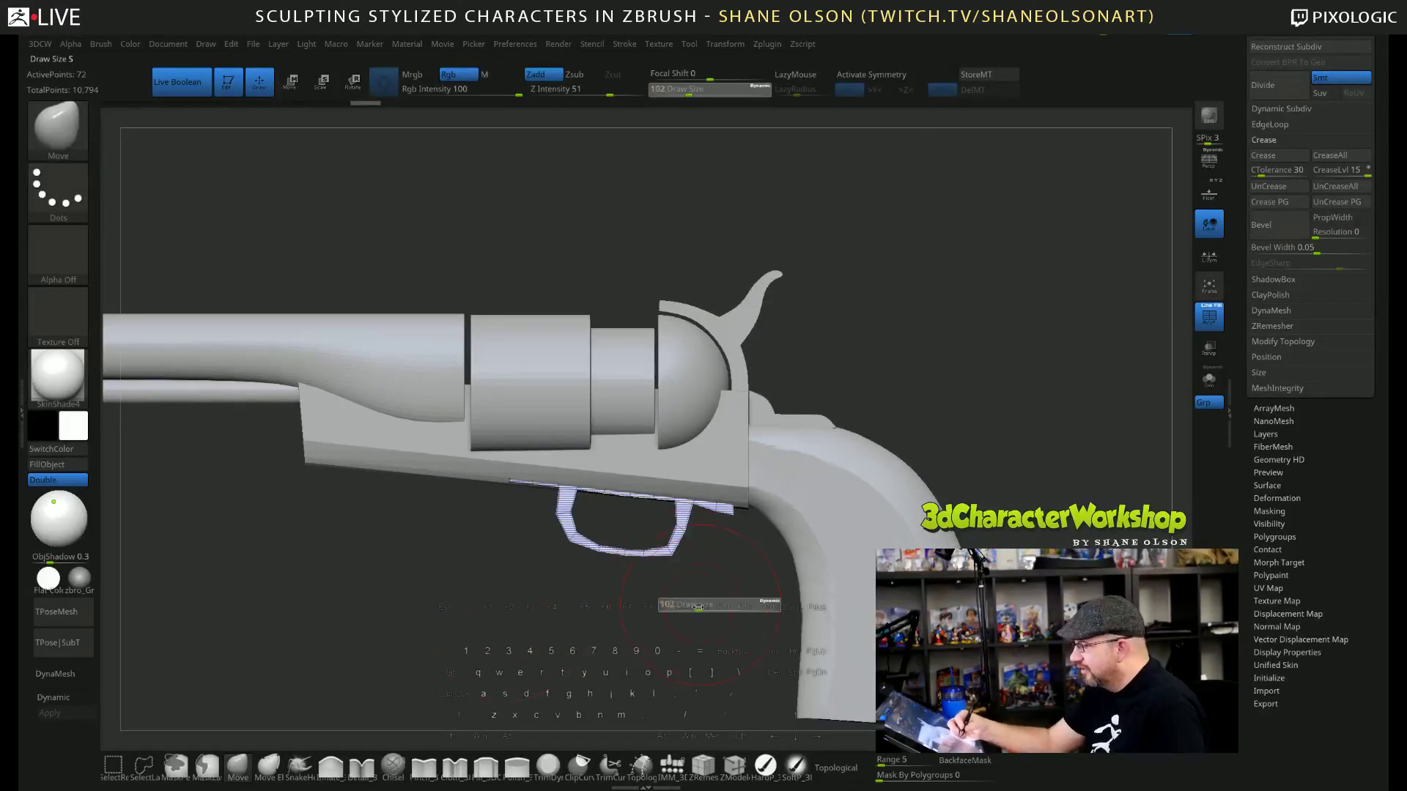
mouse_move(699, 606)
left_mouse_down()
mouse_move(685, 529)
mouse_move(623, 543)
left_mouse_up()
key("shift+f")
key("d")
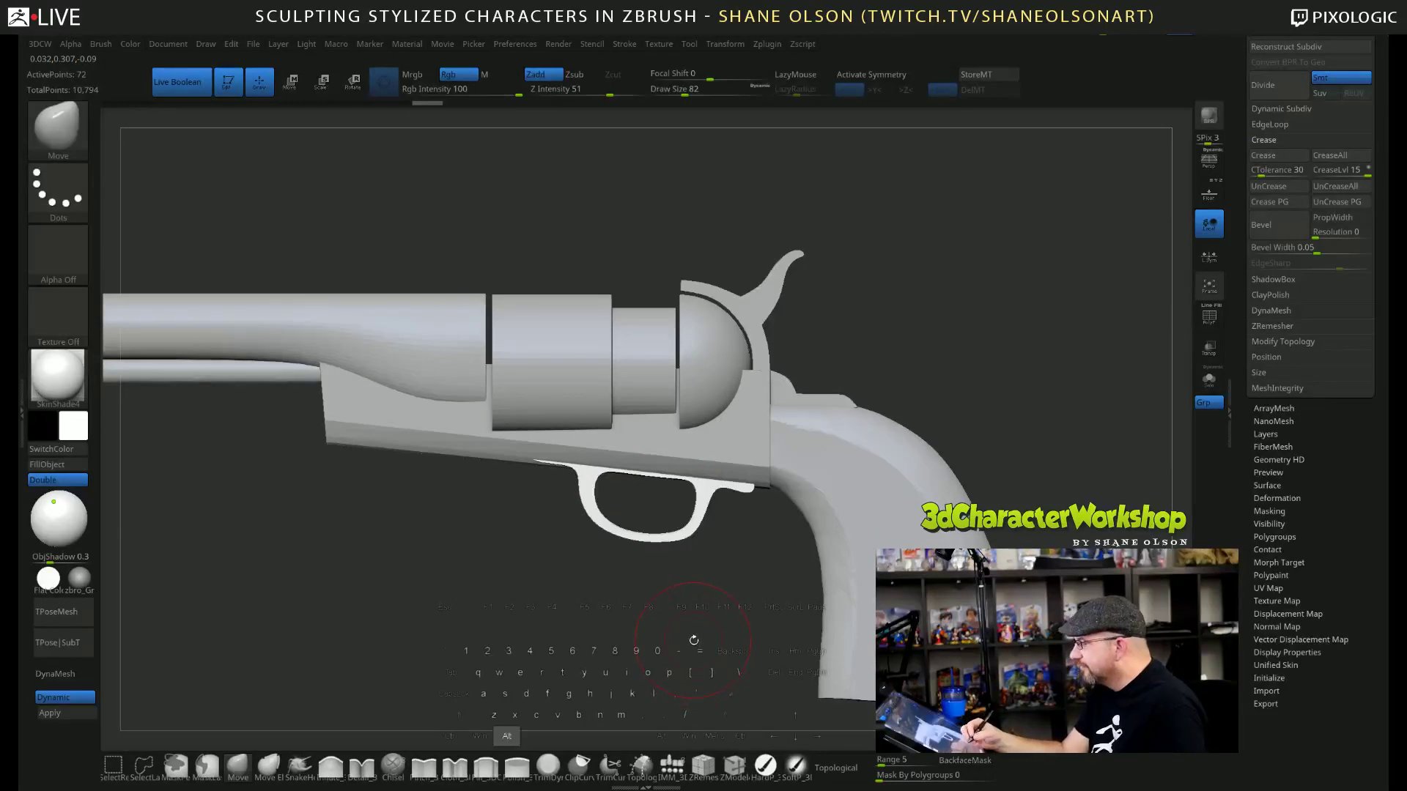
left_click_drag(692, 645, 689, 654, "alt")
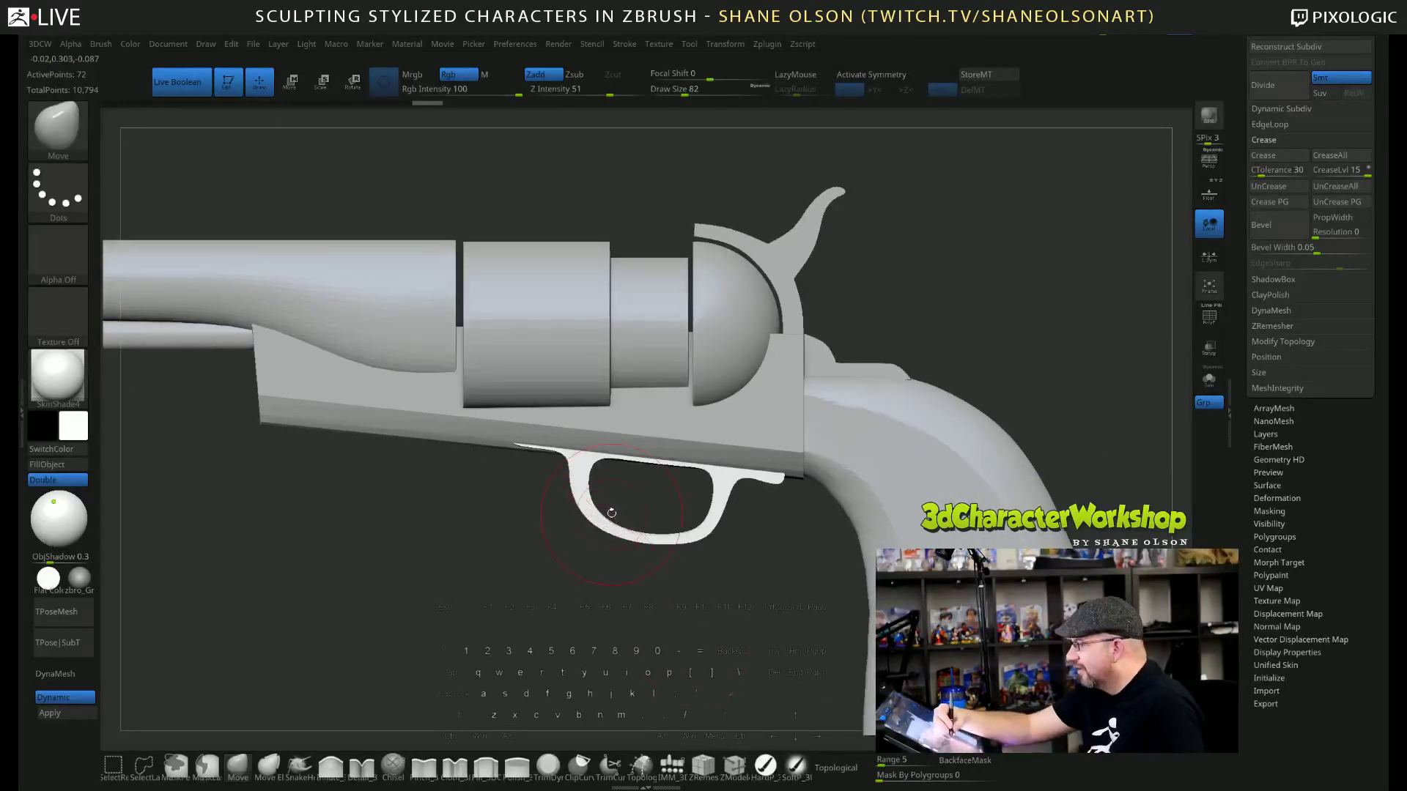
Pull the trigger guard's lower loop slightly down with the Move brush, and mirror and weld the guard across its centre.
left_click_drag(598, 520, 591, 527)
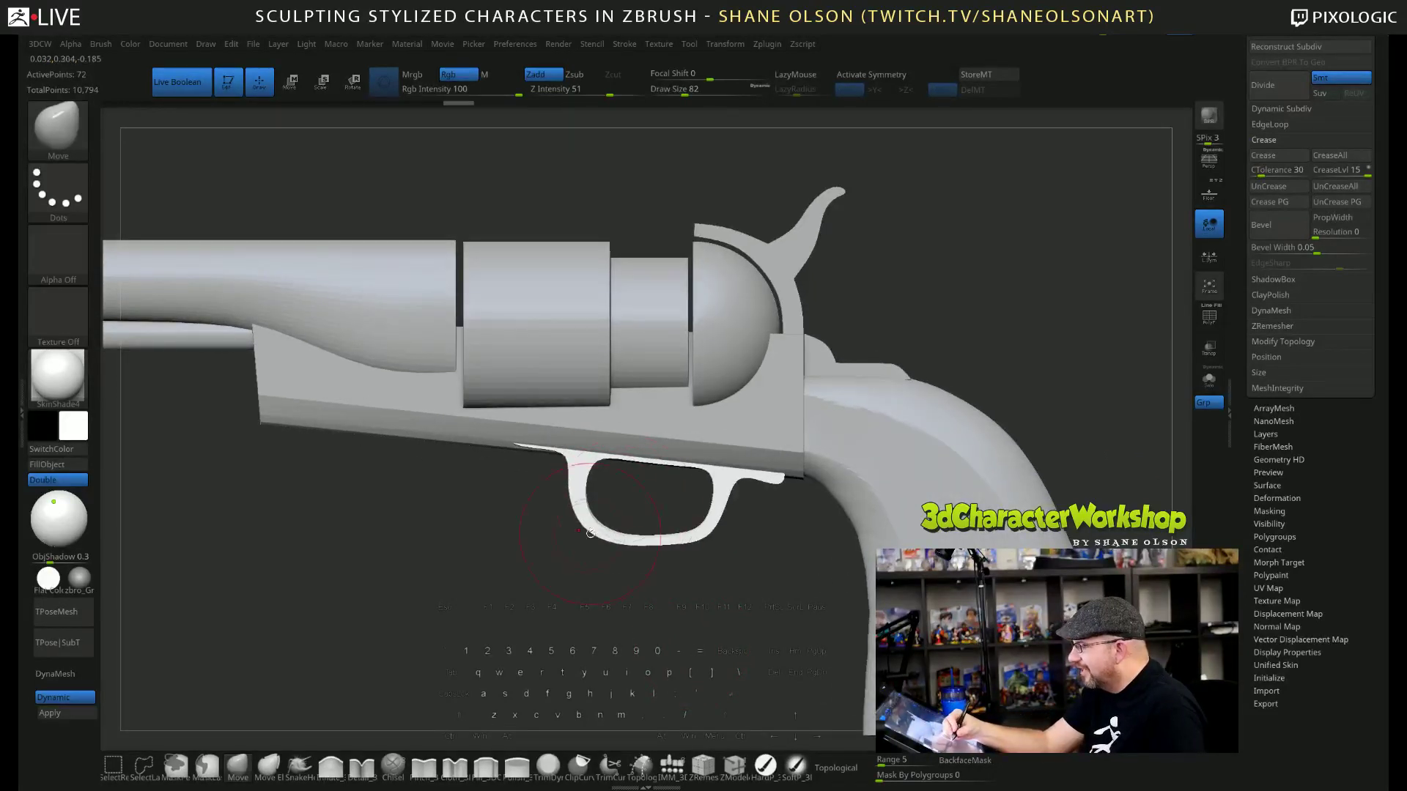
left_click_drag(675, 540, 680, 552)
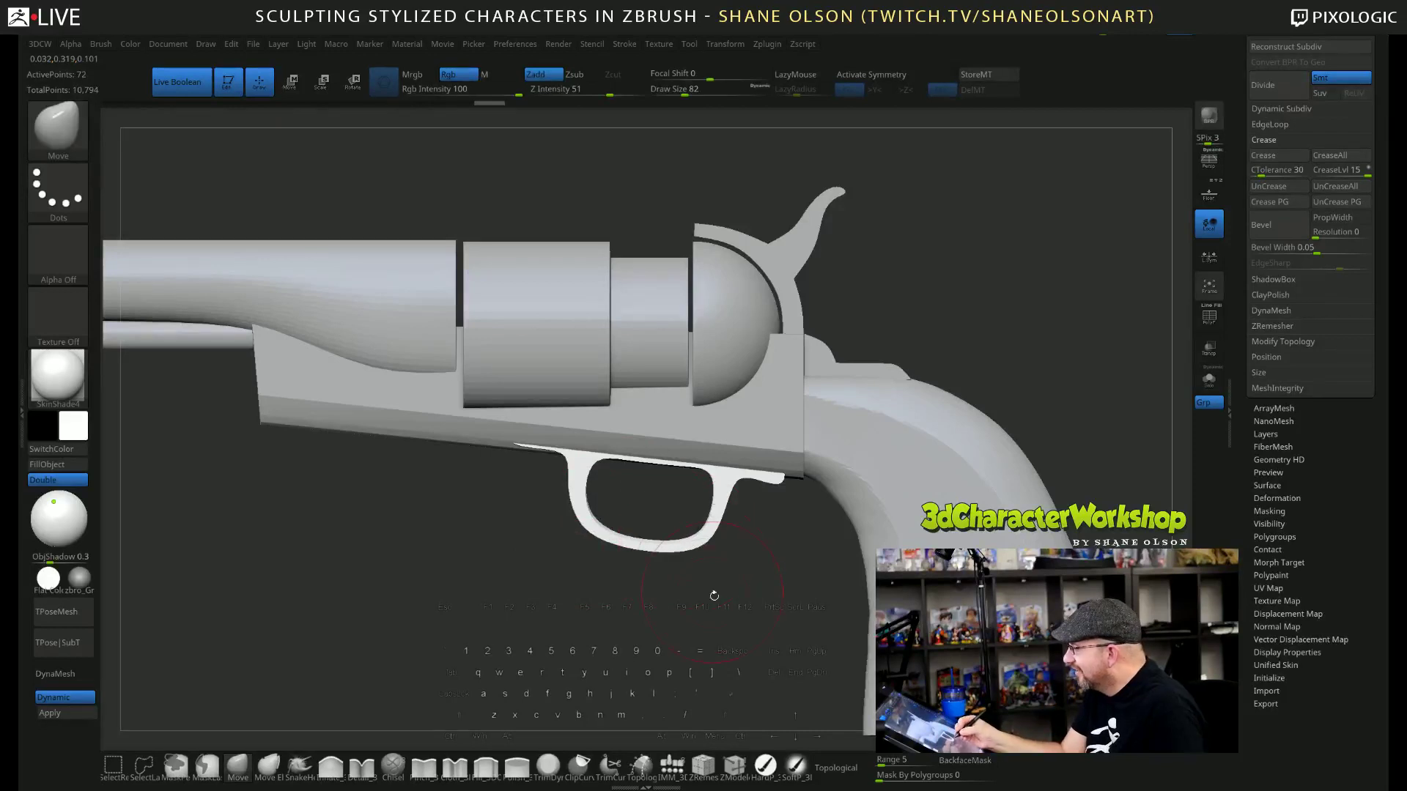
left_click_drag(716, 631, 737, 490)
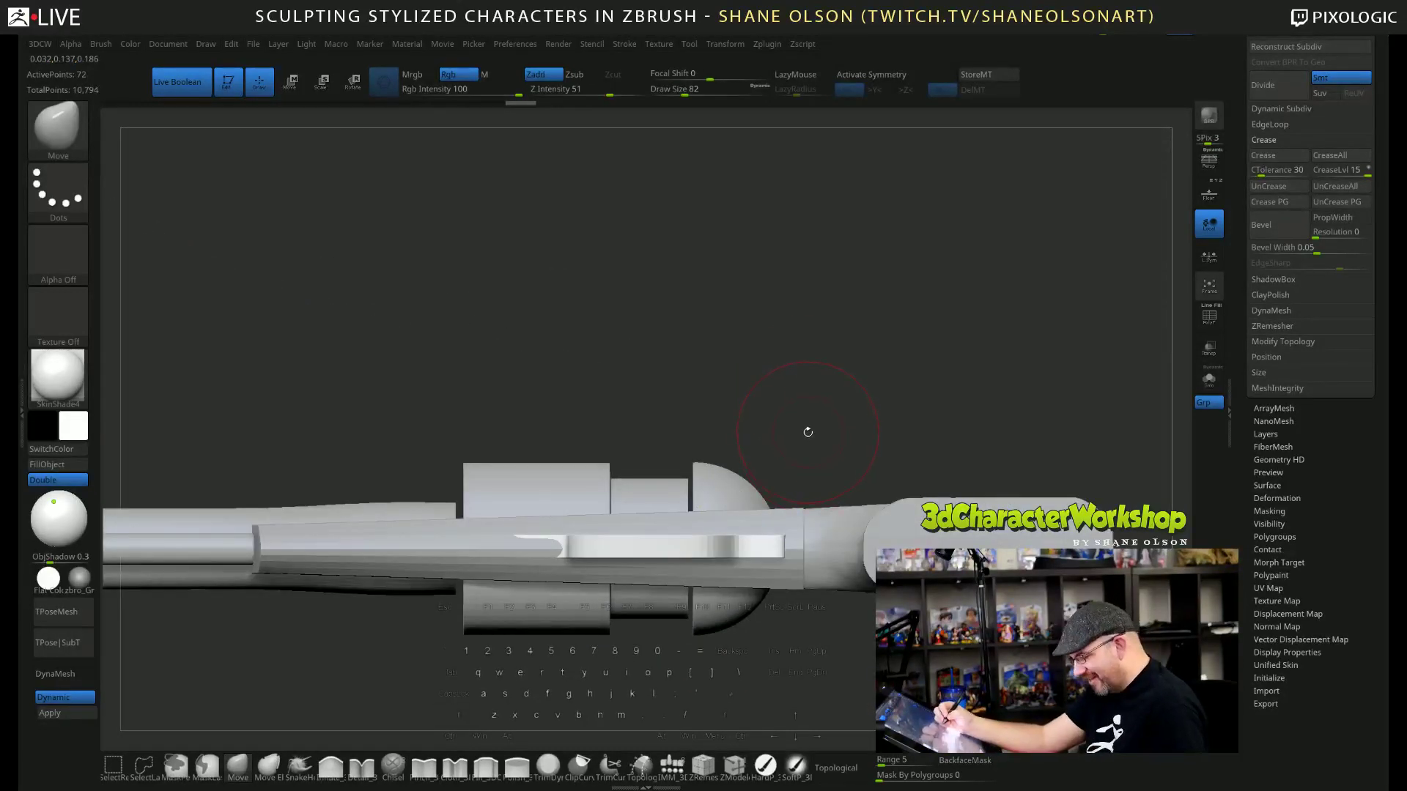
key("space")
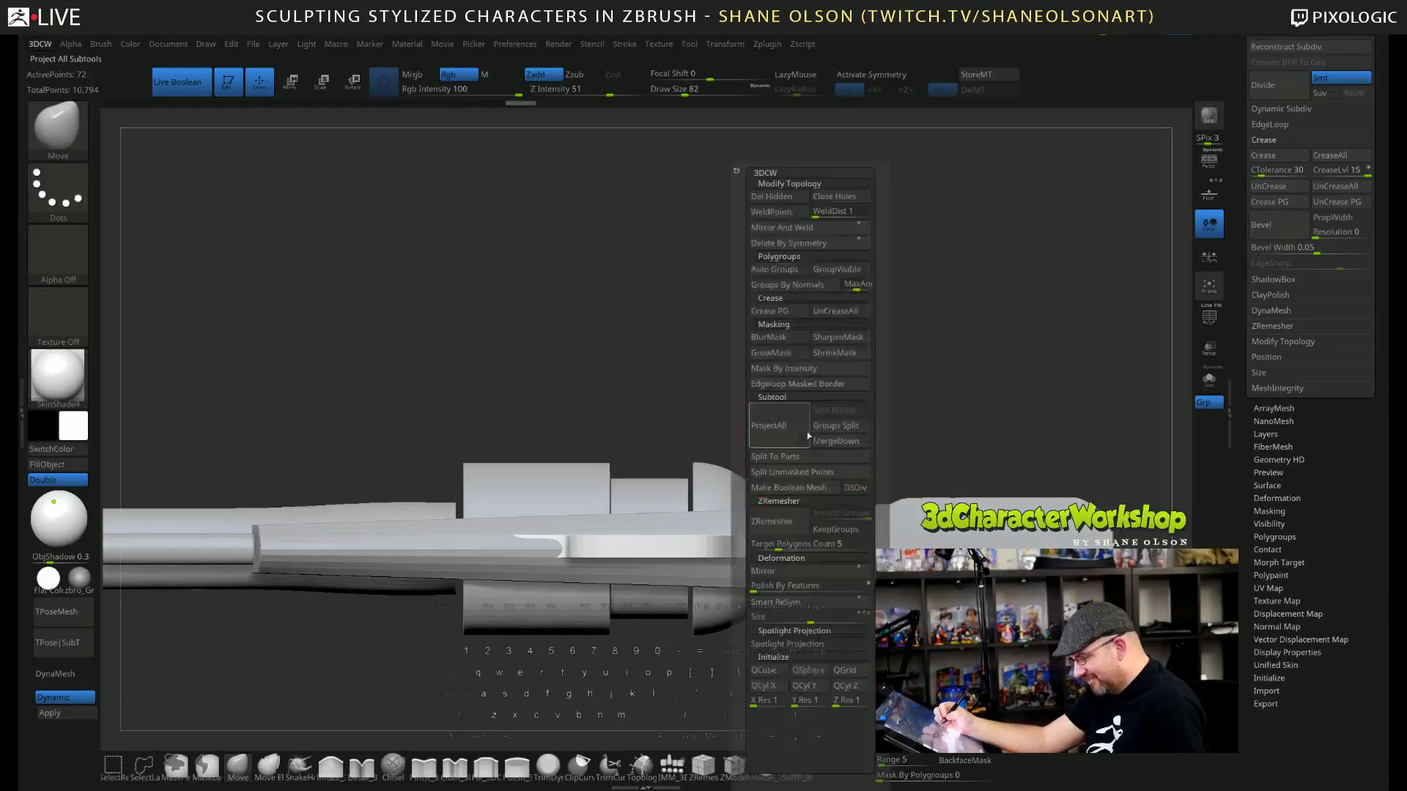
left_click(798, 227)
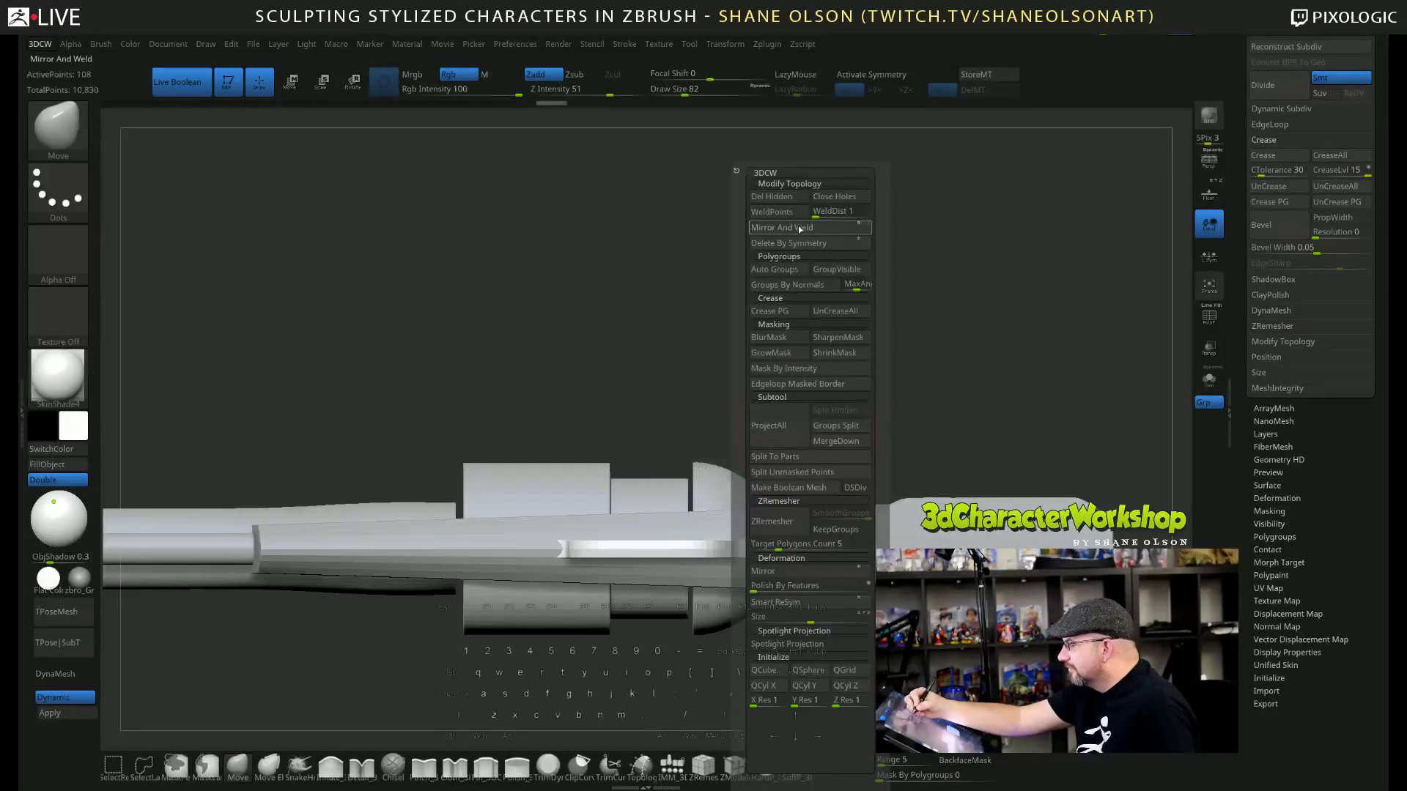
Widen the trigger guard across the frame's width with the transform gizmo and display its polyframe.
left_click_drag(866, 369, 725, 382)
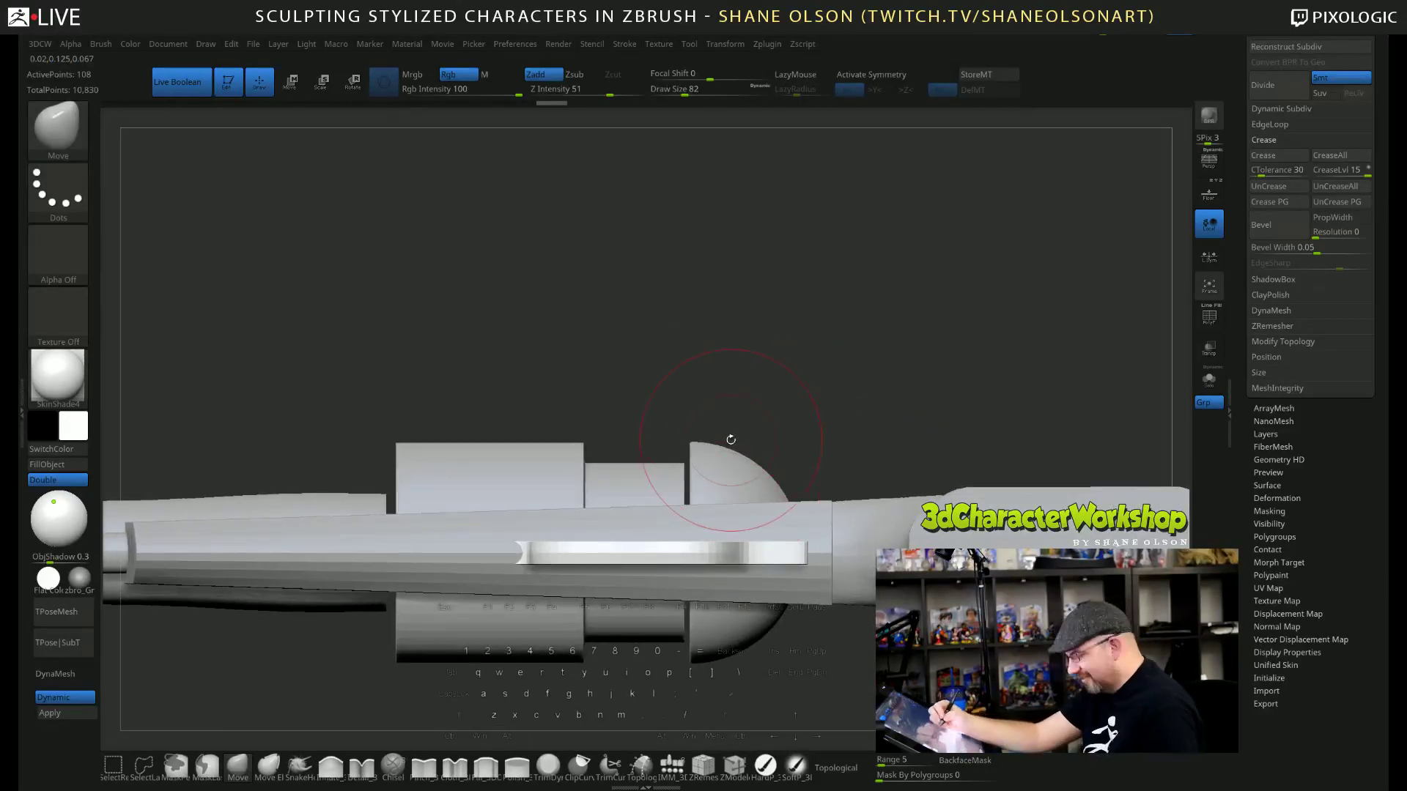
key("w")
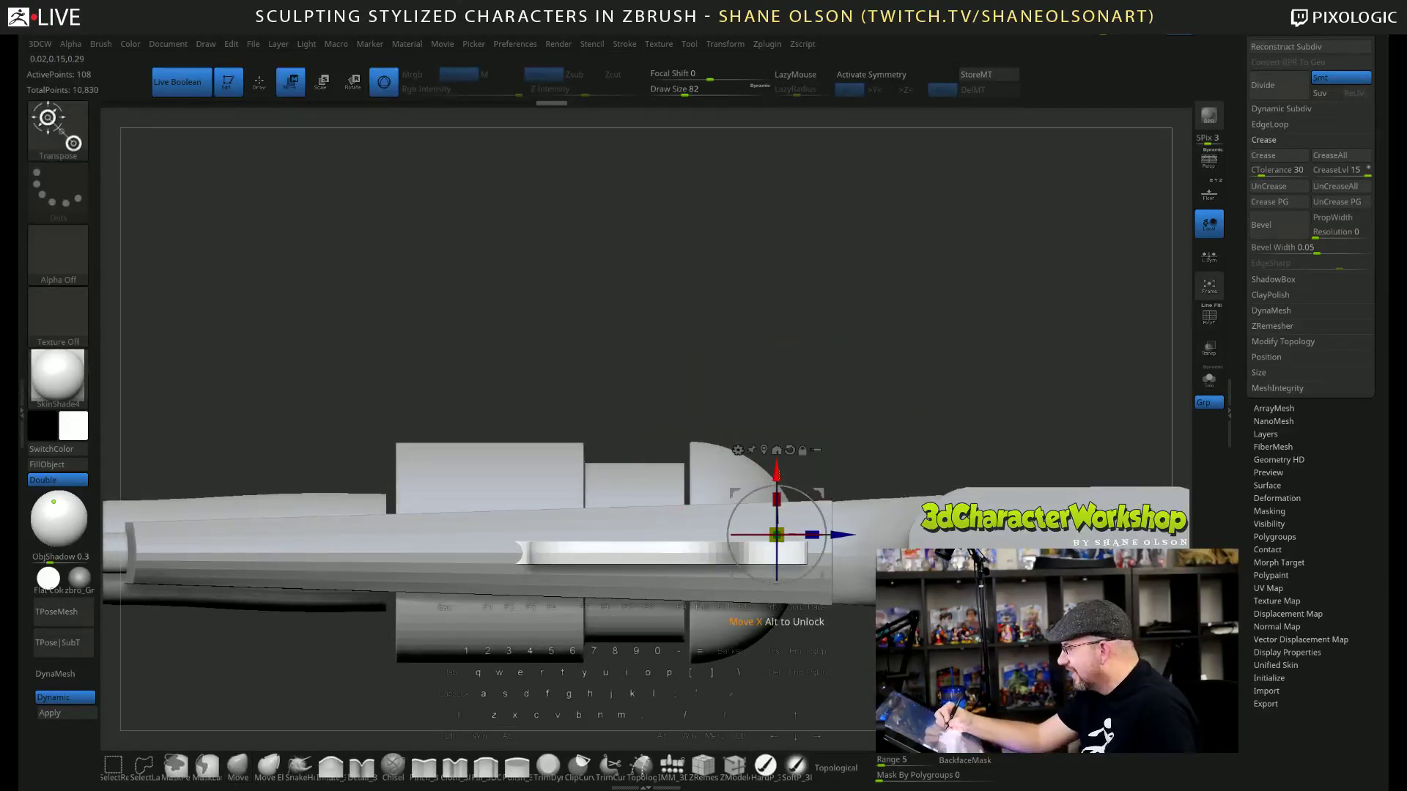
left_click_drag(778, 476, 786, 398, "alt")
key("shift+f")
left_click_drag(815, 329, 833, 657)
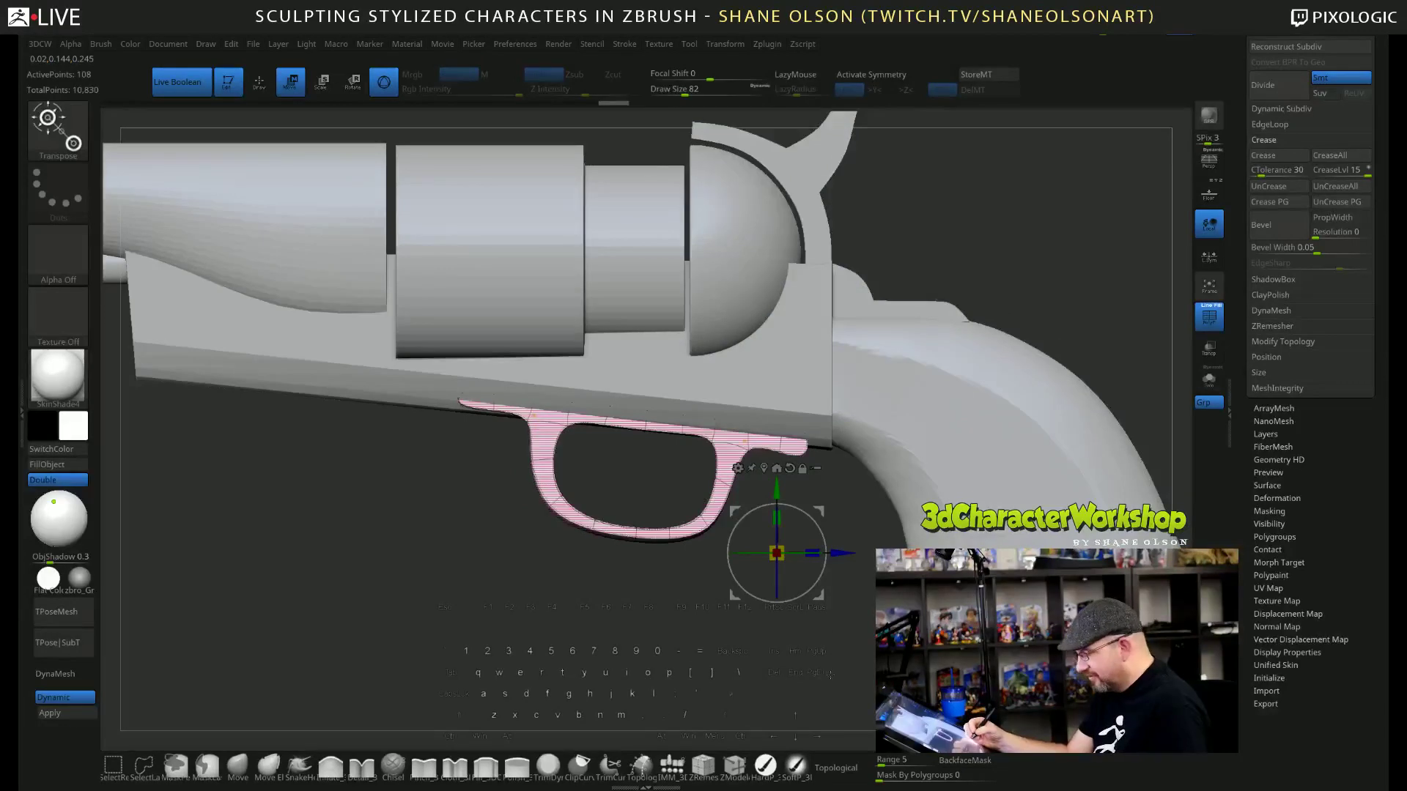
Reshape the front end of the trigger guard's mounting strip with the Move brush at draw size 93.
key("q")
key("s")
left_click_drag(806, 573, 800, 571)
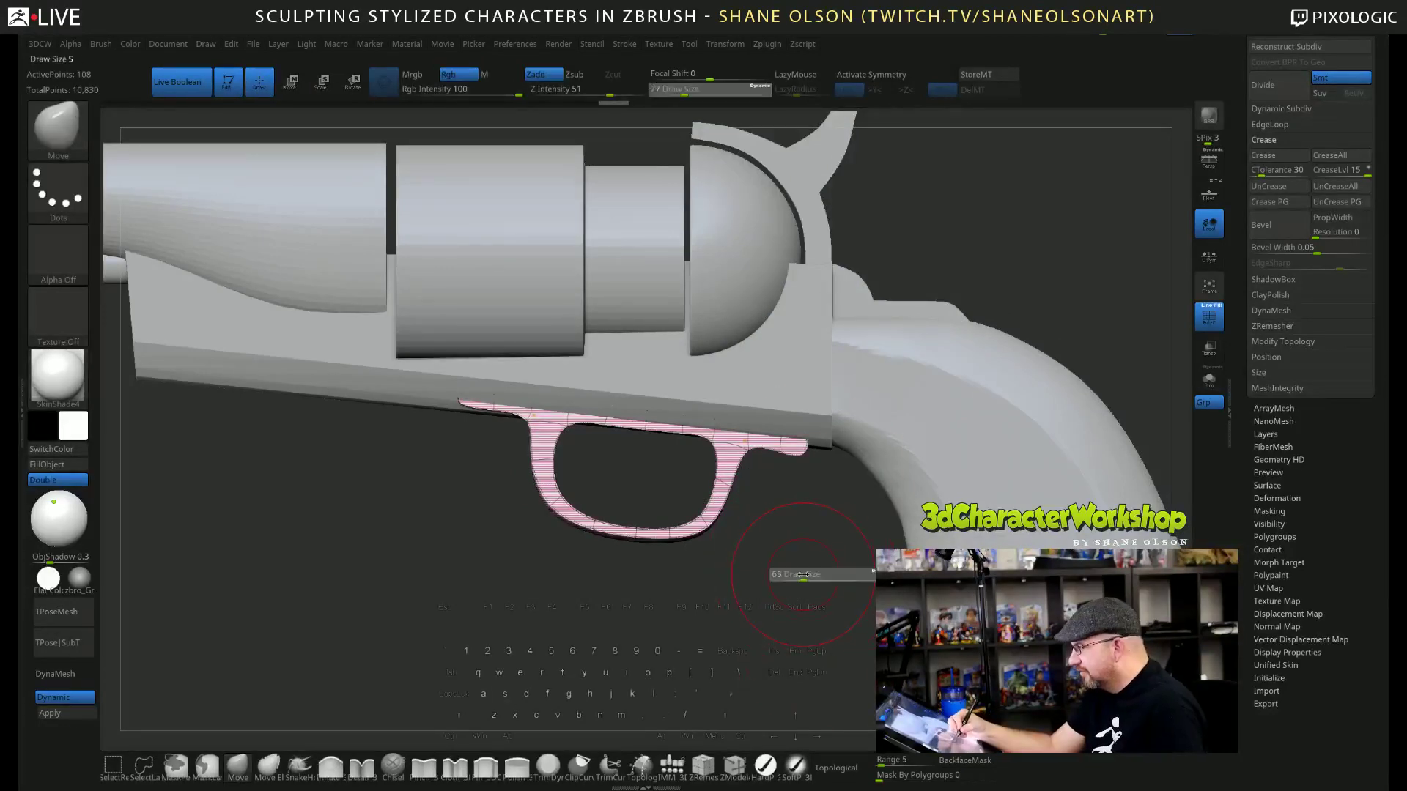
key("s")
left_click_drag(368, 652, 385, 632)
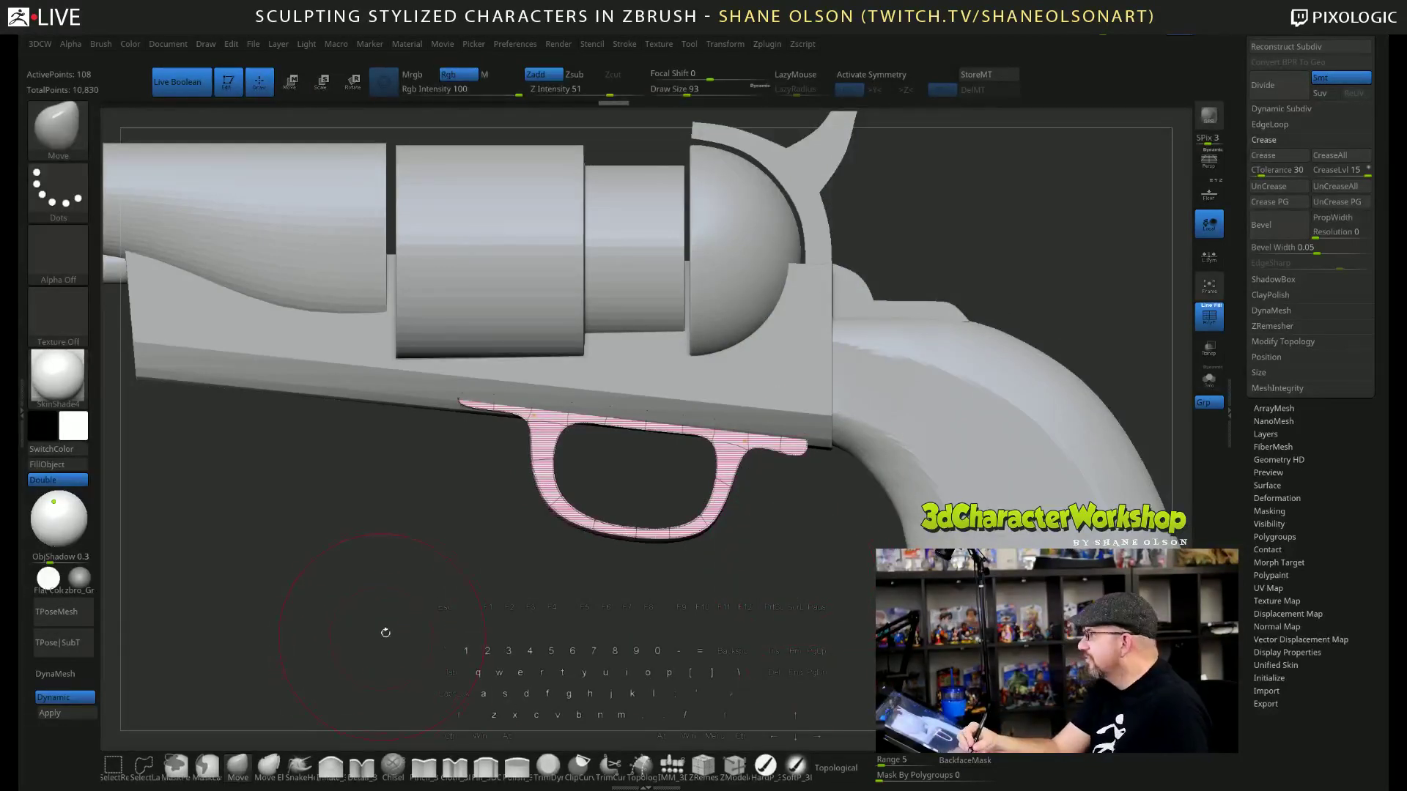
left_click_drag(468, 399, 537, 423)
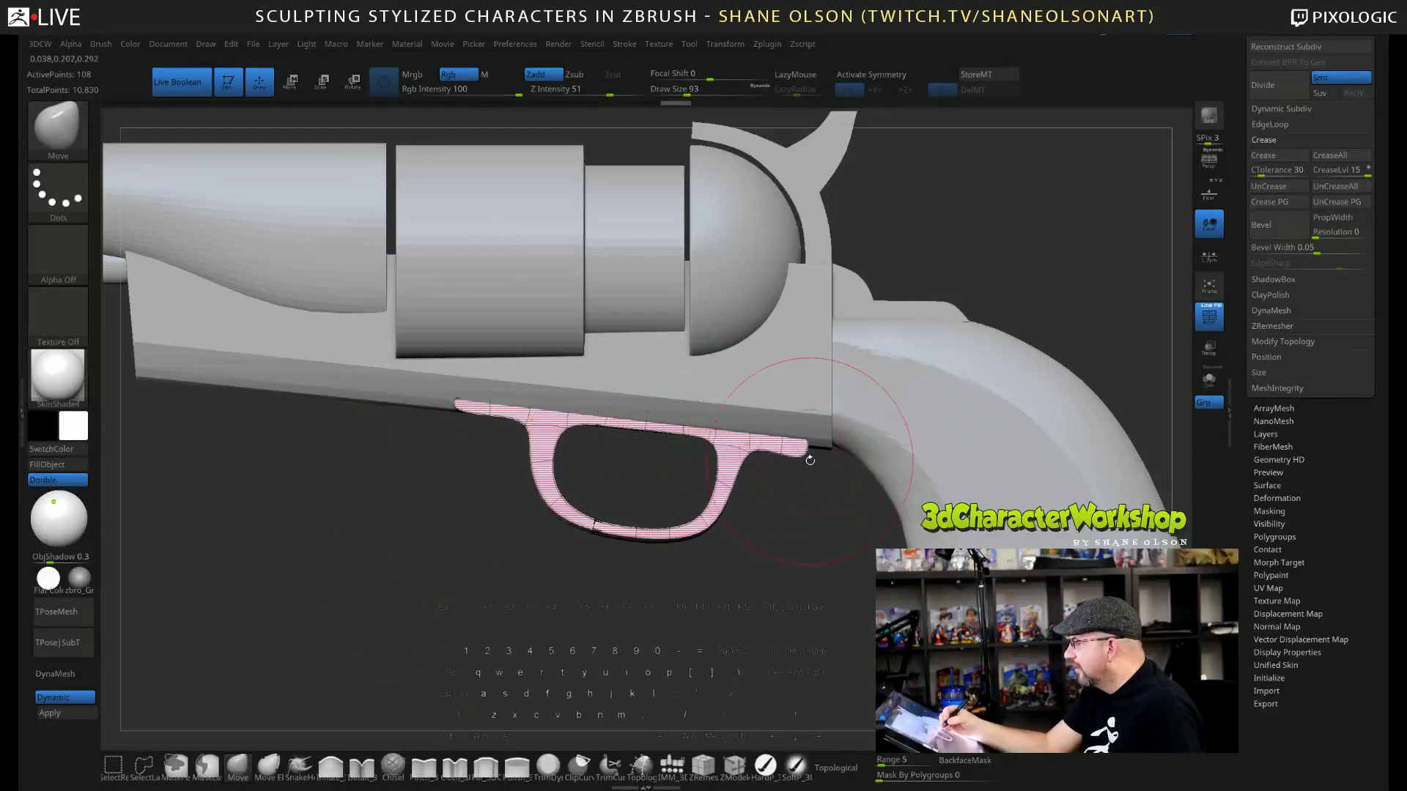
Stretch and taper the rear end of the trigger guard's mounting strip toward the grip with the Move brush at draw size 49.
key("s")
mouse_move(836, 499)
left_mouse_down()
mouse_move(806, 498)
mouse_move(836, 540)
mouse_move(819, 486)
left_mouse_up()
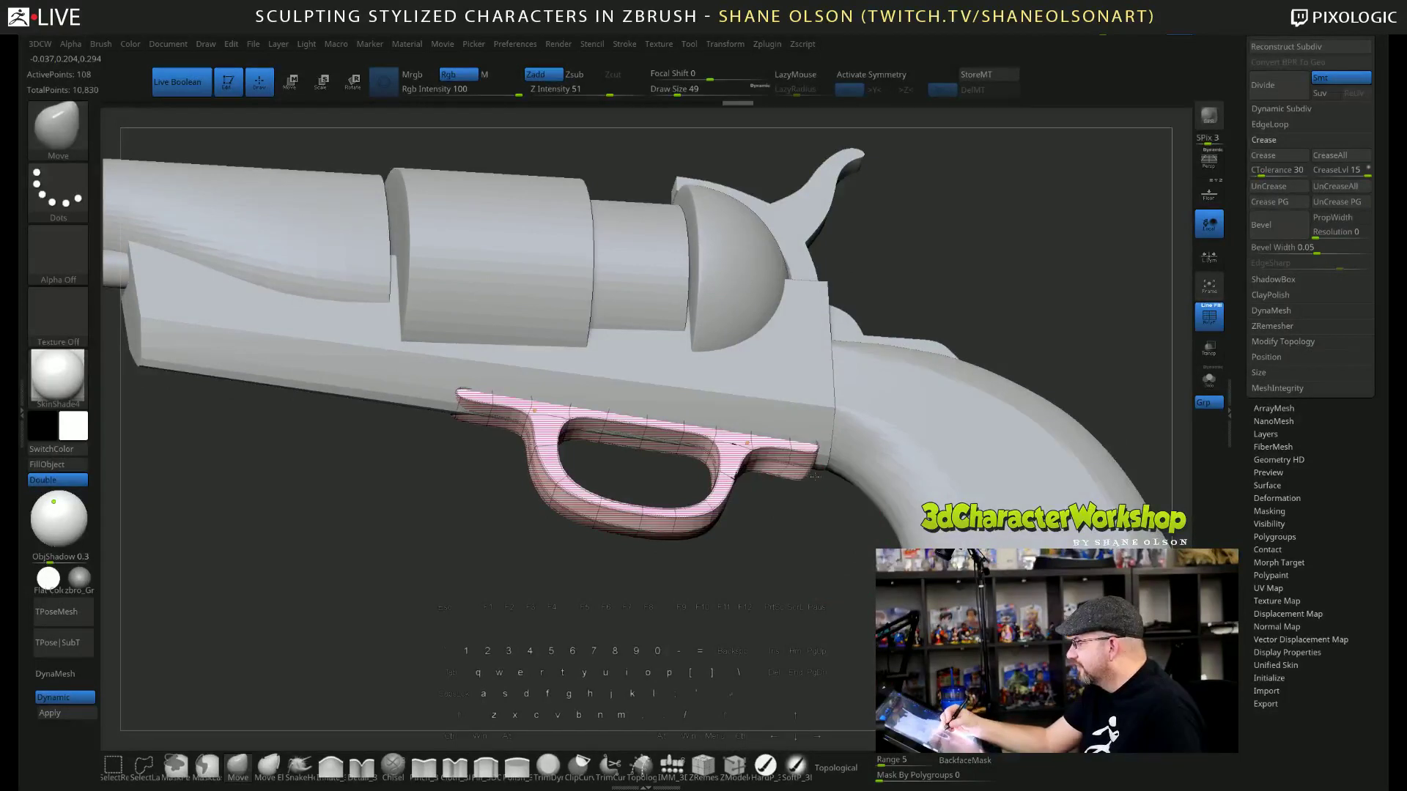
mouse_move(825, 549)
left_mouse_down()
mouse_move(812, 595)
mouse_move(813, 578)
left_mouse_up()
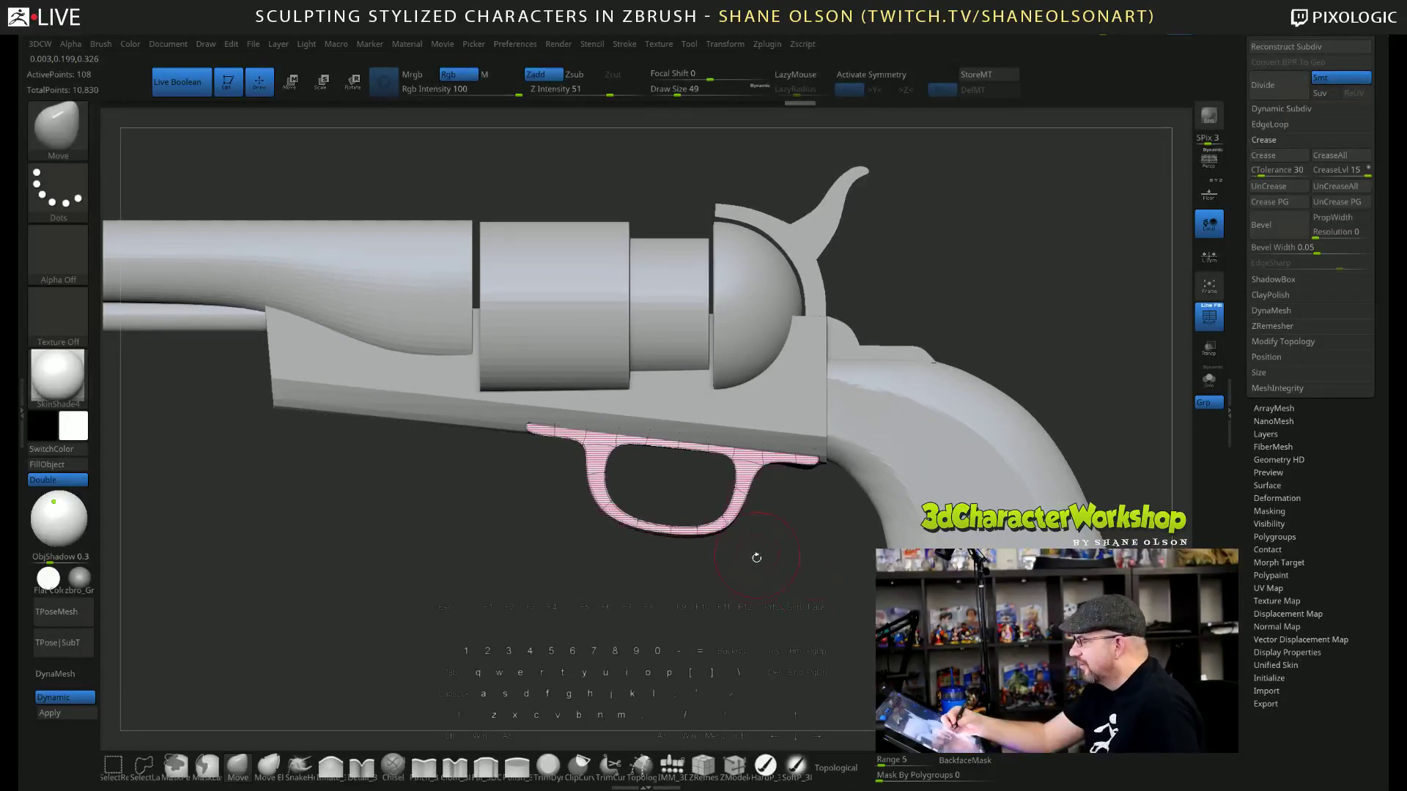
Round out the bottom of the trigger guard's loop with the Move brush at draw size 90.
key("s")
left_click_drag(746, 601, 751, 600)
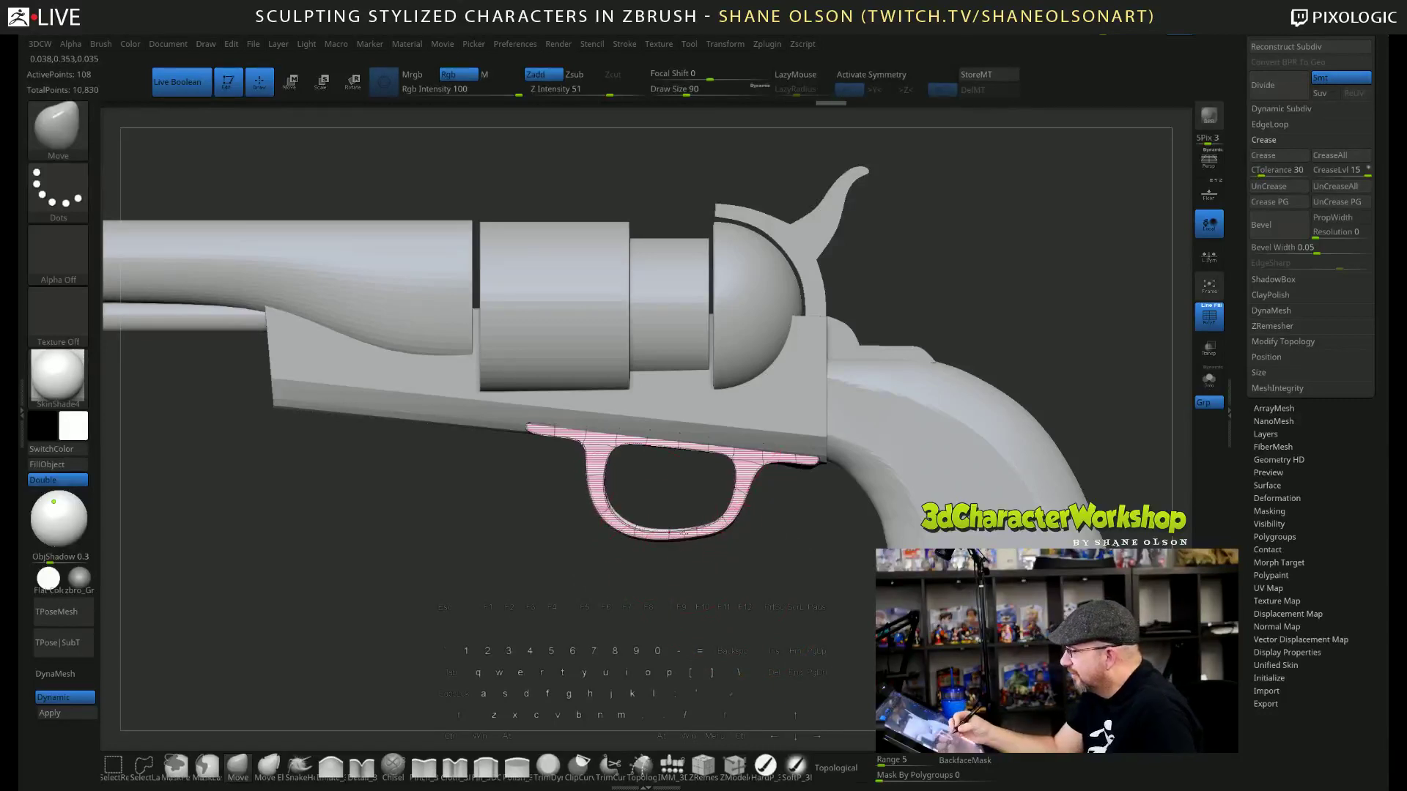
mouse_move(608, 524)
left_mouse_down("ctrl")
mouse_move(722, 541)
mouse_move(762, 506)
left_mouse_up("ctrl")
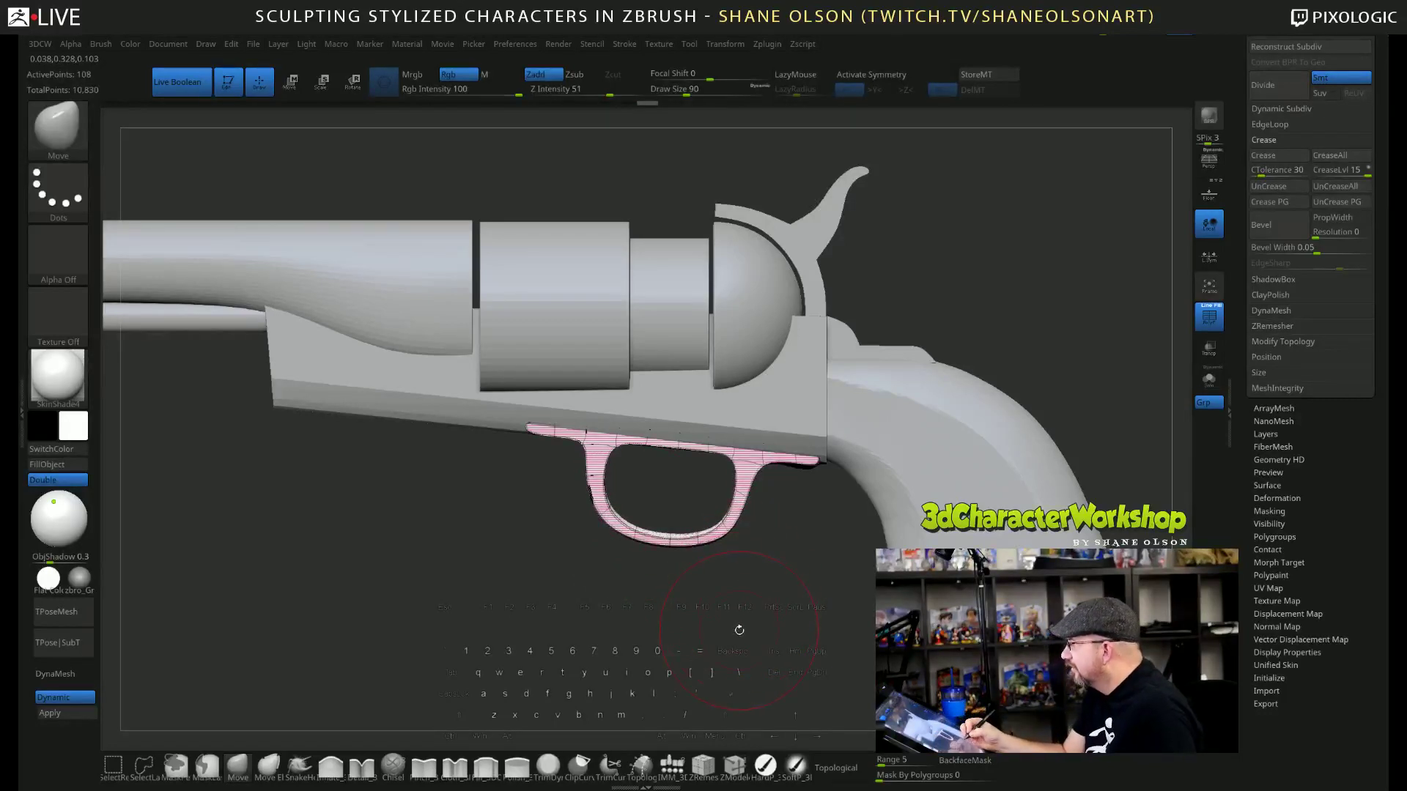
left_click_drag(734, 617, 725, 597)
Extend the front of the guard's mounting strip toward the barrel with the Move brush at draw size 96 and hide the polyframe.
key("s")
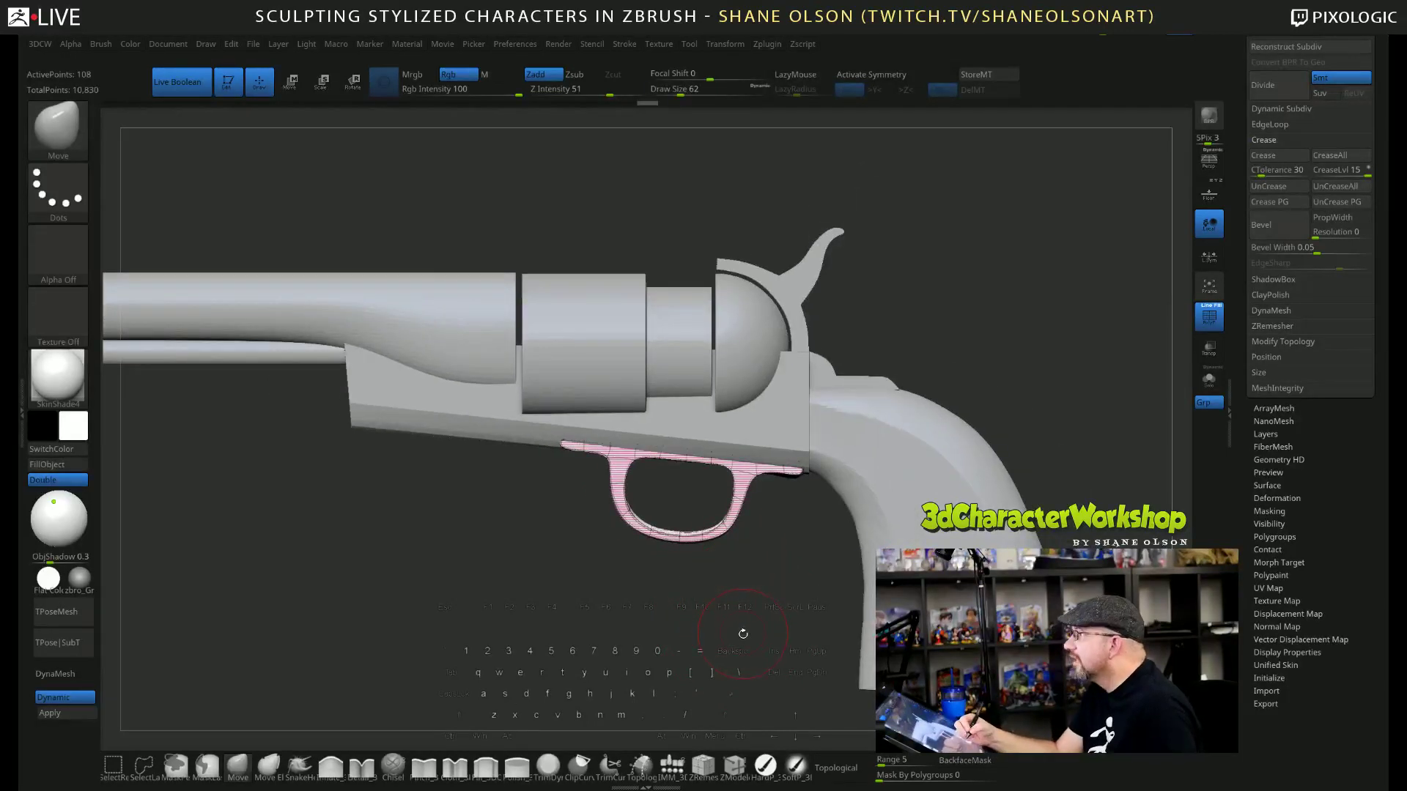
key("s")
left_click_drag(542, 502, 565, 502)
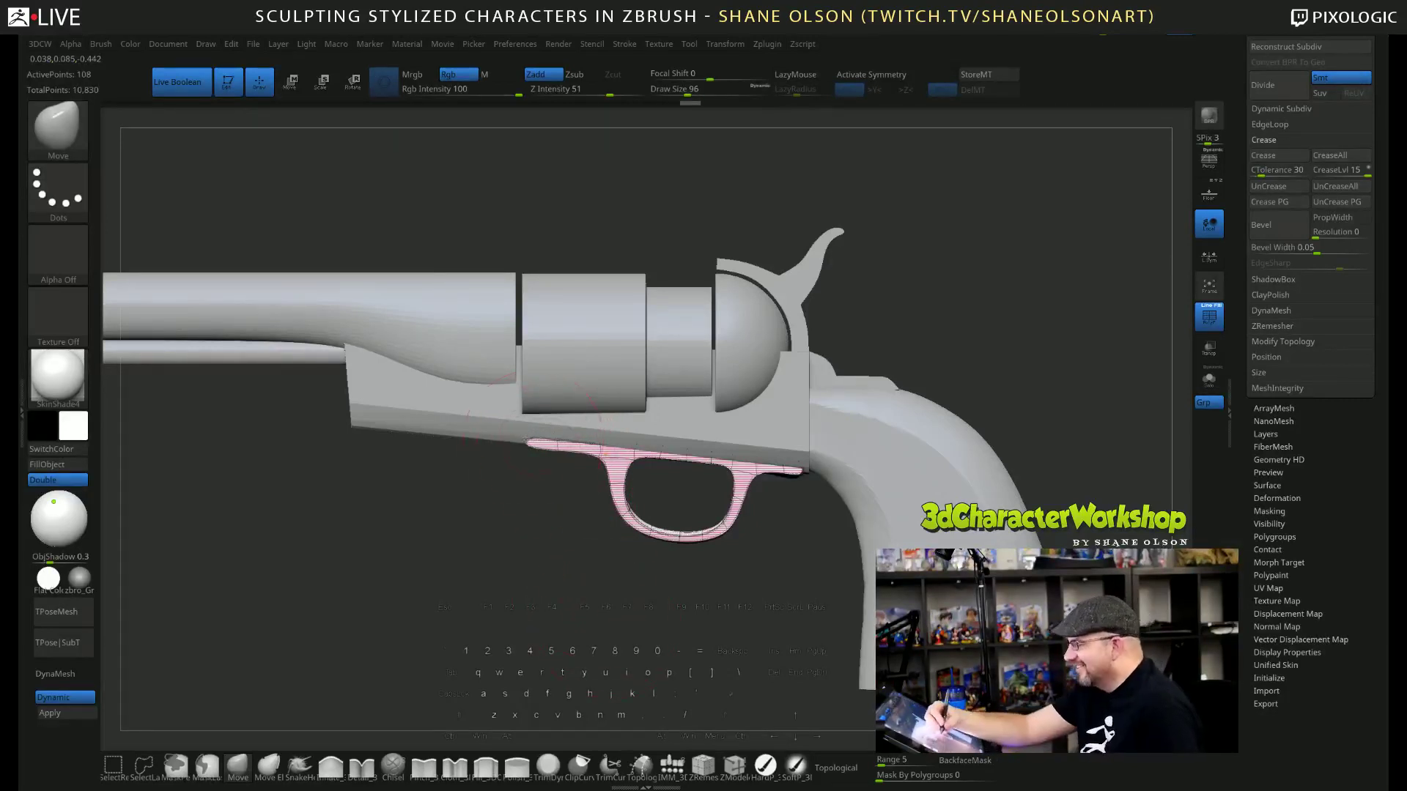
left_click_drag(599, 571, 666, 578)
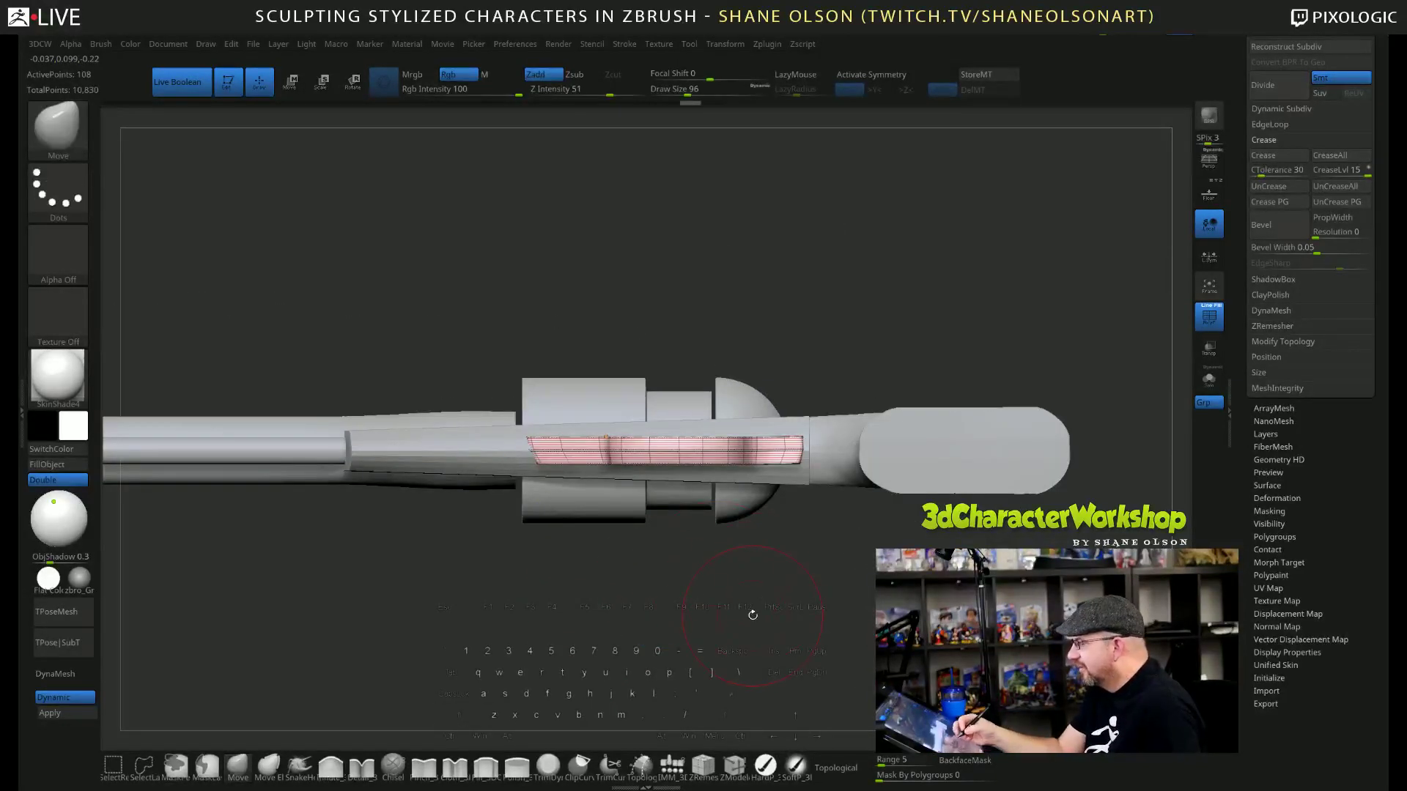
mouse_move(754, 620)
left_mouse_down()
mouse_move(753, 664)
mouse_move(726, 582)
mouse_move(894, 320)
mouse_move(964, 389)
left_mouse_up()
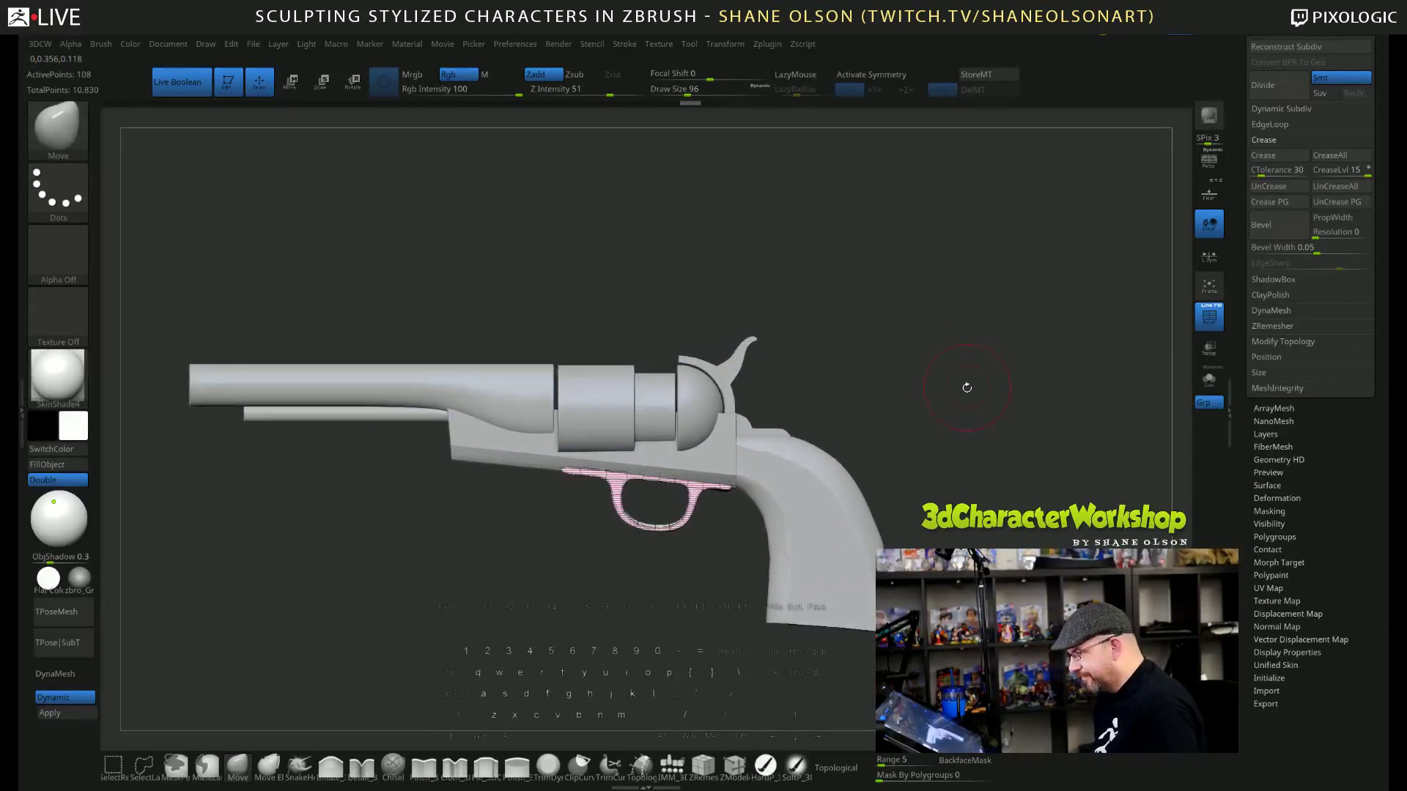
key("shift")
key("shift")
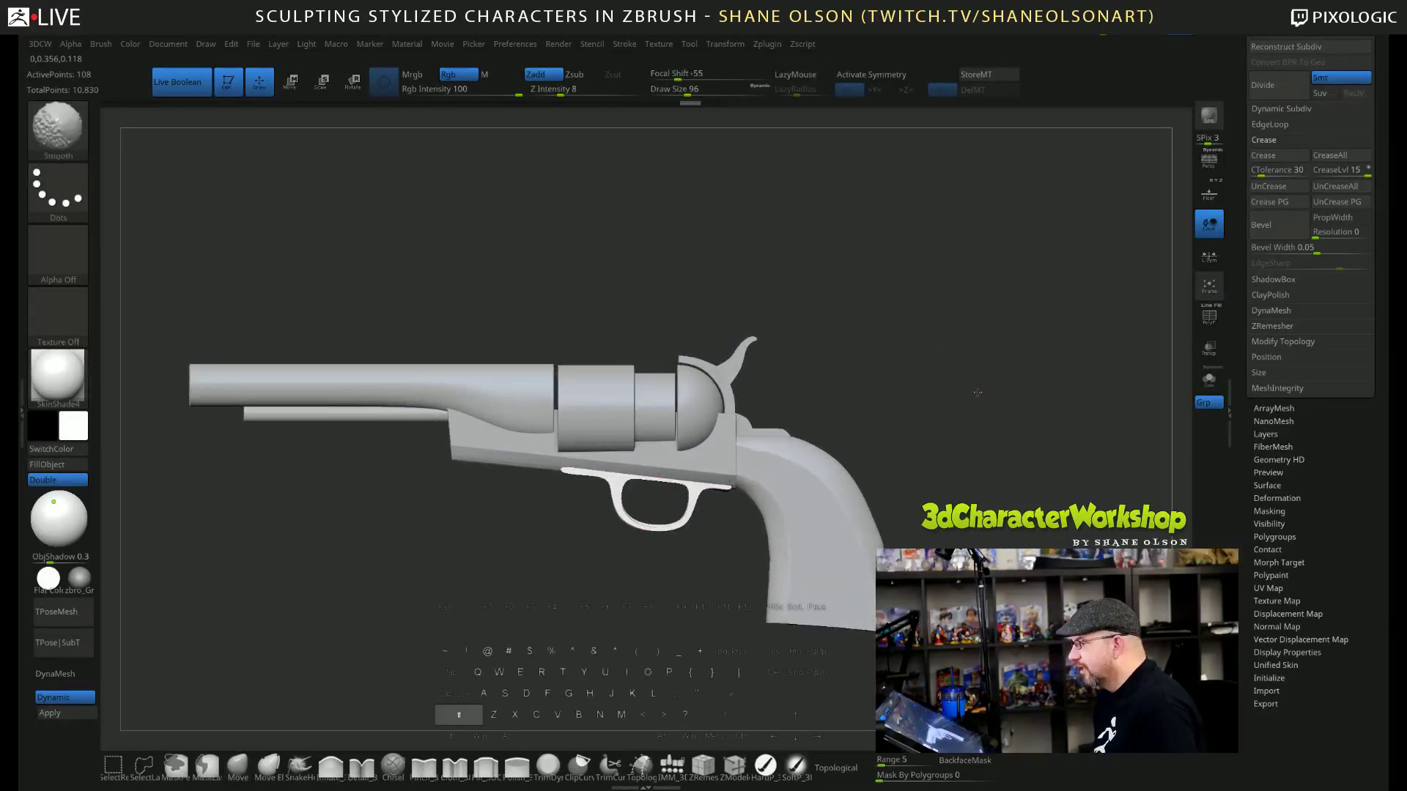
left_click_drag(964, 301, 1098, 317)
Switch to the character tool and select its Eyes subtool, with the full figure shown from the front.
left_click_drag(1242, 71, 1243, 378)
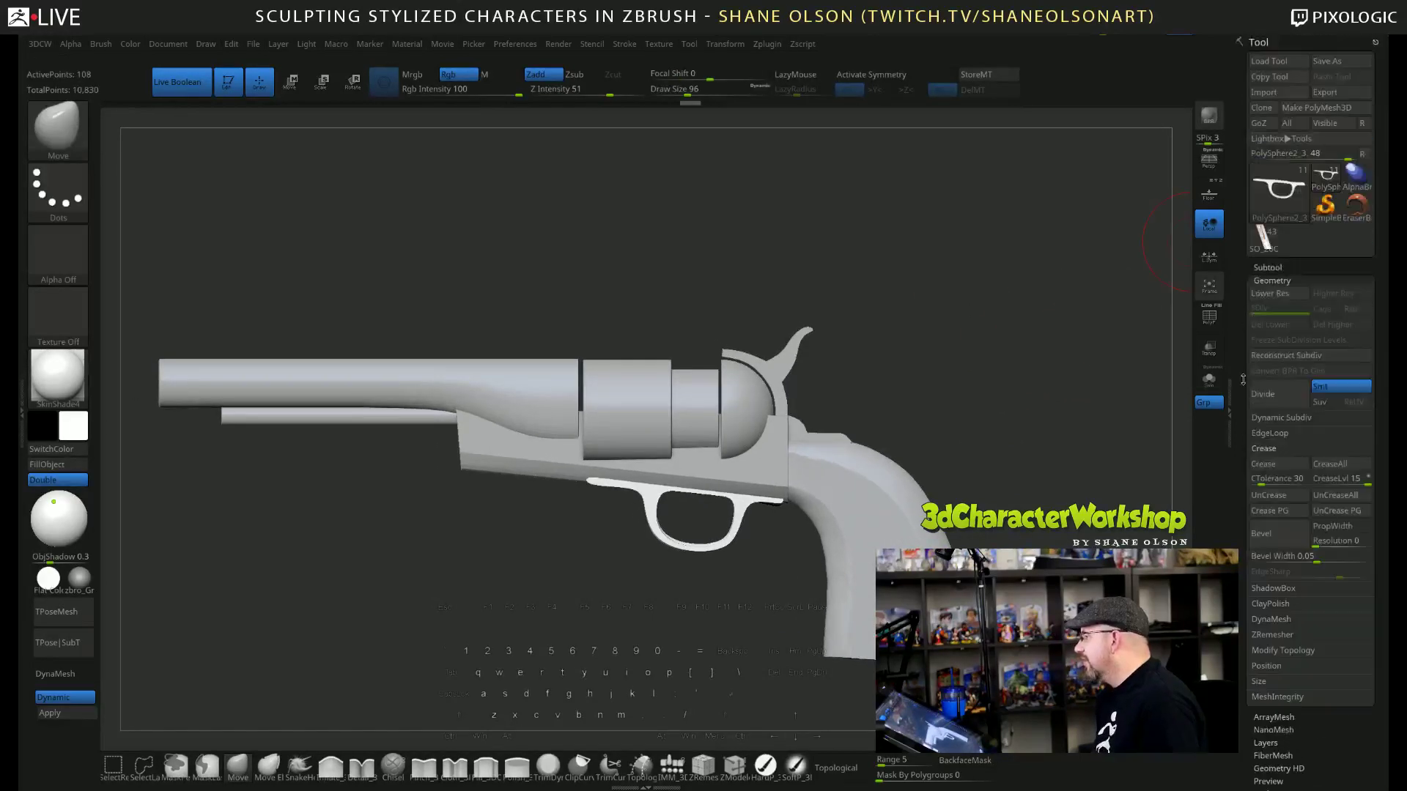
mouse_move(1329, 184)
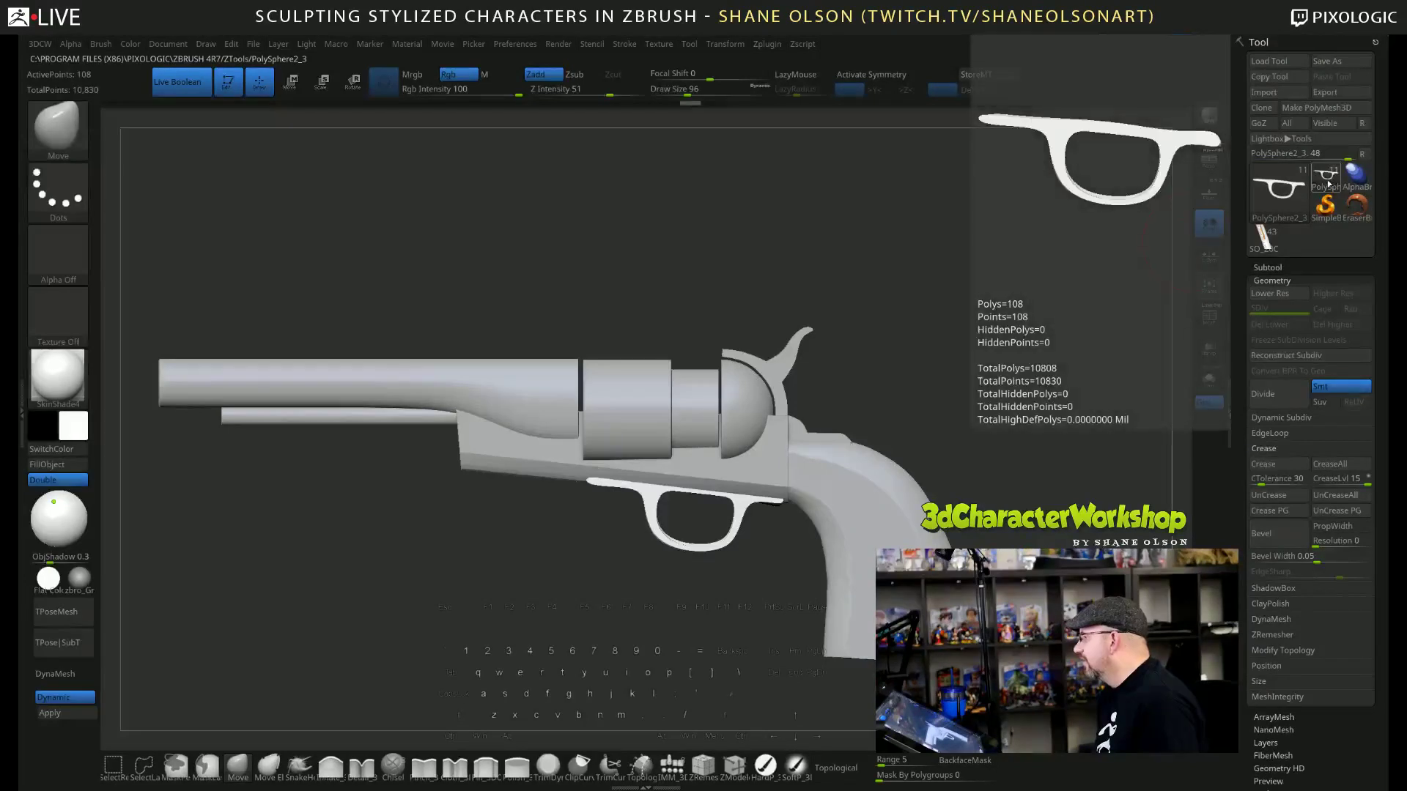
left_click(1262, 238)
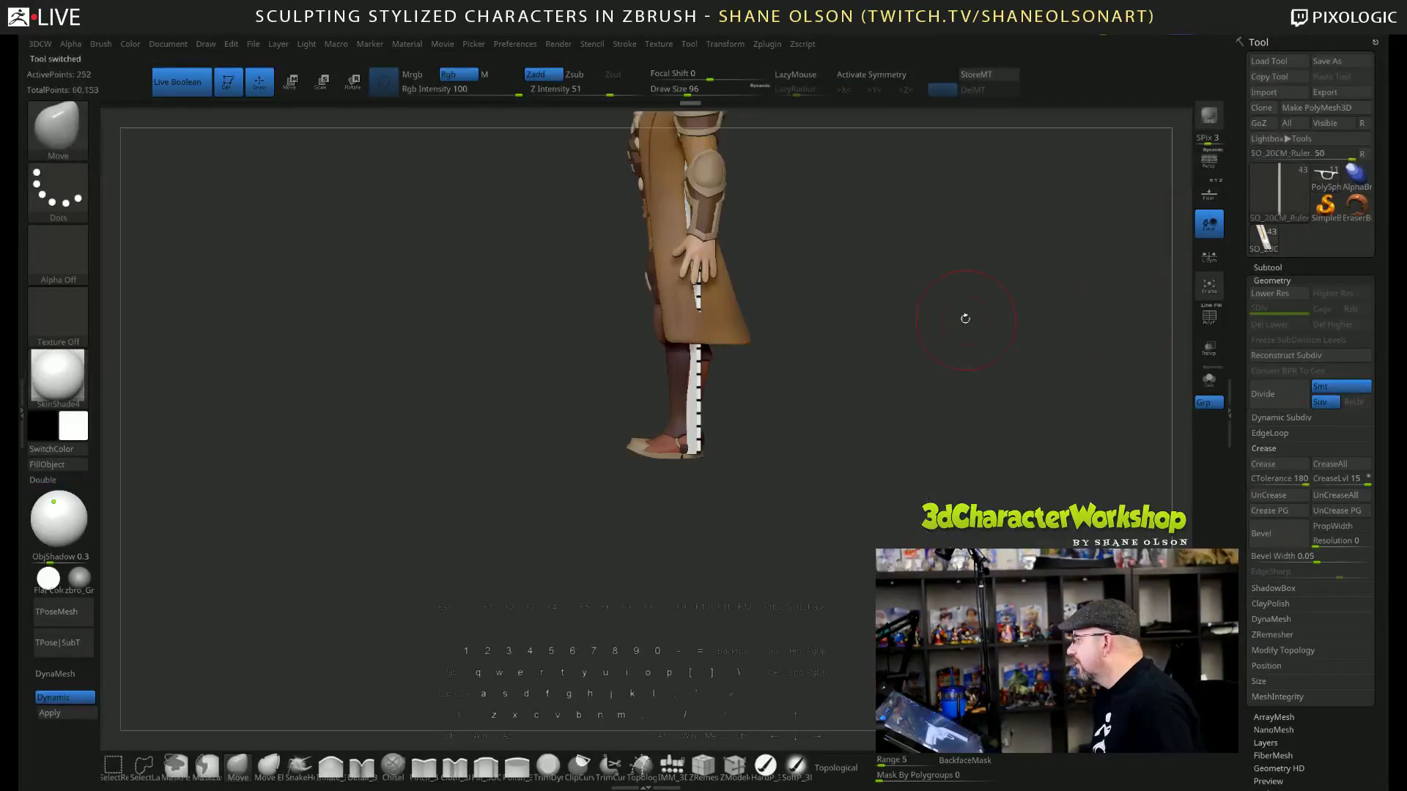
left_click(1265, 267)
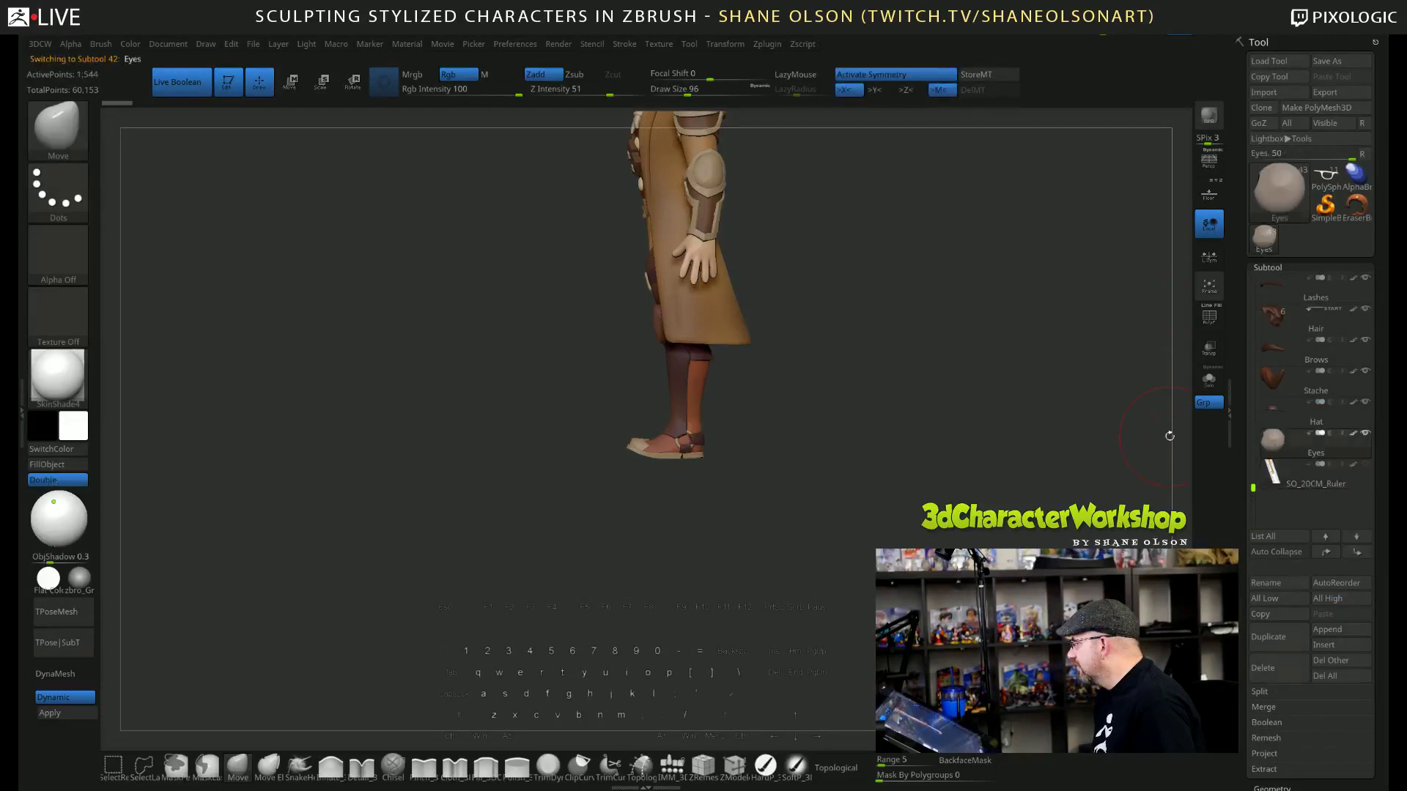
left_click_drag(997, 434, 973, 402)
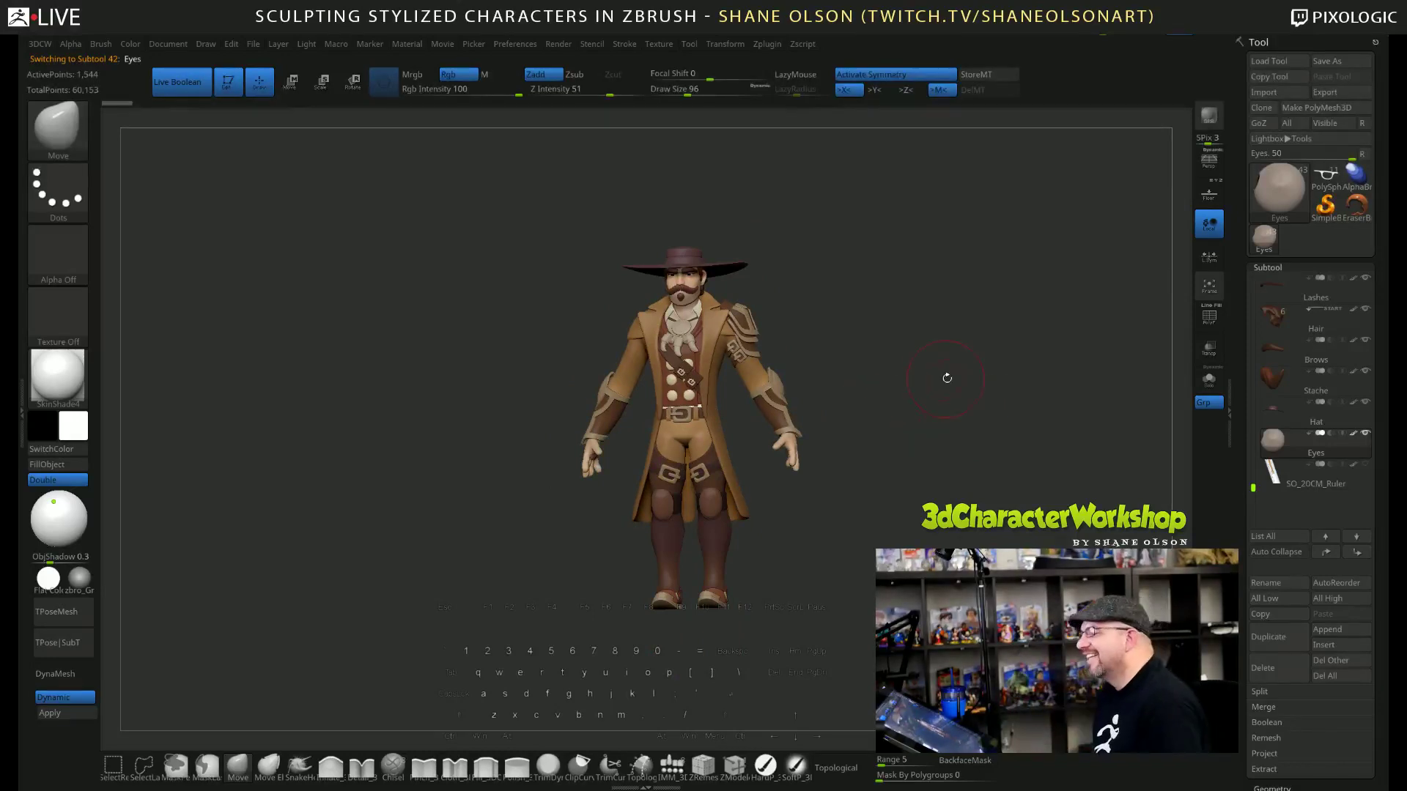
mouse_move(942, 371)
left_mouse_down()
mouse_move(932, 378)
mouse_move(954, 394)
left_mouse_up()
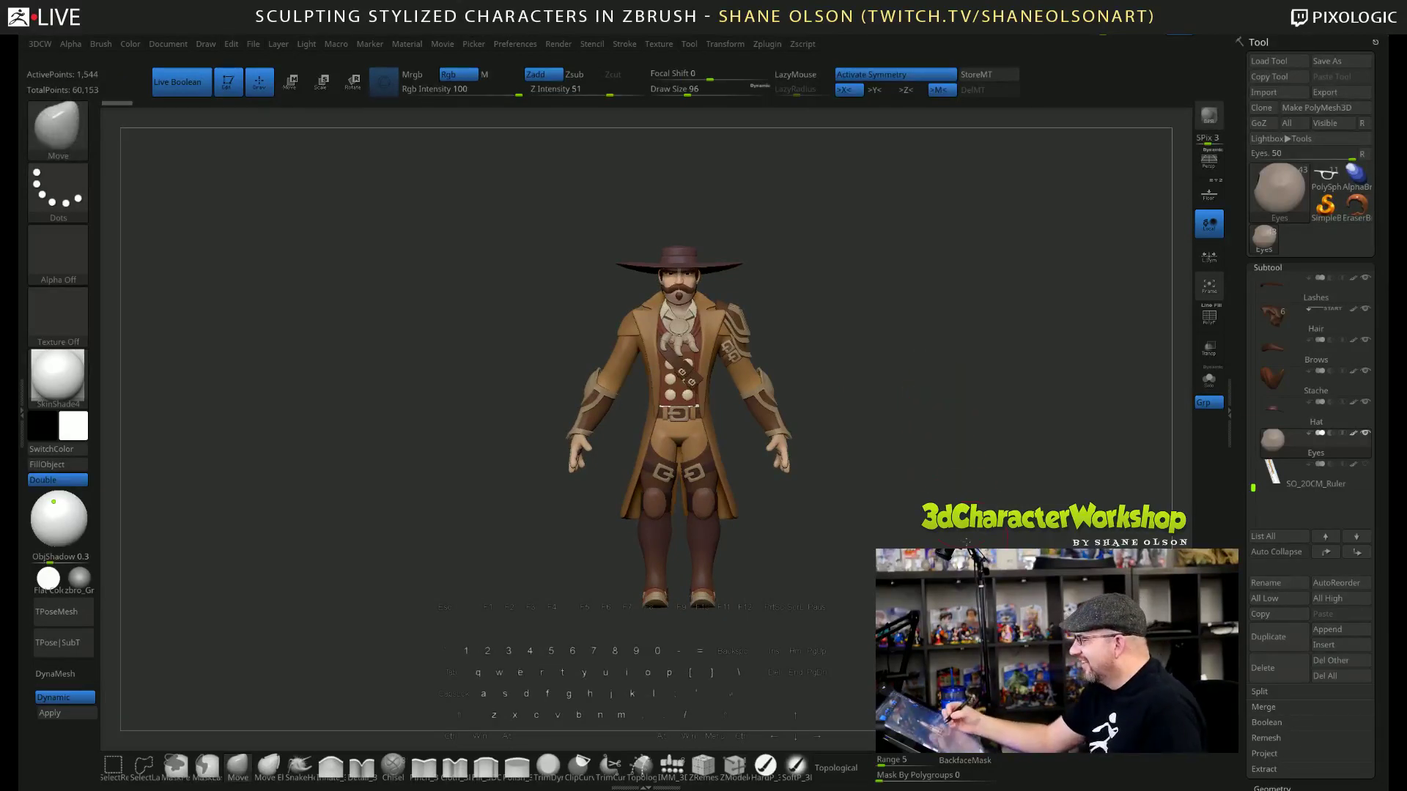
Show the Spotlight concept art, place it beside the character and leave Spotlight editing to compare the two.
left_click_drag(959, 402, 889, 546)
key("shift+z")
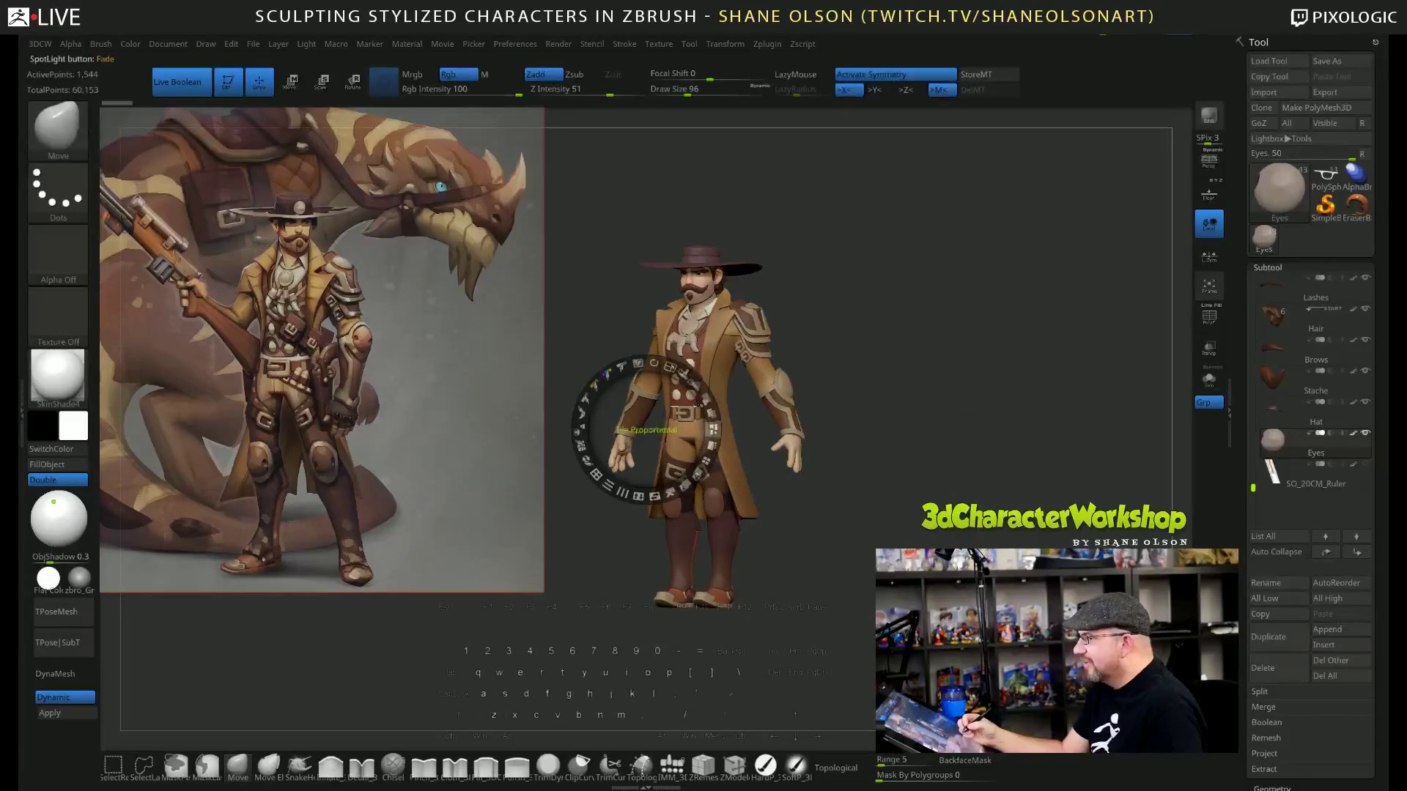
mouse_move(646, 428)
left_mouse_down()
mouse_move(534, 418)
mouse_move(476, 436)
mouse_move(522, 513)
left_mouse_up()
key("shift+z")
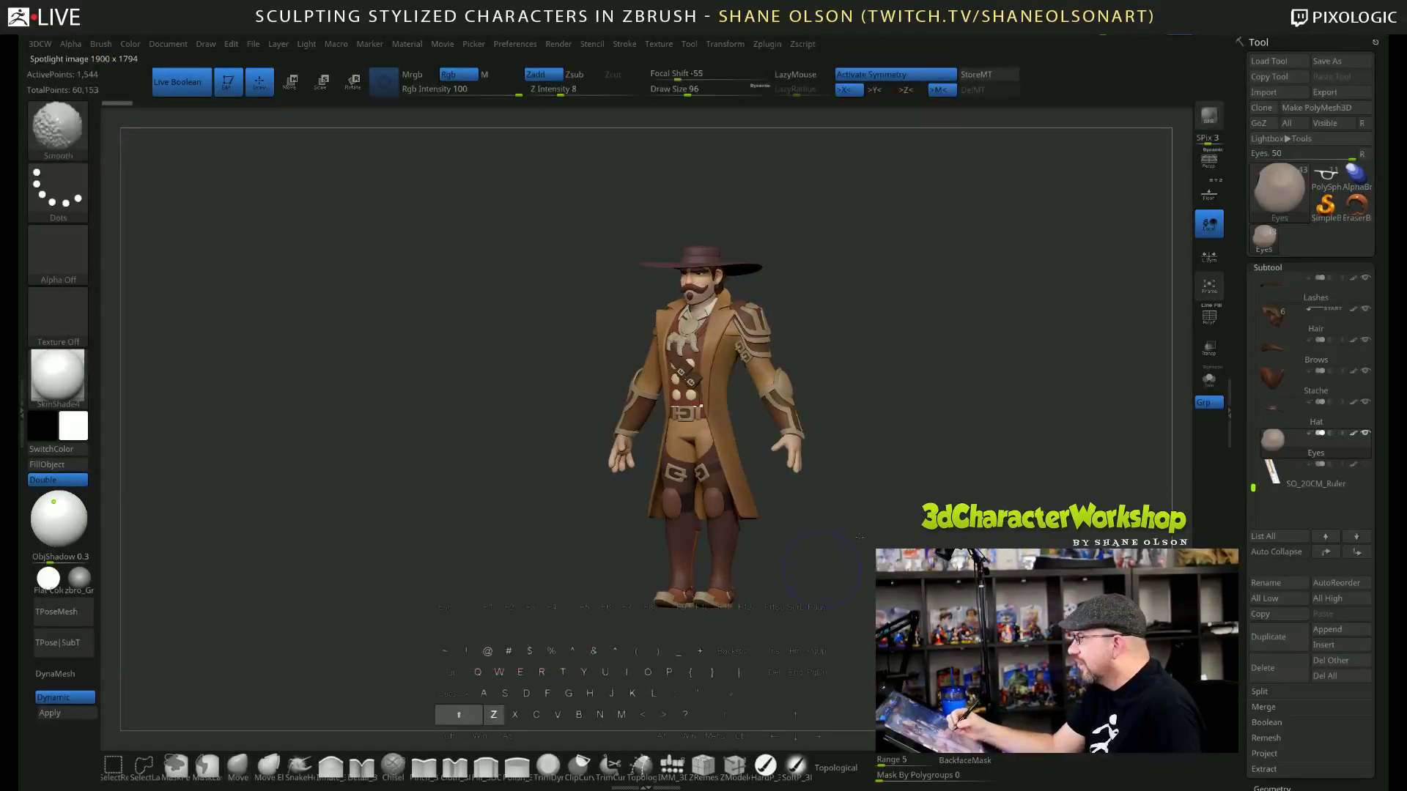
mouse_move(867, 549)
left_mouse_down("alt")
mouse_move(934, 563)
mouse_move(955, 493)
mouse_move(891, 488)
mouse_move(891, 512)
left_mouse_up("alt")
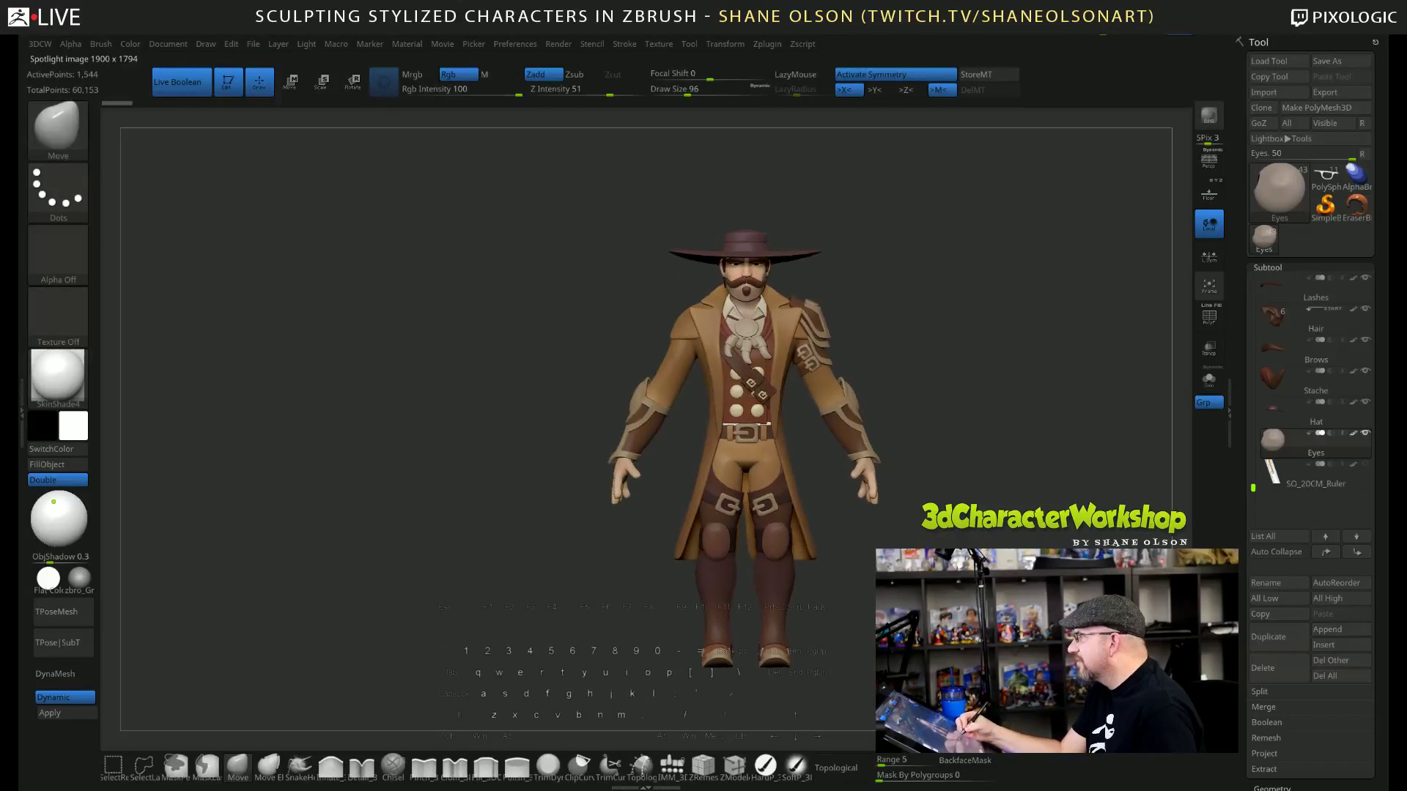
key("shift+z")
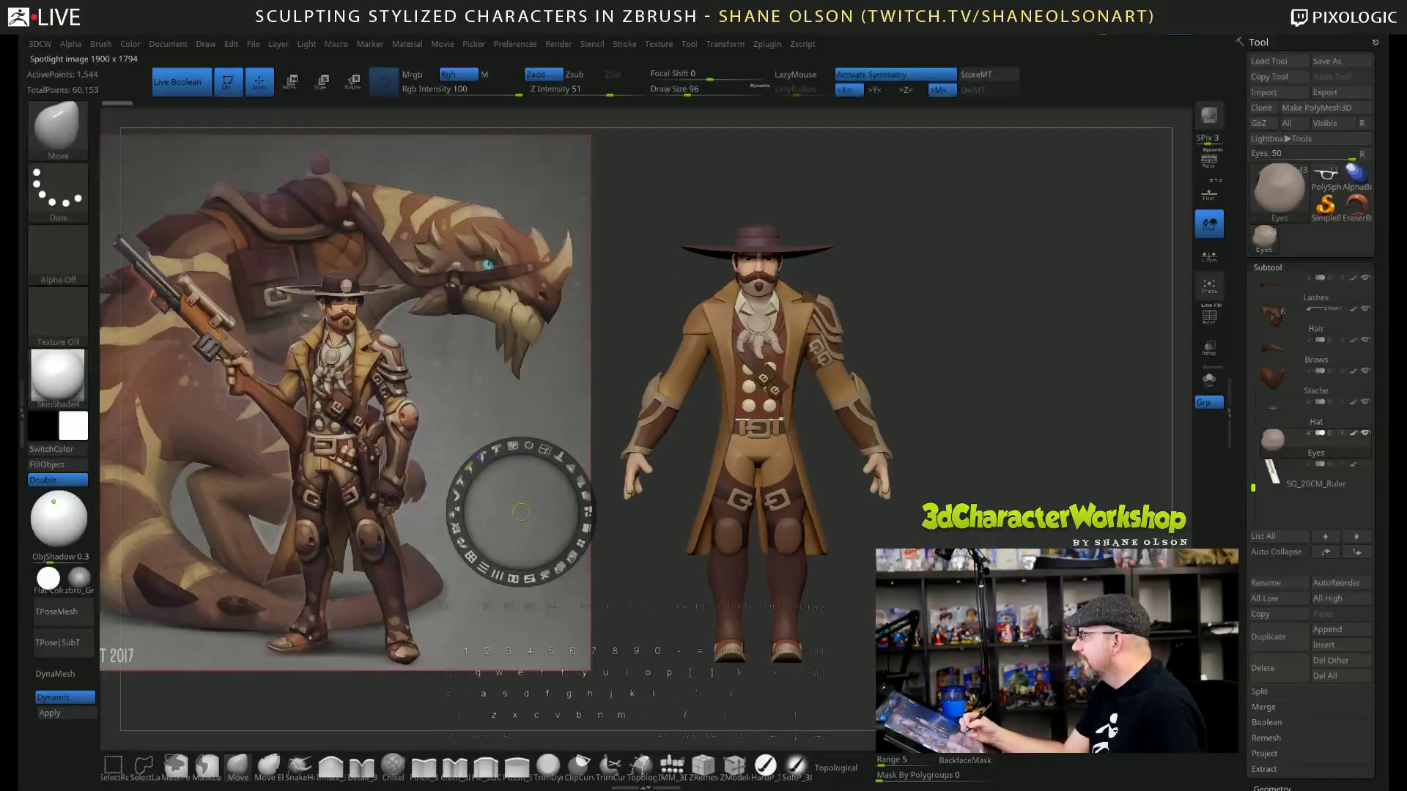
key("z")
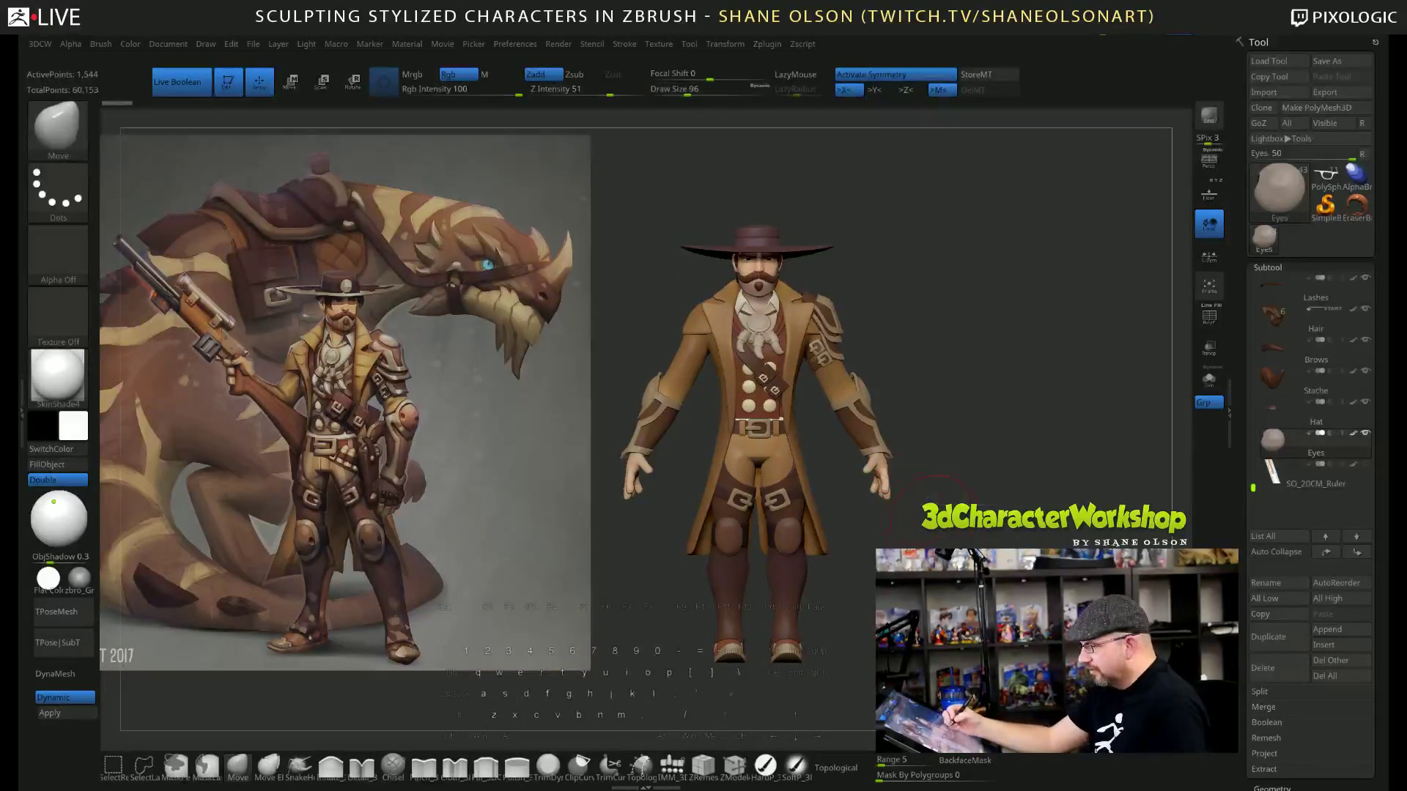
left_click_drag(916, 503, 874, 519)
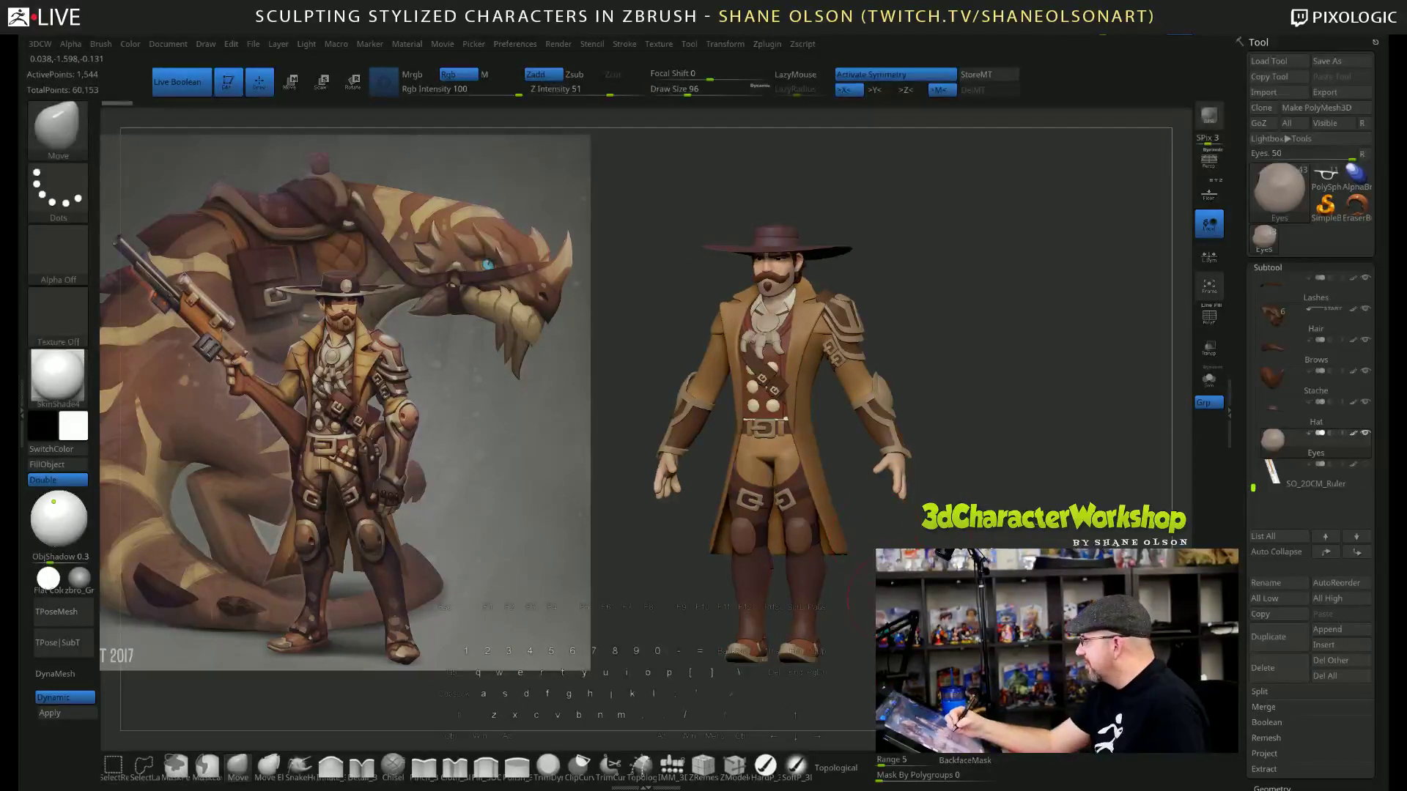
Switch back to the revolver tool and hide the Spotlight concept art.
left_click(1326, 176)
left_click_drag(924, 660, 941, 473, "alt")
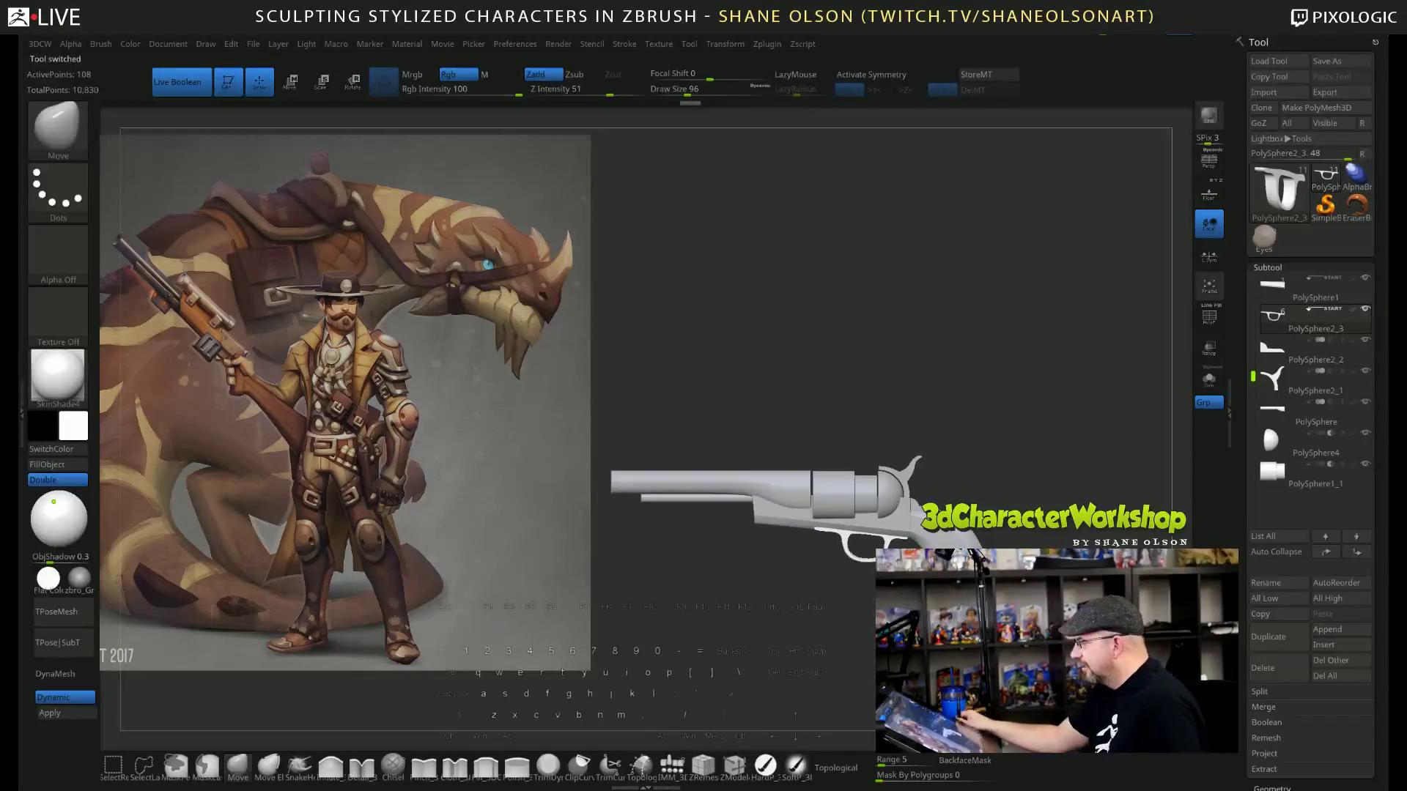
key("shift+z")
left_click_drag(971, 420, 873, 407, "alt")
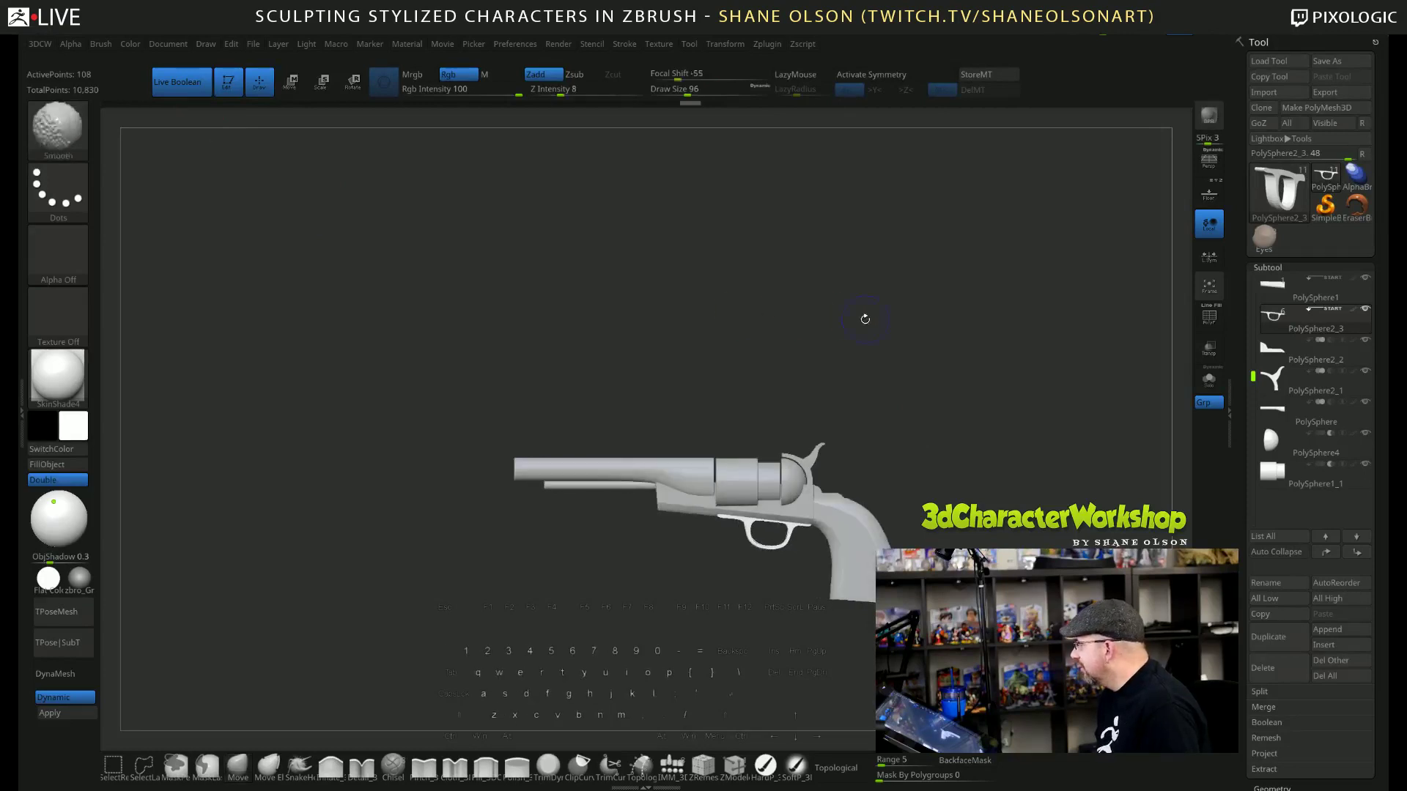
Clear the Start flag on the trigger guard subtool PolySphere2_3.
left_click(1311, 313)
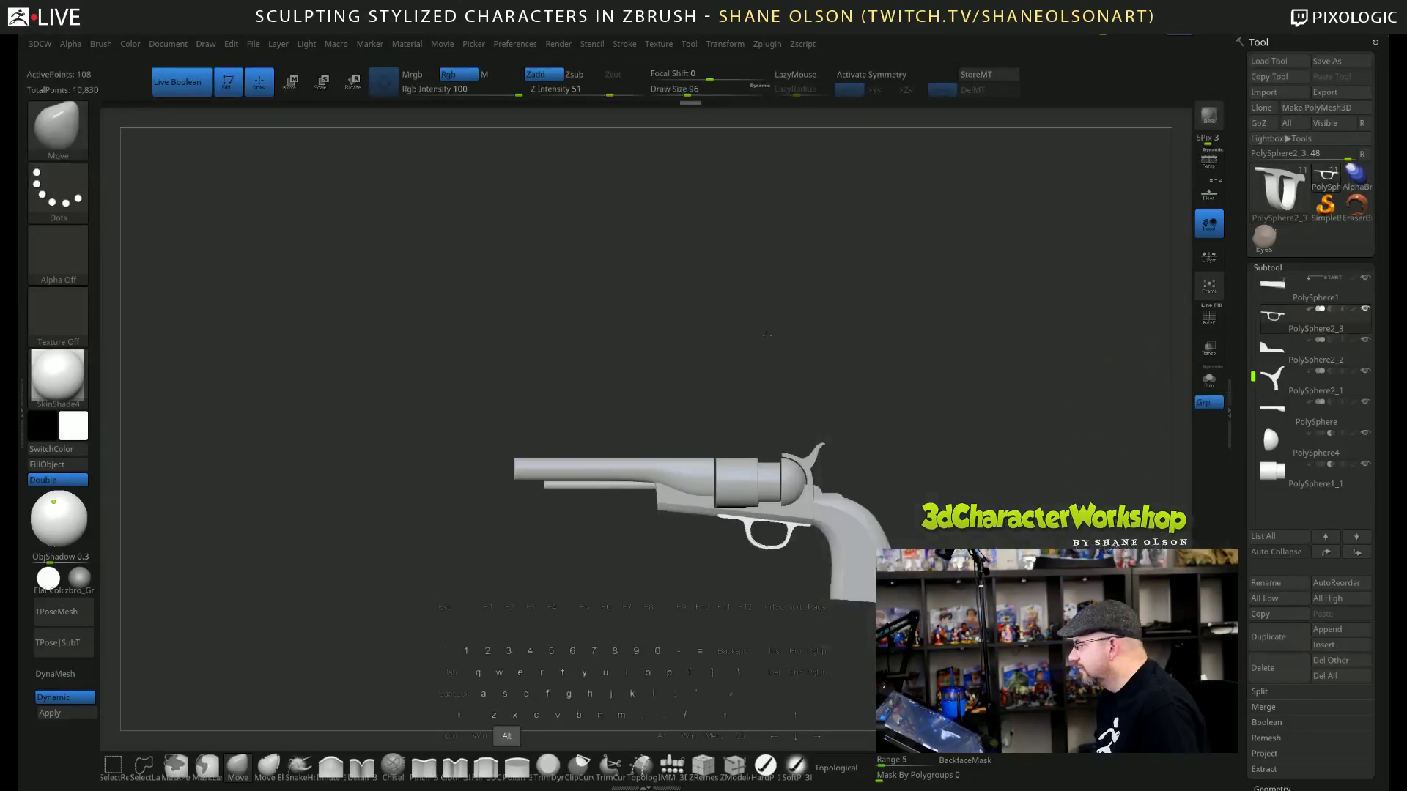
Examine the revolver's proportions from the side and in a slight three-quarter view, close up and from farther back.
left_click_drag(765, 334, 734, 482, "alt")
key("s")
left_click(678, 585)
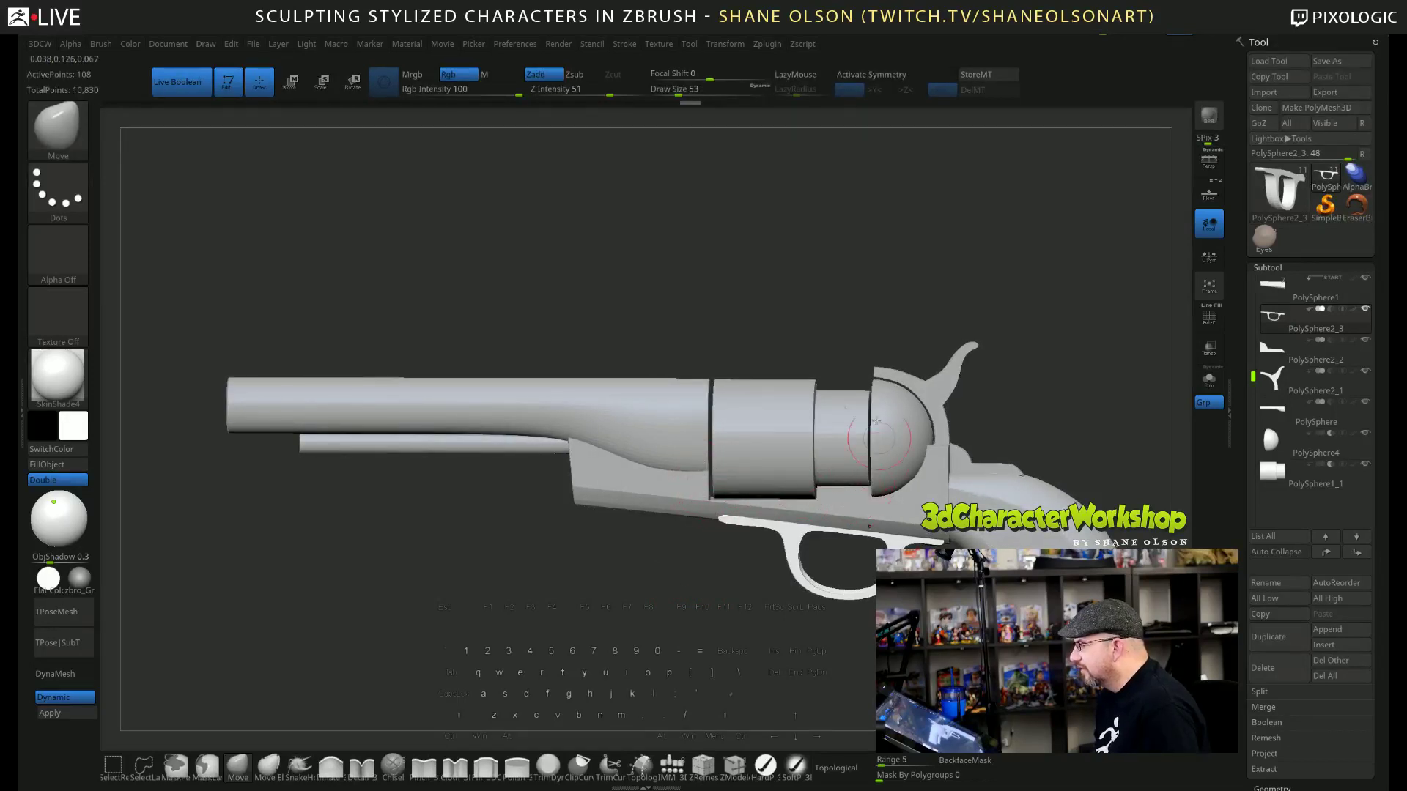
left_click_drag(847, 330, 867, 330)
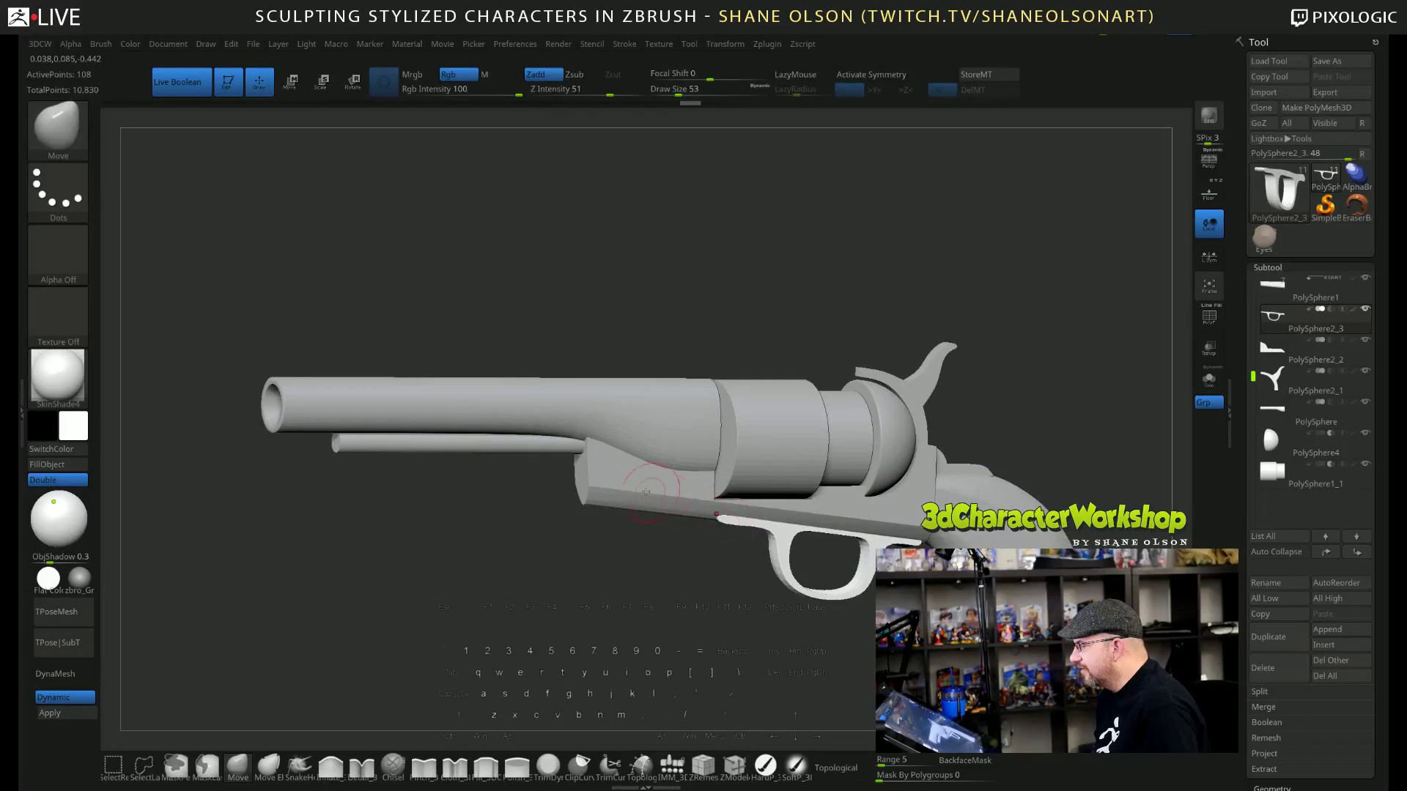
left_click_drag(657, 554, 650, 550)
key("shift")
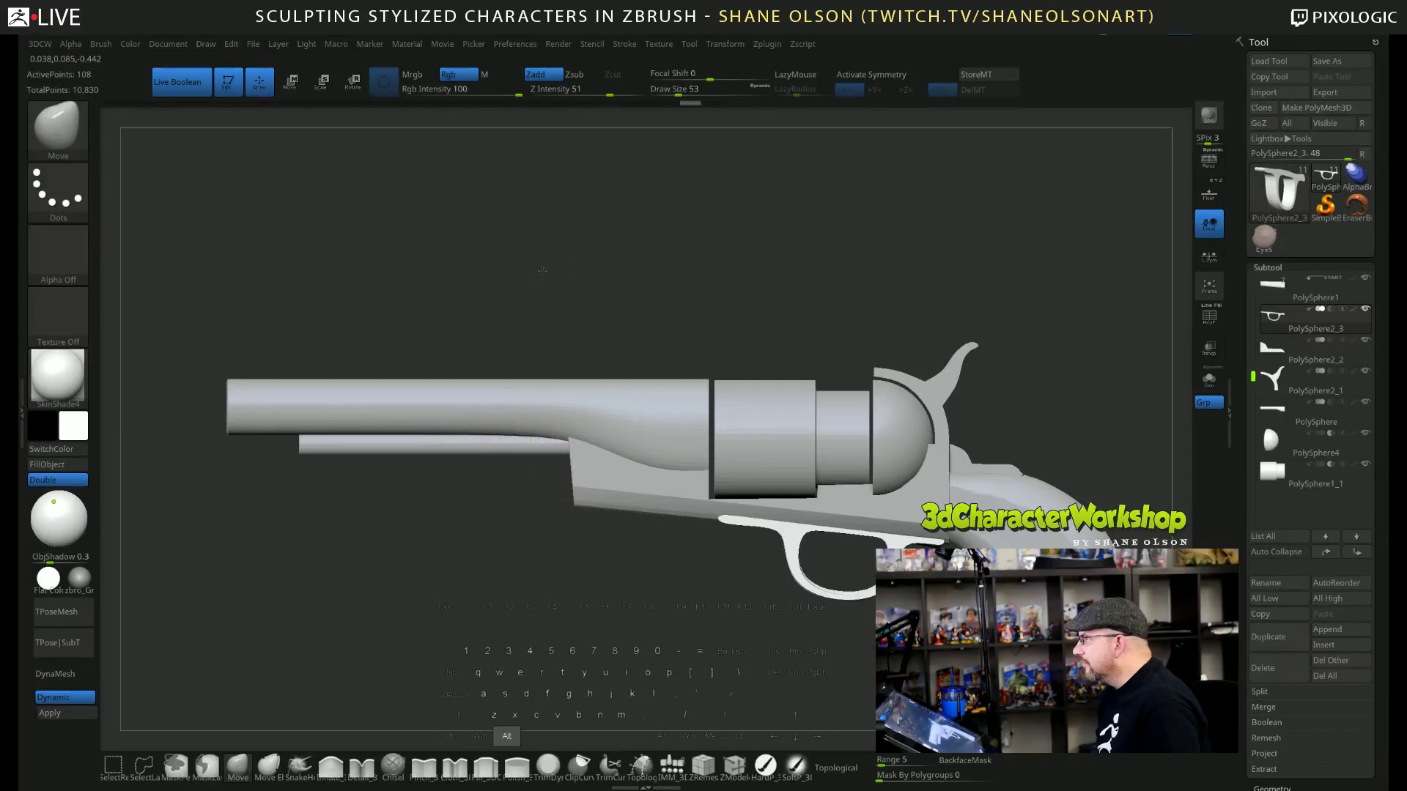
left_click_drag(543, 276, 644, 293, "alt")
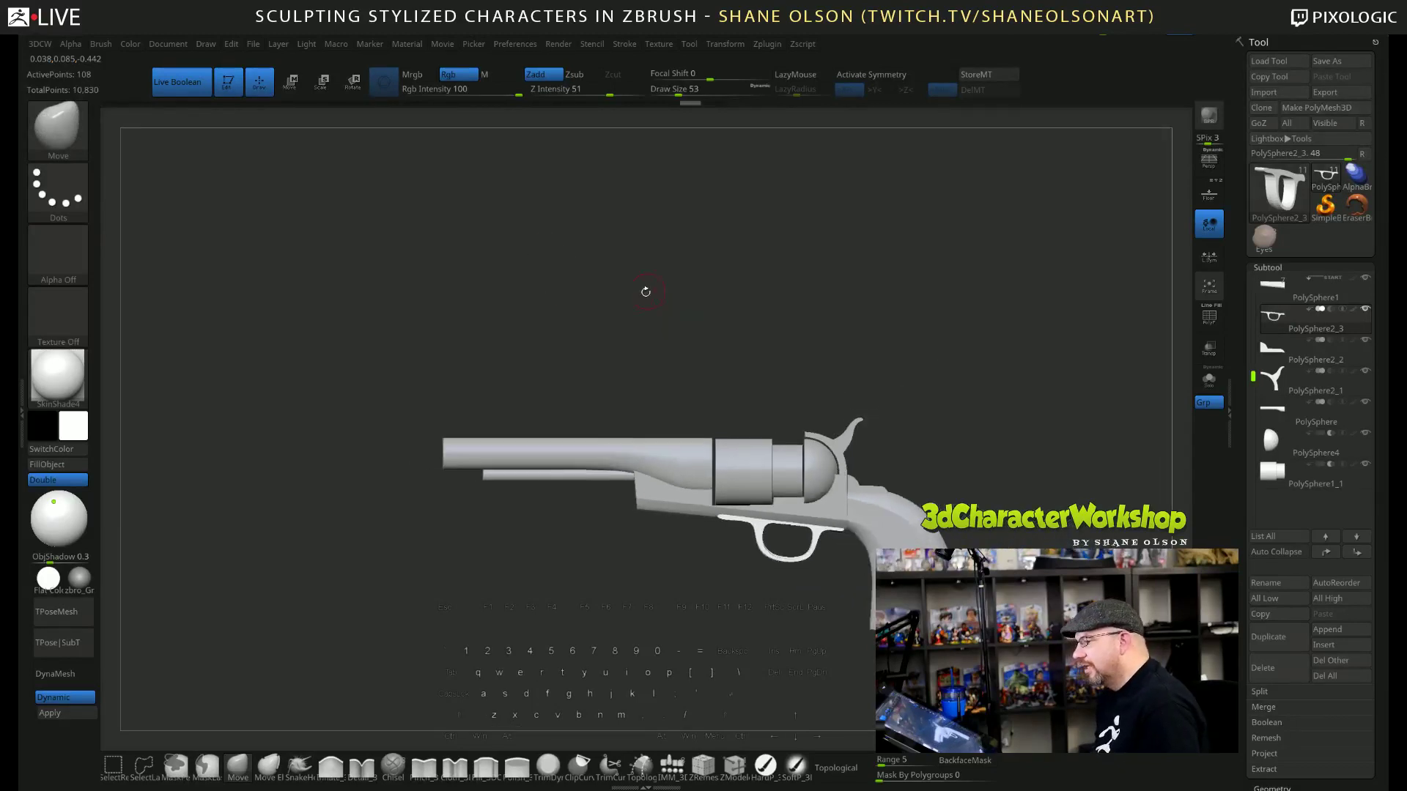
Show the Spotlight concept art beside the revolver for comparison and hide it again.
key("shift+z")
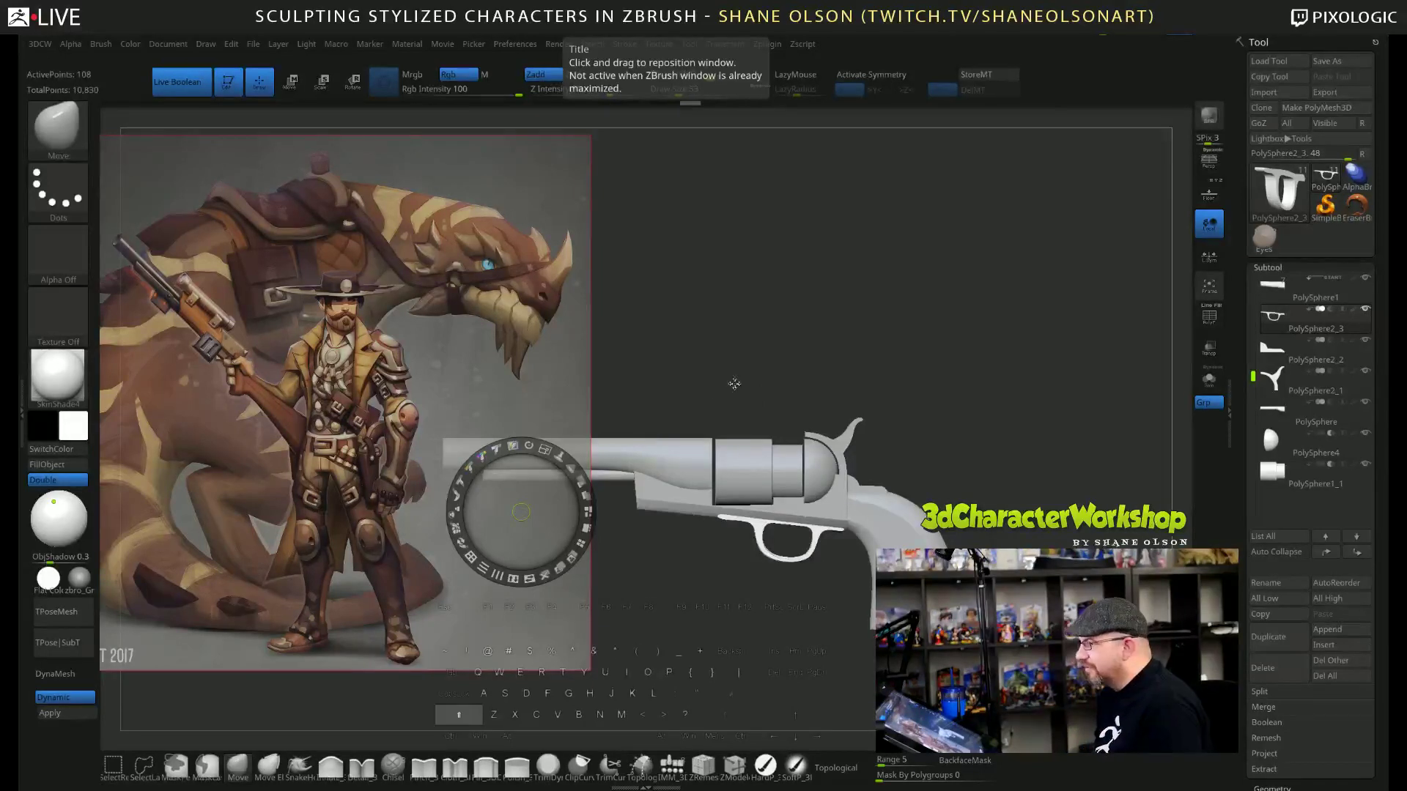
left_click(786, 271)
key("shift+z")
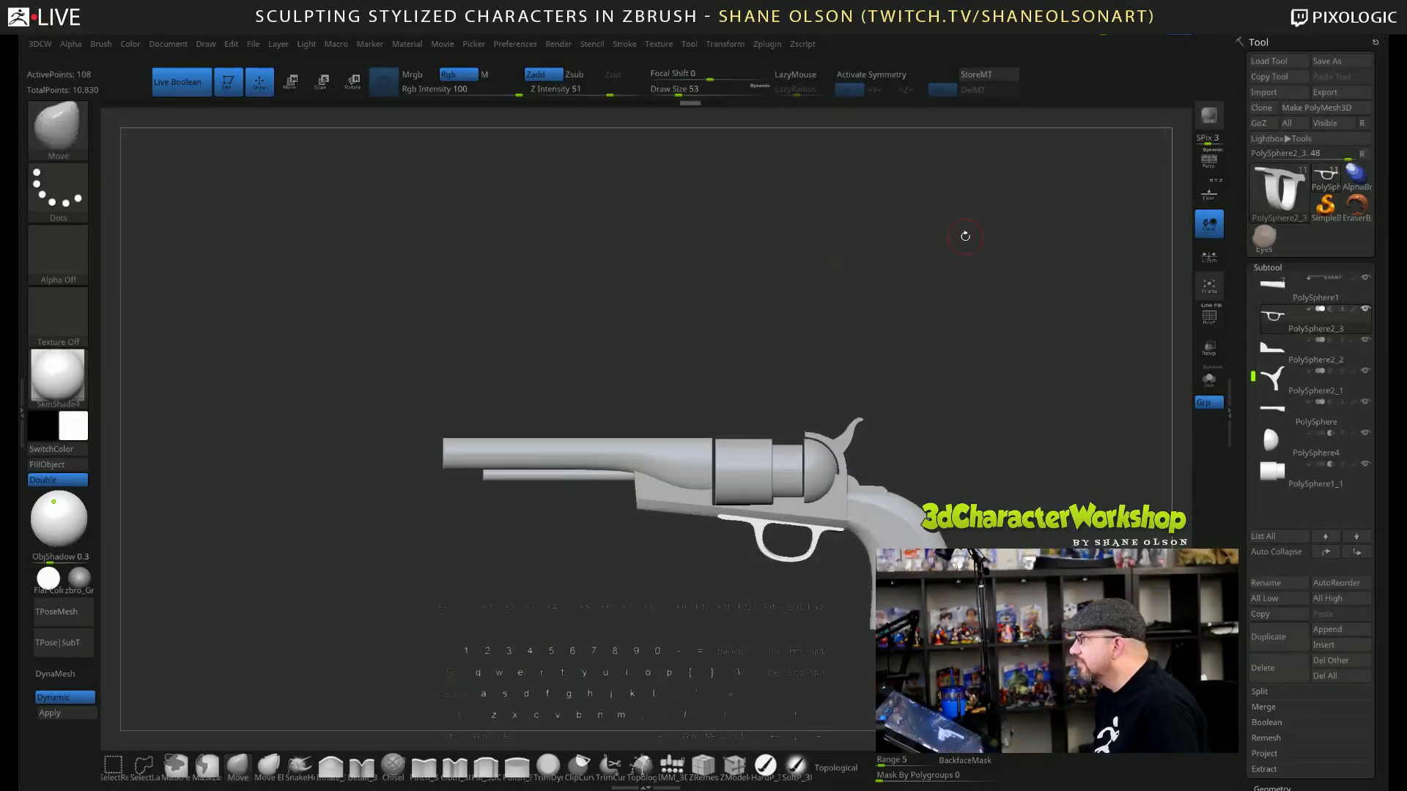
left_click_drag(978, 253, 1008, 245)
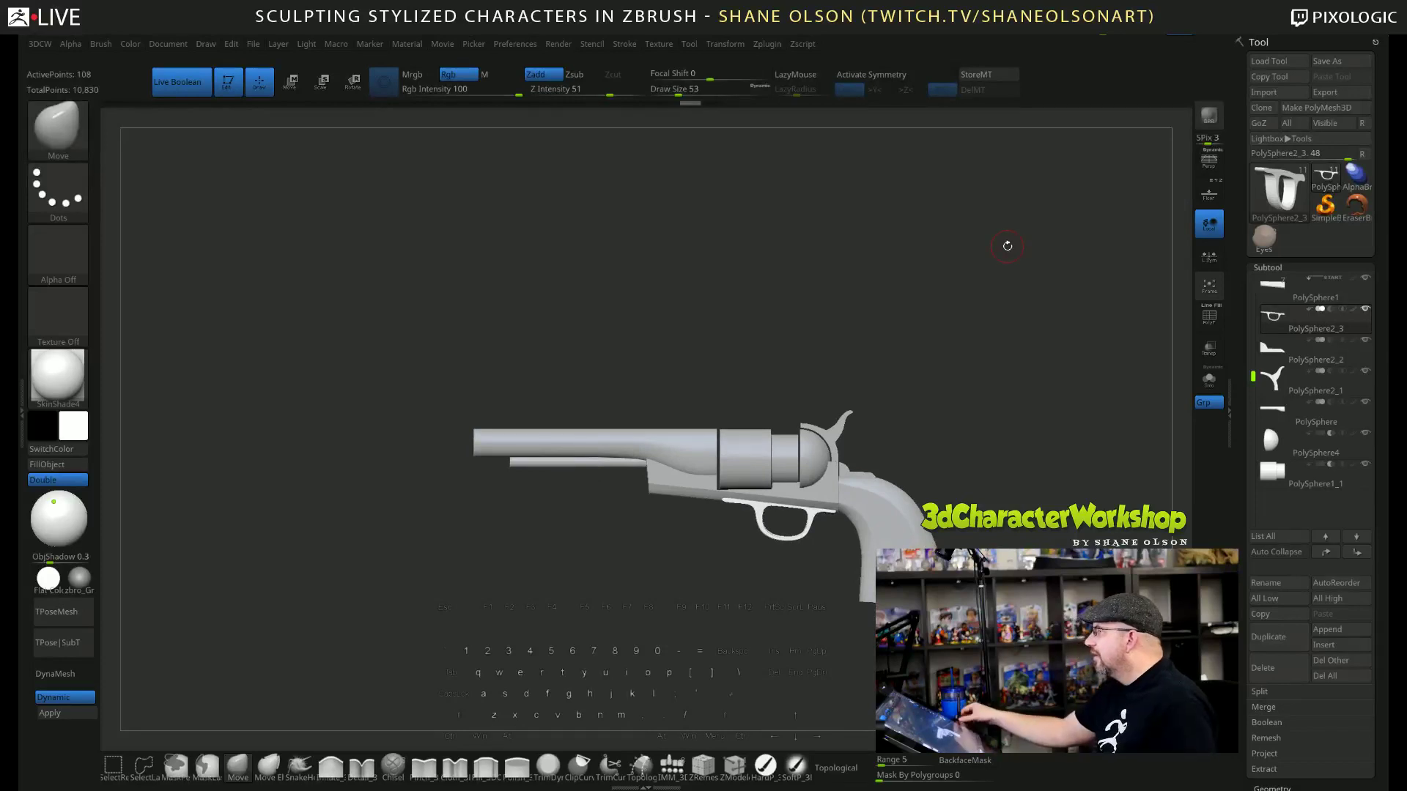
left_click_drag(929, 399, 939, 383)
key("s")
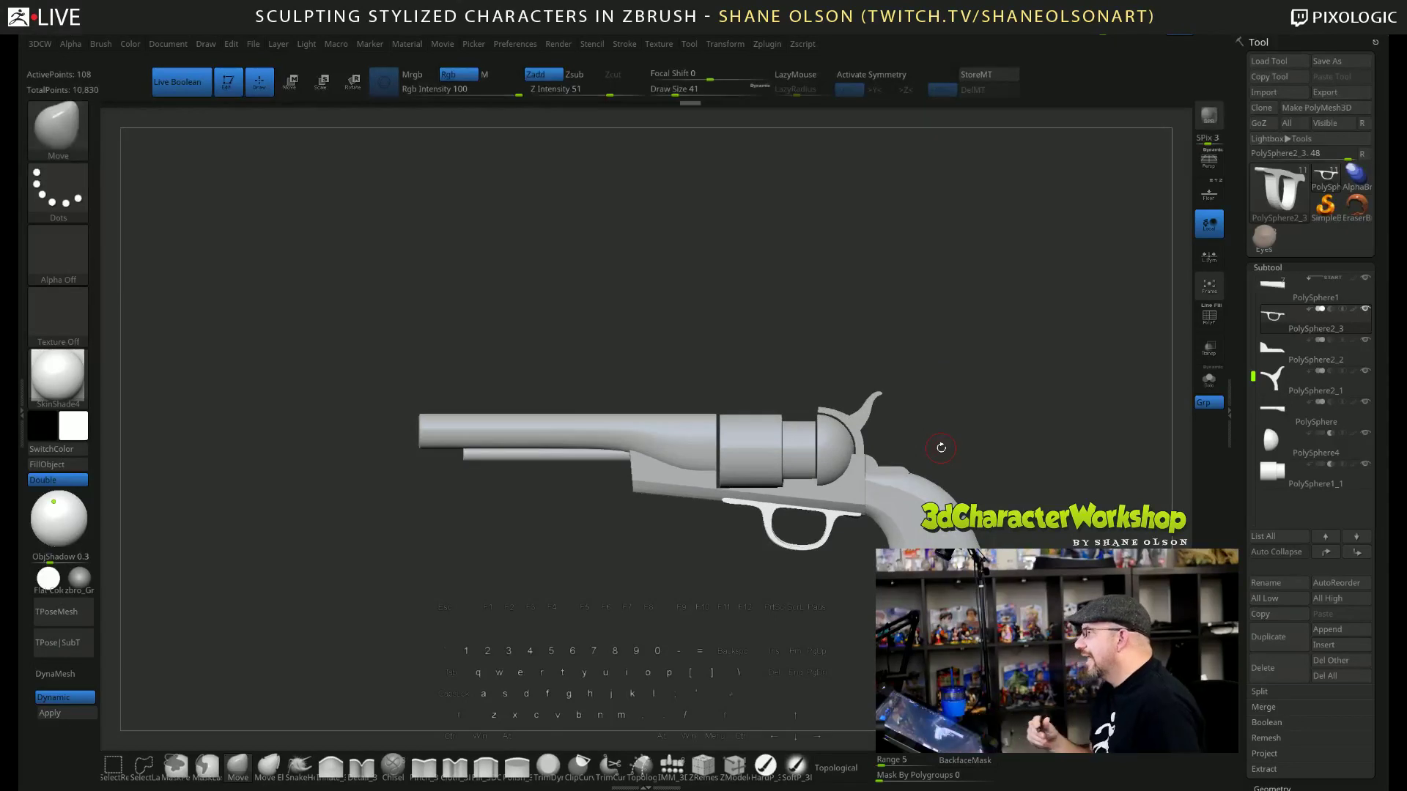
key("s")
left_click(855, 328)
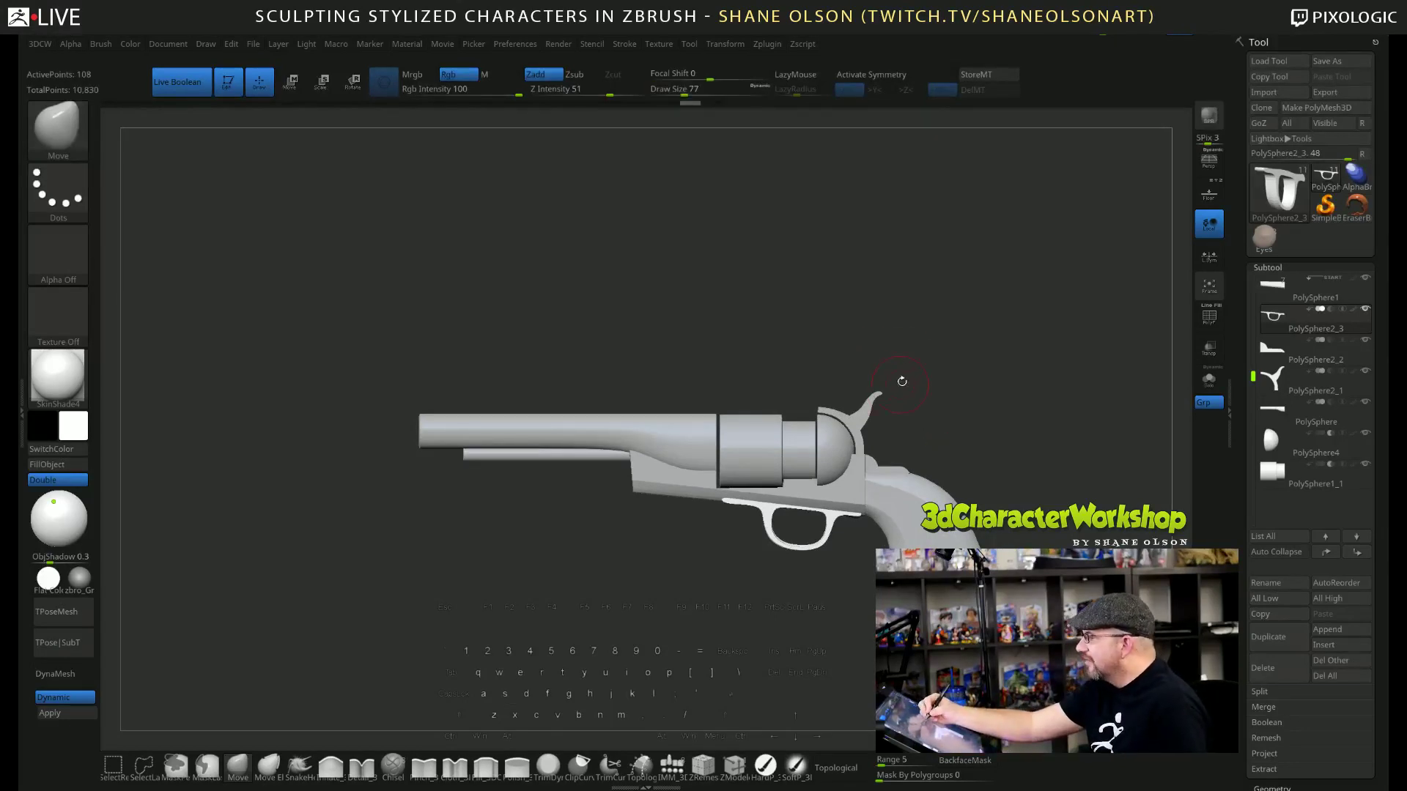
left_click_drag(907, 323, 891, 321, "alt")
key("s")
left_click(914, 301)
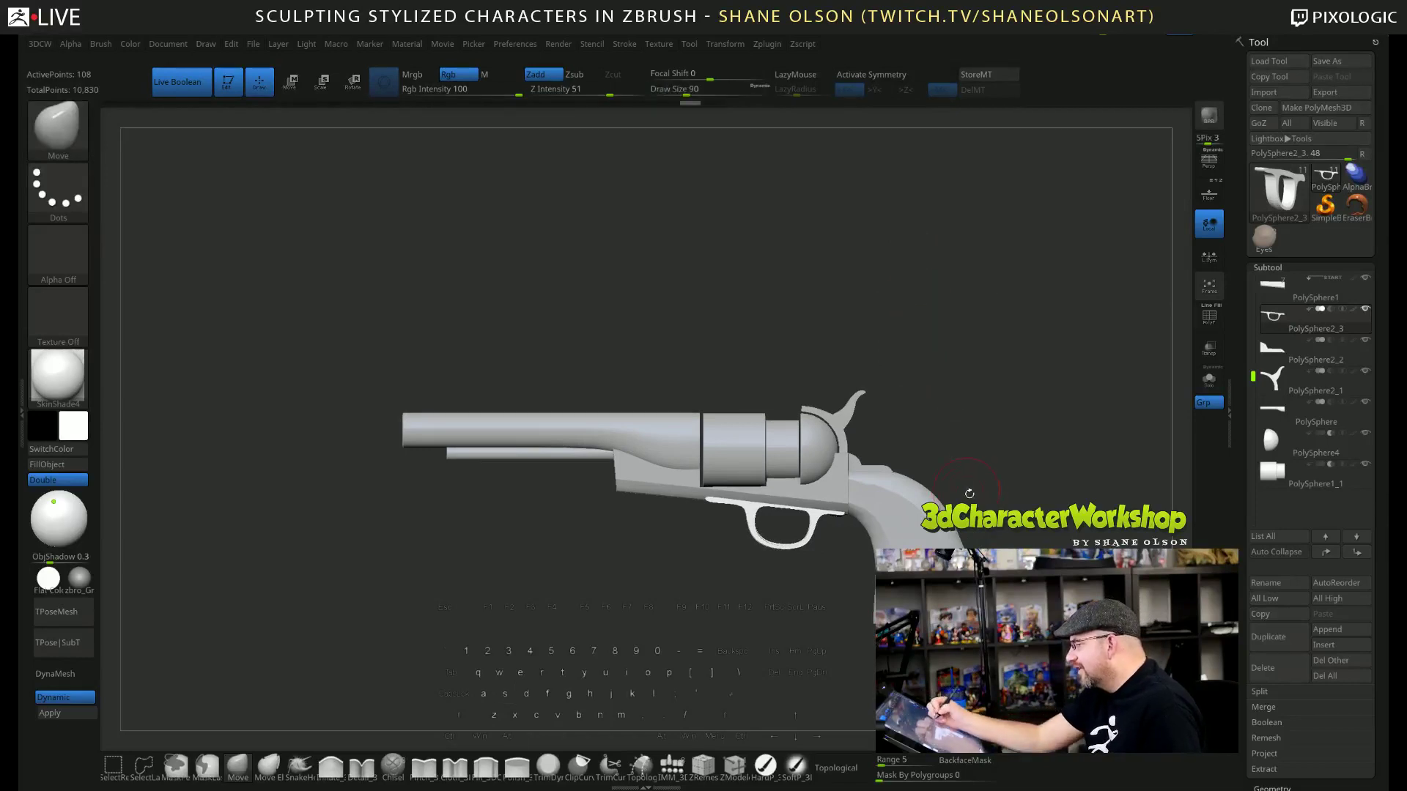
left_click_drag(970, 493, 925, 616)
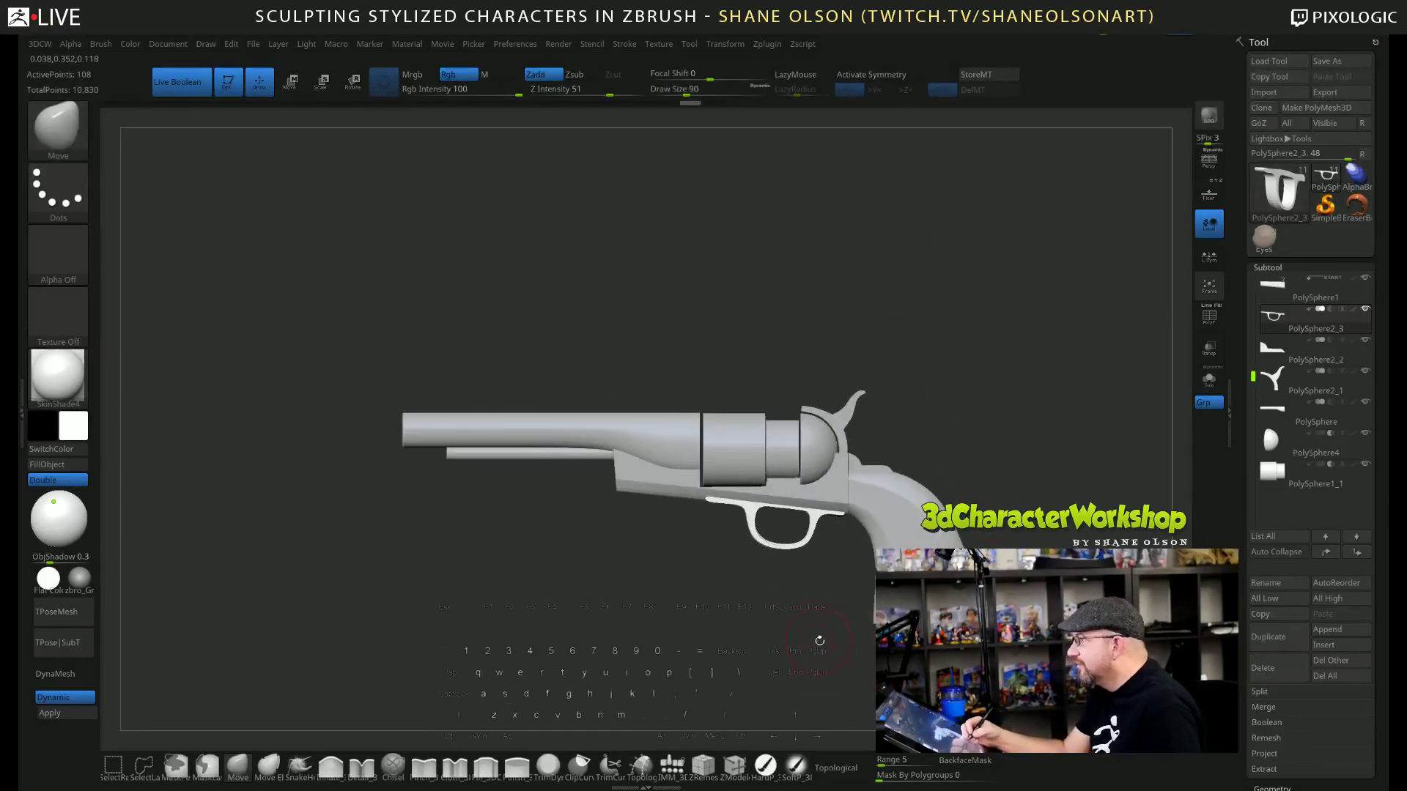
Reshape the lower bow of the trigger guard with the Move brush at draw size 134.
left_click_drag(815, 621, 840, 680, "alt")
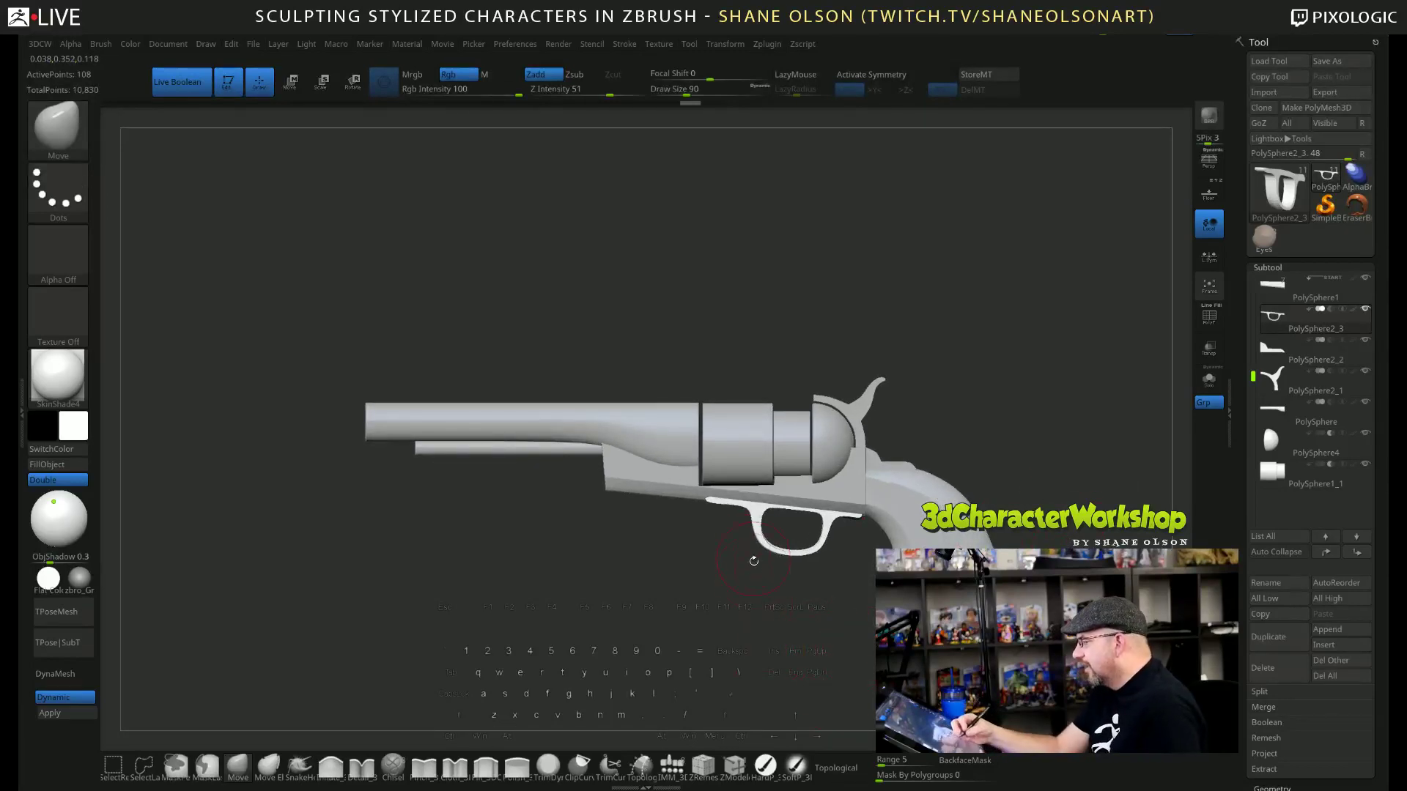
key("s")
left_click_drag(592, 624, 609, 624)
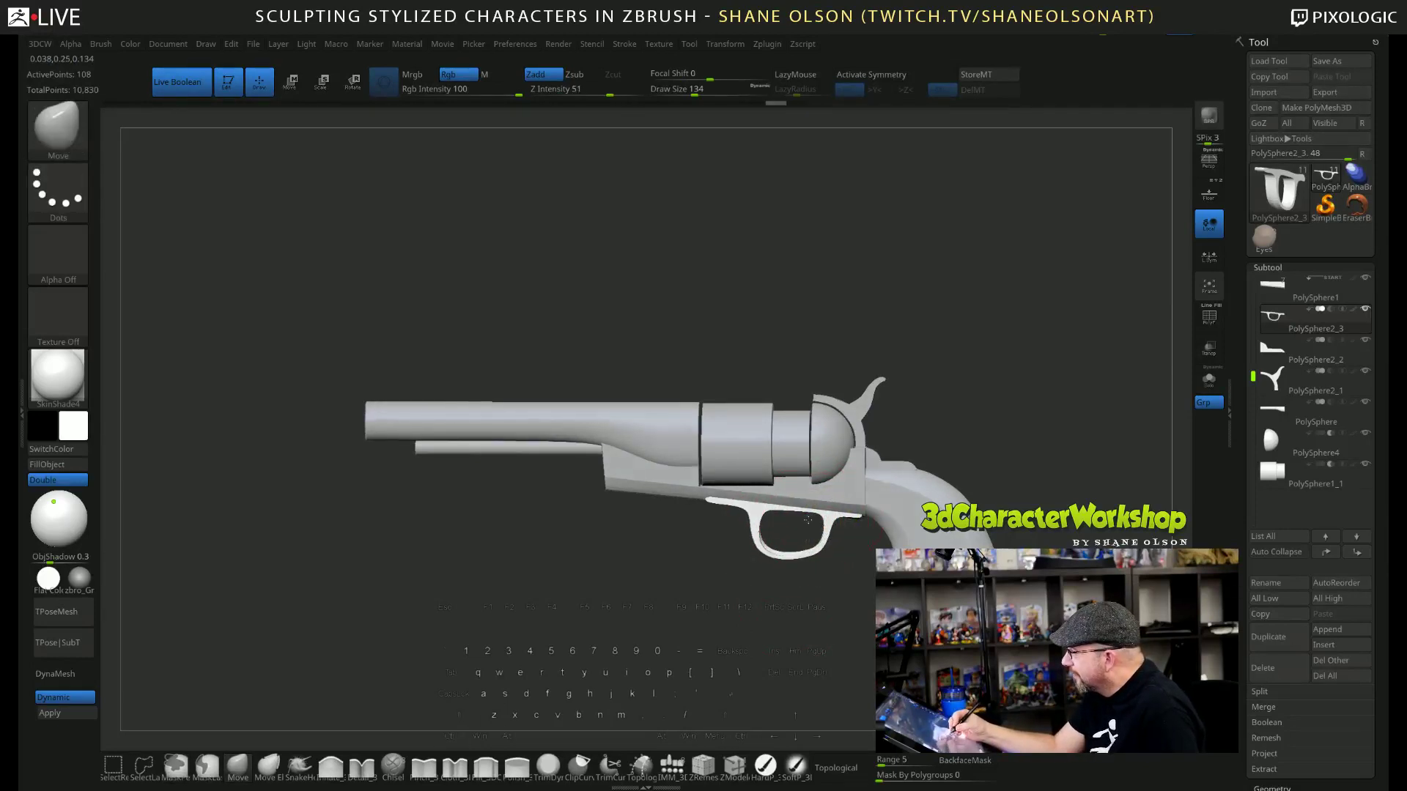
key("shift")
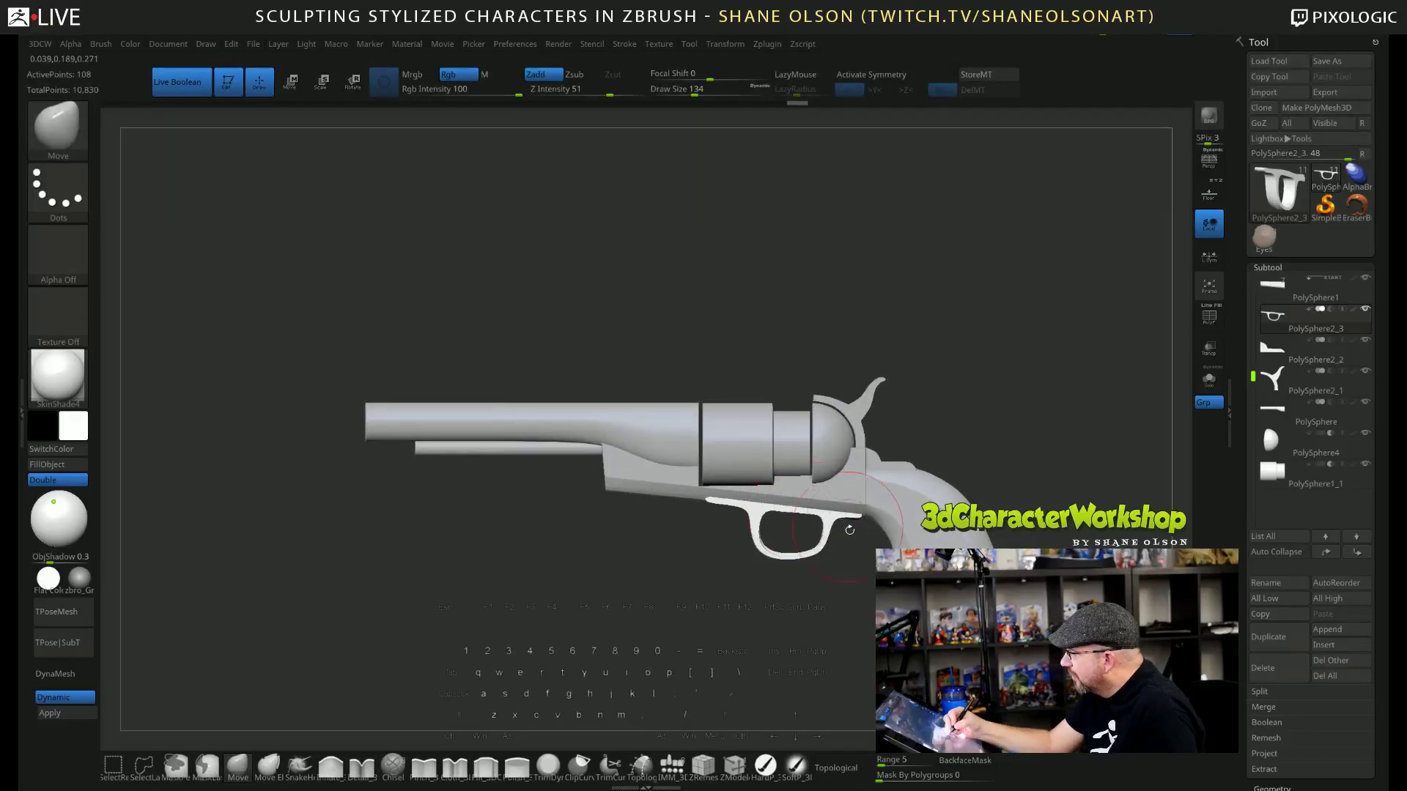
key("s")
mouse_move(821, 592)
left_mouse_down()
mouse_move(813, 609)
mouse_move(858, 571)
mouse_move(818, 619)
mouse_move(829, 660)
mouse_move(842, 641)
mouse_move(861, 661)
mouse_move(856, 649)
mouse_move(793, 670)
mouse_move(820, 636)
left_mouse_up()
Thicken the bow of the trigger guard with the Inflate brush at Z Intensity 5 and draw size 36.
key("s")
left_click(362, 765)
key("s")
key("s")
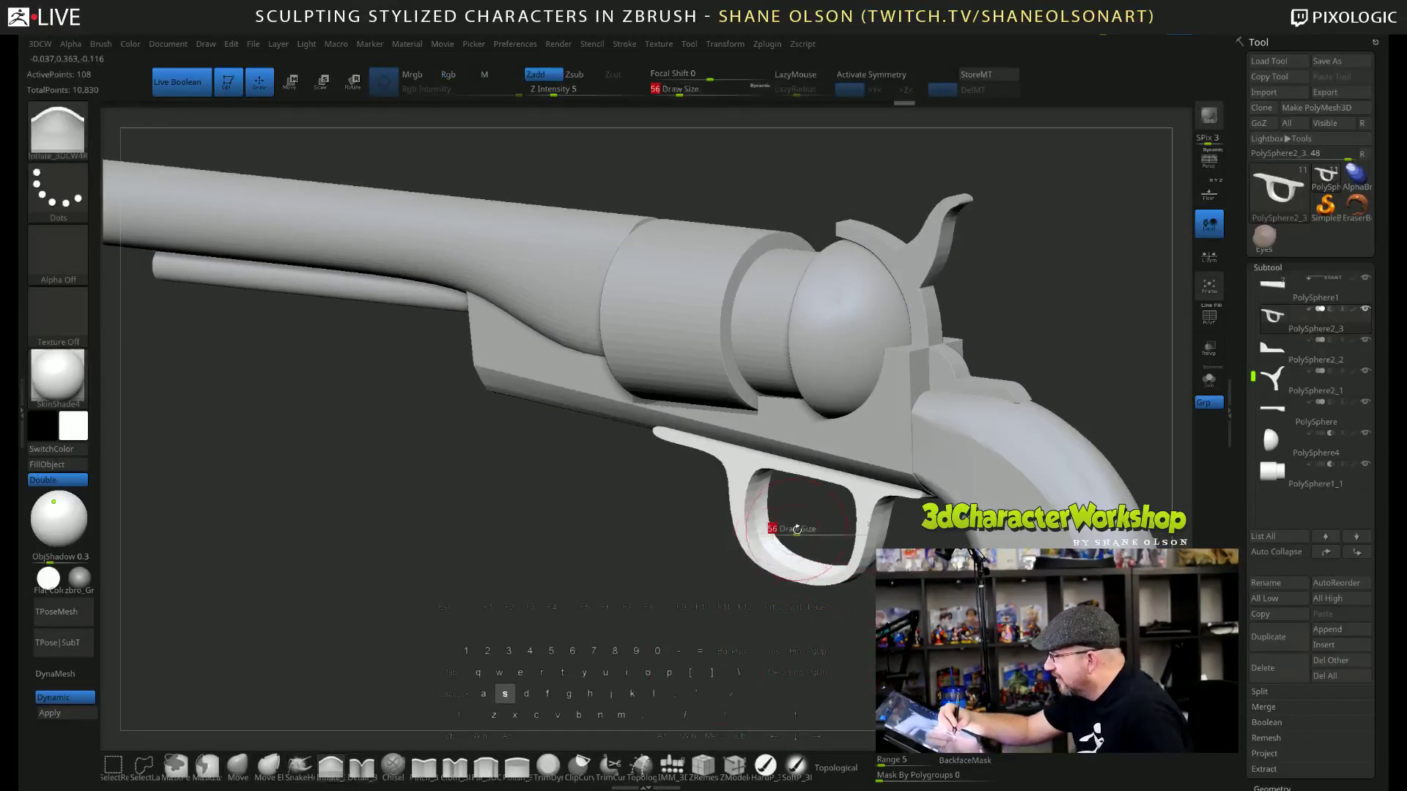
left_click_drag(796, 529, 784, 553)
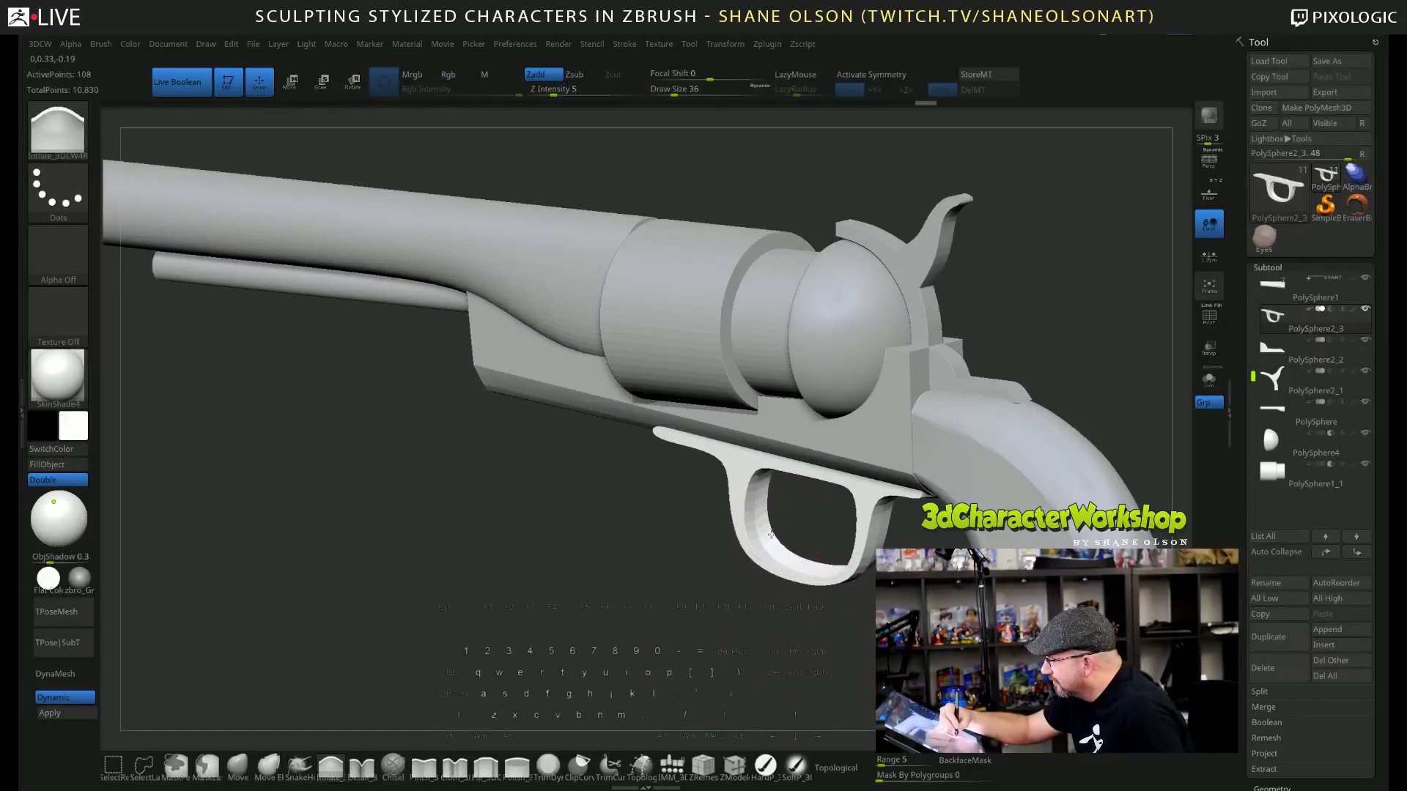
key("alt")
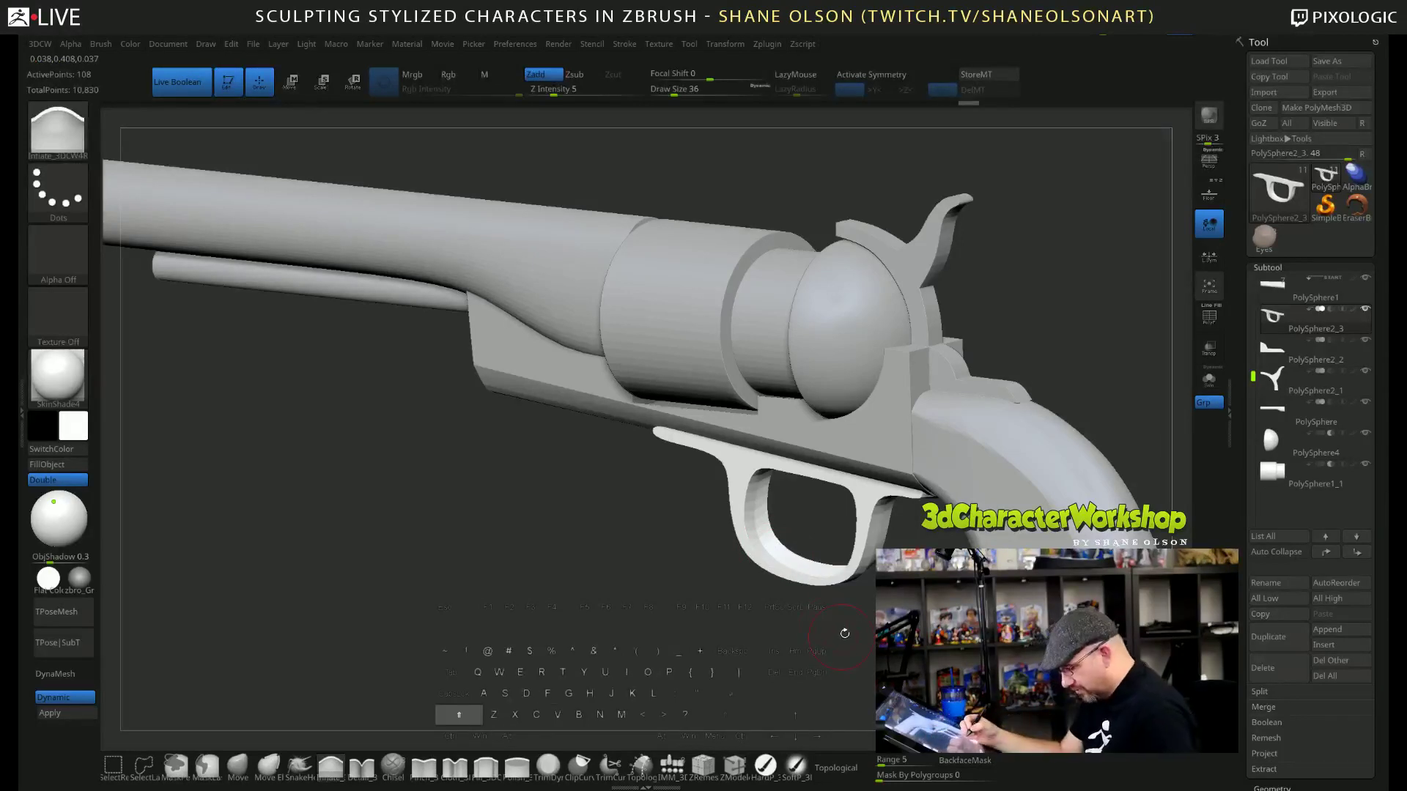
Show the polyframe on the trigger guard and realign its symmetry.
key("shift+f")
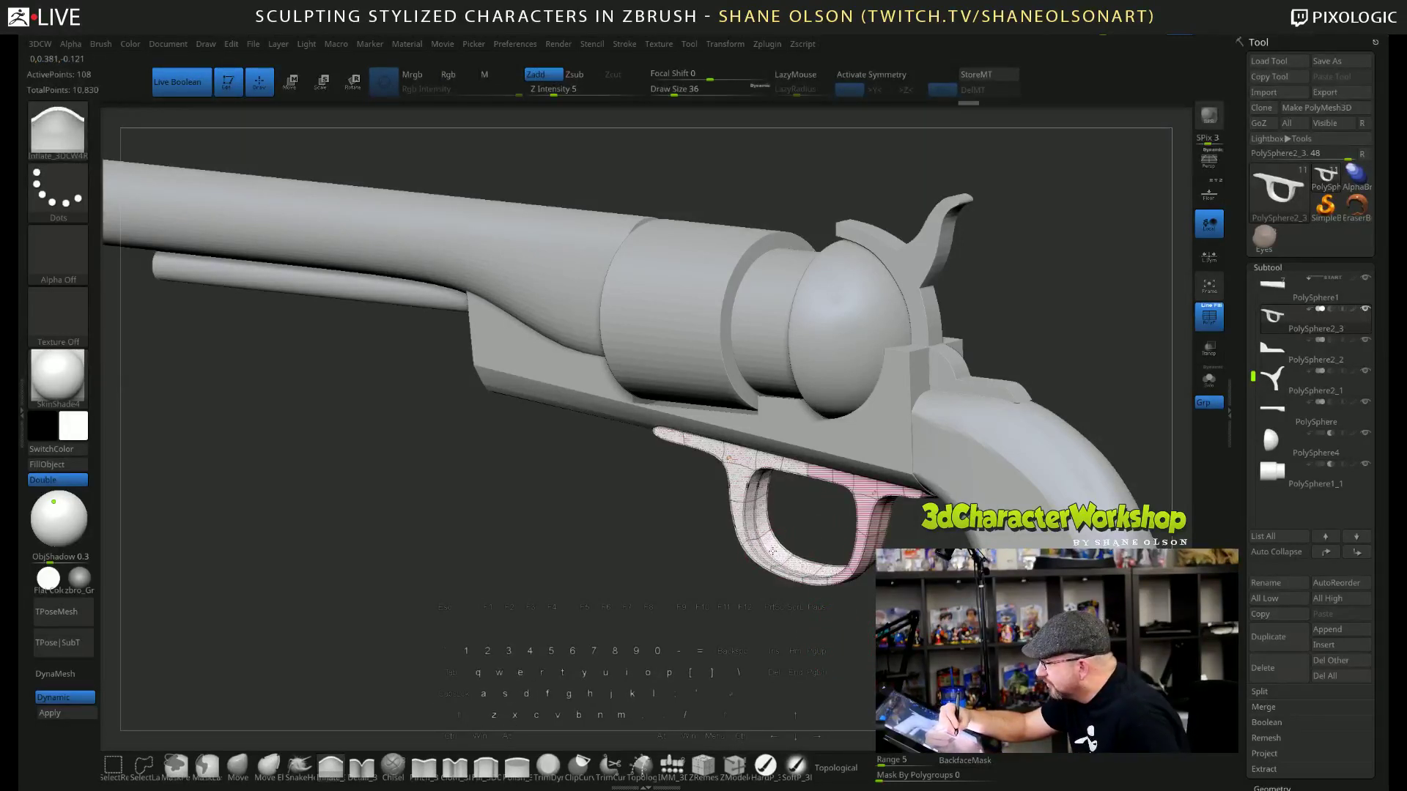
left_click_drag(851, 649, 869, 597)
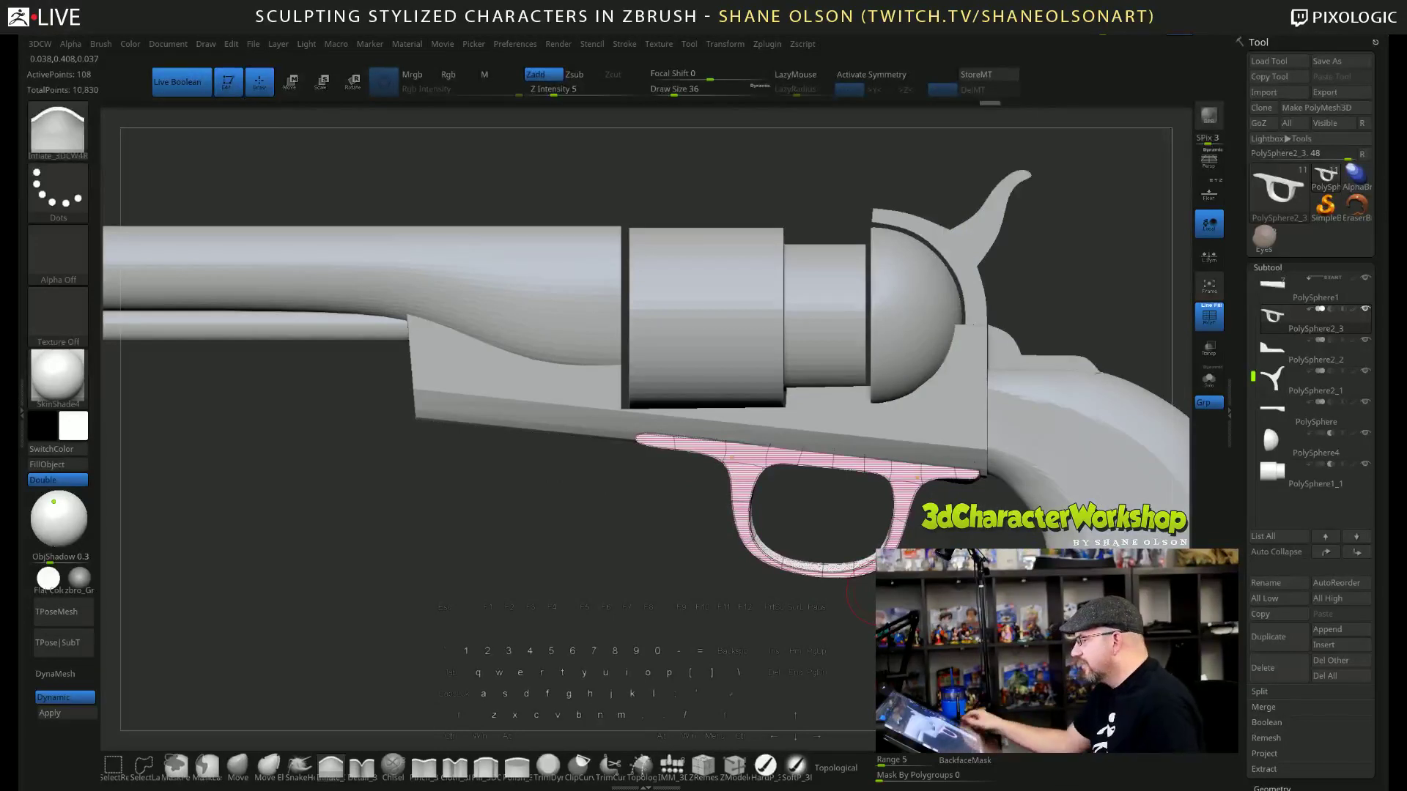
left_click_drag(868, 597, 861, 592)
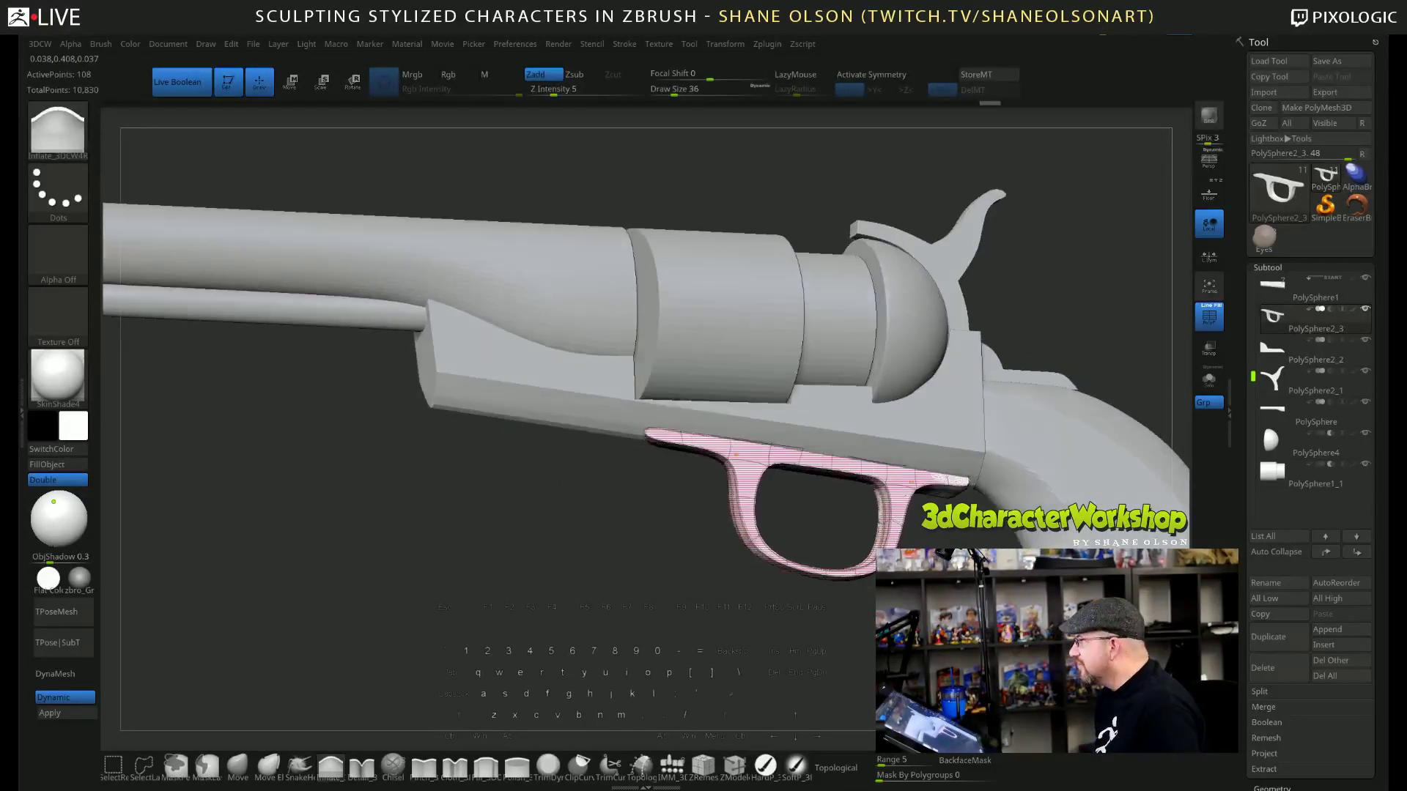
key("2")
key("2")
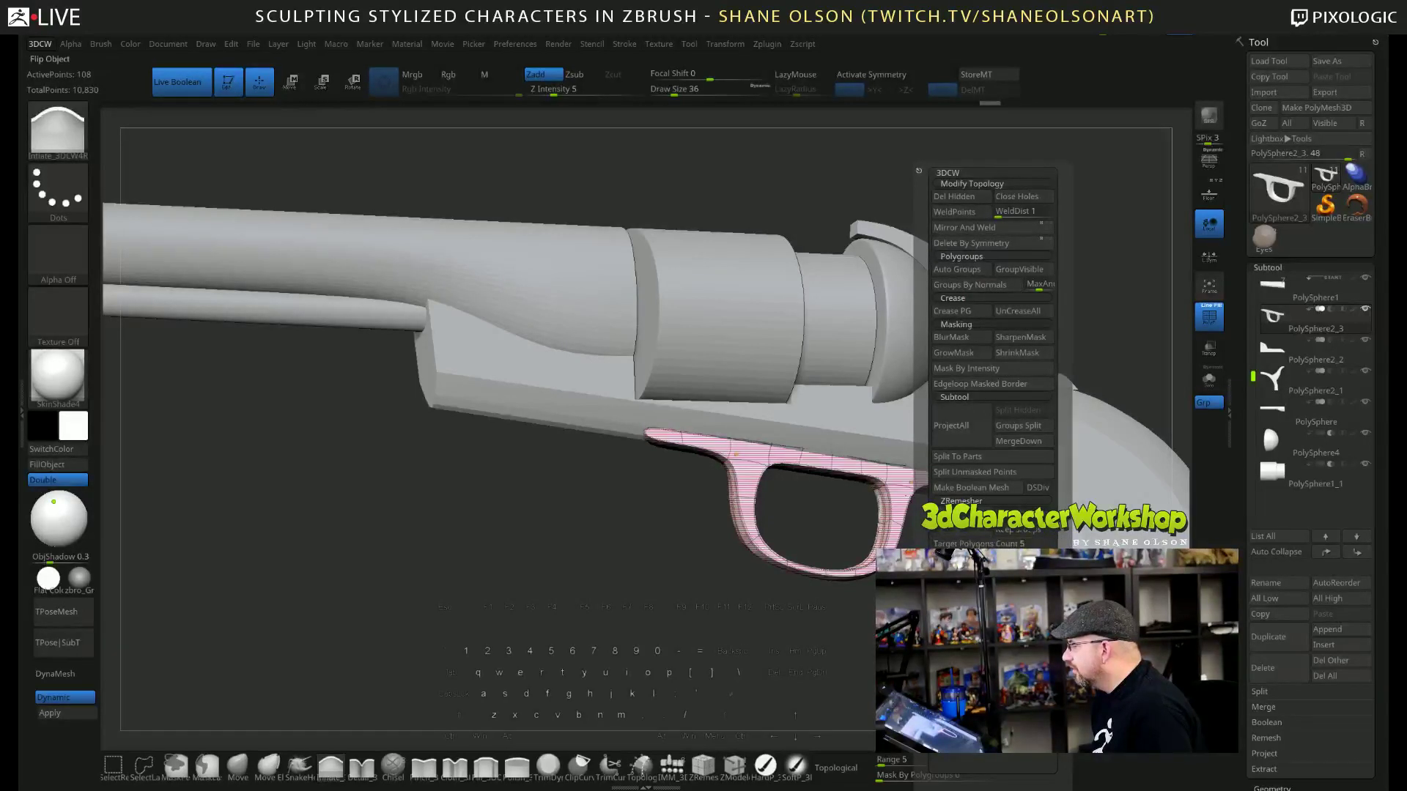
key("x")
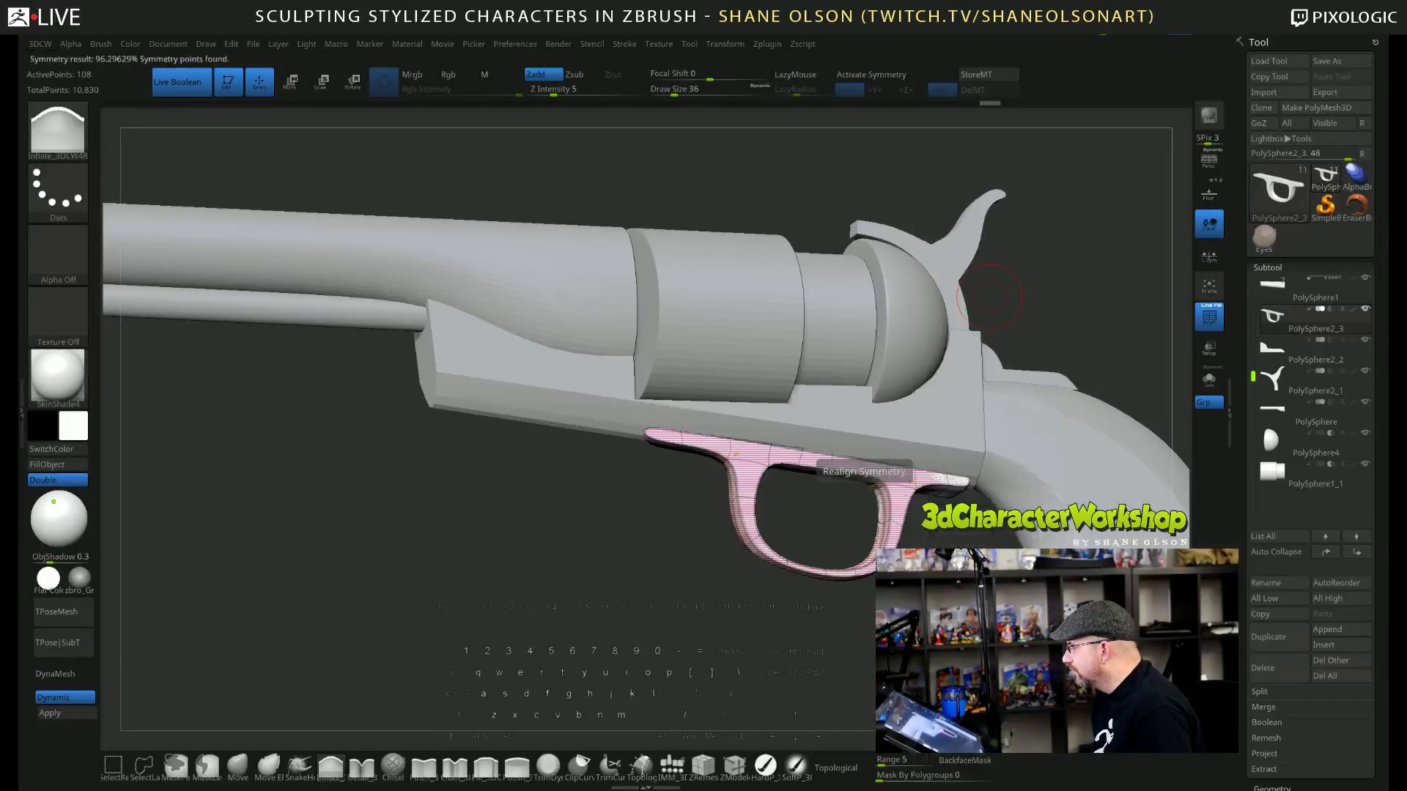
mouse_move(815, 636)
left_mouse_down()
mouse_move(704, 628)
mouse_move(802, 636)
left_mouse_up()
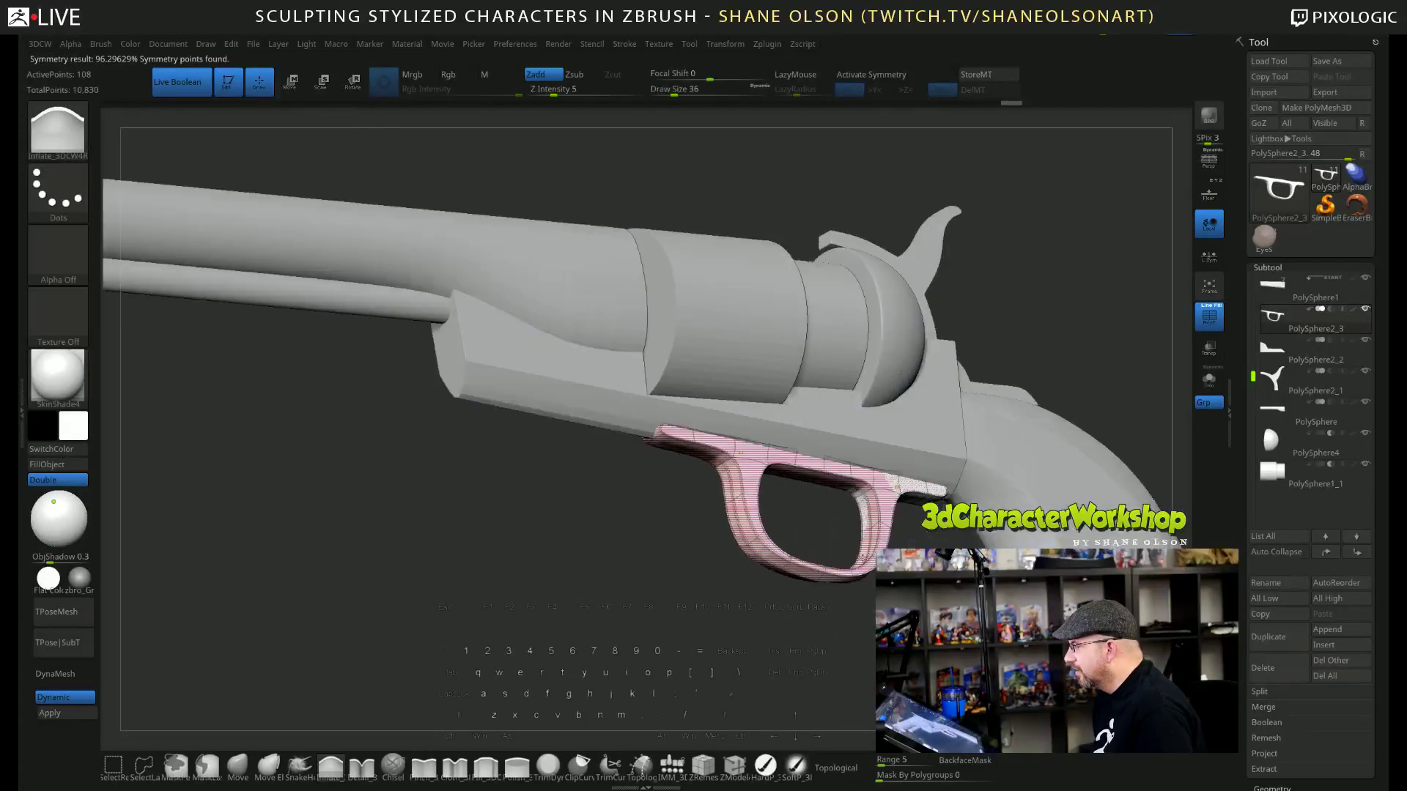
Activate X symmetry and apply Mirror And Weld to the trigger guard.
left_click(871, 74)
left_click_drag(1077, 282, 1009, 420, "shift")
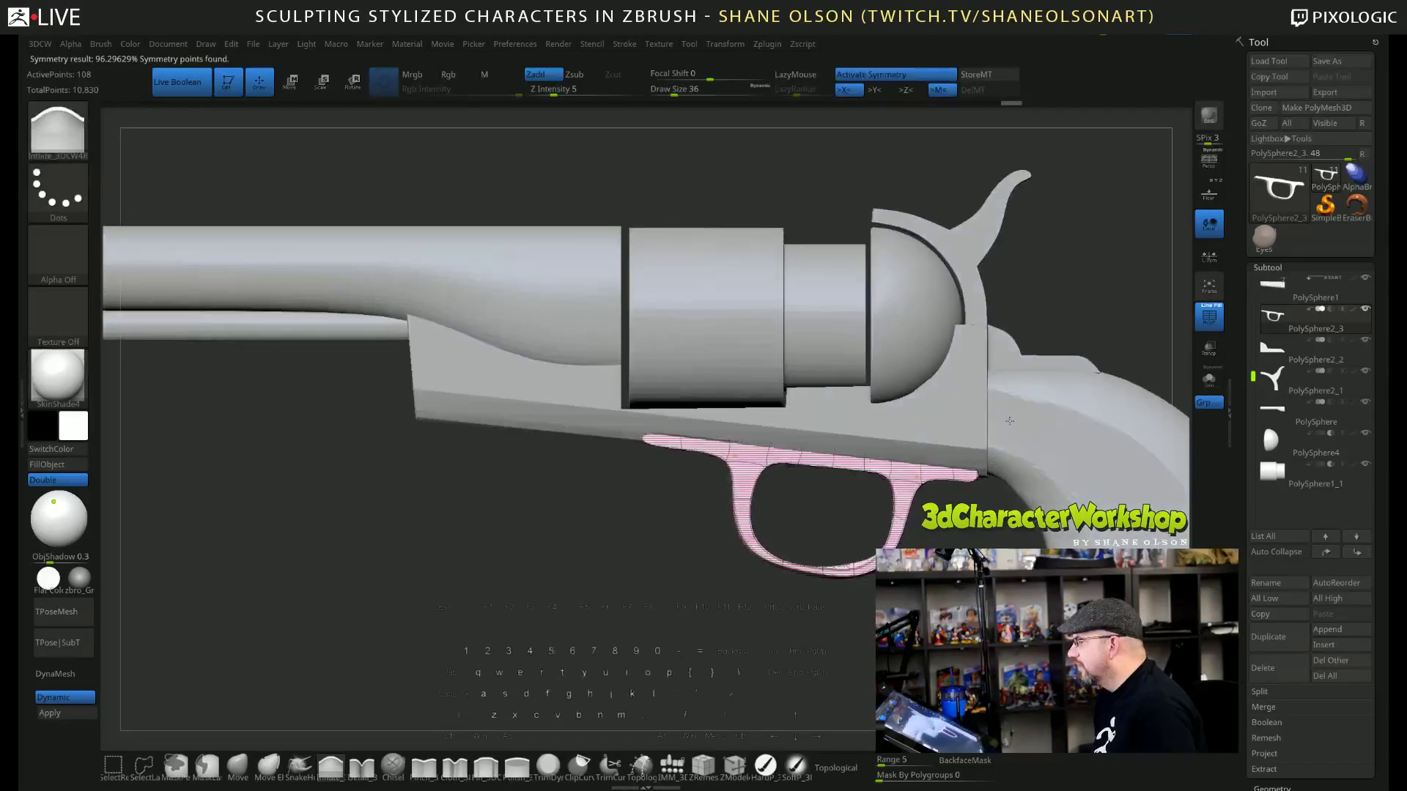
left_click_drag(367, 513, 521, 403, "alt")
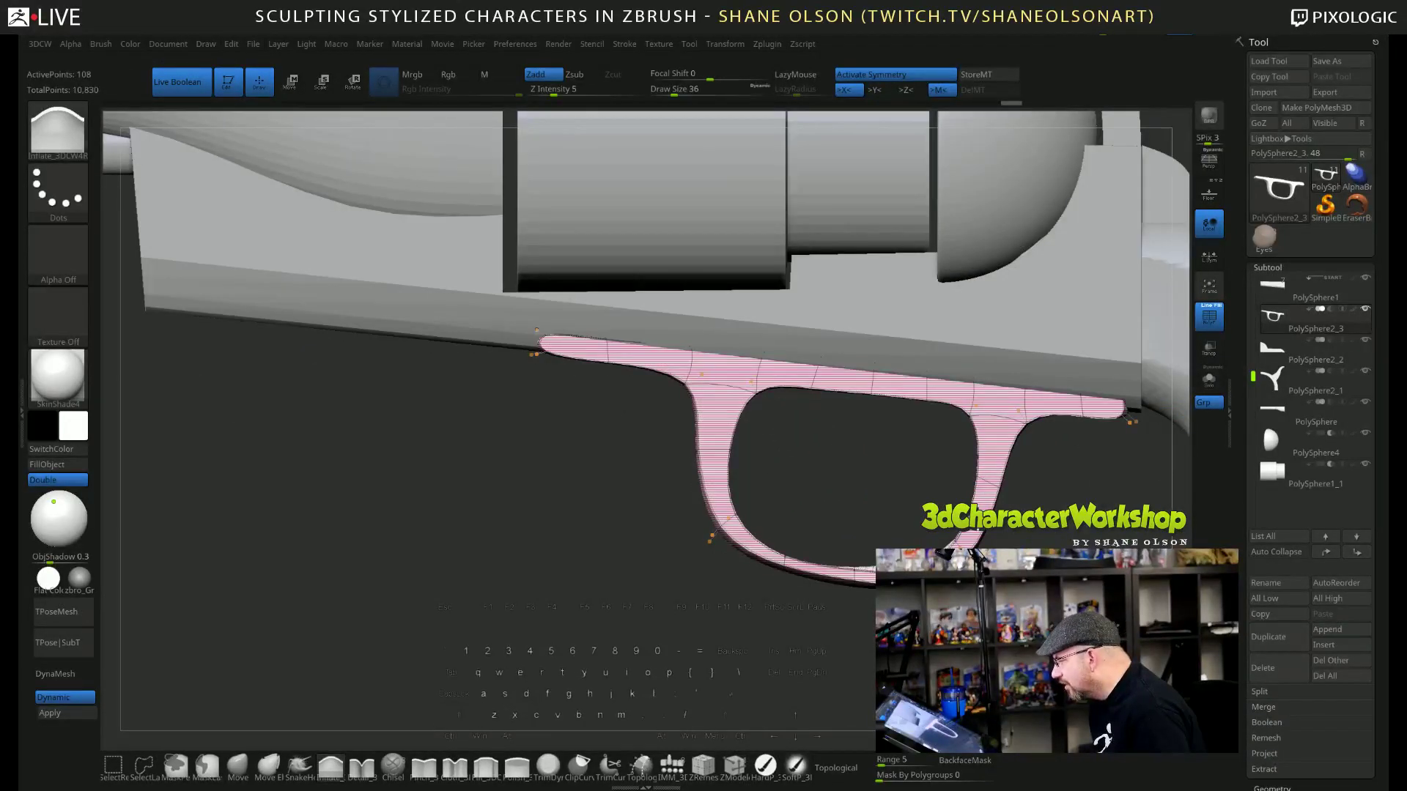
key("space")
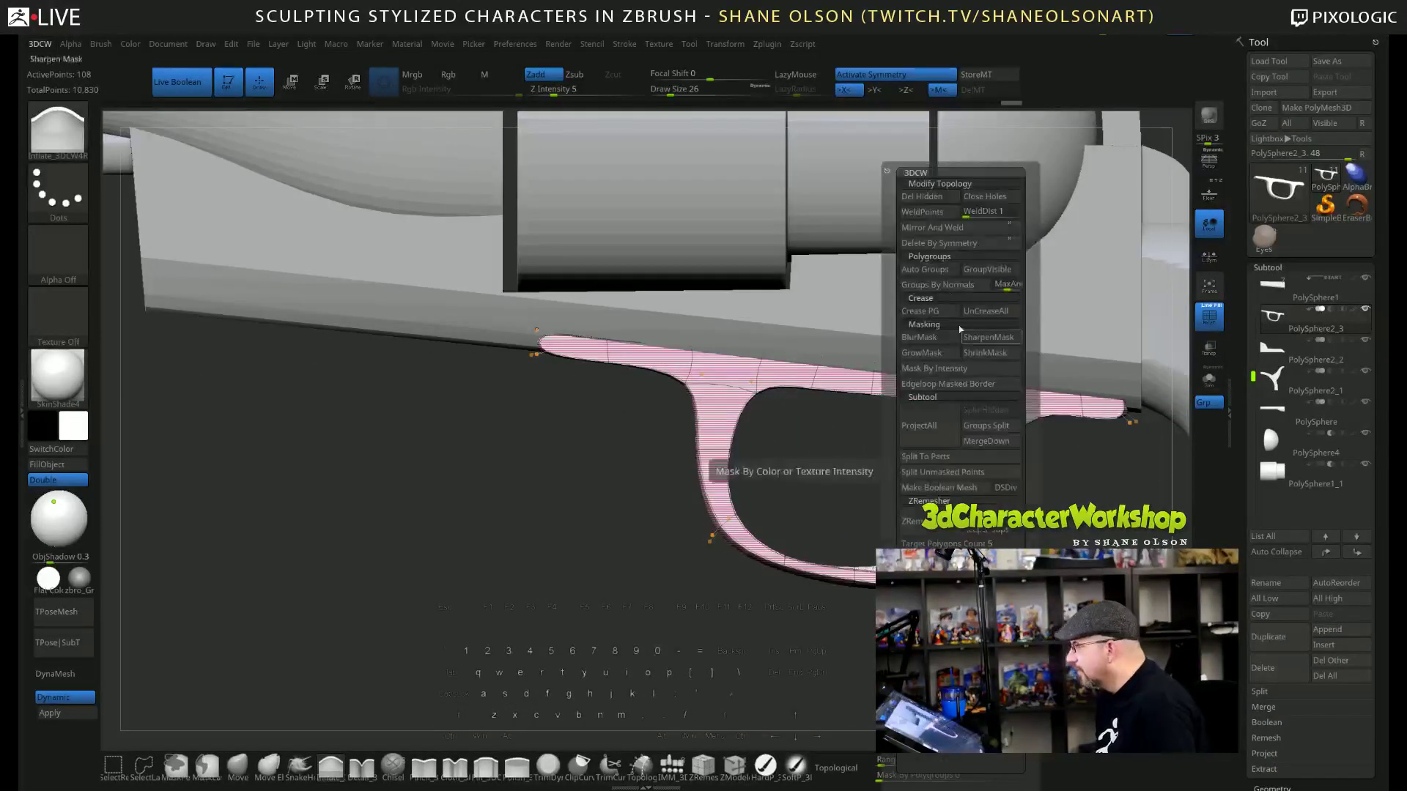
left_click(939, 228)
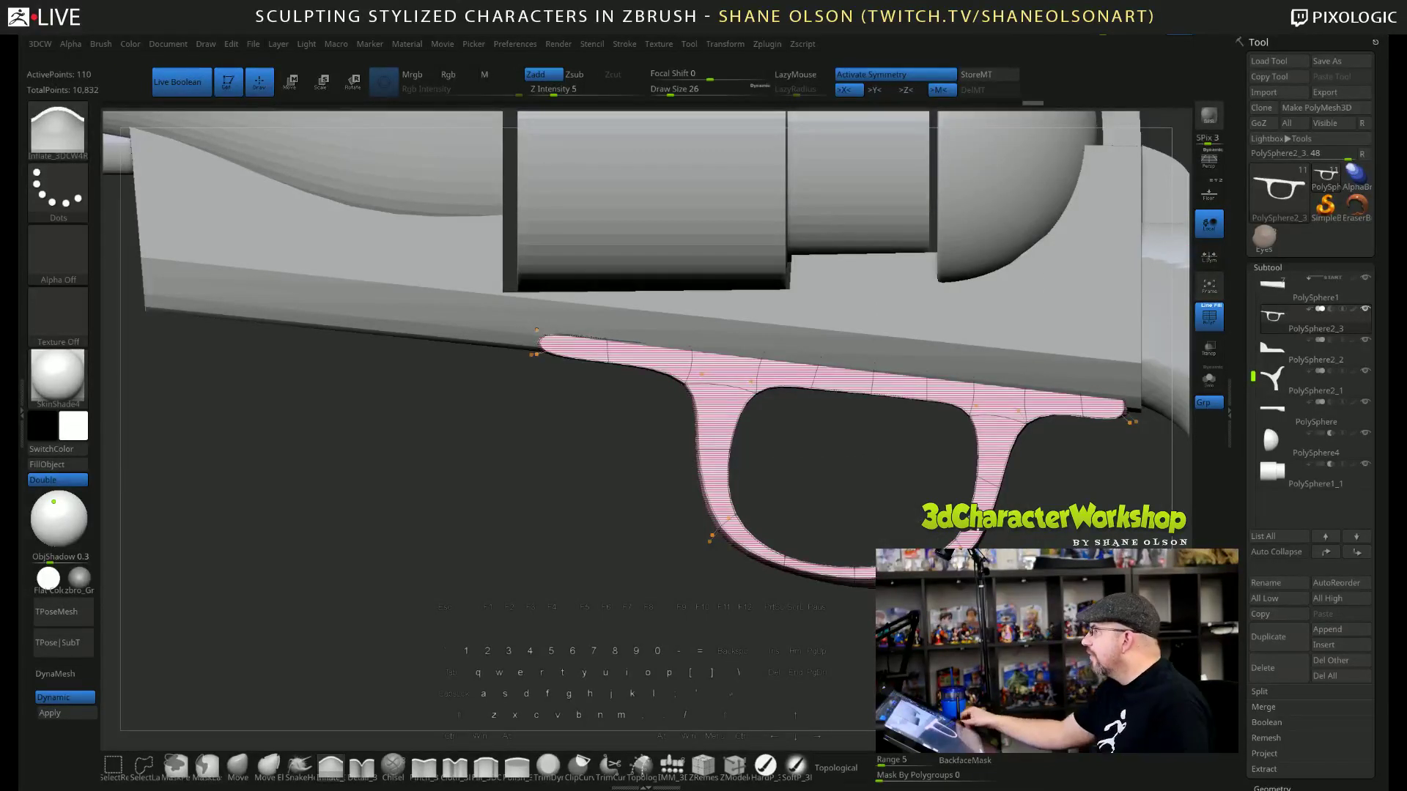
Adjust the trigger guard's curve with the Move brush, reducing the draw size from 32 to 21.
left_click(237, 766)
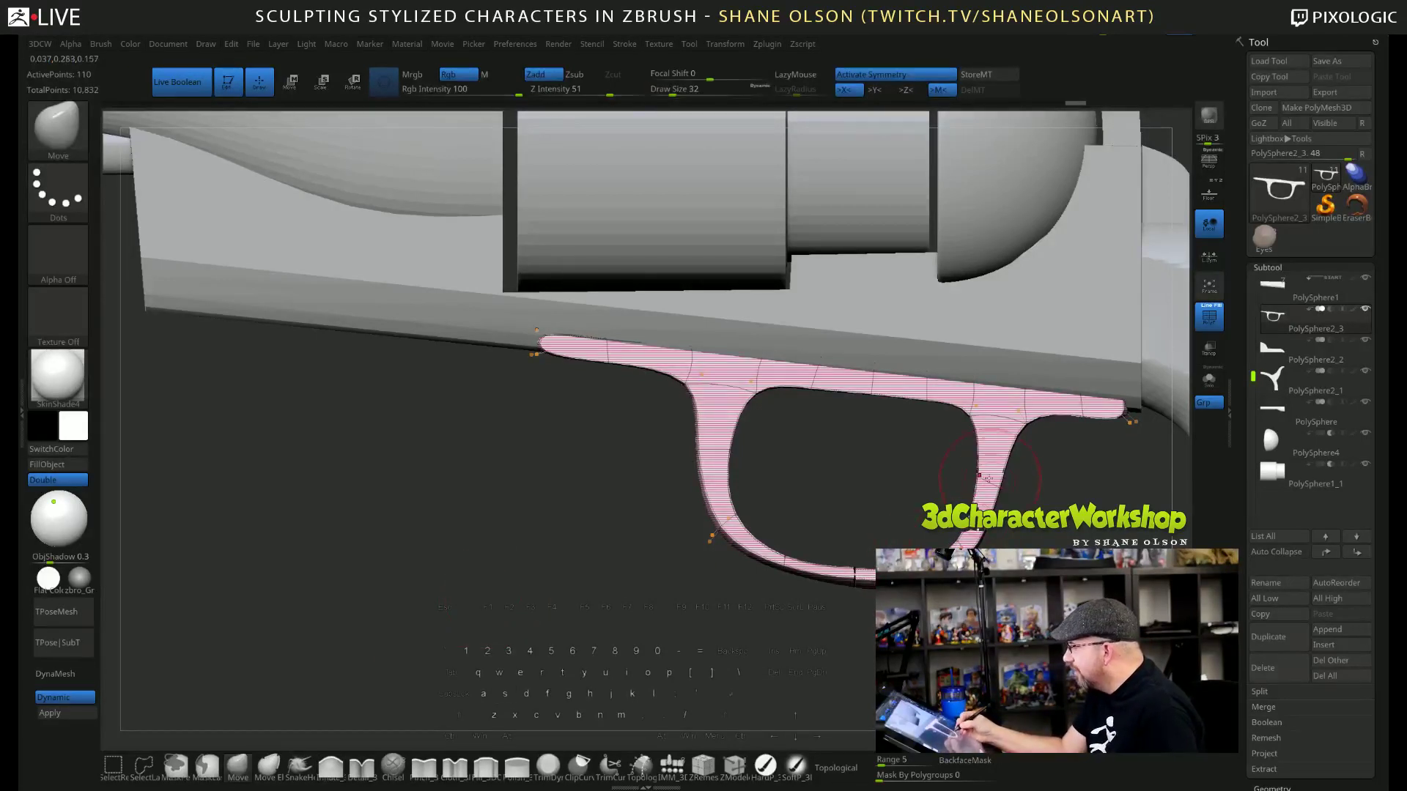
key("alt")
left_click_drag(916, 634, 900, 650, "alt")
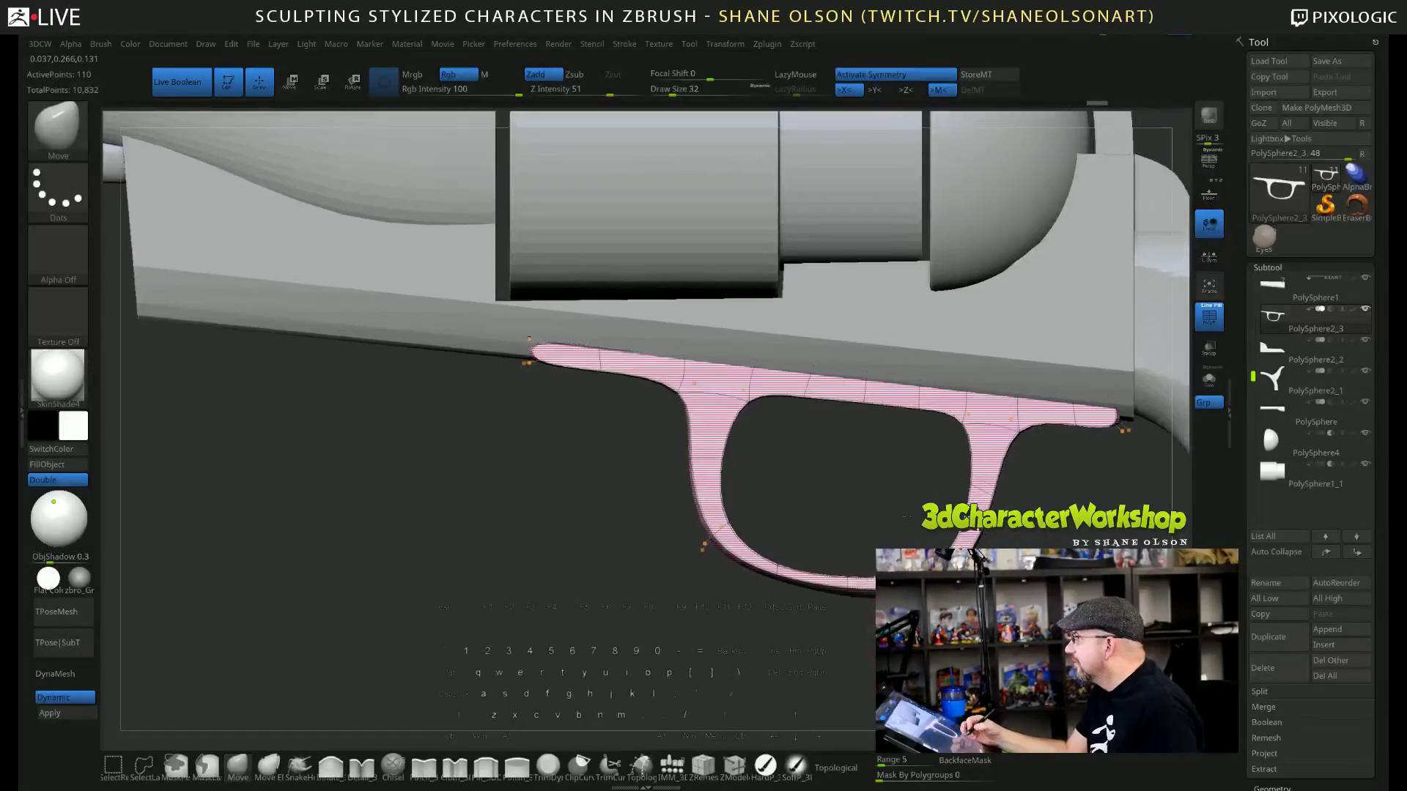
left_click_drag(870, 501, 863, 503)
key("s")
left_click(842, 511)
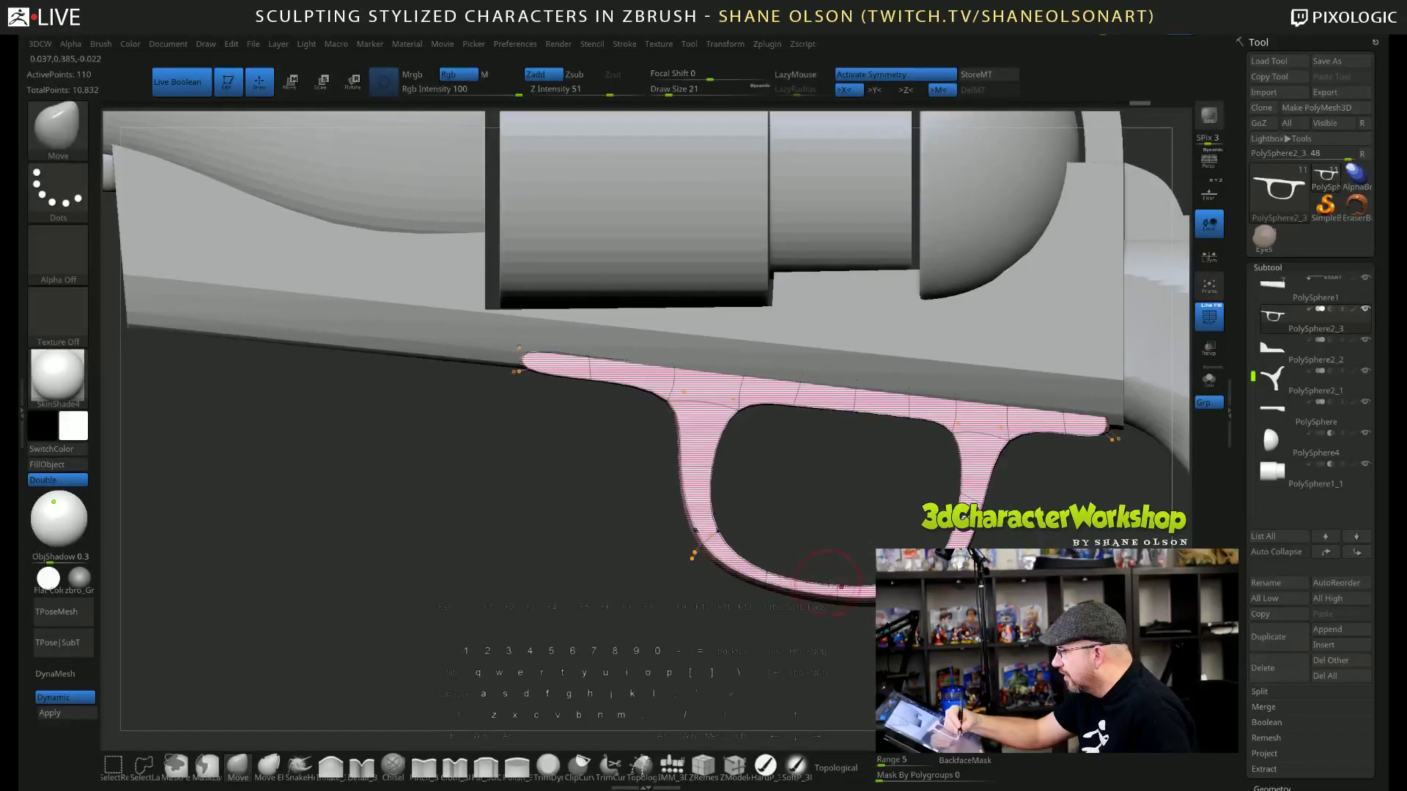
left_click_drag(440, 528, 374, 546)
left_click_drag(829, 534, 839, 614)
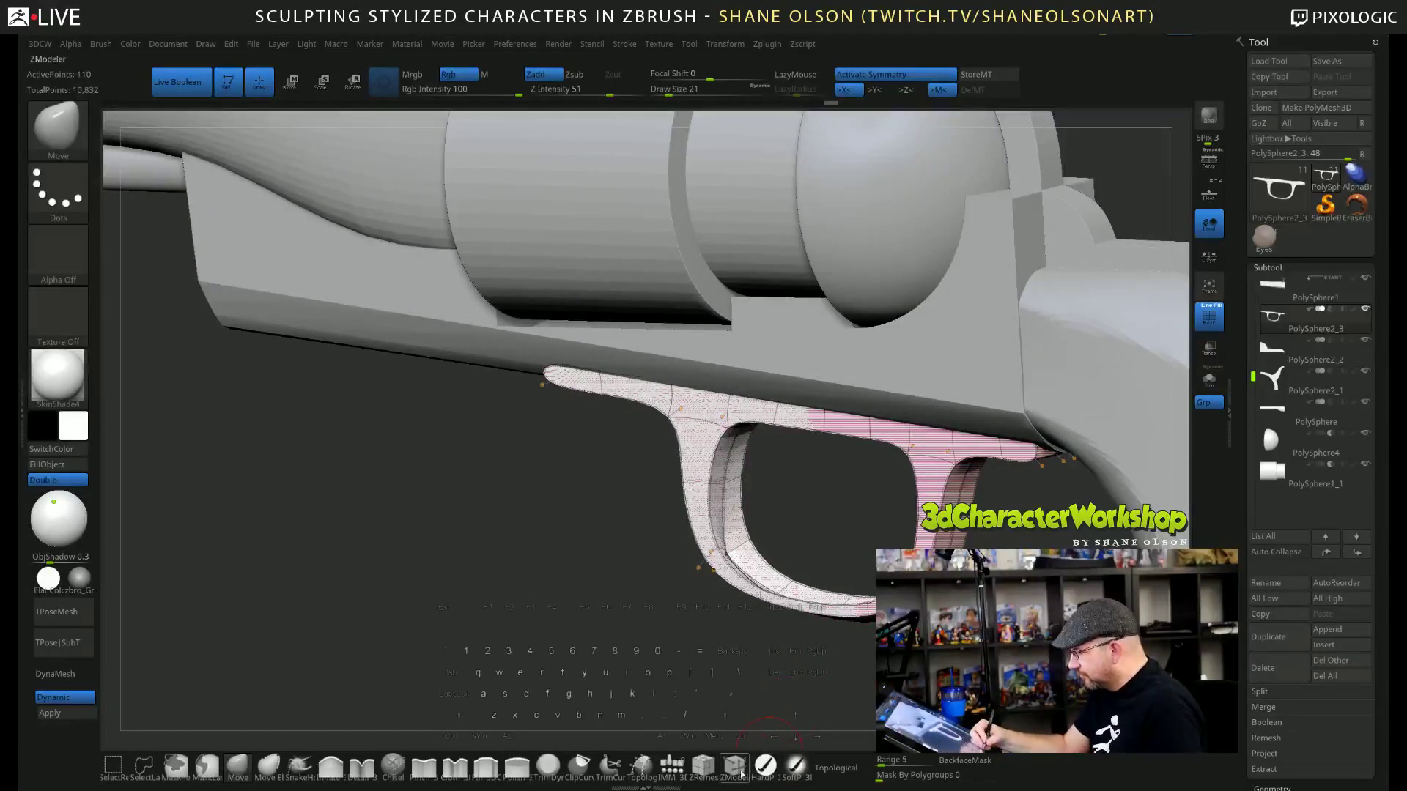
Delete the edge loop running along the inner surface of the trigger guard's opening with ZModeler's Delete edge action.
key("b")
key("z")
key("m")
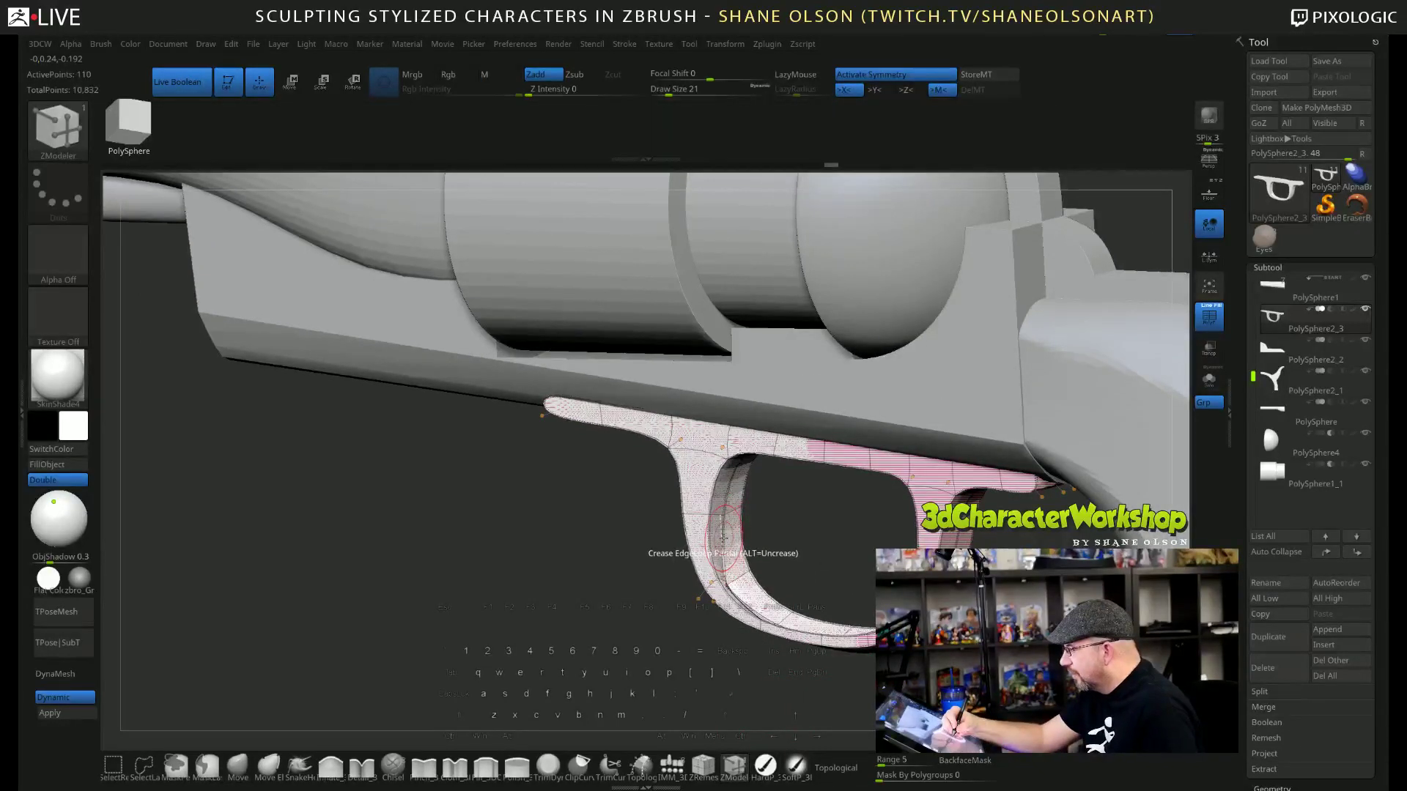
key("space")
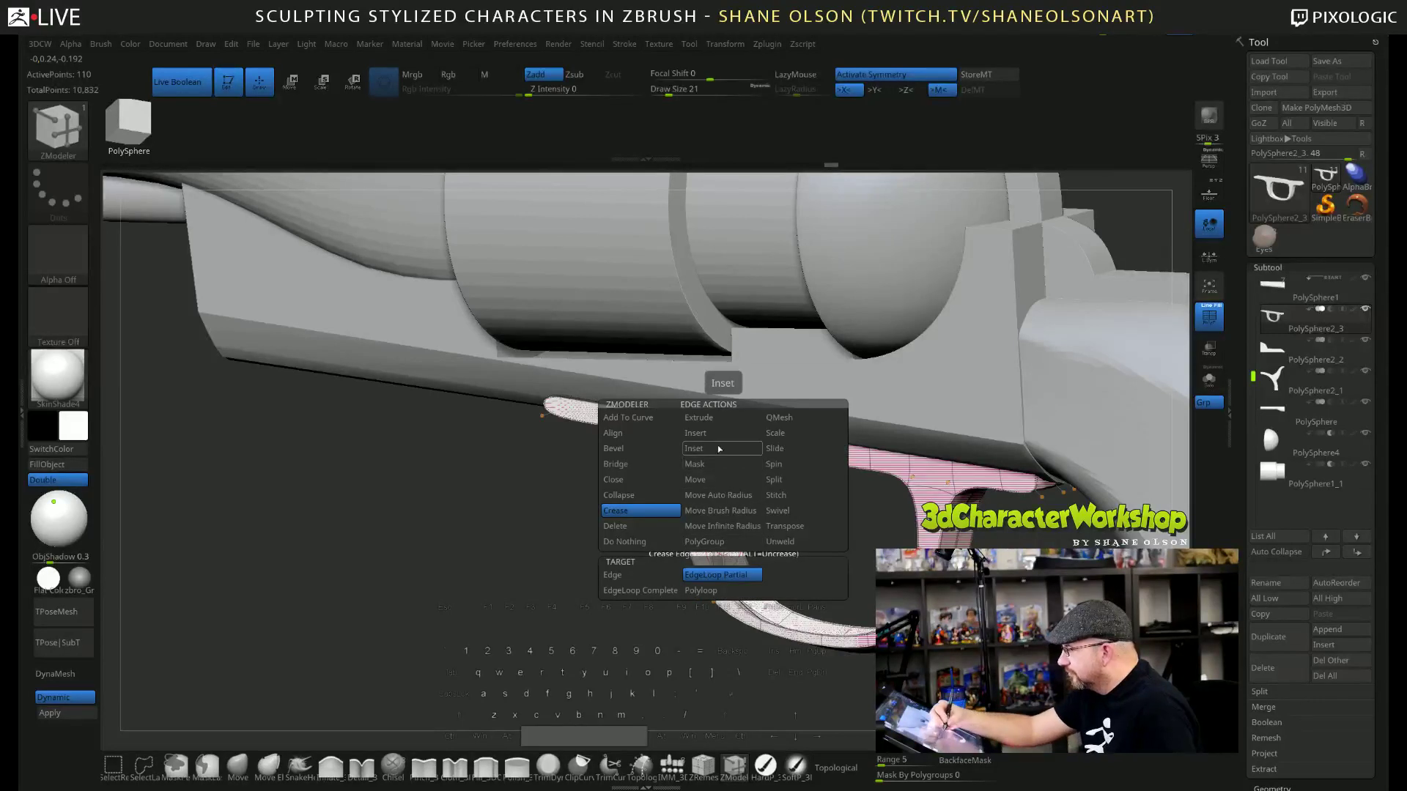
left_click(645, 526)
left_click(700, 568)
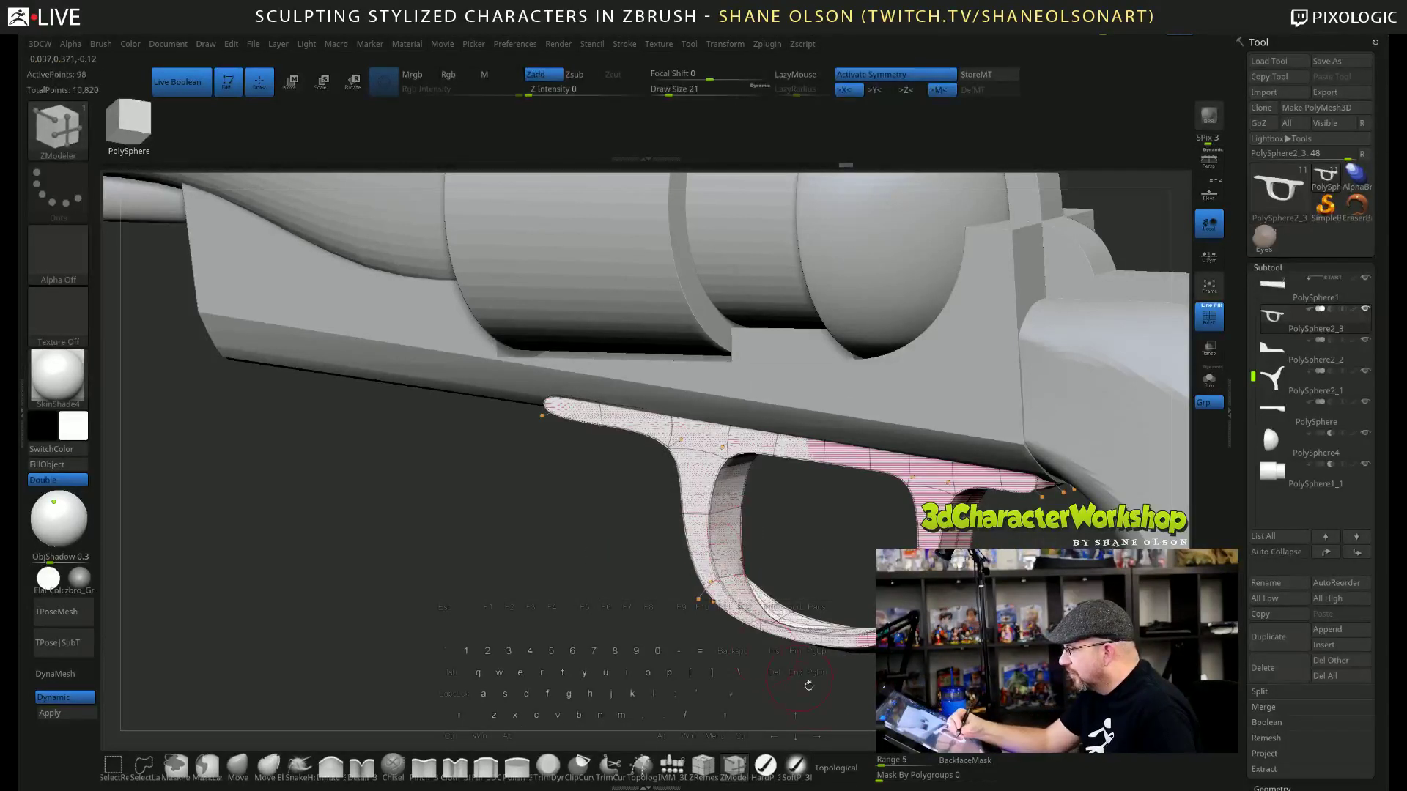
mouse_move(834, 695)
left_mouse_down()
mouse_move(806, 712)
mouse_move(827, 702)
left_mouse_up()
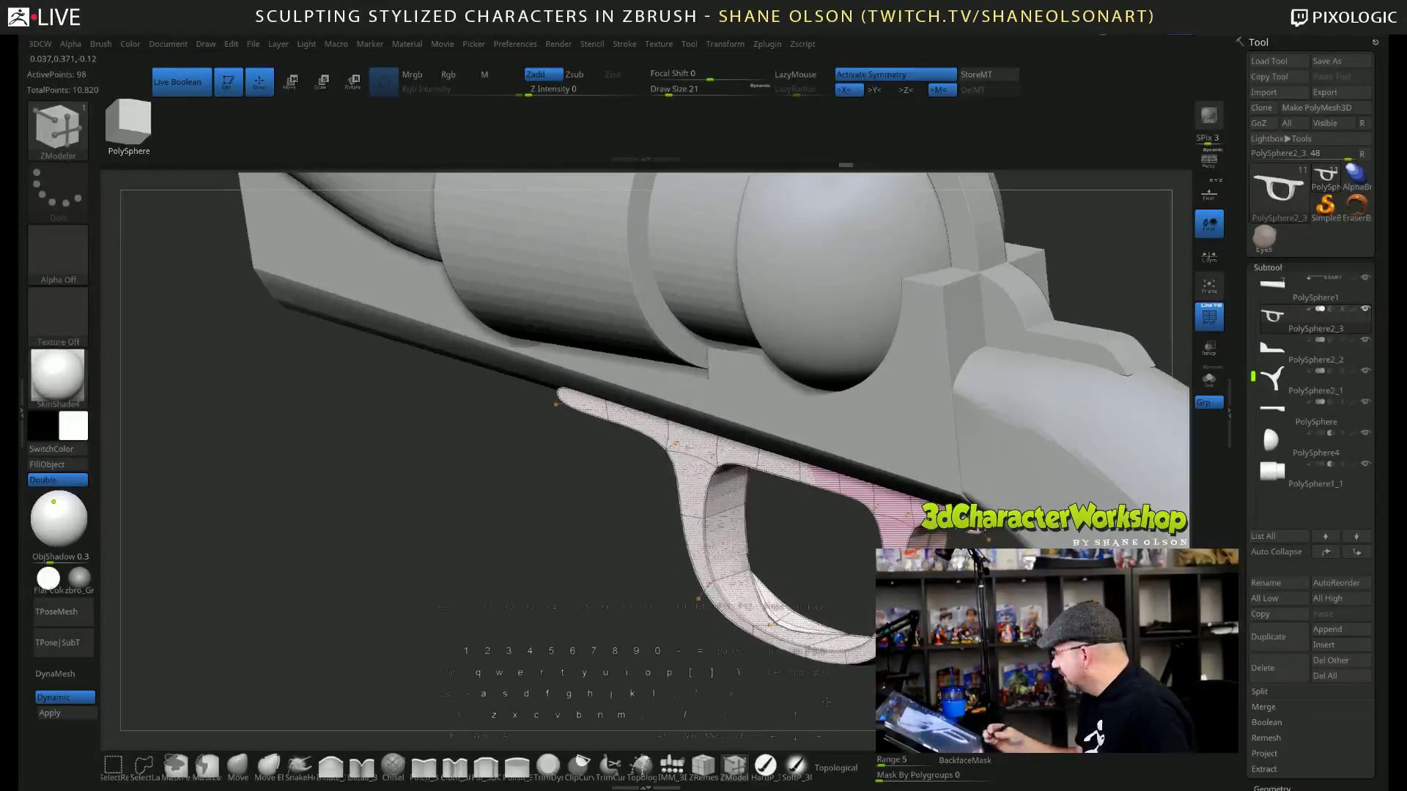
Isolate the trigger guard with its dynamic subdivision turned off and set the draw size to 15.
left_click(1209, 379)
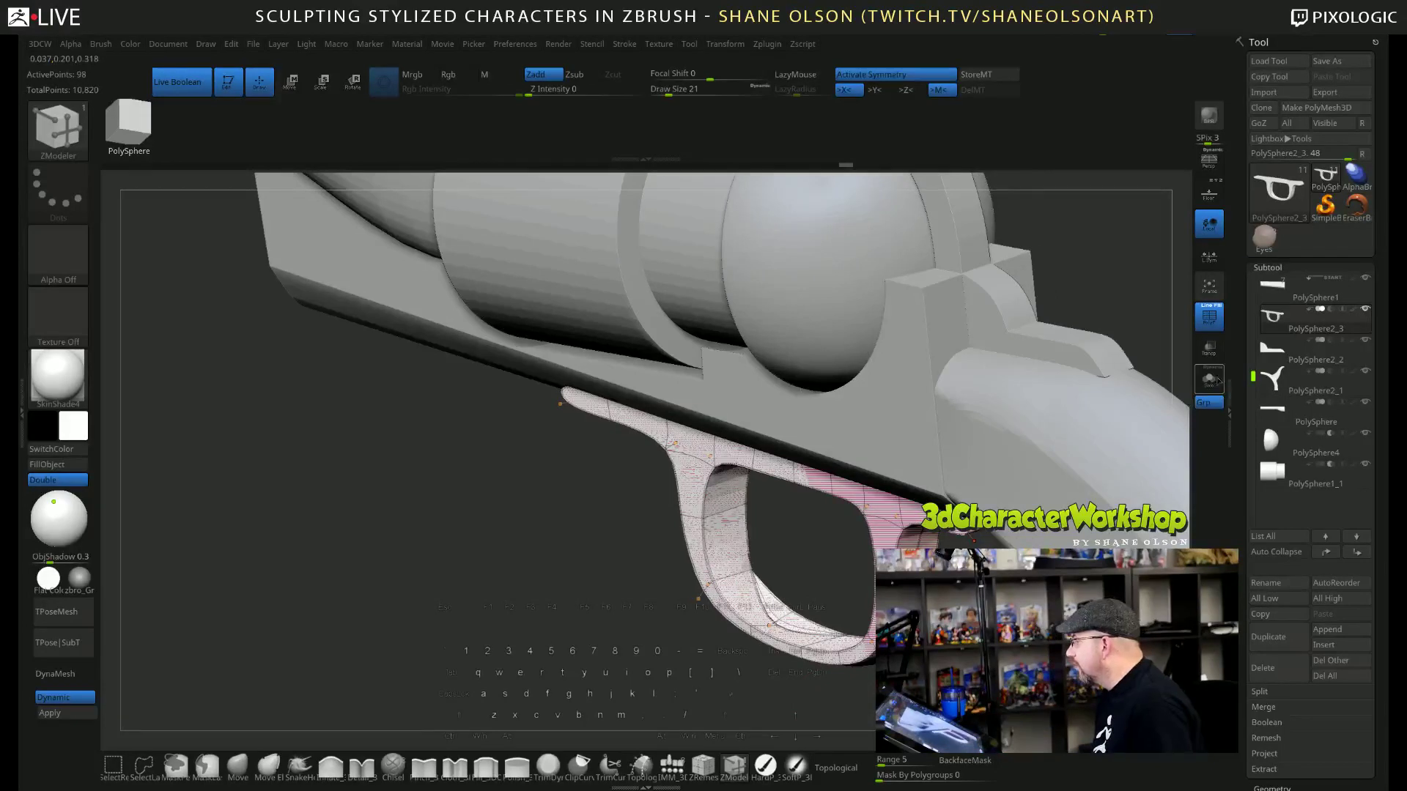
left_click_drag(1090, 453, 992, 496)
scroll(1021, 460, "up", 5)
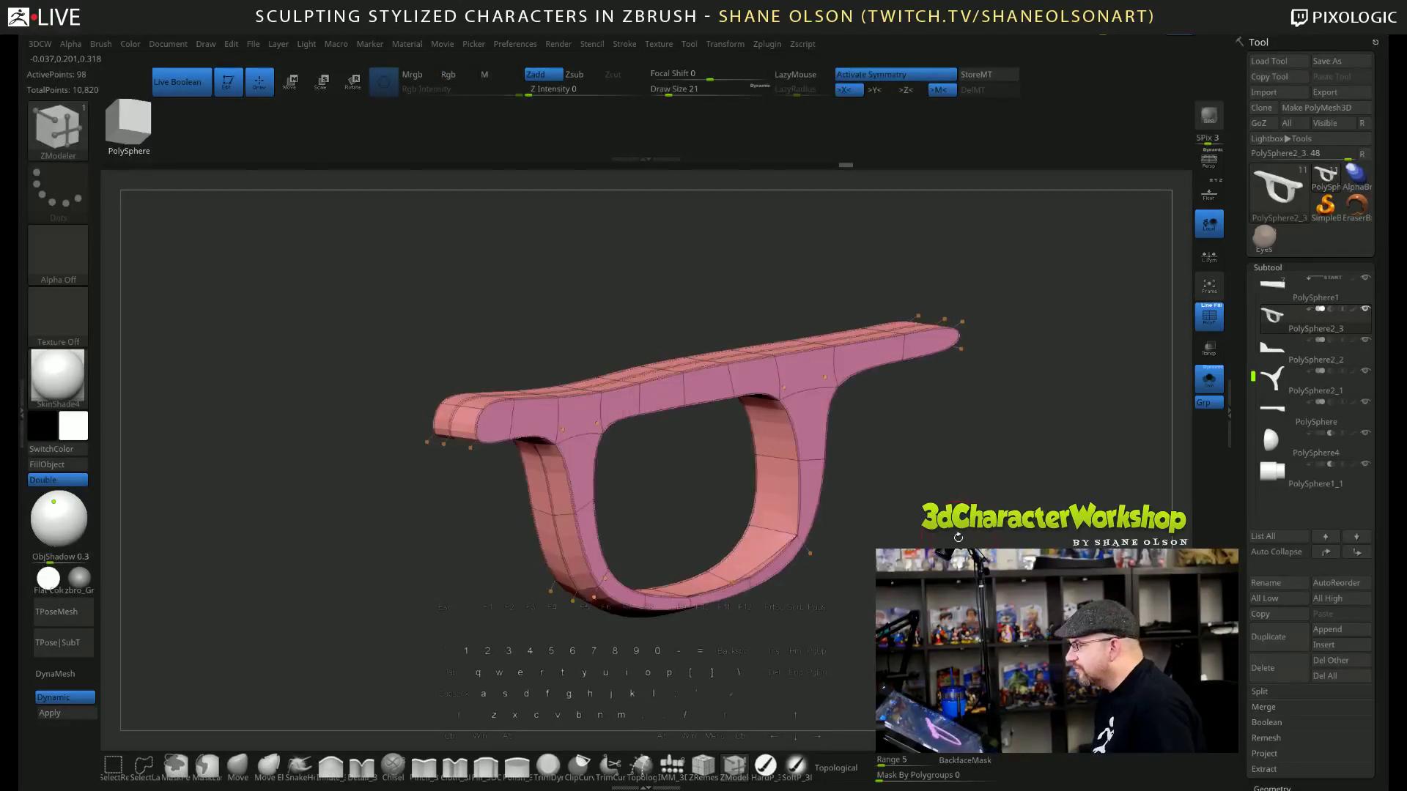
left_click_drag(958, 537, 986, 587, "alt")
mouse_move(828, 557)
left_mouse_down()
mouse_move(905, 628)
mouse_move(842, 546)
mouse_move(769, 542)
mouse_move(849, 553)
mouse_move(1025, 538)
left_mouse_up()
key("shift+d")
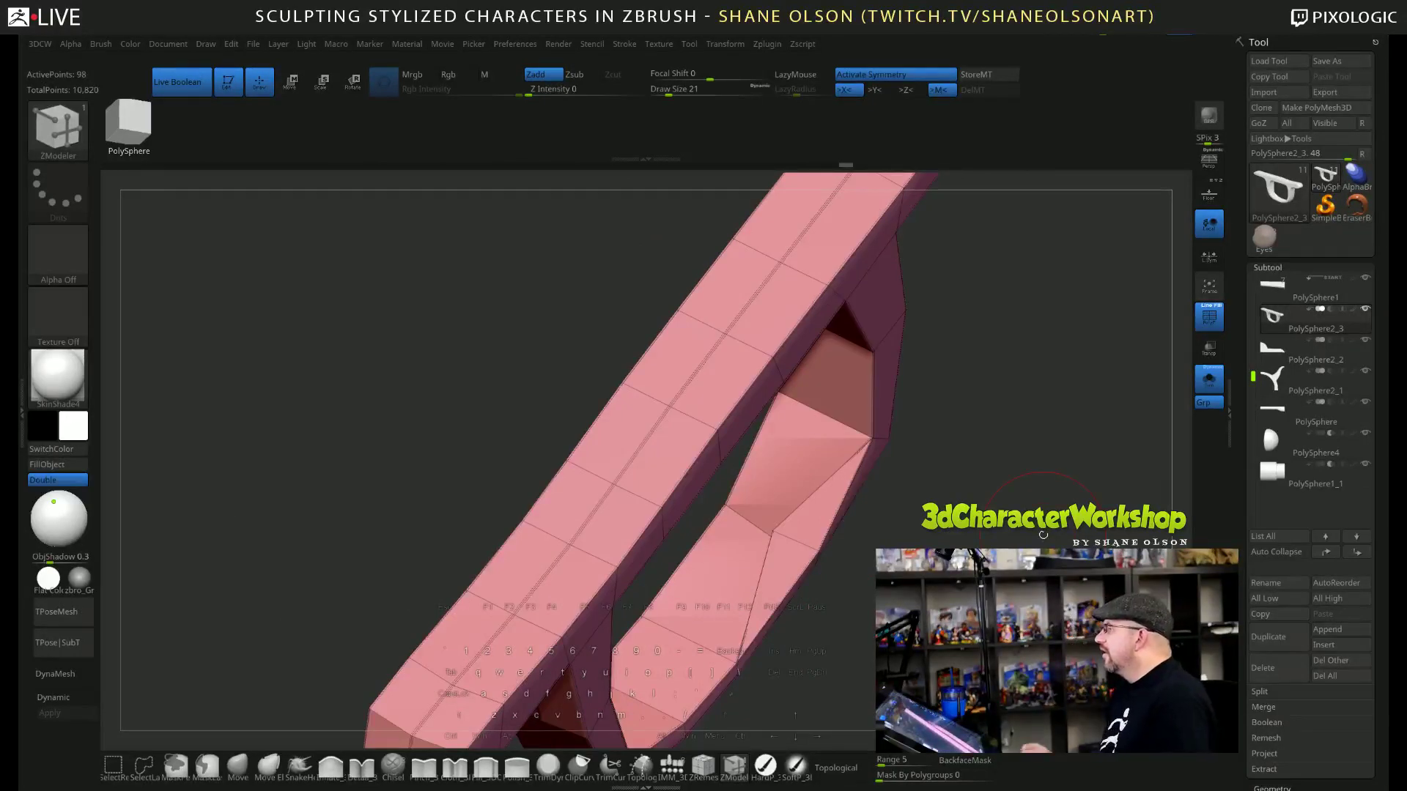
key("s")
left_click_drag(1044, 420, 1041, 442)
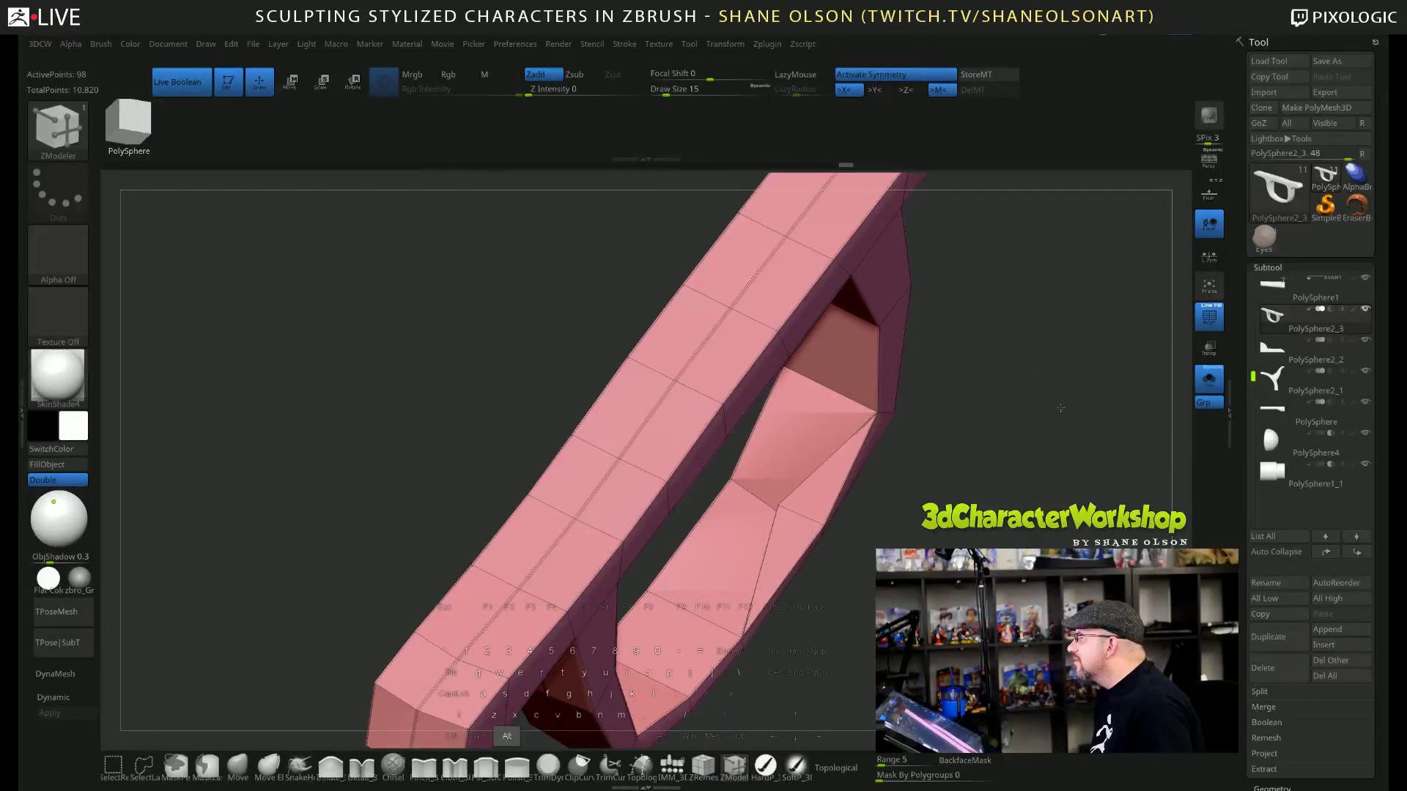
left_click_drag(1061, 407, 1022, 443)
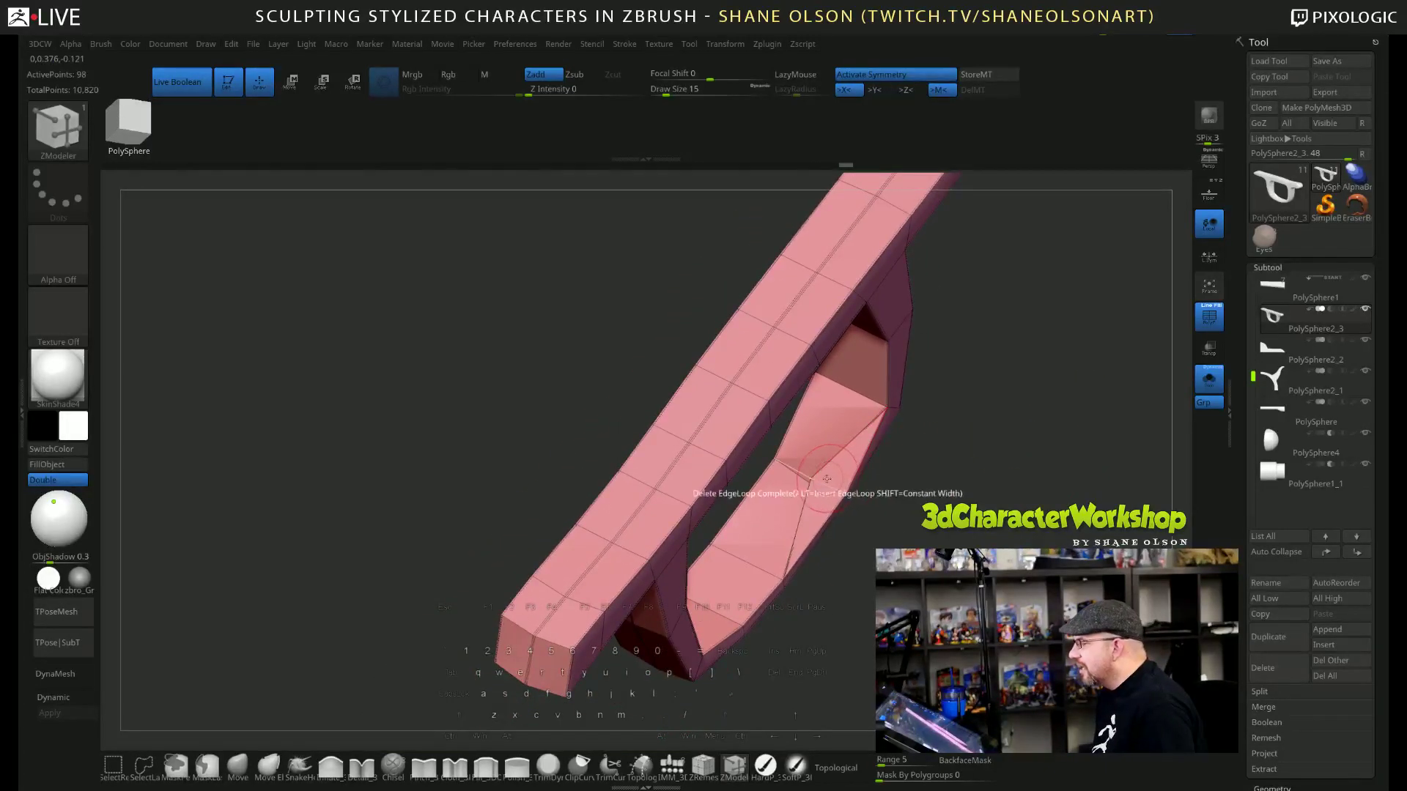
Show the gunslinger concept art behind the model and turn off symmetry.
key("shift+z")
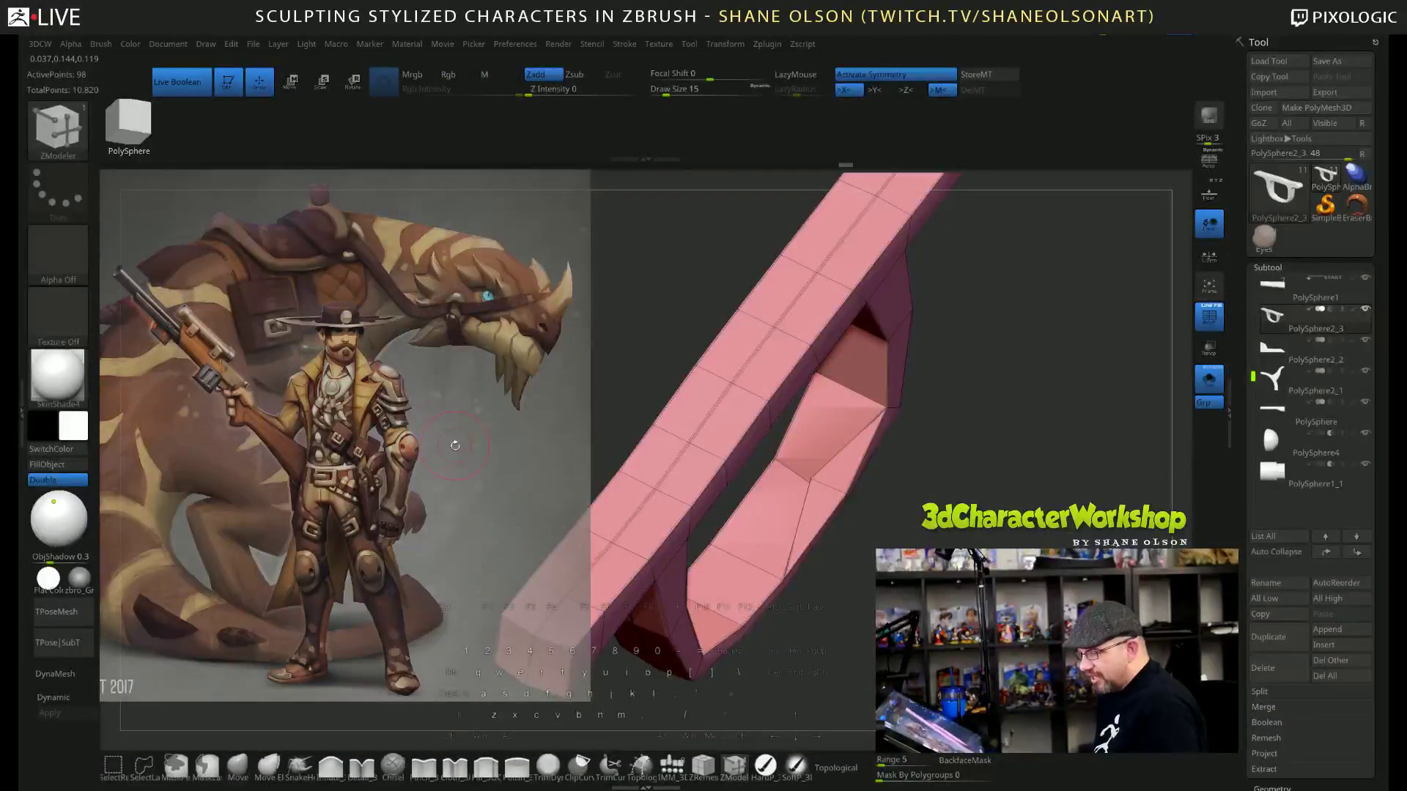
key("x")
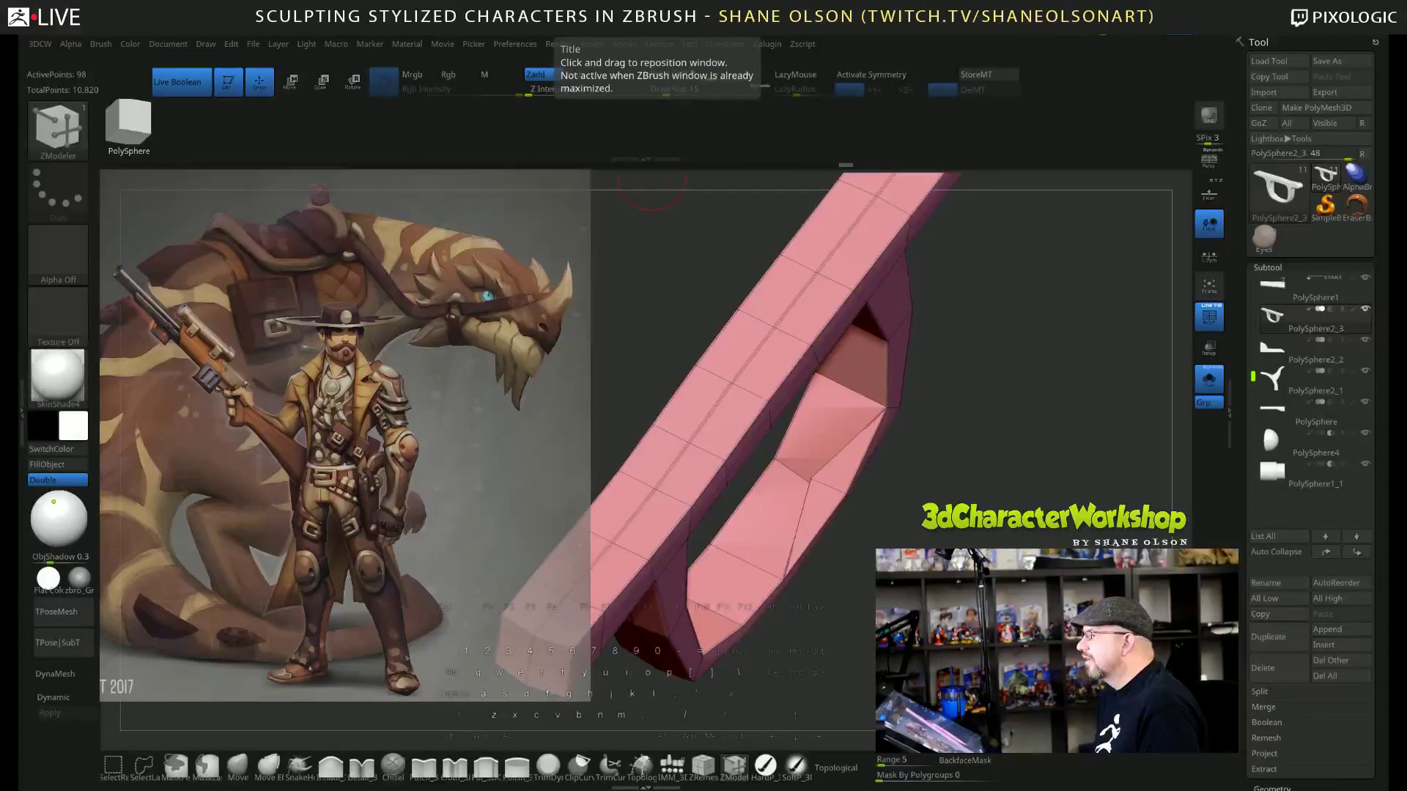
Look at the dinosaur-rider artwork in the browser window, move it away and quick-save the project.
left_click_drag(709, 0, 883, 192)
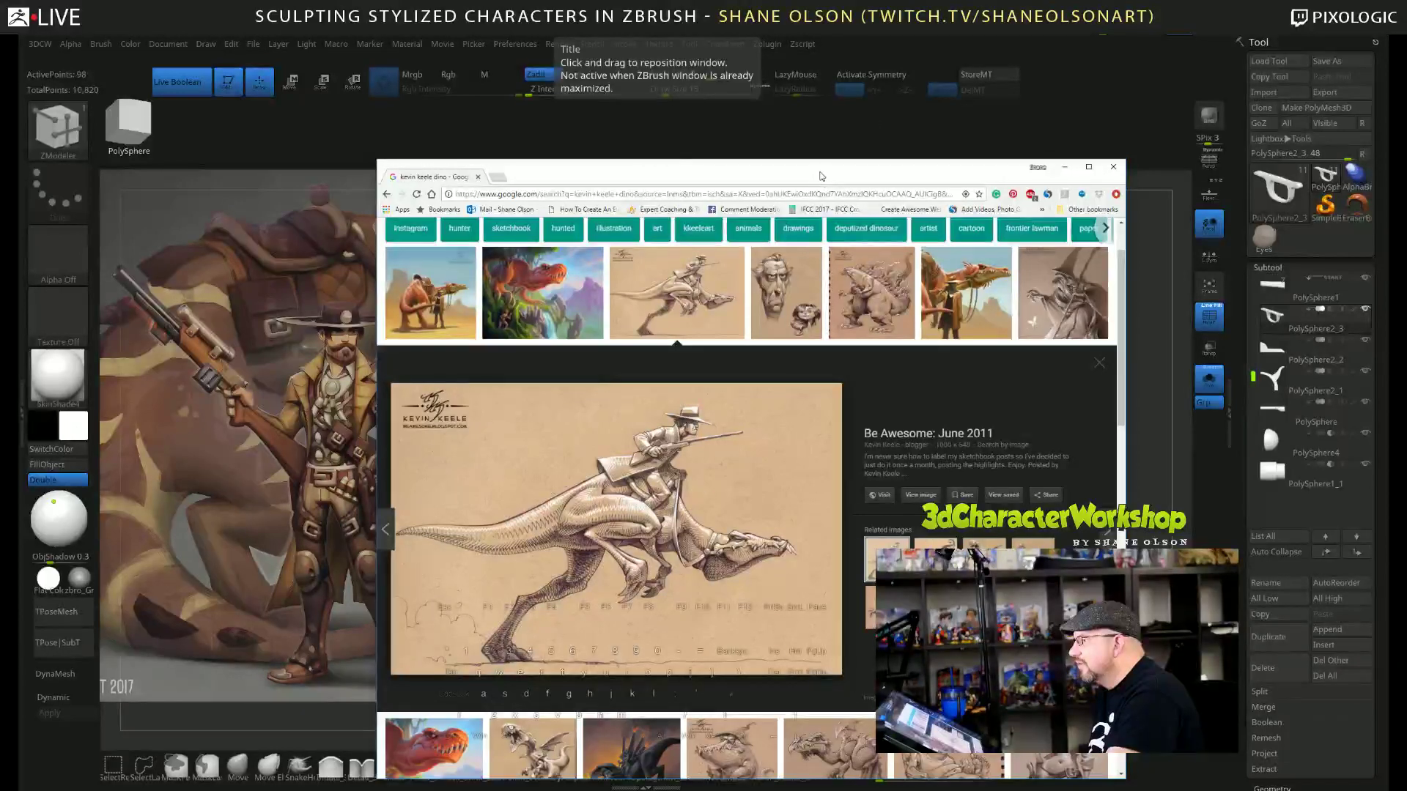
left_click_drag(830, 137, 667, 0)
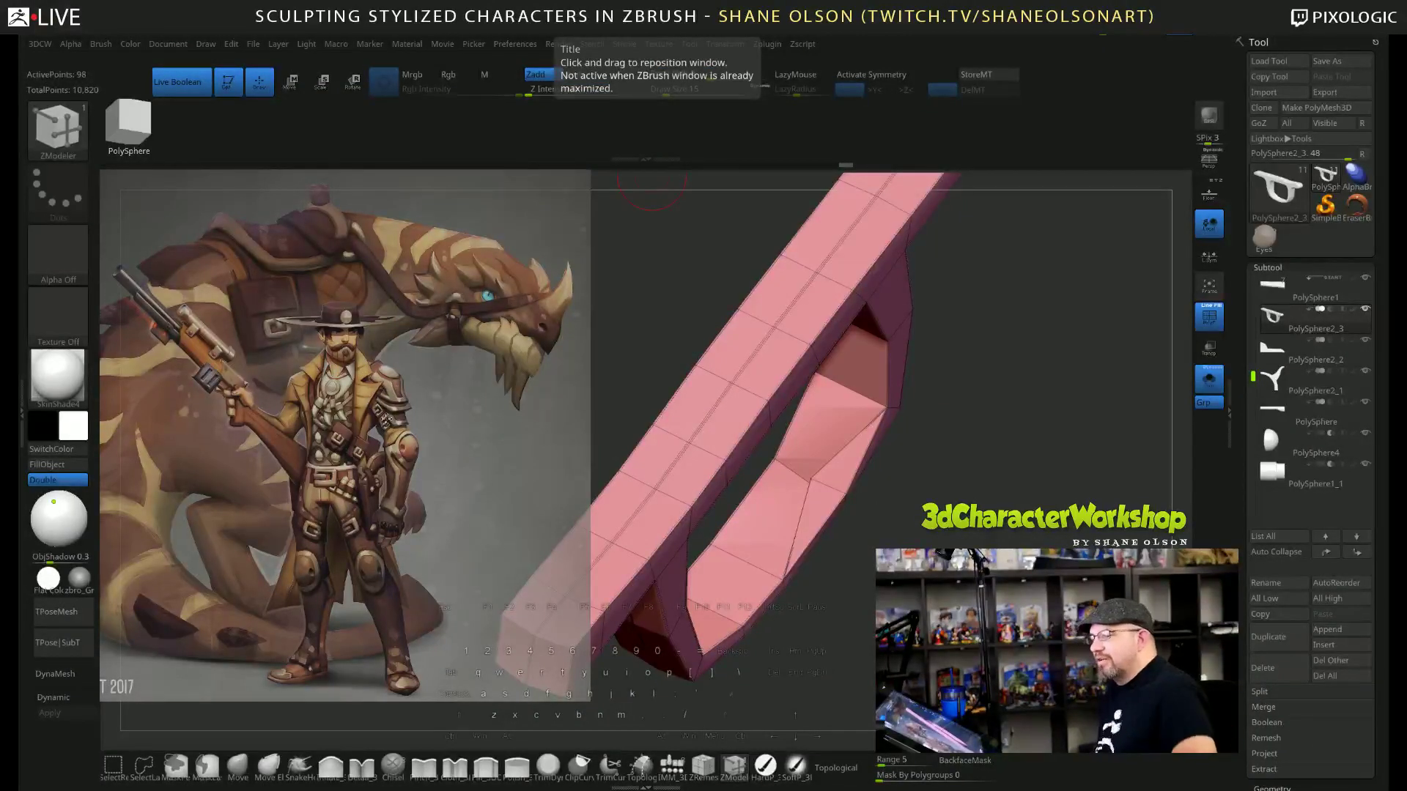
key("ctrl+s")
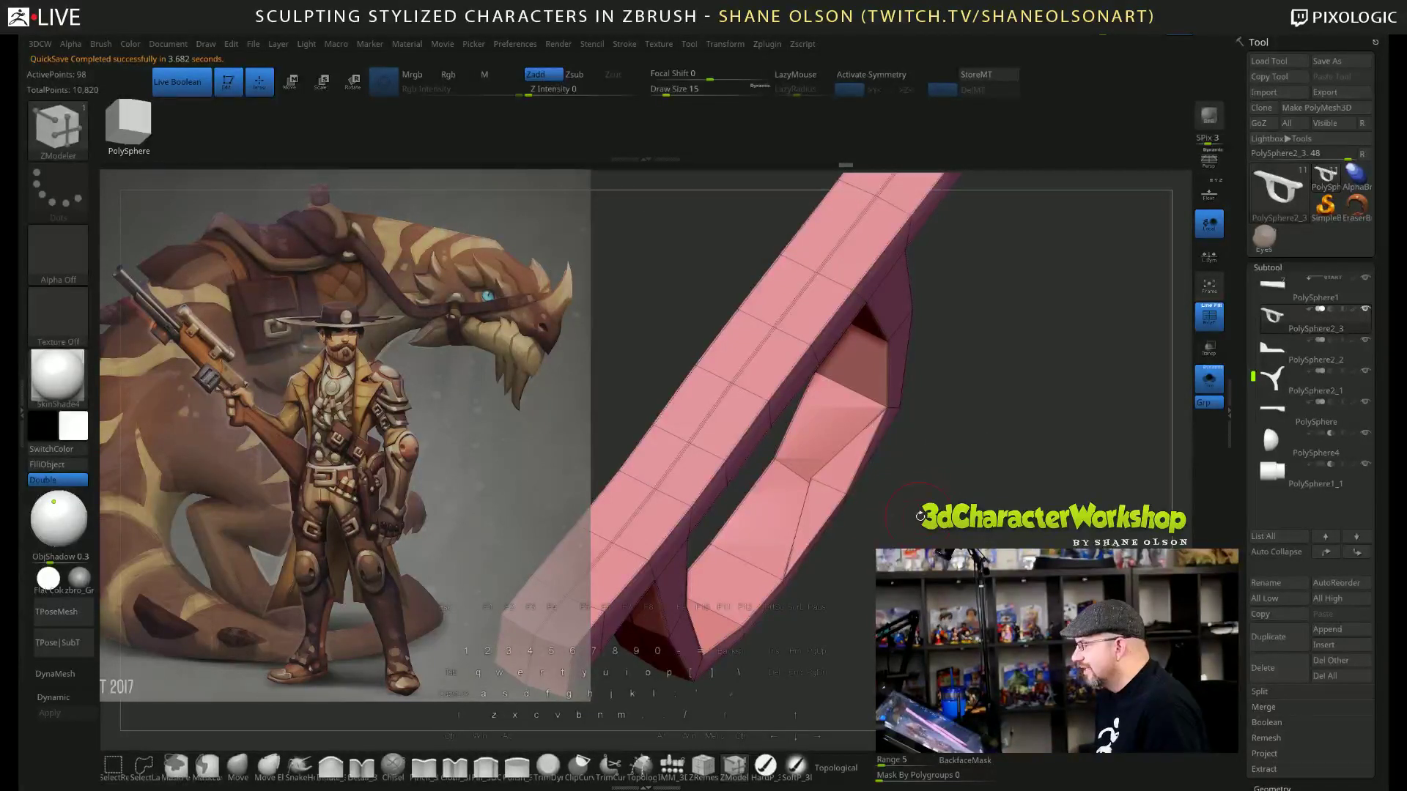
Merge the stray points on the inner surface of the trigger guard's opening into neighbouring points with ZModeler's Stitch point action.
left_click_drag(952, 489, 946, 540)
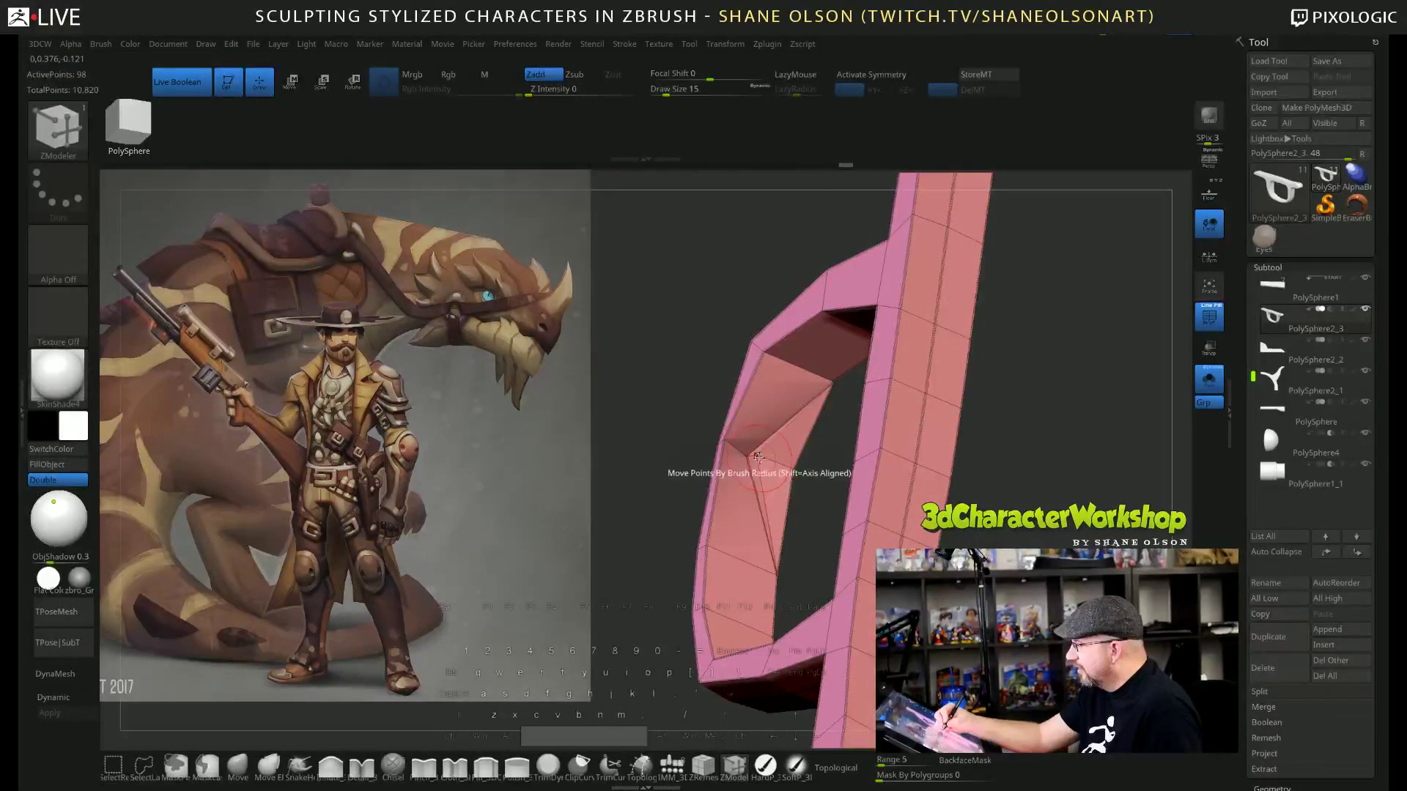
key("space")
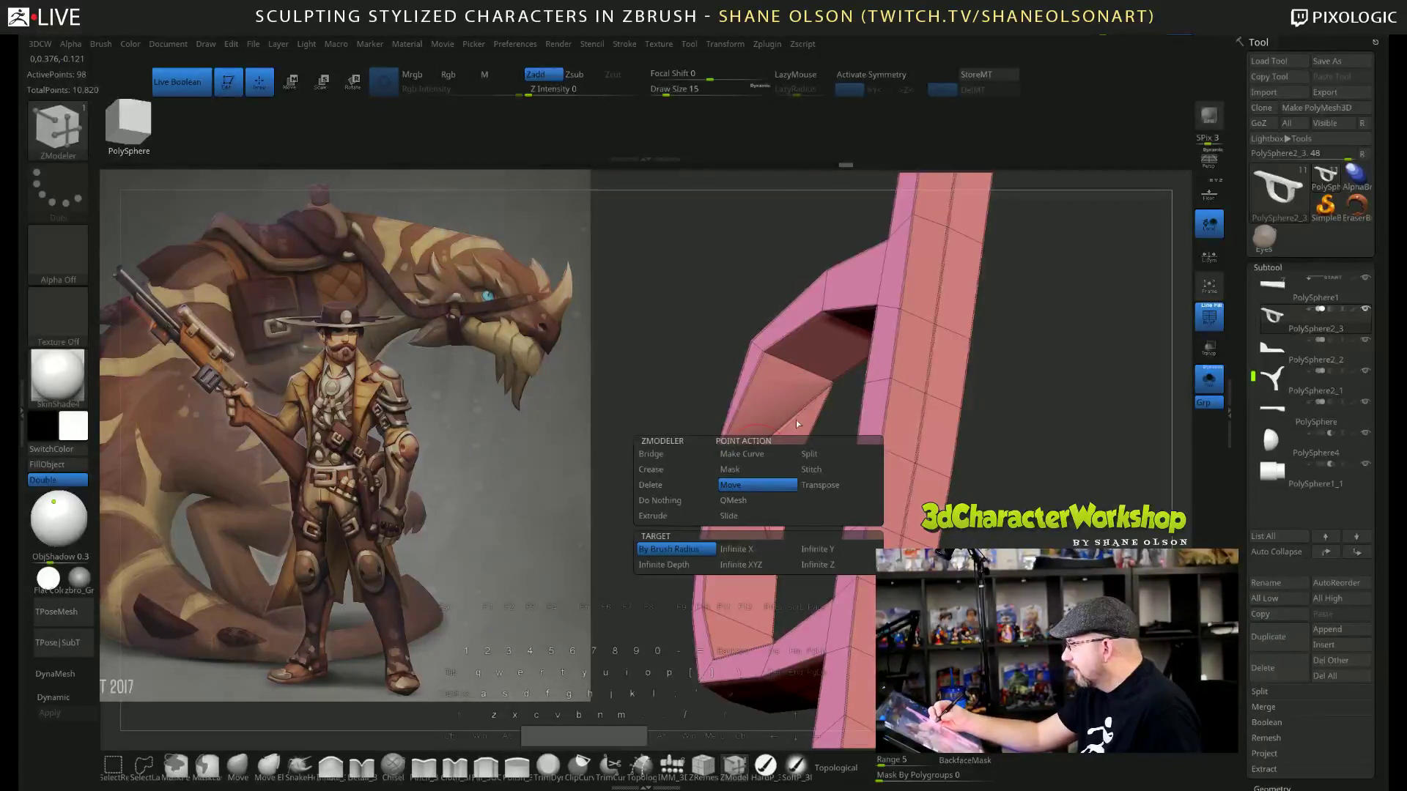
left_click(811, 469)
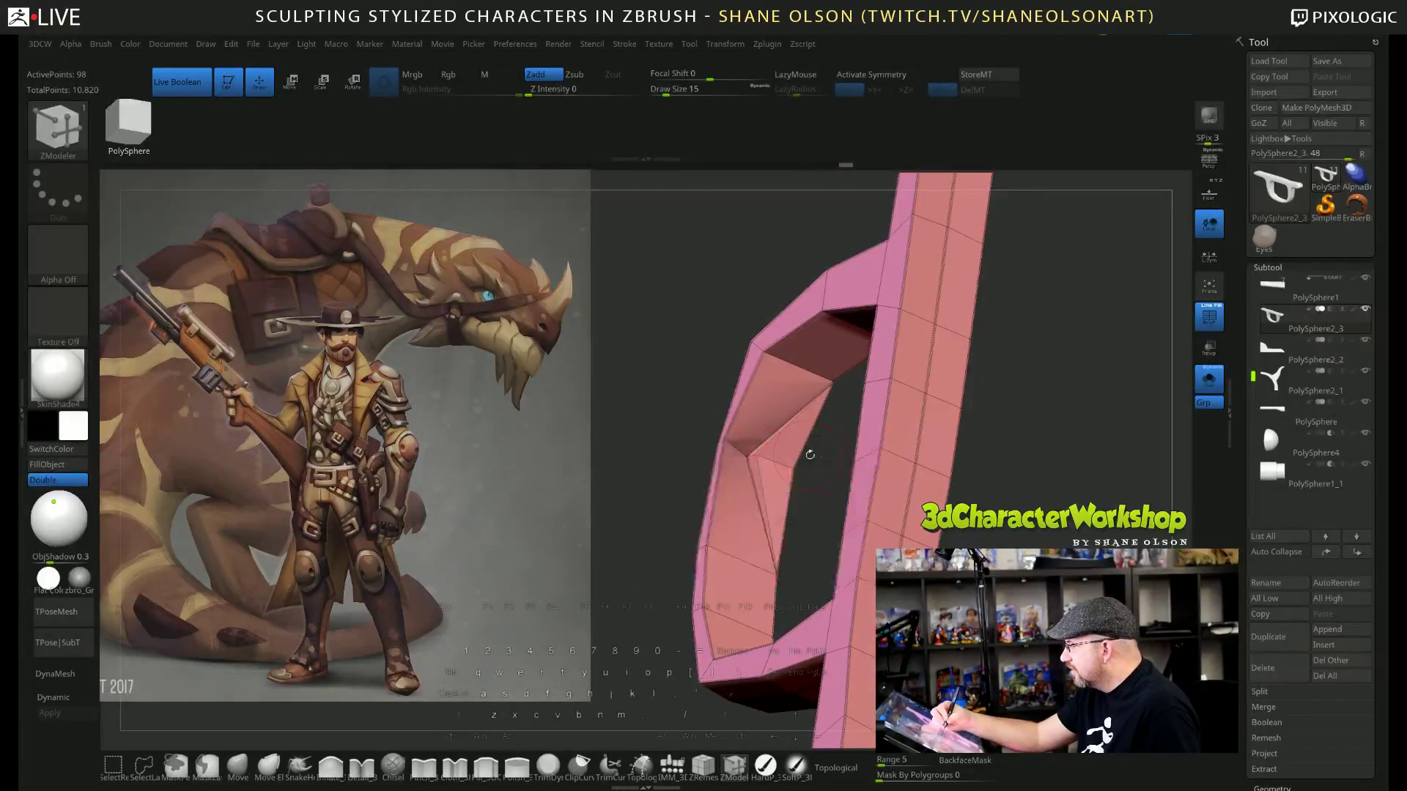
left_click(756, 455)
left_click(748, 456)
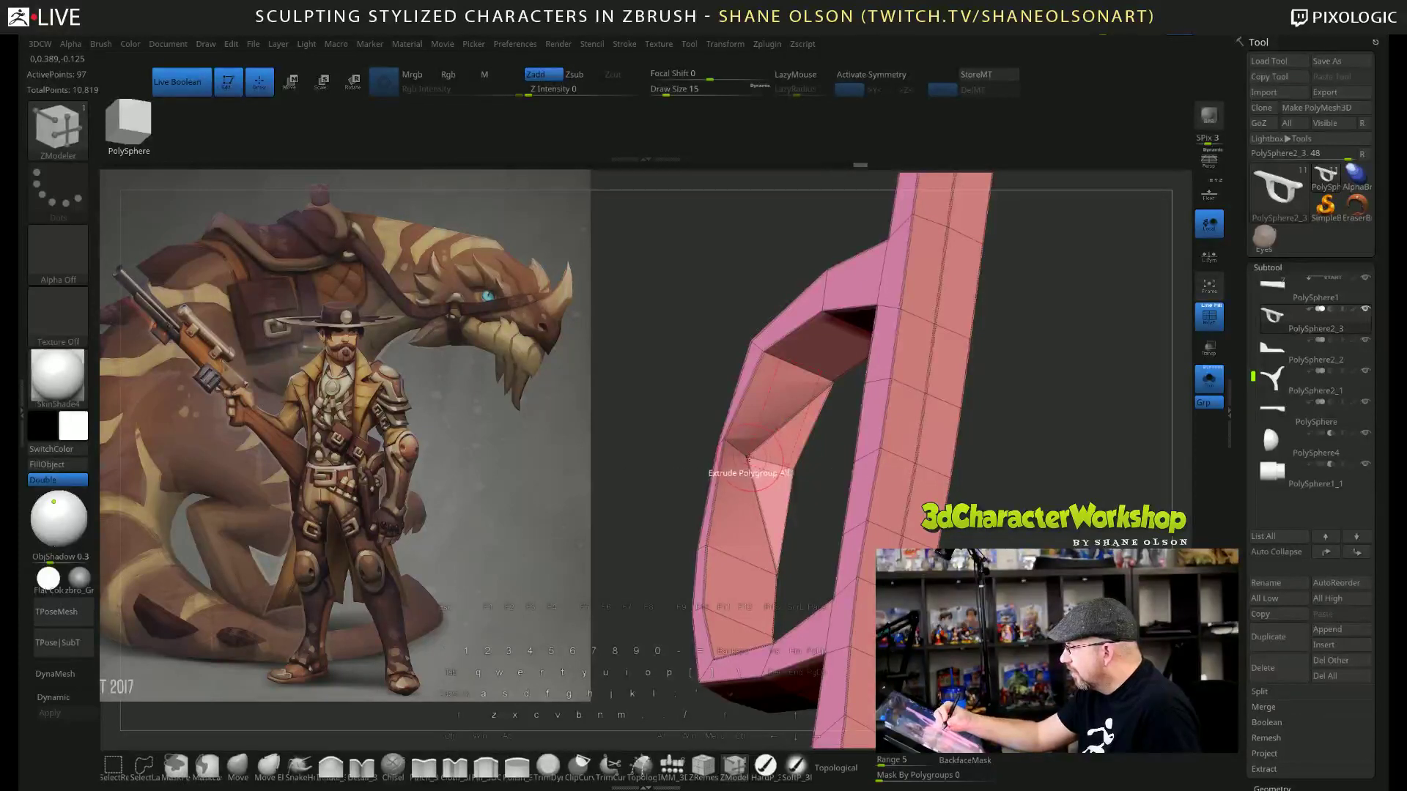
left_click(748, 458)
left_click(793, 469)
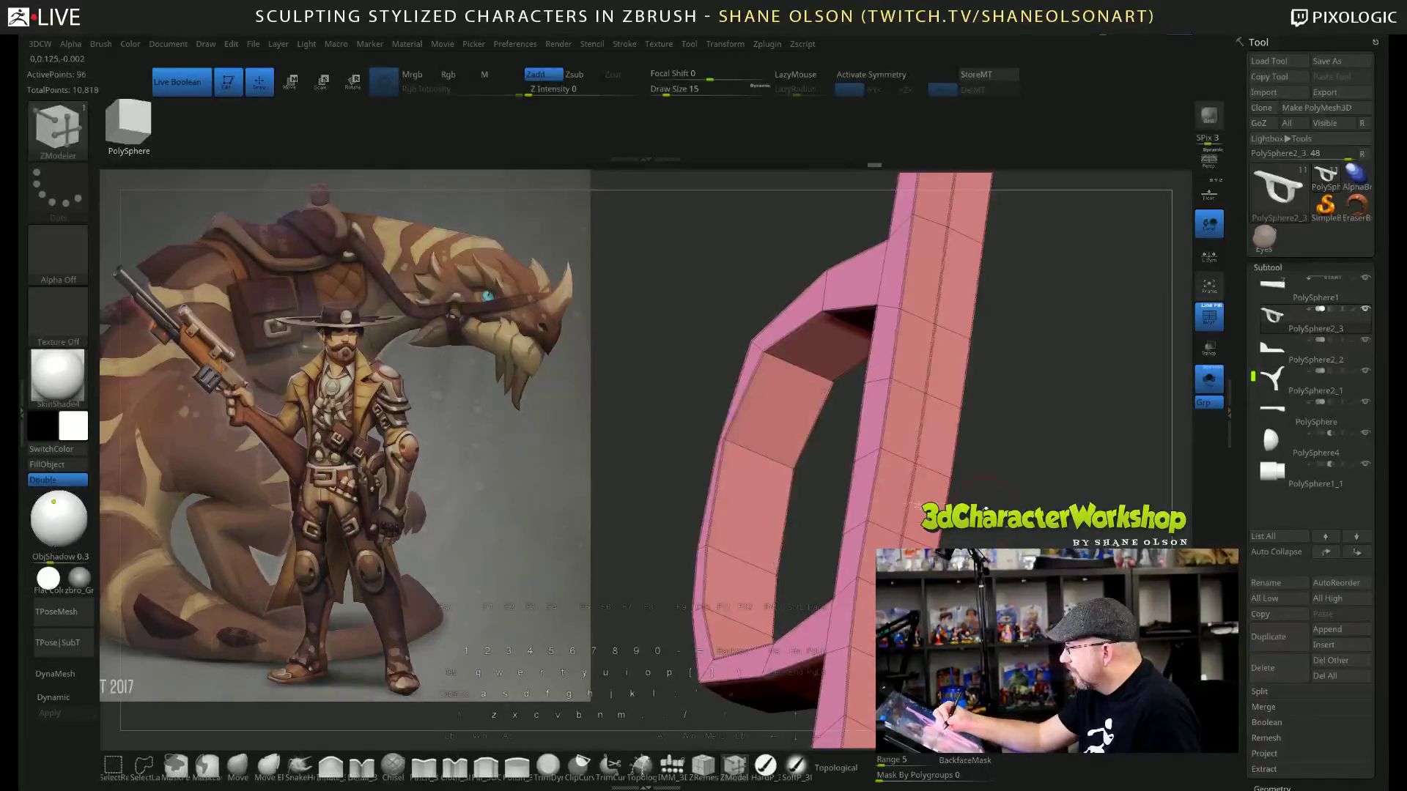
Reactivate X symmetry and refine the trigger guard's outline with the Move brush at draw size 8, previewing it with dynamic subdivision.
left_click_drag(985, 507, 615, 513)
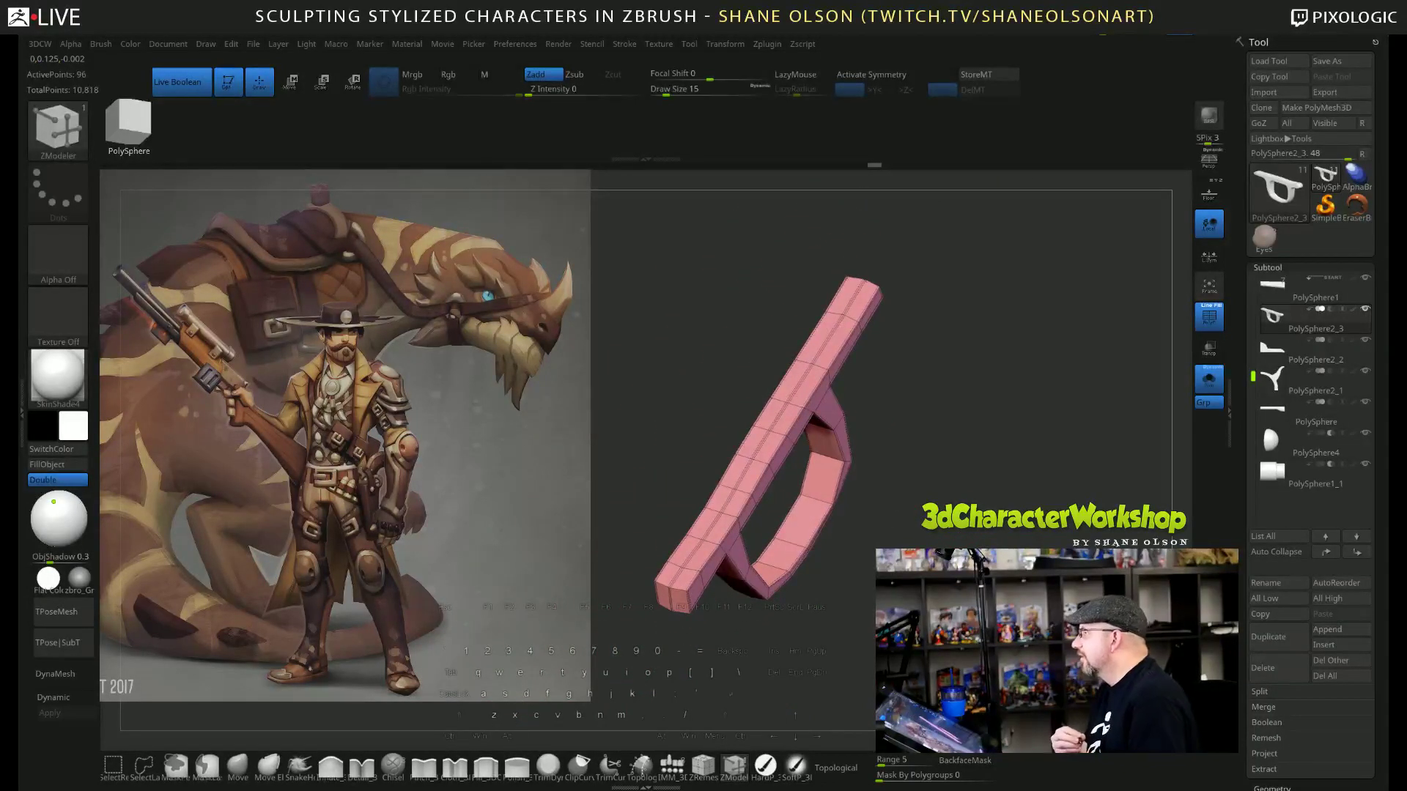
left_click_drag(974, 549, 957, 586, "alt")
left_click_drag(861, 618, 843, 645)
key("x")
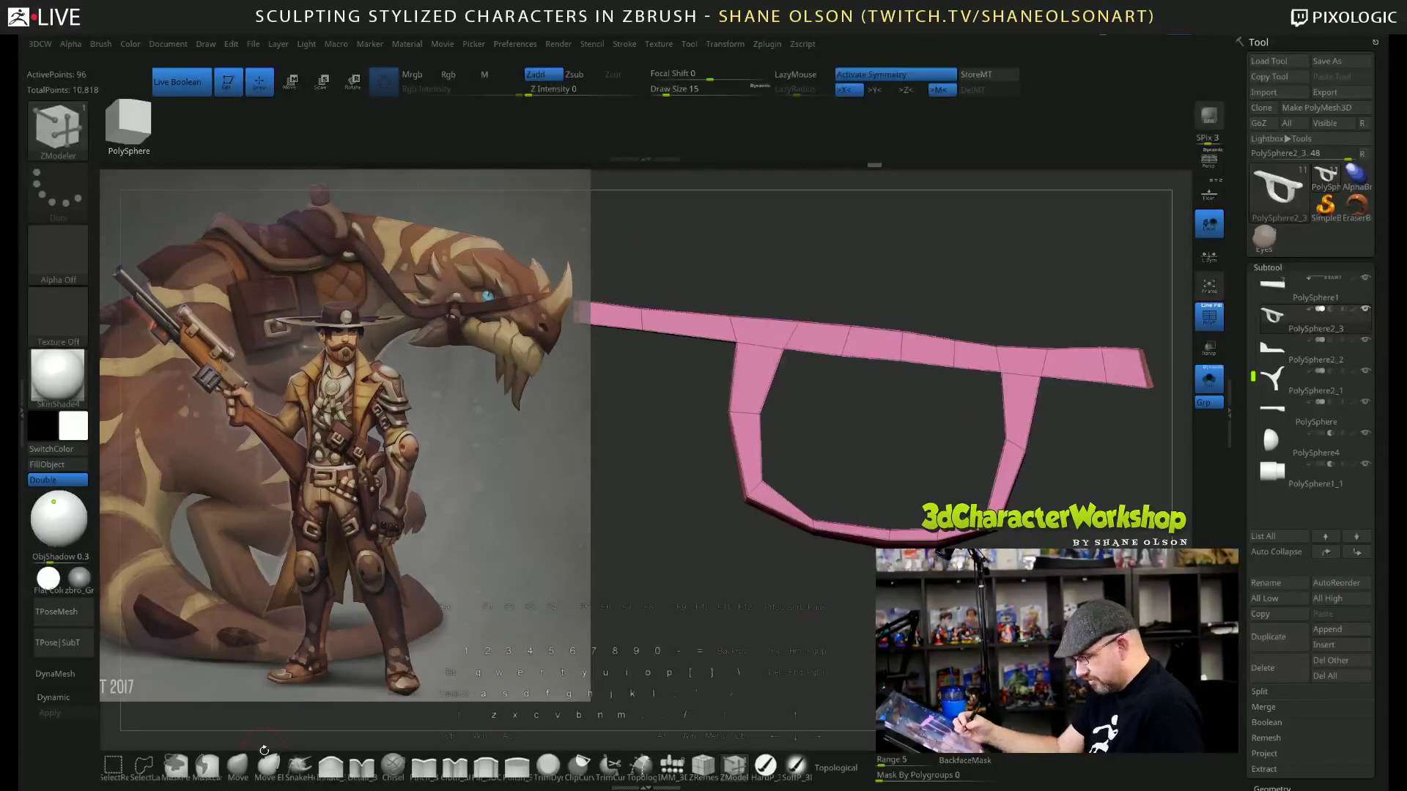
left_click(237, 766)
left_click_drag(823, 543, 817, 562)
key("s")
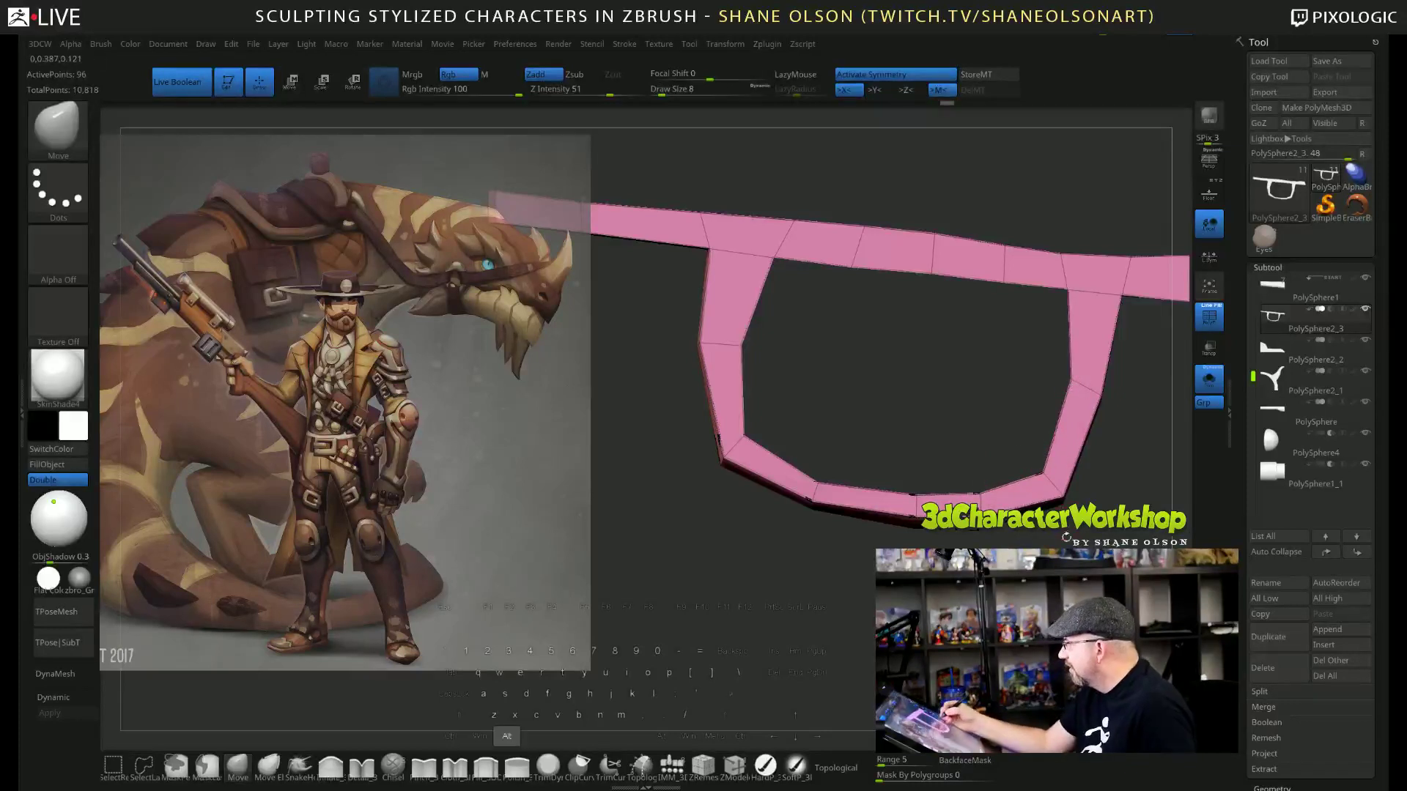
left_click_drag(1066, 315, 1017, 384, "alt")
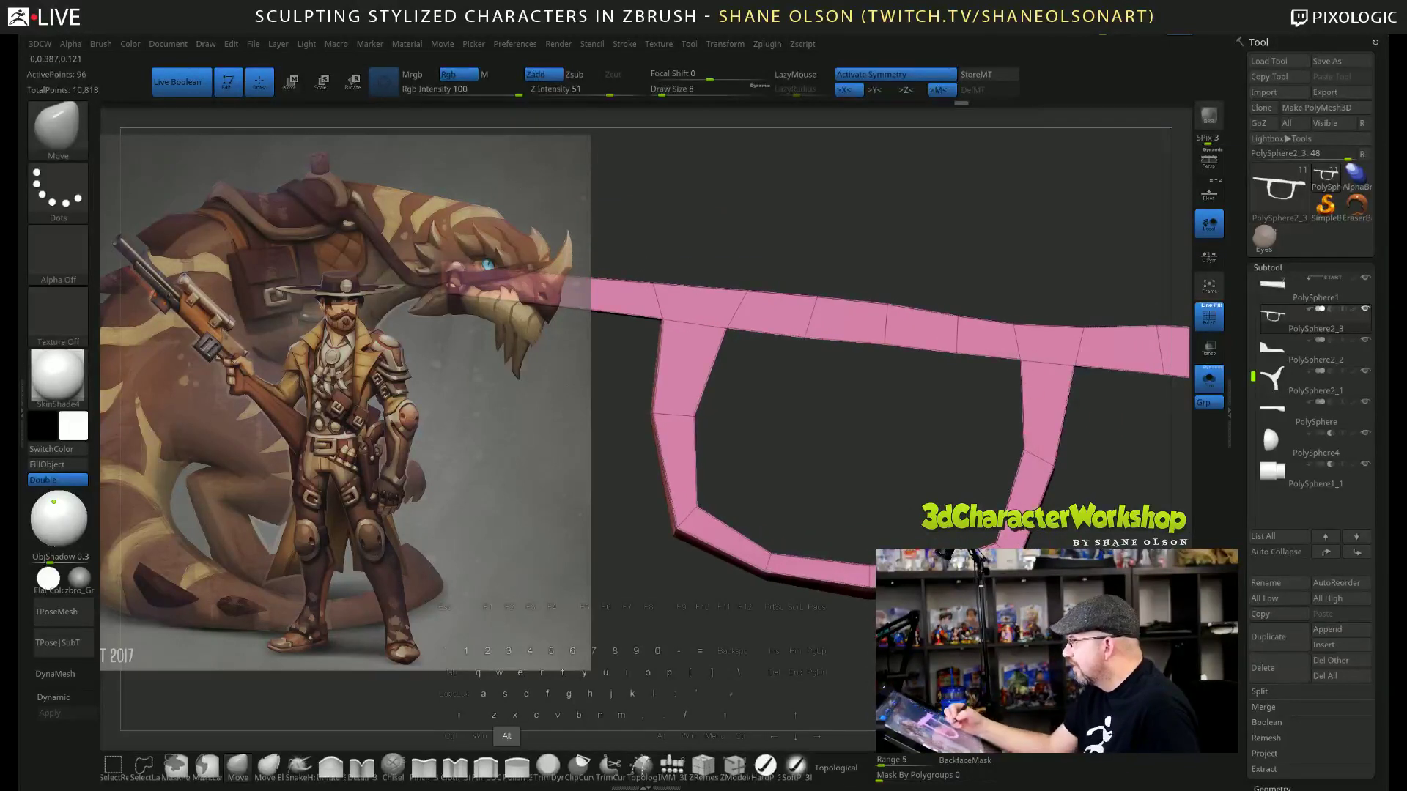
key("d")
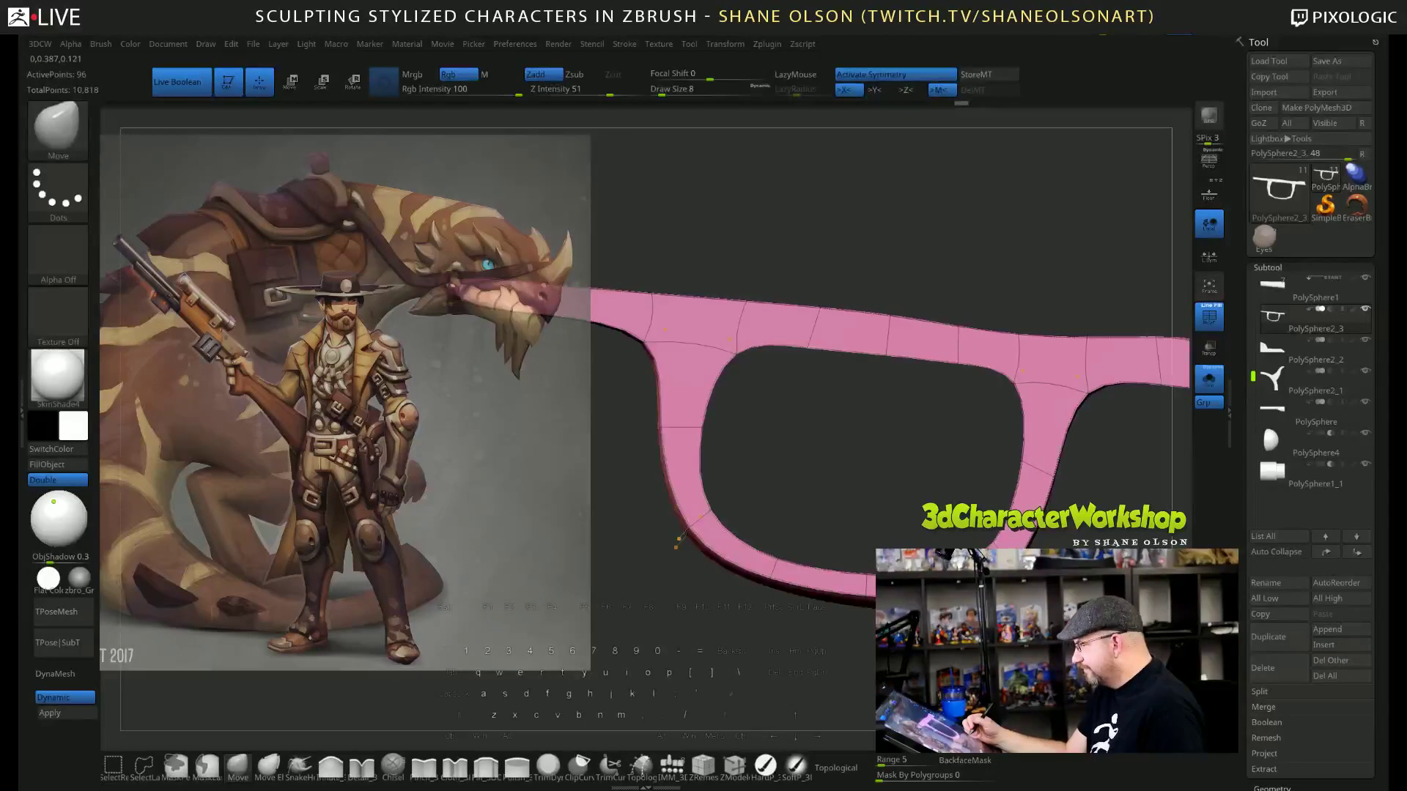
mouse_move(676, 546)
left_mouse_down("alt")
mouse_move(830, 507)
mouse_move(850, 564)
mouse_move(732, 624)
left_mouse_up("alt")
key("shift+d")
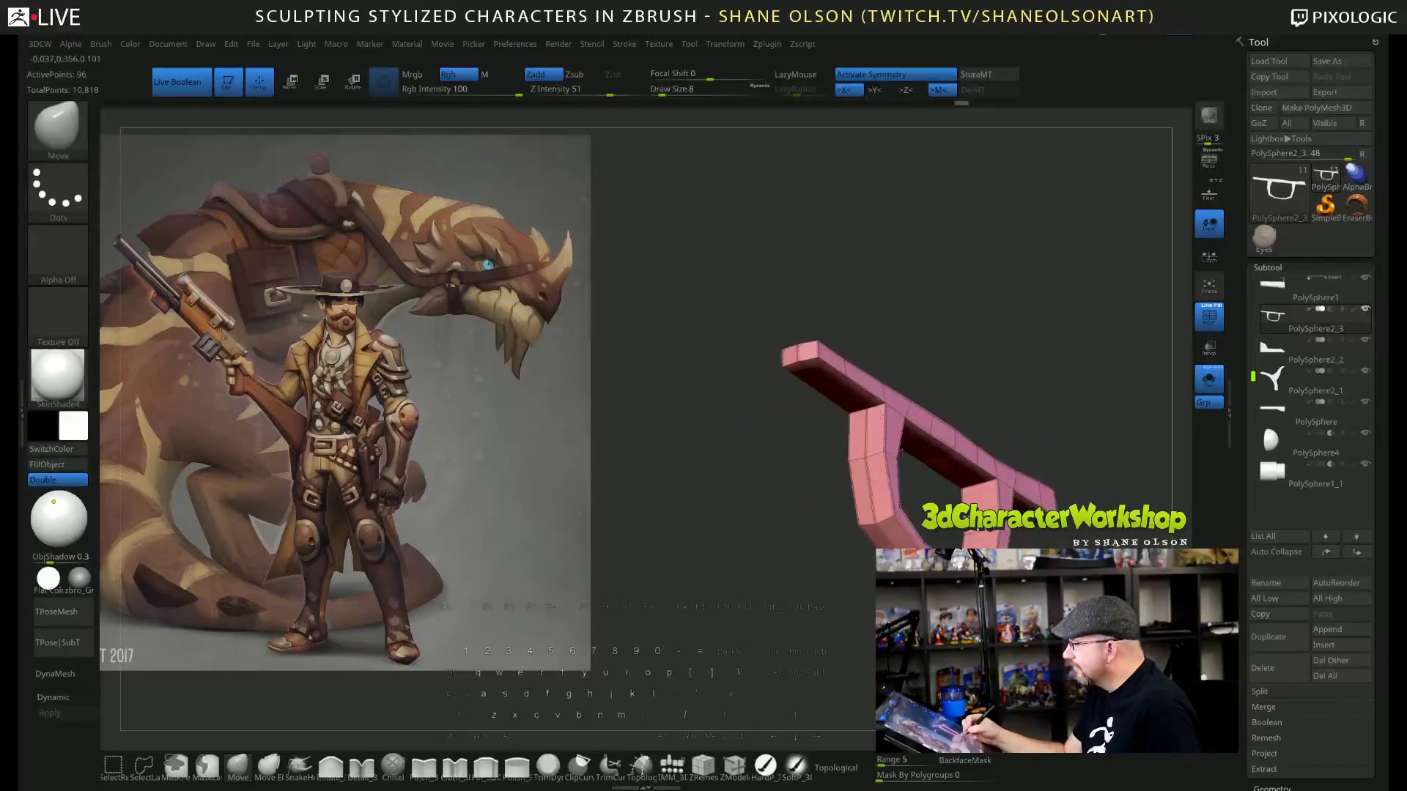
Crease edges at the trigger guard's rear end and leg joints with ZModeler's Crease action targeting single edges, previewing them smoothed.
left_click(734, 765)
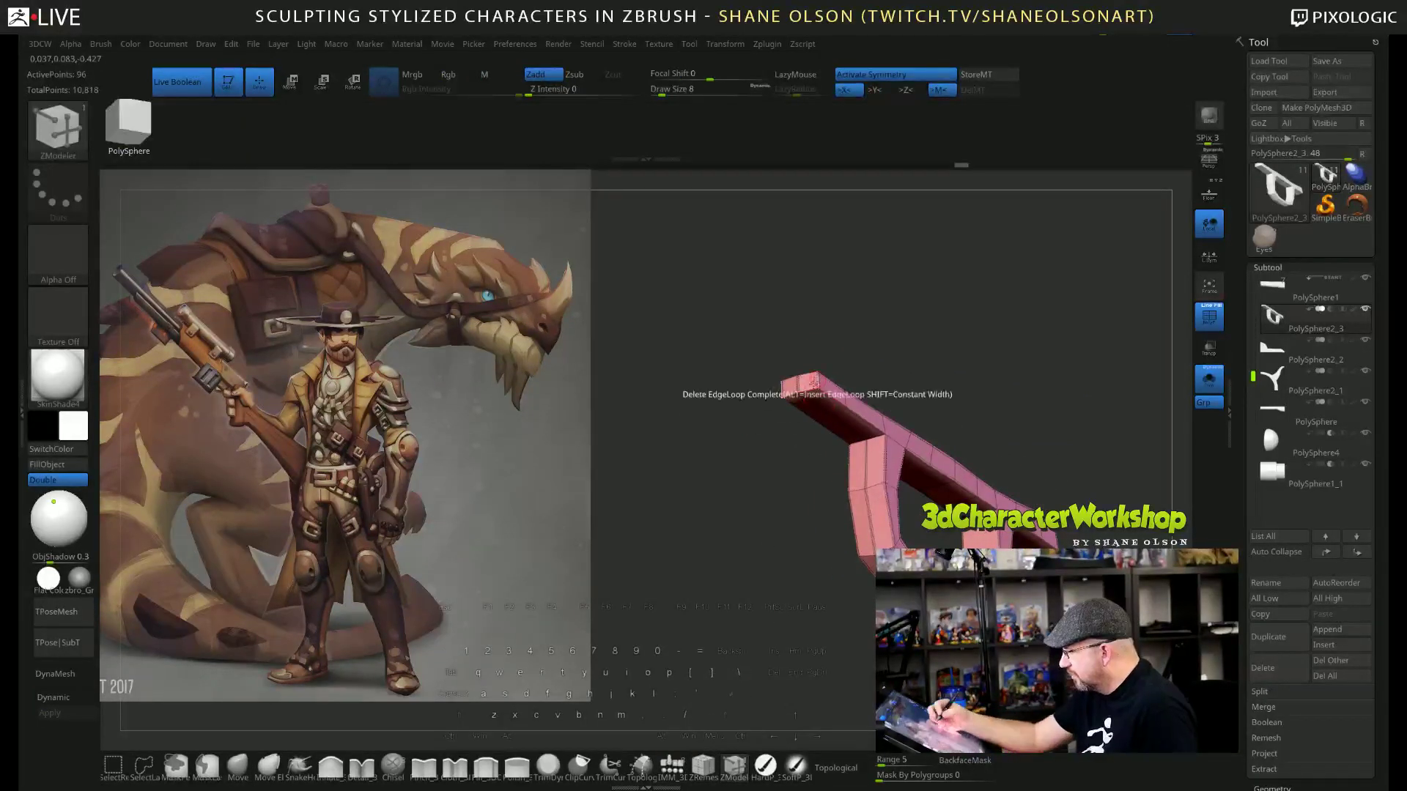
key("space")
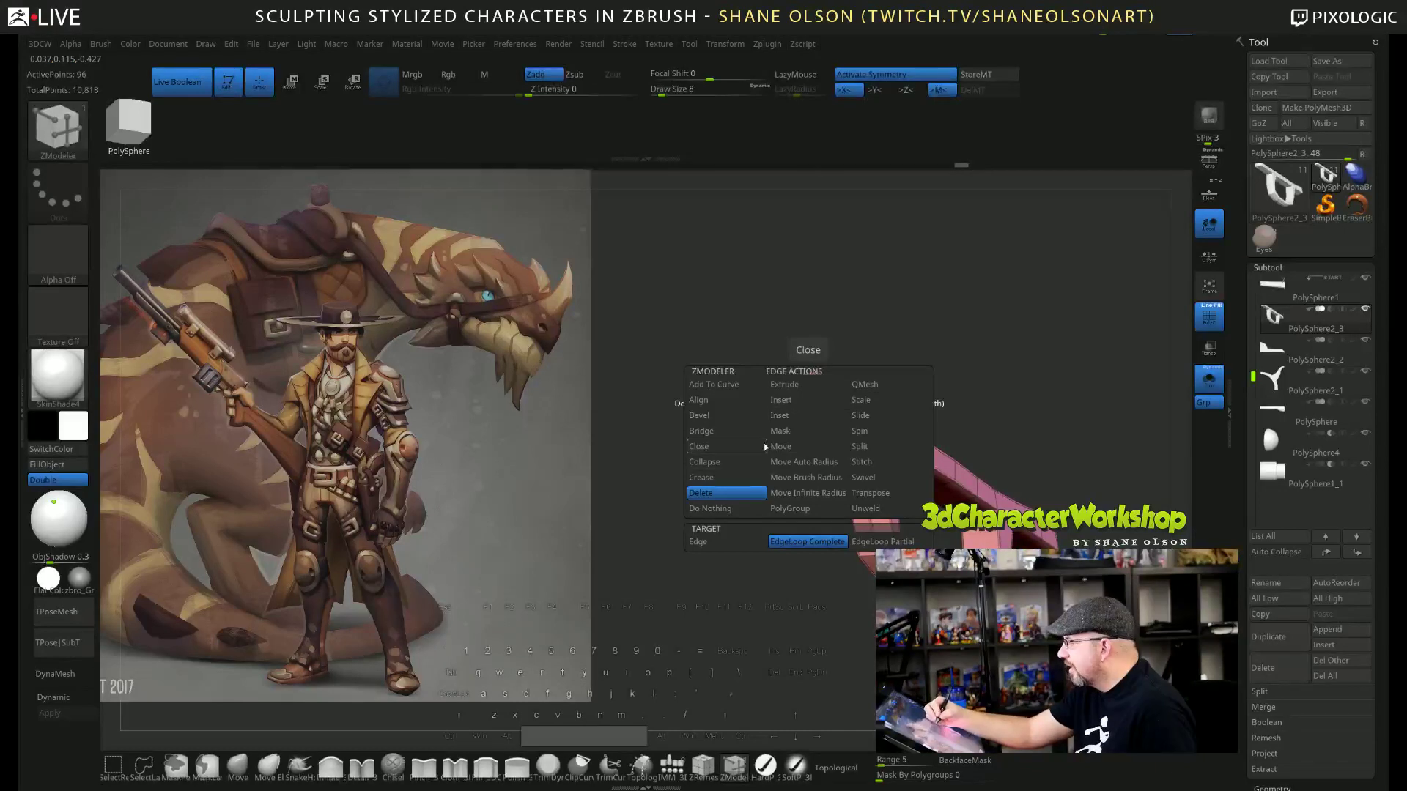
left_click(701, 477)
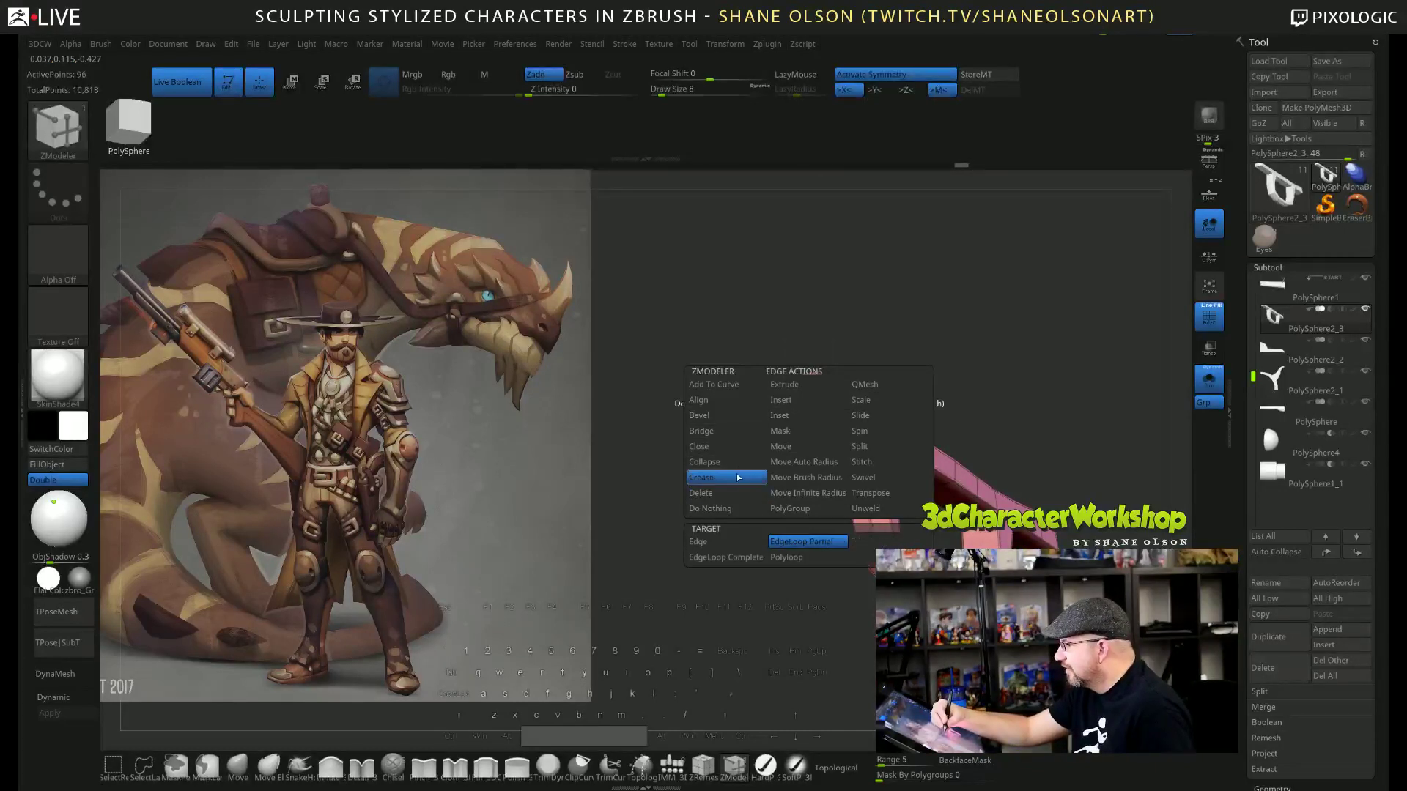
left_click(698, 541)
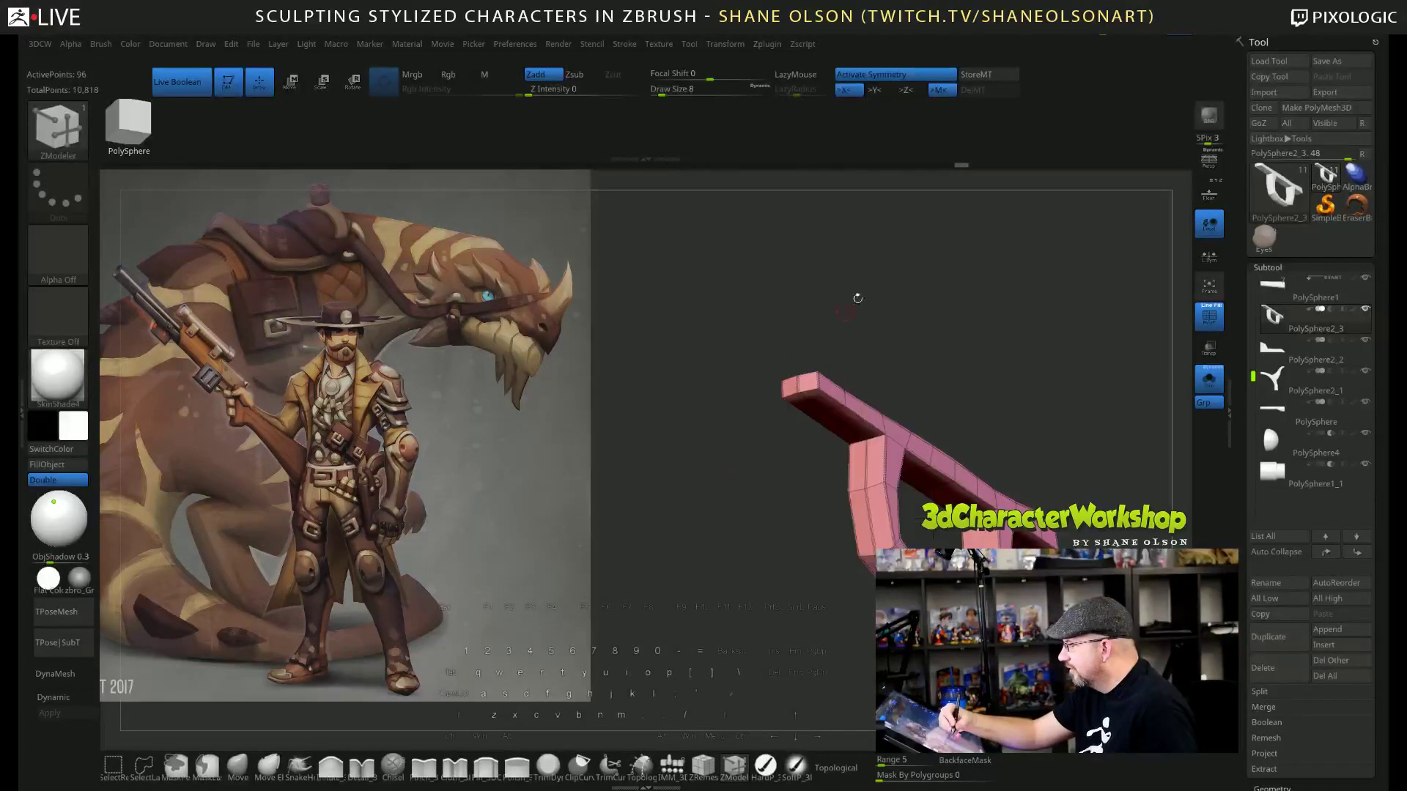
mouse_move(1047, 422)
left_mouse_down()
mouse_move(1040, 384)
mouse_move(1026, 465)
mouse_move(1029, 431)
left_mouse_up()
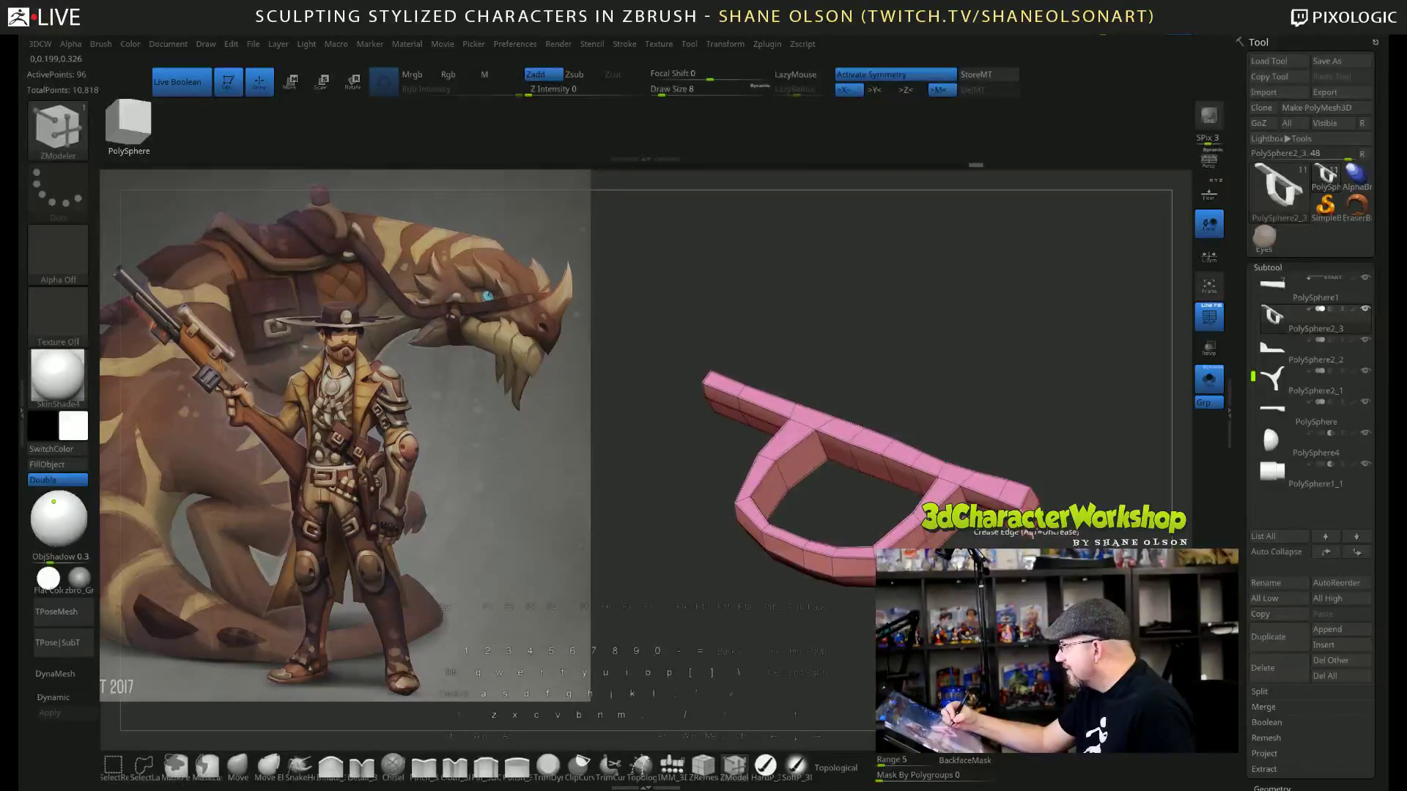
left_click_drag(1027, 484, 871, 493)
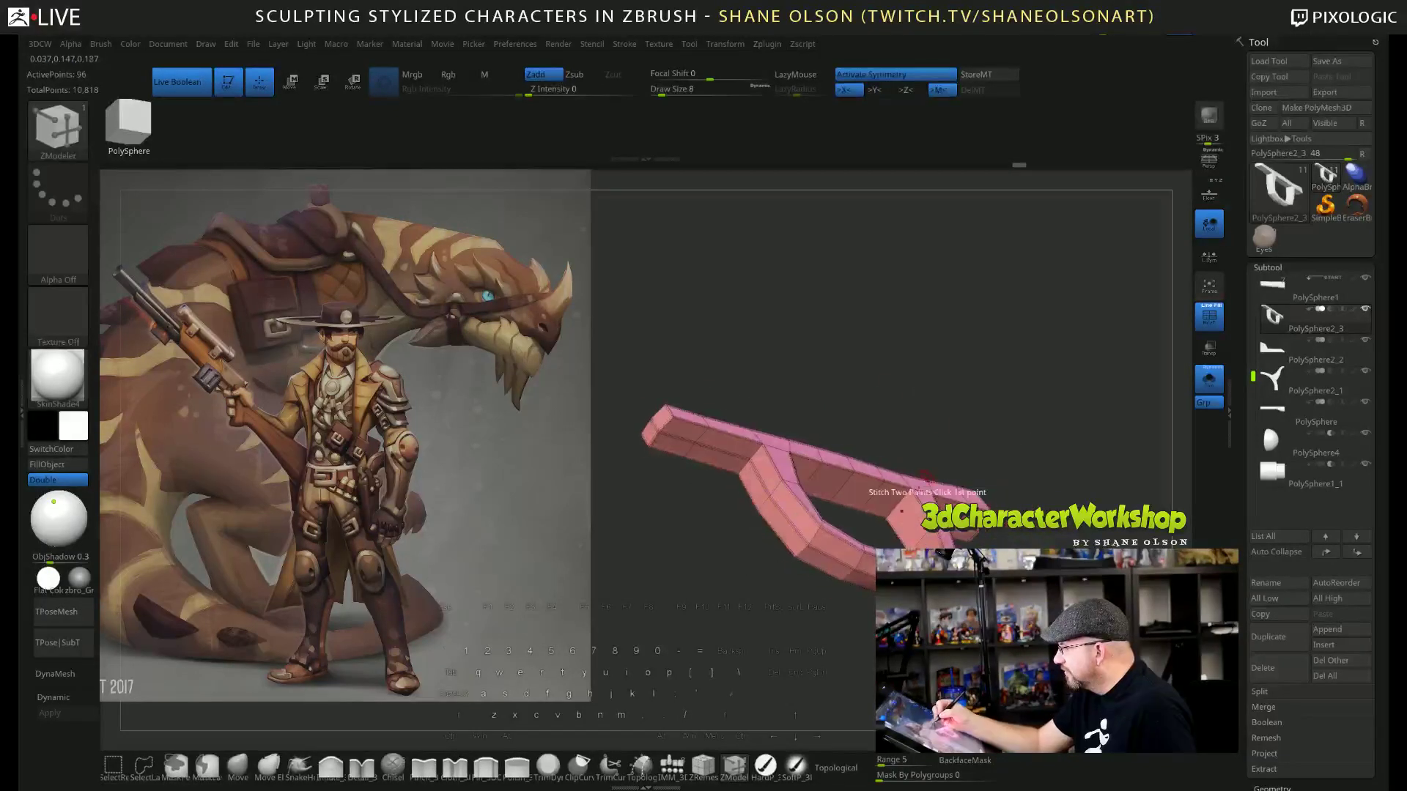
left_click_drag(945, 529, 742, 571)
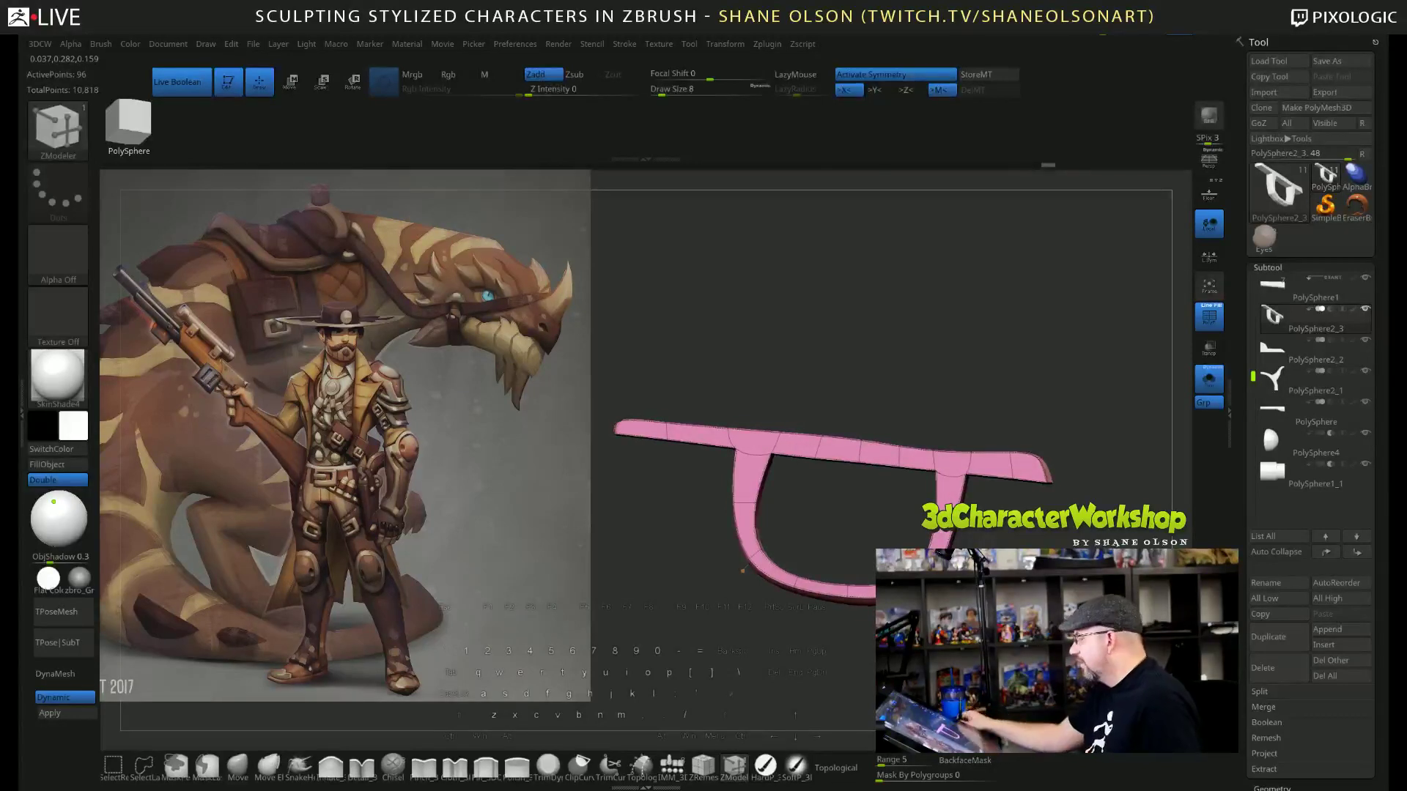
Undo the creases where the trigger guard's legs meet the top bar and preview it smoothed with the full revolver.
left_click(1209, 379)
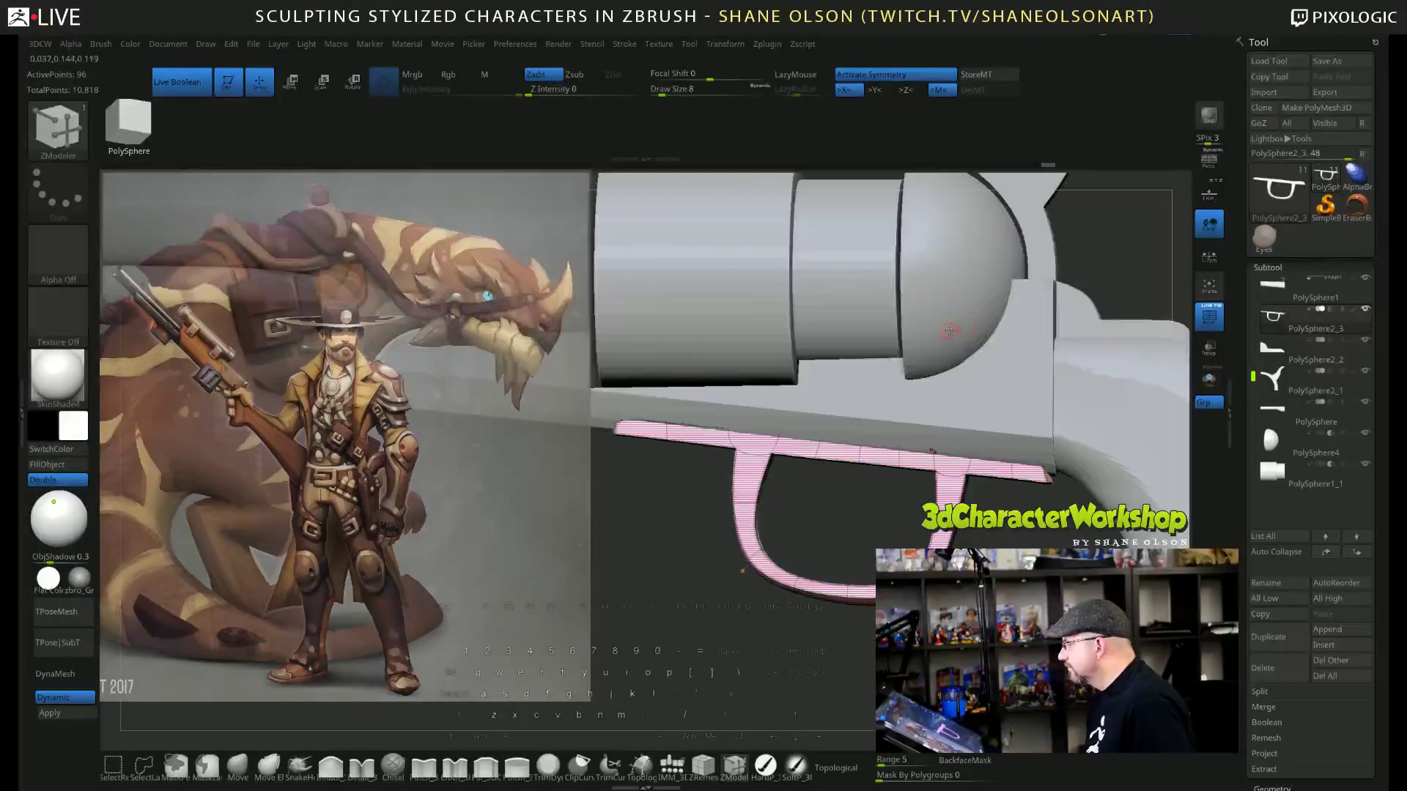
key("shift+d")
key("ctrl")
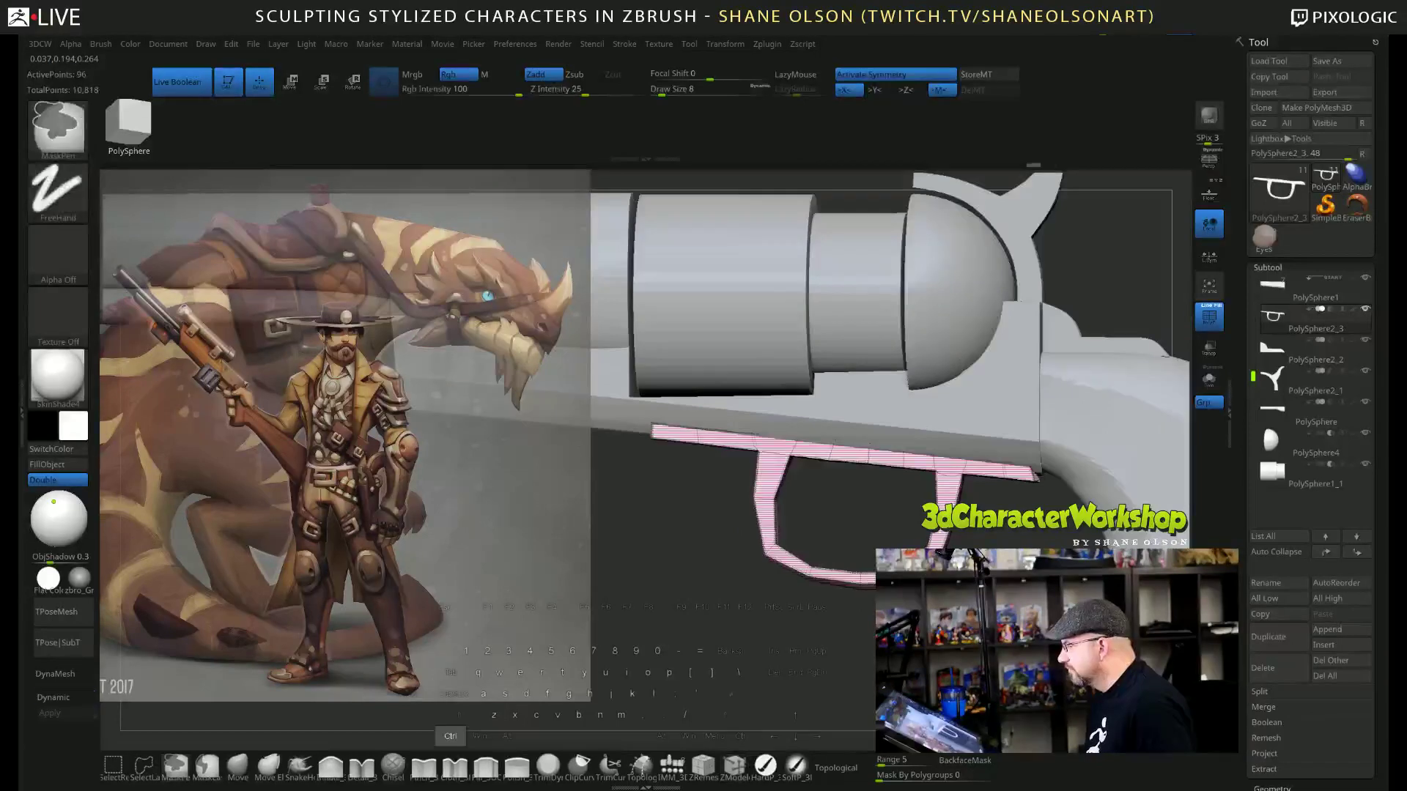
left_click_drag(1165, 357, 1188, 341)
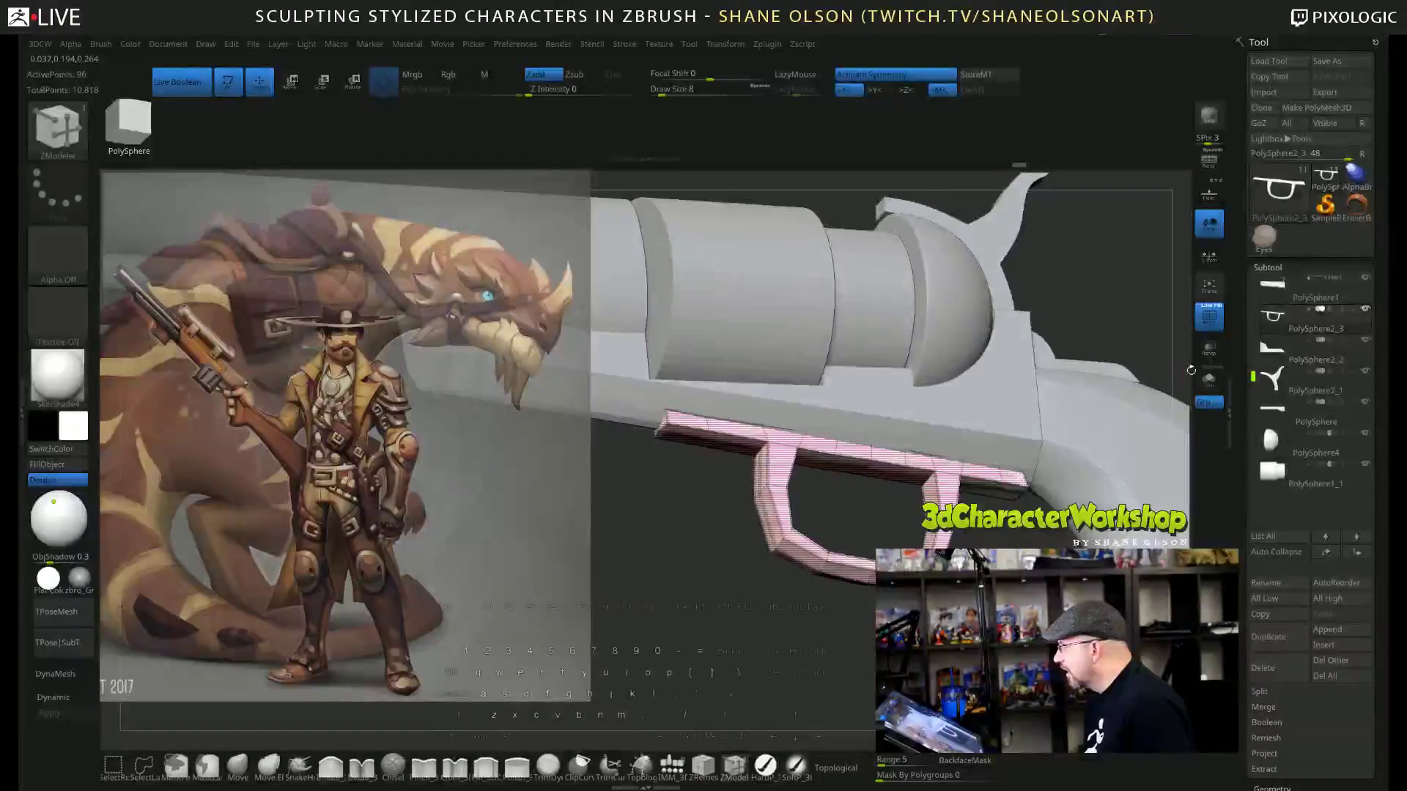
left_click(1207, 396)
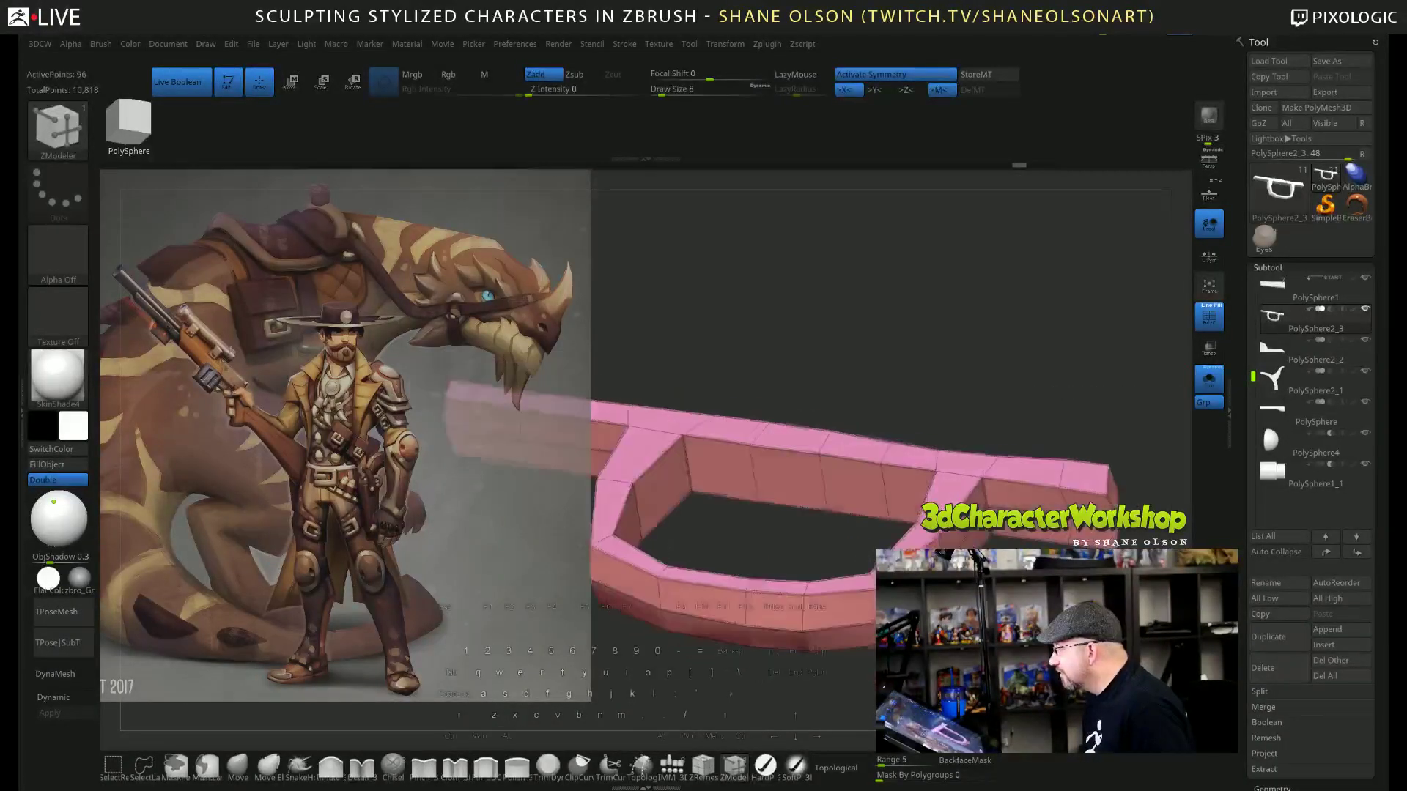
key("ctrl+z")
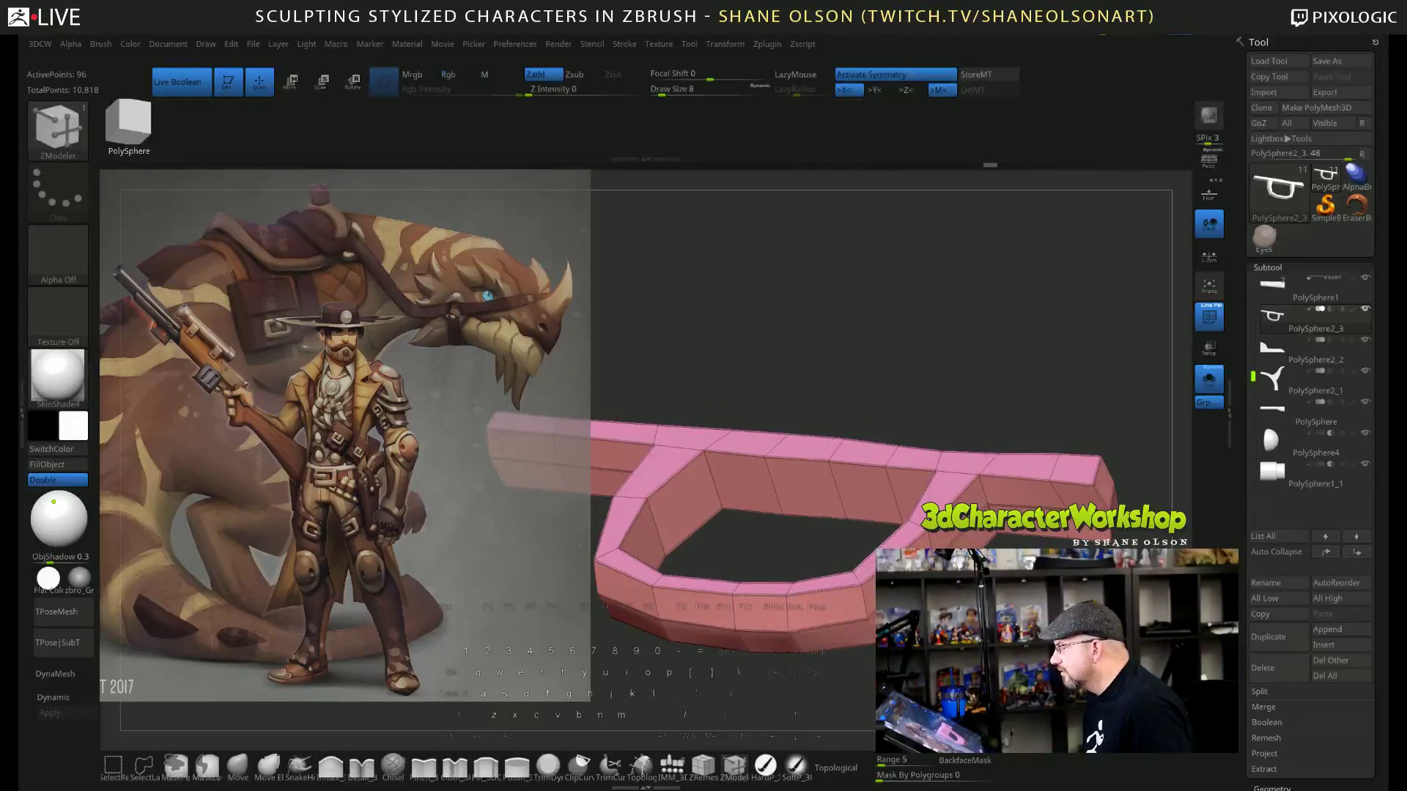
left_click_drag(974, 337, 1085, 334)
key("d")
left_click_drag(1069, 484, 1121, 499)
left_click(1209, 379)
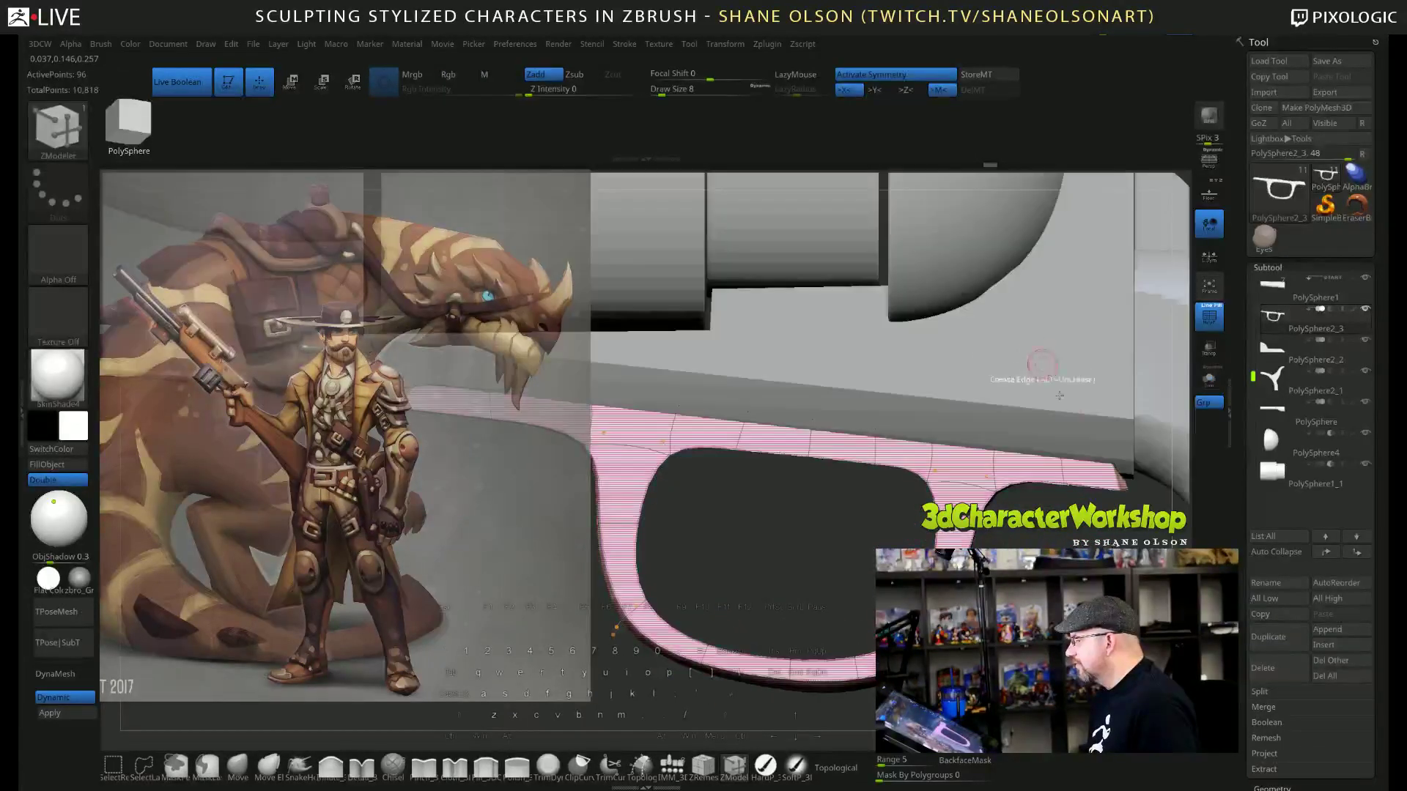
Hide the polyframe and view the whole revolver from the side.
left_click_drag(1128, 329, 1127, 272, "alt")
key("shift+f")
left_click_drag(704, 590, 974, 583)
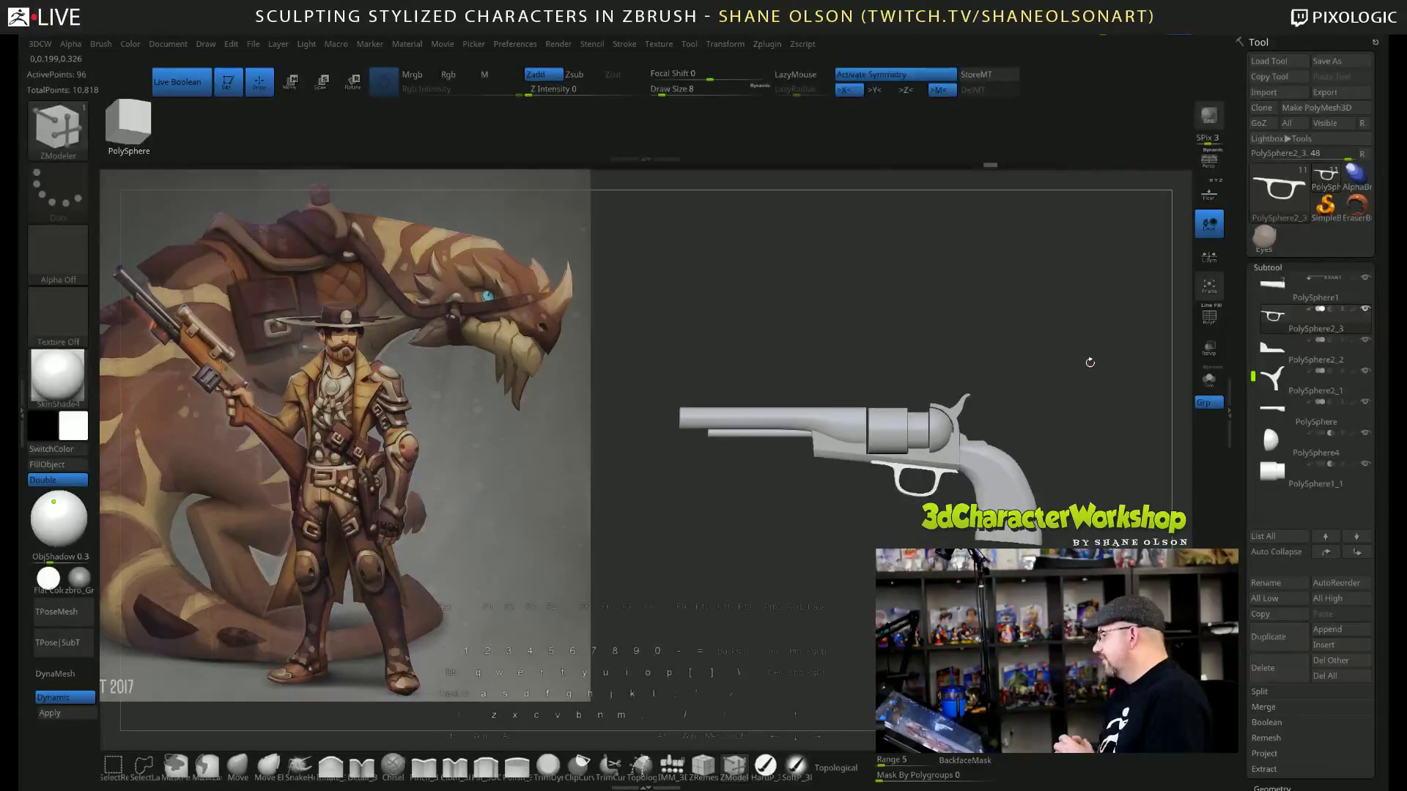
Scale down the concept art in Spotlight and shift it away from the revolver so the two no longer overlap, leaving Spotlight edit mode.
left_click_drag(1030, 317, 1012, 364, "alt")
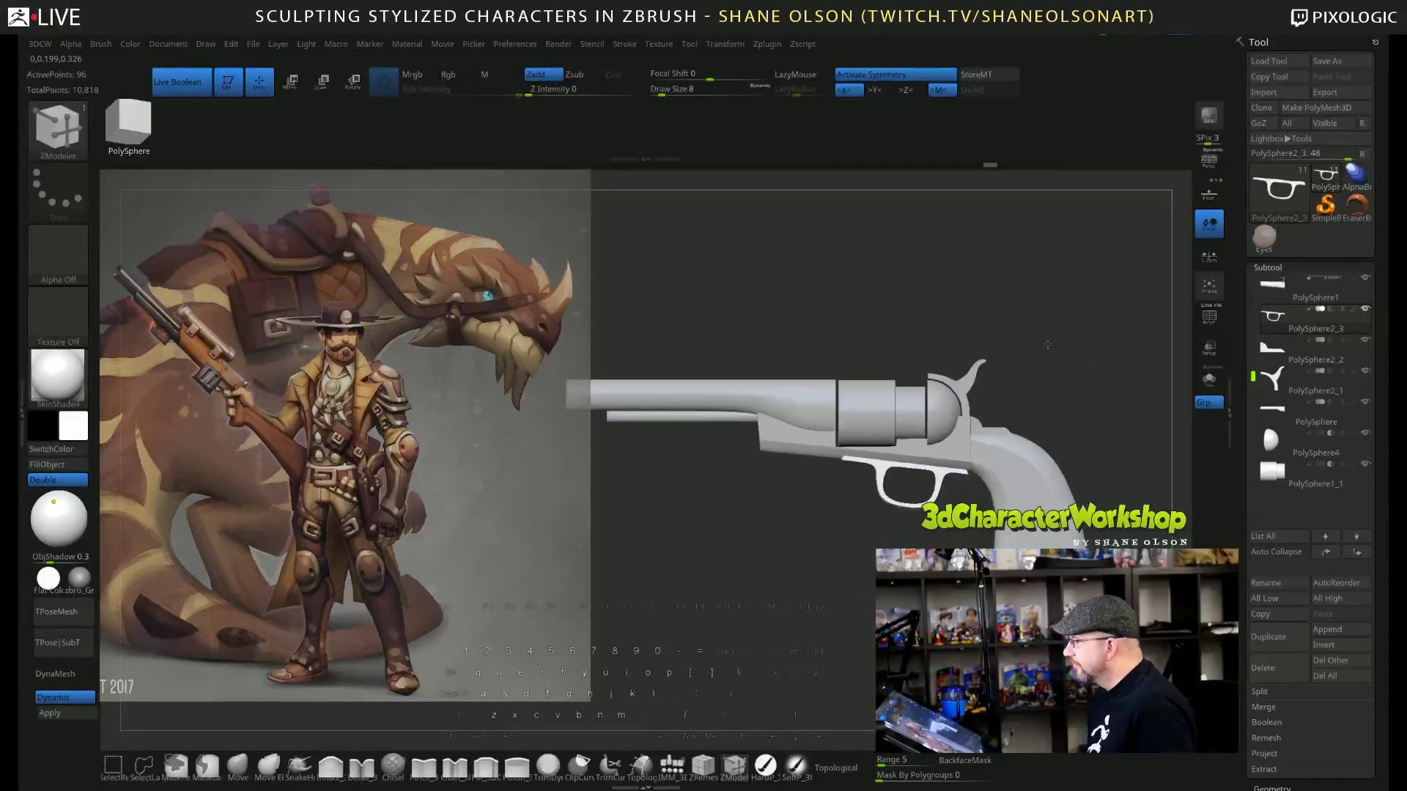
key("shift+z")
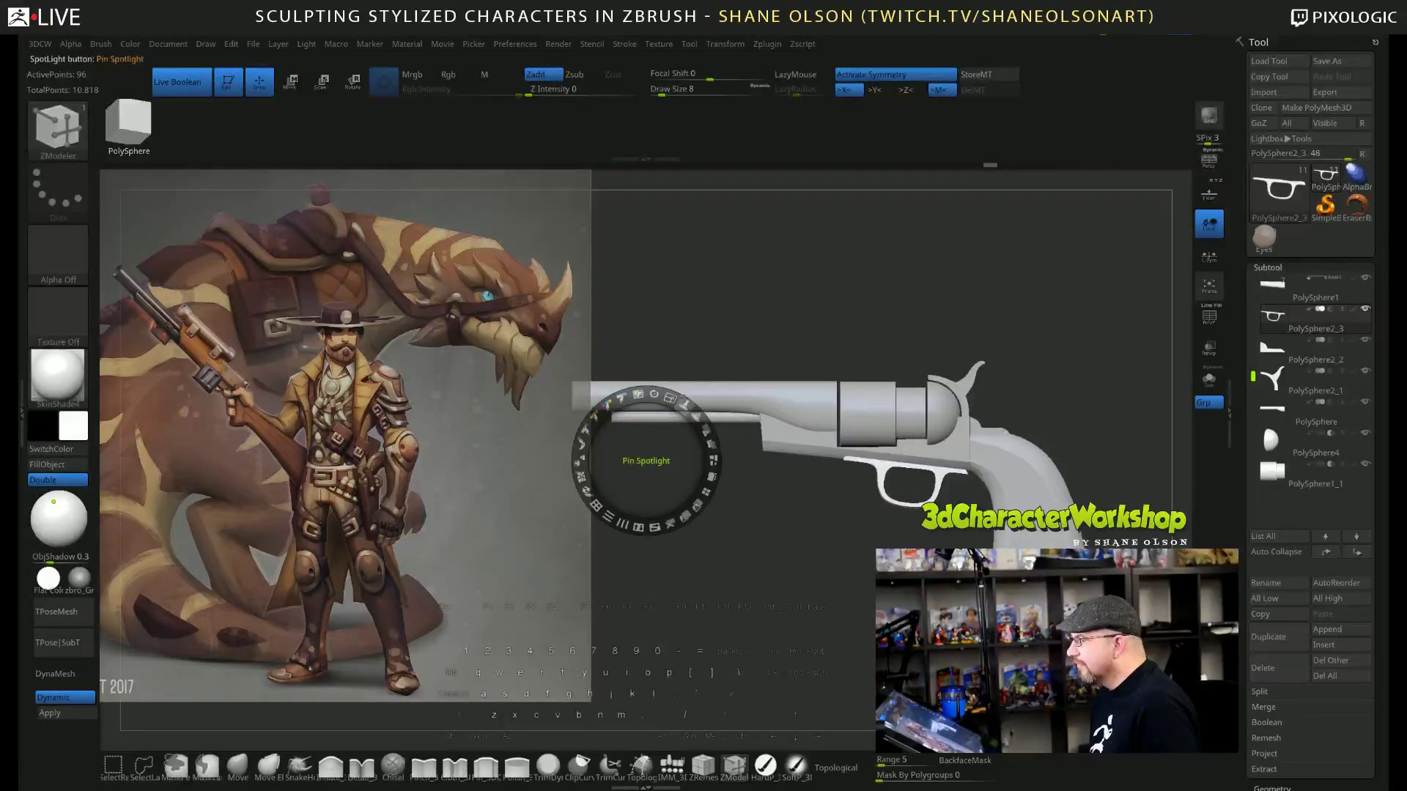
left_click_drag(669, 397, 638, 396)
left_click_drag(644, 461, 495, 440)
key("z")
Save the project file with the current revolver model and the rearranged concept art reference.
left_click_drag(766, 244, 889, 317)
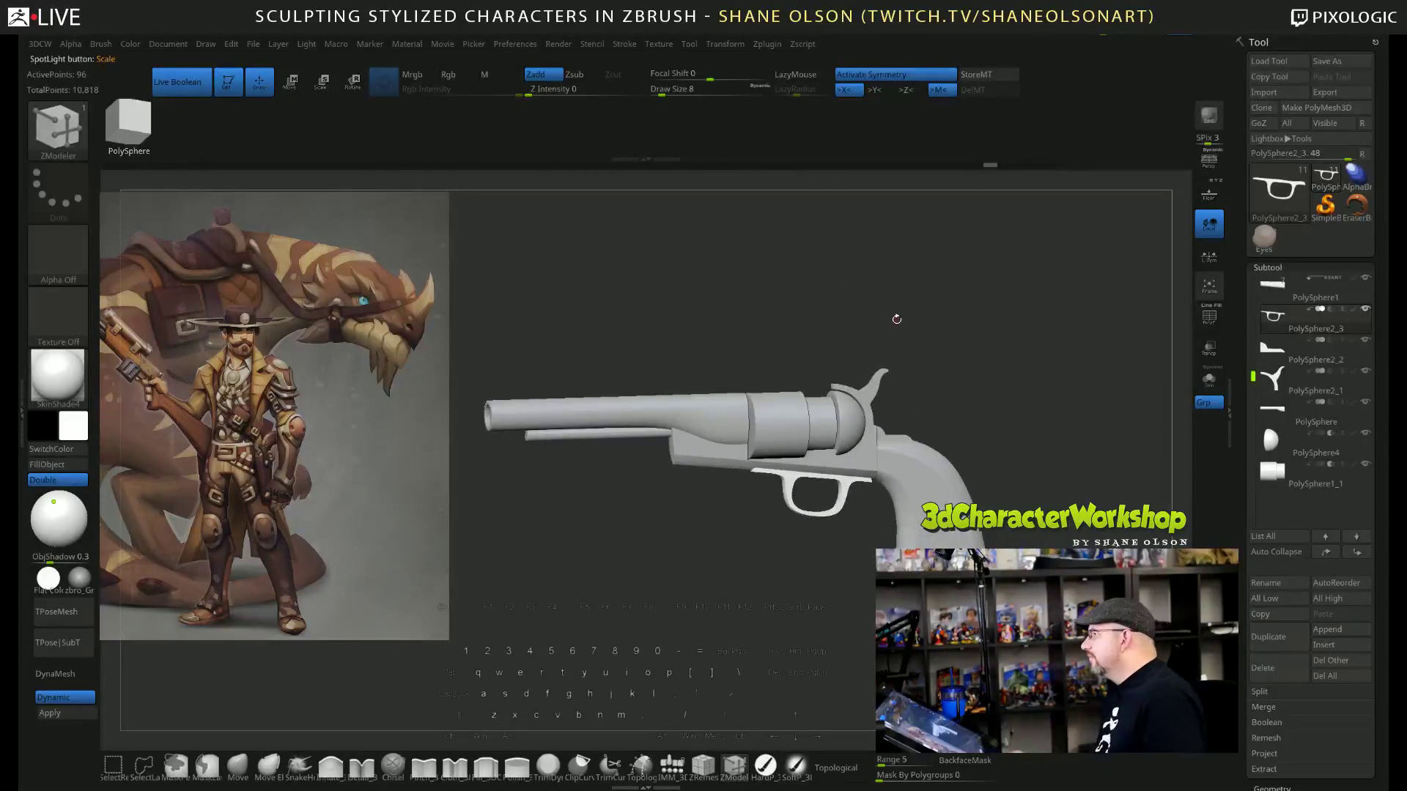
mouse_move(965, 402)
left_mouse_down()
mouse_move(998, 377)
mouse_move(1020, 392)
mouse_move(952, 395)
left_mouse_up()
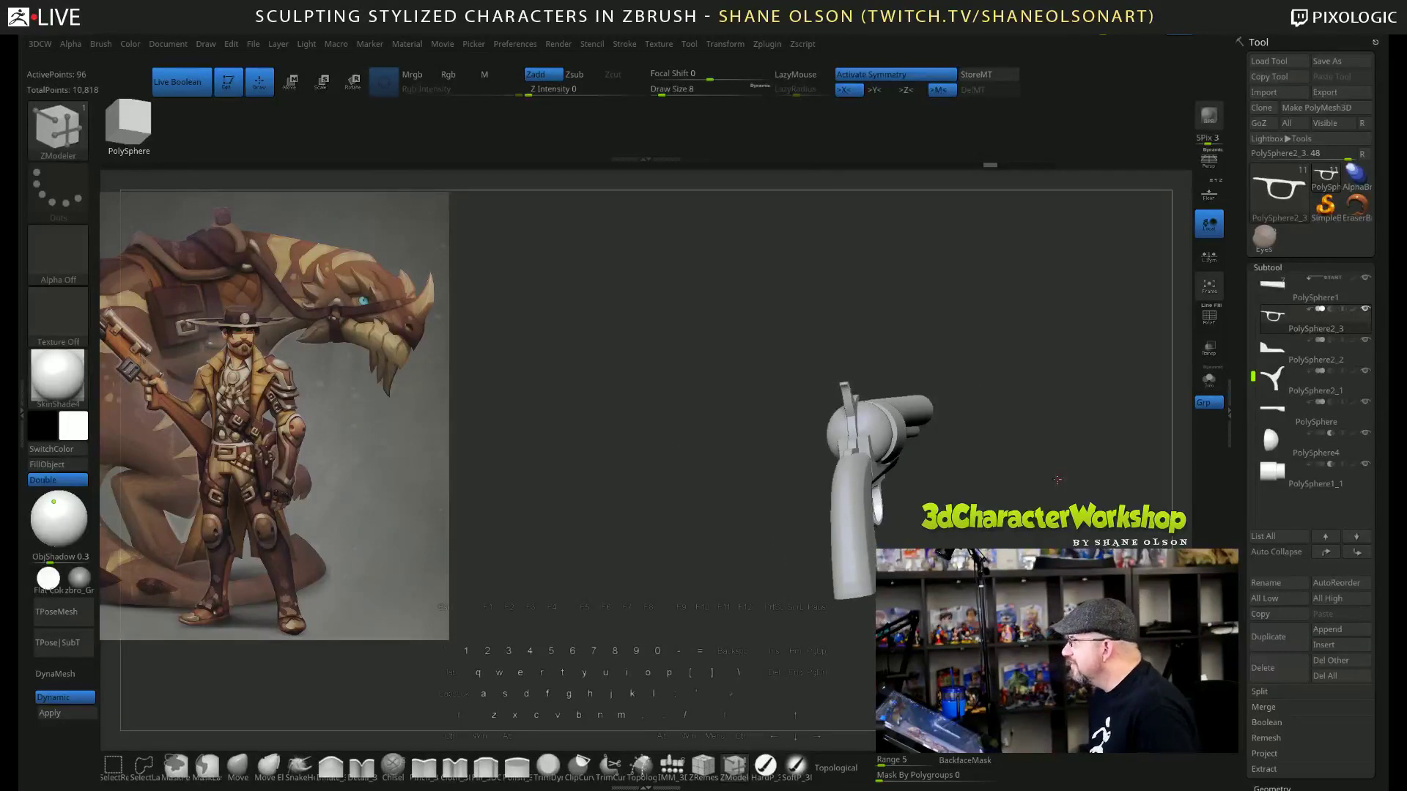
left_click_drag(1105, 454, 1030, 410)
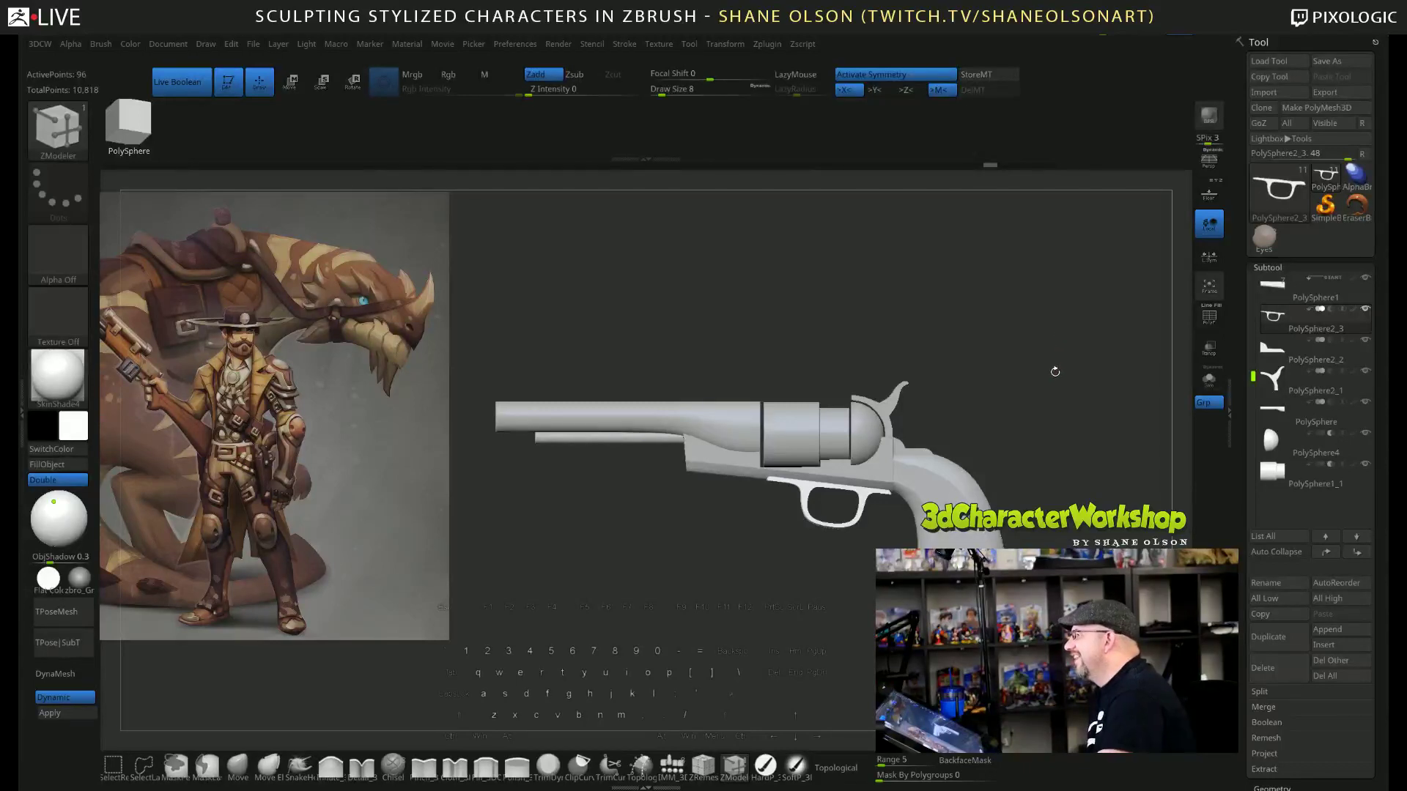
left_click_drag(1064, 358, 1045, 386)
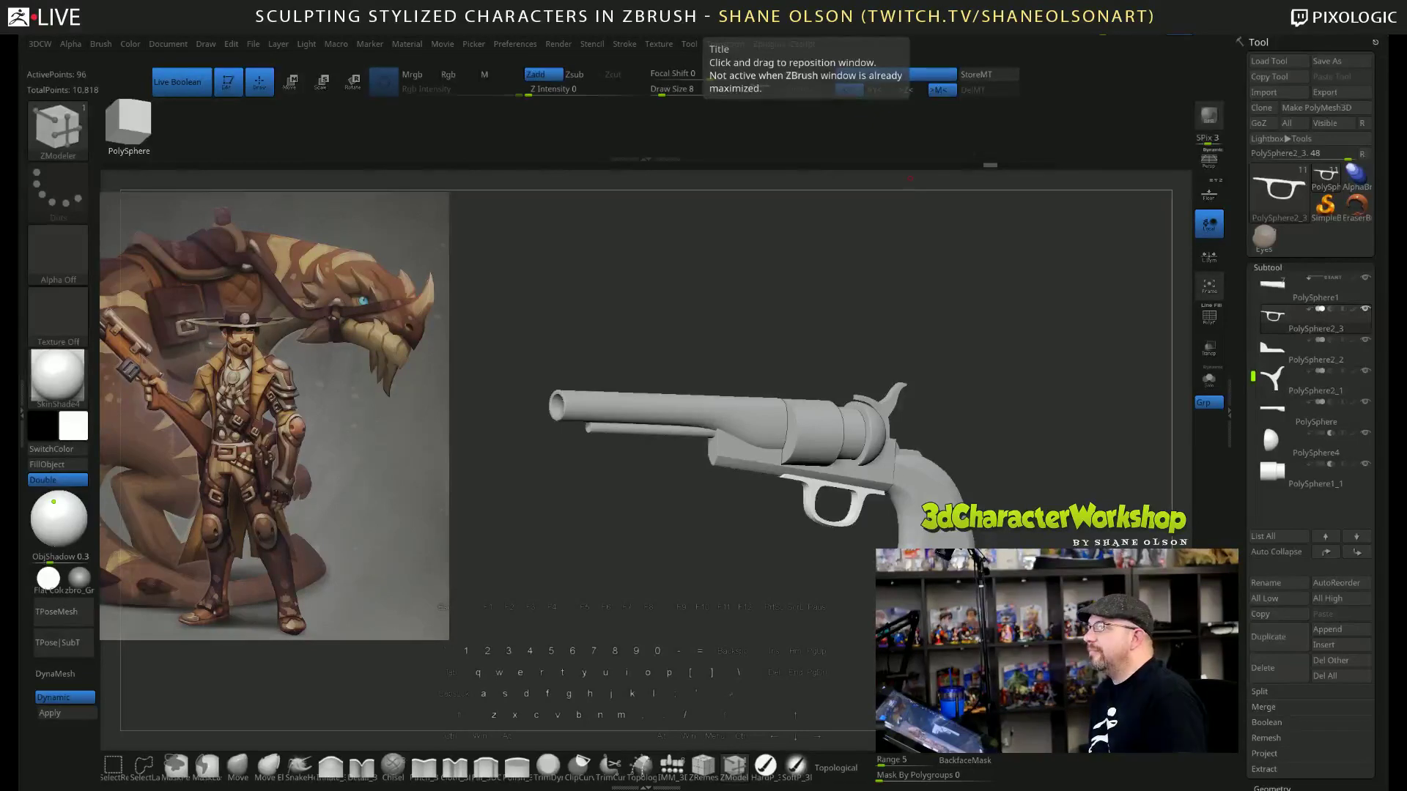
key("ctrl")
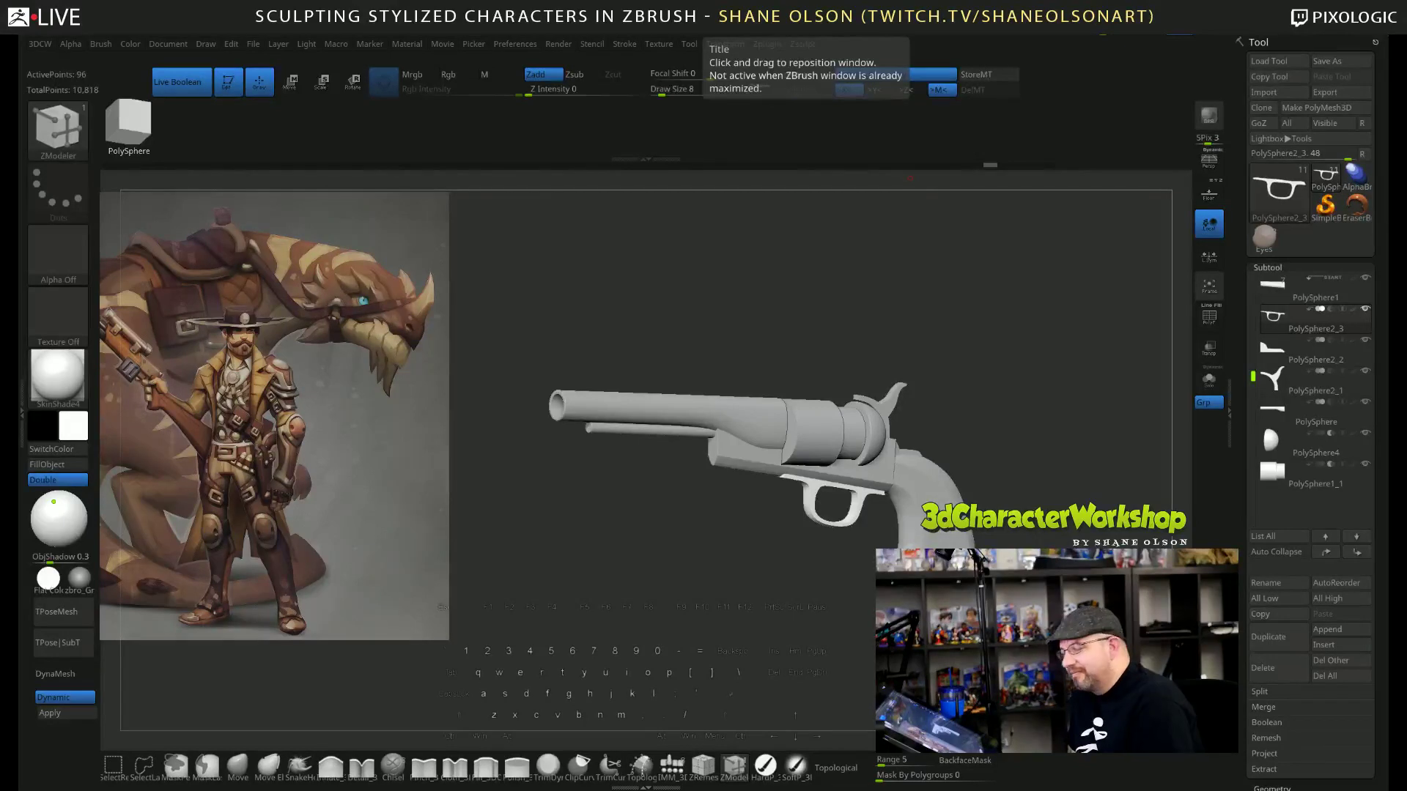
key("ctrl+s")
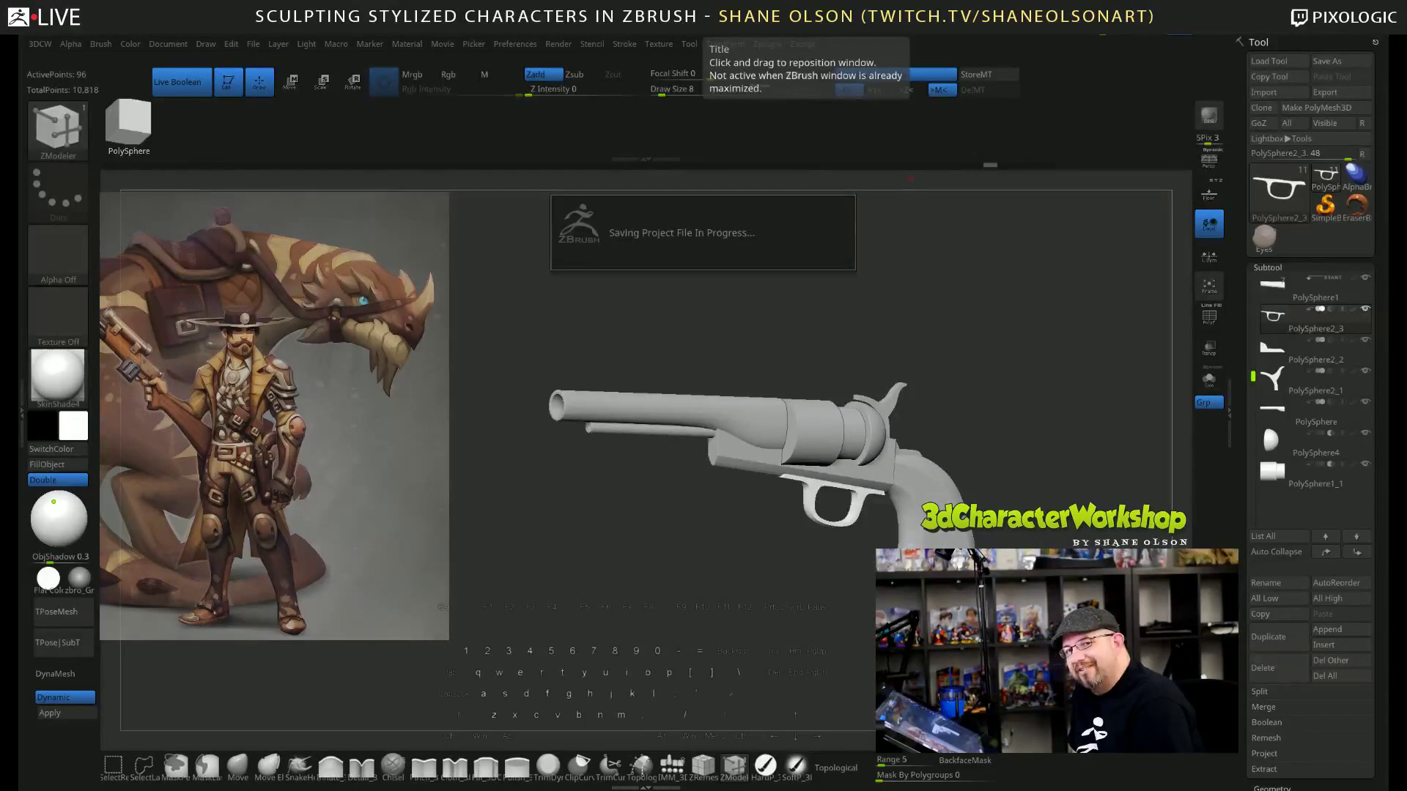